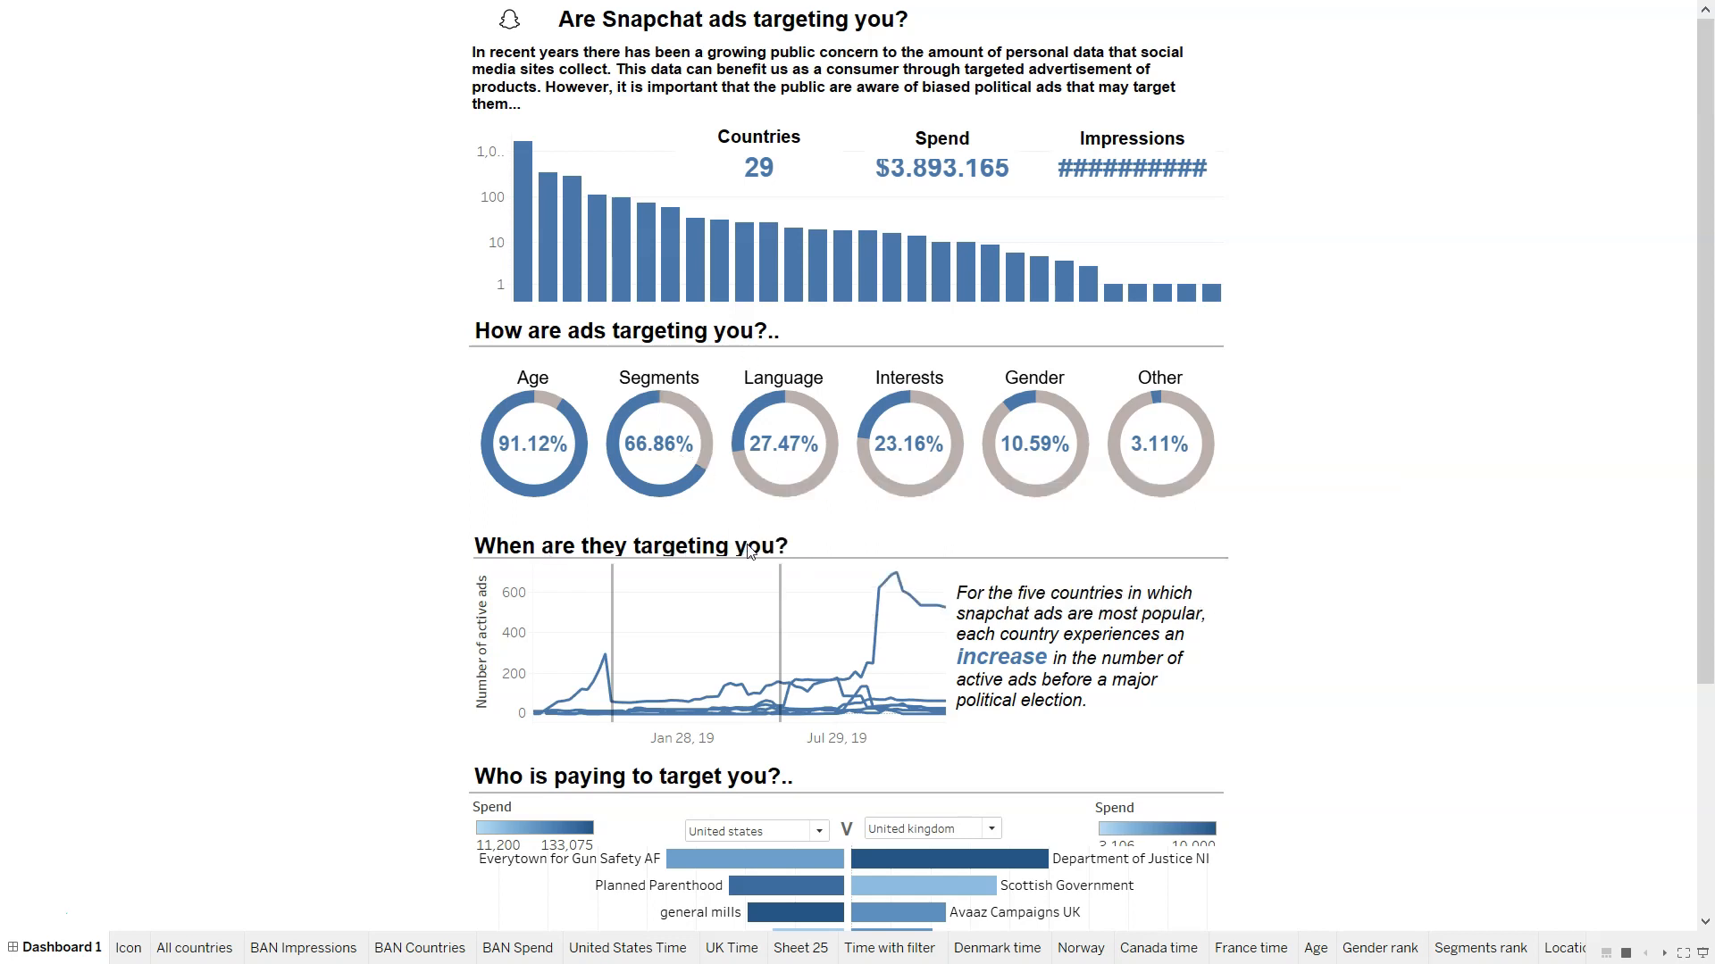
Look over the dashboard's sections and check the active-ads timeline under "When are they targeting you?".
scroll(326, 758, down, 2)
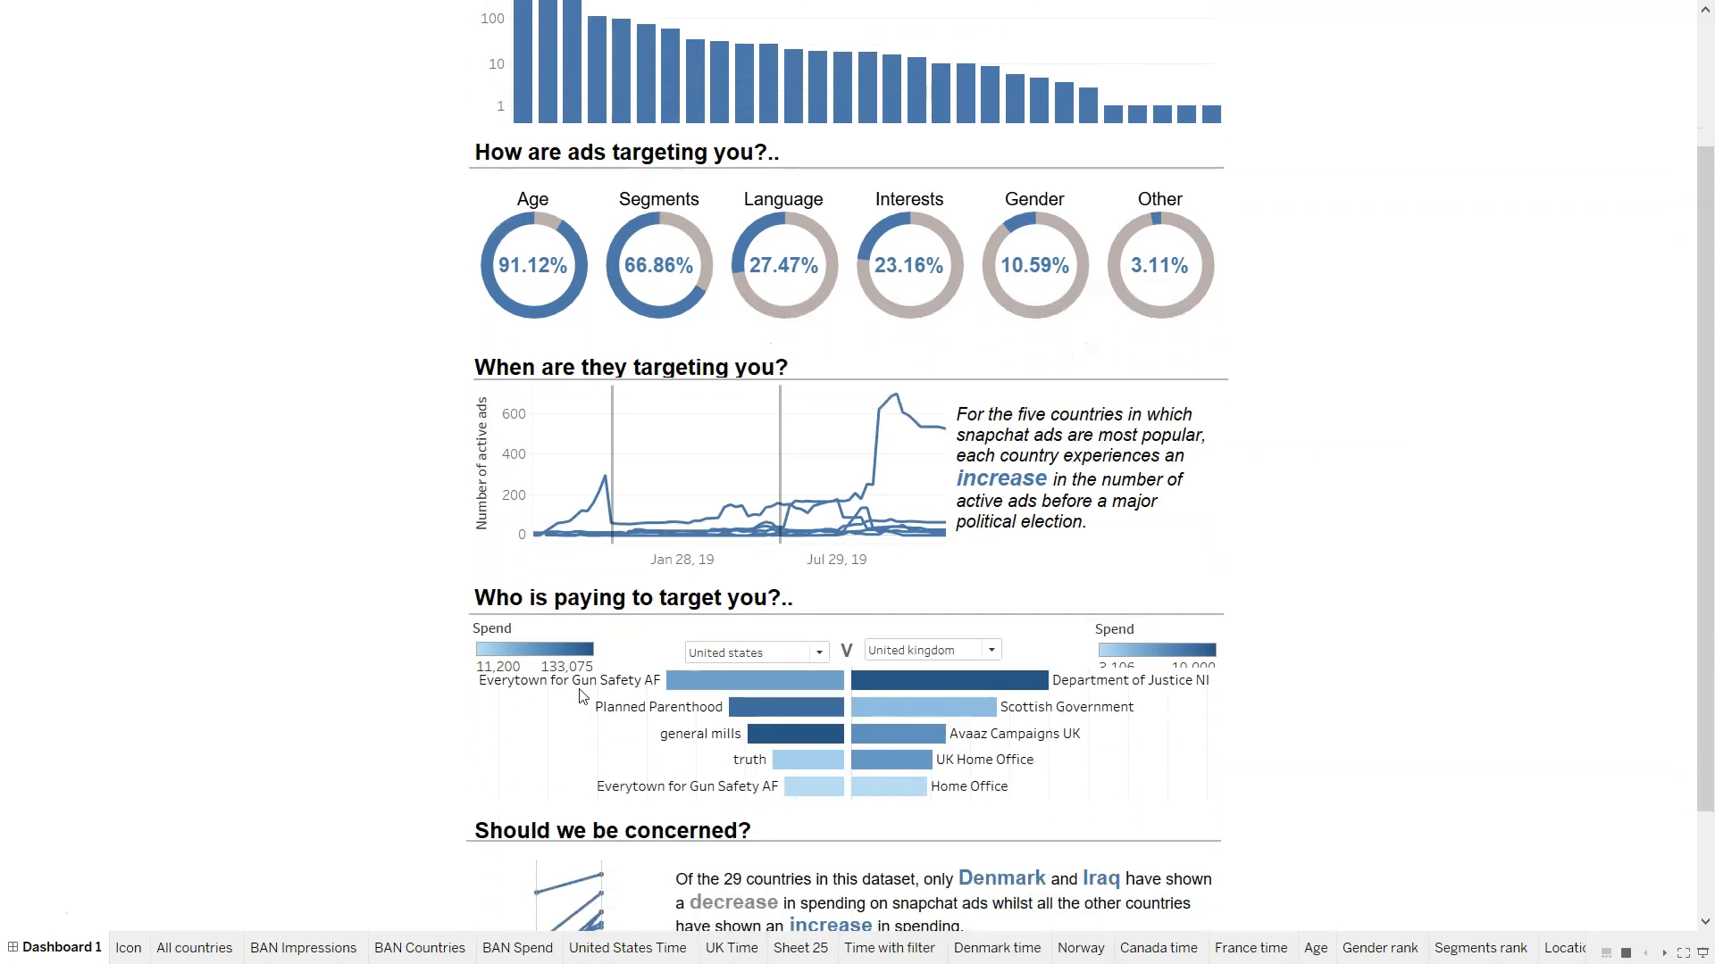
scroll(354, 840, down, 1)
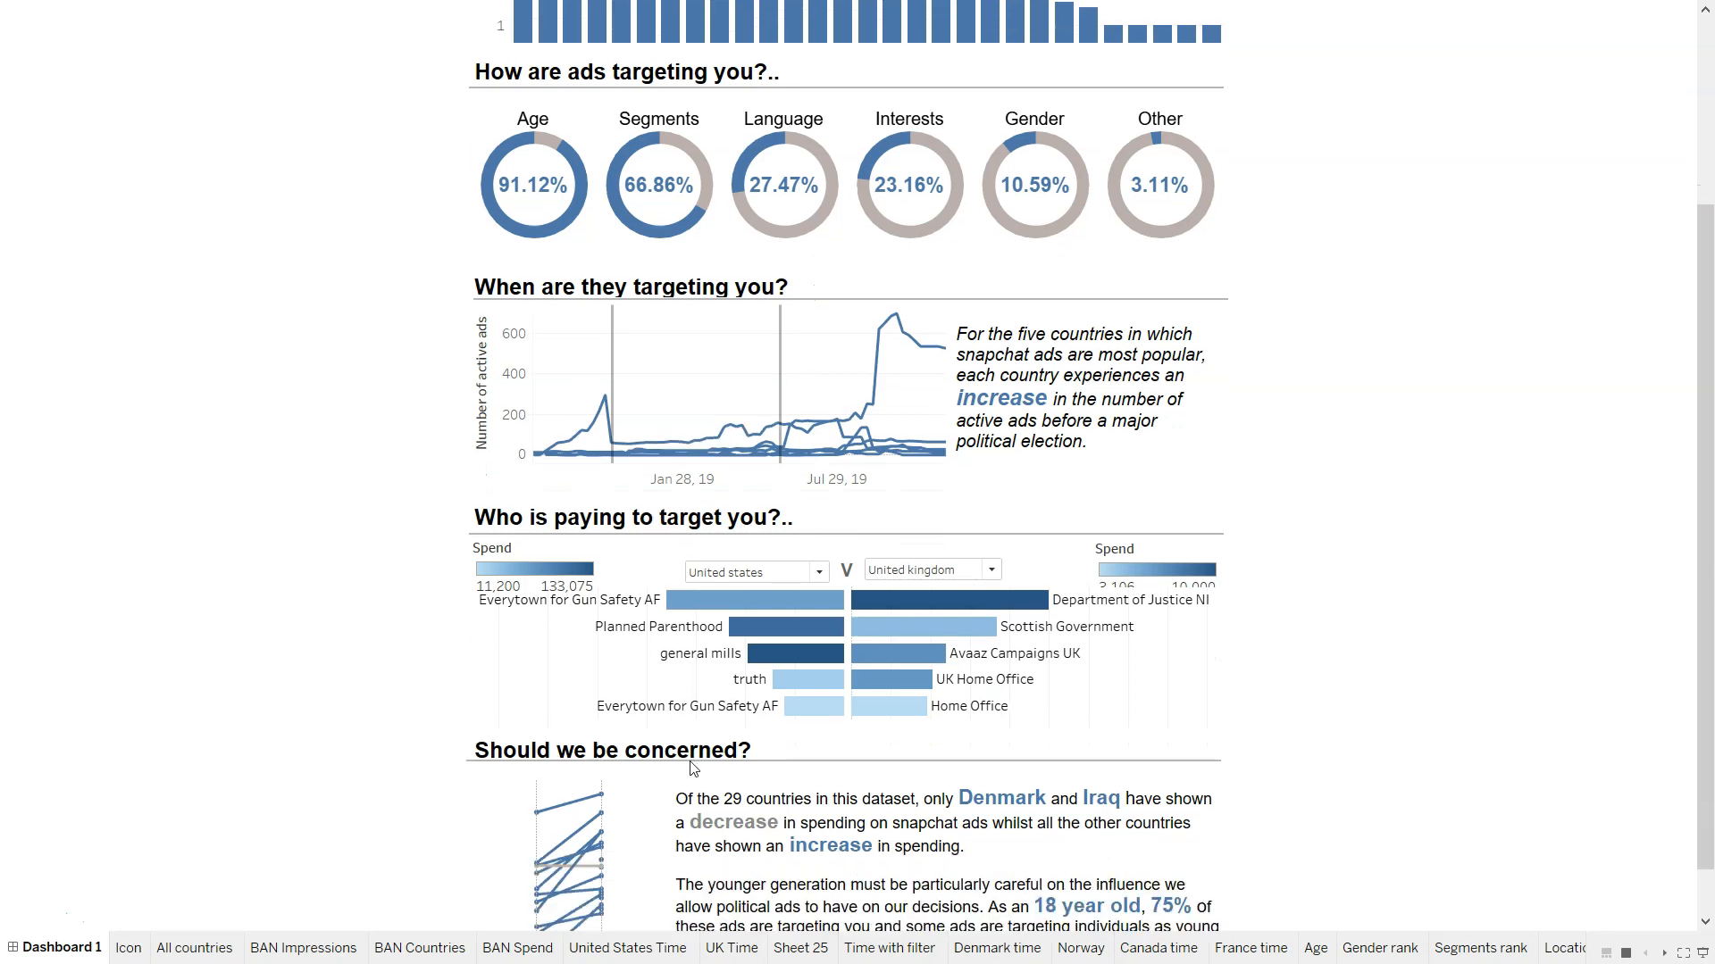
scroll(411, 697, up, 2)
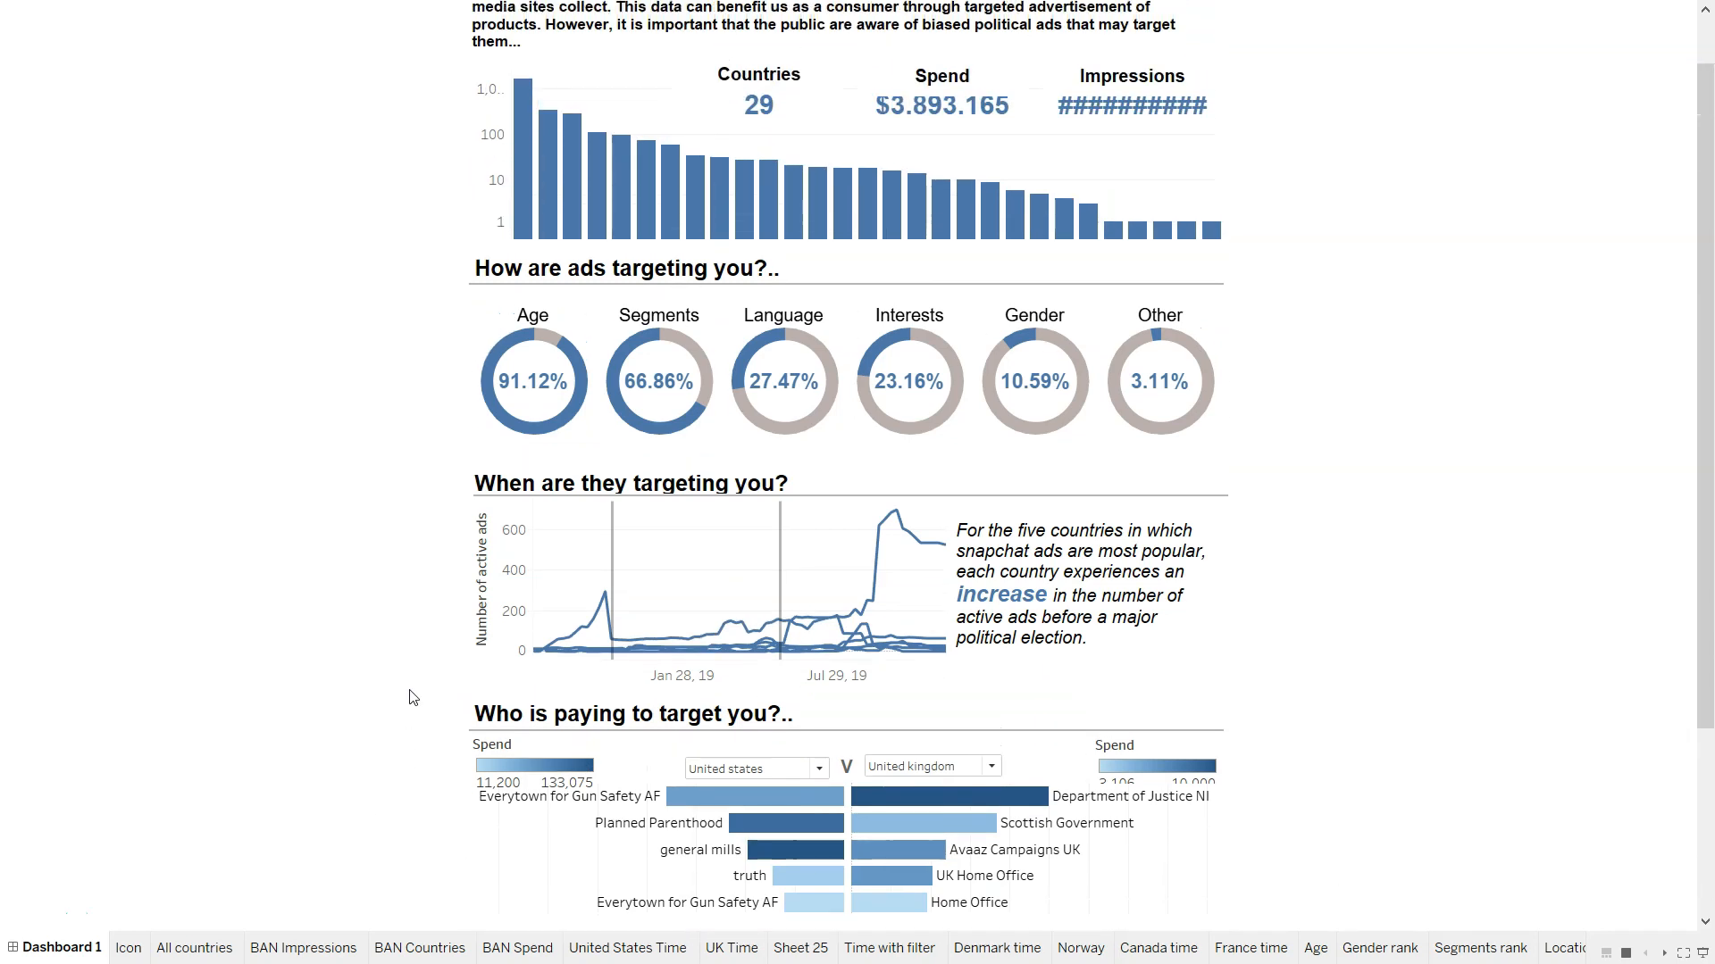
scroll(412, 697, up, 1)
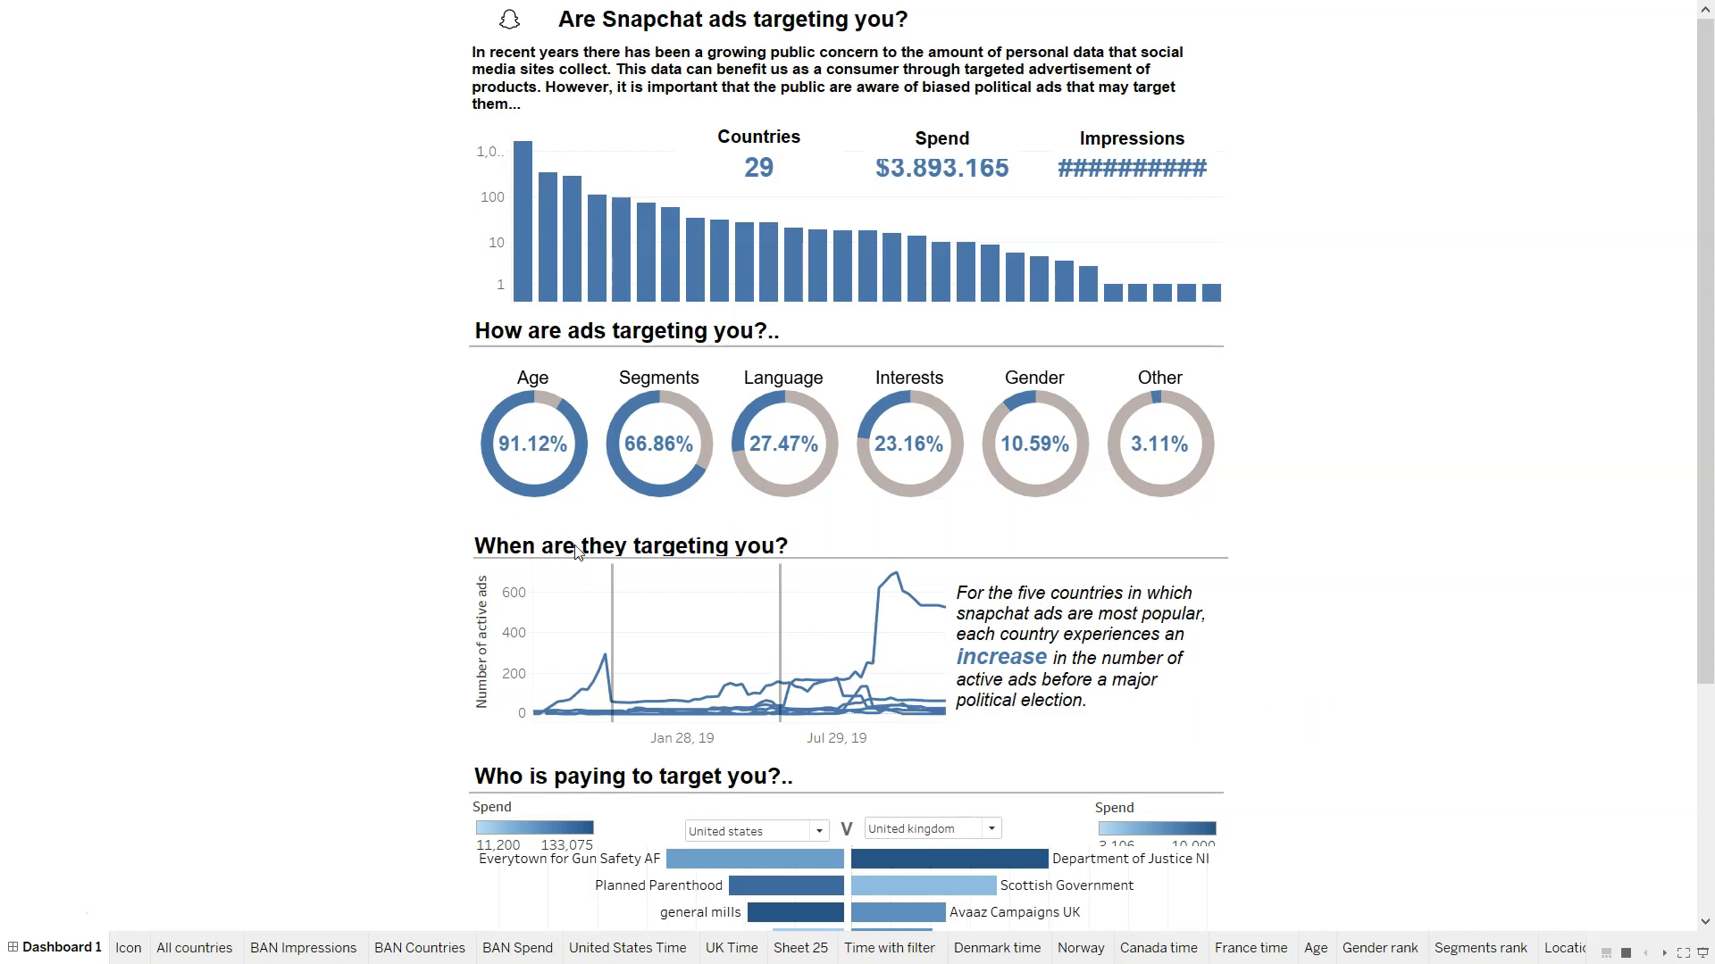
mouse_move(615, 606)
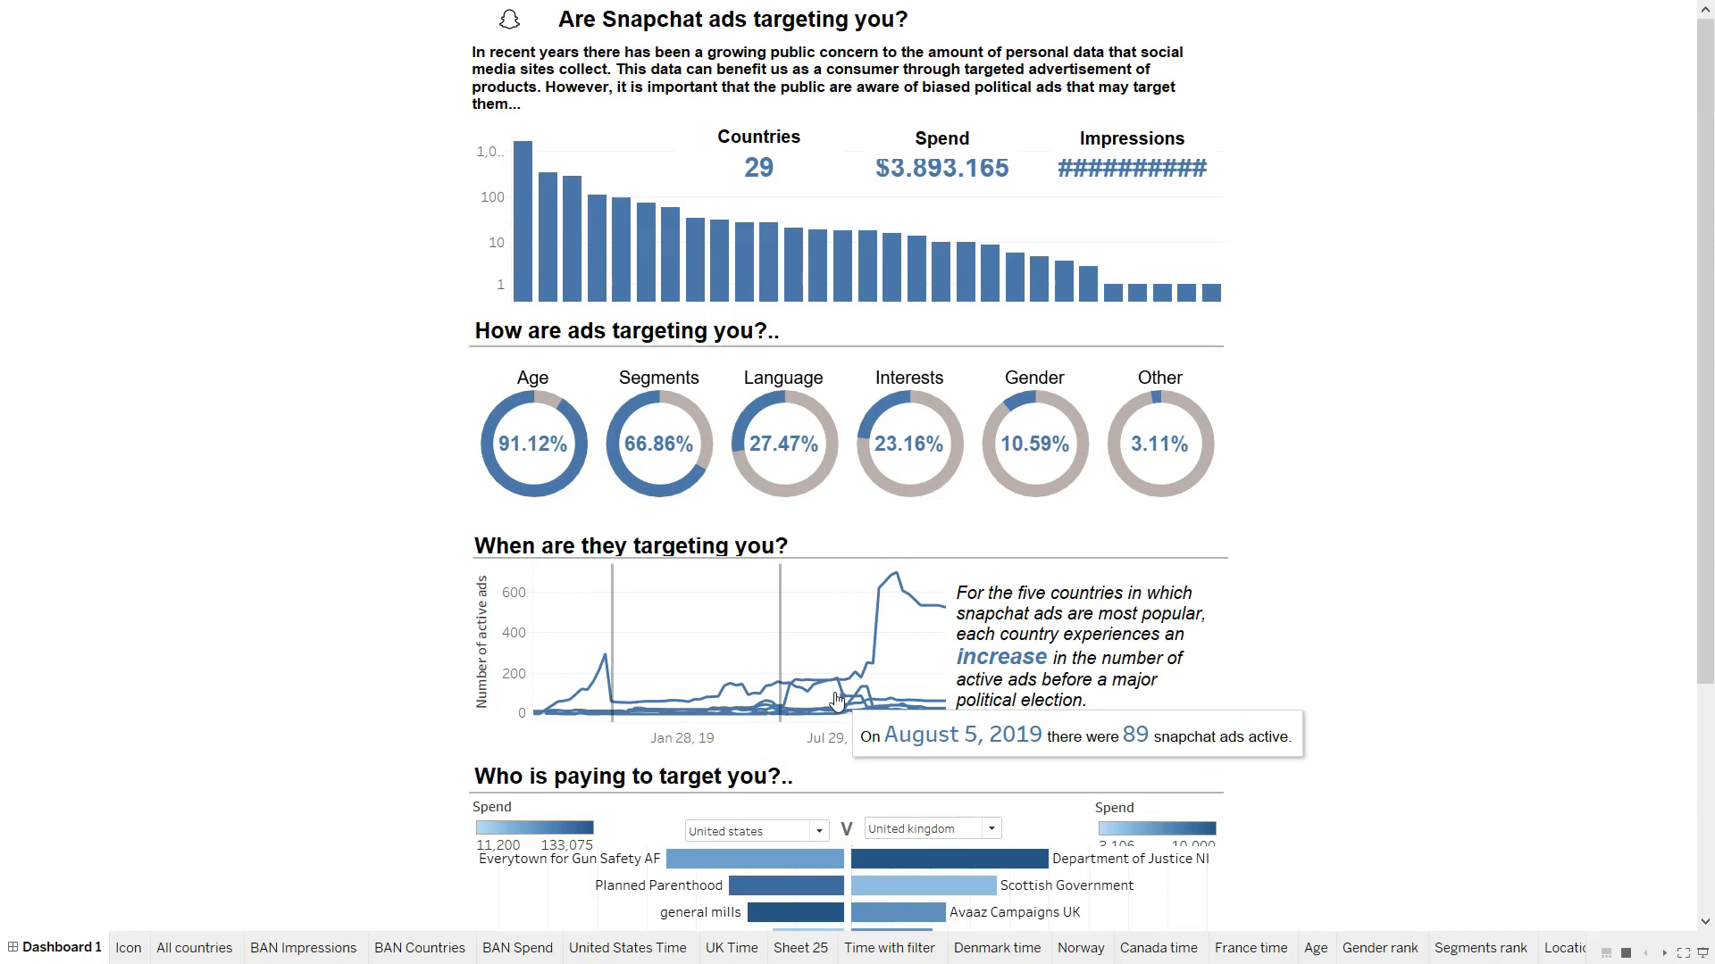
scroll(836, 699, down, 3)
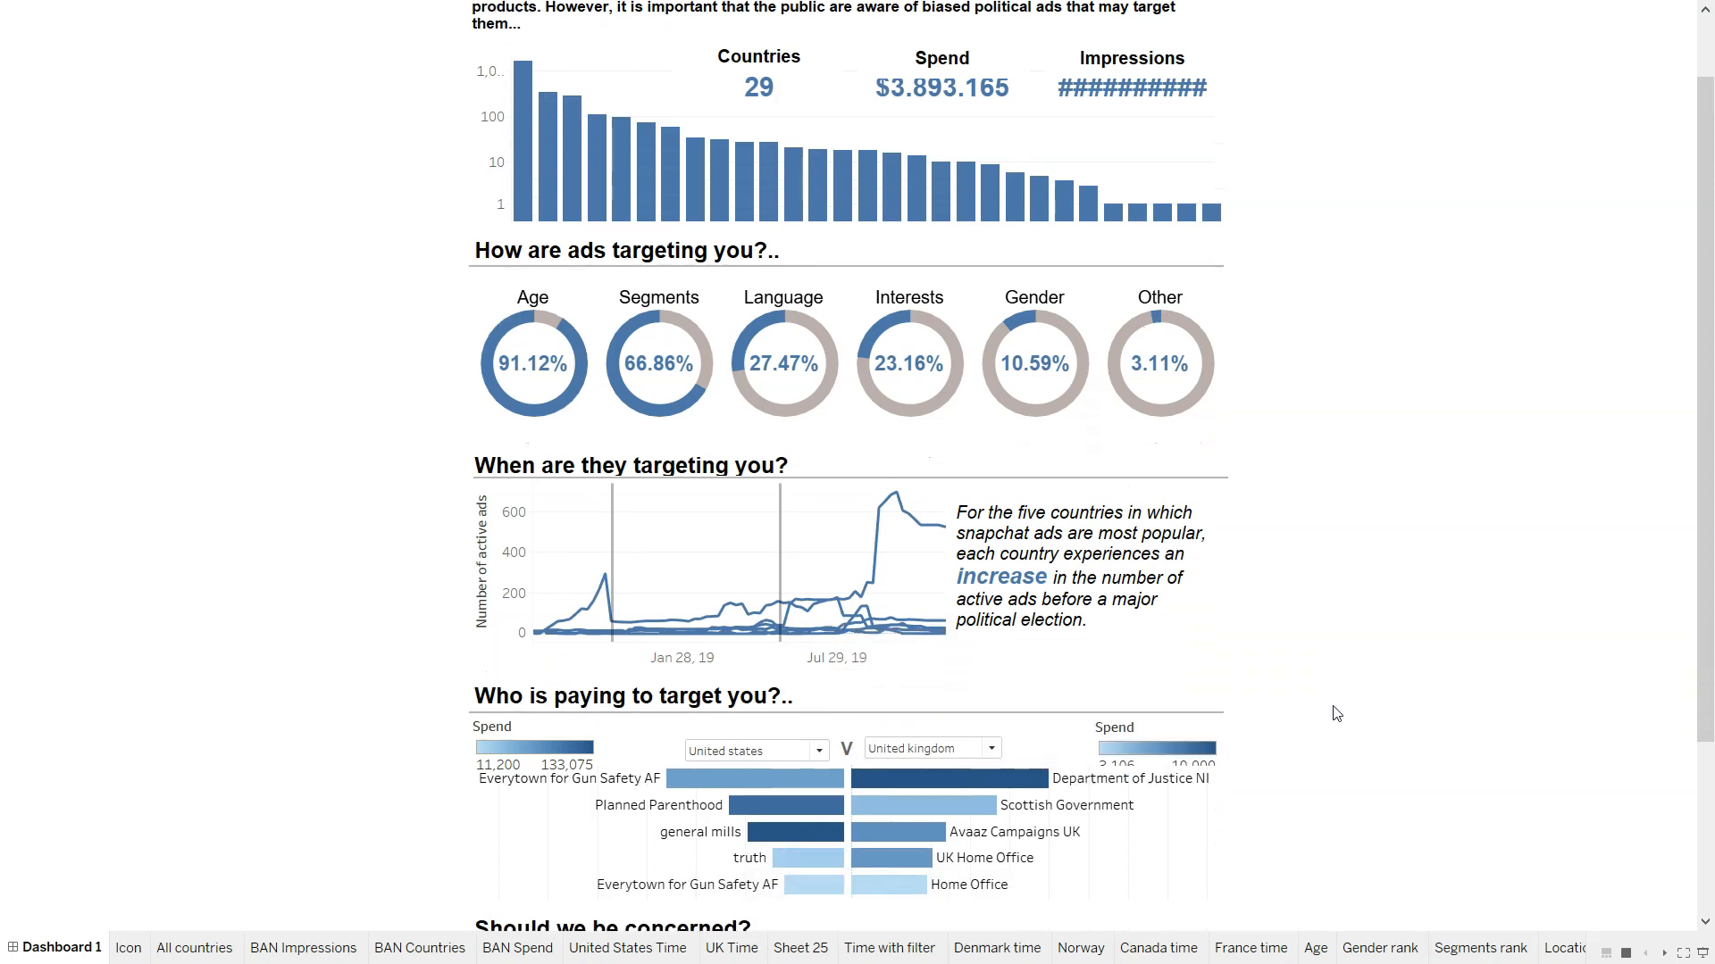
scroll(1336, 714, down, 1)
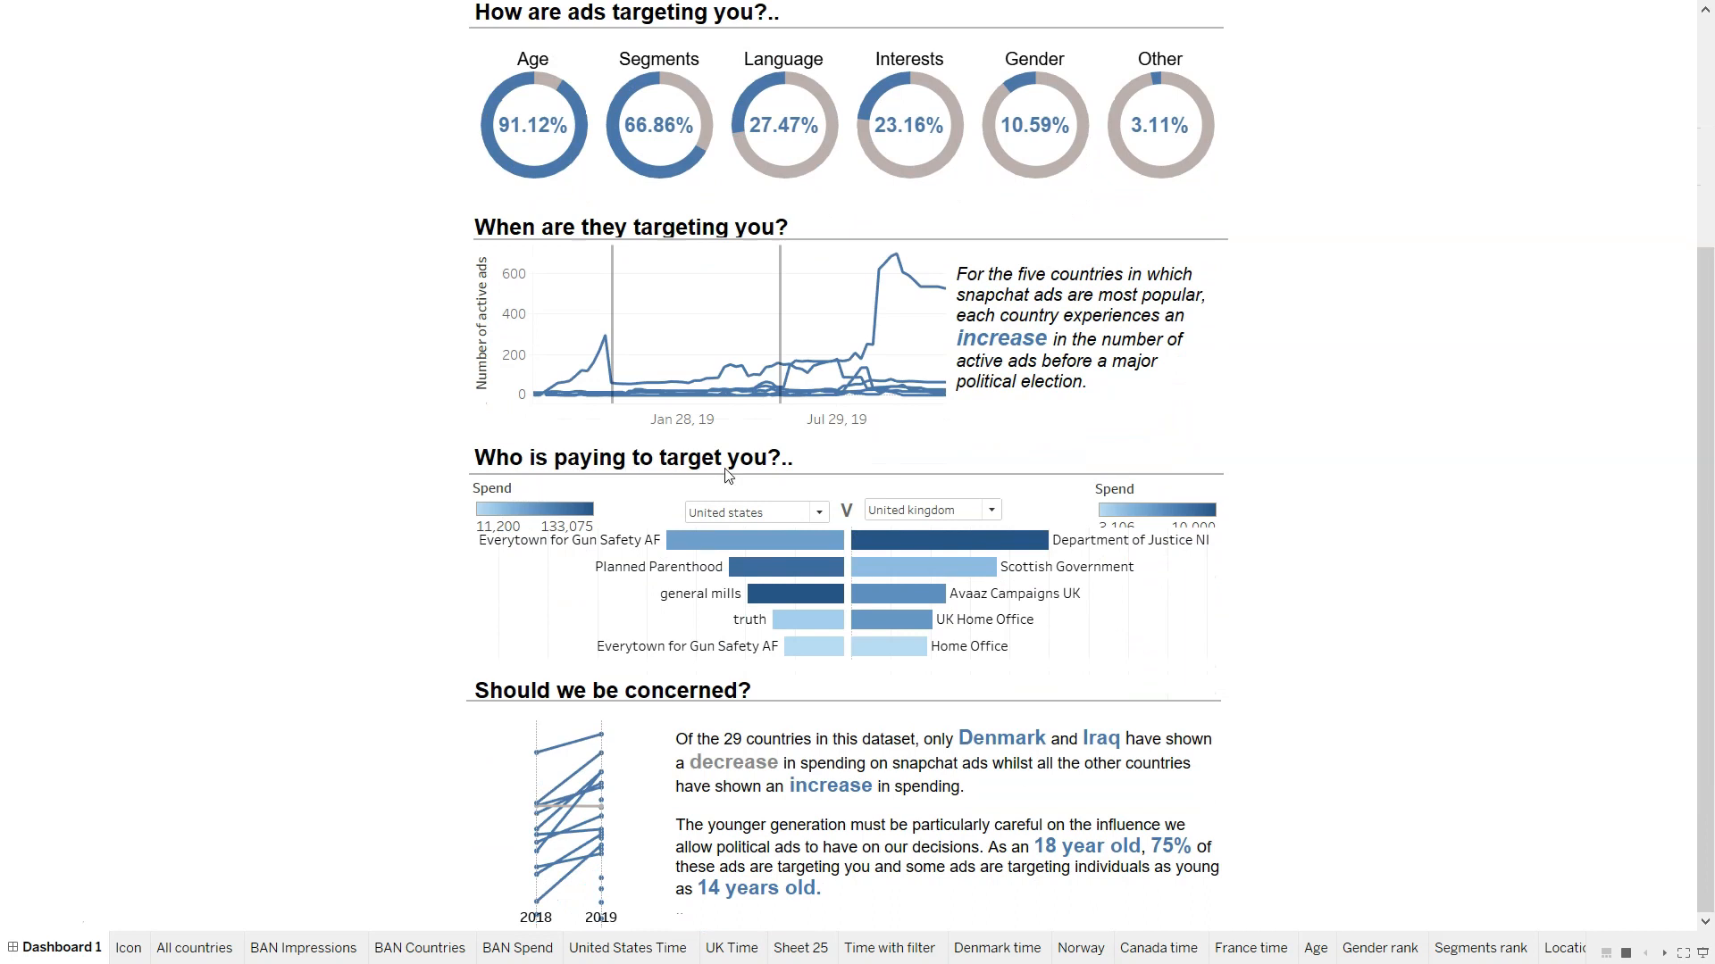
Browse the country options of both filters under "Who is paying to target you?" and inspect the payer bars.
click(745, 514)
scroll(757, 418, up, 3)
scroll(757, 419, down, 3)
click(943, 509)
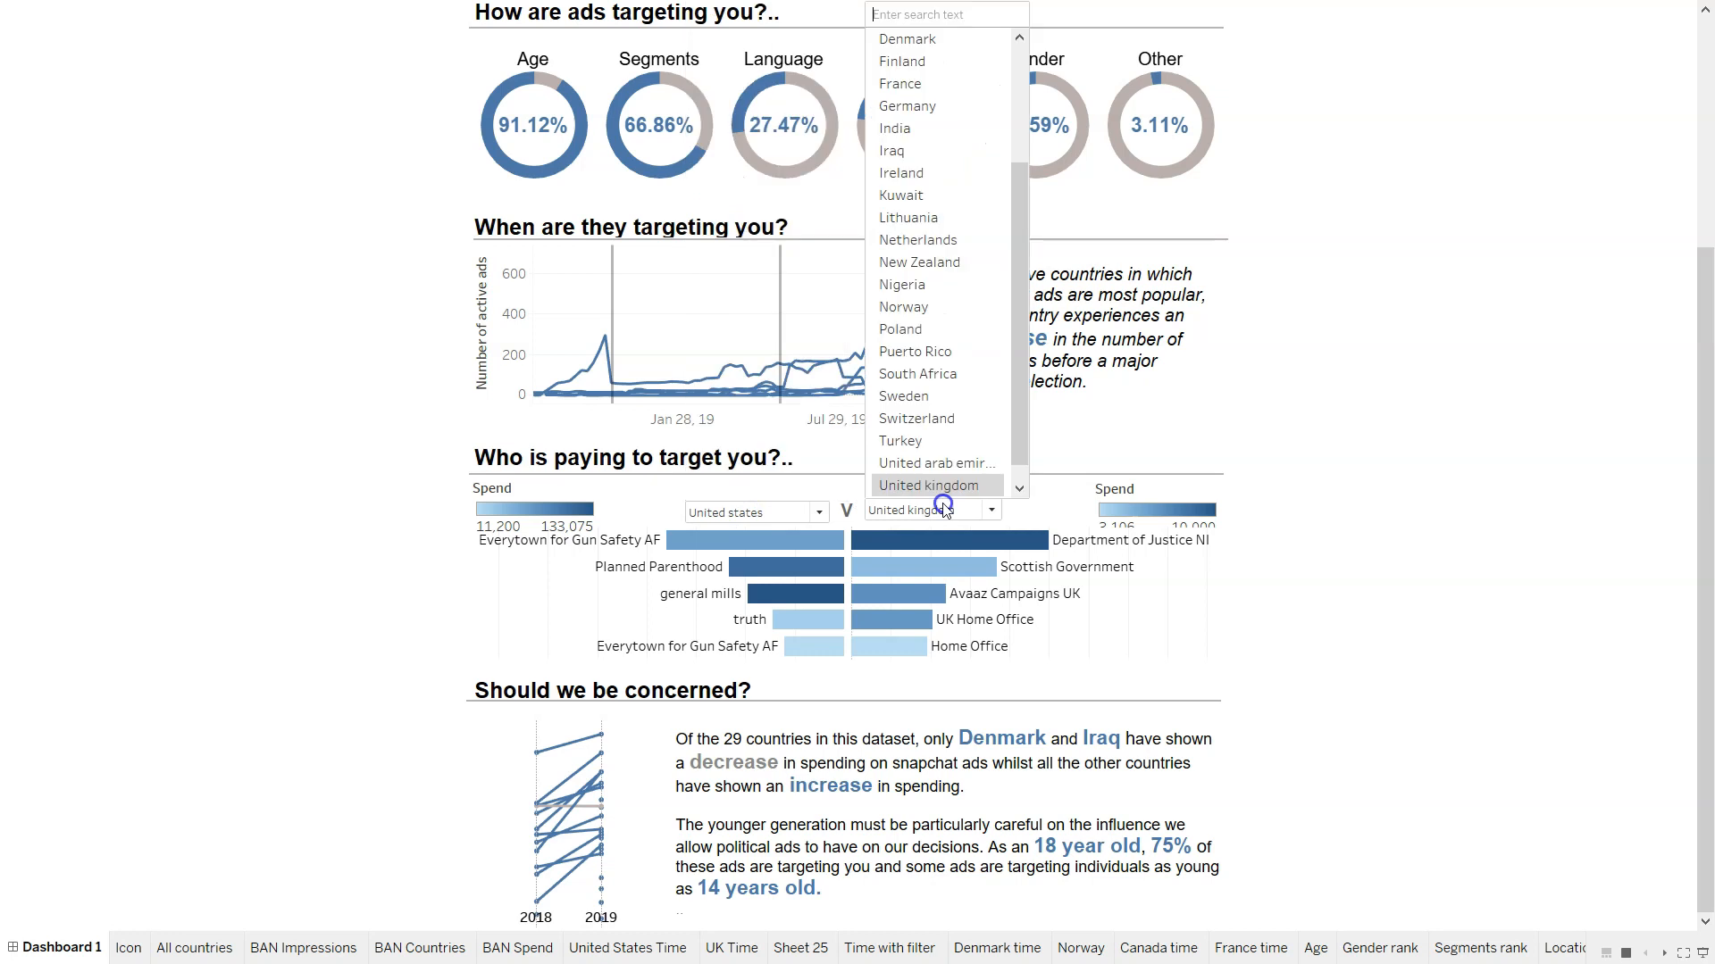
scroll(953, 393, up, 3)
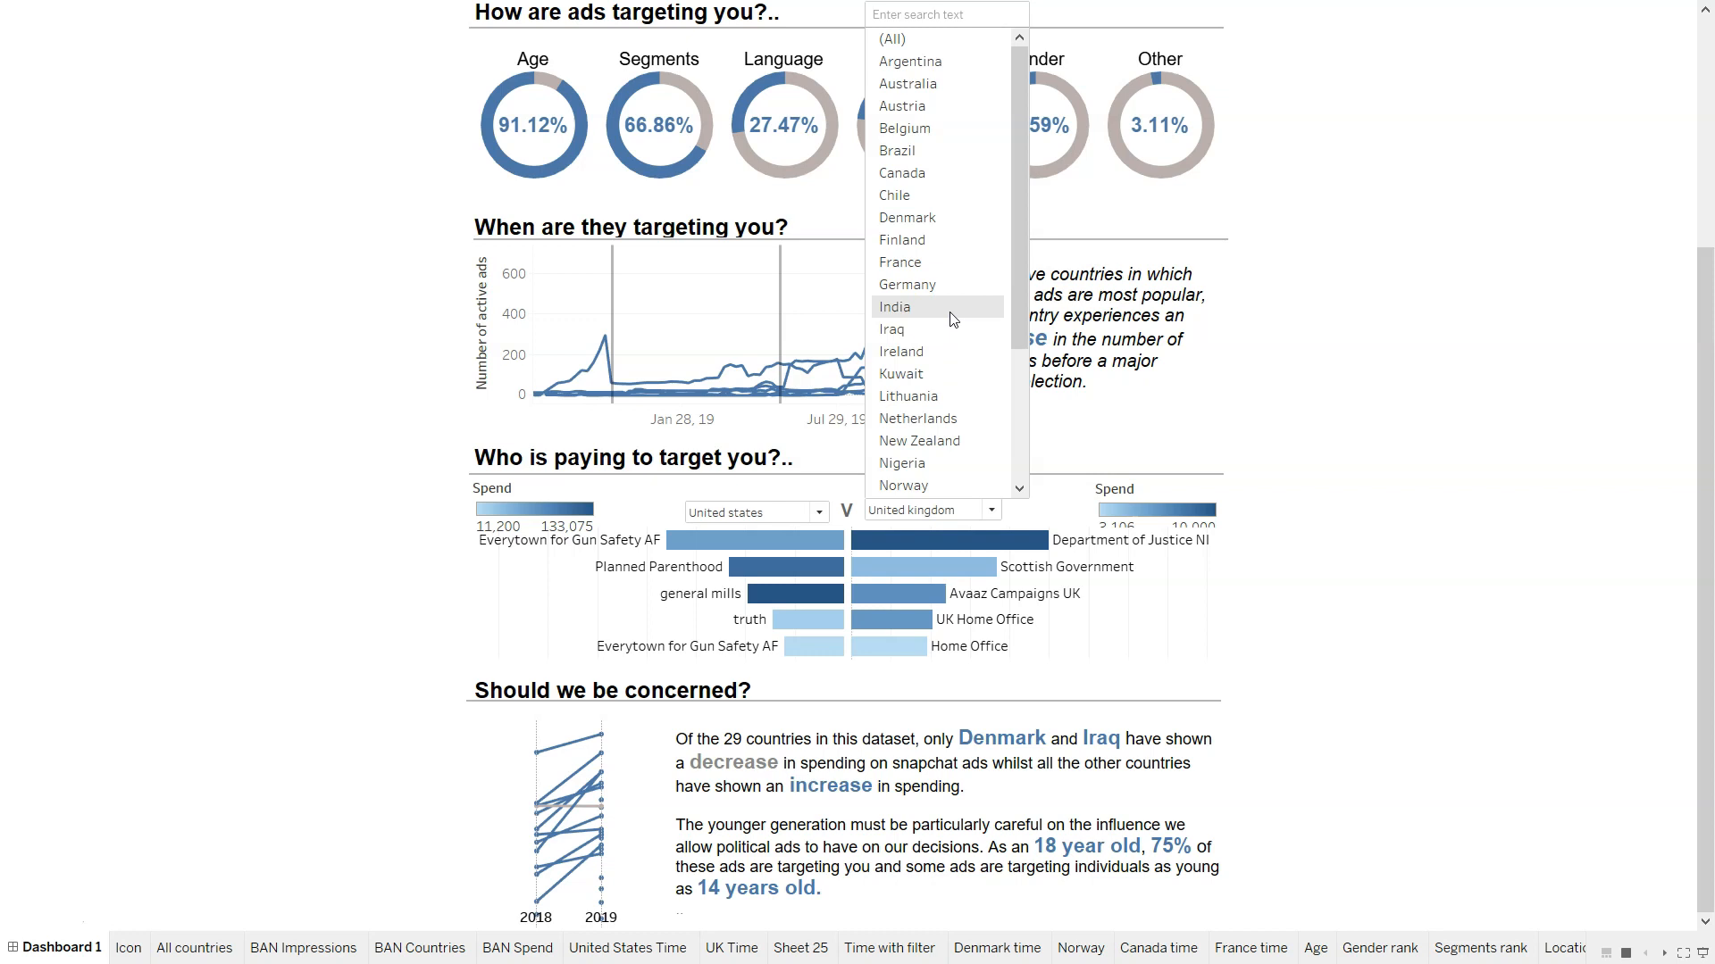
click(292, 615)
mouse_move(745, 539)
mouse_move(989, 608)
mouse_move(1048, 547)
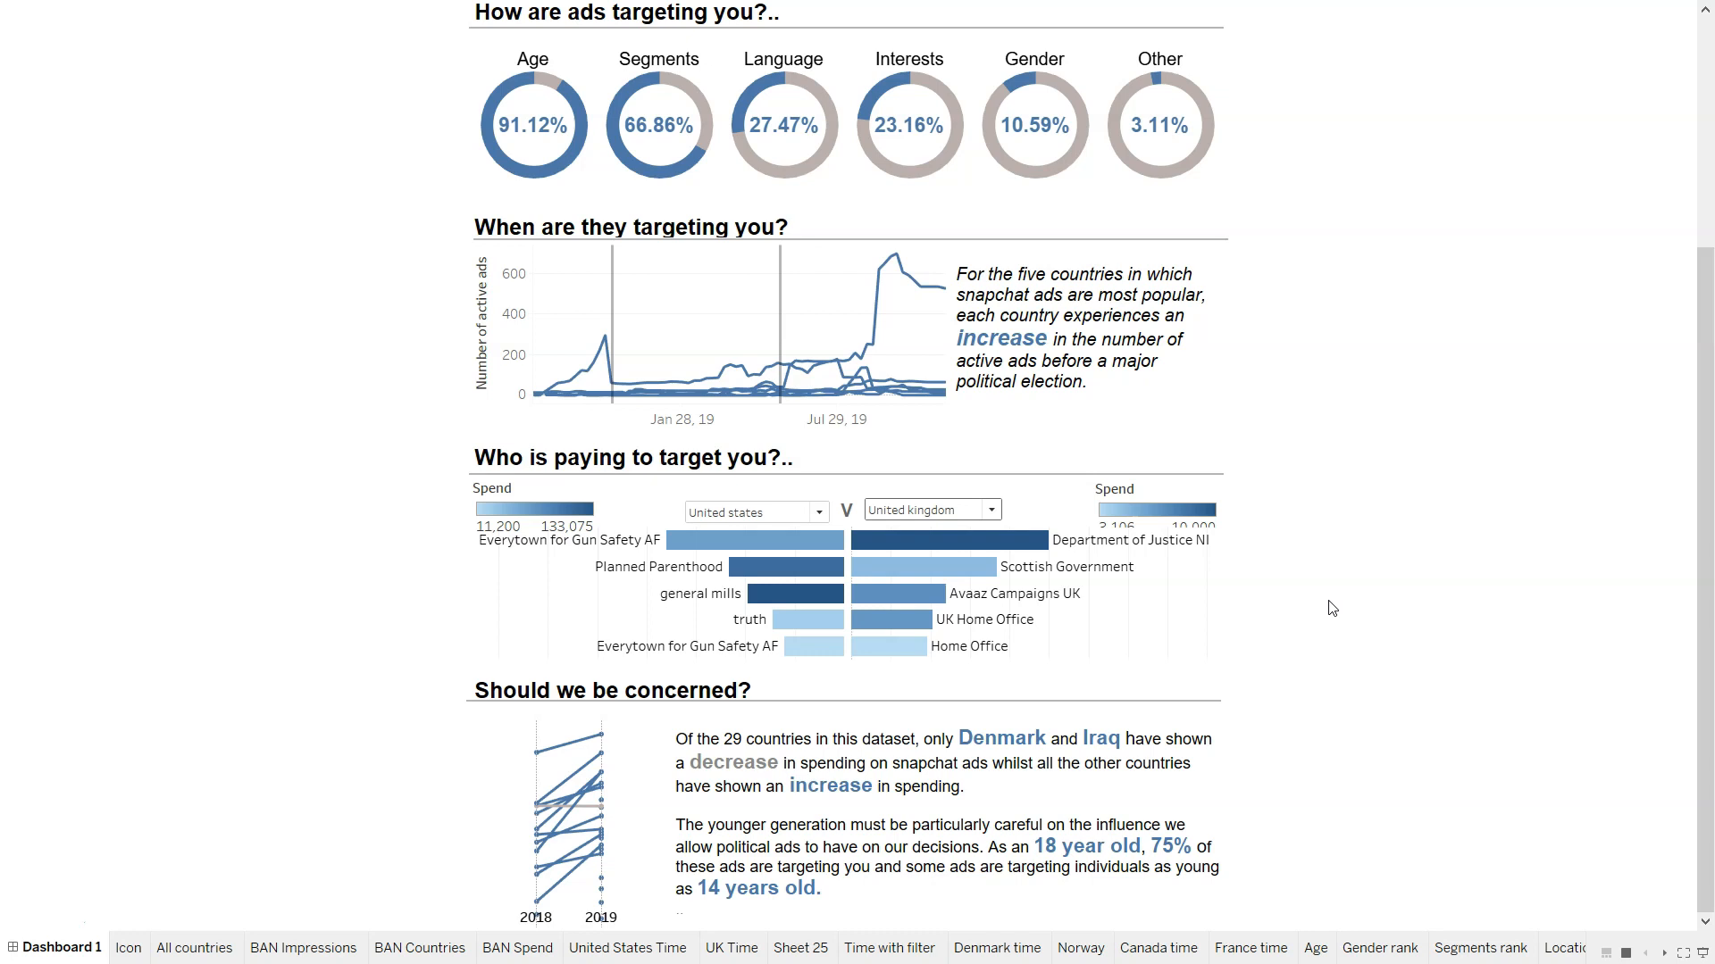
Inspect the details behind the Age, Segments, Language, Interests and Gender donut charts and the country bar chart.
scroll(1332, 609, up, 2)
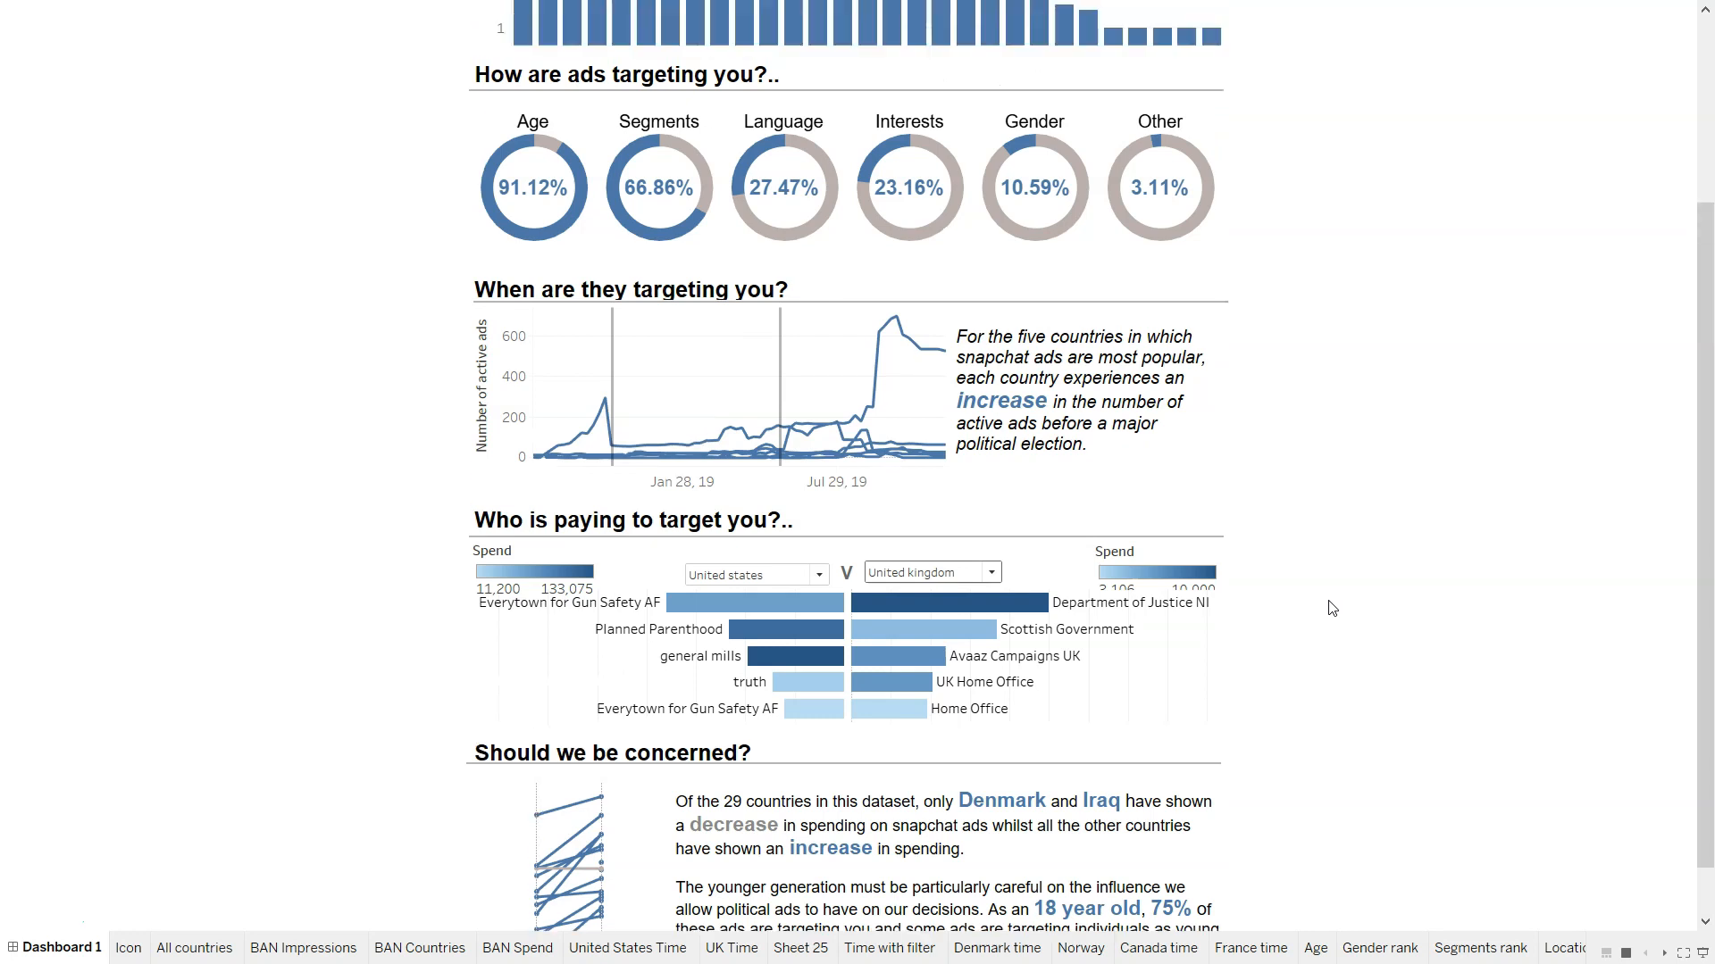
scroll(1332, 609, up, 1)
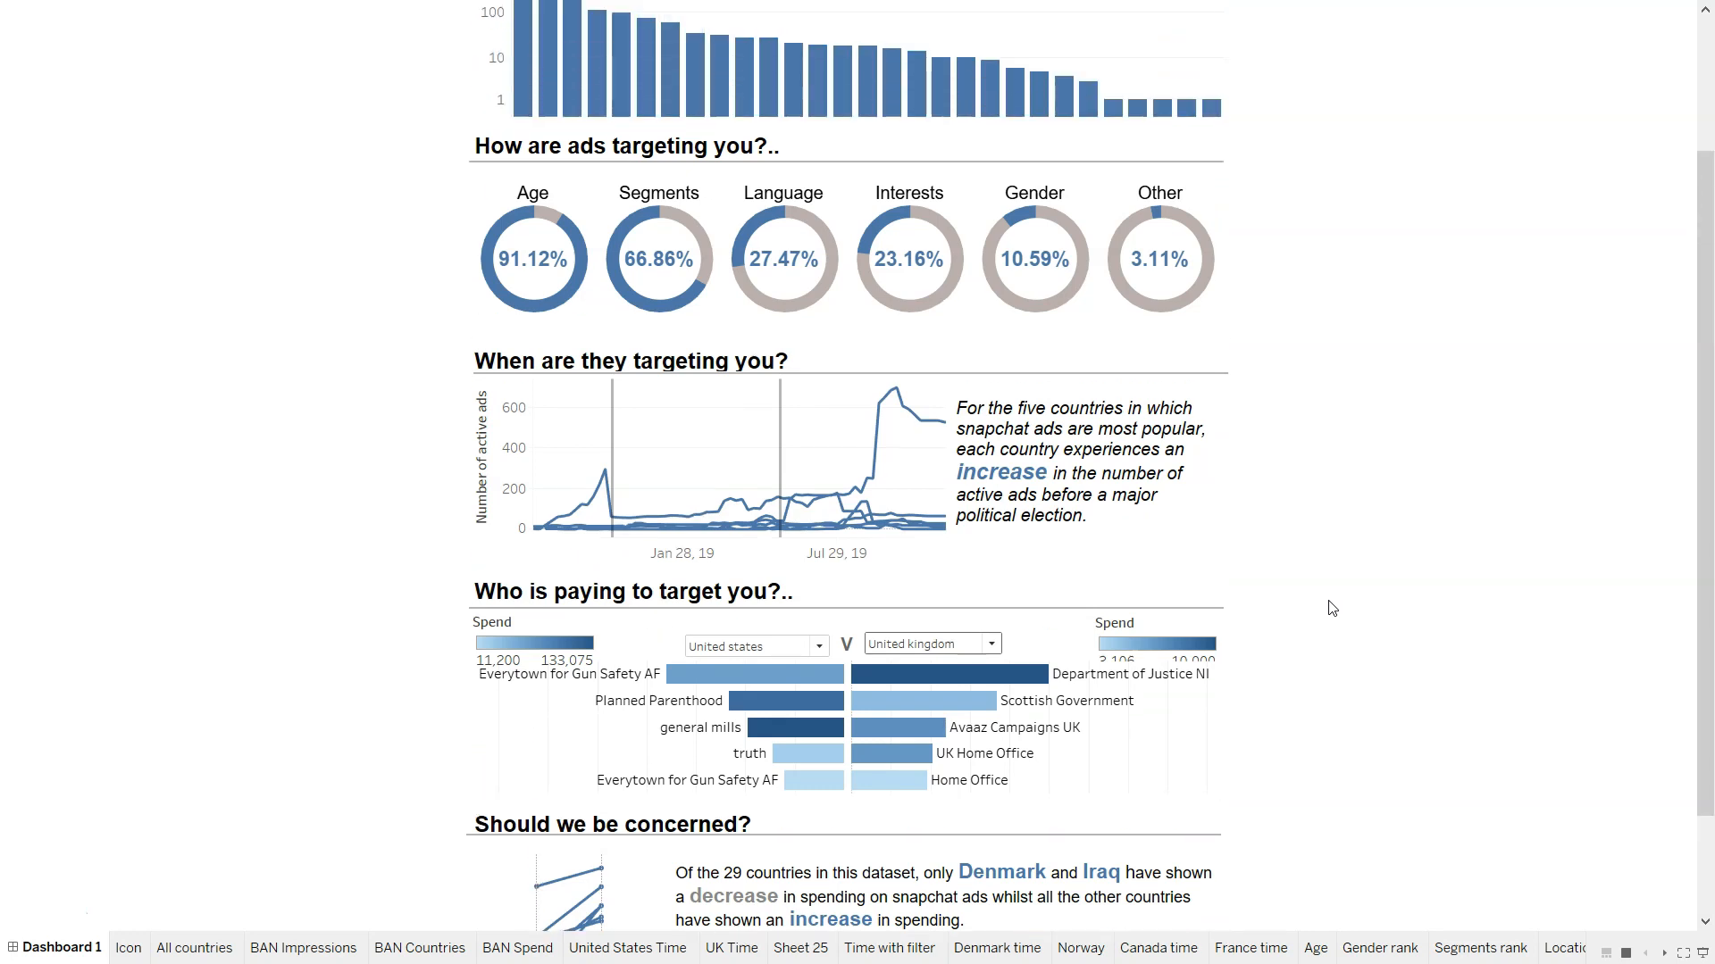
scroll(1332, 608, up, 4)
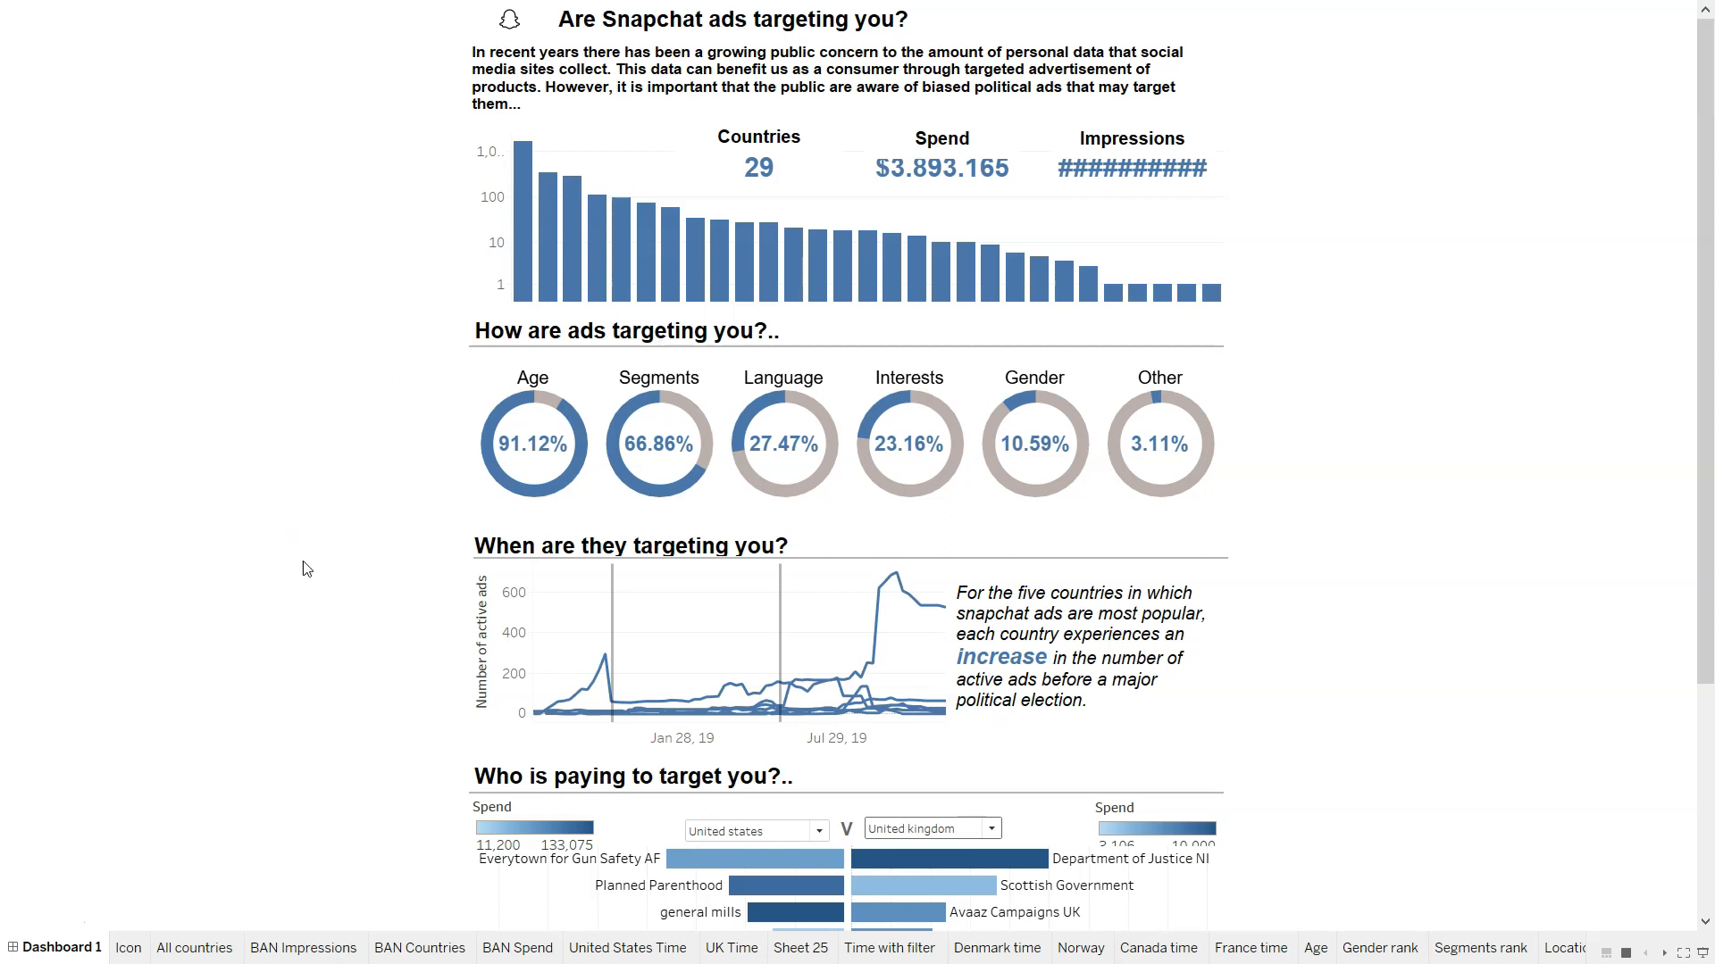
mouse_move(537, 385)
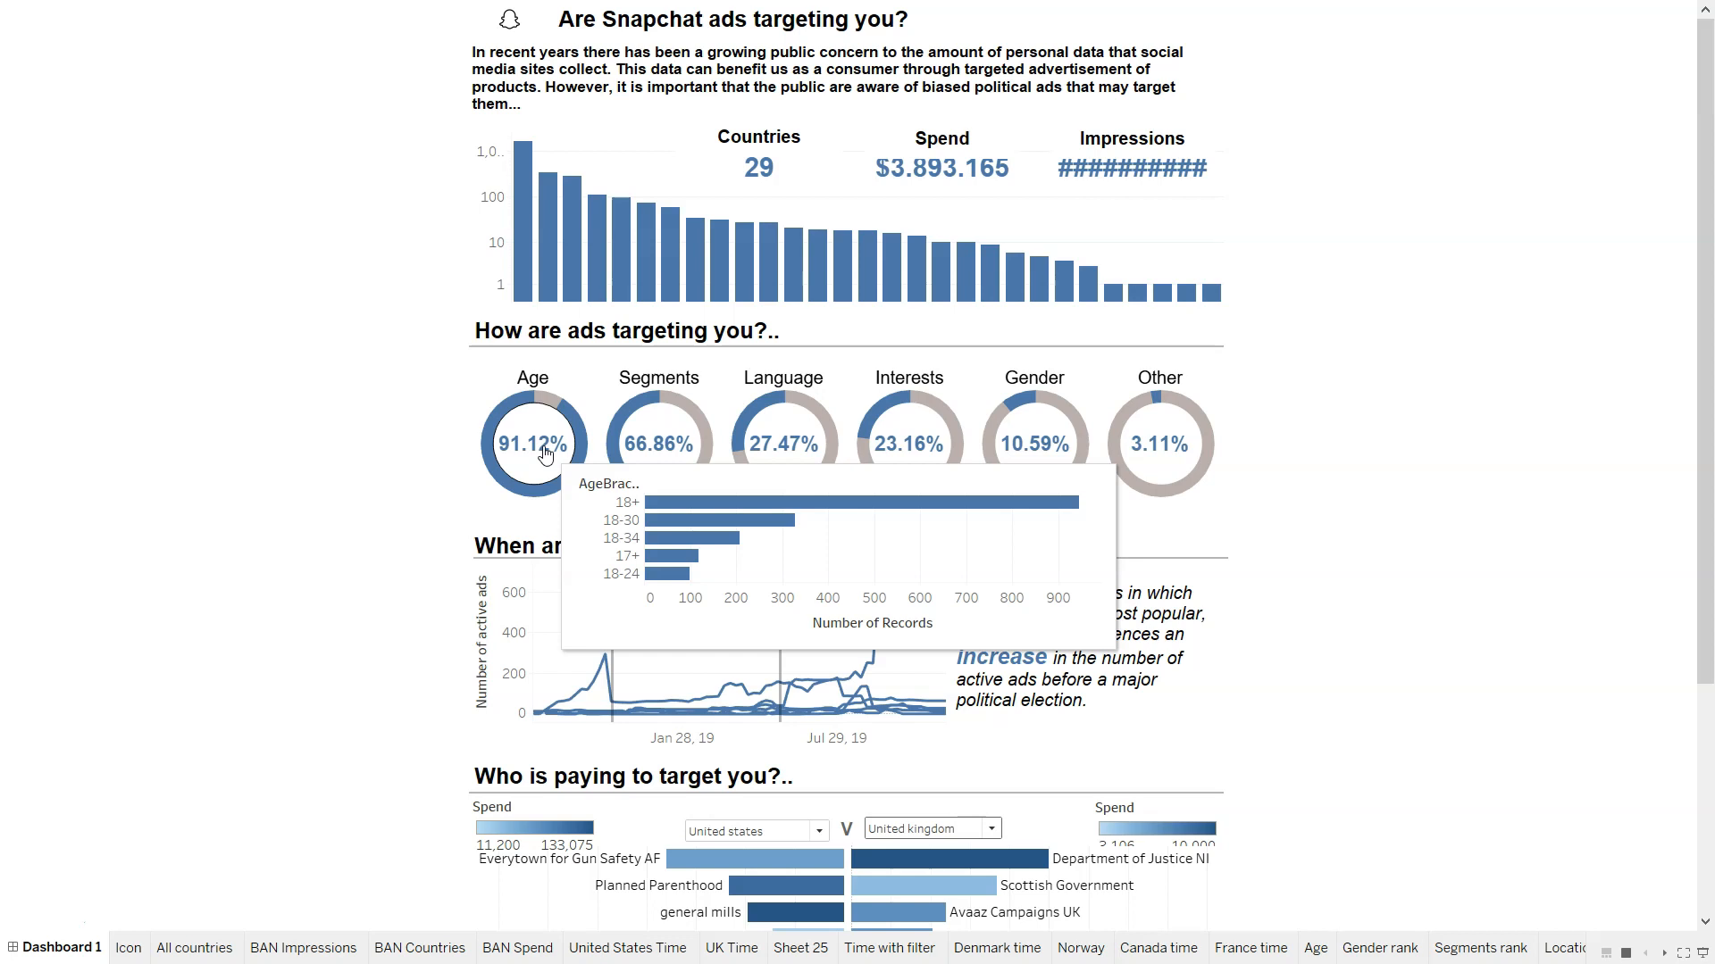
mouse_move(673, 450)
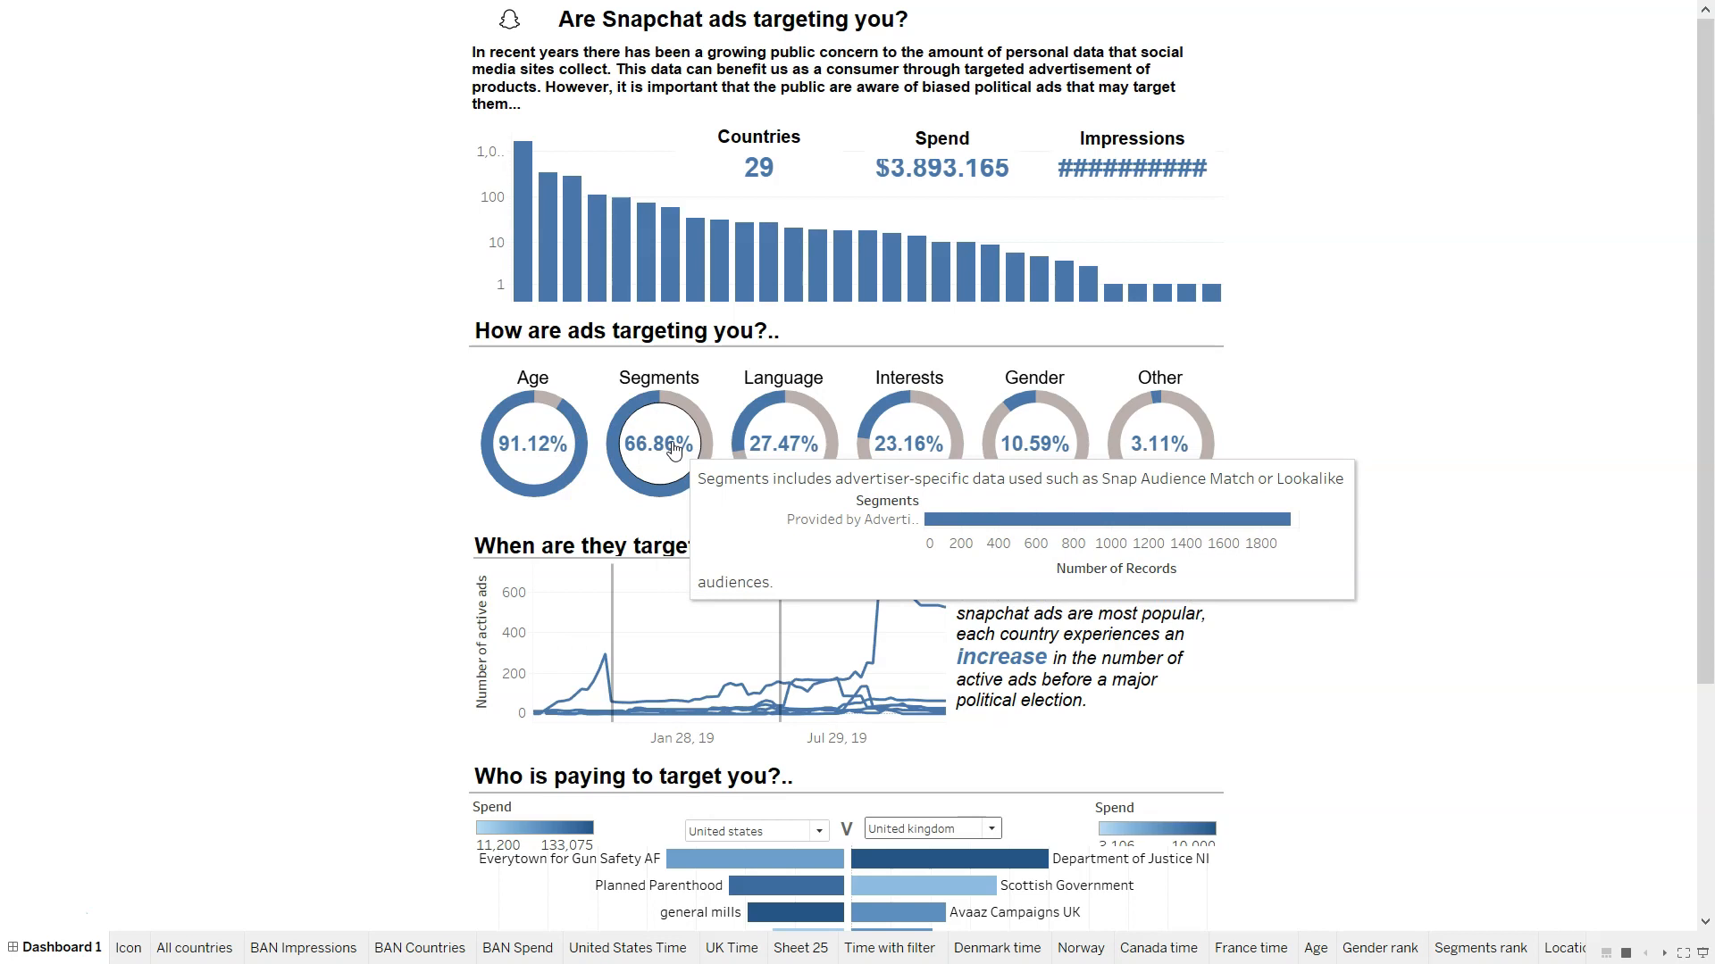
mouse_move(546, 459)
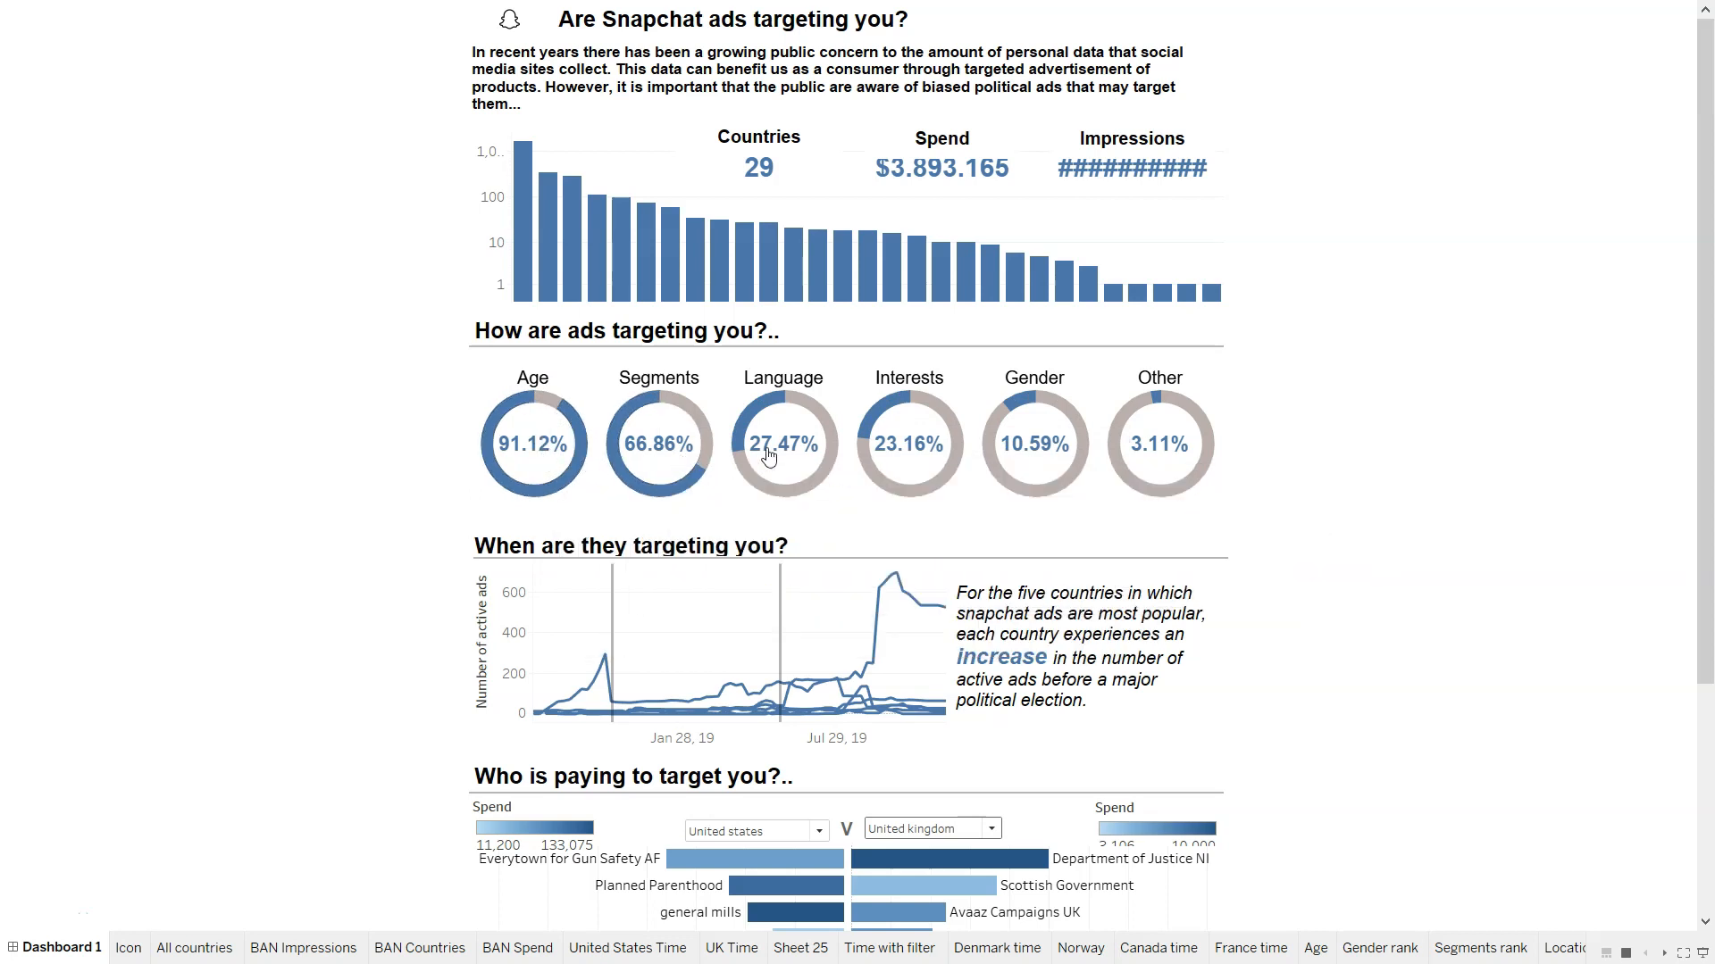
mouse_move(1031, 455)
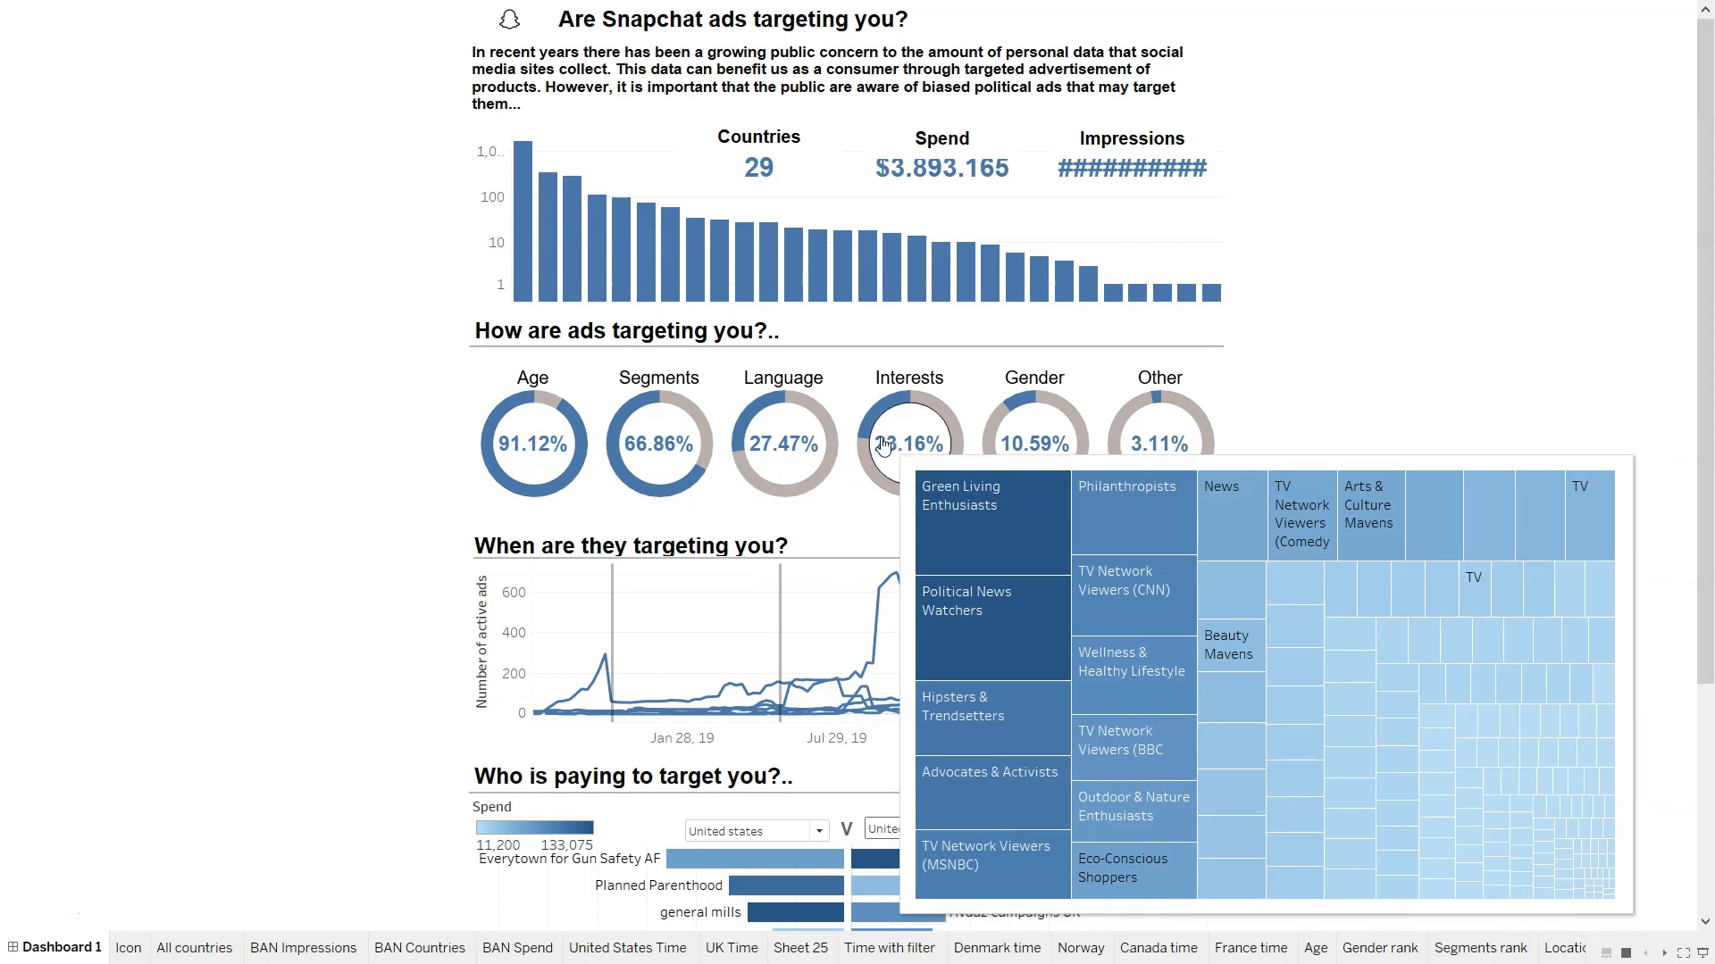
mouse_move(780, 443)
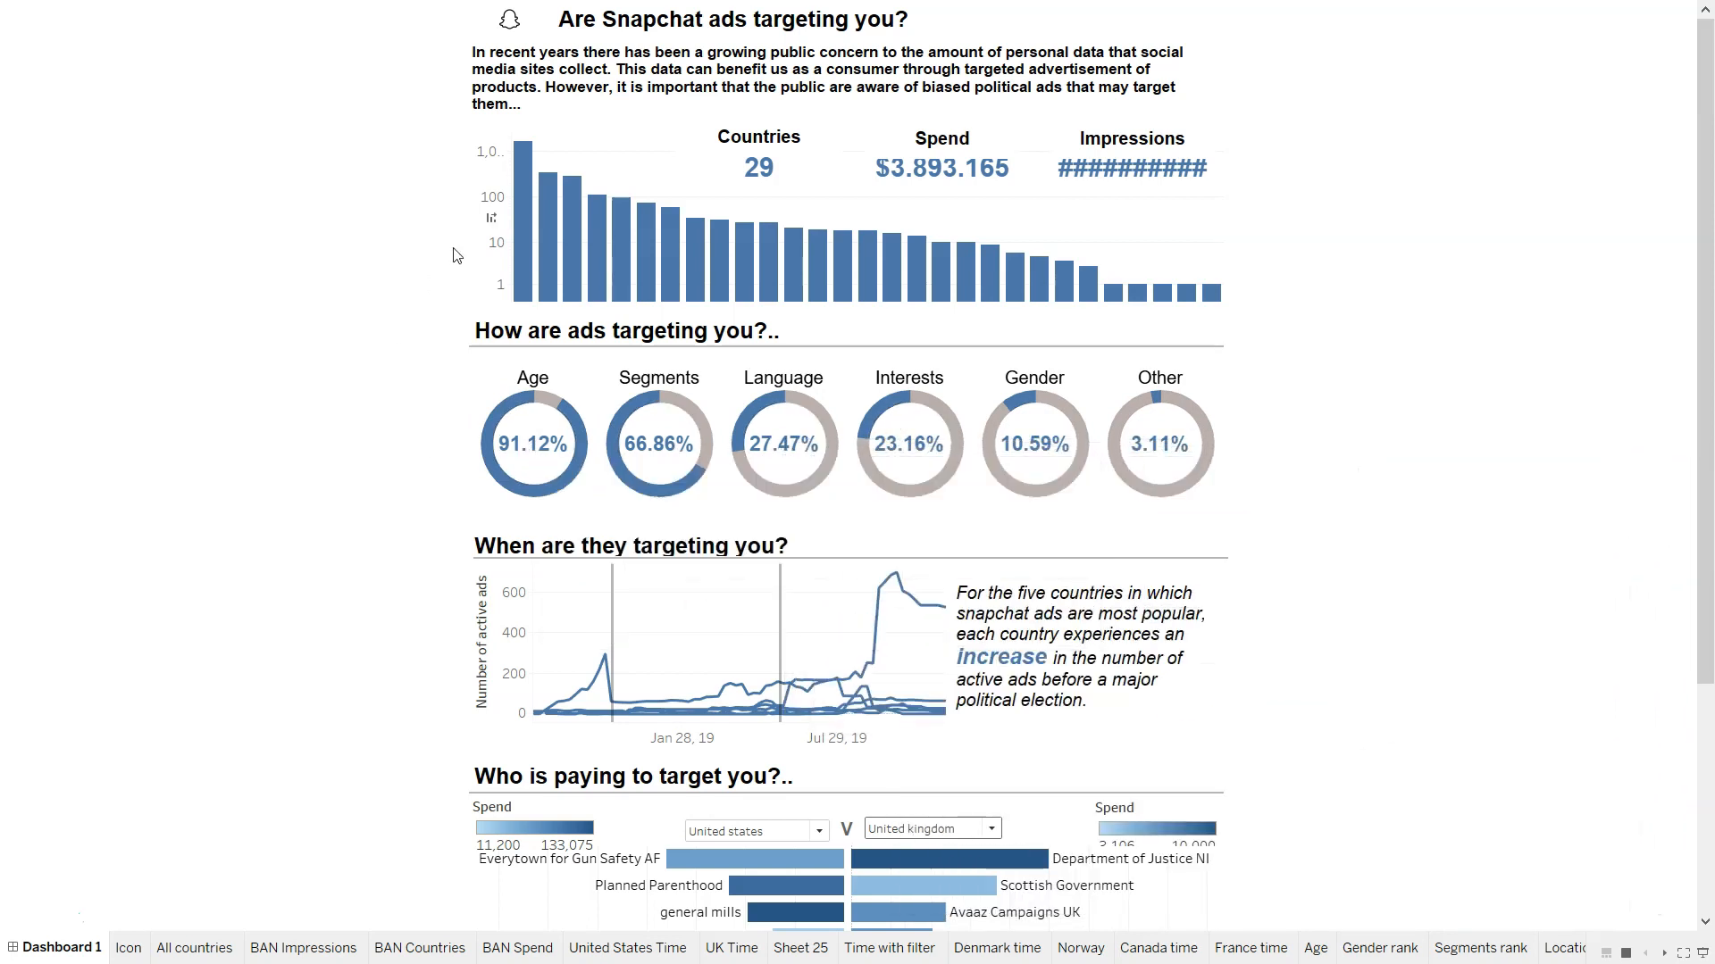
mouse_move(722, 260)
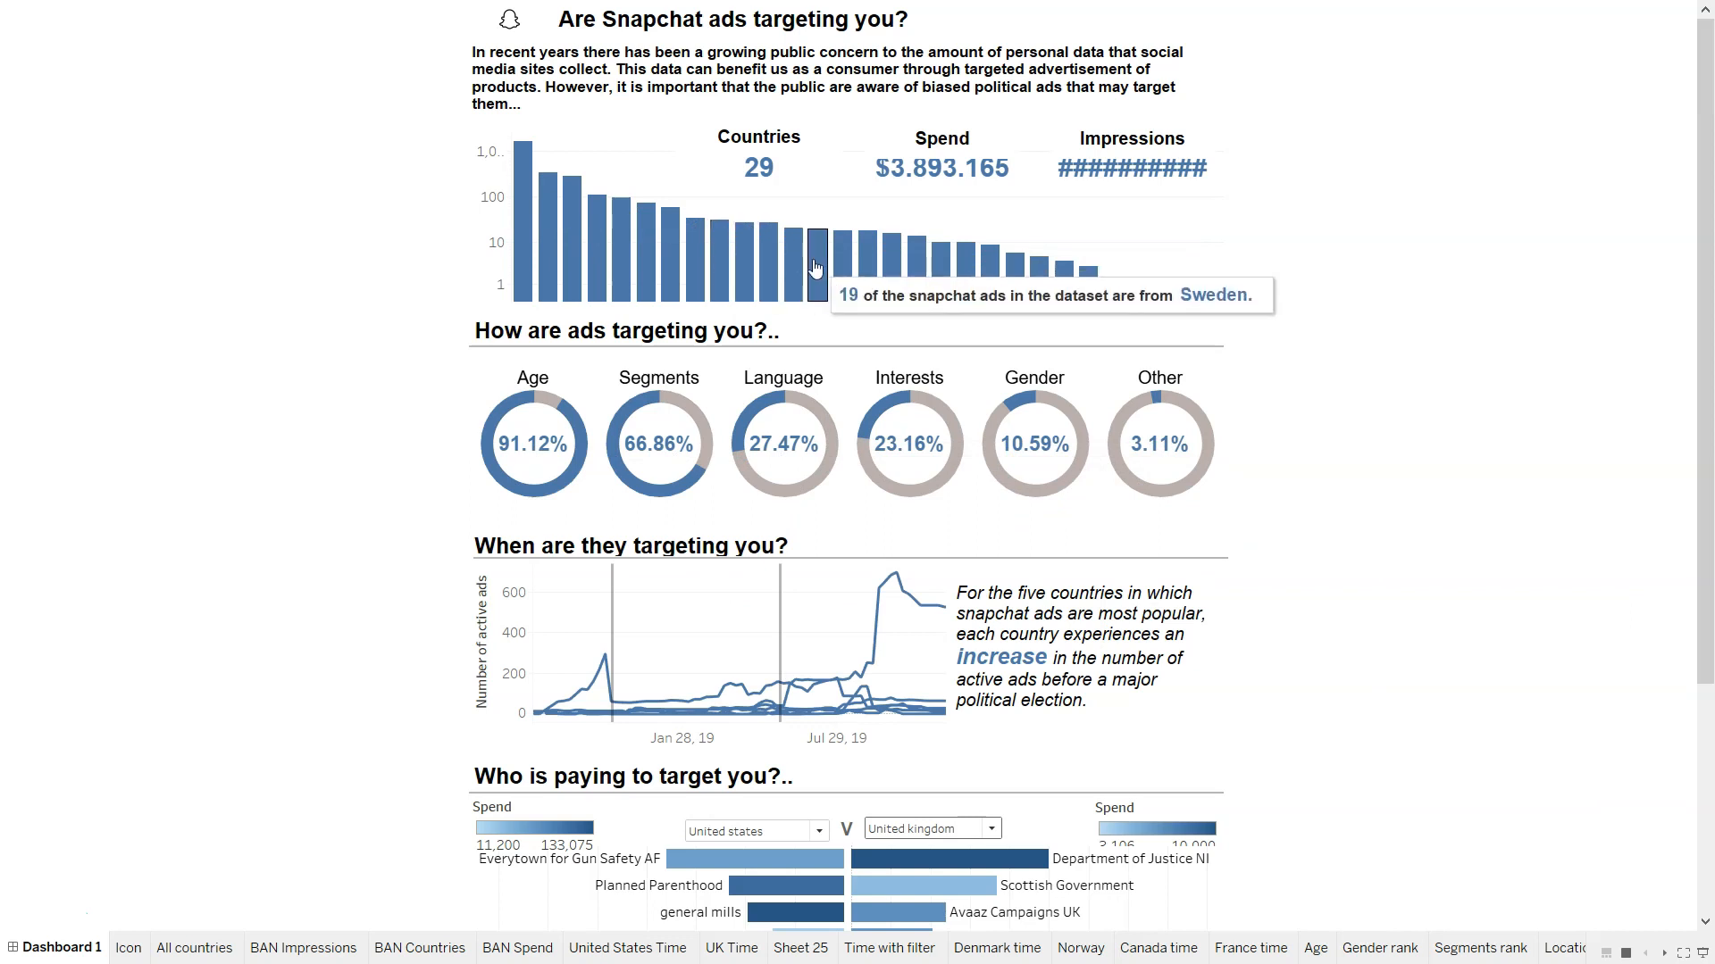
Examine data points in the active-ads timeline and the 2018 to 2019 country spending slope chart.
scroll(327, 748, down, 2)
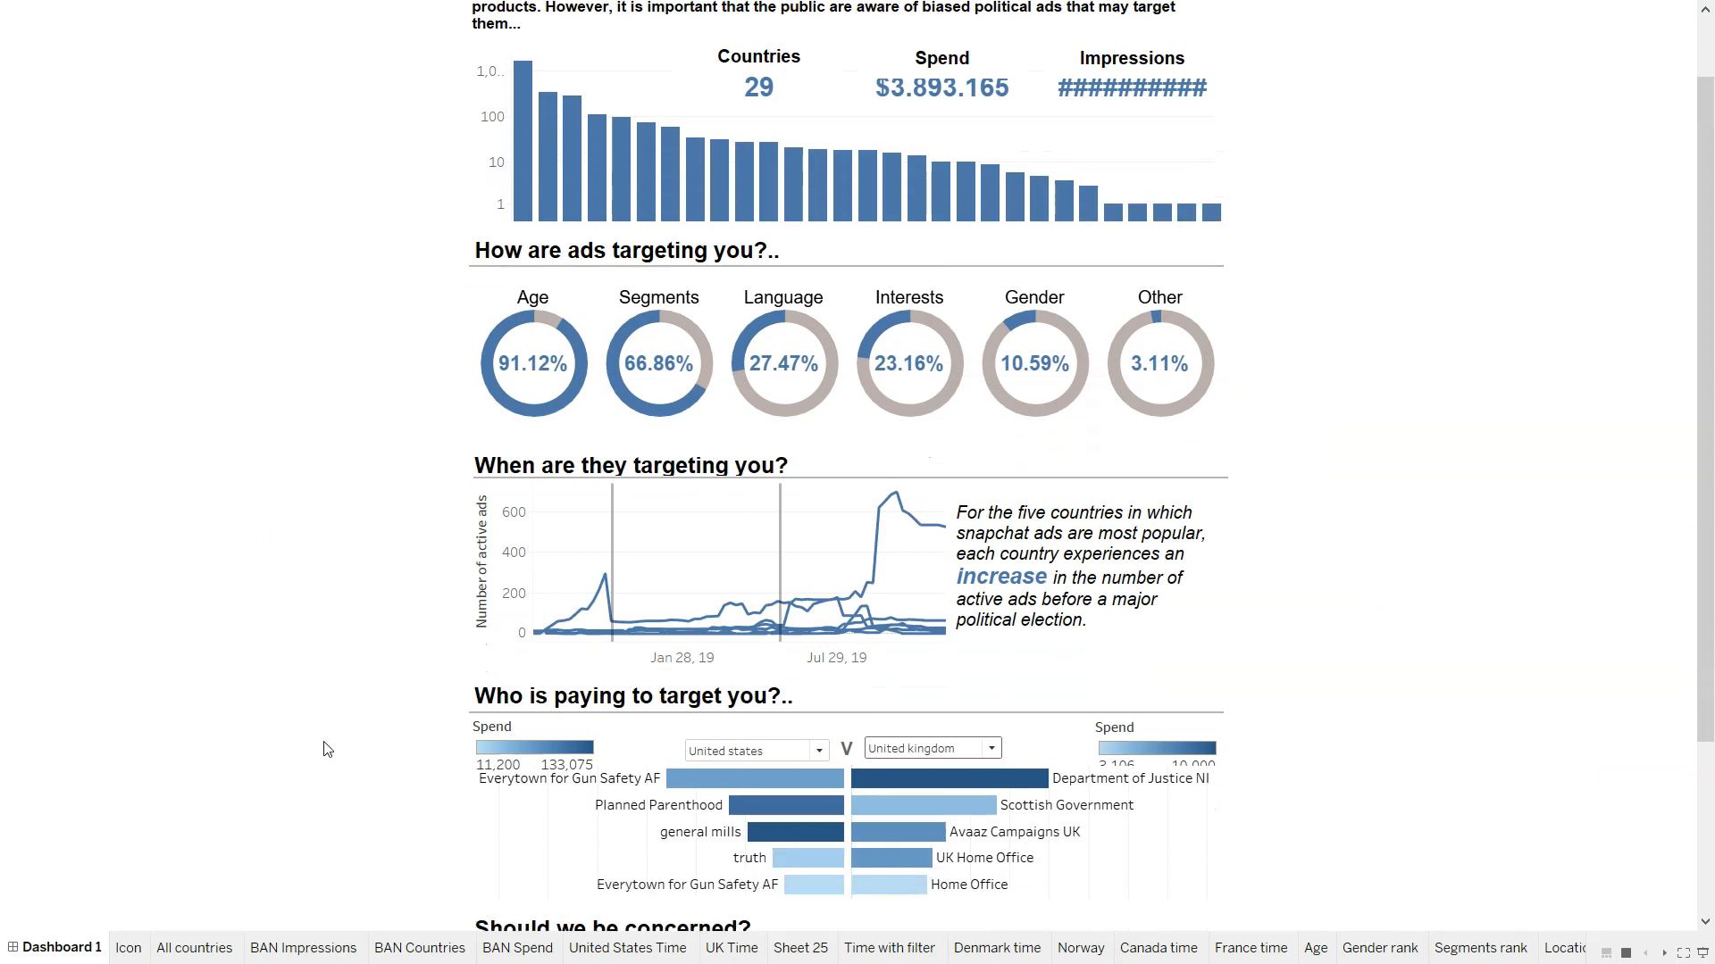
mouse_move(879, 547)
scroll(880, 546, down, 3)
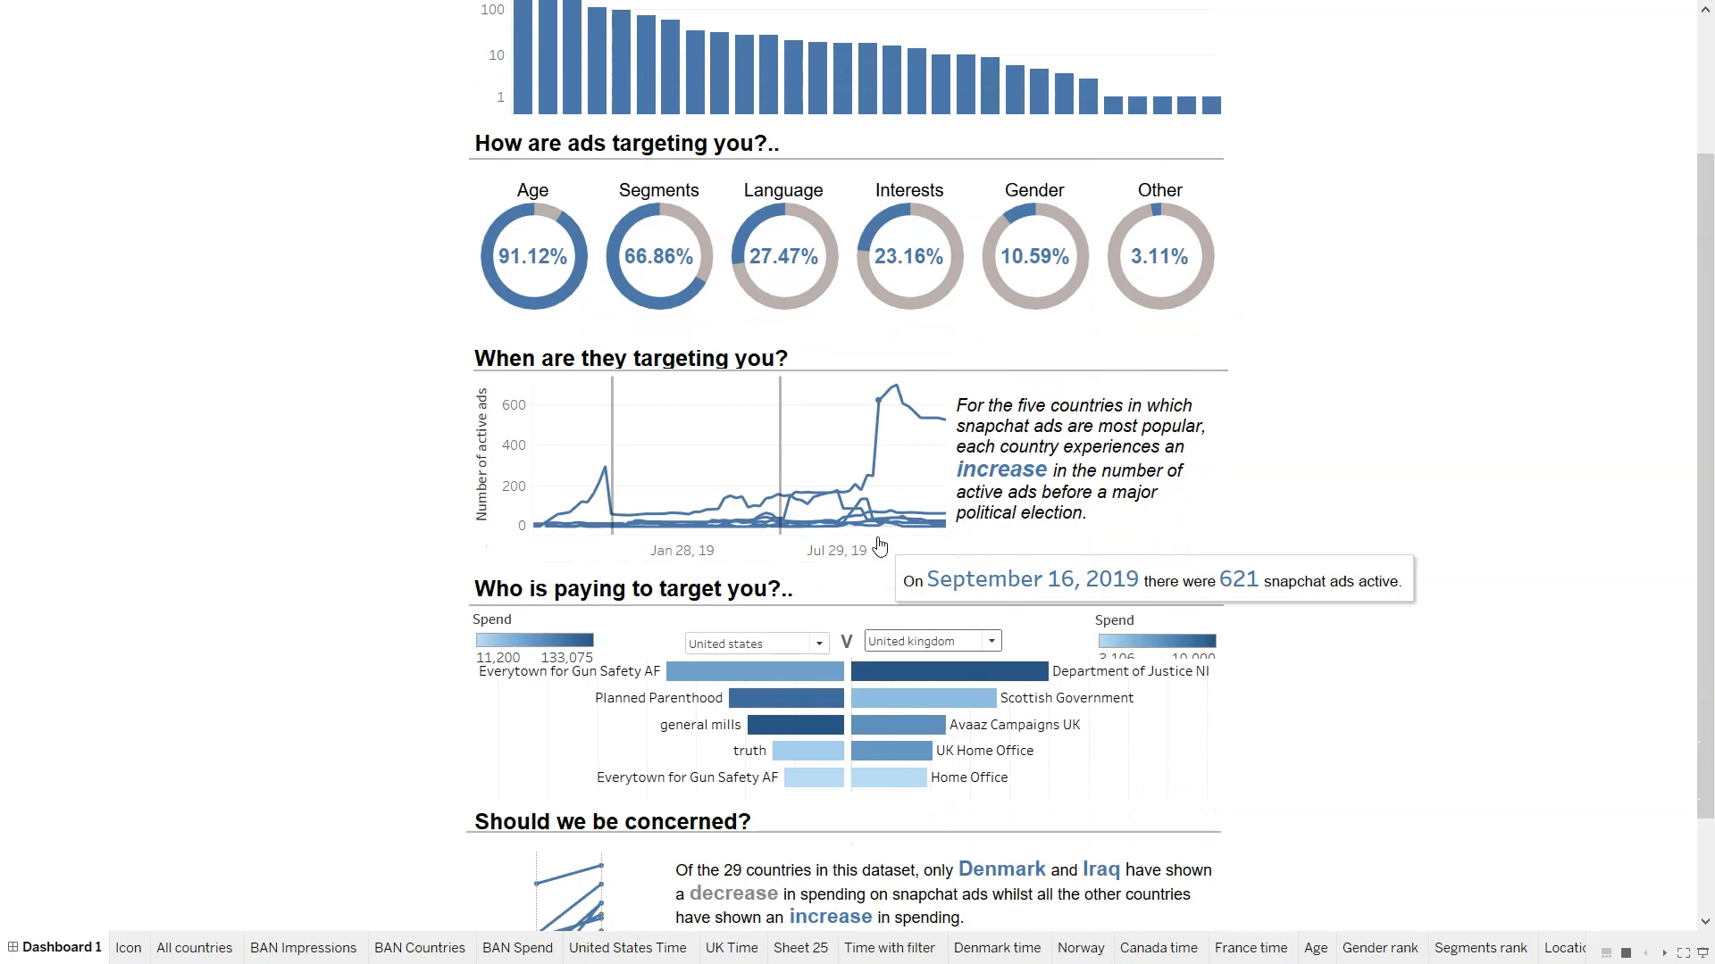
mouse_move(944, 645)
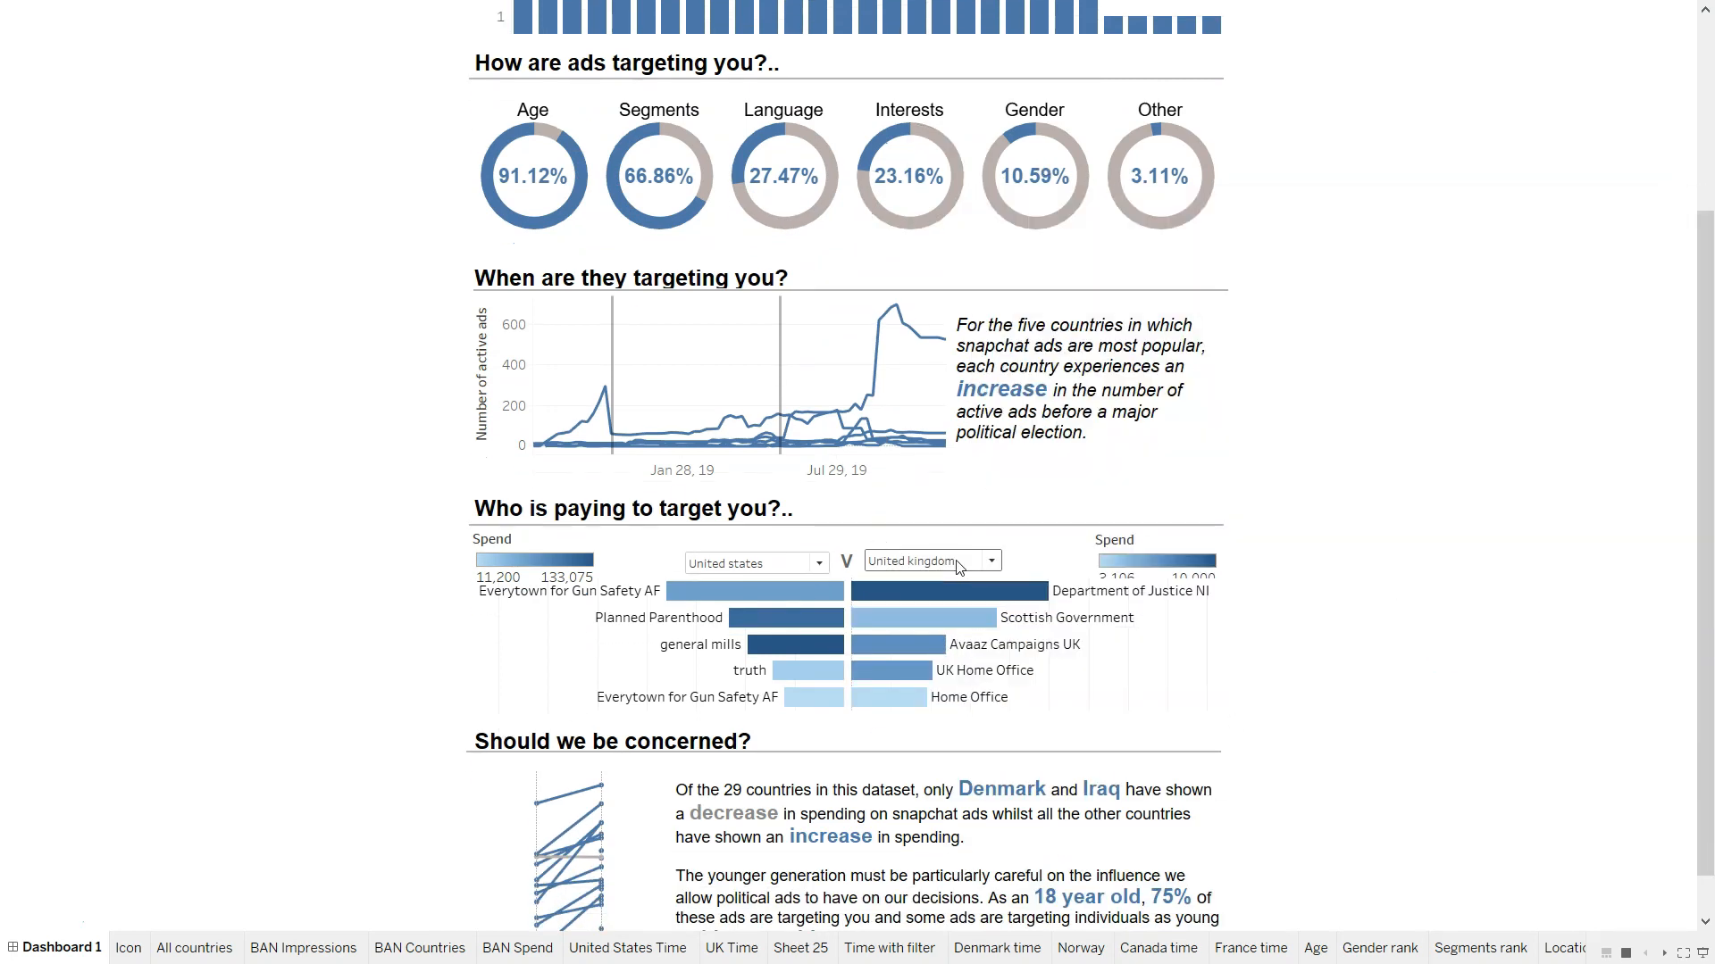
scroll(958, 568, up, 4)
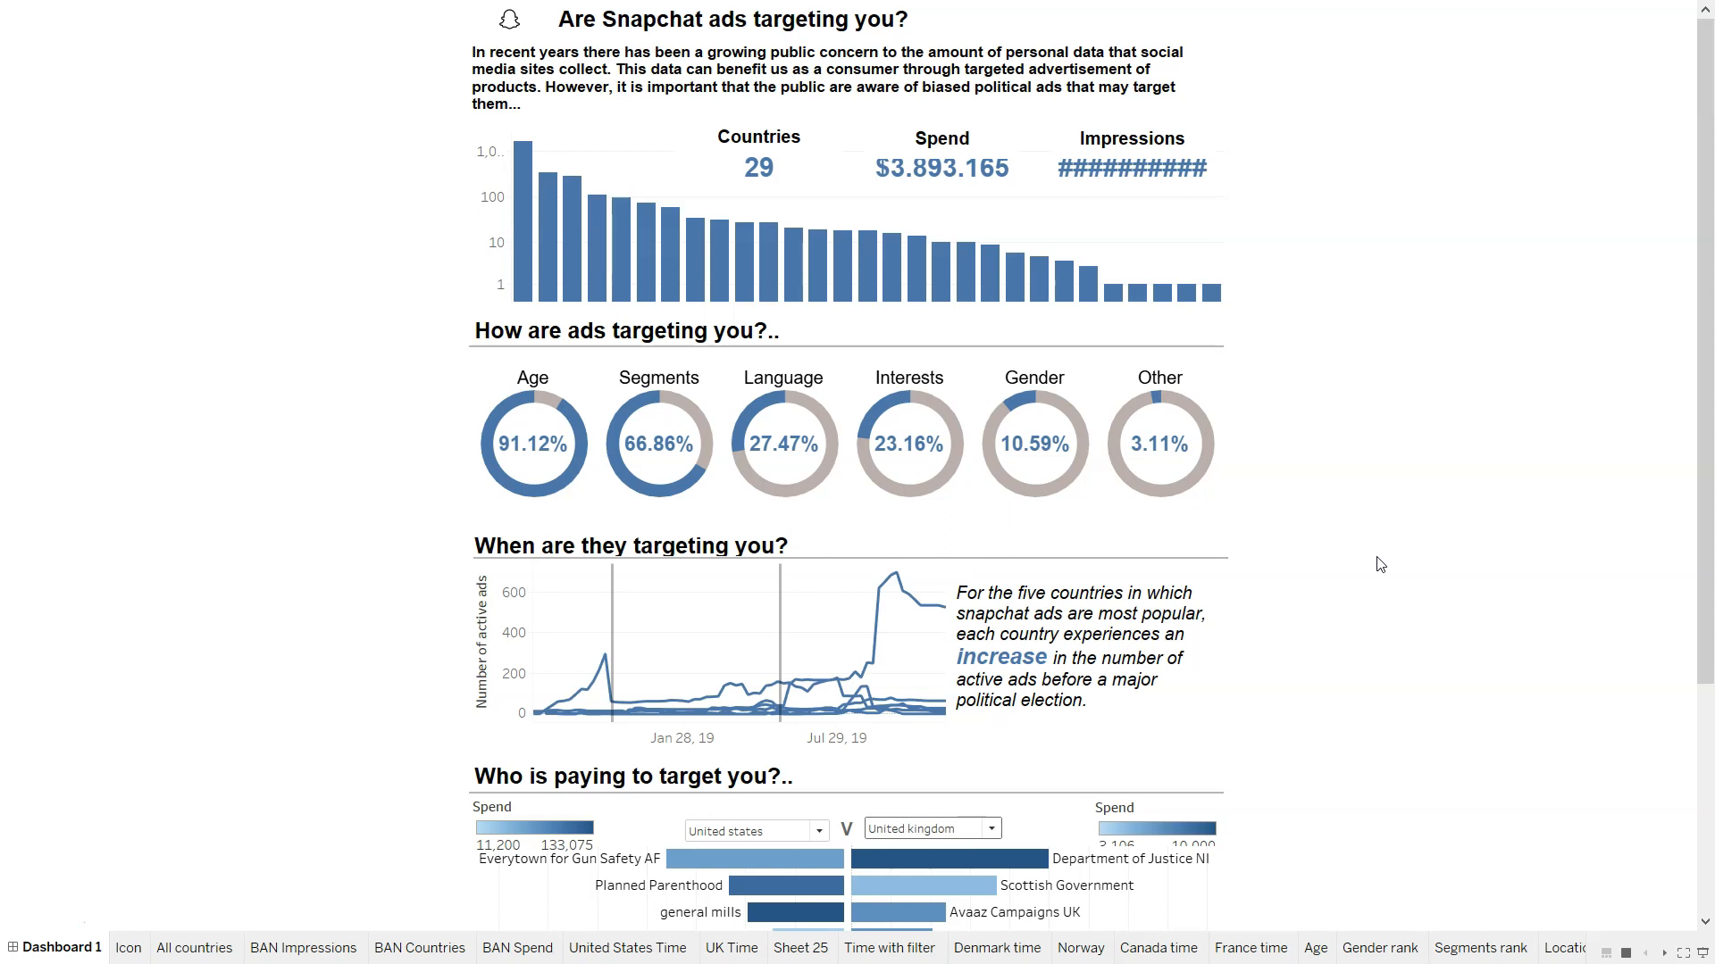
scroll(1380, 565, down, 5)
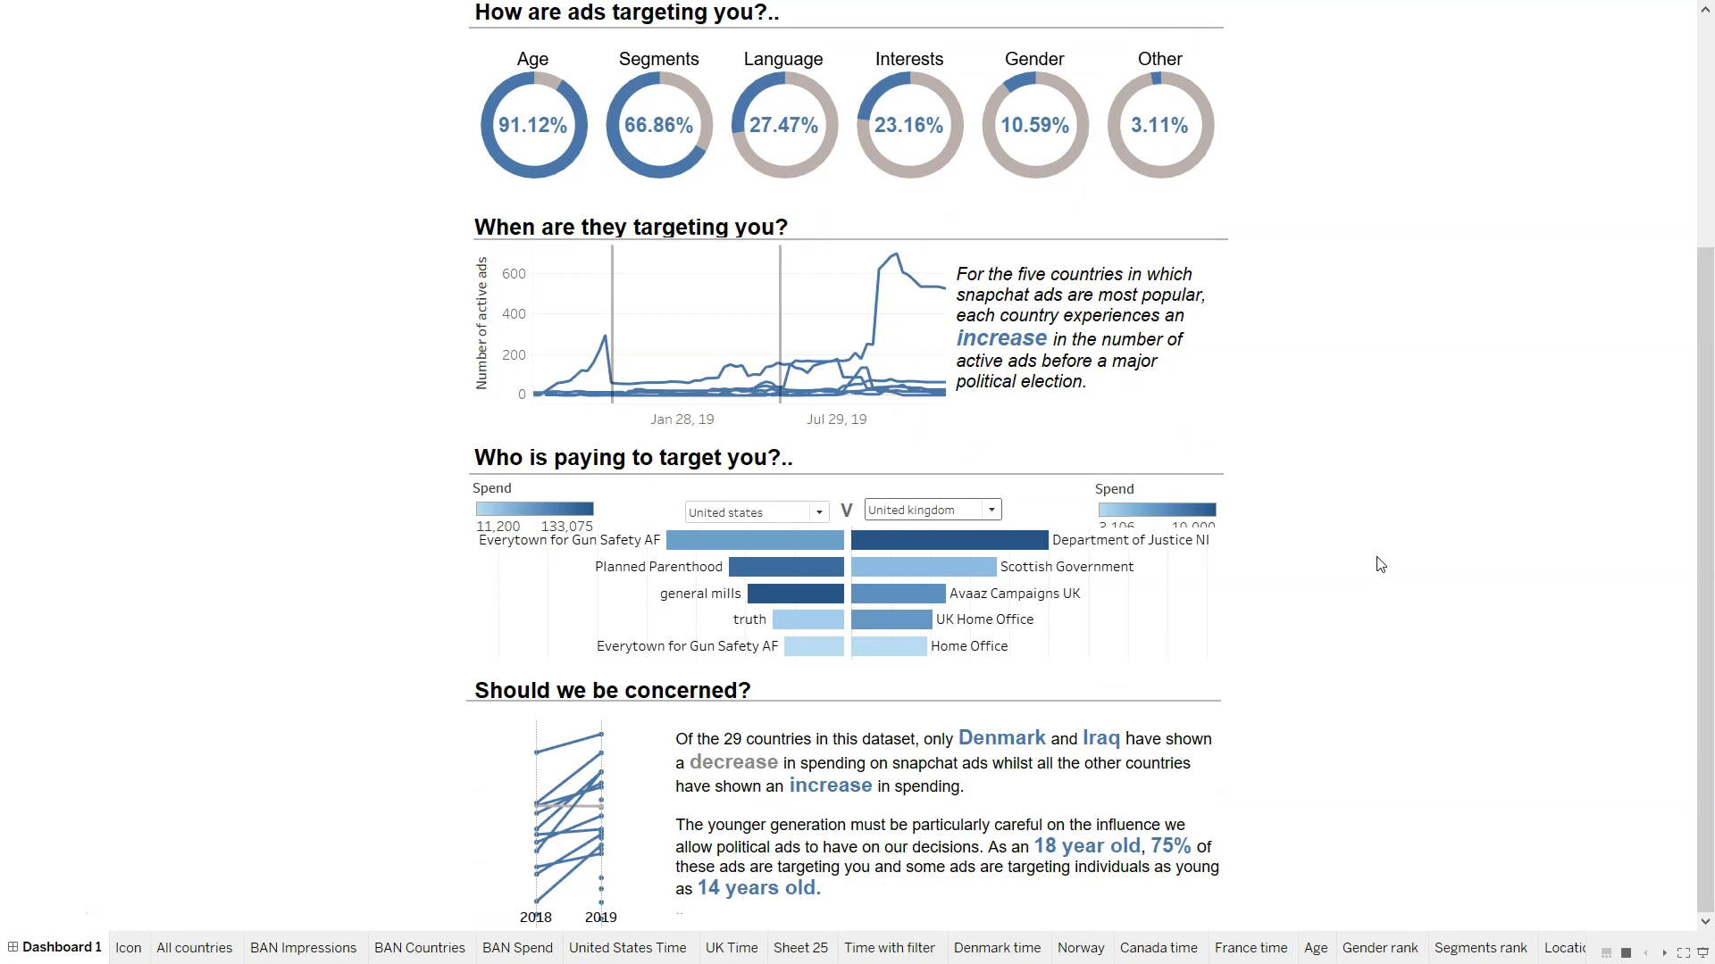
mouse_move(566, 791)
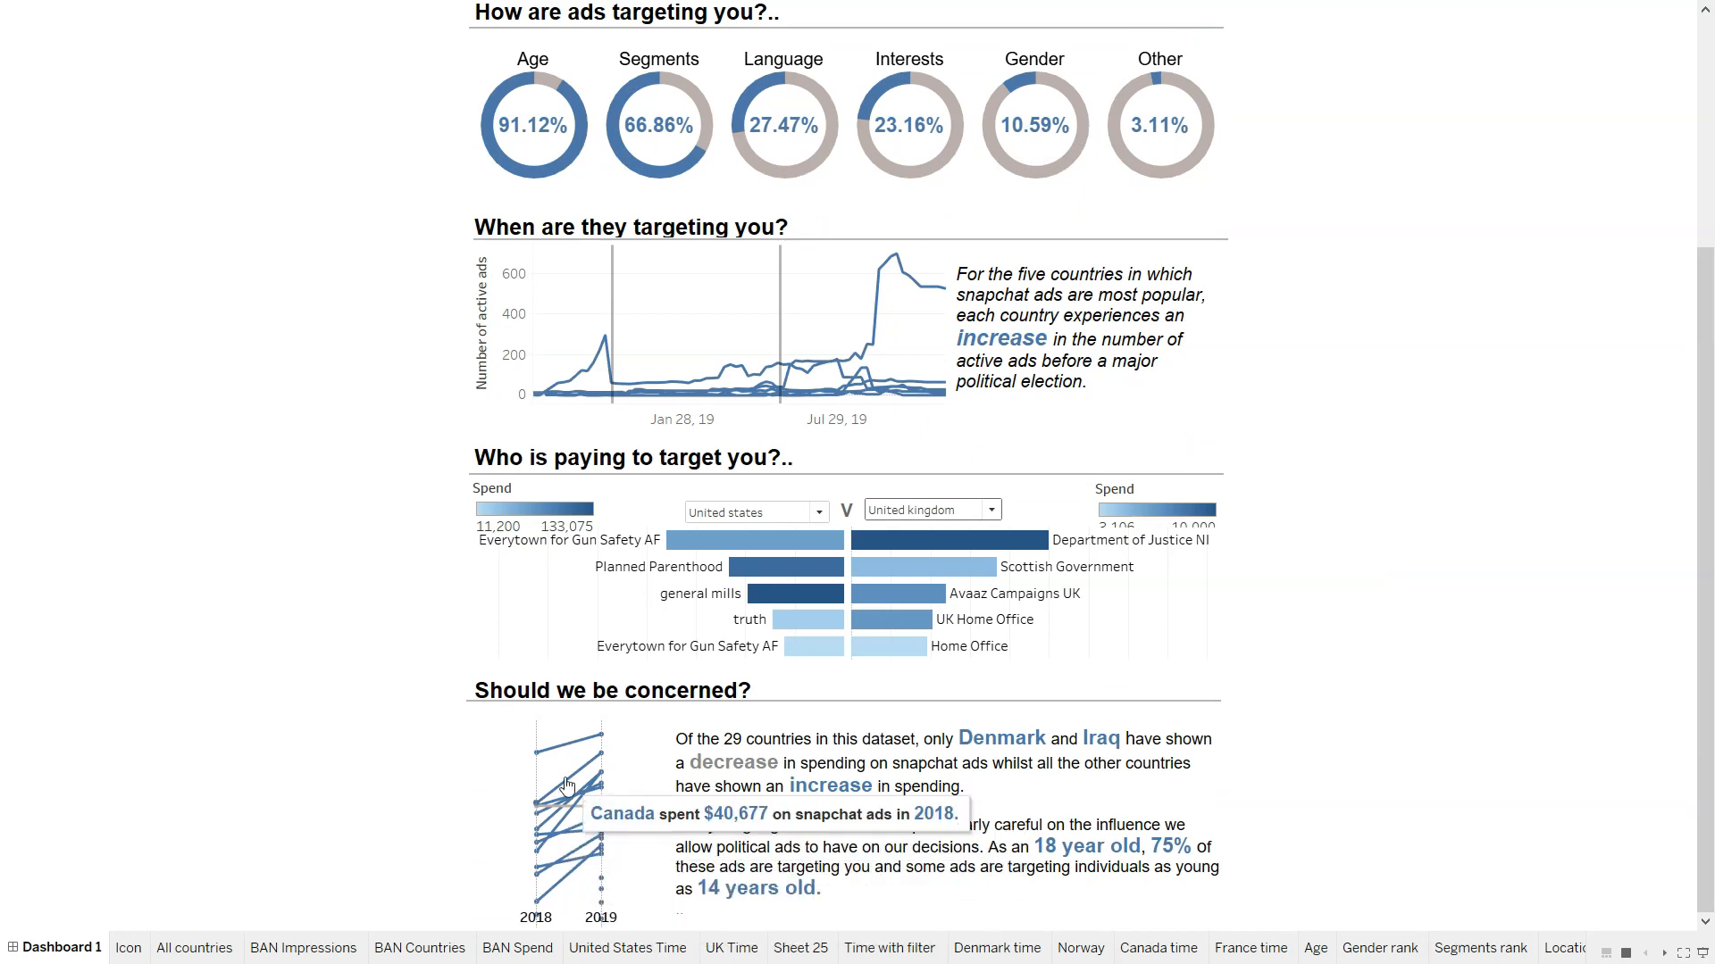
mouse_move(575, 833)
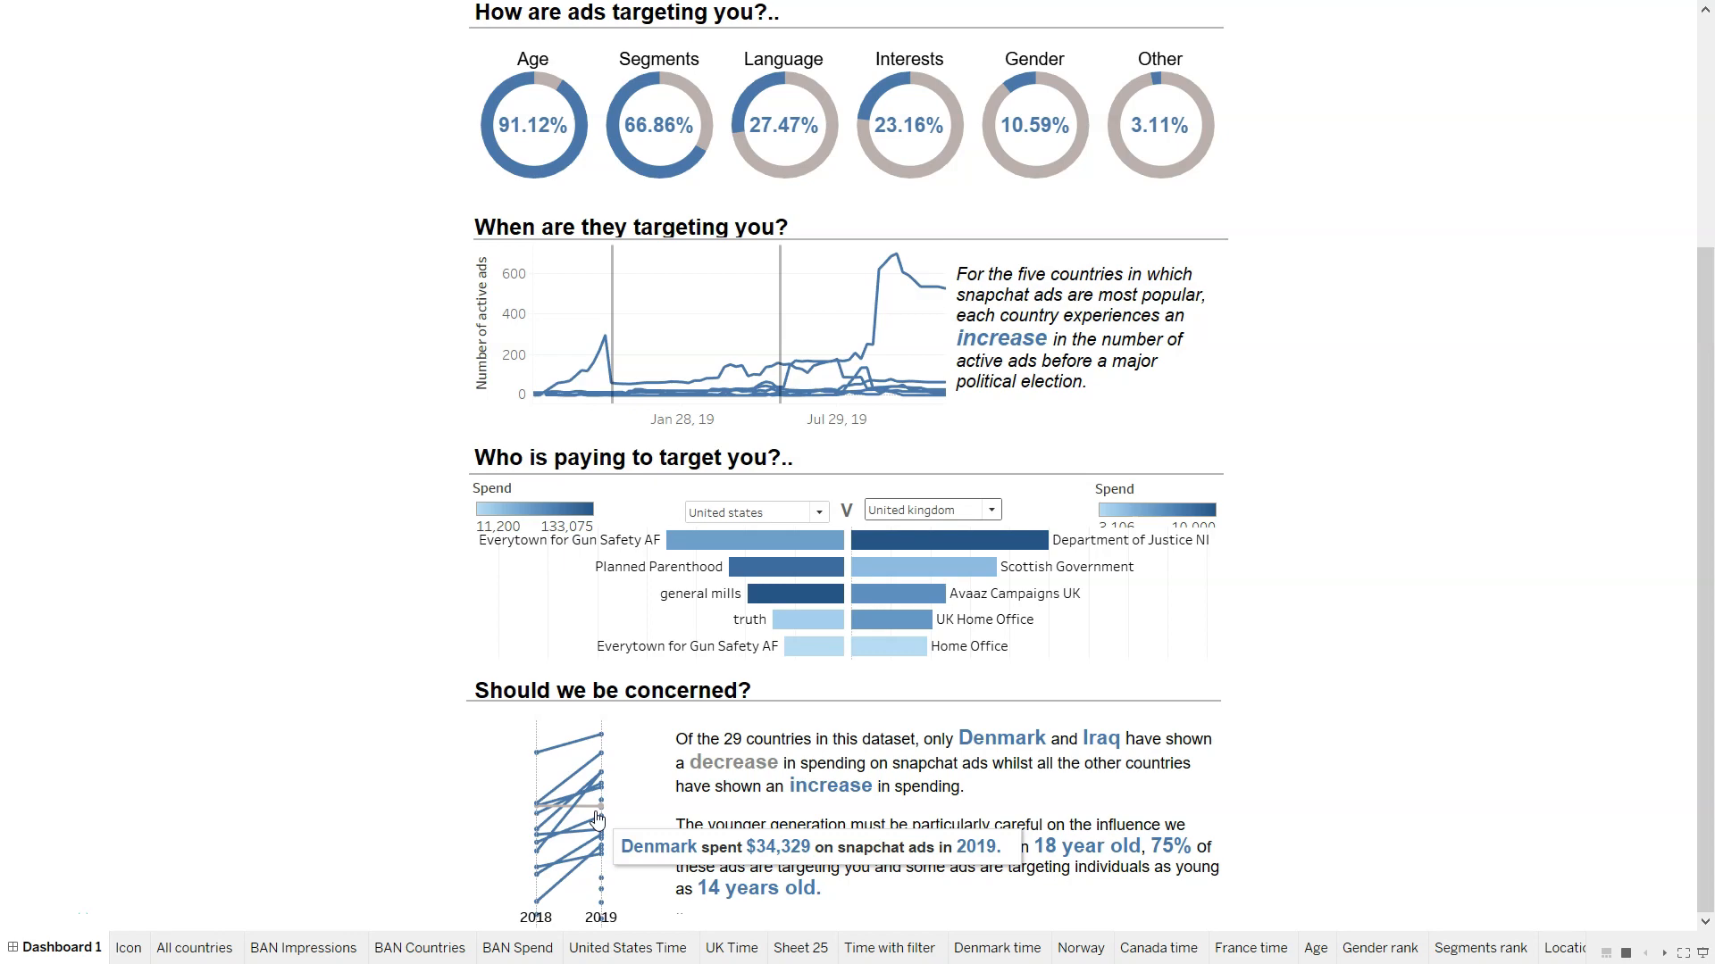
Leave the dashboard's presentation mode and switch to the Snapchat Ads workbook in Excel.
key(Escape)
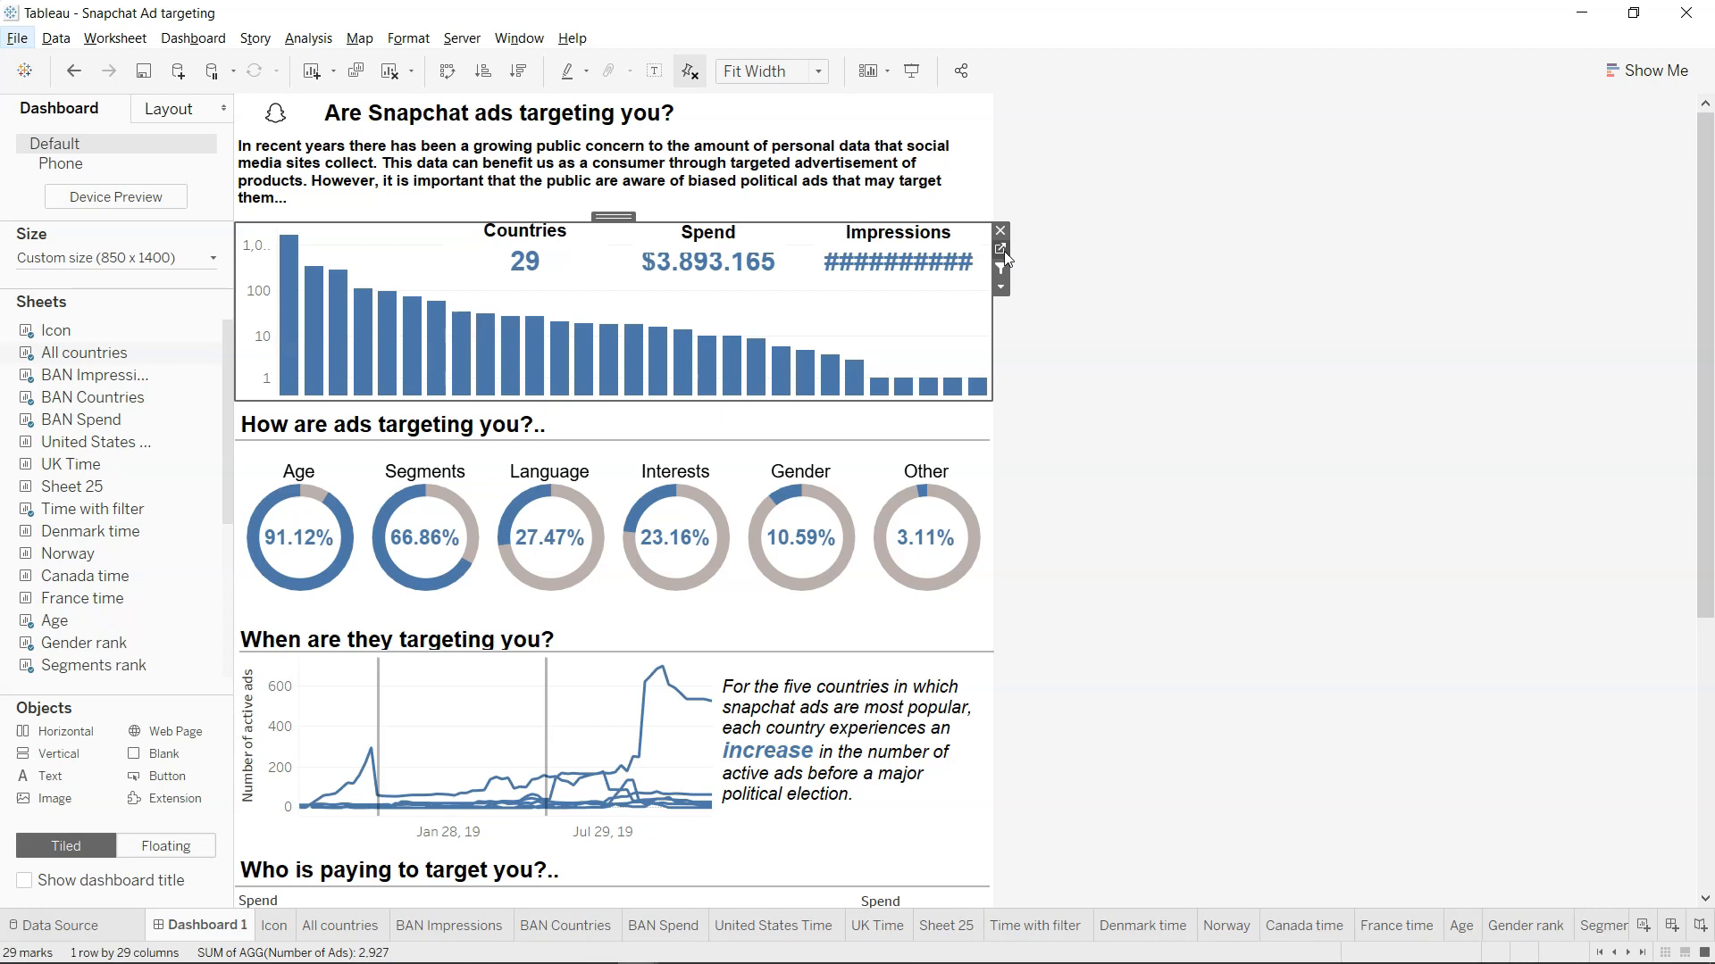
key(alt+Tab)
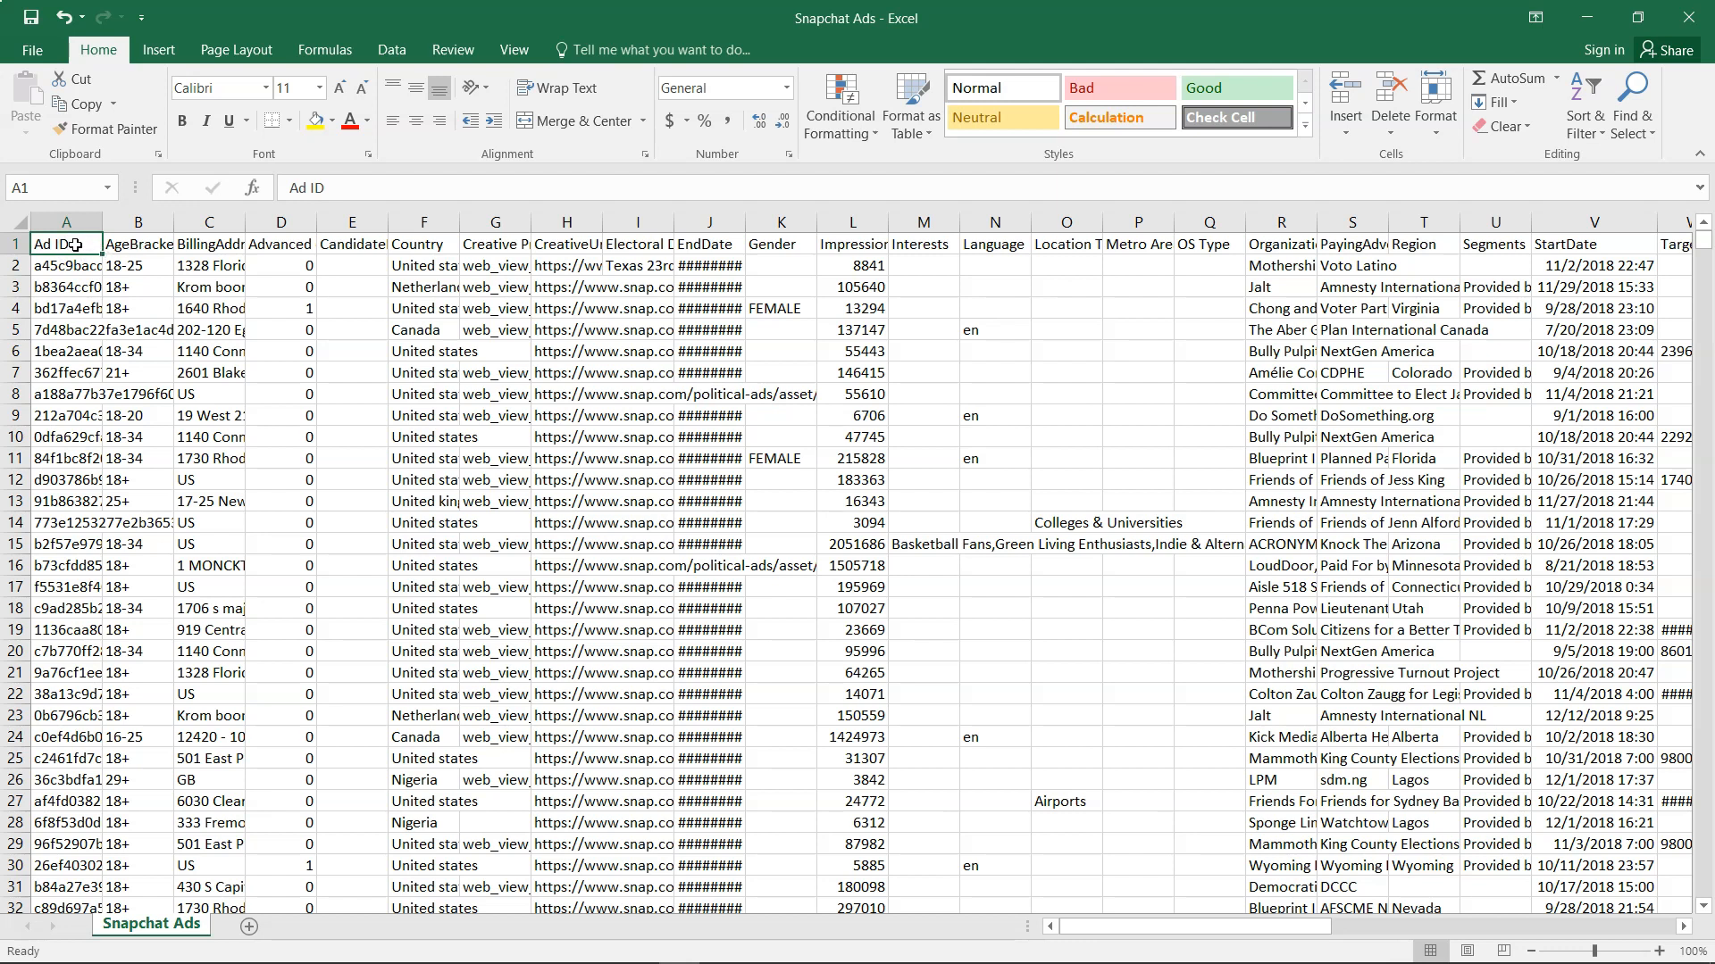
Review the column headers AgeBracket, billing address, Country, EndDate, Gender, Impressions and Language, plus the blank Language cells N6:N8.
click(125, 244)
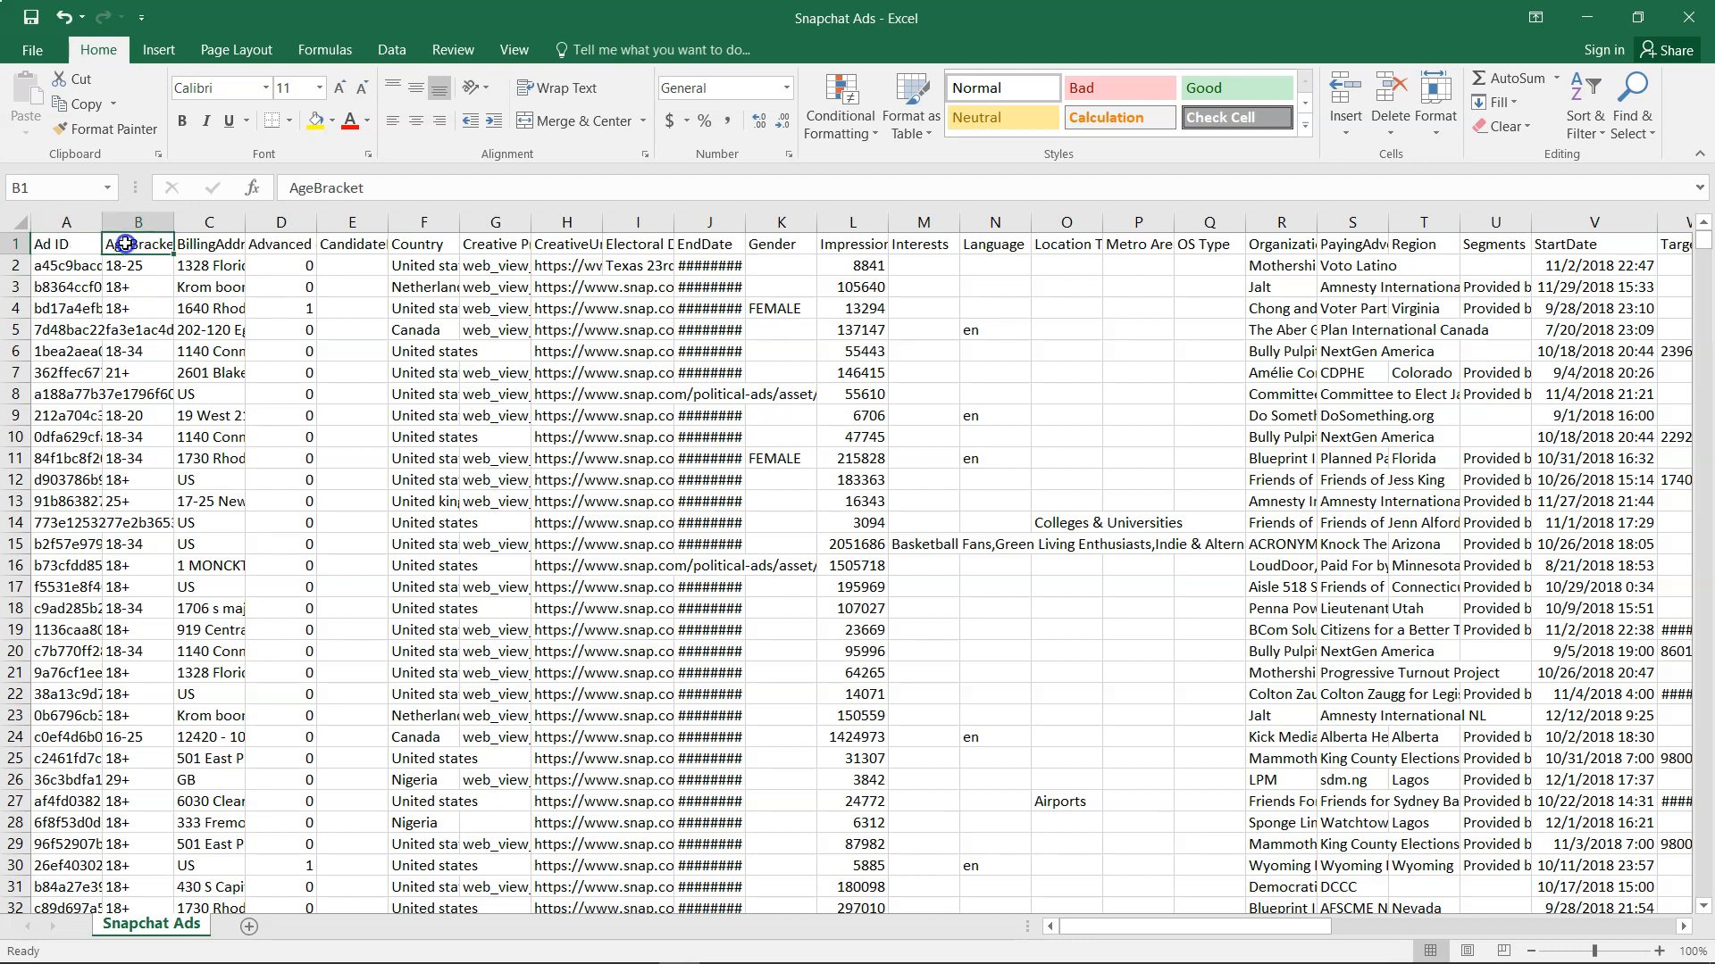
click(205, 243)
click(409, 244)
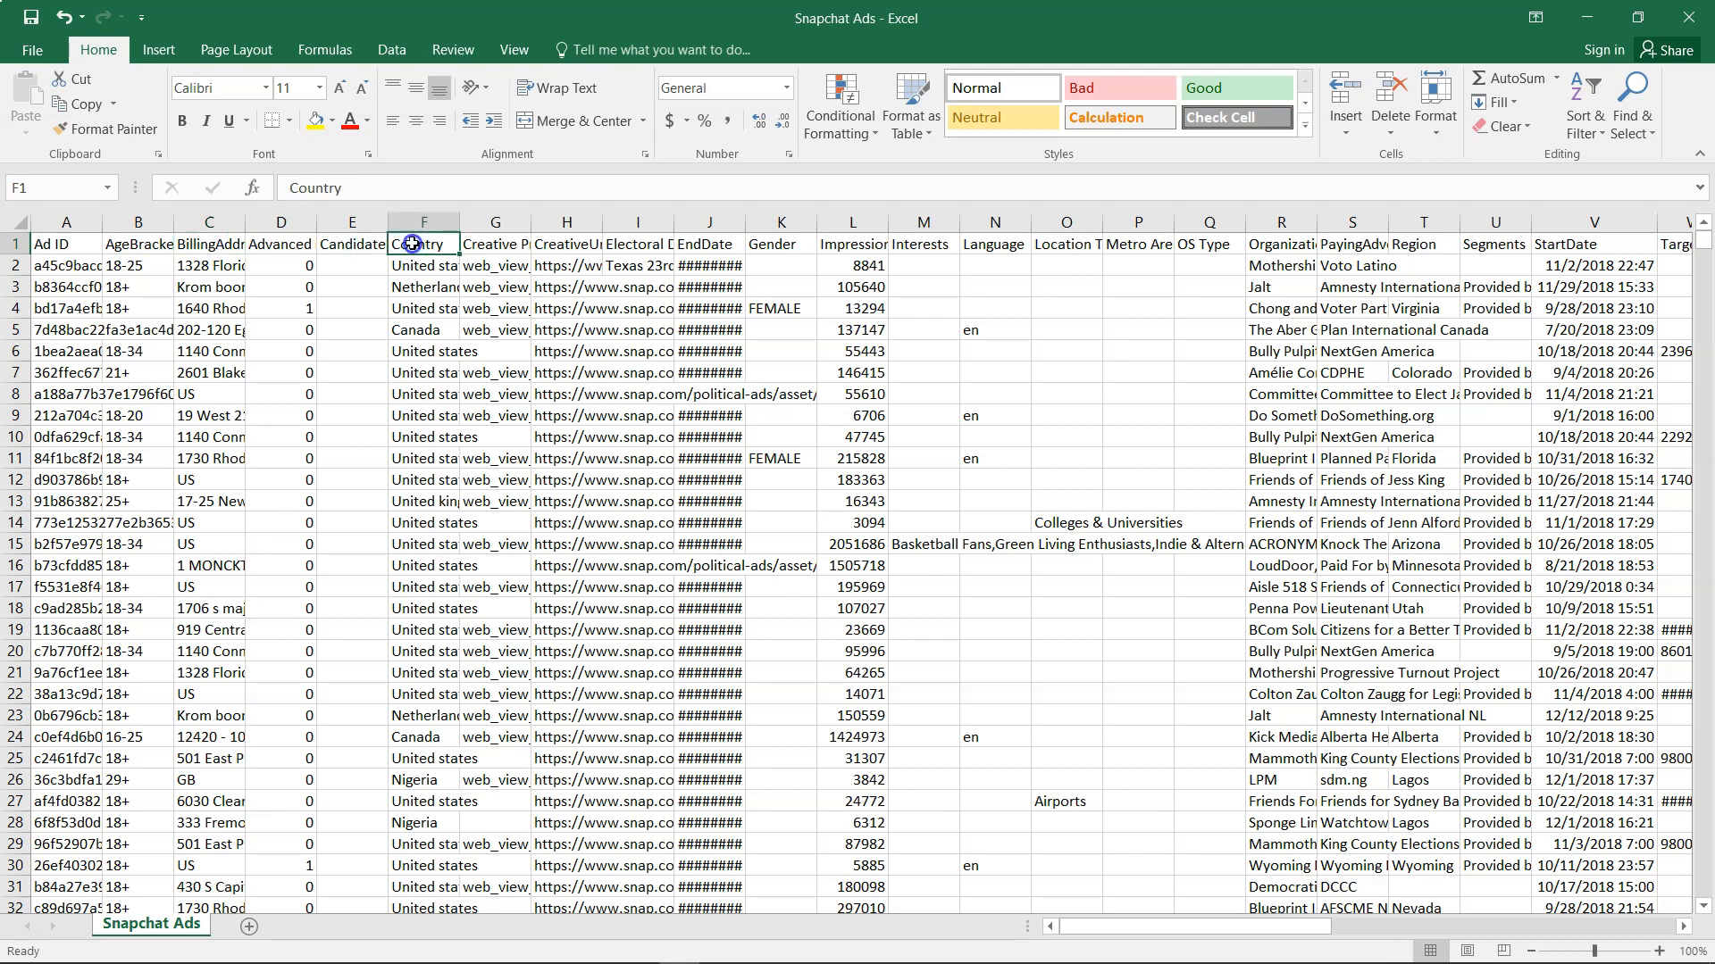
click(703, 243)
click(784, 243)
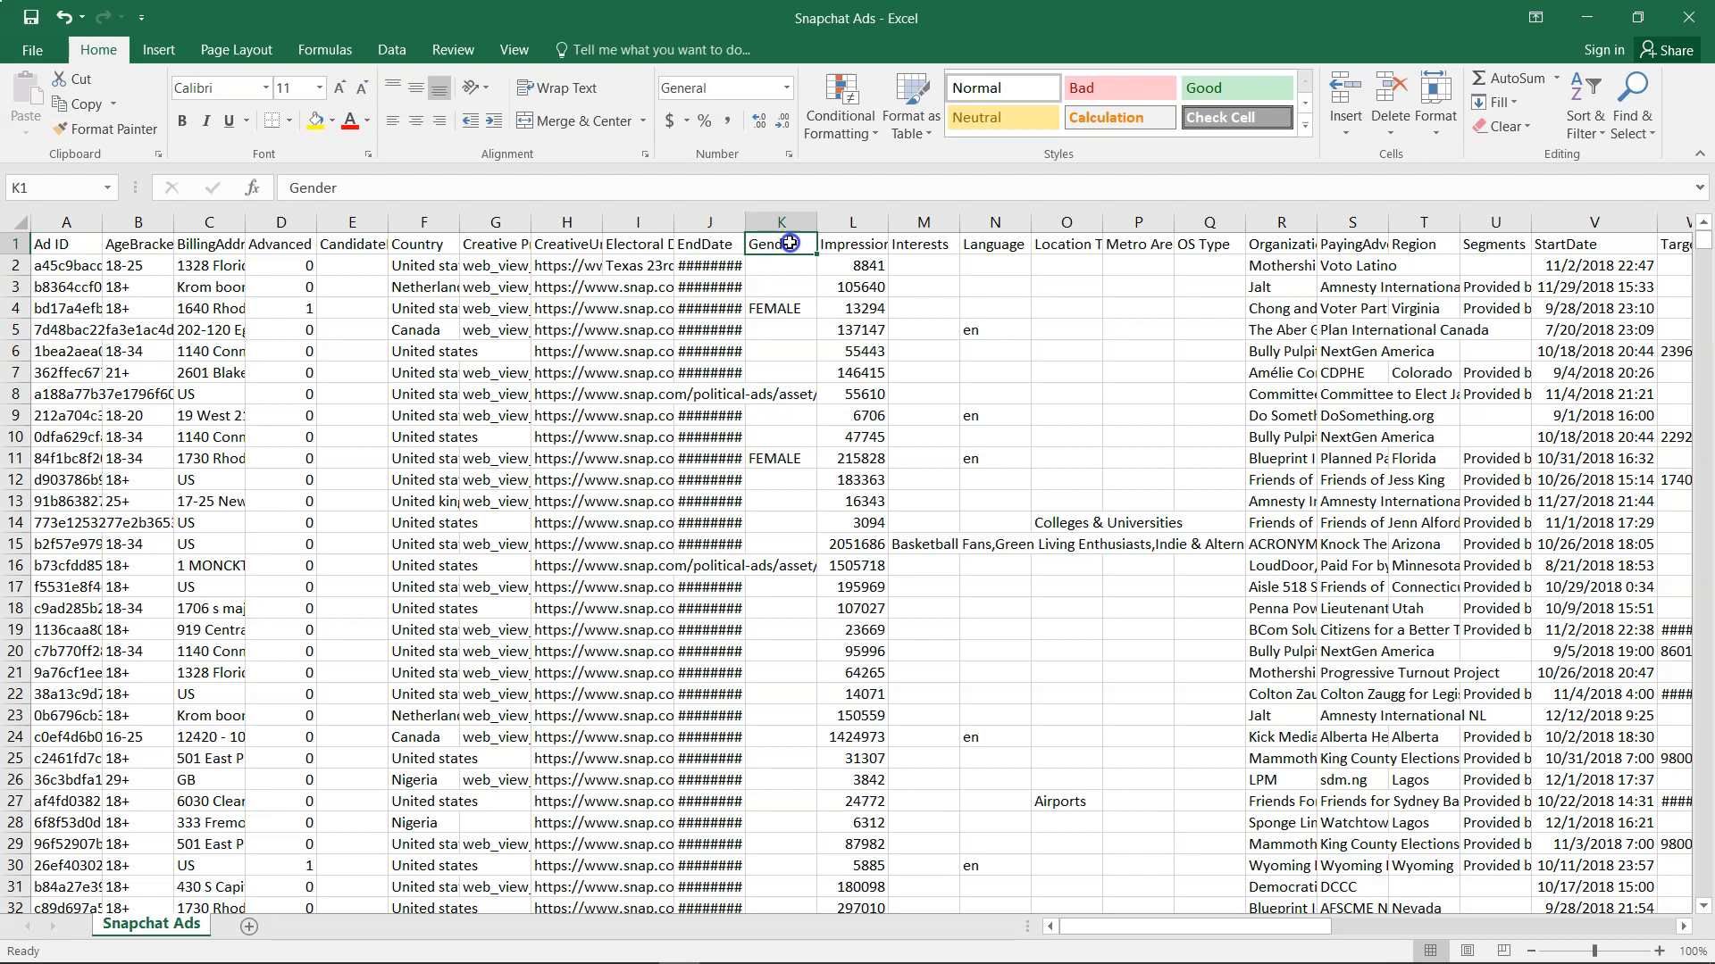
click(840, 243)
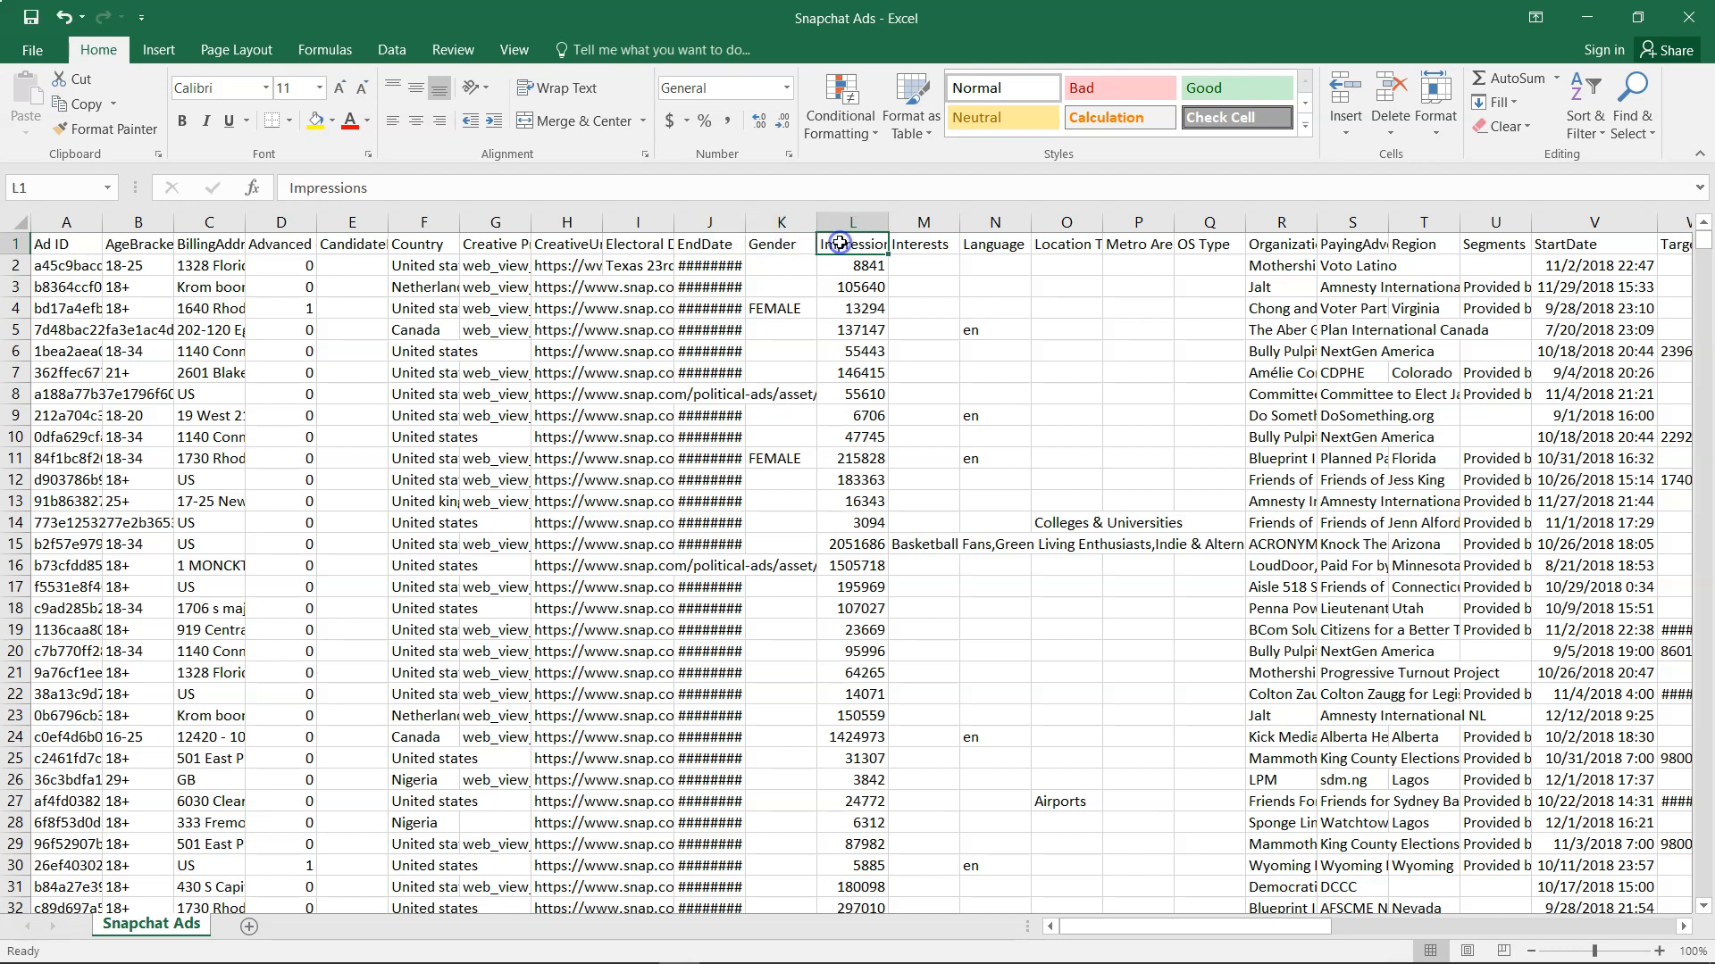
click(1012, 243)
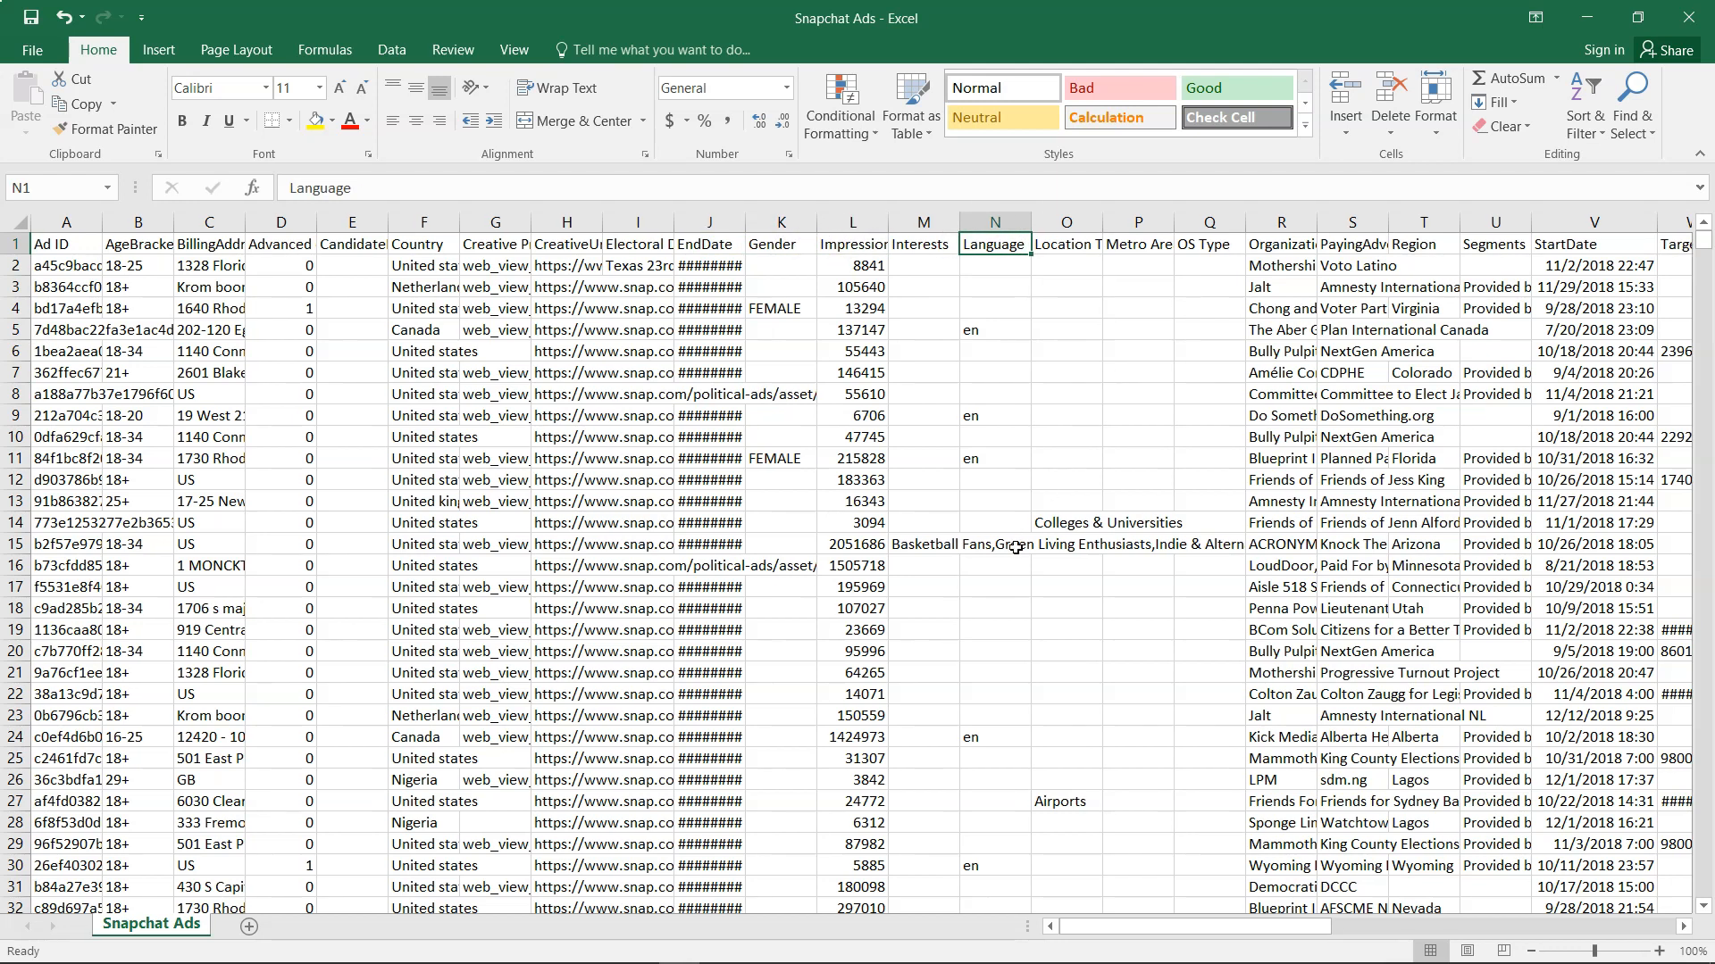
click(981, 432)
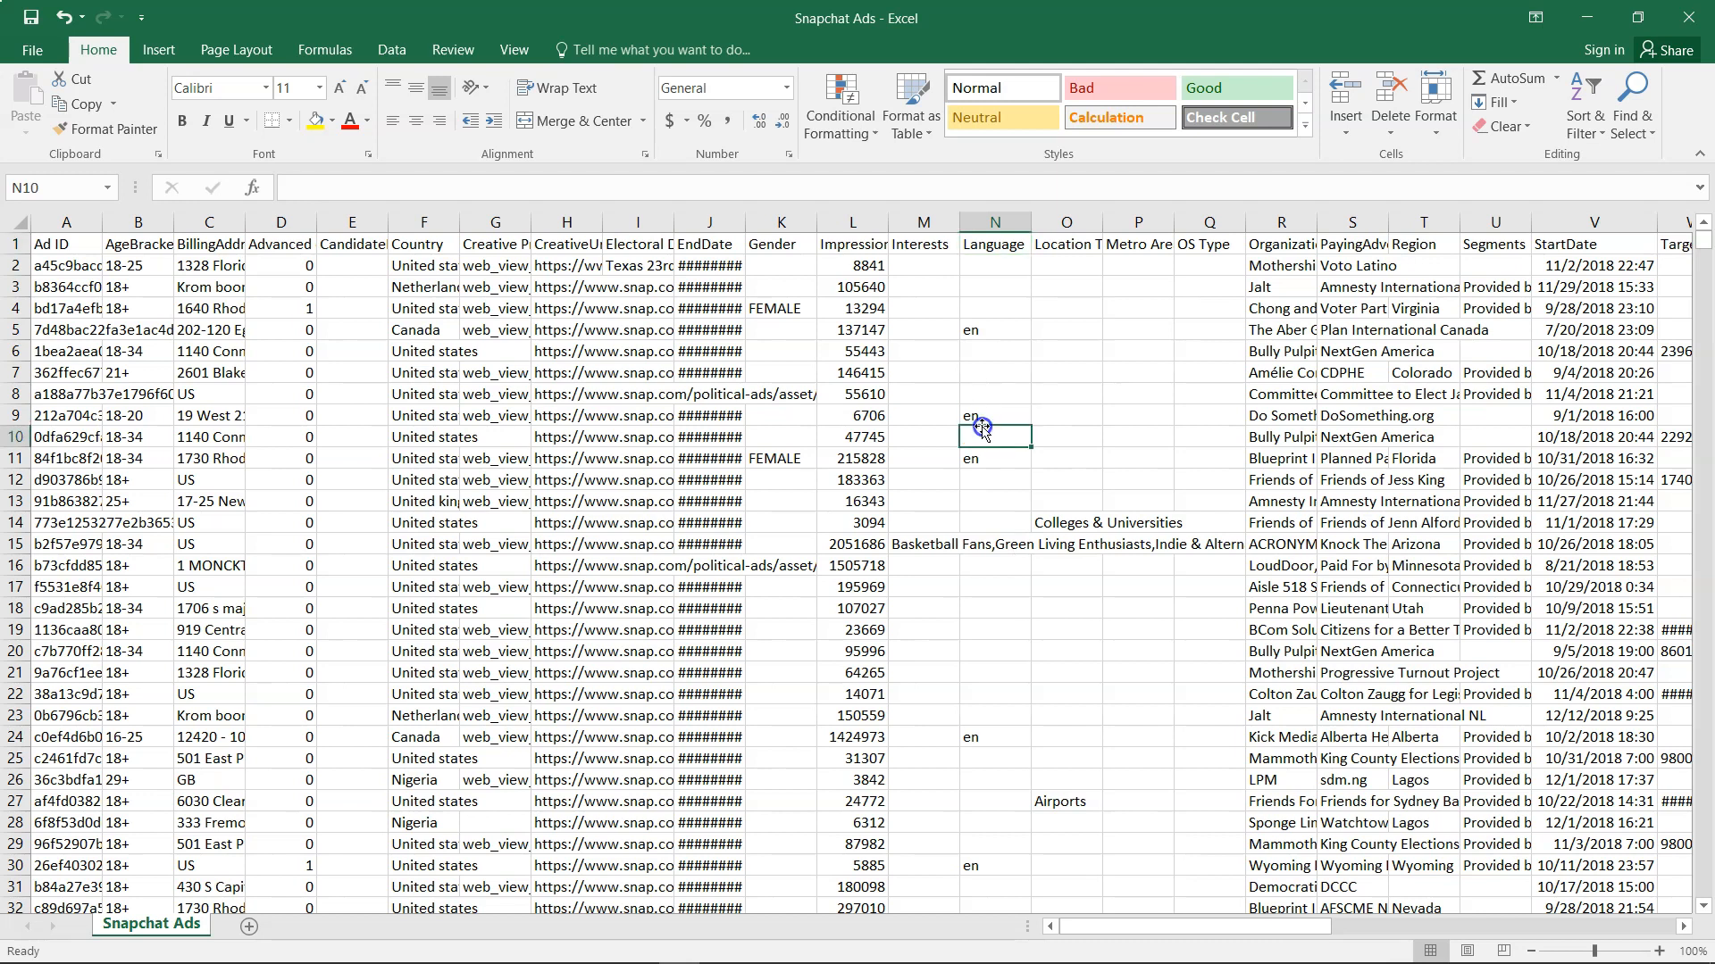
drag(978, 351, 981, 406)
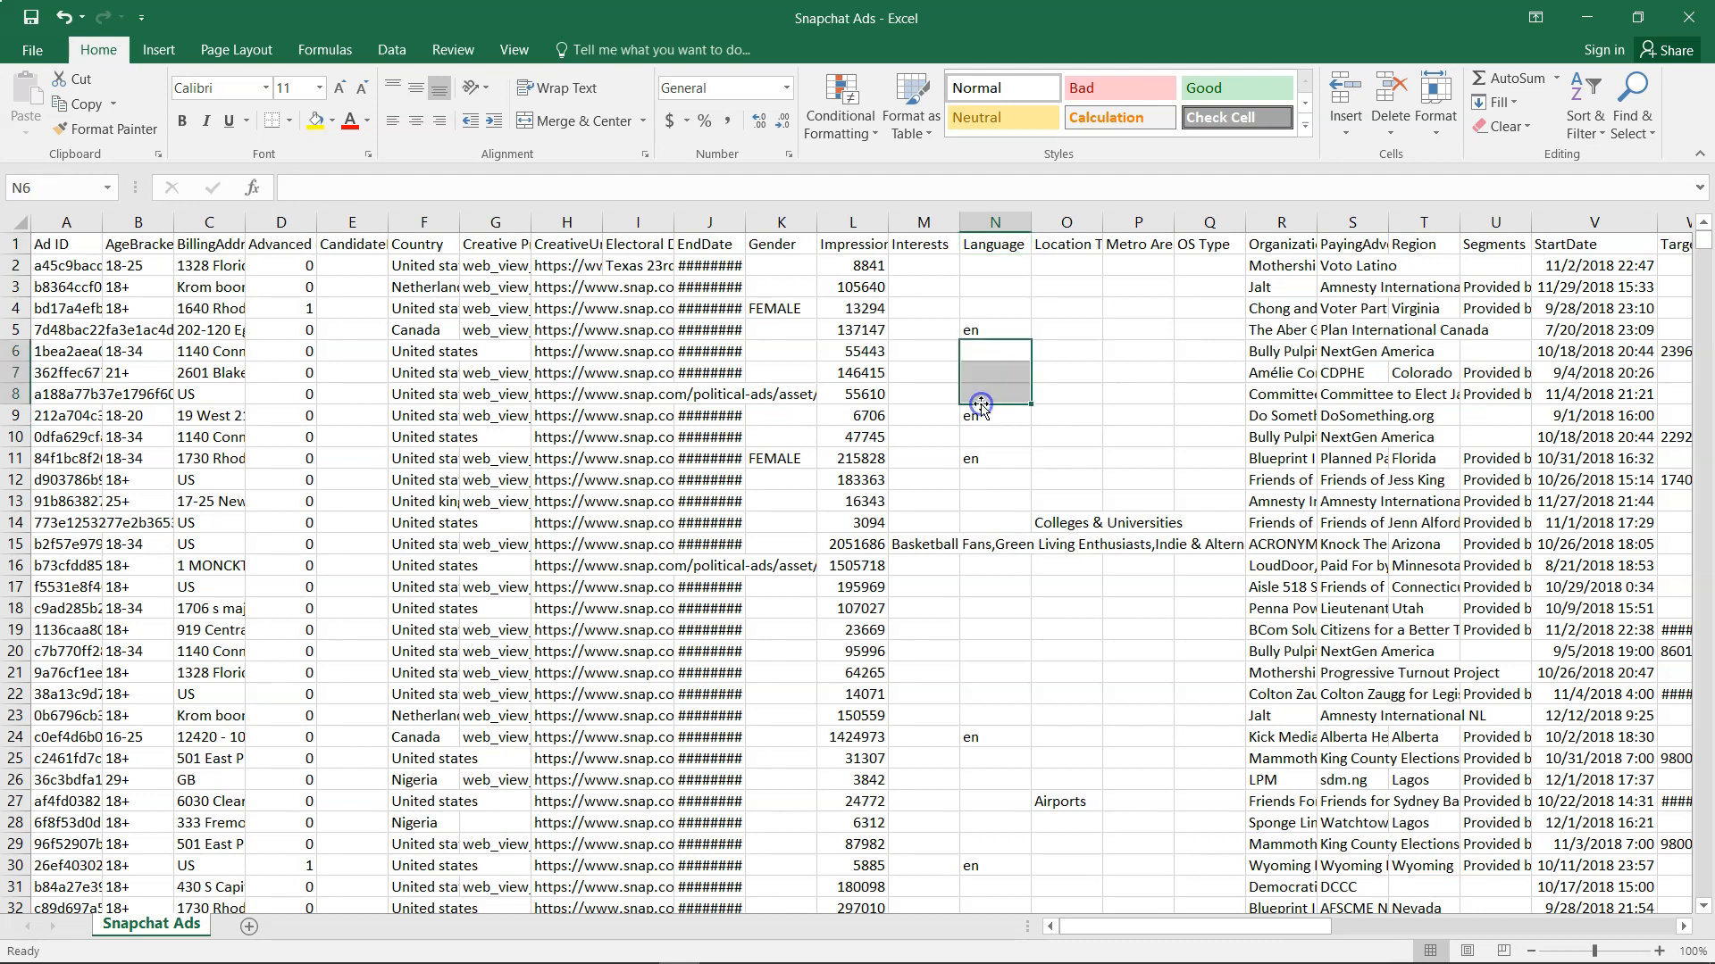
Review the Location Type, OS Type, OrganizationName, PayingAdvertiserName, StartDate and Targeting Geo - Postal Code headers, plus the Location Type entry in O14.
click(1072, 253)
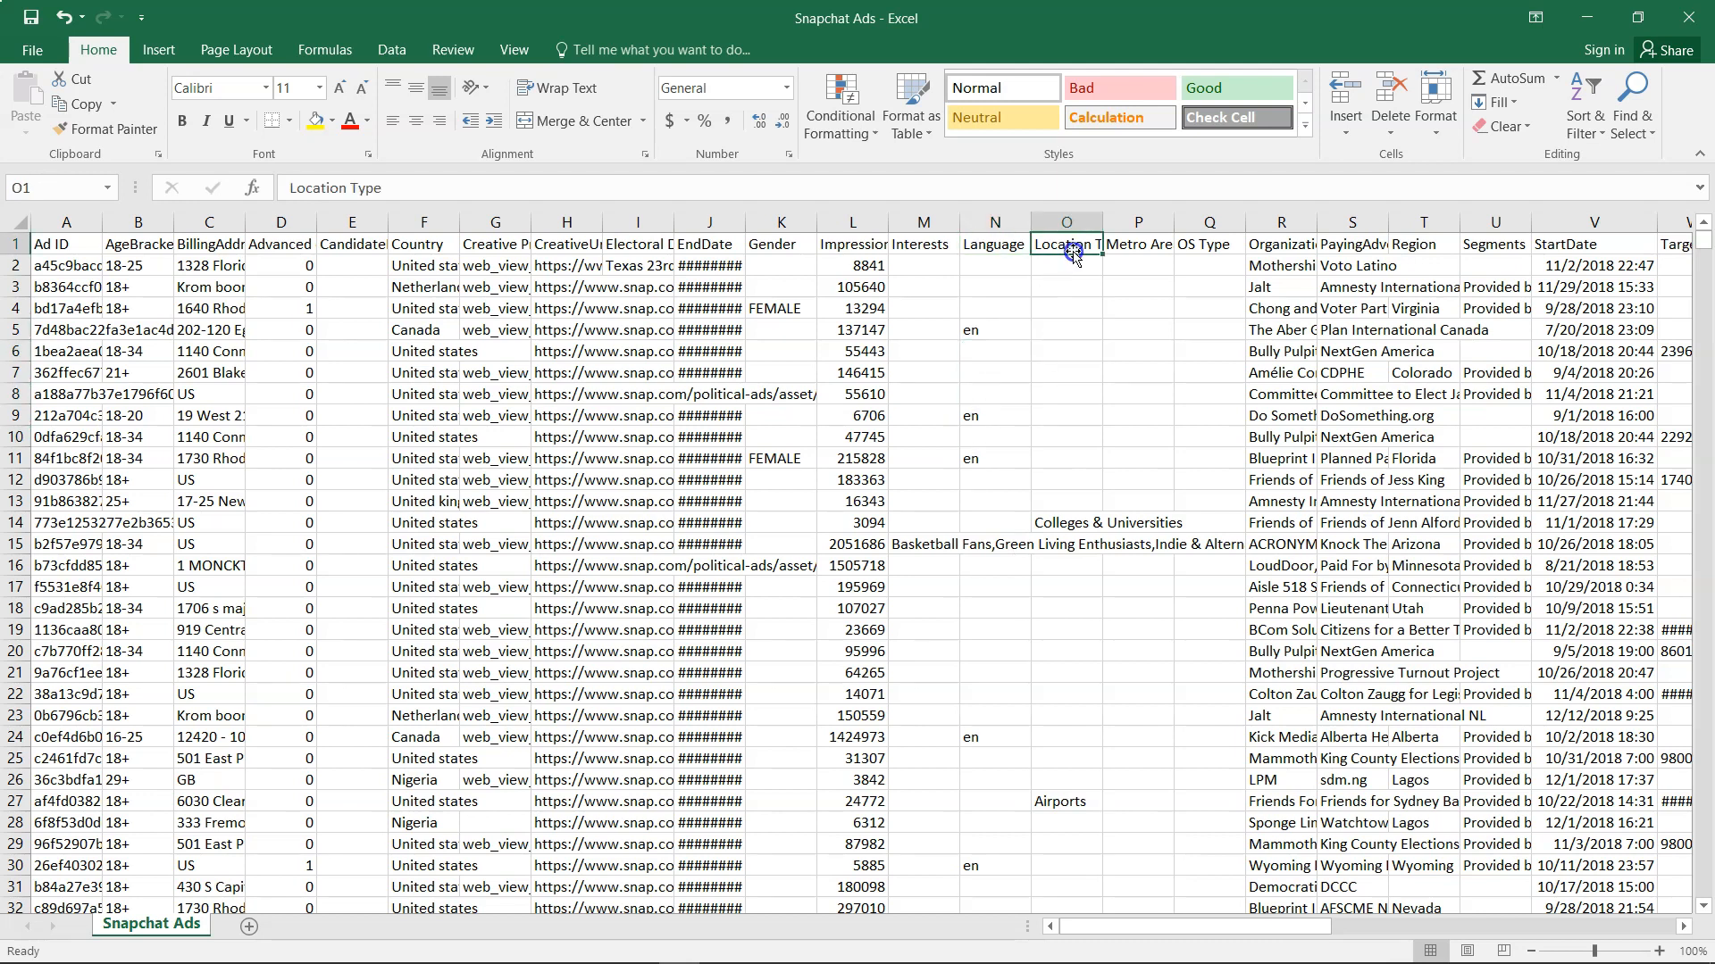
click(1059, 522)
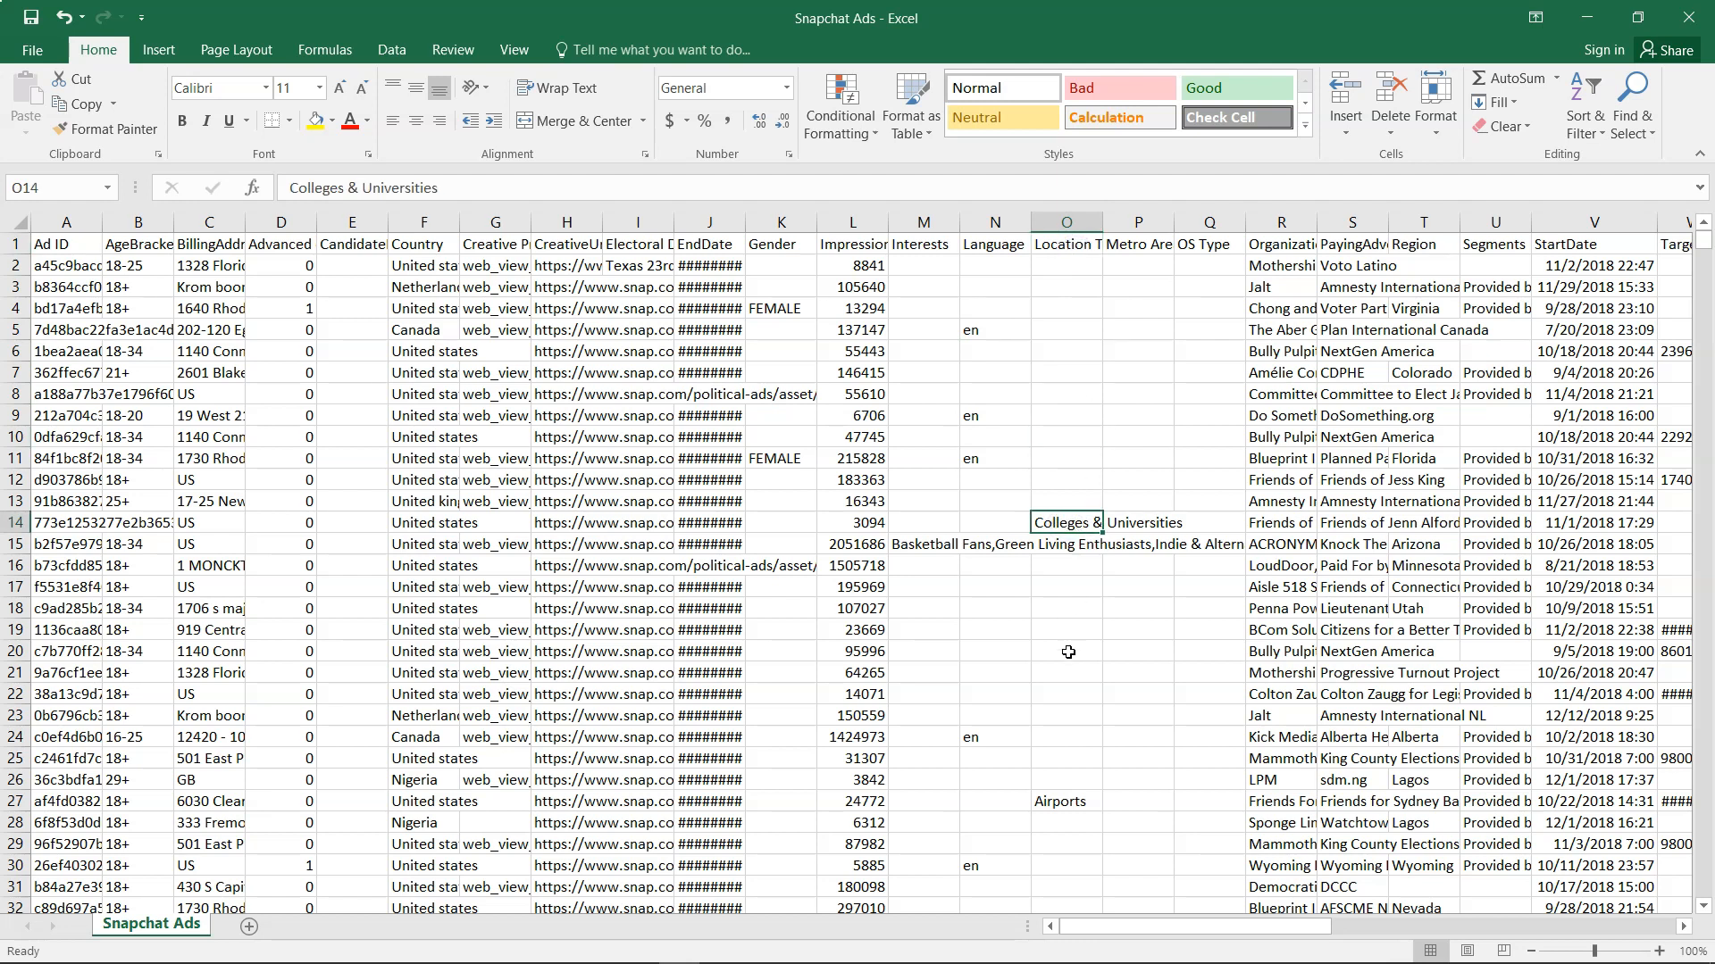
scroll(1152, 327, right, 3)
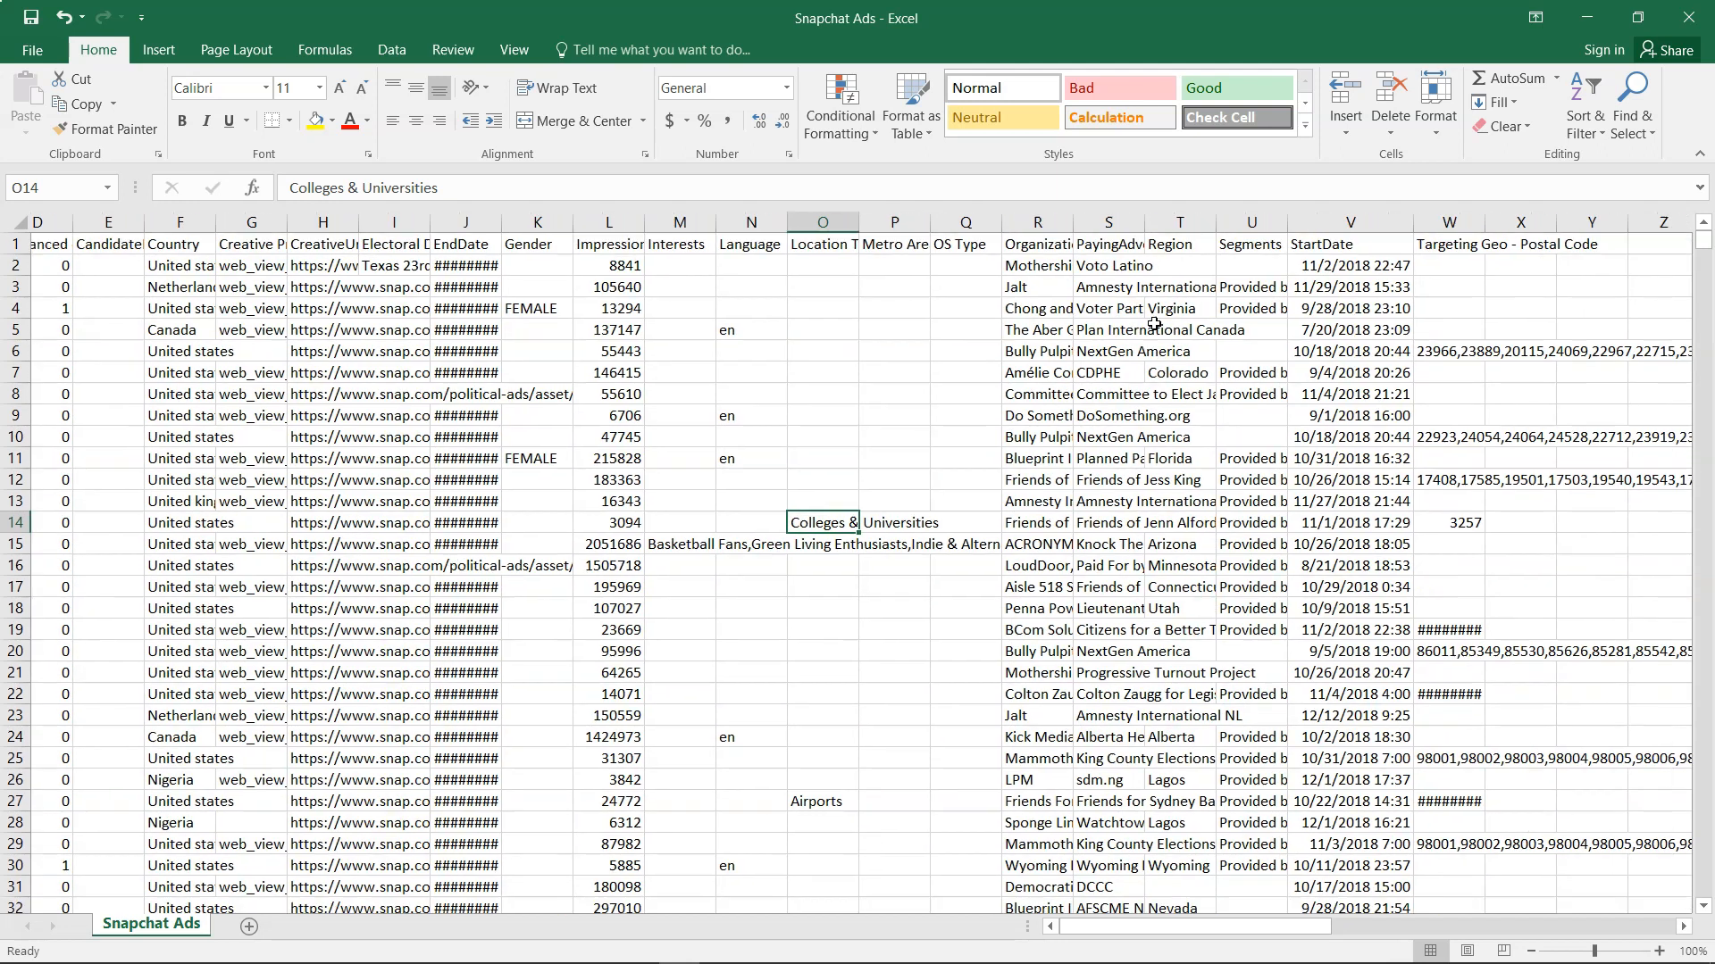
scroll(1154, 324, left, 1)
click(986, 248)
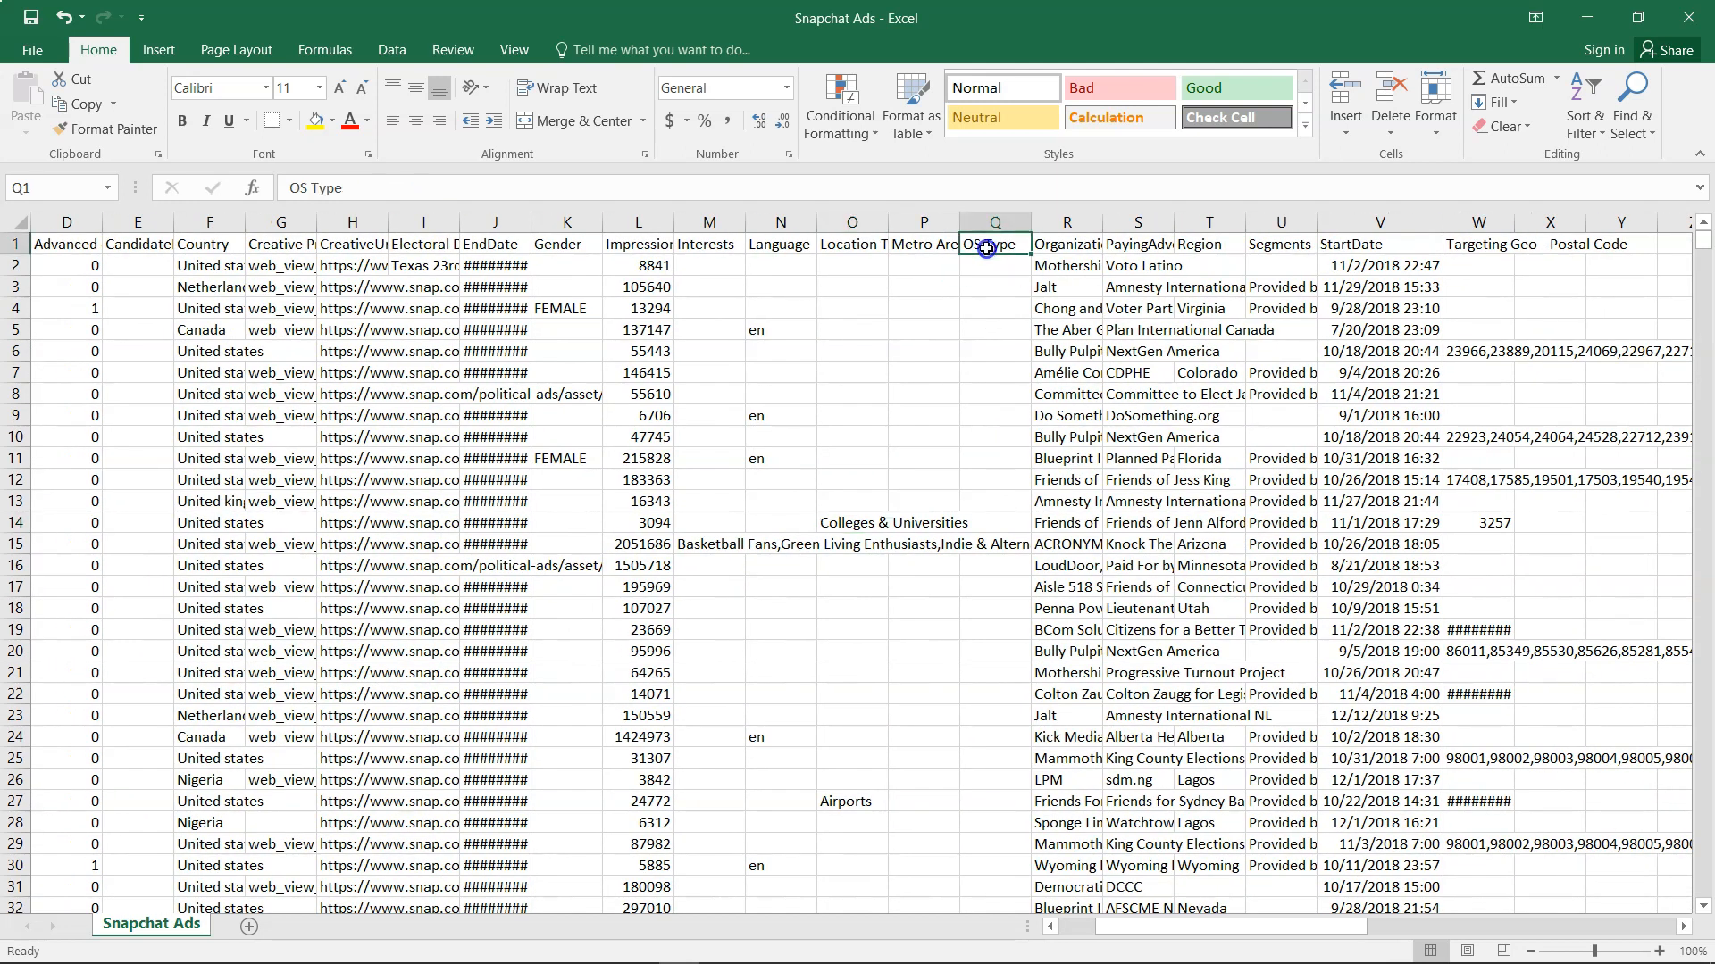
click(1067, 247)
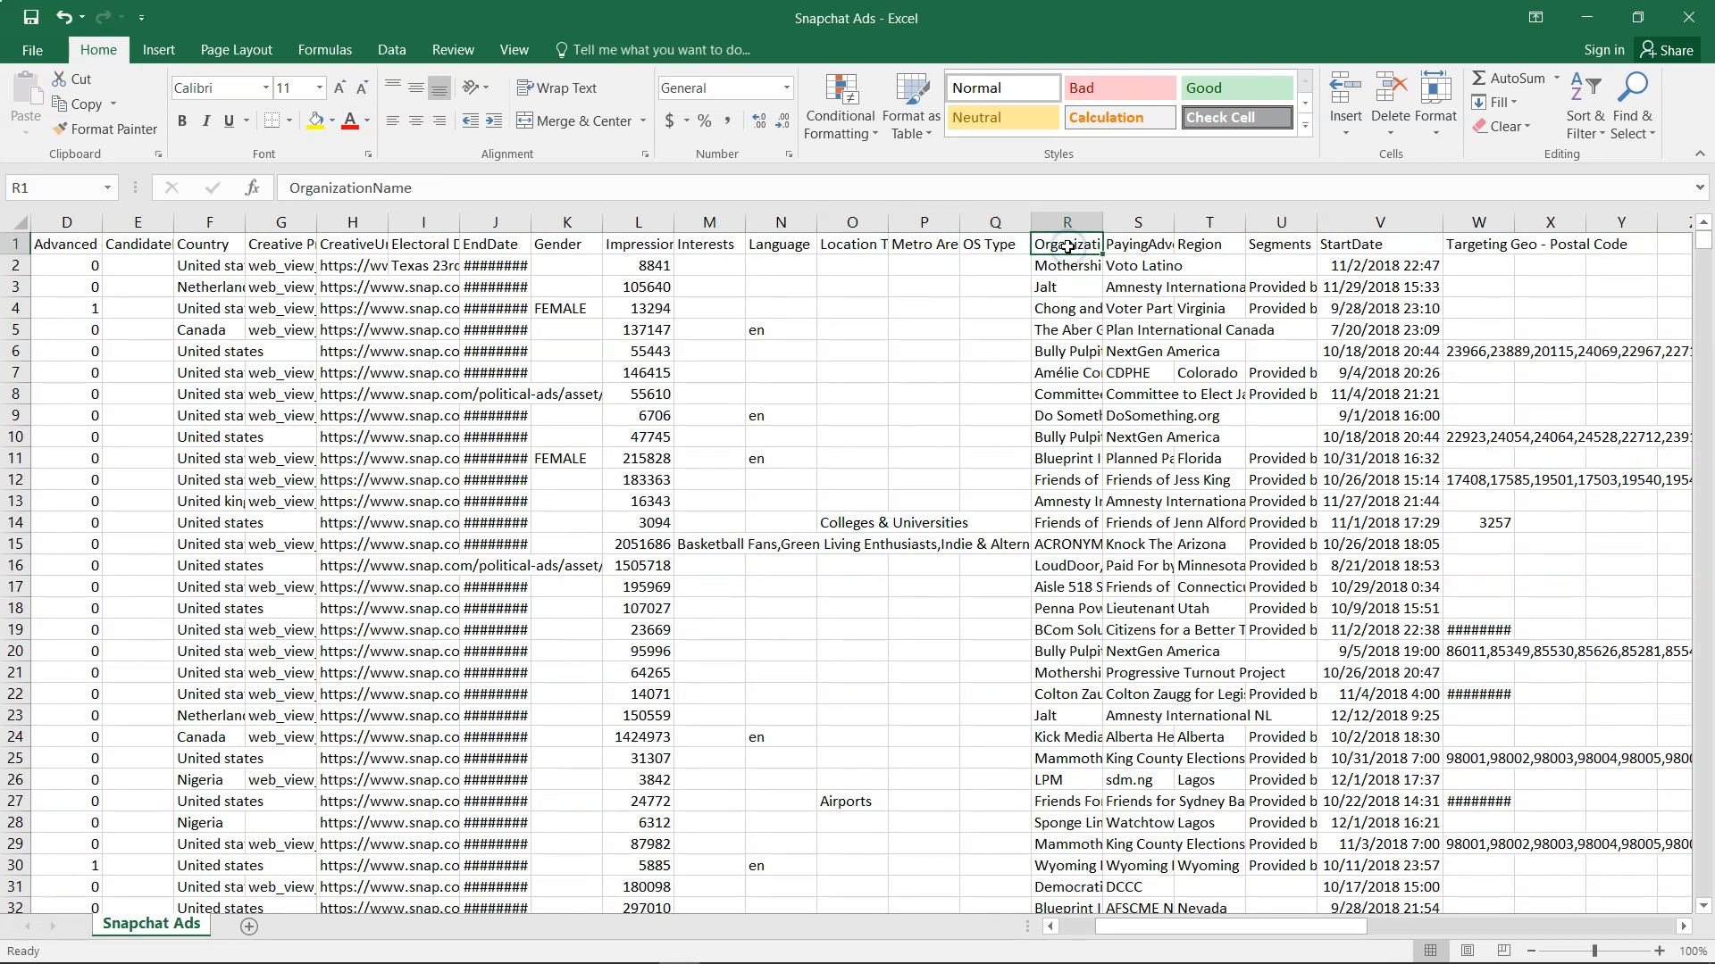
click(1138, 248)
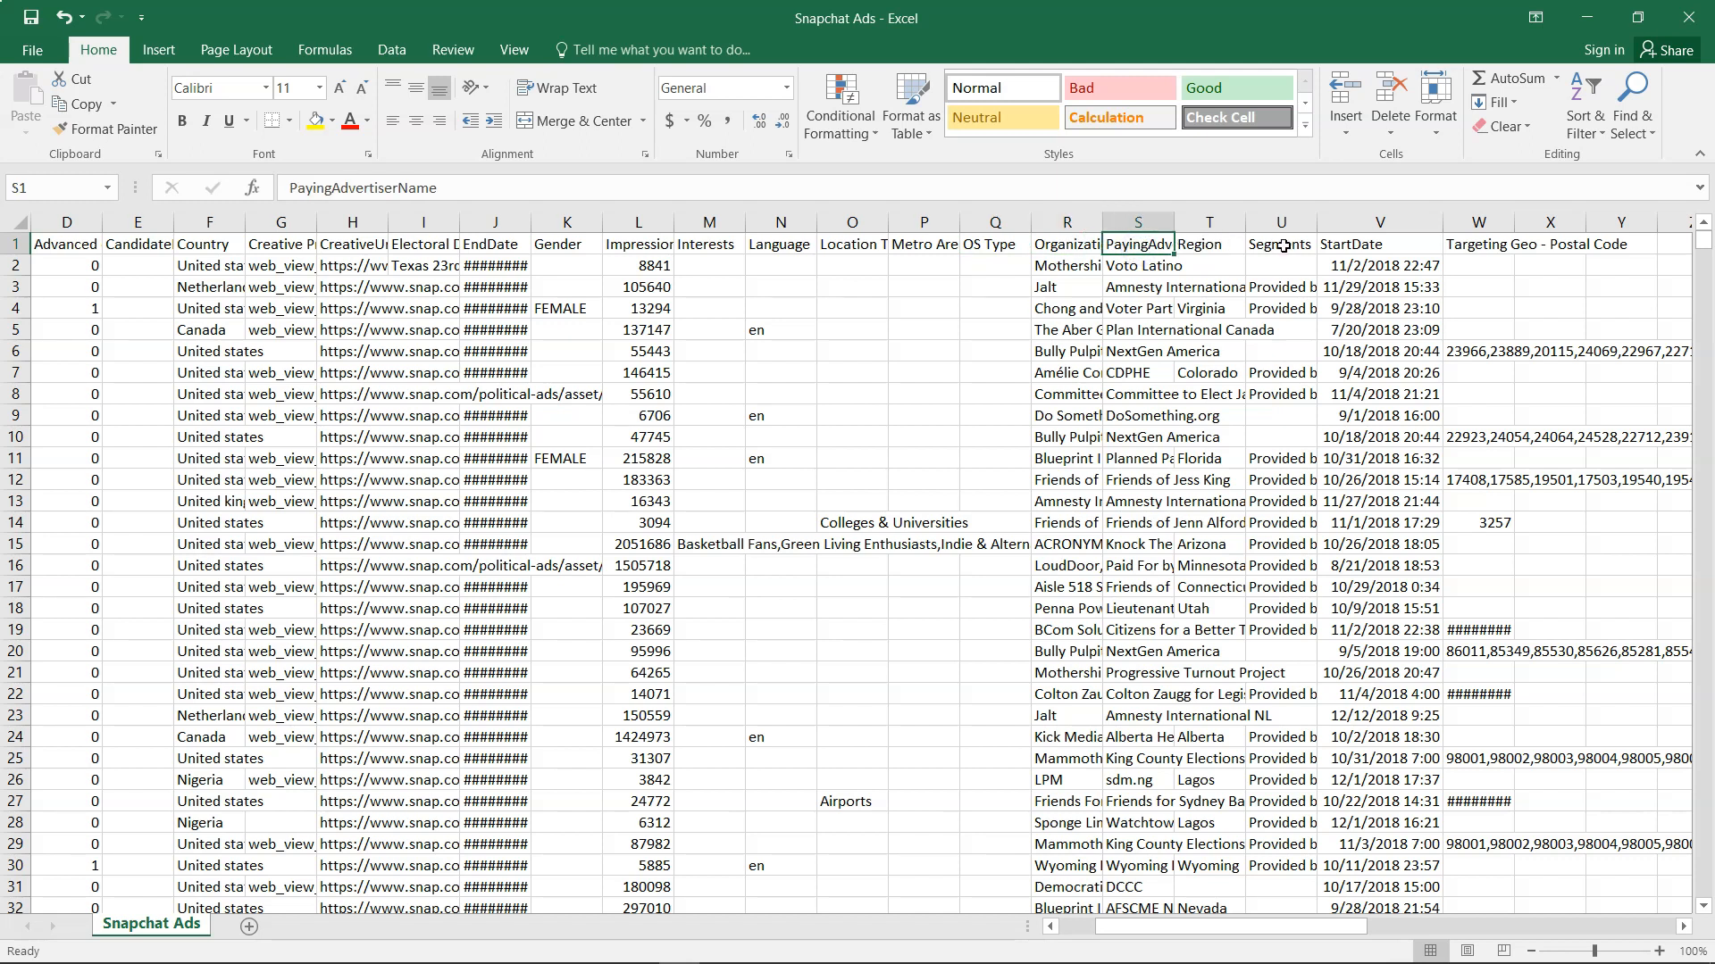
click(1340, 249)
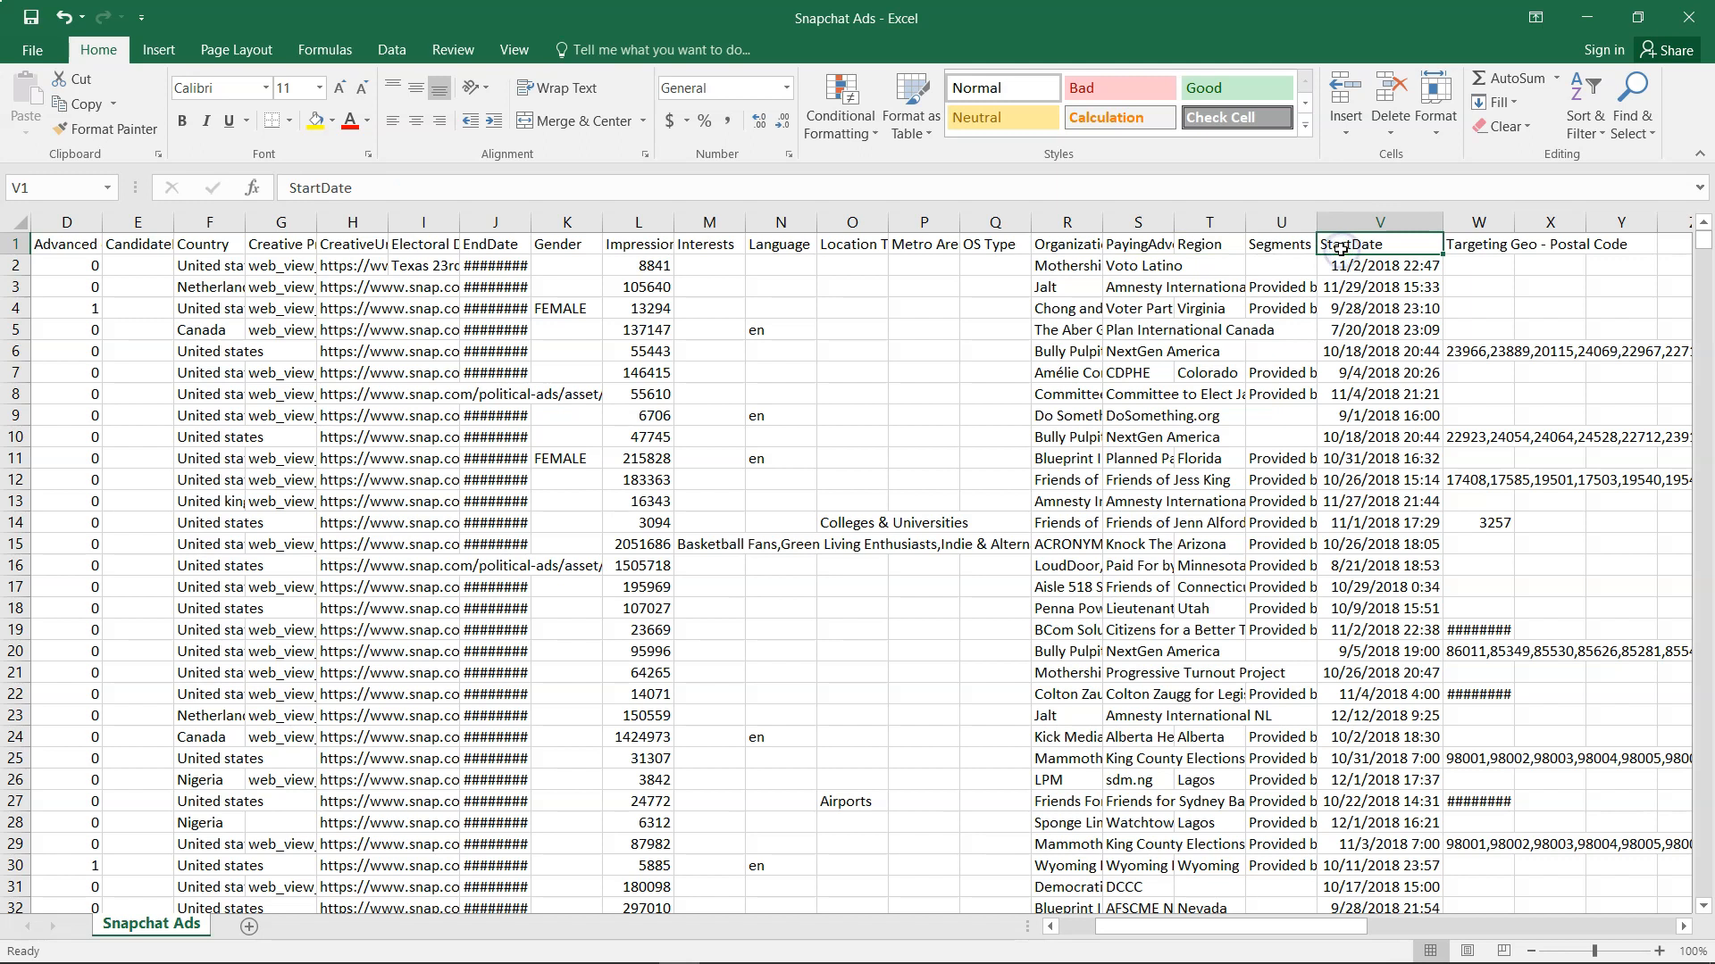
scroll(1340, 249, right, 3)
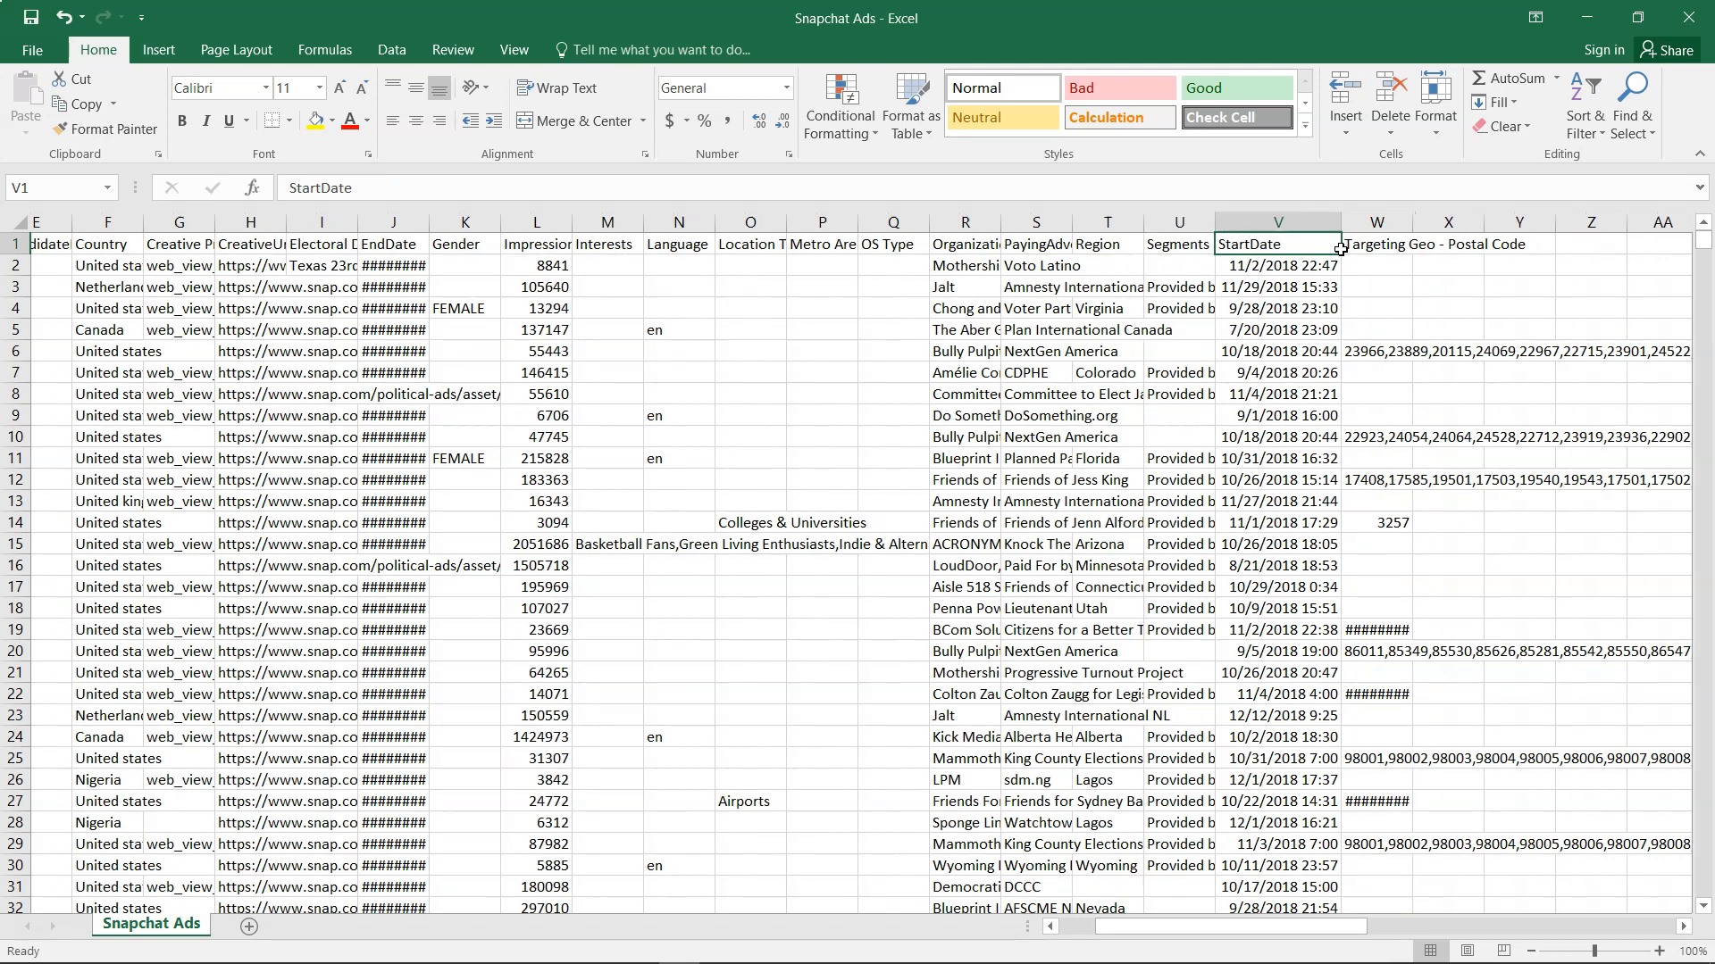
click(1253, 253)
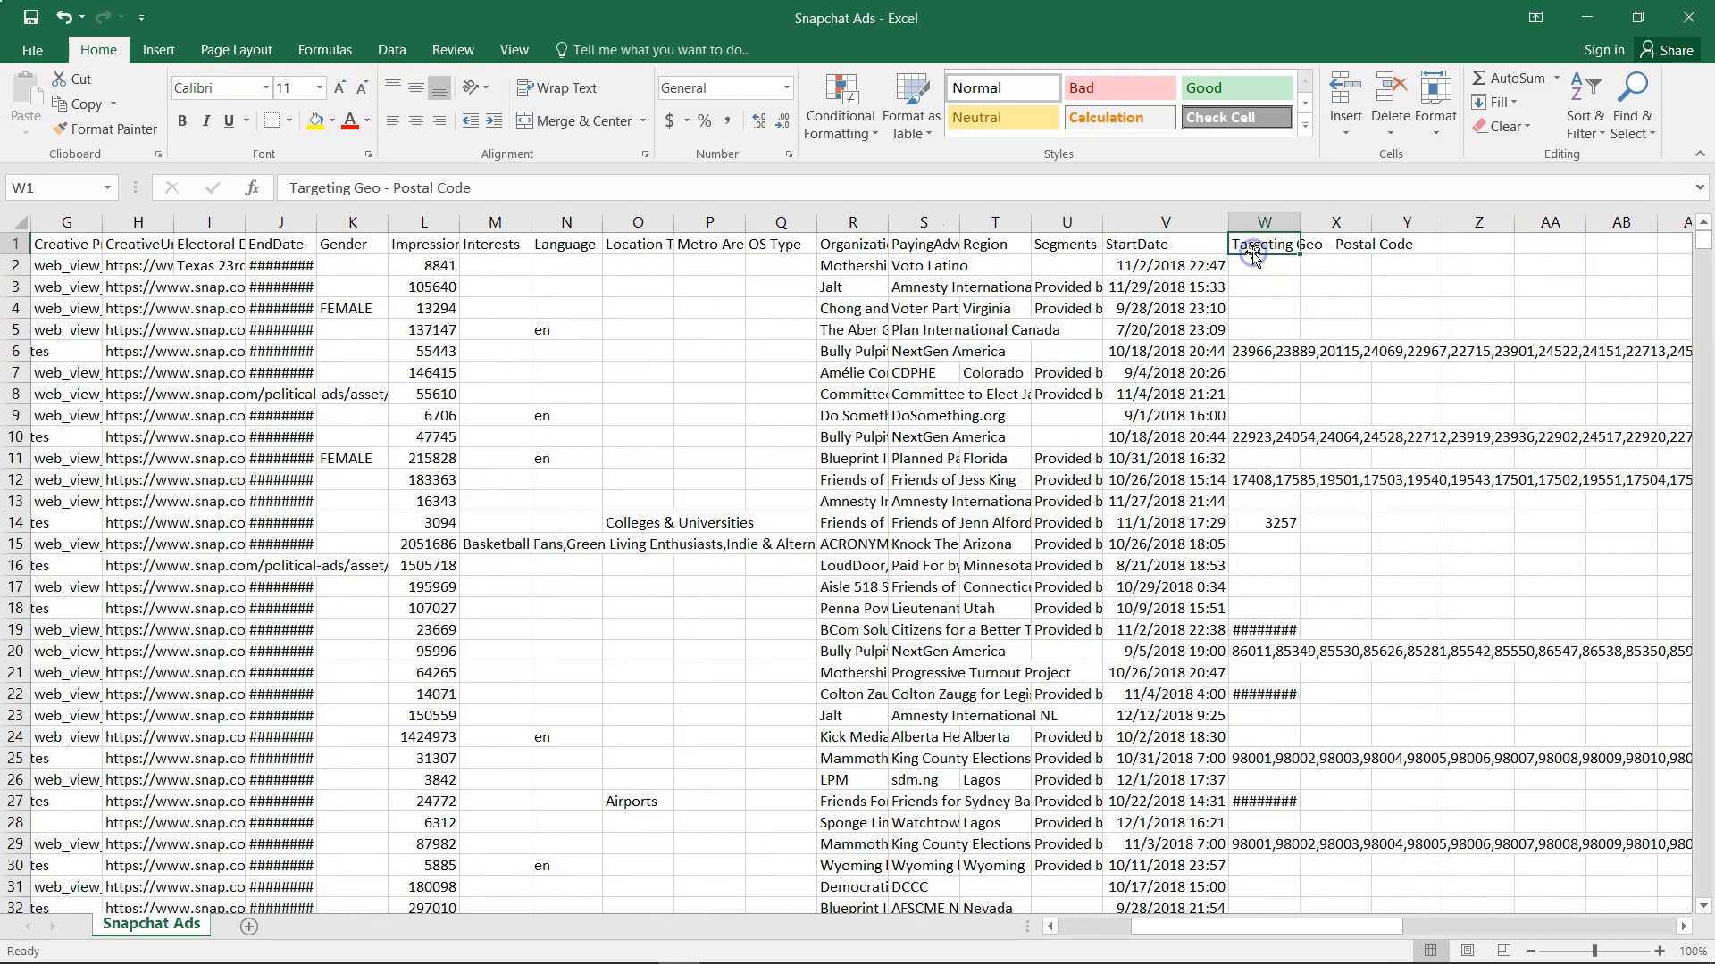
scroll(949, 427, left, 6)
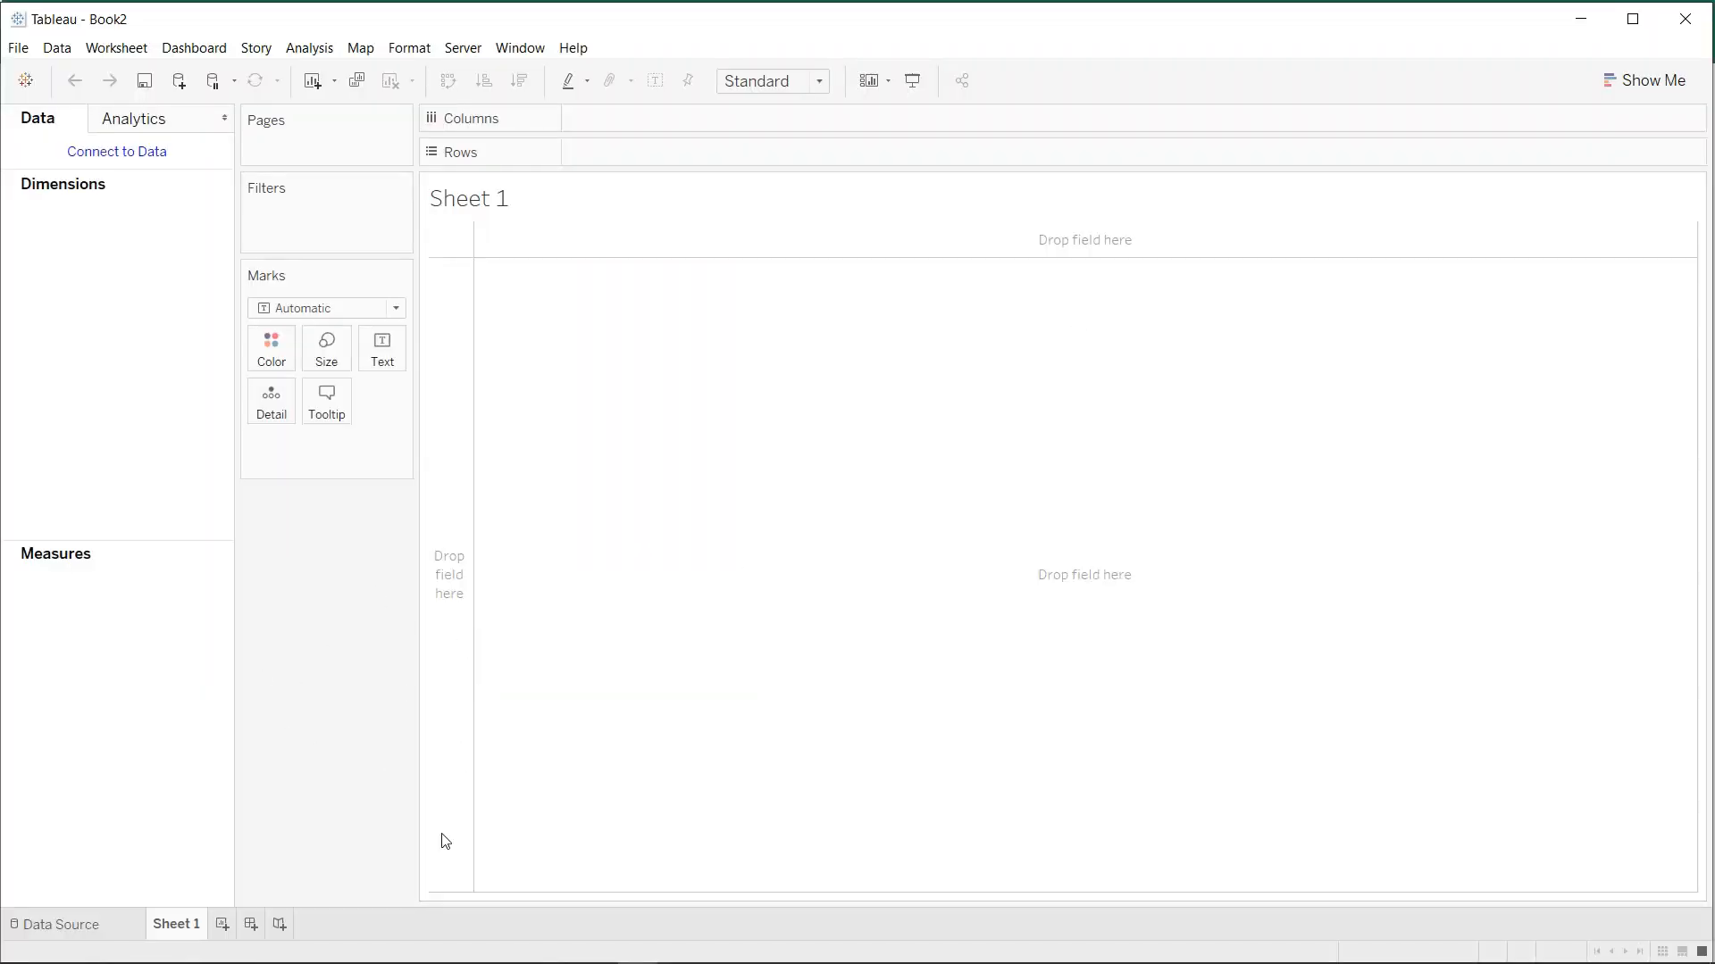
Switch to Tableau and connect the empty workbook to the Snapchat Ads Microsoft Excel file.
click(27, 81)
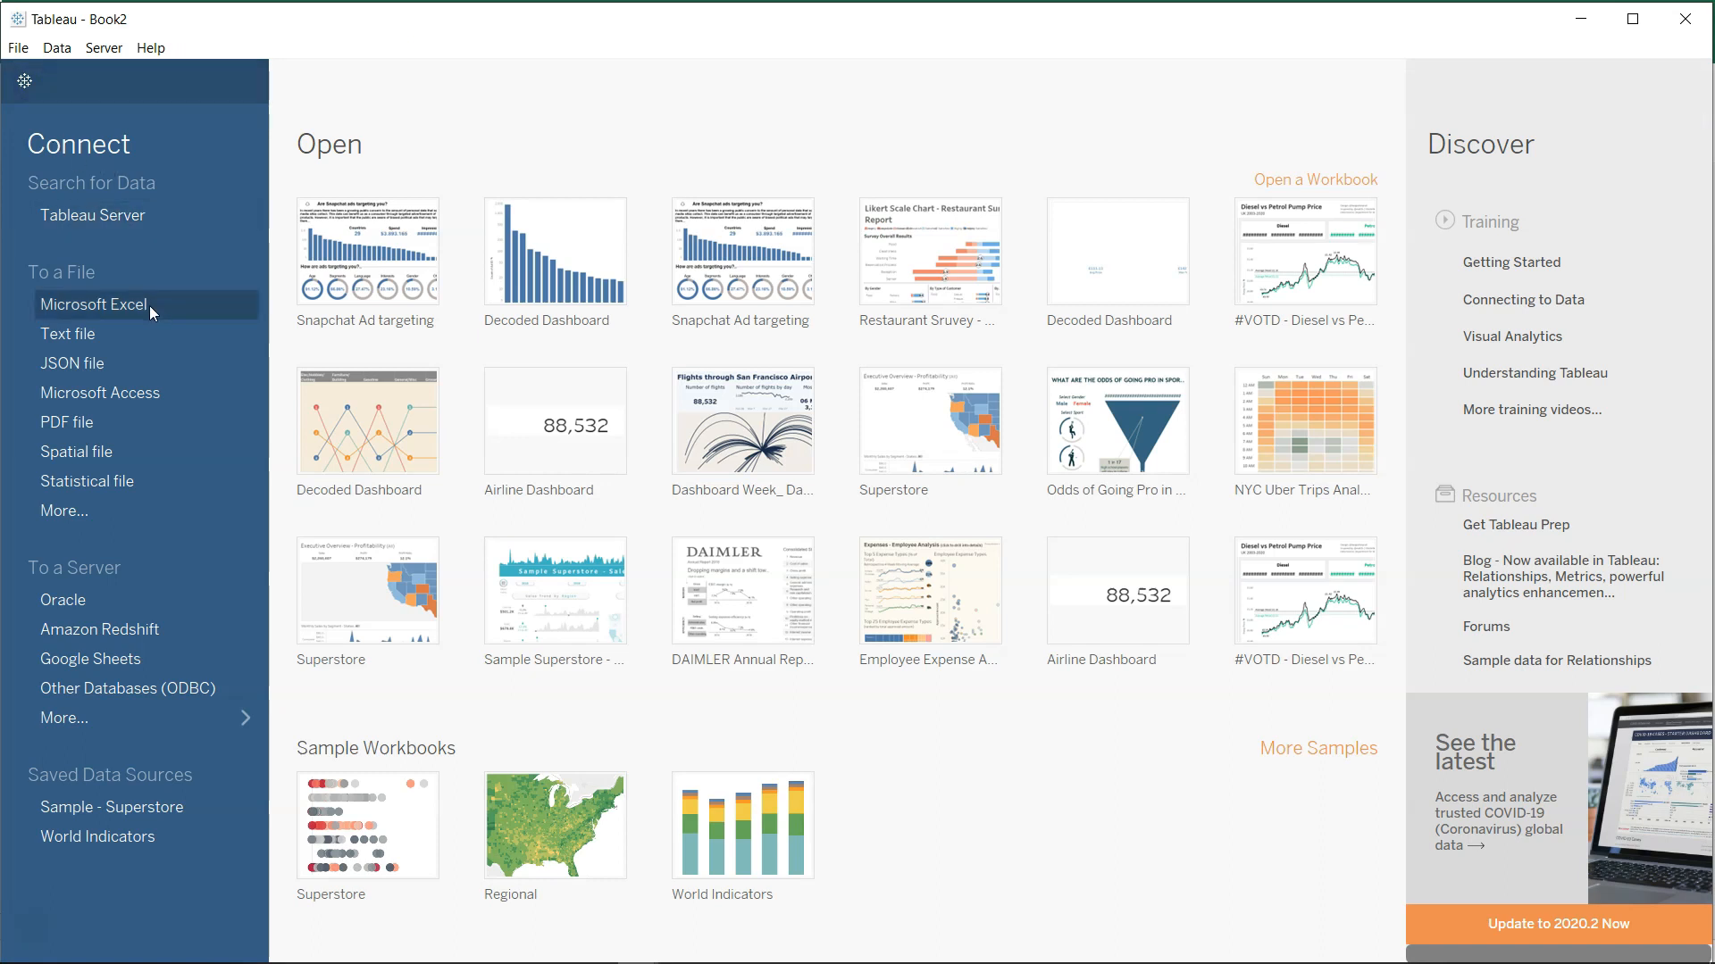
click(125, 305)
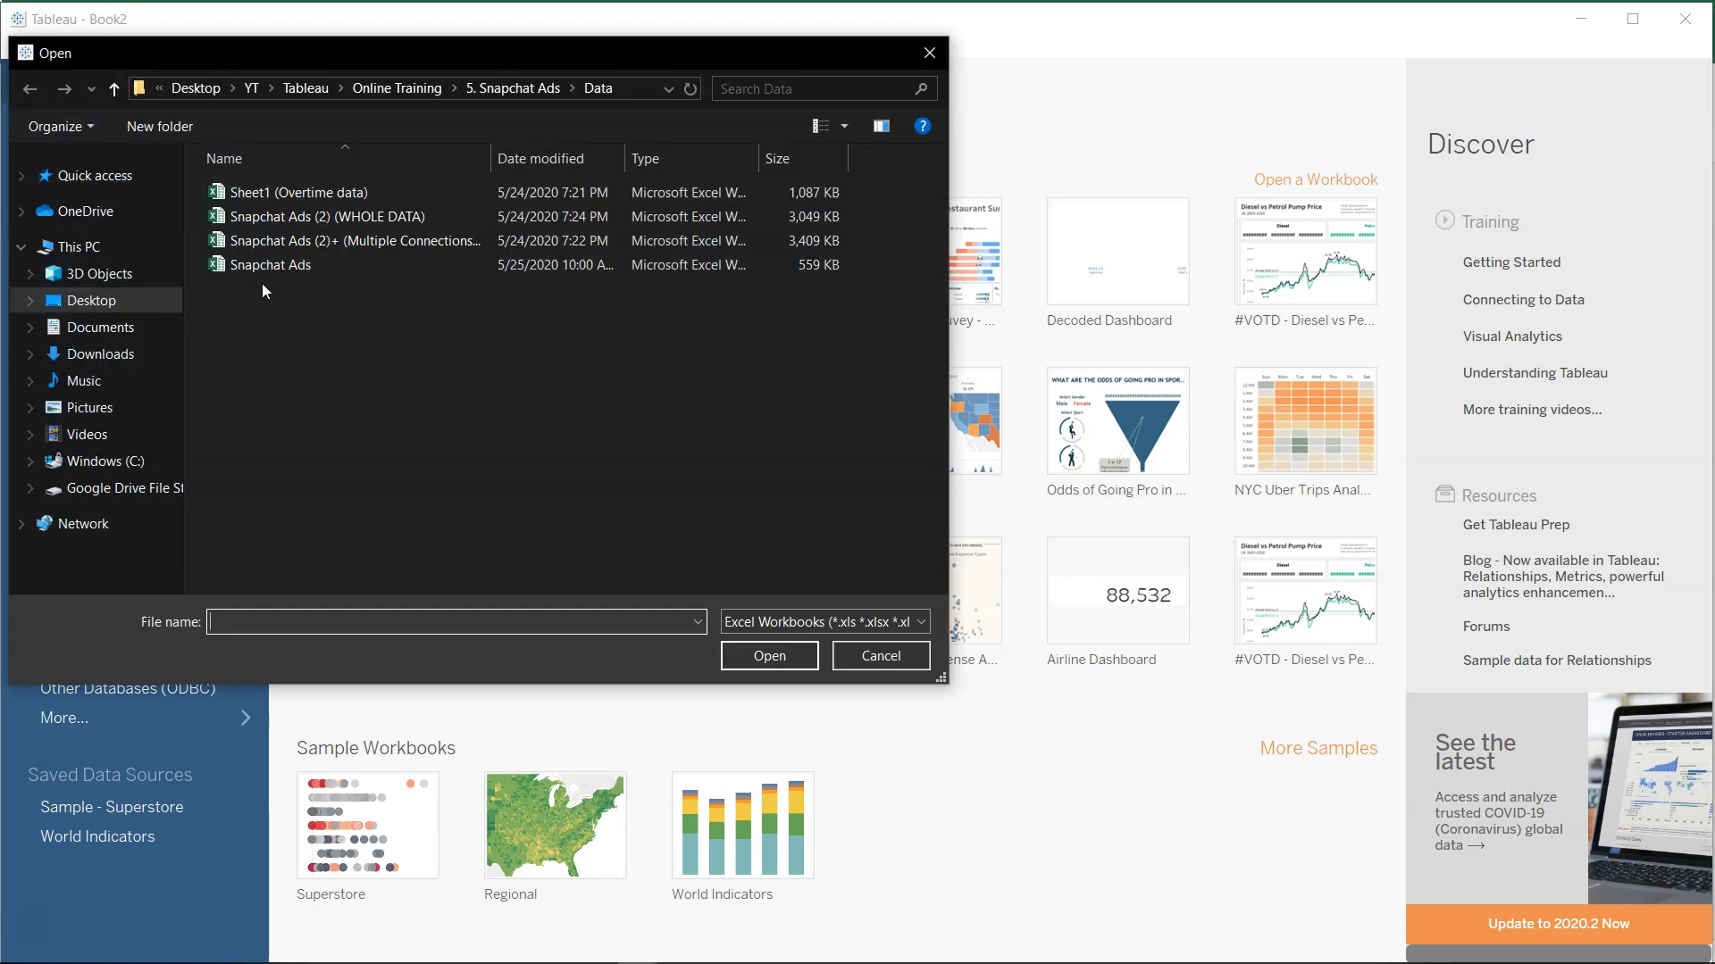
double_click(281, 268)
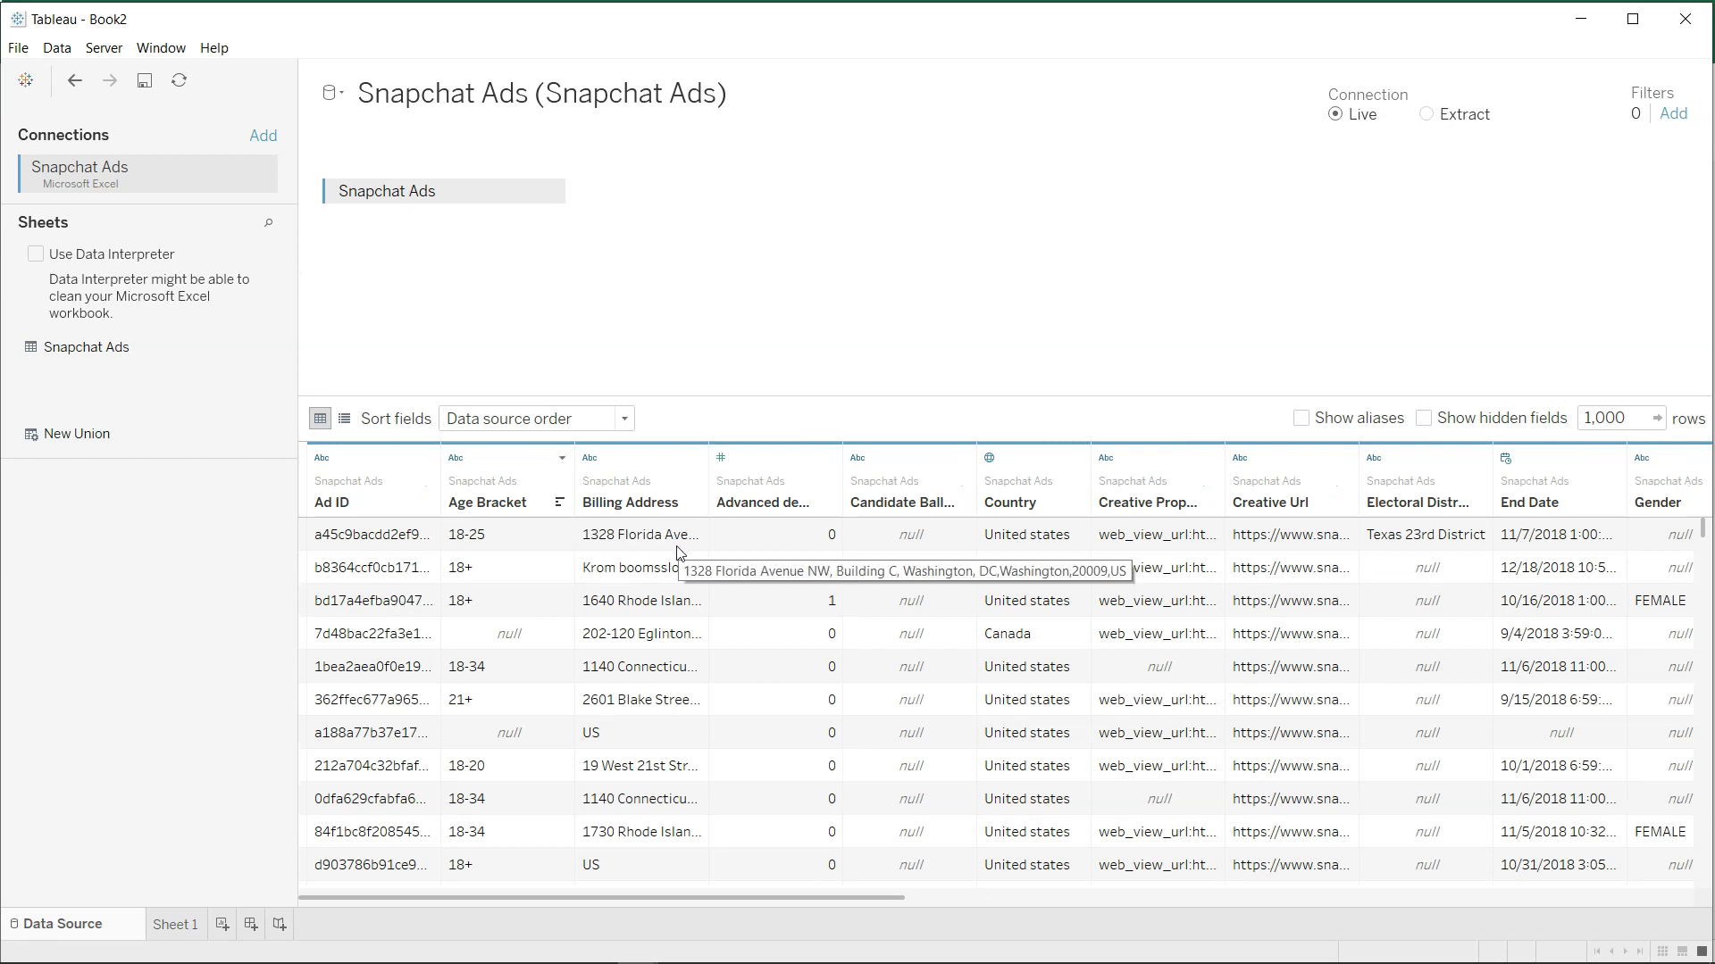
Look through the Snapchat Ads data preview's fields, from Ad ID to Targeting Geo - Postal Code.
scroll(678, 554, right, 1)
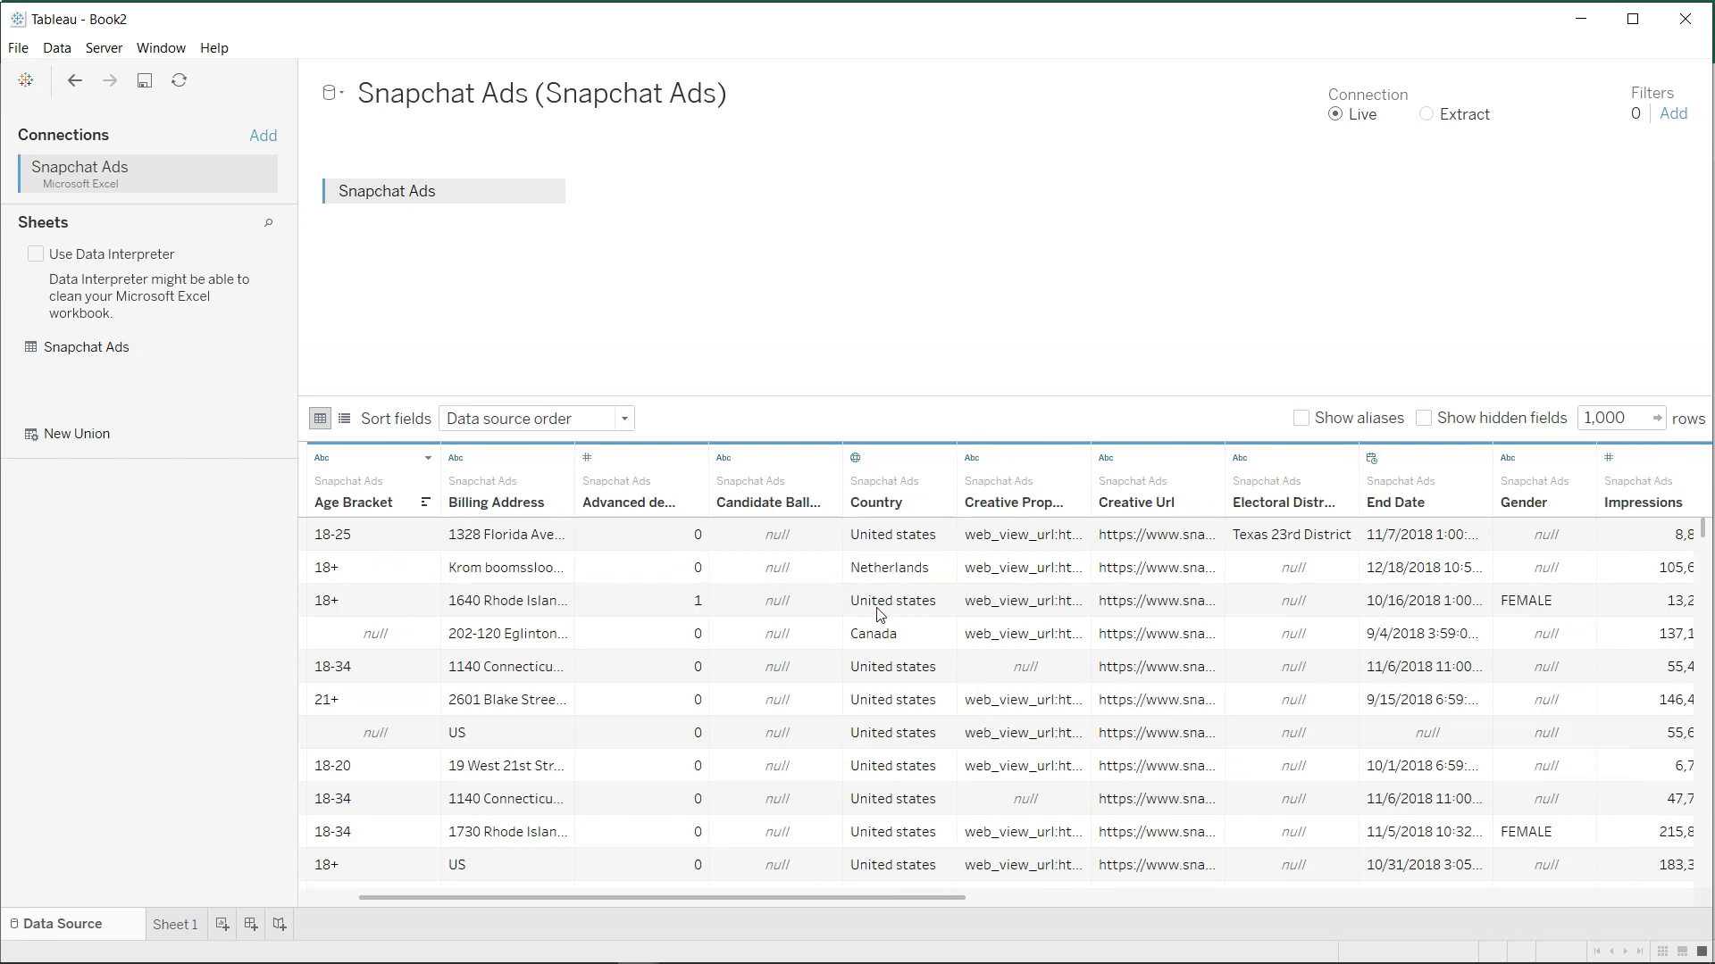
scroll(879, 614, right, 4)
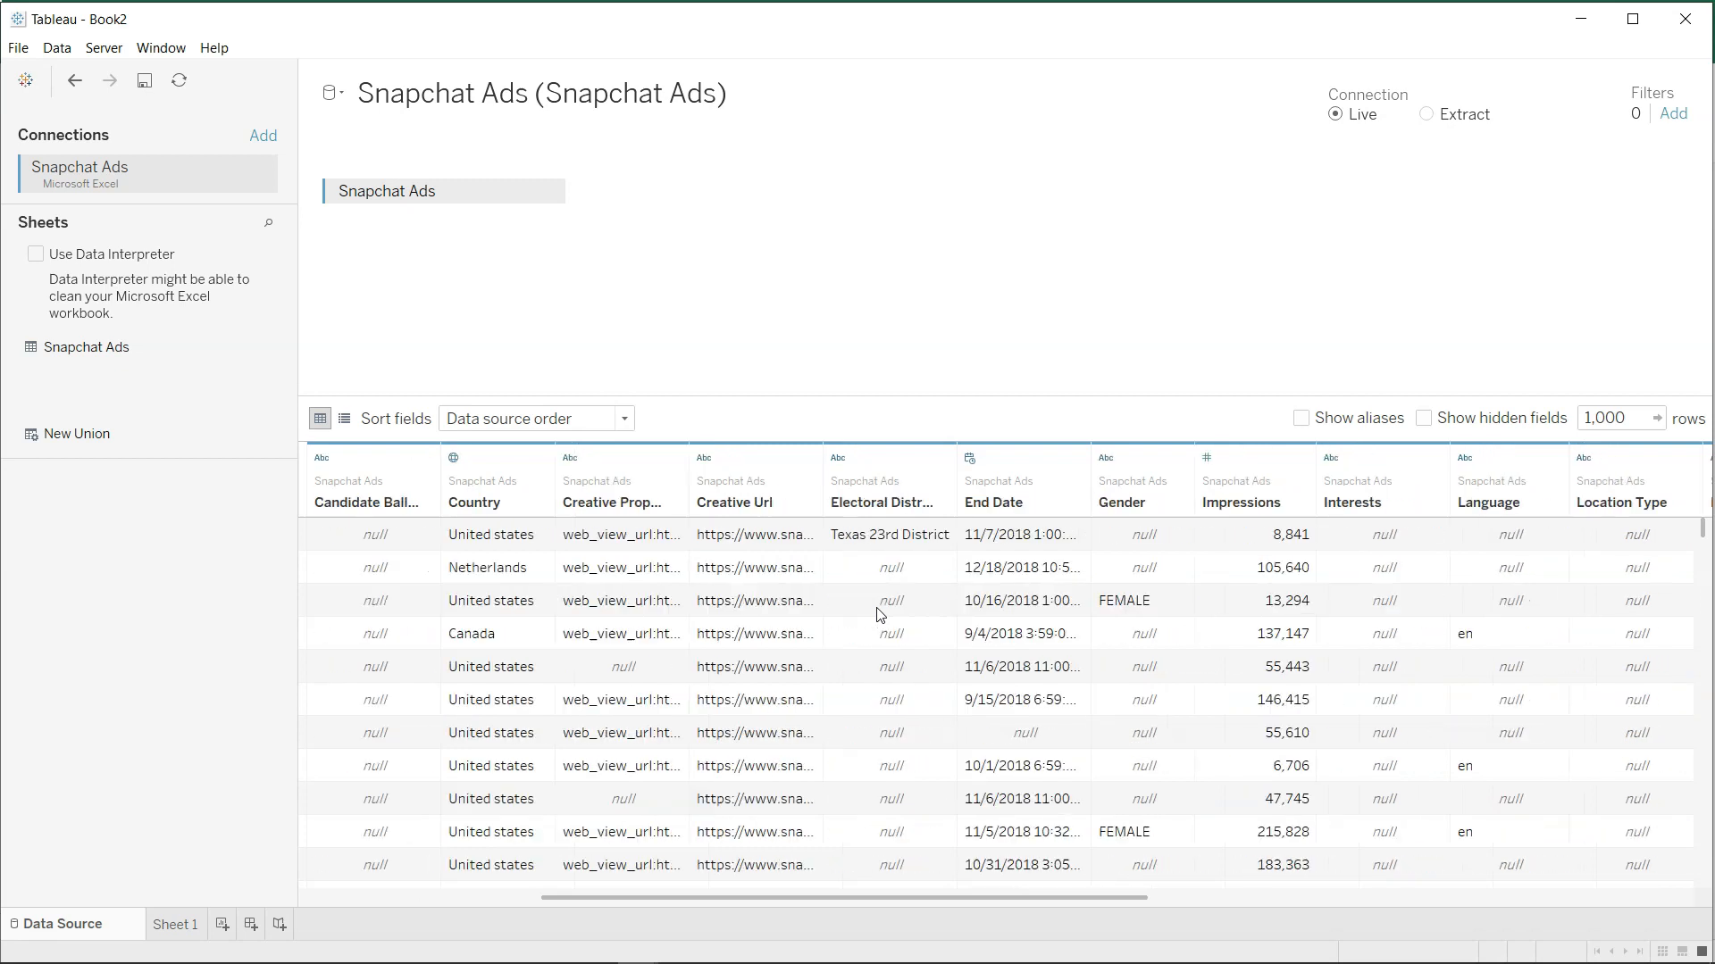
scroll(879, 615, right, 6)
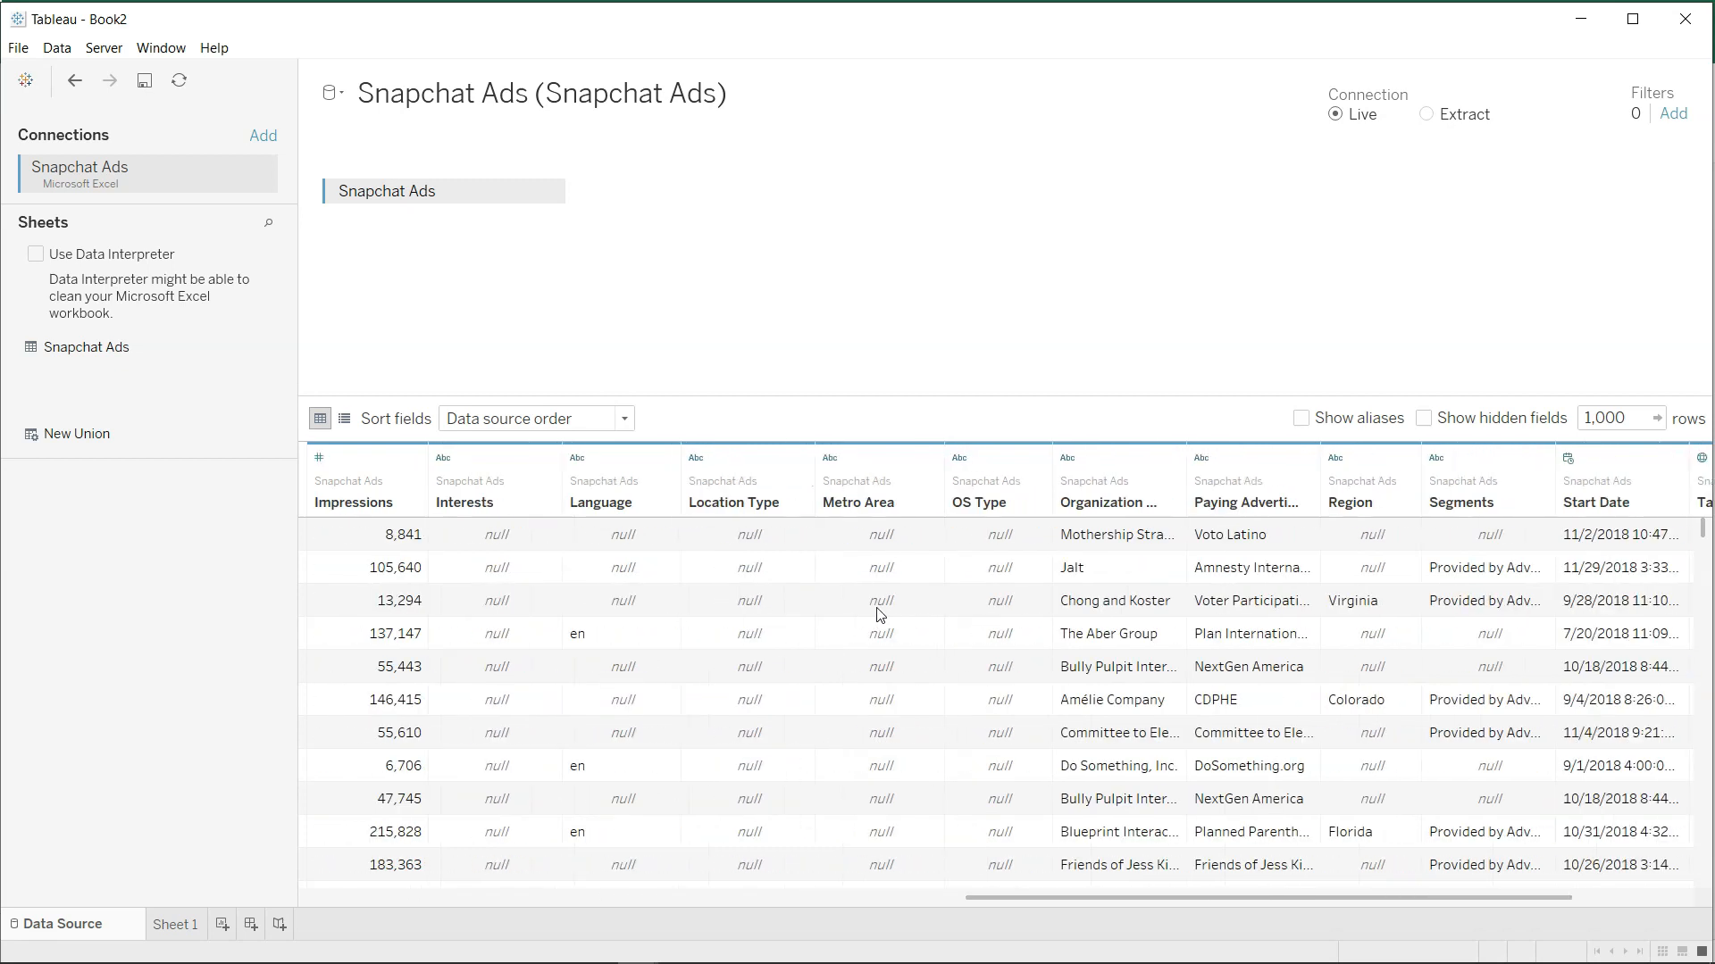
scroll(880, 615, right, 1)
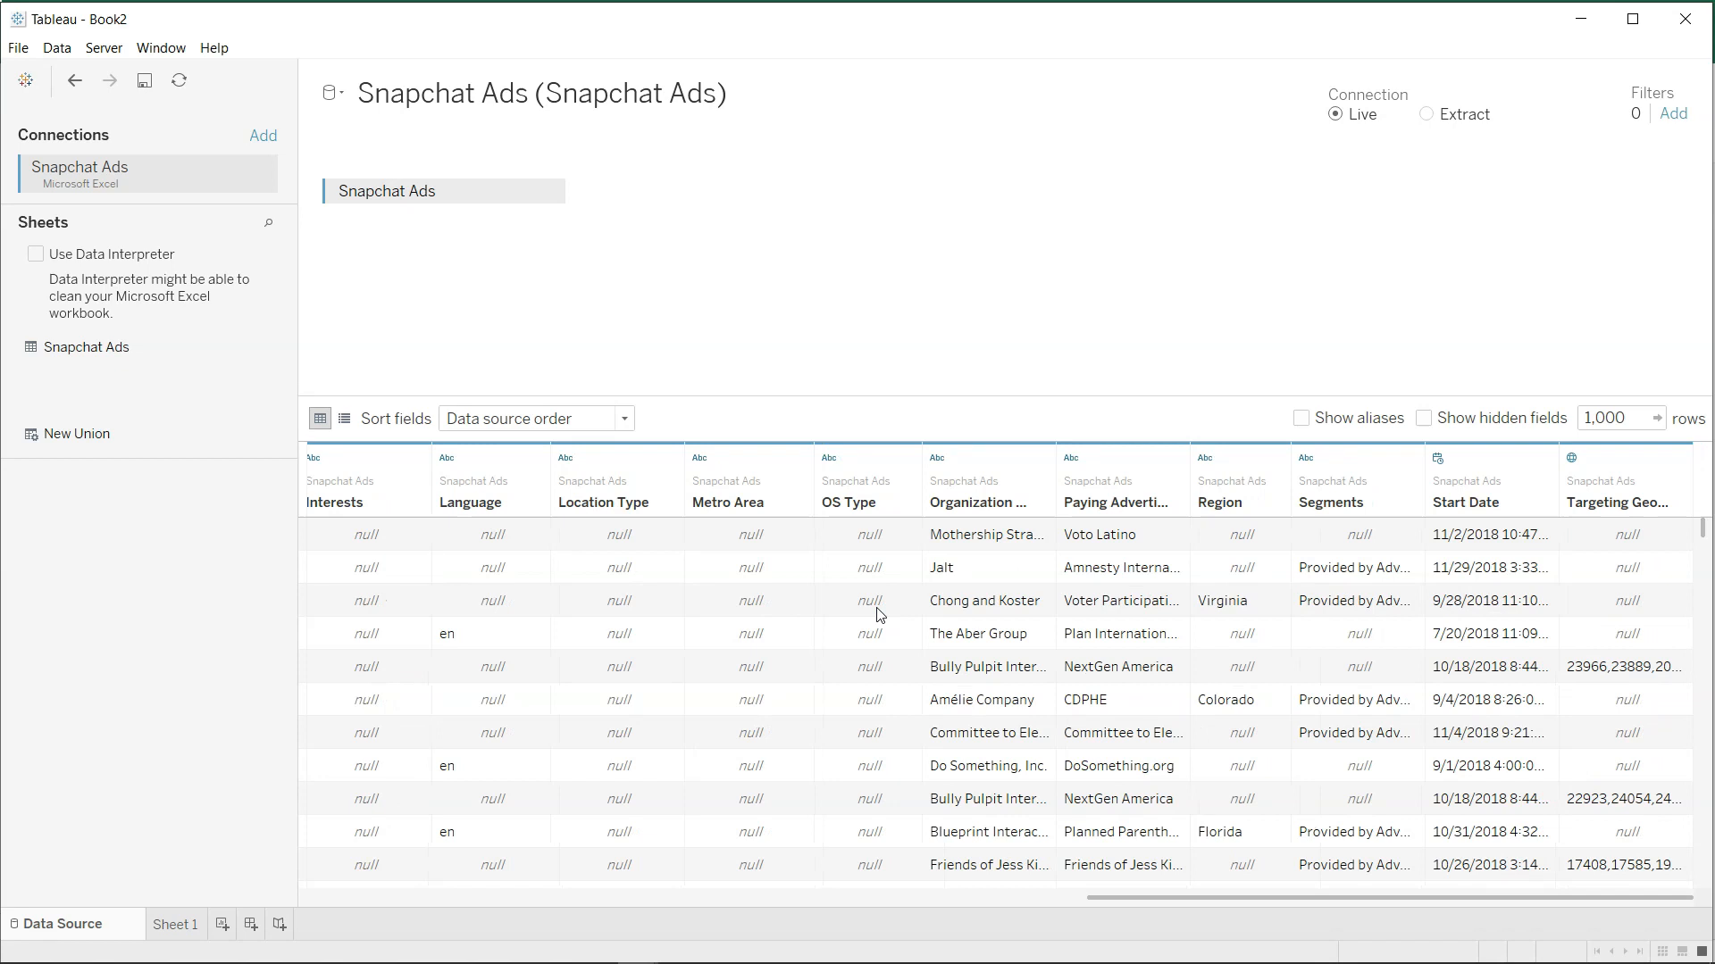
scroll(880, 615, left, 2)
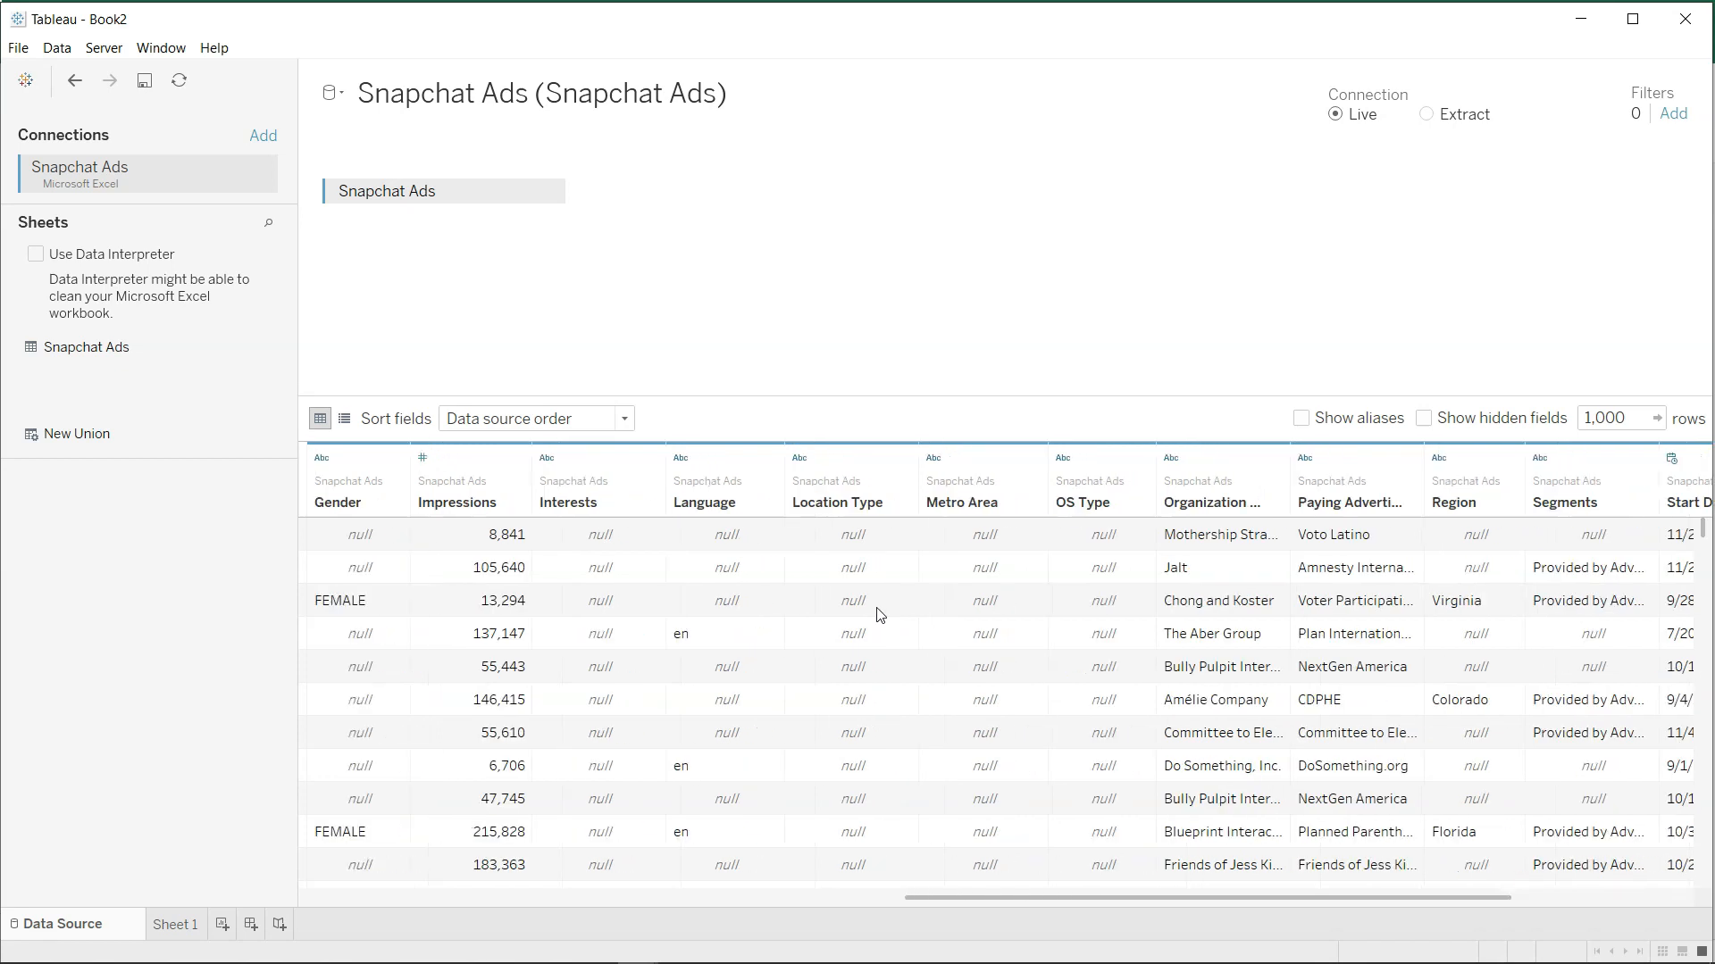
scroll(879, 614, left, 10)
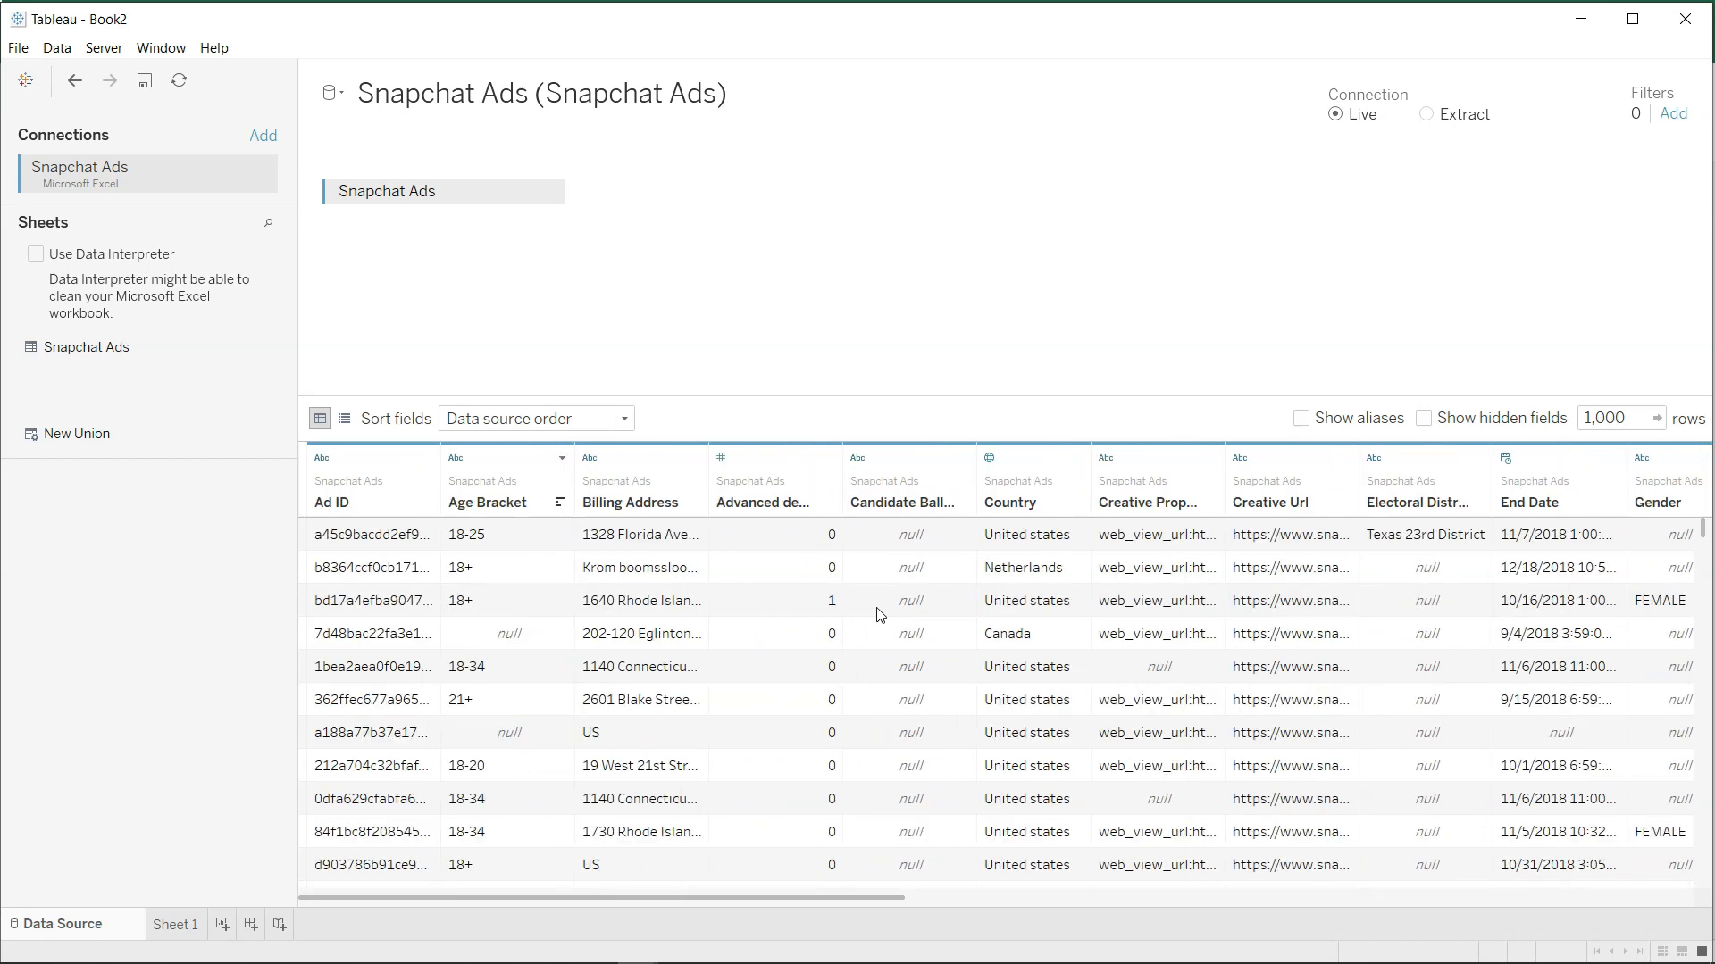
On Sheet 1, enlarge the area for the measures list and place the Country dimension on Columns.
click(175, 925)
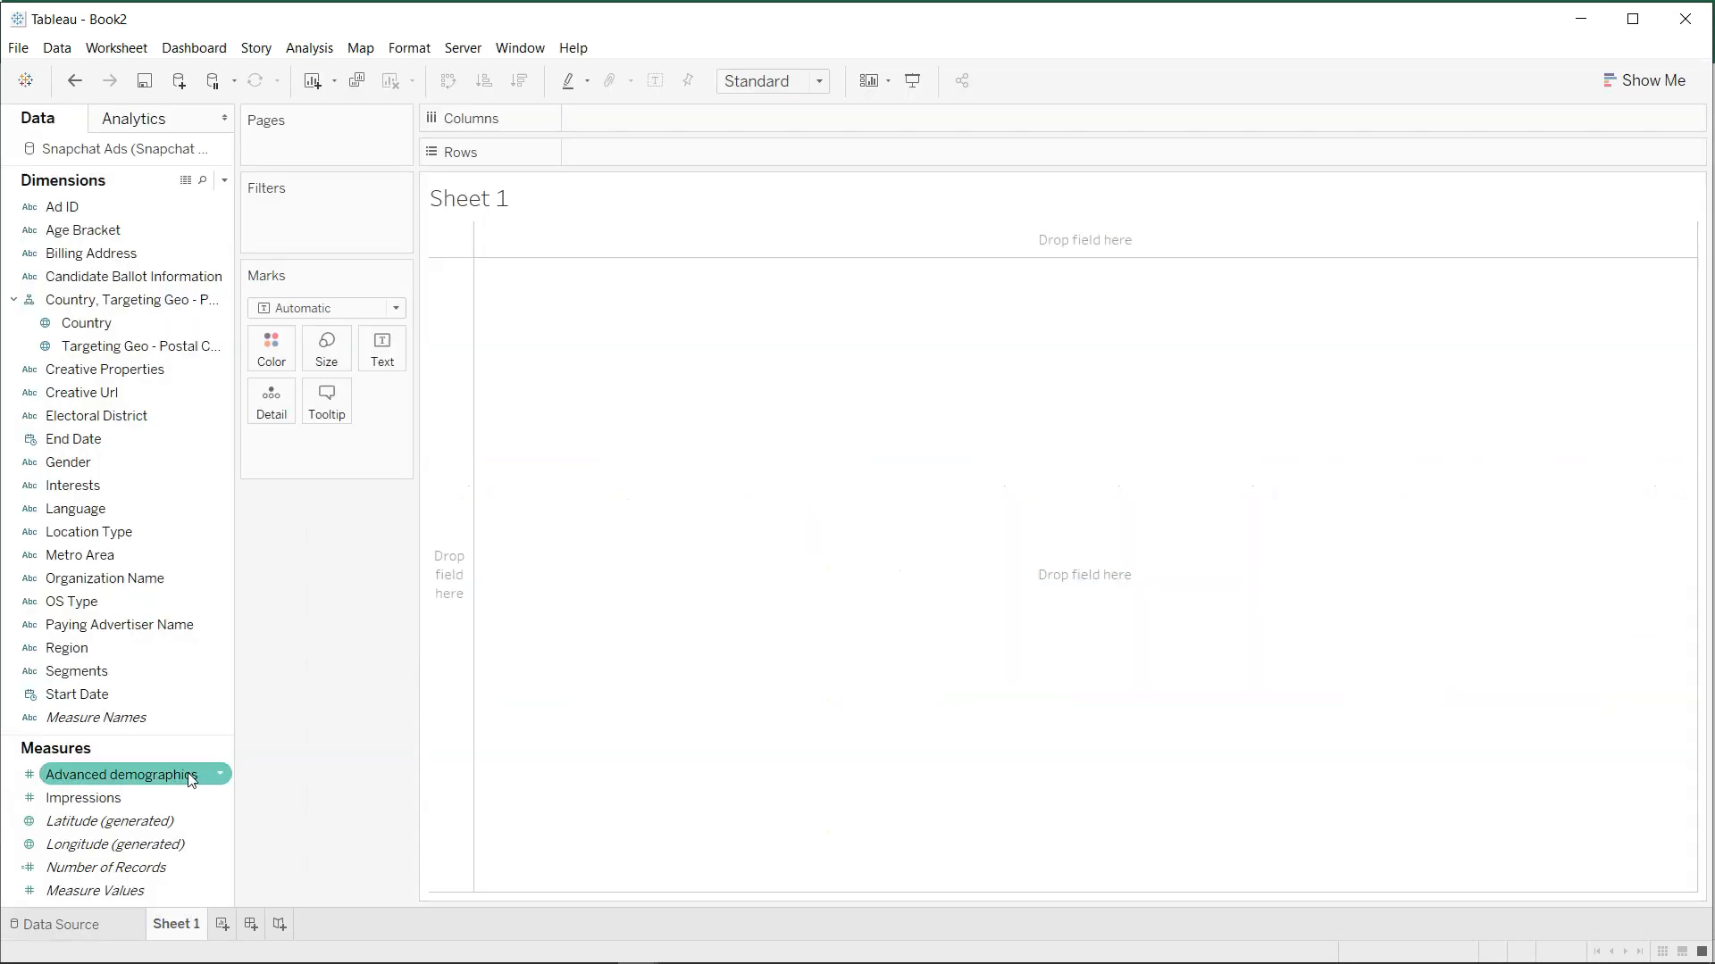
drag(199, 739, 226, 494)
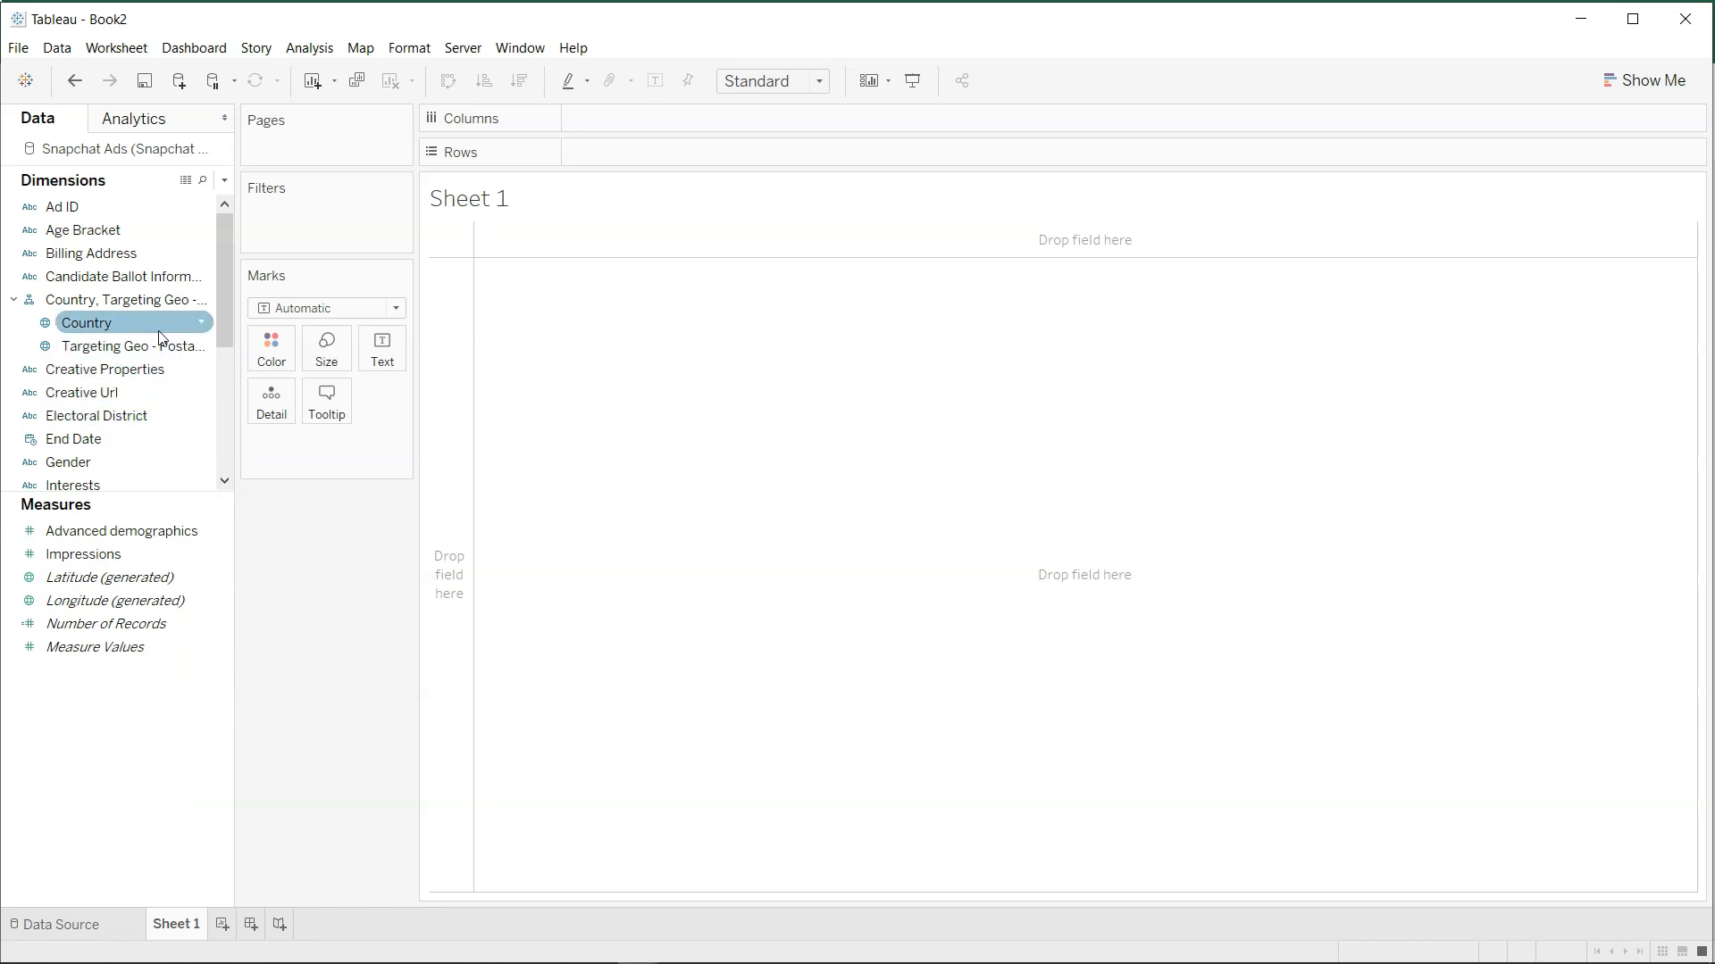
drag(118, 324, 656, 126)
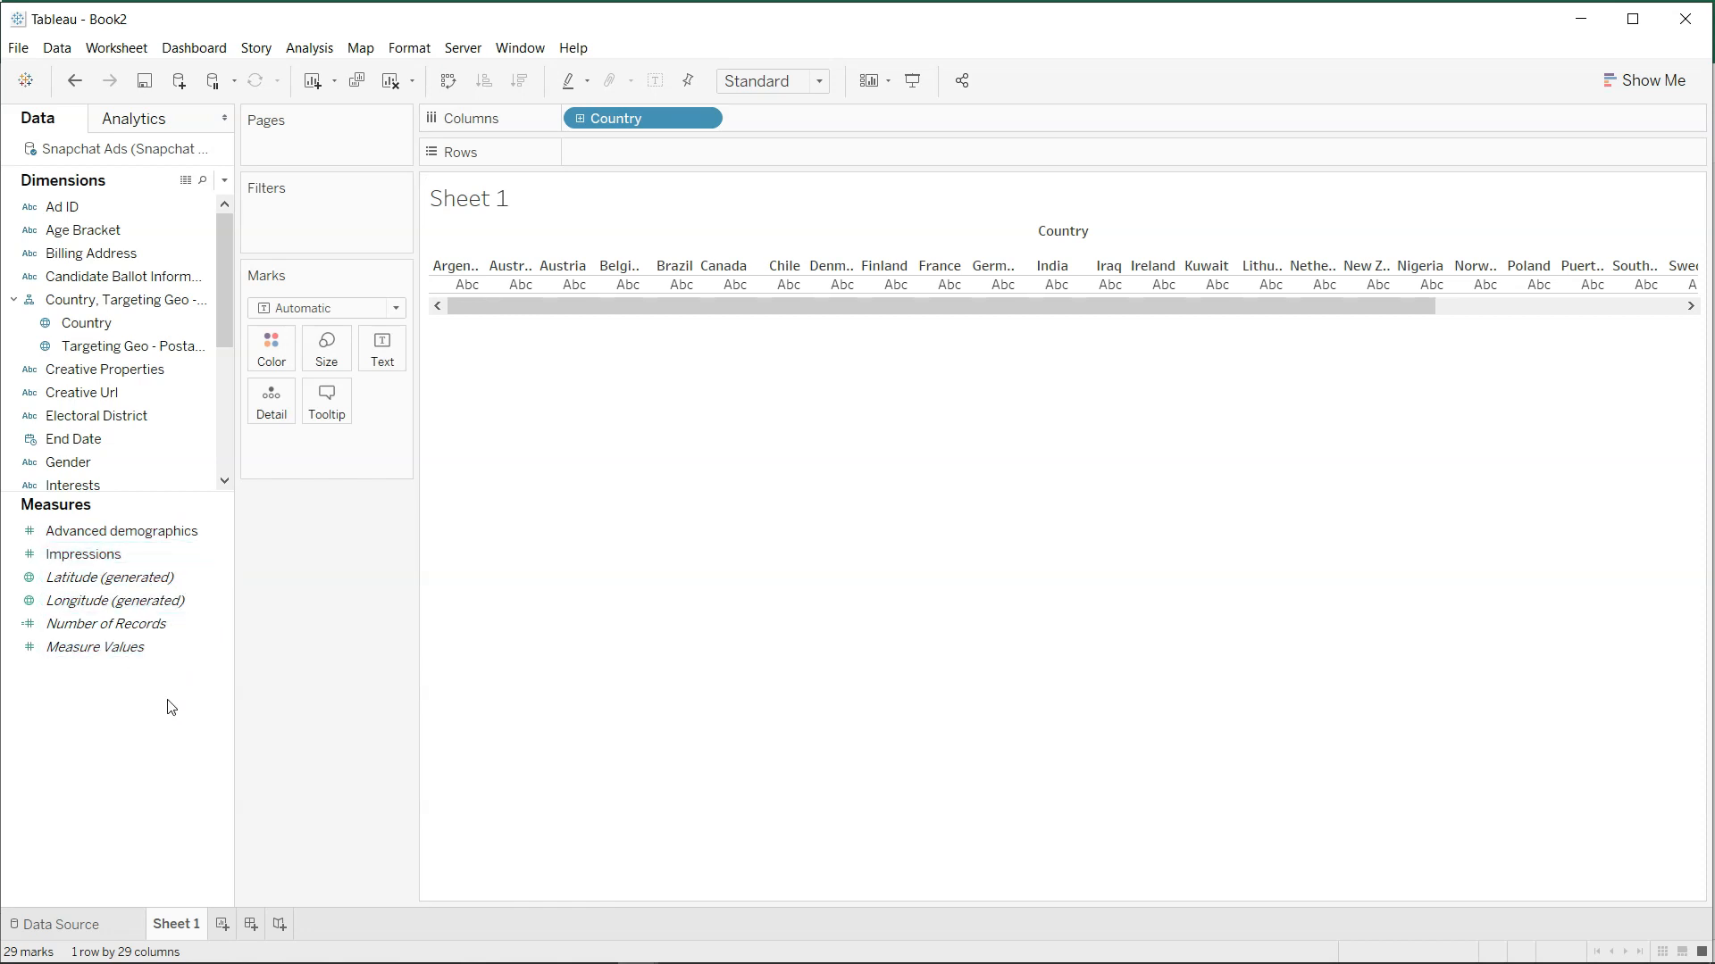
Create a calculated field named Number Of Ads with the formula COUNT([Ad ID]).
click(129, 214)
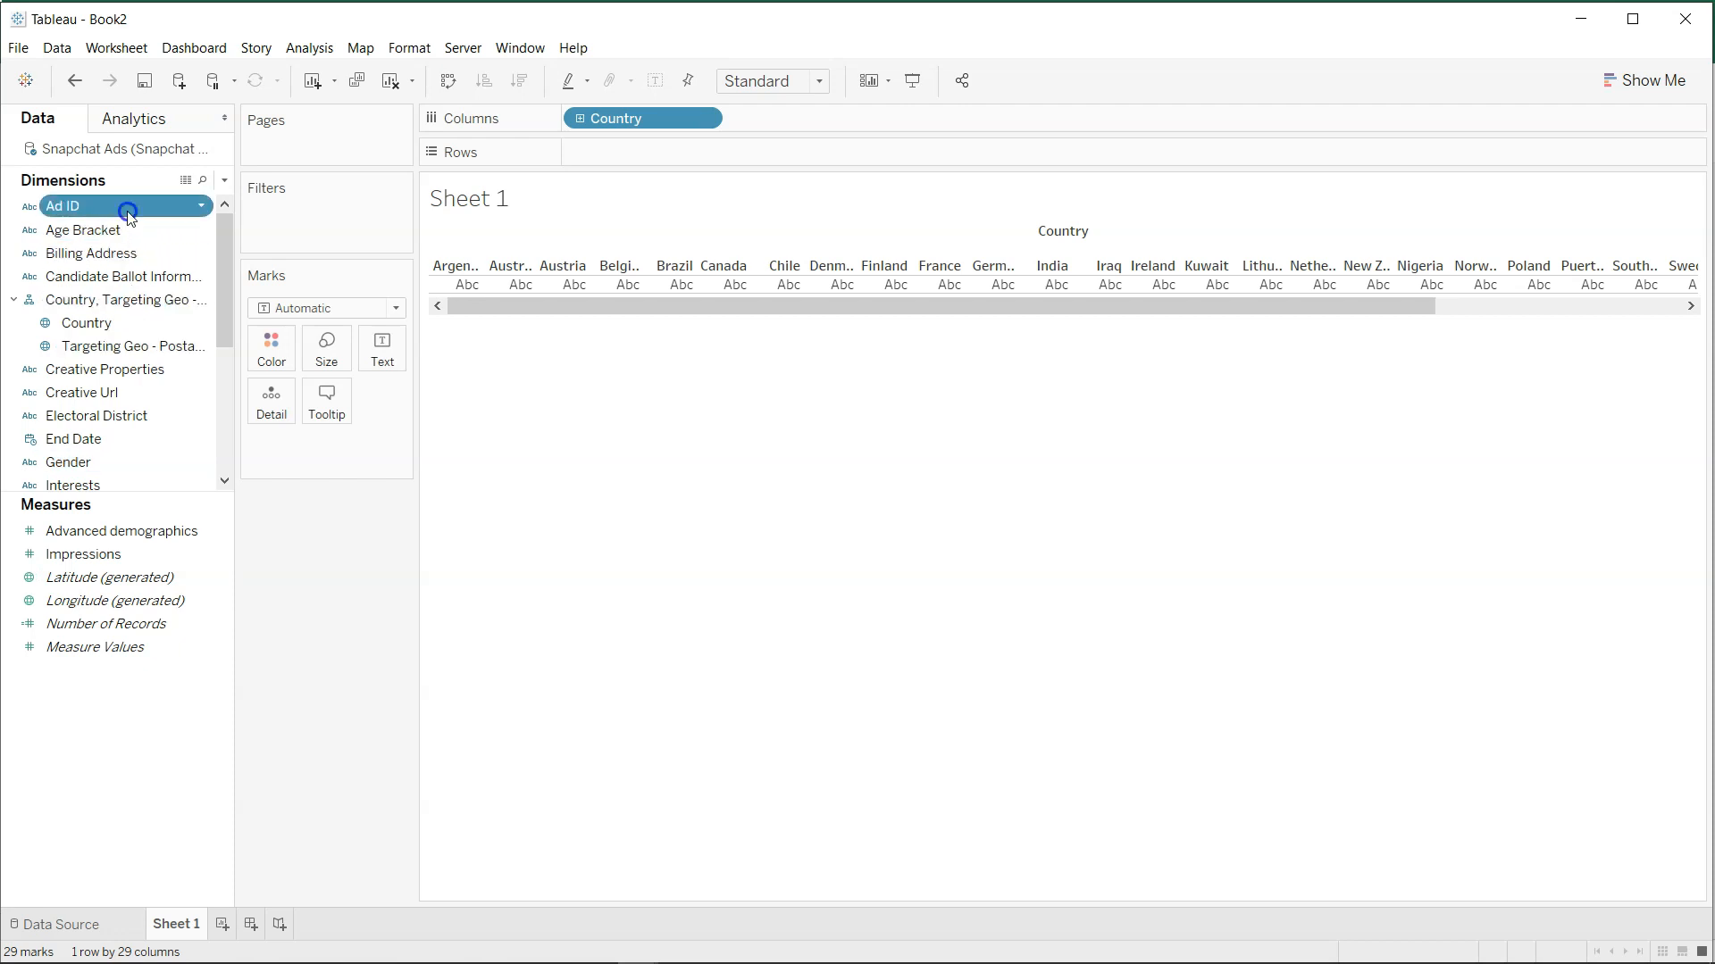
click(224, 184)
click(202, 197)
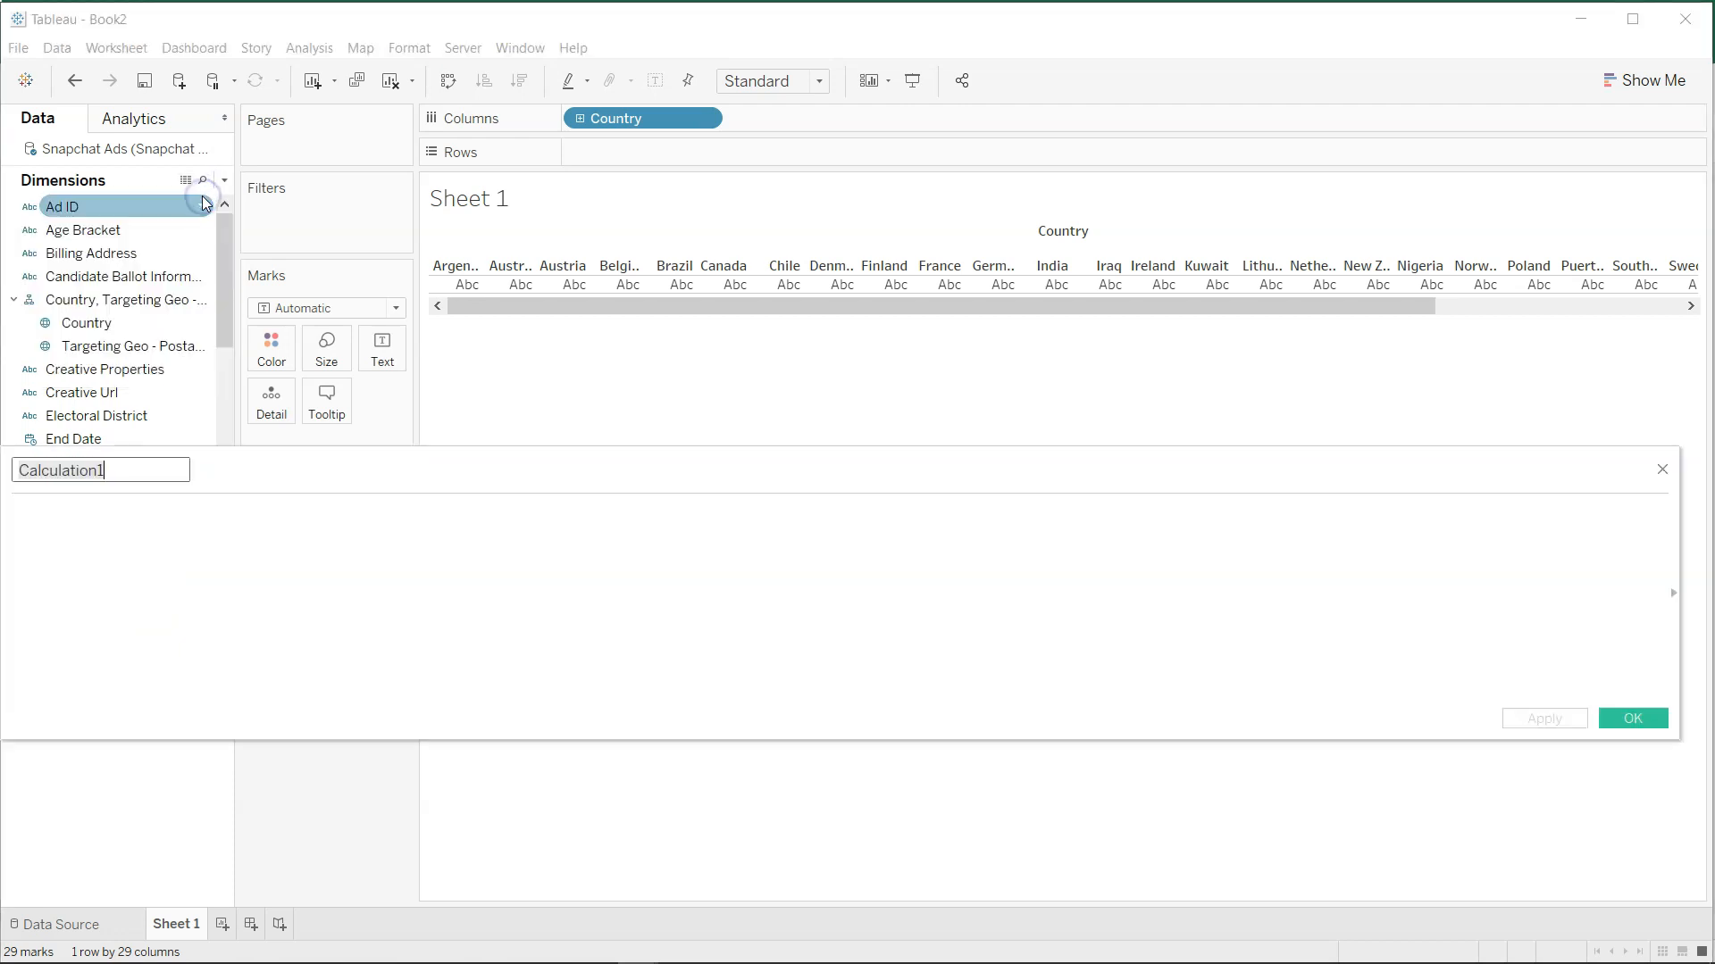
text(Number )
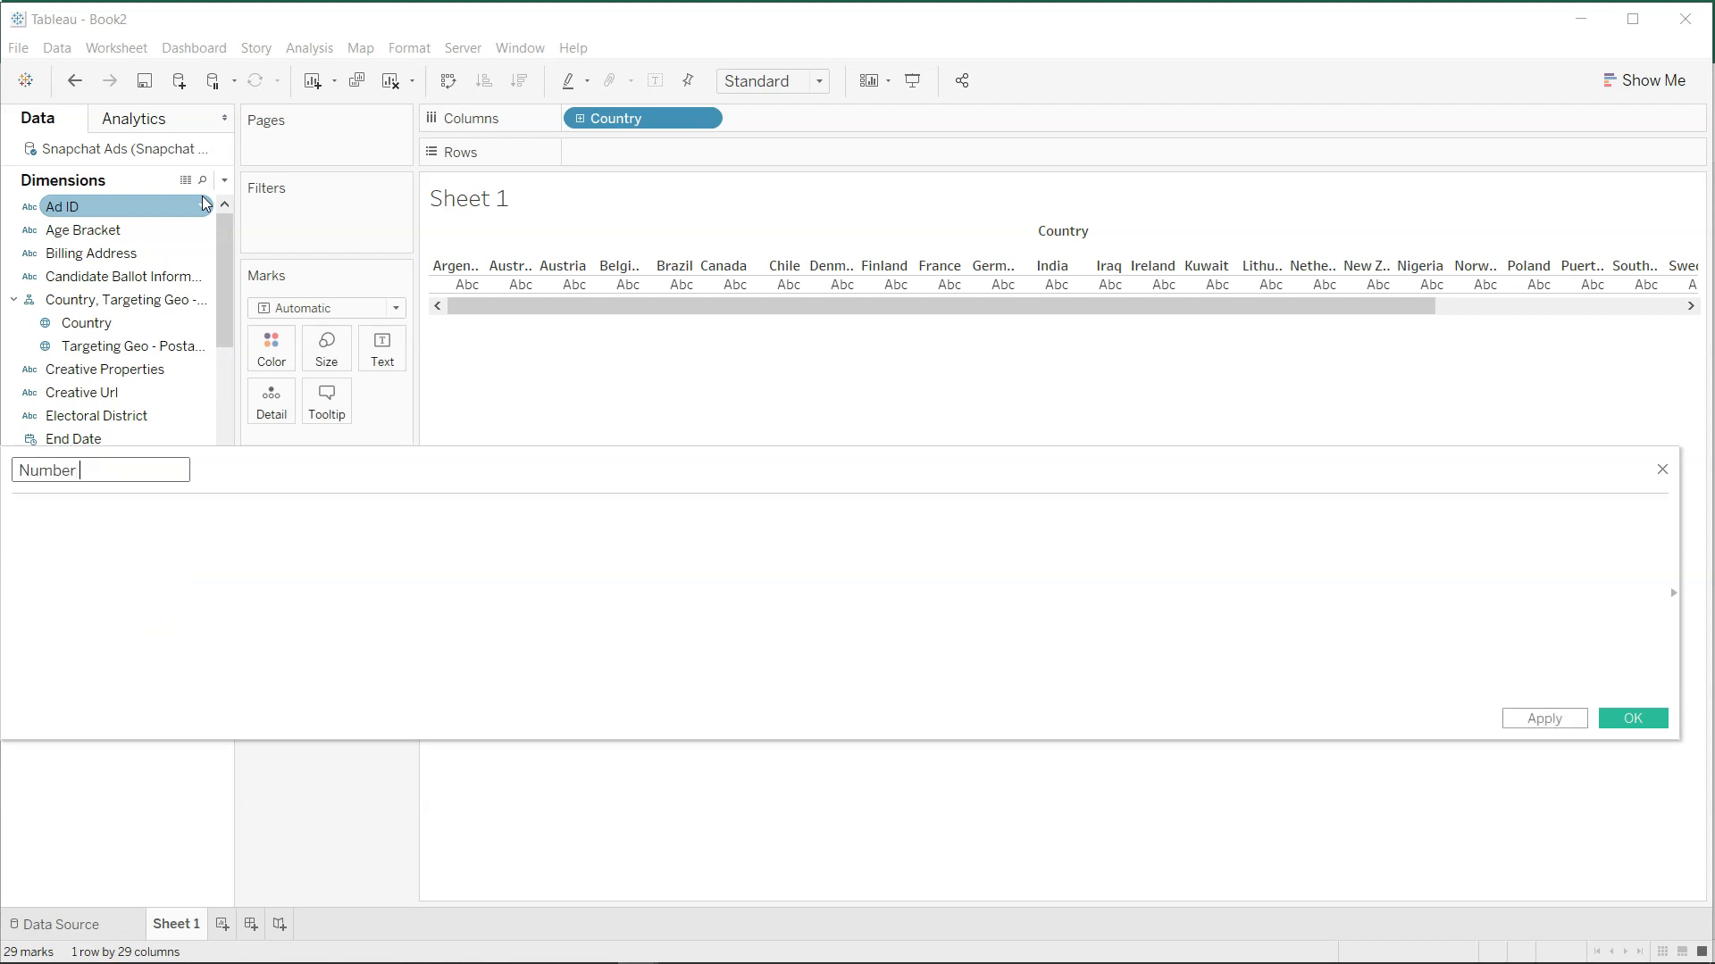
text(Of Ads)
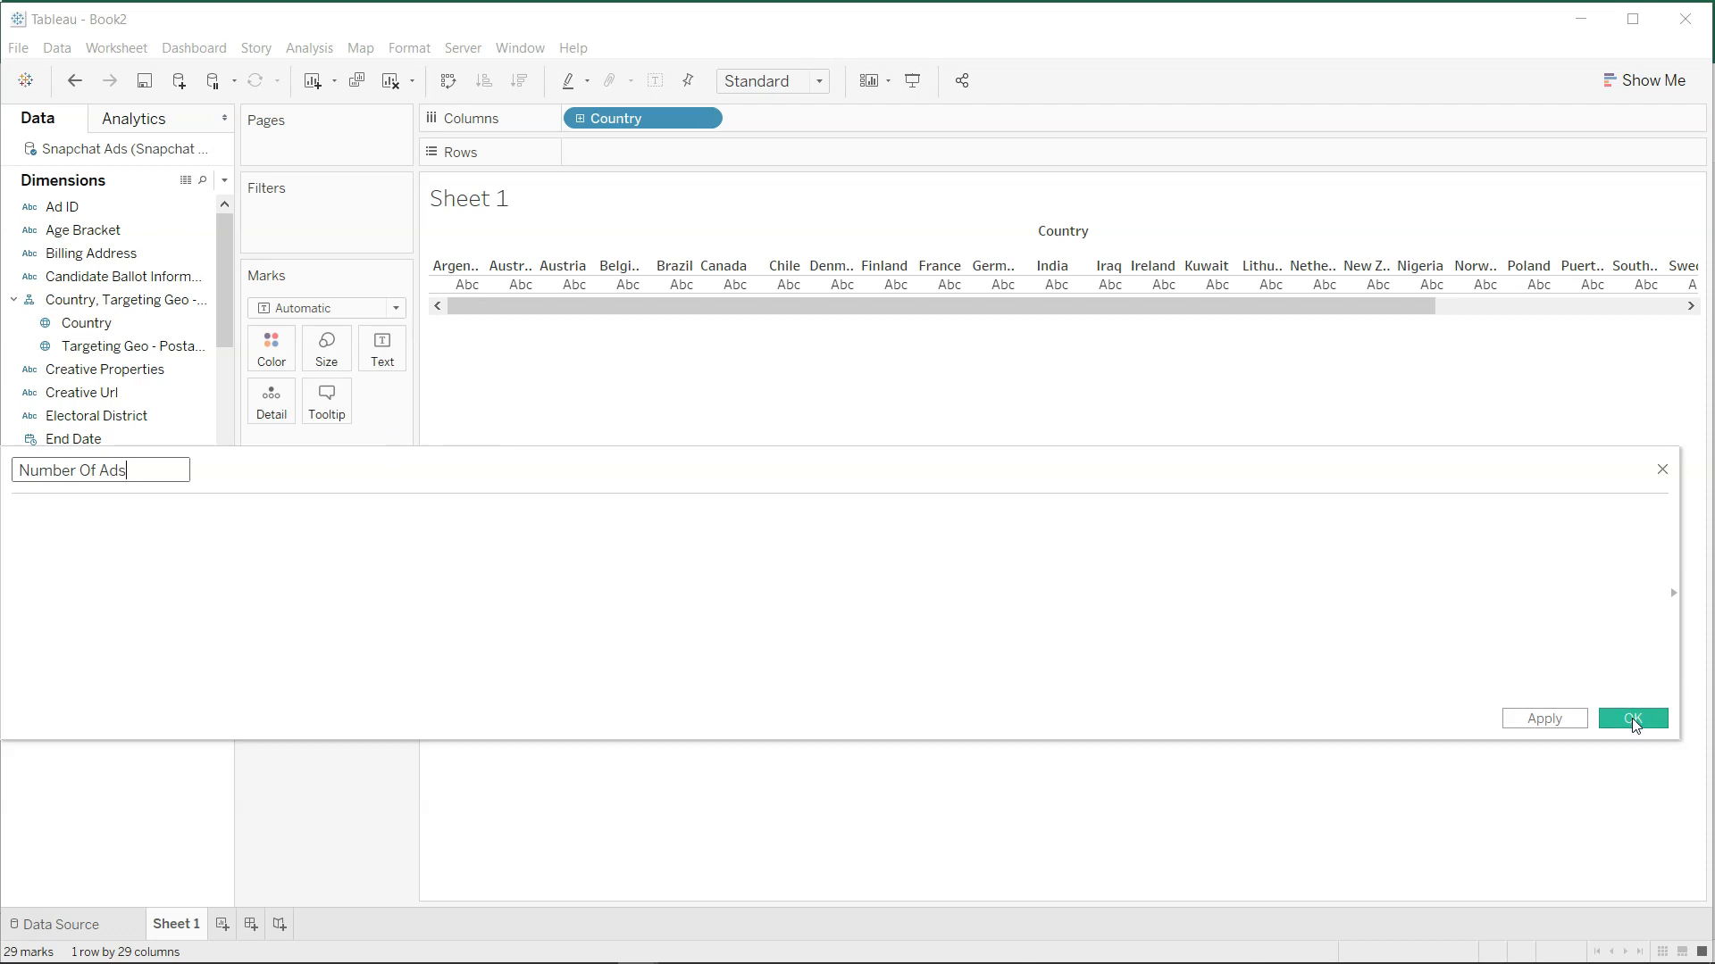
click(1195, 692)
text(COUNT)
key(Return)
text(Ad)
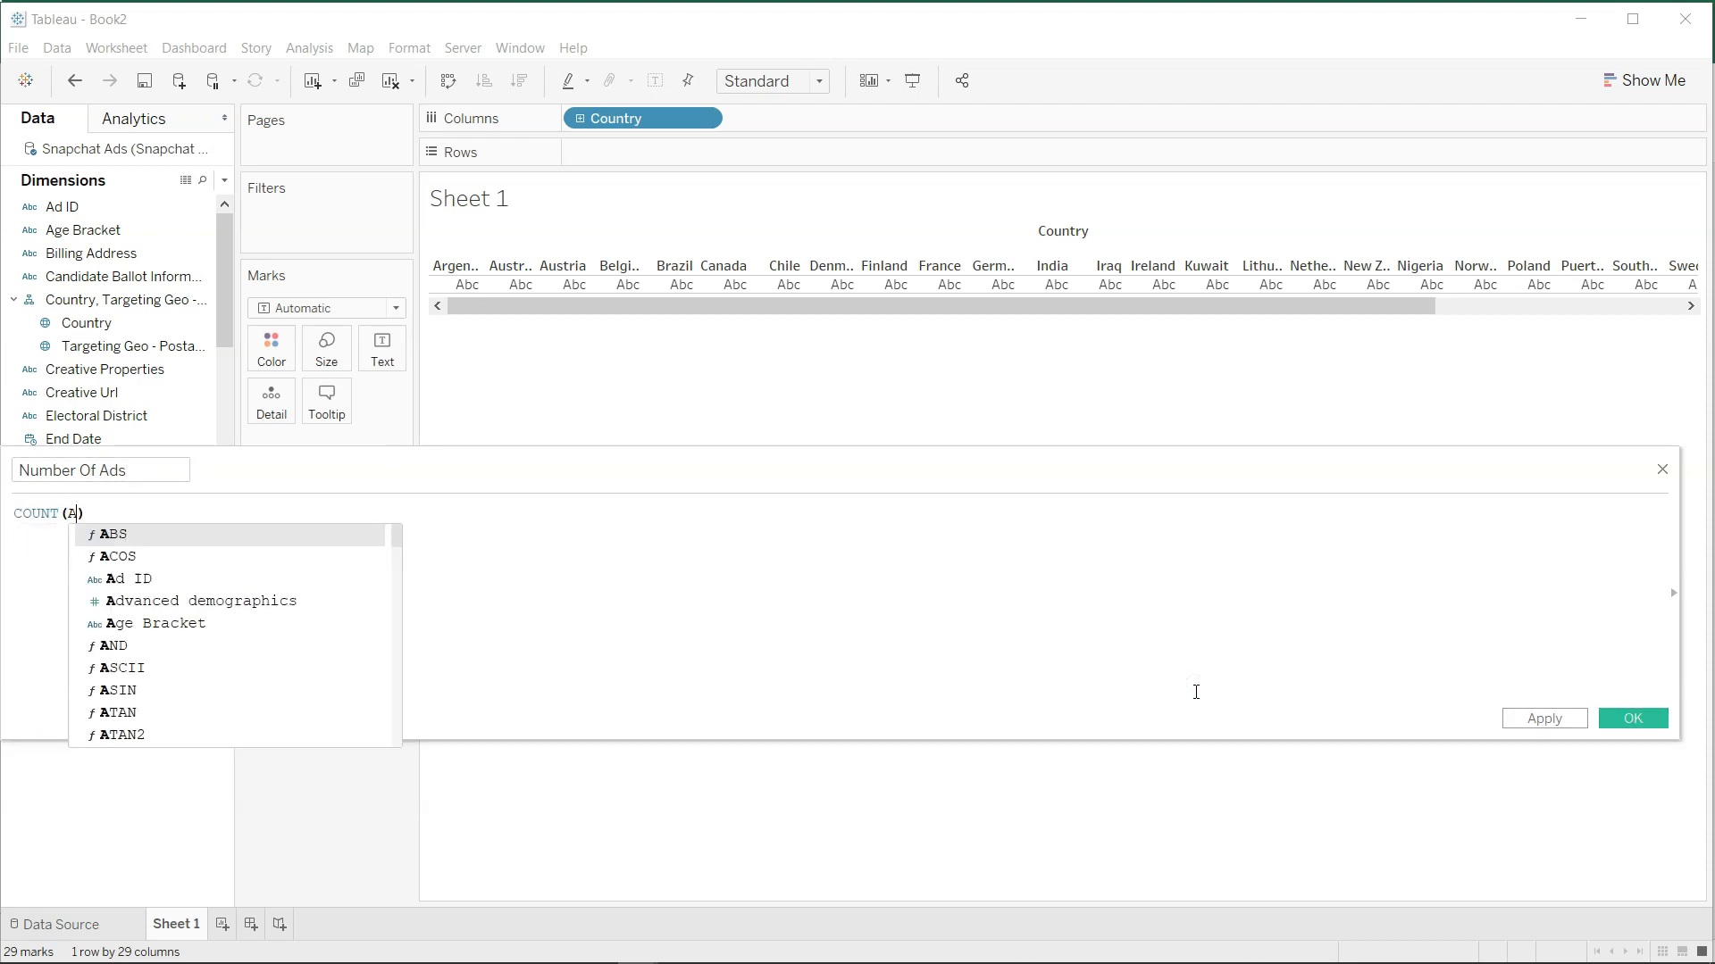
key(Return)
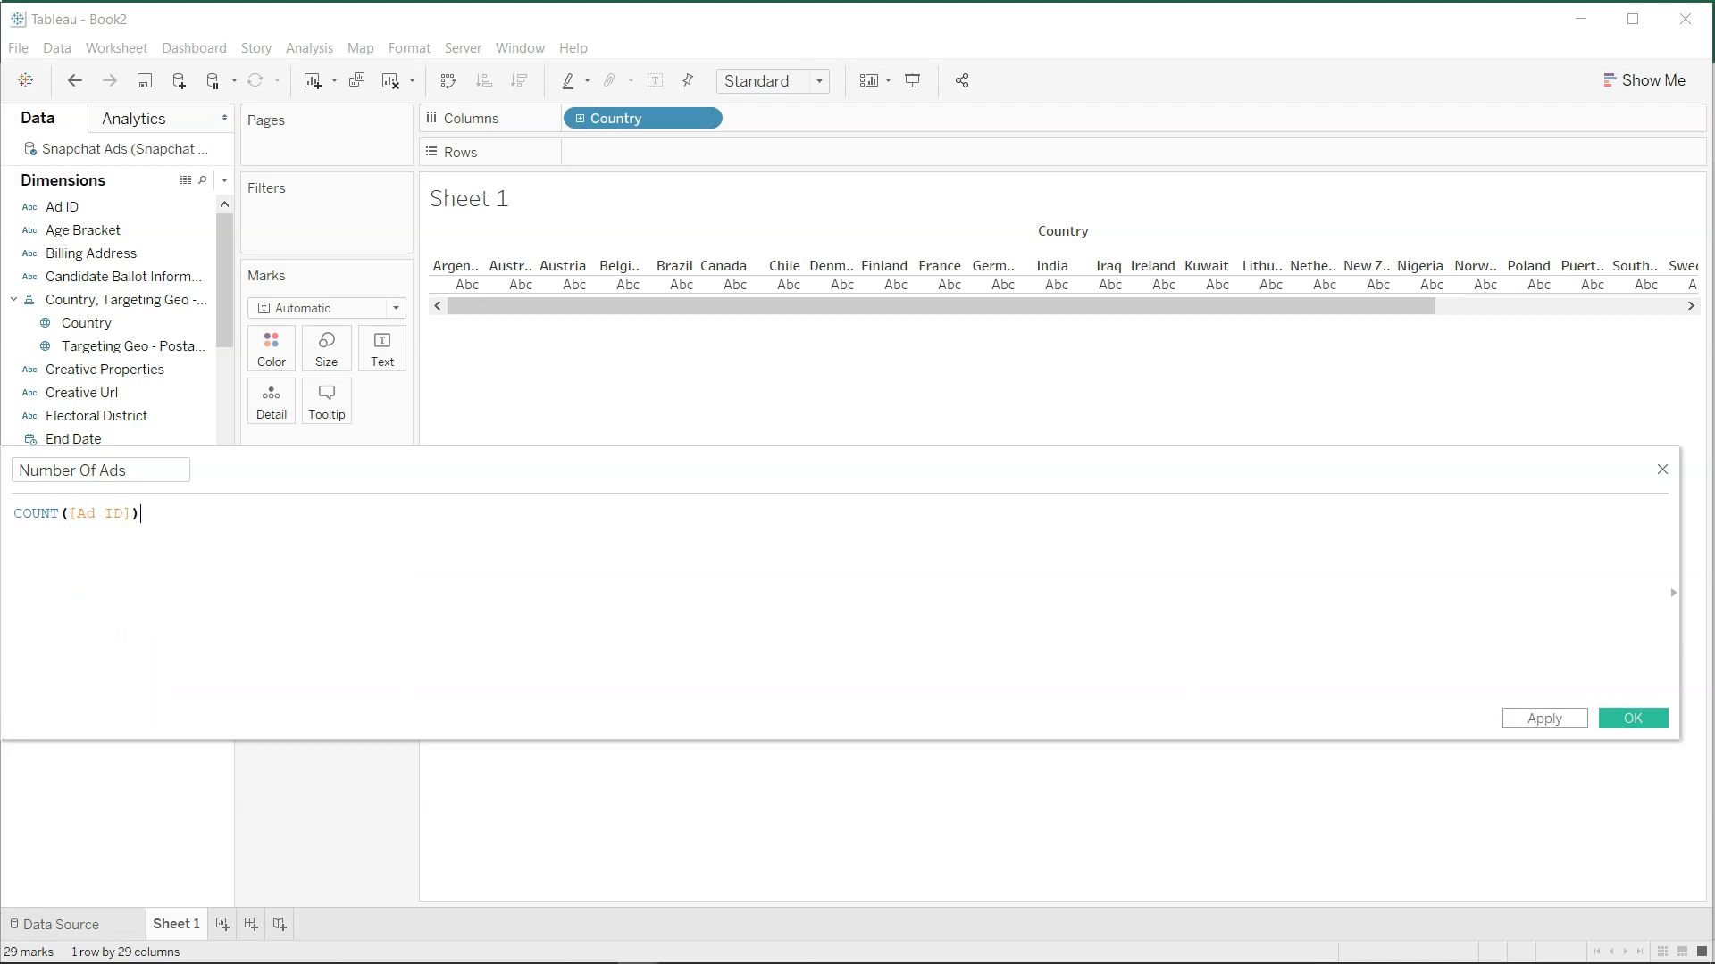
click(1618, 722)
Place the Number Of Ads measure on Rows and sort the country bars in descending order.
click(207, 572)
drag(209, 574, 715, 159)
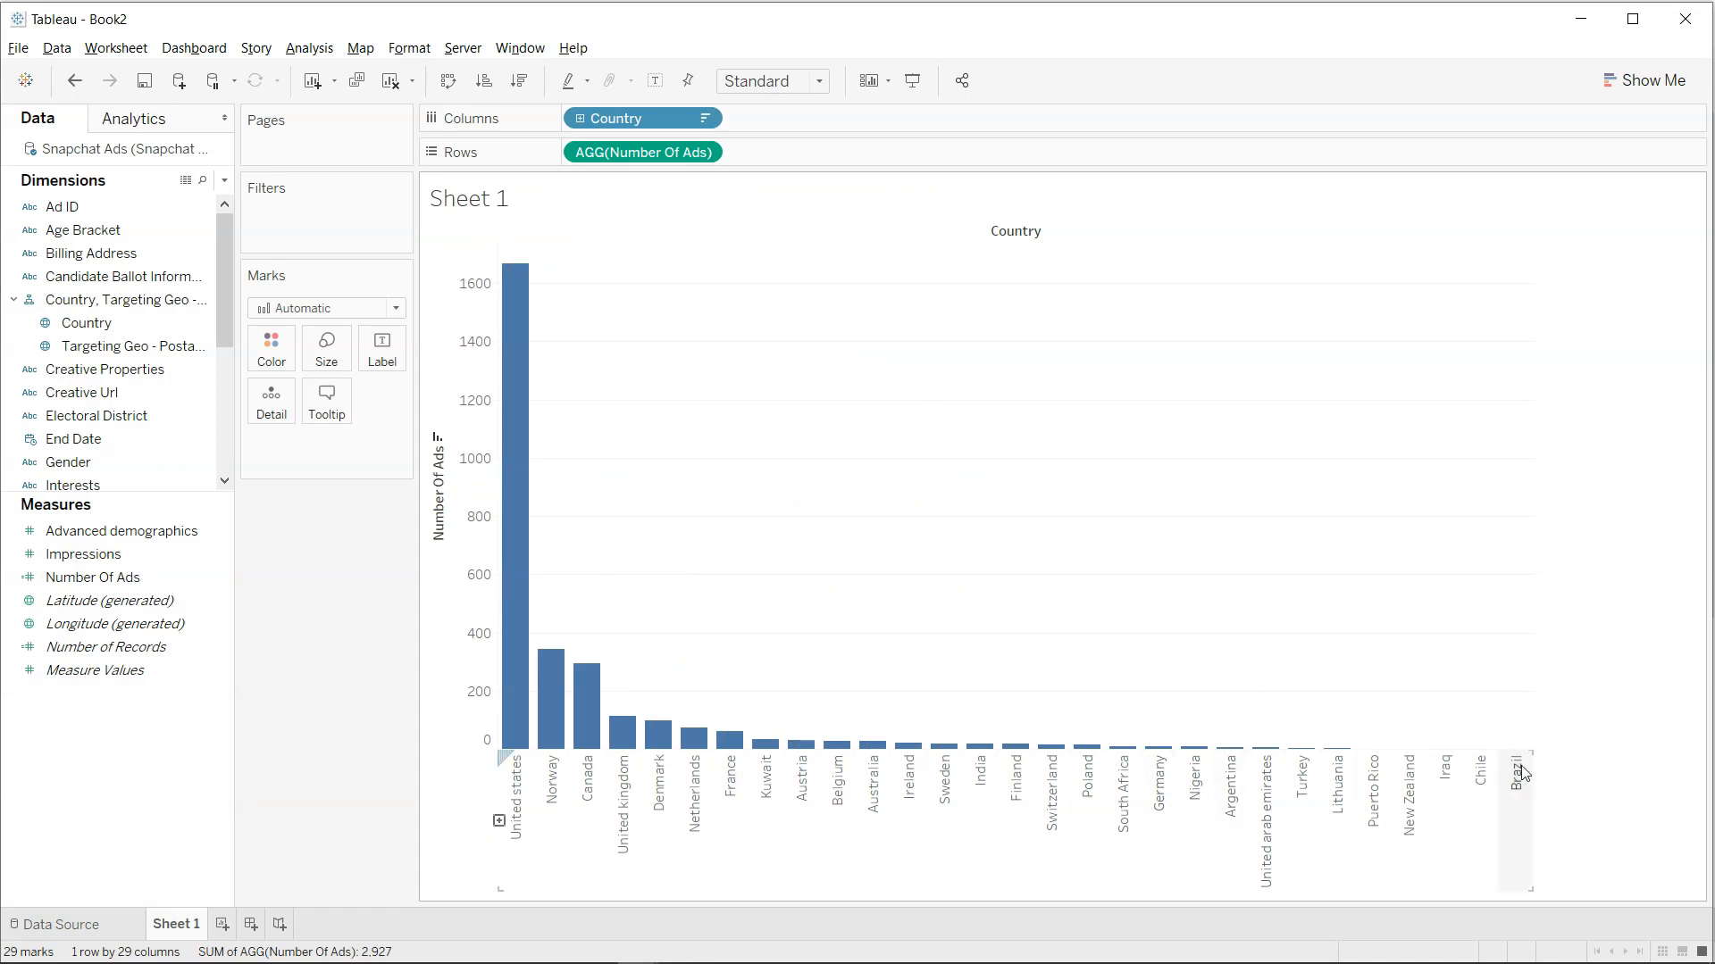
Set the Number Of Ads axis to a logarithmic scale with the Symmetric option.
right_click(494, 597)
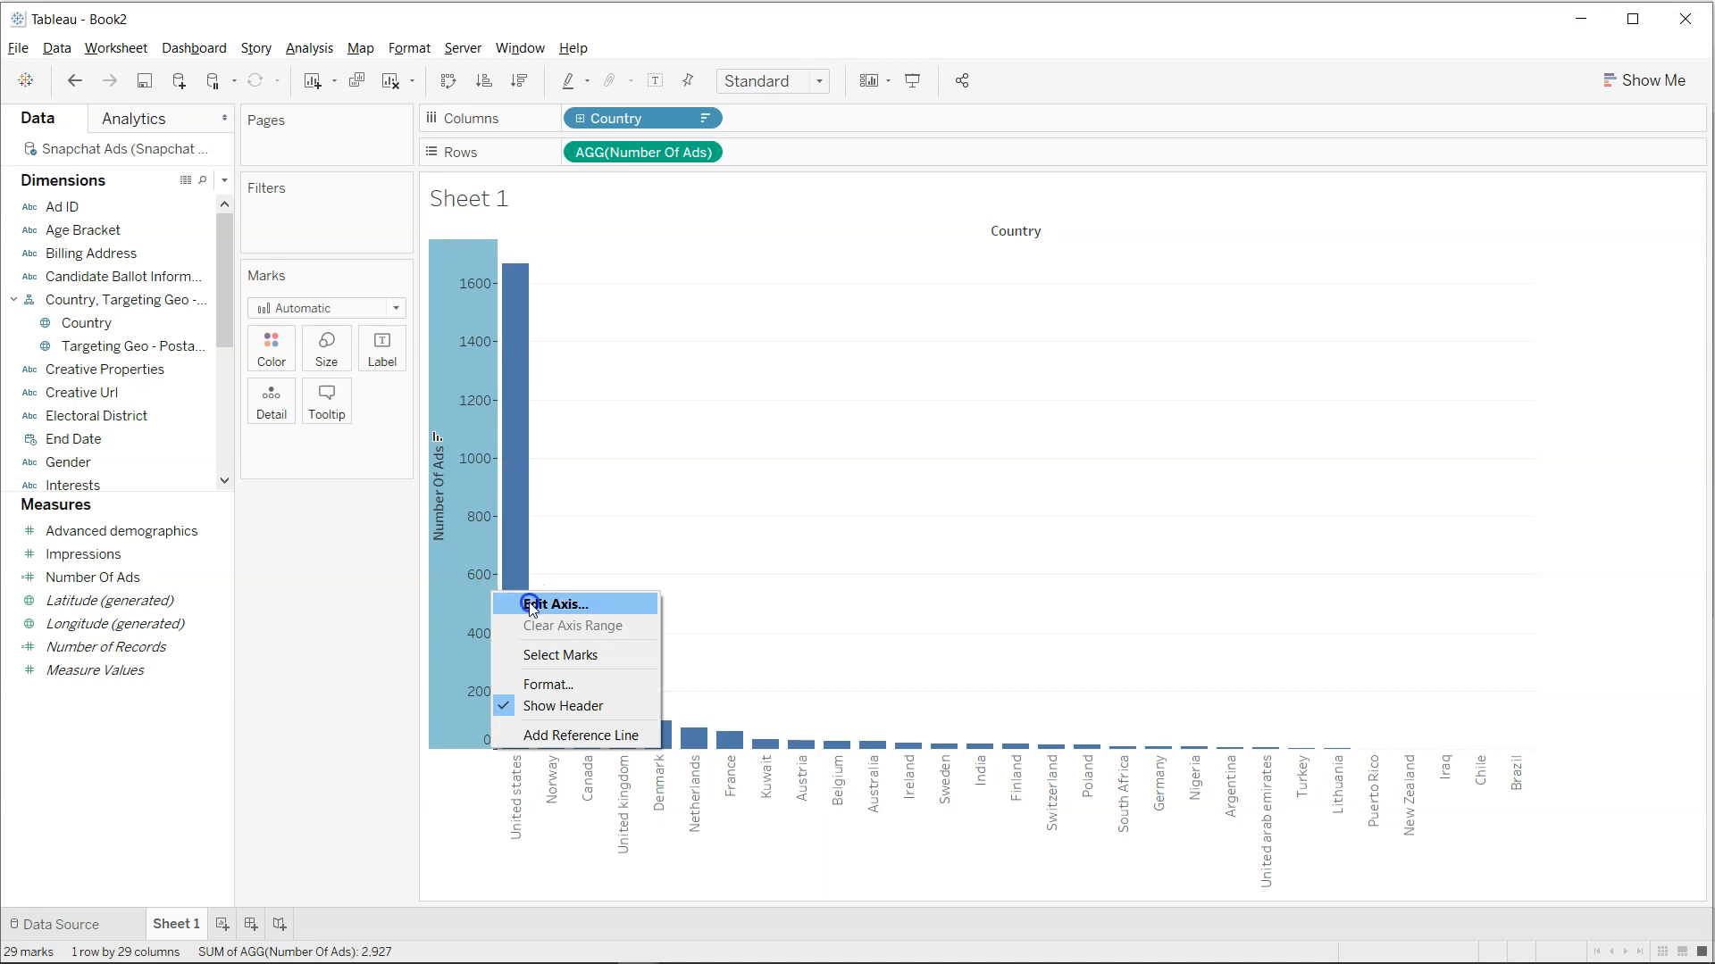
click(531, 607)
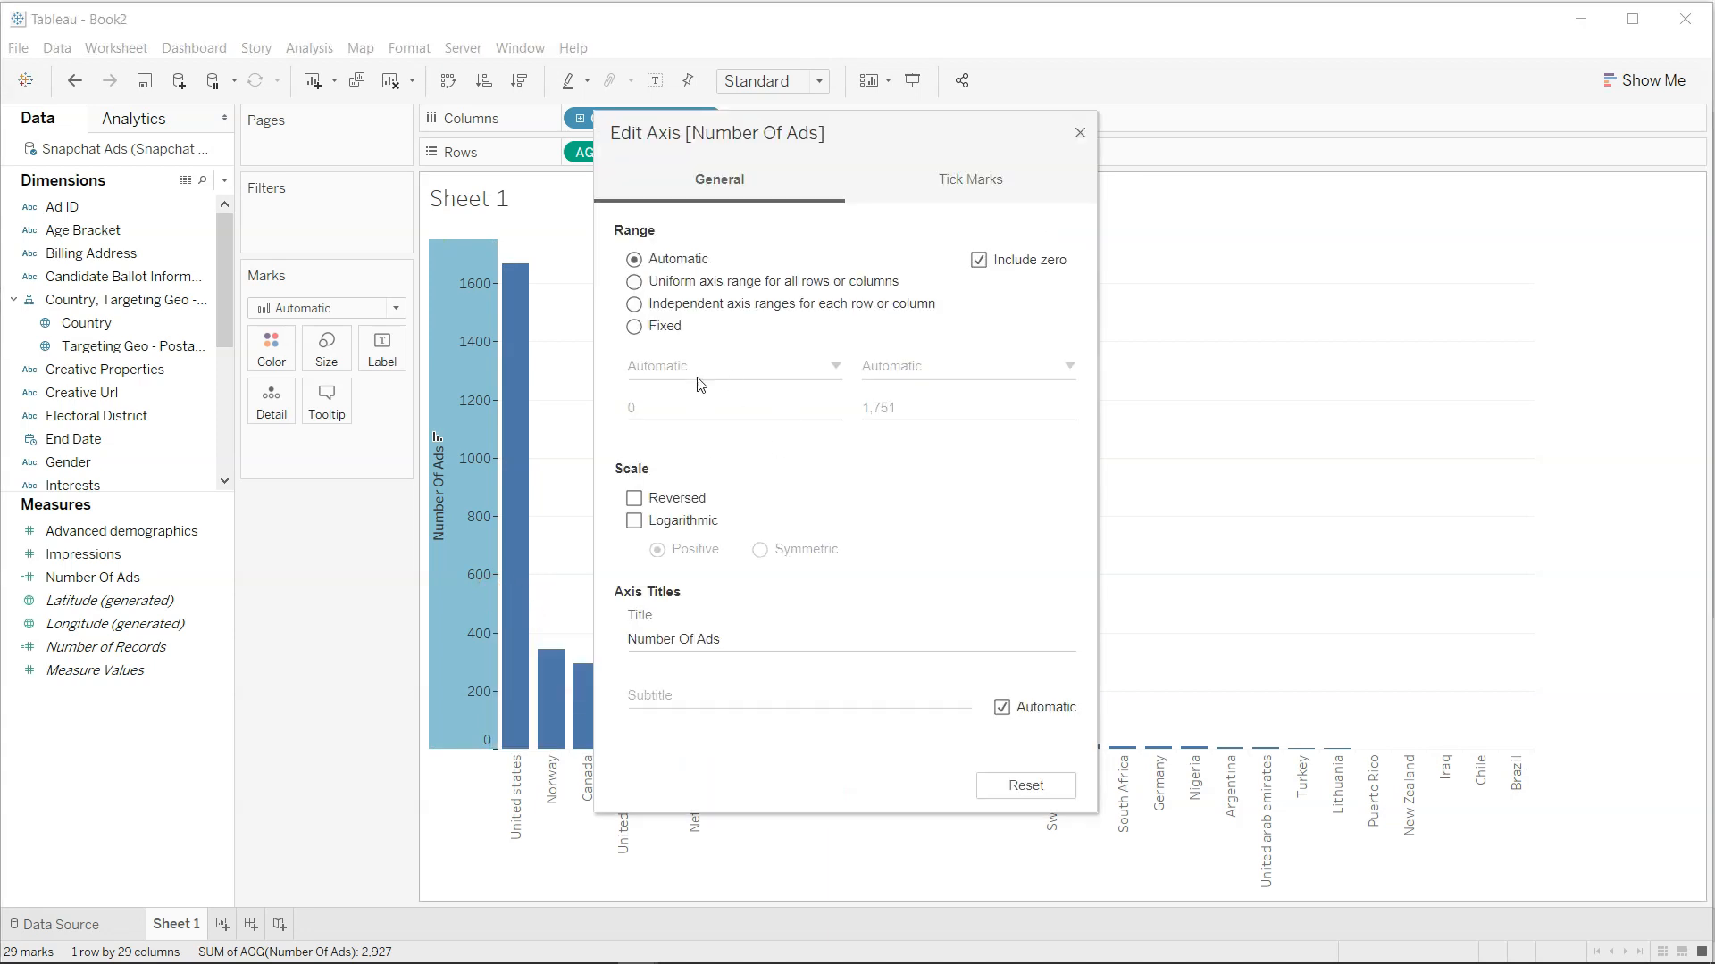
click(690, 522)
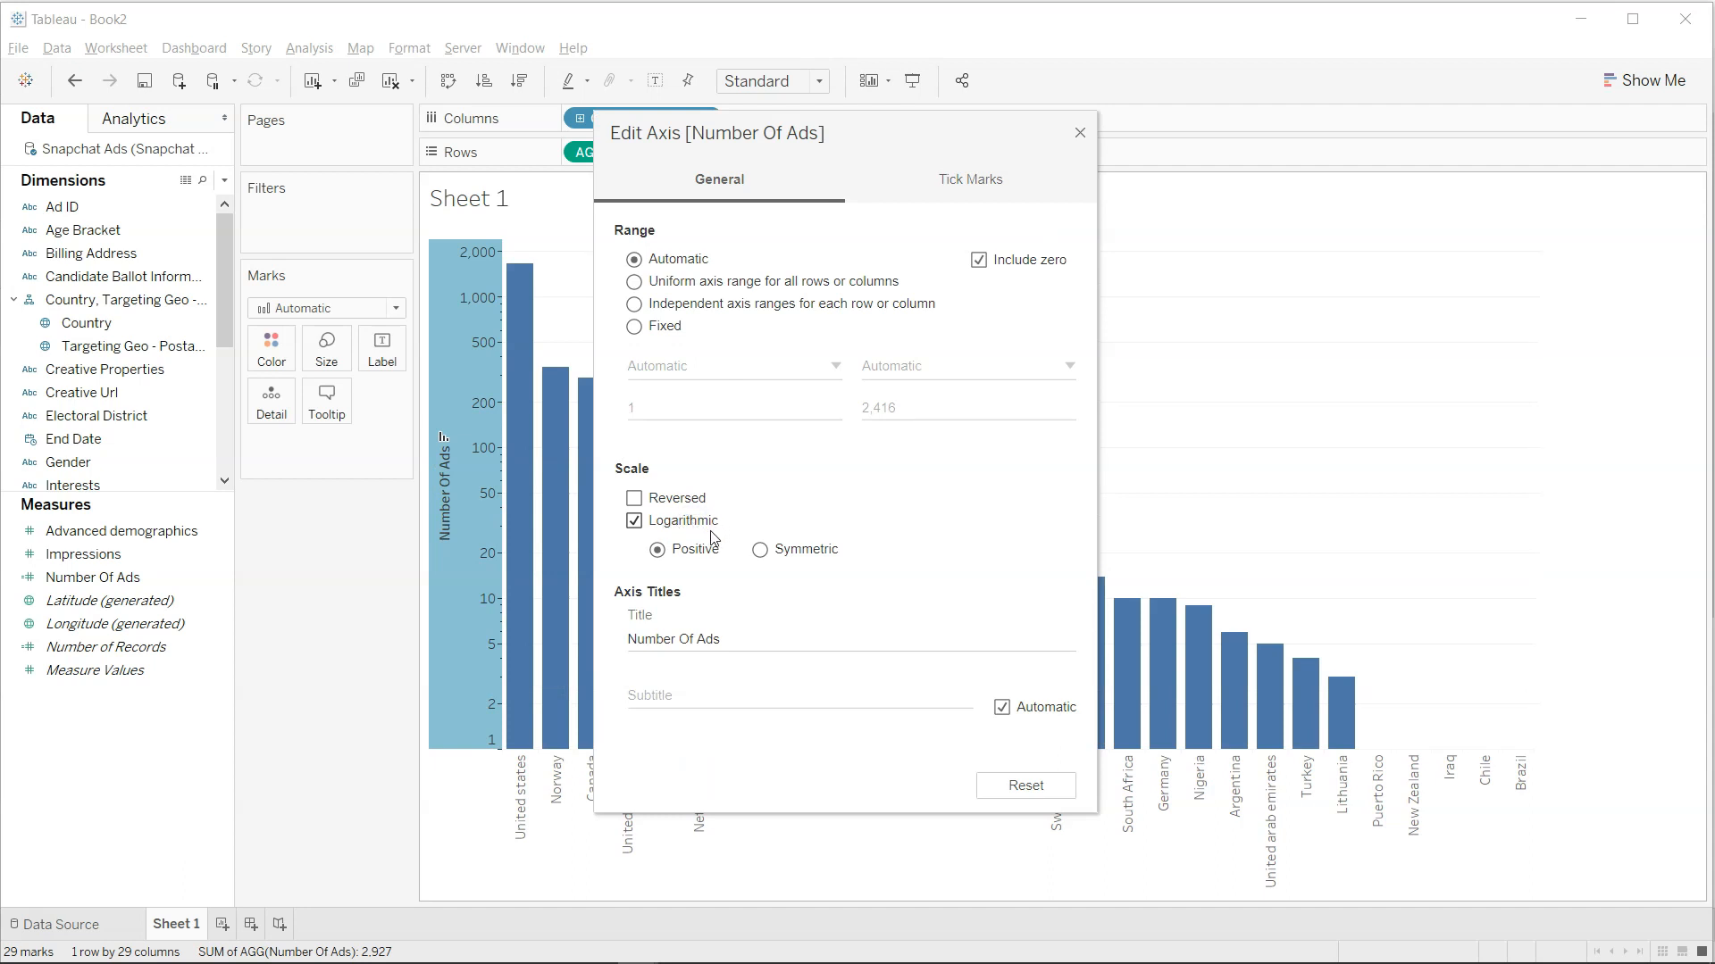
click(775, 550)
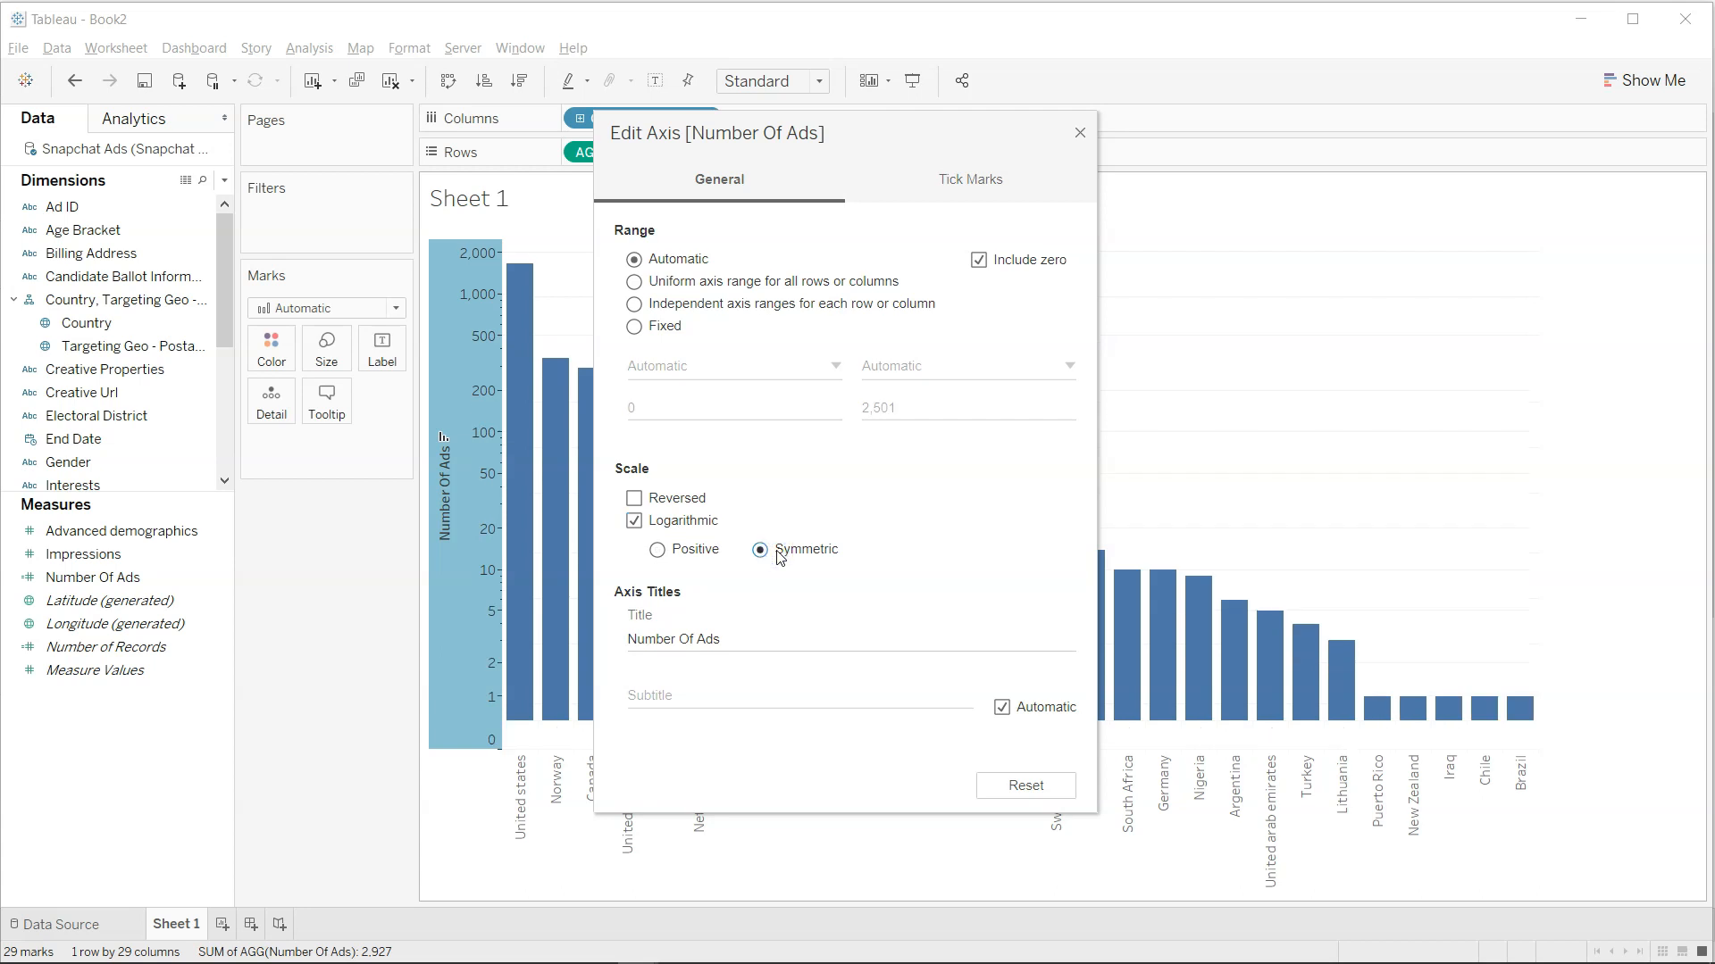
click(1079, 134)
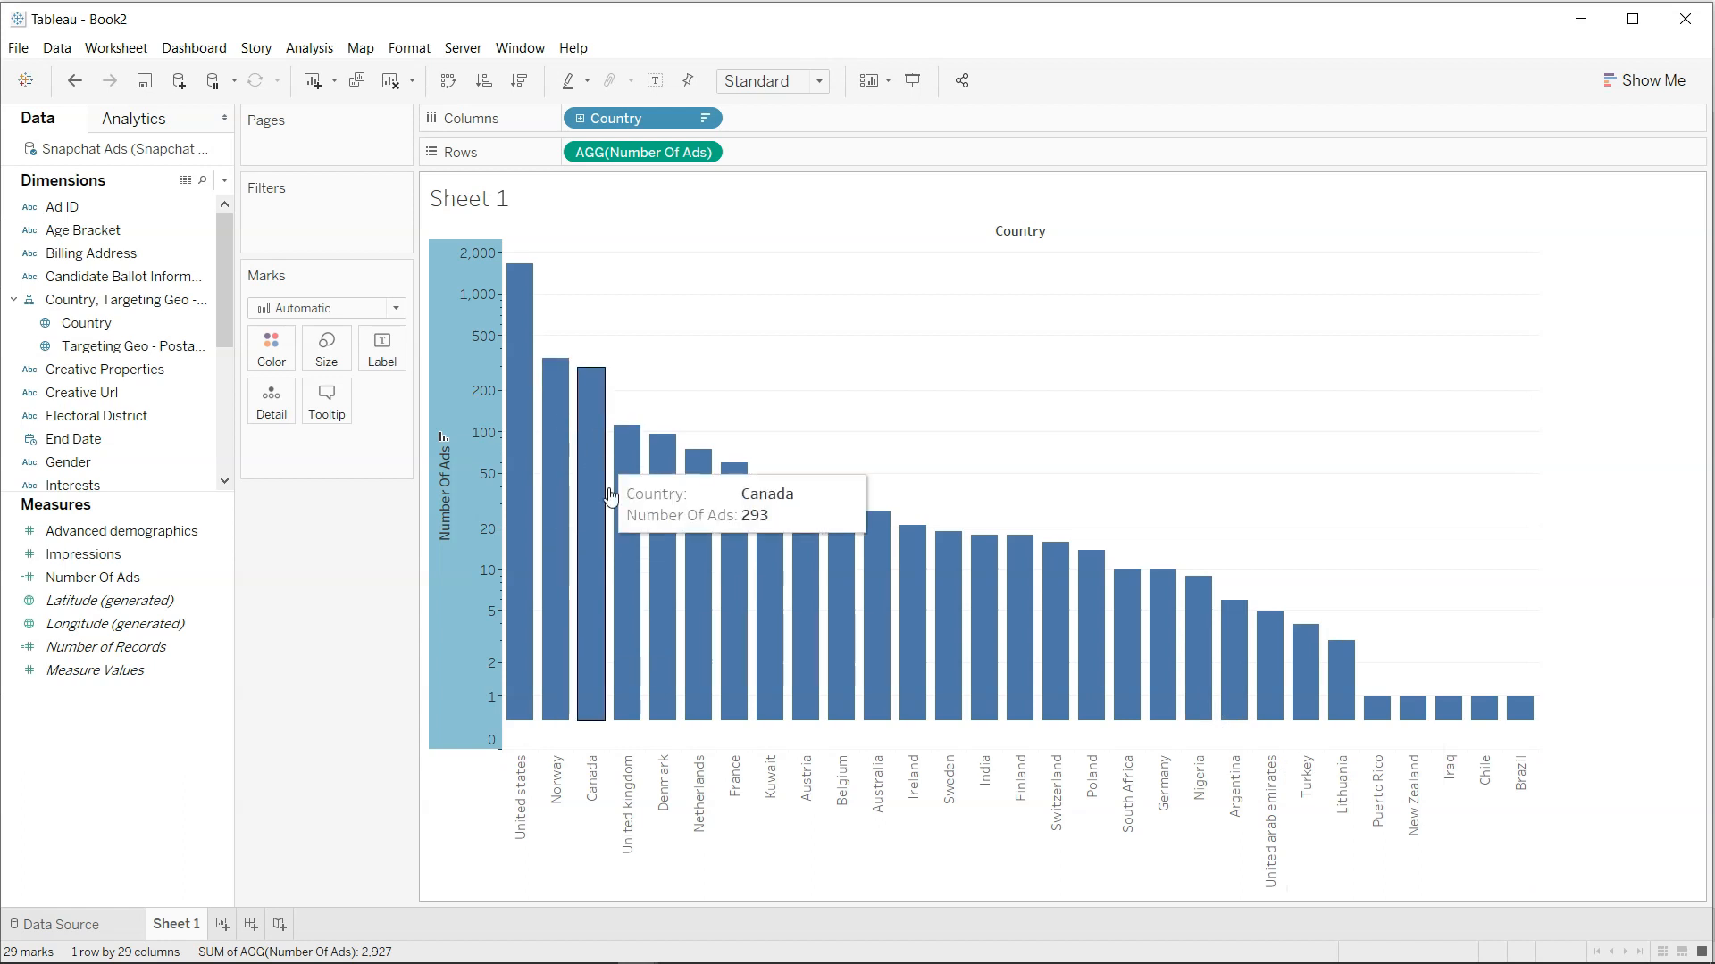
mouse_move(474, 518)
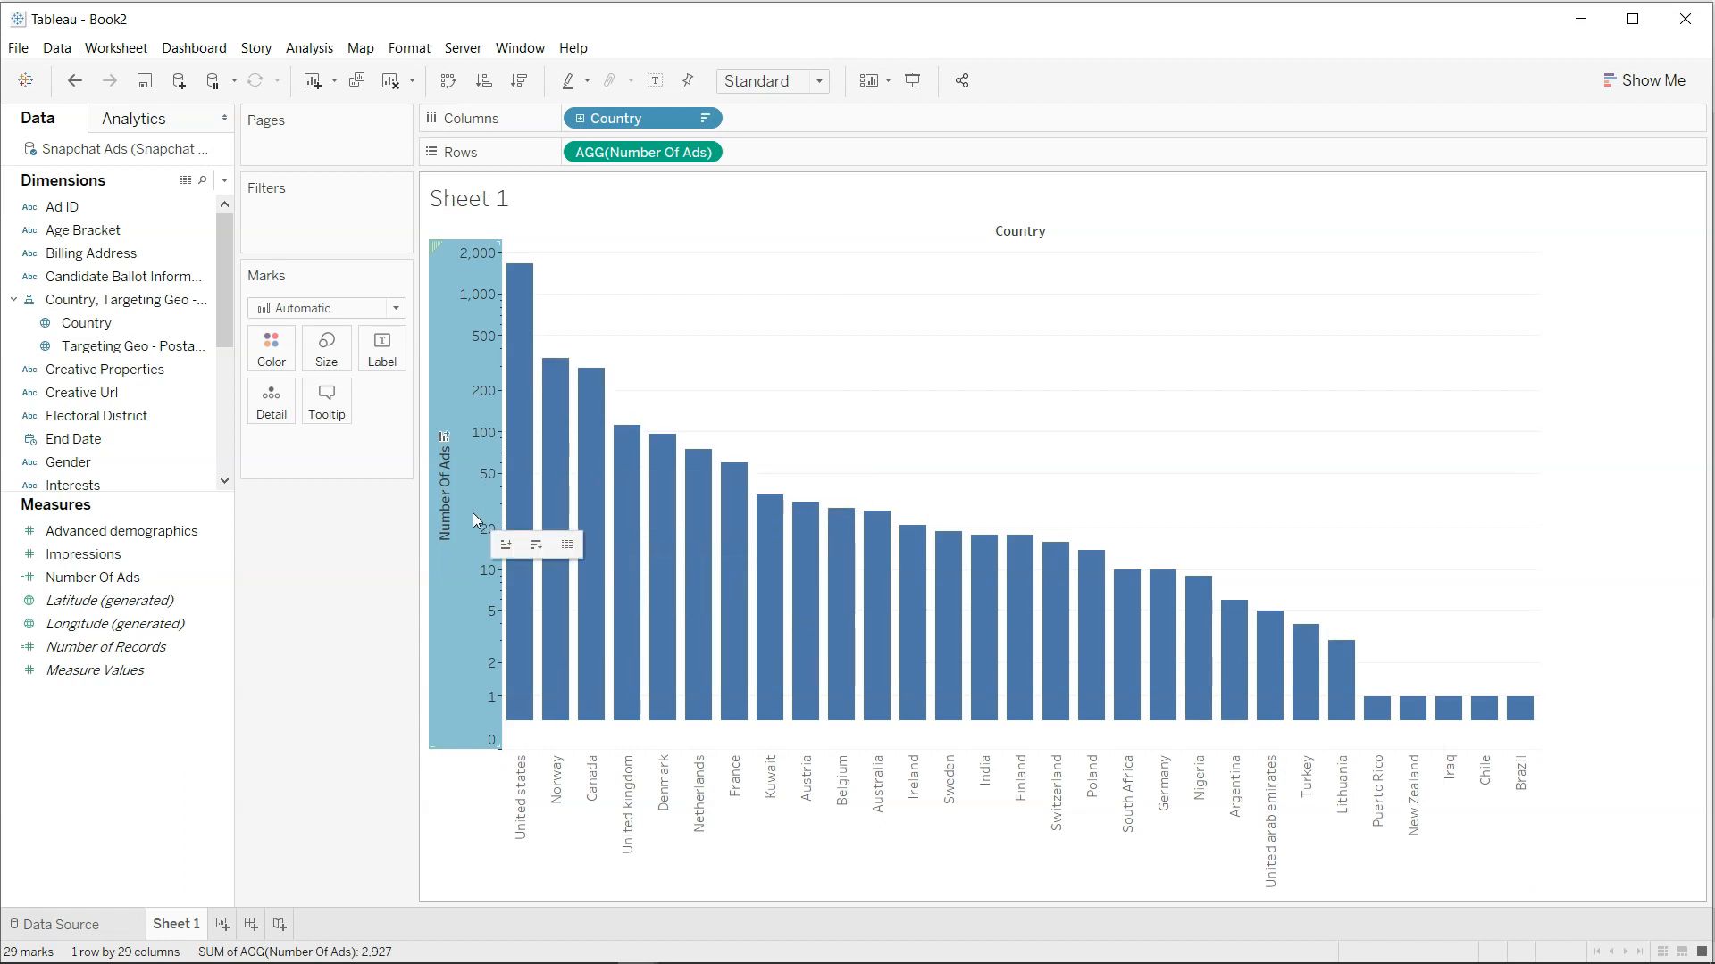
Hide the Country header so the country names no longer appear beneath the bars.
mouse_move(1241, 689)
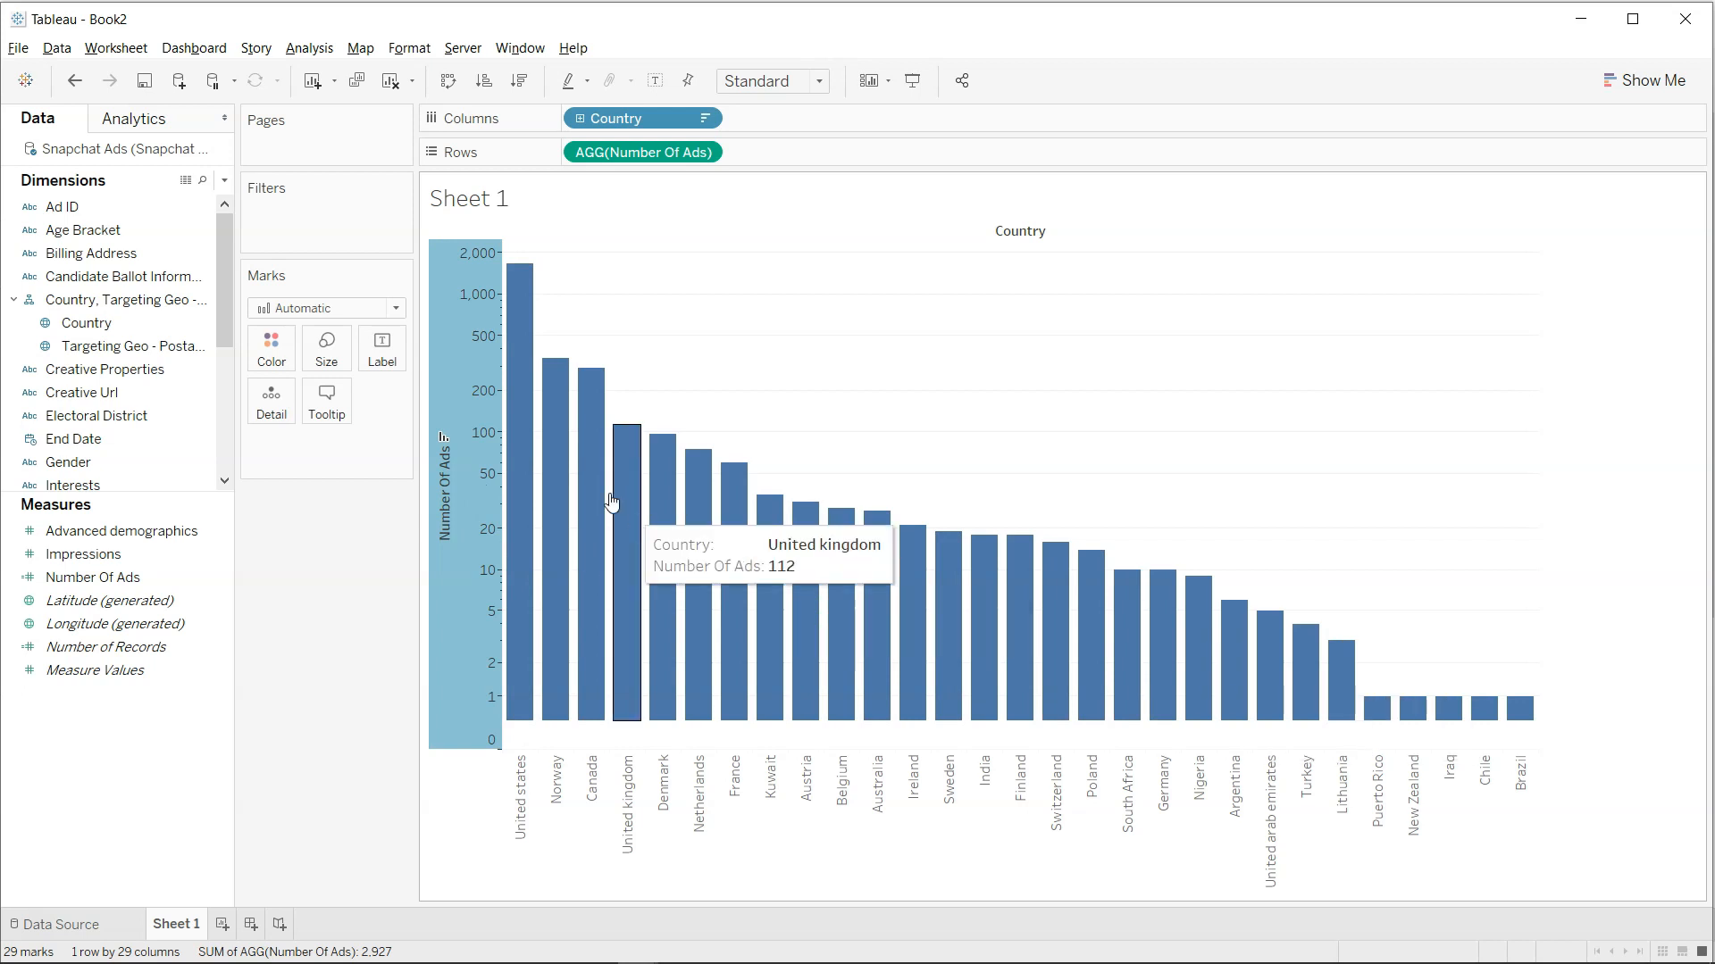
mouse_move(882, 609)
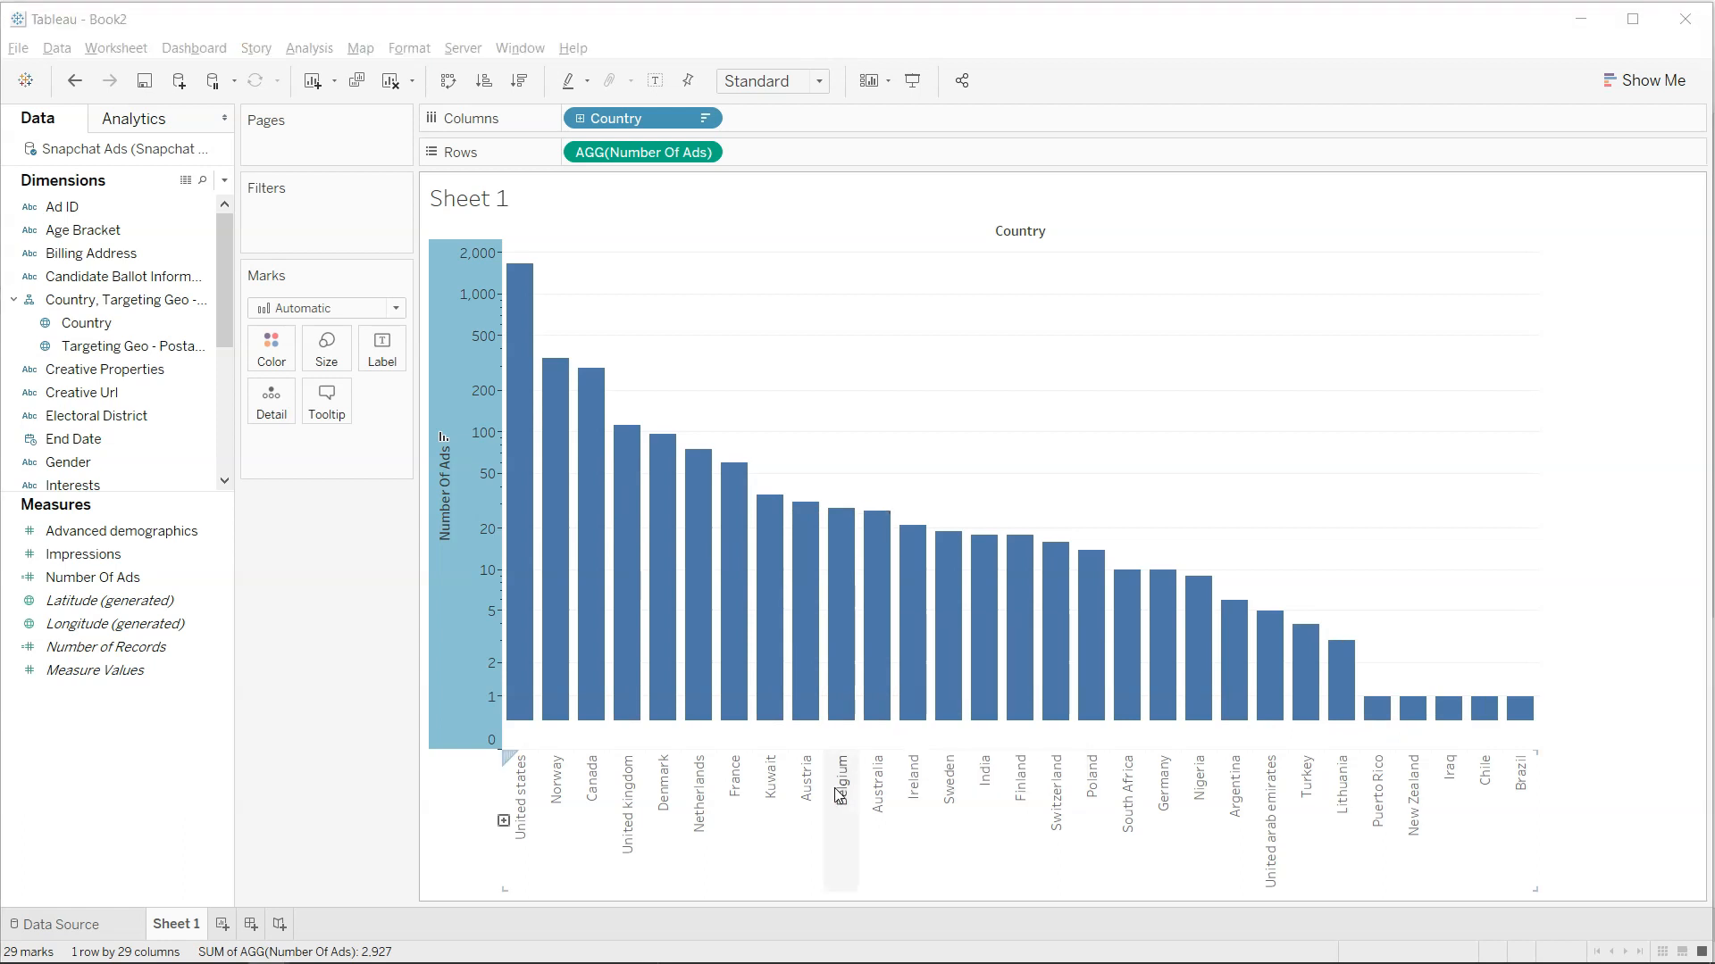
click(702, 118)
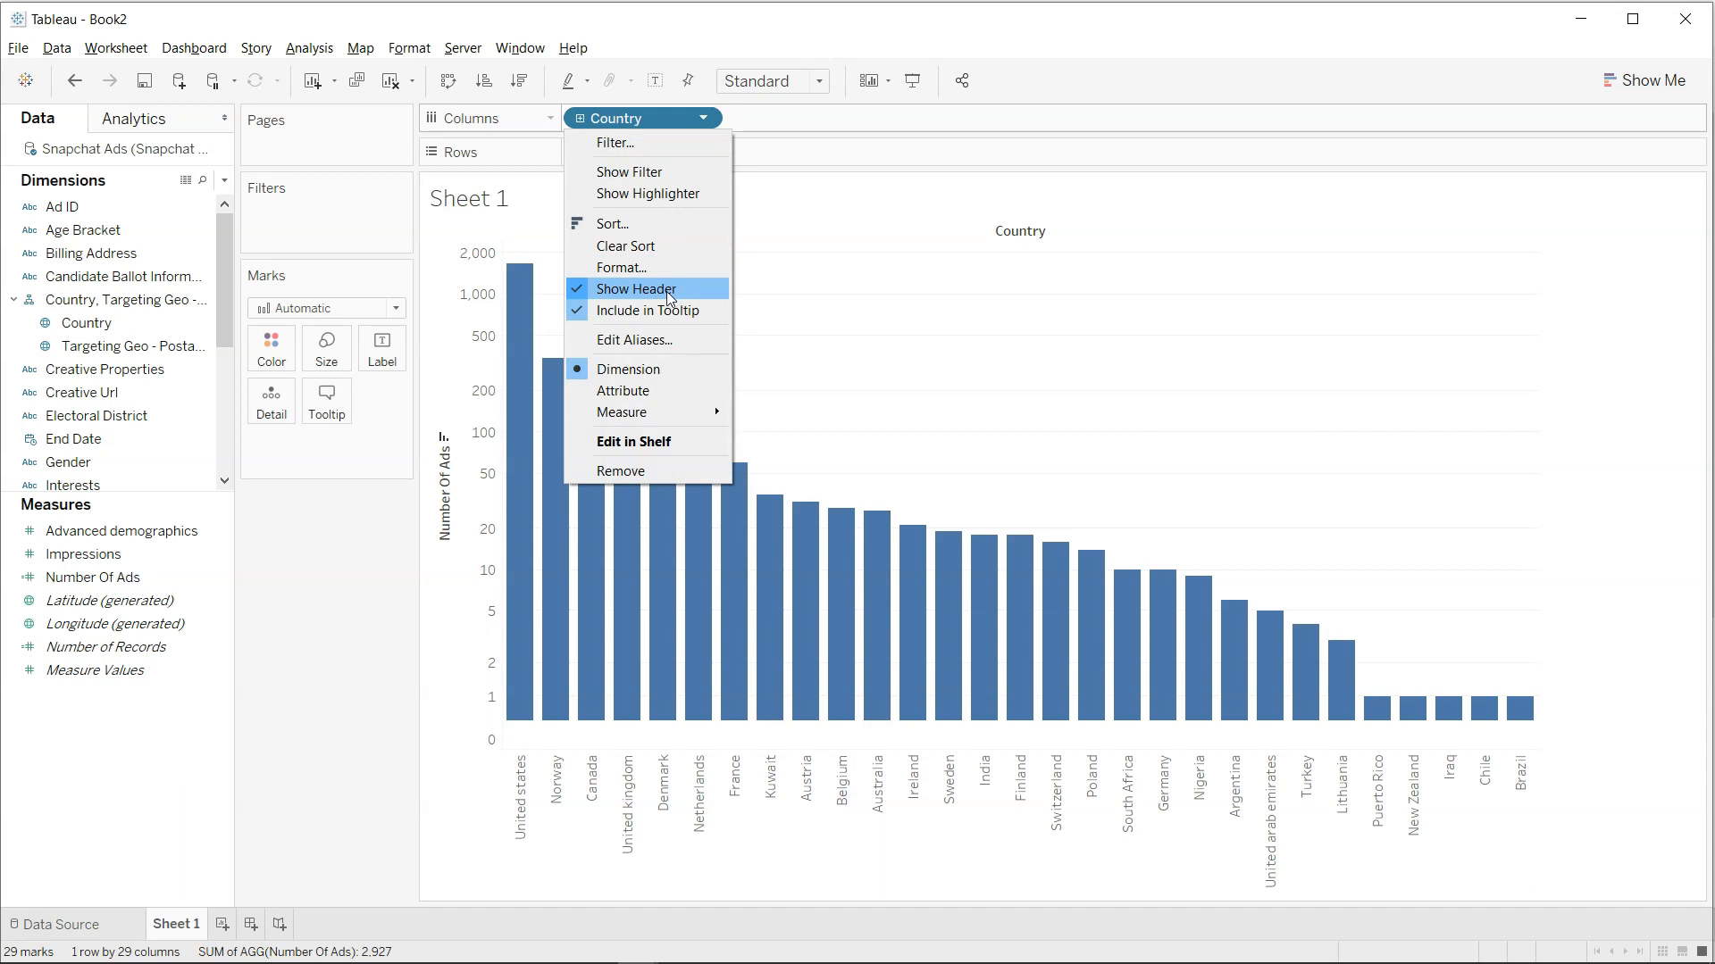
click(641, 289)
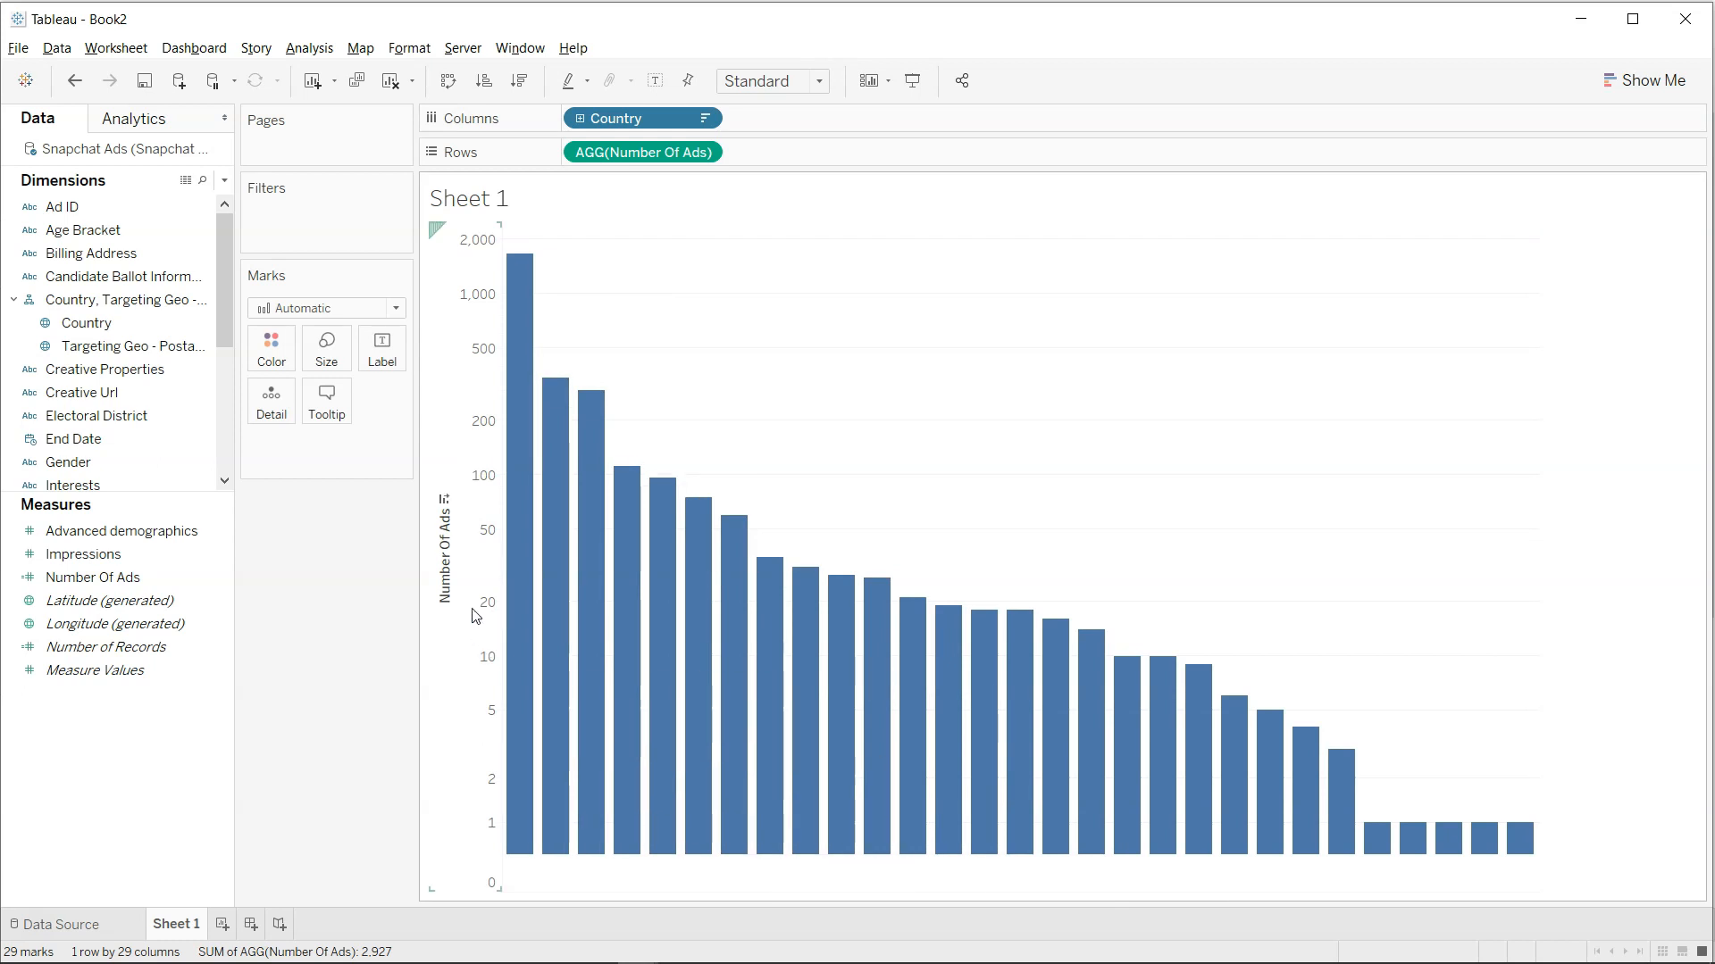
Remove the title of the Number Of Ads axis.
right_click(449, 585)
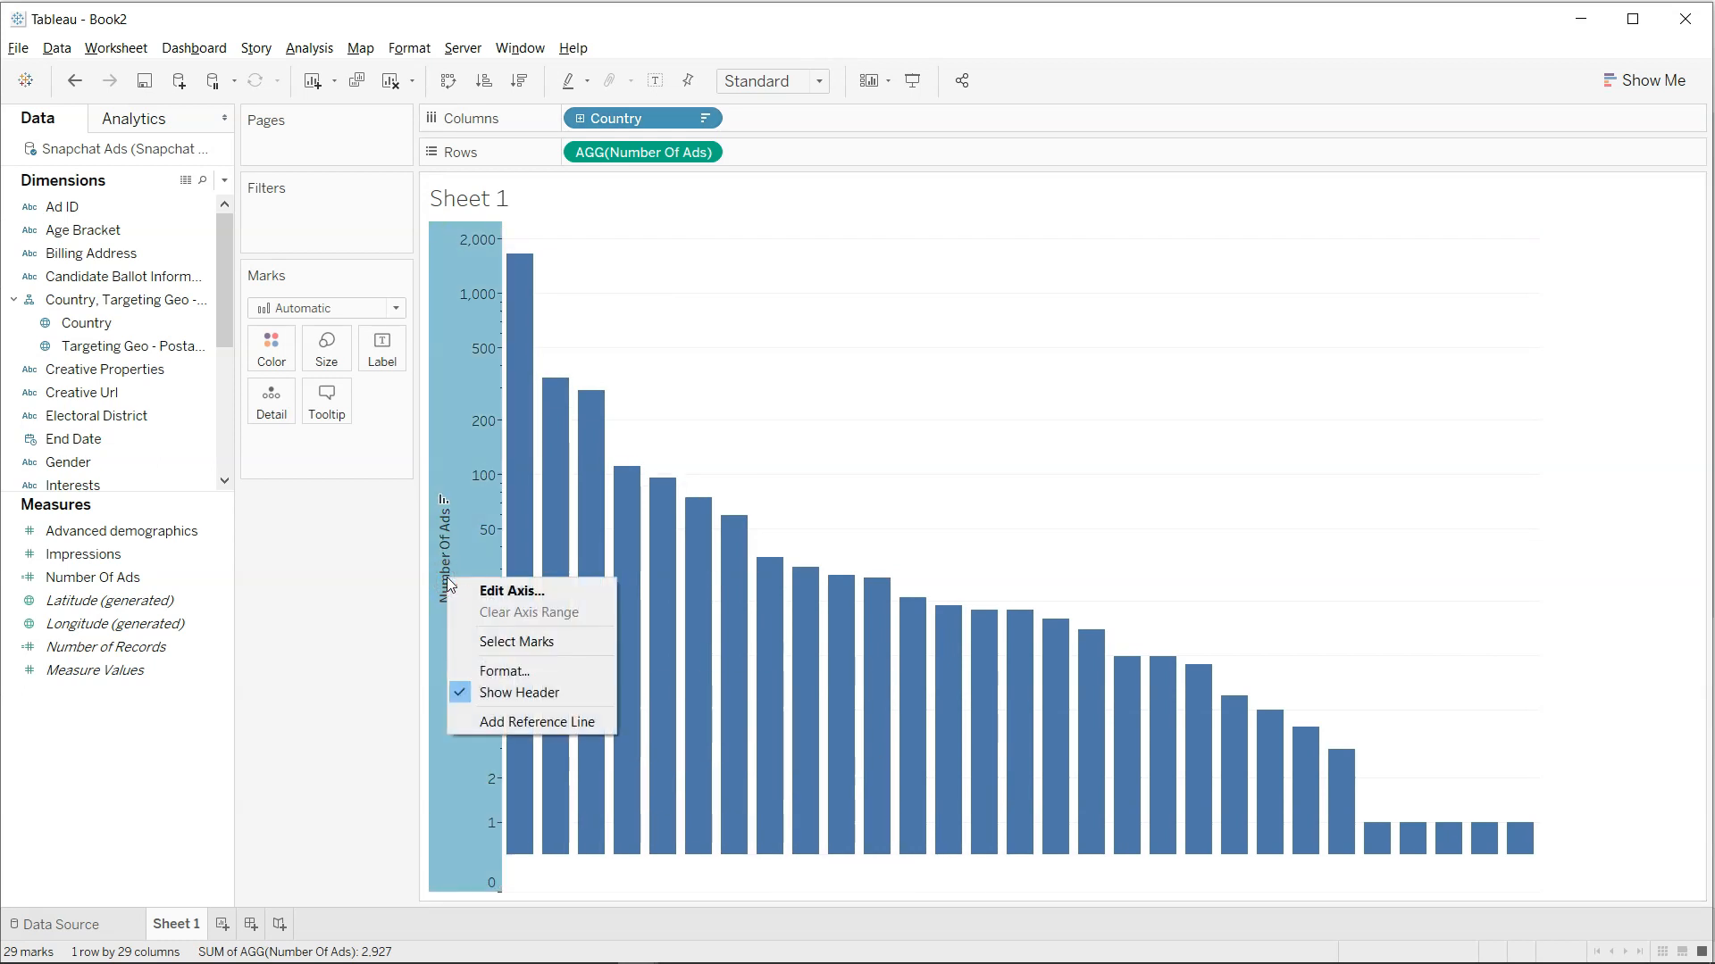
click(485, 593)
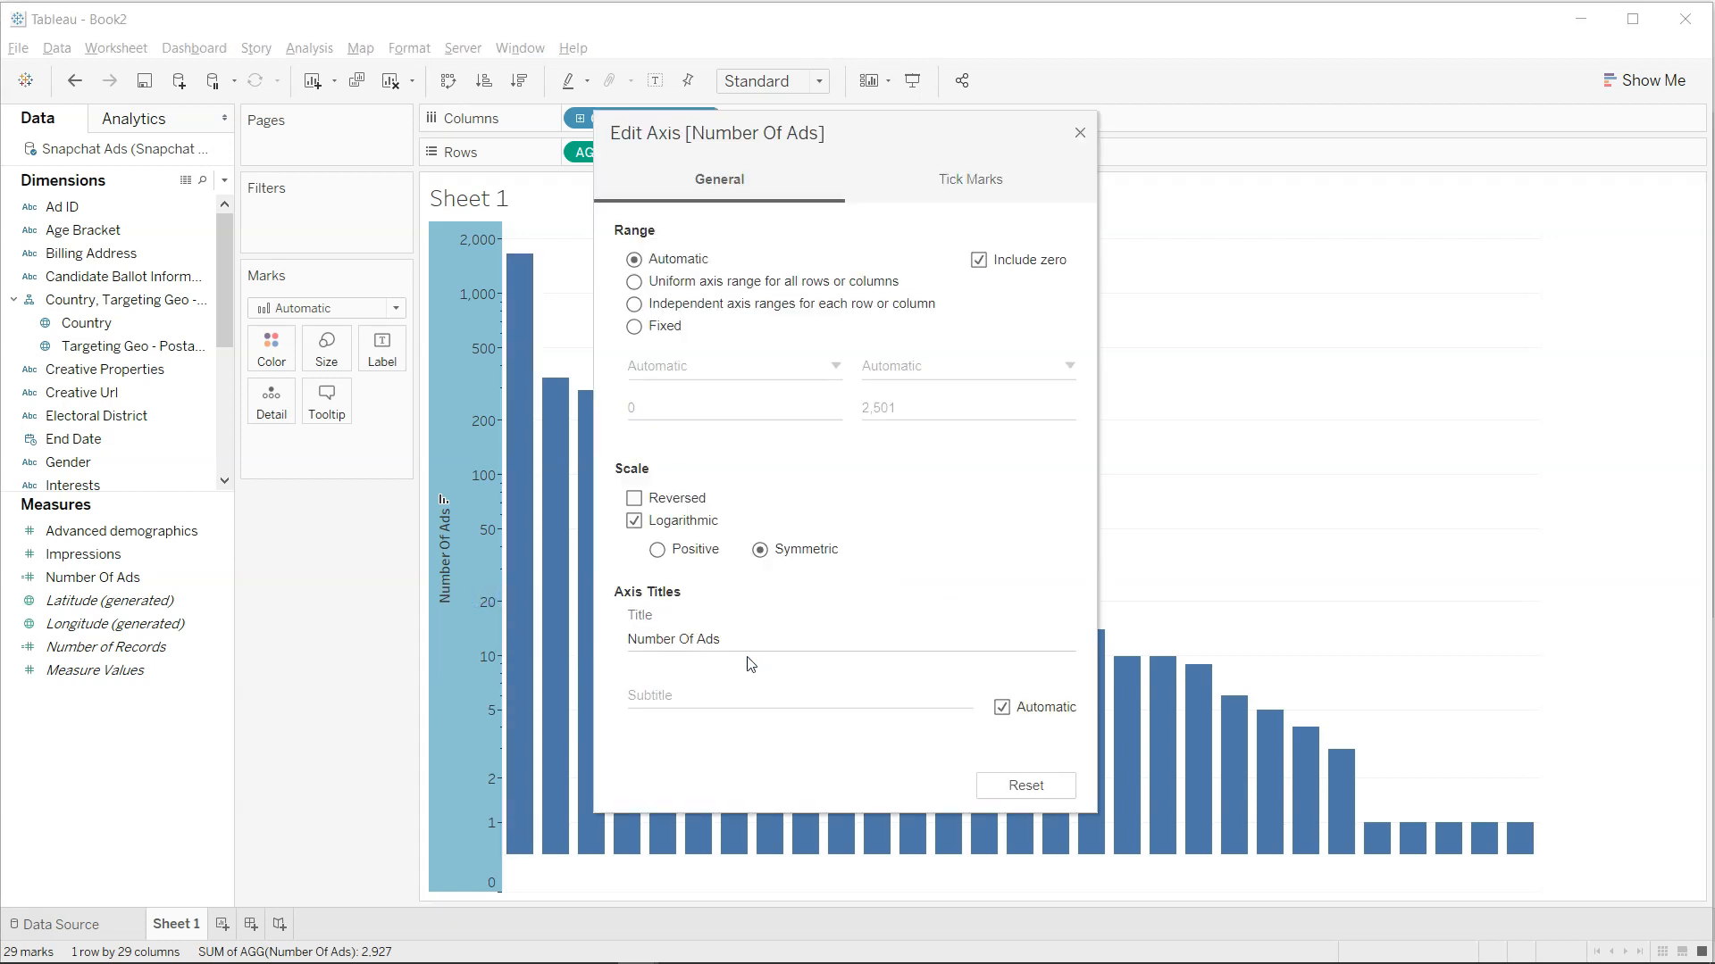
drag(751, 639, 515, 636)
key(BackSpace)
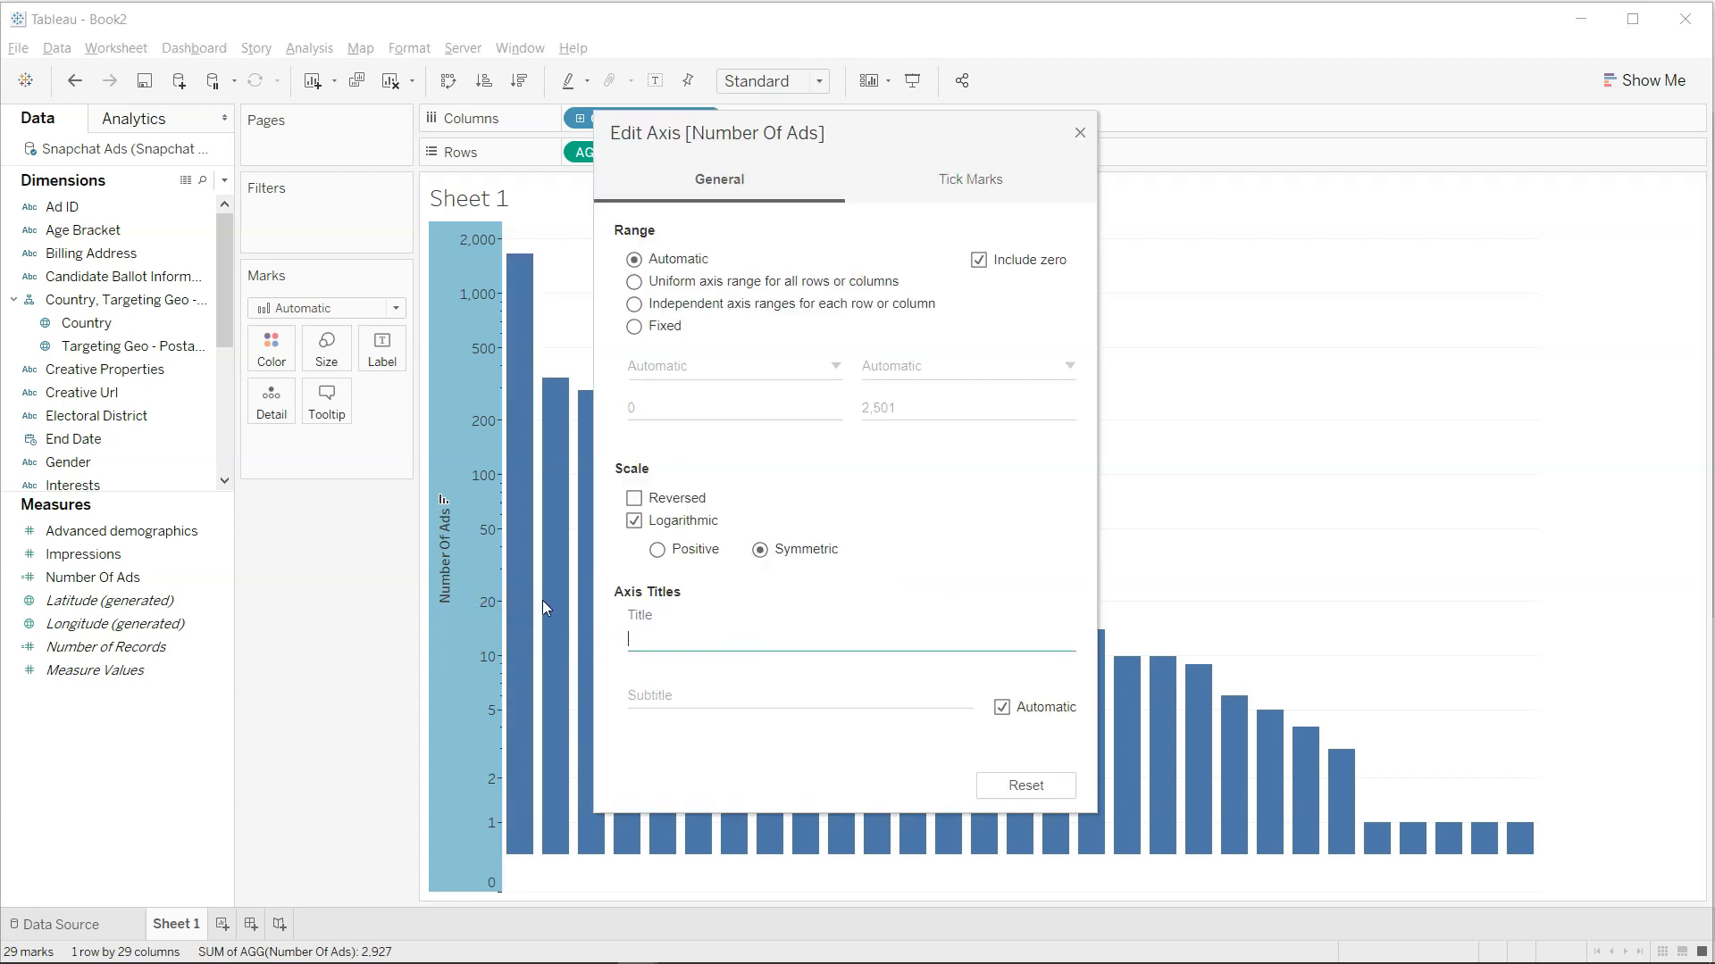
click(1083, 136)
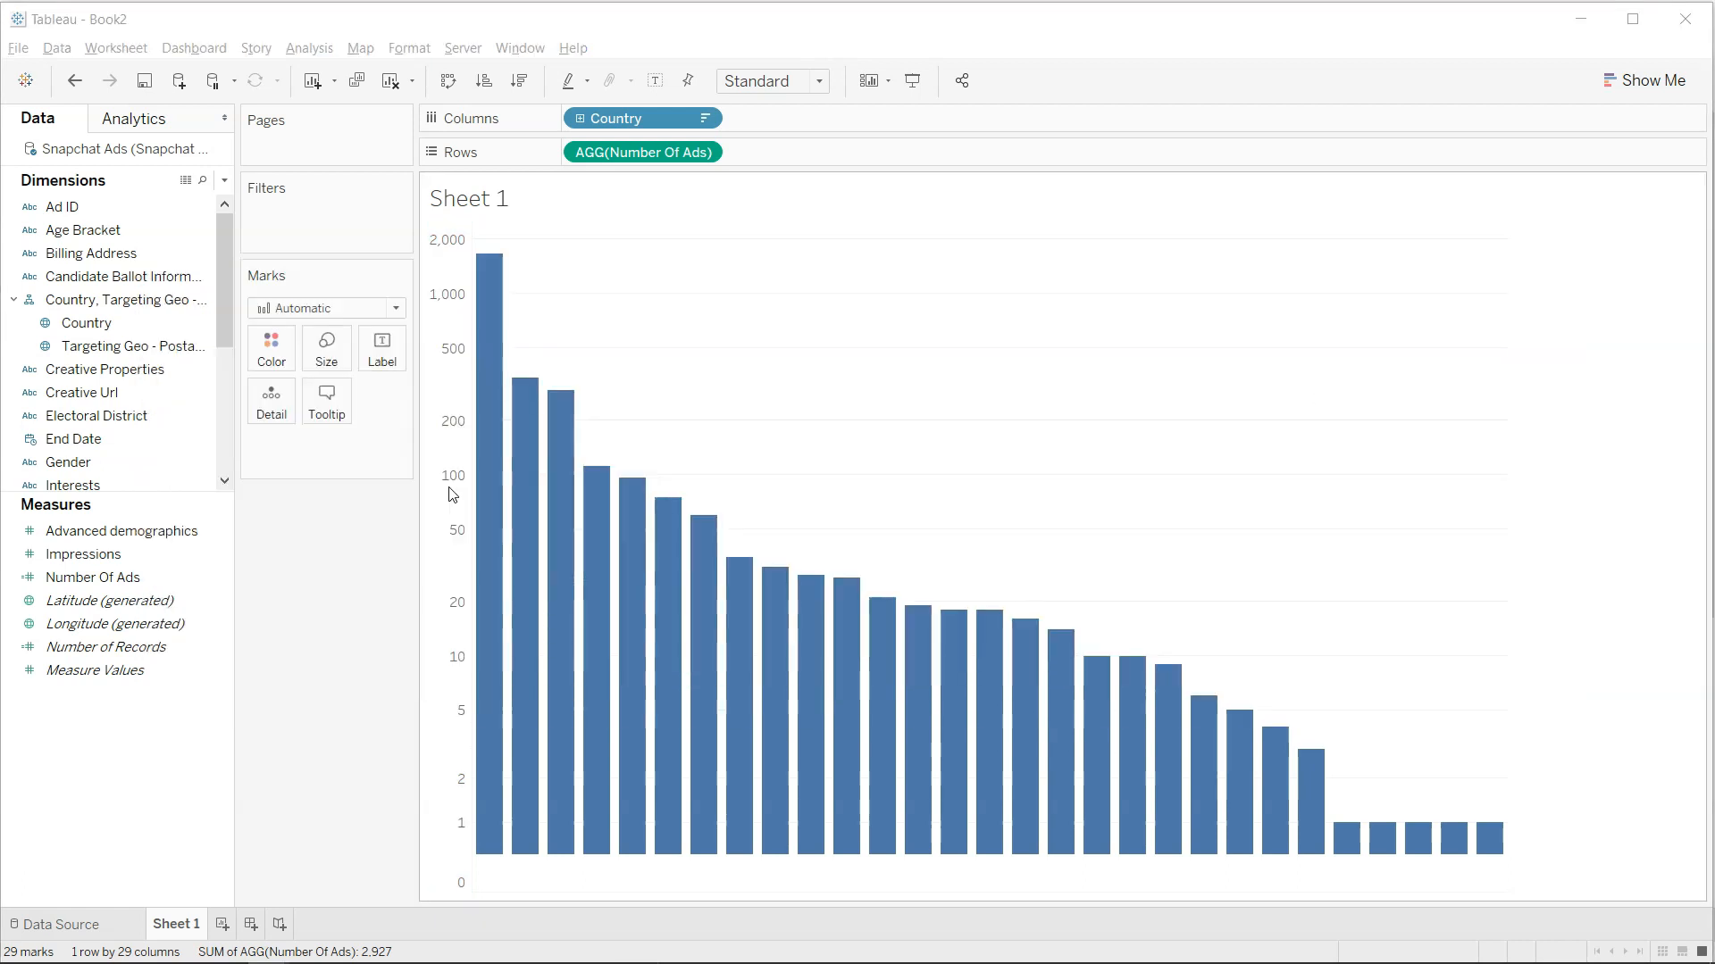
Check the bar chart in the finished Snapchat Ad targeting dashboard, and hide the Number Of Ads axis header on Sheet 1.
key(alt+Tab)
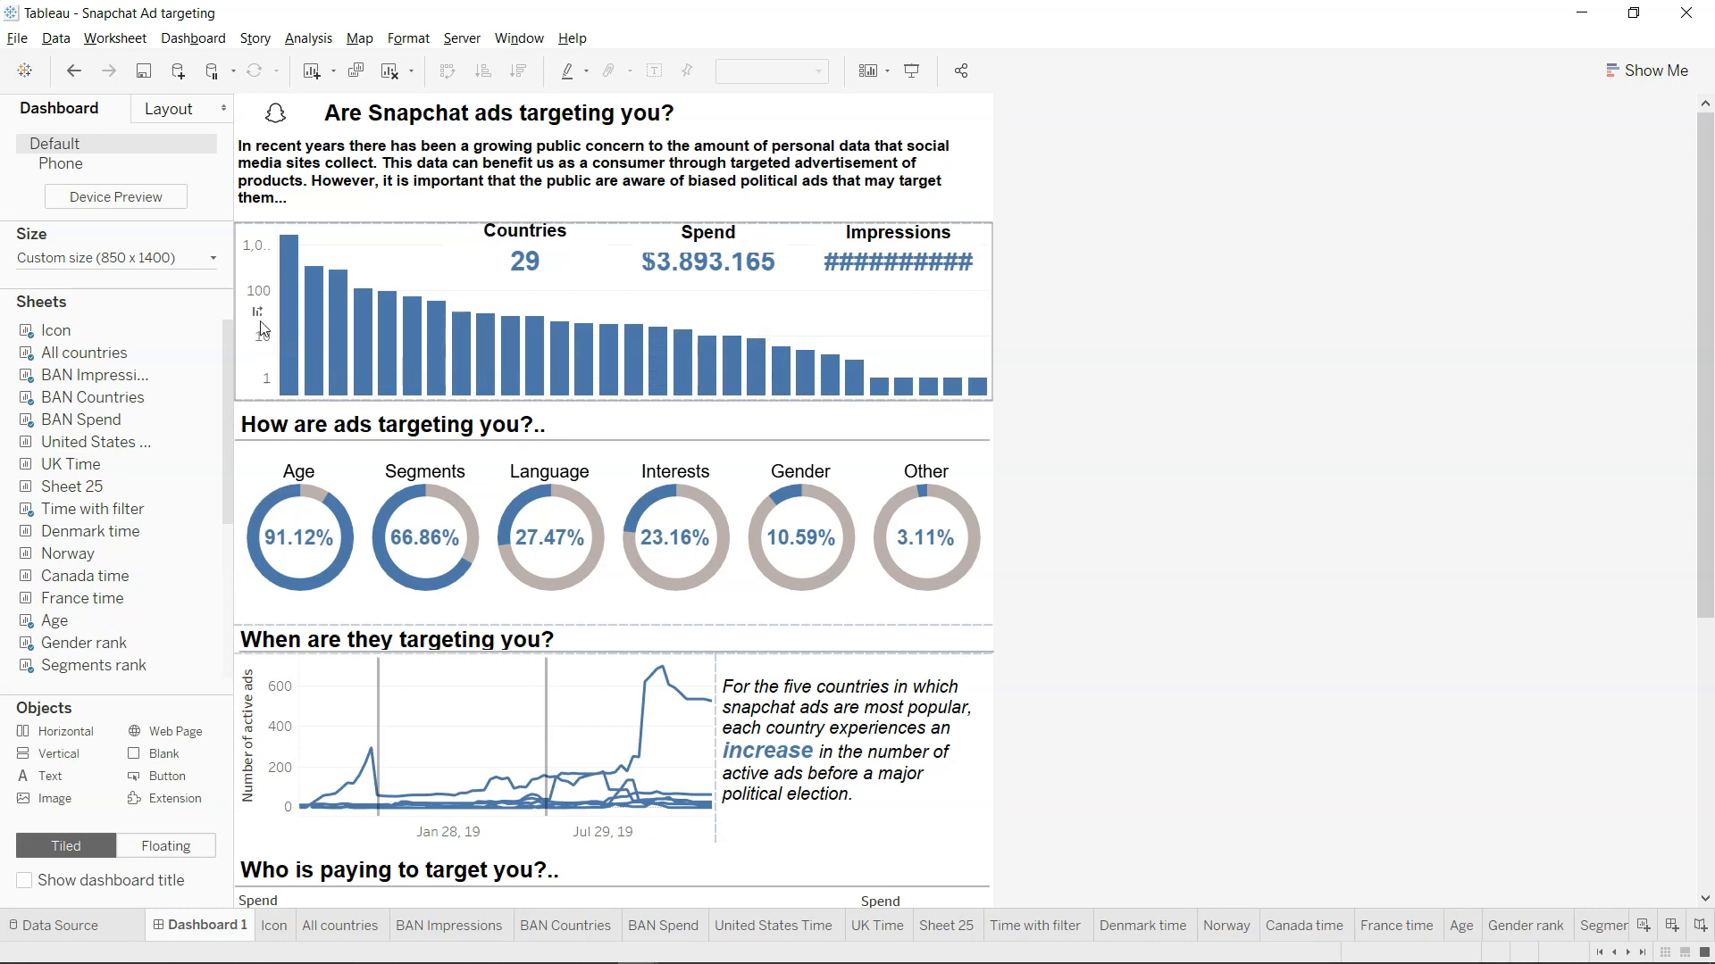
key(alt+Tab)
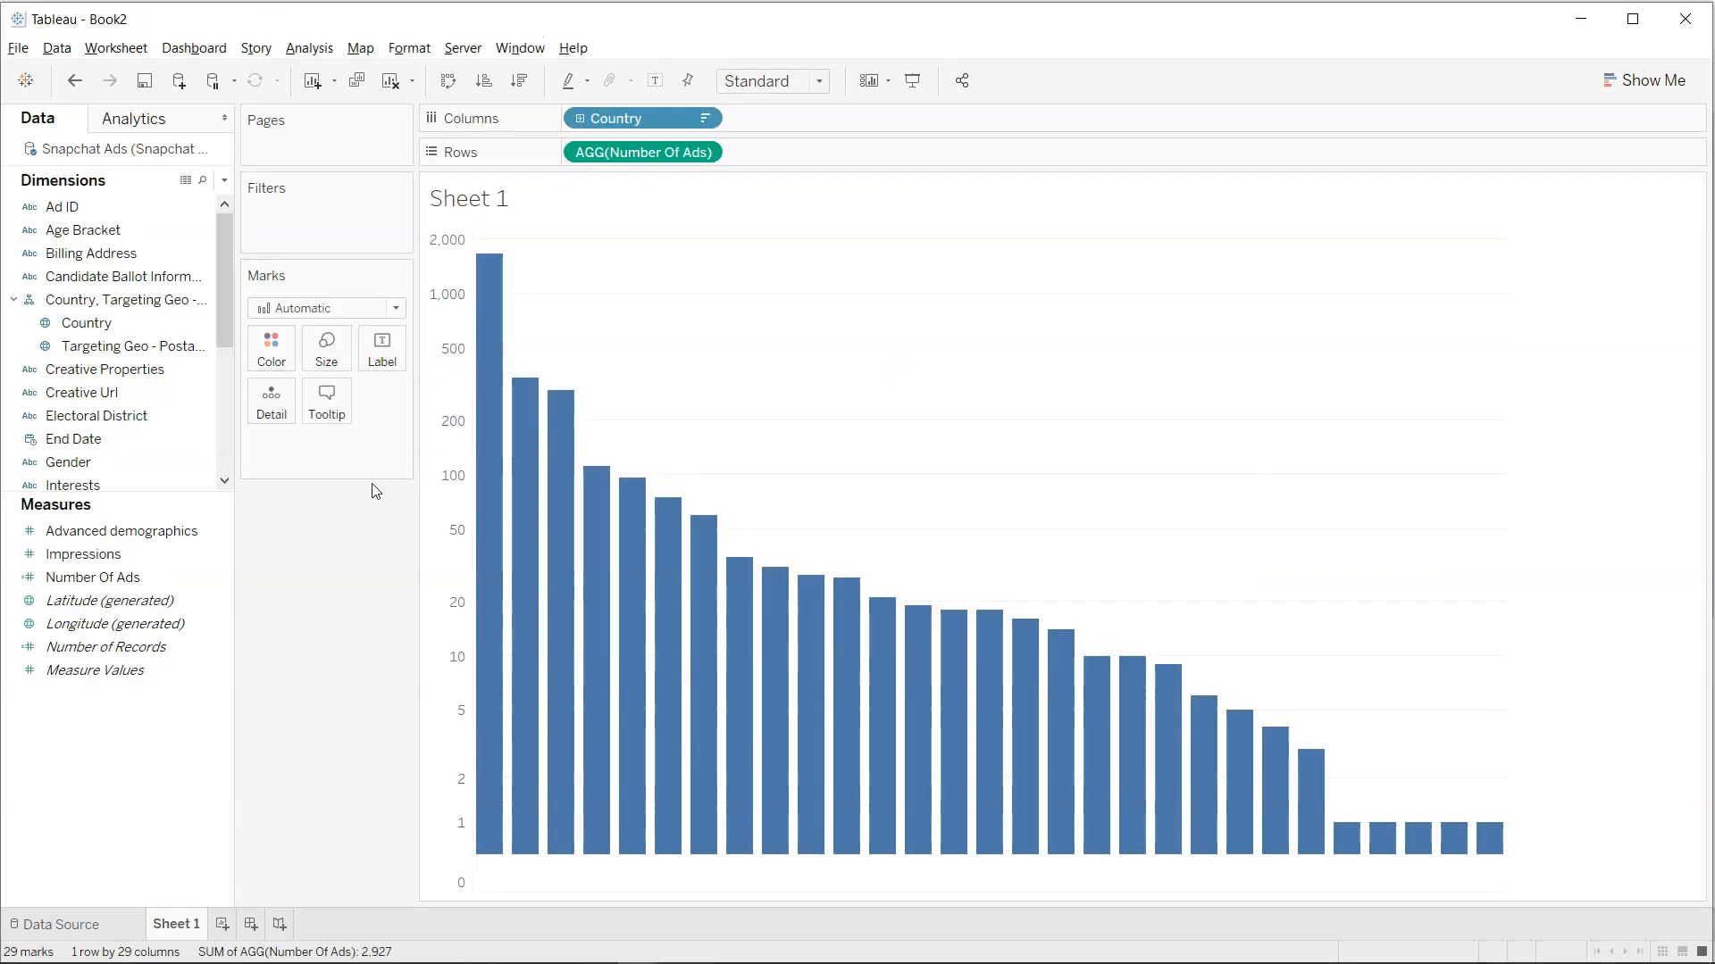
right_click(457, 635)
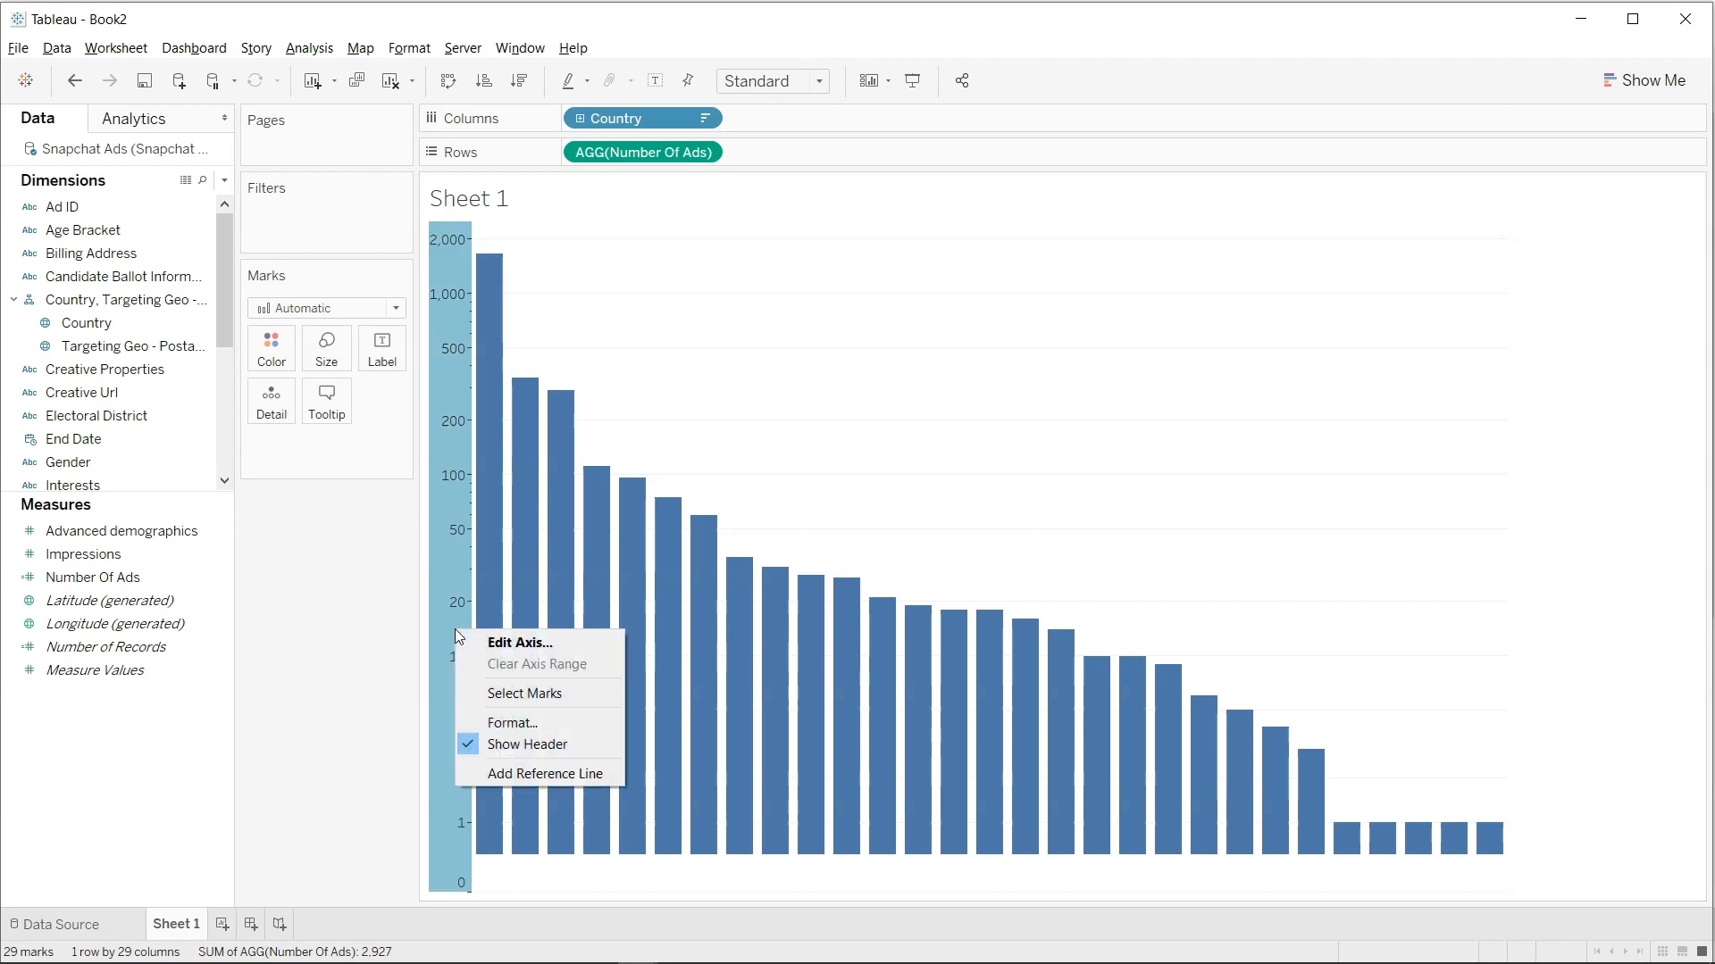
click(565, 747)
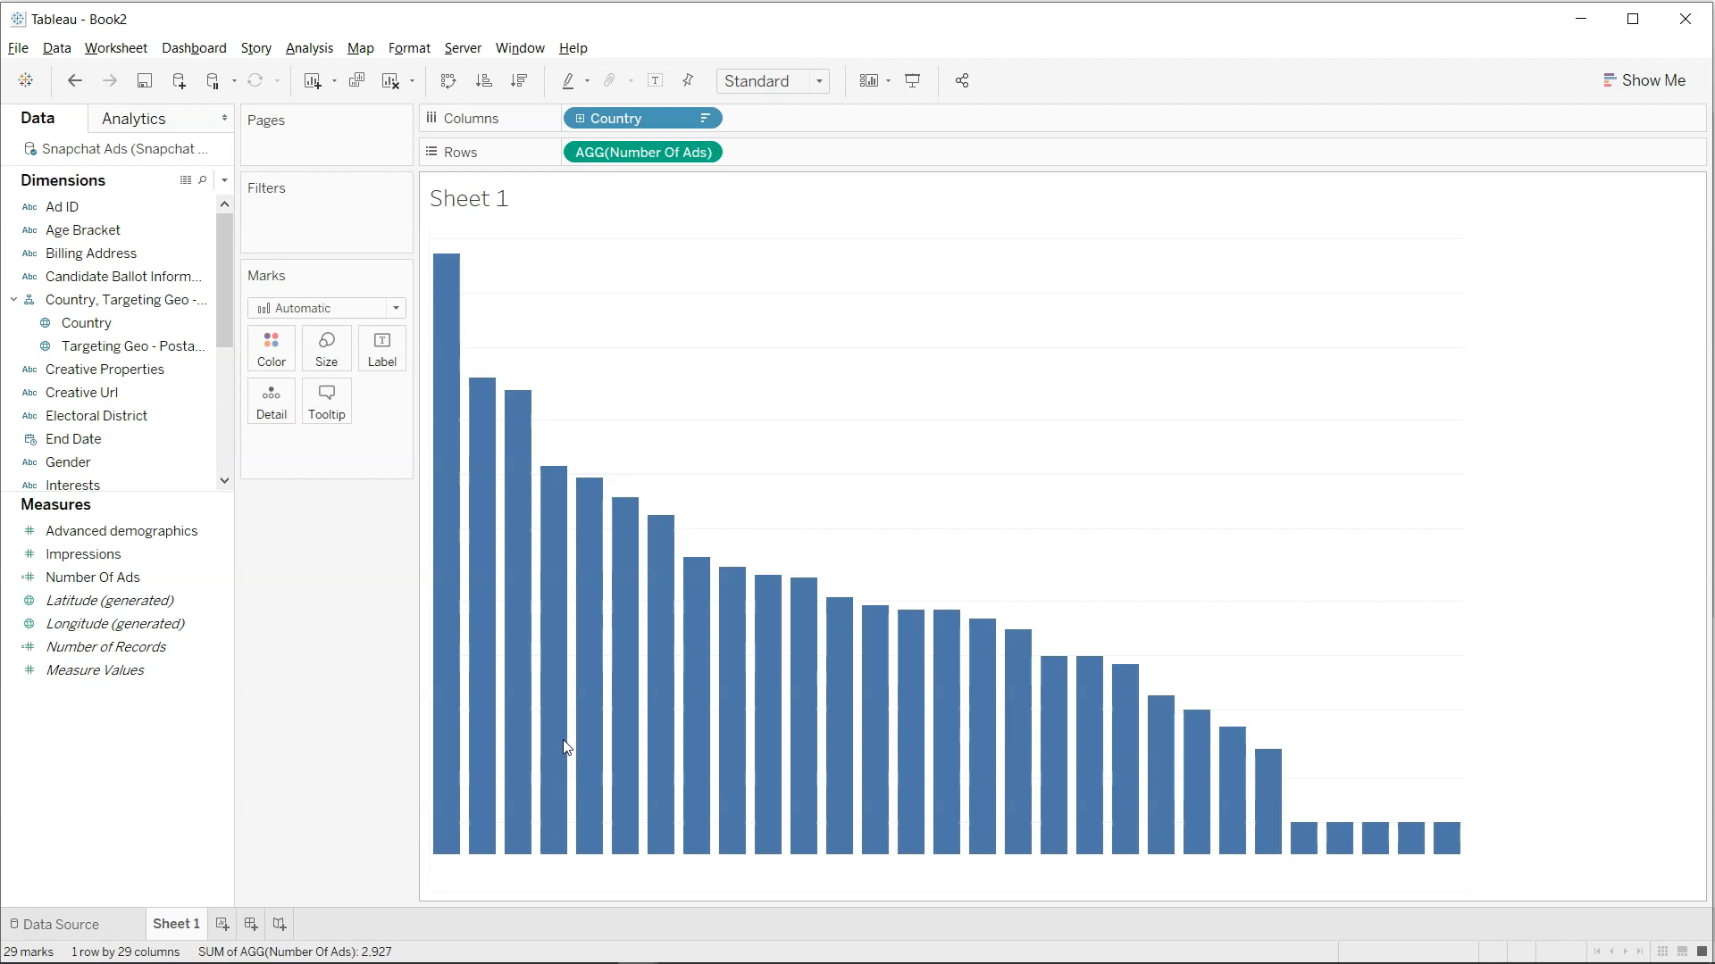
Show mark labels on all the country bars.
click(393, 353)
click(425, 396)
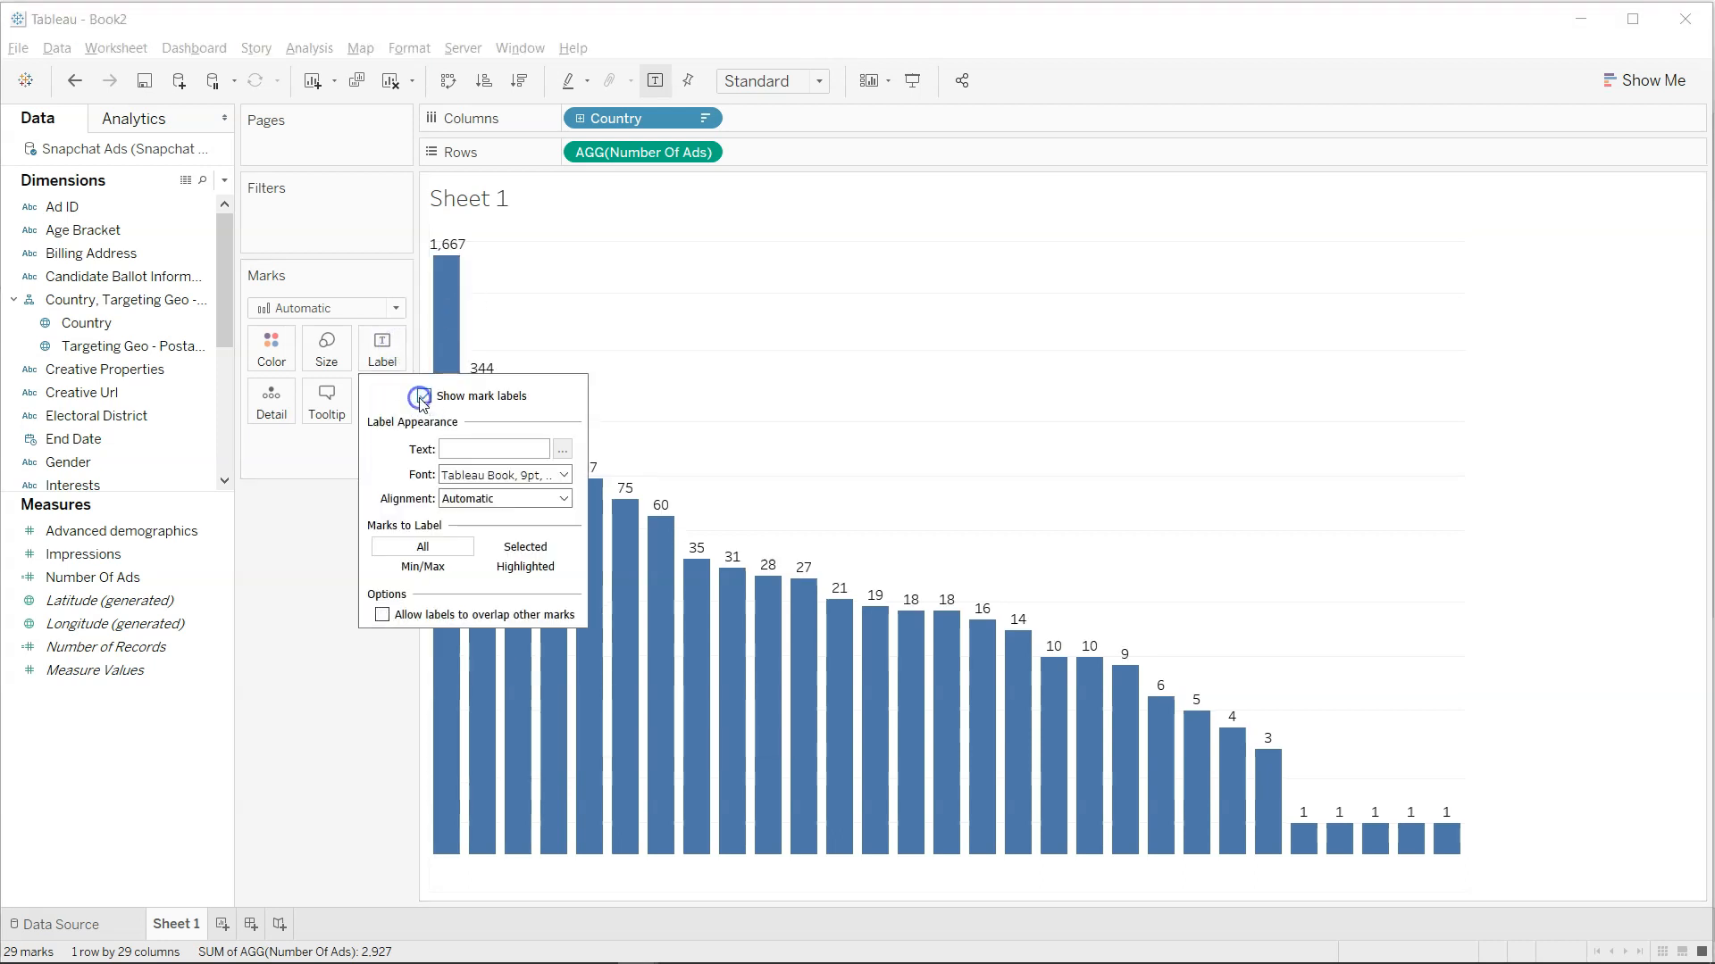
click(774, 469)
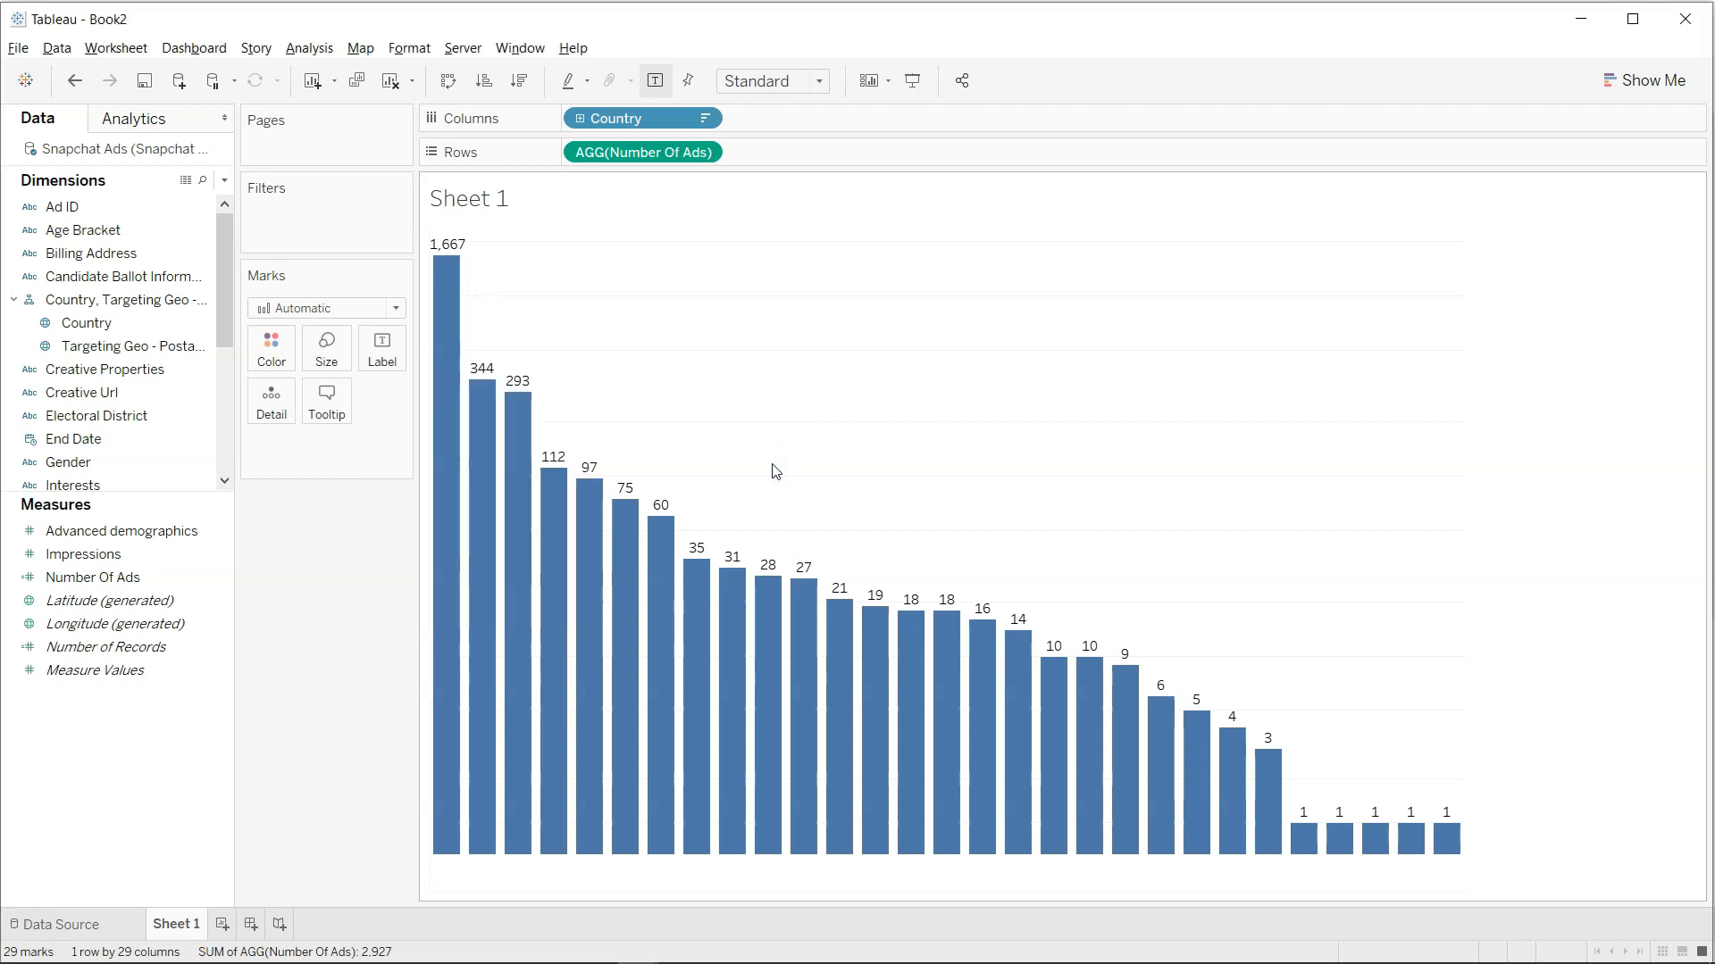
Add "<AGG(Number of Ads)> of the snapchat ads in the dataset are from <Country>." above the default lines of the bars' tooltip.
mouse_move(460, 366)
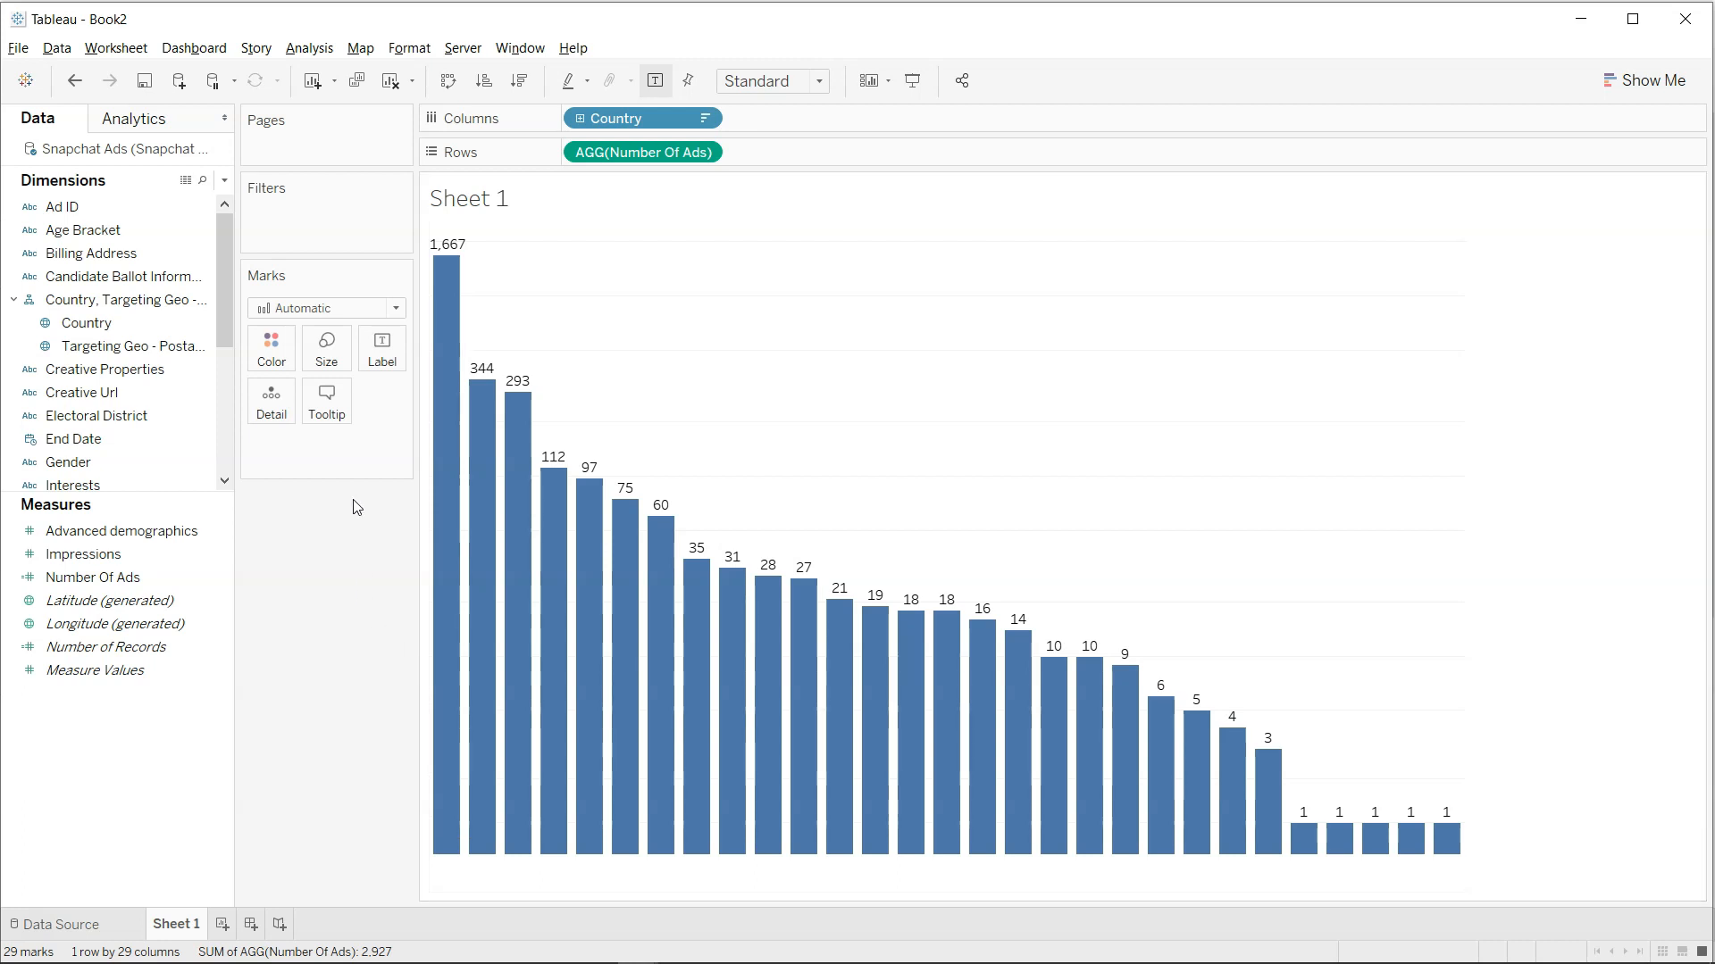
mouse_move(439, 442)
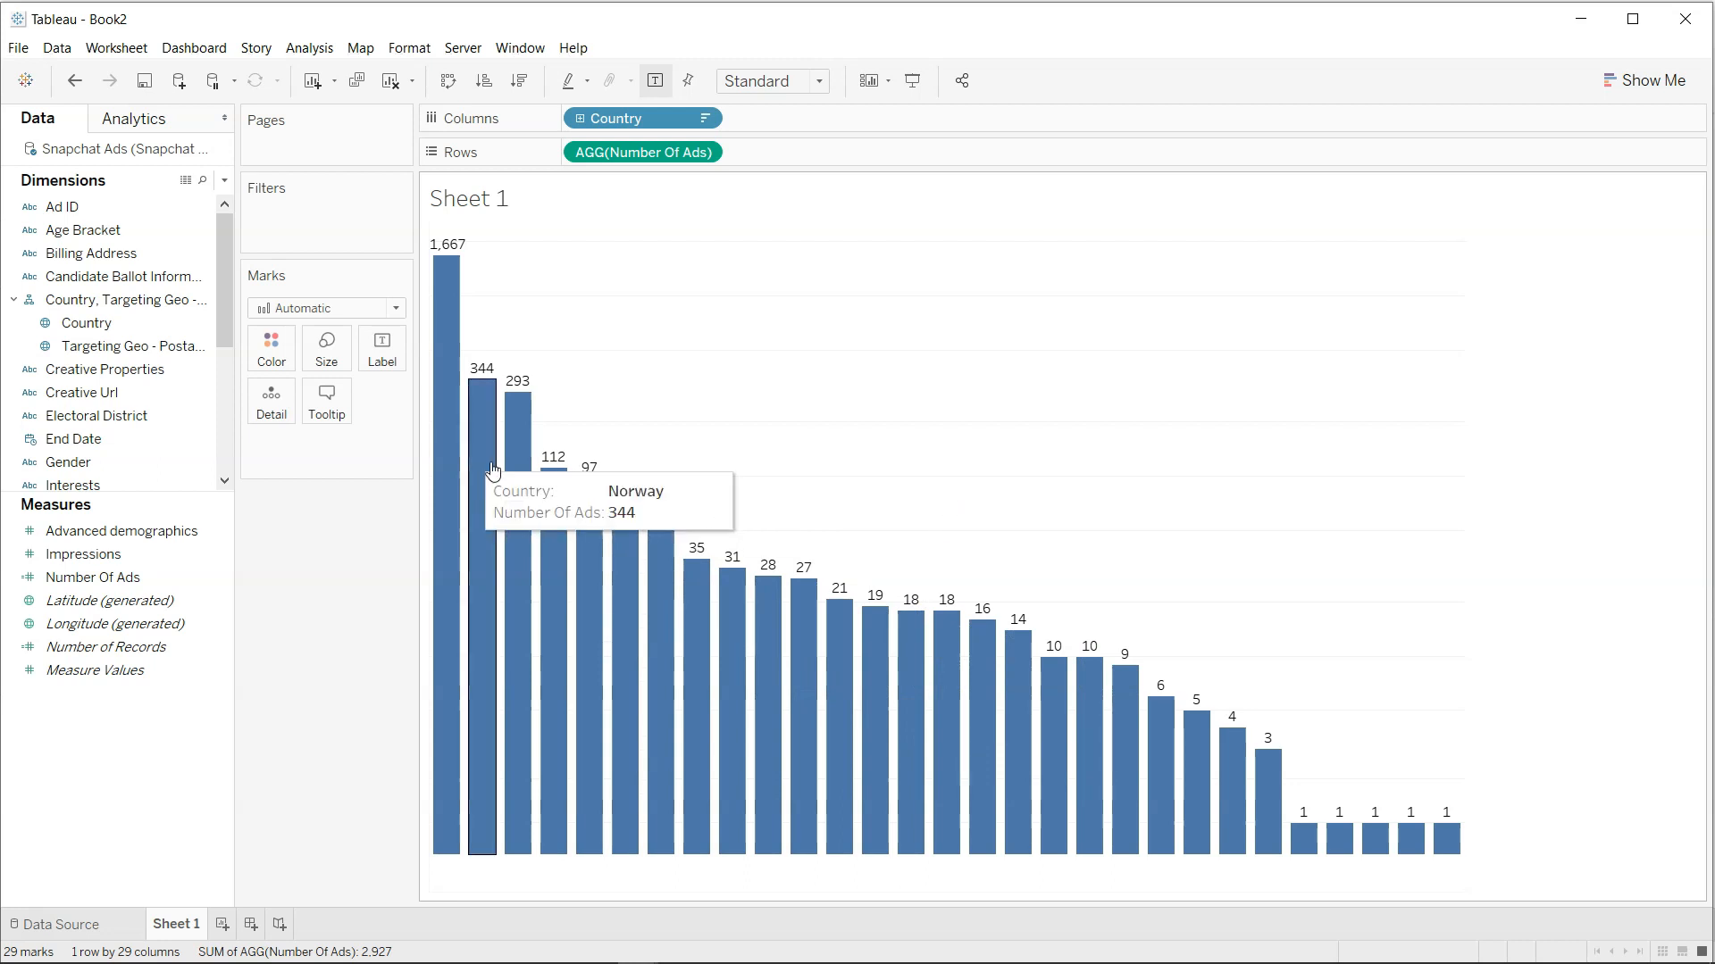
click(326, 402)
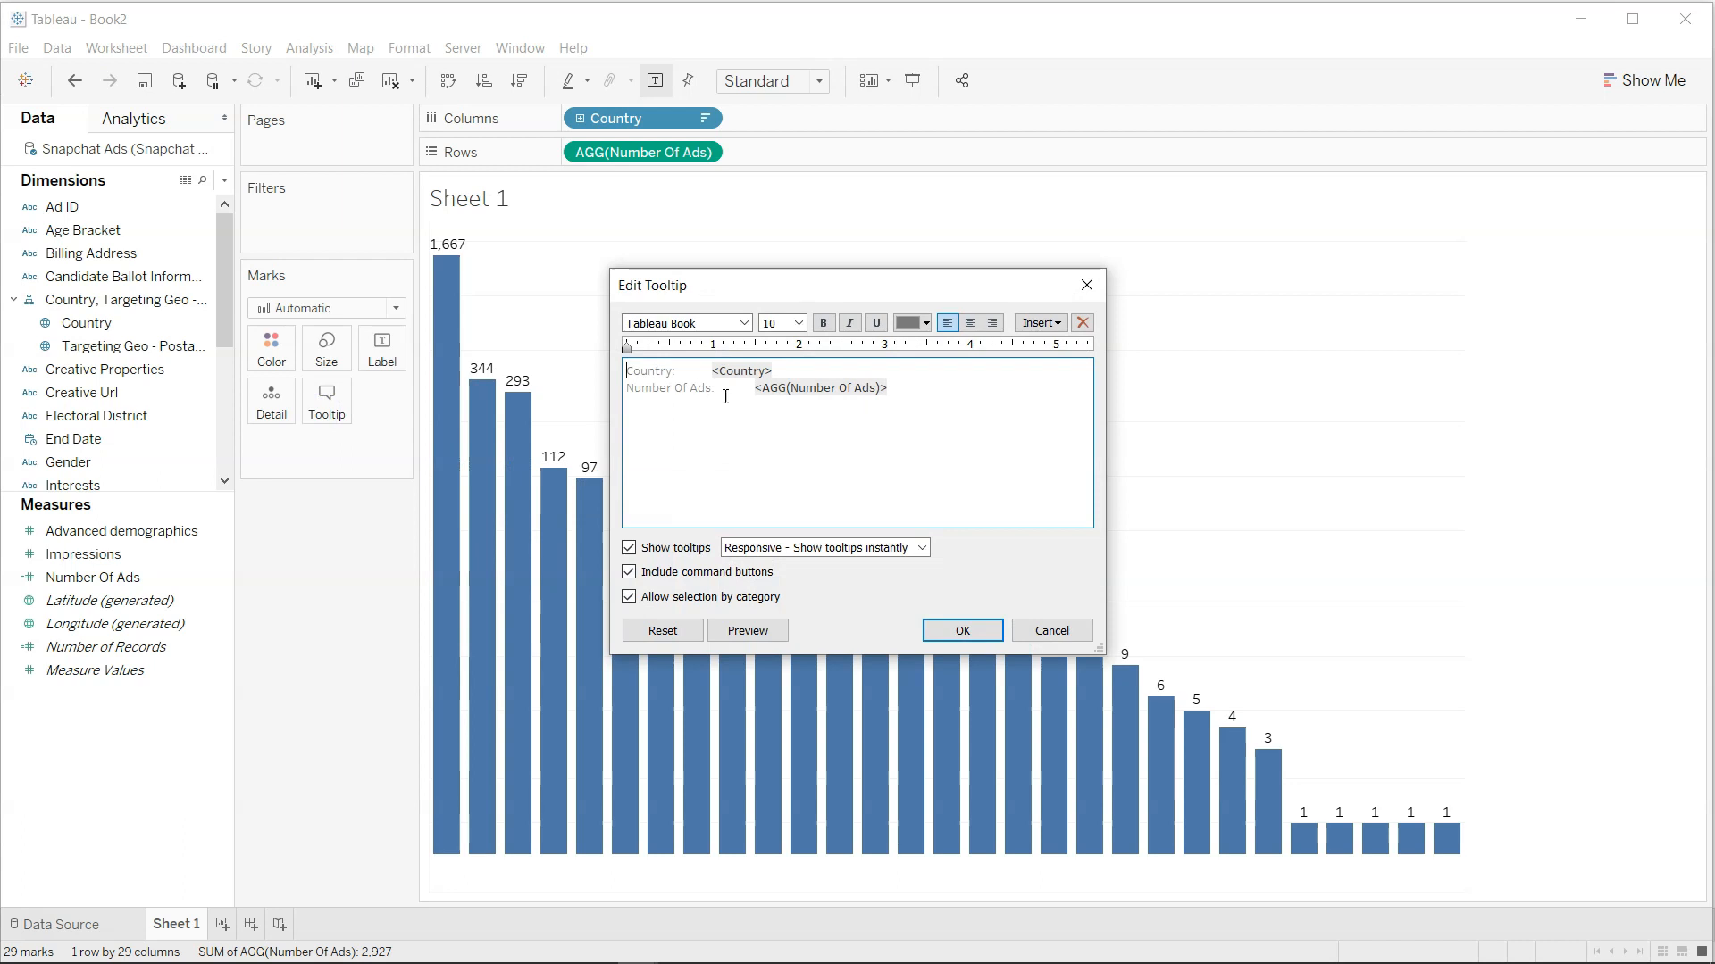
drag(787, 370, 712, 370)
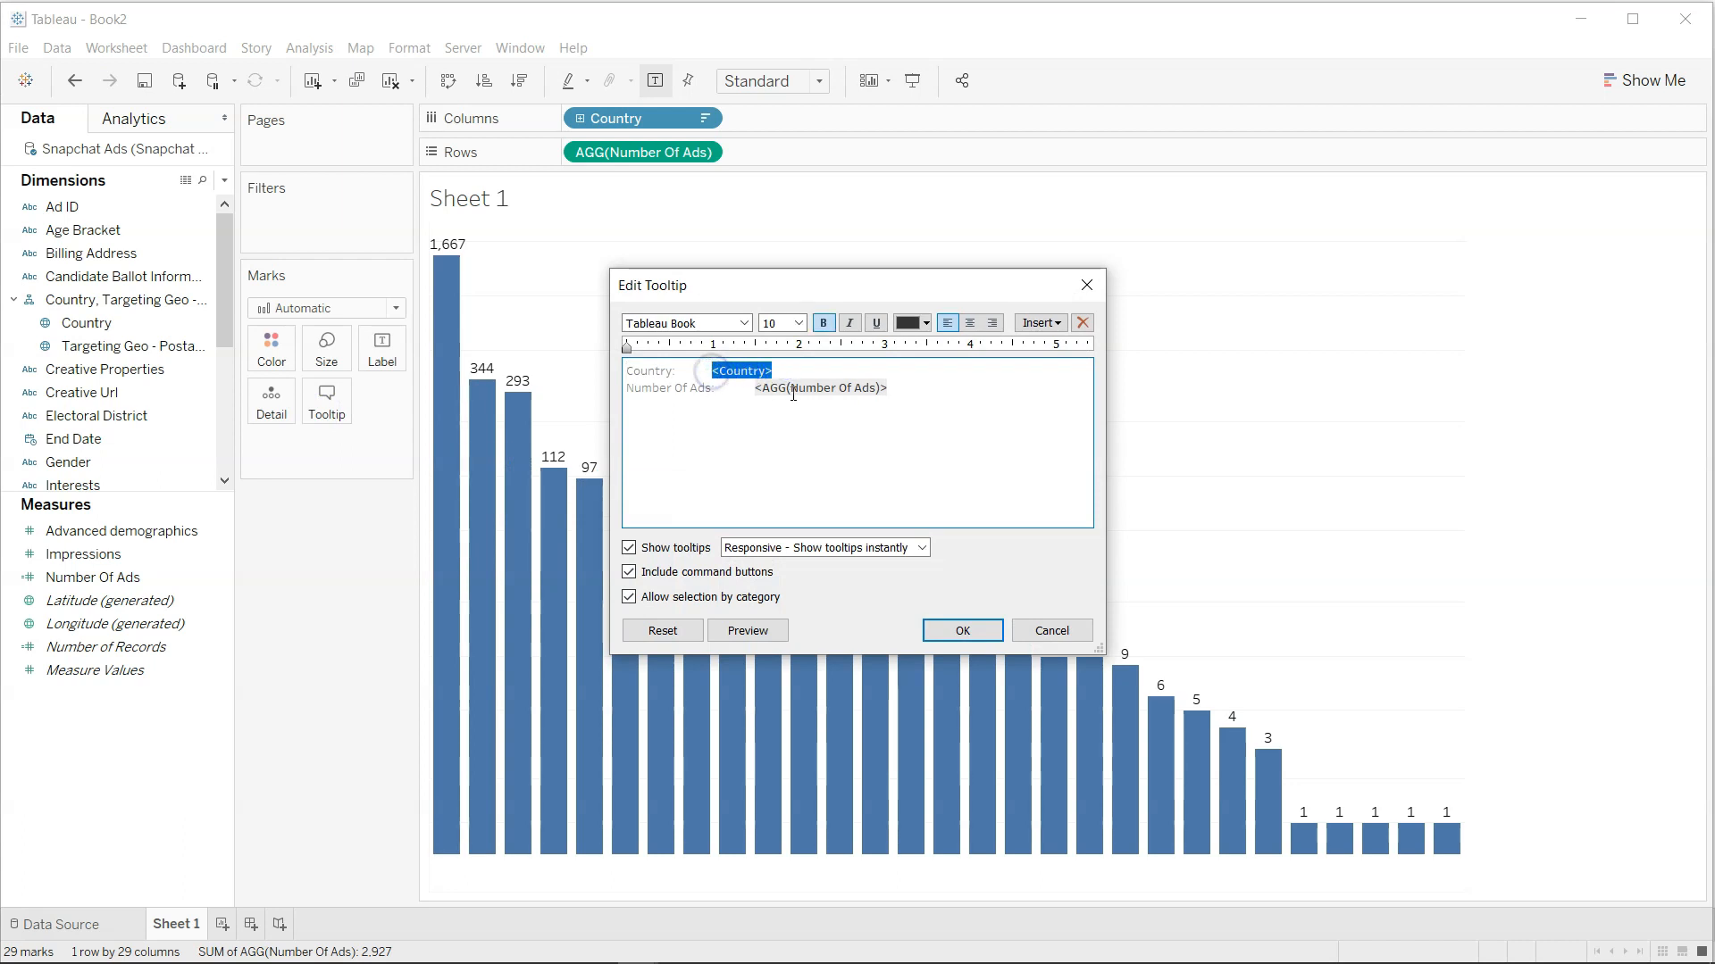
click(821, 369)
key(Home)
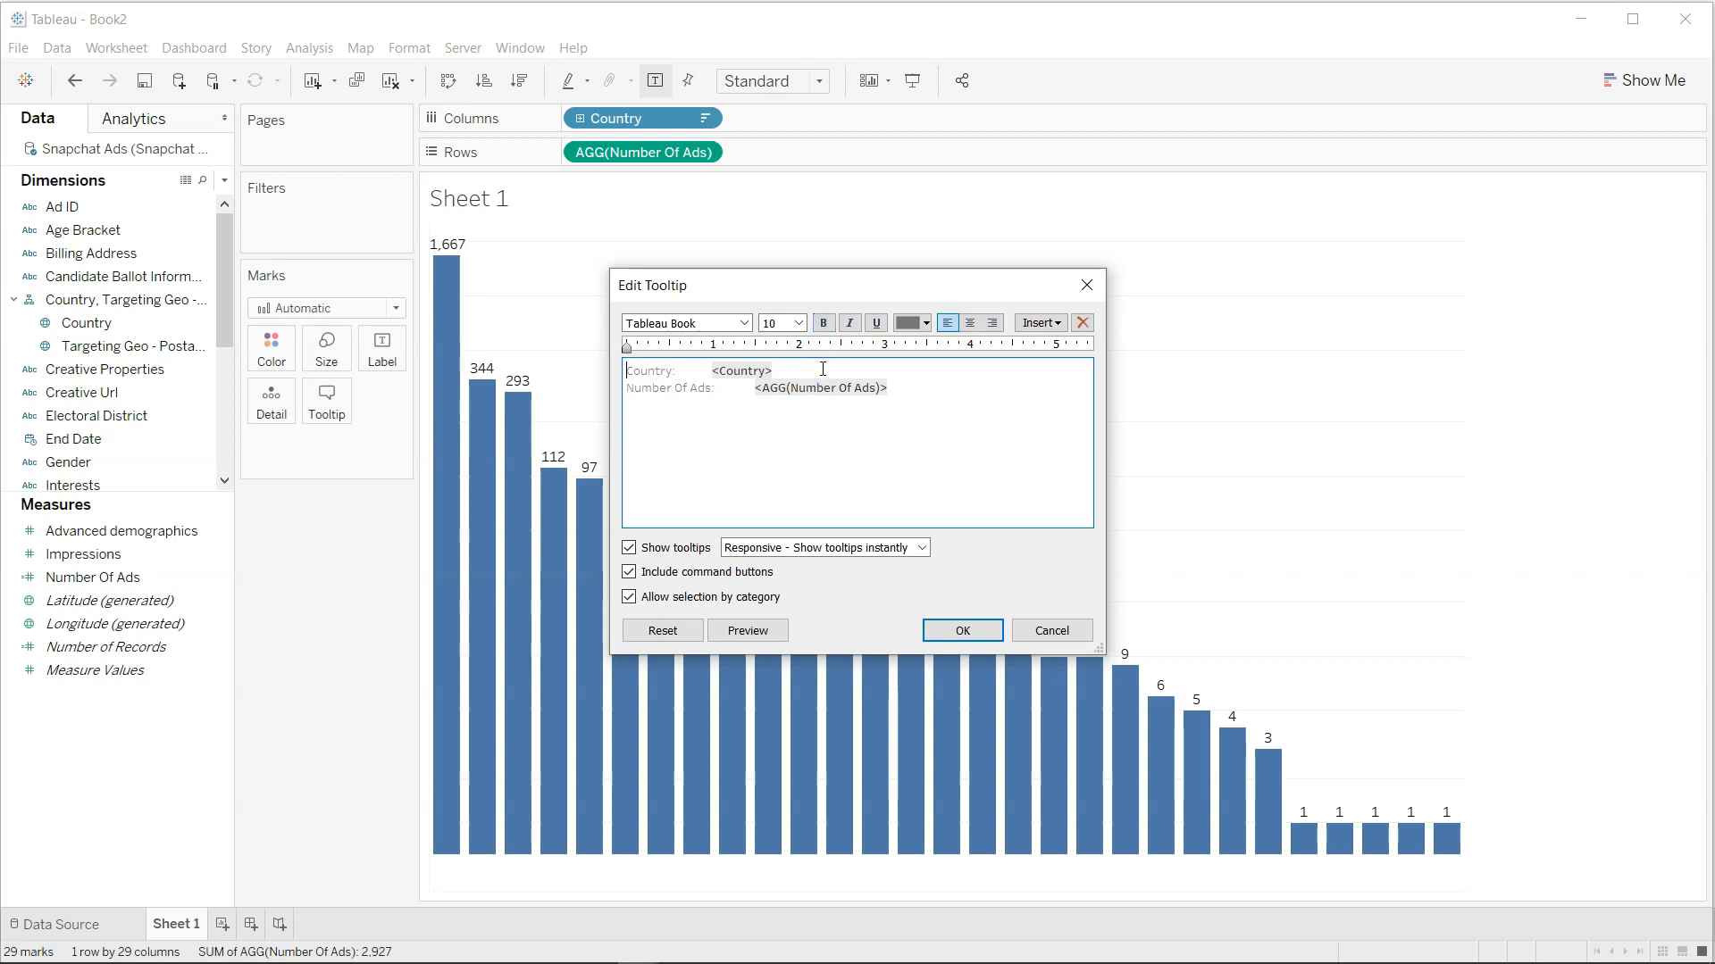
key(Return)
key(Return)
key(Up)
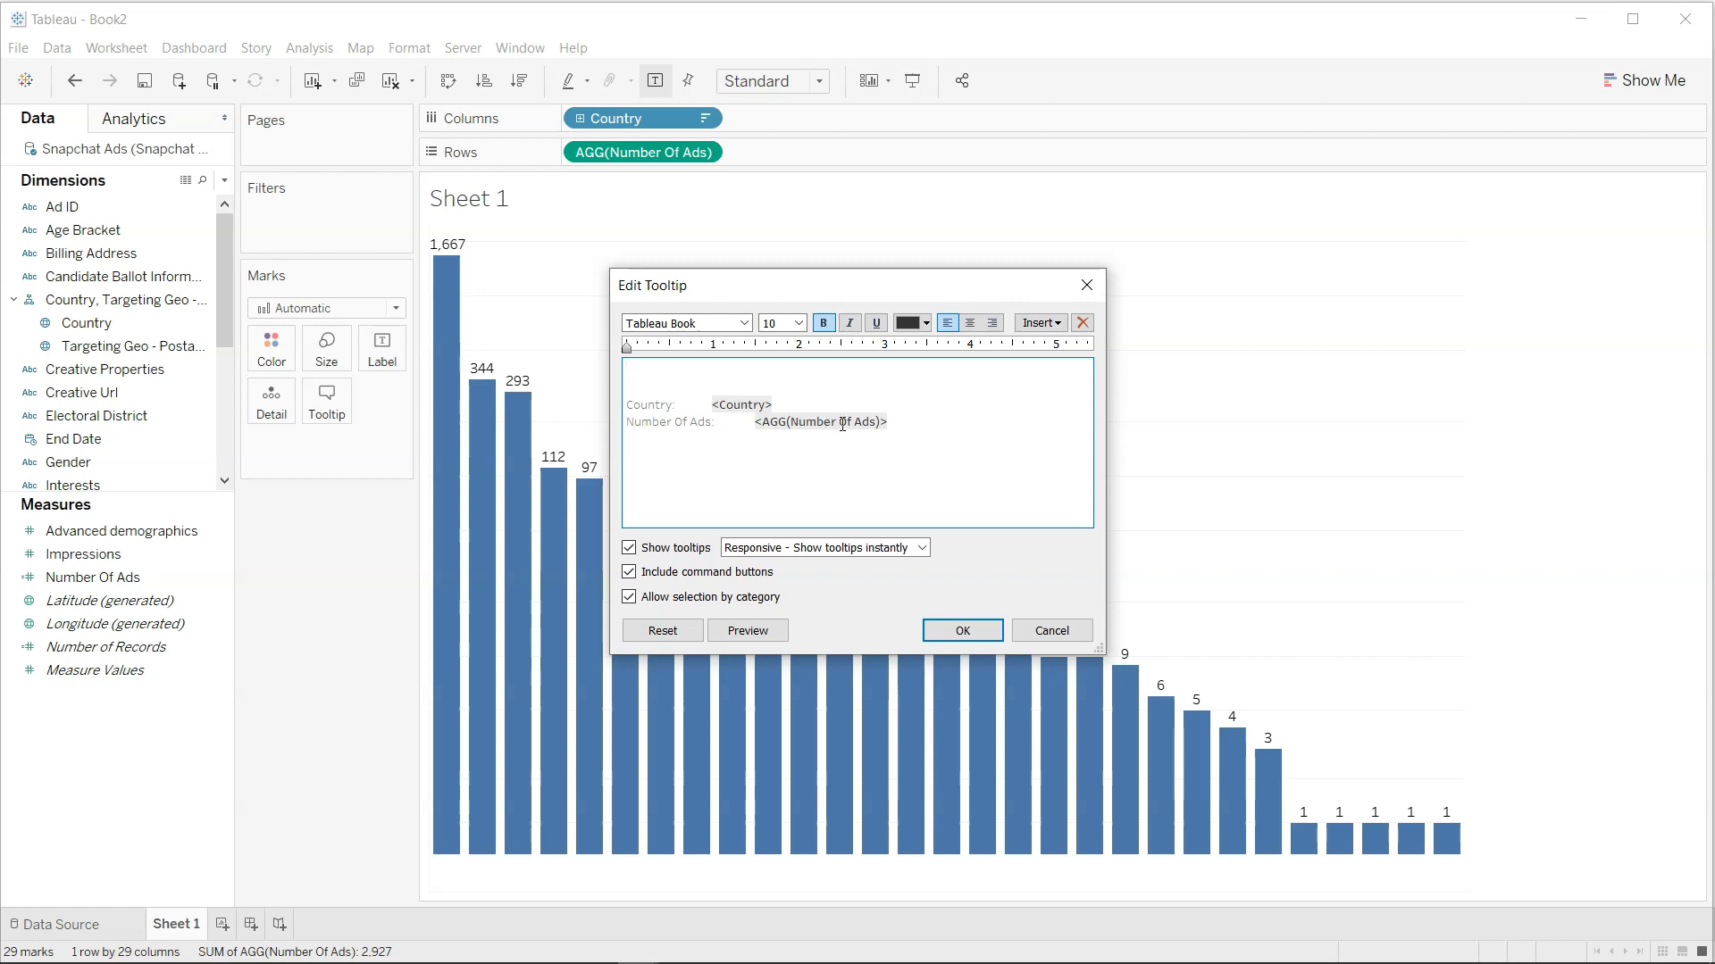
text(<AGG(Number of Ads)> of the snapchat ads in the dataset are from <Country>.)
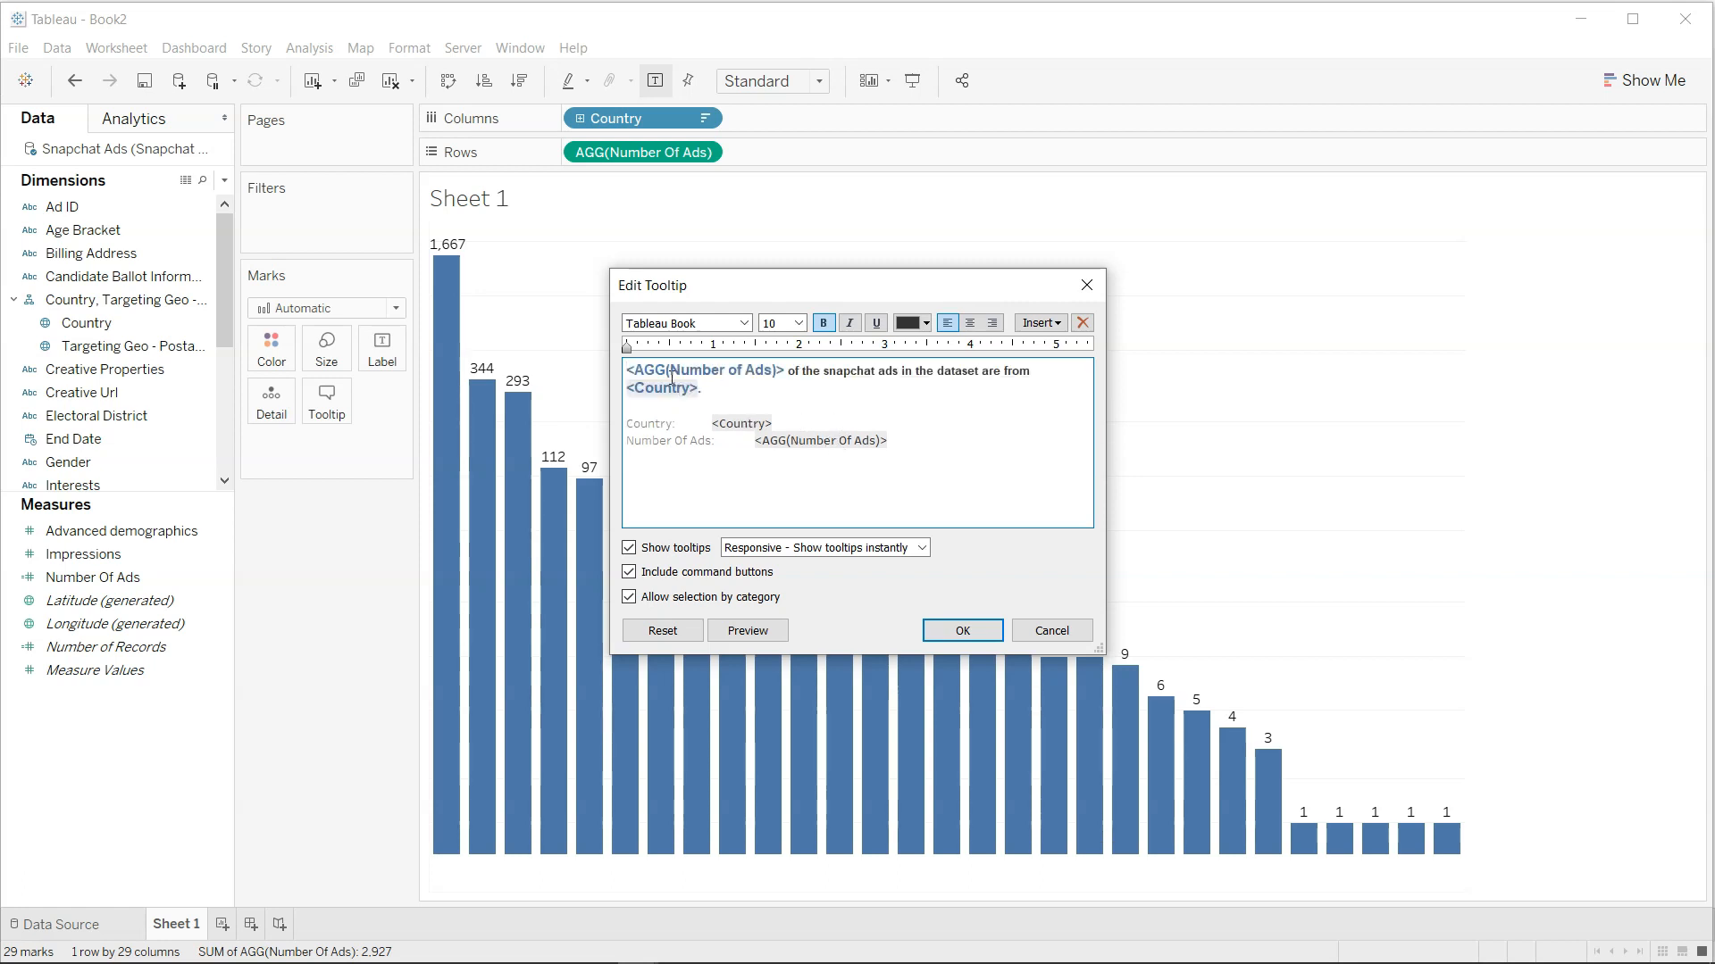
Delete the default Country and Number Of Ads lines from the tooltip and apply the edit.
drag(628, 367, 1026, 383)
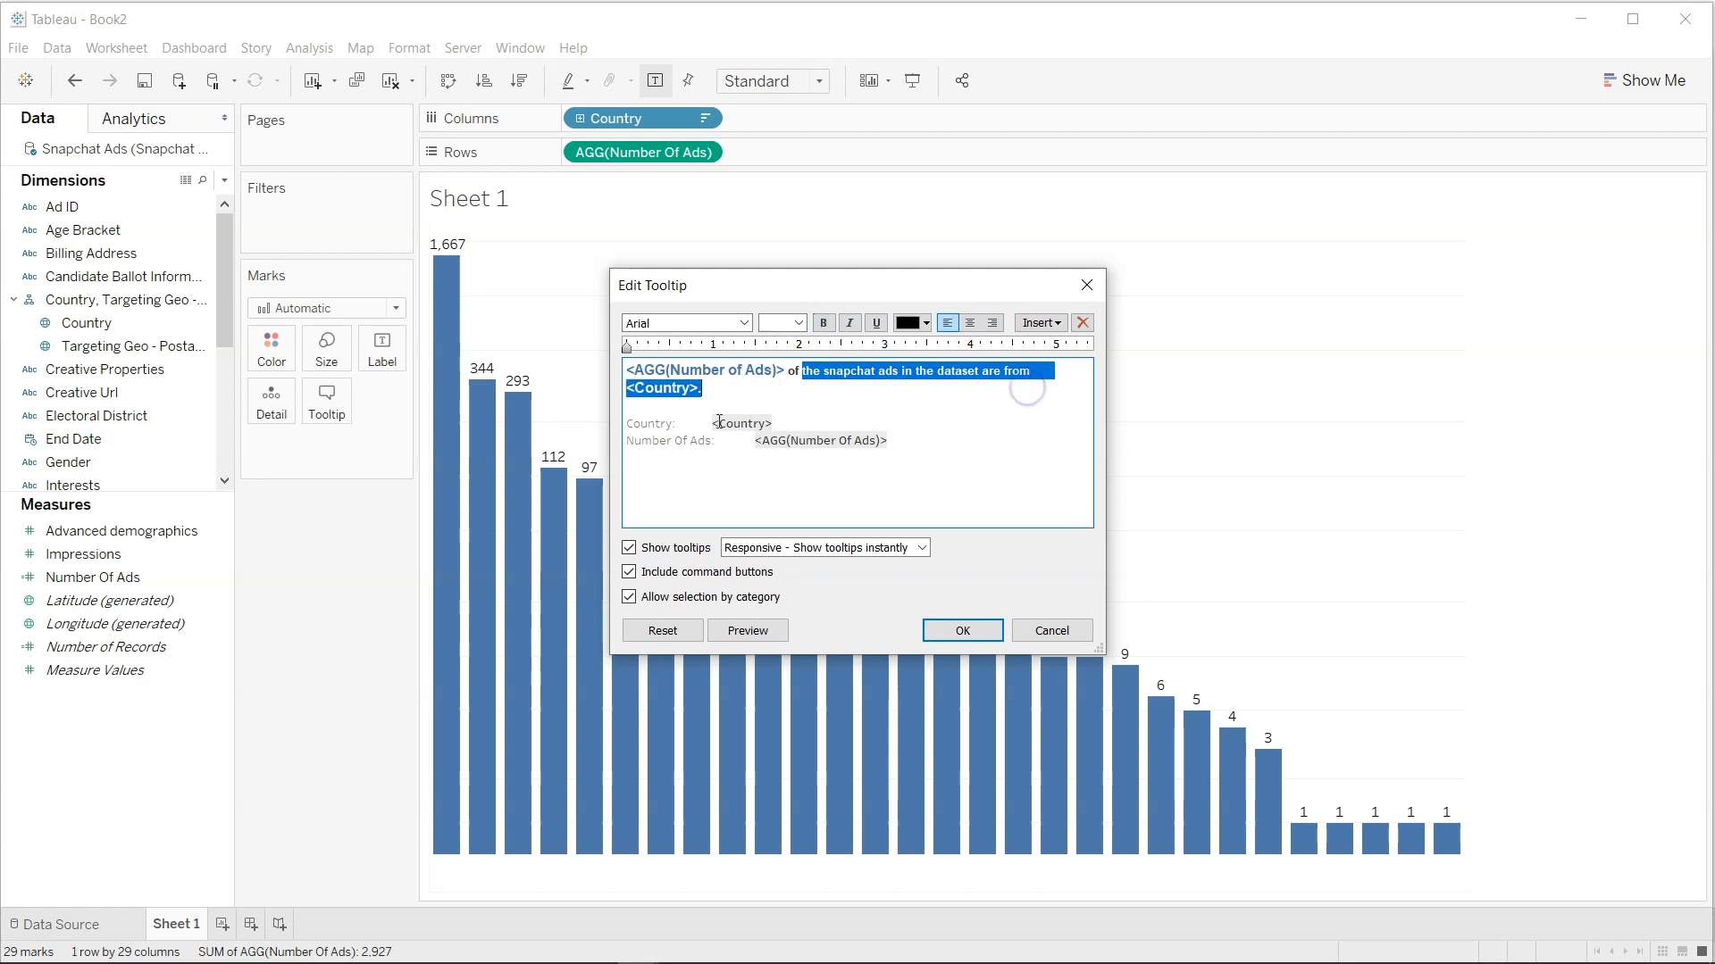
drag(628, 406, 910, 447)
key(Delete)
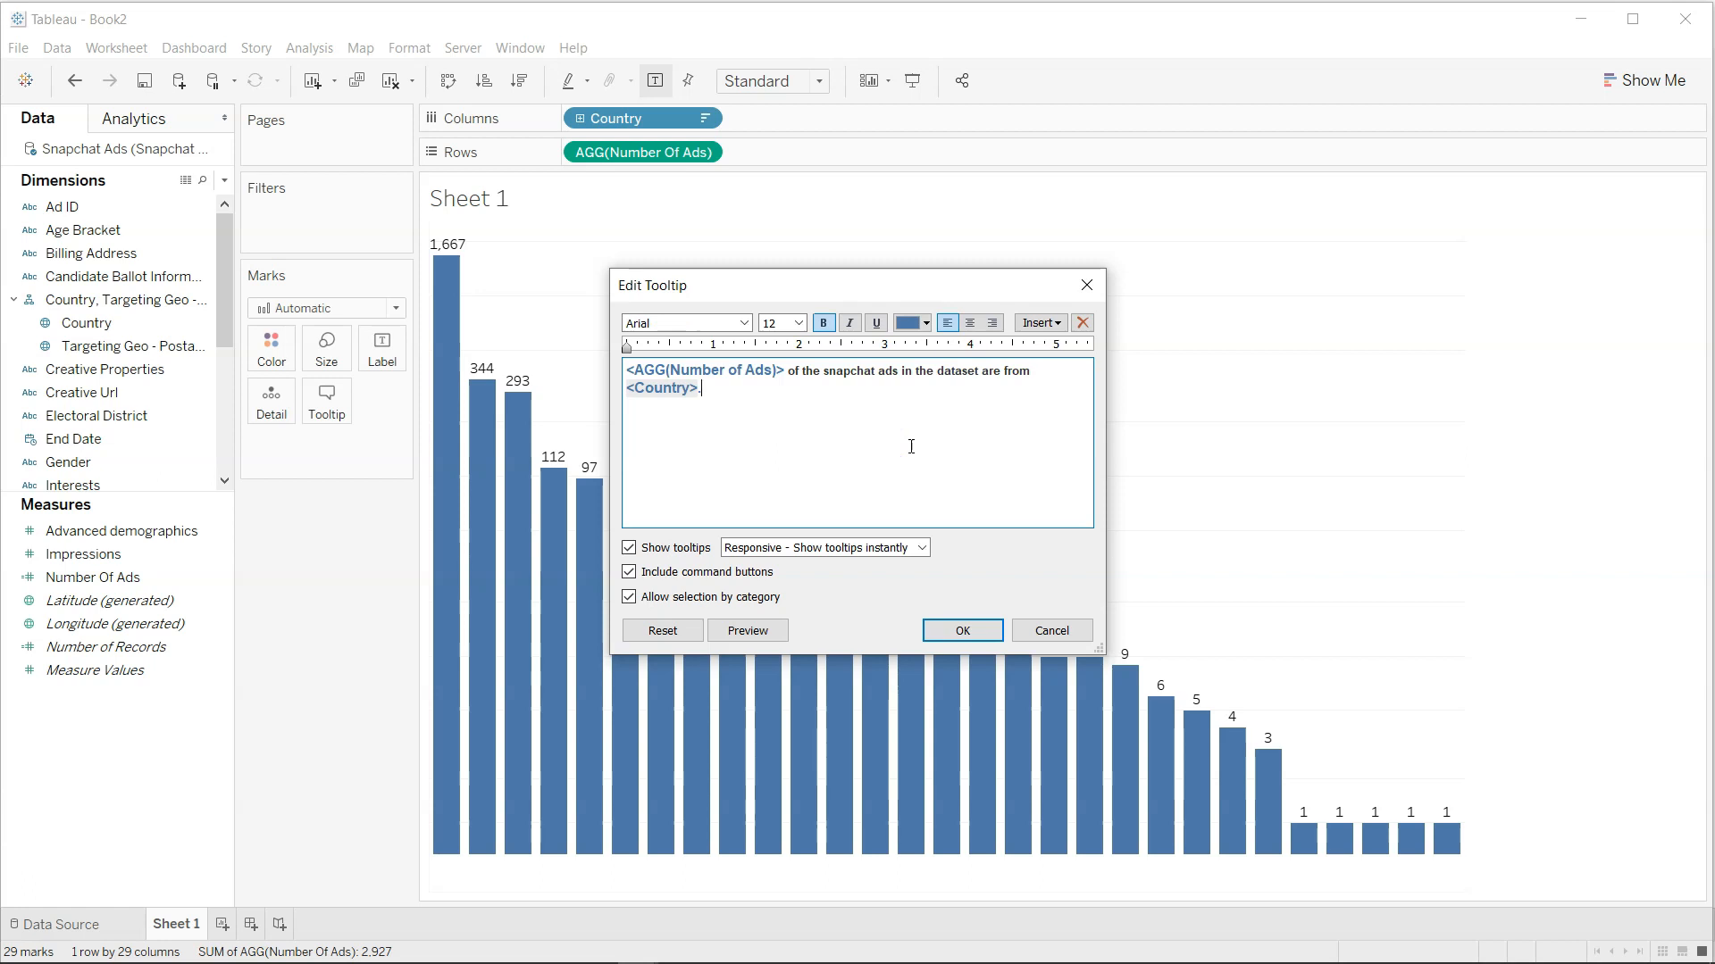
click(963, 631)
Replace the plain-text <AGG(Number of Ads)> placeholder in the tooltip with the inserted AGG(Number Of Ads) field, and check the tooltip on the tallest bar.
mouse_move(679, 765)
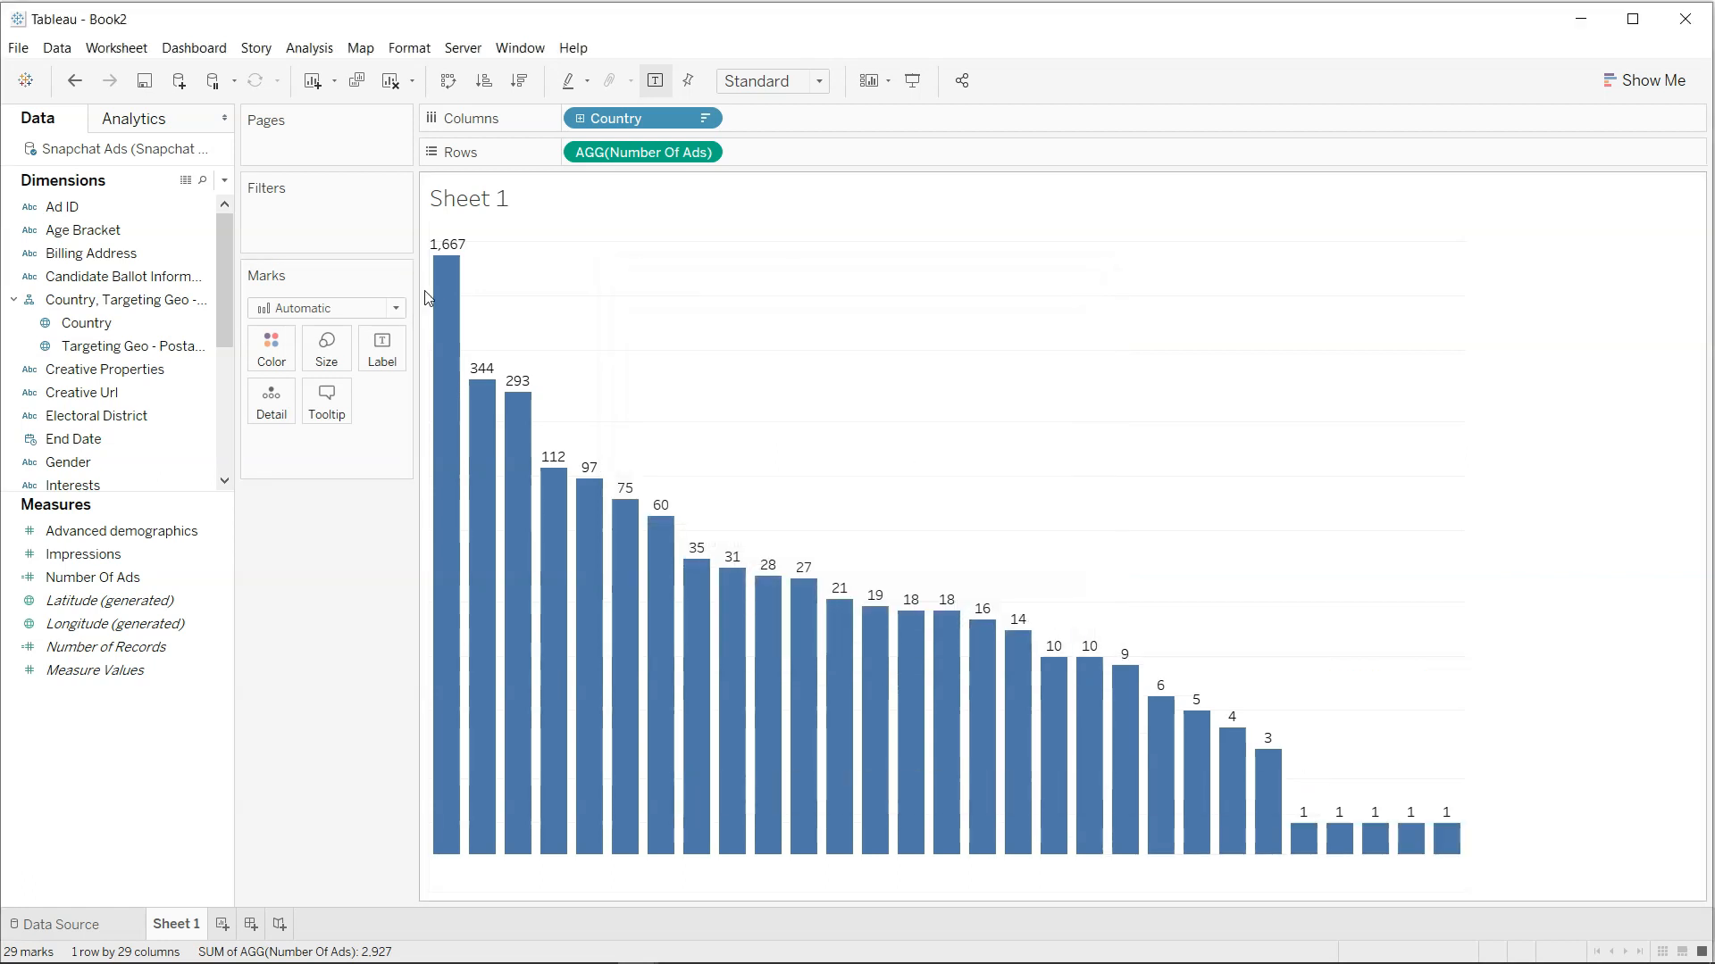
mouse_move(448, 314)
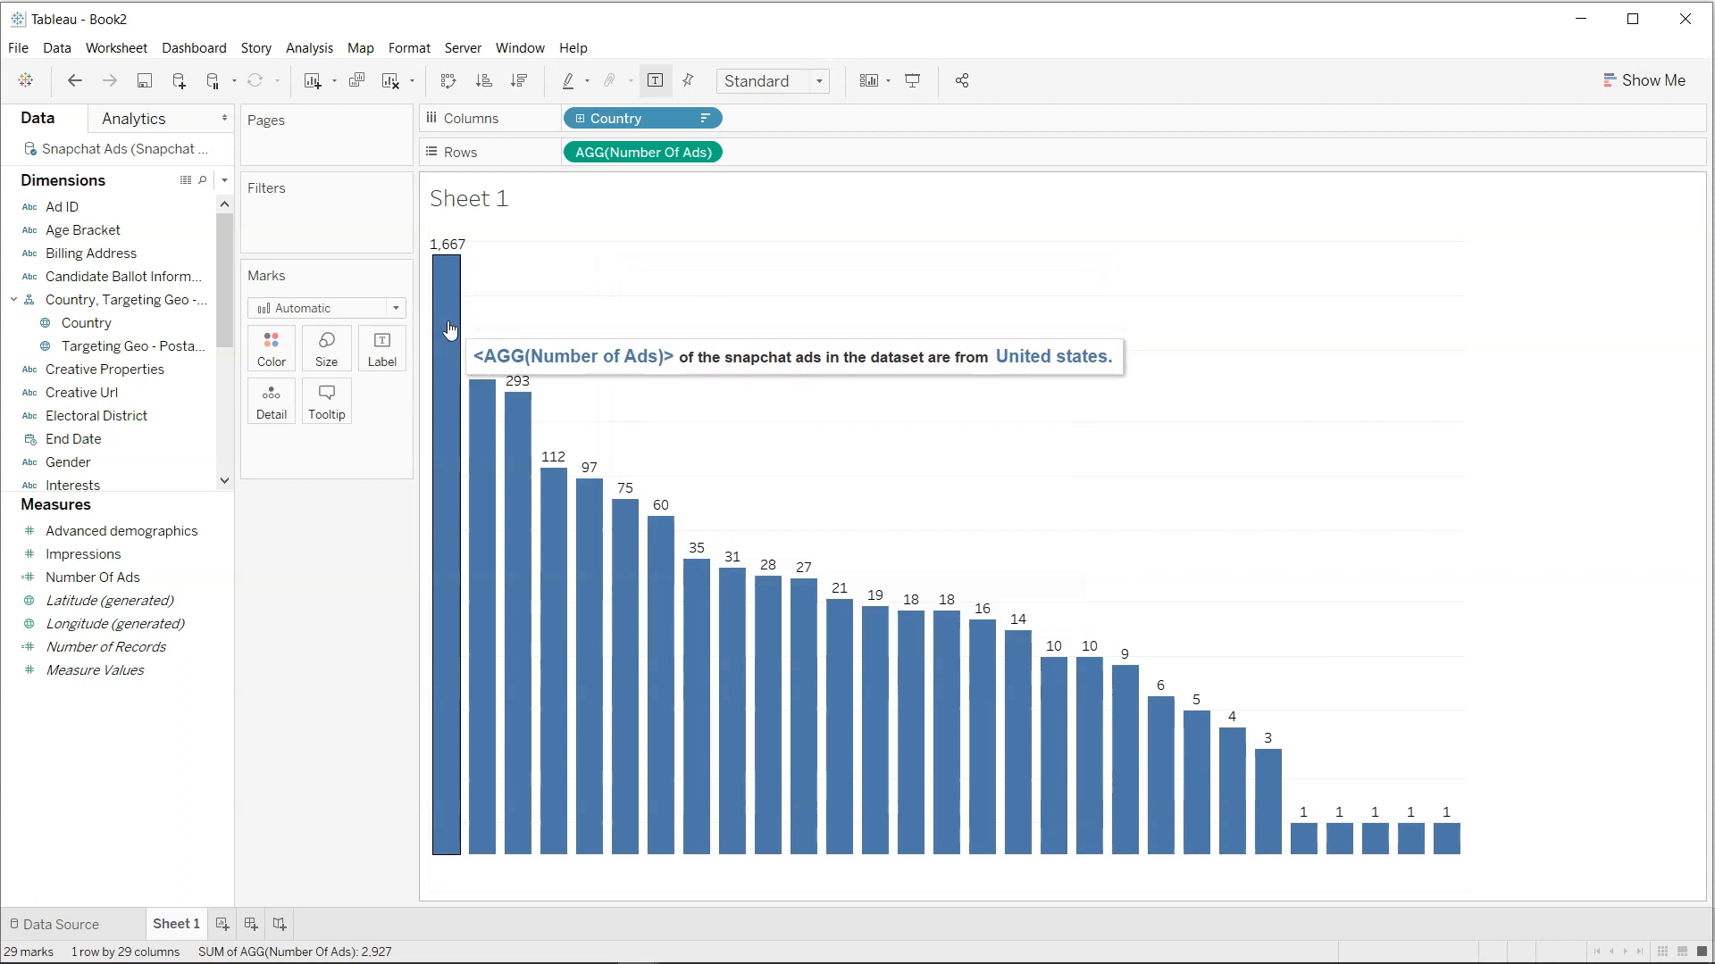
drag(93, 577, 387, 357)
click(387, 357)
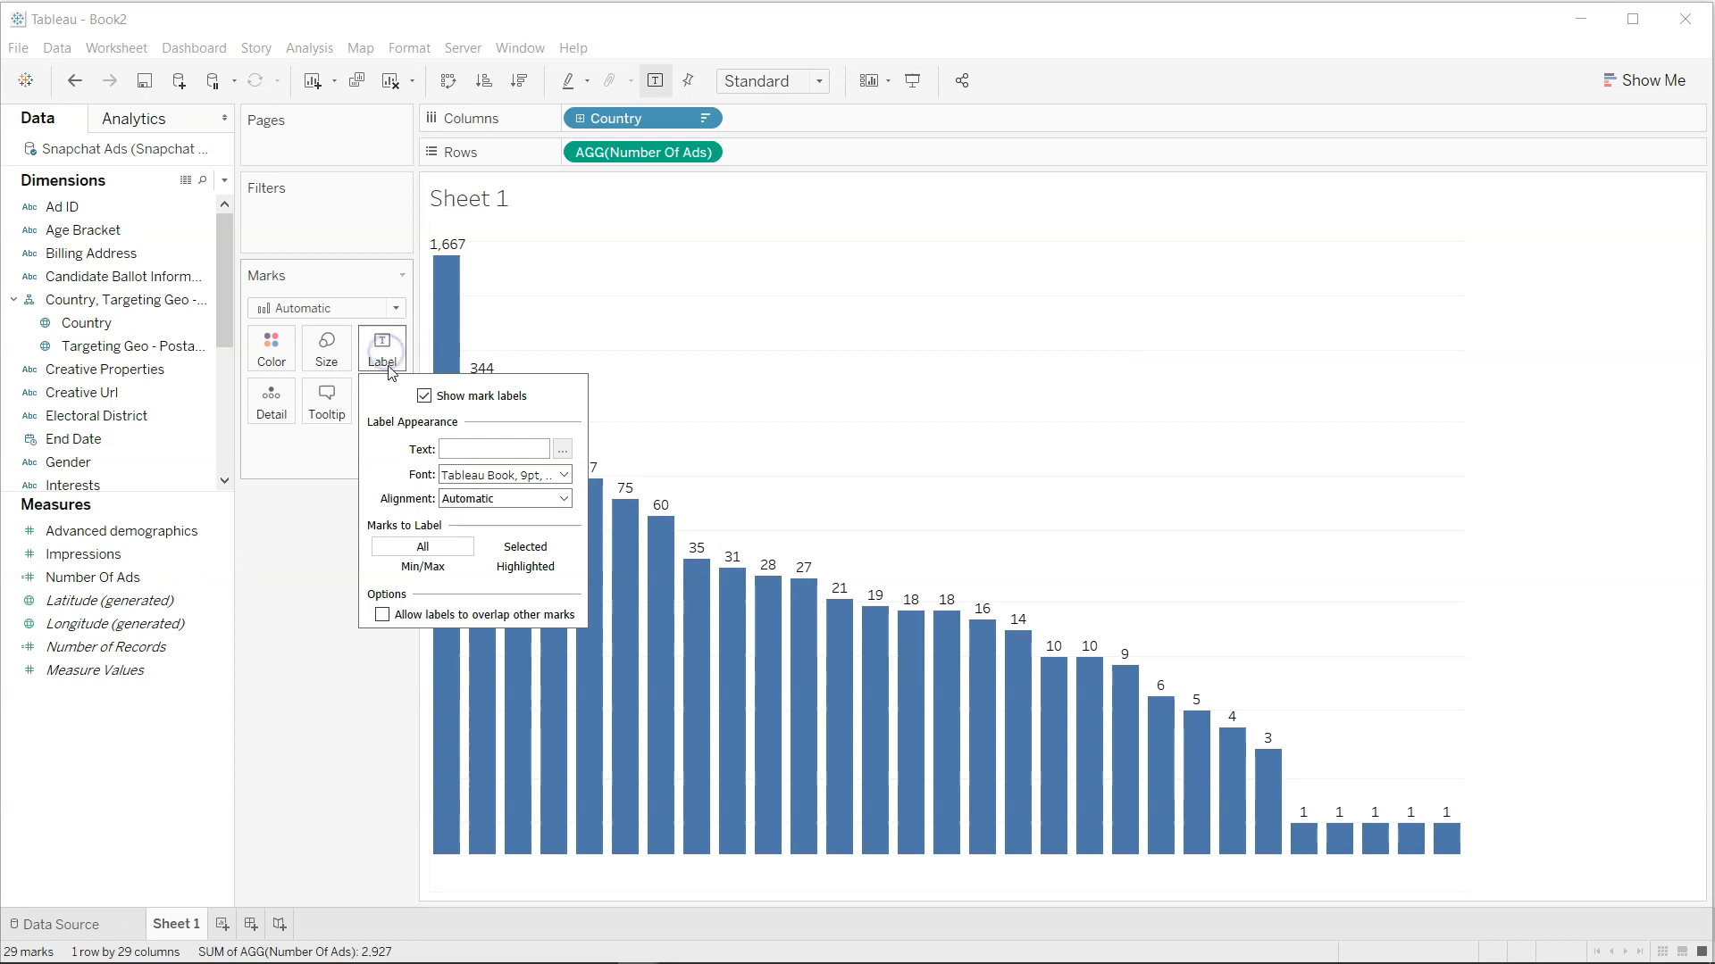
click(329, 413)
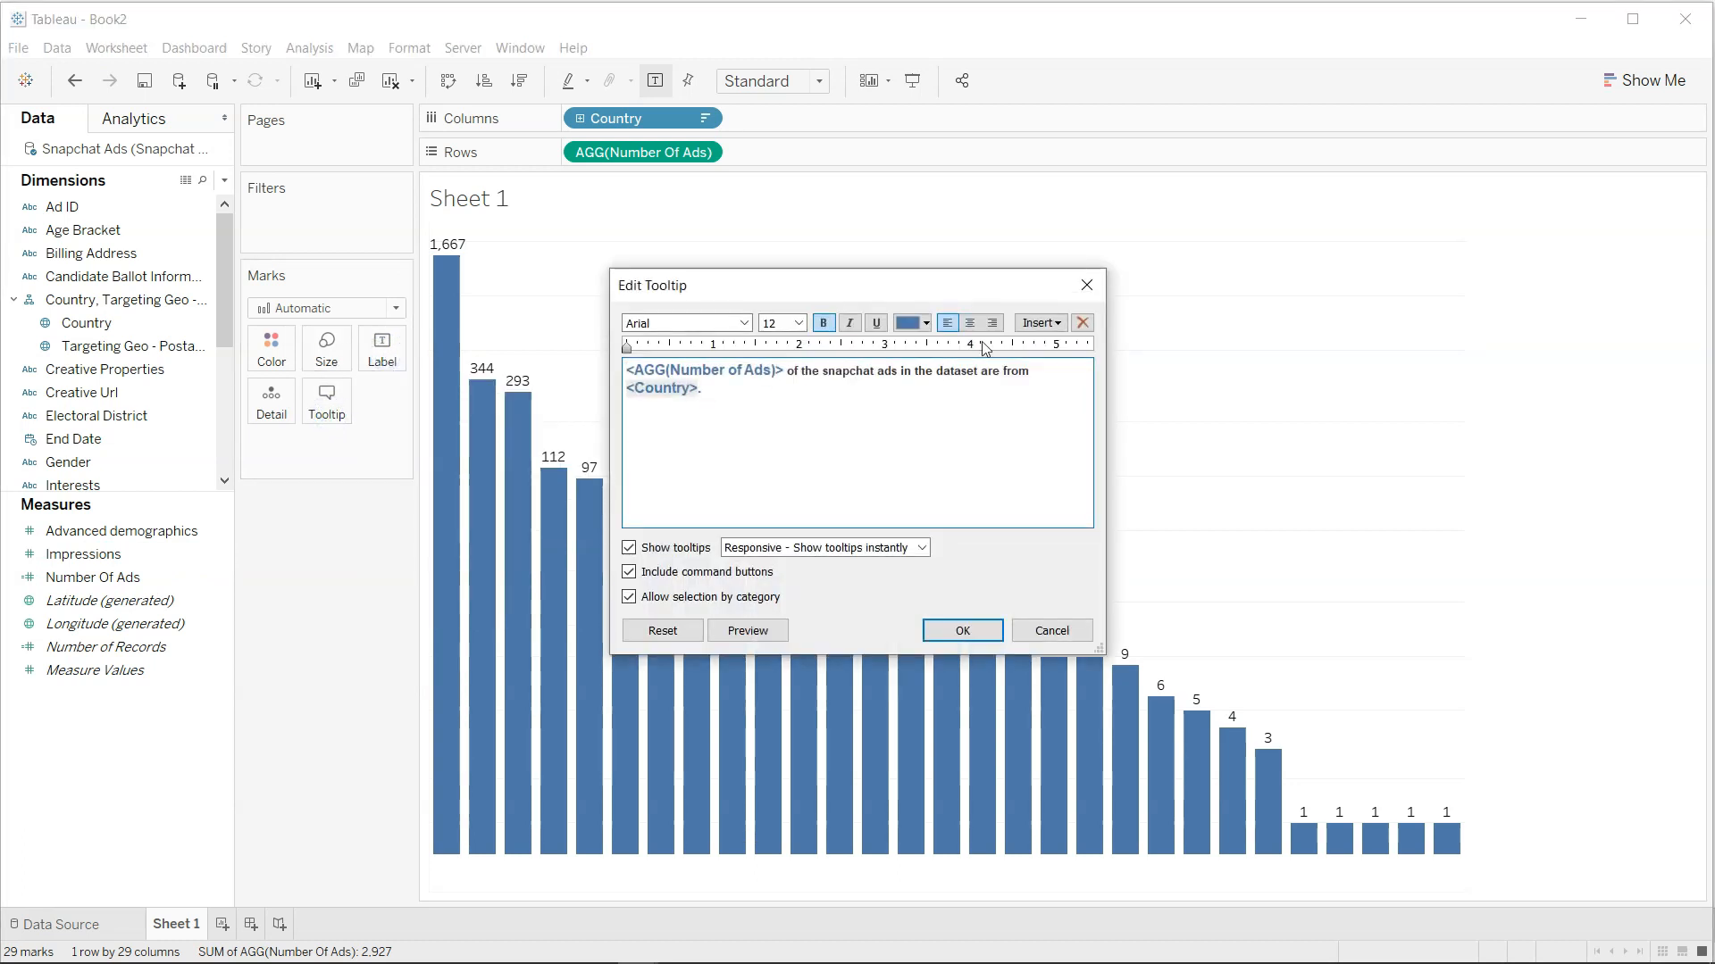
click(1040, 323)
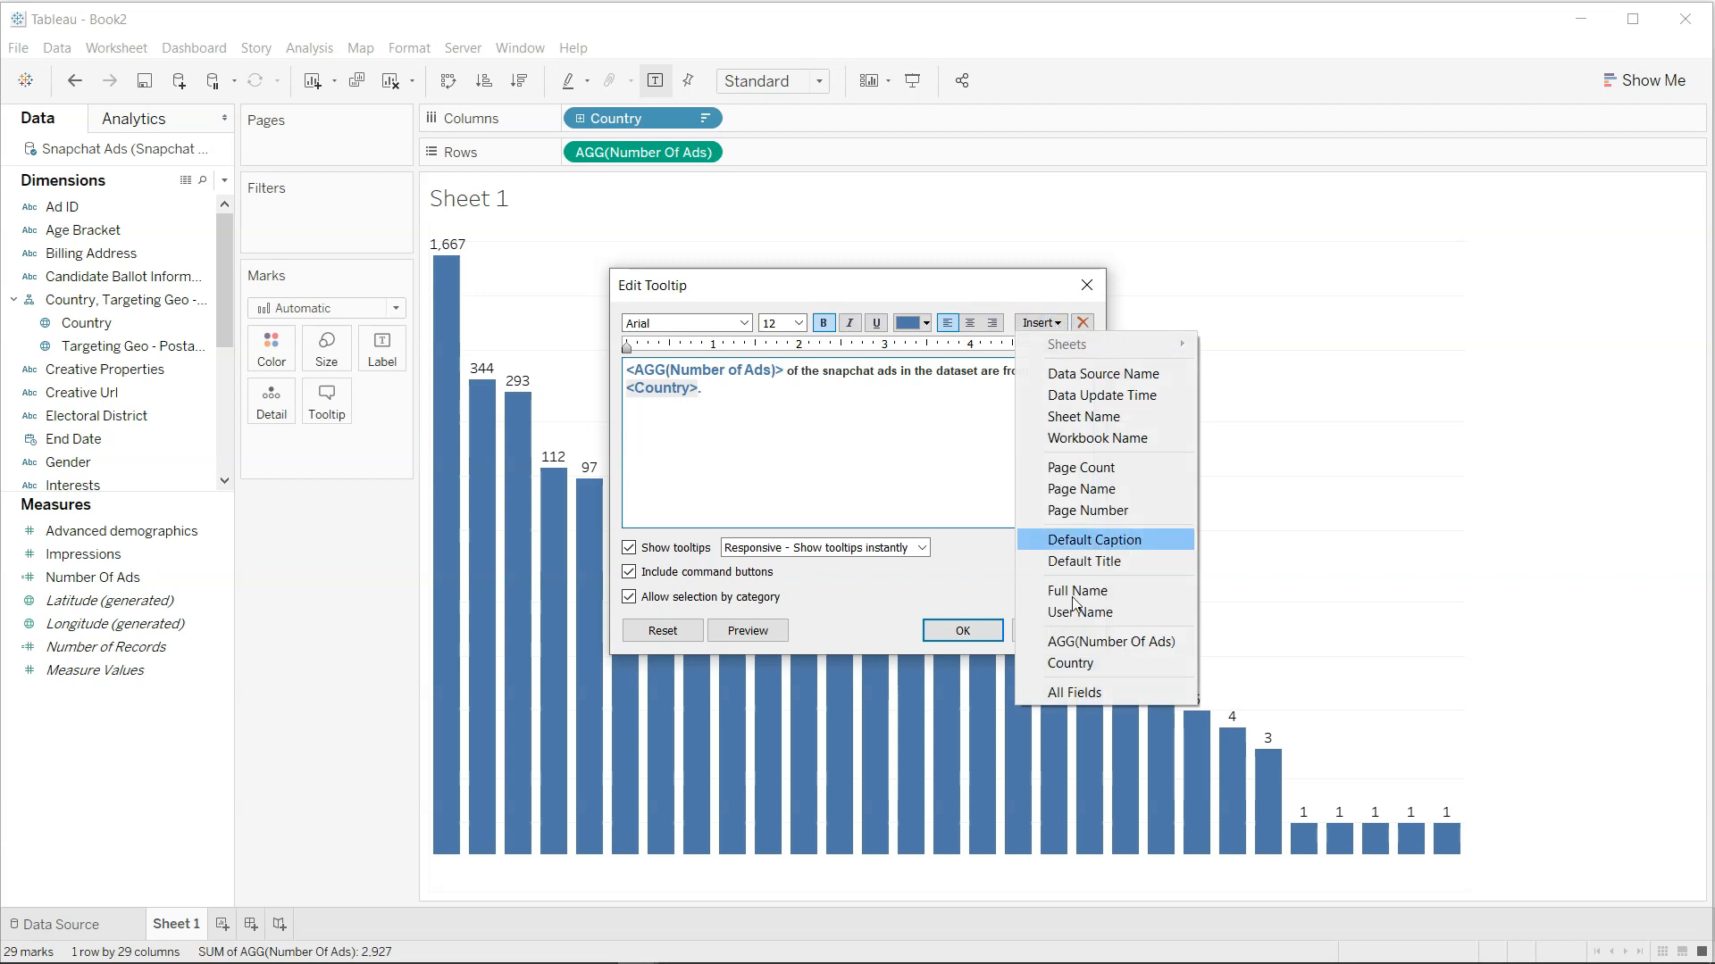
click(1082, 643)
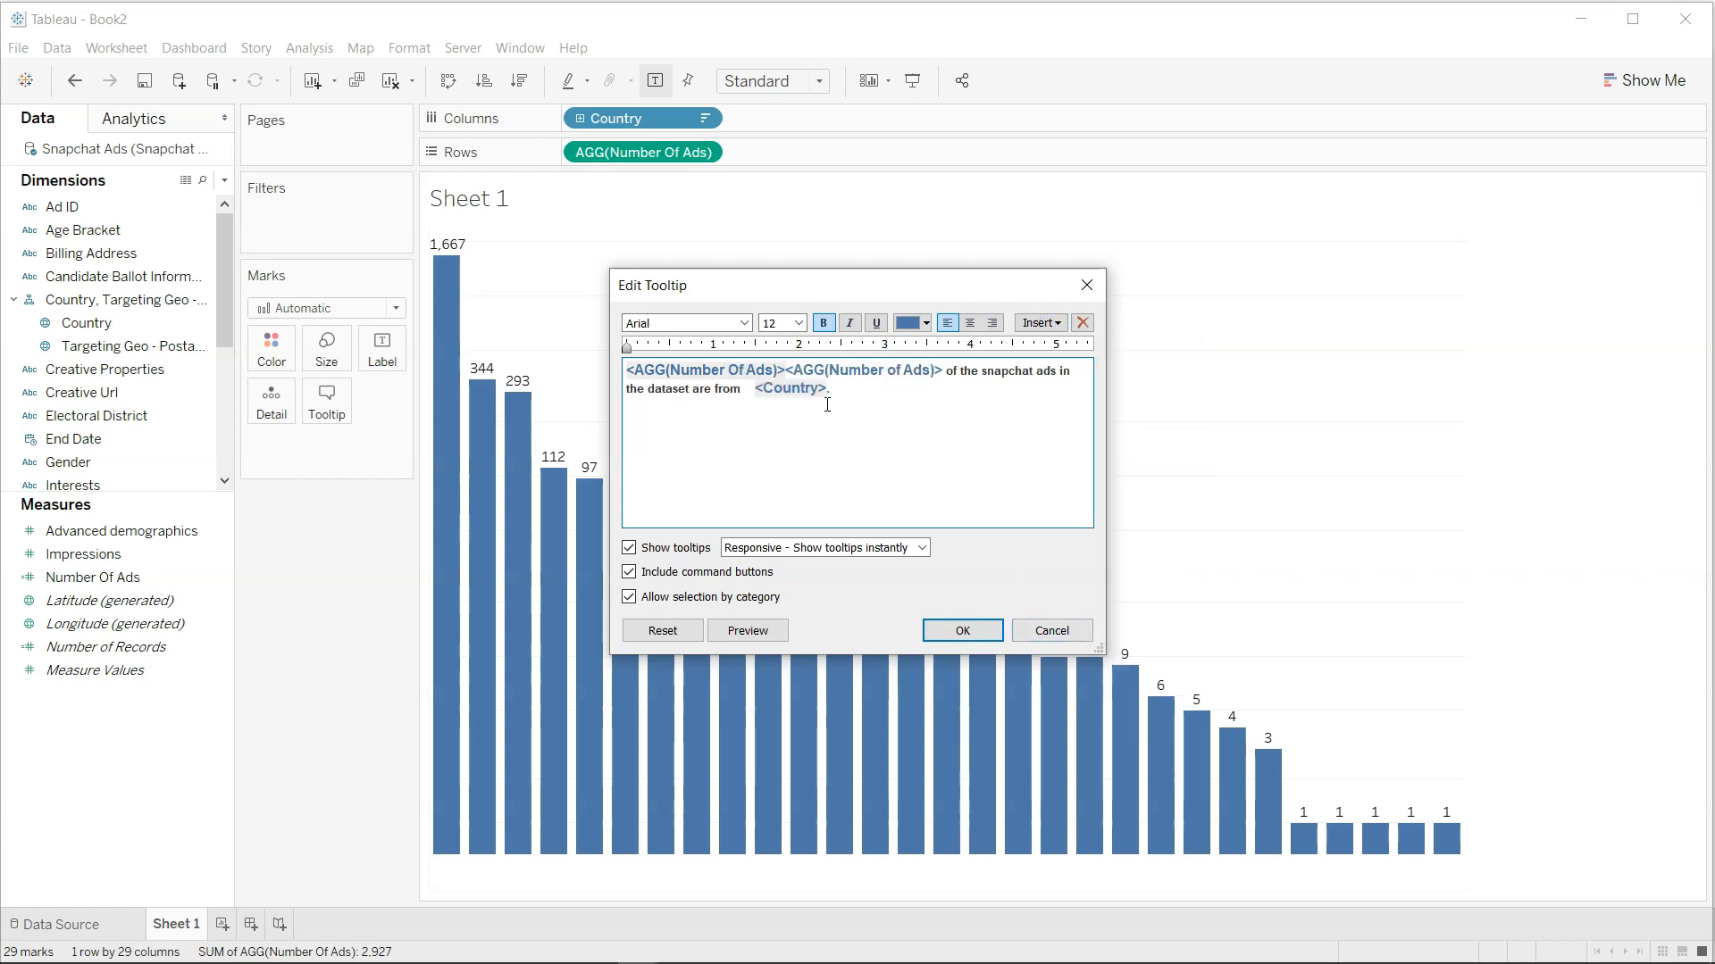
drag(786, 373, 940, 369)
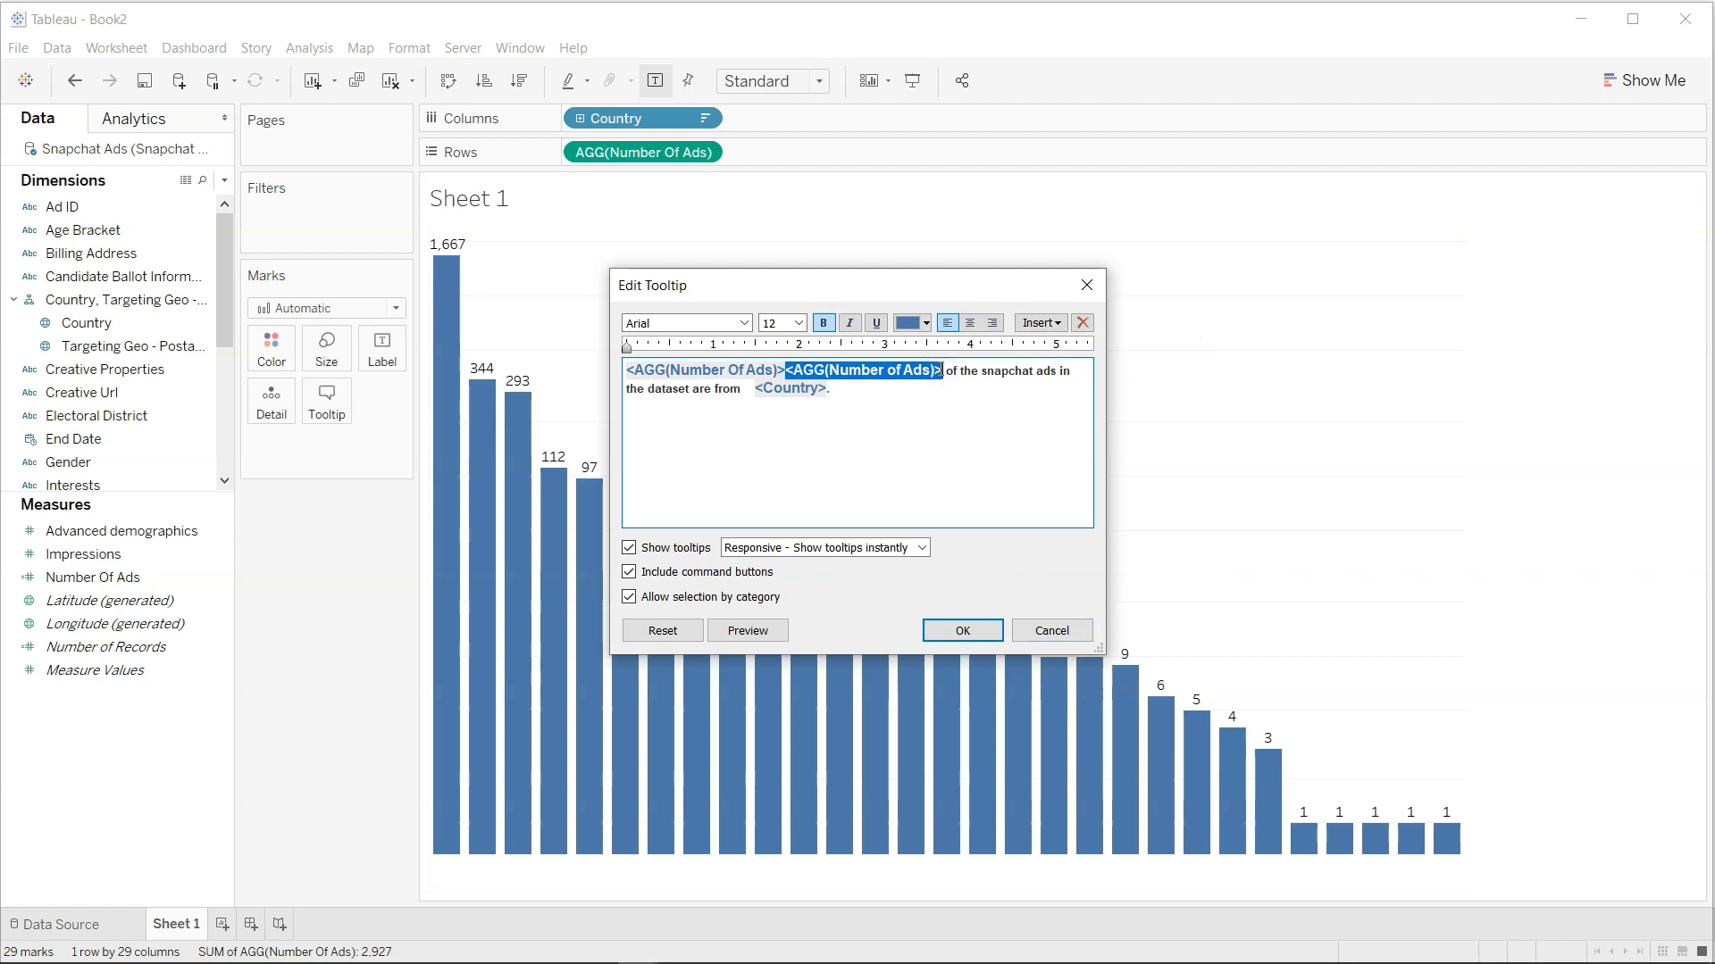
key(BackSpace)
double_click(735, 368)
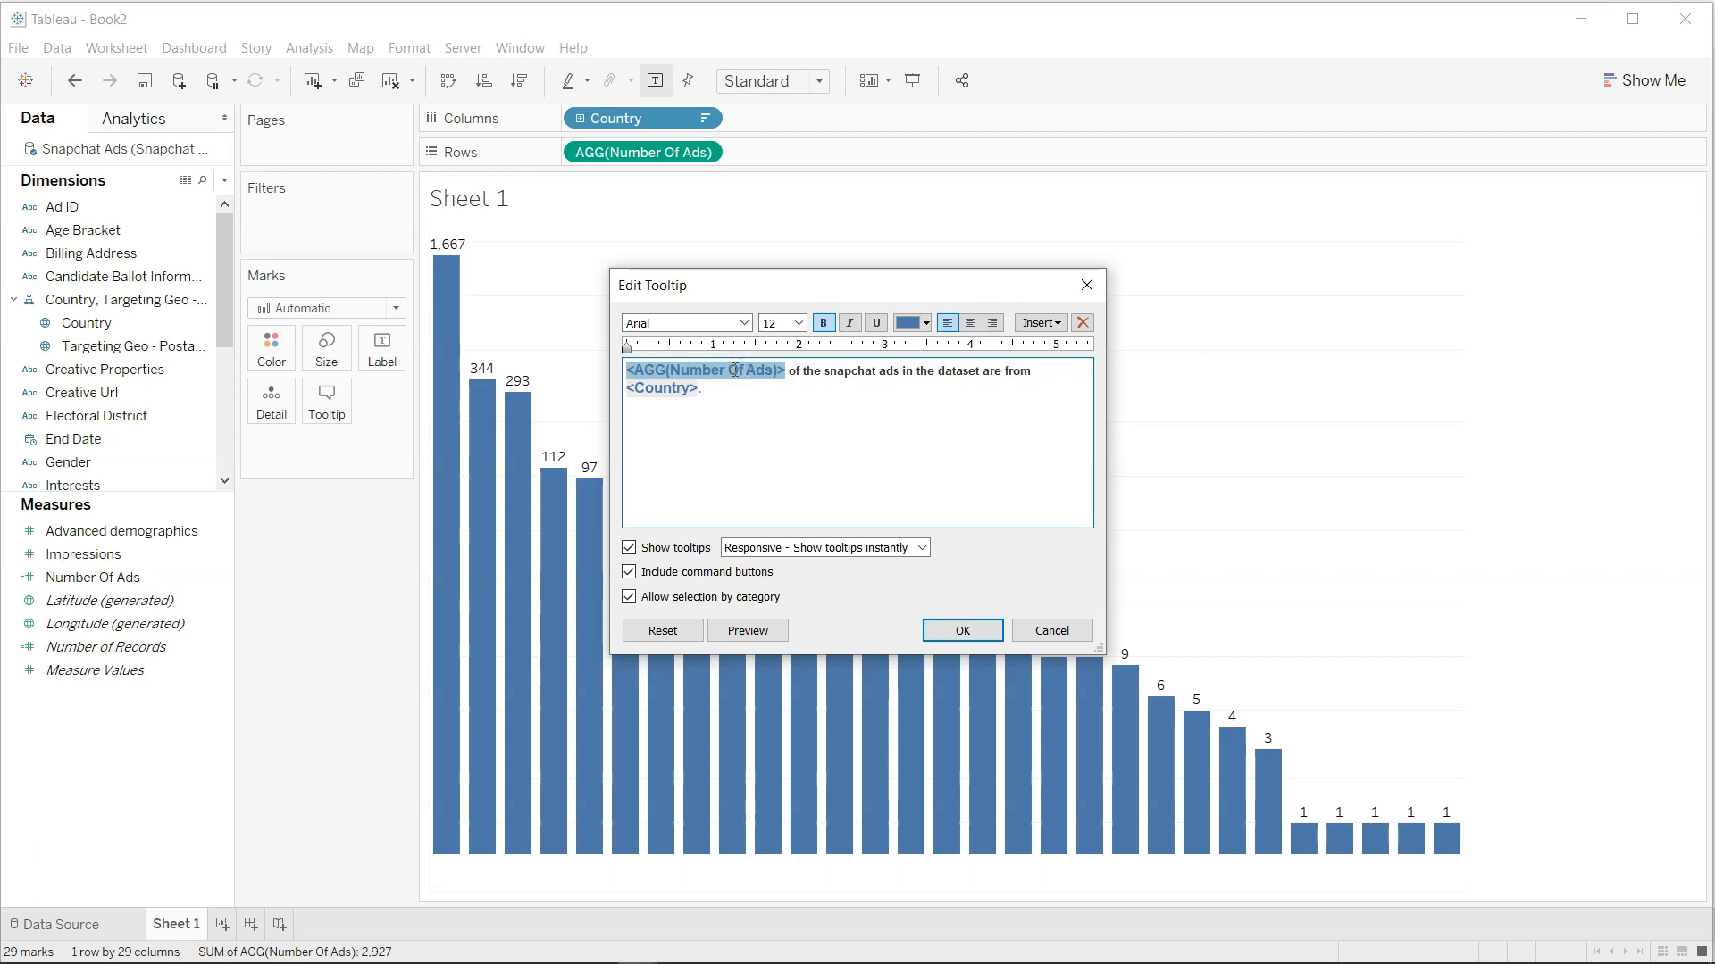
click(711, 391)
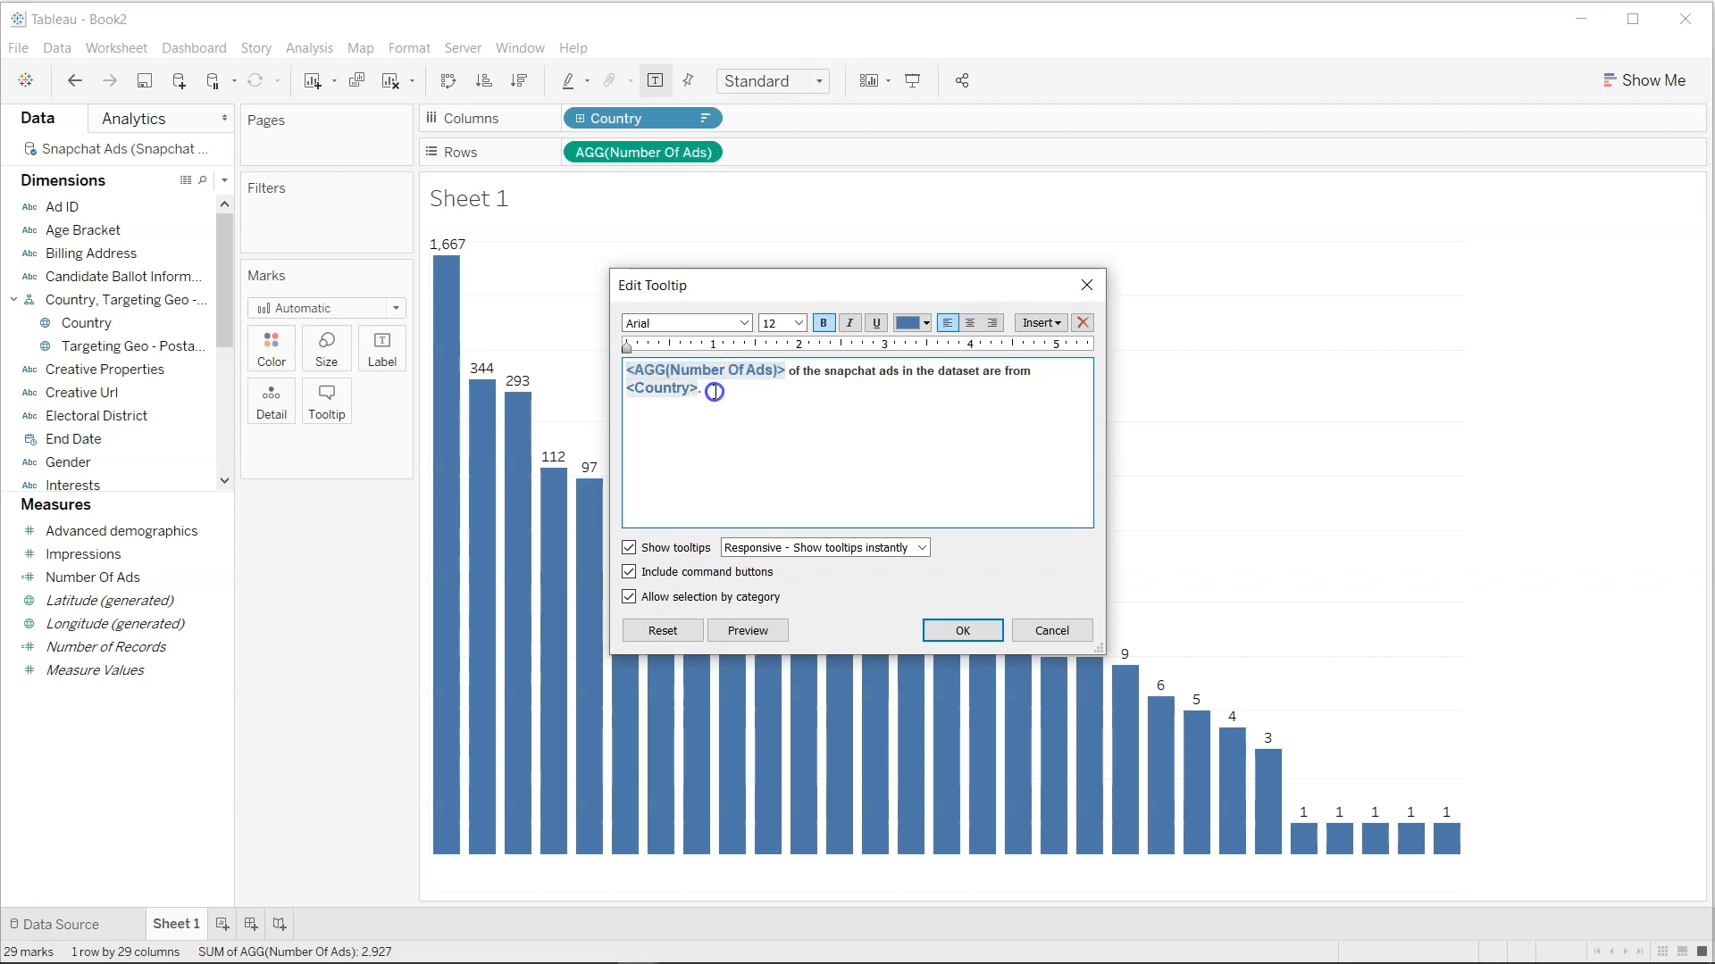
click(970, 632)
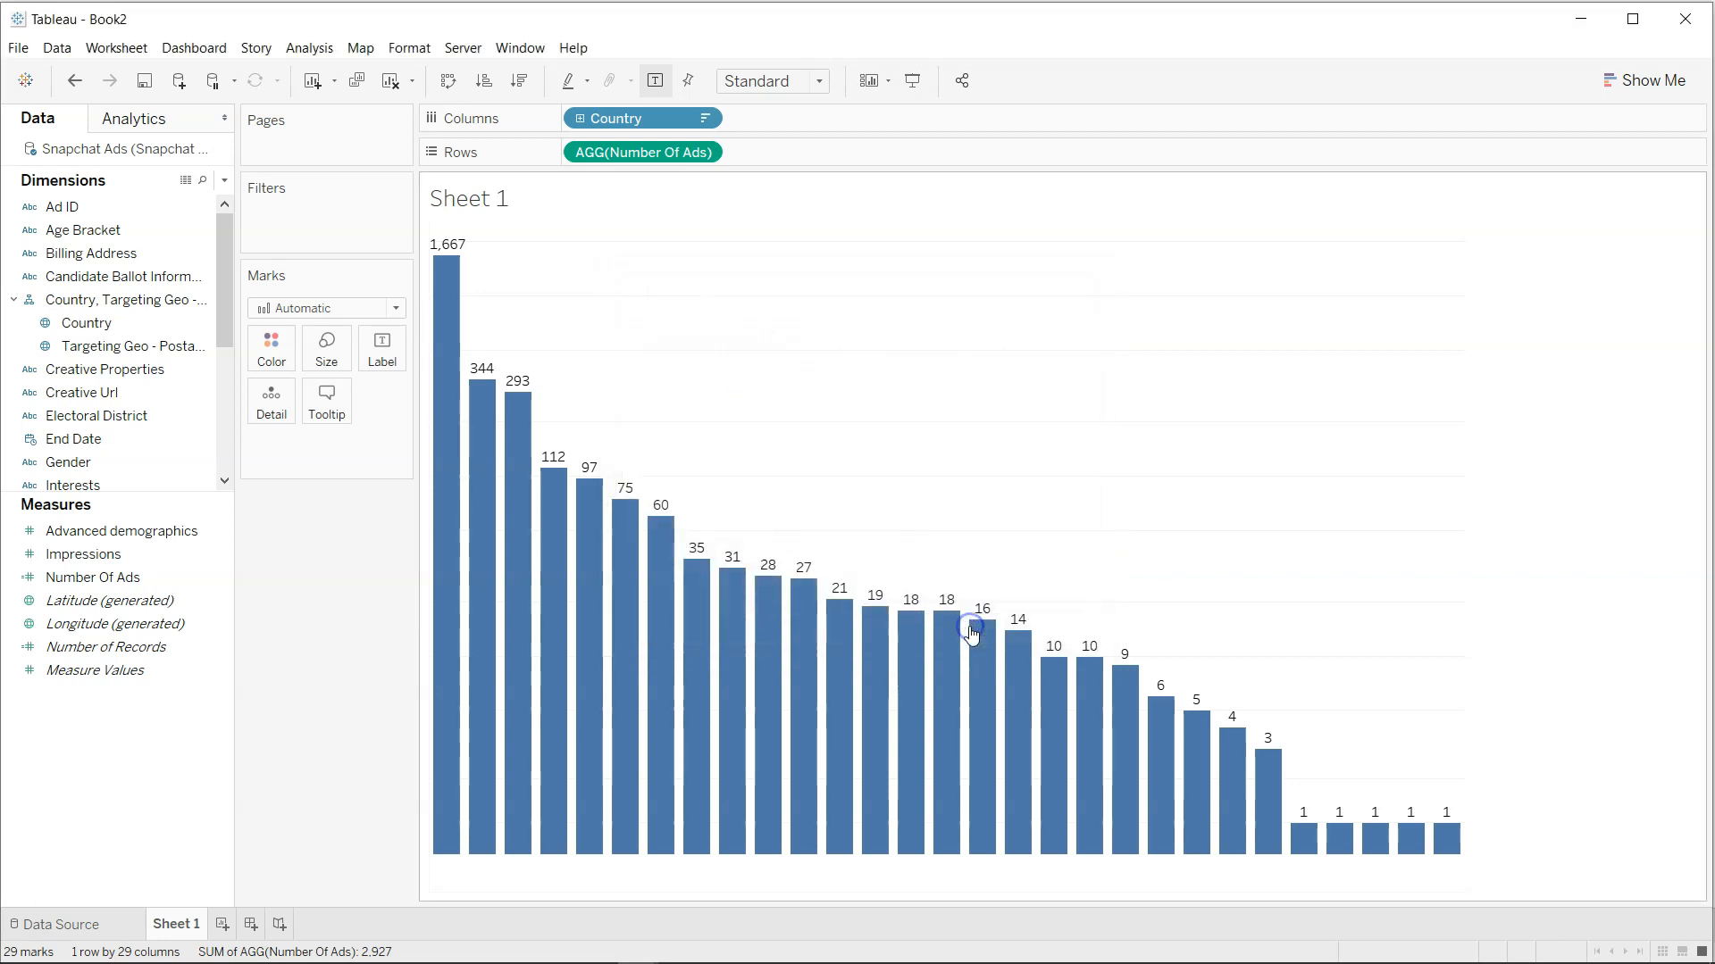
mouse_move(453, 330)
Turn off the mark labels on the country bars.
click(384, 354)
click(424, 395)
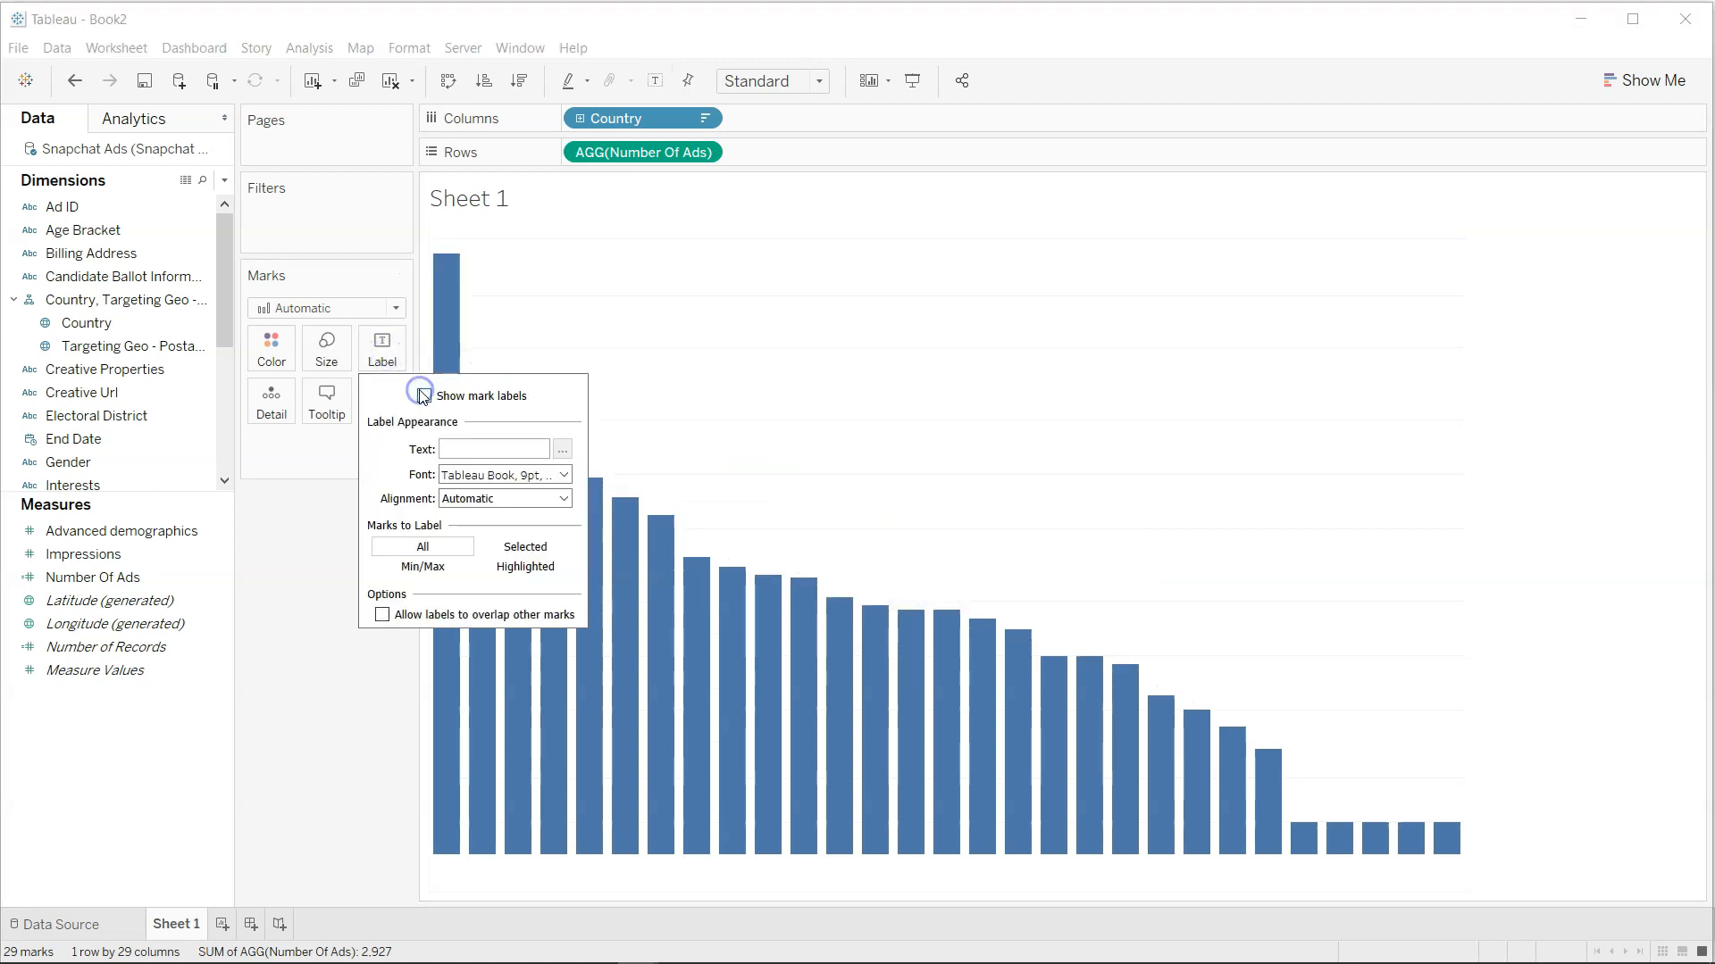
click(891, 434)
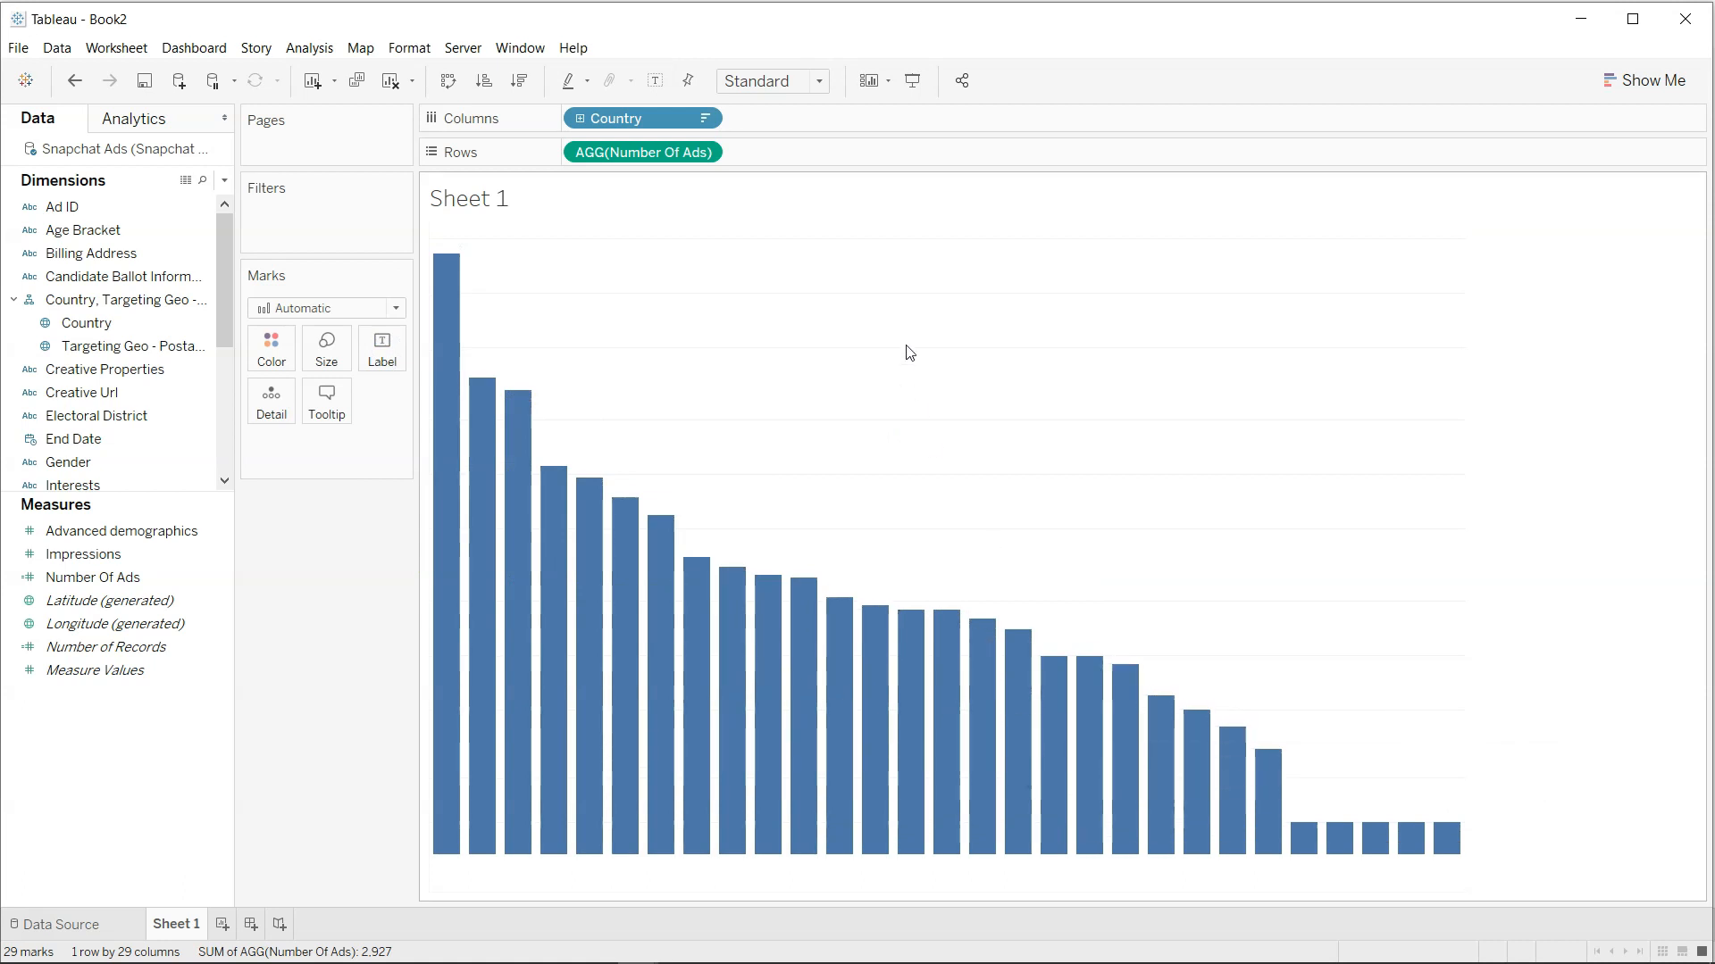
Hide the title of the country bar chart sheet.
right_click(515, 208)
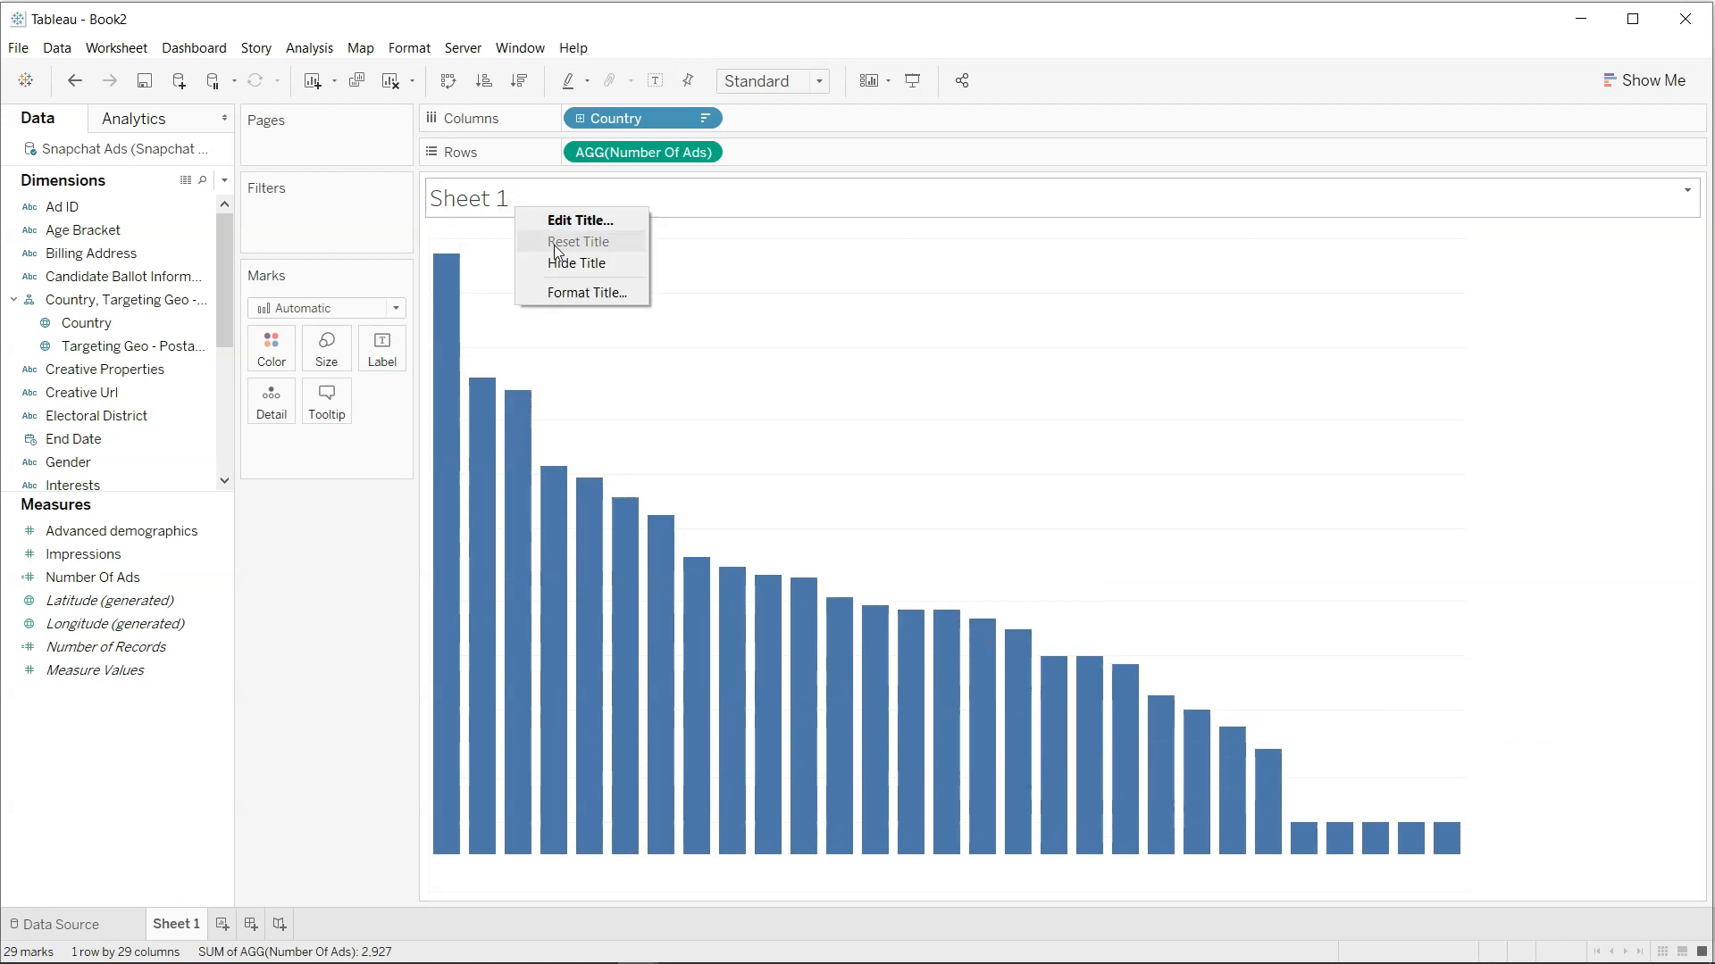
click(505, 198)
click(505, 198)
right_click(504, 198)
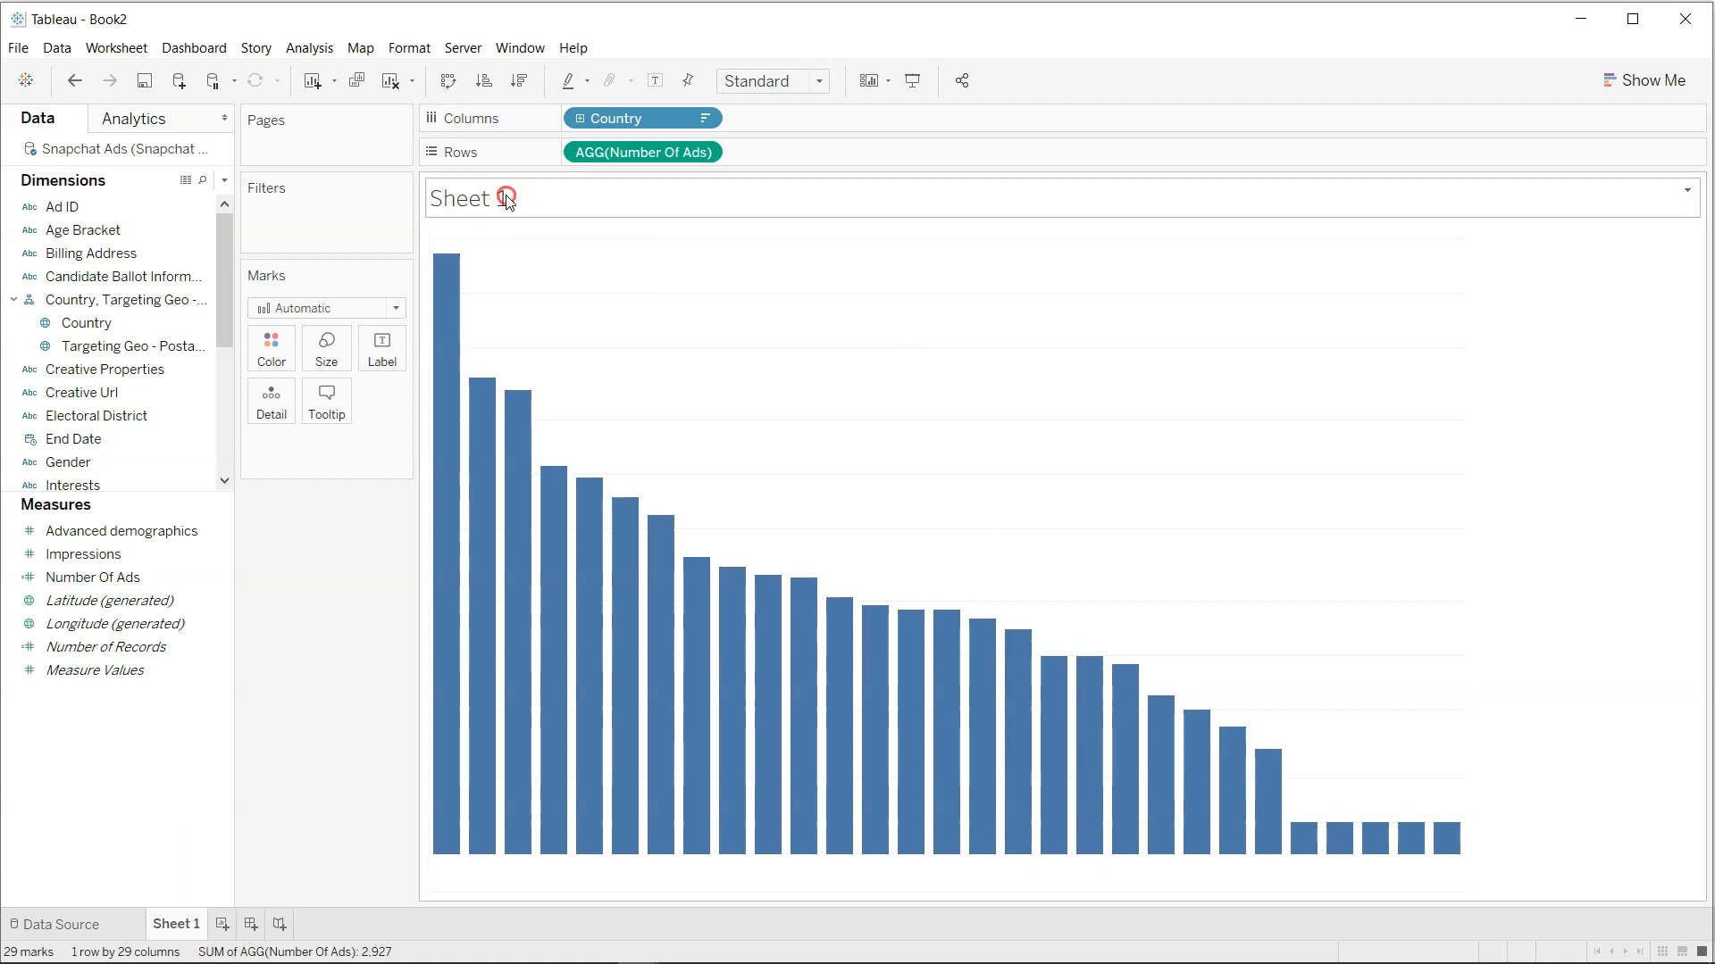
click(560, 260)
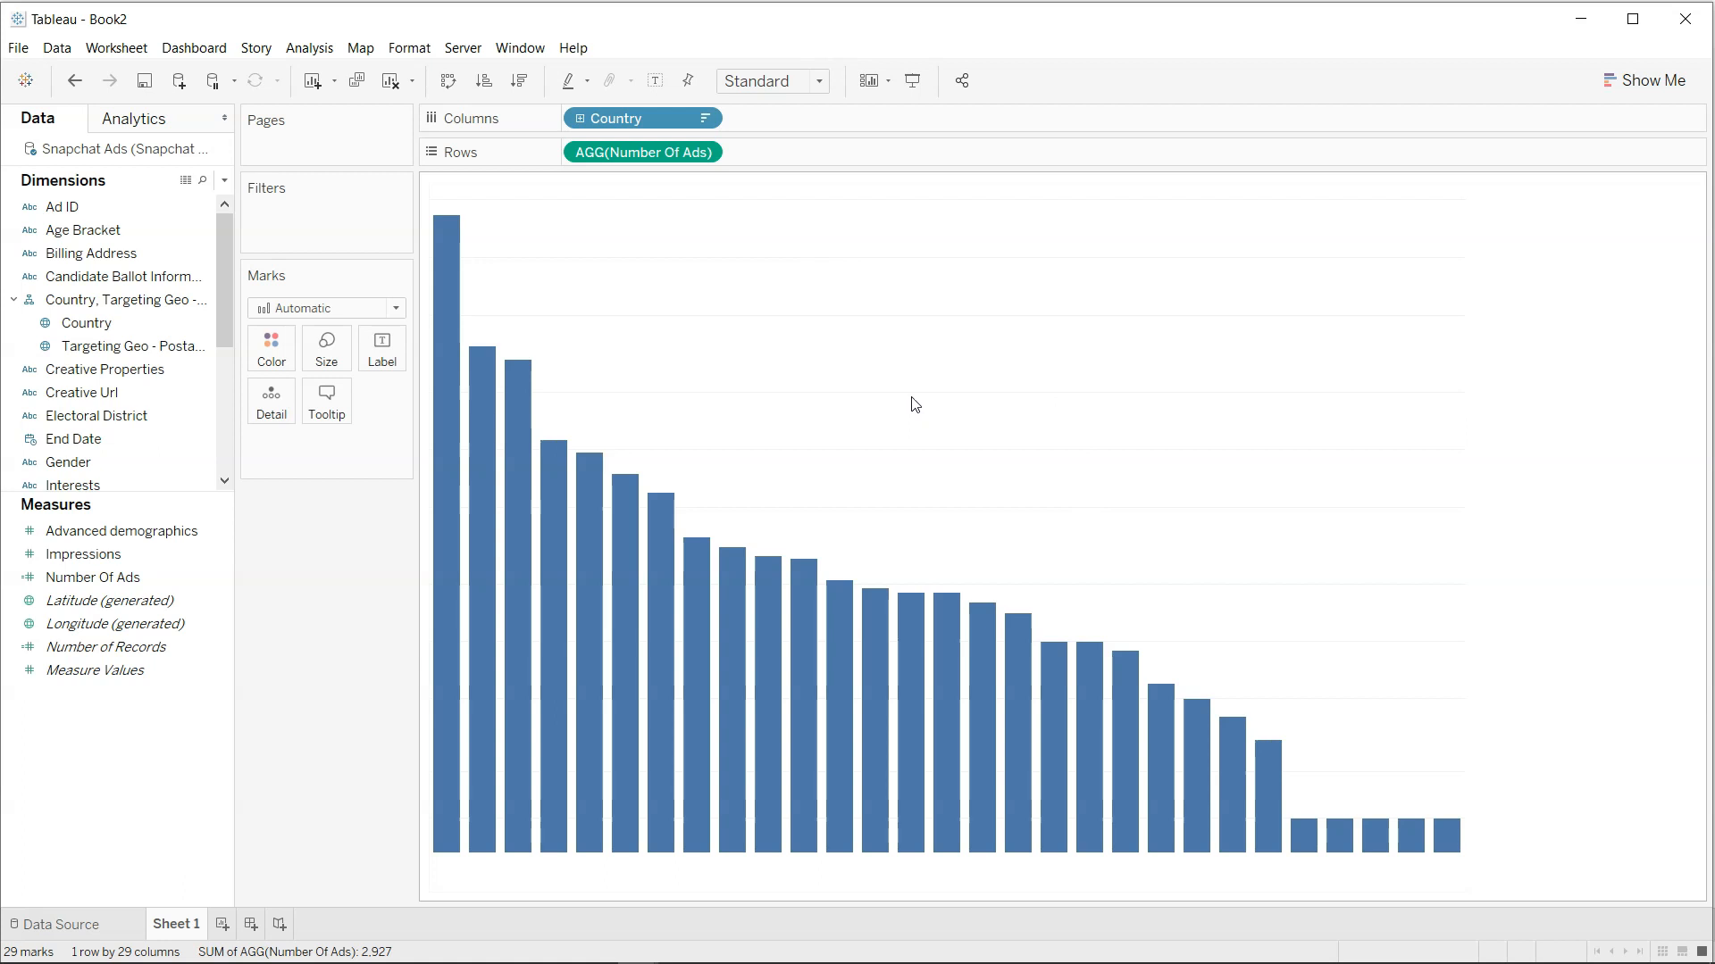
Rename the bar chart worksheet as "No of ads".
click(187, 925)
double_click(188, 925)
text(No)
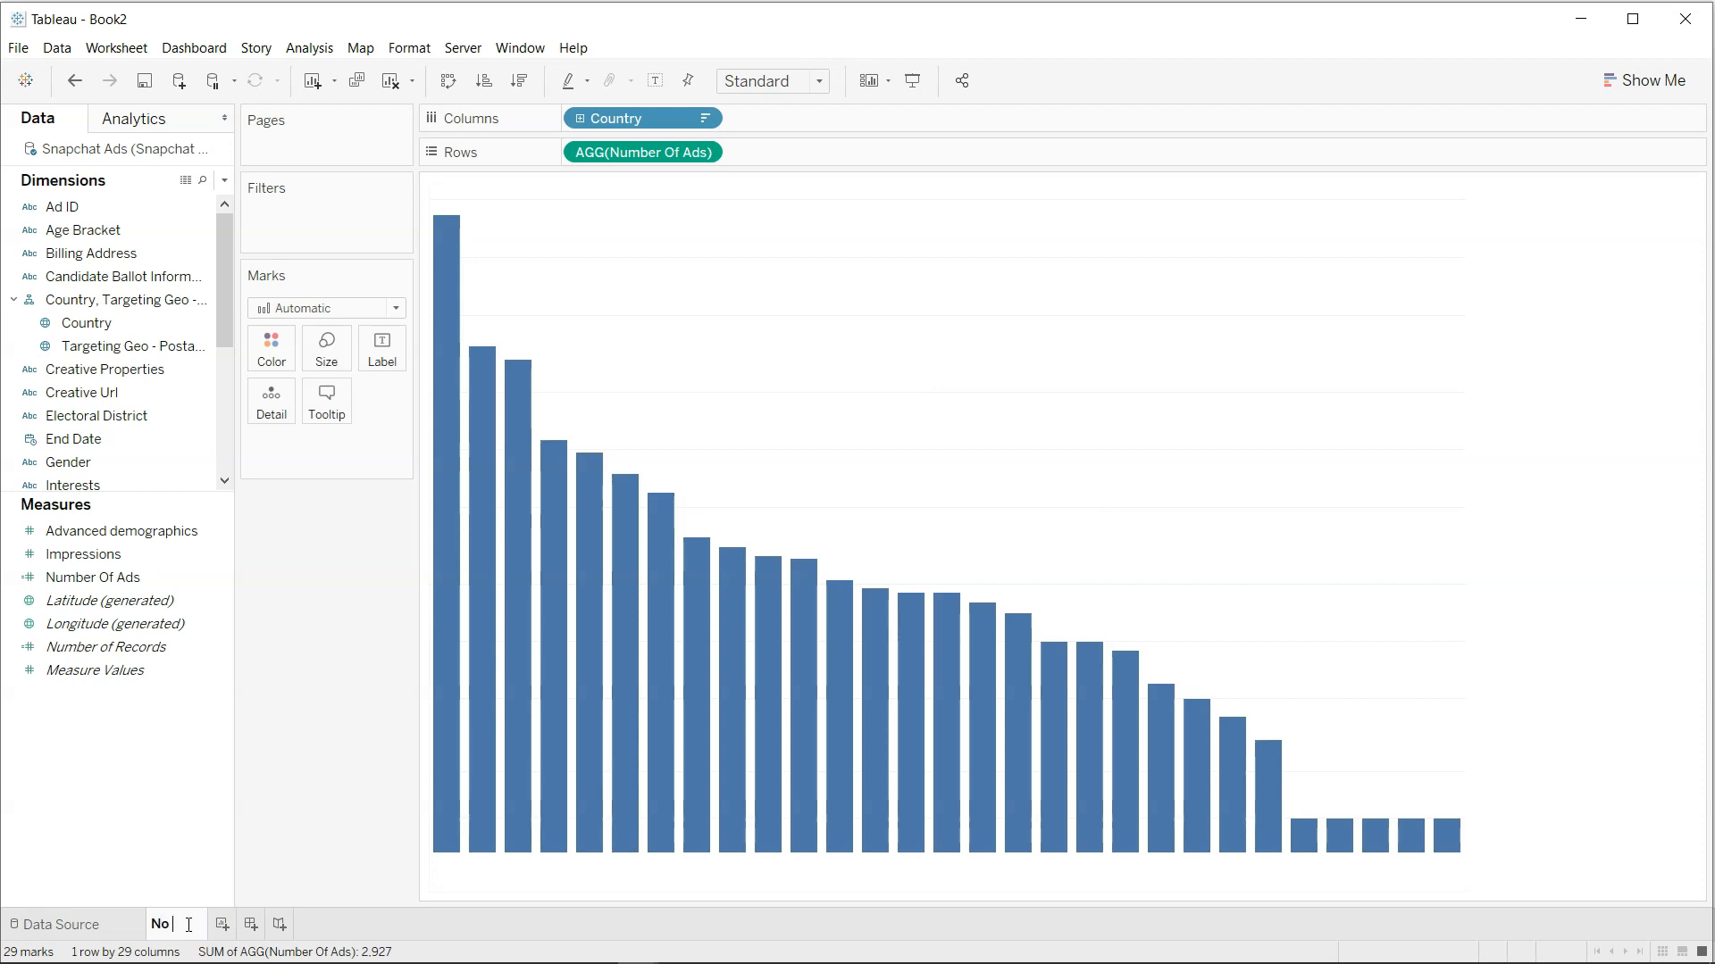
text( of ads)
key(Return)
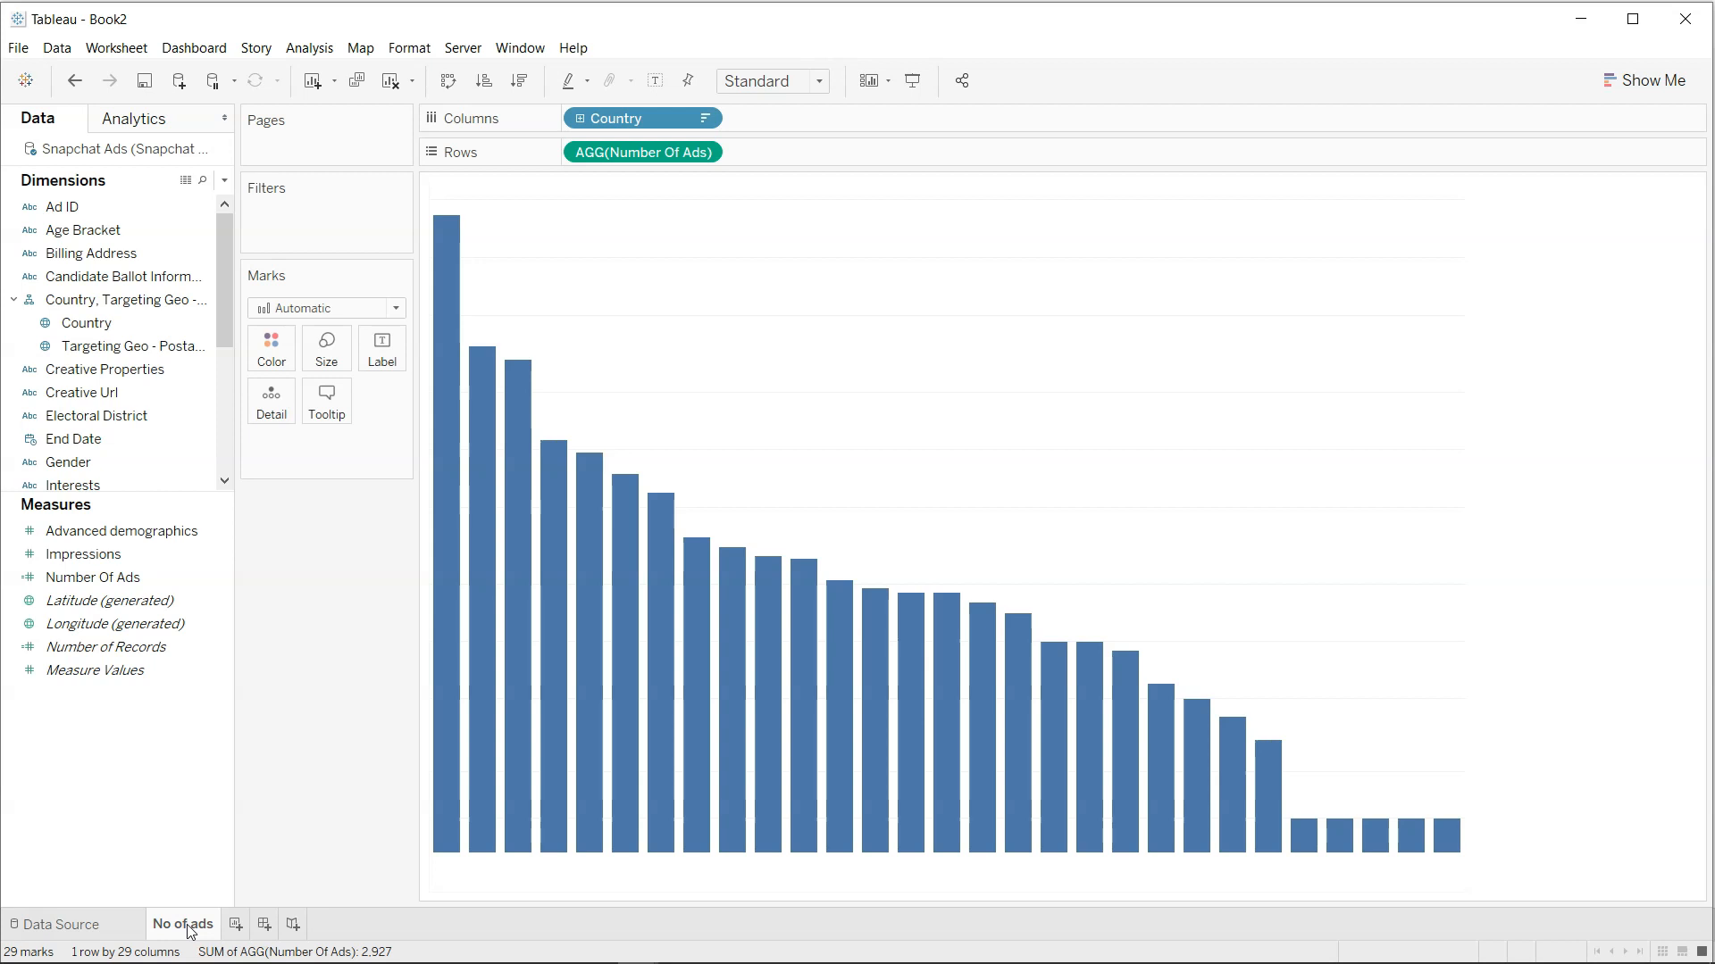
Add a new worksheet named "Impression" and show the Impressions measure on it as text.
click(236, 925)
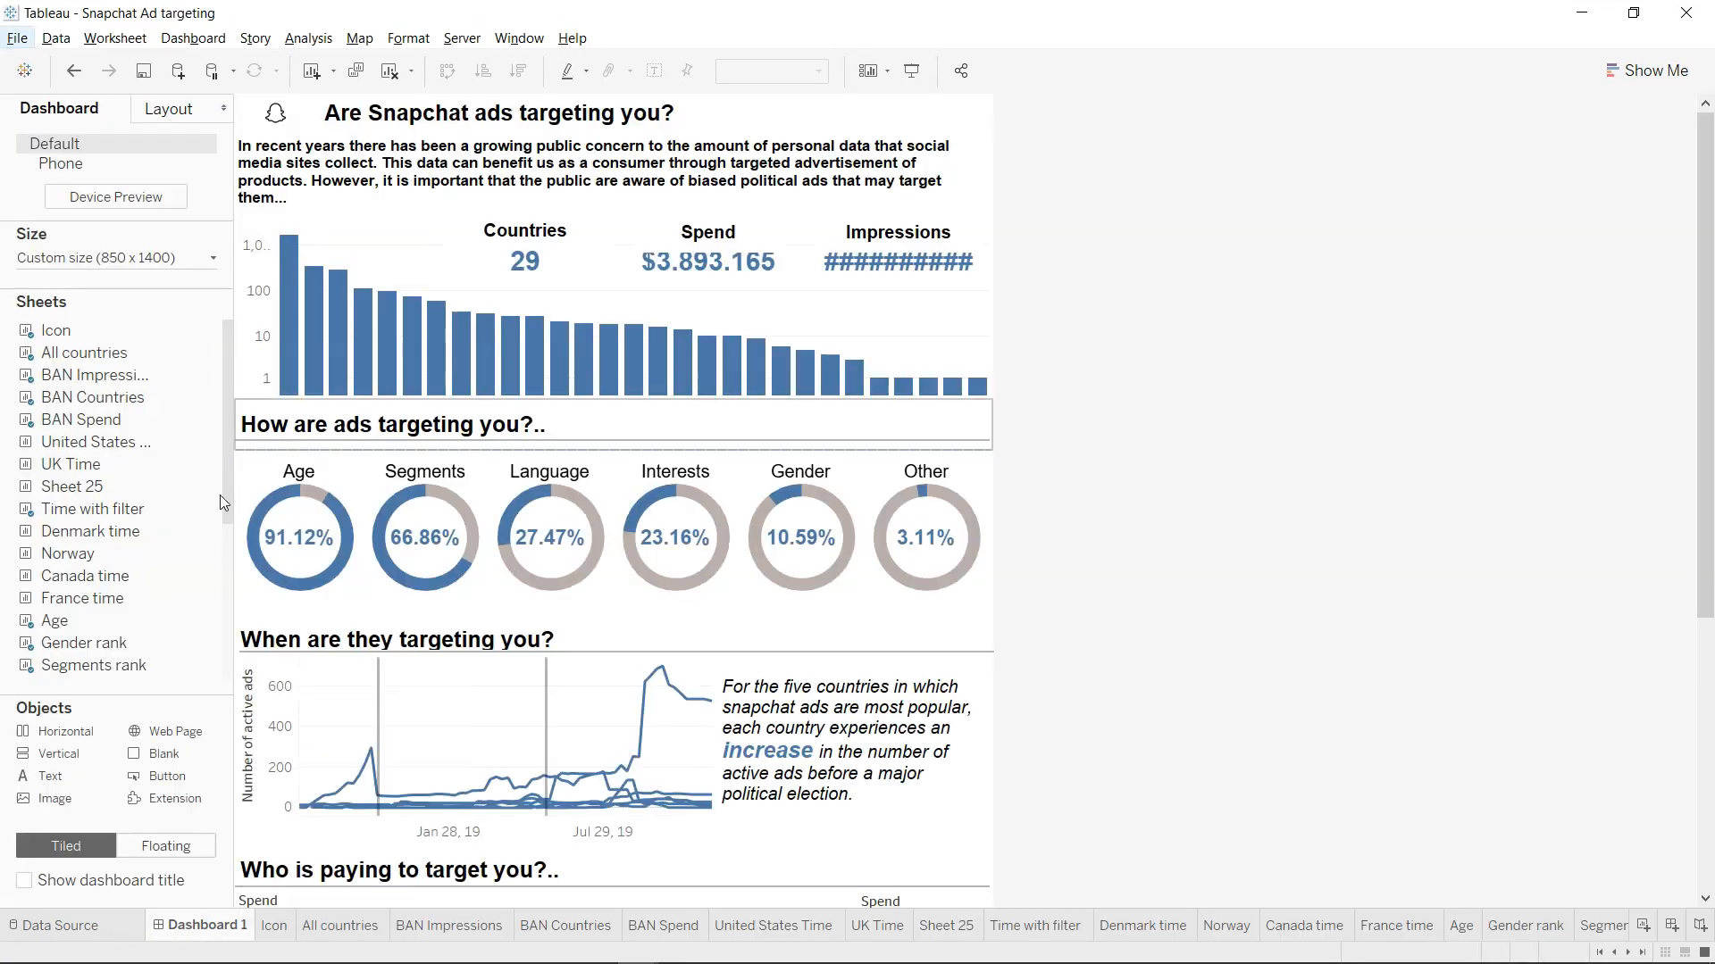
mouse_move(527, 265)
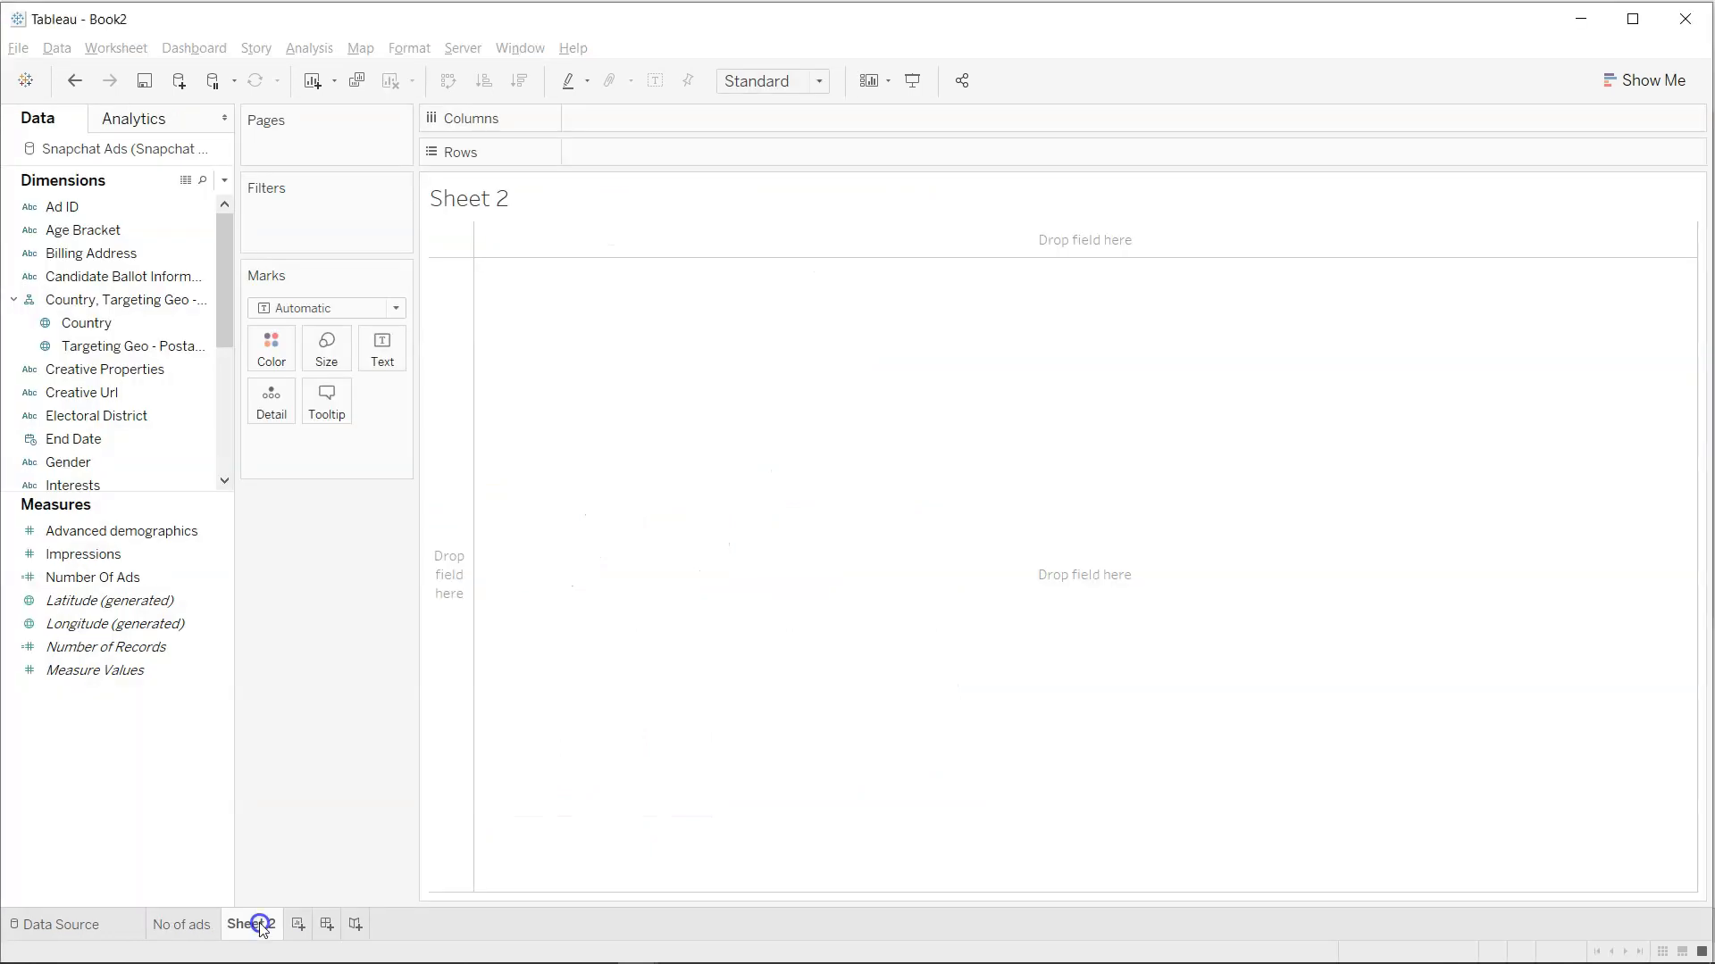
double_click(258, 923)
key(BackSpace)
text(Impression)
click(352, 775)
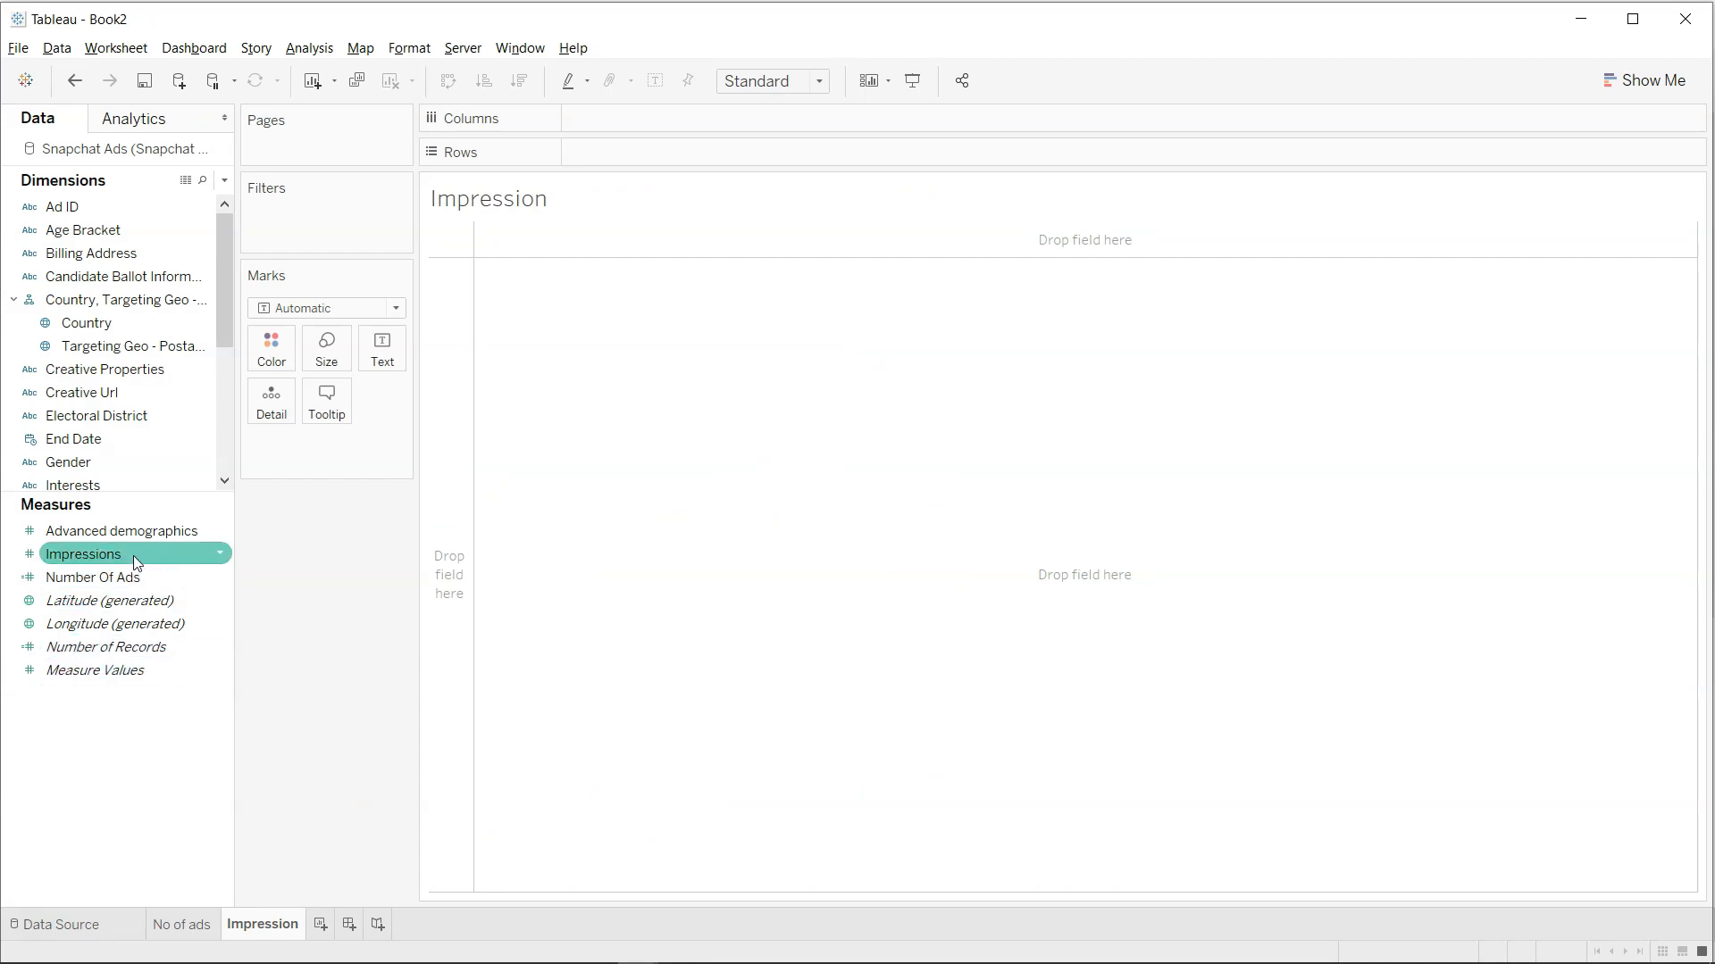
drag(132, 554, 378, 347)
mouse_move(468, 234)
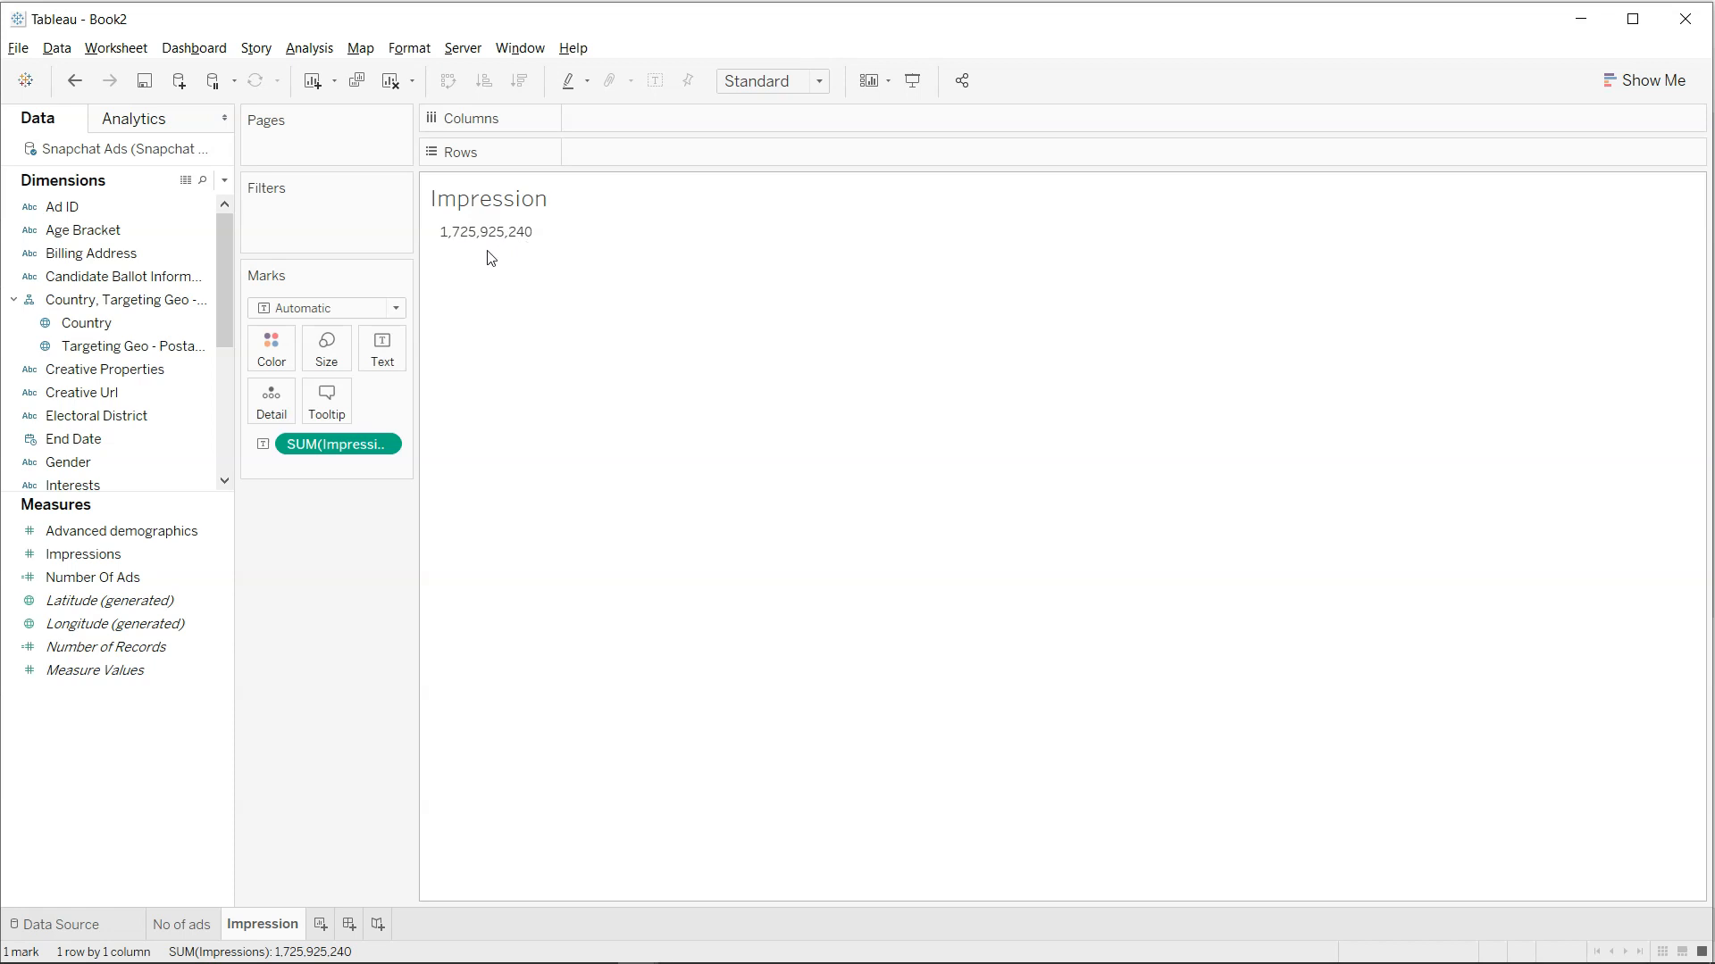
Set the font size of the SUM(Impressions) label text to 12.
click(387, 357)
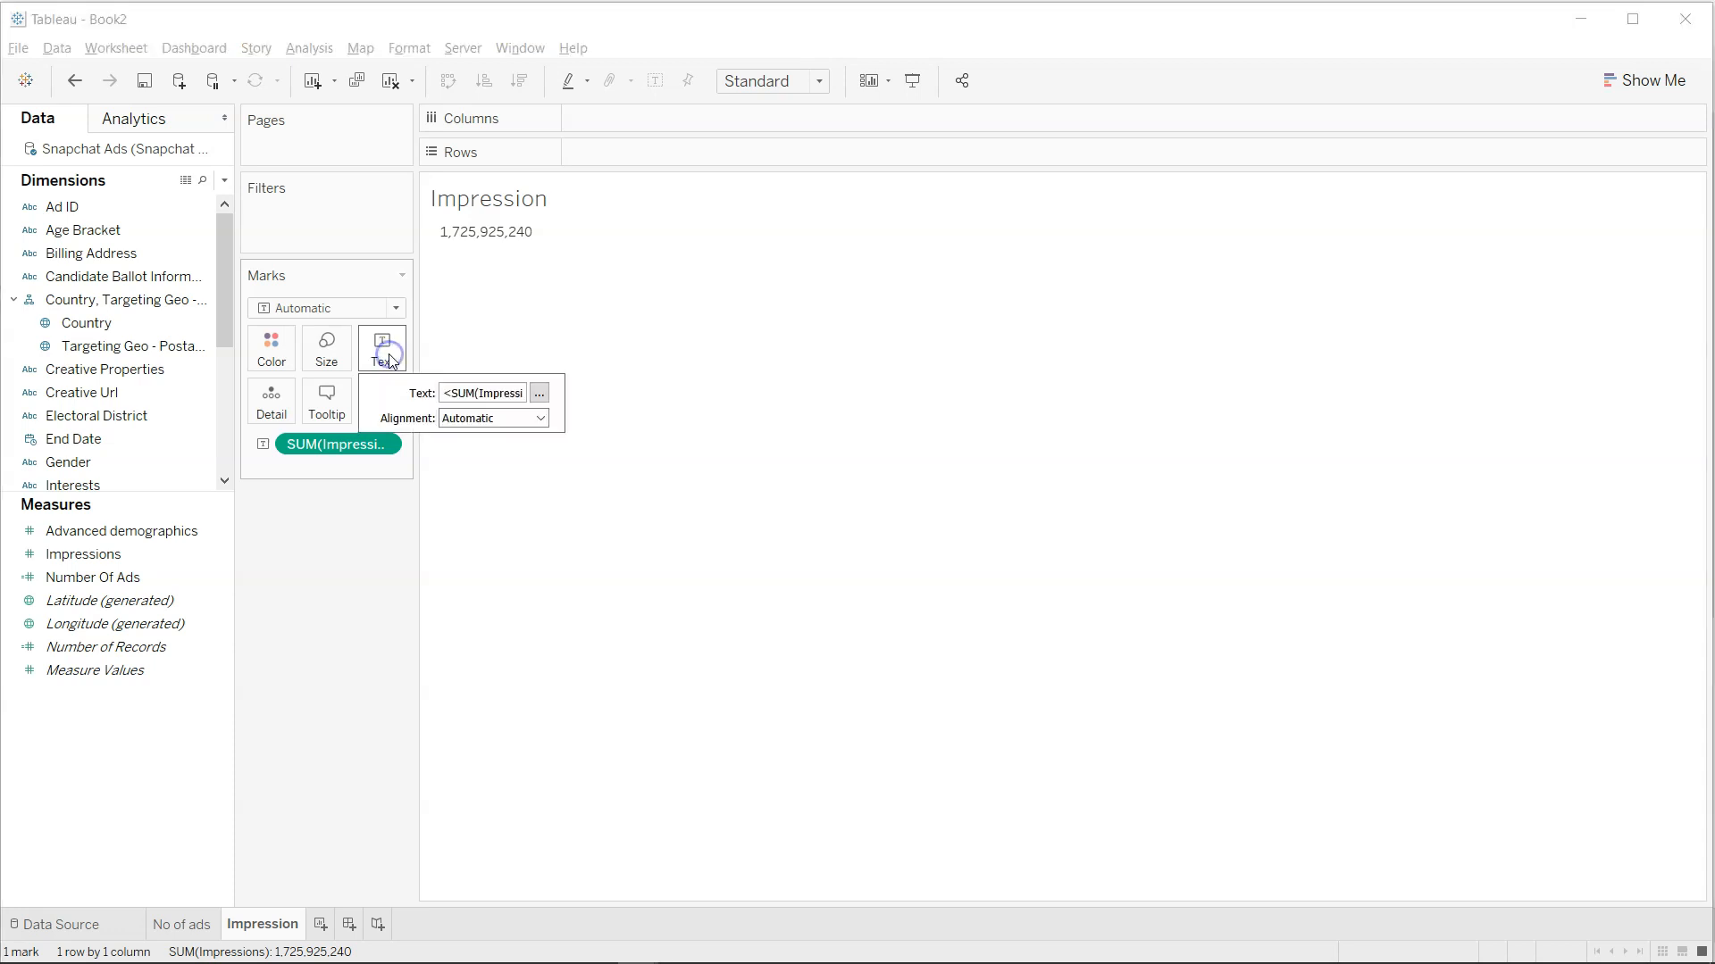
click(491, 418)
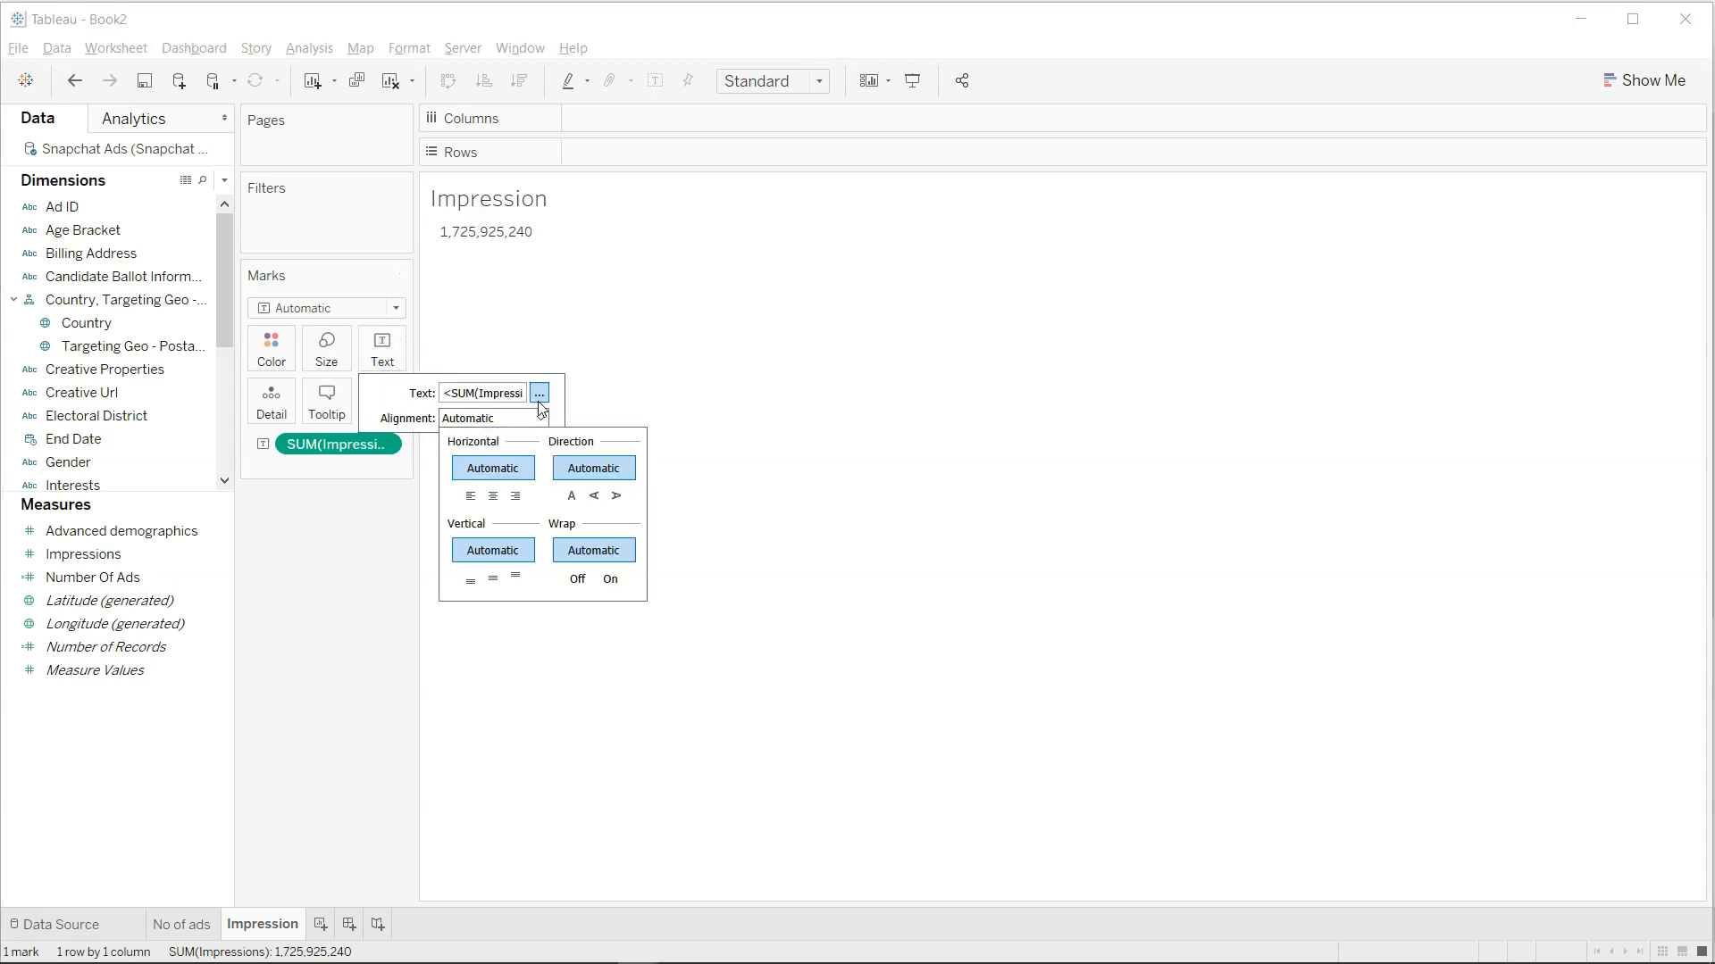
click(539, 394)
click(914, 407)
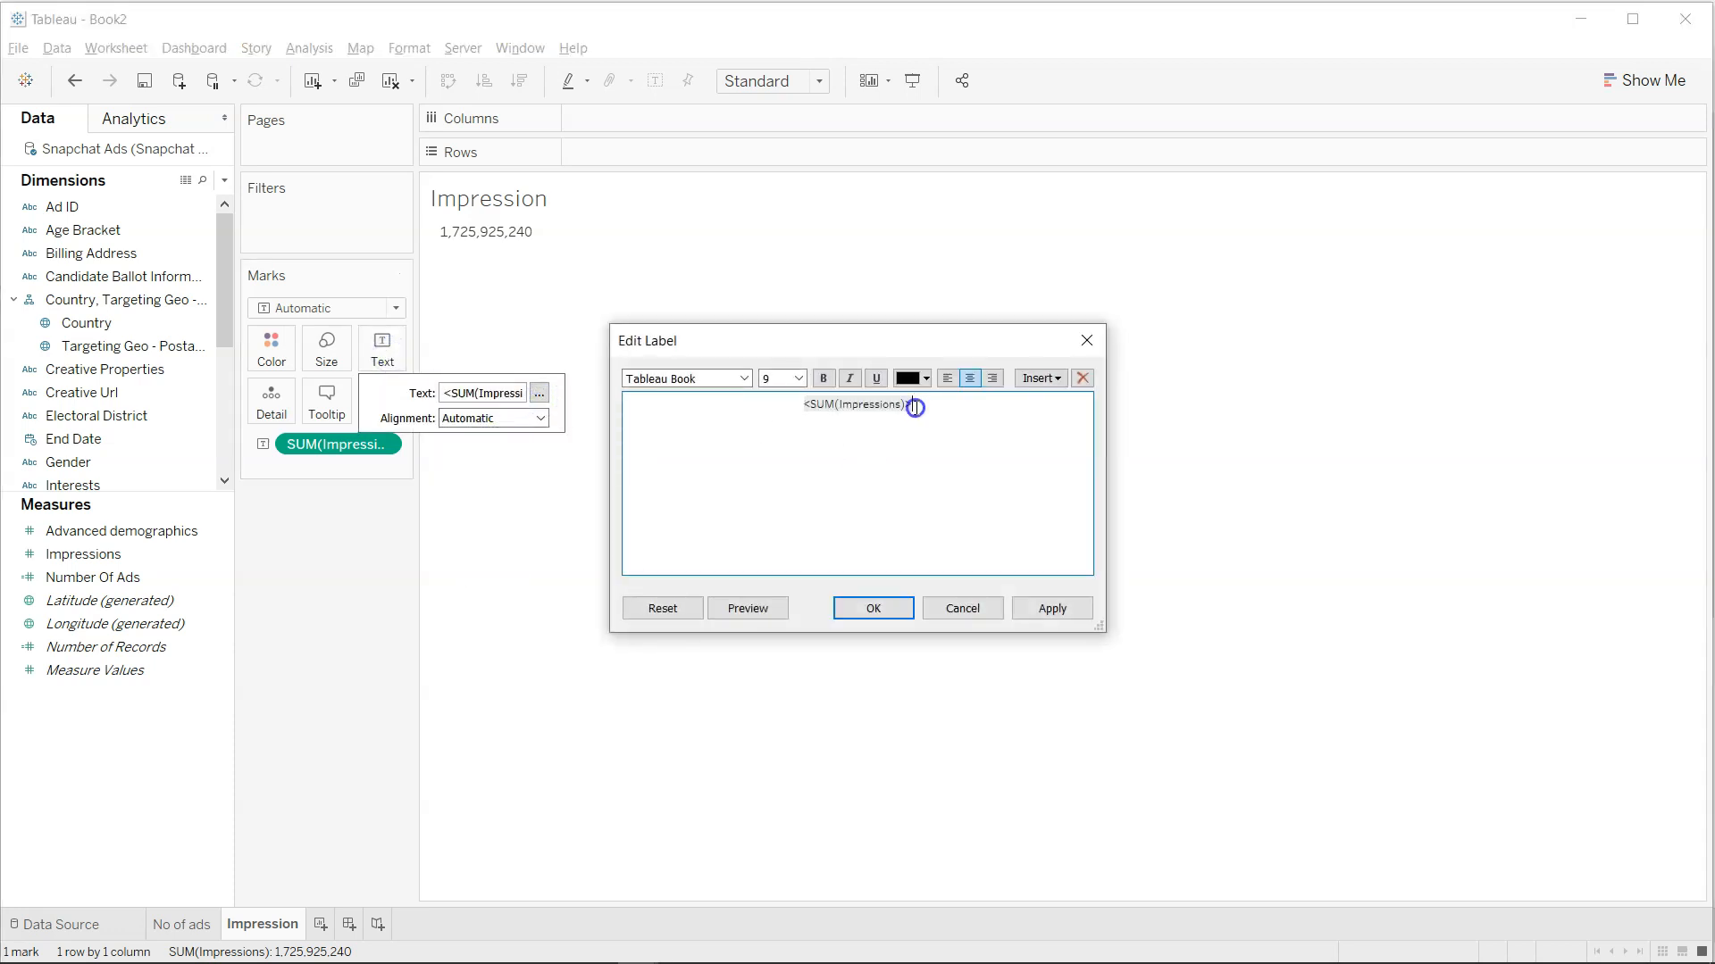
drag(915, 408, 807, 399)
click(800, 379)
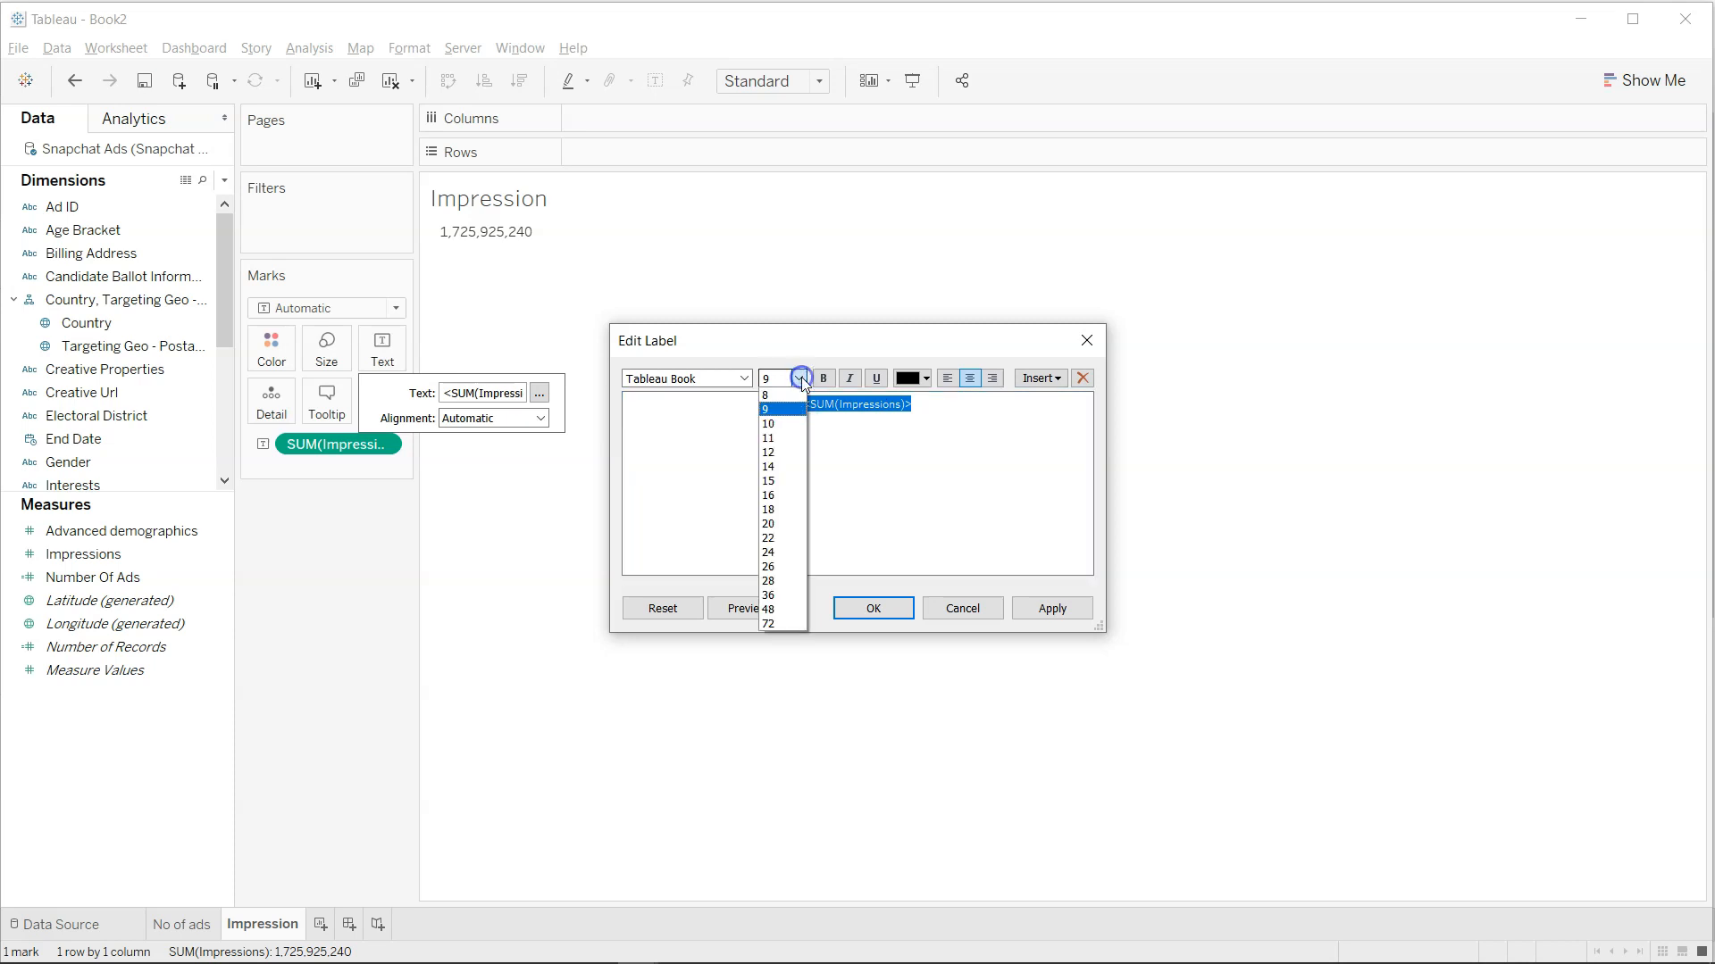
click(786, 452)
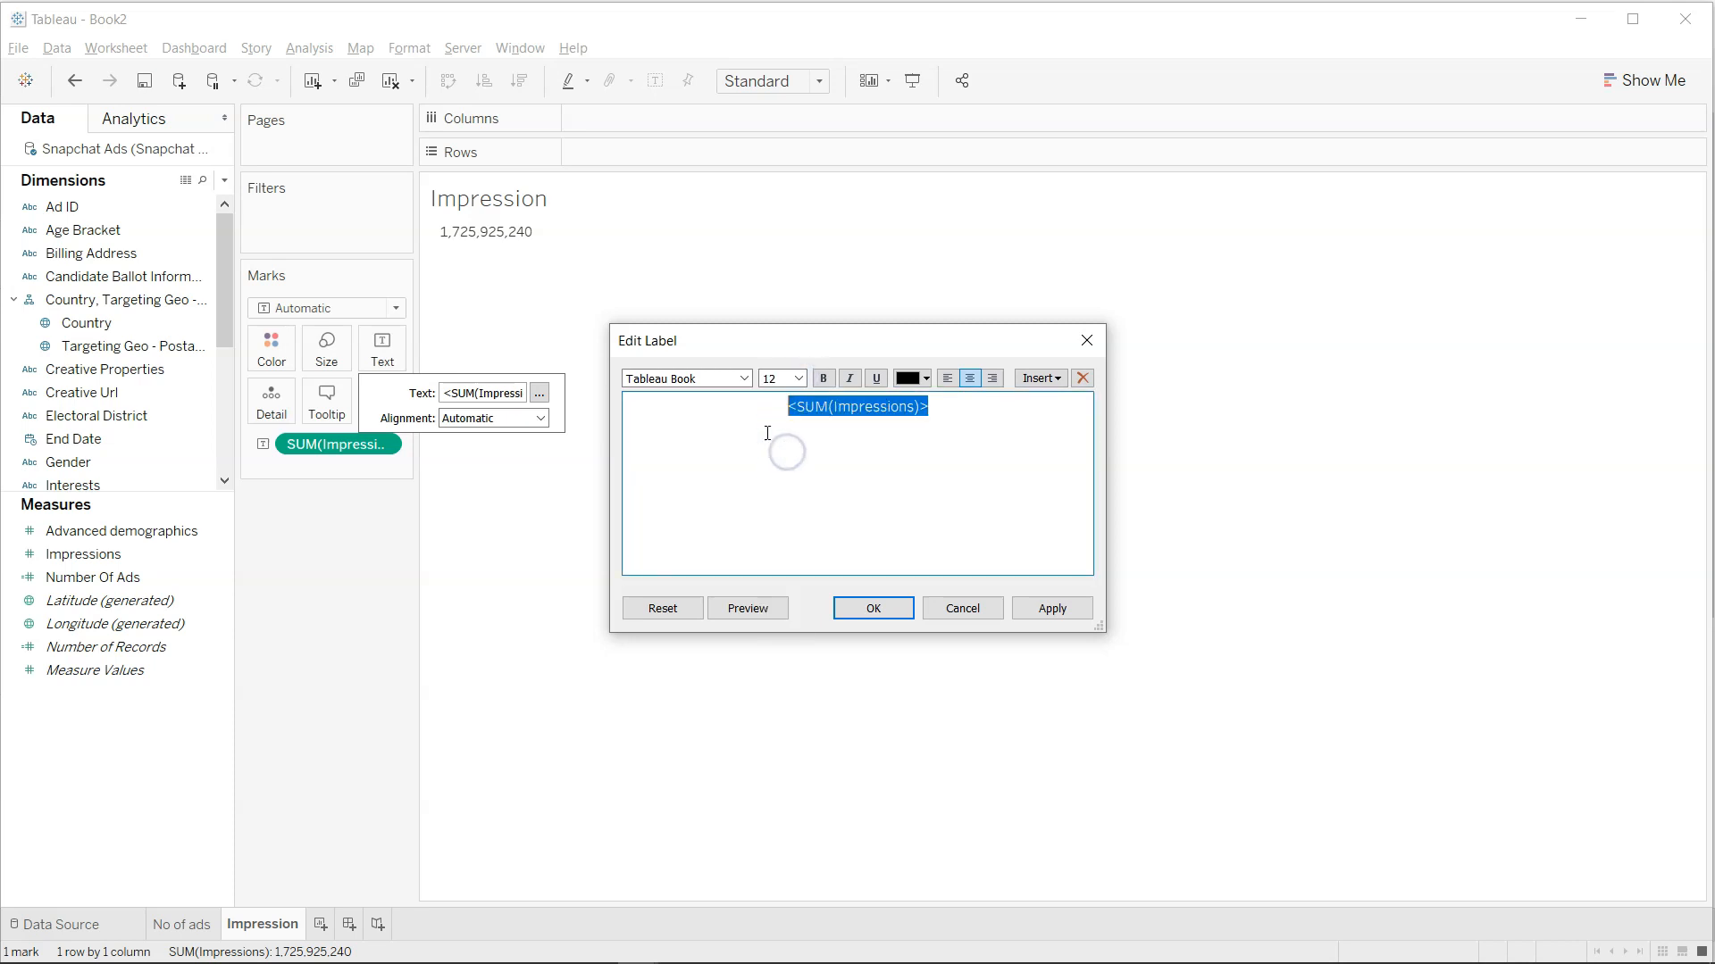
Change the SUM(Impressions) label font to Tableau Bold, color it blue, and apply the formatting.
click(743, 379)
click(729, 411)
click(927, 378)
click(927, 379)
click(927, 379)
click(1032, 400)
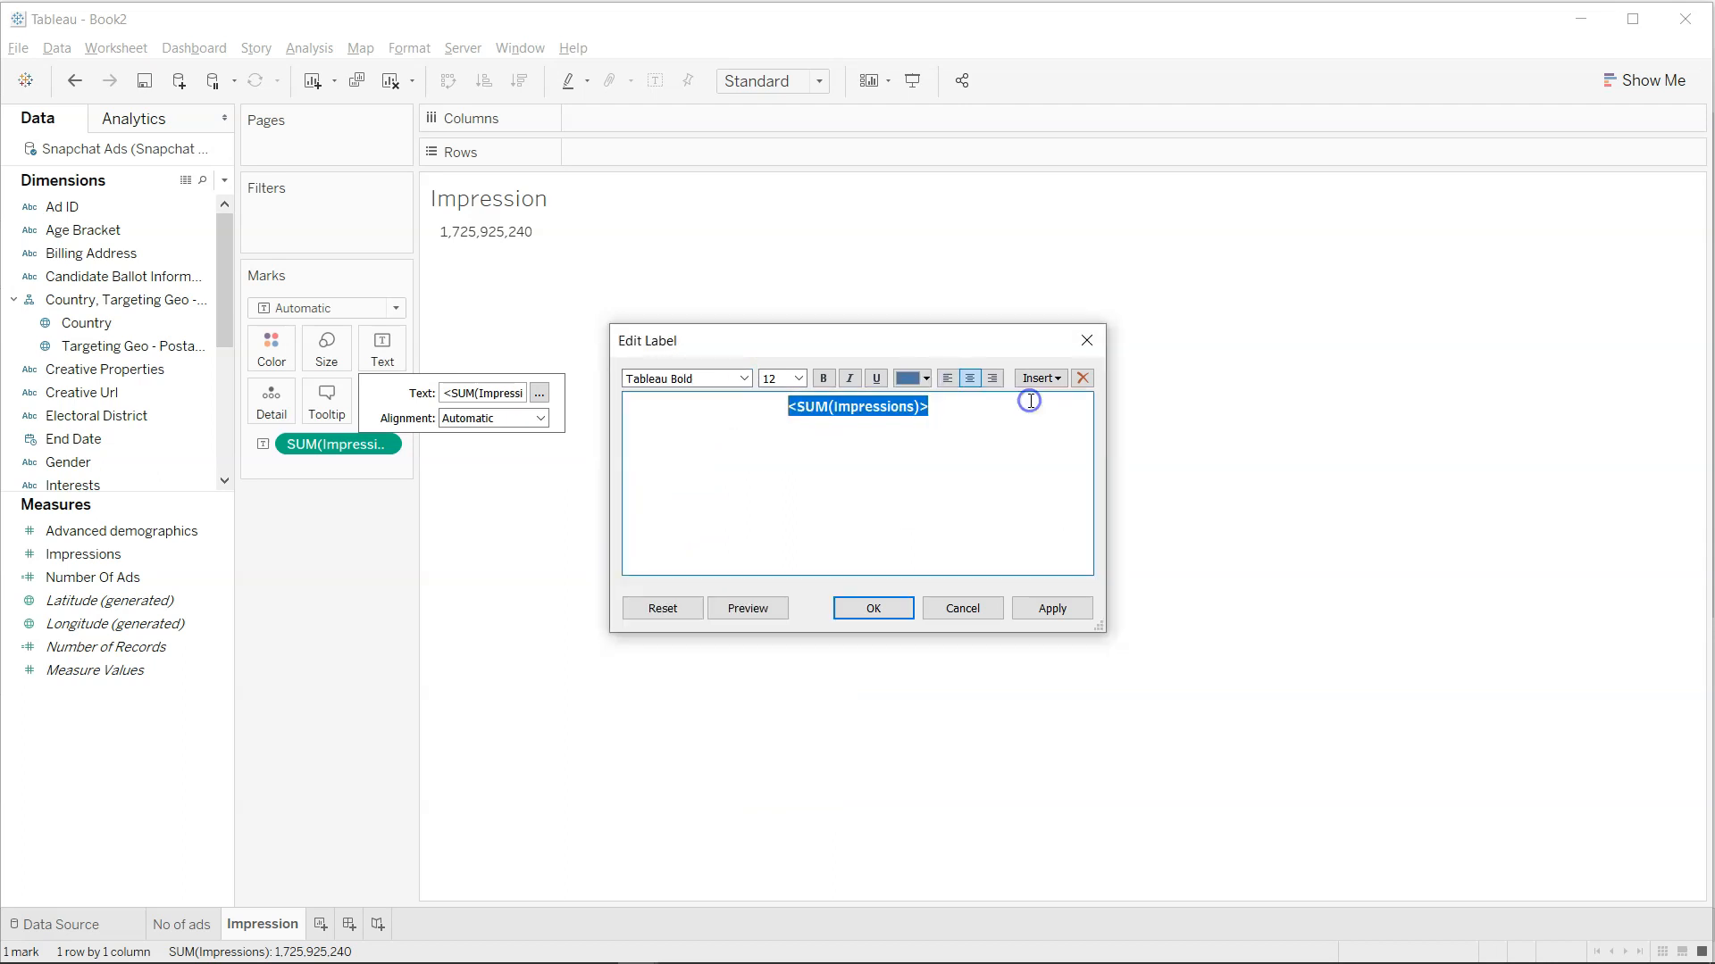
click(1062, 611)
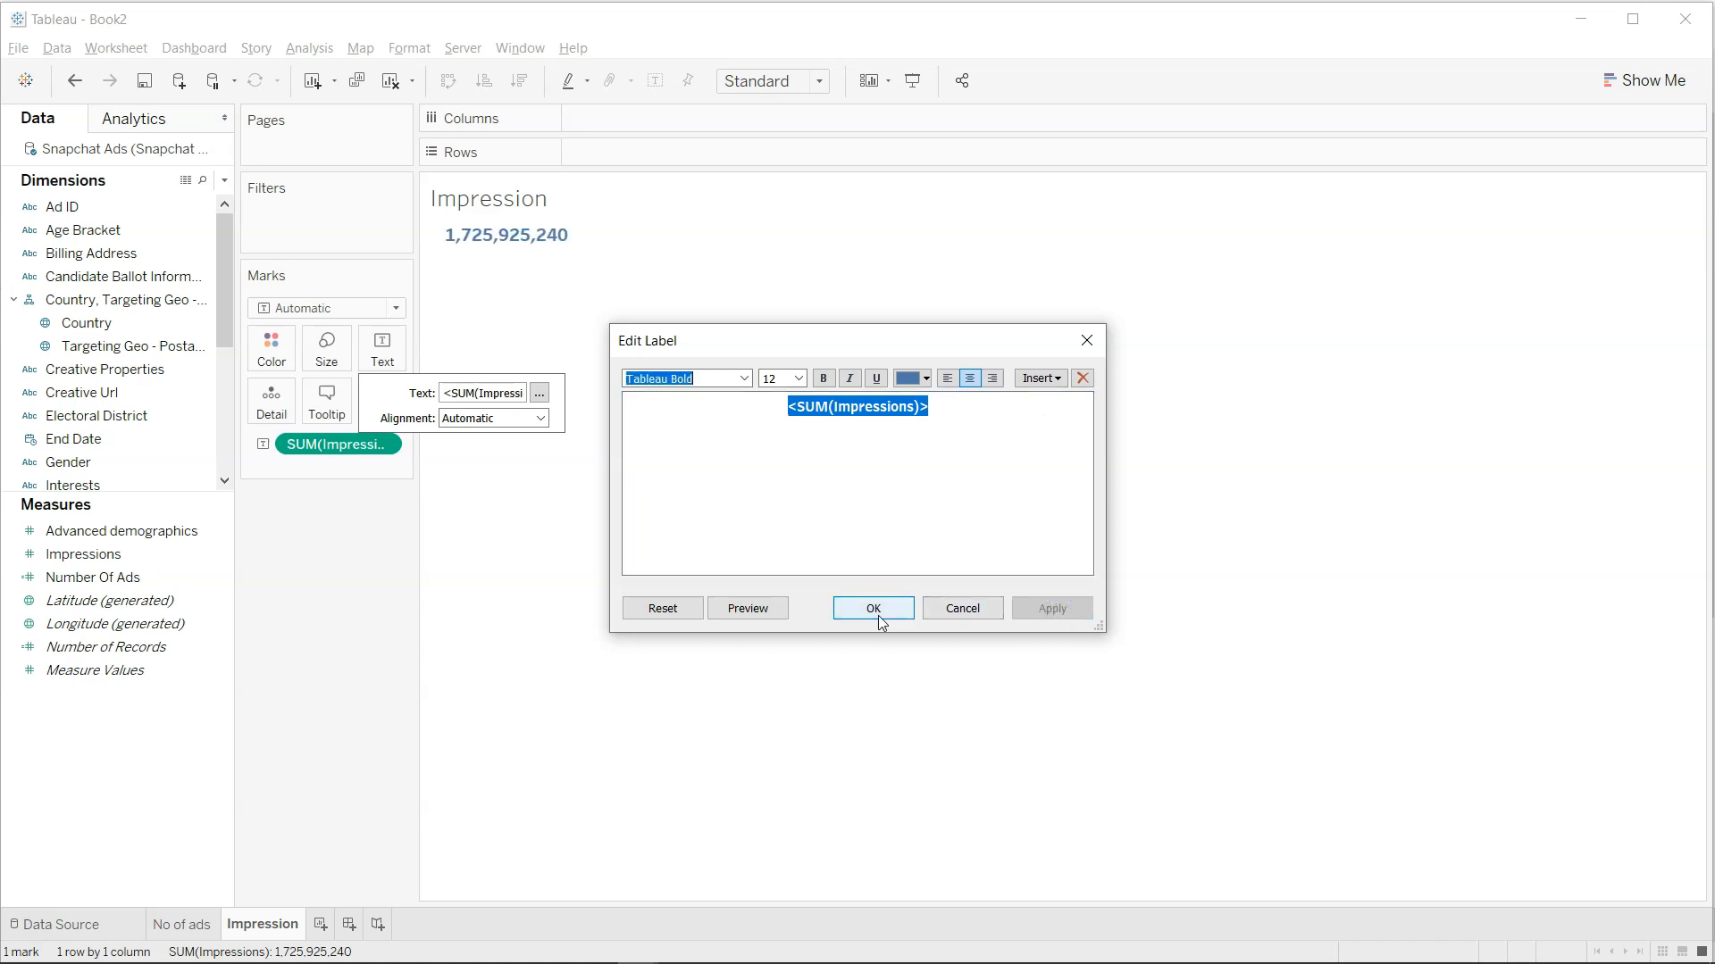
Increase the SUM(Impressions) label font size to 14 and accept the label edit.
click(799, 378)
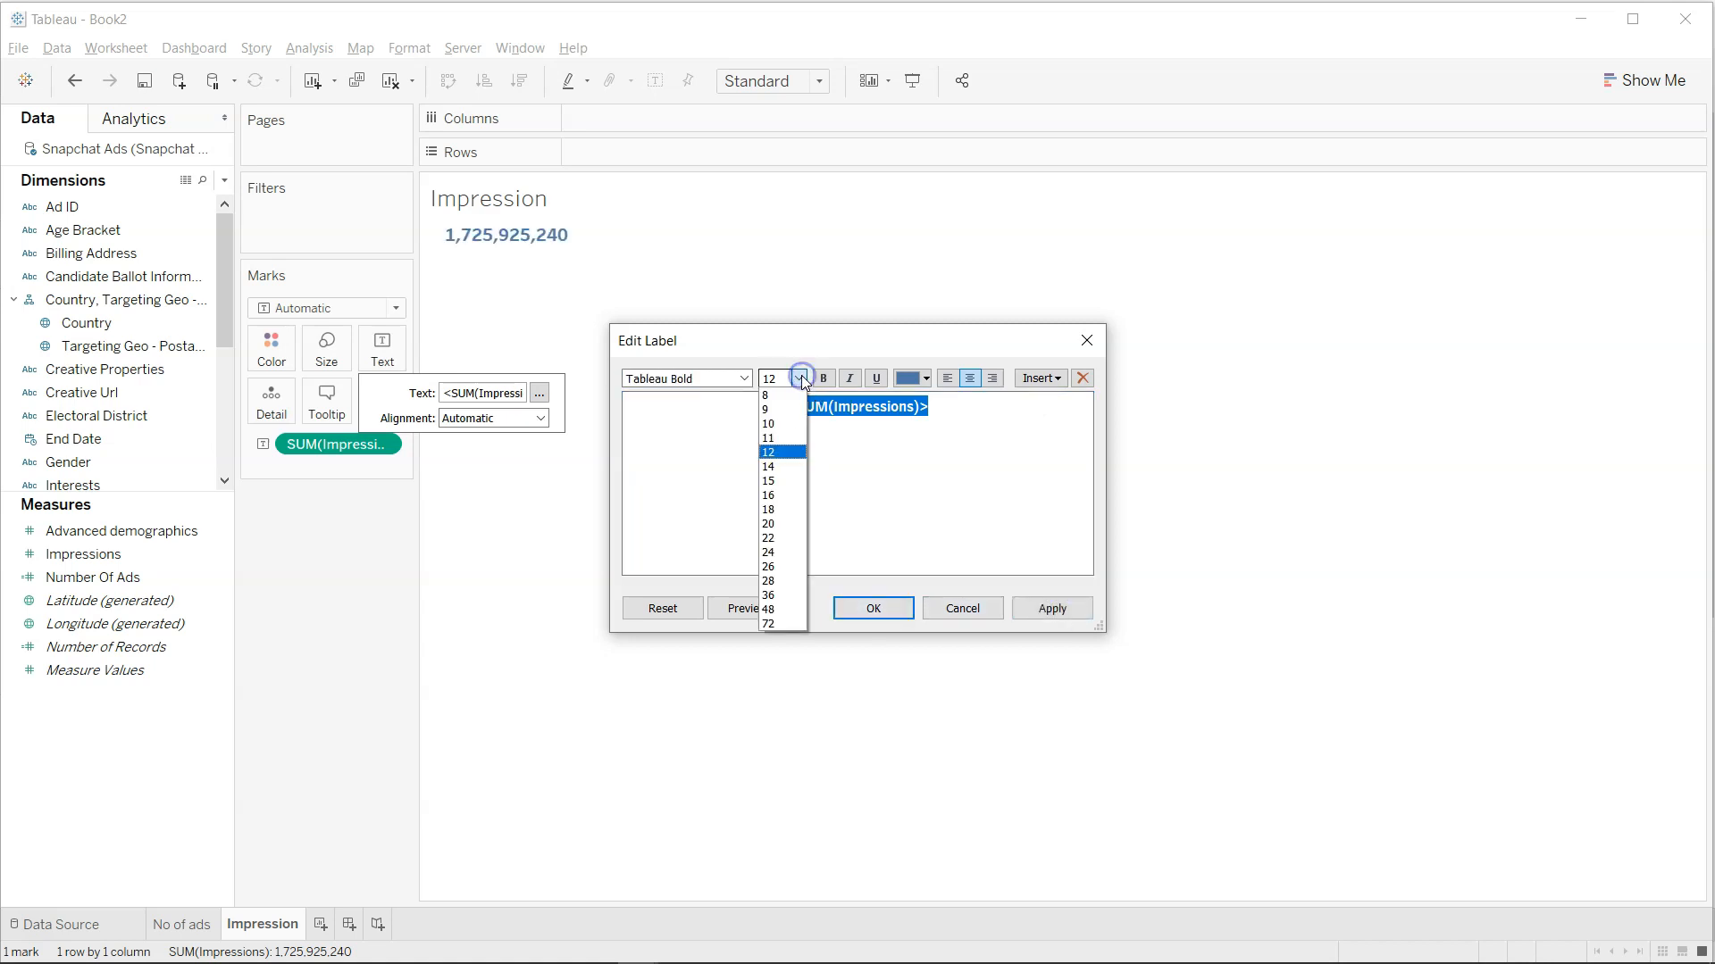
click(790, 463)
click(1047, 606)
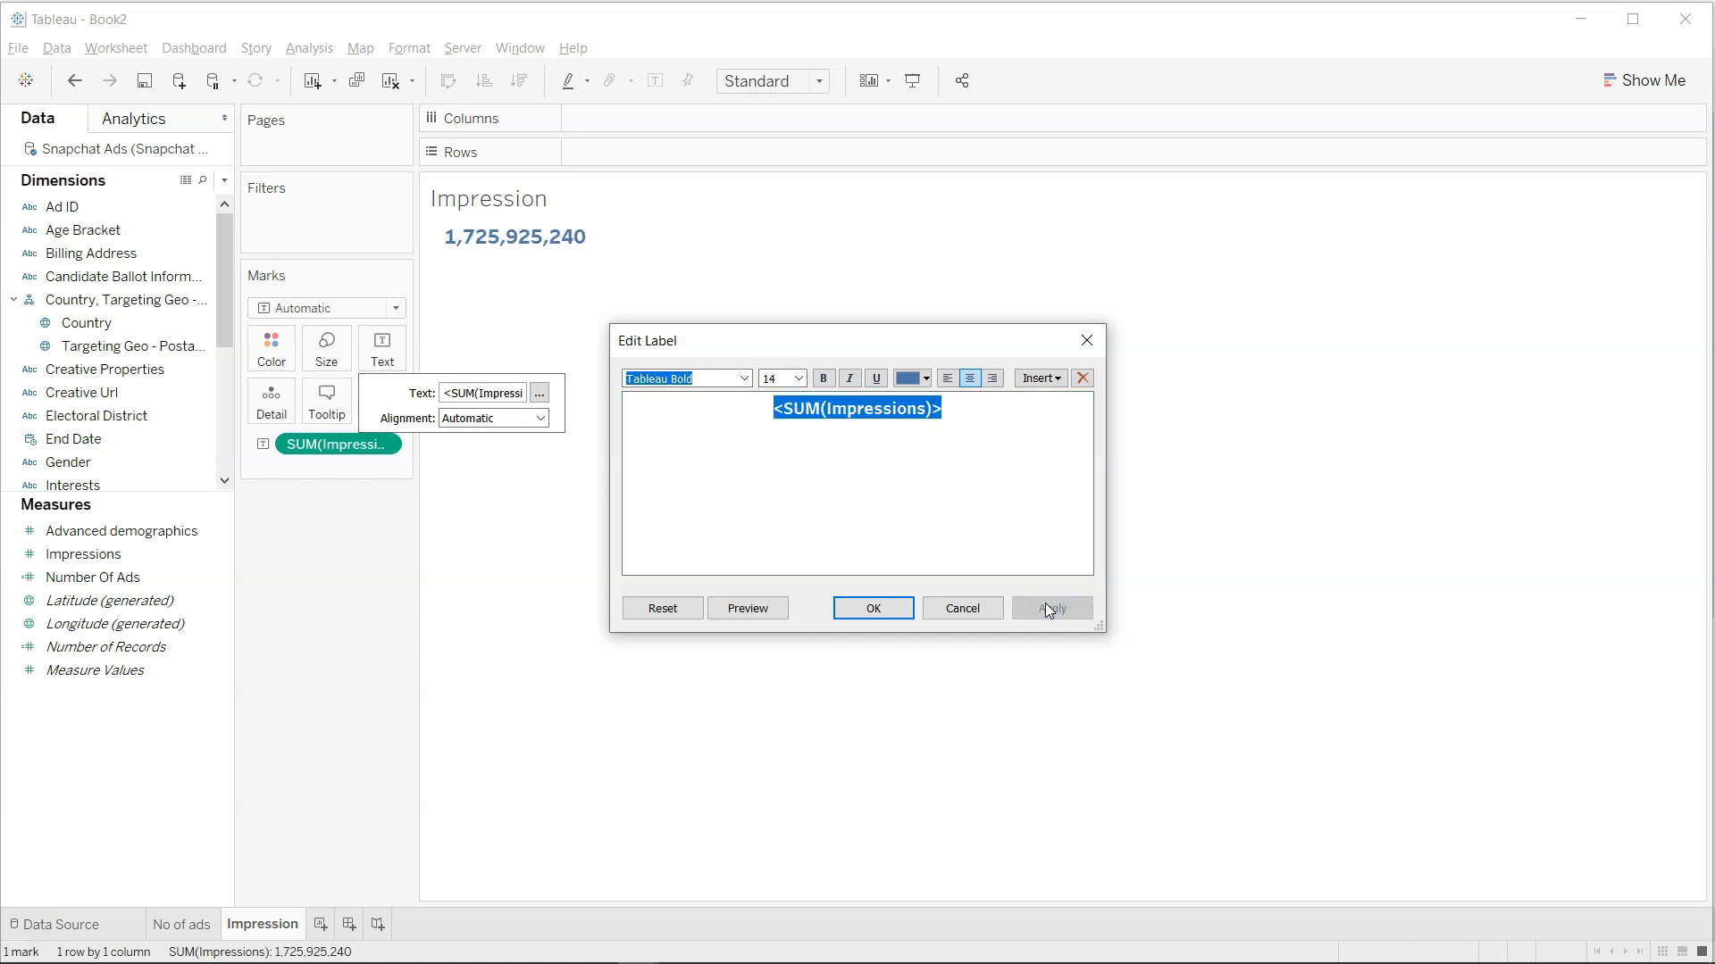
click(873, 609)
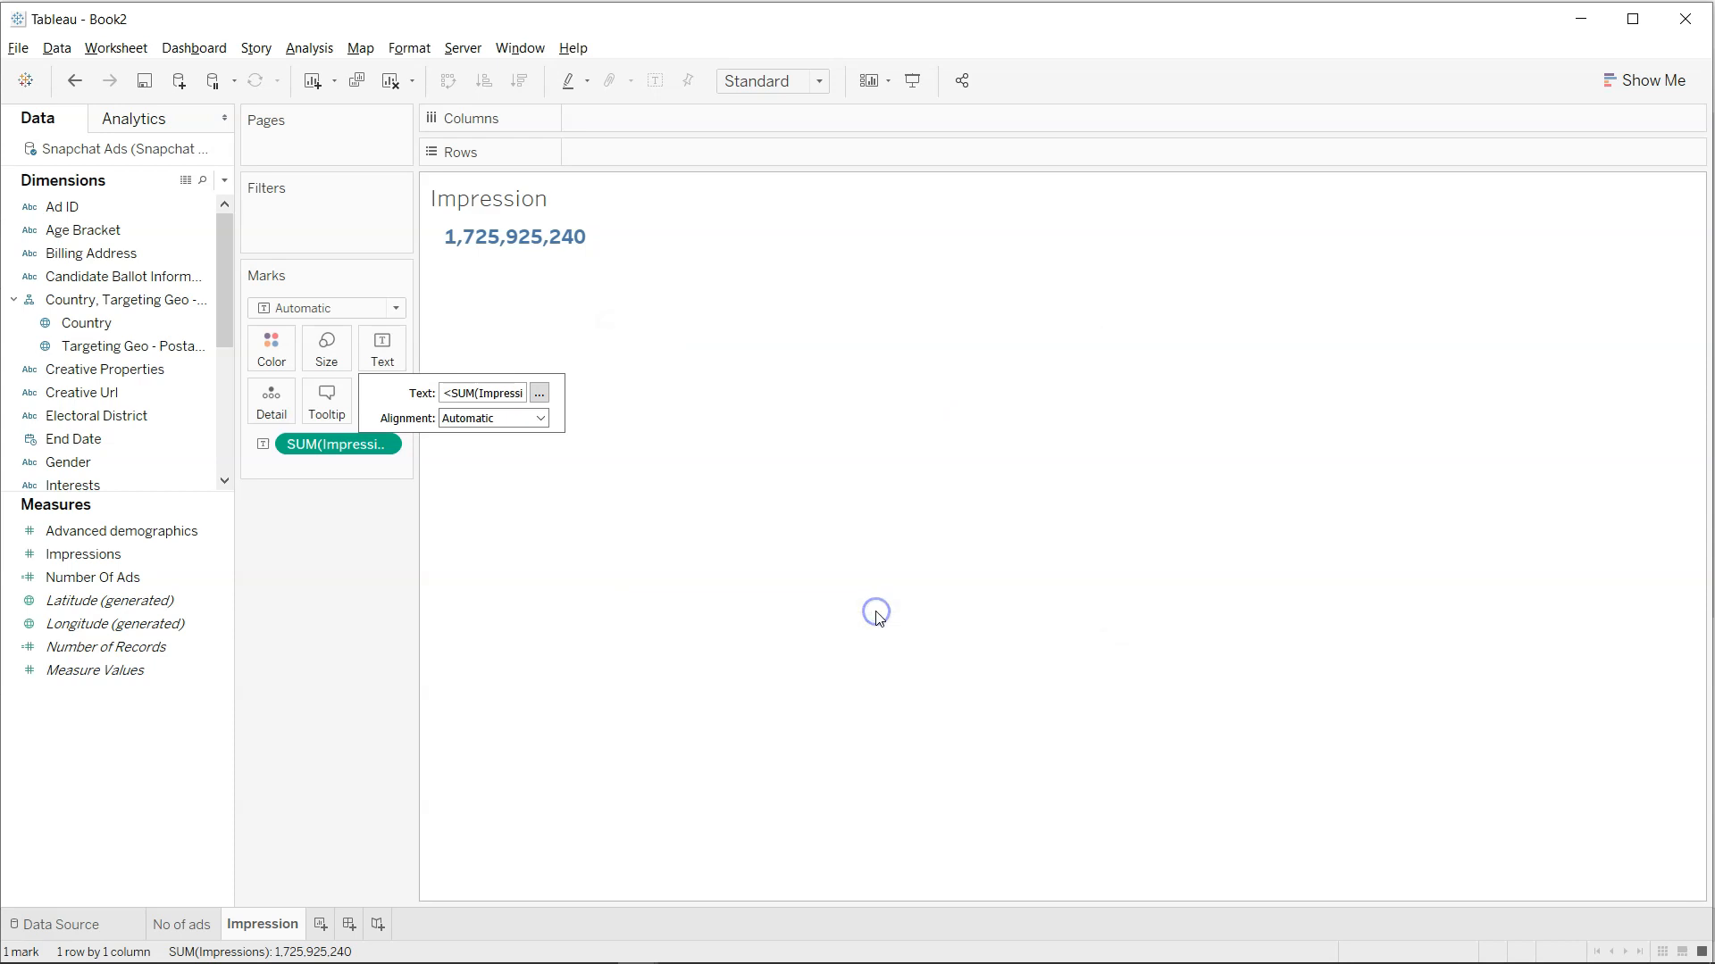
click(495, 203)
drag(495, 204, 609, 264)
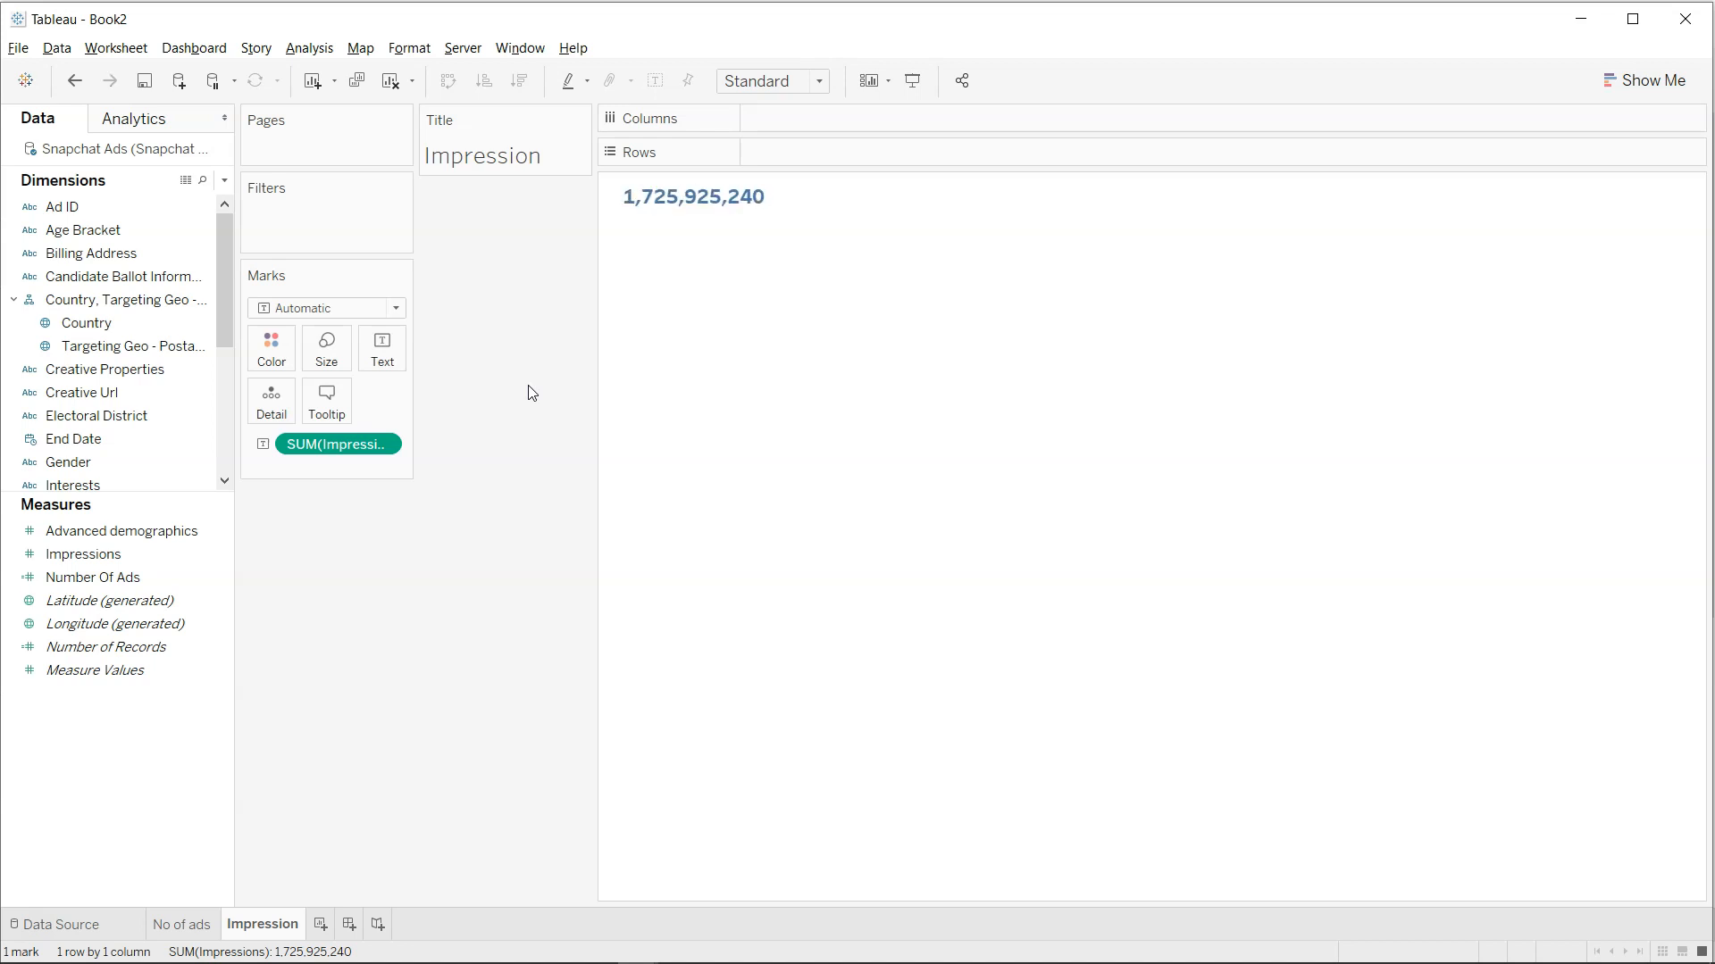
drag(516, 115, 722, 164)
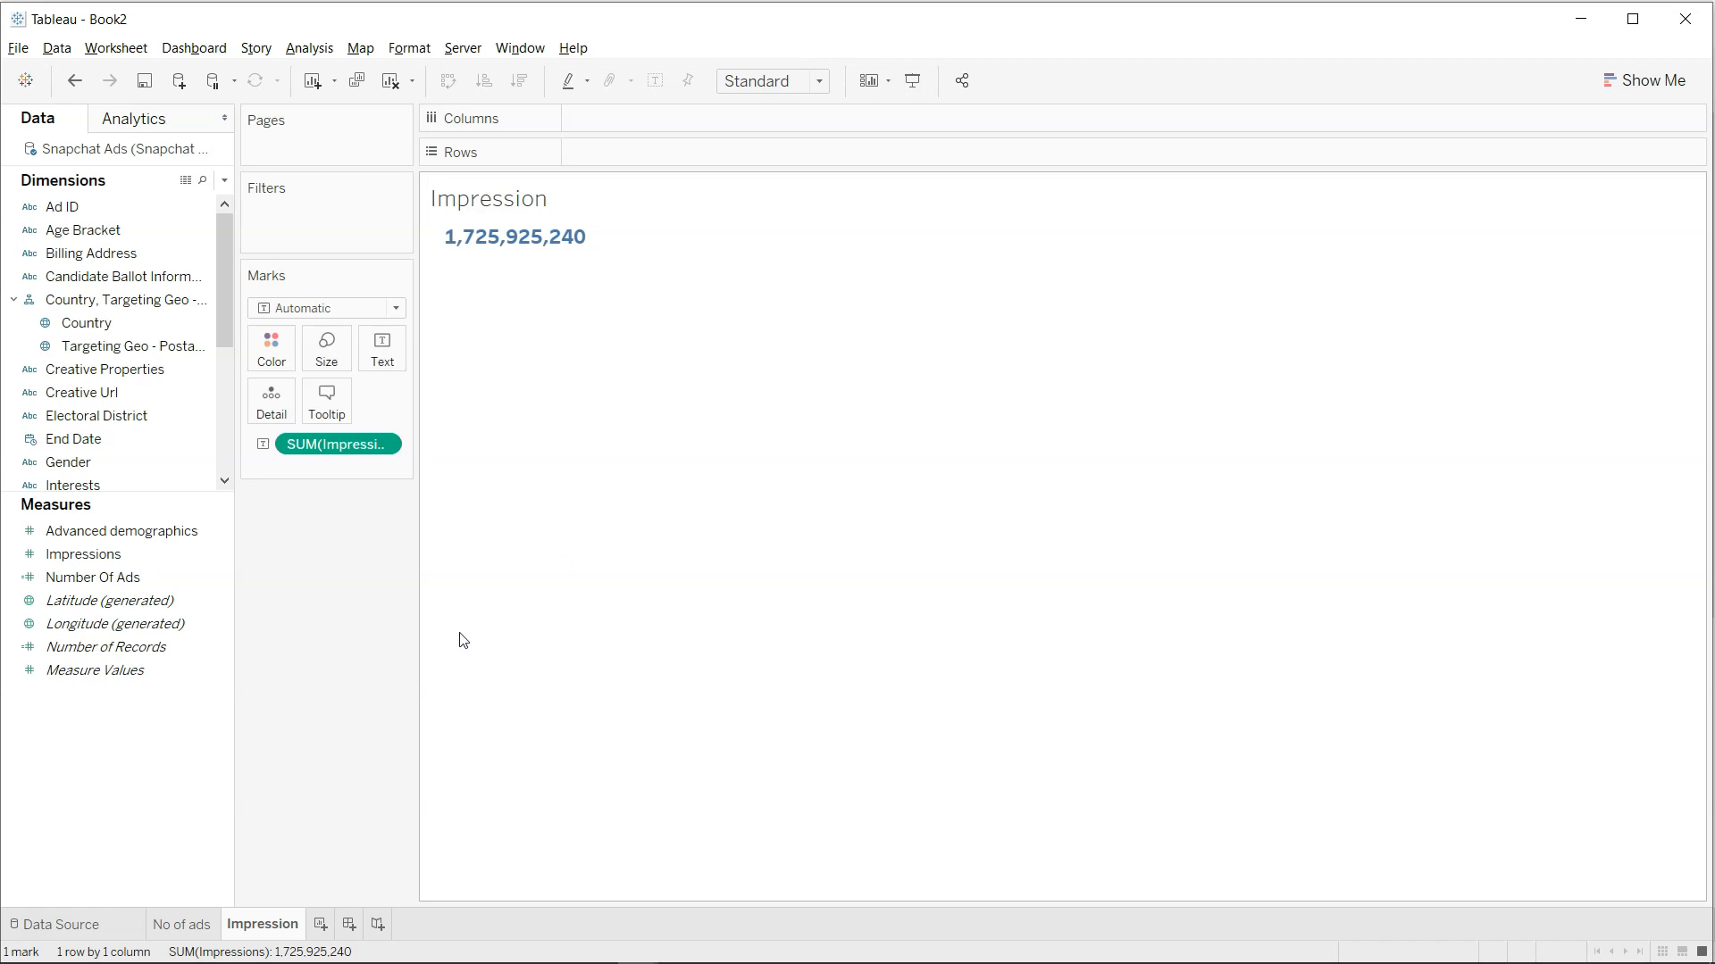
Add another worksheet and show Country on it as text, aggregated as Count (Distinct).
click(321, 925)
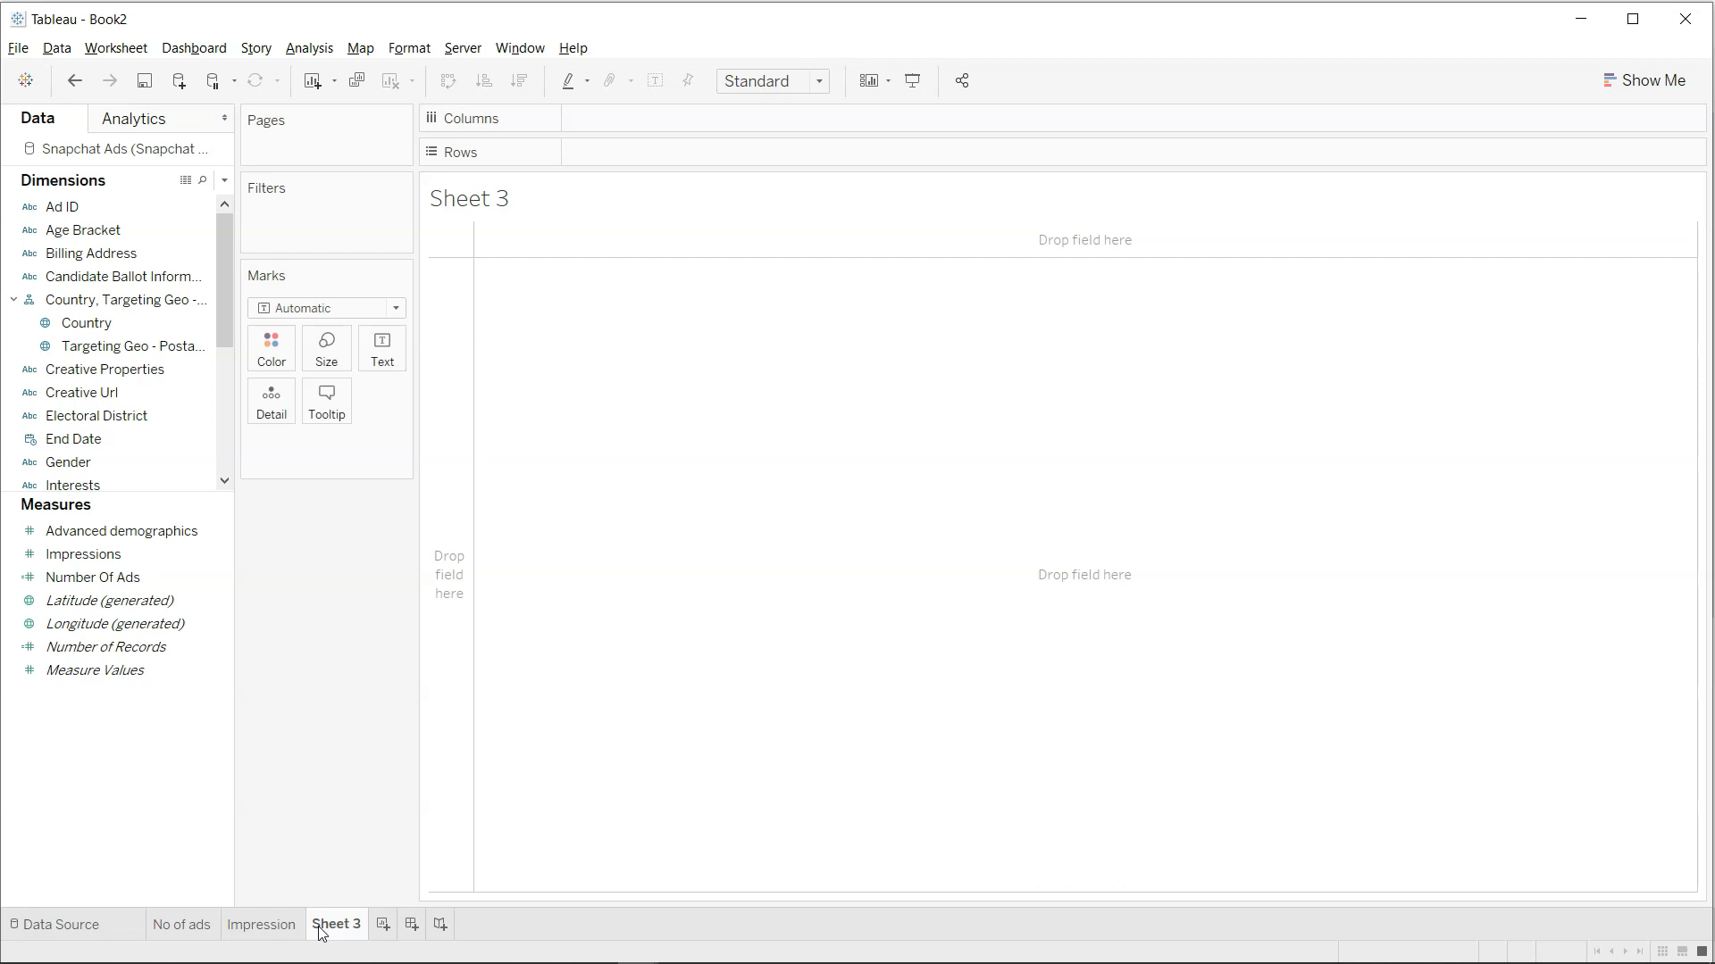
key(alt)
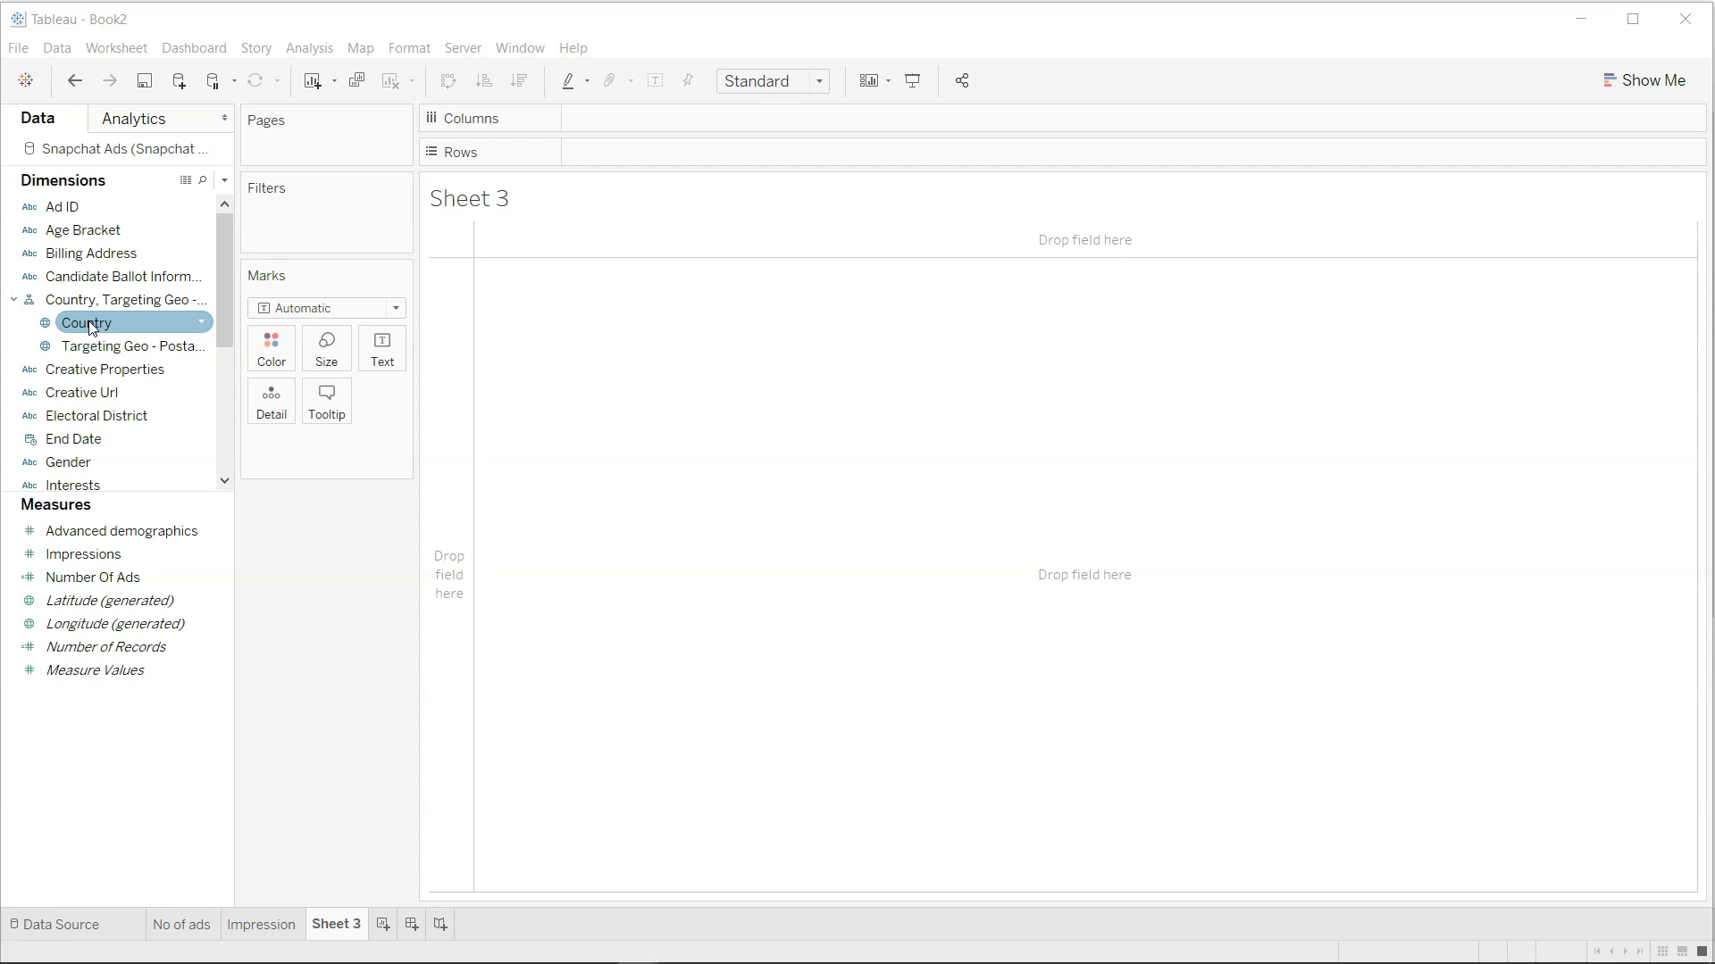
drag(90, 328, 391, 353)
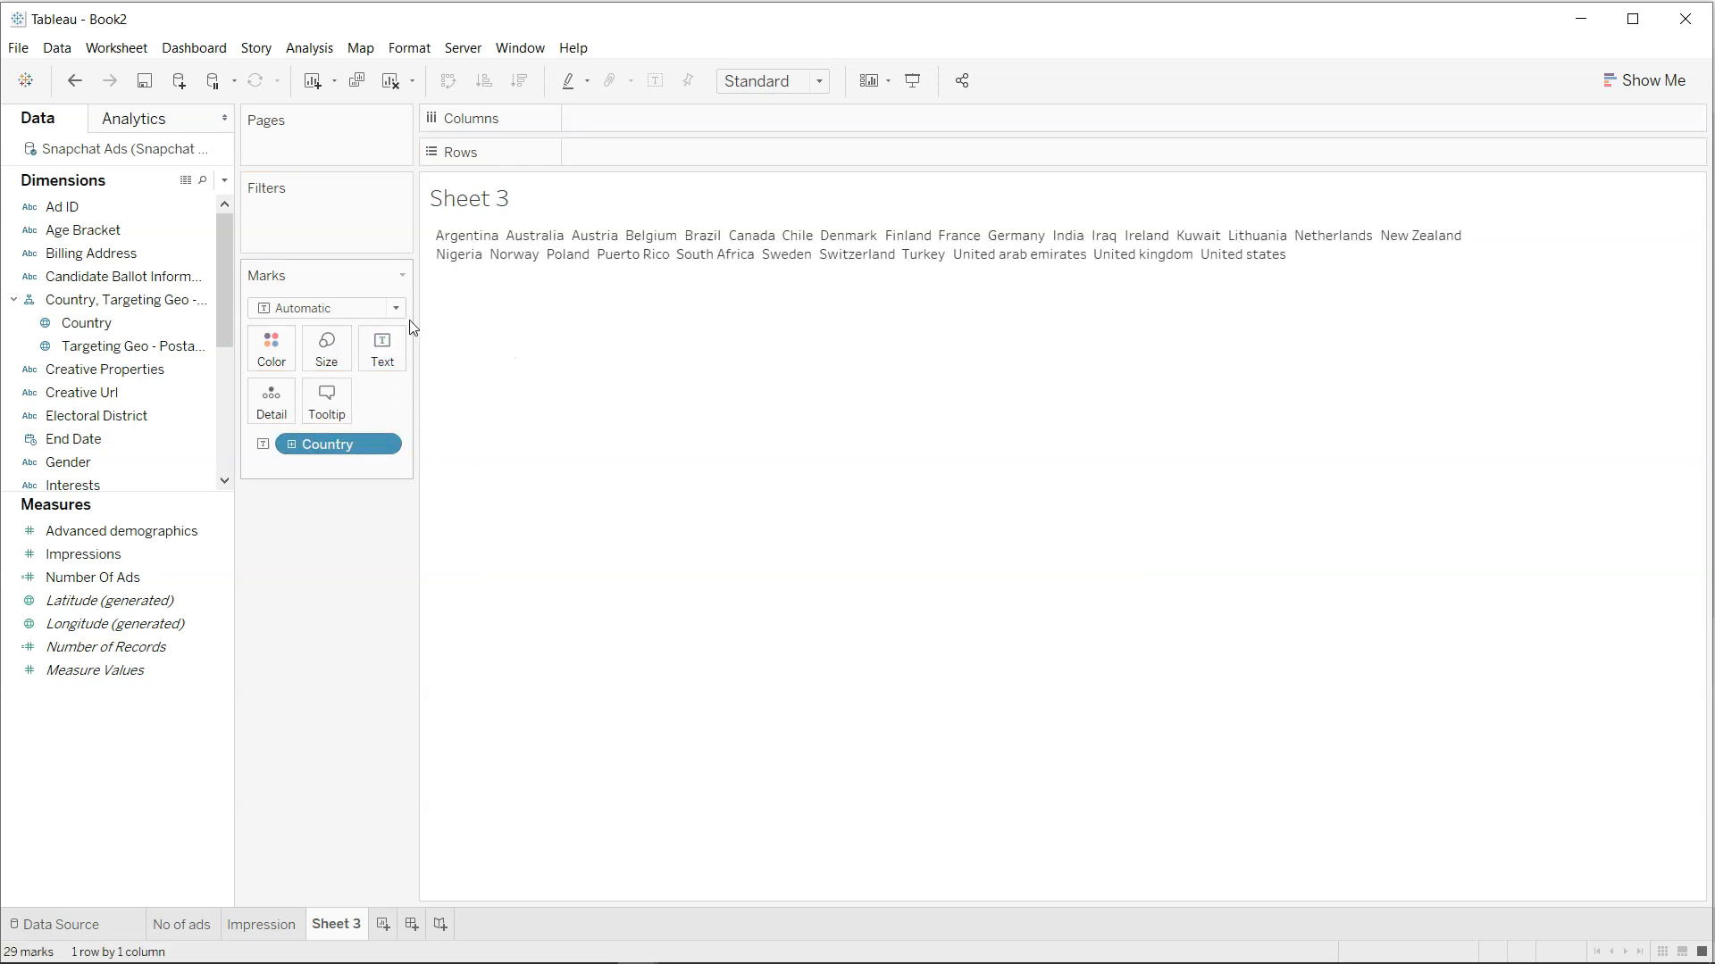
click(383, 444)
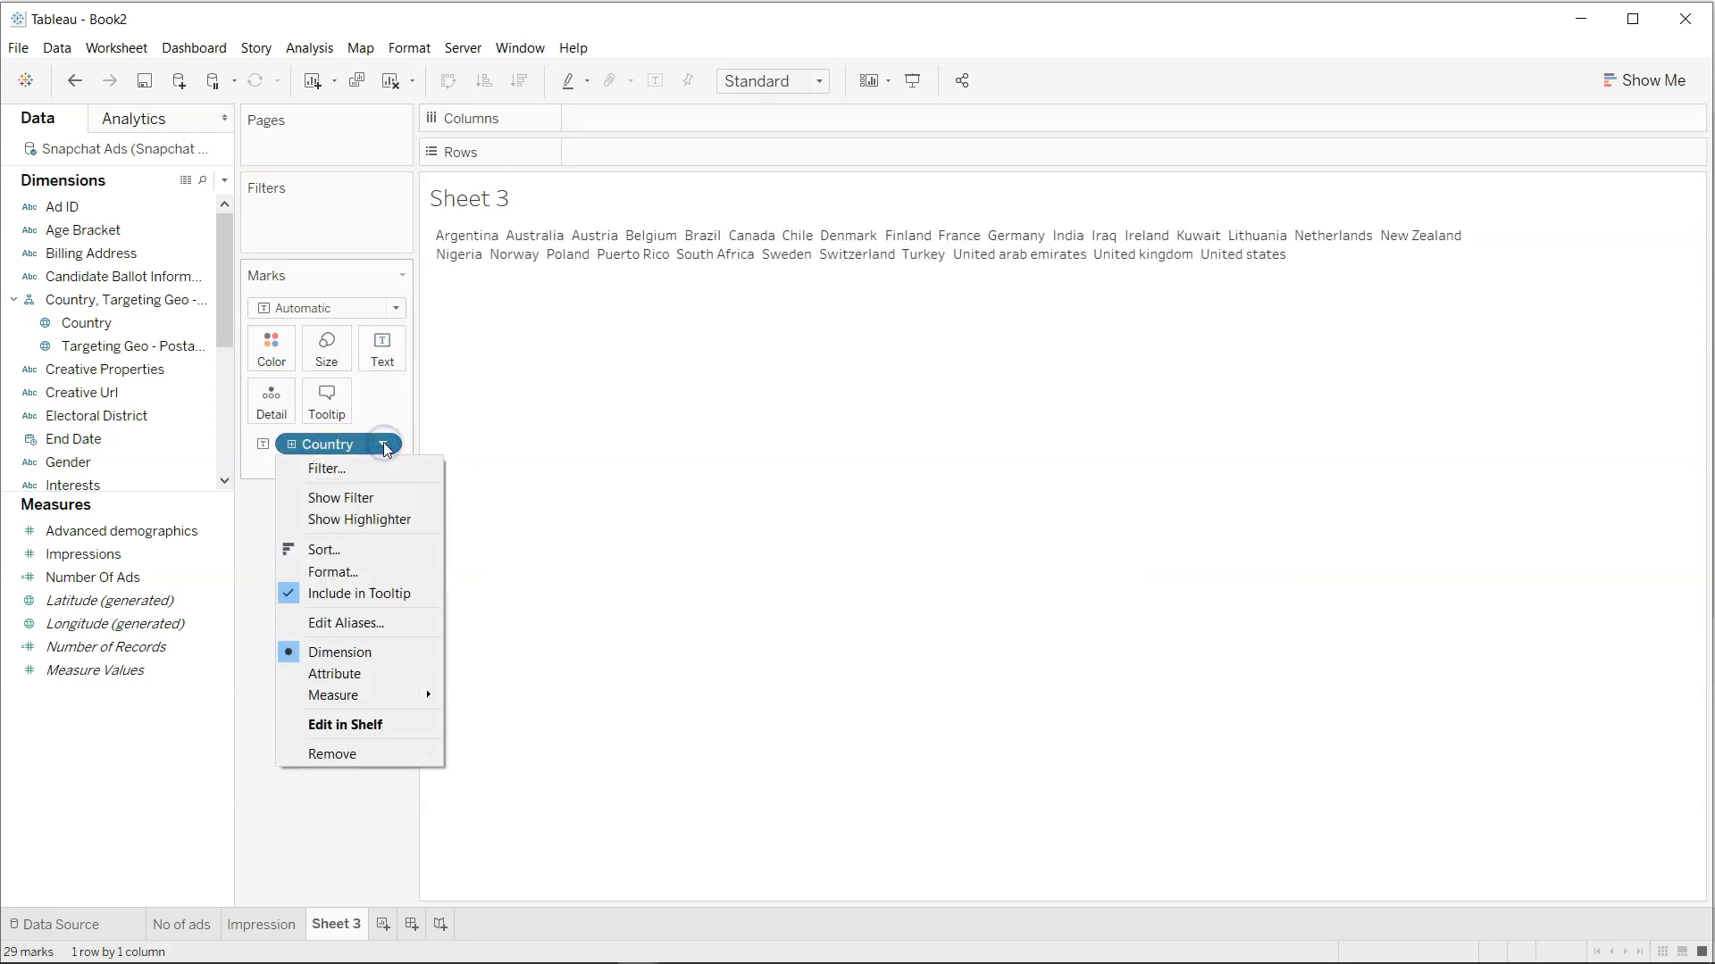
mouse_move(410, 707)
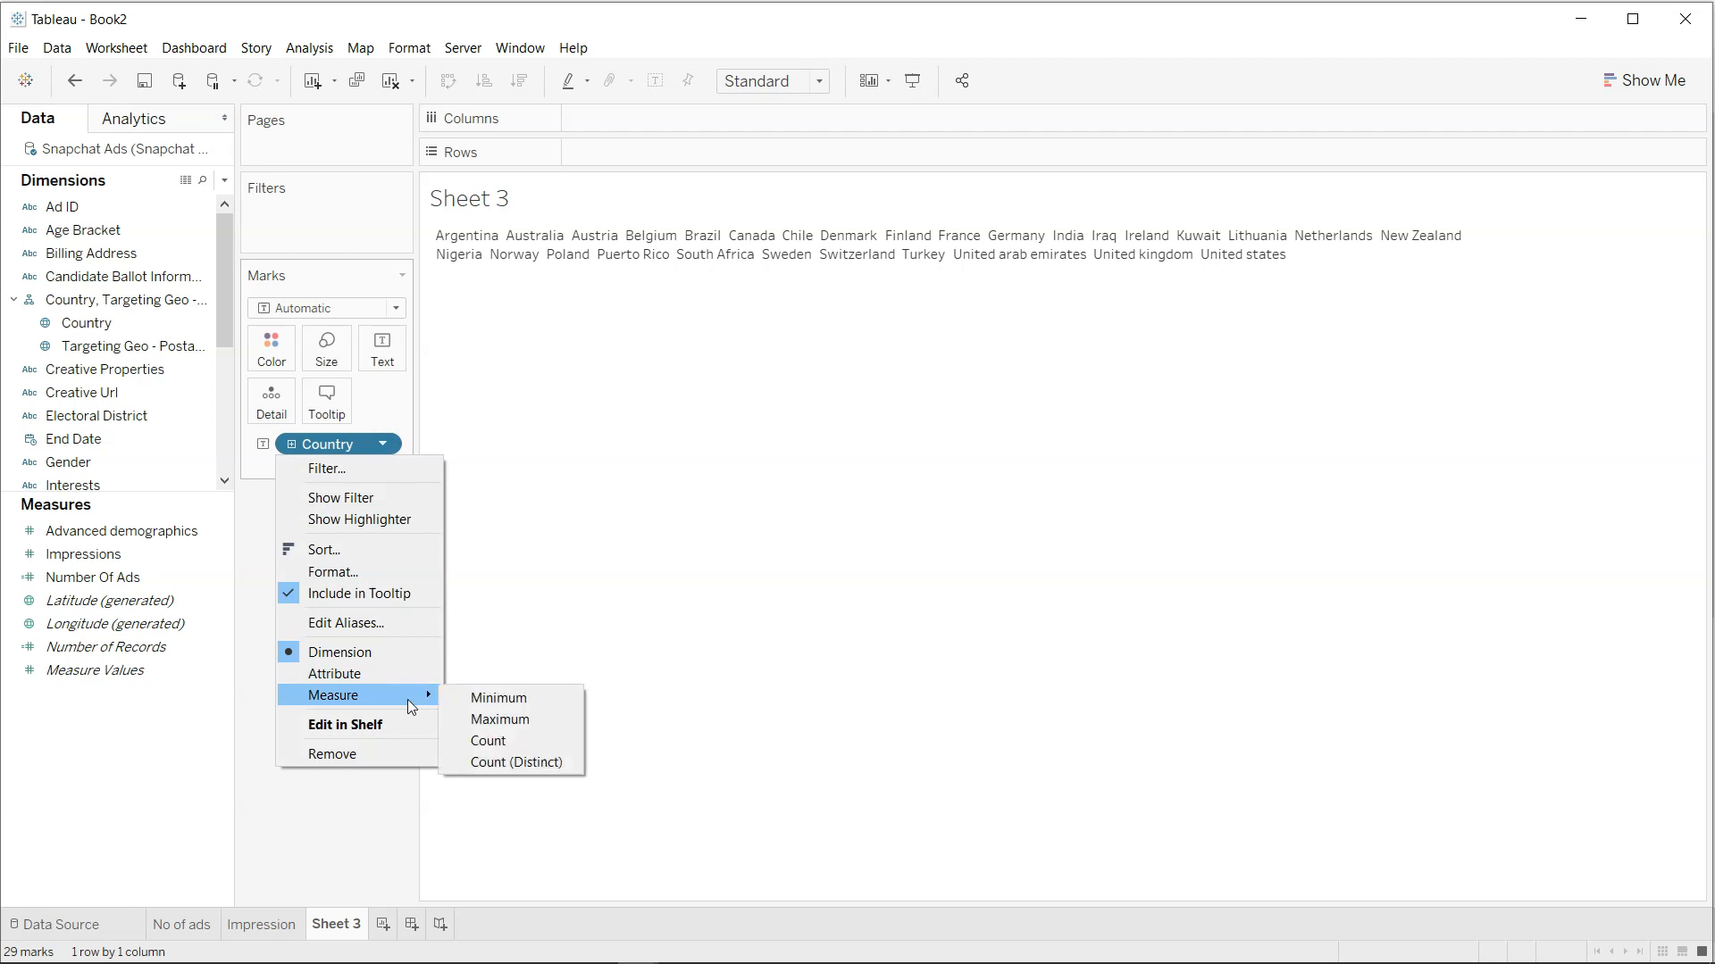
click(515, 761)
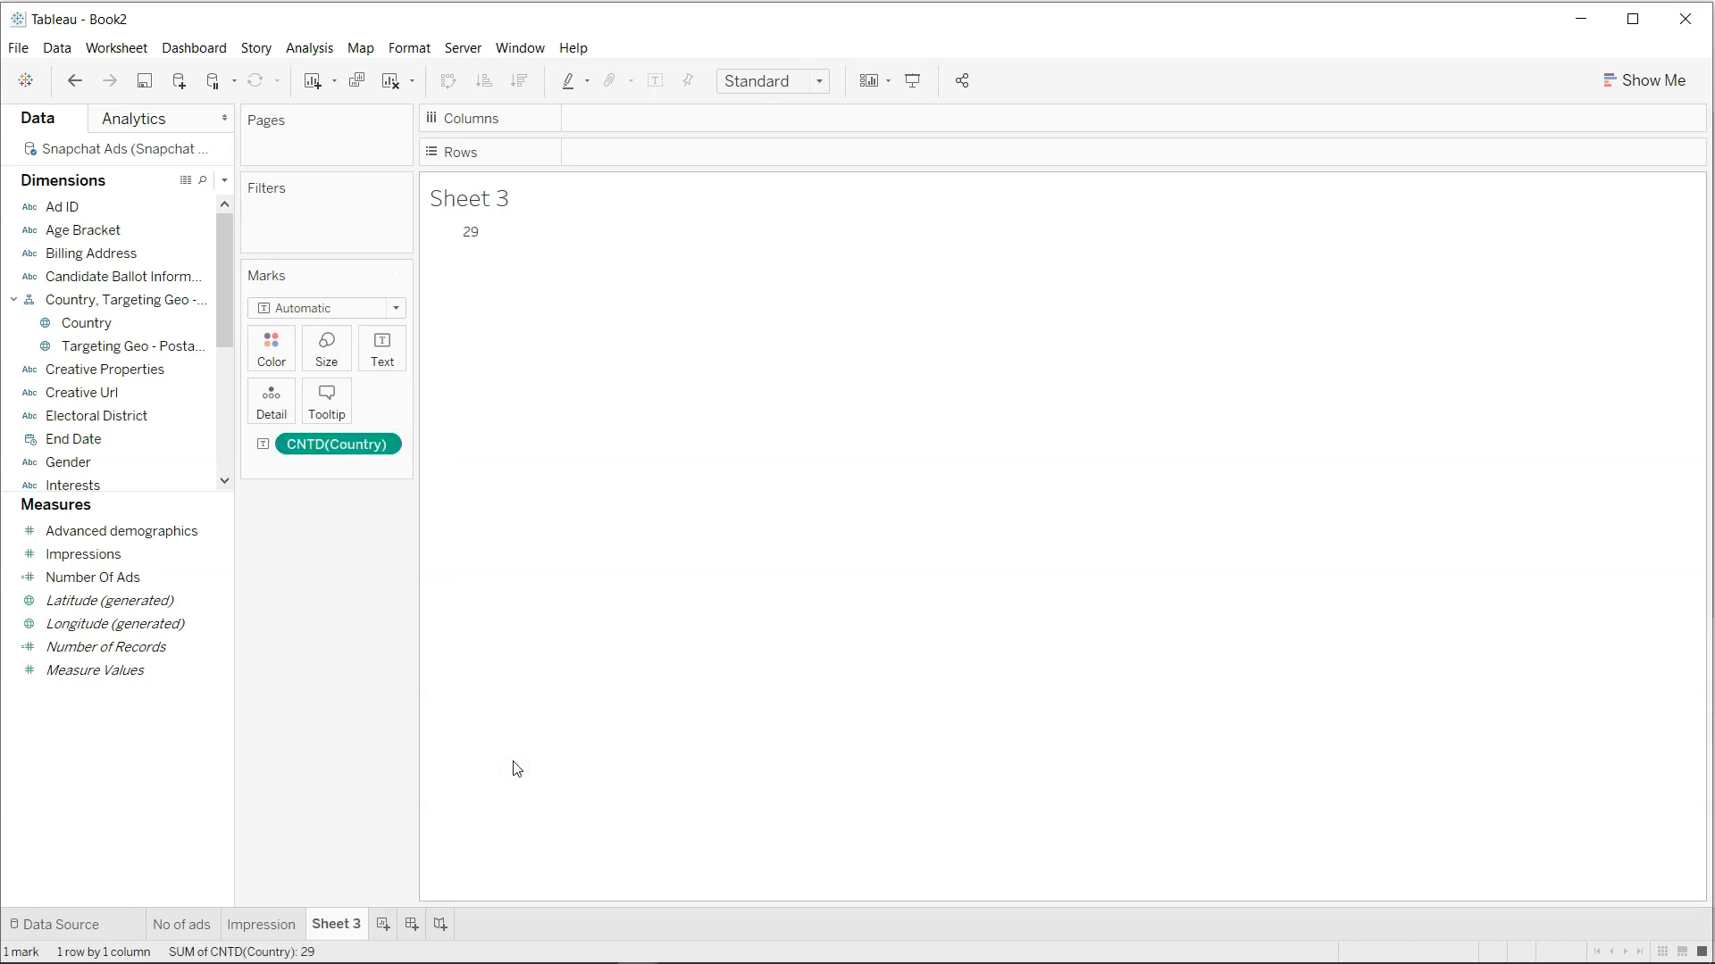
mouse_move(471, 239)
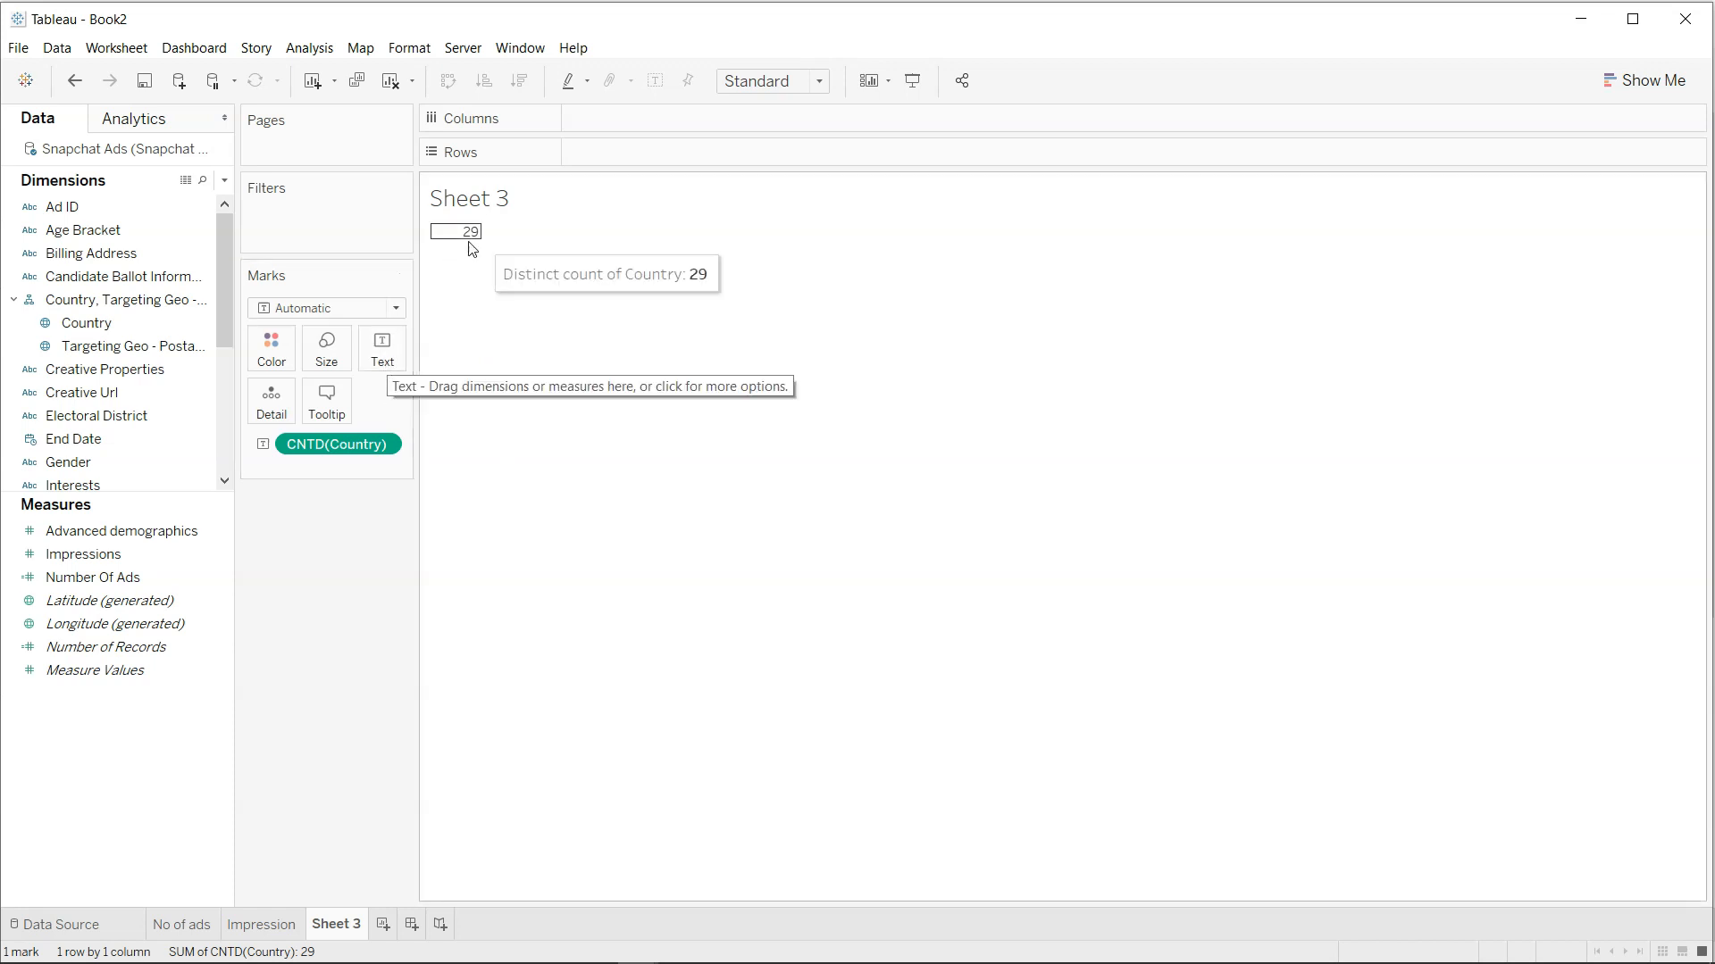
Rename the distinct country count worksheet as "Countries".
double_click(348, 925)
text(Countries)
key(Return)
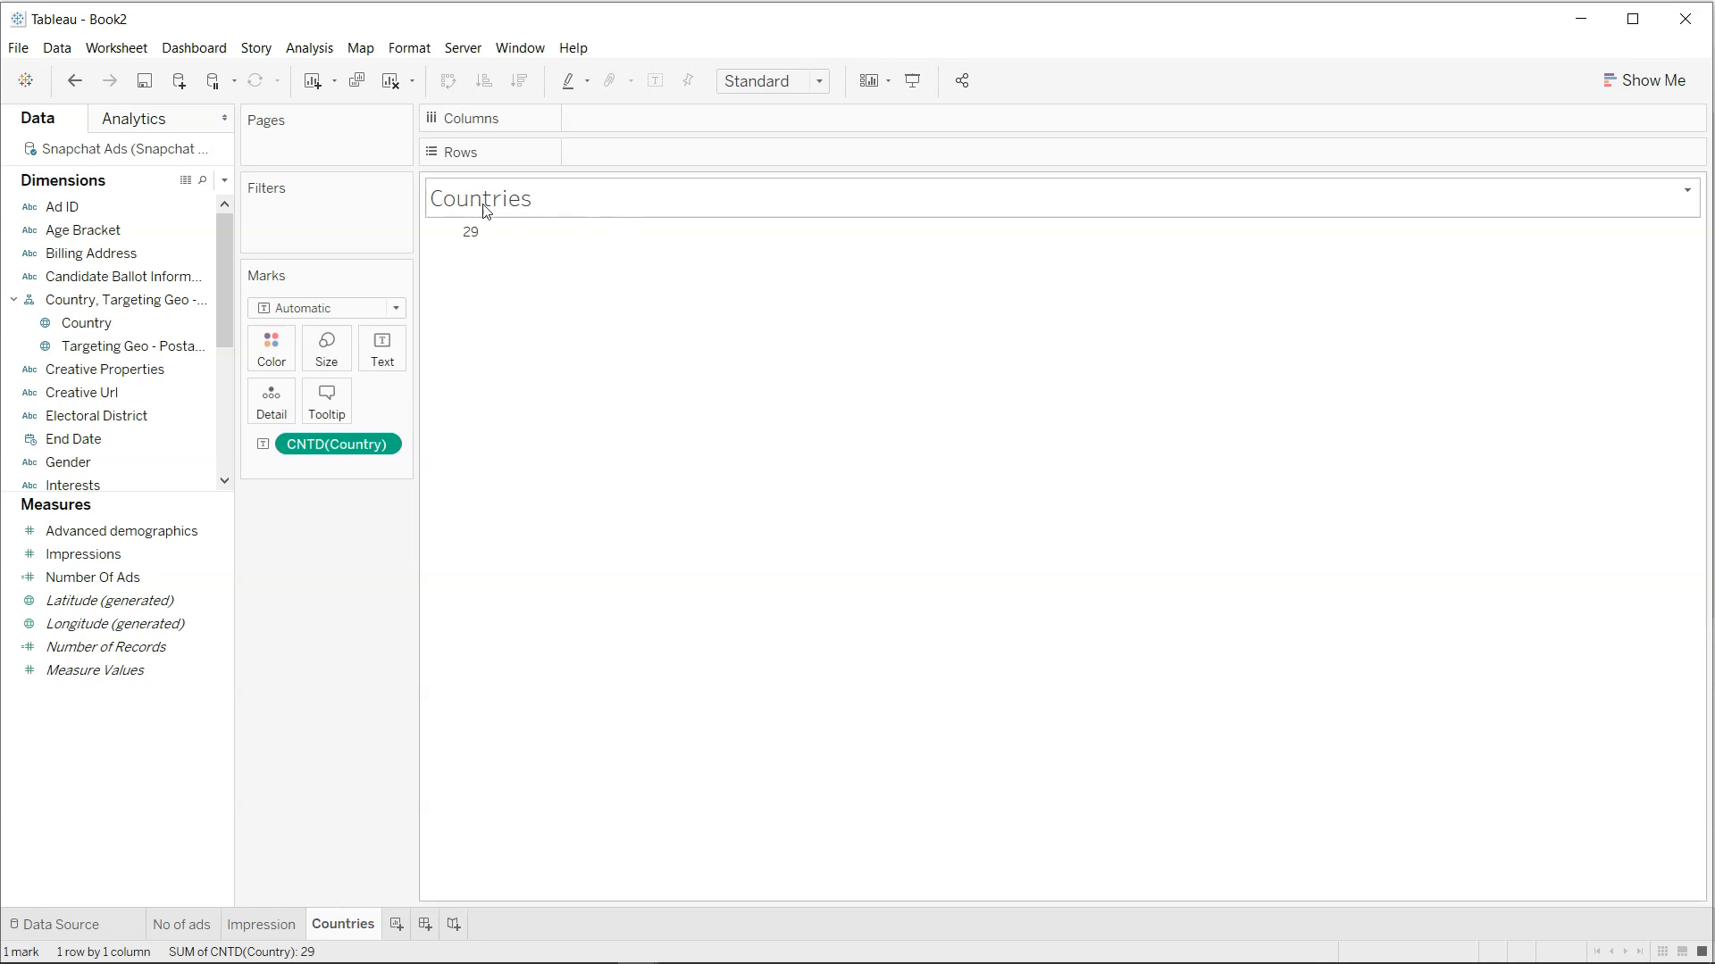
Set the CNTD(Country) label on the Countries sheet to font size 14 in Tableau Bold.
click(384, 356)
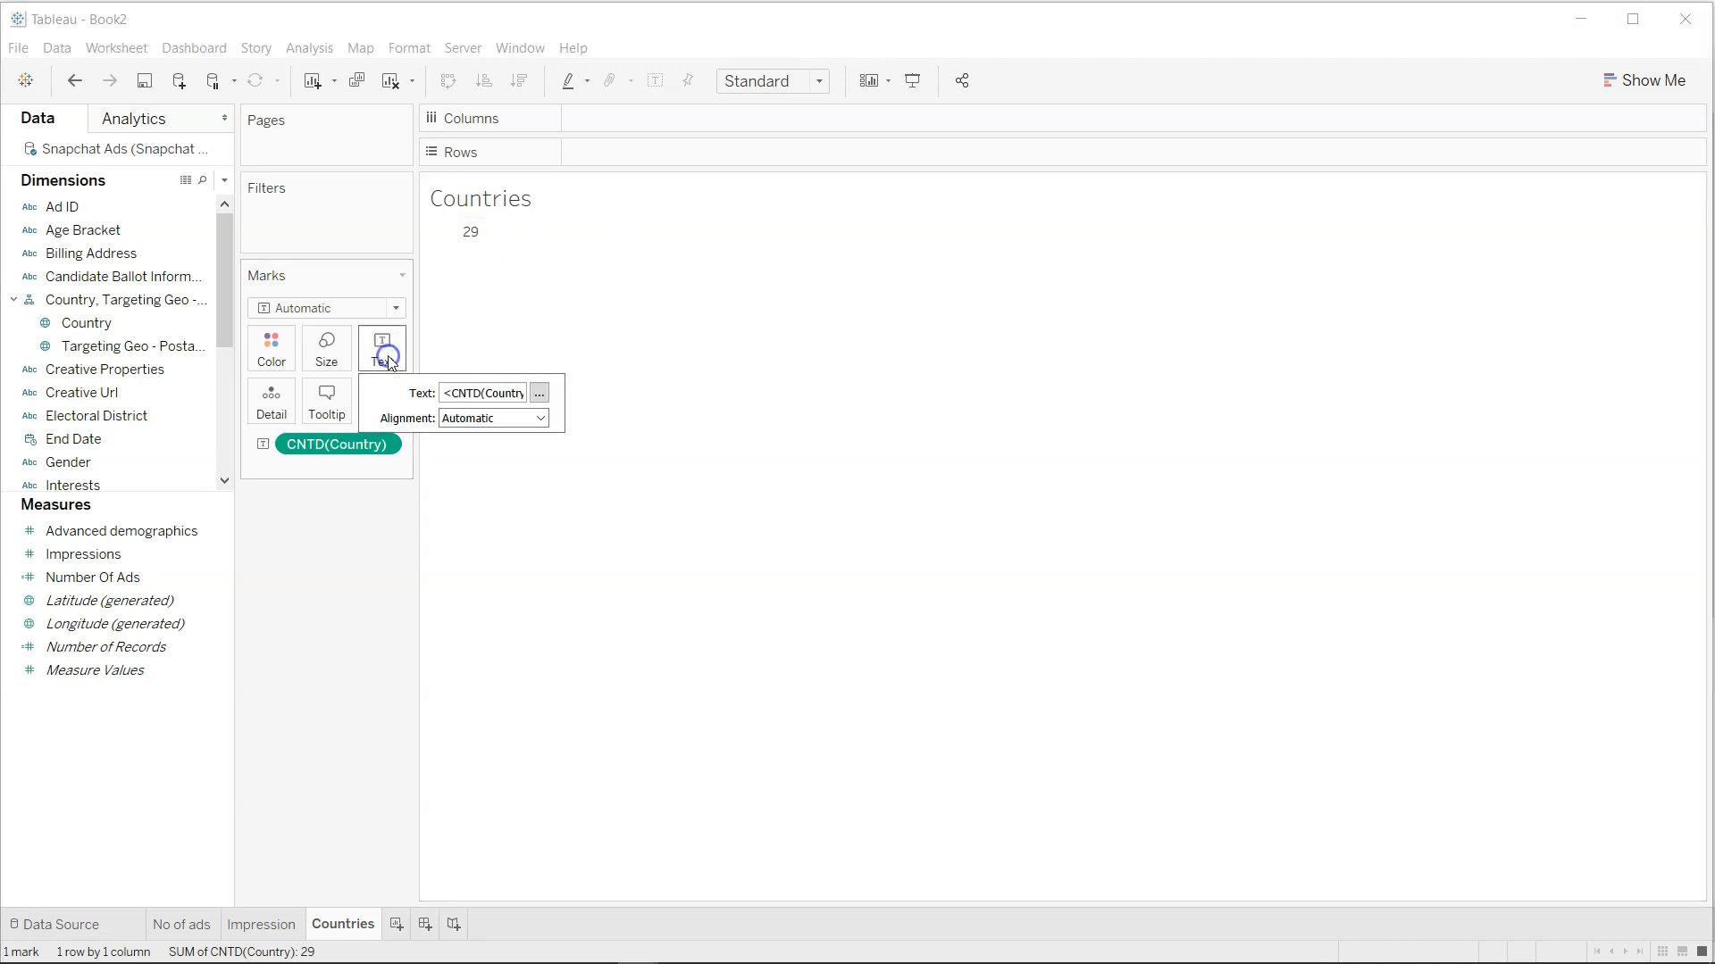
click(538, 393)
double_click(867, 403)
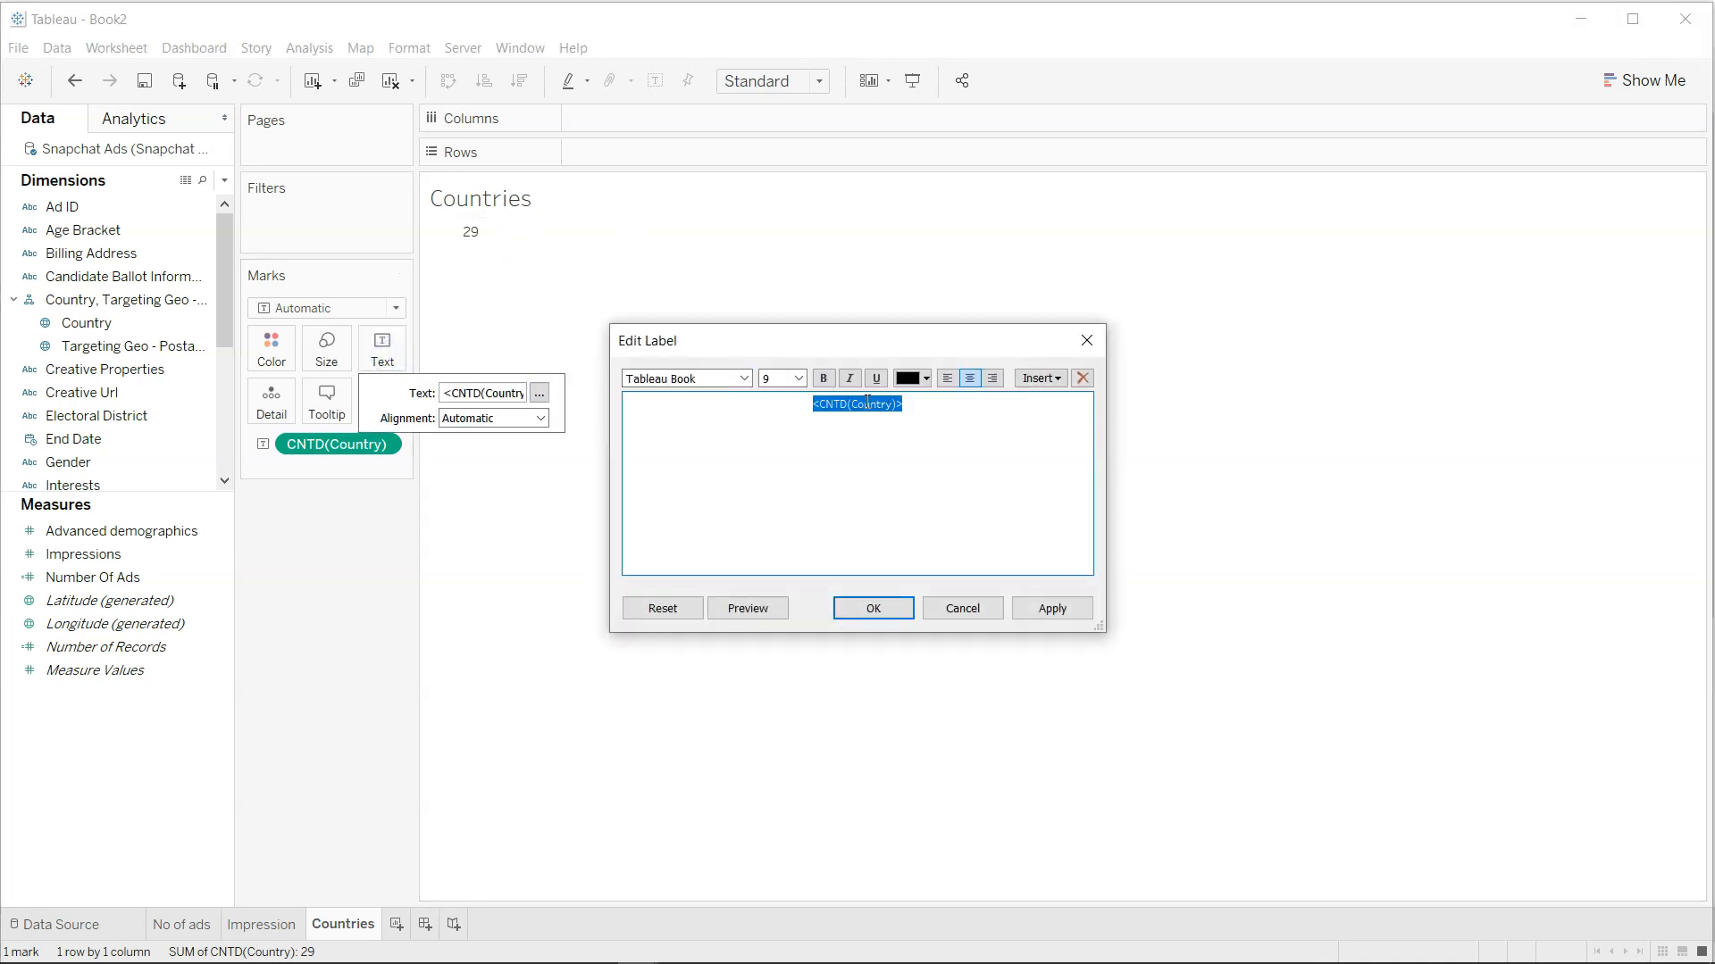
click(798, 379)
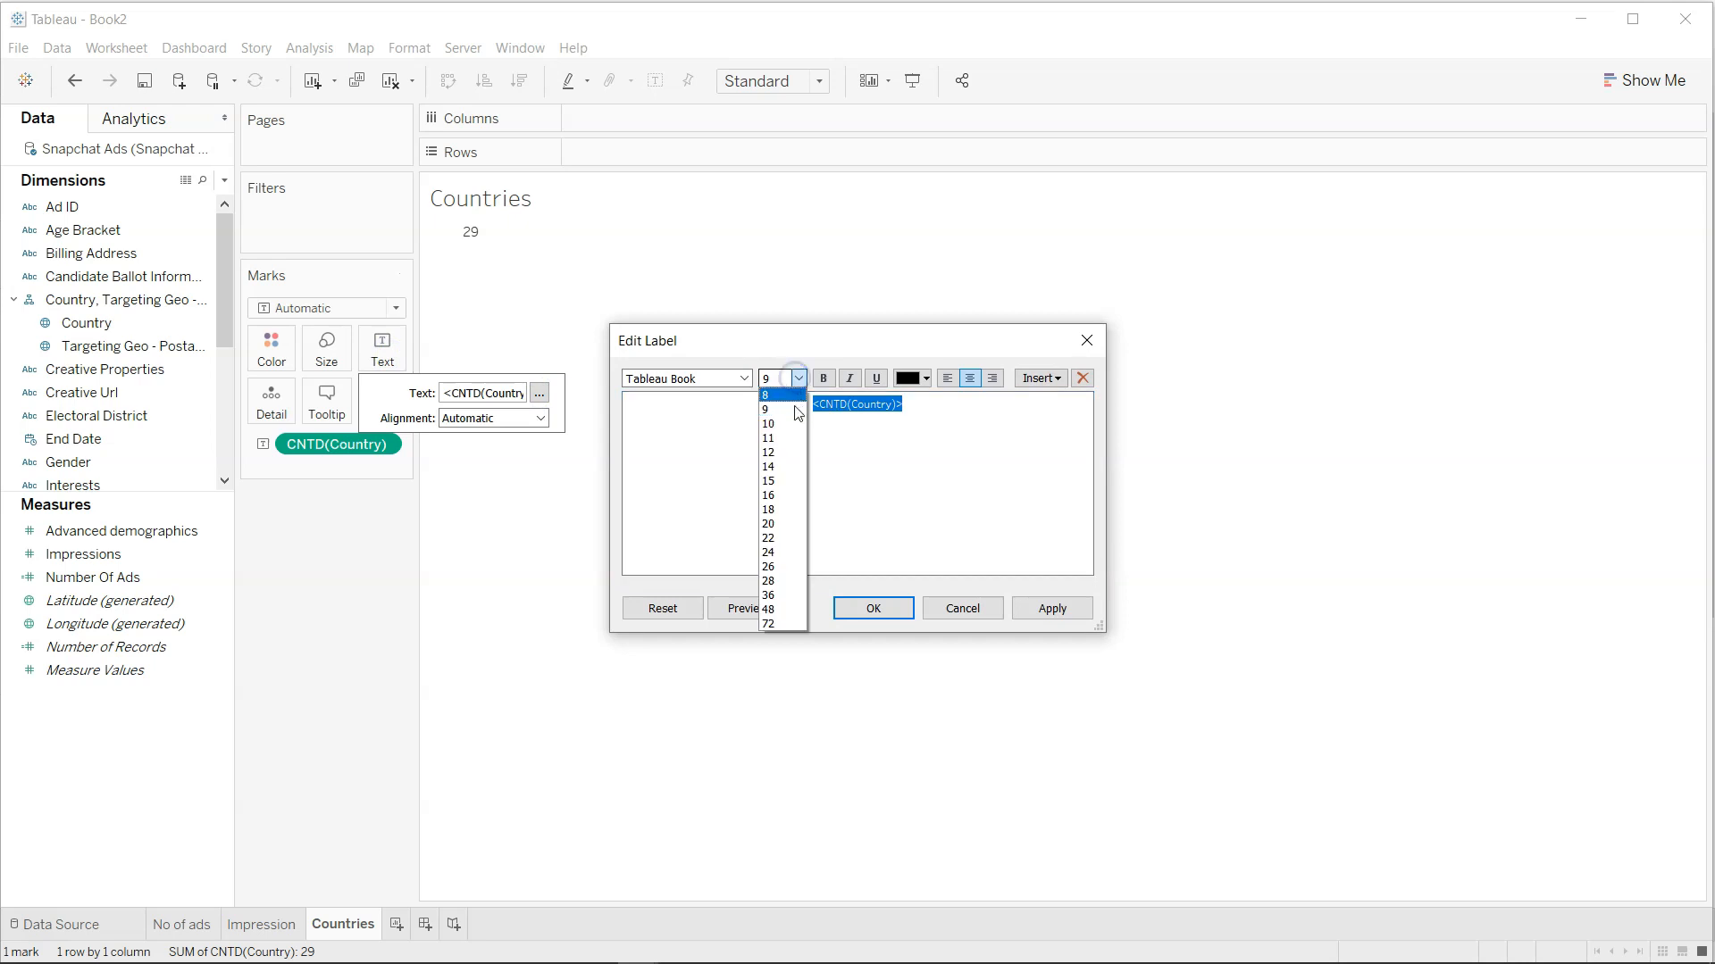
click(798, 466)
click(748, 378)
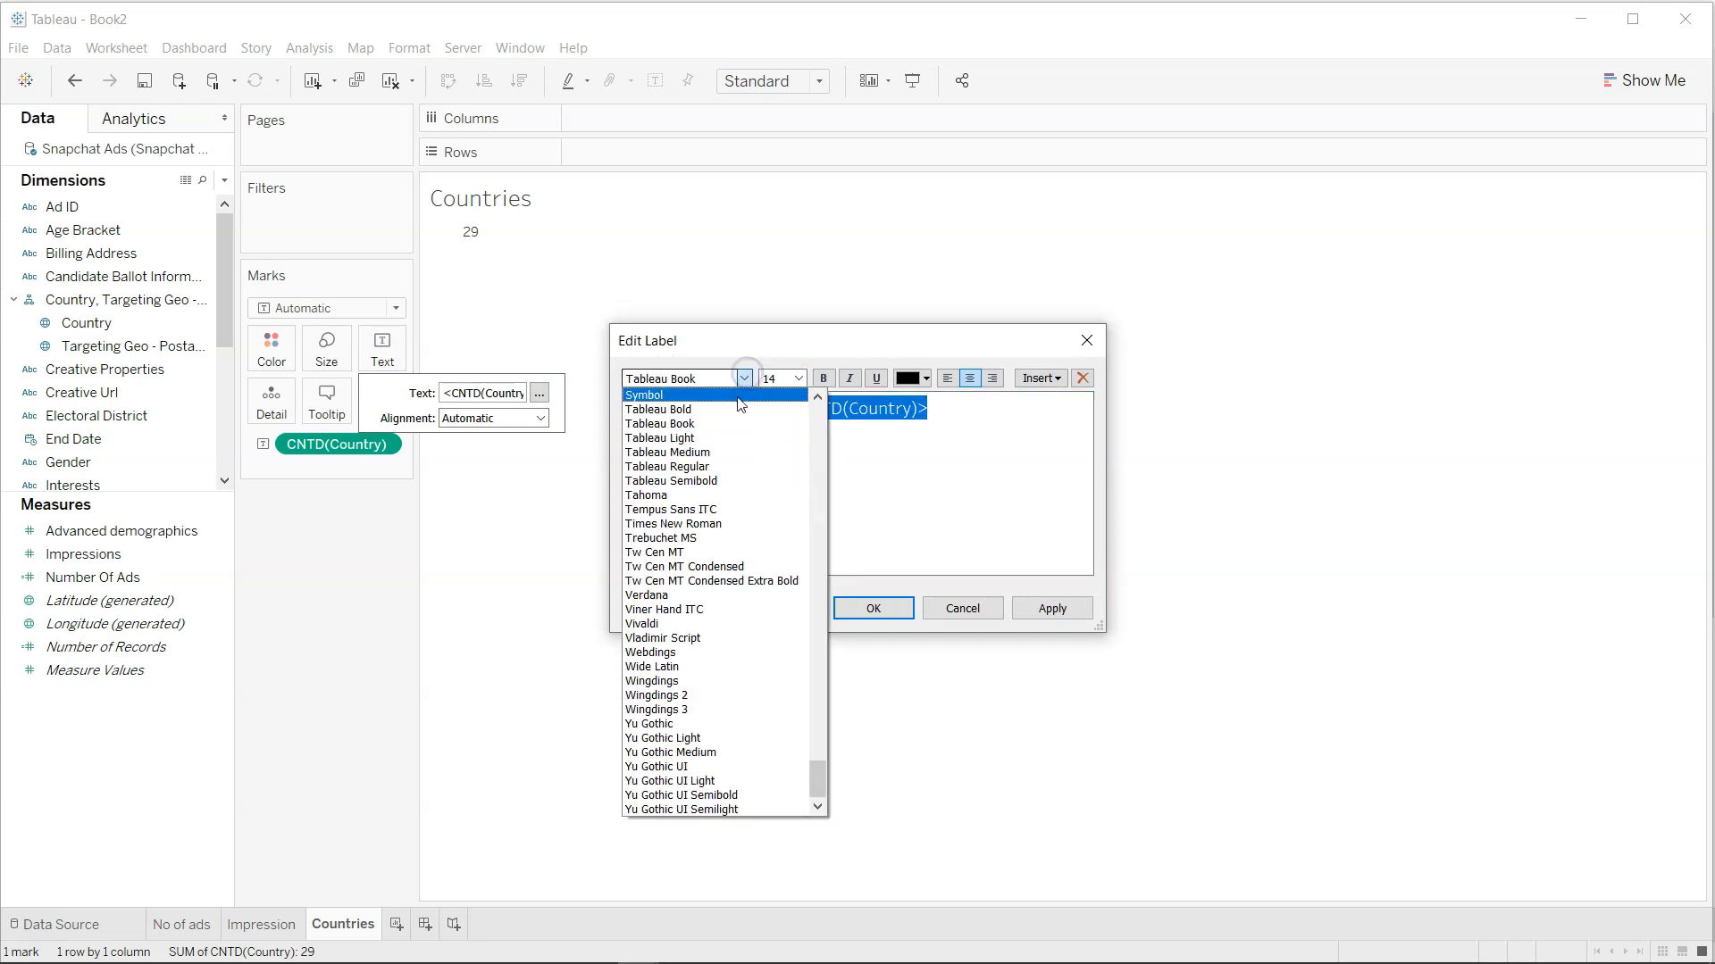
click(740, 410)
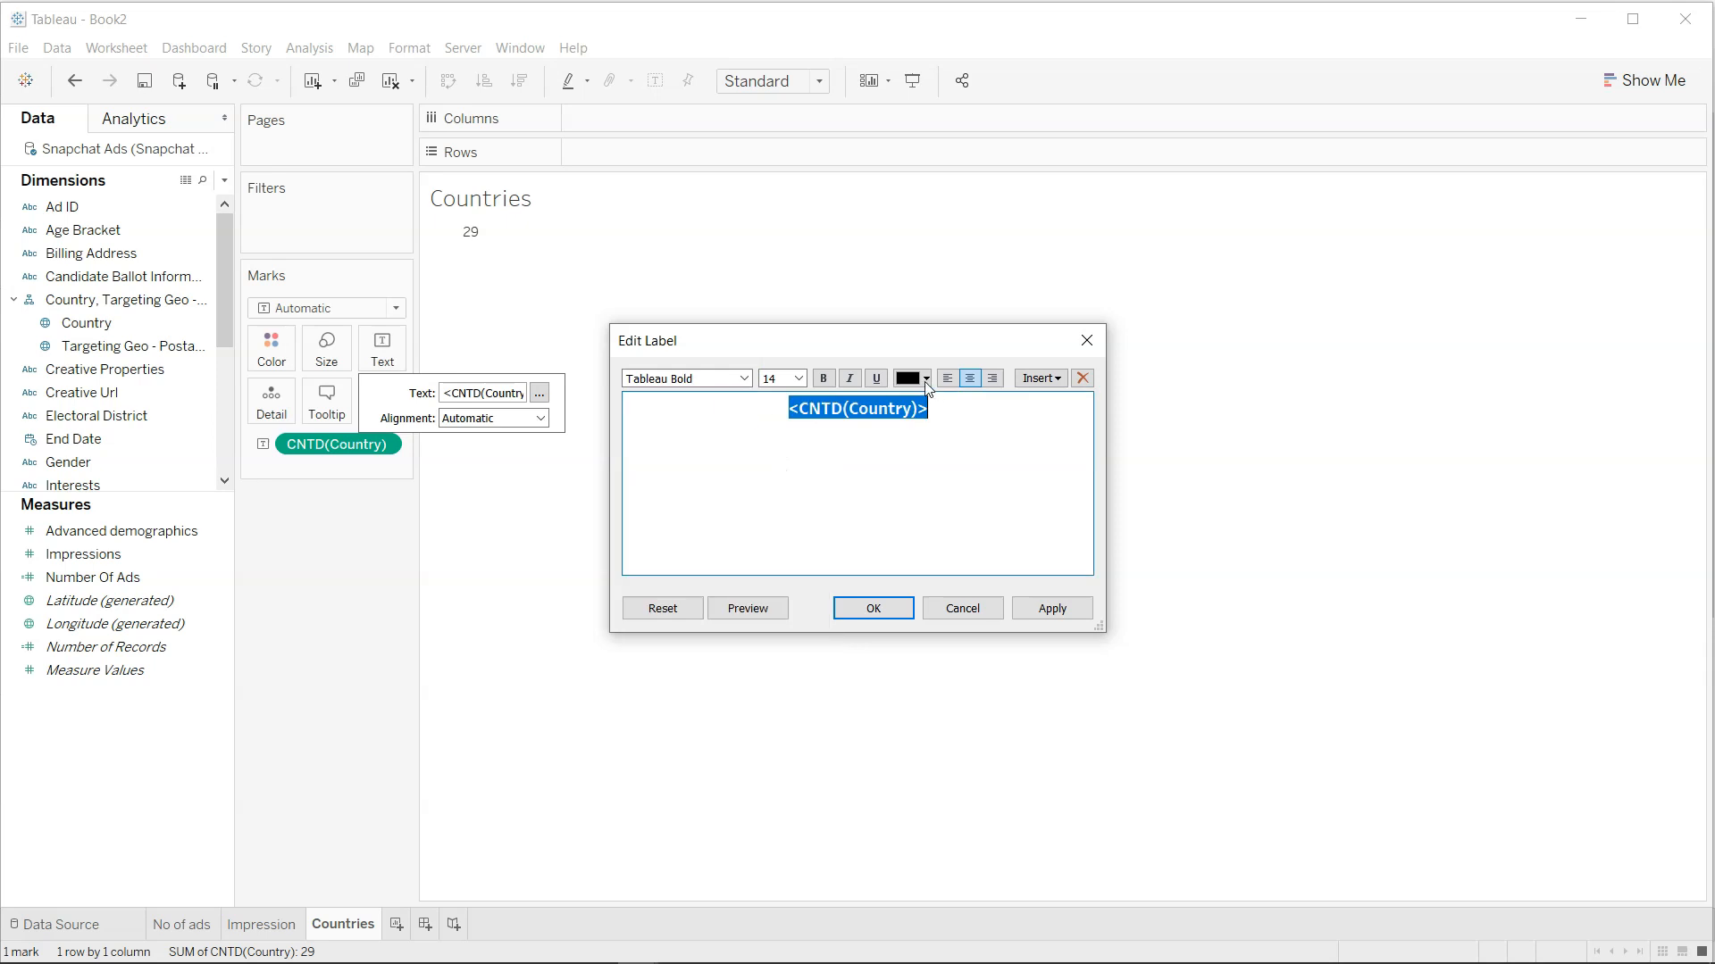
Color the CNTD(Country) label text blue, apply the formatting and accept the label edit.
click(926, 382)
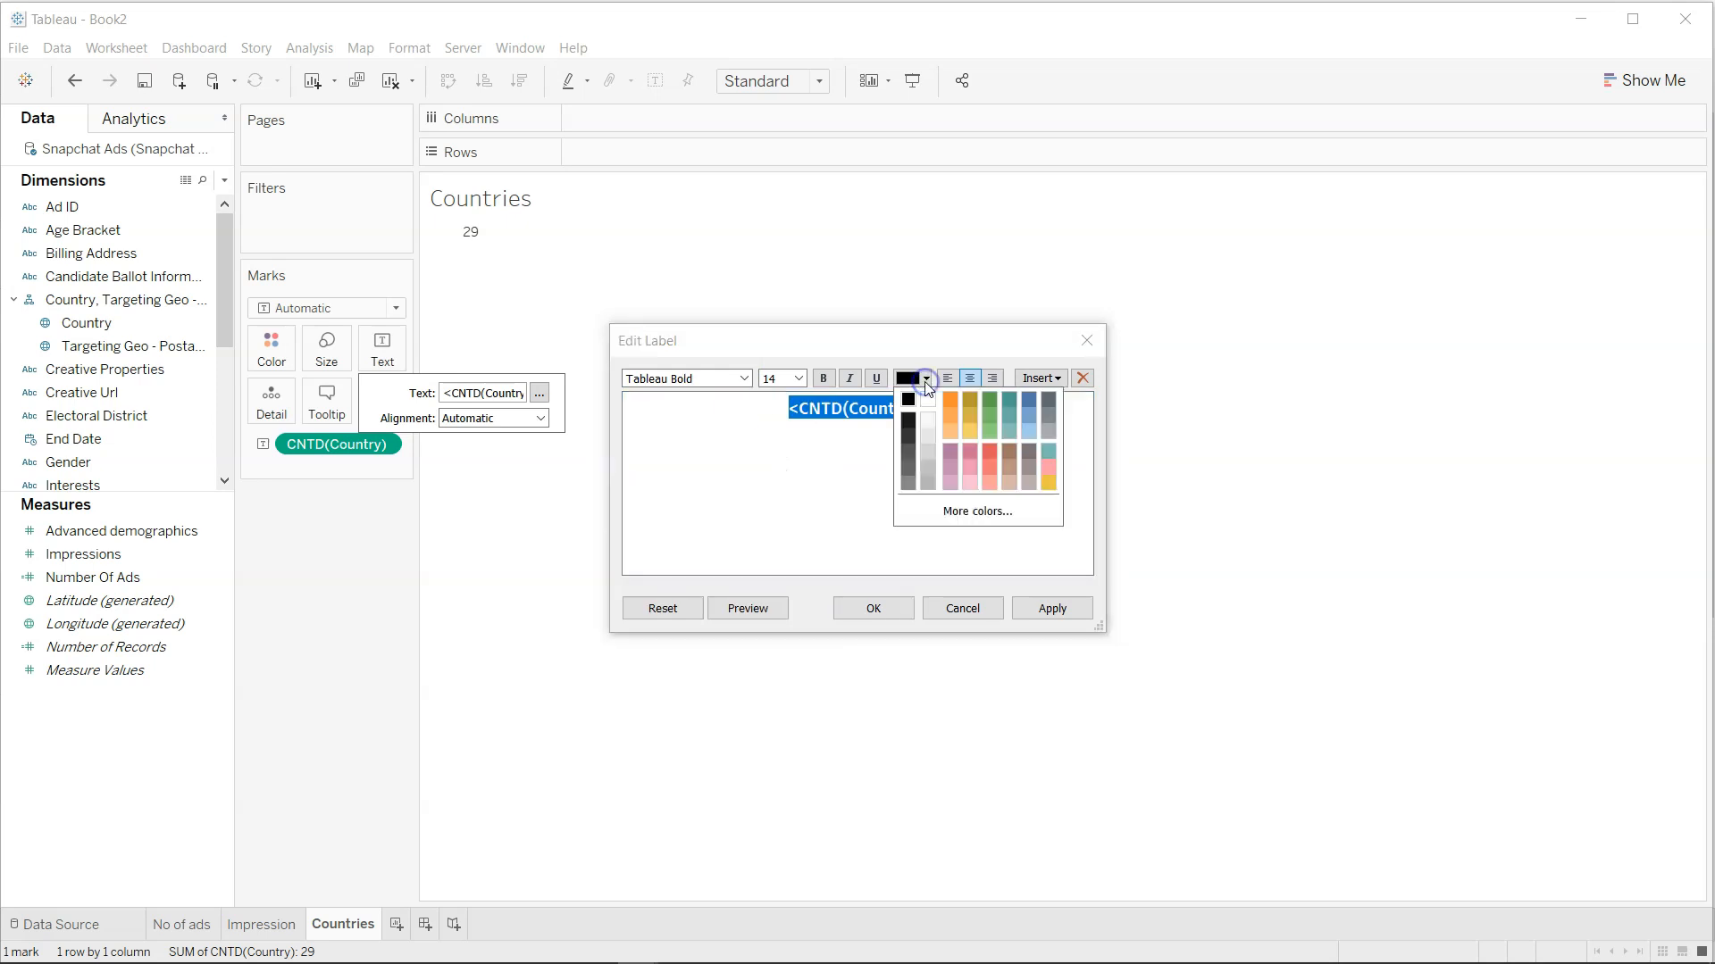
click(1032, 398)
click(1041, 608)
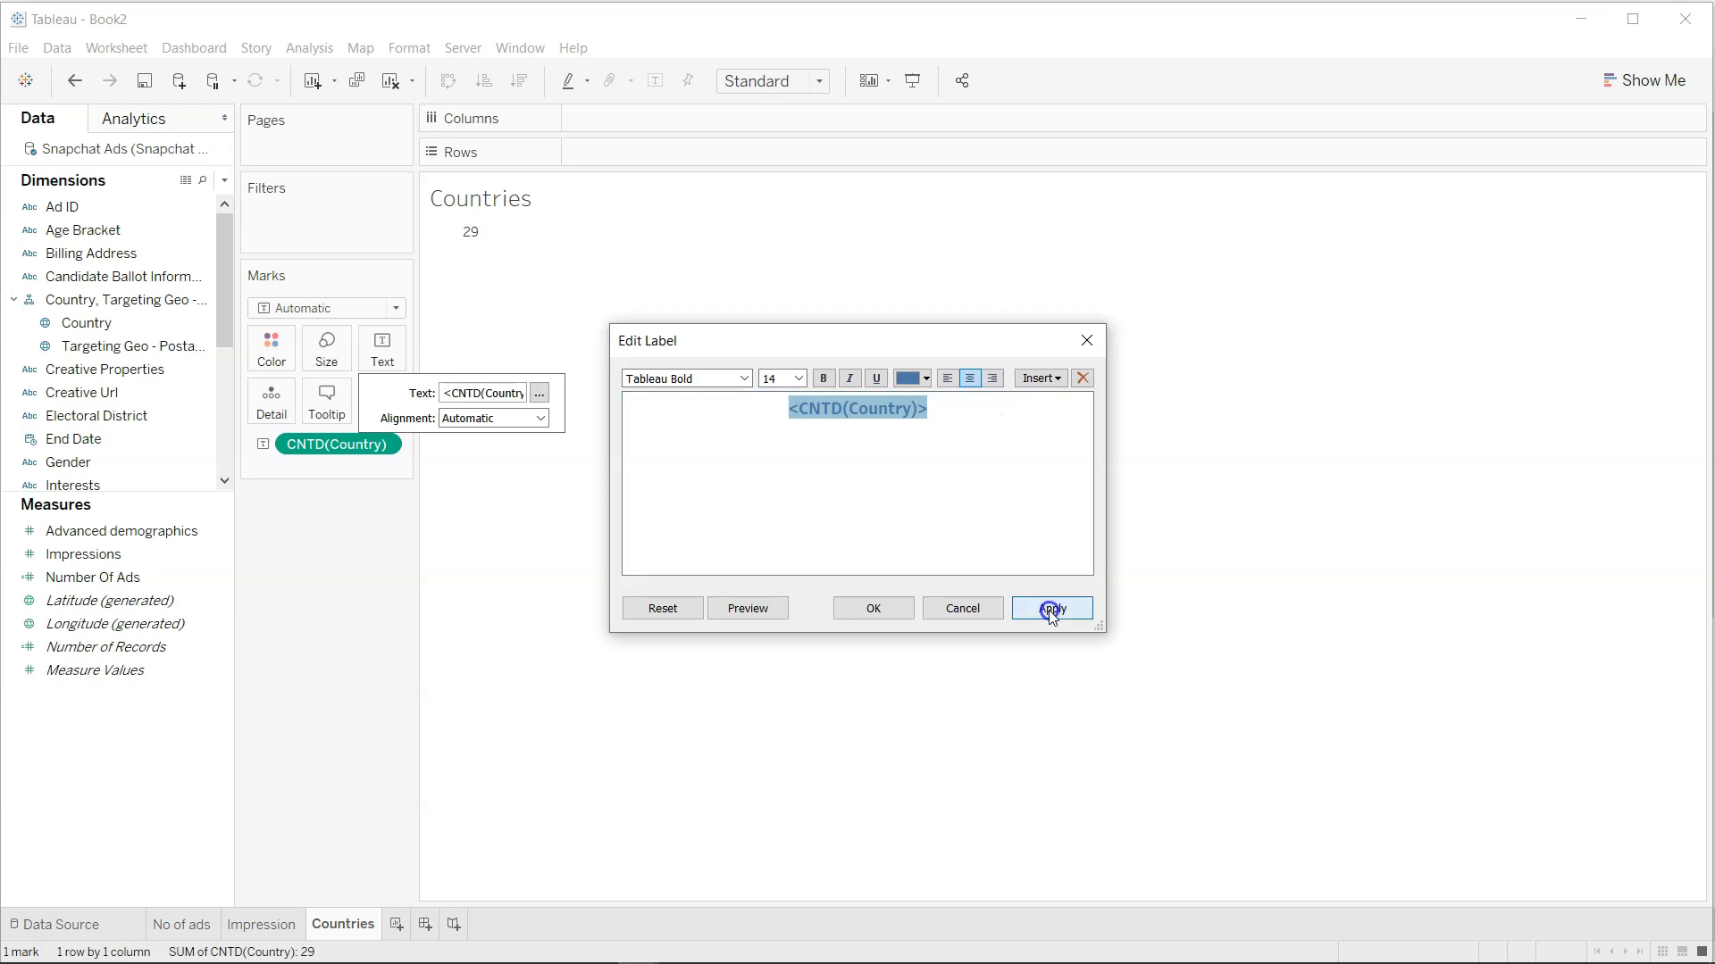
click(875, 609)
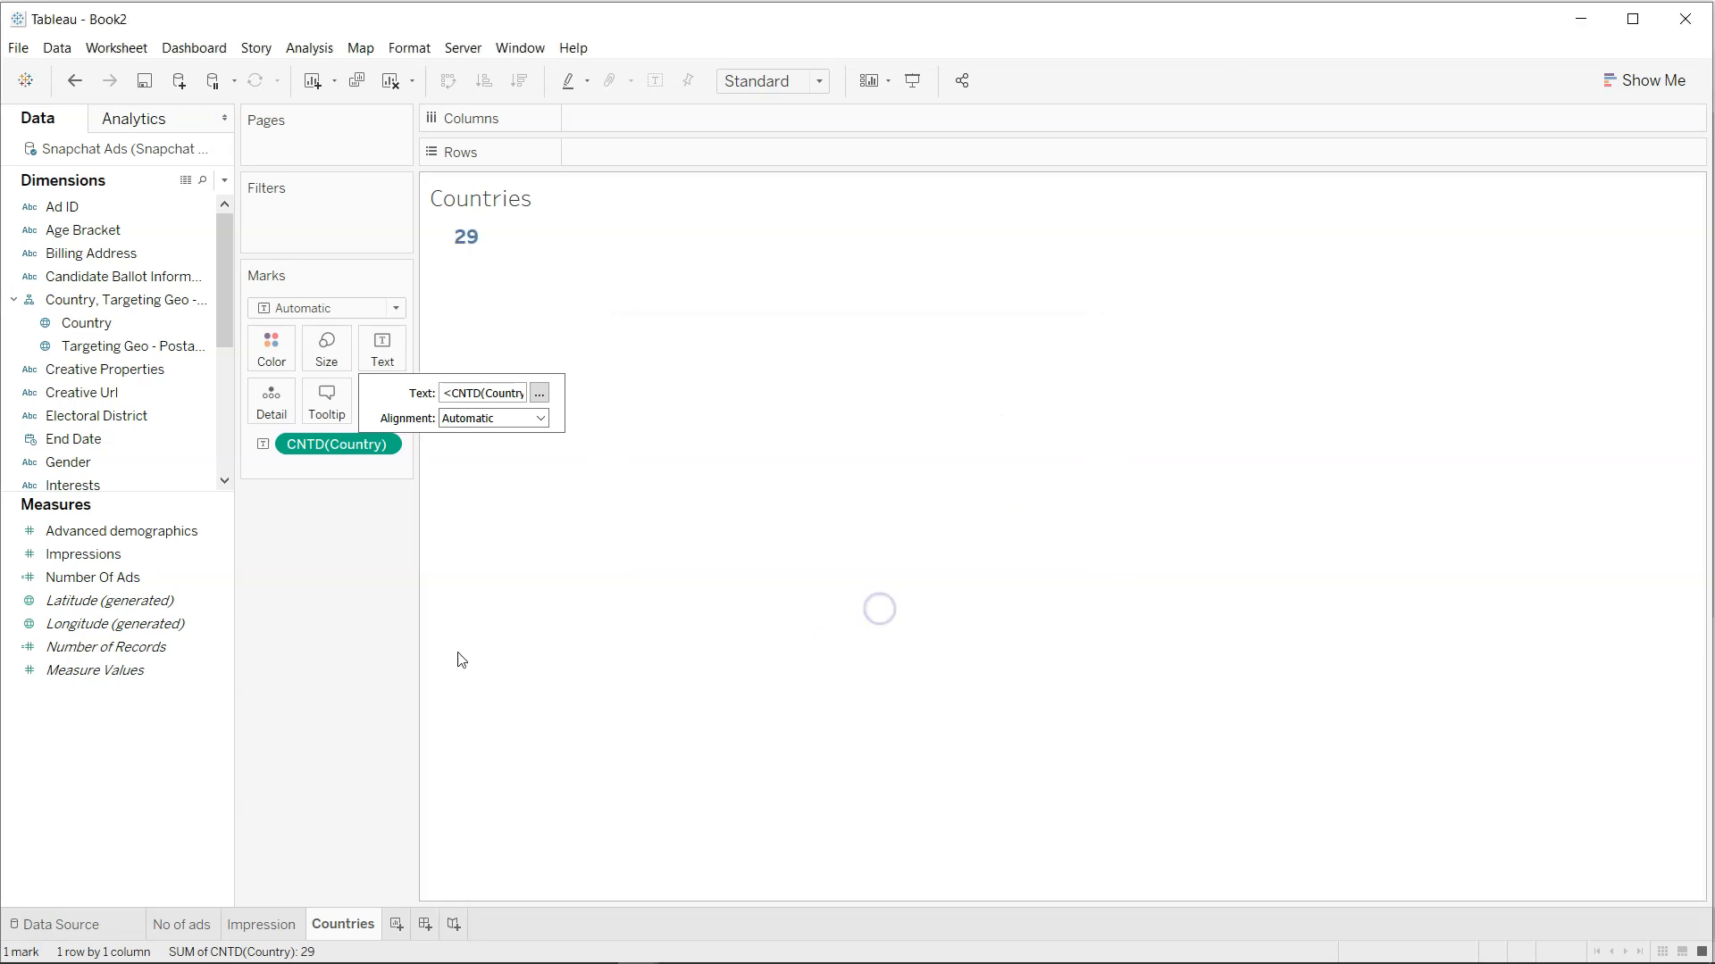
click(417, 639)
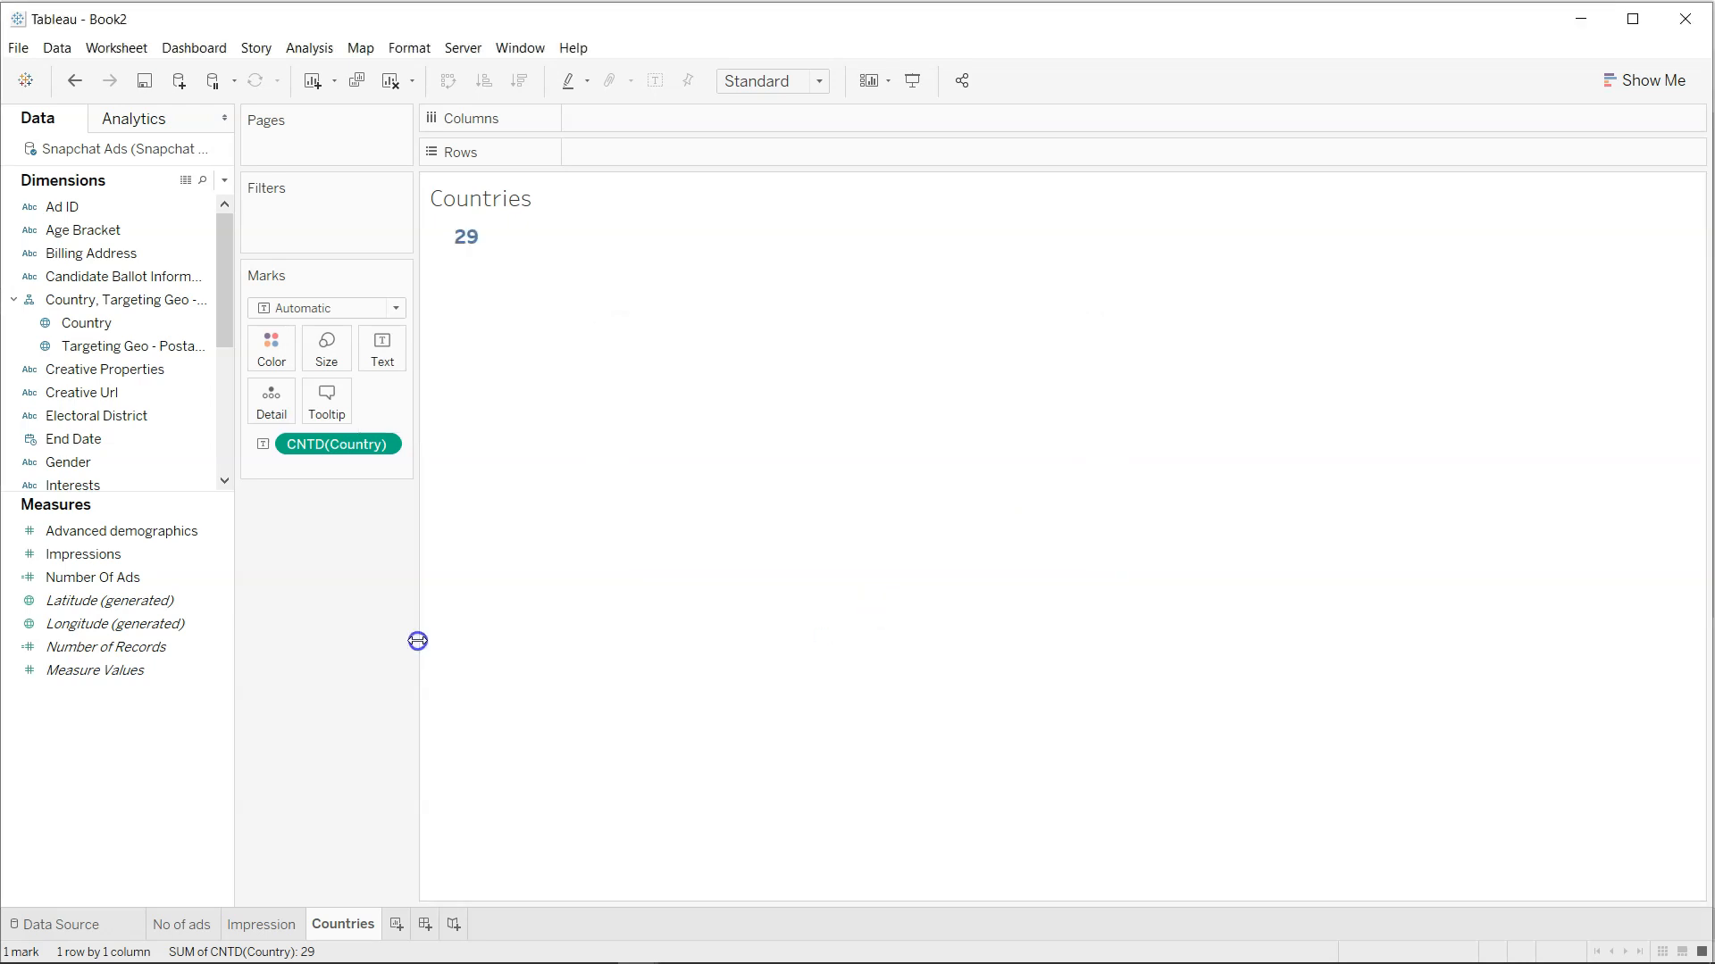
Duplicate the Countries worksheet and rename the copy "Spend".
right_click(344, 938)
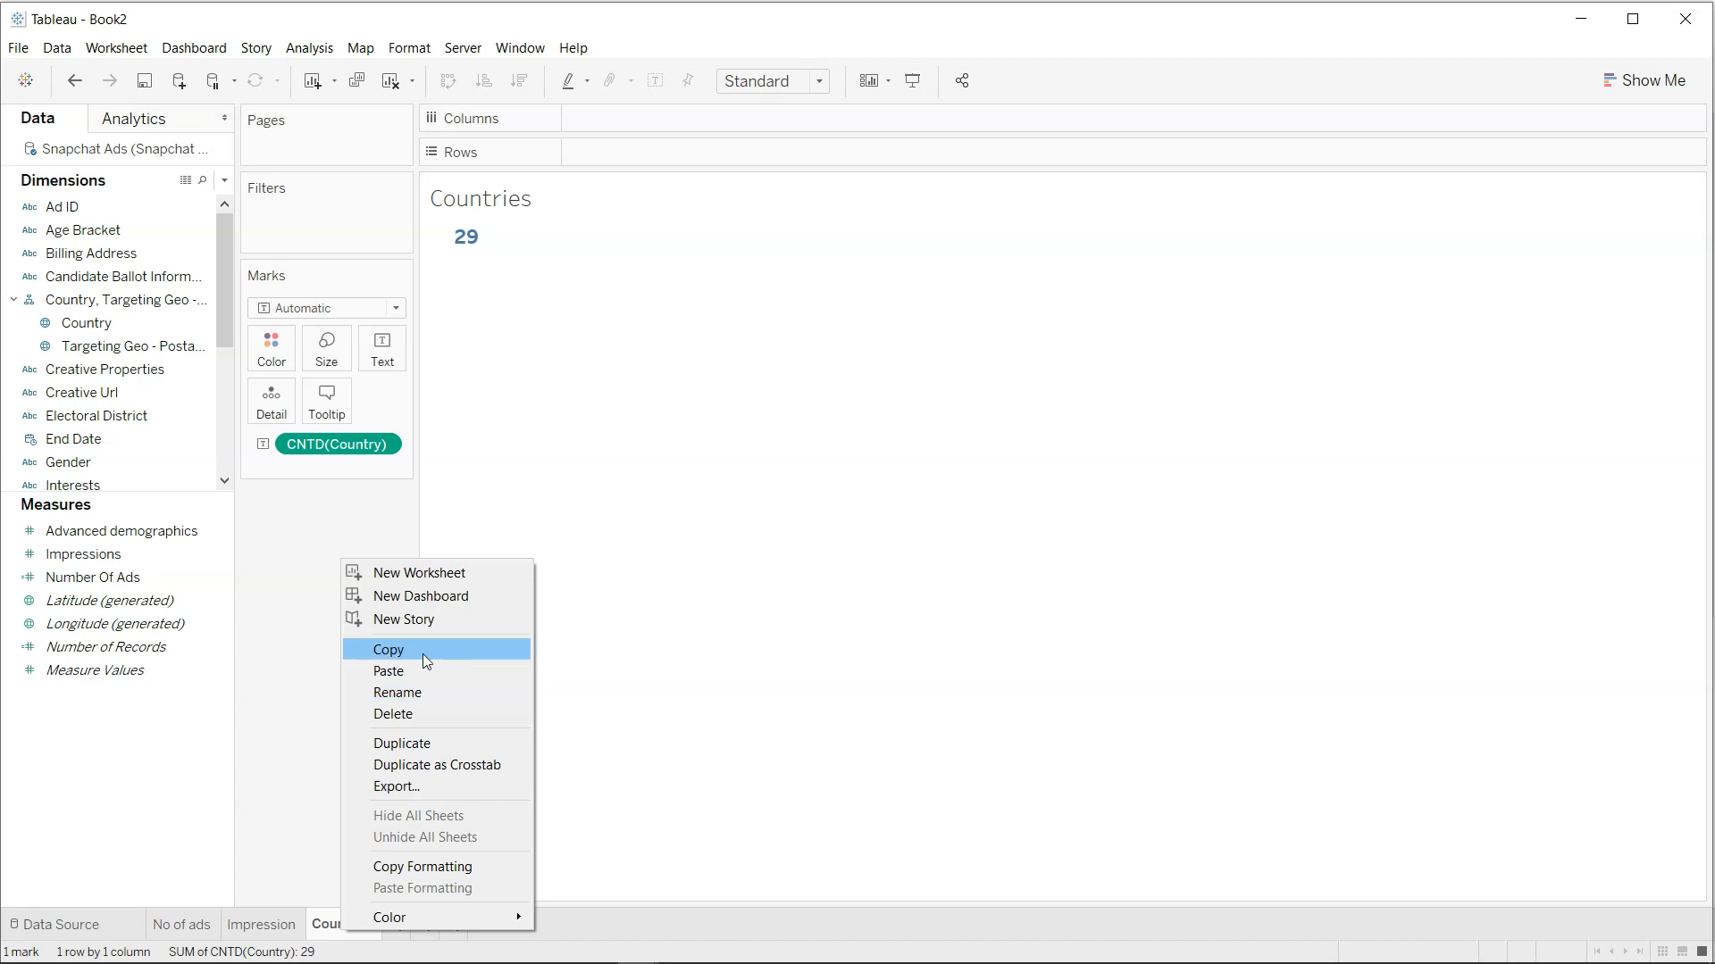
click(443, 745)
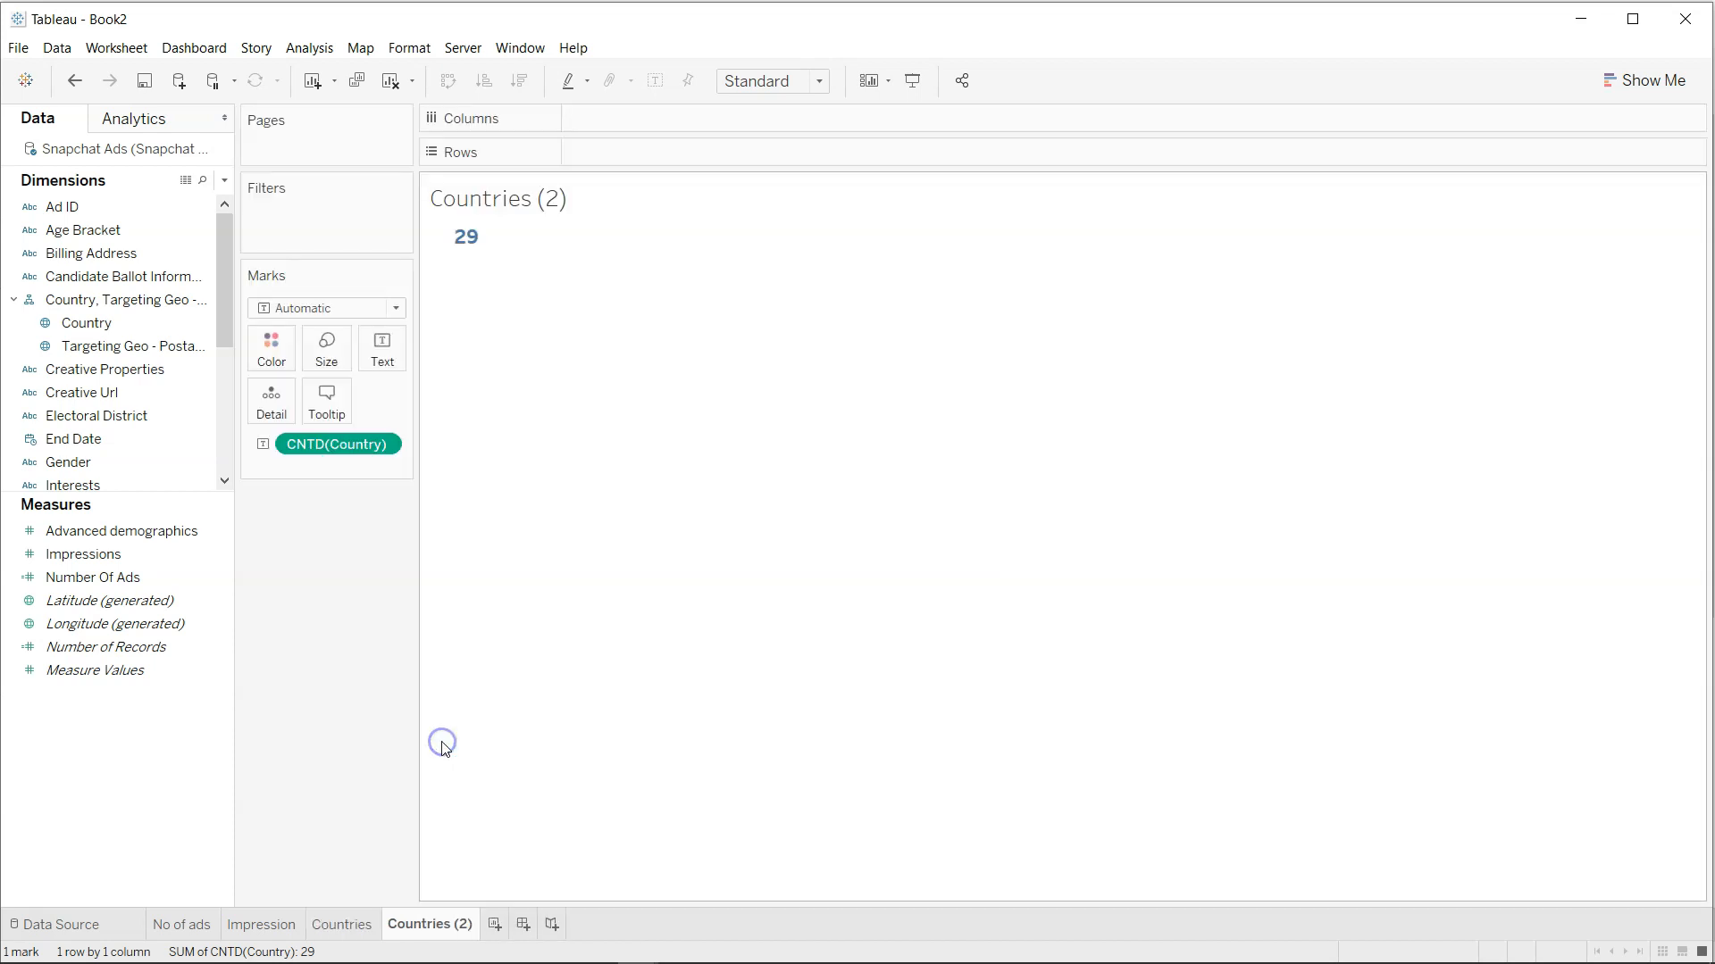
double_click(450, 927)
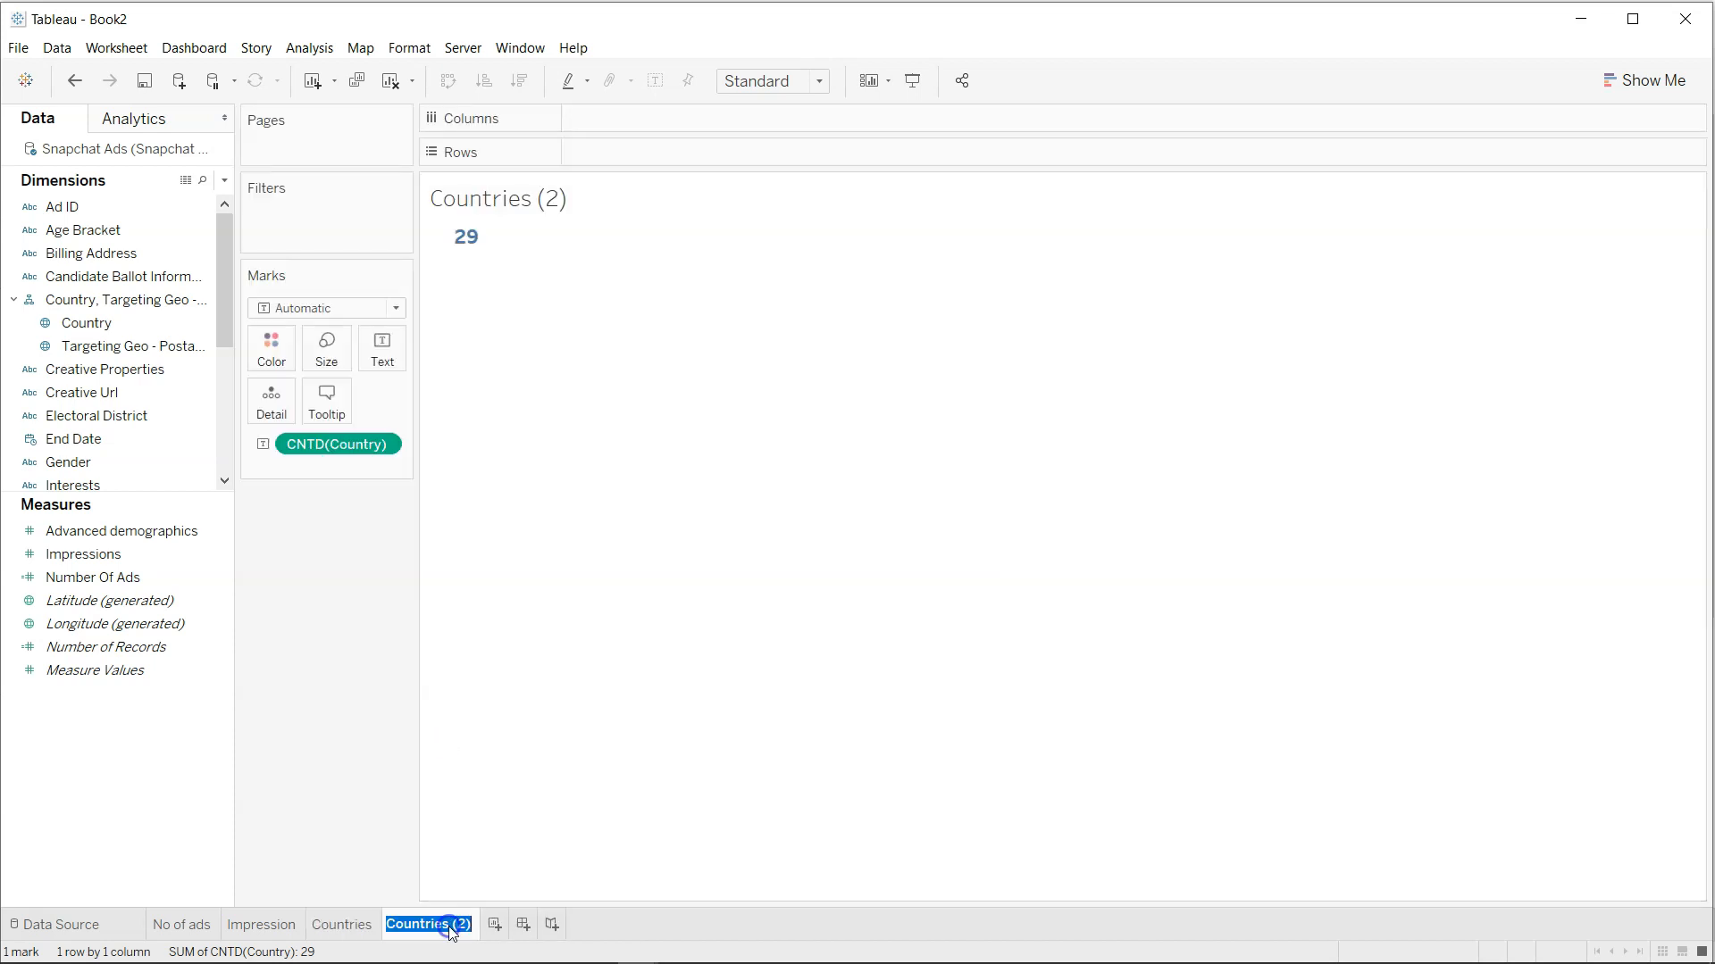
text(Spend)
key(Return)
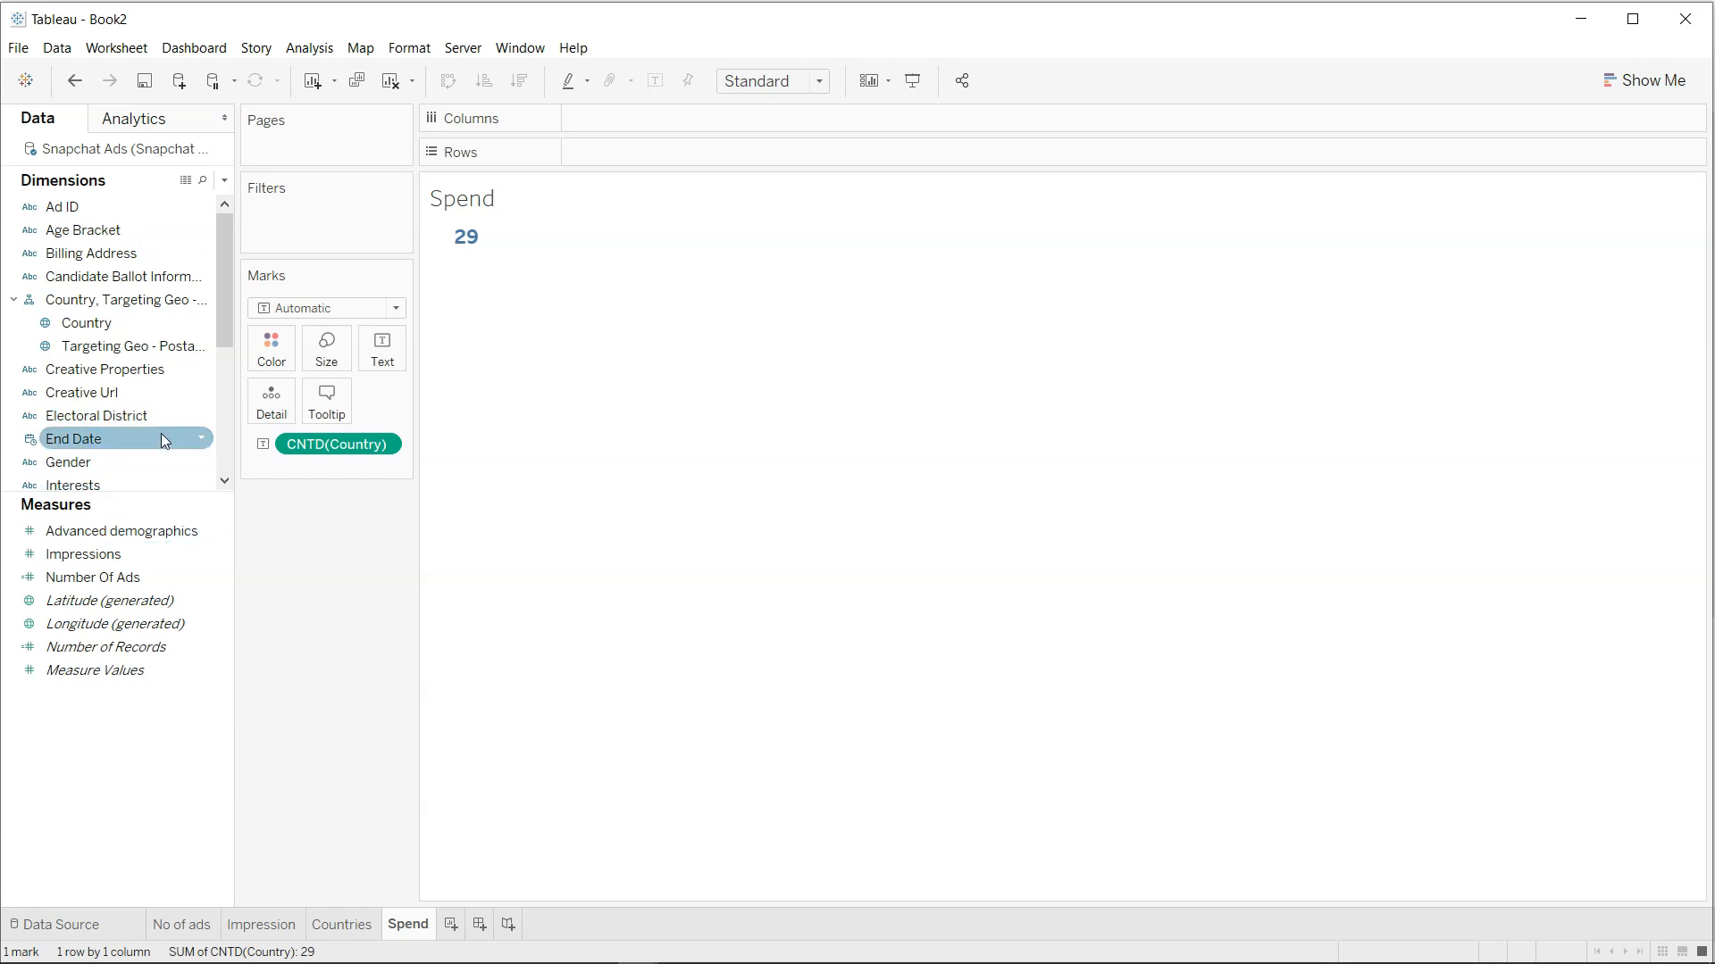
Replace the distinct country count on the Spend sheet's text mark with the Spend measure.
scroll(160, 432, down, 3)
drag(72, 439, 341, 435)
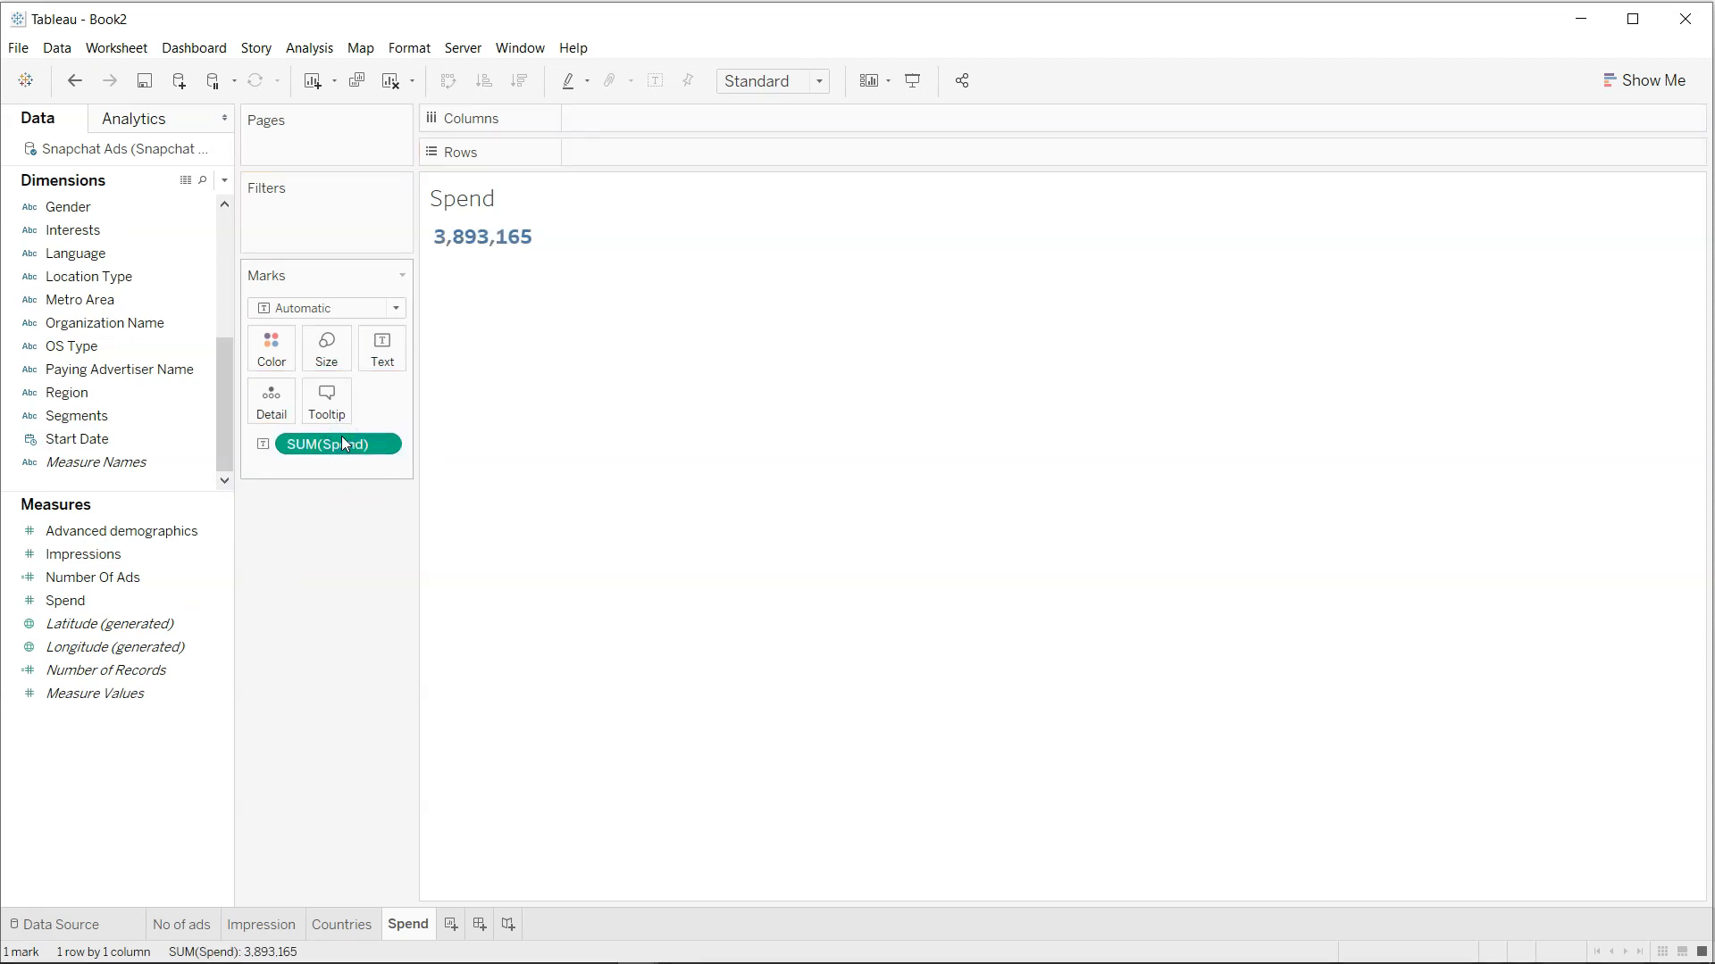
mouse_move(500, 246)
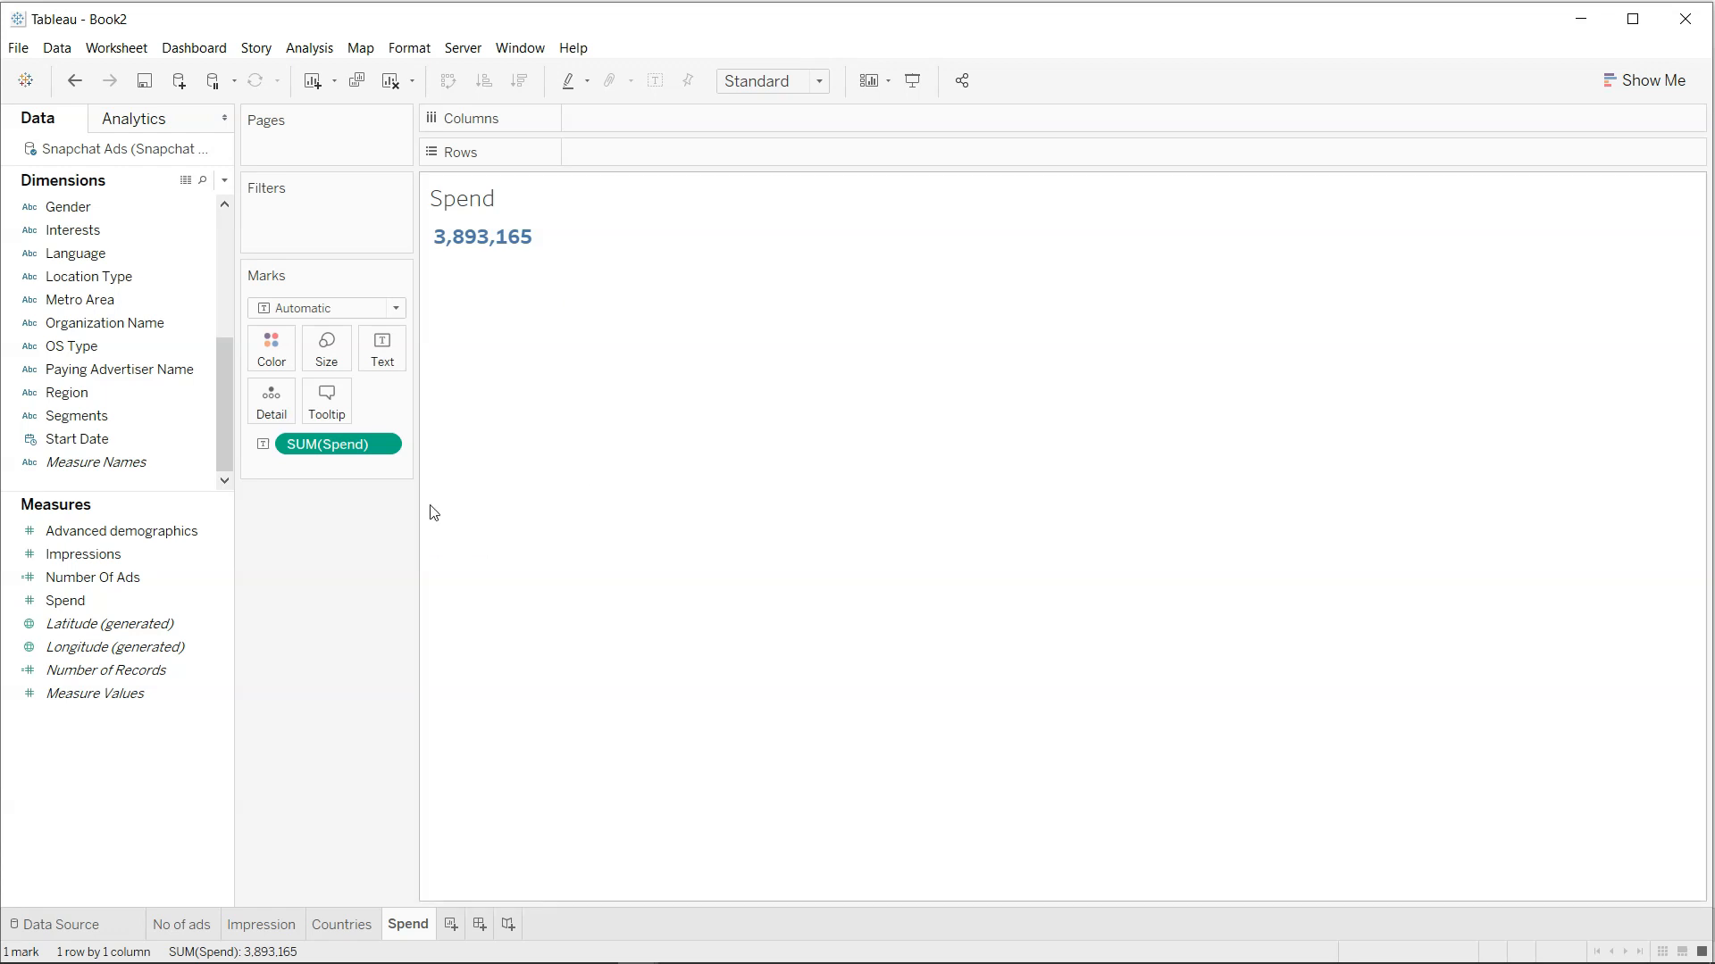
Format the SUM(Spend) pane numbers as Currency (Custom) with 0 decimal places.
click(382, 443)
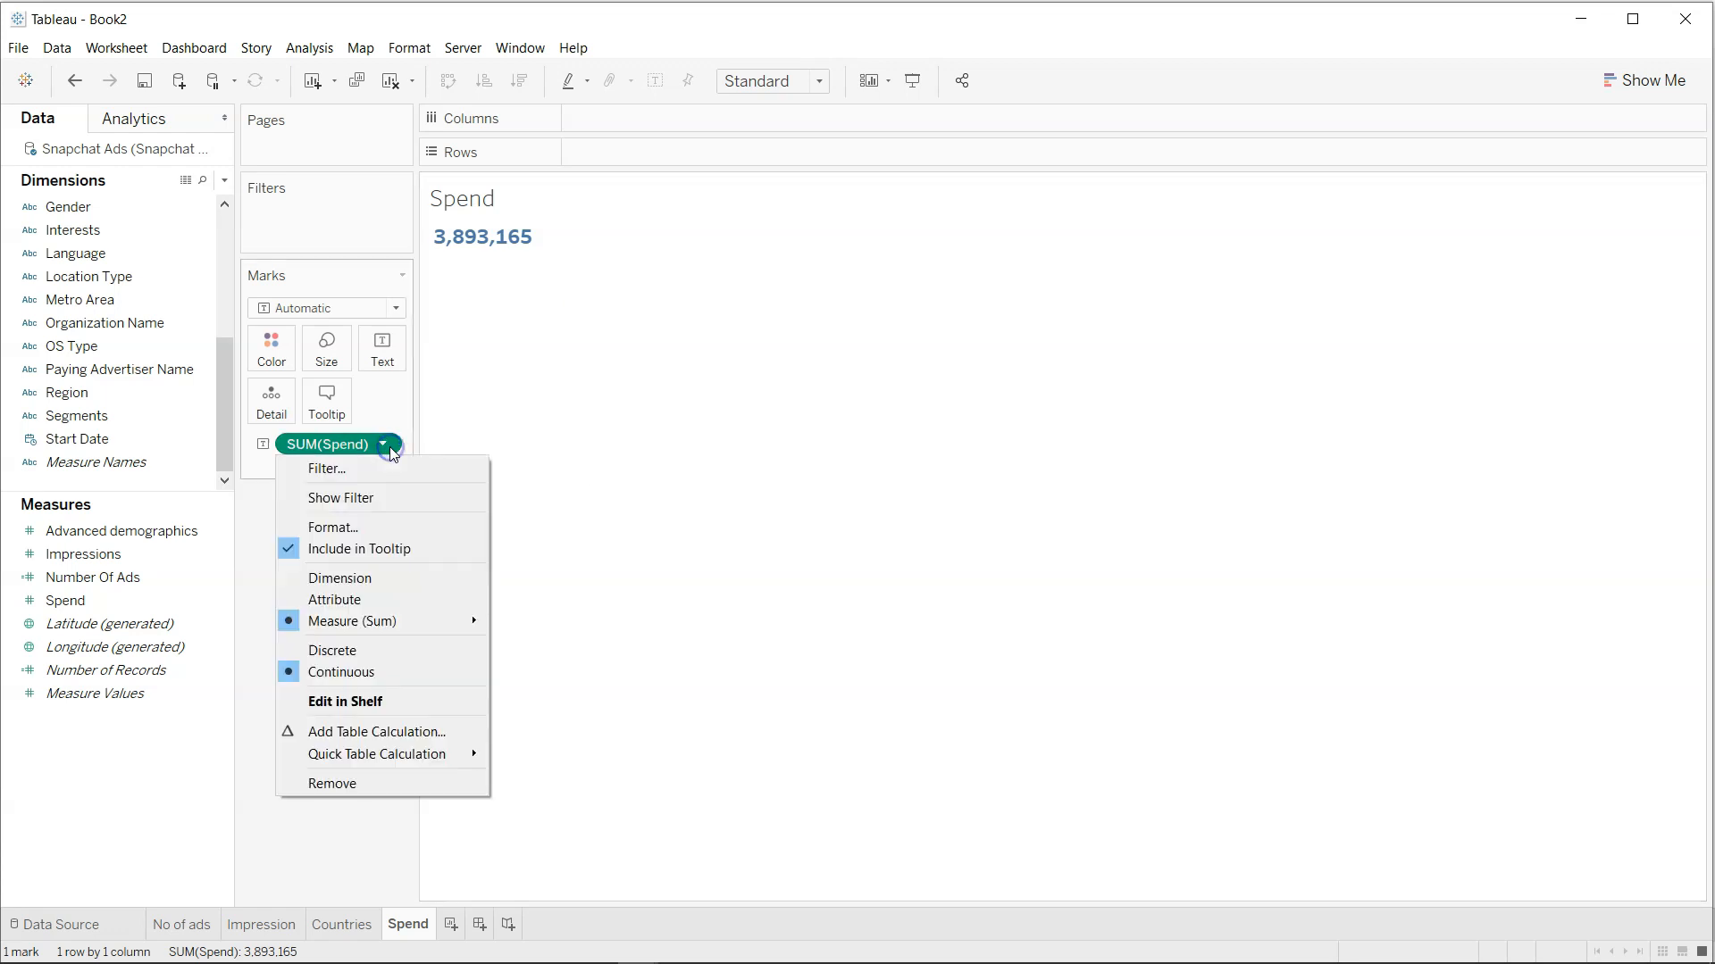
click(426, 530)
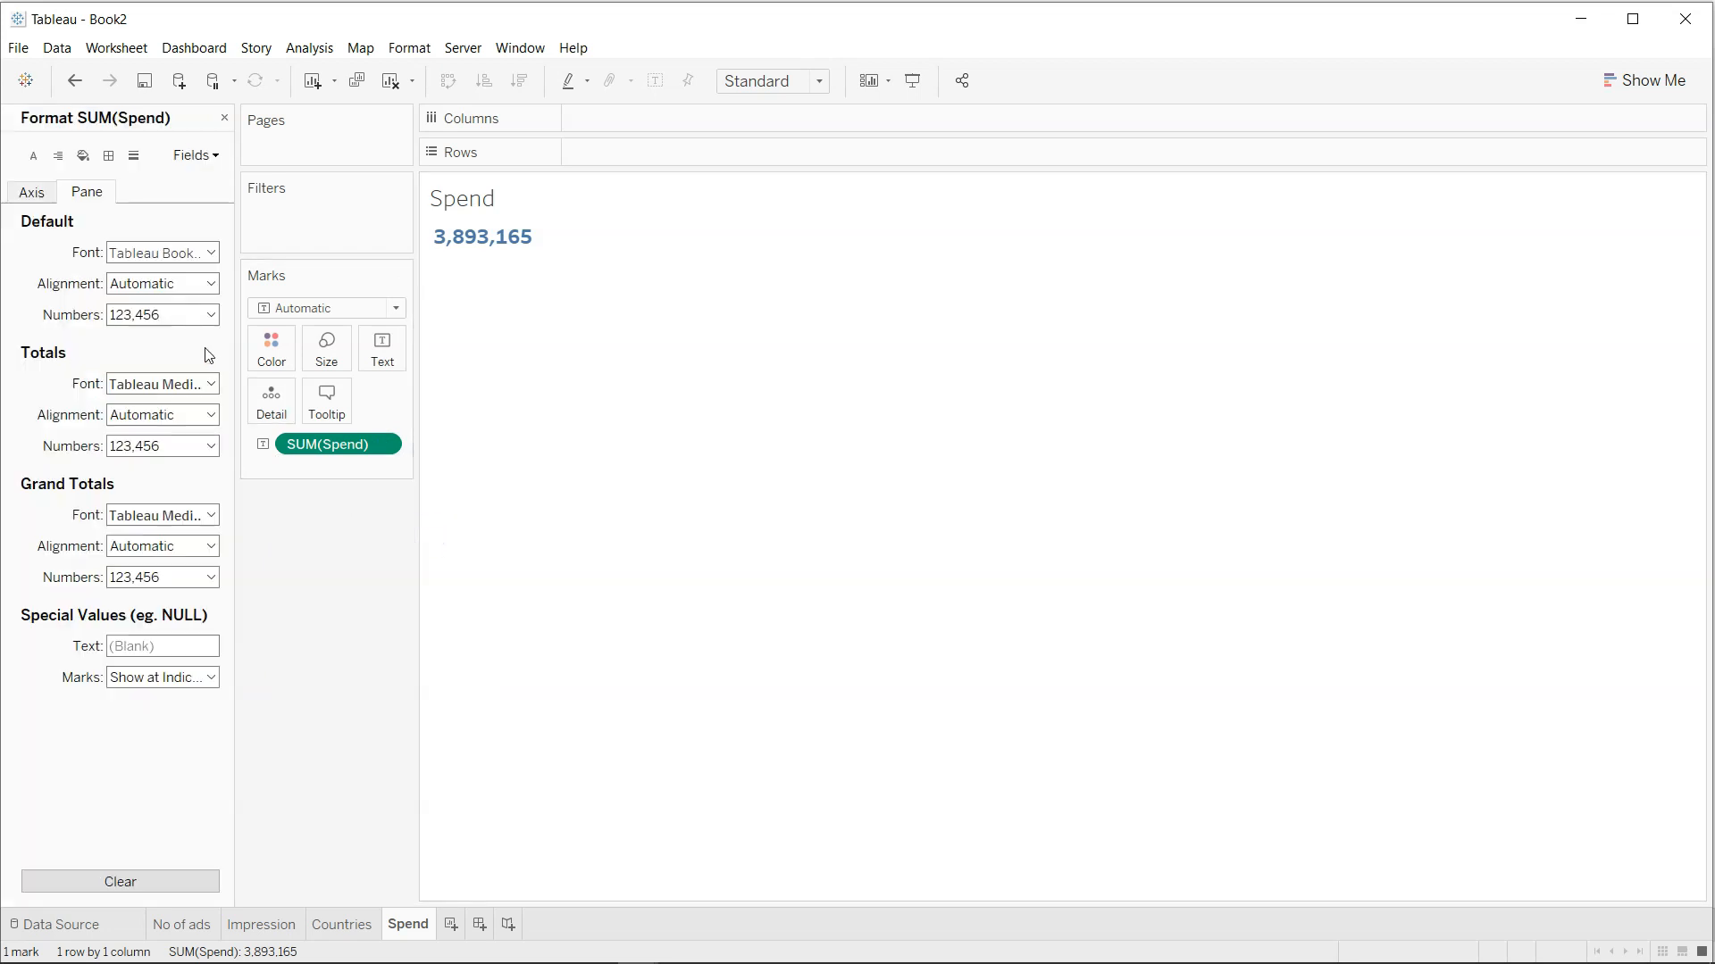
click(211, 314)
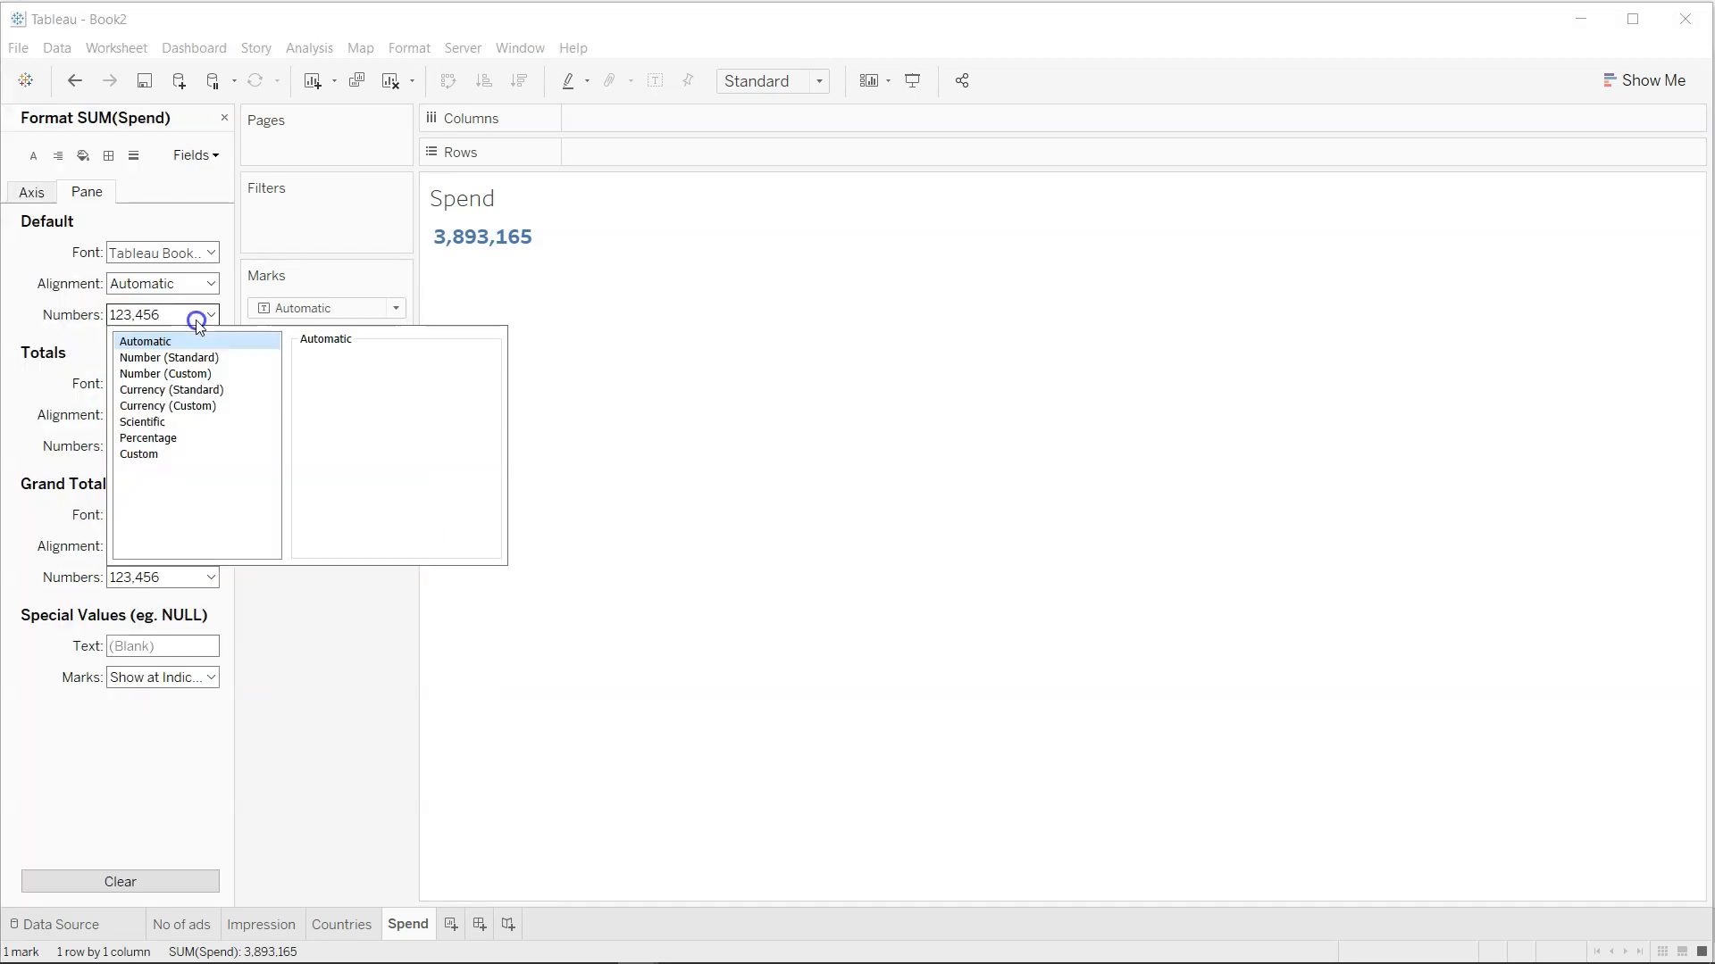
click(209, 405)
click(348, 384)
click(348, 383)
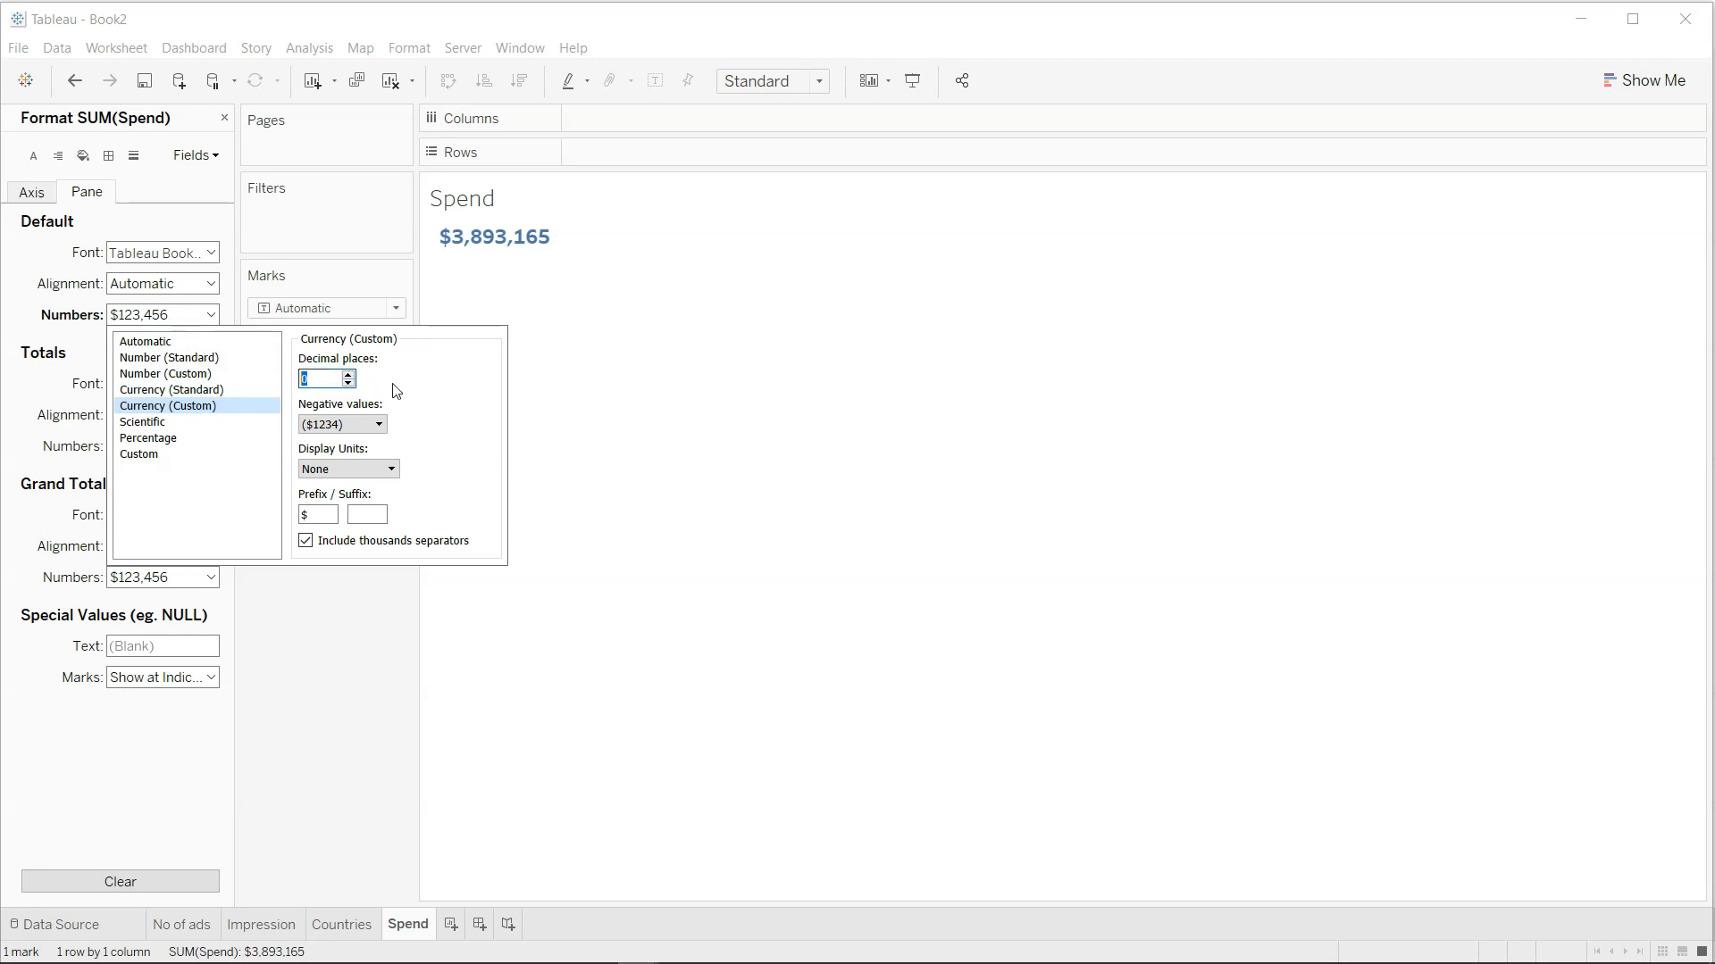
Try the Currency (Standard) format on SUM(Spend), return to Currency (Custom) with 0 decimal places, and close the formatting options.
click(227, 391)
mouse_move(572, 251)
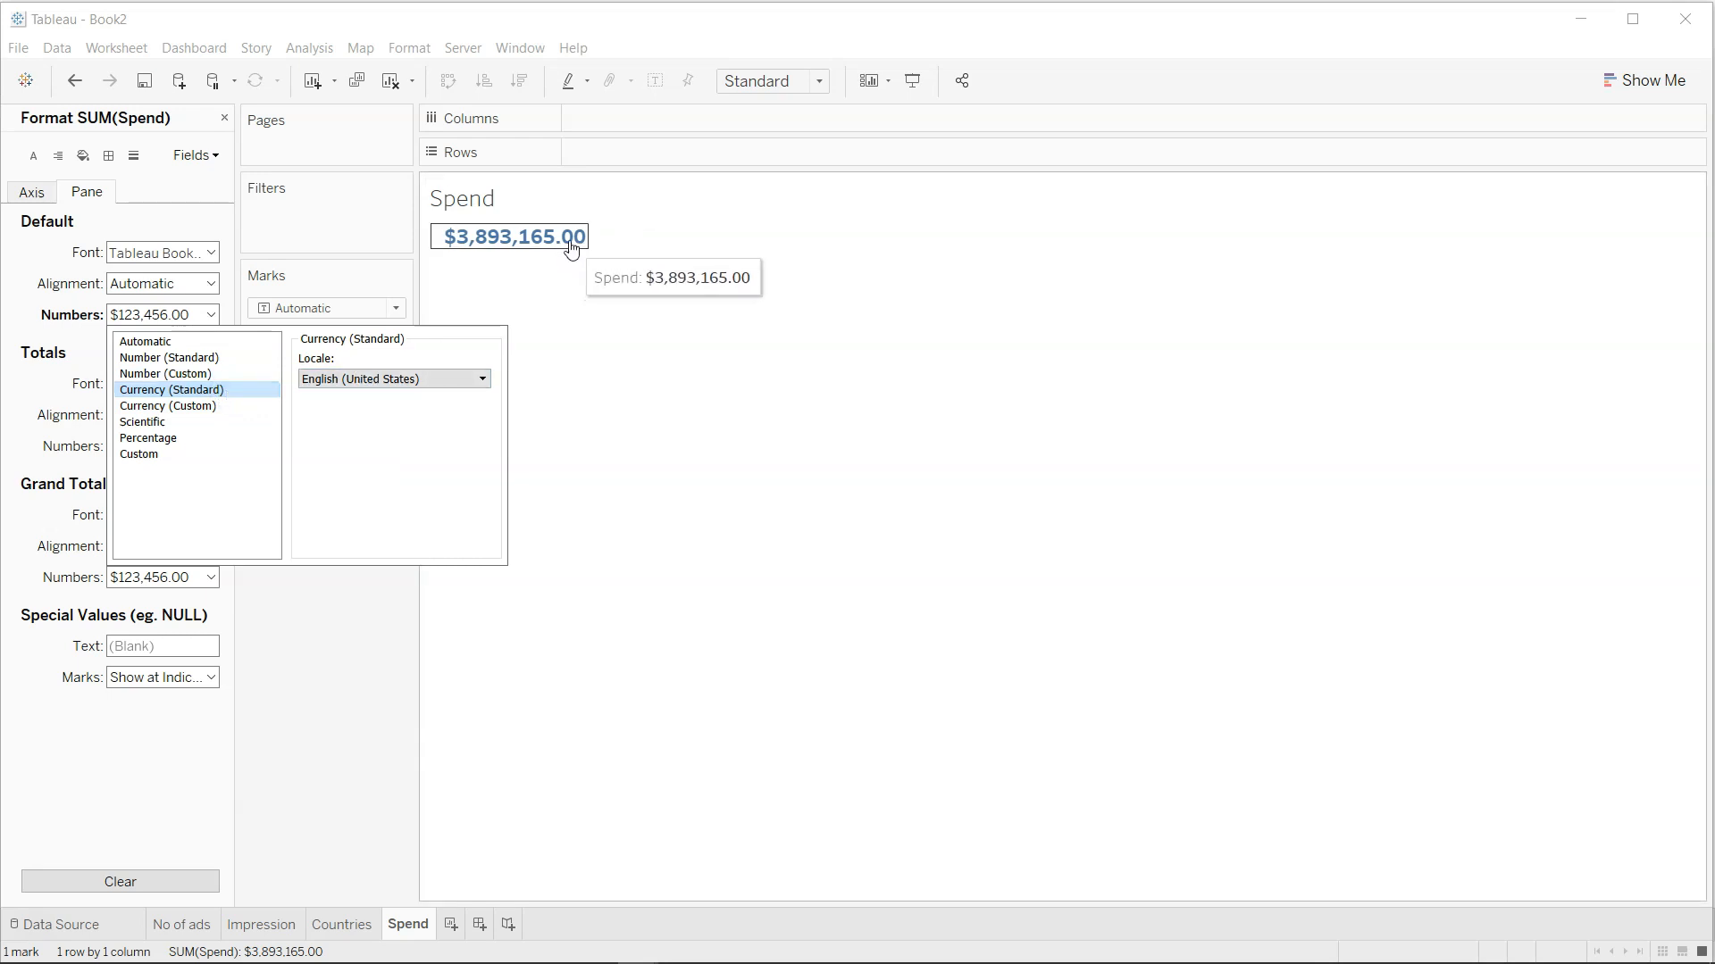
click(234, 411)
click(348, 383)
click(347, 383)
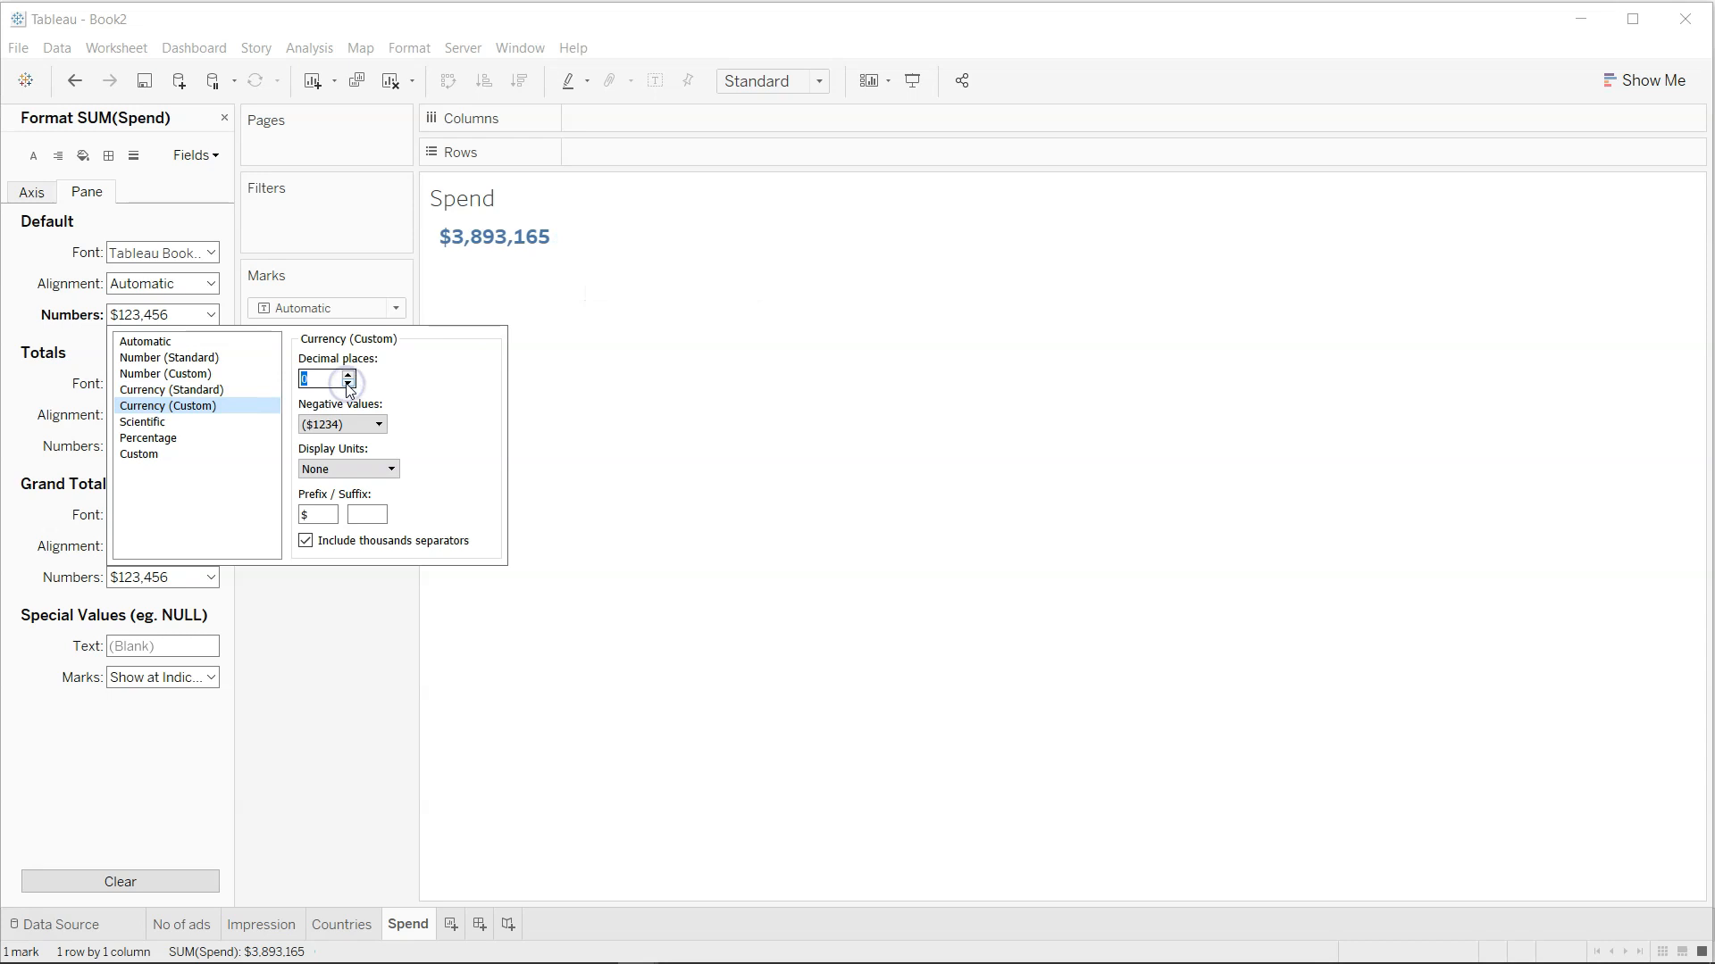
click(647, 386)
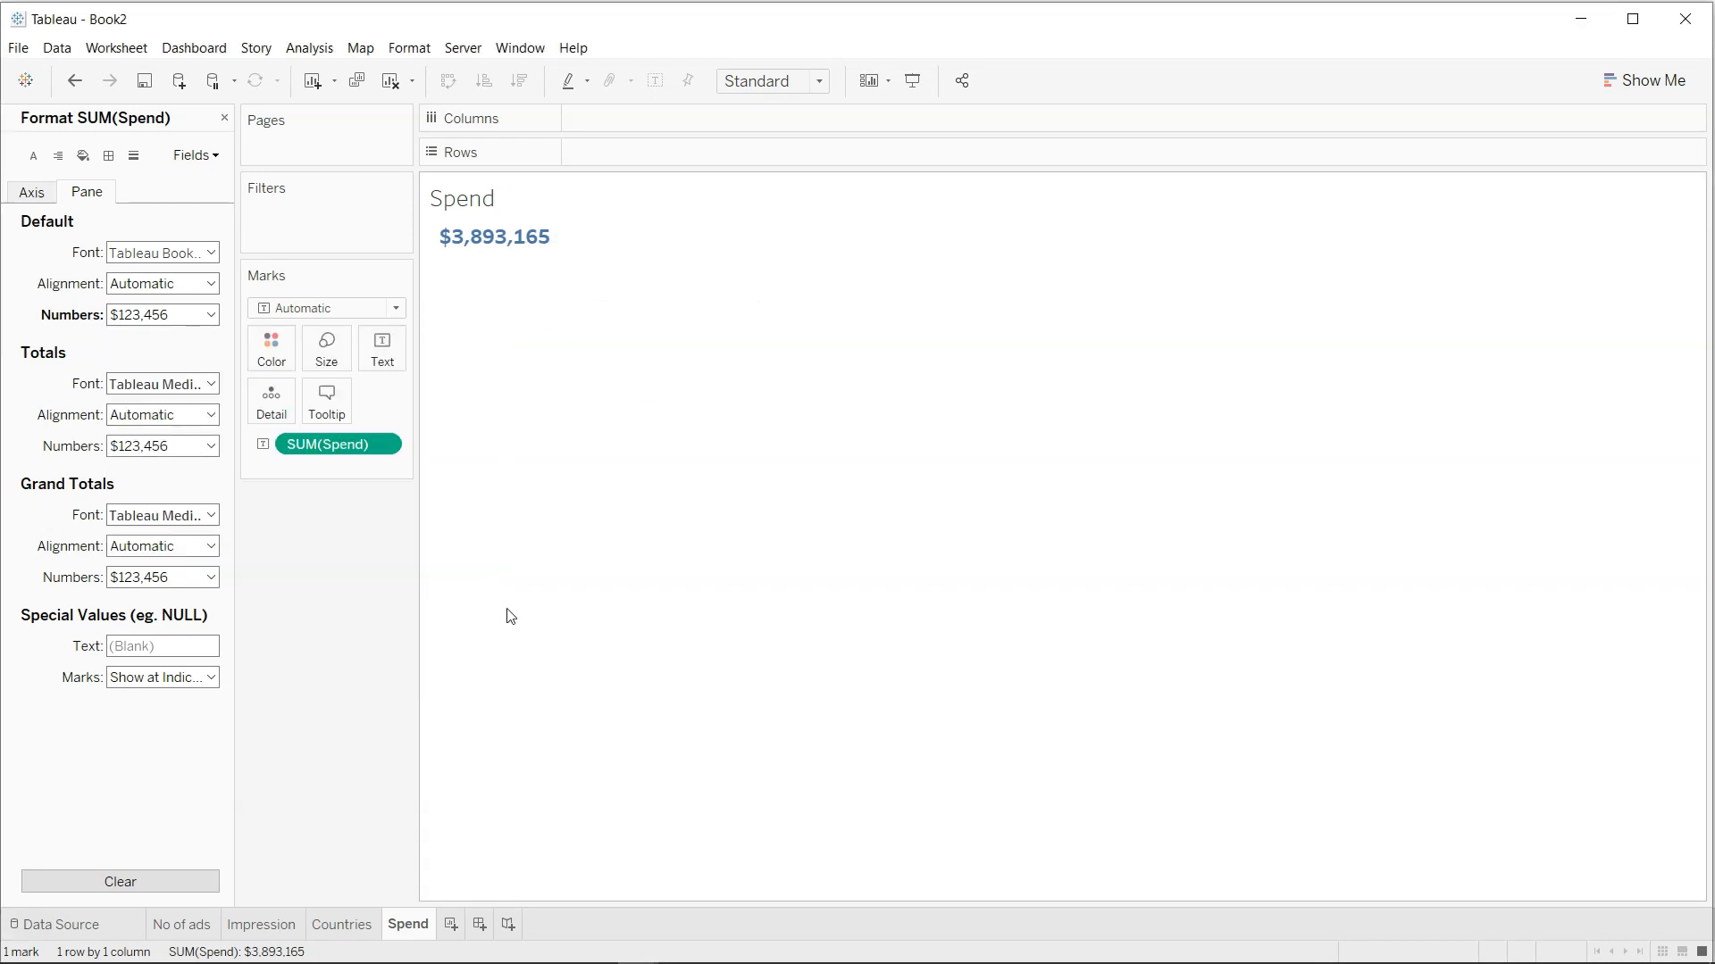
click(224, 118)
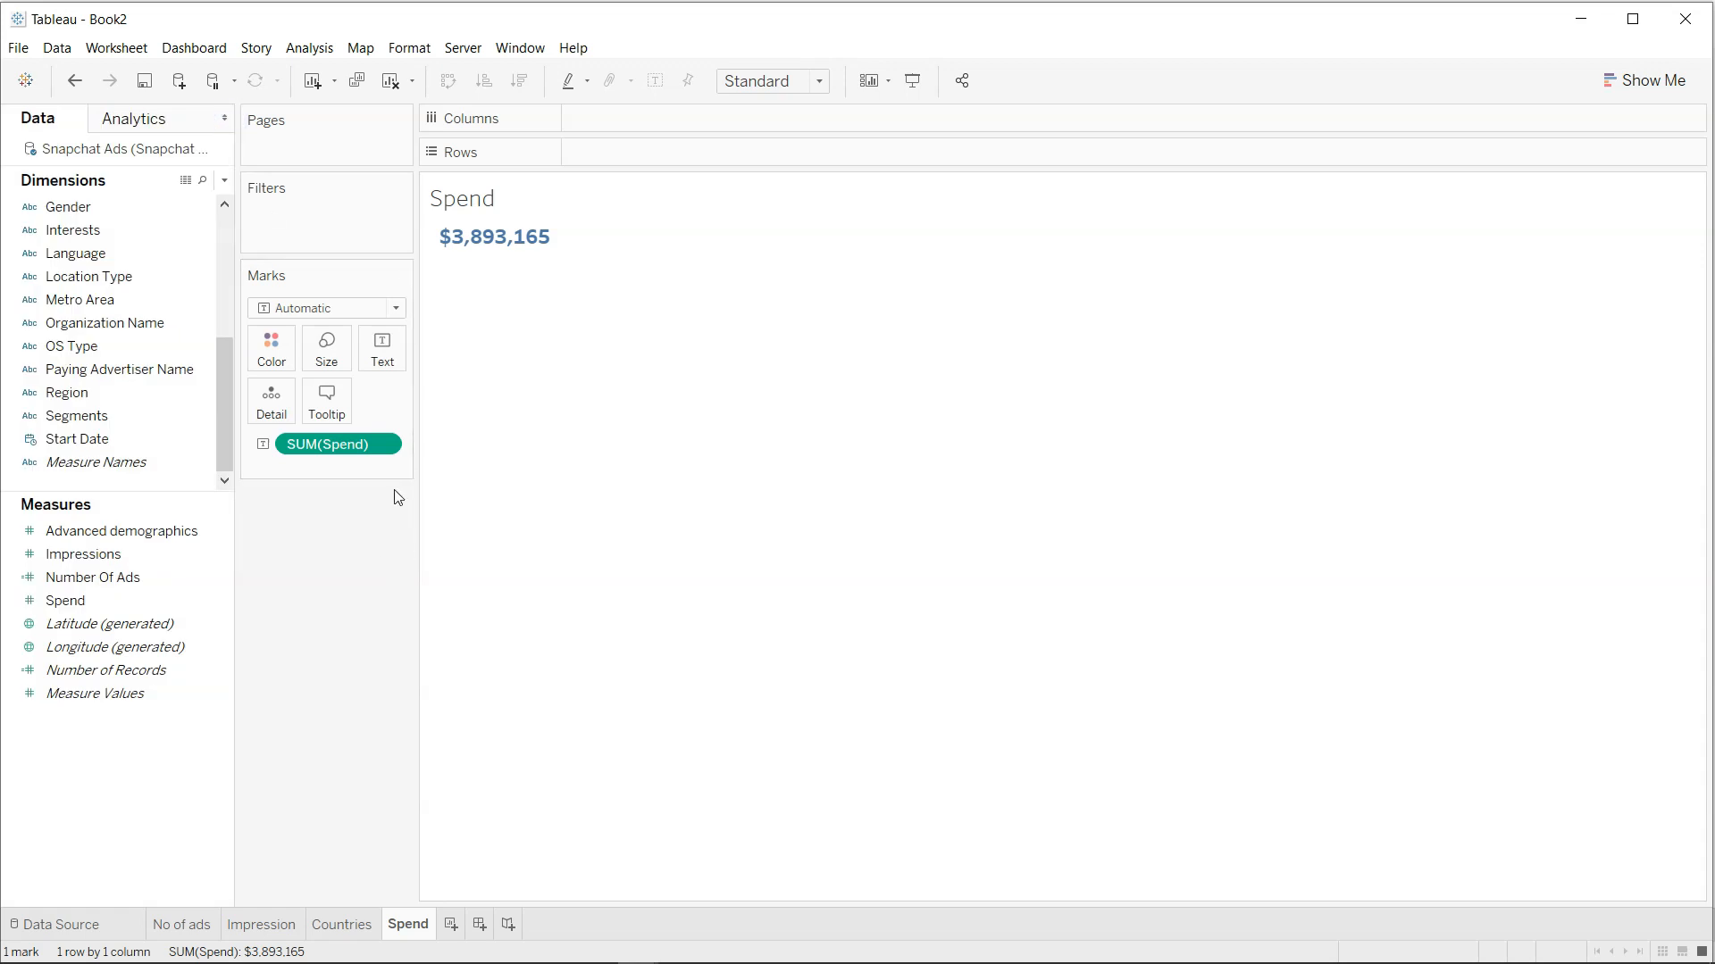
click(384, 446)
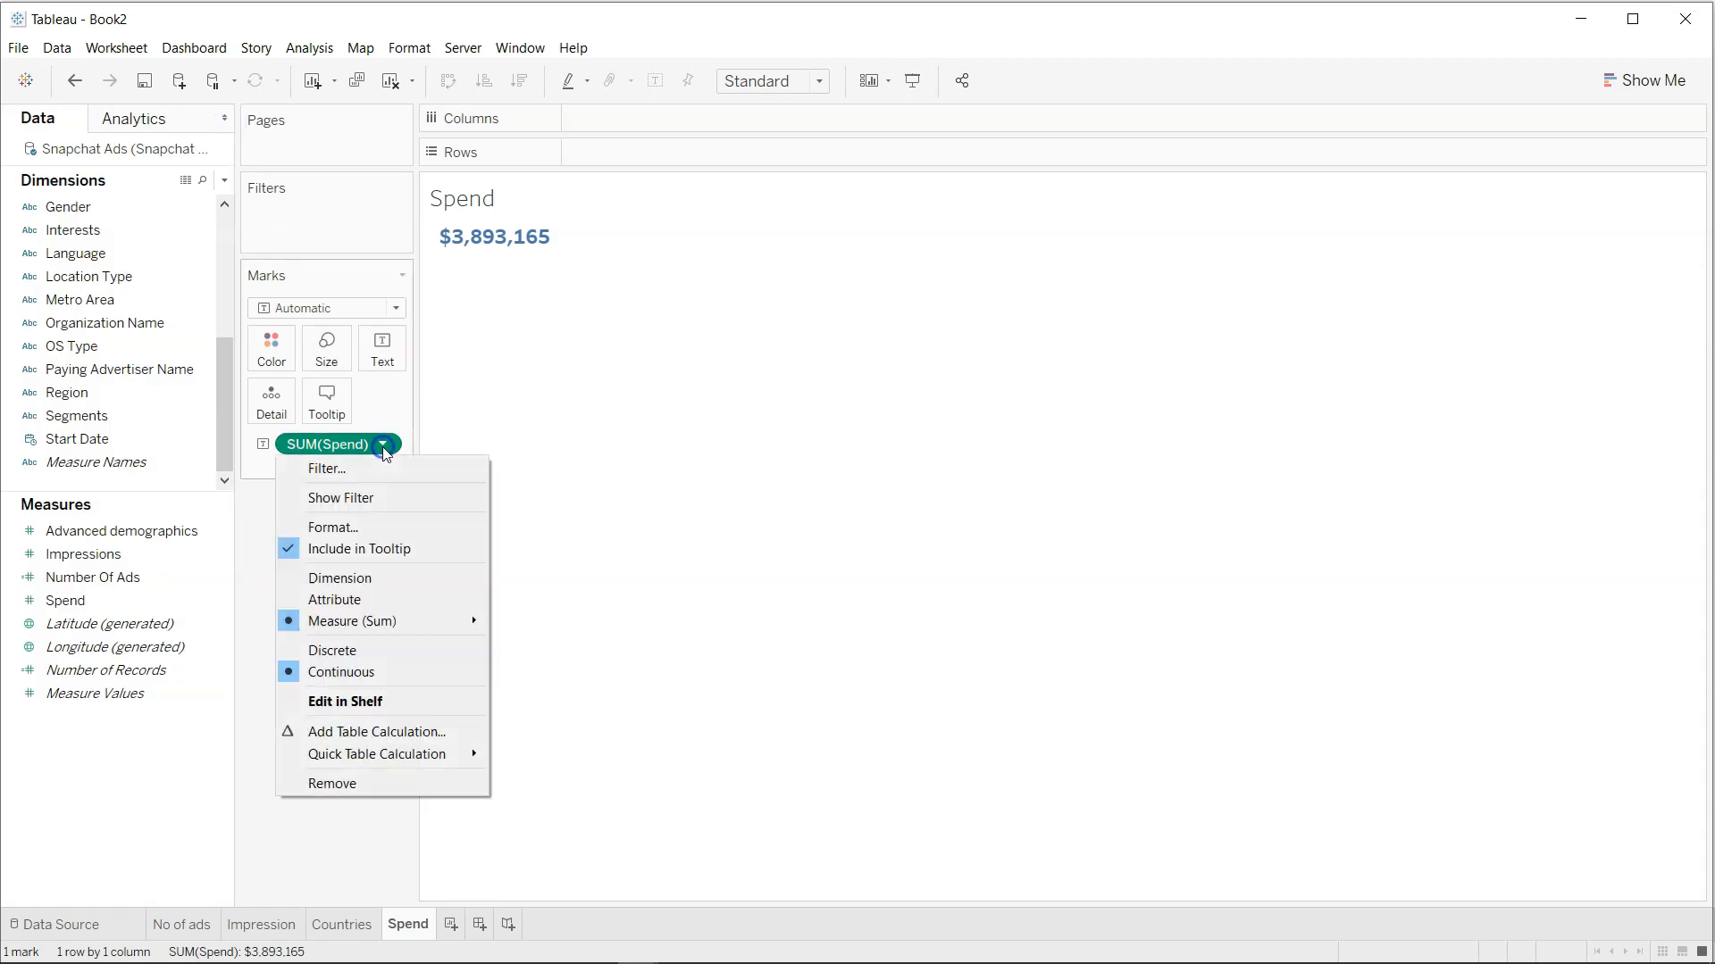
click(416, 524)
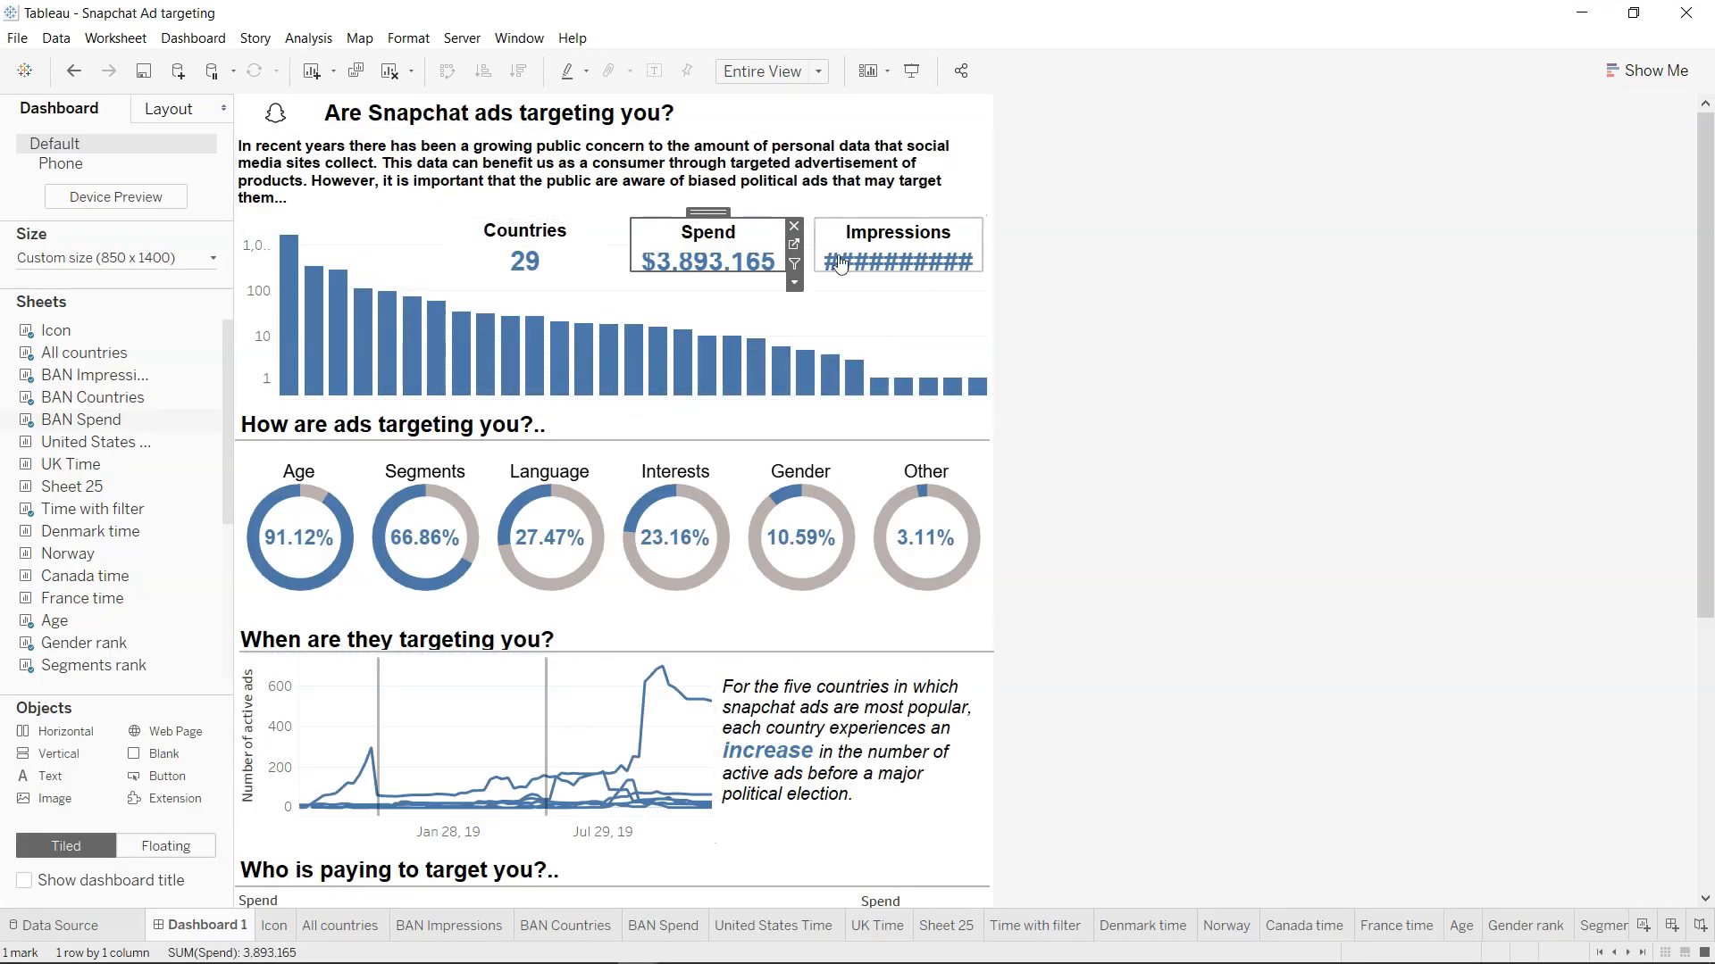
Examine the tooltip breakdowns of the Age, Segments, Language, Interests, Gender and Other donut charts on the finished Snapchat Ad targeting dashboard.
mouse_move(553, 272)
mouse_move(589, 576)
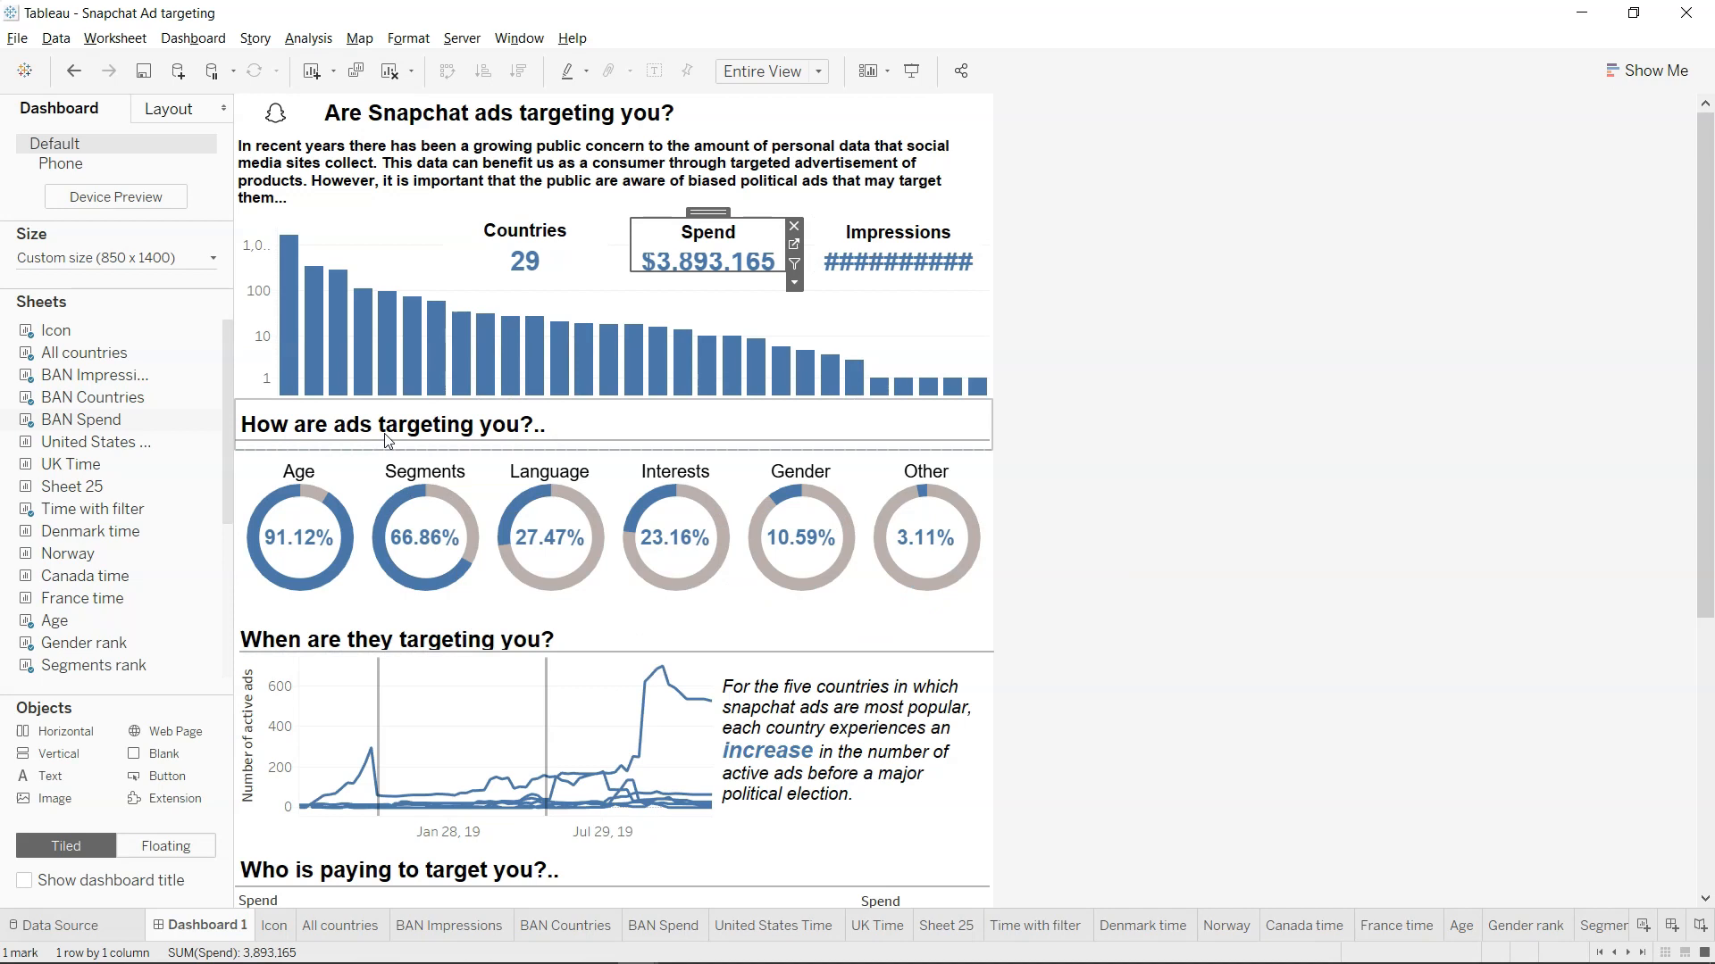
key(alt)
mouse_move(464, 509)
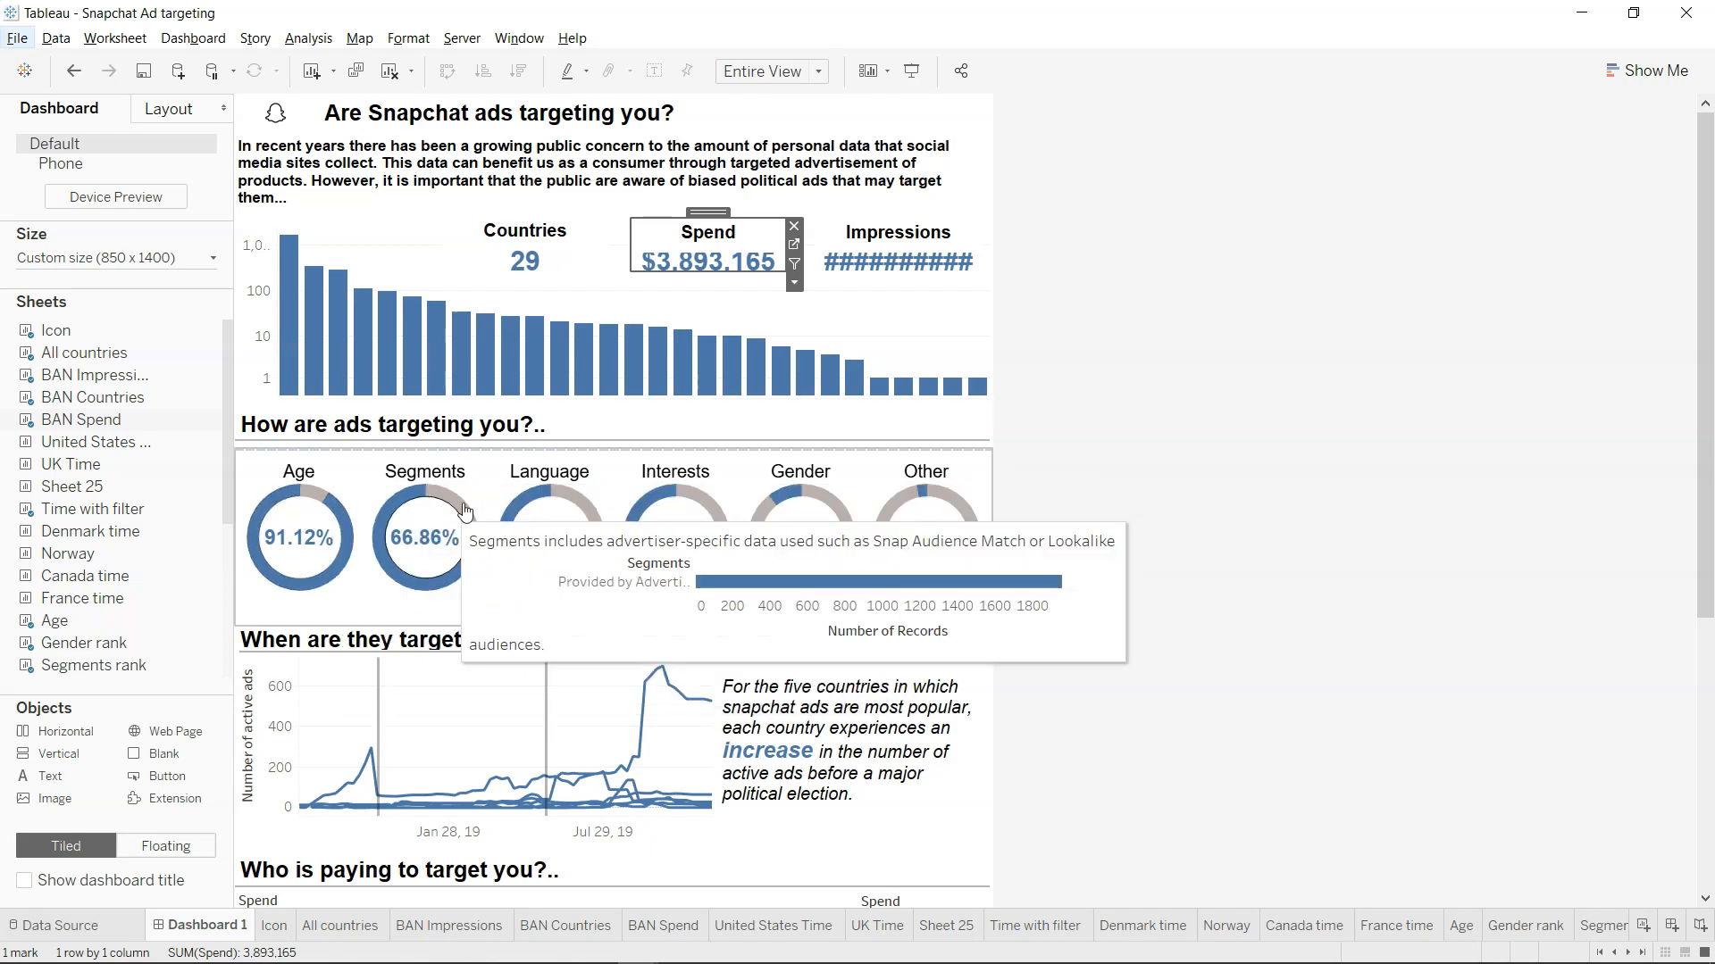
mouse_move(292, 550)
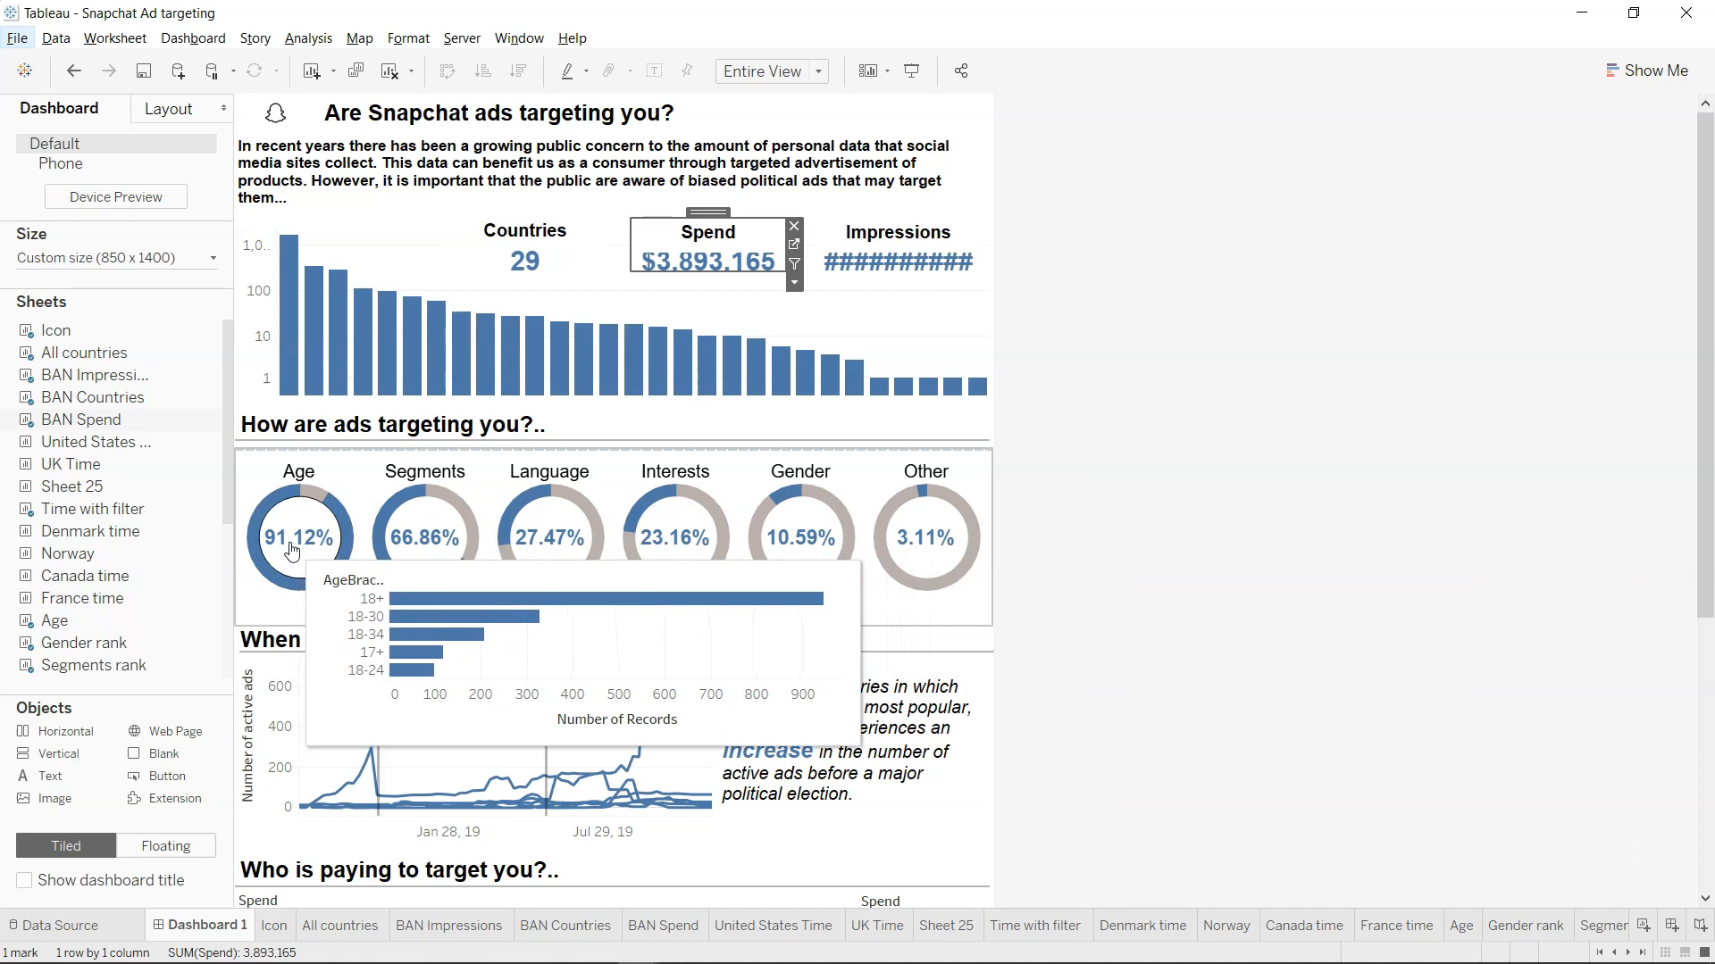
mouse_move(640, 554)
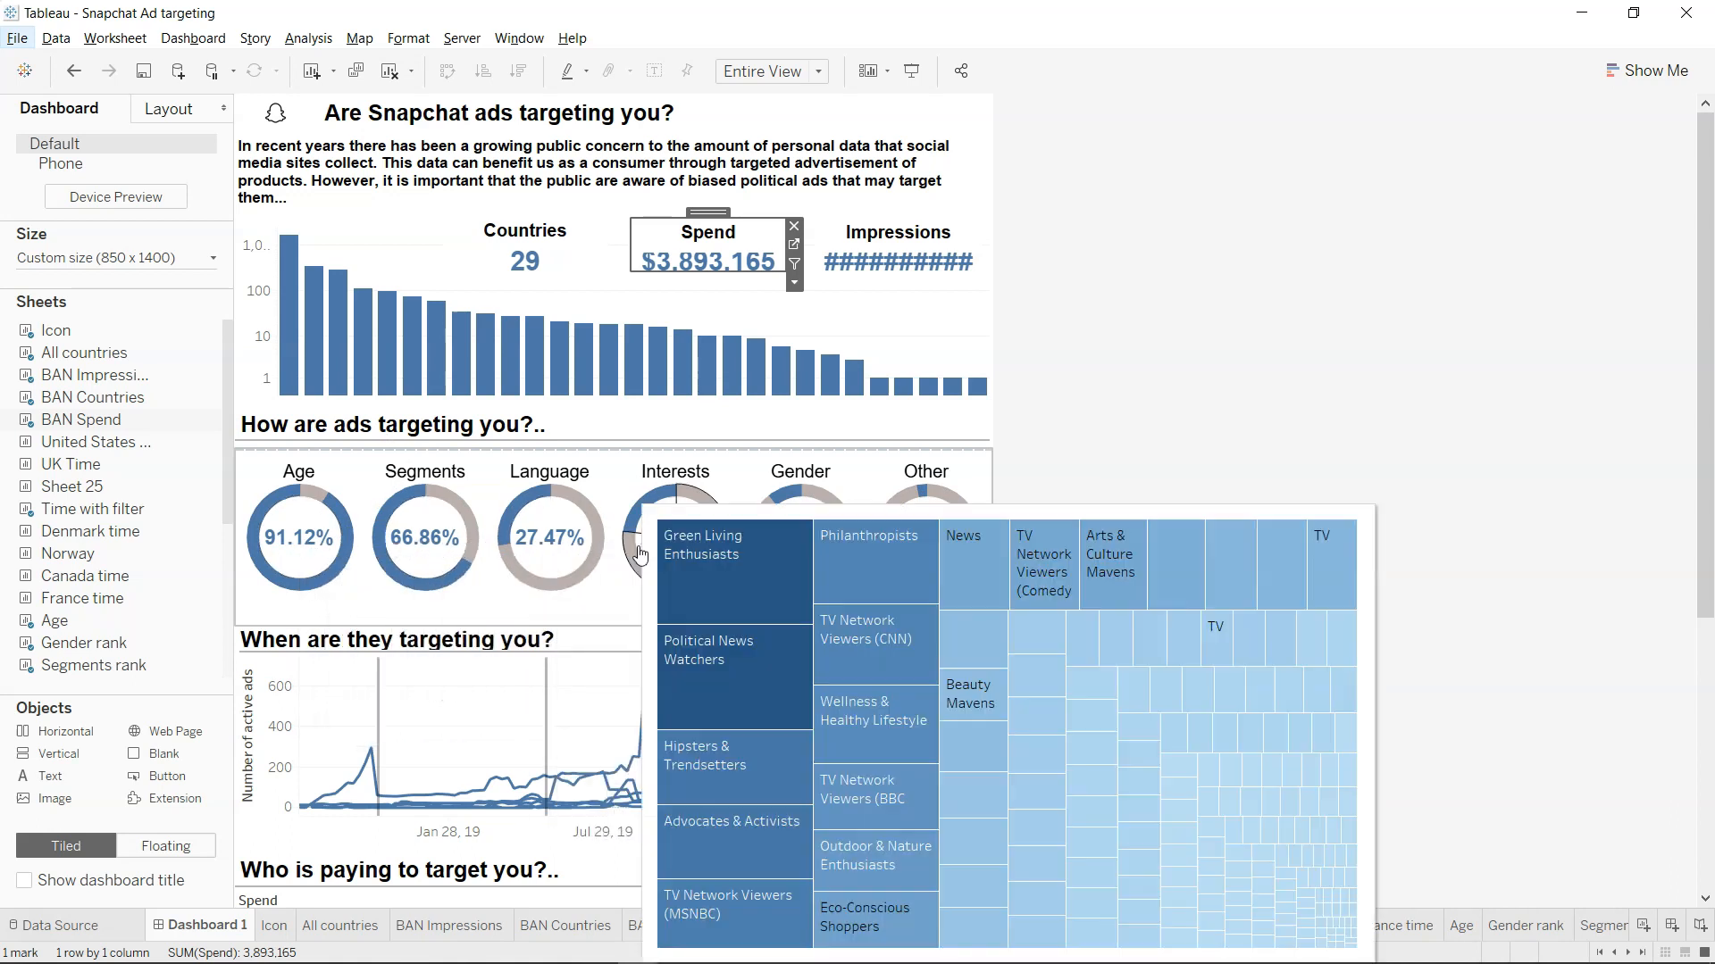
mouse_move(899, 554)
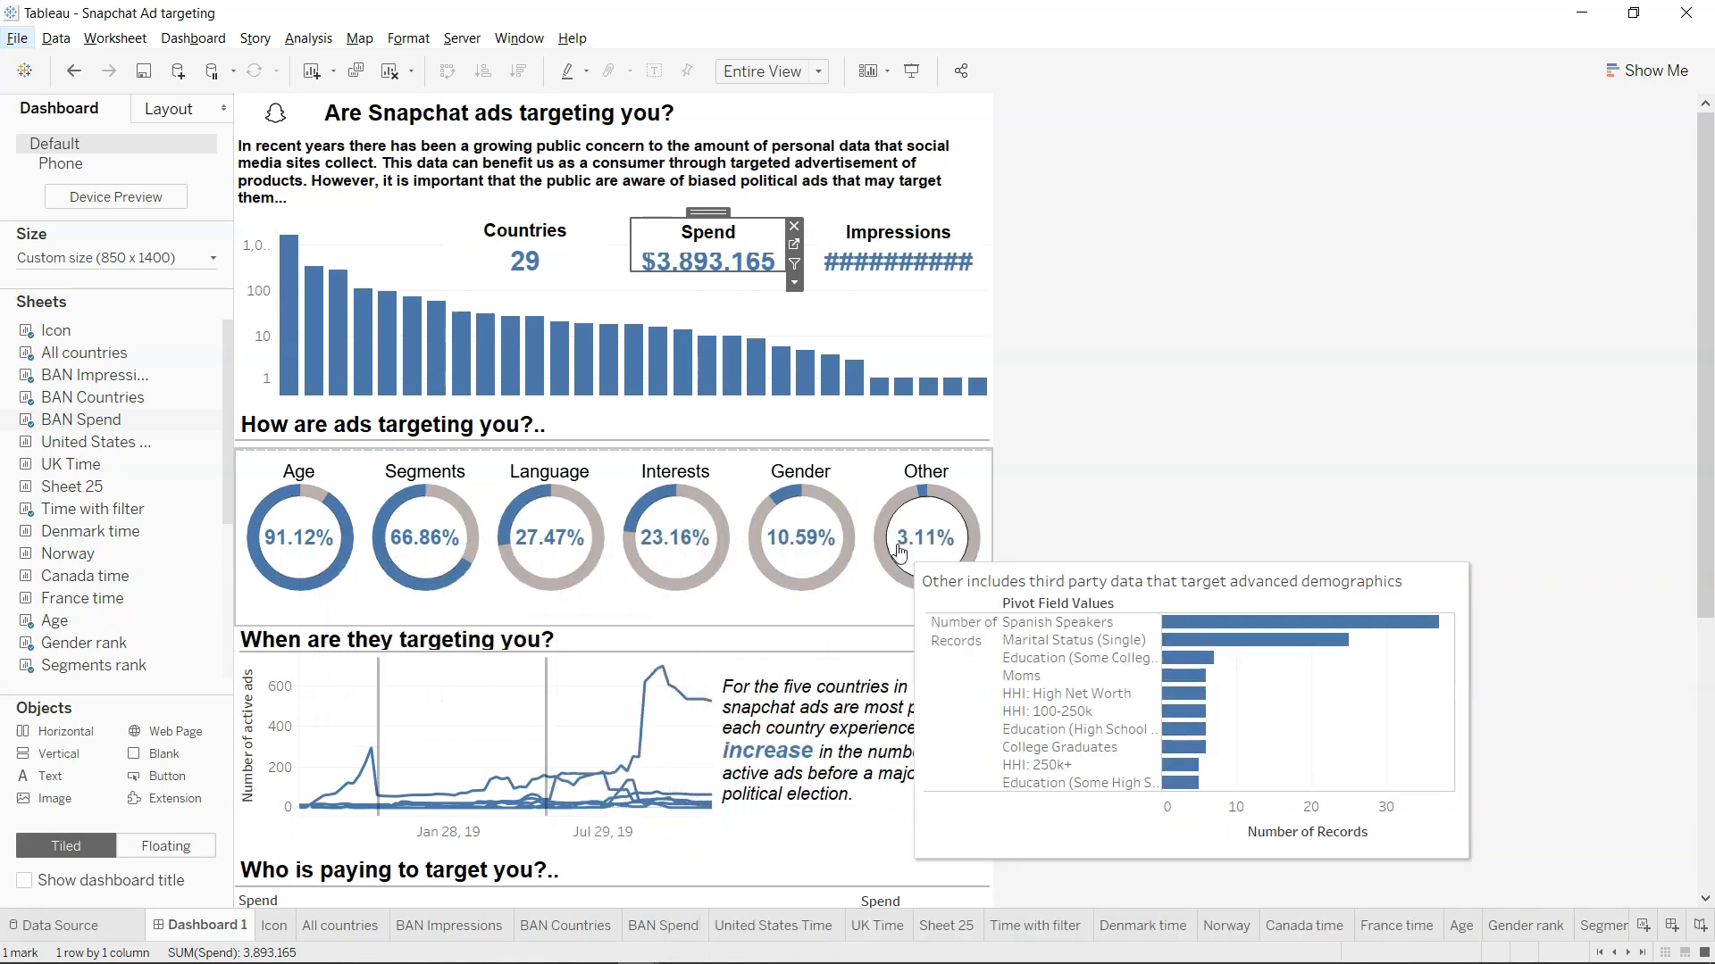
mouse_move(814, 544)
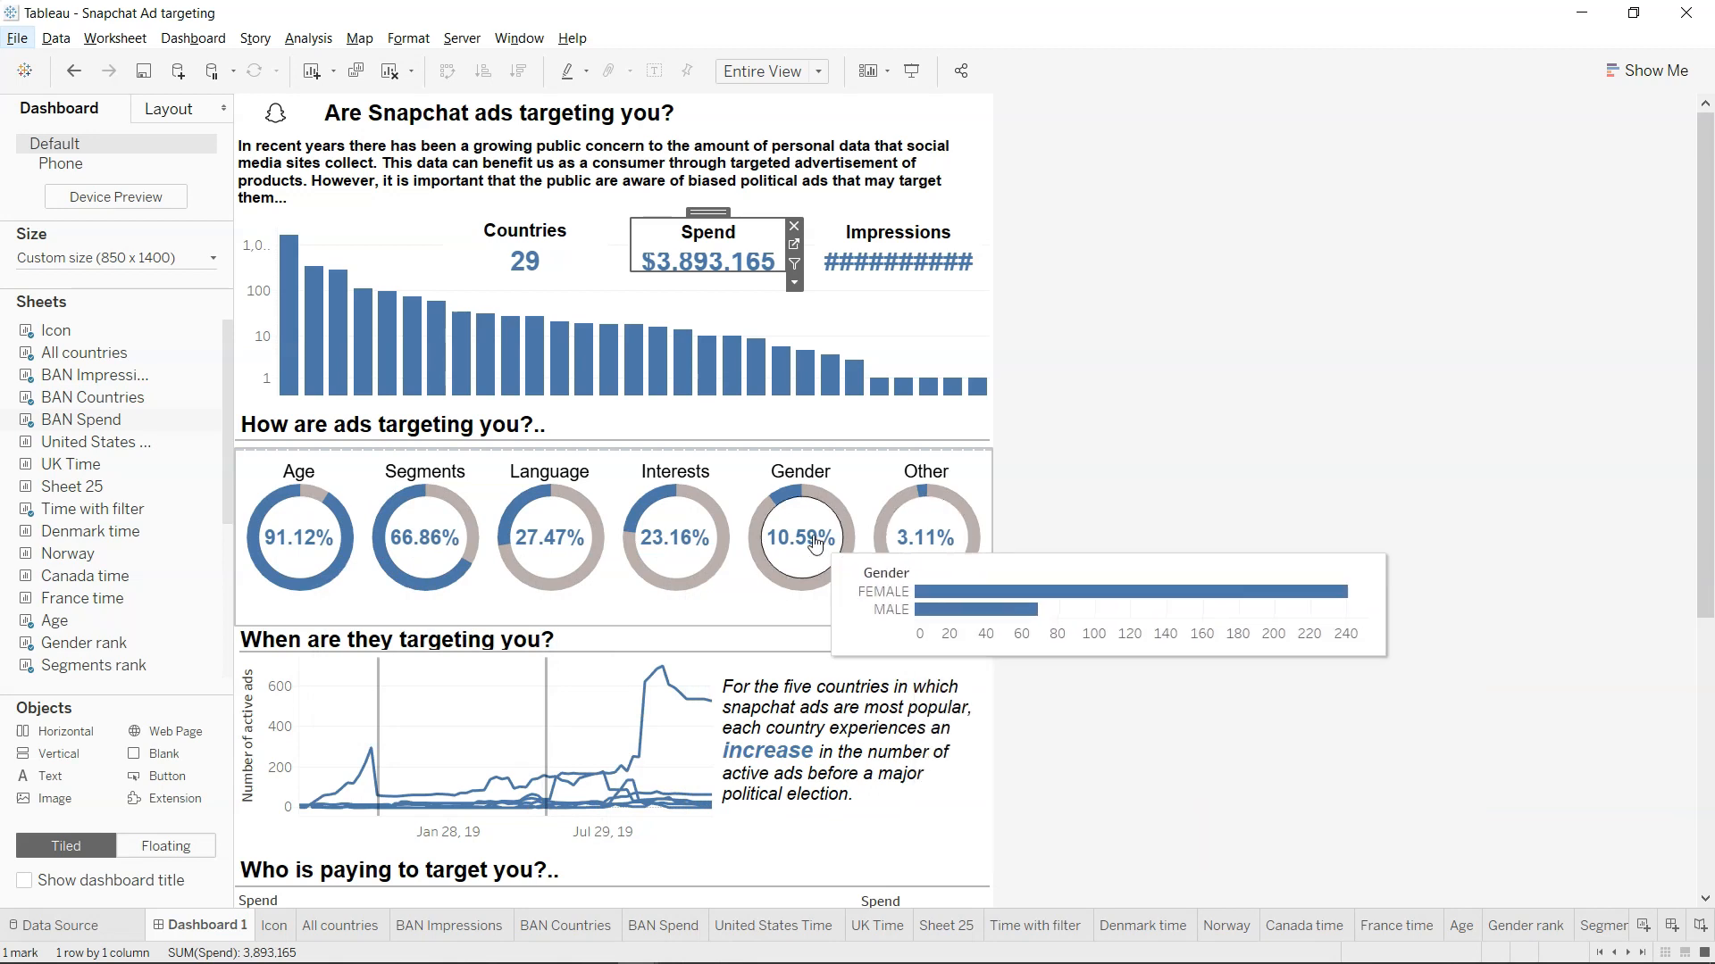
mouse_move(681, 534)
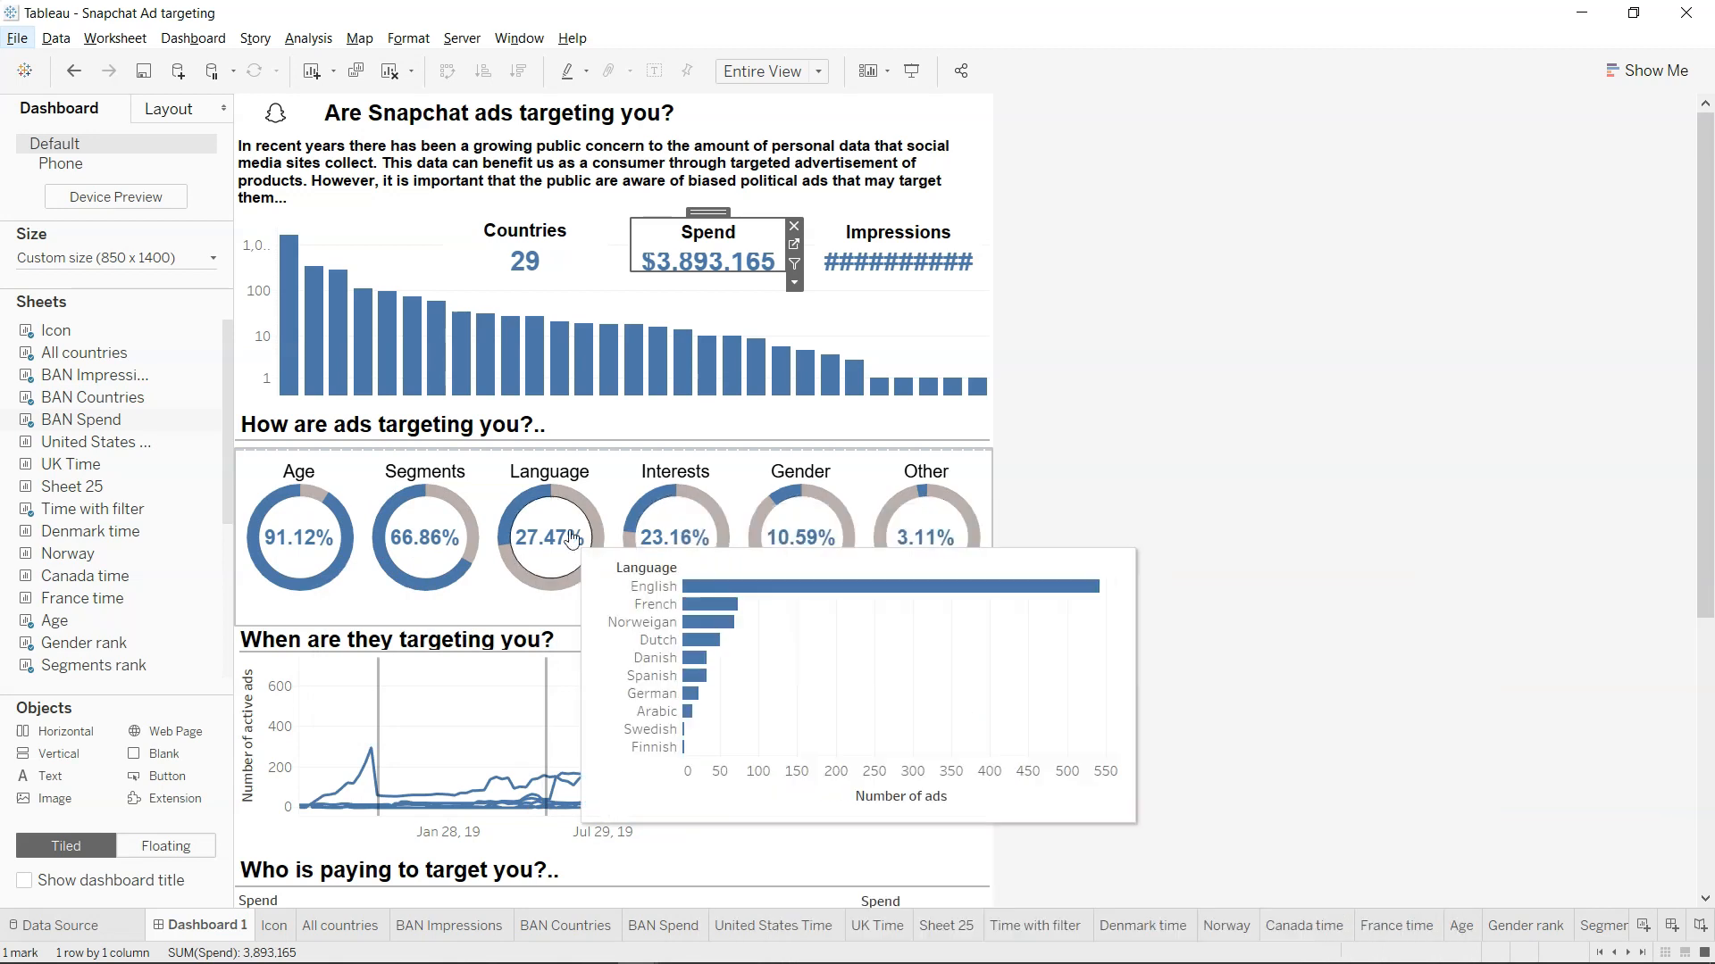
mouse_move(380, 540)
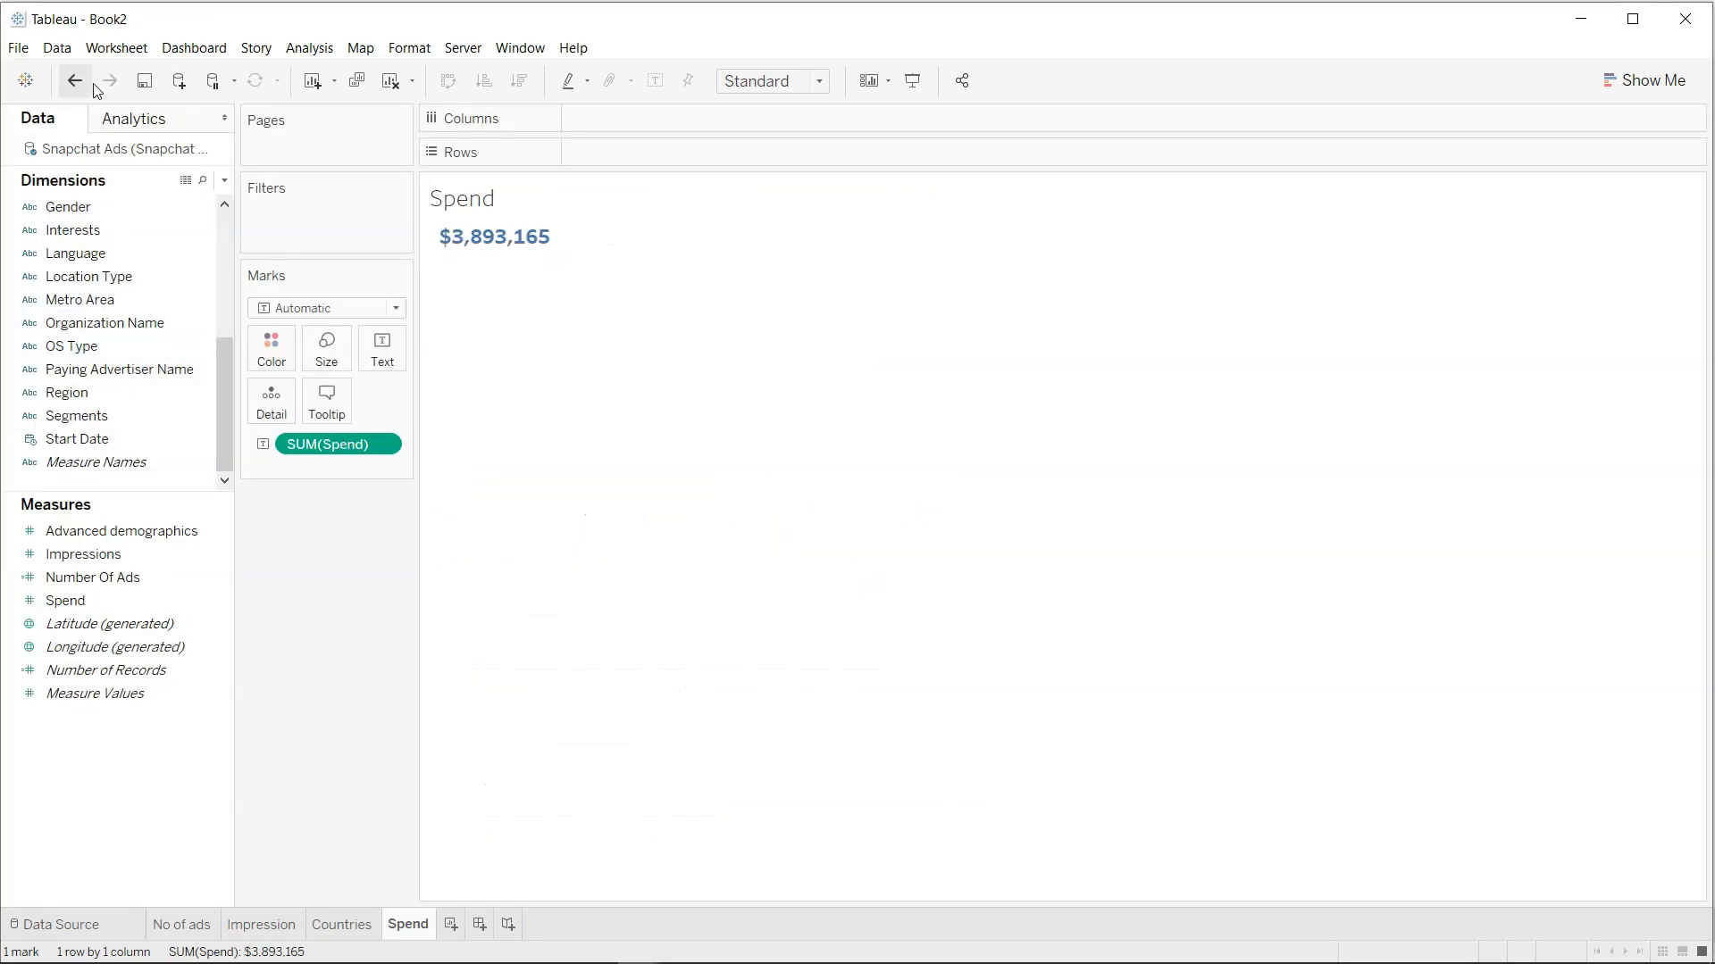
Connect the workbook to the Excel file Snapchat Ads (2) (WHOLE DATA) as an additional data source.
click(59, 50)
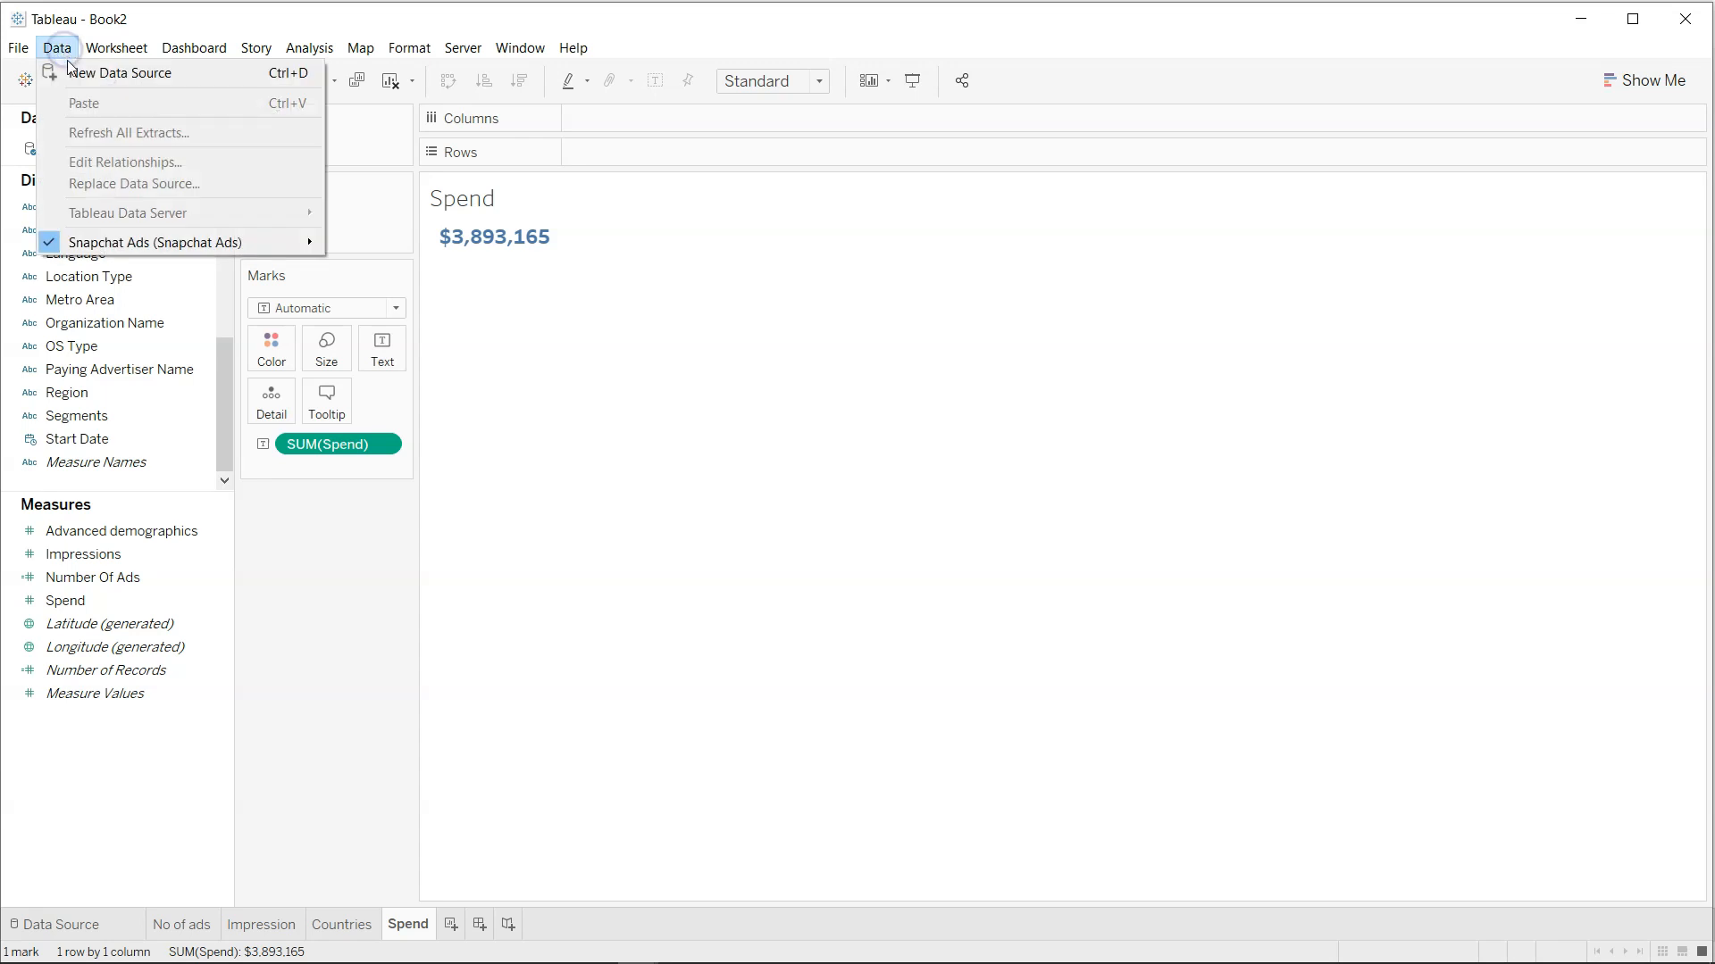
click(109, 75)
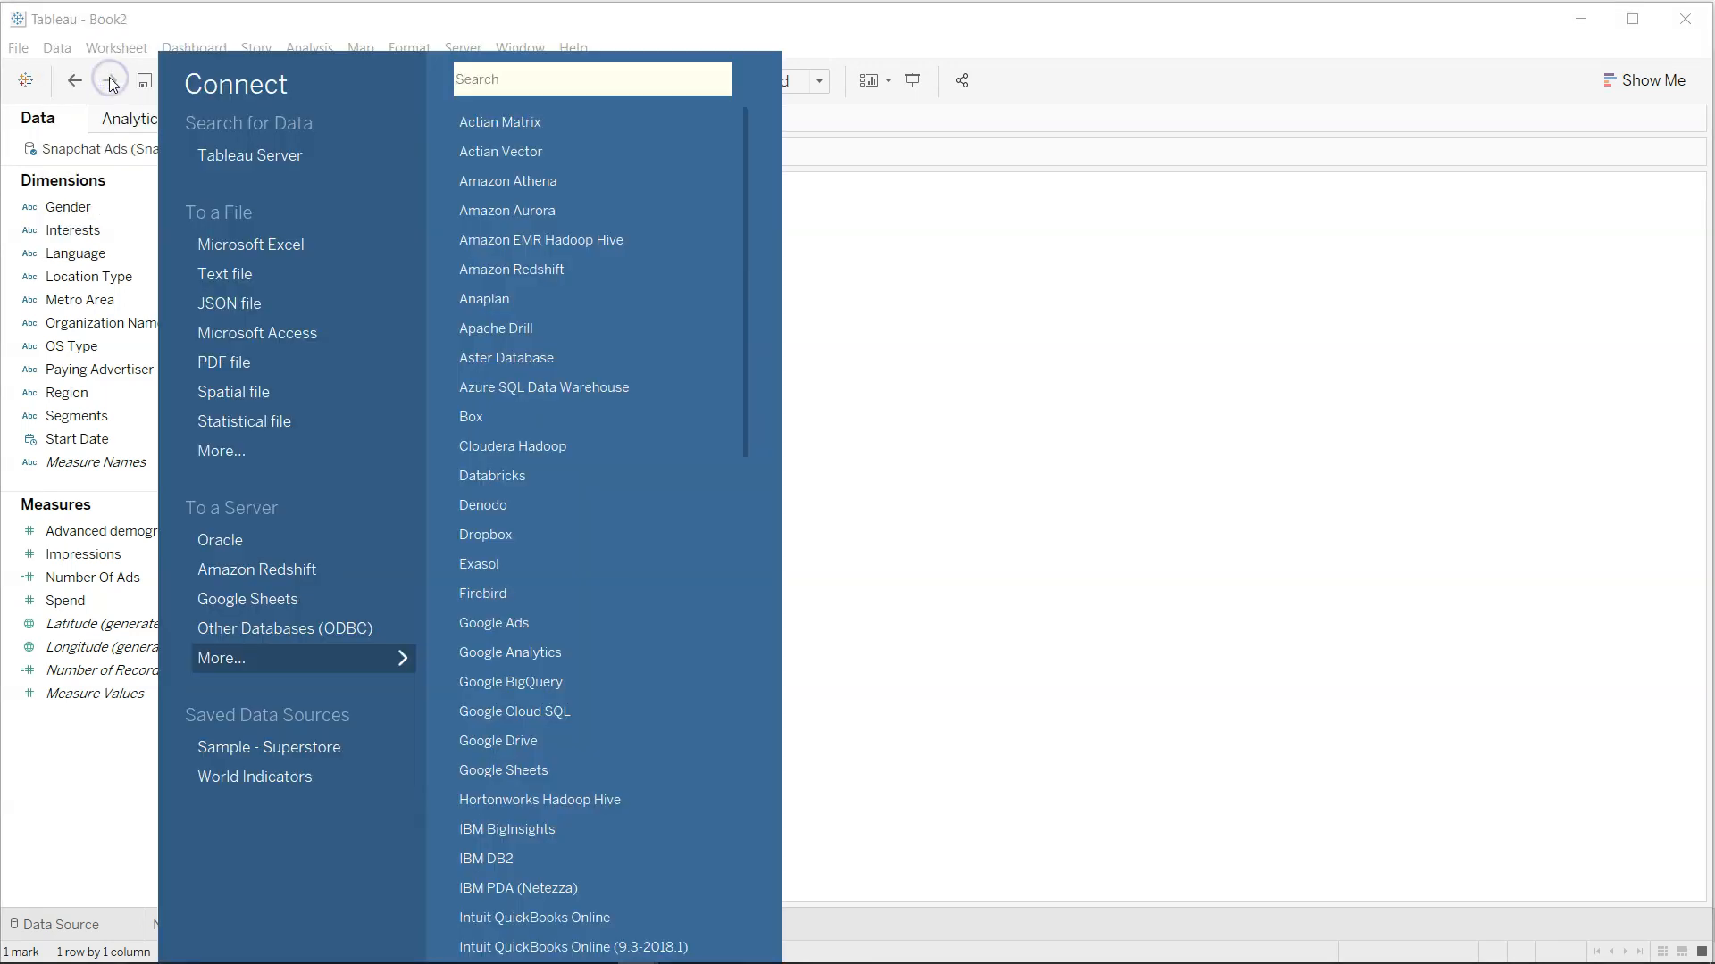
click(249, 243)
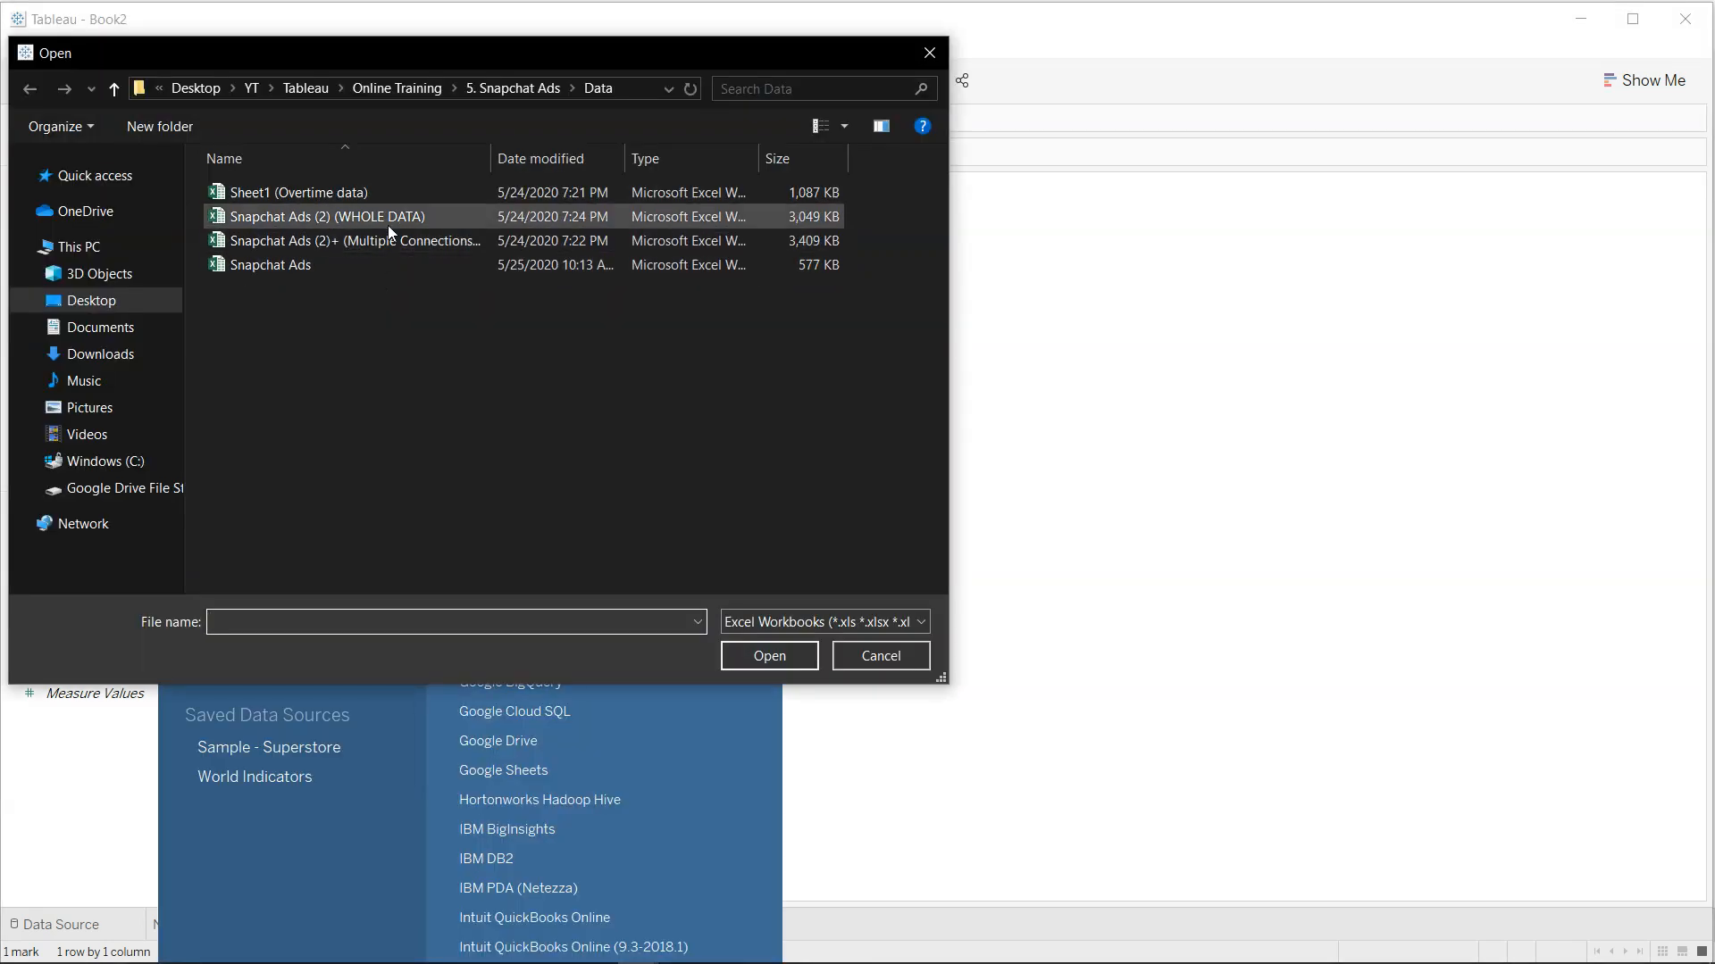
double_click(387, 221)
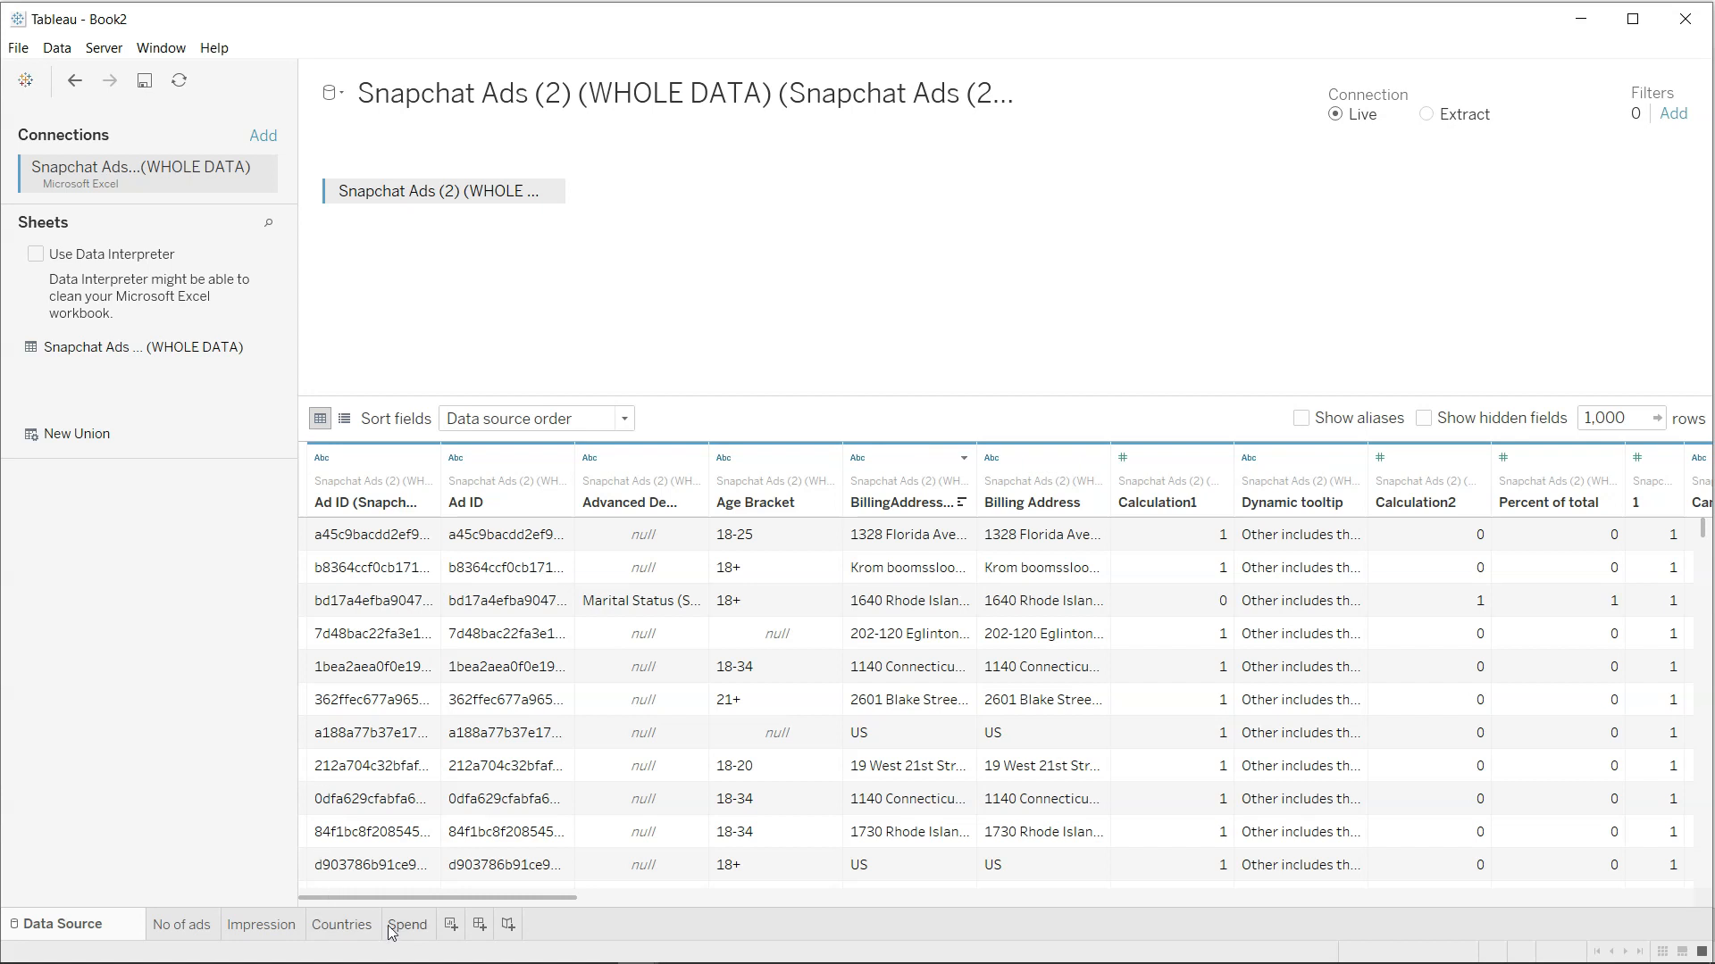
Create a new worksheet after the Spend sheet and name it Donut.
click(453, 927)
double_click(465, 925)
text(Donu)
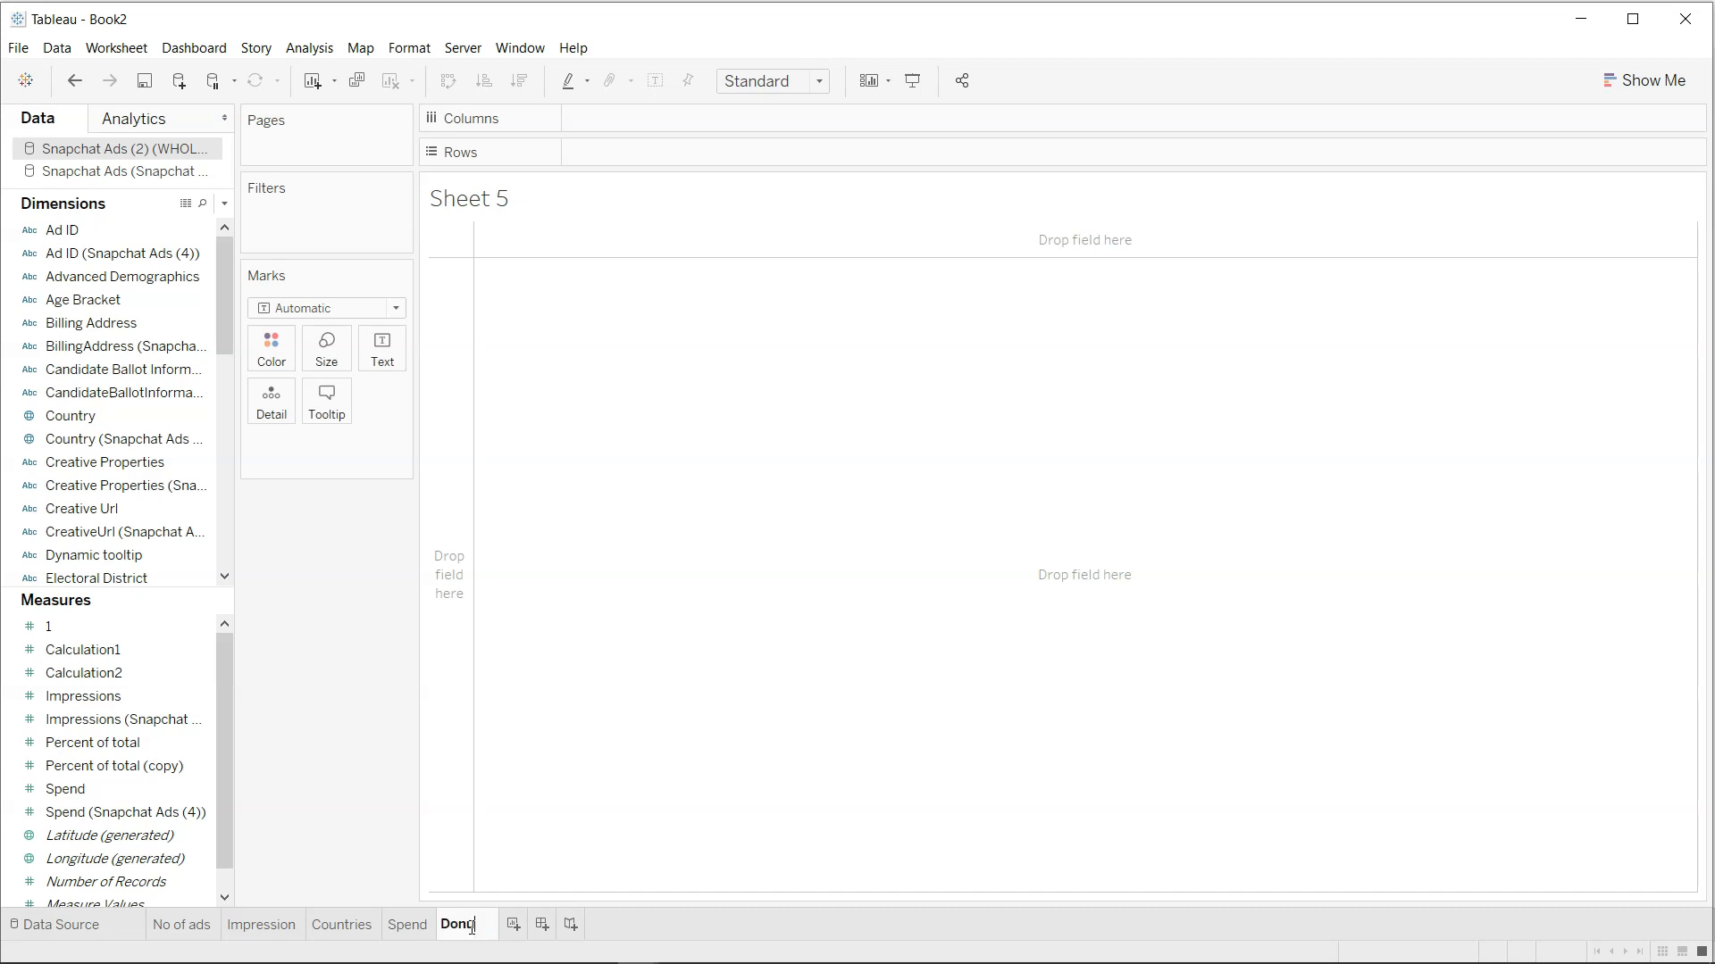
text(t)
key(Return)
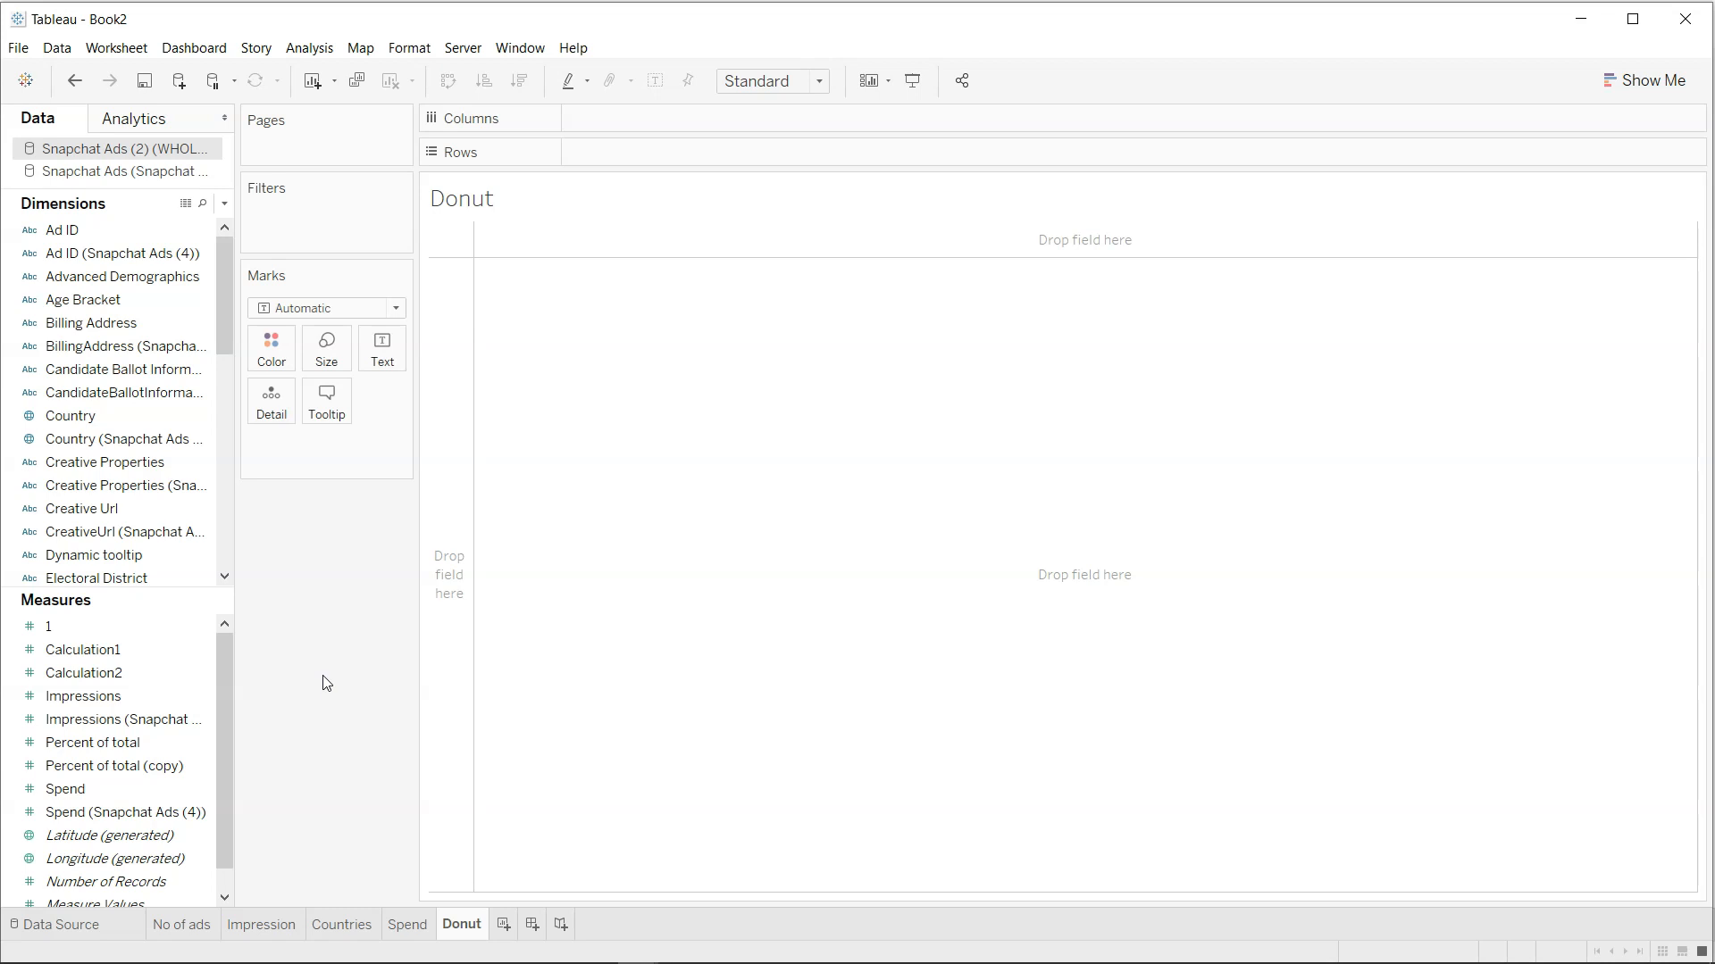
Place the Pivot Field Names dimension on Columns and fit the Donut sheet to Entire View.
scroll(125, 492, down, 7)
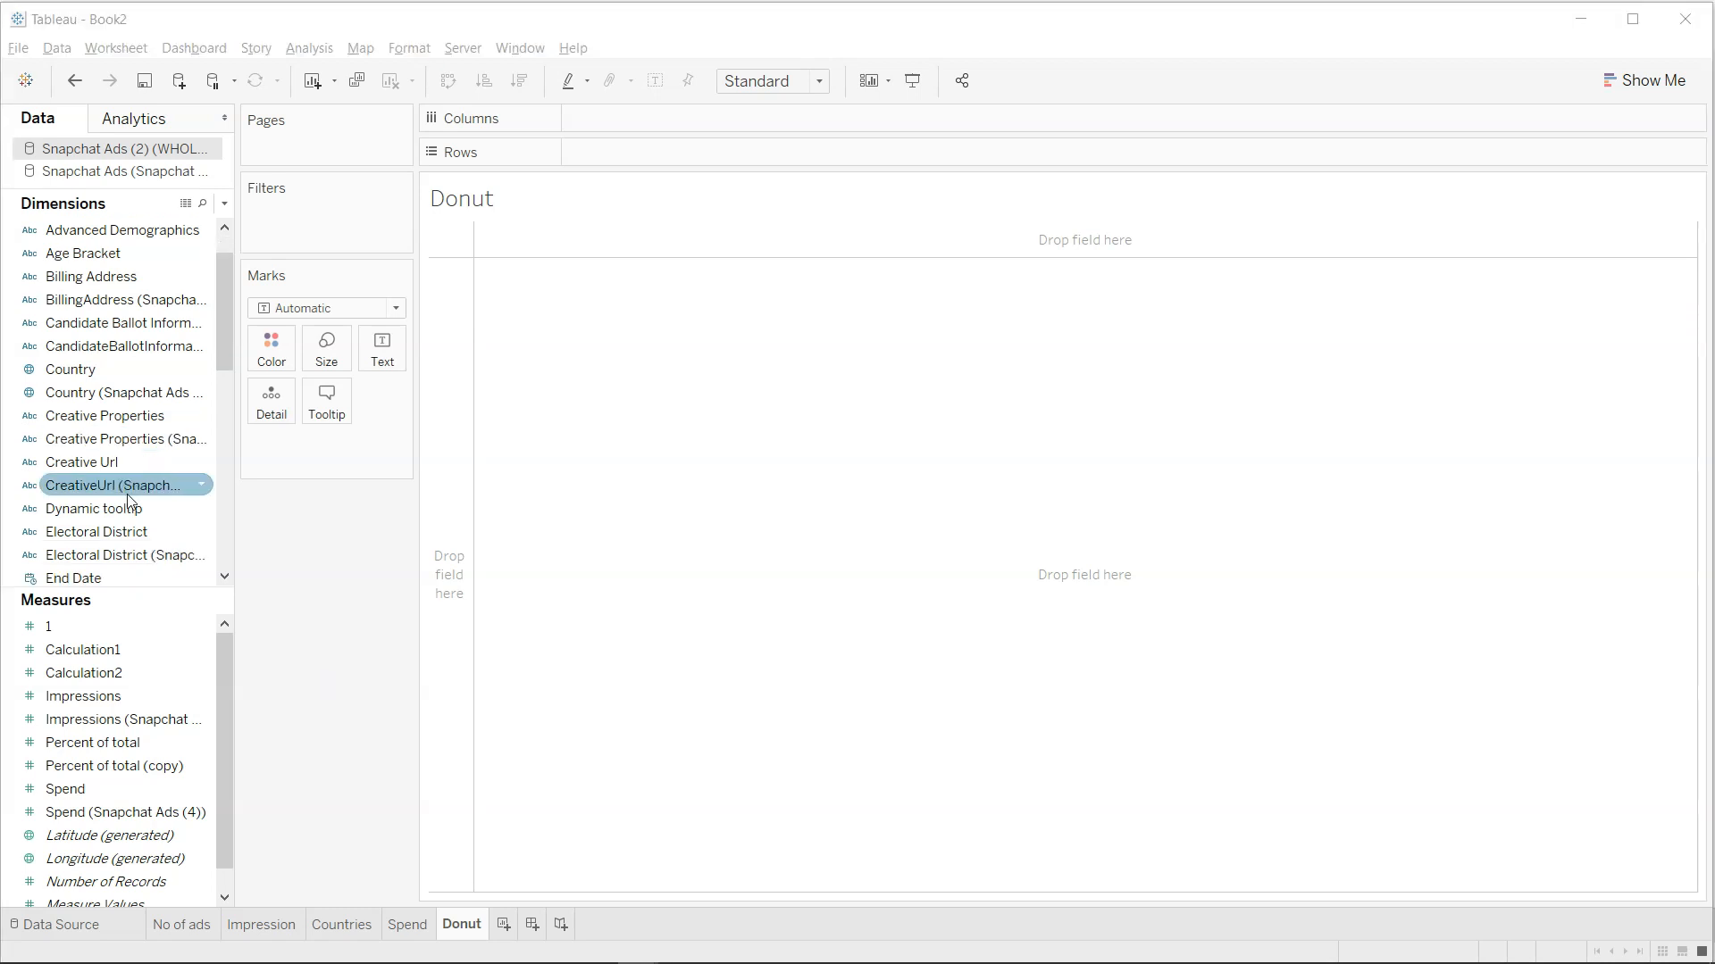
scroll(127, 500, down, 1)
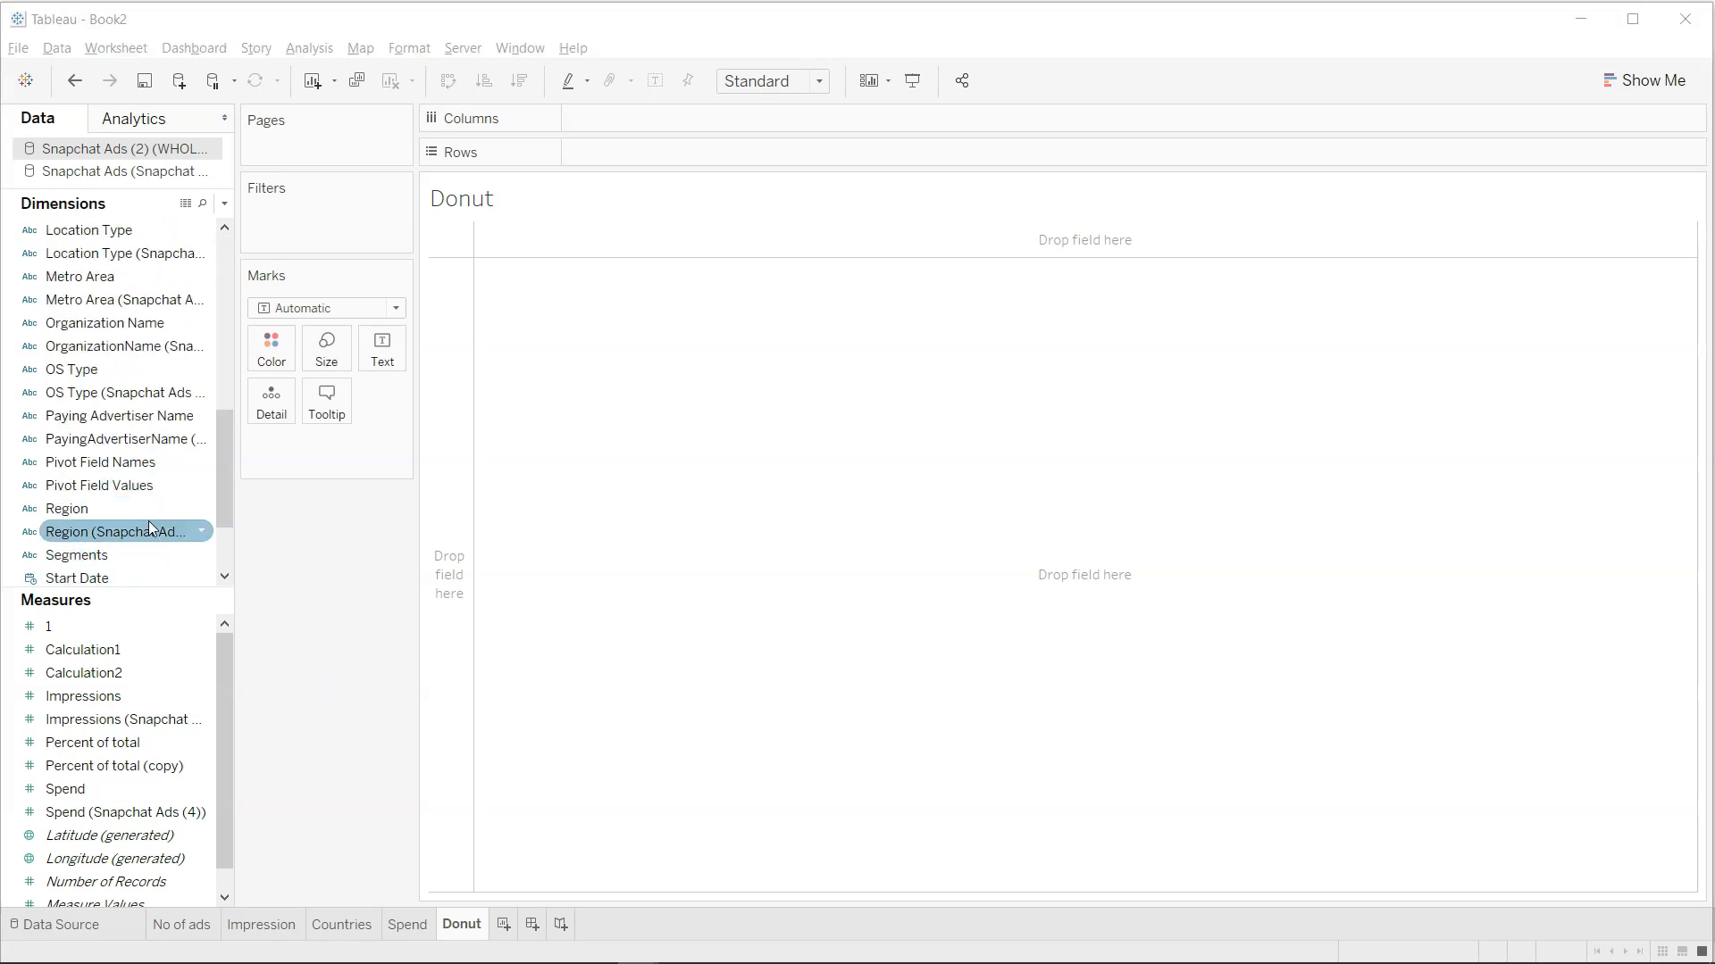
drag(157, 463, 677, 116)
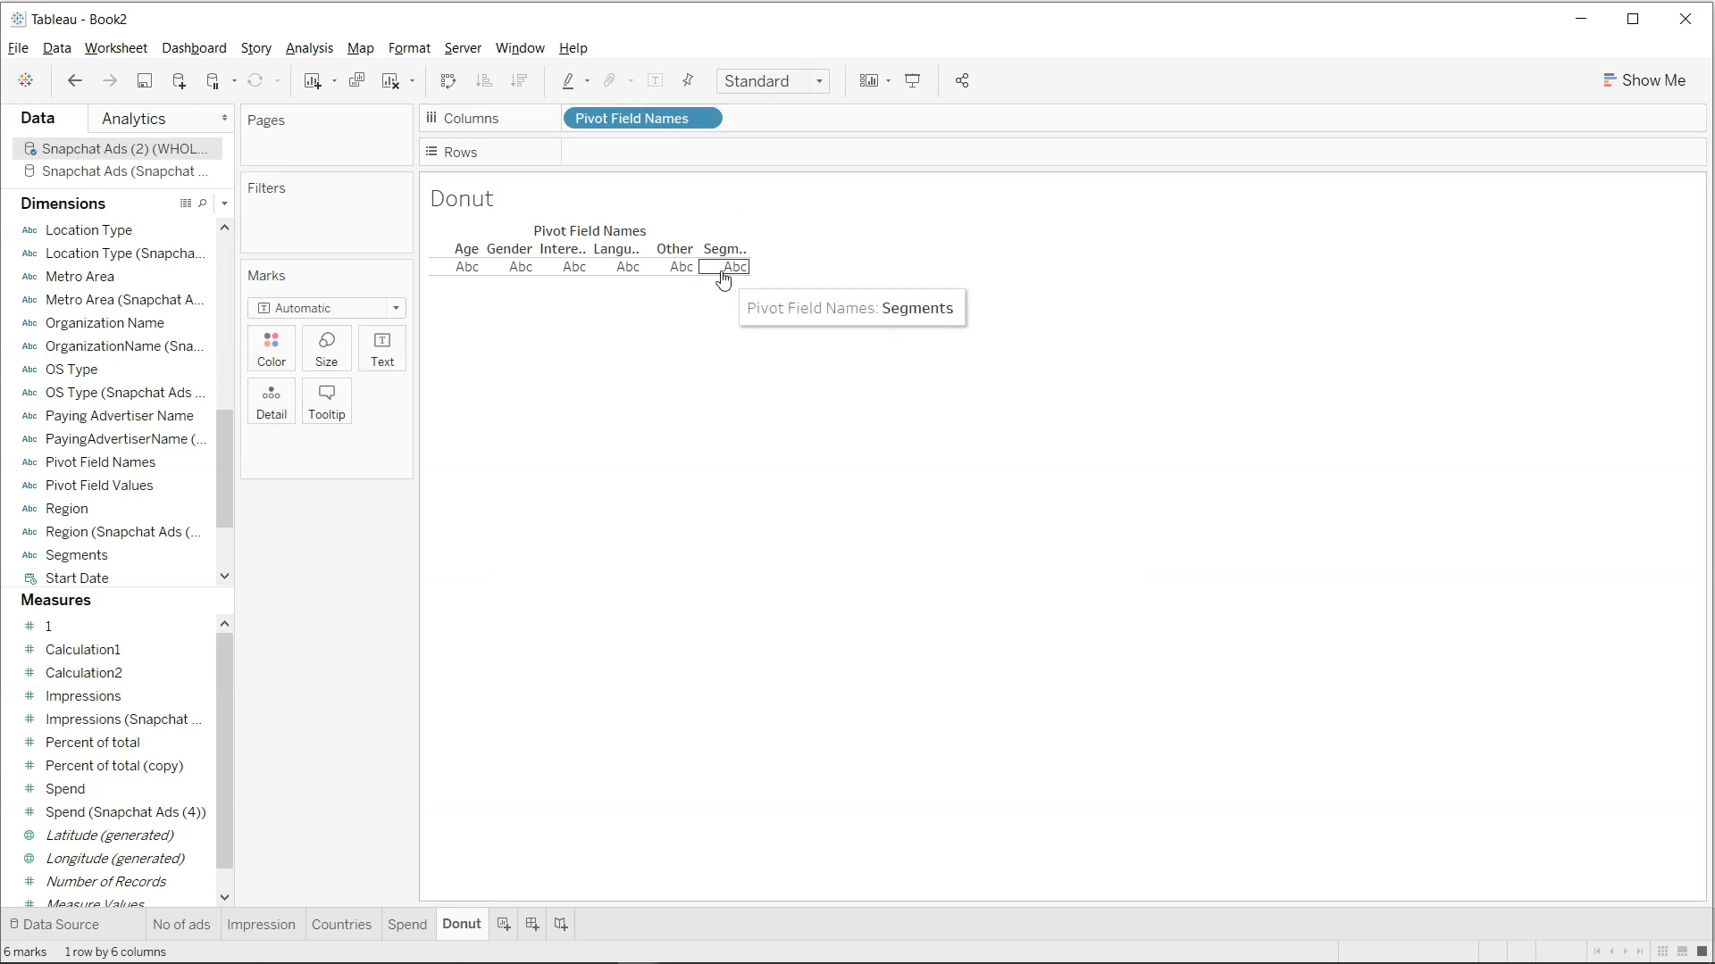
click(792, 78)
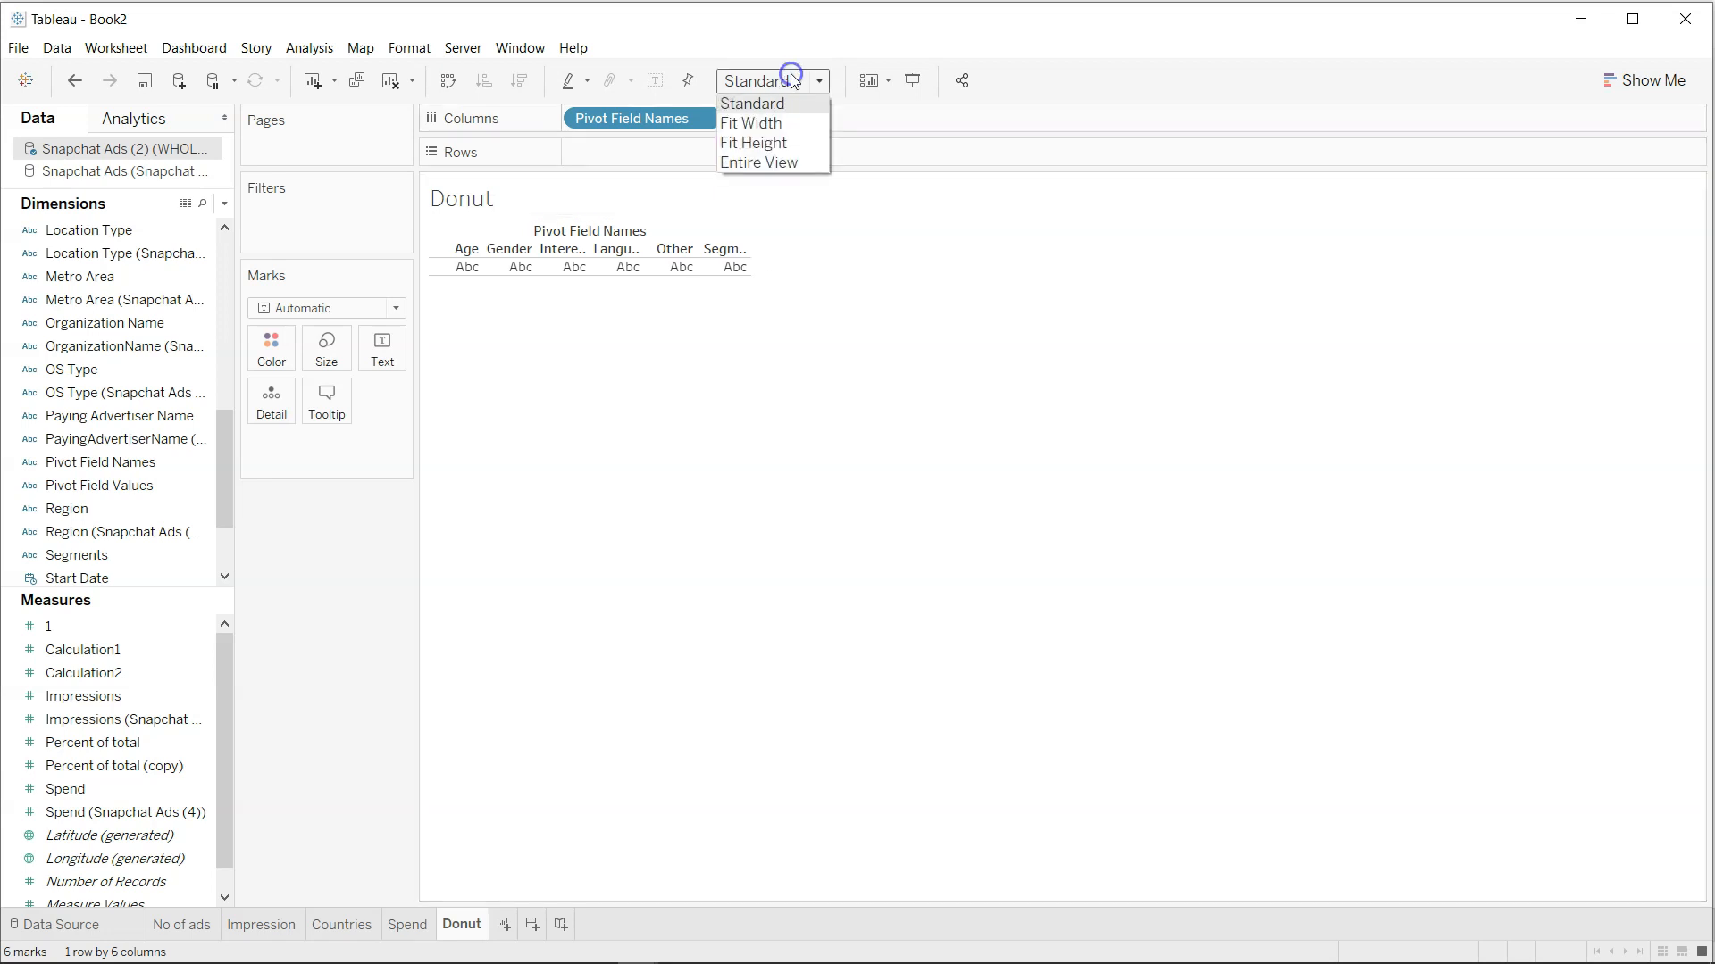
click(795, 163)
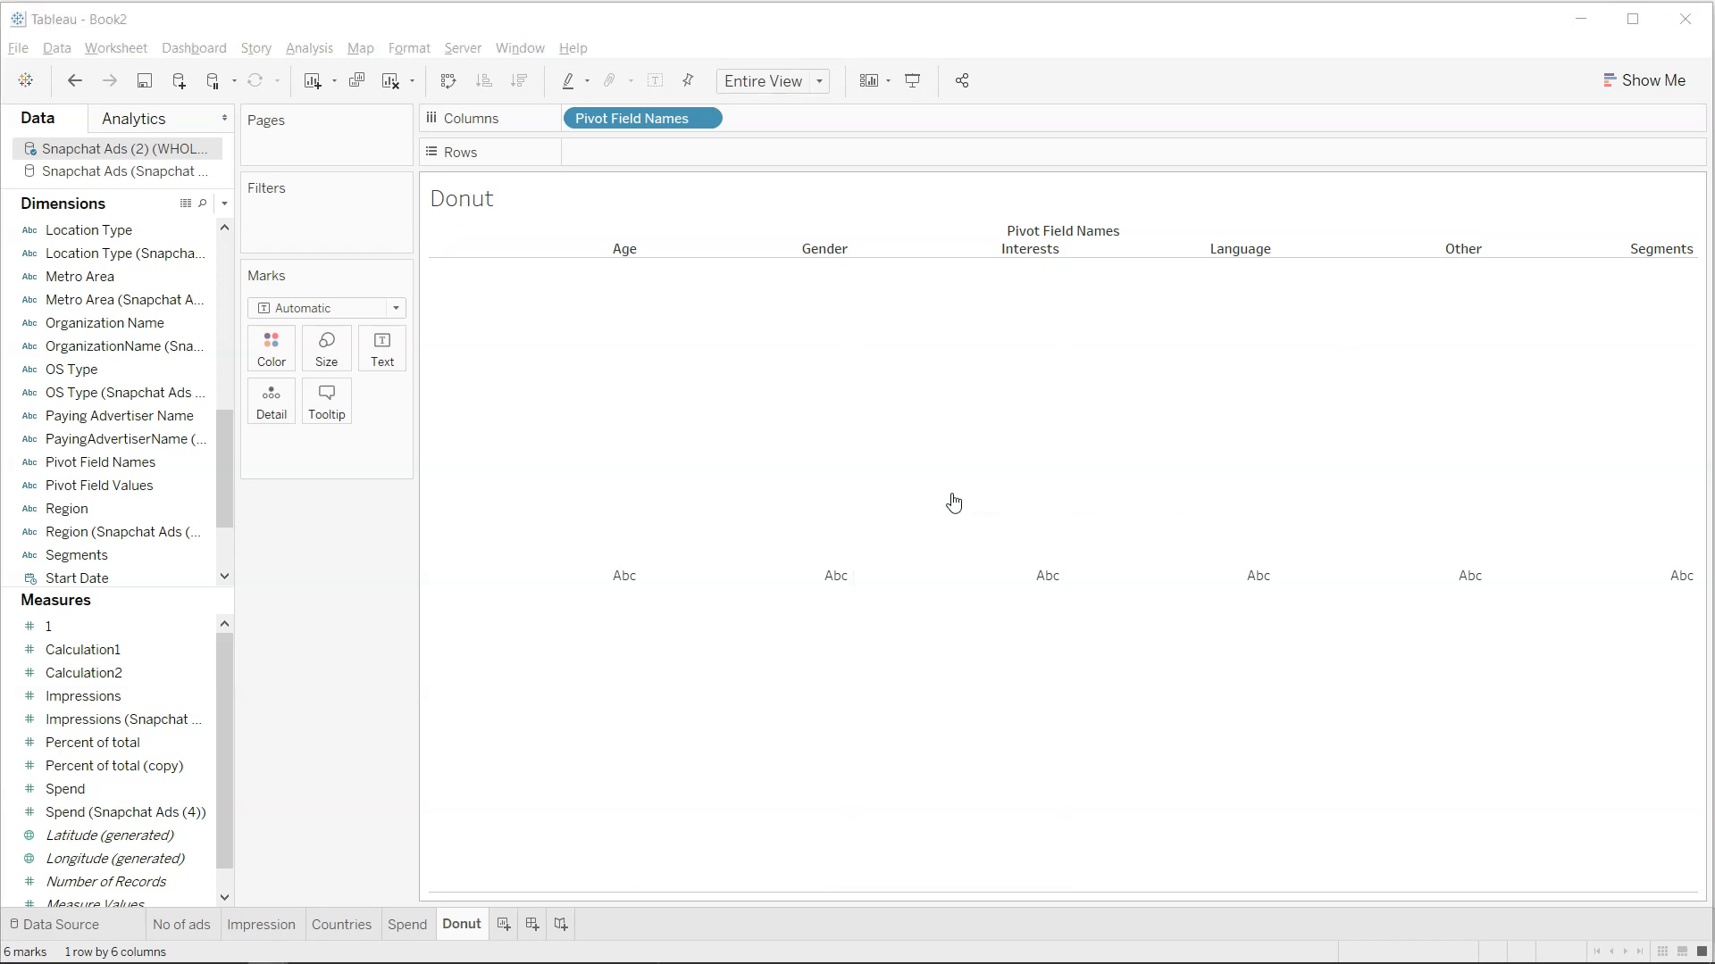
Add the ad-hoc calculation Min(1) to Rows and change the mark type to Pie.
double_click(676, 153)
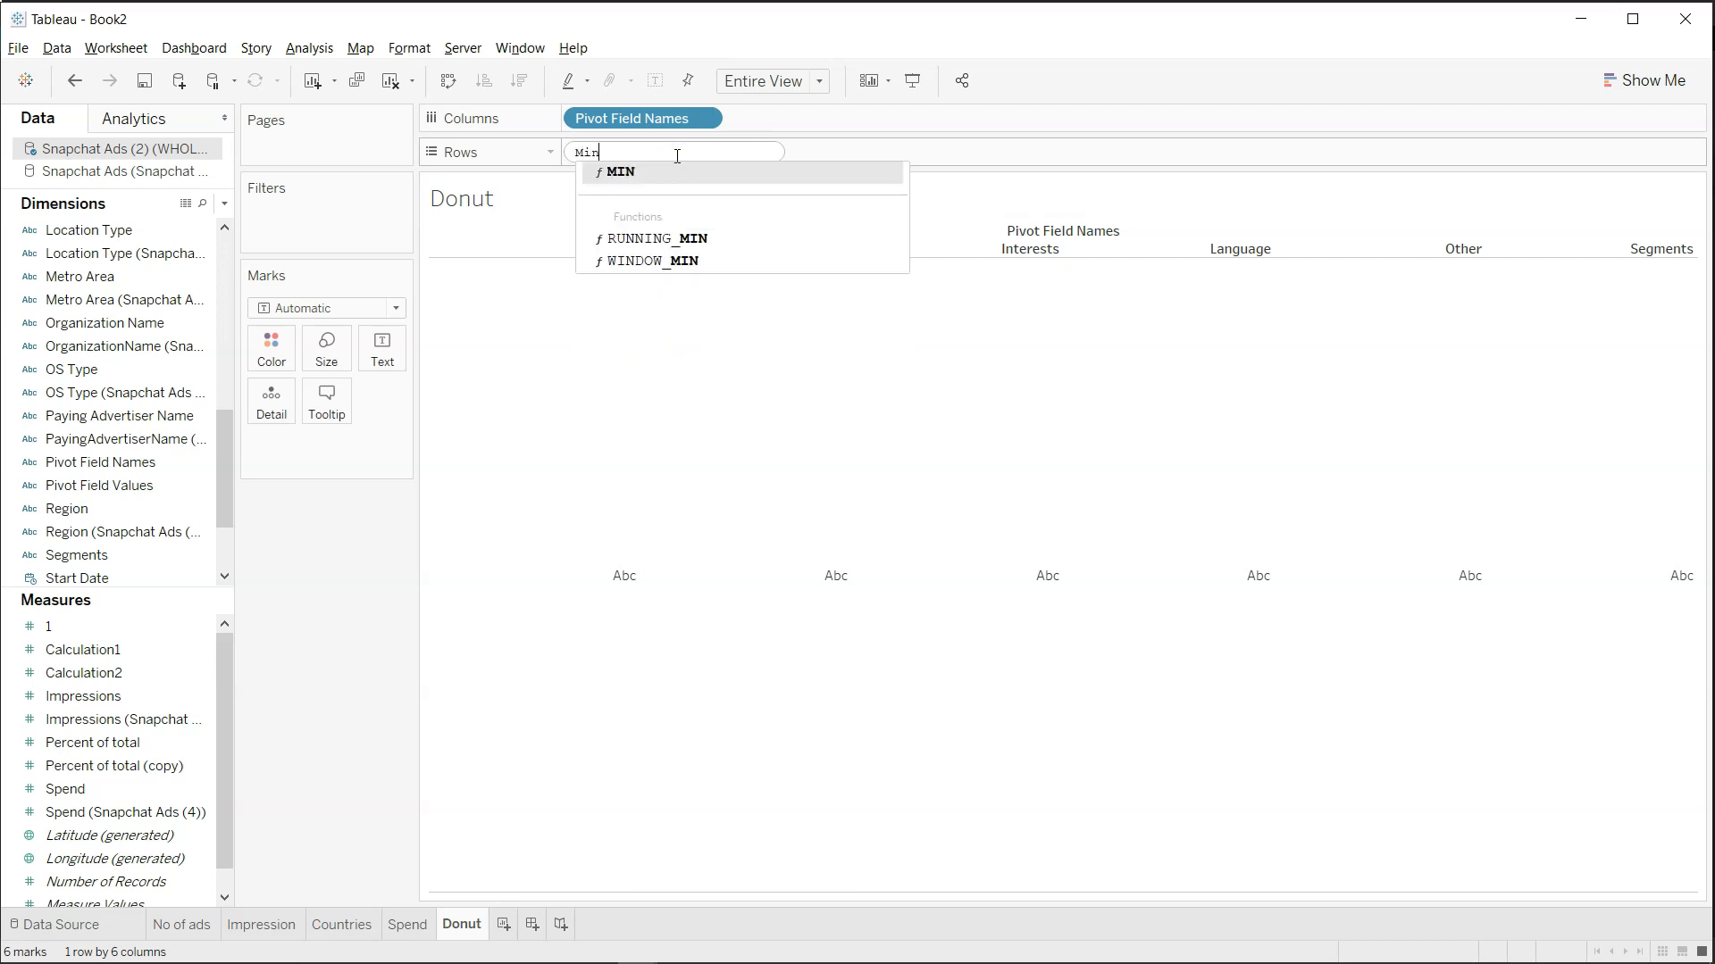
text((1))
key(Return)
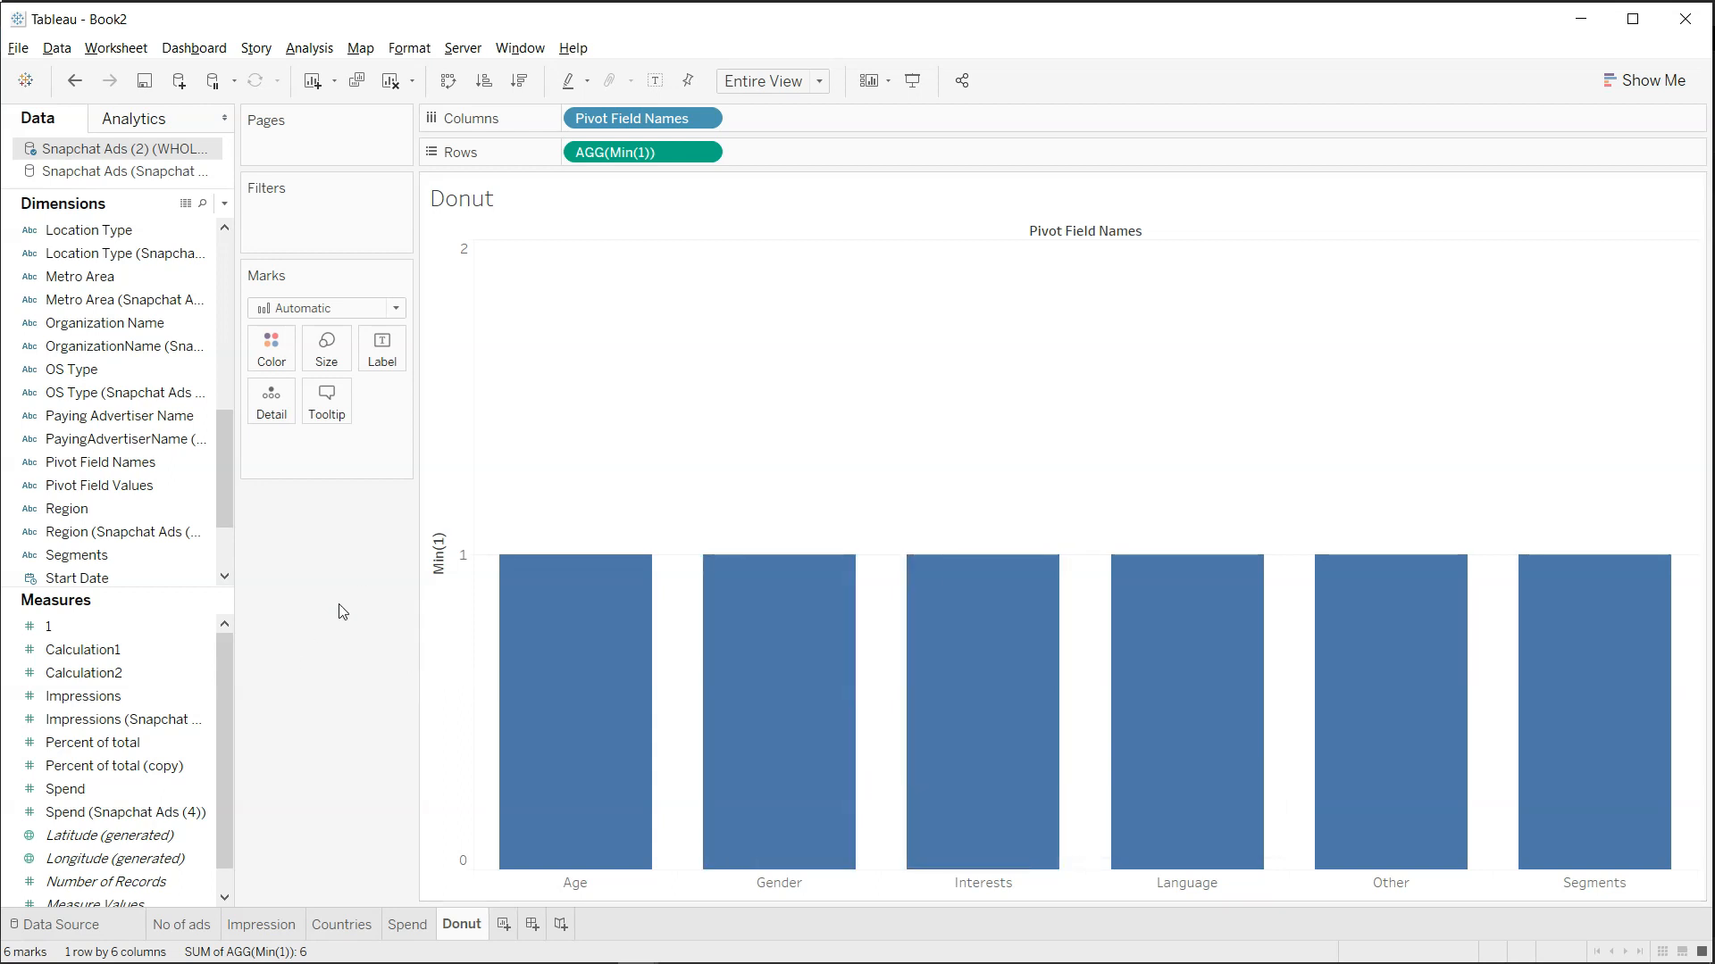
click(340, 308)
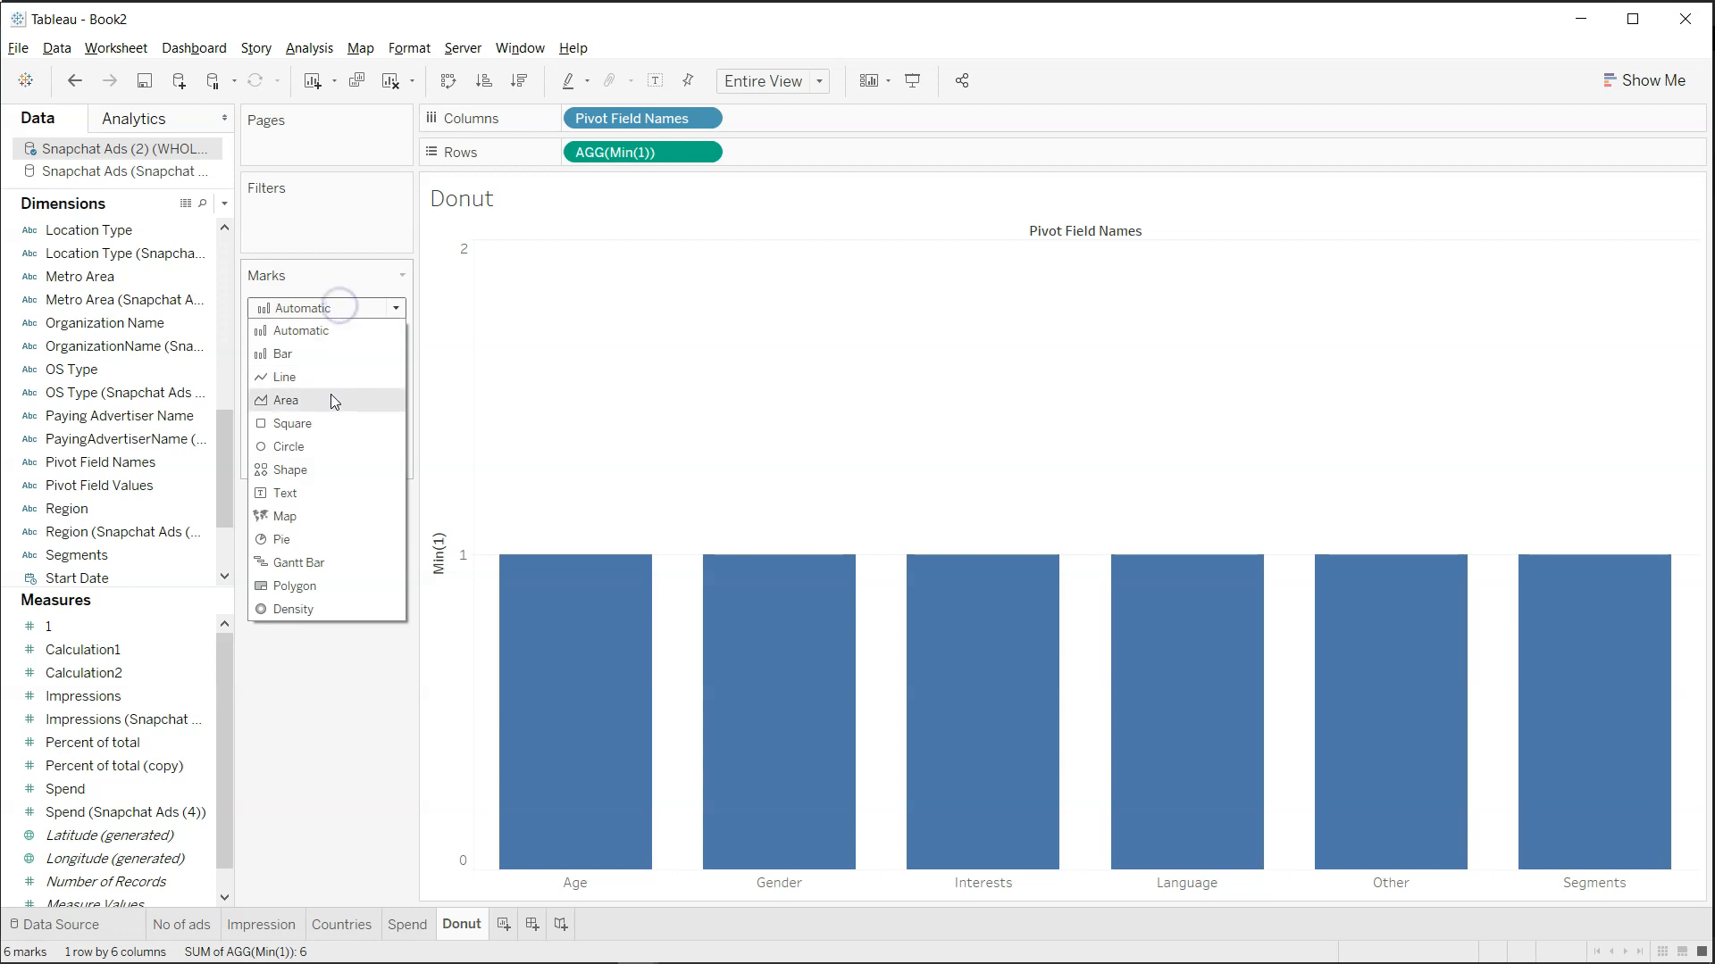
click(315, 538)
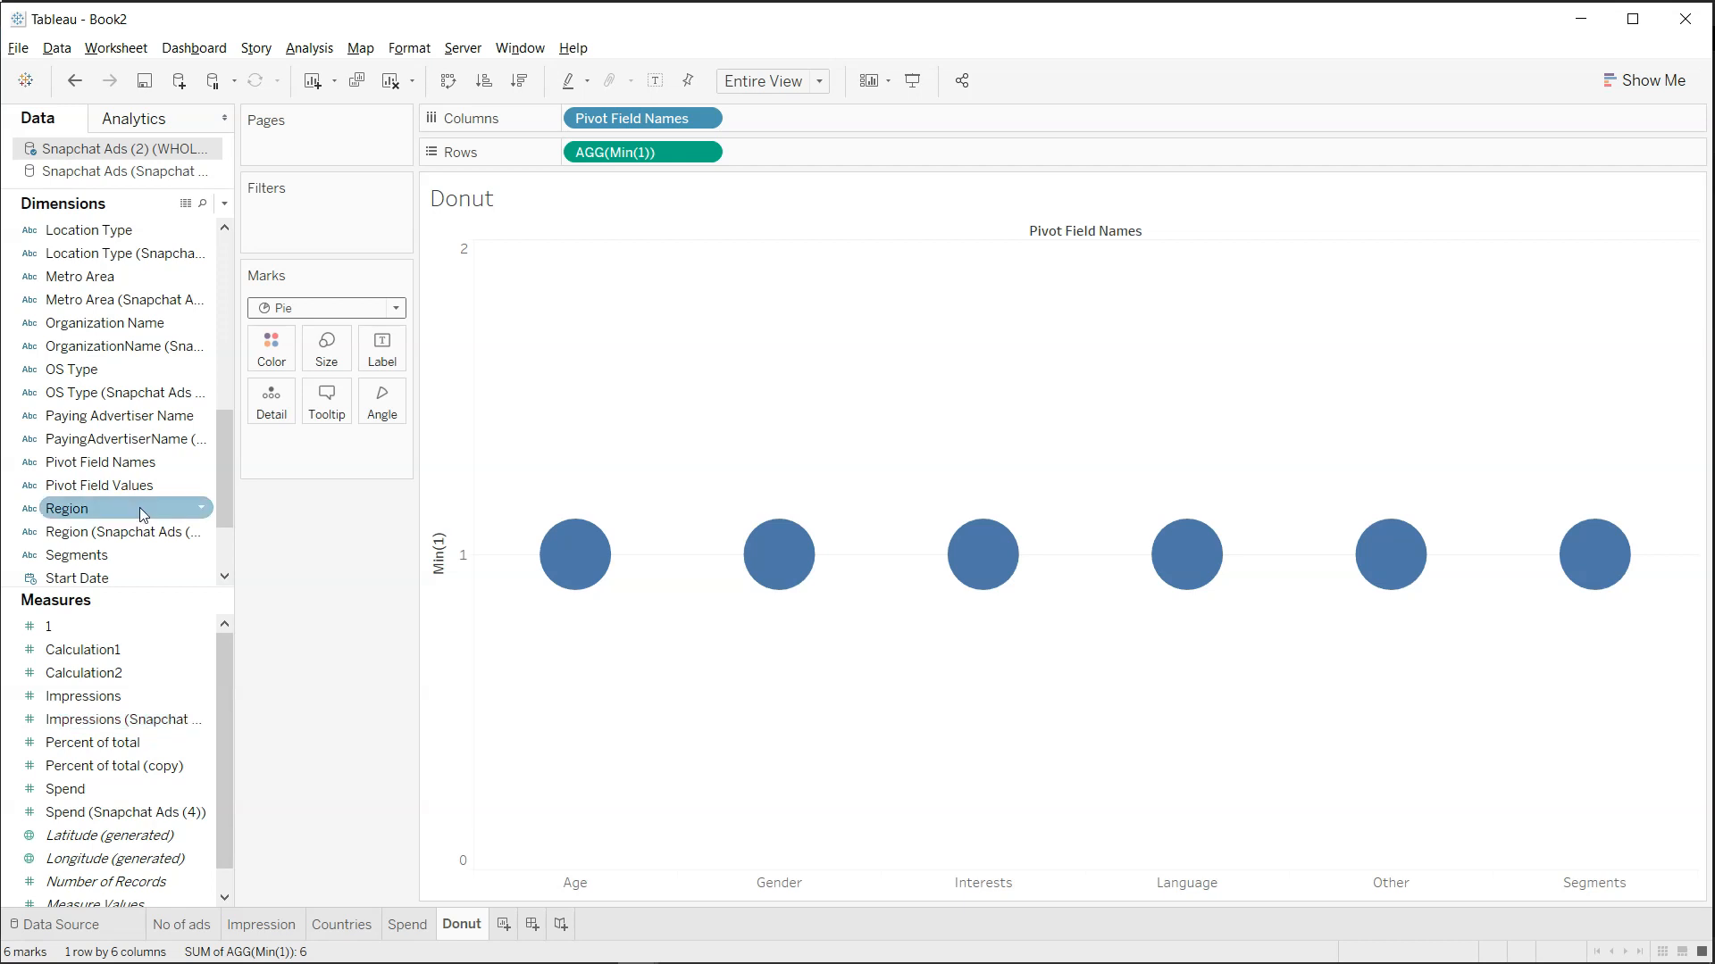
Assign Measure Values to the pie angle and remove every measure from it except Calculation1 and Percent of total.
scroll(147, 768, down, 1)
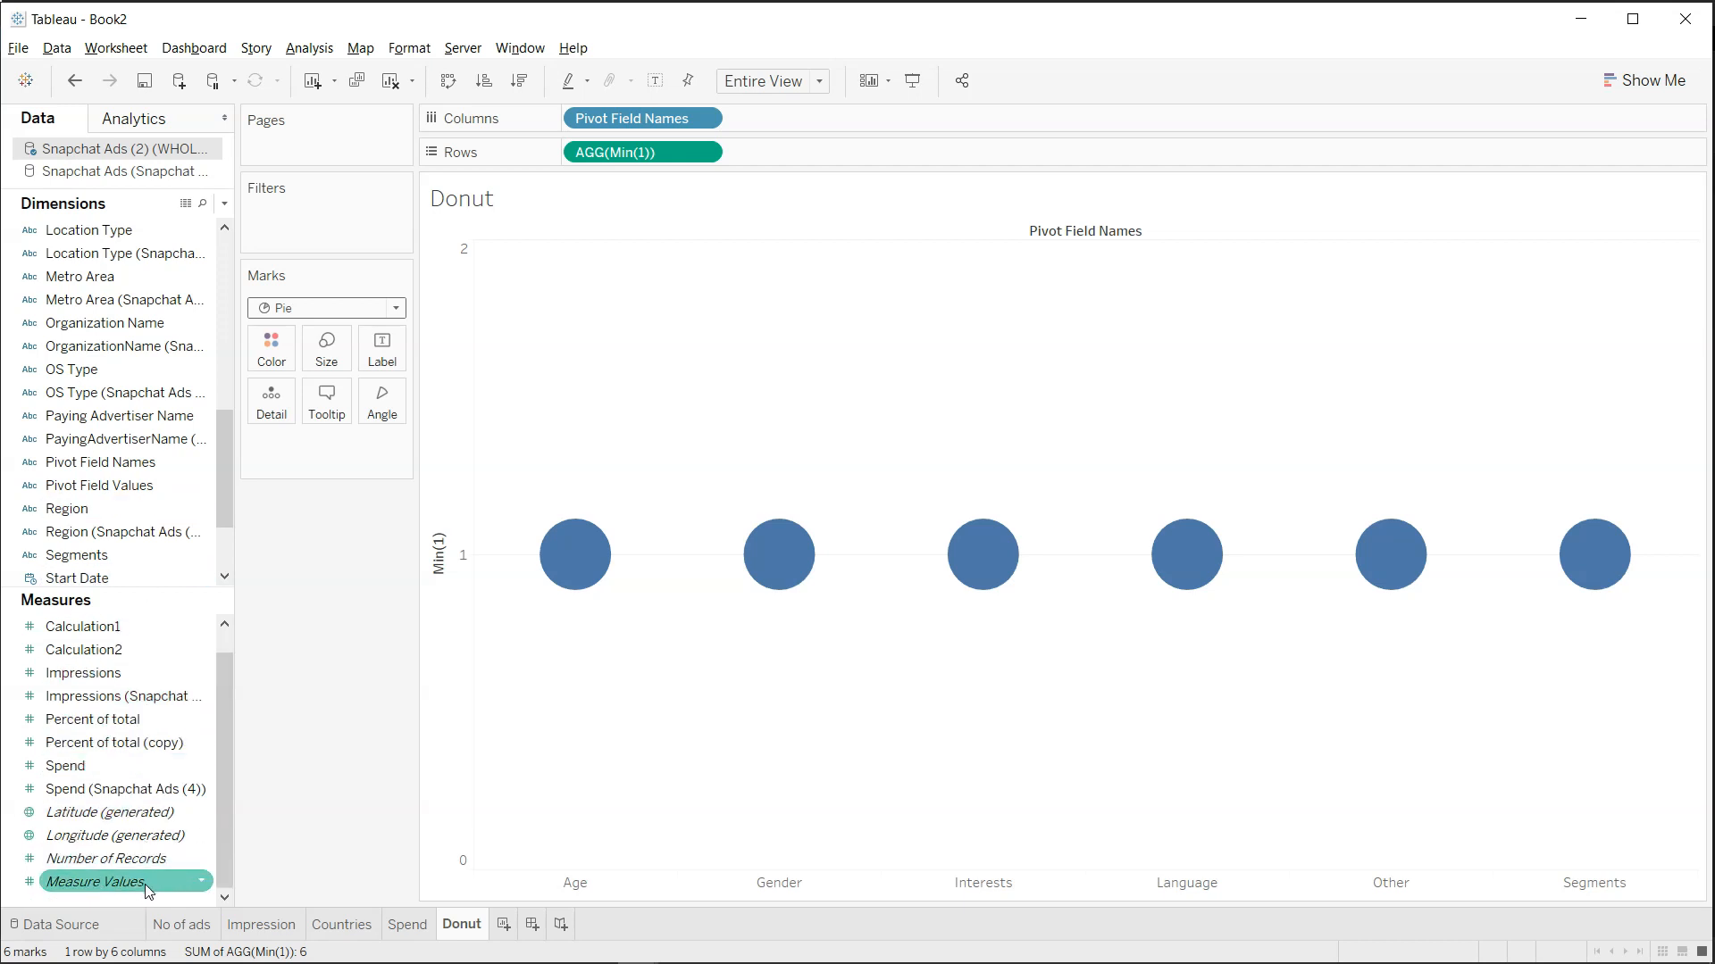
drag(98, 883, 393, 411)
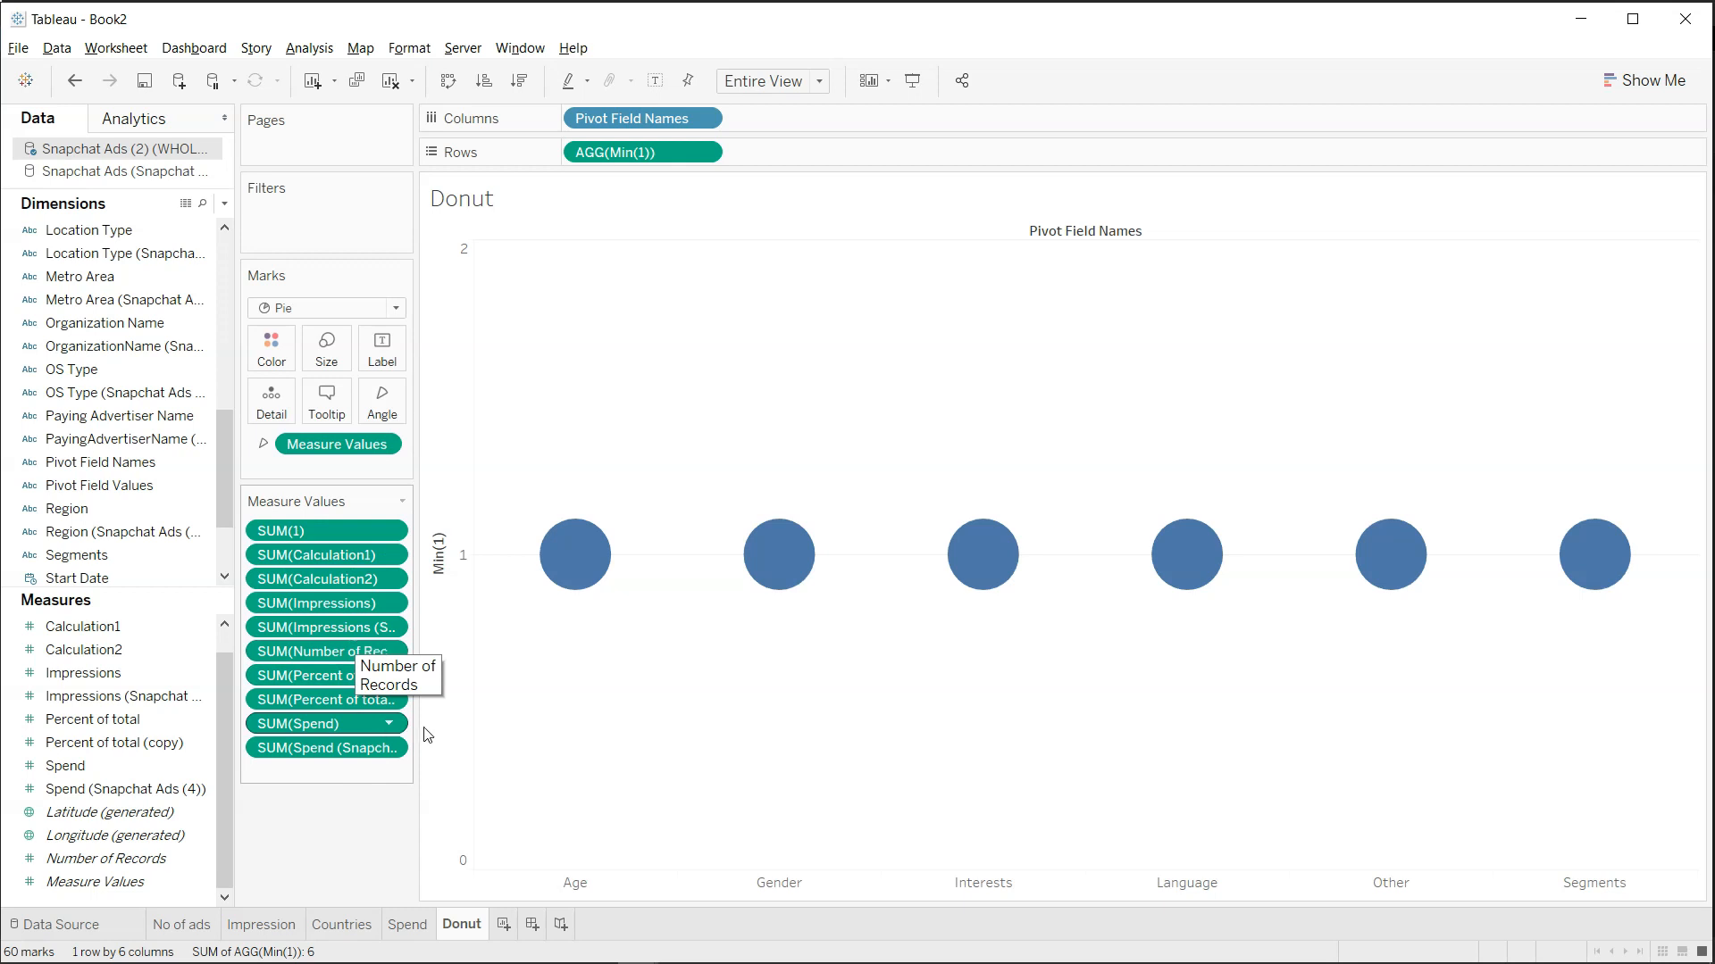
drag(369, 530, 359, 809)
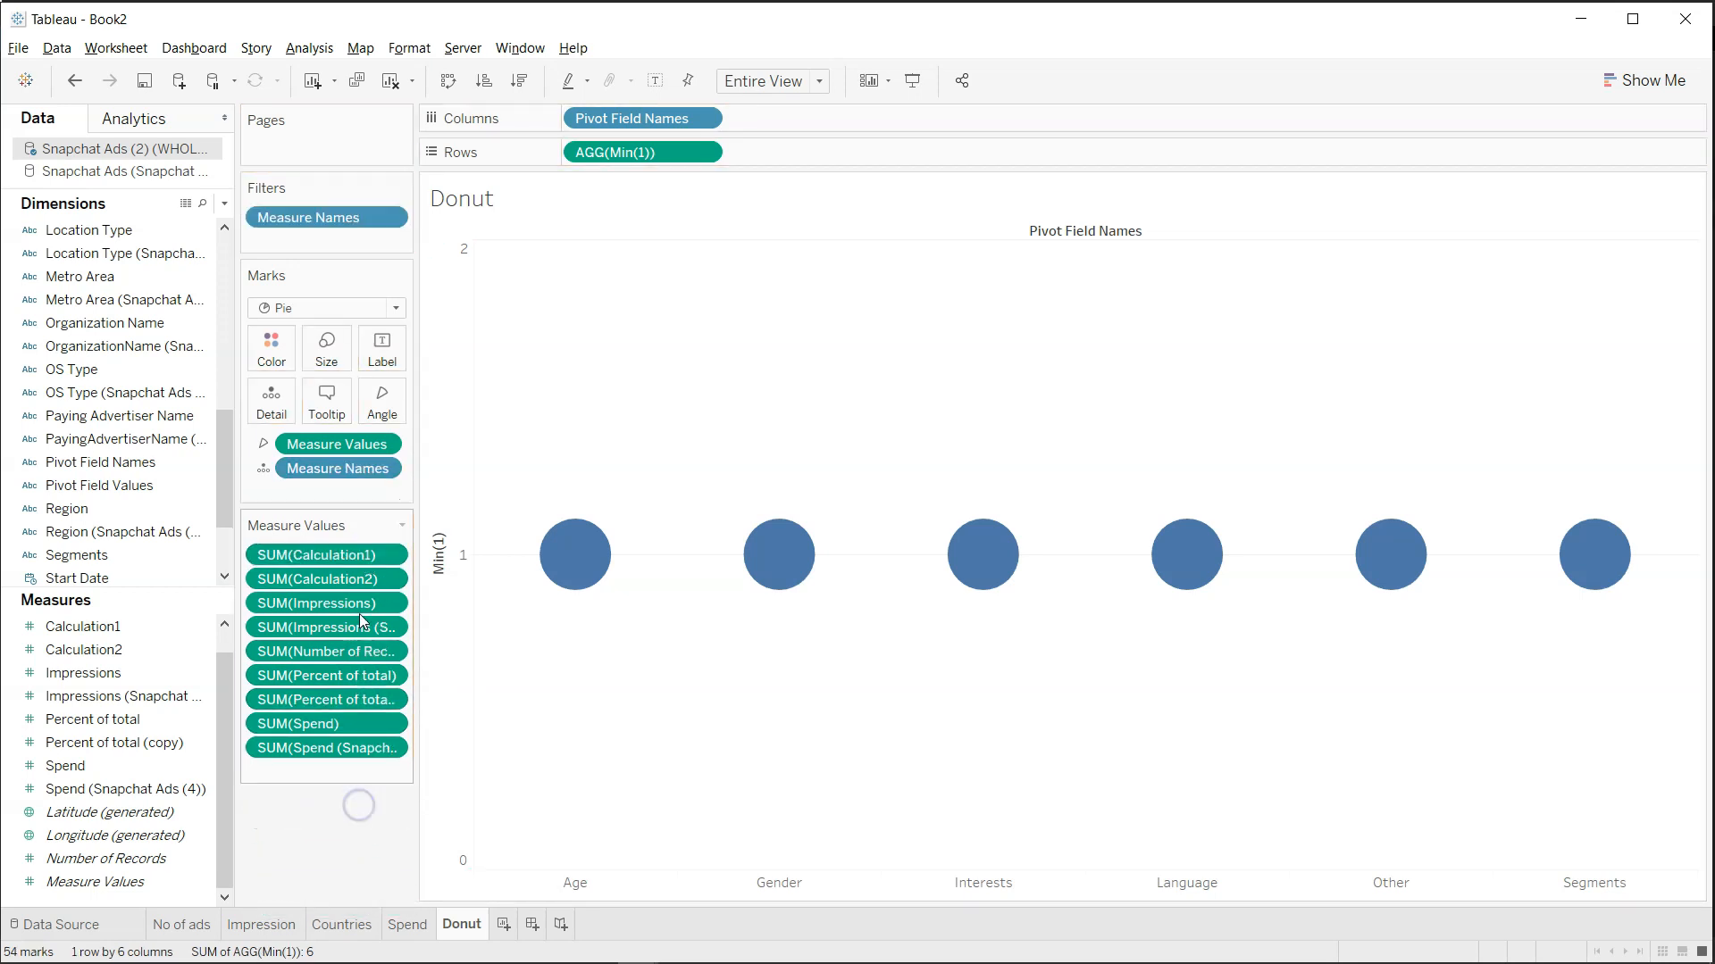
drag(365, 578, 356, 836)
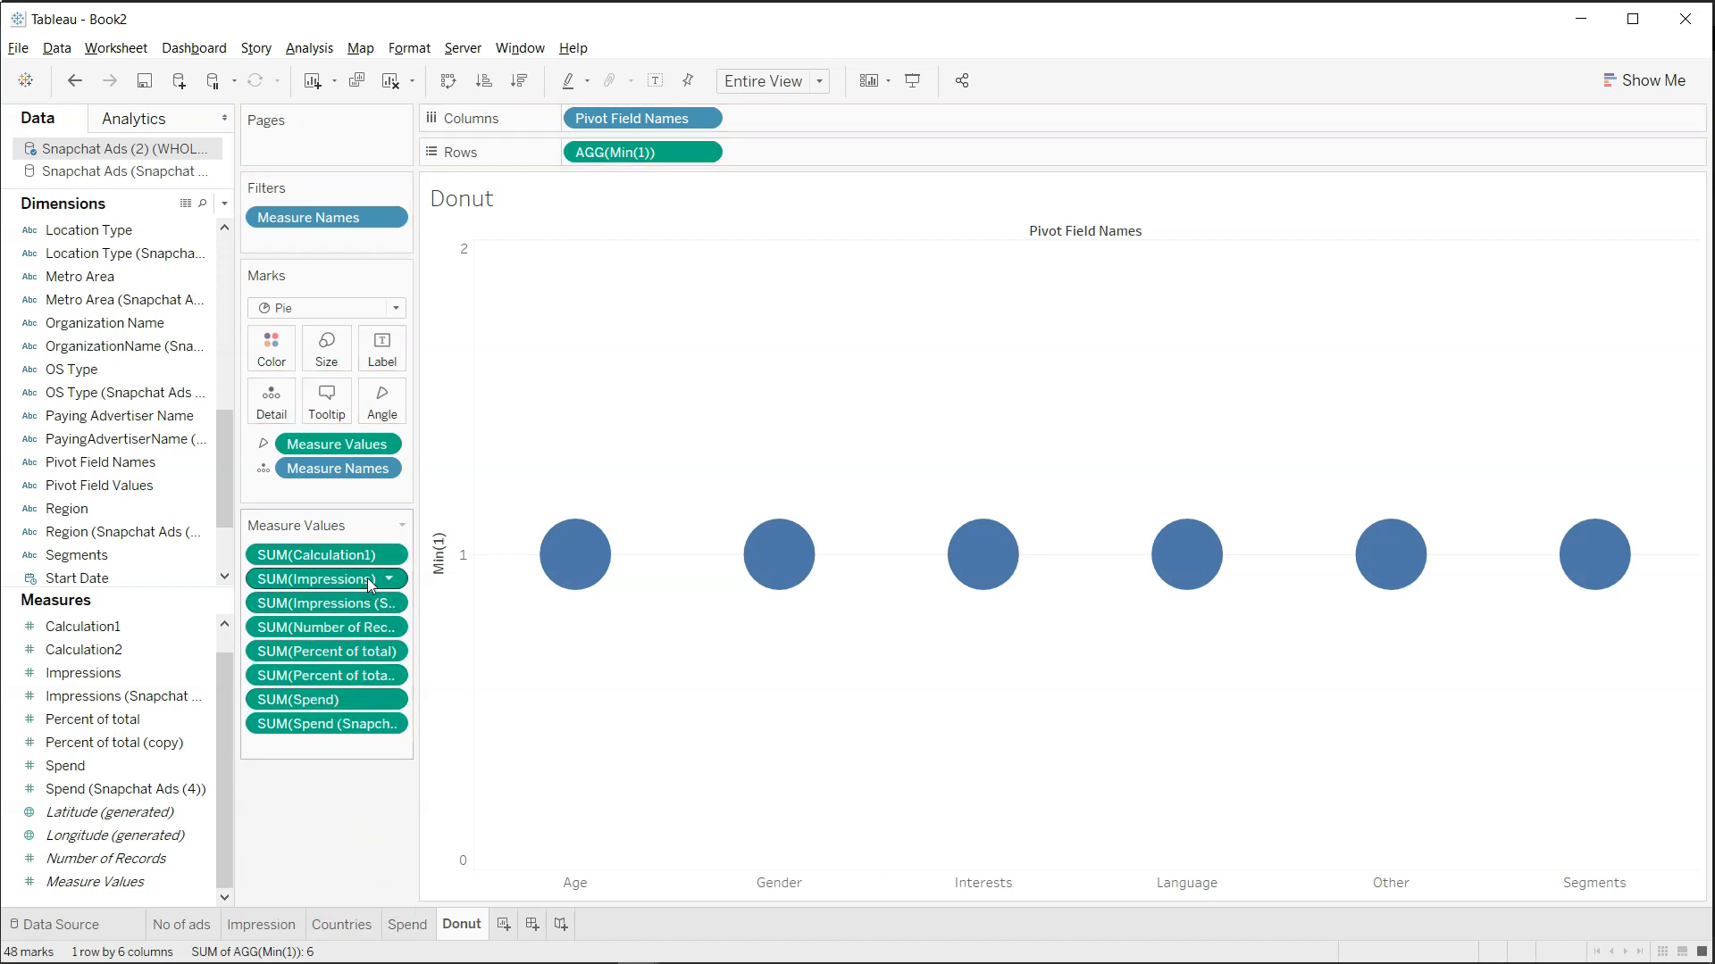
drag(344, 578, 346, 845)
drag(351, 583, 349, 812)
drag(356, 581, 345, 793)
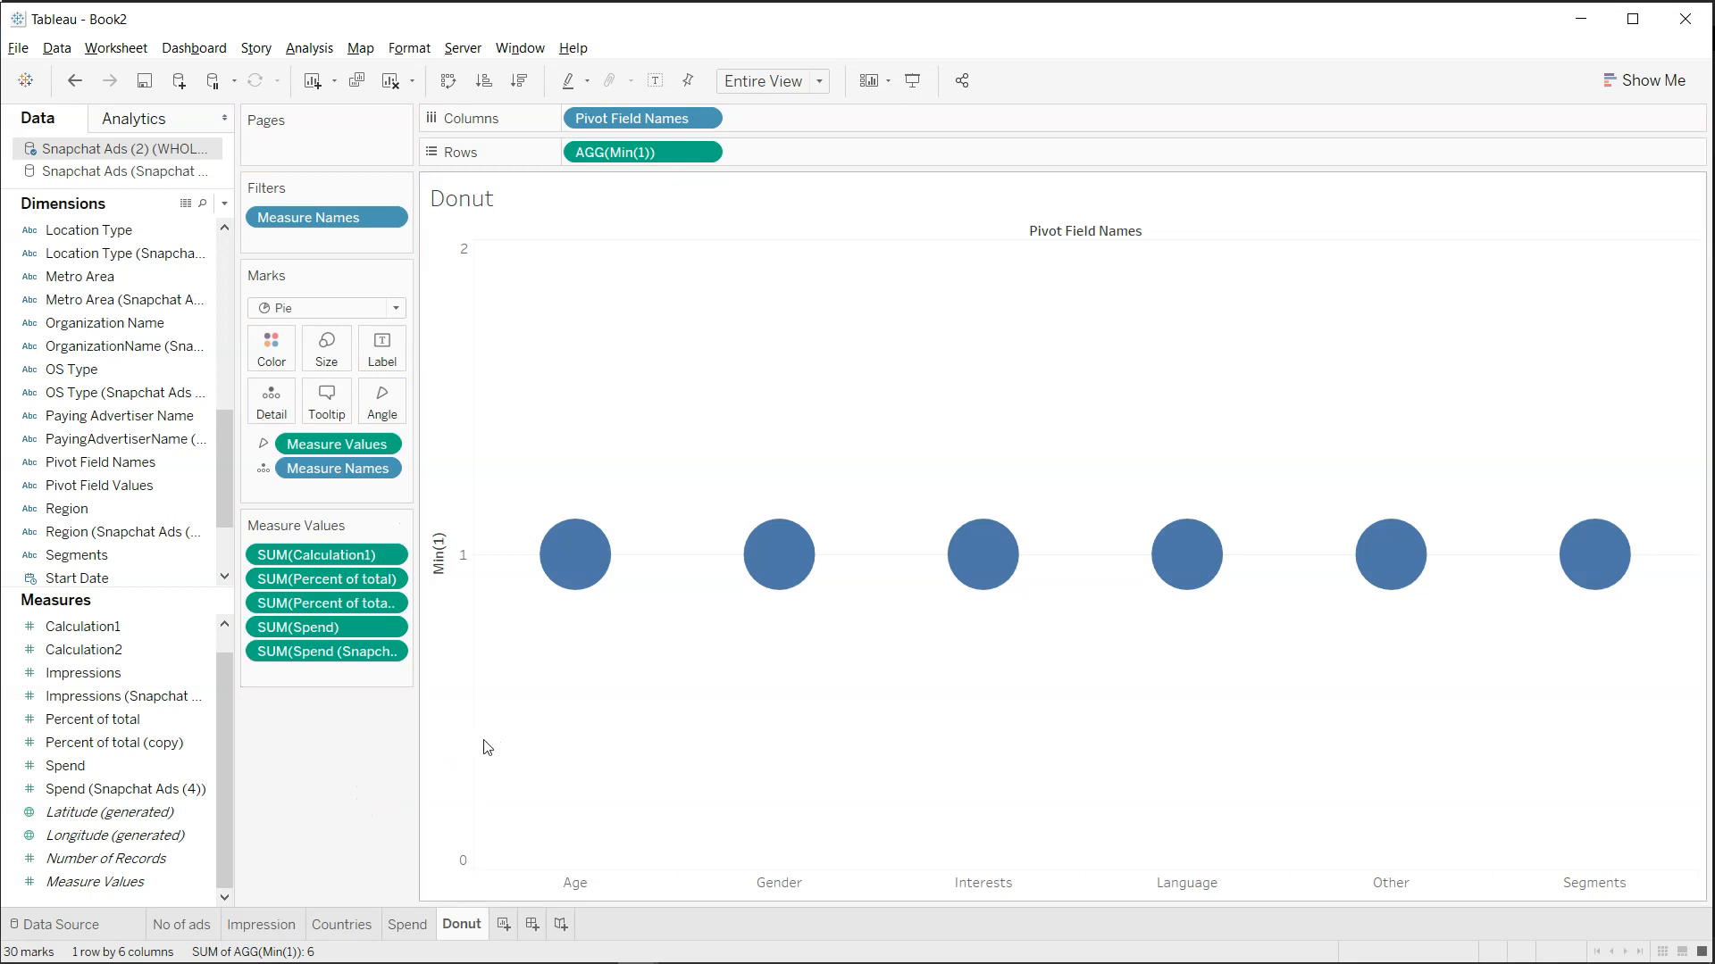
drag(416, 740, 485, 737)
drag(403, 603, 390, 778)
drag(373, 605, 364, 811)
drag(398, 611, 428, 732)
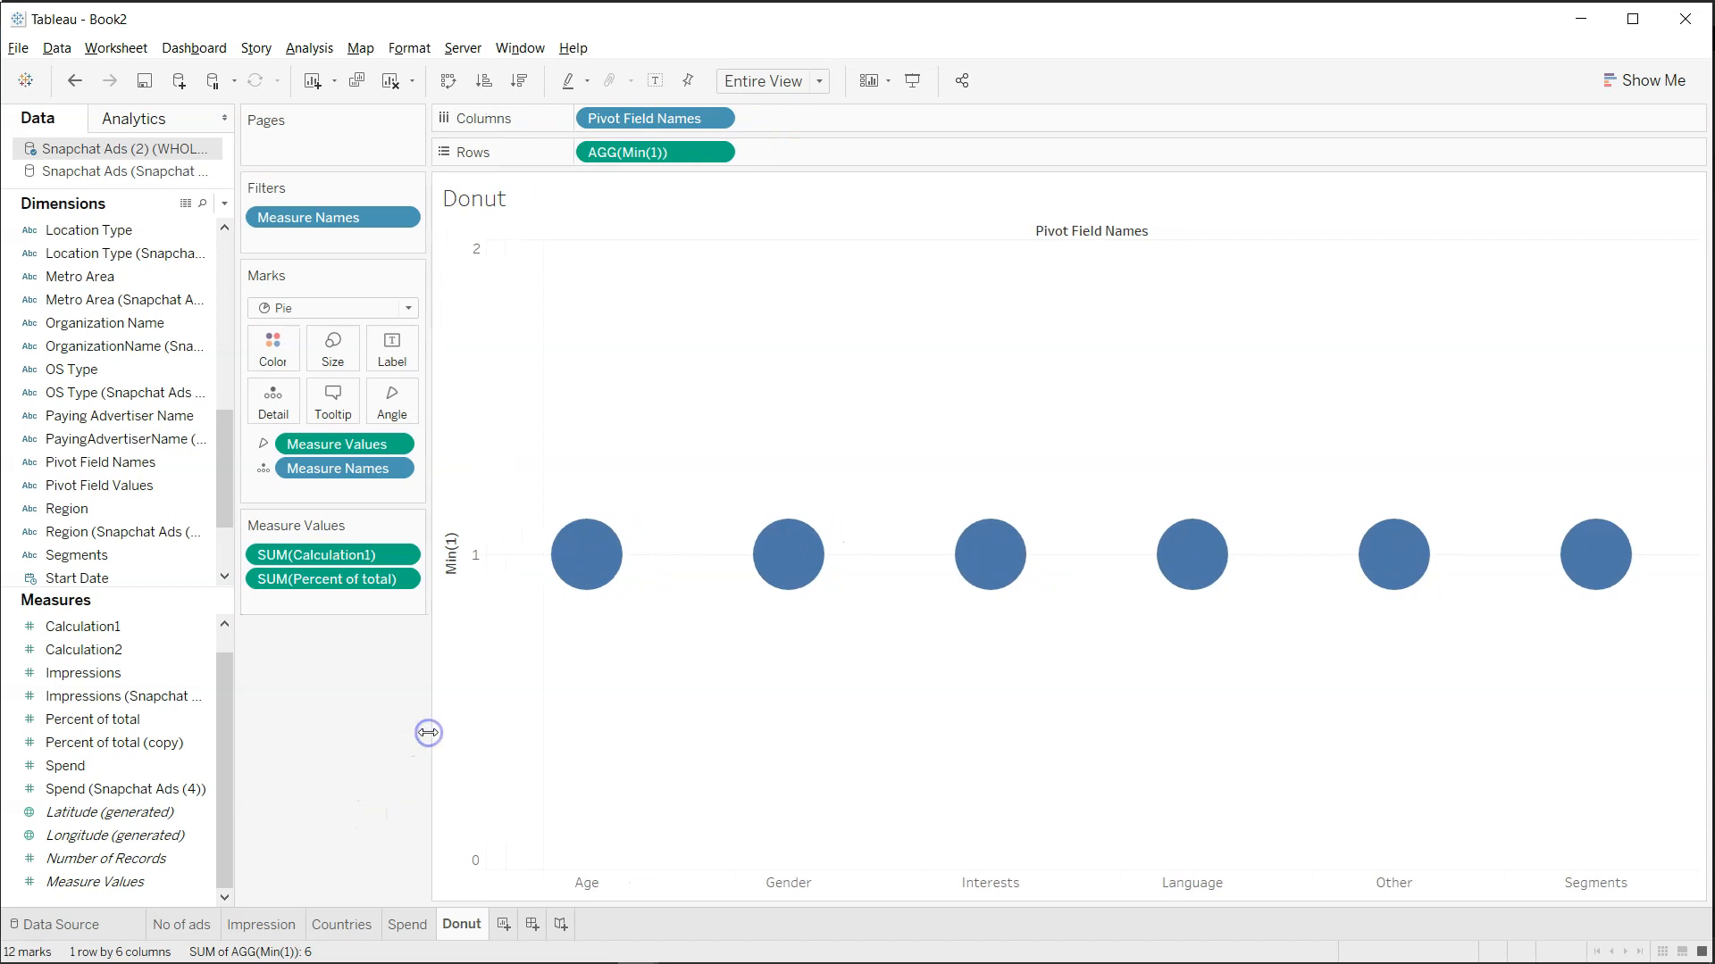
Color the pie slices by Measure Names.
click(188, 659)
click(121, 561)
drag(122, 570, 259, 351)
mouse_move(587, 580)
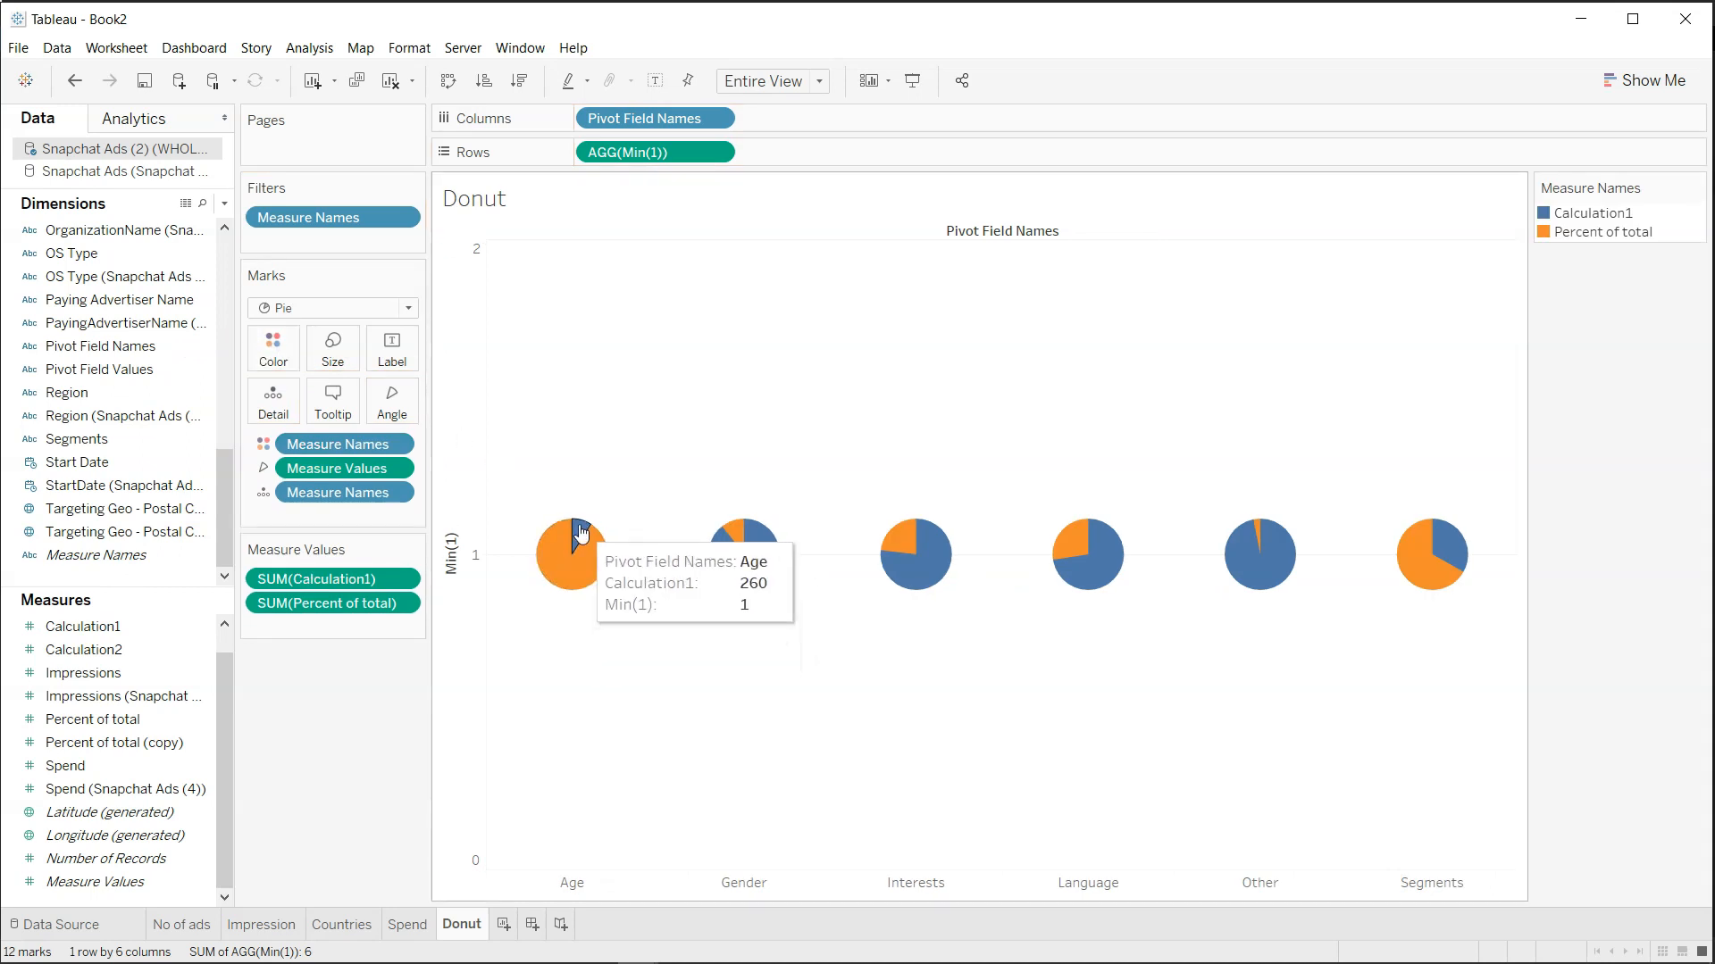
mouse_move(723, 588)
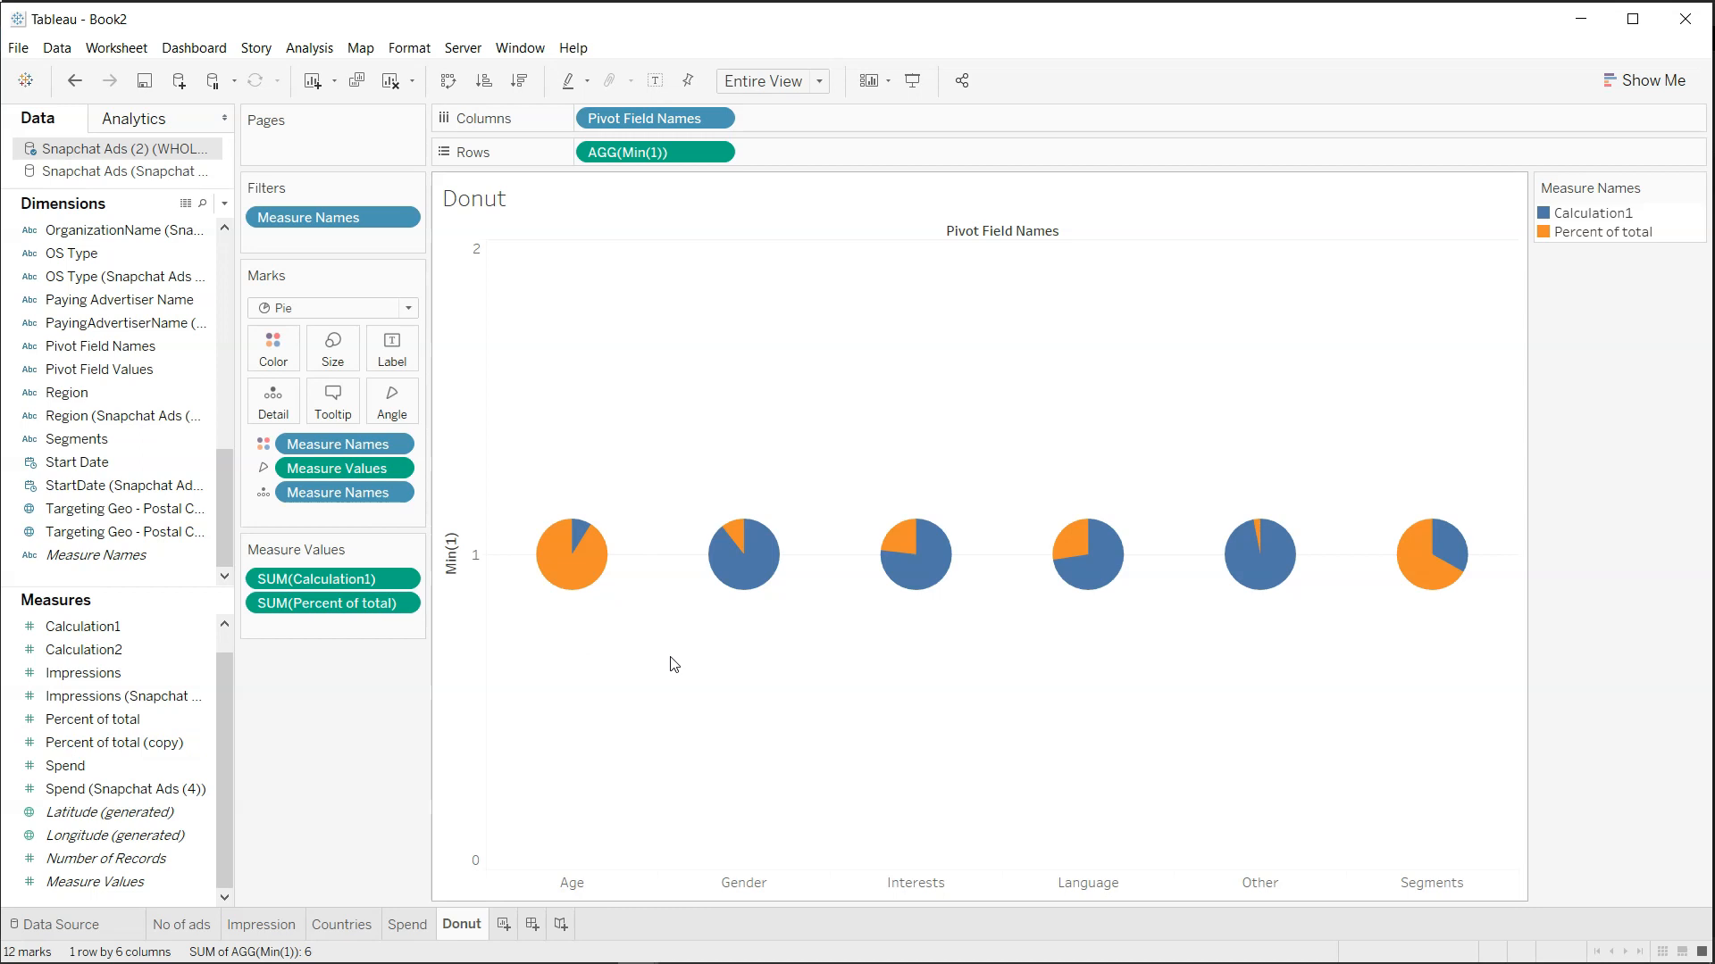
click(169, 722)
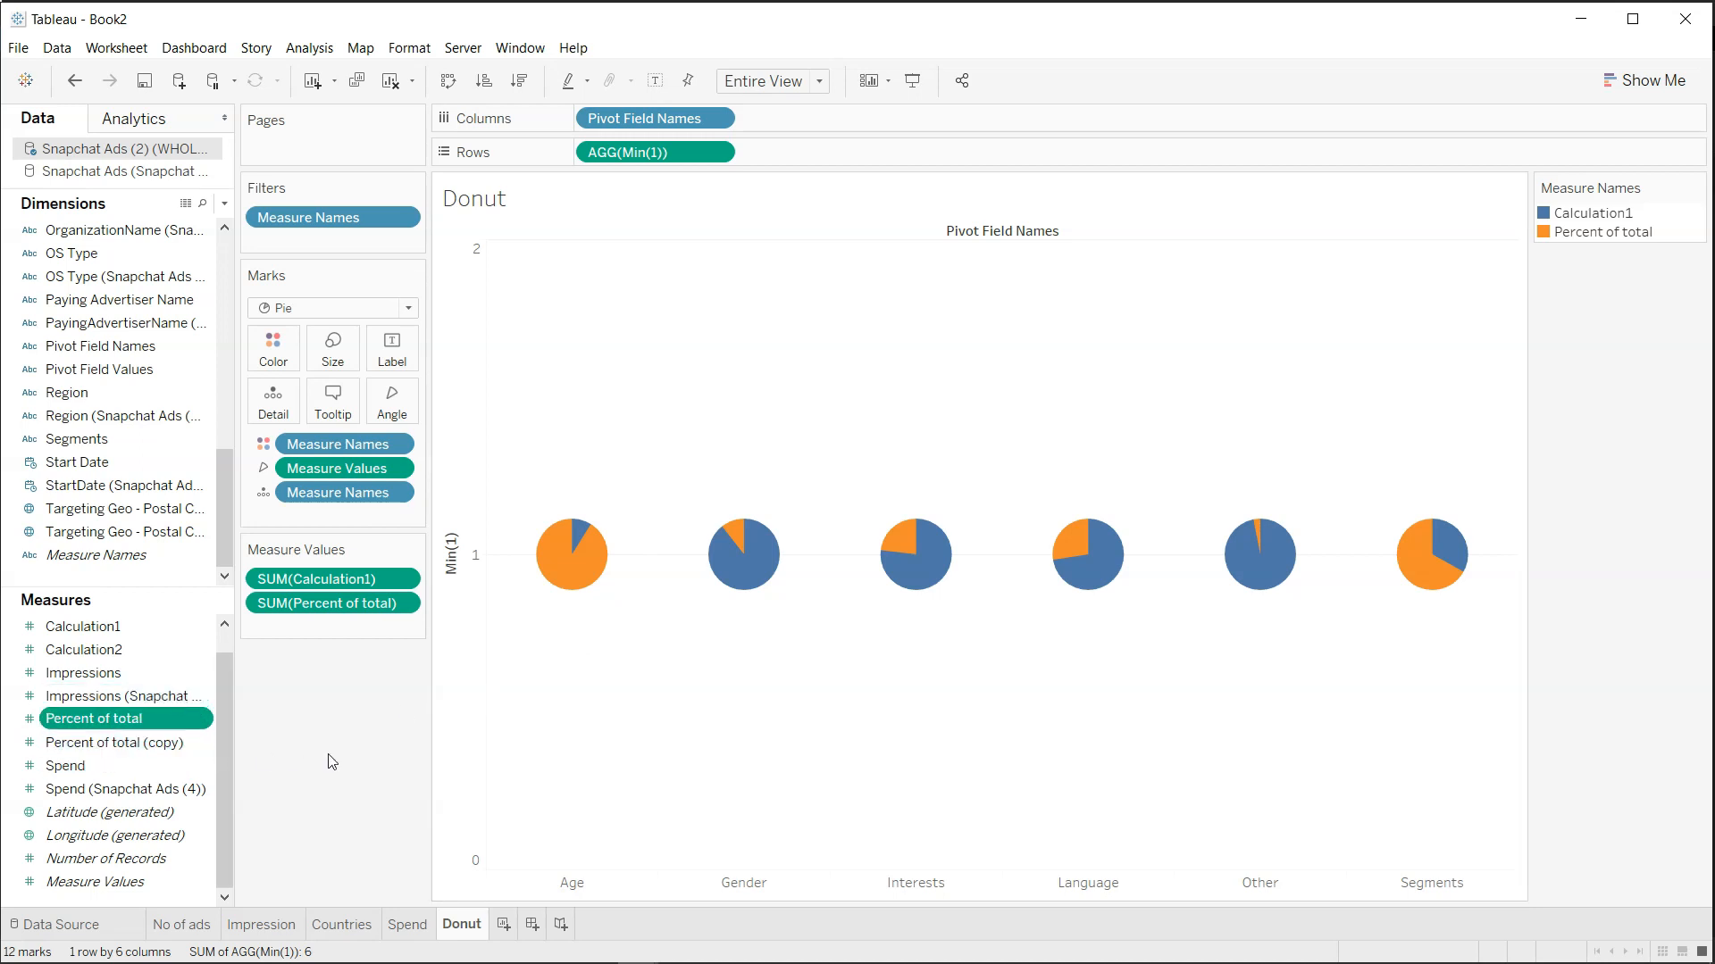
key(alt+Tab)
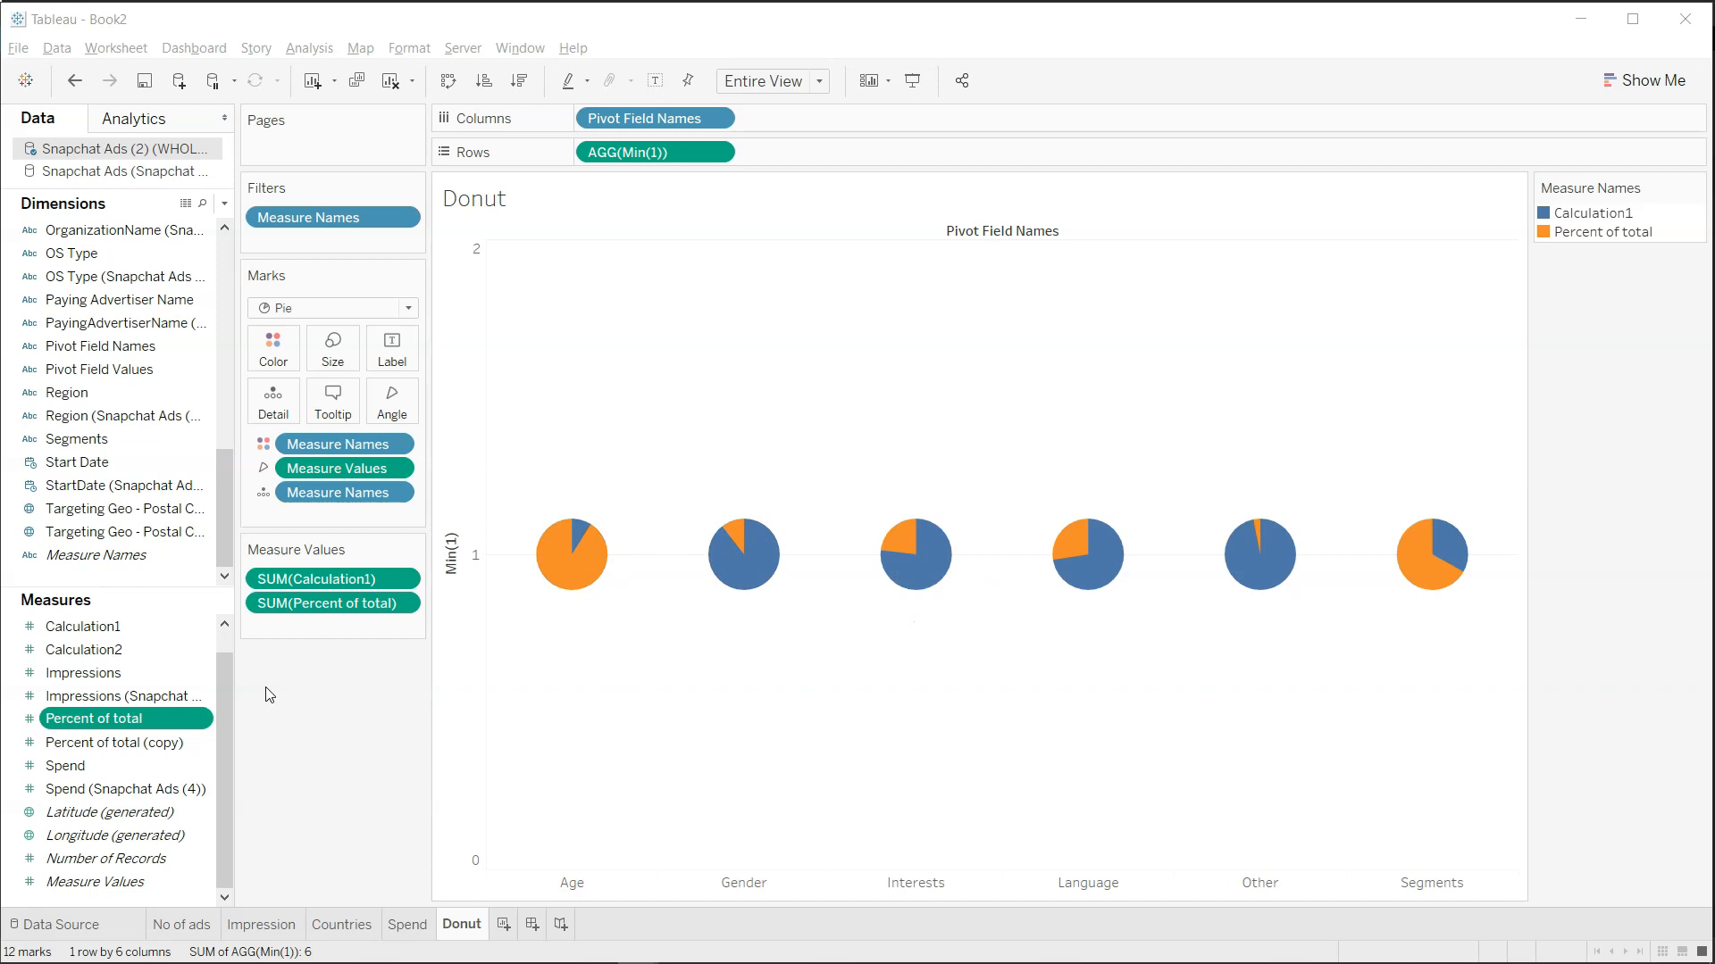
Start a new calculated field in the WHOLE DATA source and name it PV Values.
click(224, 203)
click(199, 223)
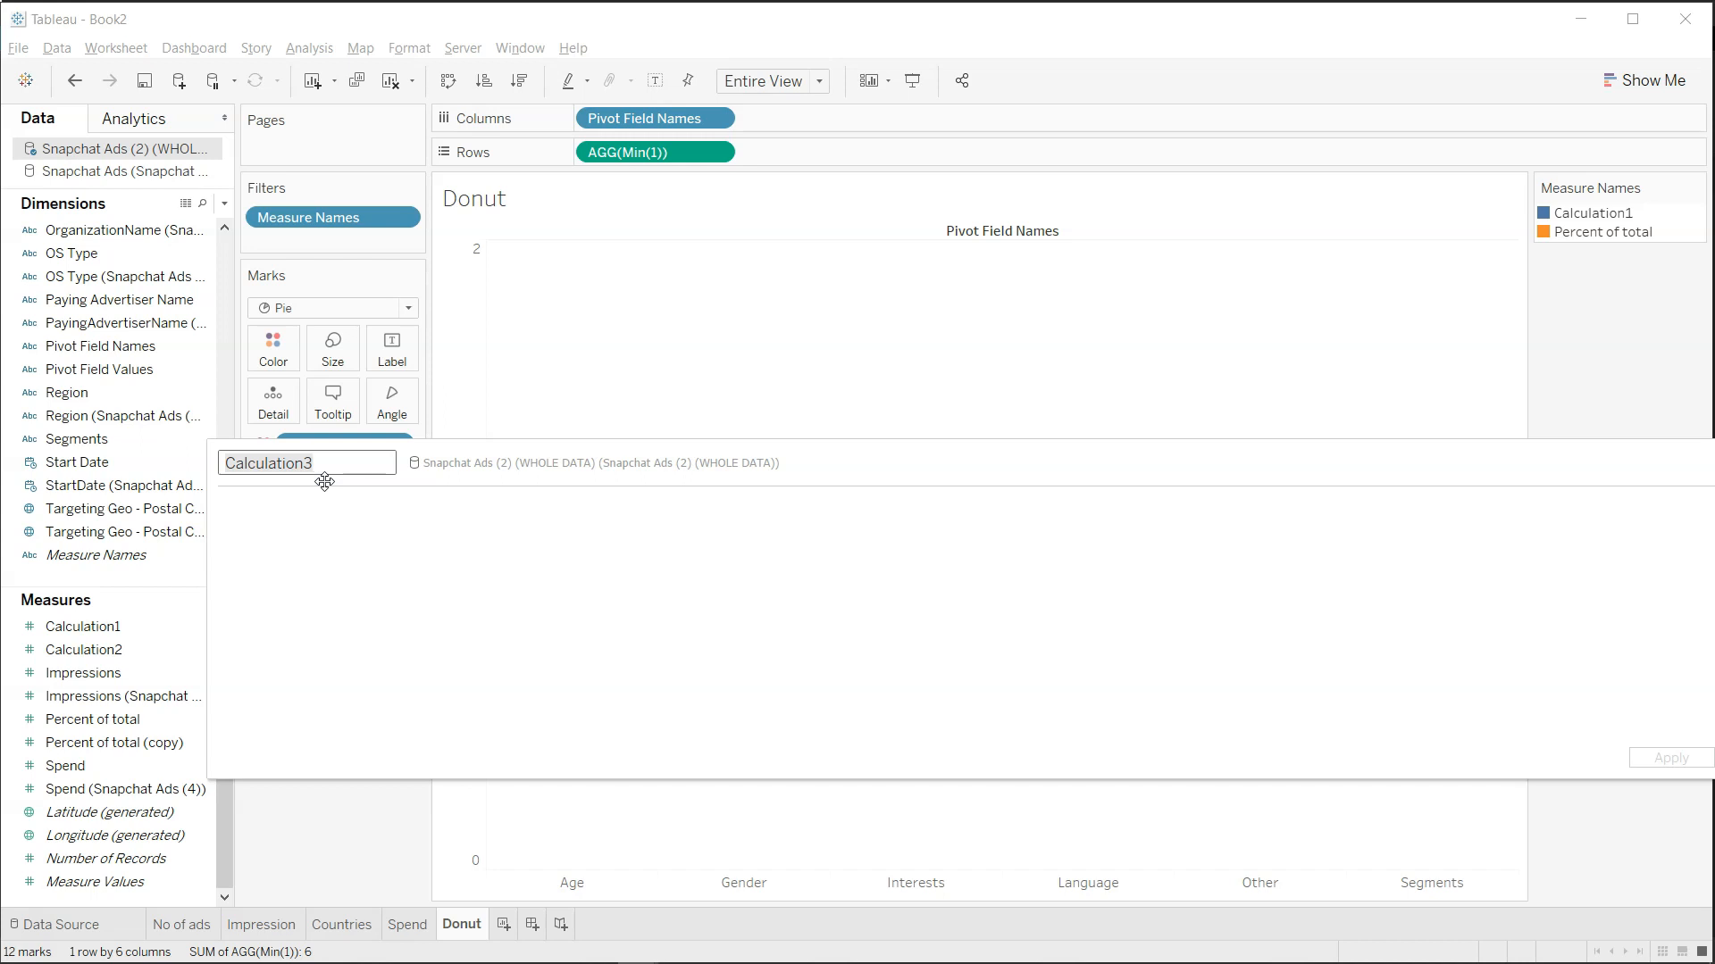
key(ctrl+a)
text(PV V)
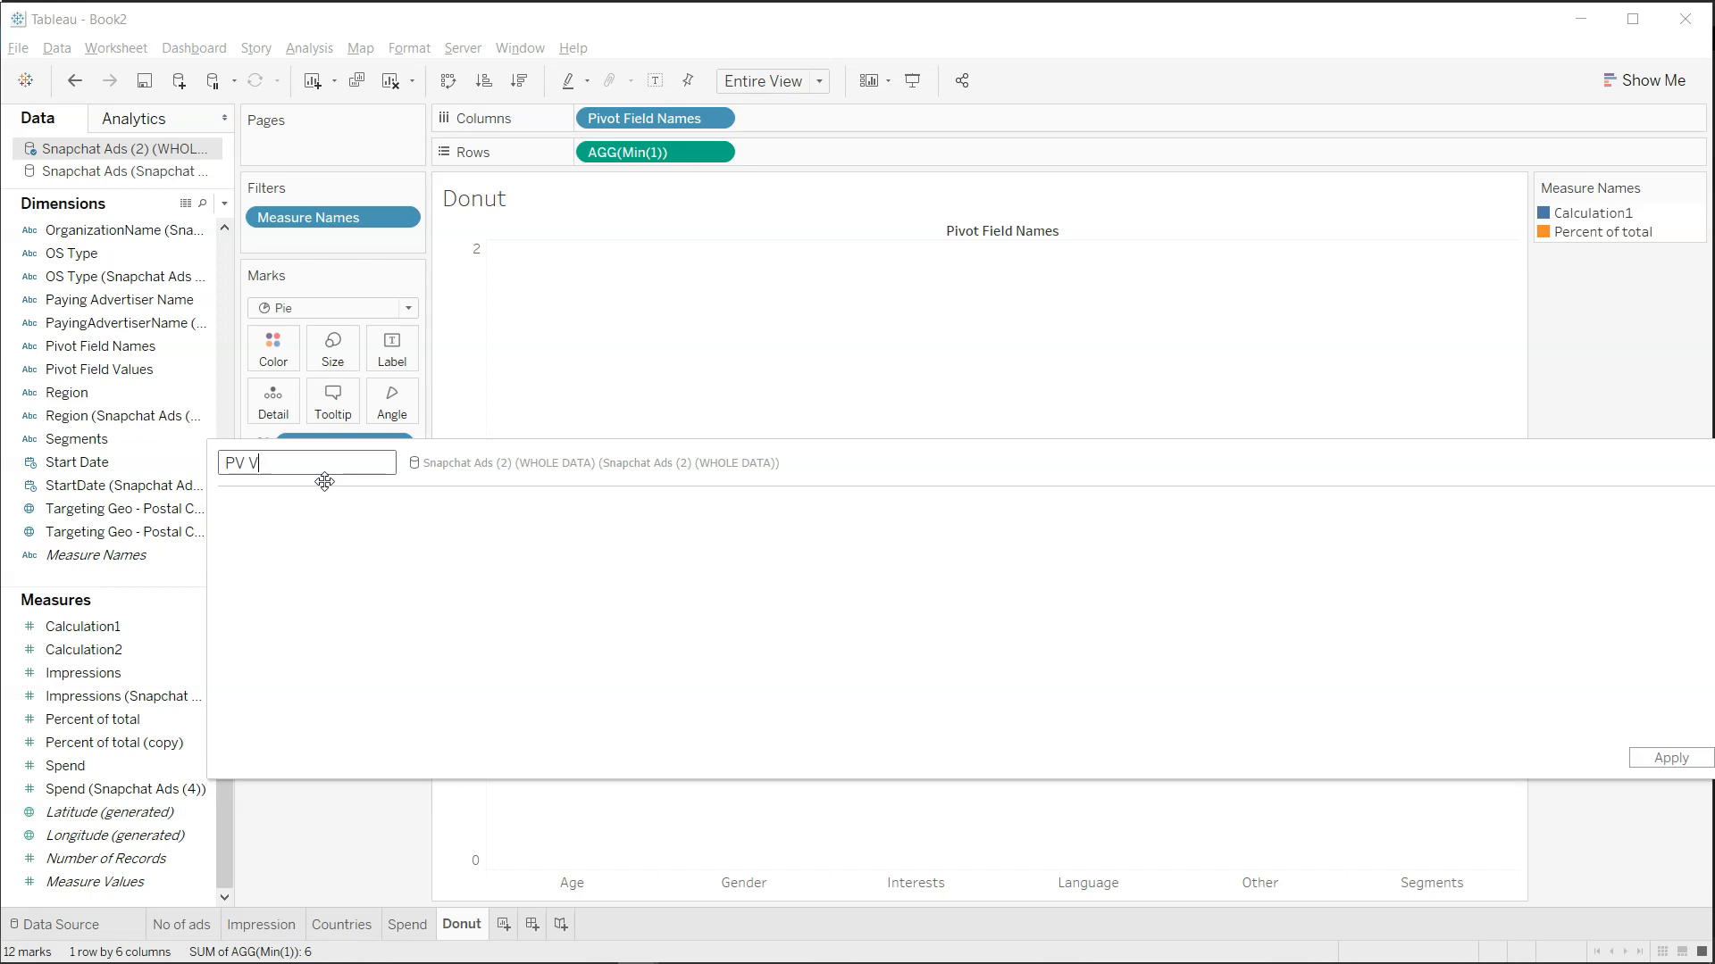
text(alues)
click(332, 535)
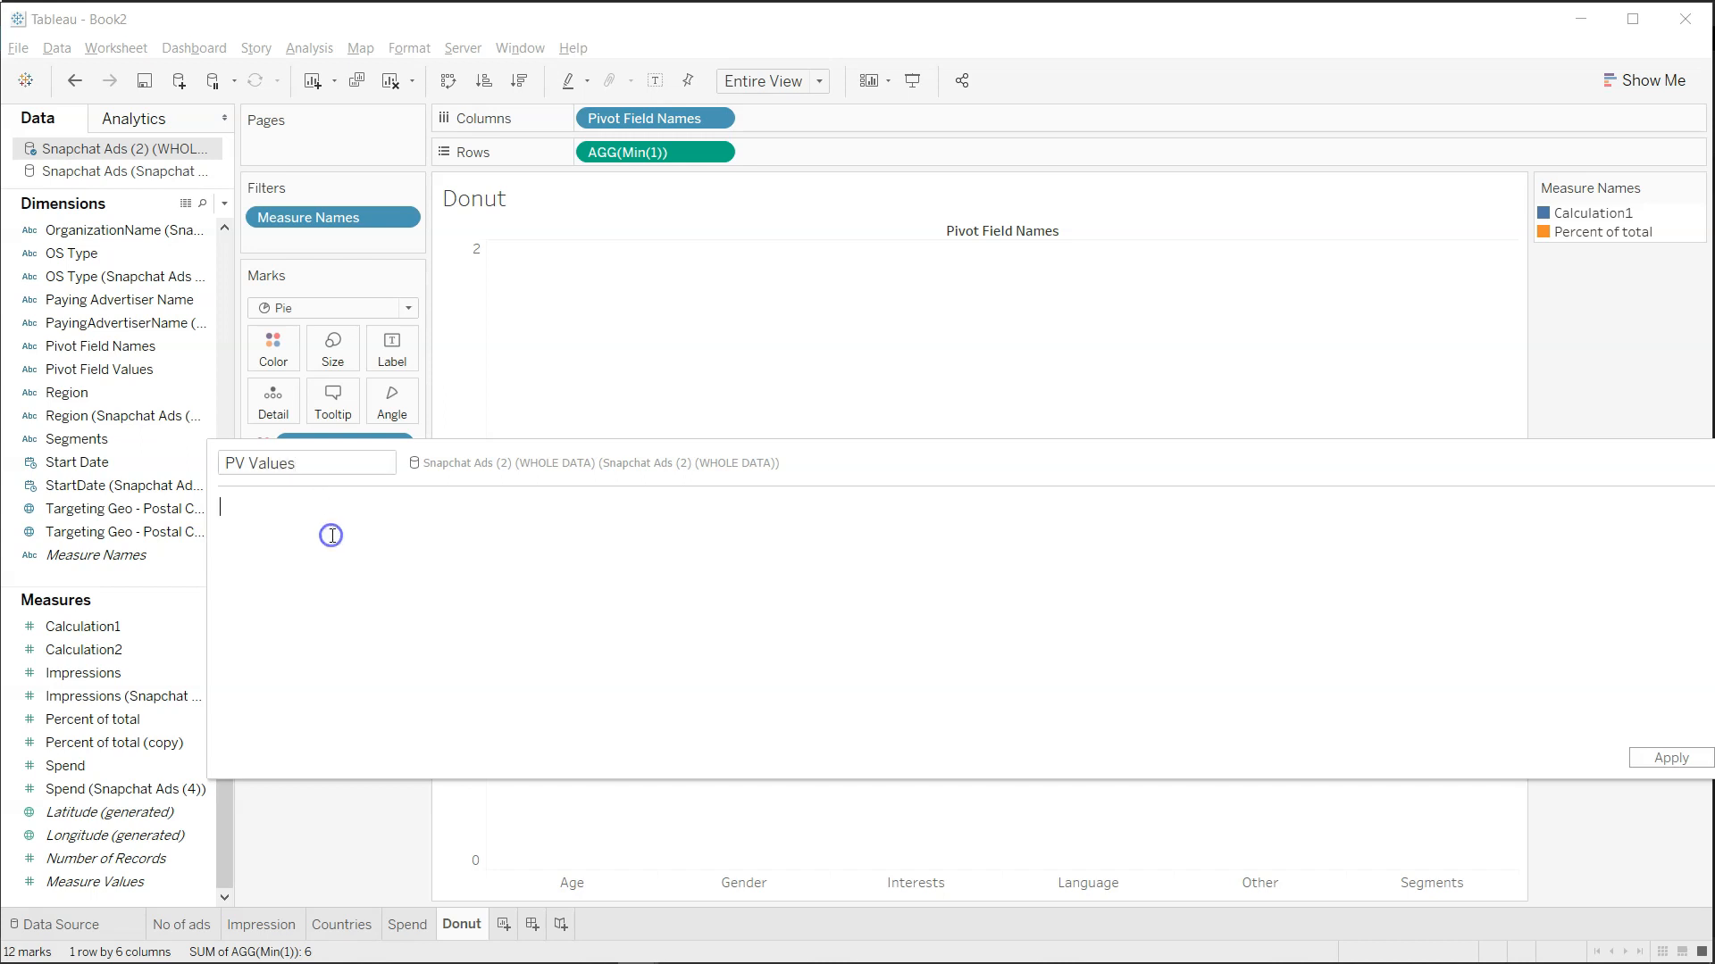
Enter the PV Values formula If NOT (ISNULL([Pivot Field Names])) THEN 1 ELSE 0 END.
text(If)
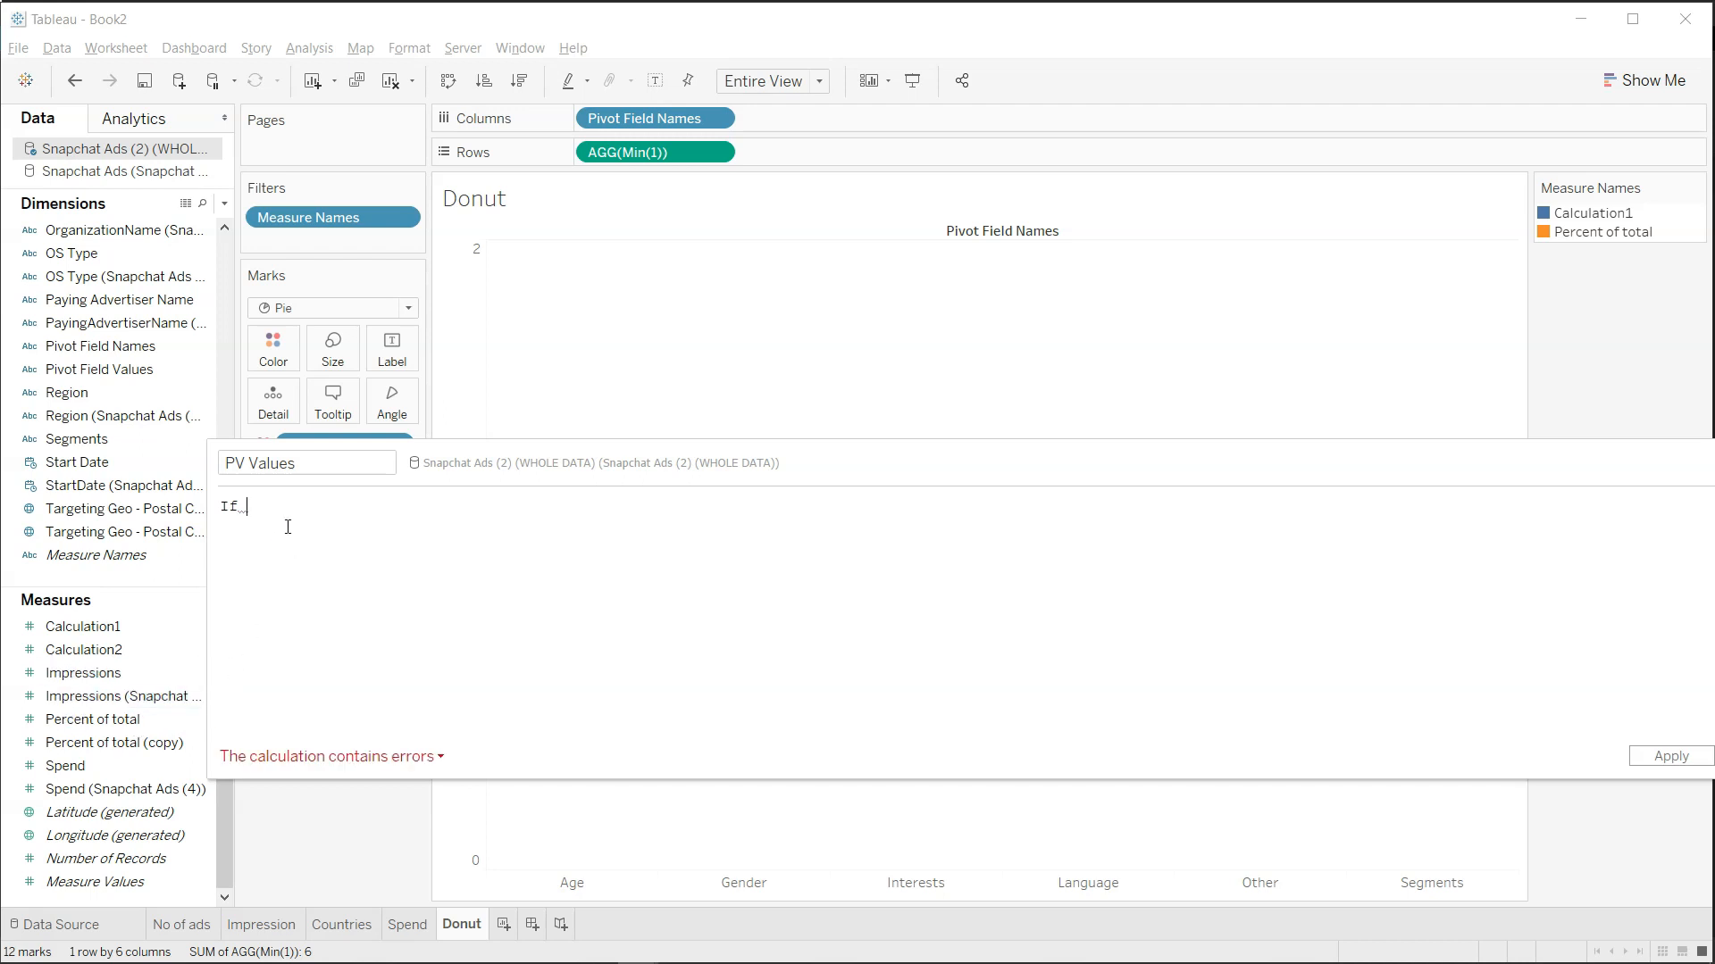
text(NOT (ISNULL(Pivot)
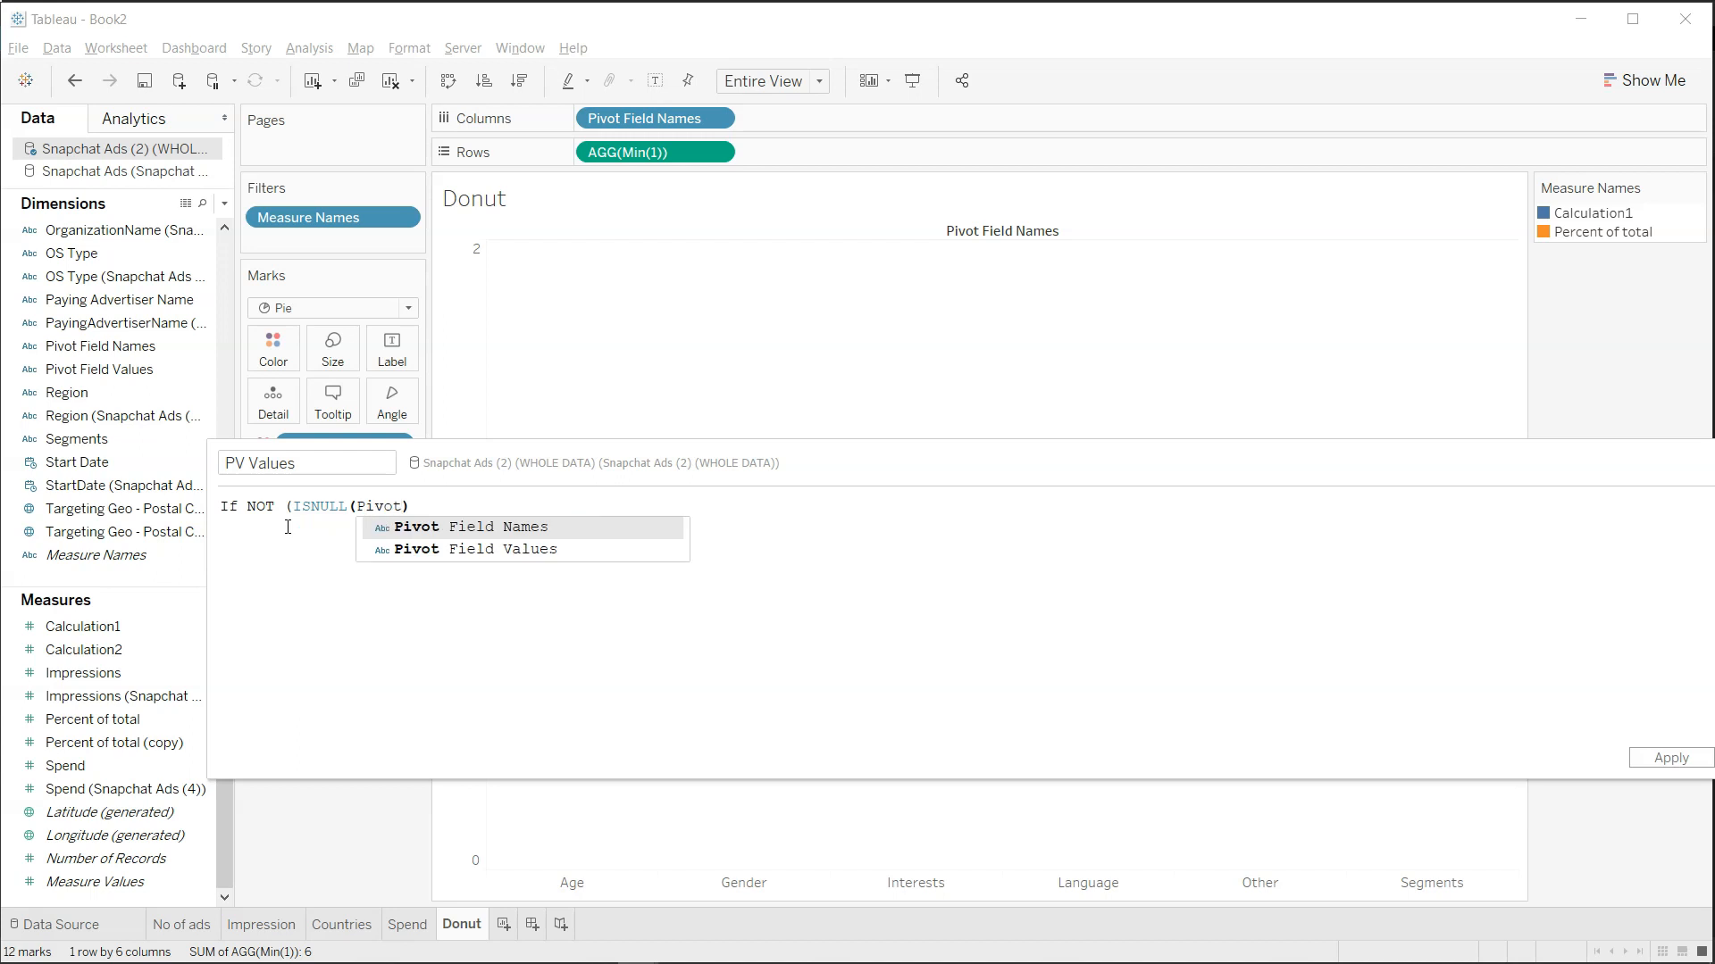
key(Return)
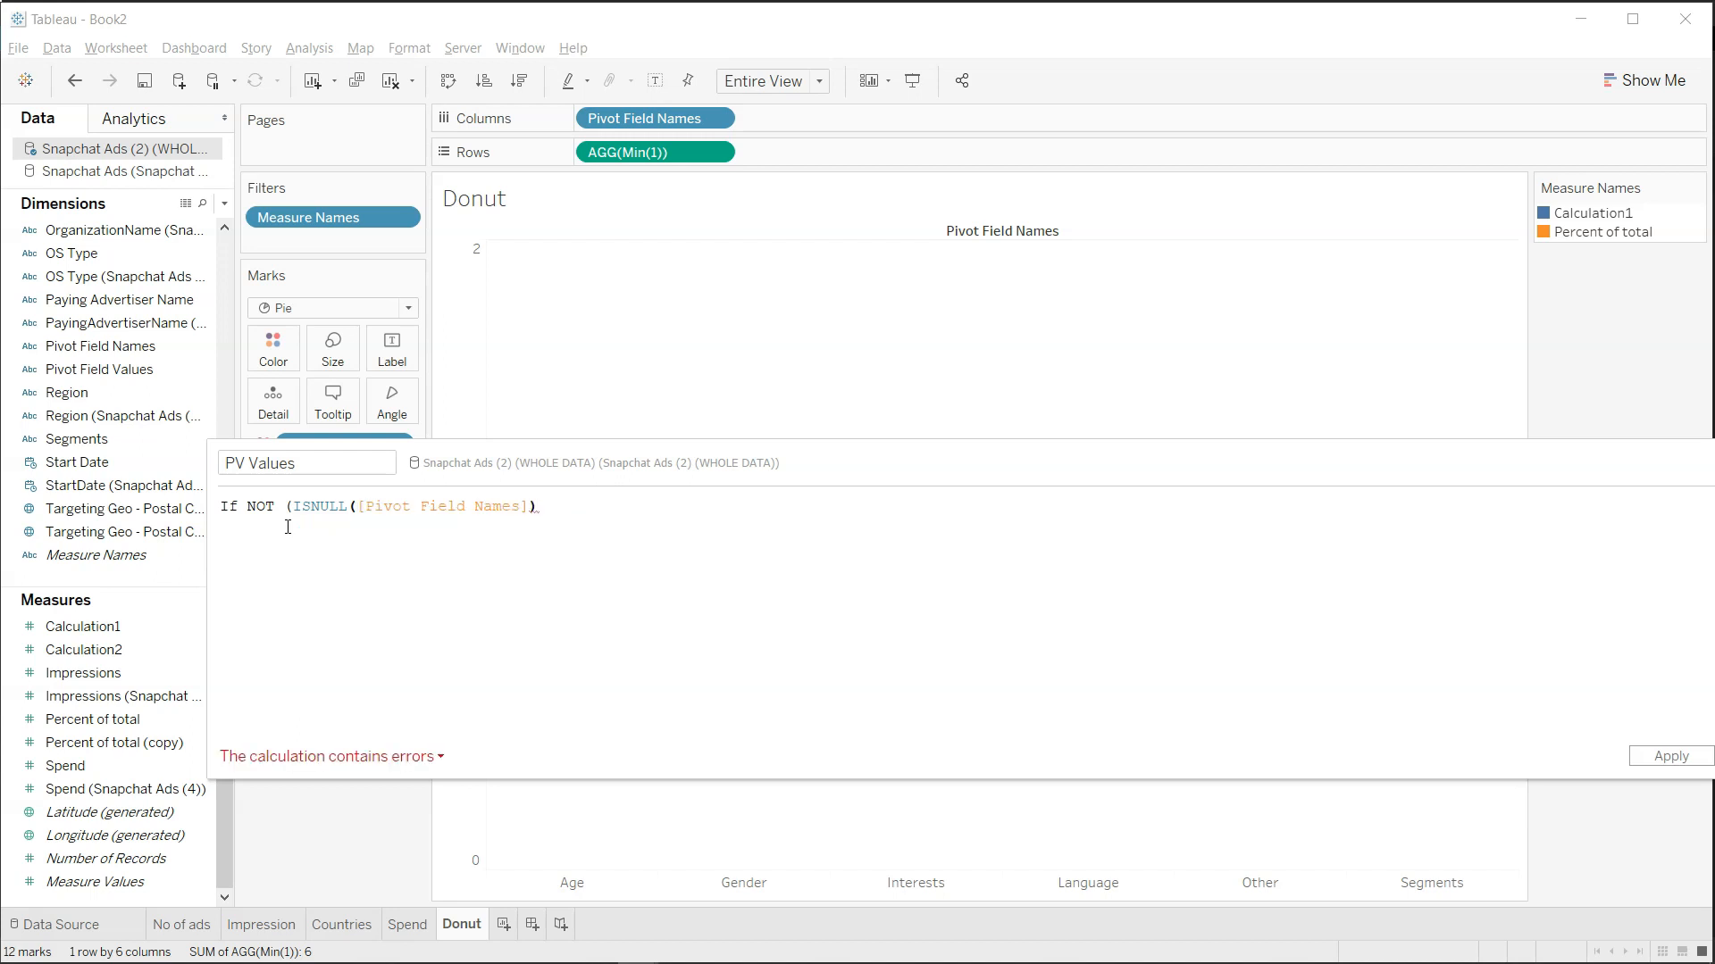
text() THEN )
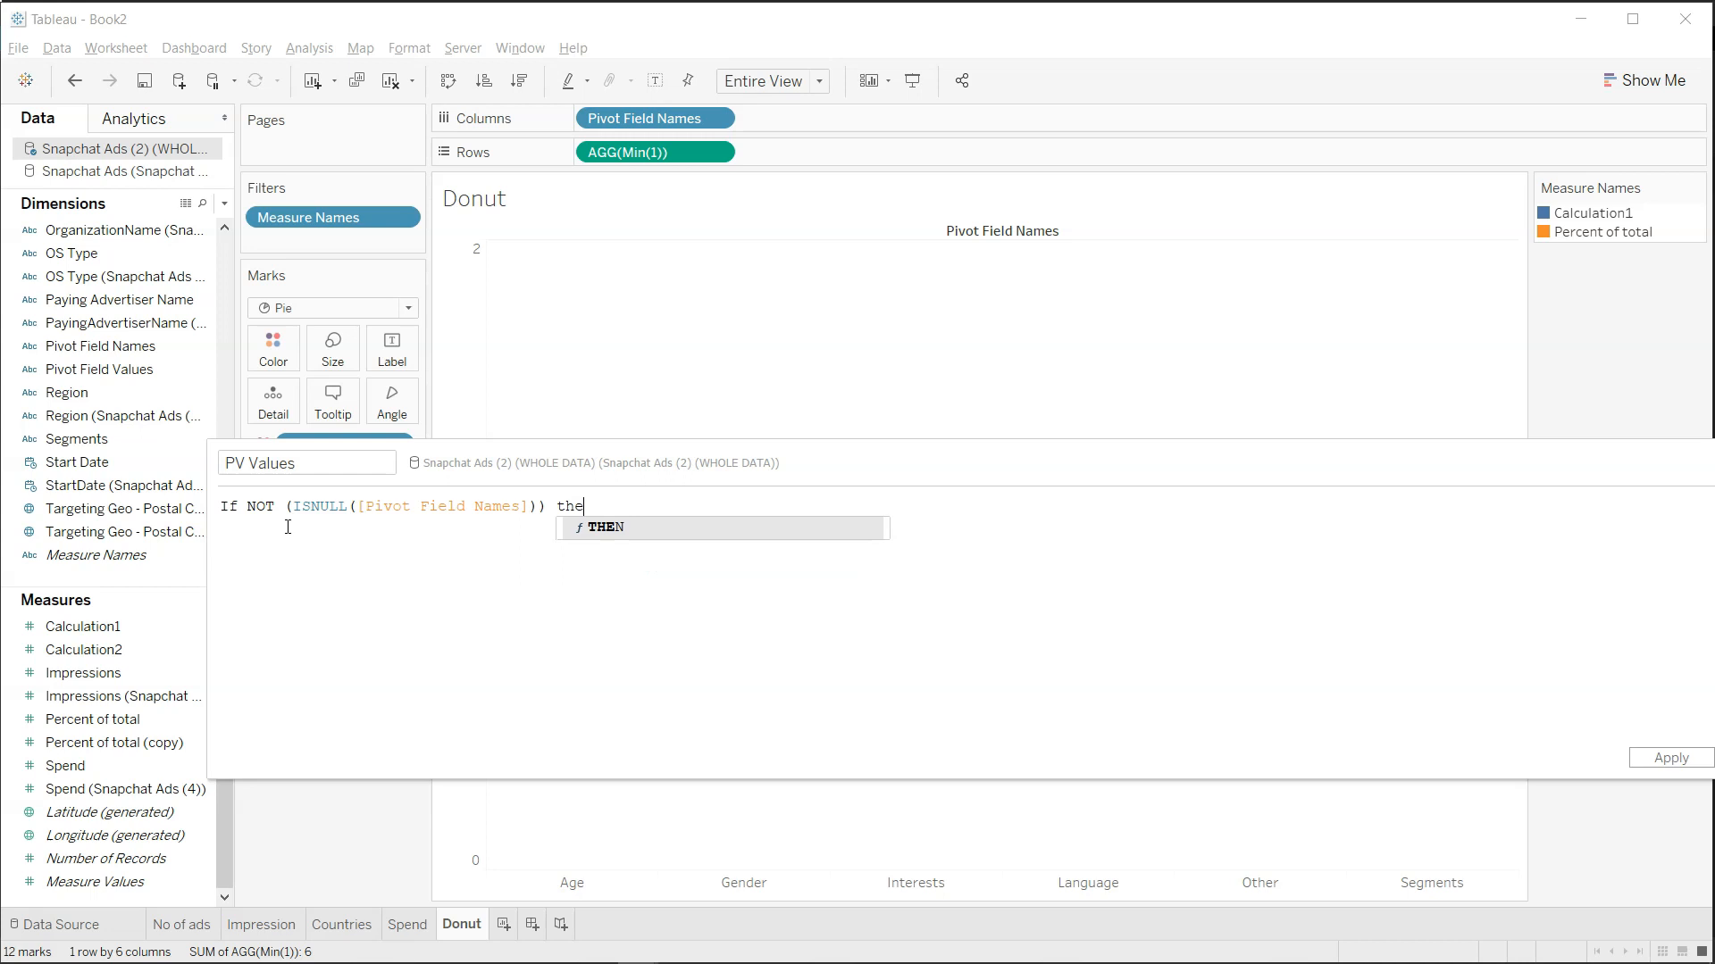
text(1 el)
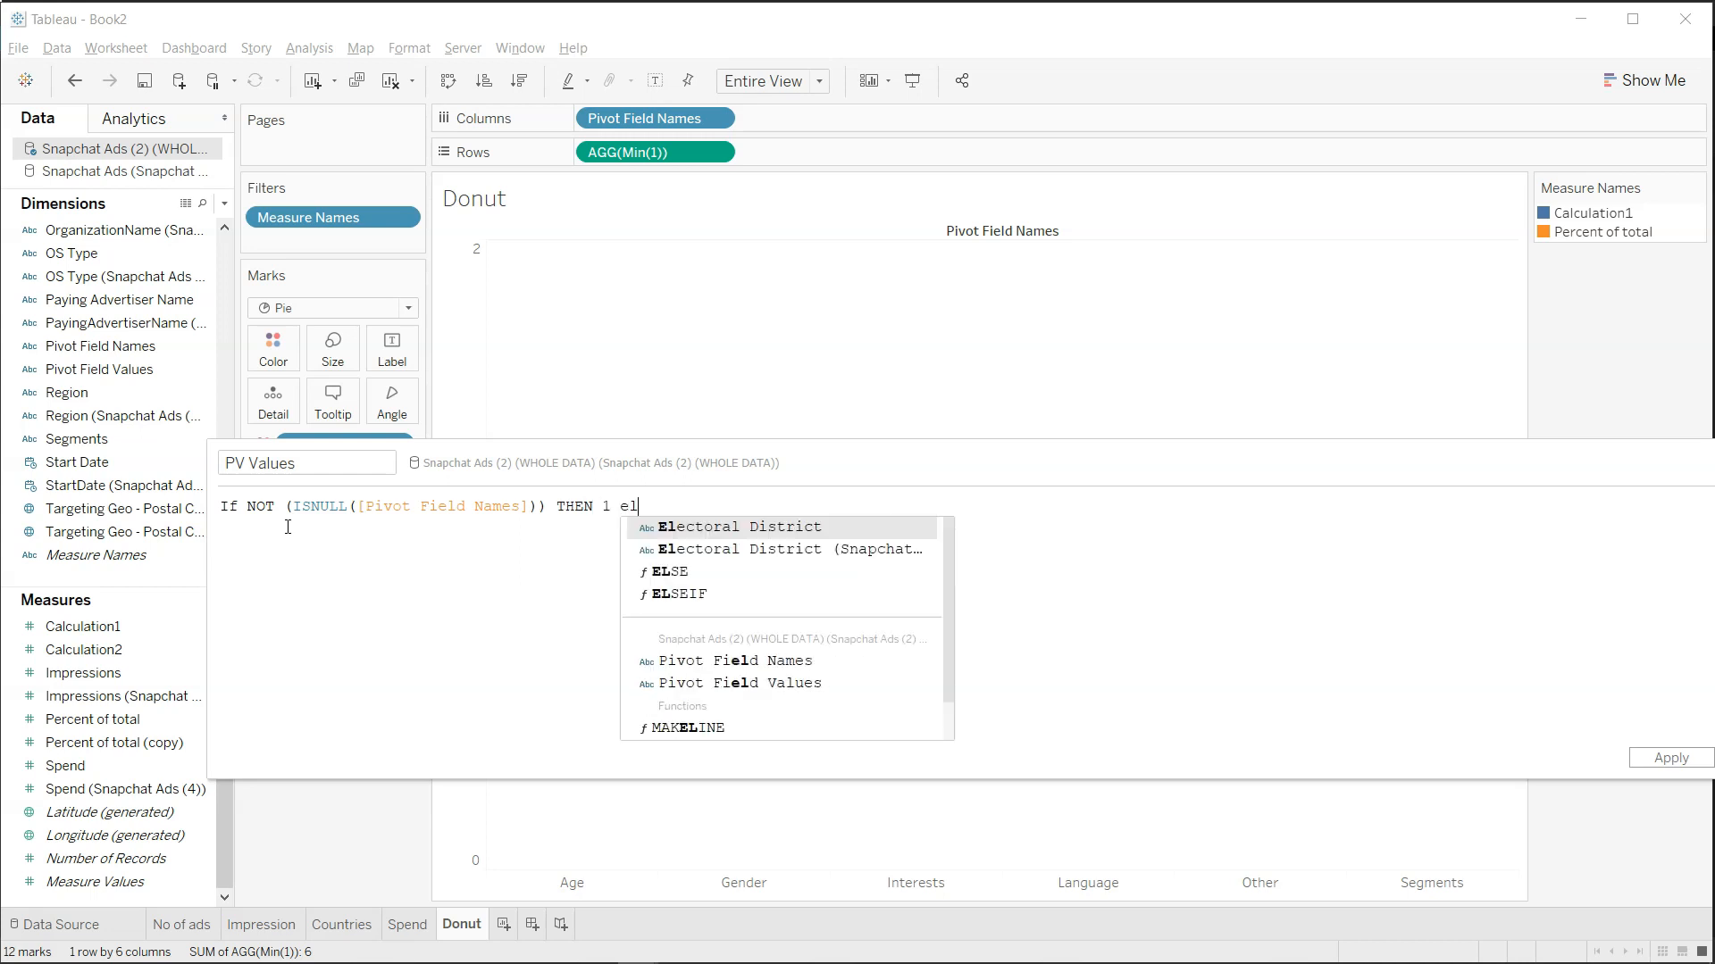
key(Down)
key(Down)
key(Return)
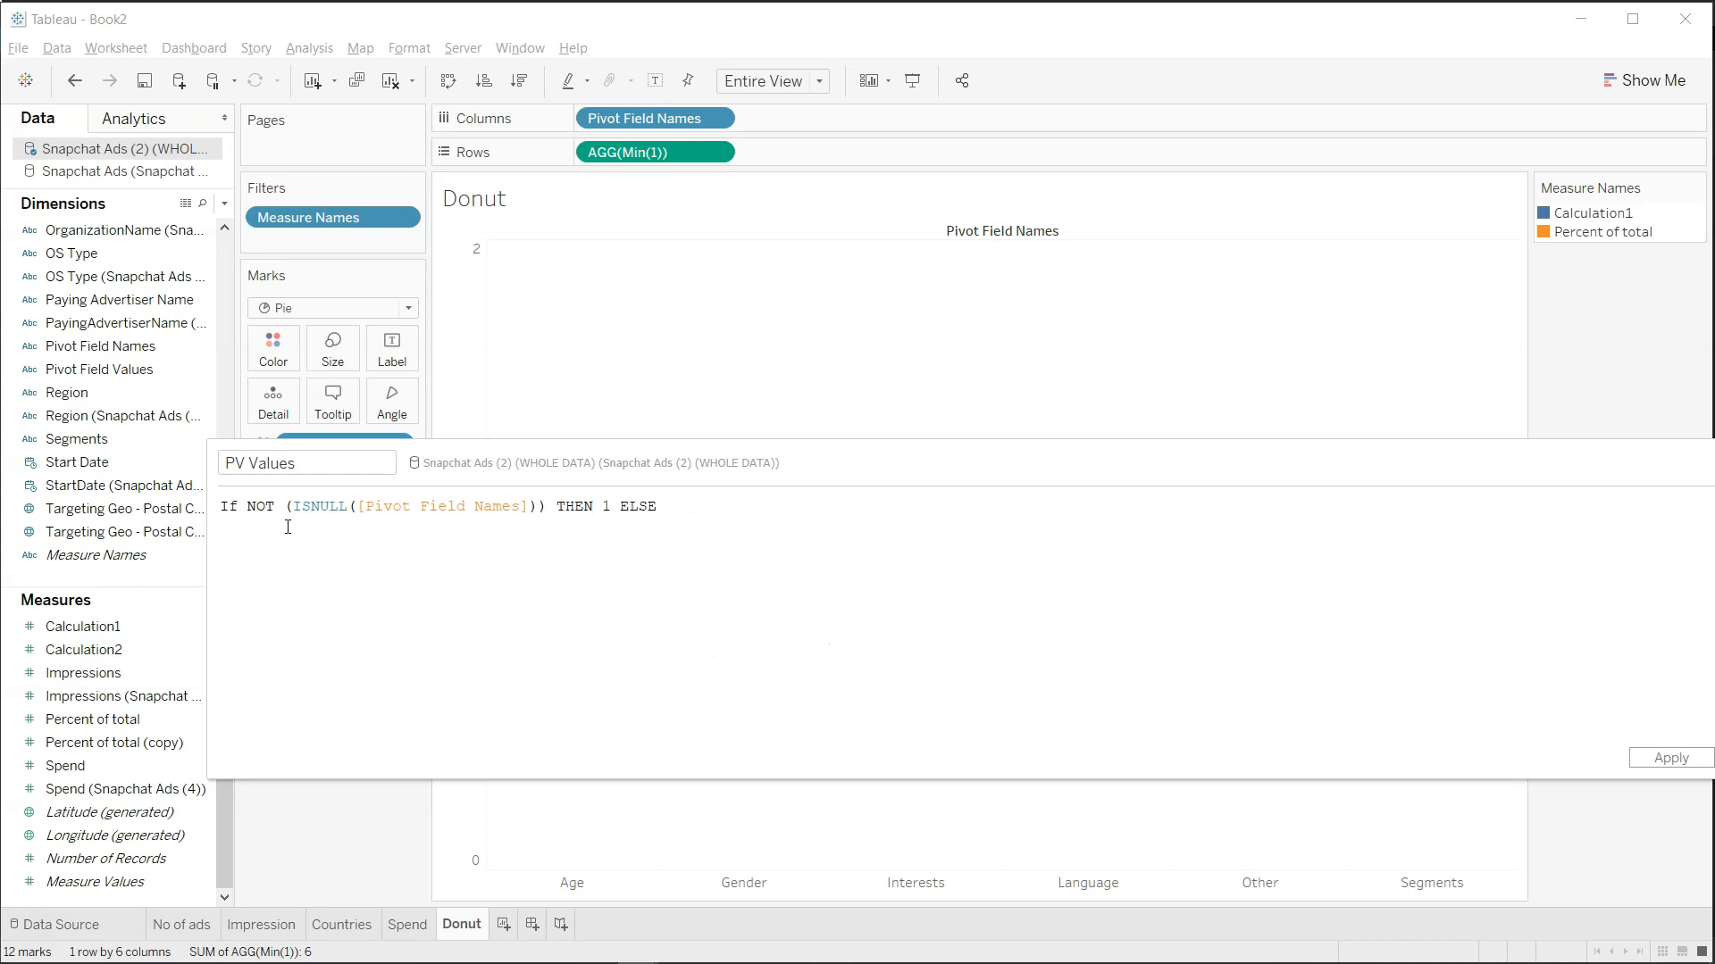
text(0 en)
key(Return)
Change the PV Values formula to test [Pivot Field Values] instead of [Pivot Field Names], and save the calculated field.
drag(483, 506, 521, 508)
key(BackSpace)
key(BackSpace)
text(Values)
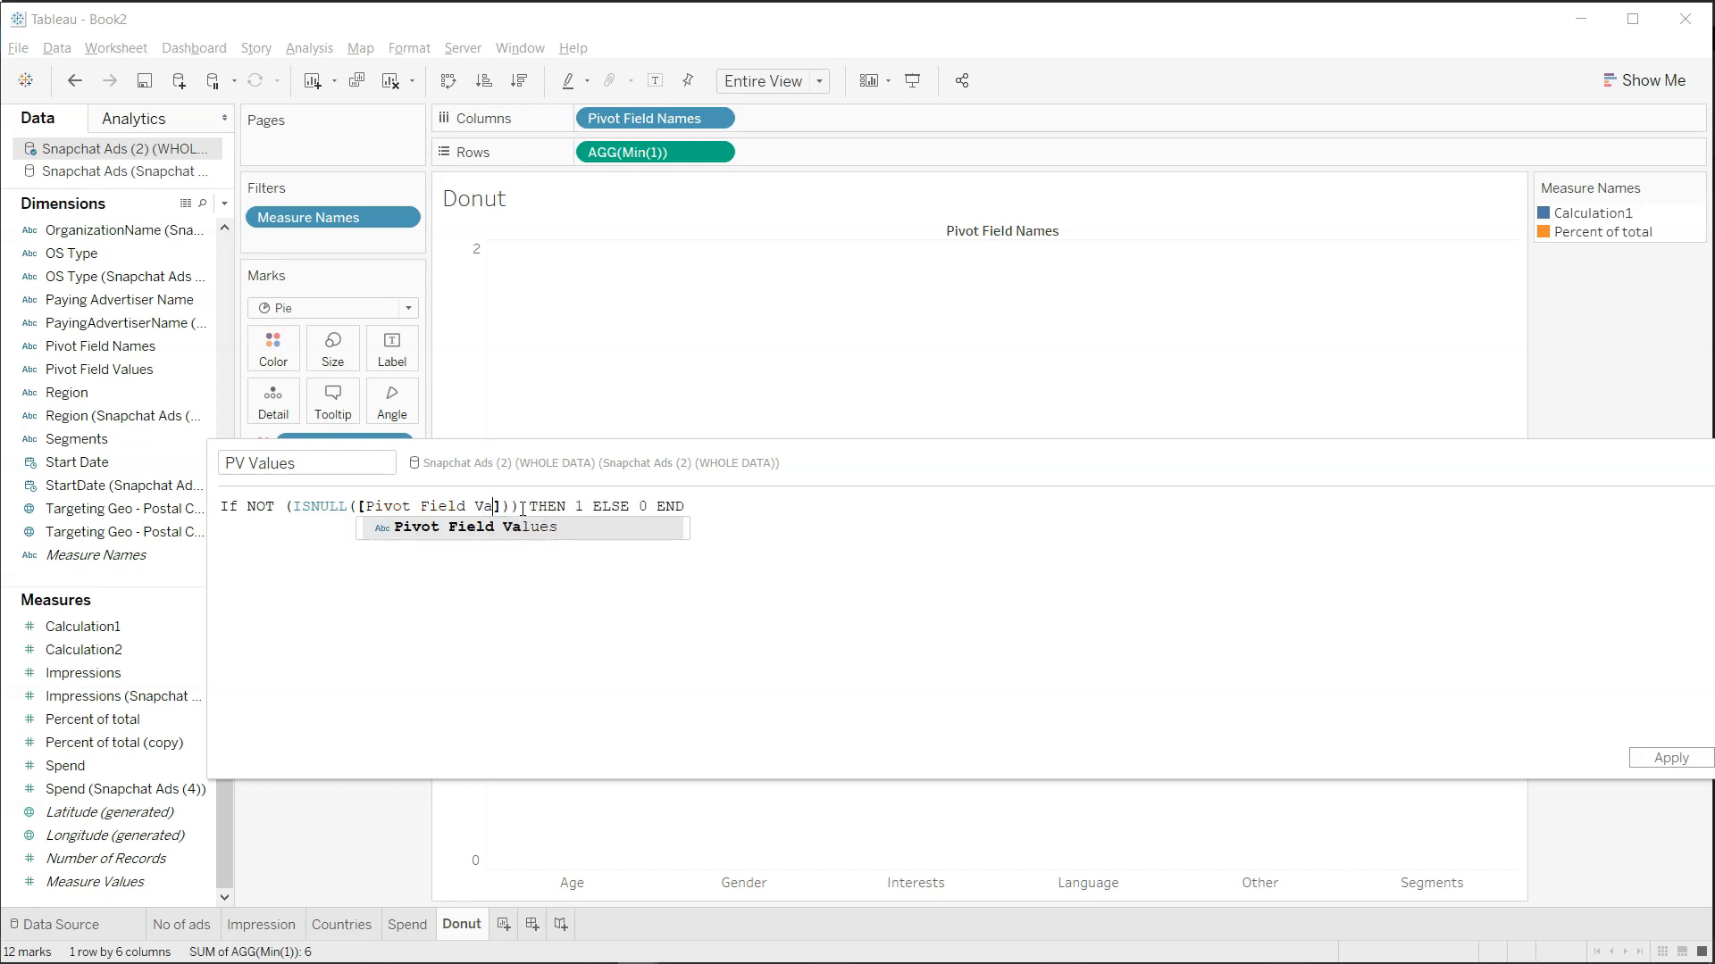
key(Return)
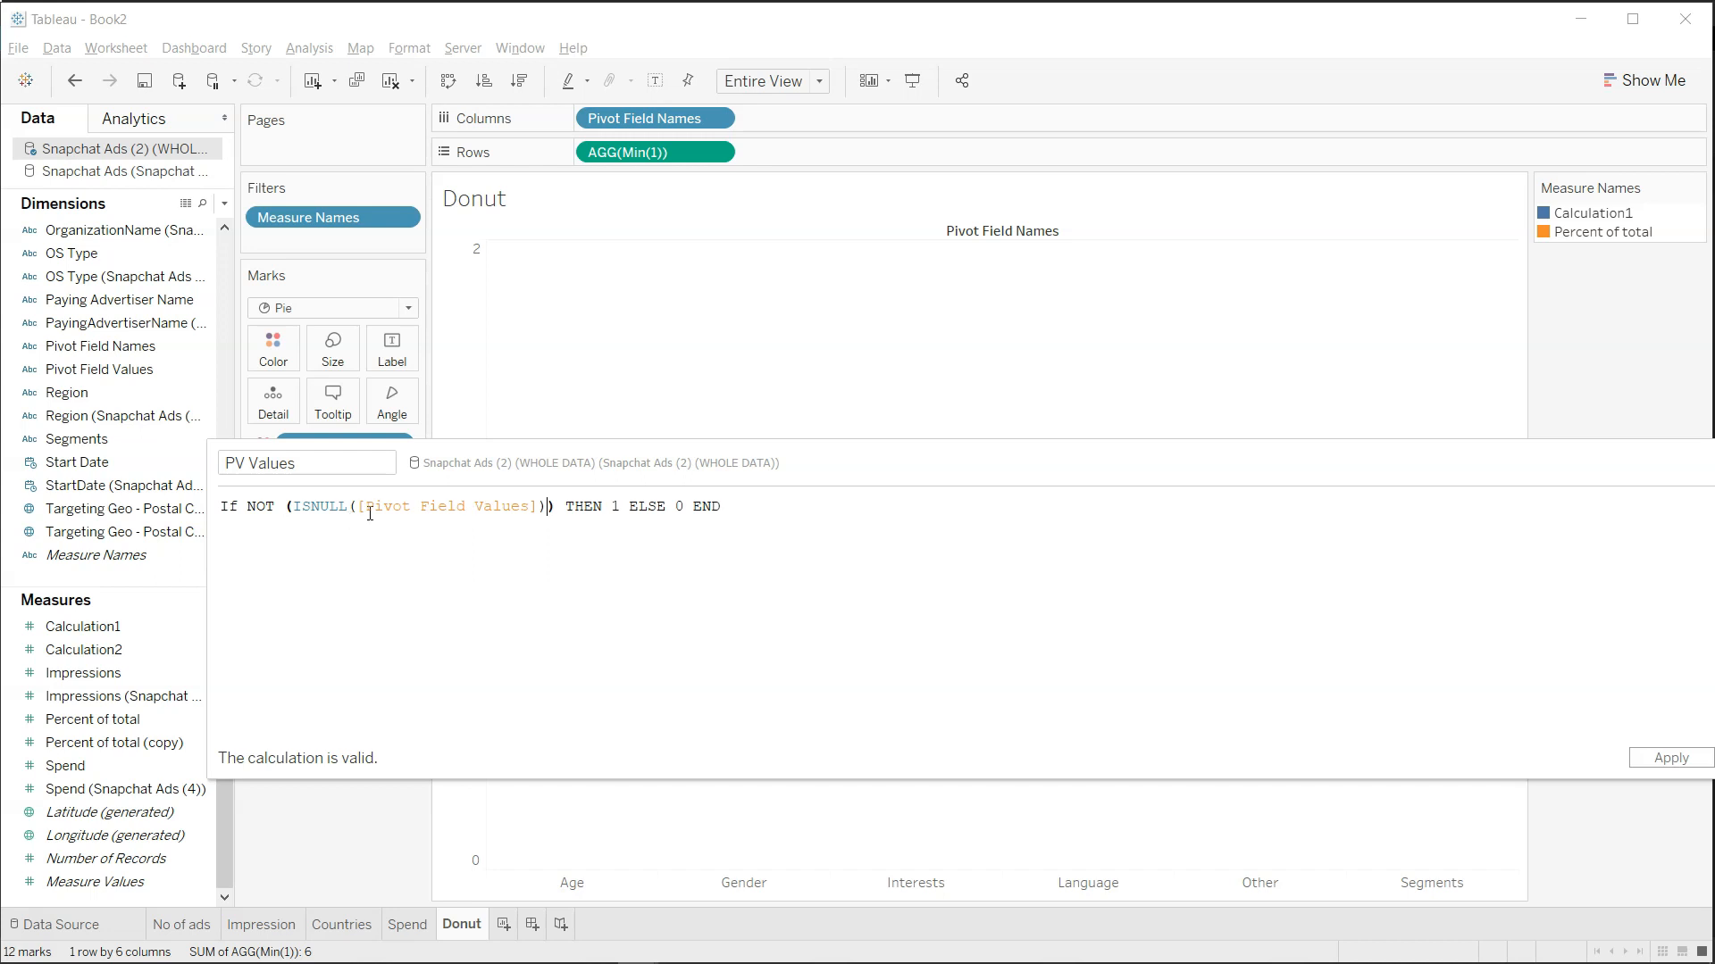
click(634, 507)
click(675, 507)
drag(1057, 485, 800, 467)
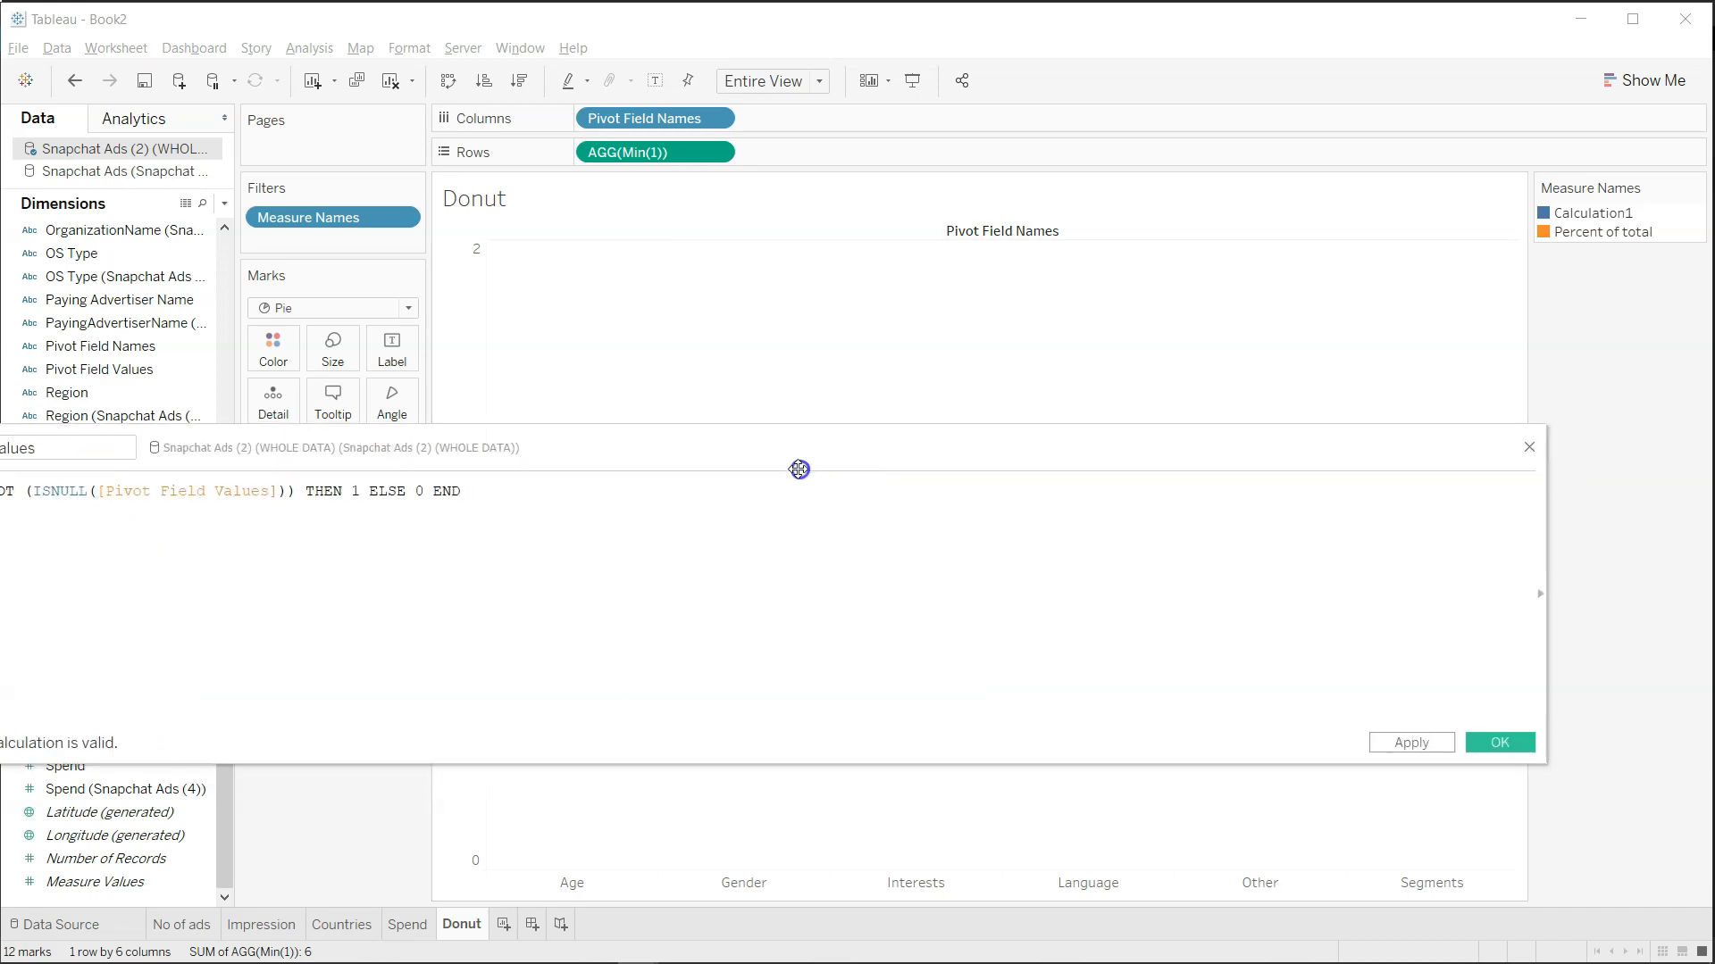
click(1498, 742)
Rename the PV Values calculated field as PV Not Null Values.
mouse_move(568, 566)
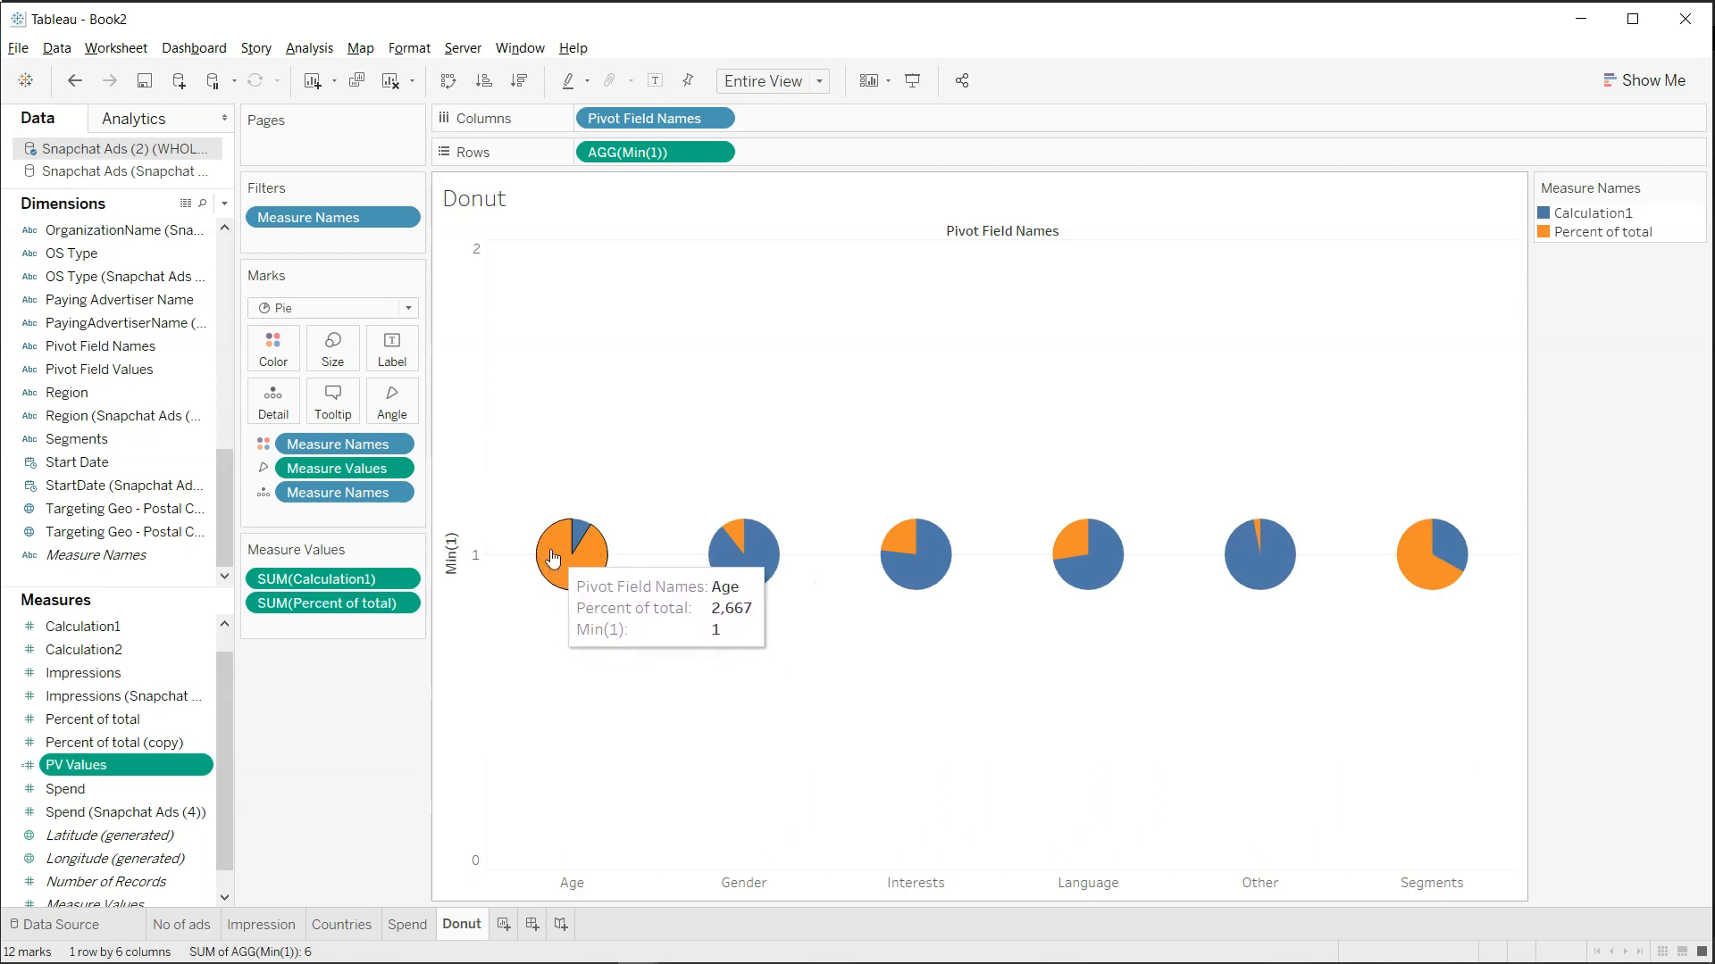
mouse_move(579, 534)
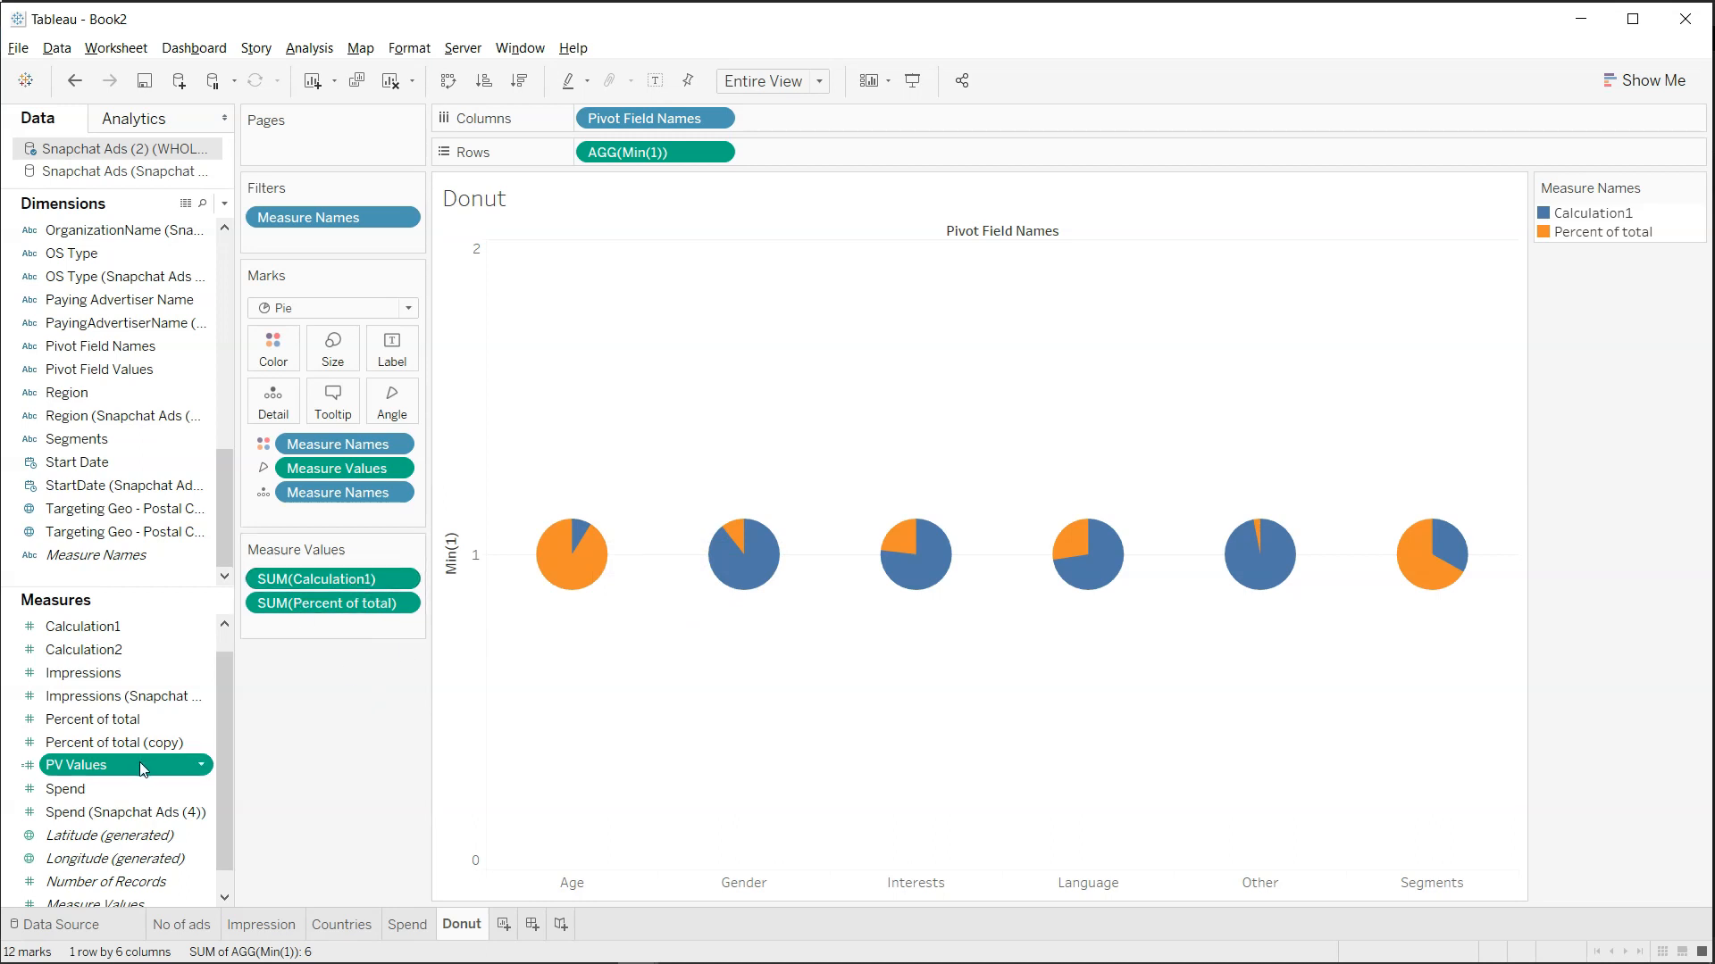
click(198, 766)
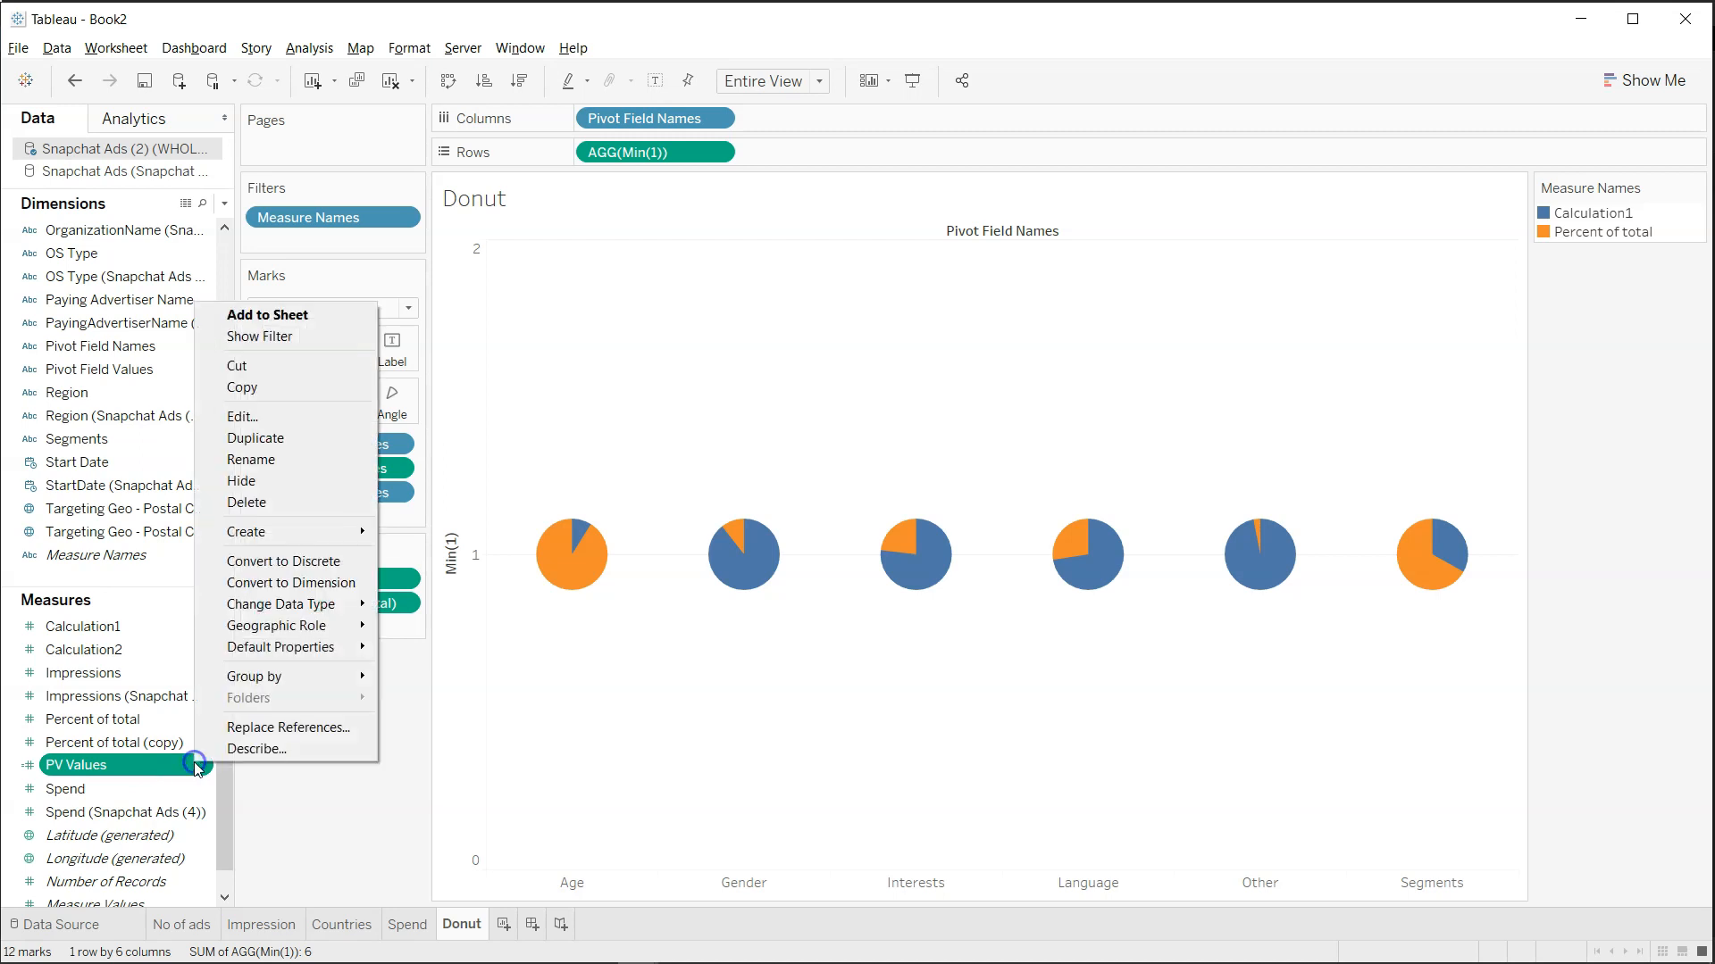
click(295, 417)
click(53, 452)
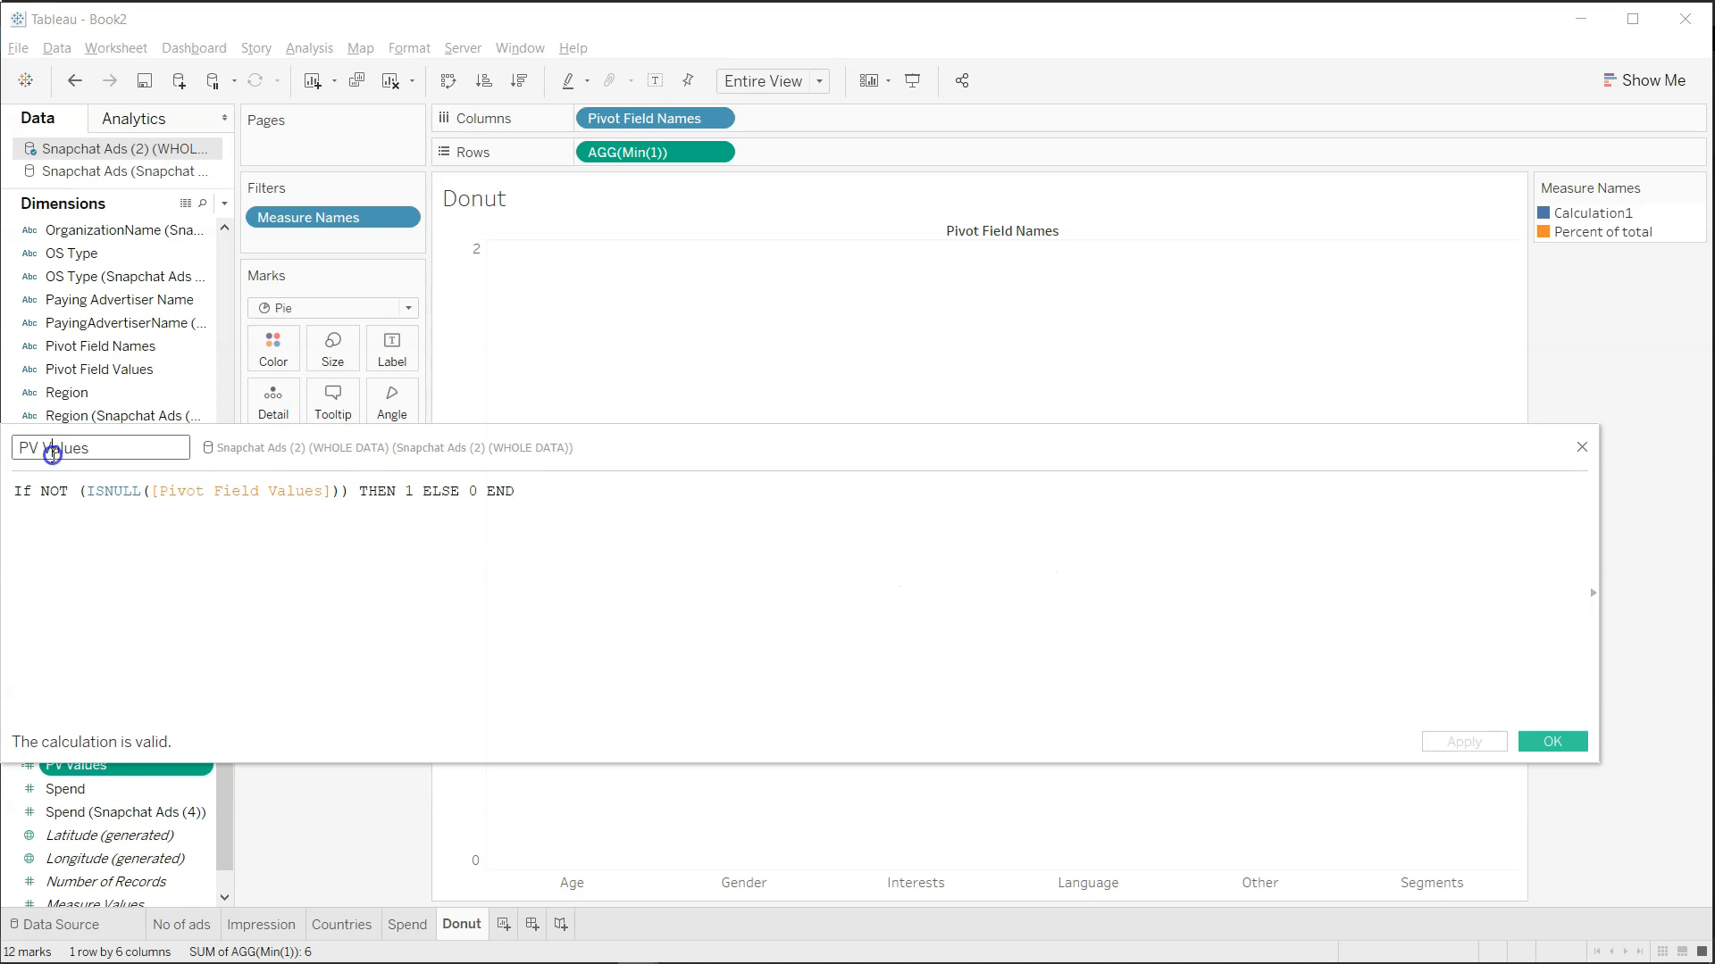
text(Not Null)
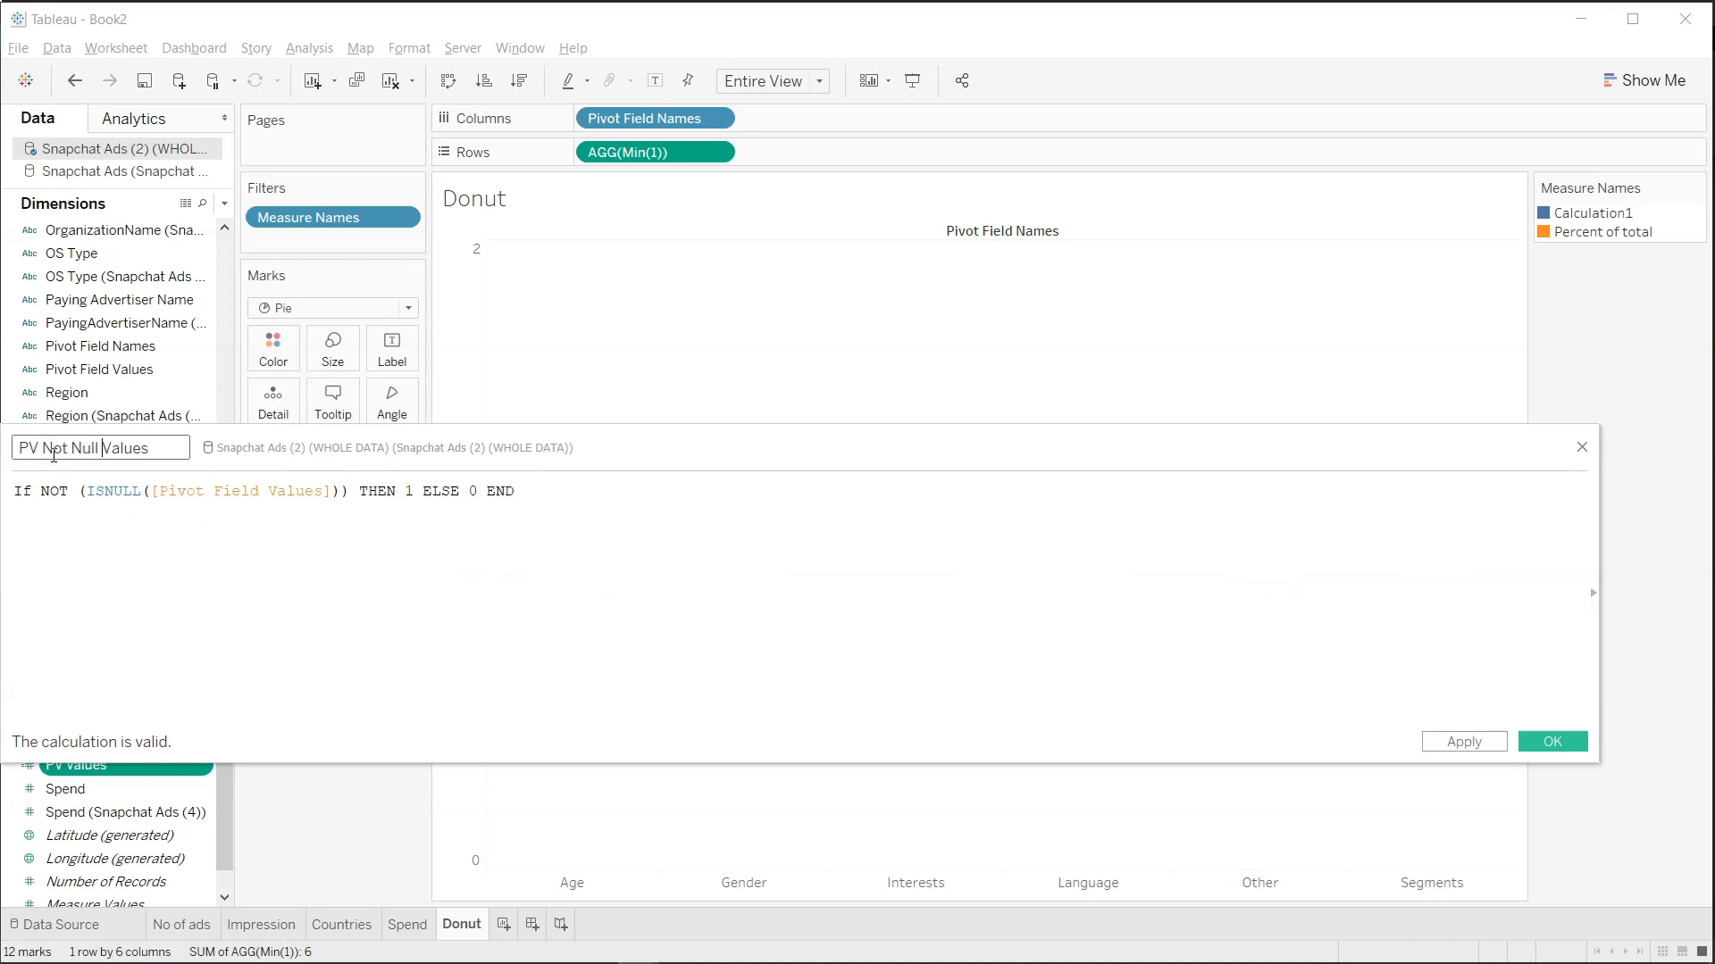
click(1551, 743)
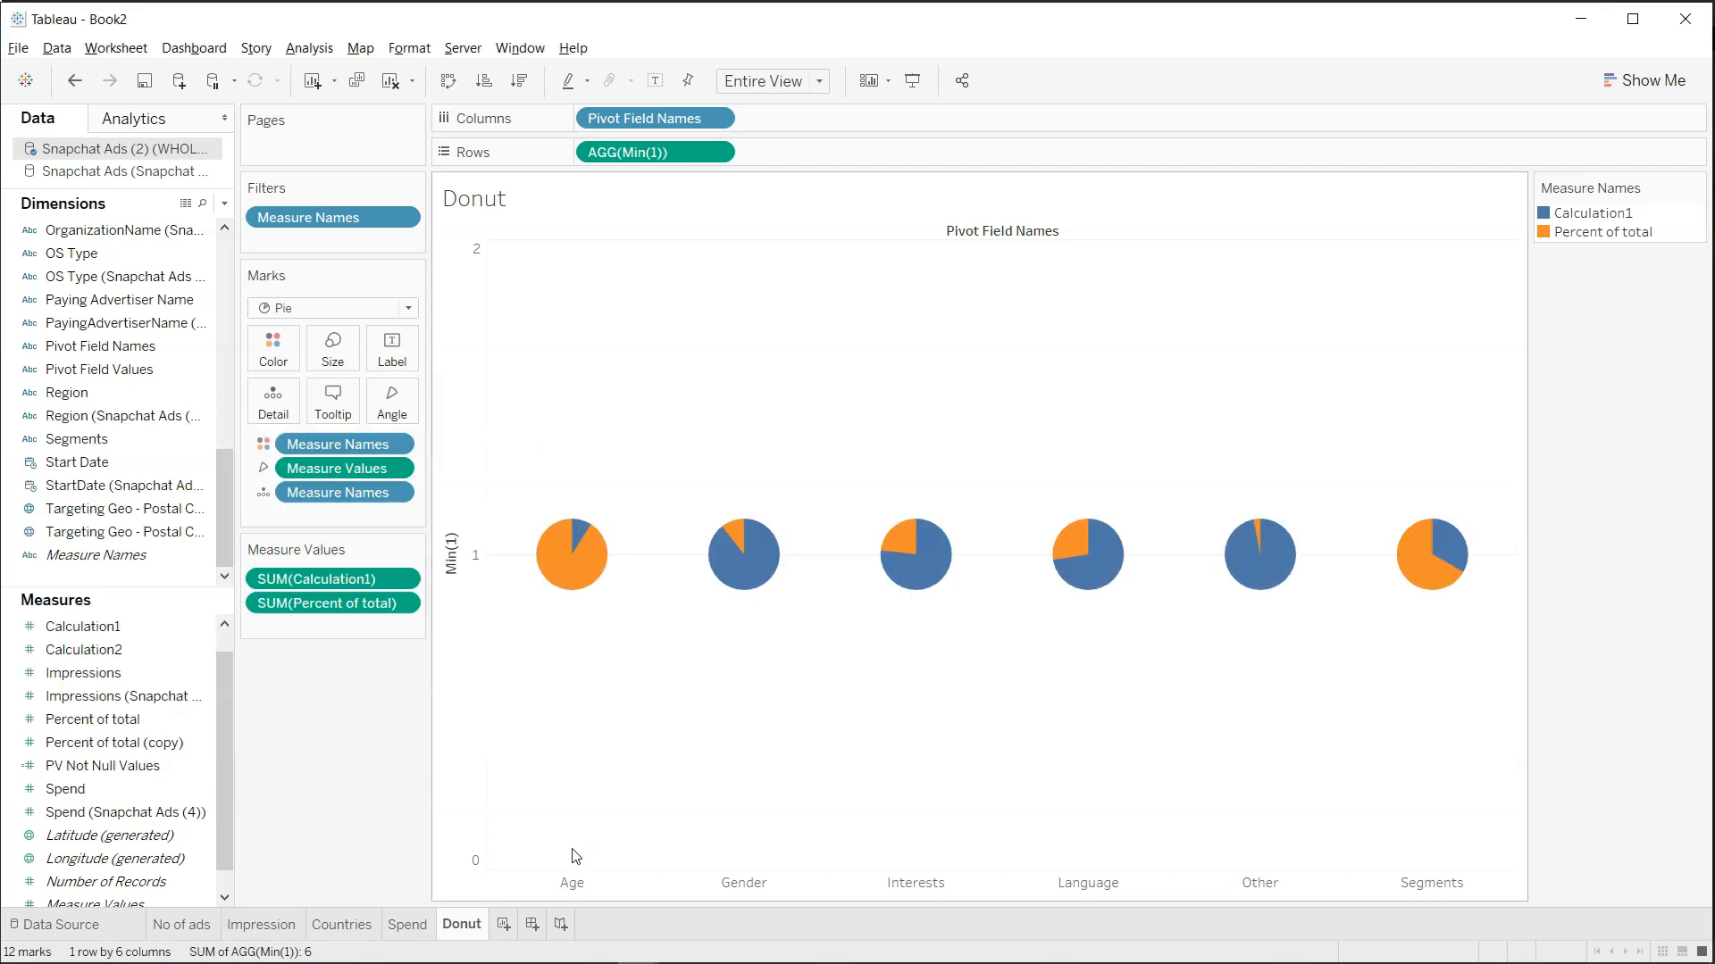
Start a new calculated field in the WHOLE DATA source and name it Pct of Total.
click(224, 205)
click(195, 227)
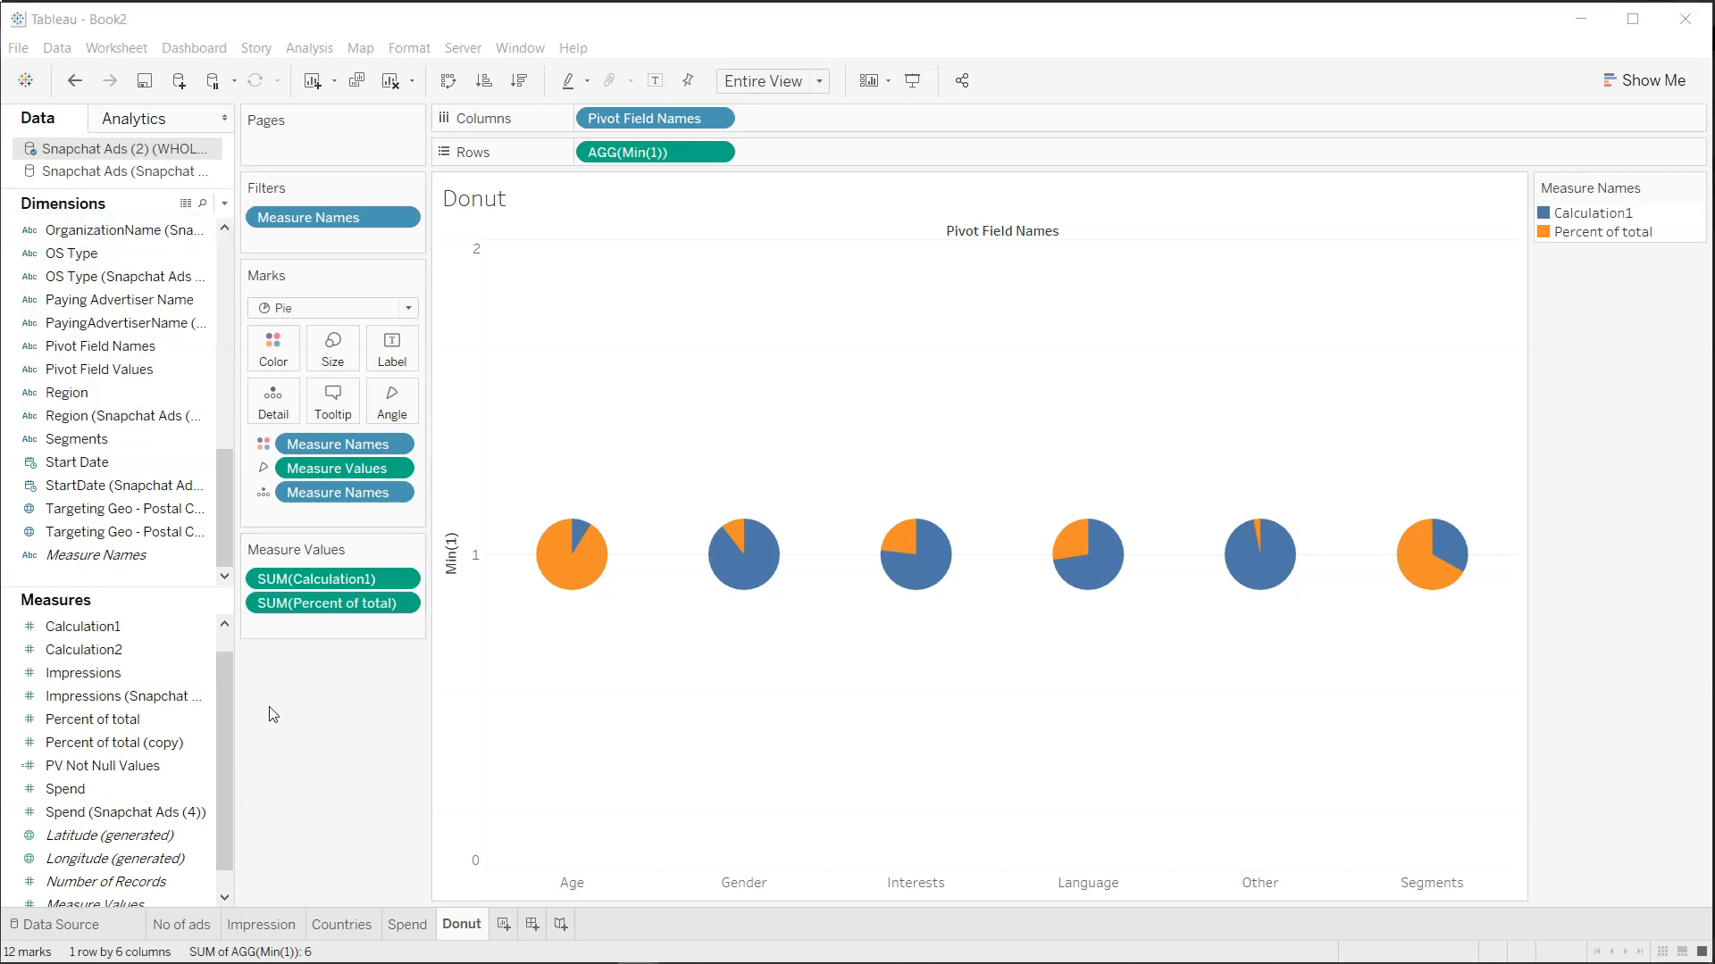
drag(532, 226, 601, 352)
text(Pct of Total)
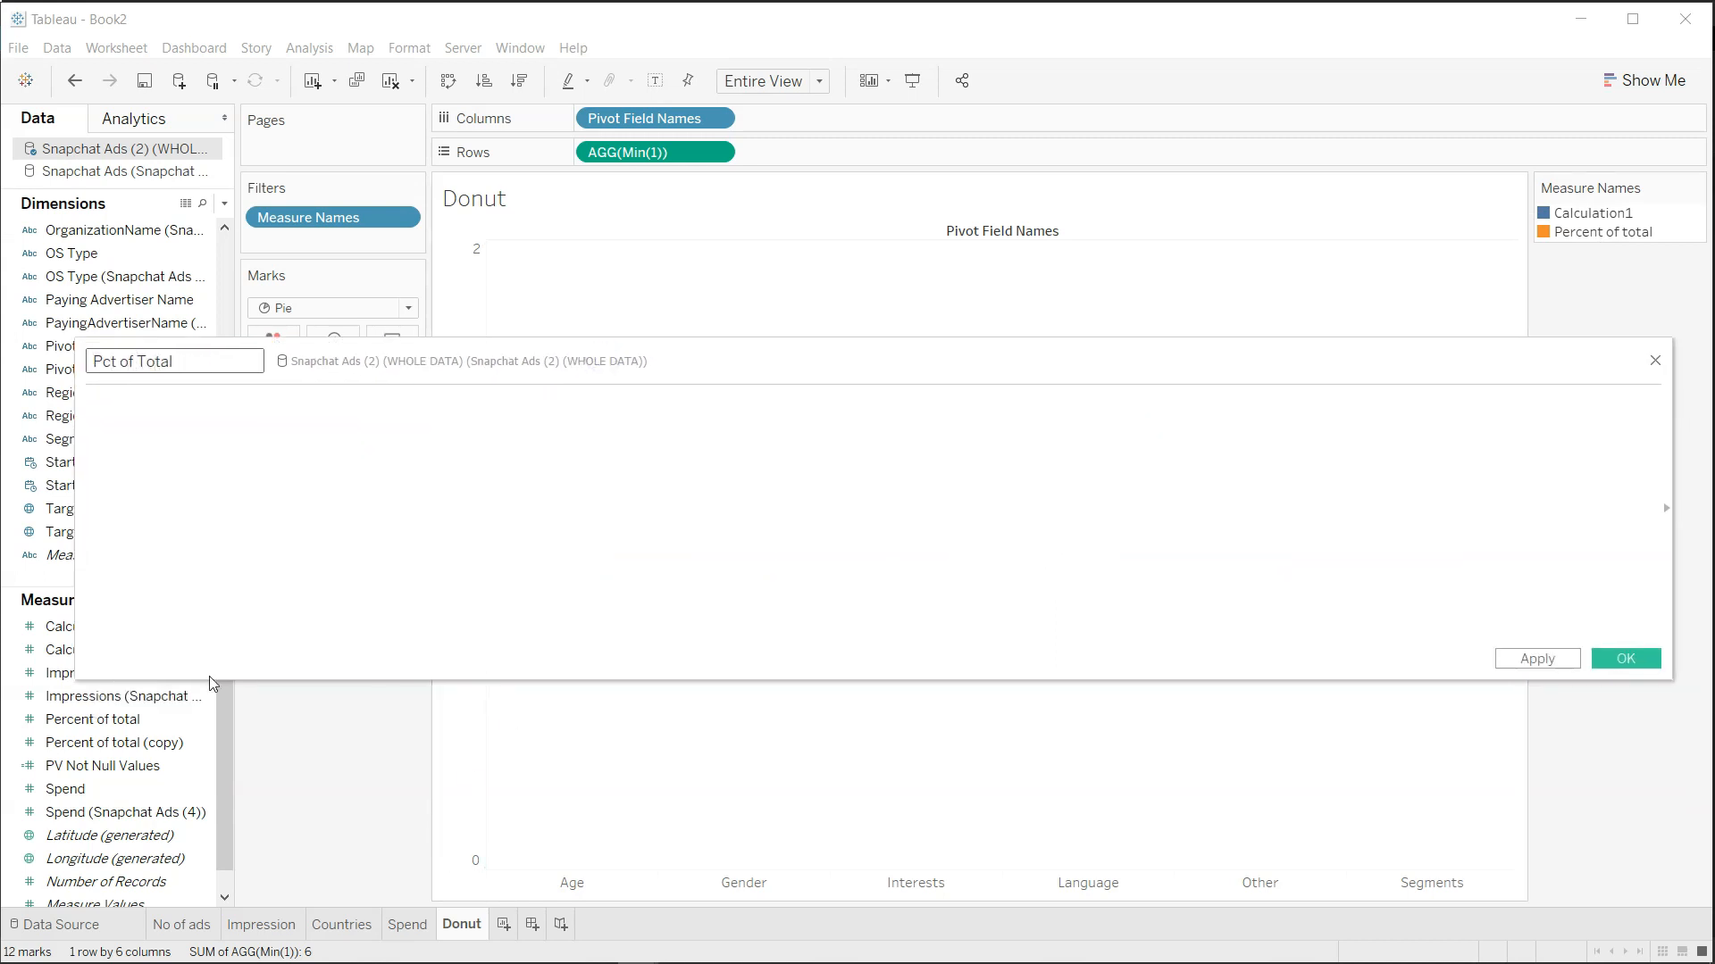
click(111, 725)
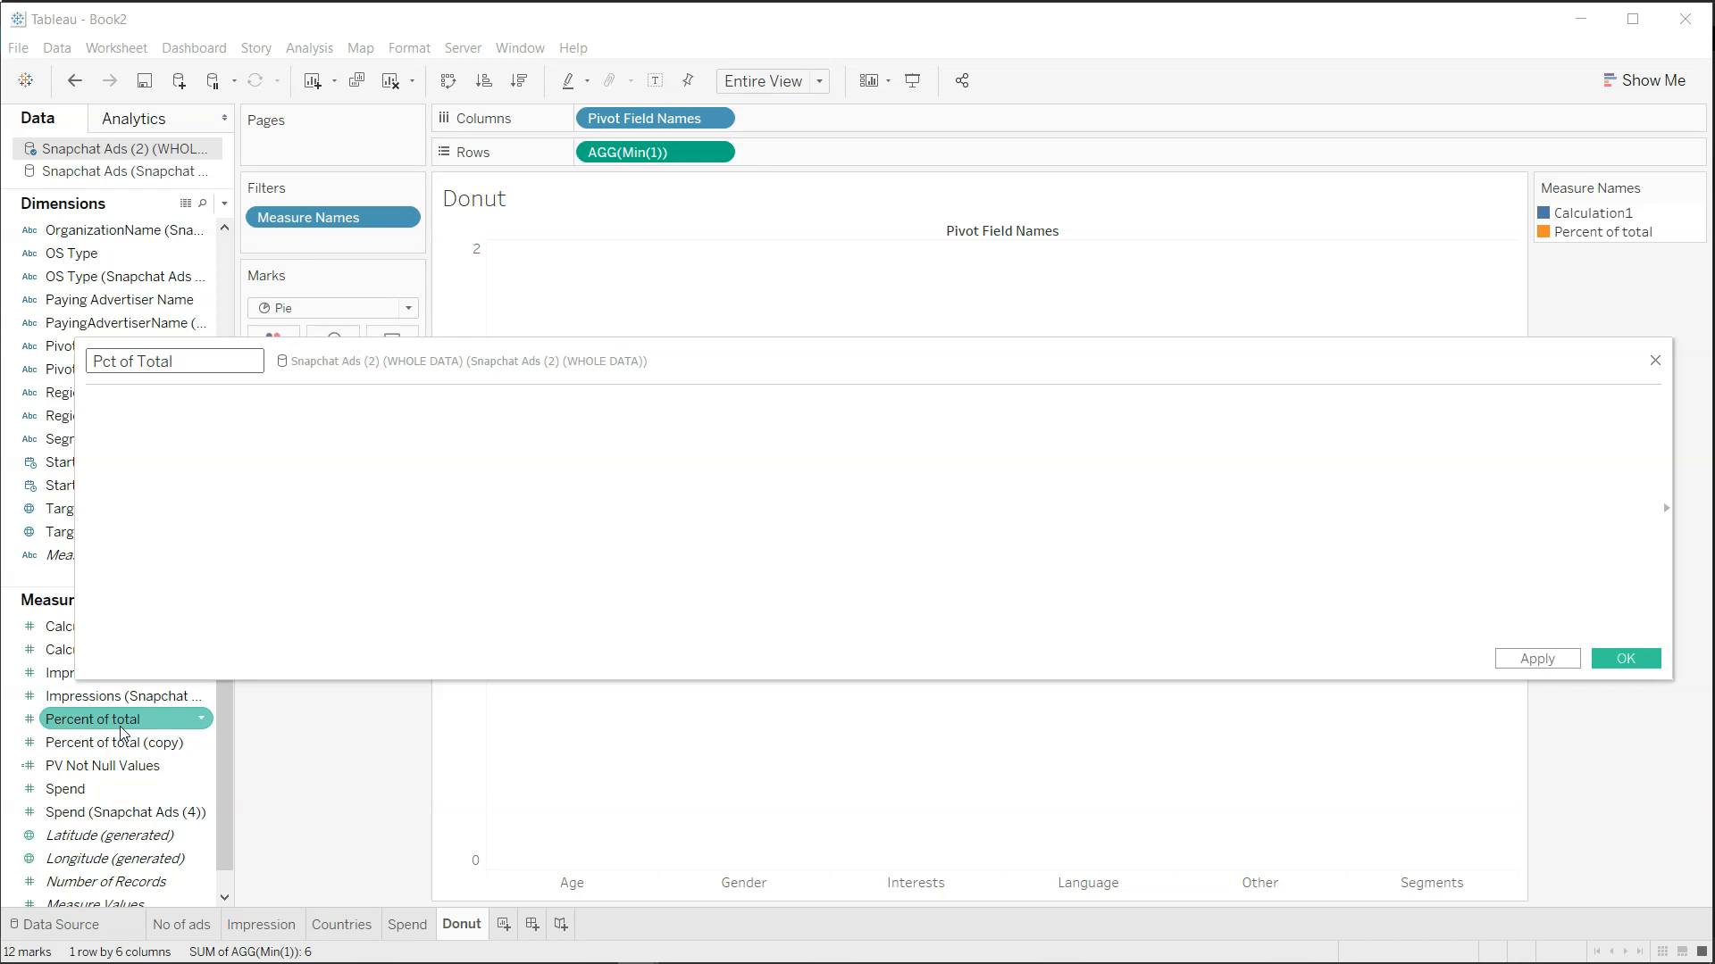
click(122, 370)
click(179, 474)
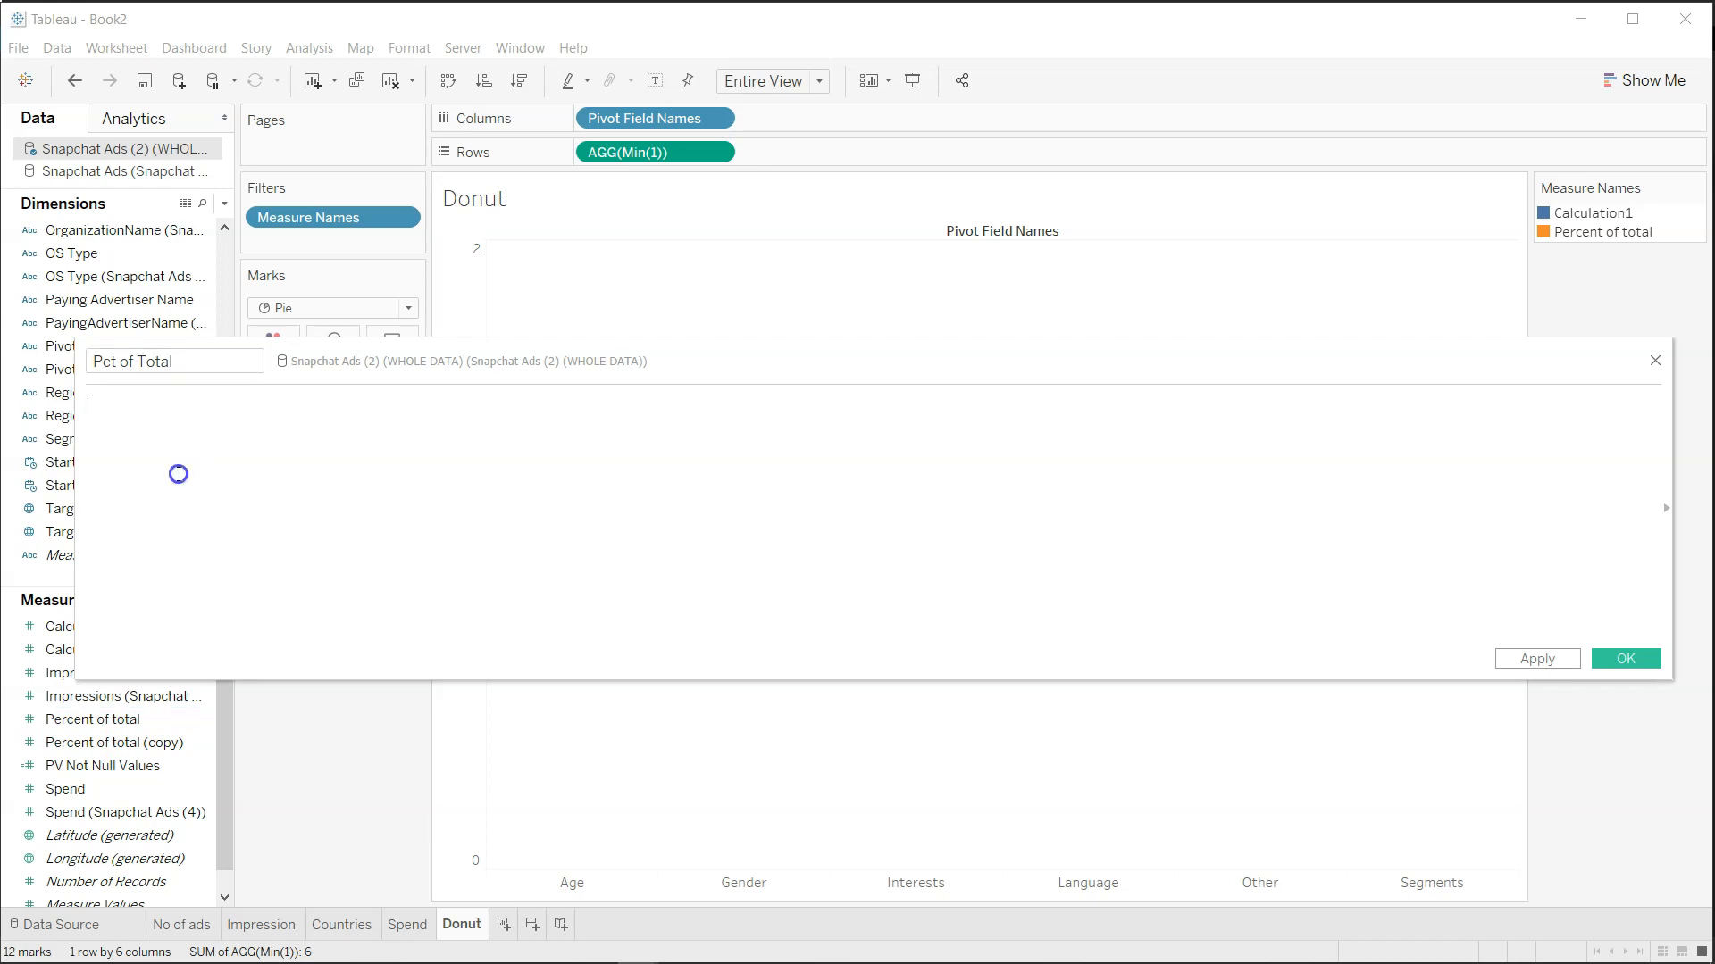
Enter the Pct of Total formula Sum([PV Not Null Values]) / Sum([Number of Records]) and save the field.
text(Sum ()
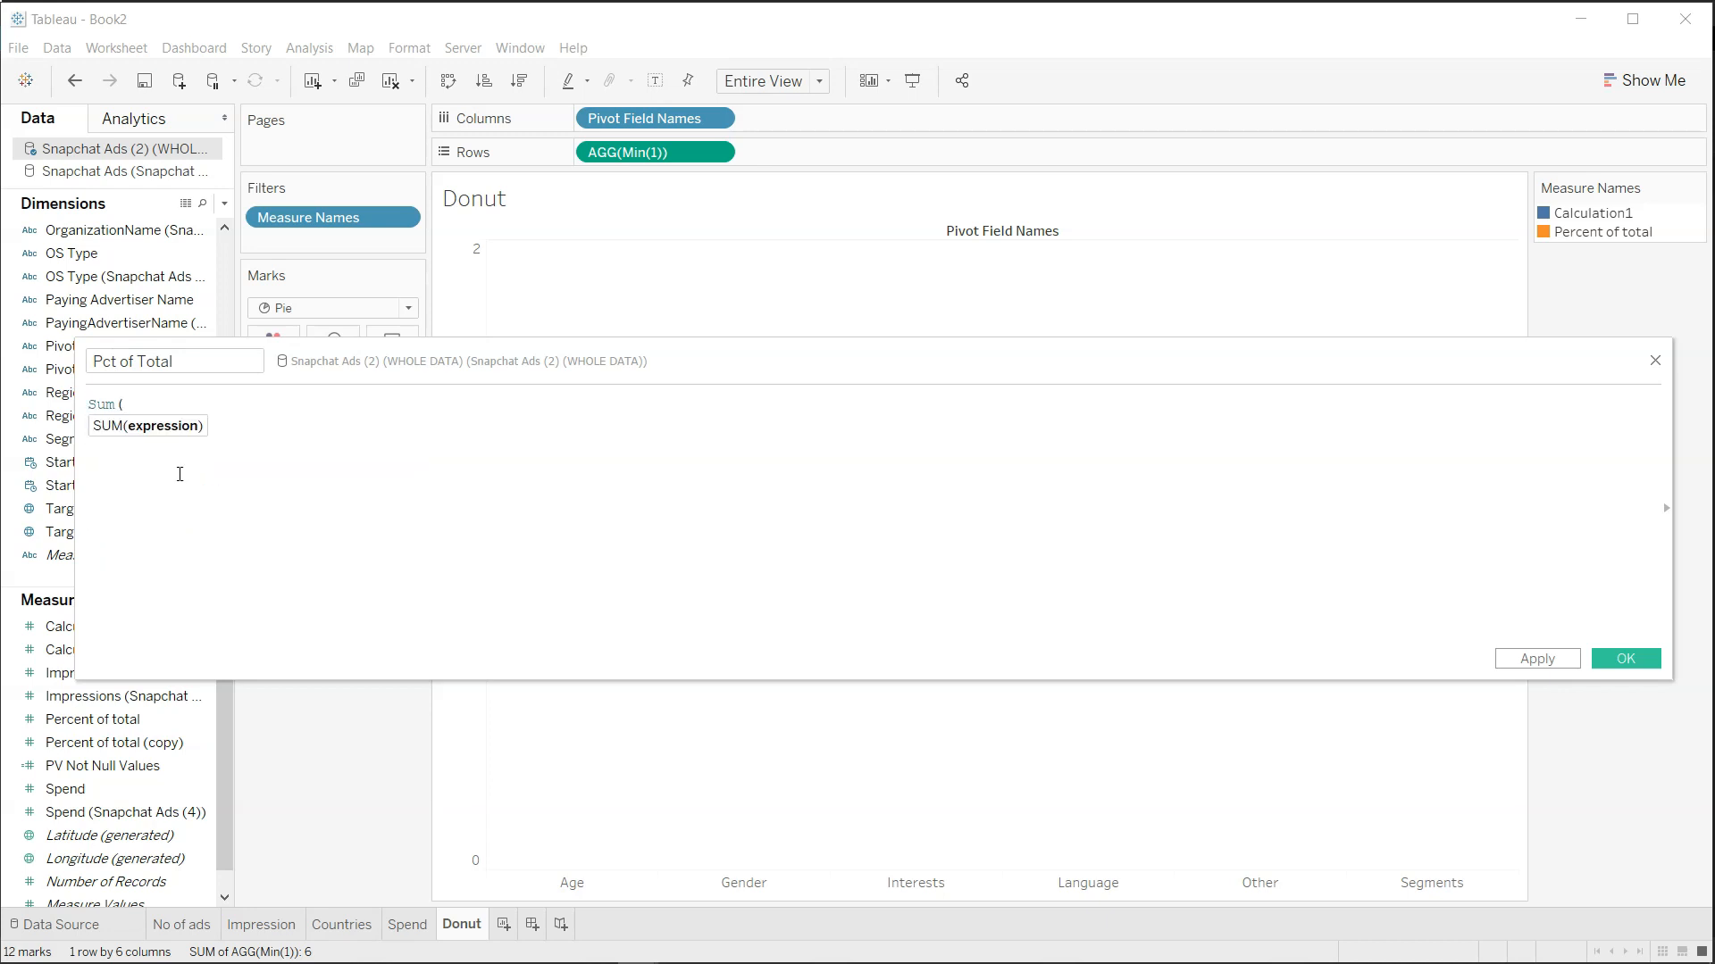
text(Pv n)
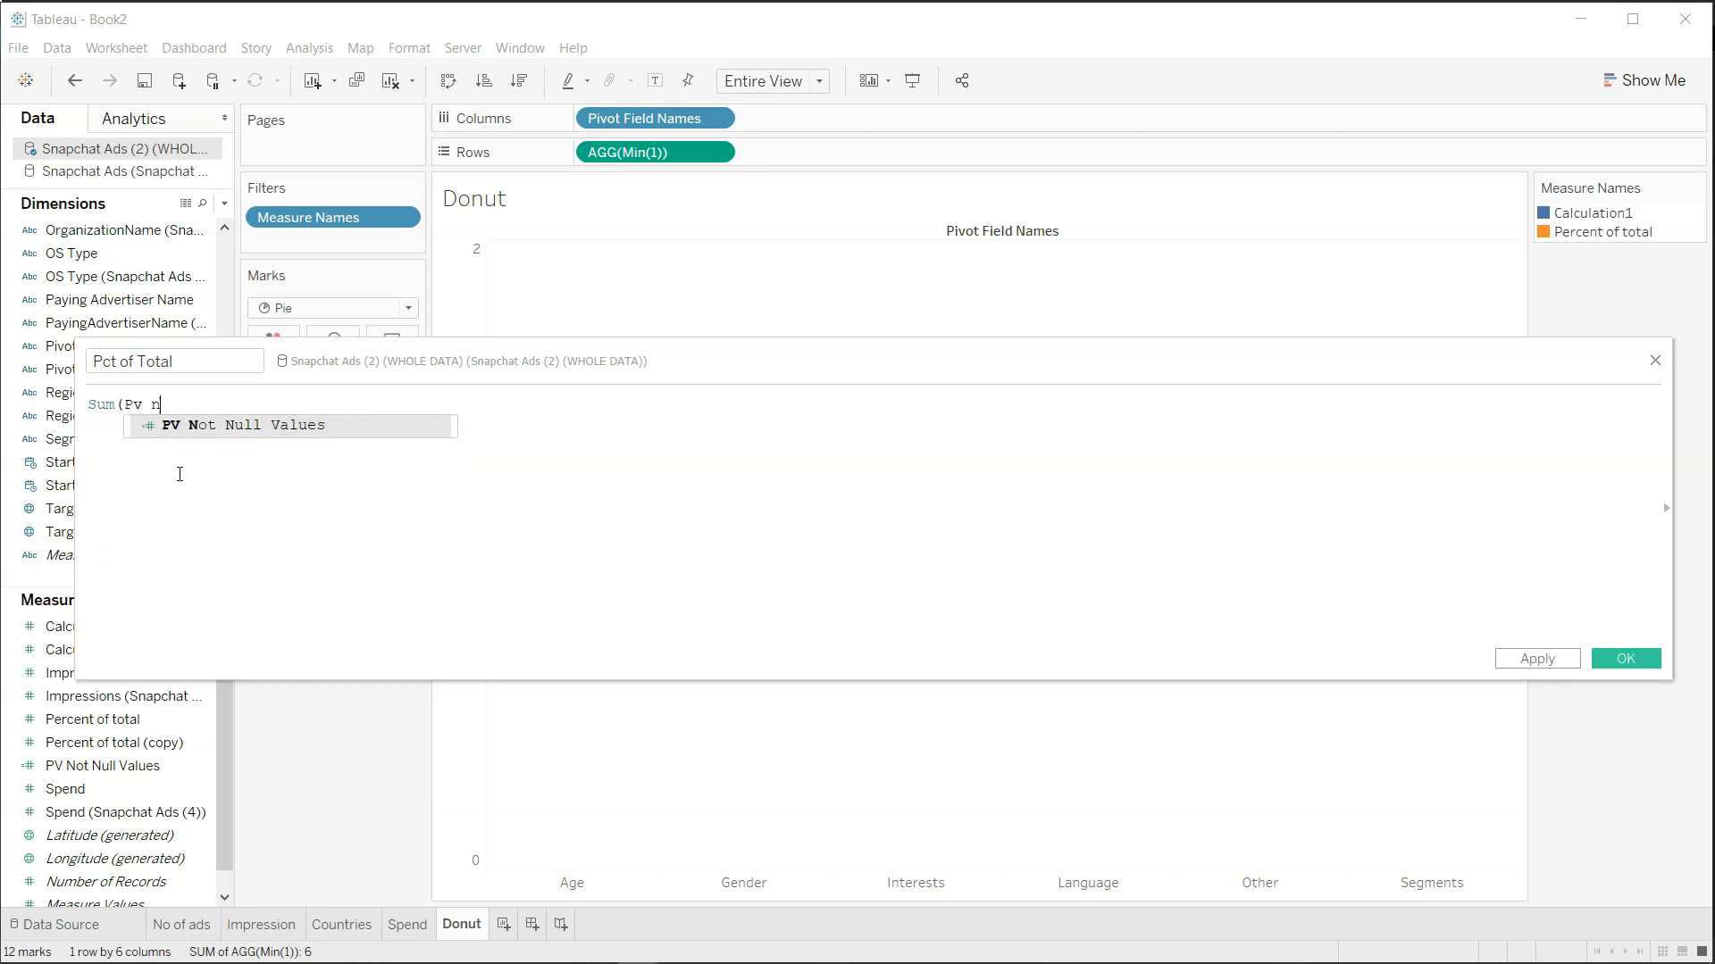
key(Return)
text())
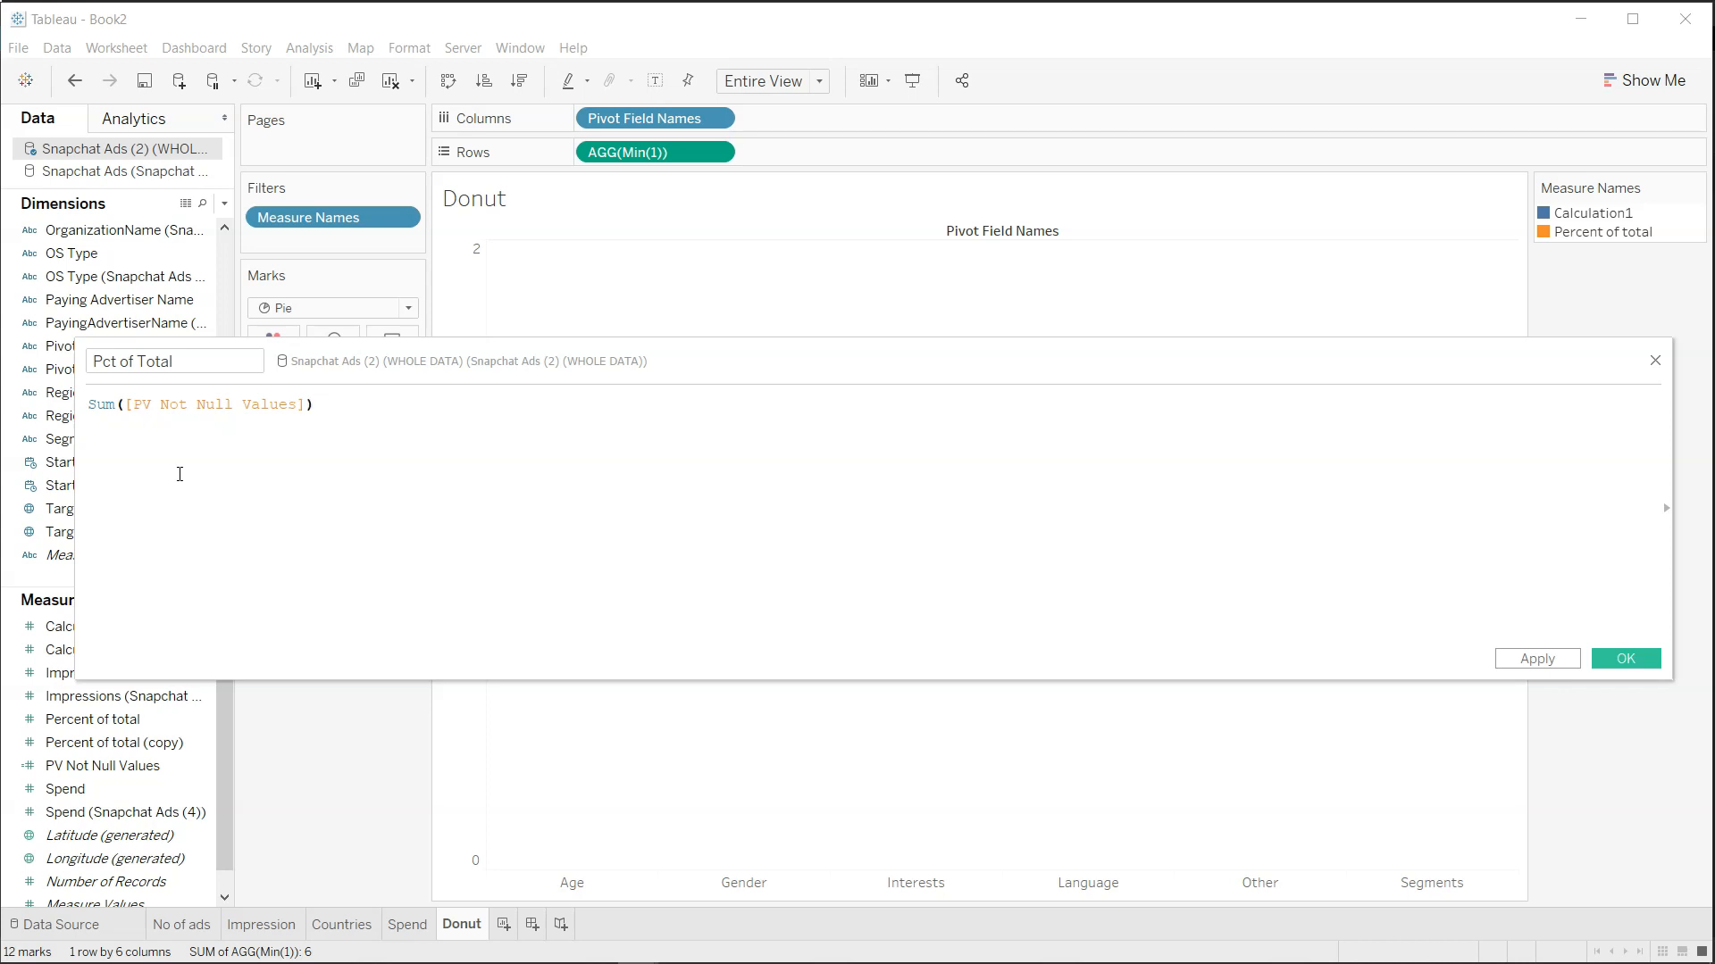
text( / Sum()
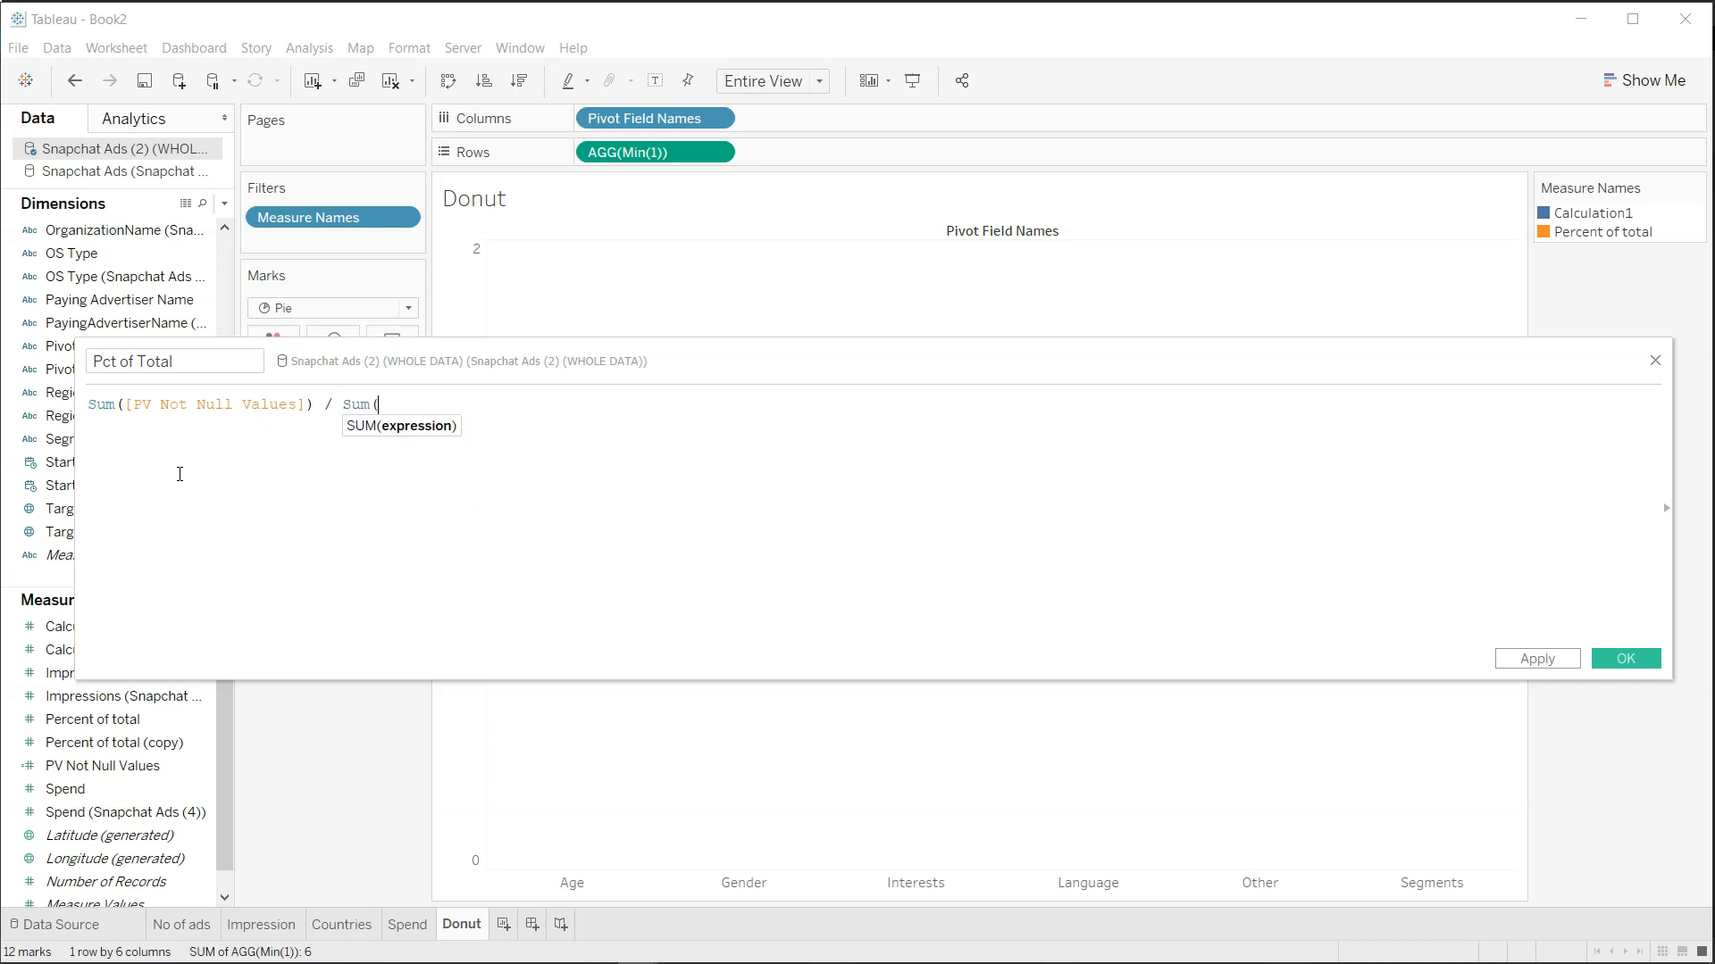
text([Number of Records])
key(Return)
text())
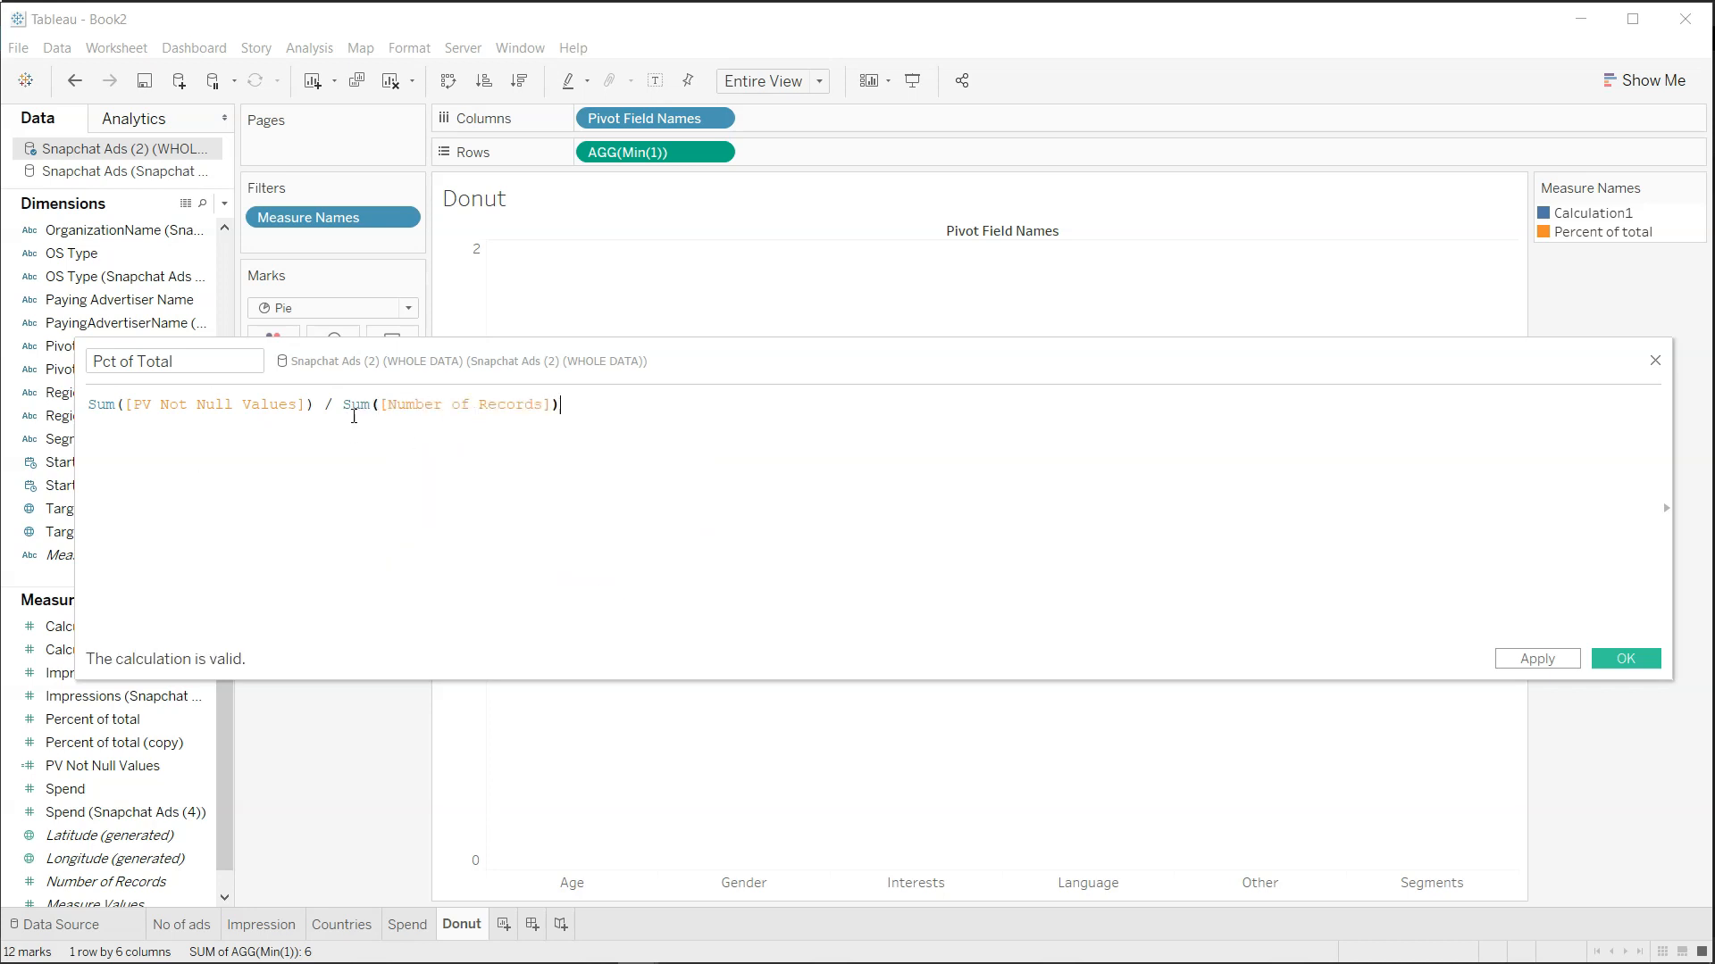
drag(134, 404, 299, 403)
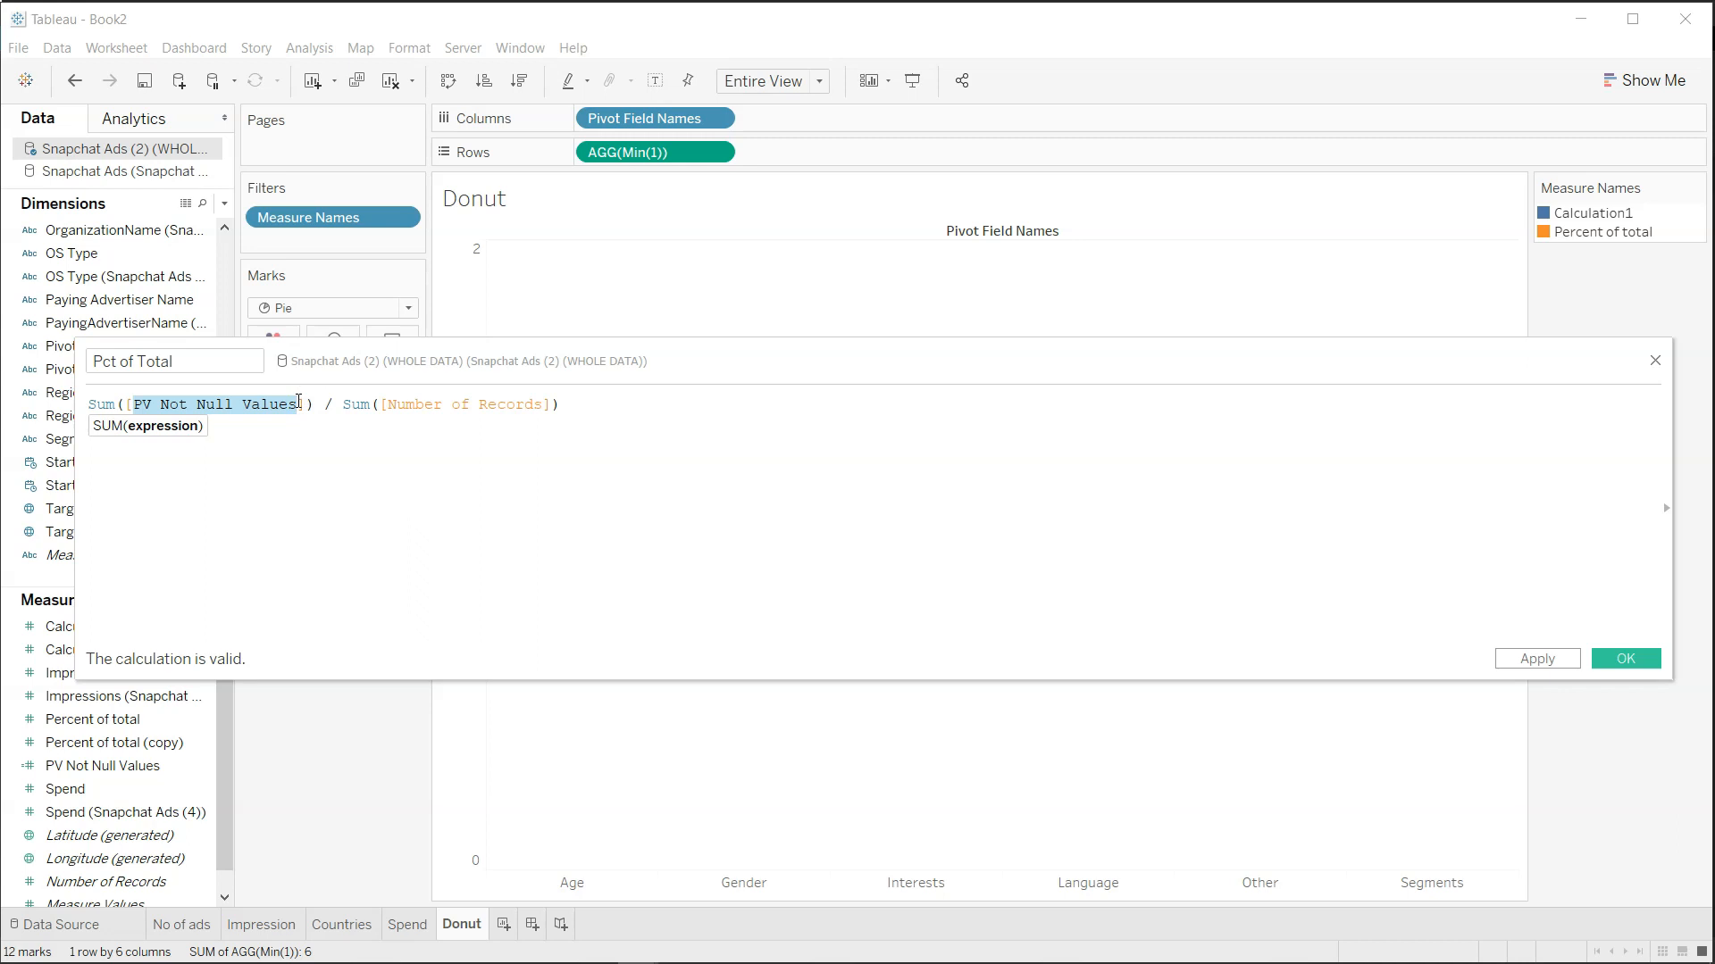
click(1625, 658)
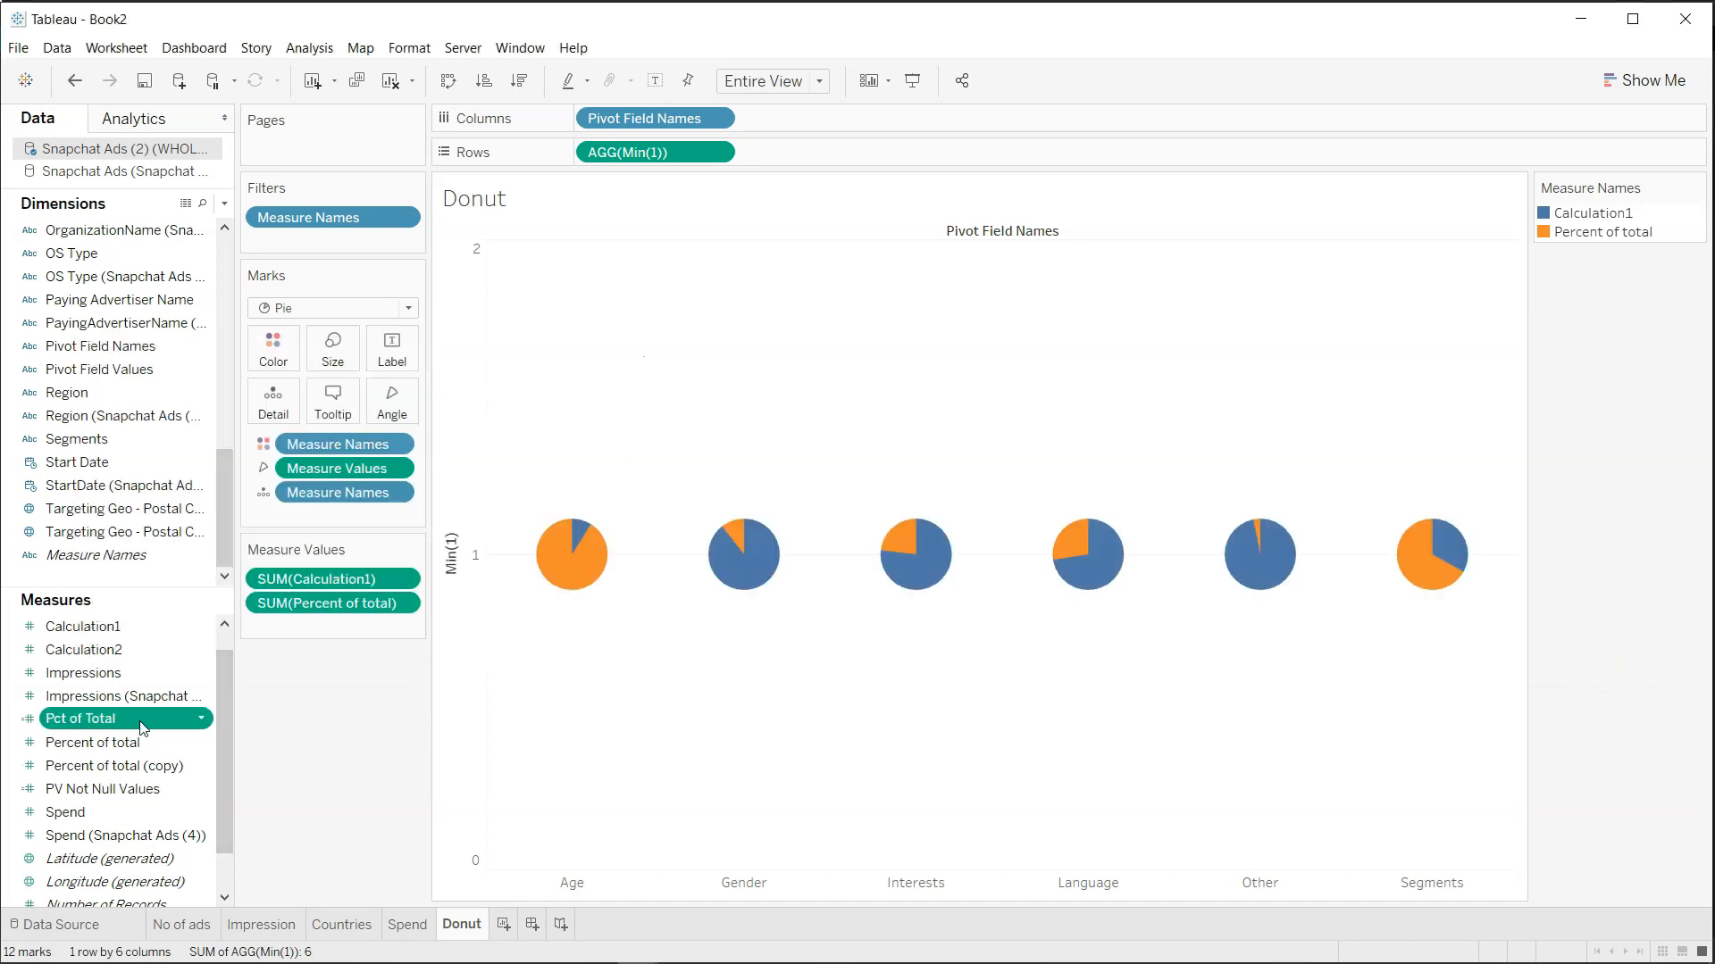
Create a calculated field from Pct of Total named Remainder of Pie with the formula 1 - [Pct of Total].
click(202, 718)
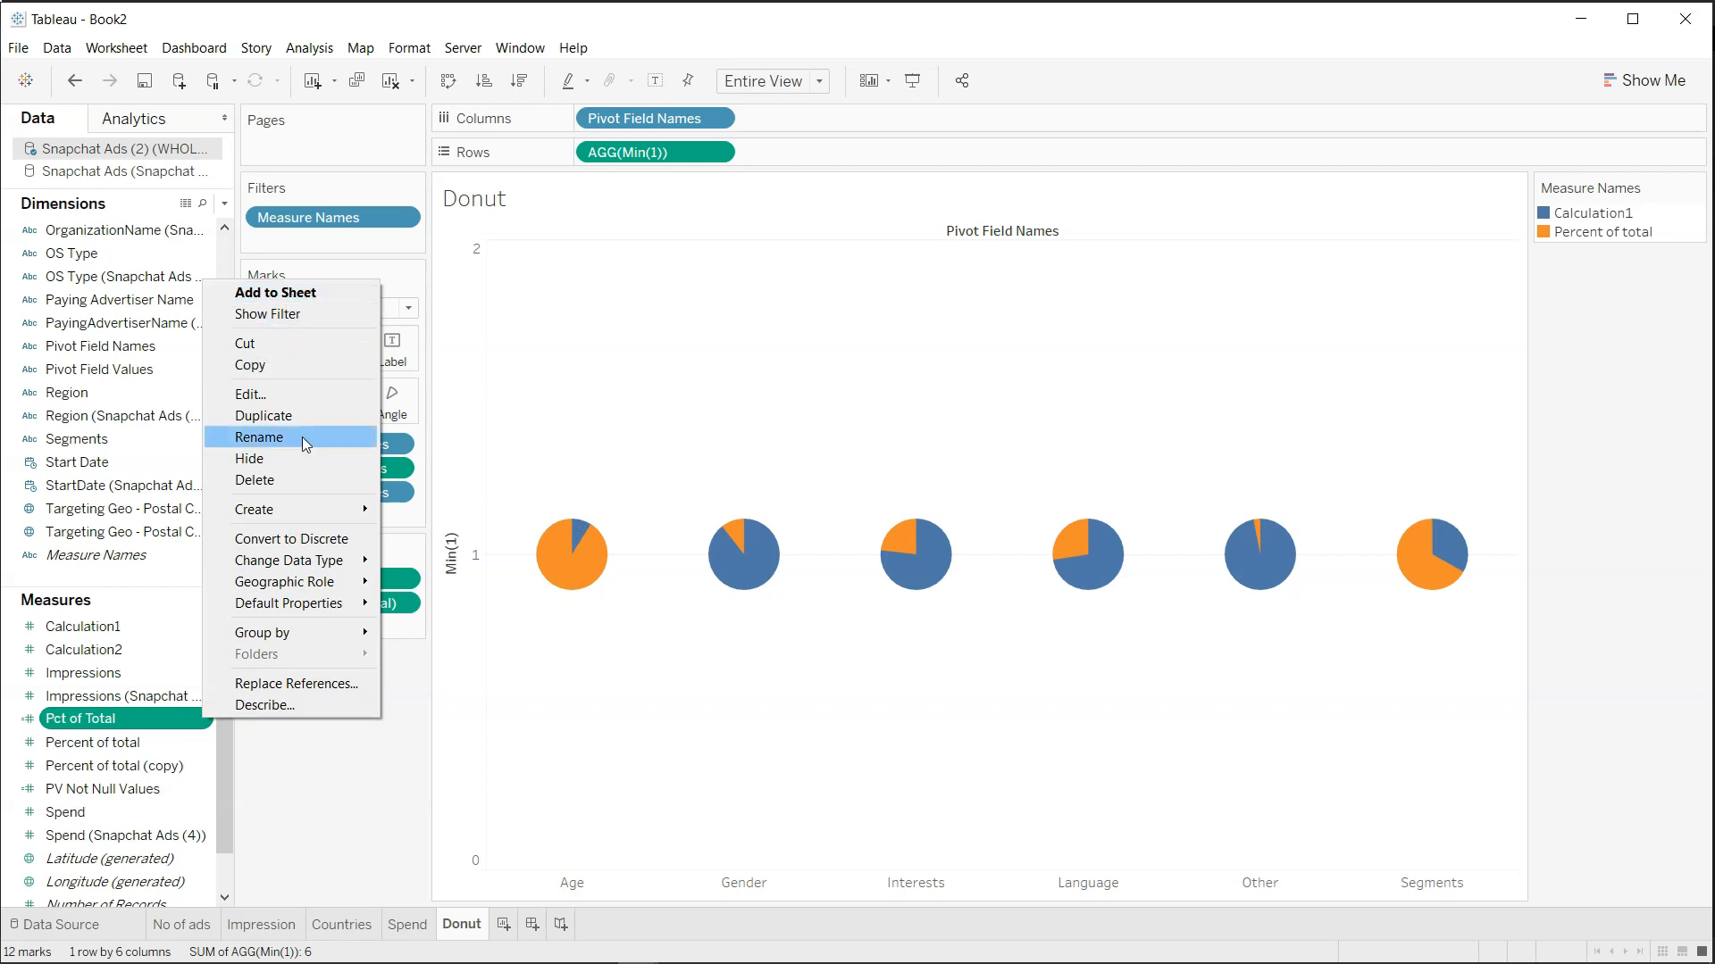
mouse_move(319, 518)
click(451, 512)
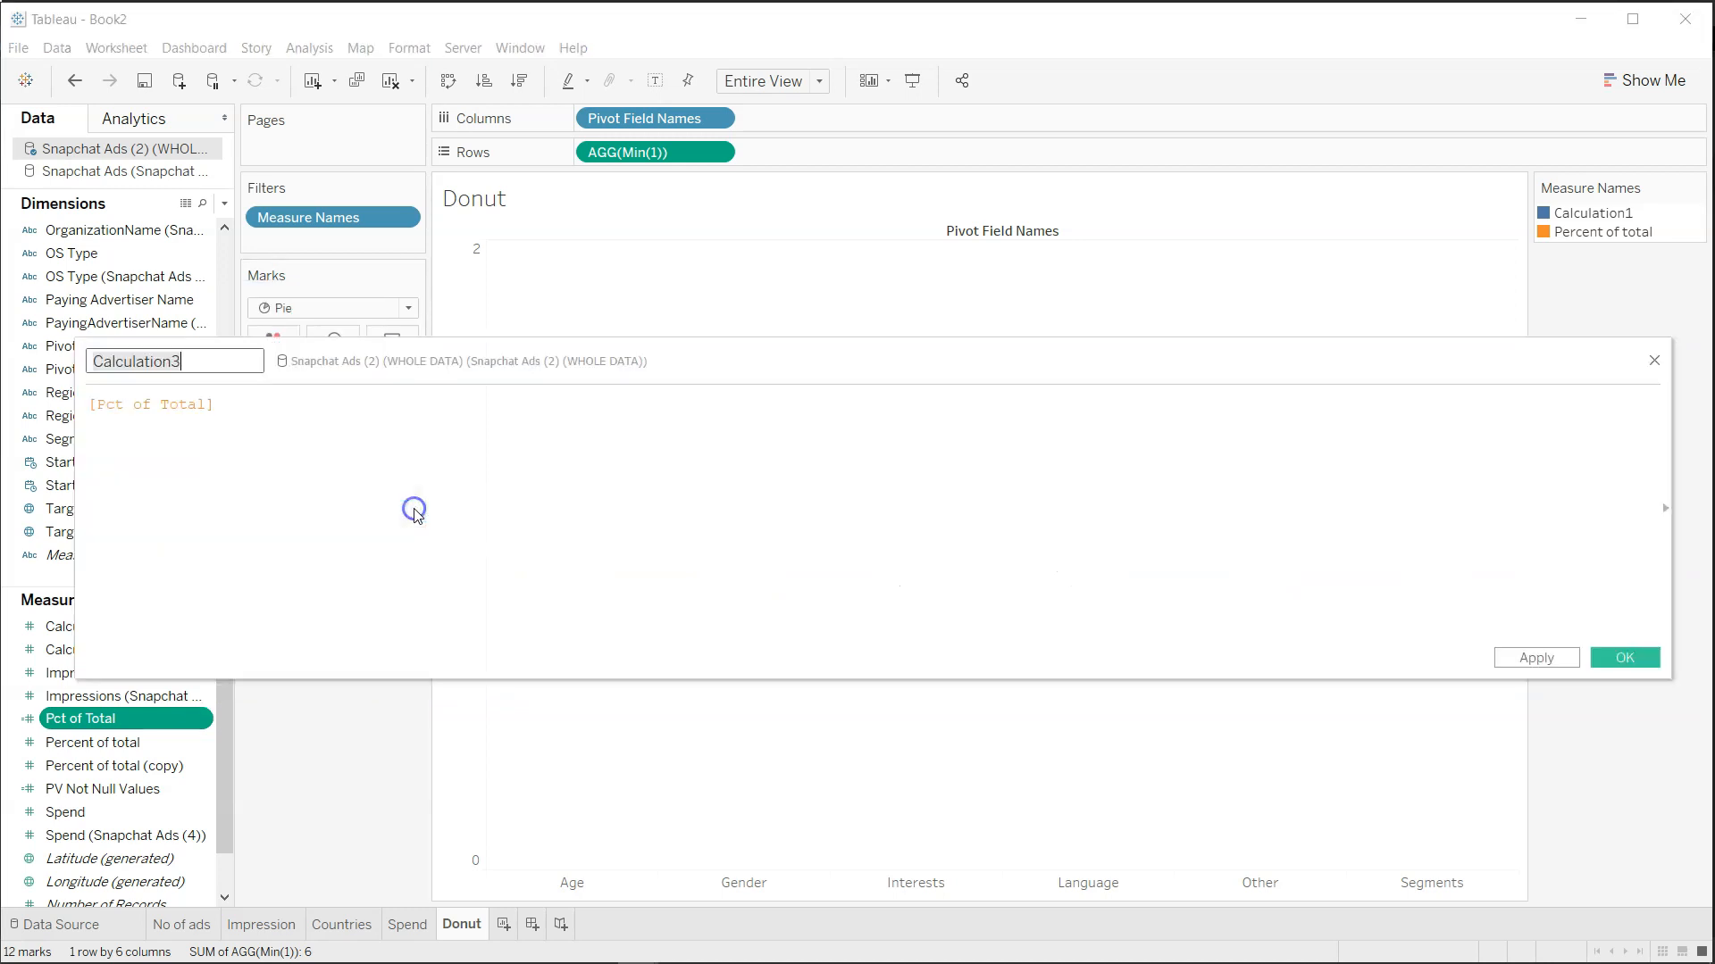
text(Remainder of Pie)
key(Tab)
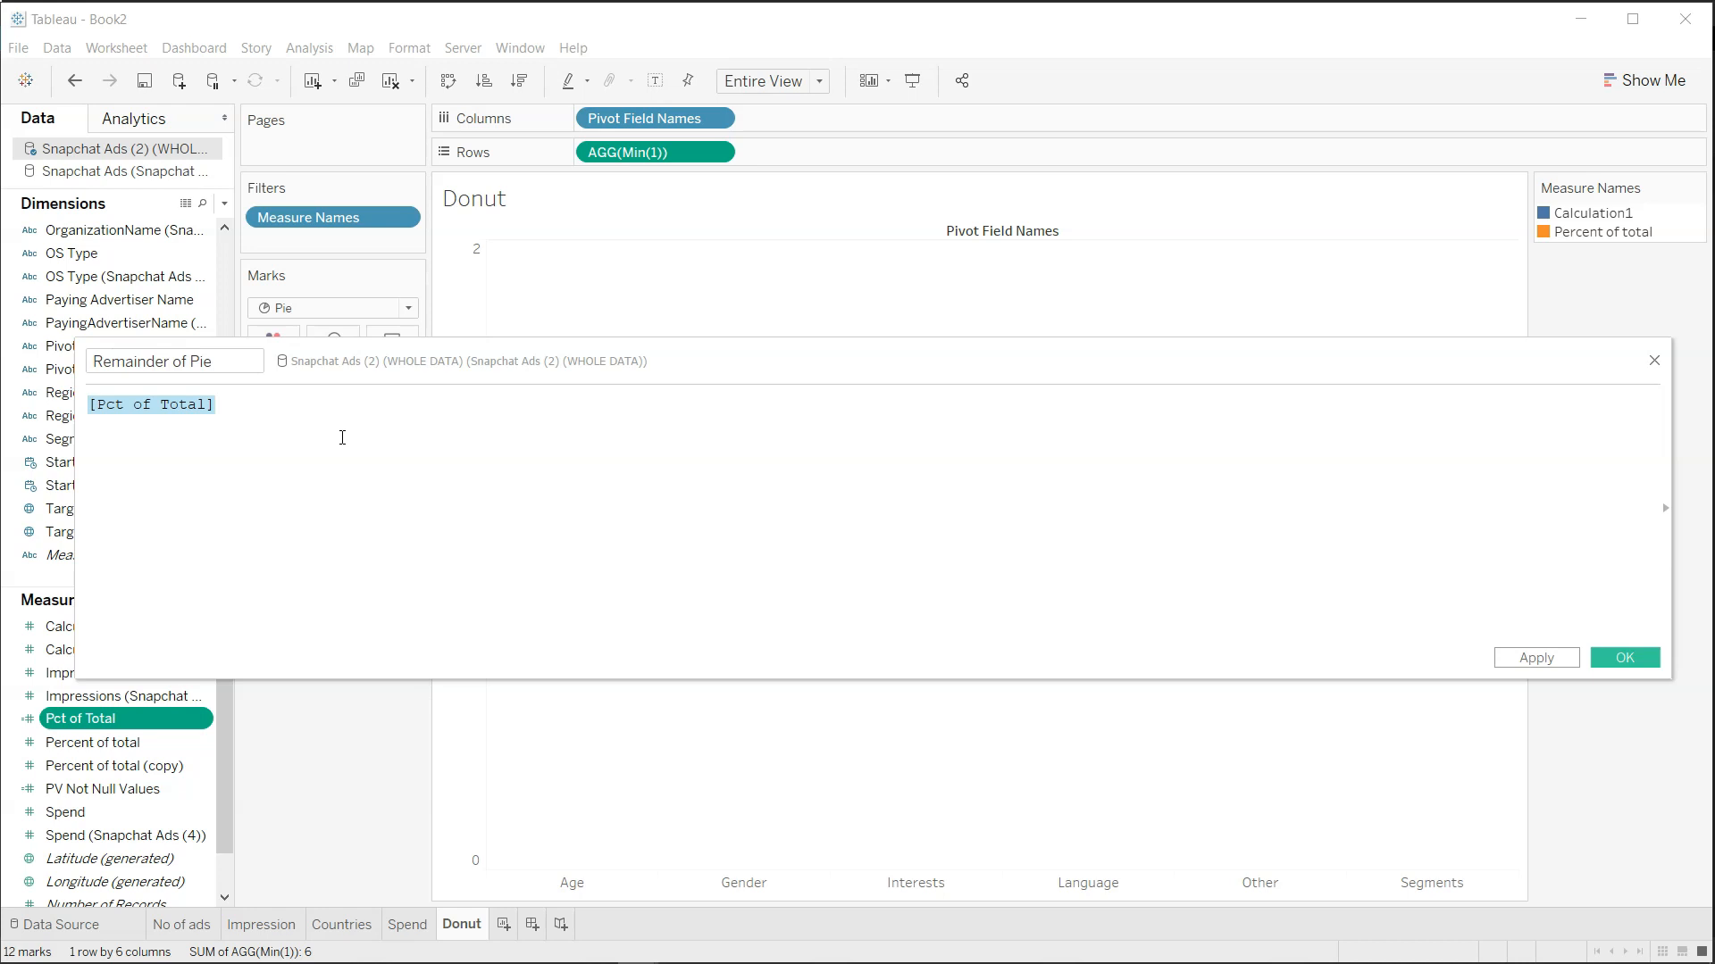
key(Home)
text(1 -)
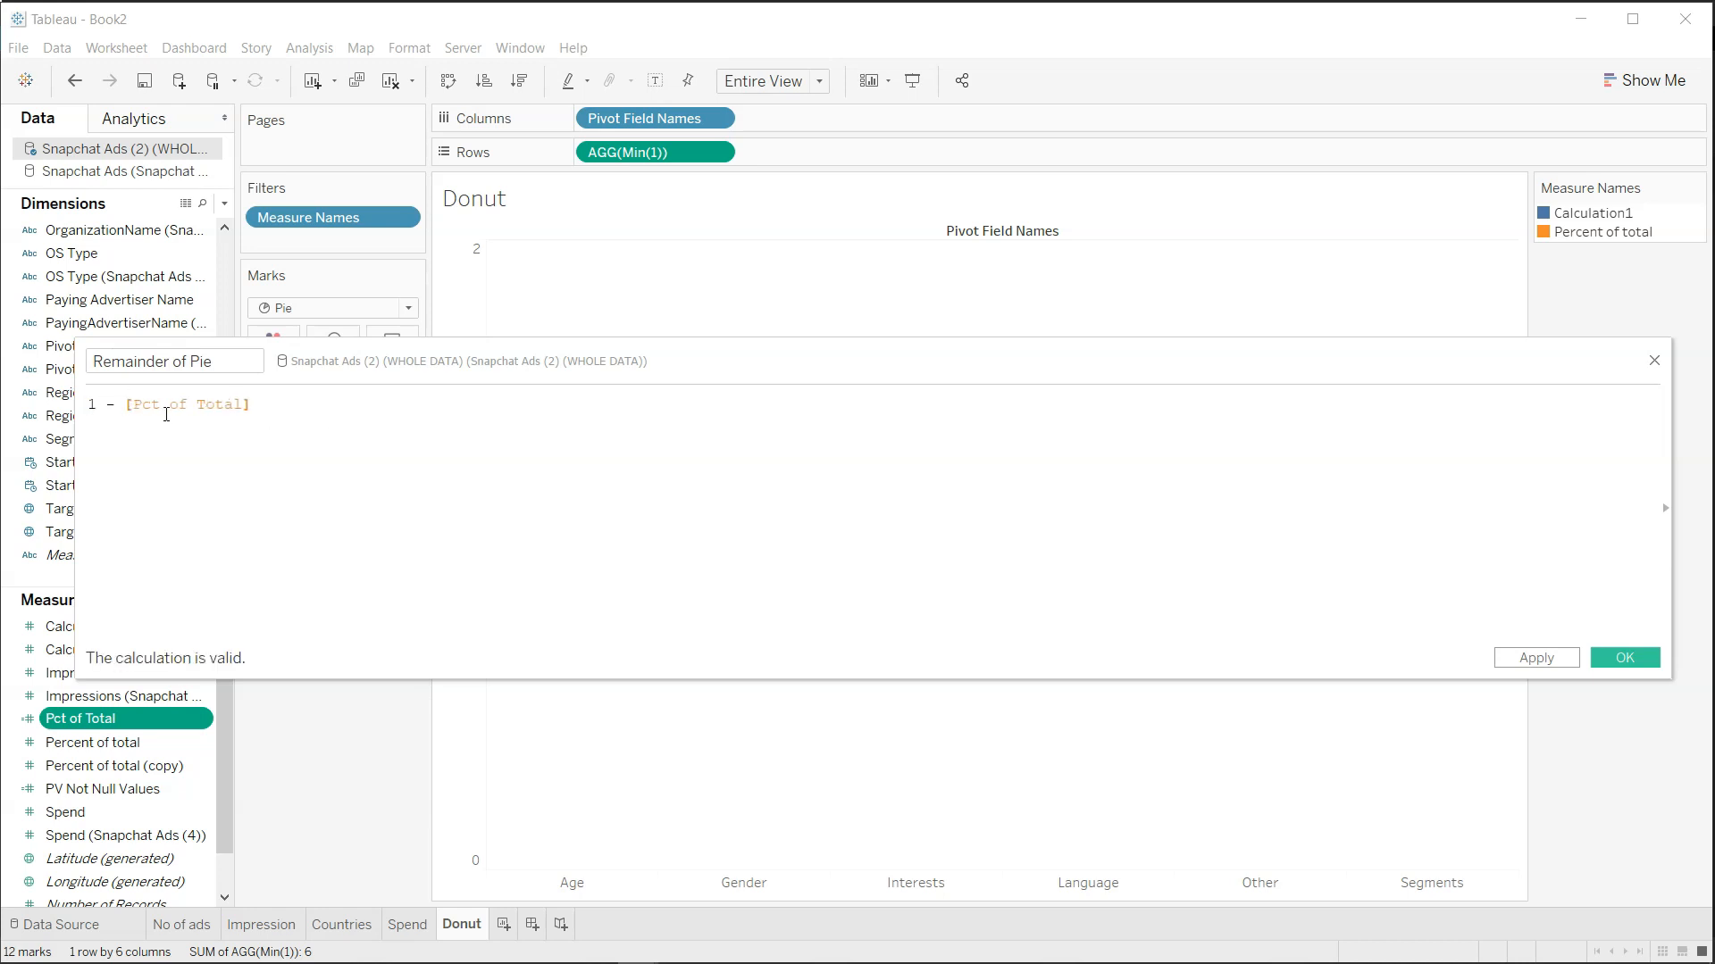
click(1607, 658)
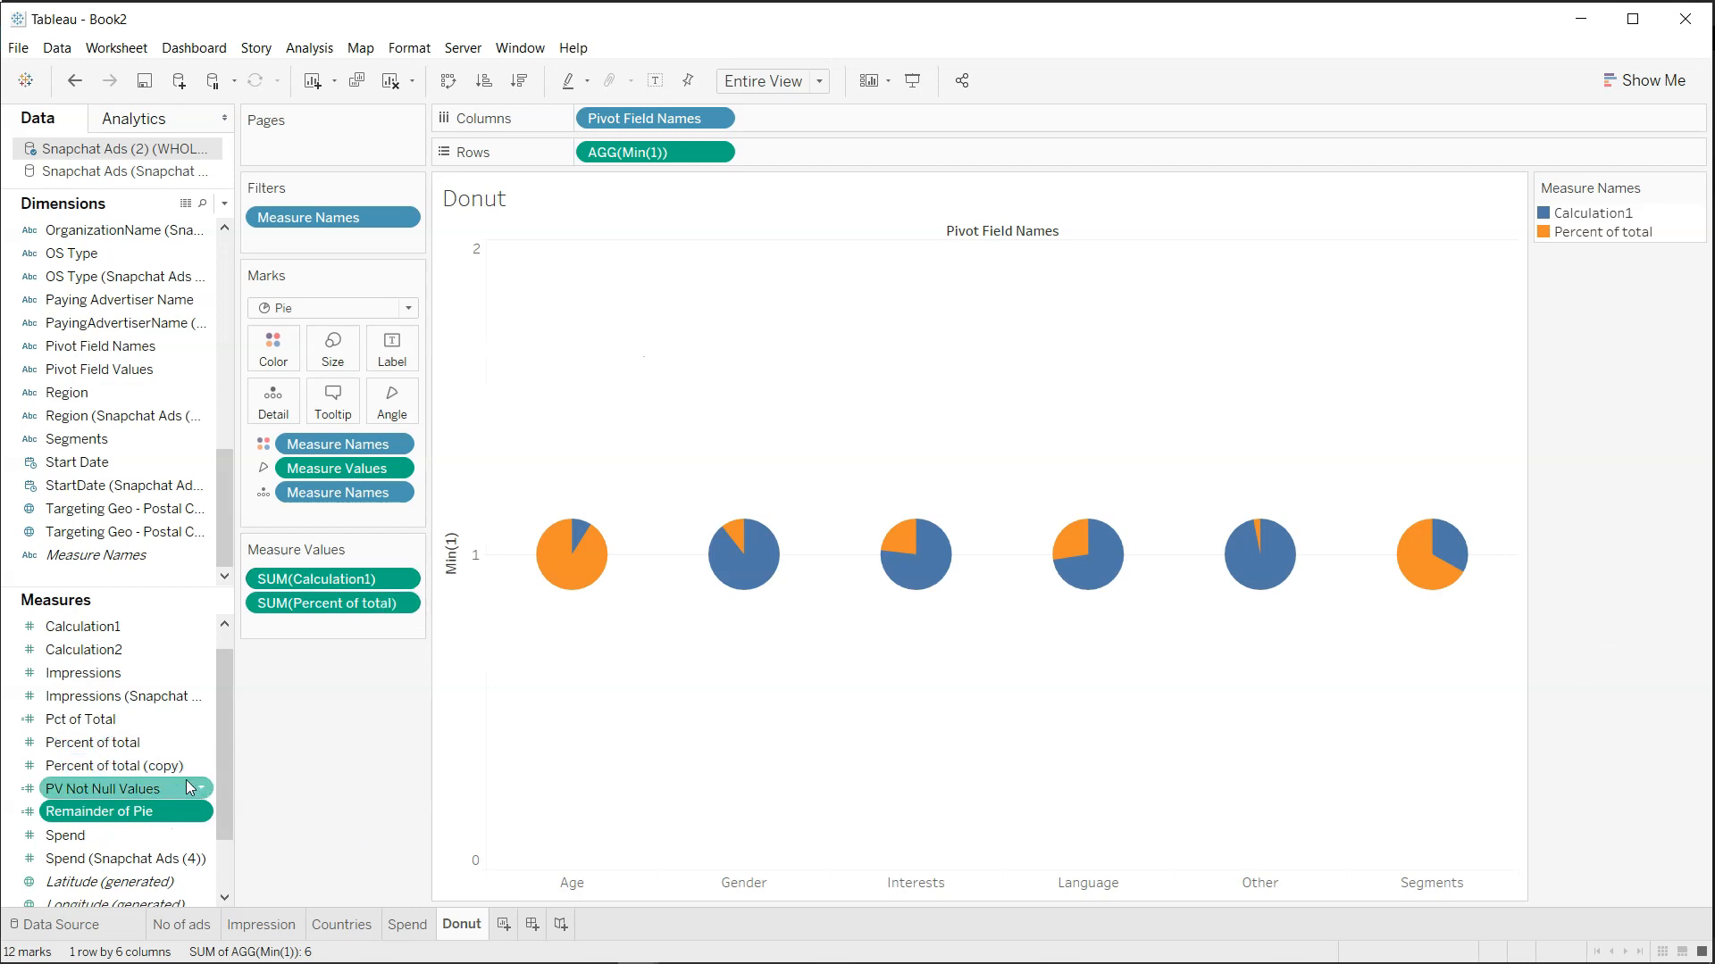
In Measure Values, replace Calculation1 with Remainder of Pie and Percent of total with Pct of Total.
drag(183, 811, 373, 576)
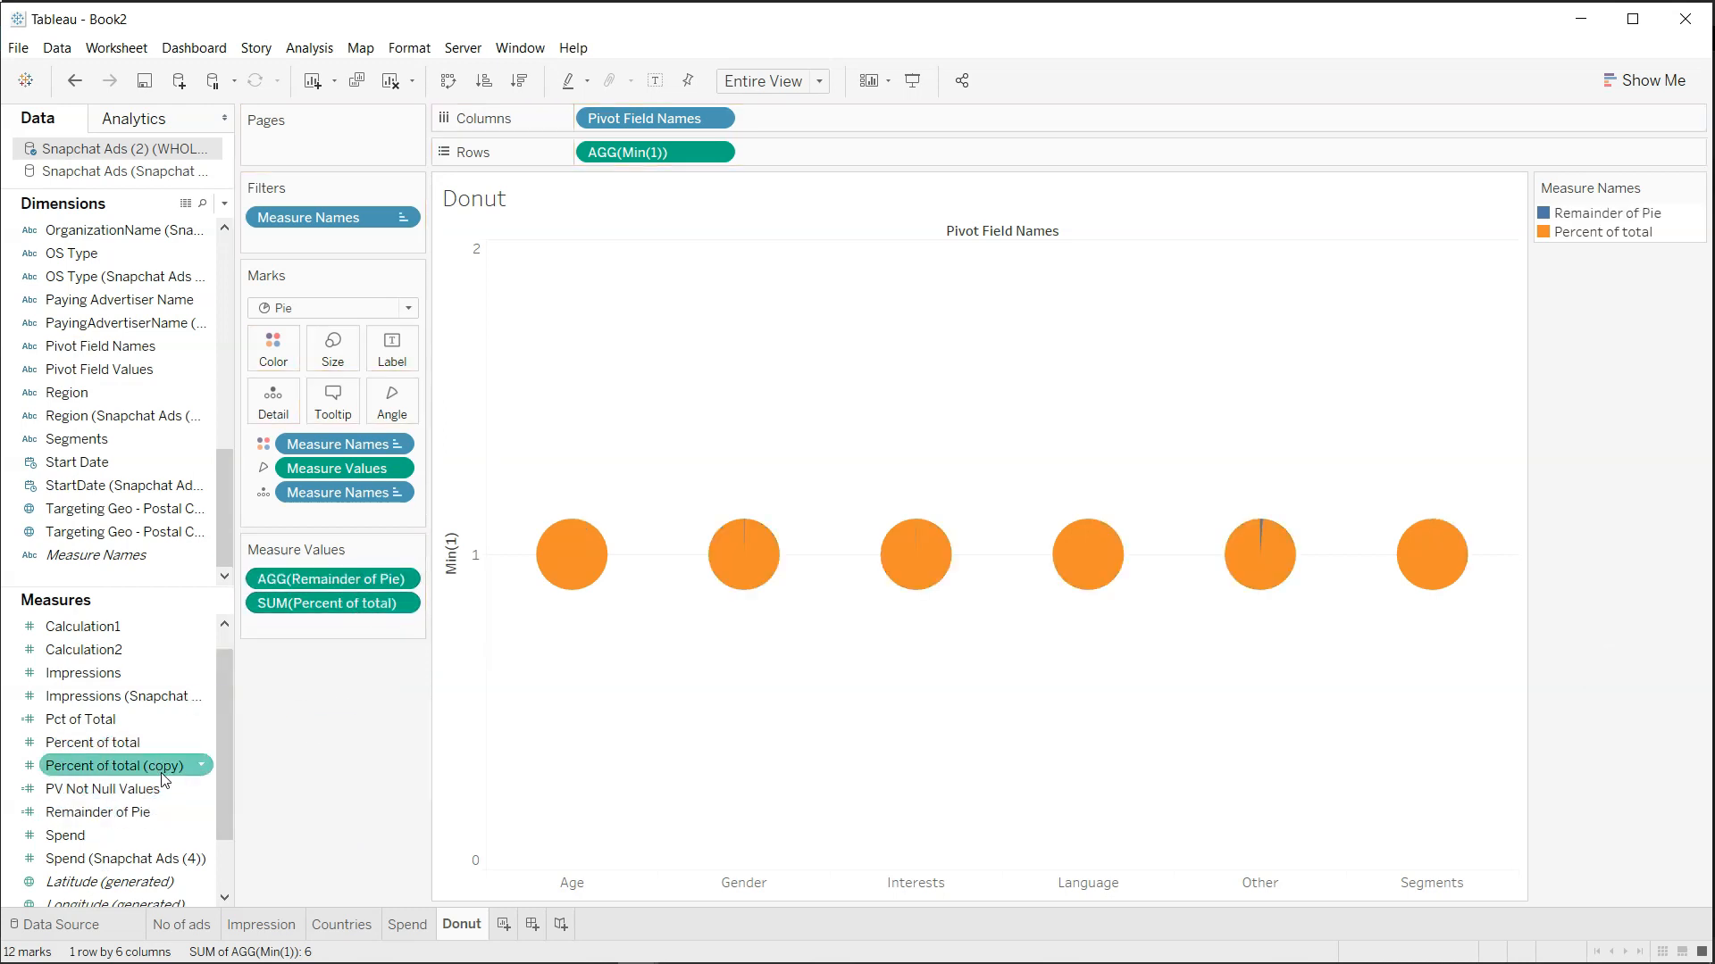
drag(143, 720, 354, 607)
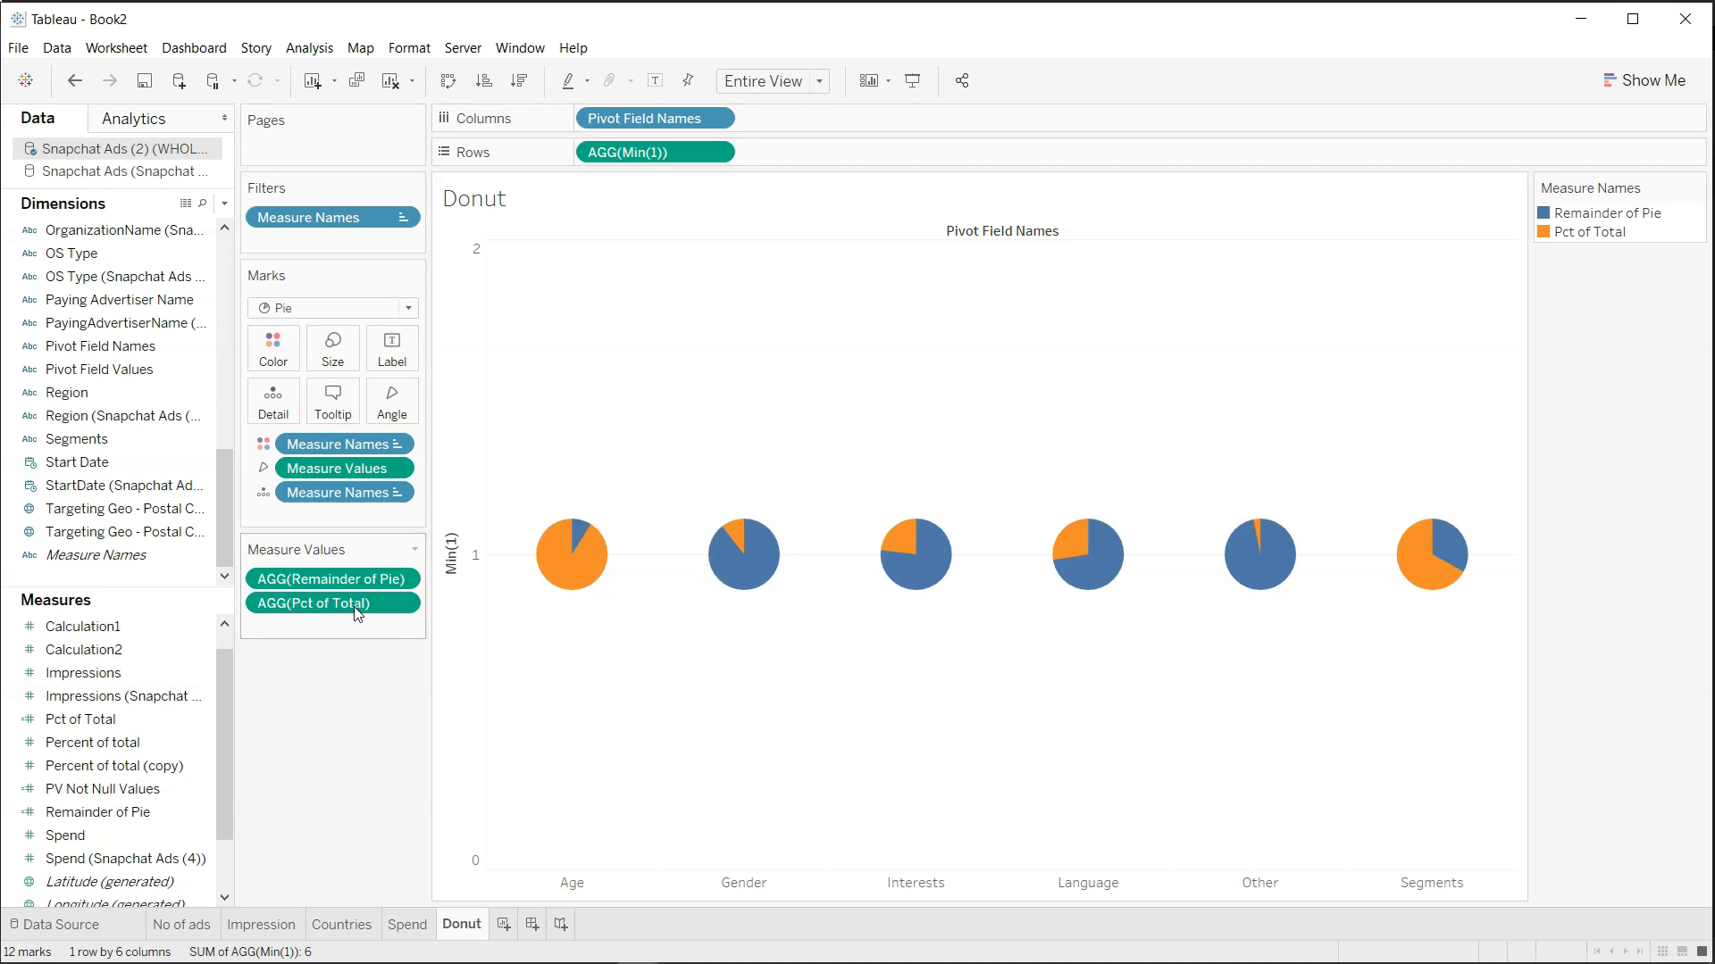
Duplicate the Min(1) axis on Rows and remove Measure Values from the second axis's pie marks.
drag(689, 153, 821, 147)
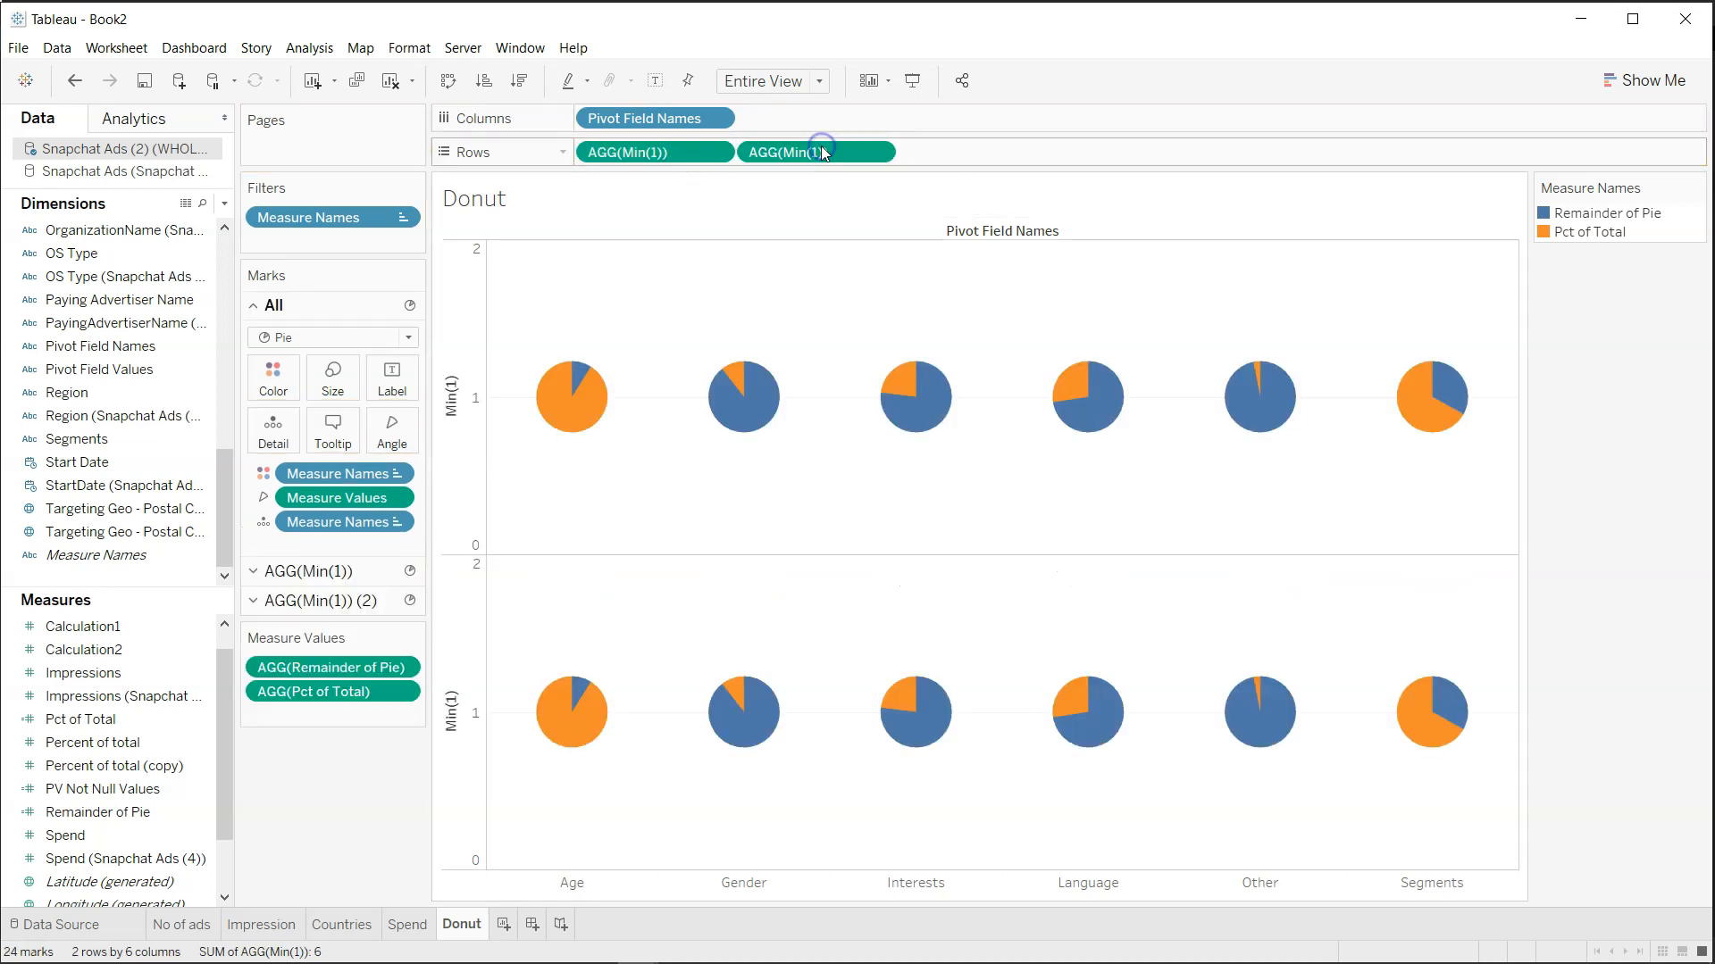
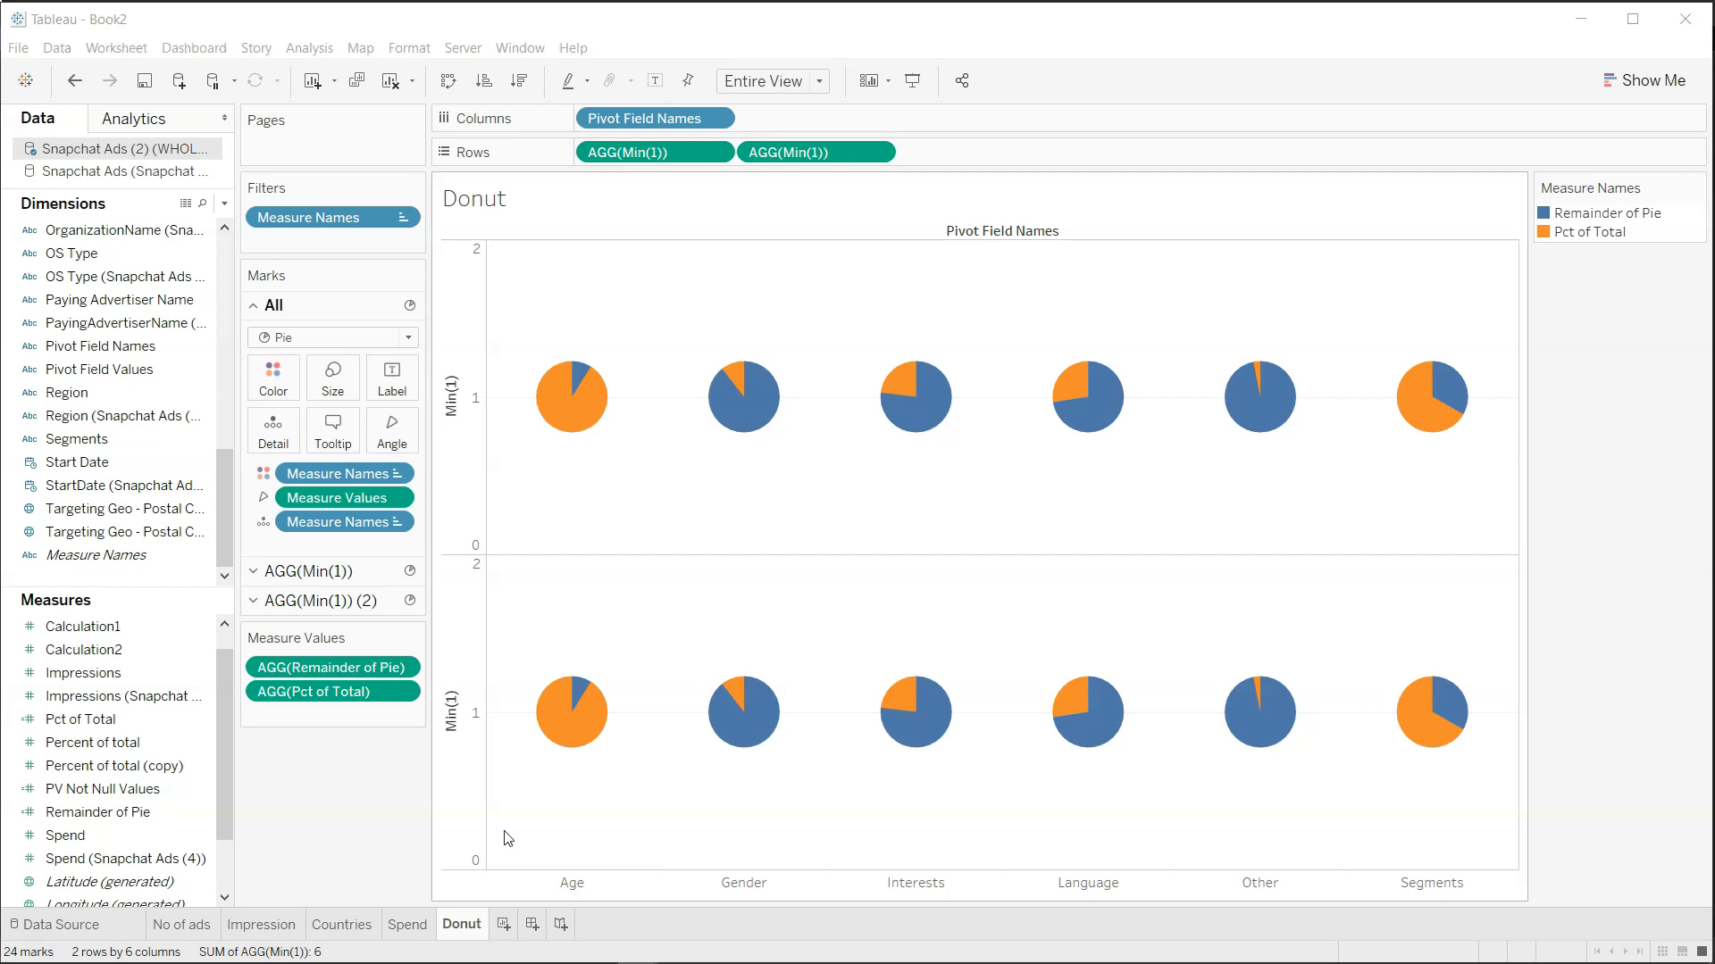
click(314, 605)
click(314, 603)
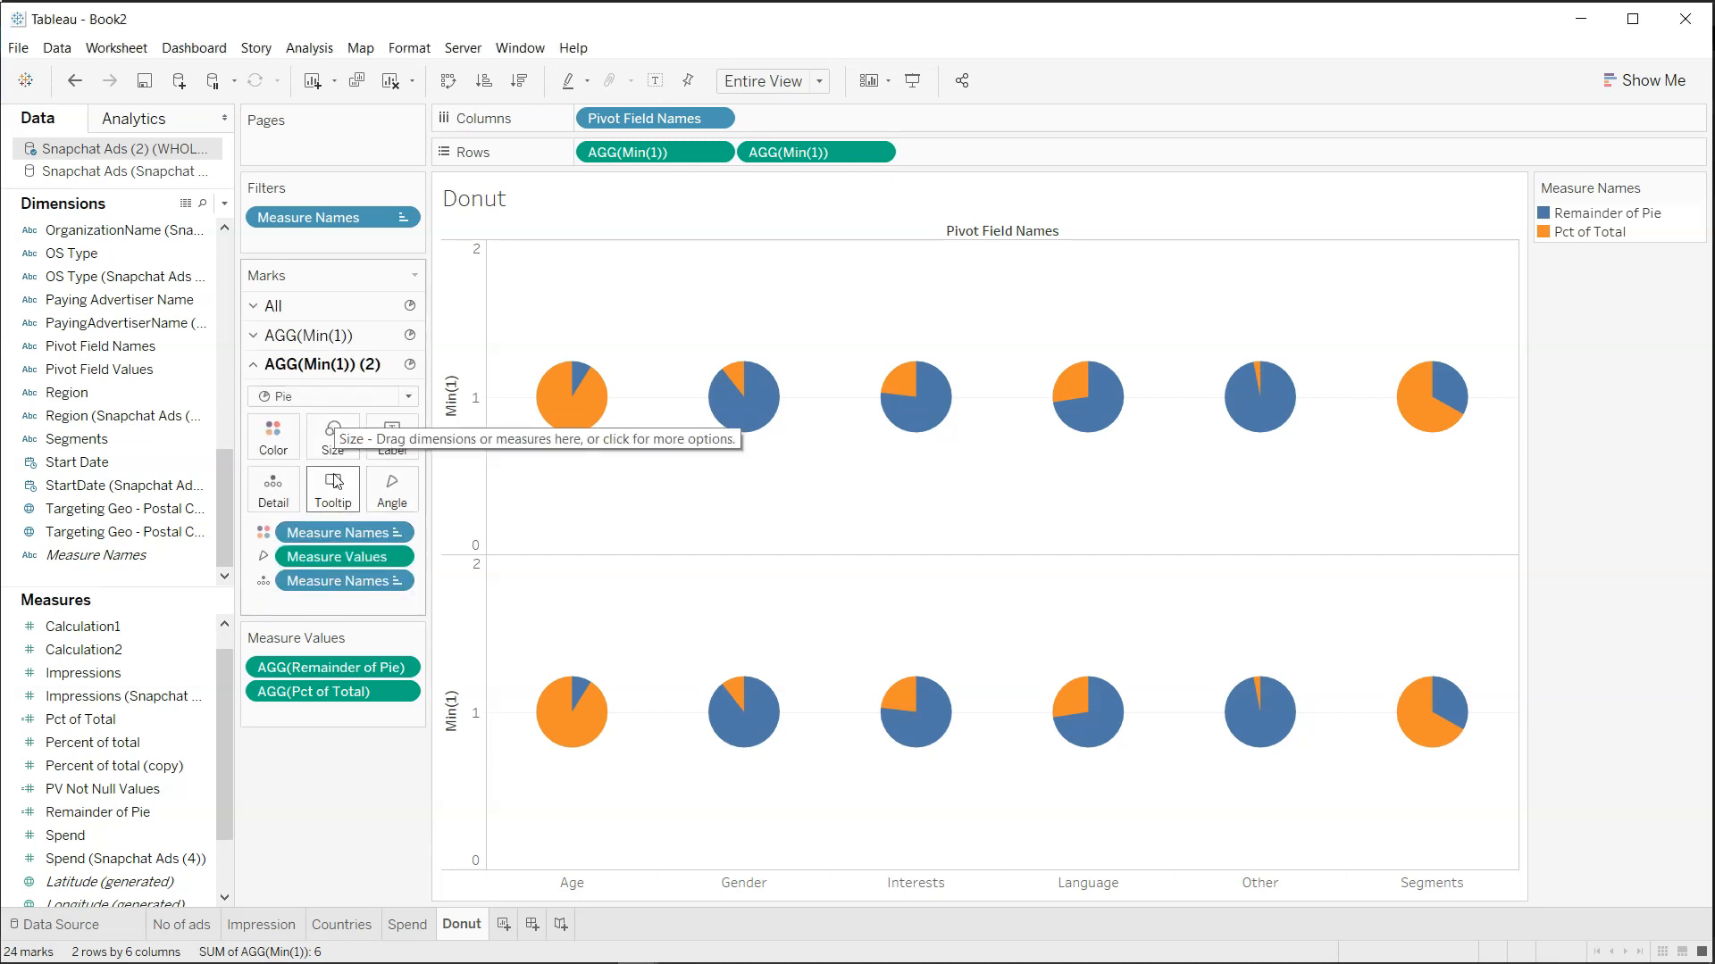
drag(332, 554, 330, 823)
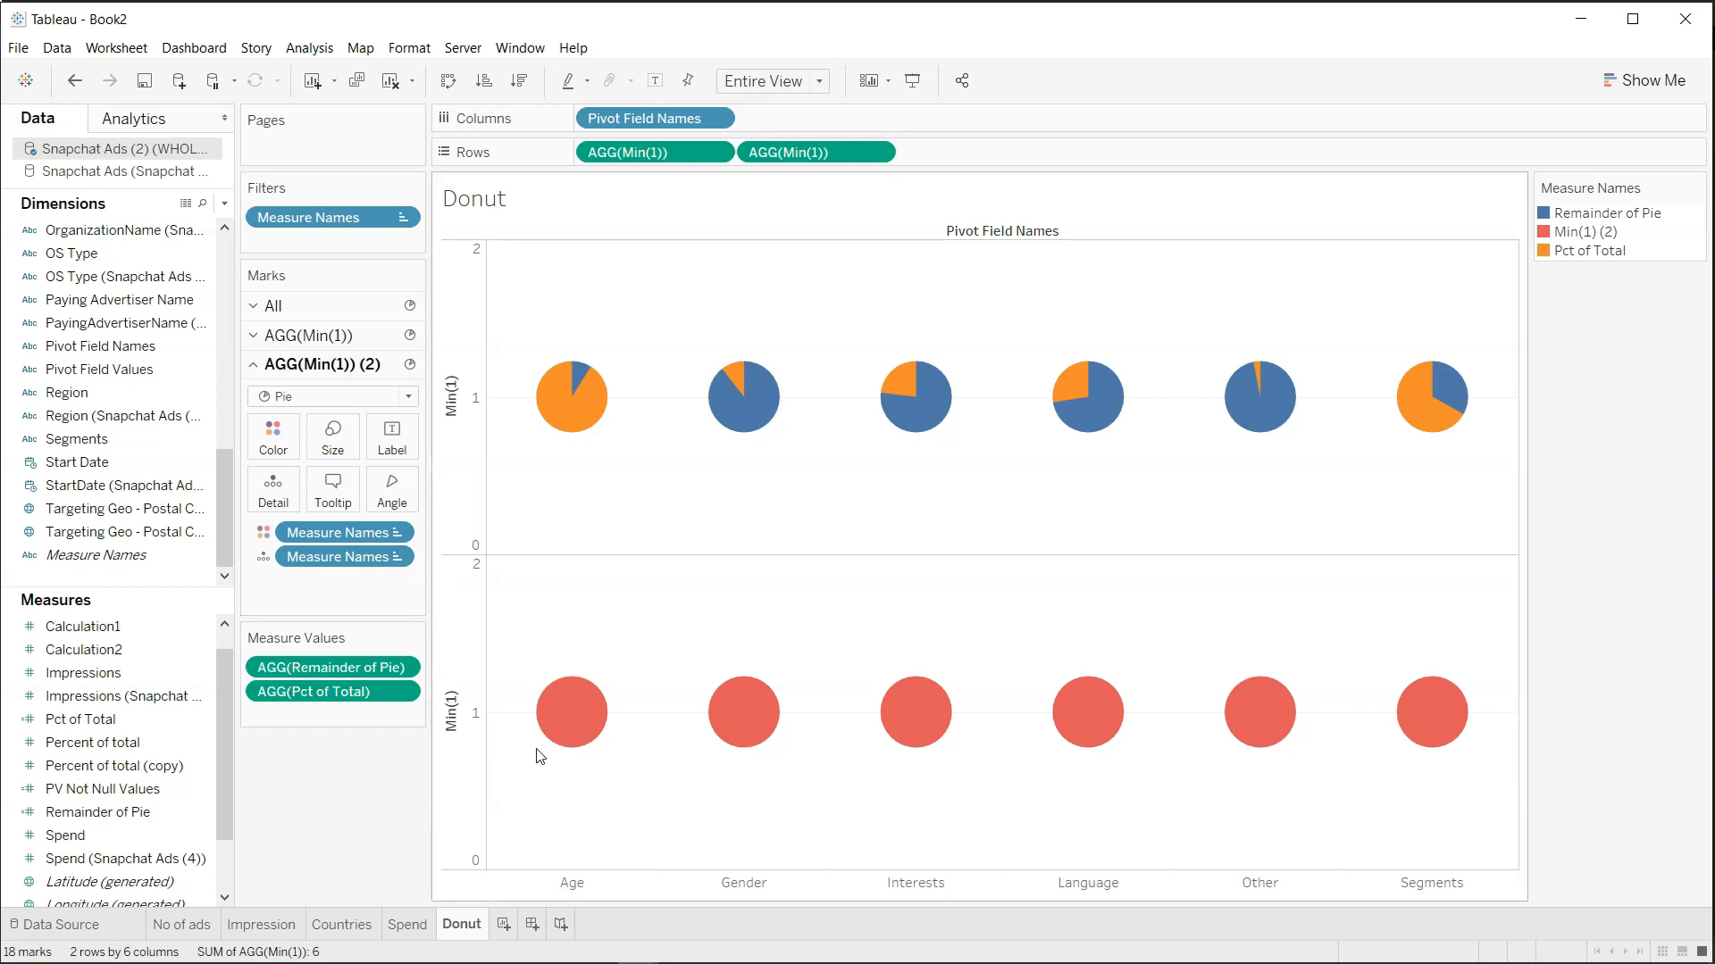
Set the color of the Min(1) (2) pies to white.
click(273, 436)
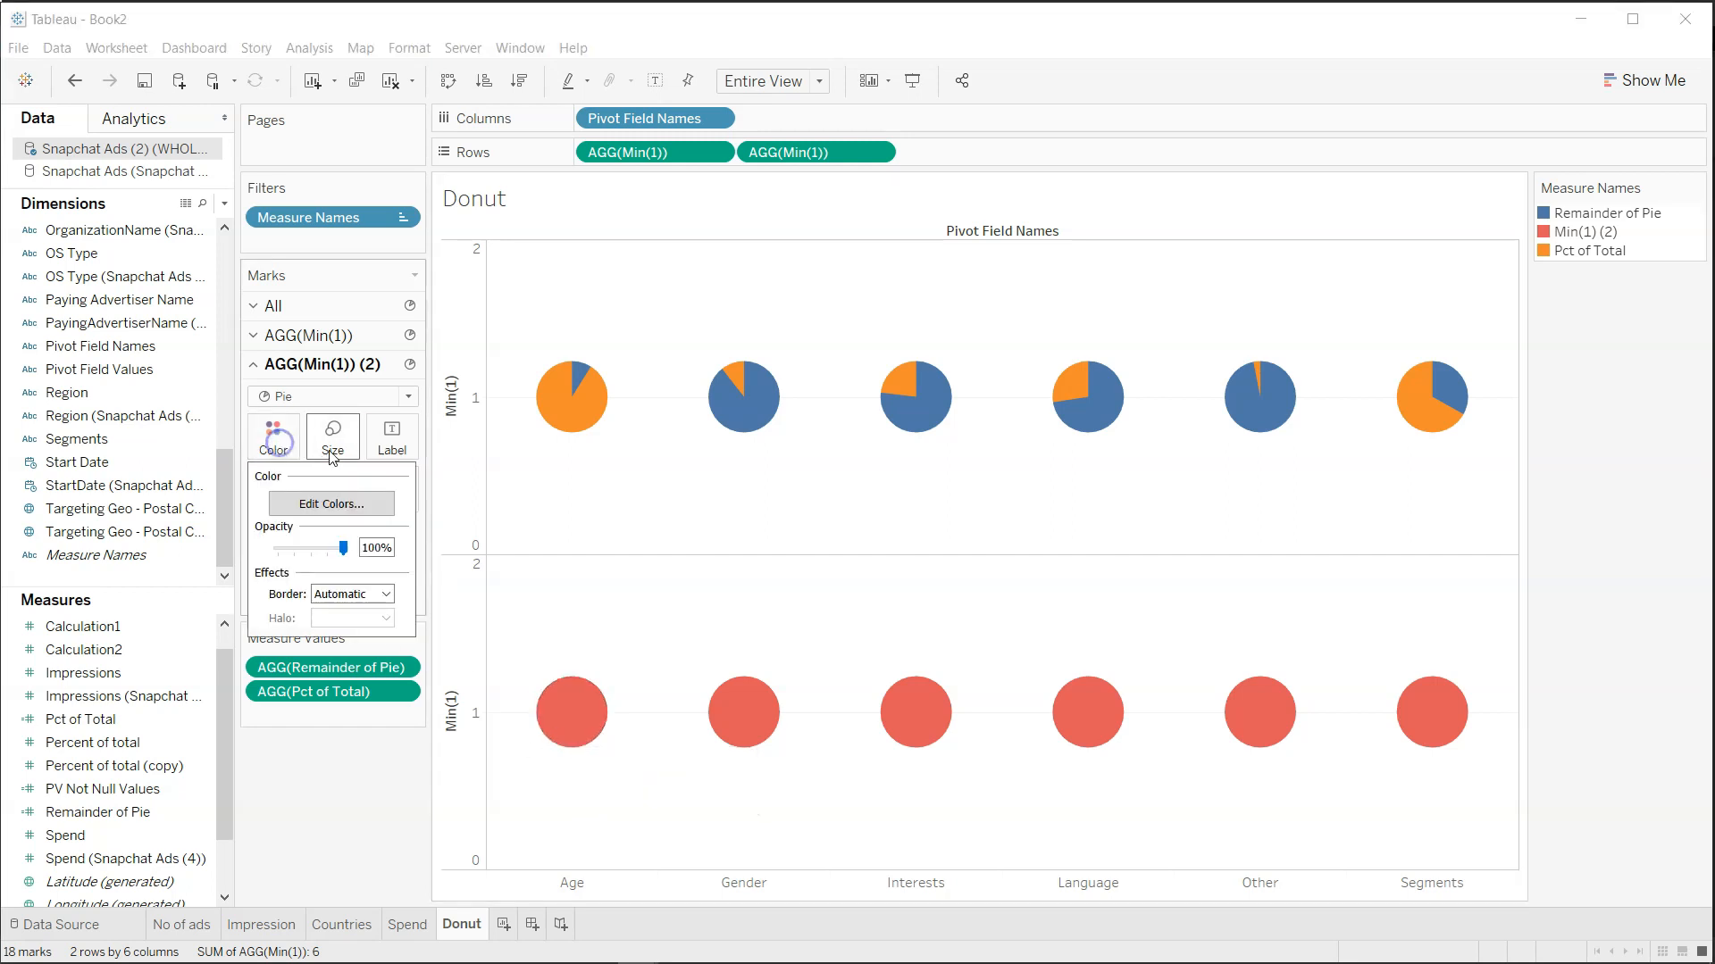
click(334, 508)
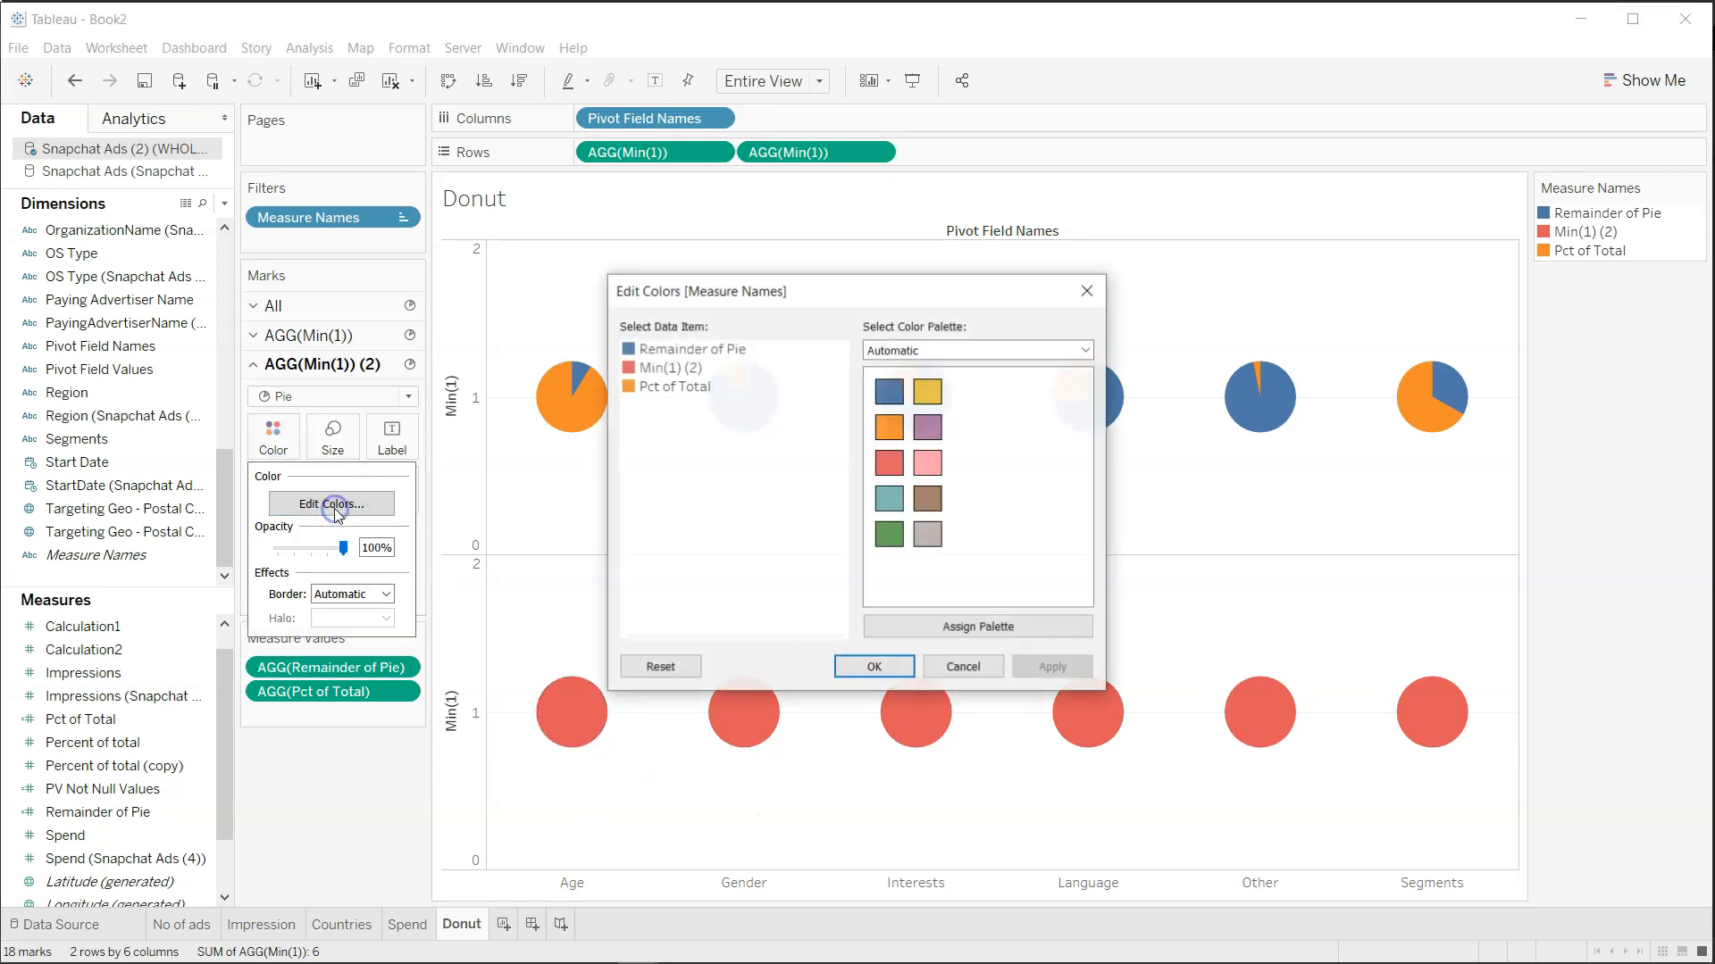
click(672, 373)
click(634, 369)
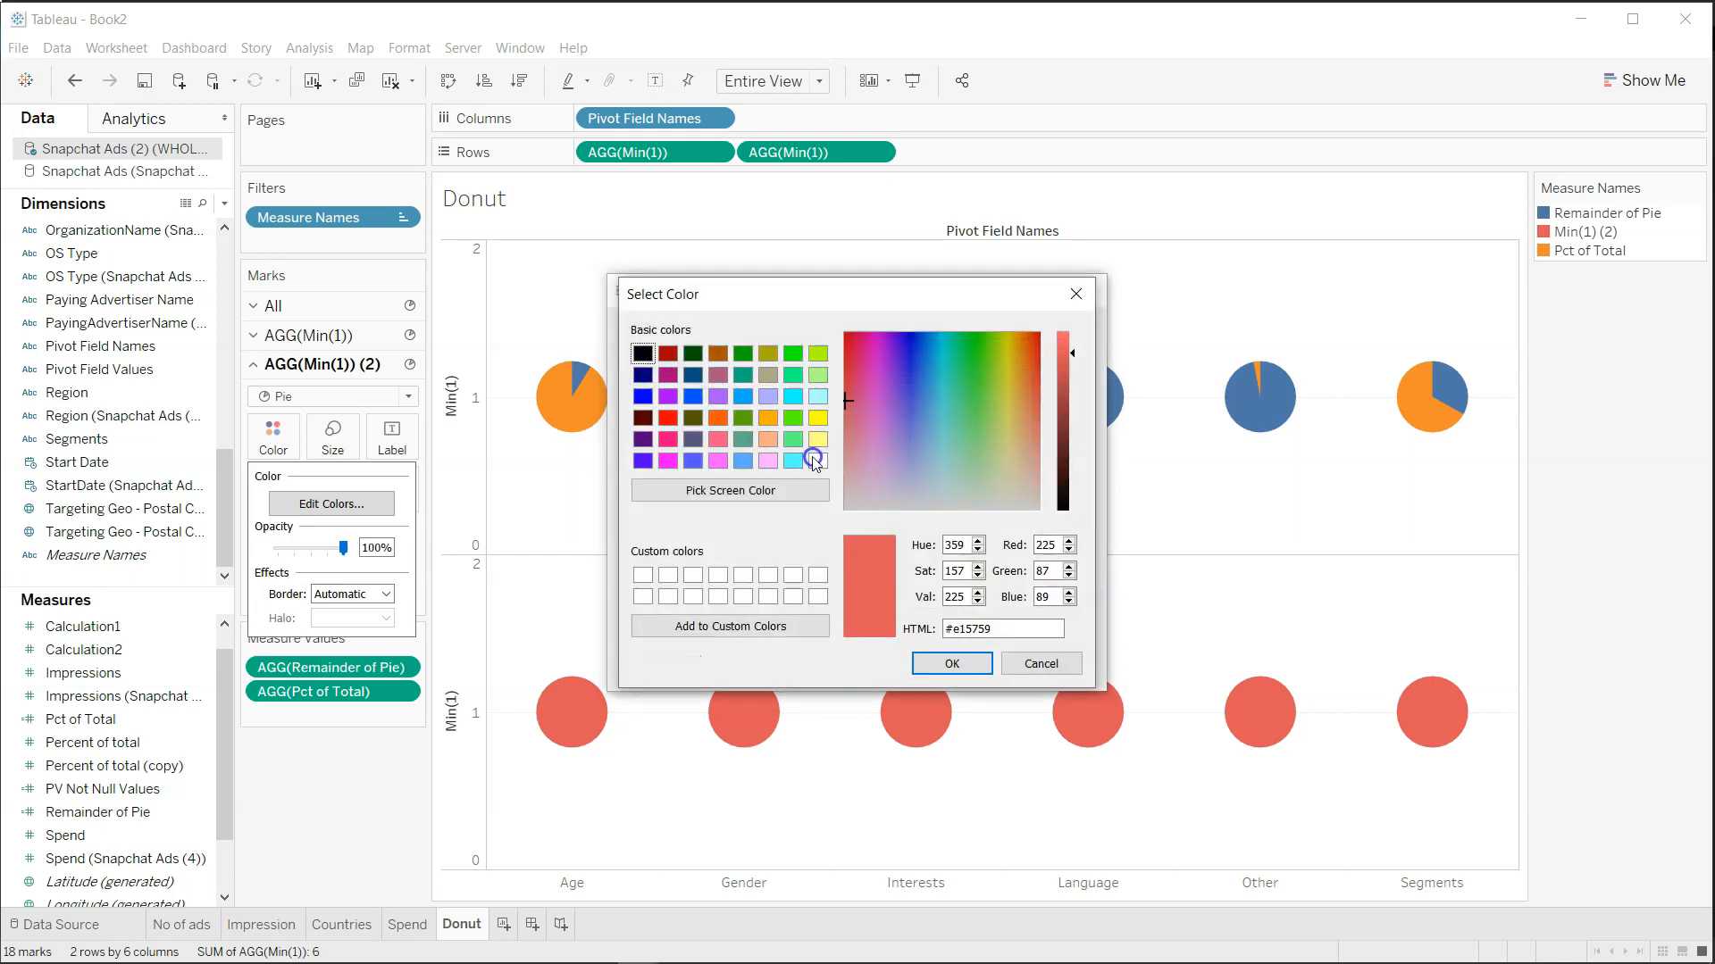
click(816, 460)
click(952, 661)
click(1064, 668)
click(868, 666)
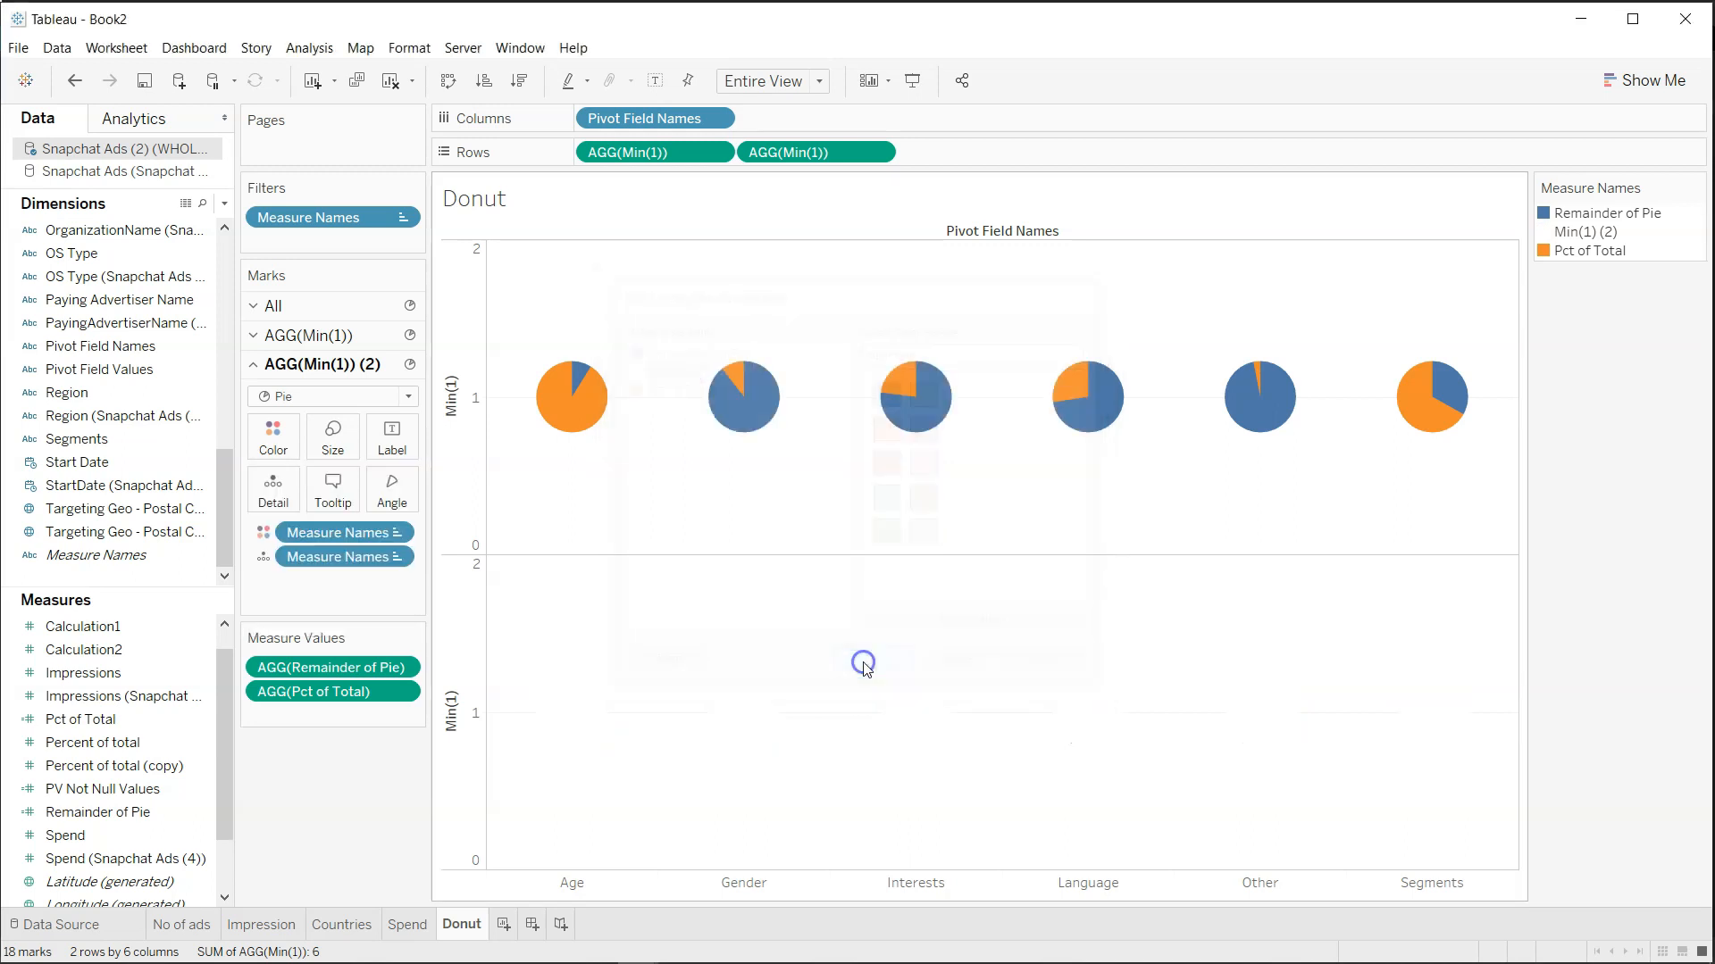
Label the second Min(1) axis's marks with the Pct of Total measure.
click(367, 557)
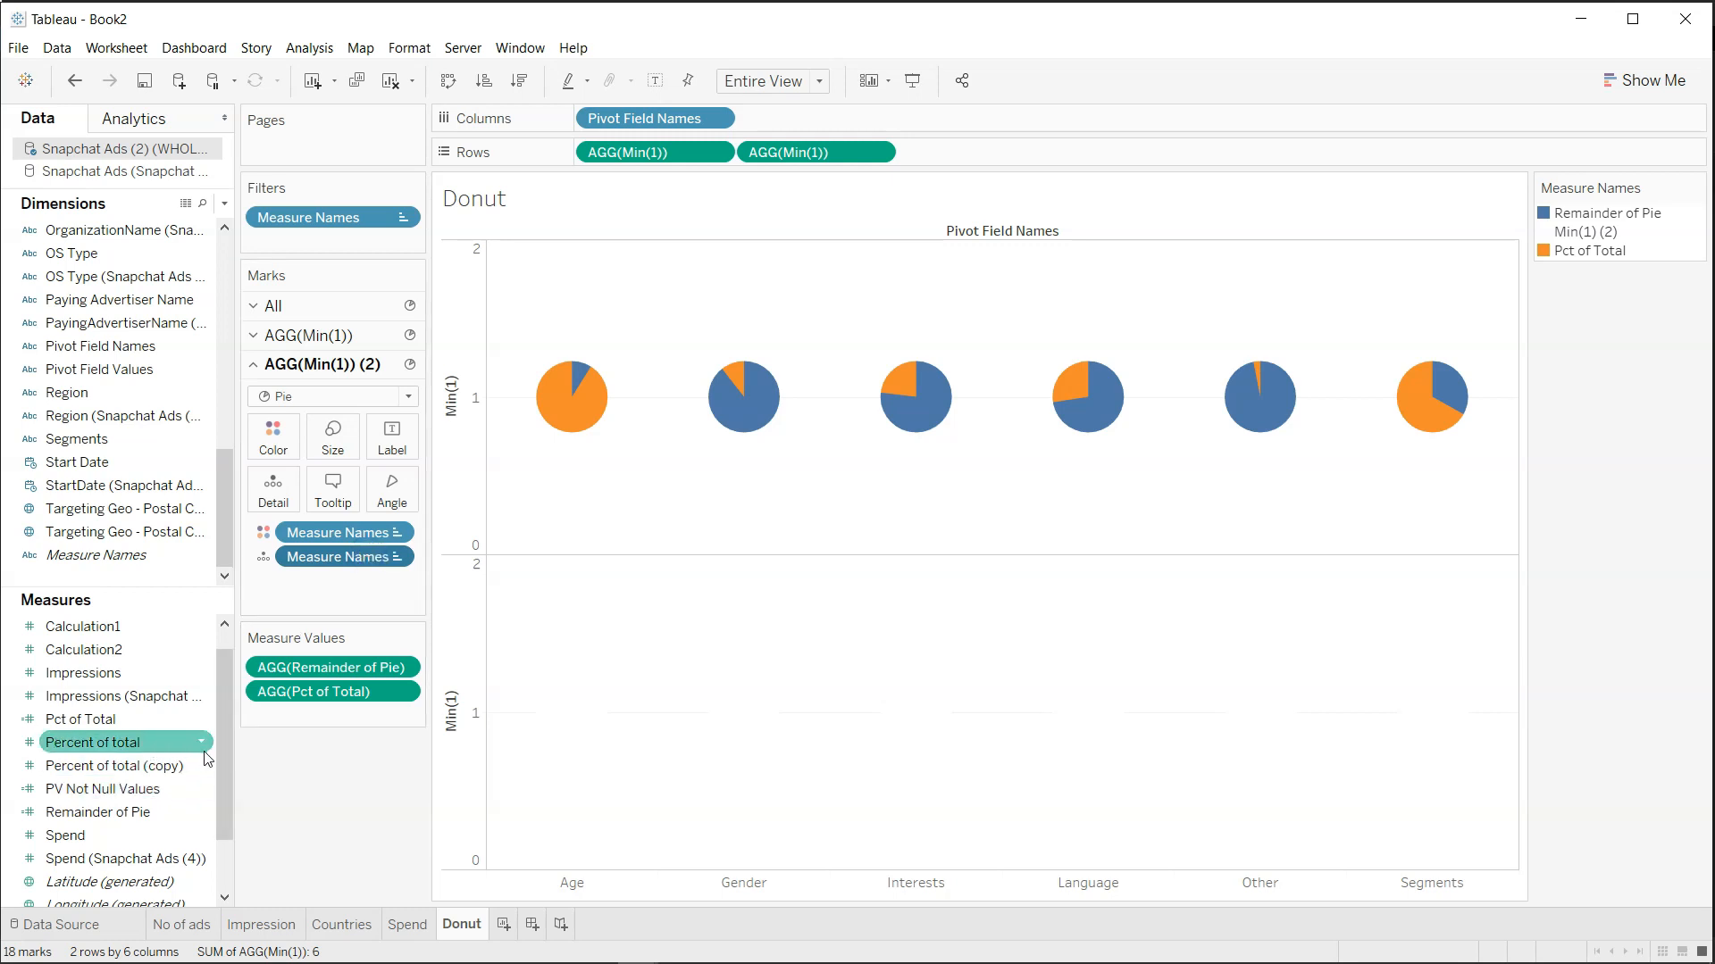
click(129, 720)
drag(130, 722, 399, 451)
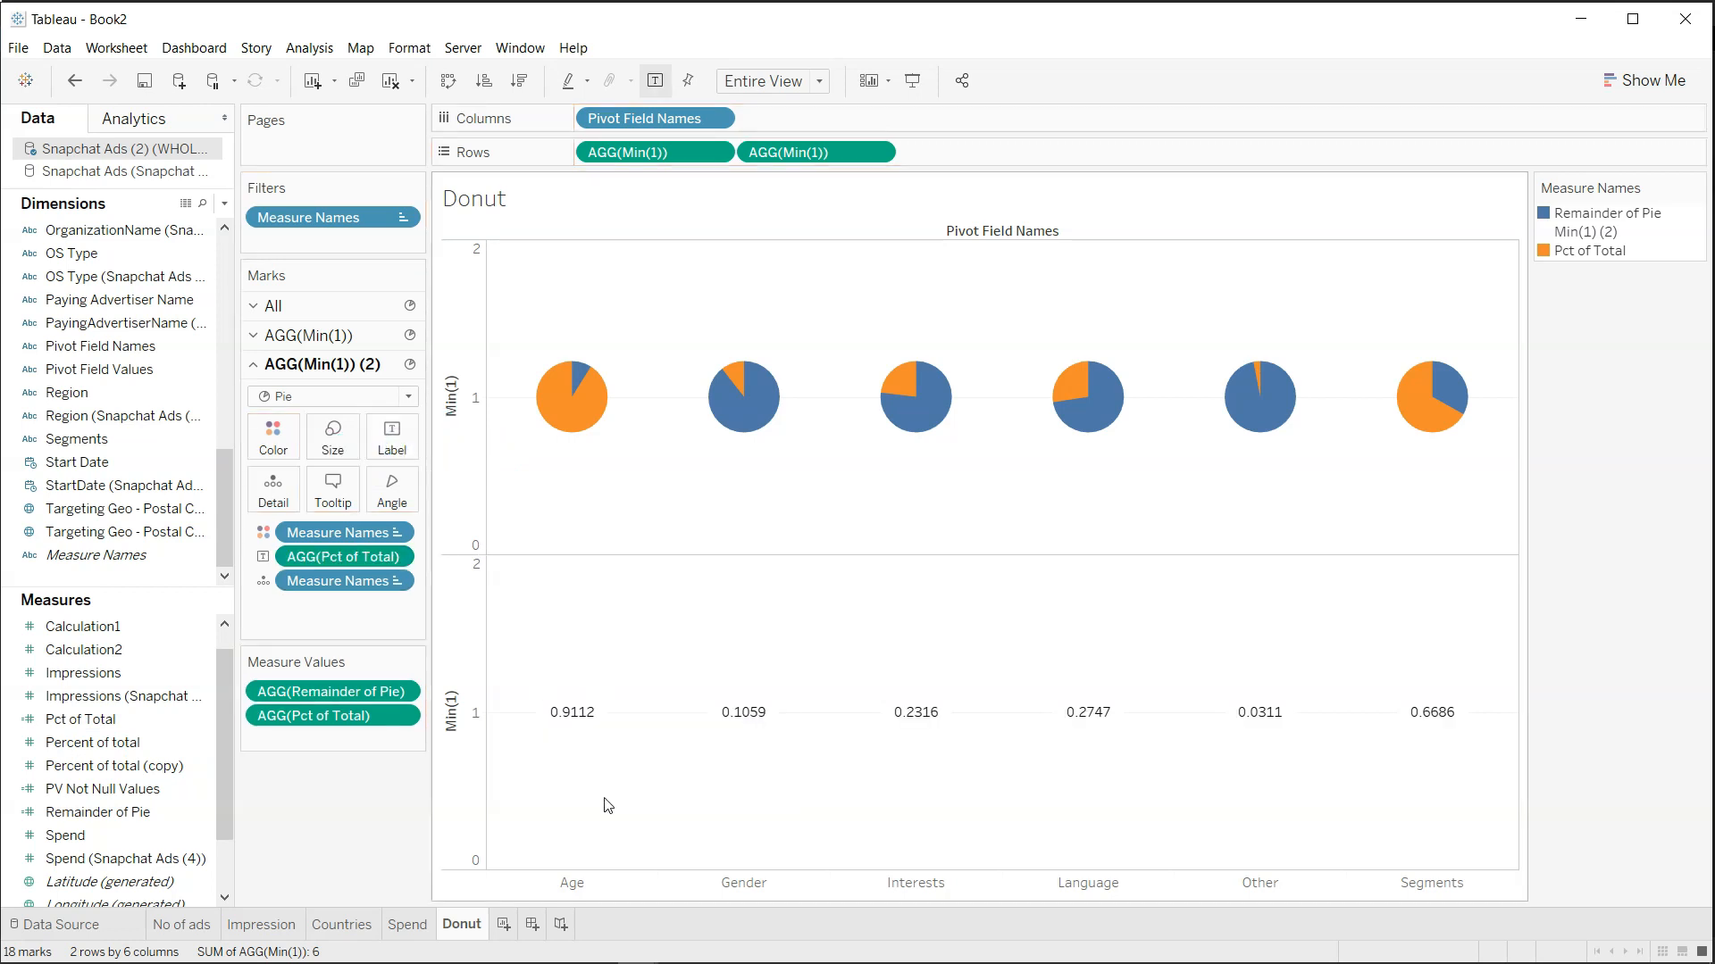
Format the numbers of the Pct of Total label as Percentage with 2 decimal places.
click(395, 556)
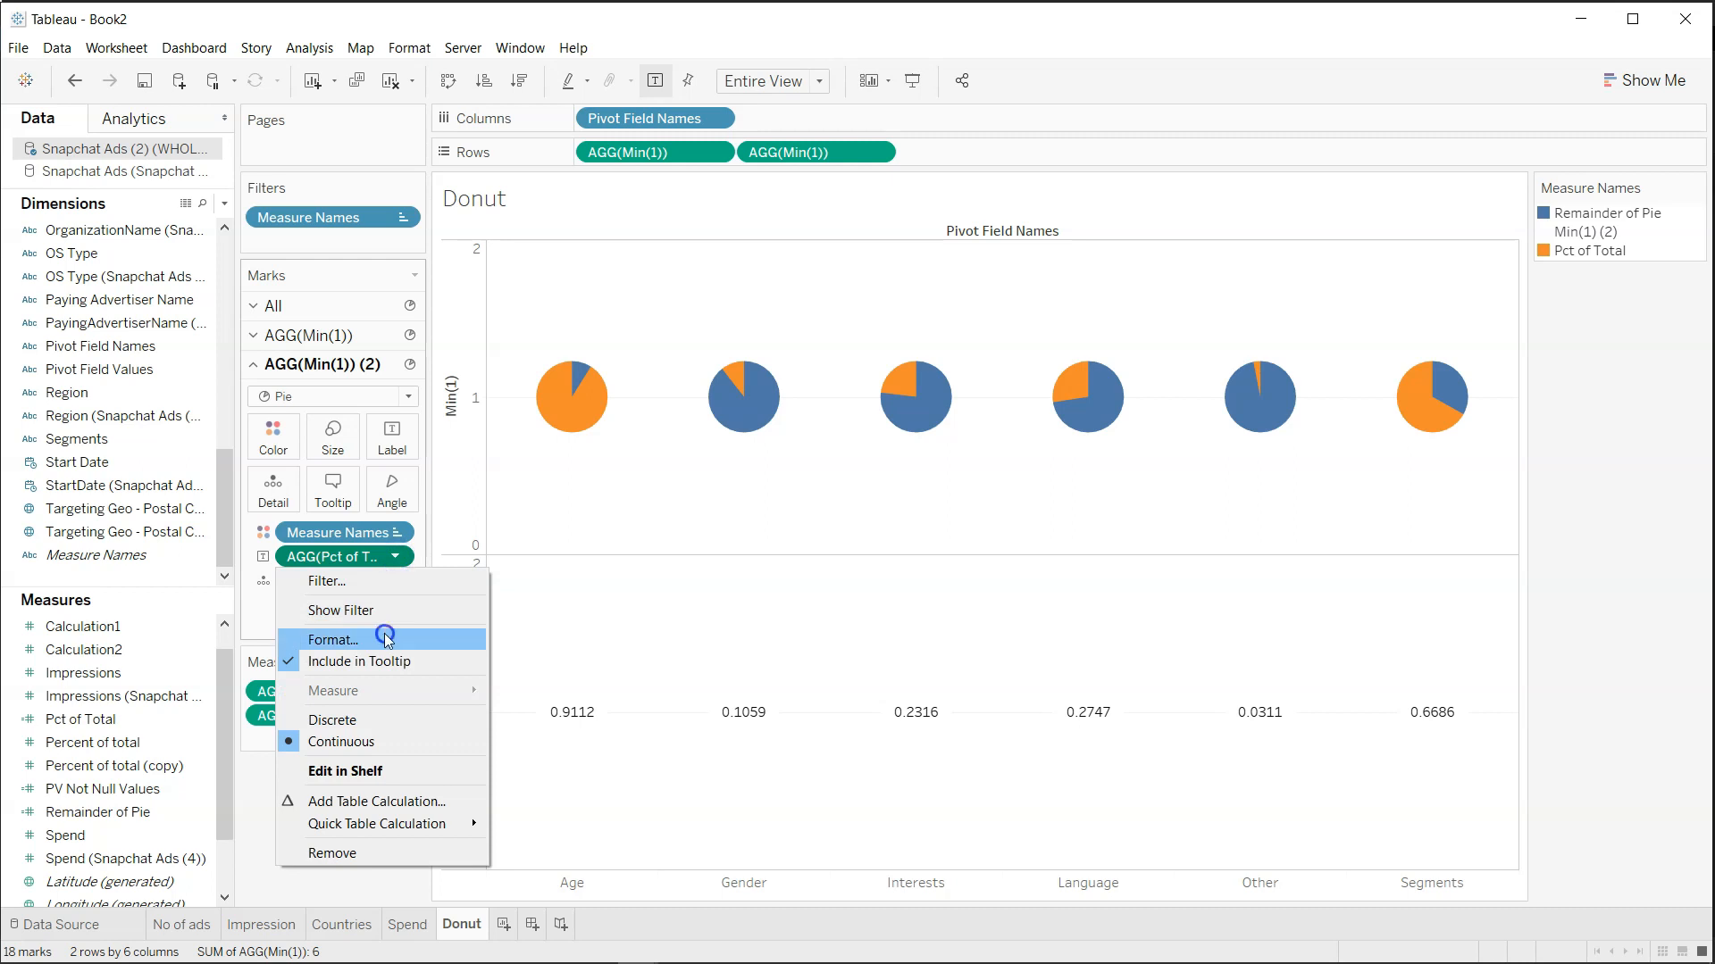
click(384, 640)
click(172, 314)
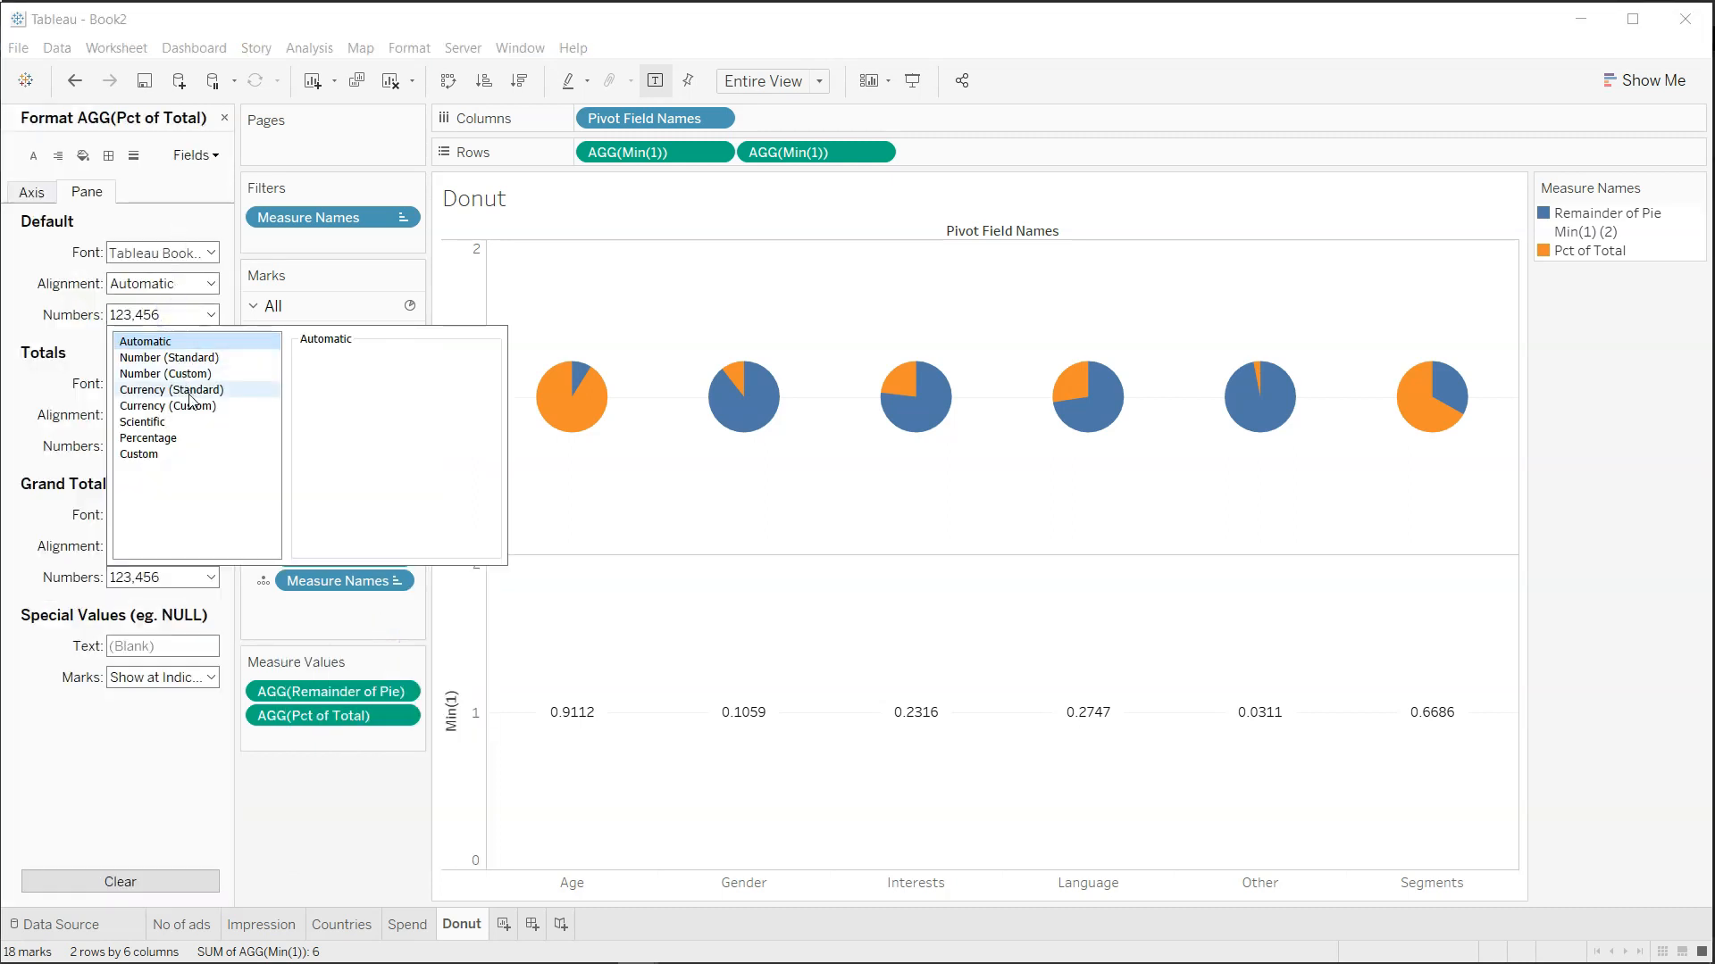
click(190, 438)
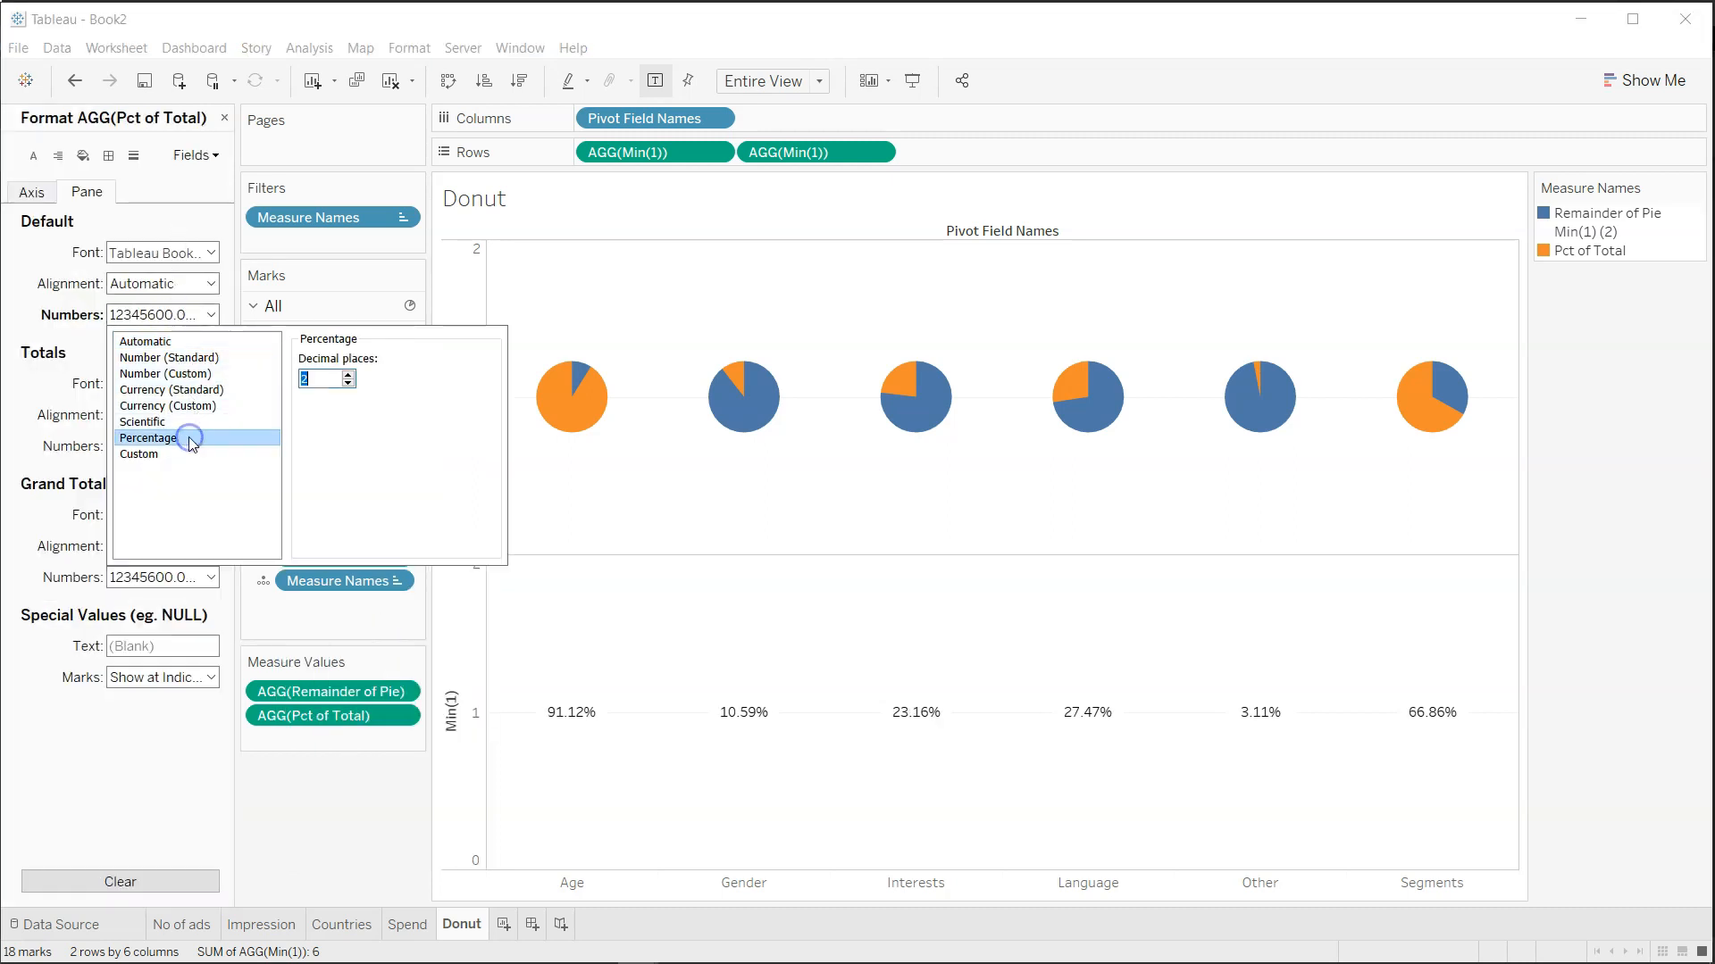
click(314, 829)
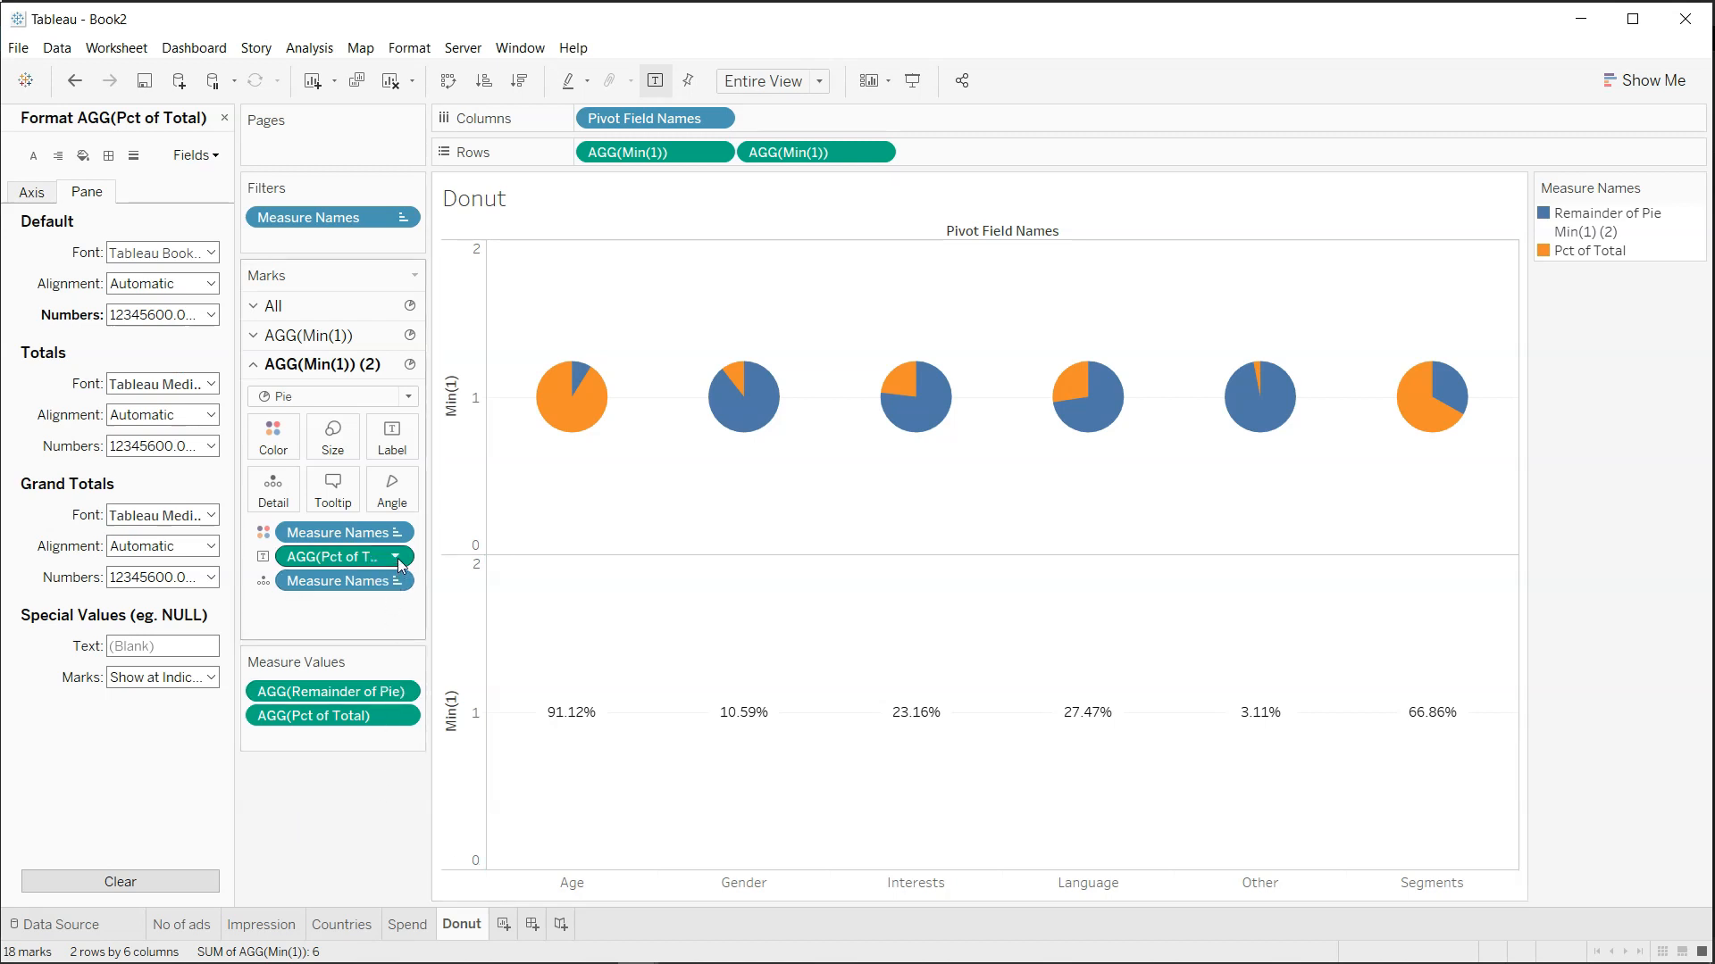
Shrink the Min(1) (2) pies and remove both Measure Names fields from their marks.
click(337, 446)
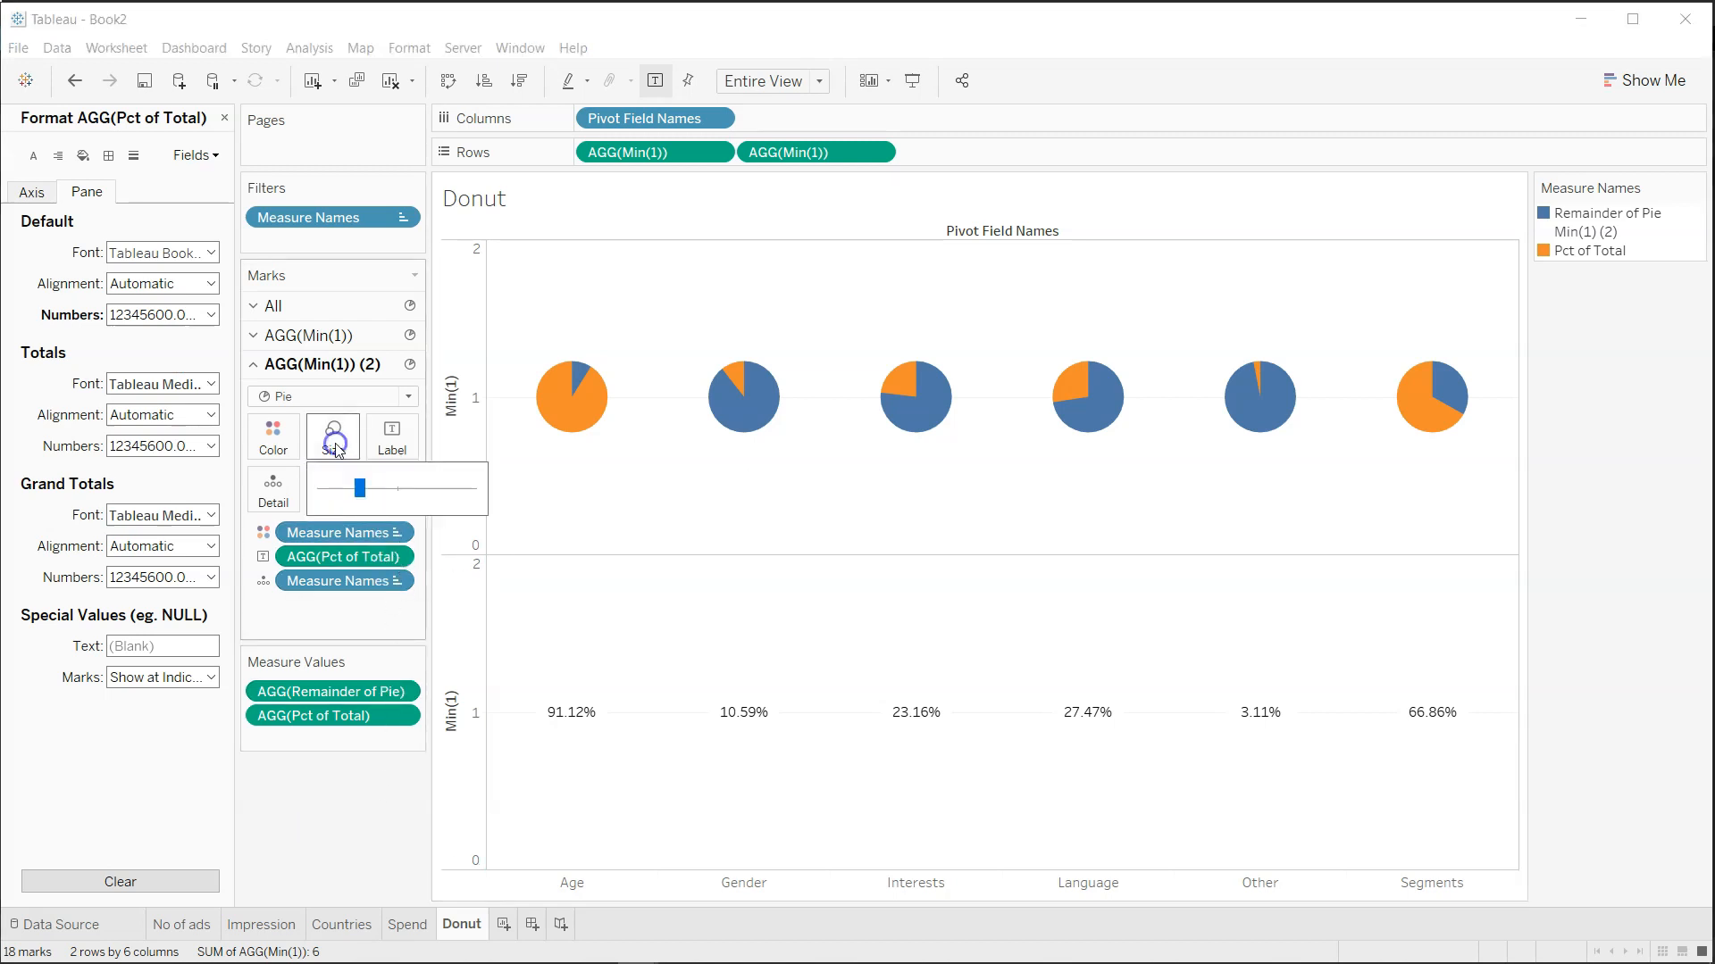
drag(360, 488, 347, 491)
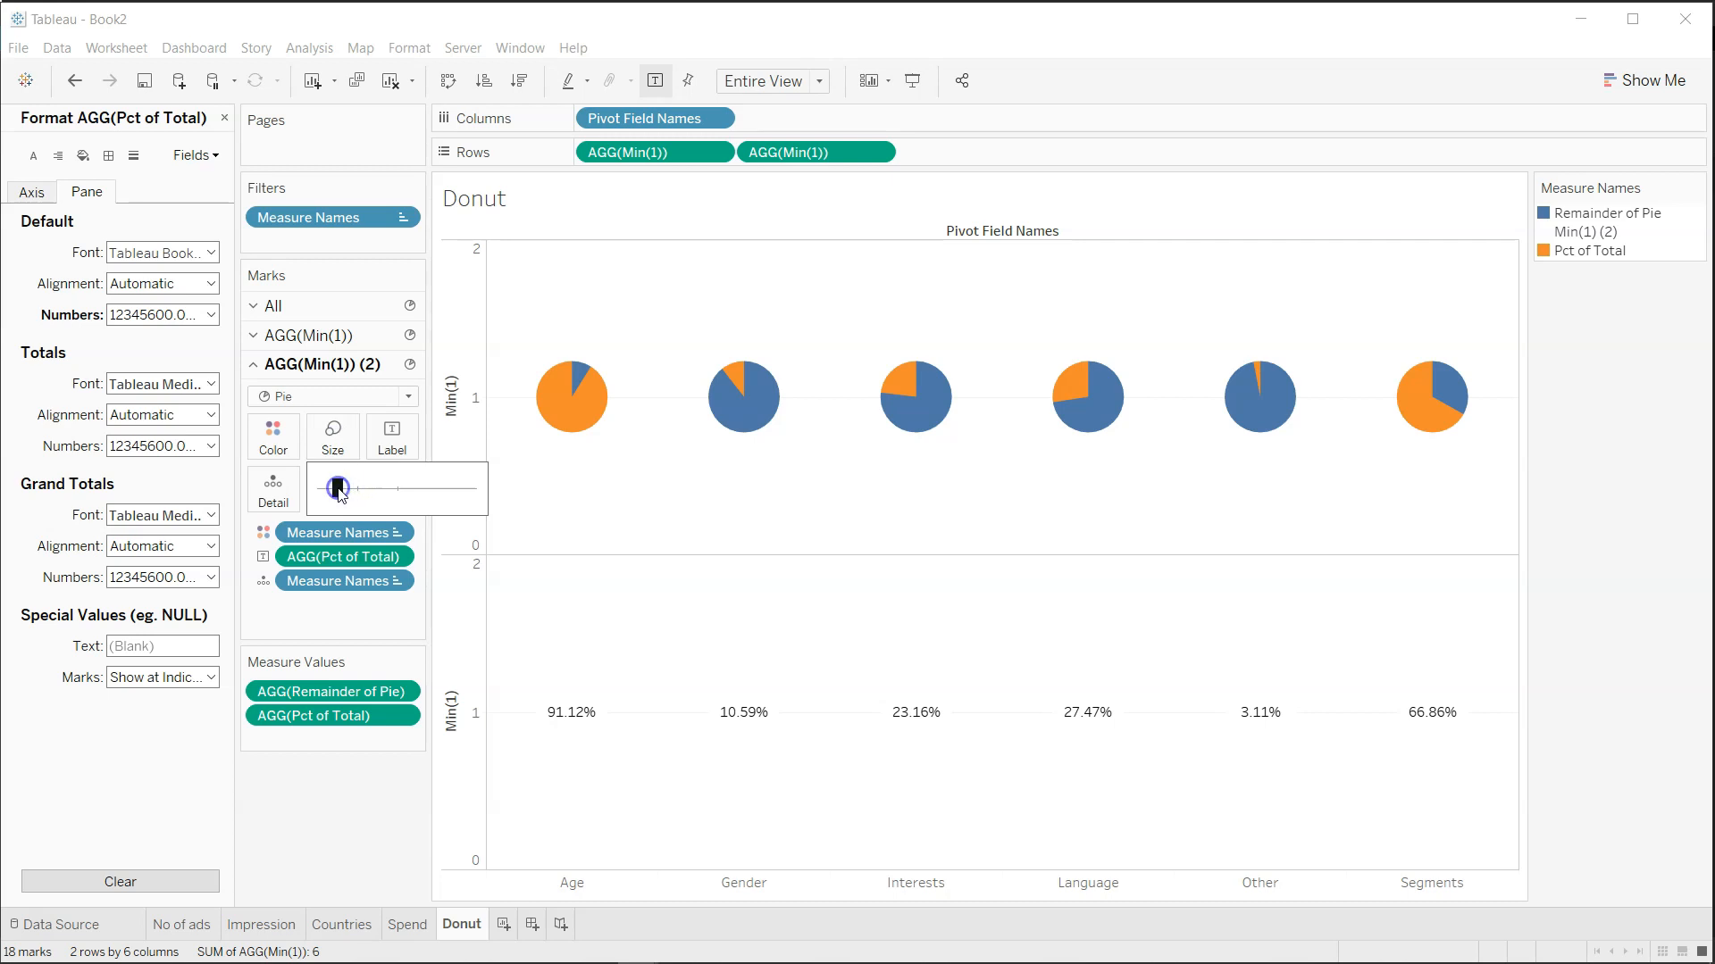
drag(355, 532, 351, 804)
drag(346, 560, 338, 814)
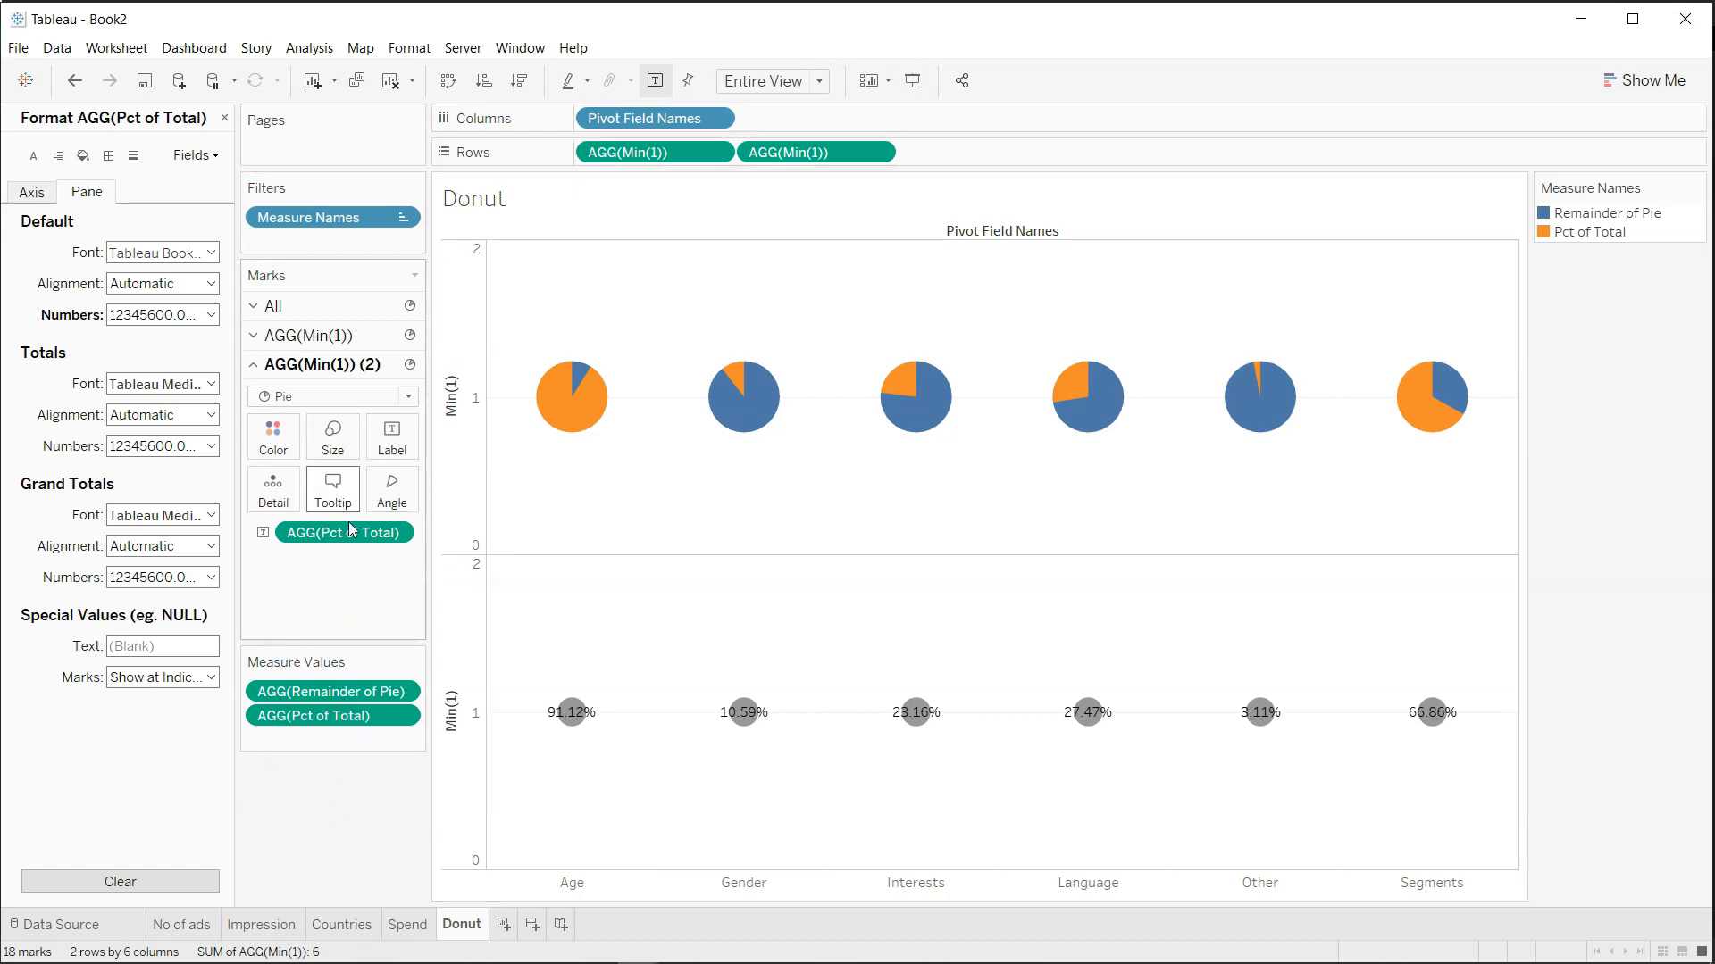
Color the Min(1) (2) marks white and change their mark type from Pie to Circle.
click(274, 442)
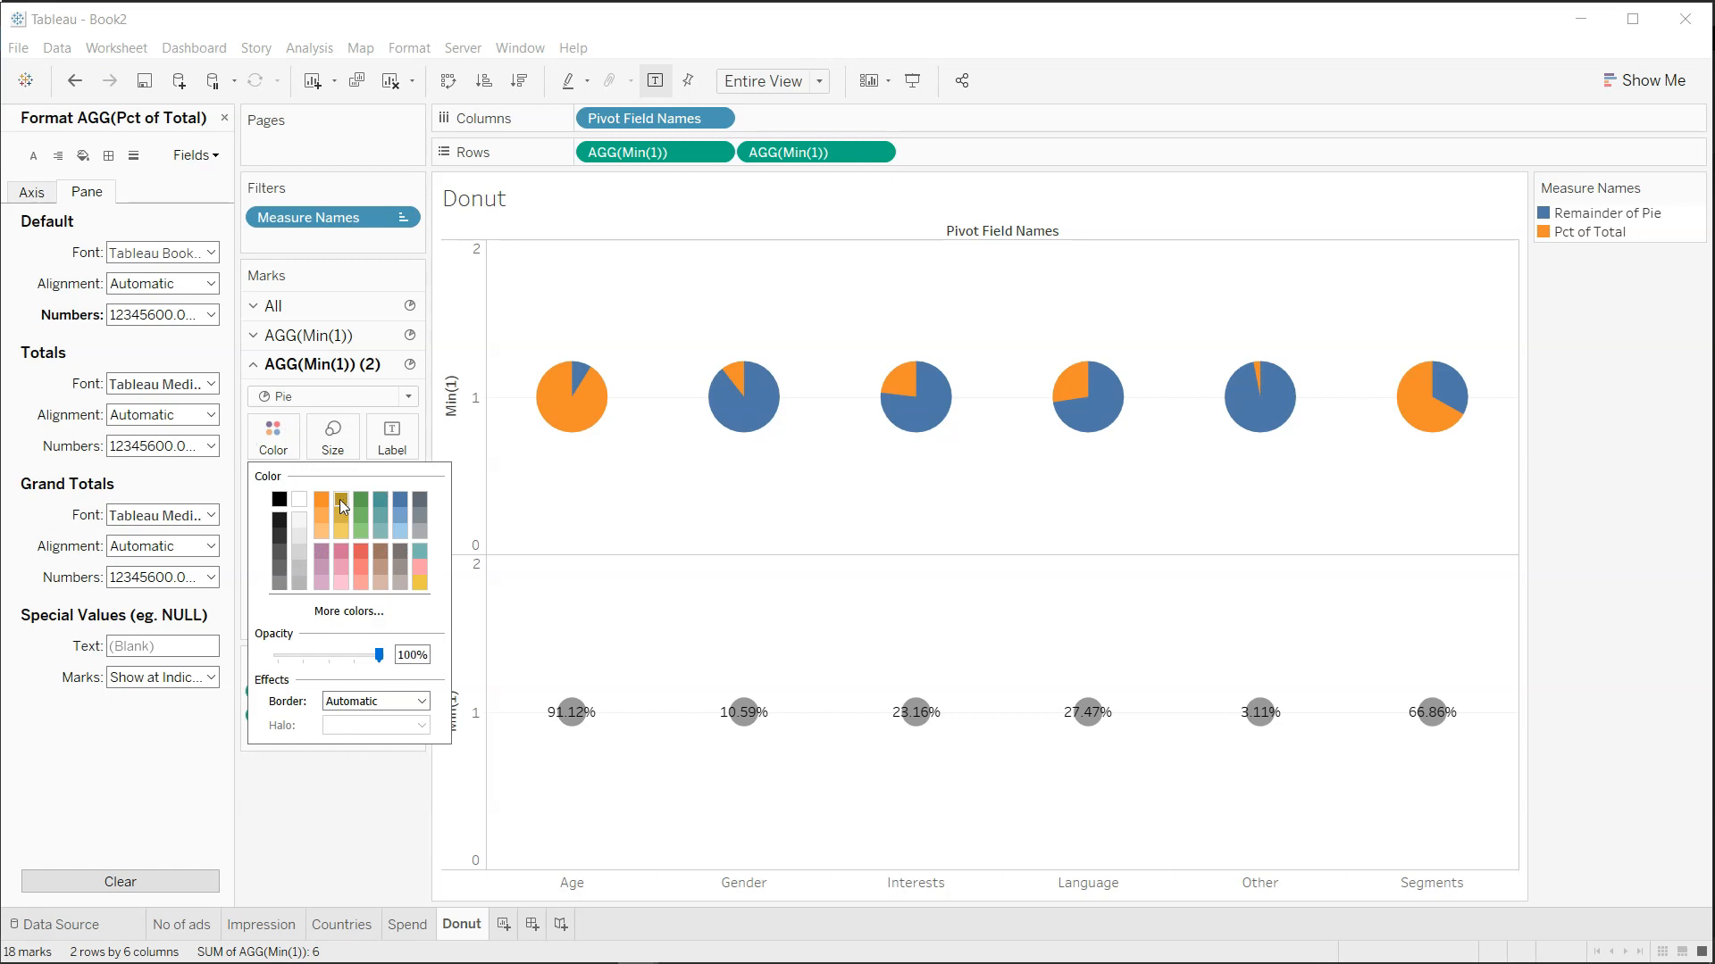
click(304, 501)
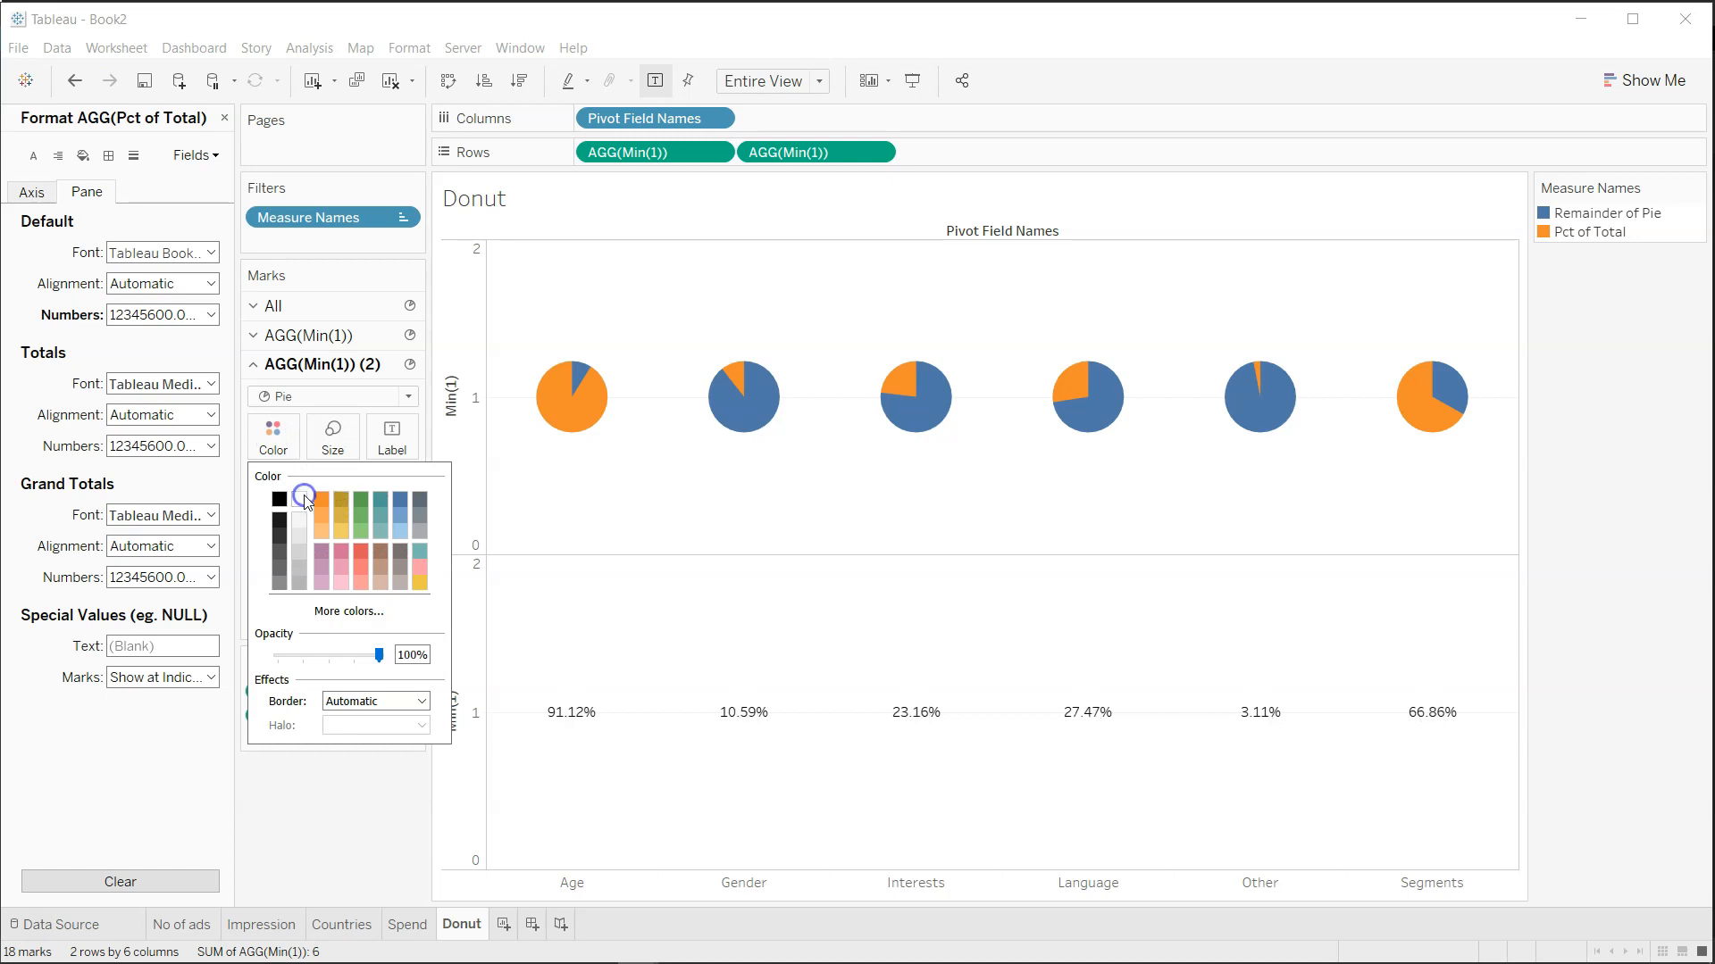
click(373, 844)
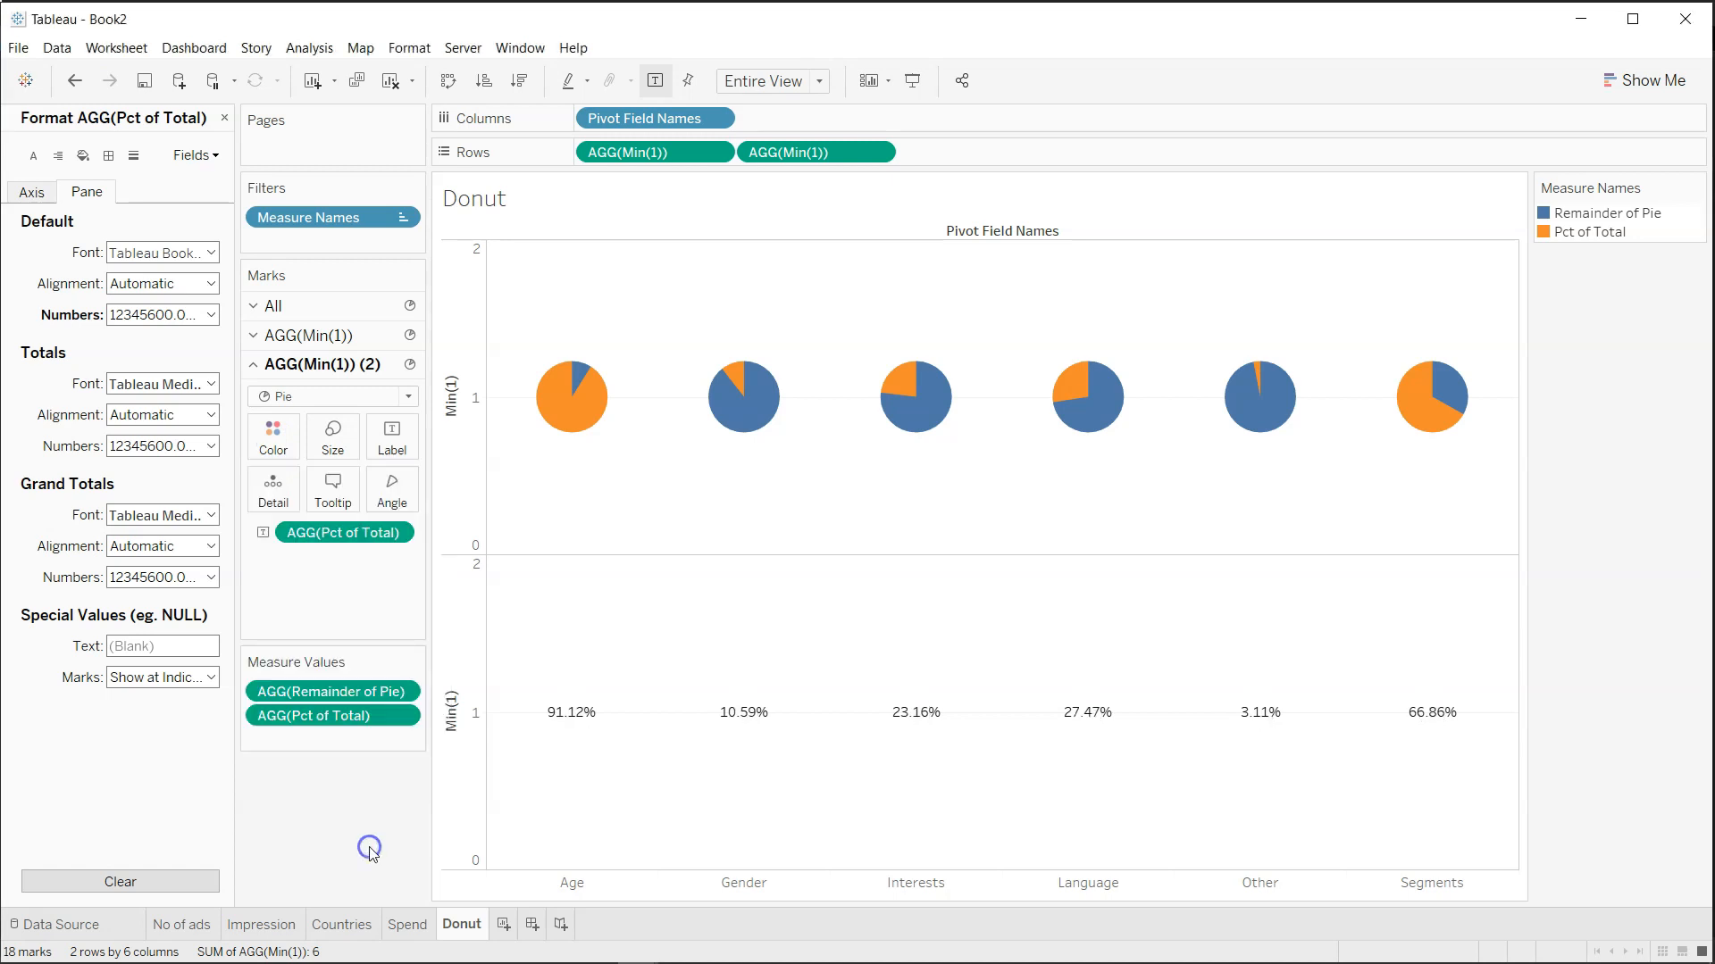
click(352, 396)
click(350, 545)
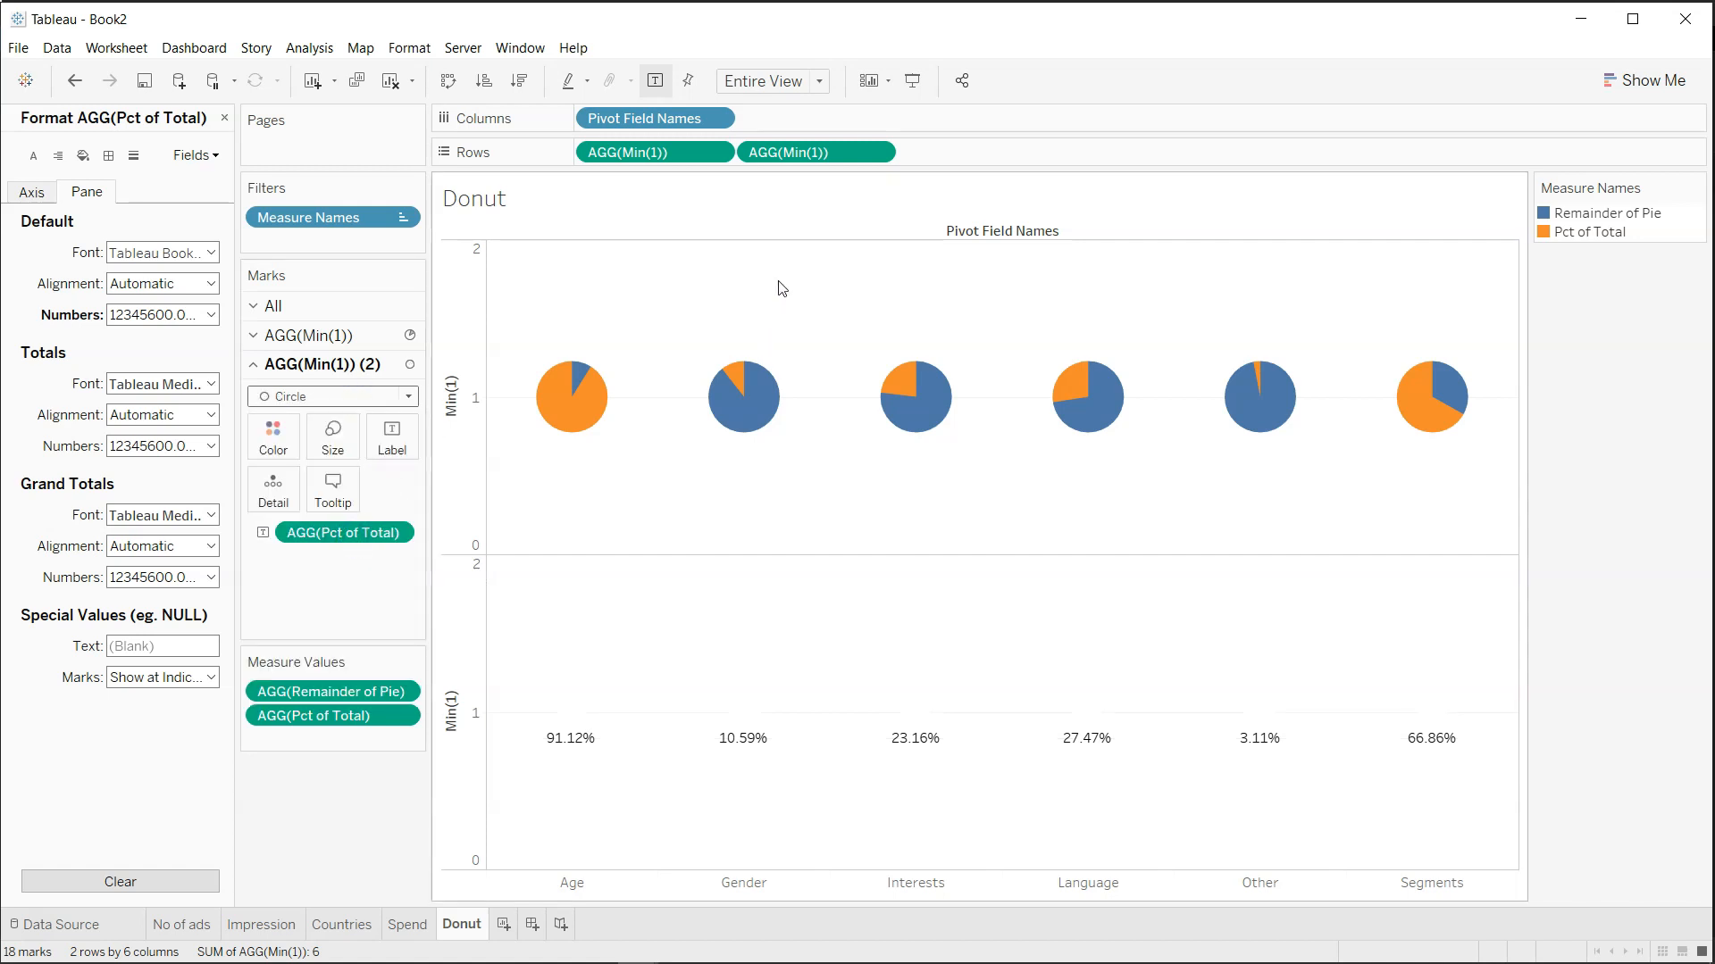
Combine the two Min(1) measures on Rows as a dual axis and slightly enlarge the white center circles.
click(878, 153)
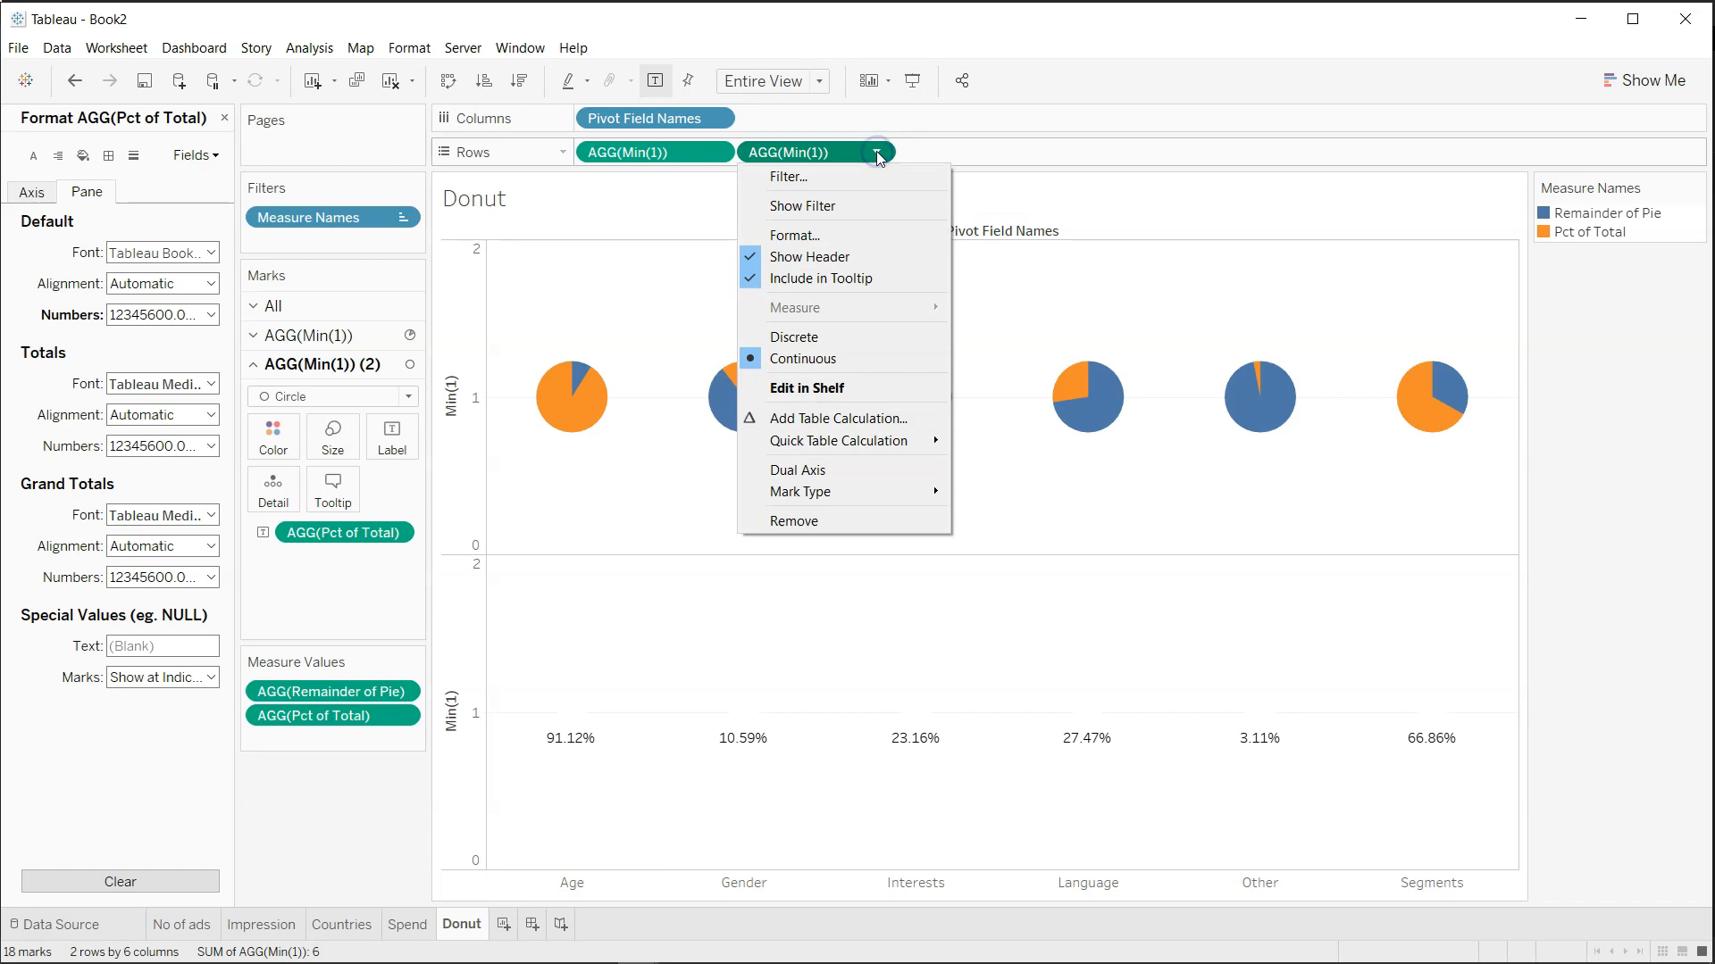
click(897, 474)
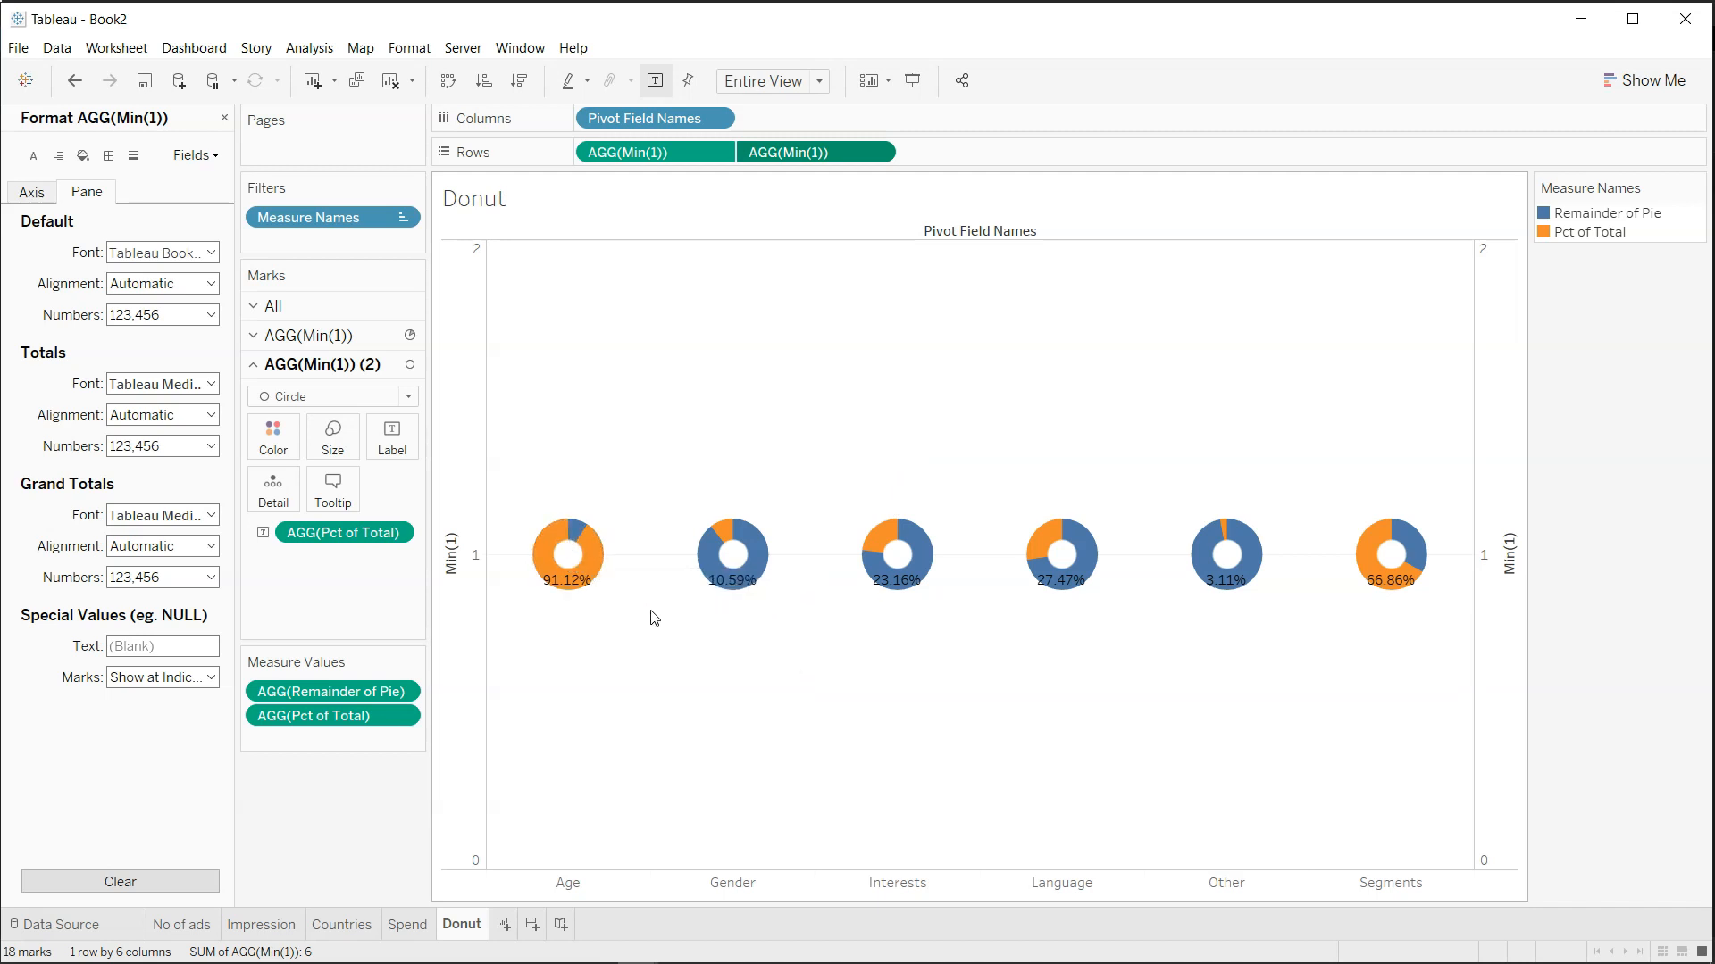
click(333, 438)
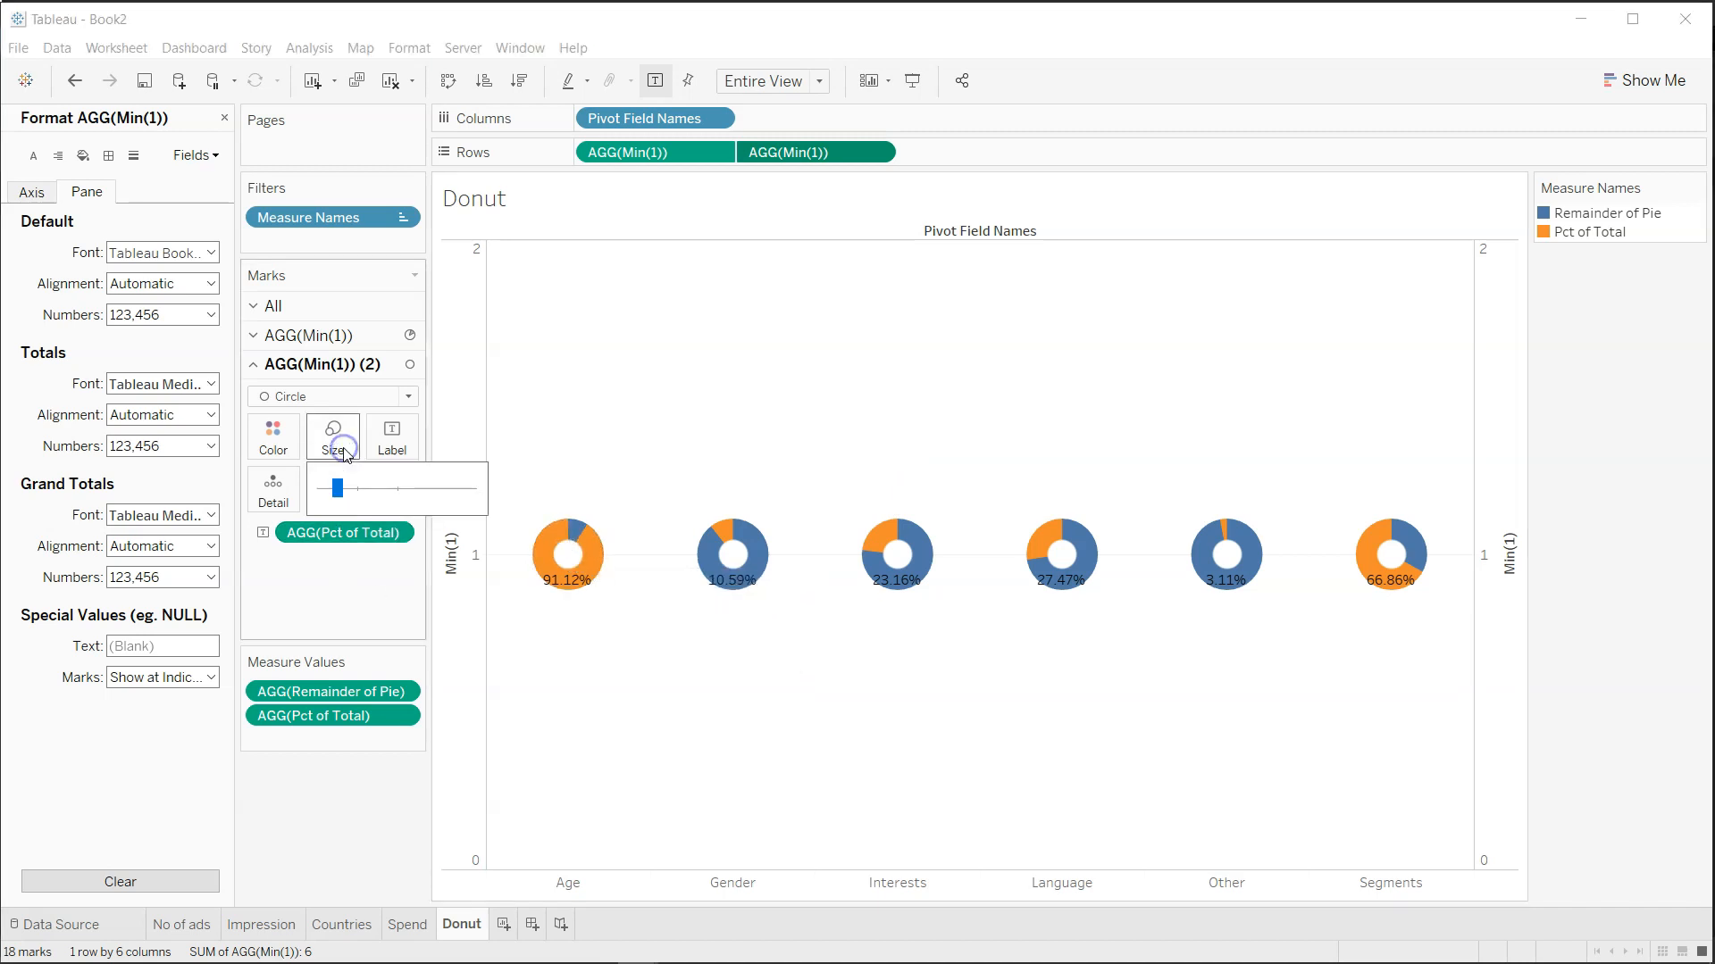
drag(342, 485, 349, 487)
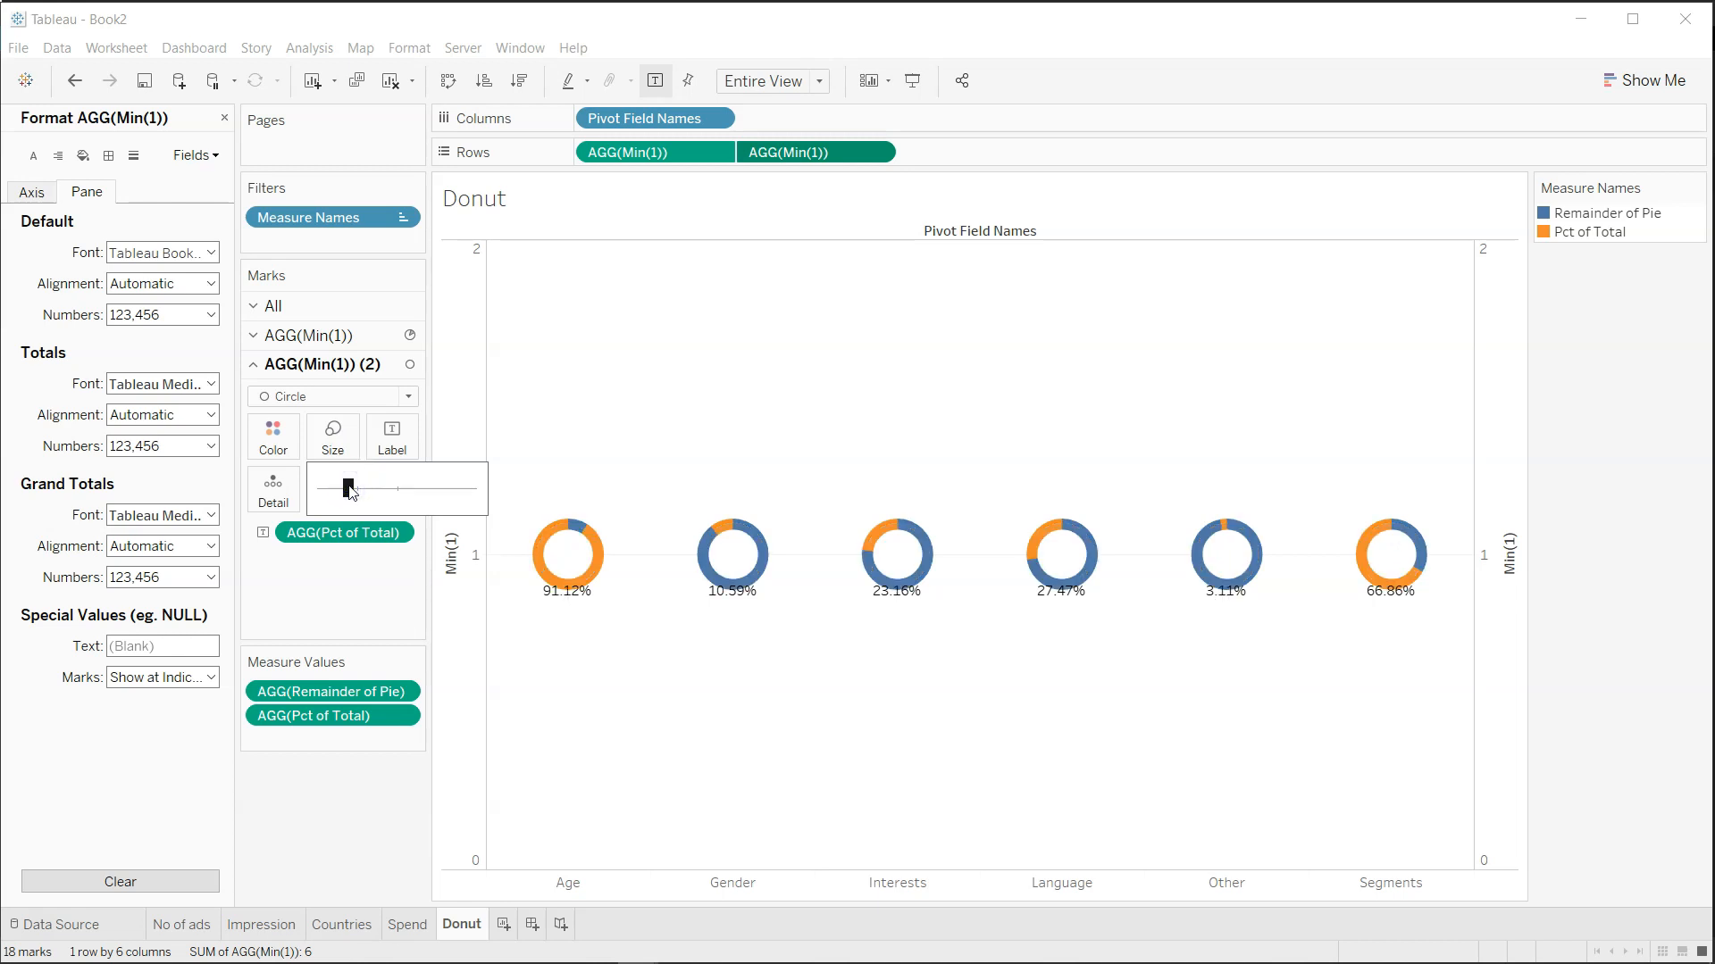
click(350, 600)
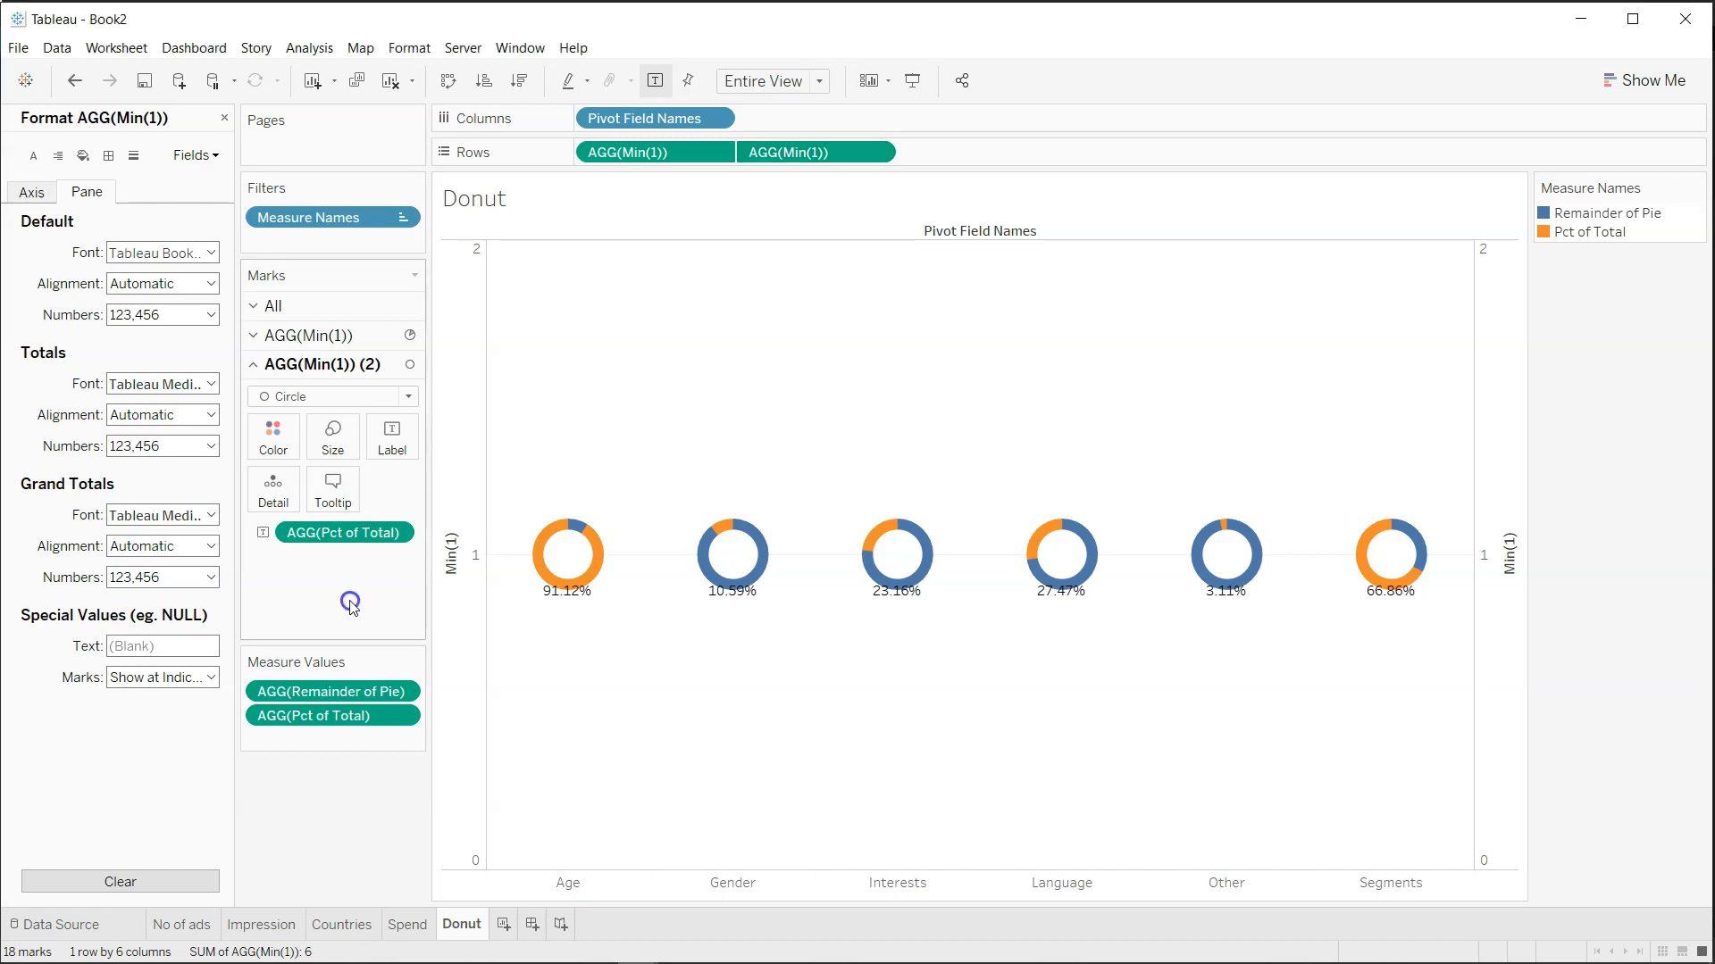
Set the vertical alignment of the Min(1) (2) percentage labels to Middle.
click(393, 447)
click(517, 564)
click(518, 565)
click(511, 587)
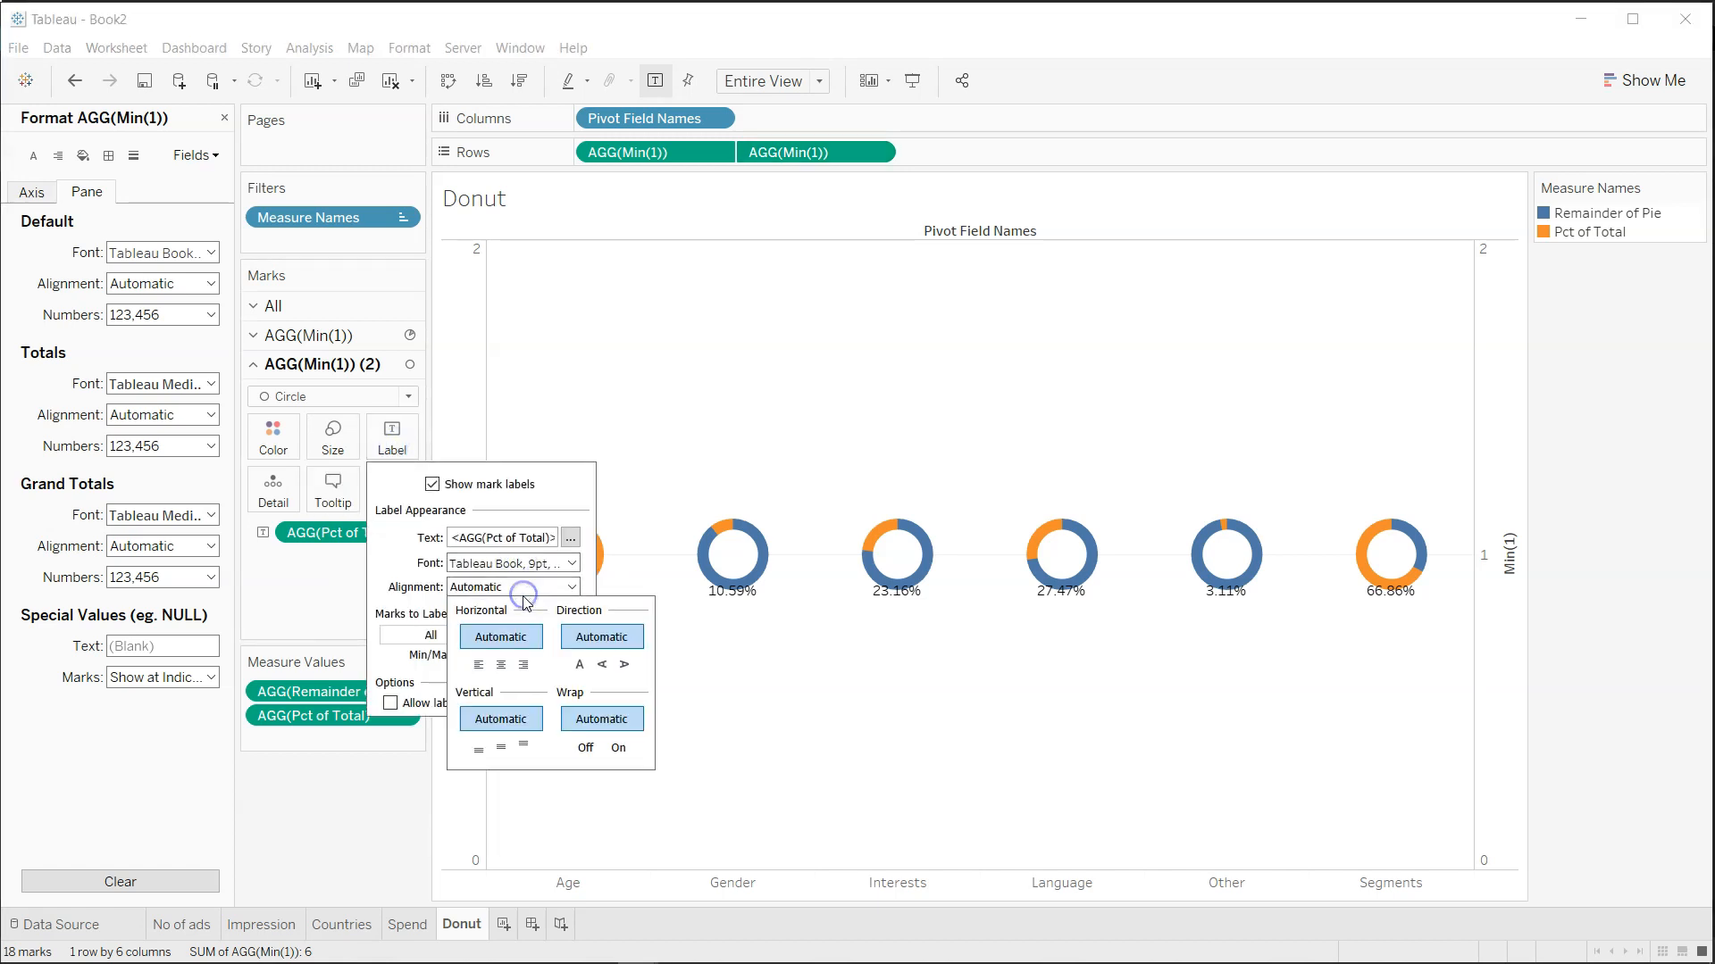
click(500, 750)
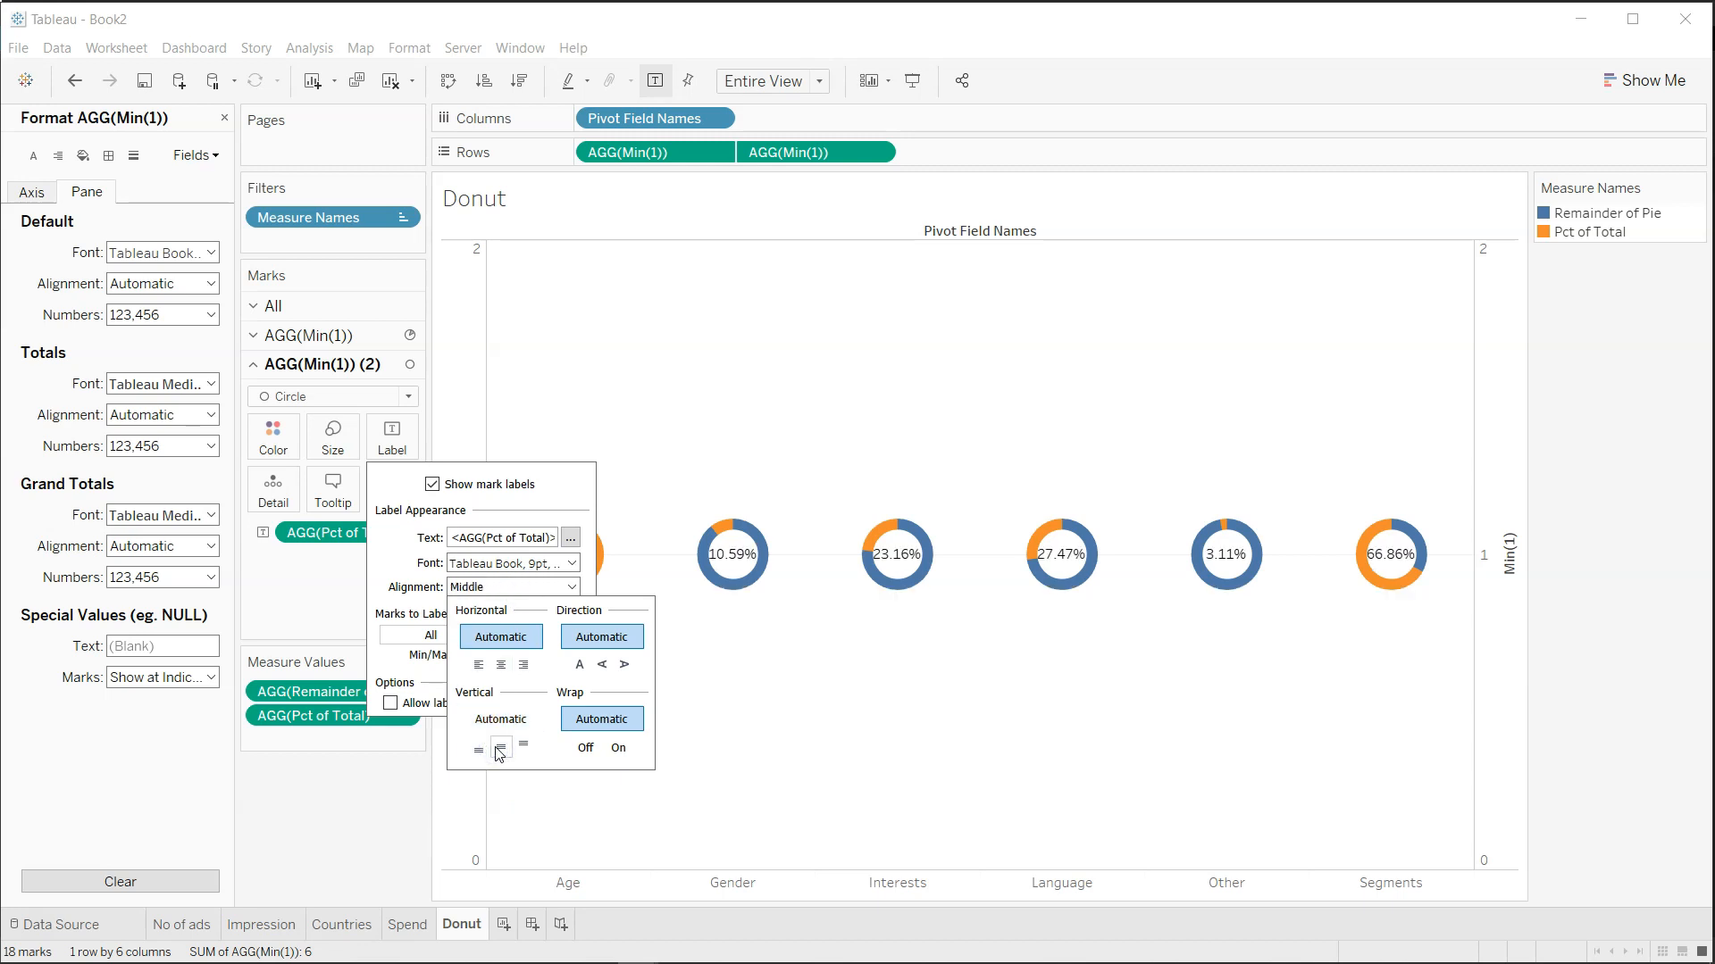
click(347, 820)
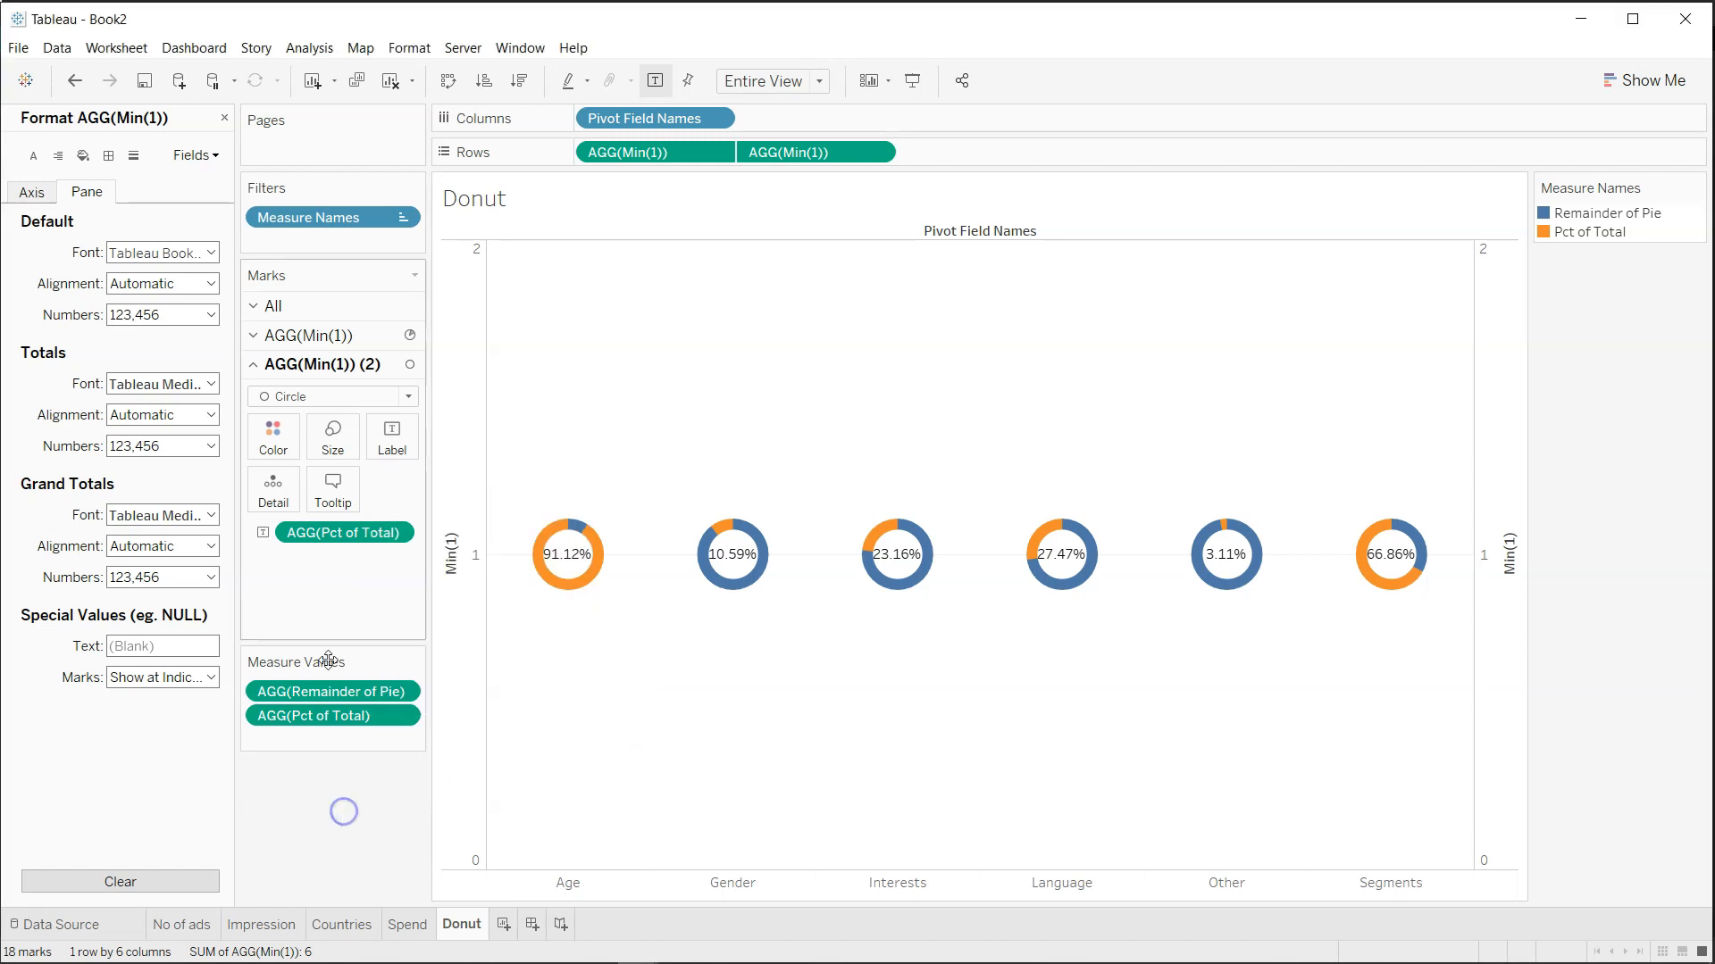
Enlarge the pies of the first Min(1) axis to make the donuts bigger.
click(348, 452)
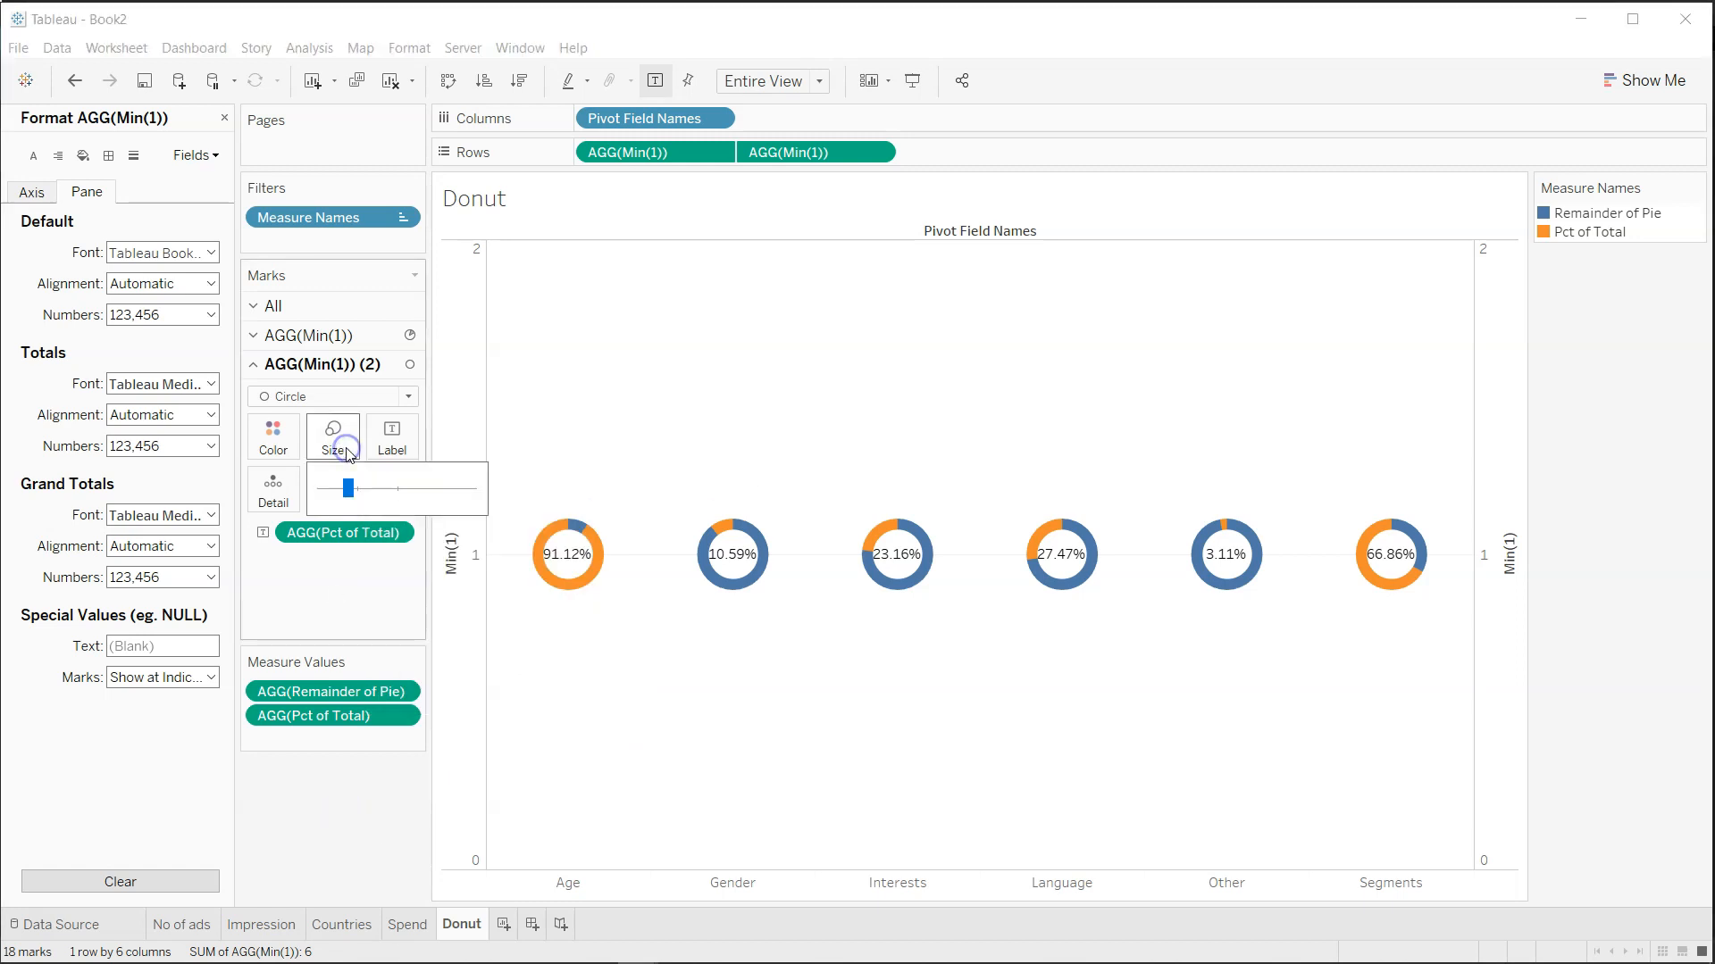
click(344, 338)
click(333, 407)
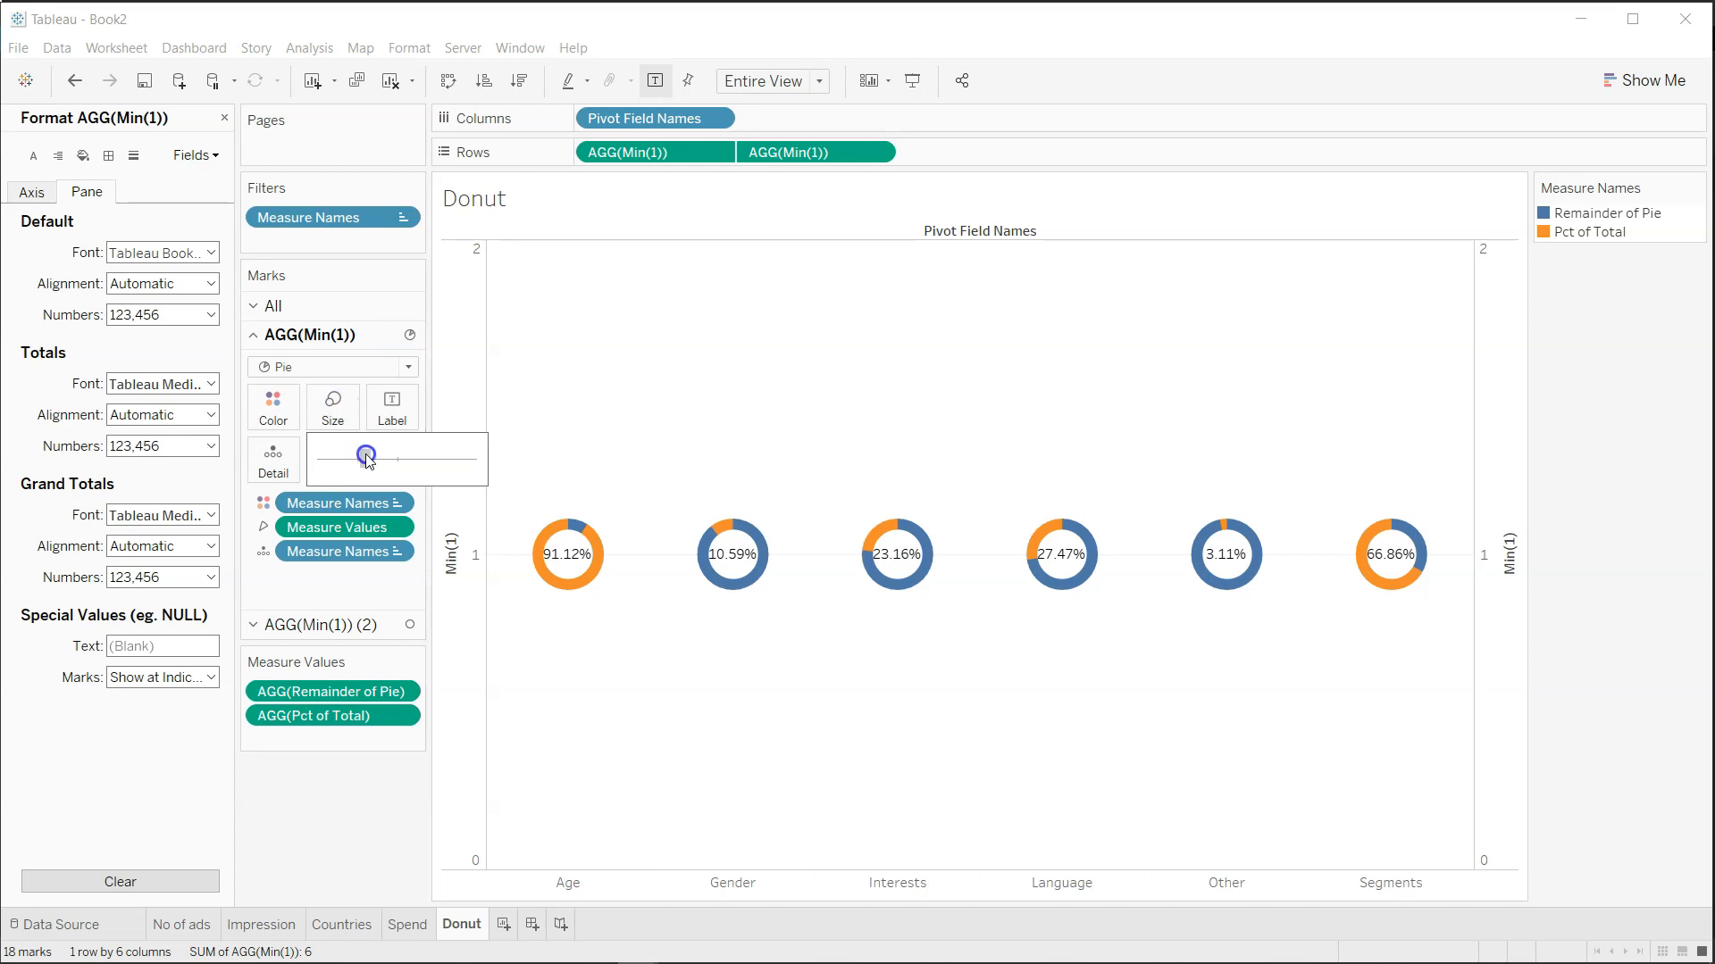
drag(368, 455, 378, 457)
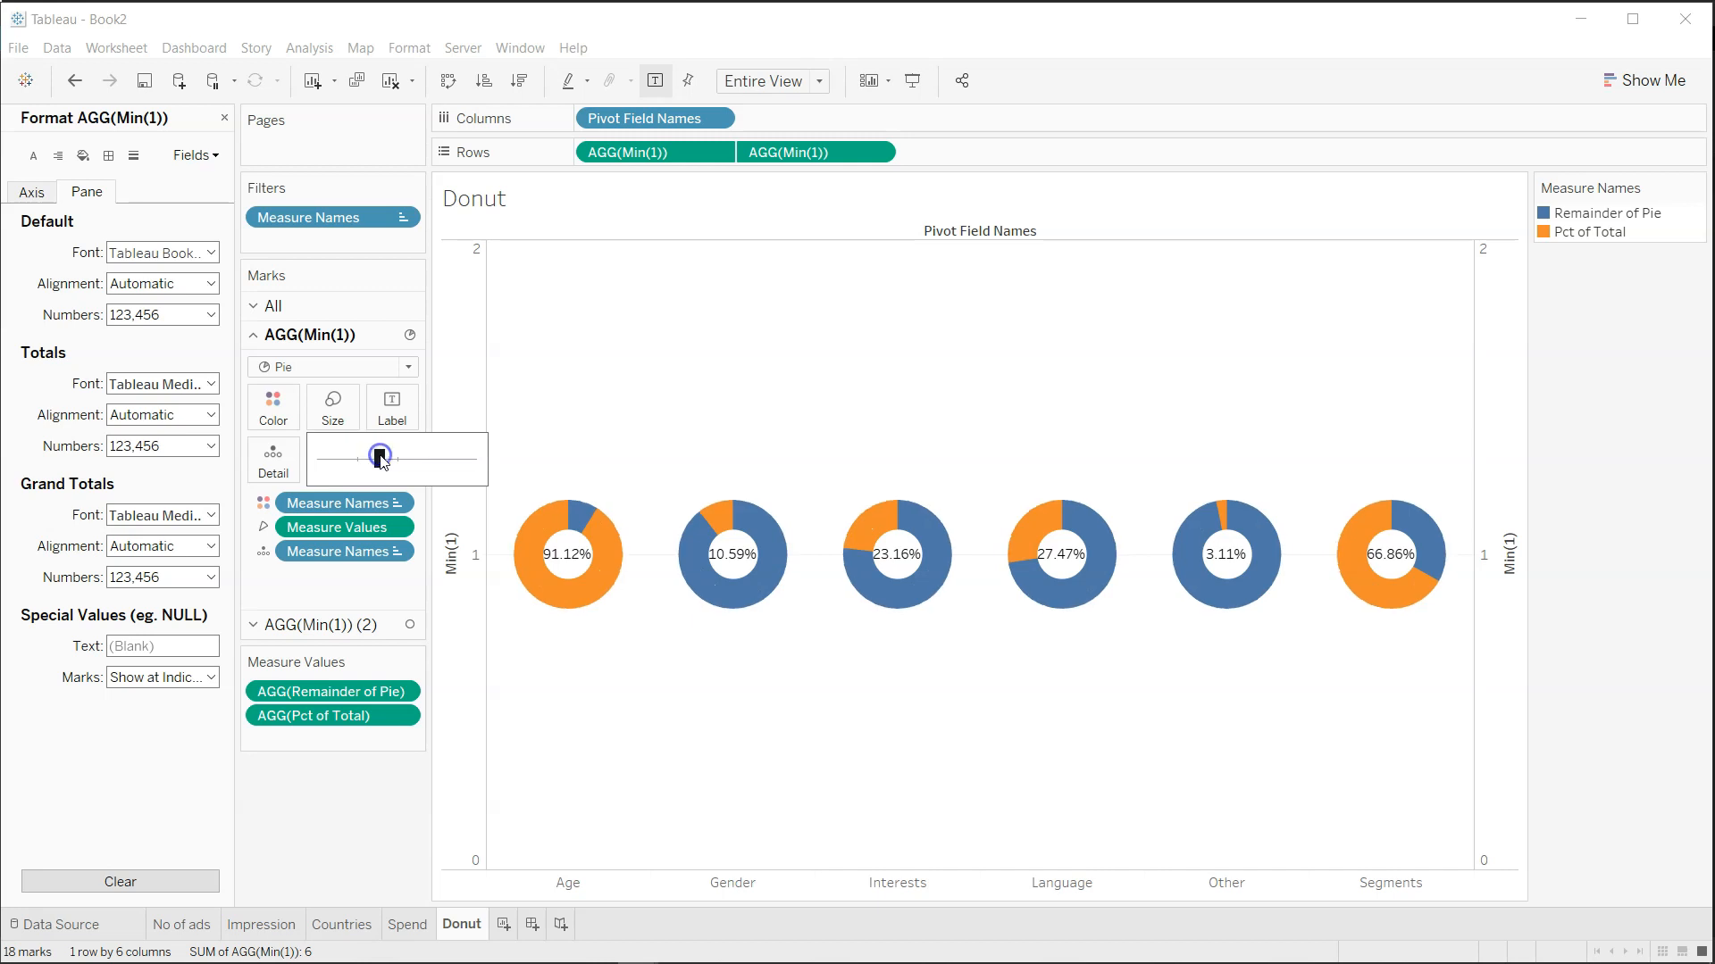
Enlarge the white Min(1) (2) center circles so the donut rings are thin and the labels fit inside.
click(352, 624)
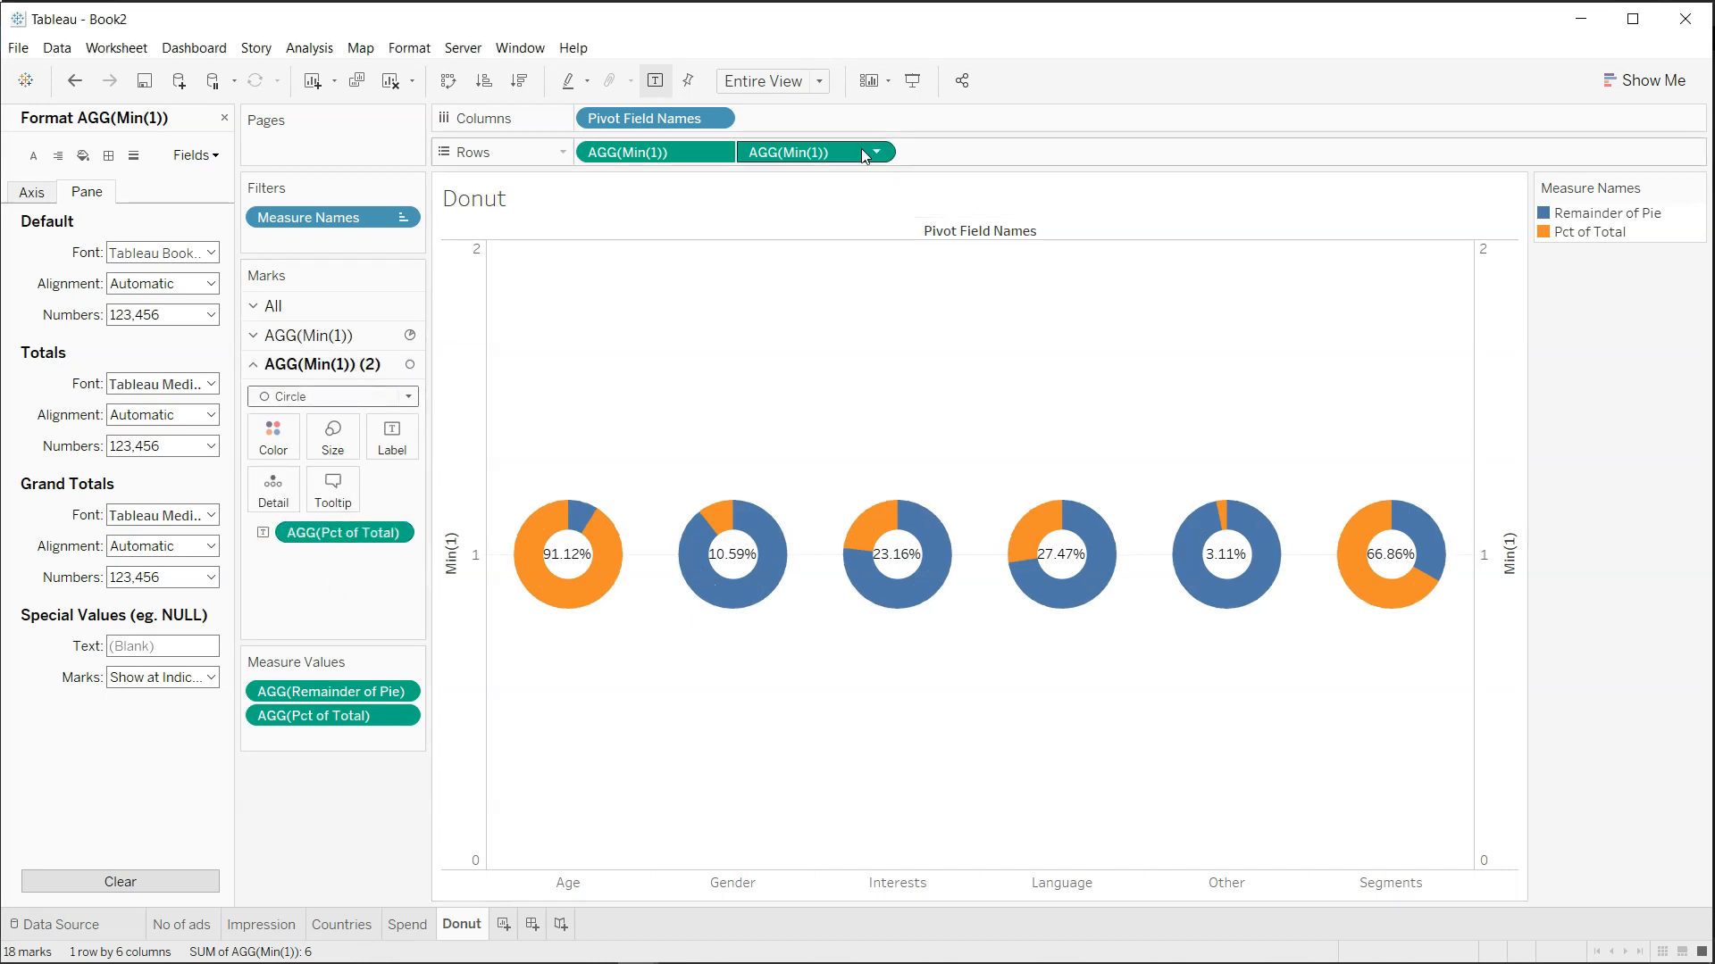
click(338, 449)
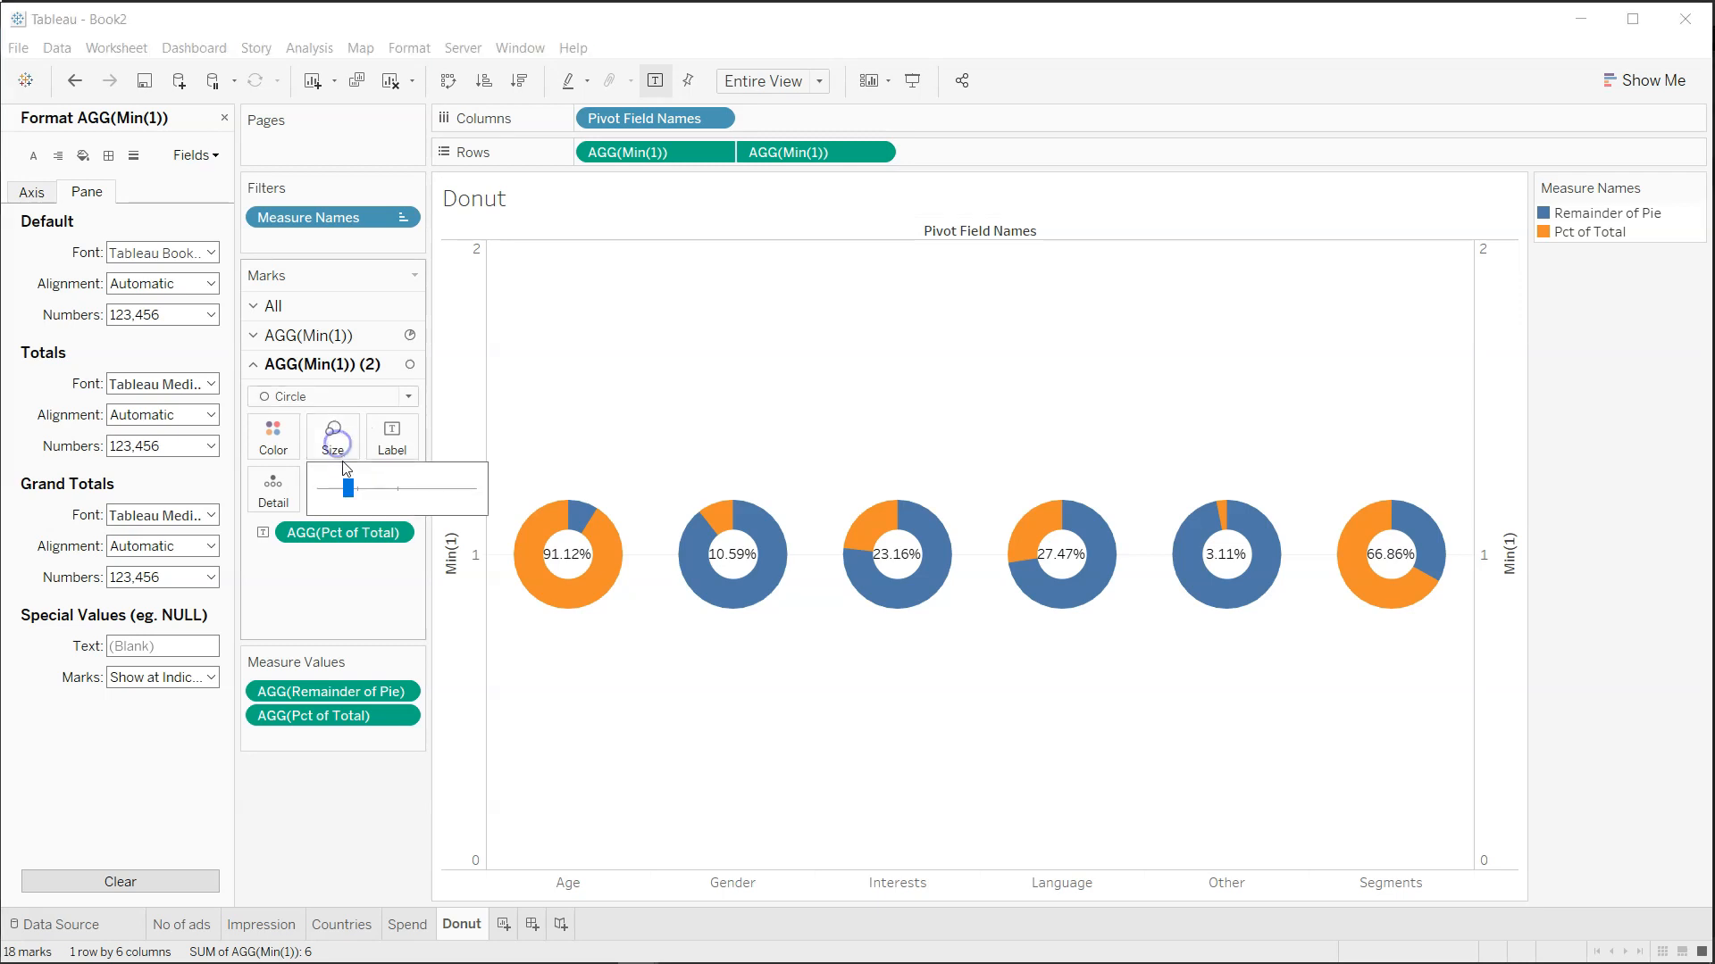
drag(345, 487, 365, 489)
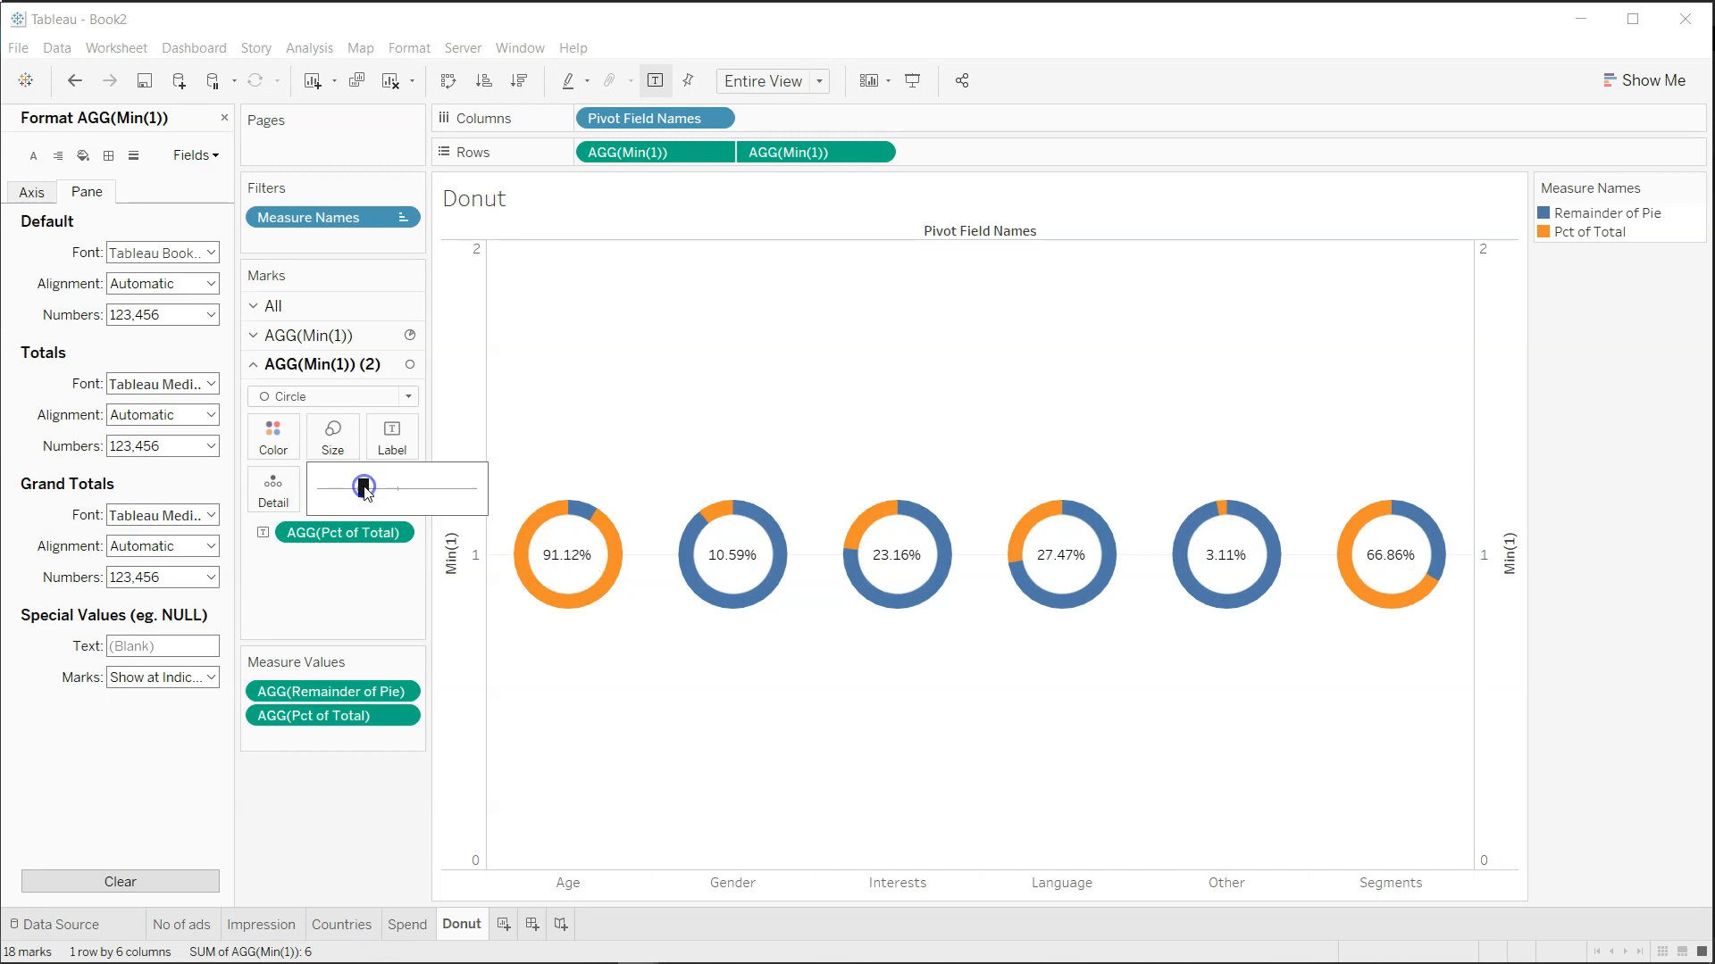
click(386, 854)
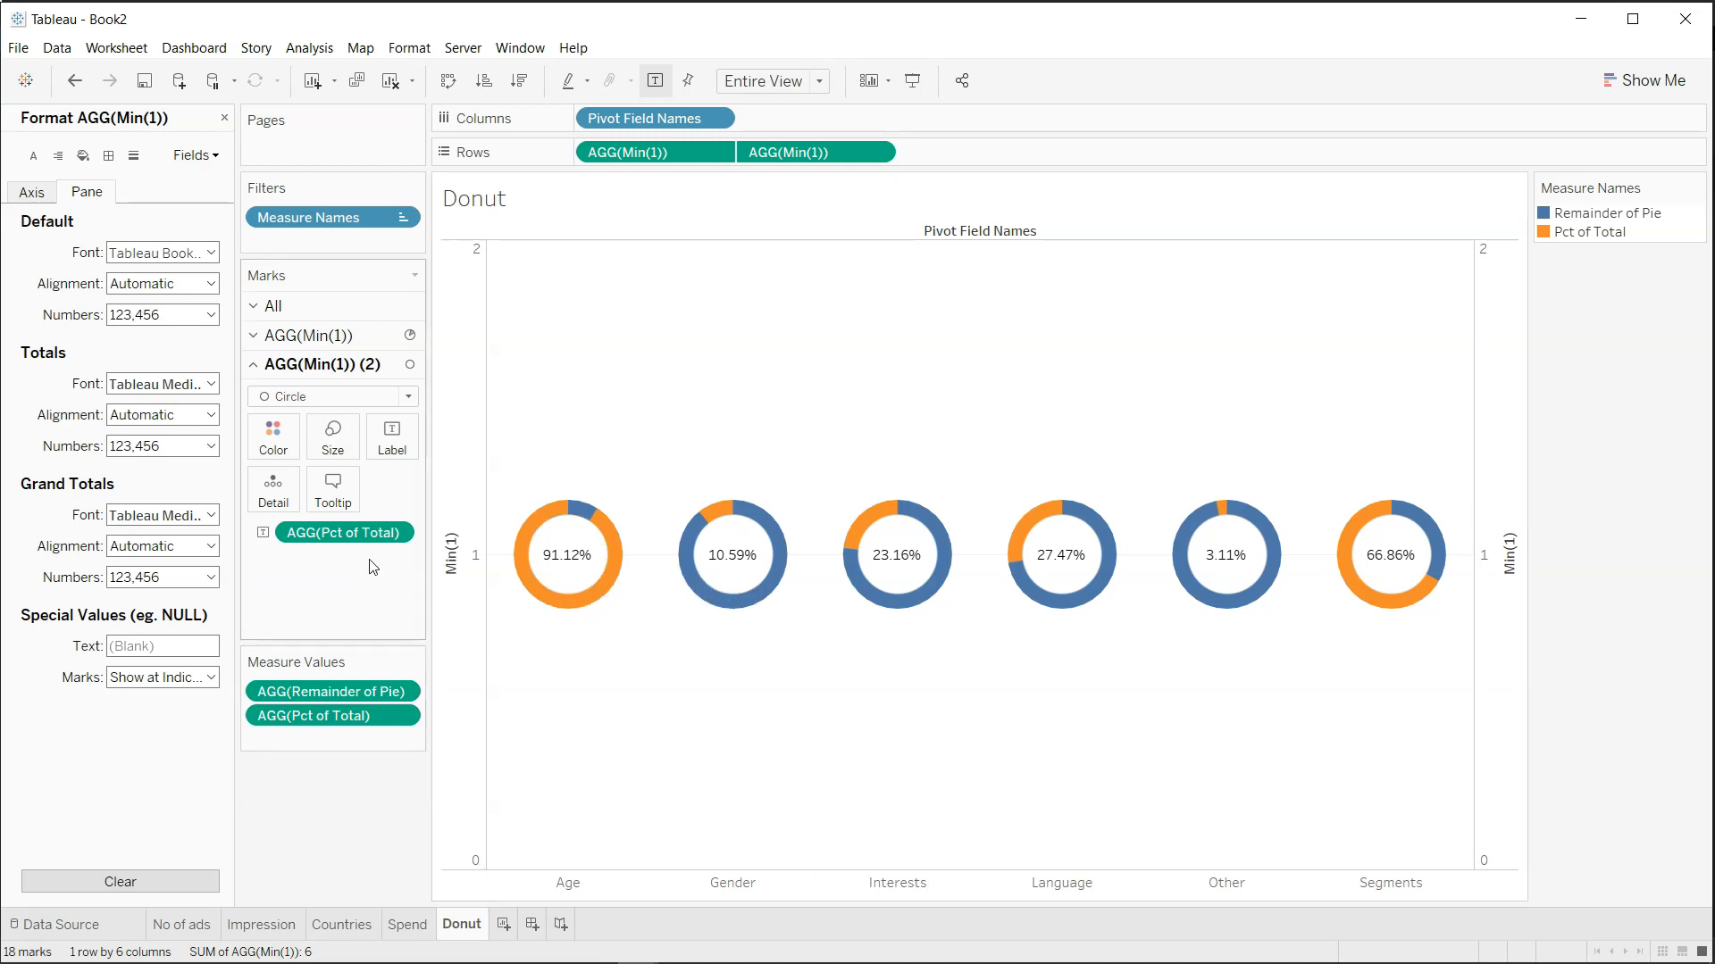
In the first Min(1) axis's color settings, set Remainder of Pie to gray #b6b6b6.
click(309, 335)
click(274, 406)
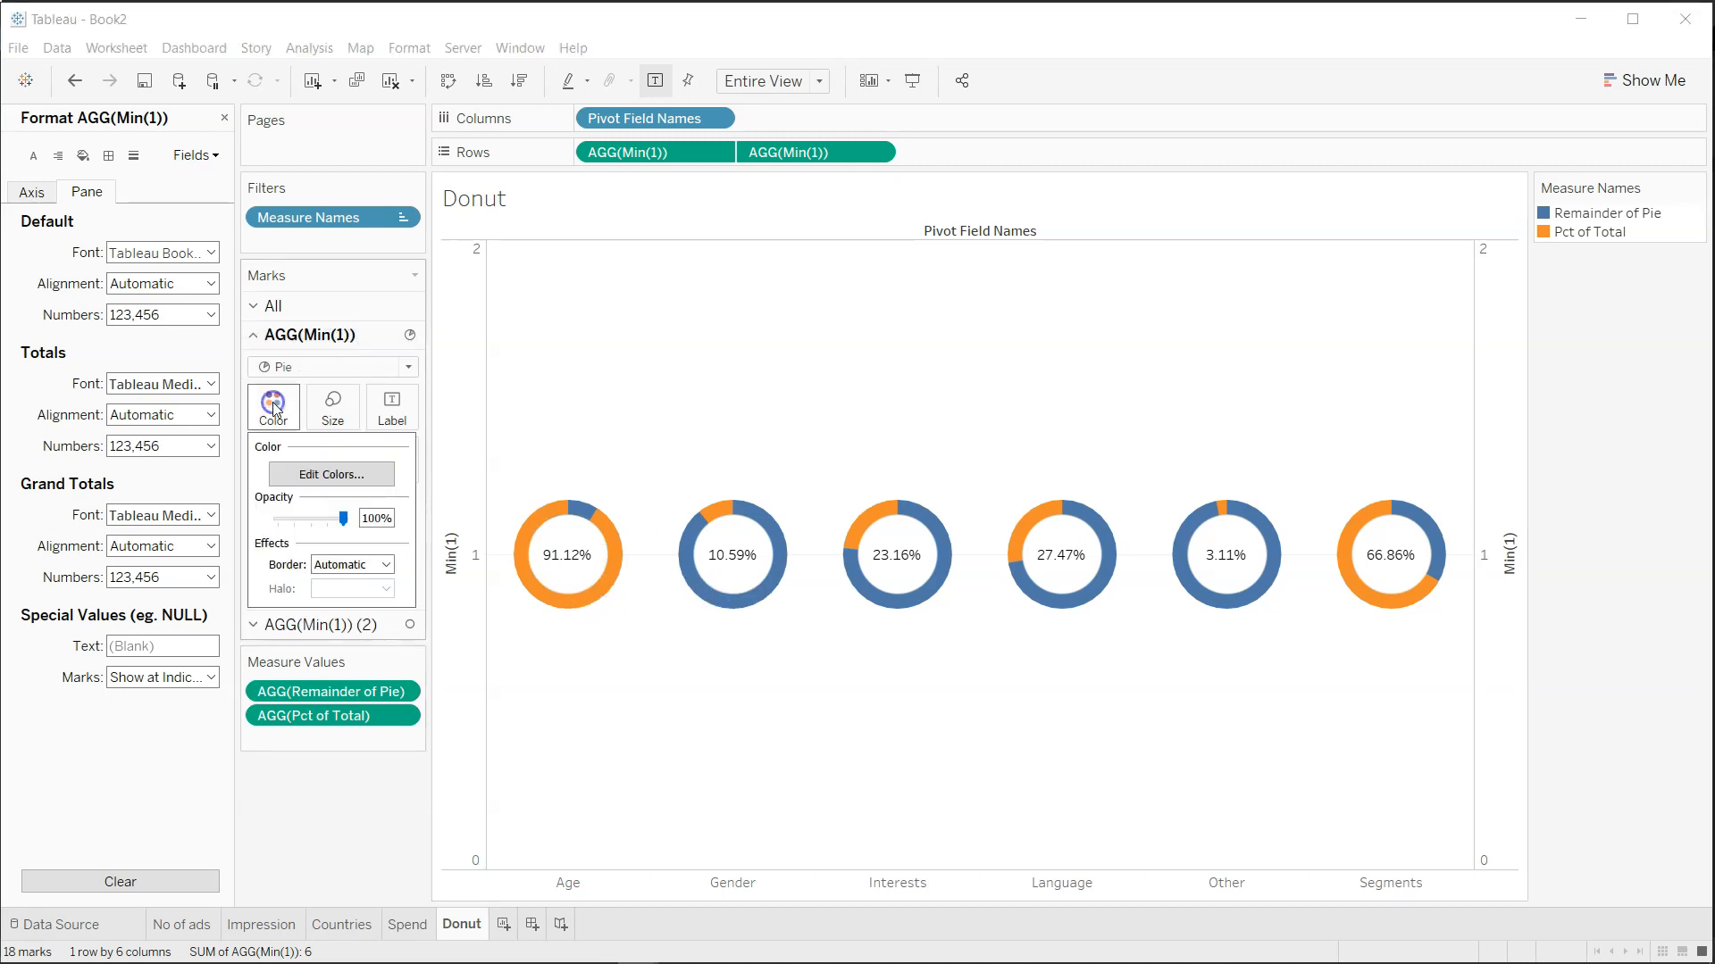
click(320, 468)
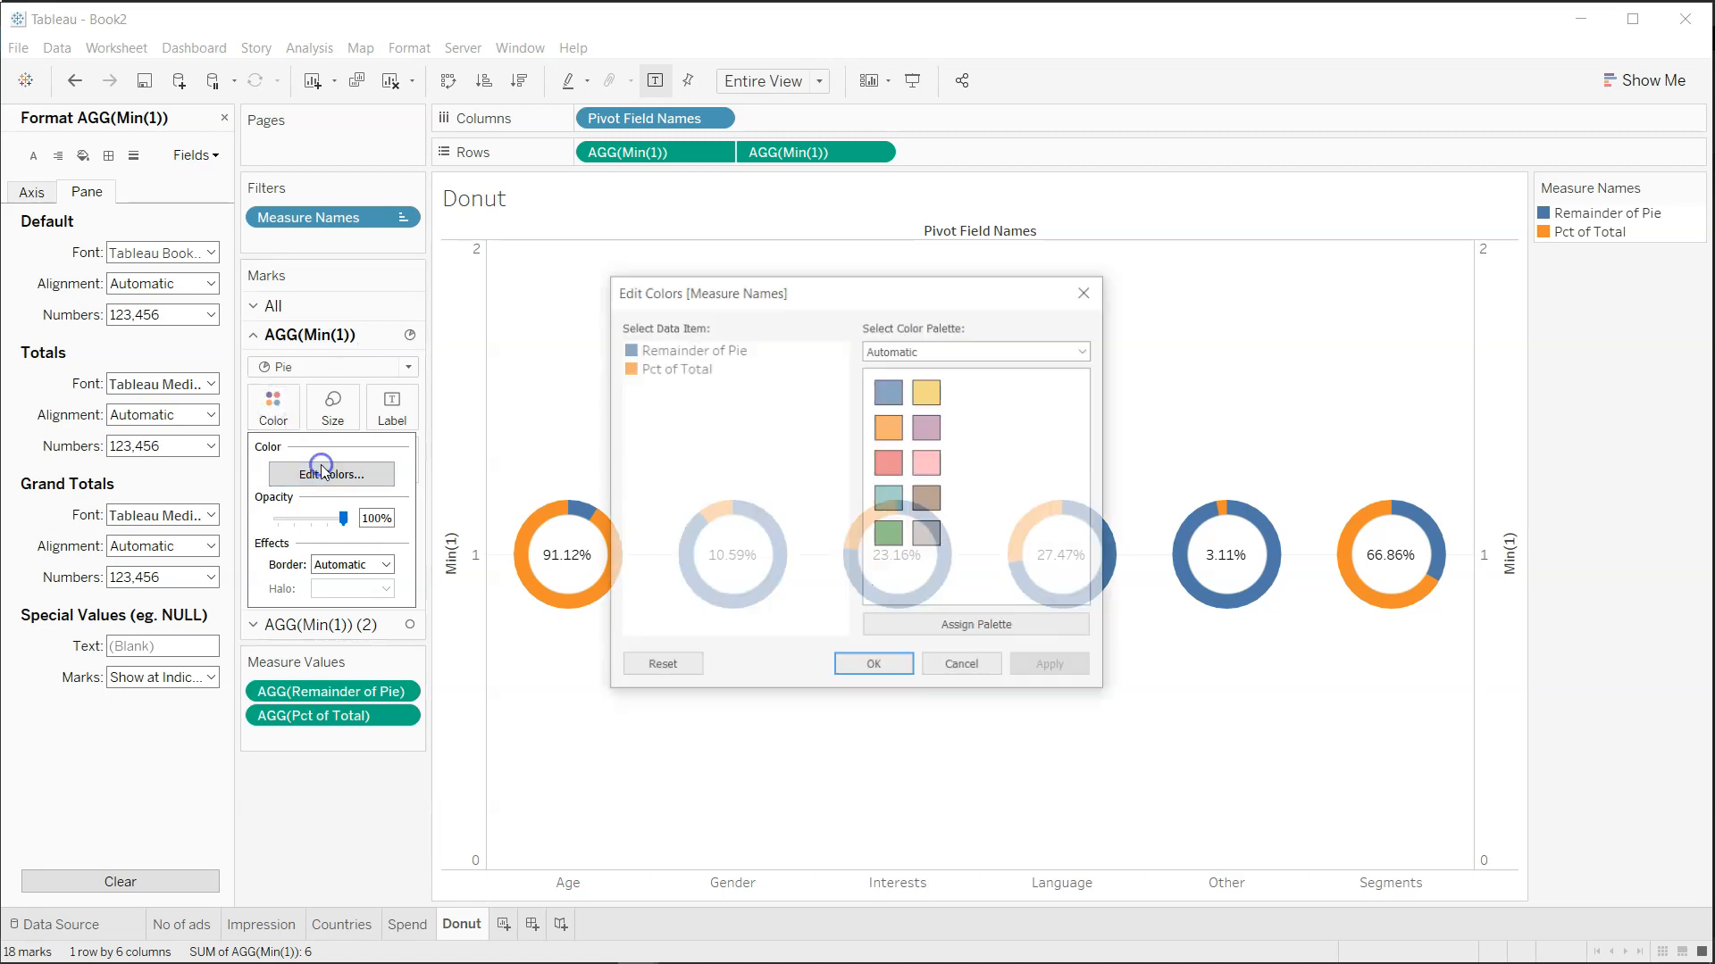
double_click(632, 351)
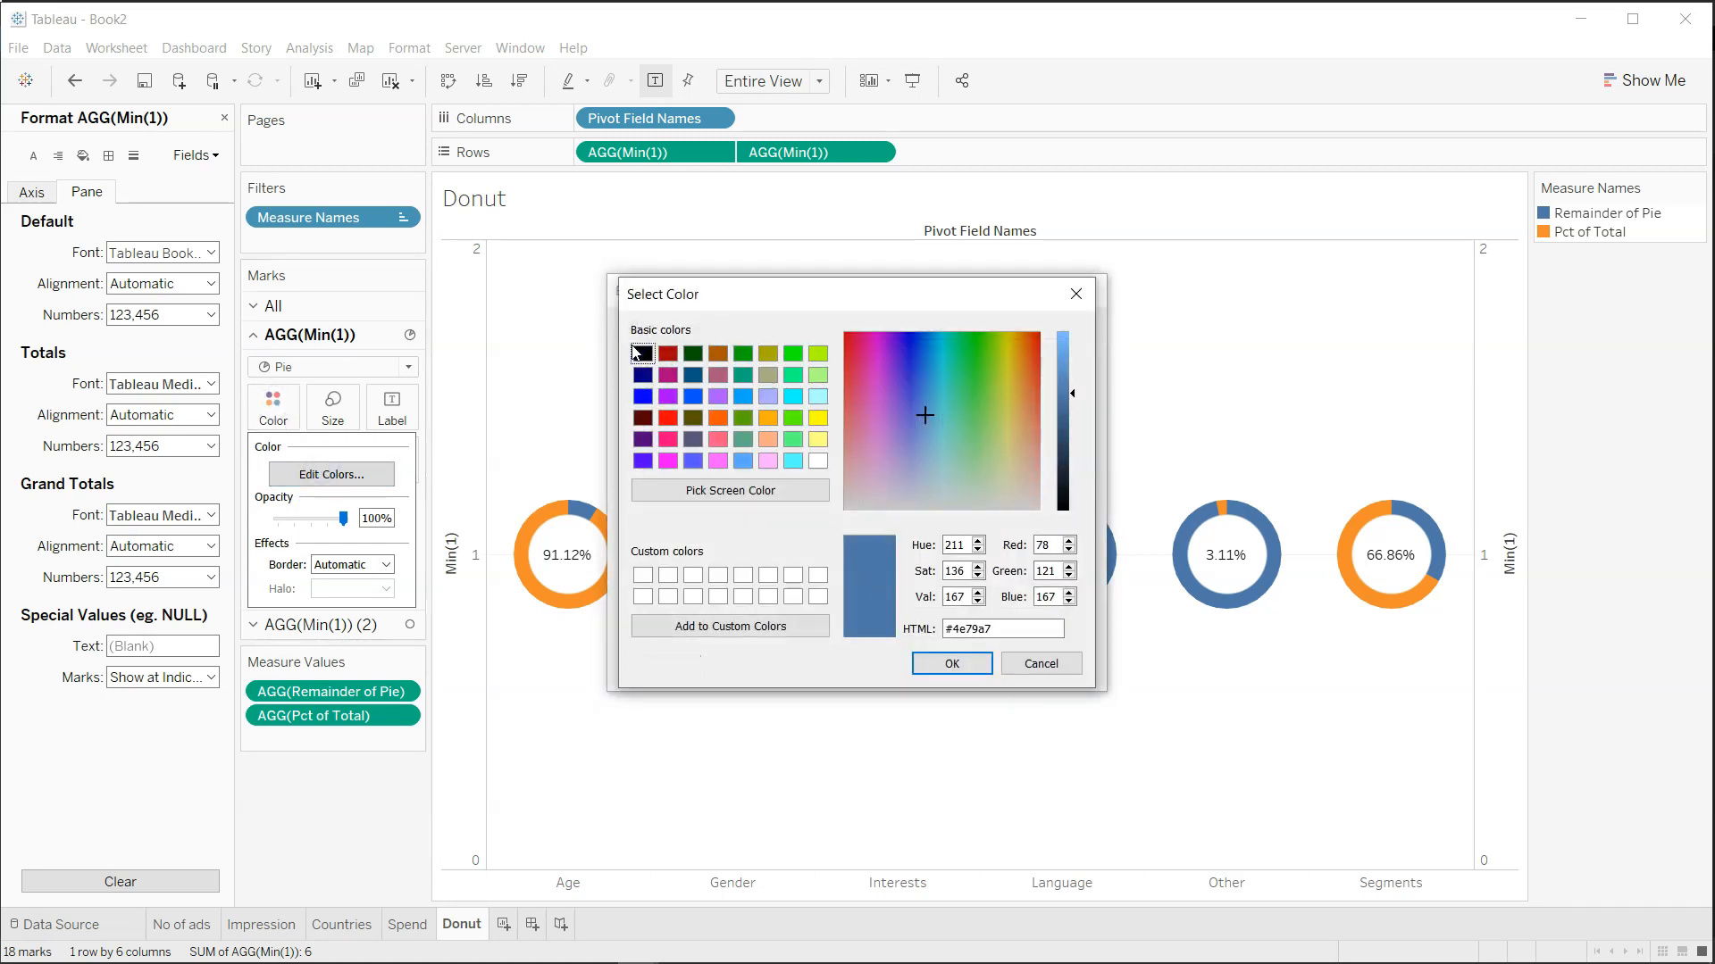
click(1077, 294)
double_click(631, 352)
click(643, 353)
drag(1072, 511, 1068, 383)
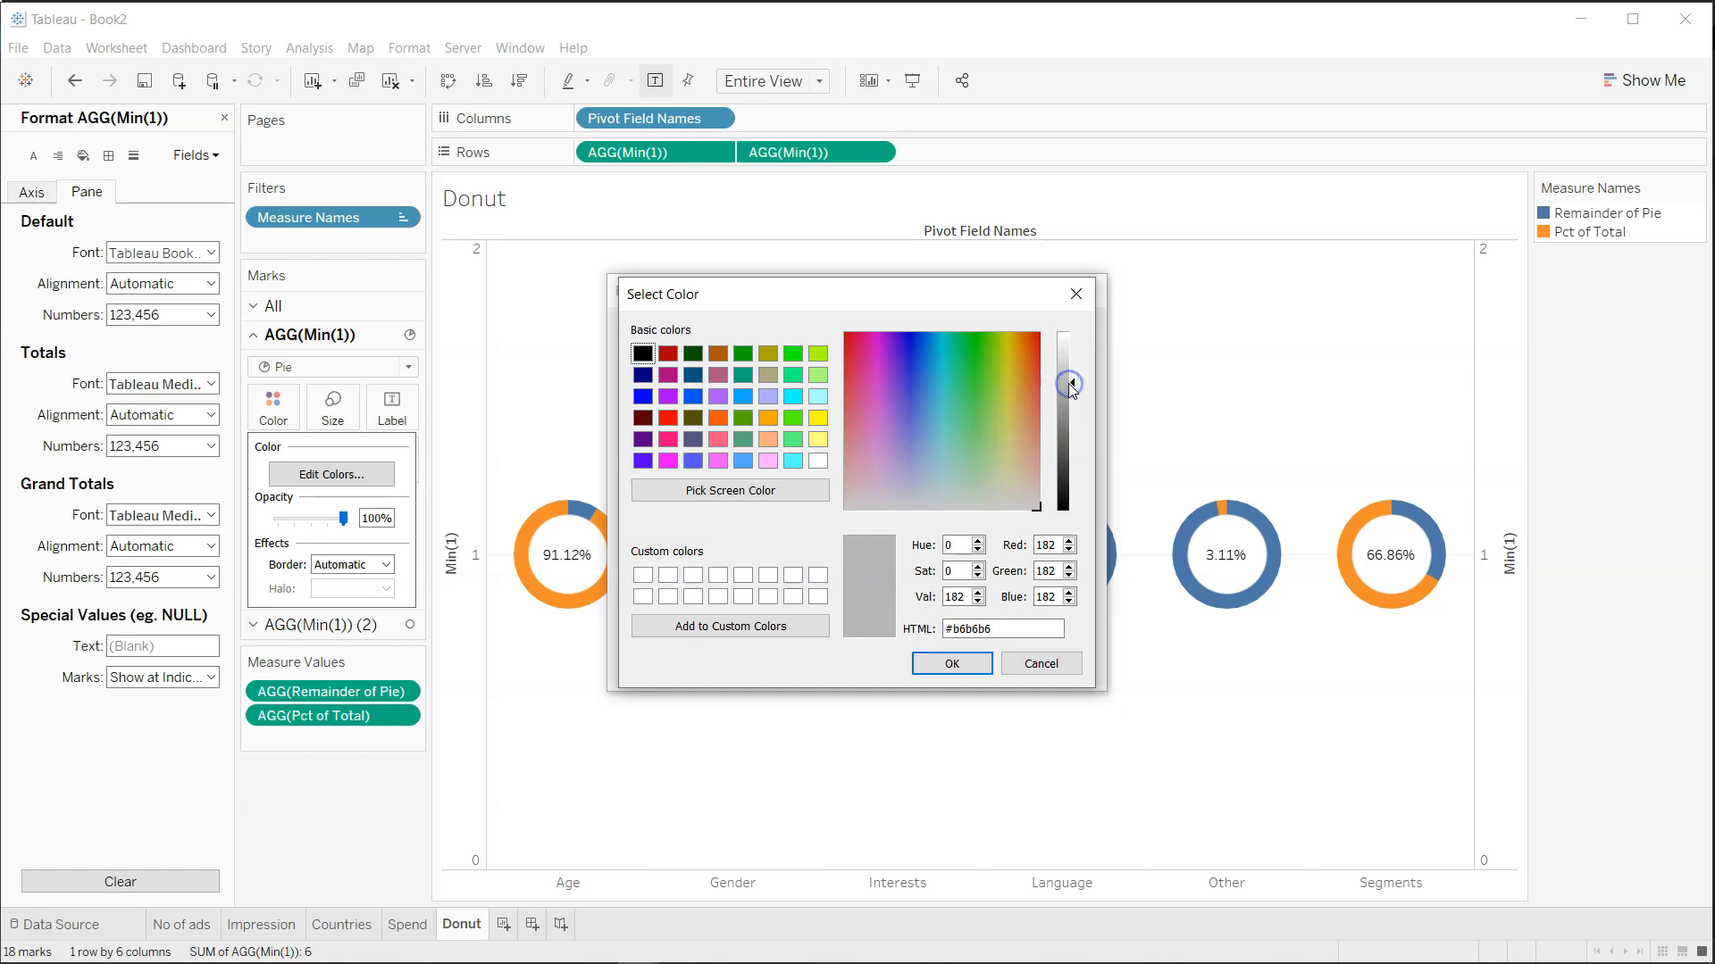
click(952, 664)
double_click(635, 369)
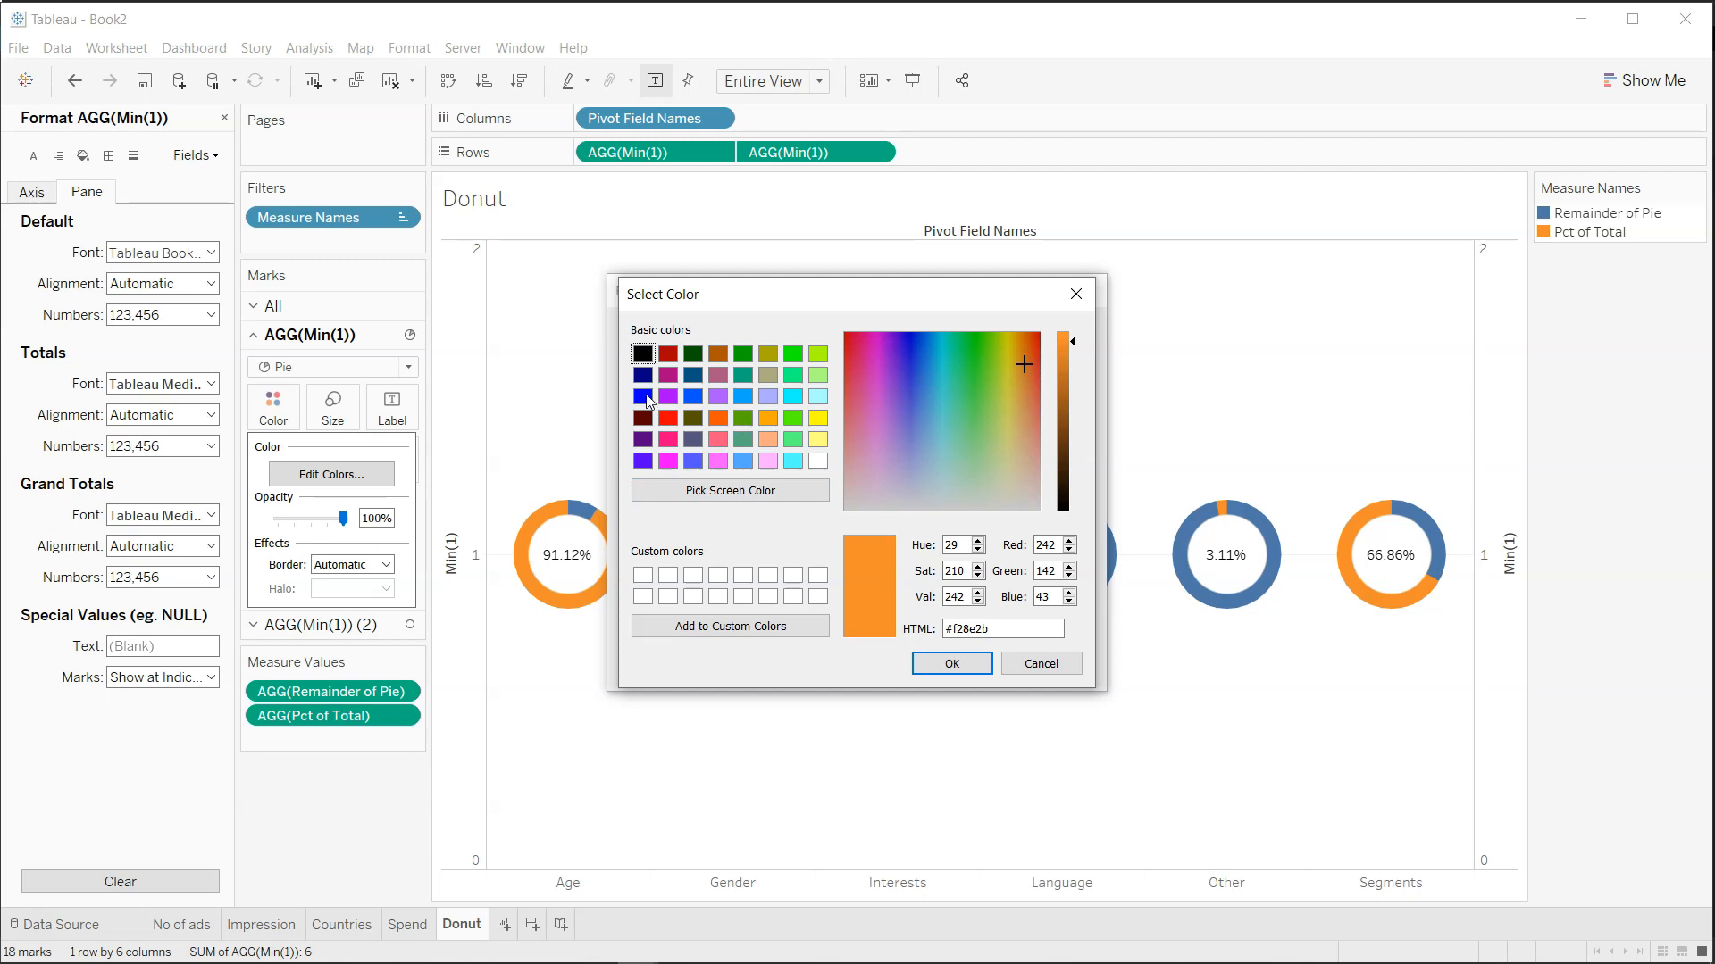
click(693, 465)
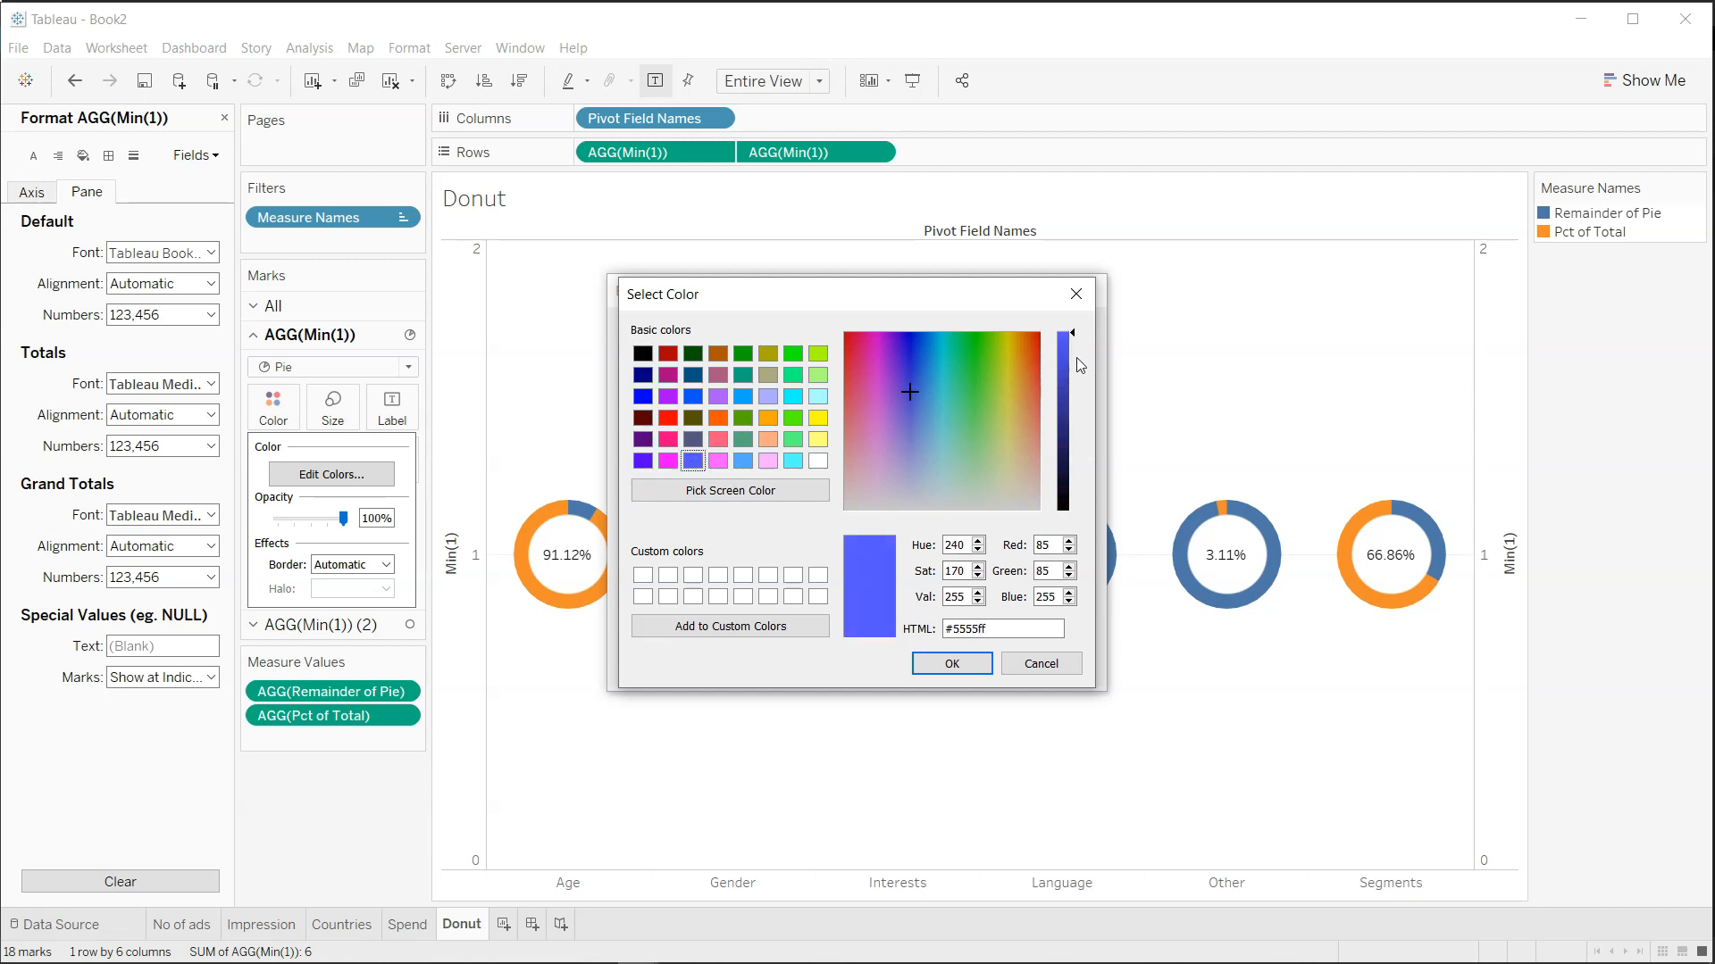
click(1041, 663)
Assign blue from the Automatic palette to Pct of Total and apply the donut ring colors.
click(658, 368)
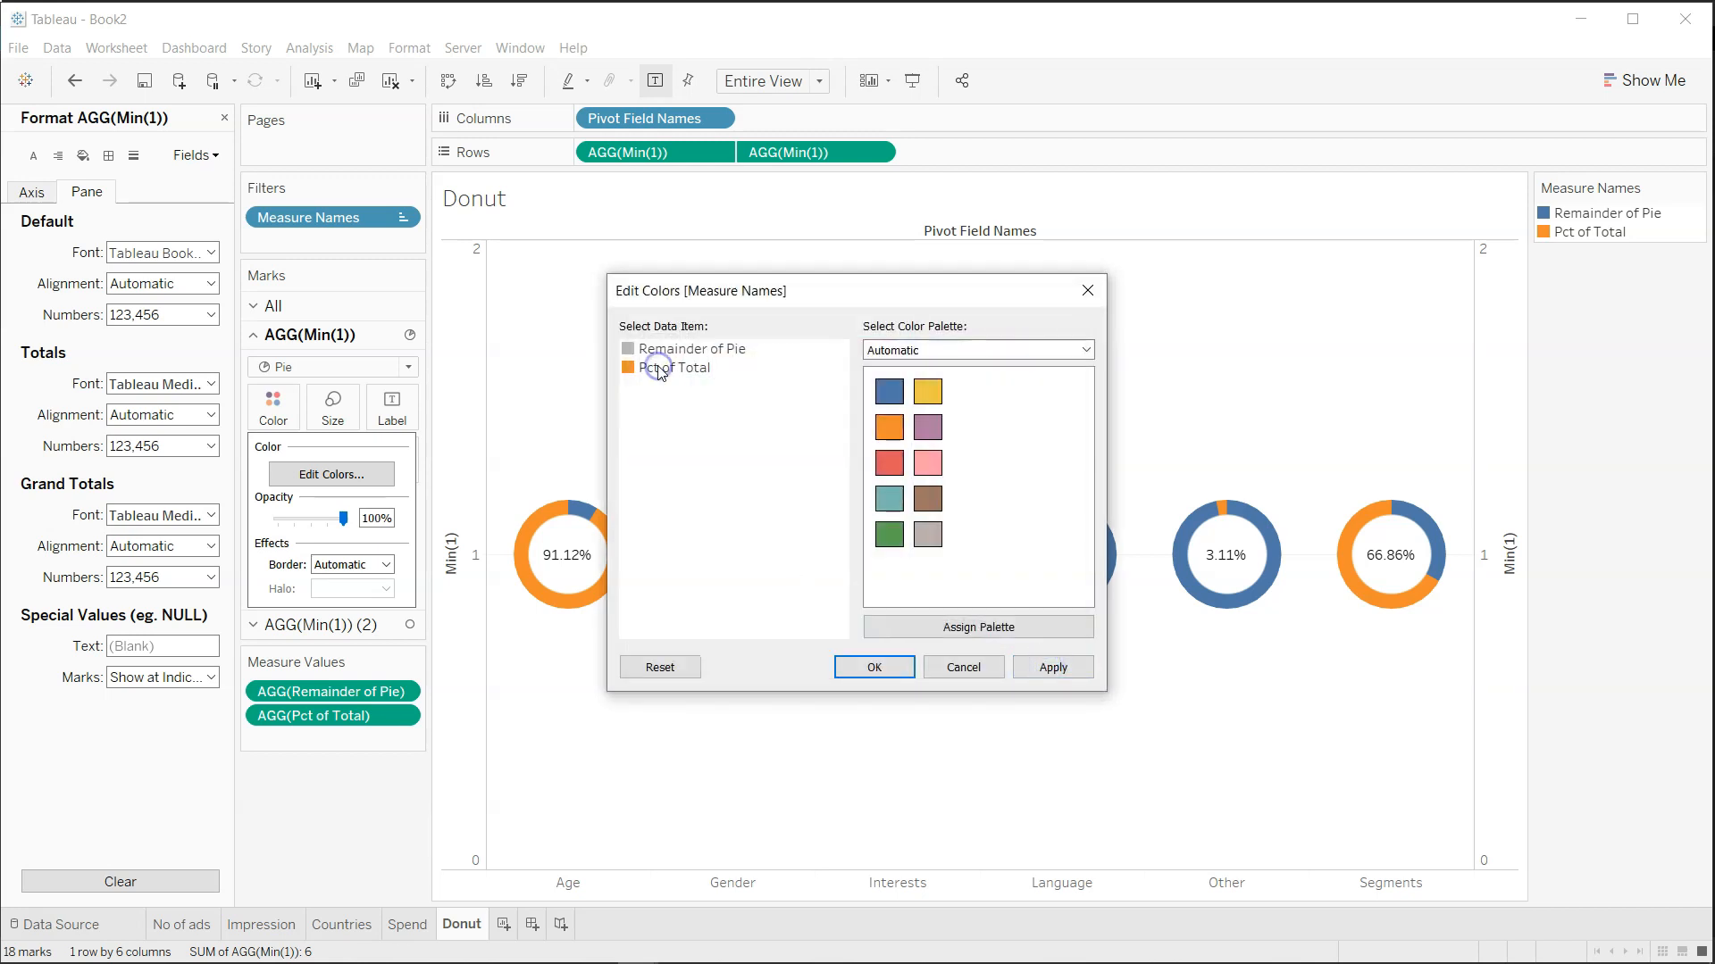
click(888, 392)
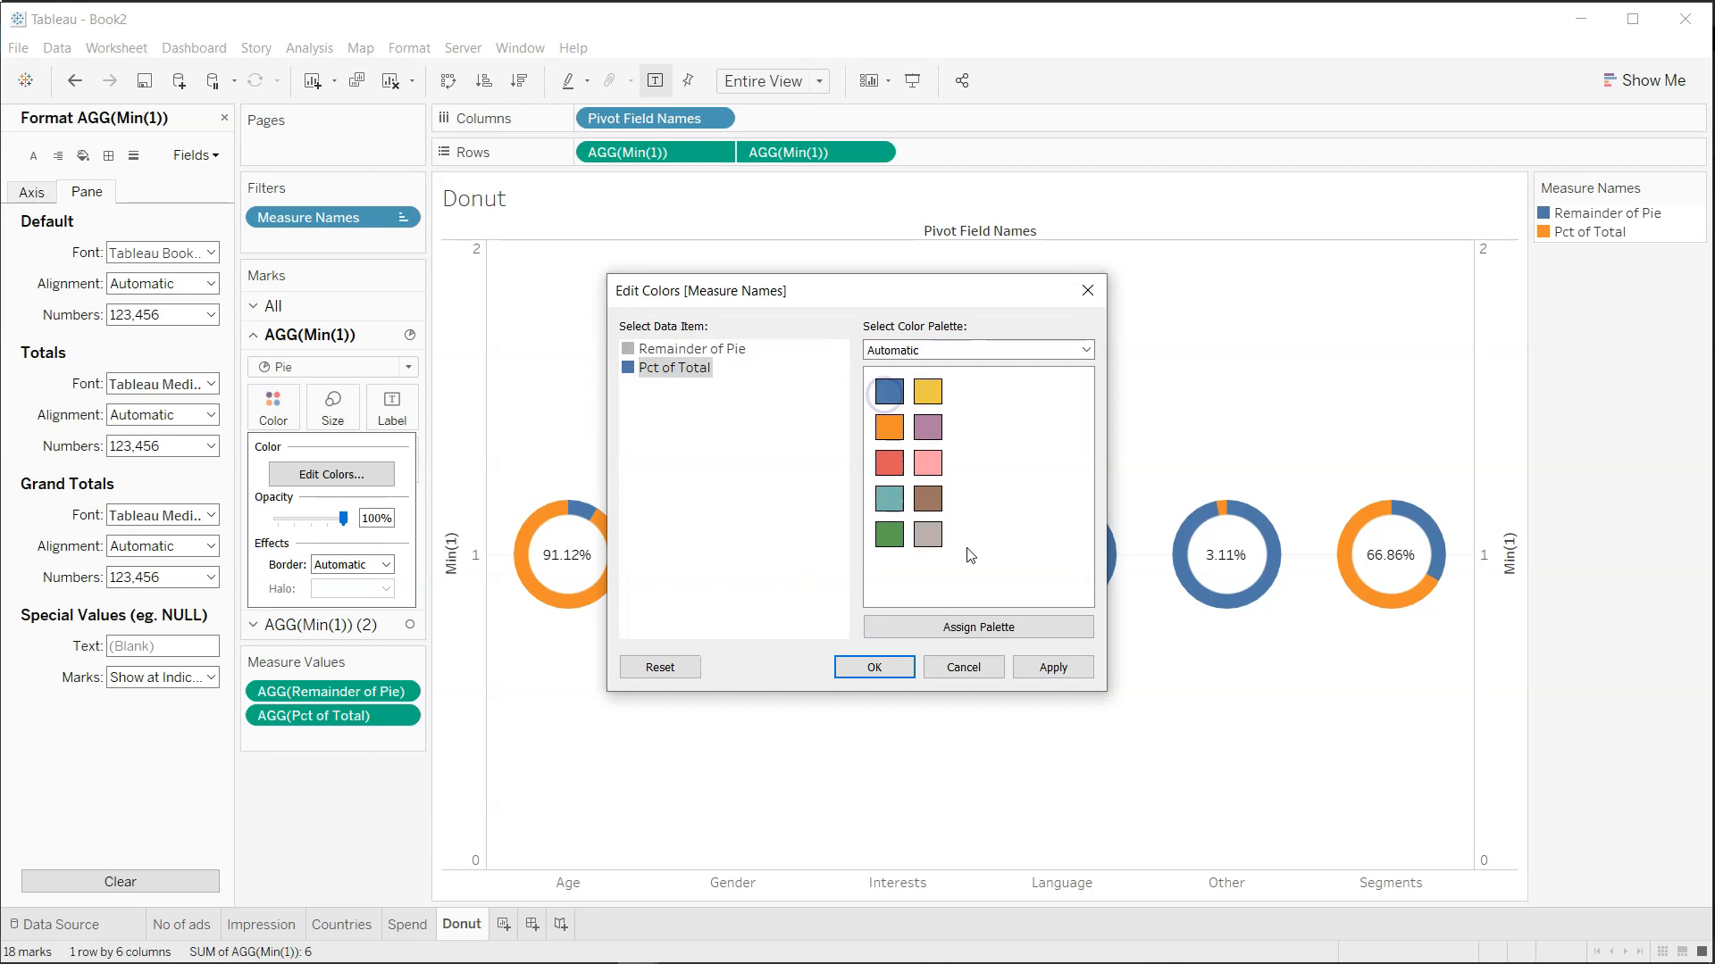
click(1068, 671)
click(888, 667)
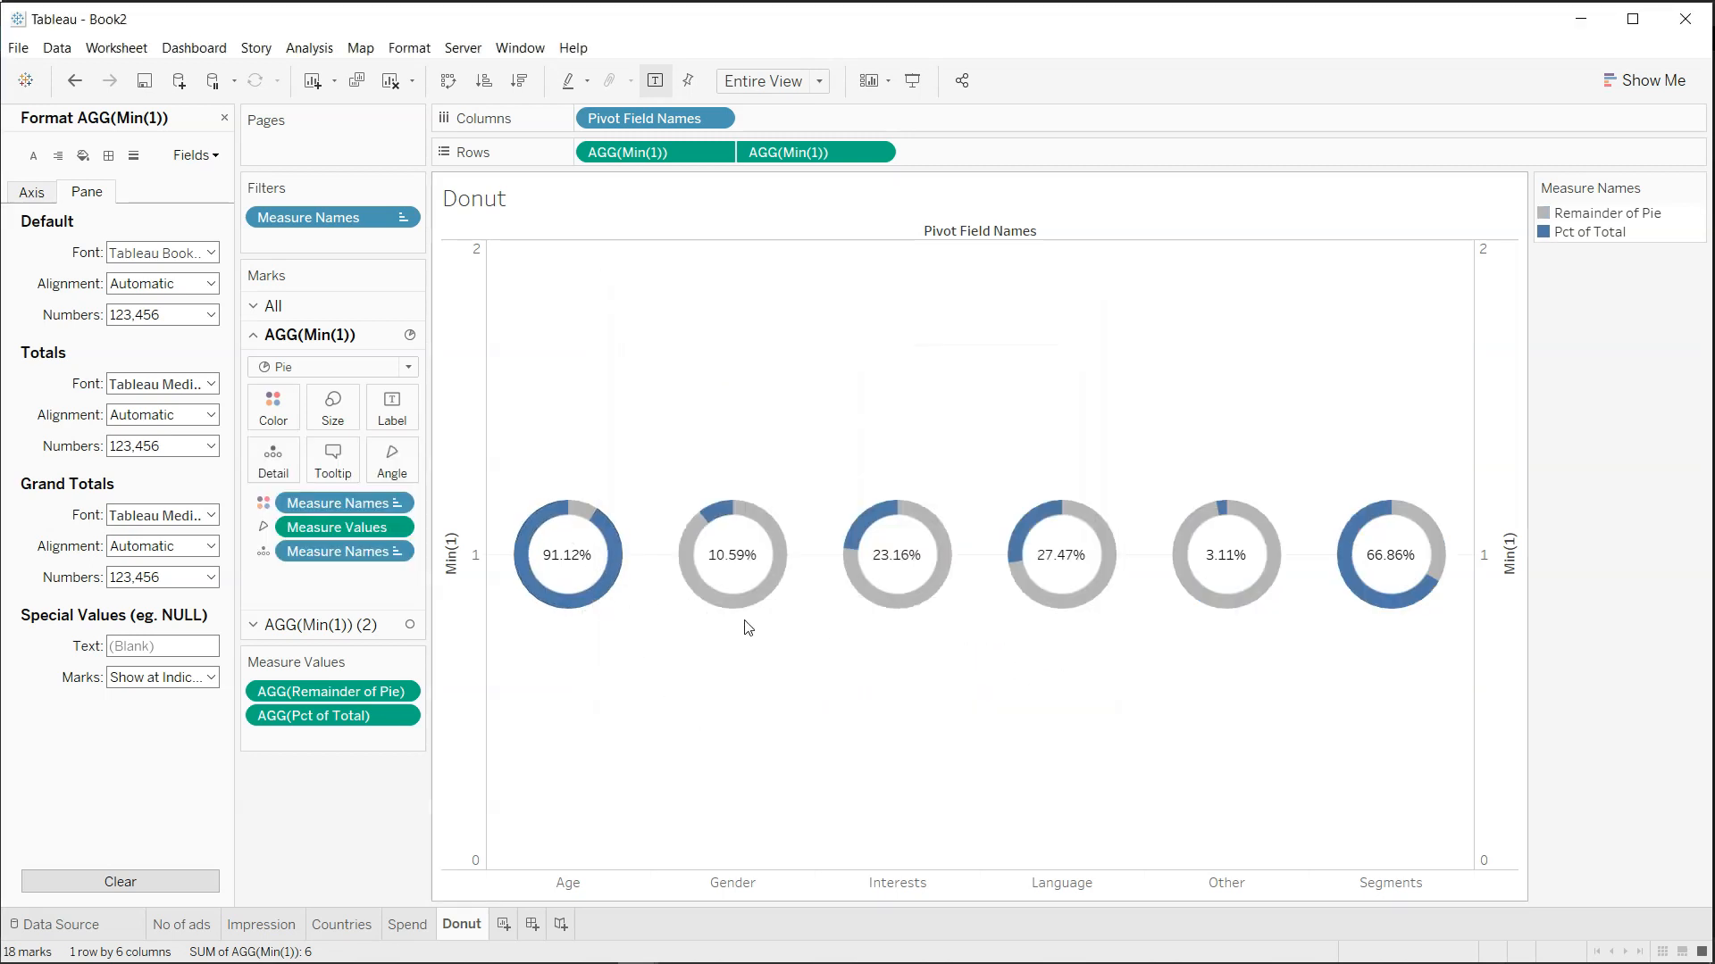
Set the font of the Min(1) (2) percentage labels to Tableau Bold, size 10.
mouse_move(573, 578)
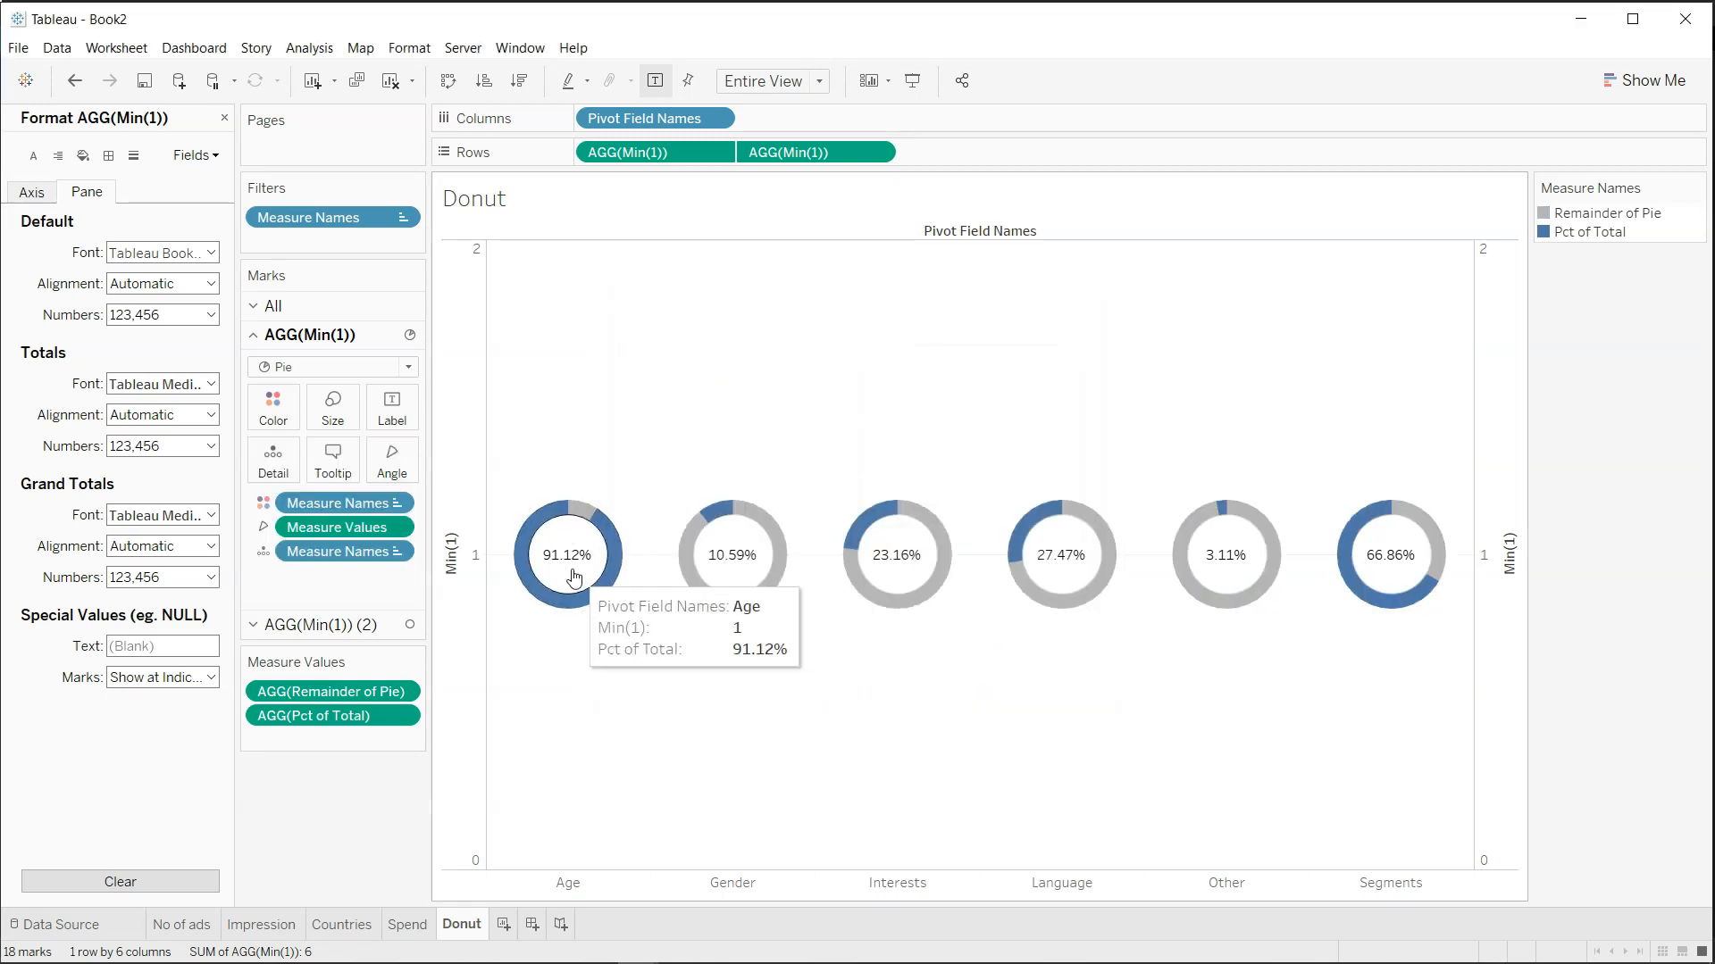
click(343, 627)
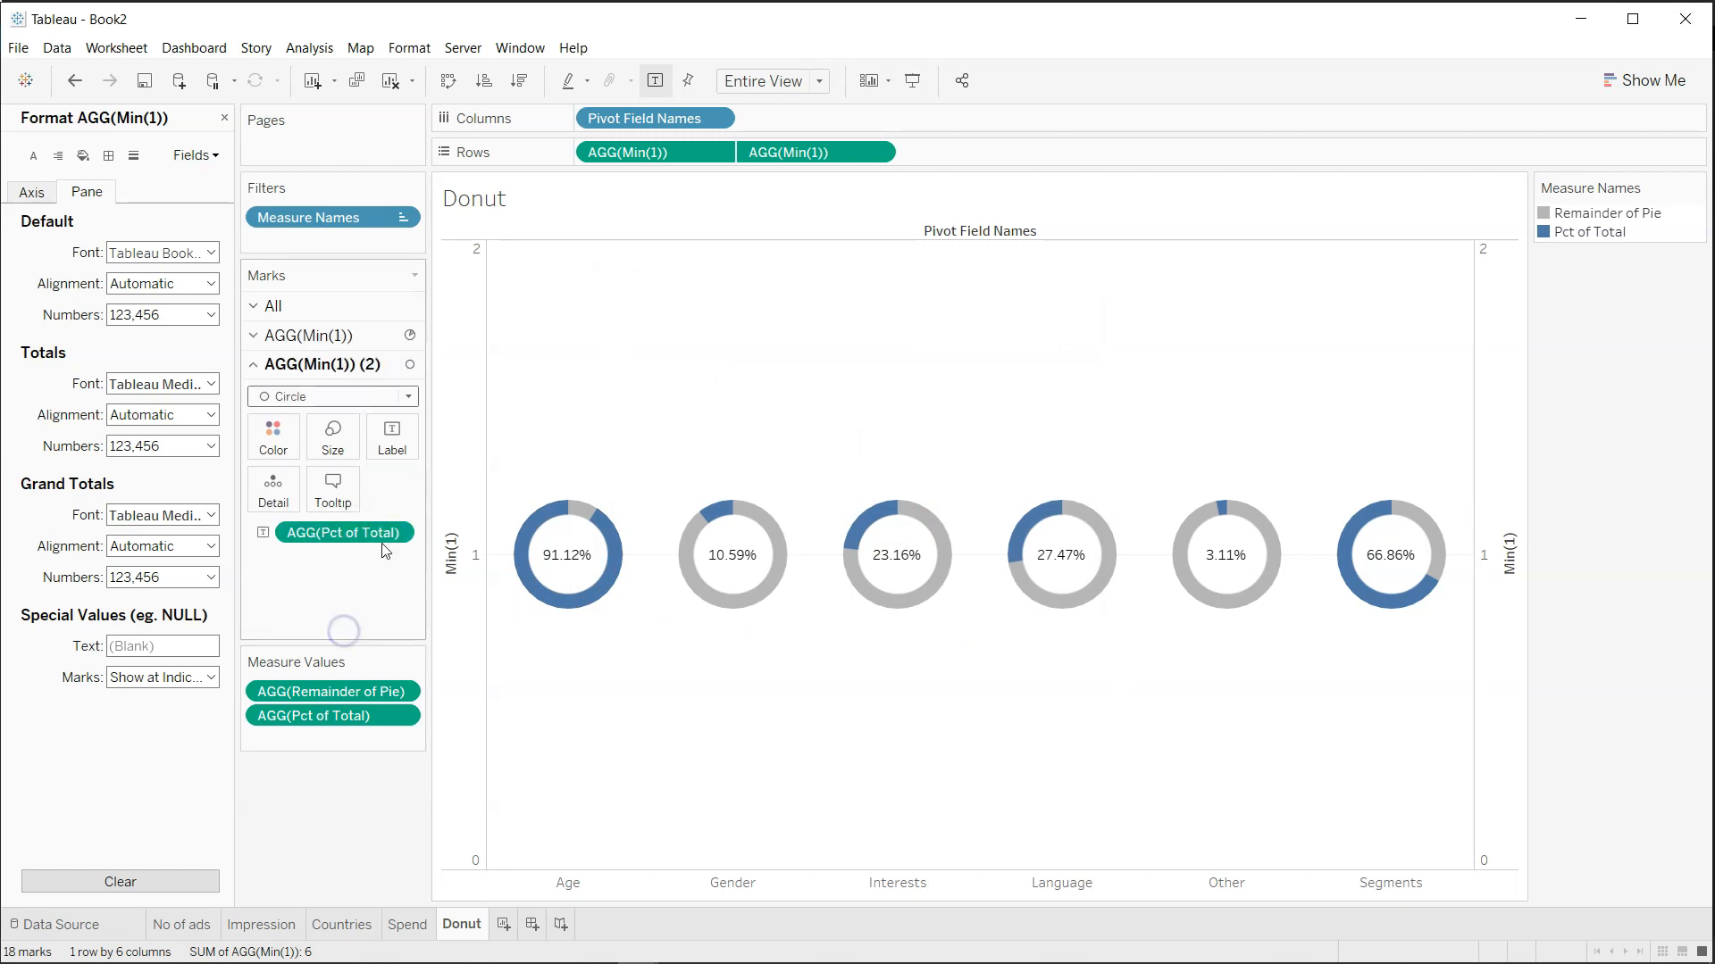
click(392, 437)
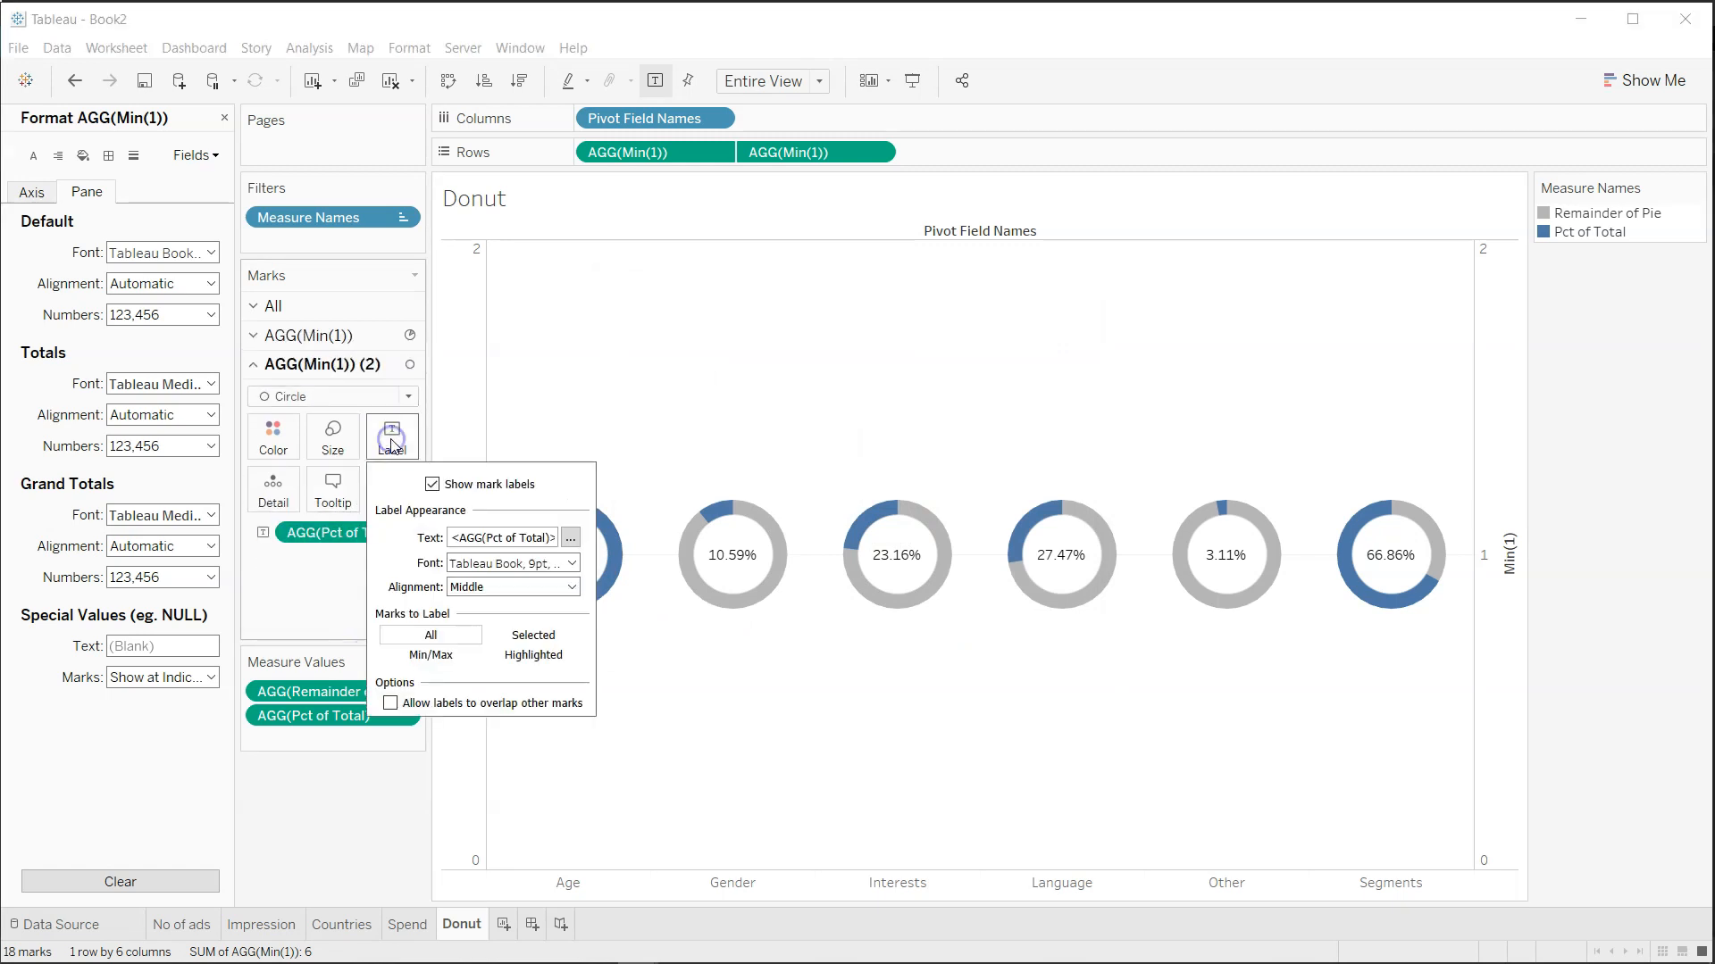
click(572, 563)
click(604, 591)
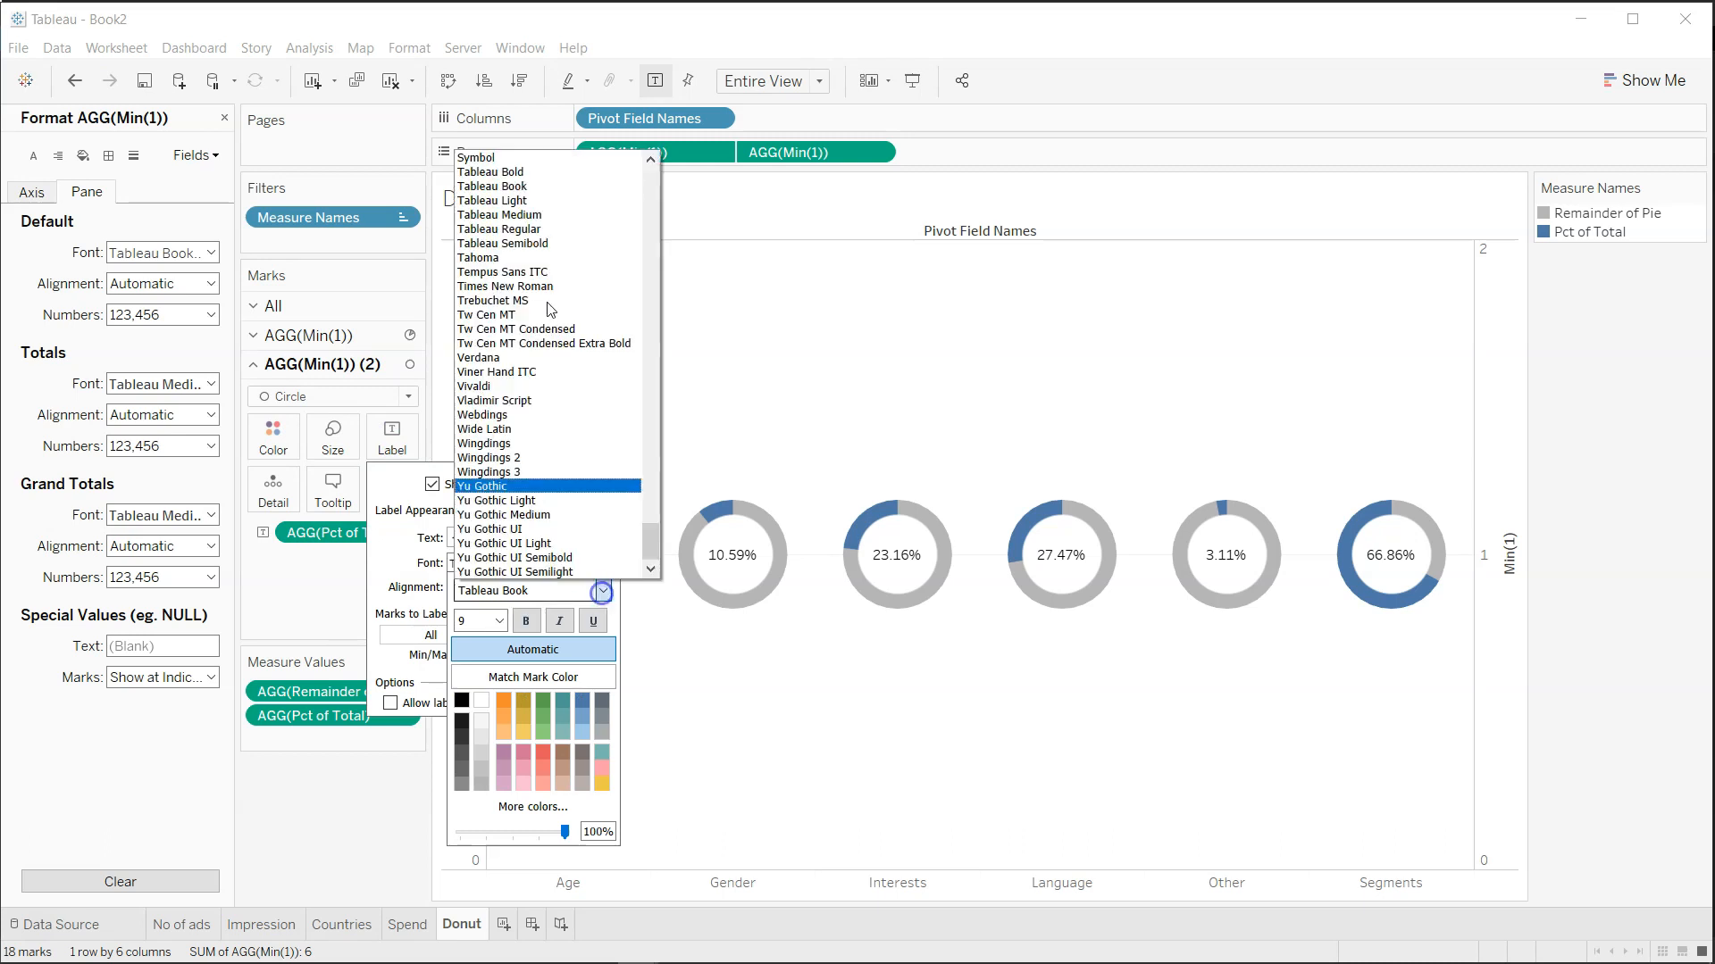
click(559, 170)
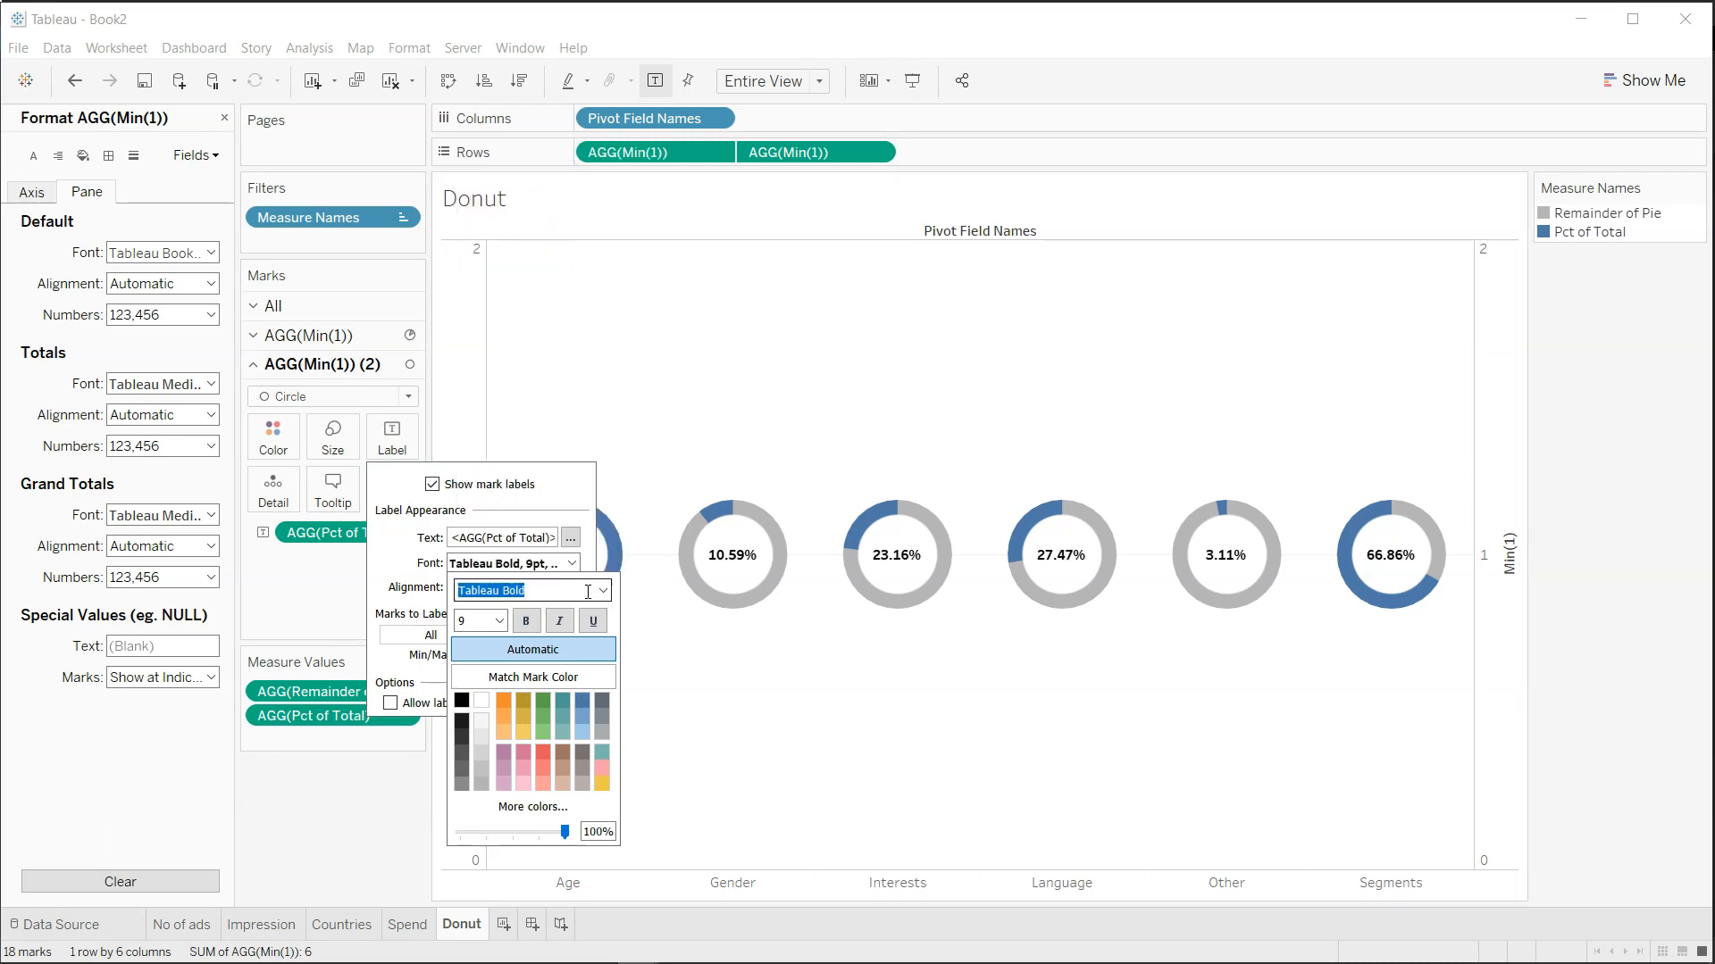
click(500, 624)
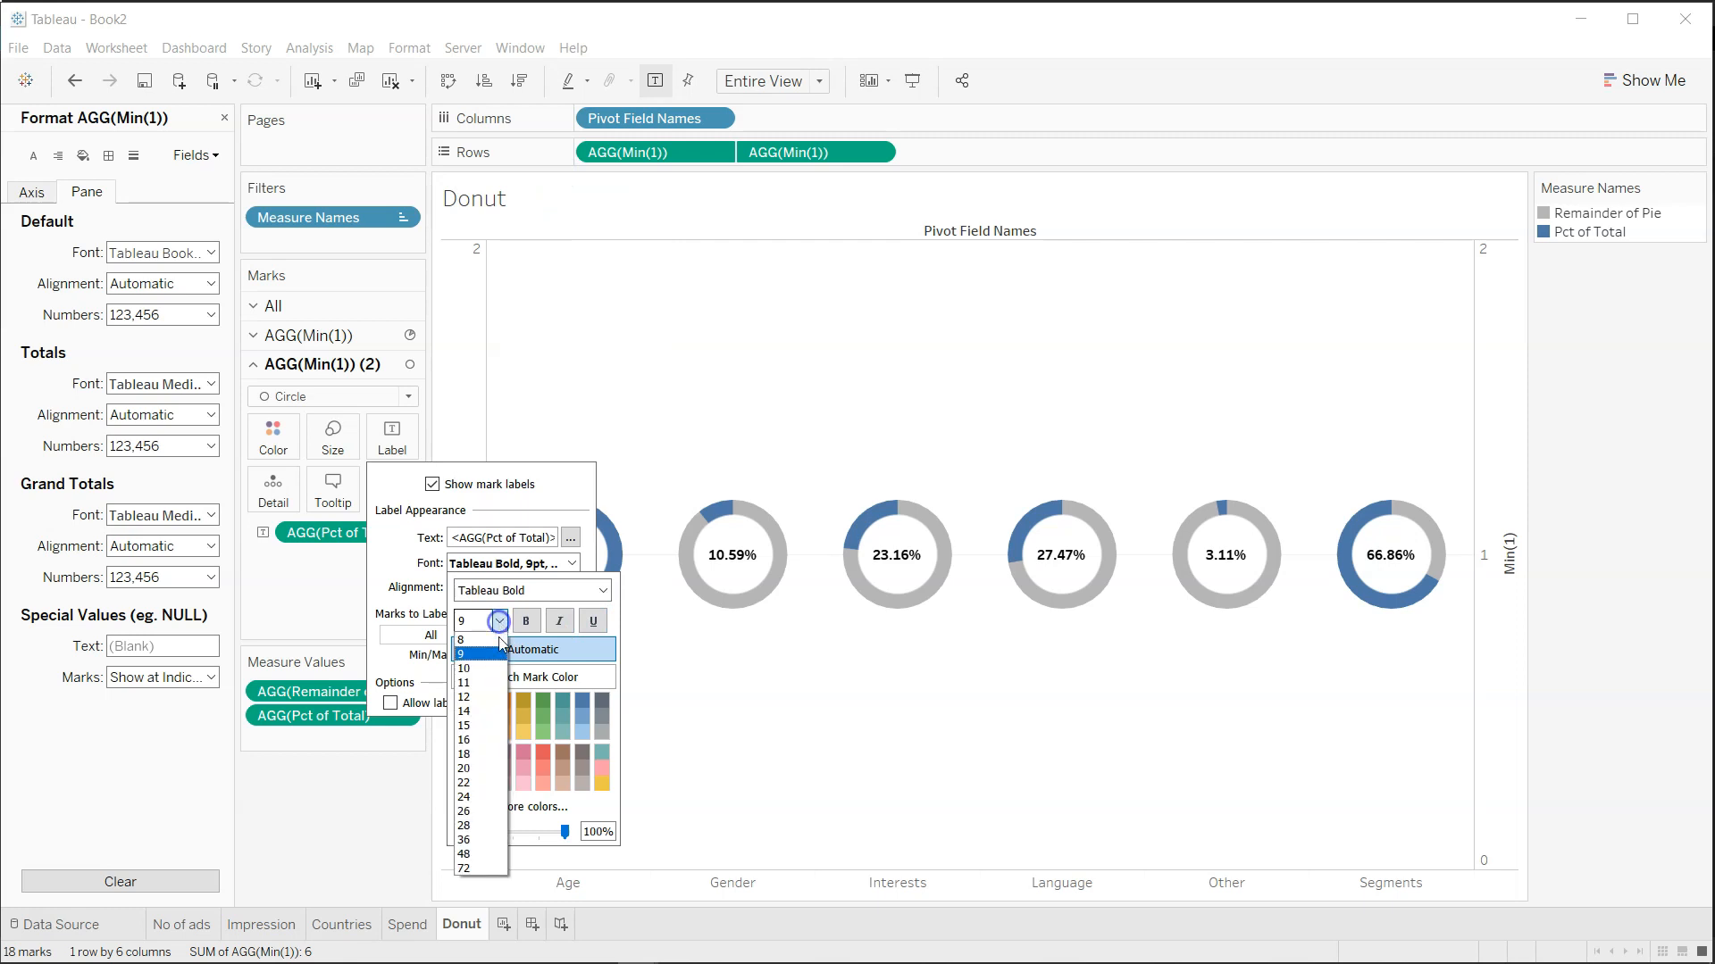
click(485, 670)
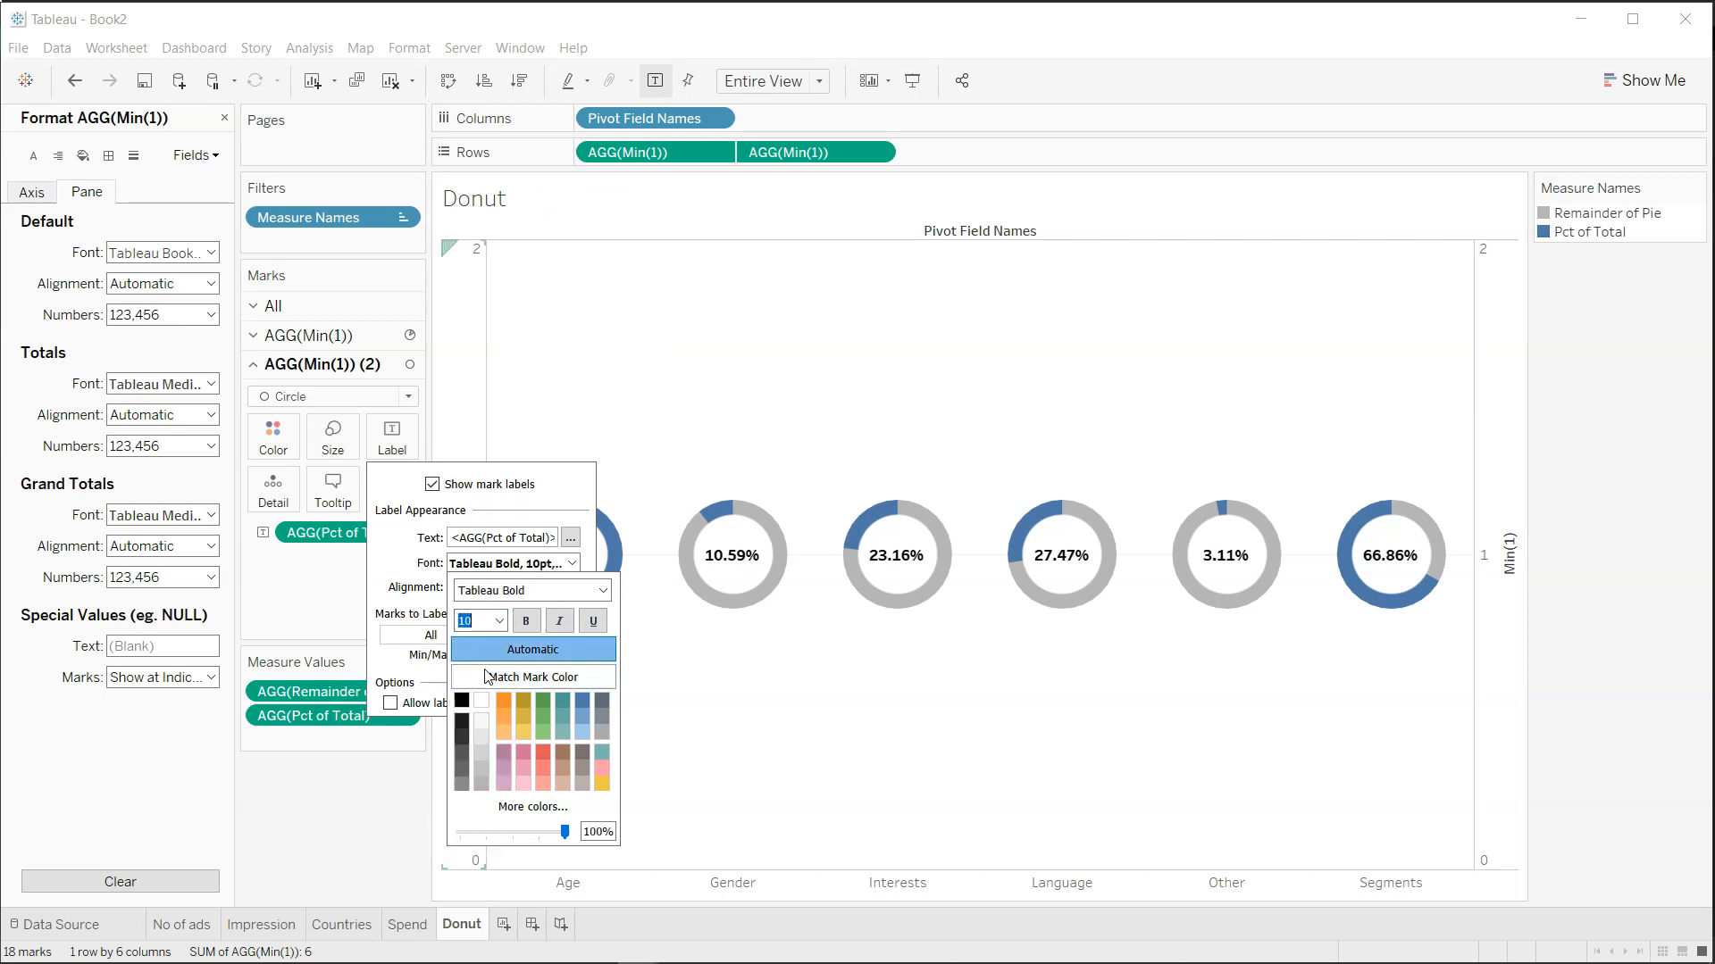
click(861, 738)
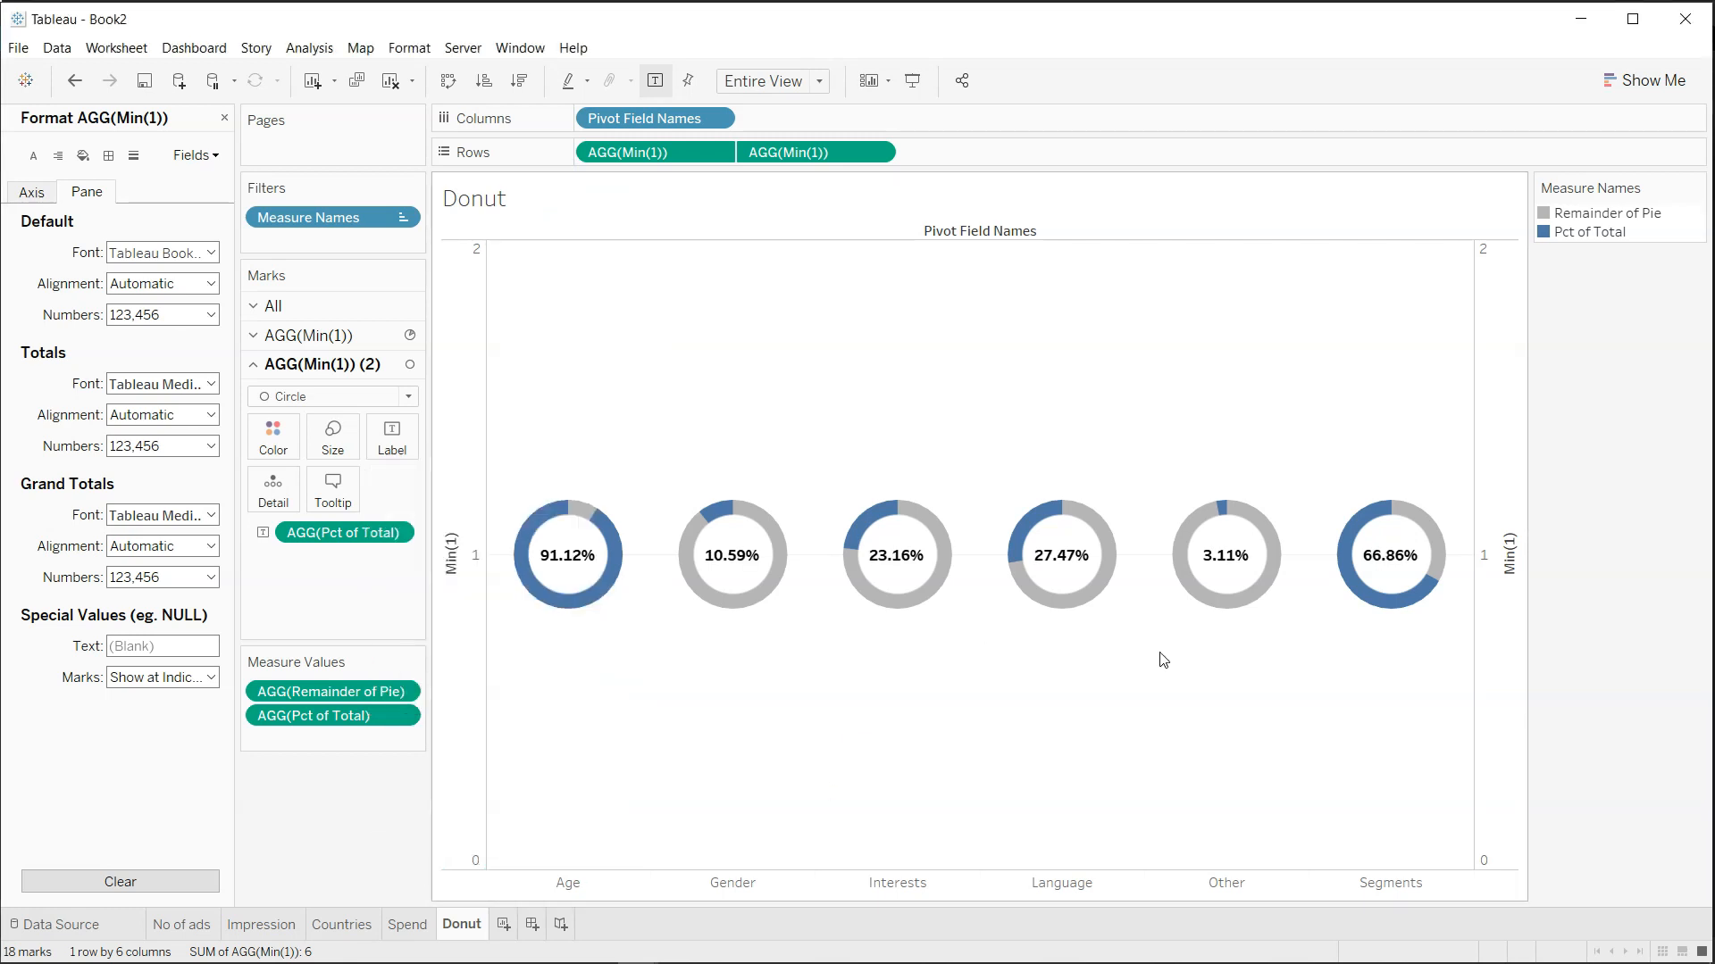
Synchronize the secondary Min(1) axis with the primary one and hide its header.
right_click(1493, 571)
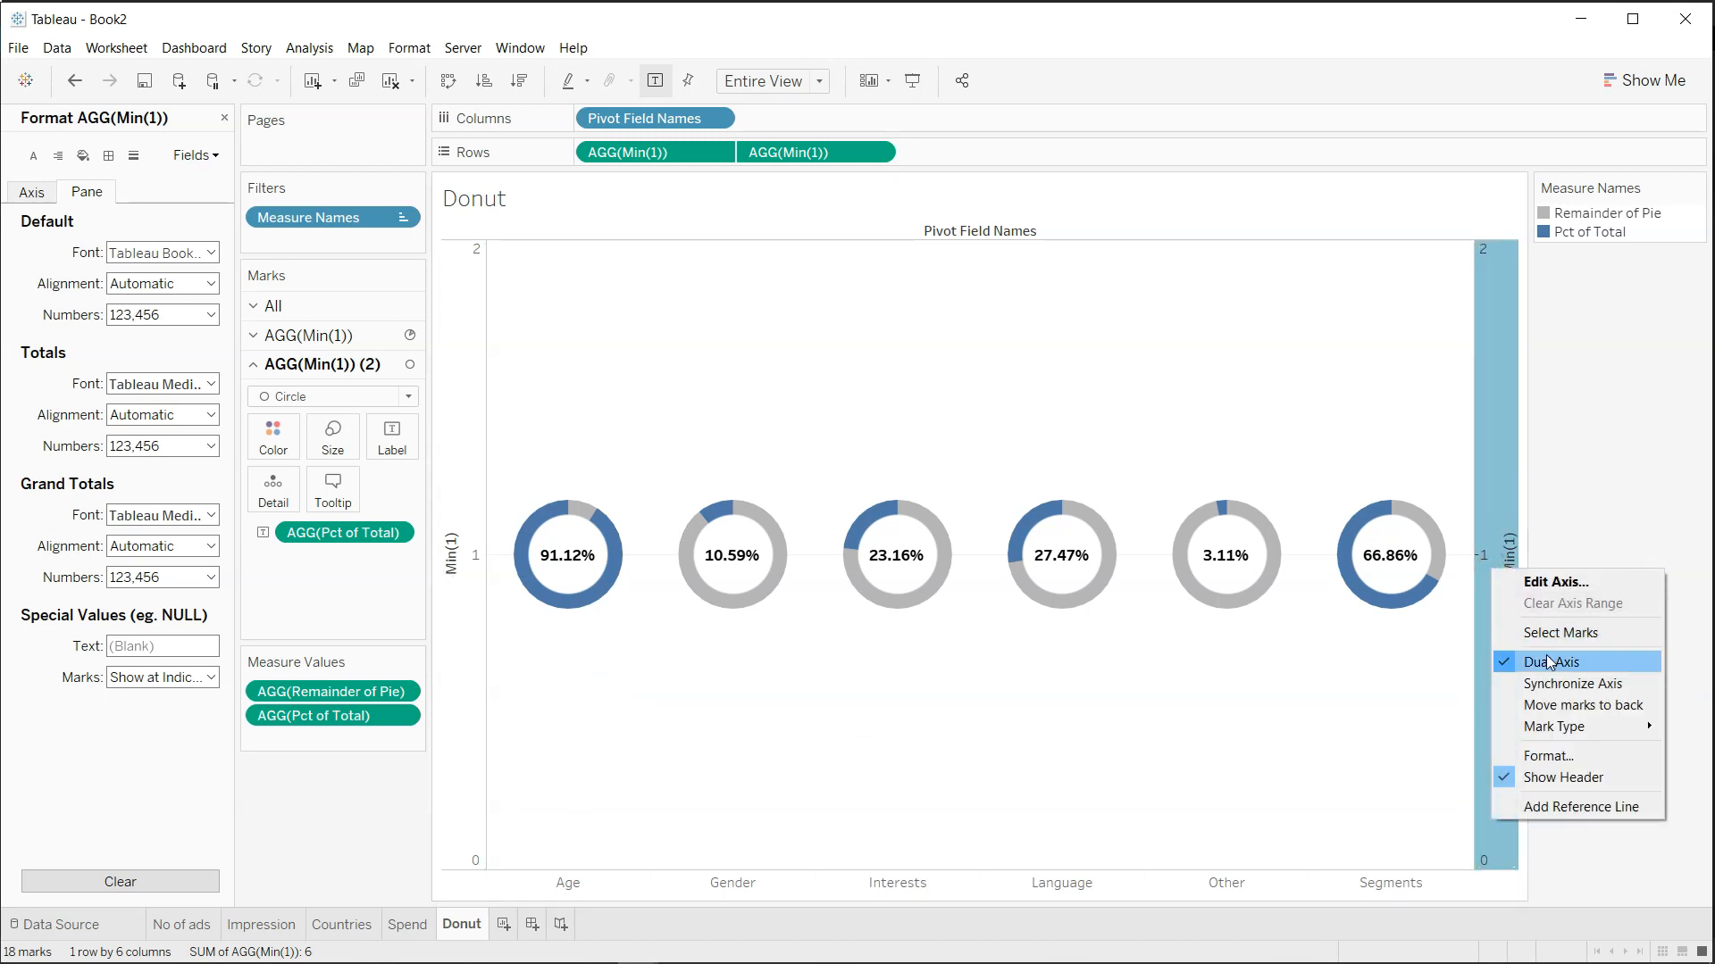
click(1567, 684)
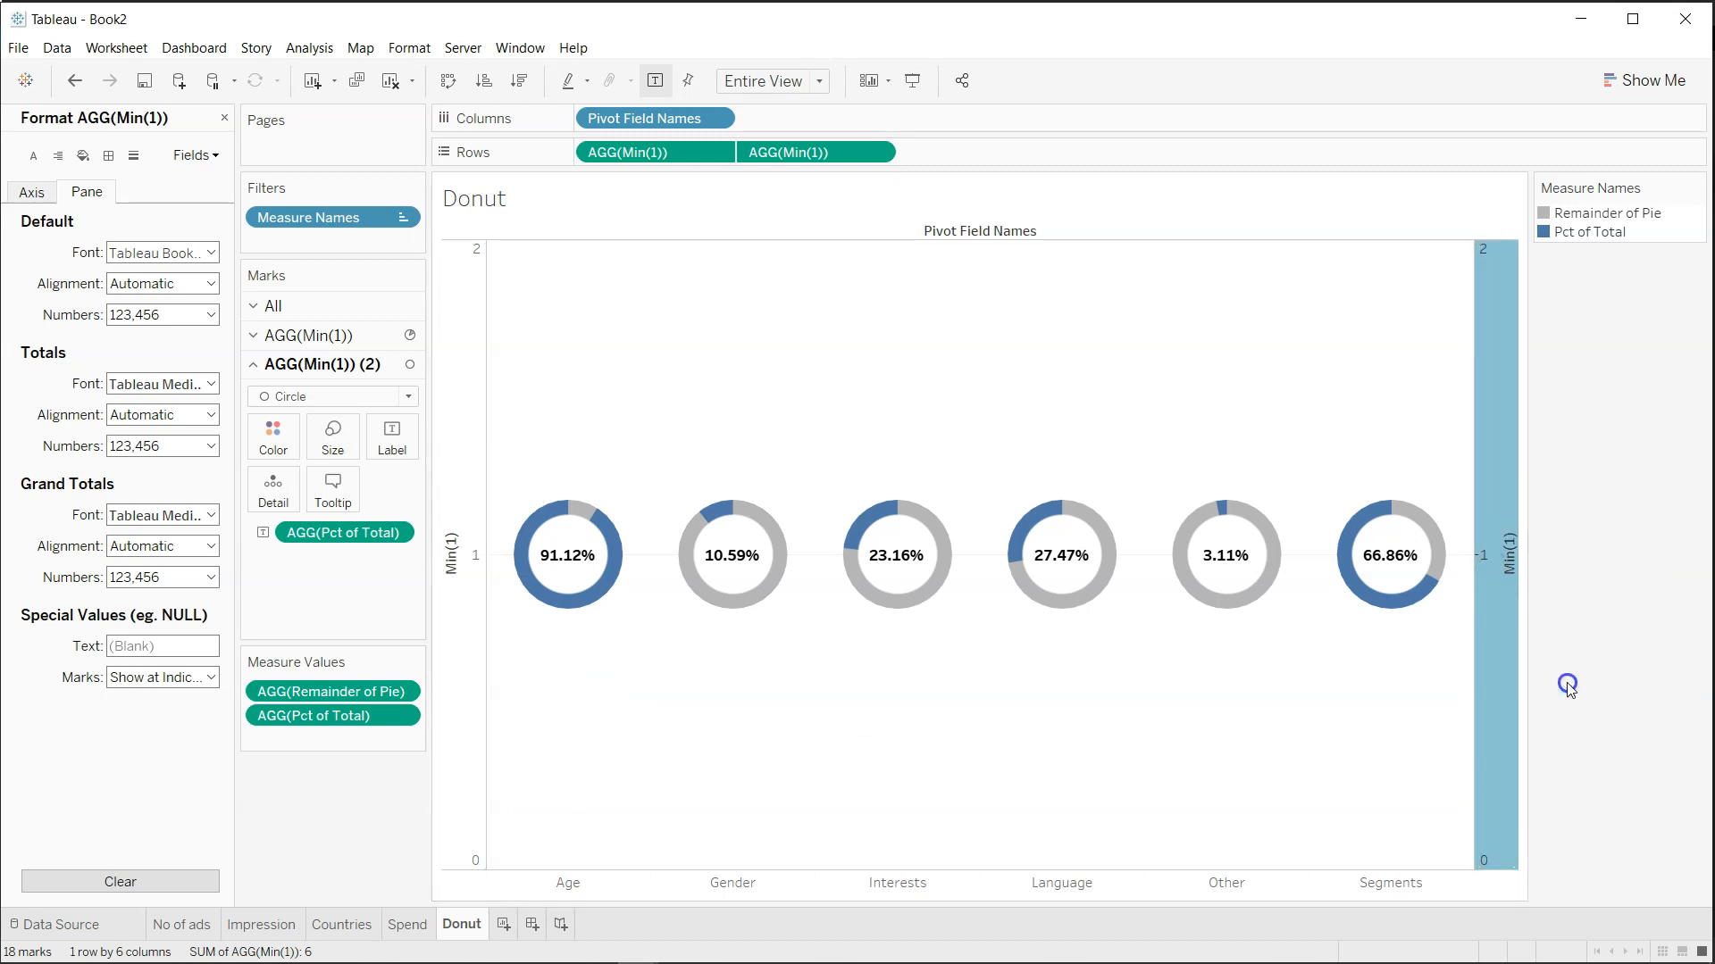
right_click(1487, 610)
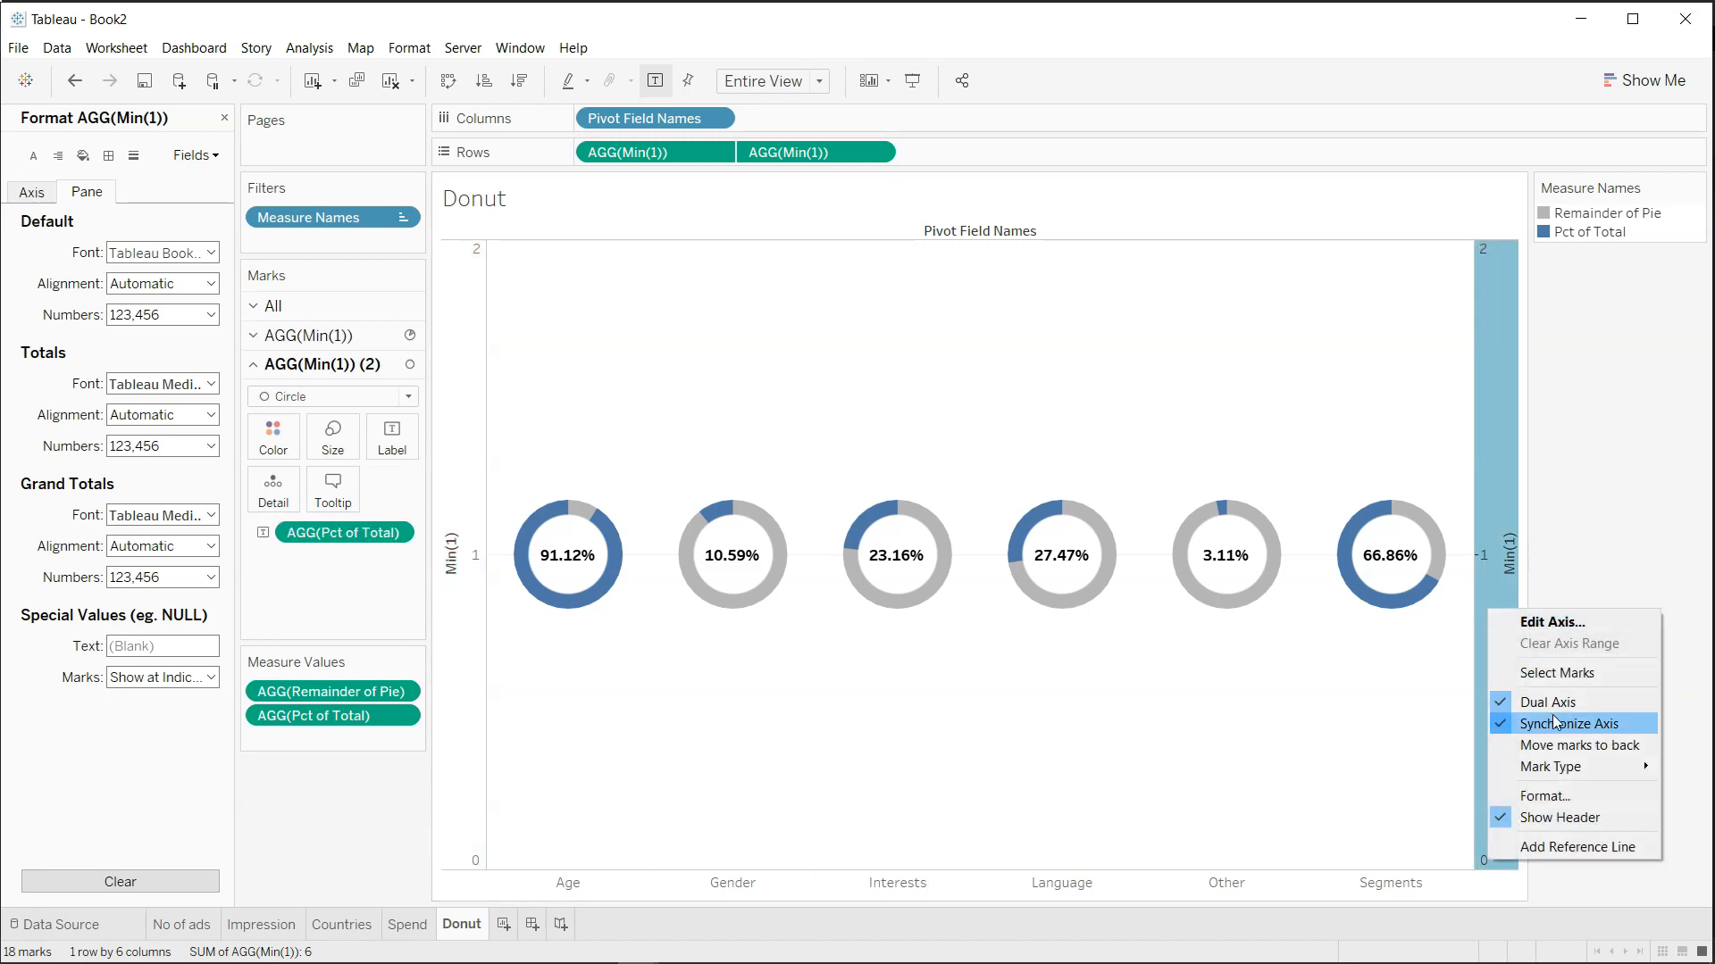
click(1575, 827)
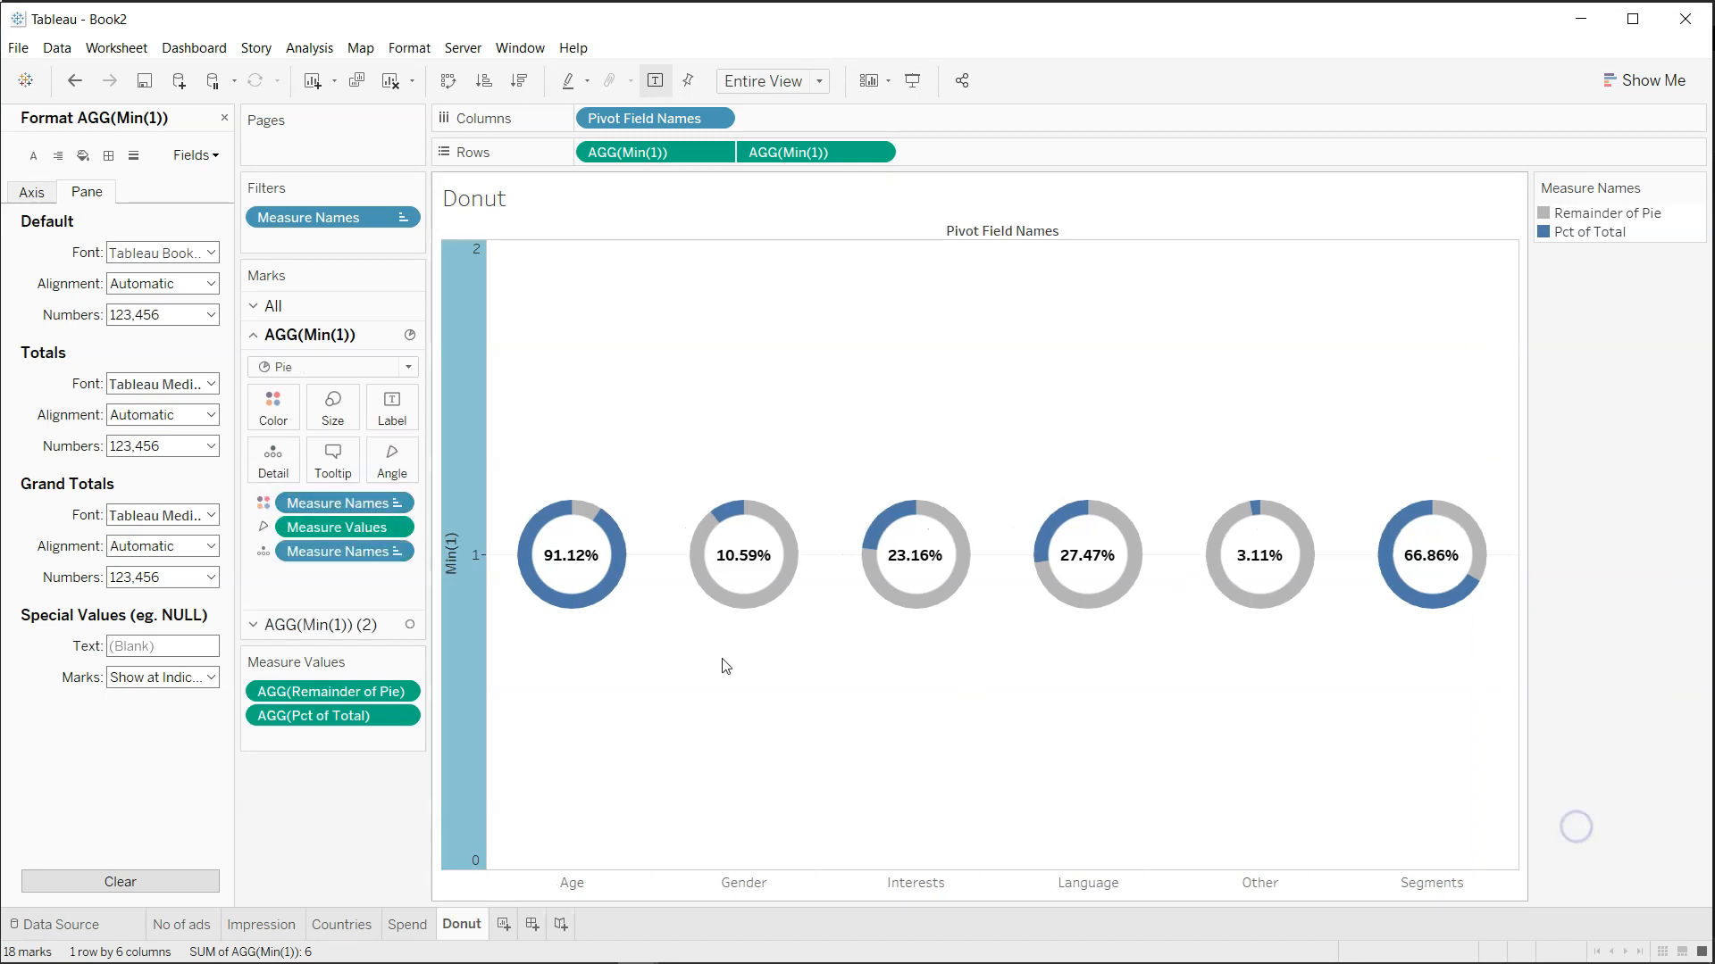
Hide the header of the remaining primary Min(1) axis.
right_click(437, 614)
click(452, 655)
right_click(452, 654)
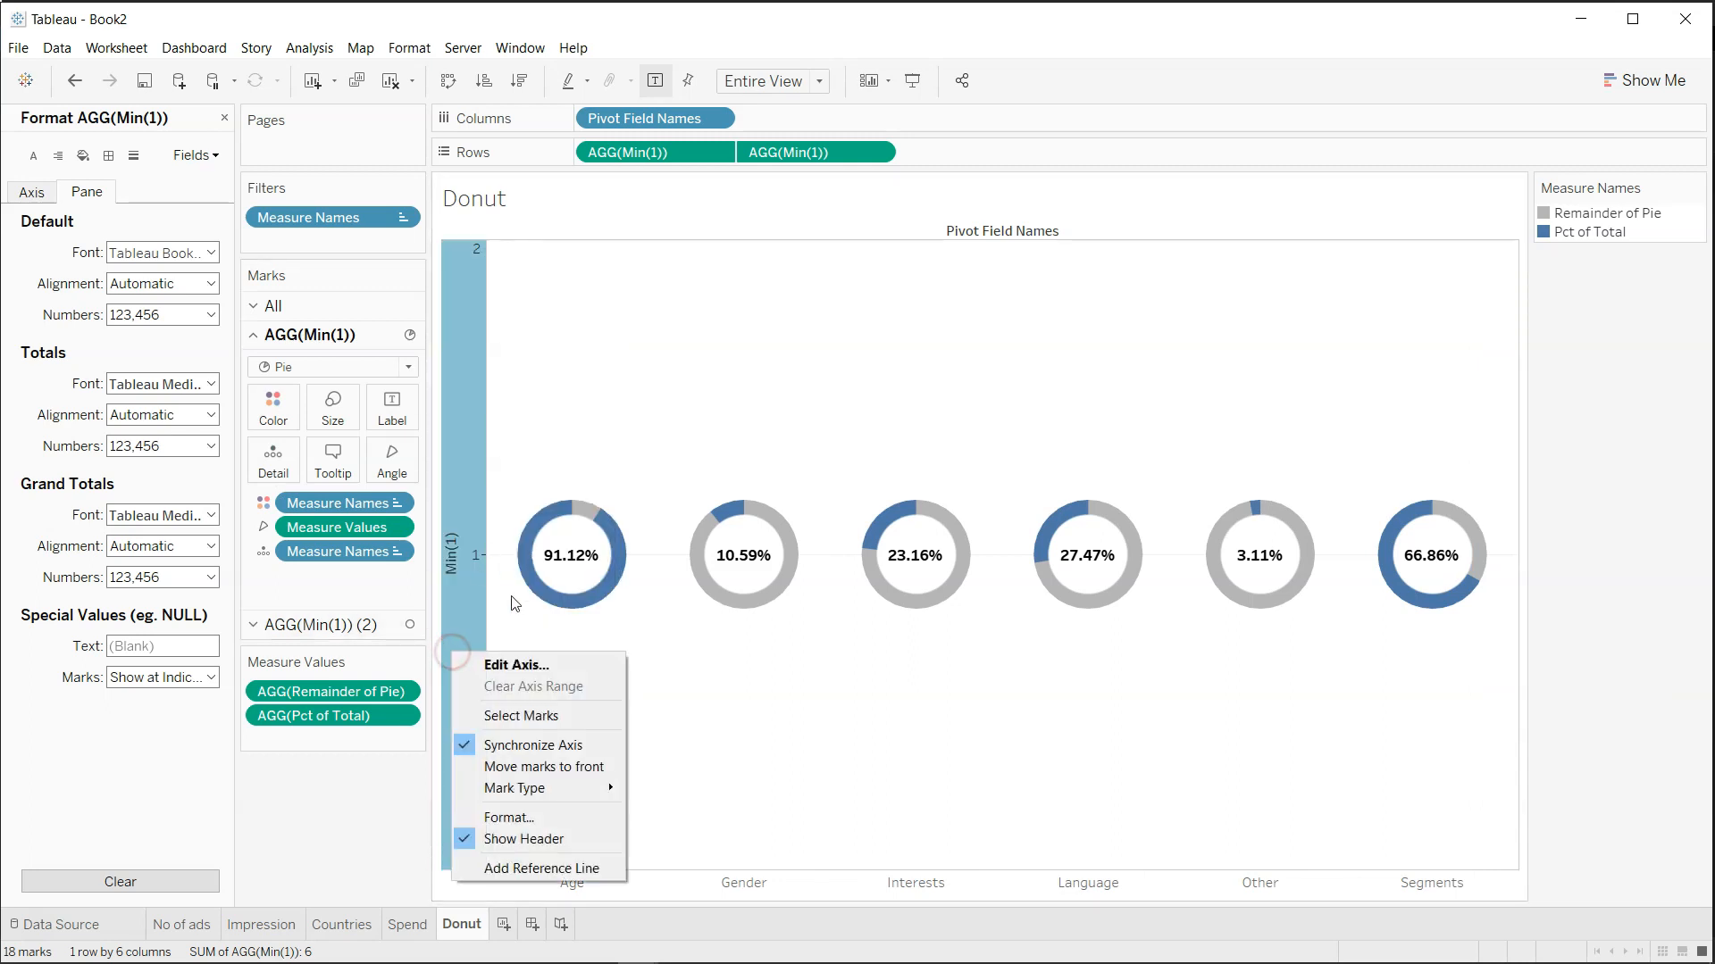
mouse_move(528, 795)
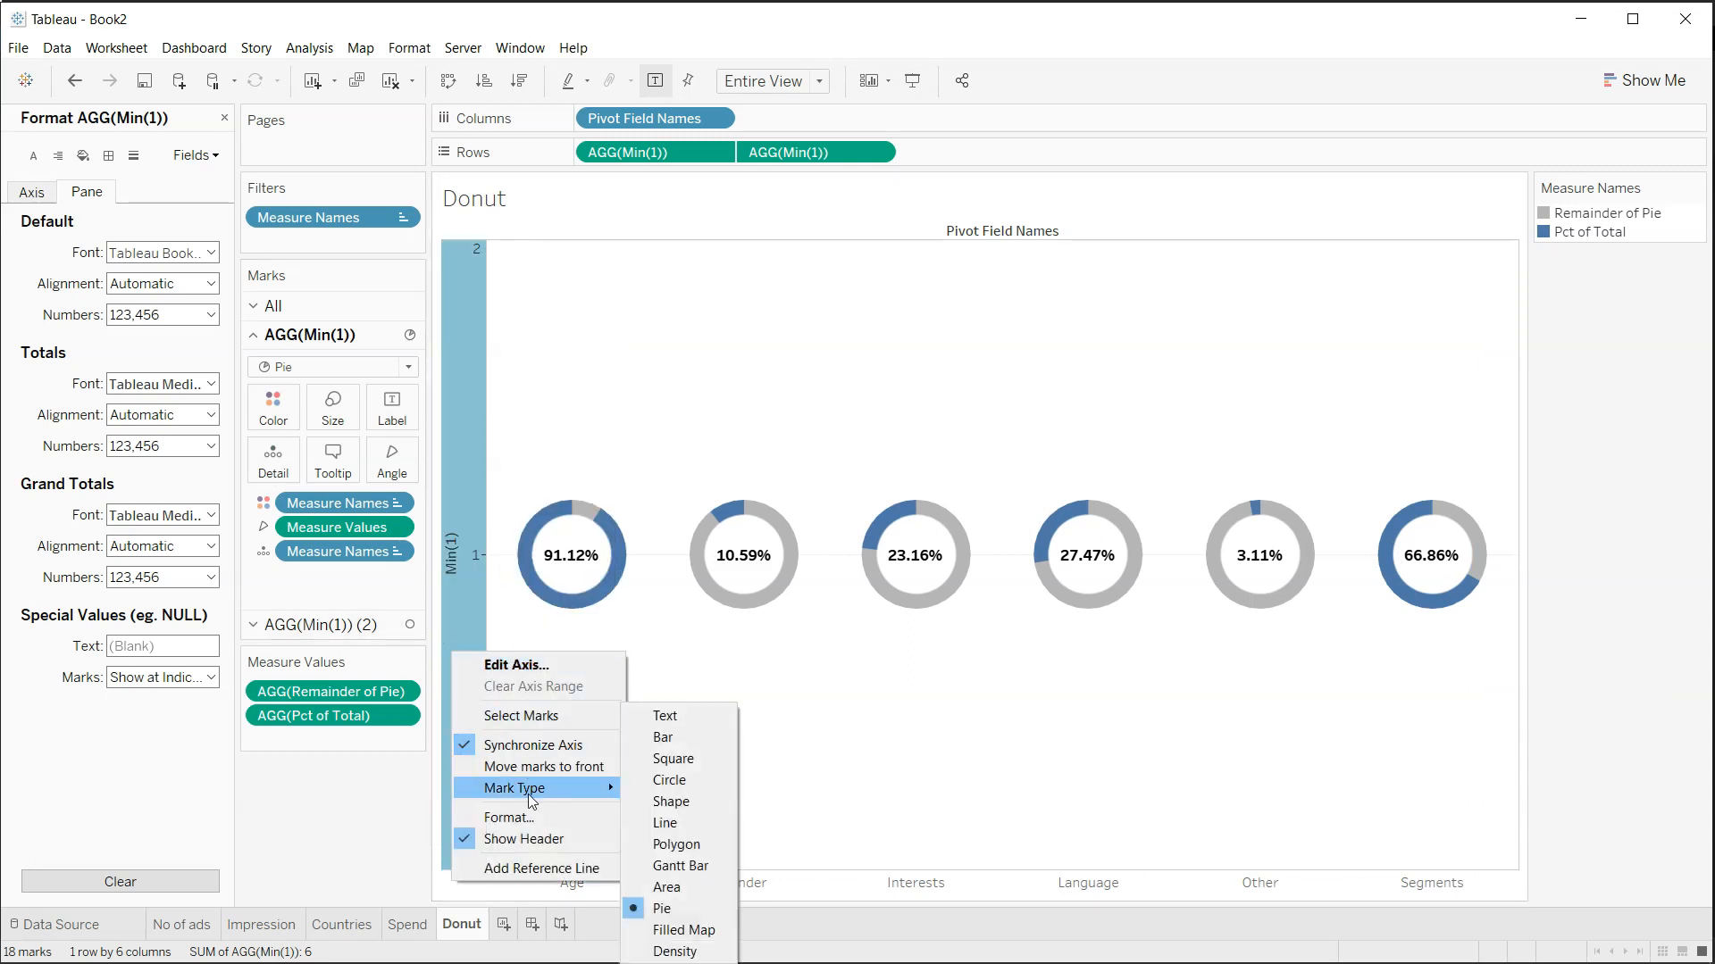
click(552, 840)
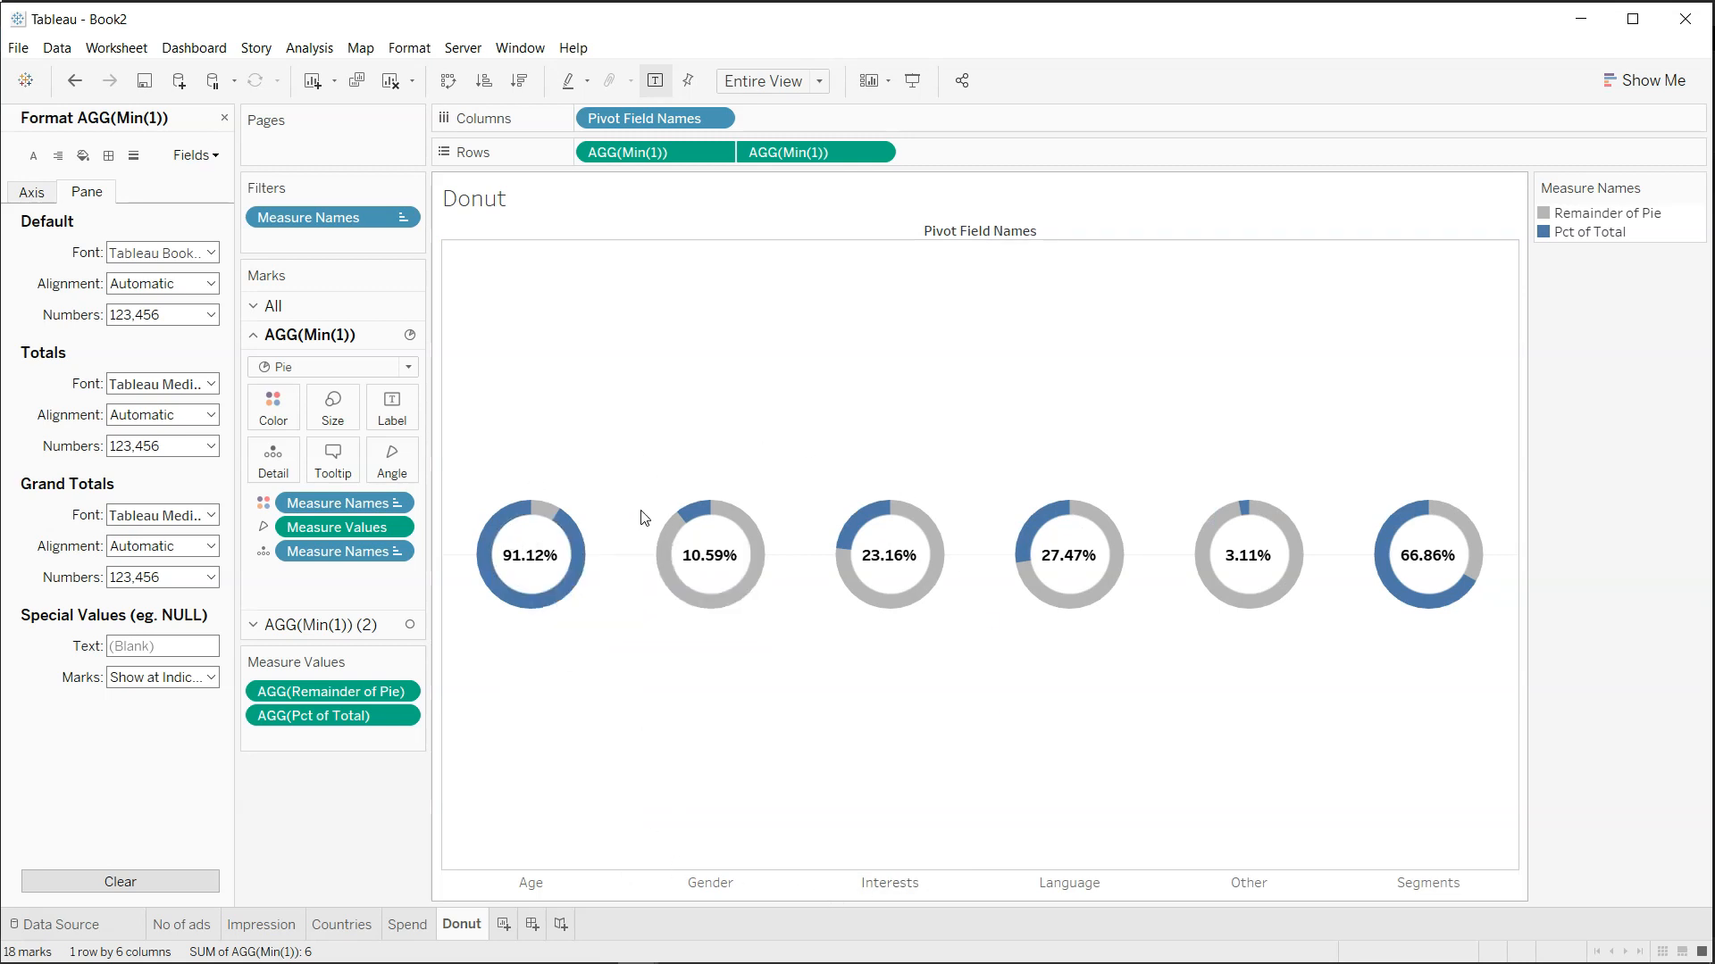
Add Pivot Field Names as a label on the first Min(1) pies and align it vertically to Top.
mouse_move(690, 554)
click(223, 113)
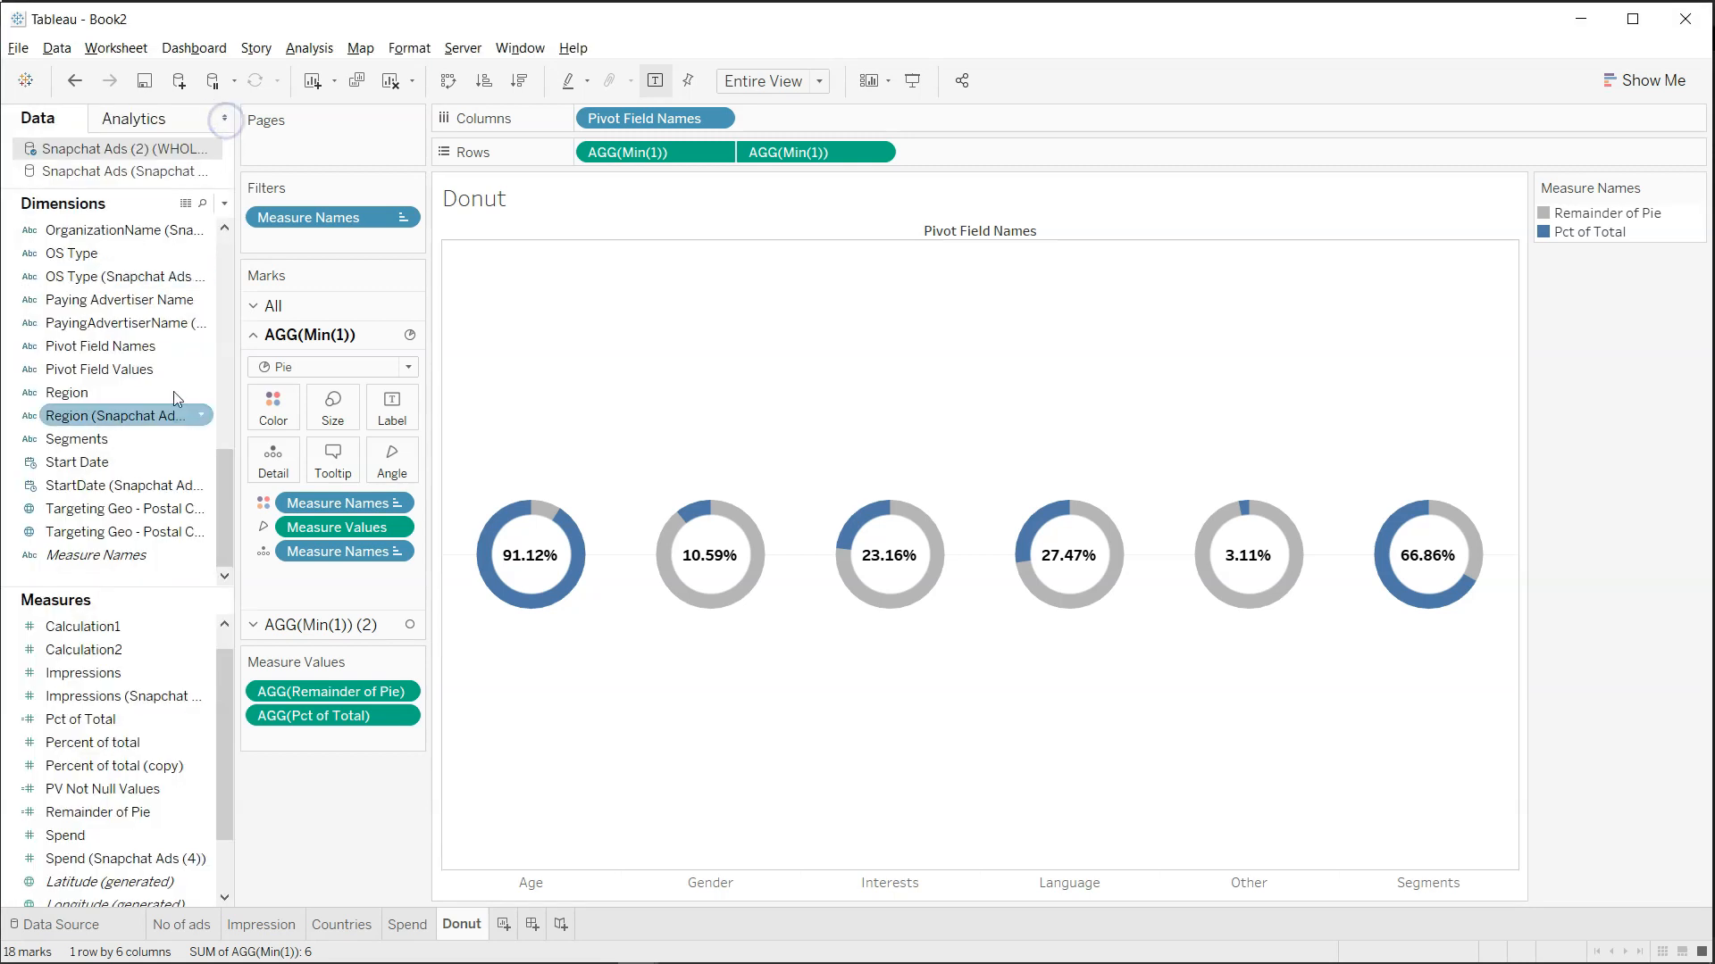
drag(140, 353, 392, 429)
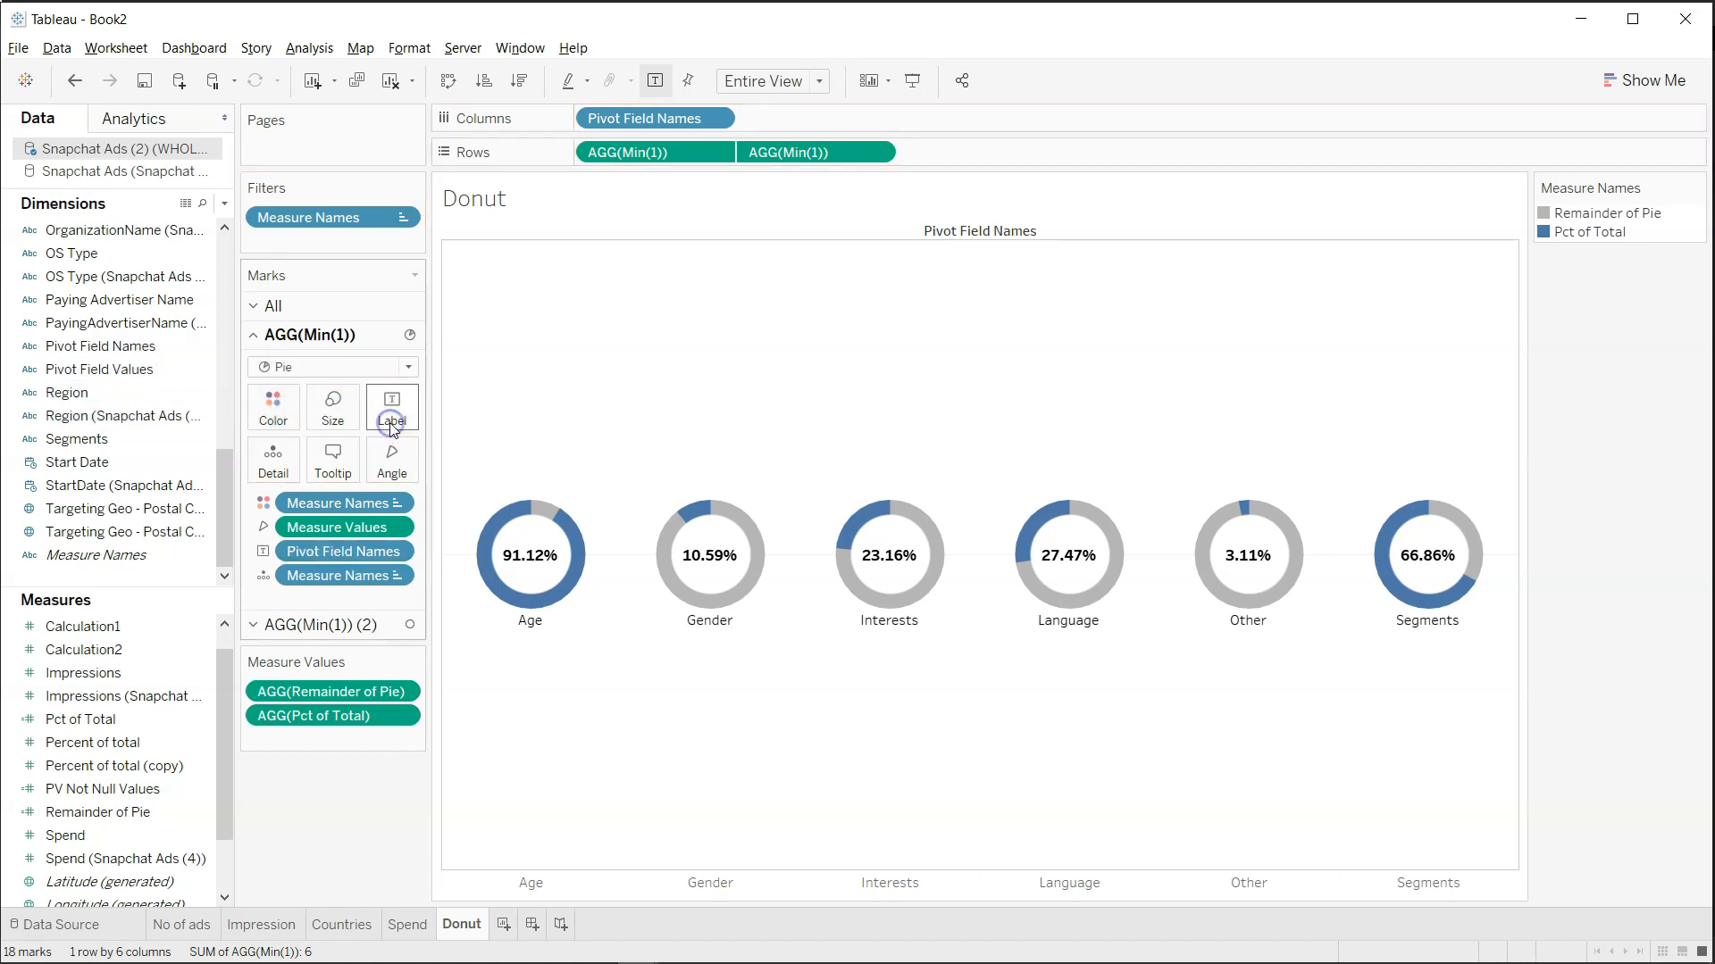
mouse_move(533, 625)
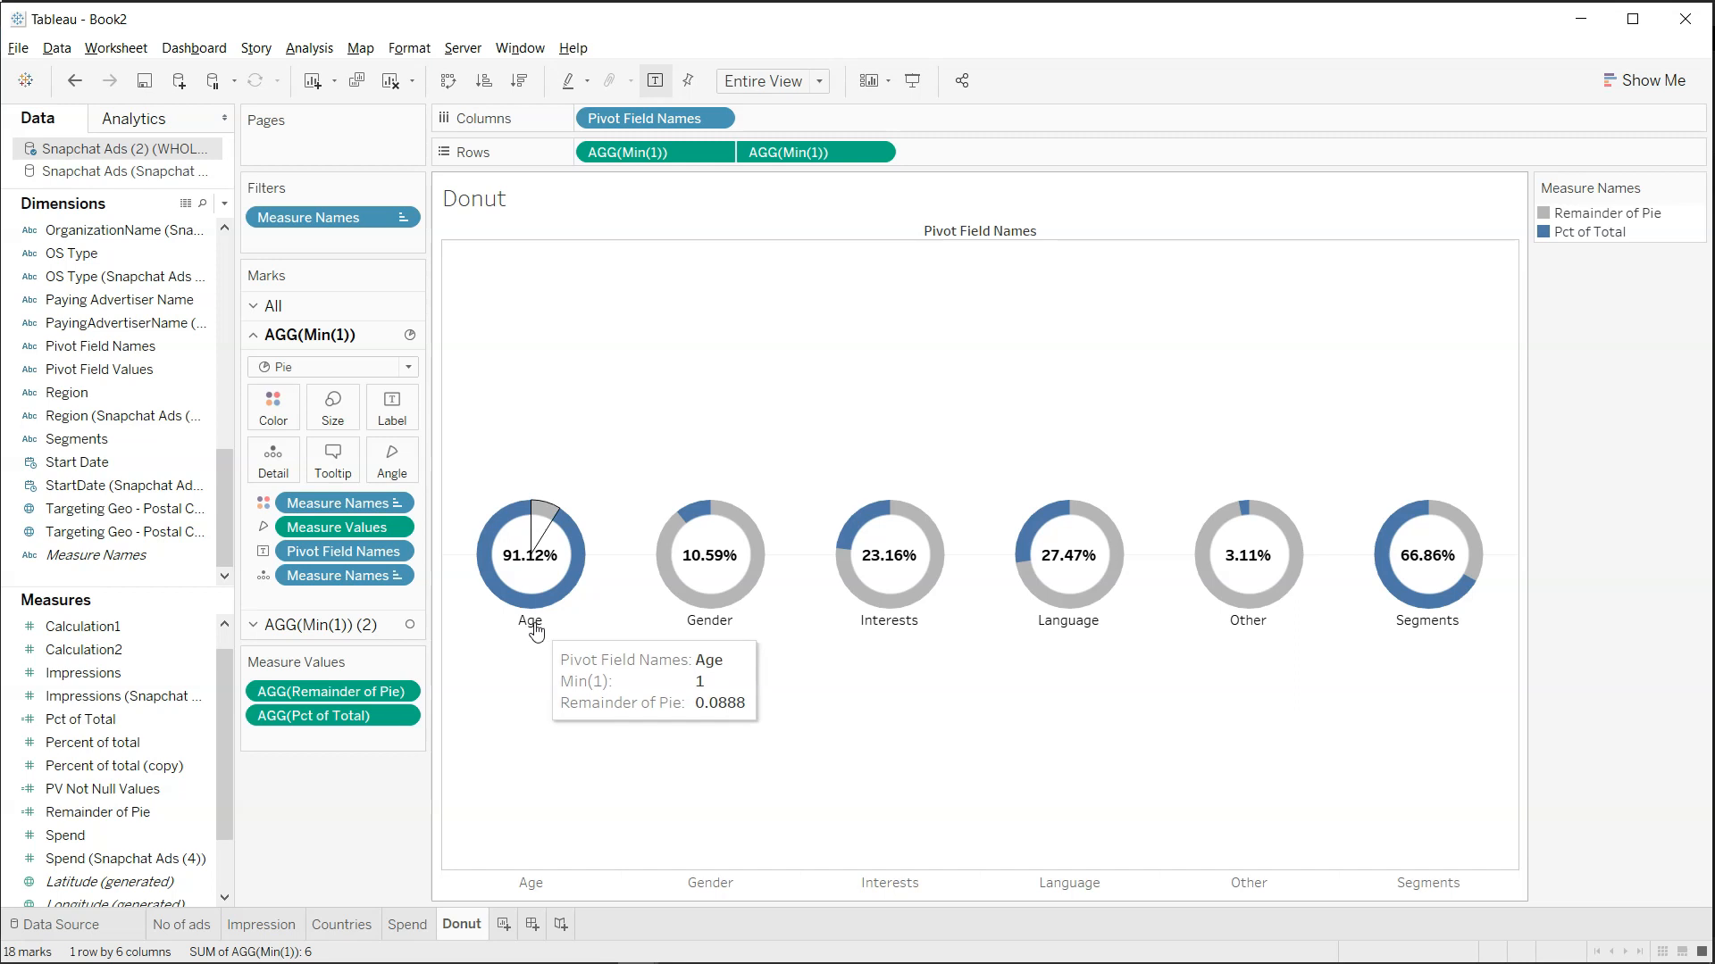
click(392, 416)
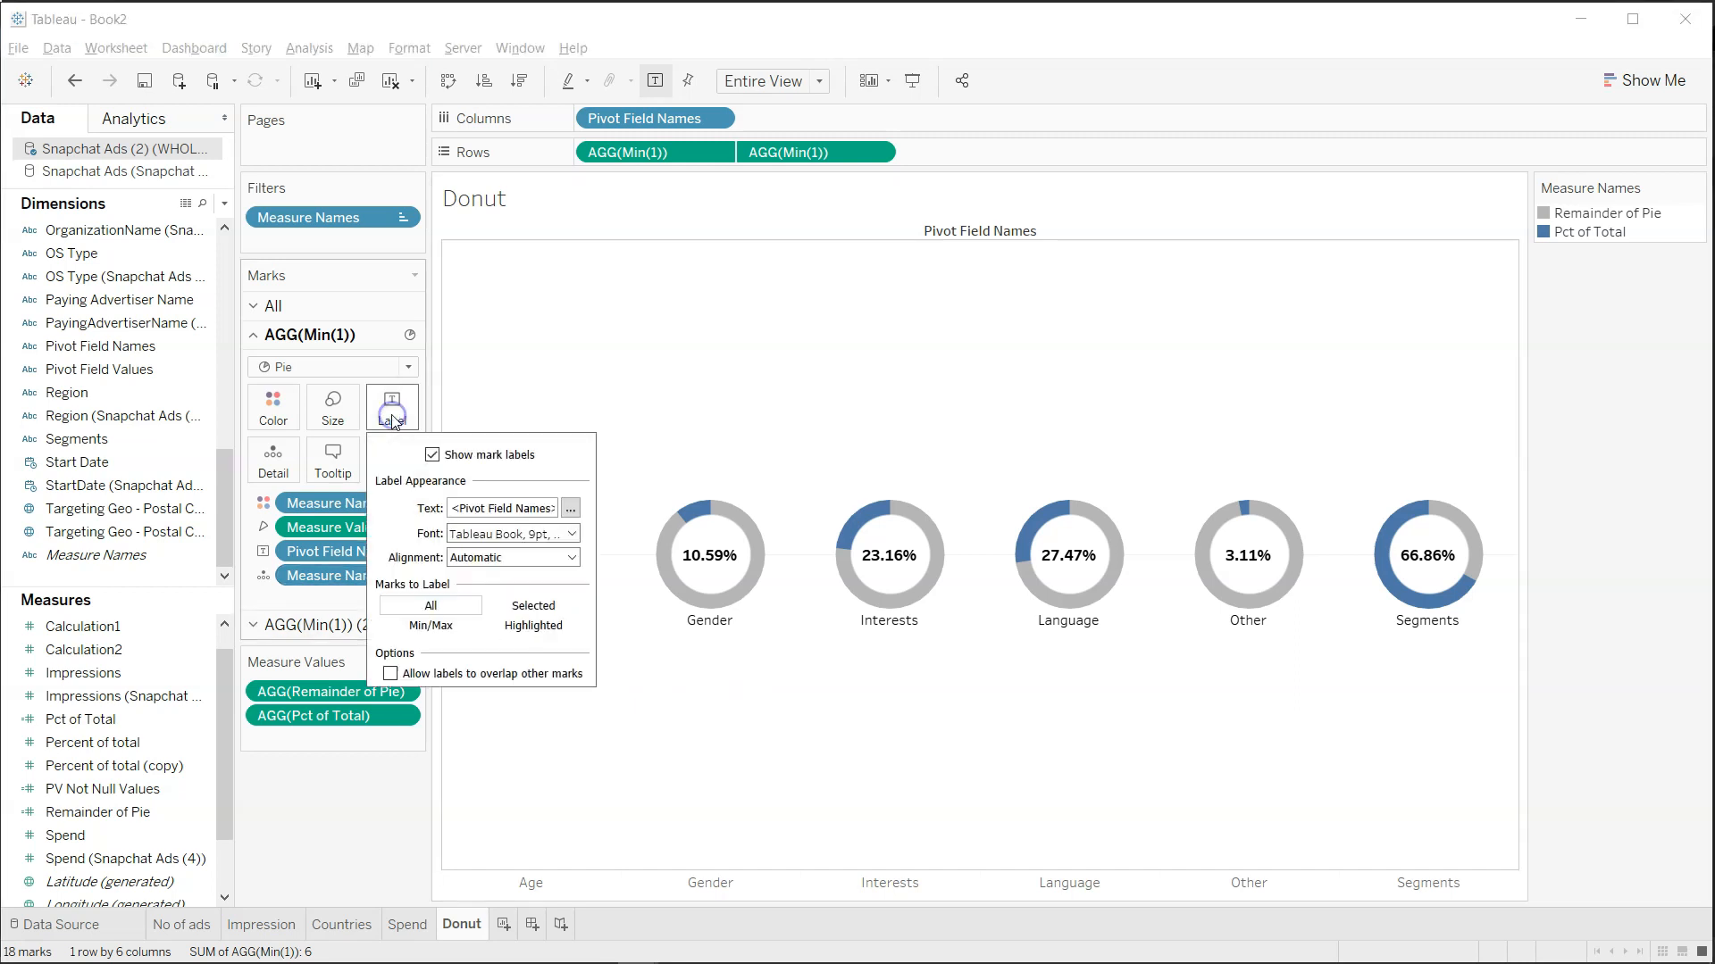
click(533, 563)
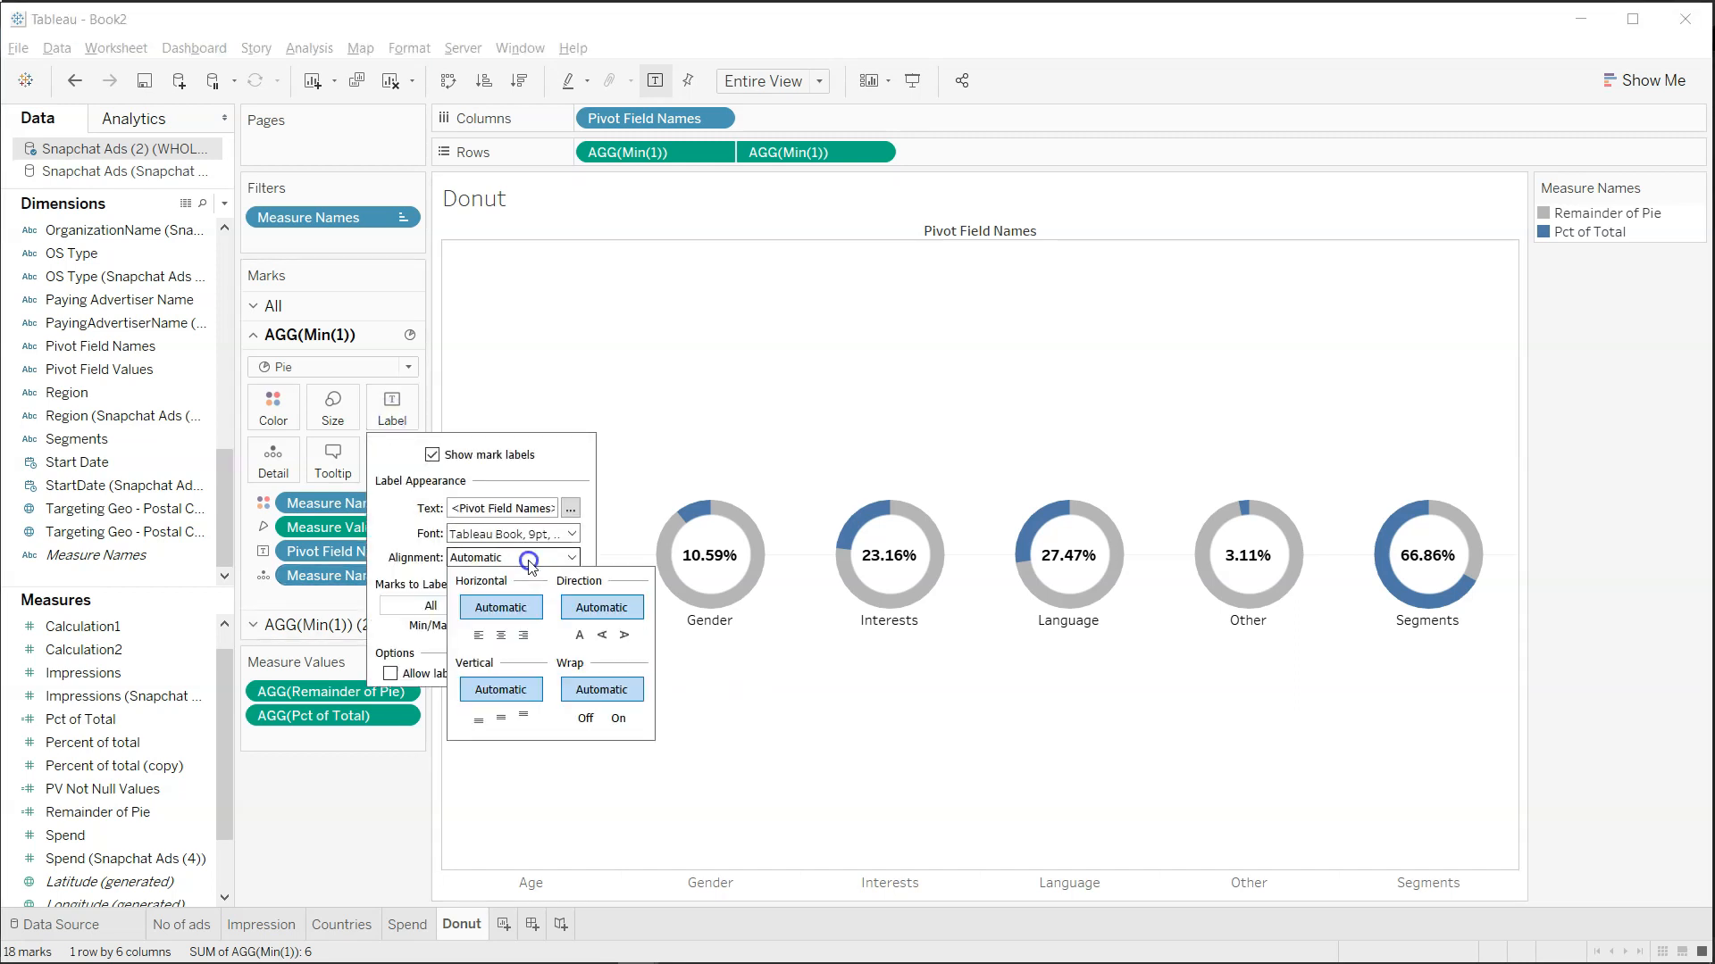
click(524, 716)
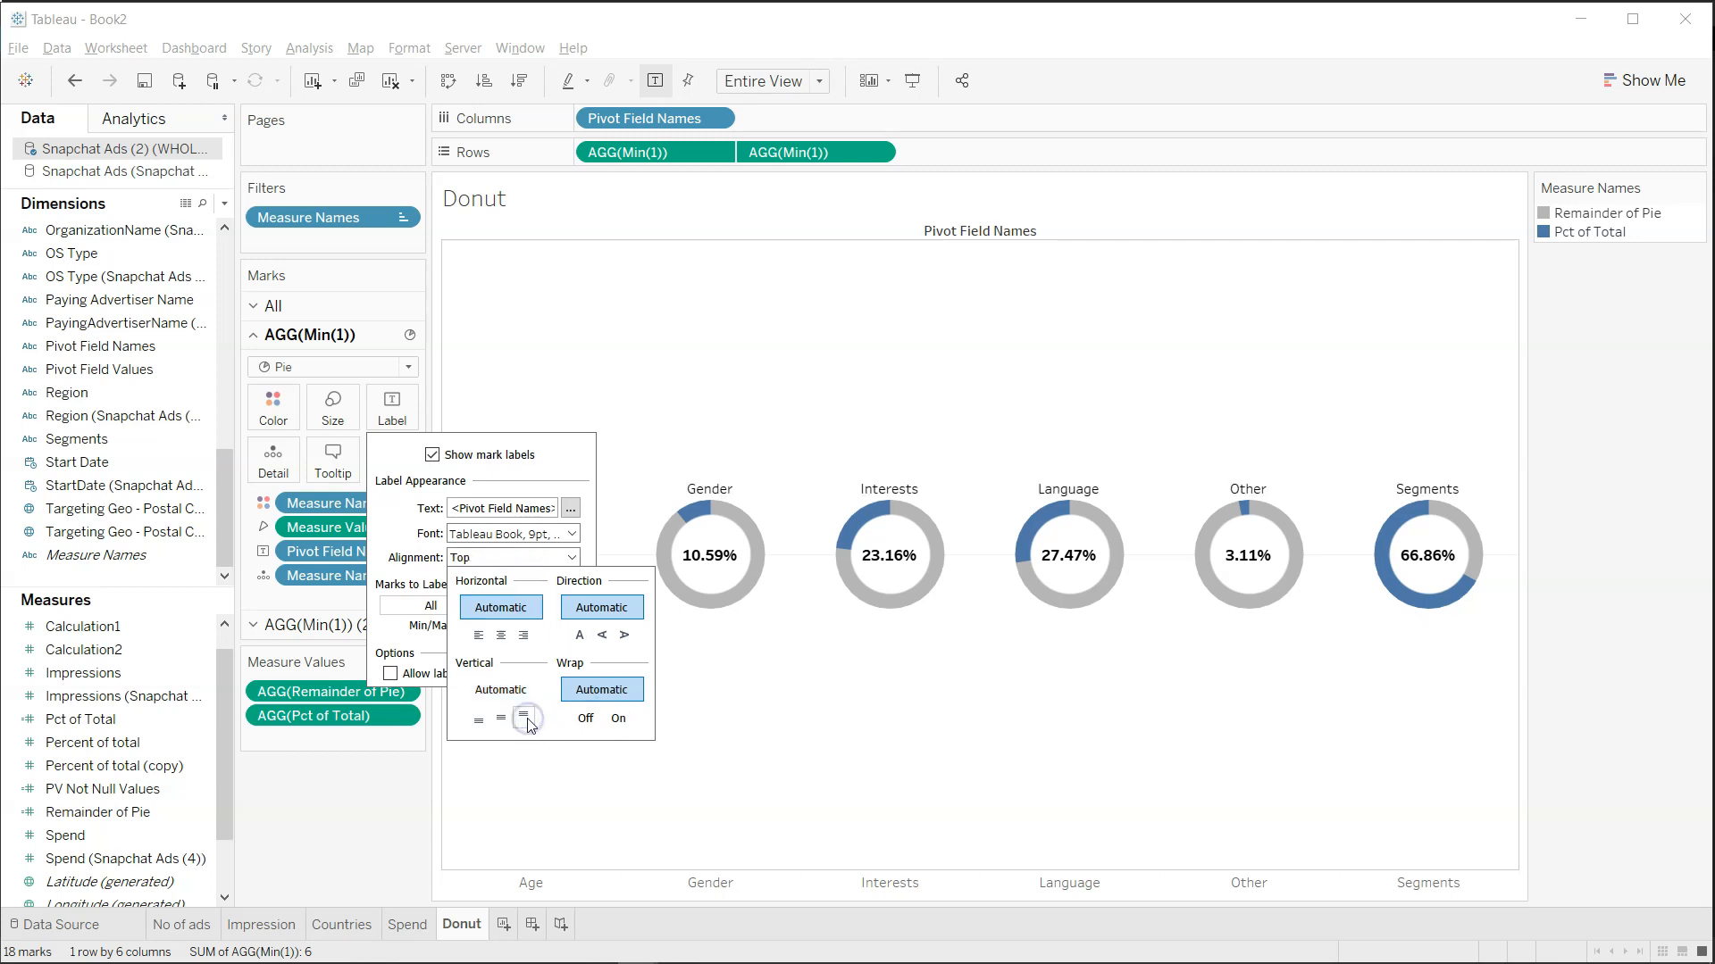
Set the font of the Pivot Field Names labels above the donuts to Tableau Bold, size 12.
click(527, 536)
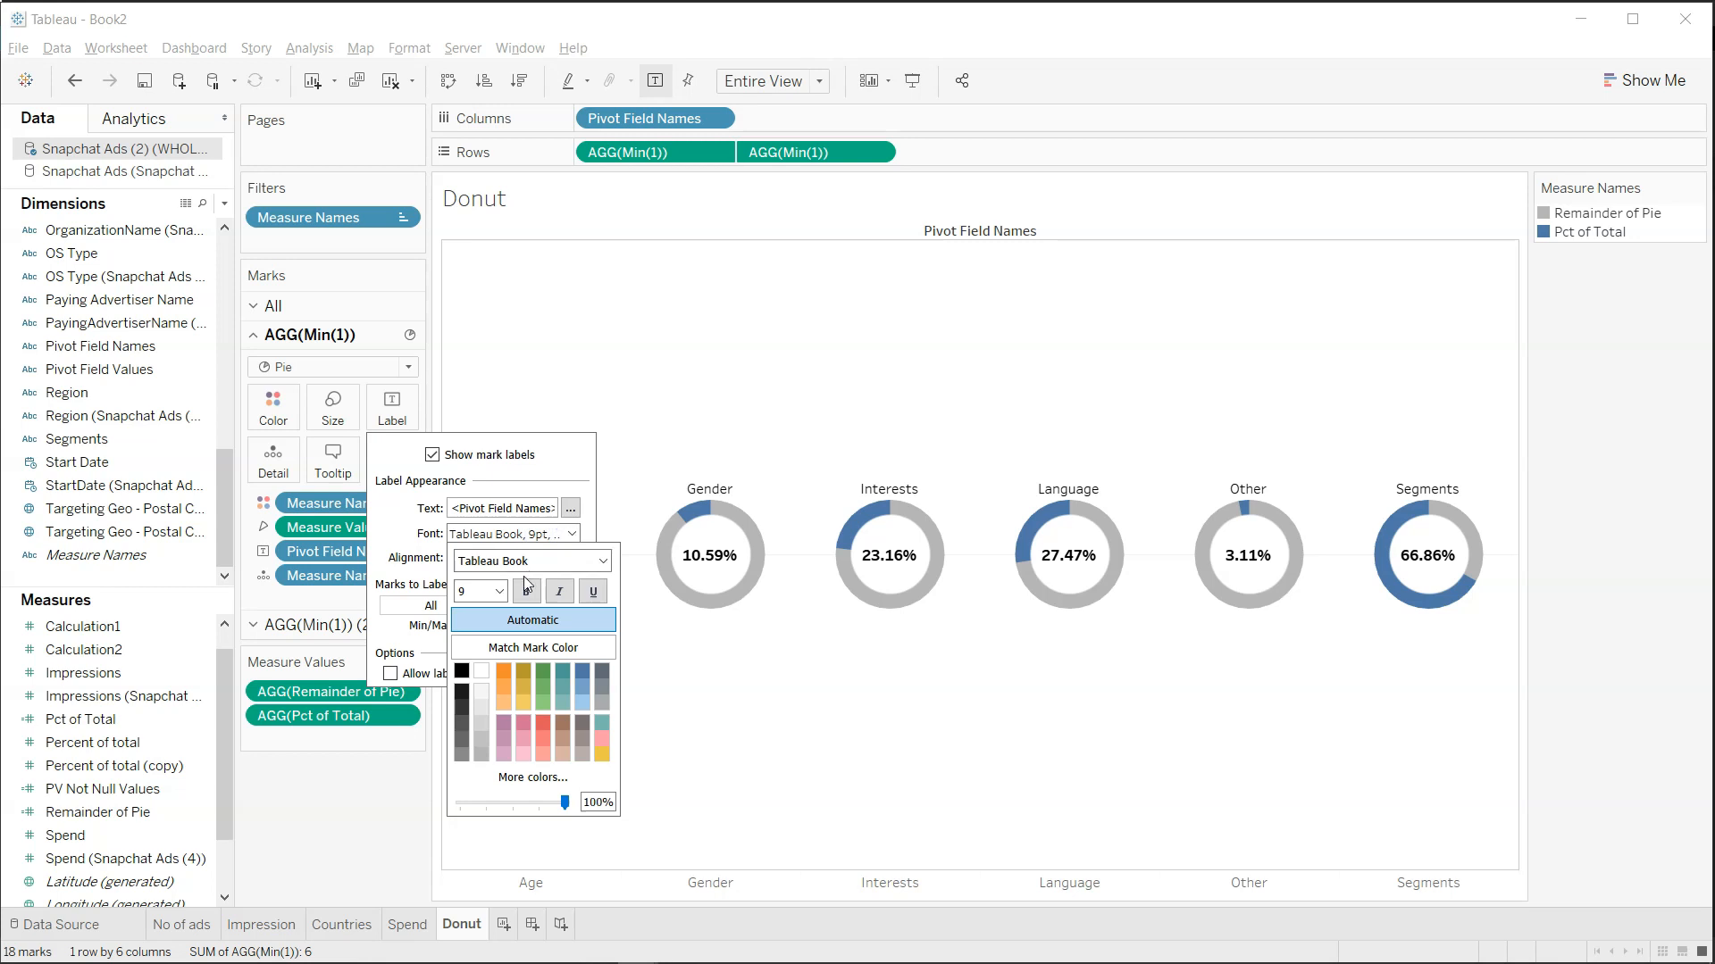
click(604, 562)
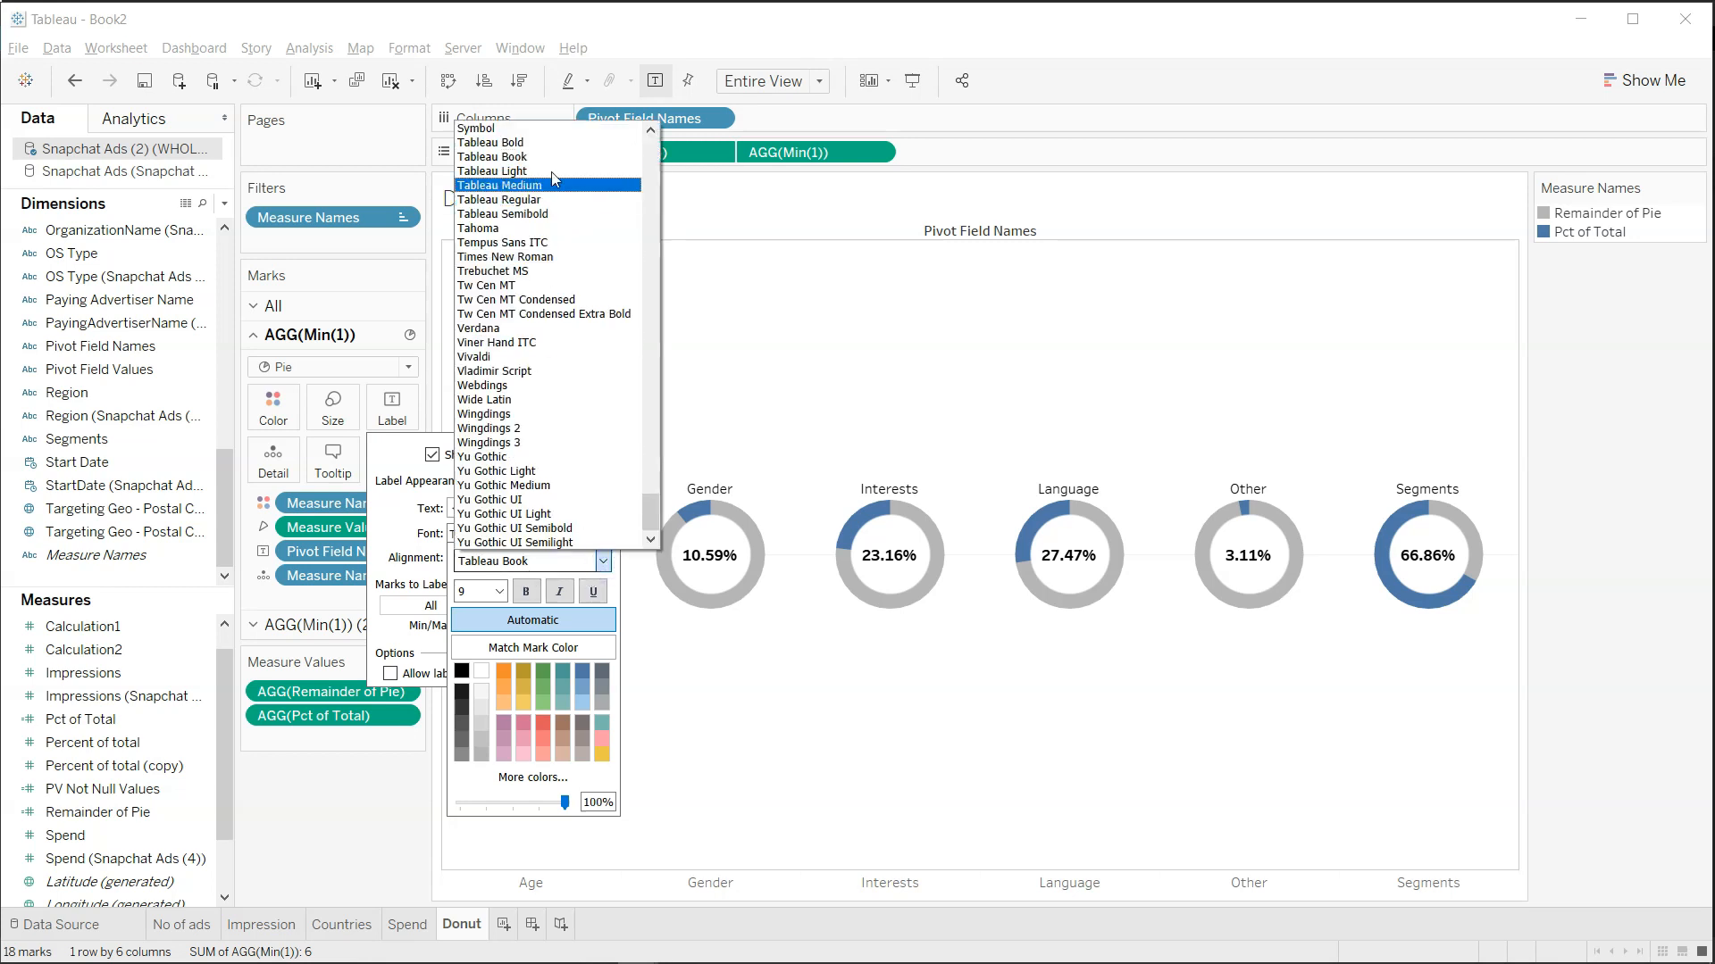
click(550, 142)
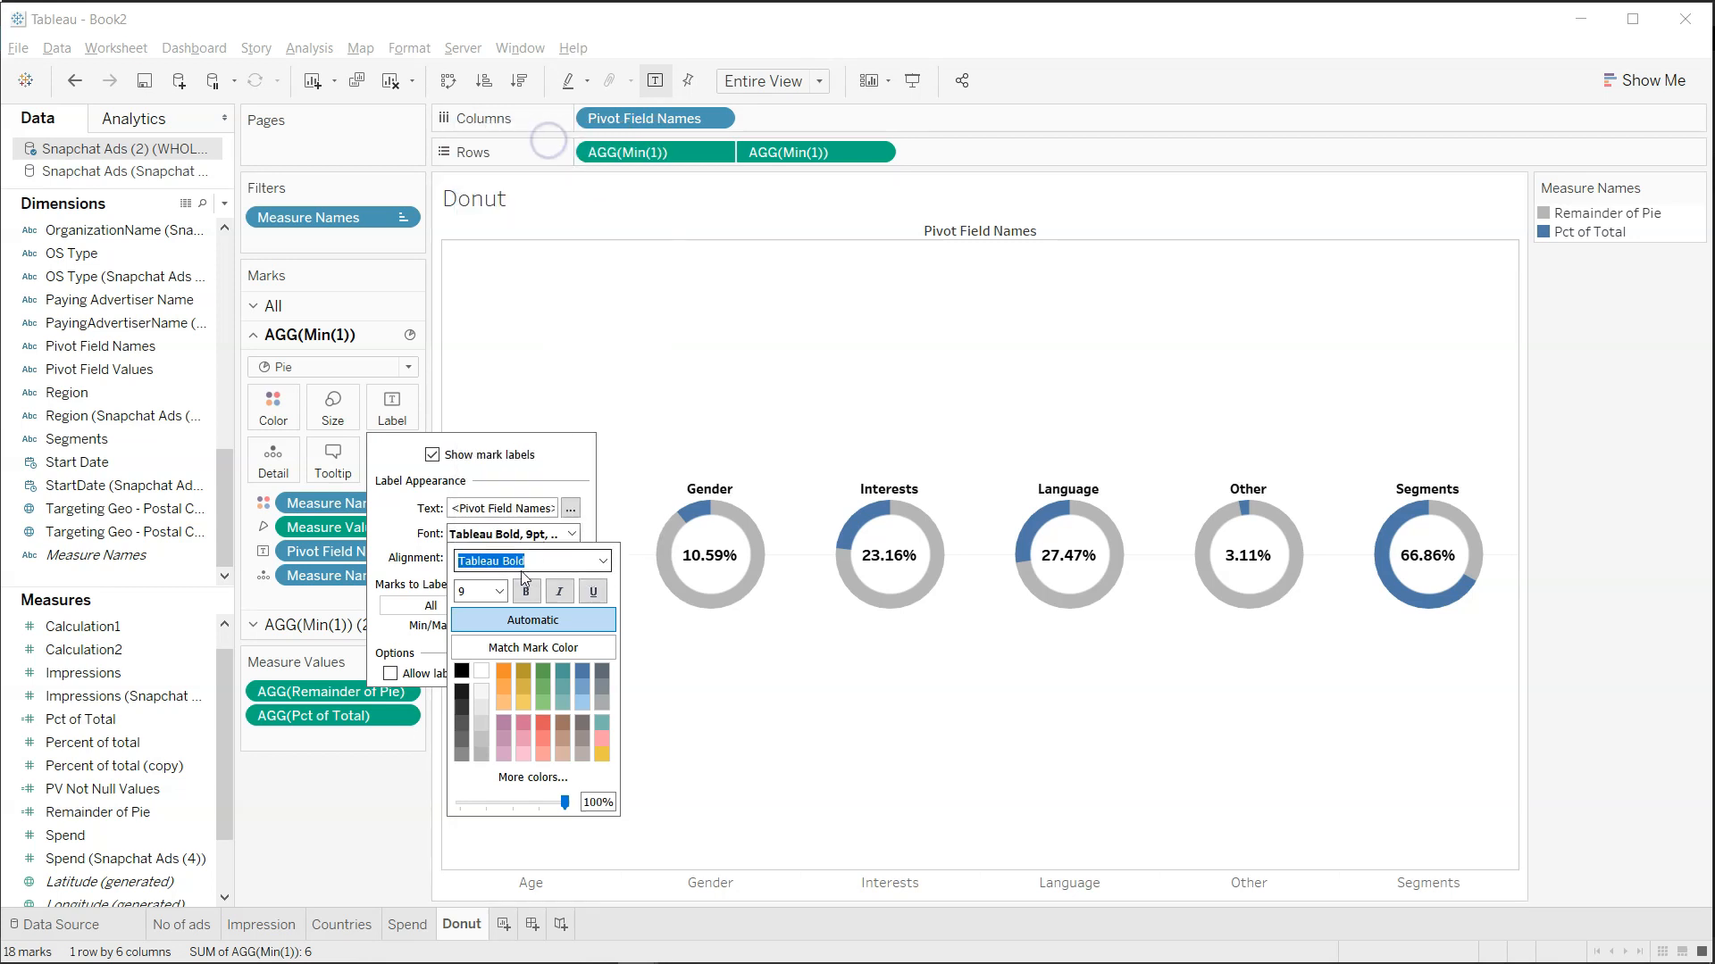
click(499, 591)
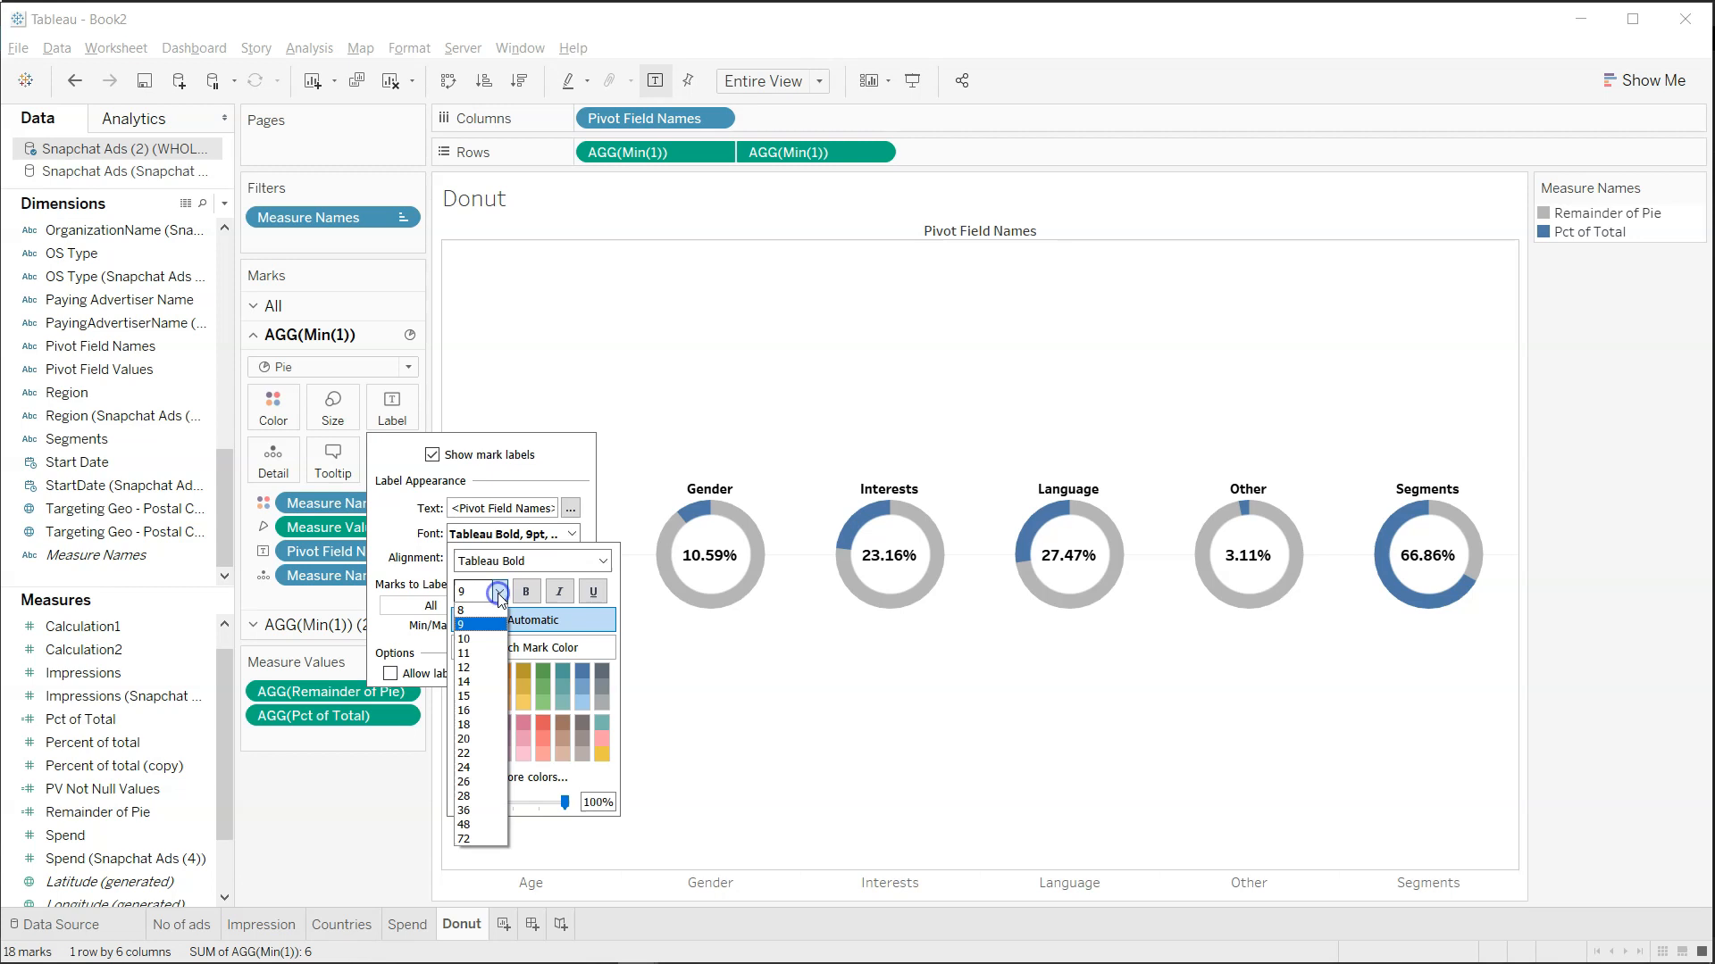
click(489, 667)
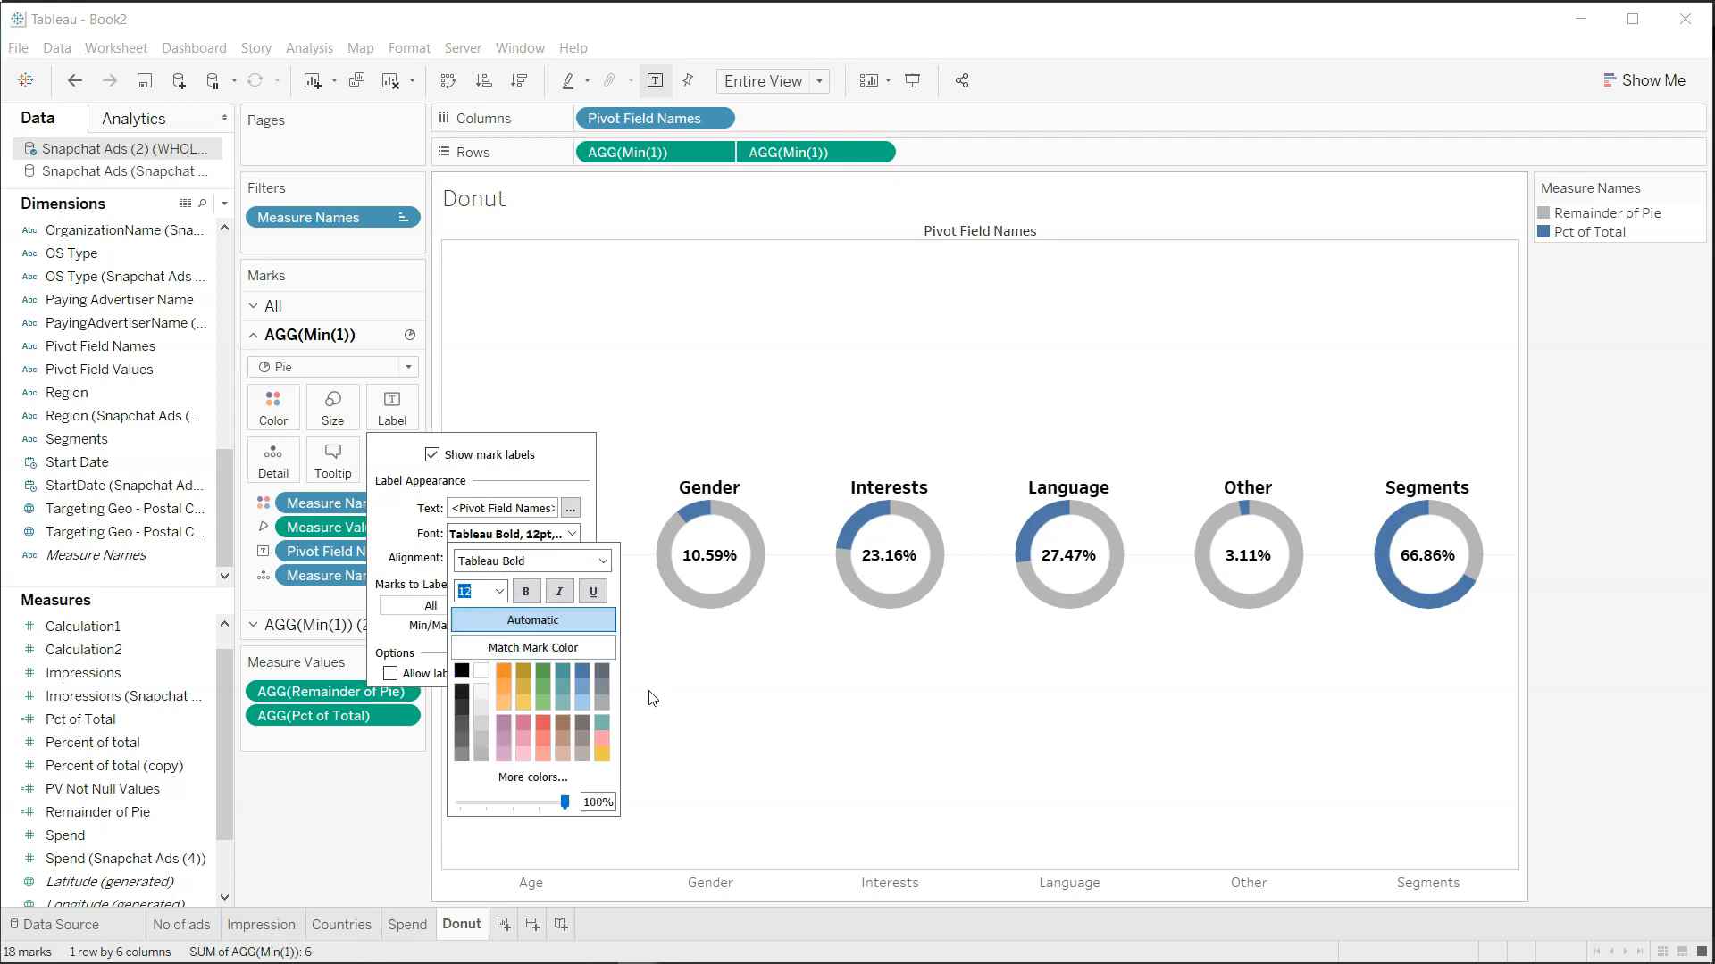
click(981, 730)
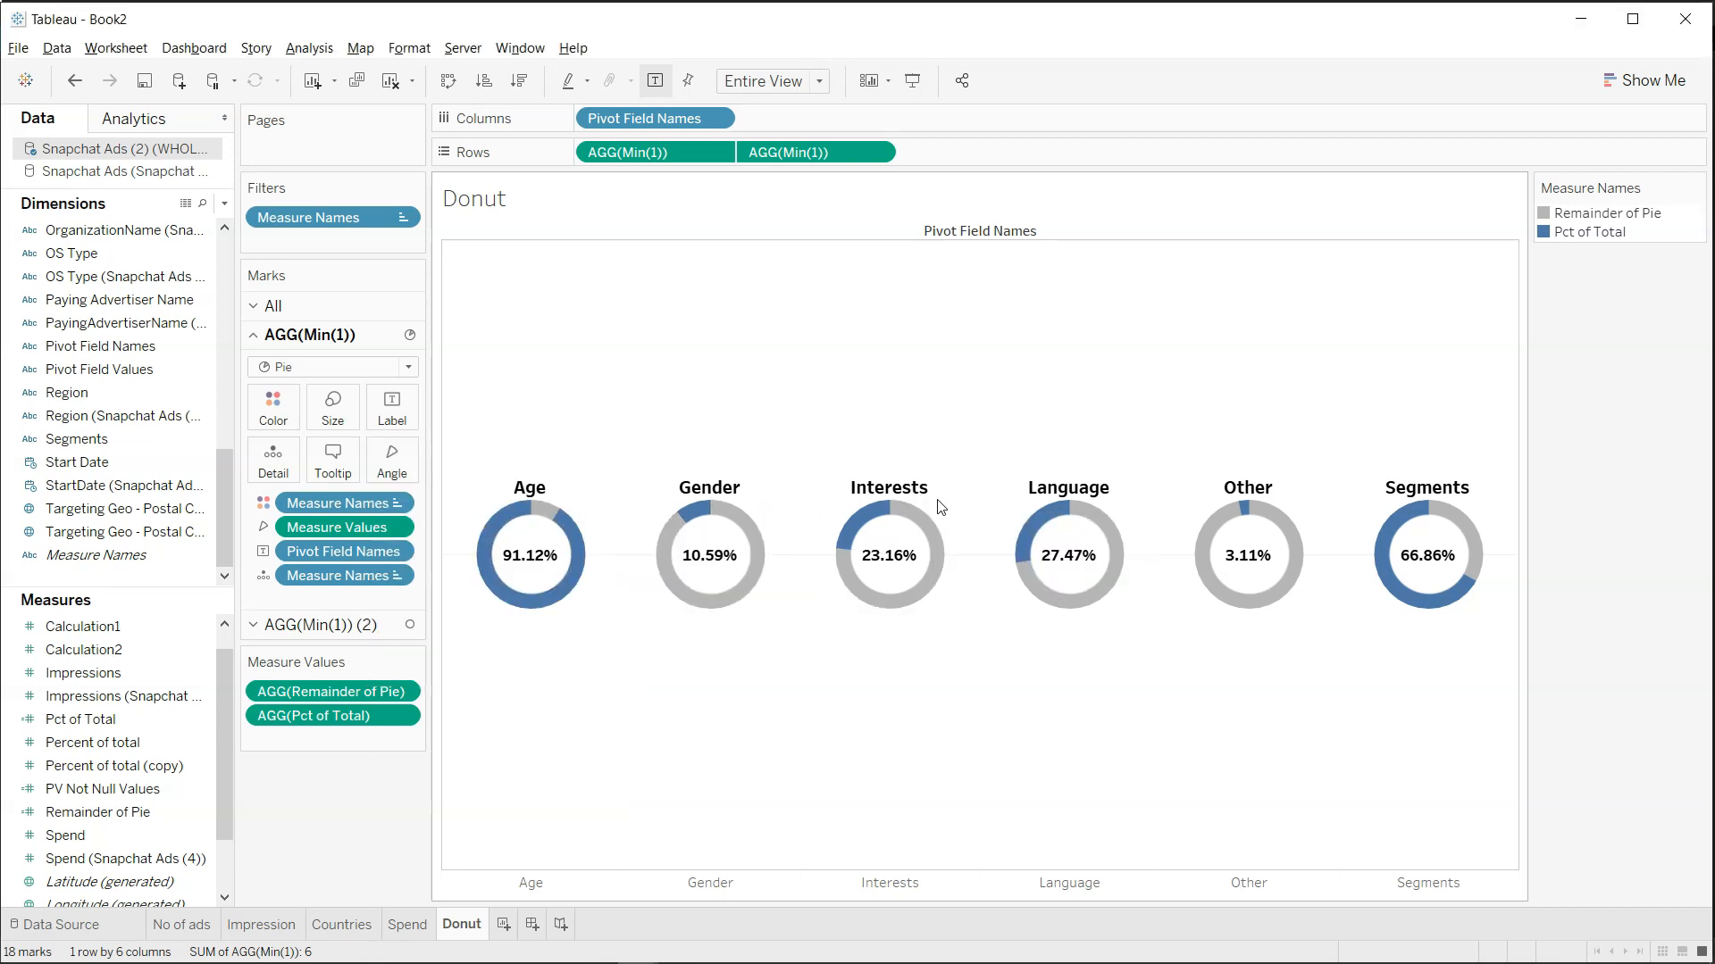
Hide the Pivot Field Names column header beneath the donuts and clear the mark selection.
right_click(1020, 896)
click(1056, 827)
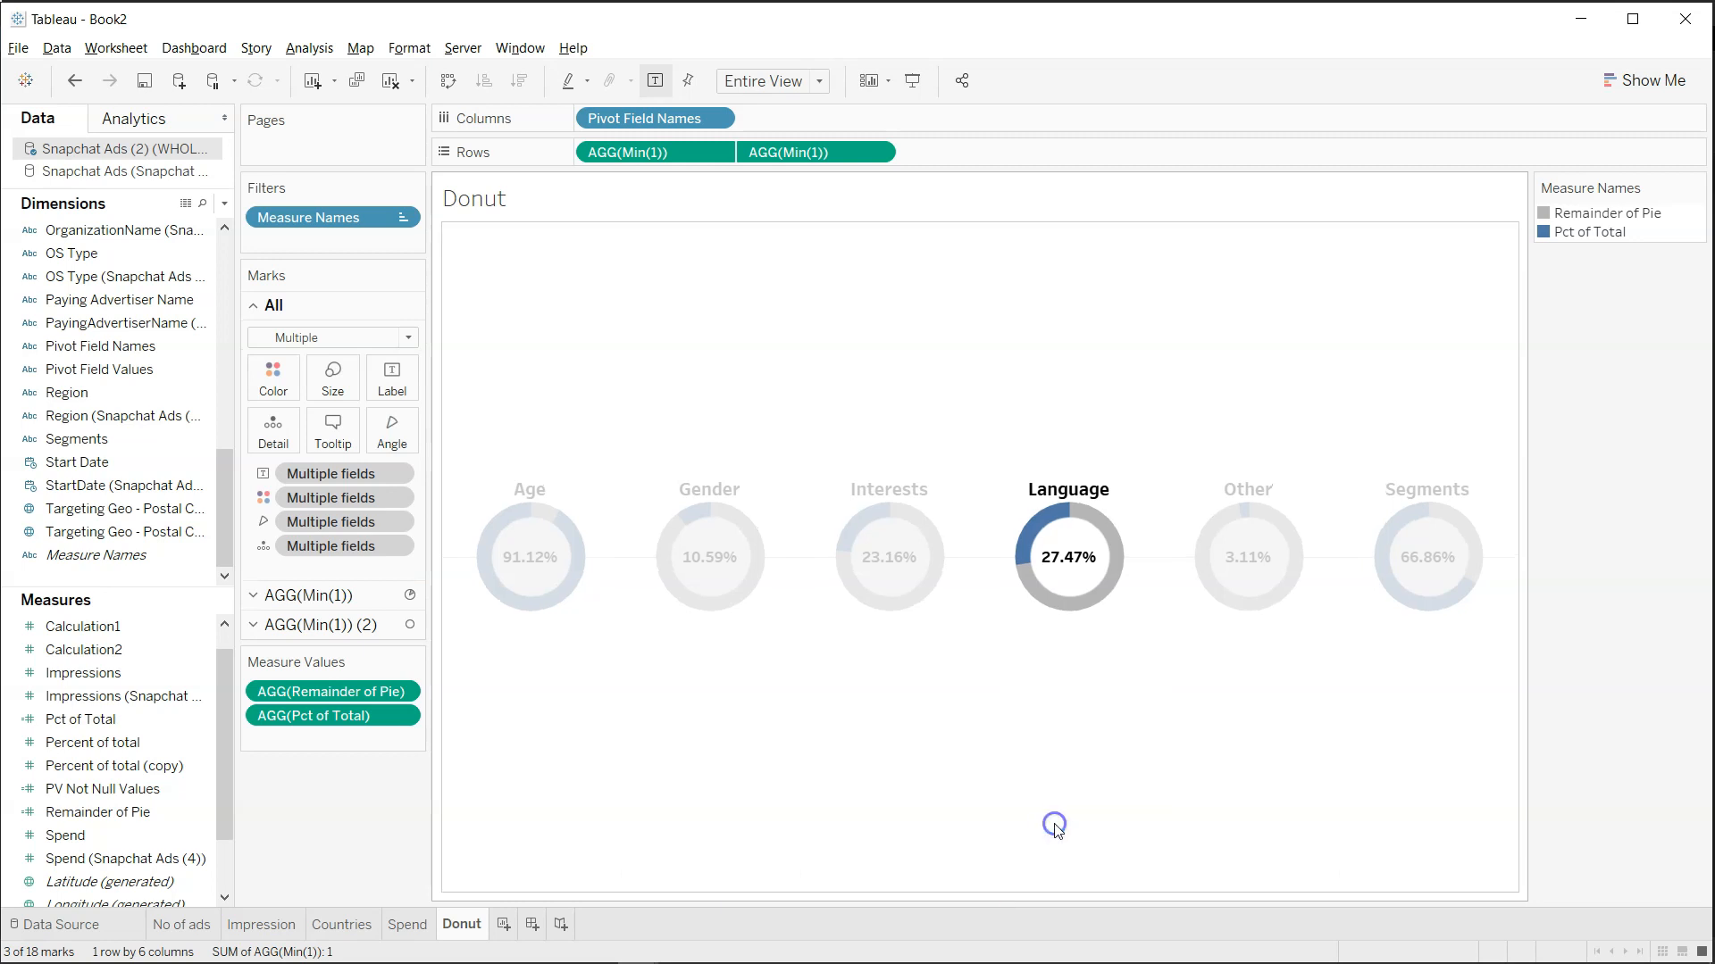
click(955, 797)
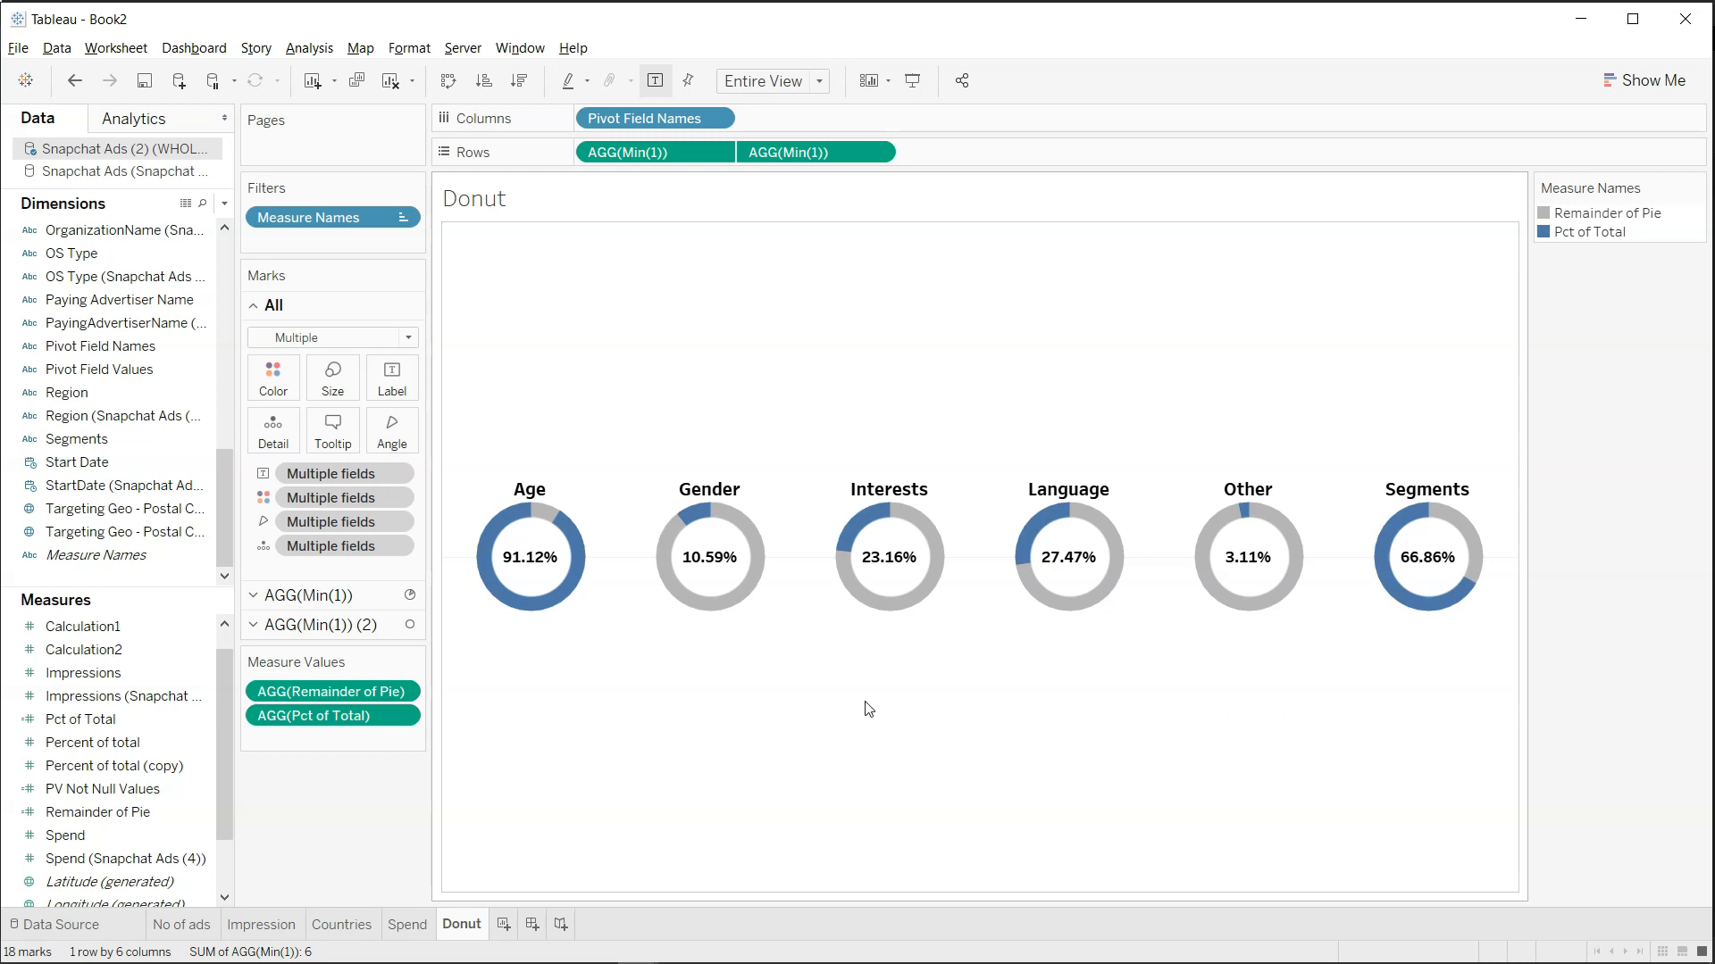
mouse_move(525, 582)
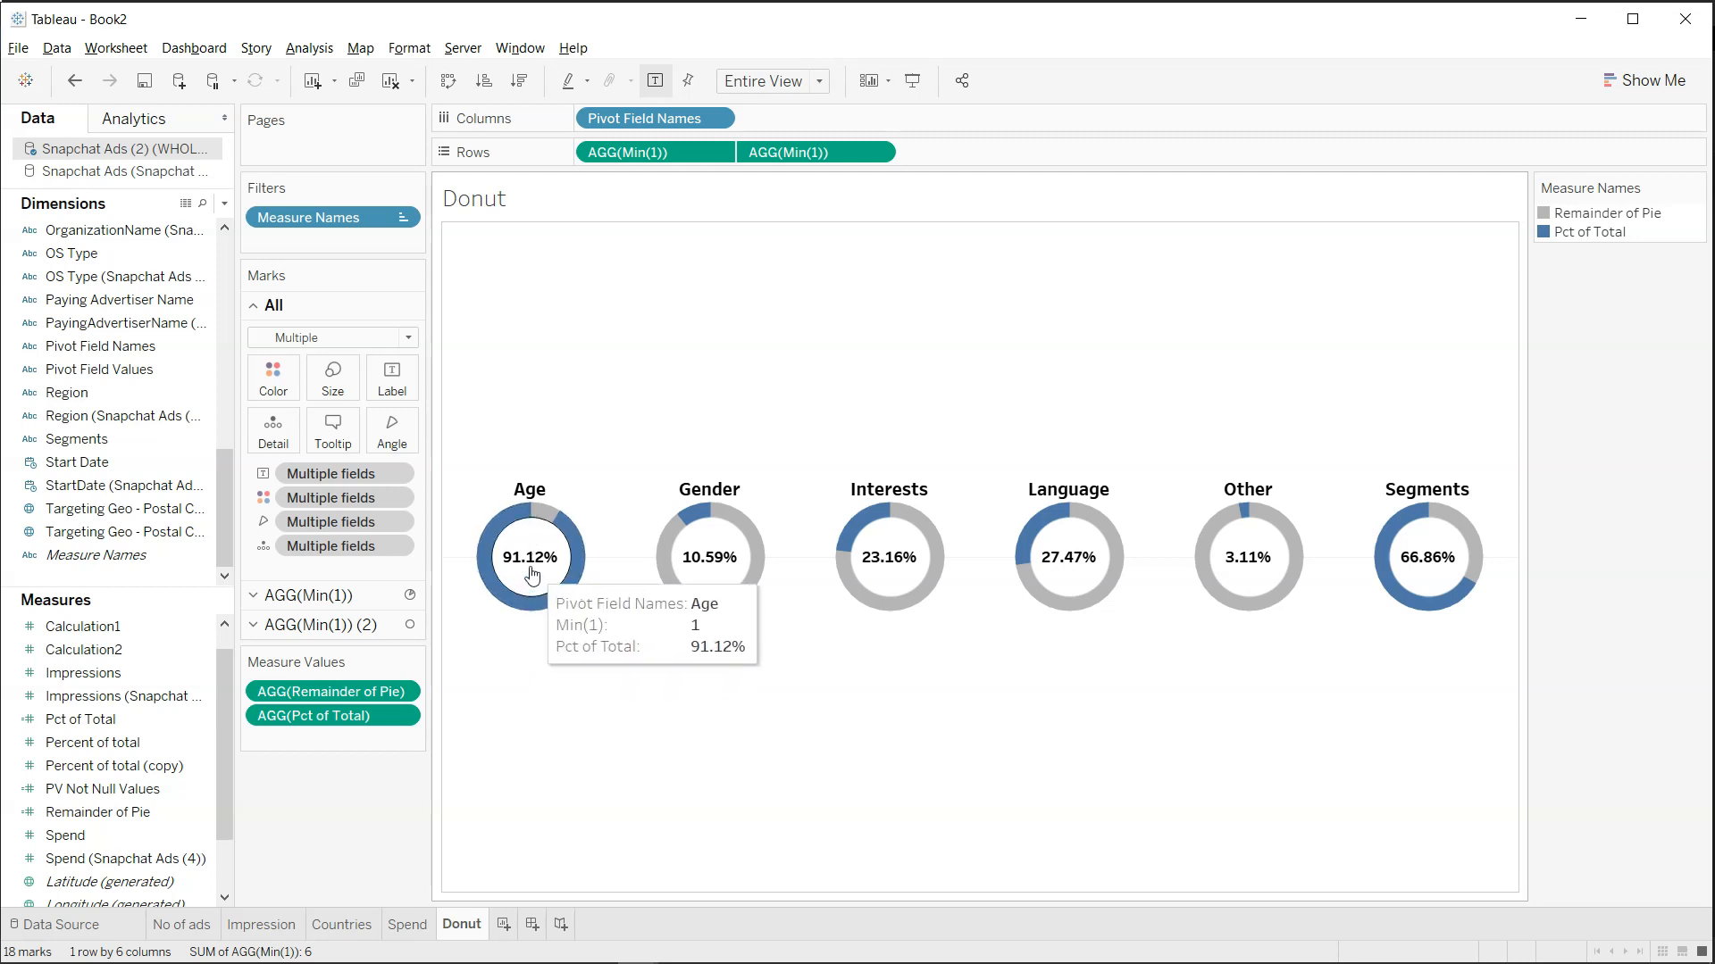
mouse_move(1444, 585)
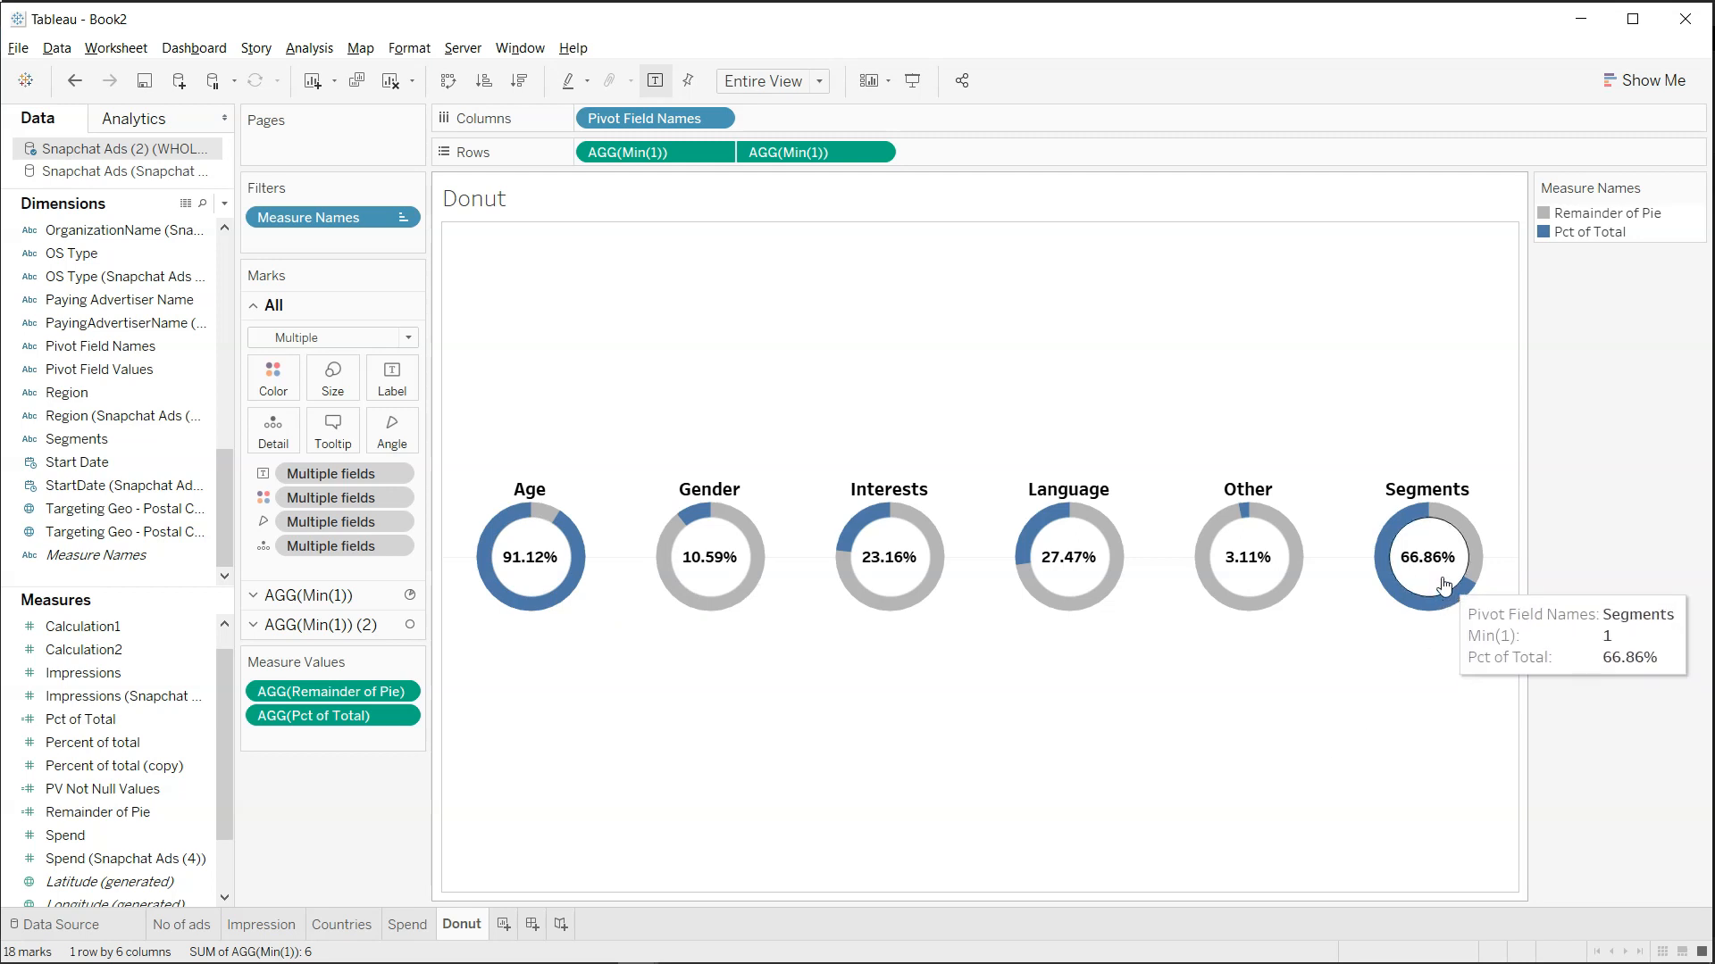
mouse_move(886, 585)
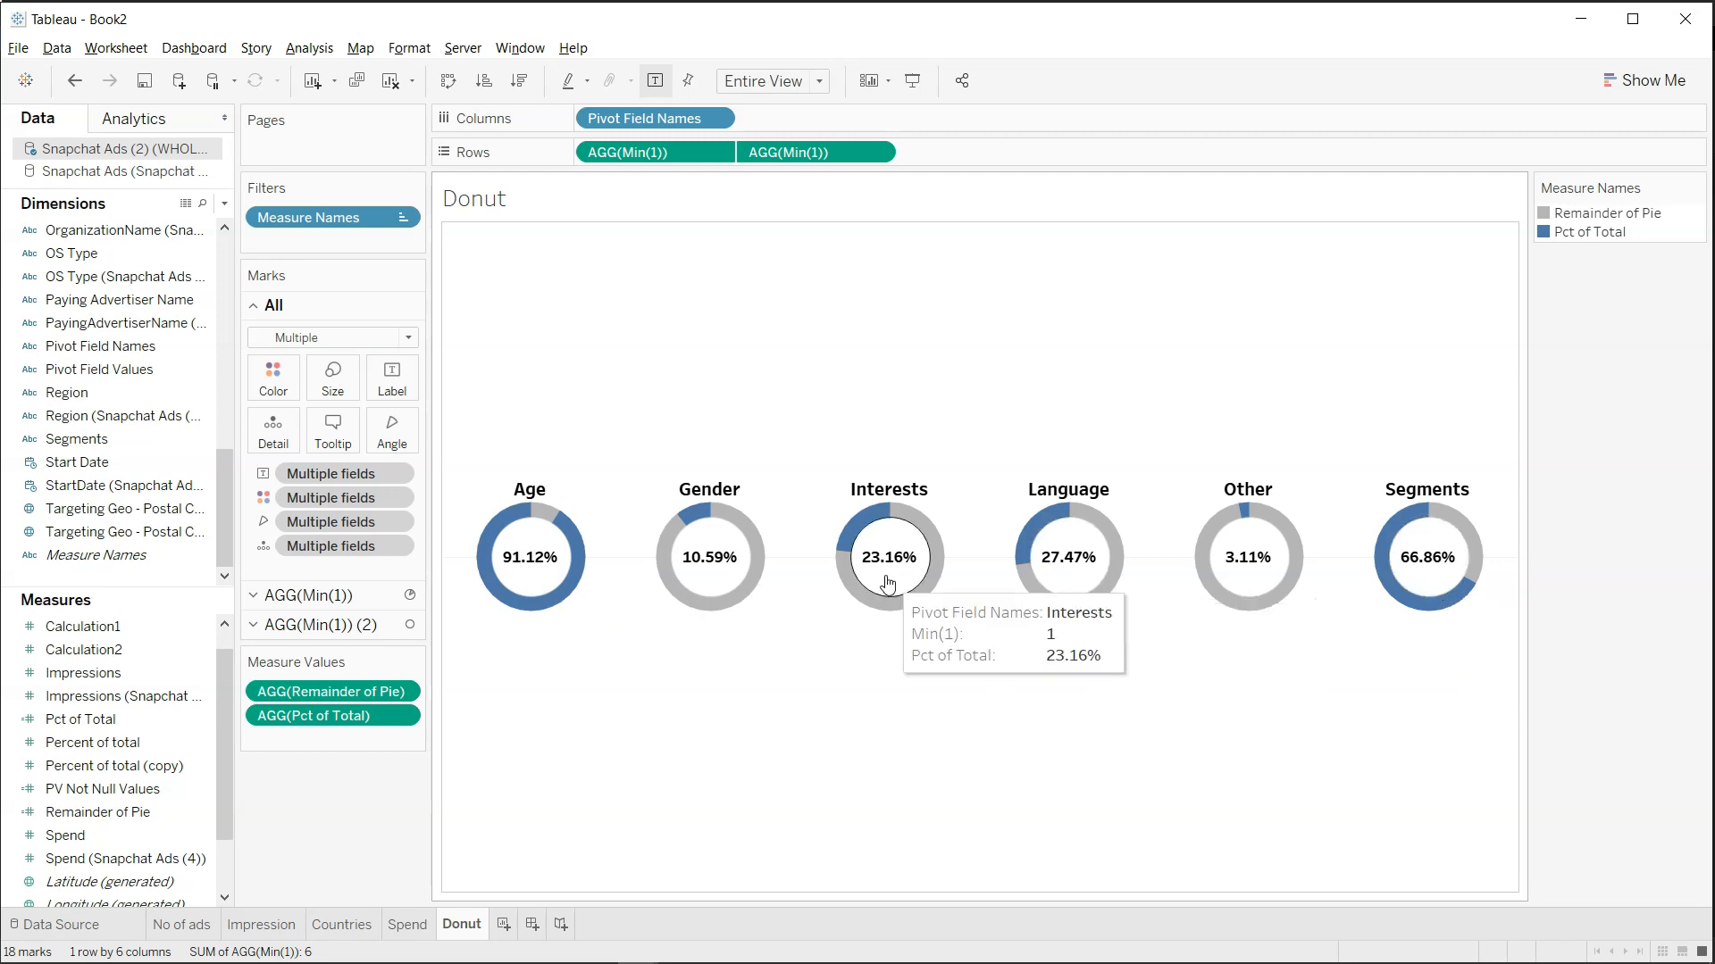
Sort Pivot Field Names manually on the Donut sheet, moving Segments directly after Age.
mouse_move(1235, 601)
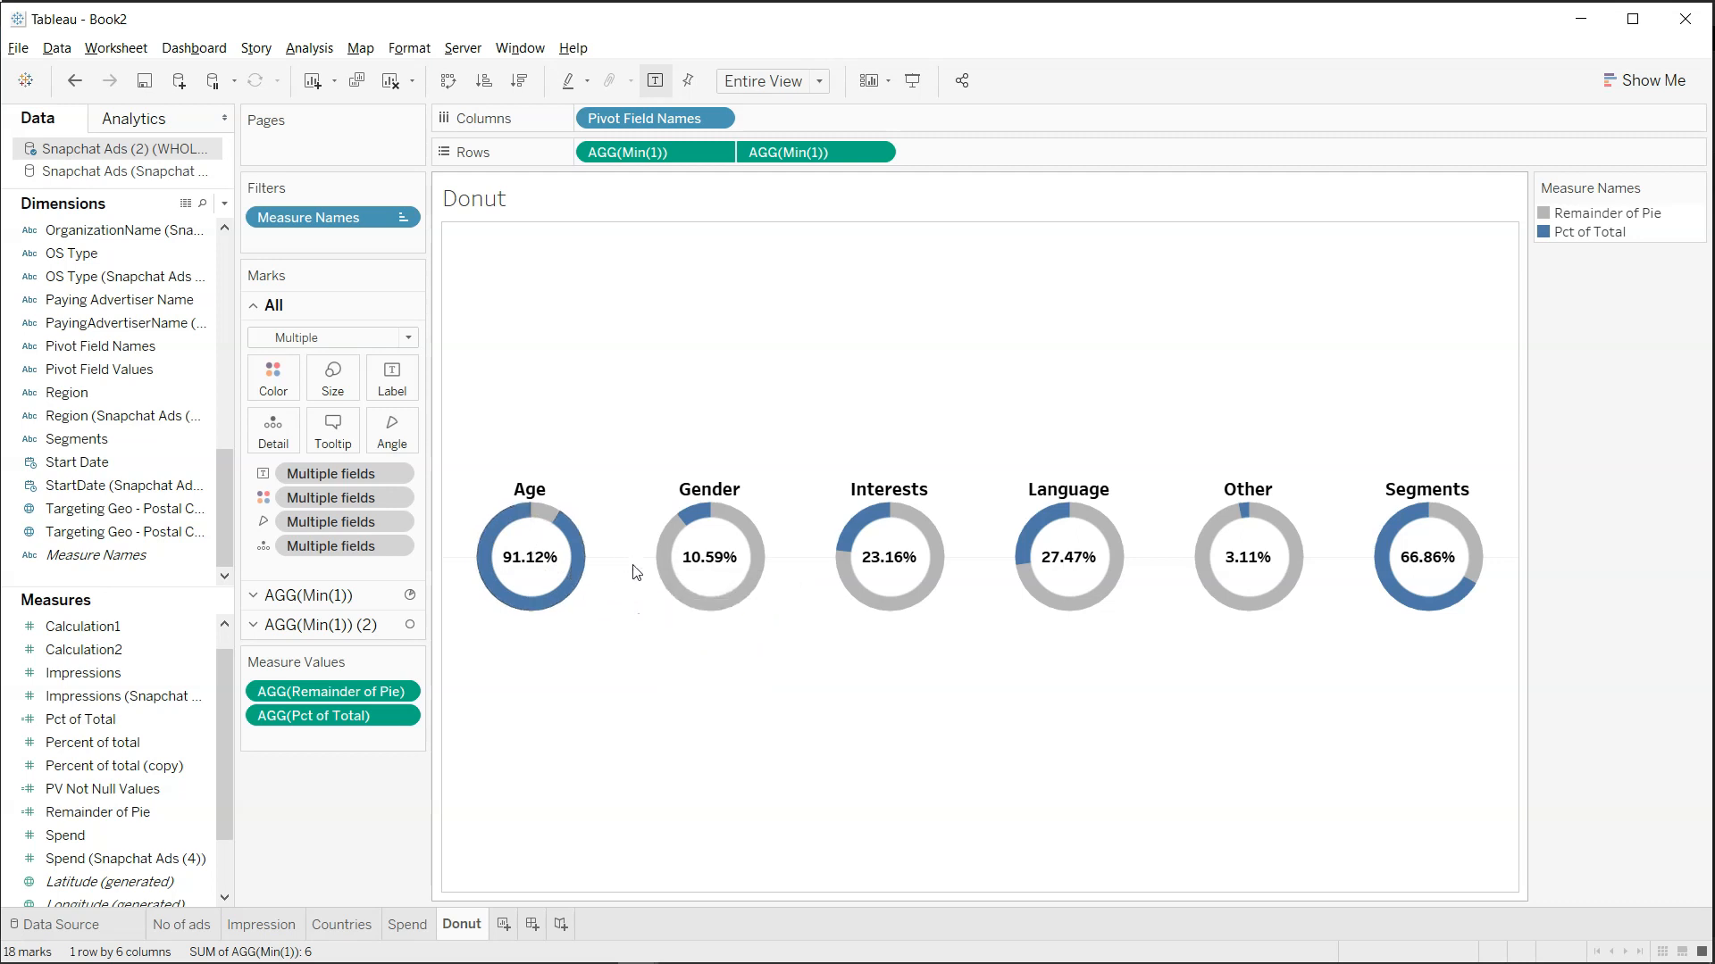
click(715, 120)
click(688, 222)
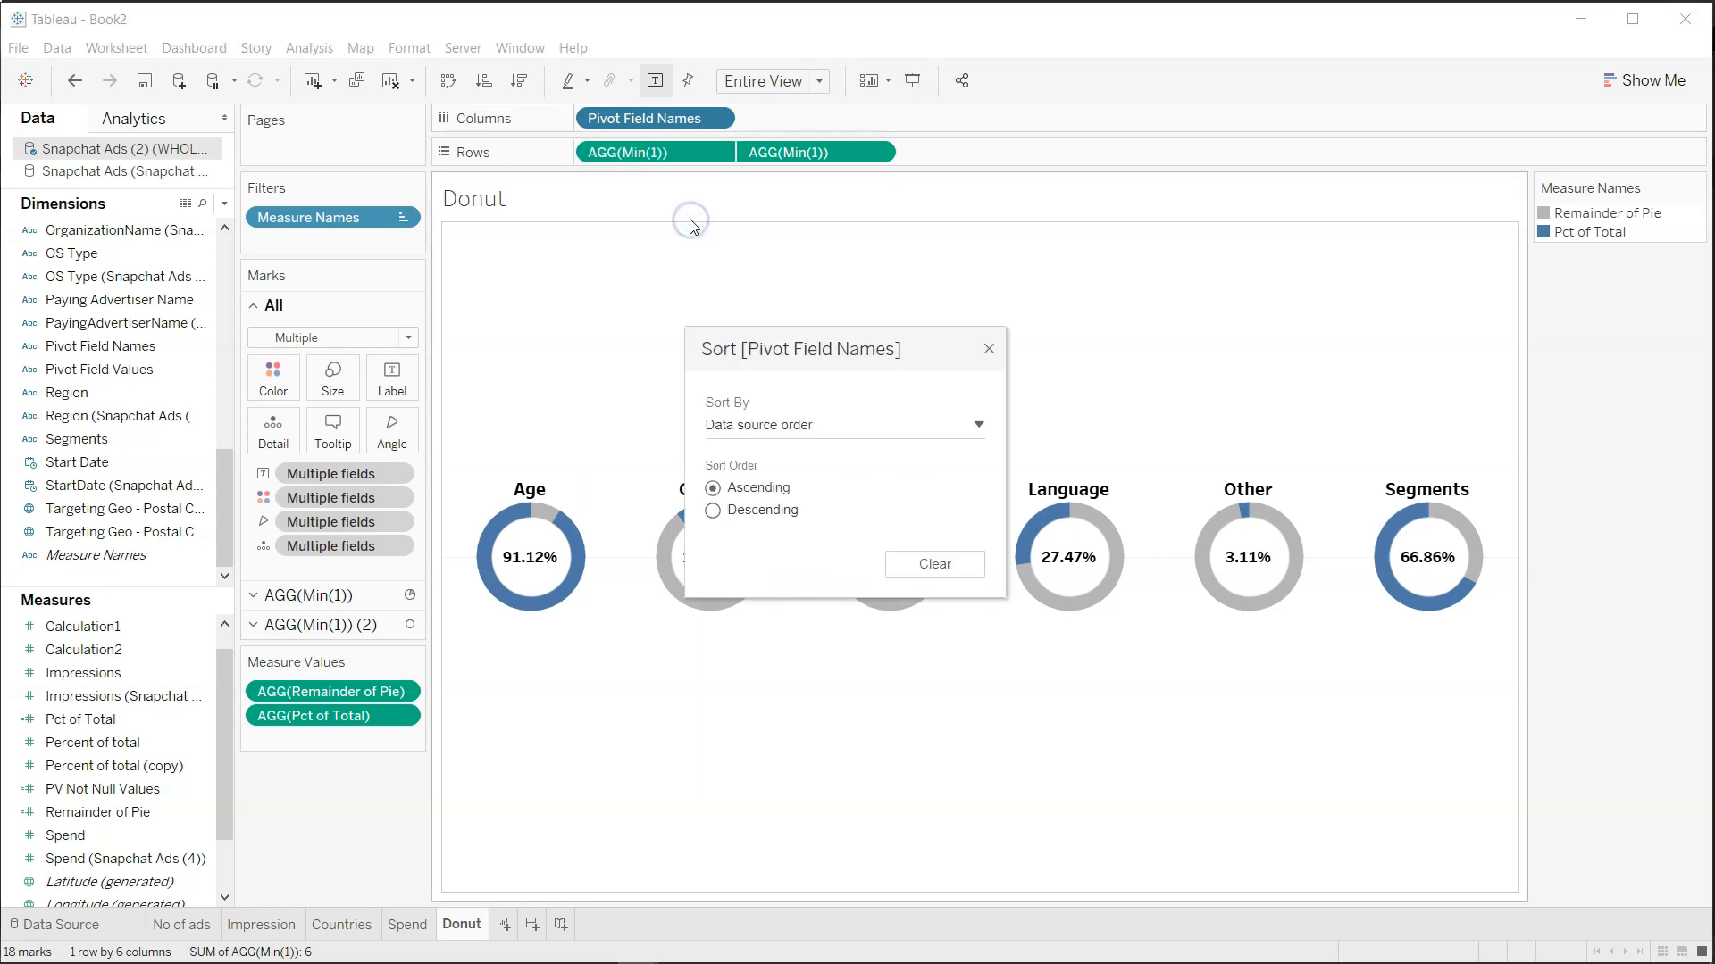
click(786, 428)
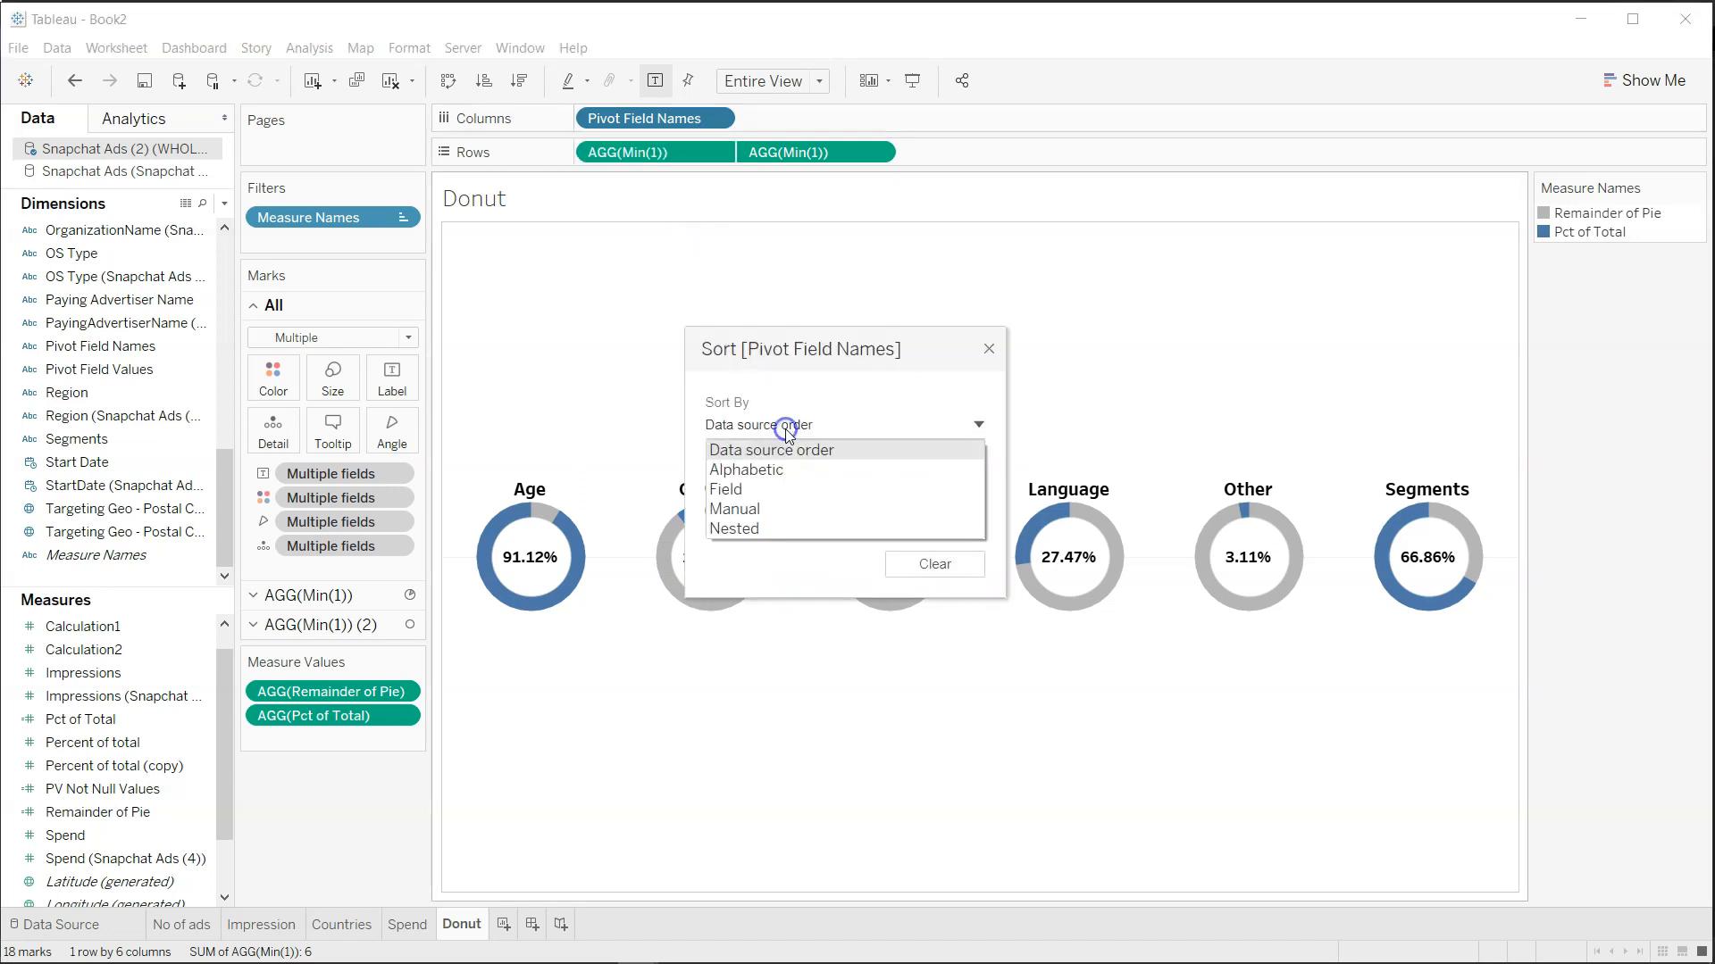
click(791, 516)
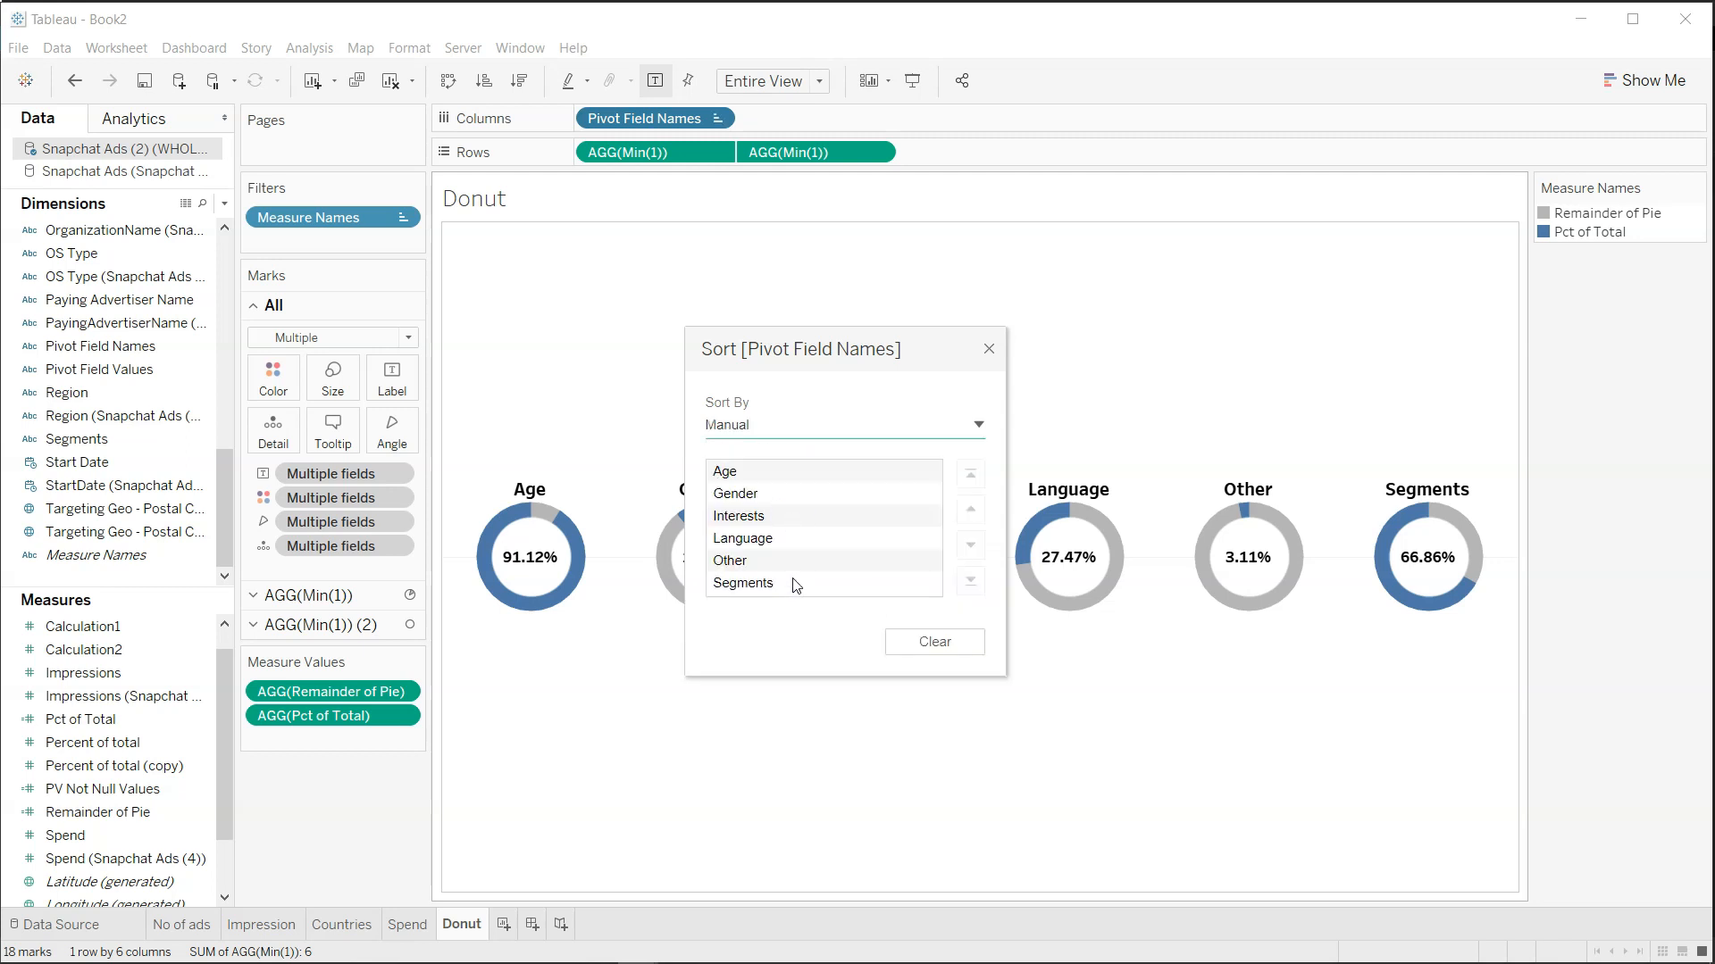
click(795, 585)
click(969, 509)
click(970, 509)
click(970, 509)
click(970, 509)
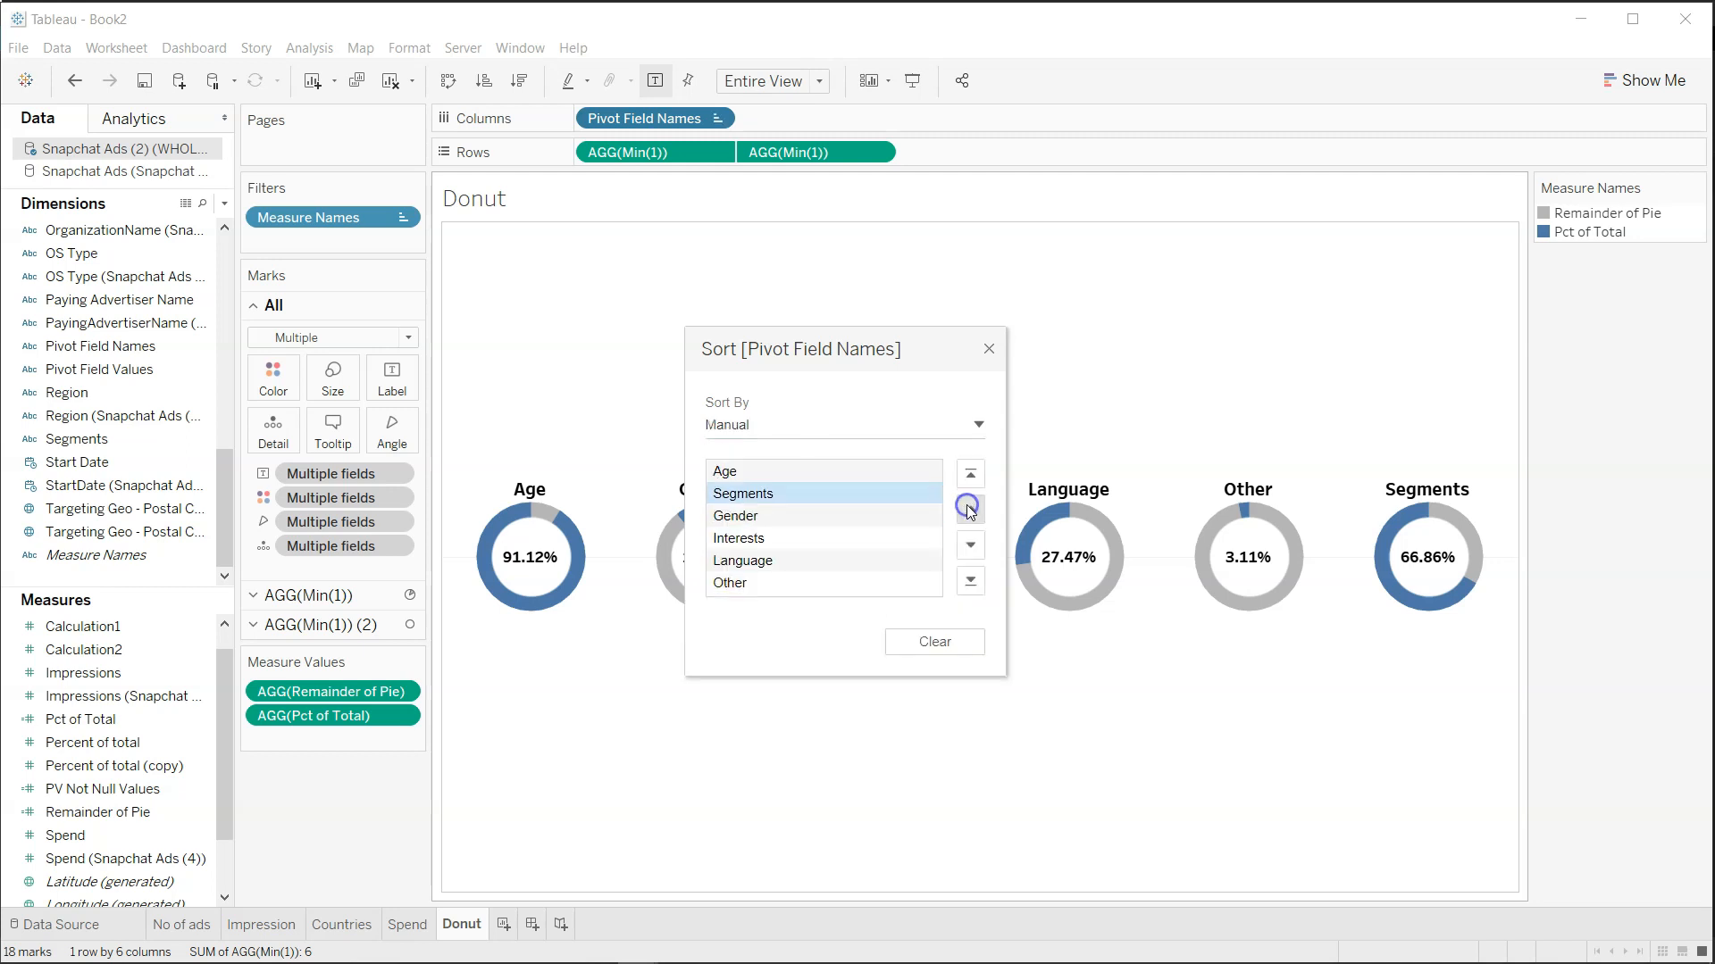
drag(874, 350, 1011, 657)
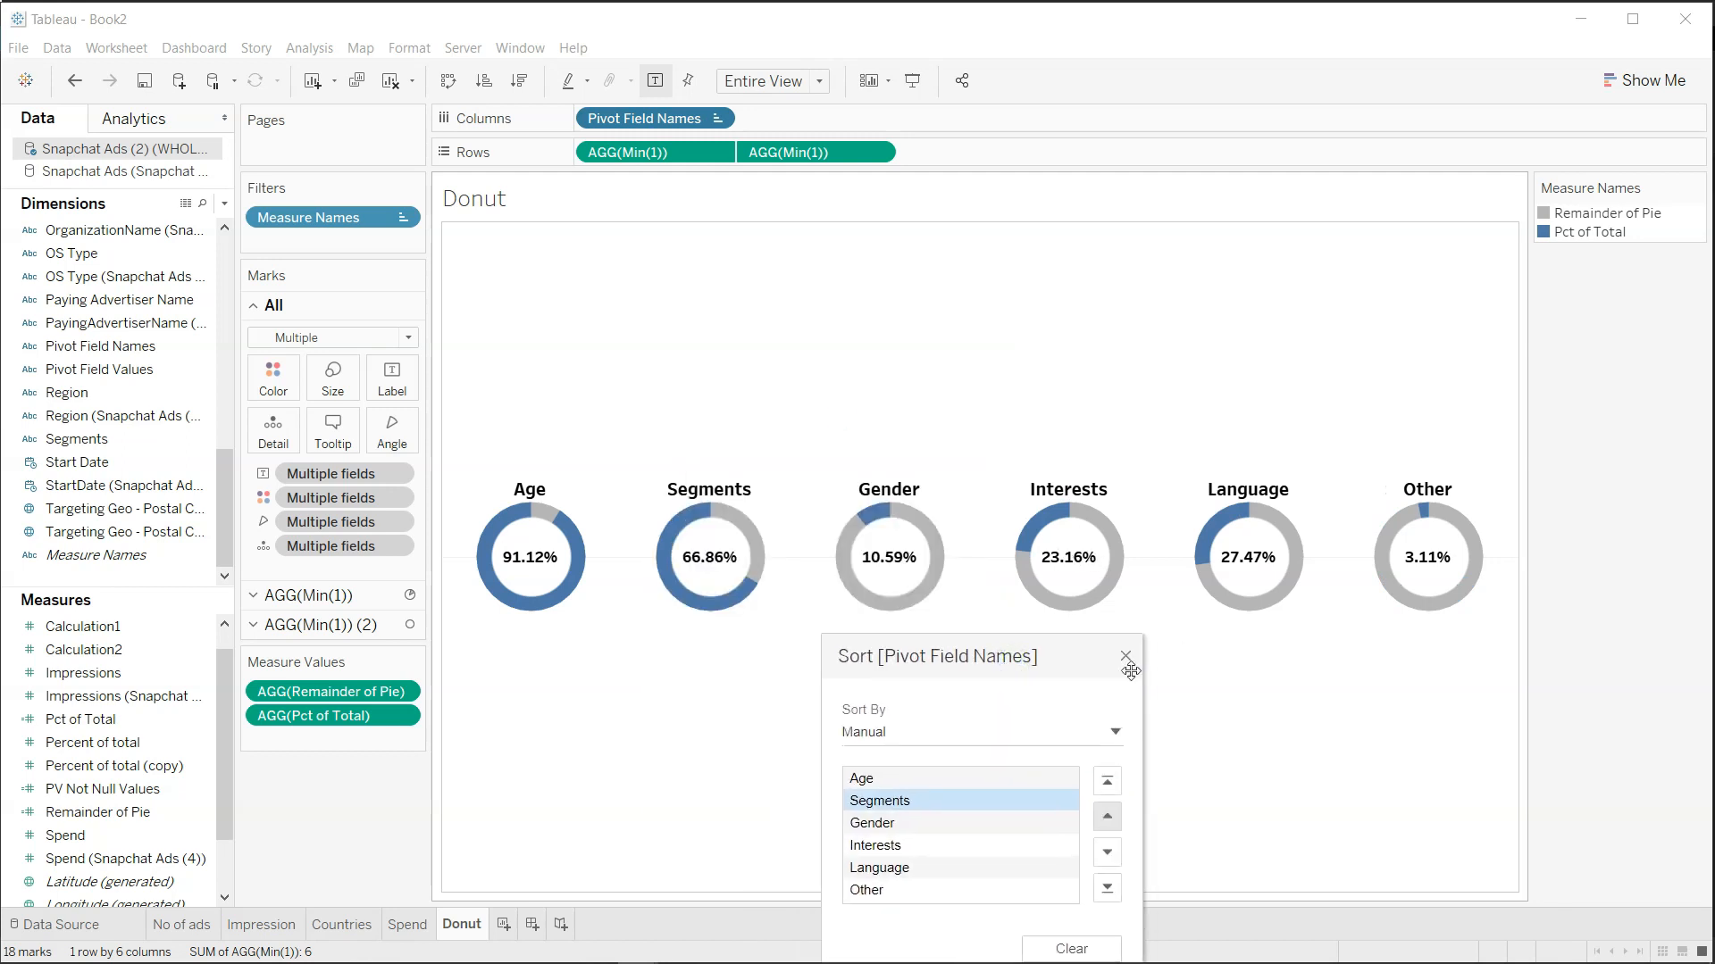
Move Language to third and Interests to fourth place in the manual Pivot Field Names sort, and close the sort settings.
click(948, 869)
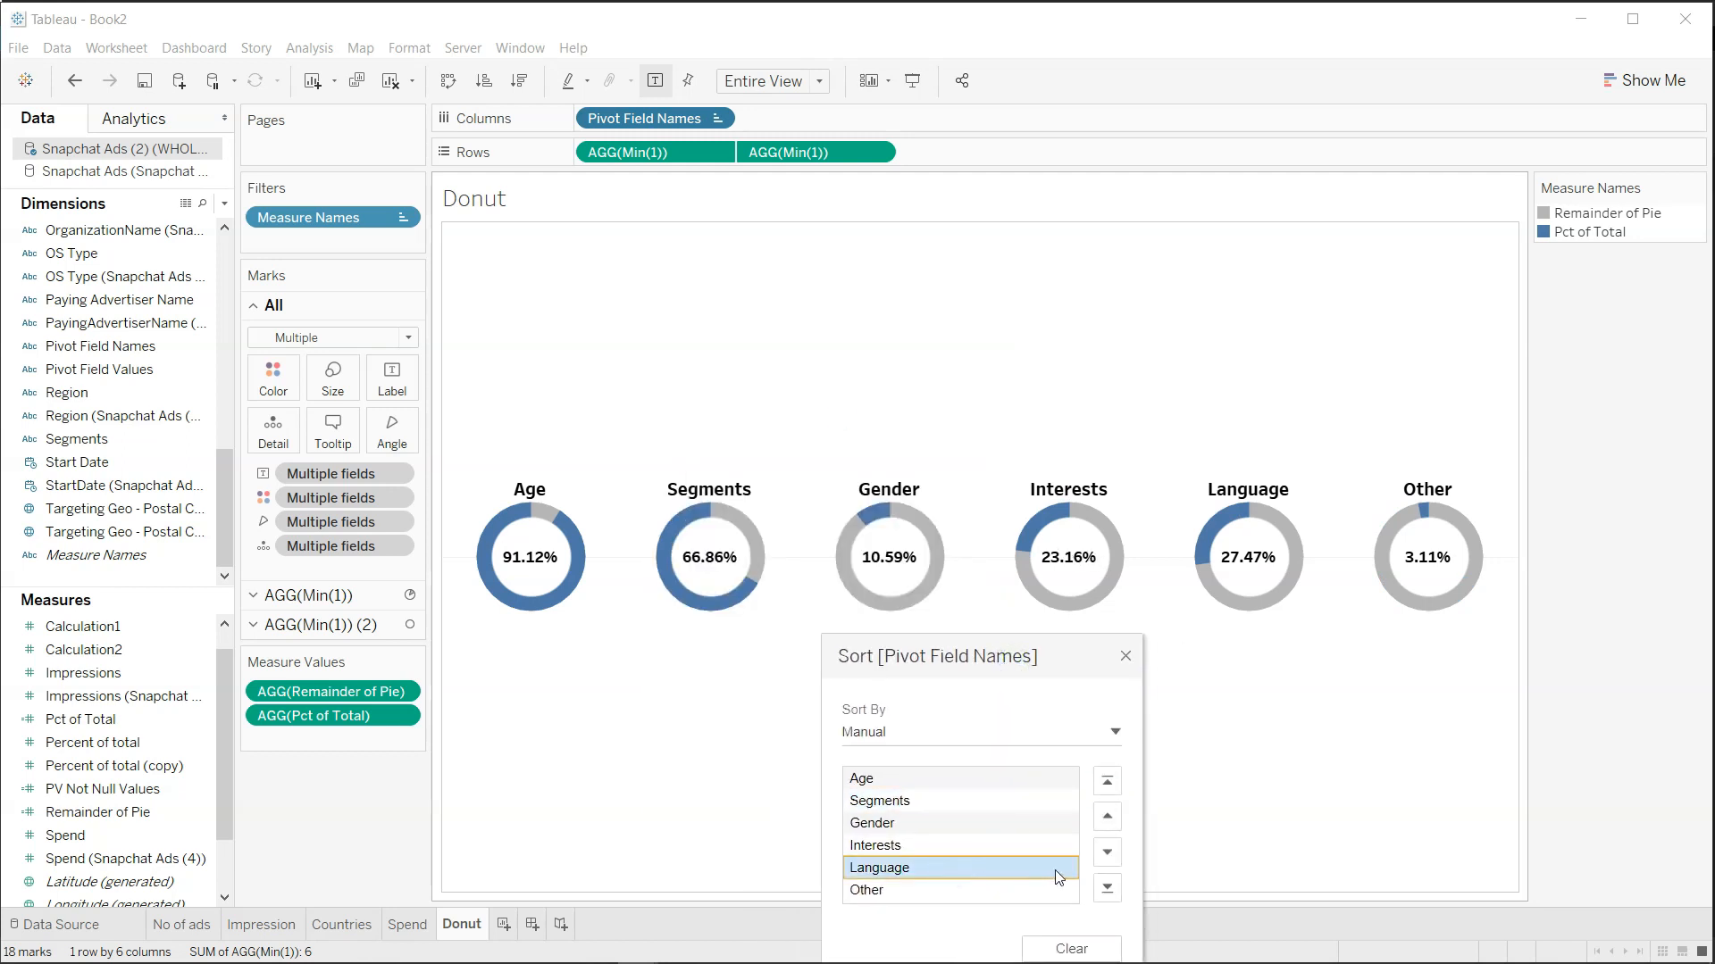
click(1108, 816)
click(1110, 814)
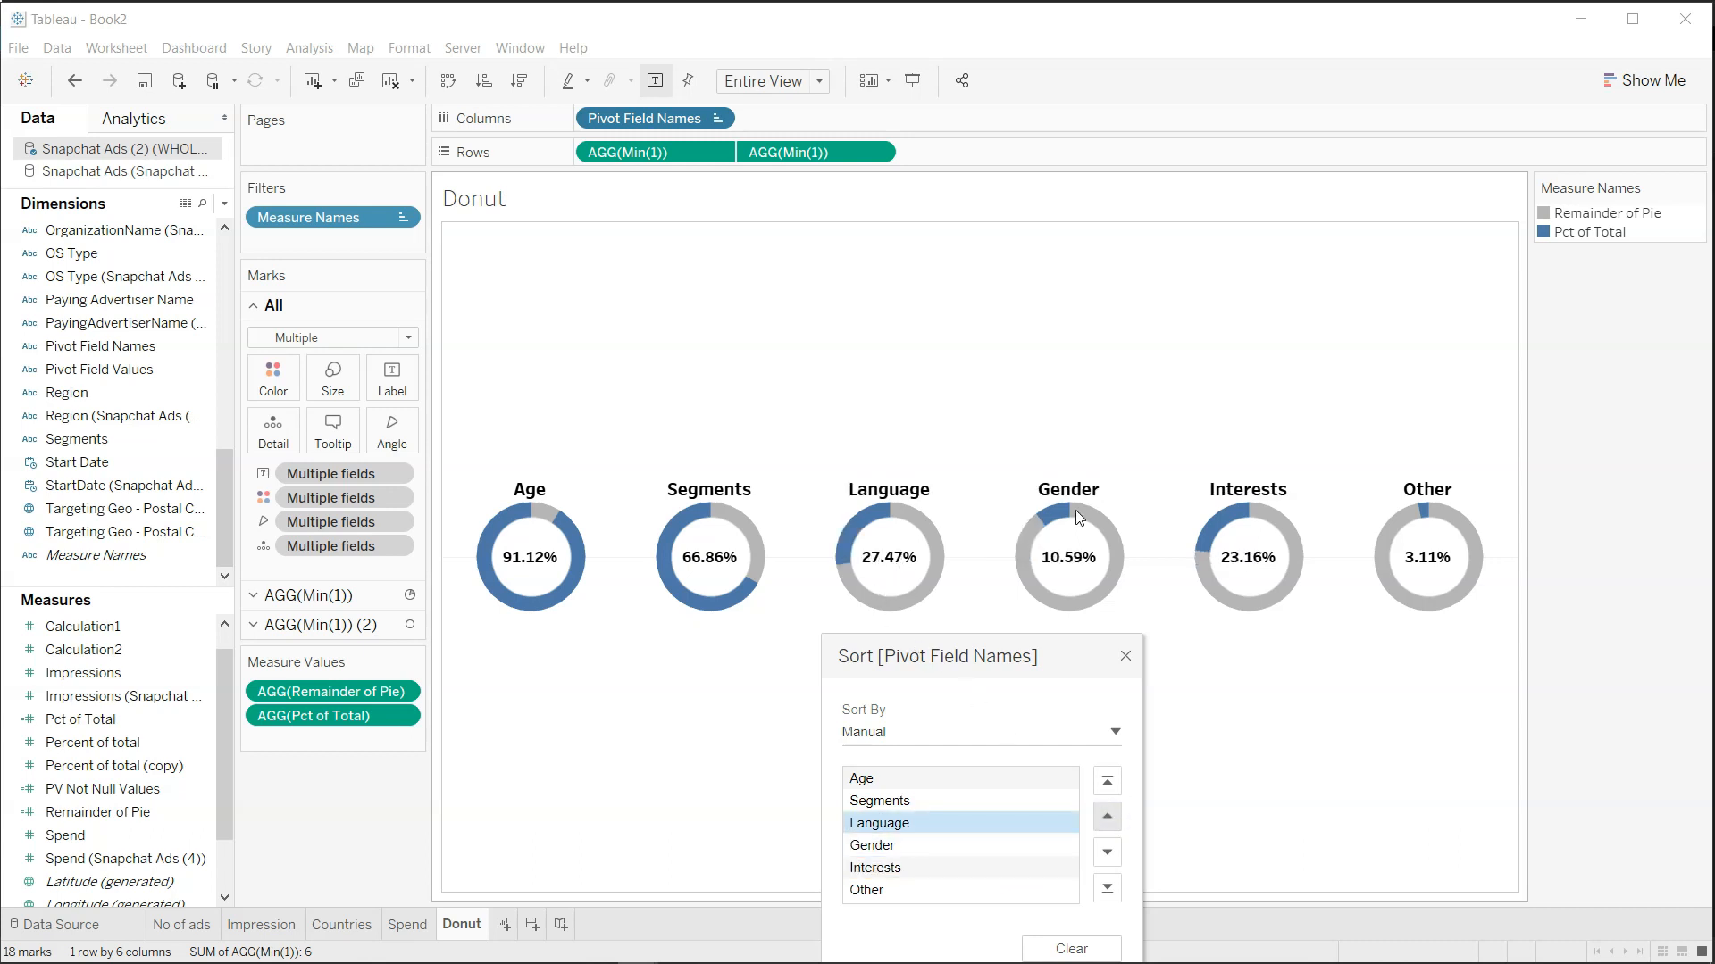
click(971, 869)
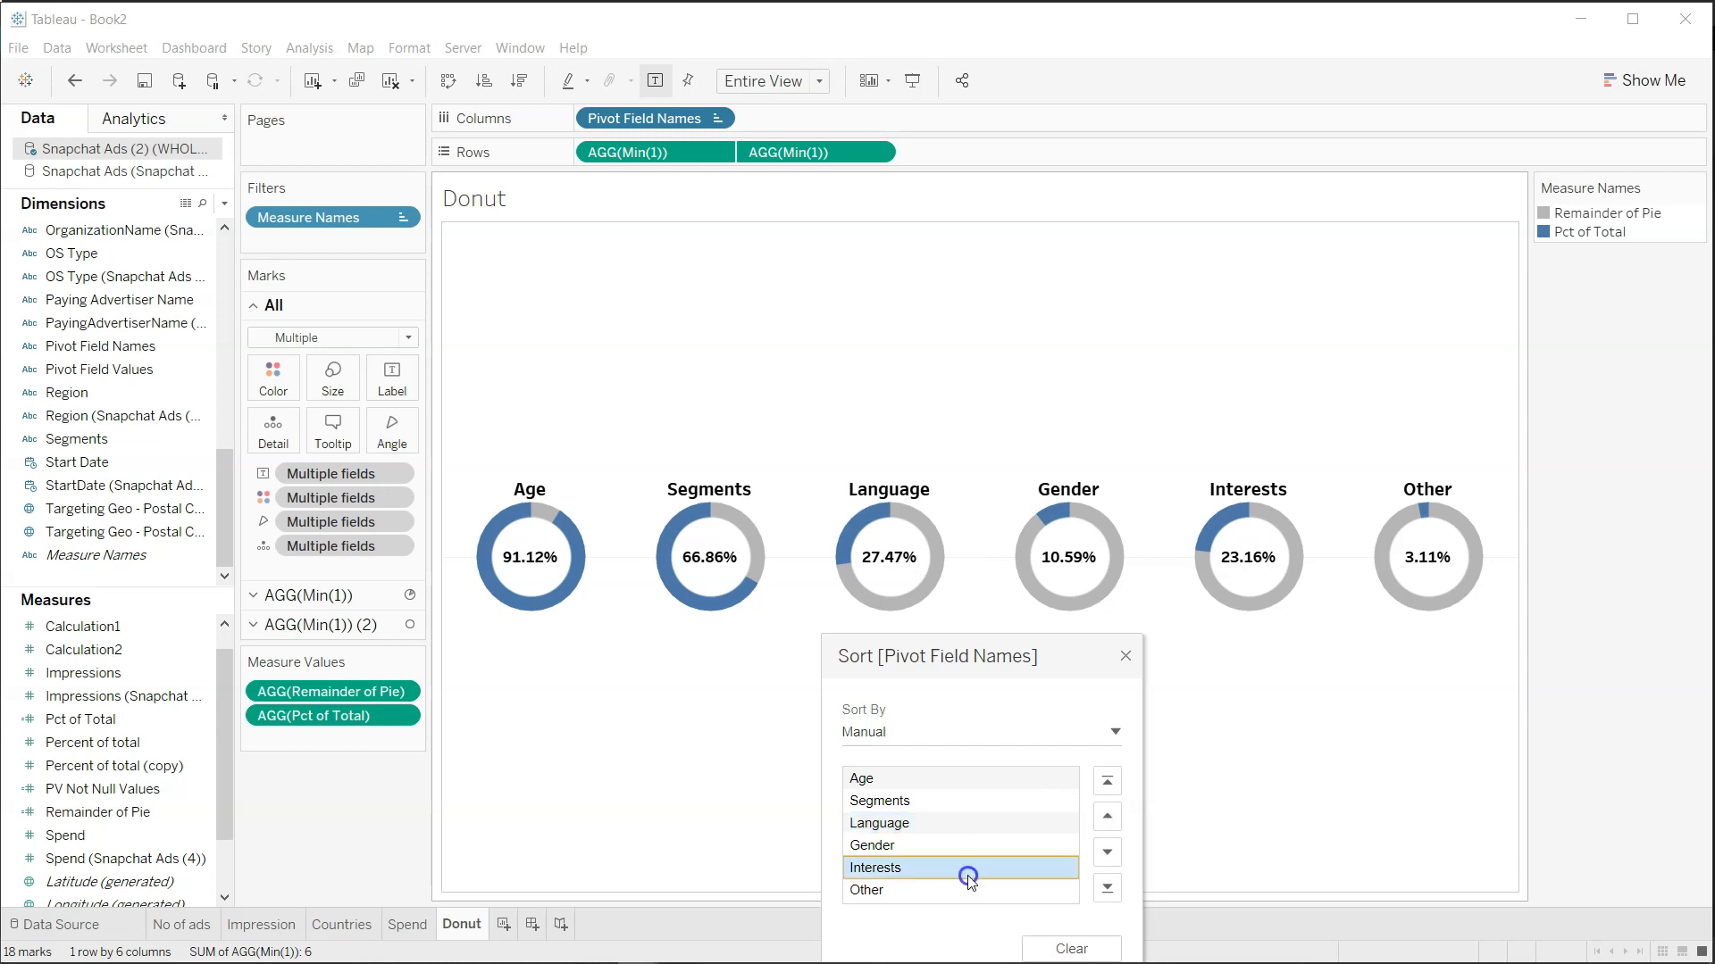
click(1107, 820)
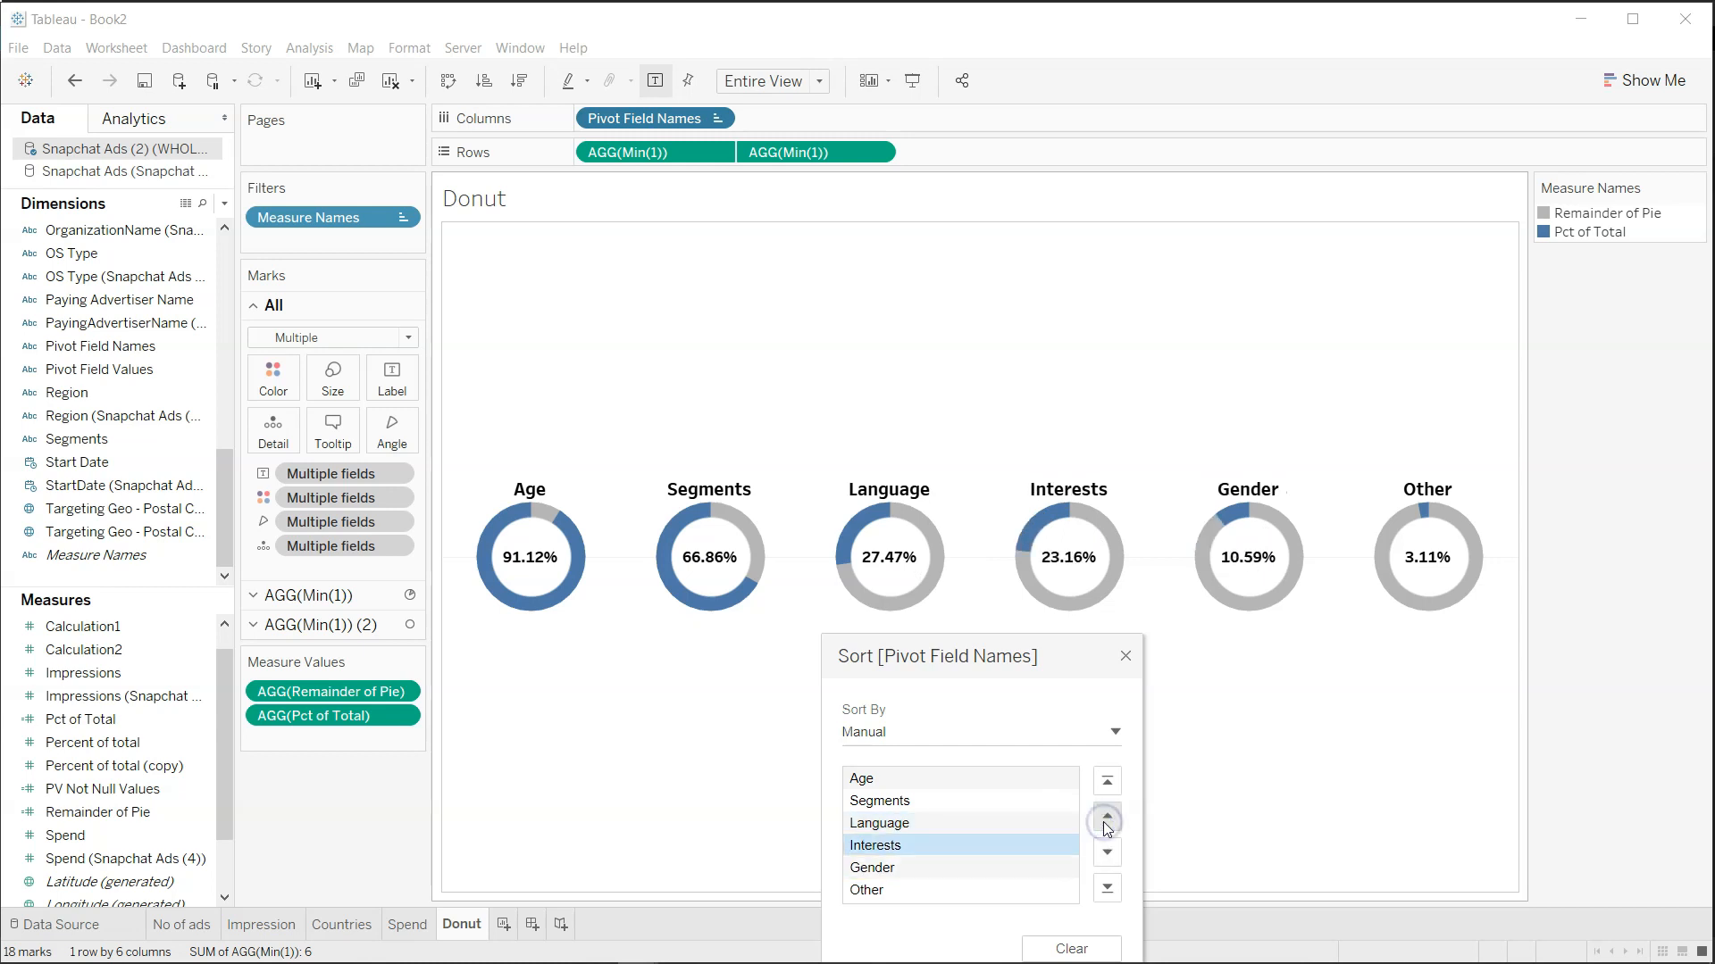
click(1125, 657)
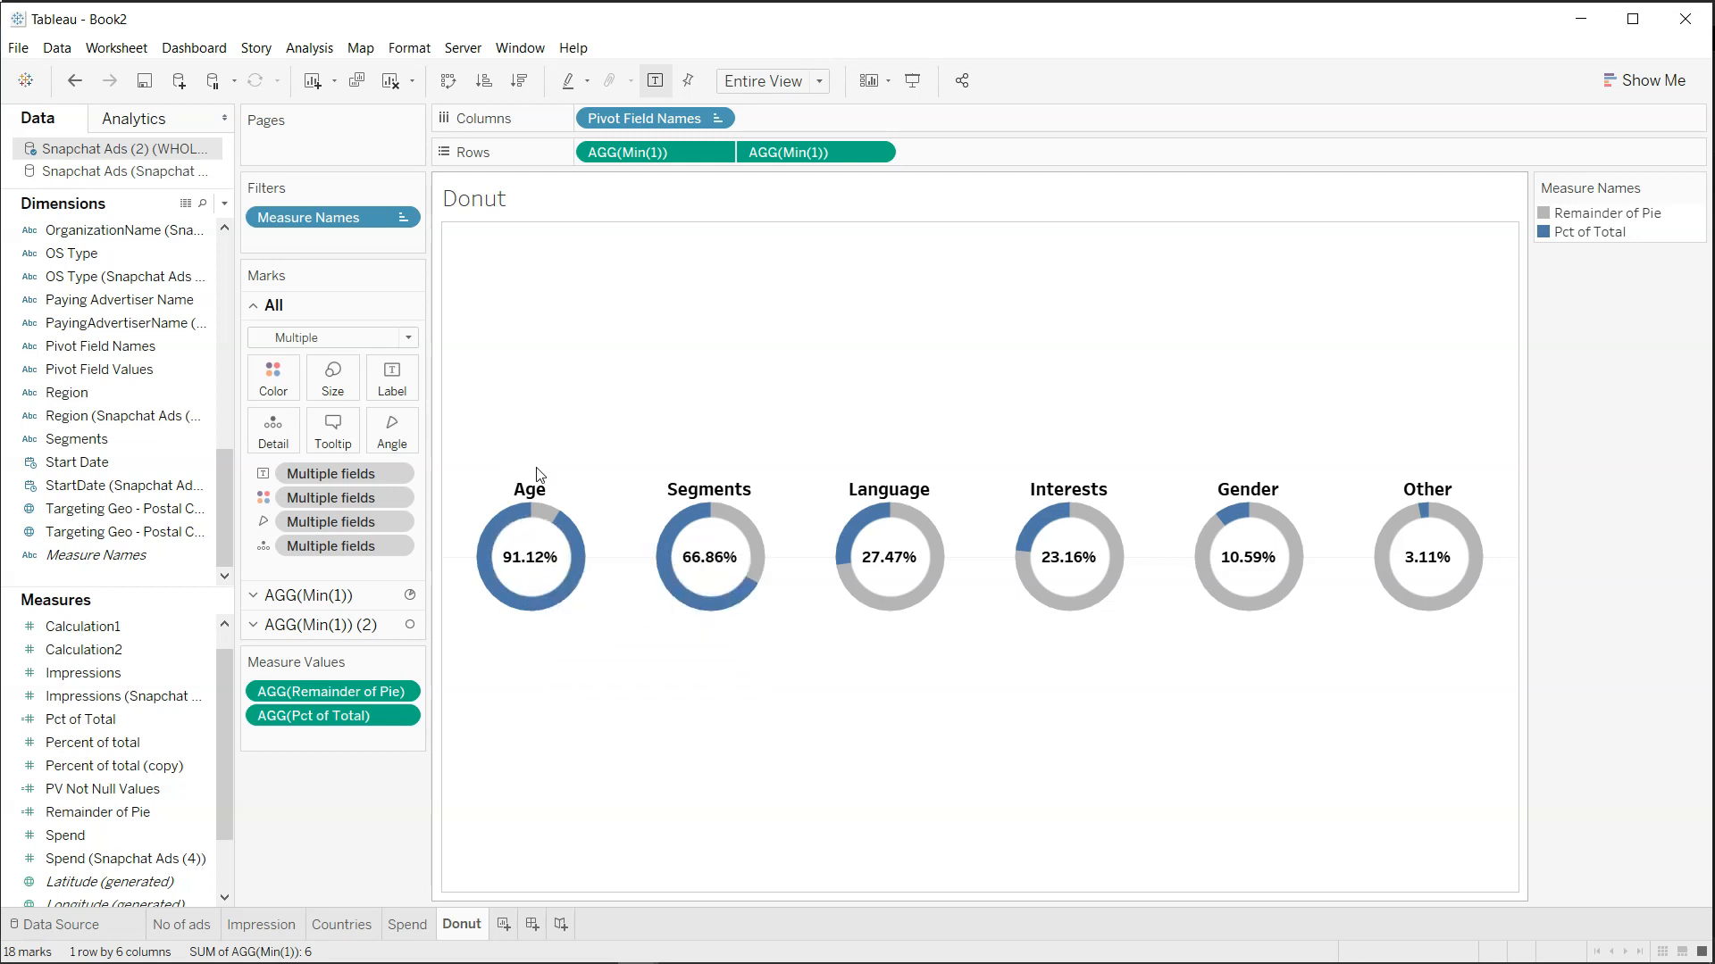
mouse_move(943, 590)
key(ctrl+s)
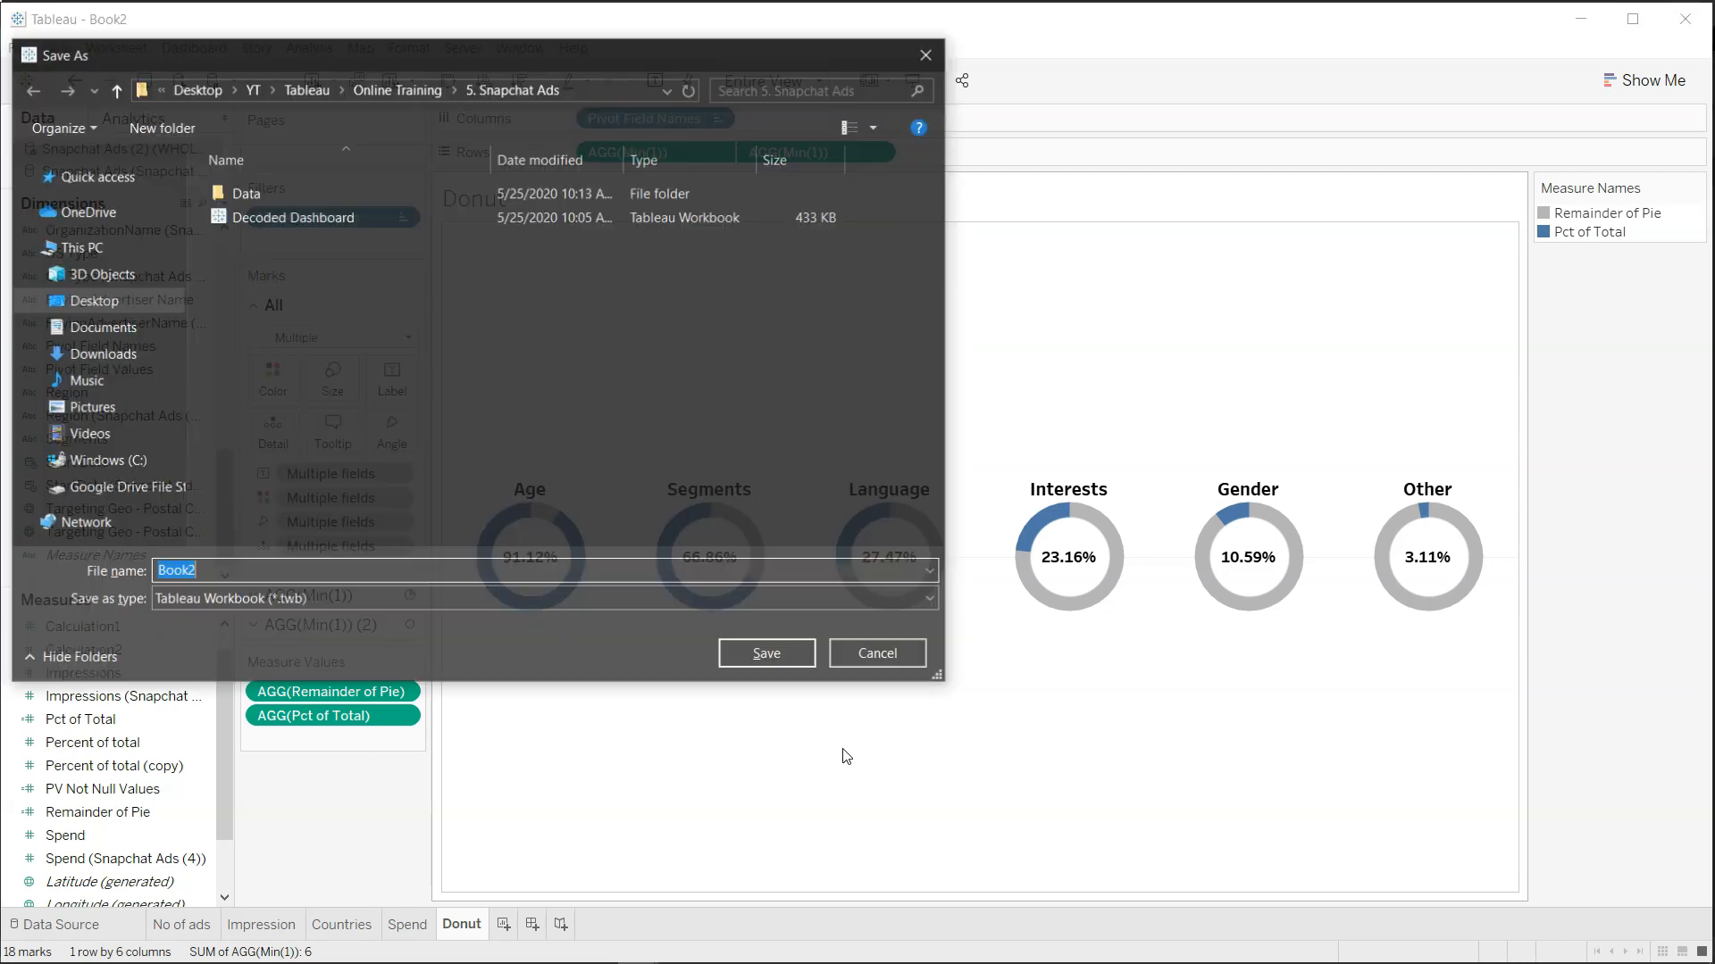
key(Escape)
click(896, 744)
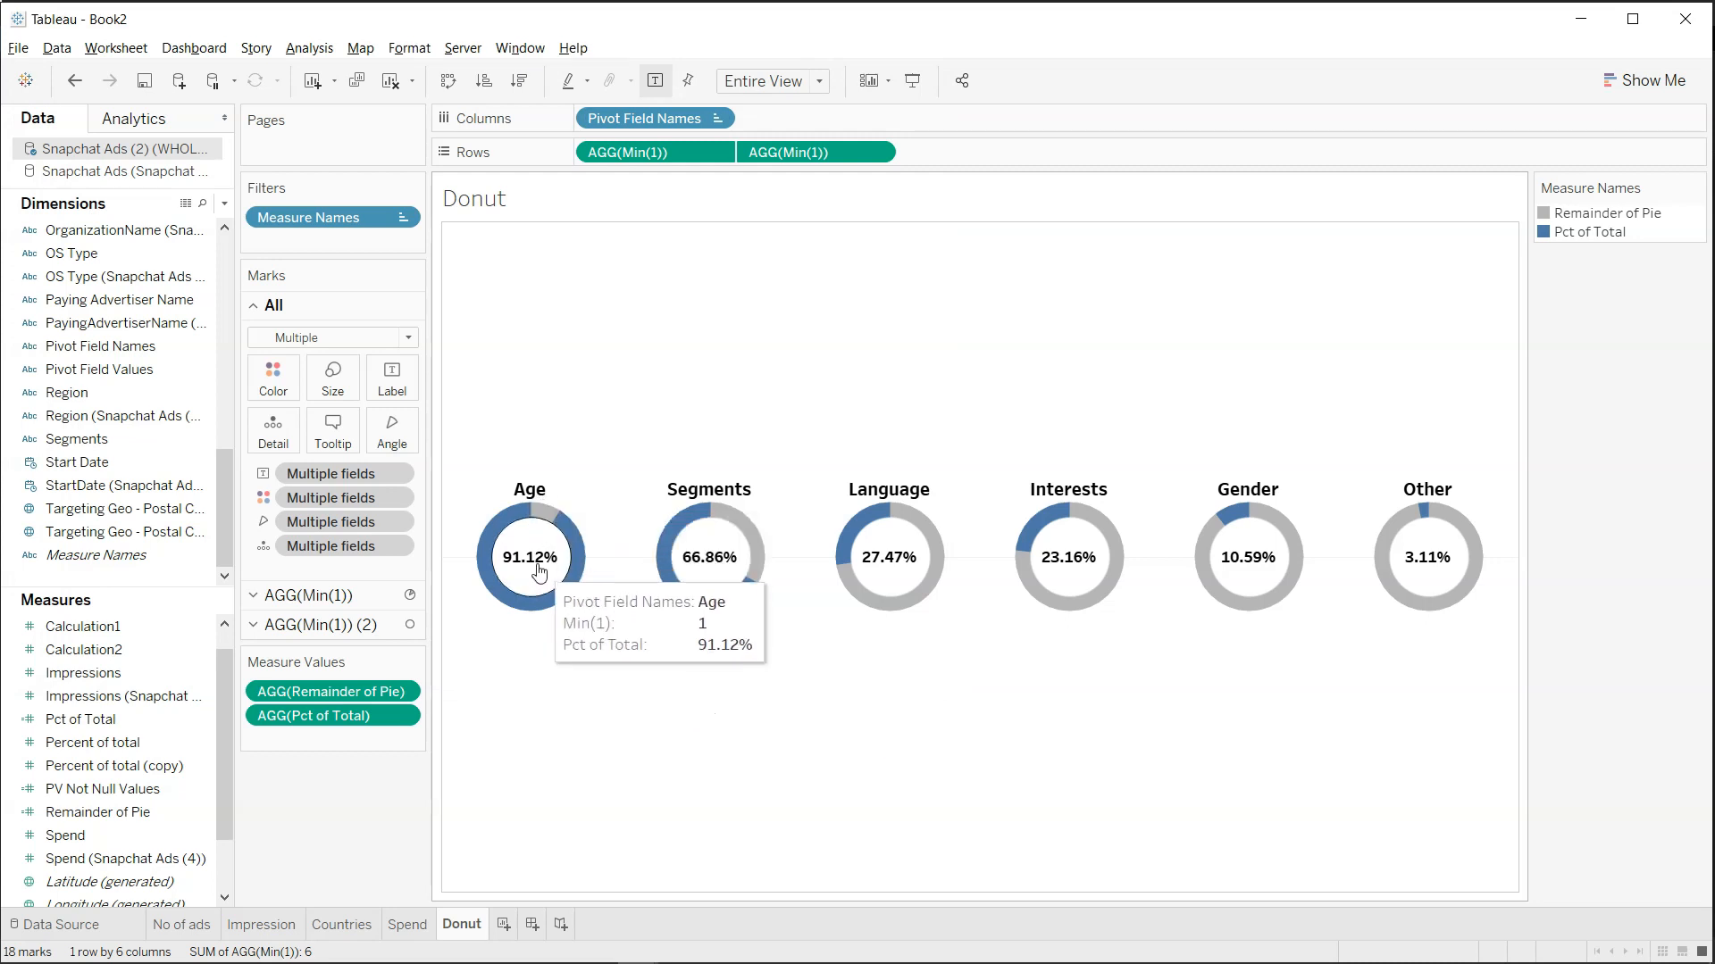
Add a new worksheet after Donut and name it Age.
click(502, 925)
double_click(519, 925)
text(Age)
key(Return)
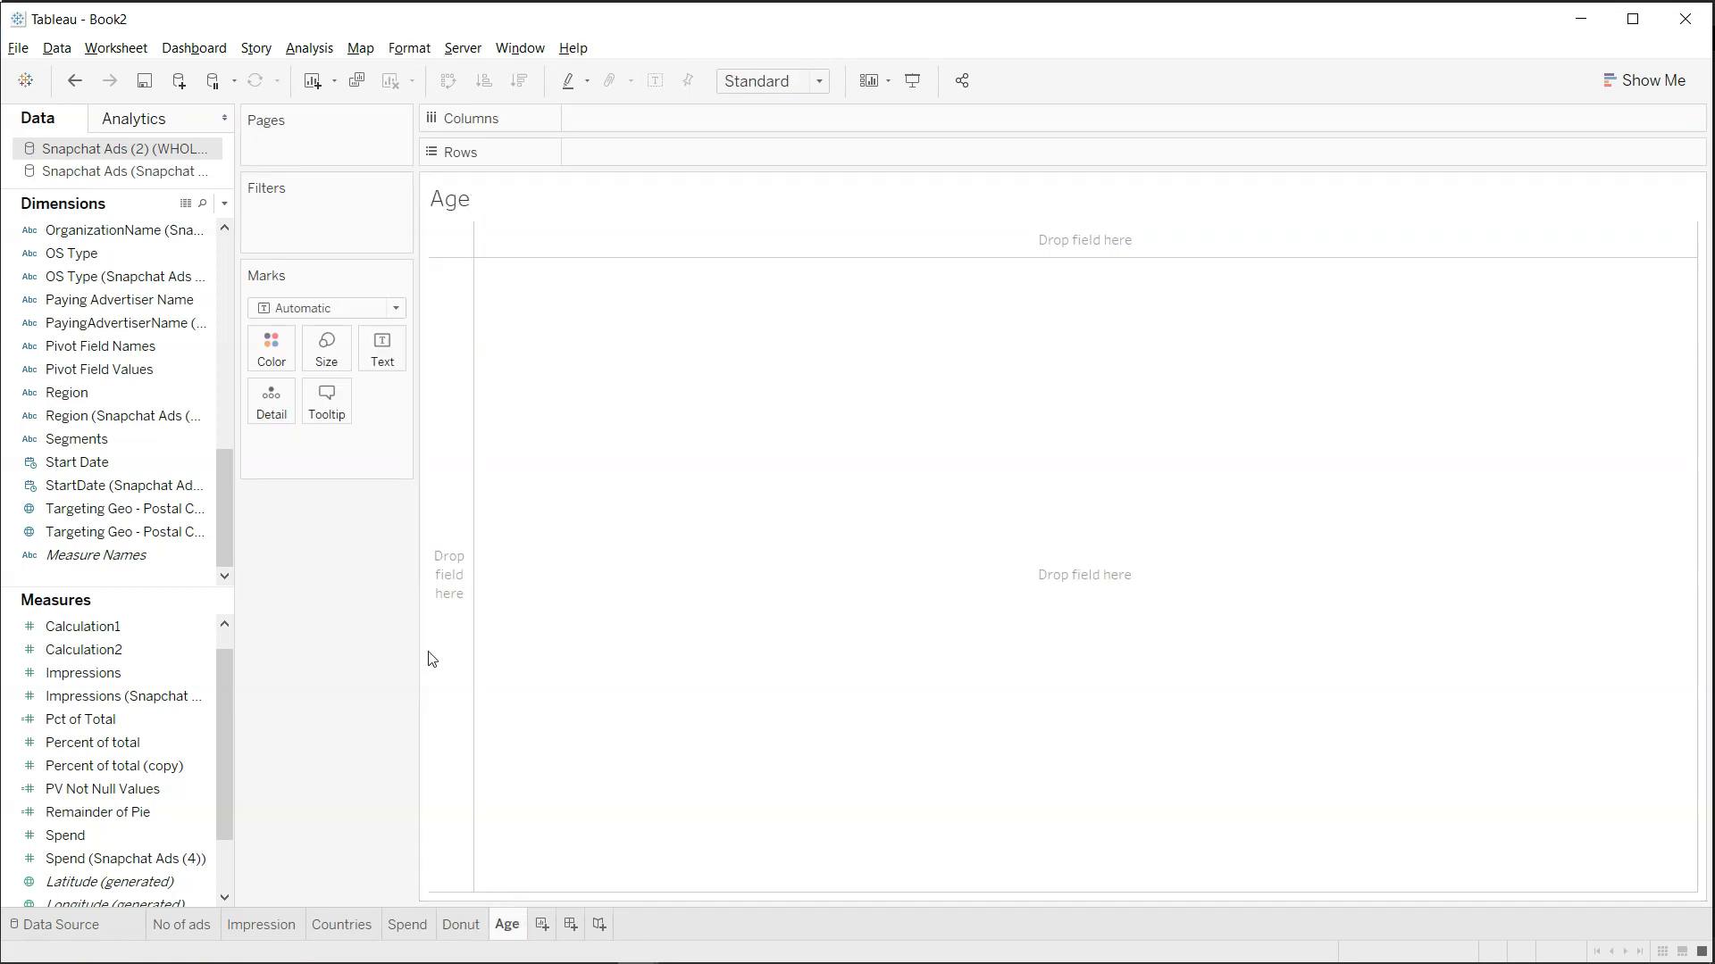
Build a bar chart of Number of Records by Age Bracket from the second Snapchat Ads data source, sorted descending.
click(134, 171)
click(131, 297)
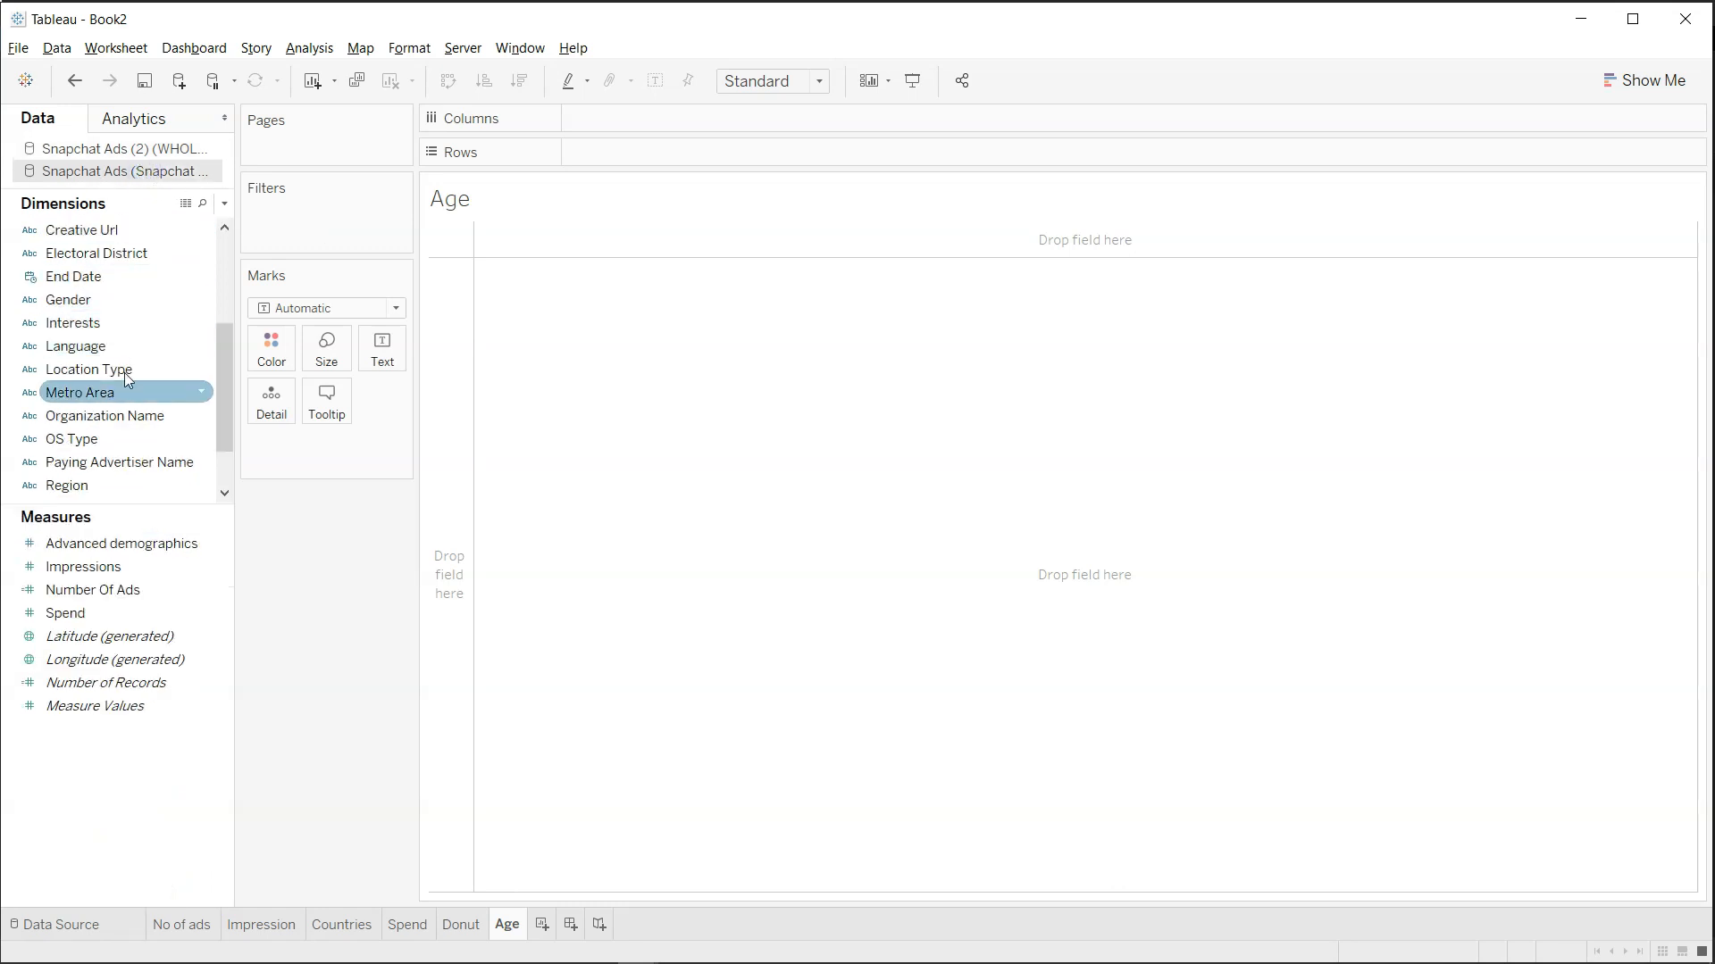
scroll(159, 367, up, 1)
scroll(161, 386, up, 3)
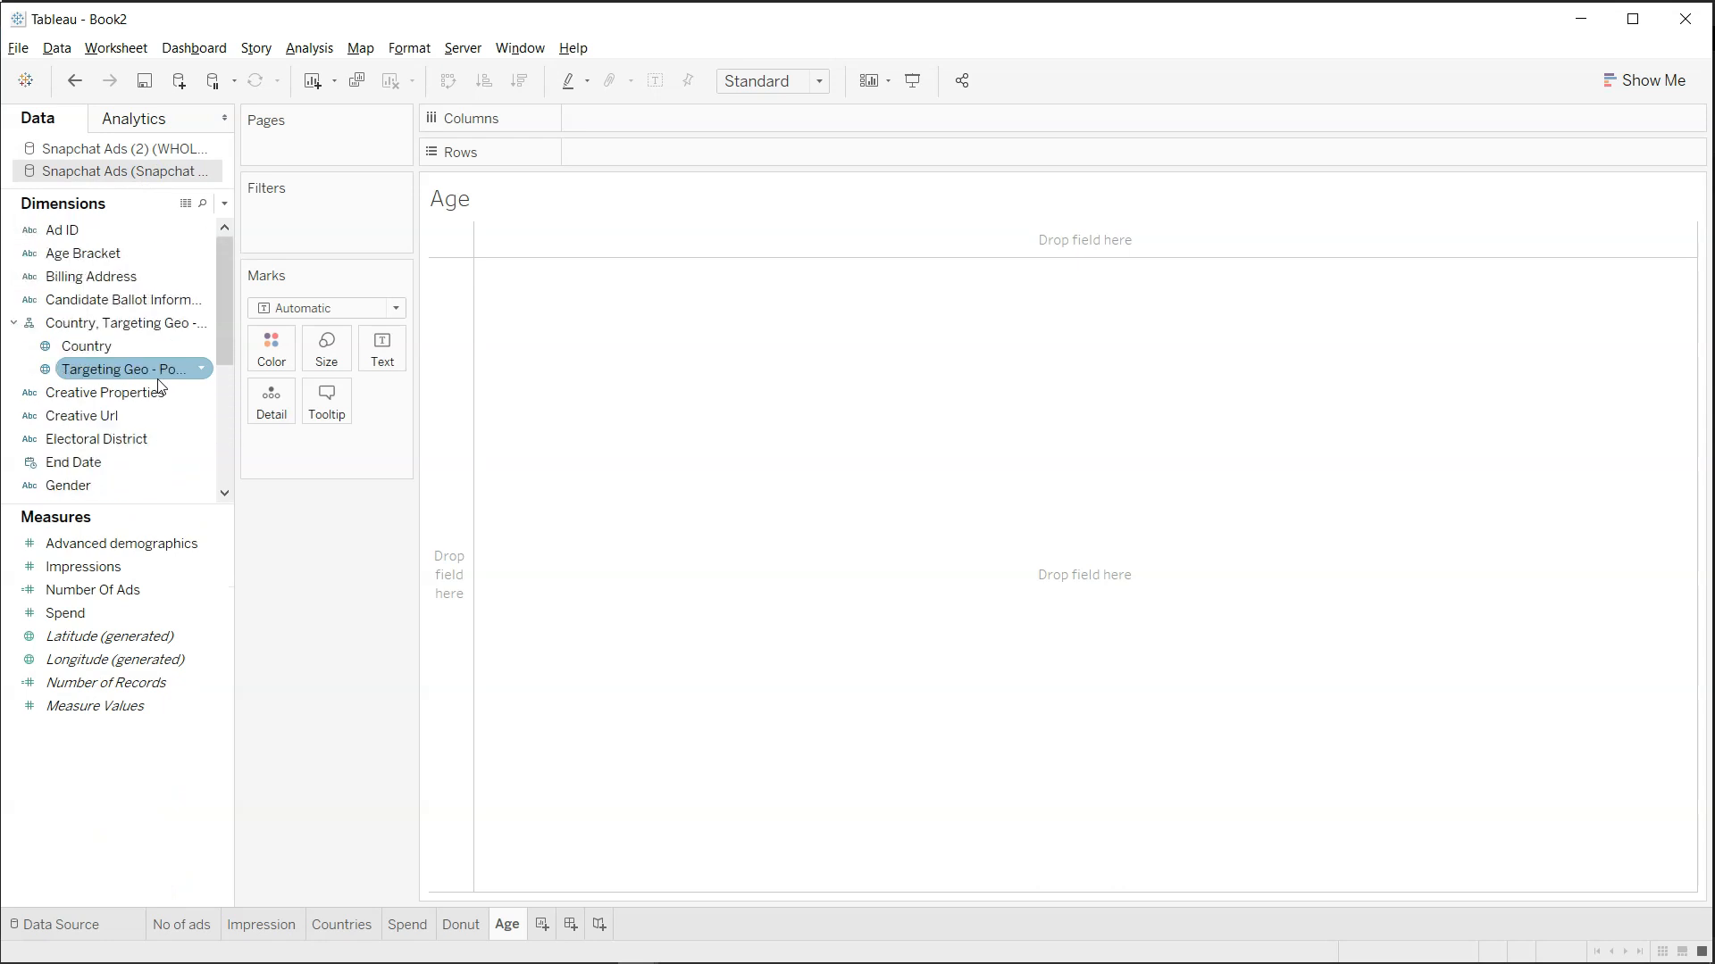
click(157, 253)
drag(156, 255, 672, 154)
click(188, 461)
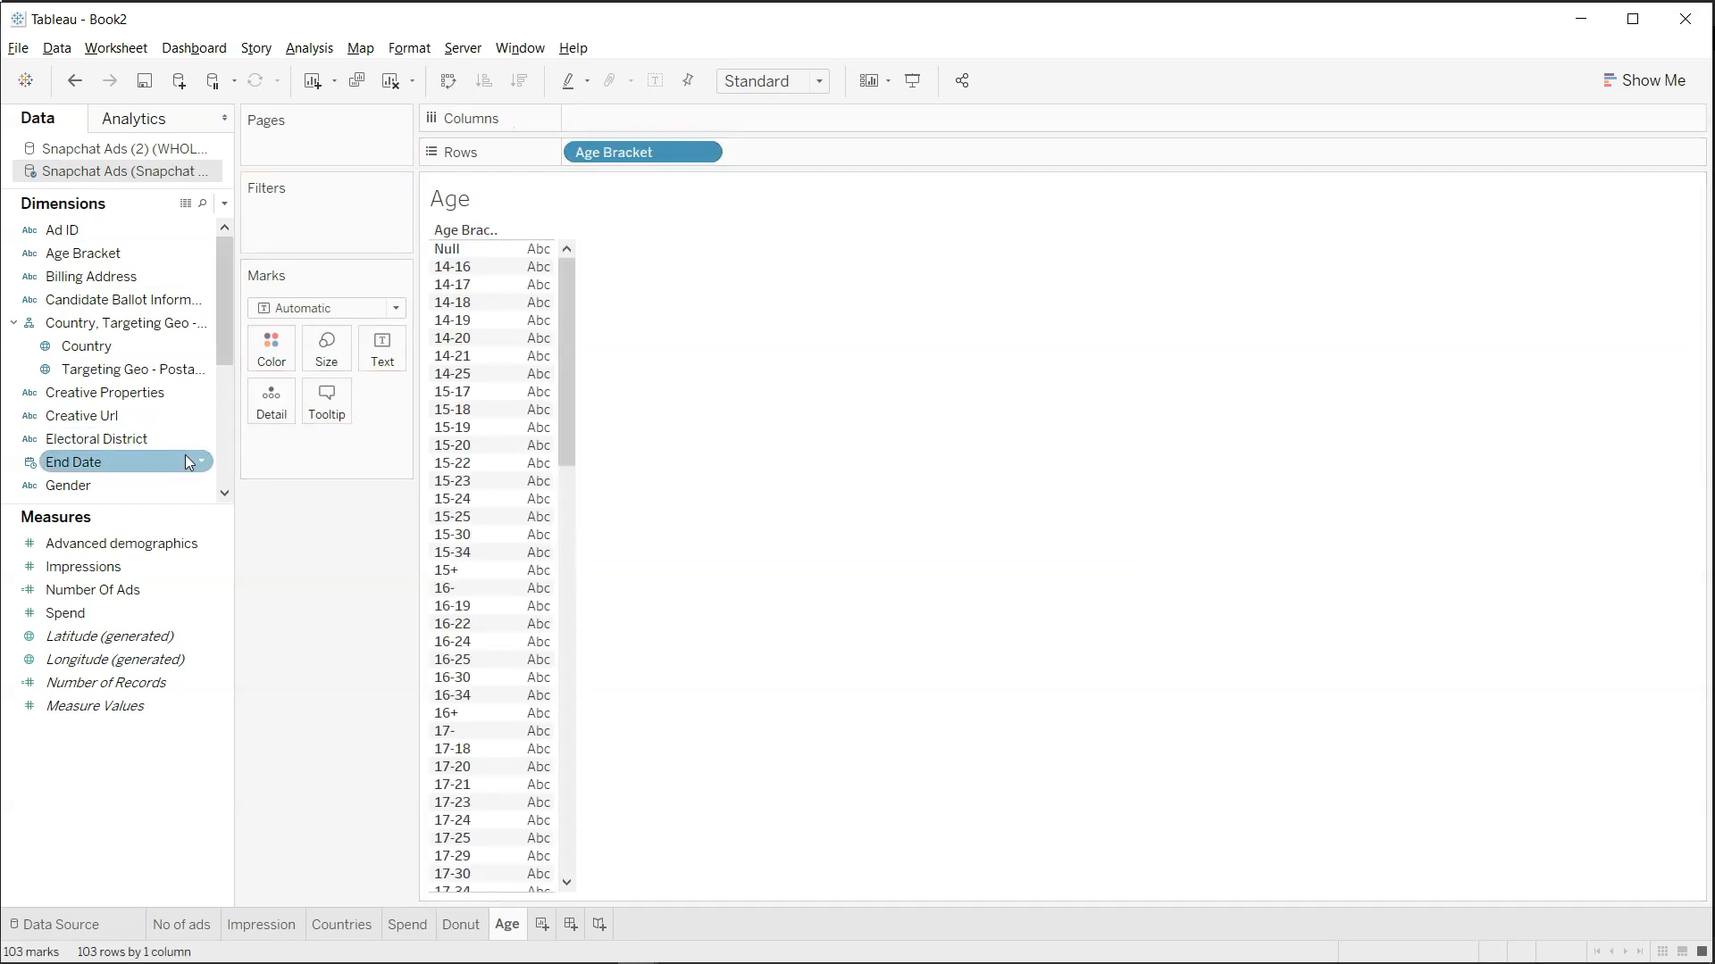
drag(166, 684, 684, 126)
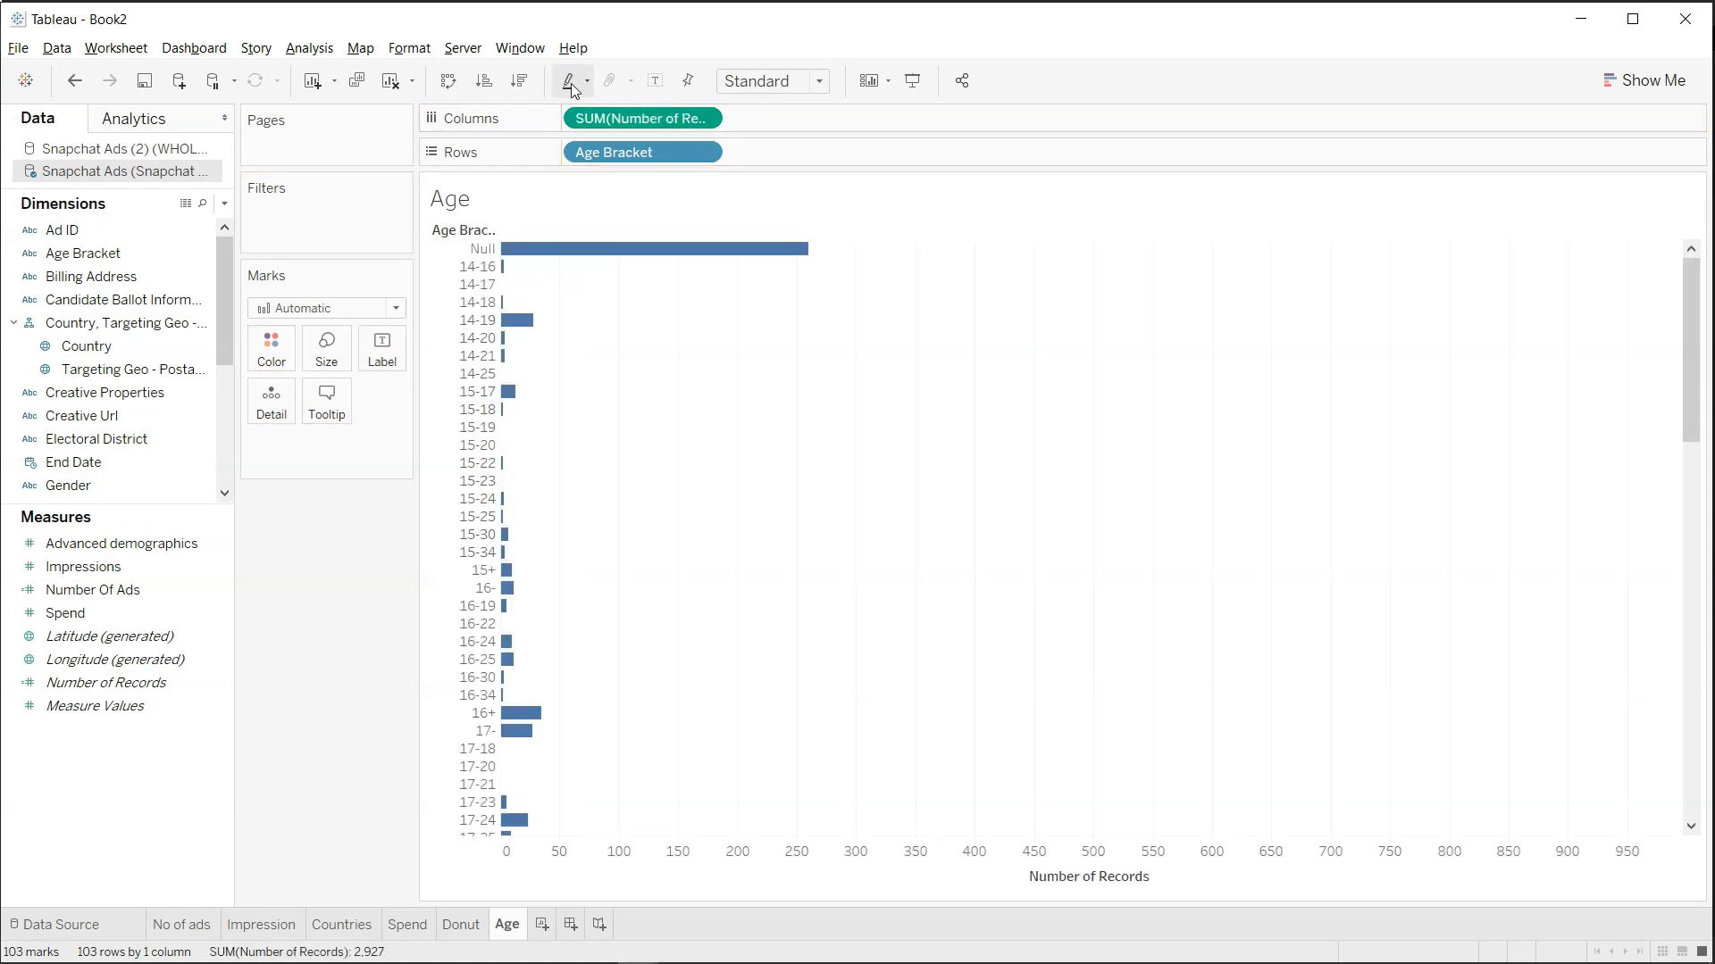
click(525, 81)
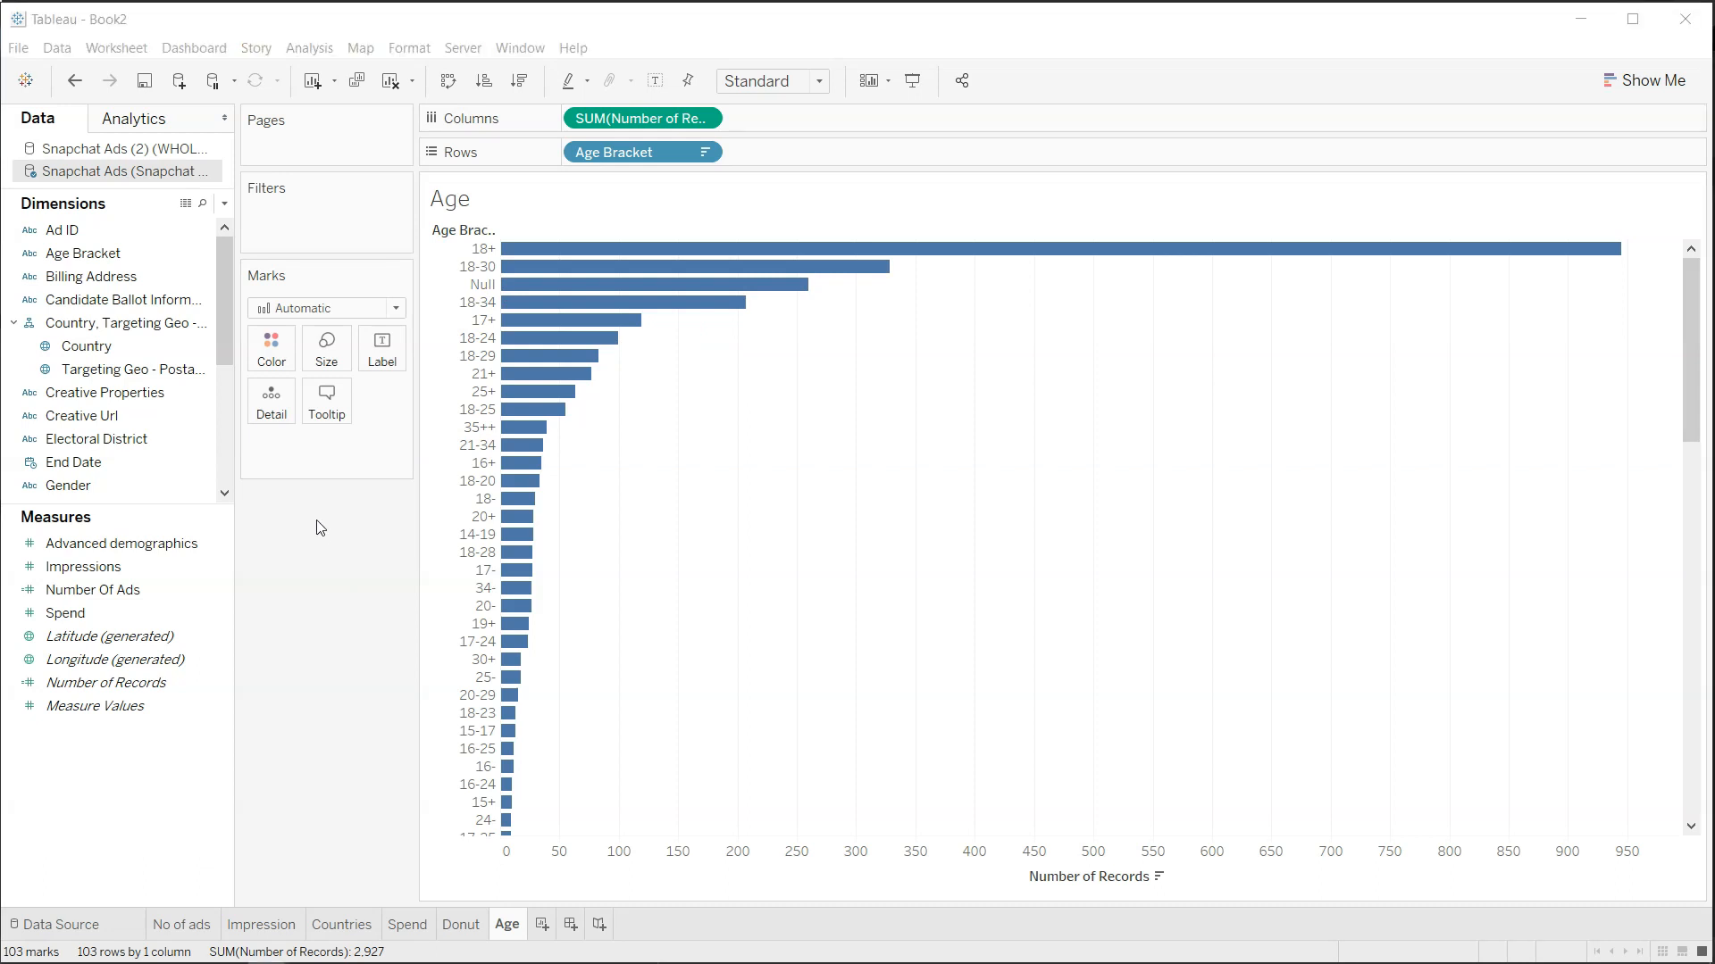
Filter Age Bracket to exclude Null and keep only the top 5 by sum of Number of Records.
drag(83, 252, 297, 234)
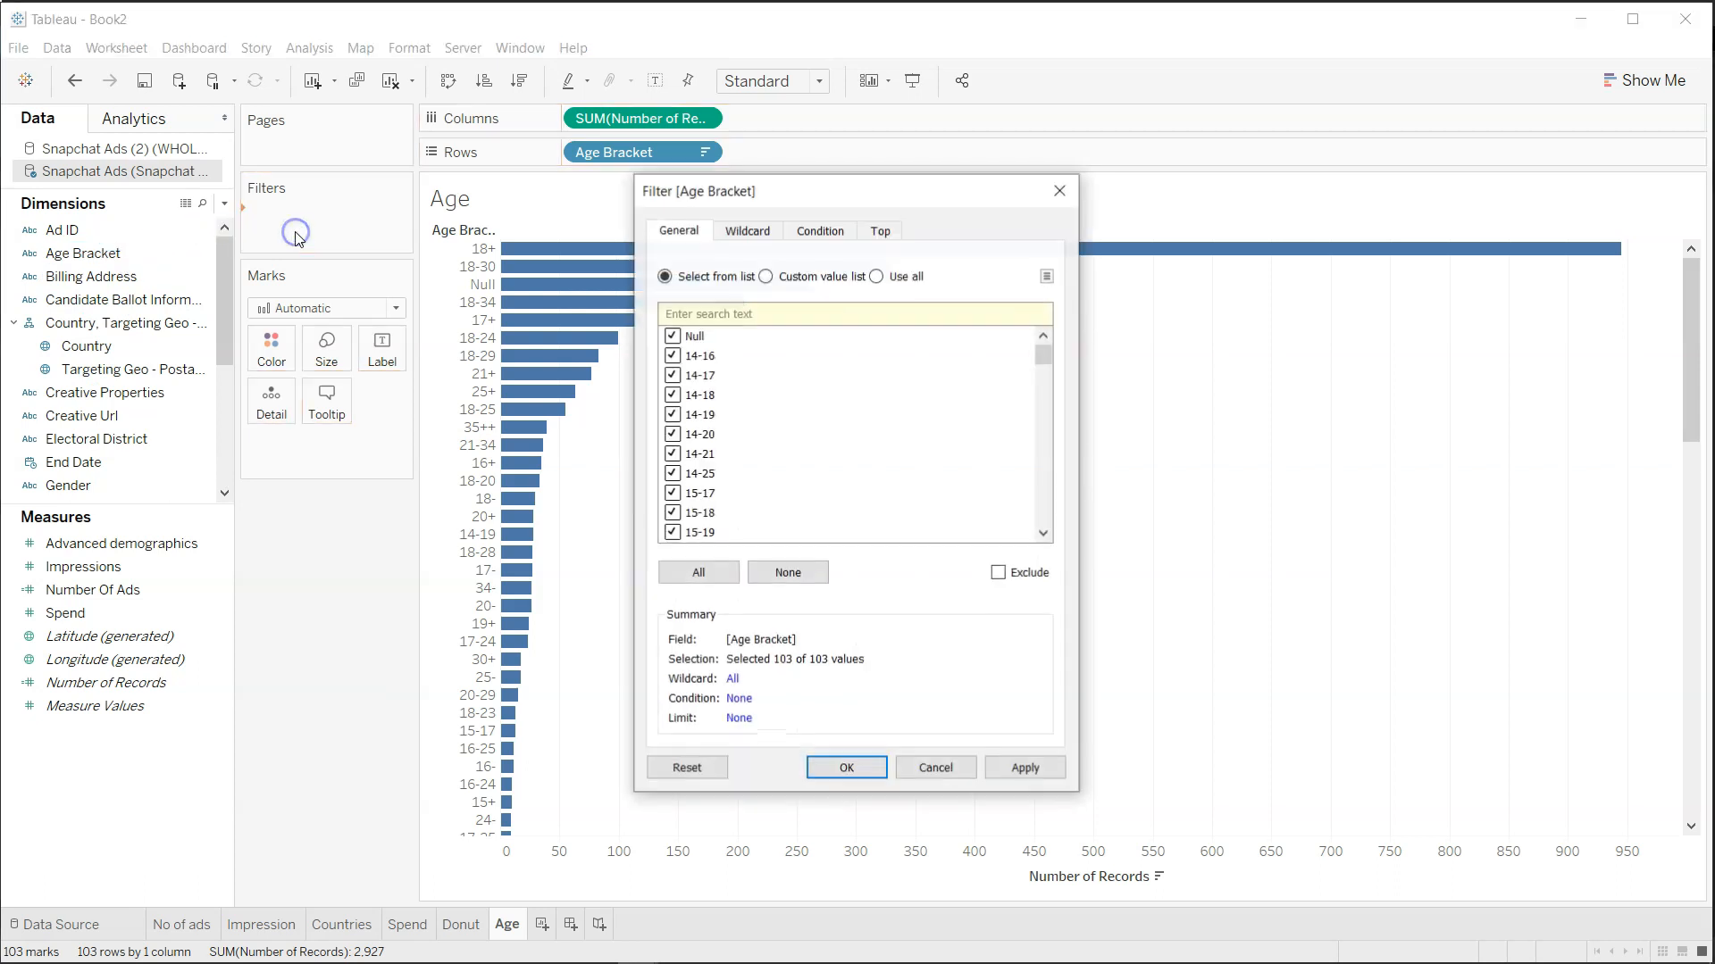
click(673, 335)
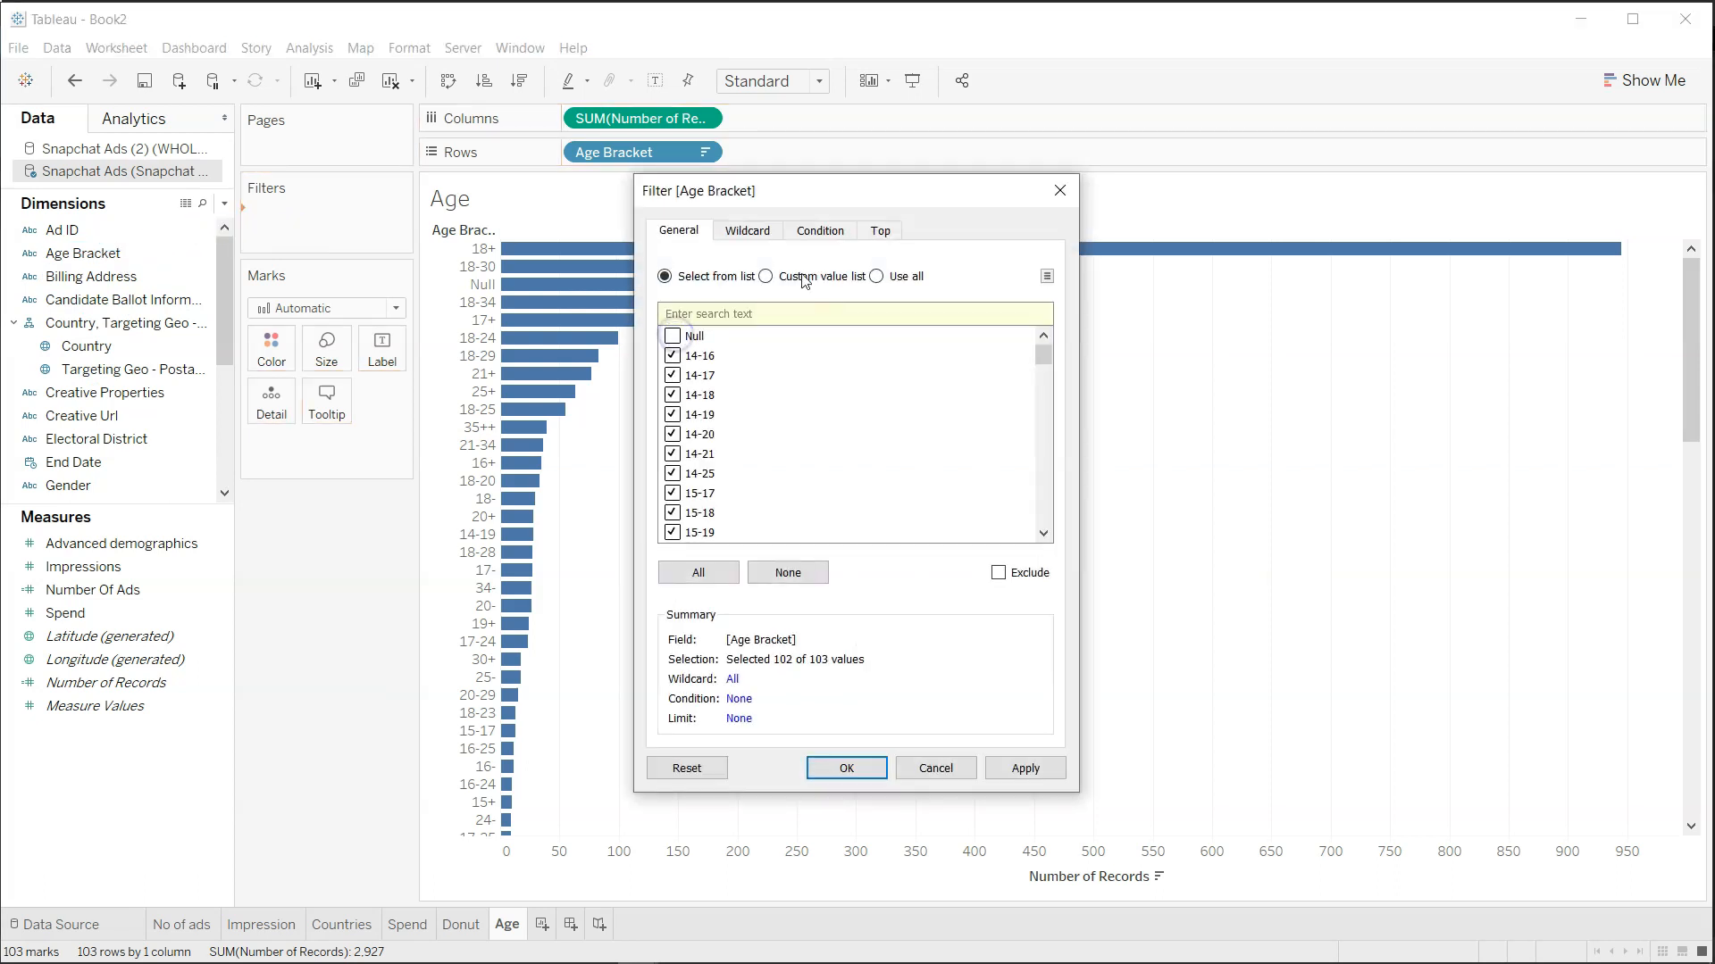
click(880, 230)
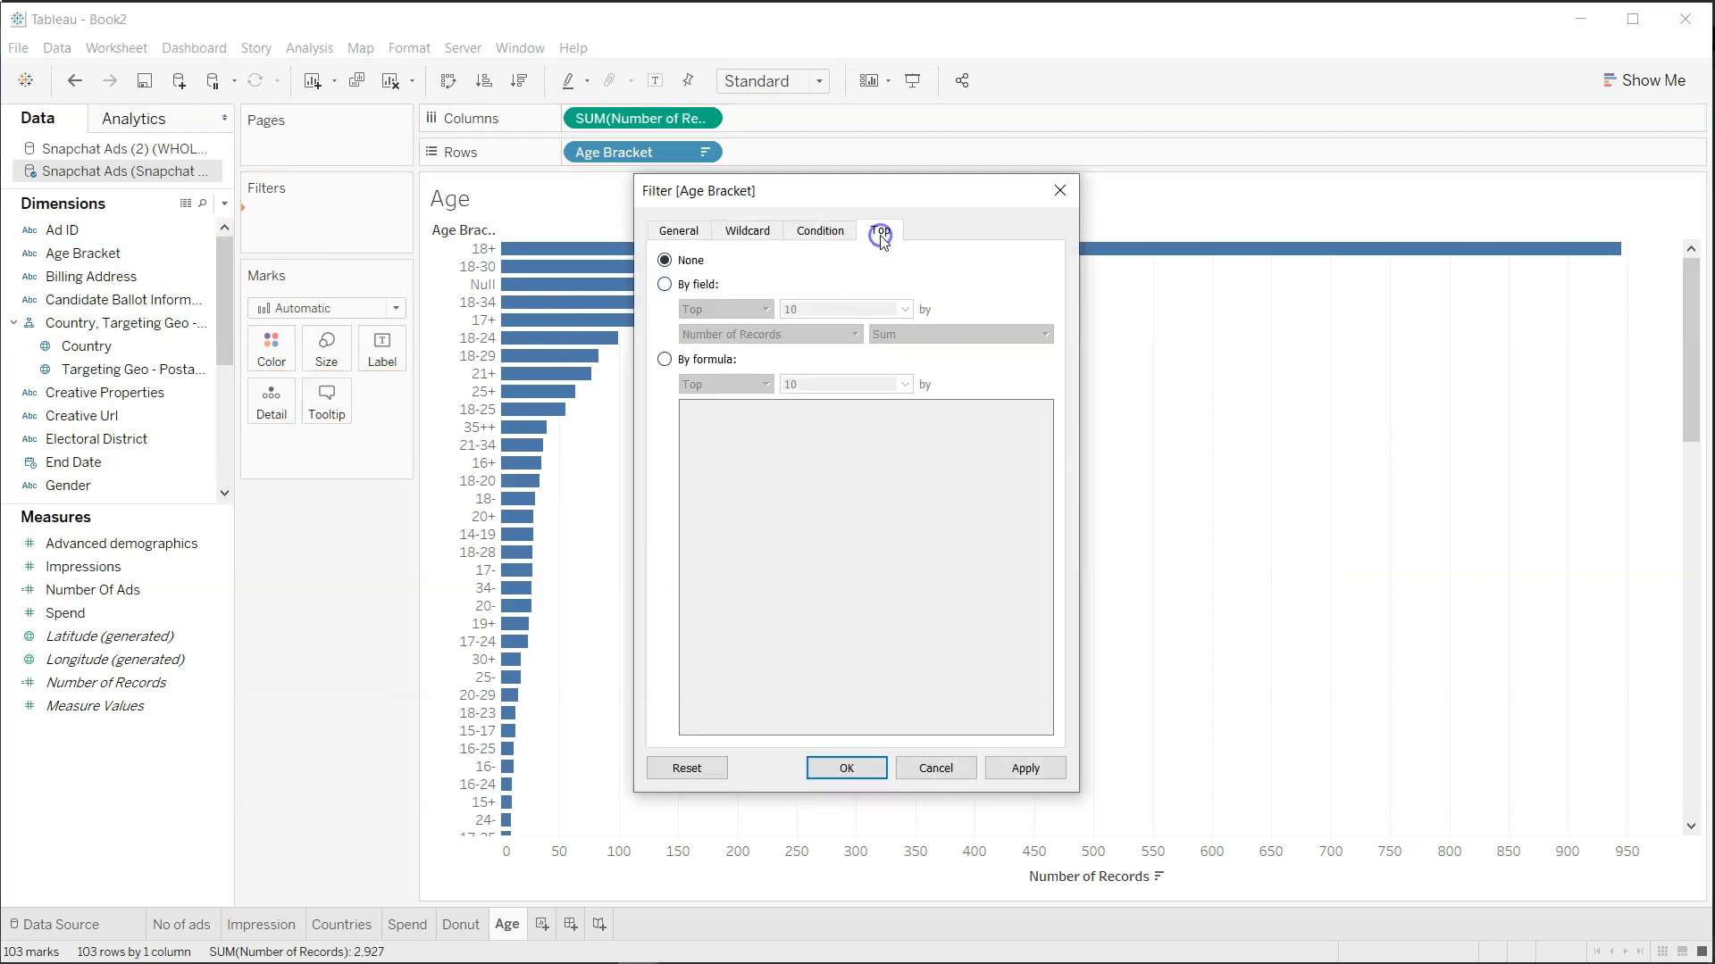
click(709, 288)
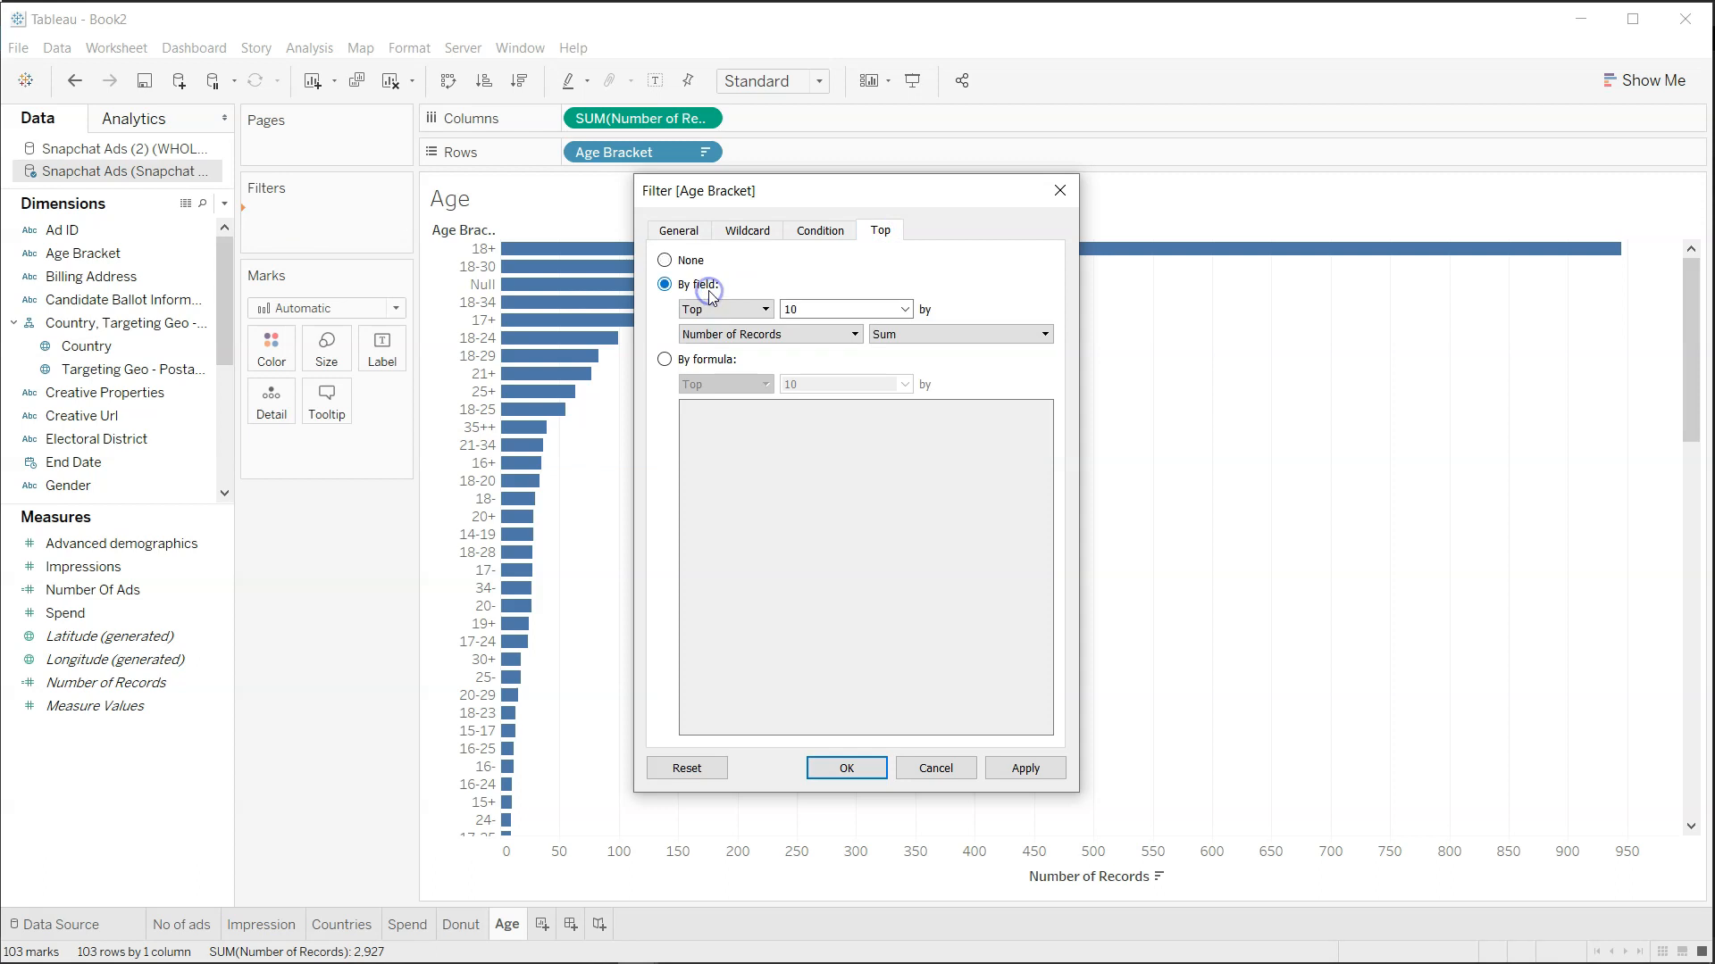
double_click(811, 313)
text(5)
click(1027, 768)
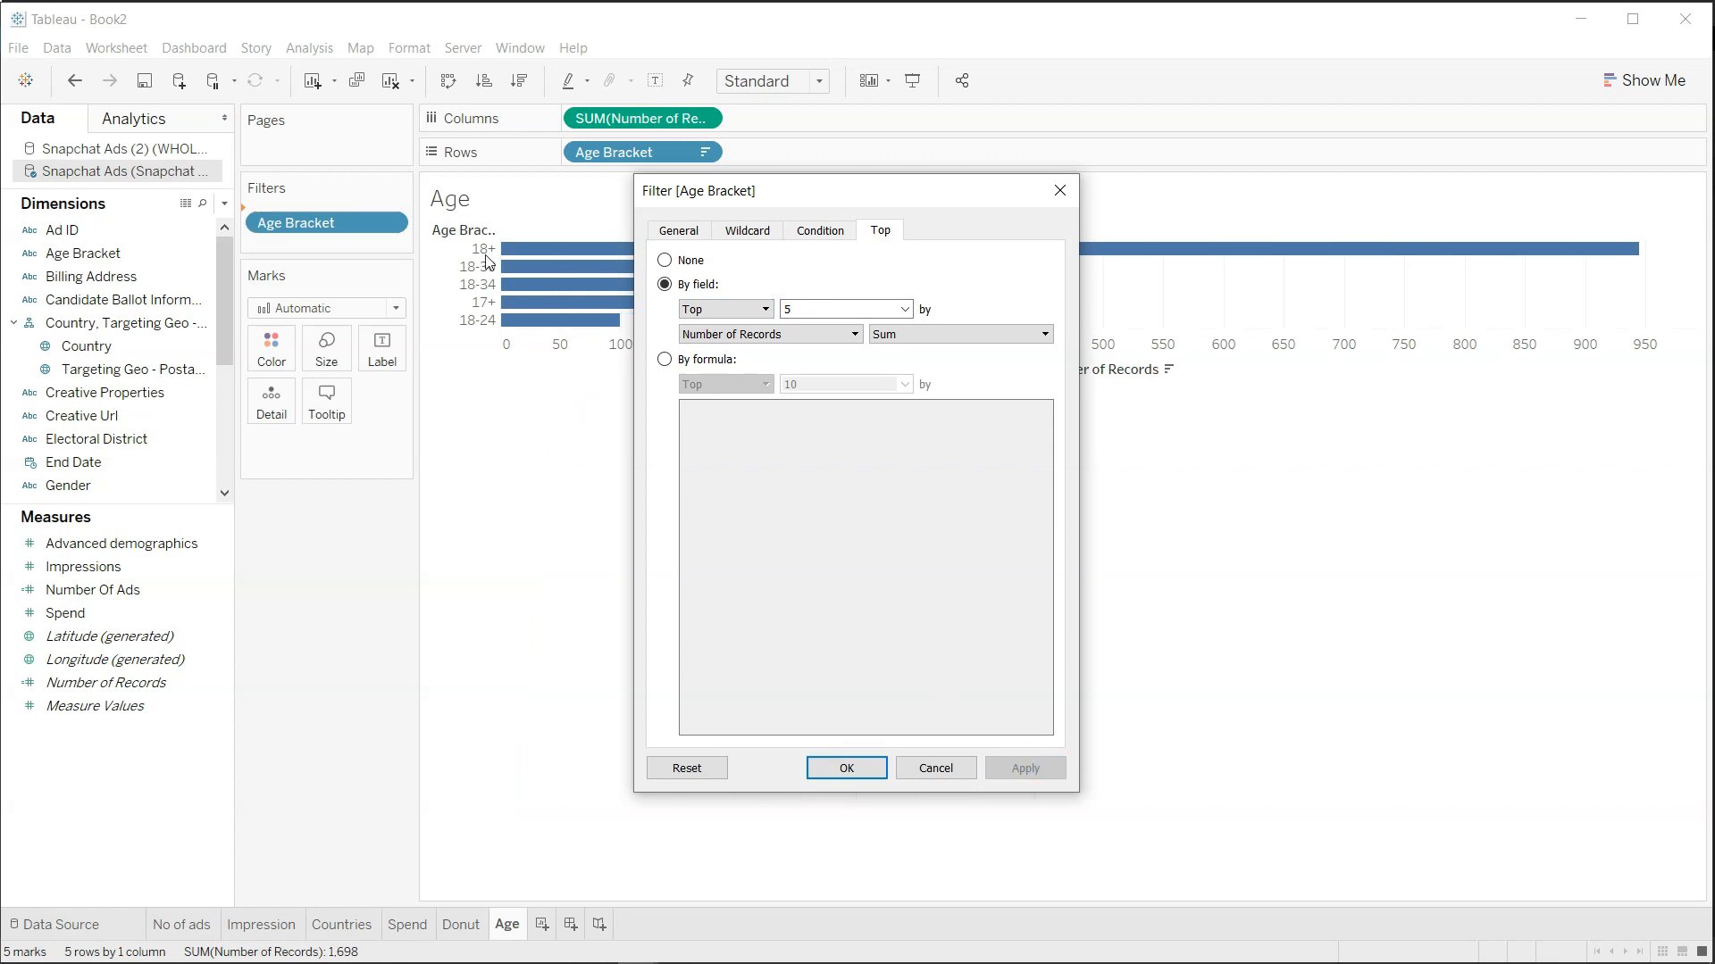
click(849, 769)
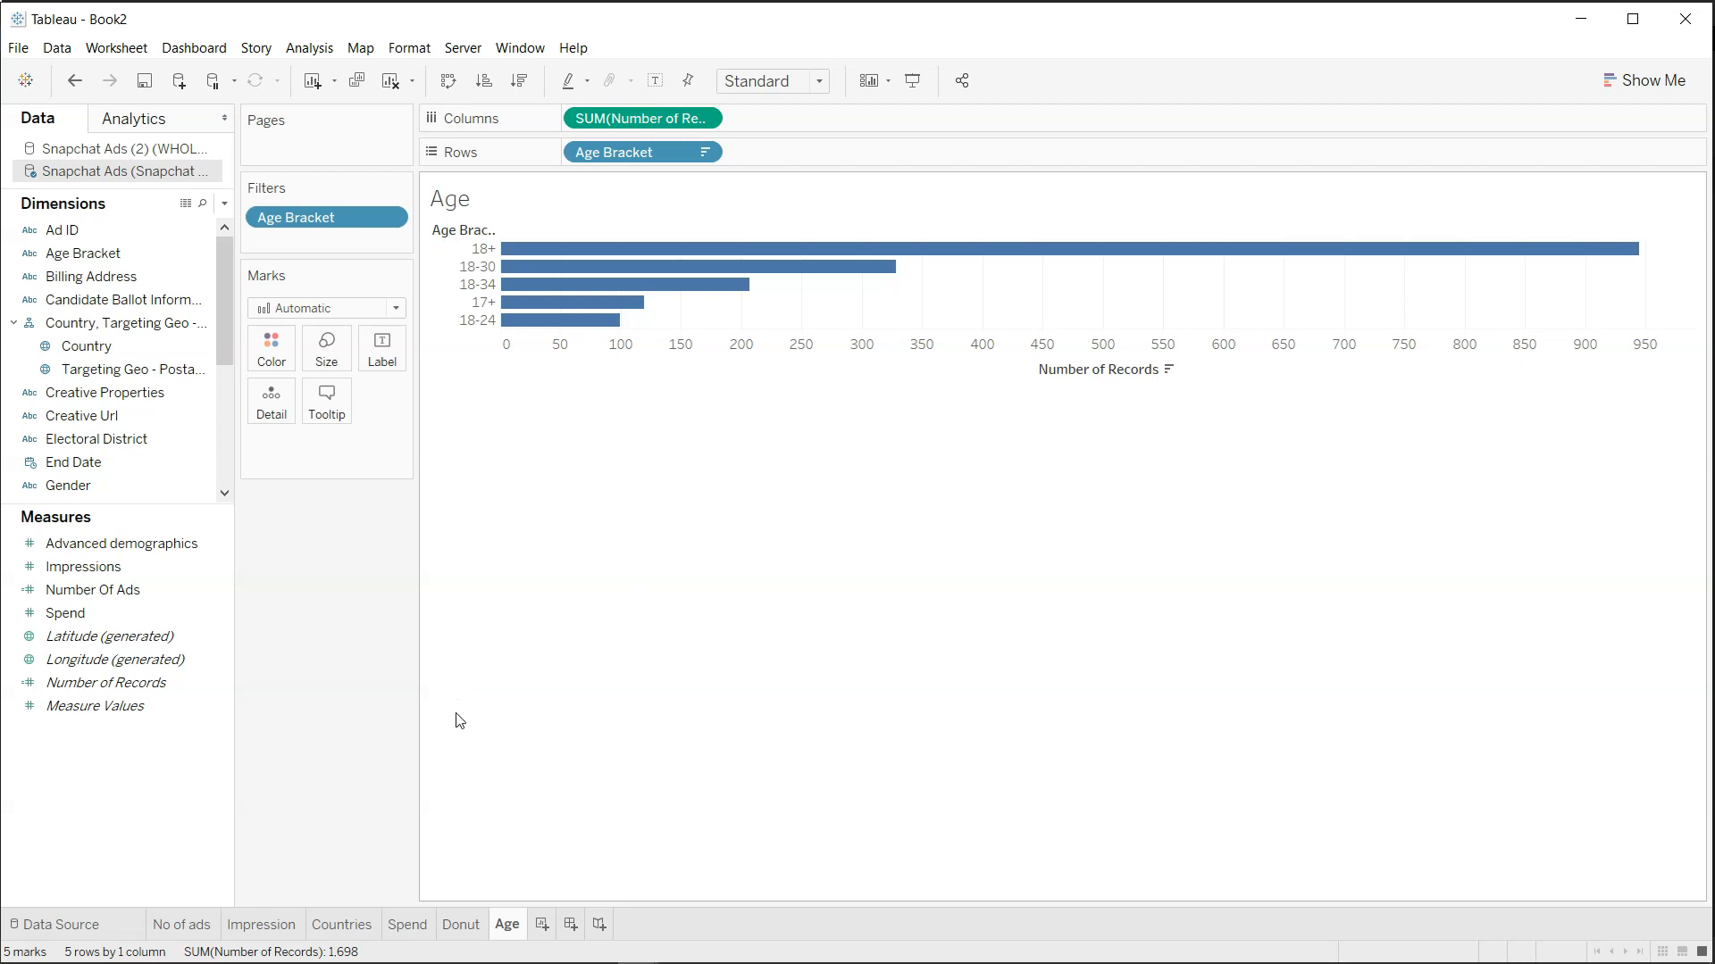
click(461, 924)
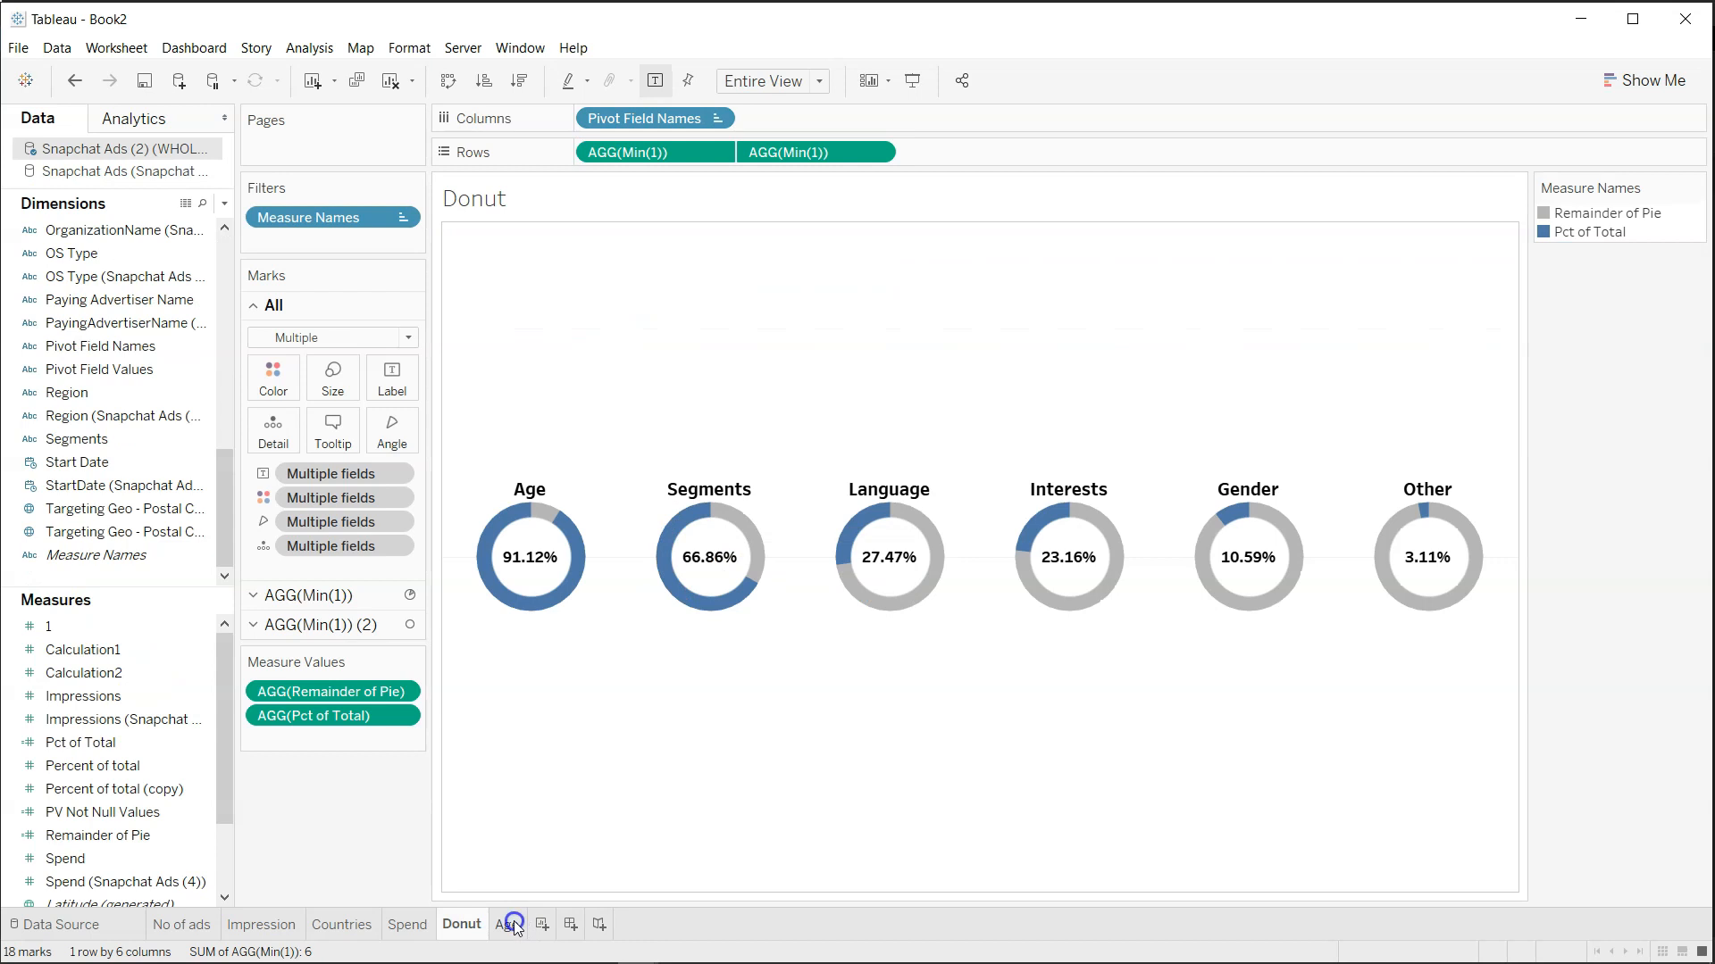
click(507, 924)
click(571, 924)
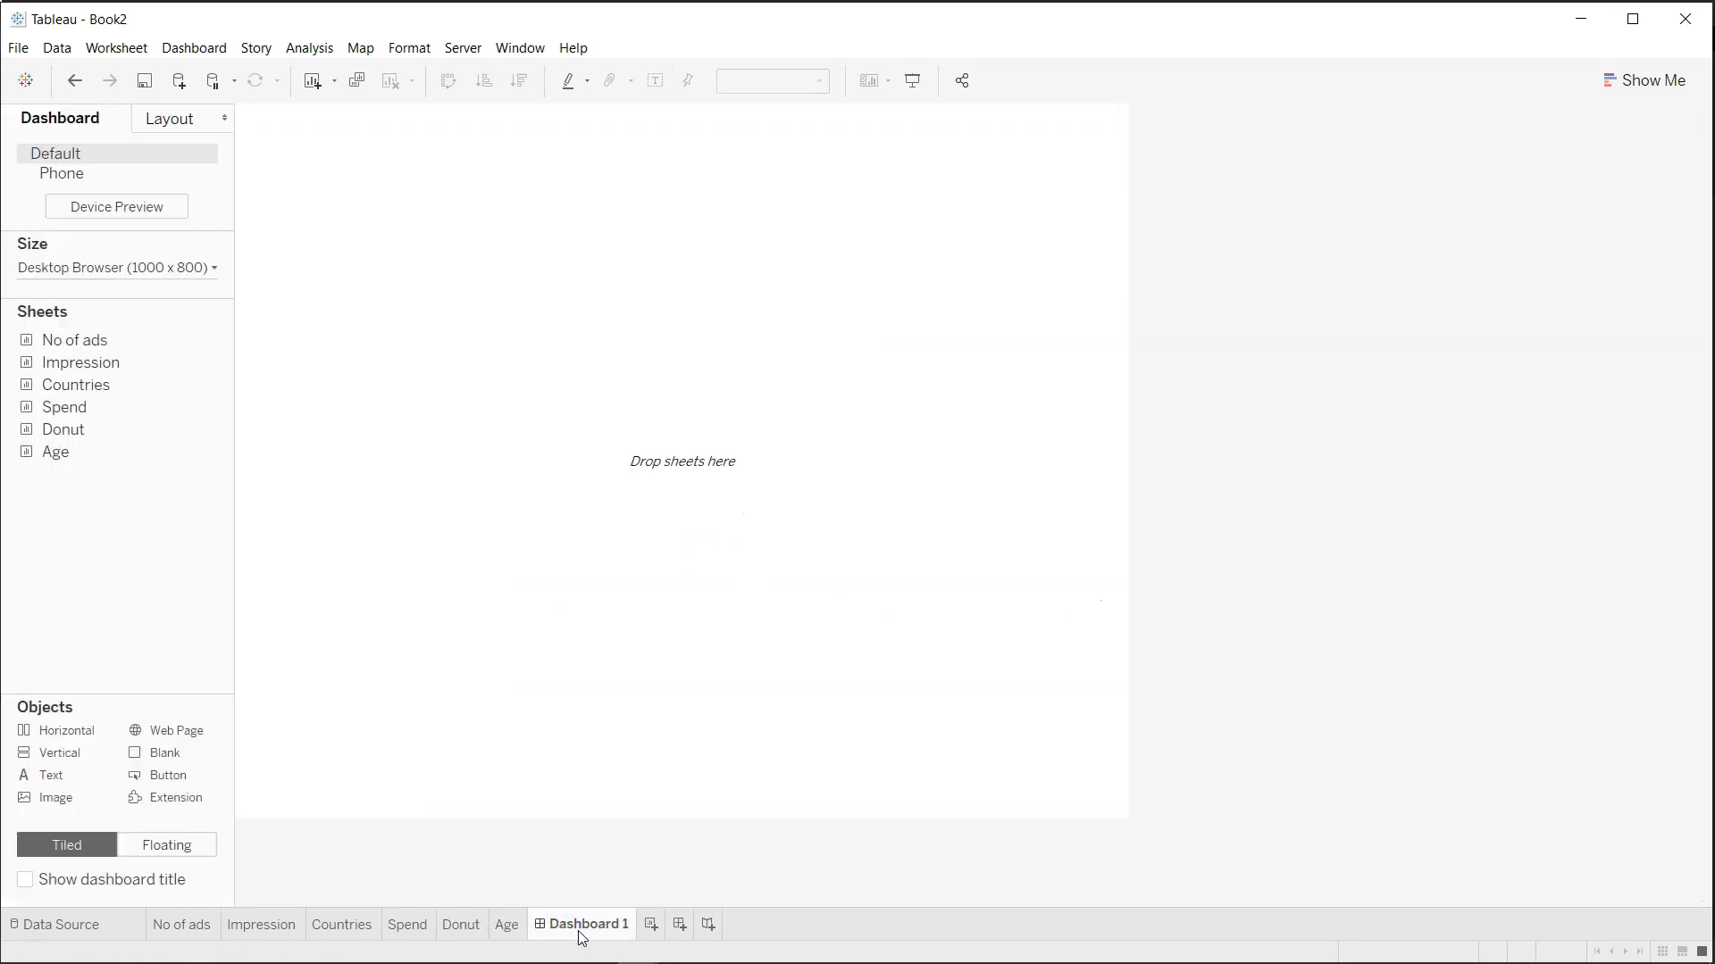
right_click(577, 931)
click(652, 722)
Add a new worksheet after Age and name it Segments.
click(538, 925)
double_click(540, 924)
text(Segments)
key(Return)
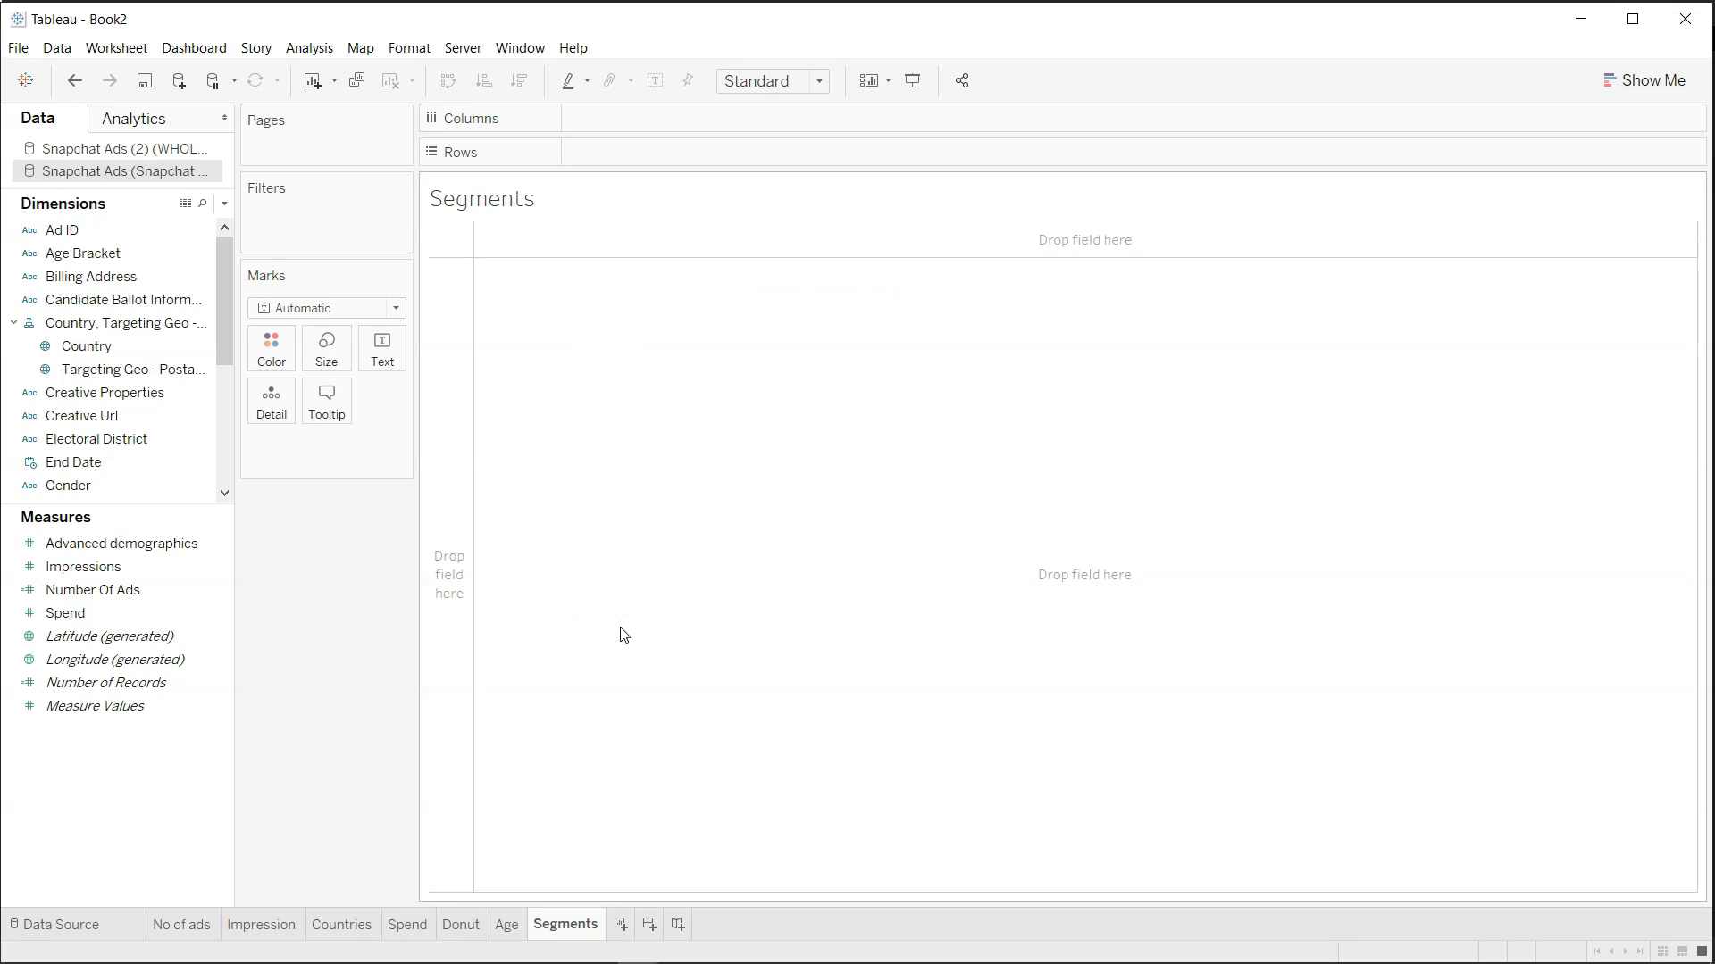
Build a horizontal bar chart with Segments on rows and the sum of Number of Records on columns.
drag(222, 341, 236, 480)
drag(77, 438, 671, 152)
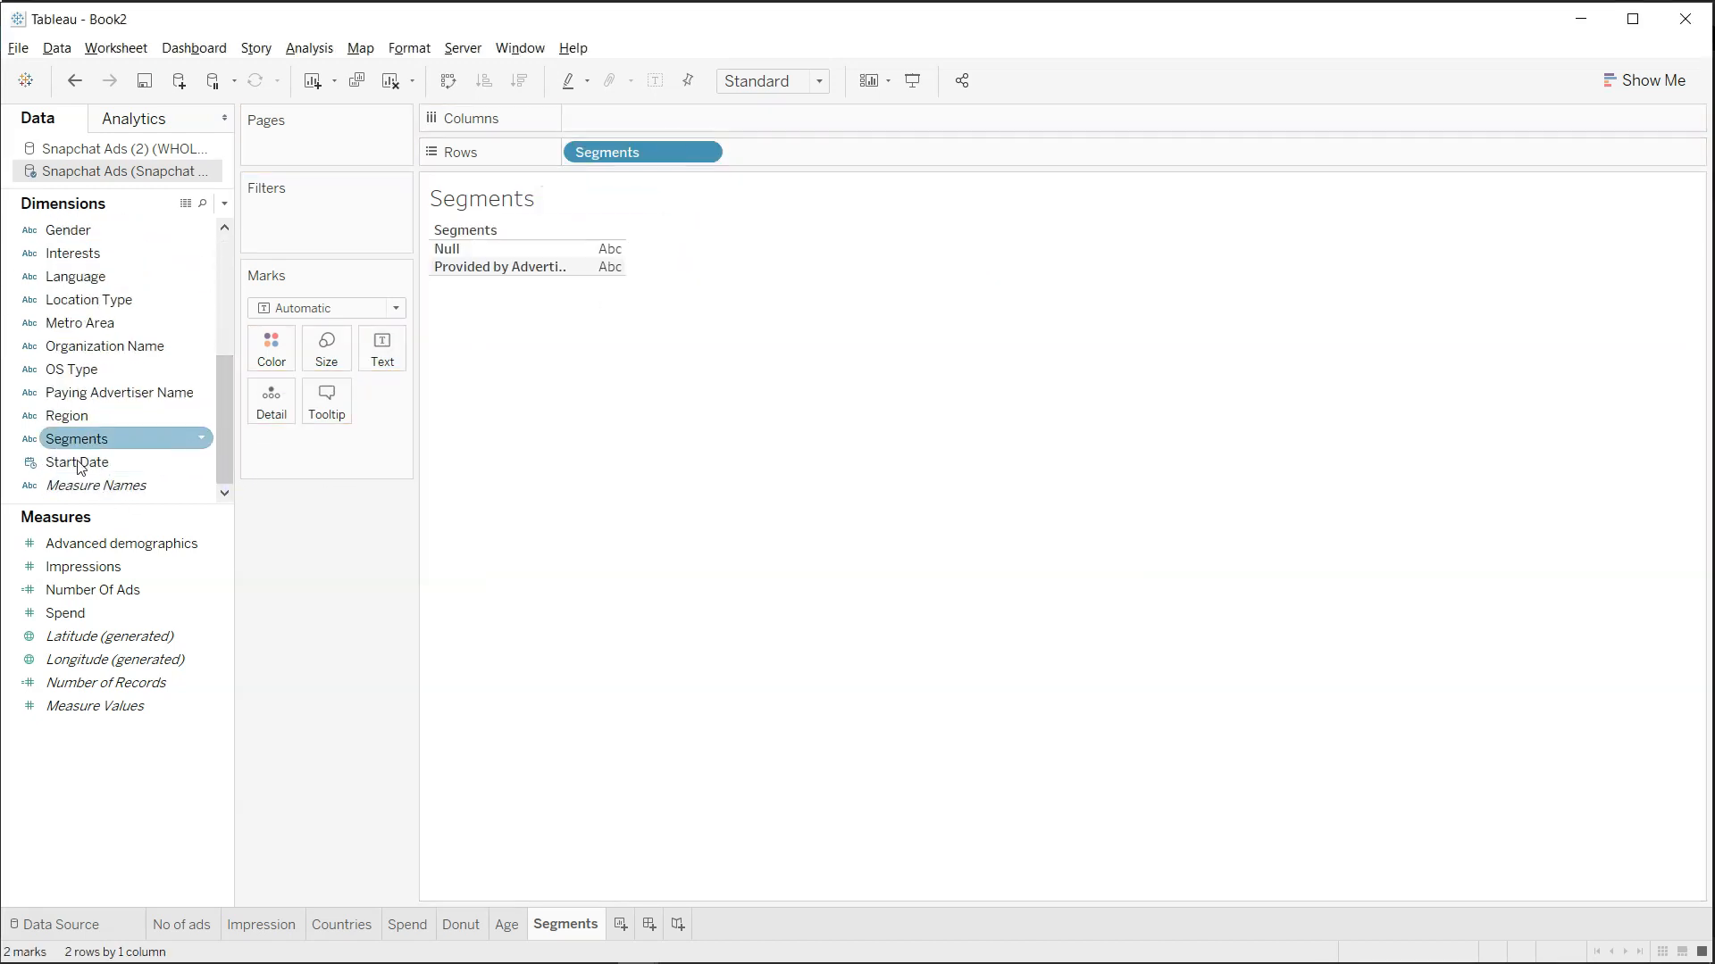
drag(107, 682, 649, 119)
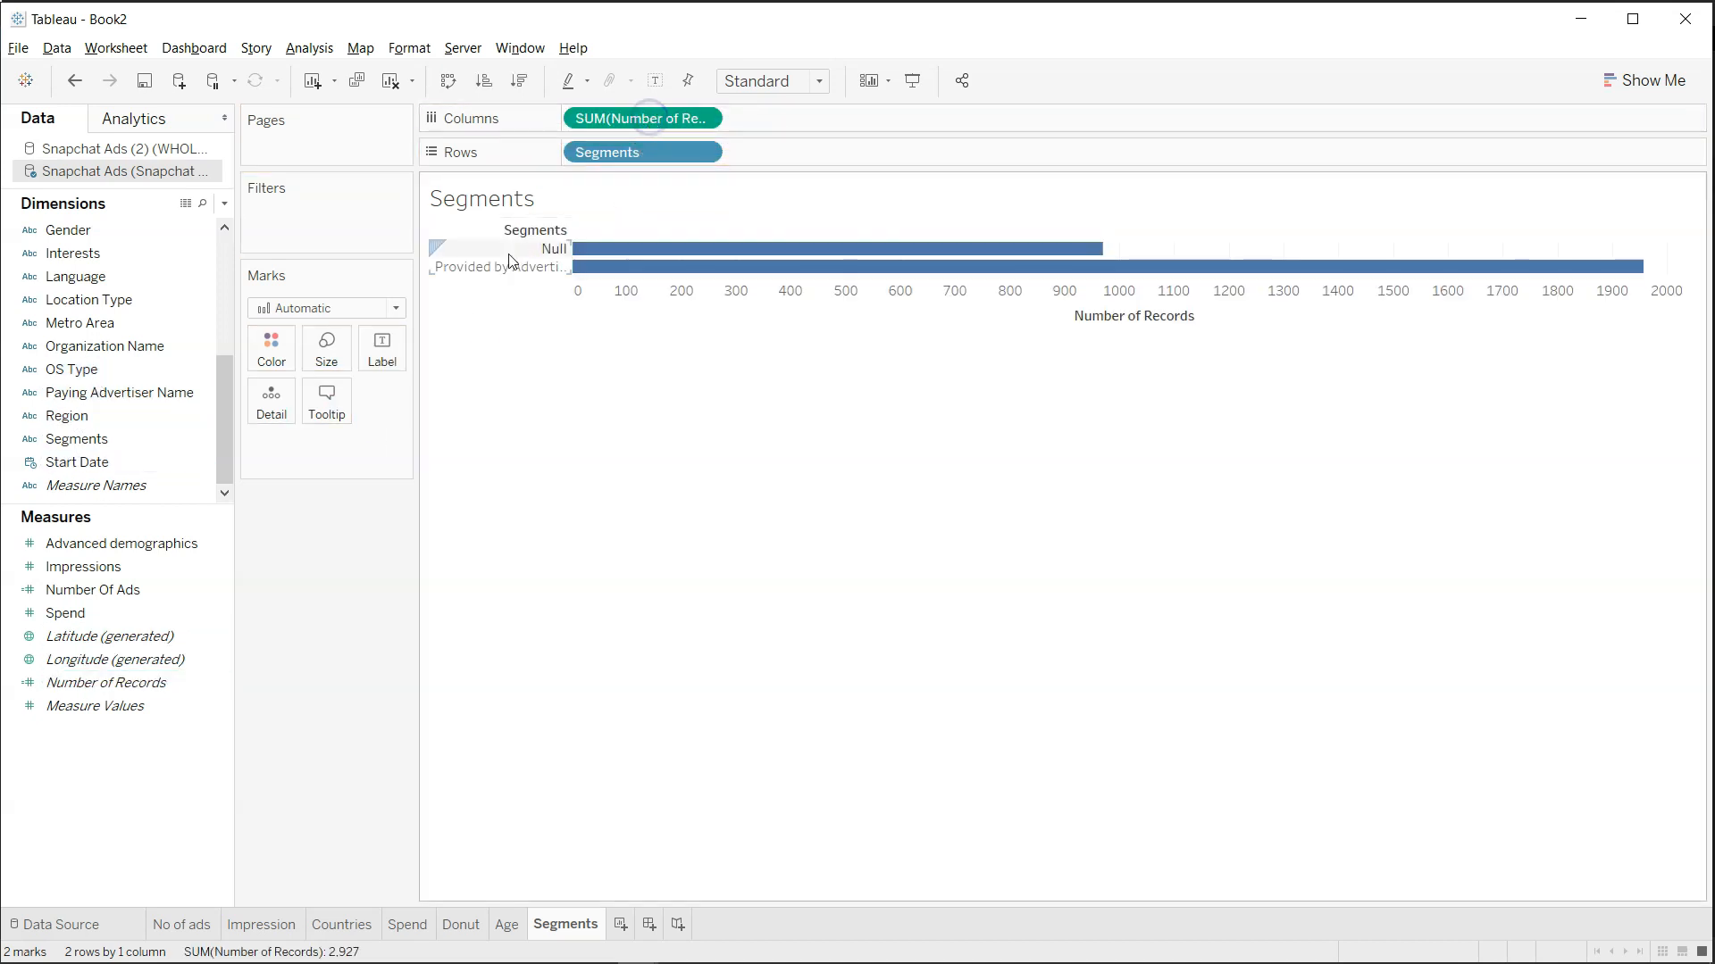
Filter Segments to exclude the Null value, keeping only Provided by Advertiser.
drag(156, 440, 375, 196)
drag(99, 439, 323, 236)
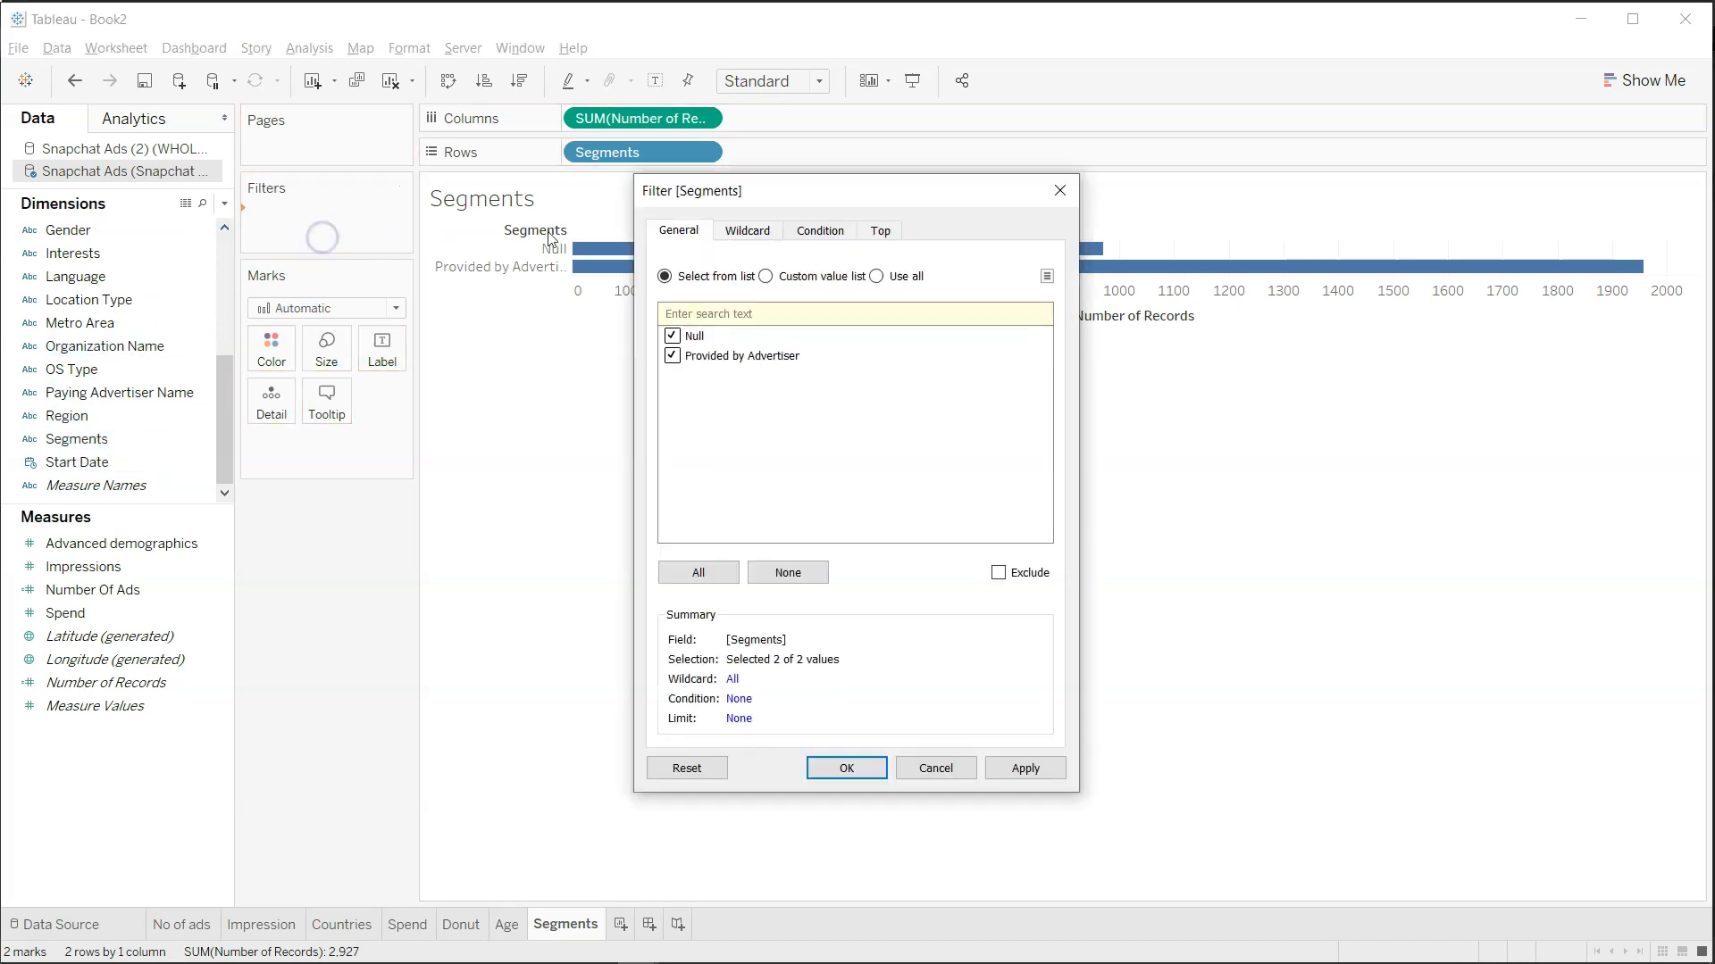
click(671, 337)
click(849, 769)
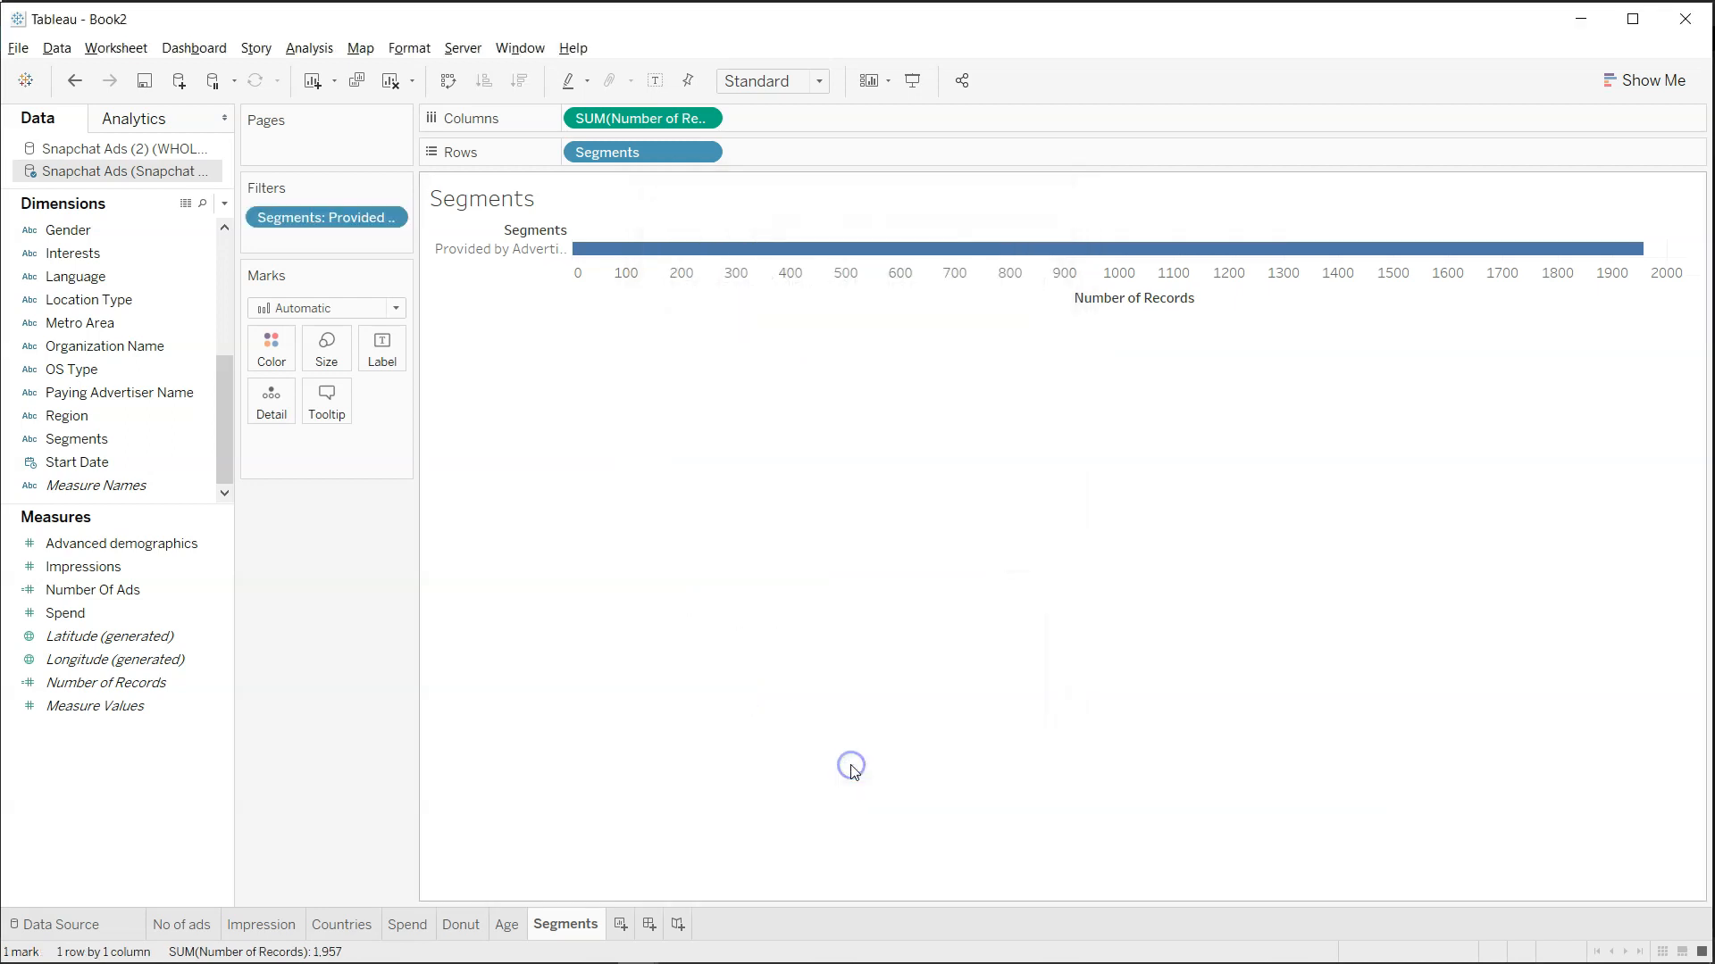
Add a new worksheet after Segments, check the donut order on the Donut sheet, and name the new sheet Language.
click(625, 925)
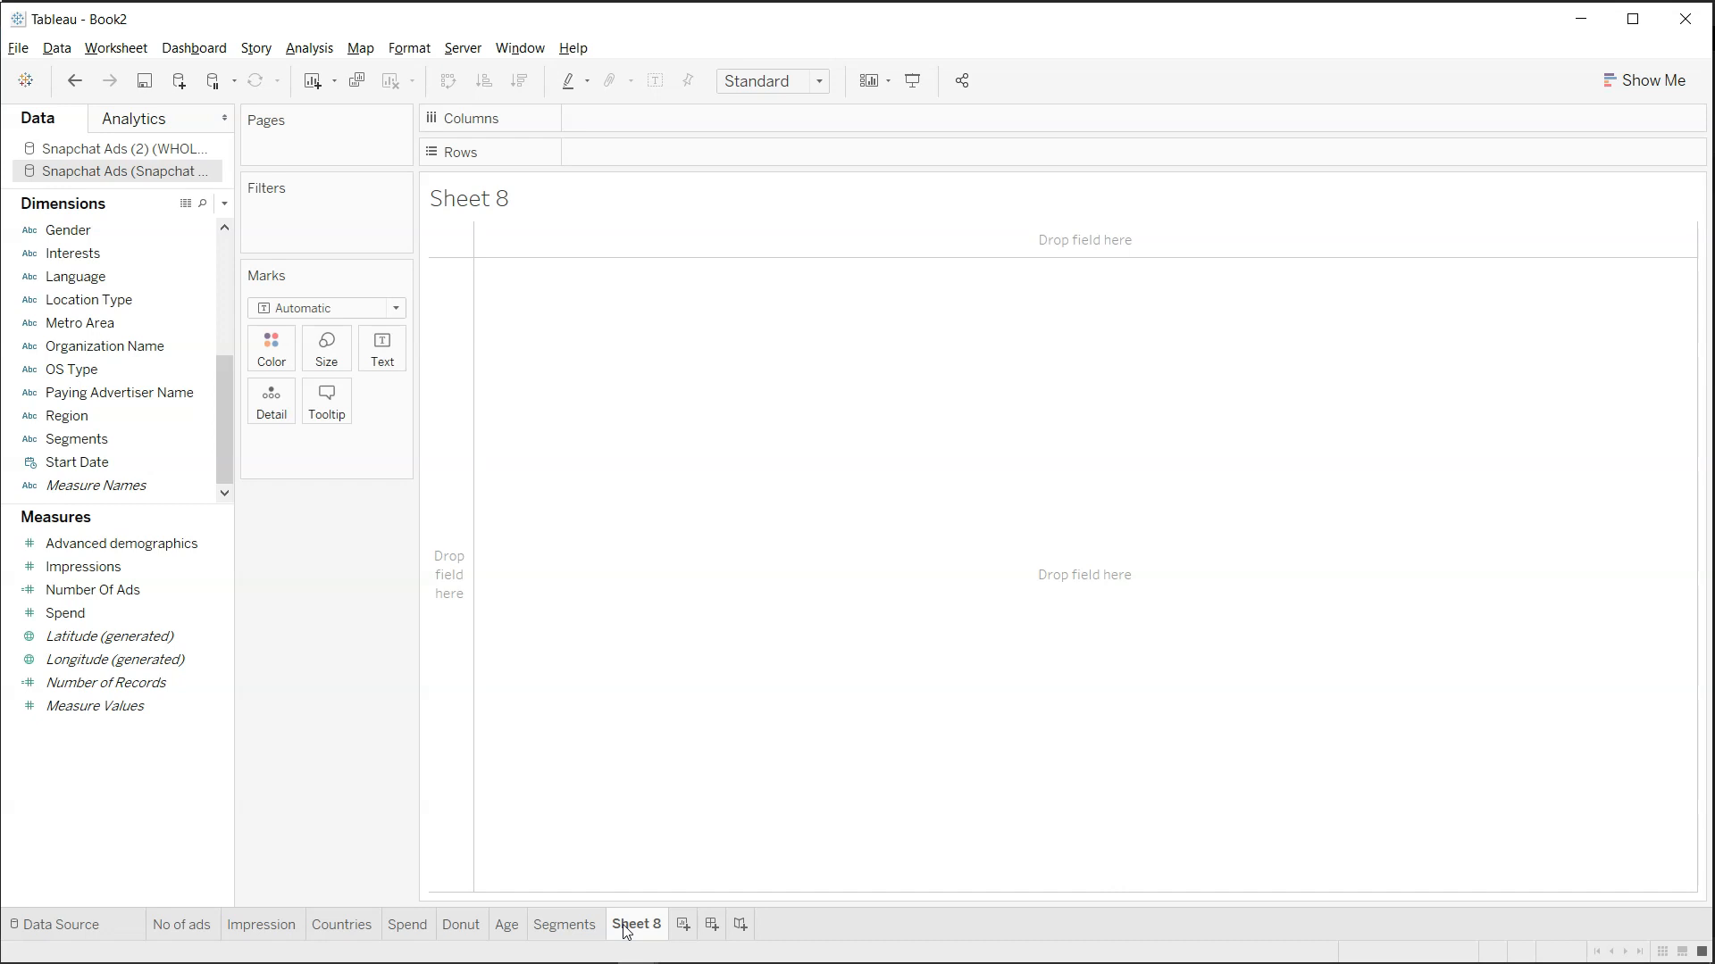
click(461, 925)
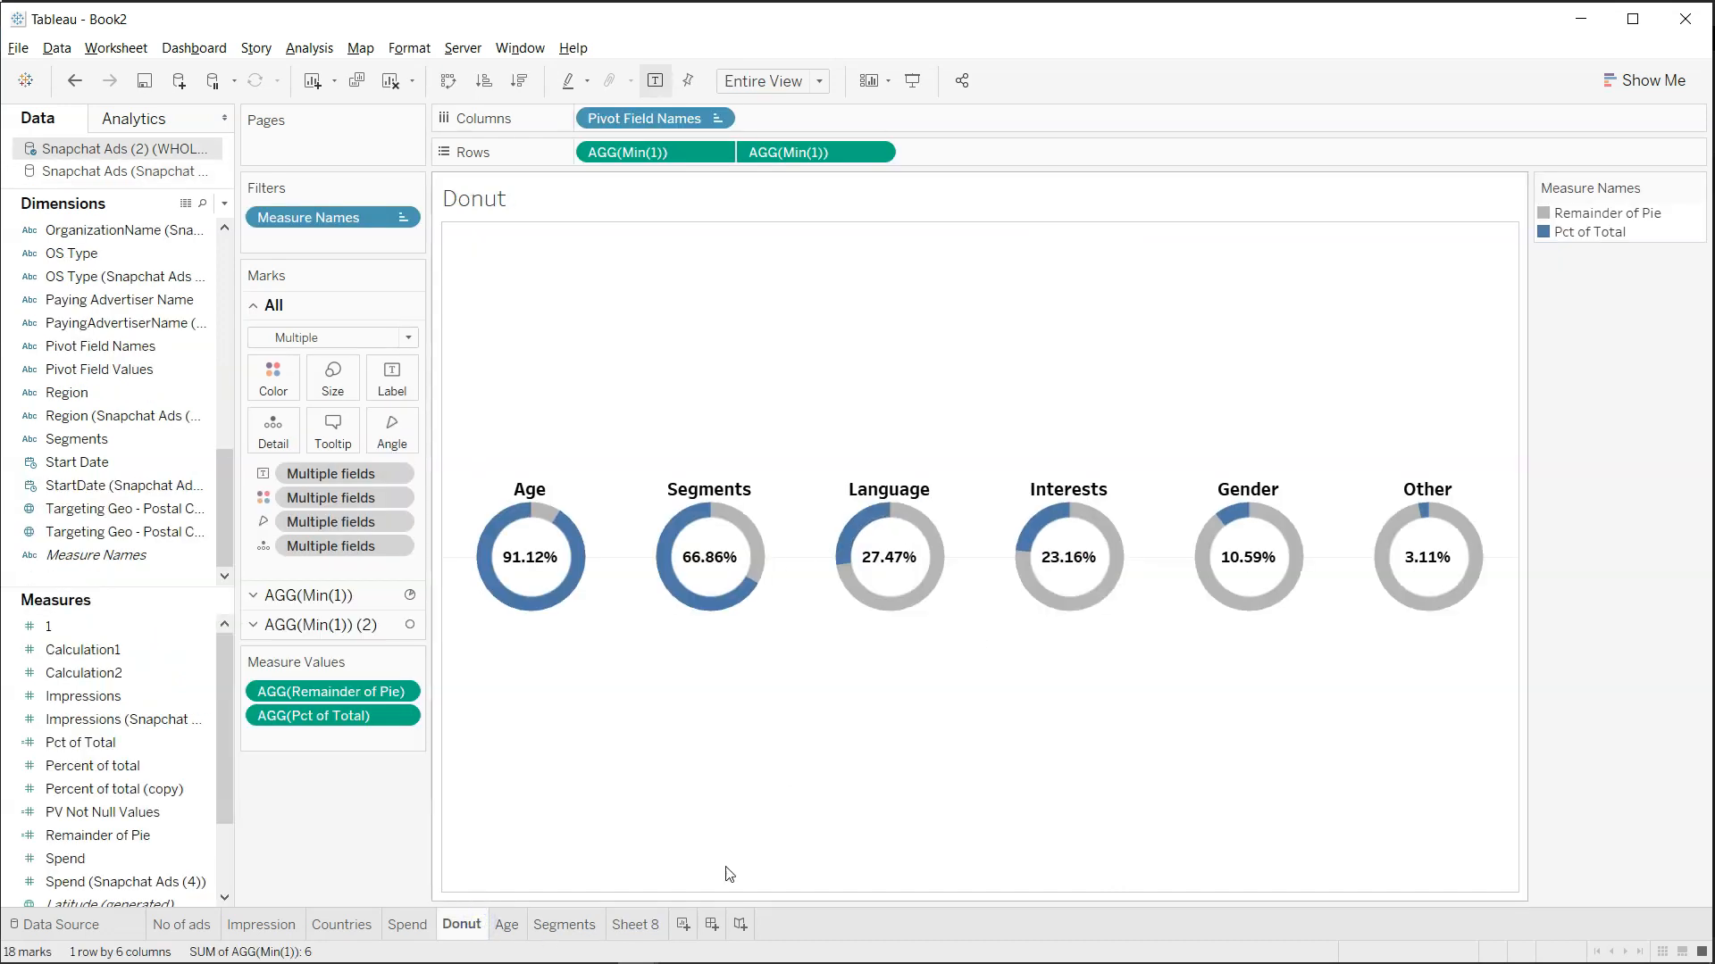
click(635, 927)
double_click(636, 925)
text(Language)
key(Return)
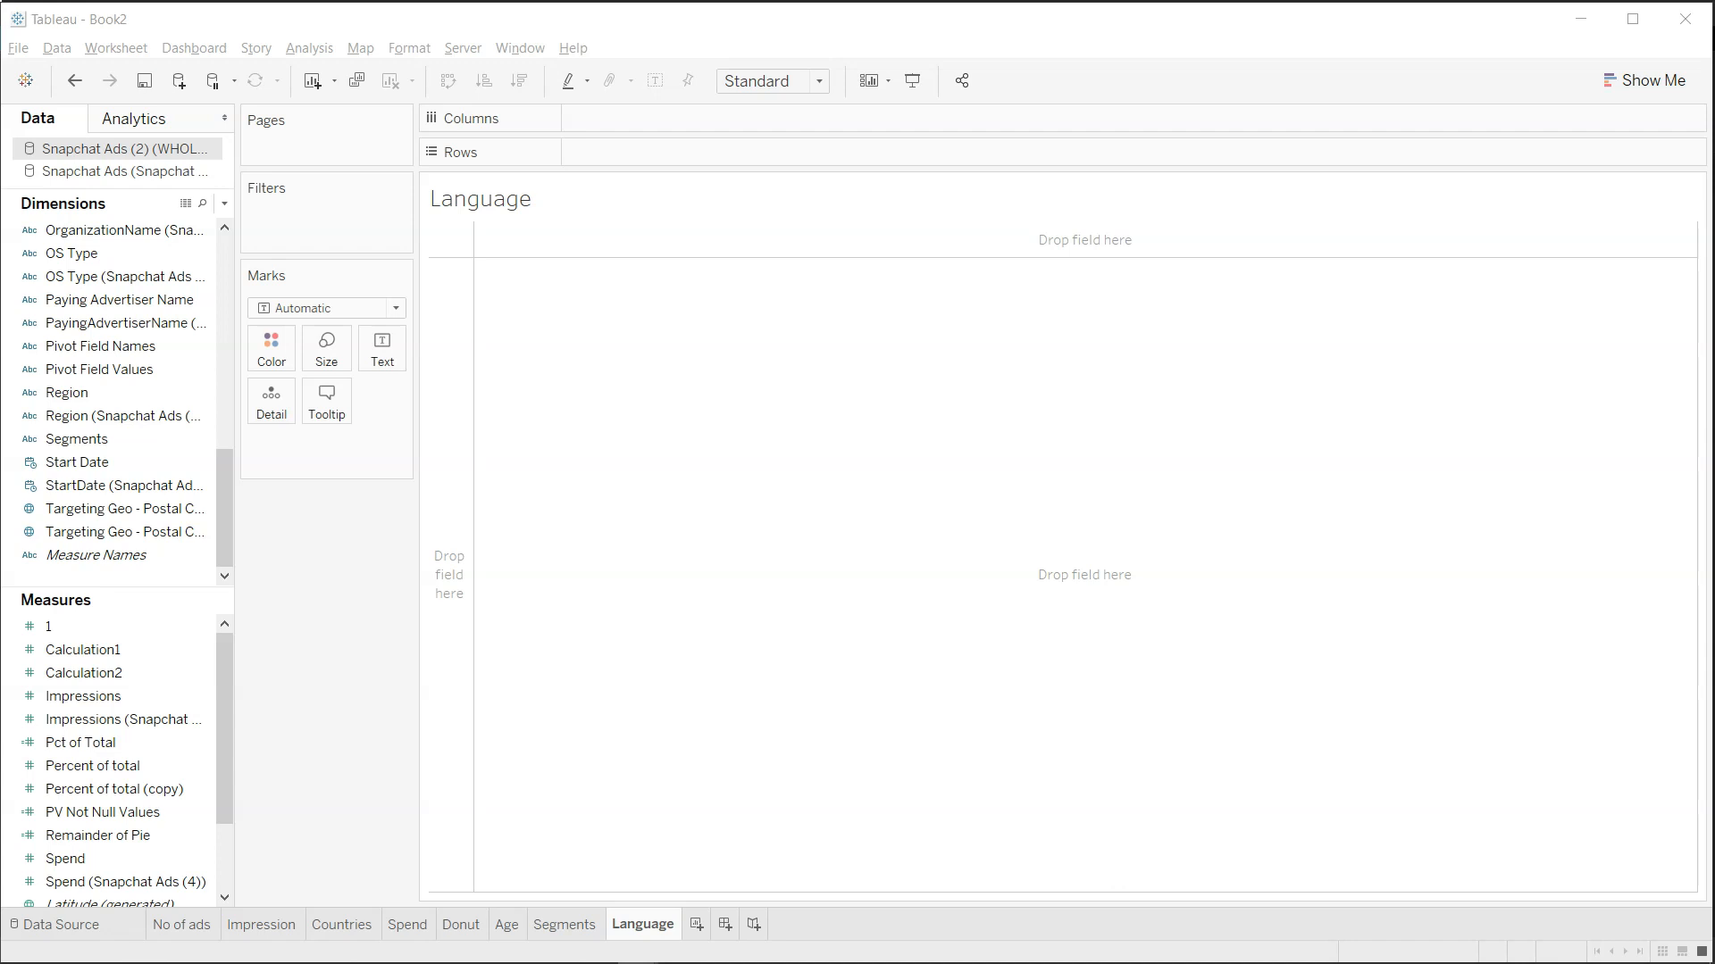
click(723, 622)
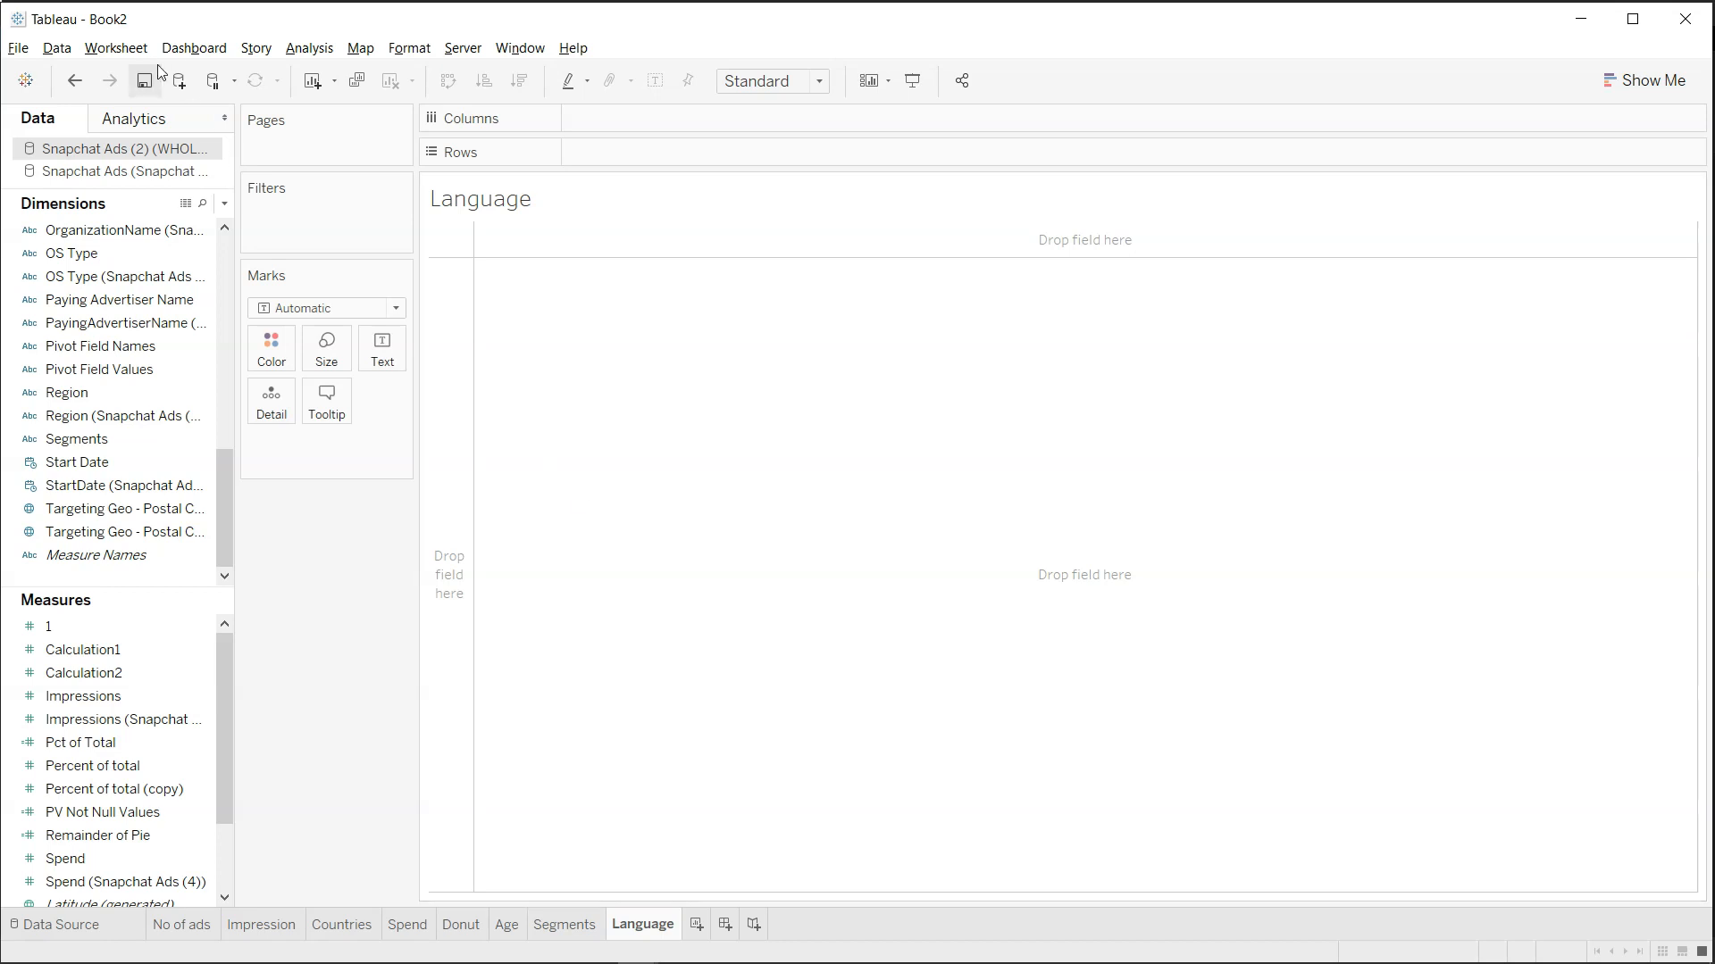
click(98, 46)
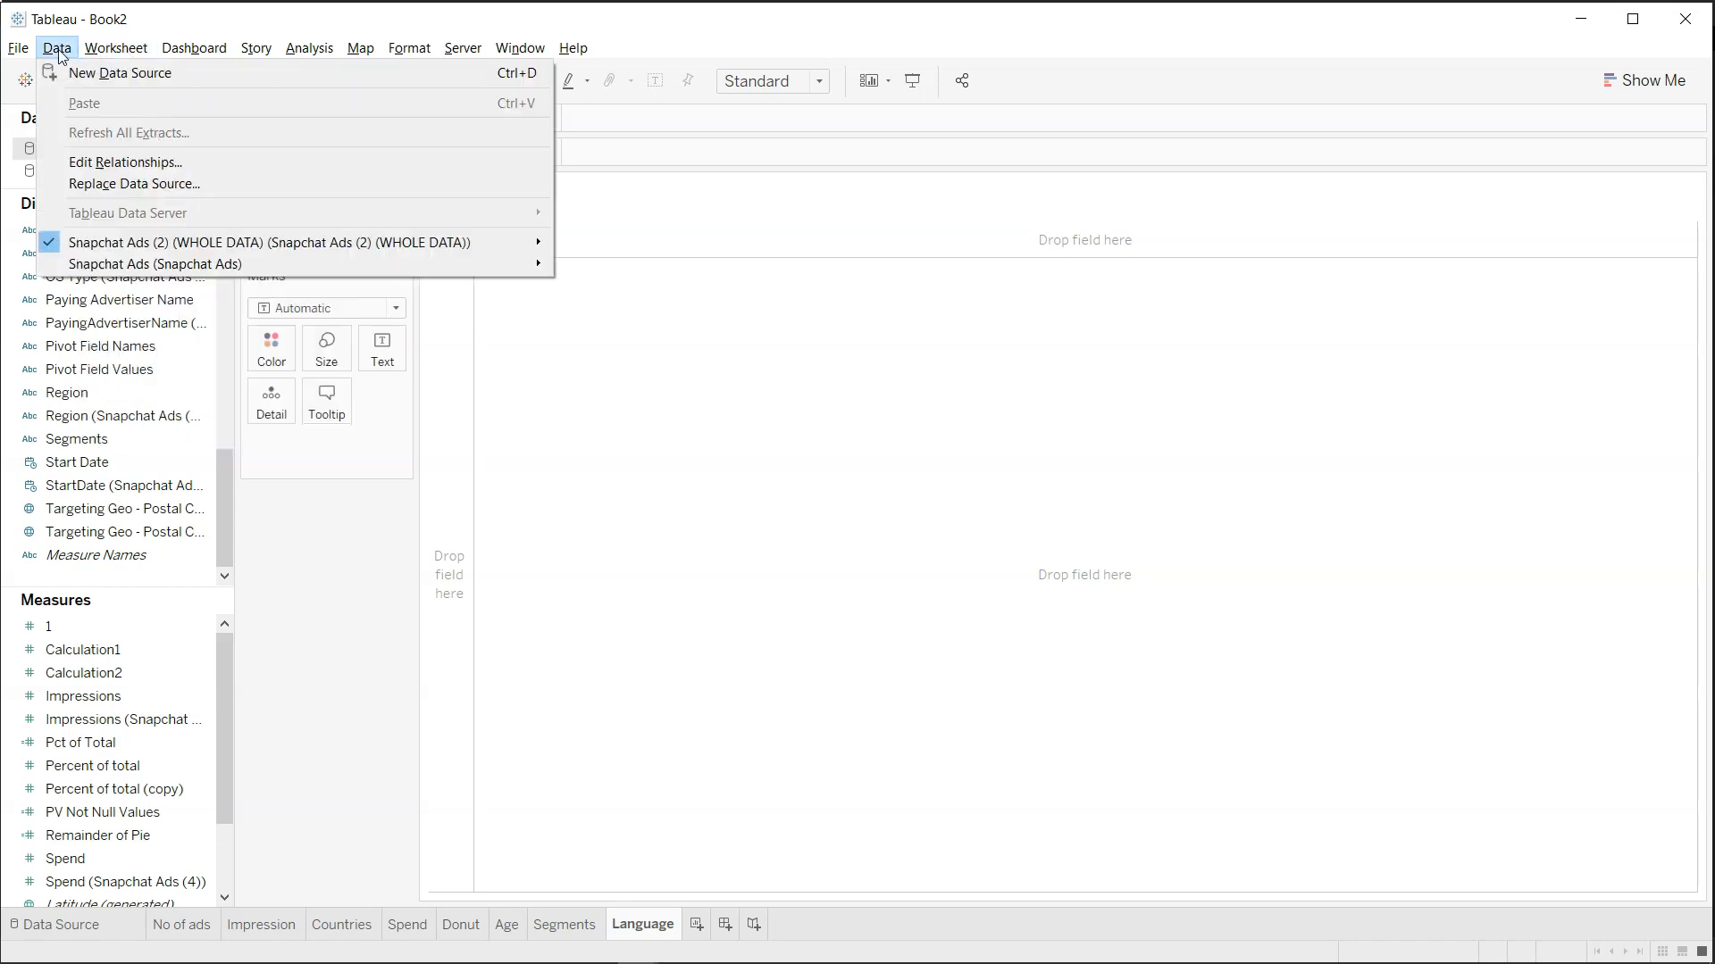
click(80, 76)
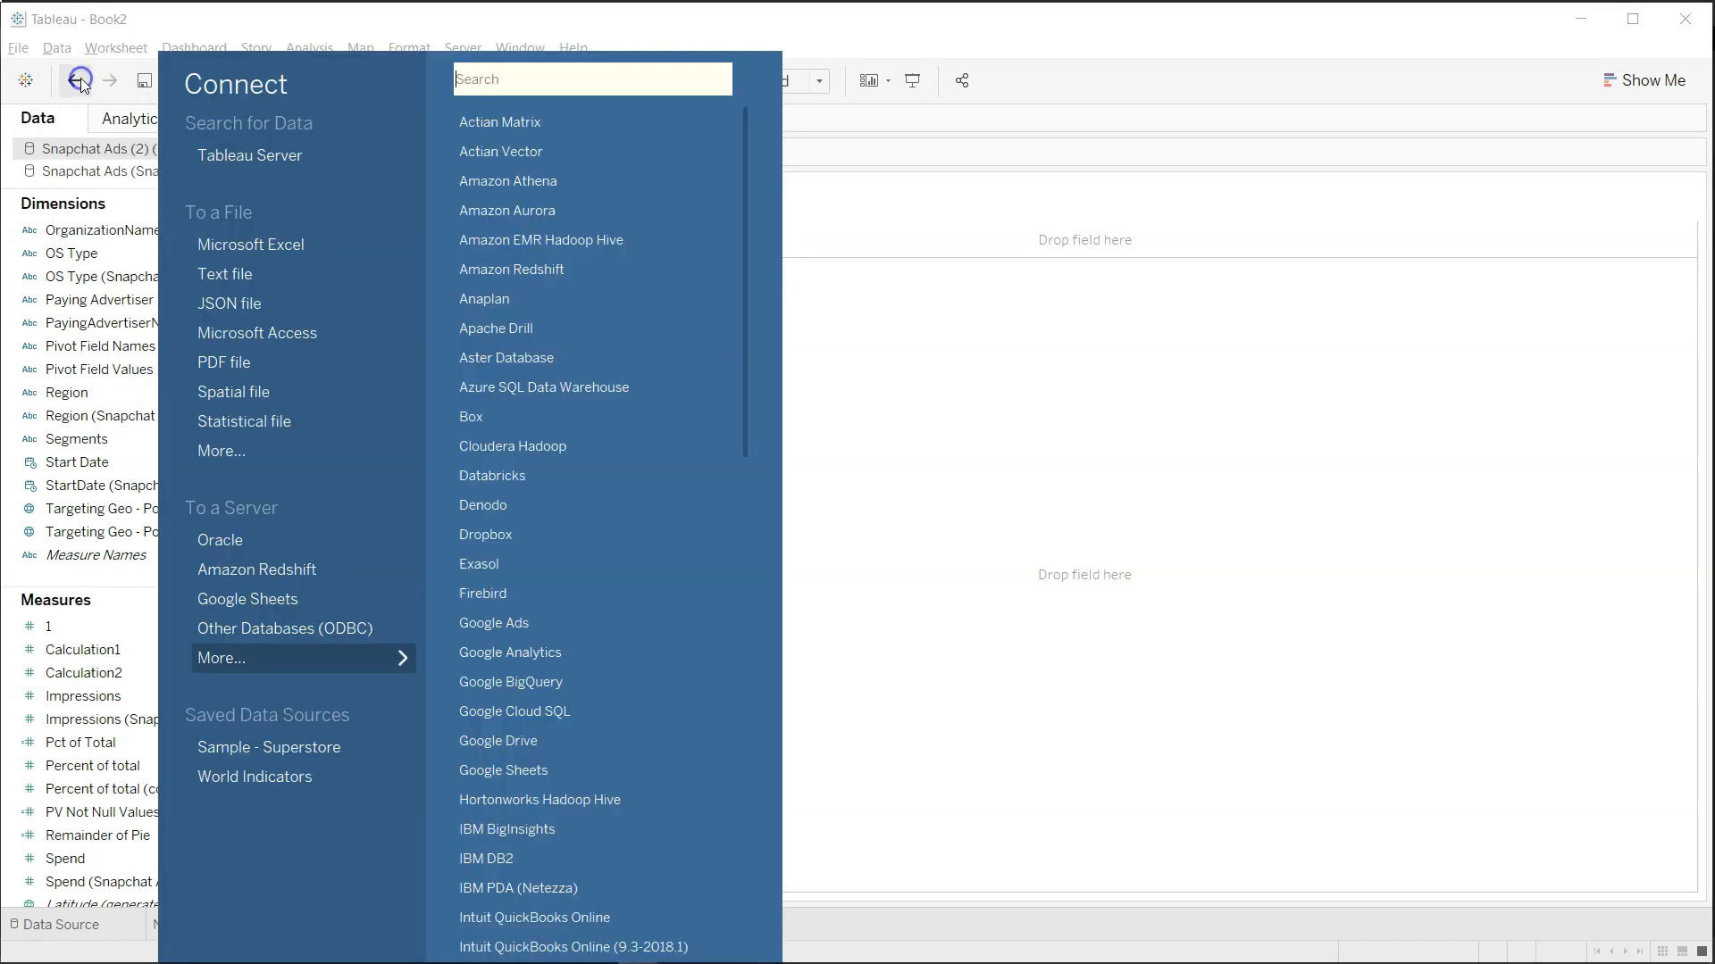
click(250, 243)
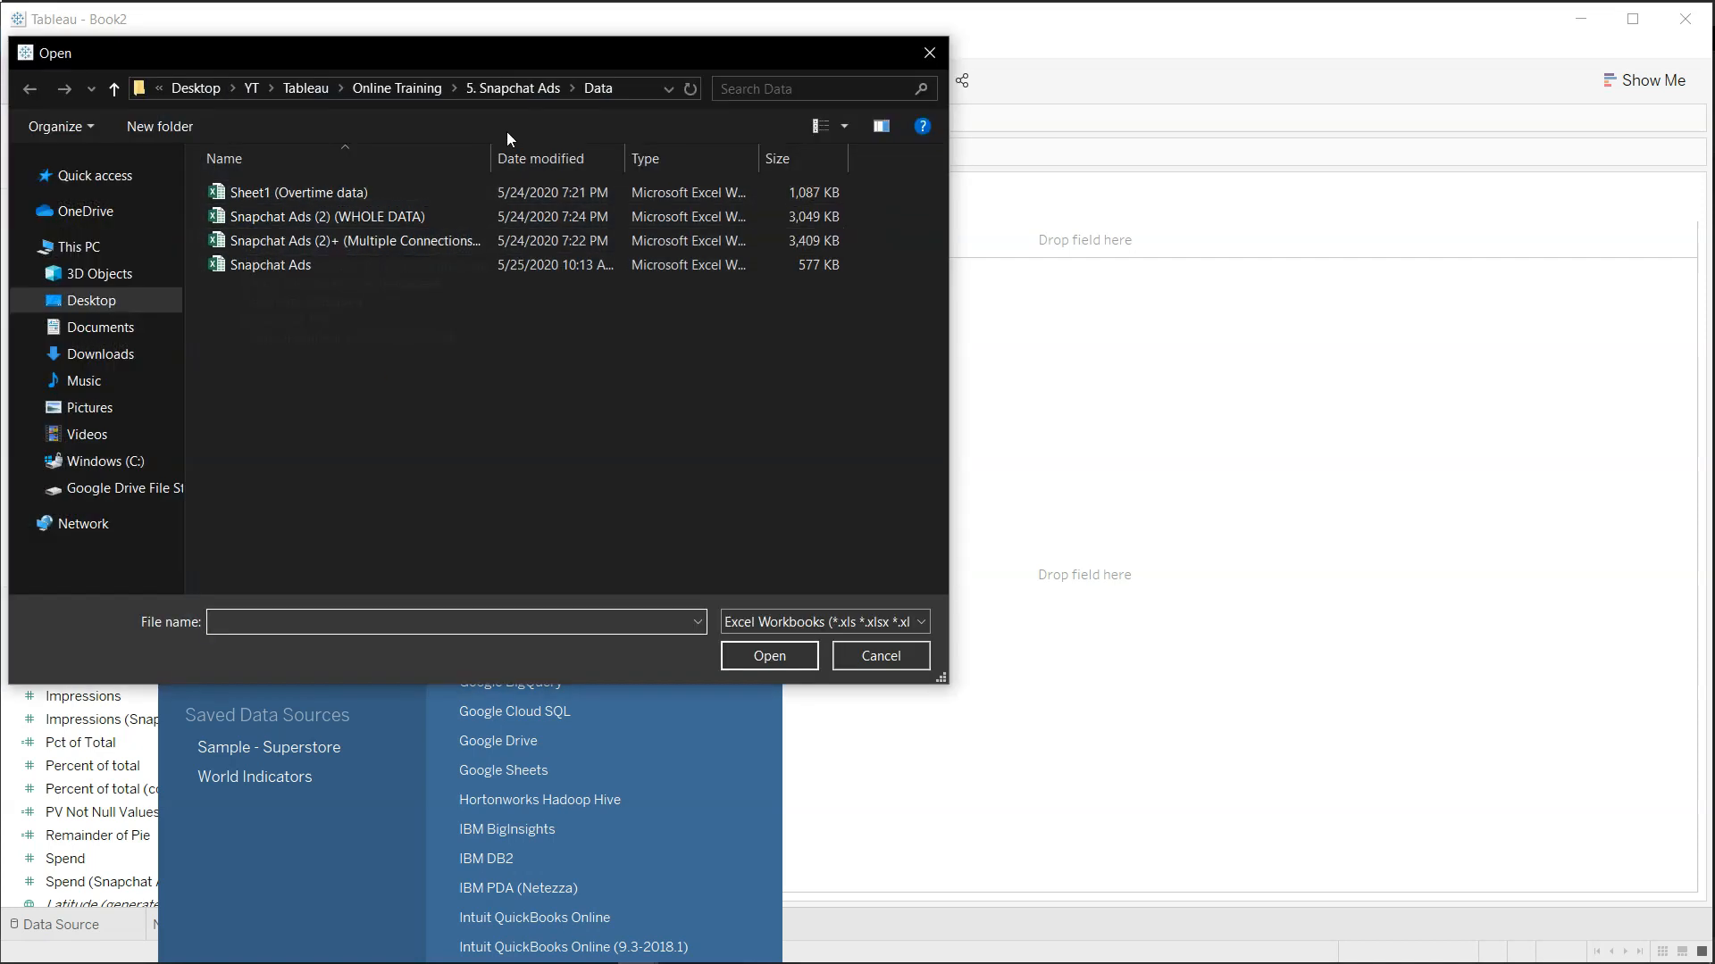
double_click(491, 159)
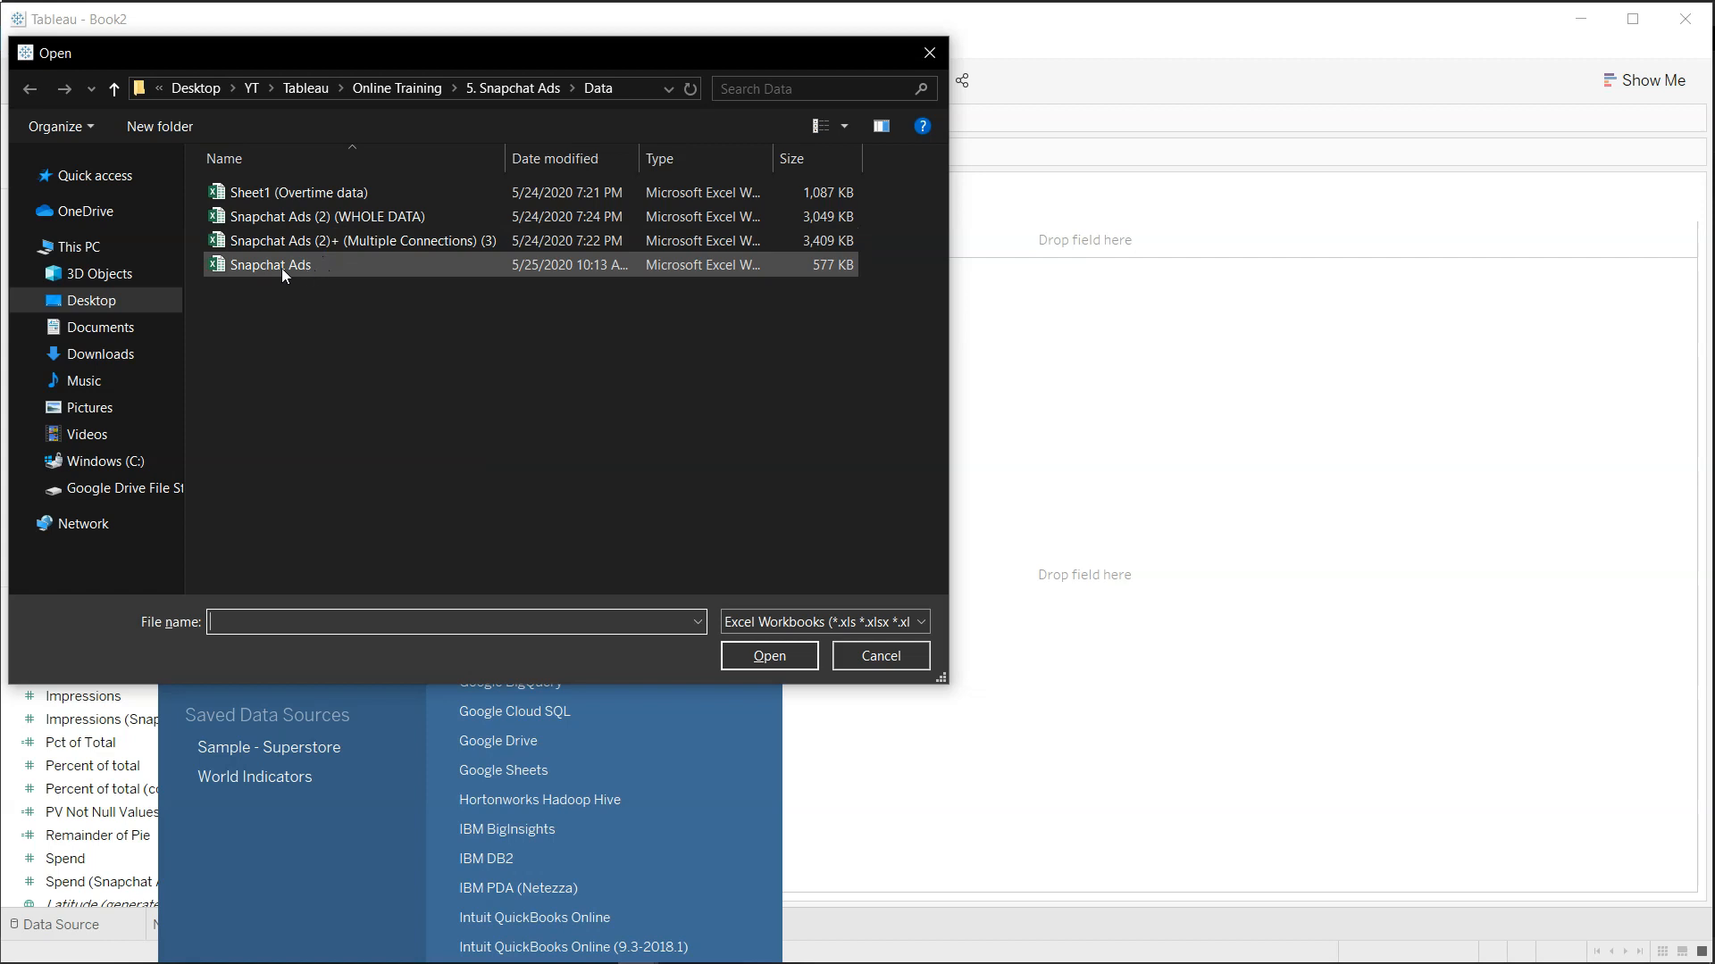
click(929, 53)
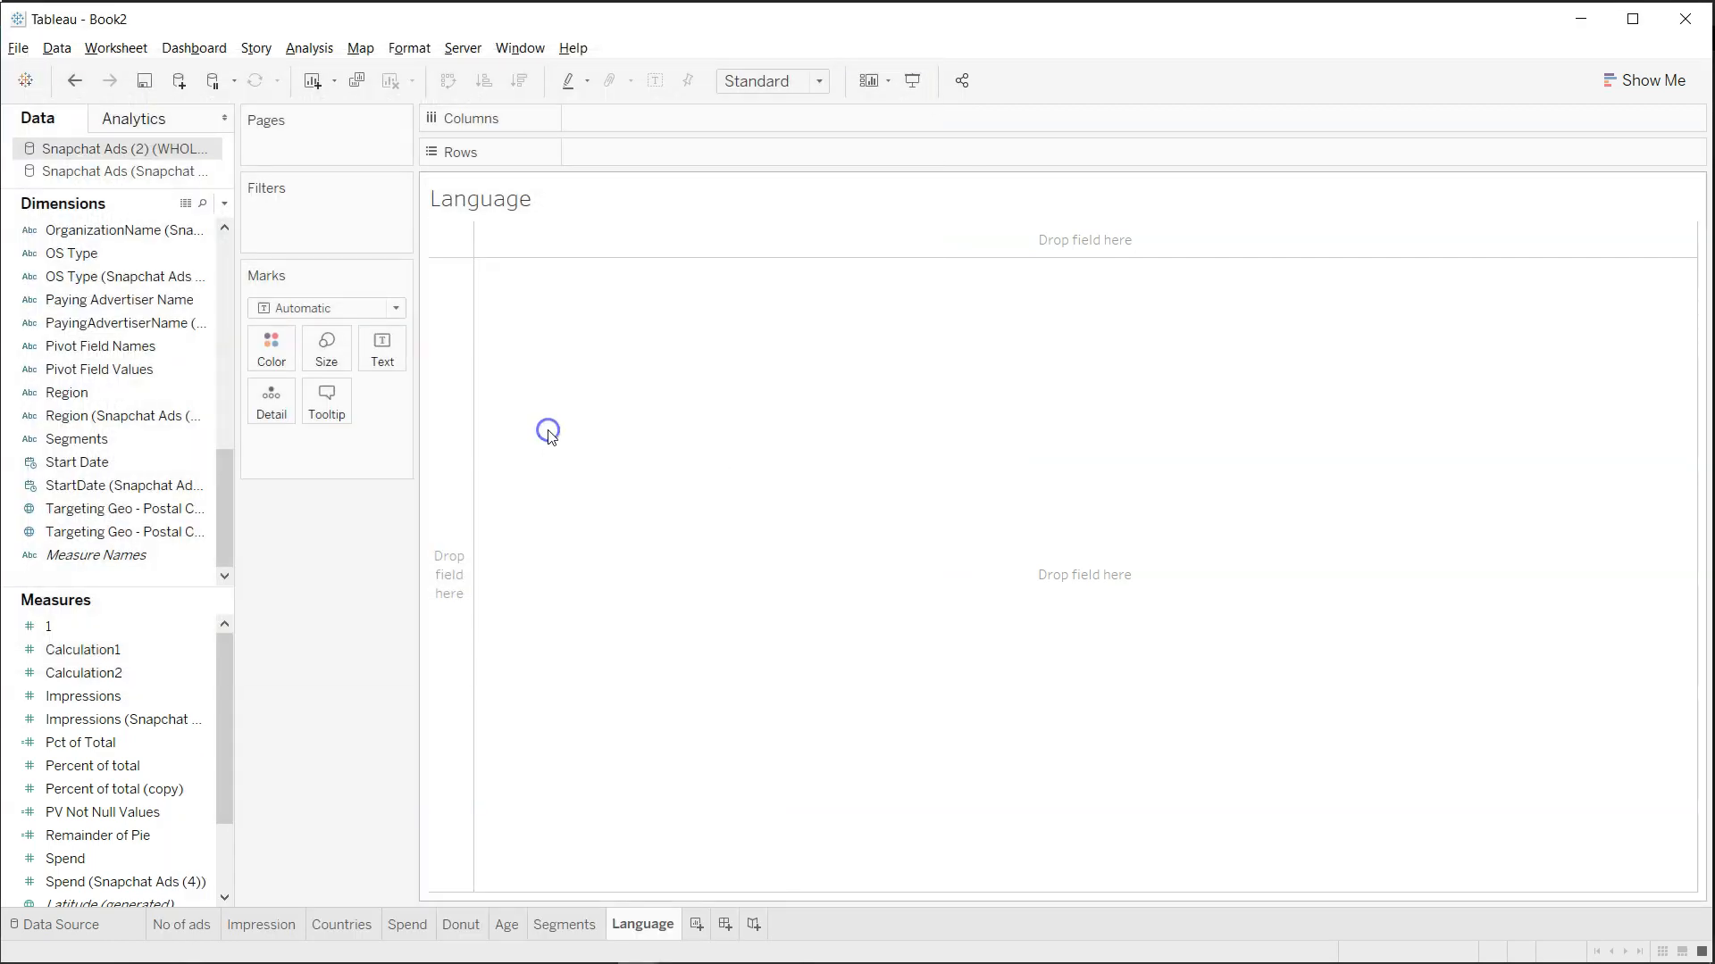
Place the Language dimension from the second Snapchat Ads data source on rows of the Language sheet.
click(103, 172)
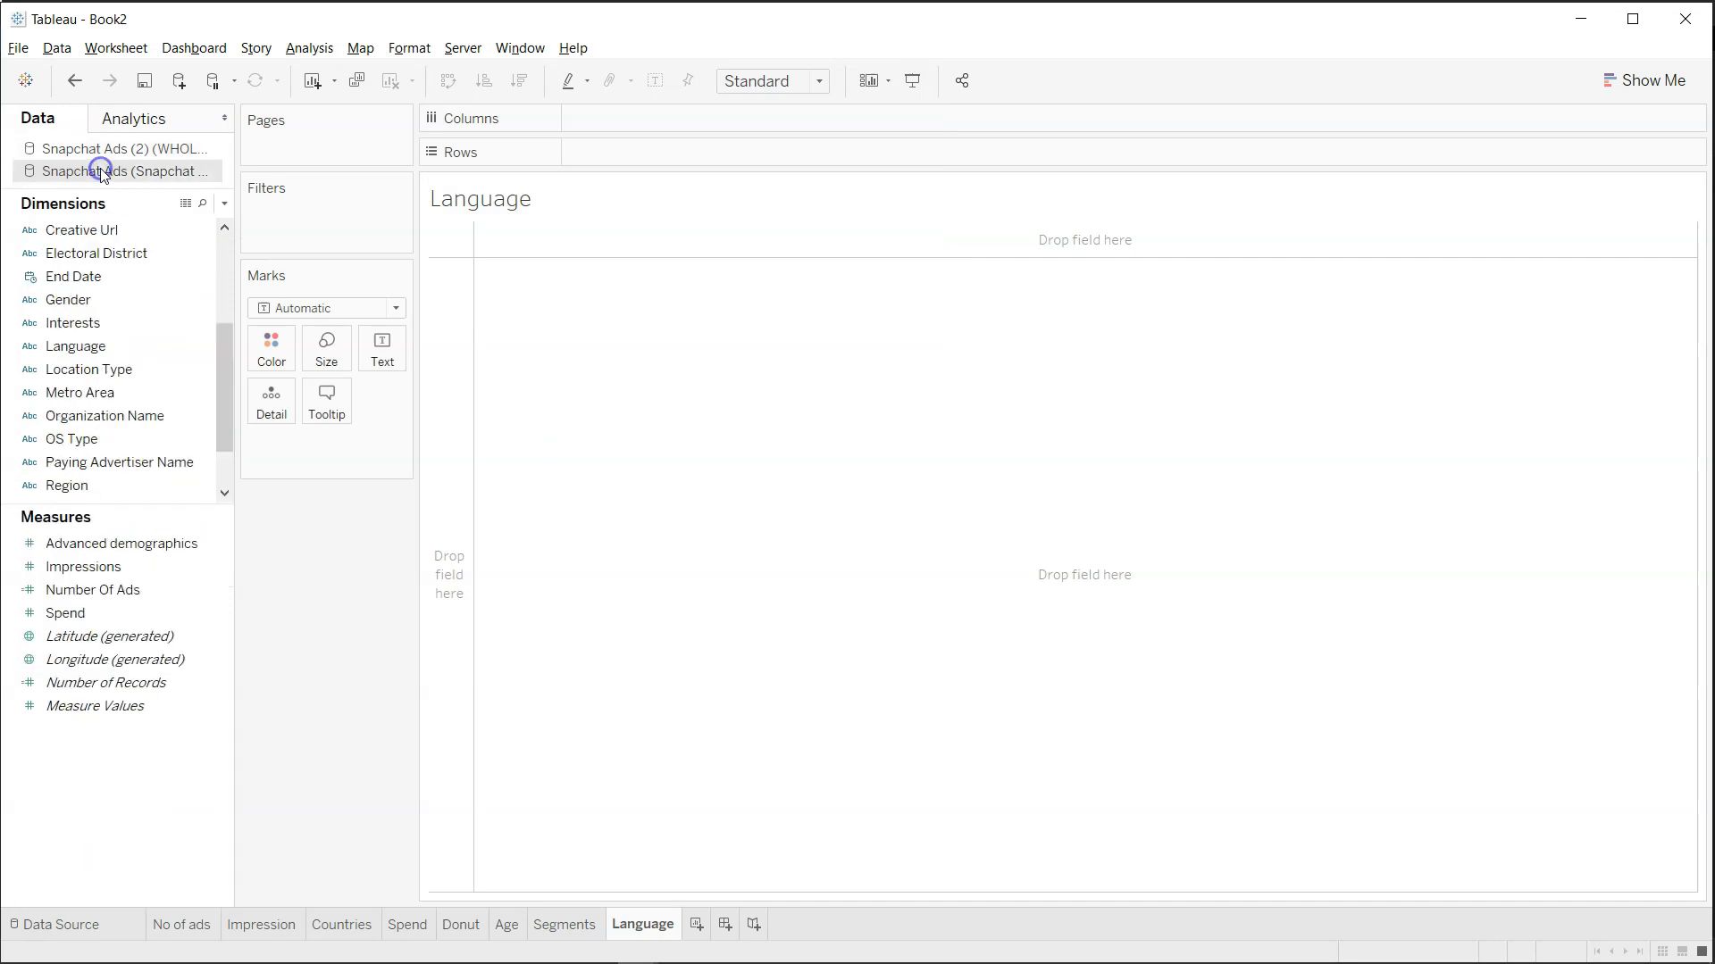
click(118, 348)
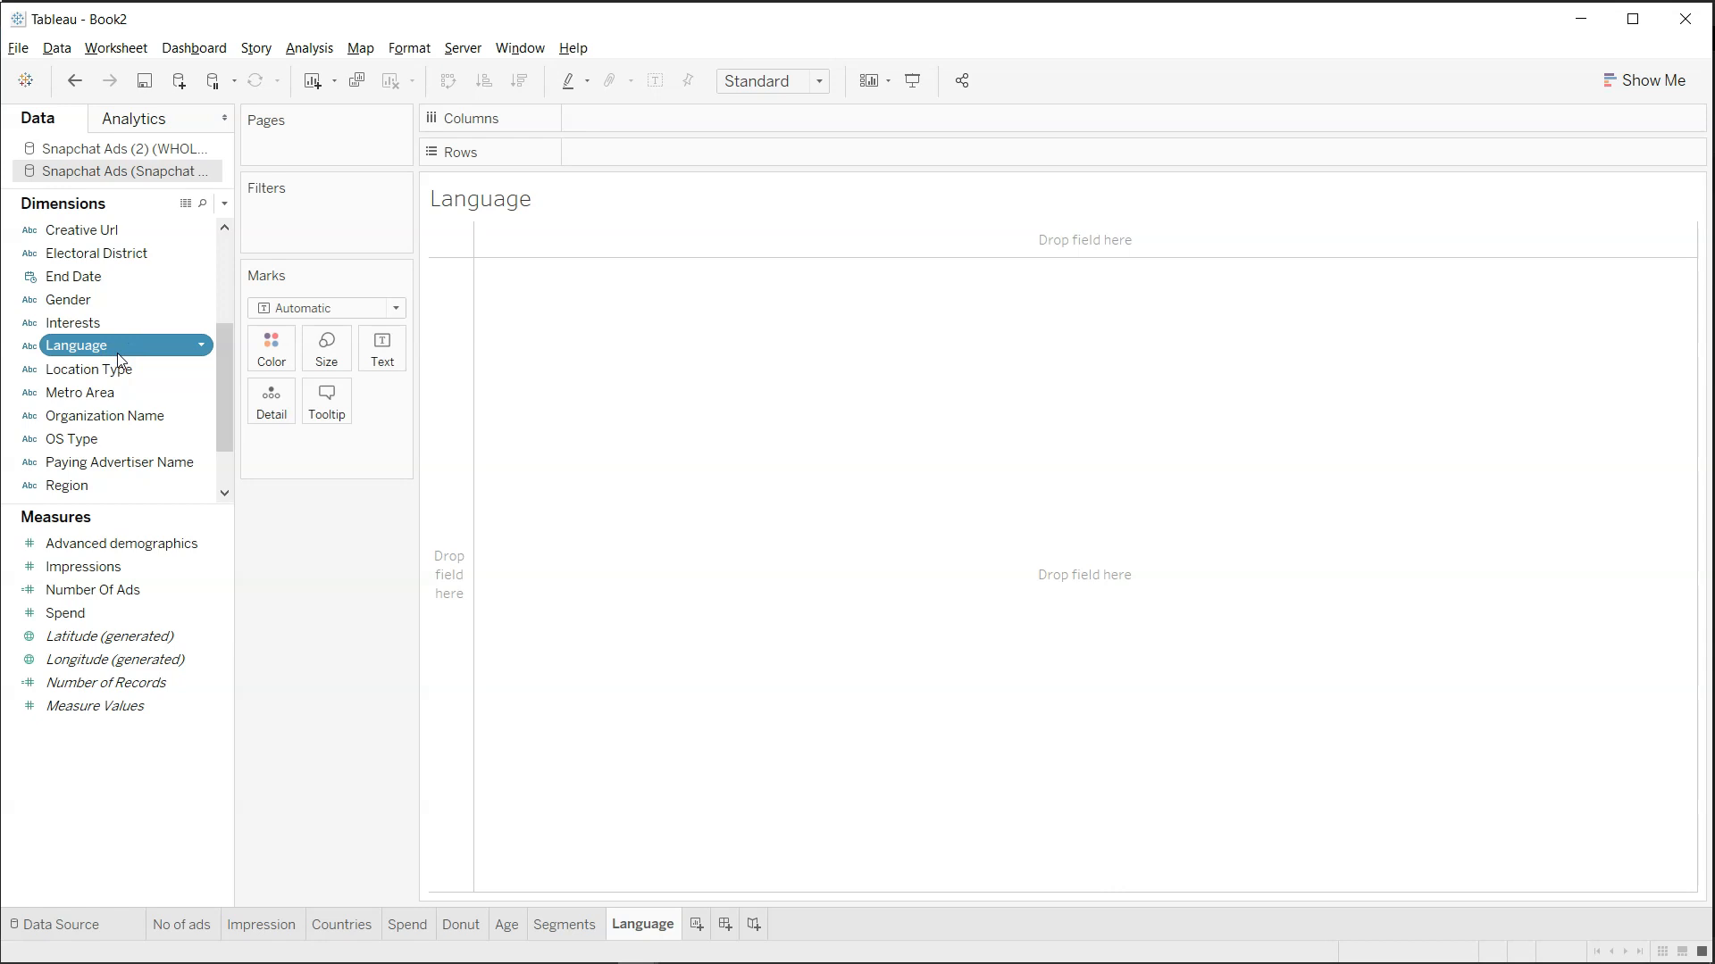
drag(116, 352, 678, 154)
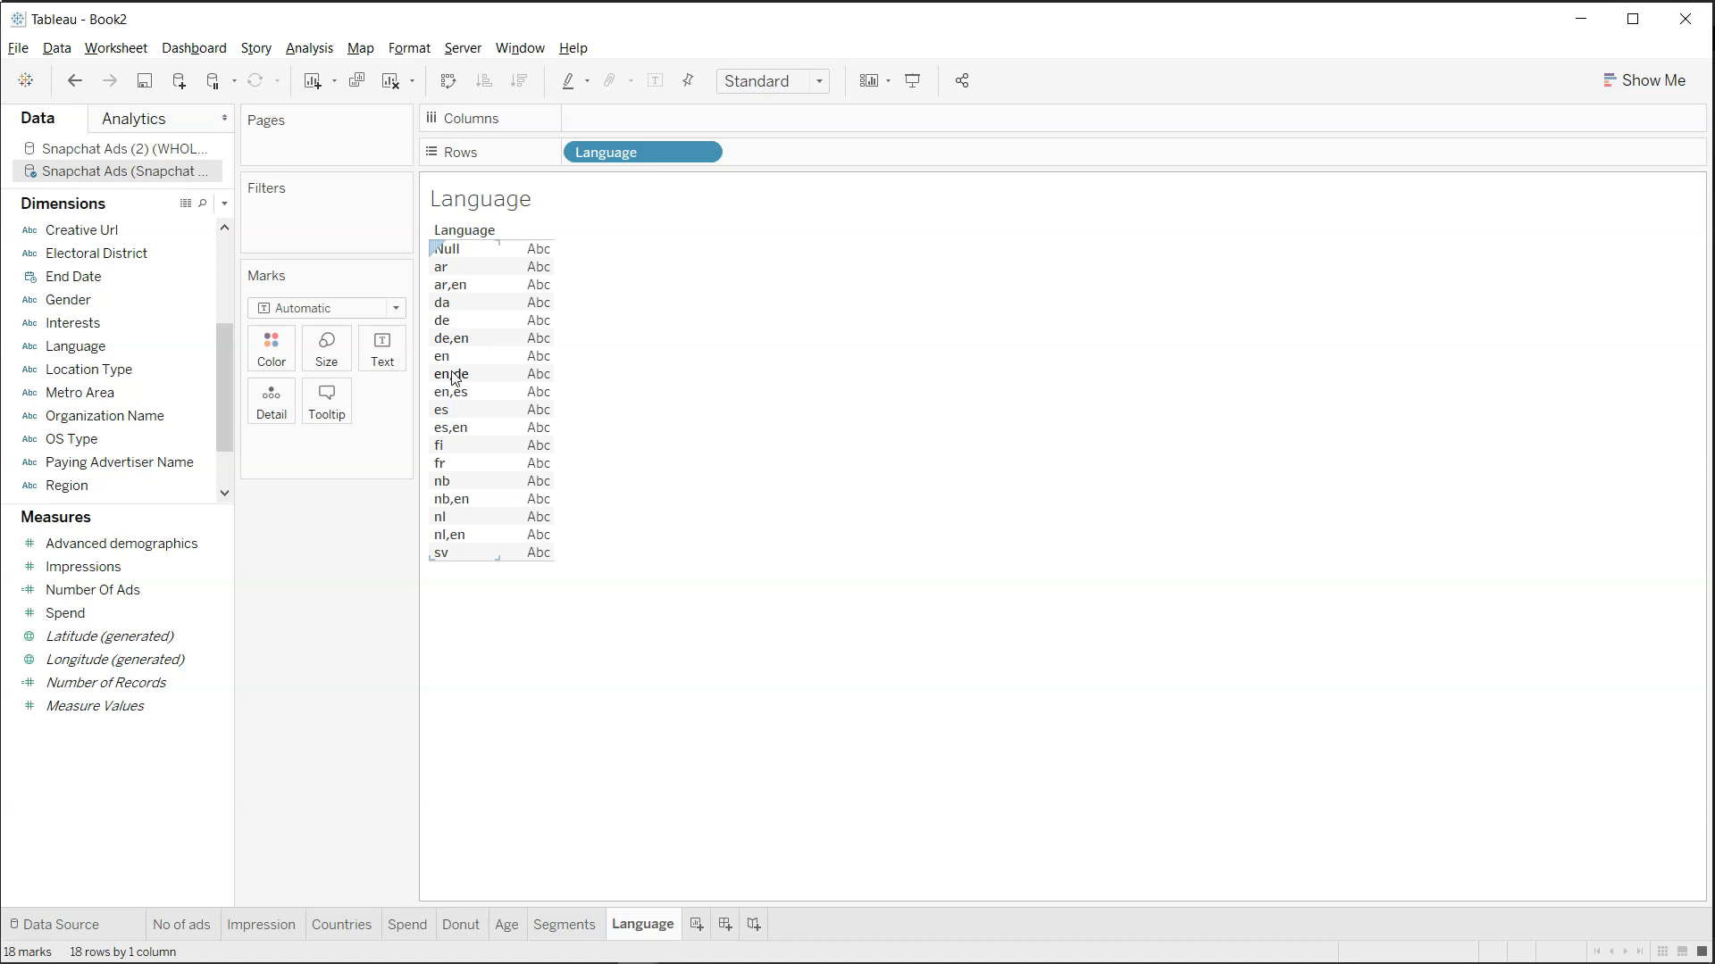
Create a group field from the Language dimension and combine ar and ar,en into a group named Arabic.
mouse_move(510, 374)
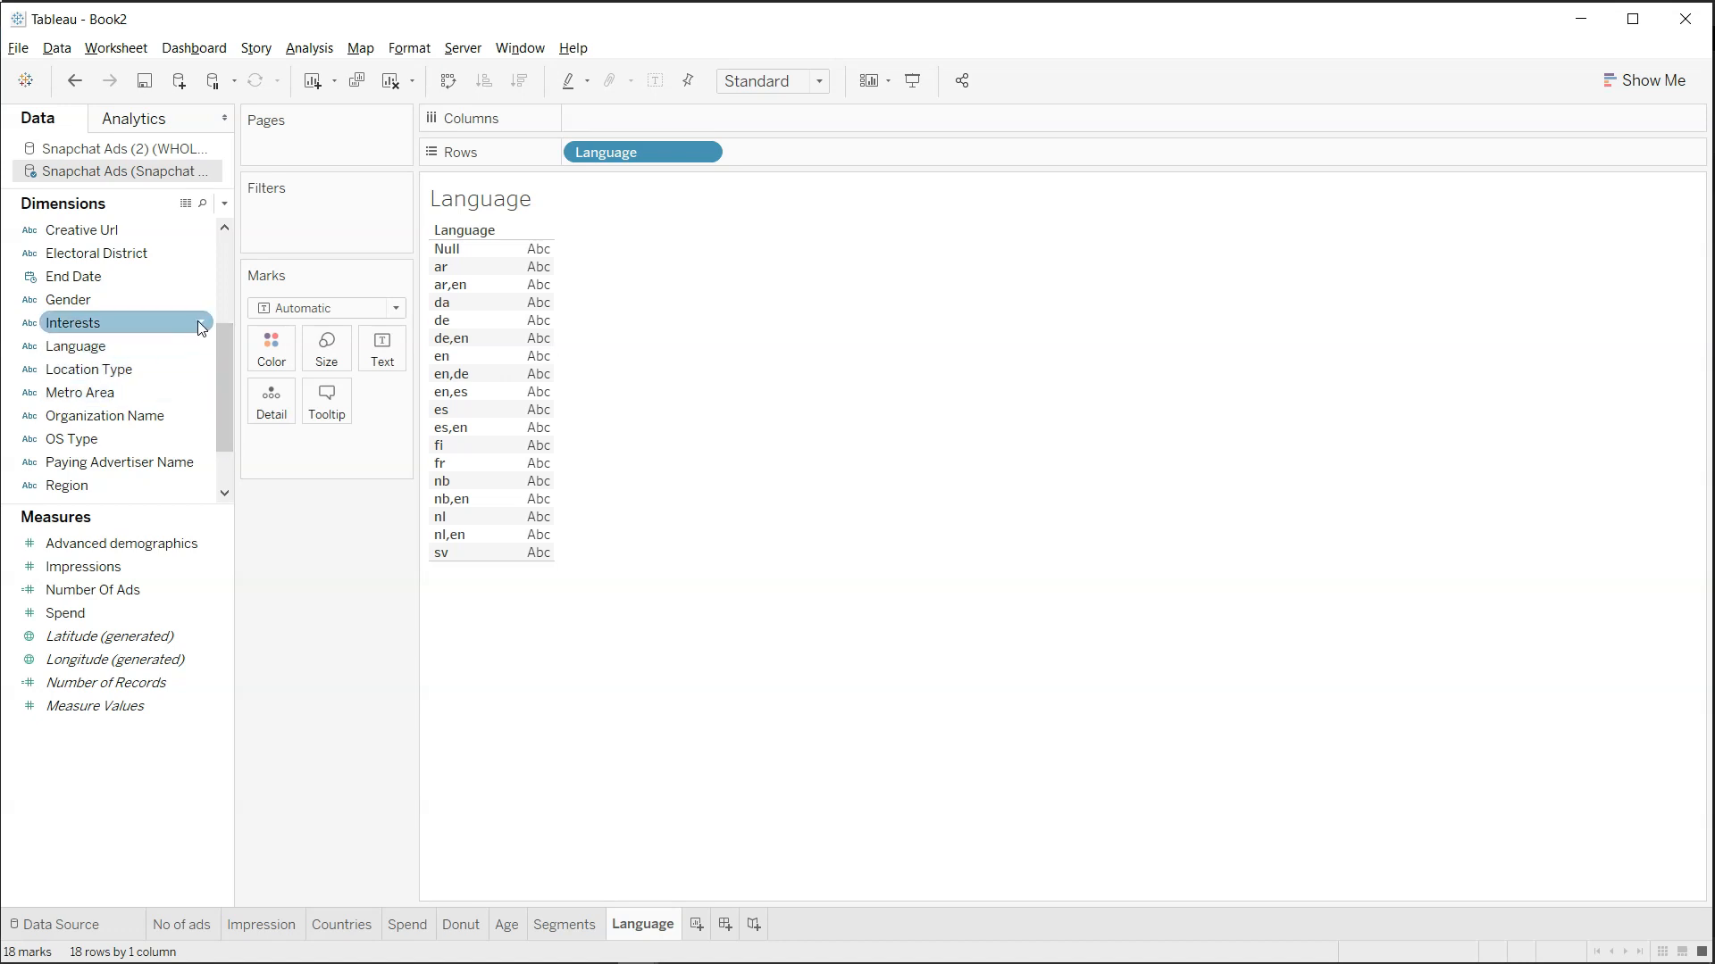
click(201, 349)
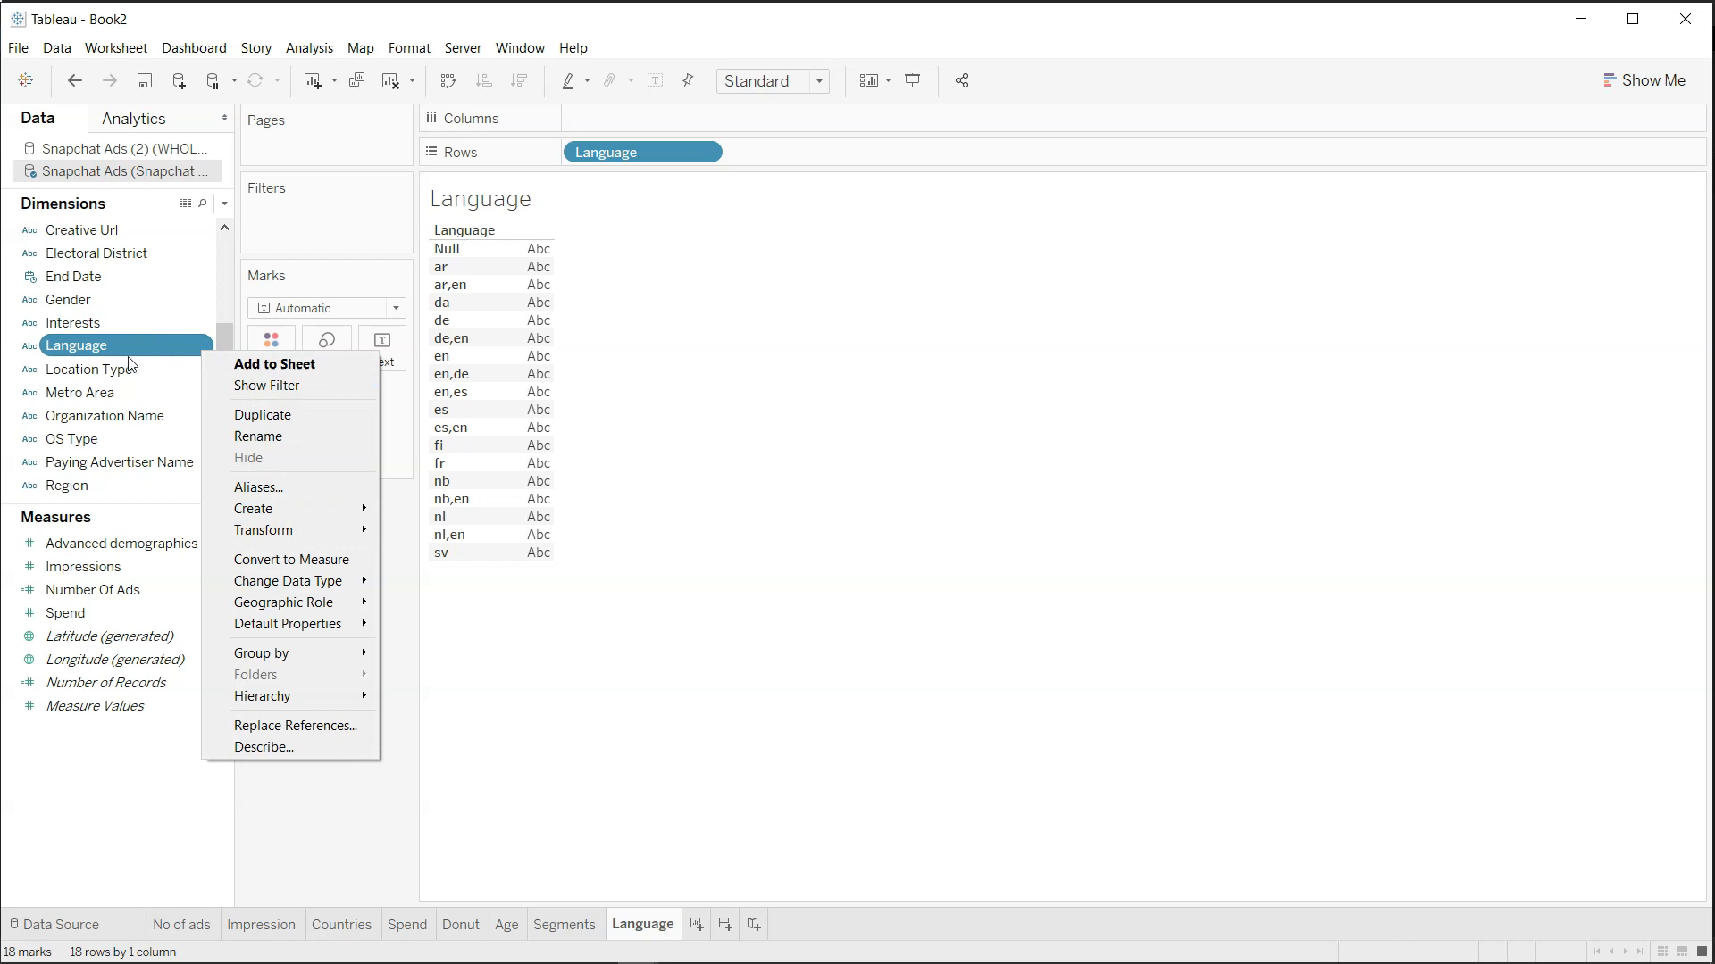
mouse_move(340, 516)
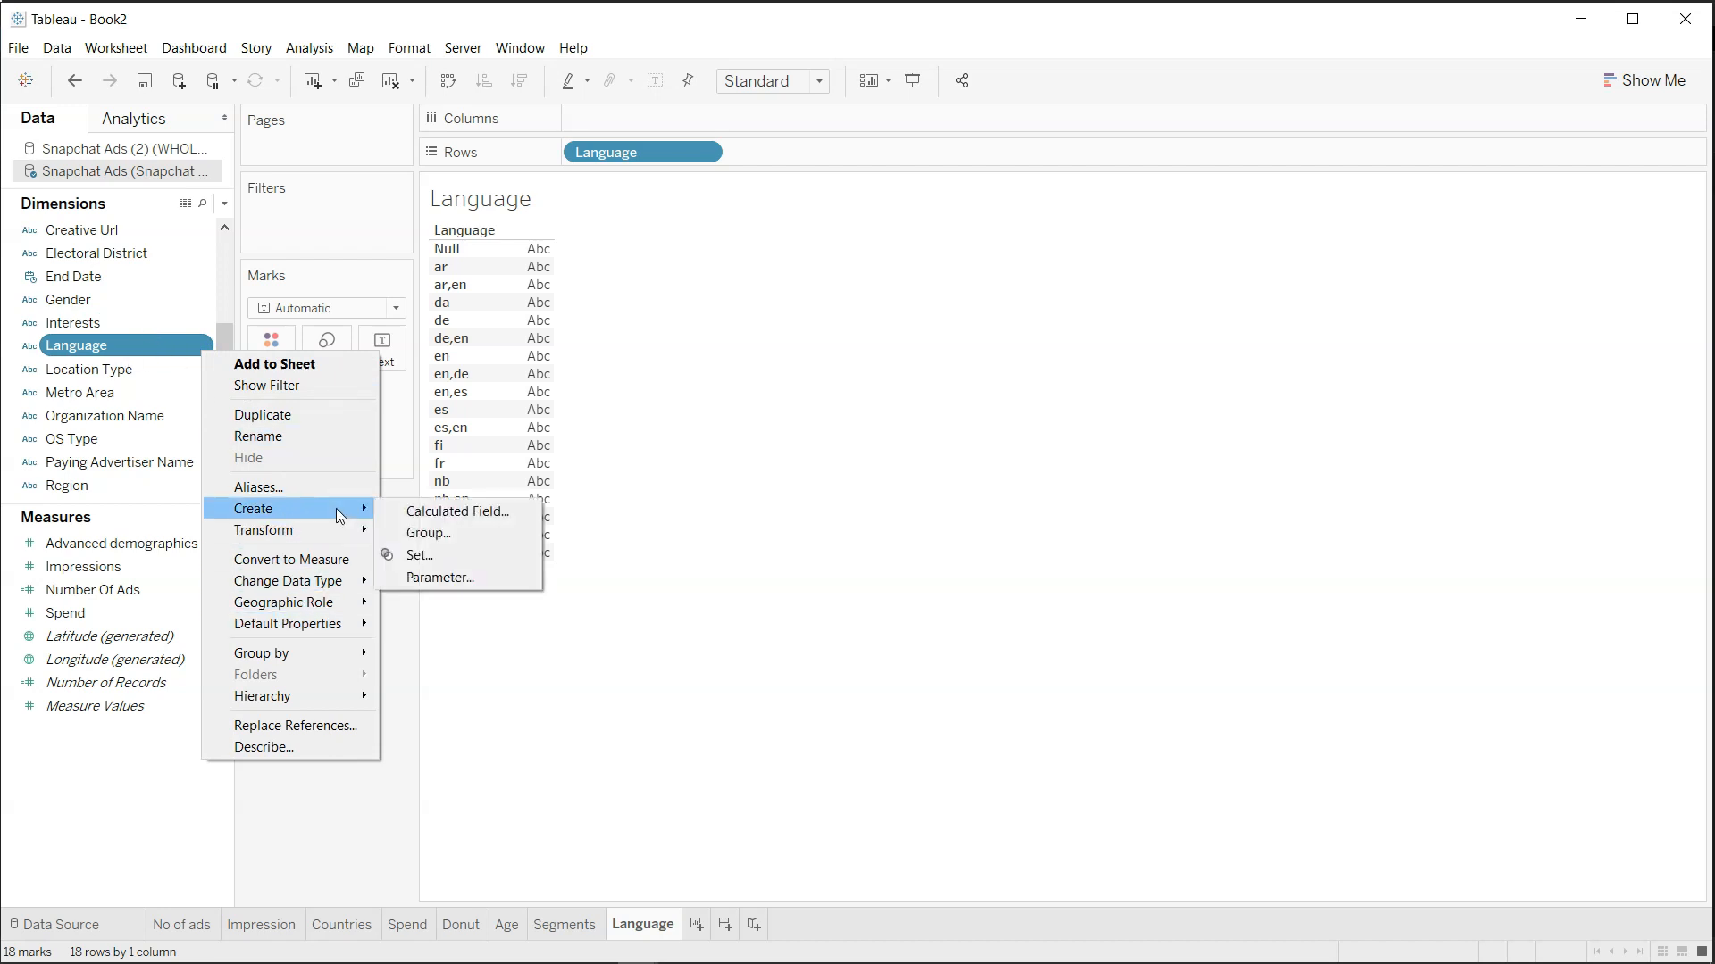
click(437, 533)
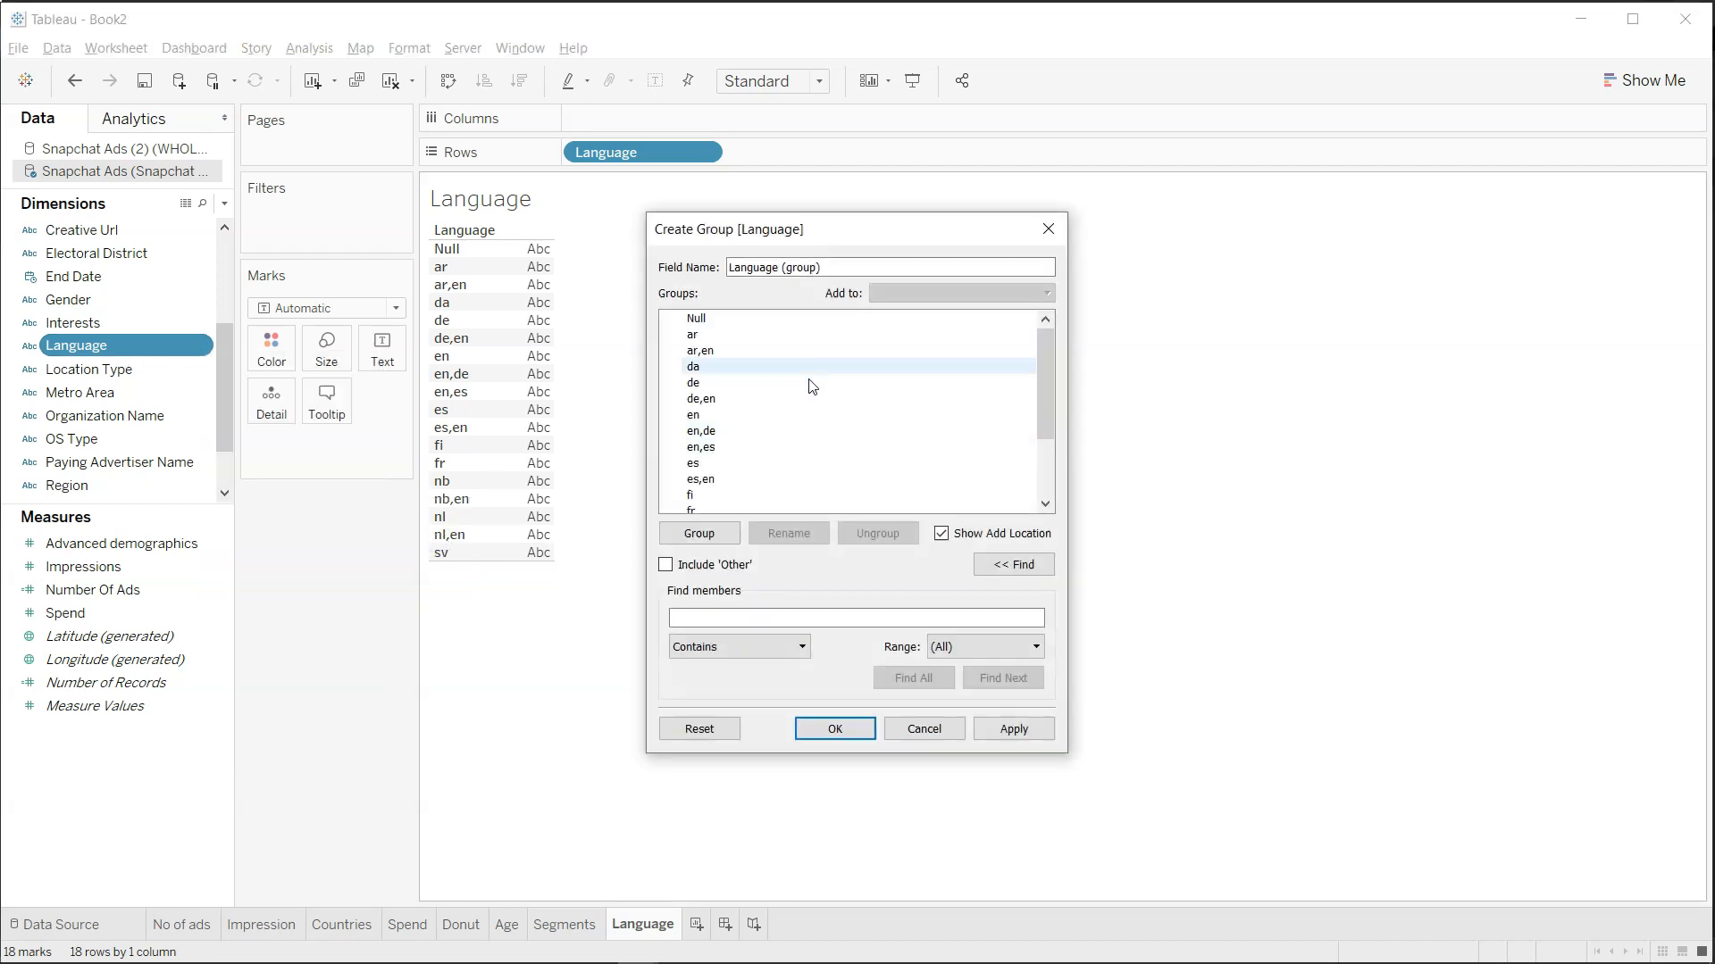
click(813, 335)
ctrl+click(811, 351)
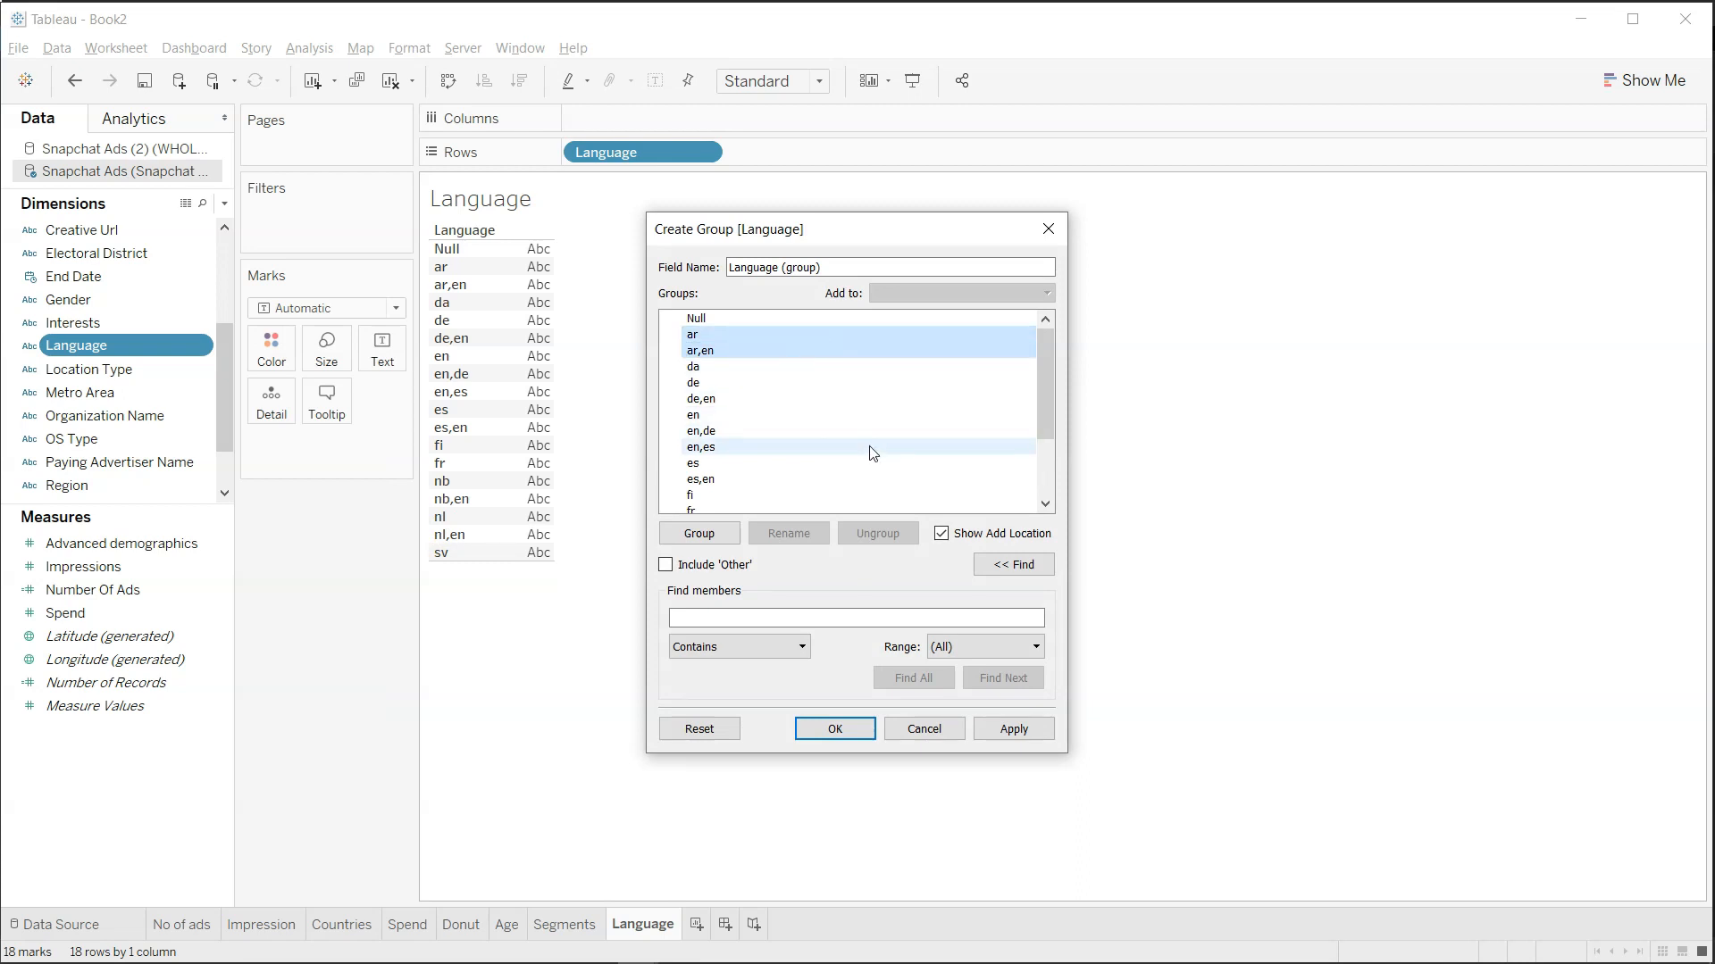
scroll(873, 453, down, 3)
scroll(873, 454, up, 3)
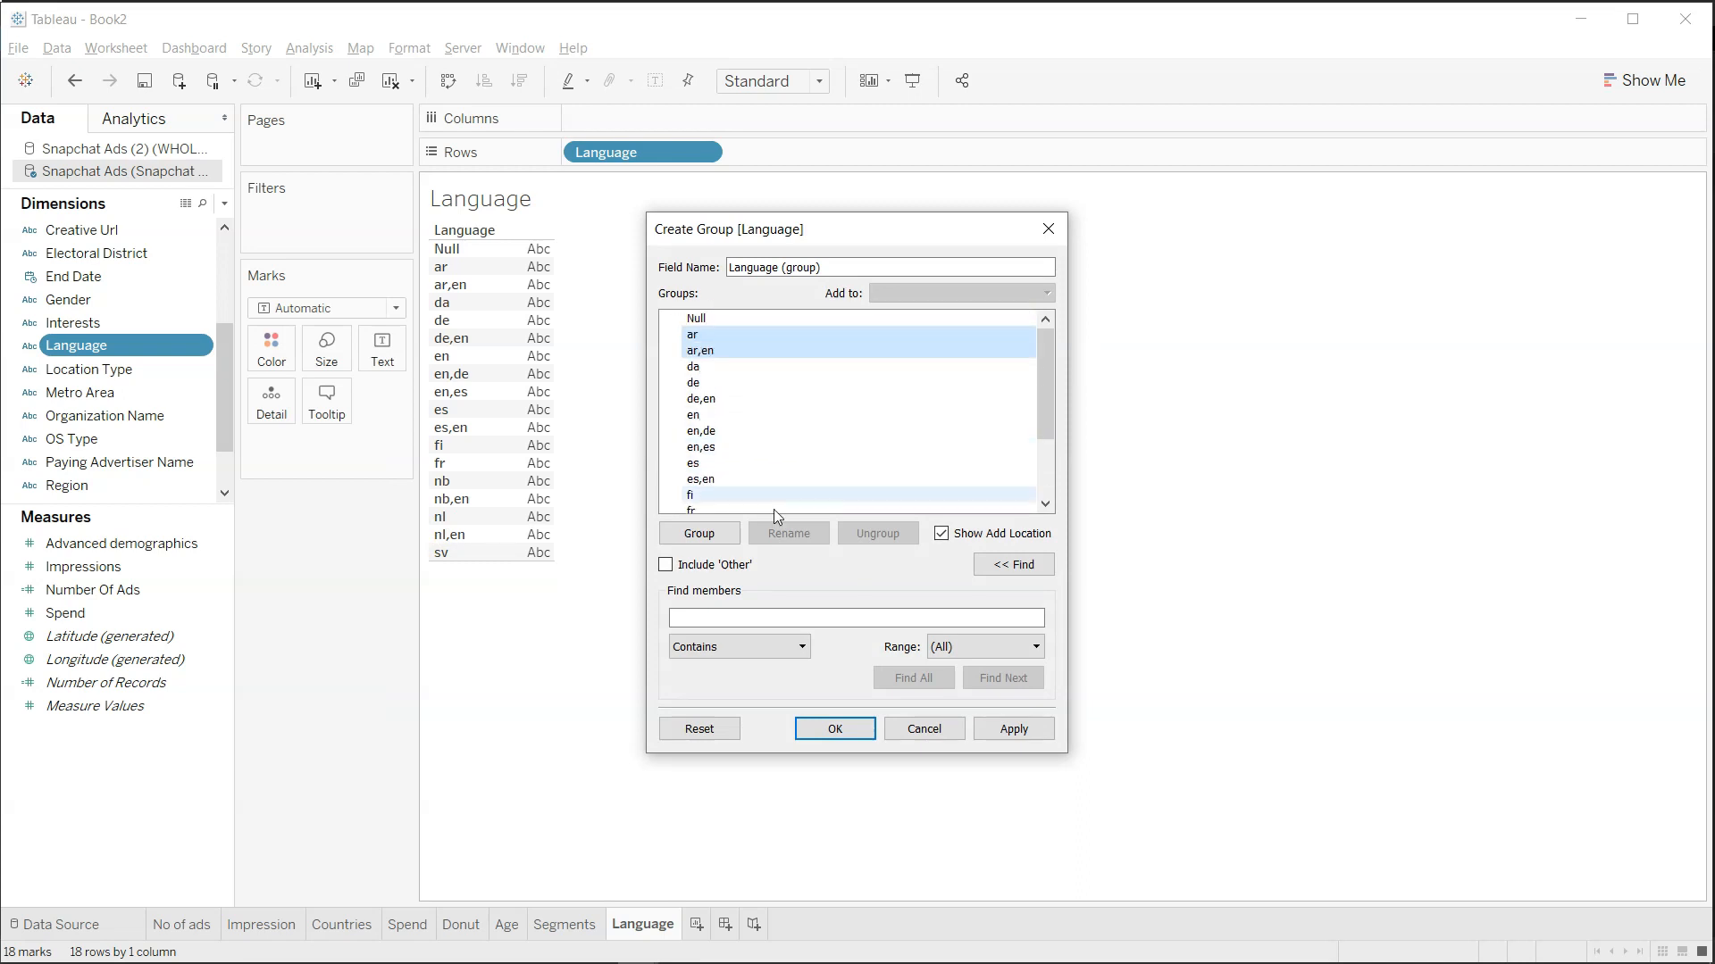
click(714, 538)
text(Arabic)
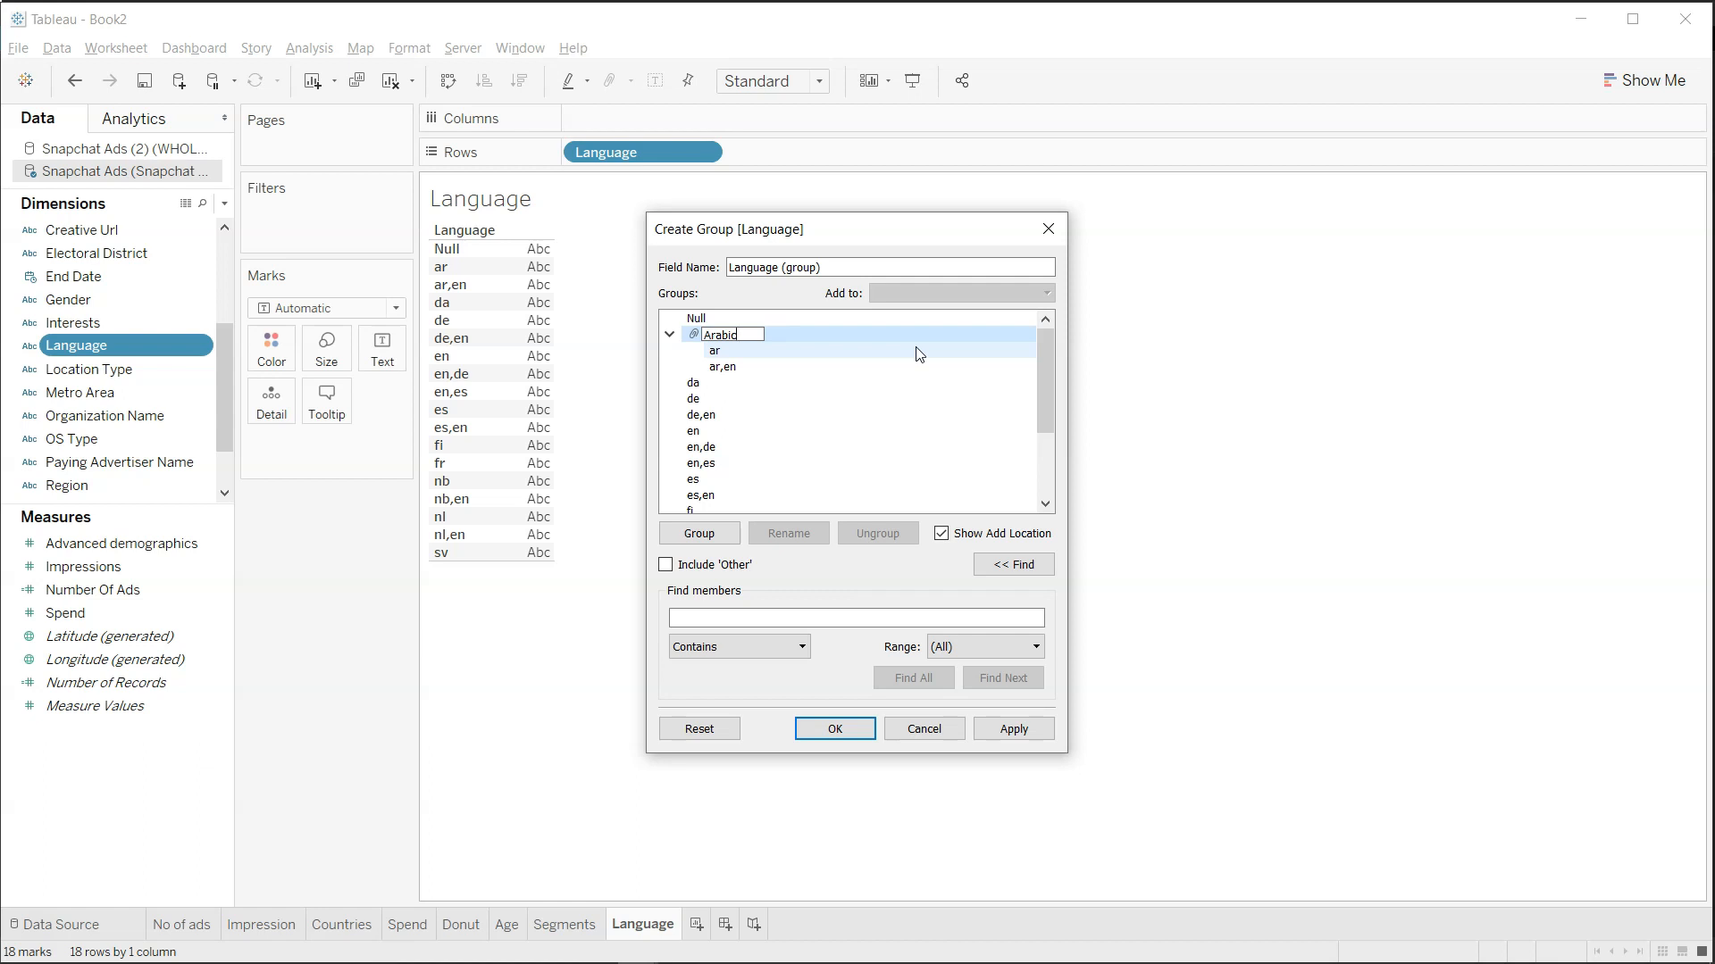
key(Return)
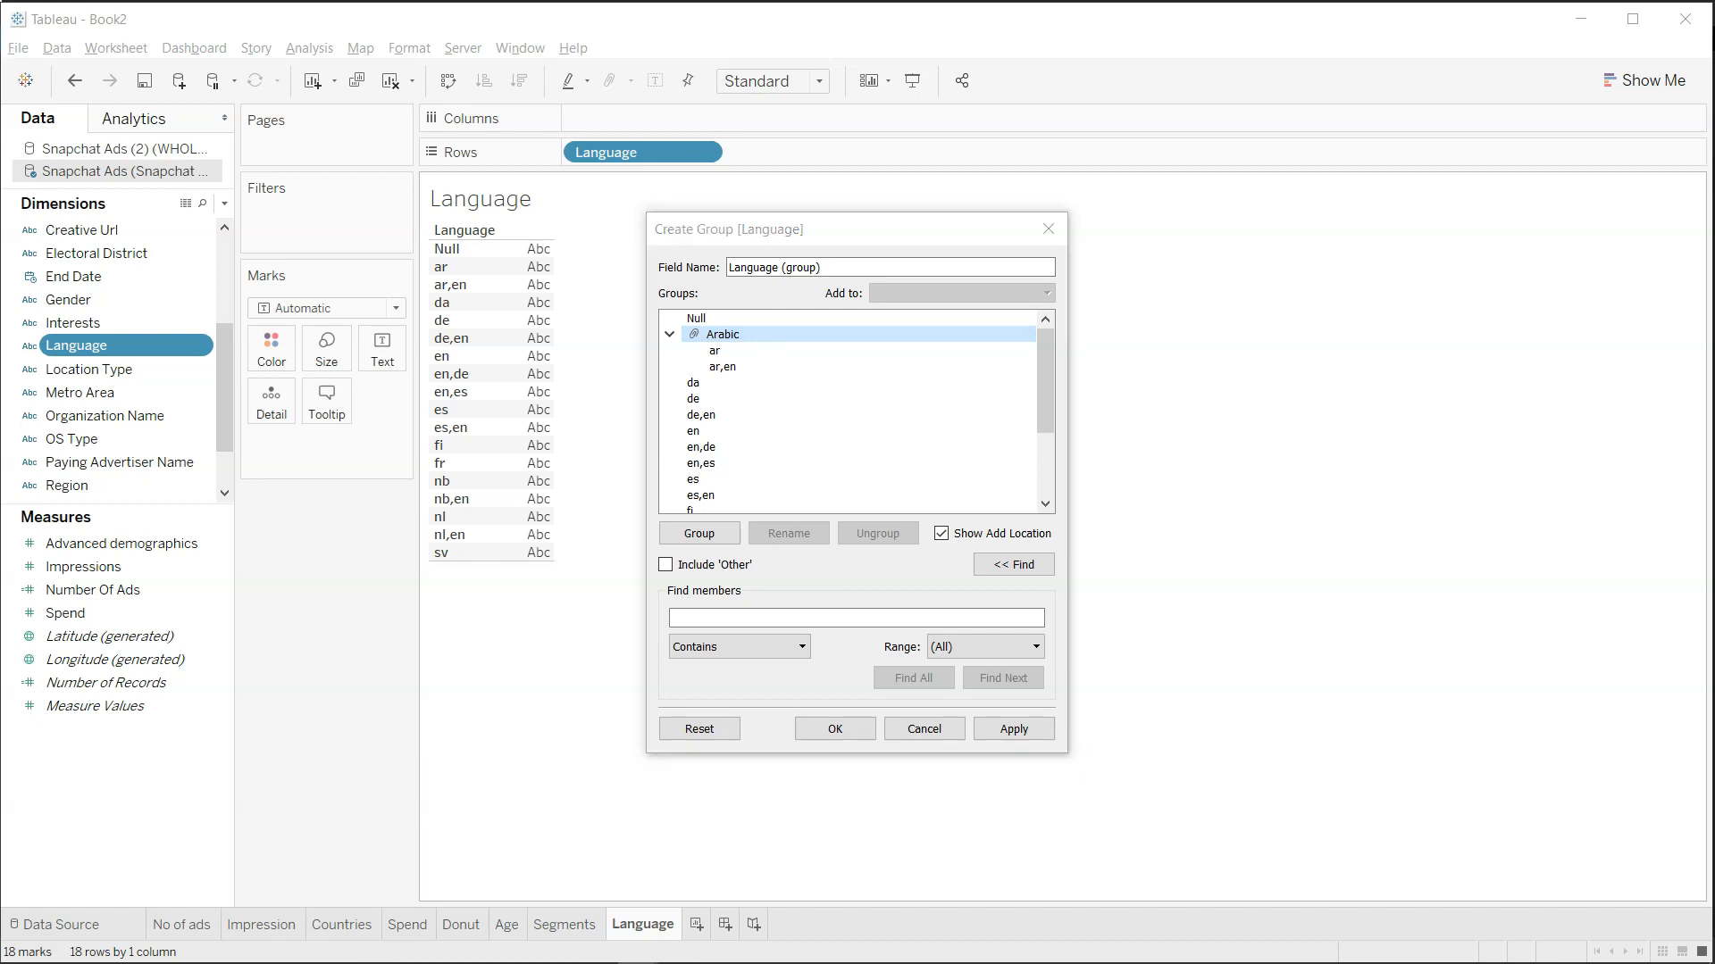
Combine de, de,en and en,de into a group named German and collapse it.
click(856, 242)
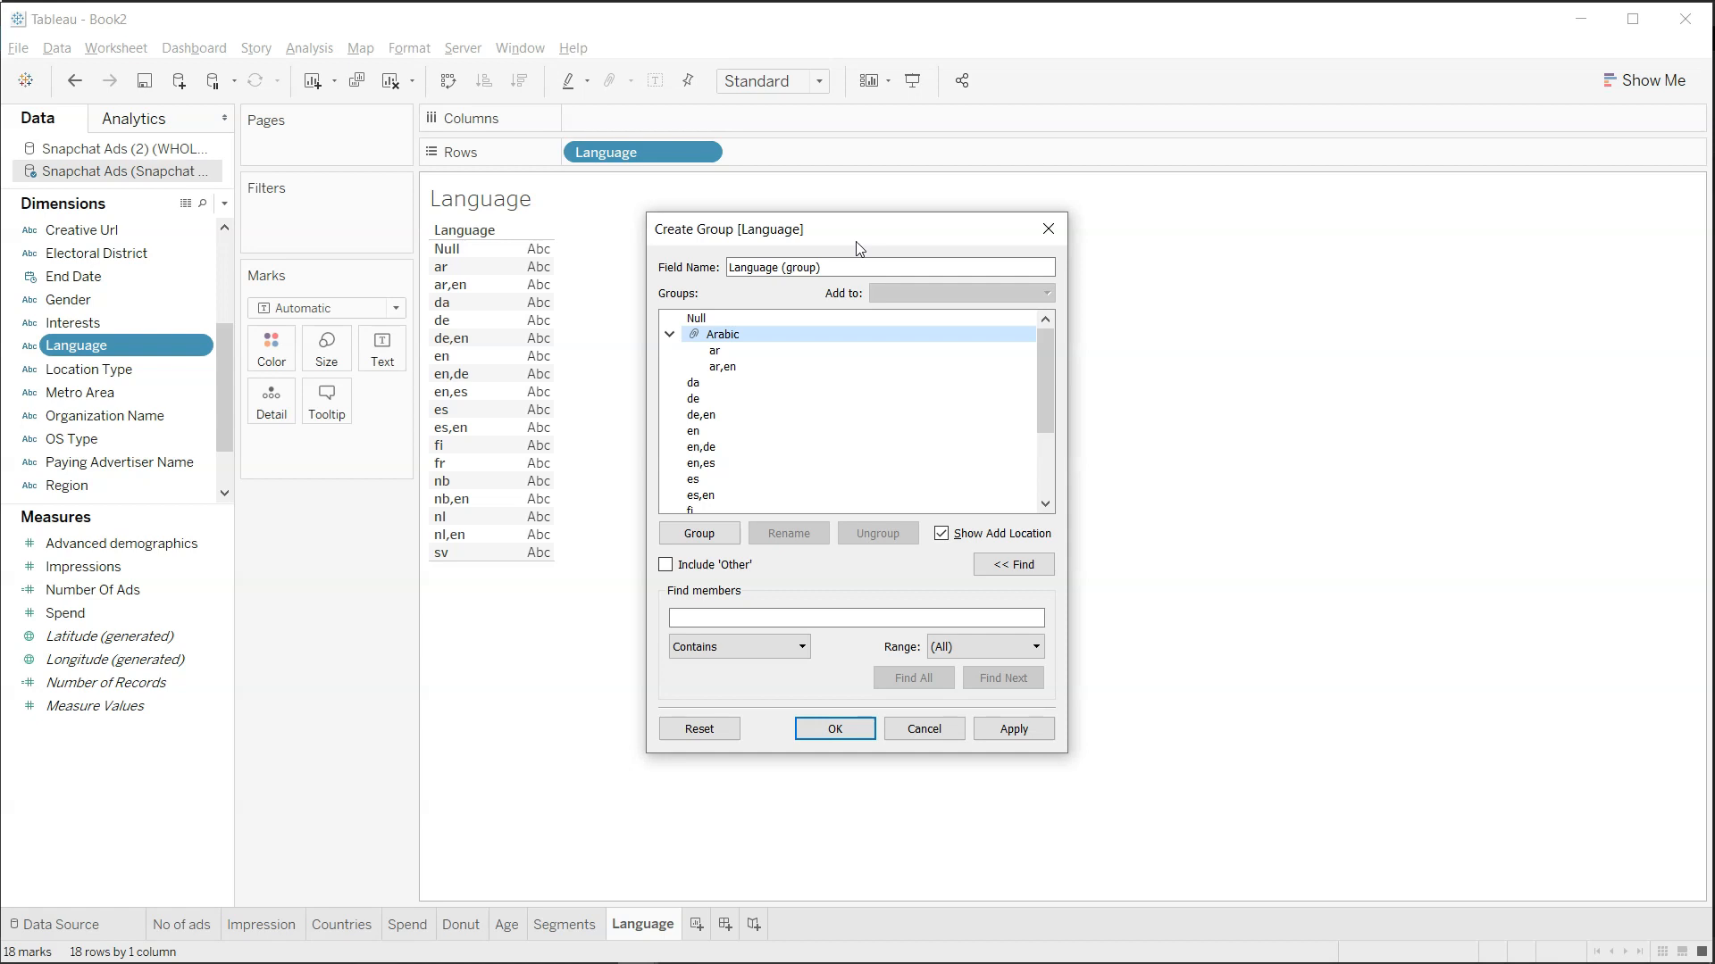
click(747, 401)
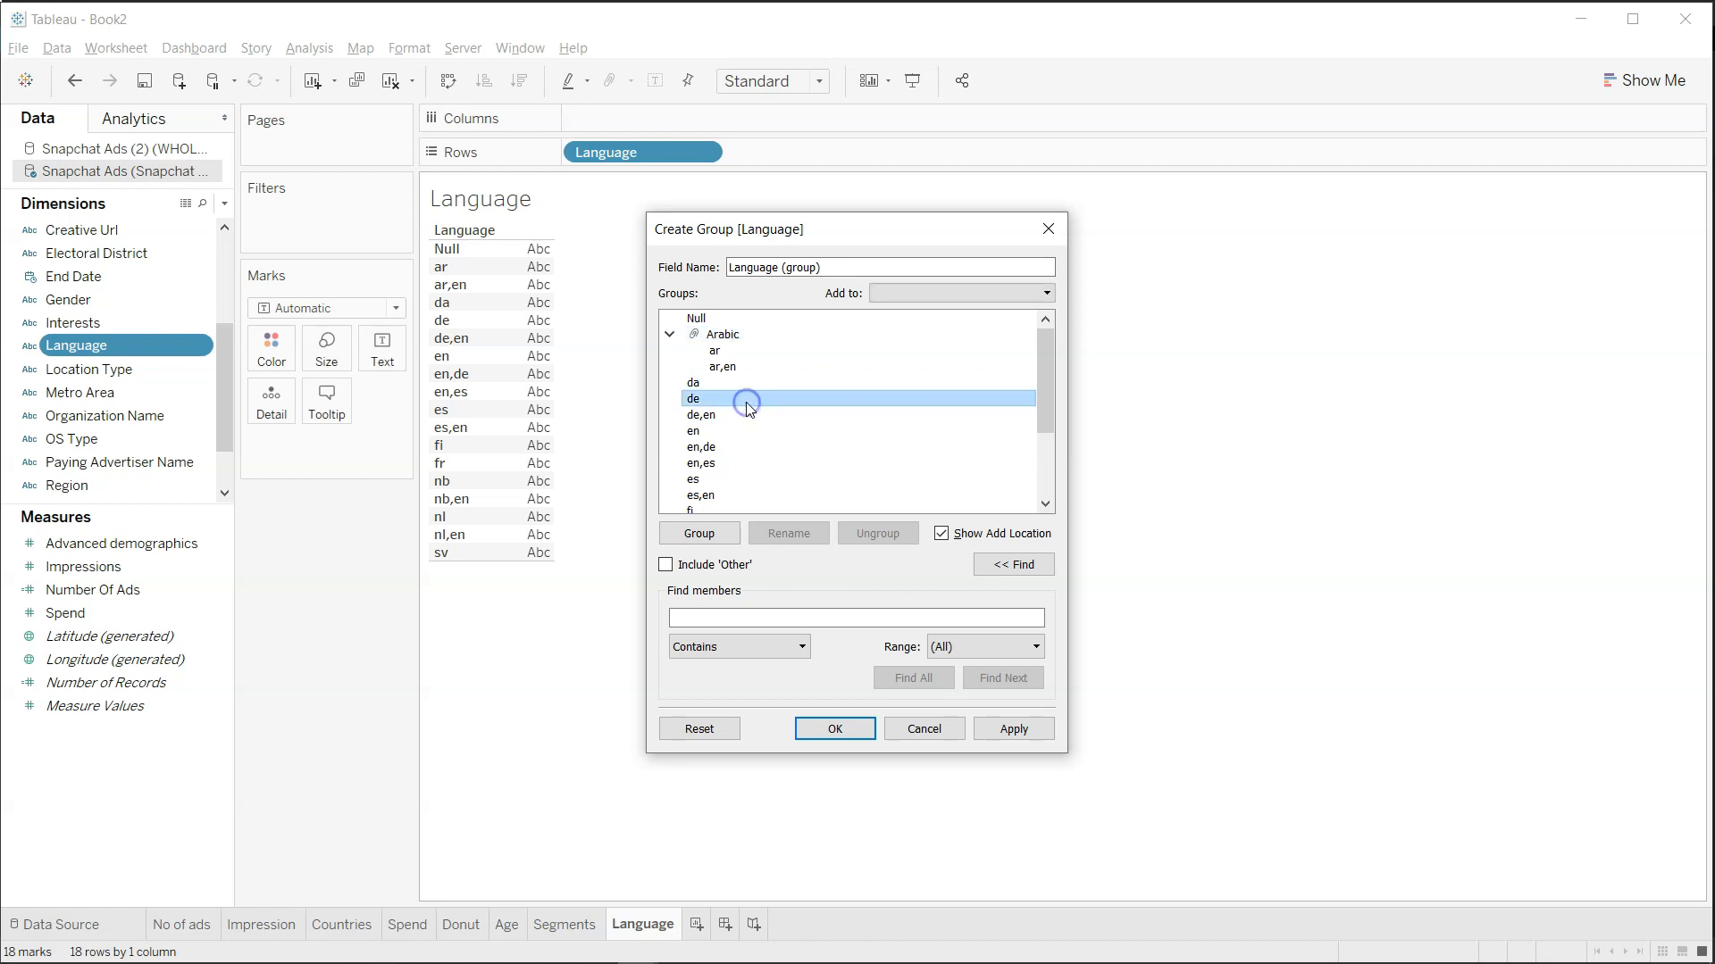
ctrl+click(747, 415)
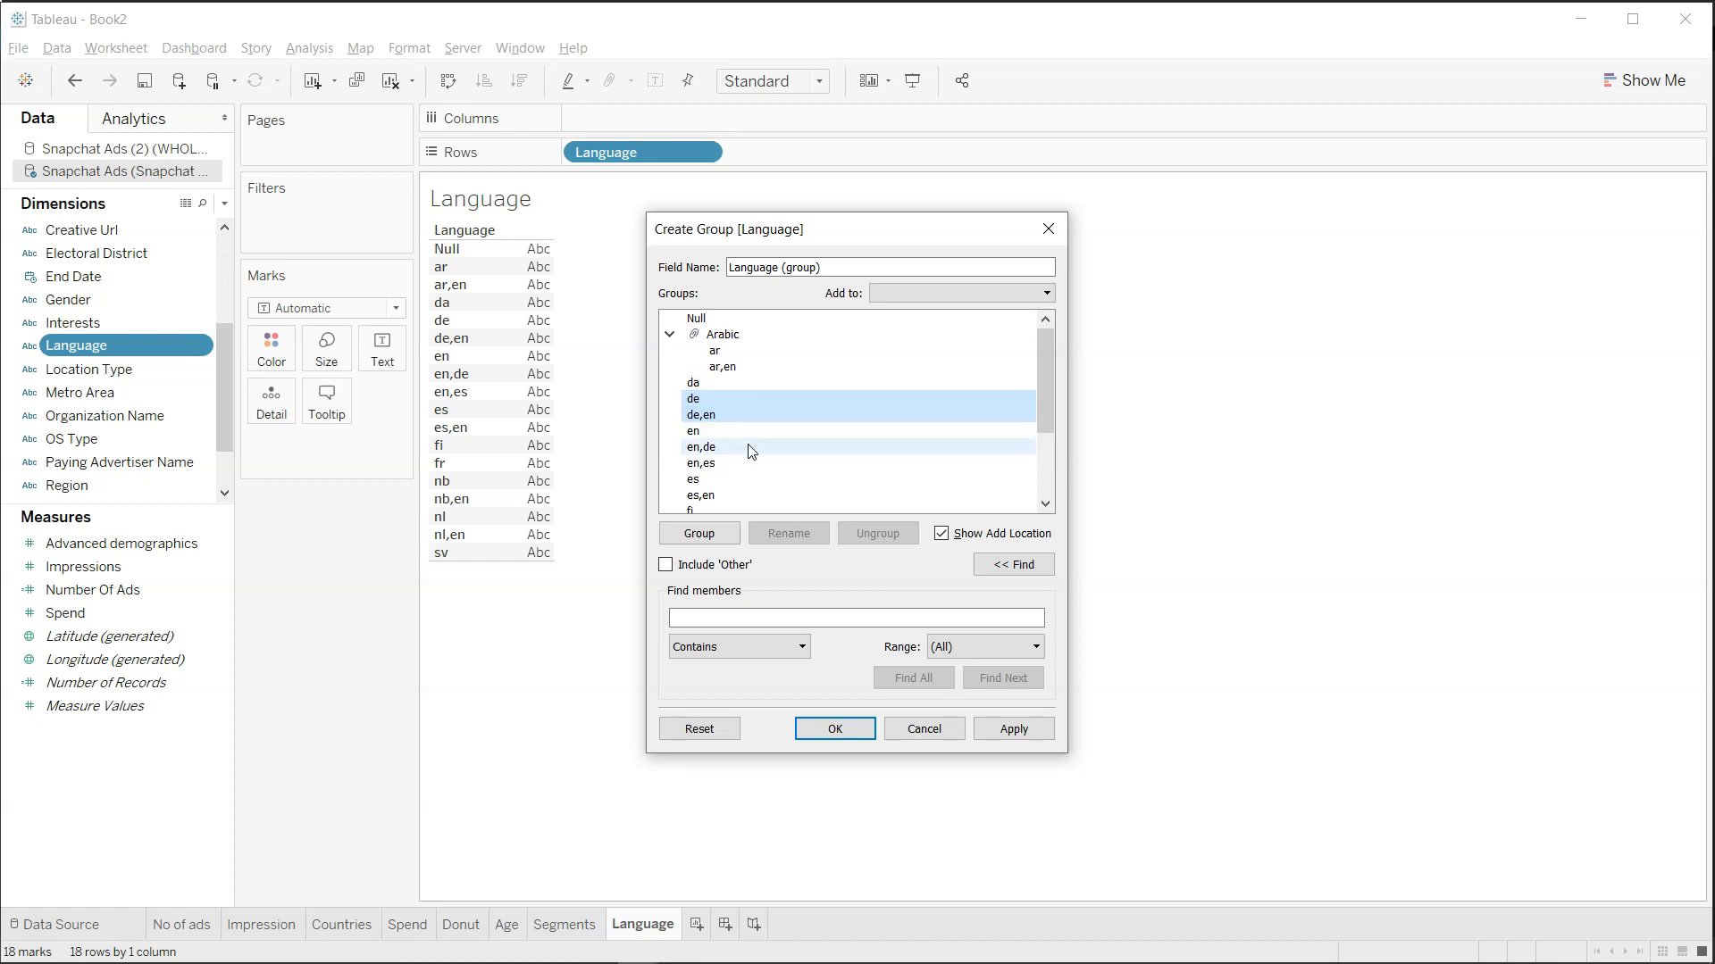
ctrl+click(749, 448)
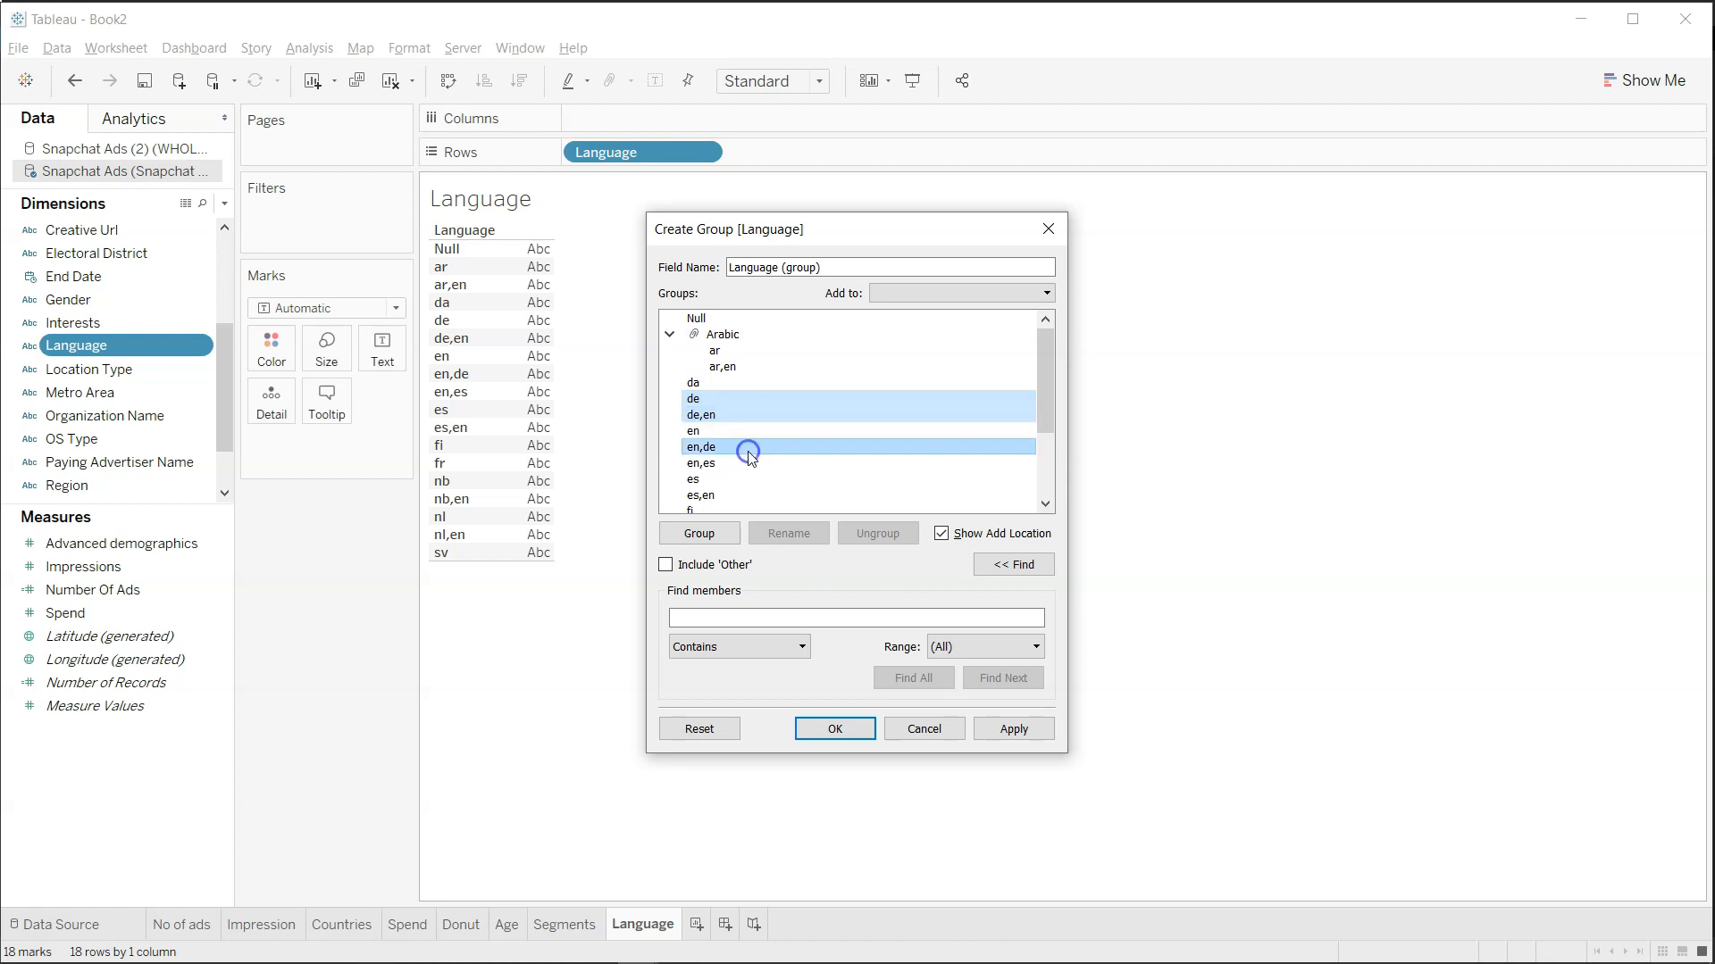
click(711, 536)
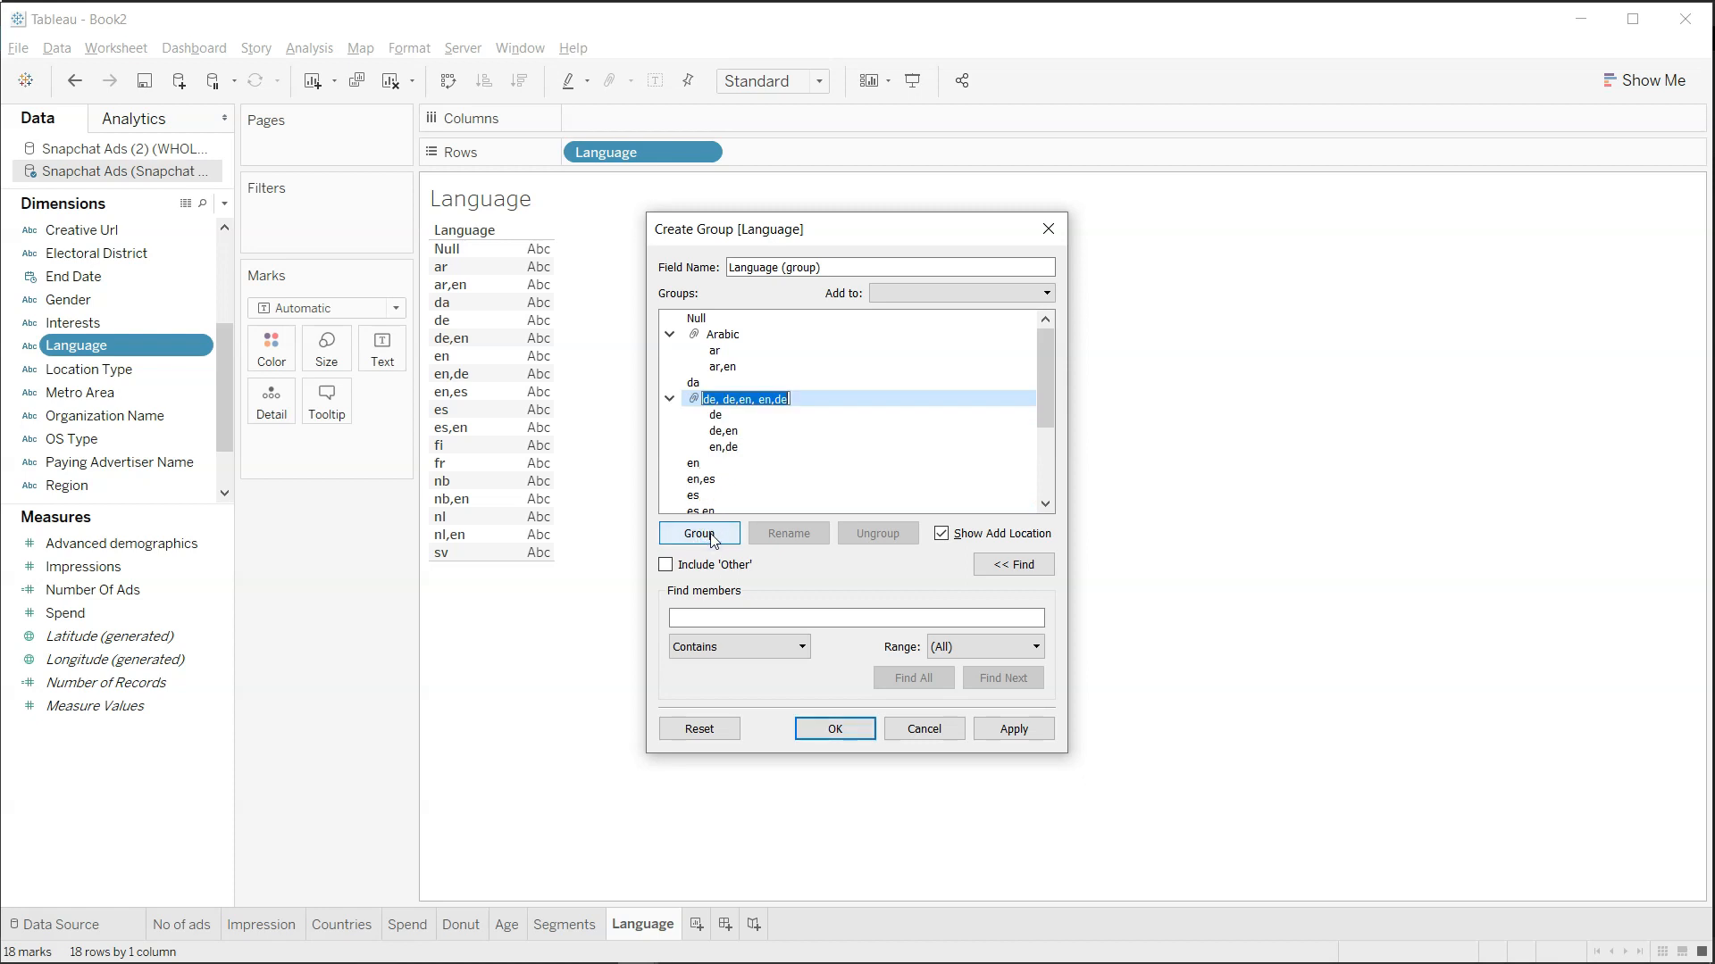
text(German)
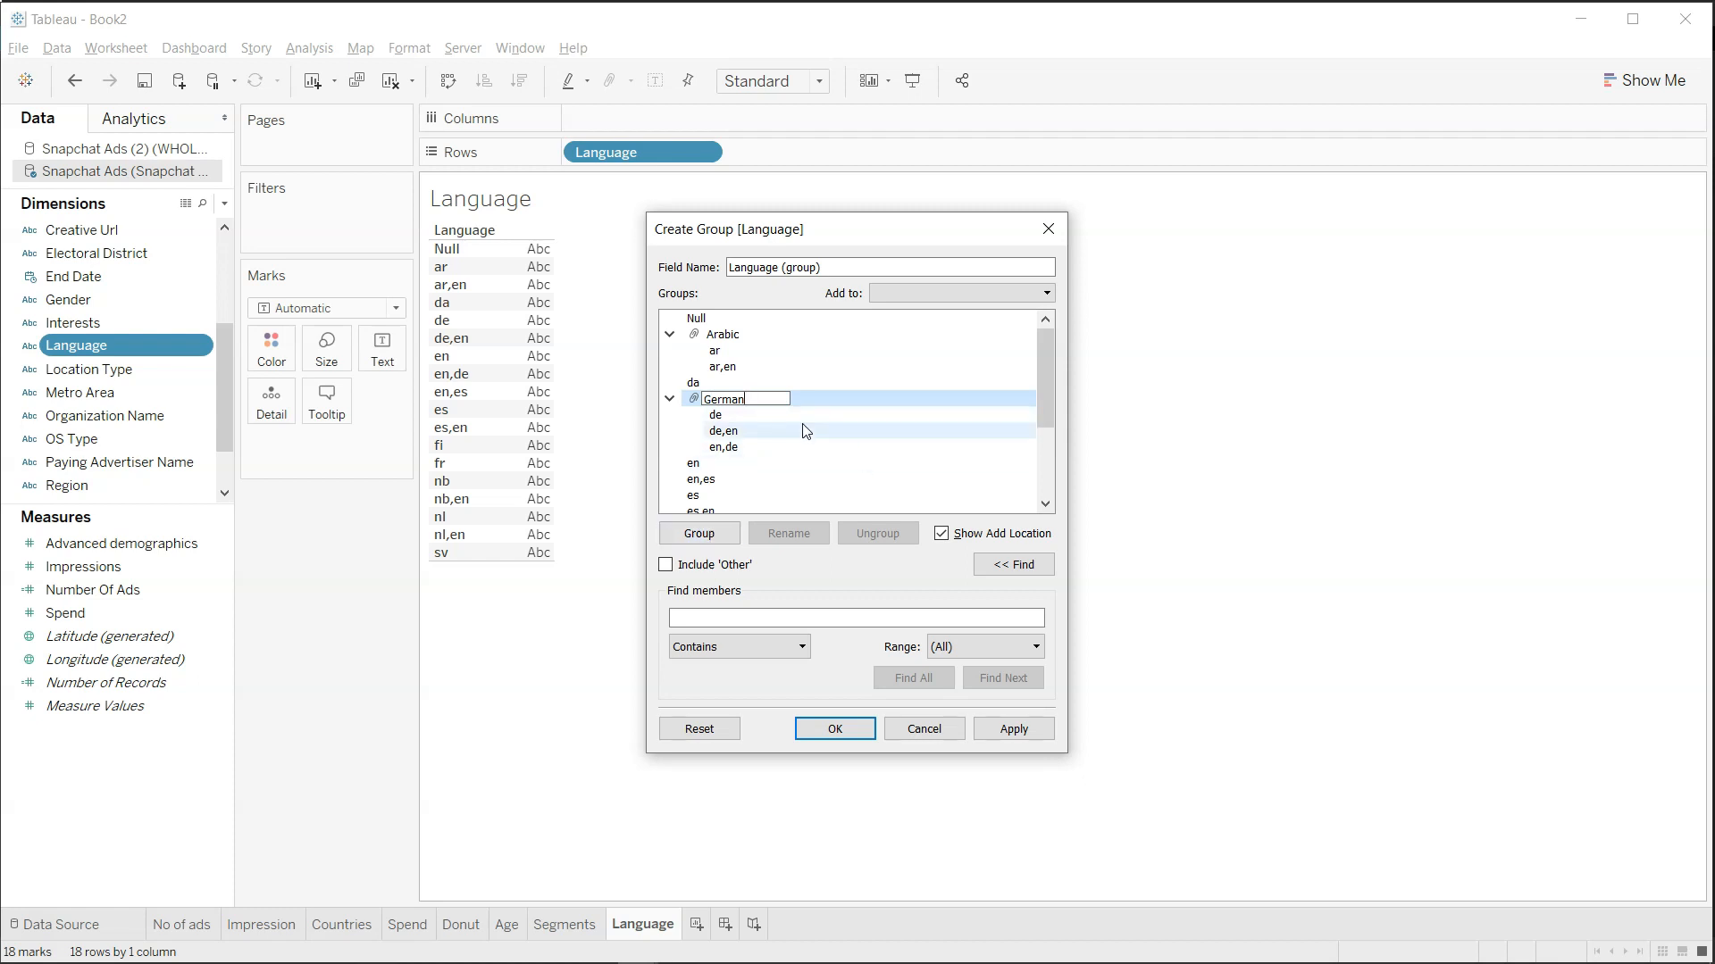
click(670, 398)
click(670, 399)
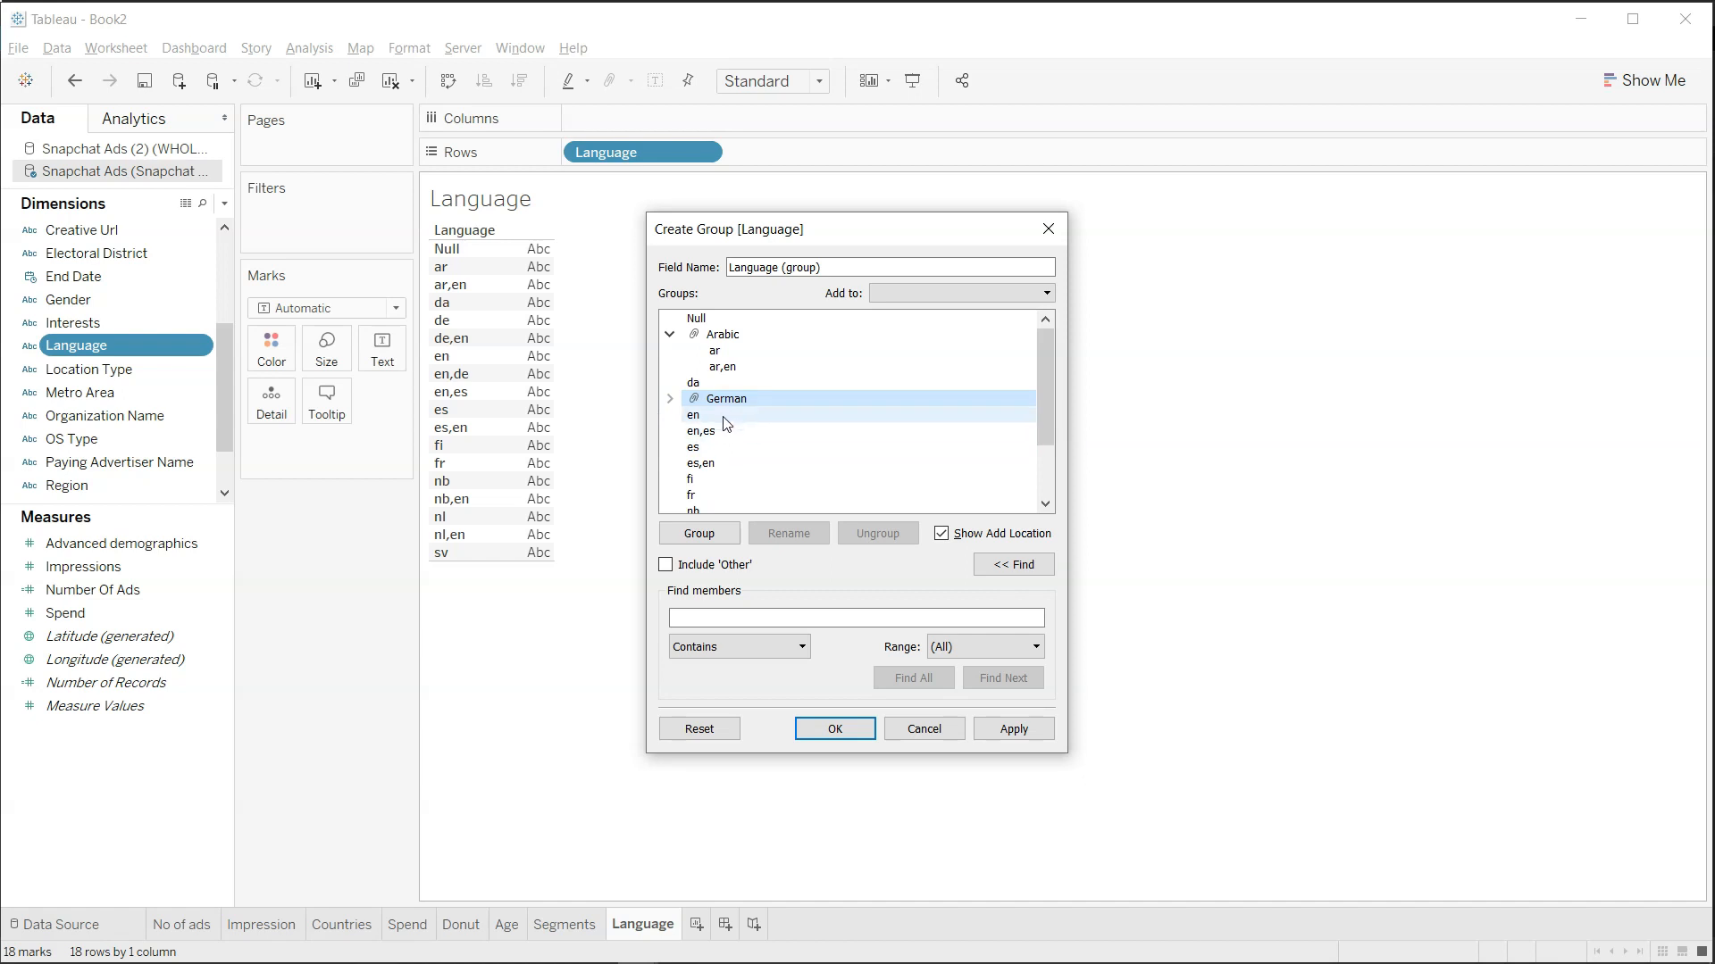
Combine en,es, es and es,en into a group named Spanish.
click(725, 417)
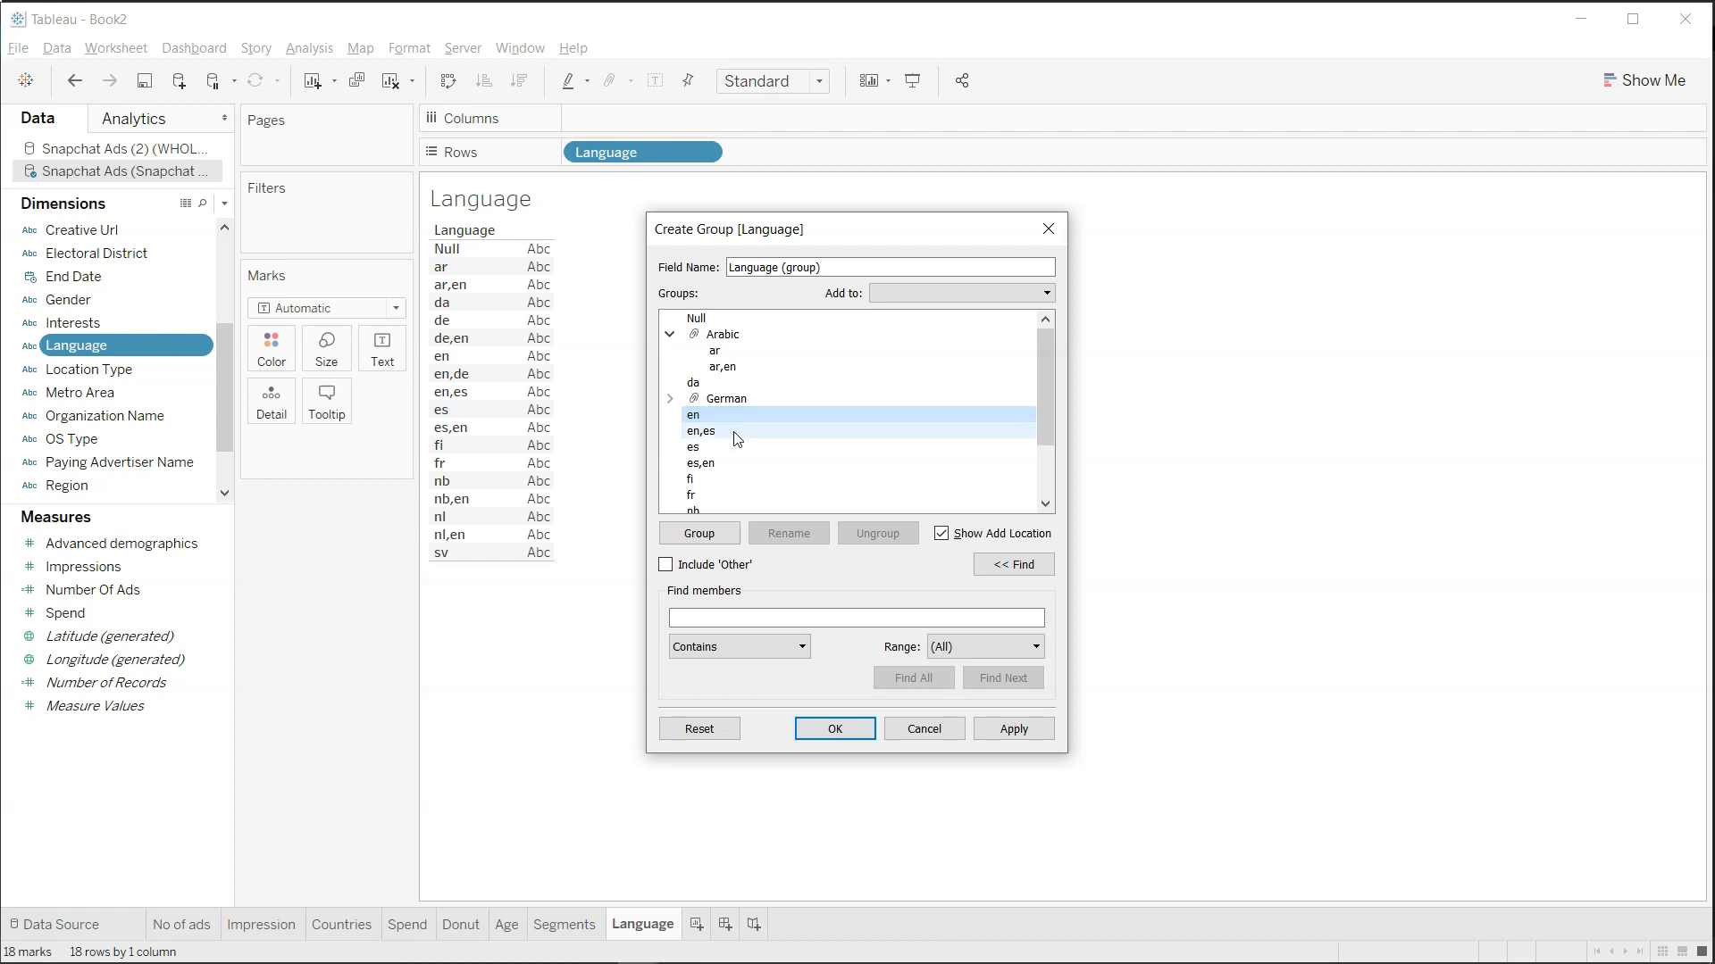
click(734, 434)
ctrl+click(734, 447)
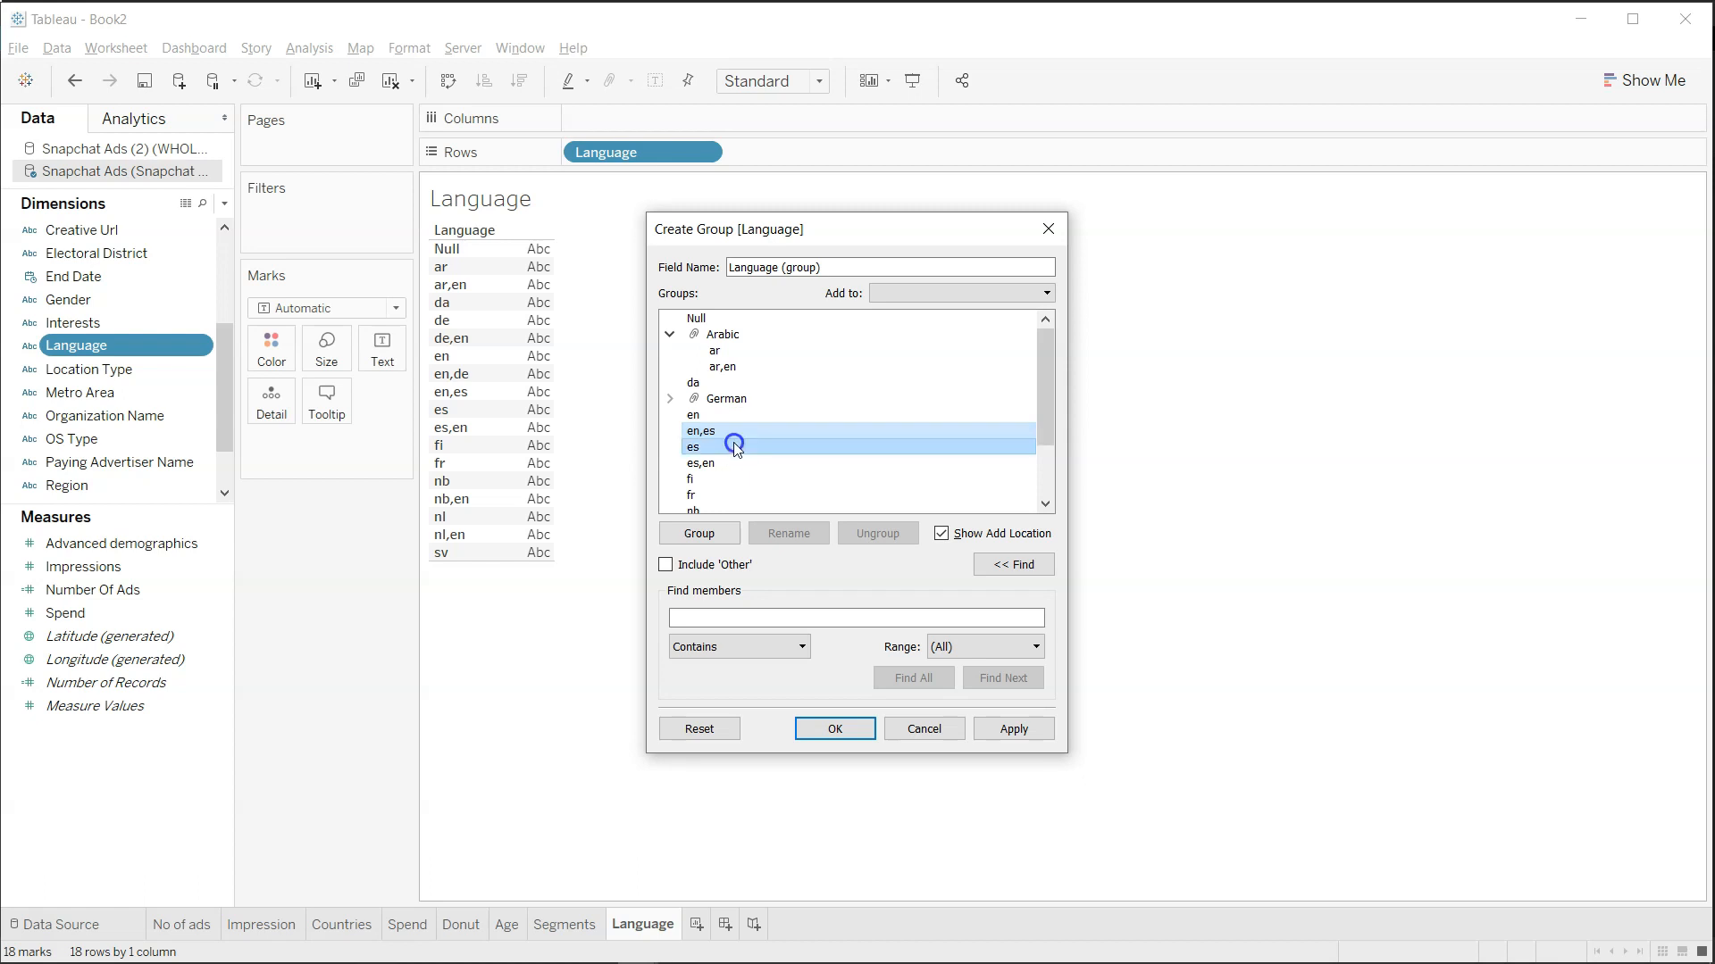
ctrl+click(734, 463)
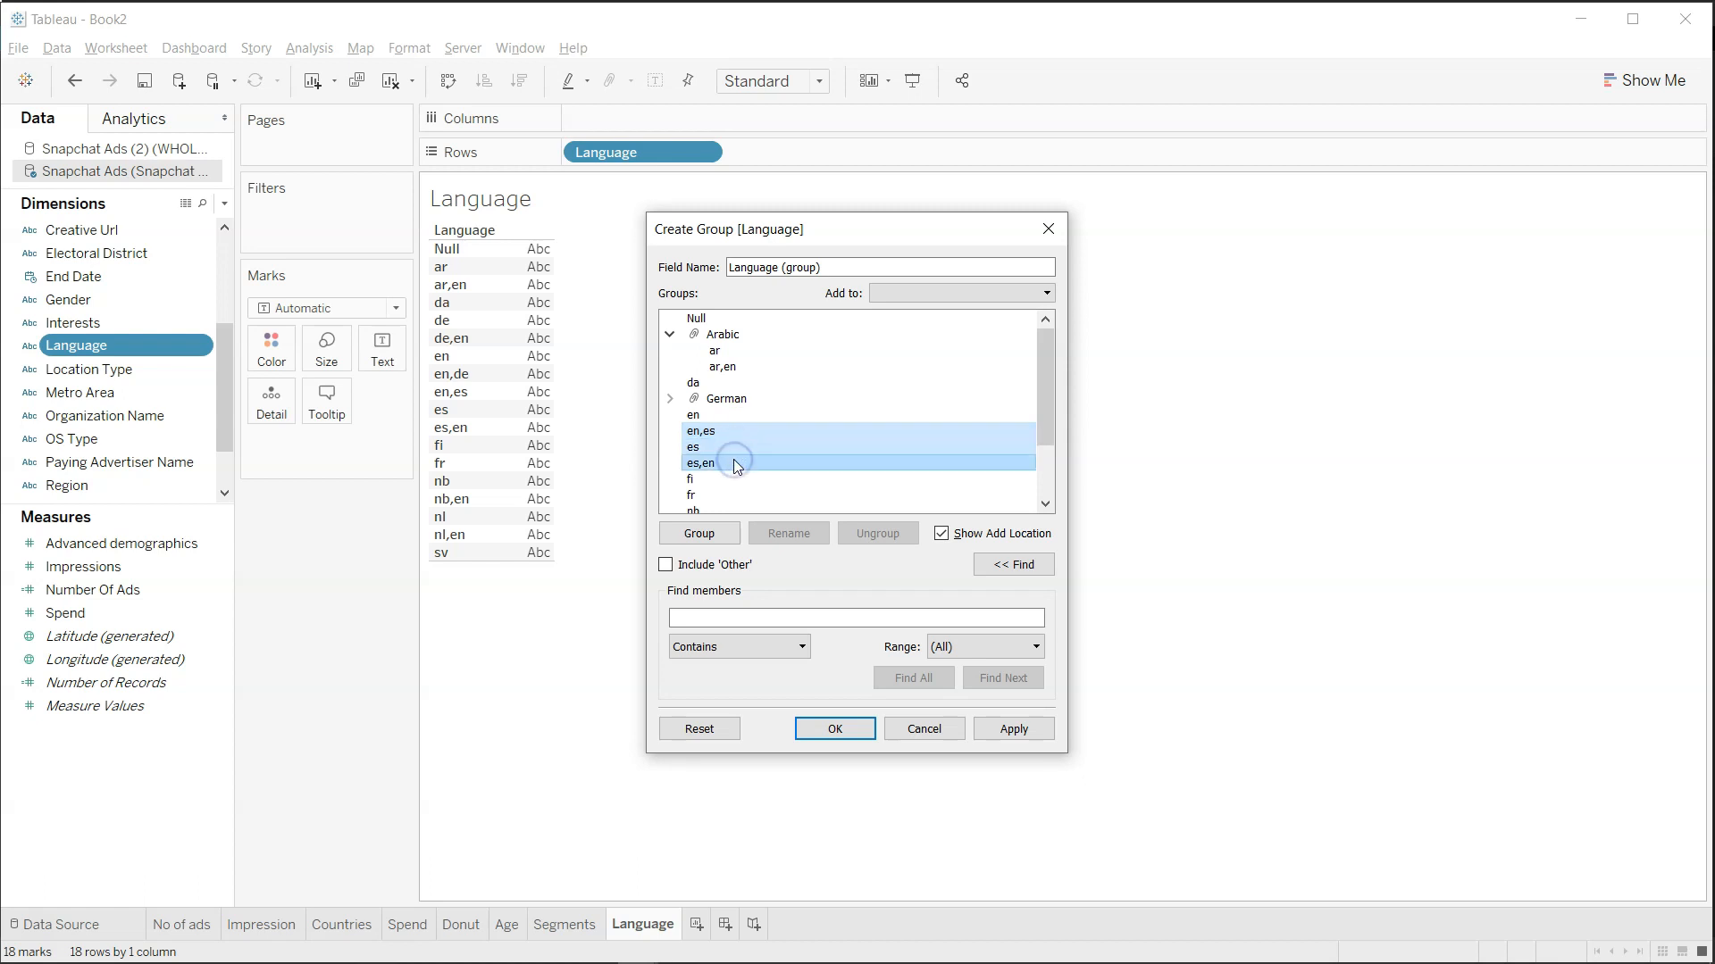
click(715, 533)
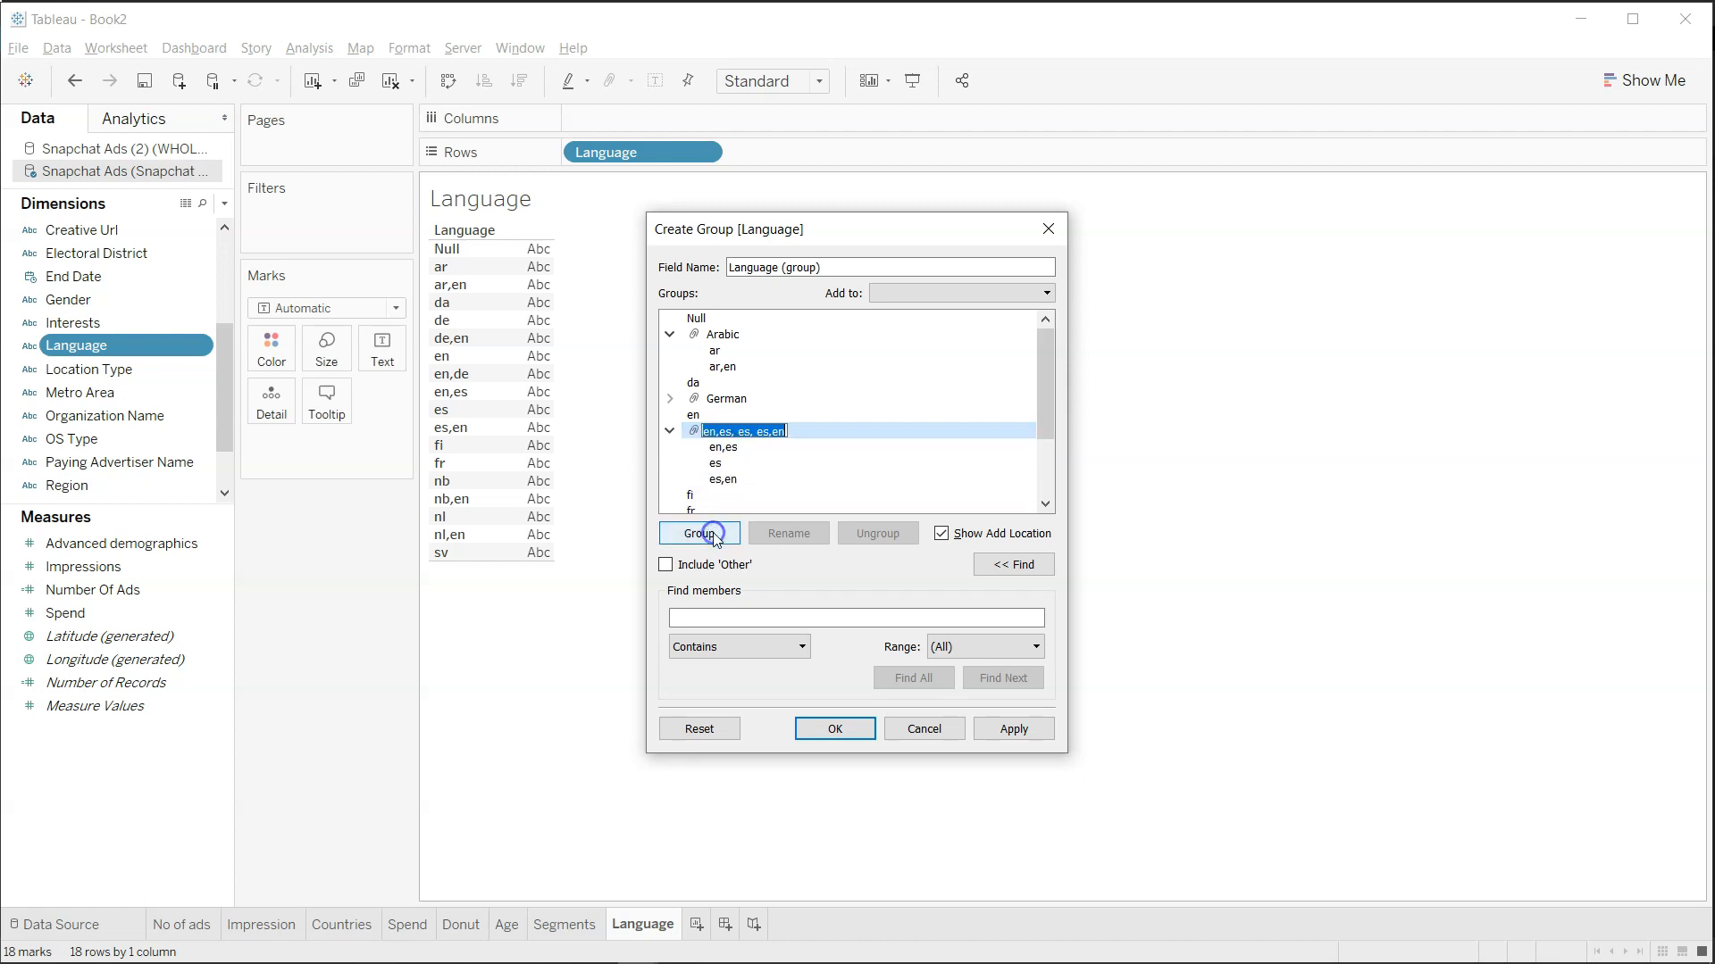
text(Spansih)
key(BackSpace)
key(BackSpace)
key(BackSpace)
key(Return)
Select the nb member as the start of another language group.
scroll(815, 437, down, 2)
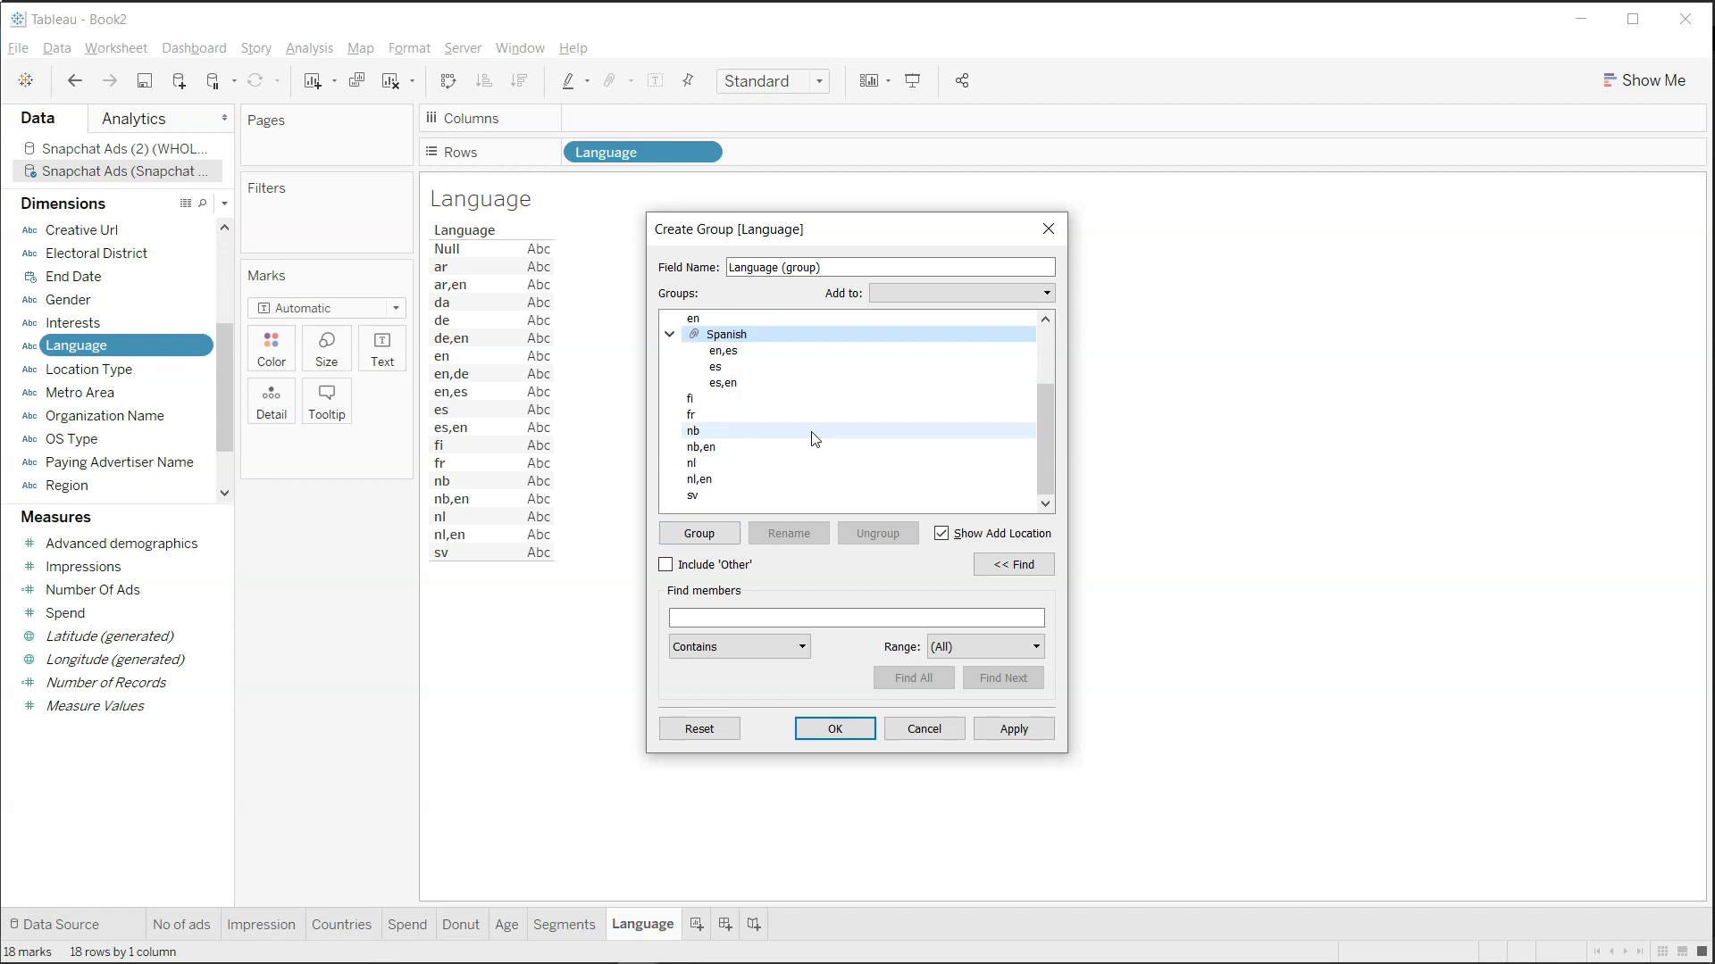
click(756, 432)
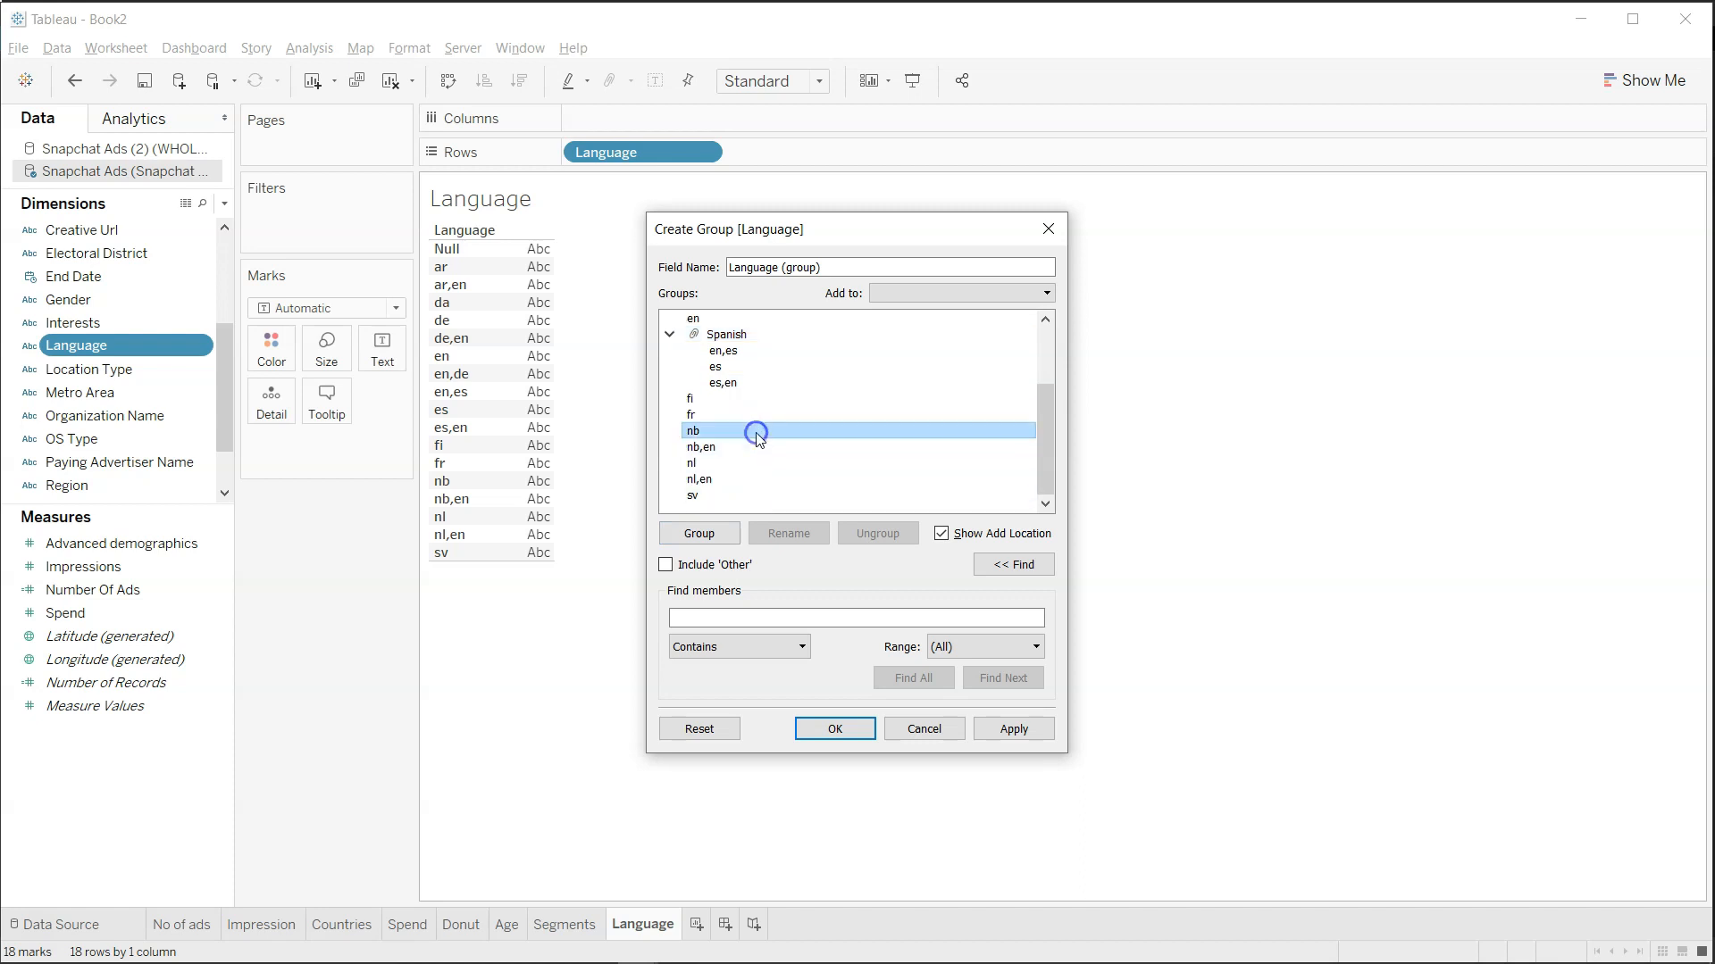
Group the language codes nb and nb,en under the name Norweigan, and collapse that group.
ctrl+click(755, 448)
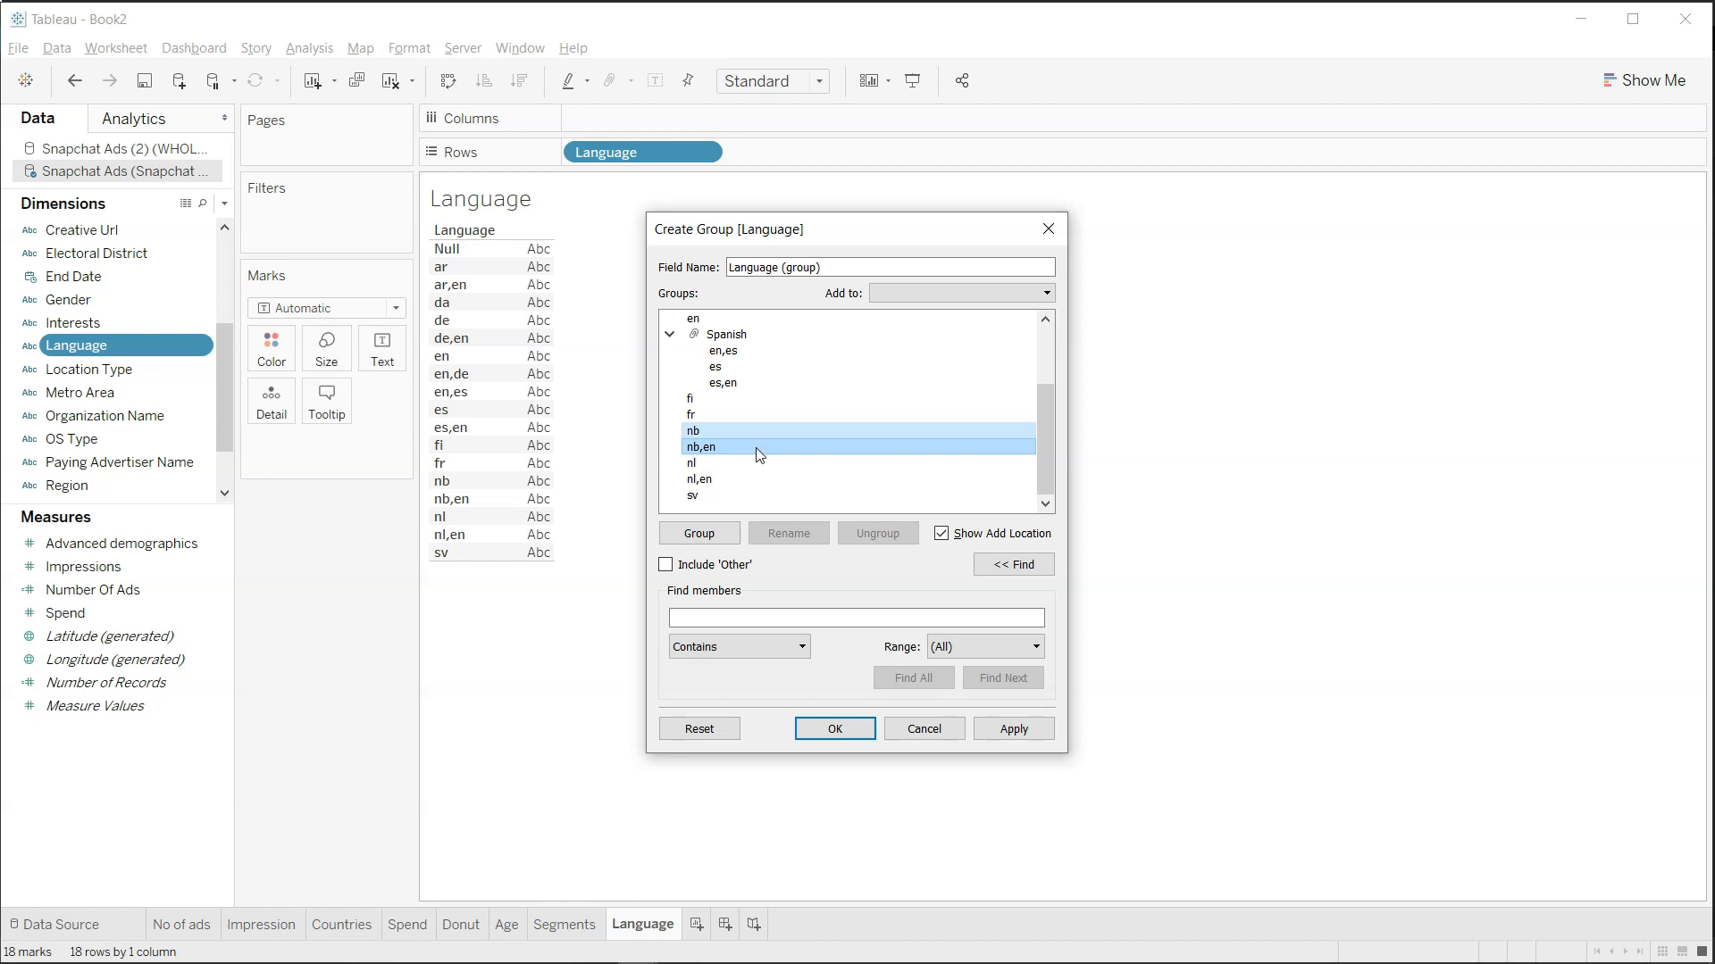
click(714, 536)
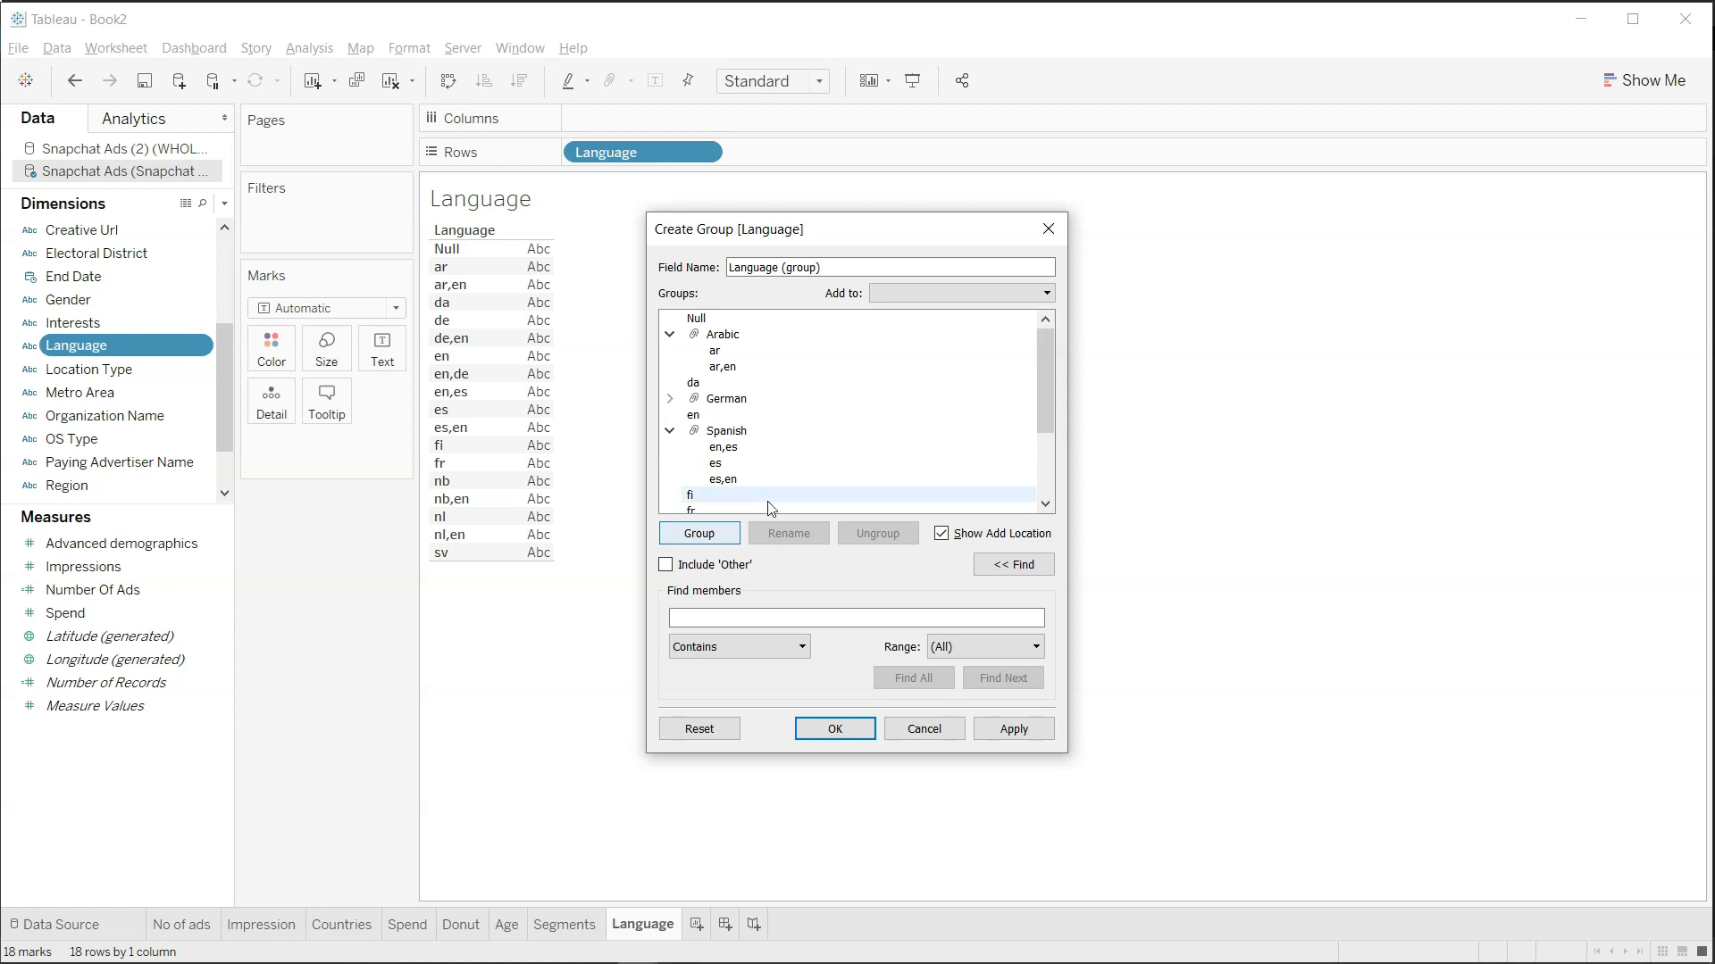
scroll(788, 494, down, 3)
text(Nor)
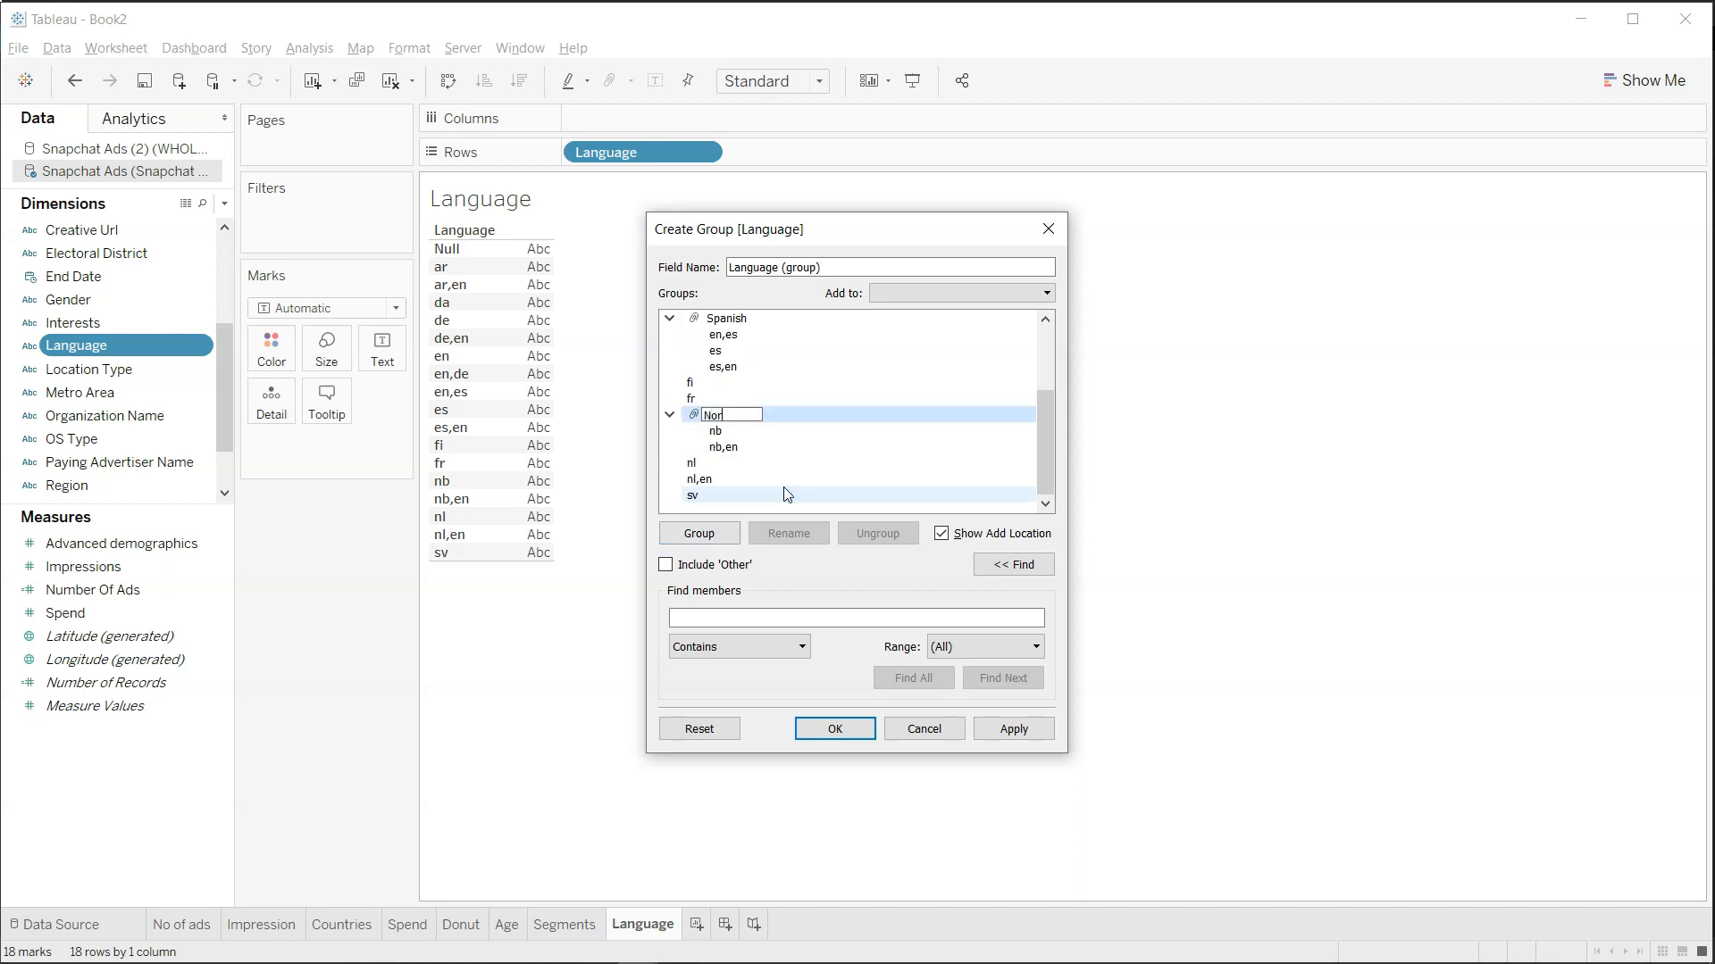
text(weigan)
click(669, 414)
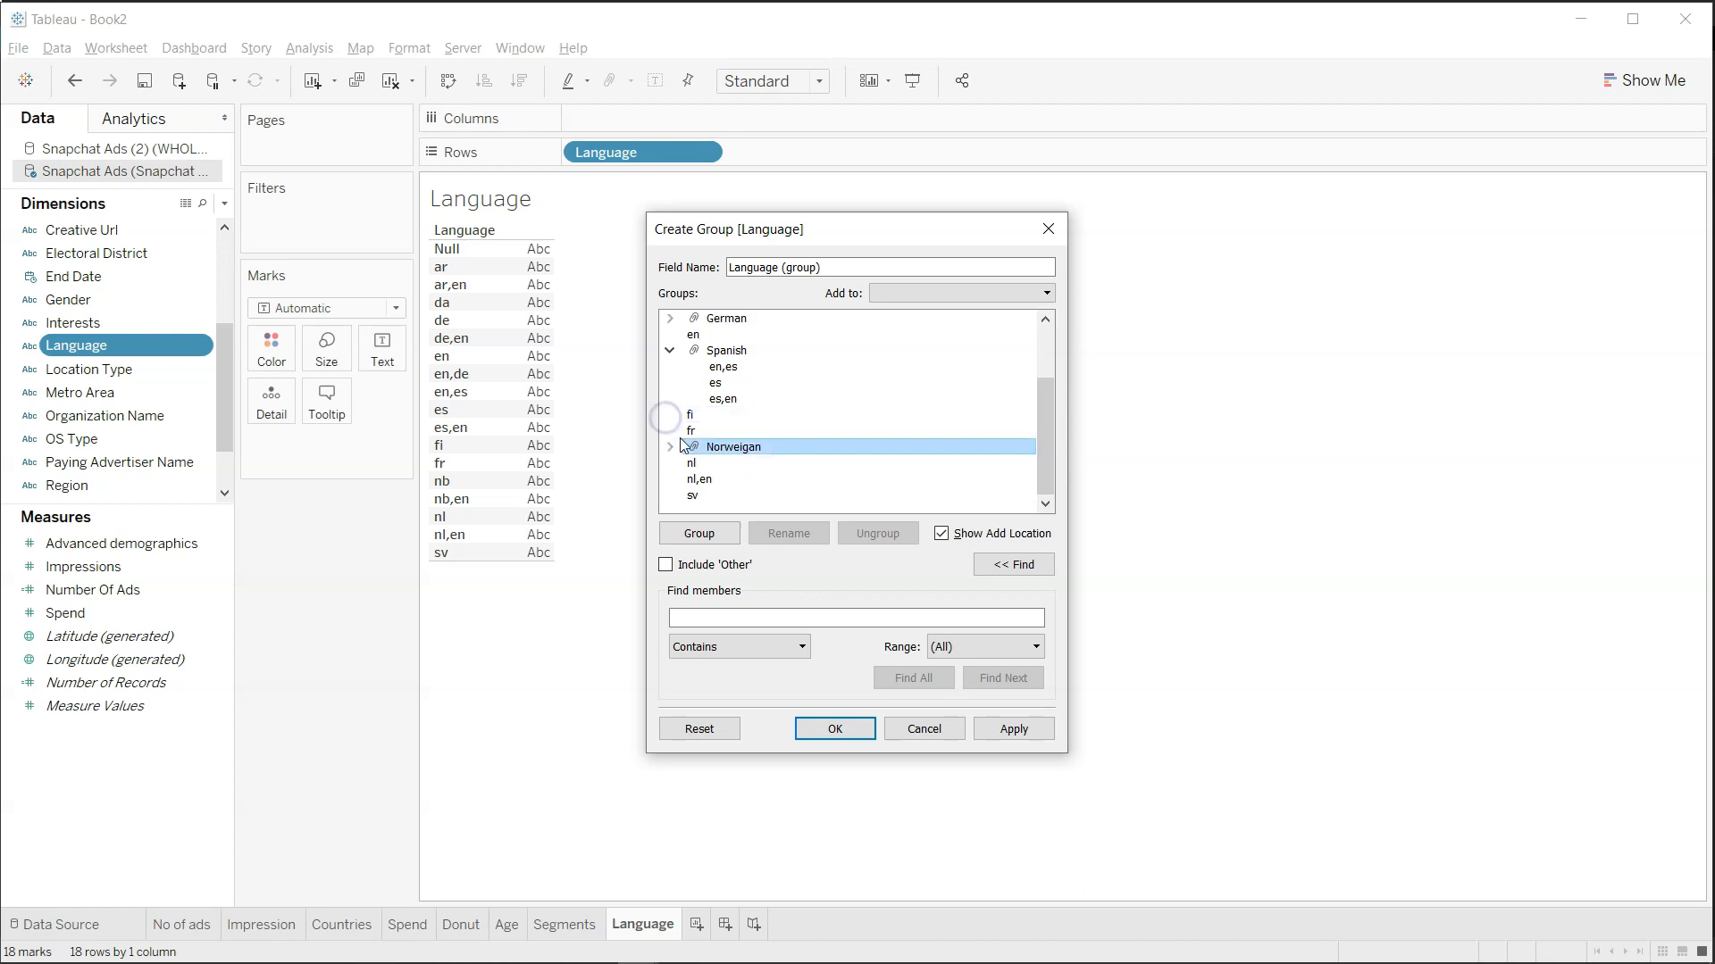
Group the language codes nl and nl,en under the name Dutch.
click(728, 464)
shift+click(749, 487)
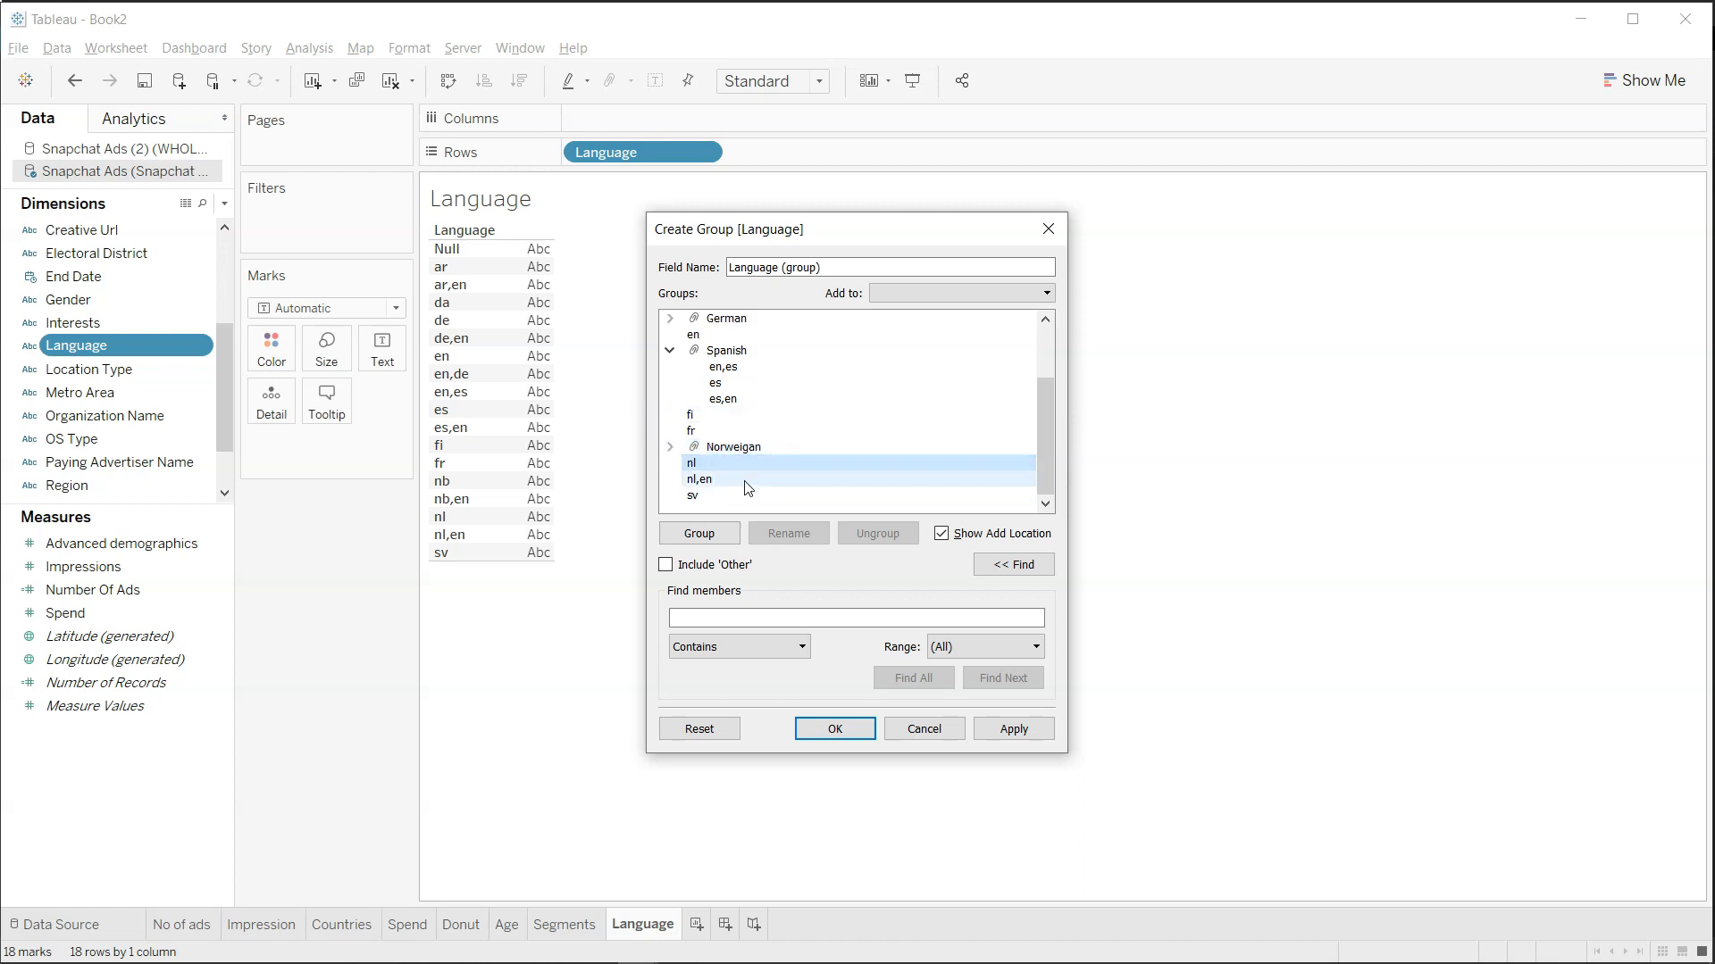
shift+click(748, 488)
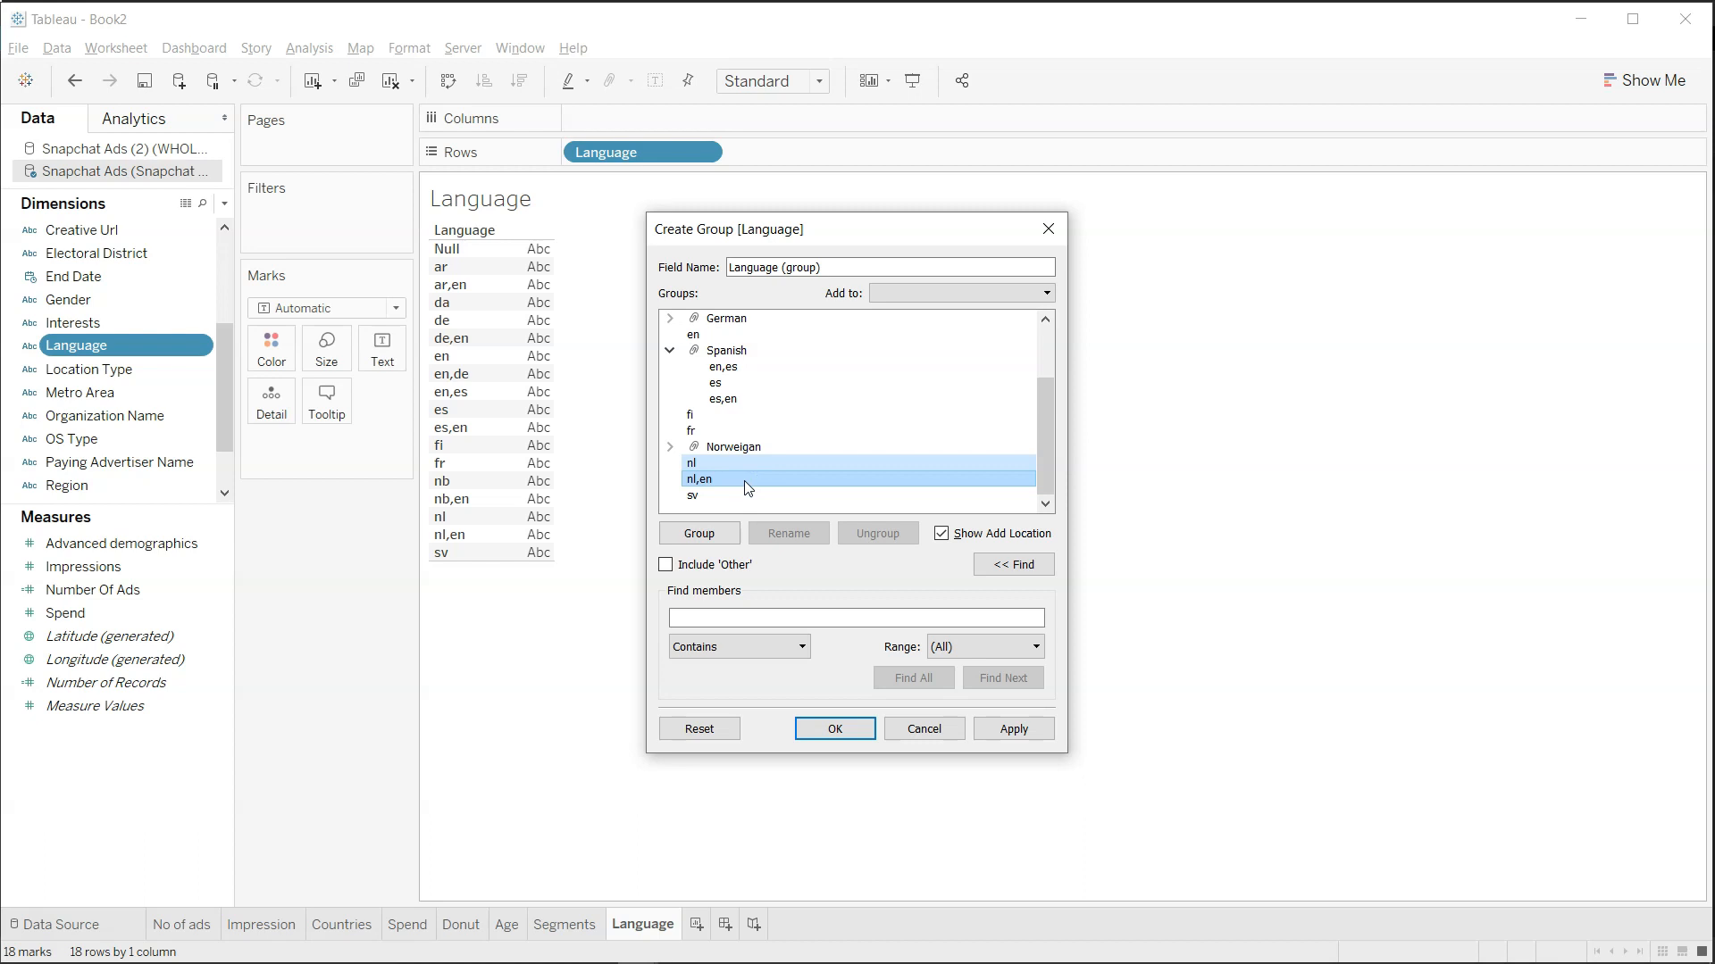
click(706, 541)
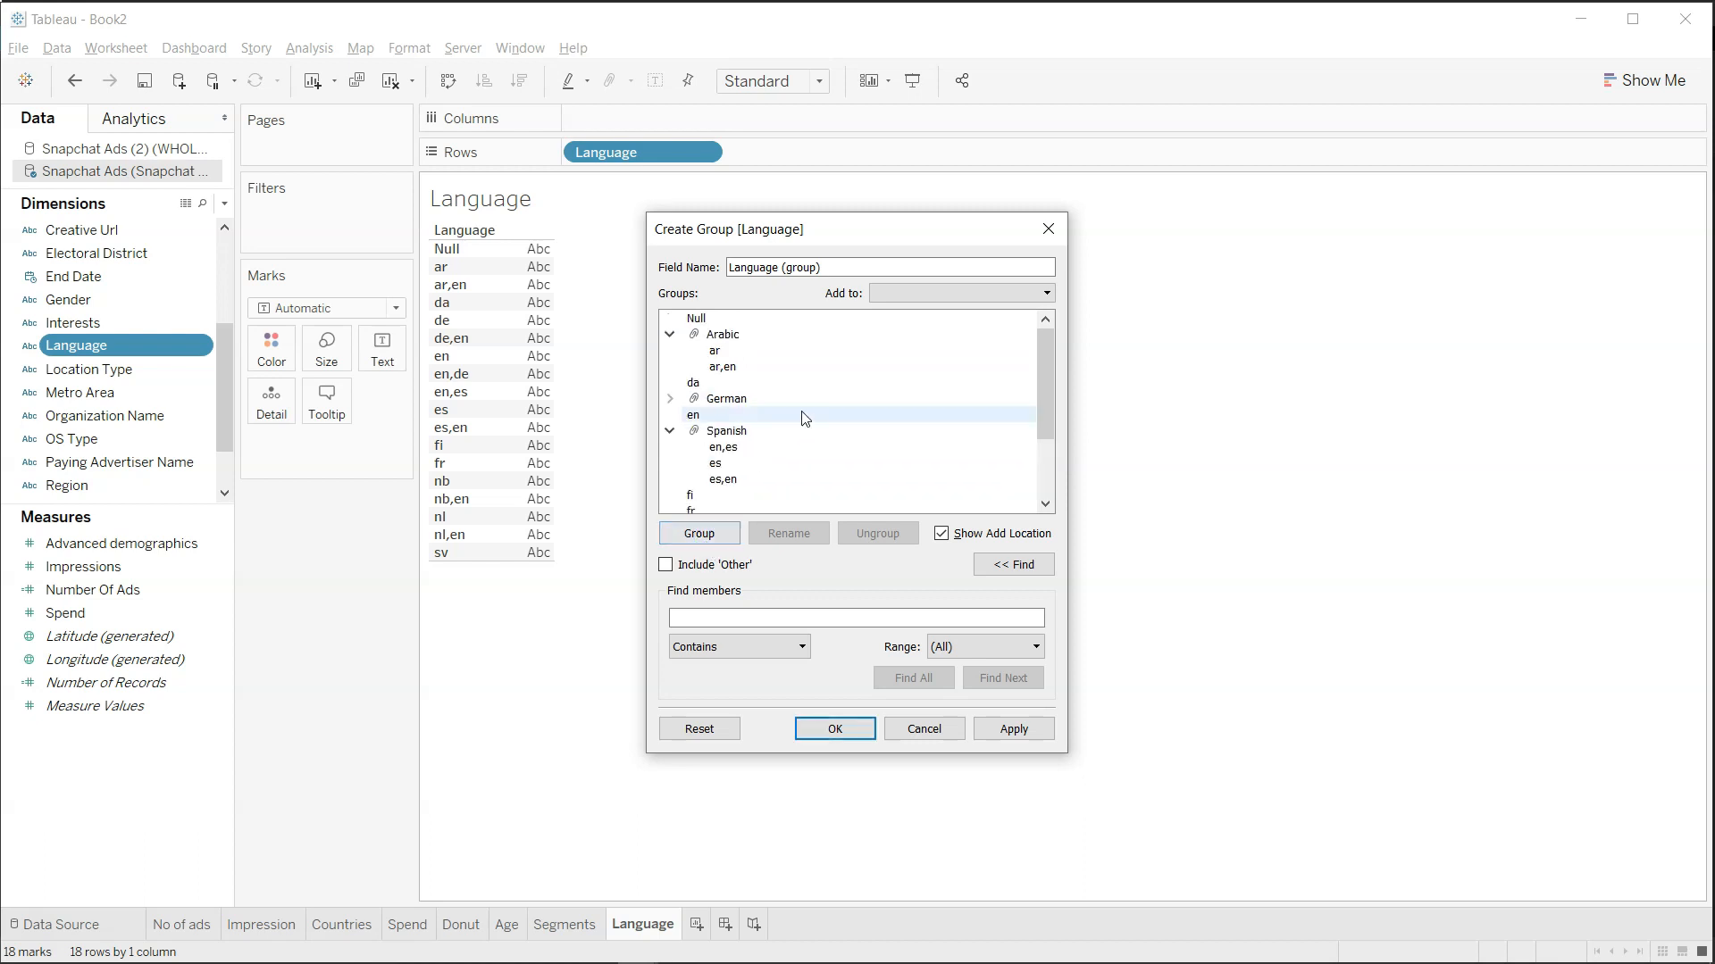
scroll(801, 420, down, 2)
text(Duct)
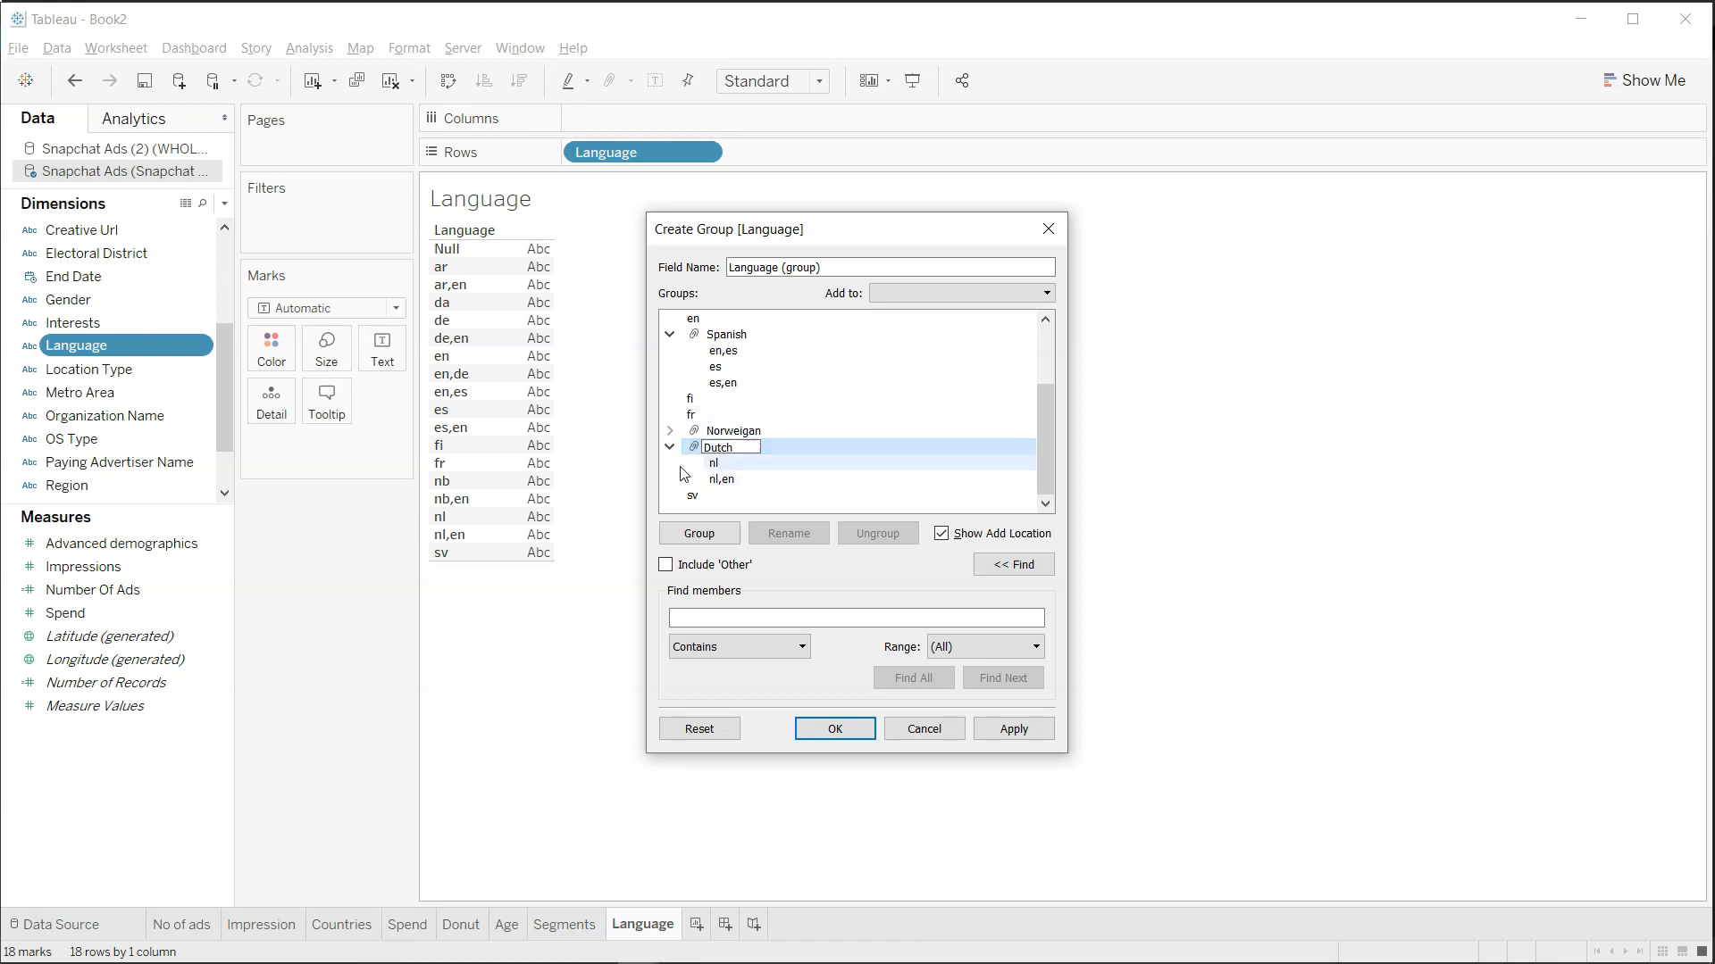
Check the remaining single codes da, fi, fr and sv, leaving them ungrouped, and apply the Language (group) field.
scroll(675, 459, up, 3)
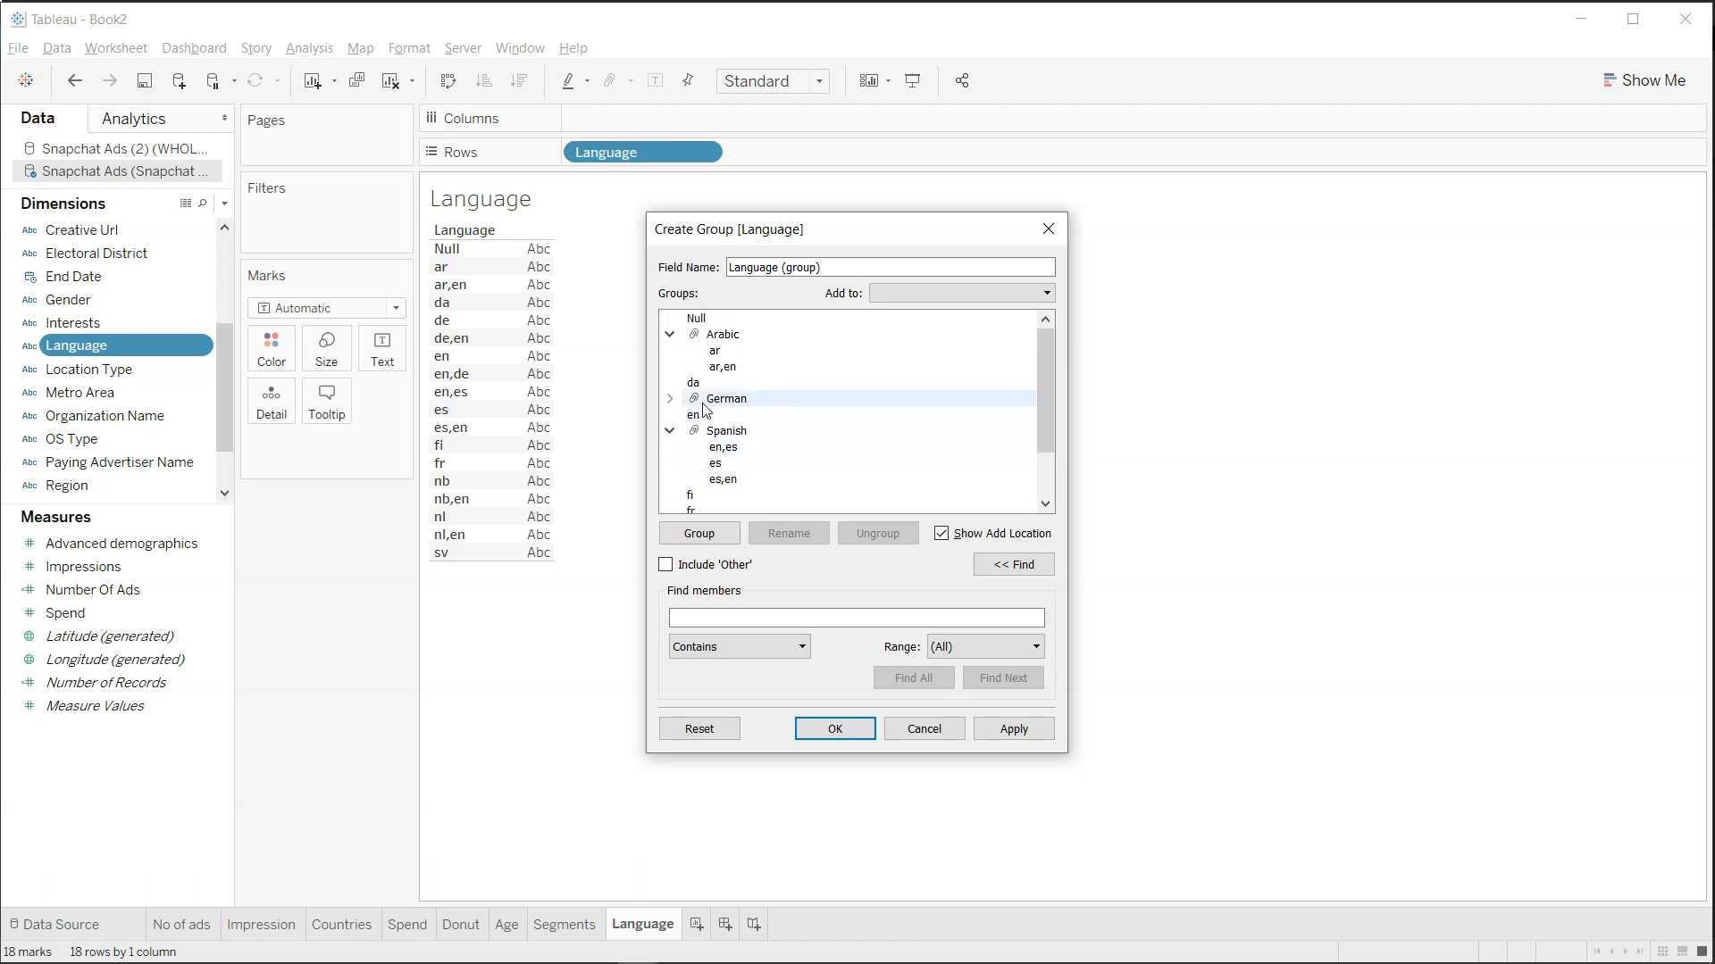
click(709, 383)
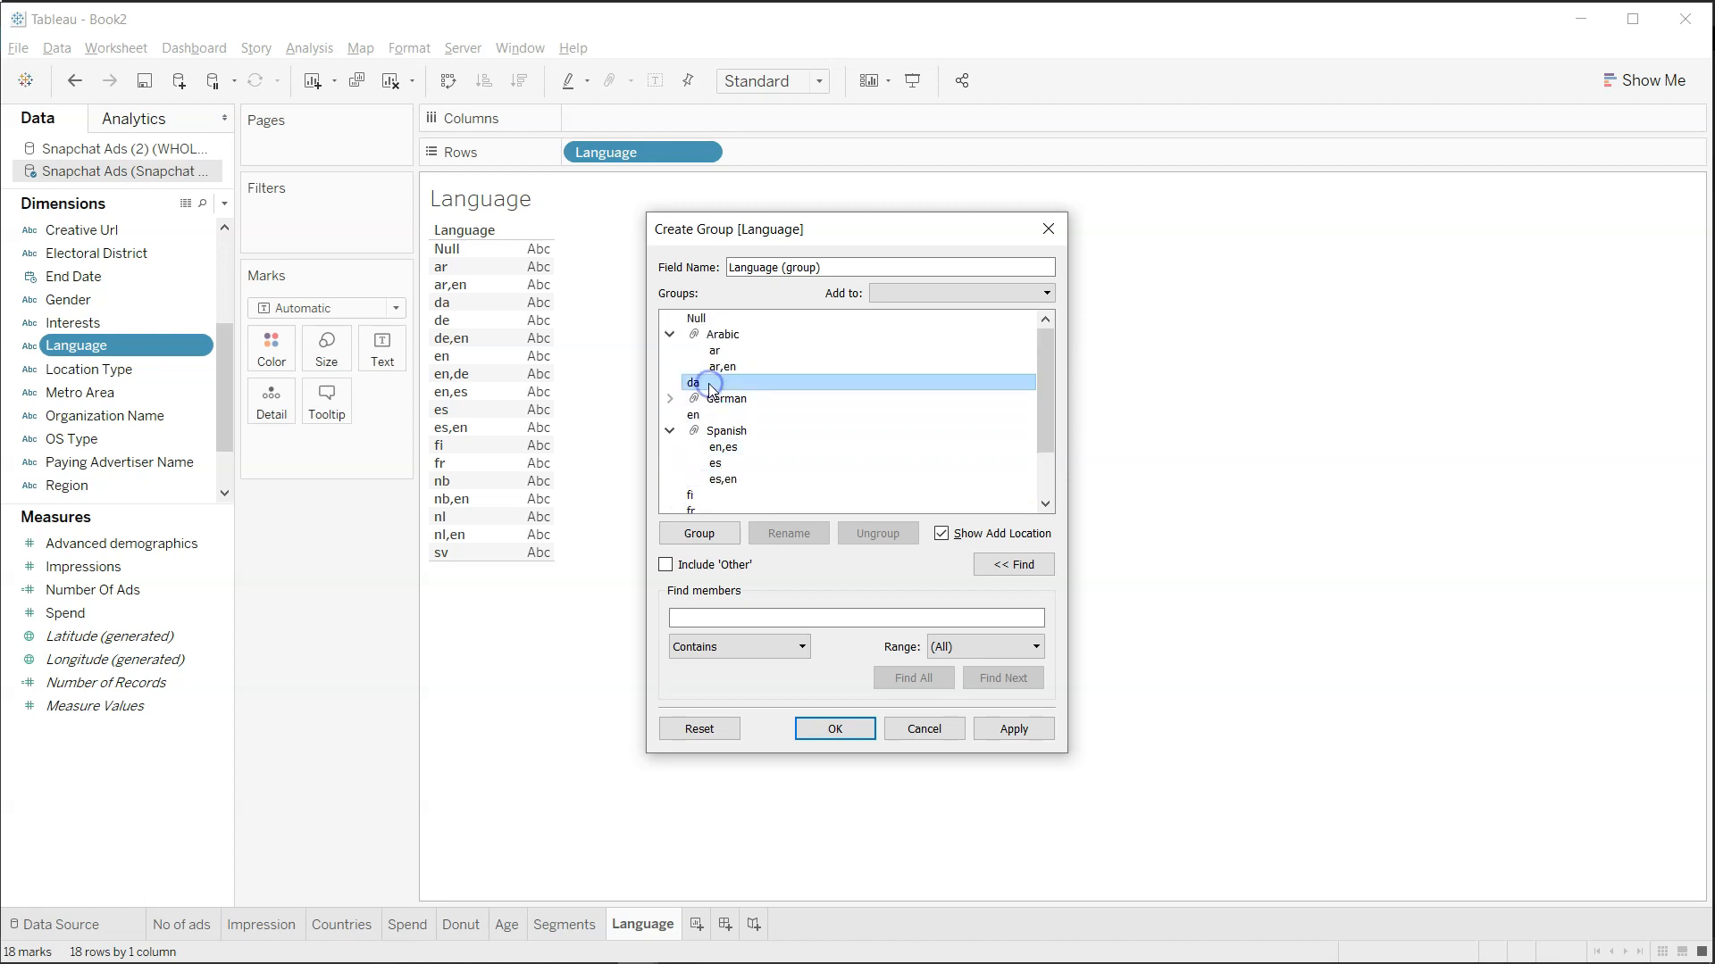
scroll(709, 383, down, 1)
click(711, 432)
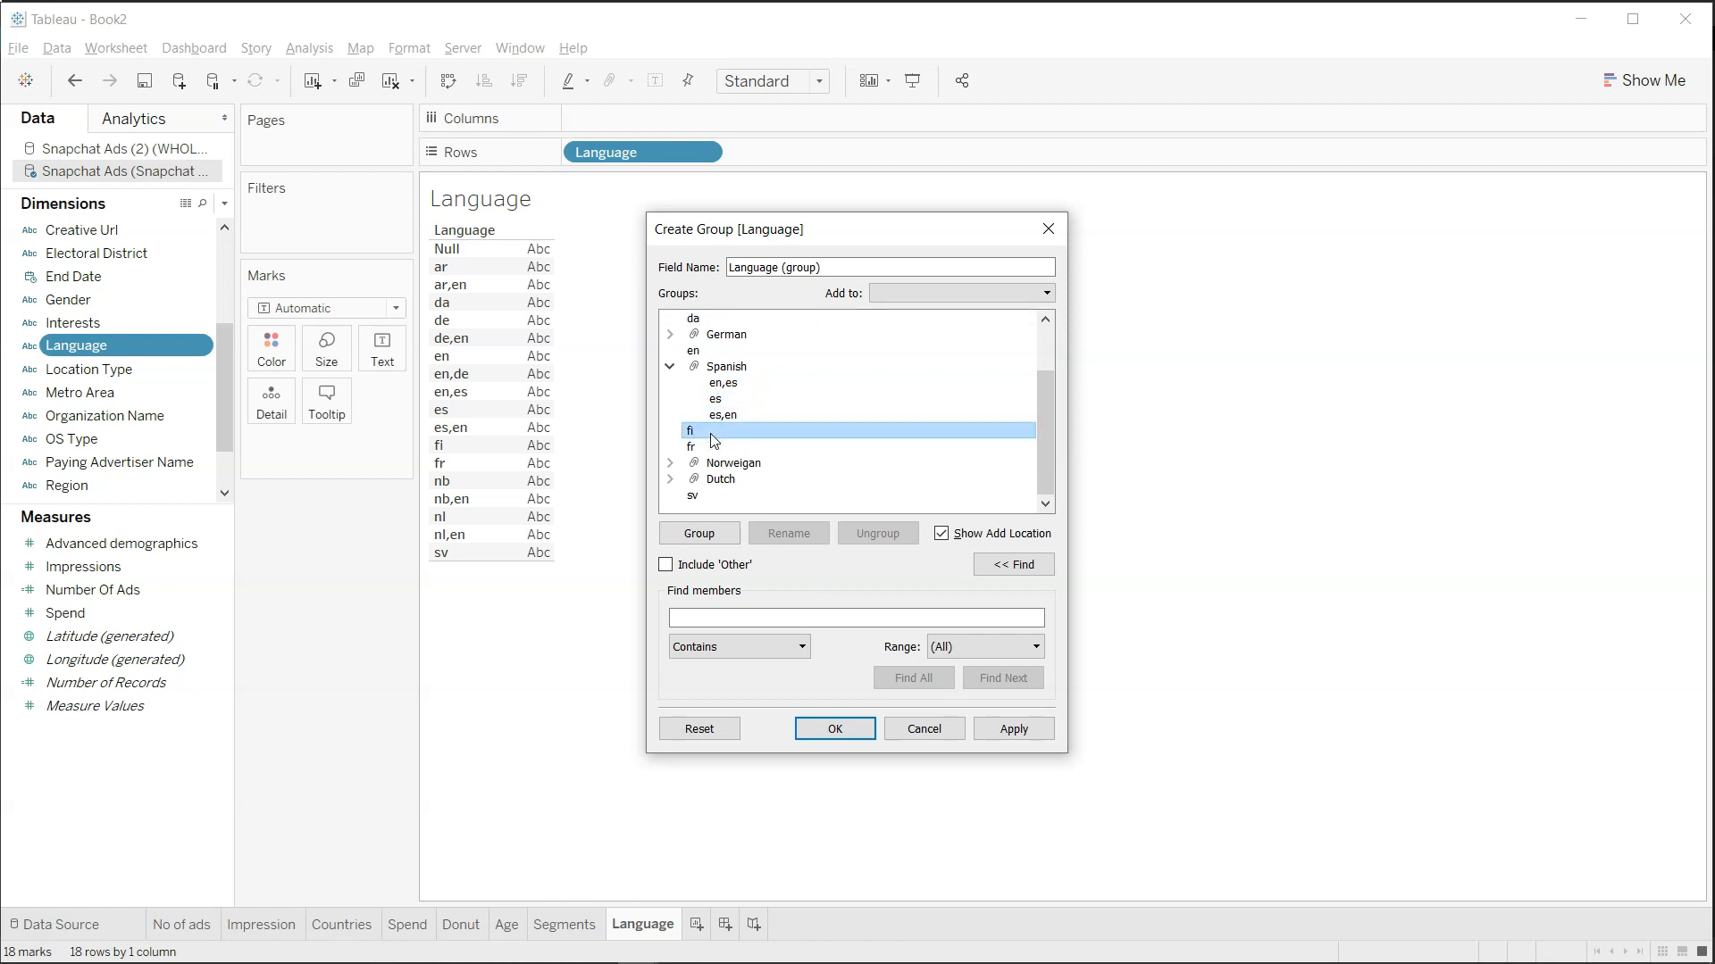
click(710, 447)
click(714, 497)
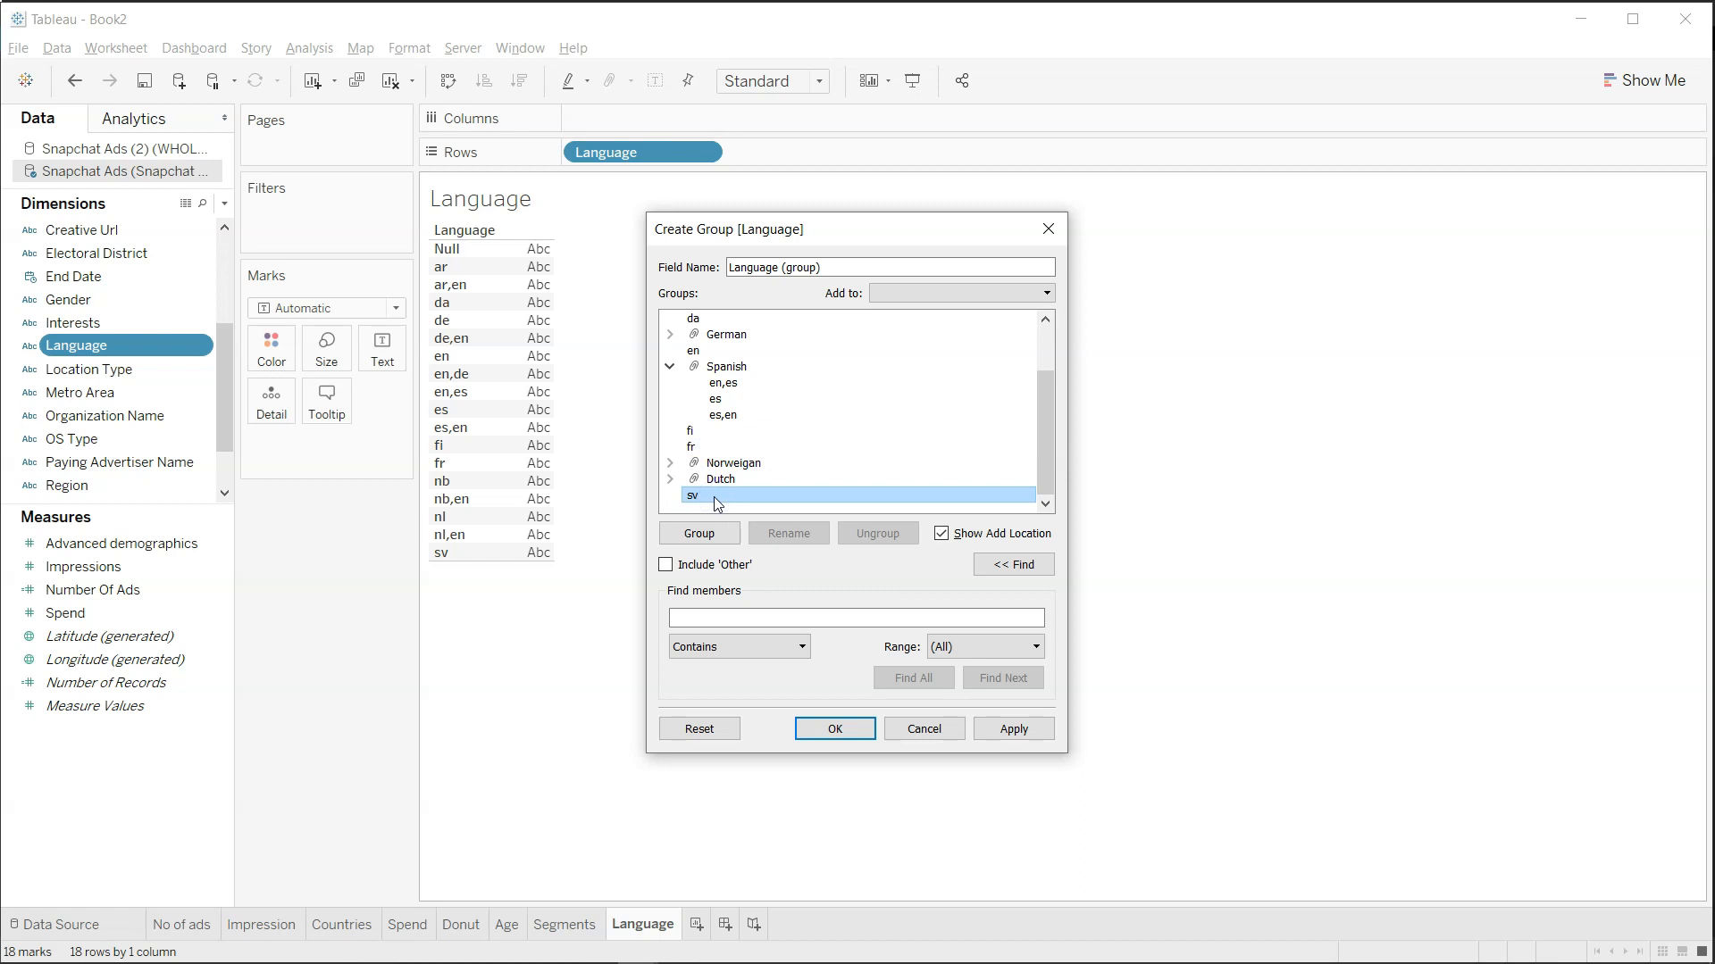
click(1016, 732)
click(838, 729)
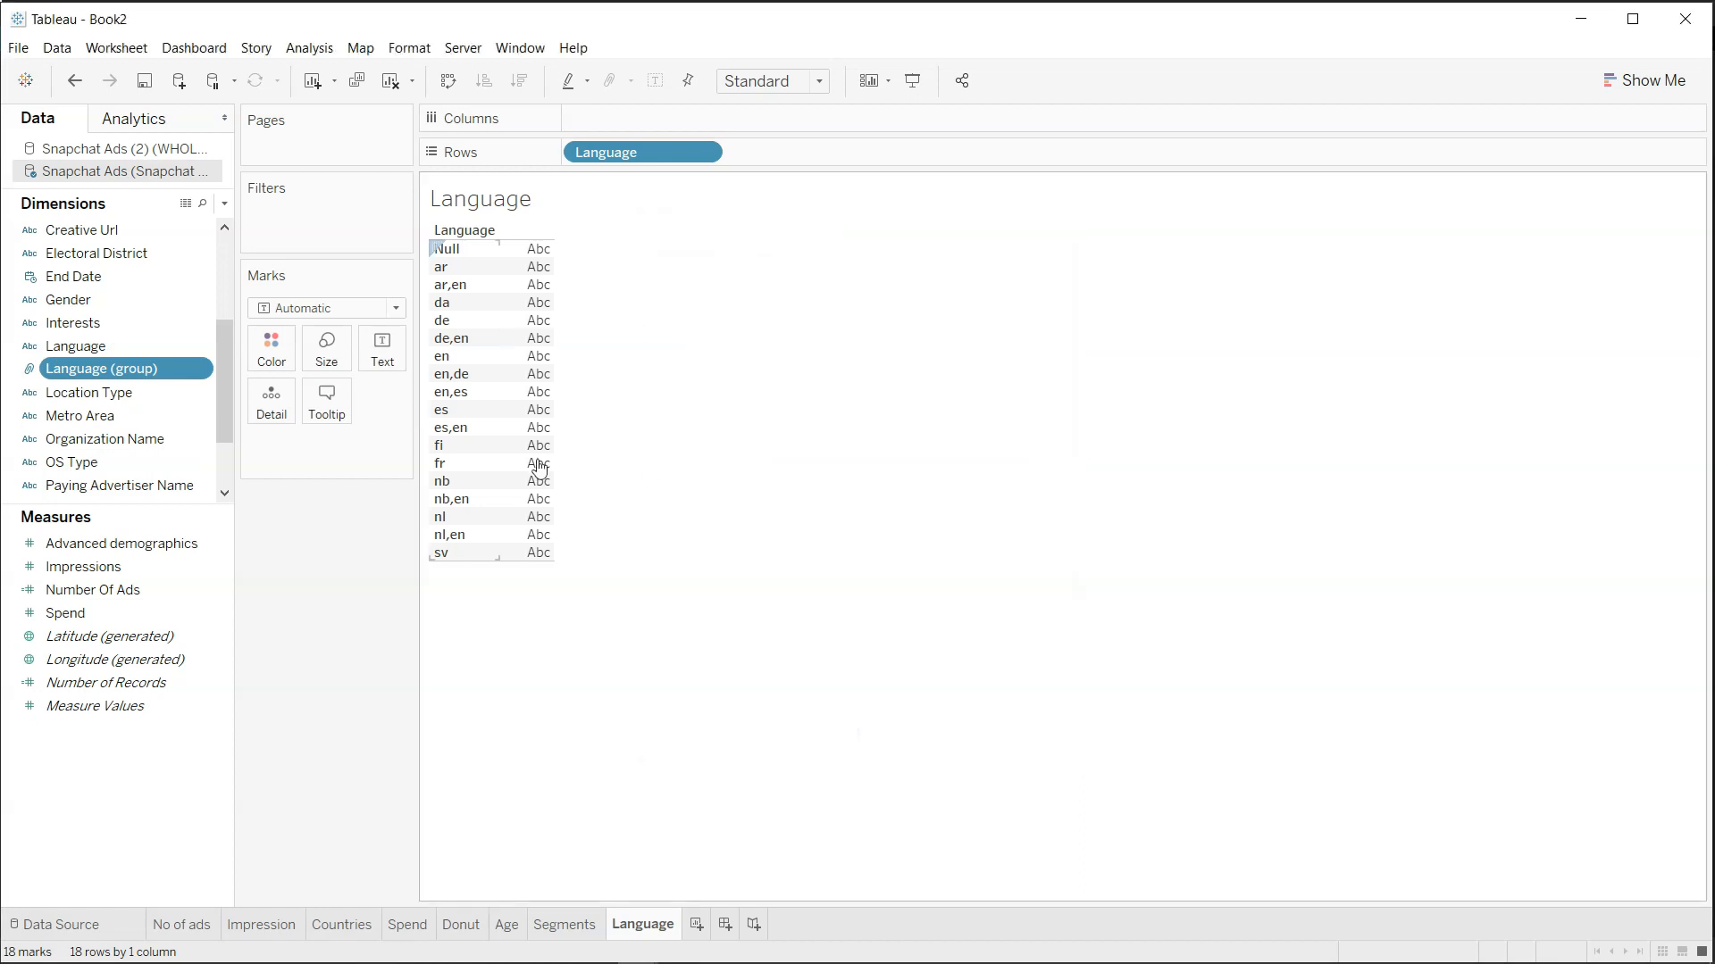
Replace Language on the rows with Language (group), and exclude the Null member from the view.
drag(647, 147, 363, 569)
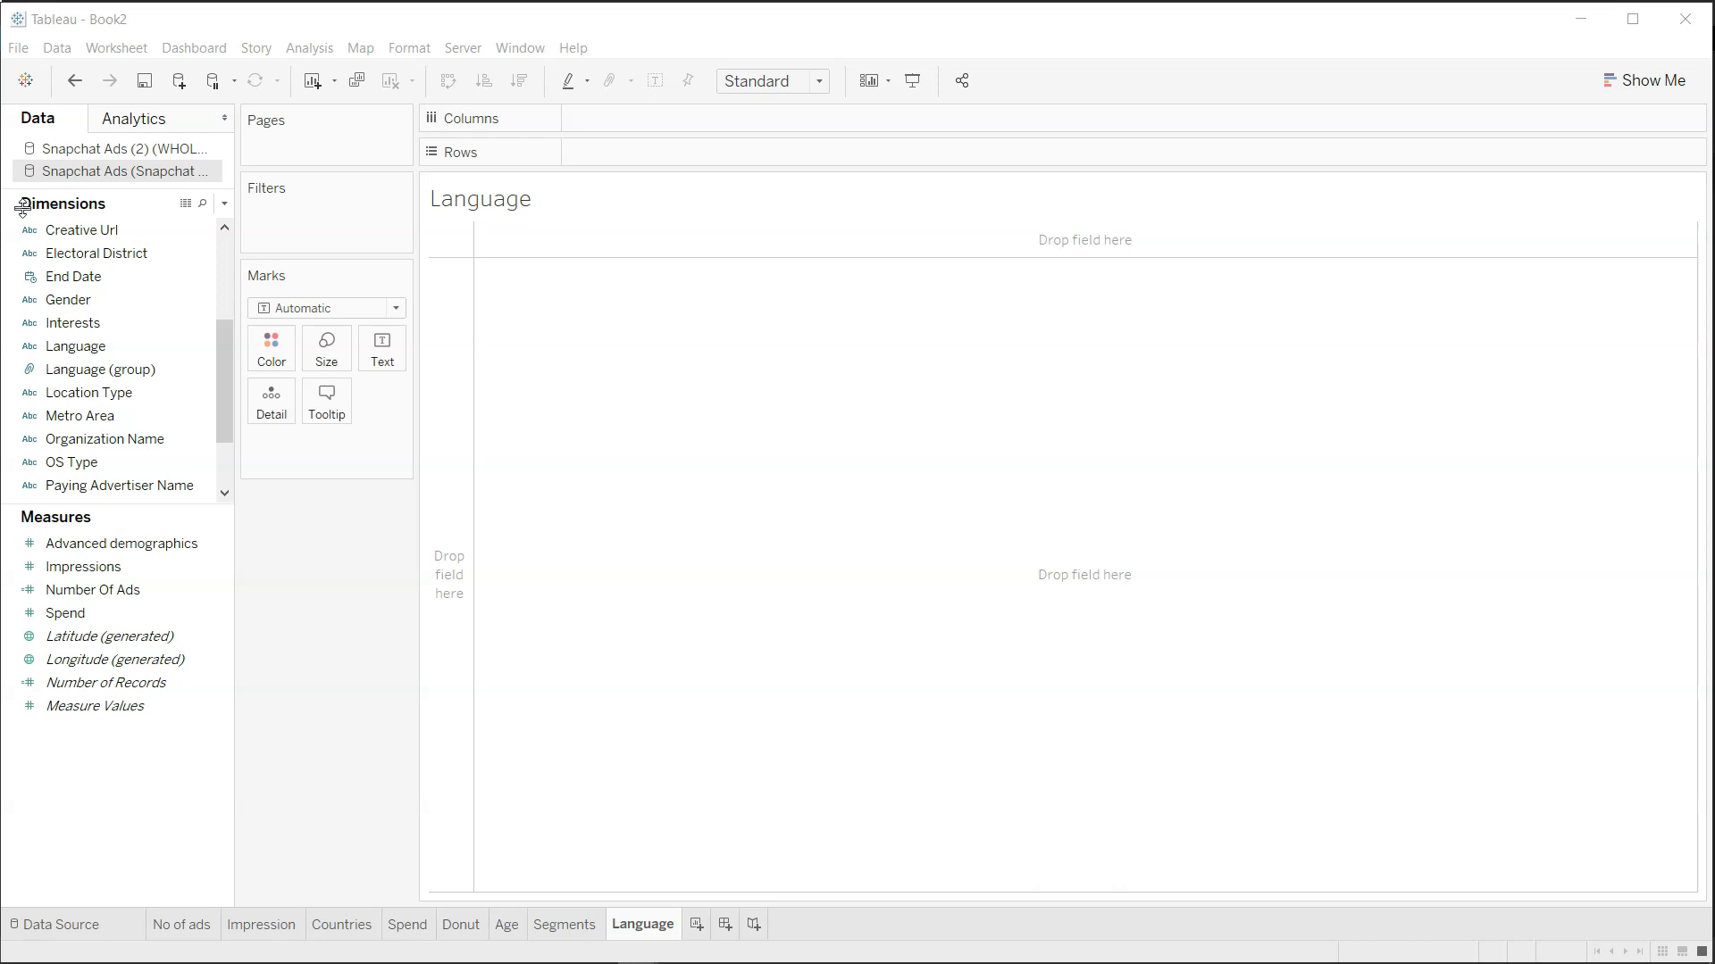
drag(100, 369, 657, 157)
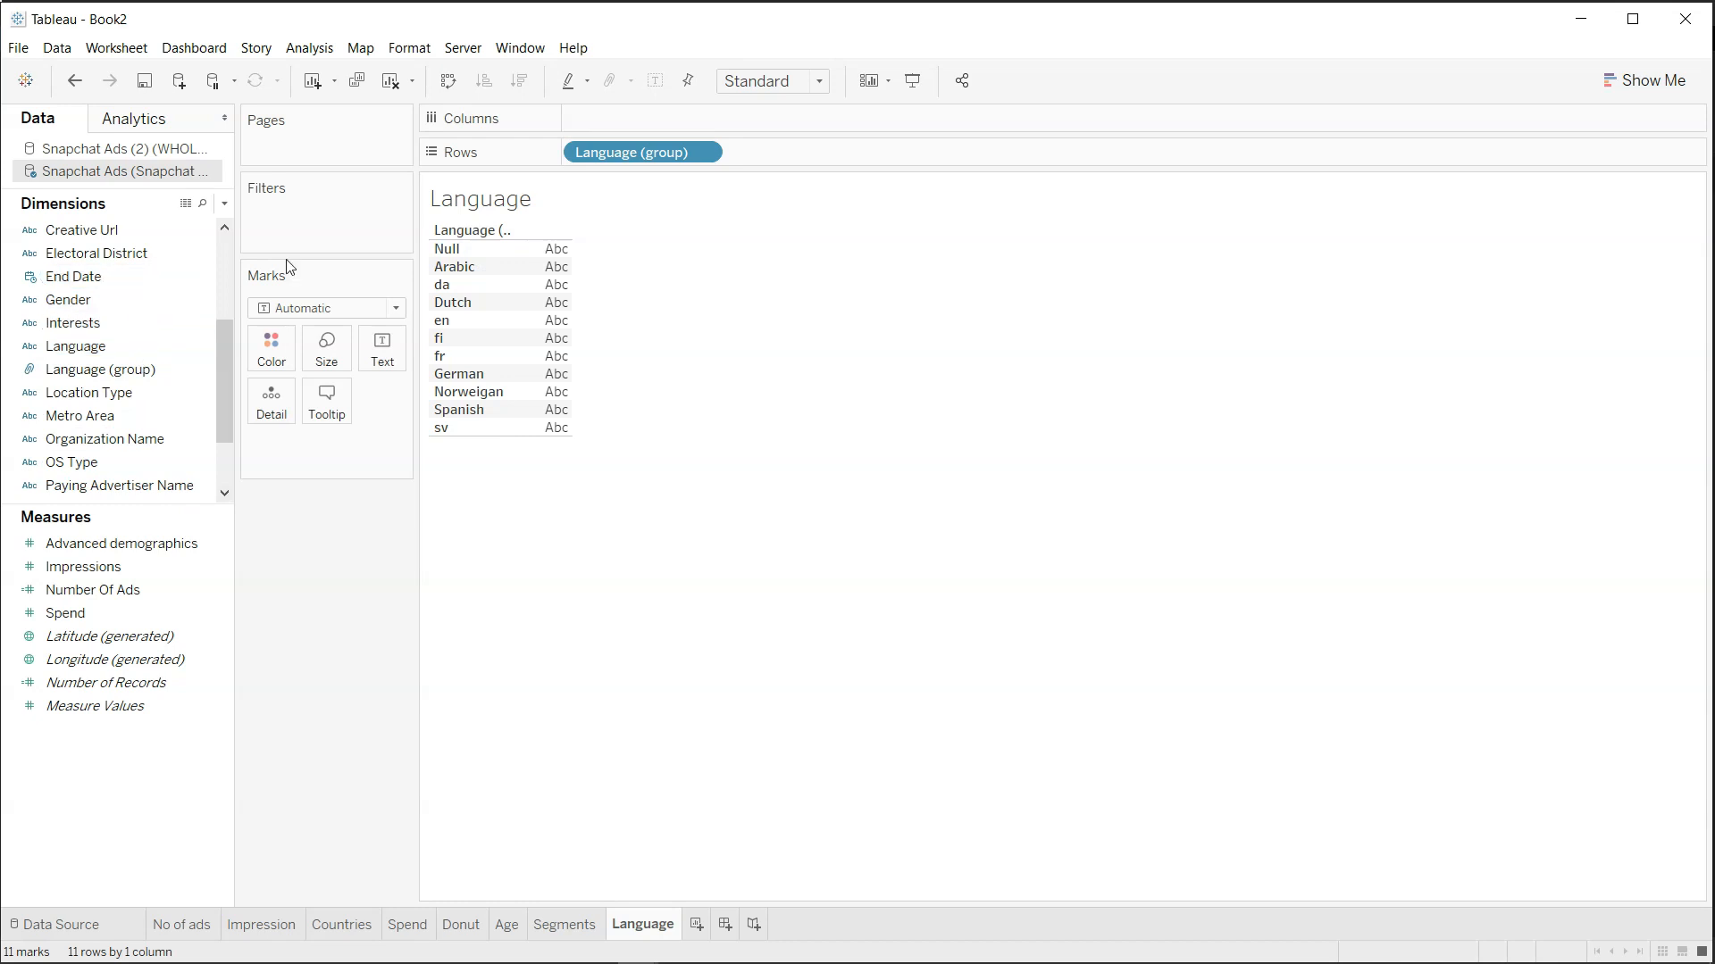
right_click(447, 252)
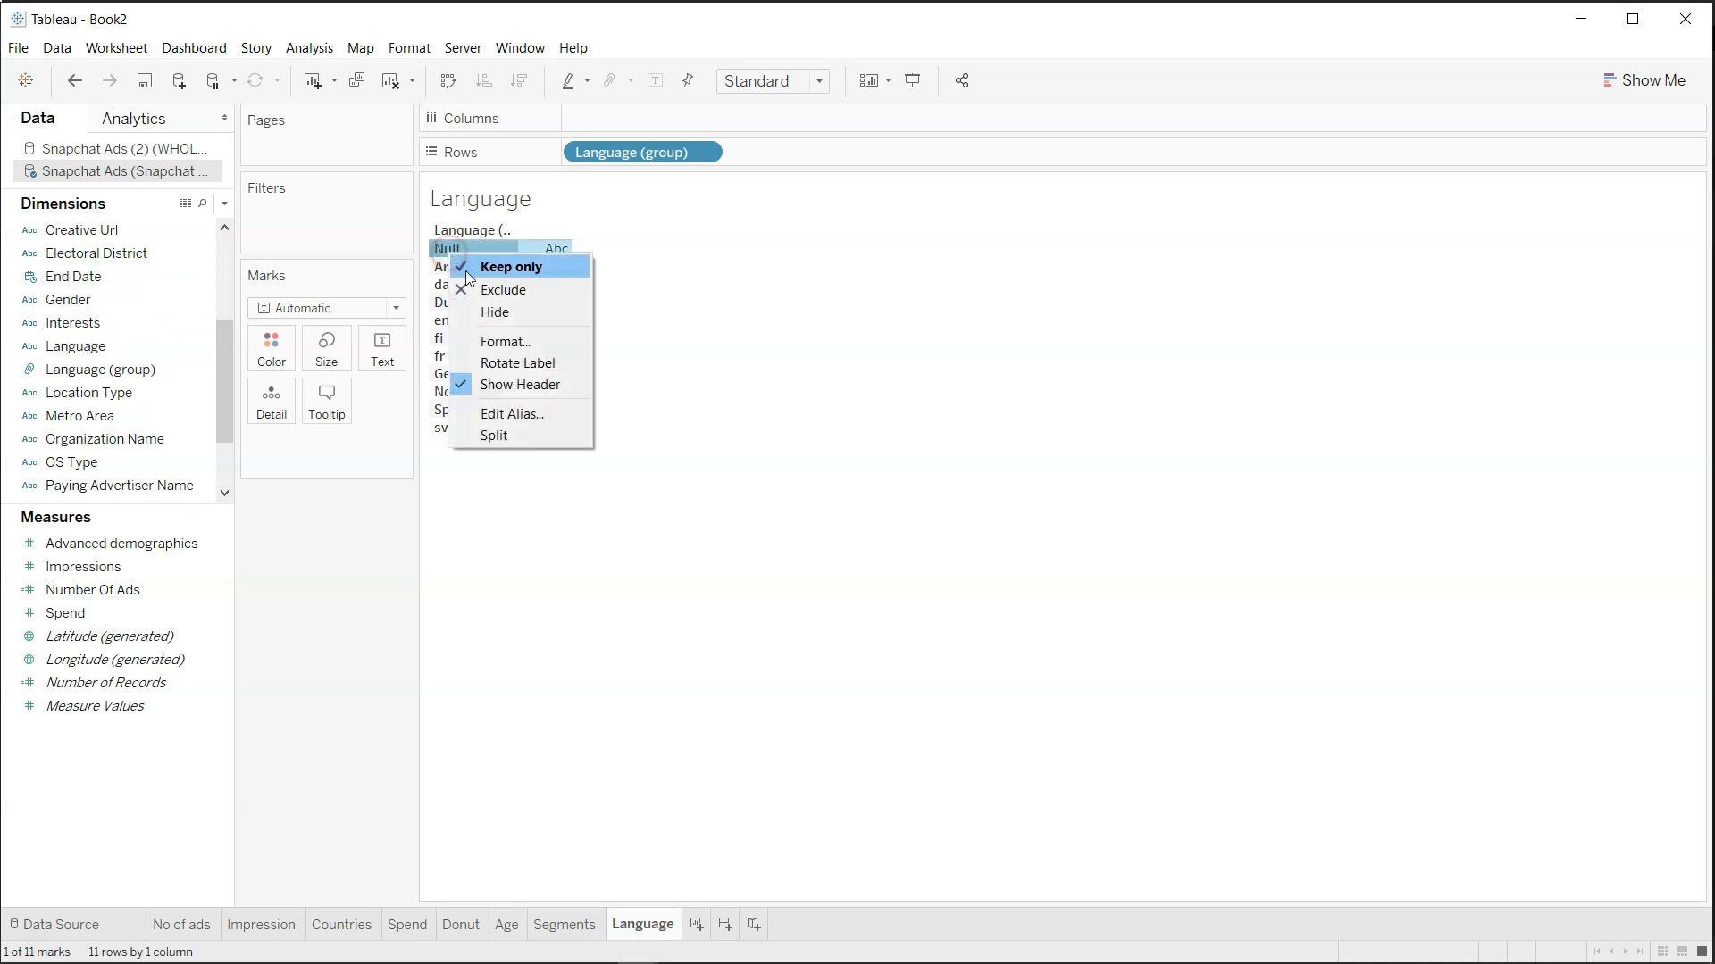
click(478, 289)
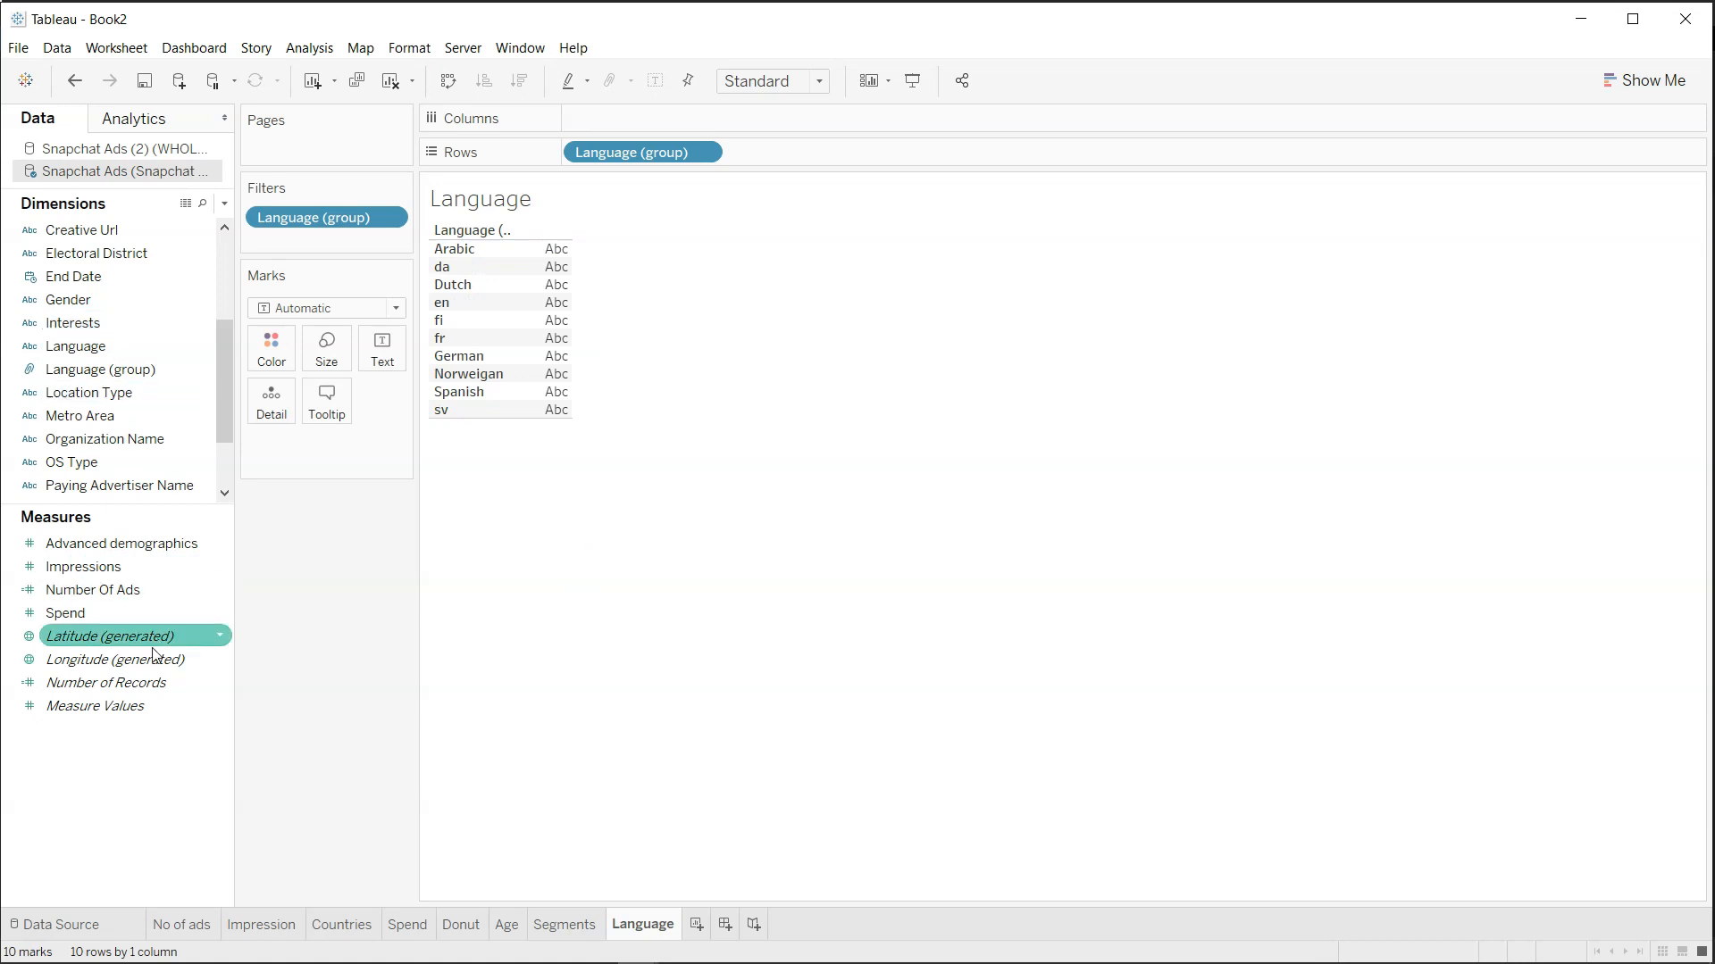
Plot Number of Records on the columns as bars and sort the languages in descending order.
drag(134, 683, 643, 114)
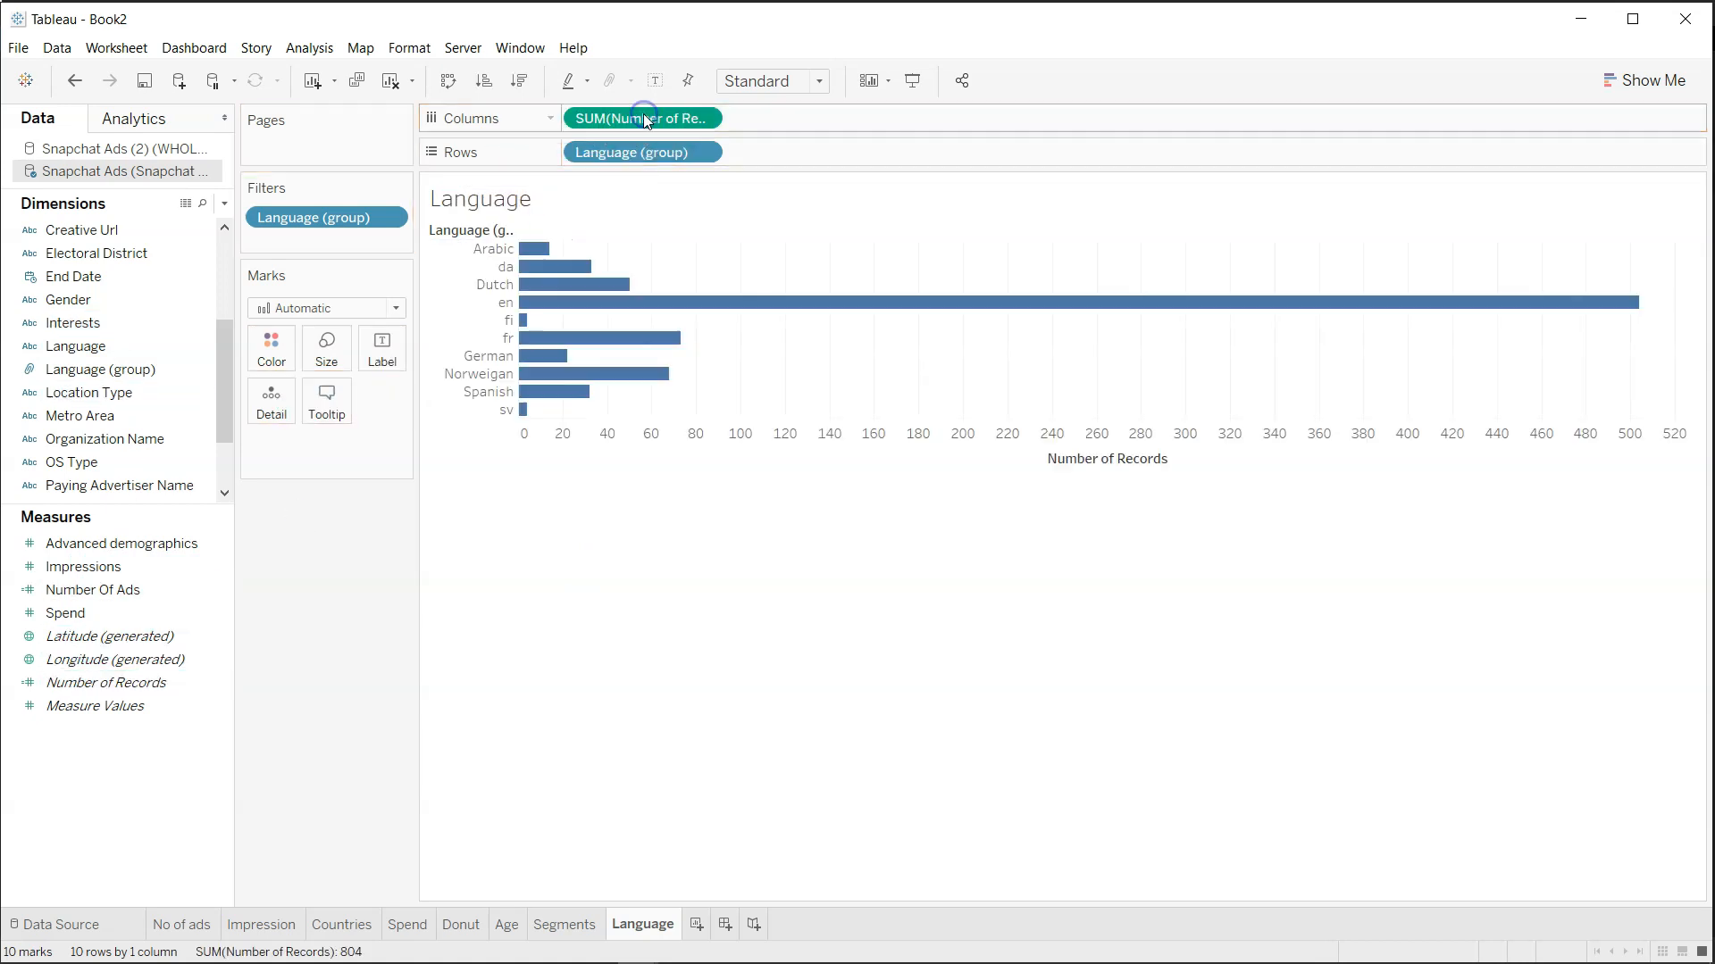
click(519, 80)
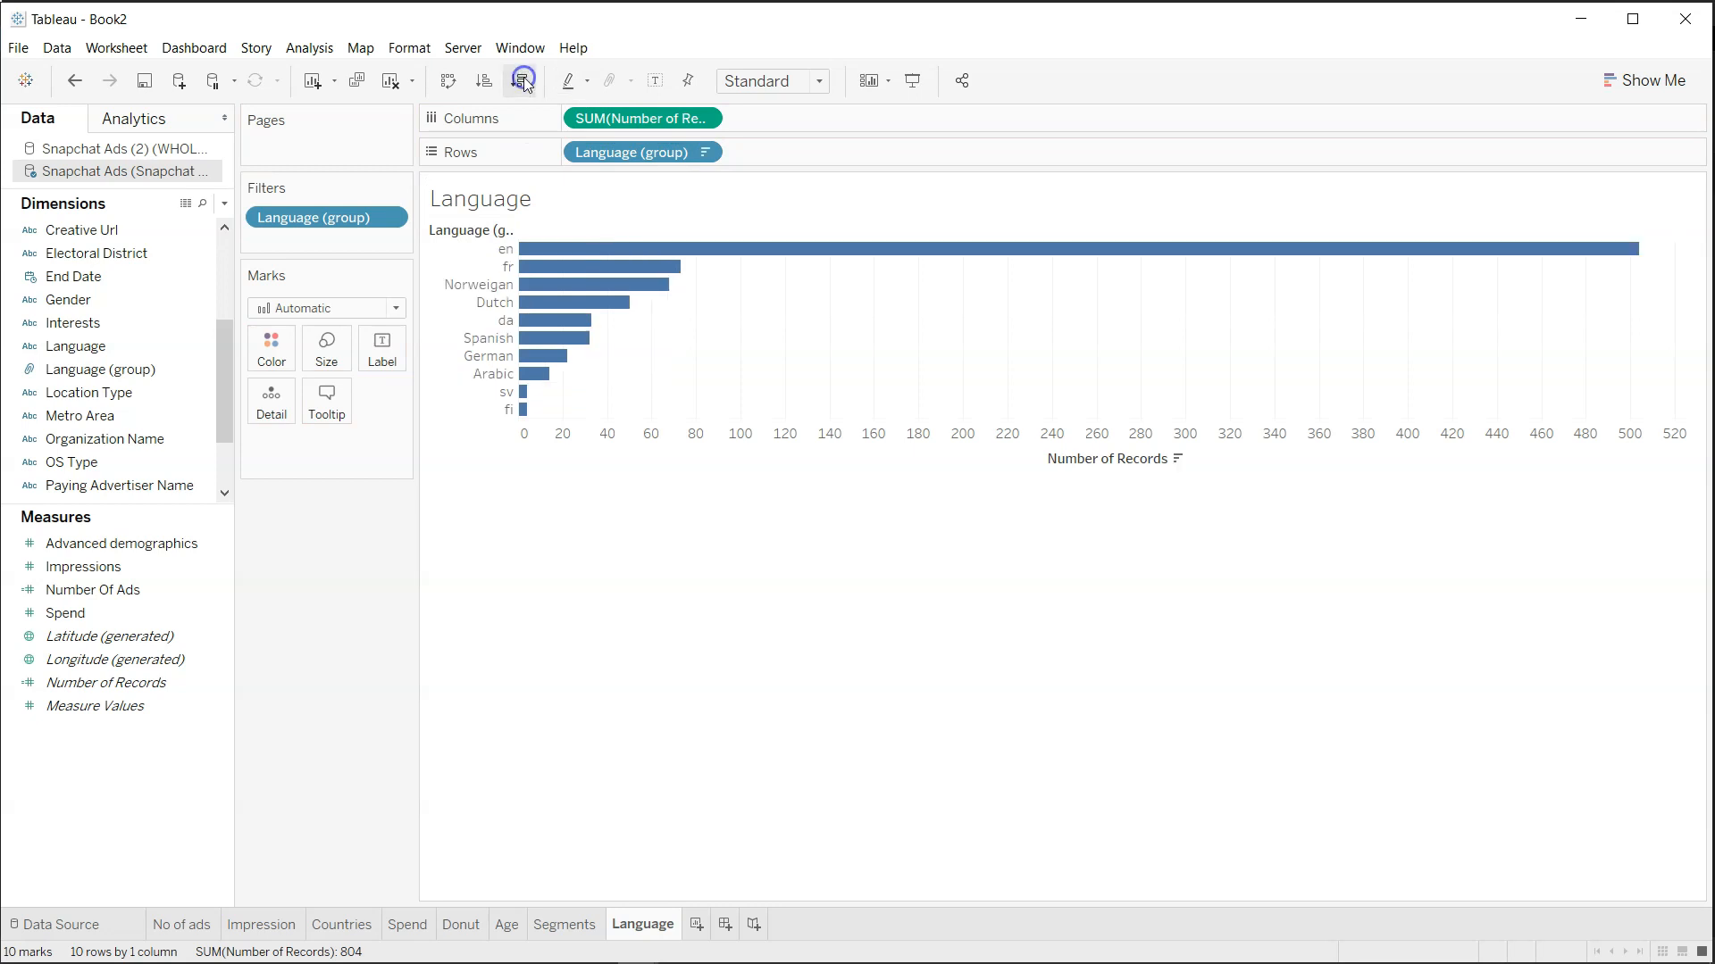
Set the alias of the en row to English and the alias of the fr row to French.
right_click(507, 255)
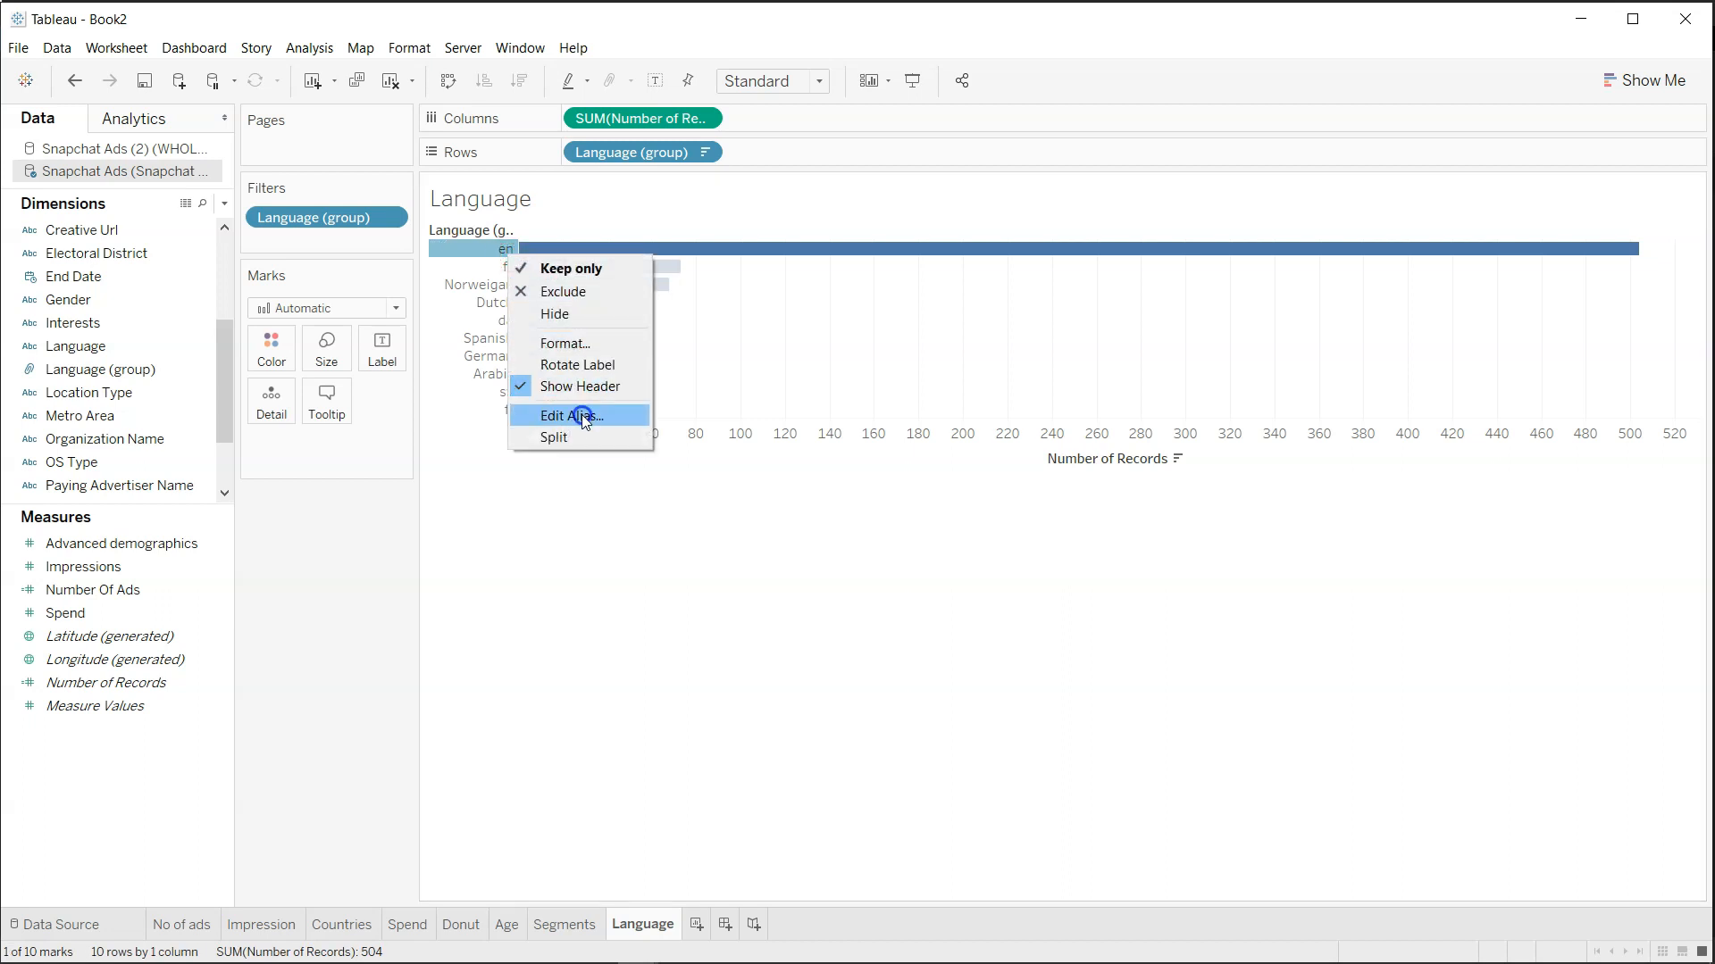
click(582, 416)
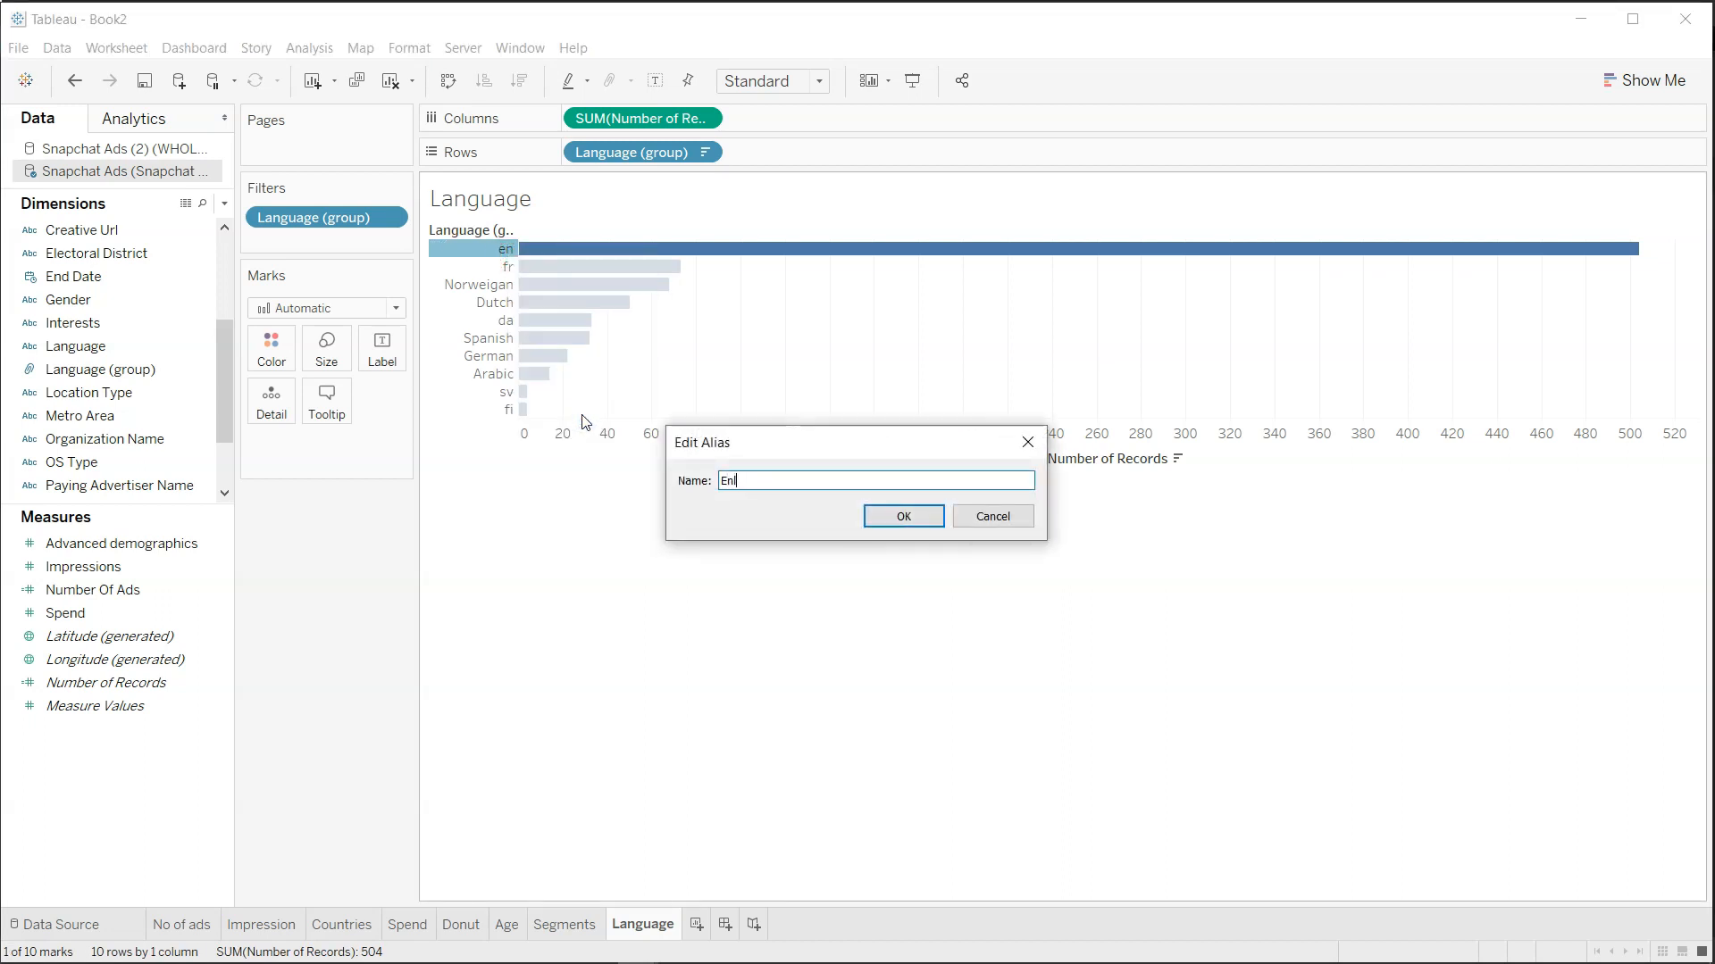
text(English)
click(907, 517)
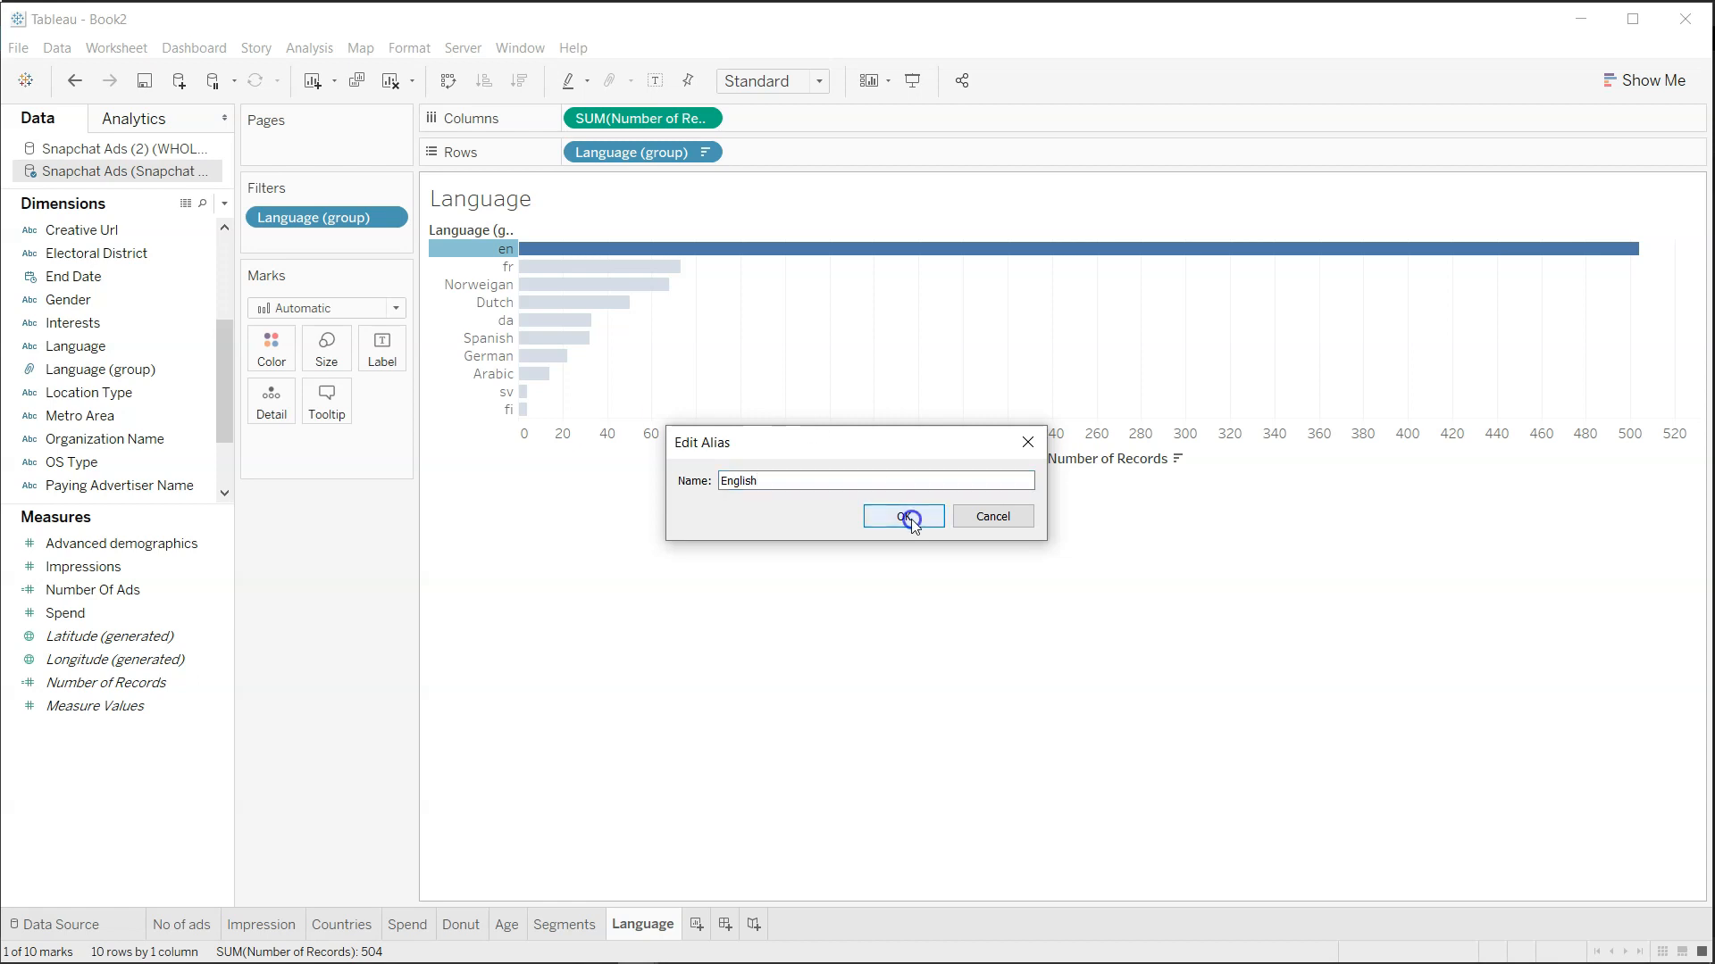
right_click(500, 269)
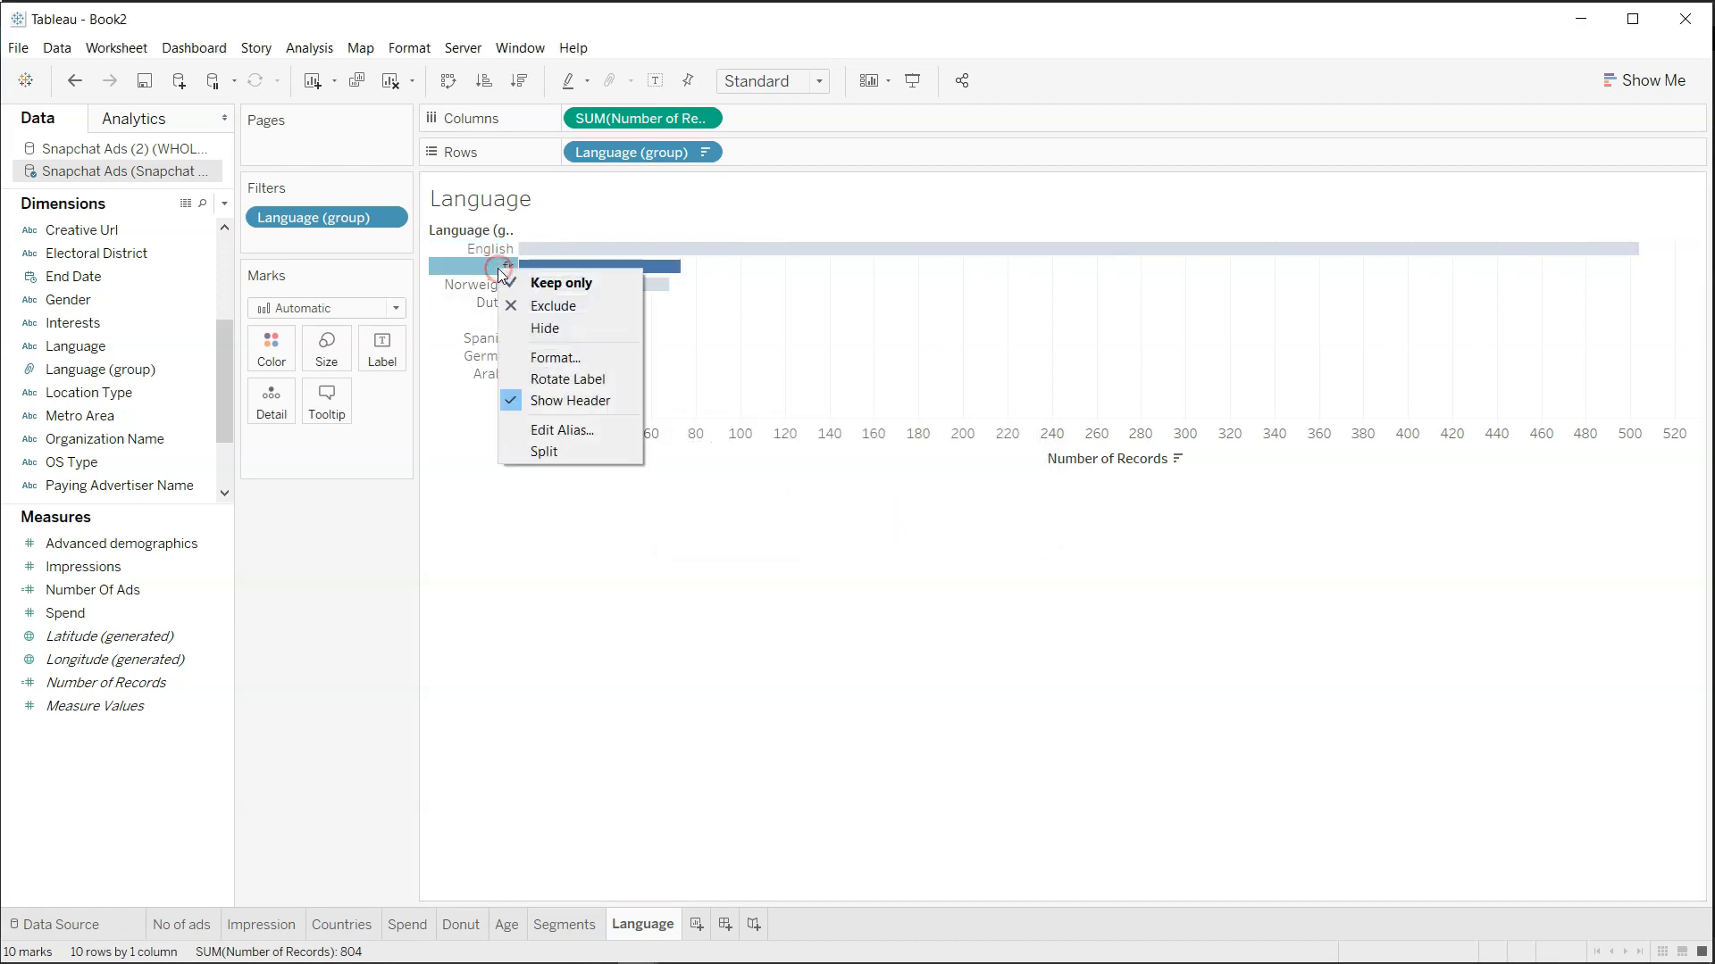
click(563, 430)
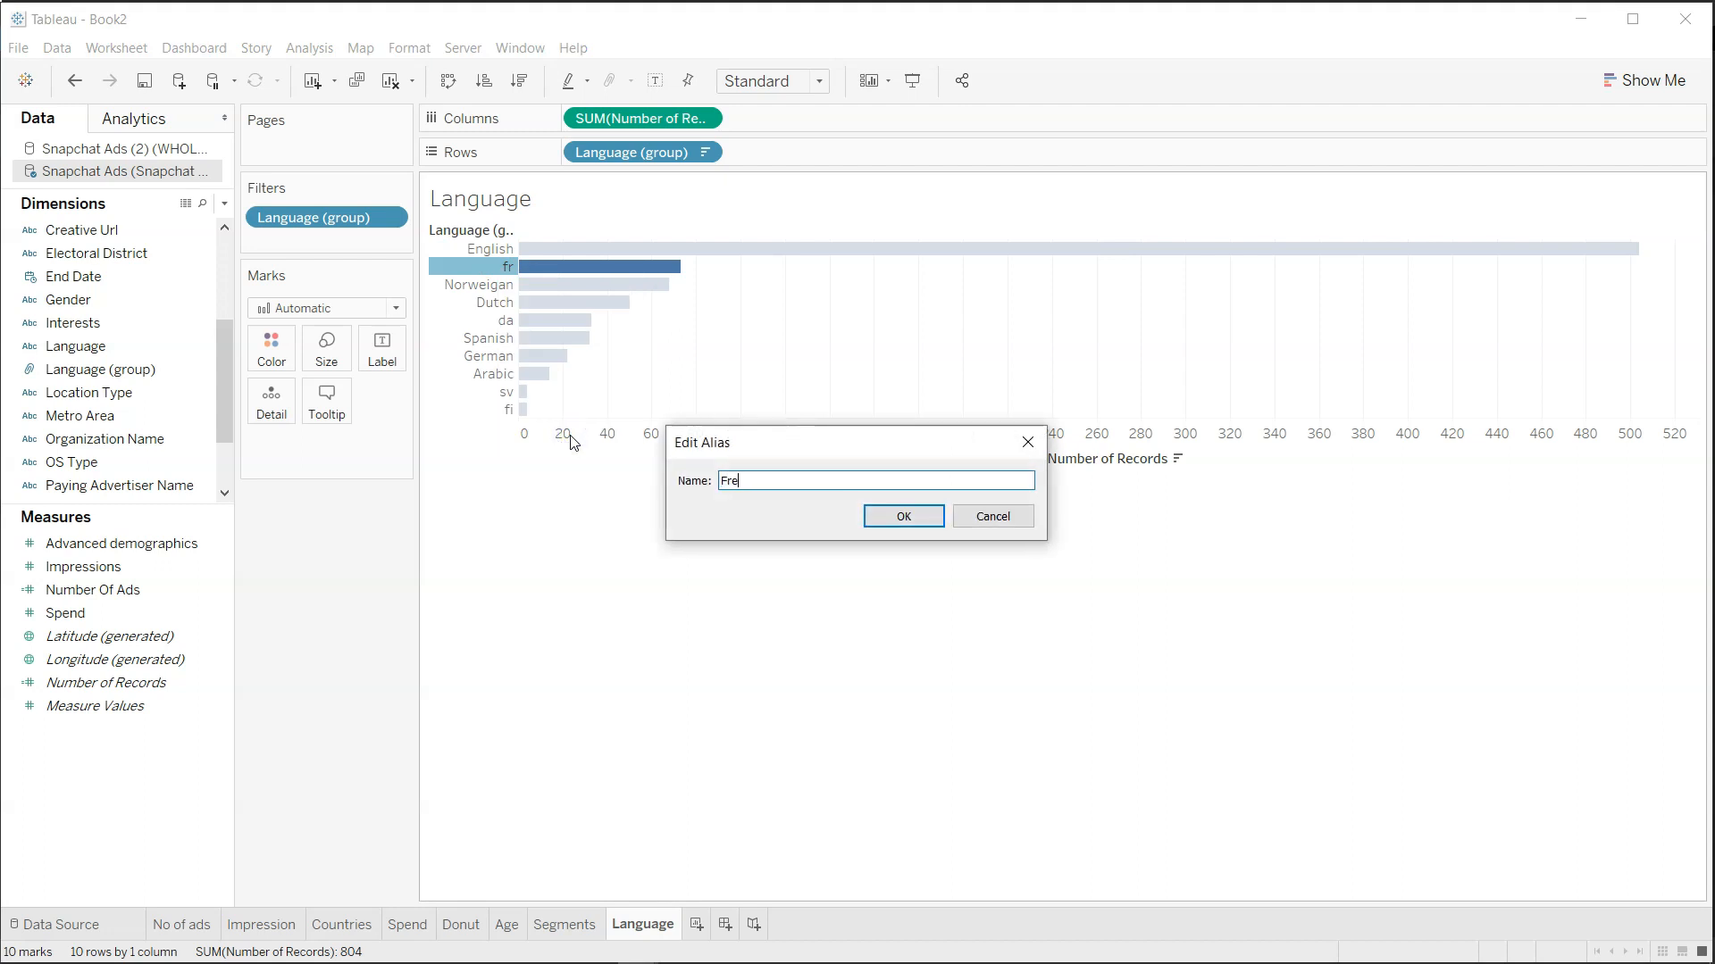
click(911, 517)
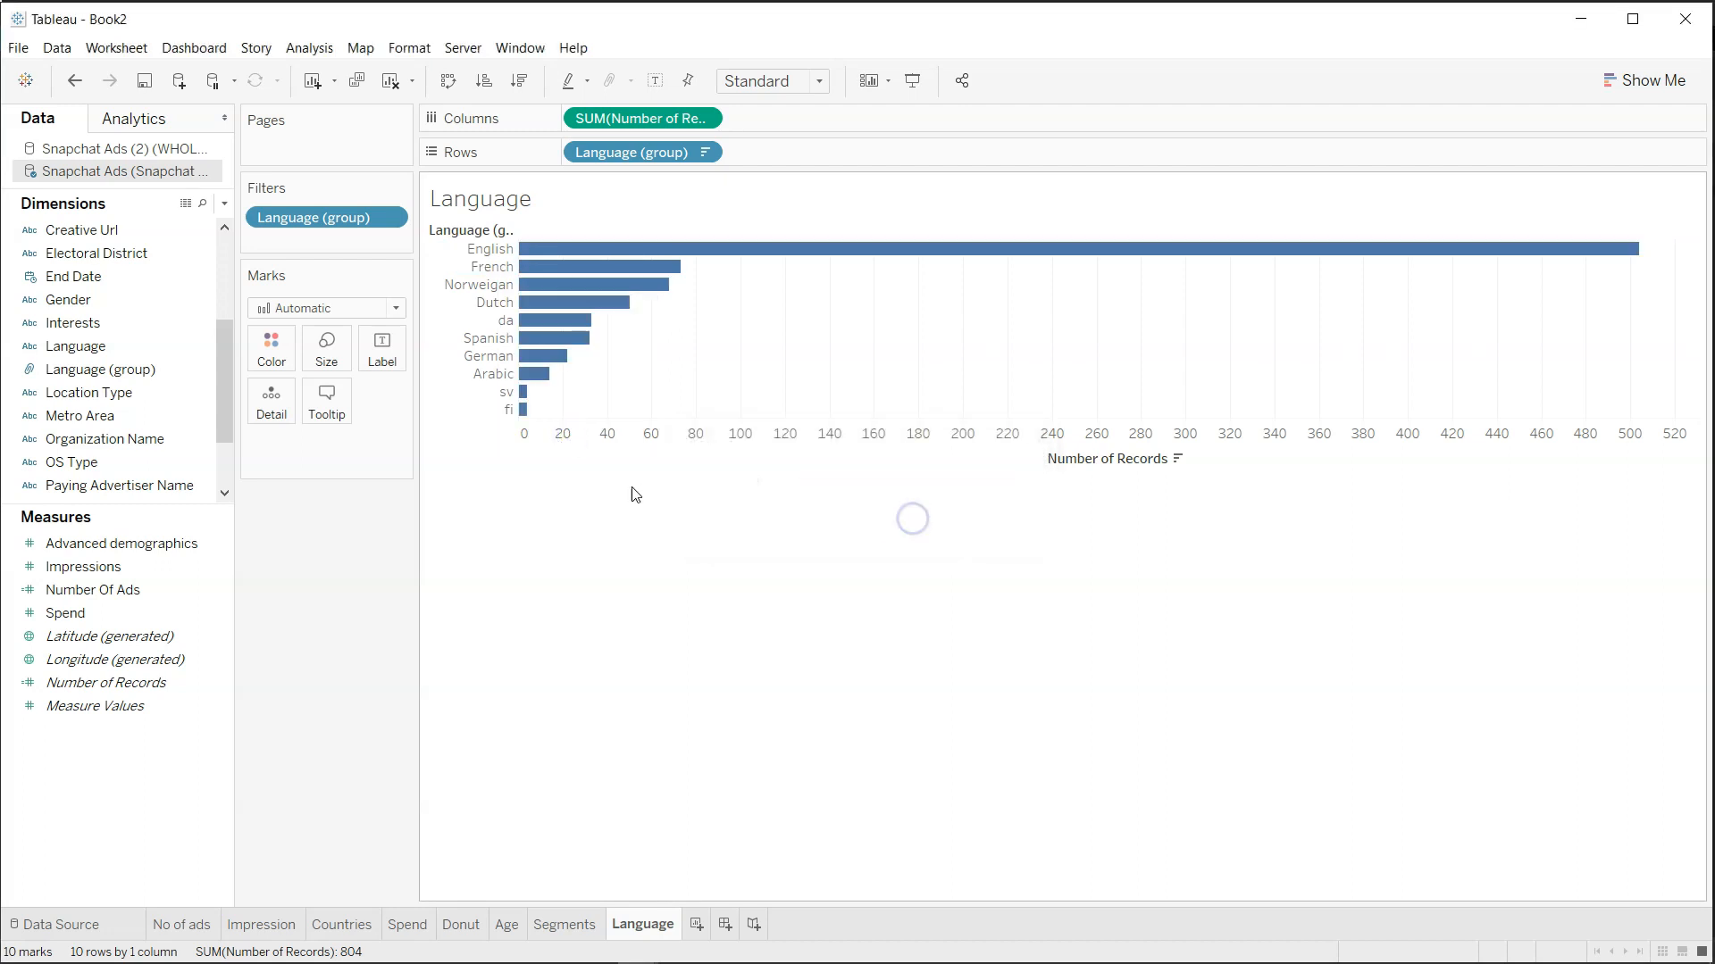
Set the alias of the da row to Danish and the alias of the sv row to Swedish.
right_click(503, 317)
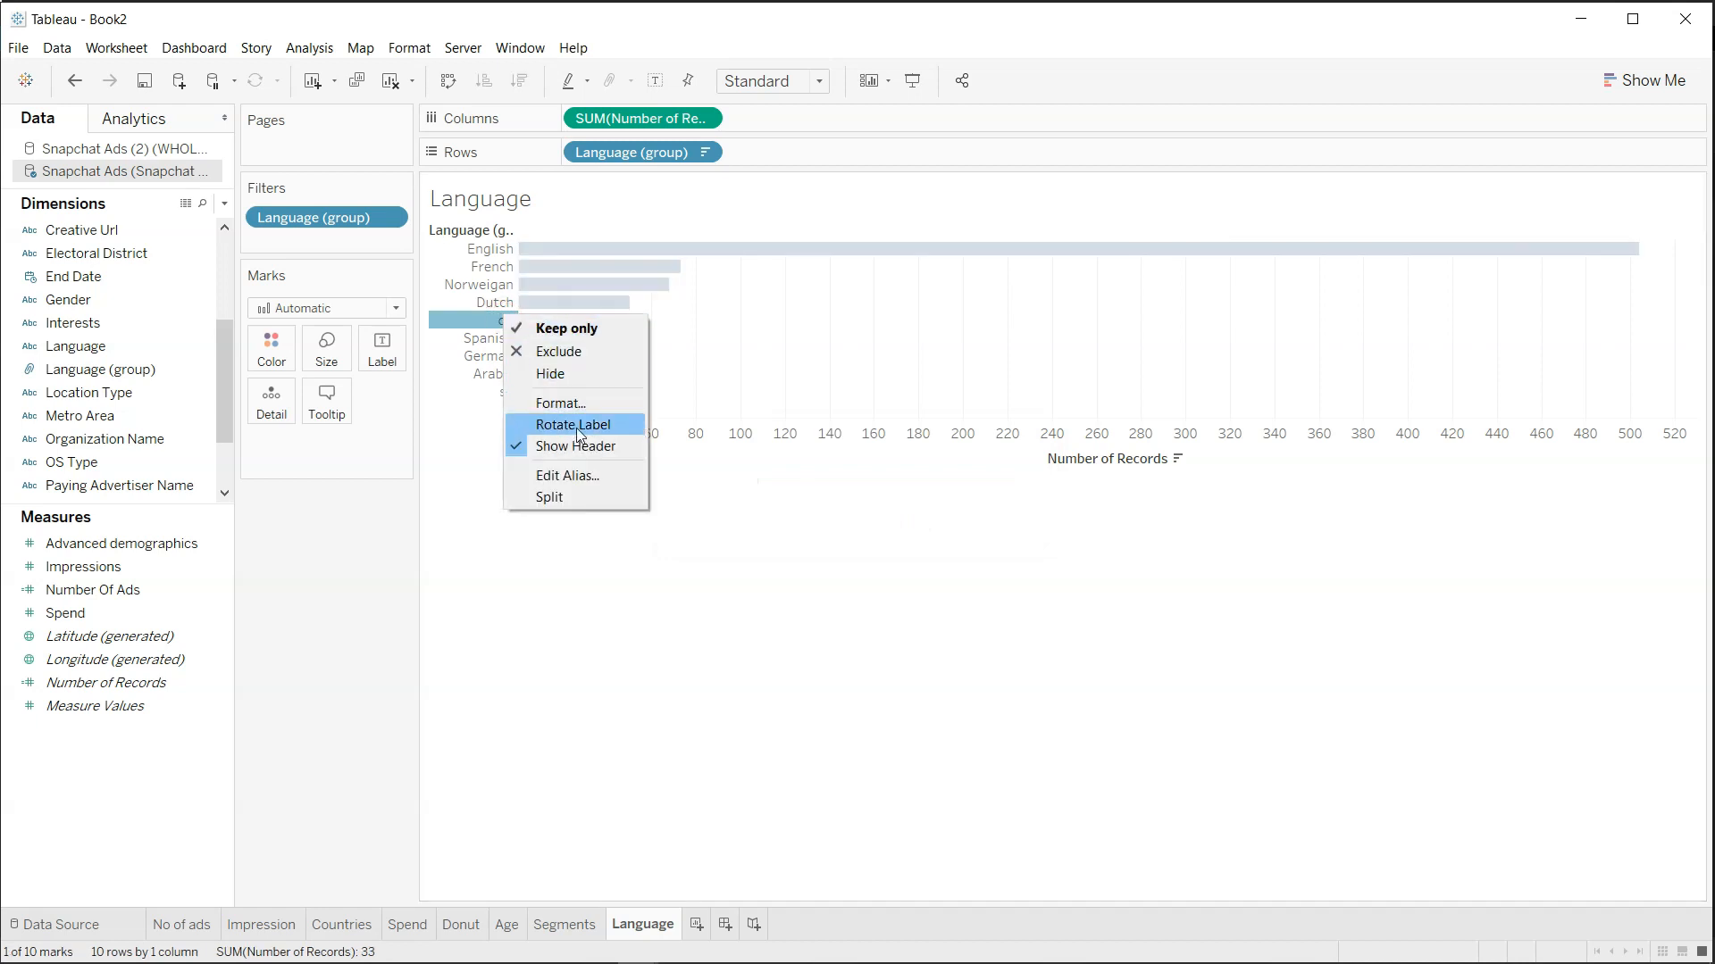
click(582, 478)
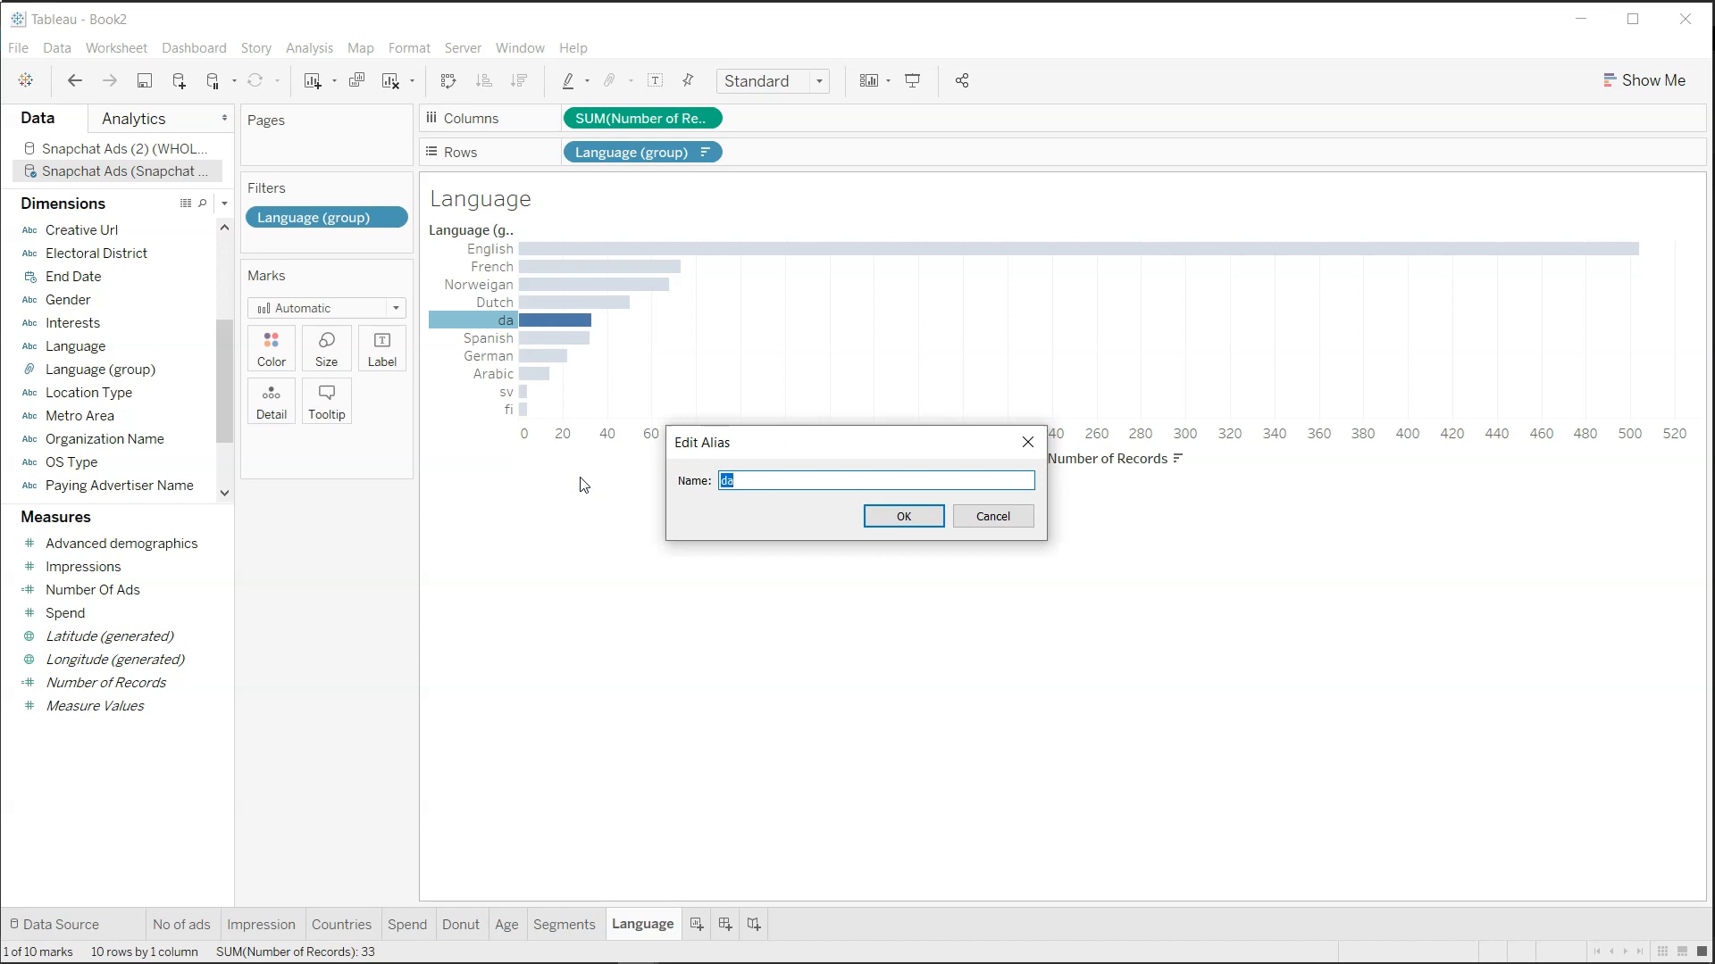
click(893, 515)
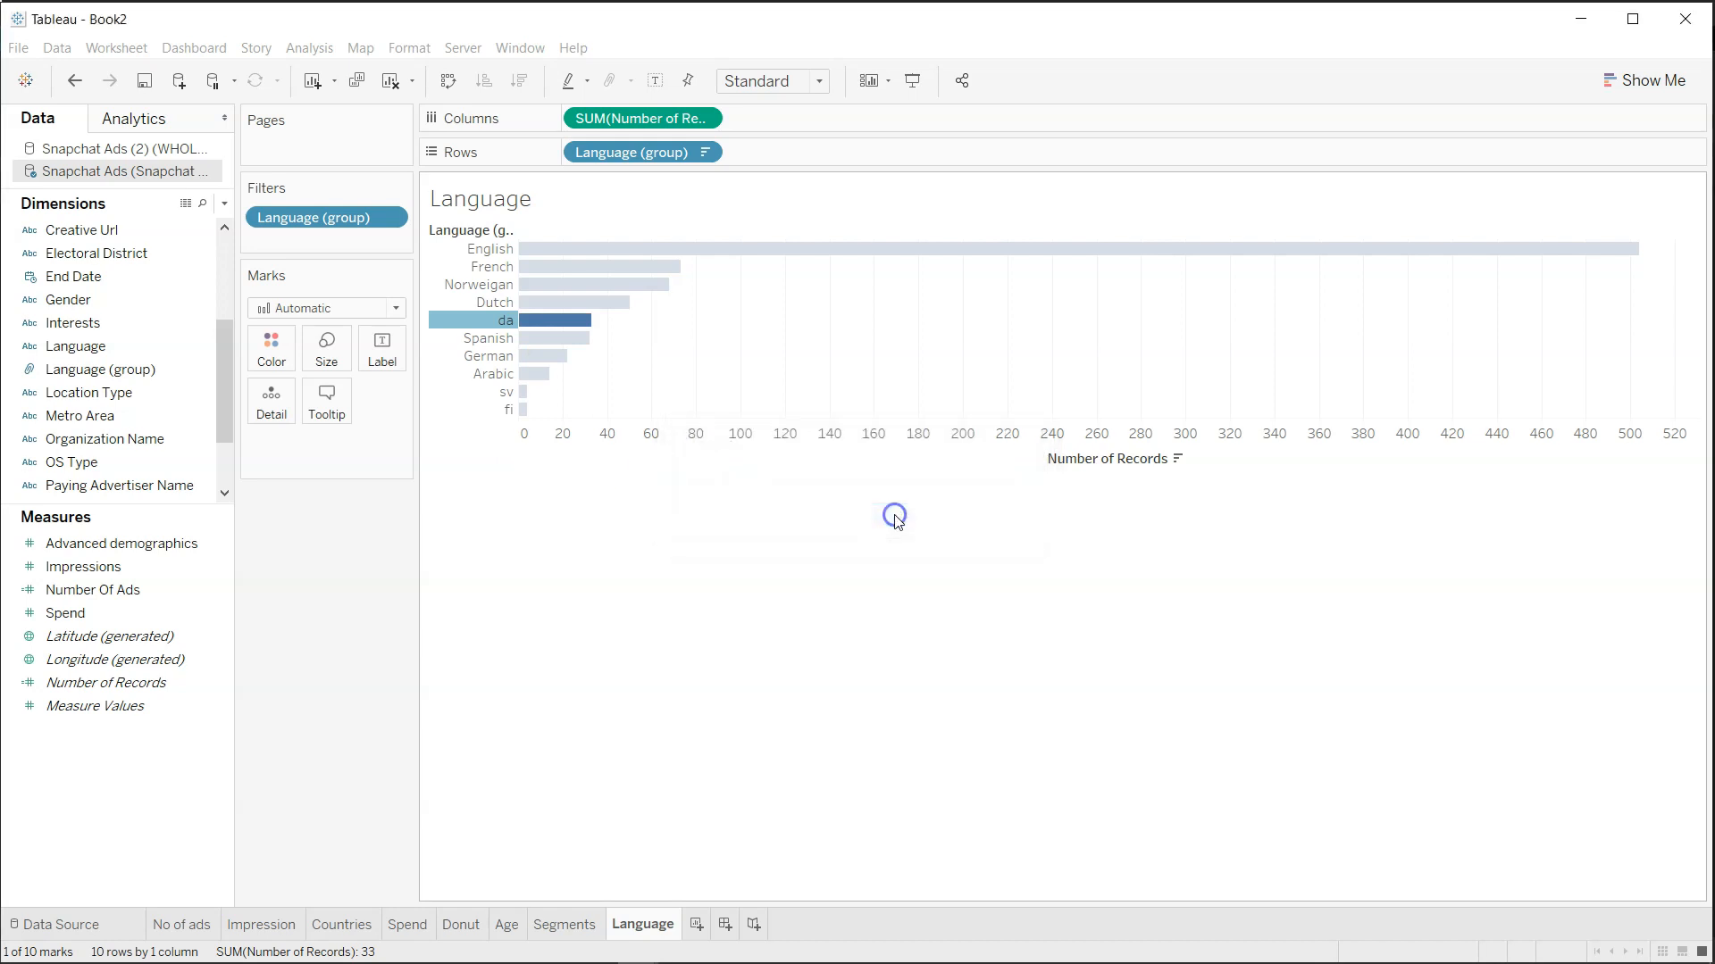
right_click(492, 396)
click(555, 560)
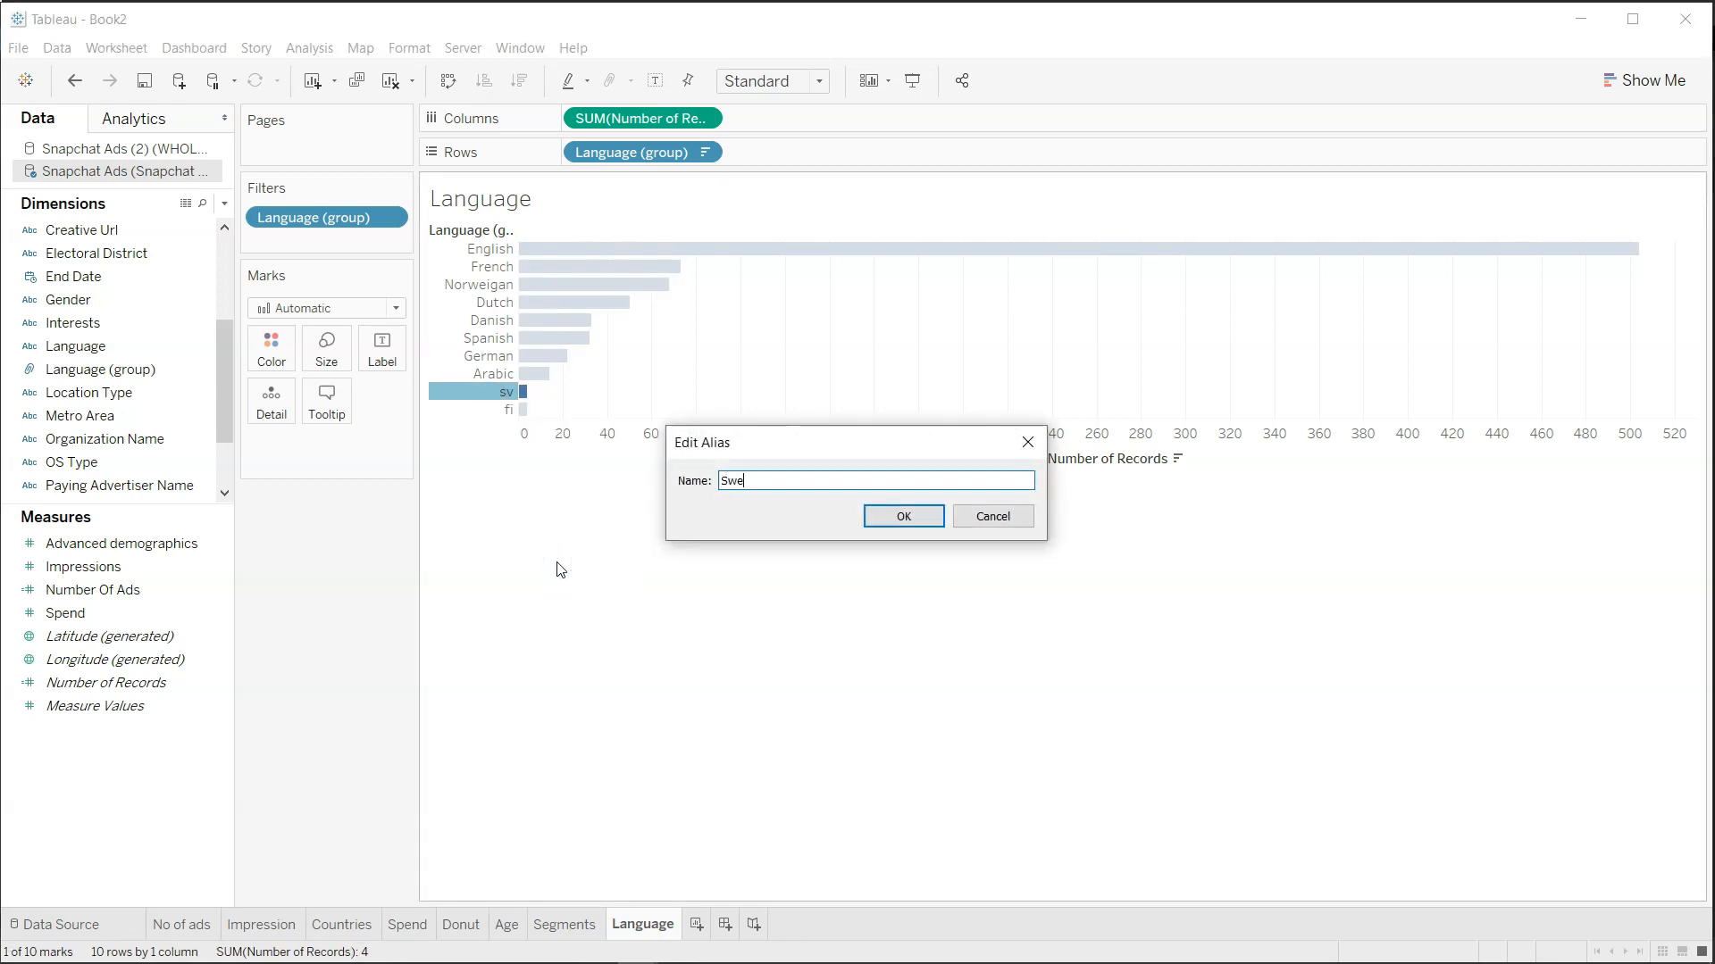
click(934, 513)
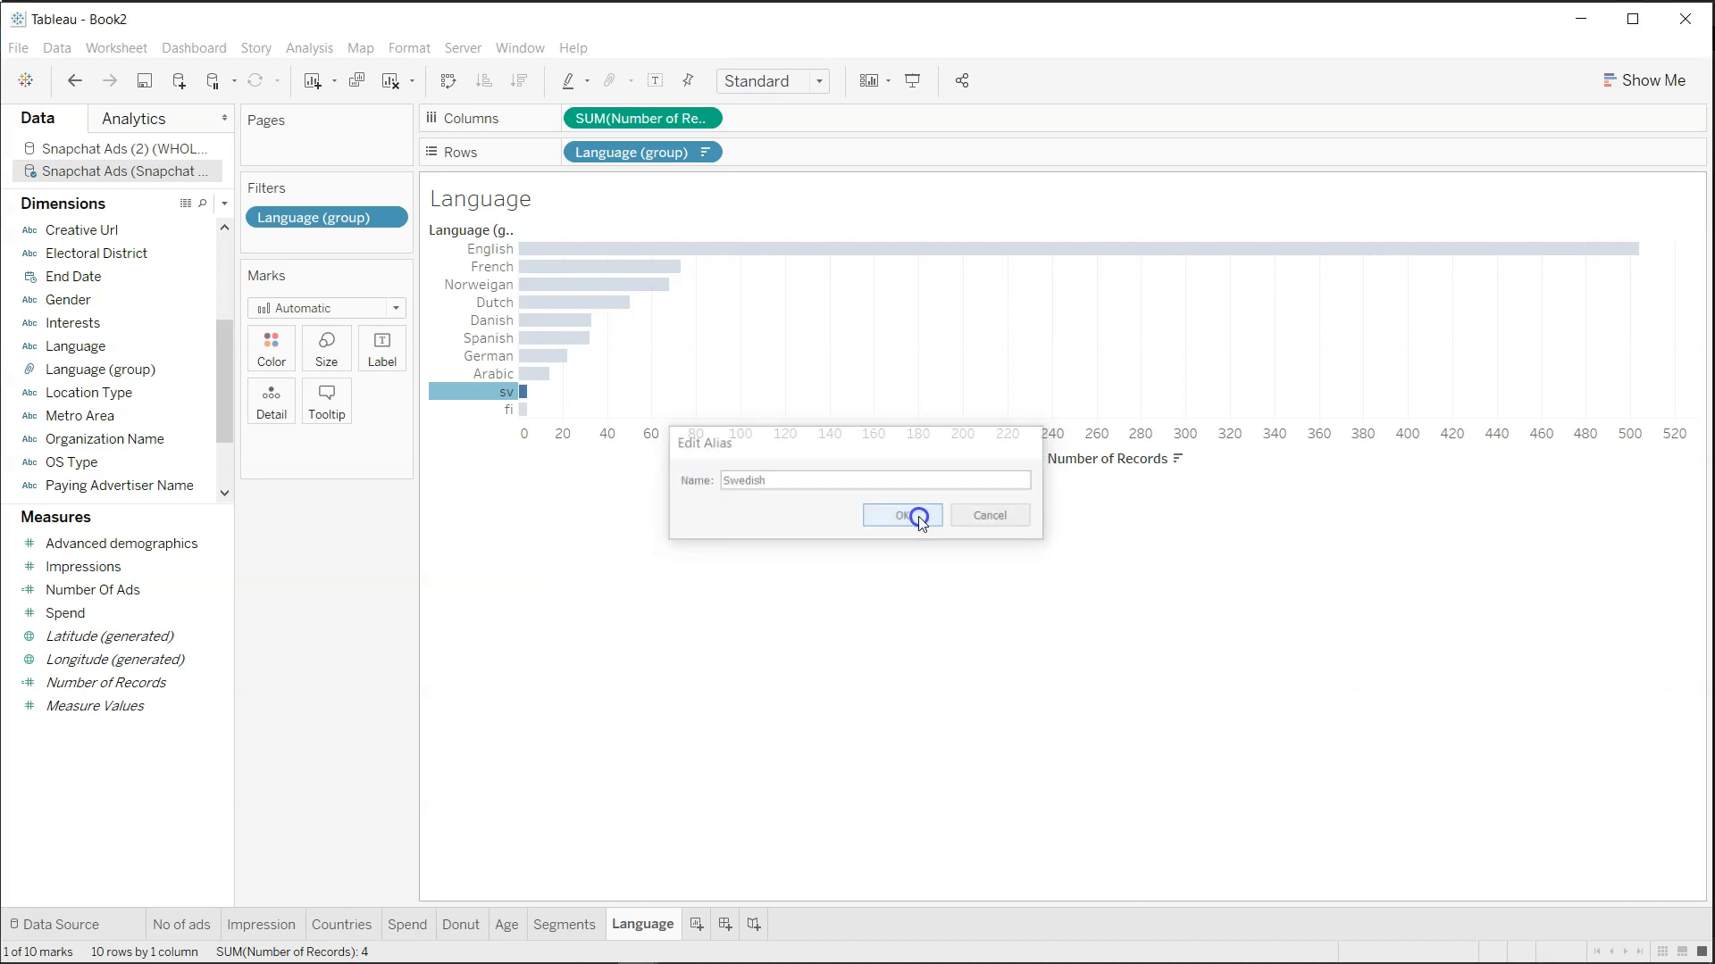
Set the alias of the fi row to Finnish.
click(506, 413)
right_click(505, 414)
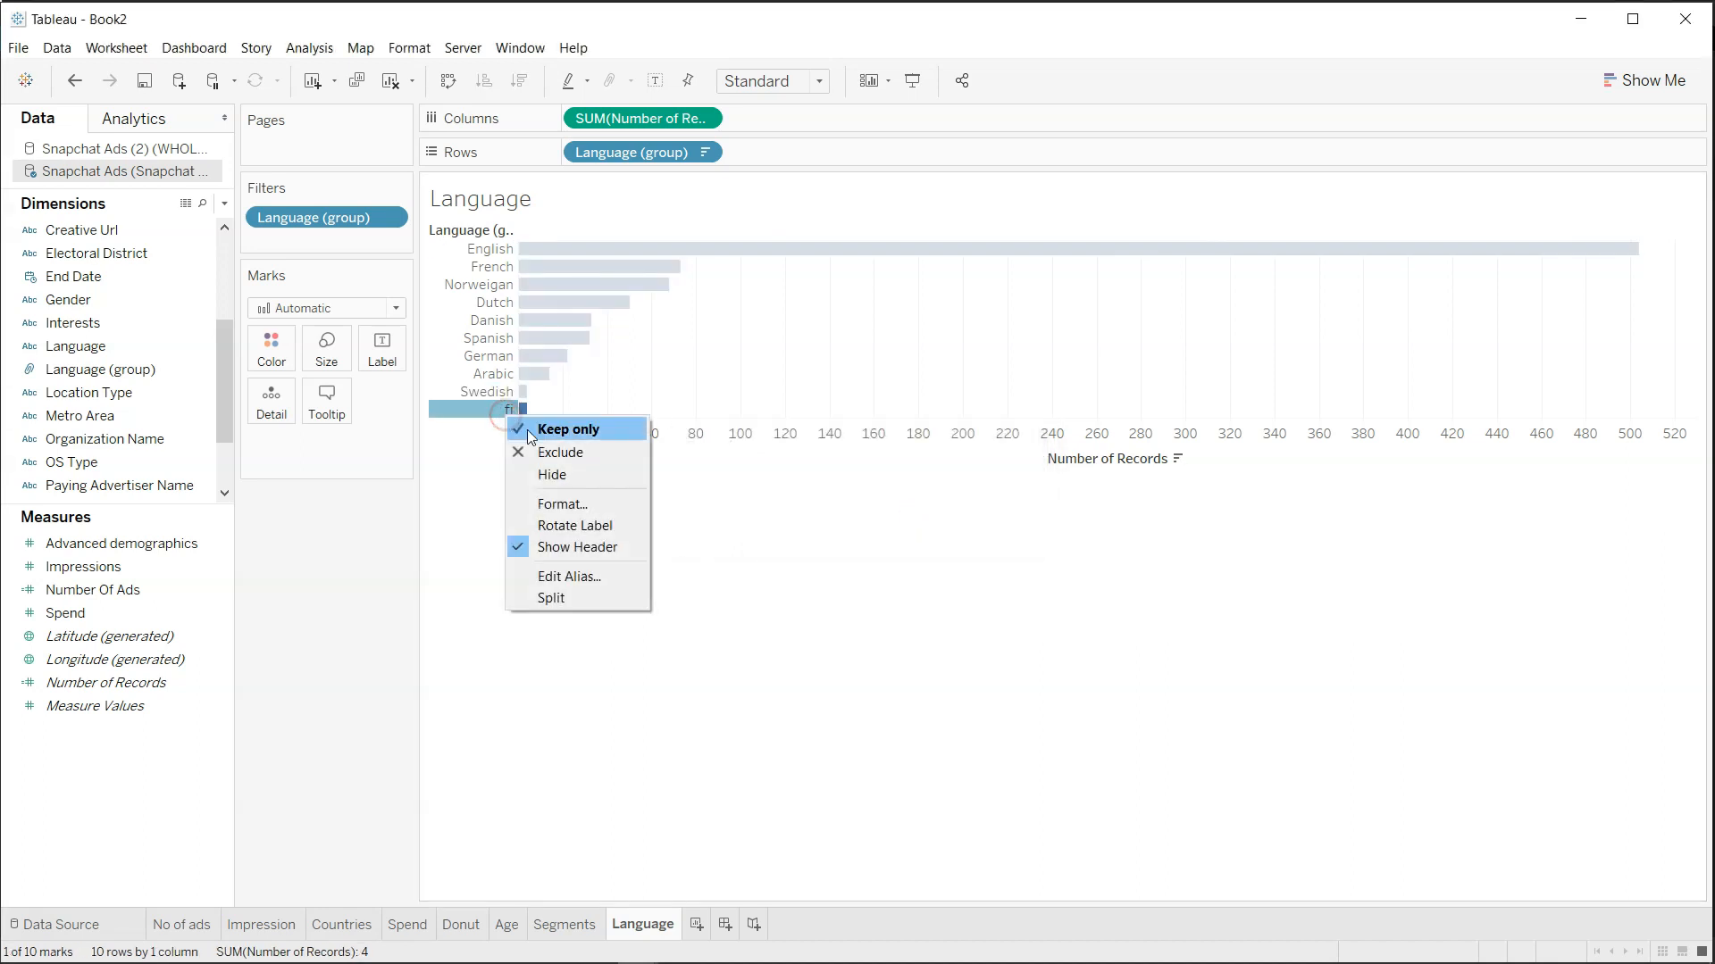
click(573, 577)
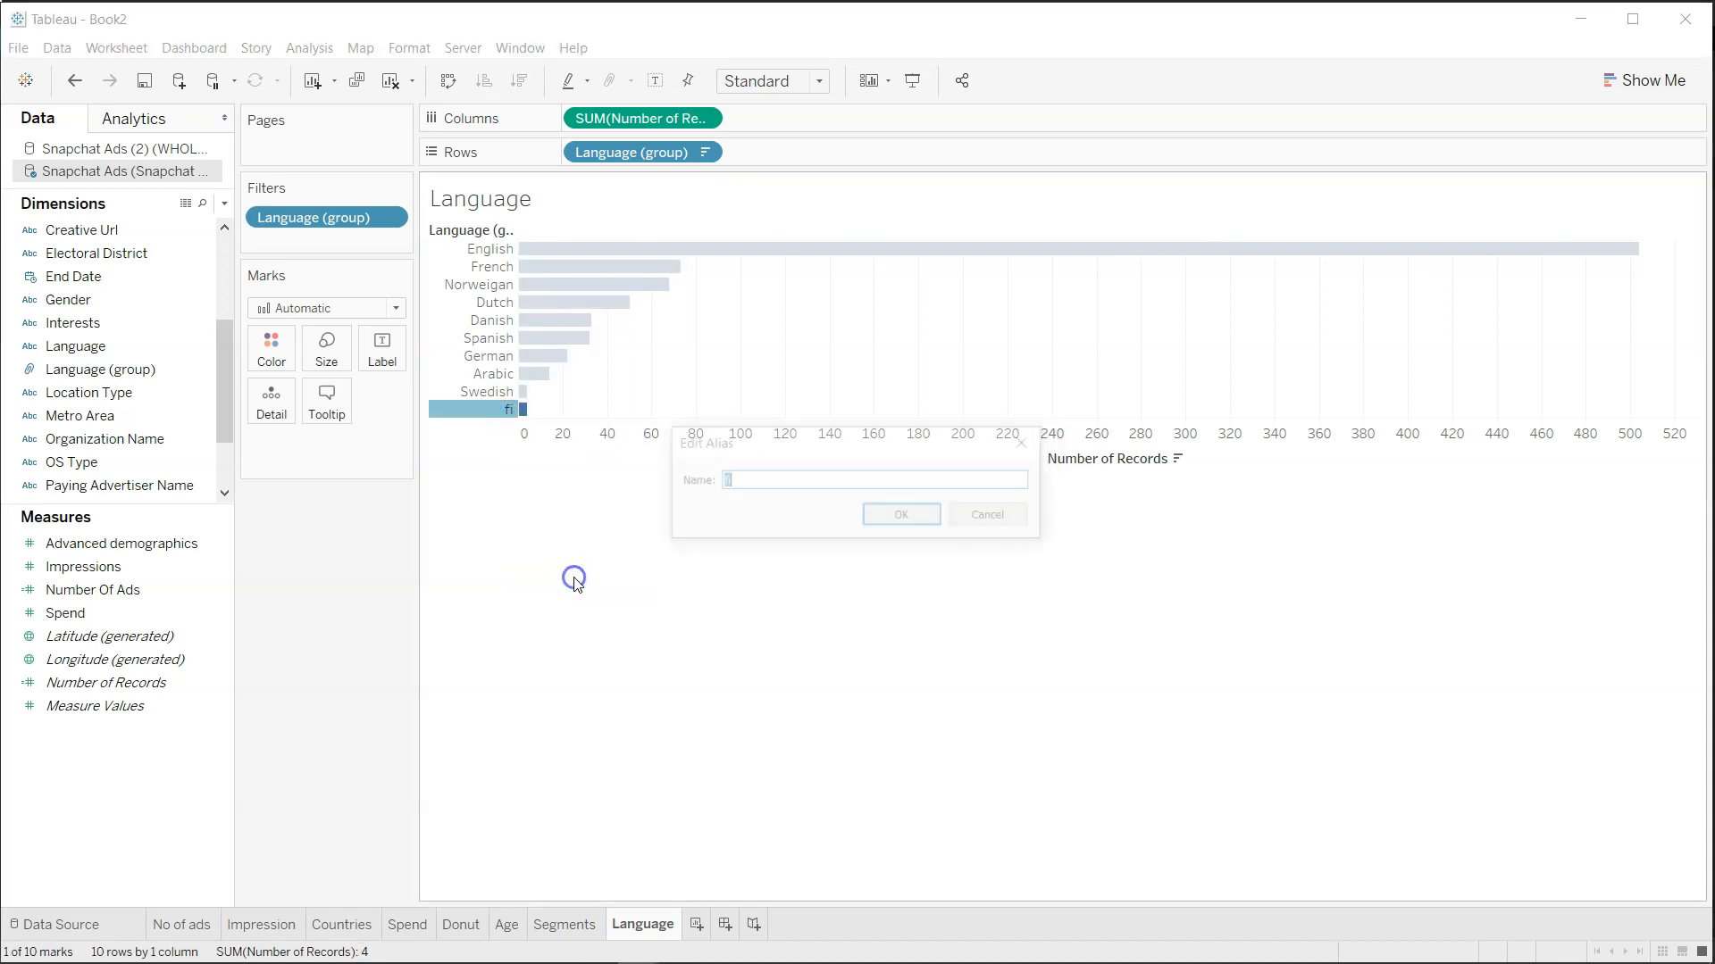
text(Finnish)
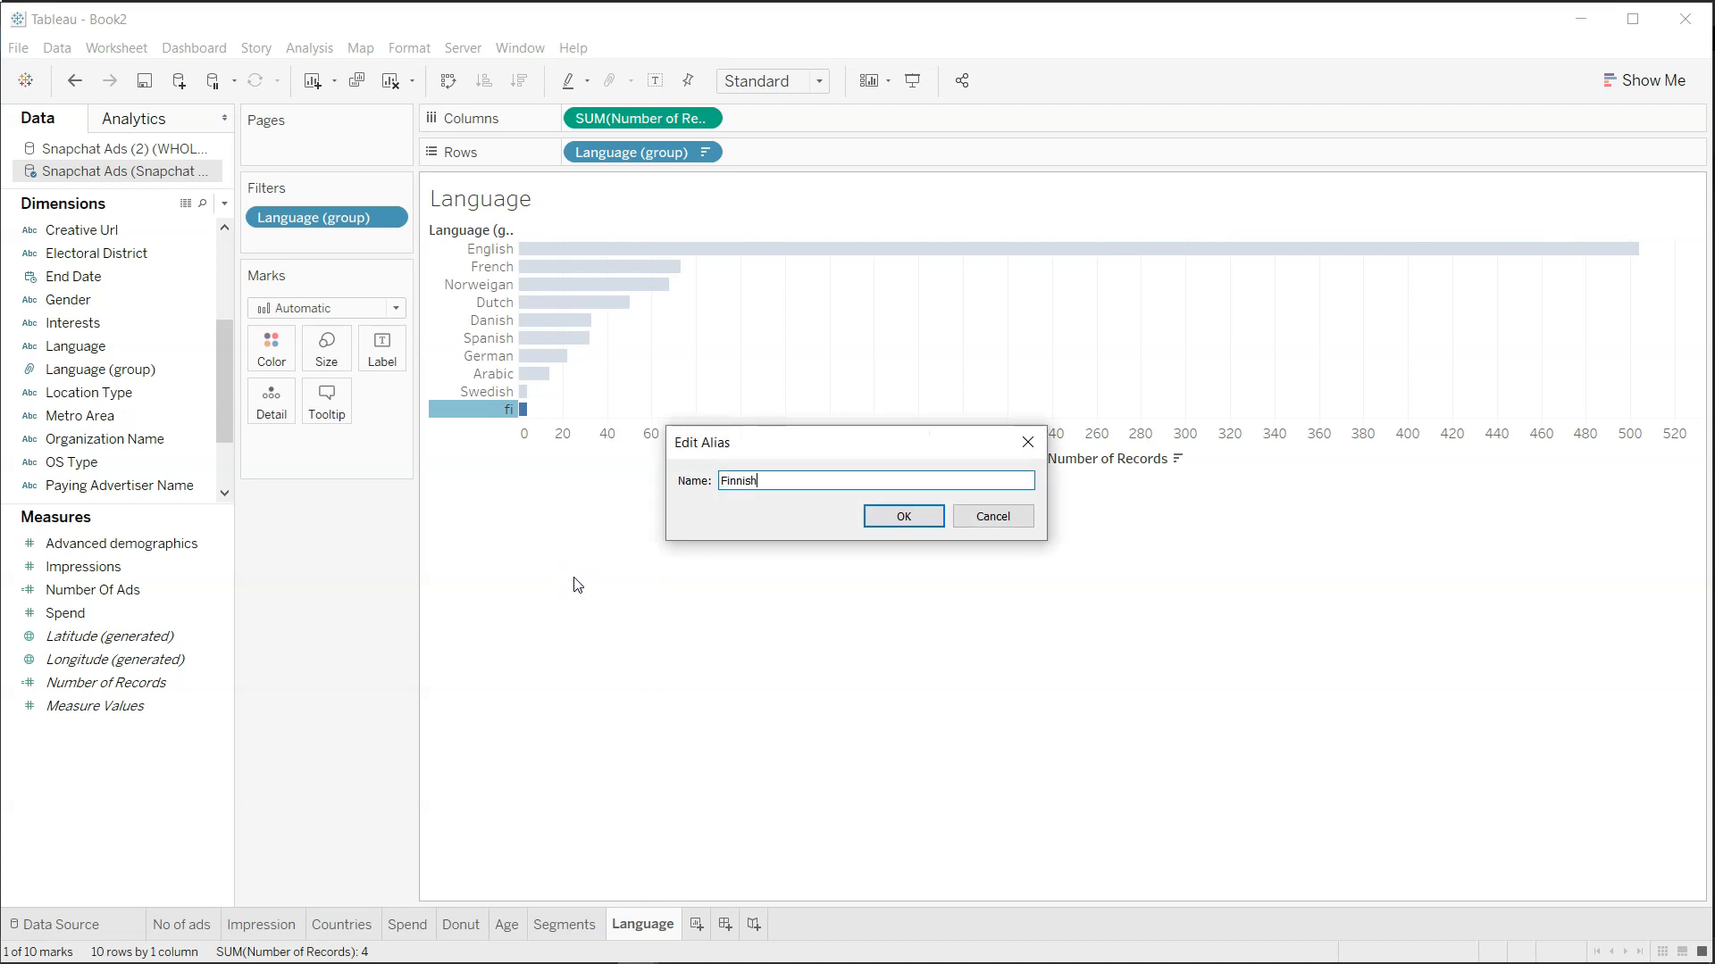
click(906, 516)
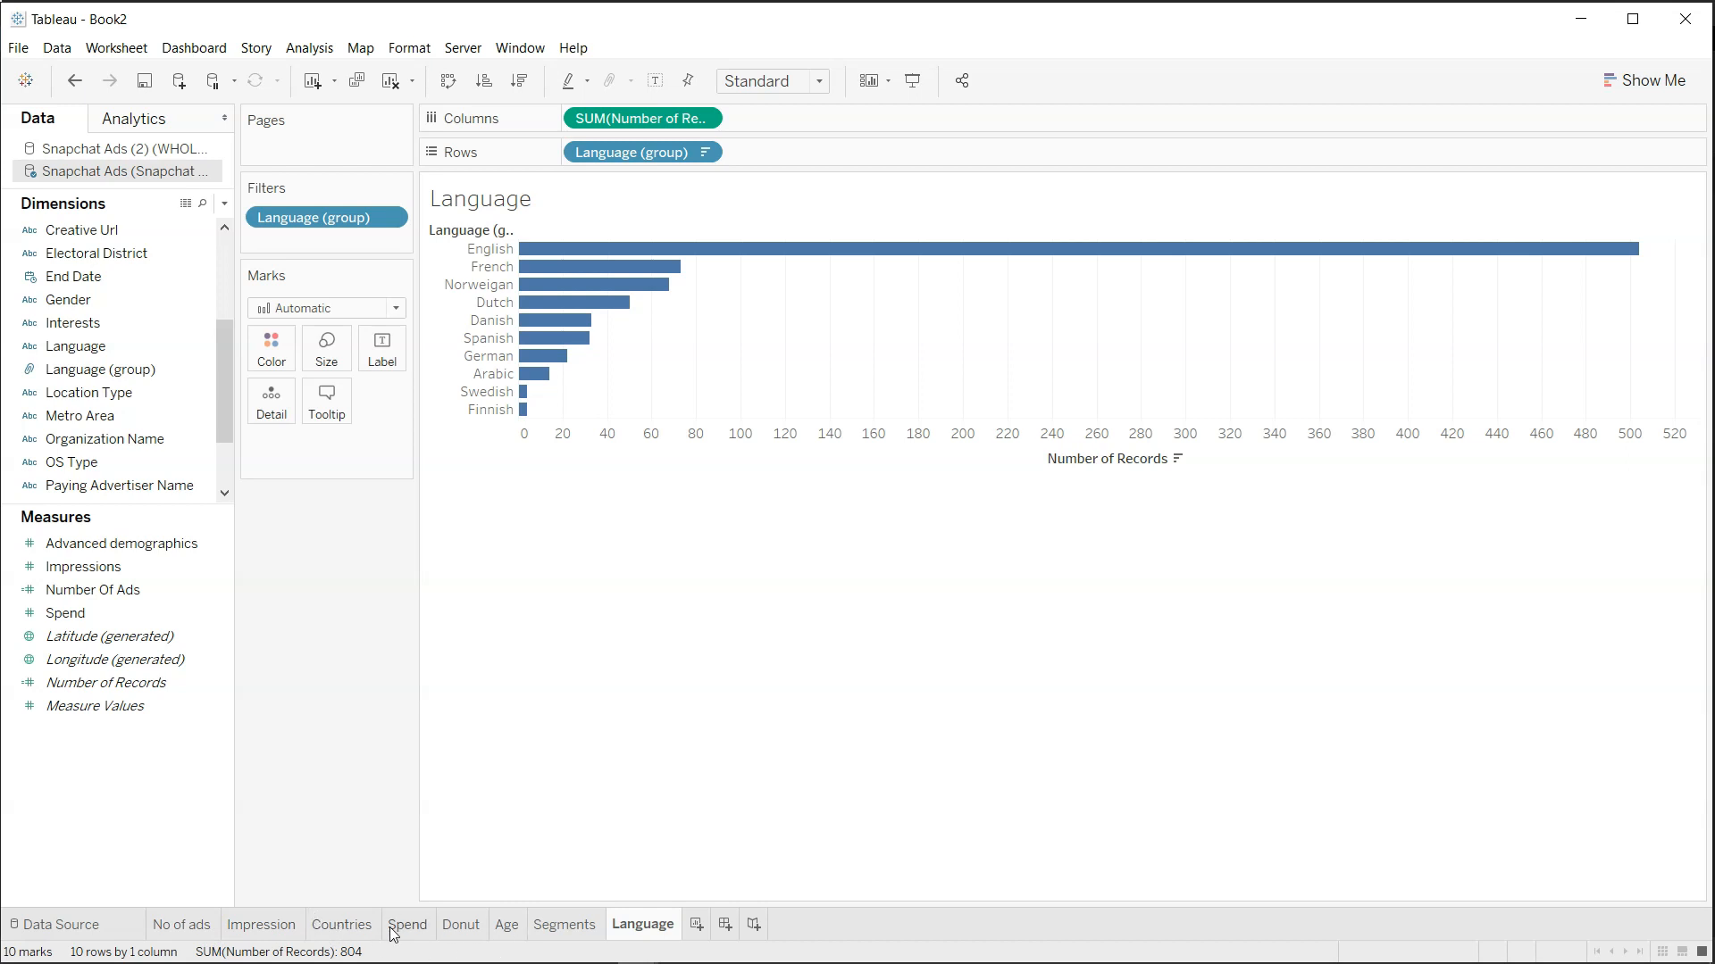
Open the Donut worksheet to look at the Language chart's share.
click(460, 925)
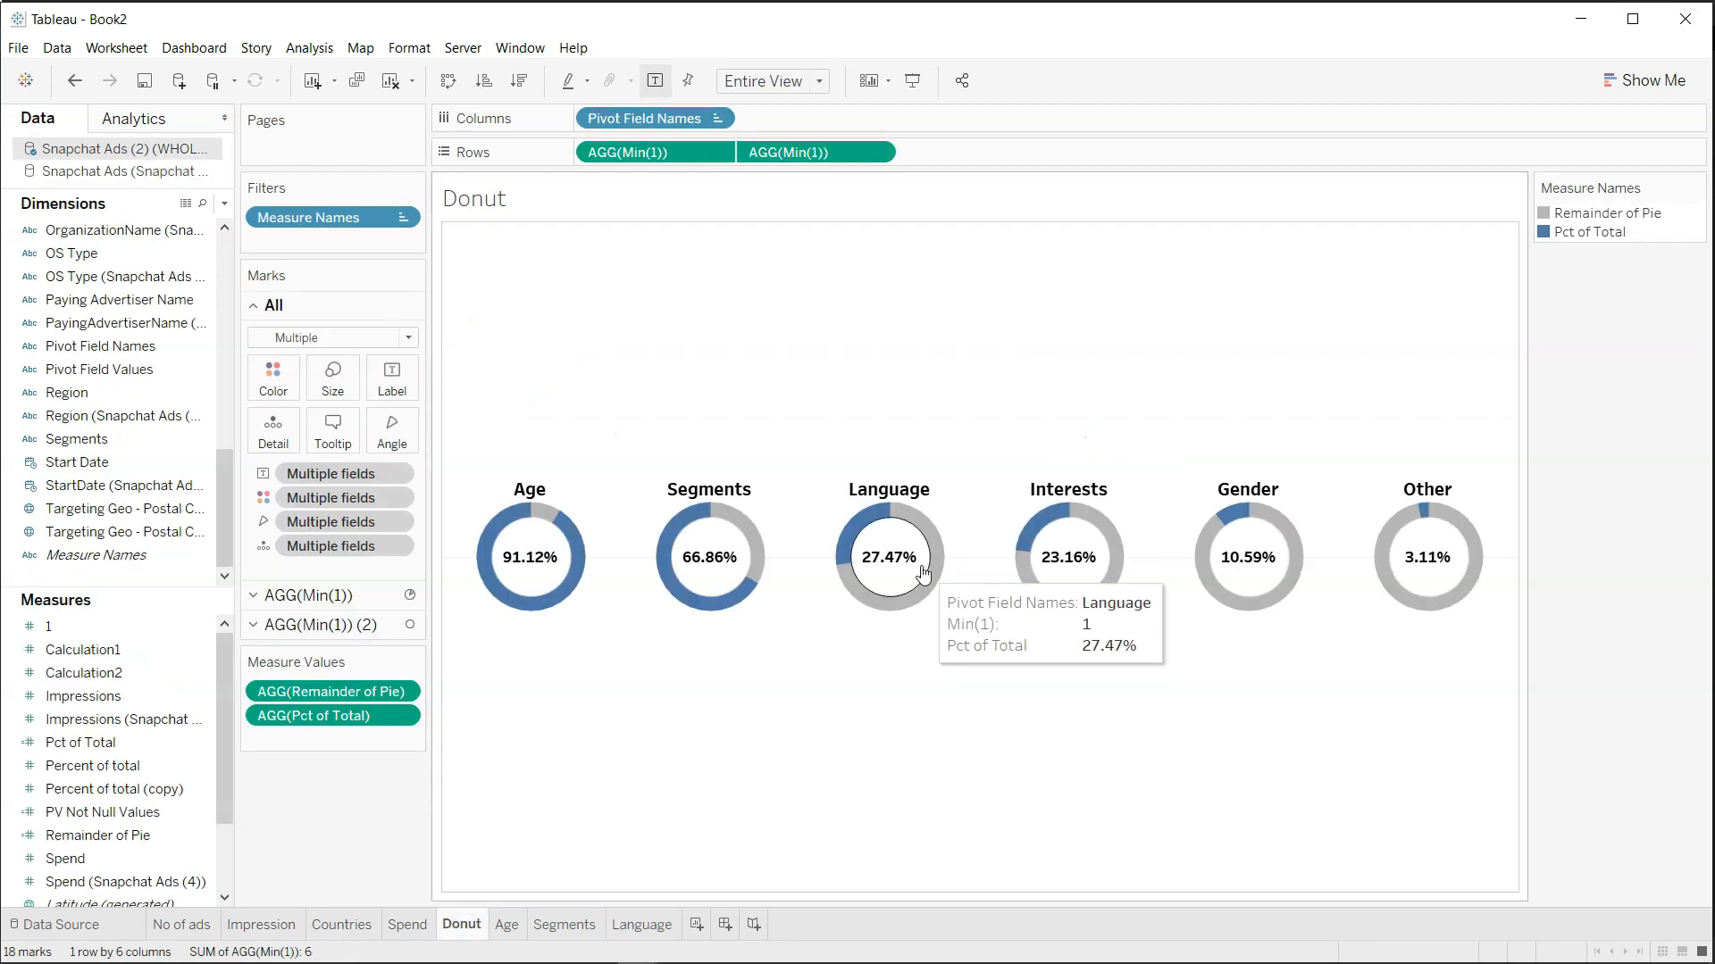
Add a new worksheet after the Language sheet and name it Interest.
click(697, 924)
double_click(701, 924)
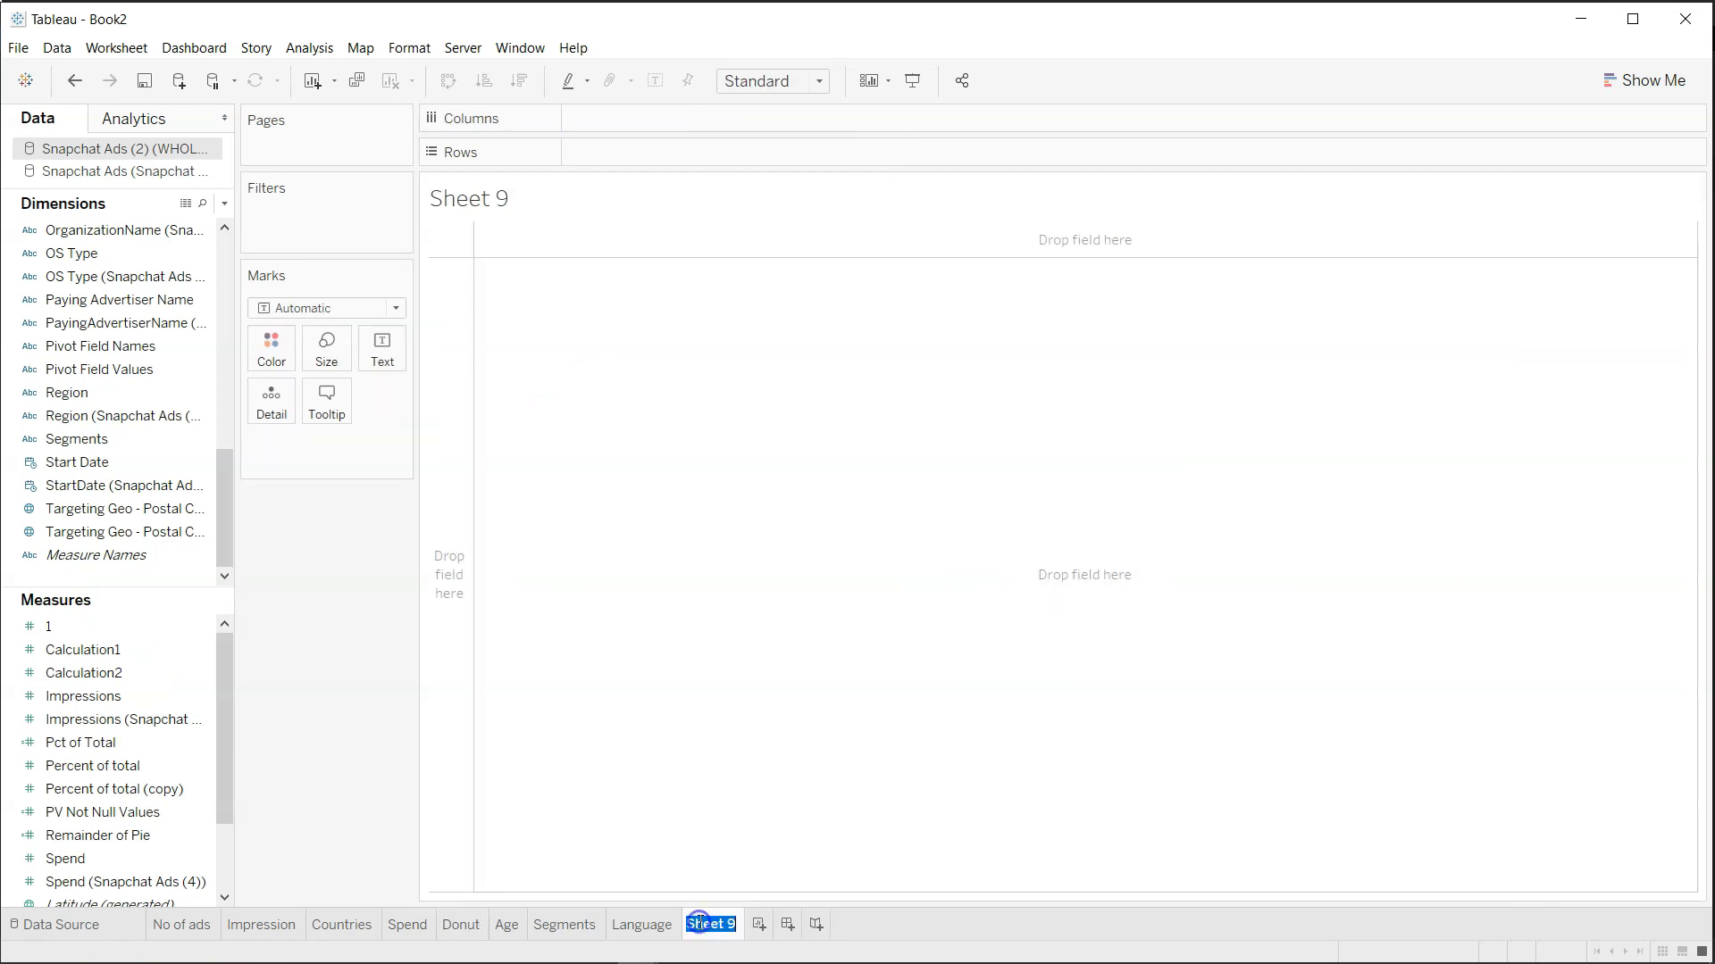
text(Interest)
key(Return)
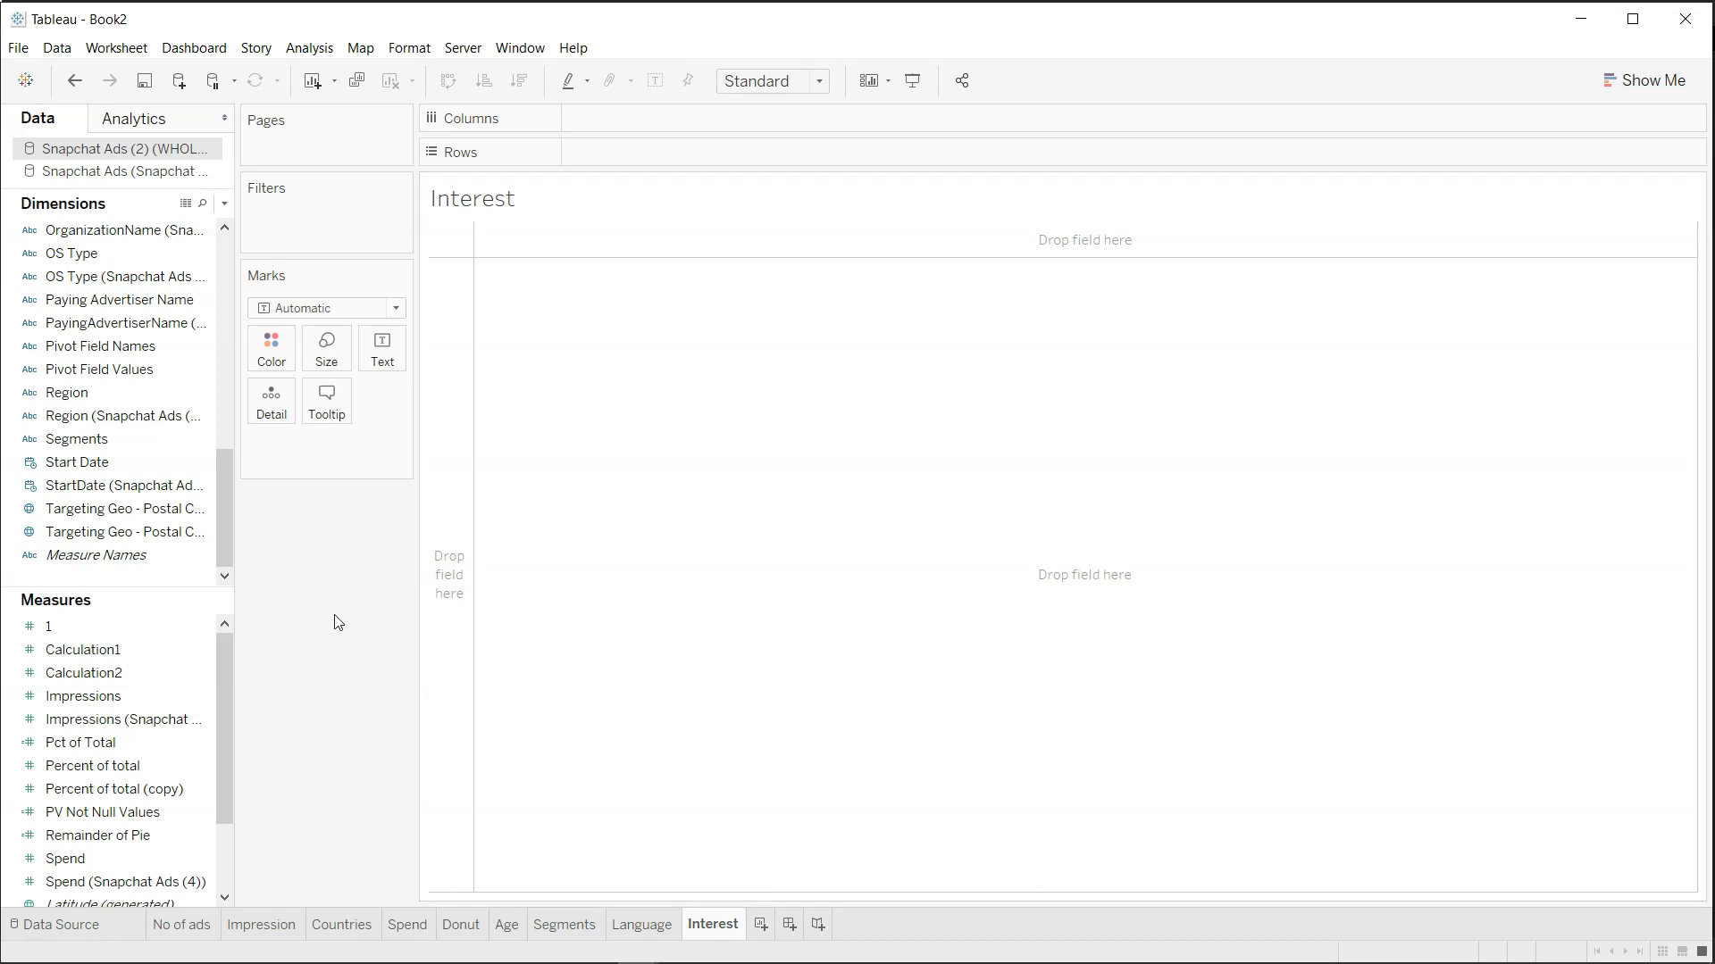
Build a treemap of Number of Records by Interests from the second Snapchat Ads data source on the Interest sheet.
click(143, 175)
click(116, 324)
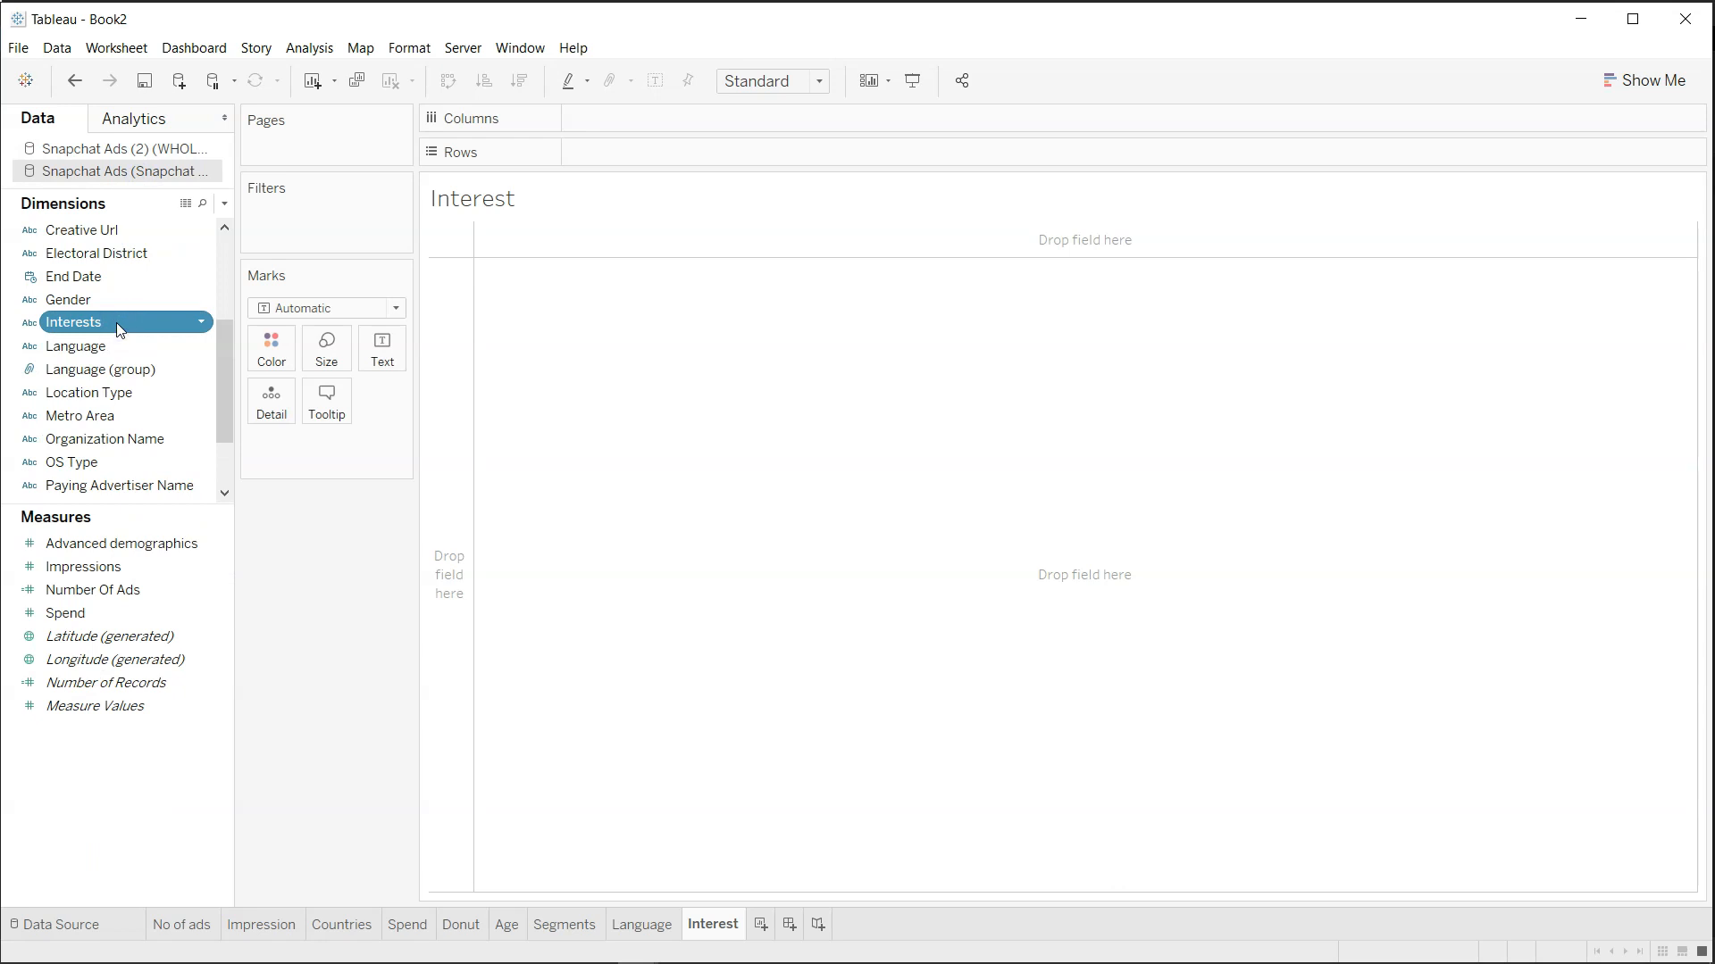
ctrl+click(145, 682)
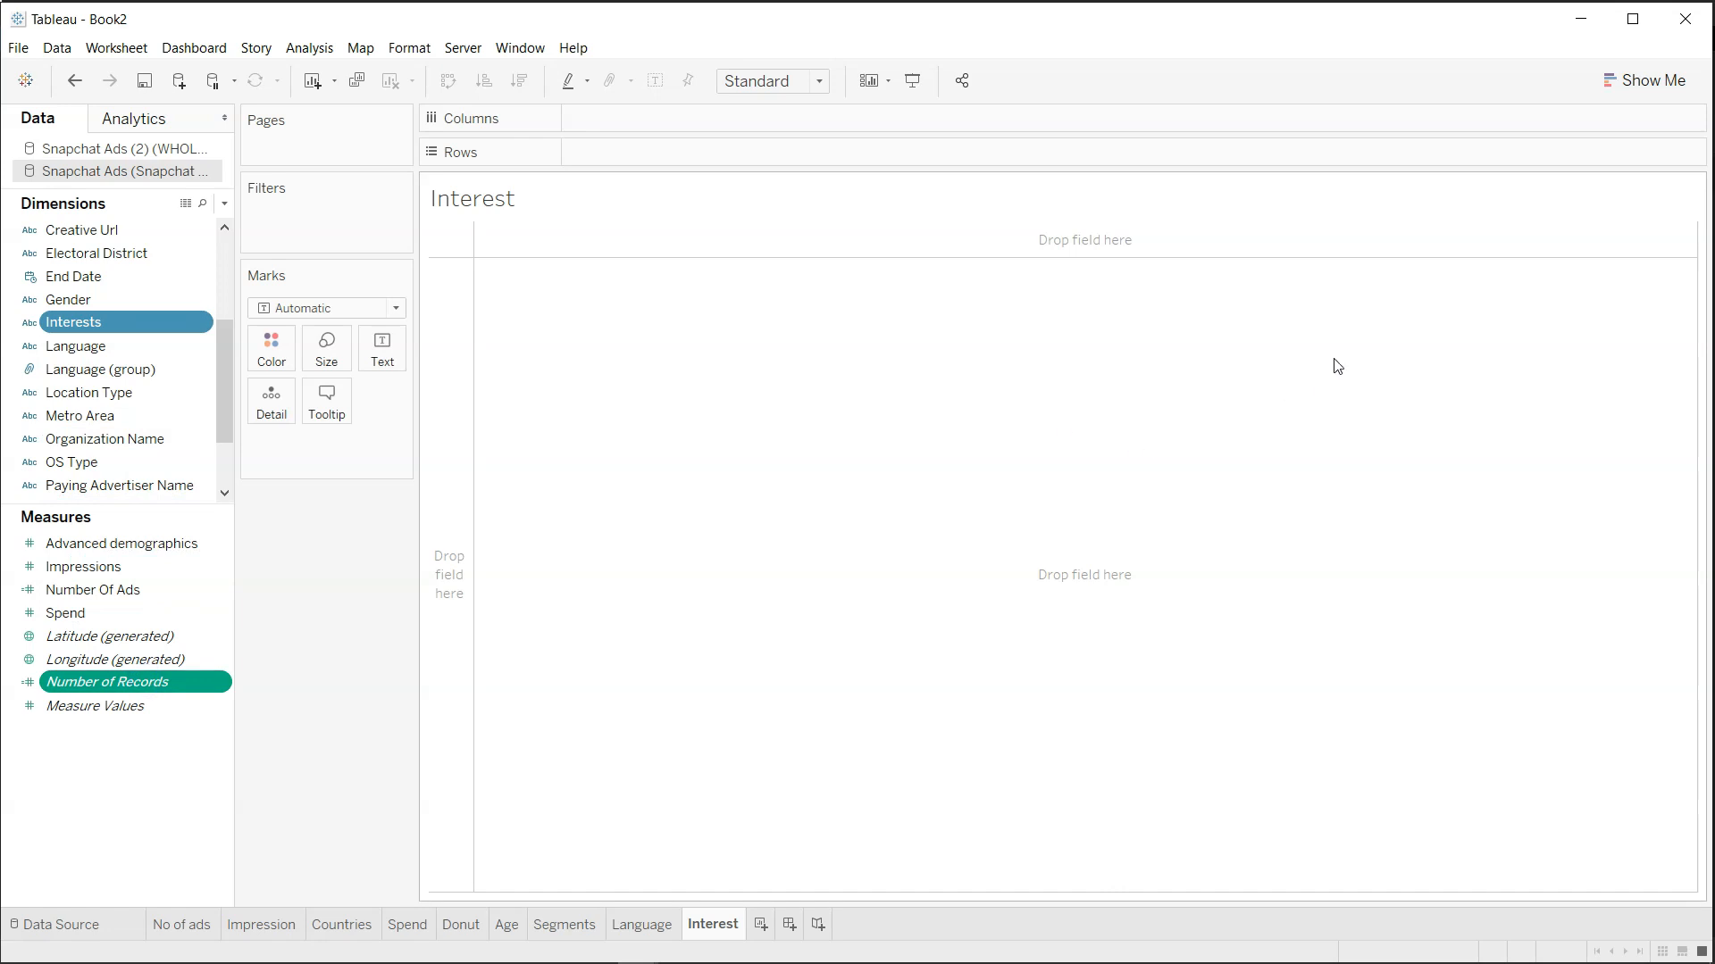
click(1647, 80)
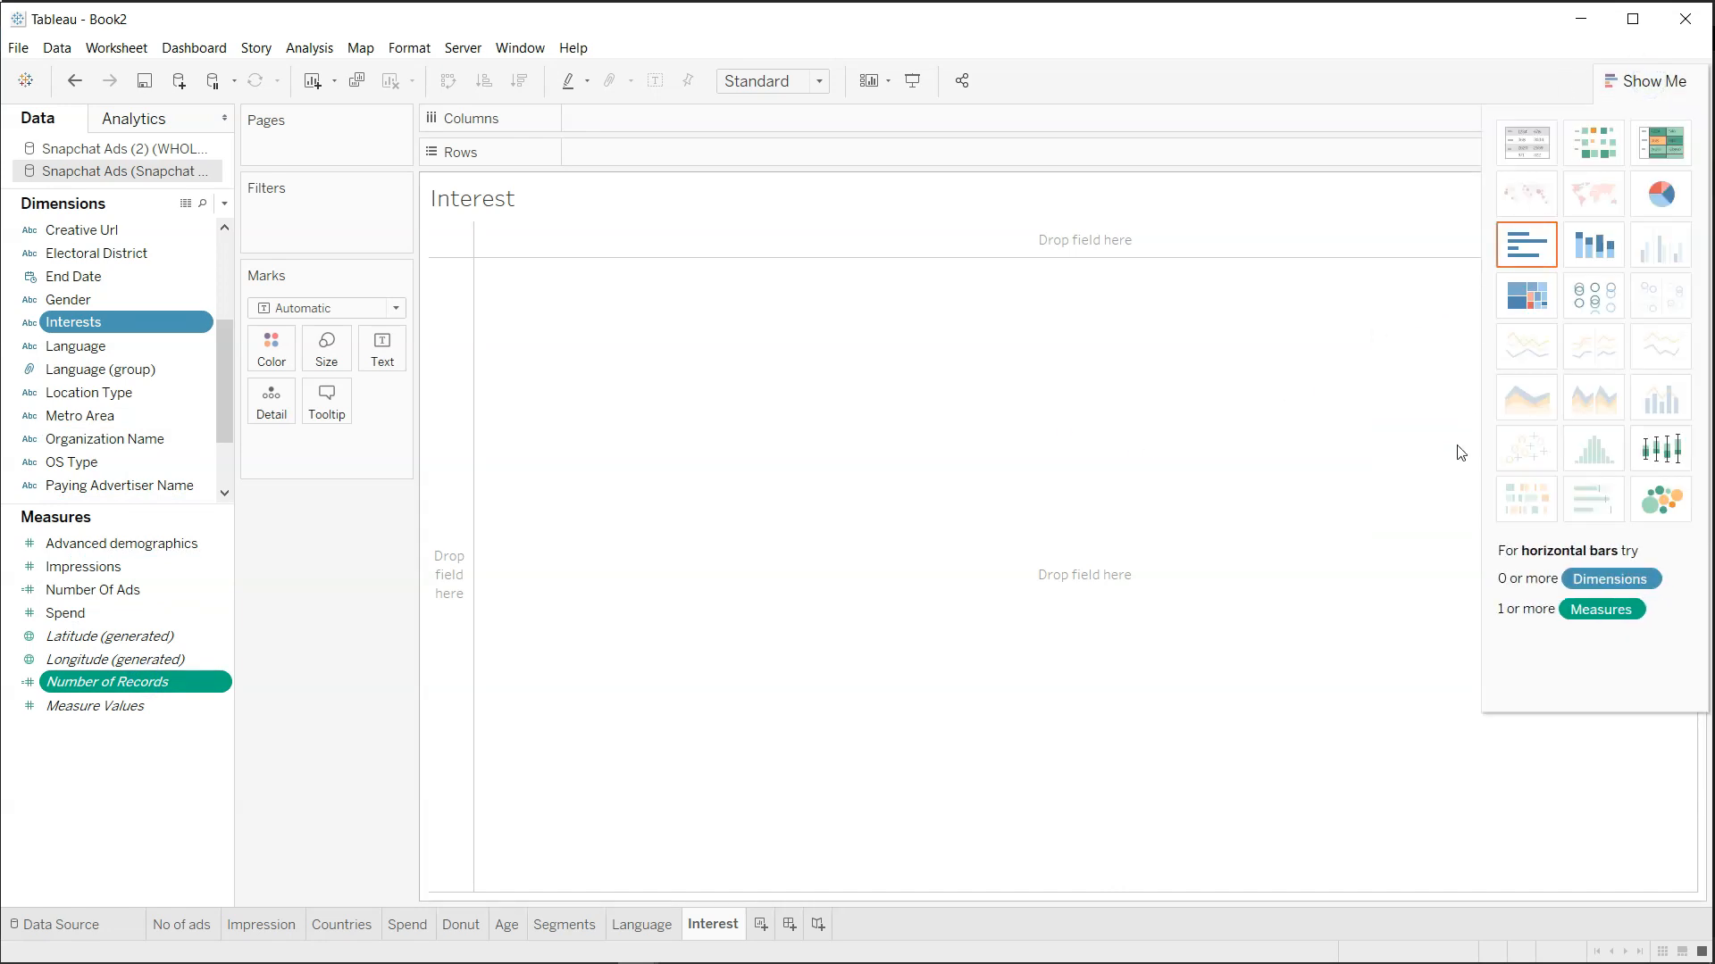
click(1528, 308)
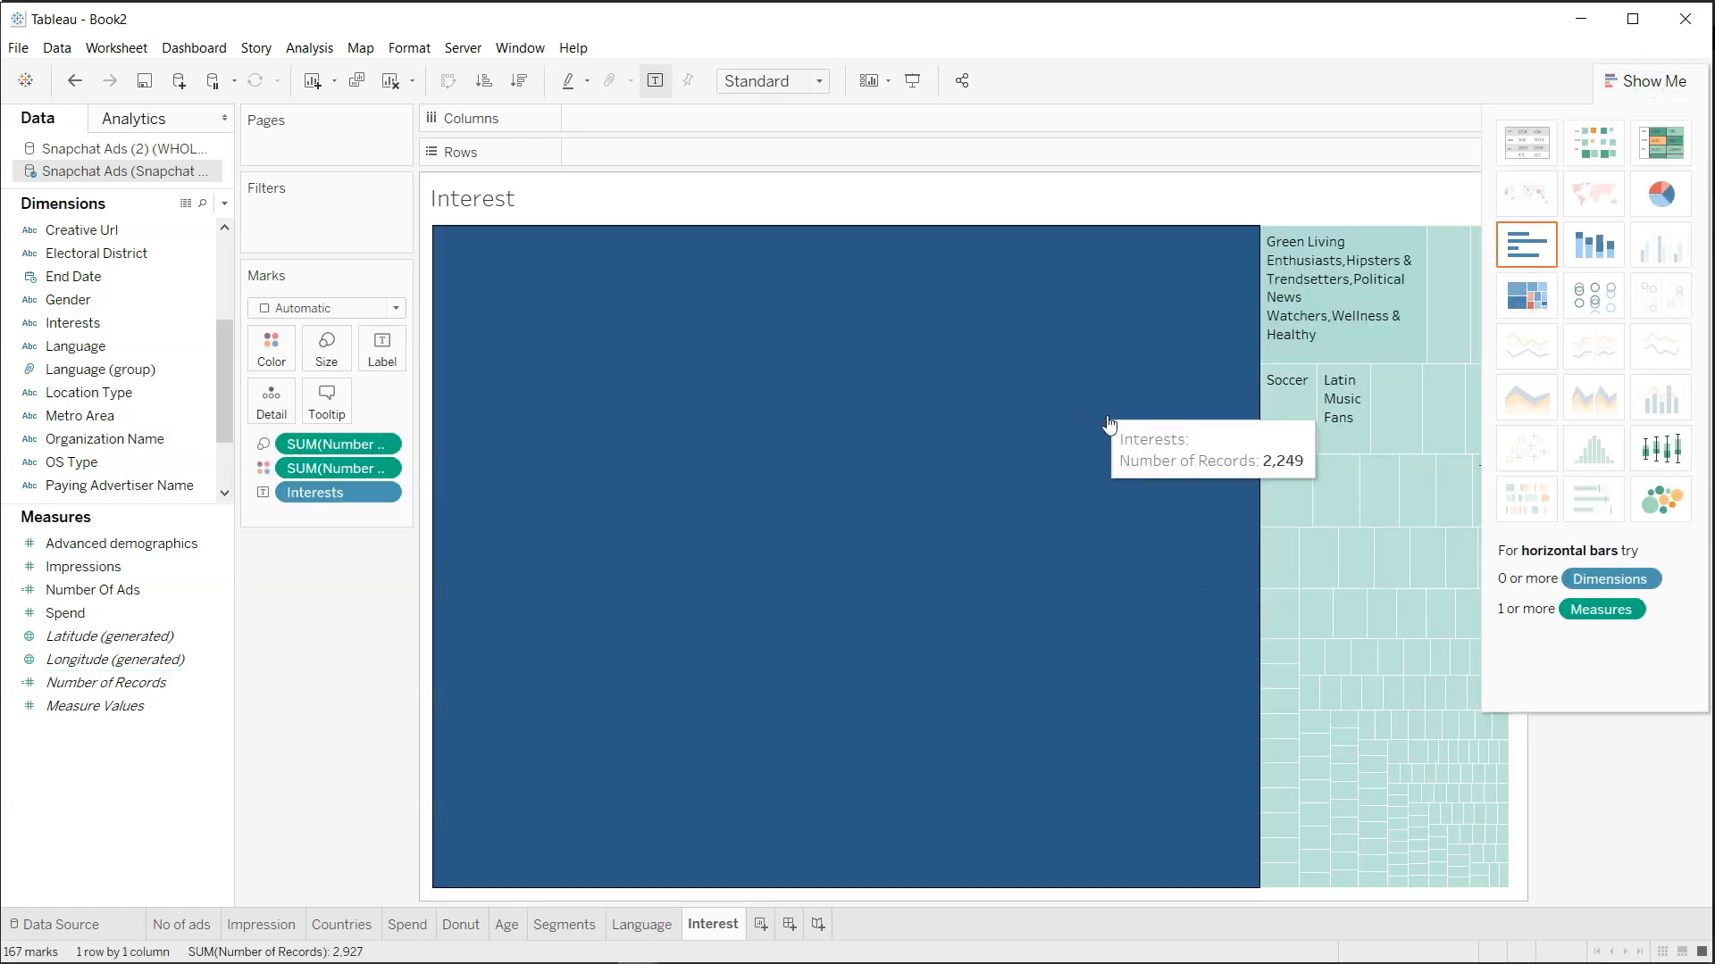
click(1643, 83)
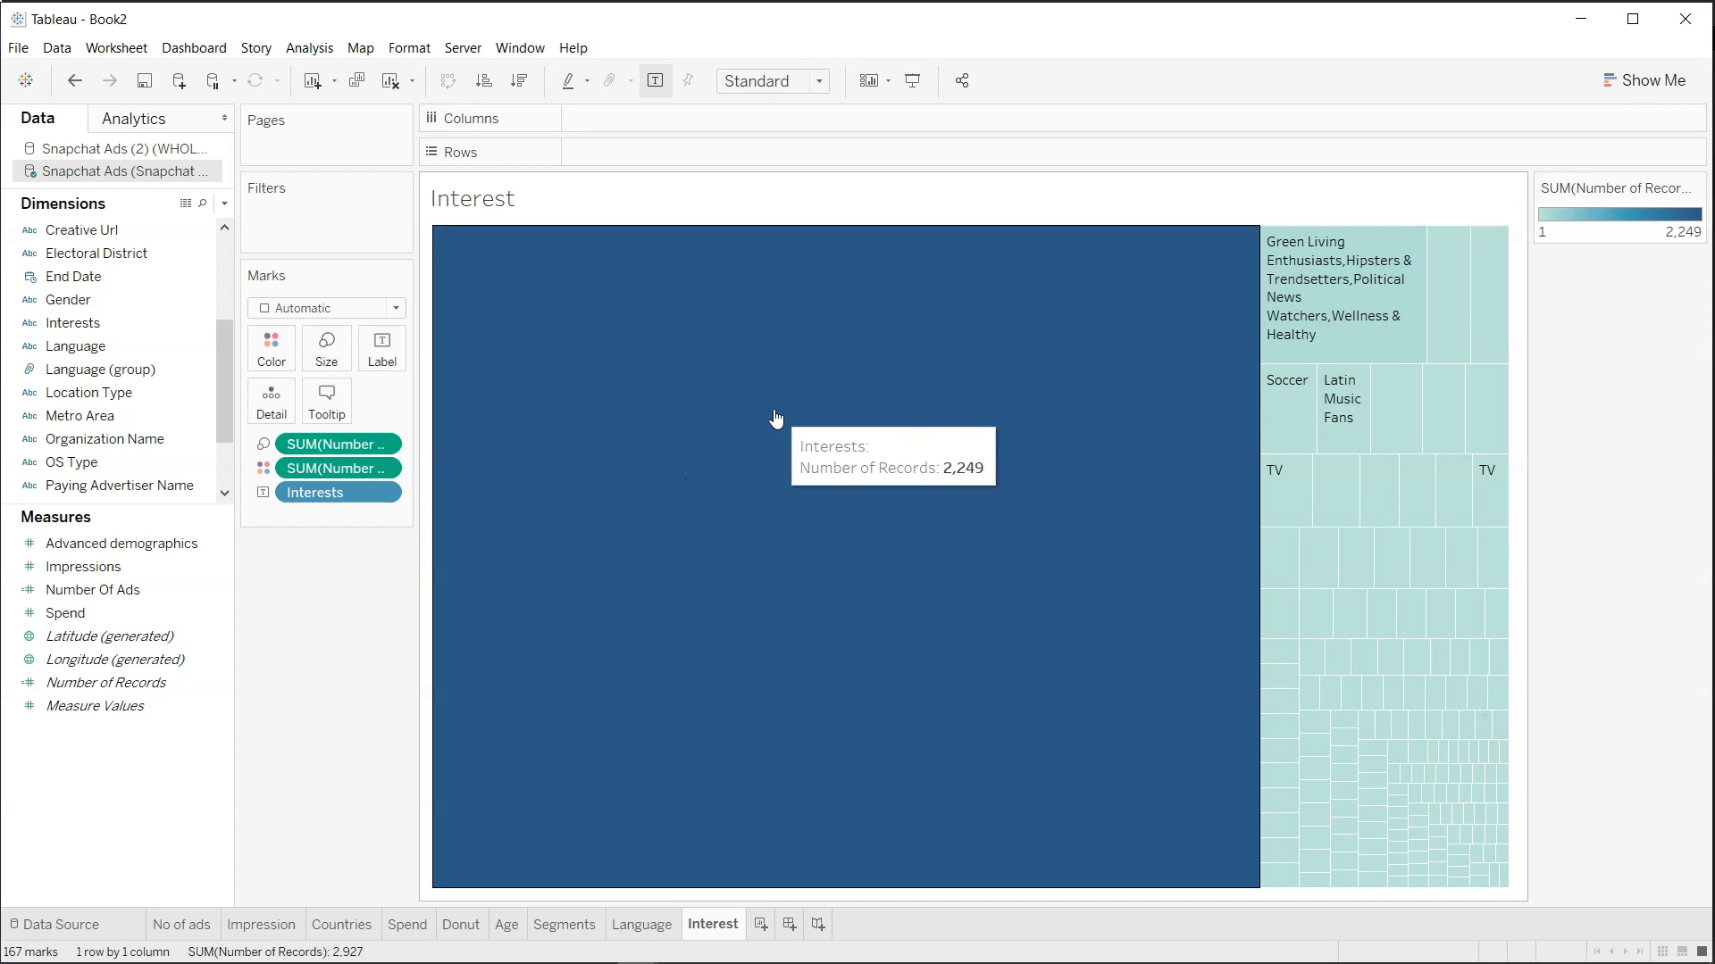
Exclude the large blank-interest block from the Interests treemap.
right_click(774, 413)
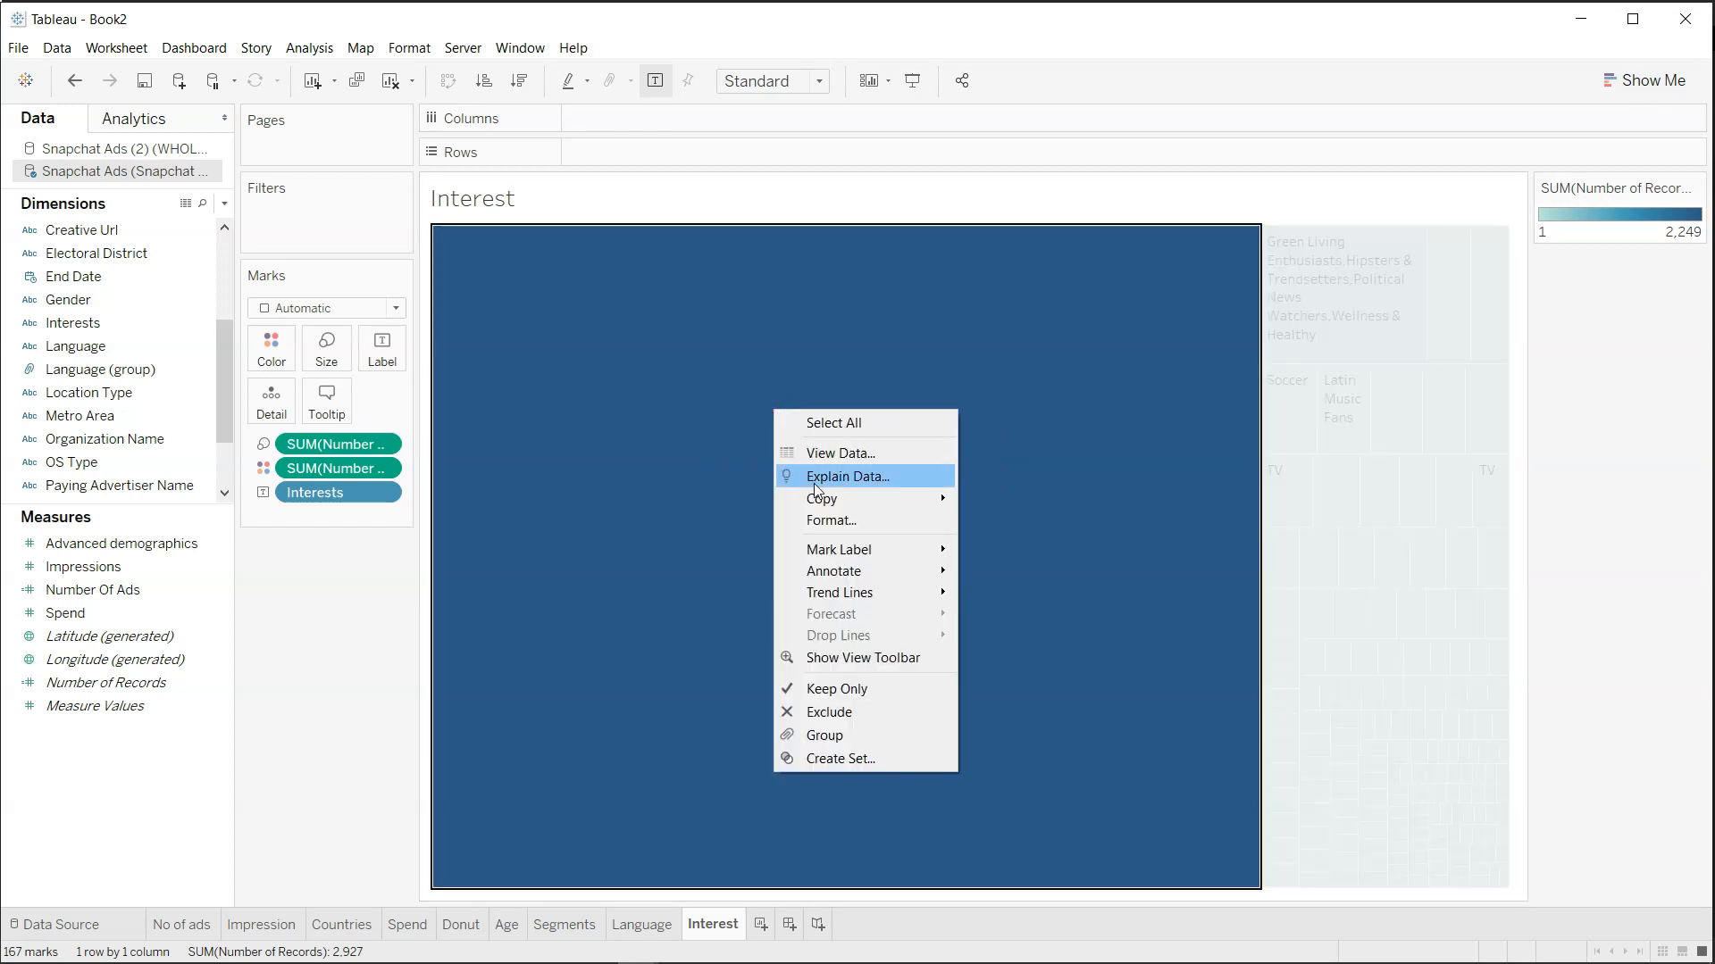
click(848, 712)
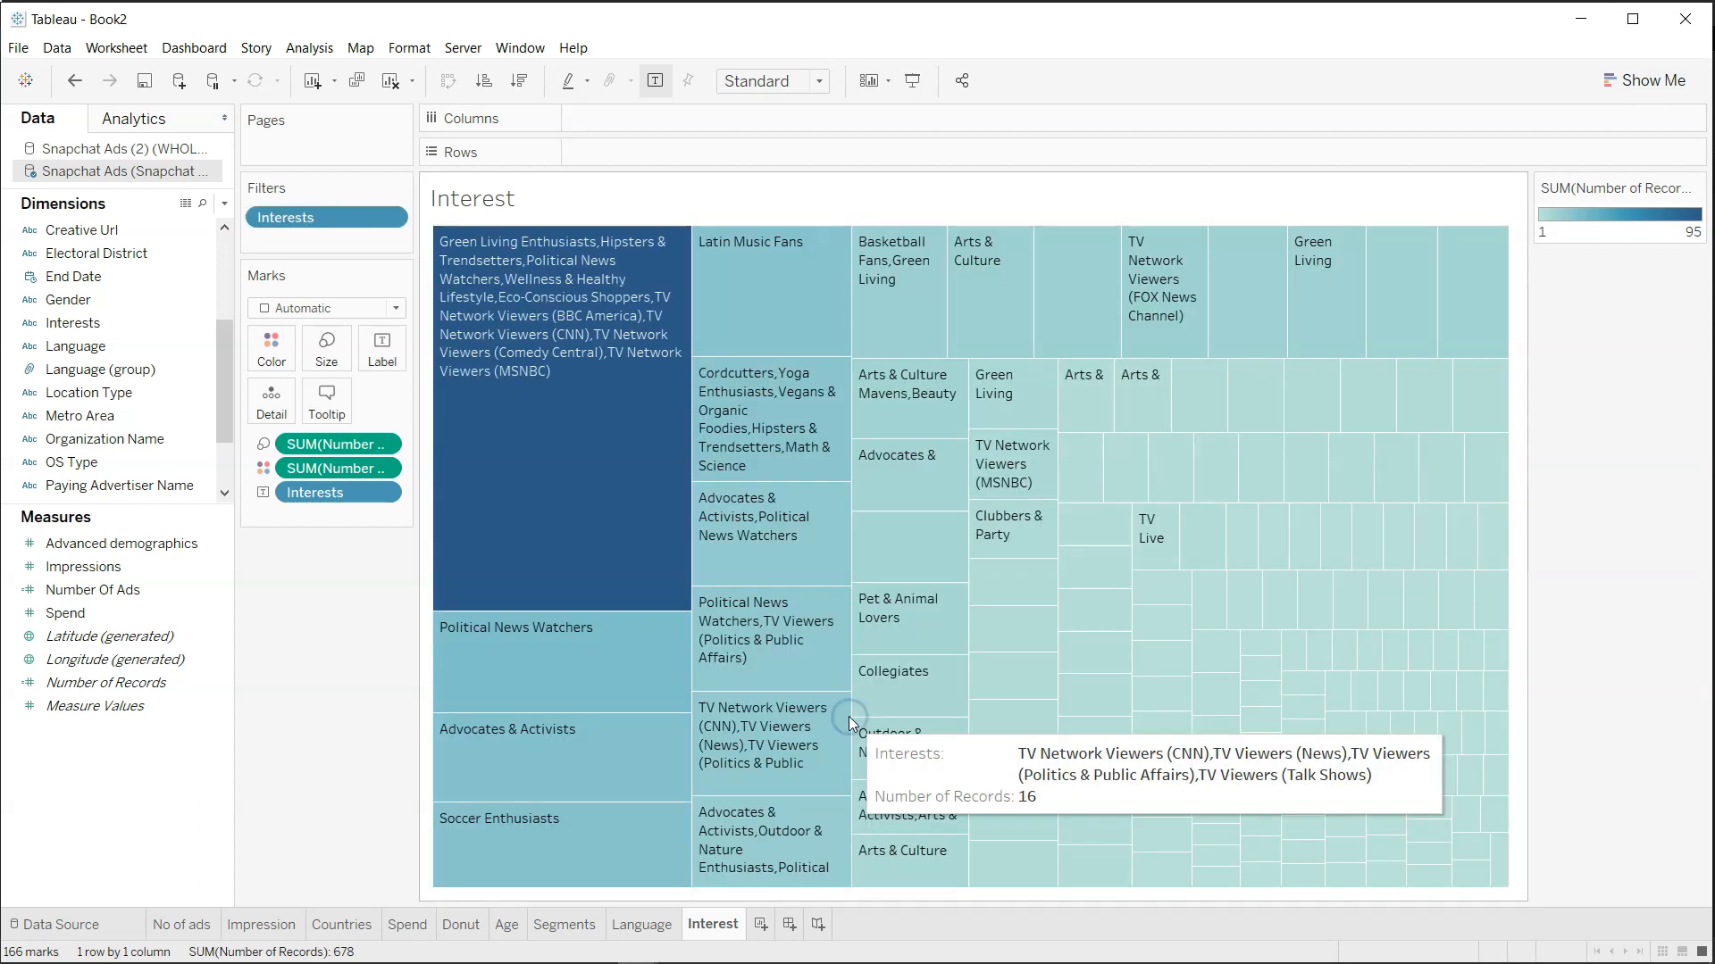
click(330, 776)
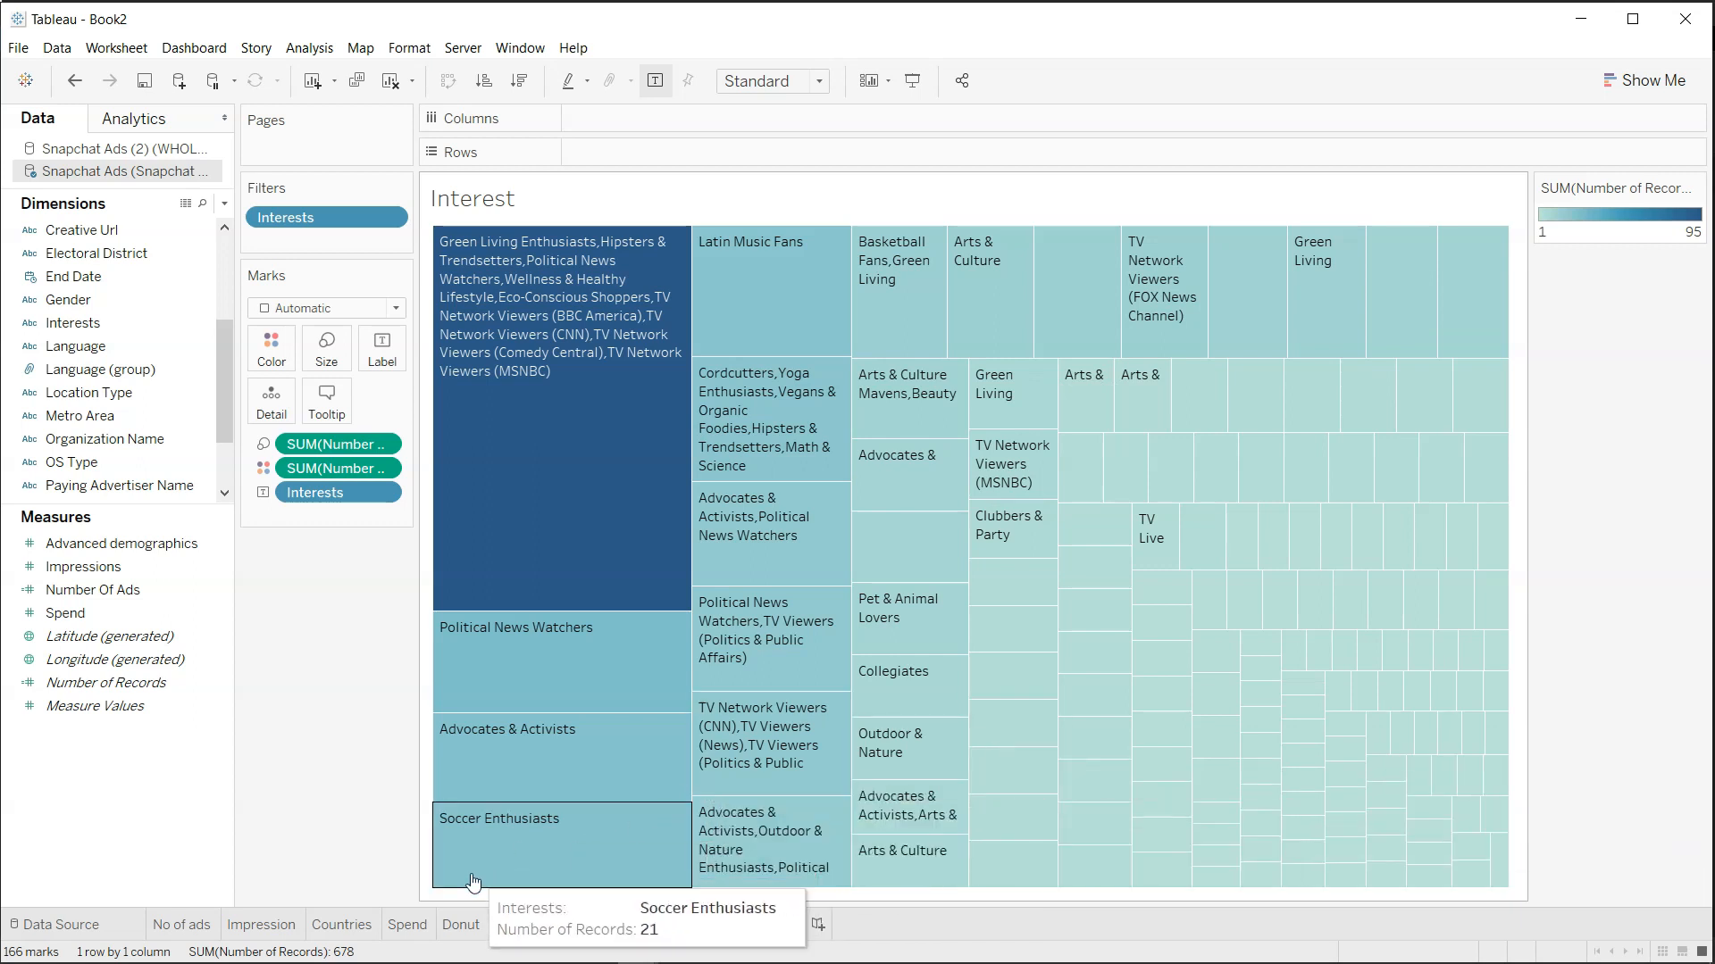
Compare the Interests and Gender shares on the Donut worksheet with the Interest treemap.
click(461, 923)
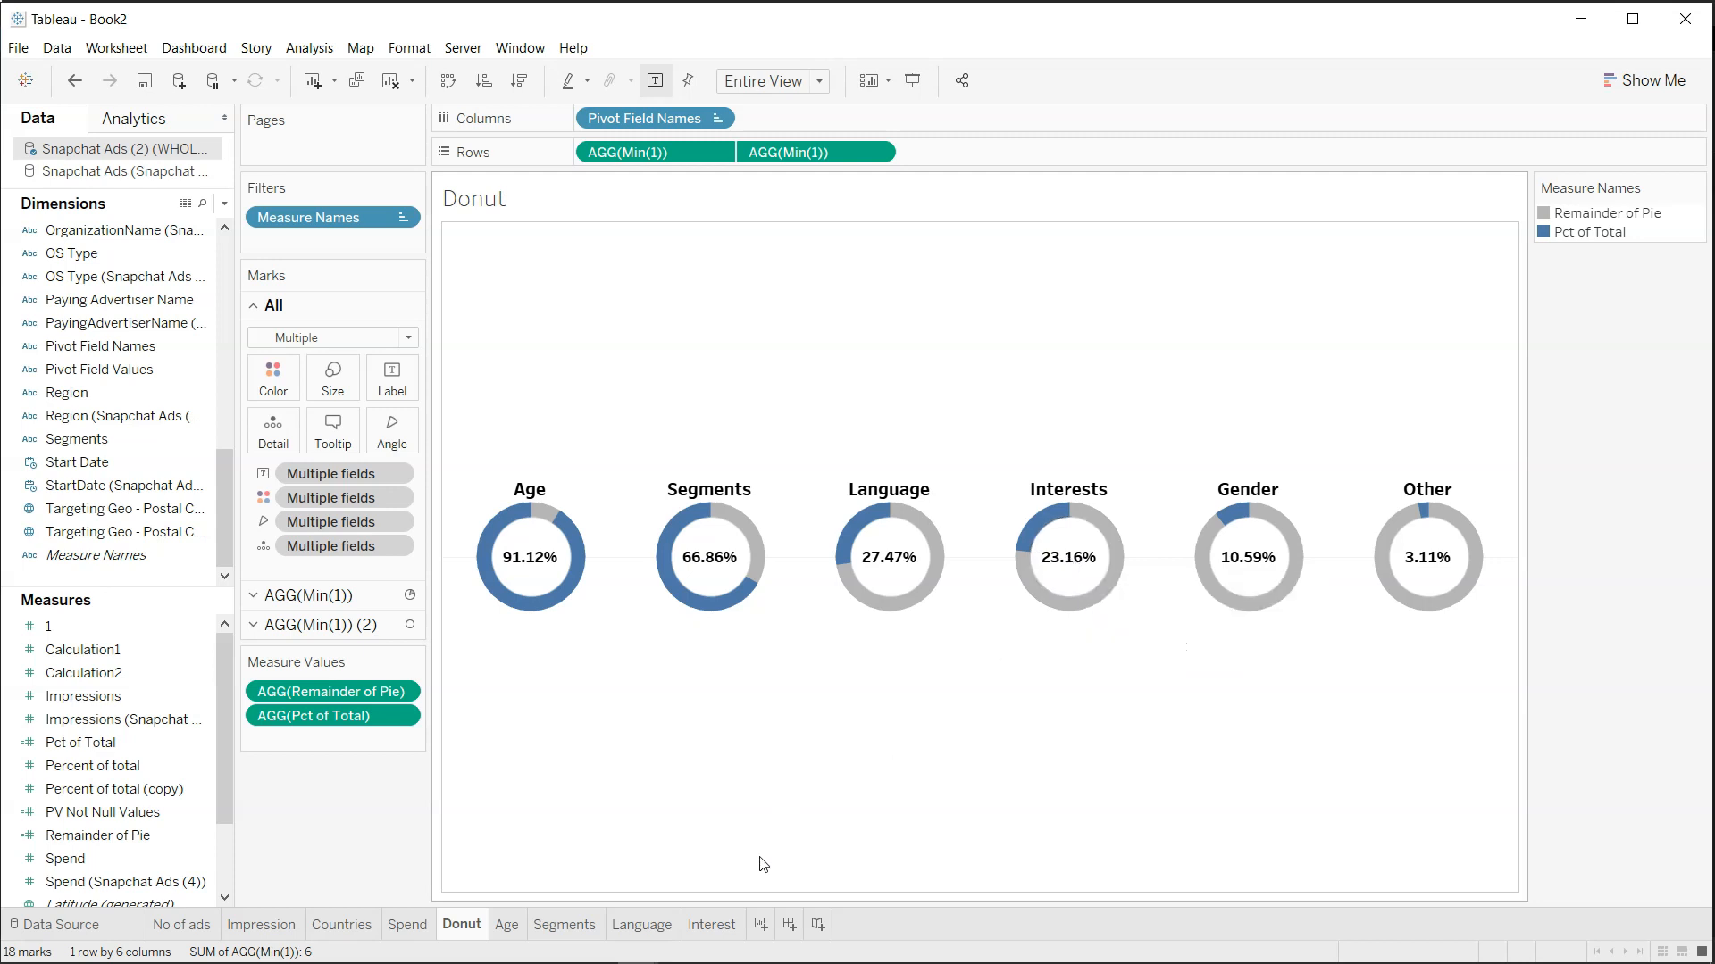
click(728, 925)
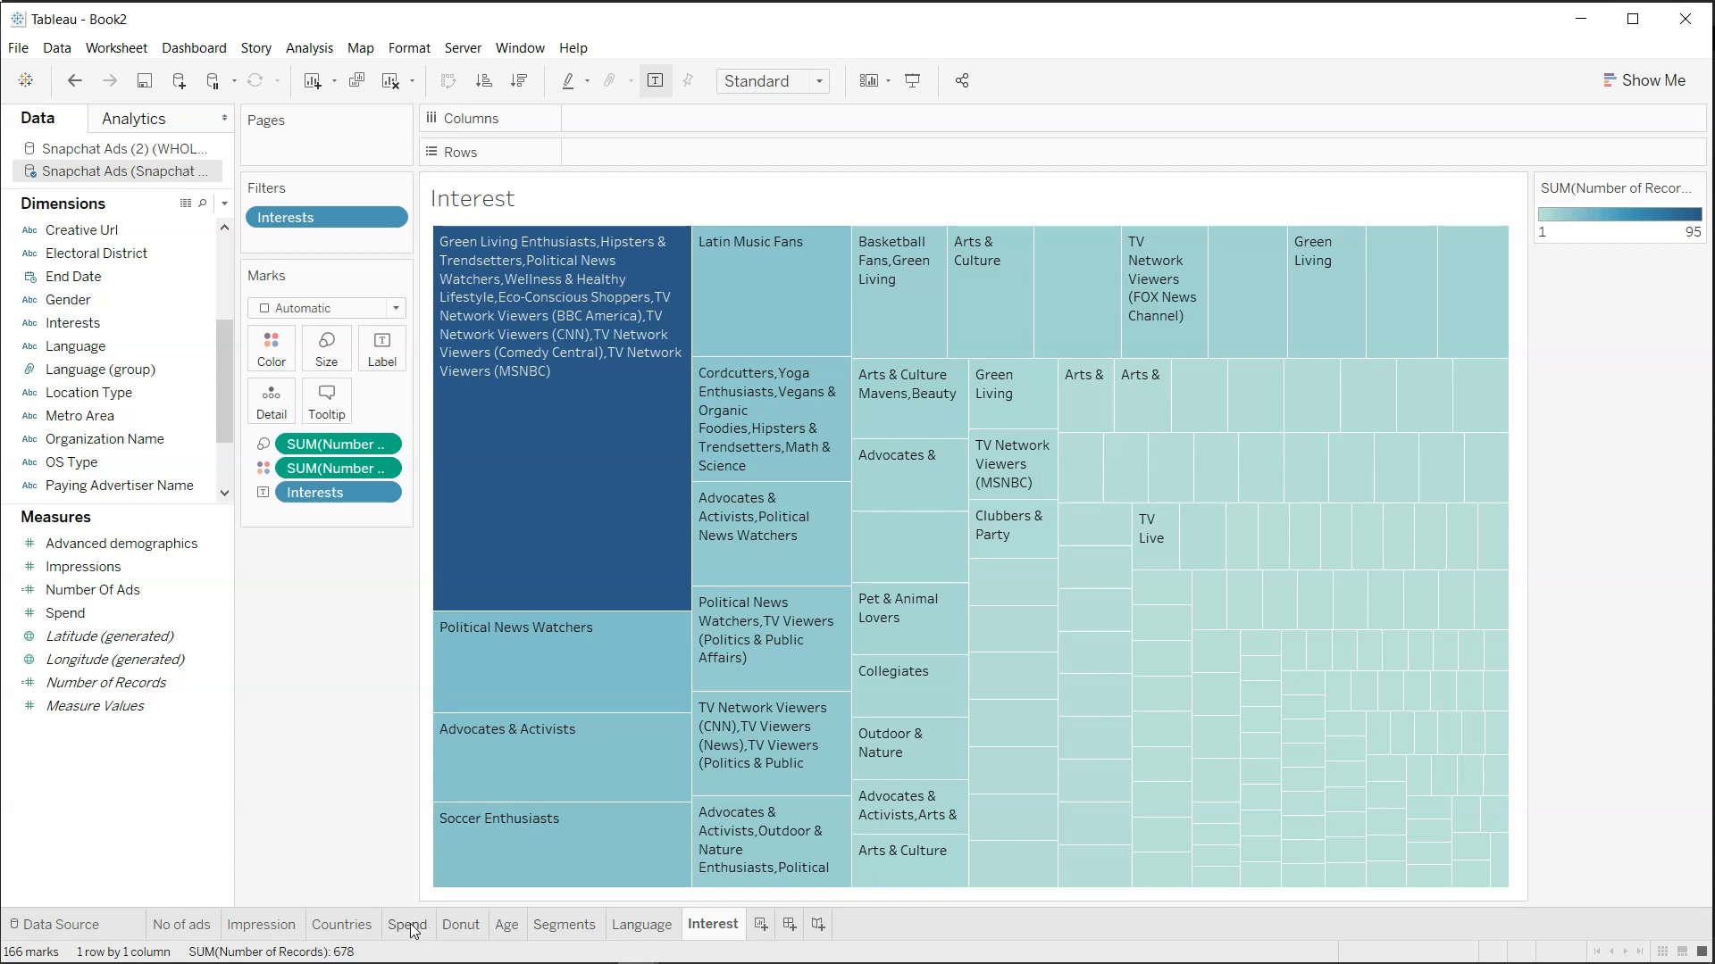
click(455, 925)
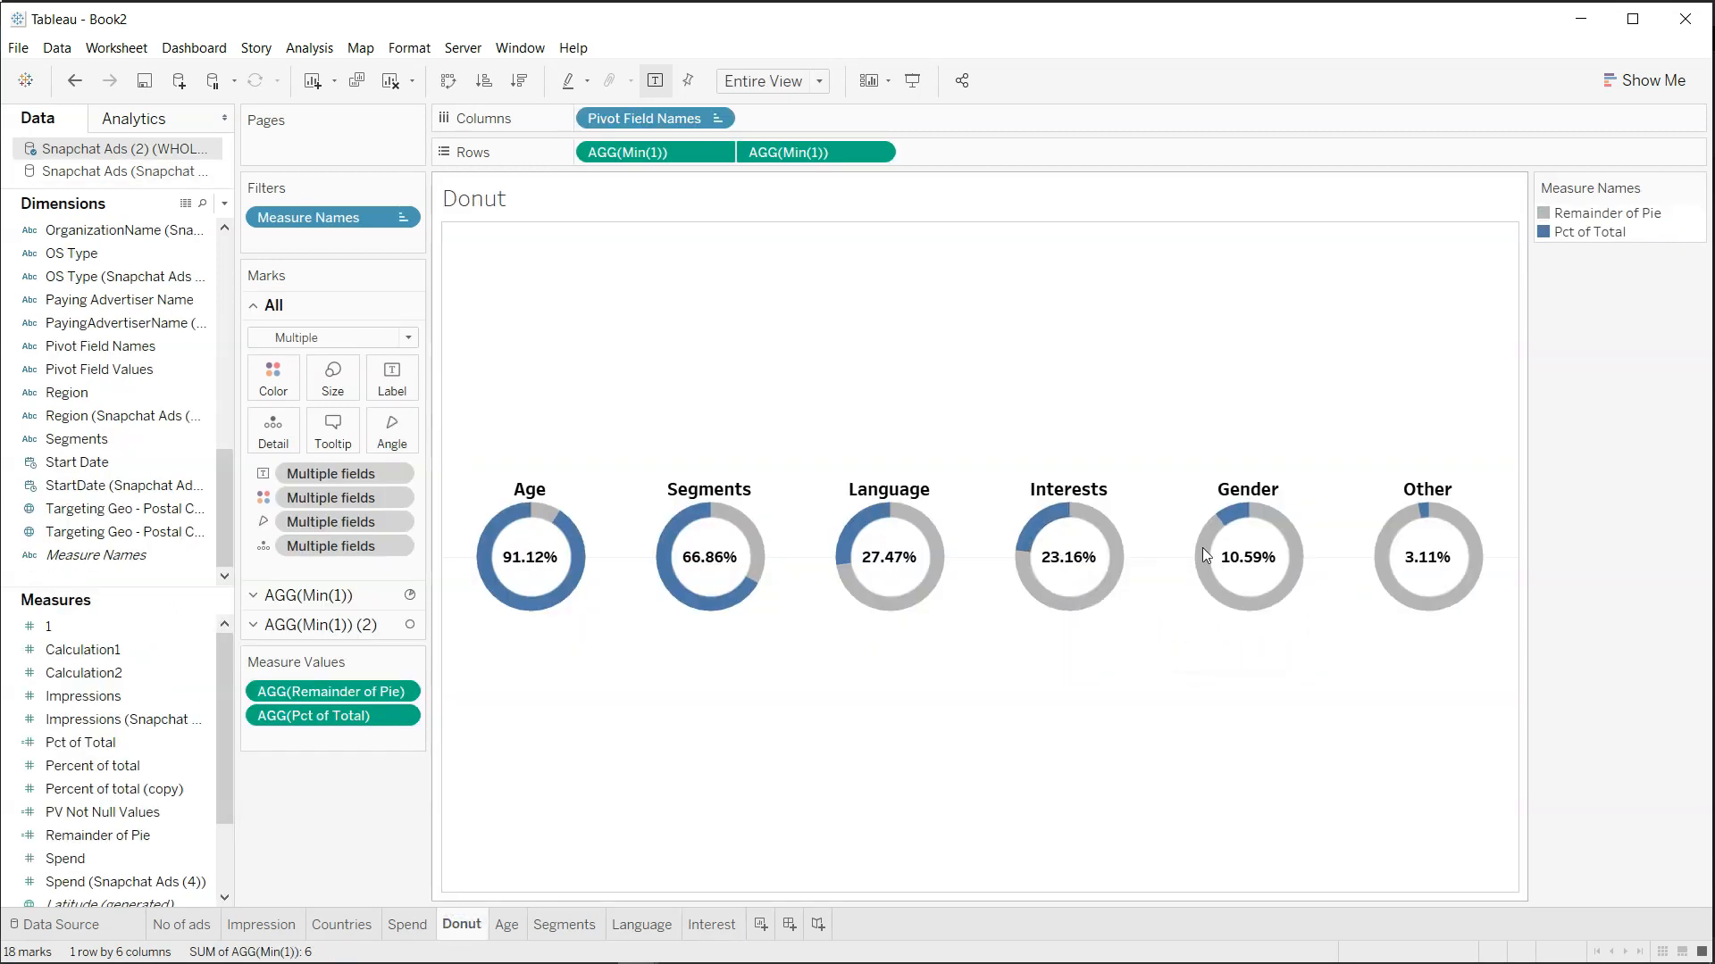
Add a new worksheet after the Interest sheet and name it Gender.
click(734, 924)
click(765, 927)
double_click(770, 926)
text(G)
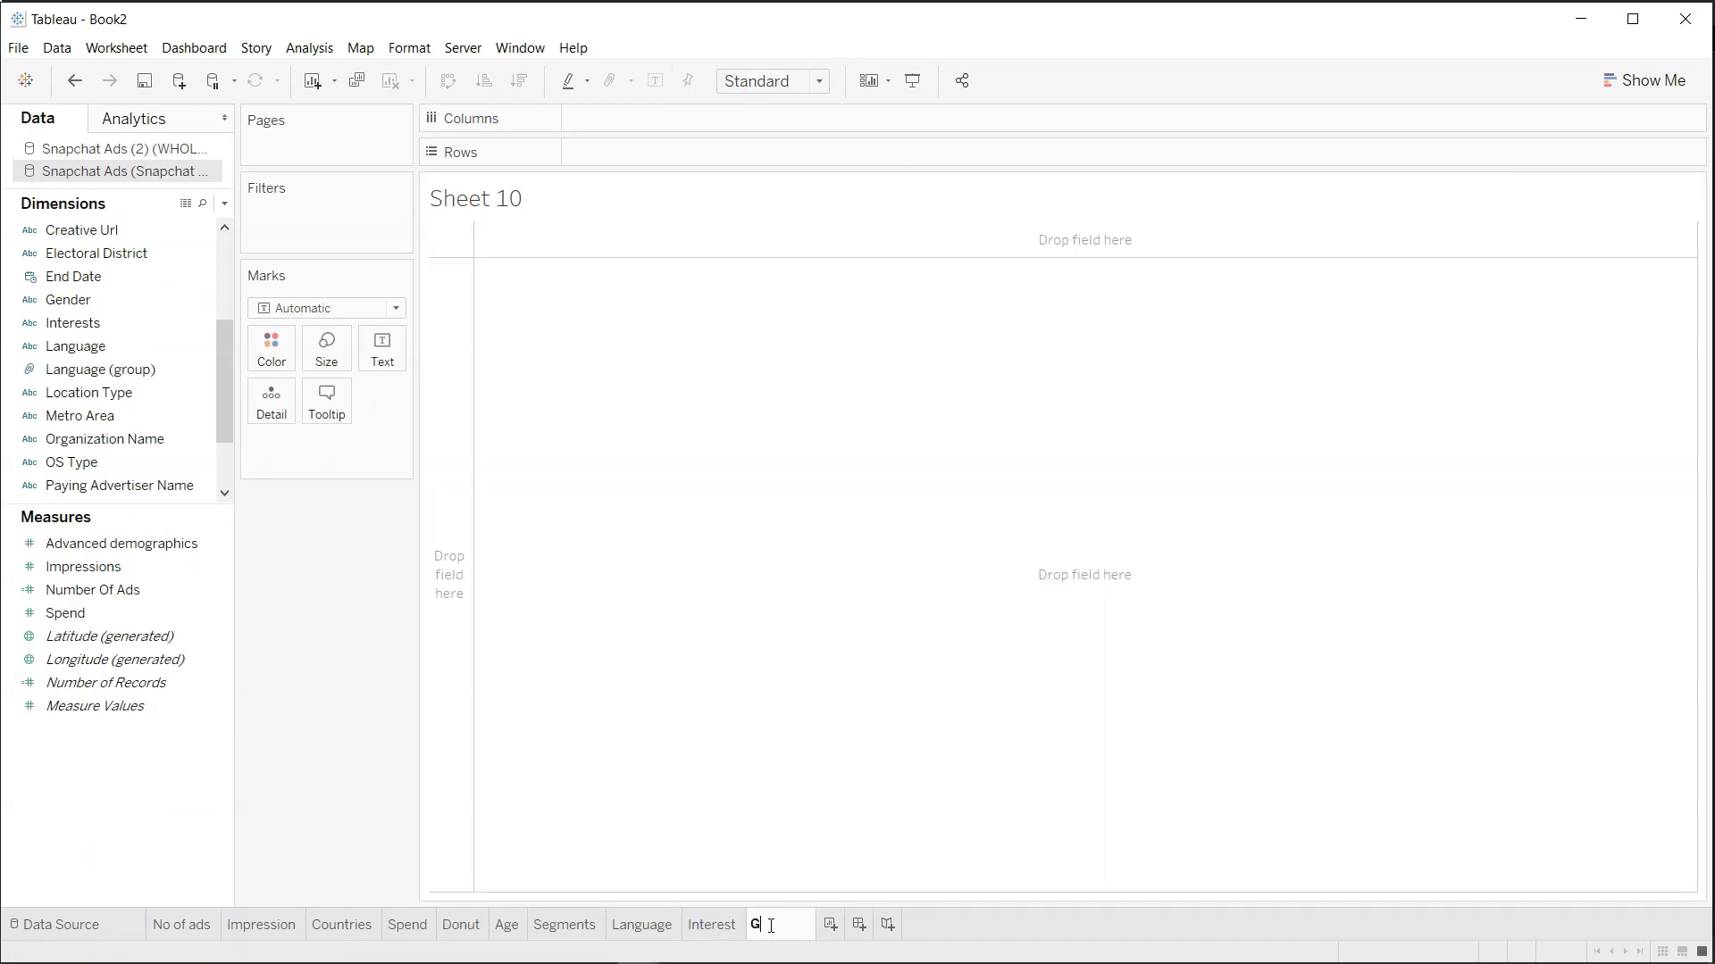
text(ender)
key(Return)
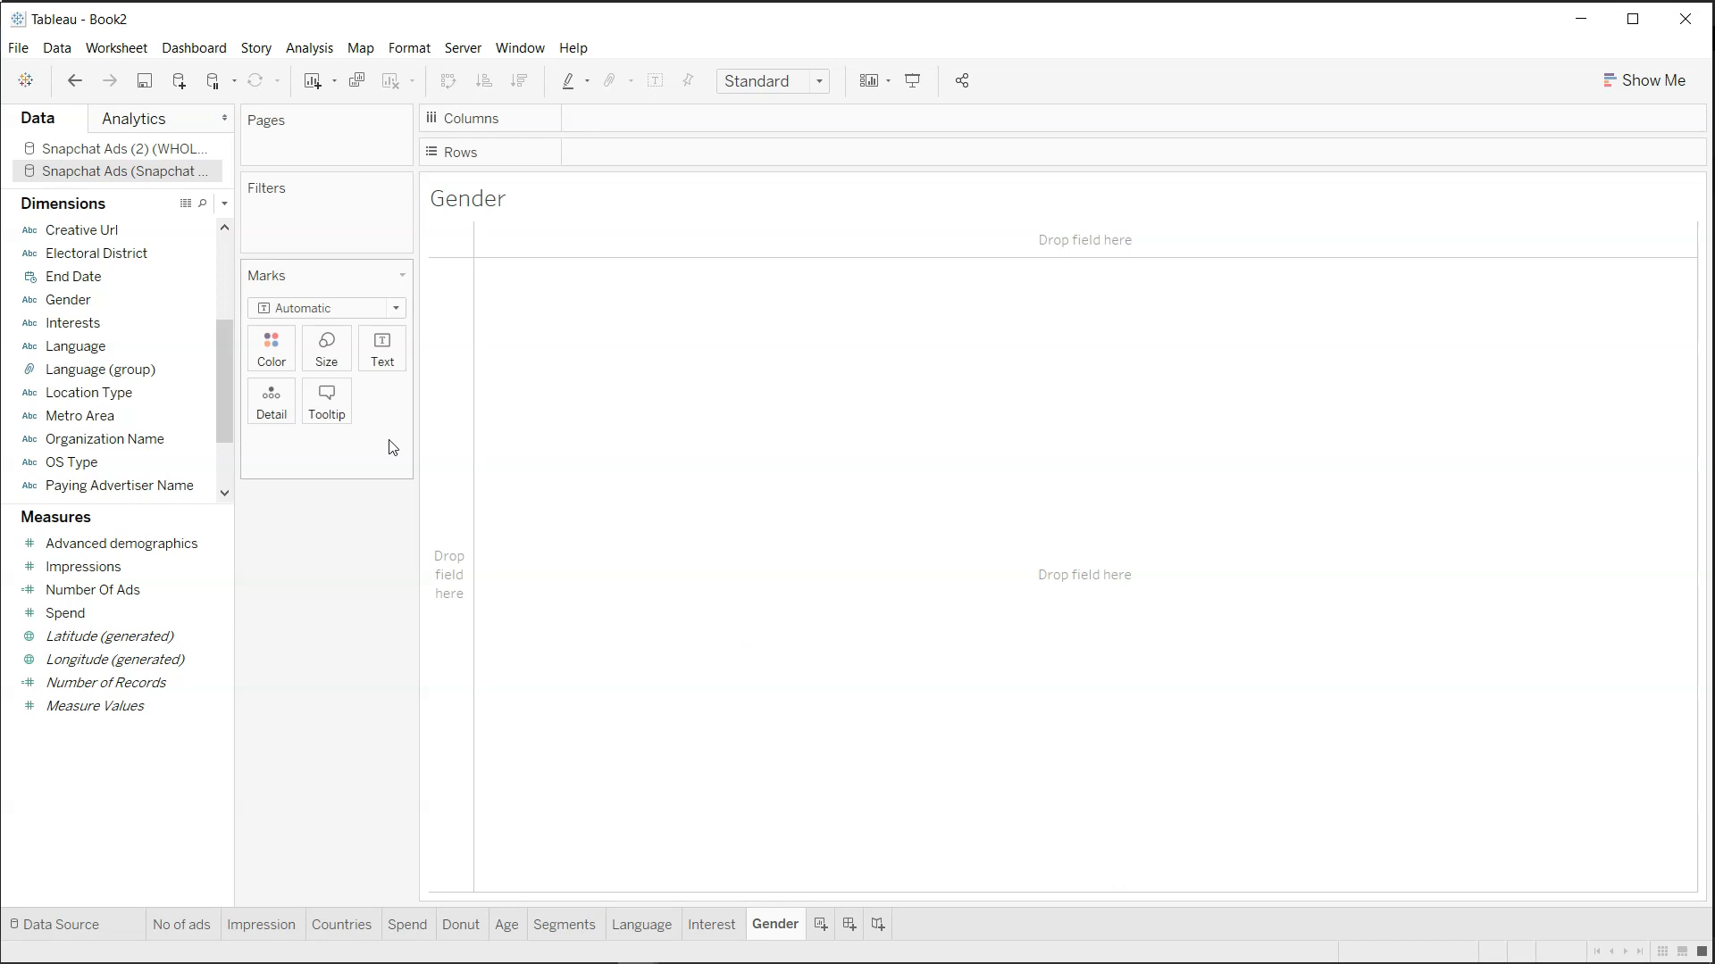
Build a horizontal bar chart of Number of Records by Gender on the Gender sheet.
click(133, 298)
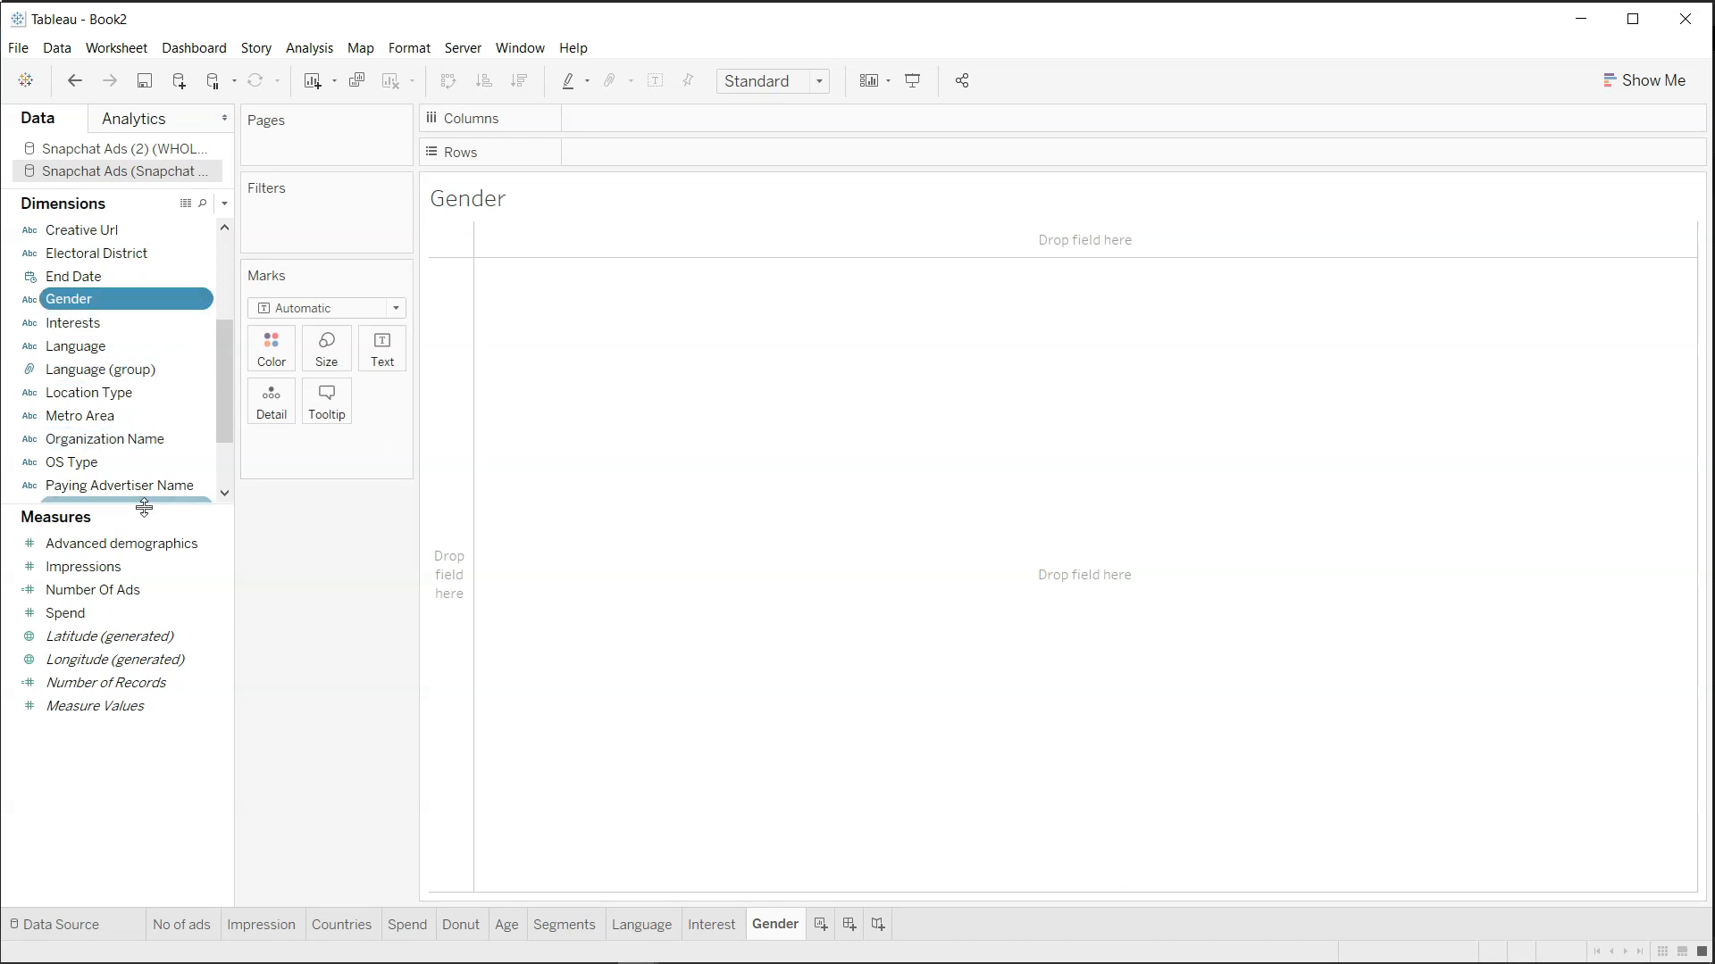
click(167, 684)
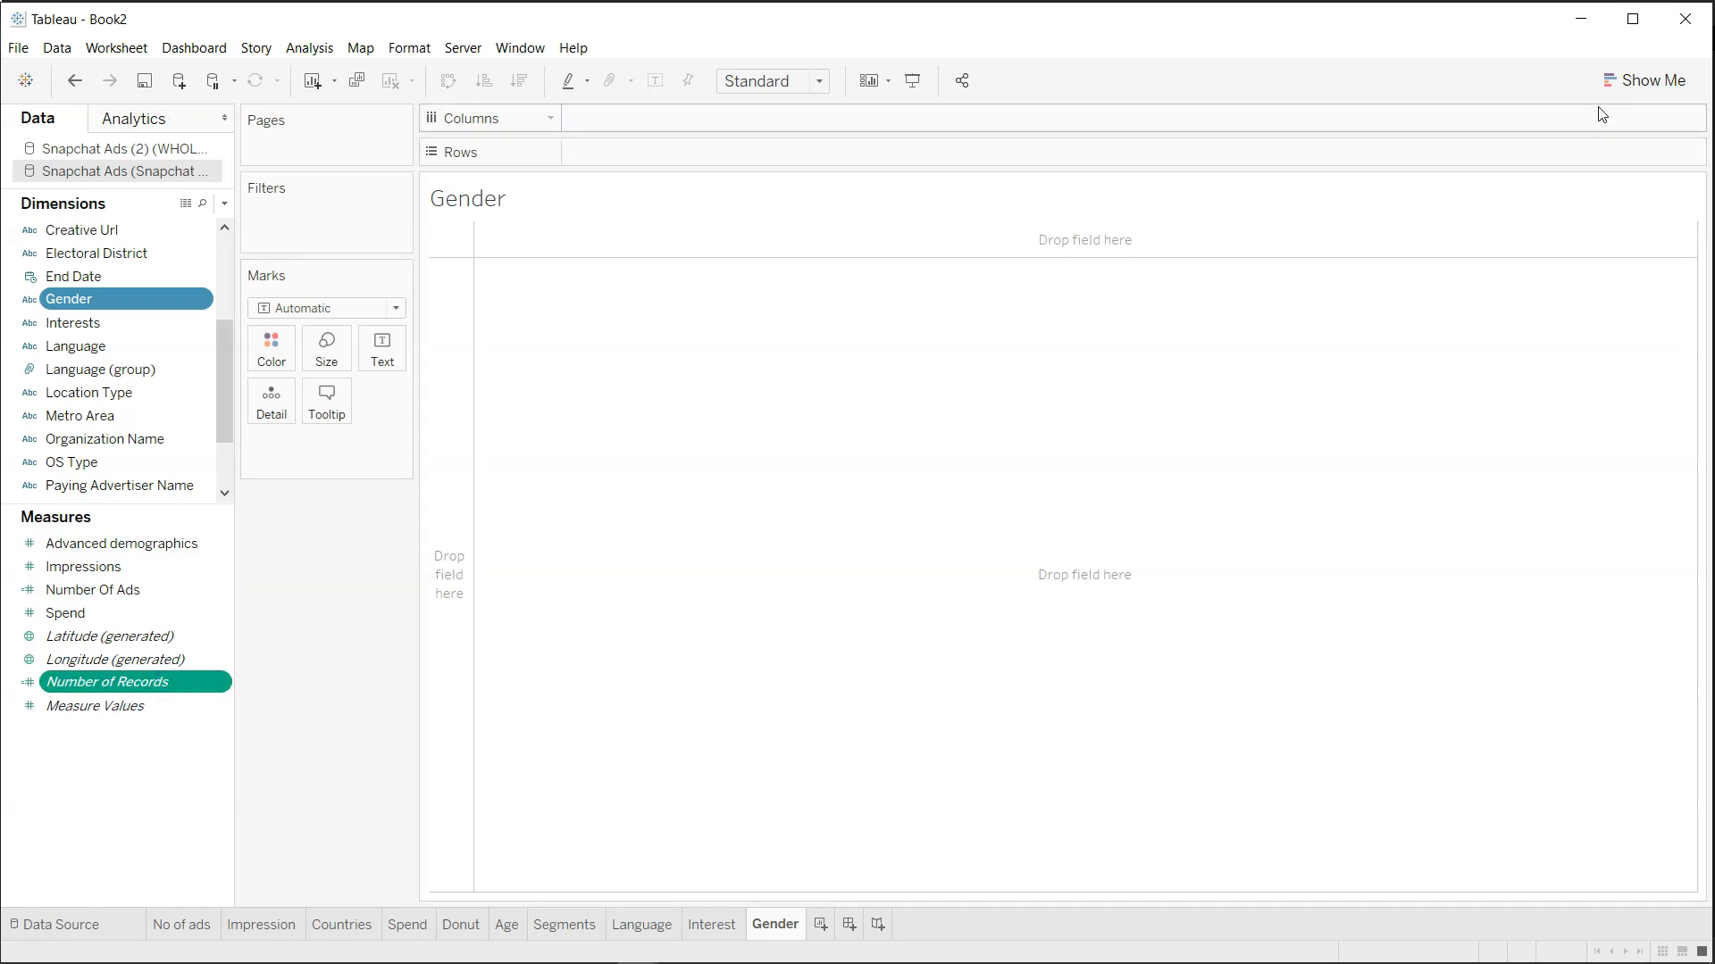
click(1648, 80)
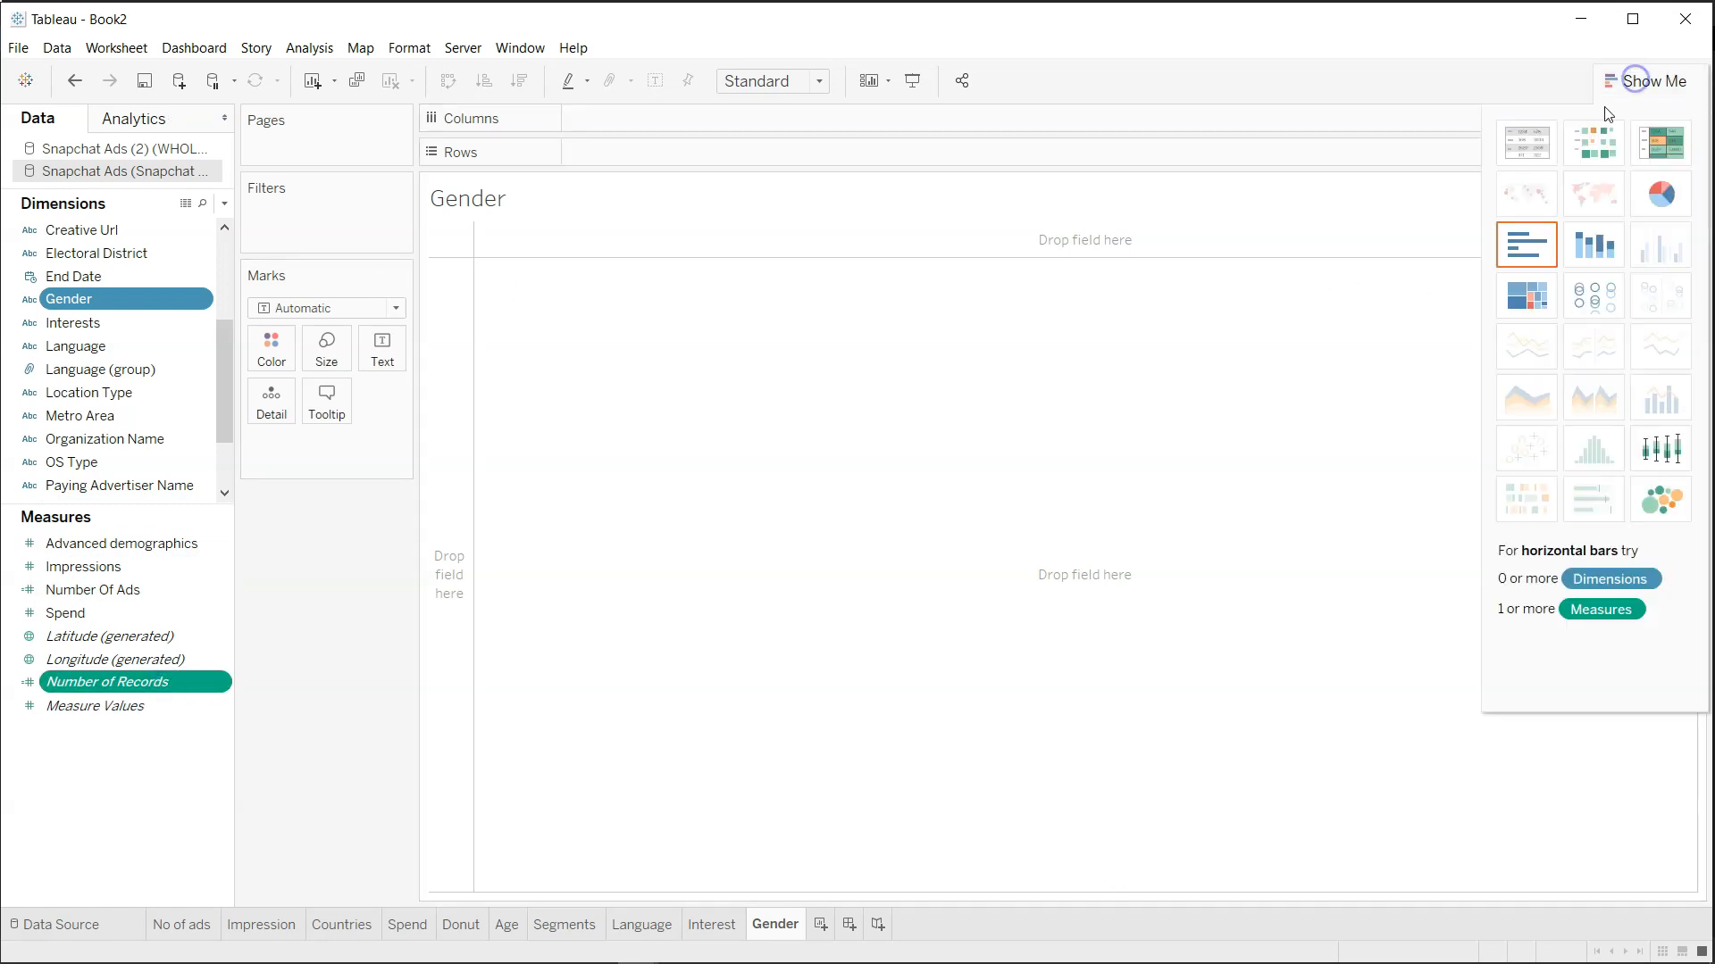
click(1529, 241)
Exclude the Null row from the Gender bar chart and hide the chart type suggestions.
right_click(481, 250)
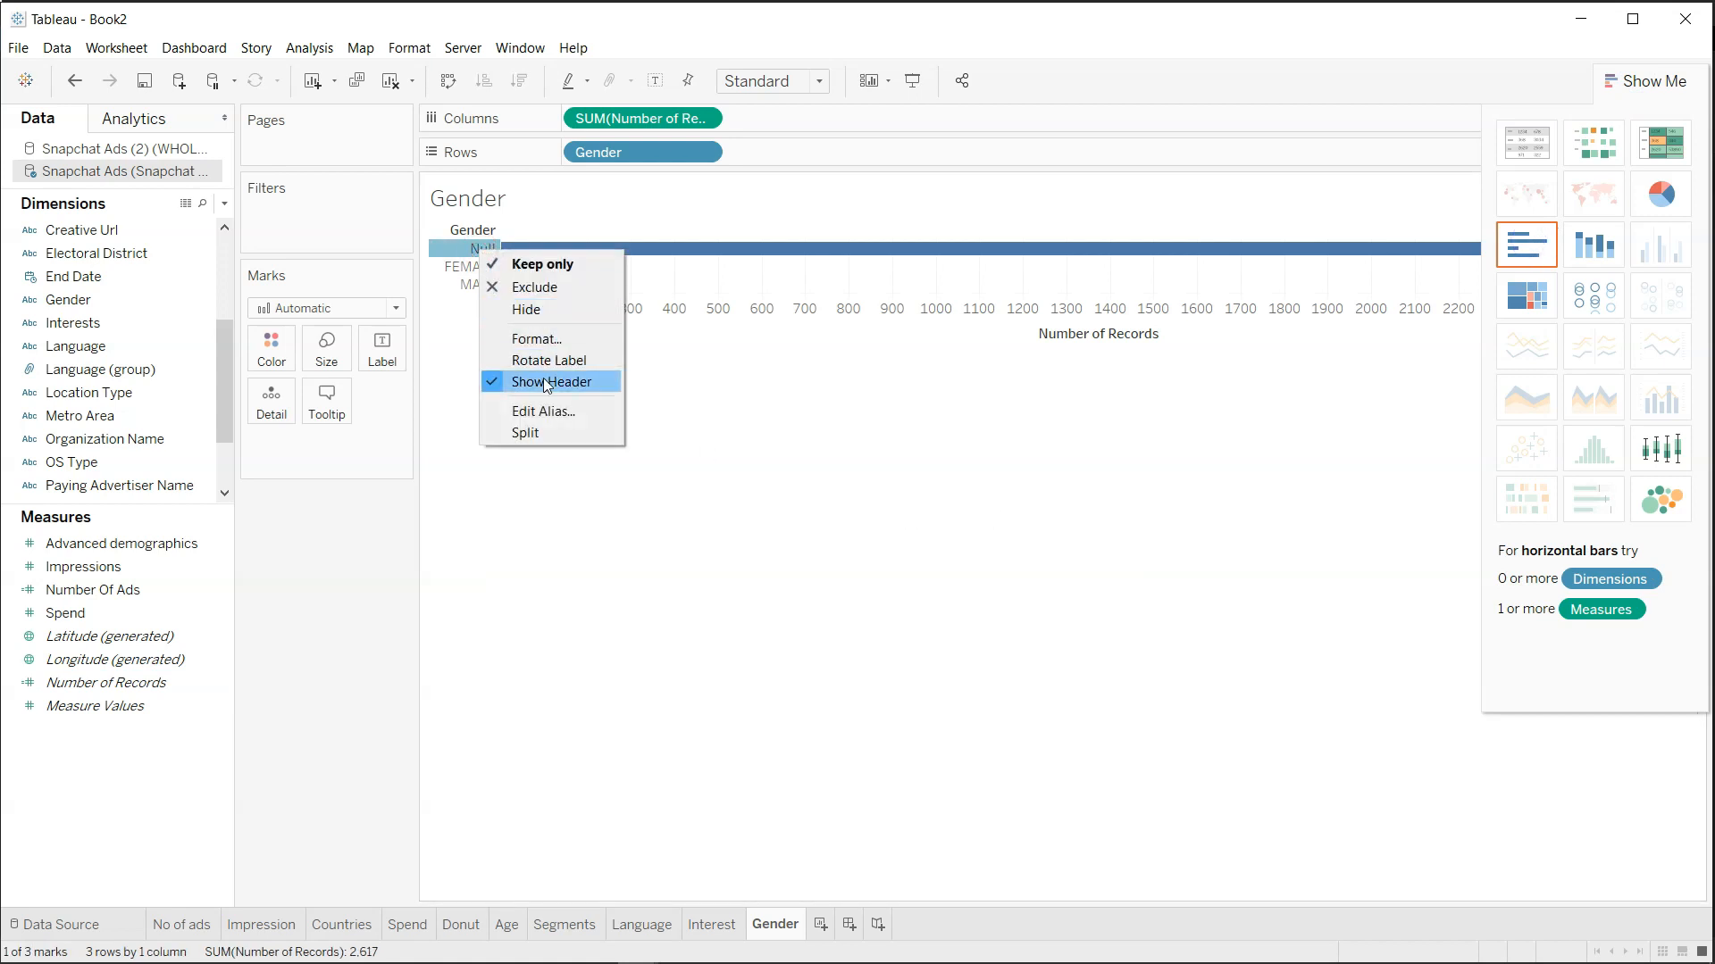
click(534, 287)
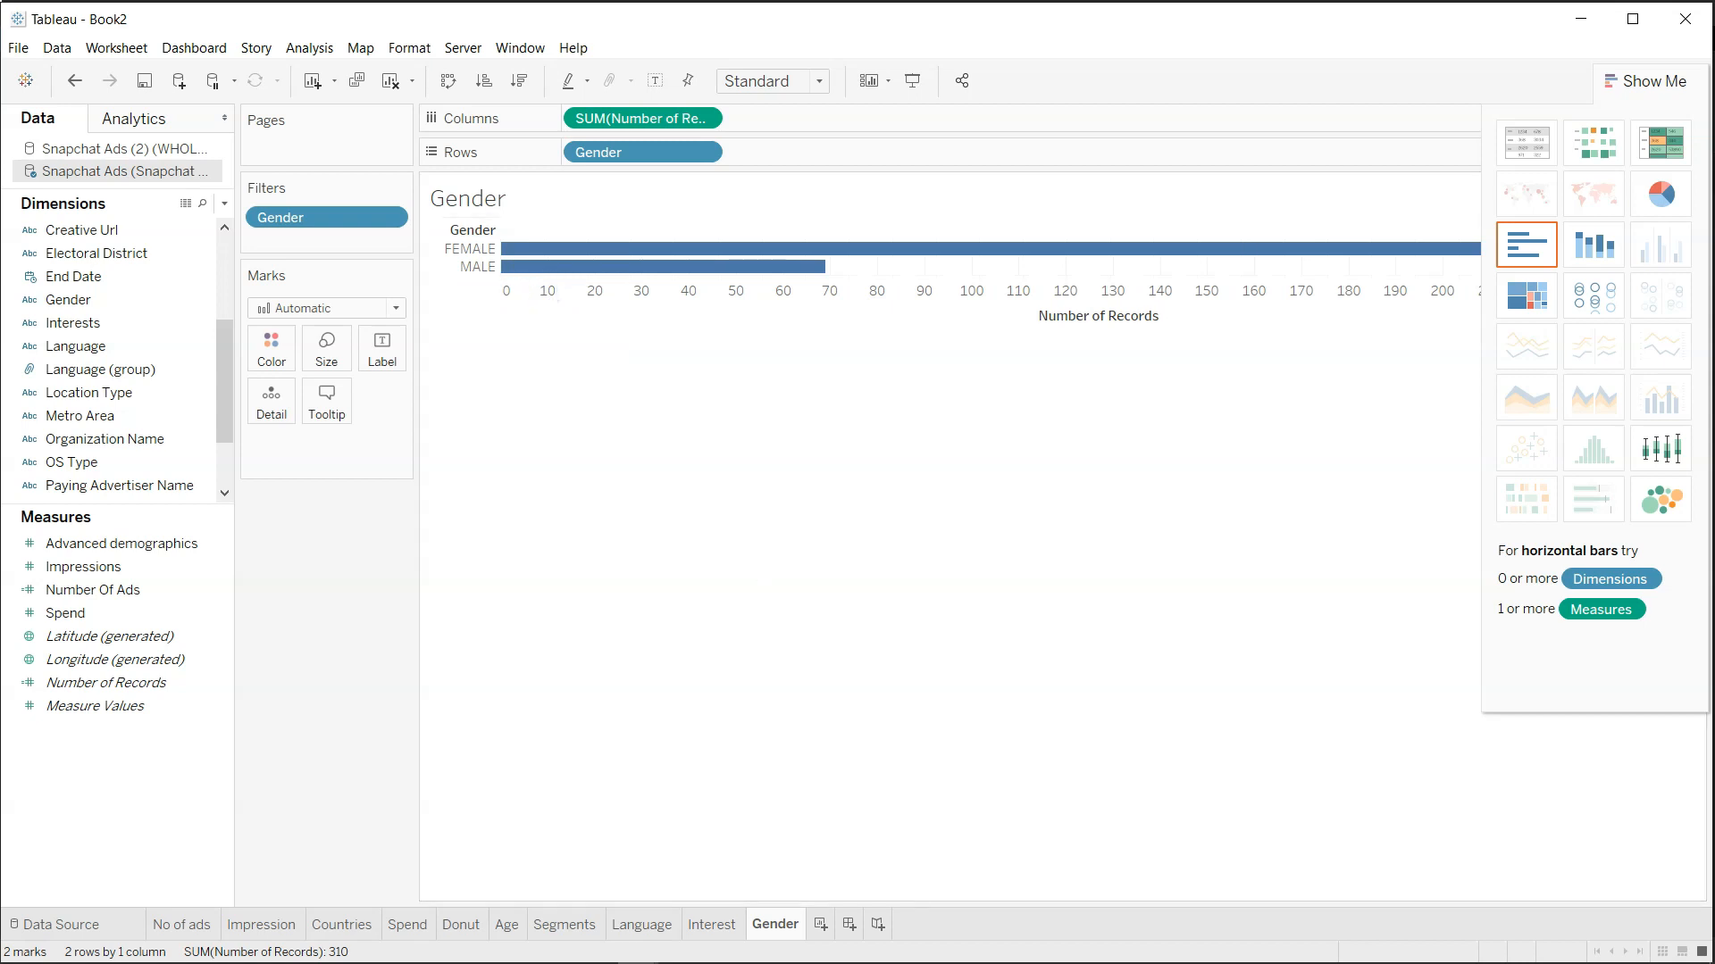
click(1650, 80)
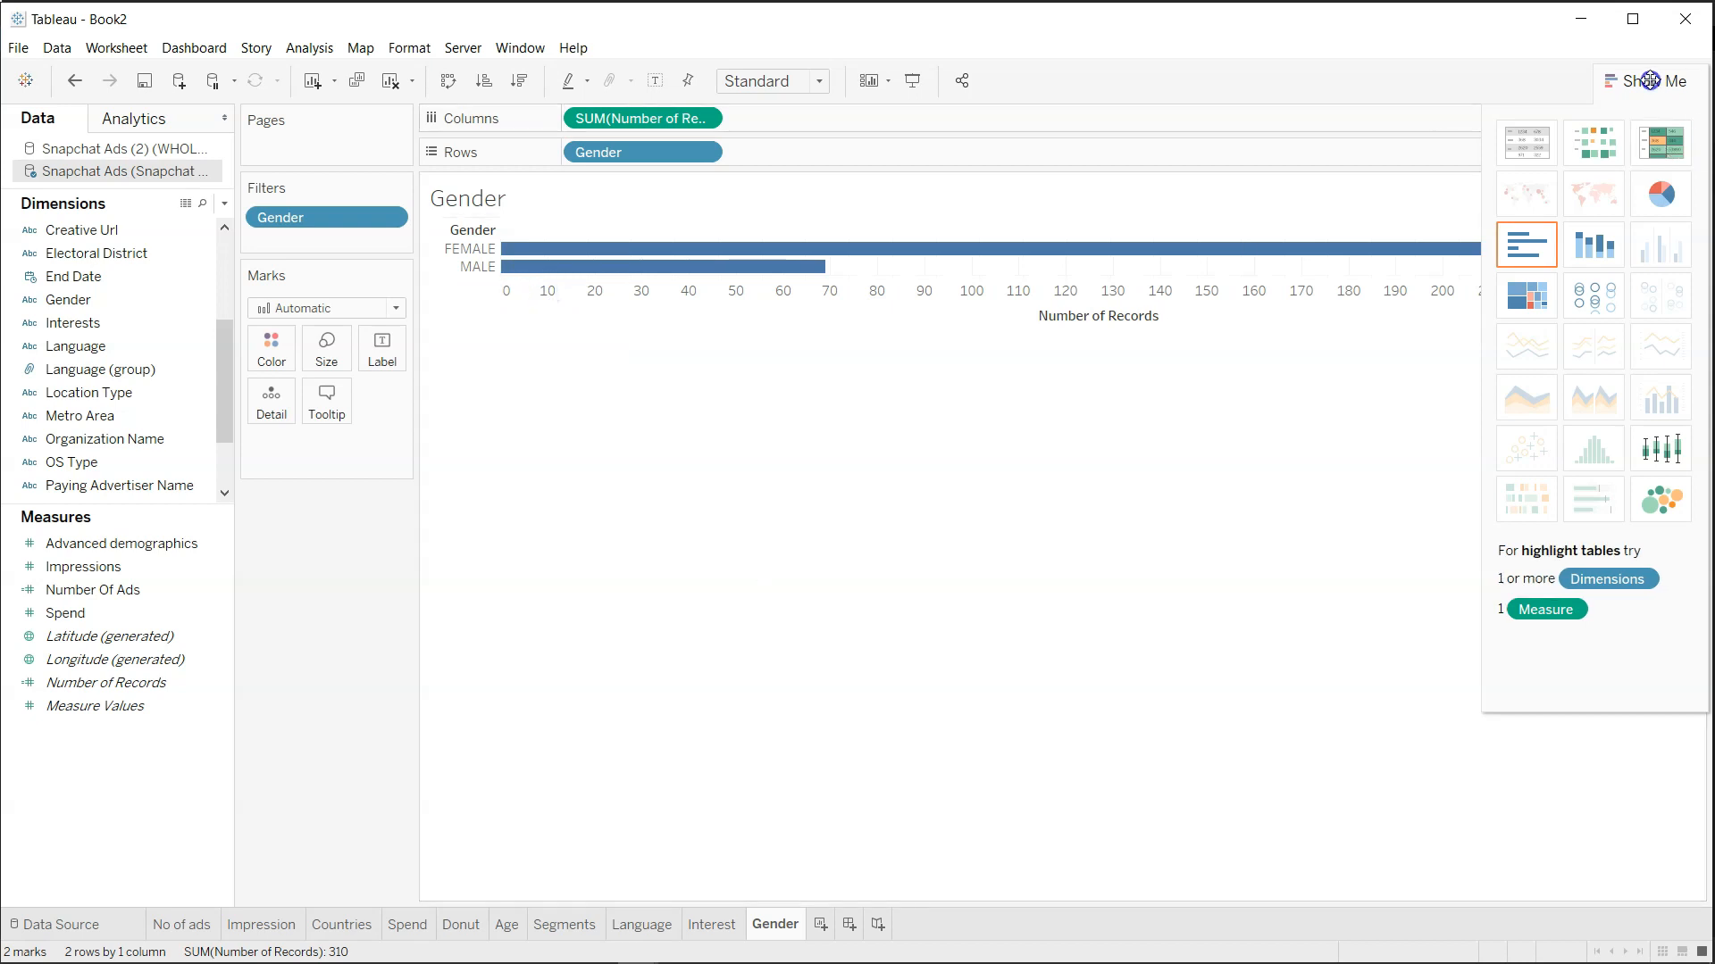
Check the Other share on the Donut worksheet, and add a new worksheet named Others after the Gender sheet.
mouse_move(812, 258)
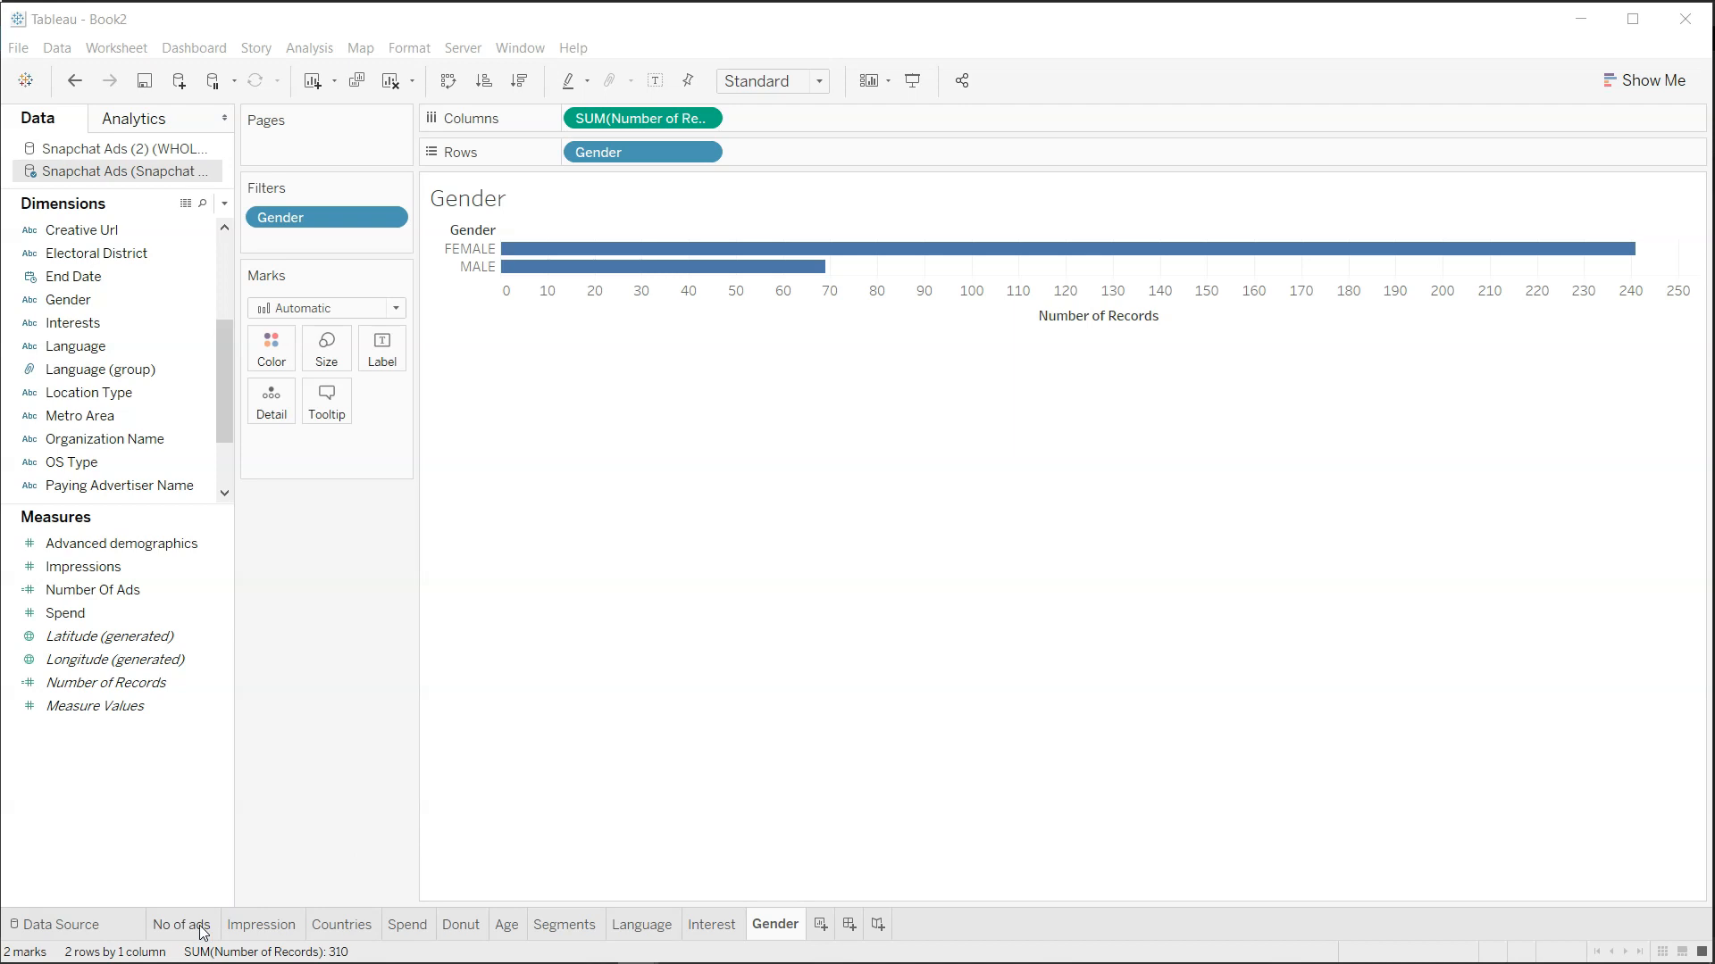
click(461, 924)
mouse_move(1432, 558)
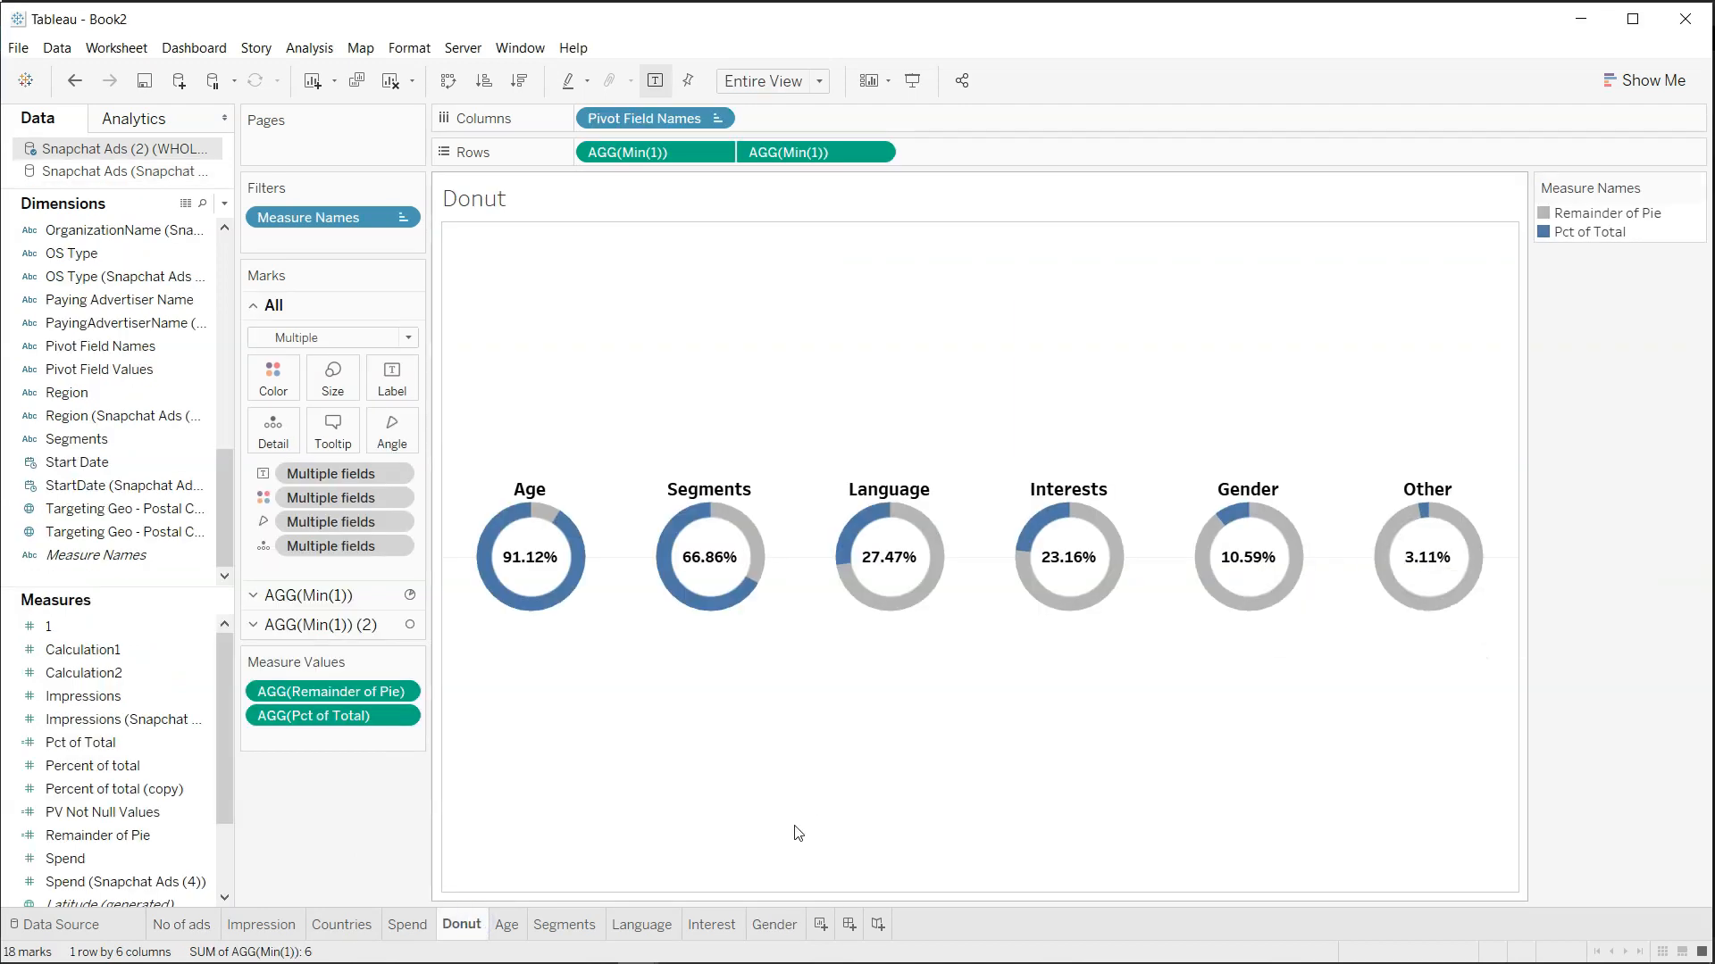
click(820, 924)
text(Others)
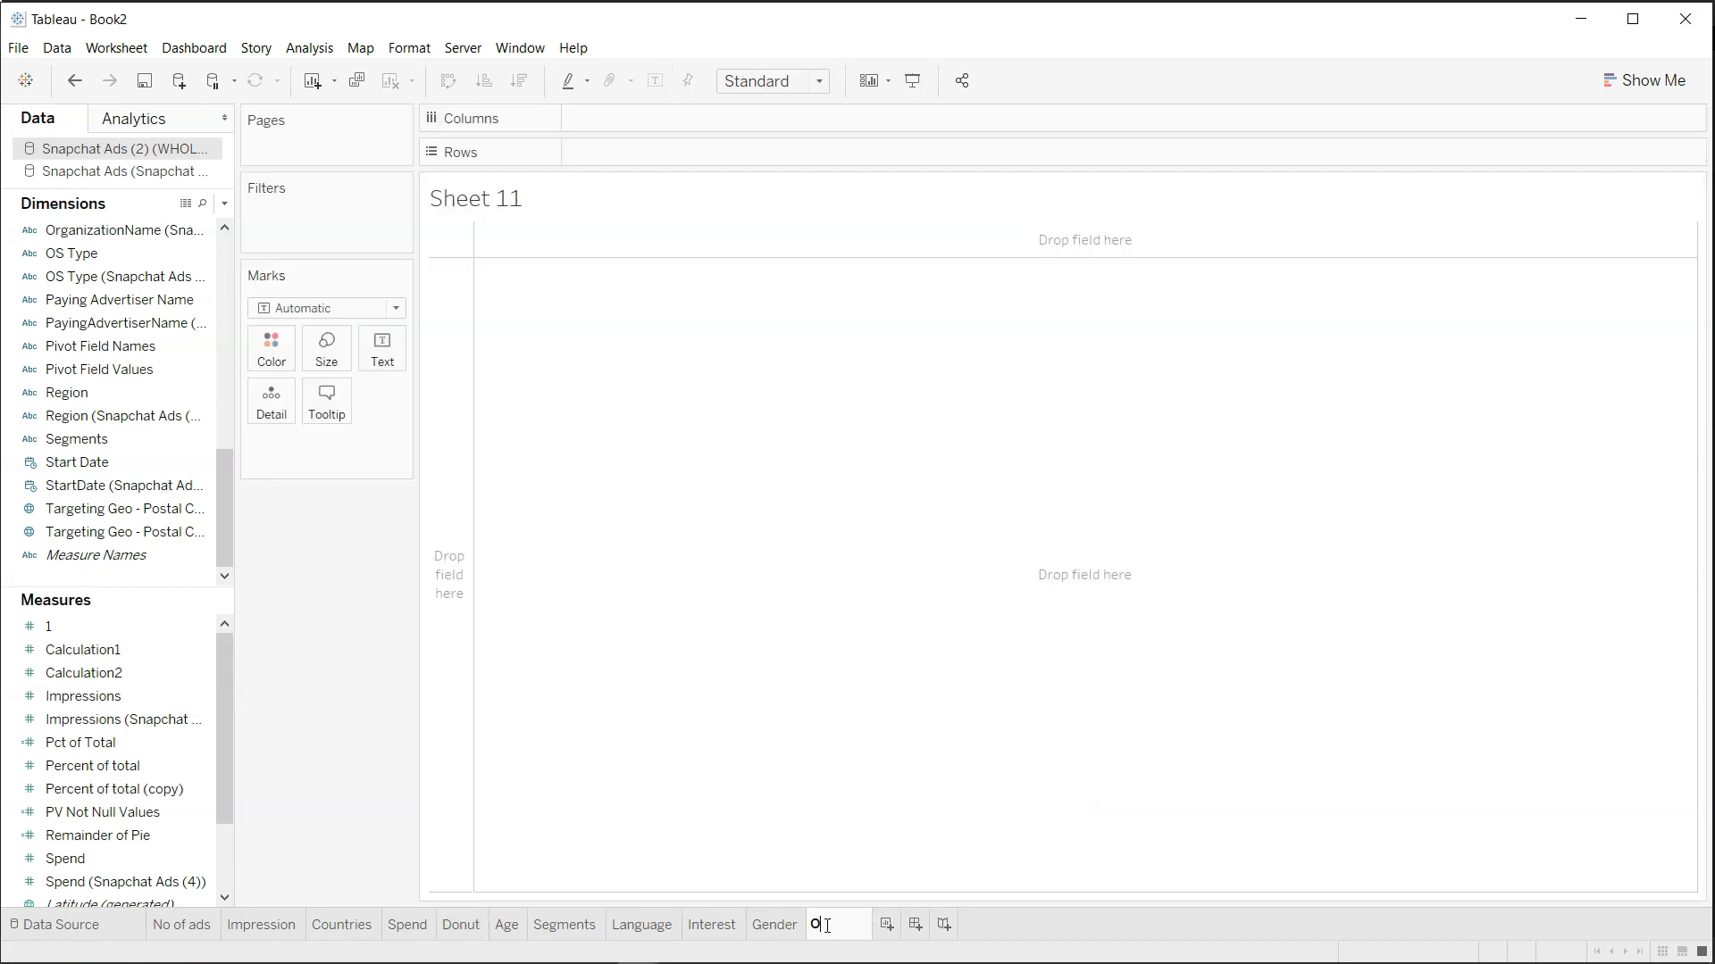
key(Return)
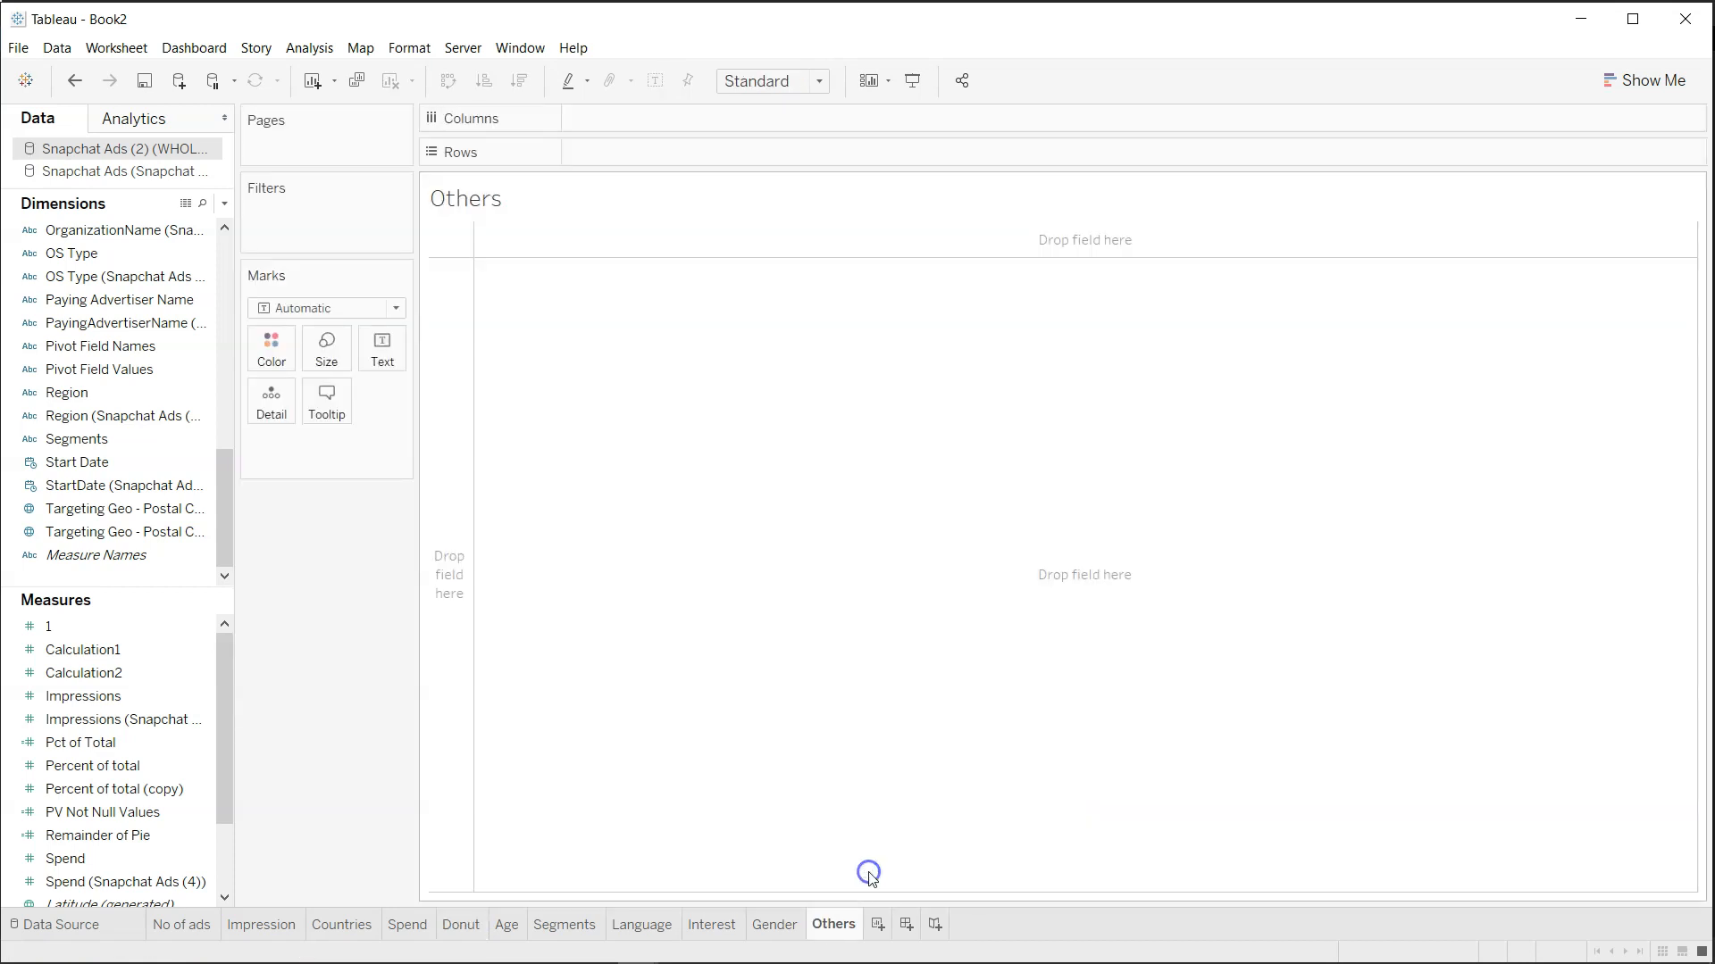
Connect the Excel workbook Snapchat Ads (2)+ (Multiple Connections) (3) as a new data source.
key(alt+Tab)
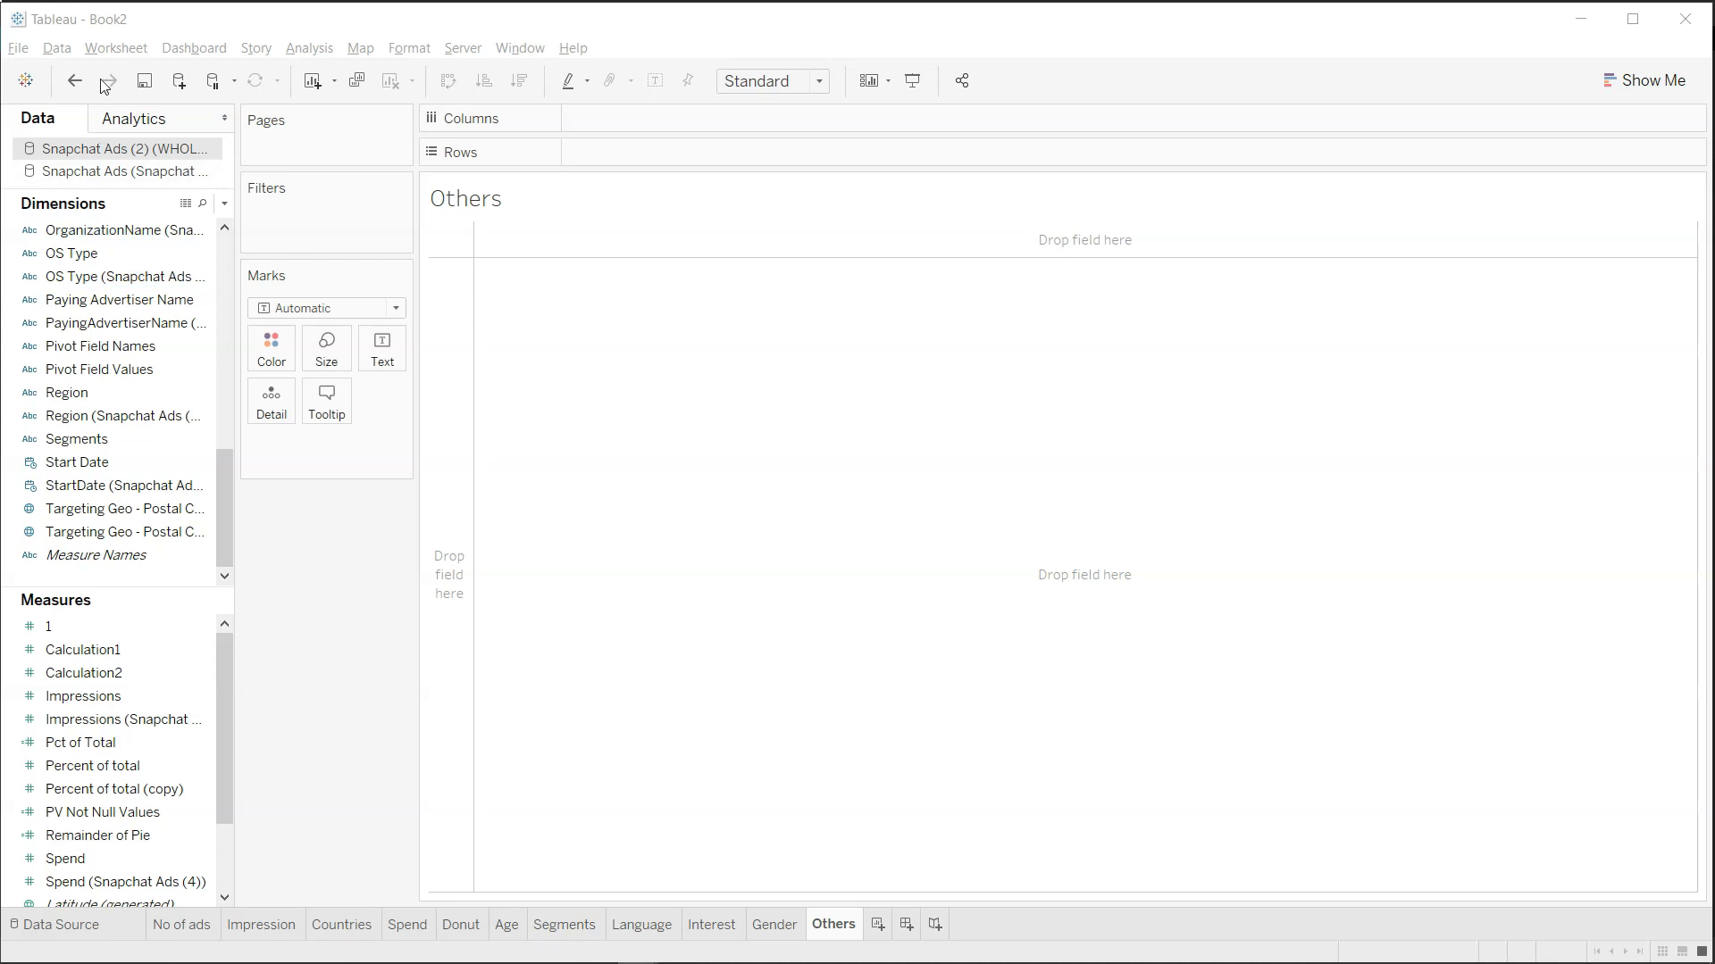
click(61, 52)
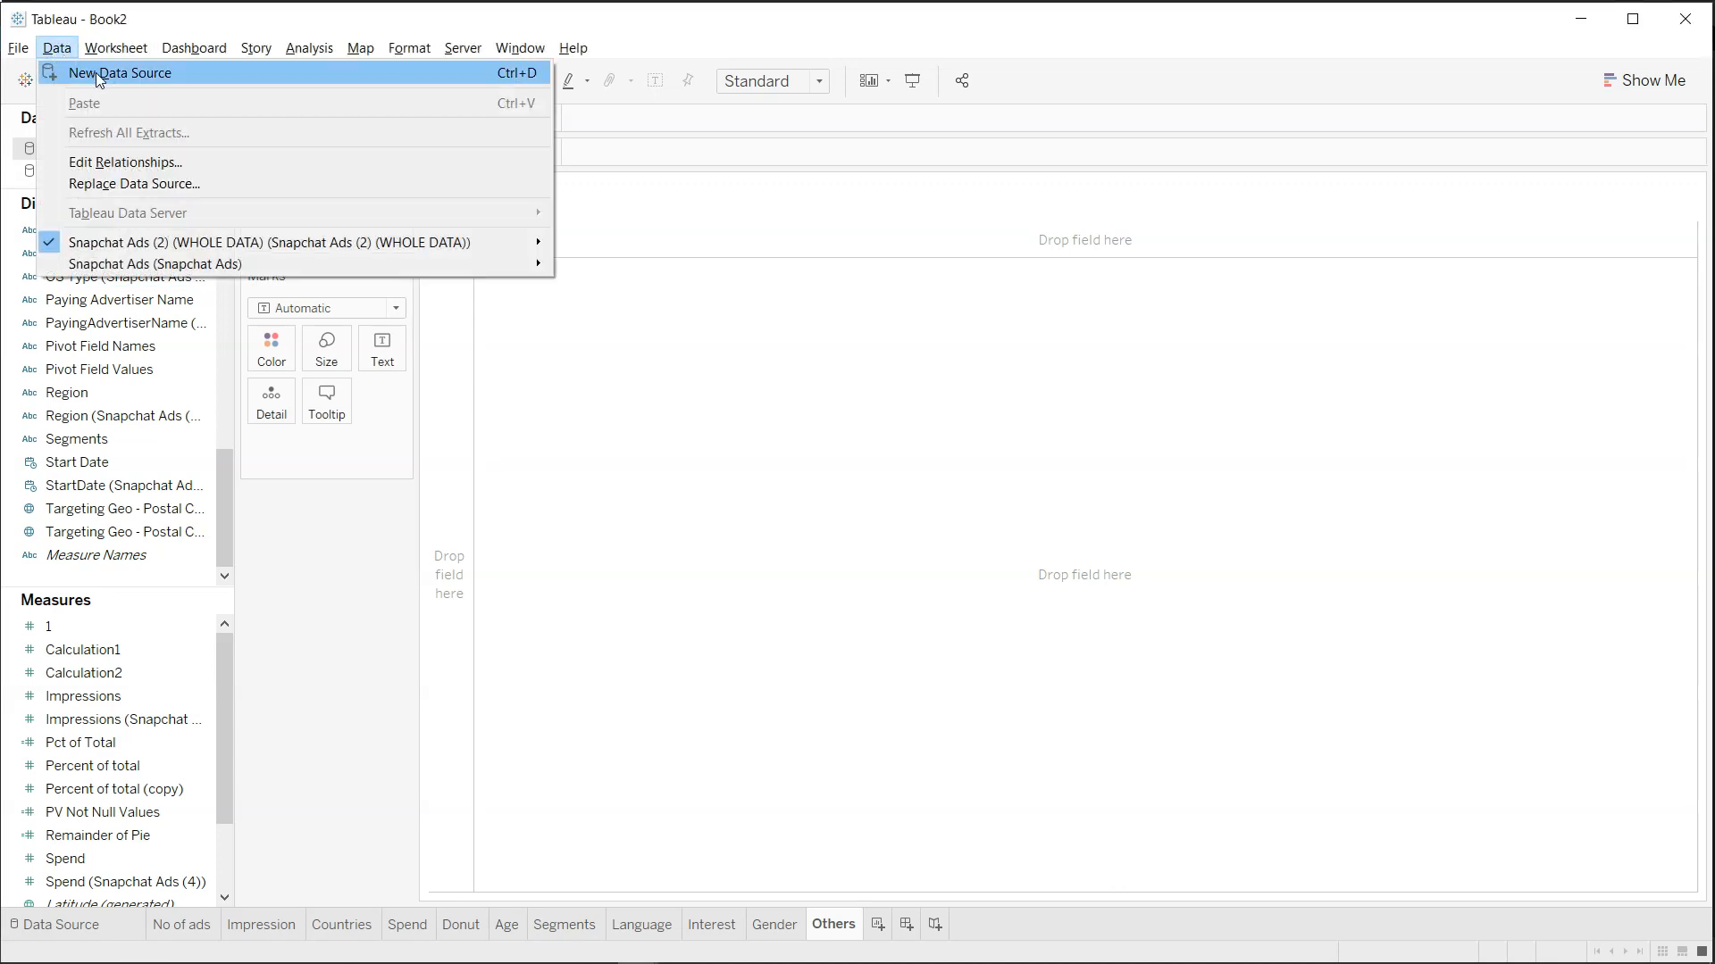
click(95, 72)
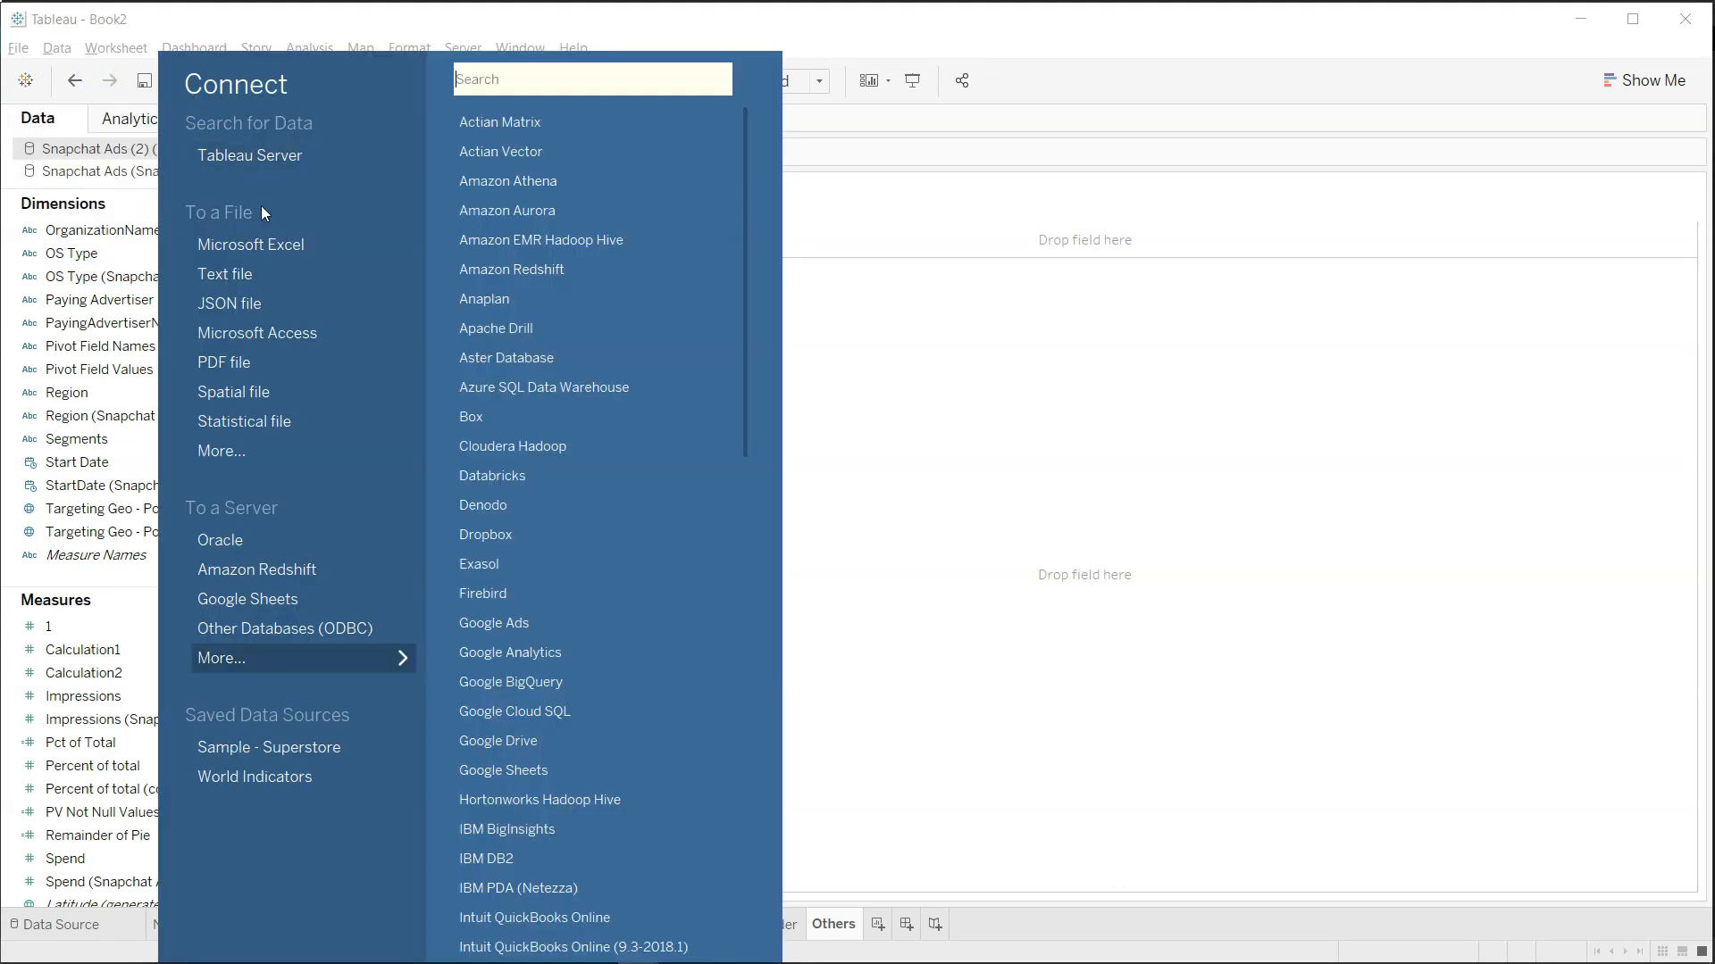
click(284, 251)
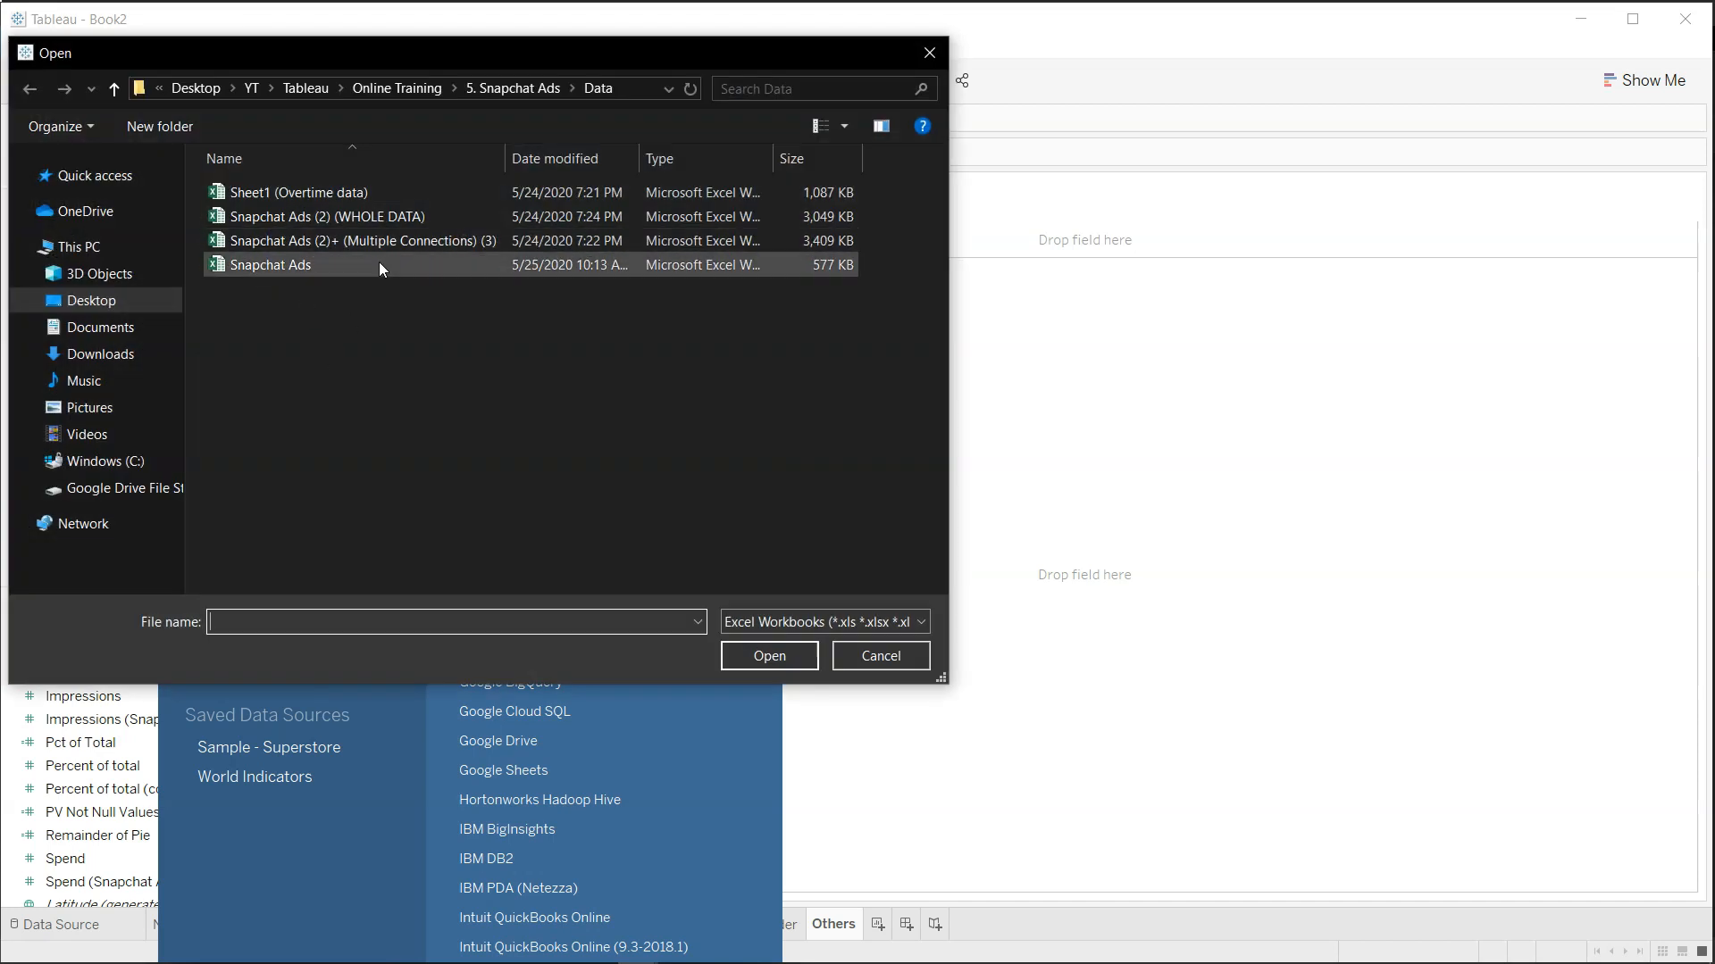
double_click(390, 241)
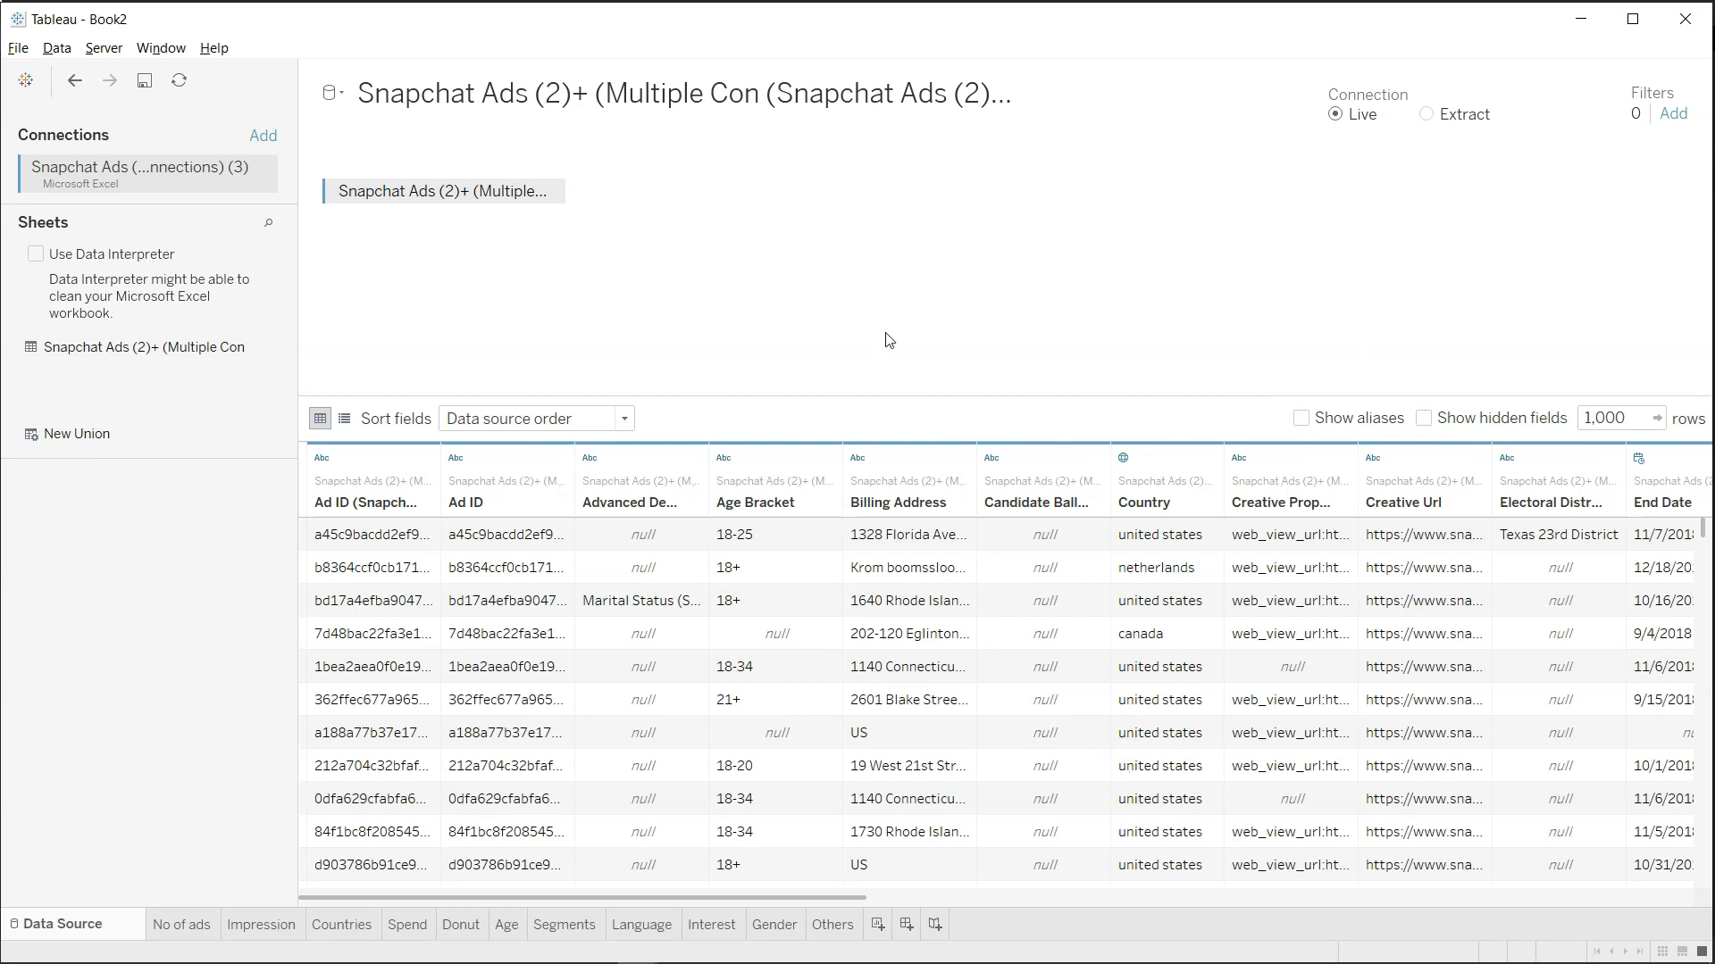
Build a horizontal bar chart of Number of Records by Pivot Field Values on the Others sheet from the Multiple Connections source.
click(829, 929)
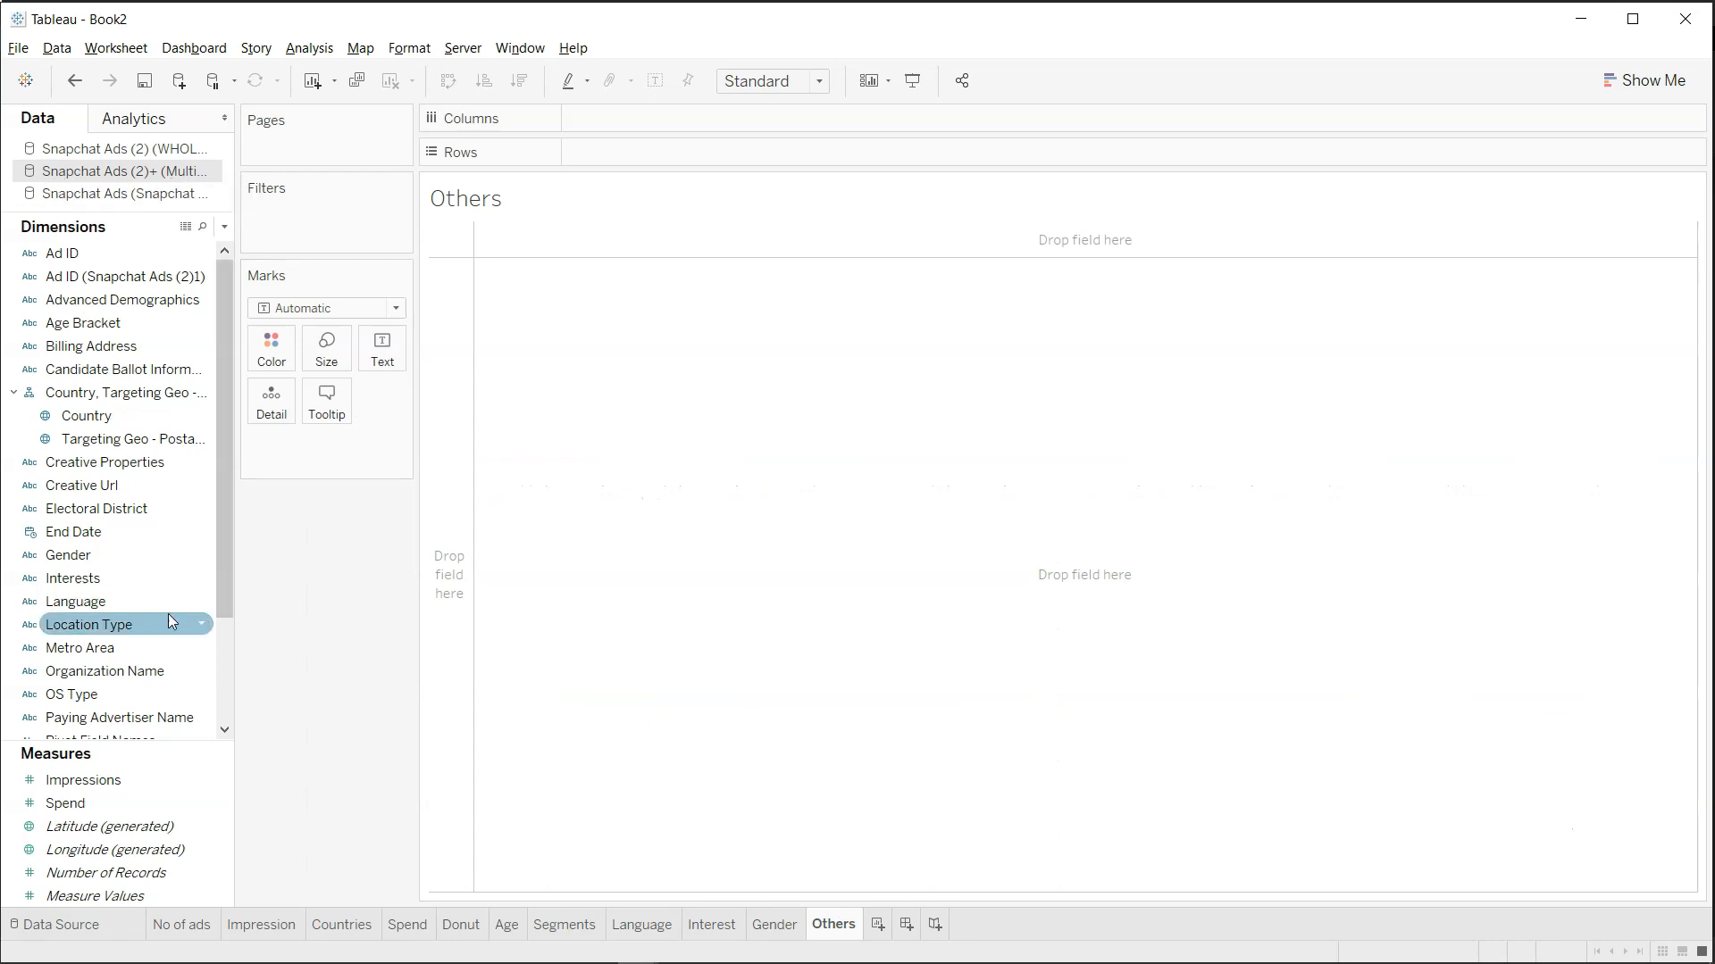
scroll(153, 533, down, 2)
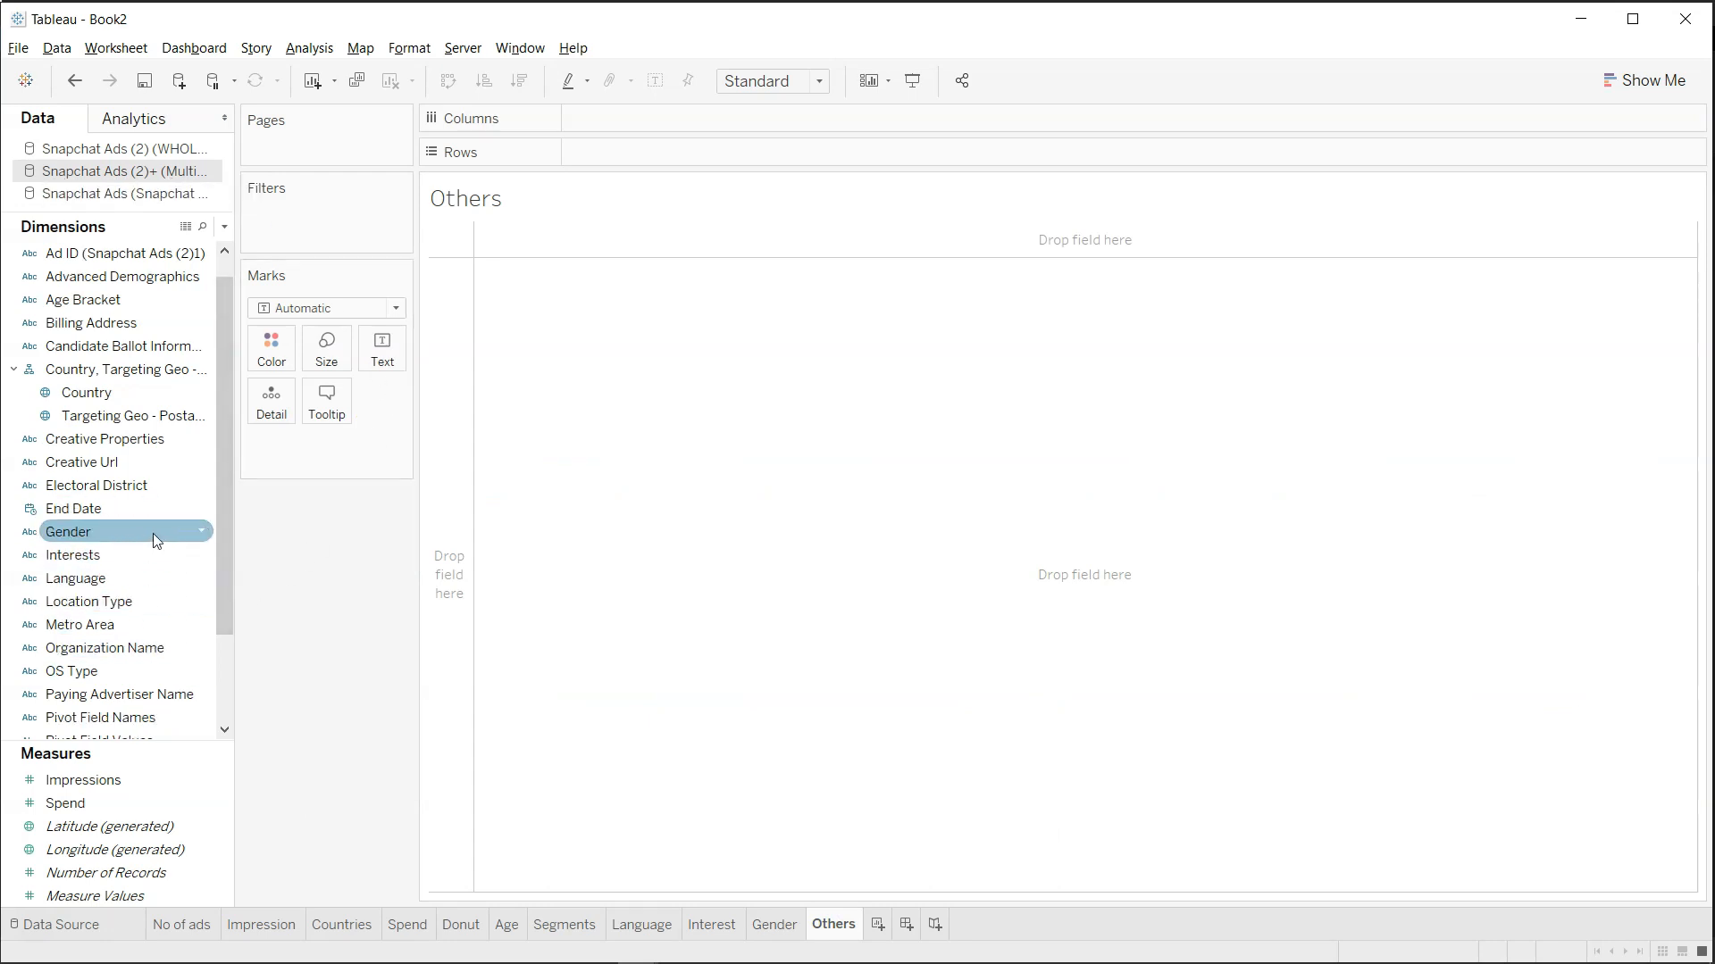
click(164, 640)
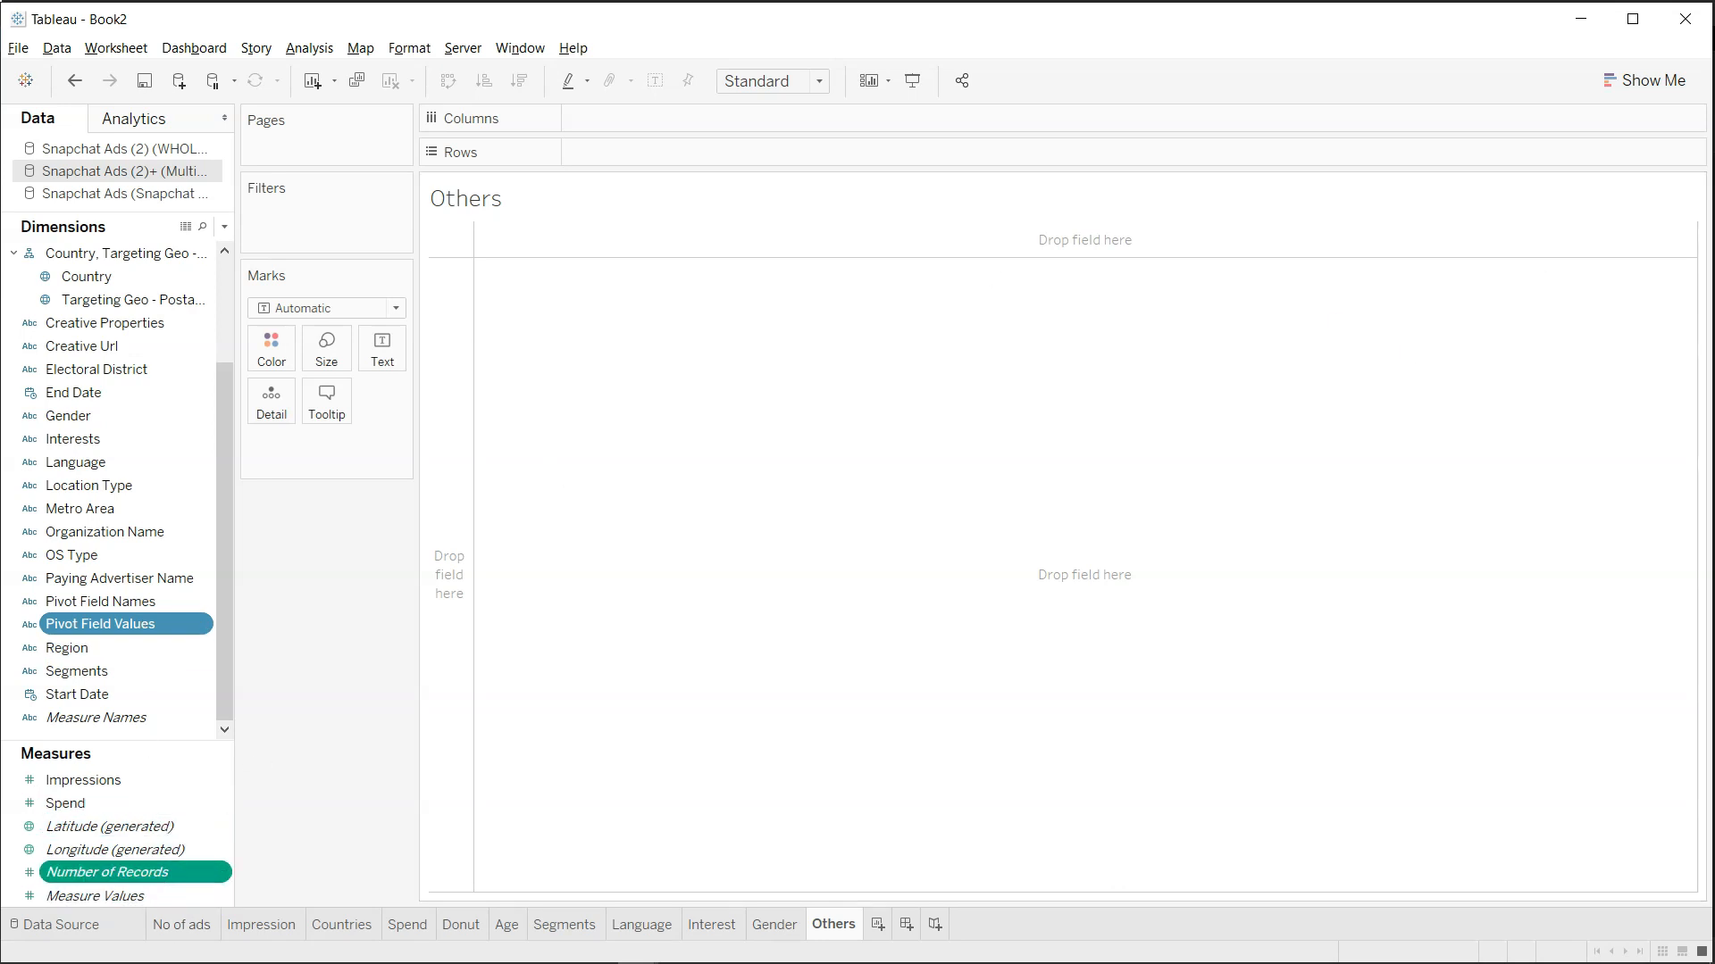
click(1651, 89)
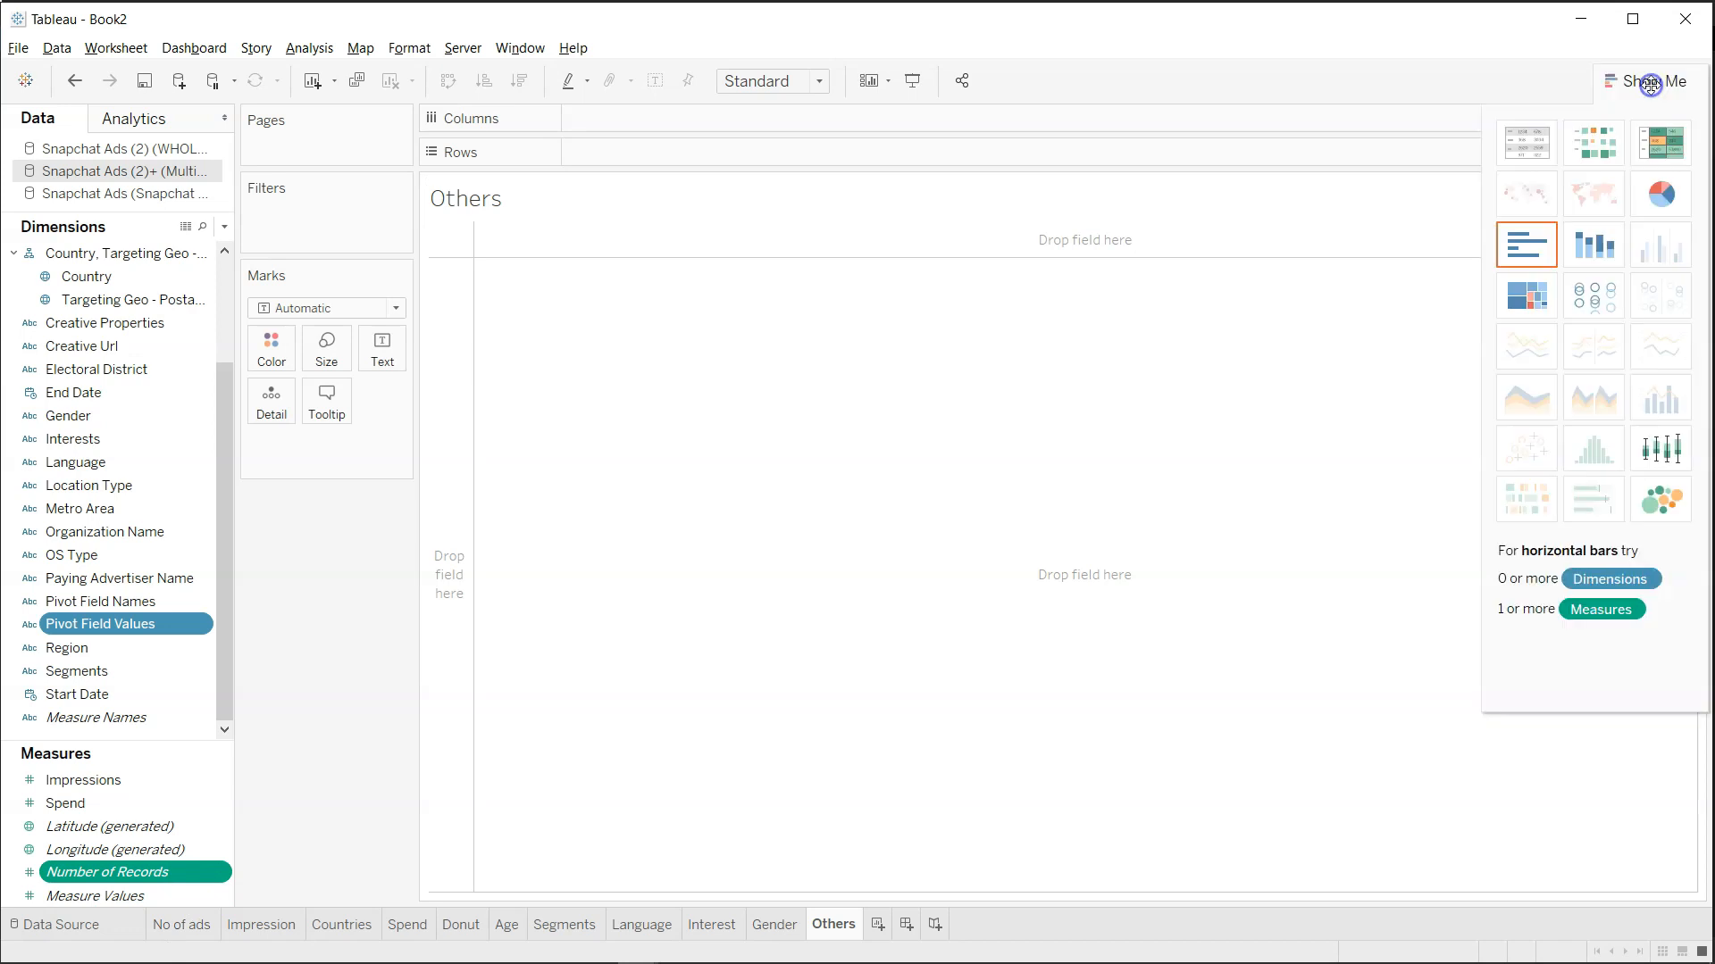
click(1536, 249)
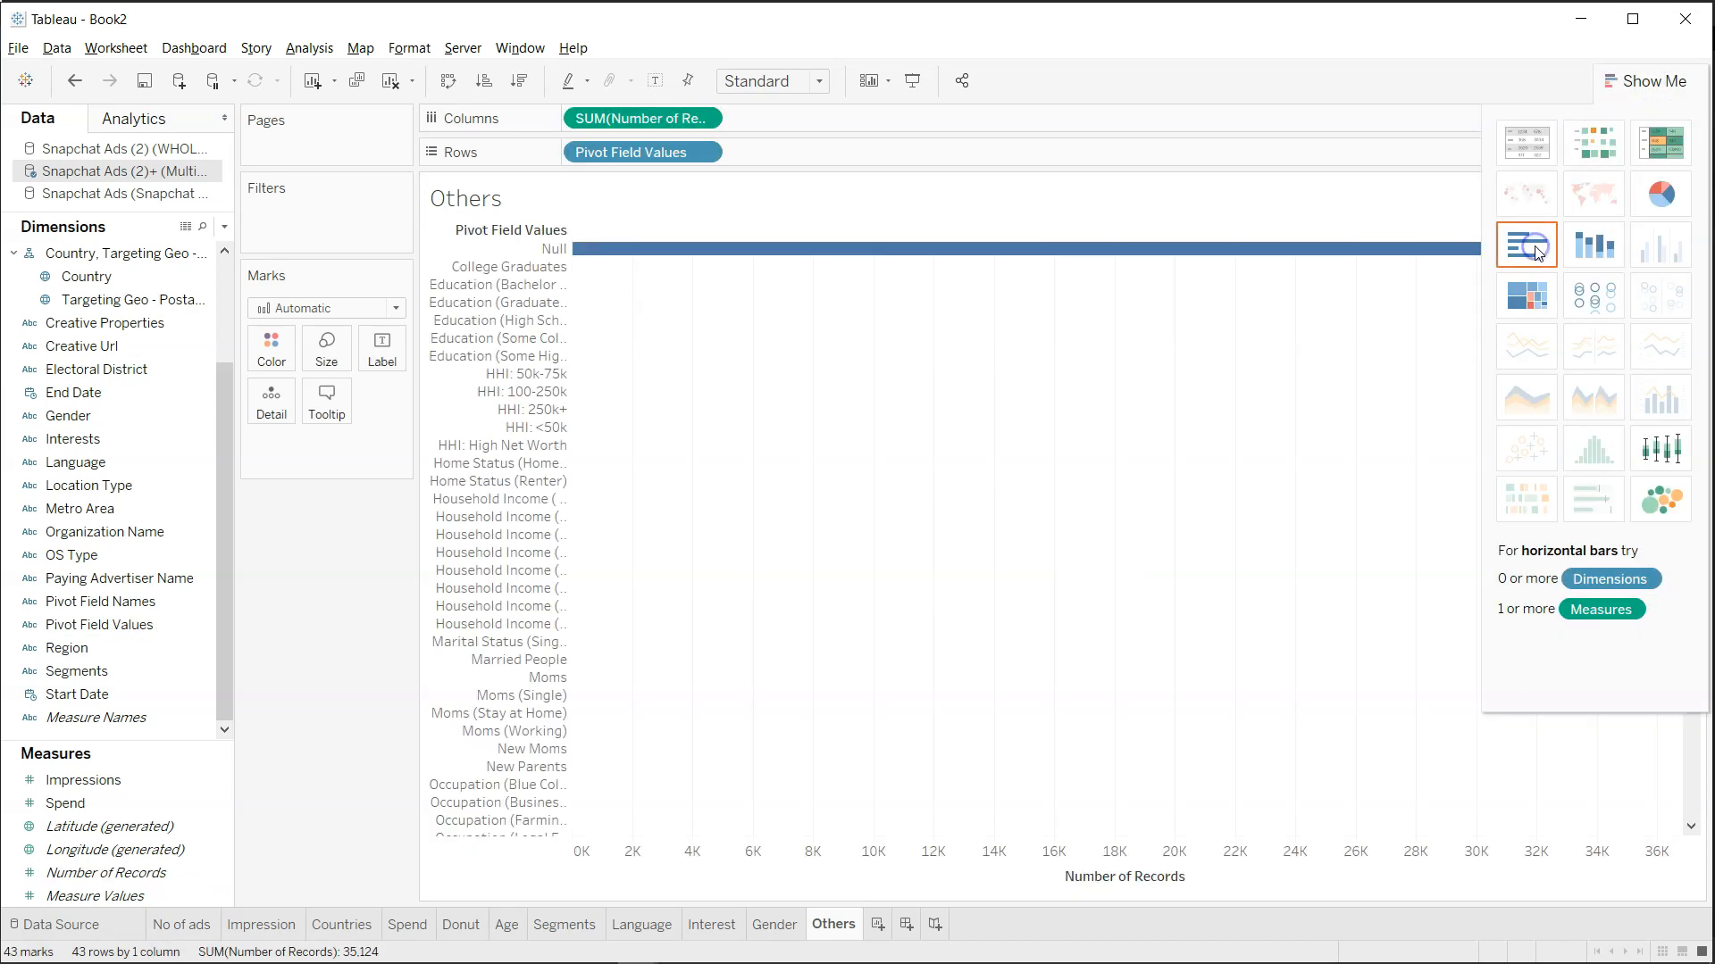
Exclude the Null row from the Others bar chart and sort the bars in descending order by Number of Records.
click(1663, 90)
click(554, 249)
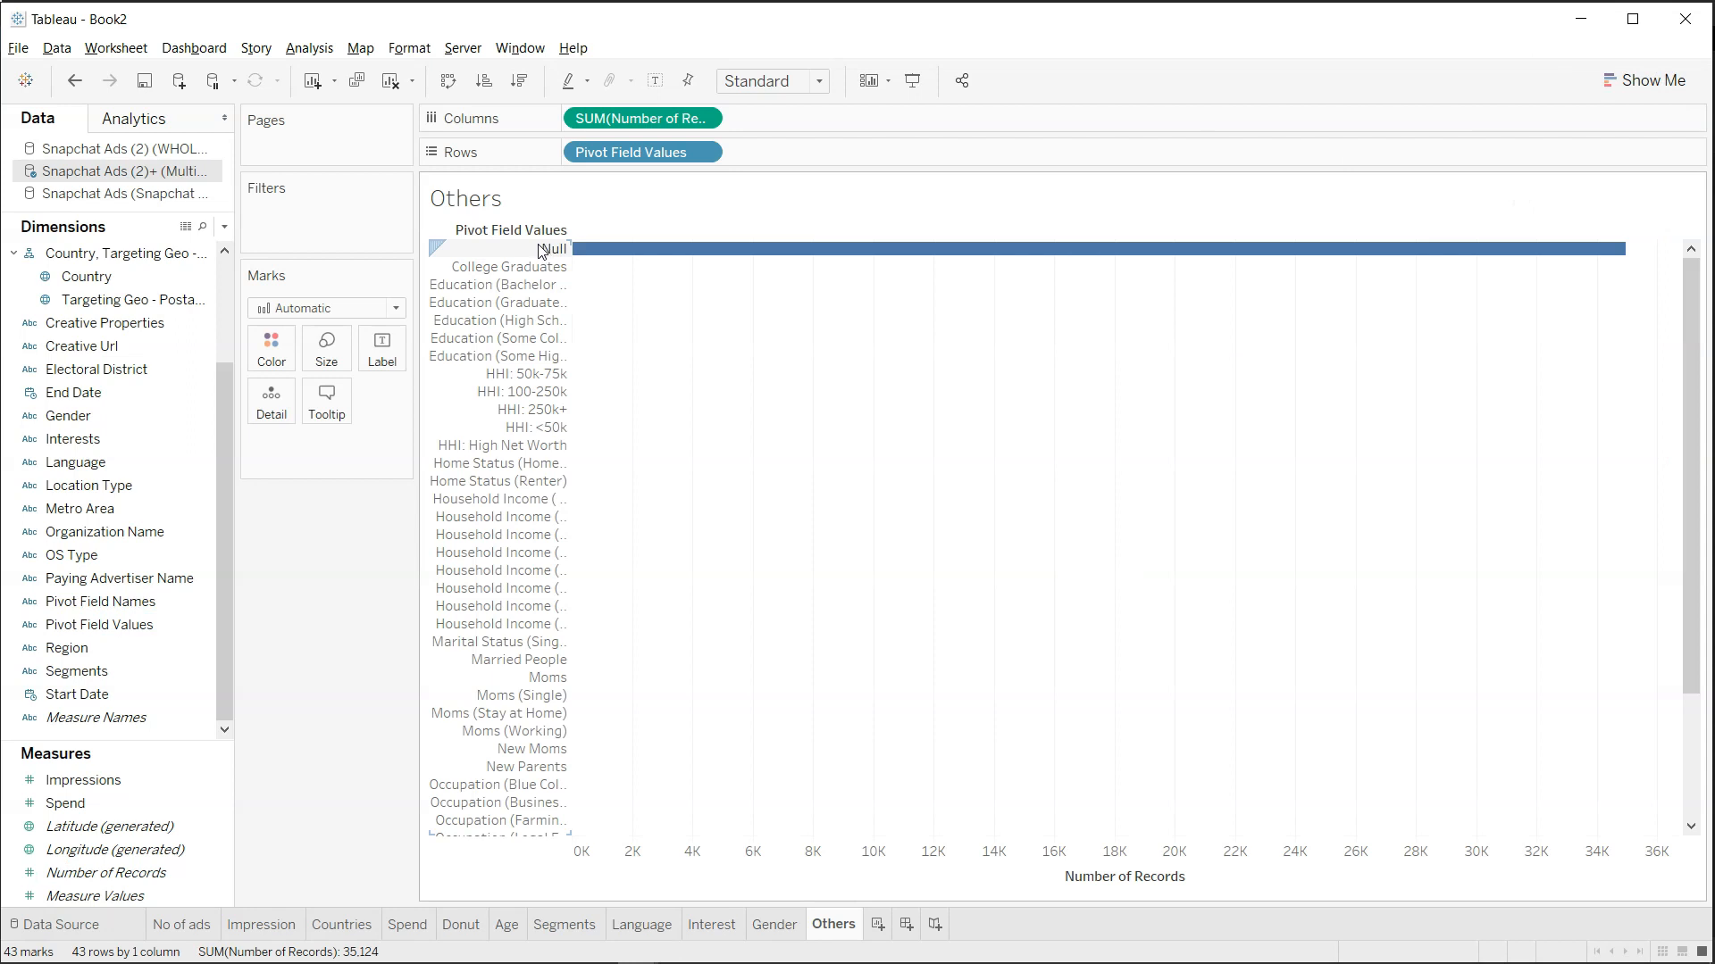
right_click(540, 249)
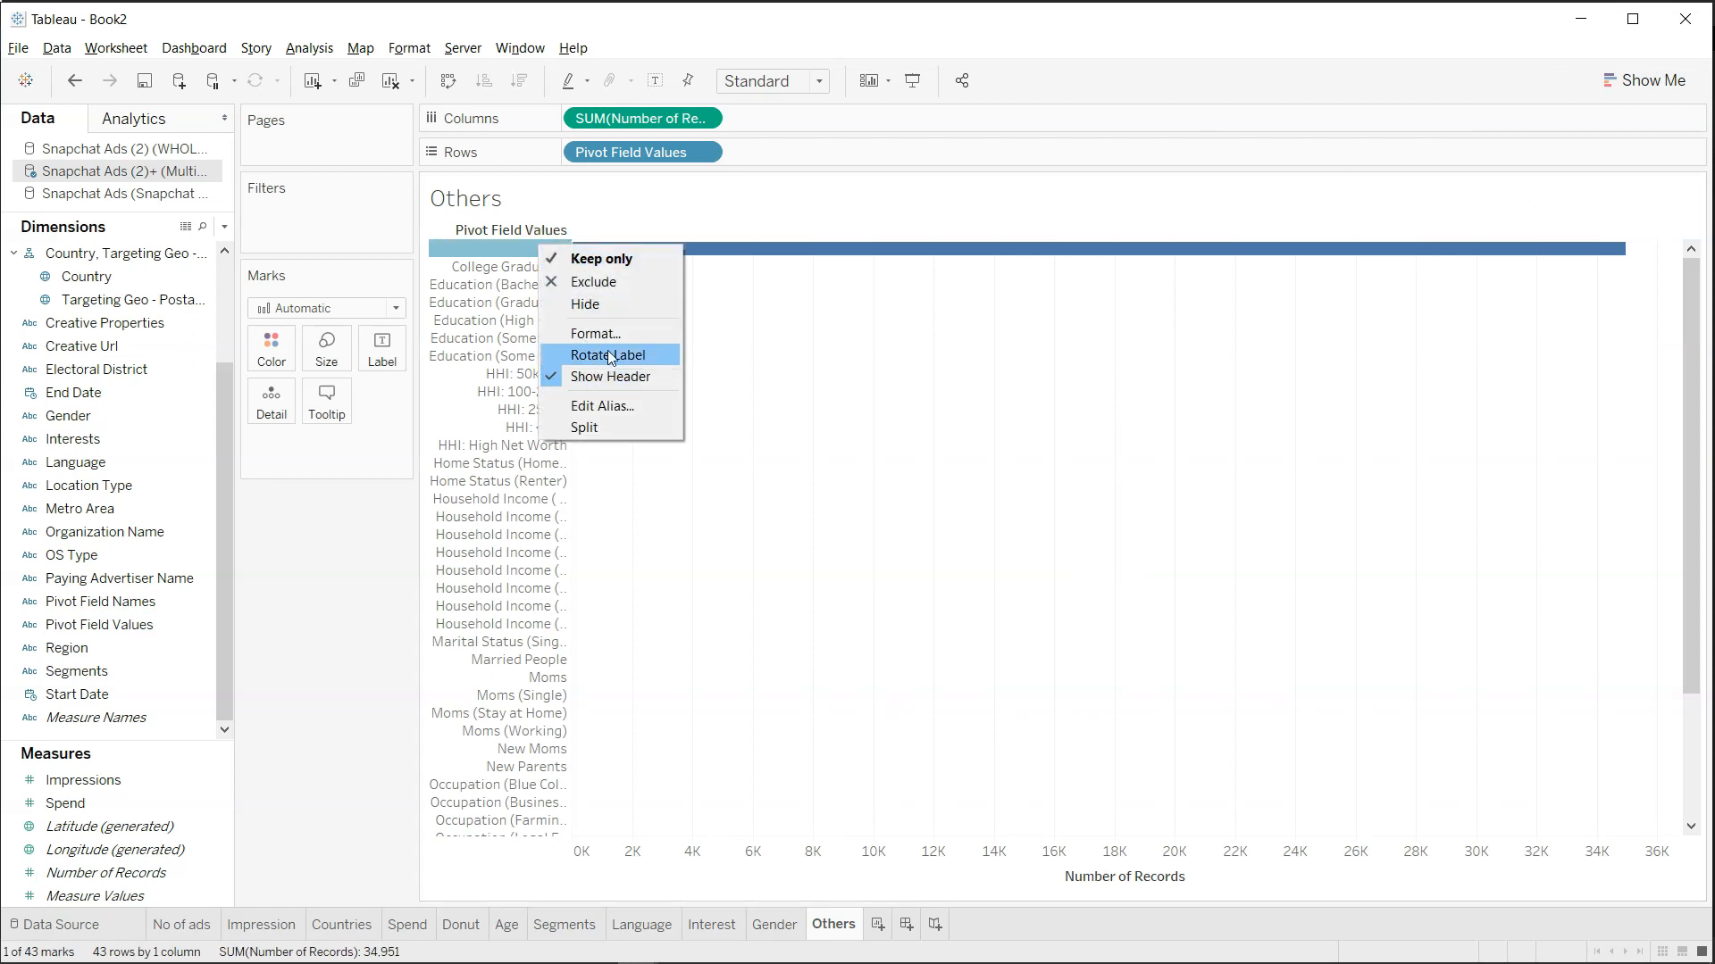
click(623, 282)
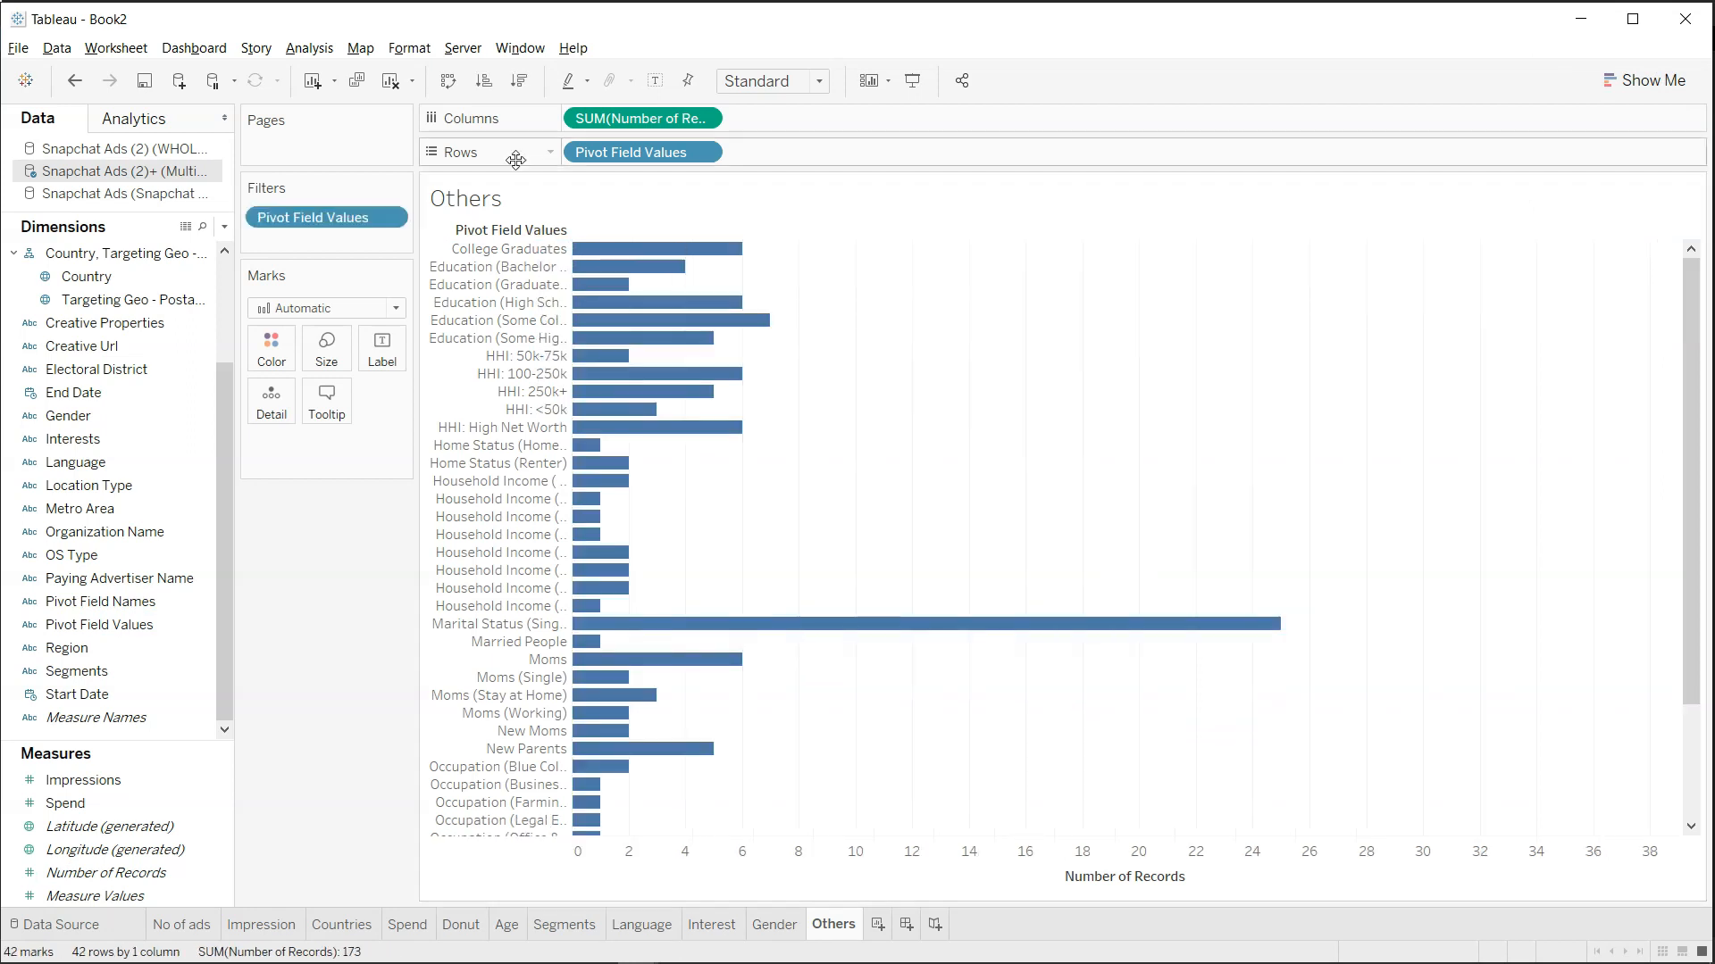
click(516, 82)
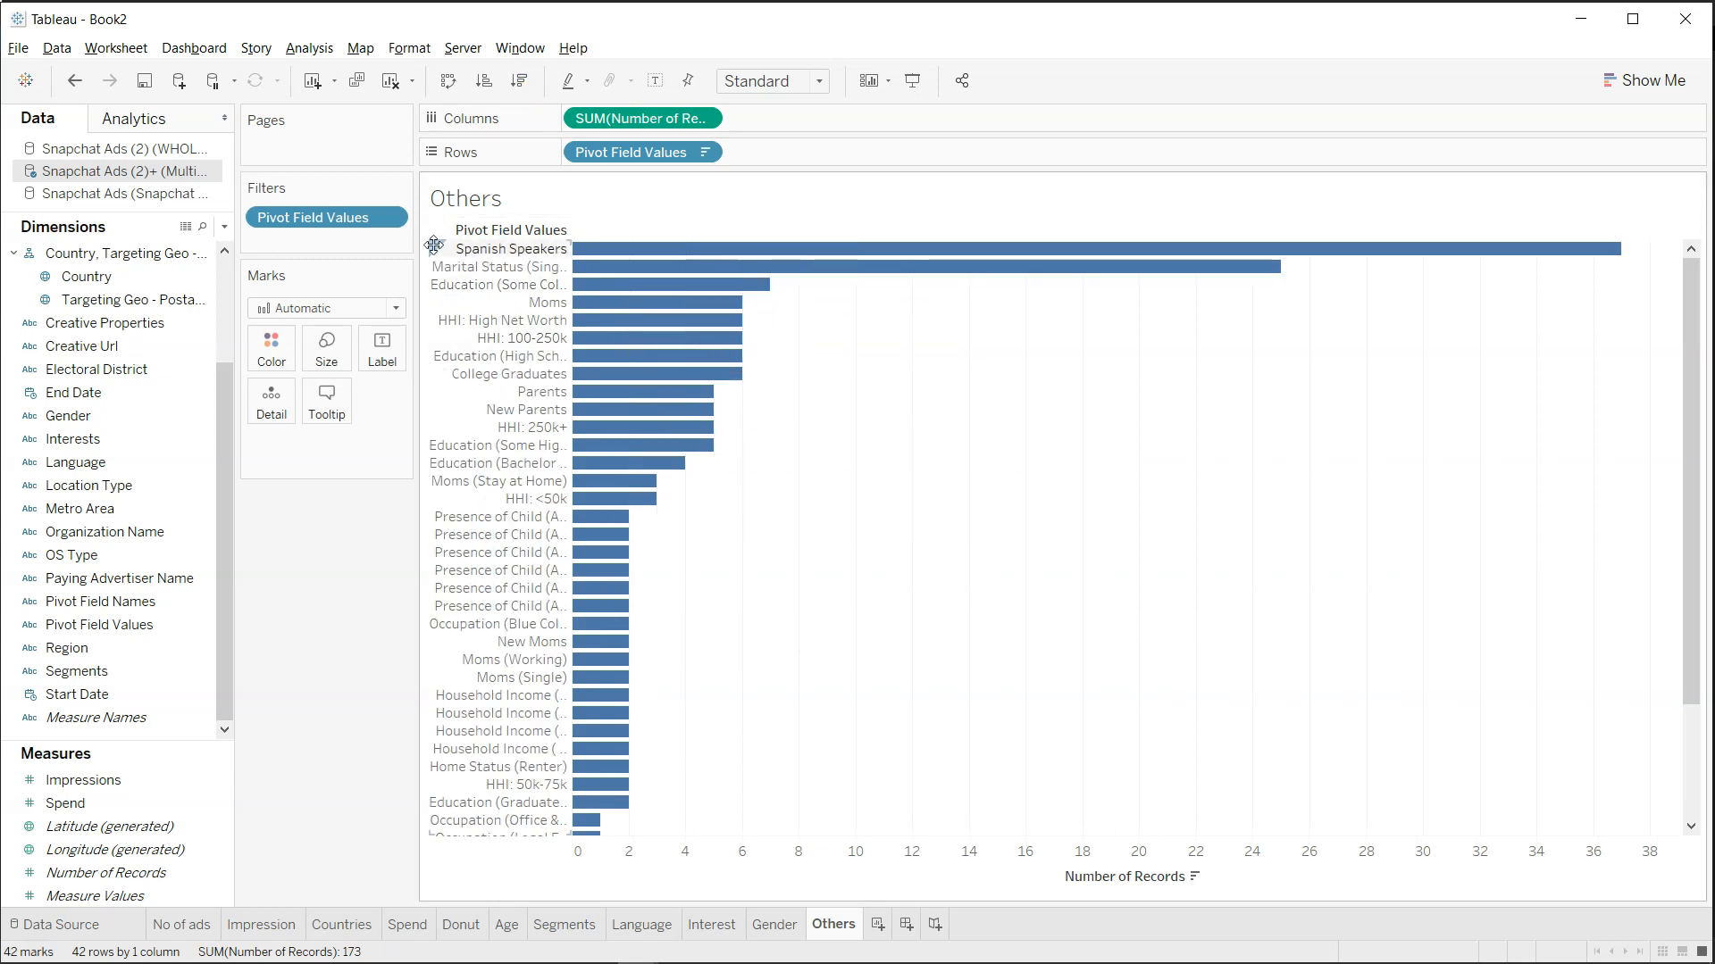
Filter Pivot Field Values to the top 10 by sum of Number of Records, and widen the row labels to show full names.
click(399, 225)
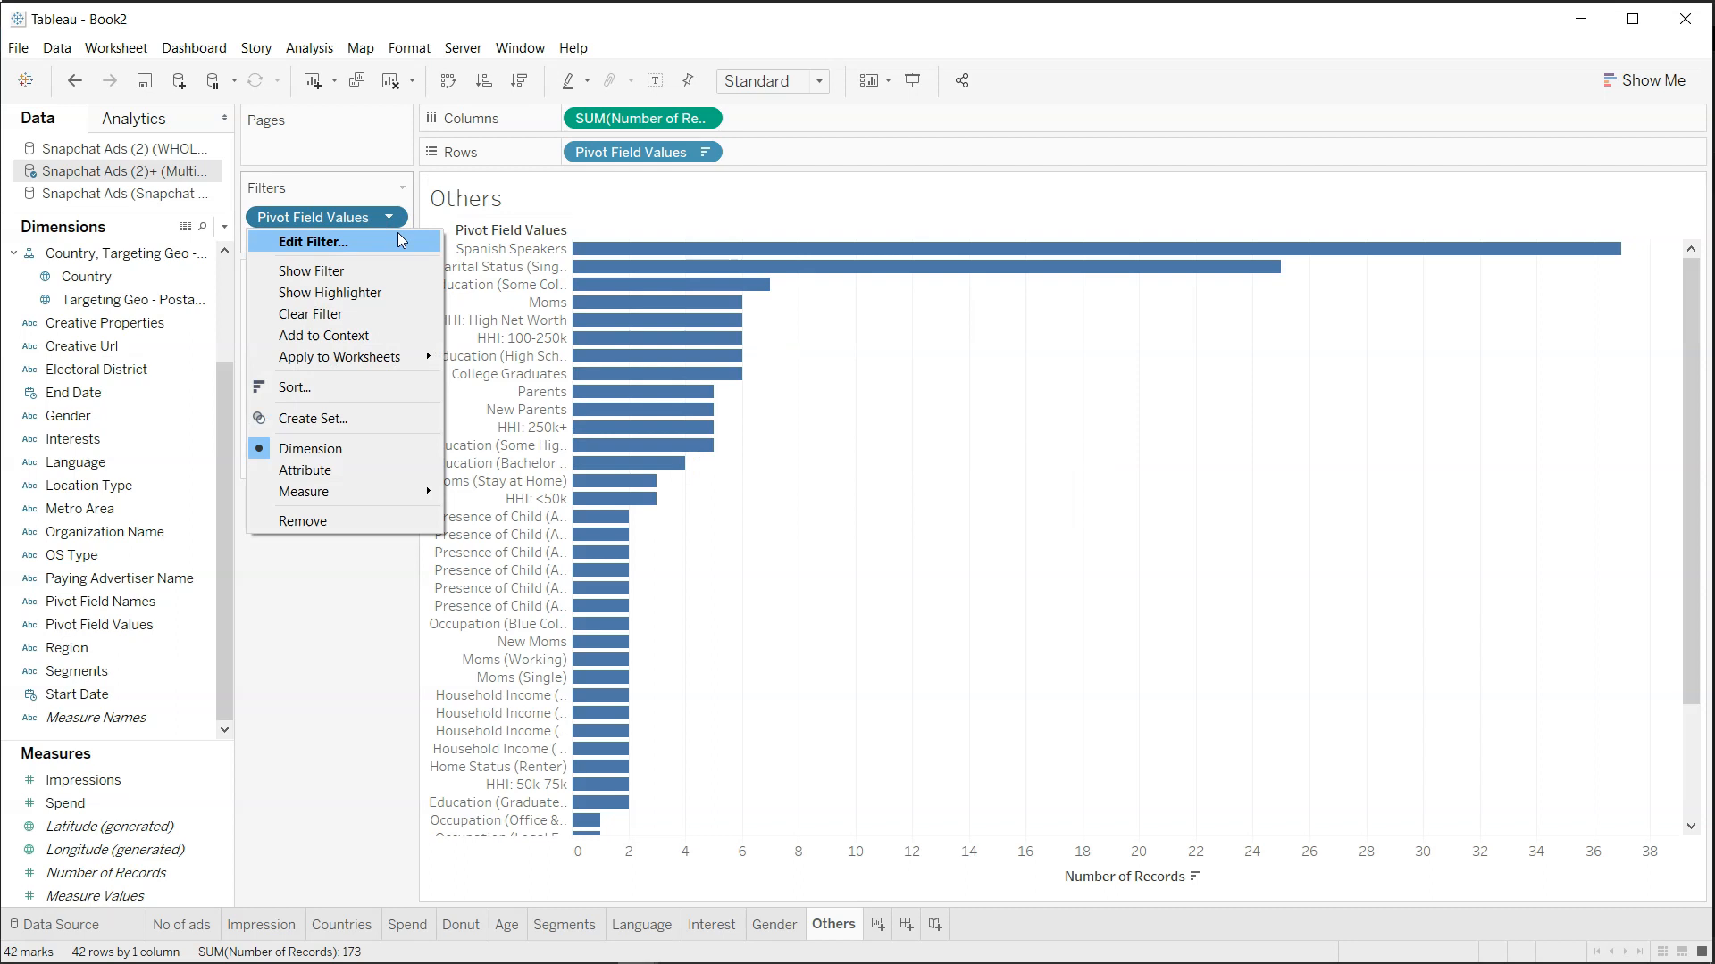
click(399, 237)
click(879, 231)
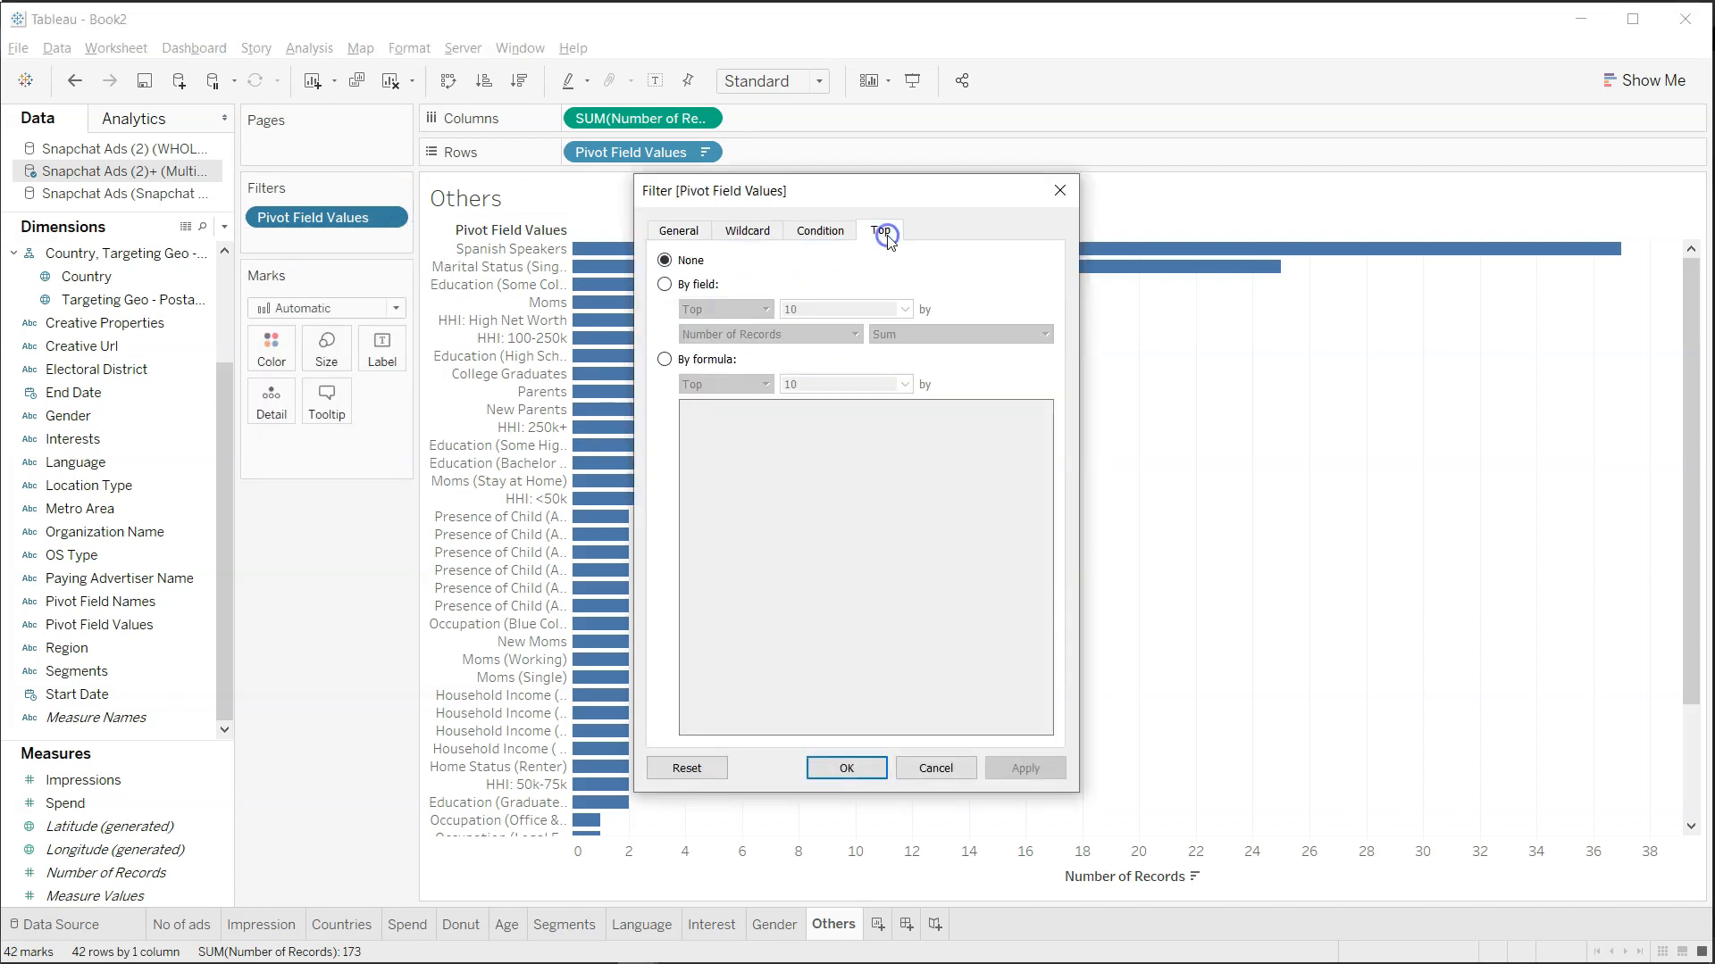
click(689, 284)
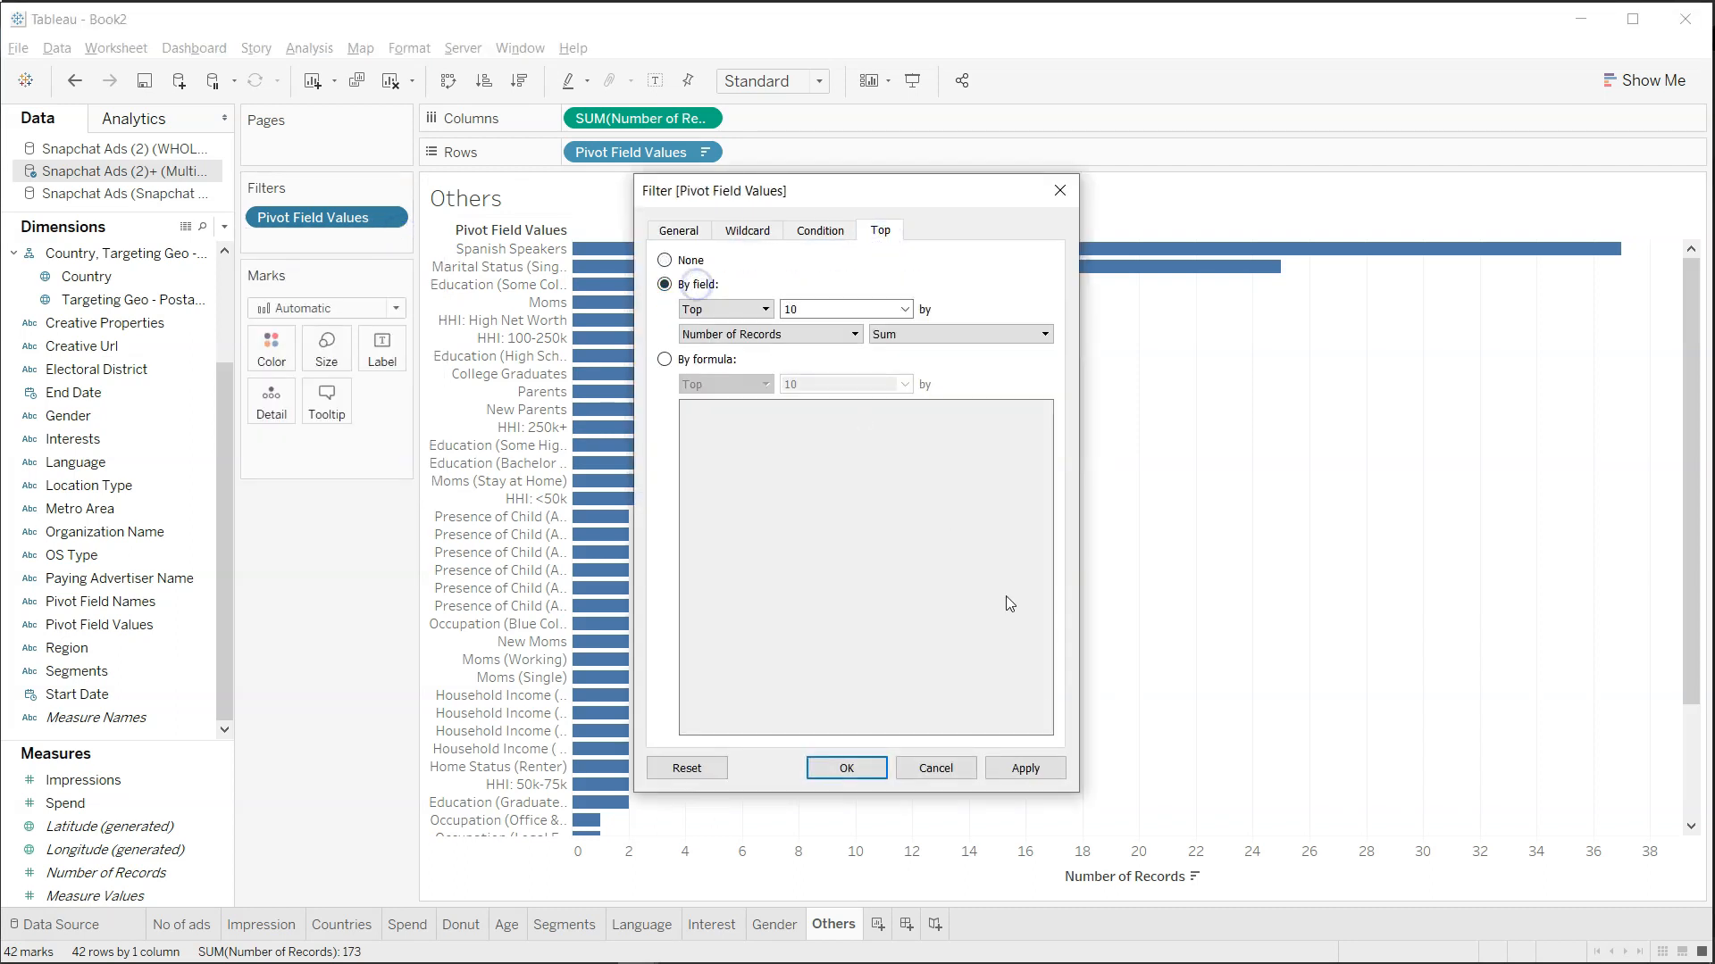
click(1021, 768)
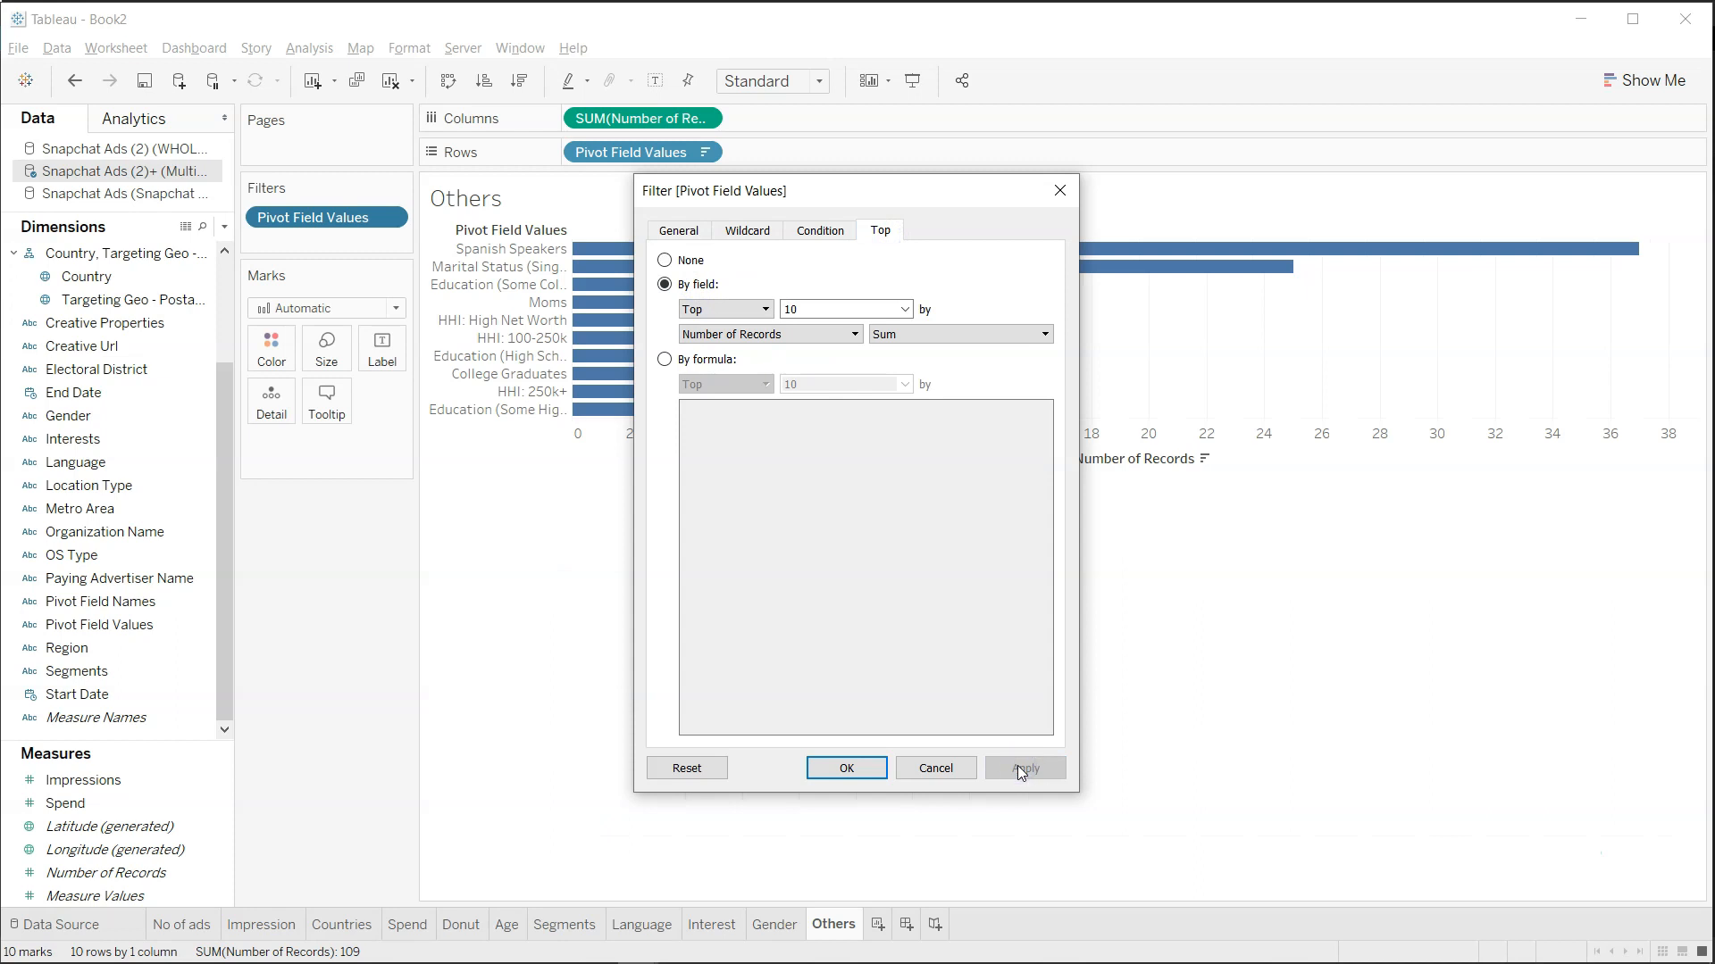
click(826, 761)
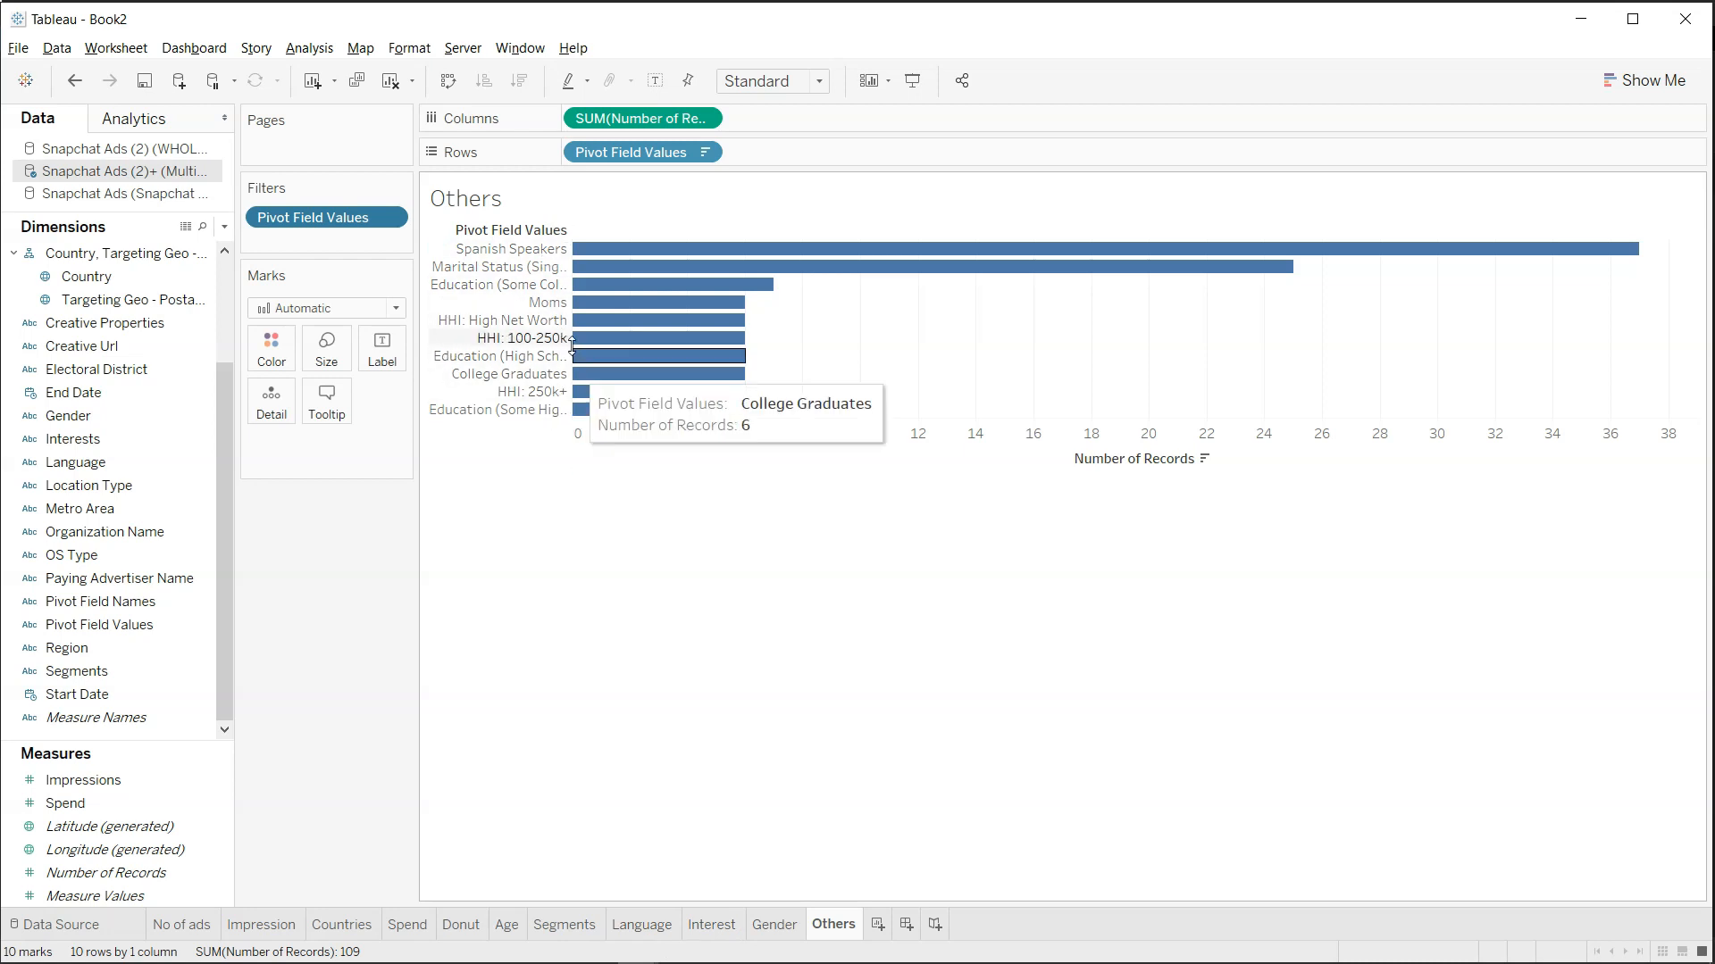
drag(572, 391, 650, 383)
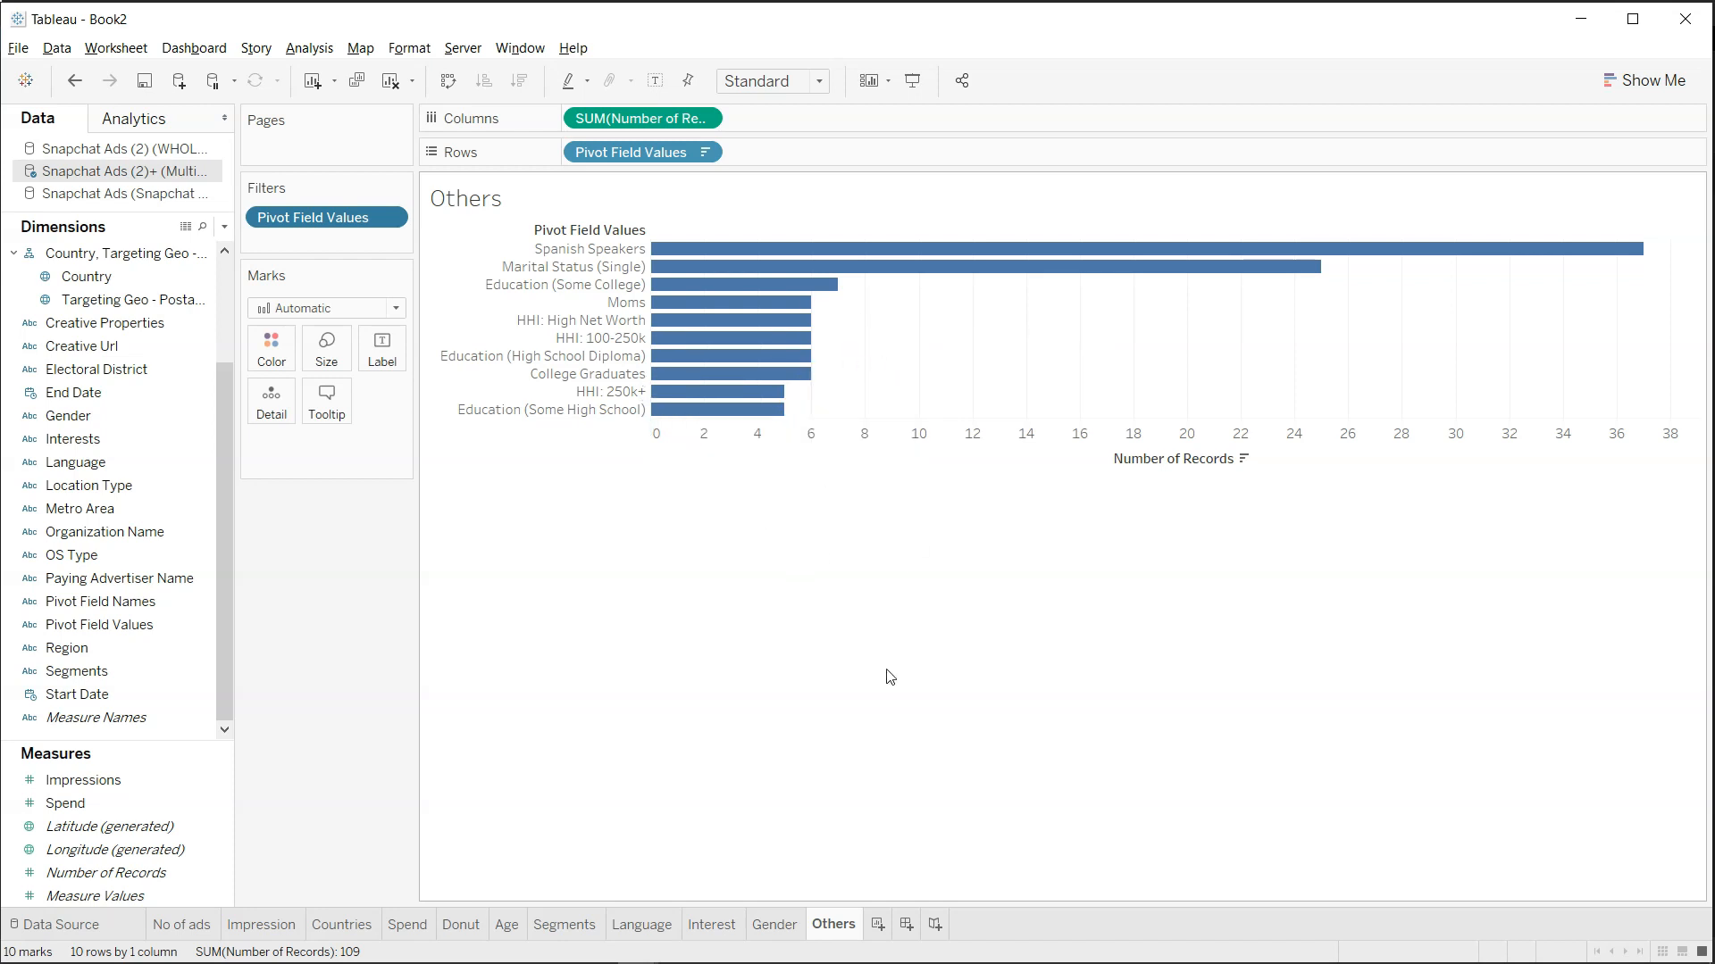
On the Donut worksheet, create a calculated field named Dynamic Tooltip.
click(452, 927)
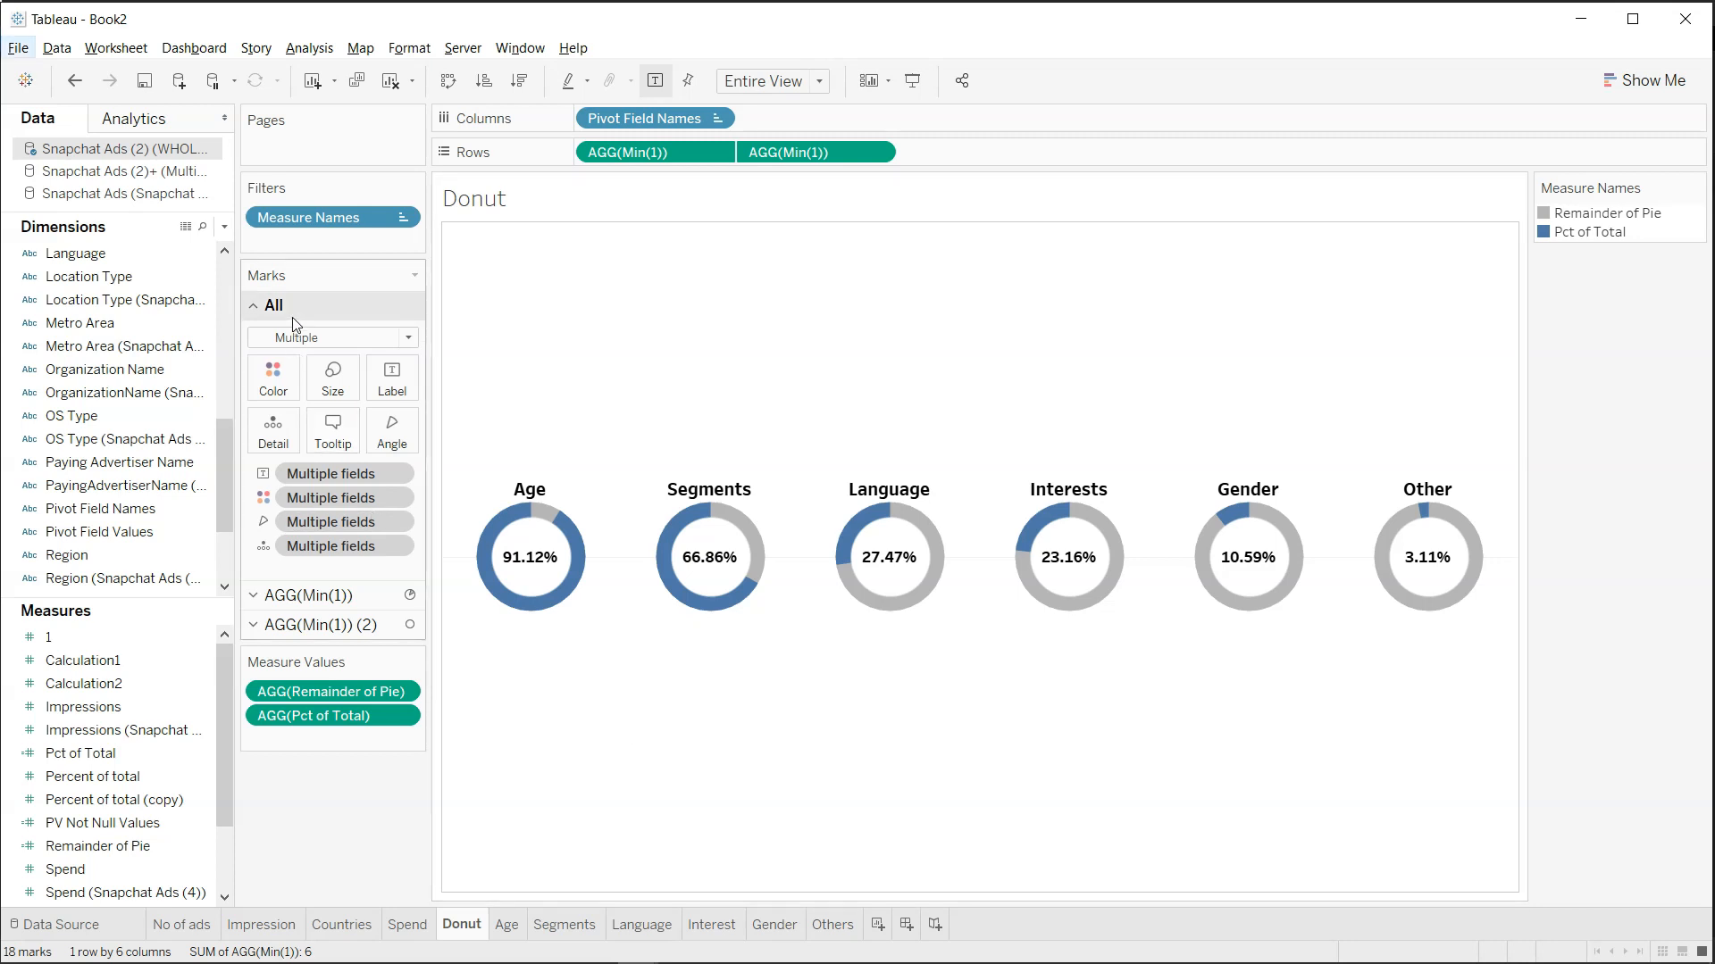
click(225, 234)
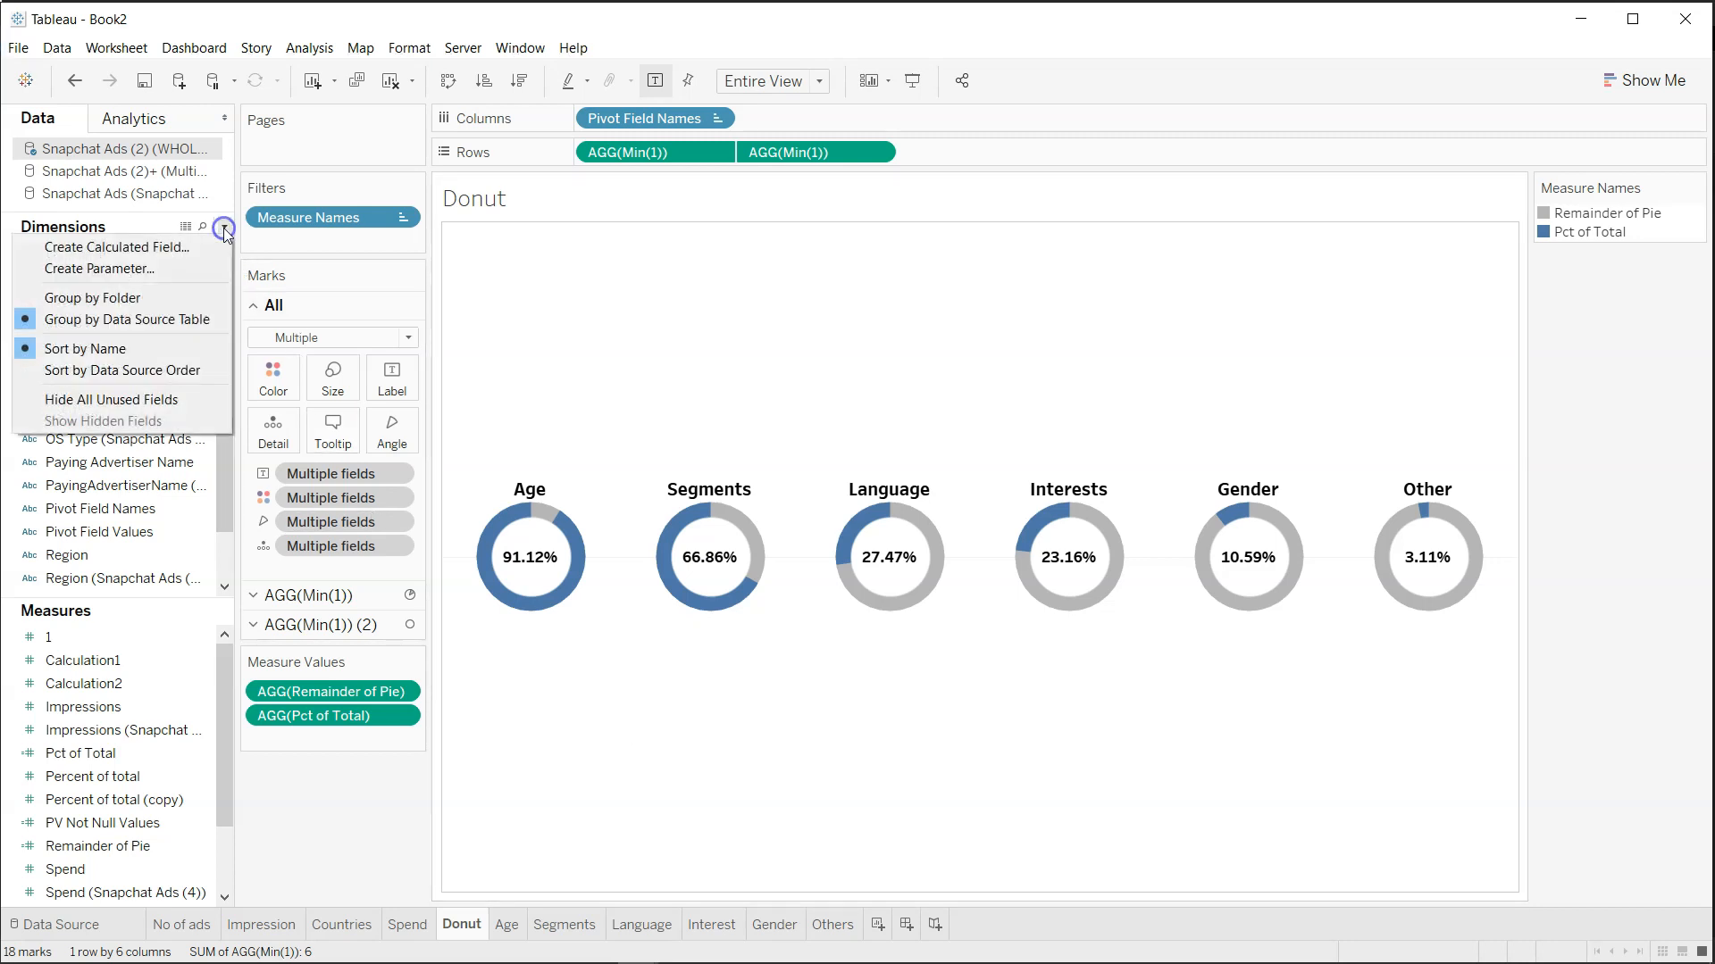
click(196, 249)
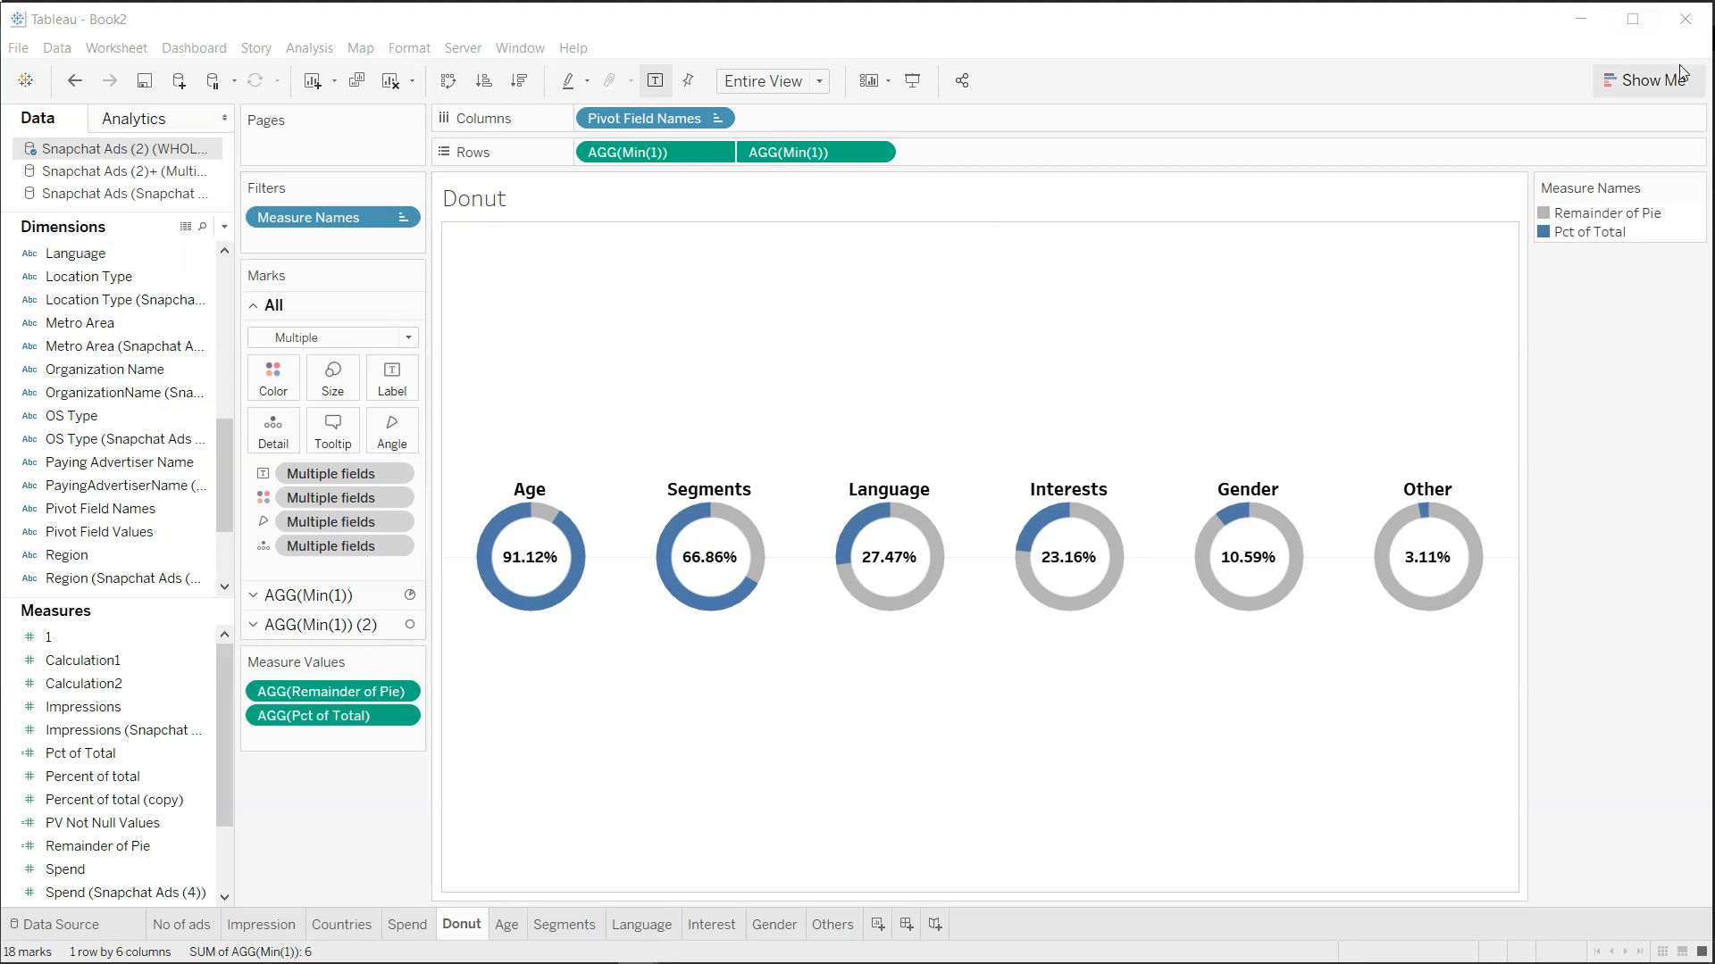
drag(1236, 260, 380, 459)
text(Dynai)
key(BackSpace)
key(BackSpace)
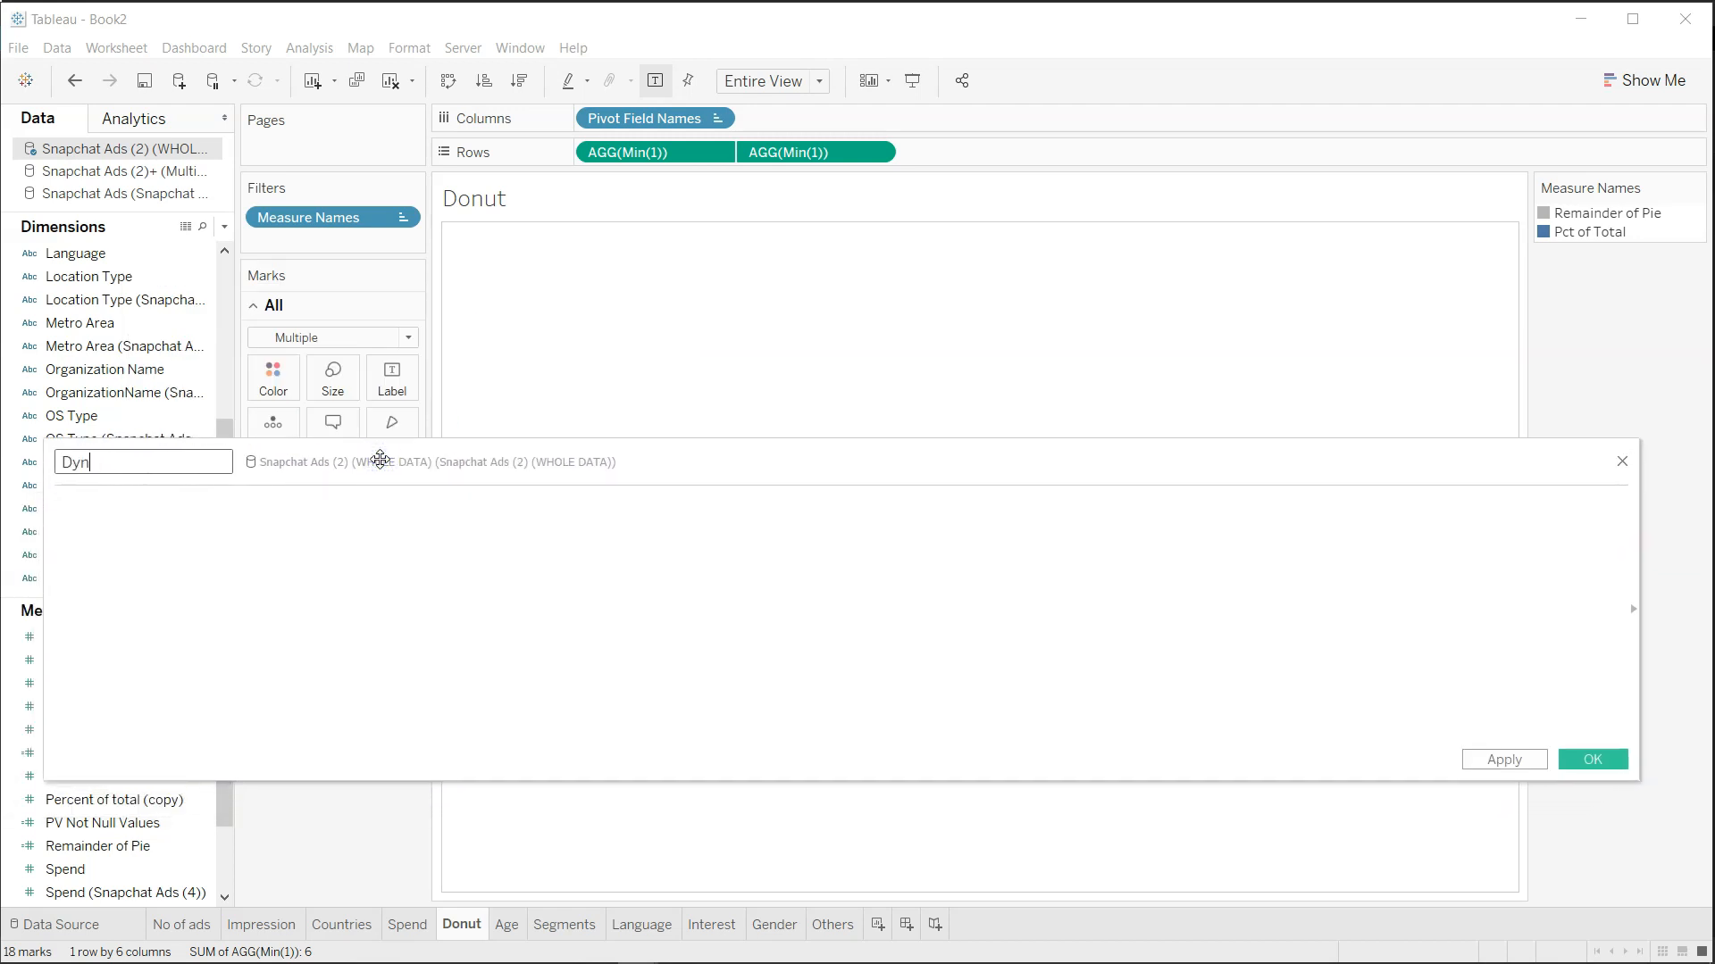
text(amic Tooltip)
key(Tab)
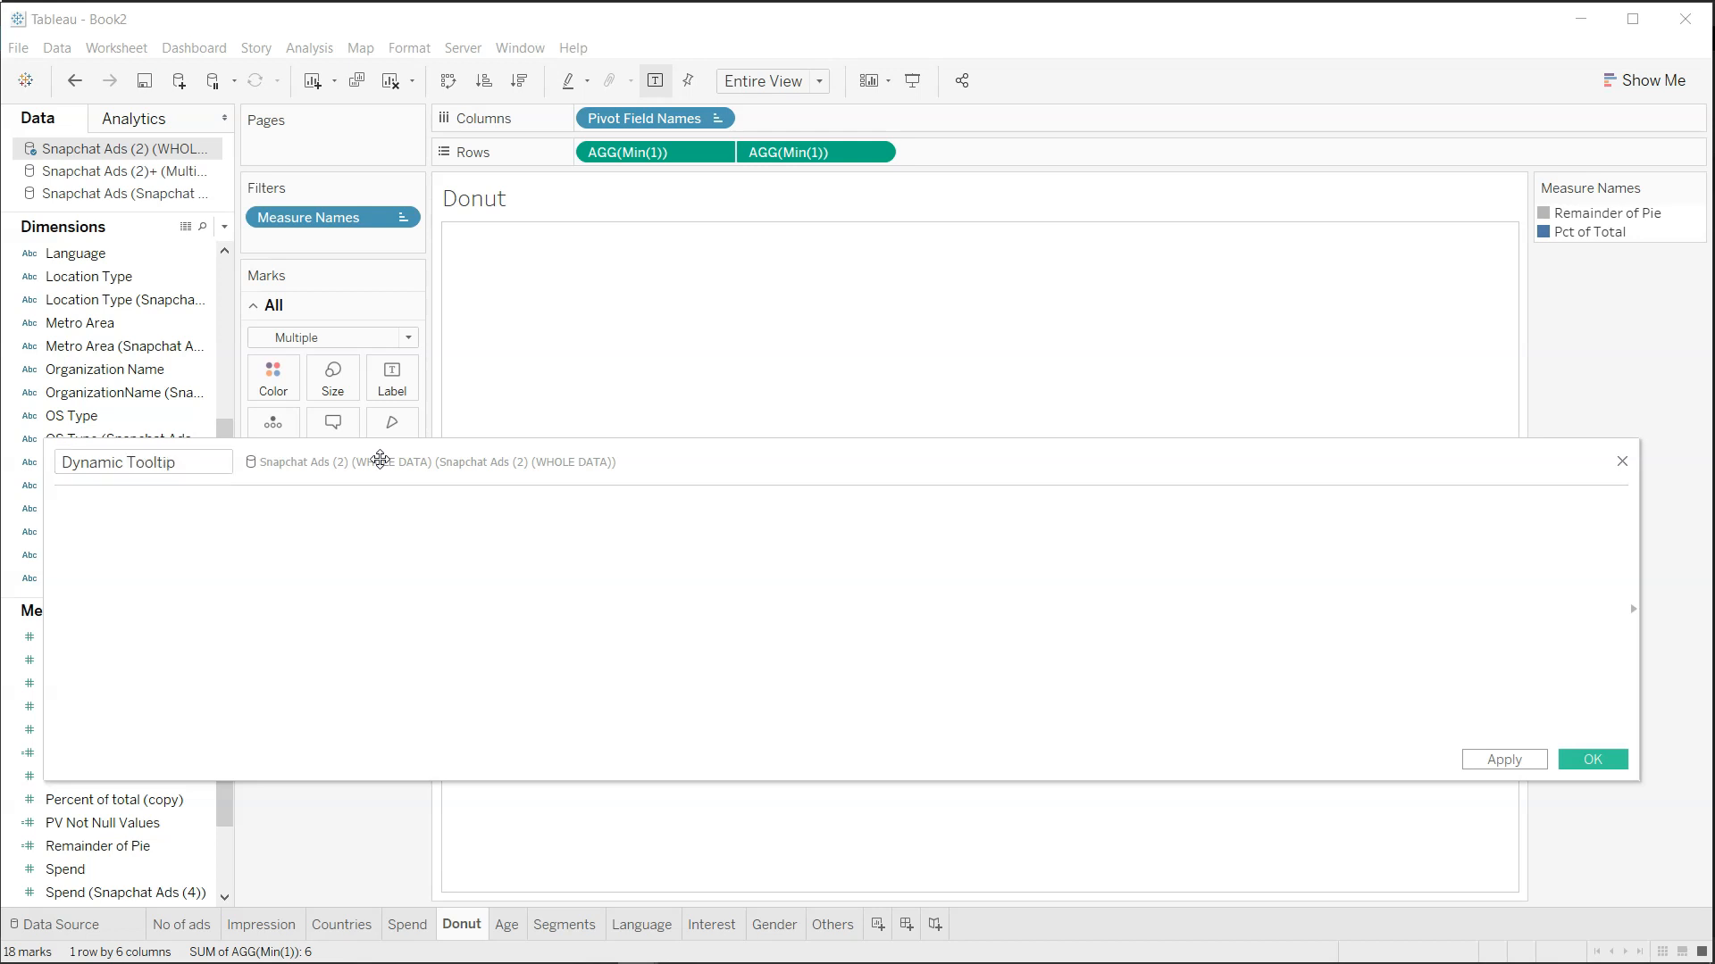
Begin the Dynamic Tooltip formula with the condition If [Pivot Field Names] = 'Age' THEN.
text(If)
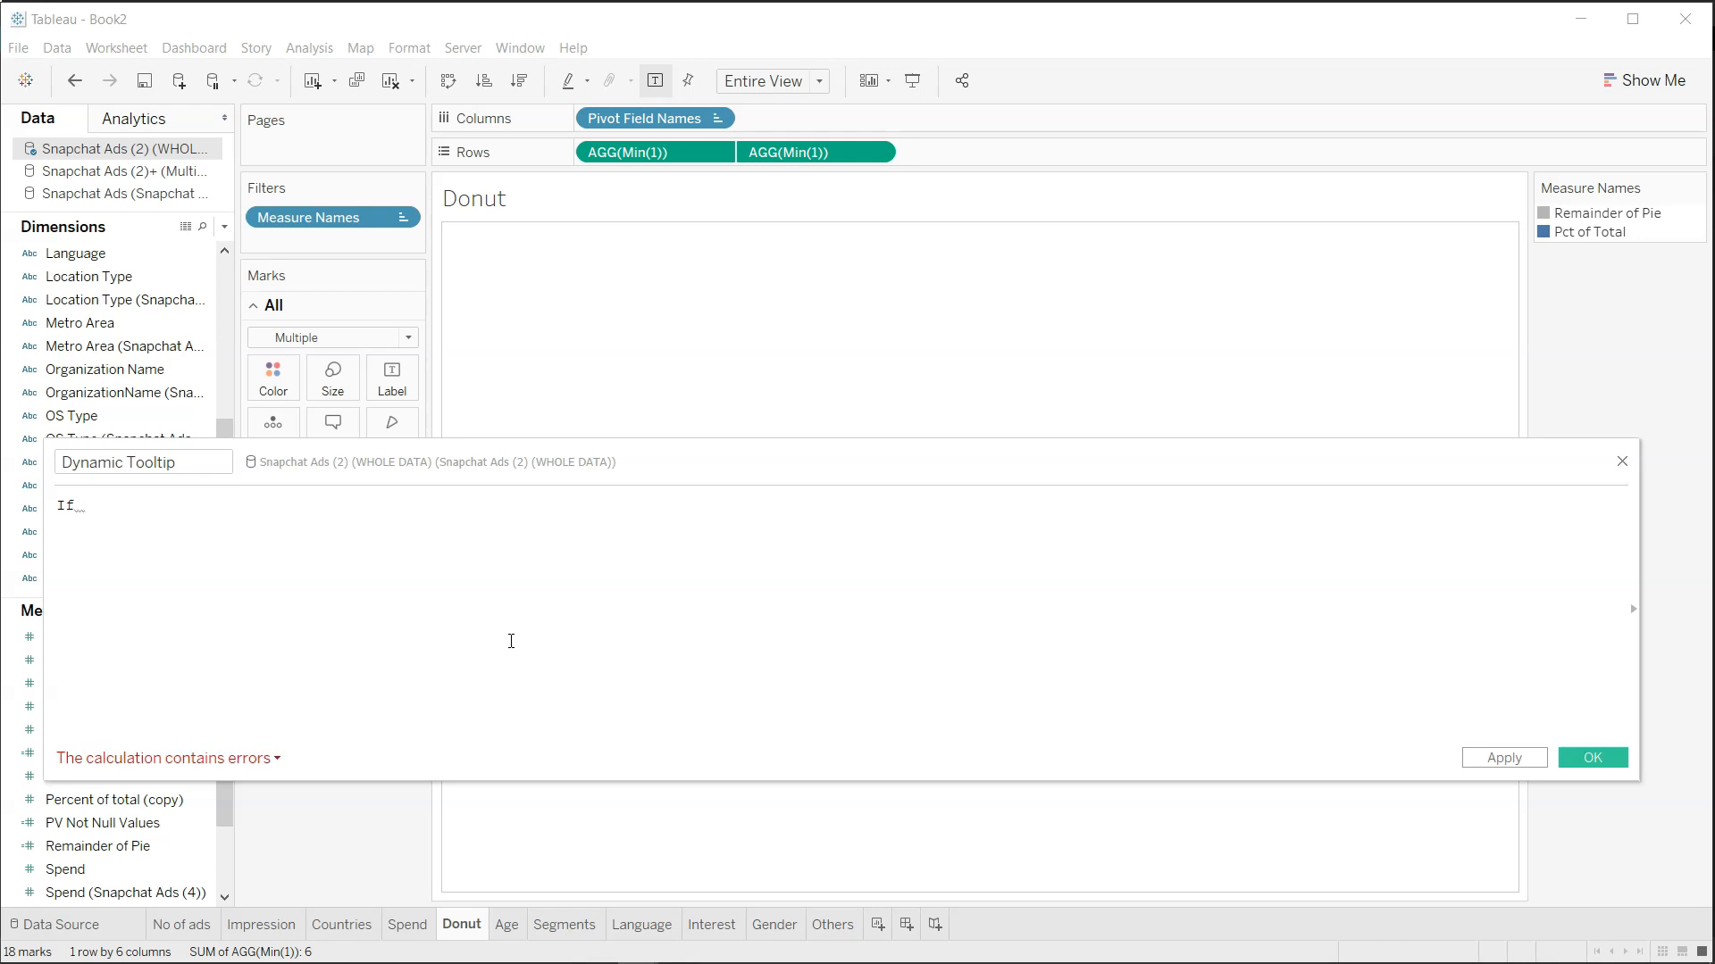
drag(682, 471, 756, 579)
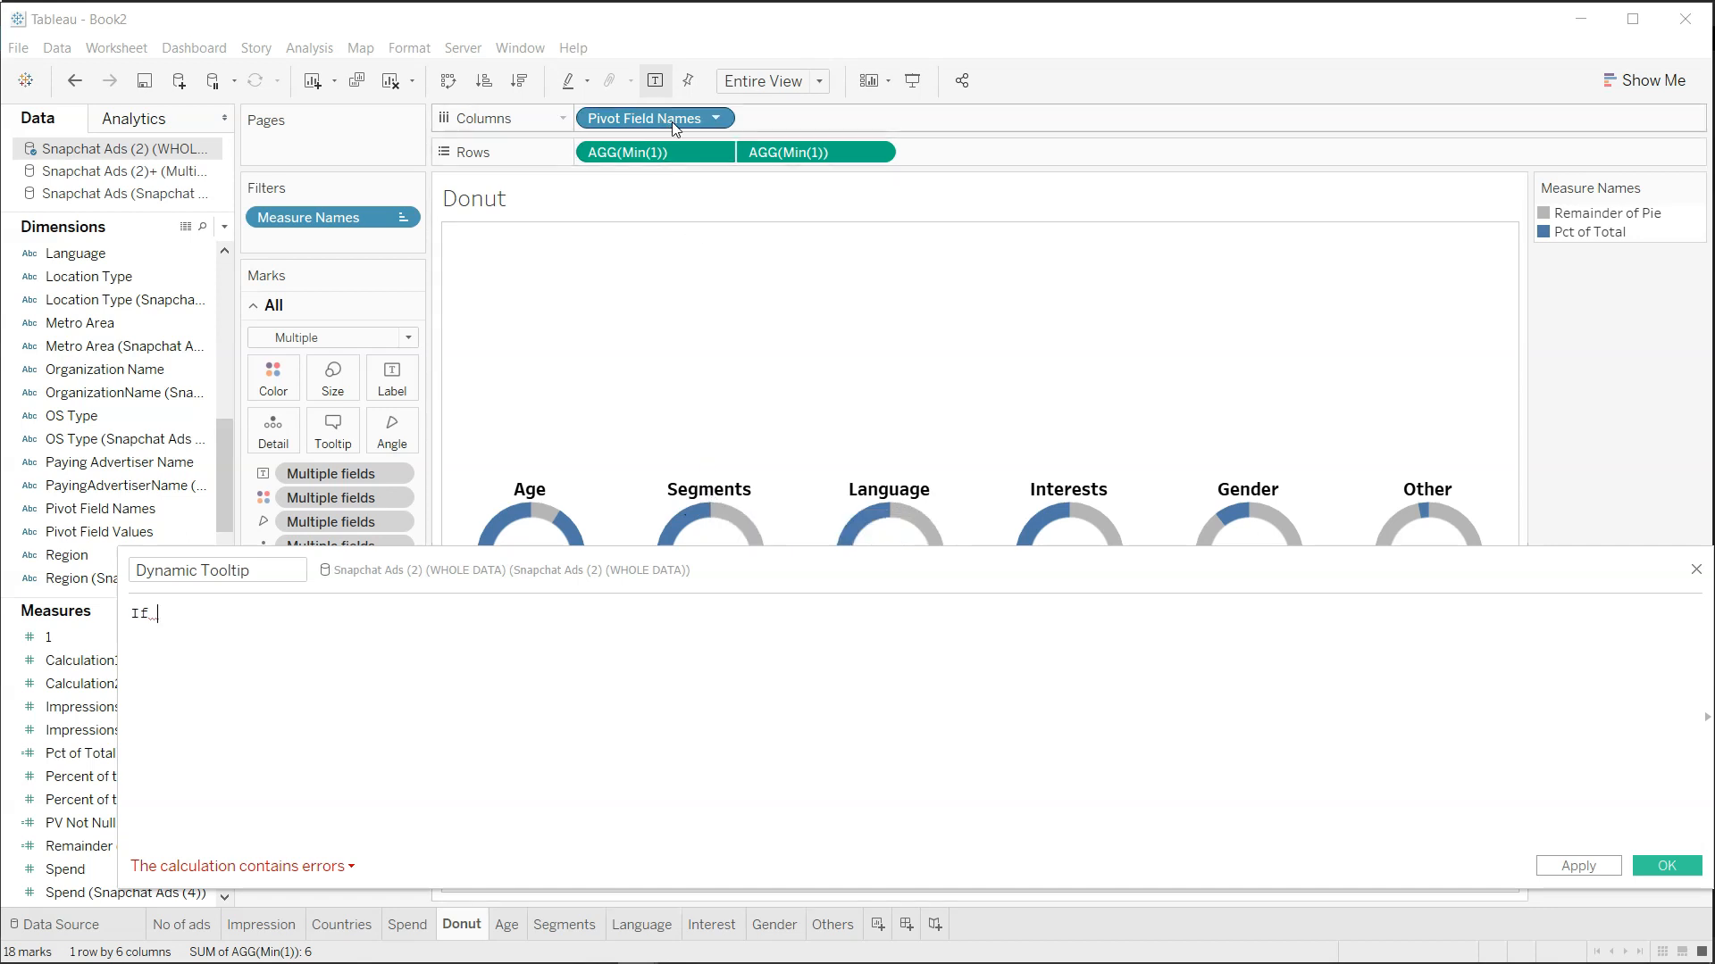
text(Pivo)
key(Return)
text(=)
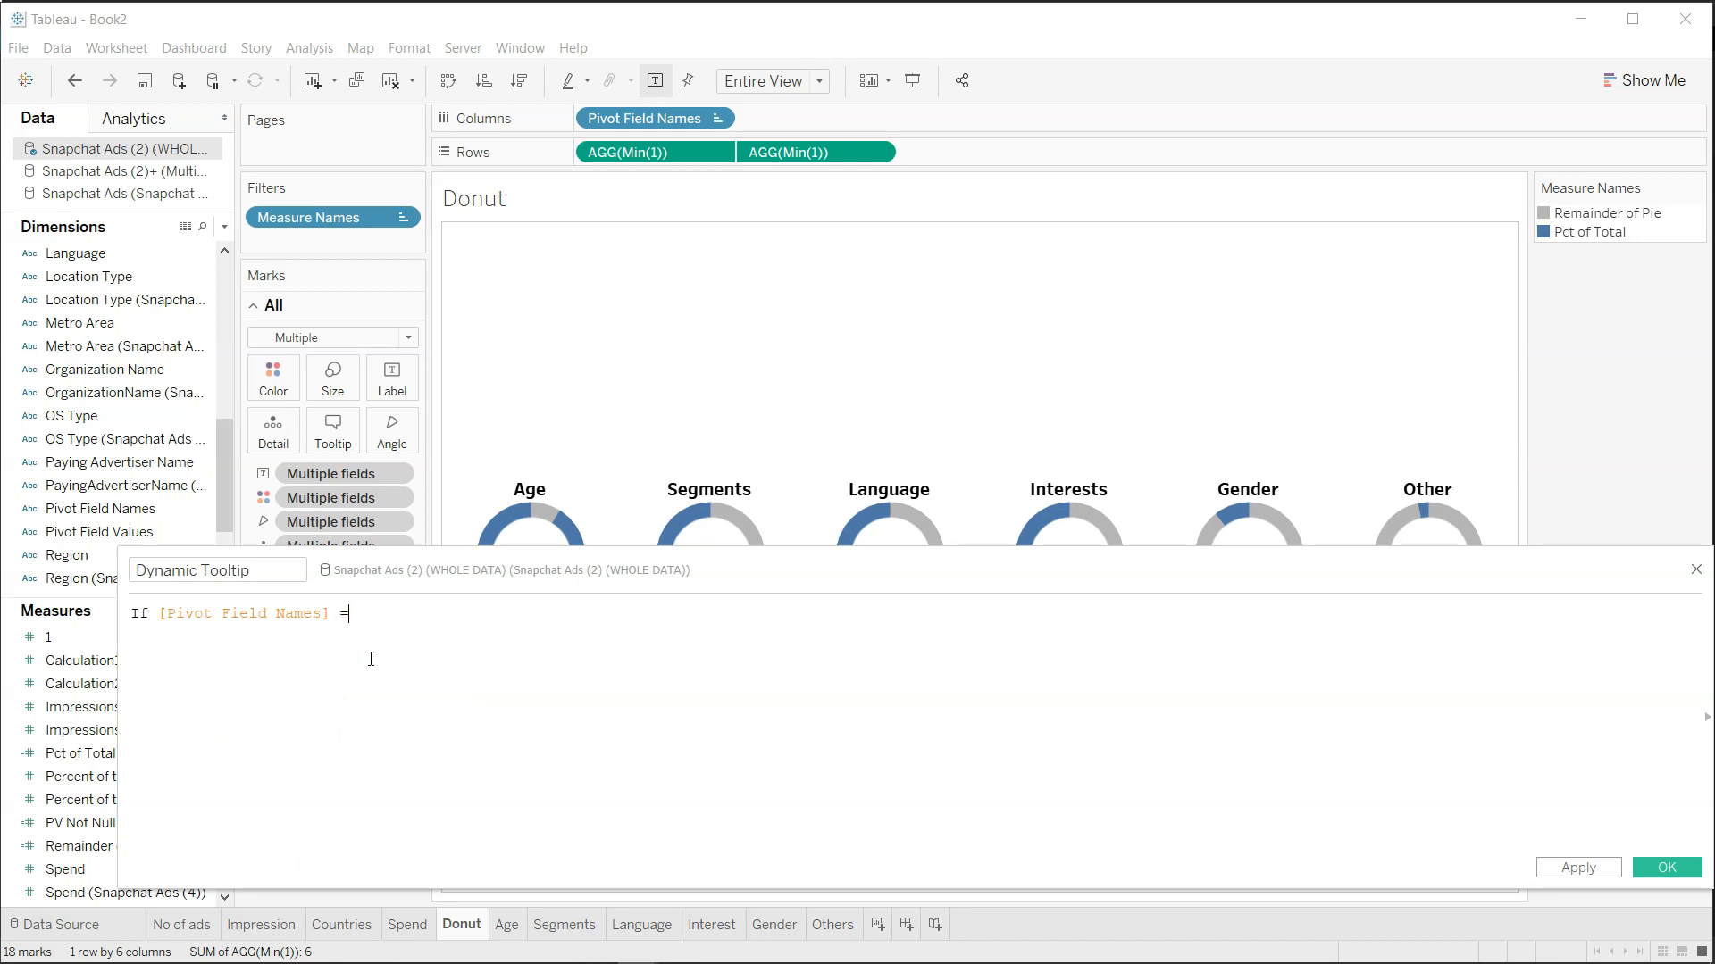
text( 'A)
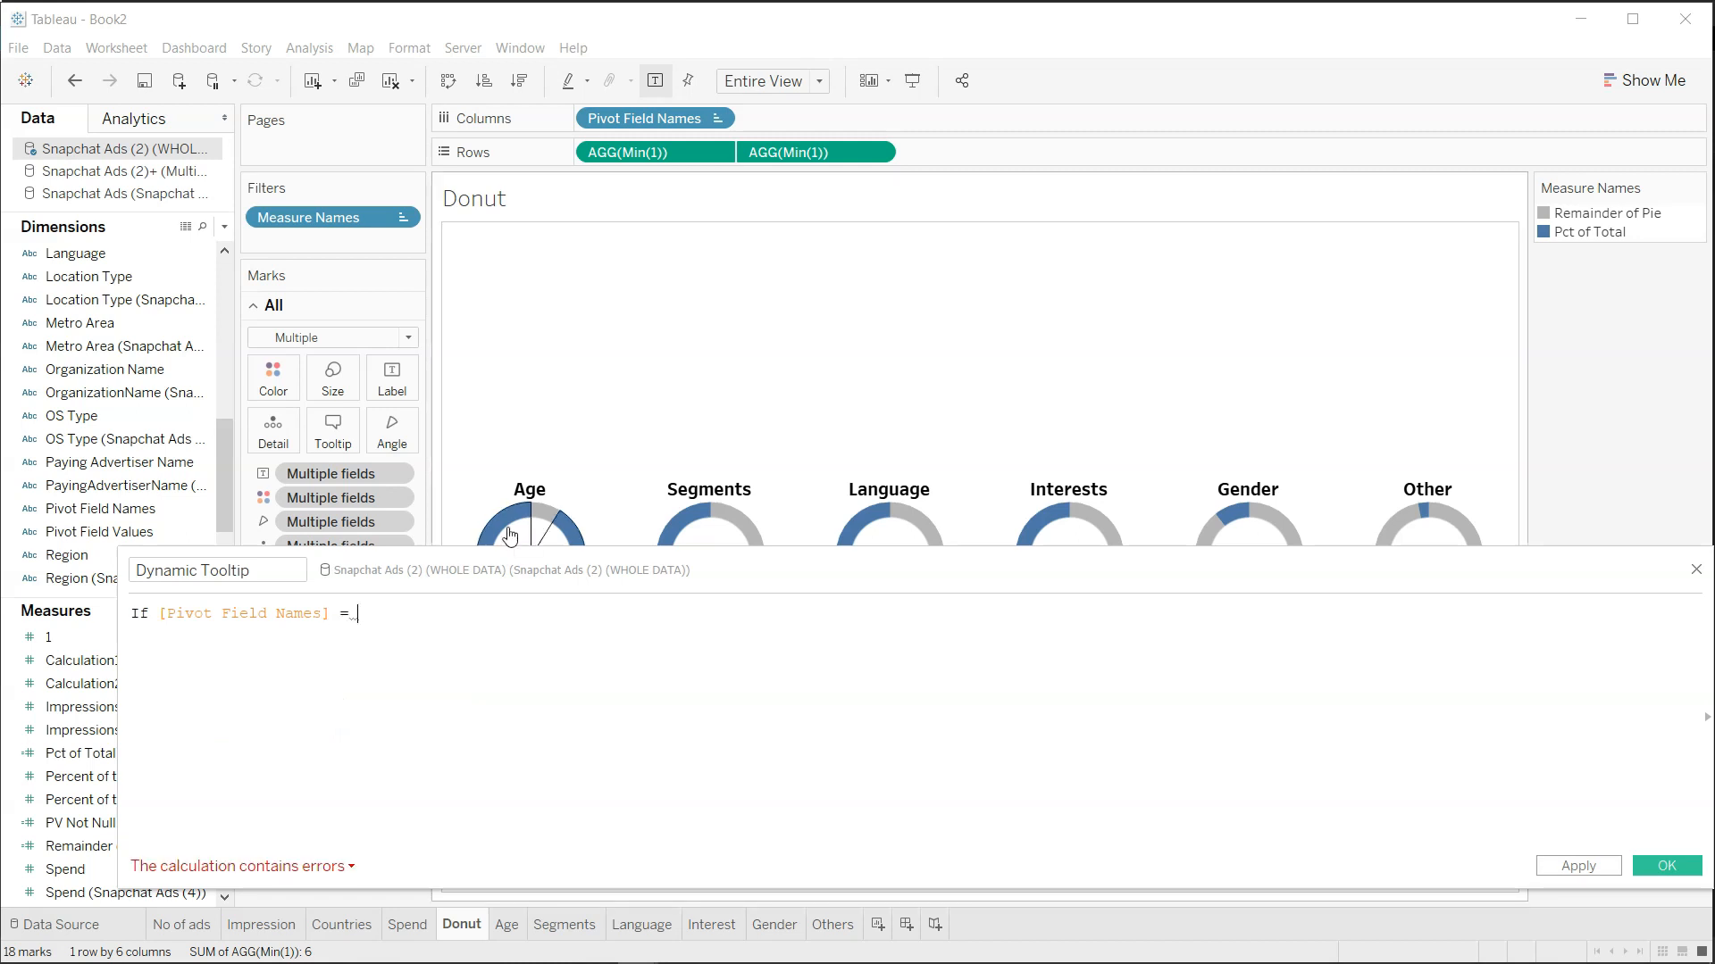
text(ge' THEN)
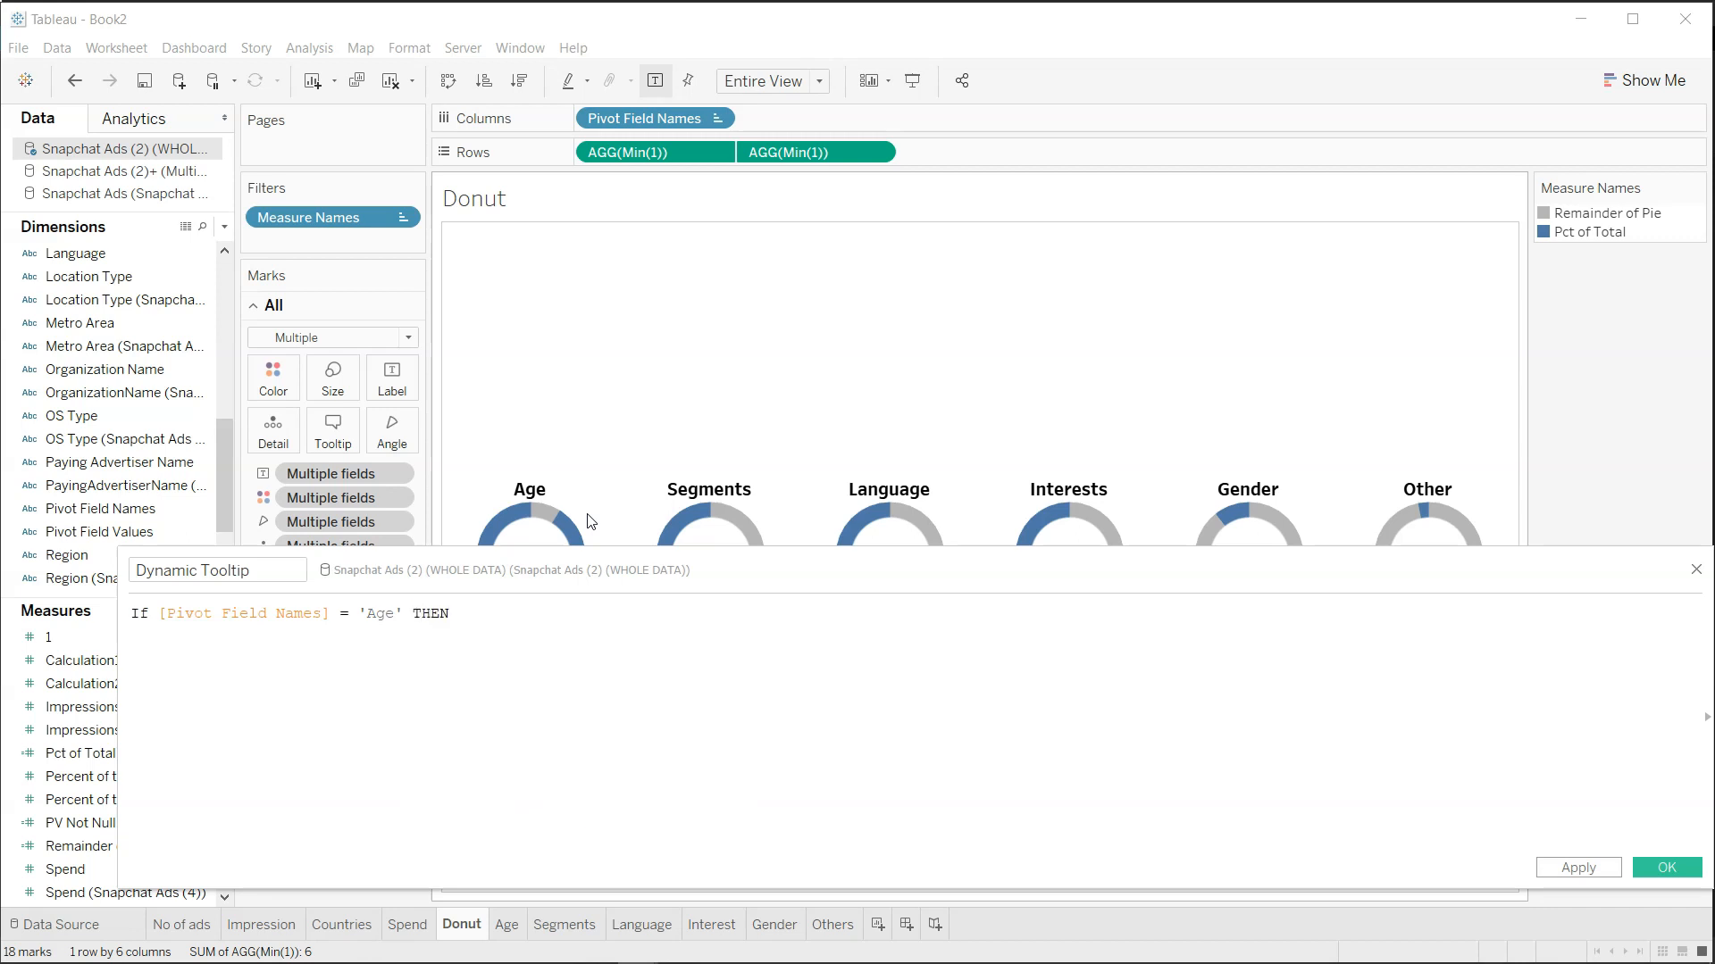
Make the Age condition return a quoted Sheet tag with name = "Age" and maxwidth="500".
text( '')
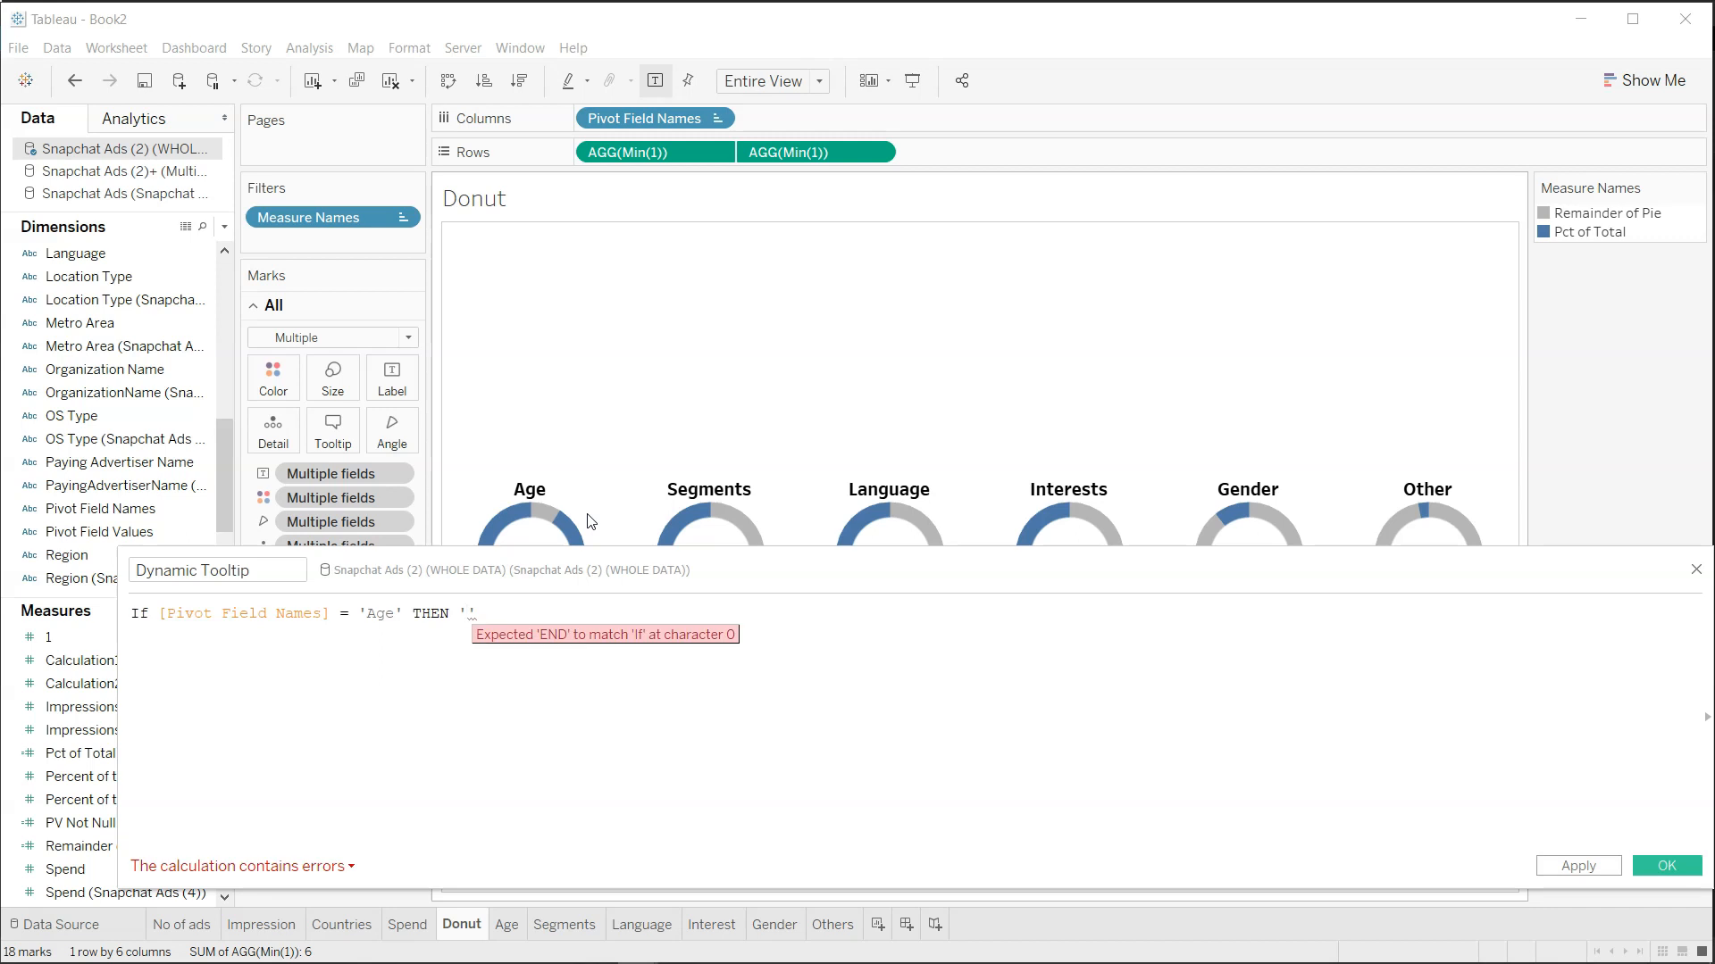
text(<>)
text(Sheet )
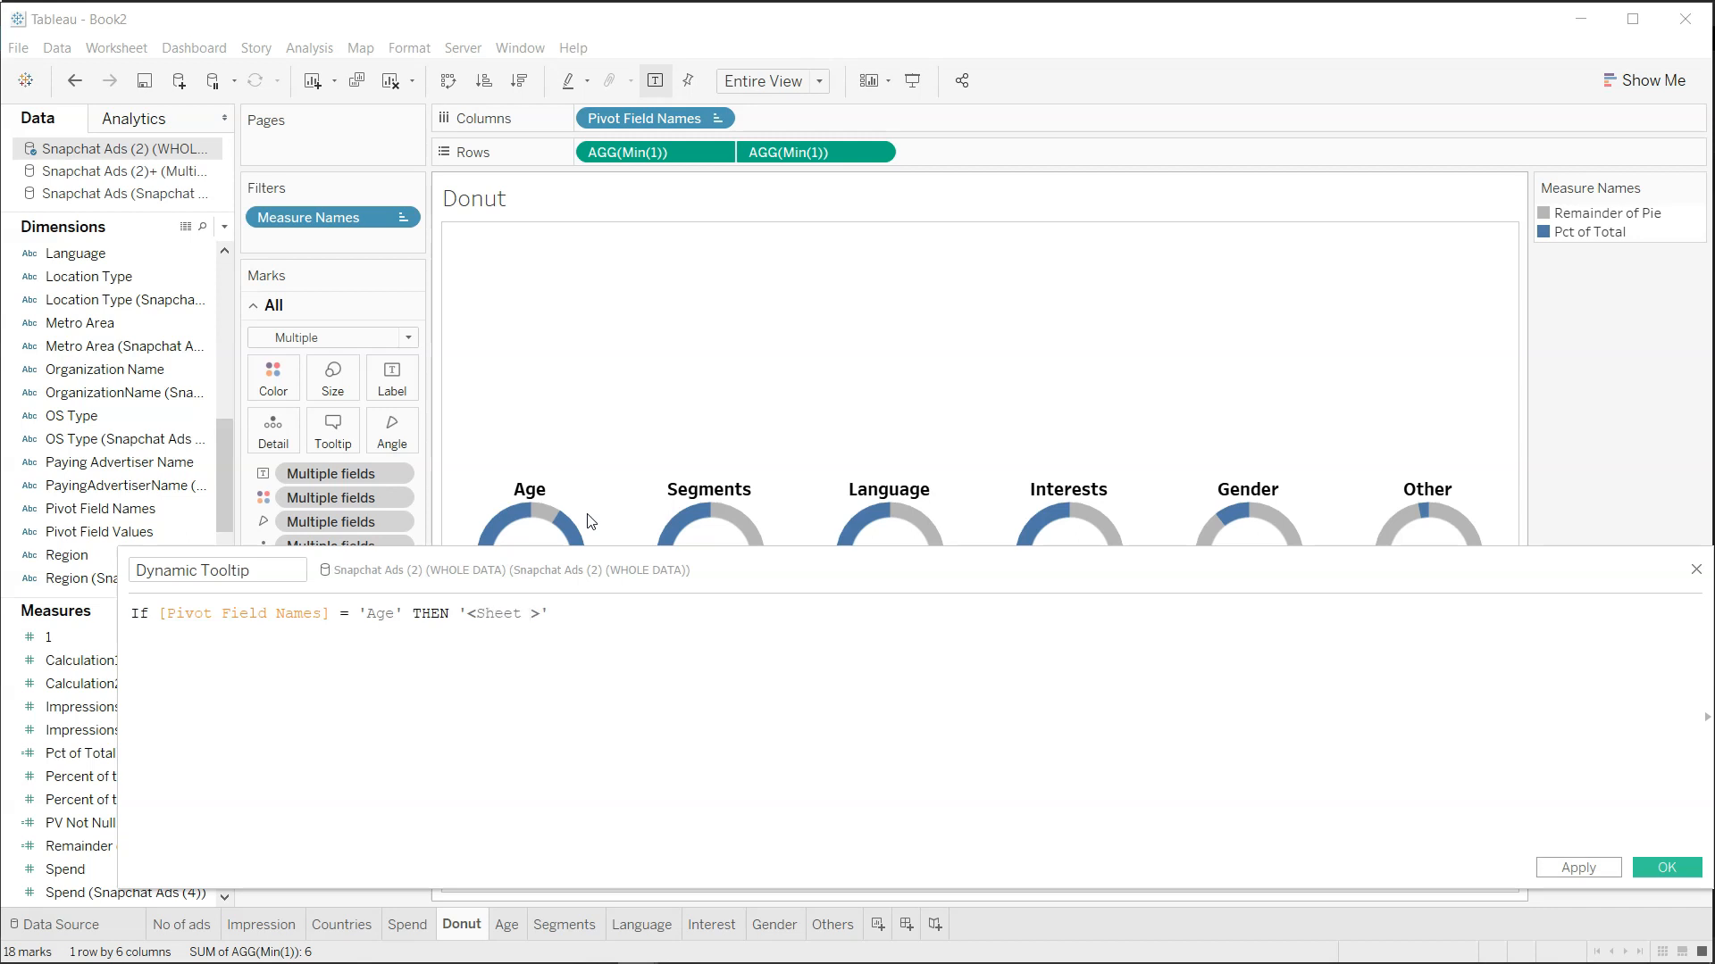
text(name = "Age" maxwidth=")
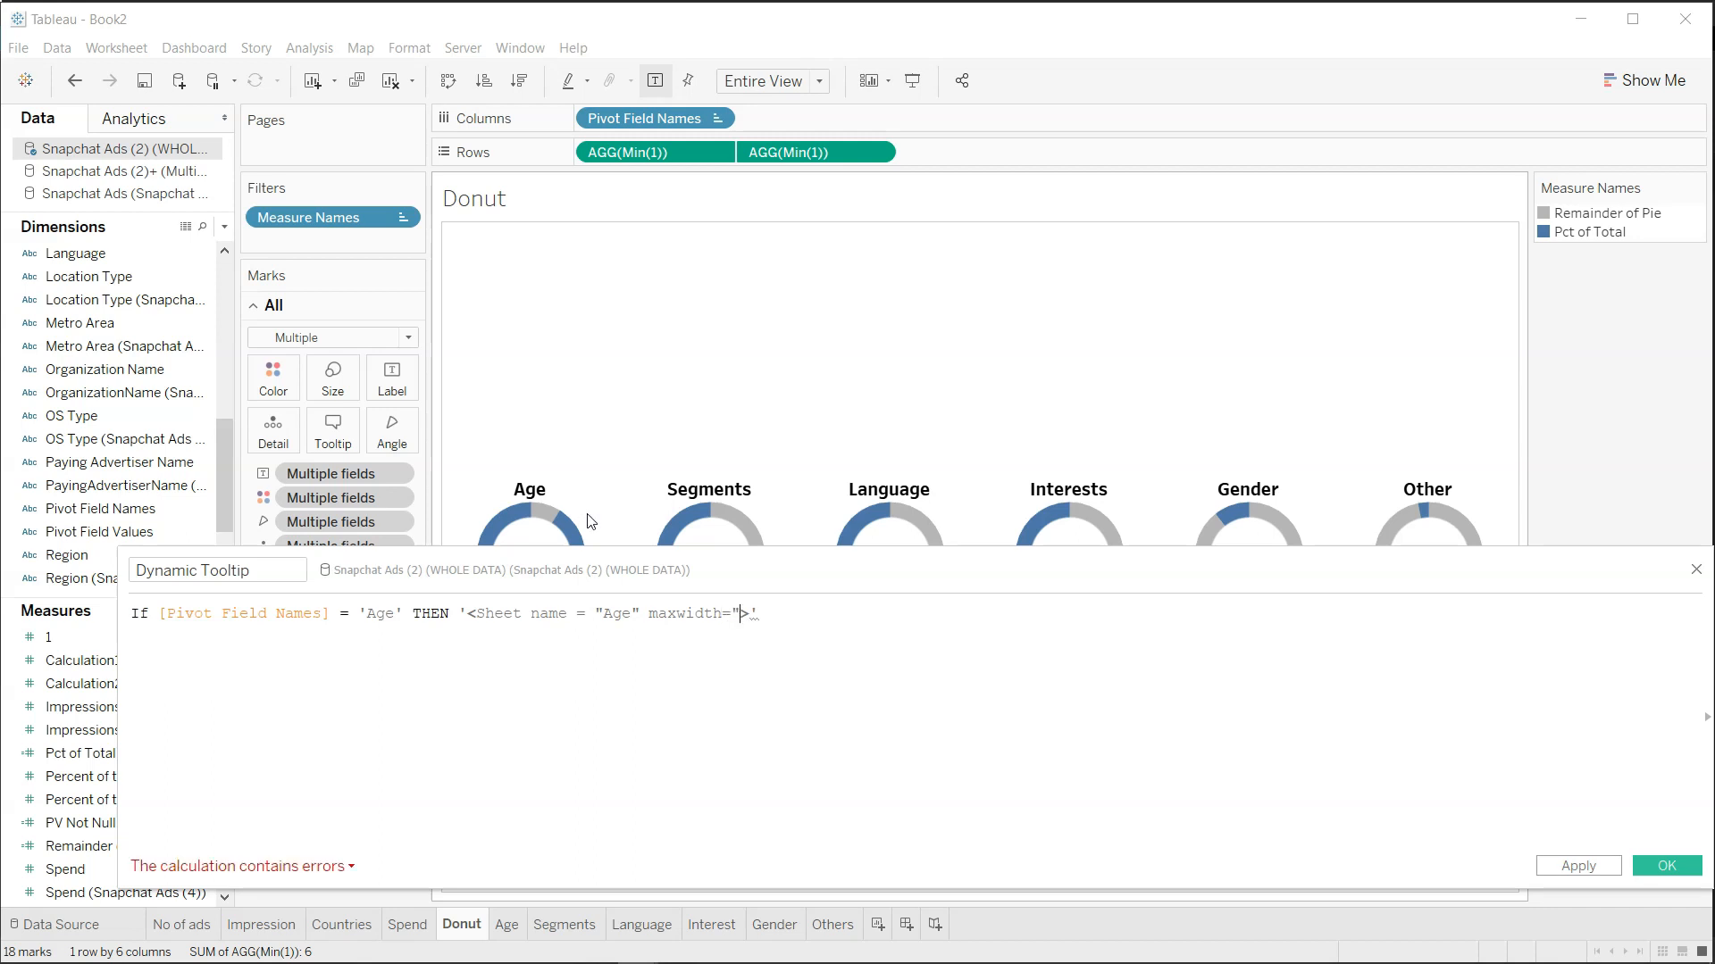
text(500)
key(Right)
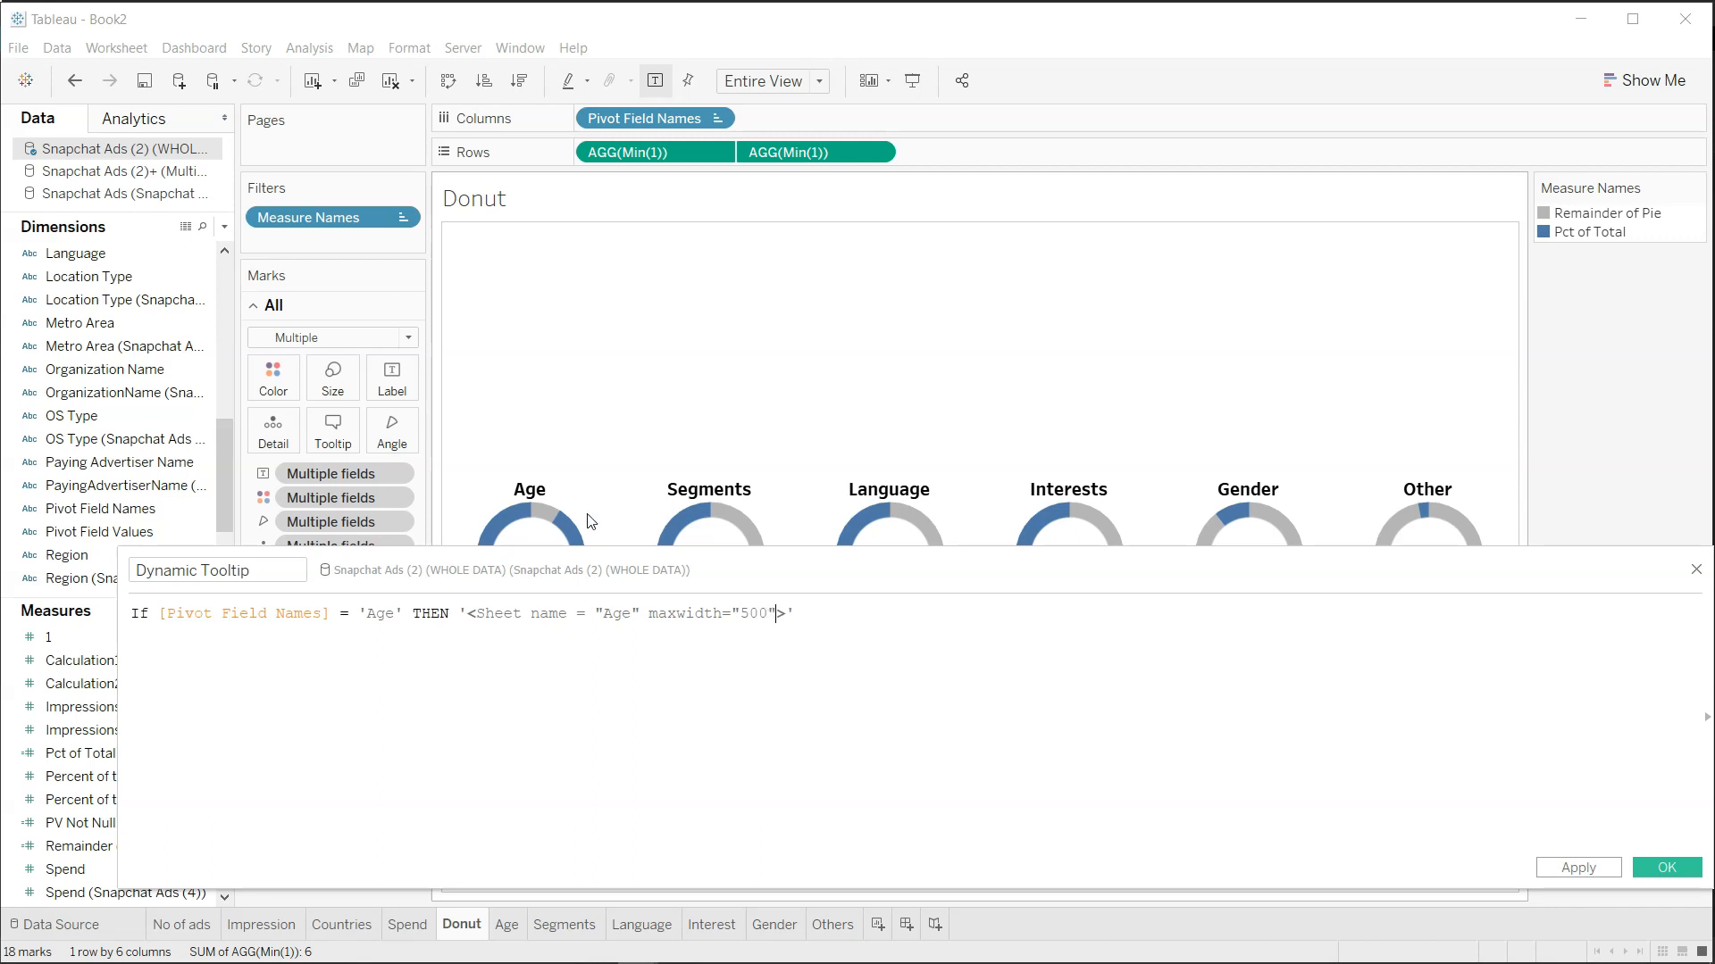
Complete the Age Sheet tag with maxheight = "500" and filter = "<All Fields>".
text(maxheight = "500)
key(BackSpace)
text(" filter =)
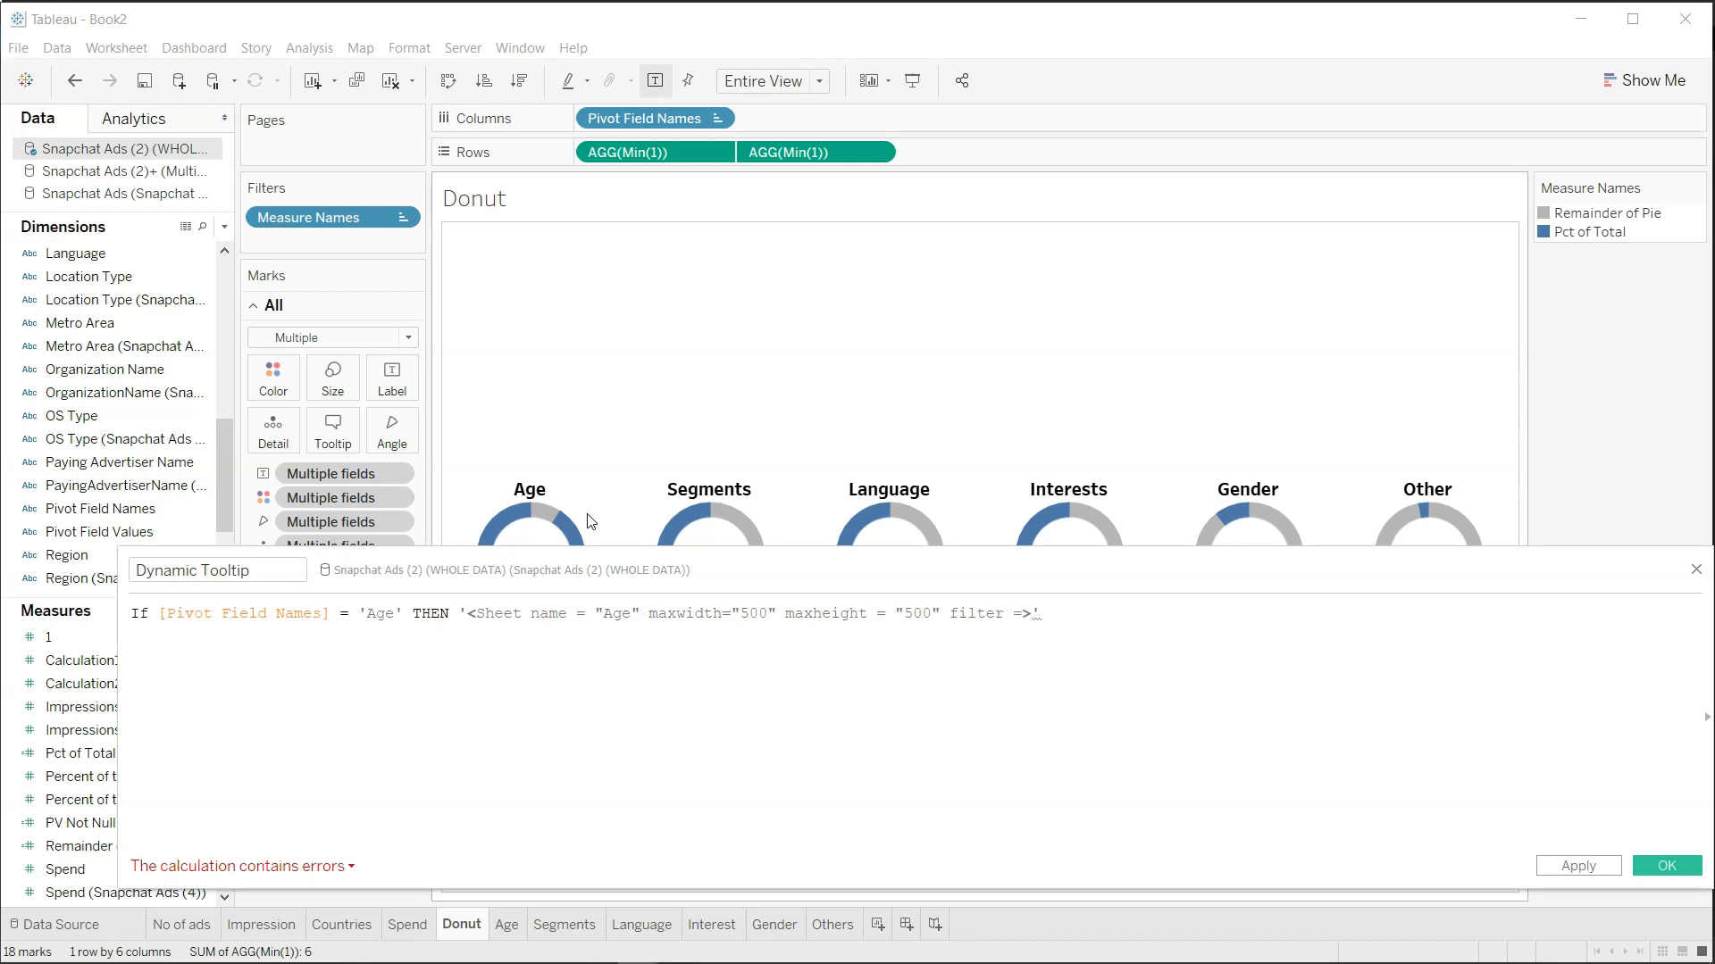
text( "")
key(Left)
text(<All)
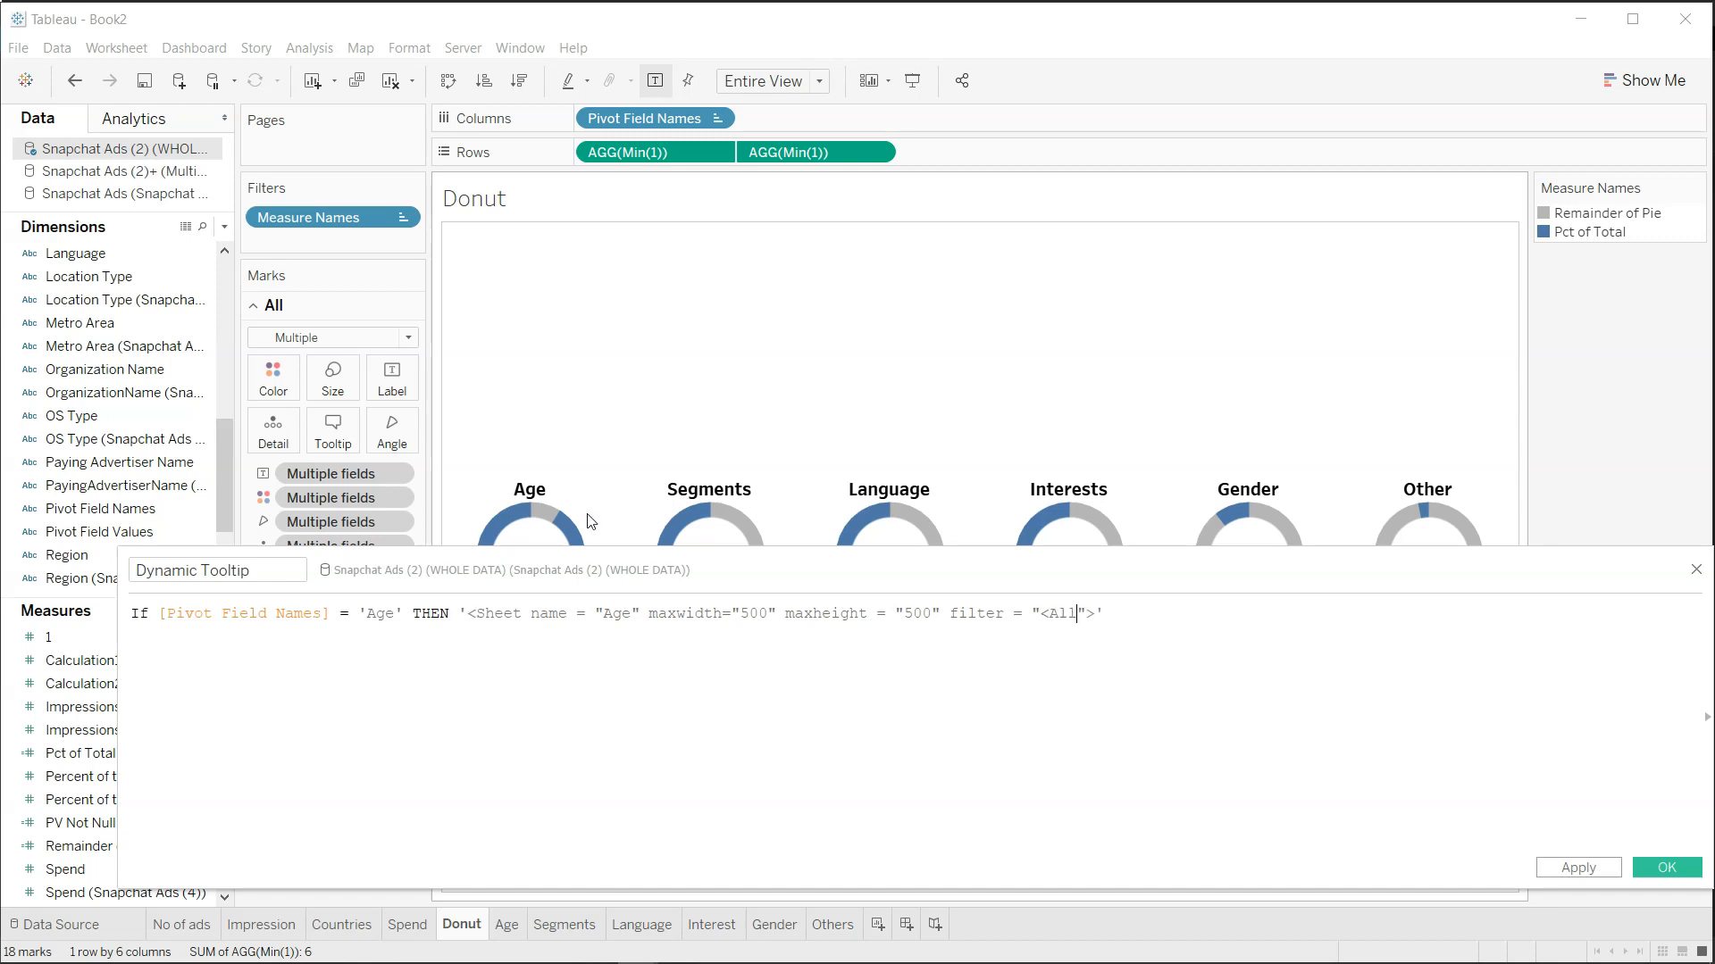
text( Fields)
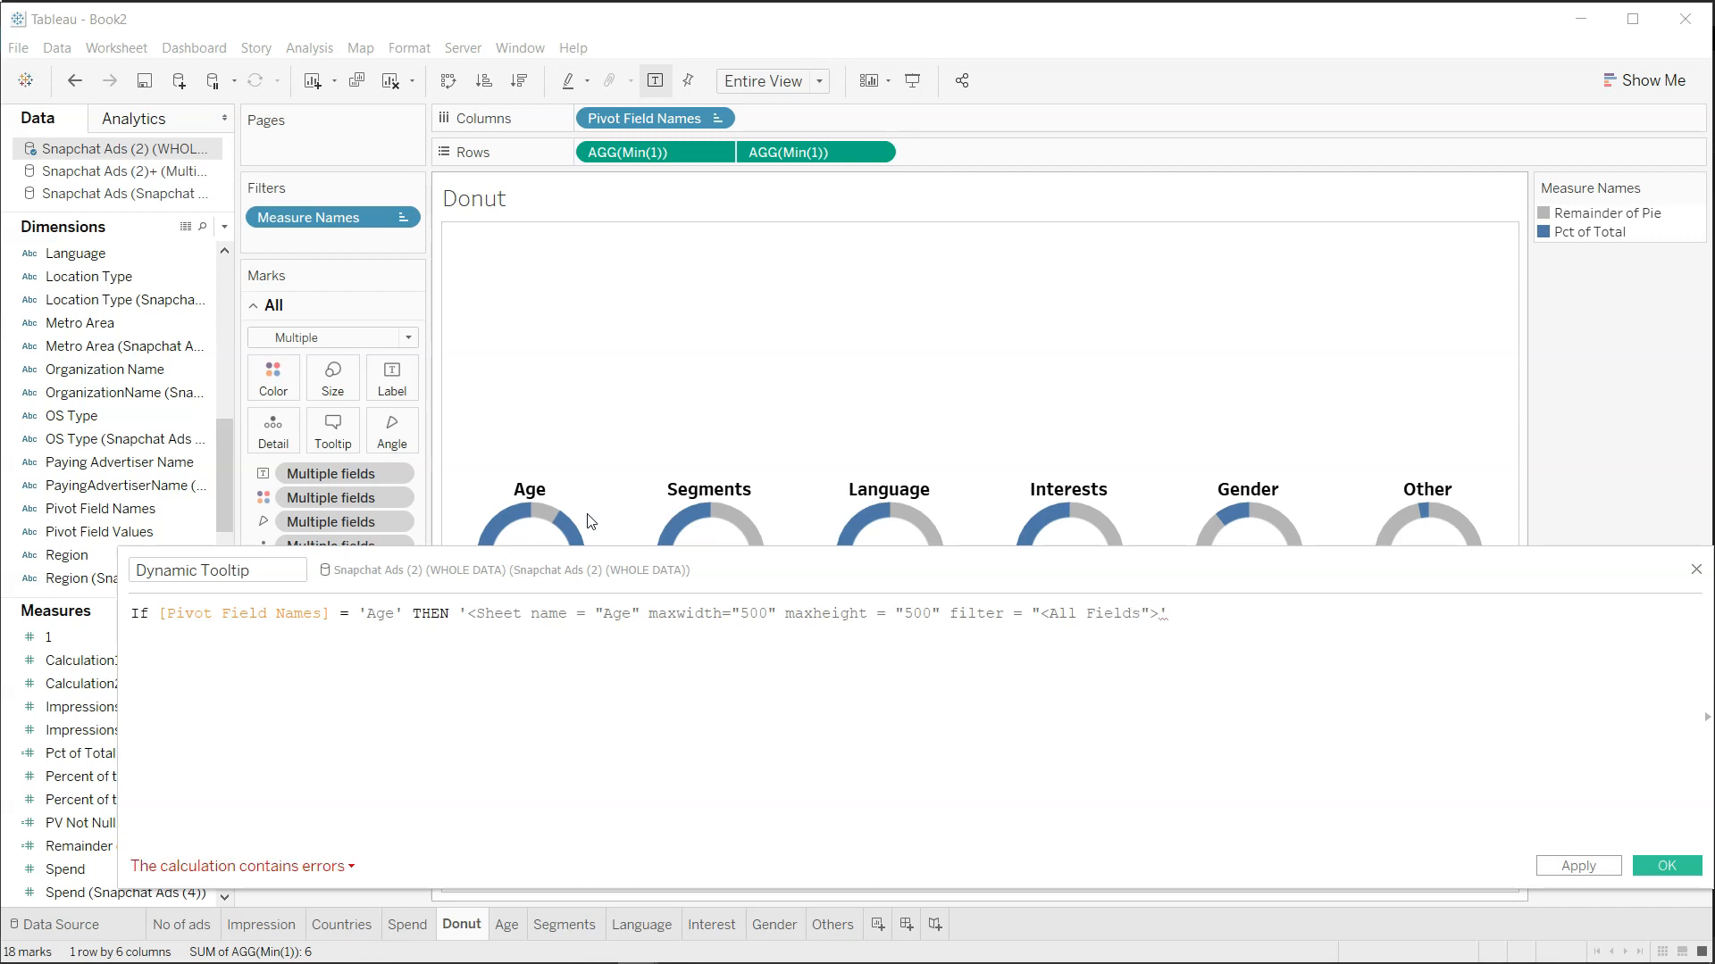
Duplicate the Age condition and its Sheet tag onto a new line as an ELSEIF branch.
key(End)
key(shift+Left)
key(shift+Left)
key(shift+Left)
key(shift+Left)
key(shift+Left)
key(shift+Left)
key(shift+Left)
key(shift+Left)
key(shift+Left)
key(shift+Left)
key(shift+Left)
key(shift+Left)
key(shift+Left)
key(shift+Left)
key(shift+Left)
key(shift+Left)
key(shift+Left)
key(shift+Left)
key(shift+Left)
key(shift+Left)
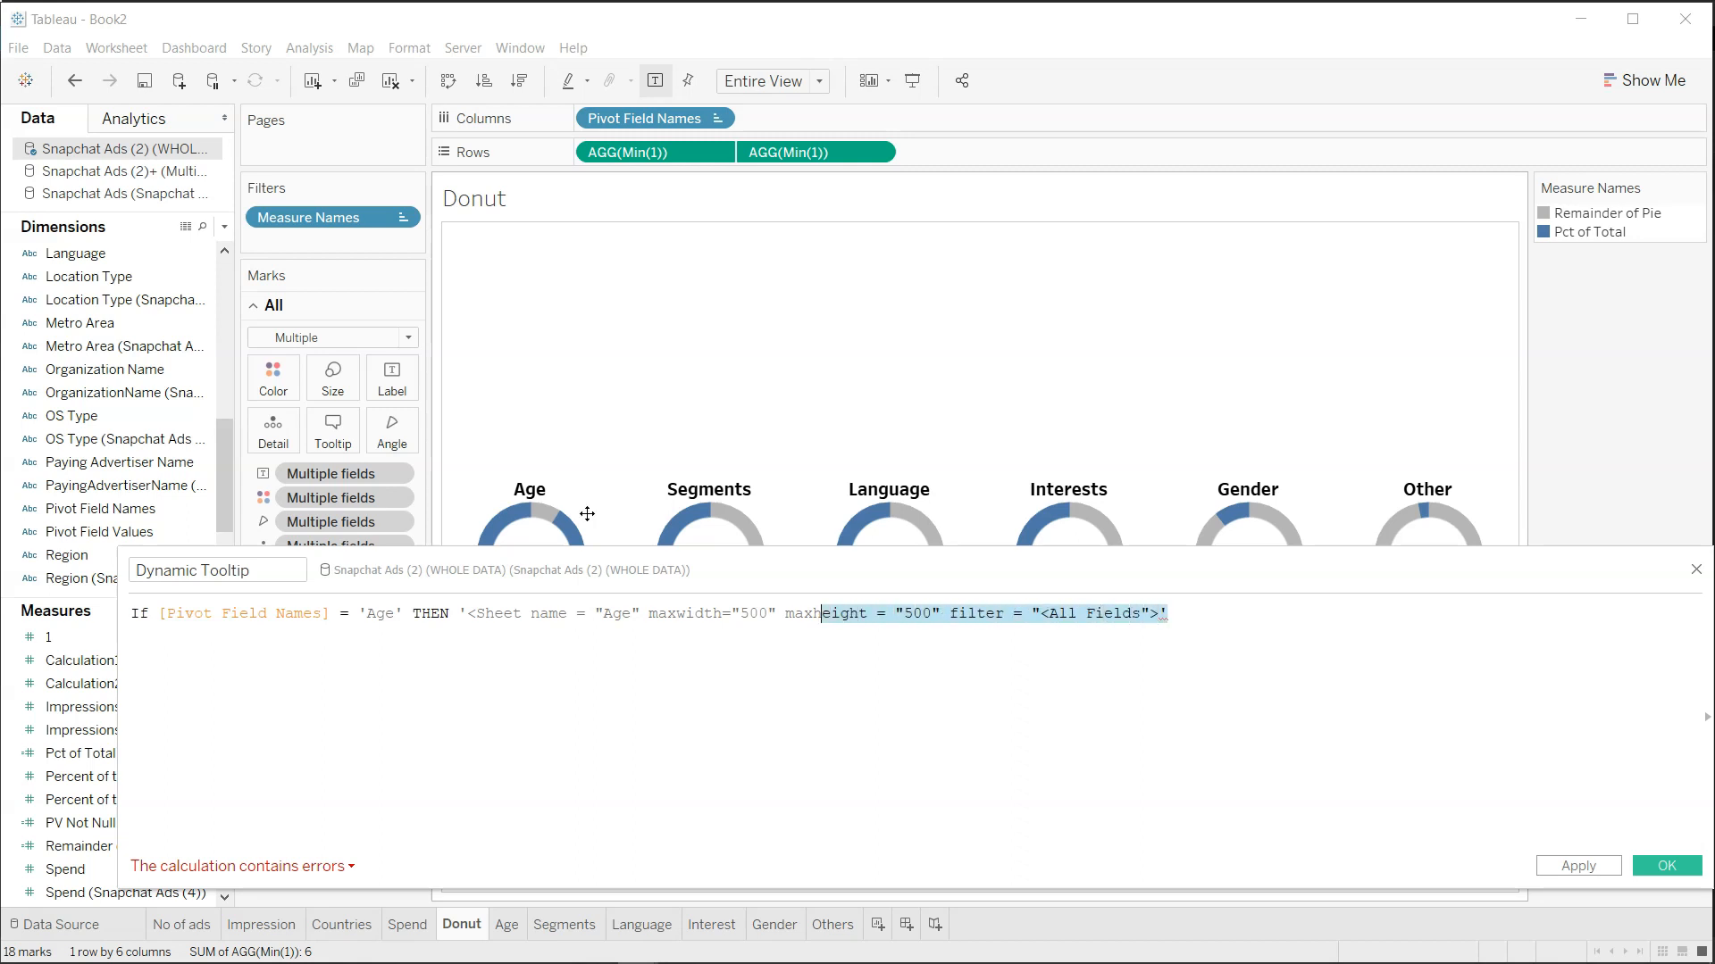
key(shift+Left)
key(shift+Left)
key(shift+Left)
key(shift+Left)
key(shift+Left)
key(shift+Left)
key(shift+Left)
key(shift+Left)
key(shift+Left)
key(shift+Left)
key(shift+Left)
key(shift+Left)
key(shift+Left)
key(shift+Left)
key(shift+Left)
key(shift+Left)
key(shift+Left)
key(shift+Left)
key(shift+Left)
key(shift+Left)
key(shift+Left)
key(shift+Left)
key(shift+Left)
key(shift+Left)
key(shift+Left)
key(shift+Left)
key(shift+Left)
key(shift+Left)
key(shift+Left)
key(shift+Left)
key(shift+Left)
key(shift+Left)
key(shift+Left)
key(shift+Left)
key(shift+Left)
key(shift+Left)
key(shift+Left)
key(shift+Left)
key(shift+Left)
key(shift+Left)
key(shift+Left)
key(shift+Left)
key(shift+Left)
key(shift+Left)
key(ctrl+c)
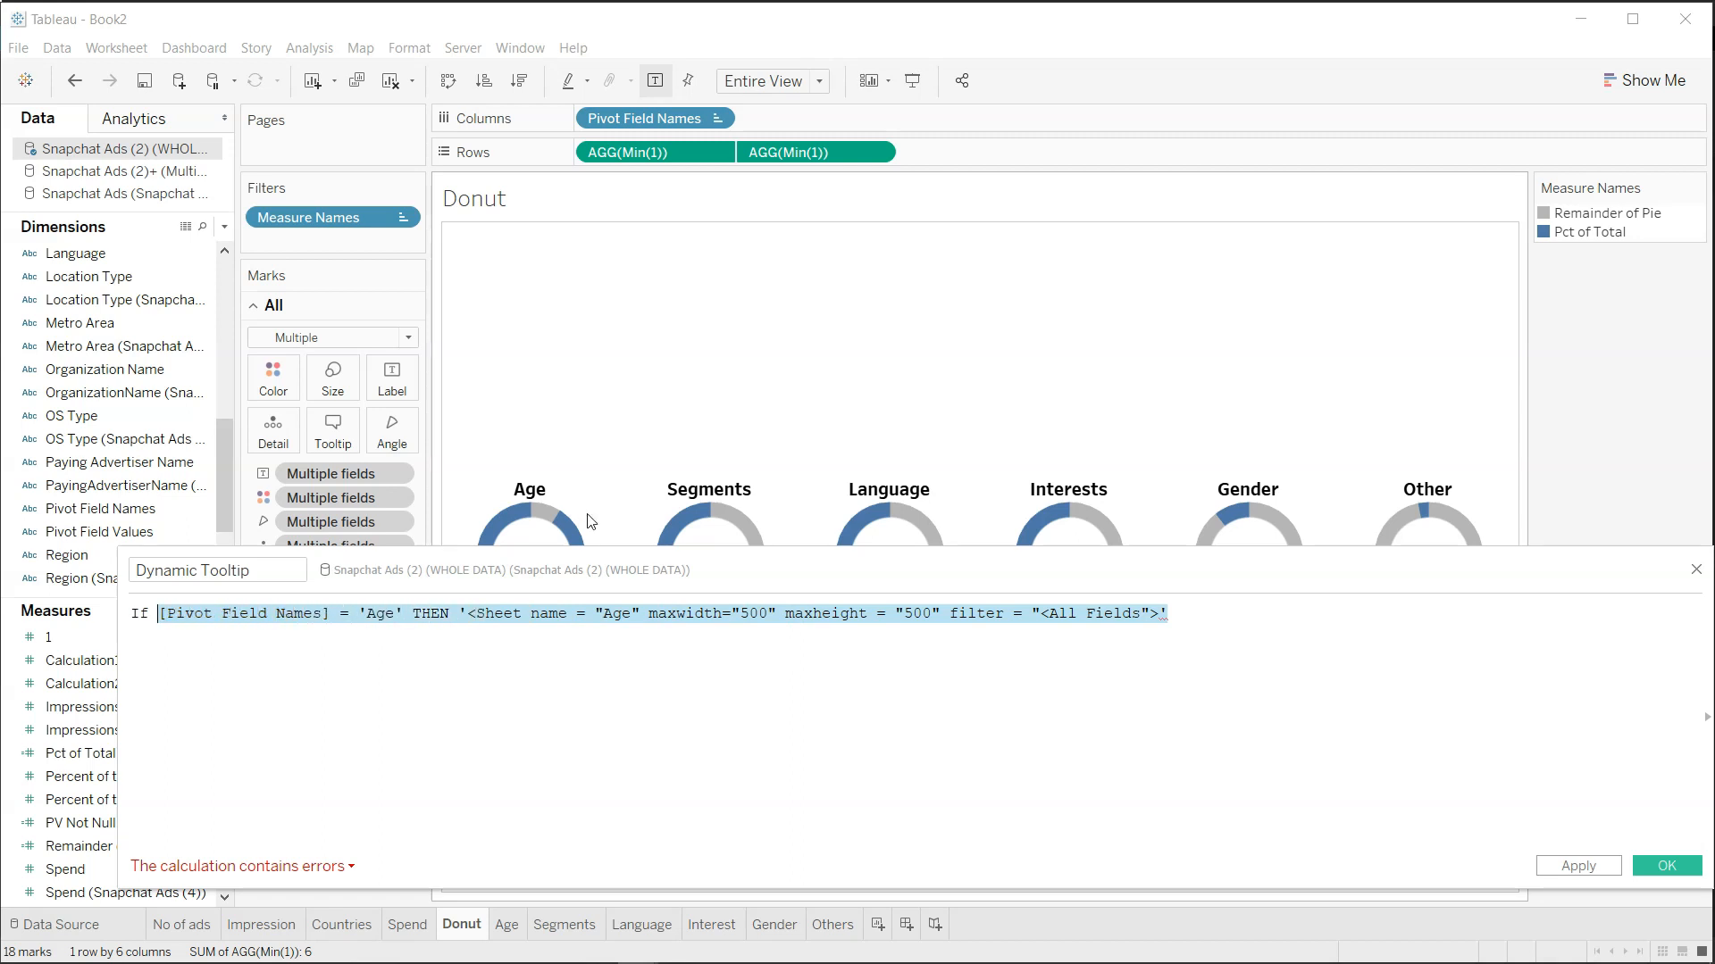
key(End)
key(Return)
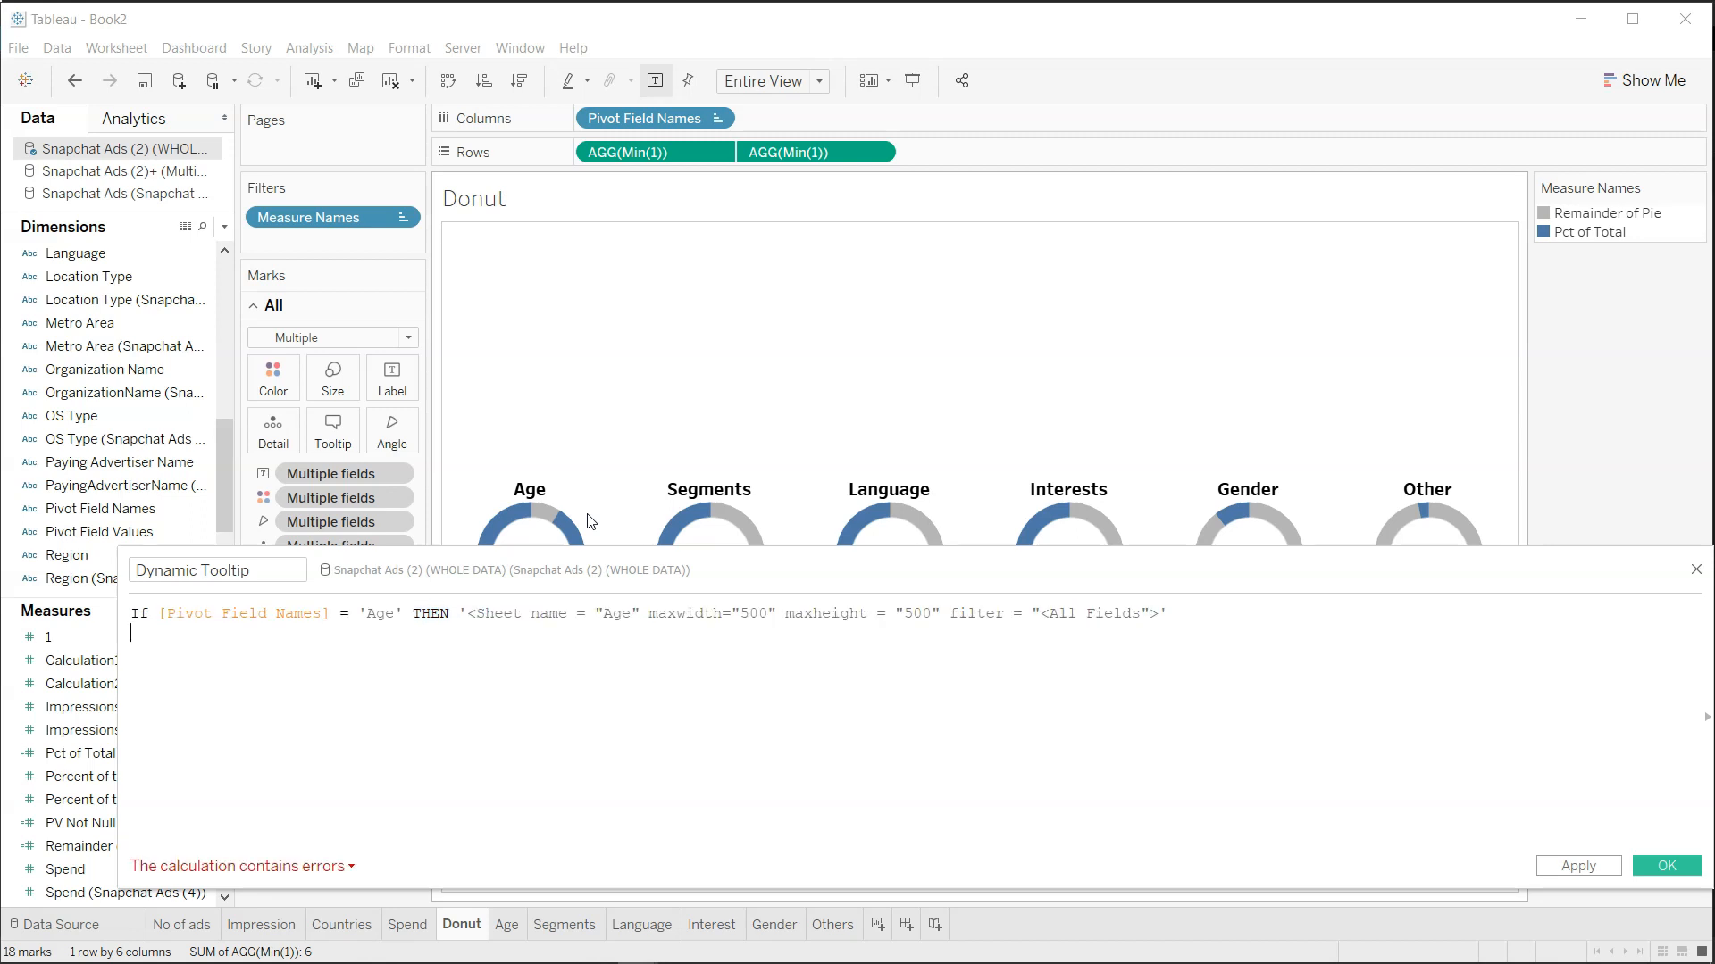
text(els)
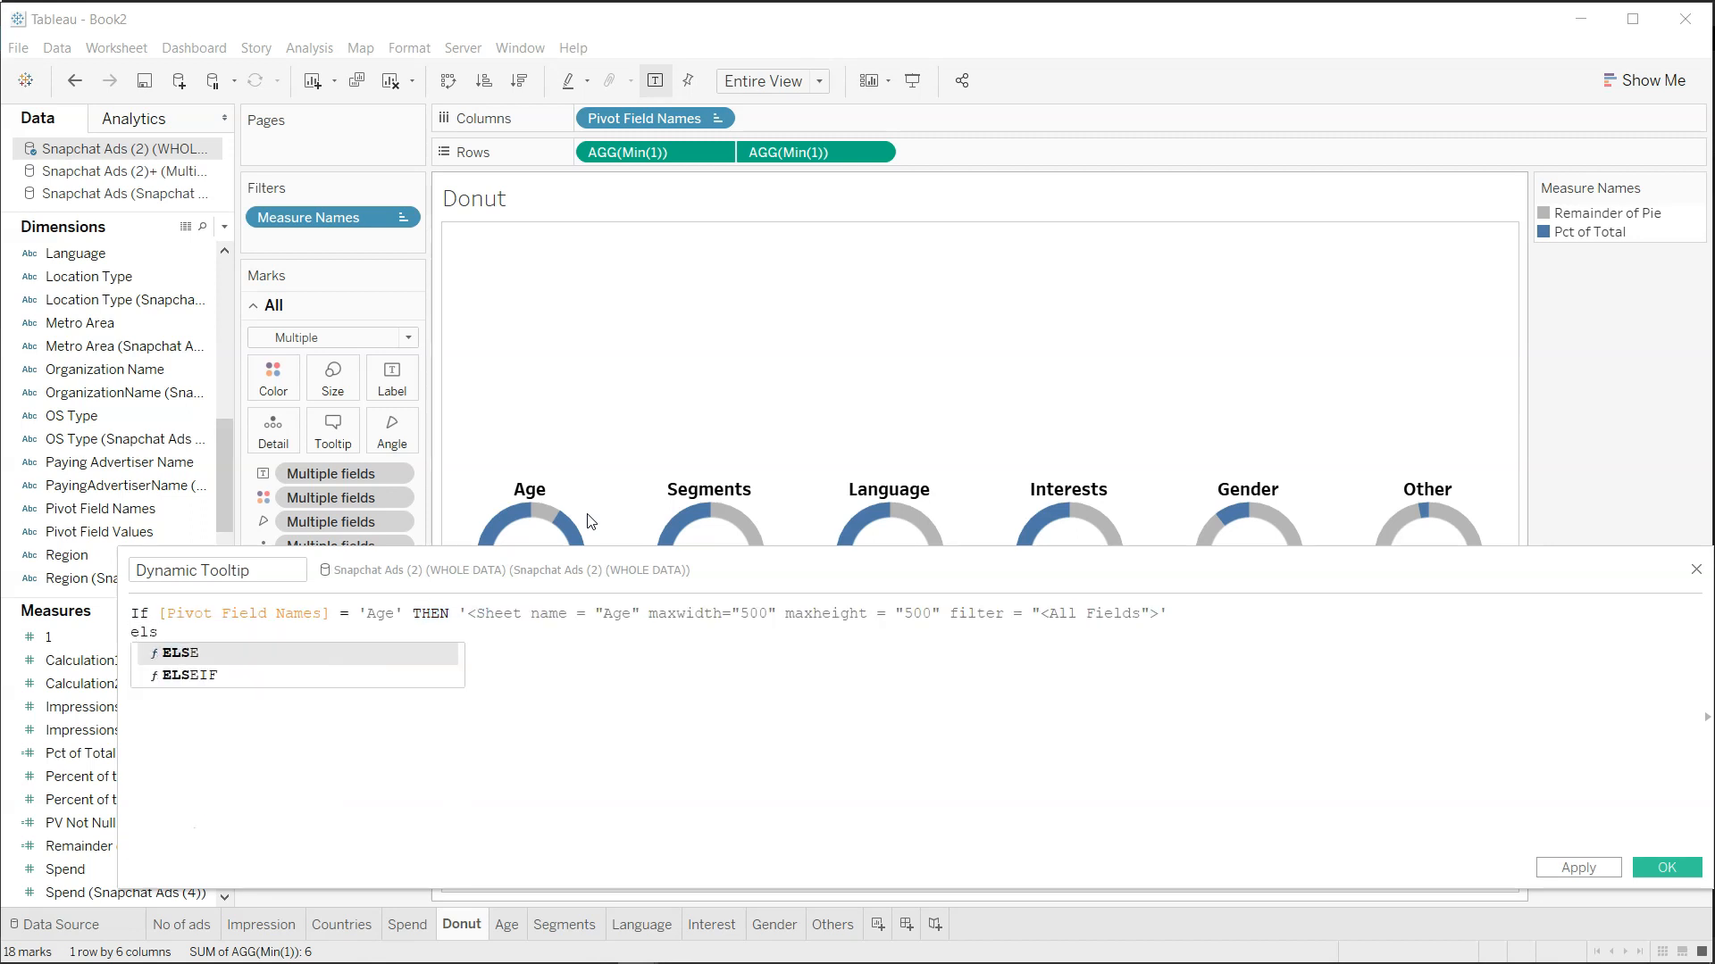
key(Down)
key(Return)
key(ctrl+v)
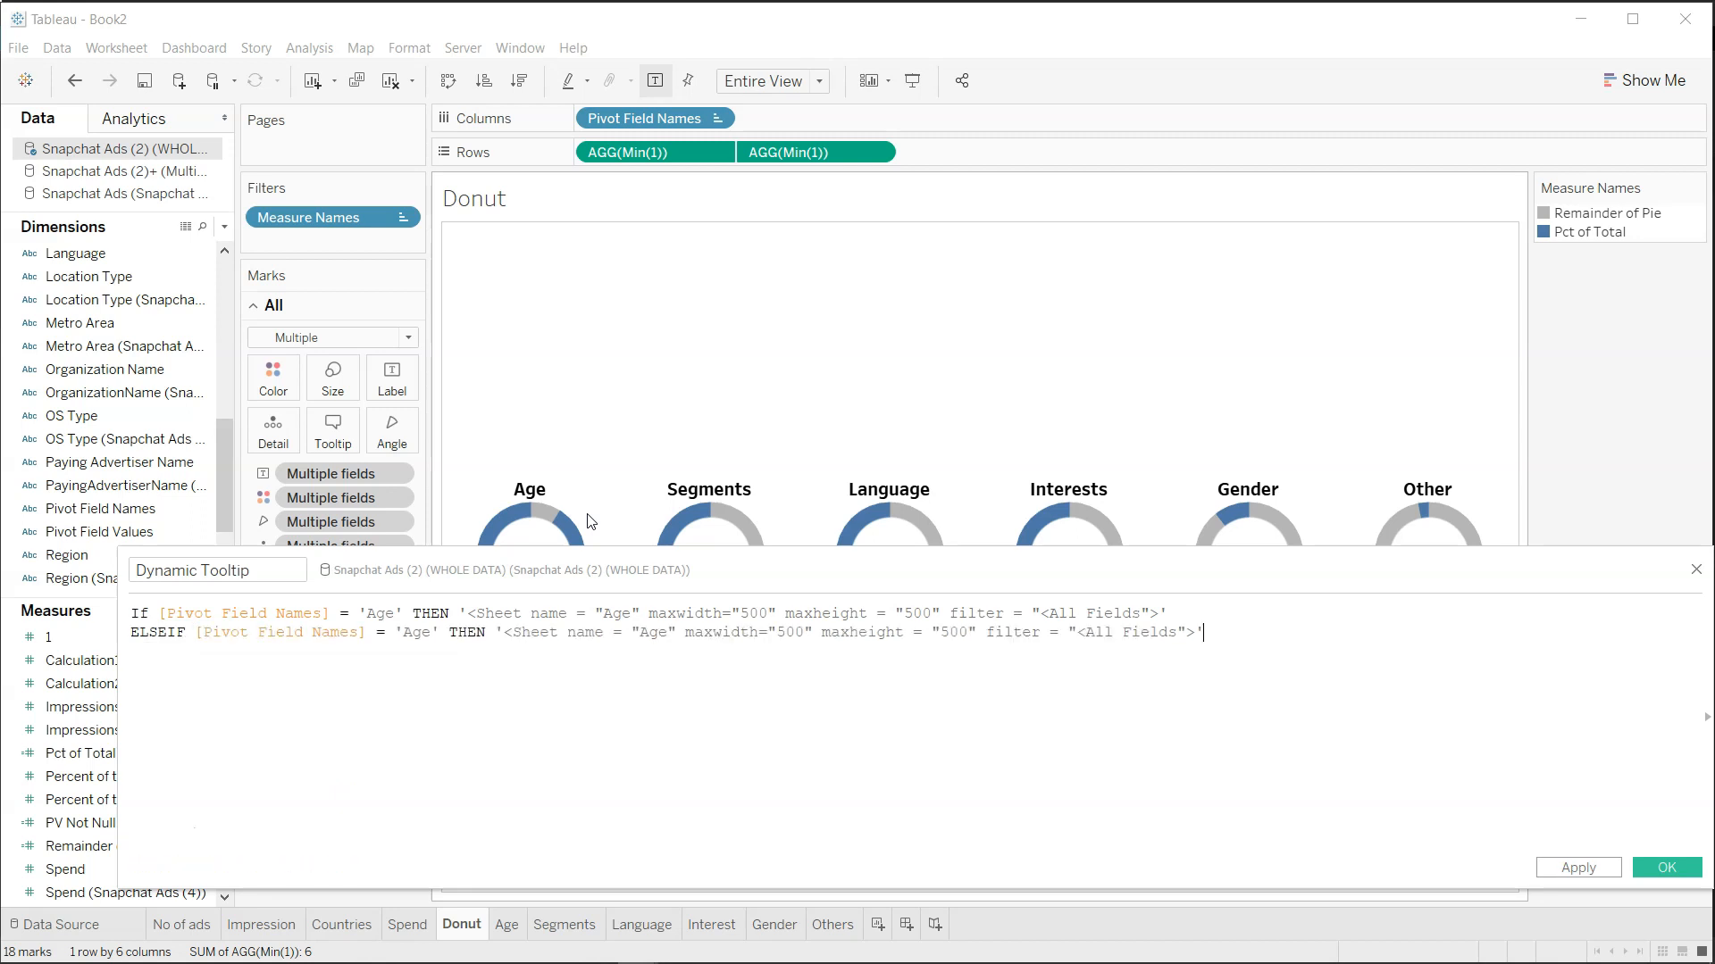
Change both the compared value and the sheet name in the ELSEIF branch to Segments, and add a new line below.
double_click(432, 632)
key(BackSpace)
text(Segments)
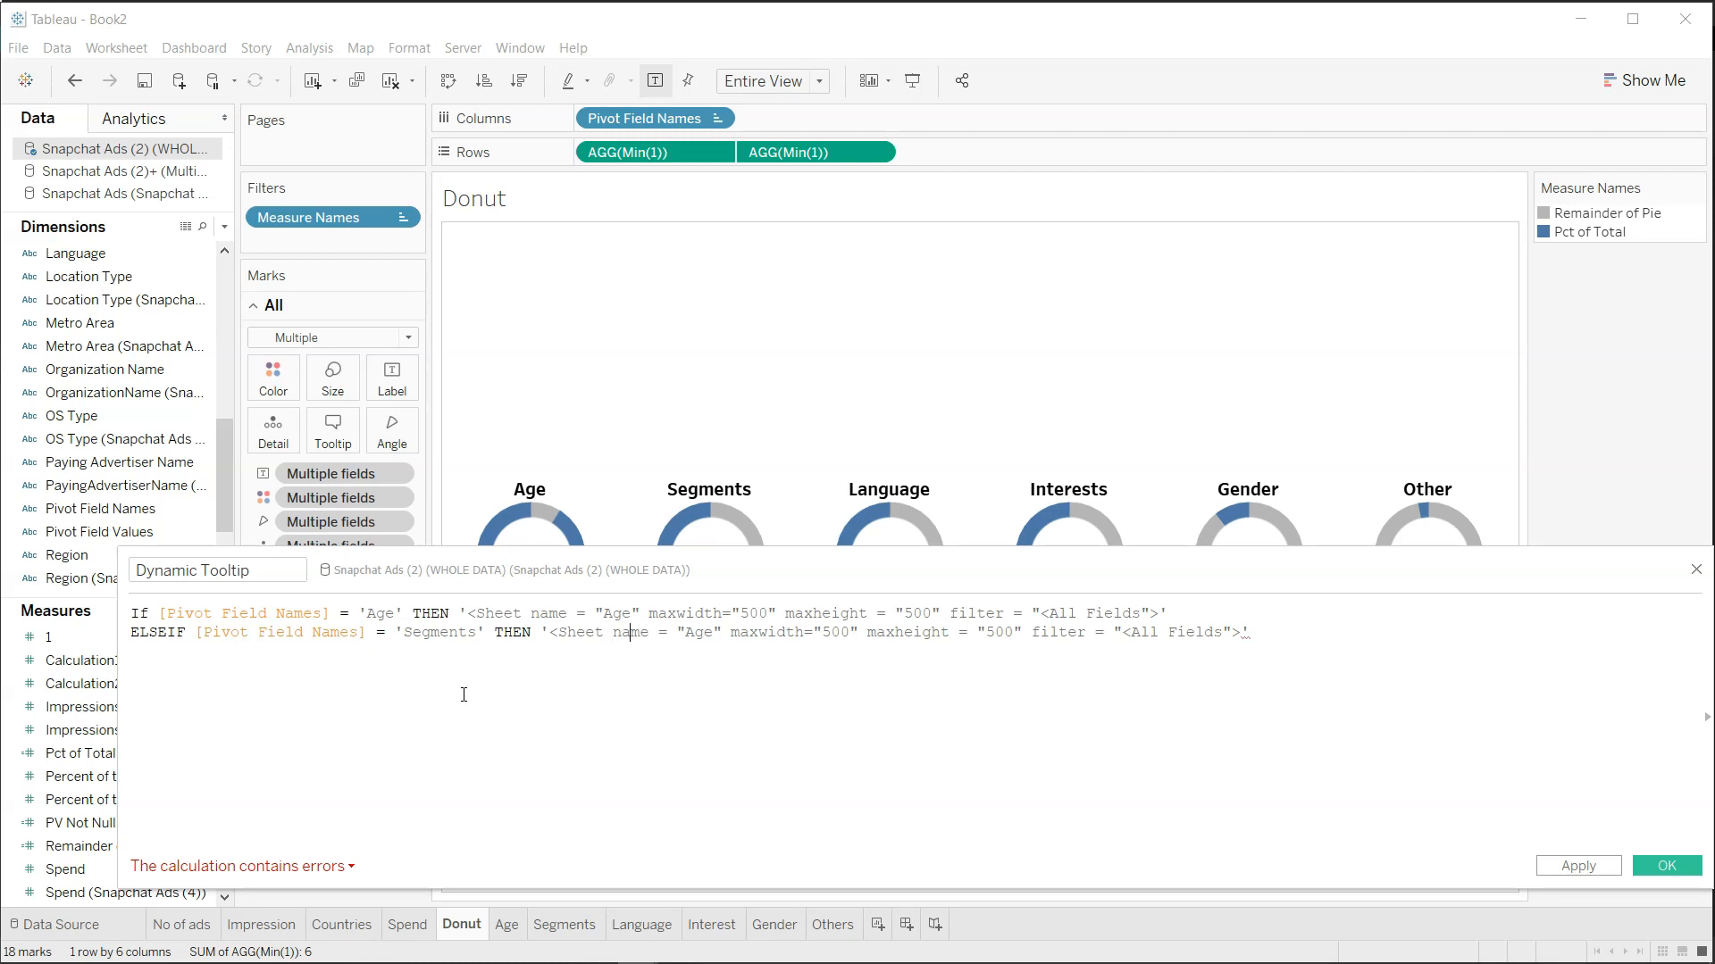
key(shift+Right)
key(shift+Right)
key(shift+Right)
text(Sewg)
key(BackSpace)
key(BackSpace)
text(gments)
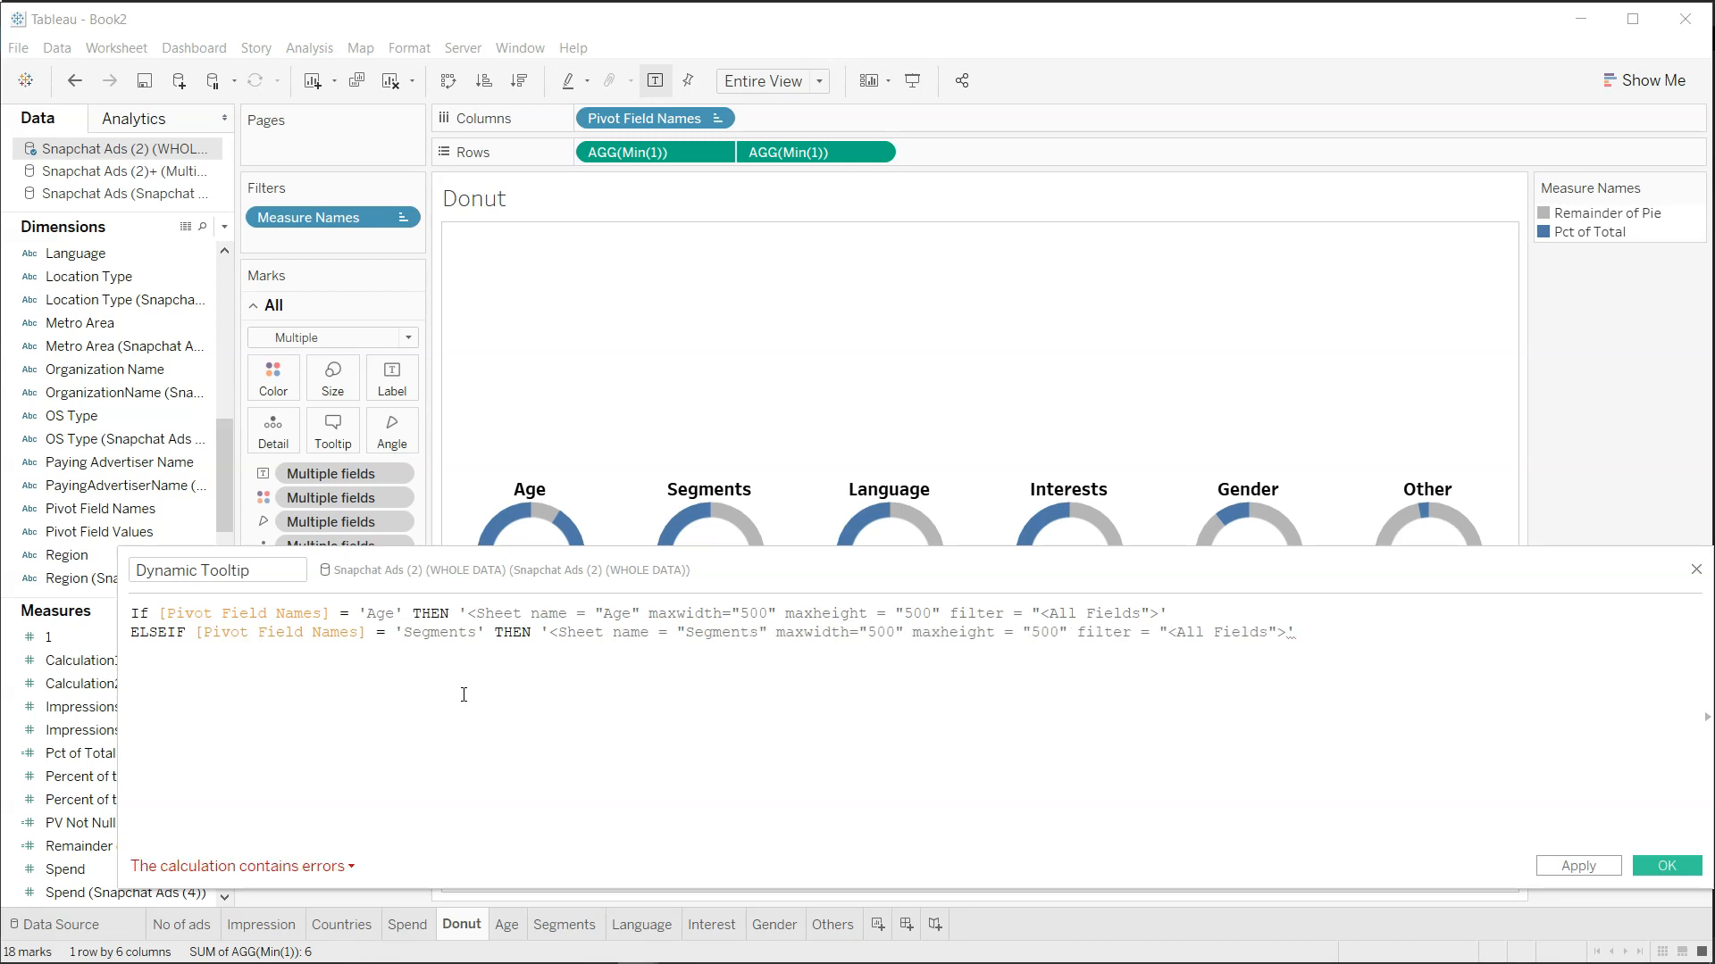
key(Return)
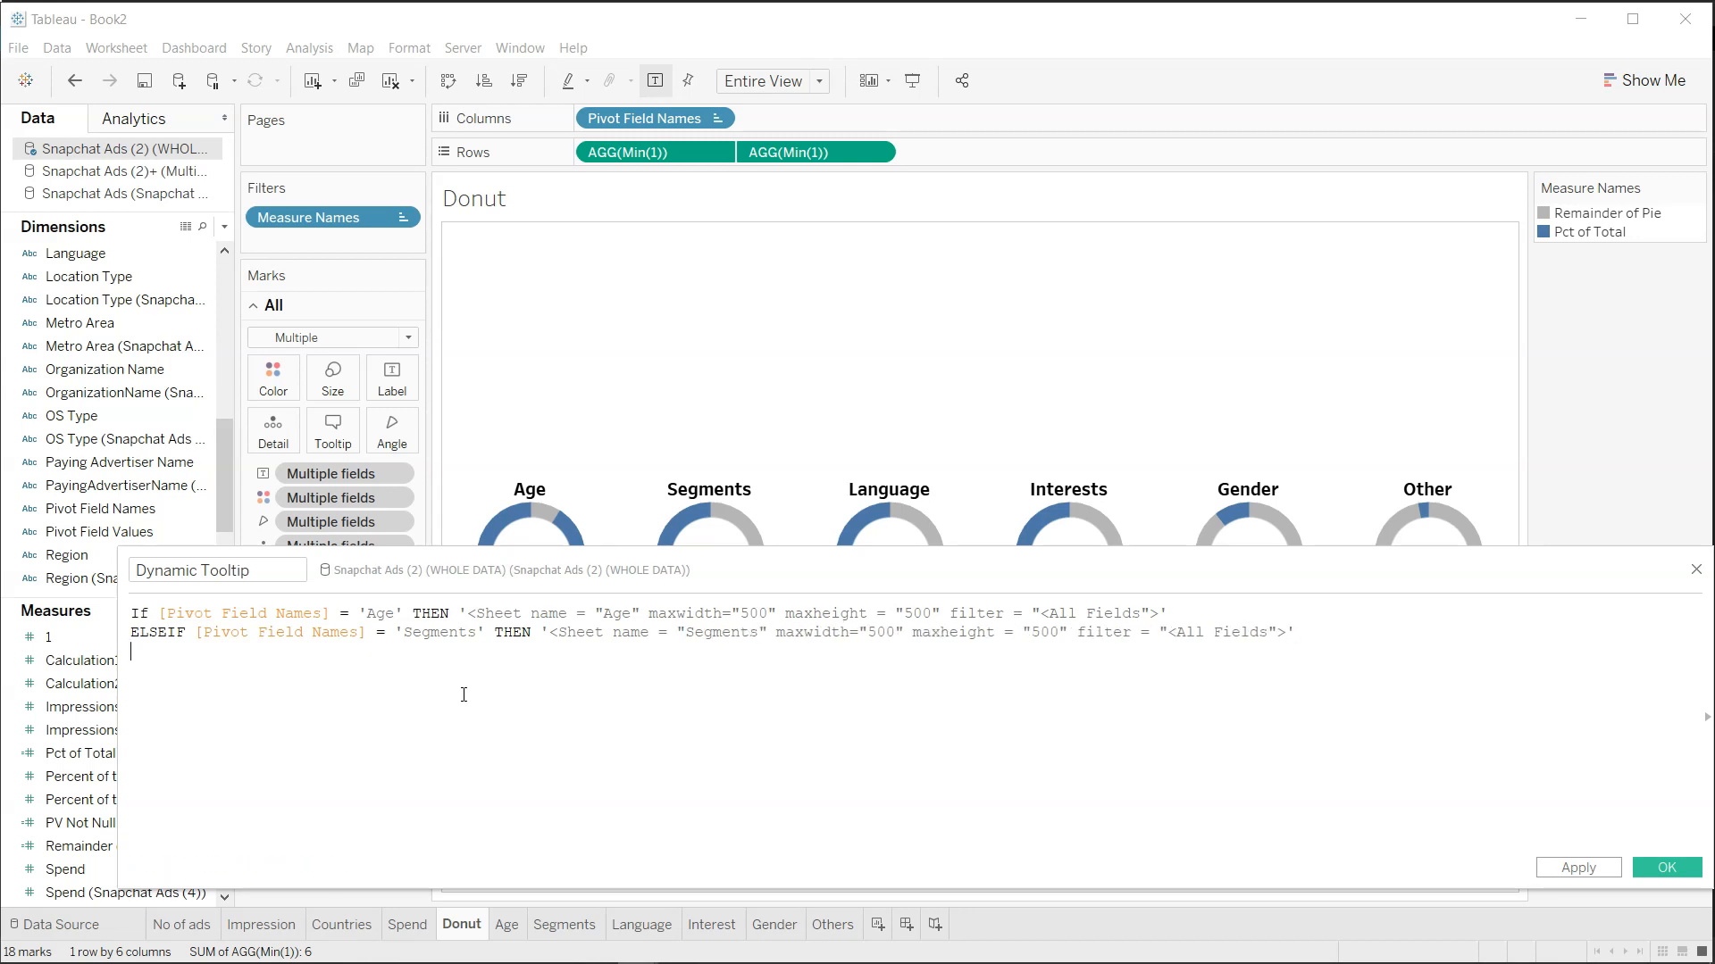
Add an ELSEIF branch reusing the Age condition and Sheet tag, with the compared value set to Language.
text(else)
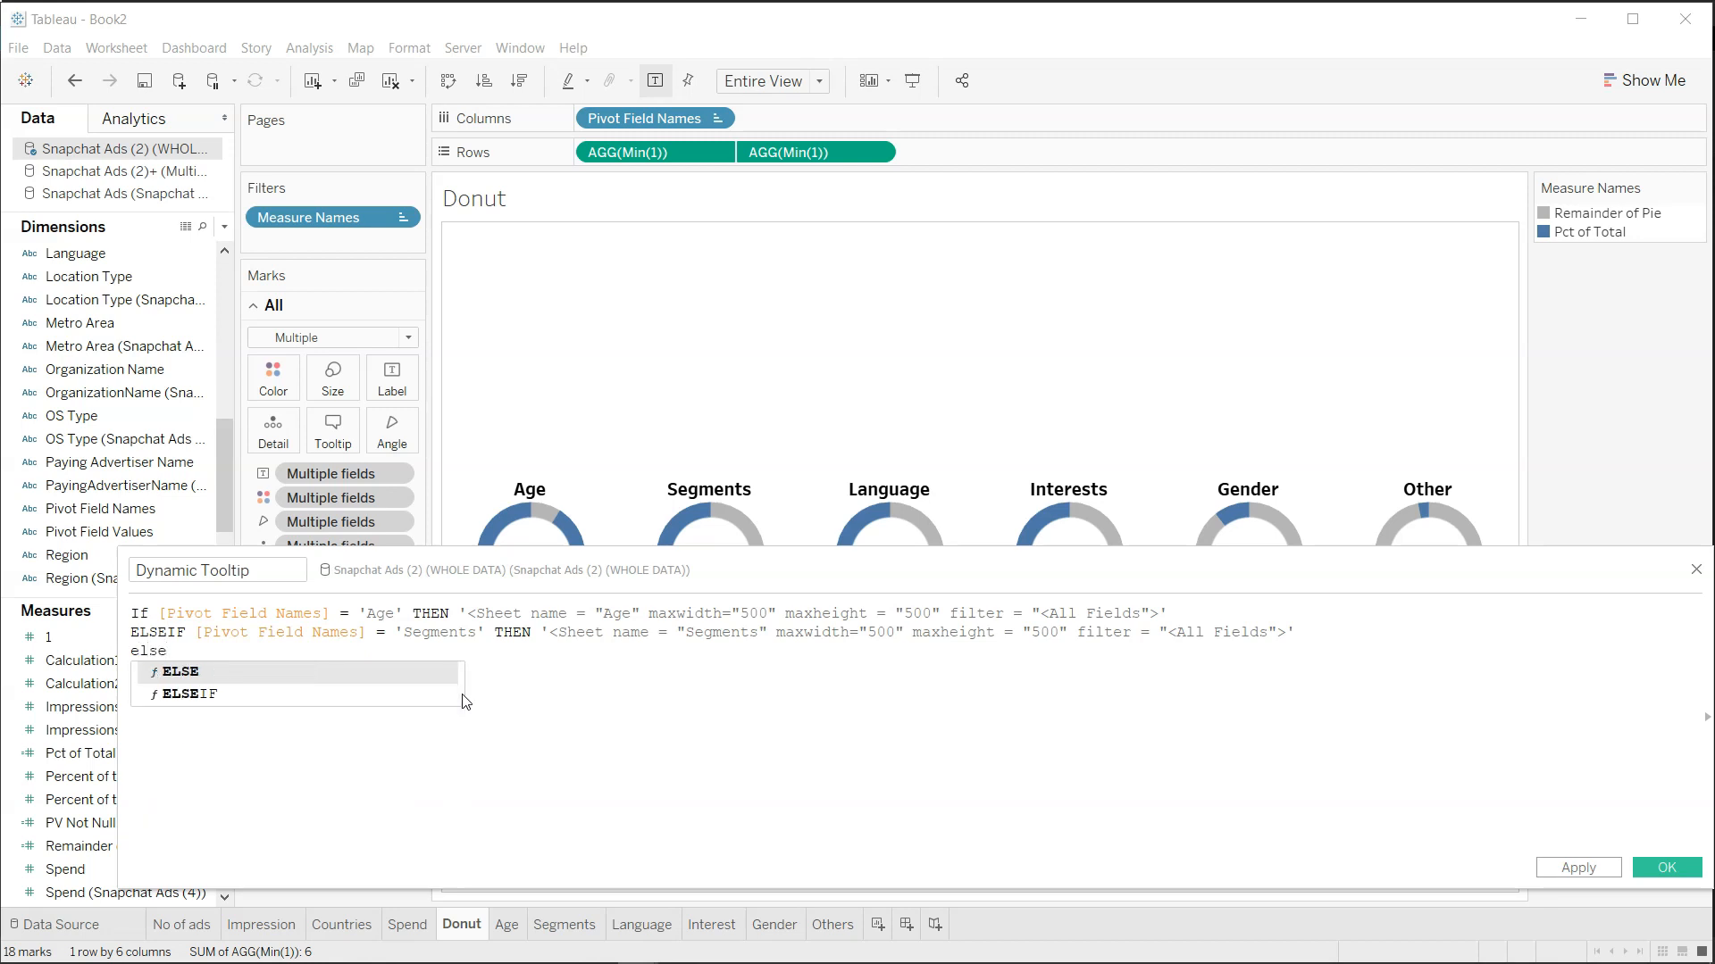
double_click(455, 694)
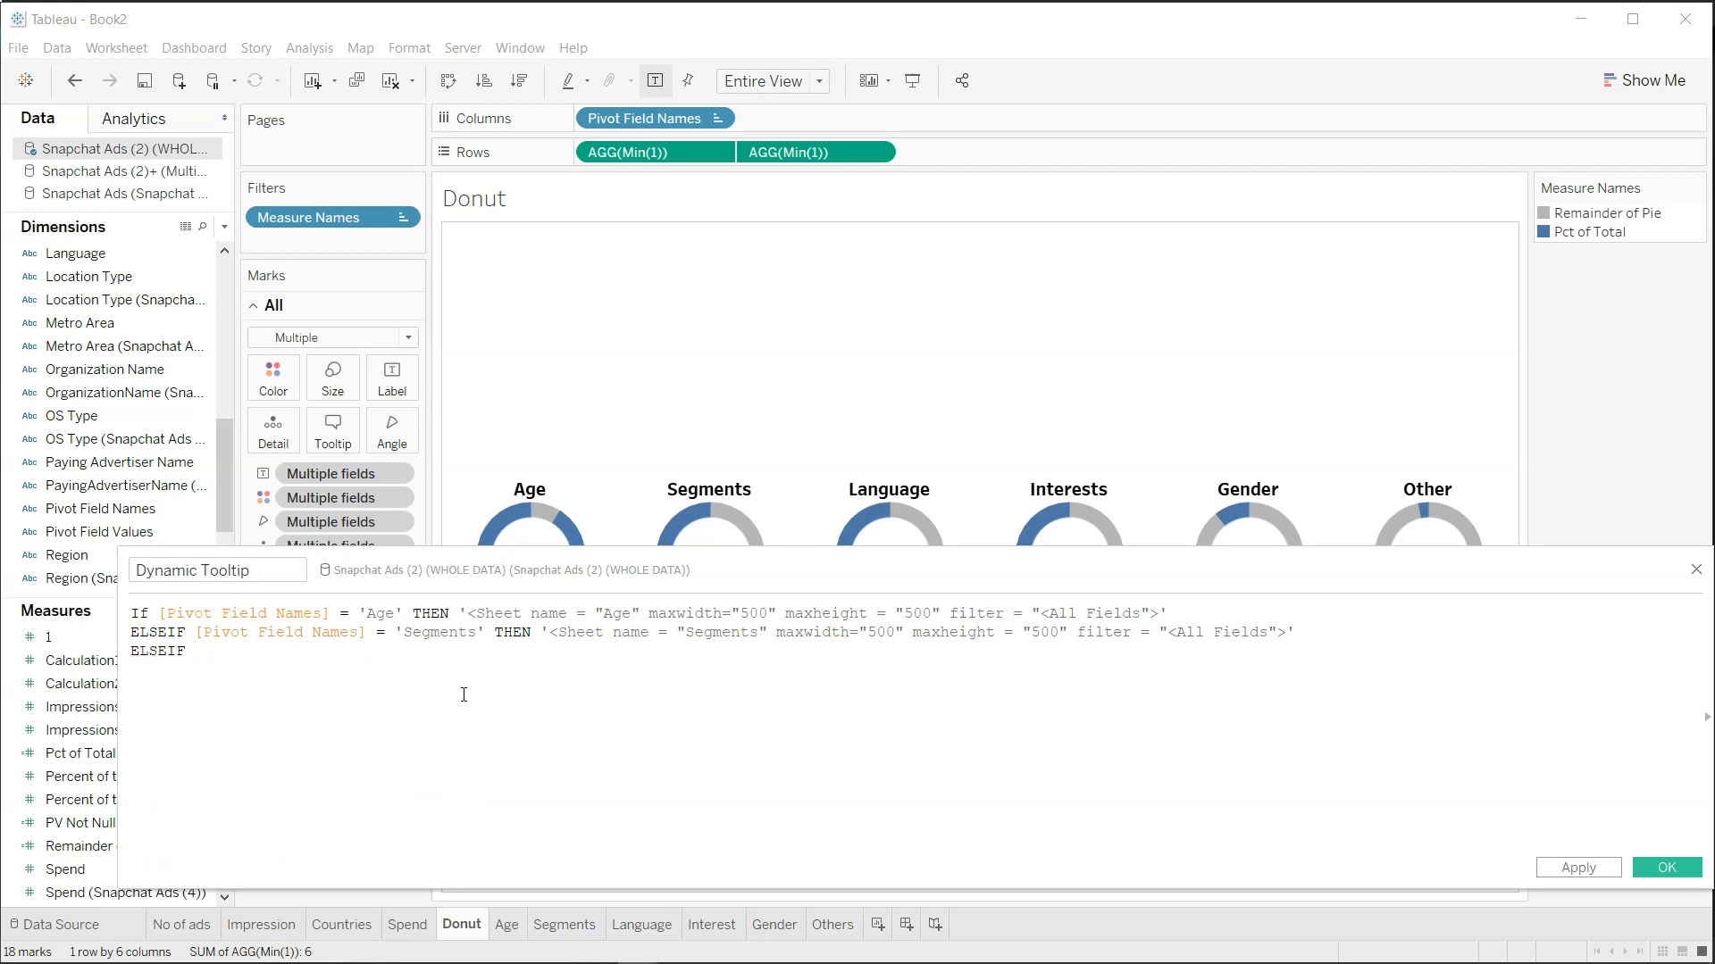
key(ctrl+v)
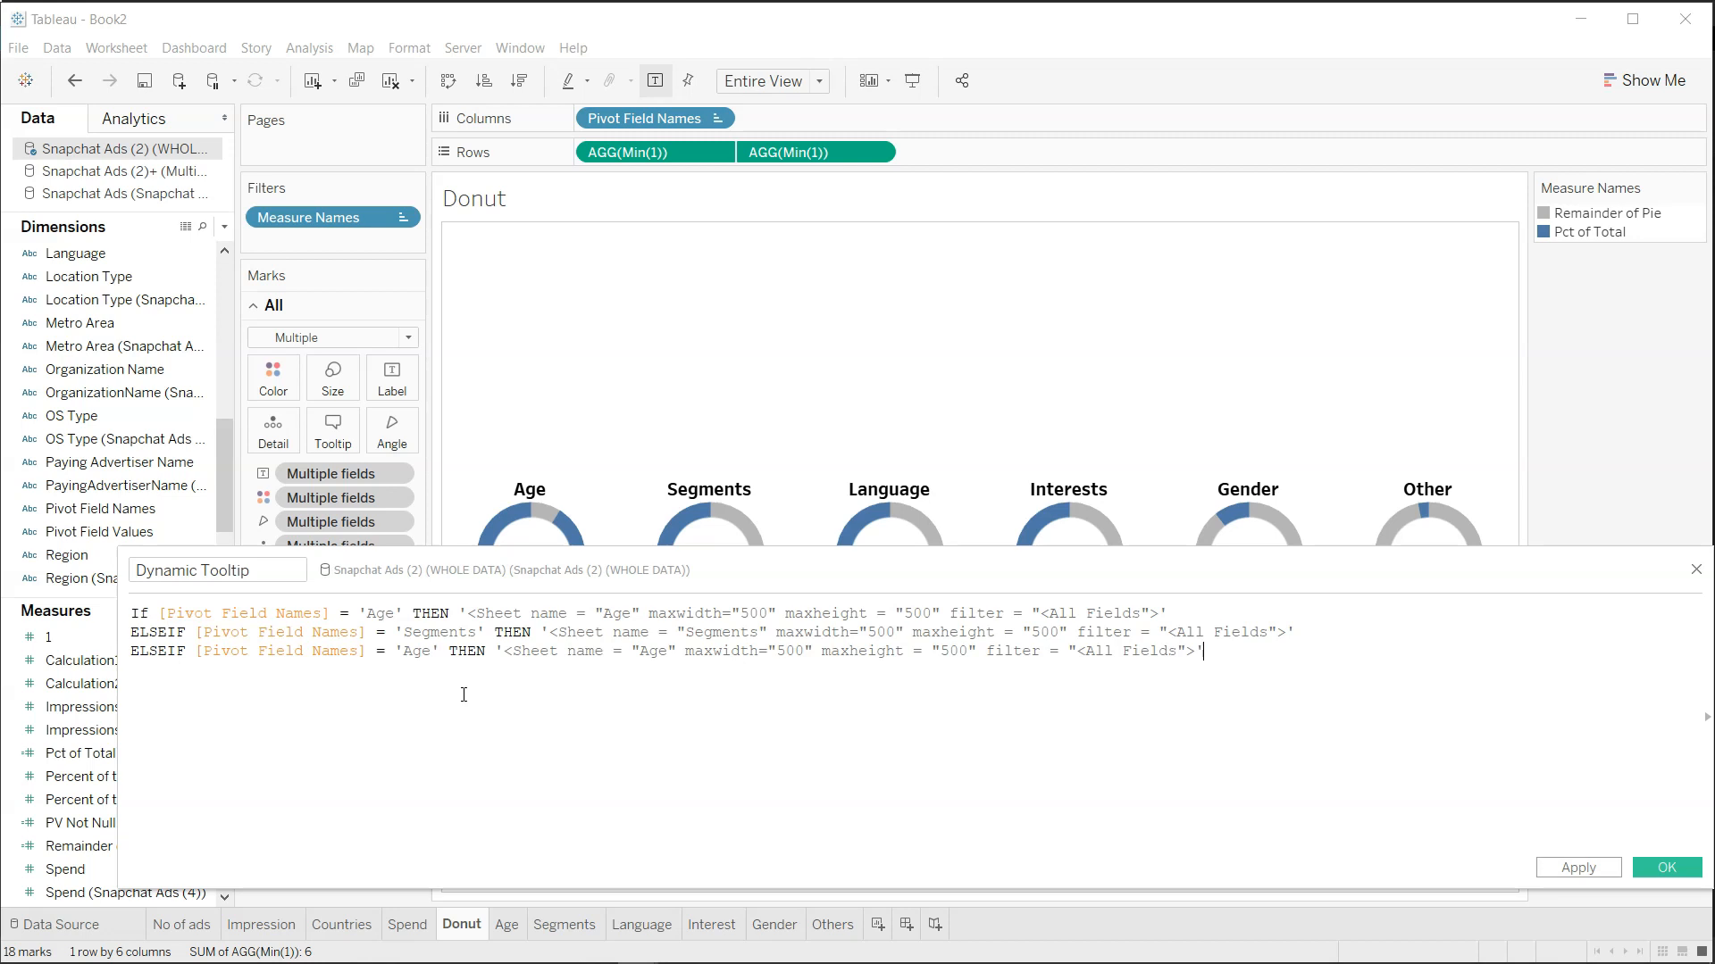
double_click(420, 651)
text(Langu)
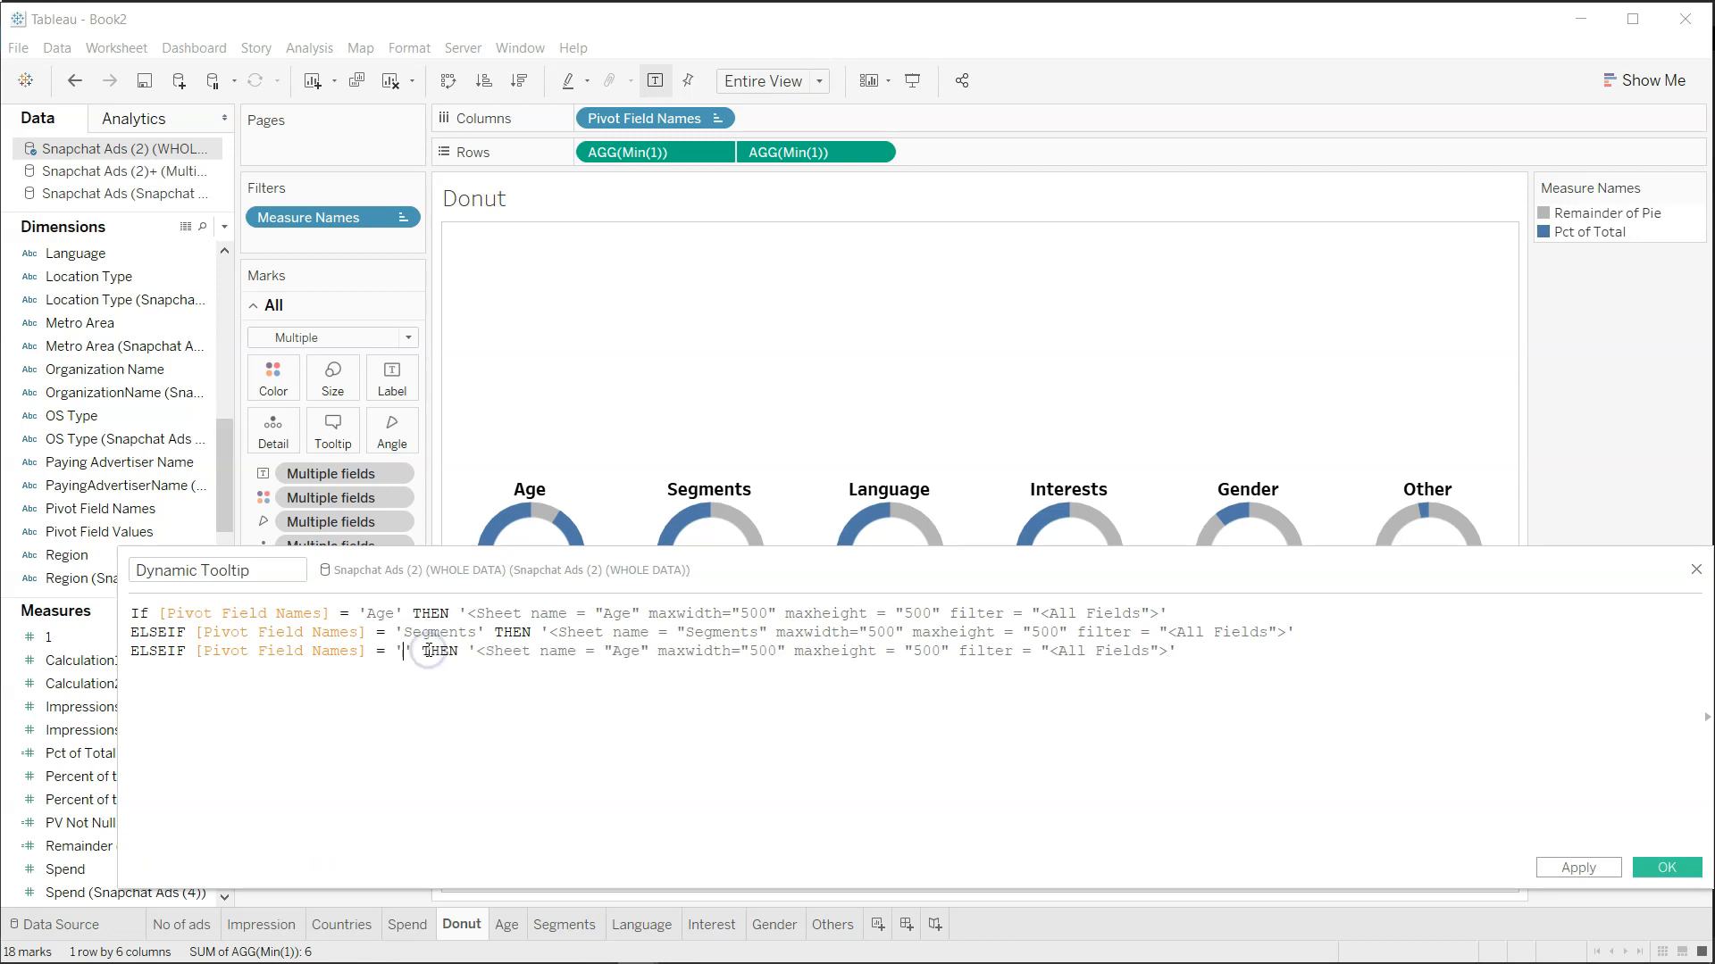
key(BackSpace)
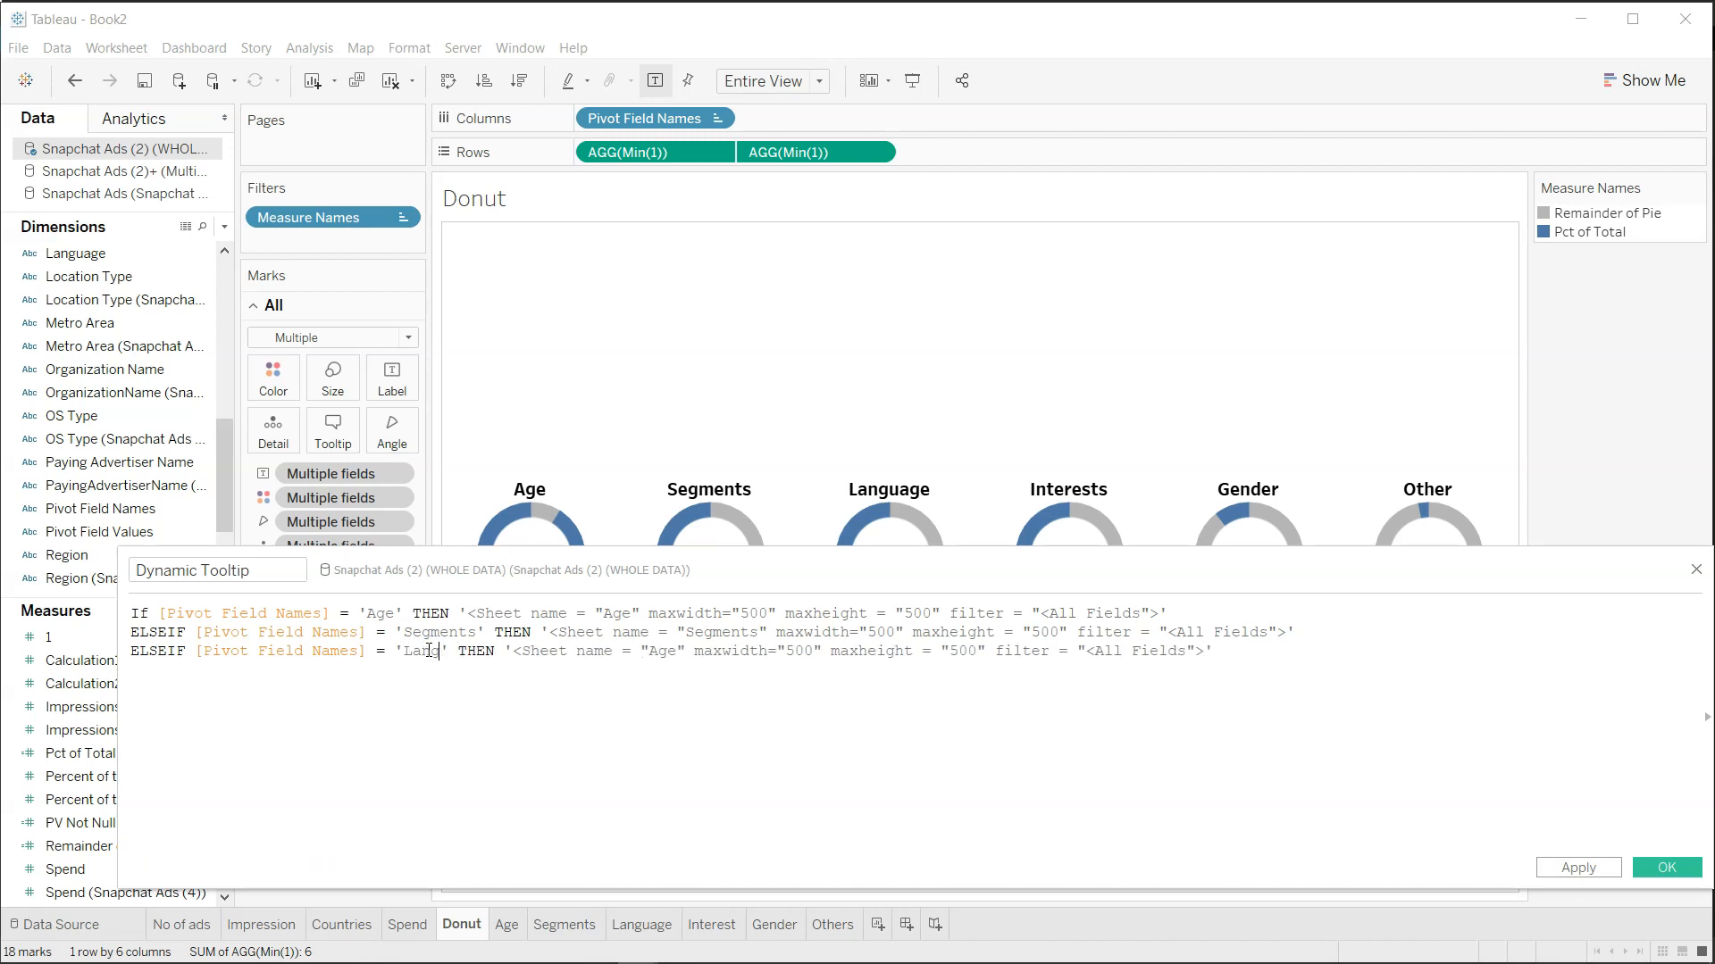
text(uage)
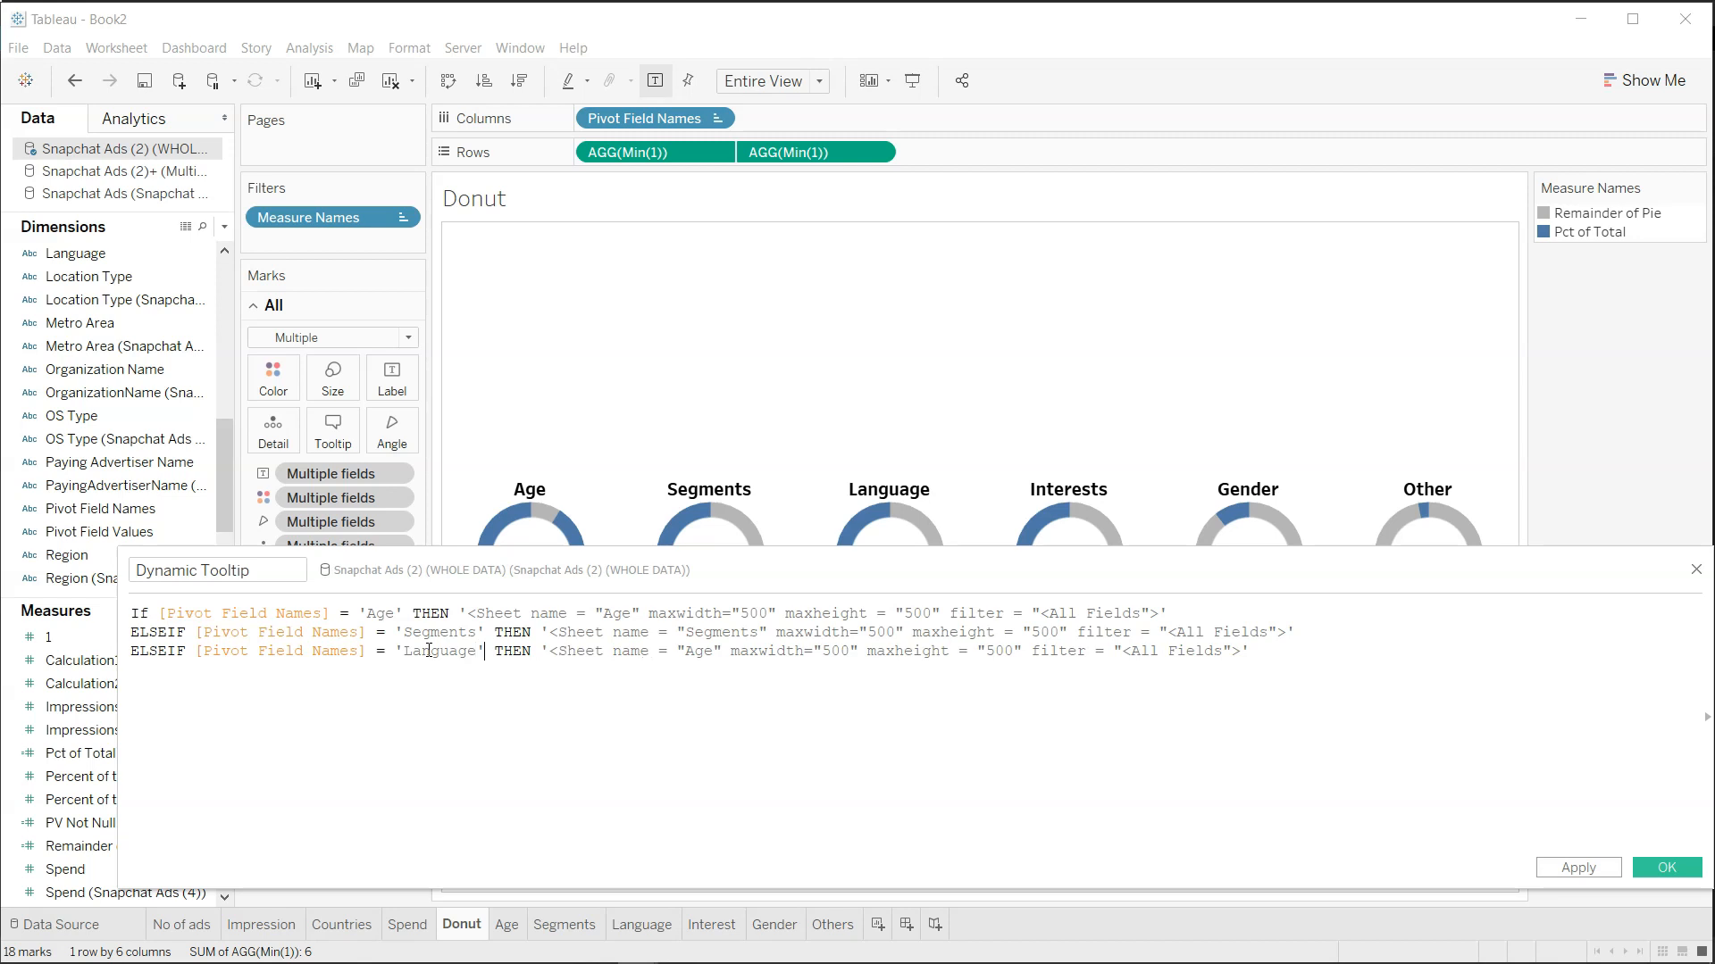
Set the sheet name in the Language branch to Language and add a new line below.
key(shift+Right)
key(shift+Right)
key(shift+Right)
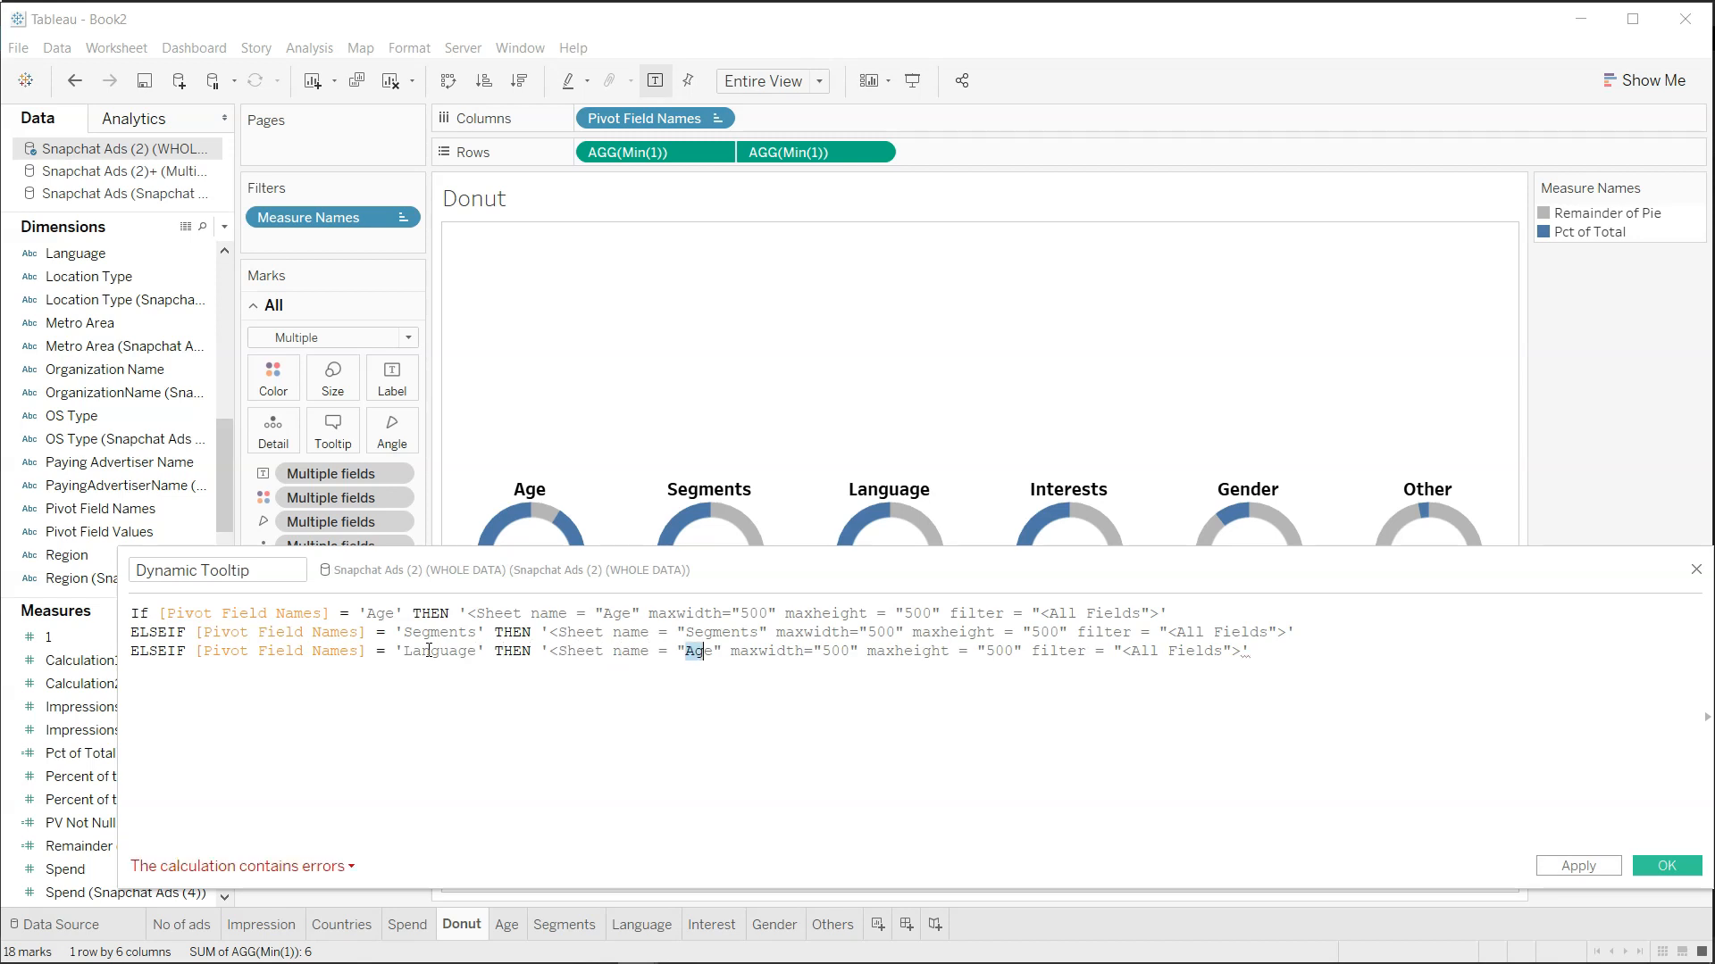
text(Language)
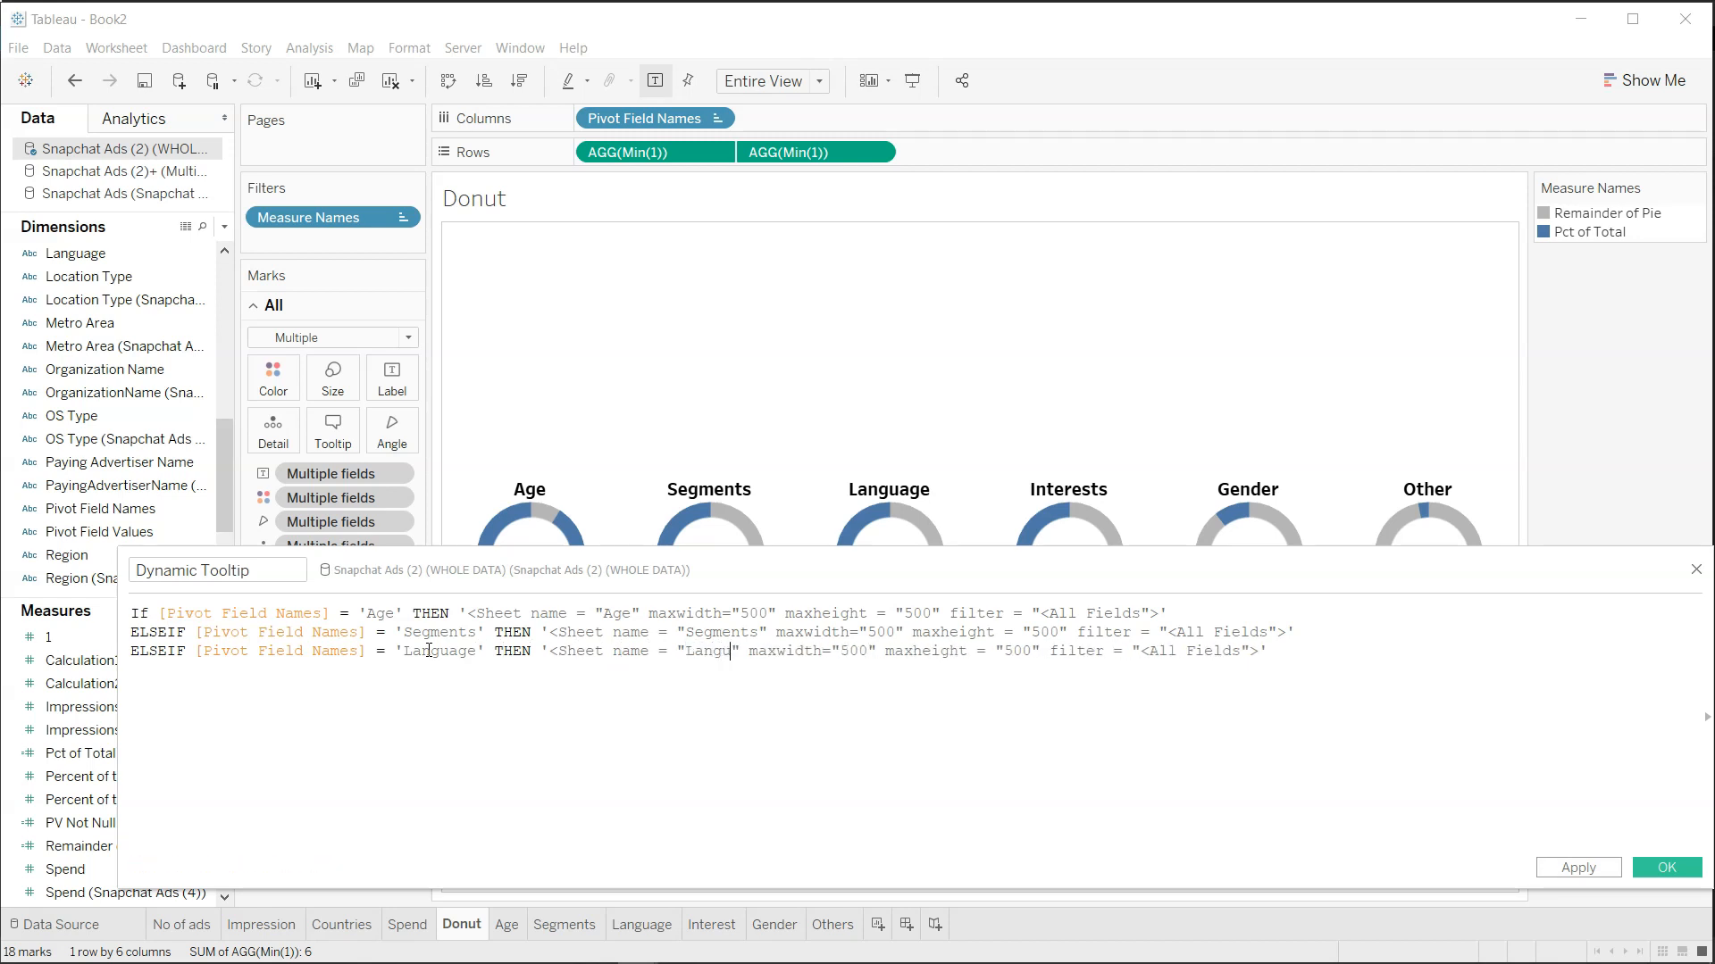
key(End)
key(Return)
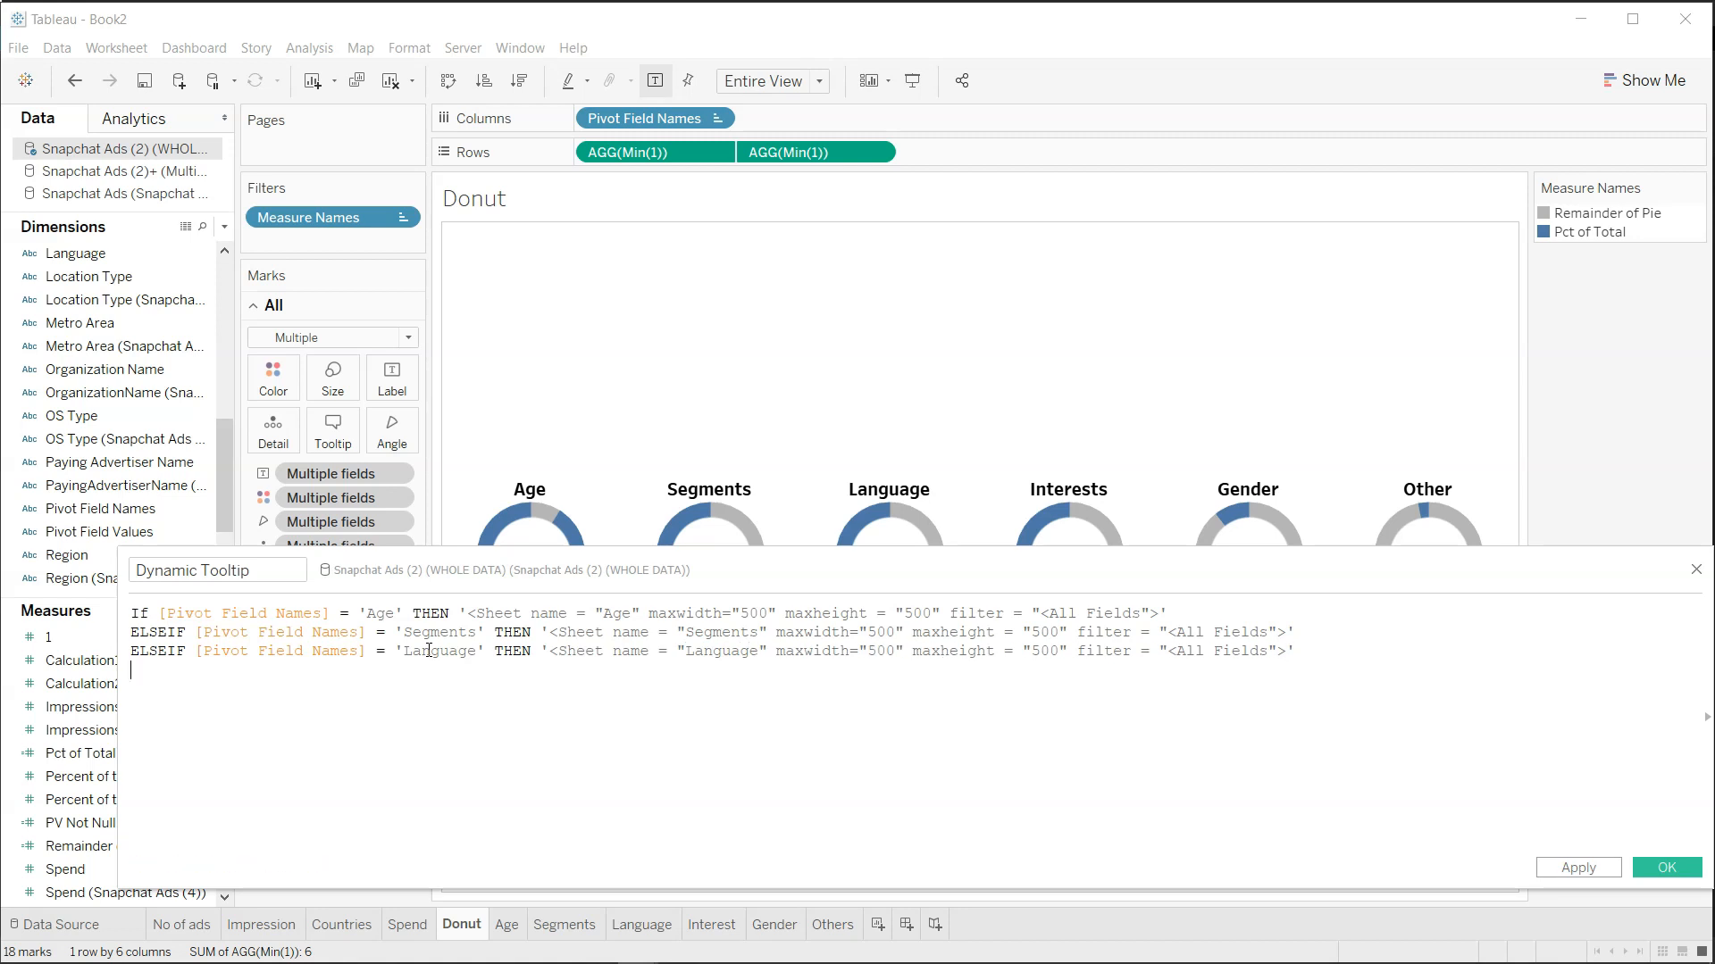
Add another ELSEIF branch from the copied Age condition, with the compared value set to Interests.
text(Else)
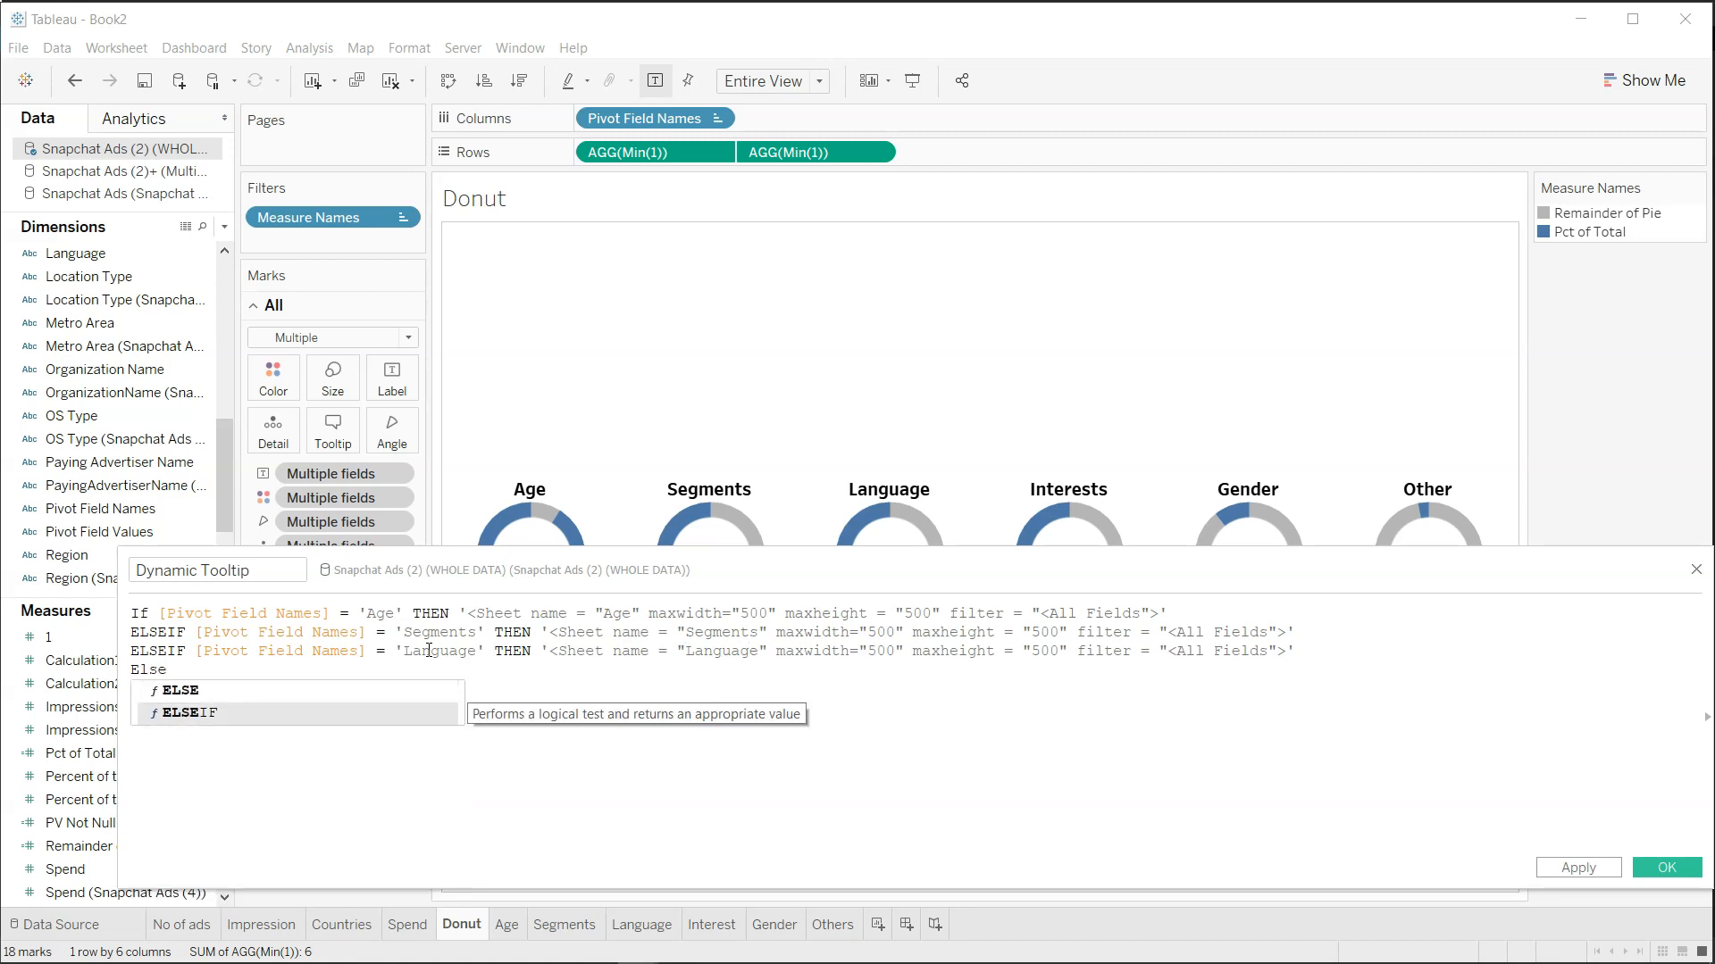
key(Return)
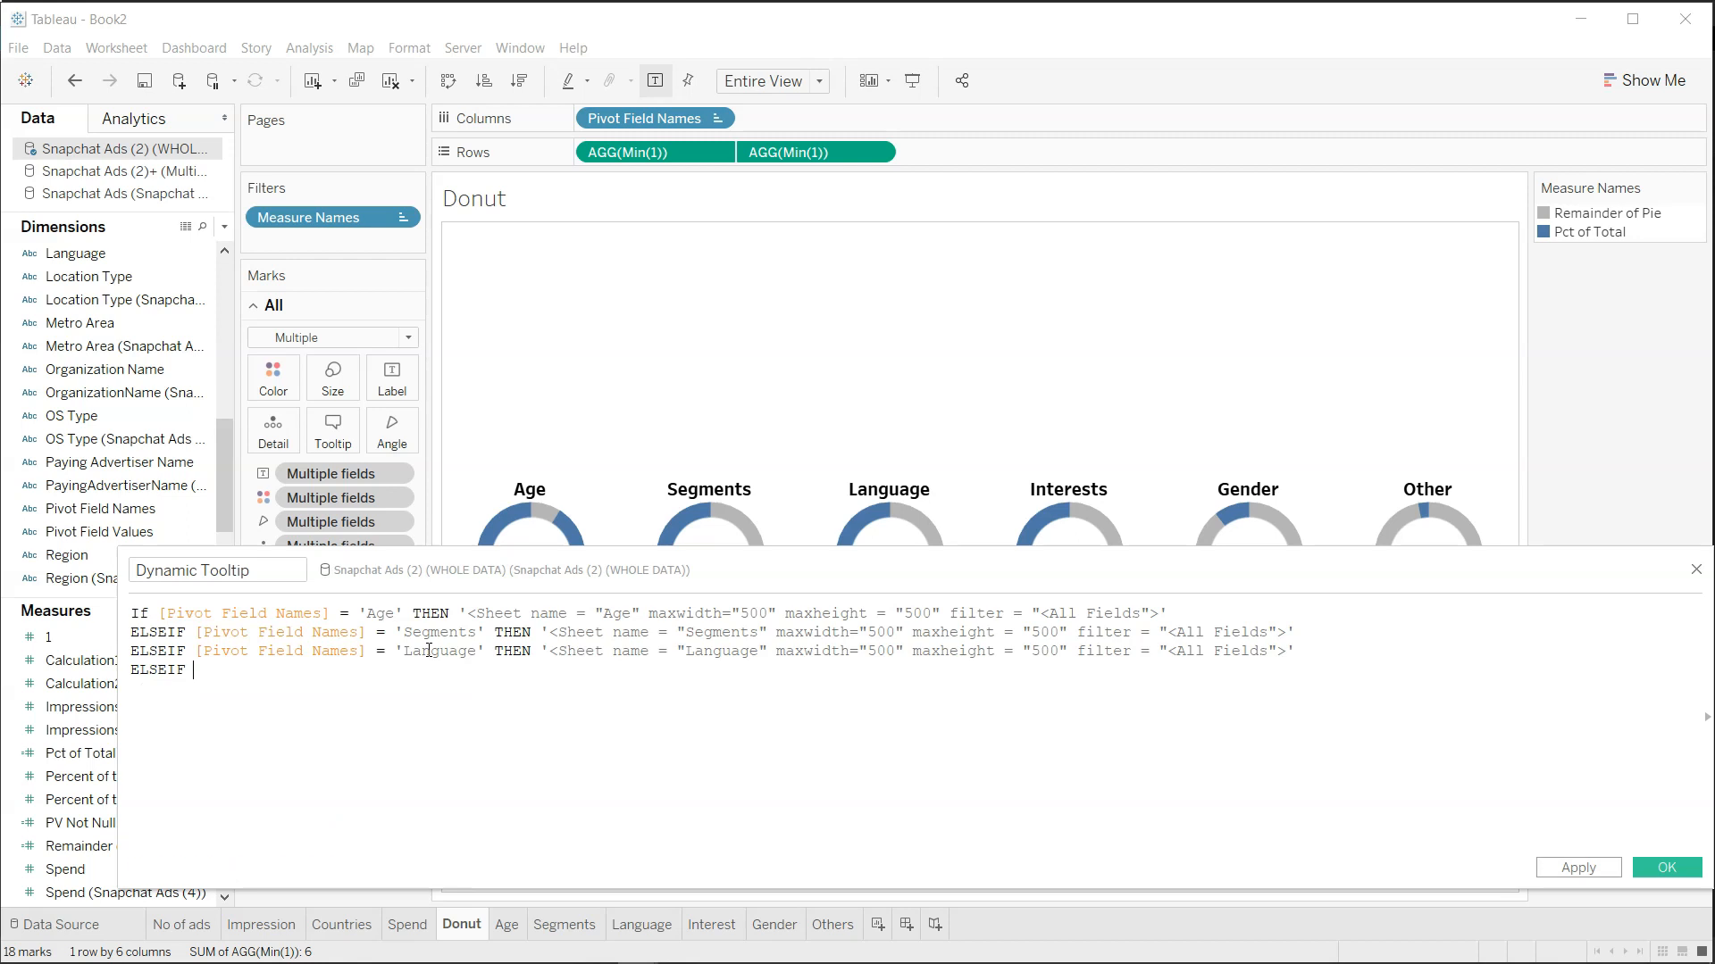
text([Pivot Field Names] = 'Age' THEN '<Sheet name = "Age" maxwidth="500" maxheight = "500" filter = "<All Fields">')
double_click(420, 669)
key(BackSpace)
text(Interests)
Set the sheet name in the Interests branch to Interest and add a new line below.
key(Right)
key(Right)
key(Right)
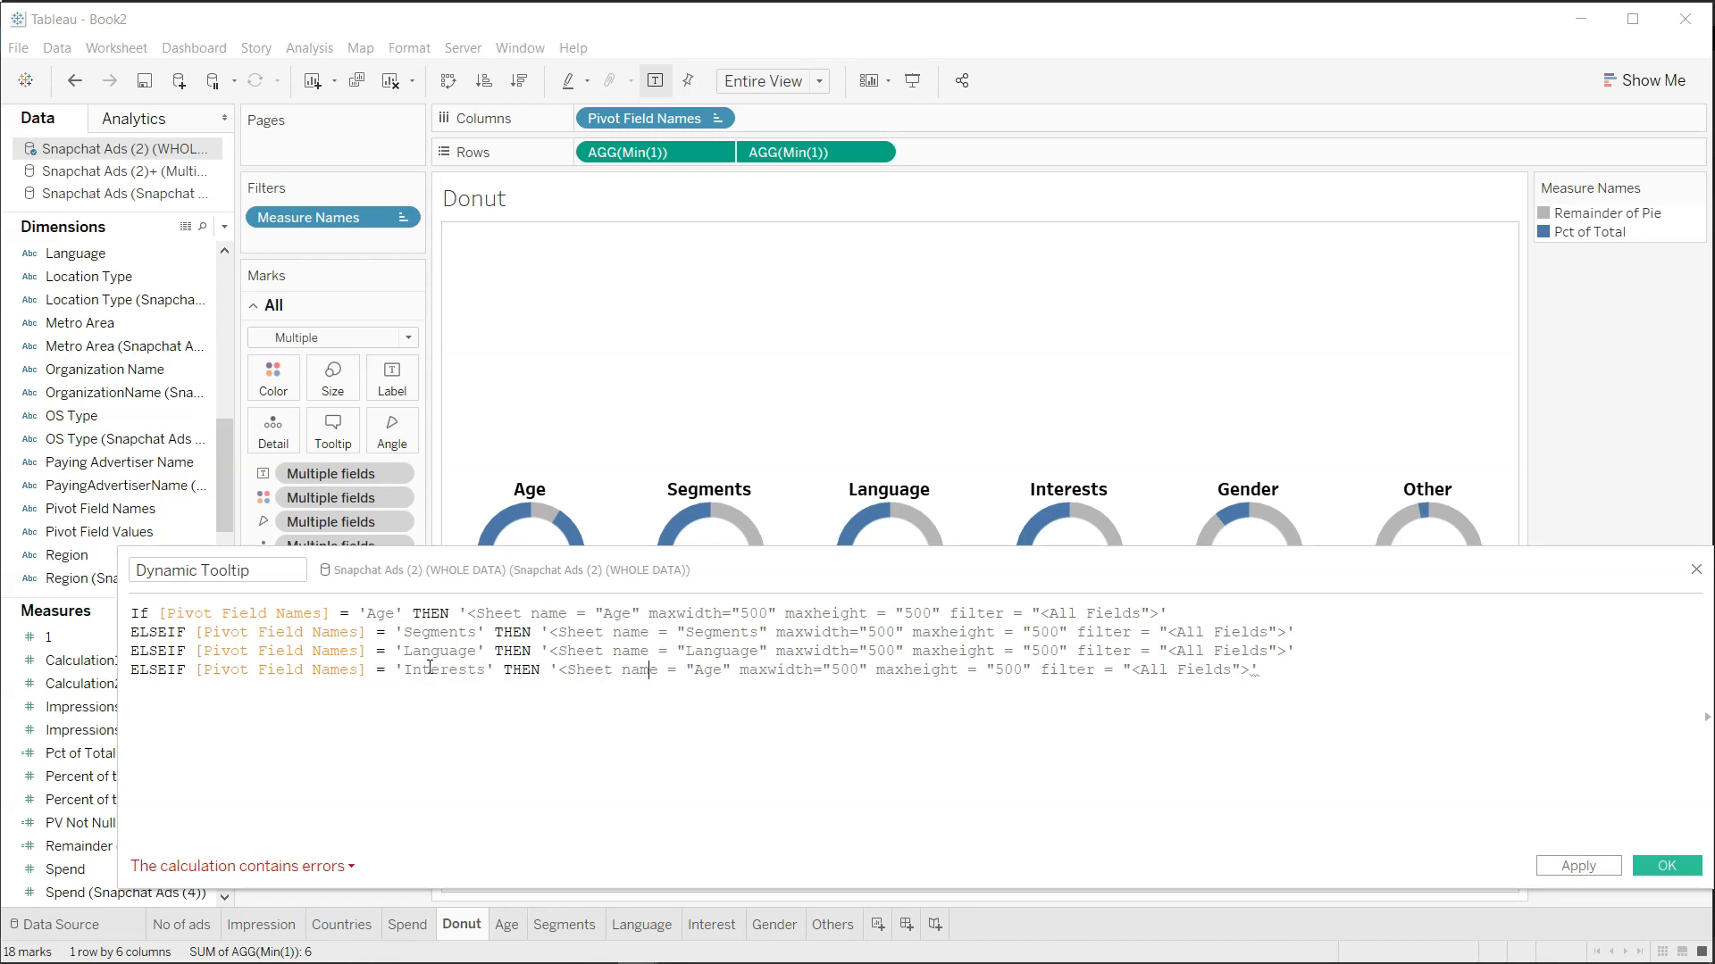
key(shift+Right)
key(shift+Right)
key(shift+Right)
text(Interest)
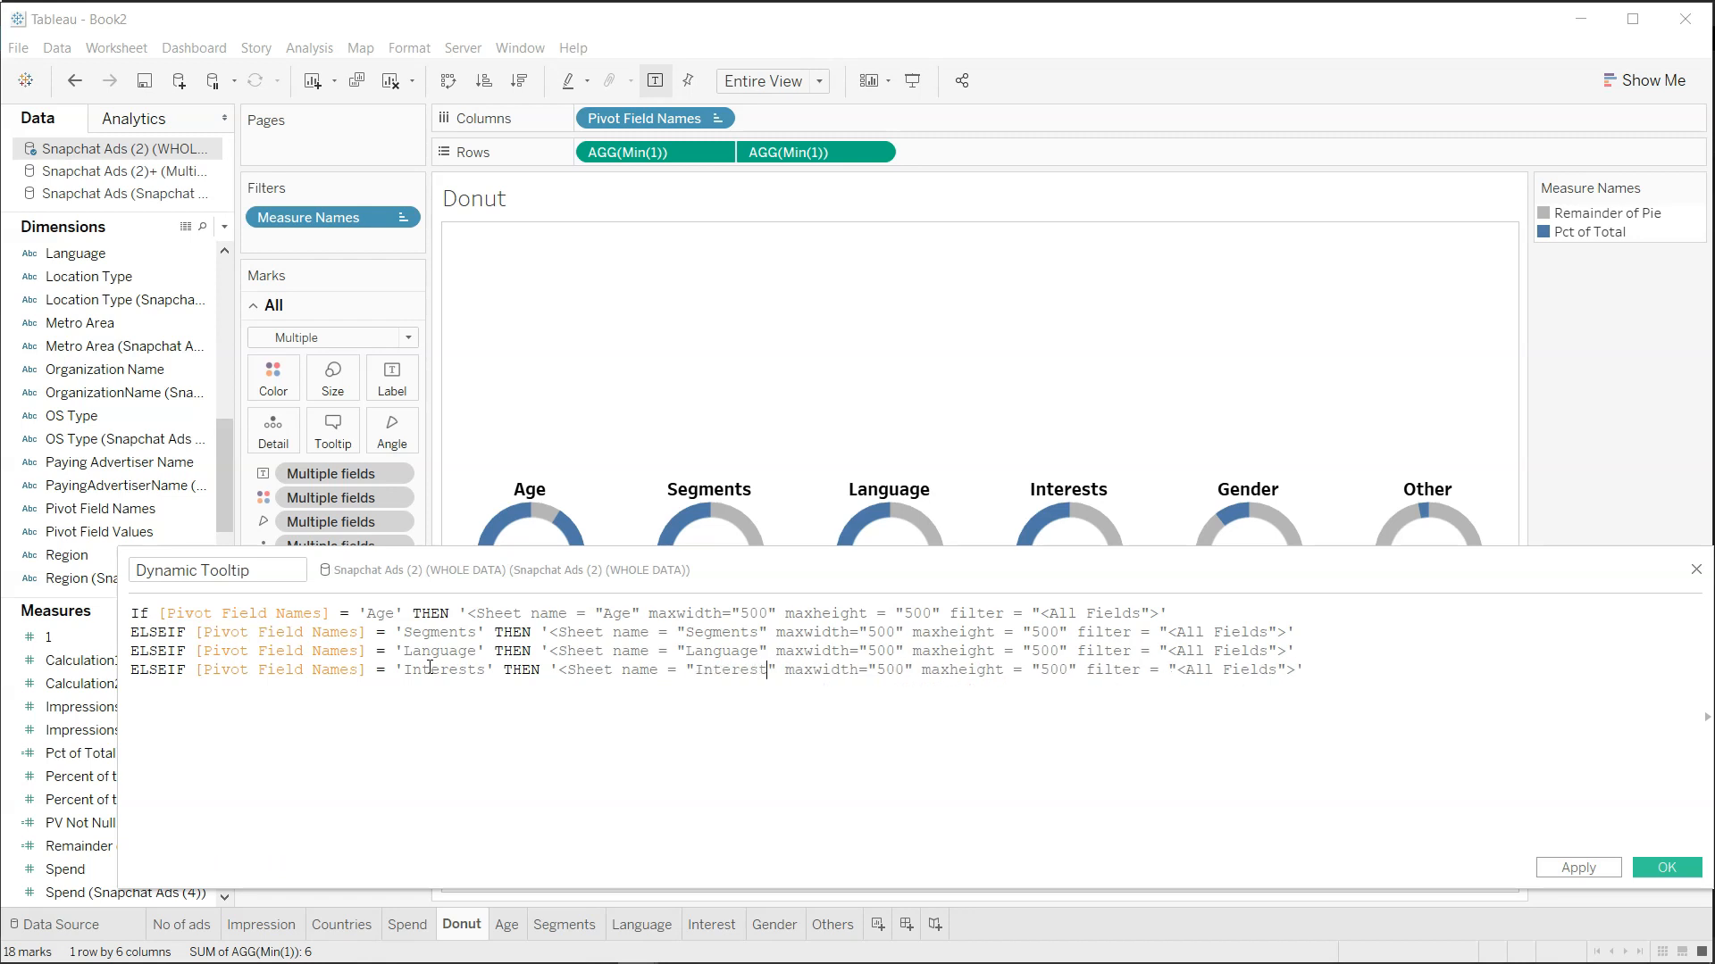
key(End)
key(Return)
Add an ELSEIF branch from the copied Age condition, with the compared value set to Gender.
text(ELSEIF)
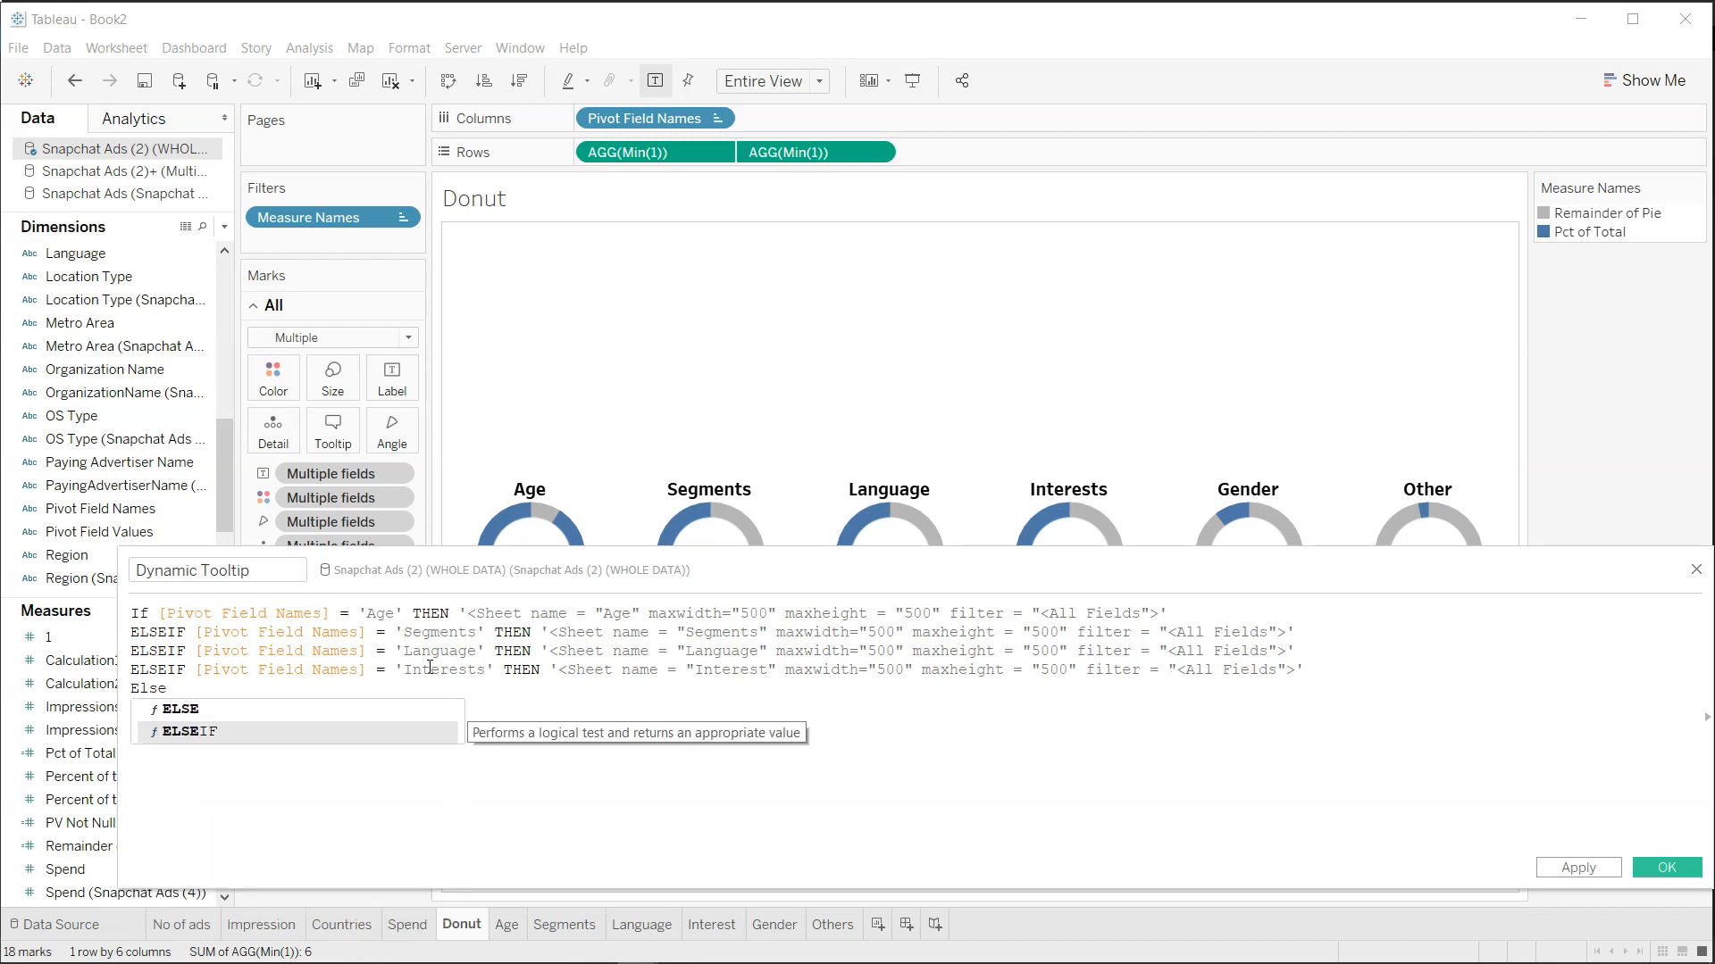
text([Pivot Field Names] = 'Age' THEN '<Sheet name = "Age" maxwidth="500" maxheight = "500" filter = "<All Fields">')
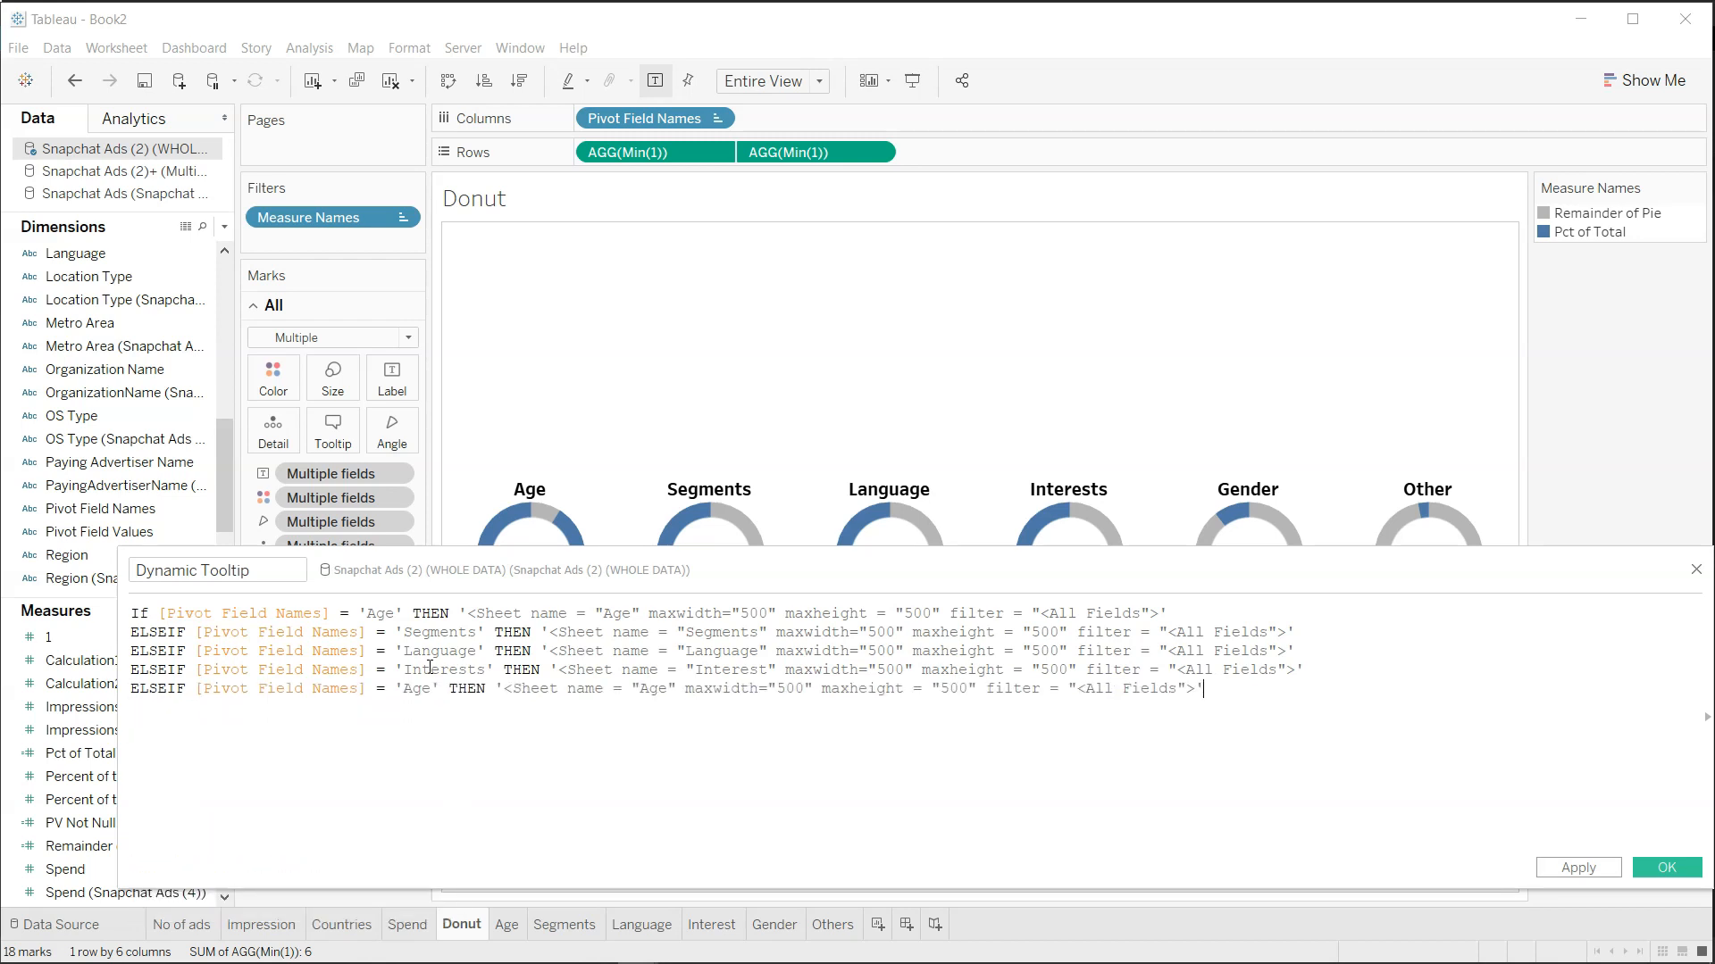
click(431, 689)
key(BackSpace)
key(BackSpace)
key(BackSpace)
text(Gender)
Set the sheet name in the Gender branch to Gender and add a new line below.
key(Right)
key(Right)
key(Right)
key(shift+Right)
key(shift+Right)
key(shift+Right)
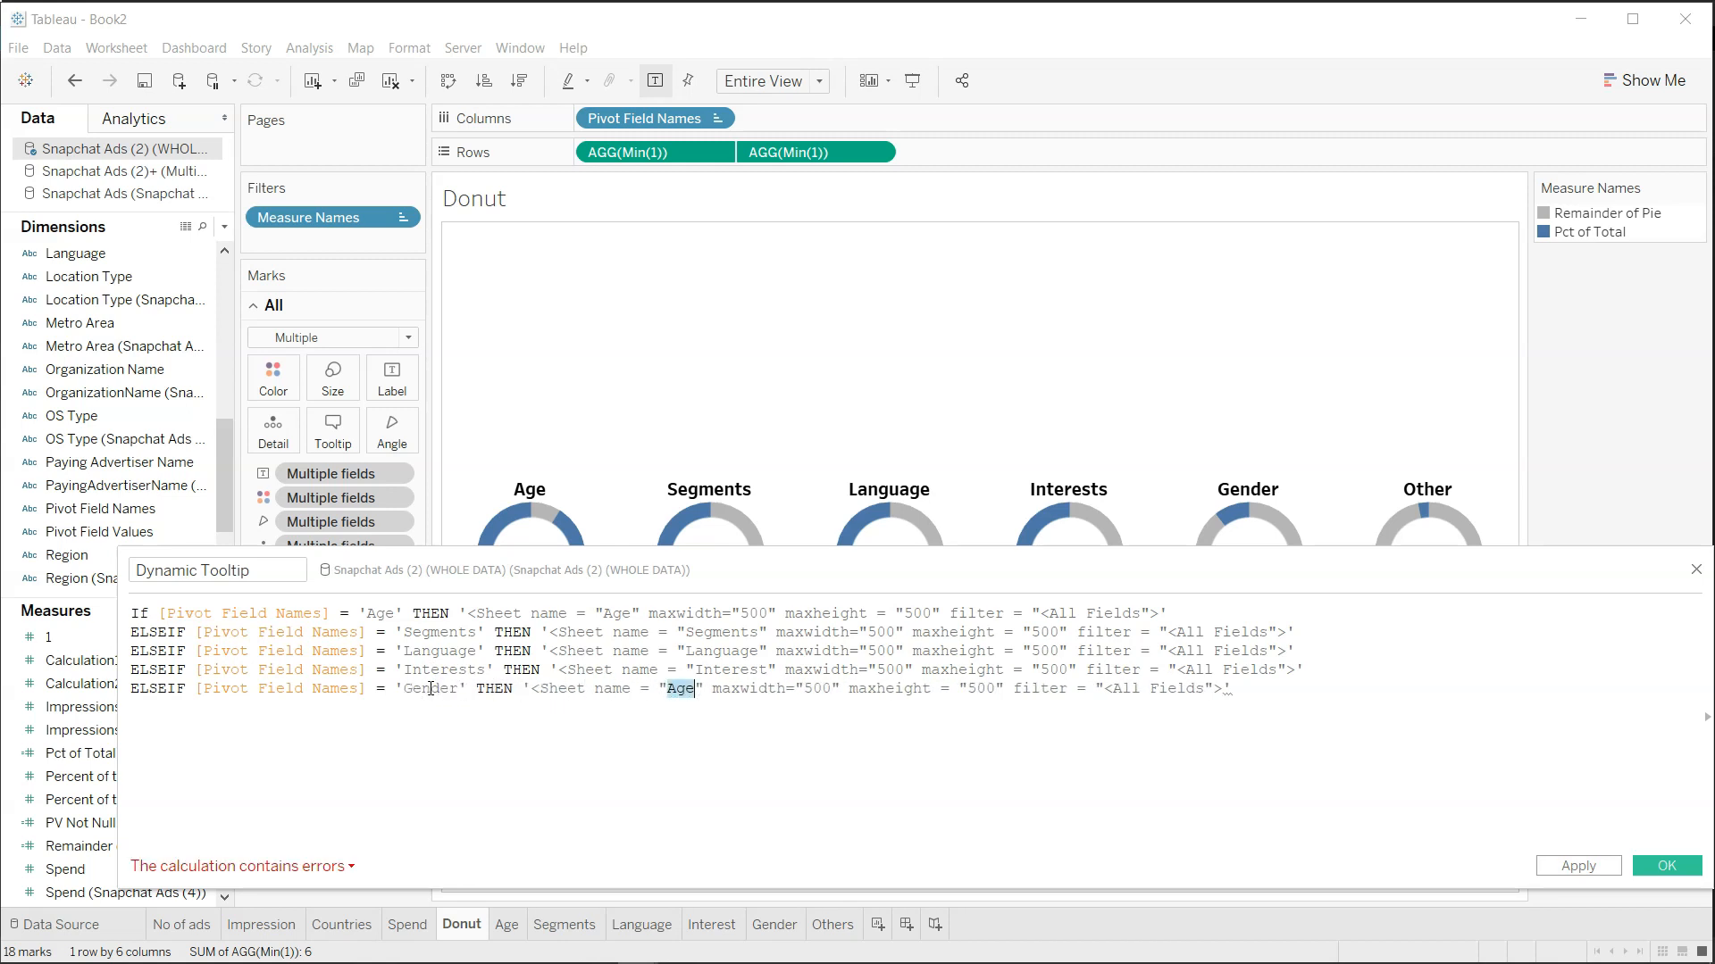
text(Gender)
key(End)
key(Return)
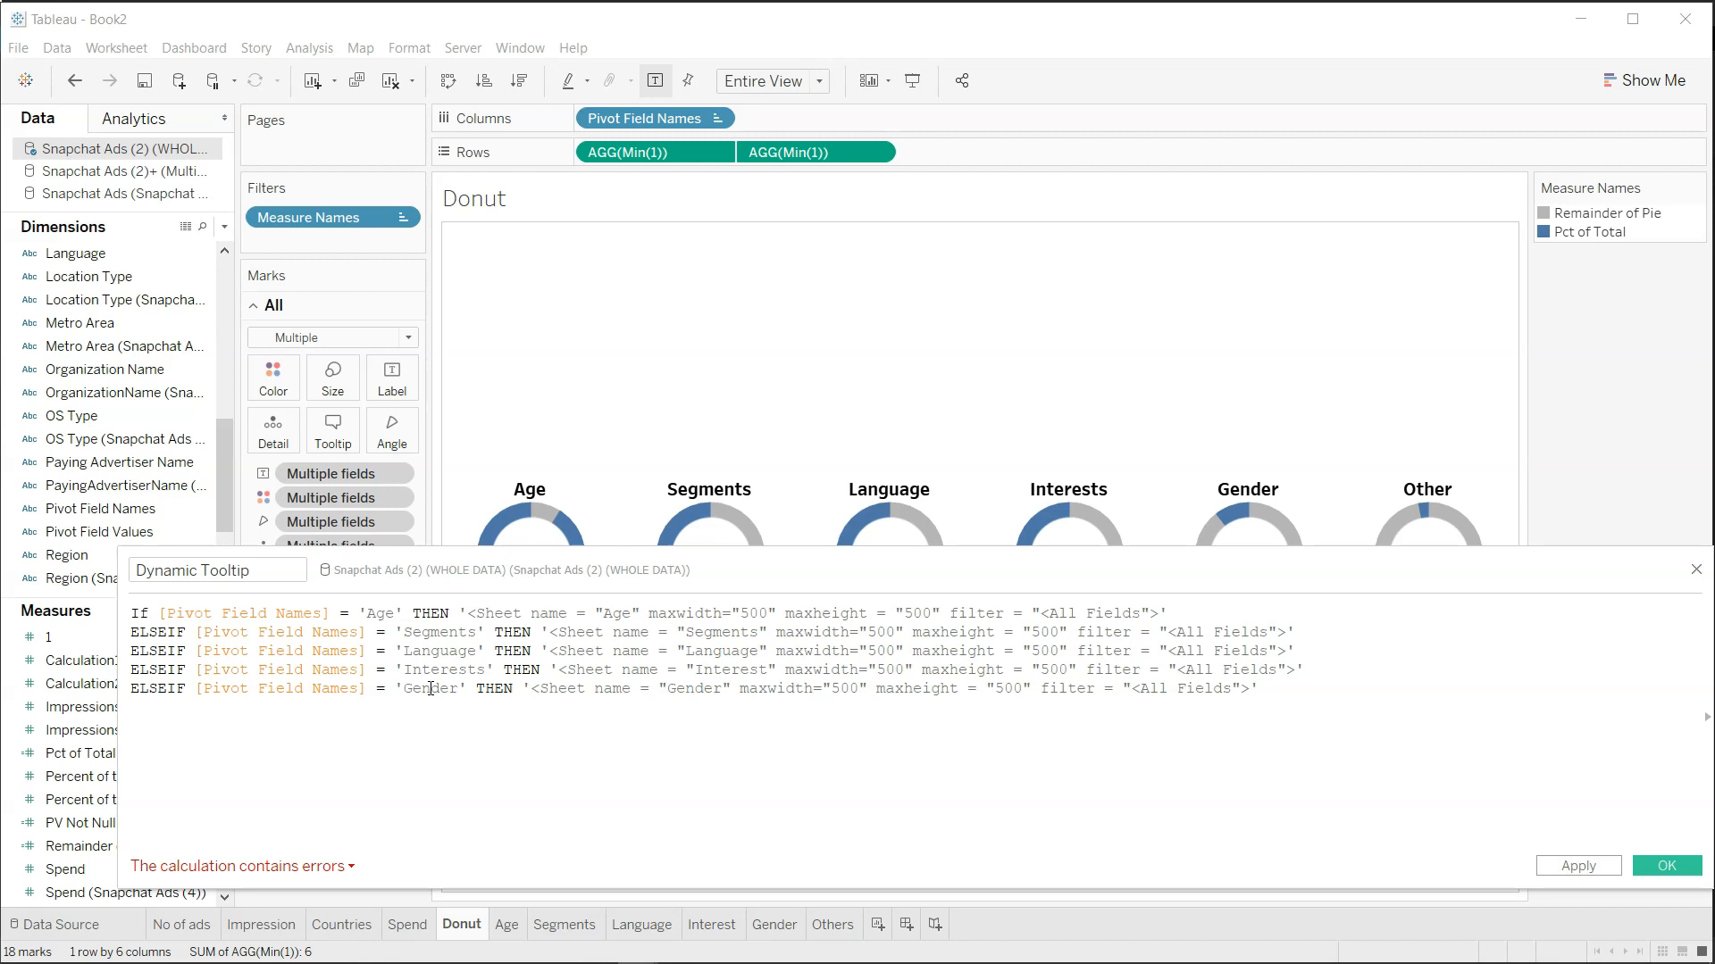
Add a final ELSEIF branch that compares with Other and uses Others as the sheet name.
text(else)
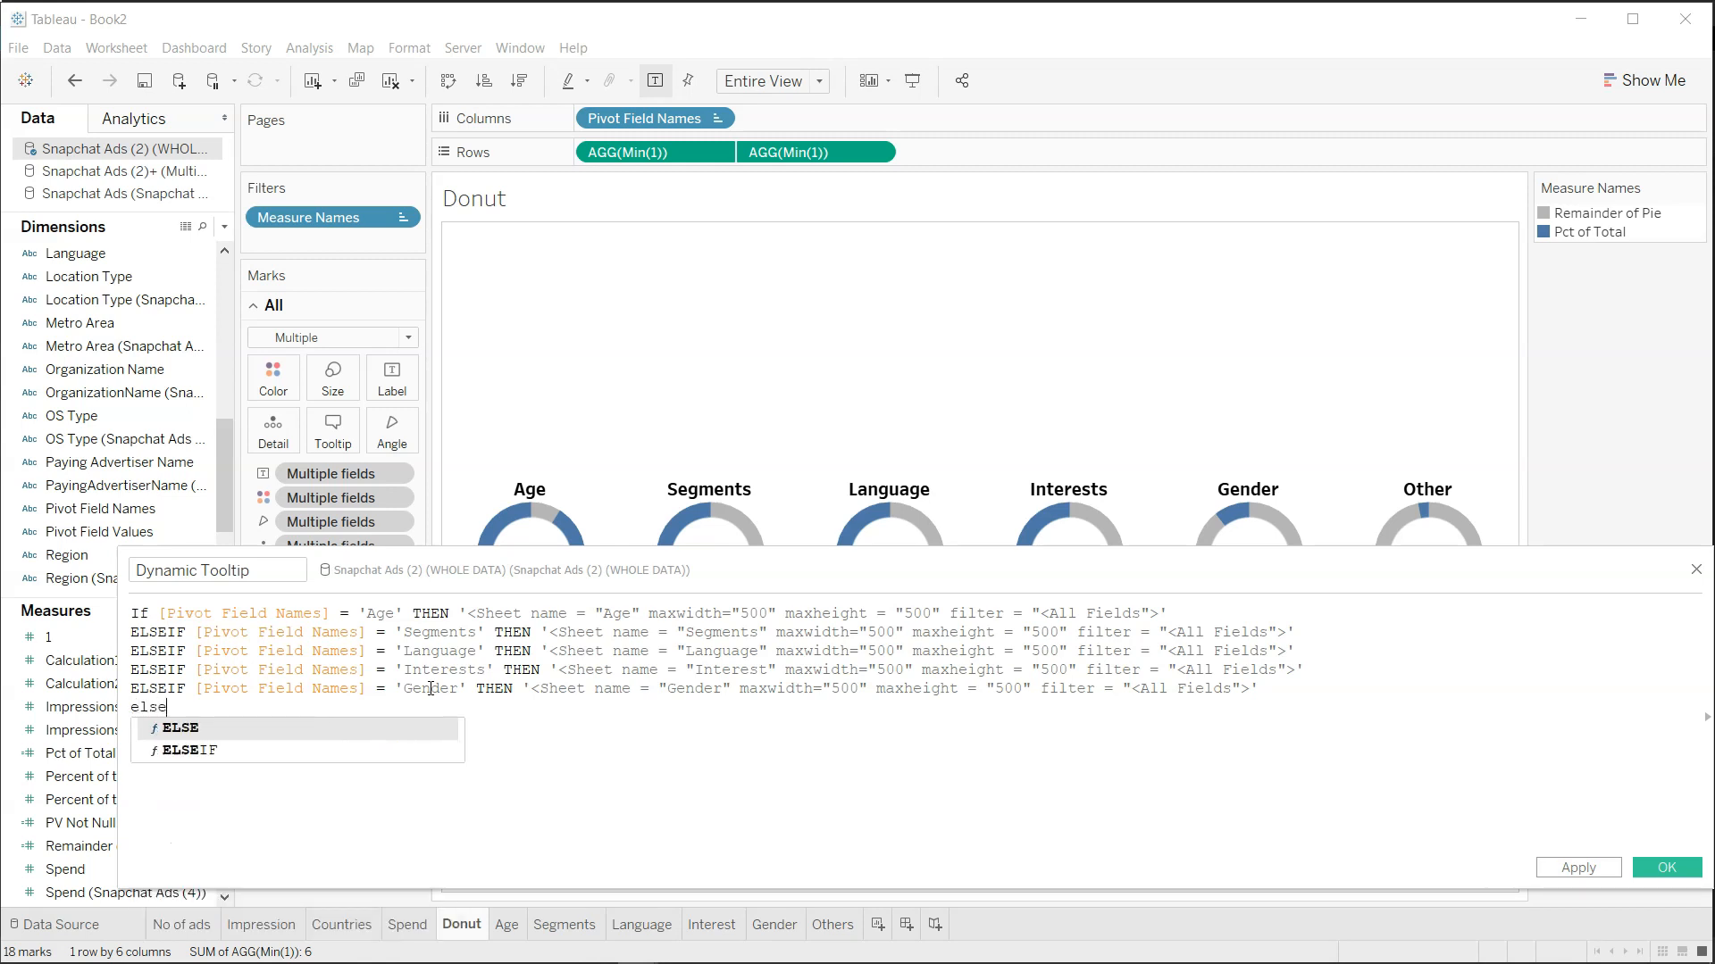
key(Return)
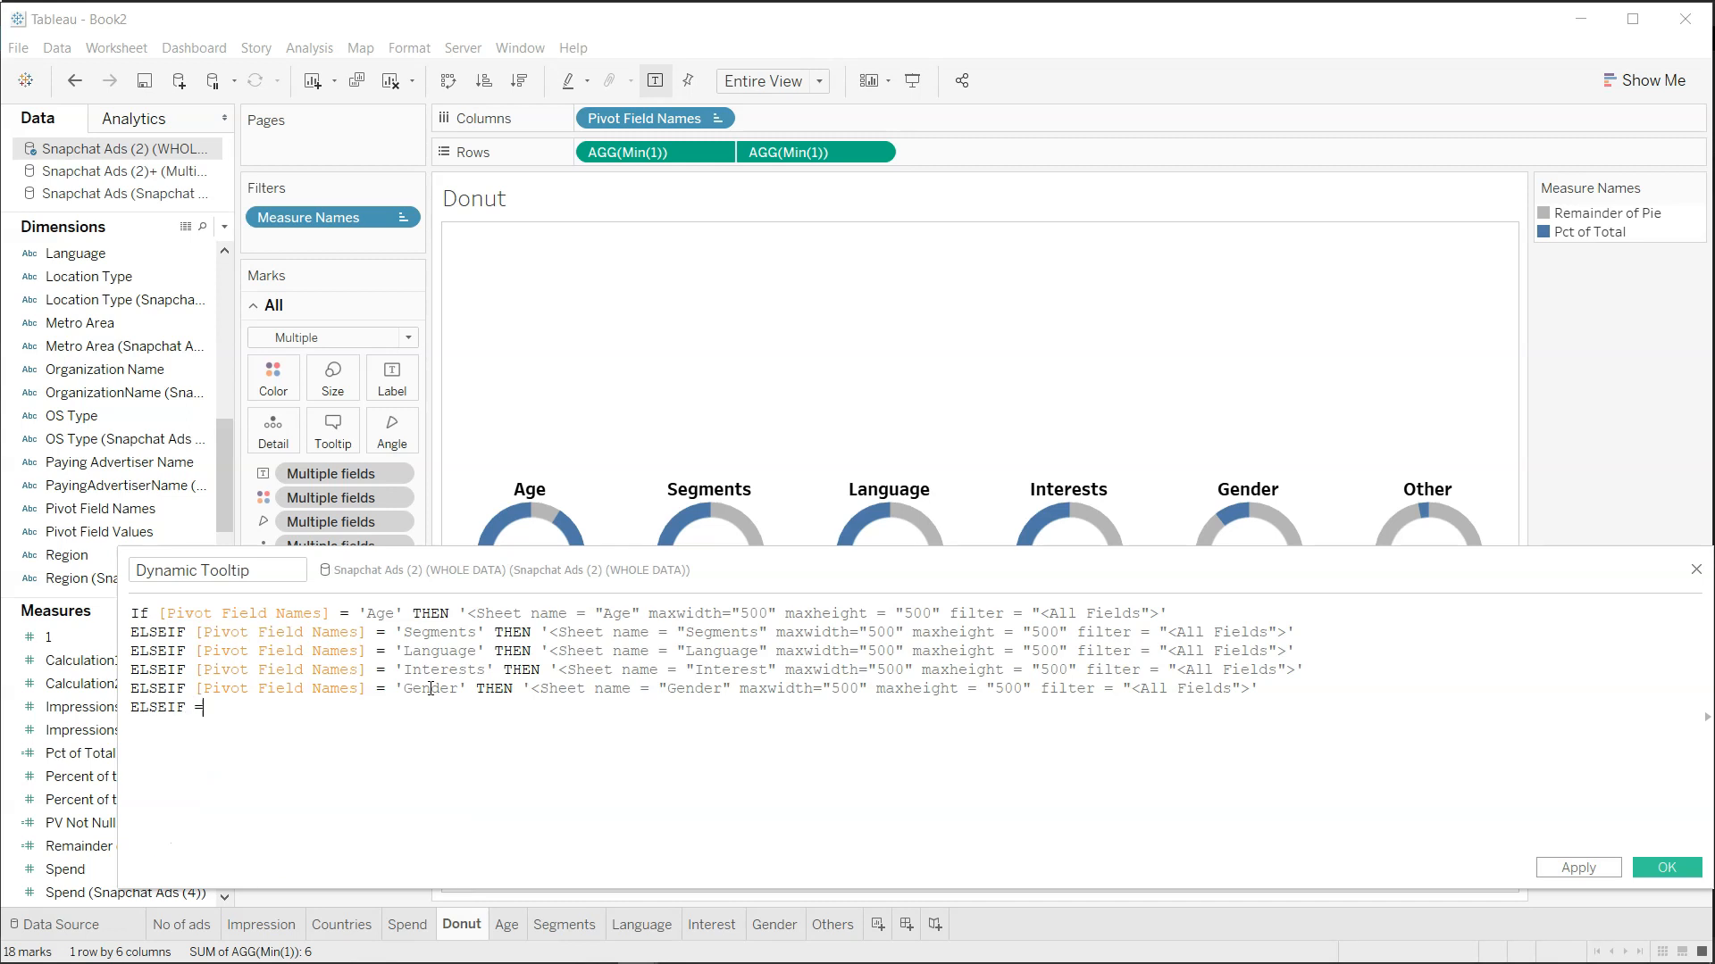
text([Pivot Field Names] = 'Age' THEN '<Sheet name = "Age" maxwidth="500" maxheight = "500" filter = "<All Fields">')
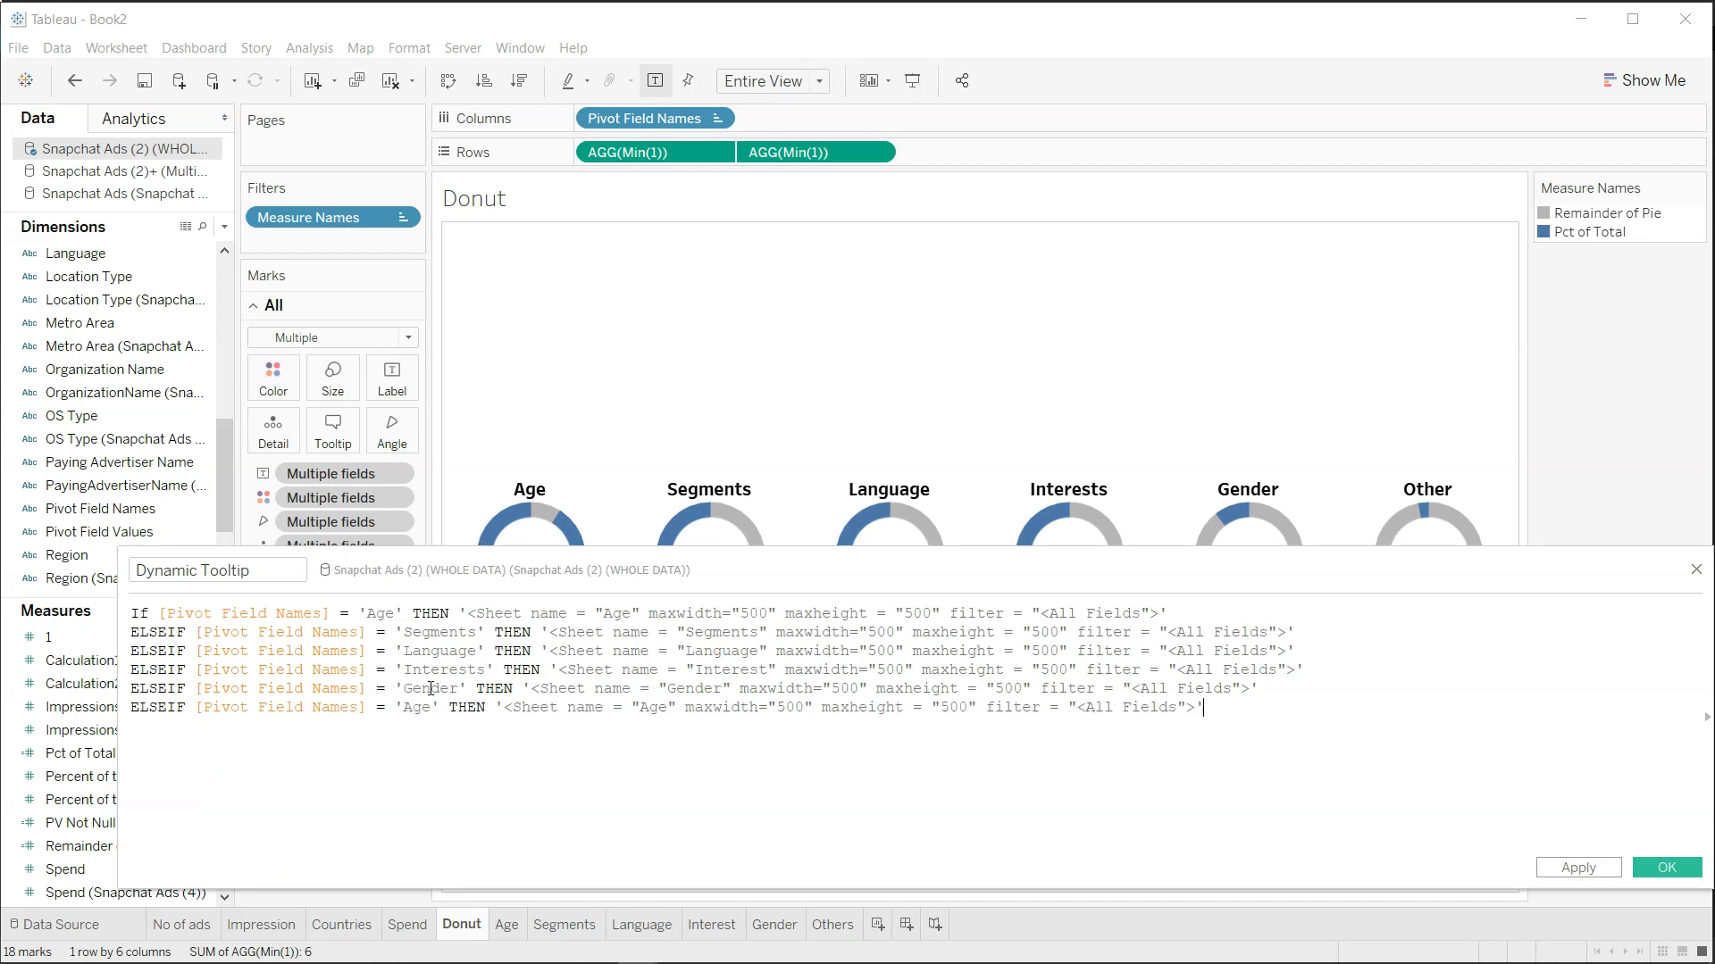
double_click(420, 706)
text(Other)
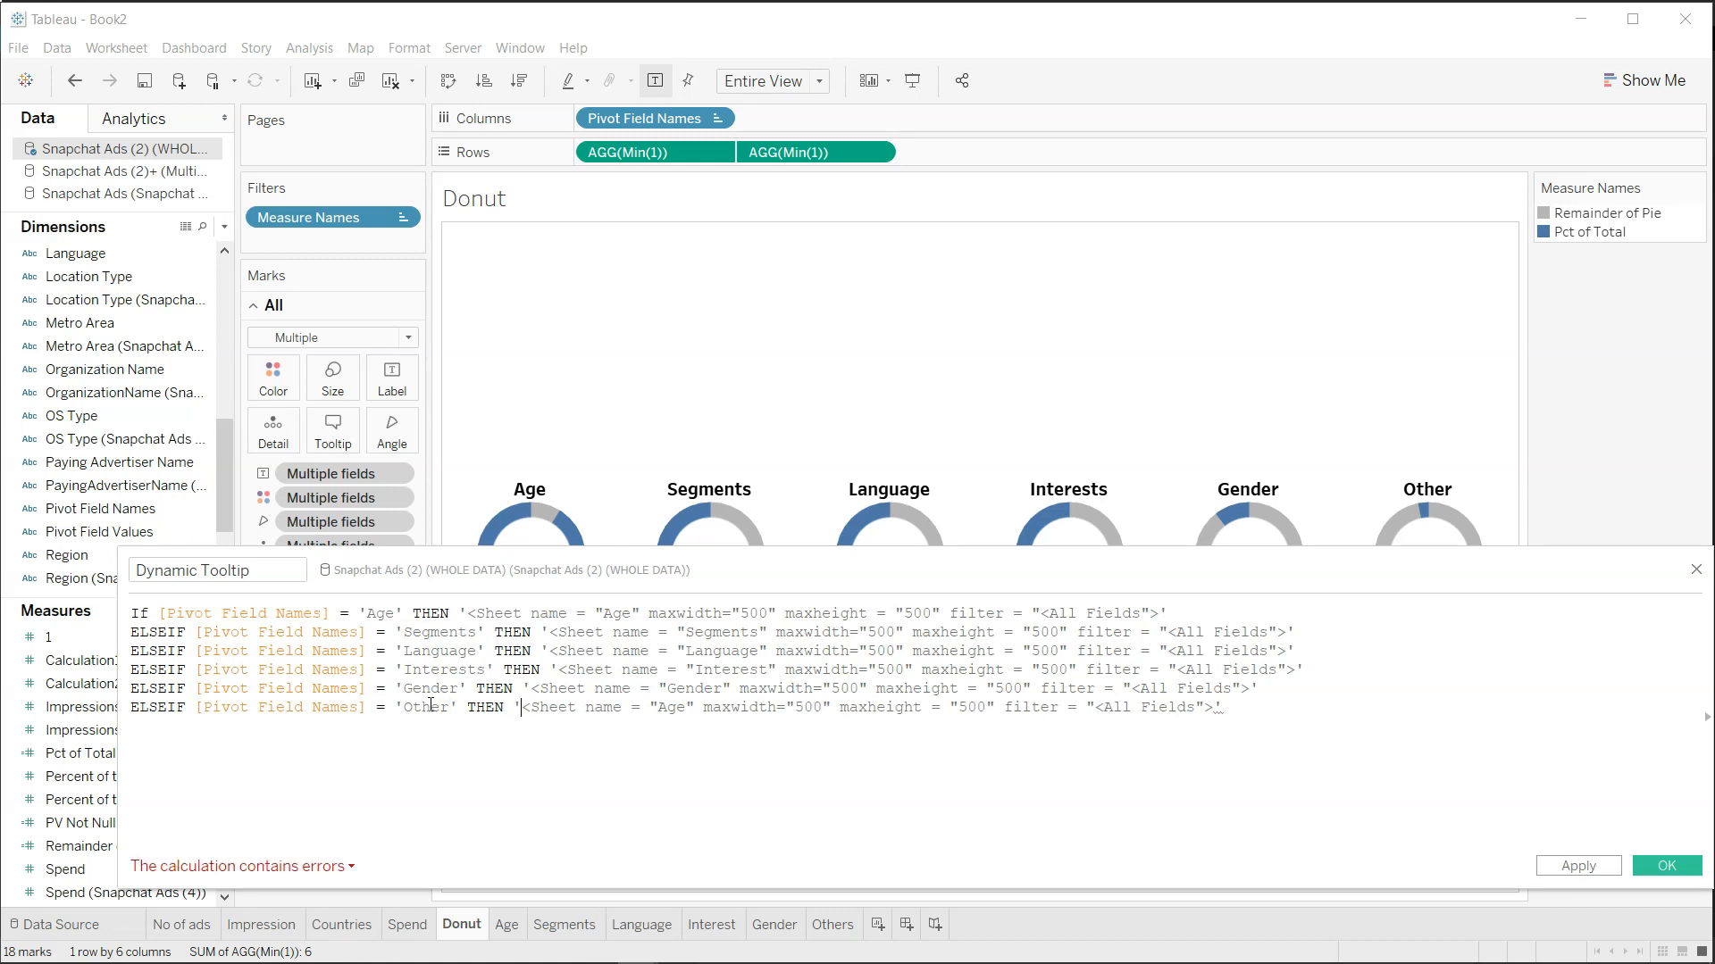
key(shift+Right)
key(shift+Right)
key(shift+Right)
text(Others)
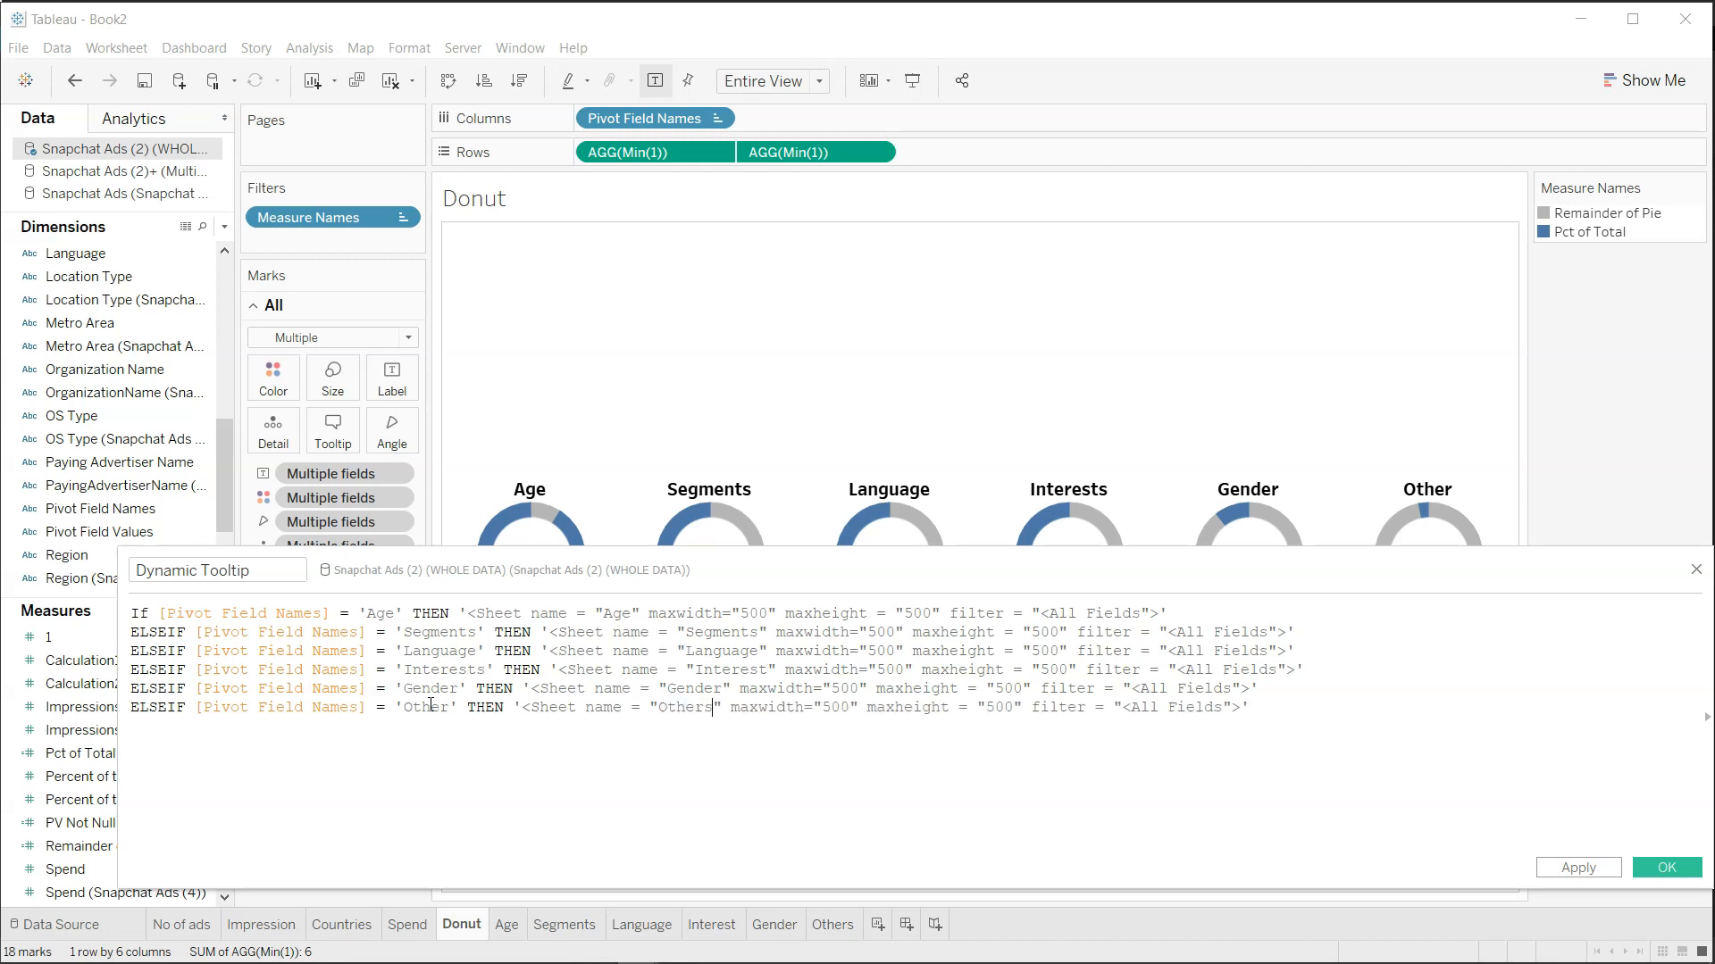
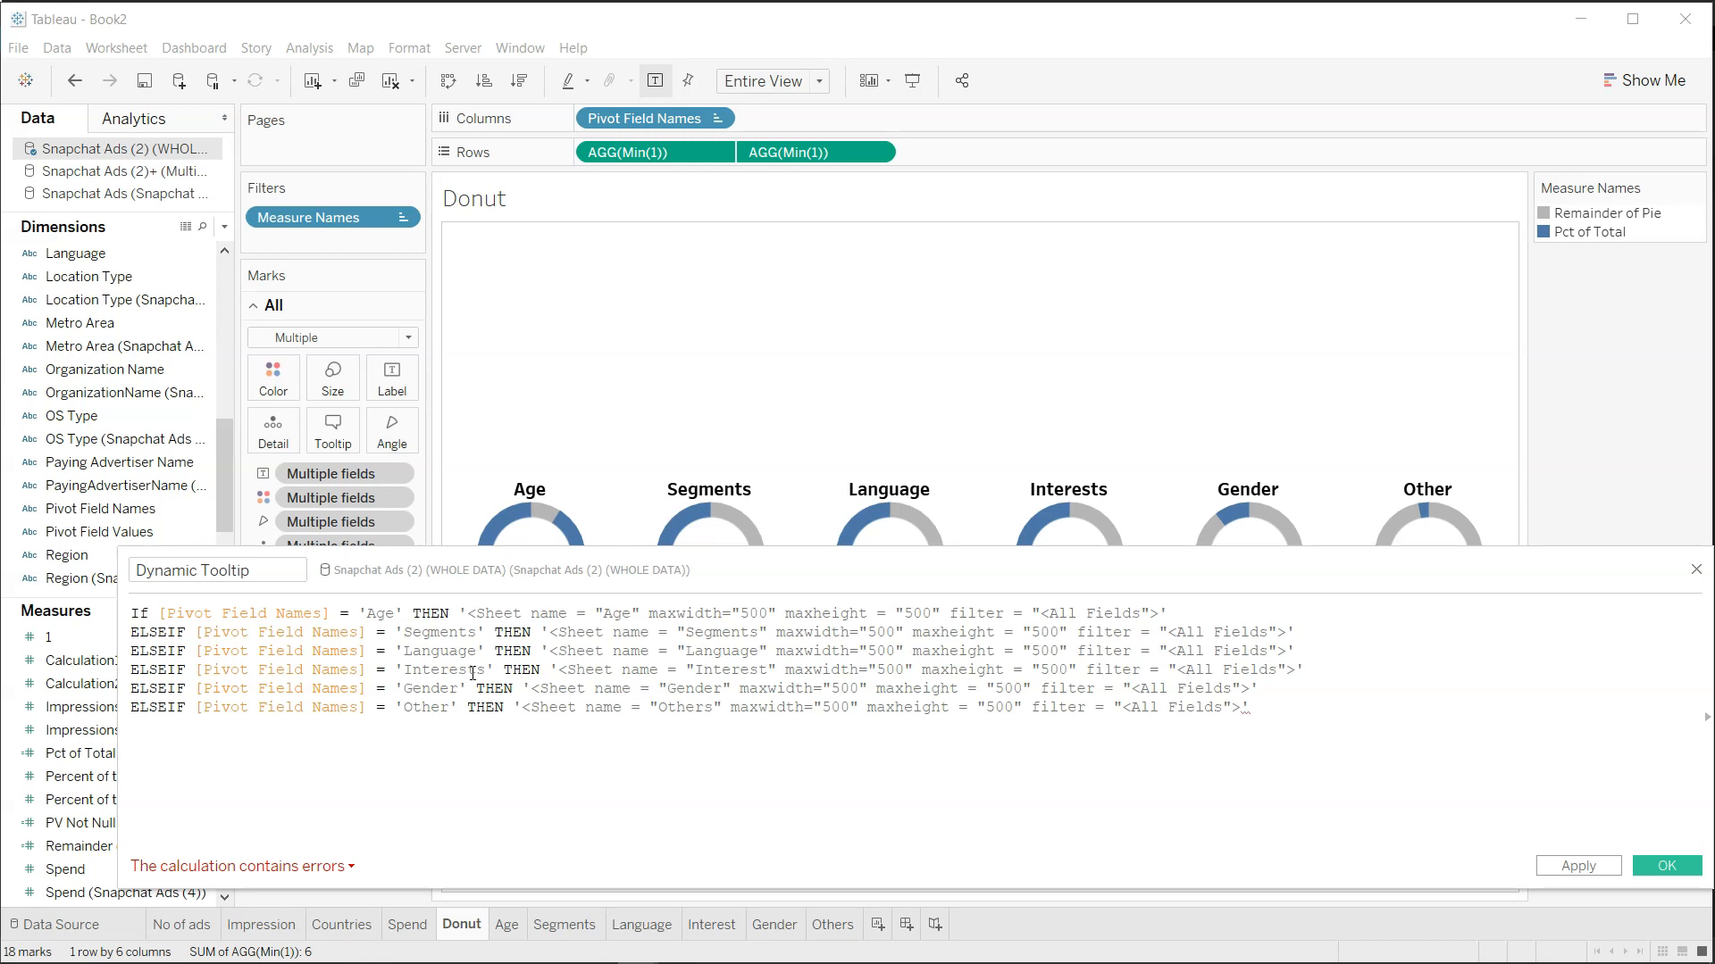
Close the Dynamic Tooltip formula with END on a new line and save the calculated field.
mouse_move(1108, 497)
drag(698, 670, 766, 671)
click(1290, 712)
key(Return)
text(END)
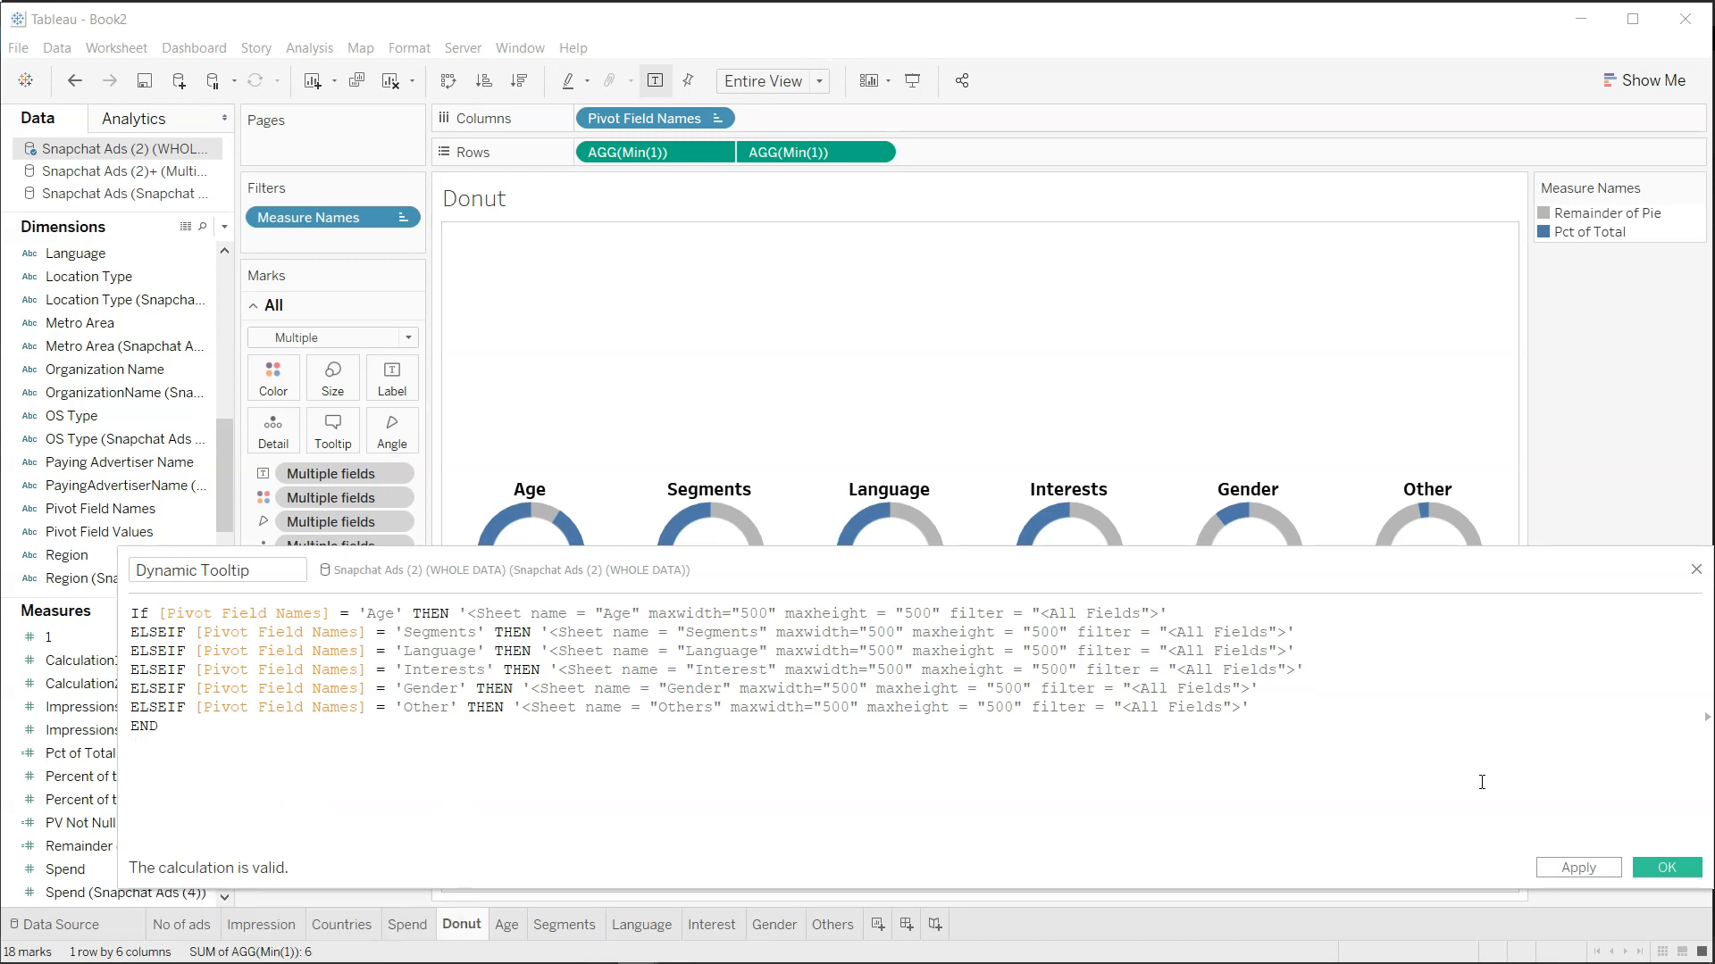
click(1666, 868)
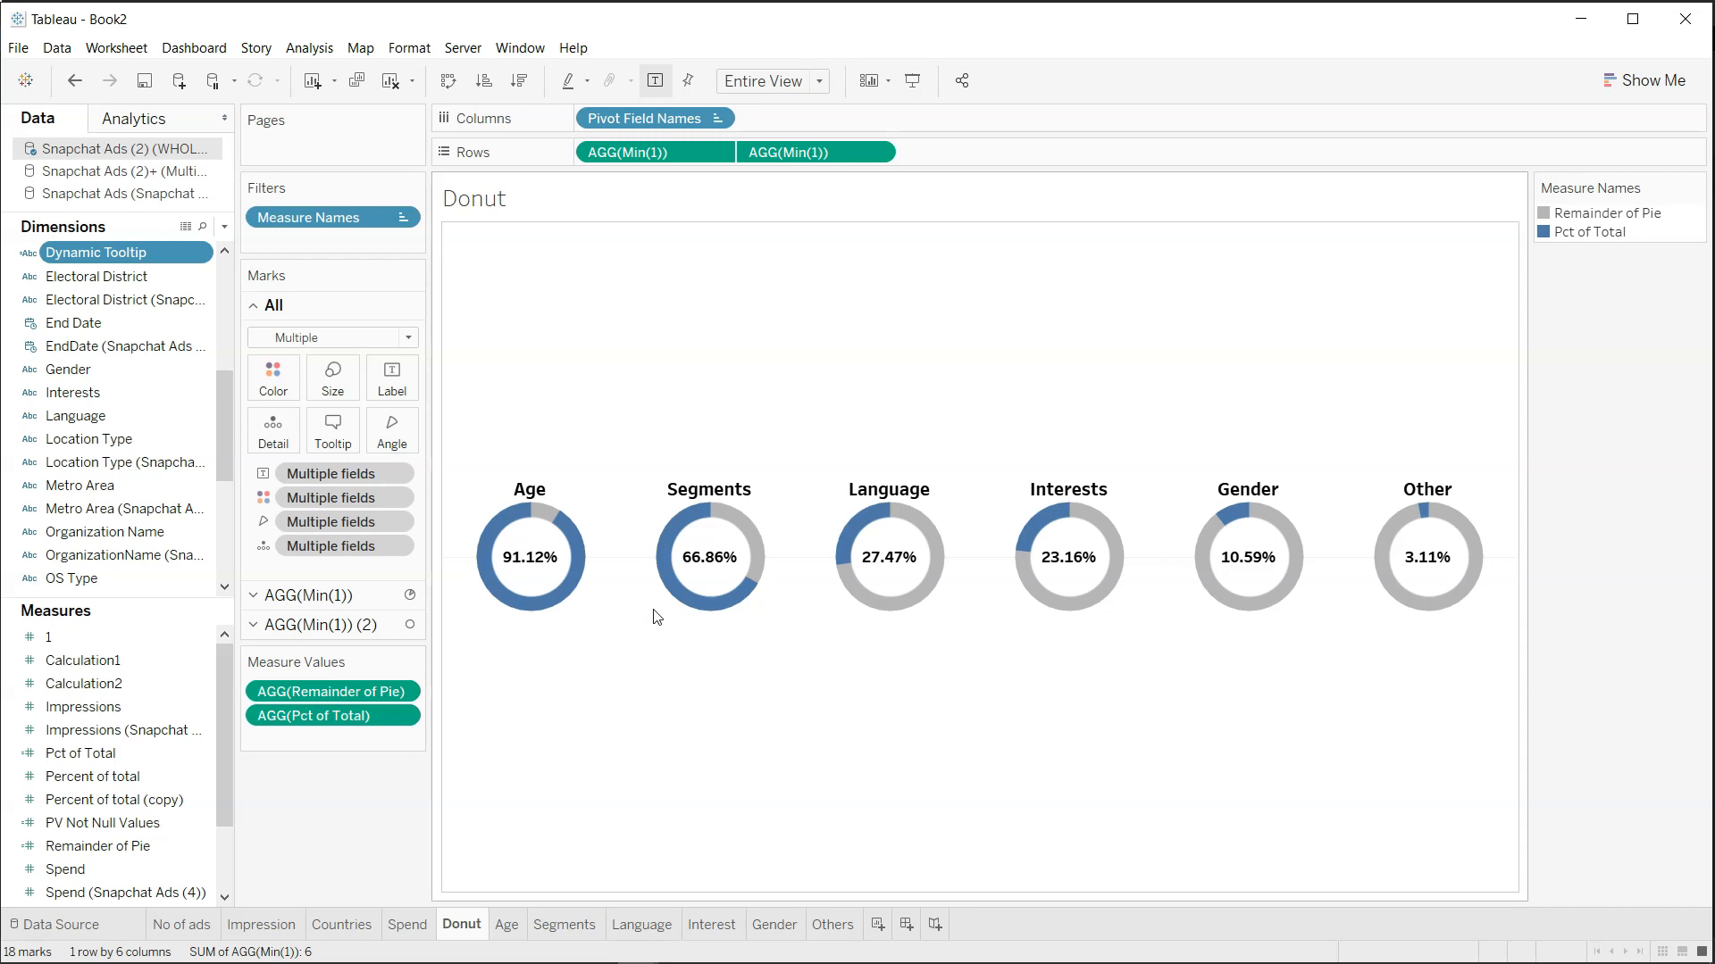
Add the Dynamic Tooltip field to the tooltip of the first AGG(Min(1)) pie marks.
click(312, 599)
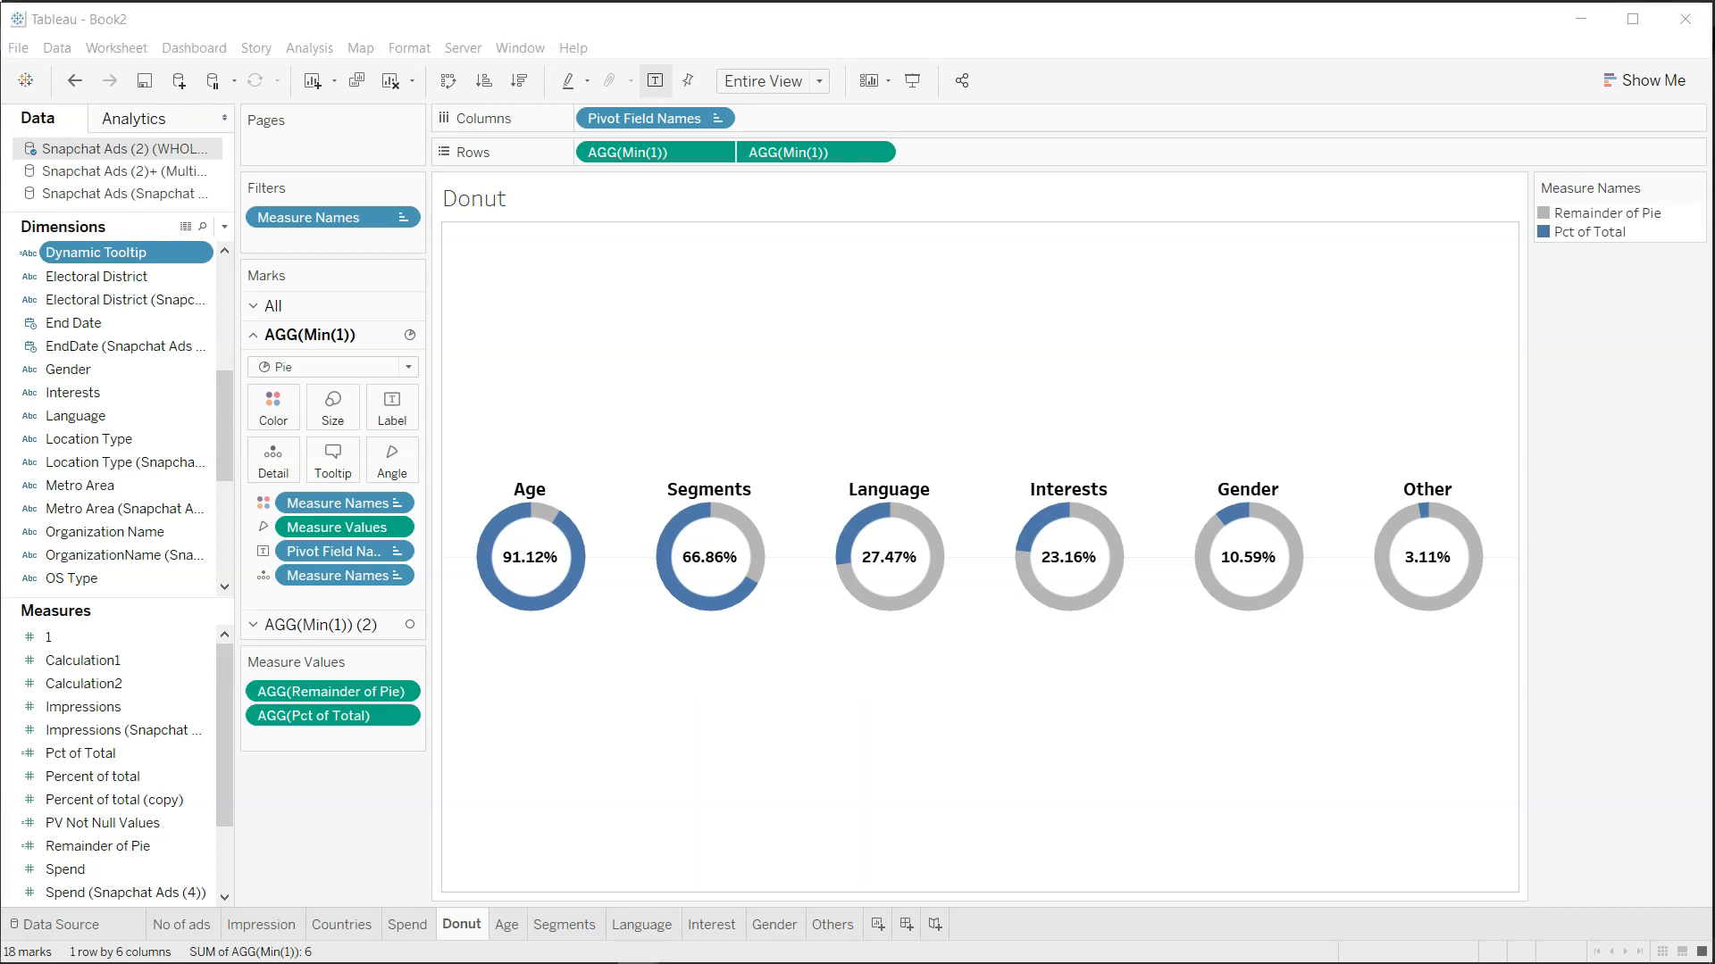
click(114, 253)
drag(115, 254, 336, 457)
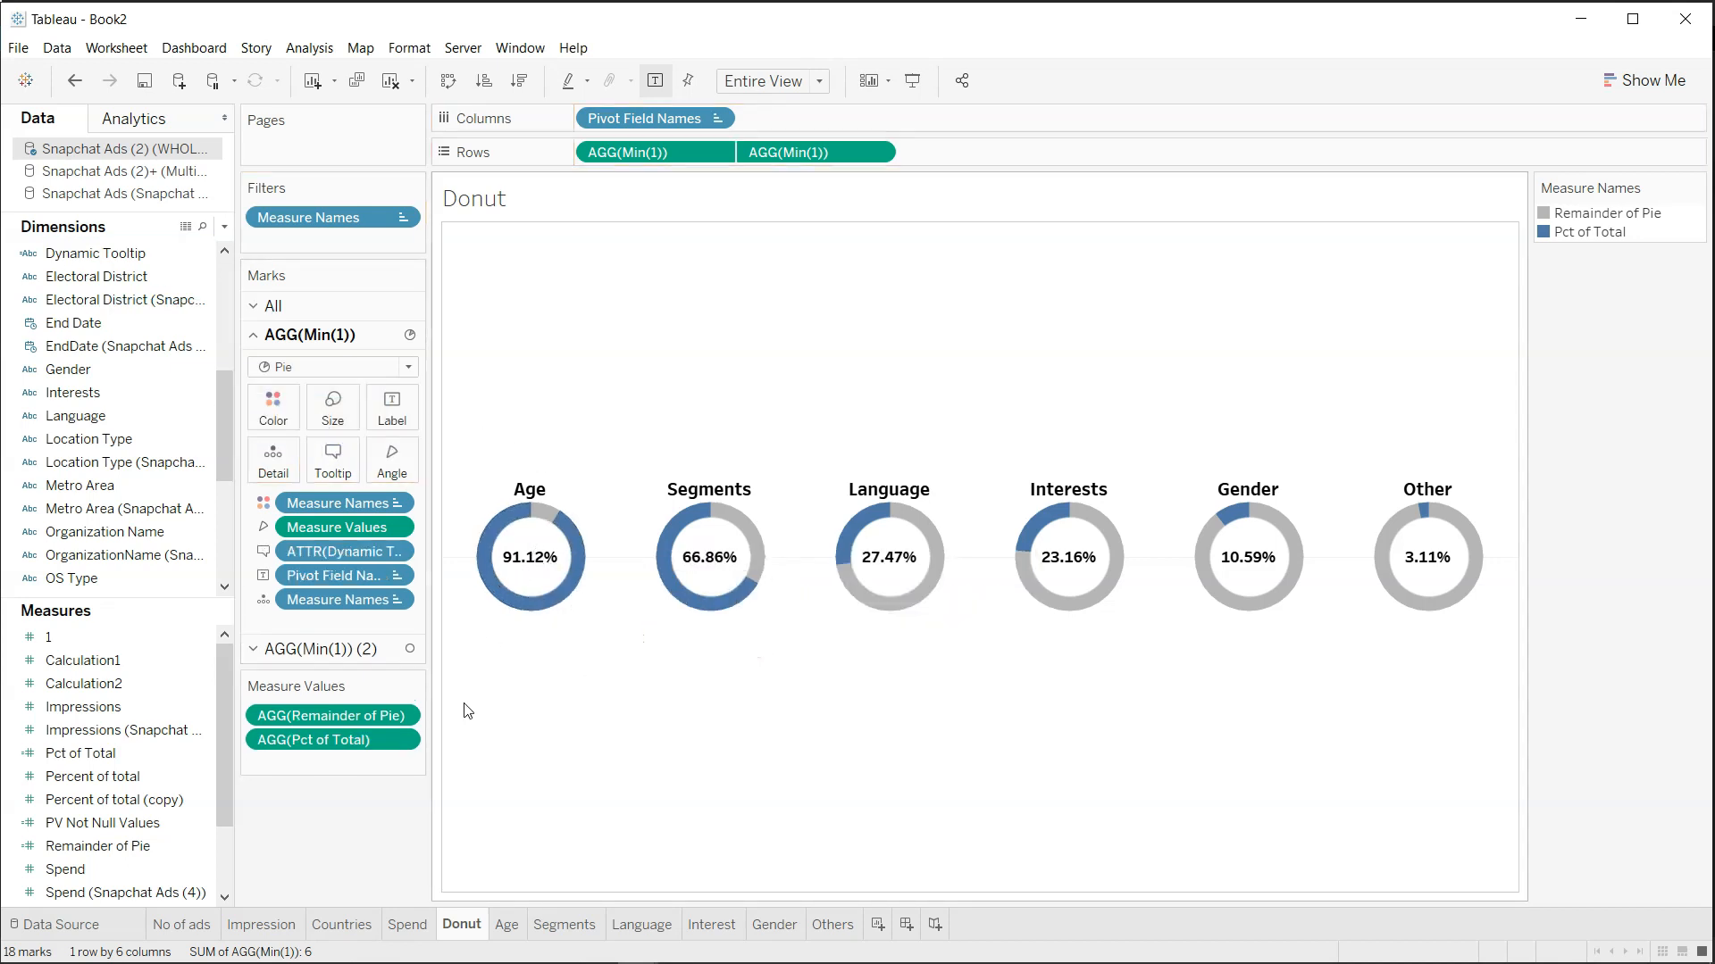
Open the pie marks' tooltip for editing and delete the Pivot Field Names label and field.
click(393, 552)
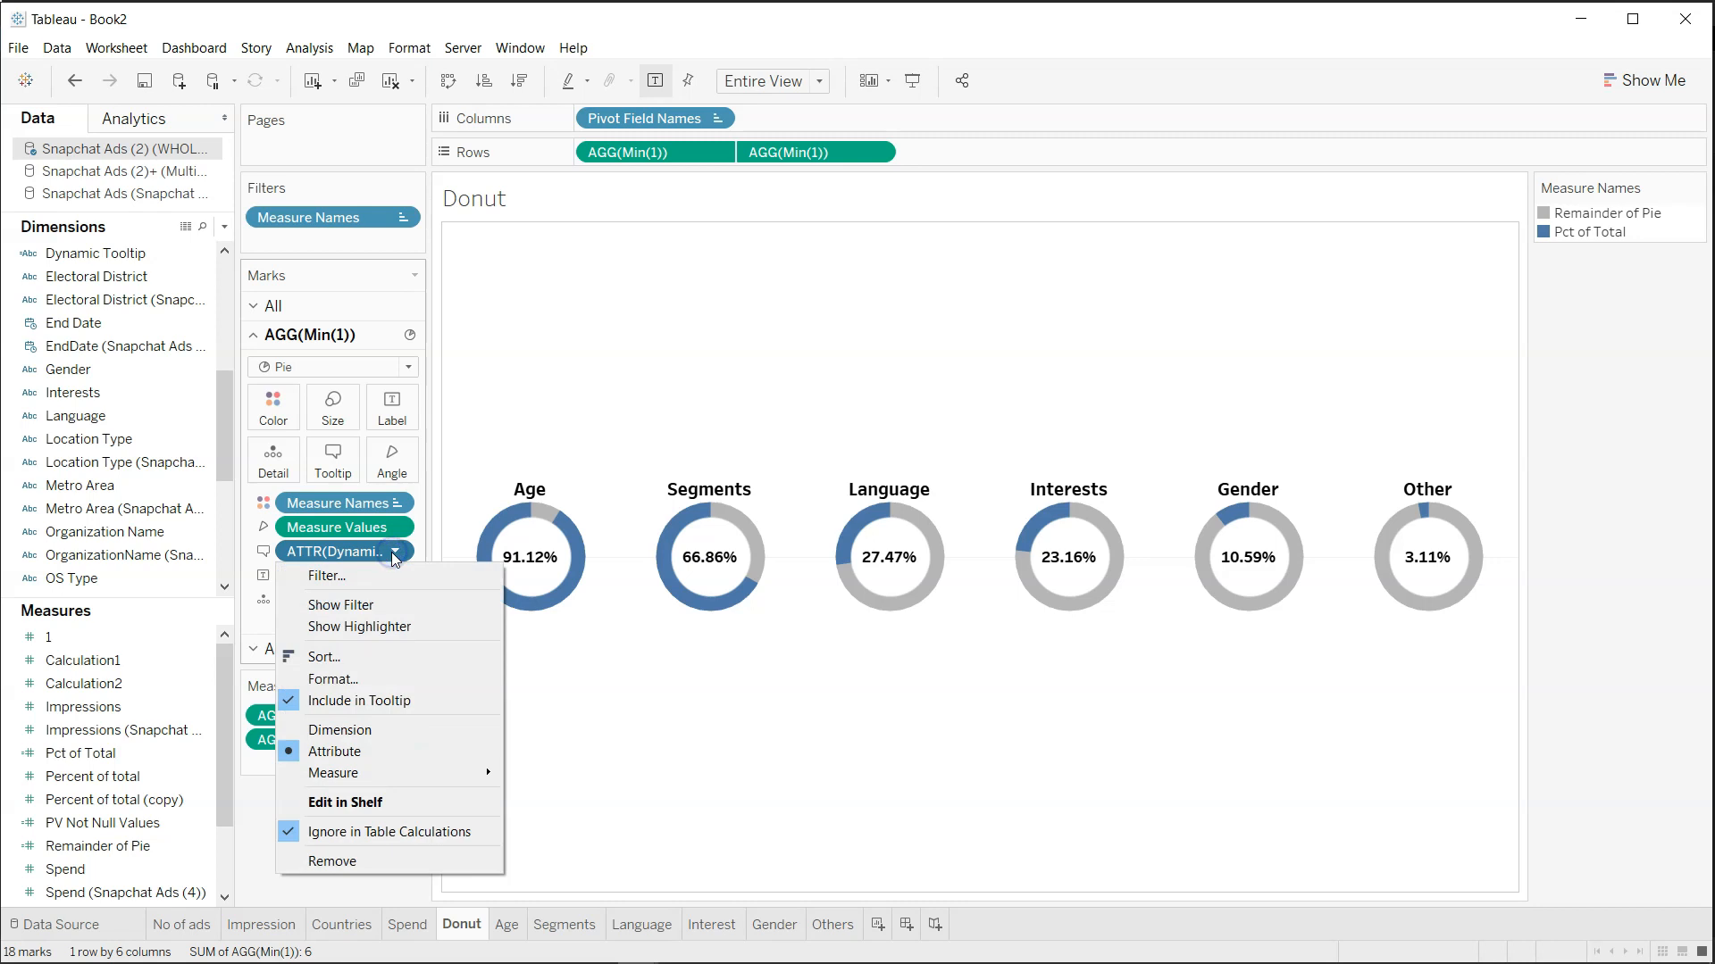
click(326, 443)
click(333, 451)
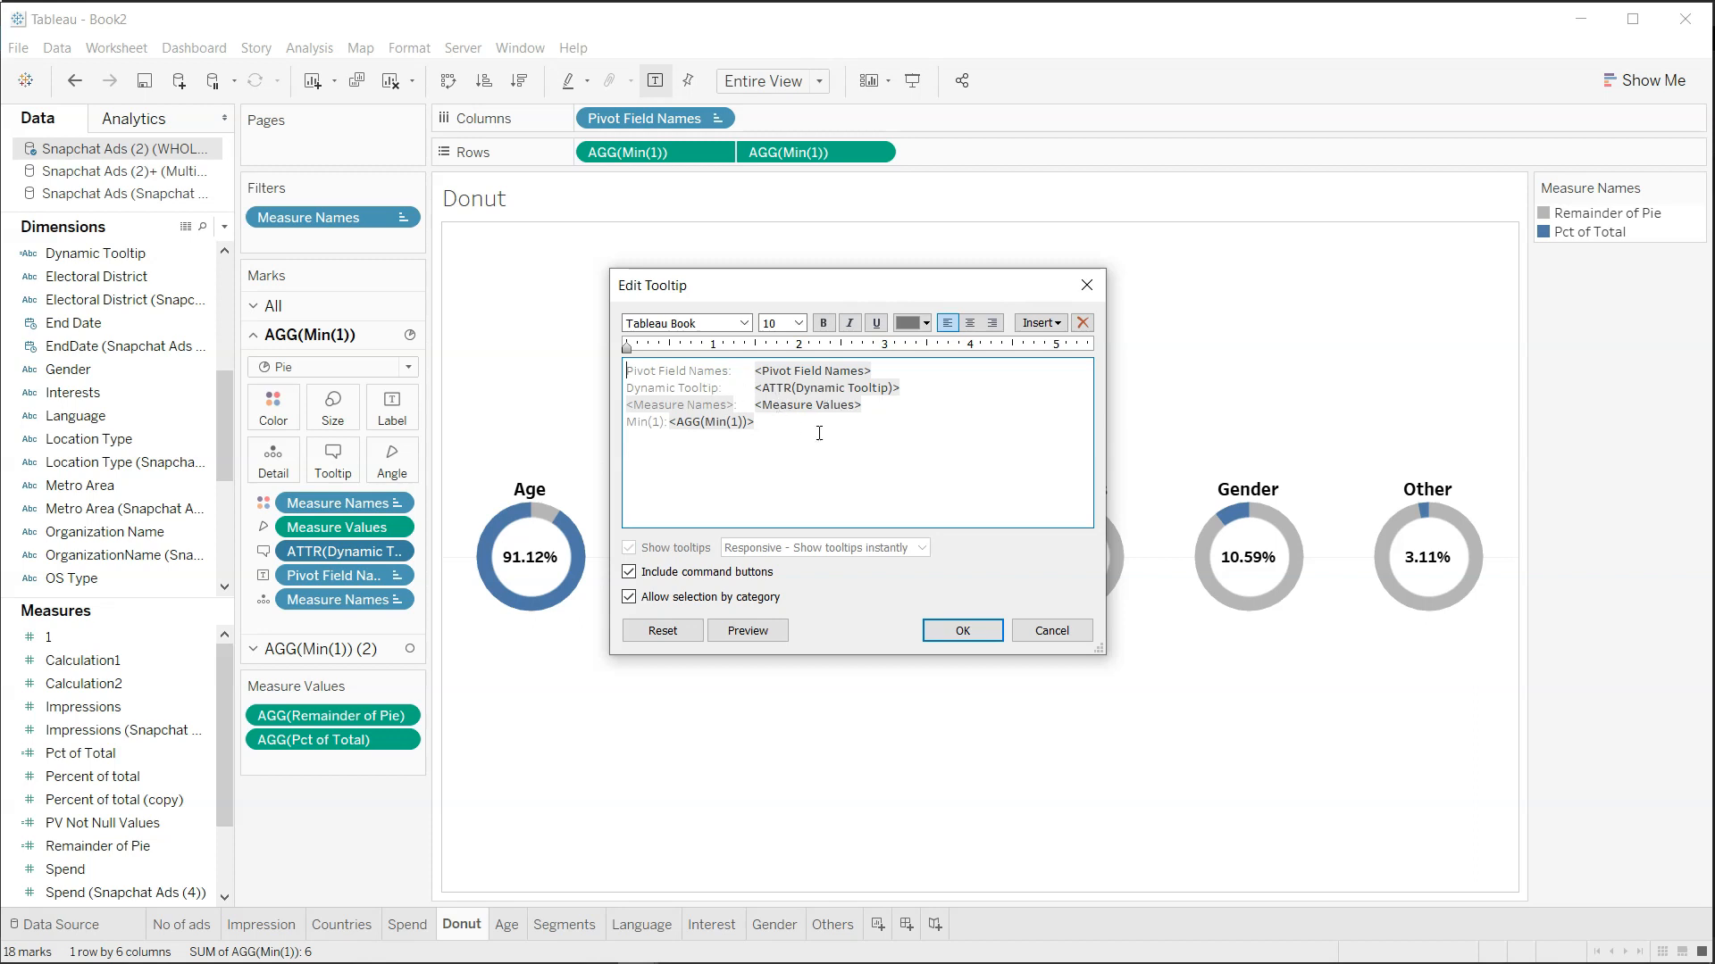
drag(628, 369, 882, 374)
key(Delete)
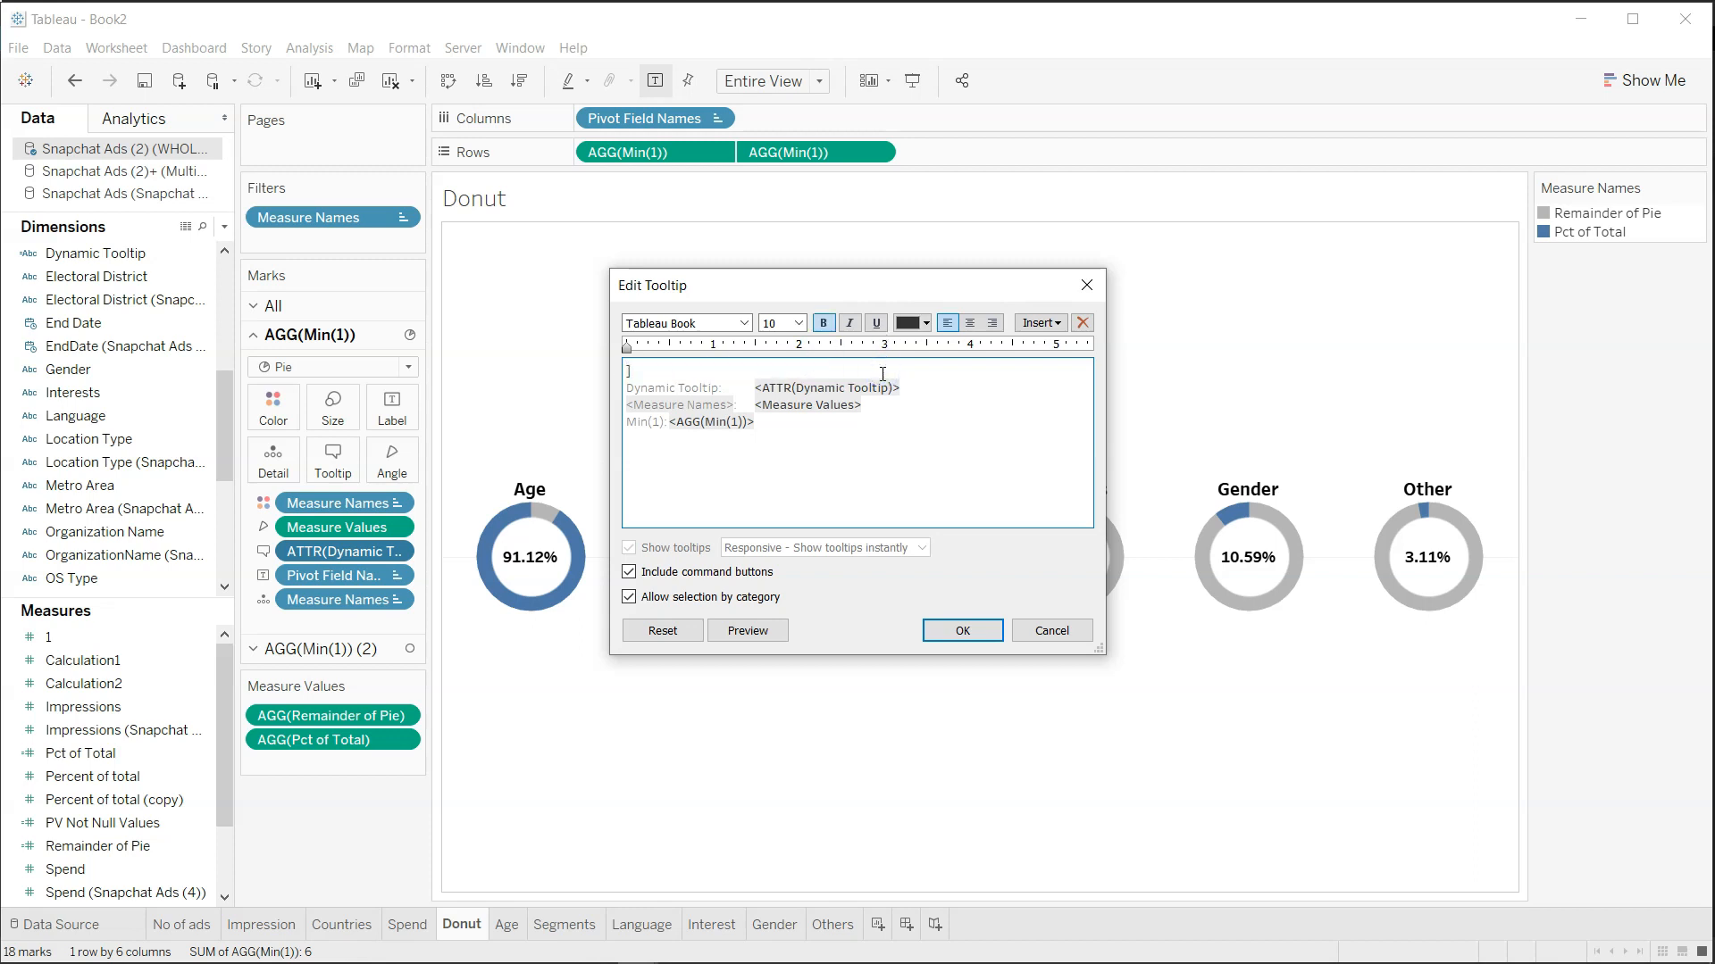
Remove the Dynamic Tooltip label and the blank line above it, leaving the ATTR(Dynamic Tooltip) field on the first line.
key(Down)
click(758, 389)
key(BackSpace)
key(BackSpace)
key(BackSpace)
key(BackSpace)
key(BackSpace)
key(BackSpace)
key(BackSpace)
key(BackSpace)
key(BackSpace)
key(BackSpace)
key(BackSpace)
key(BackSpace)
key(BackSpace)
key(BackSpace)
key(BackSpace)
key(BackSpace)
key(BackSpace)
key(BackSpace)
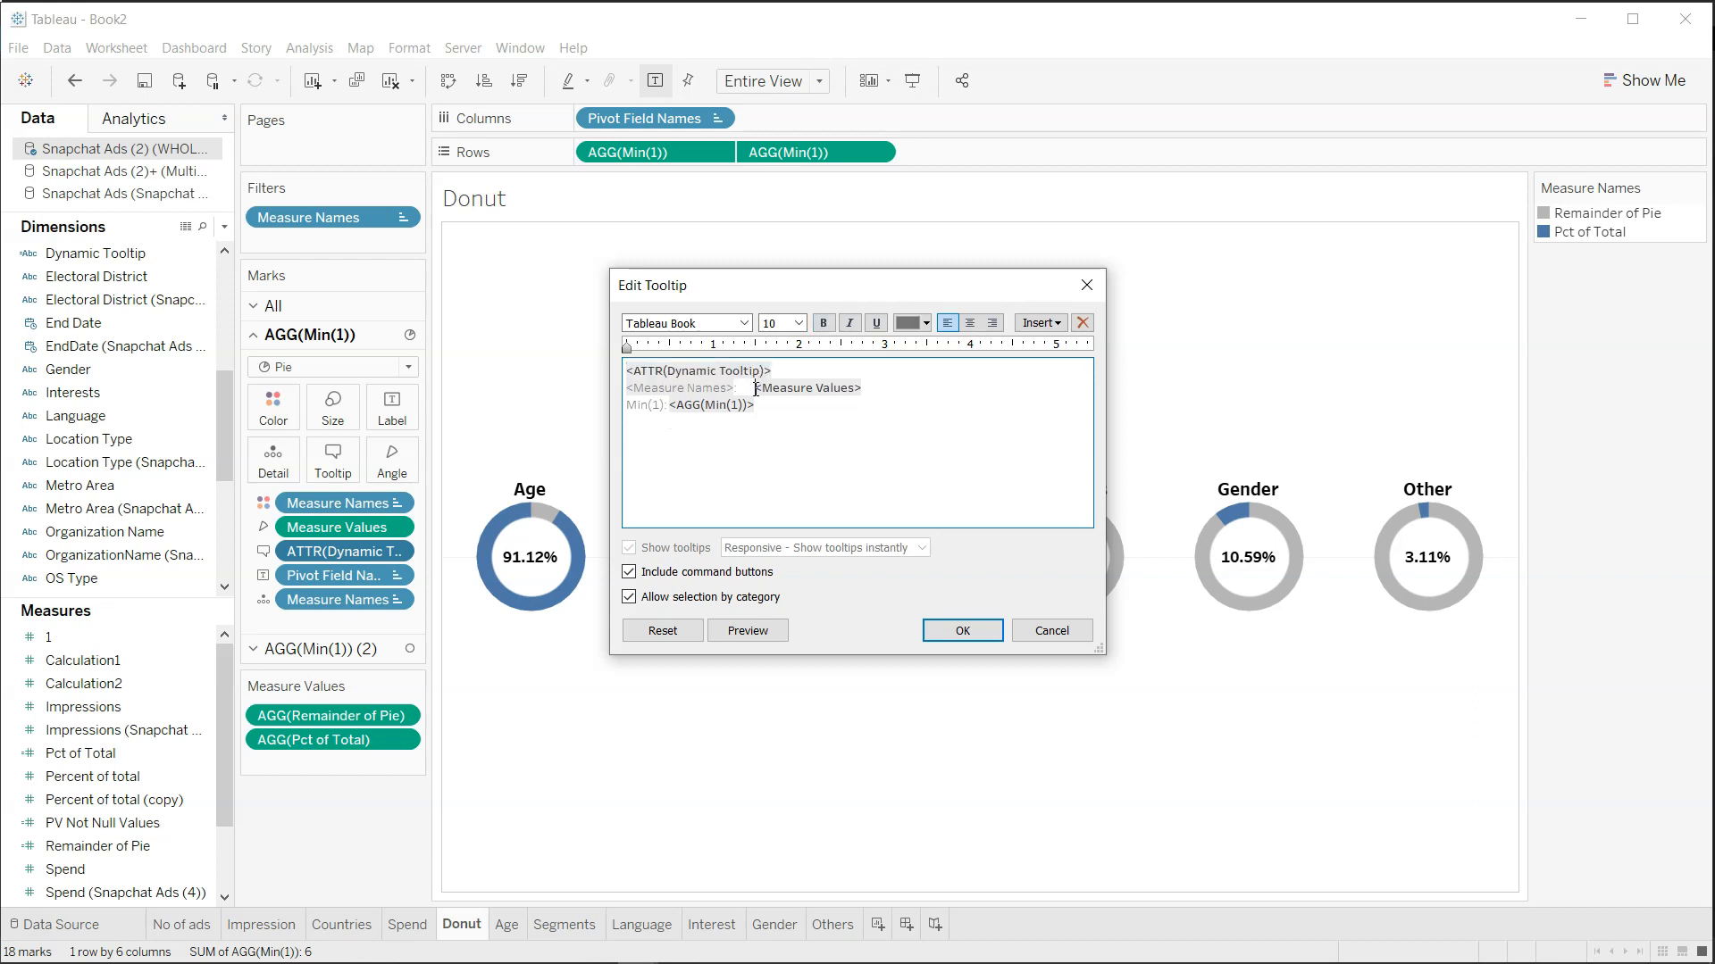
Delete the Measure Names, Measure Values and Min(1) lines from the tooltip and apply the edit.
key(ctrl+shift+End)
key(shift+Home)
key(shift+End)
key(Delete)
key(shift+Home)
key(Delete)
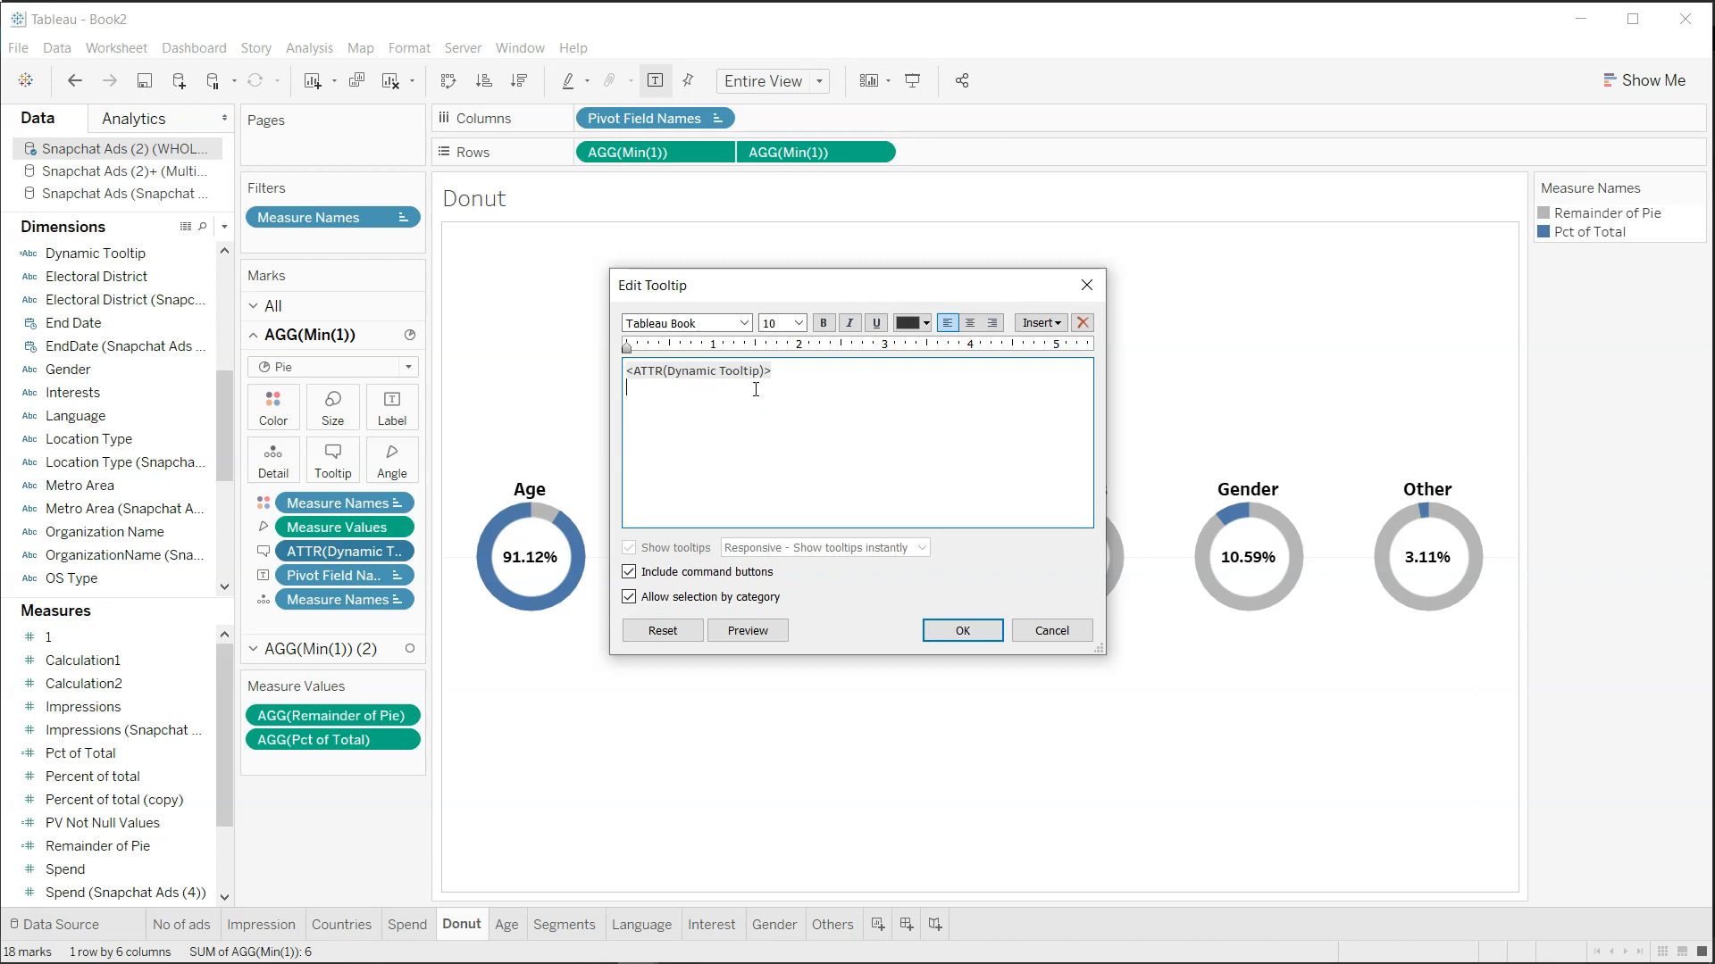
click(963, 630)
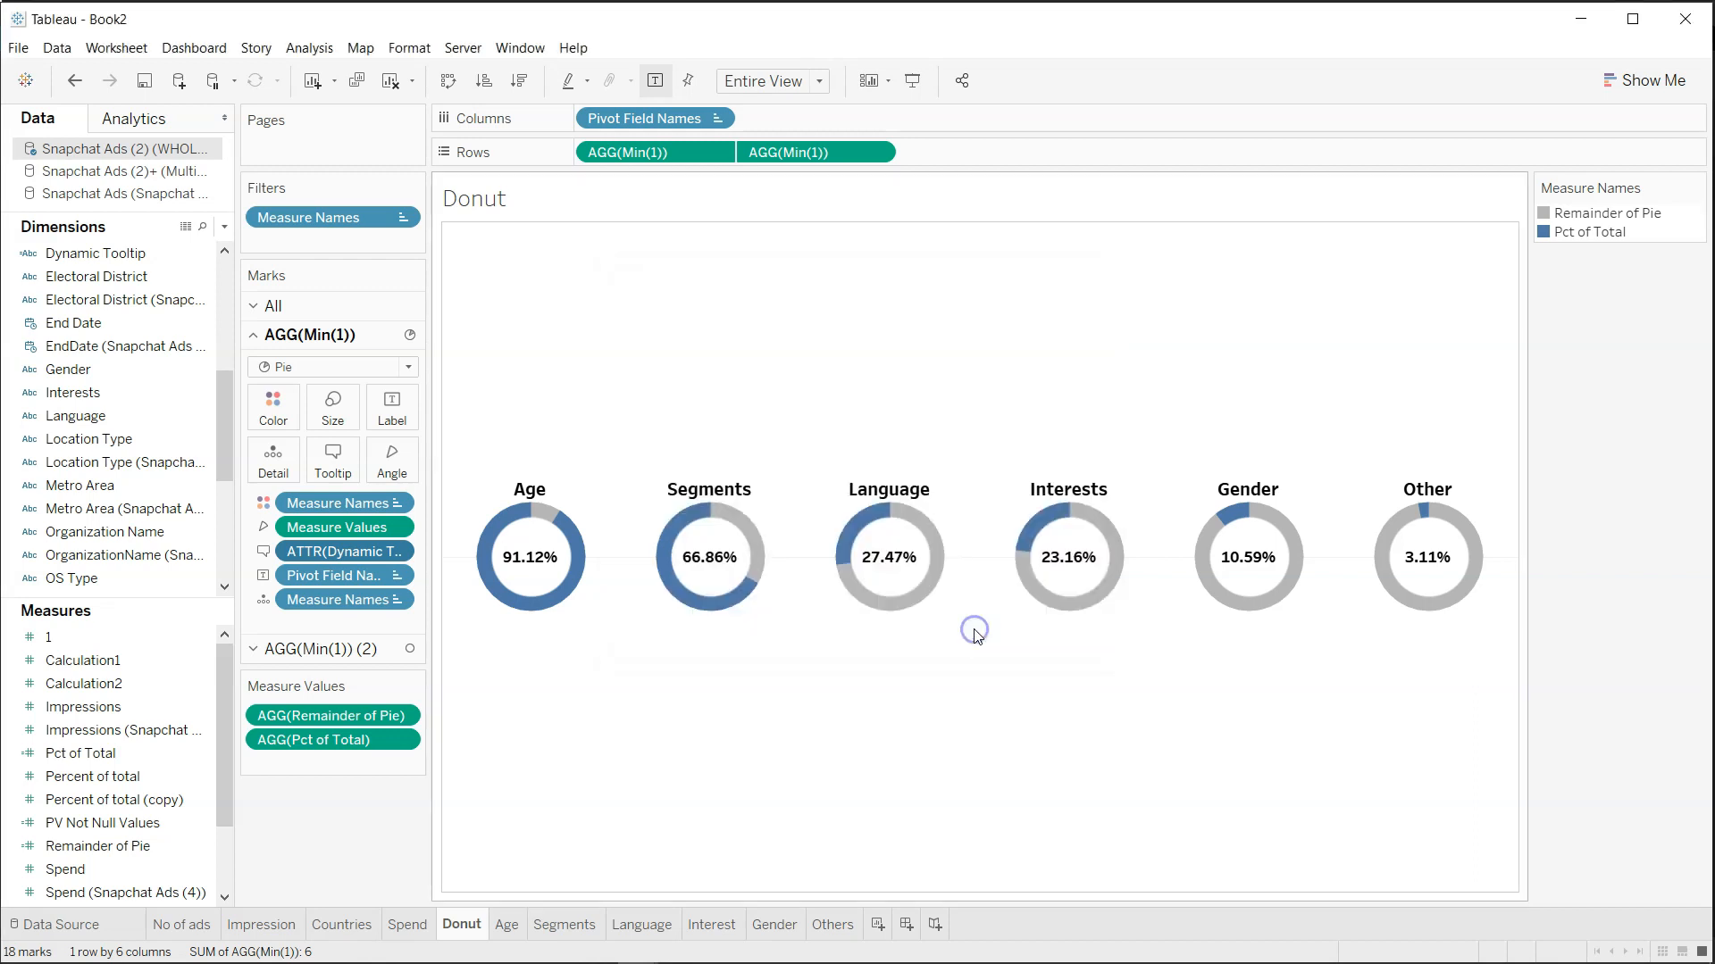
mouse_move(565, 596)
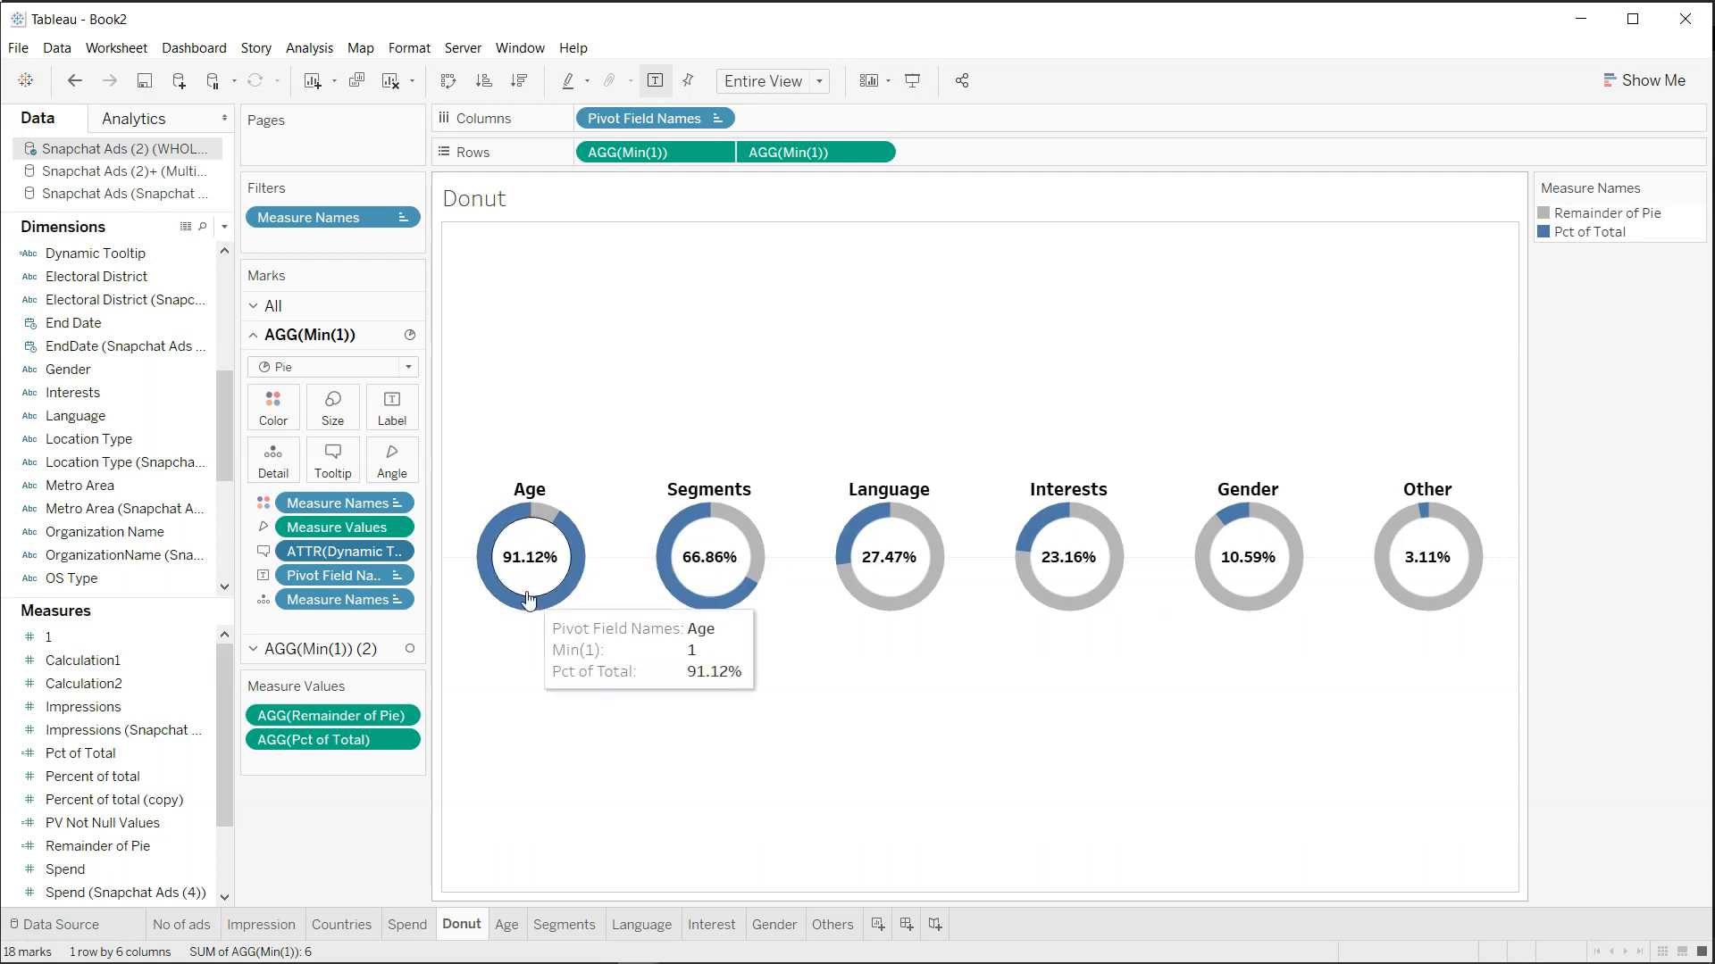
click(396, 553)
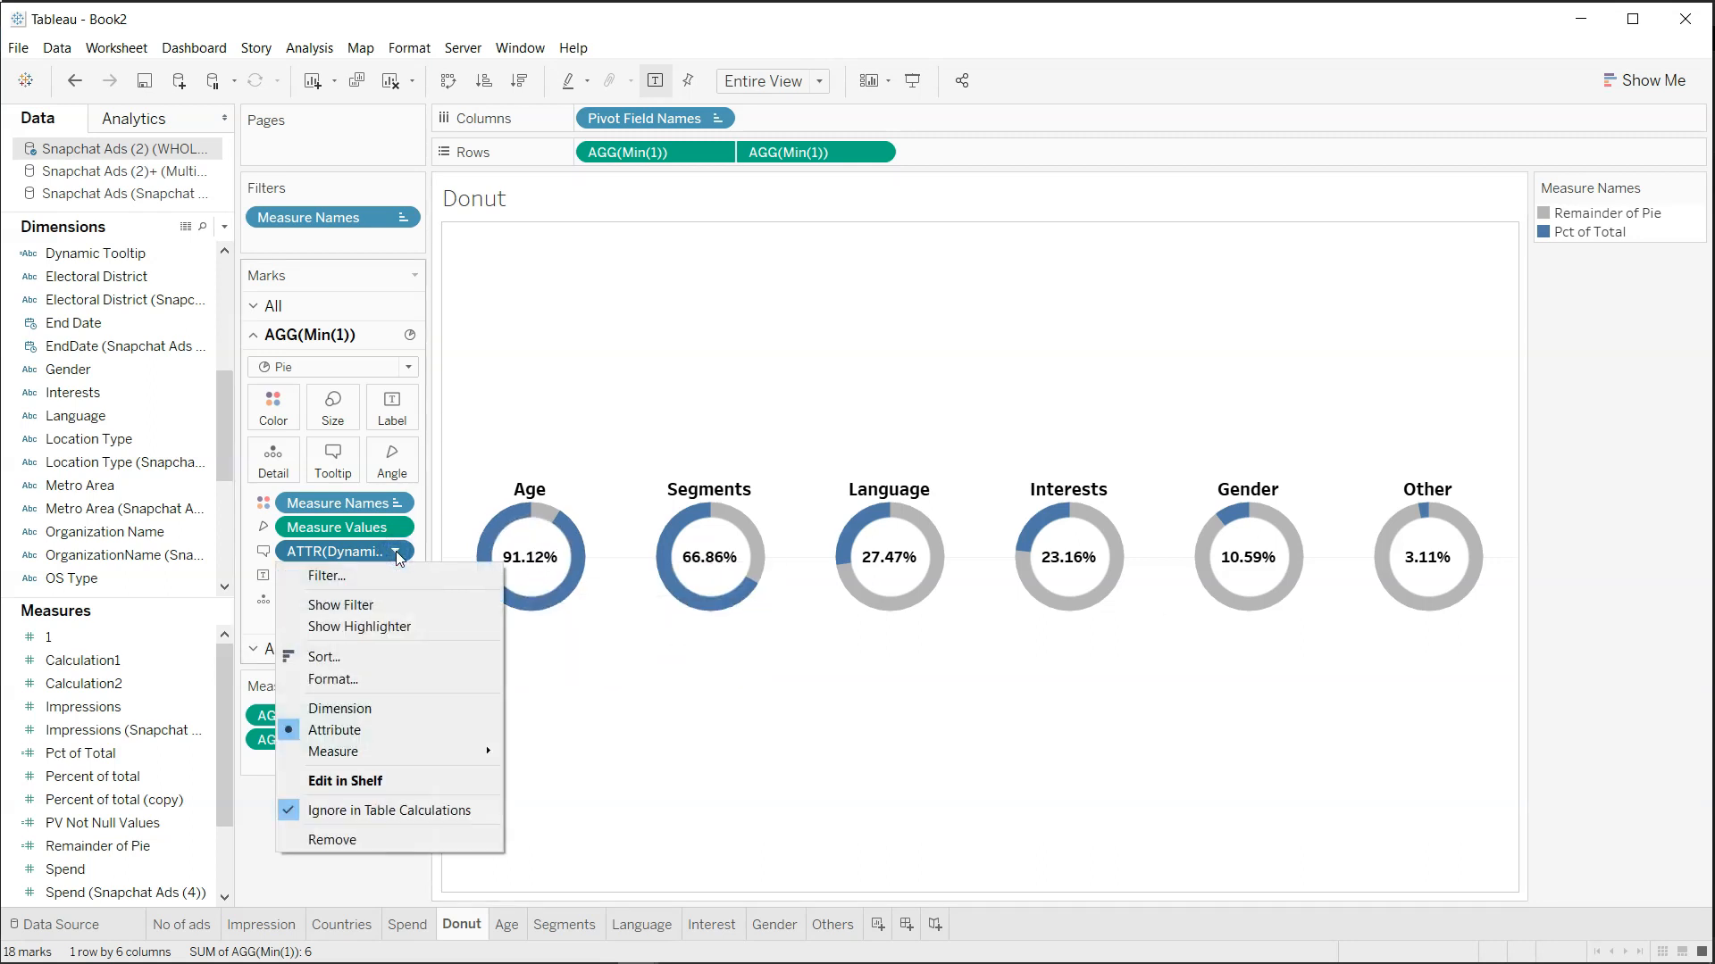
click(397, 555)
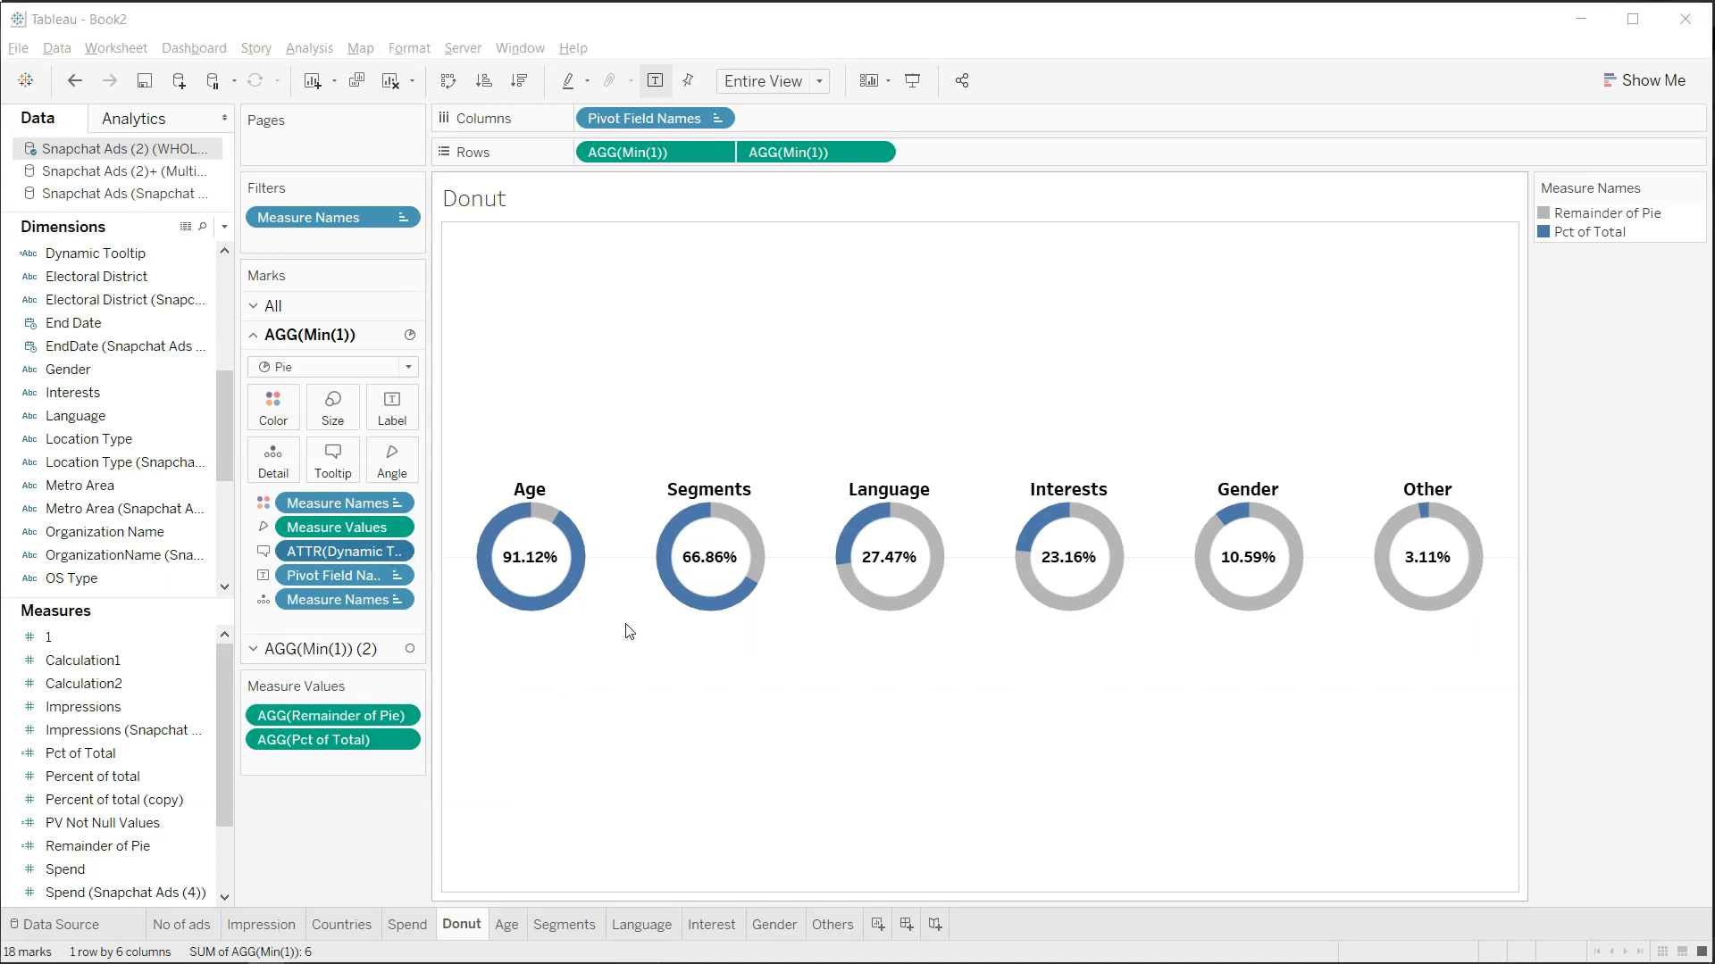
Add the Dynamic Tooltip field to the tooltip of the second AGG(Min(1)) circle marks.
mouse_move(583, 553)
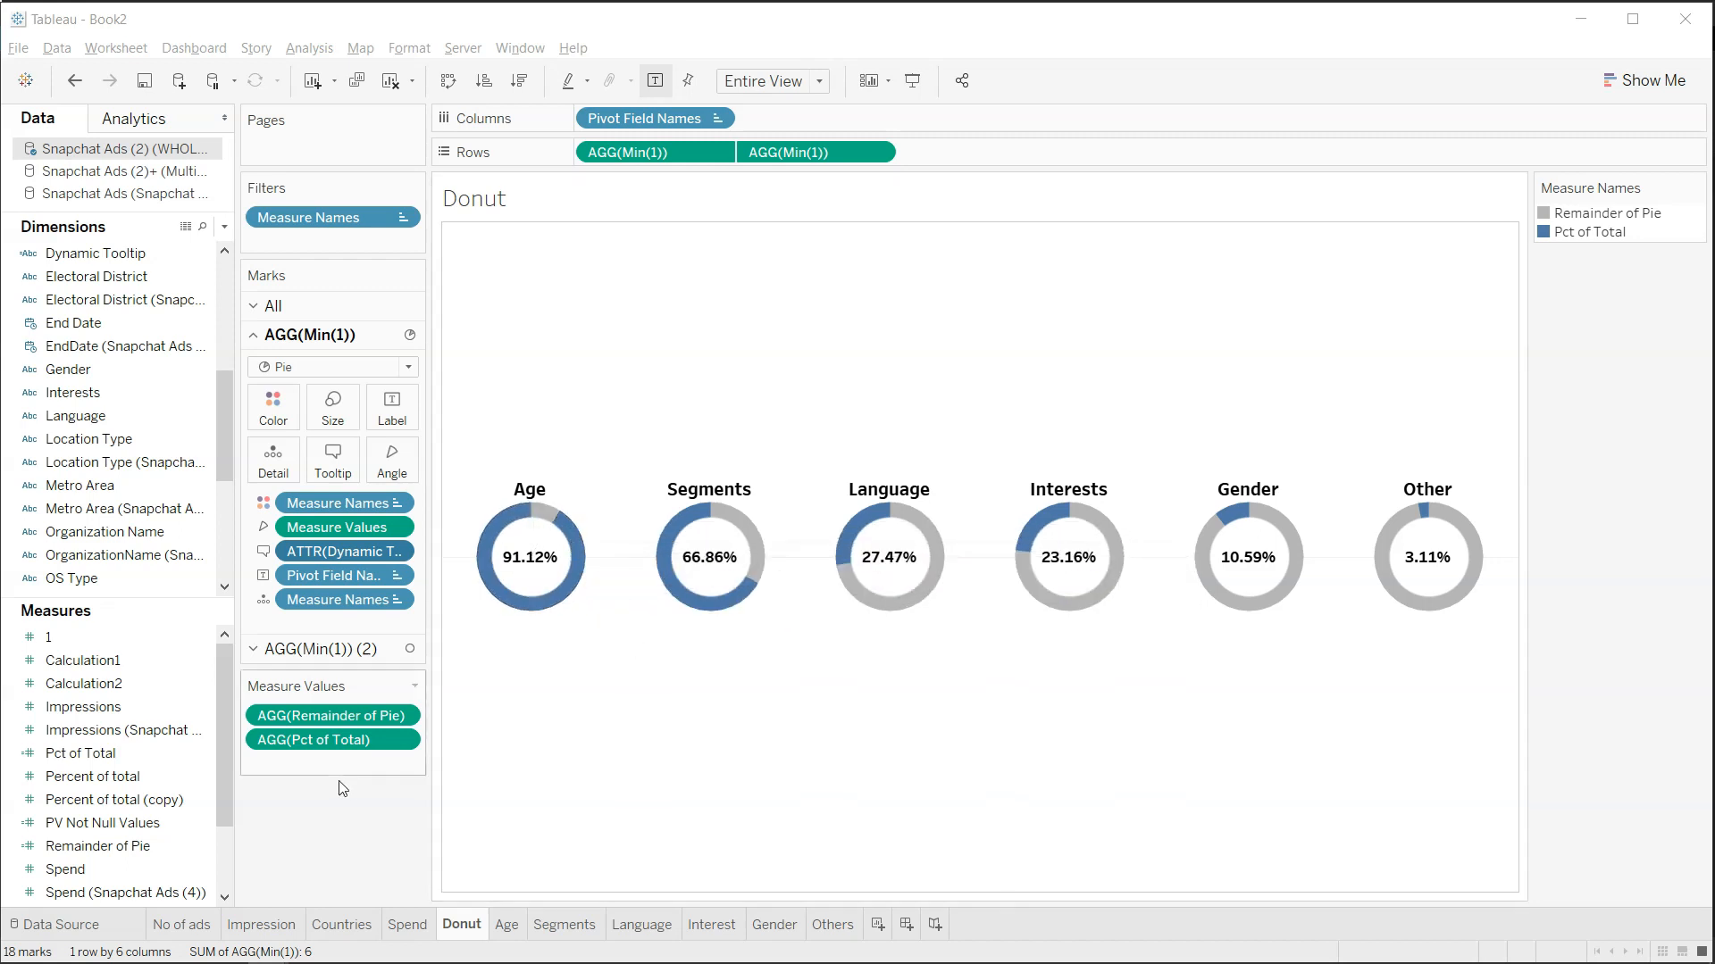
click(344, 652)
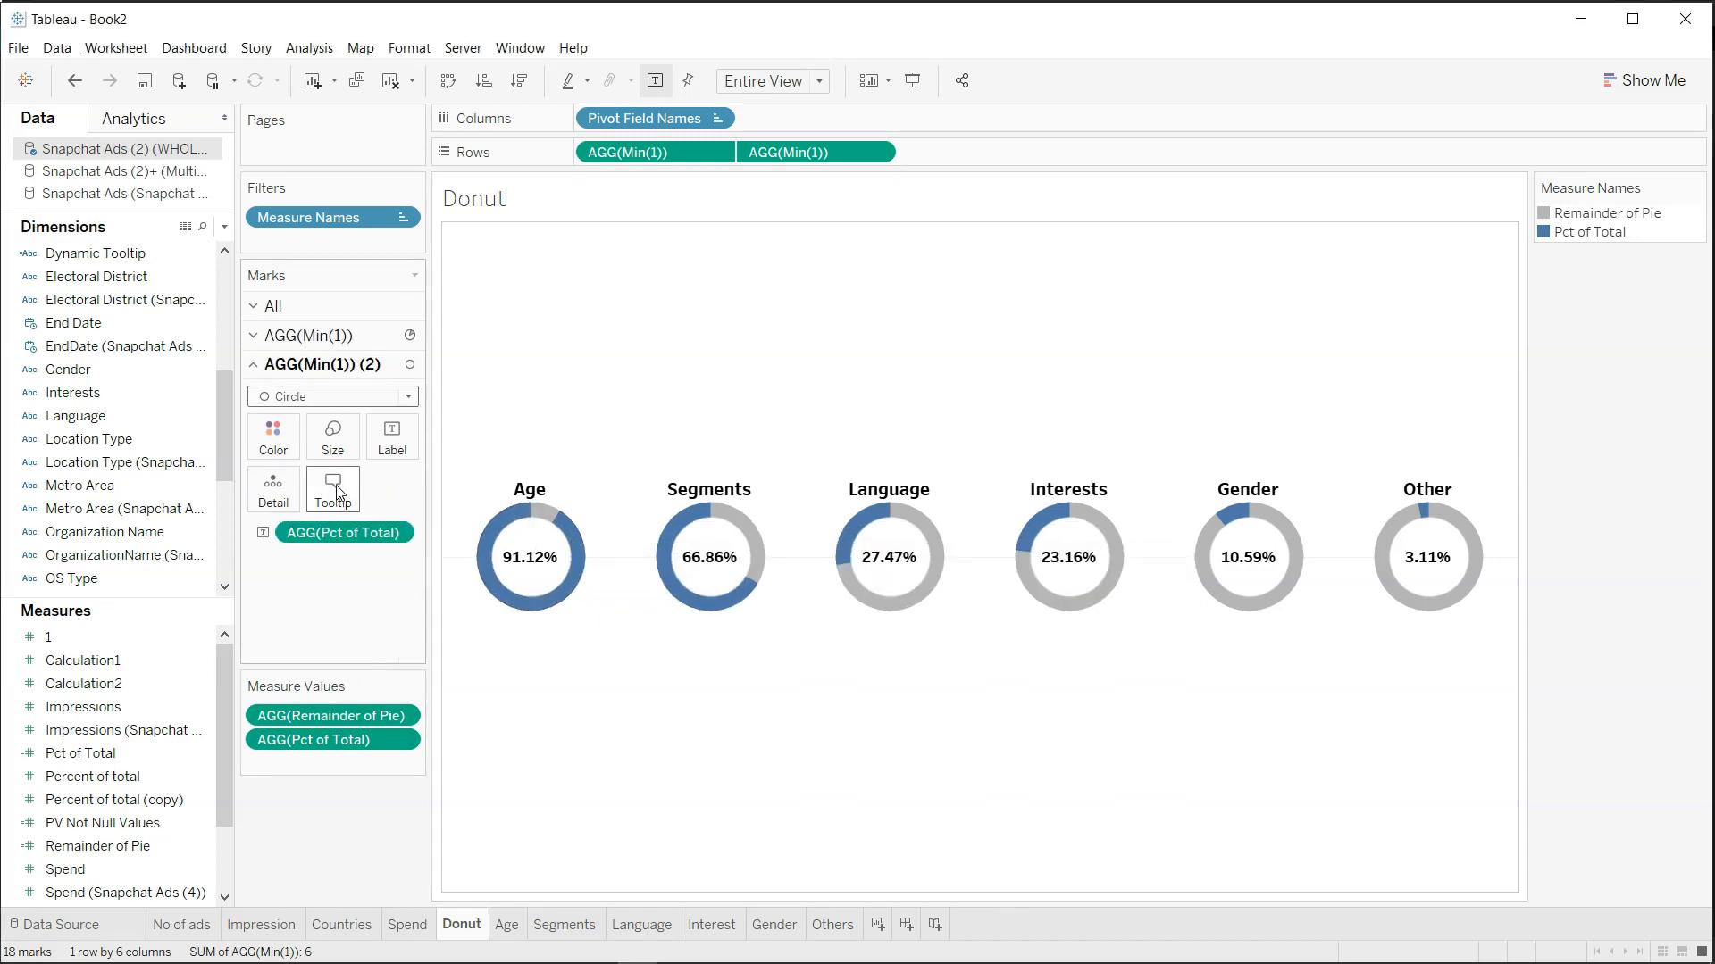
drag(110, 245, 337, 494)
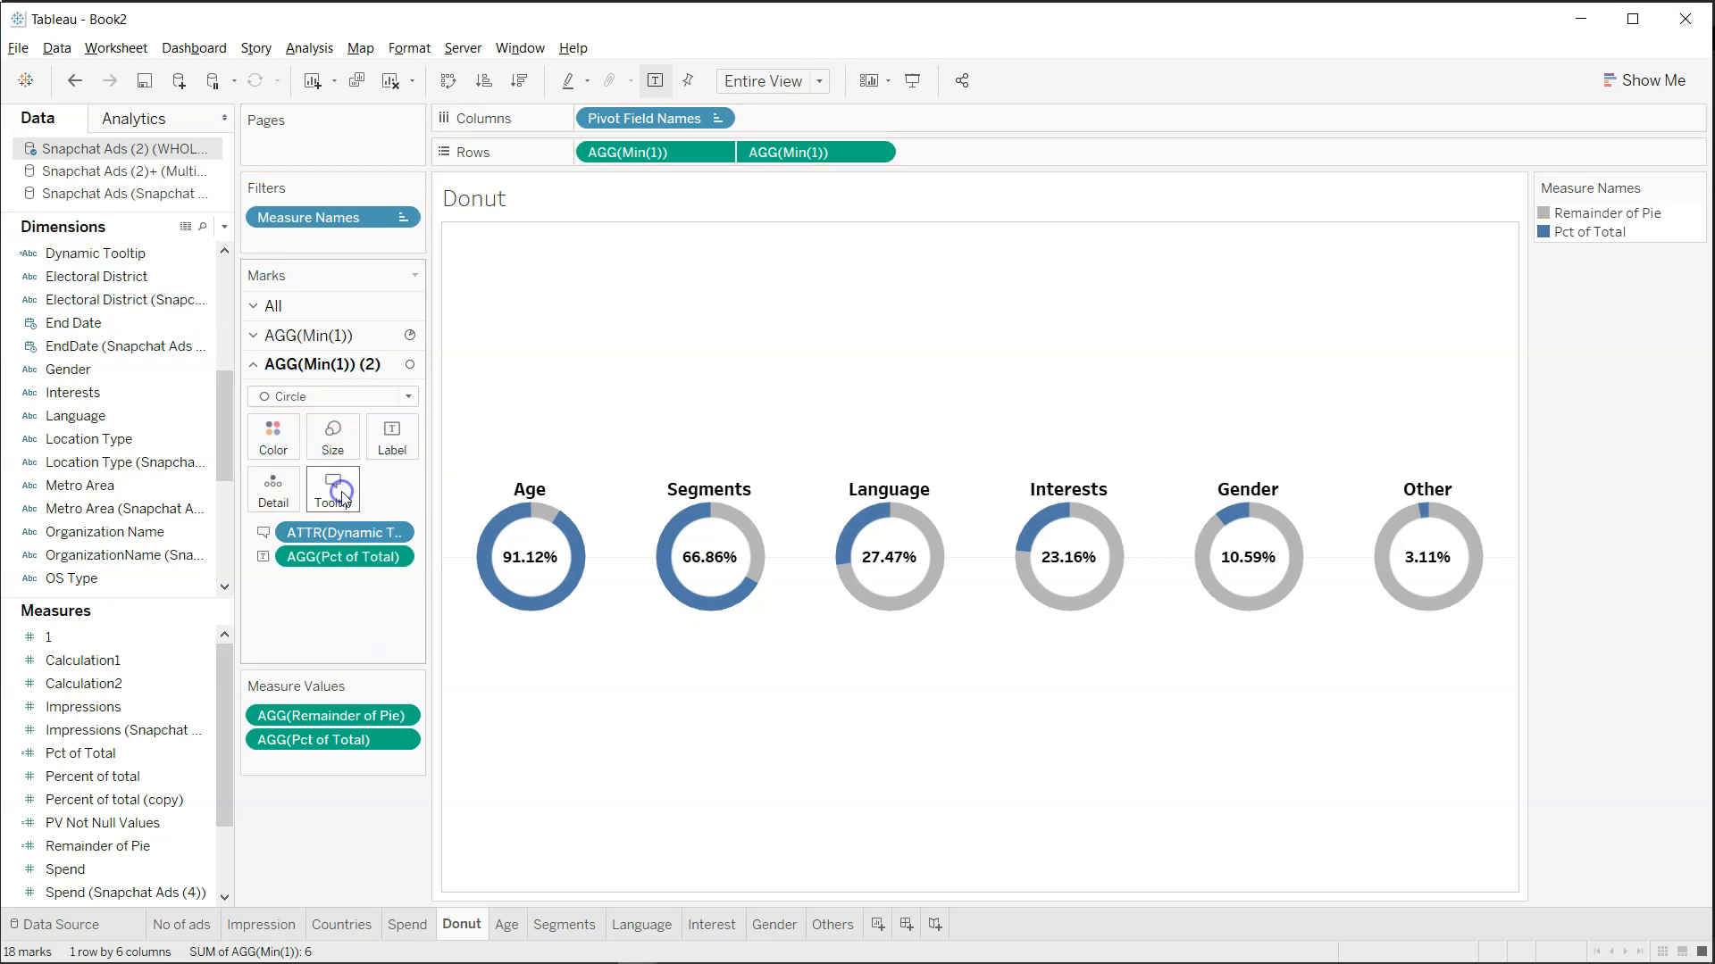
Open the circle marks' tooltip for editing and delete the Min(1), Pct of Total, Measure Names and Pivot Field Names lines.
click(335, 491)
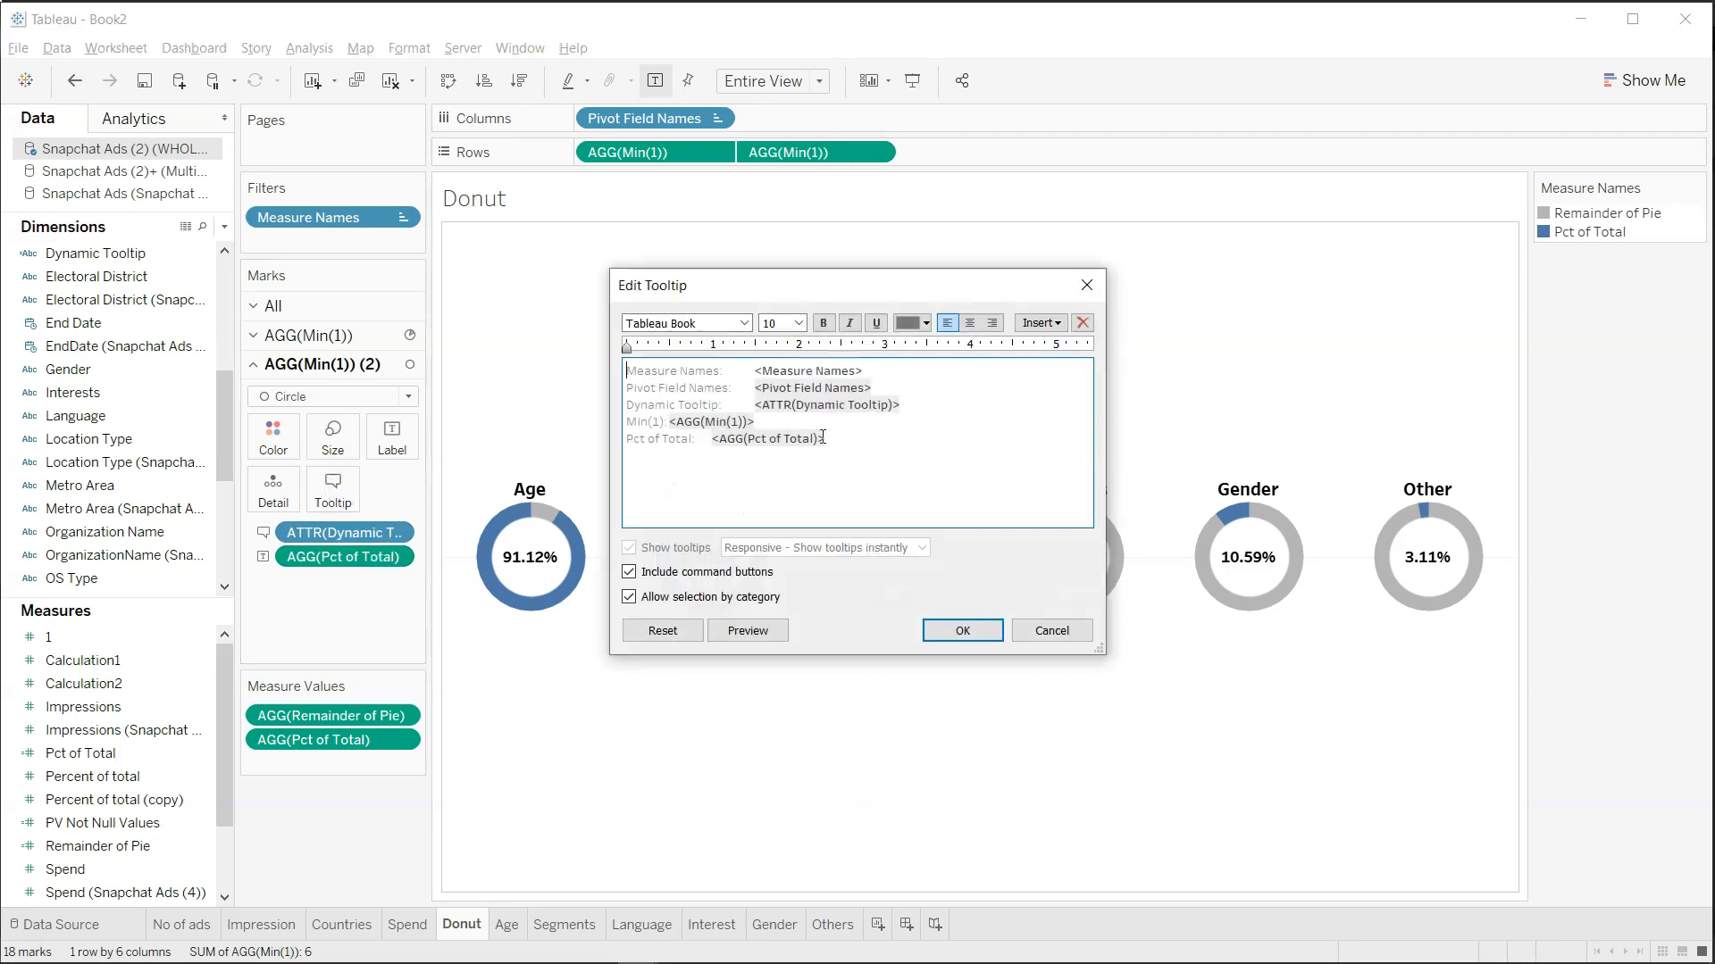
drag(836, 439, 622, 421)
key(BackSpace)
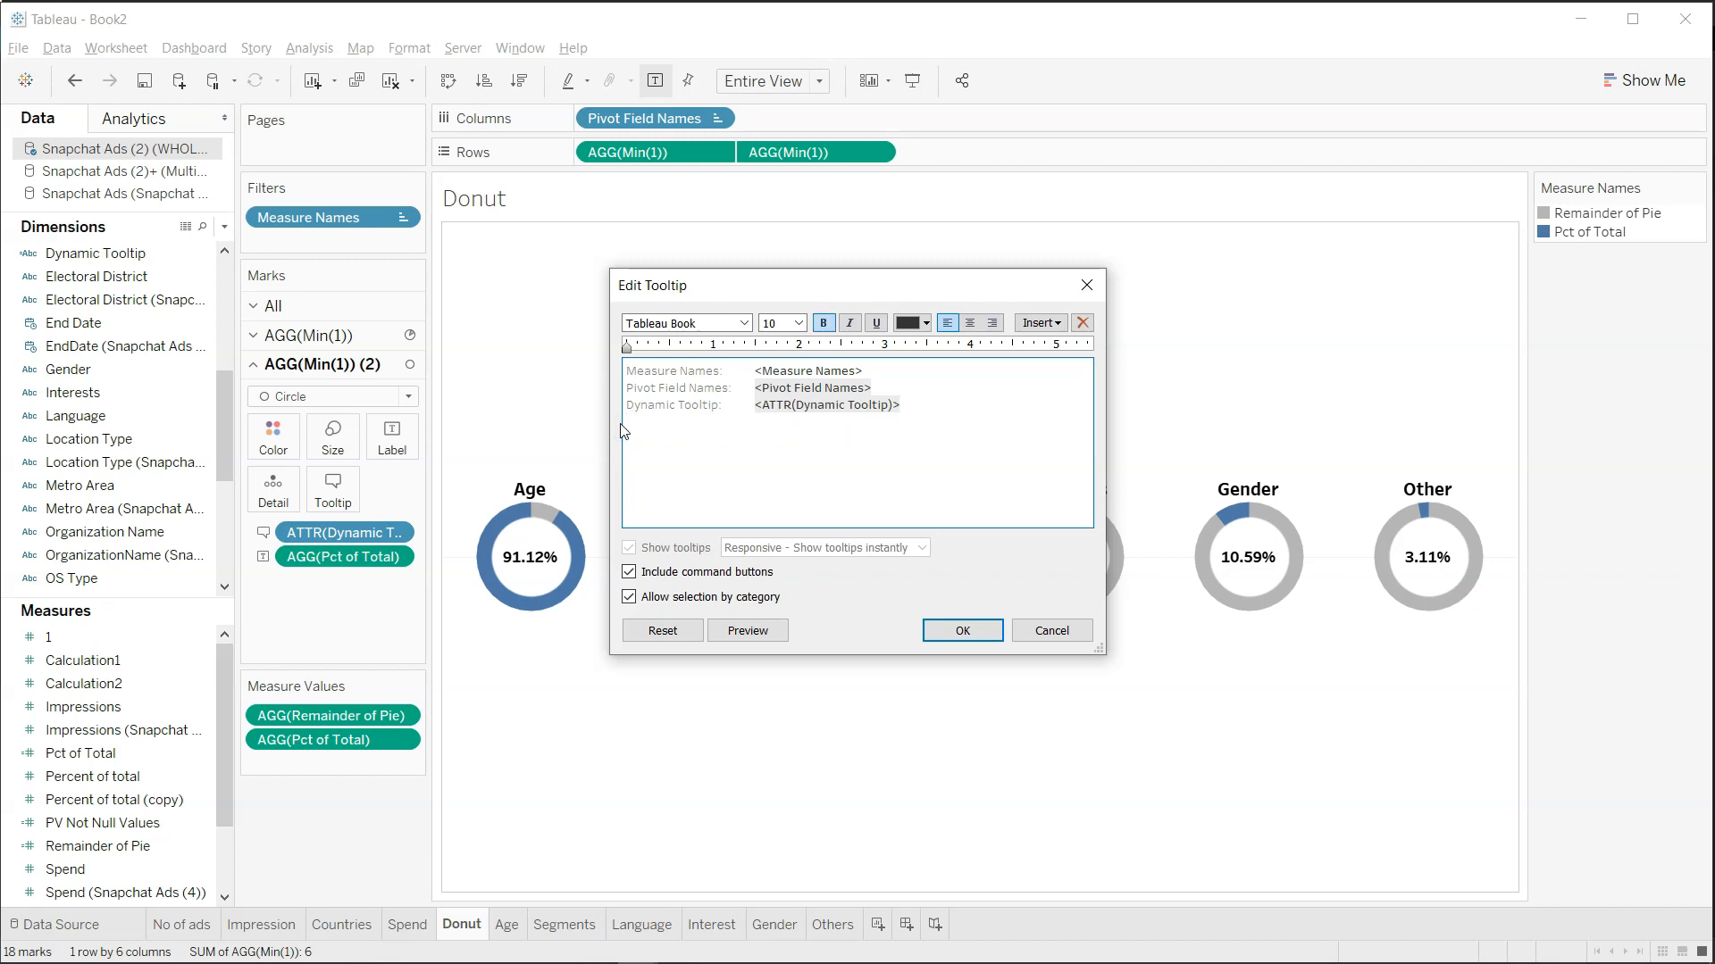
drag(884, 382, 512, 340)
key(BackSpace)
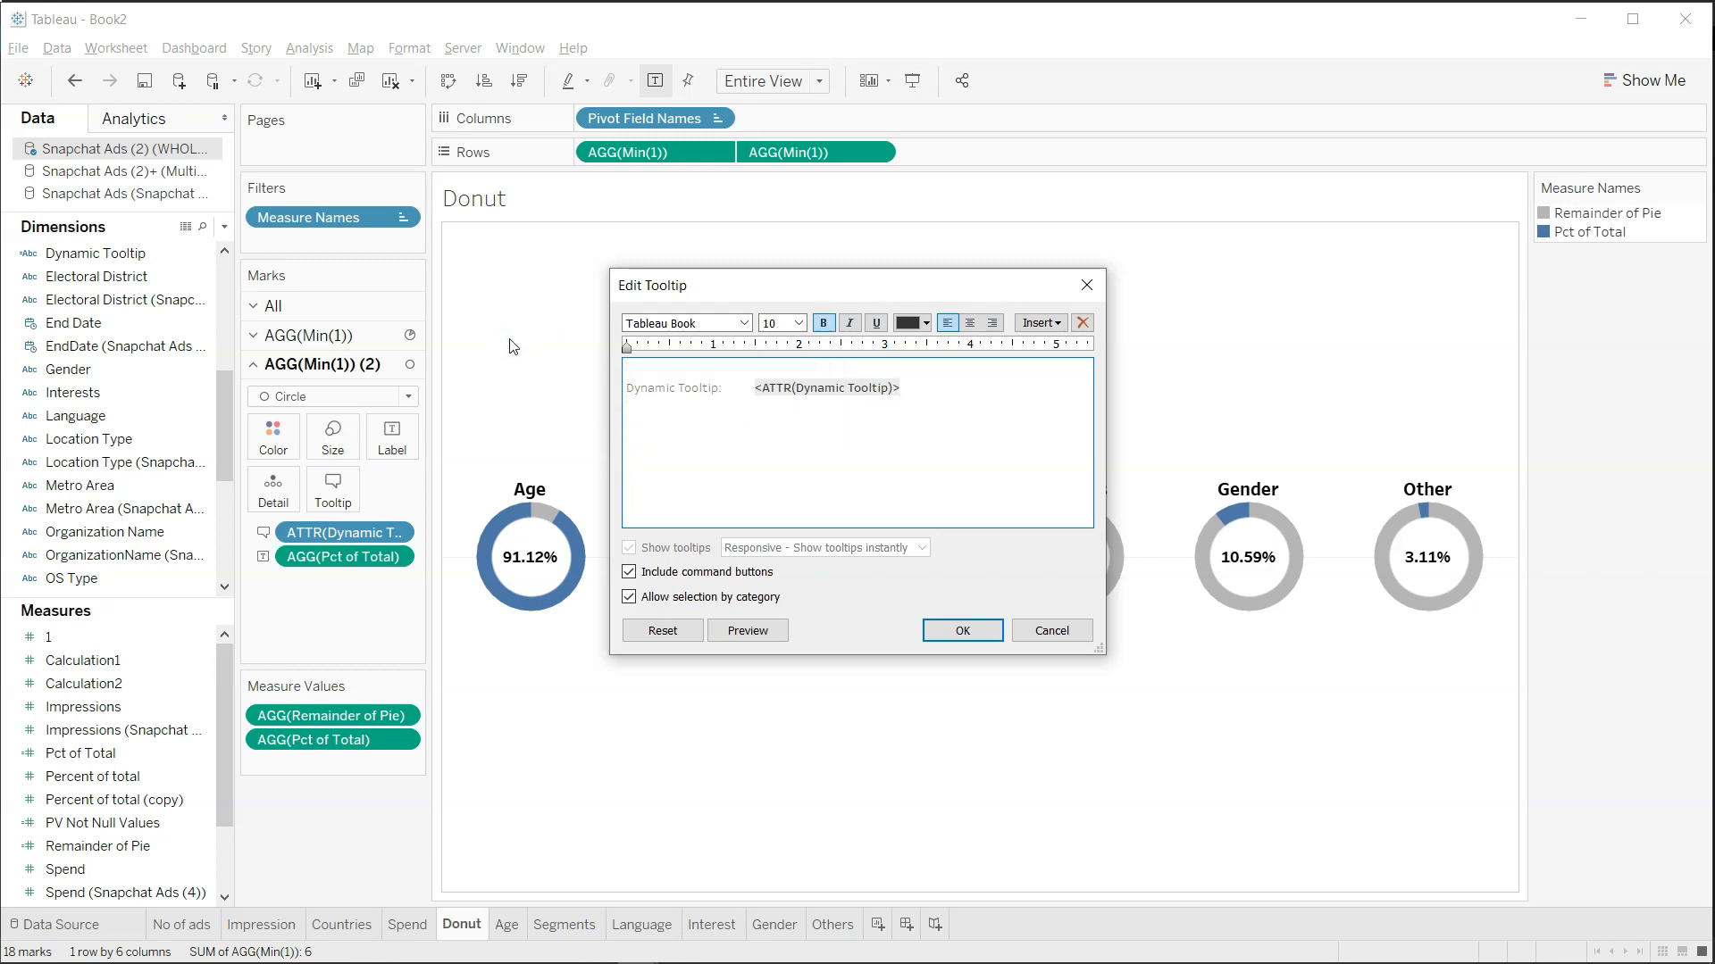
Remove the blank line and the Dynamic Tooltip label, leaving only the ATTR(Dynamic Tooltip) field, and apply the tooltip edit.
key(Delete)
key(Delete)
key(Delete)
key(Delete)
key(Delete)
key(Delete)
key(Delete)
key(Delete)
key(Delete)
key(Delete)
key(Delete)
key(Delete)
key(Delete)
key(Delete)
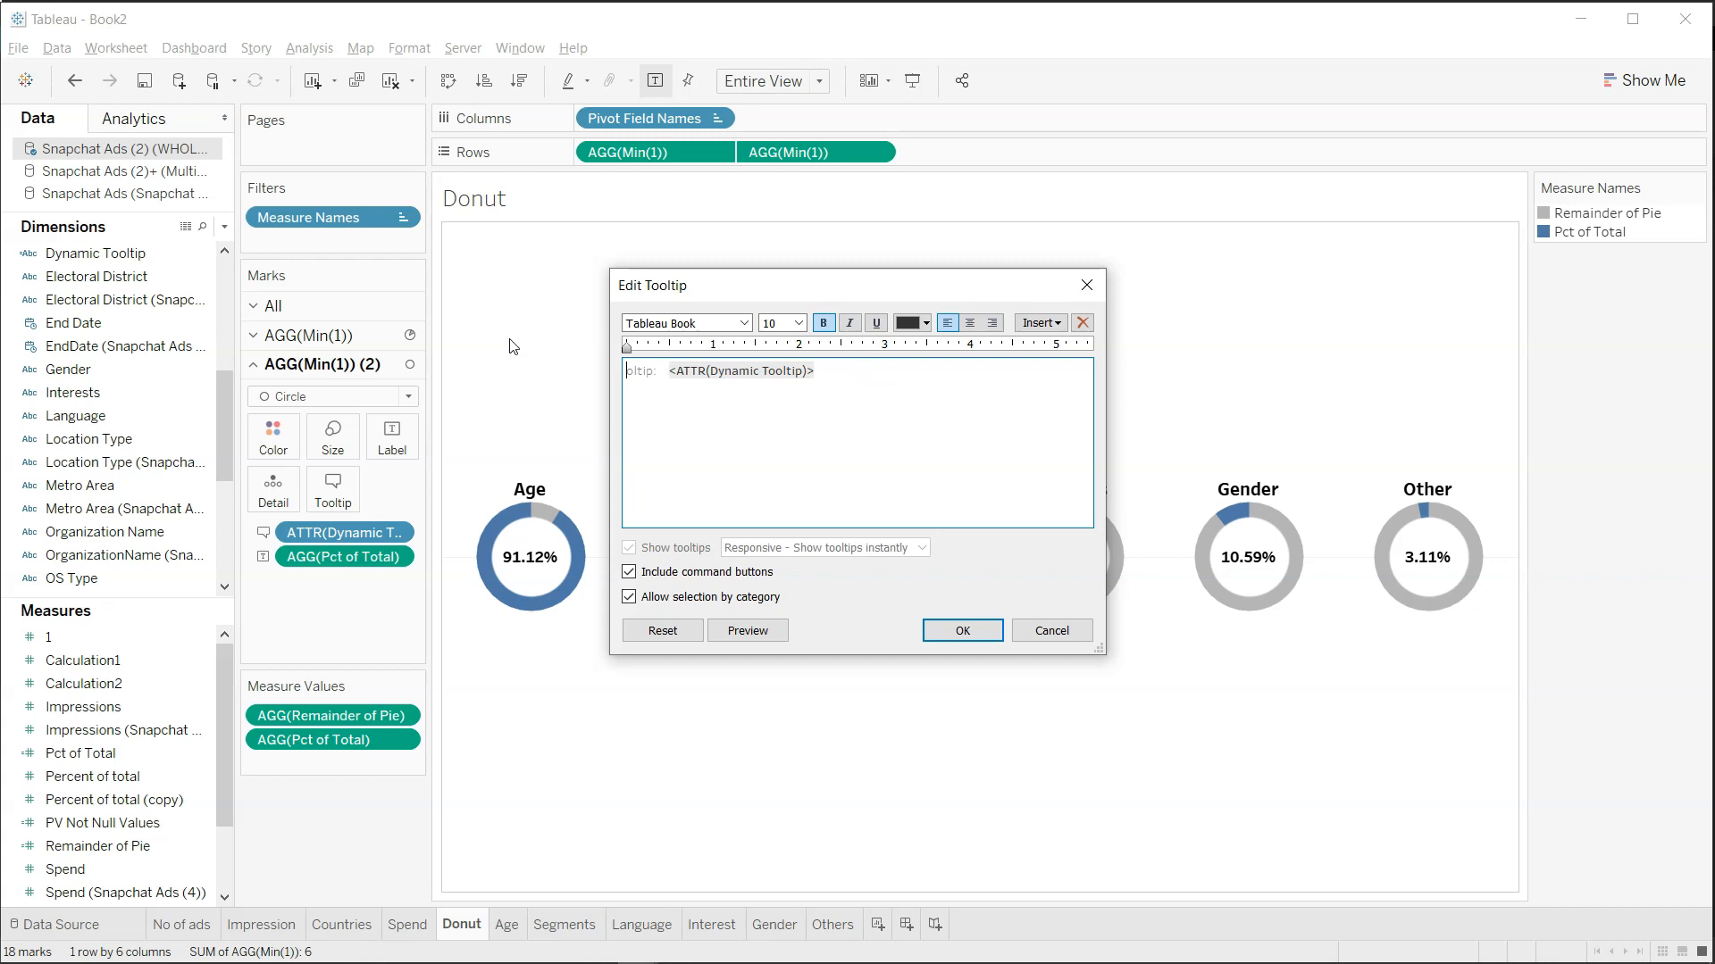
key(Delete)
key(Delete)
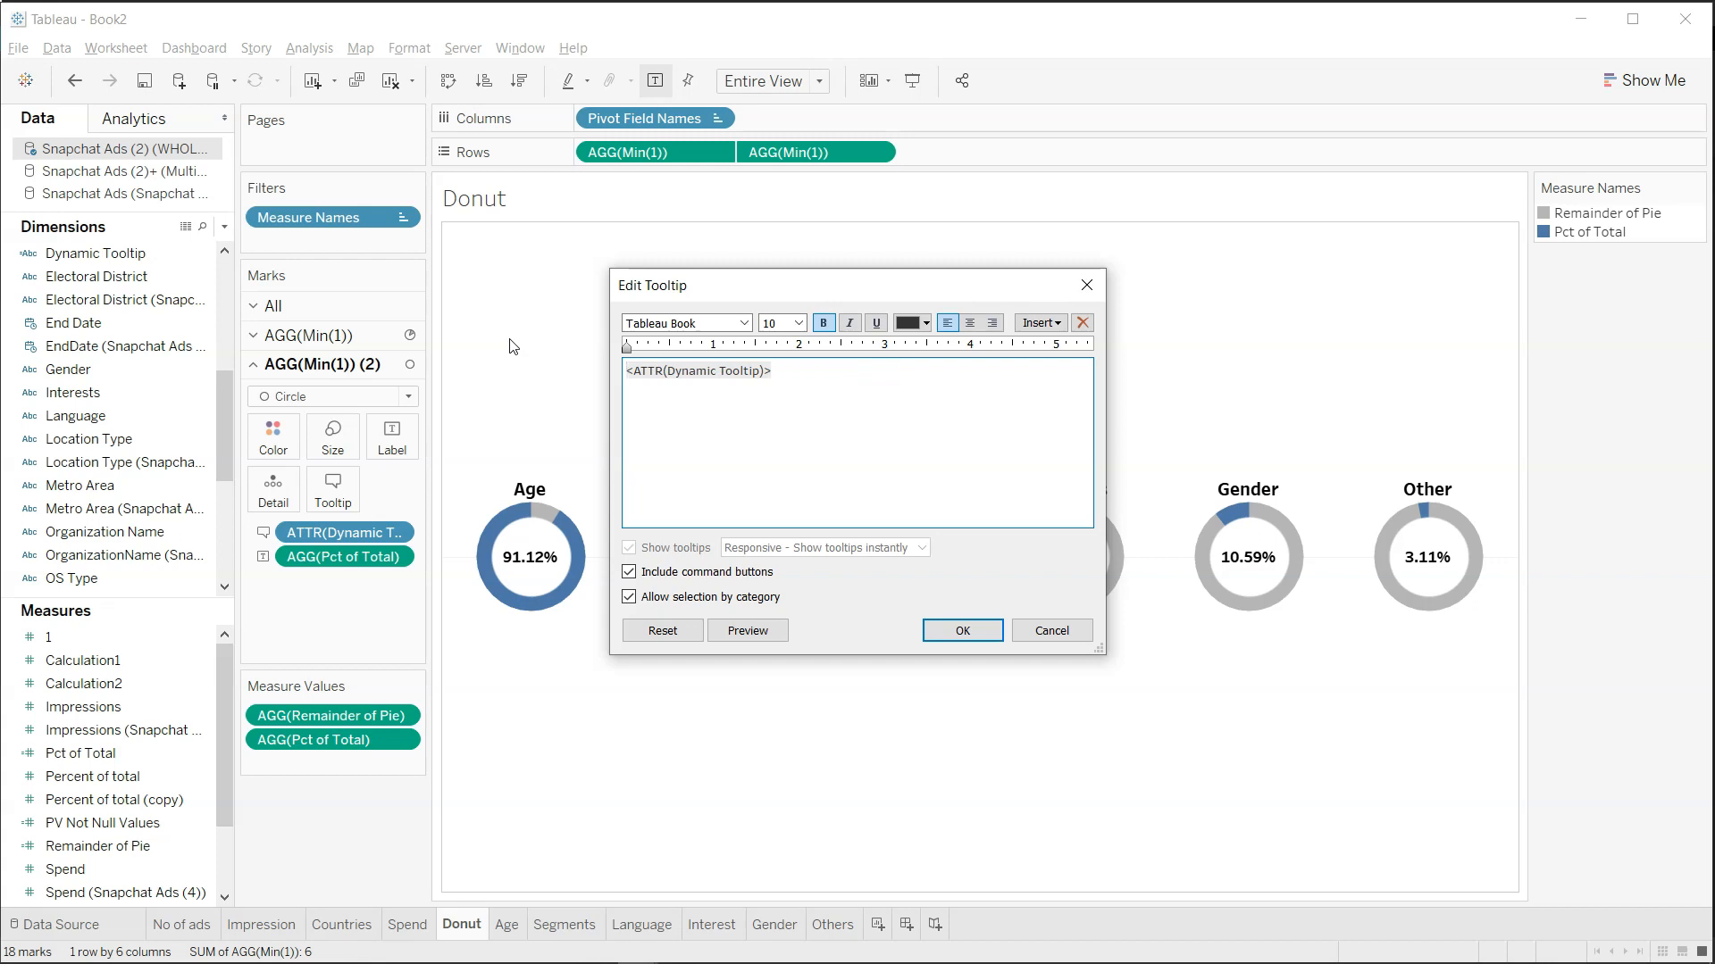
click(973, 632)
Check the tooltips shown at the centres of the donuts from Age to Other.
mouse_move(532, 569)
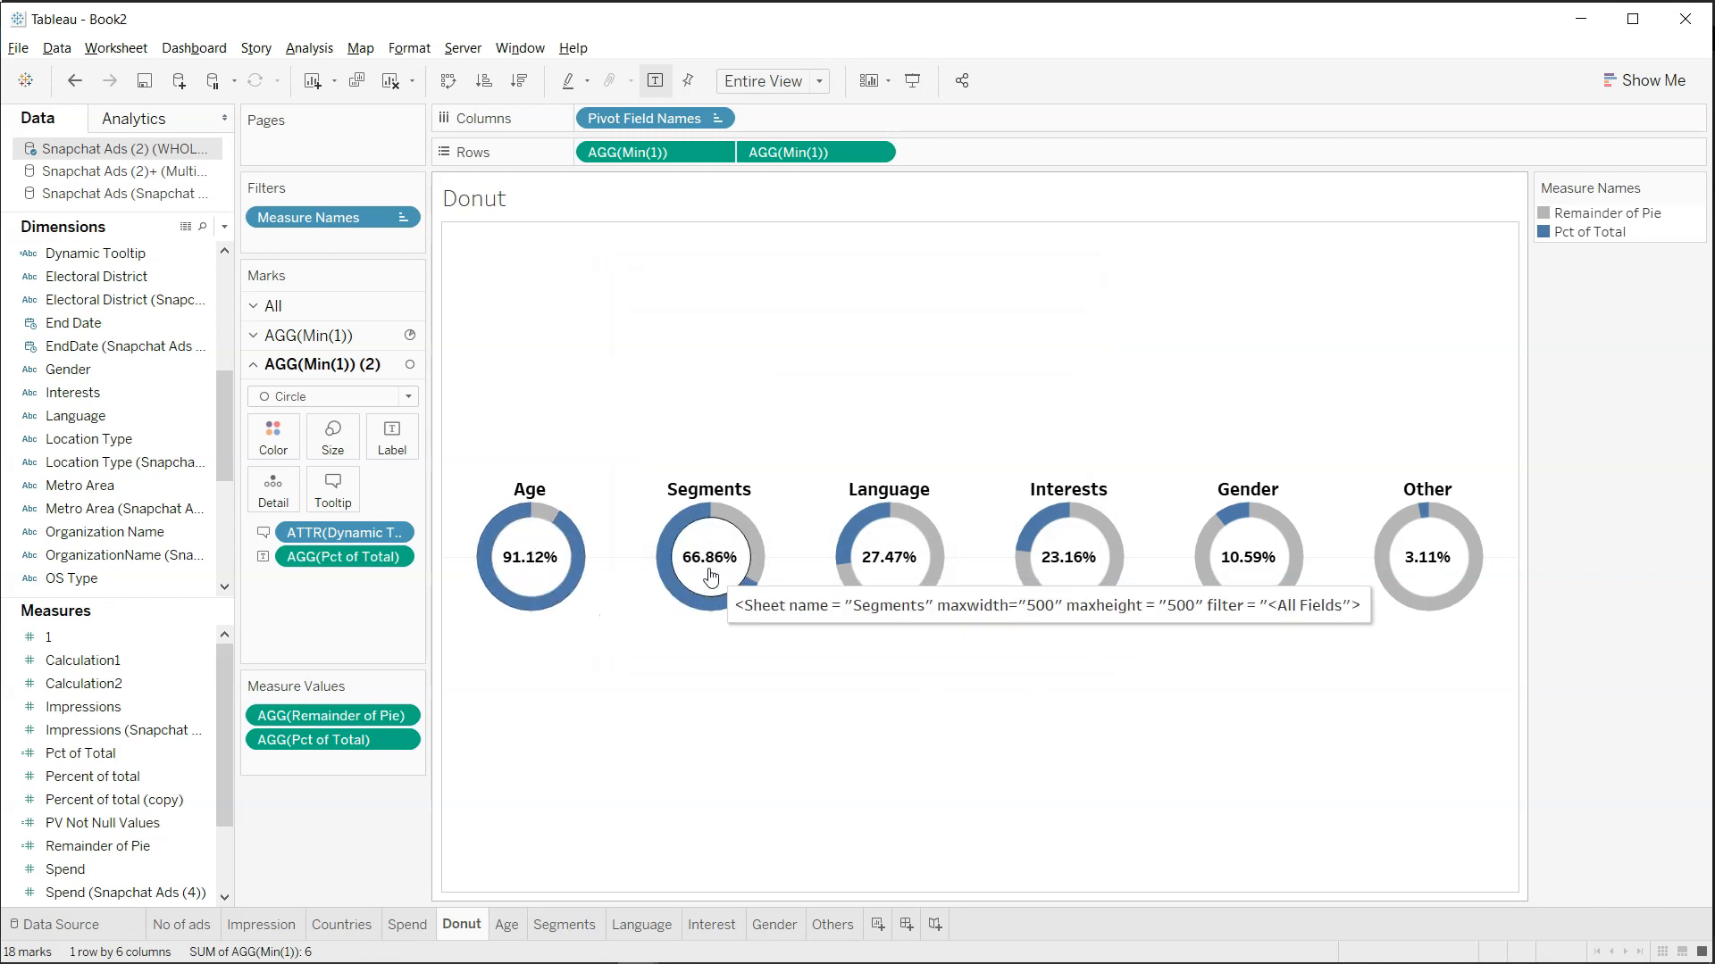
mouse_move(878, 582)
mouse_move(1053, 567)
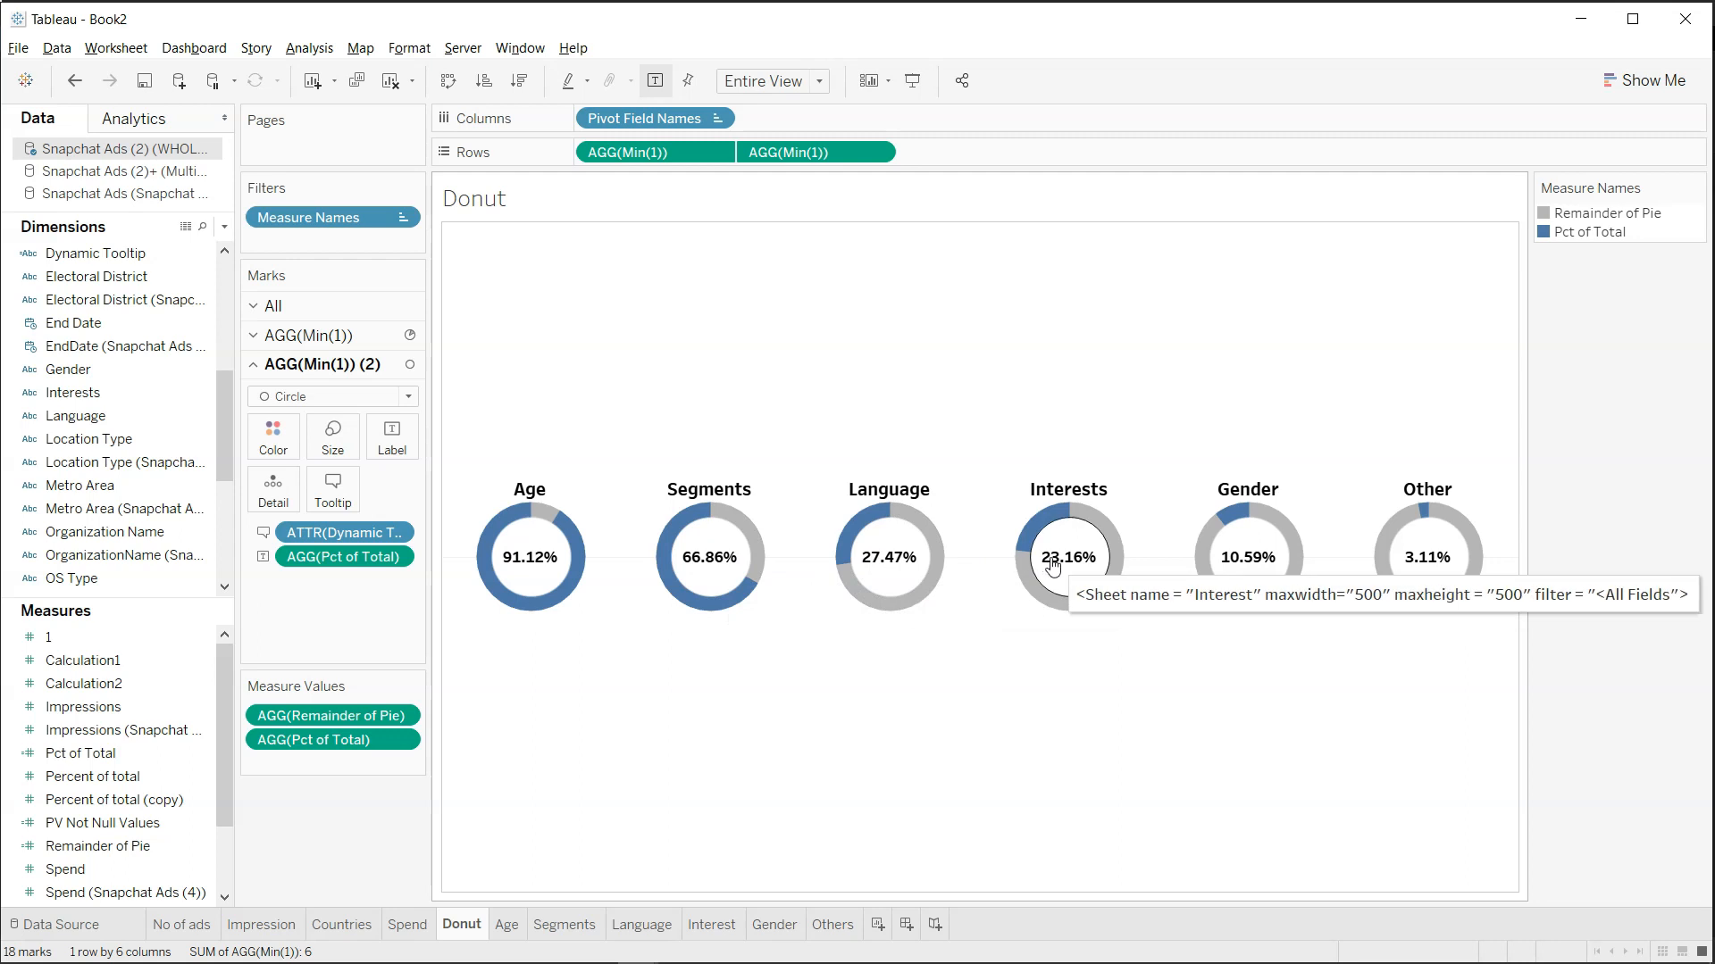
mouse_move(1254, 576)
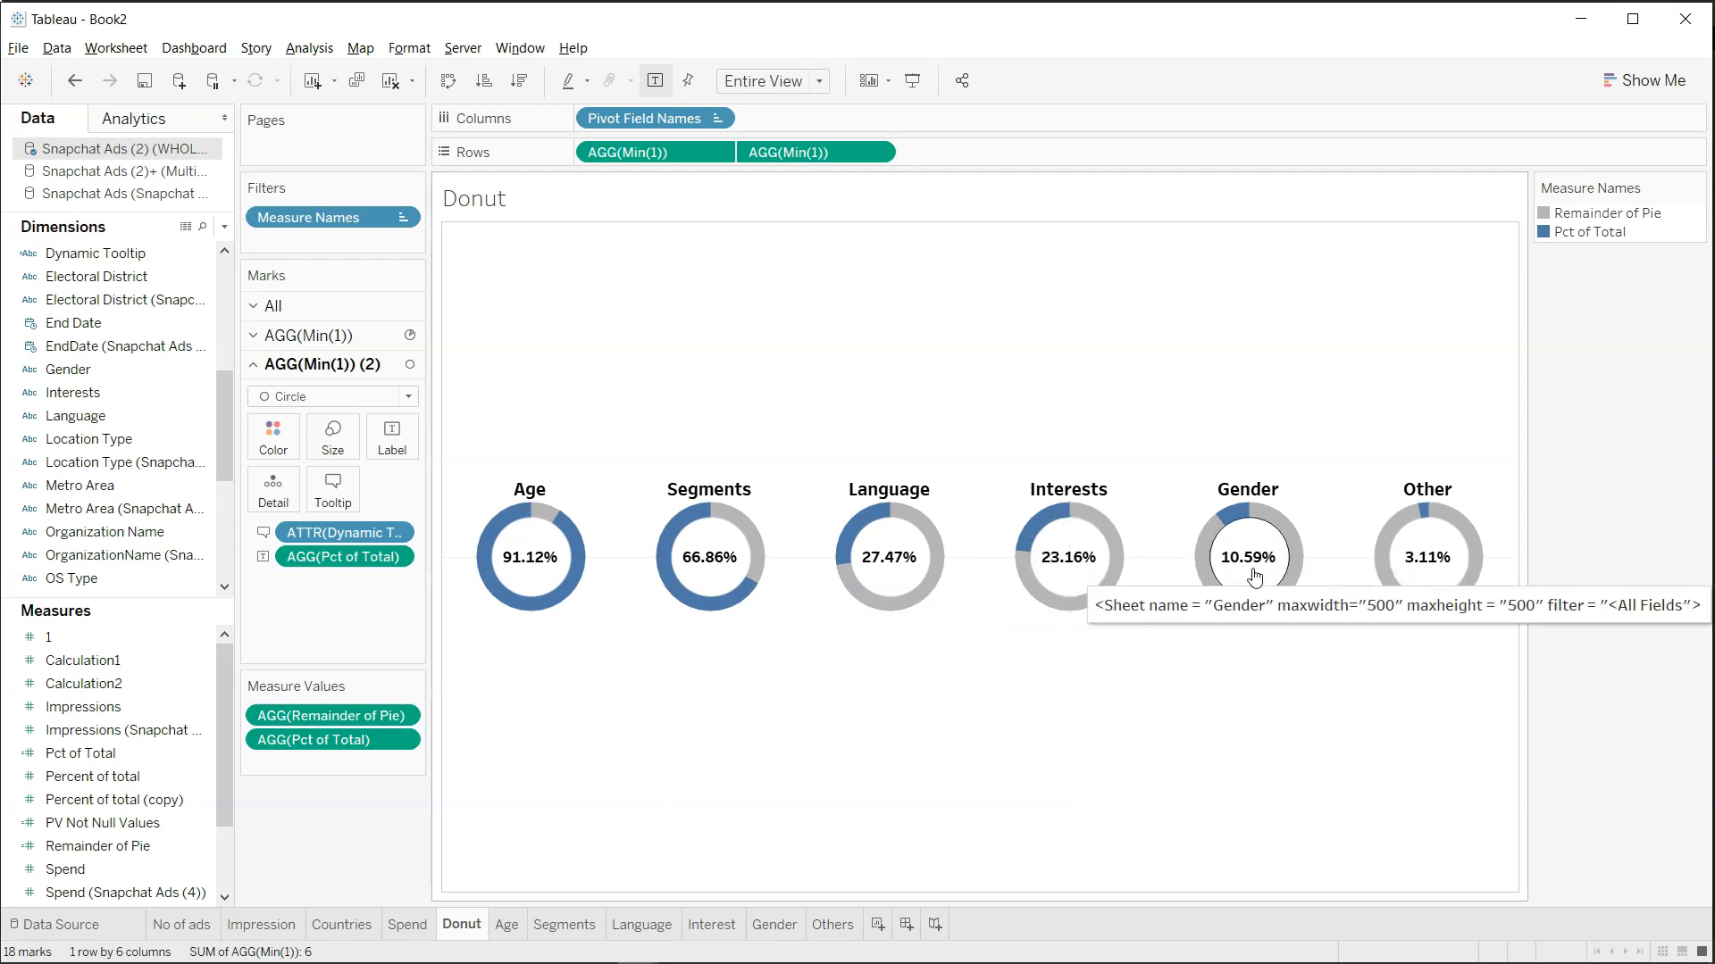
mouse_move(1420, 576)
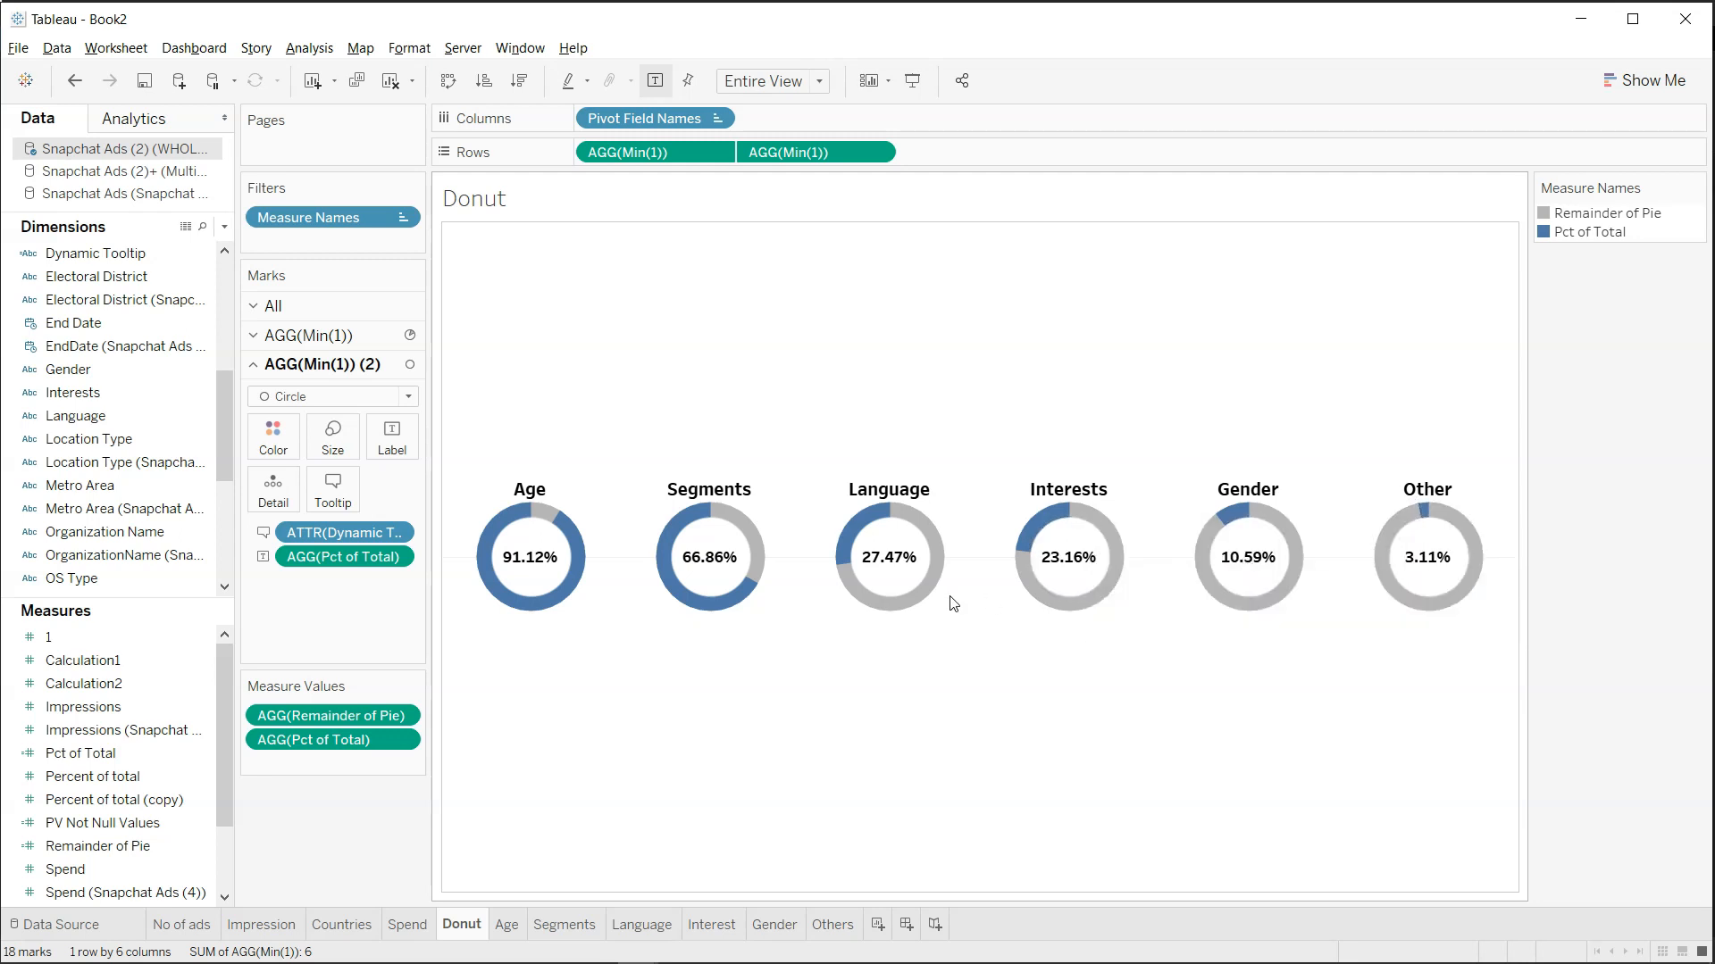
mouse_move(705, 563)
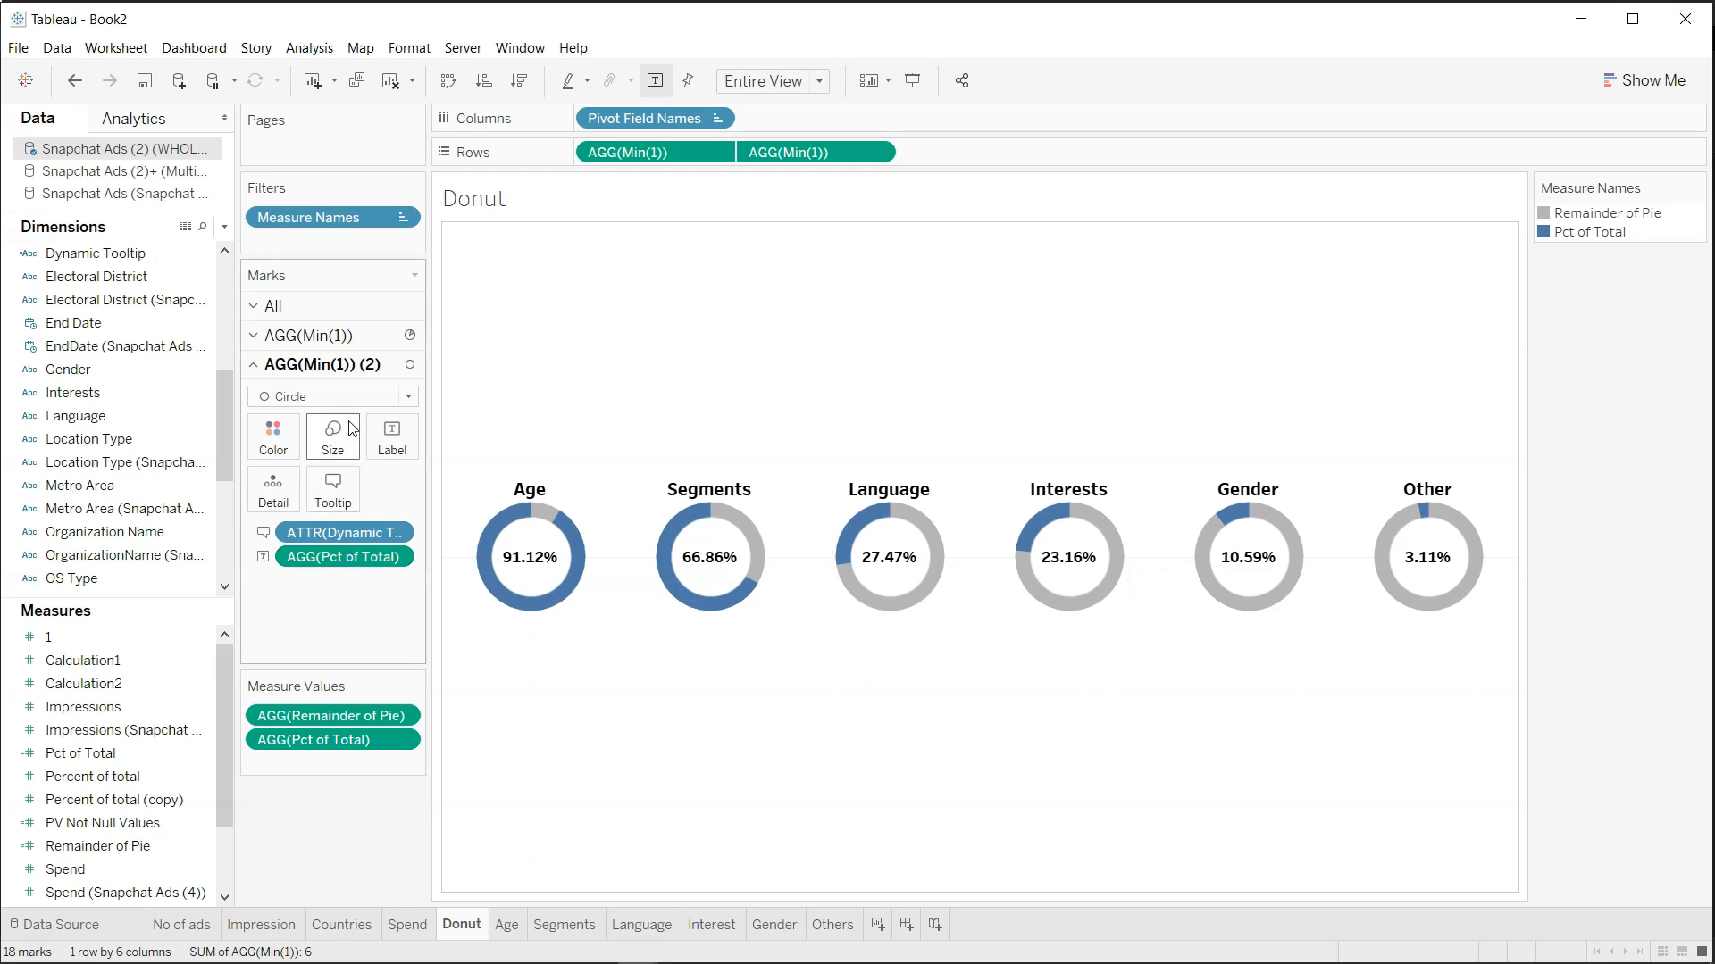
Open the Dynamic Tooltip calculation for editing and add the missing ">" after <All Fields in the Age branch.
click(345, 338)
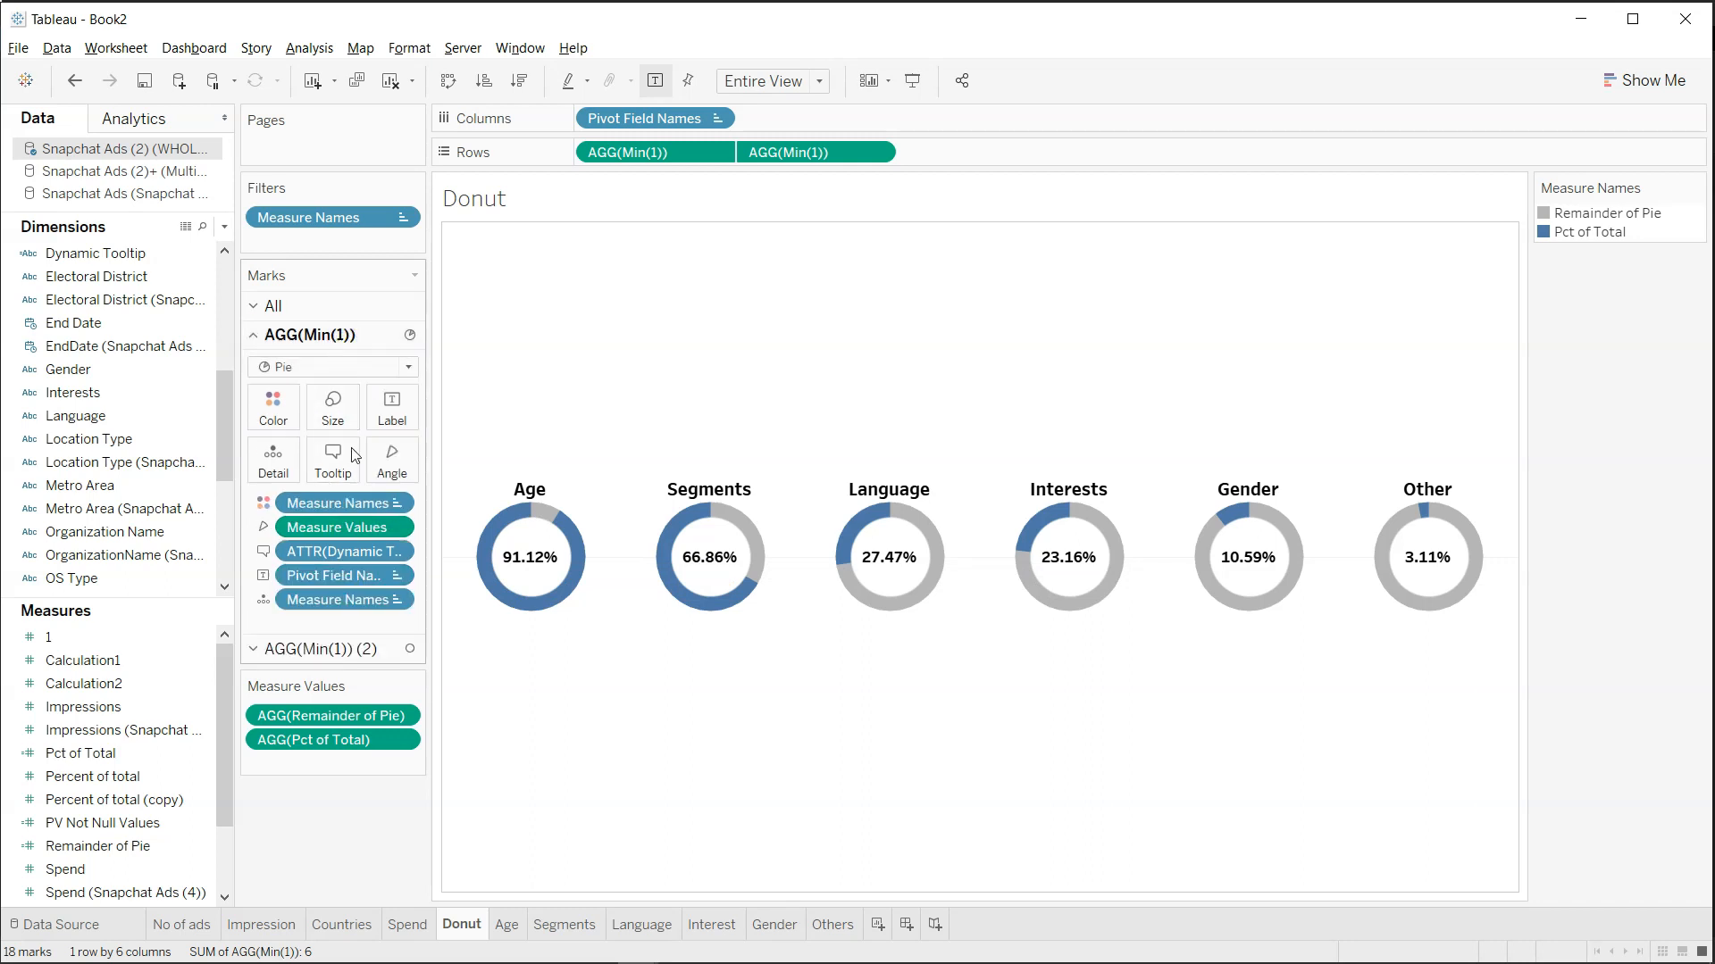
click(368, 551)
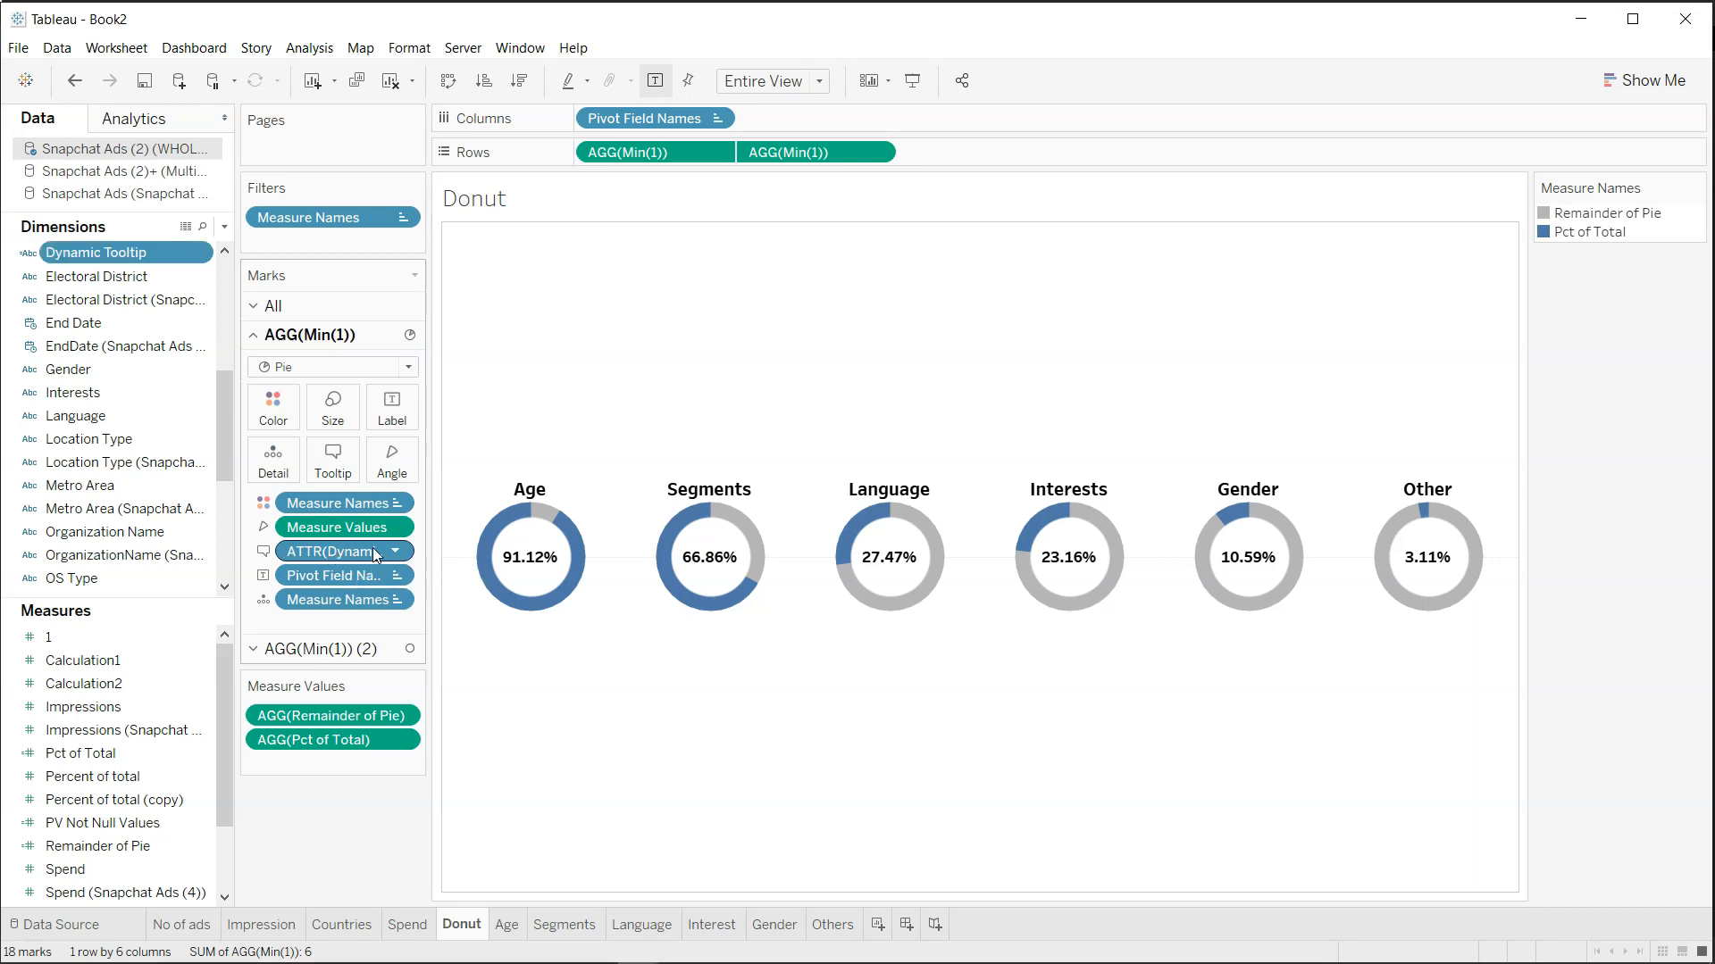
click(200, 252)
click(292, 354)
drag(464, 395, 681, 441)
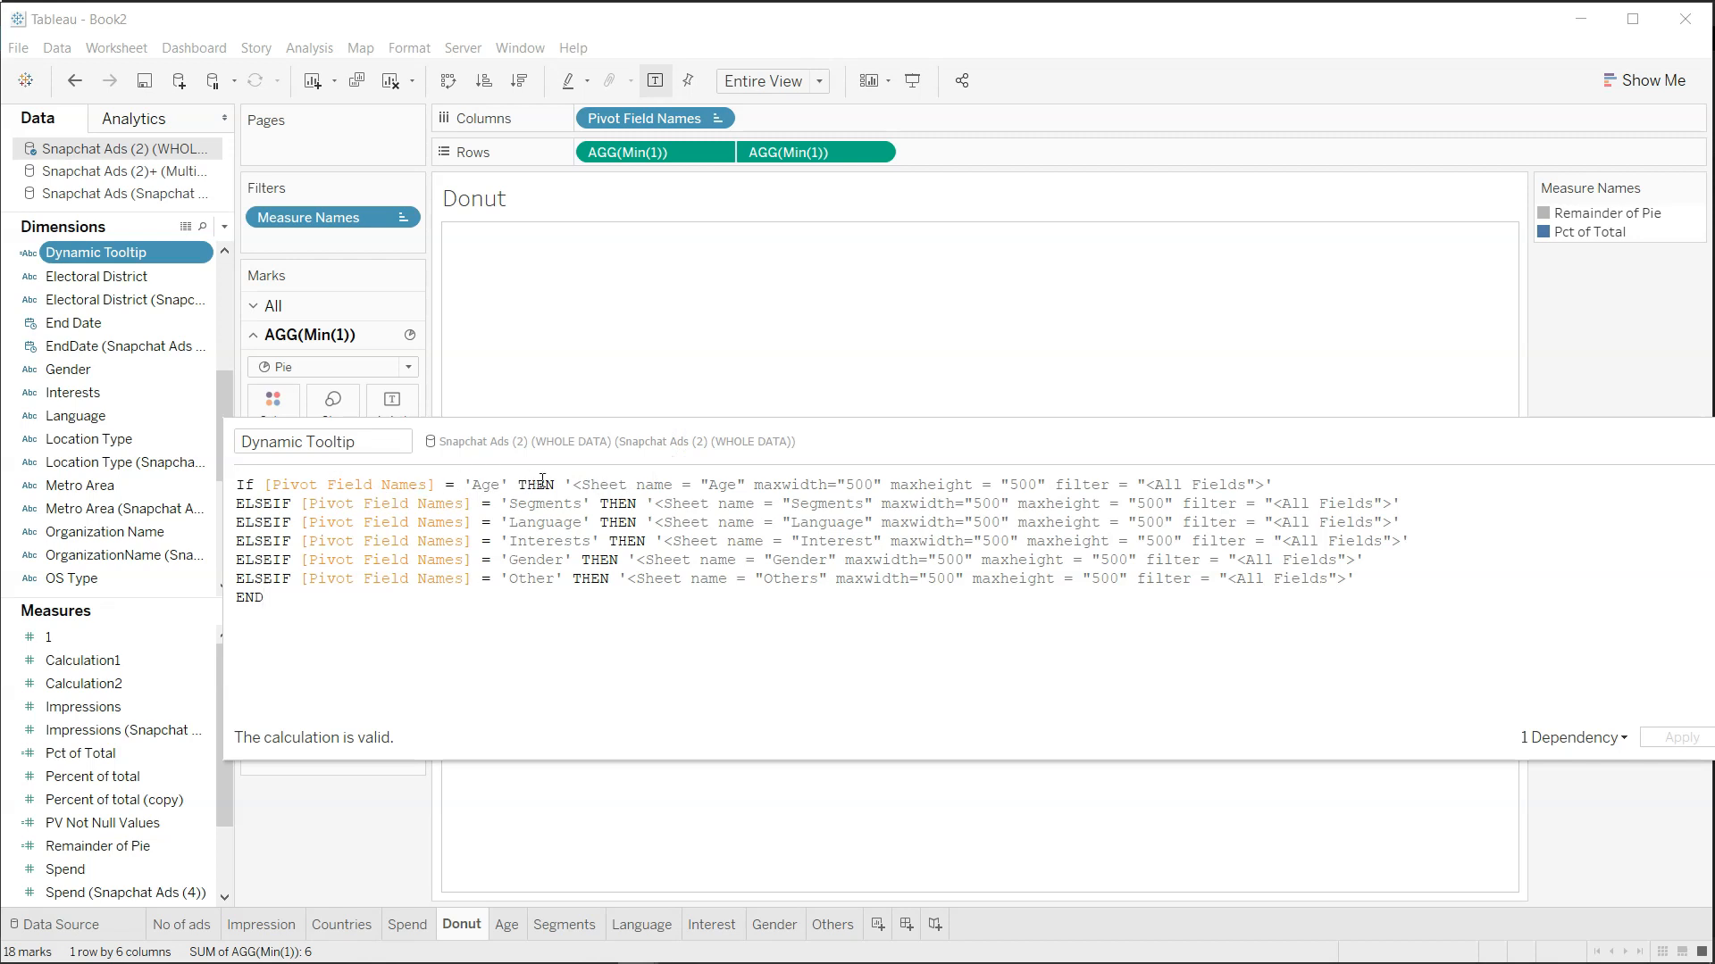
click(572, 484)
drag(573, 485, 1257, 483)
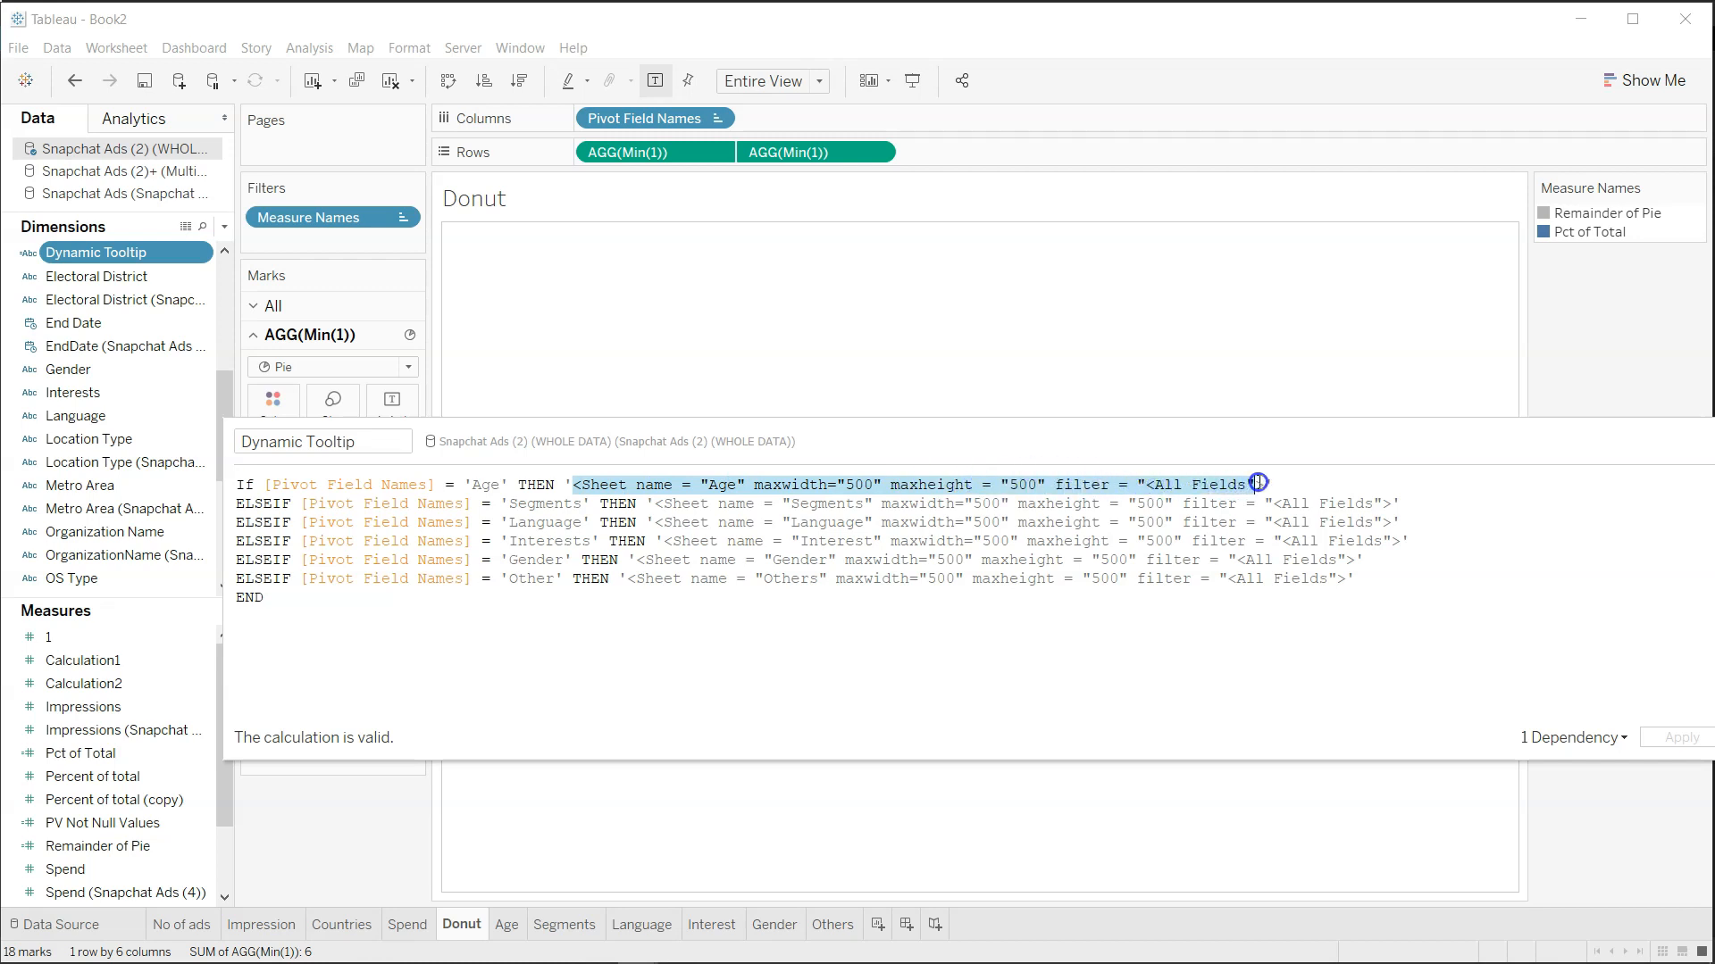
click(1255, 483)
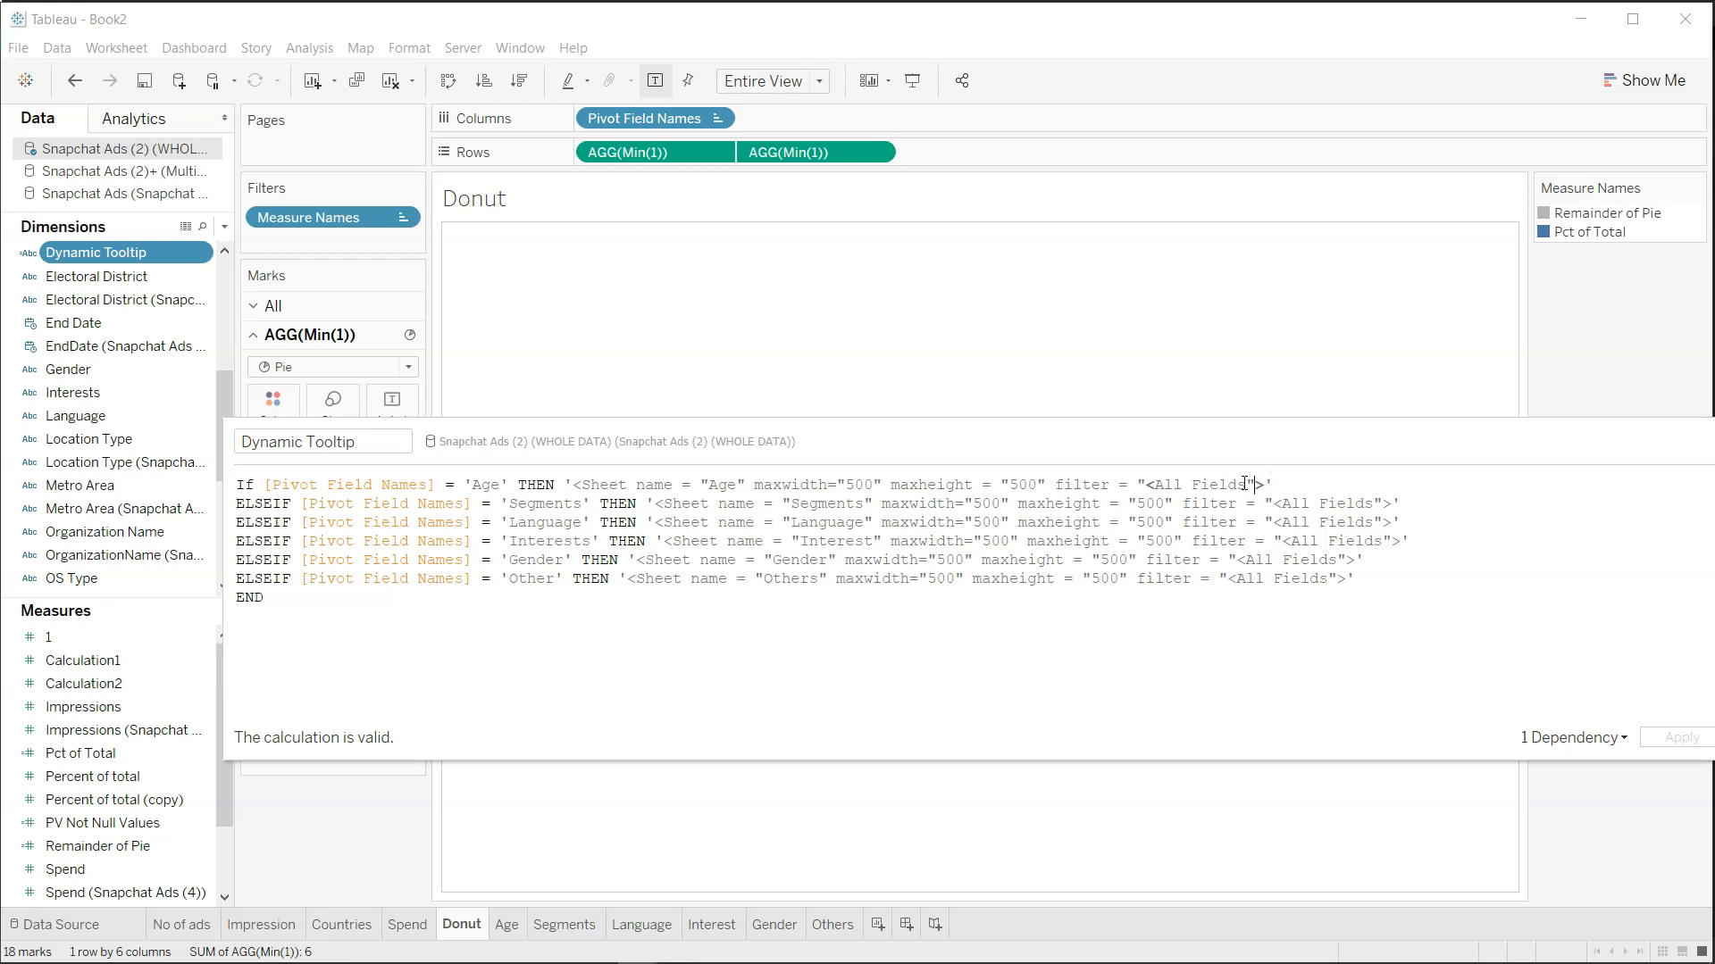
click(1245, 483)
text(>)
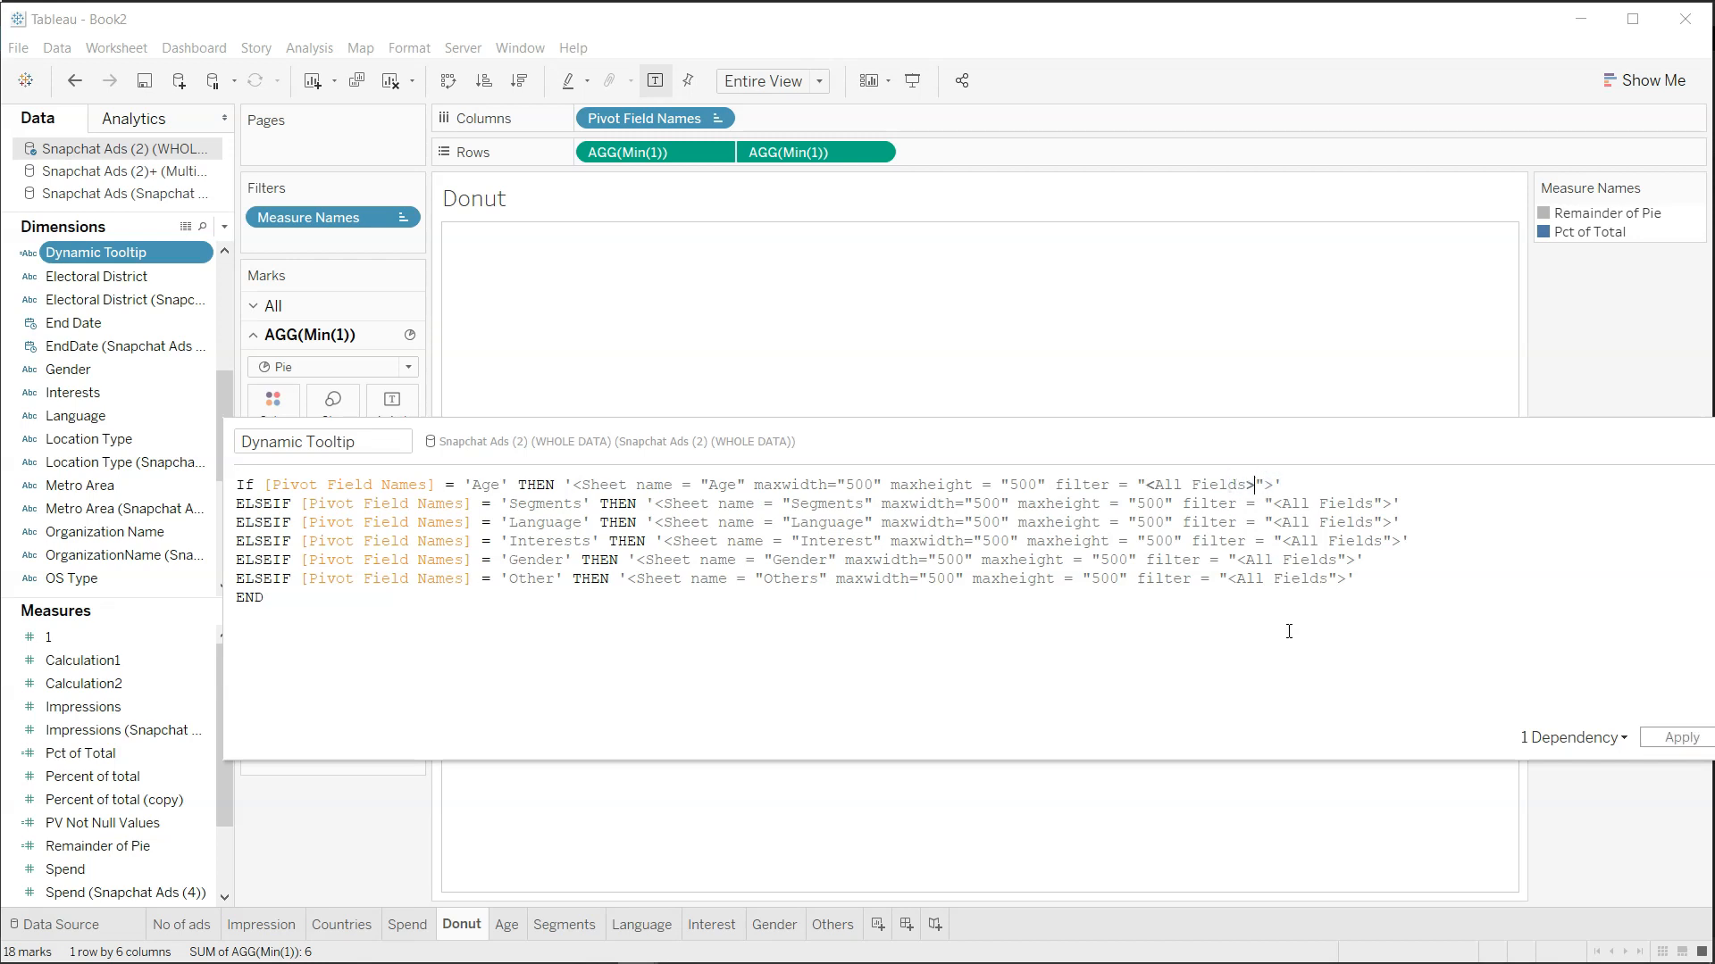
Add the missing ">" after <All Fields in the Segments, Language, Interests, Gender and Other branches, and save the calculation.
click(1371, 506)
text(>)
click(1378, 522)
text(>)
click(1383, 542)
text(>)
click(1342, 559)
text(>)
click(1333, 579)
text(>)
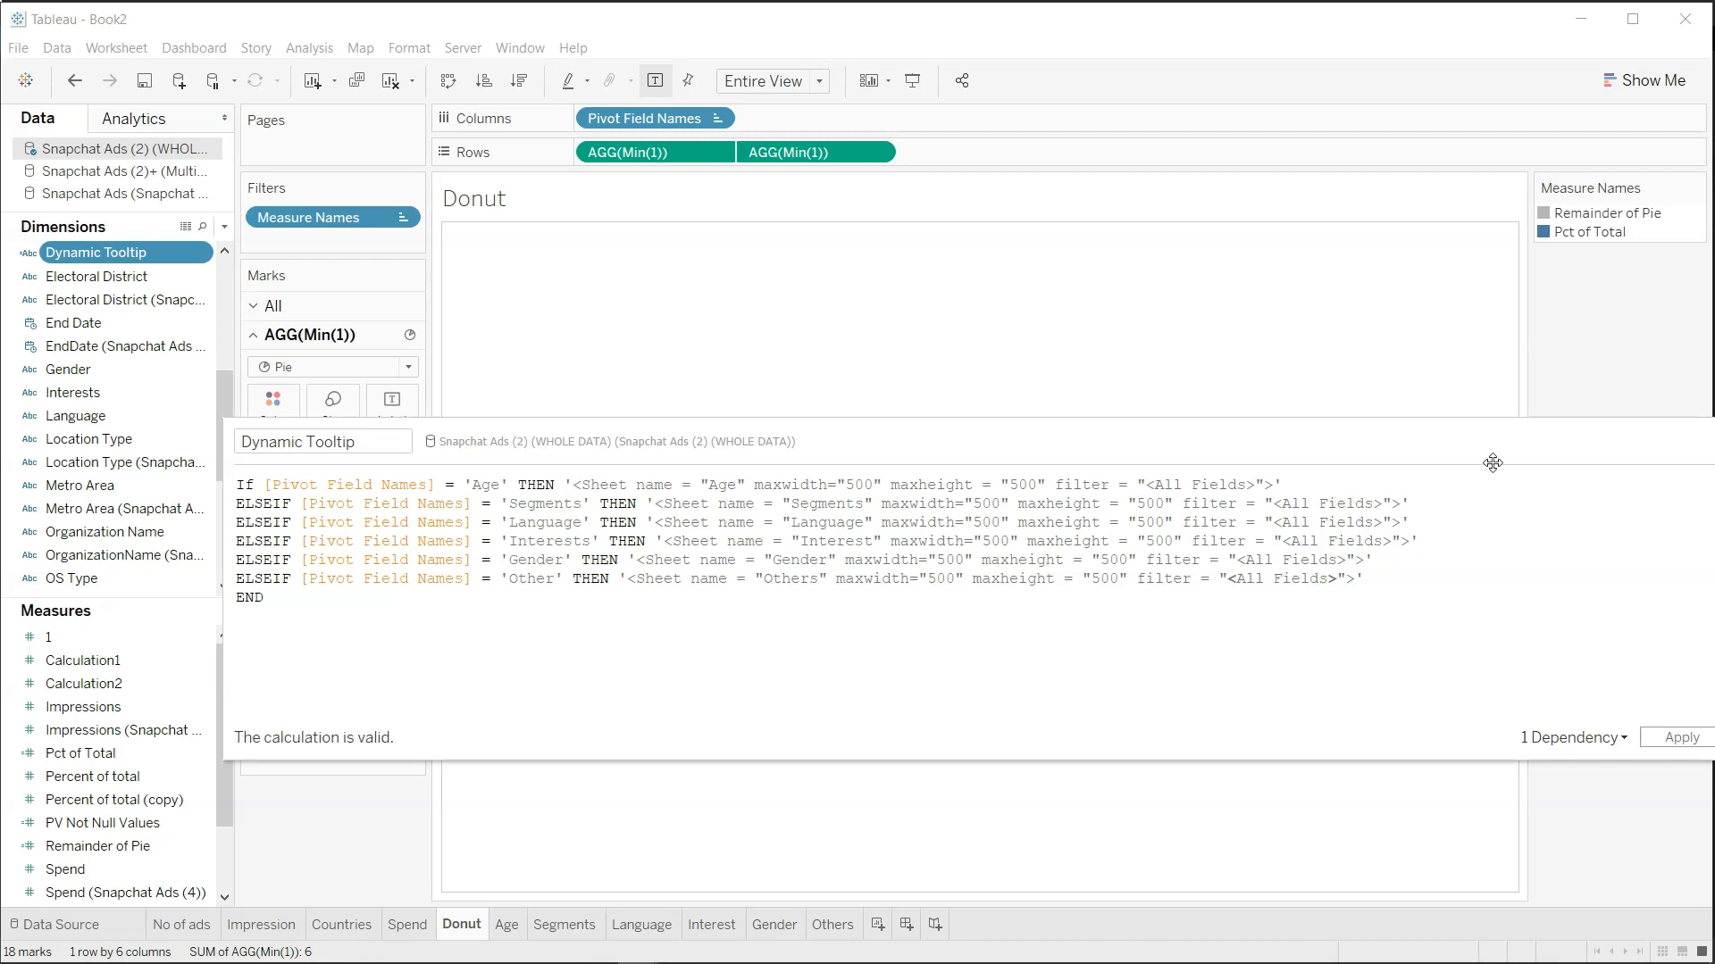
drag(1490, 463, 1211, 408)
click(1417, 684)
click(1491, 682)
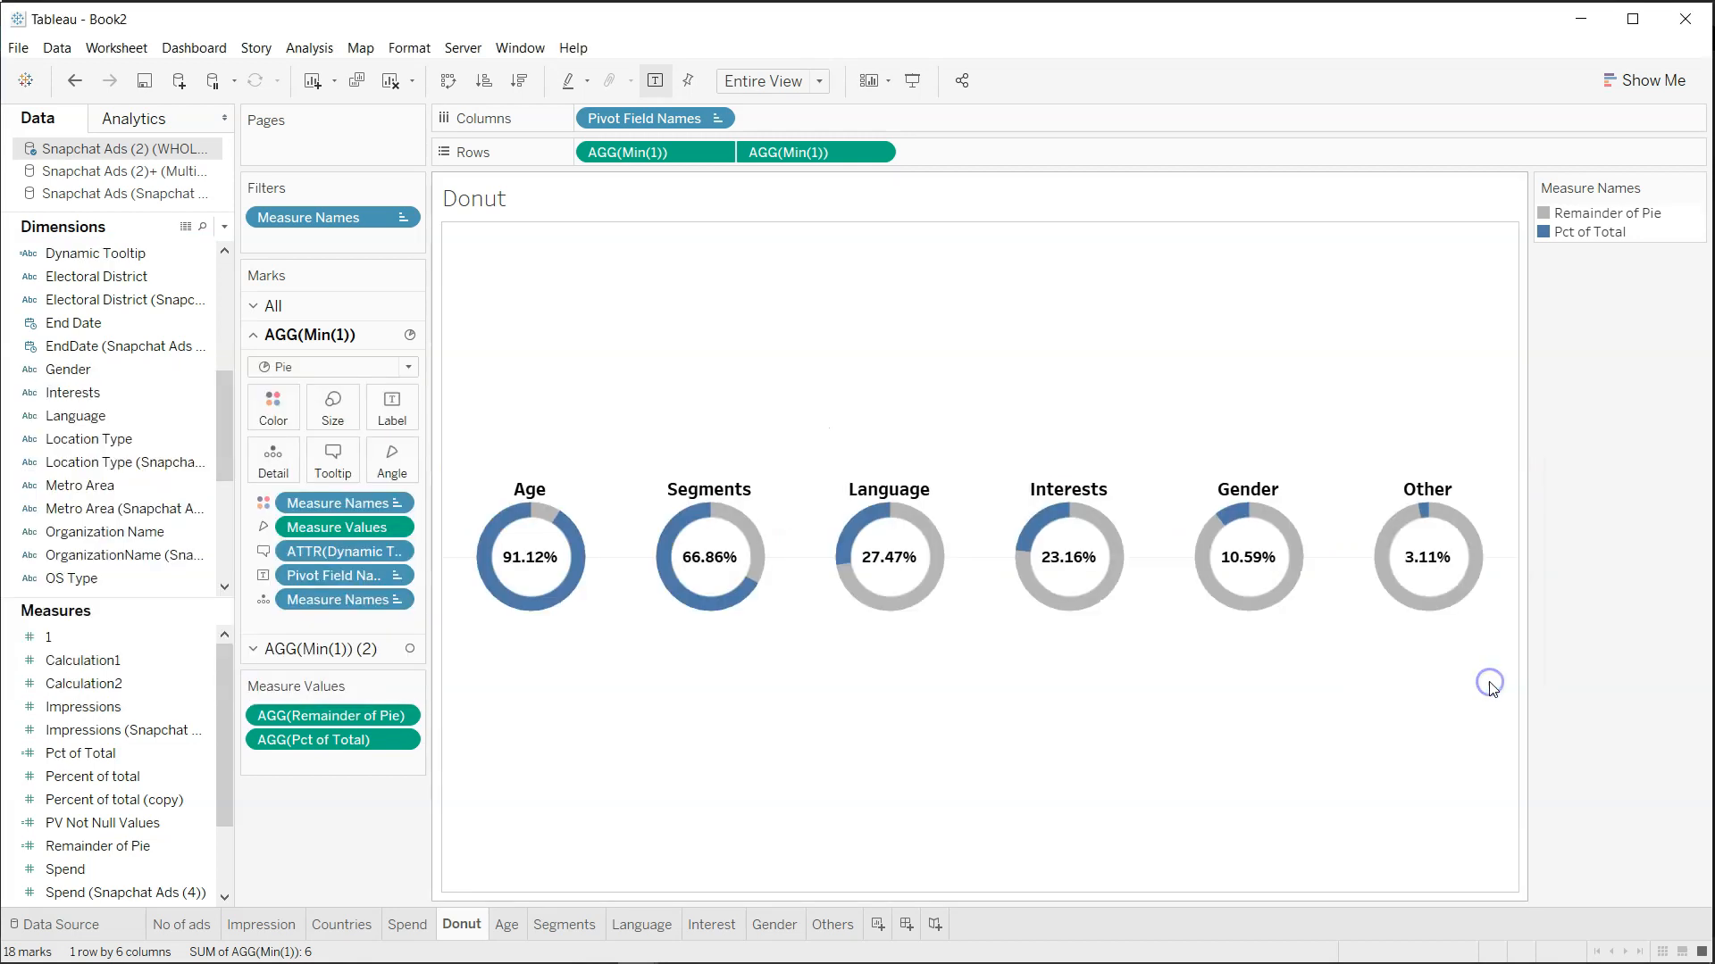
mouse_move(537, 578)
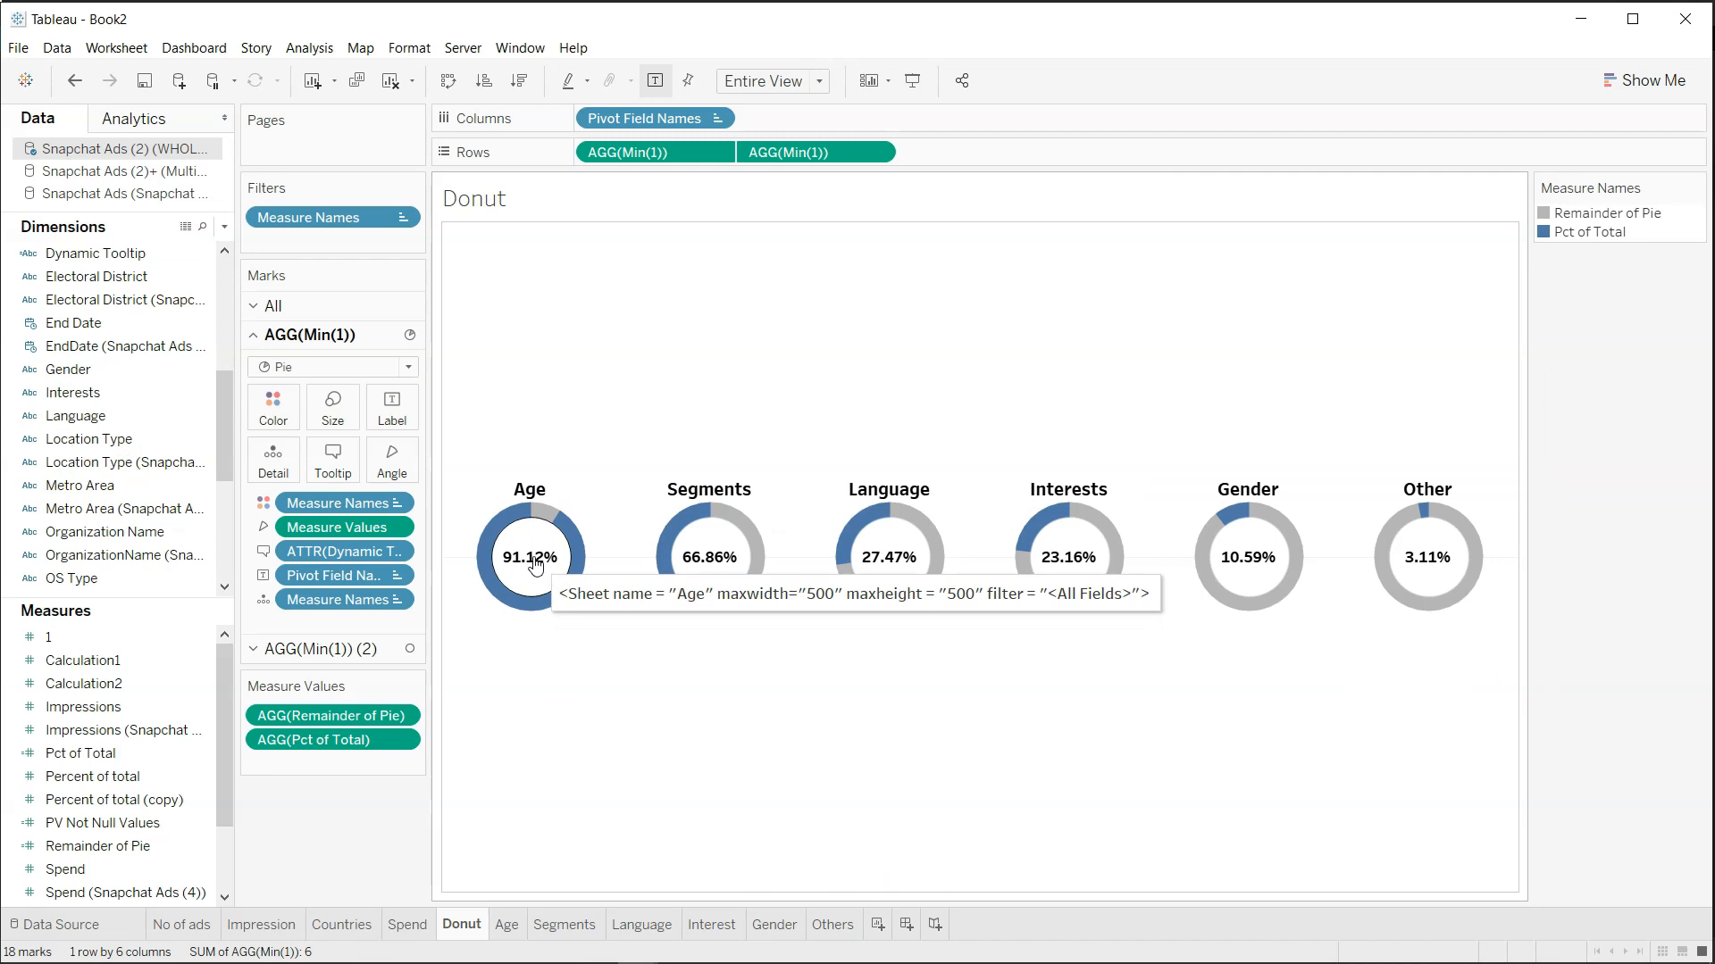
click(204, 256)
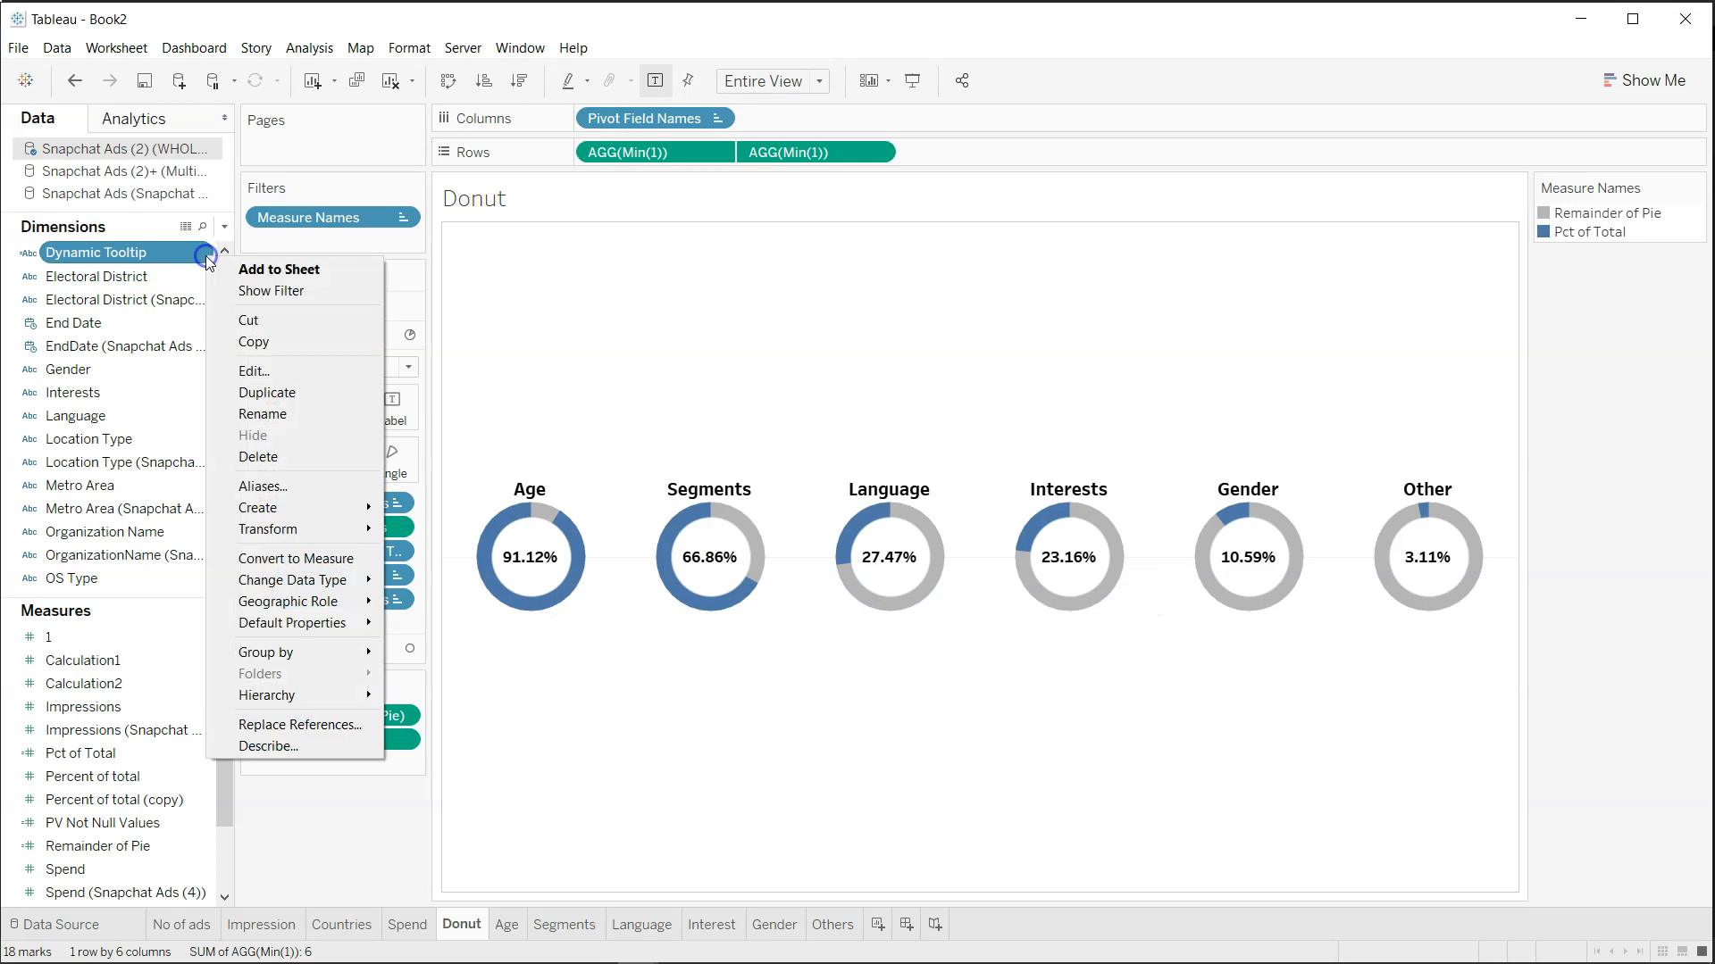
click(303, 382)
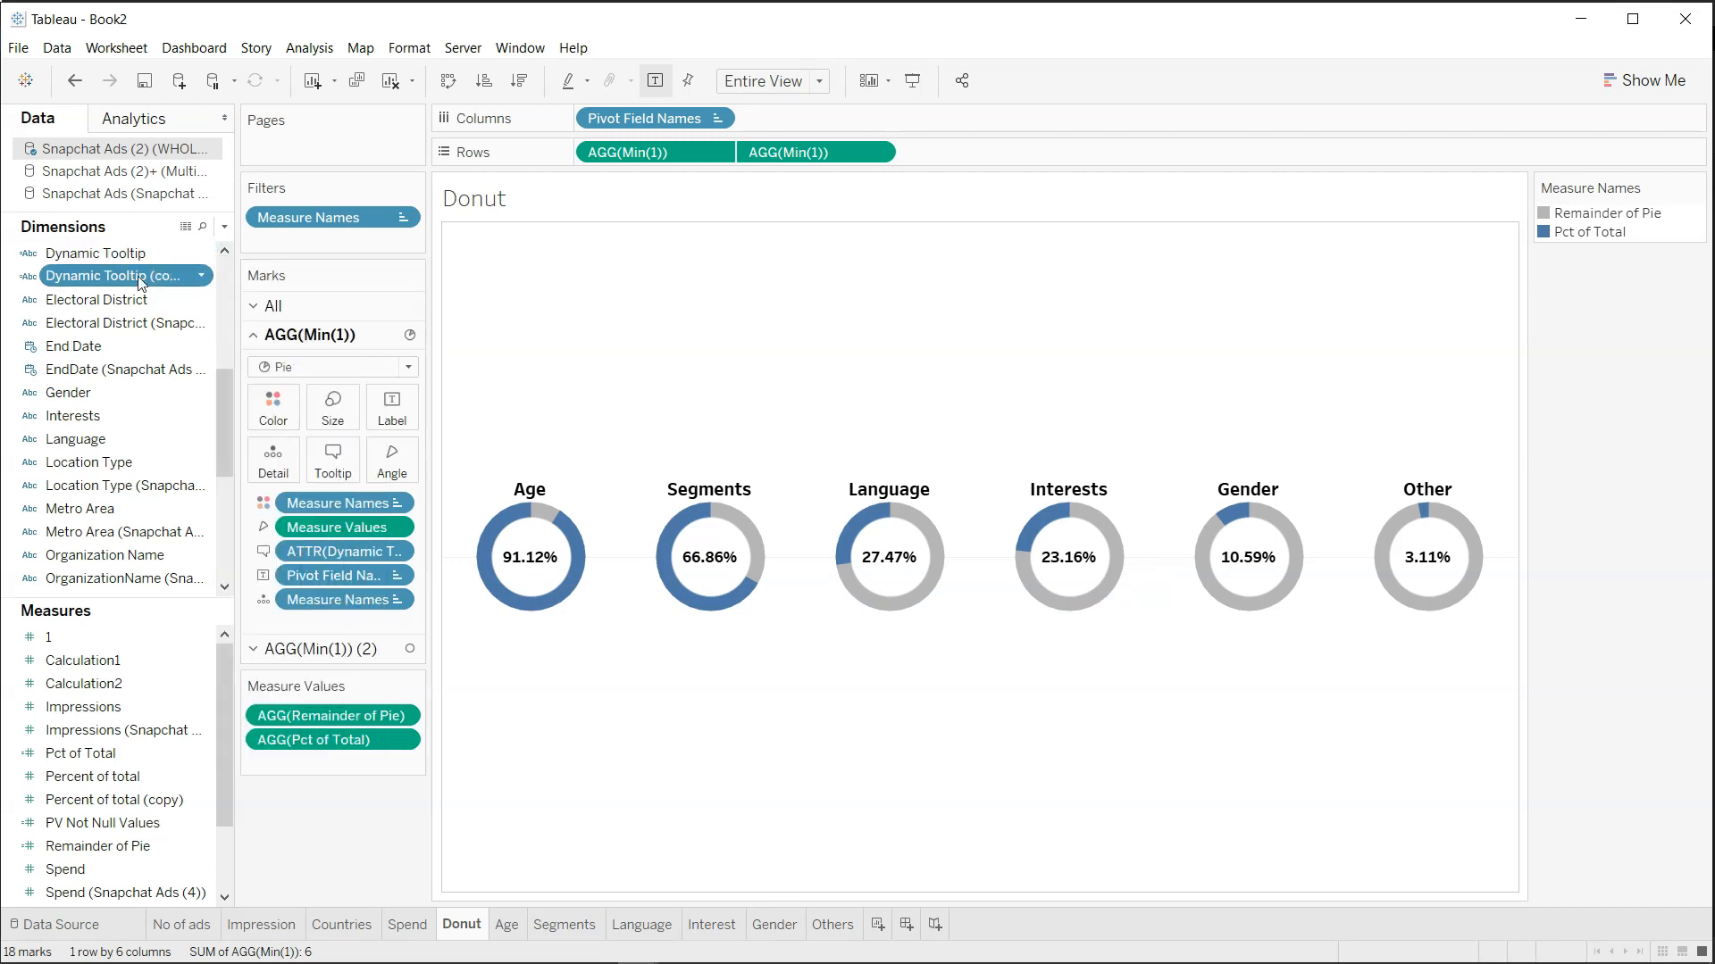
click(205, 275)
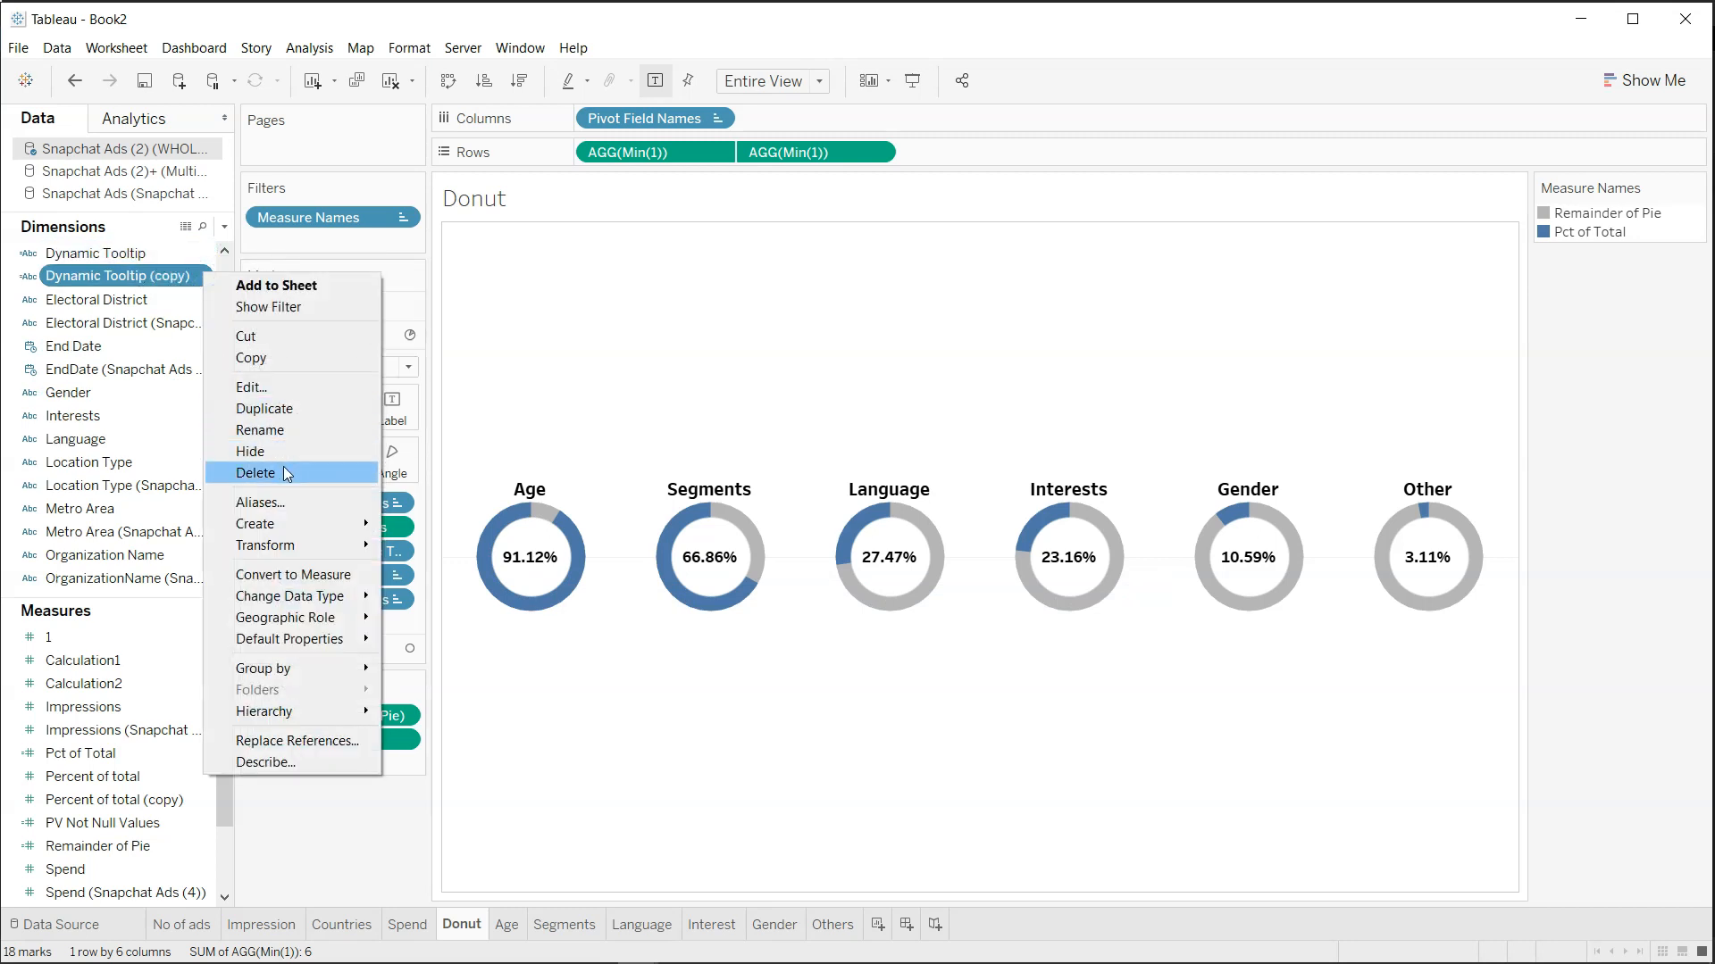
click(255, 472)
Reopen the Dynamic Tooltip calculation for editing and review the Age branch's sheet tag and filter value.
click(207, 251)
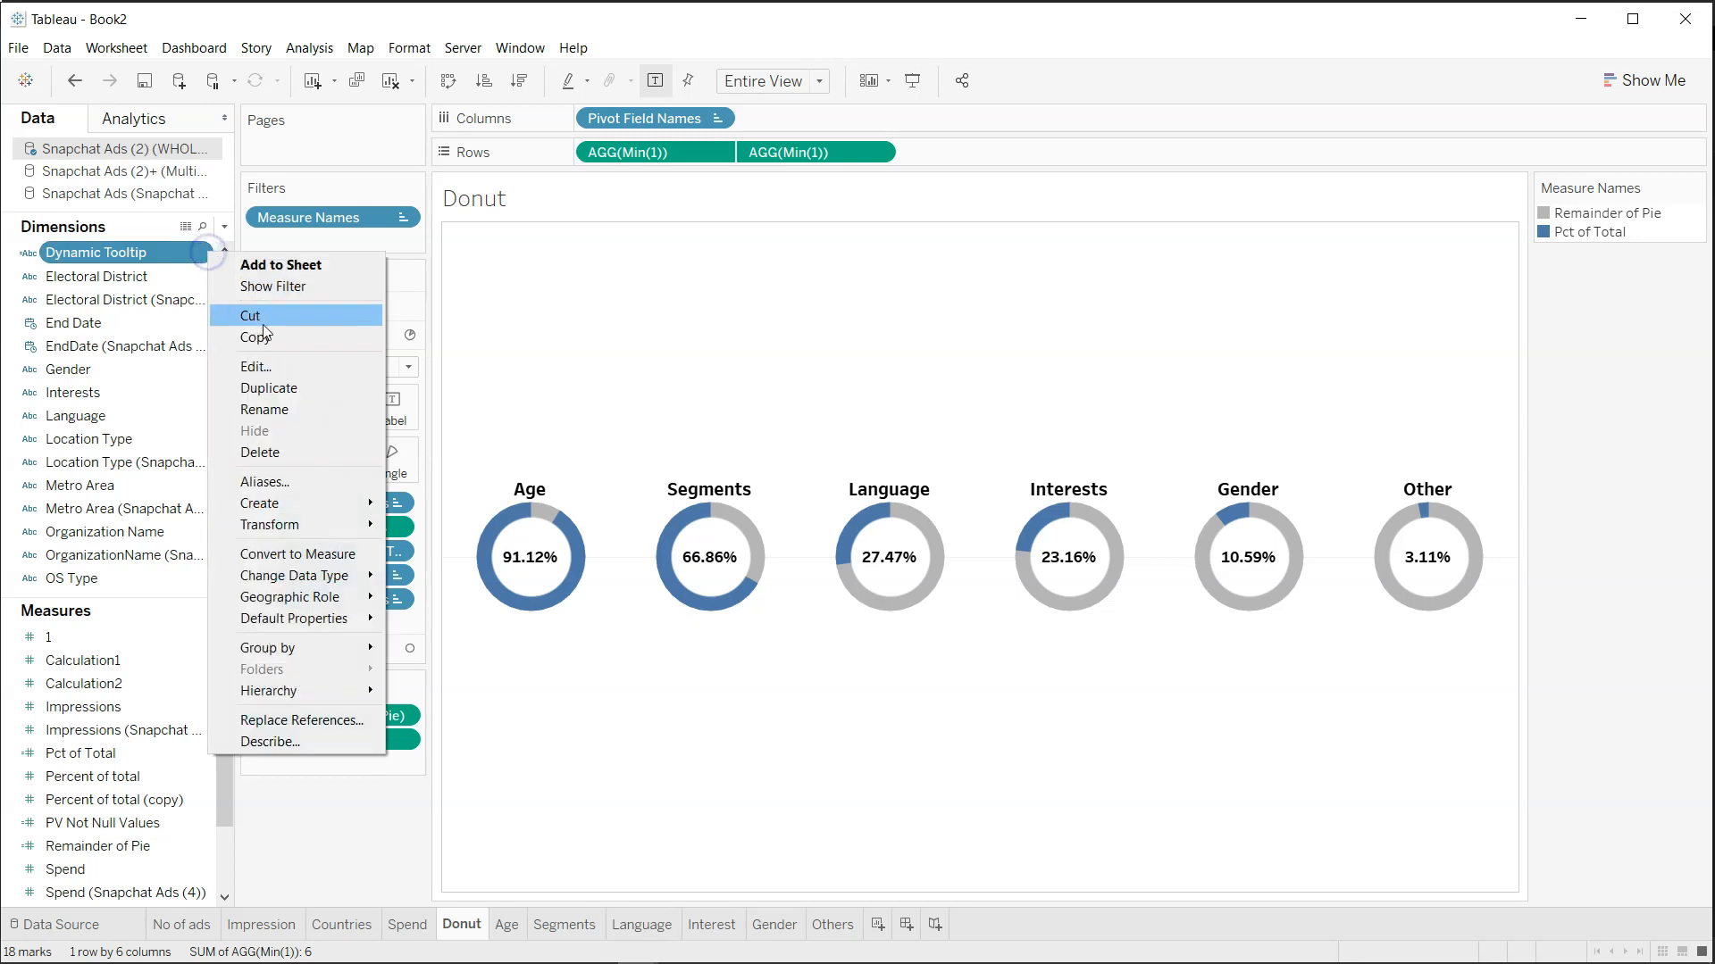
click(288, 366)
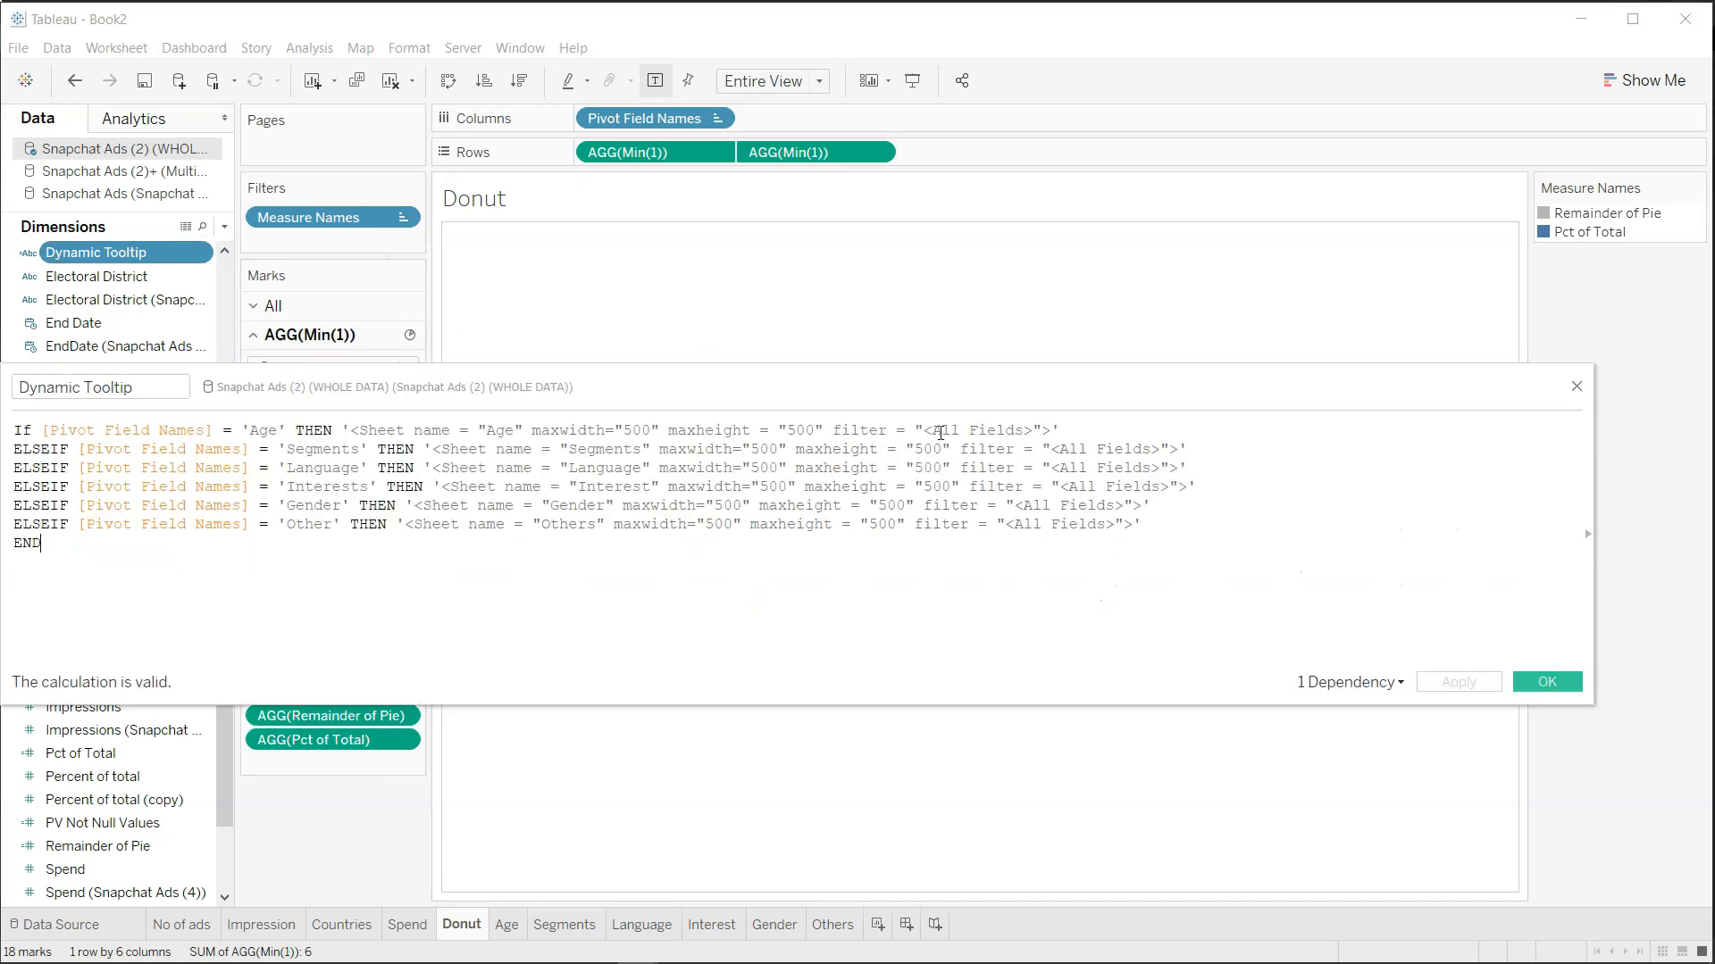
drag(921, 429, 1034, 430)
click(1089, 433)
click(348, 430)
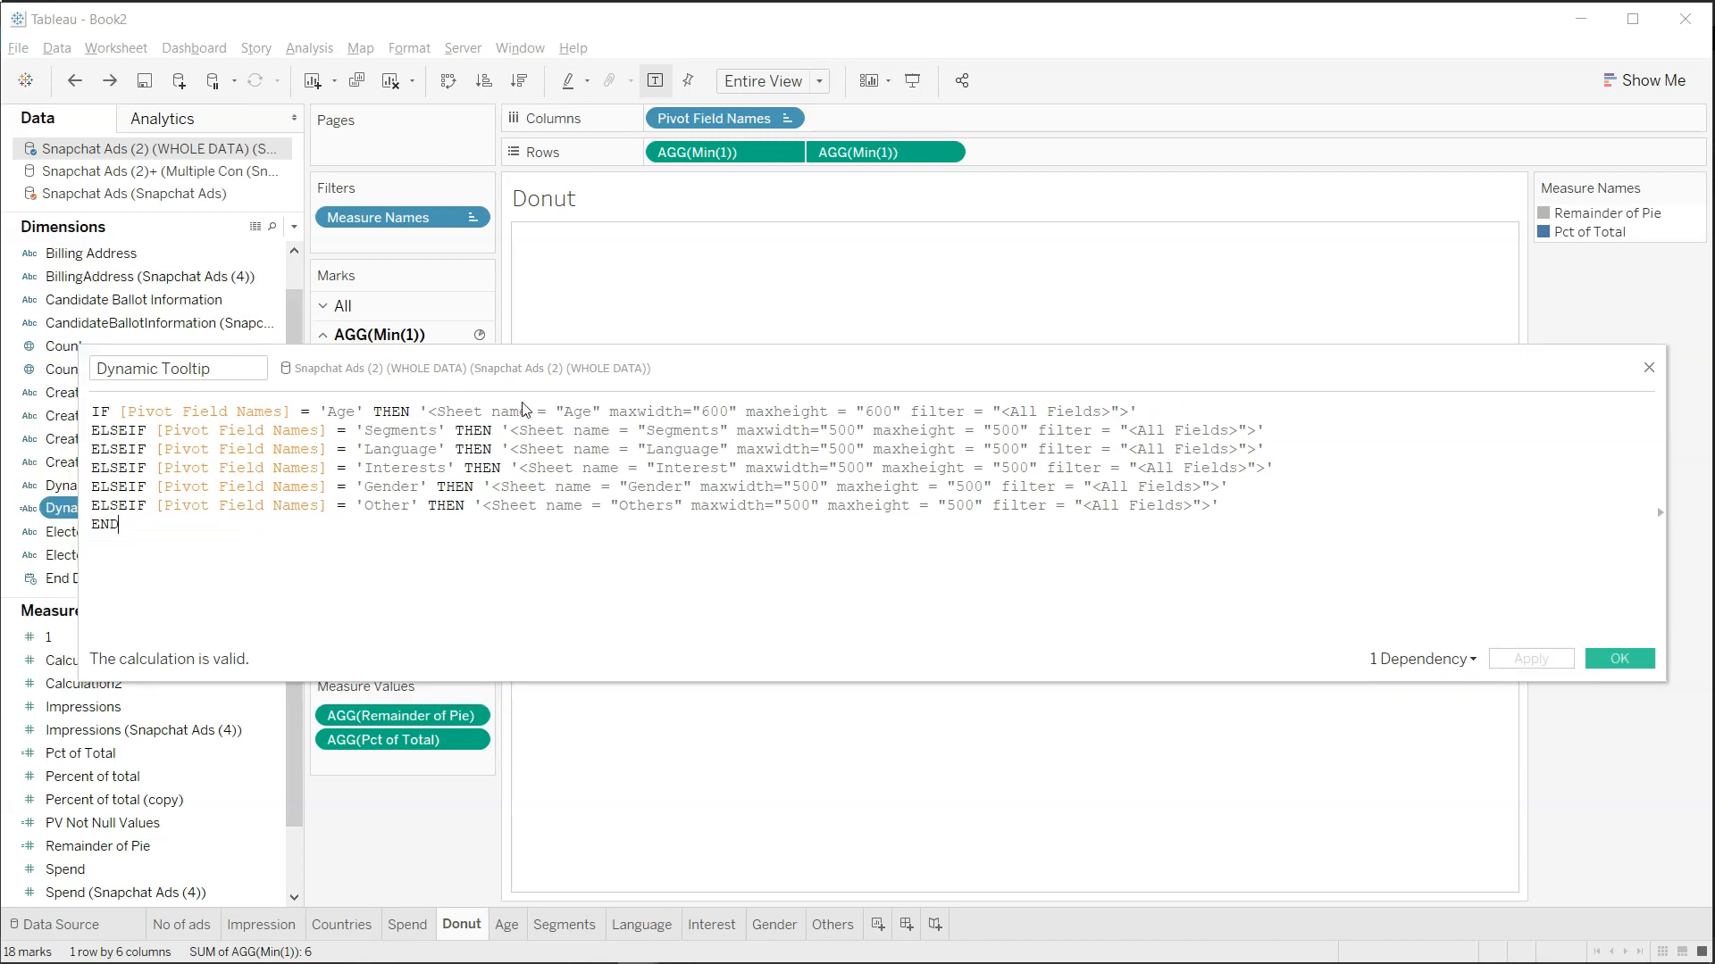
Remove the spaces around the equals signs after name and maxheight in the Age branch's sheet tag.
click(557, 411)
key(BackSpace)
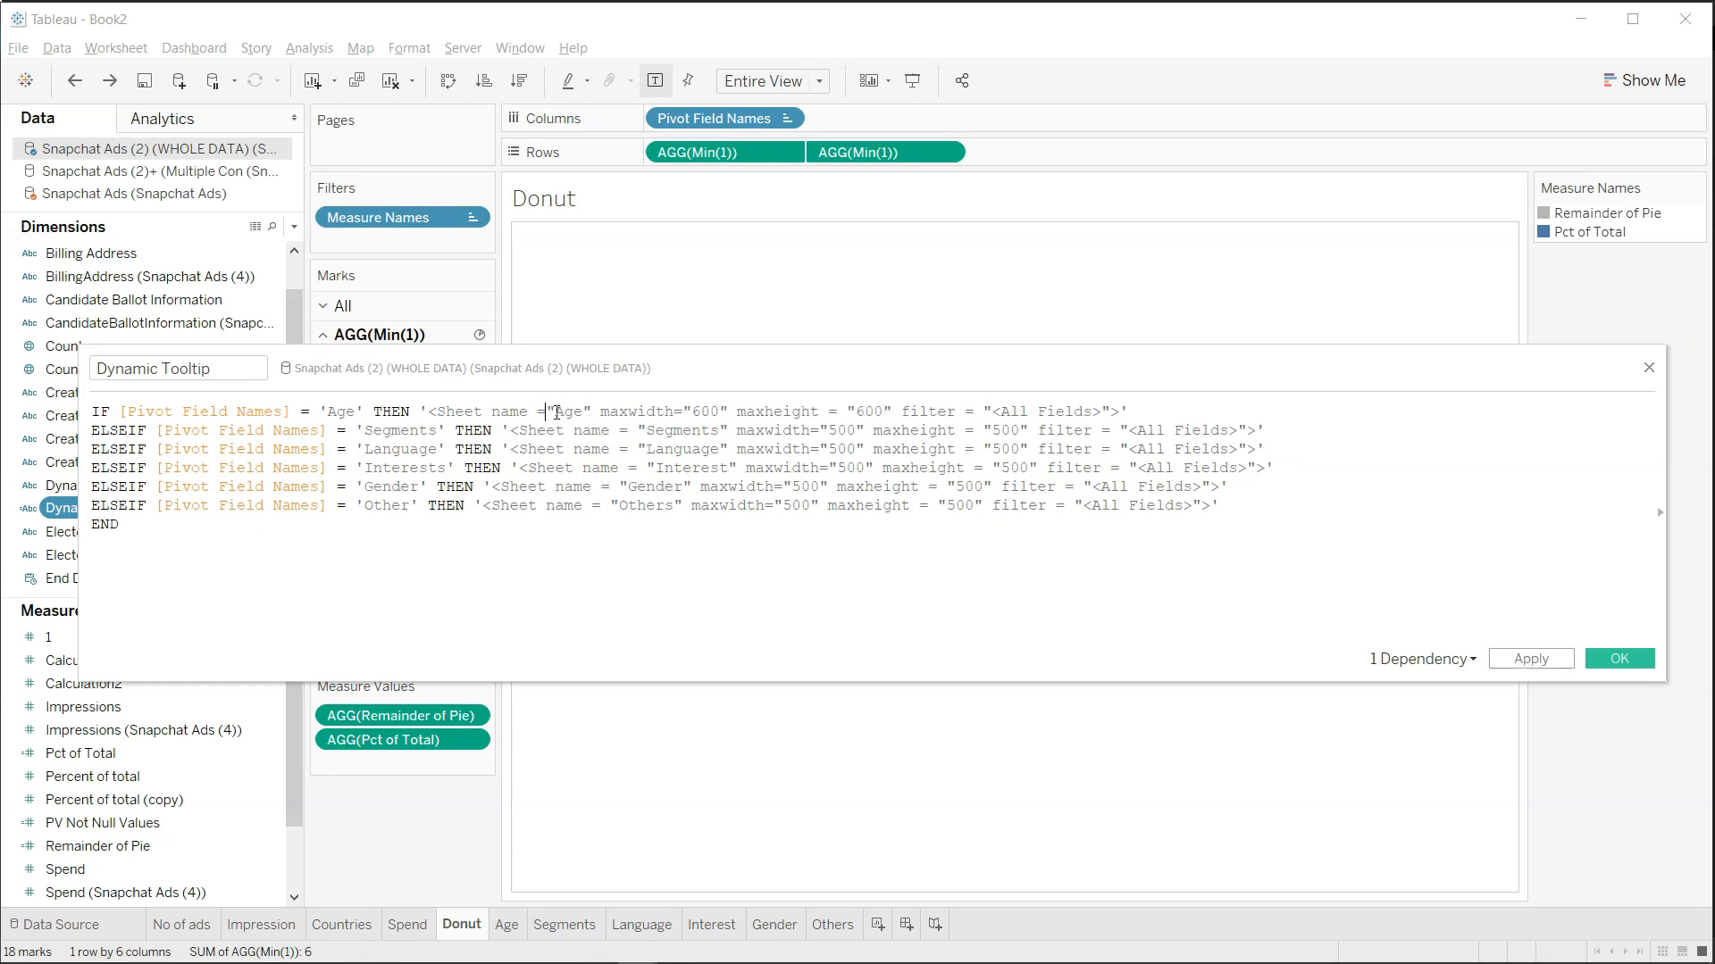
key(BackSpace)
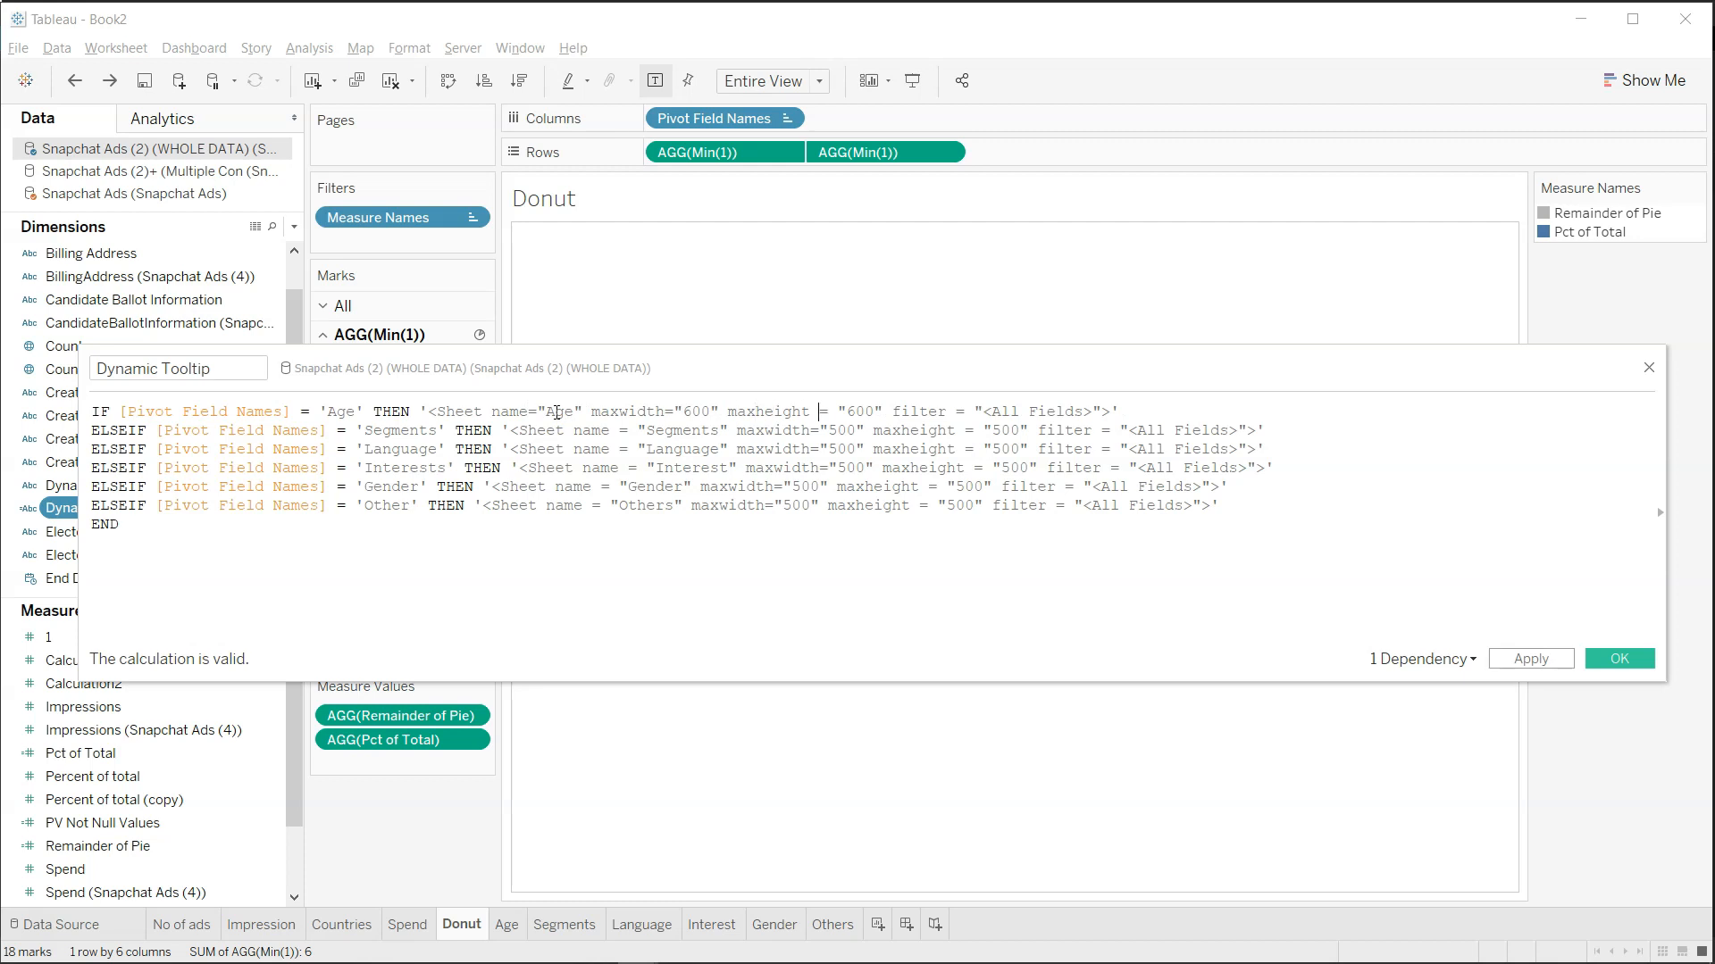
key(BackSpace)
key(Delete)
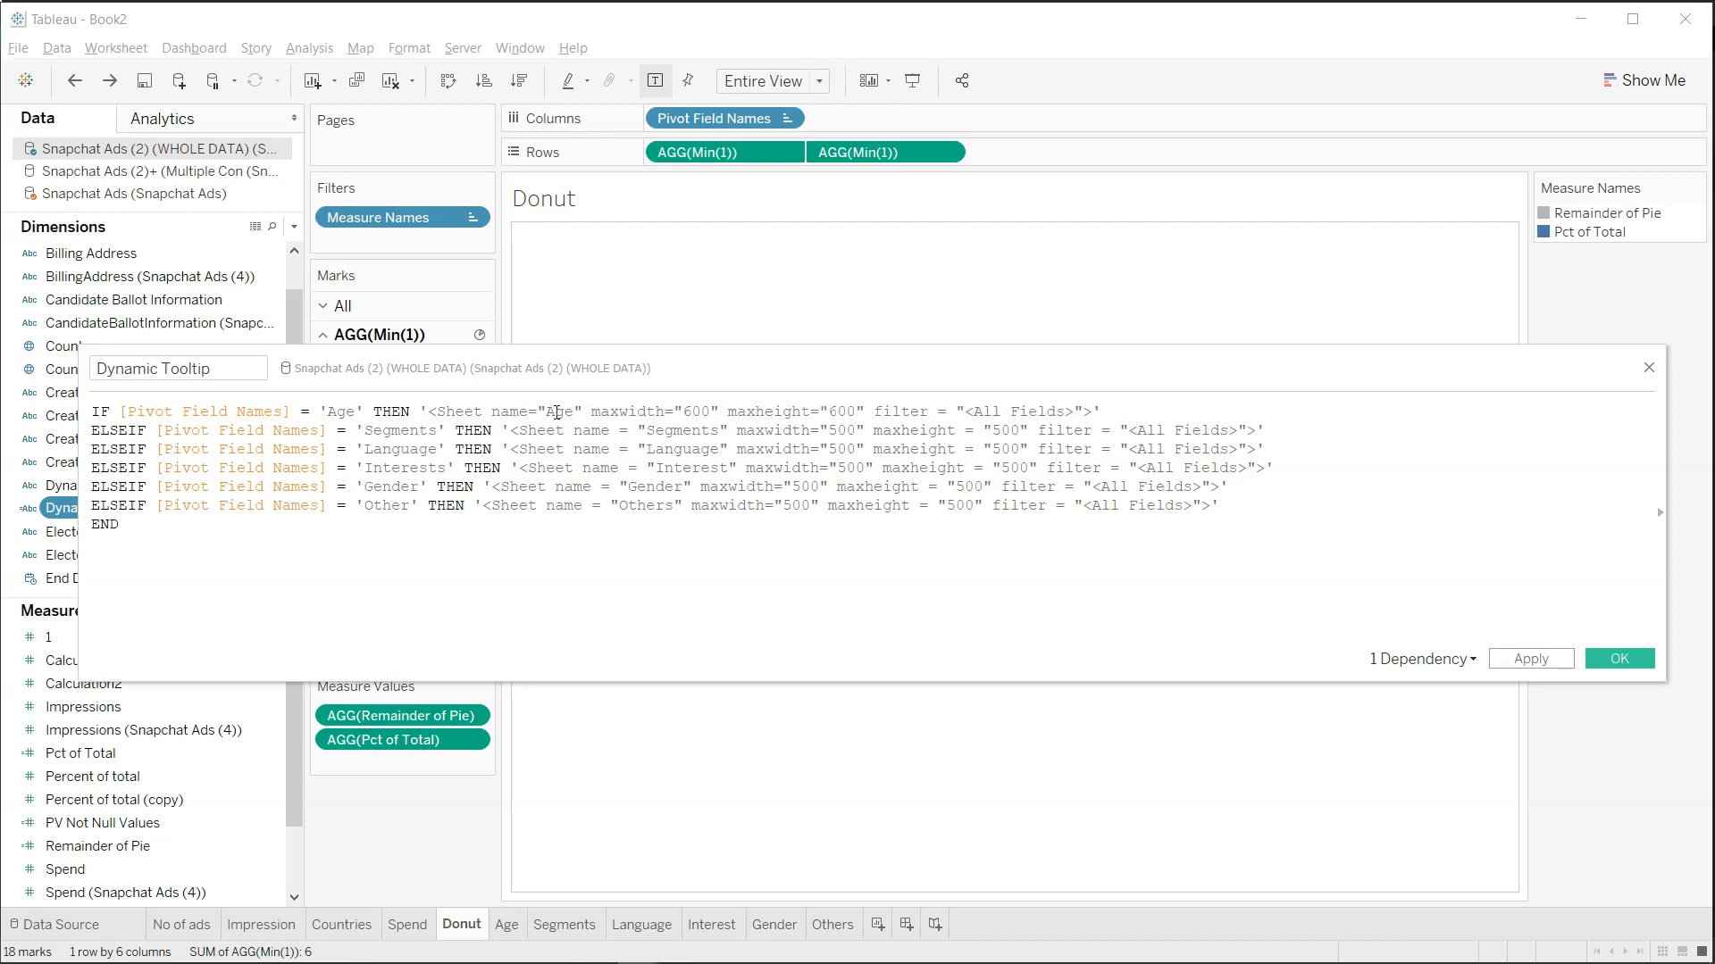
Remove the spaces around the equals sign after filter in the Age branch's sheet tag.
key(Right)
key(Right)
key(Right)
key(Right)
key(Right)
key(Right)
key(Delete)
key(Delete)
Remove the spaces around the equals signs after maxheight and filter in the Segments branch's sheet tag.
key(Down)
key(Delete)
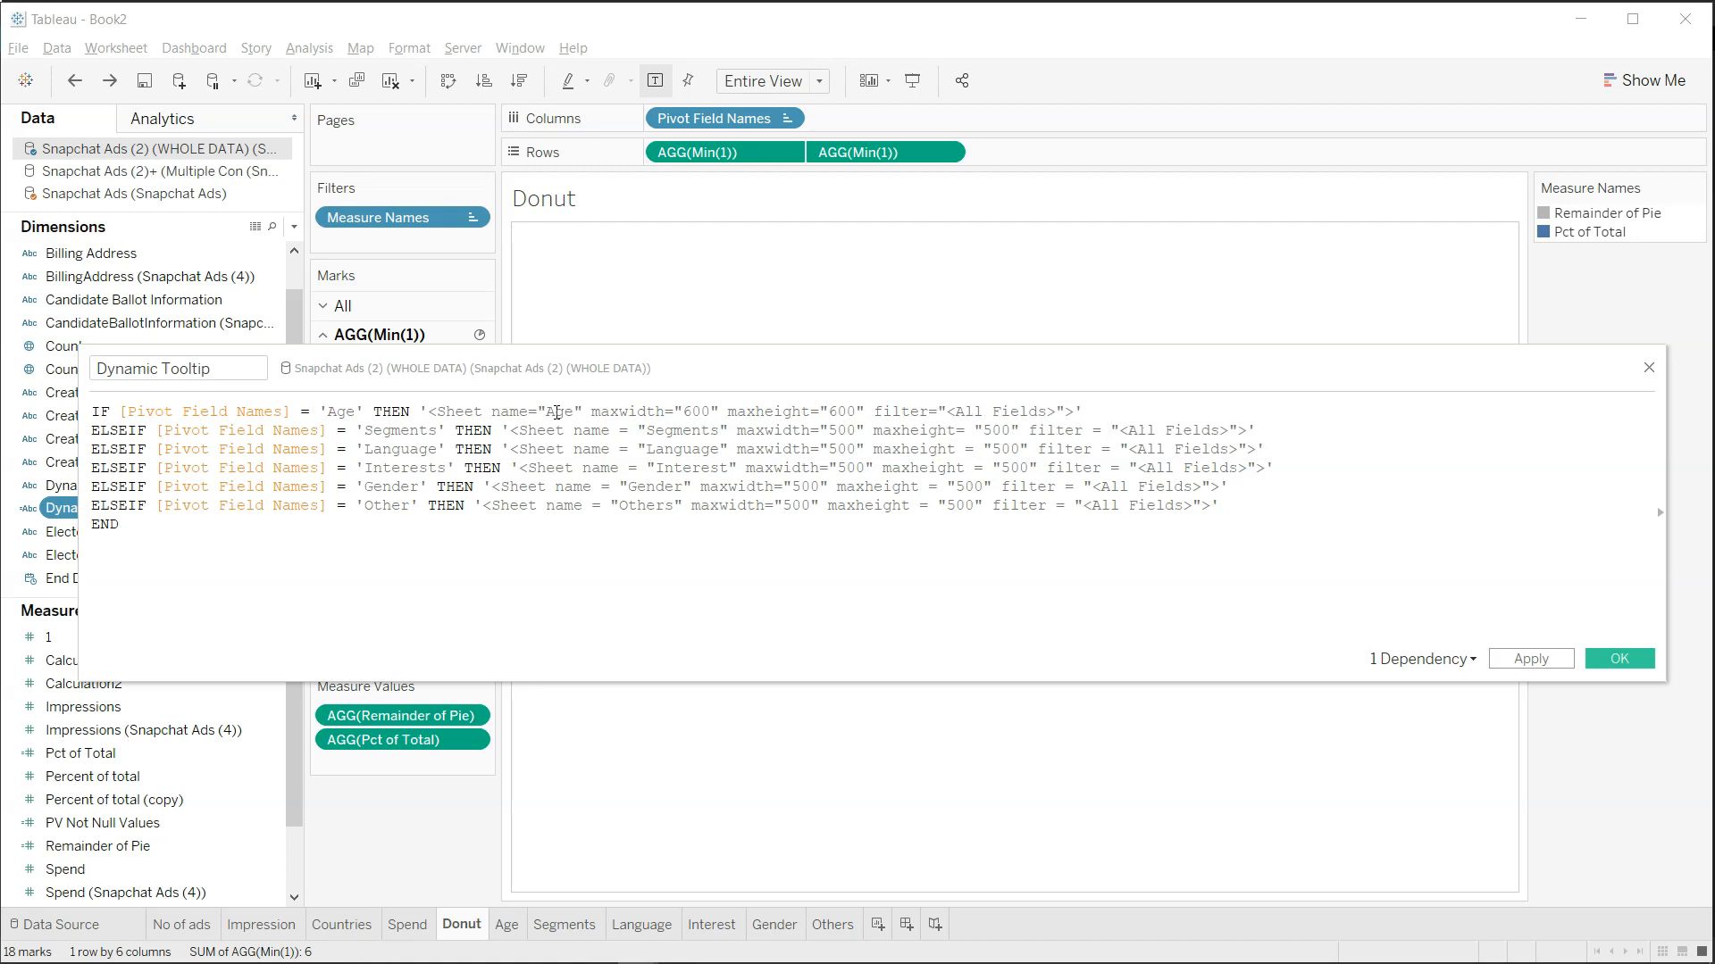
key(Delete)
key(Right)
key(Right)
key(Right)
key(Right)
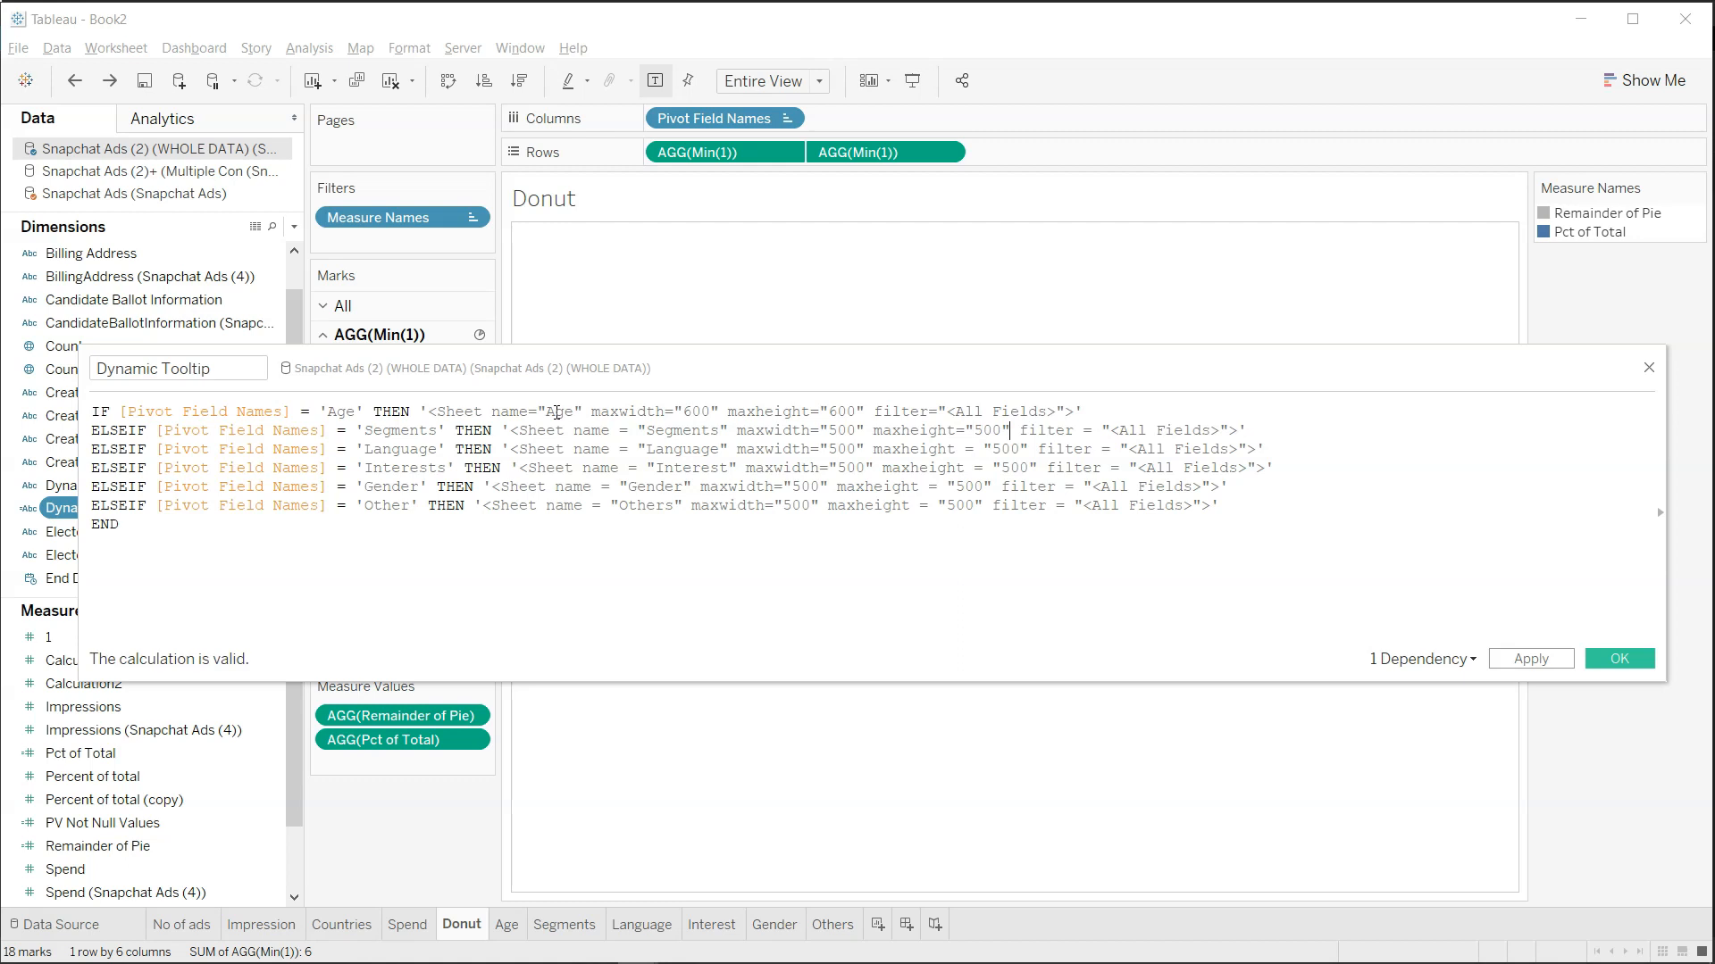
key(Delete)
key(Delete)
Remove the remaining spaces around equals signs inside the sheet tags from the Segments through Other branches, and save the calculation.
key(Left)
key(Left)
key(Left)
key(Left)
key(Left)
key(Left)
key(Left)
key(Left)
key(Left)
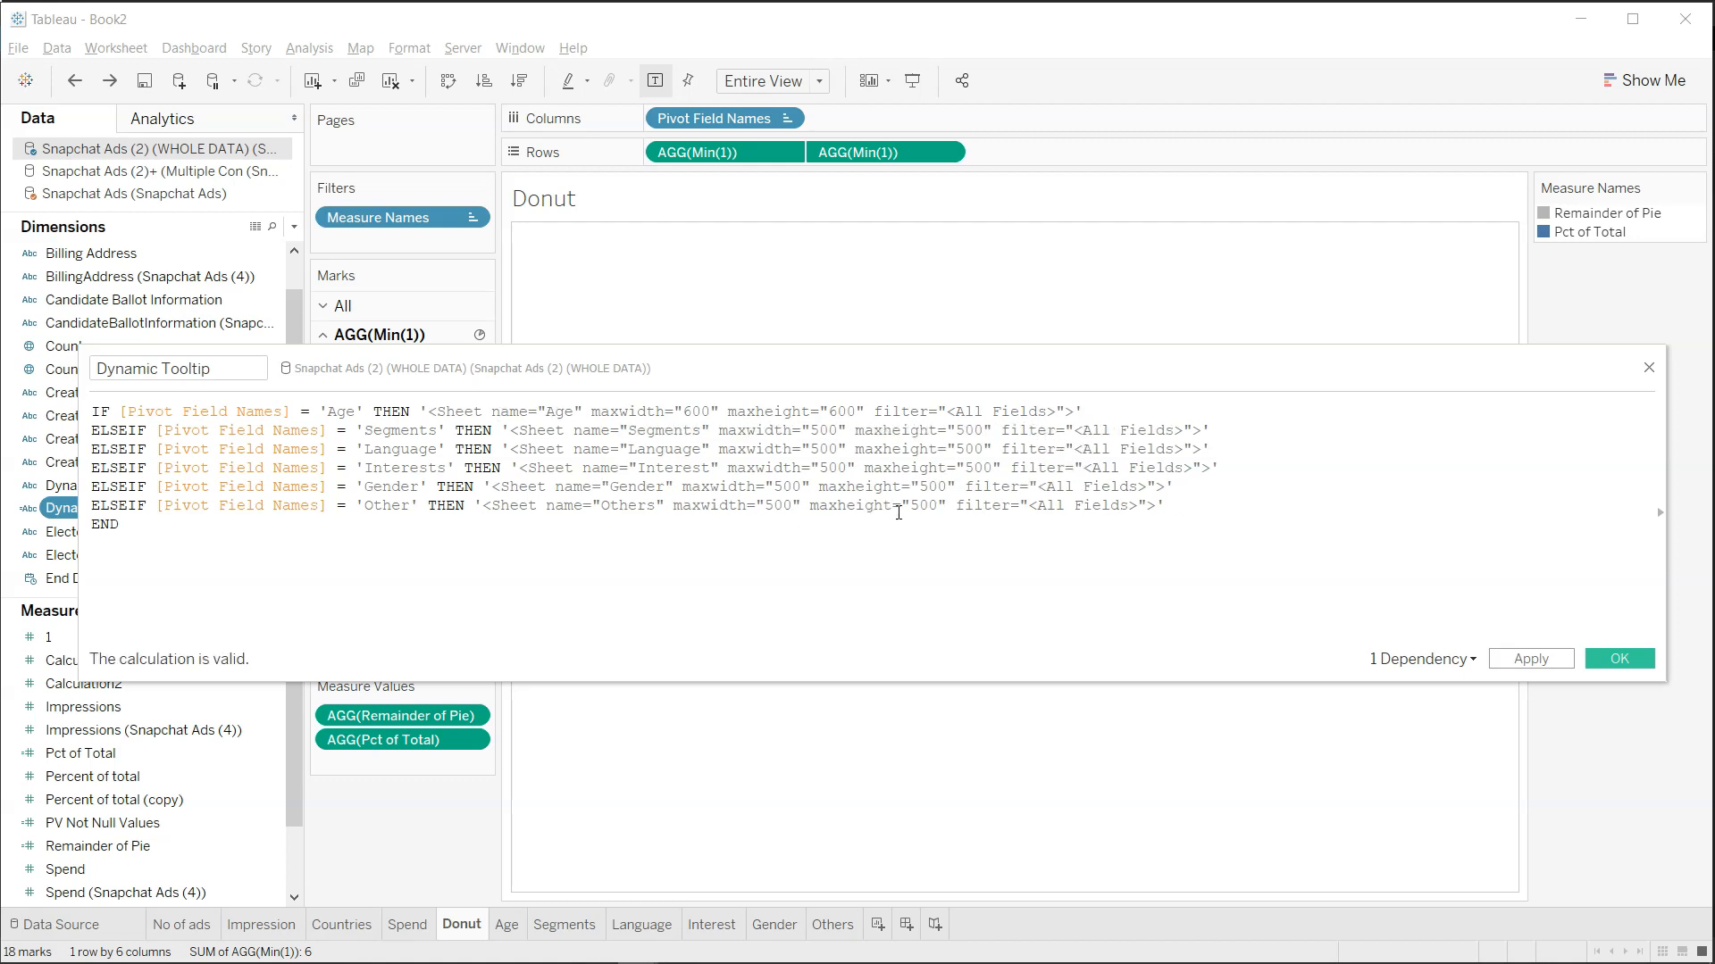
drag(903, 450, 1179, 513)
click(1178, 512)
click(1612, 663)
mouse_move(596, 571)
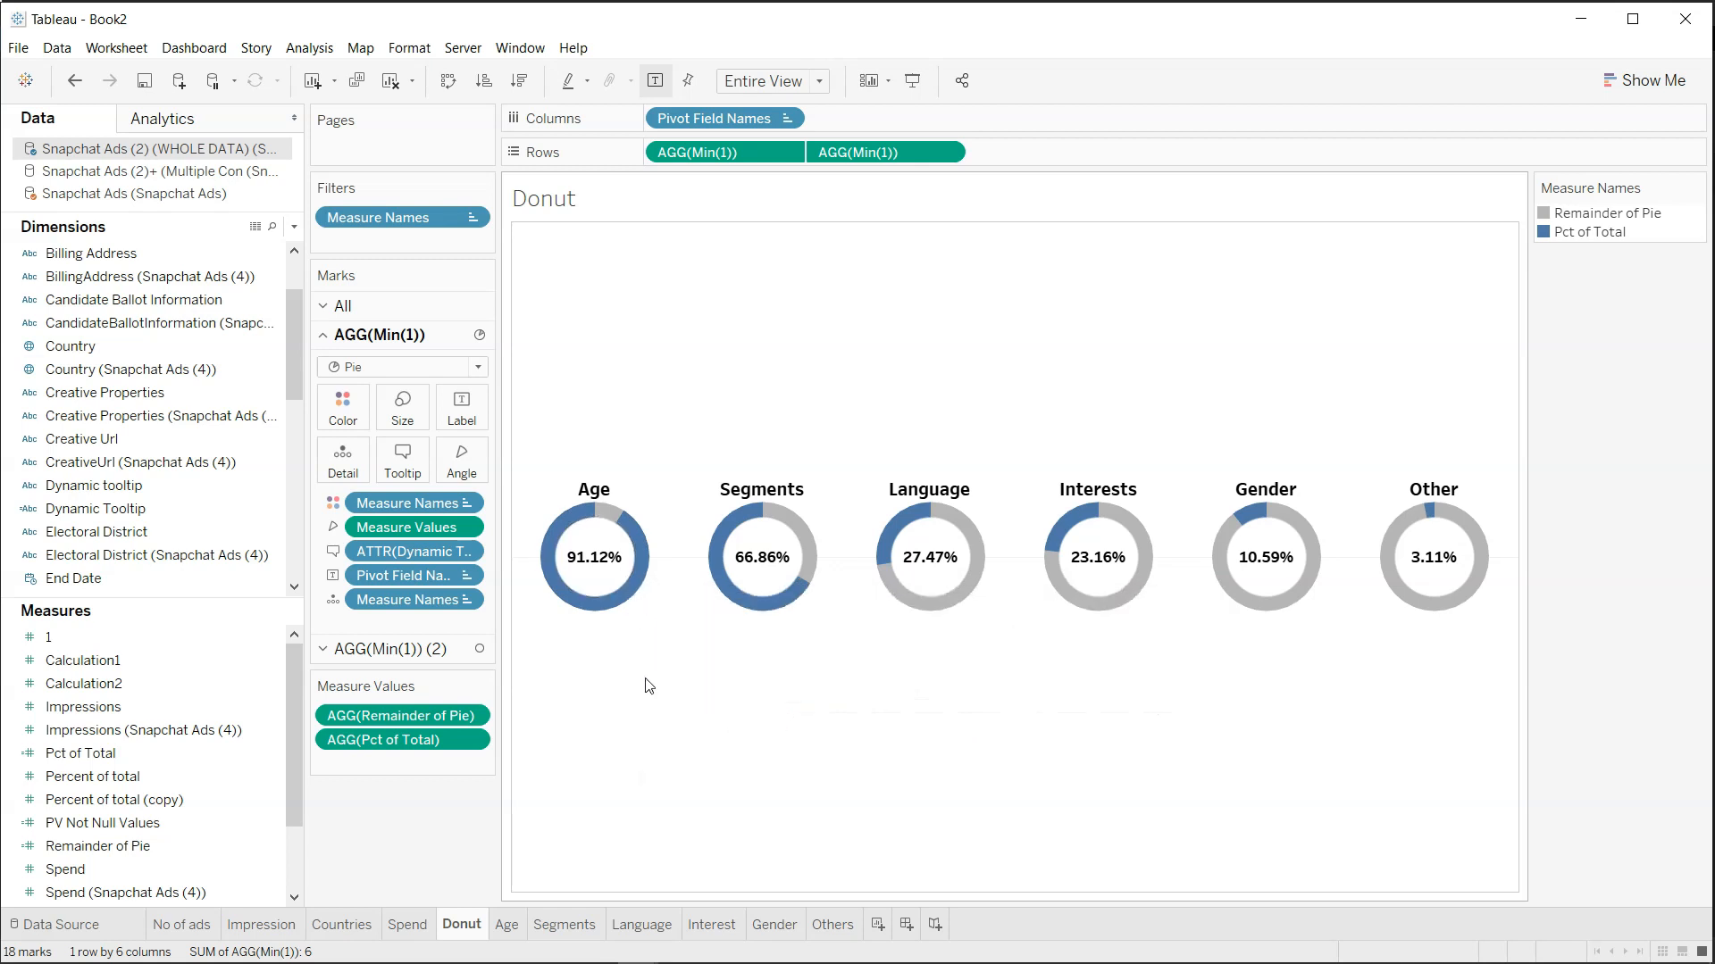
Reopen the Dynamic Tooltip calculation and insert "Segment includes advertiser-specific data used" before the Segments branch's sheet tag.
click(270, 508)
right_click(269, 509)
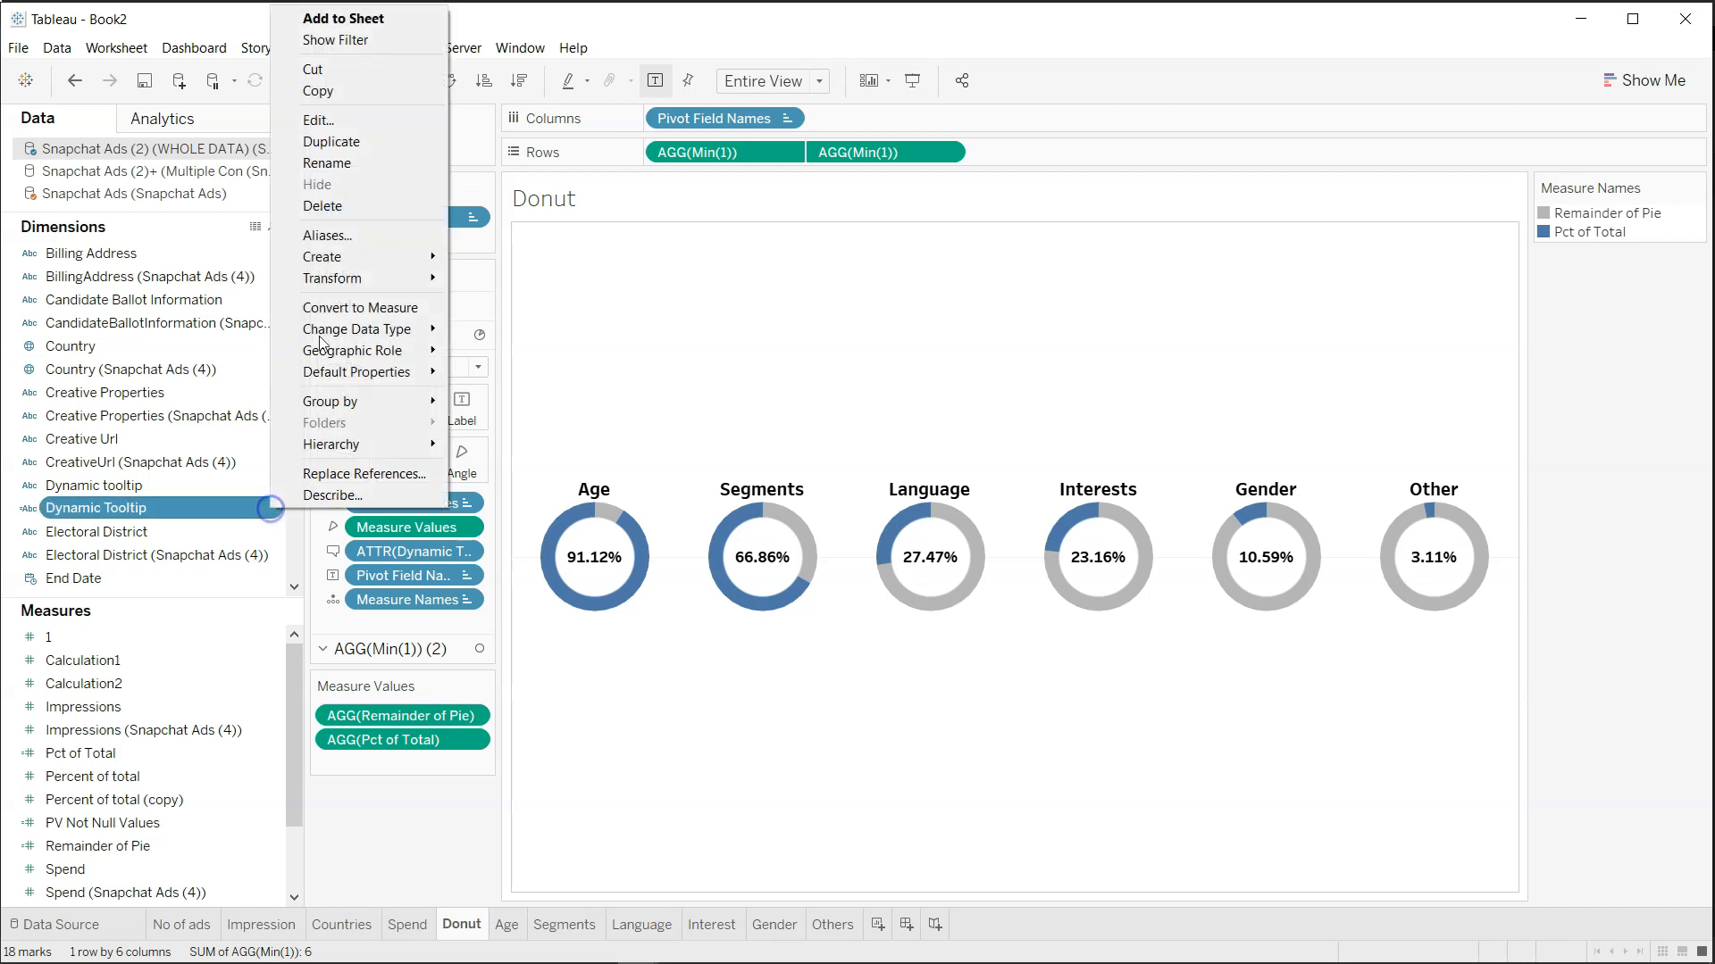
click(328, 118)
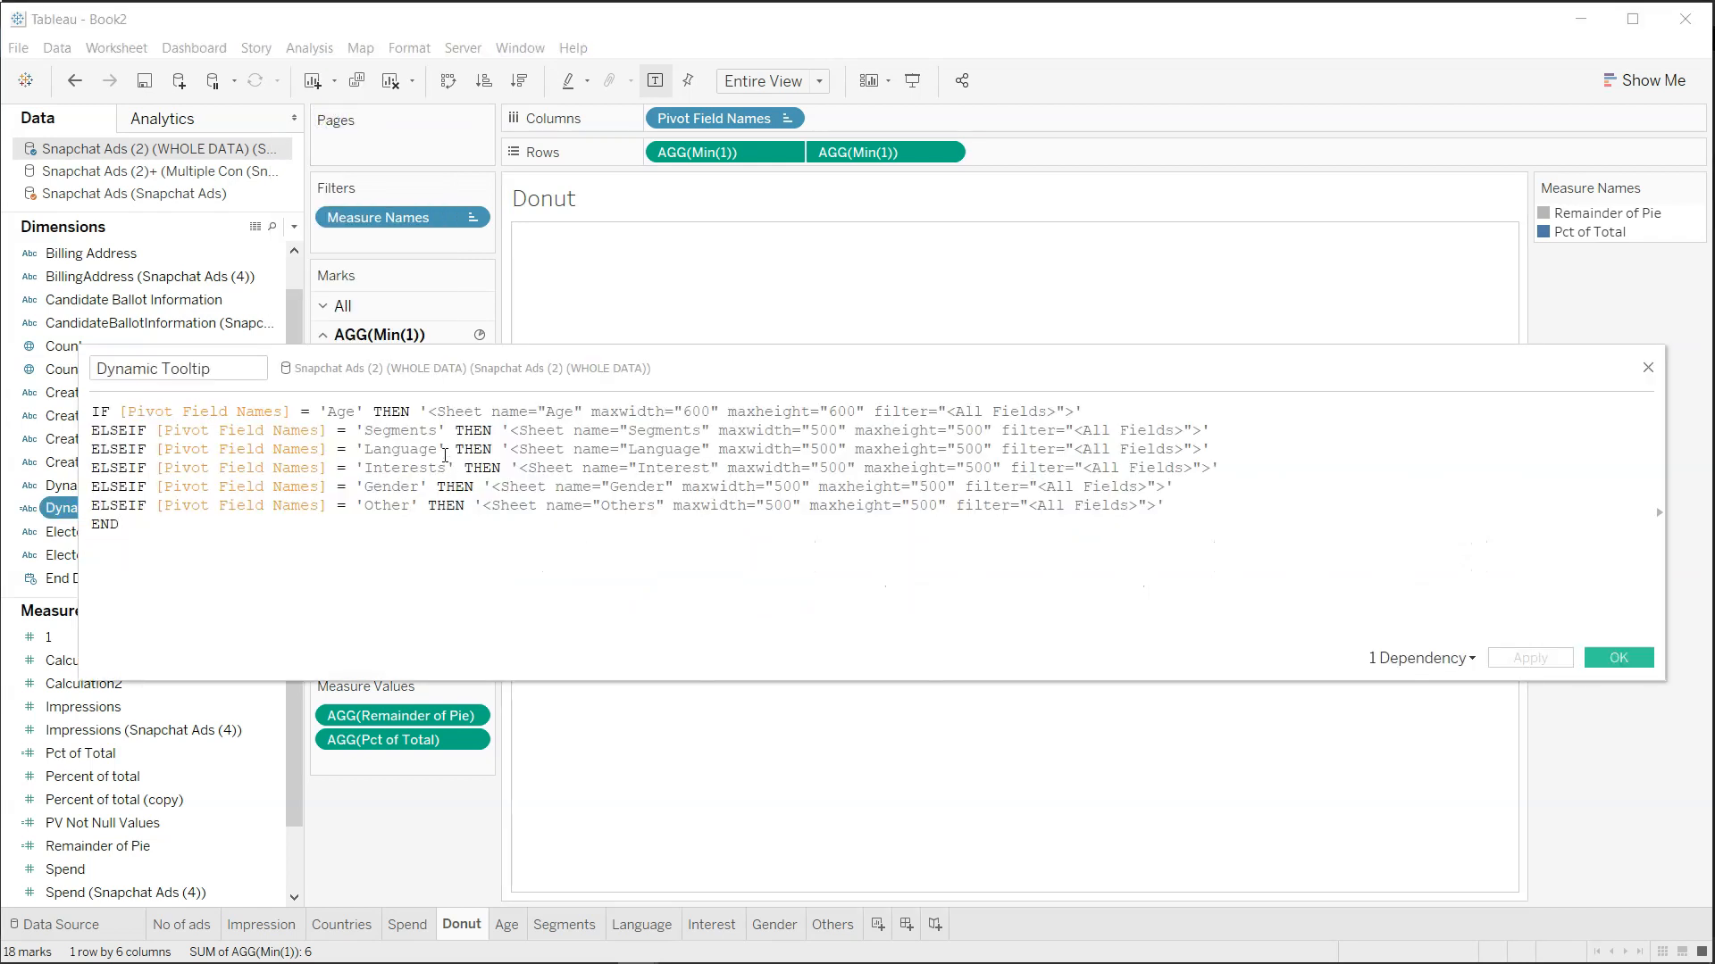
click(508, 432)
text(Segment )
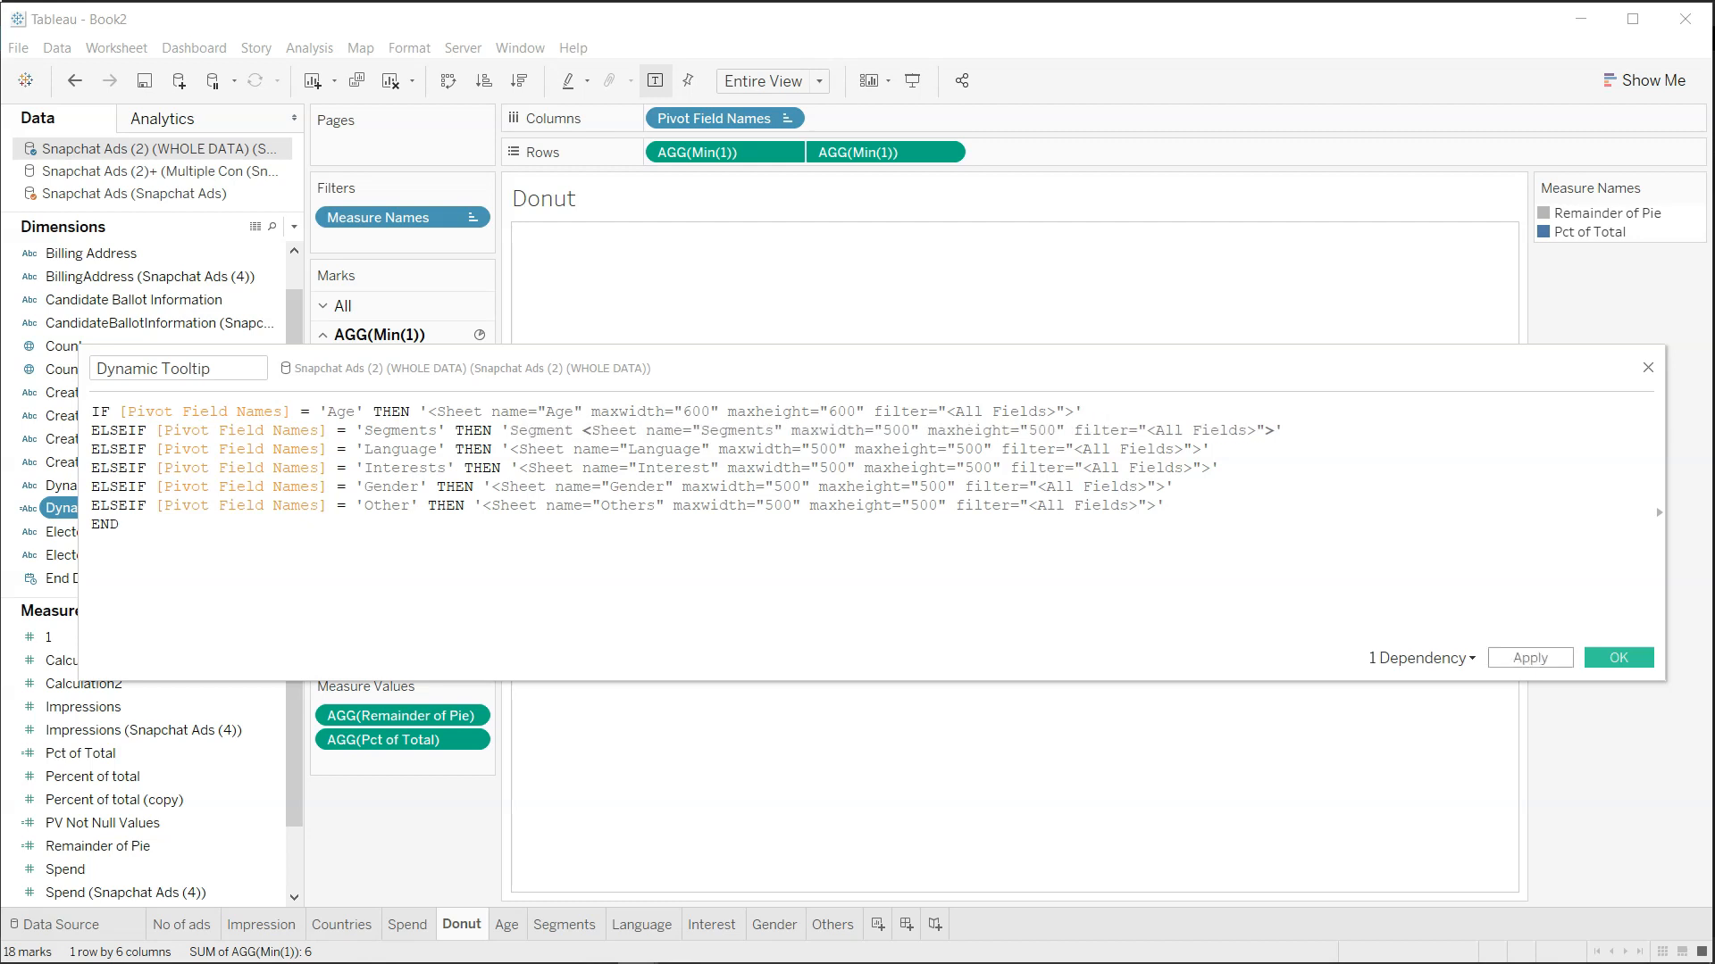
text(includes )
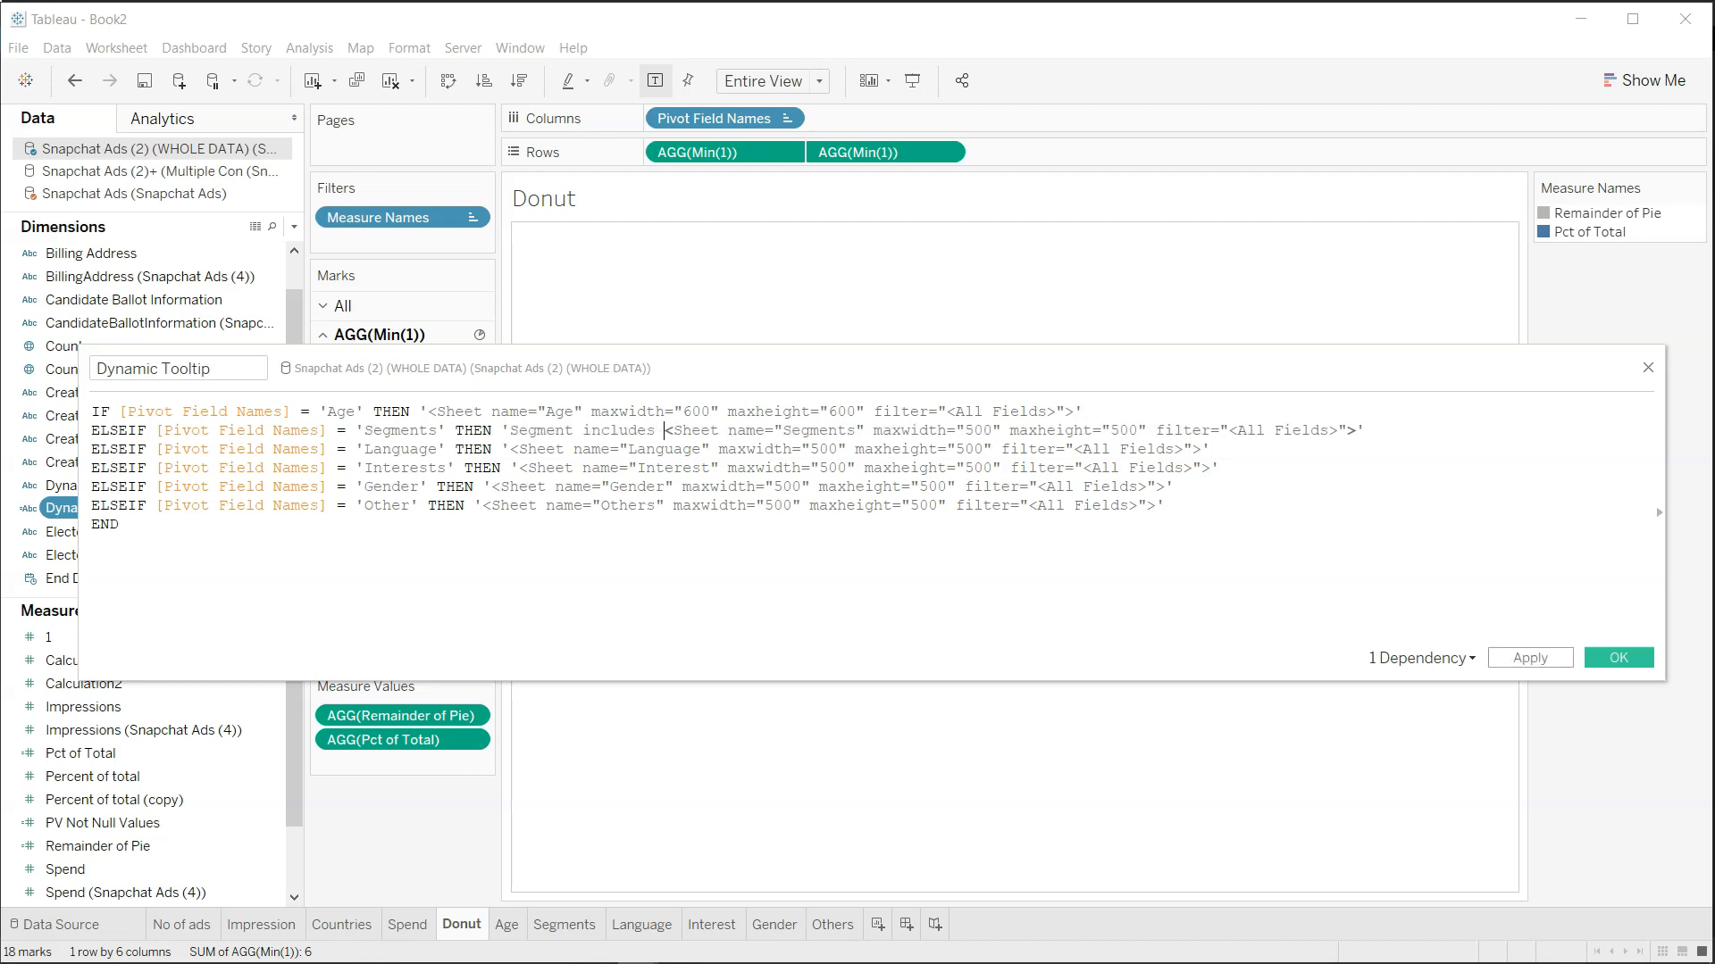
text(advertiser)
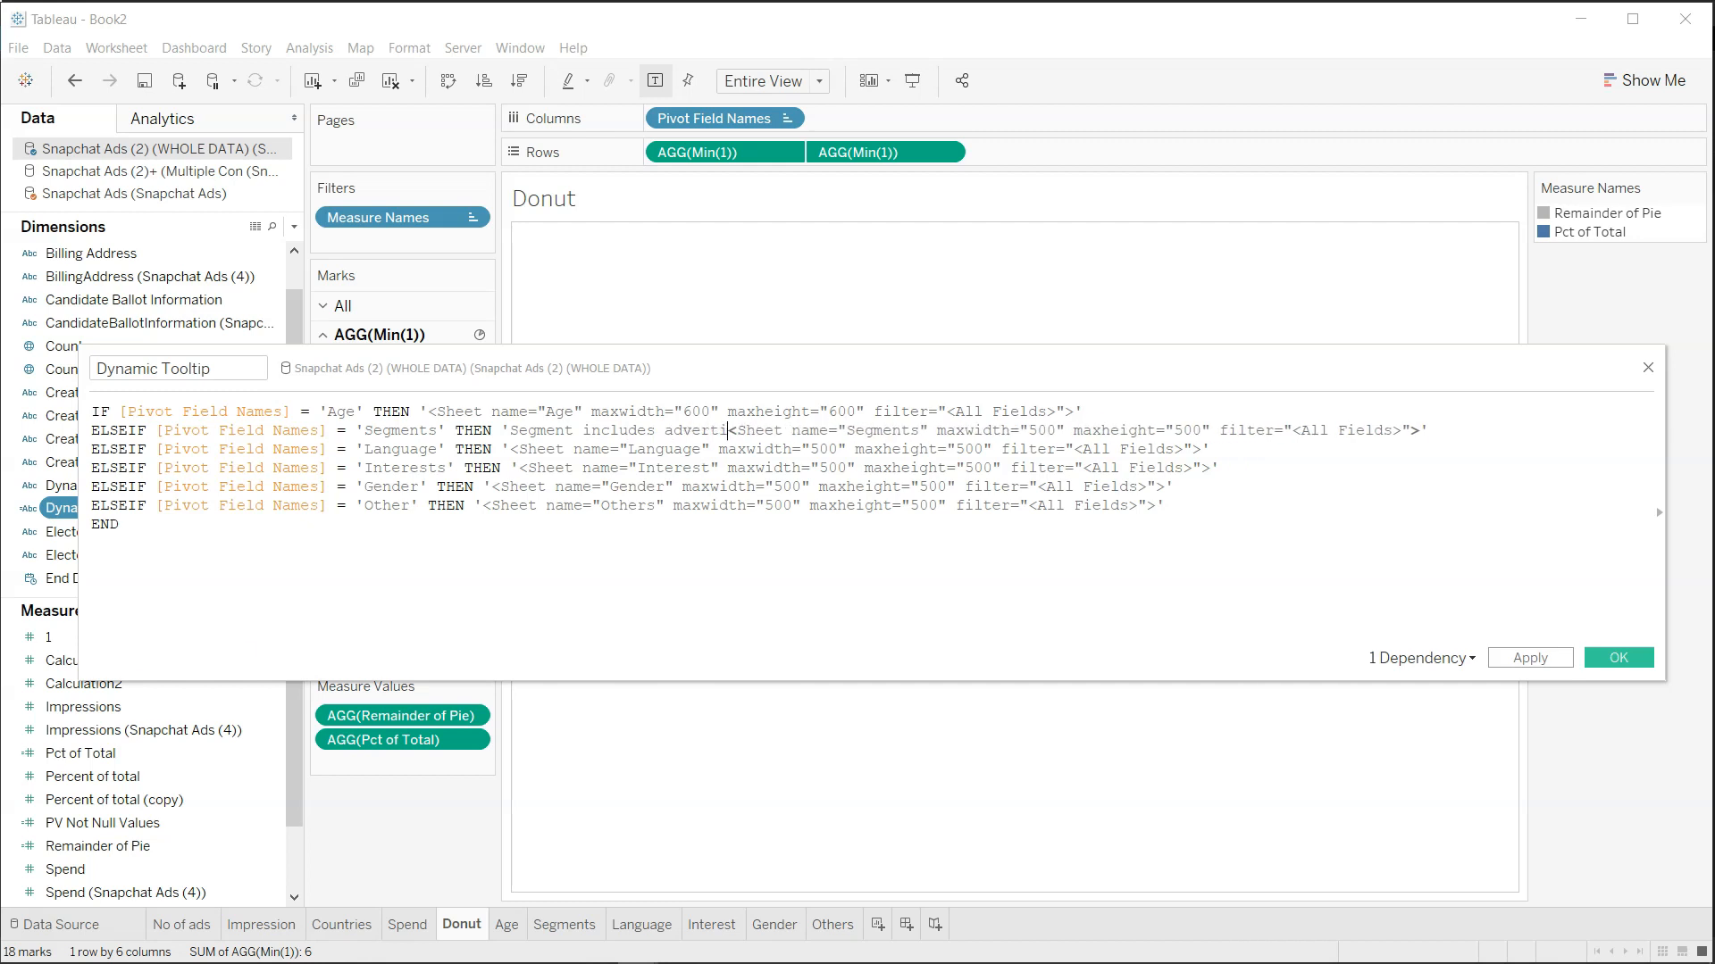
text(-specific )
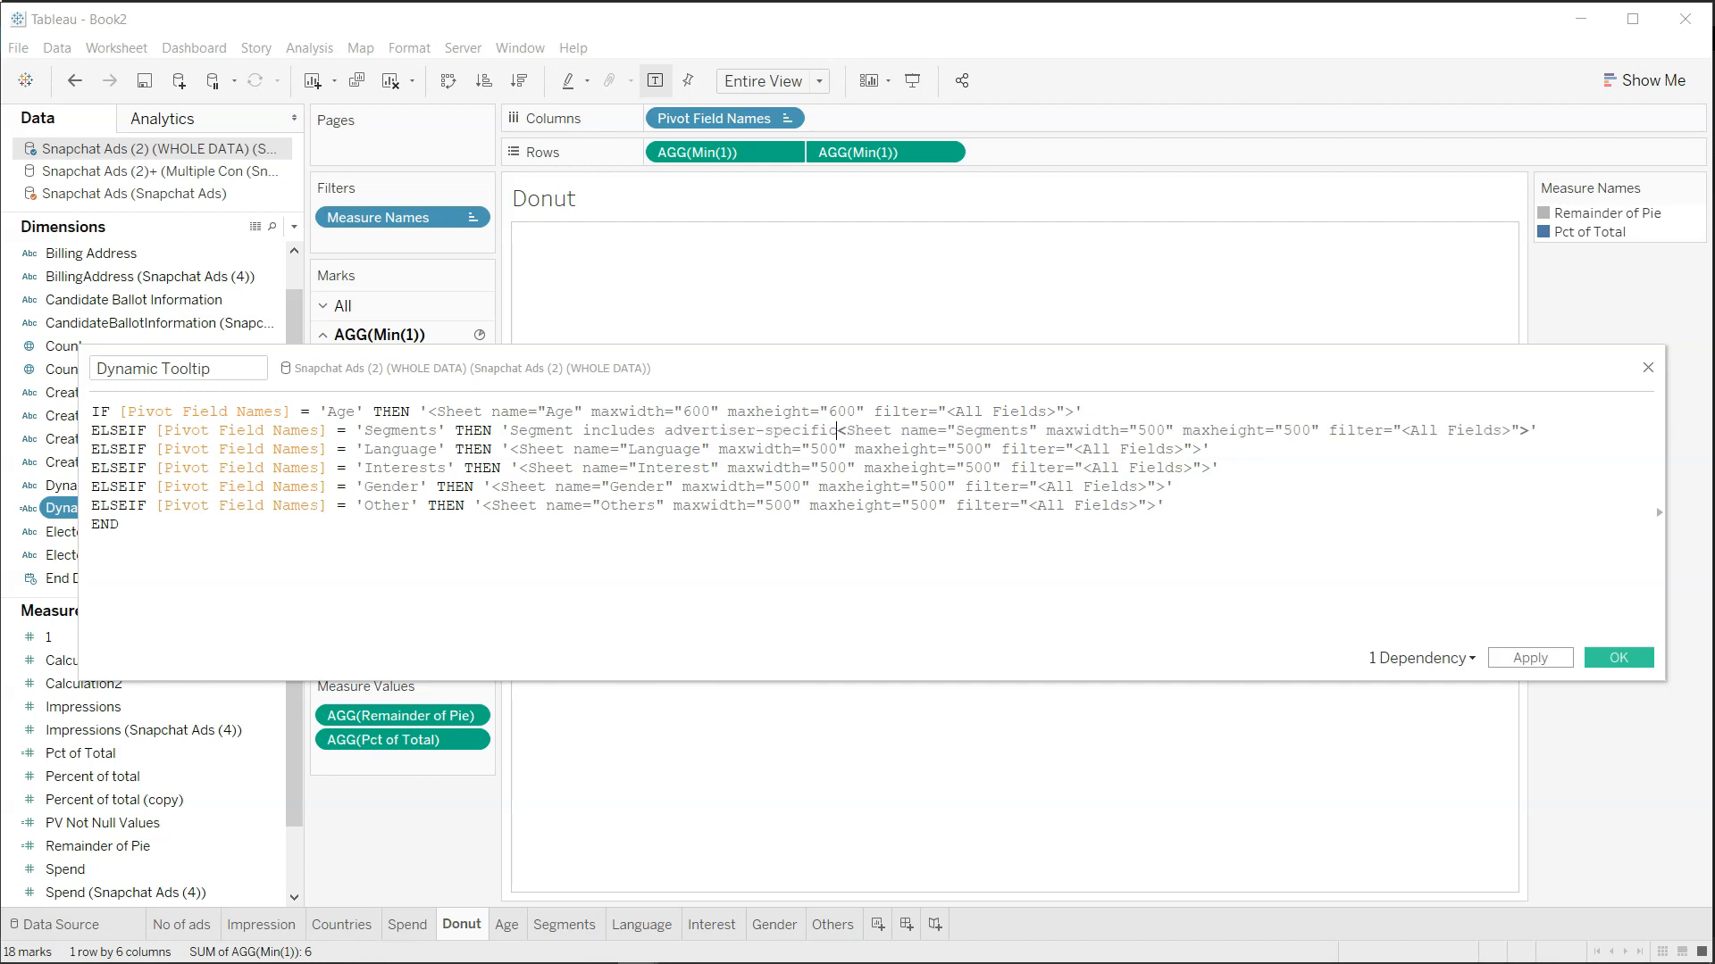
text(data used)
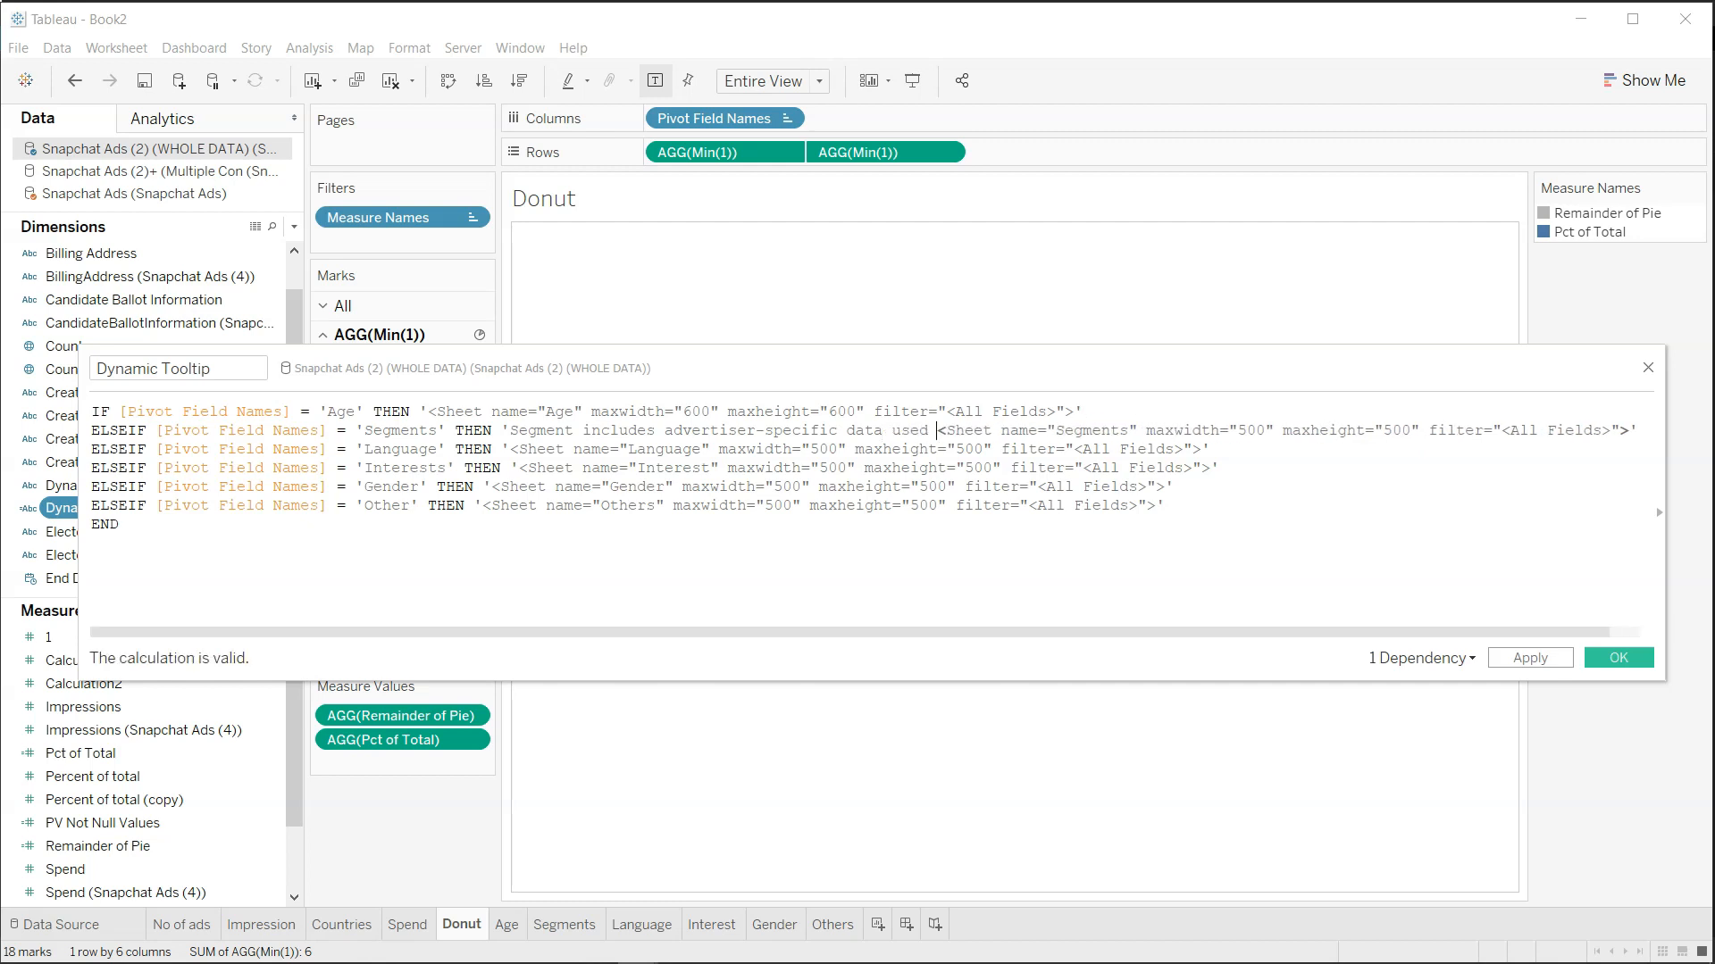
Remove the word "used" from the end of the Segments branch's inserted text, and save the calculation.
key(BackSpace)
key(BackSpace)
key(BackSpace)
key(BackSpace)
key(BackSpace)
key(BackSpace)
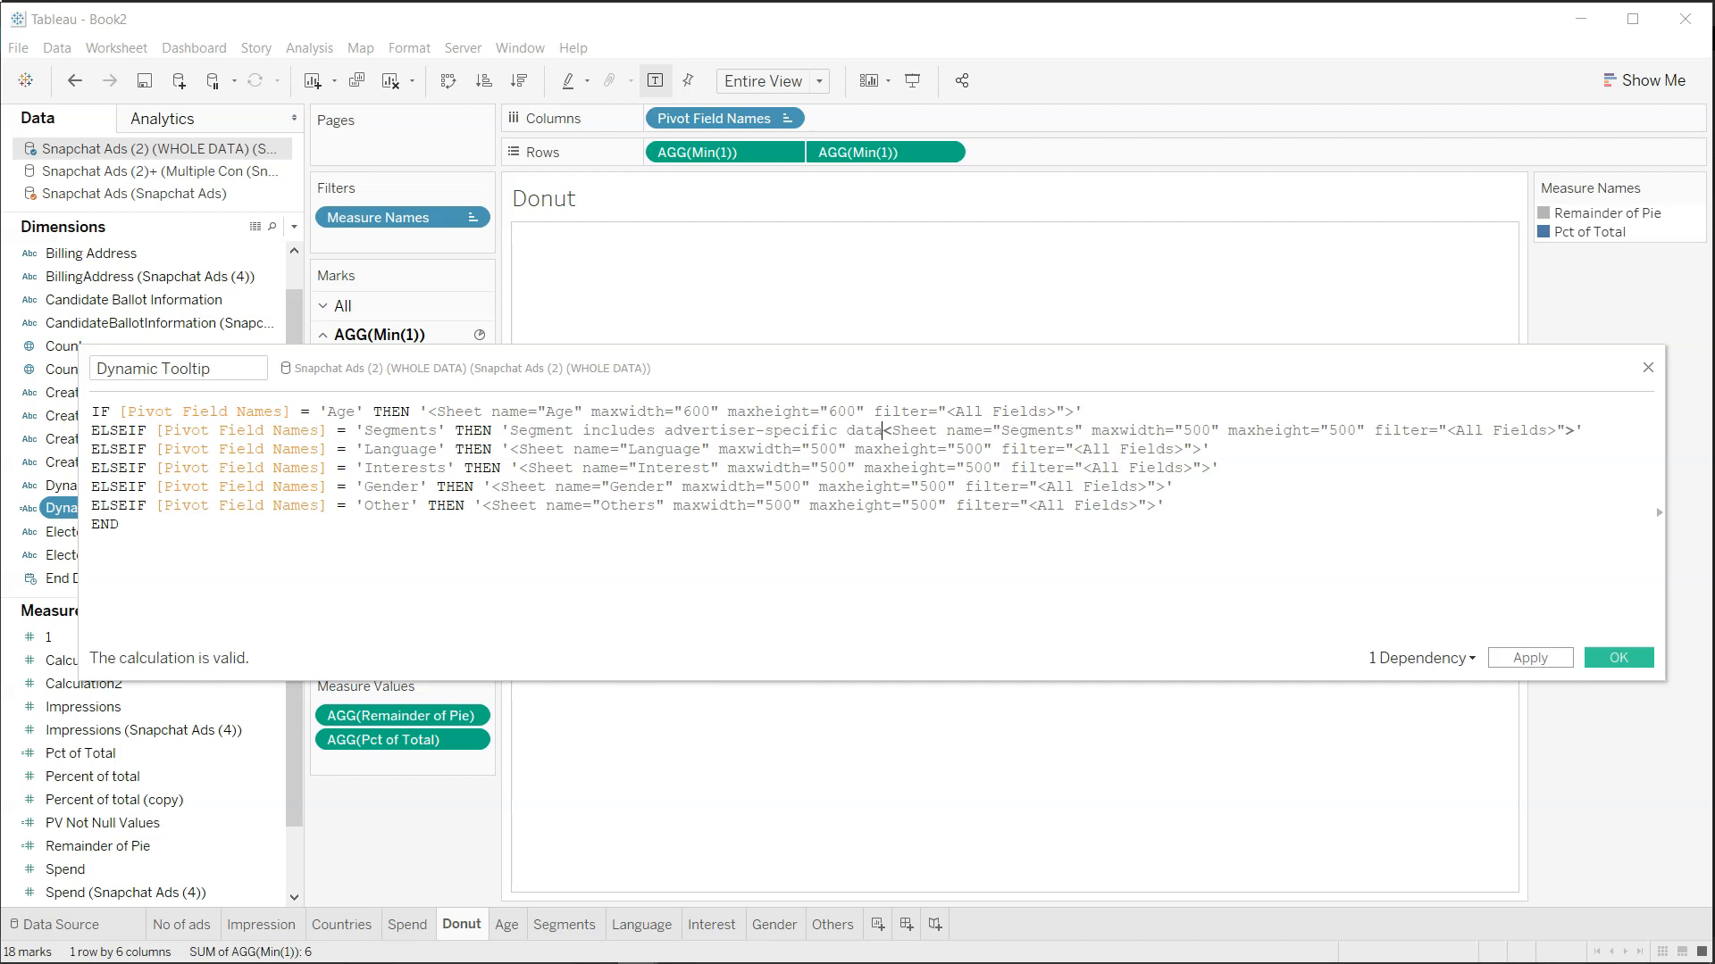
click(1530, 658)
click(1607, 658)
mouse_move(761, 572)
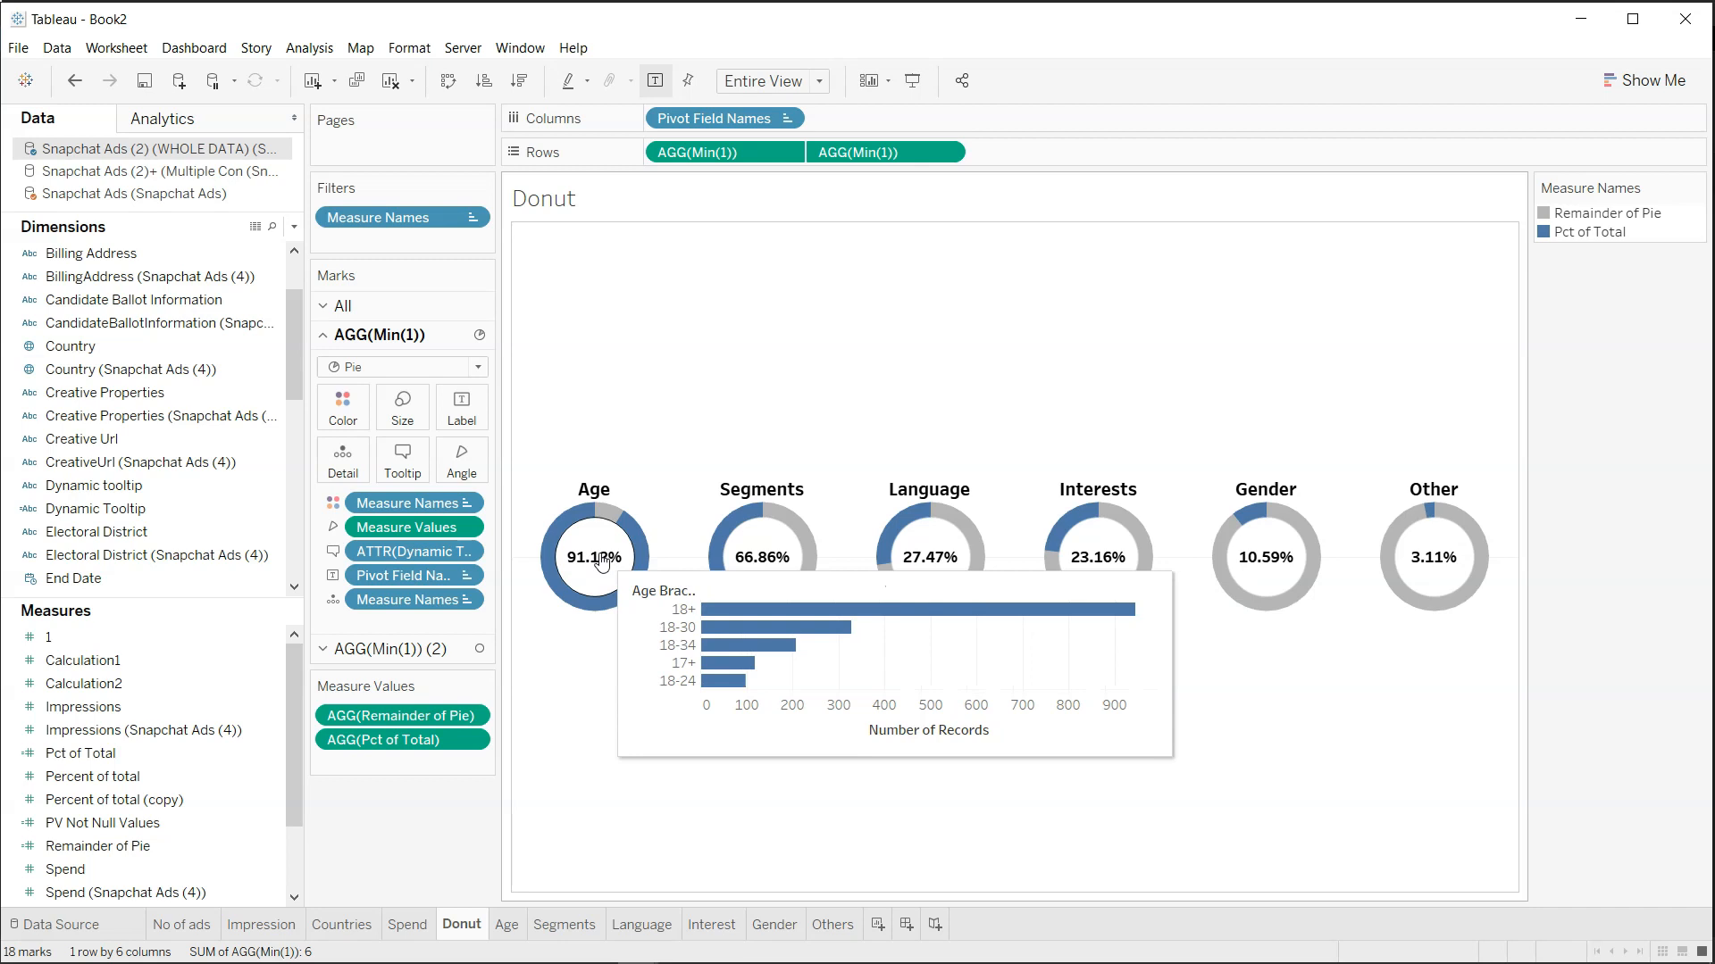
mouse_move(928, 569)
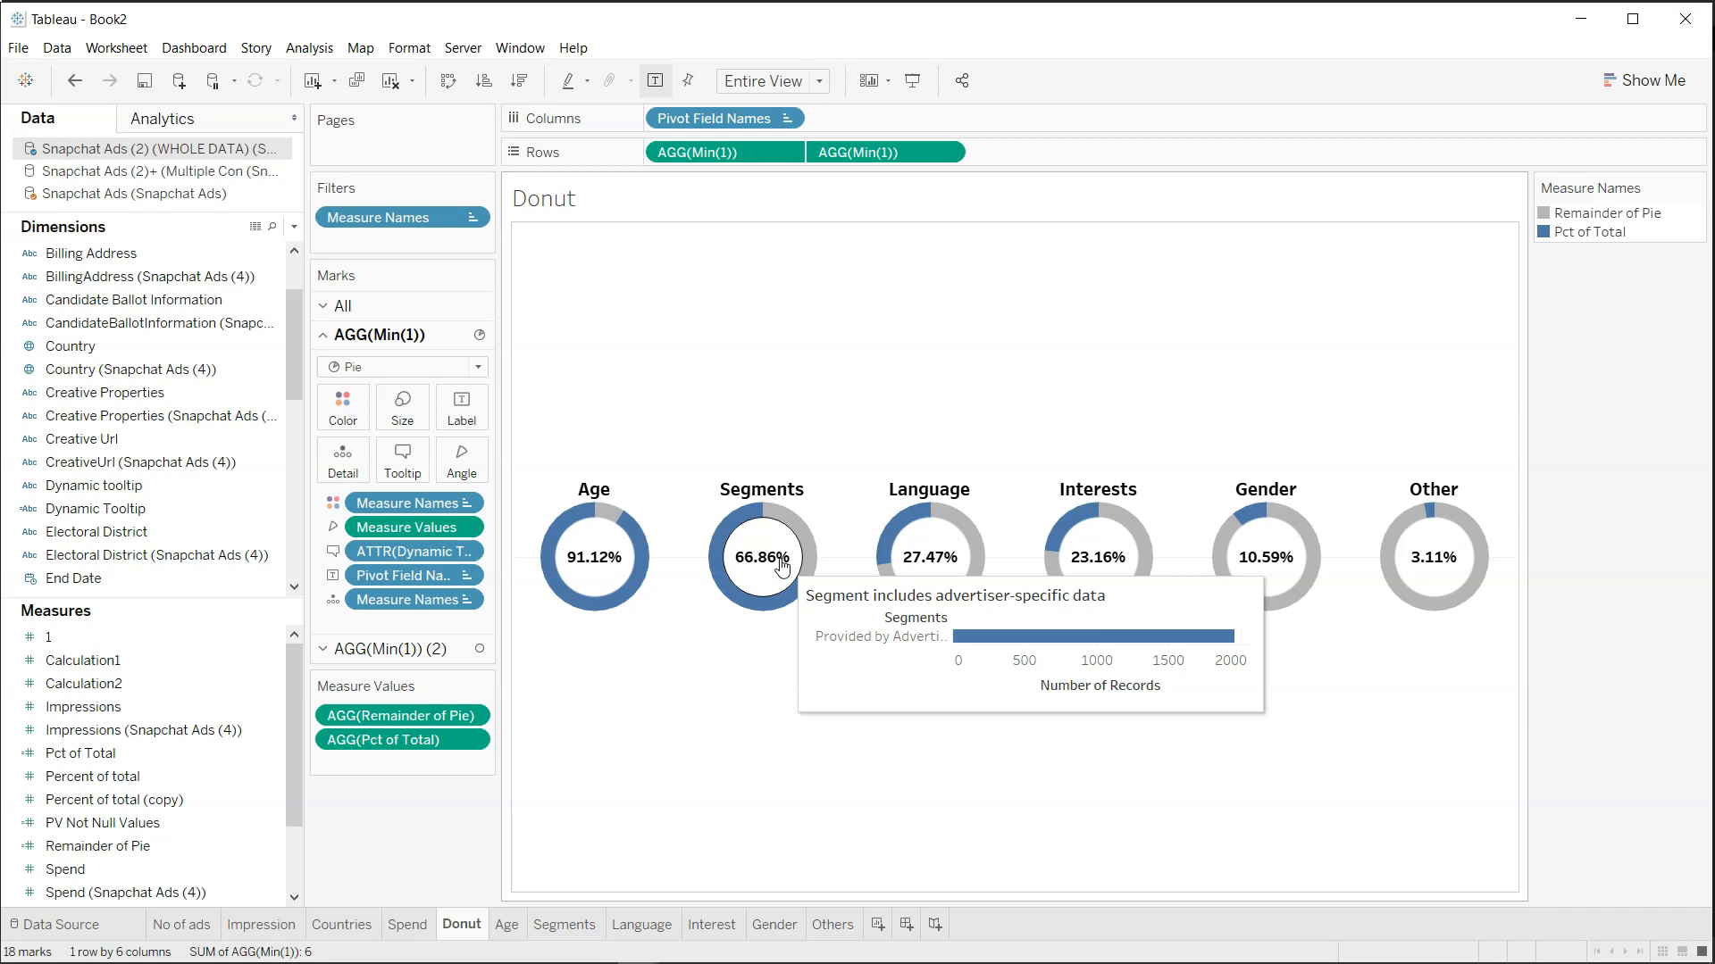
Reopen the Dynamic Tooltip calculation, review the text placed before the Segments branch's sheet tag, and close the editor.
click(272, 511)
click(344, 123)
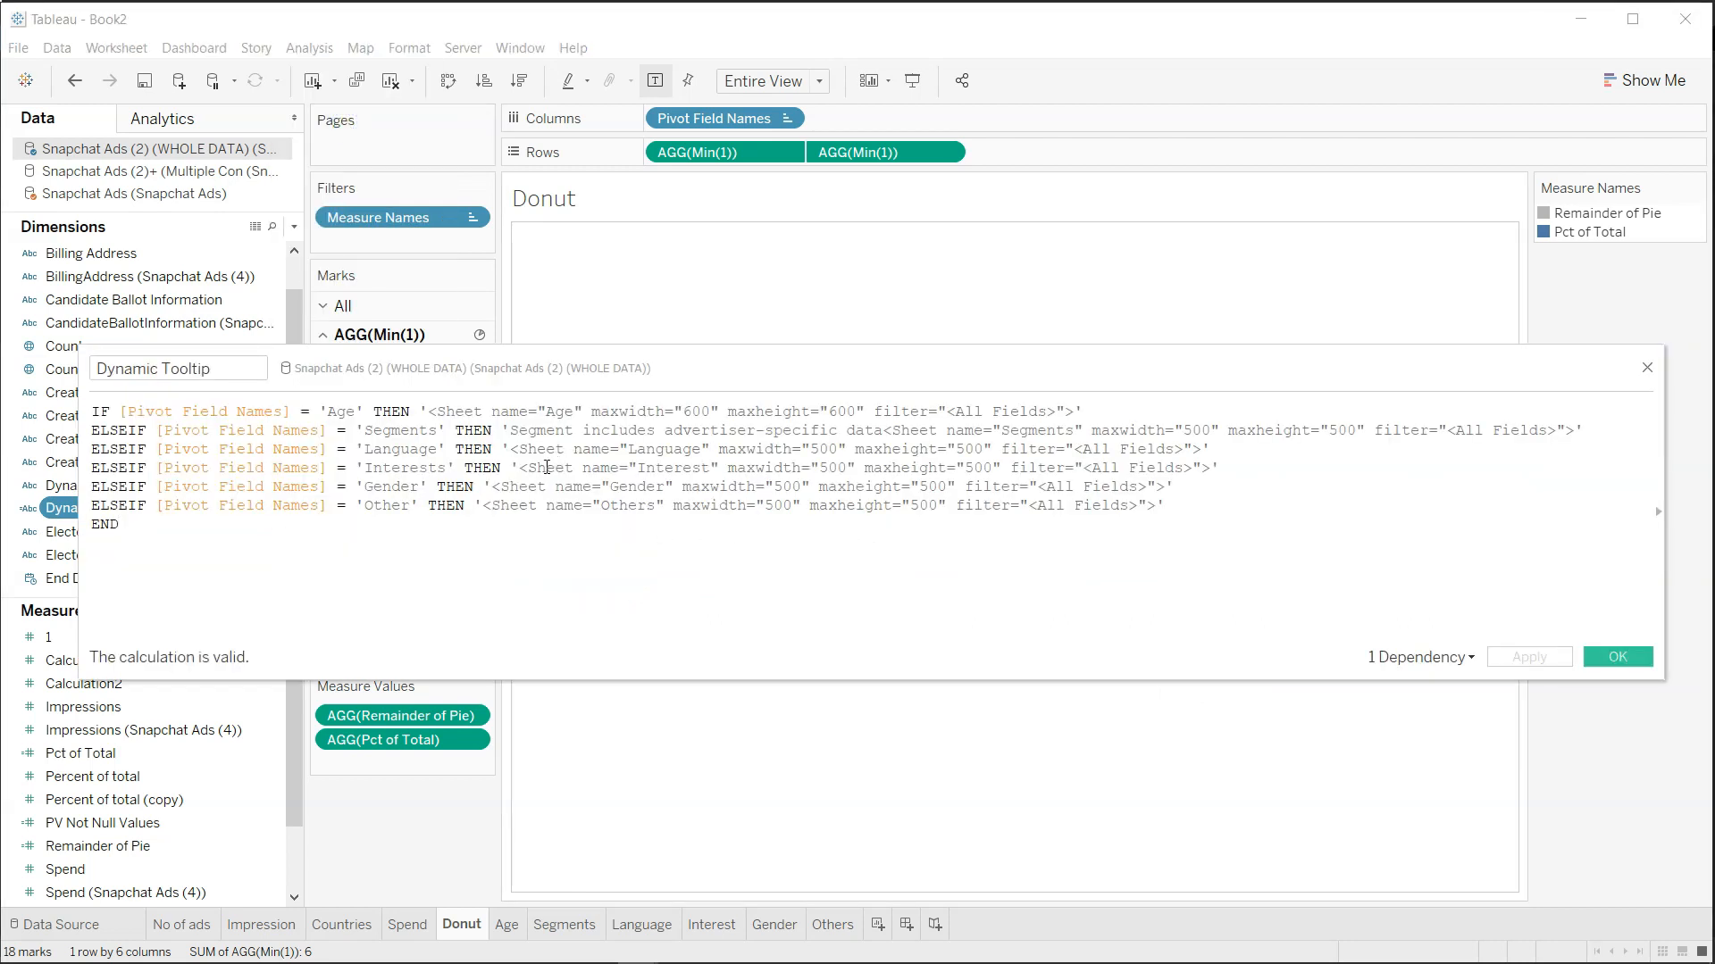
drag(510, 430, 883, 430)
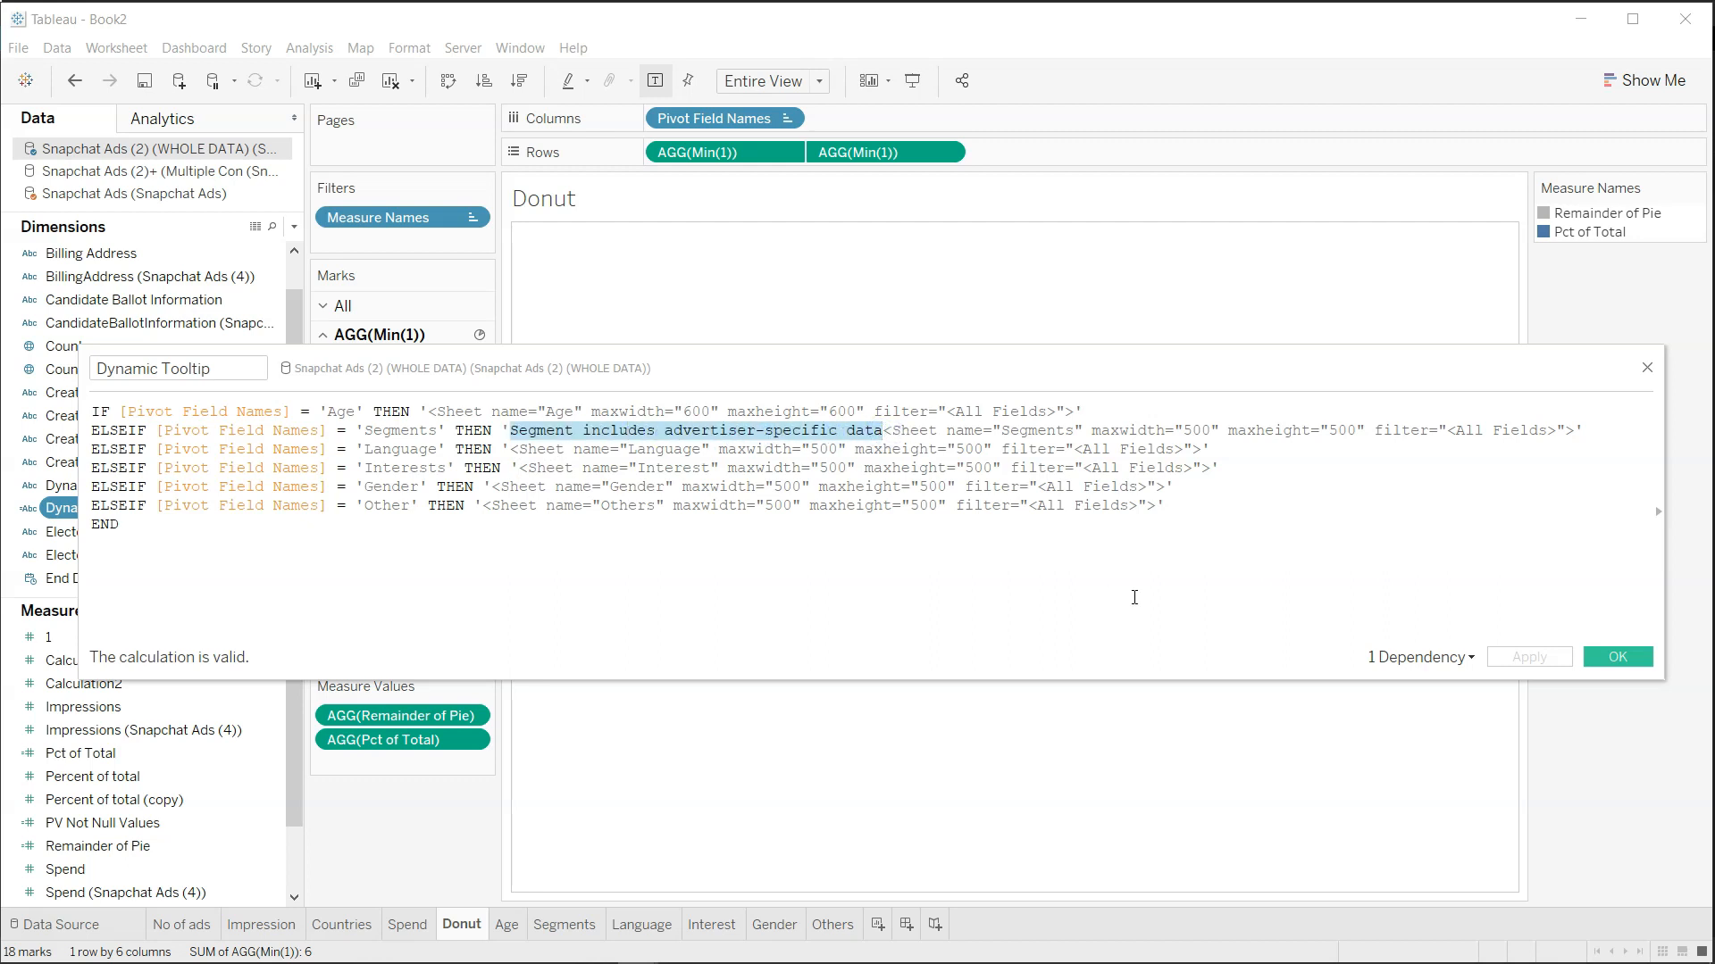
click(1595, 657)
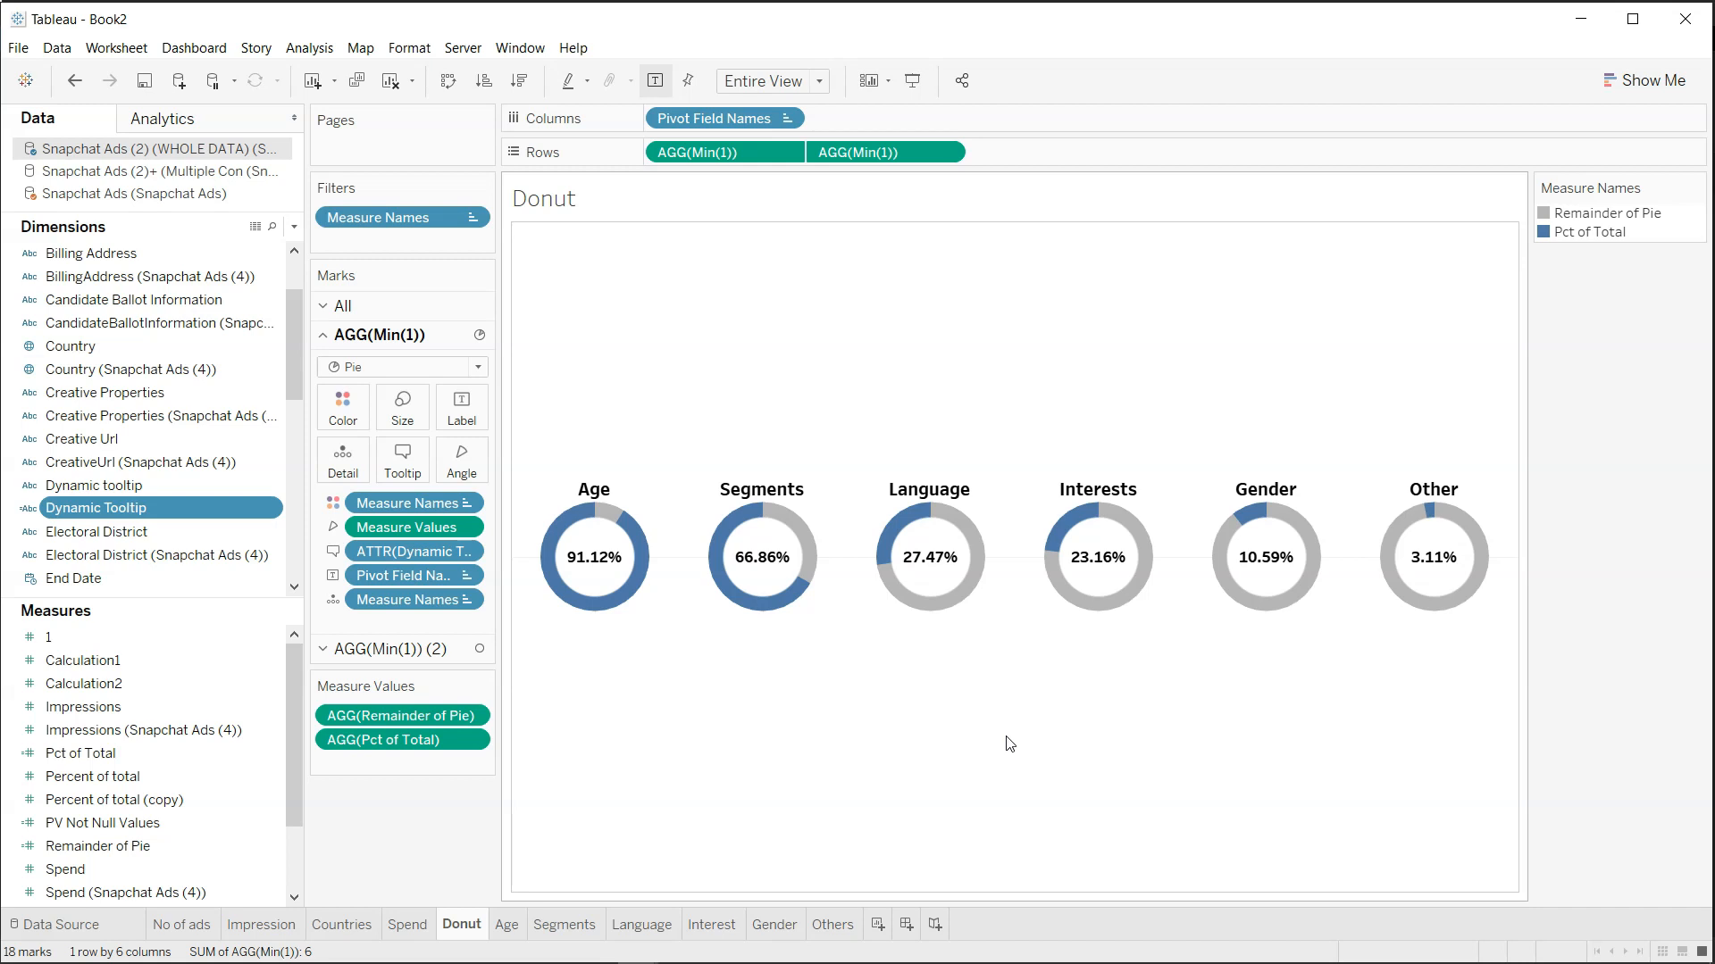
Switch to the Snapchat Ad targeting workbook and examine the "When are they targeting you?" line chart on its dashboard.
key(alt)
key(alt+Tab)
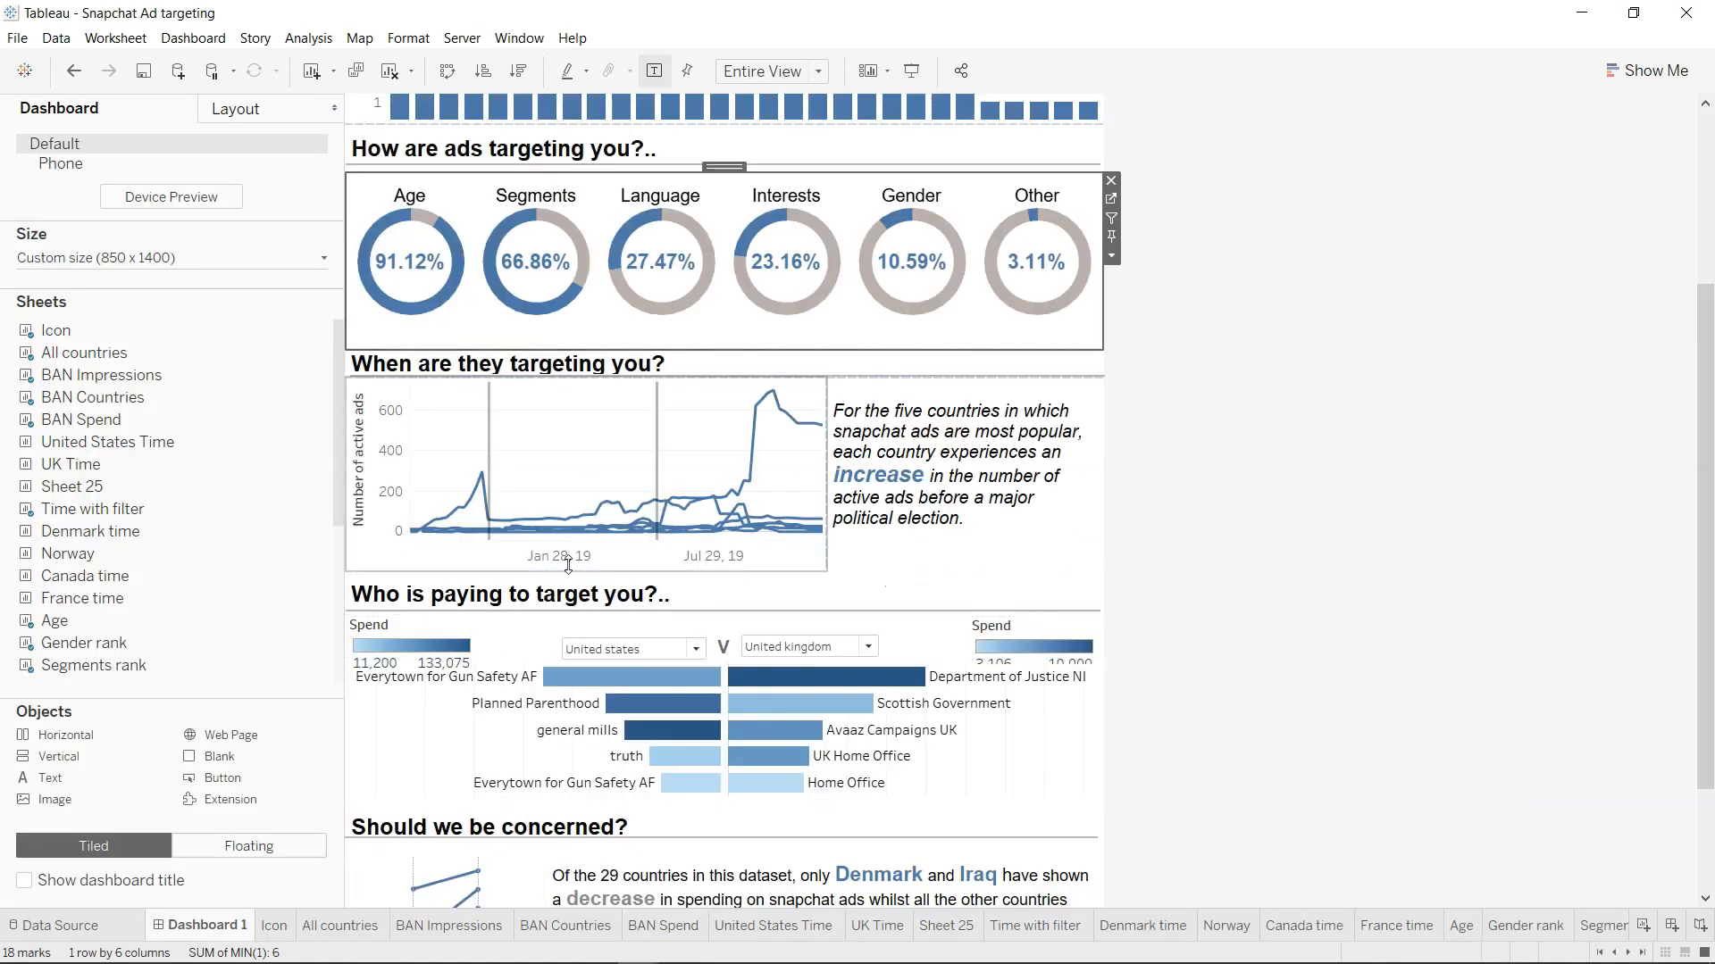
click(423, 367)
click(536, 486)
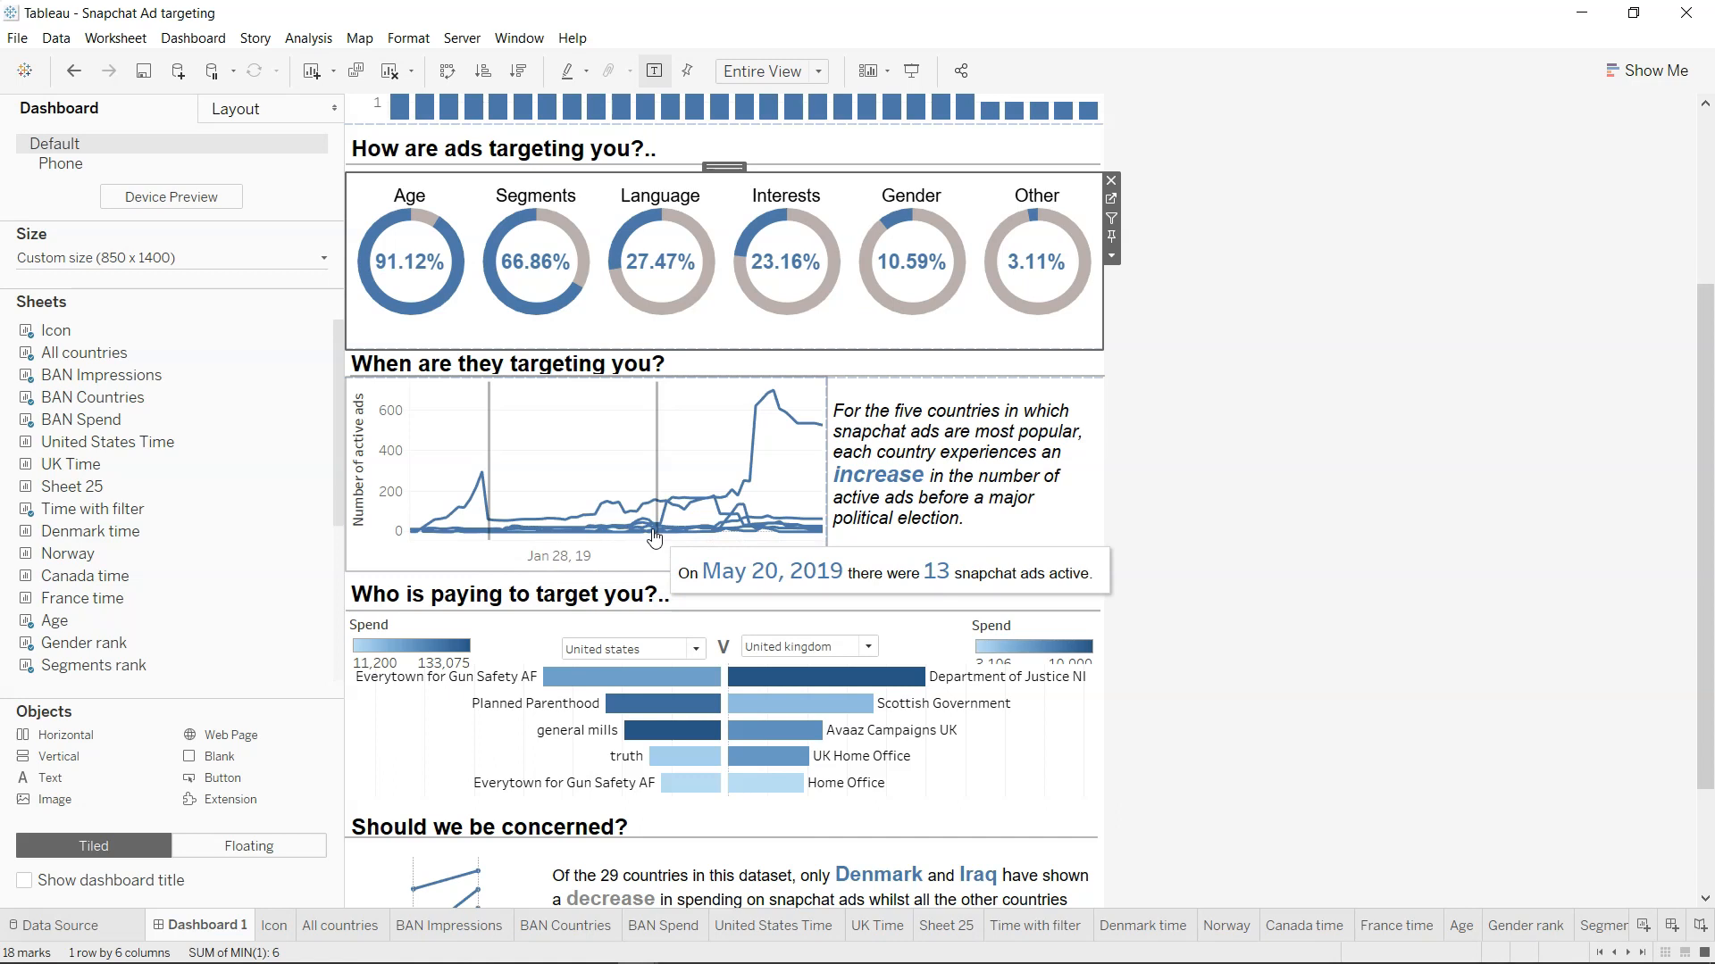
mouse_move(491, 422)
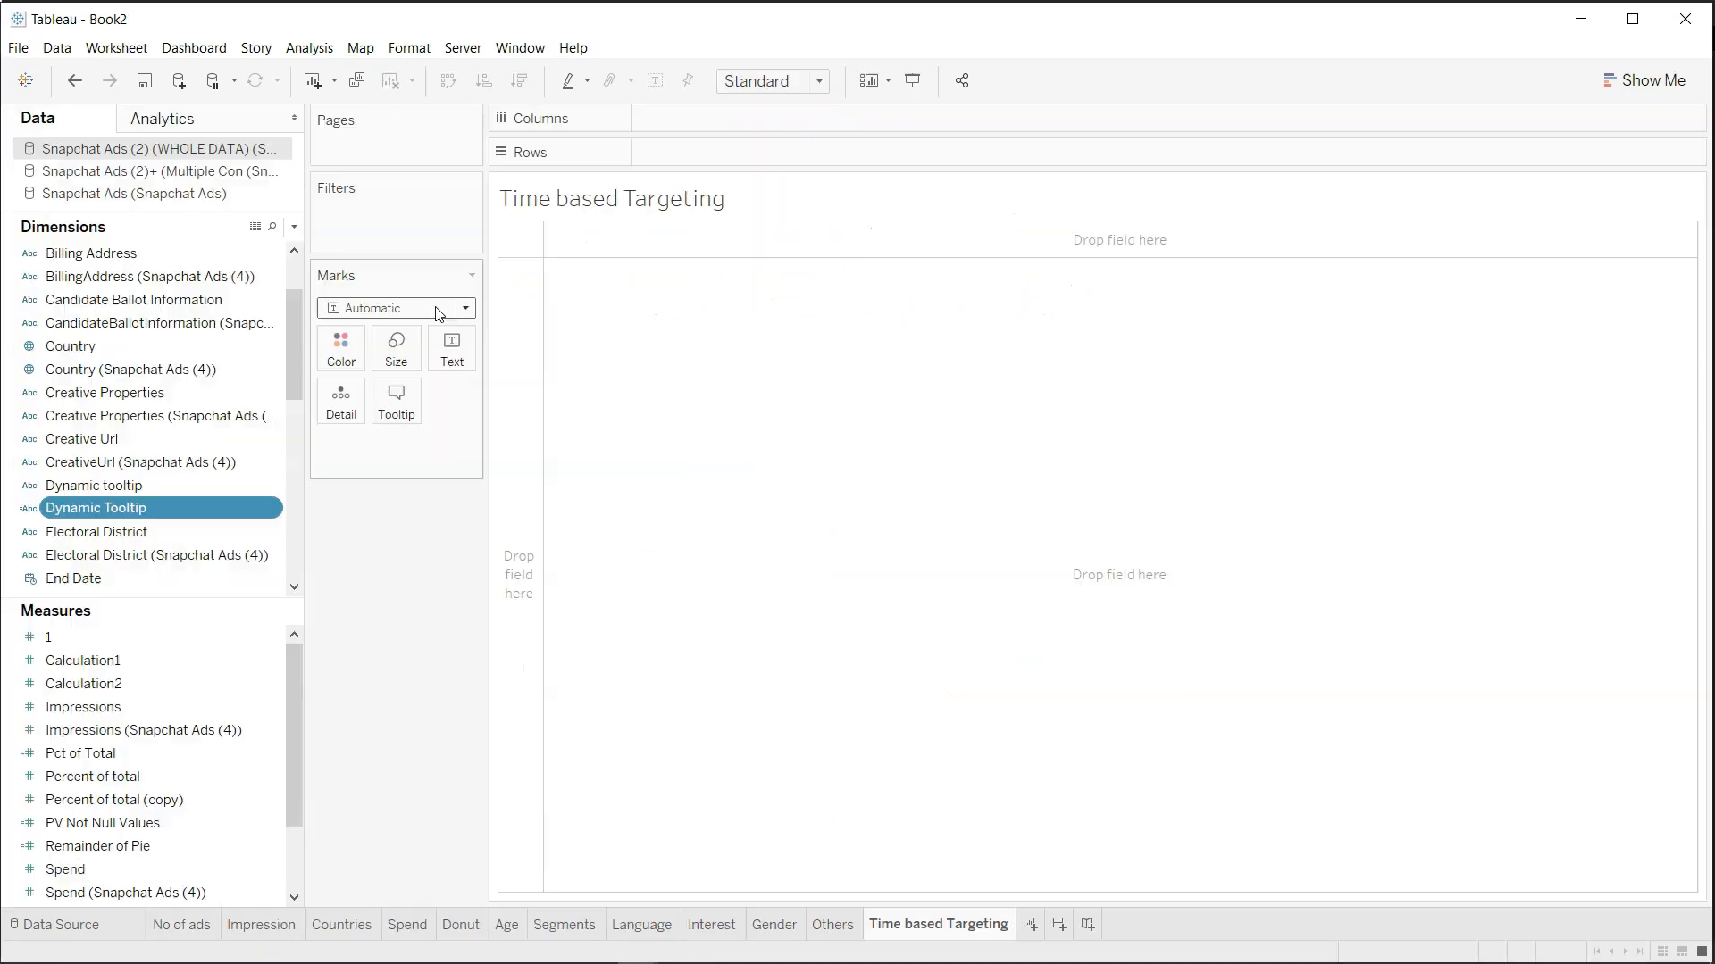
Connect the Excel file Sheet1 (Overtime data) as a new data source and return to the Time based Targeting worksheet.
mouse_move(939, 923)
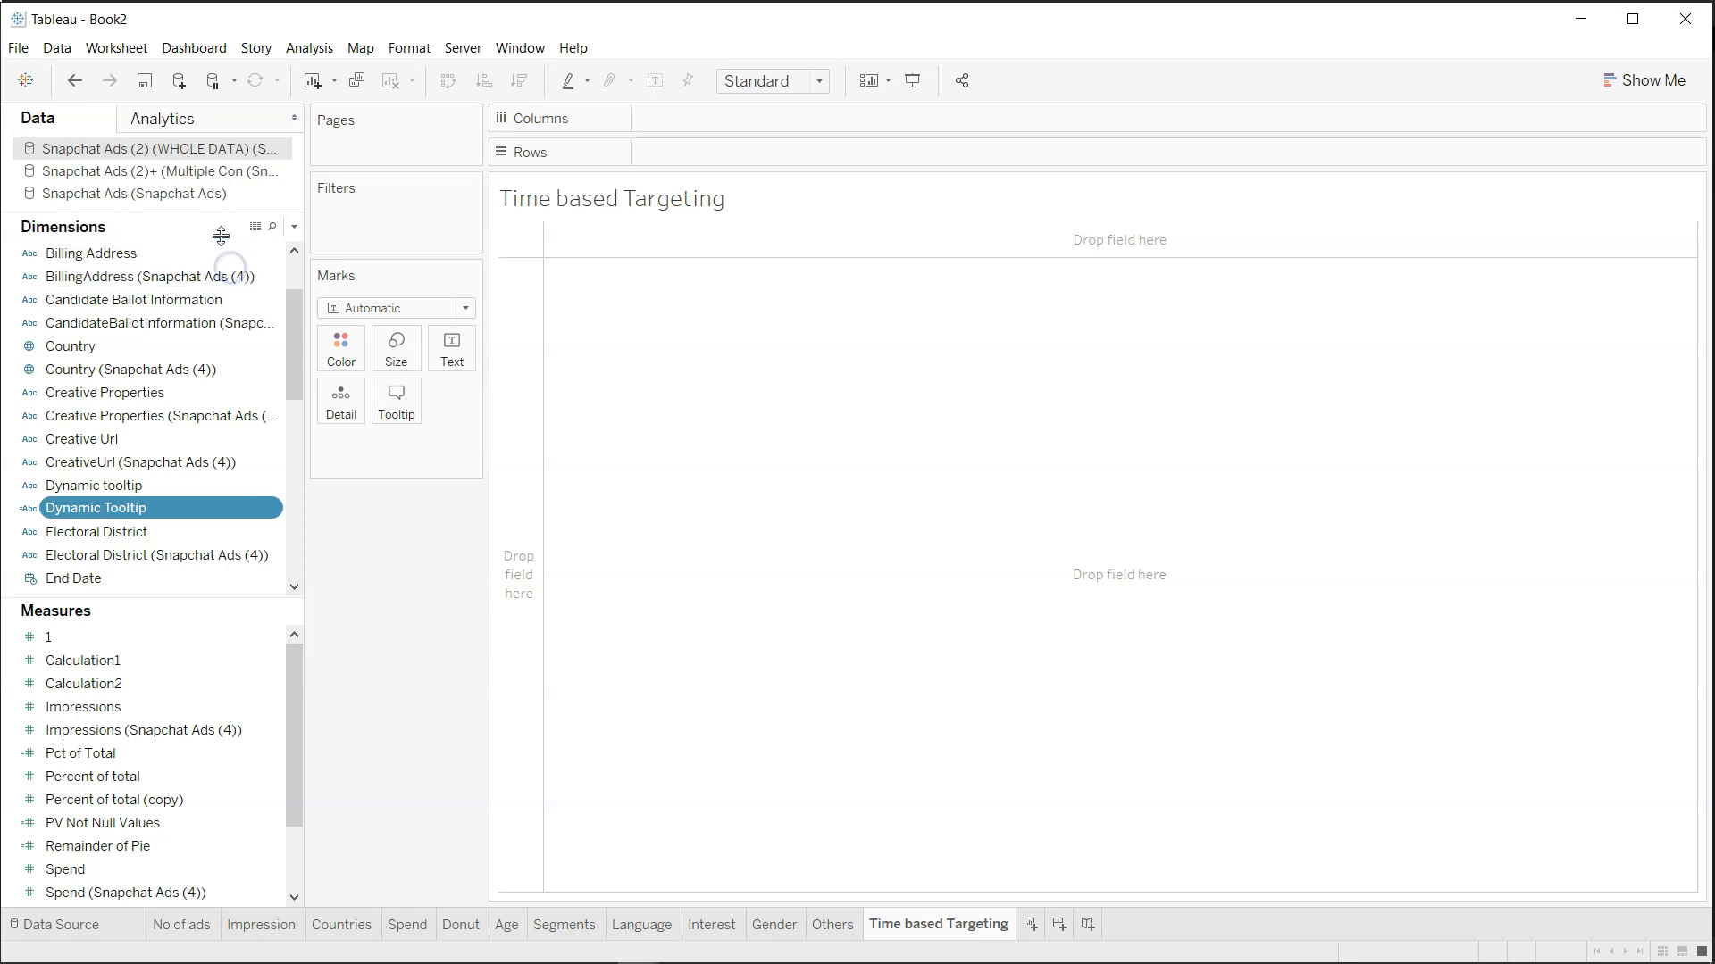
click(54, 48)
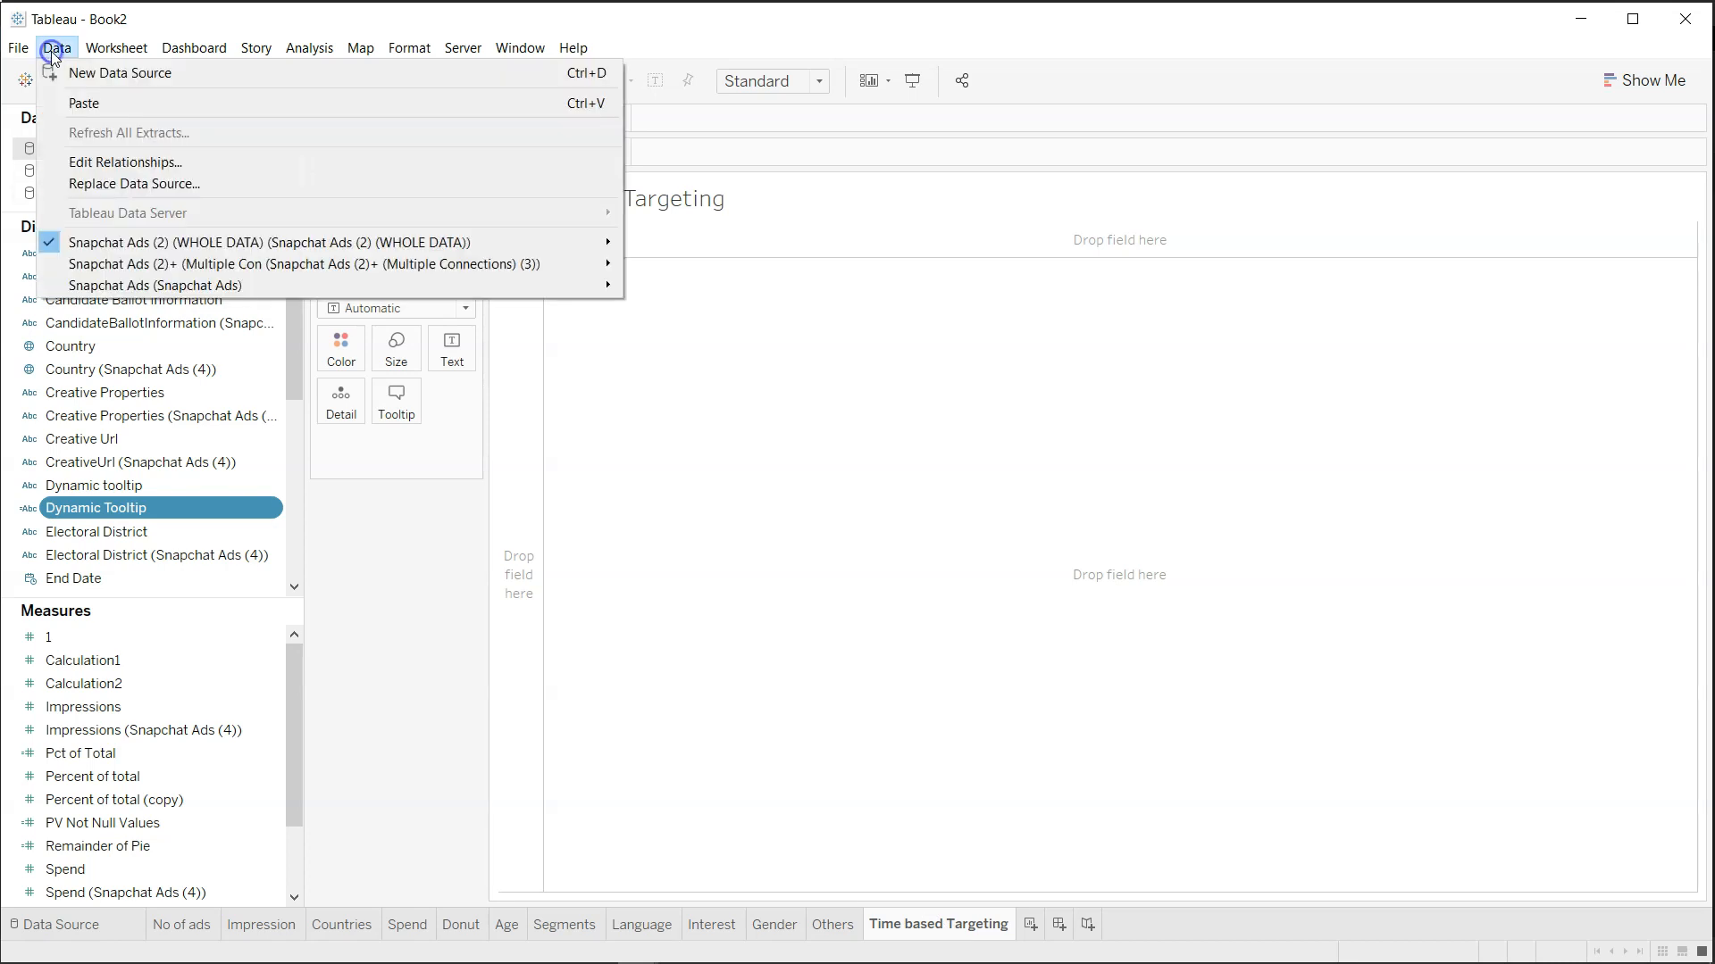
click(170, 77)
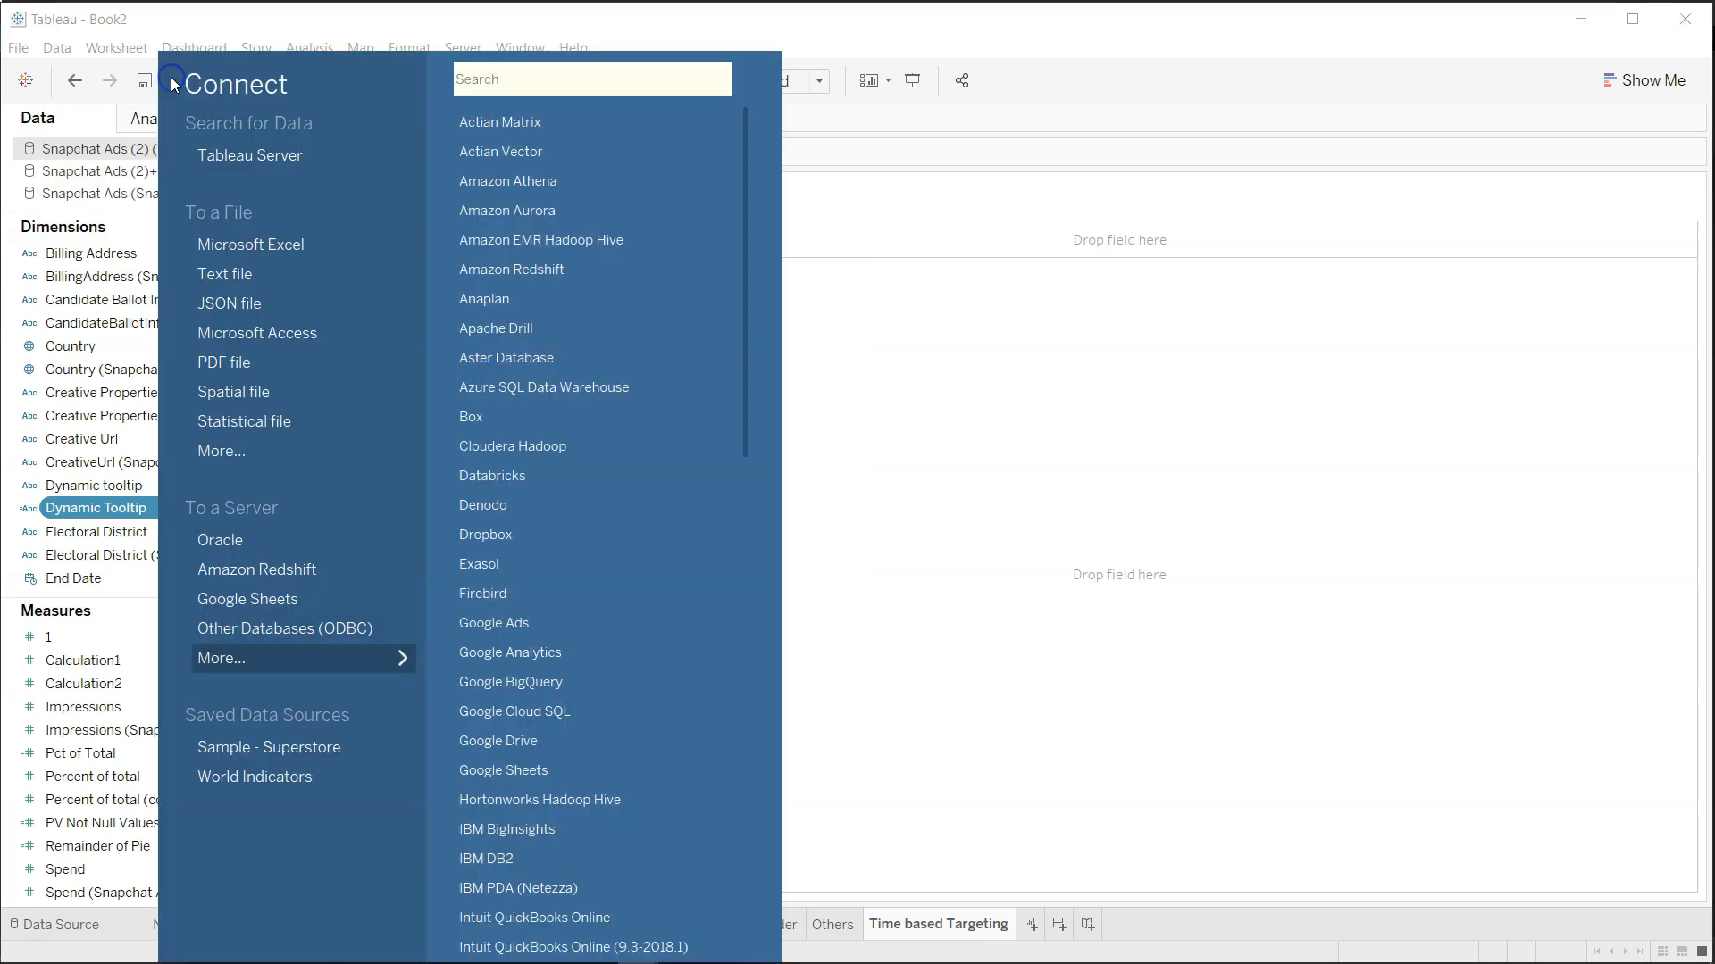
click(251, 242)
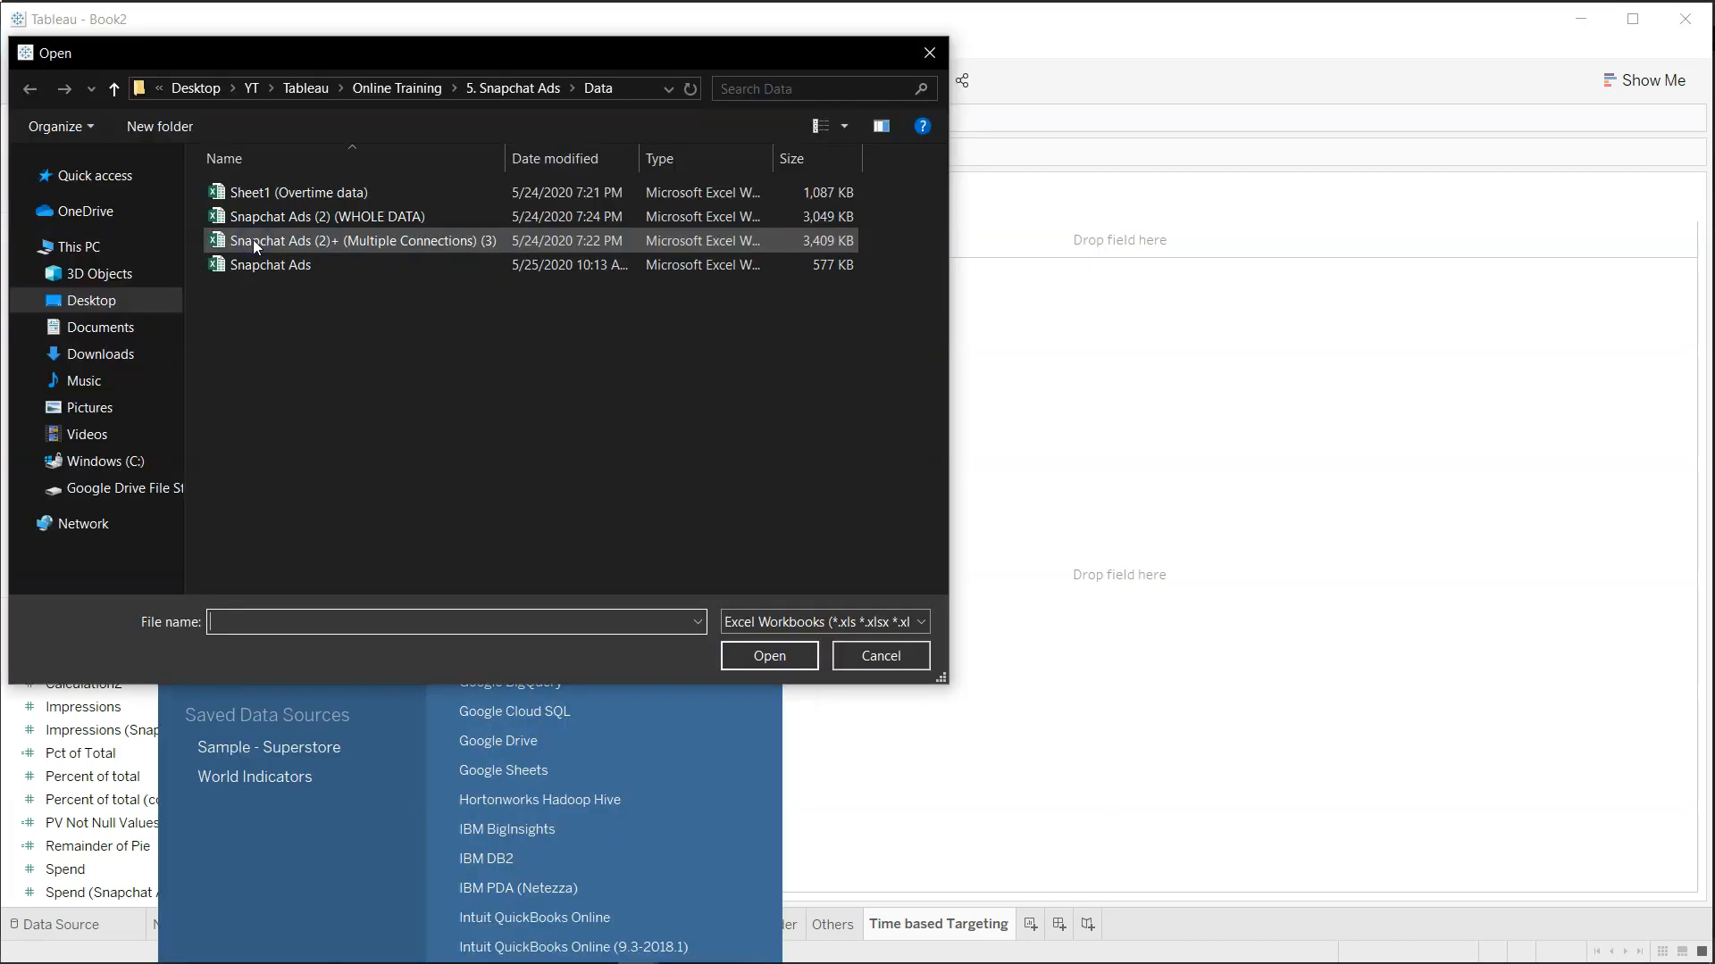
double_click(302, 200)
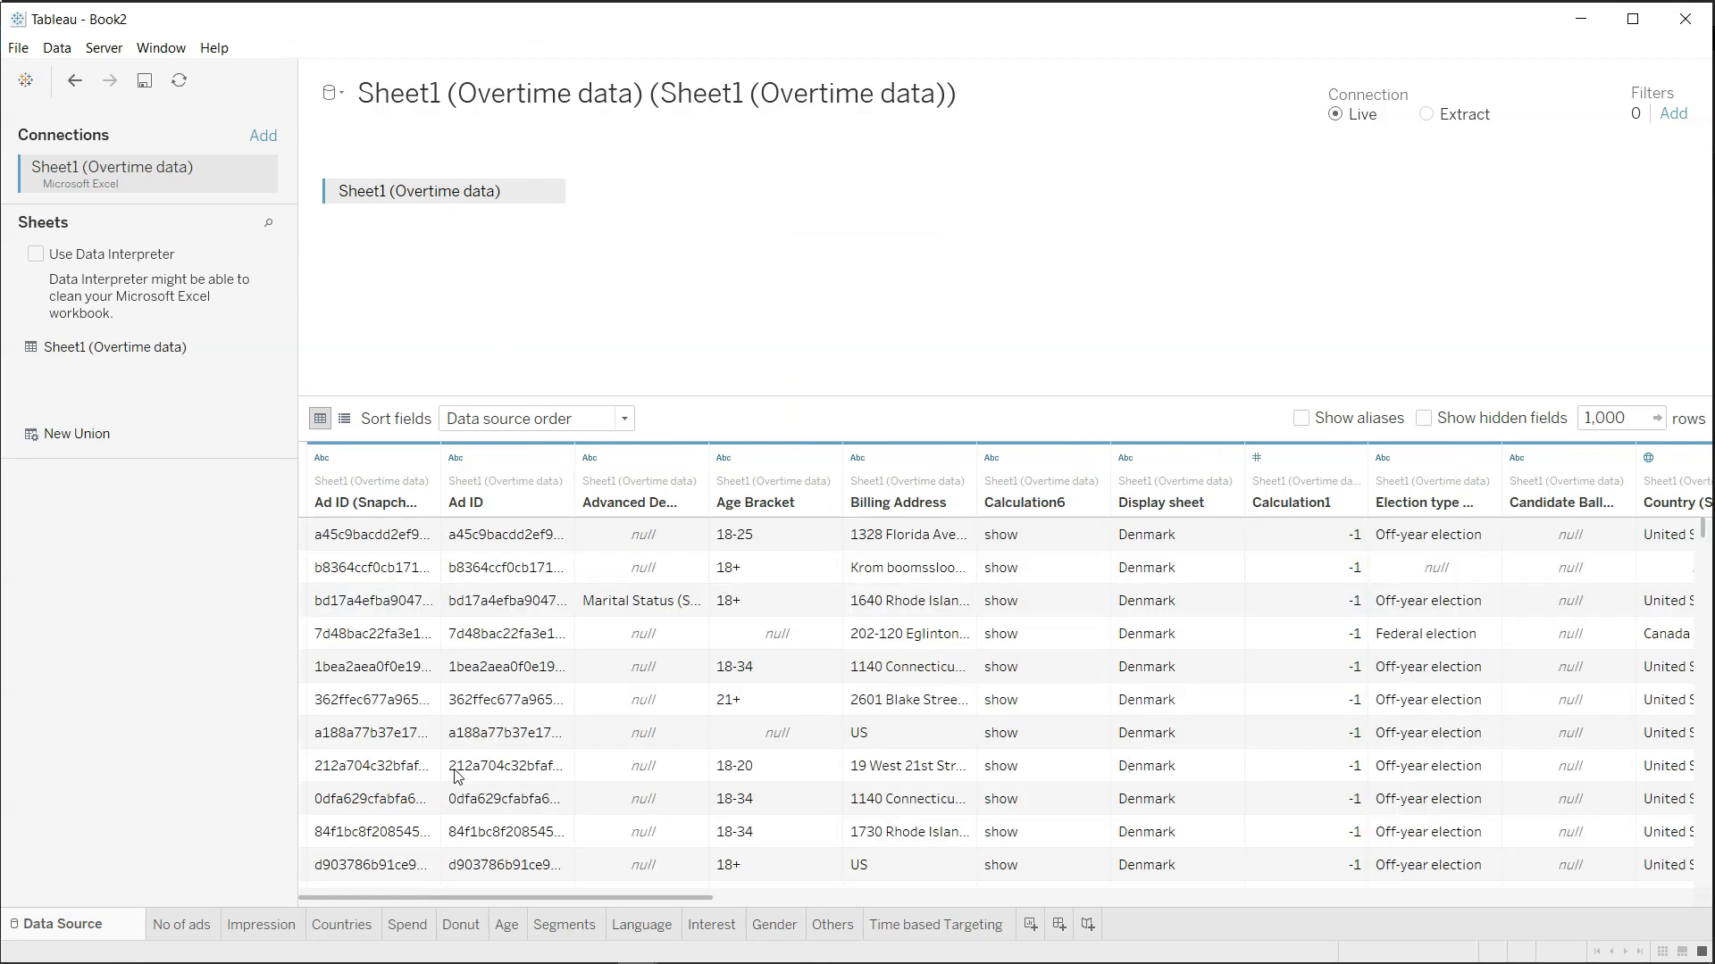
click(960, 929)
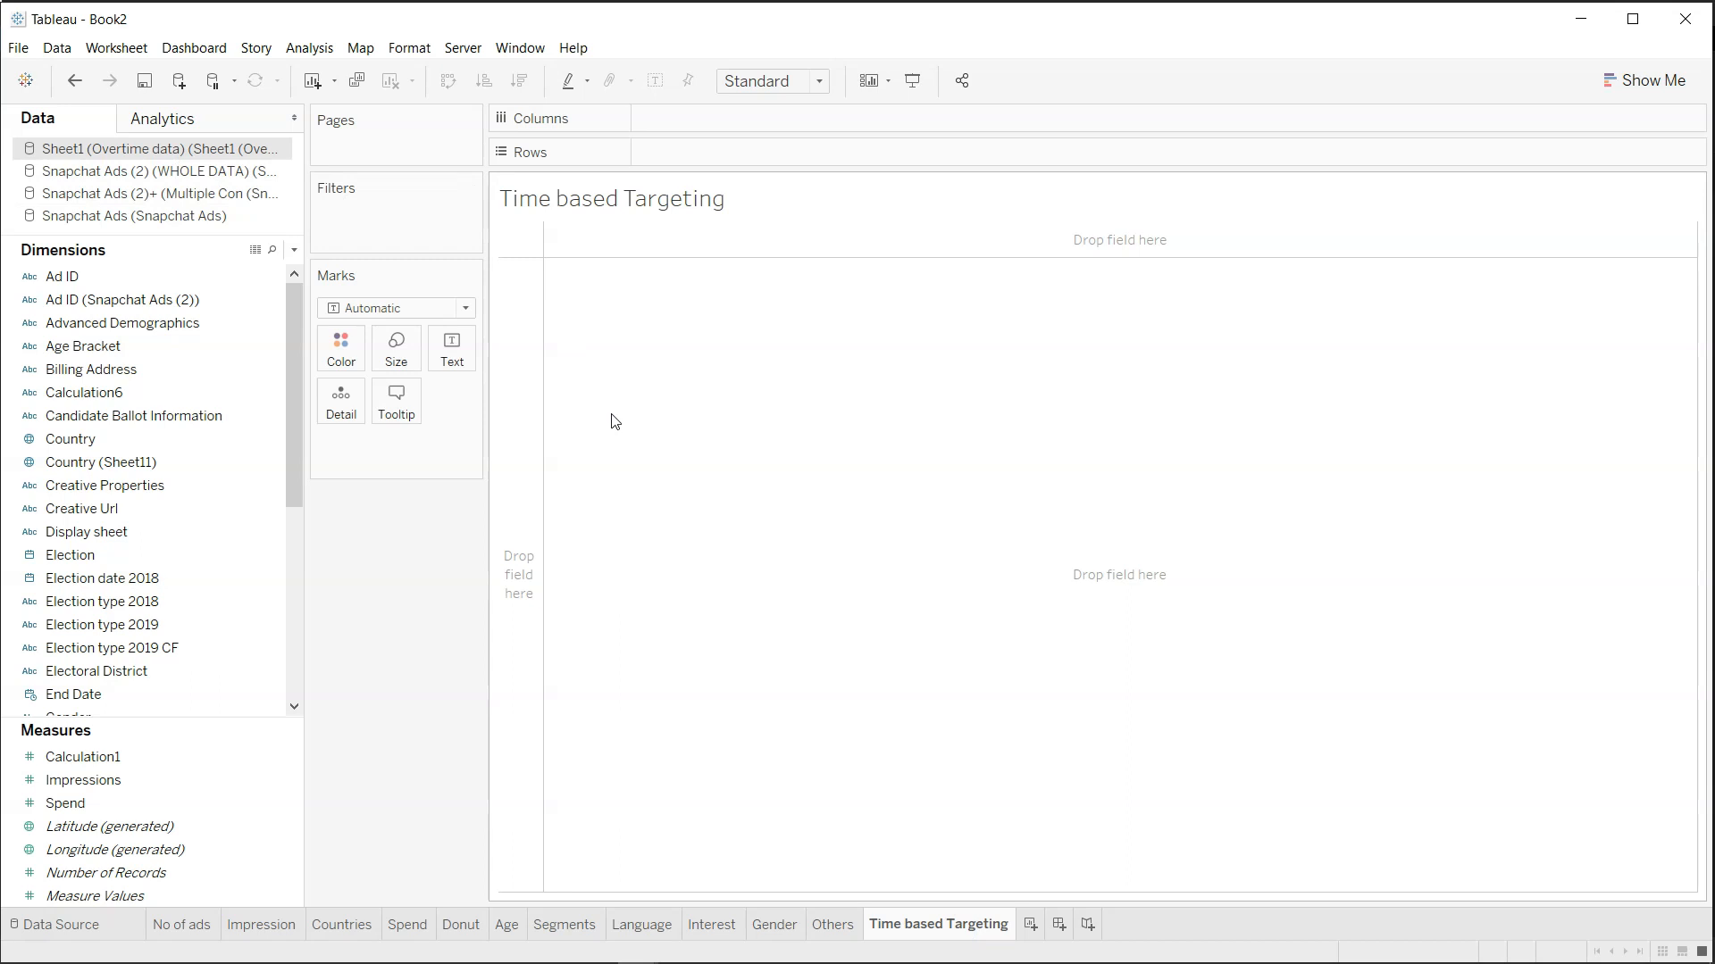
Place Pivot Field Values on Columns and set its date level to continuous Week Number.
scroll(217, 589, down, 5)
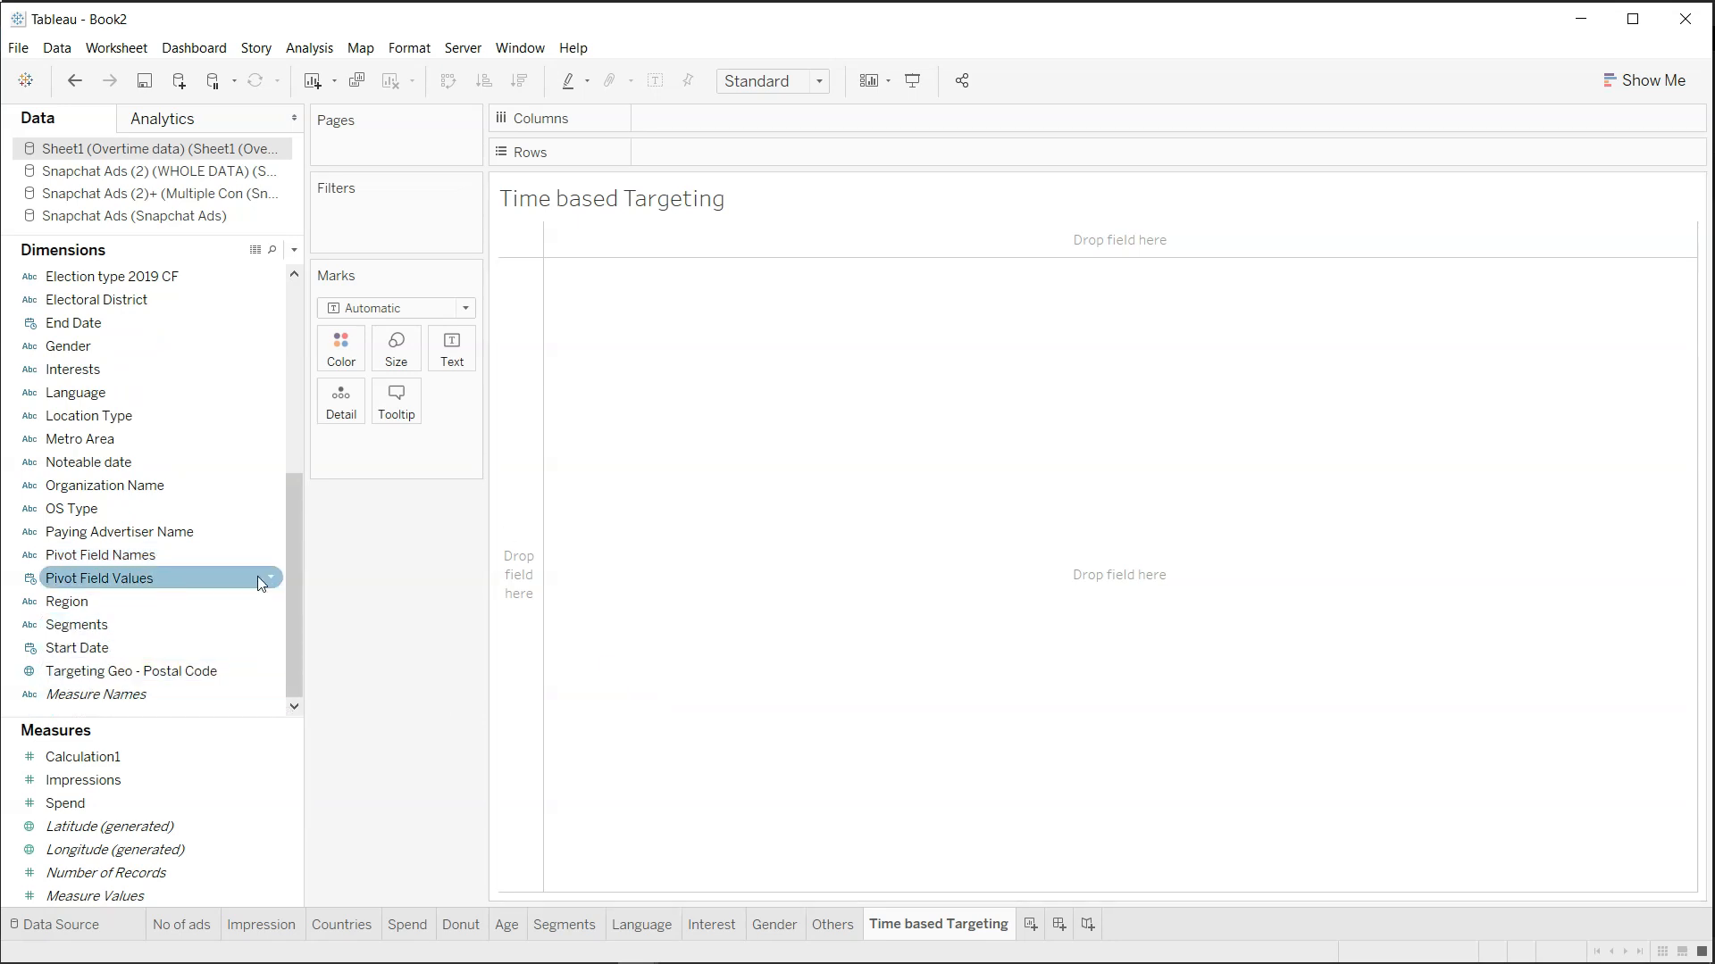
drag(249, 592, 779, 116)
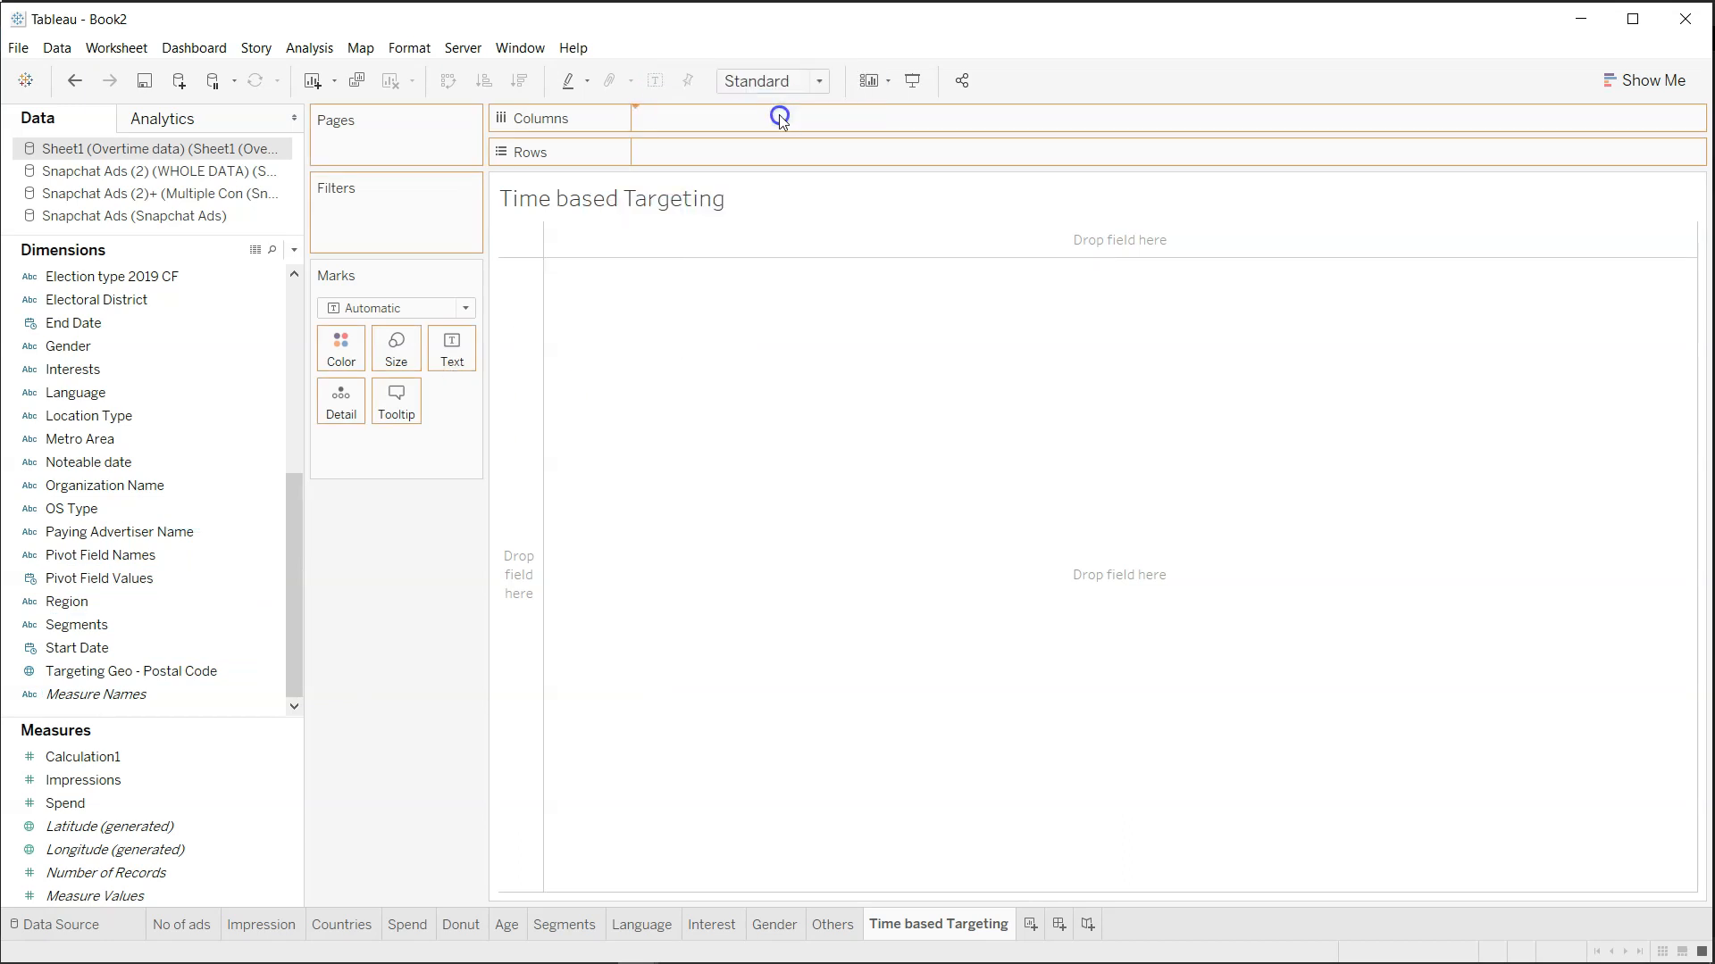
click(772, 119)
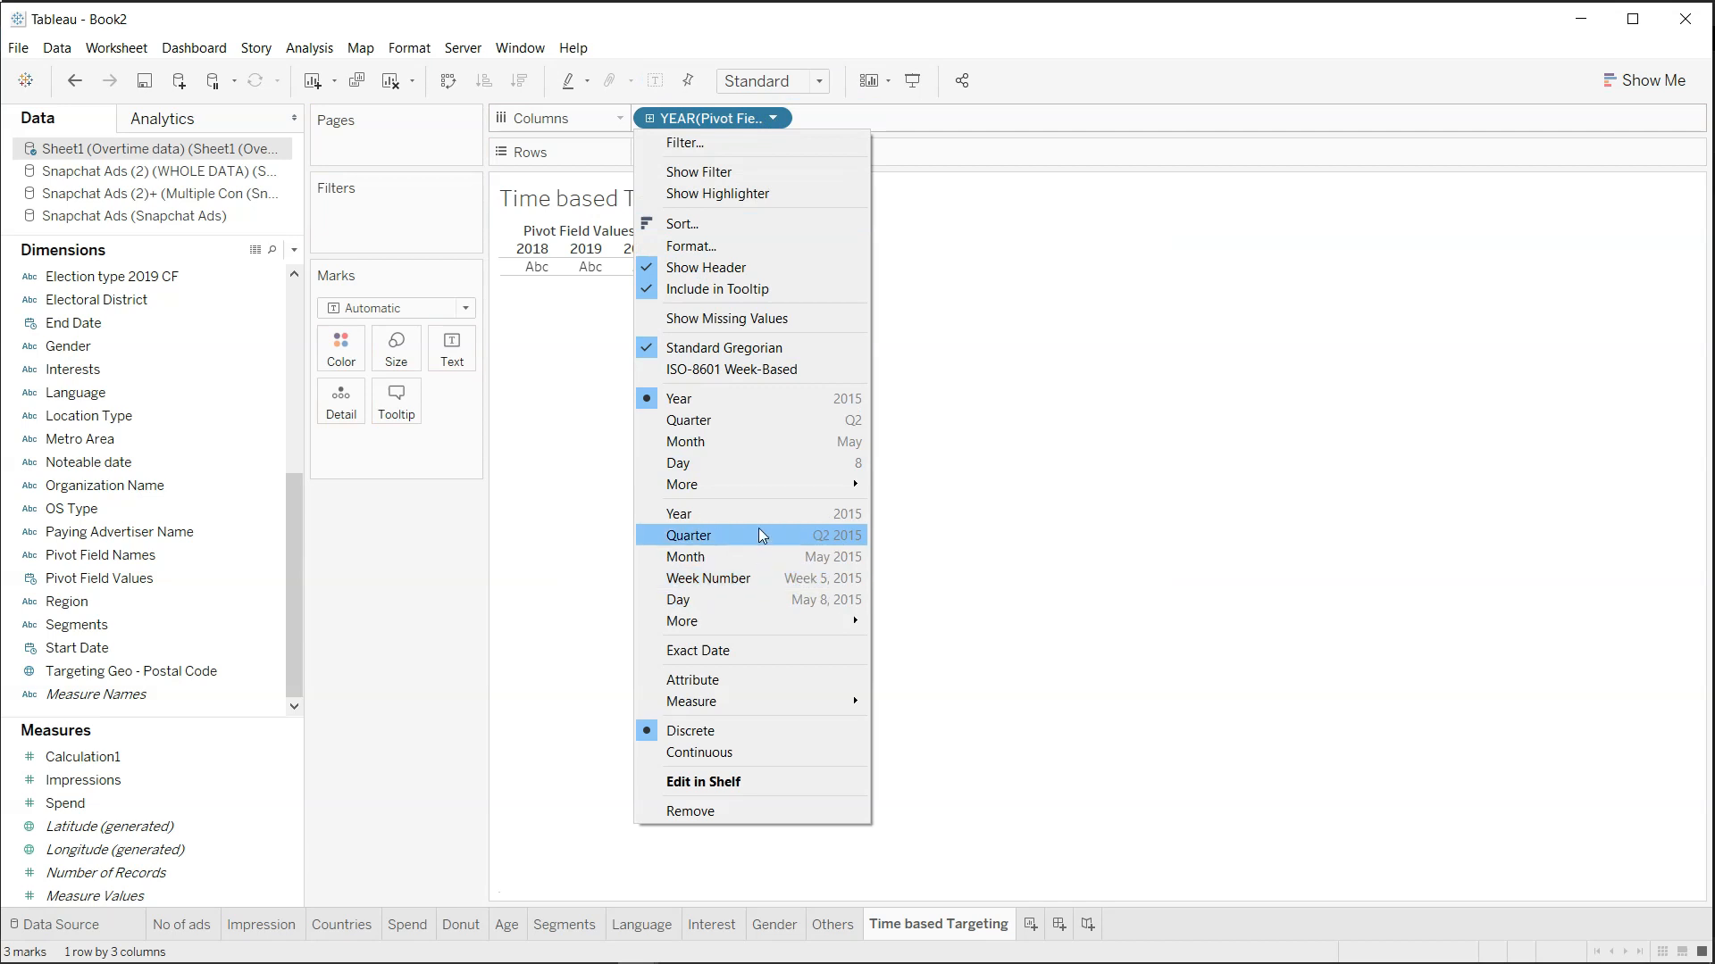
click(752, 579)
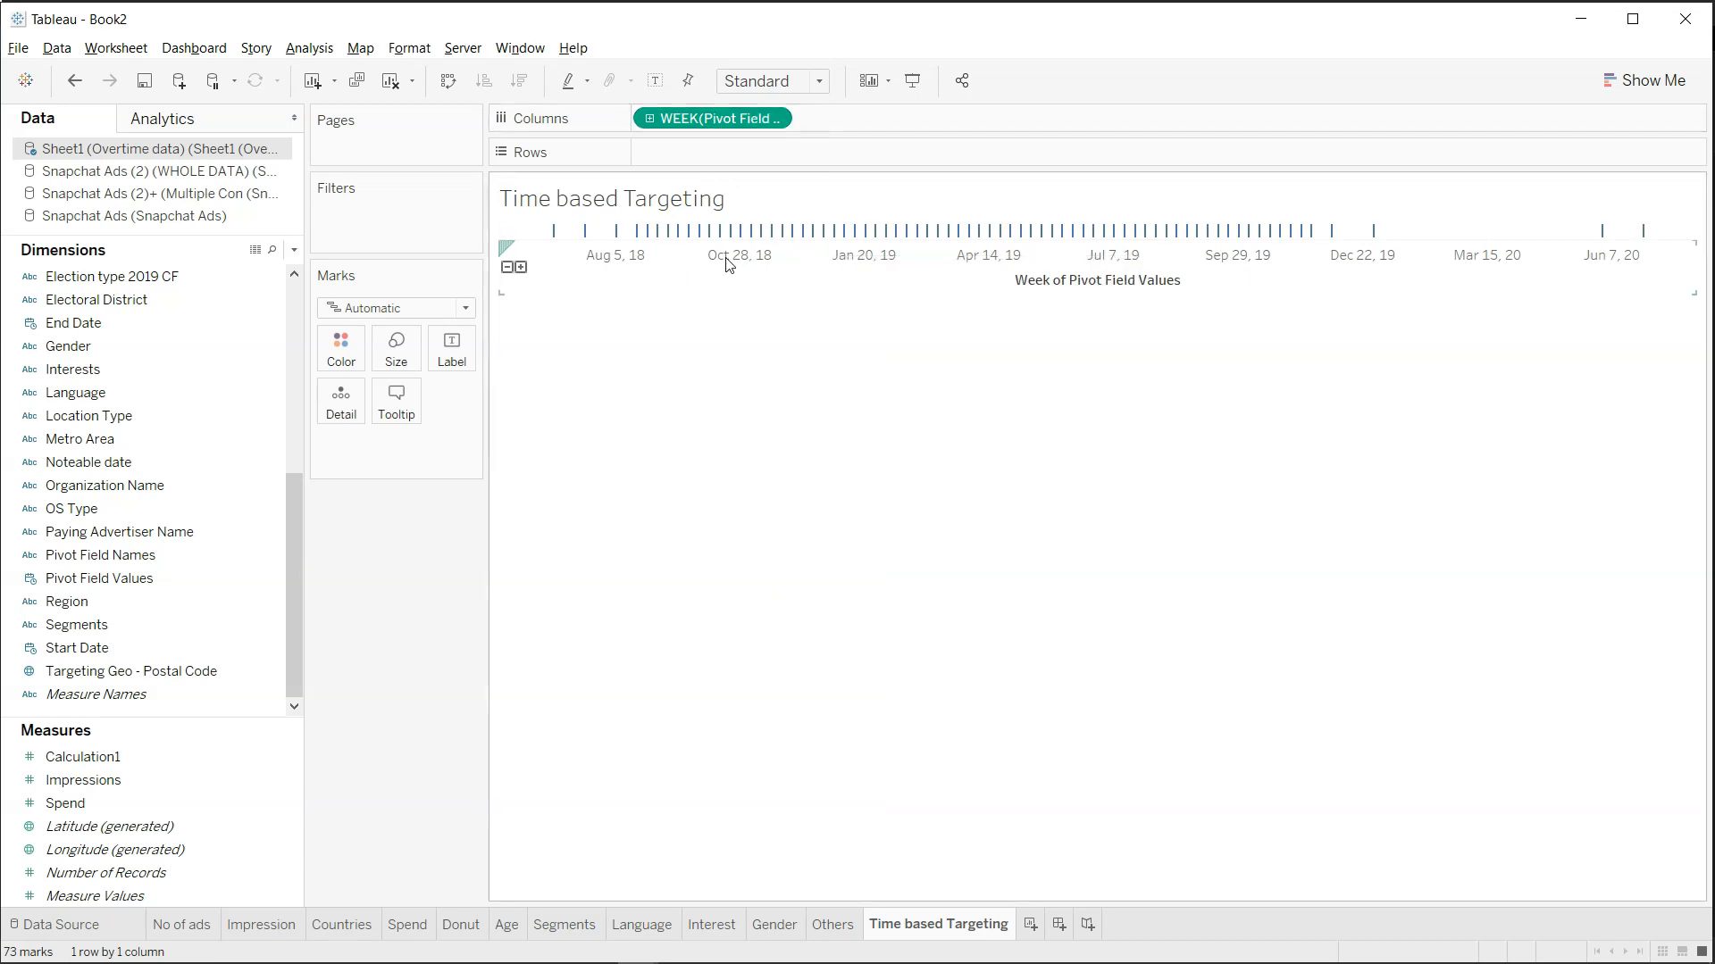
mouse_move(743, 242)
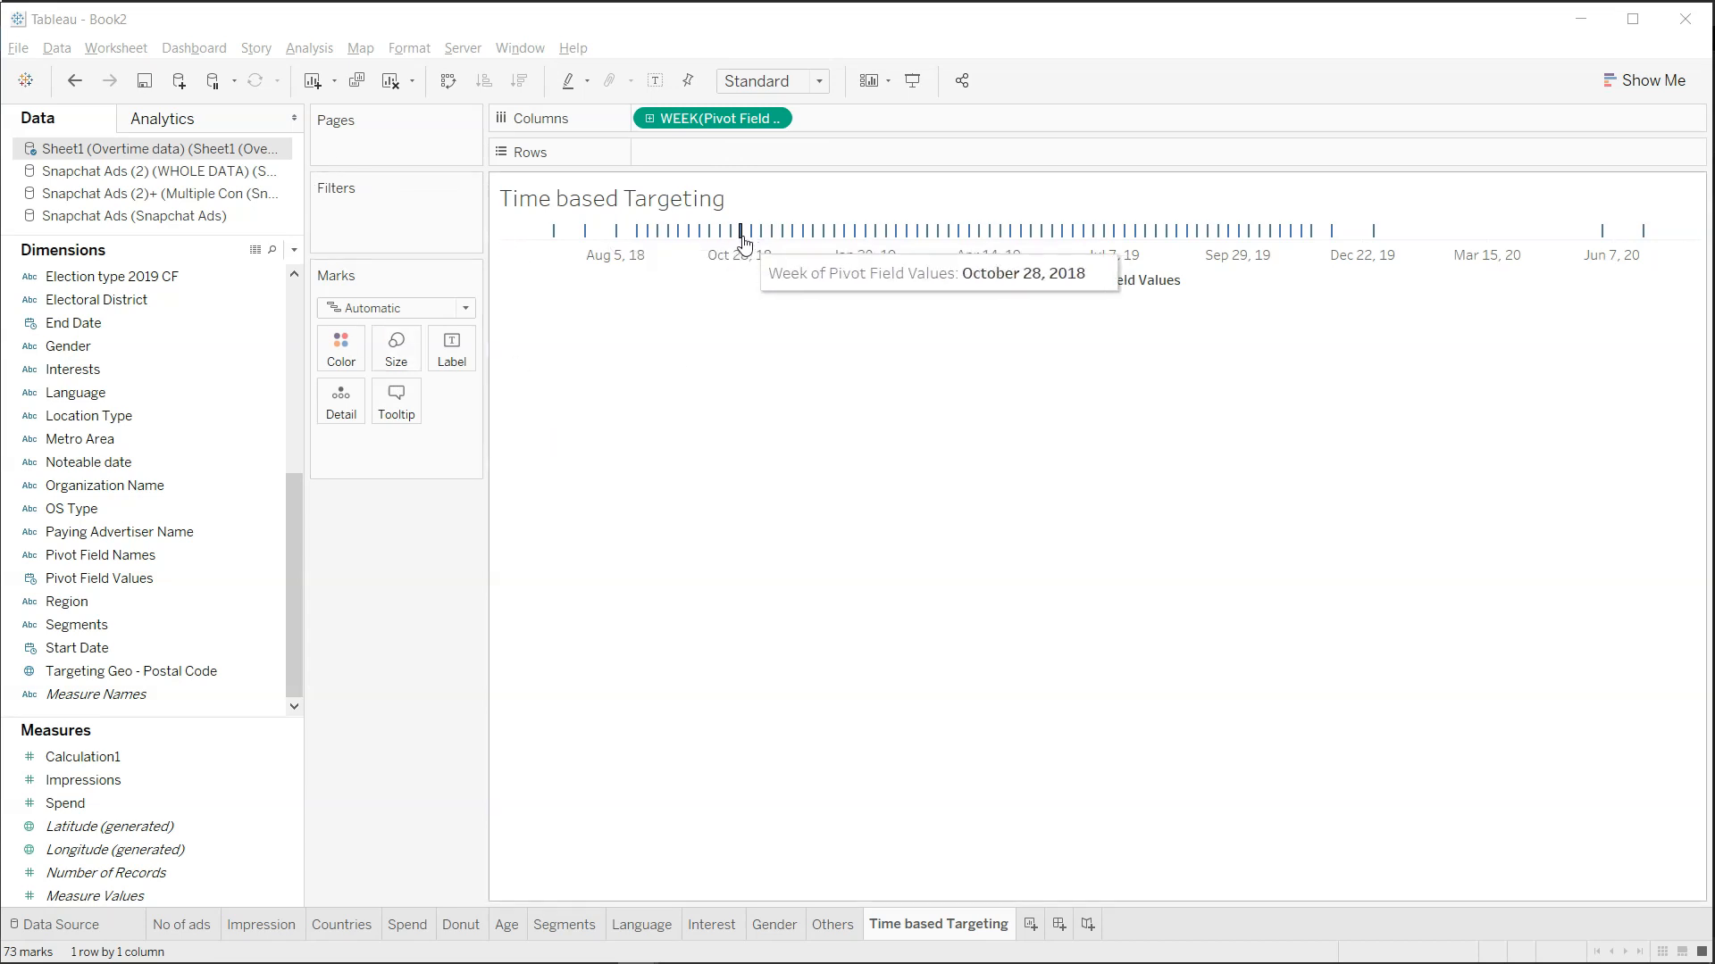
Start a new calculated field in the Sheet1 (Overtime data) source and name it Start Date Targeting.
click(294, 250)
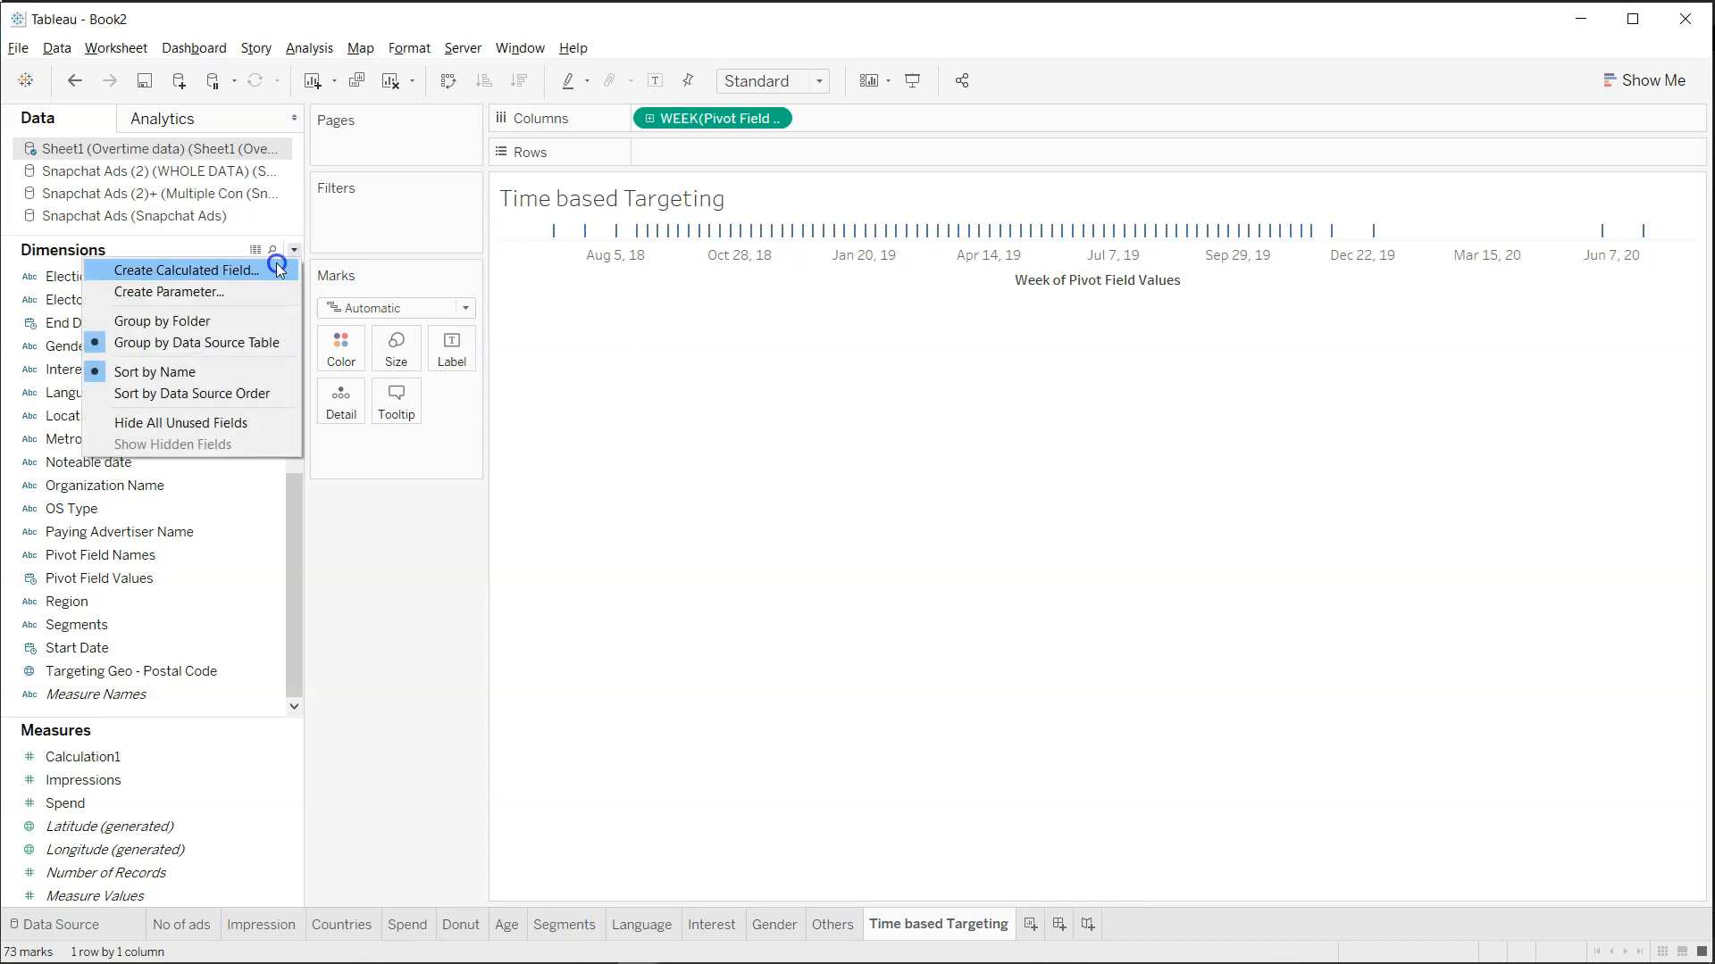
click(276, 263)
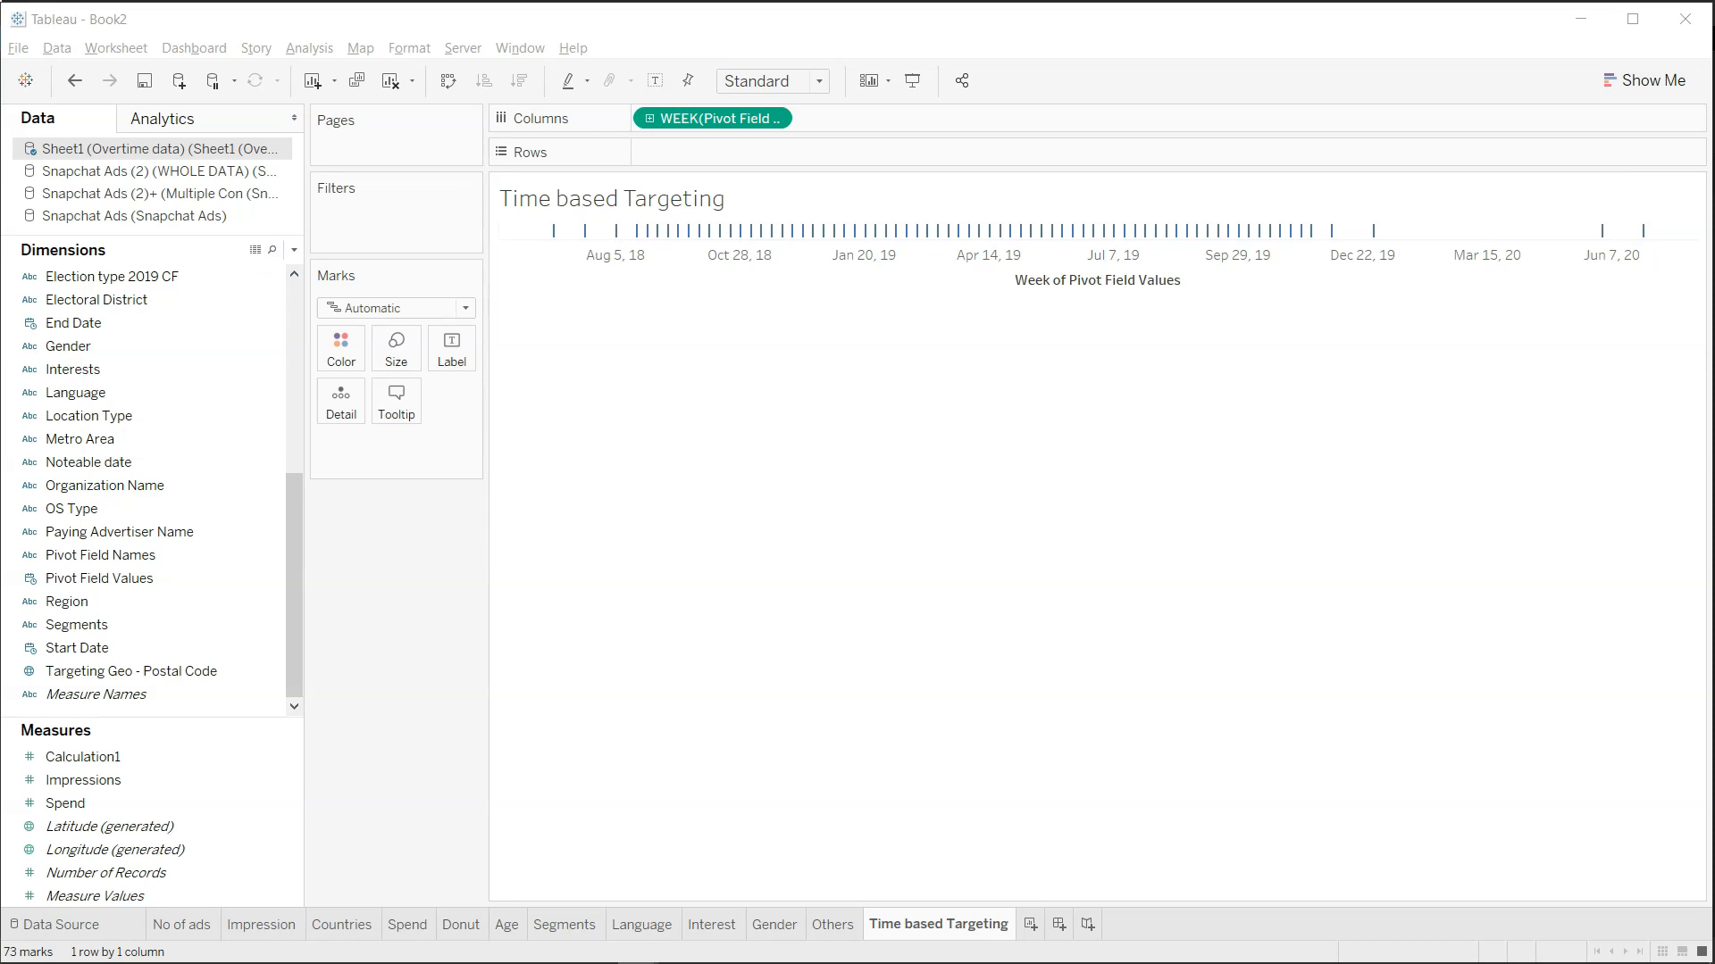
click(382, 468)
double_click(387, 469)
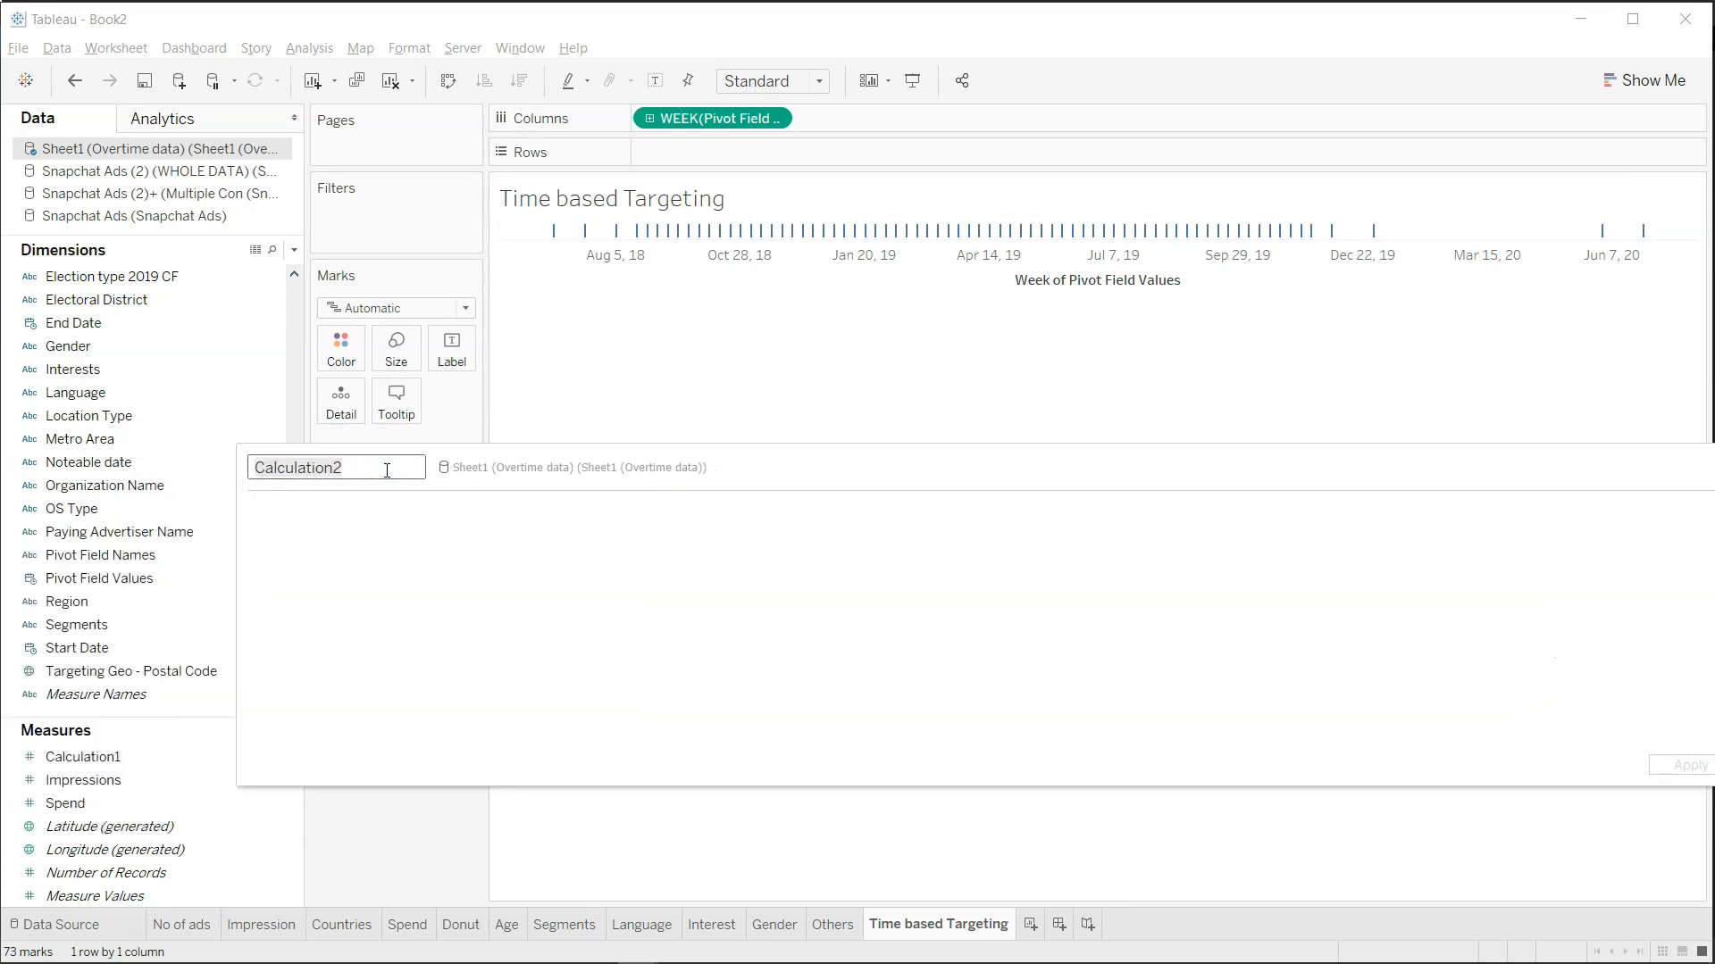
text(Start Date Targeting)
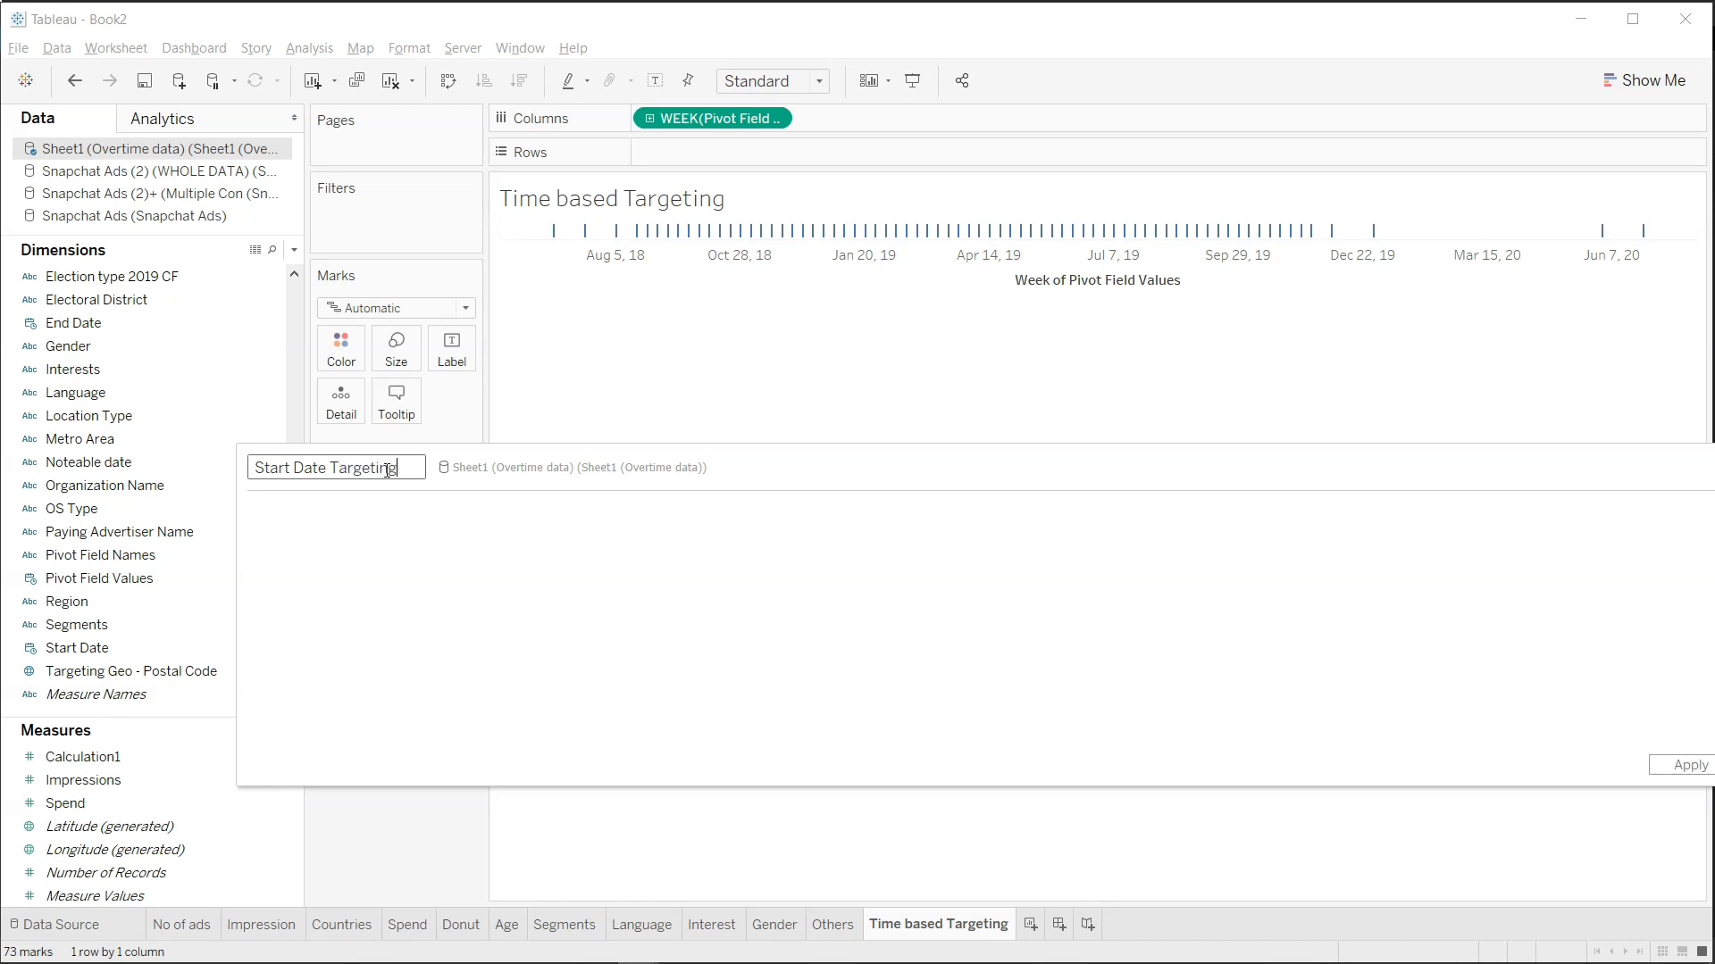
click(425, 539)
text(If )
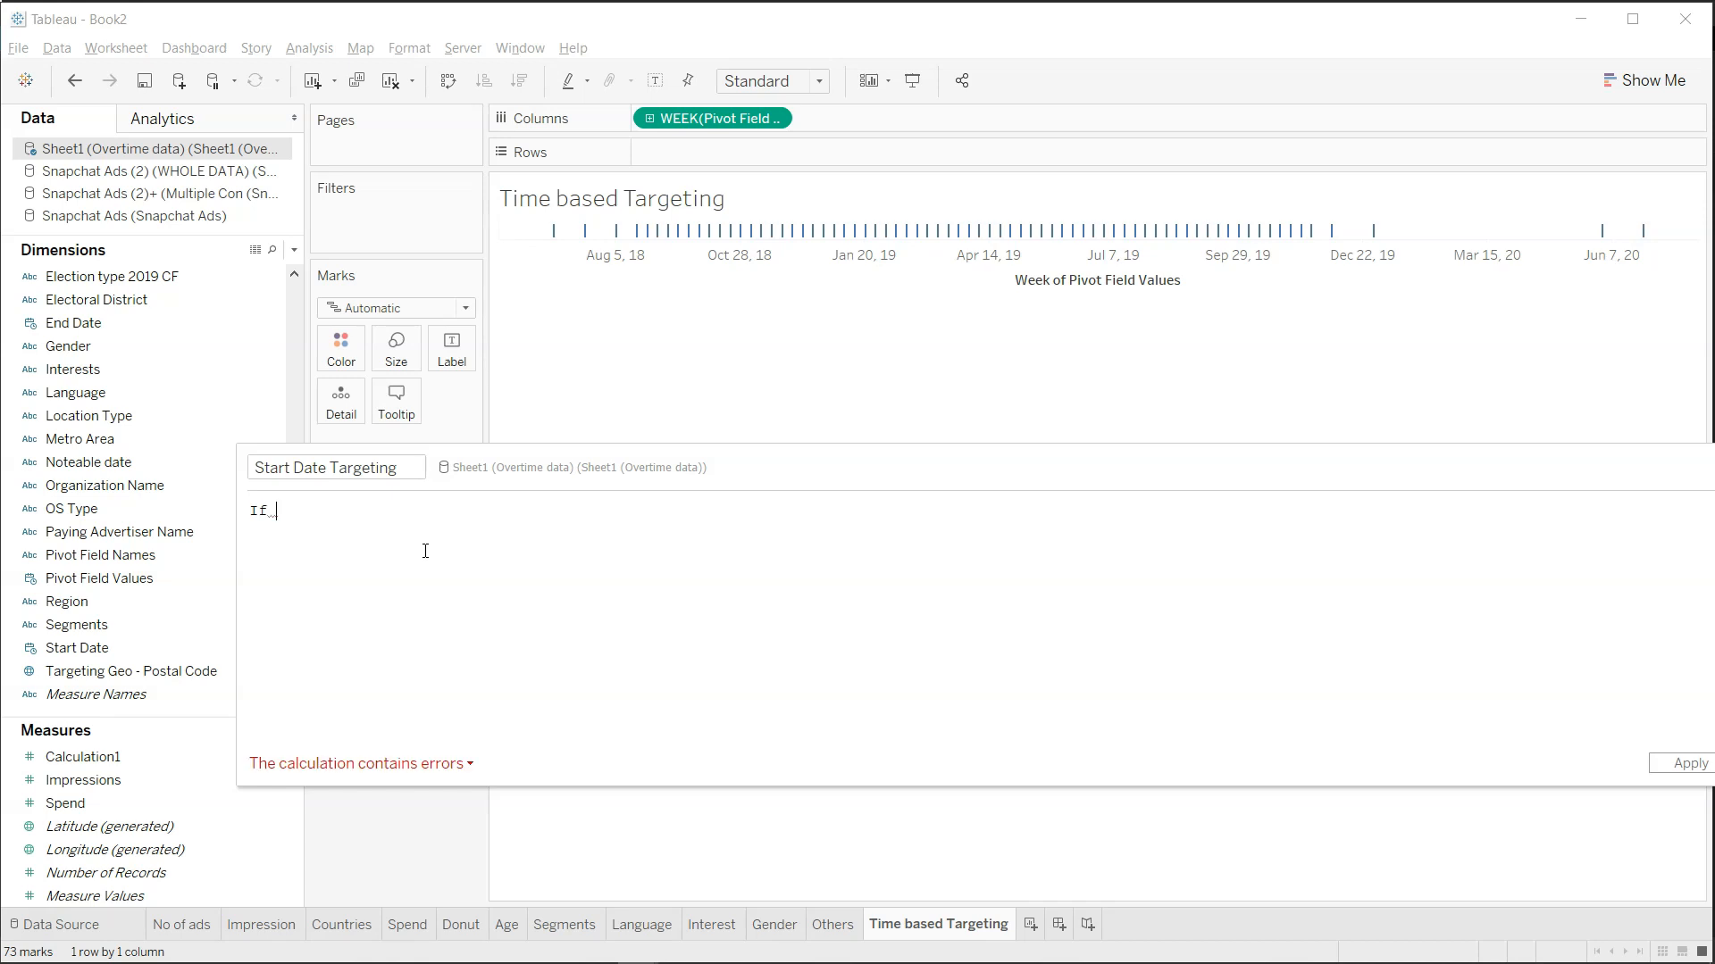
text(piv)
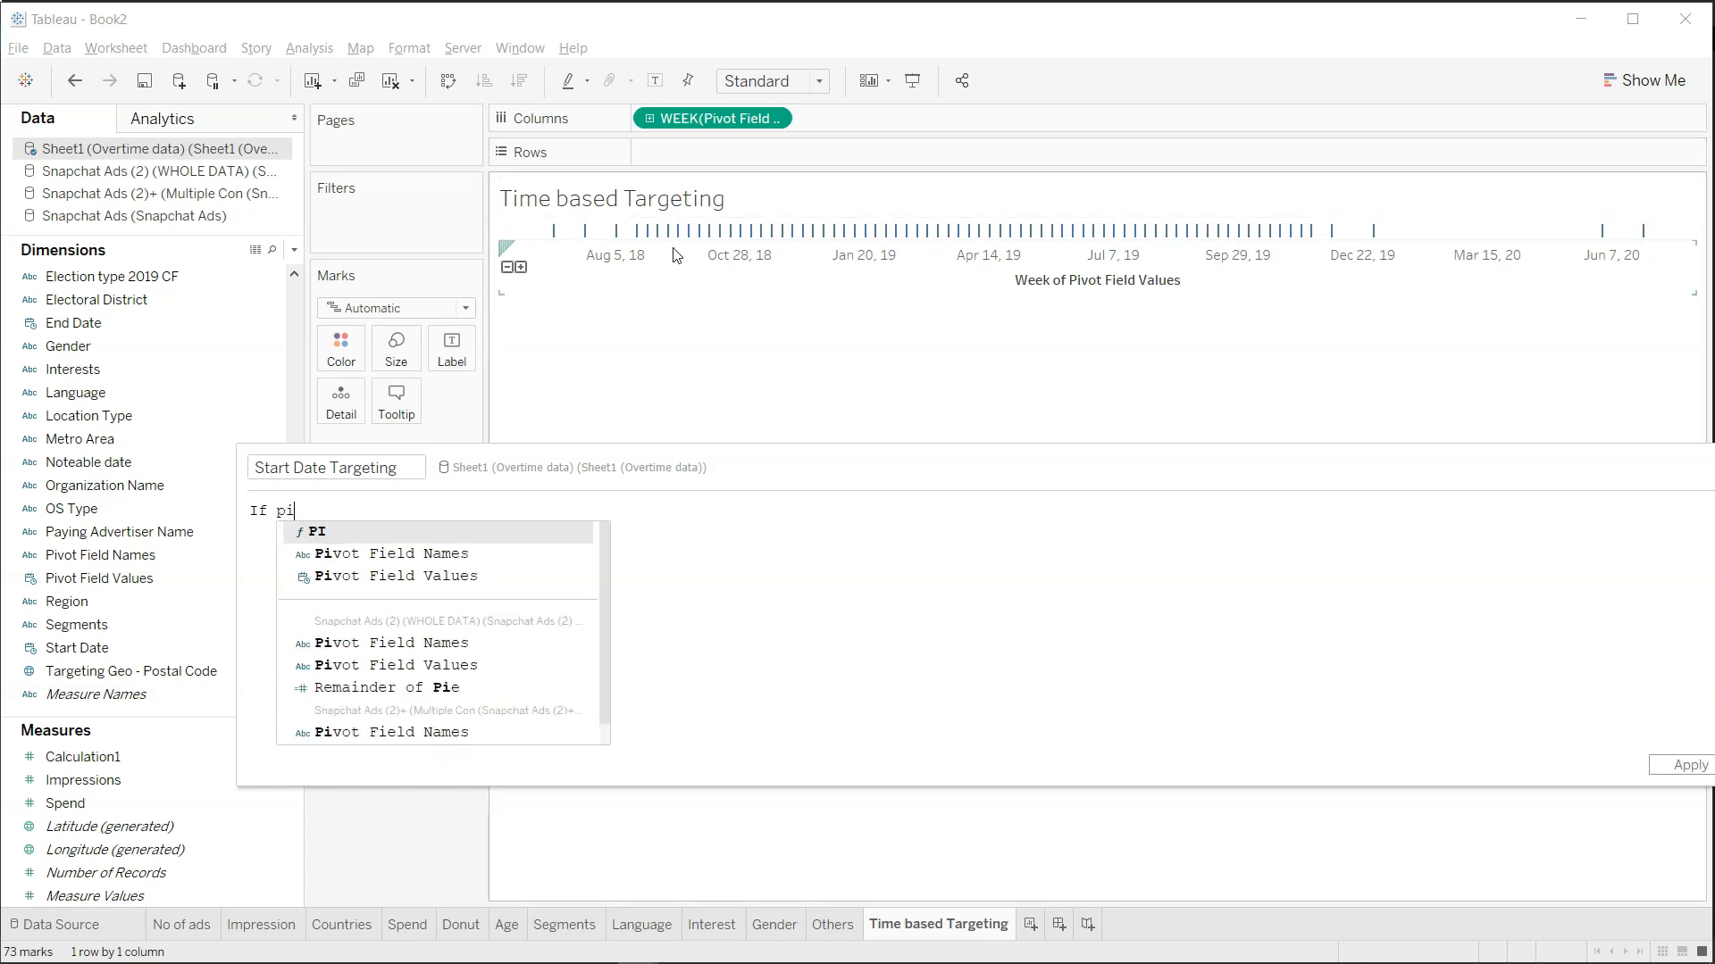
key(Return)
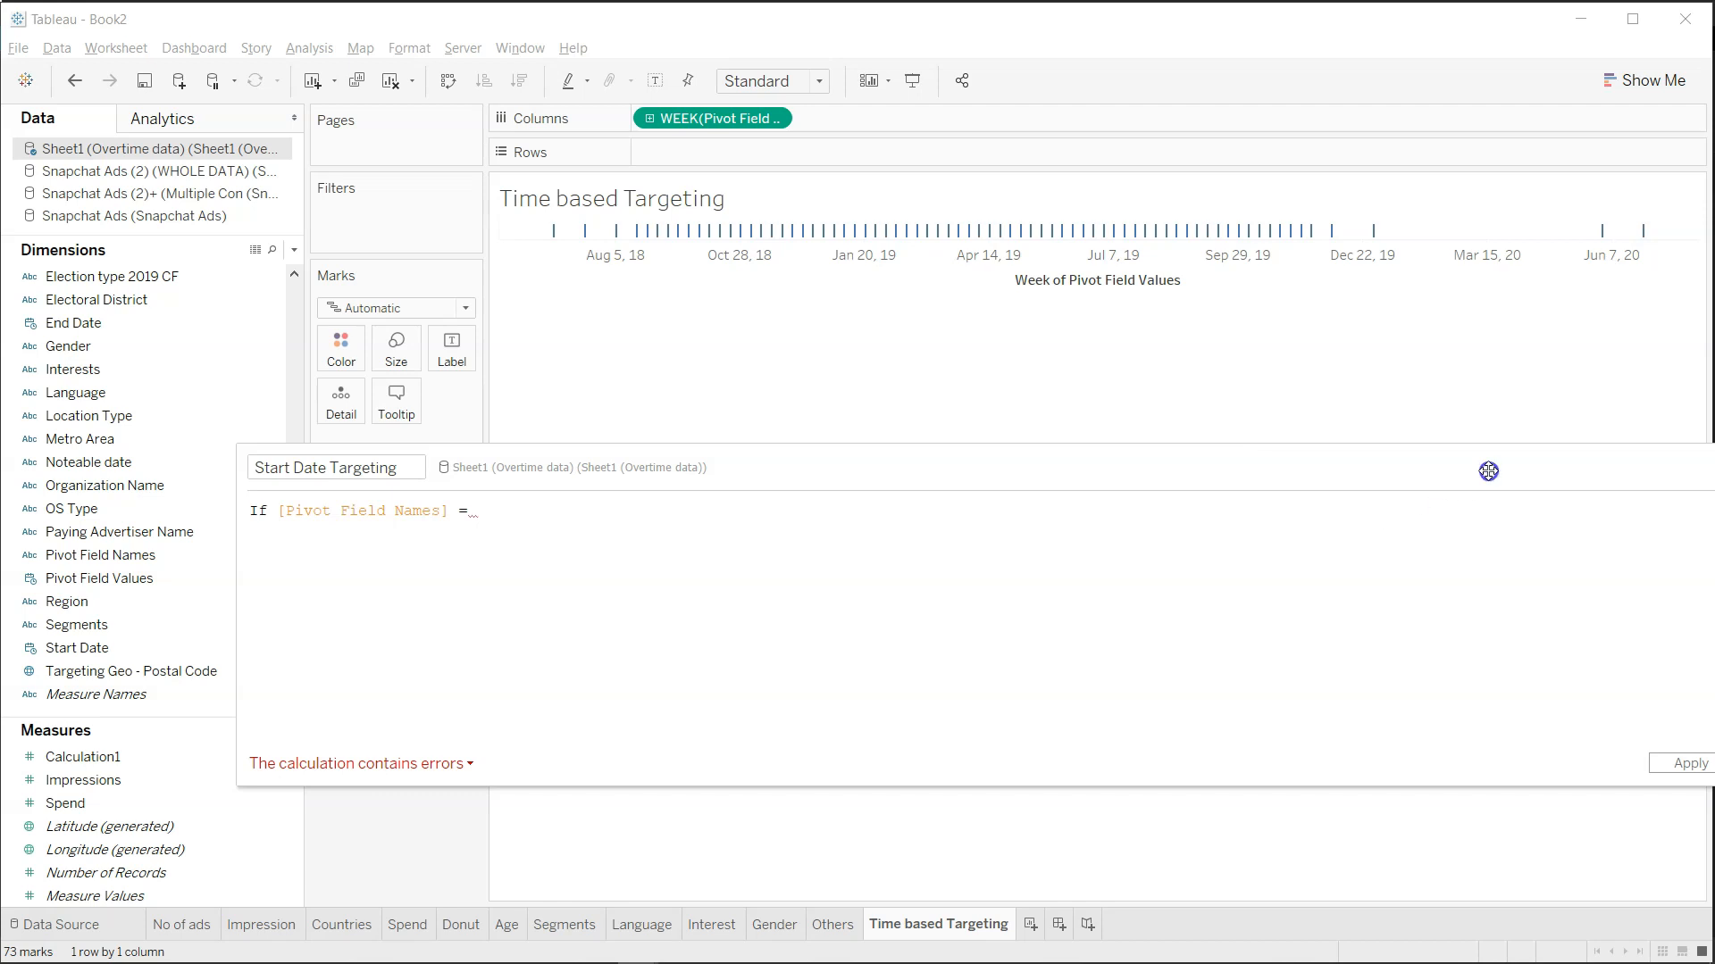
drag(1485, 467, 1202, 505)
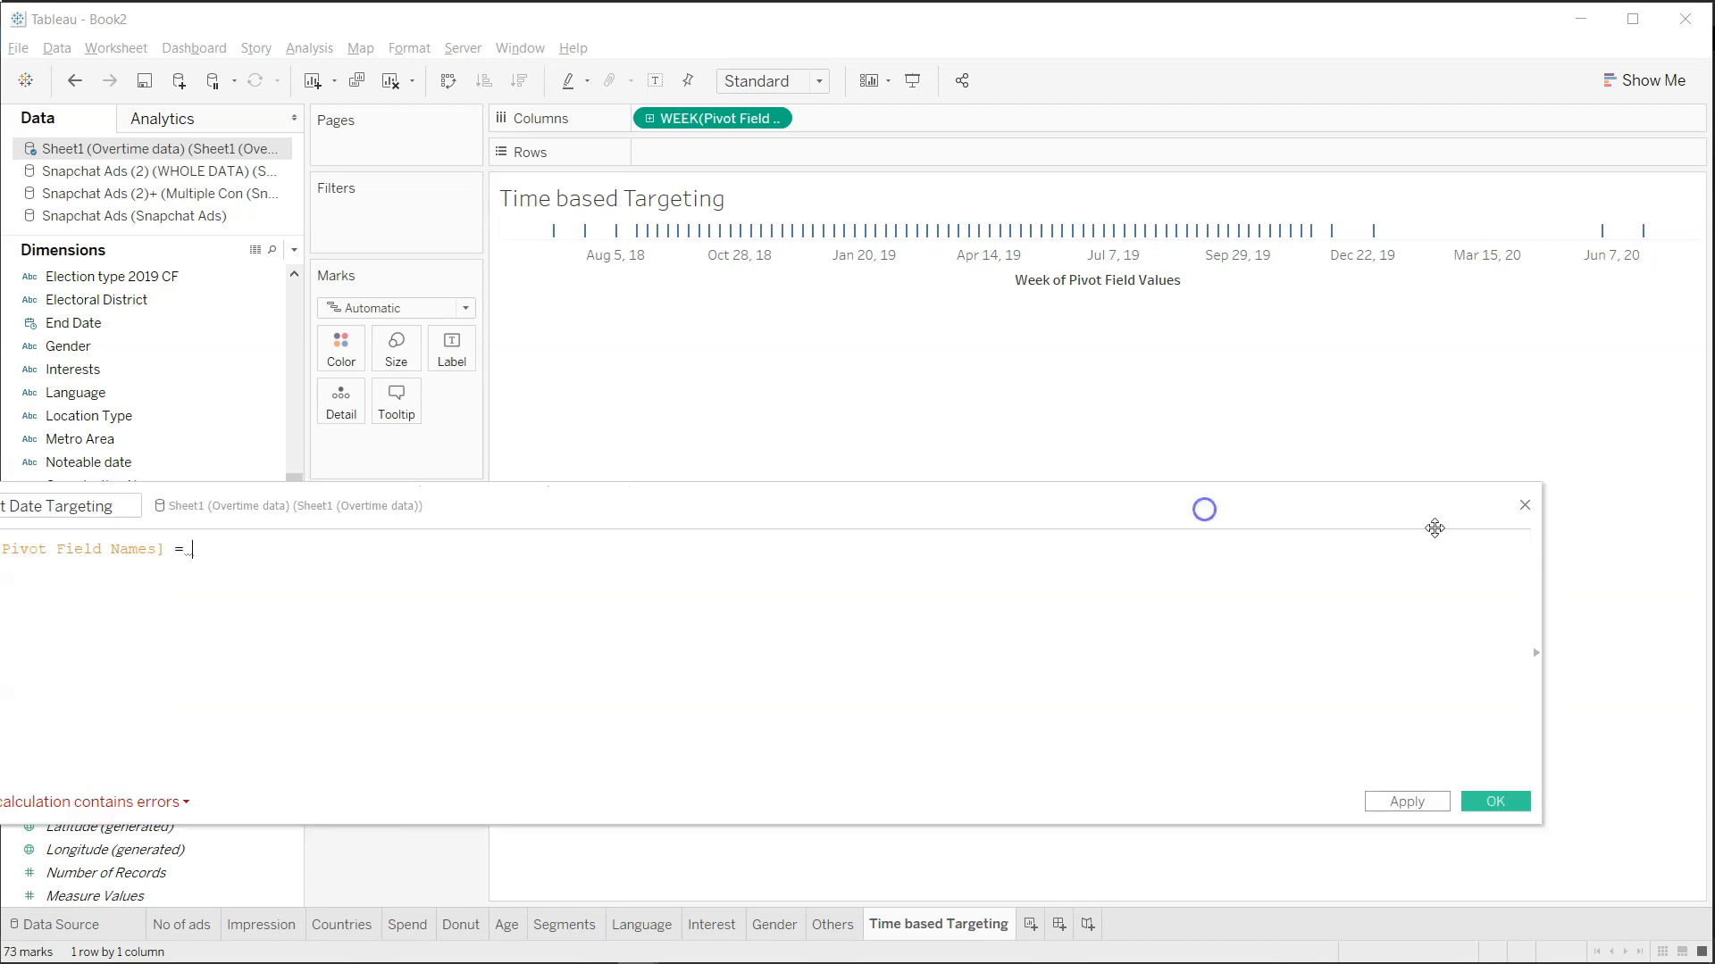
click(1526, 508)
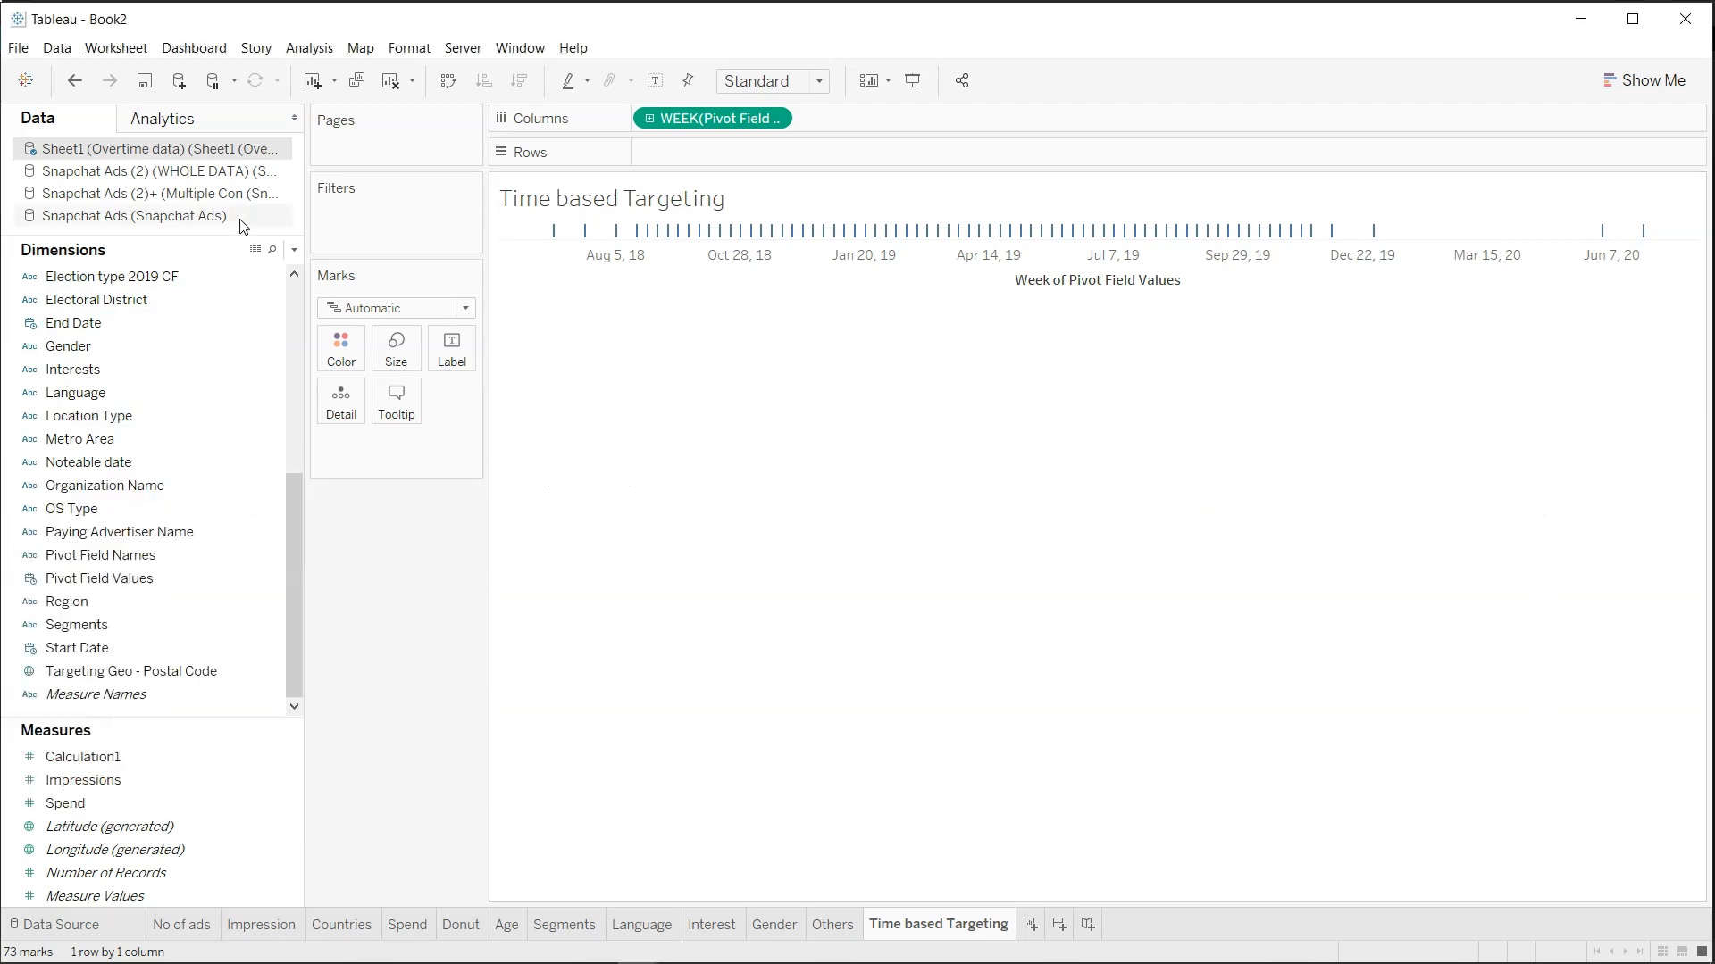
View the underlying data of Sheet1 (Overtime data) and examine the entries in the Pivot Field Names and Pivot Field Values columns.
right_click(248, 150)
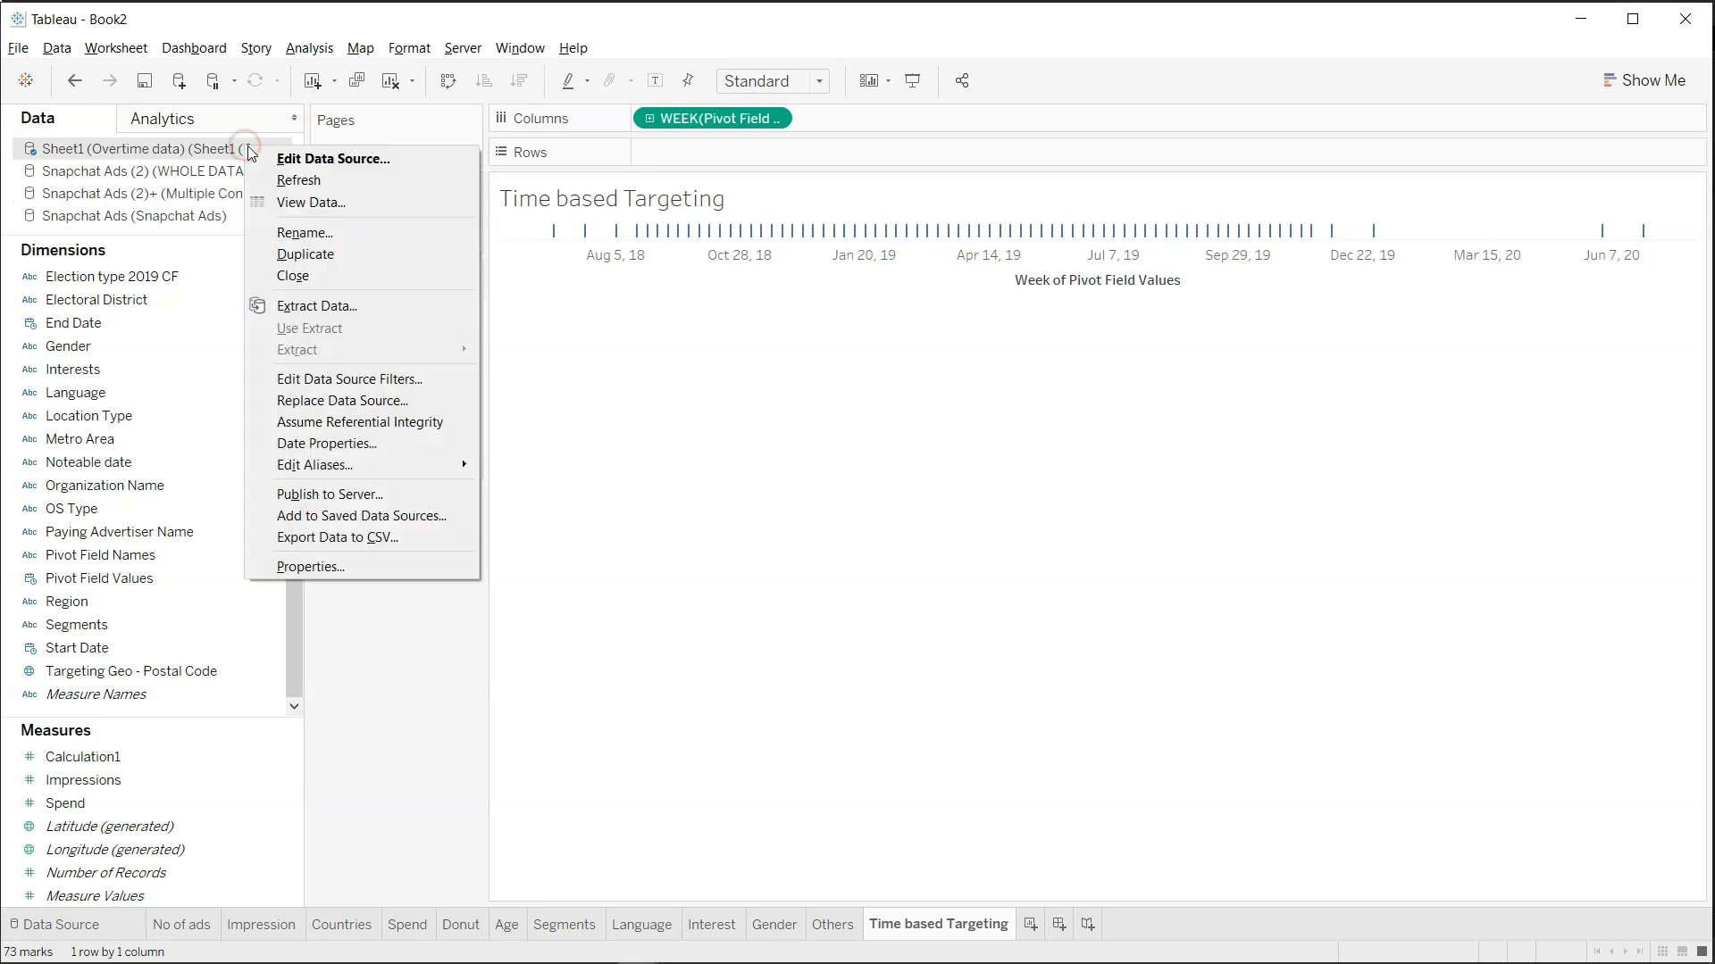
click(302, 198)
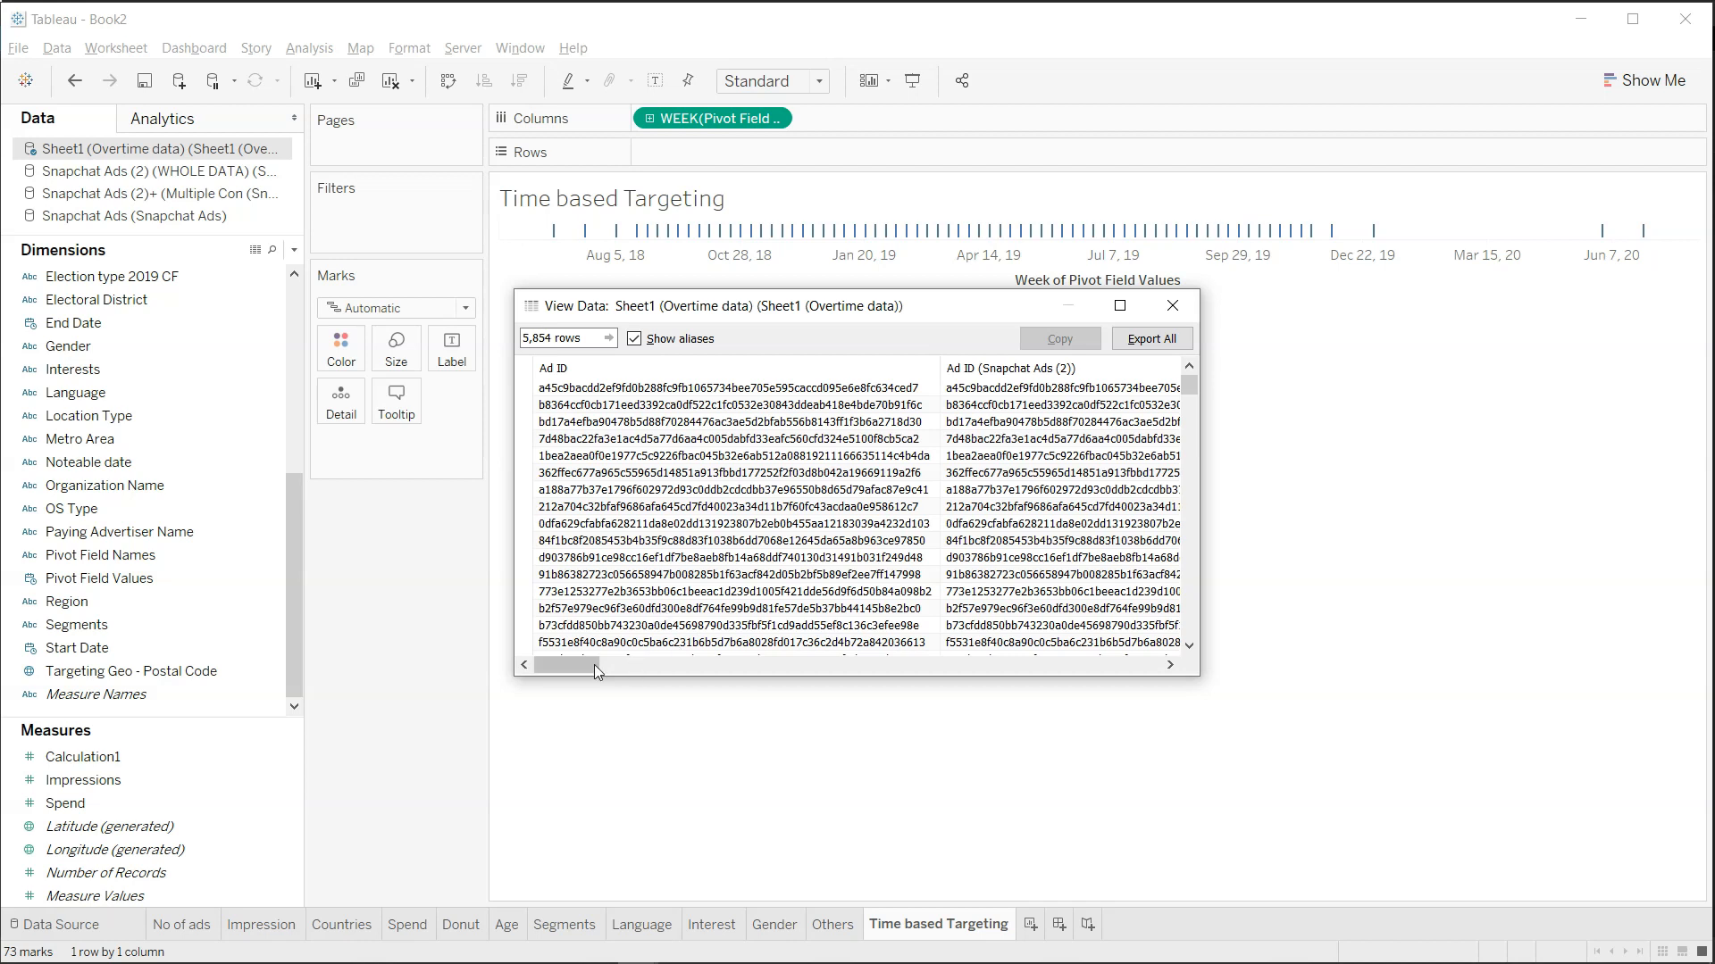
click(1170, 668)
click(1170, 668)
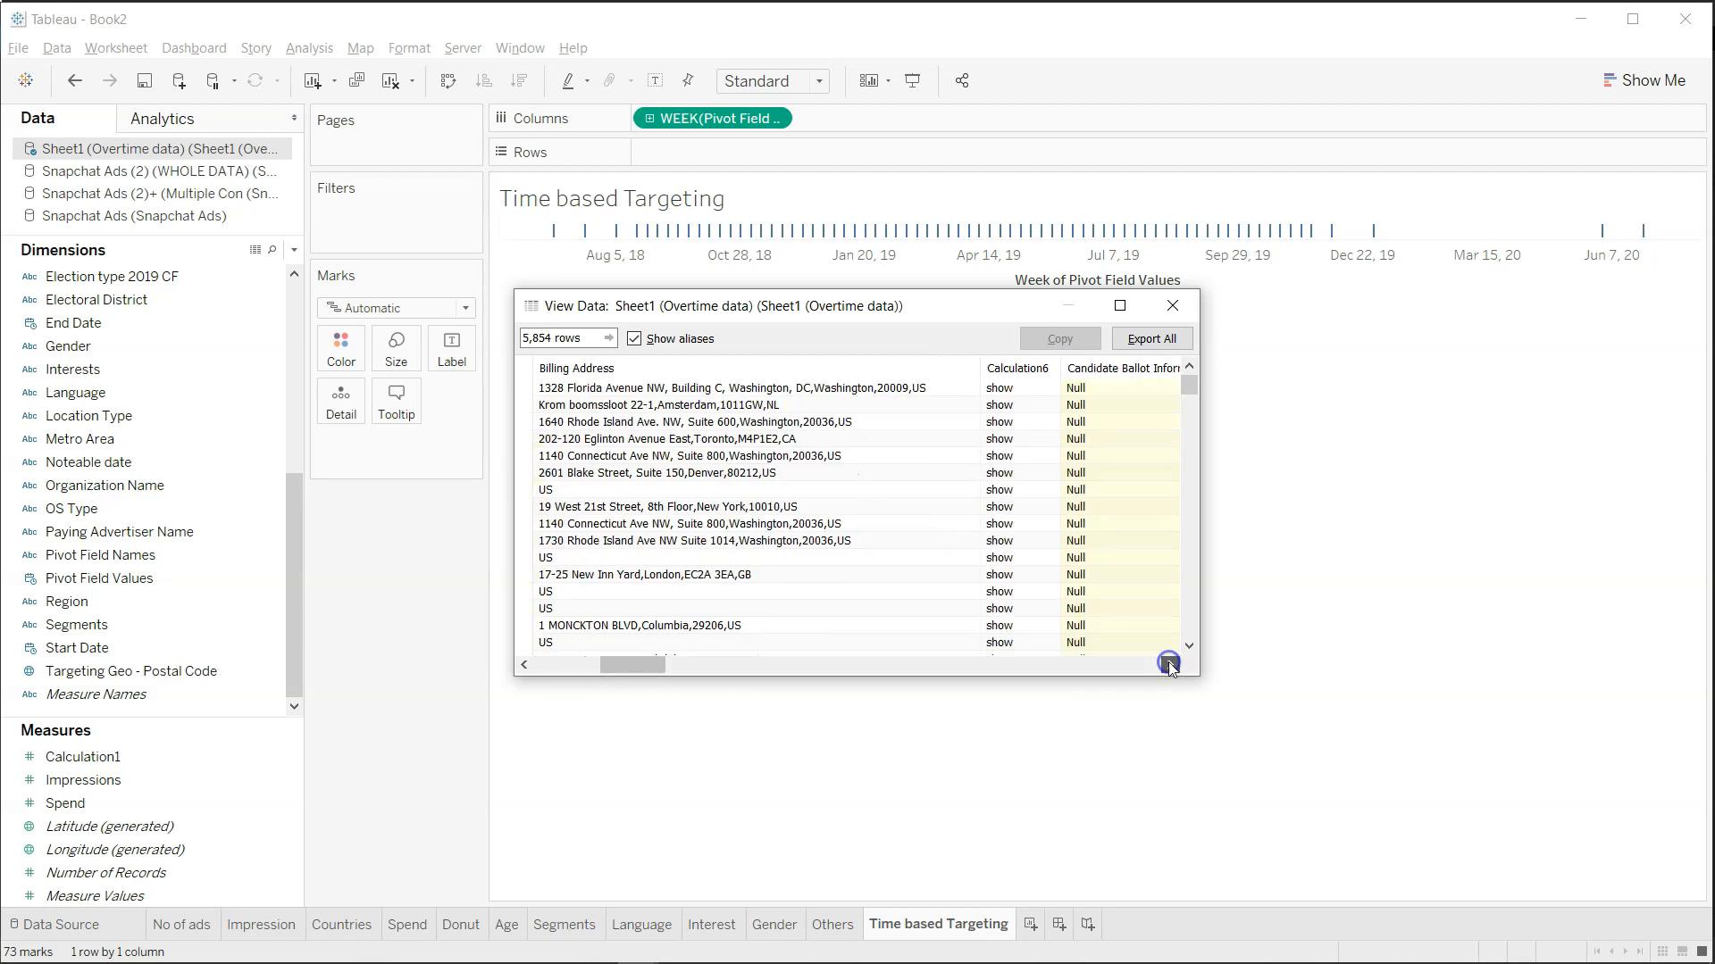
click(1170, 668)
click(1170, 664)
click(1171, 664)
click(1170, 665)
click(1170, 665)
click(1170, 665)
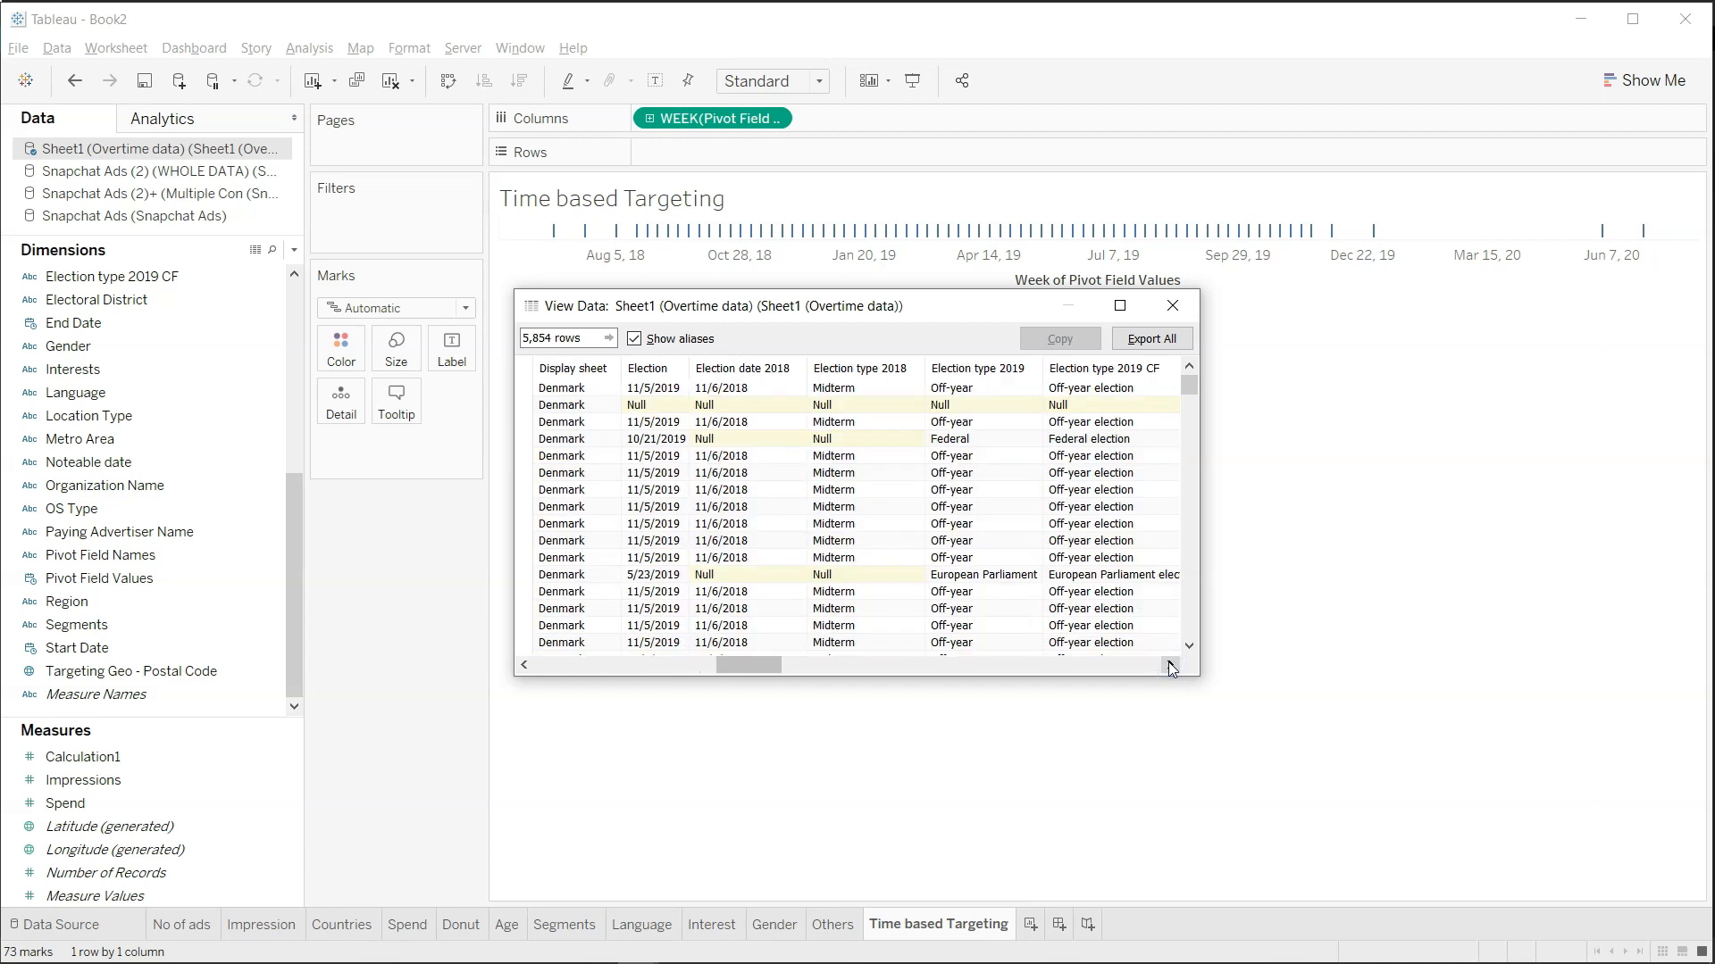
click(1170, 665)
click(1170, 666)
click(1169, 665)
click(1170, 665)
click(1169, 666)
click(1170, 665)
click(1170, 665)
click(1170, 665)
click(1170, 666)
click(1170, 665)
click(1170, 666)
click(1169, 665)
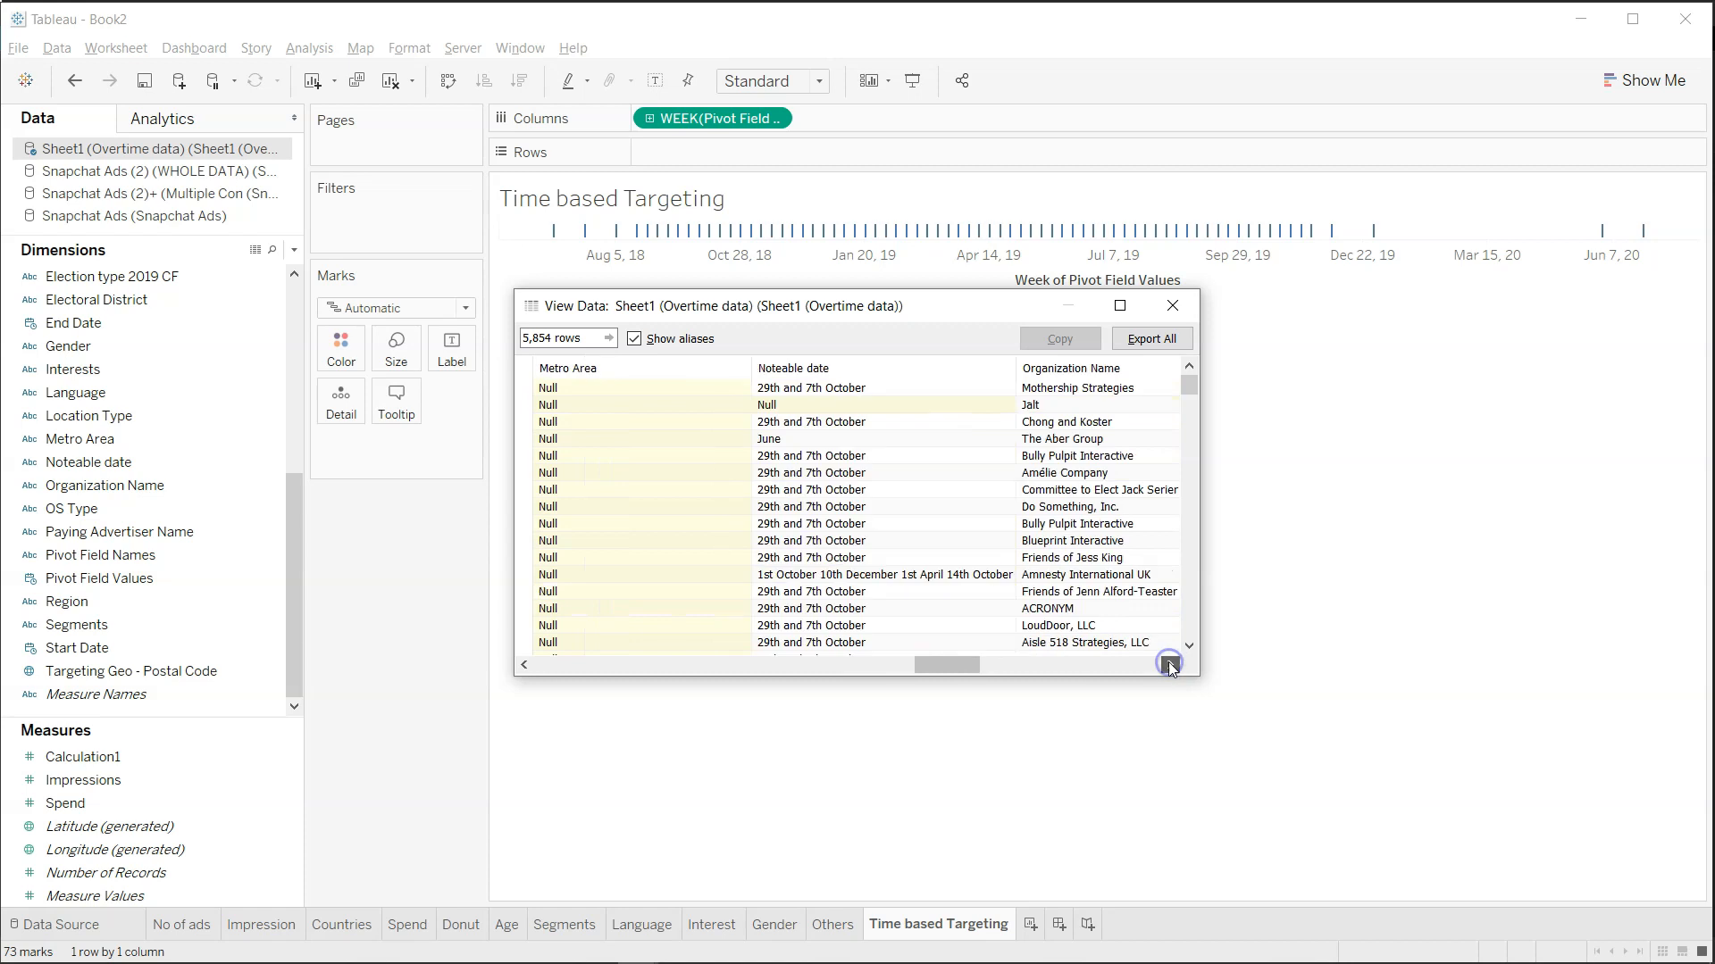
click(1169, 665)
click(1170, 665)
click(1169, 666)
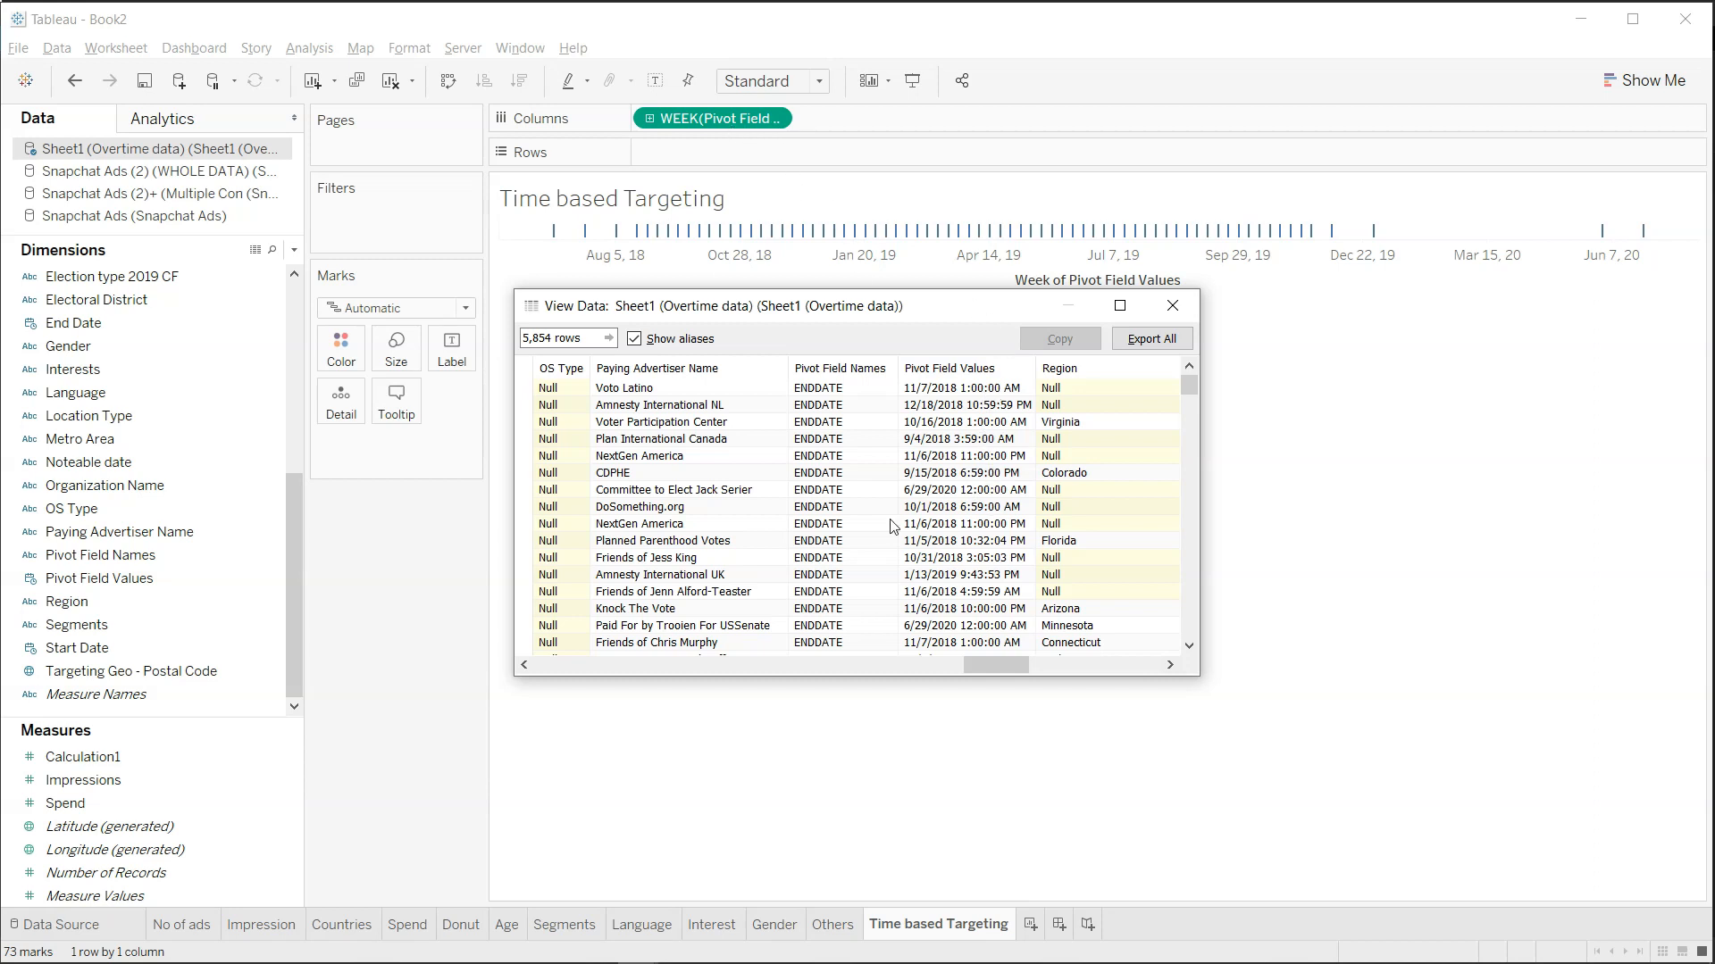
drag(1188, 386, 1170, 625)
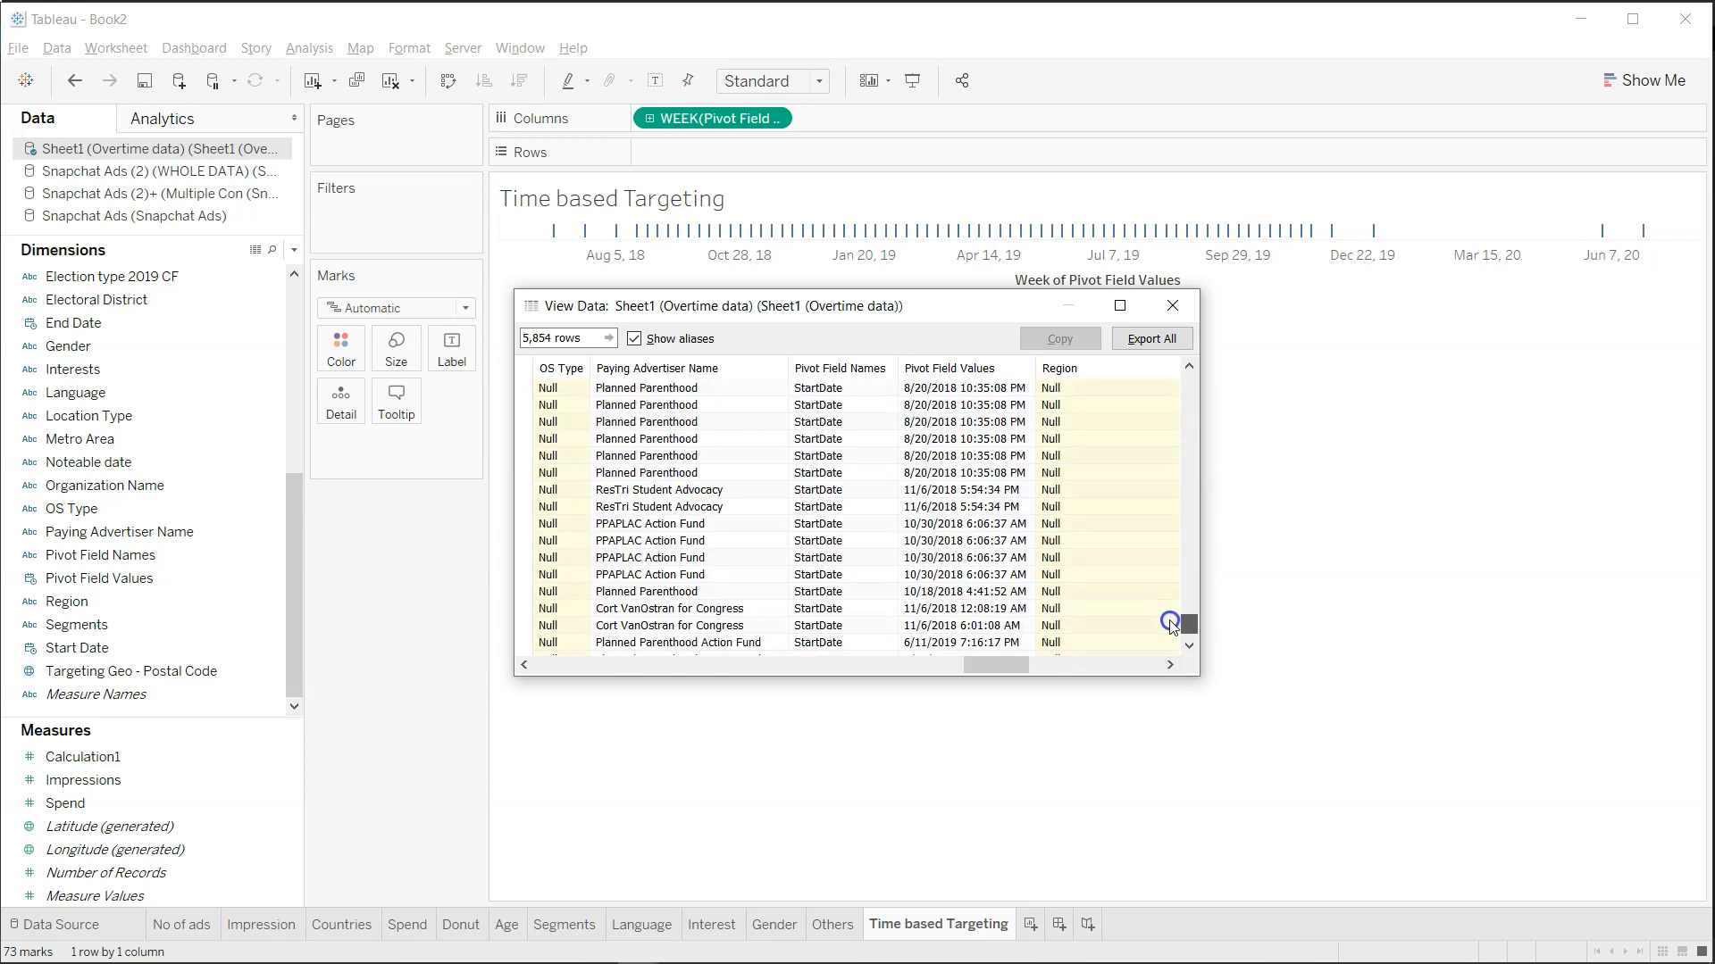
click(1171, 307)
Start a new calculated field in the Sheet1 (Overtime data) source and name it SD Targeting.
click(292, 249)
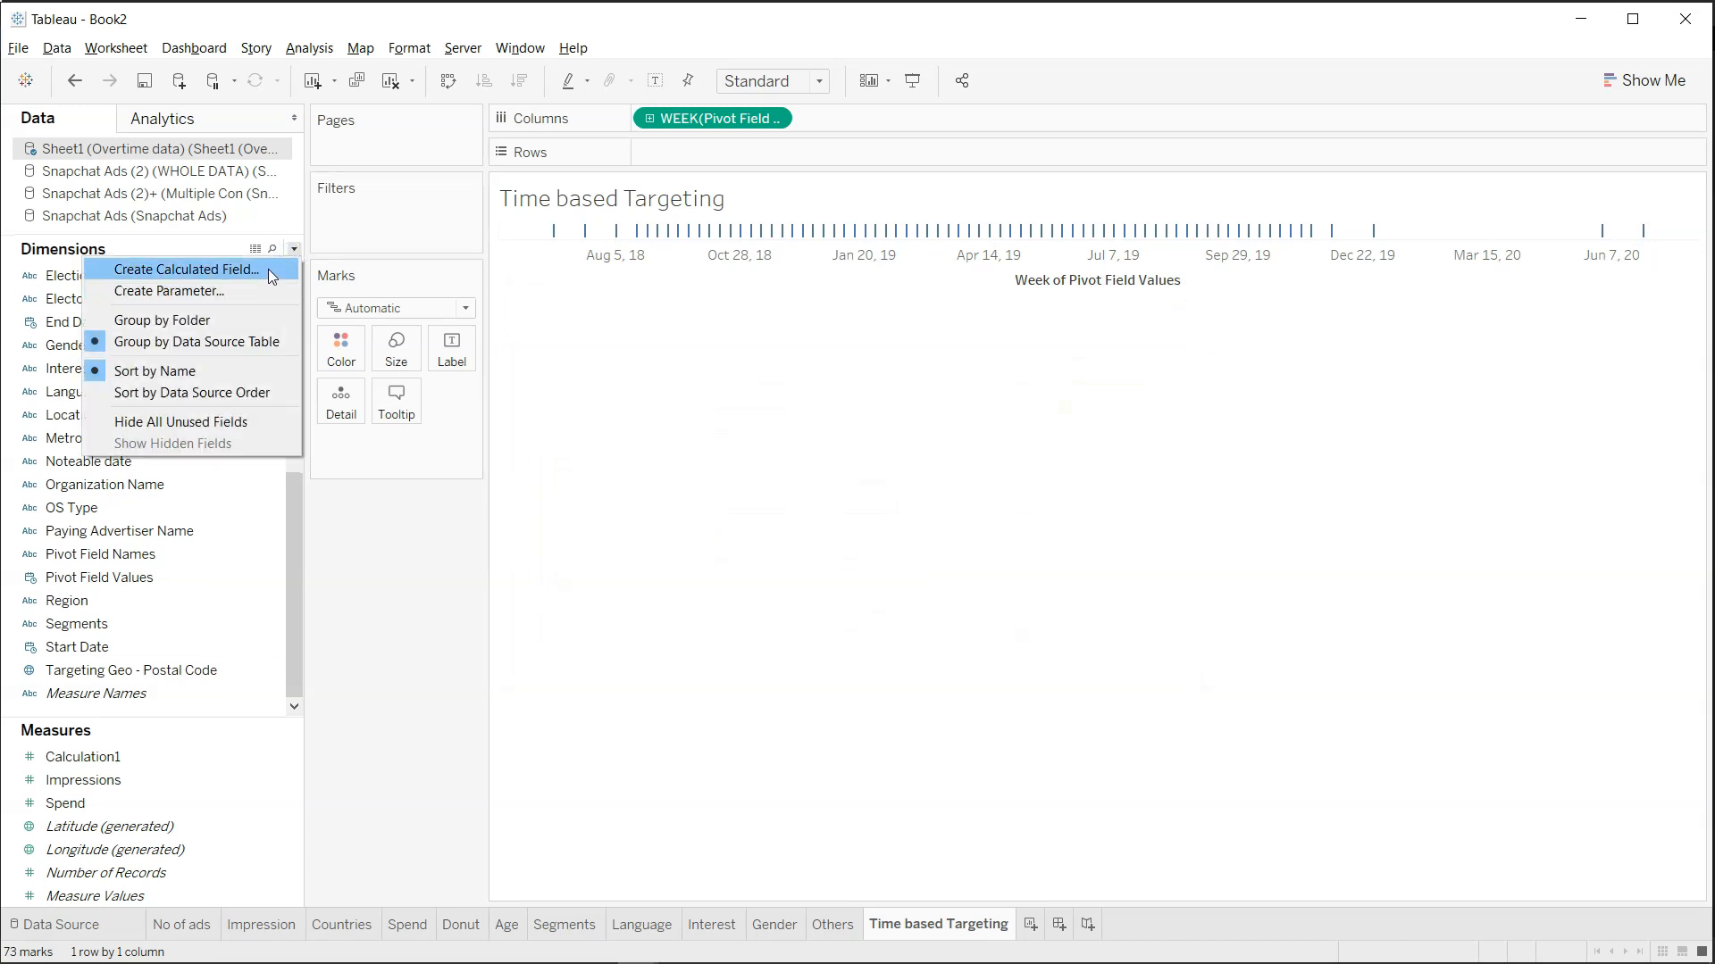
click(267, 268)
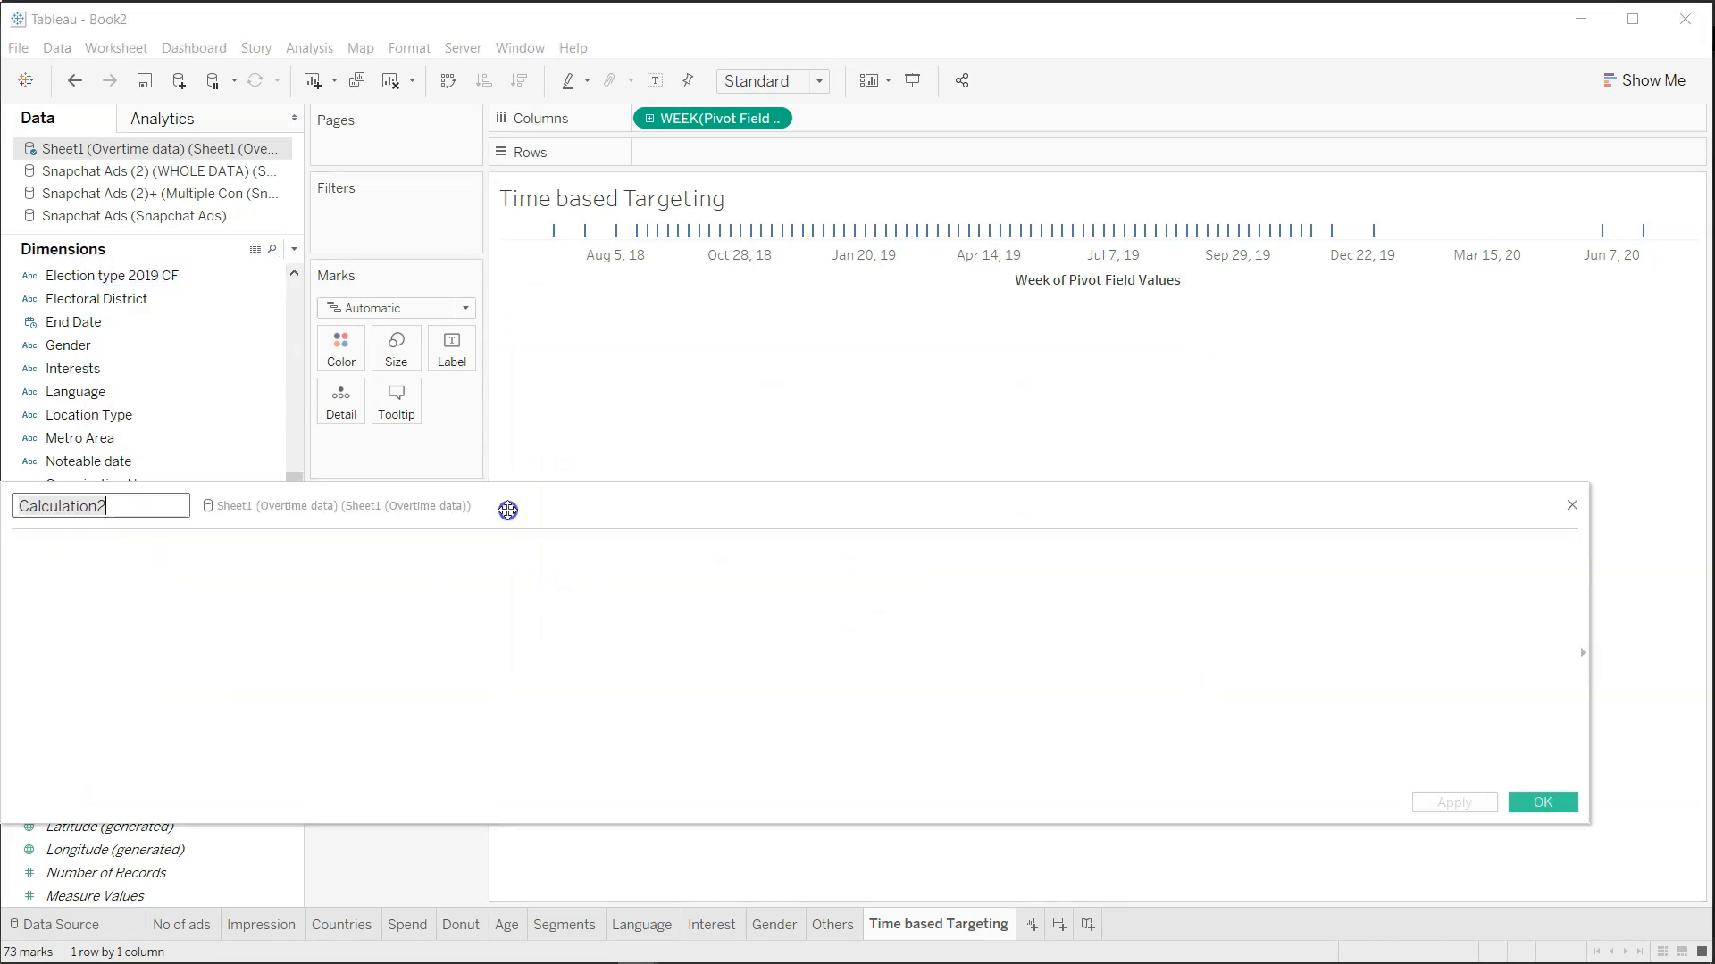
drag(509, 509, 962, 471)
text(SD)
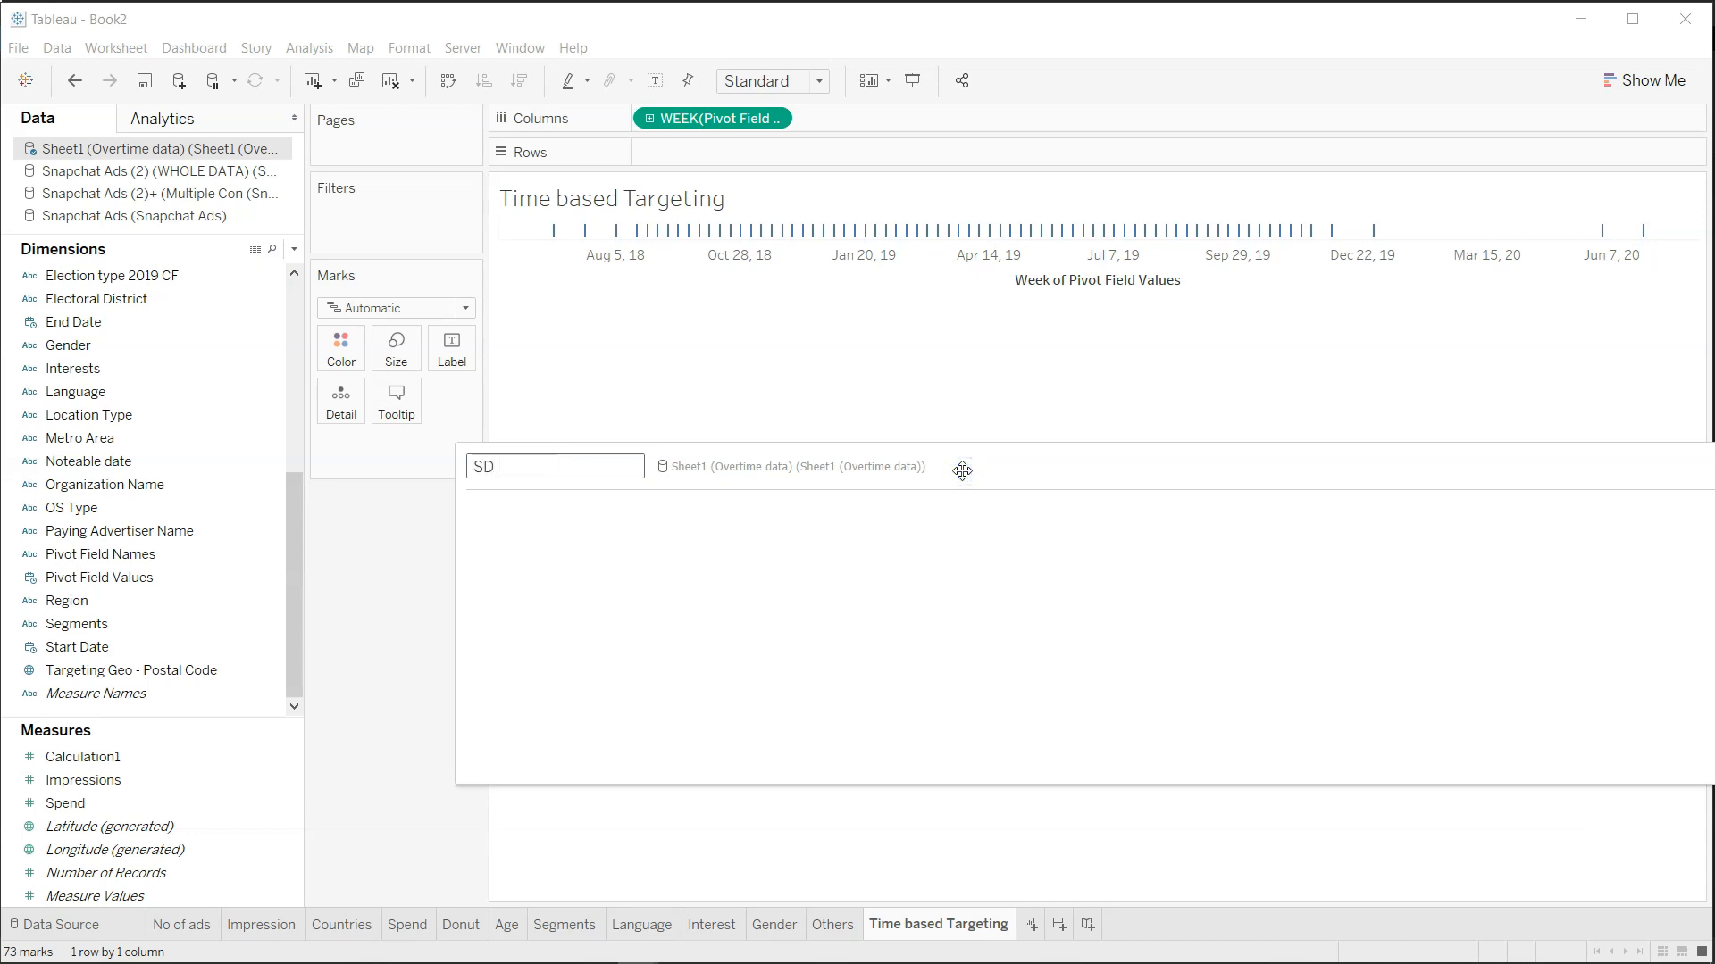
text( Targeting)
key(Tab)
Define SD Targeting as IF [Pivot Field Names] = 'StartDate' THEN 1 ELSE -1 END and save the calculation.
text(If)
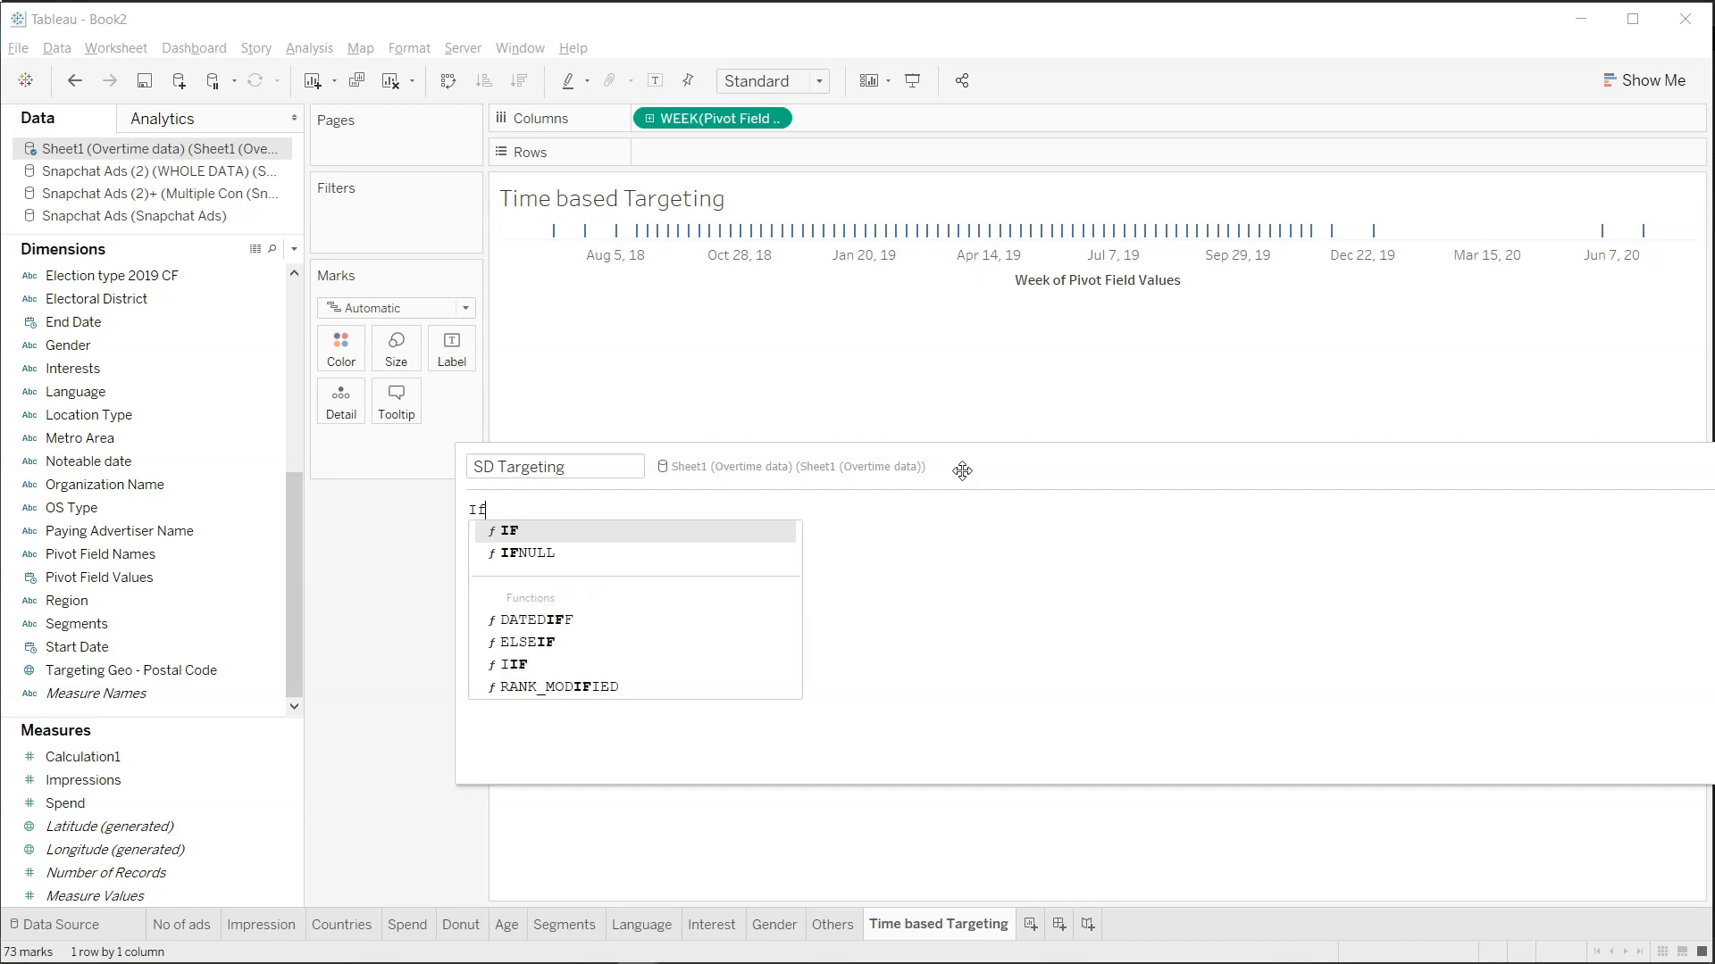
drag(928, 488, 548, 467)
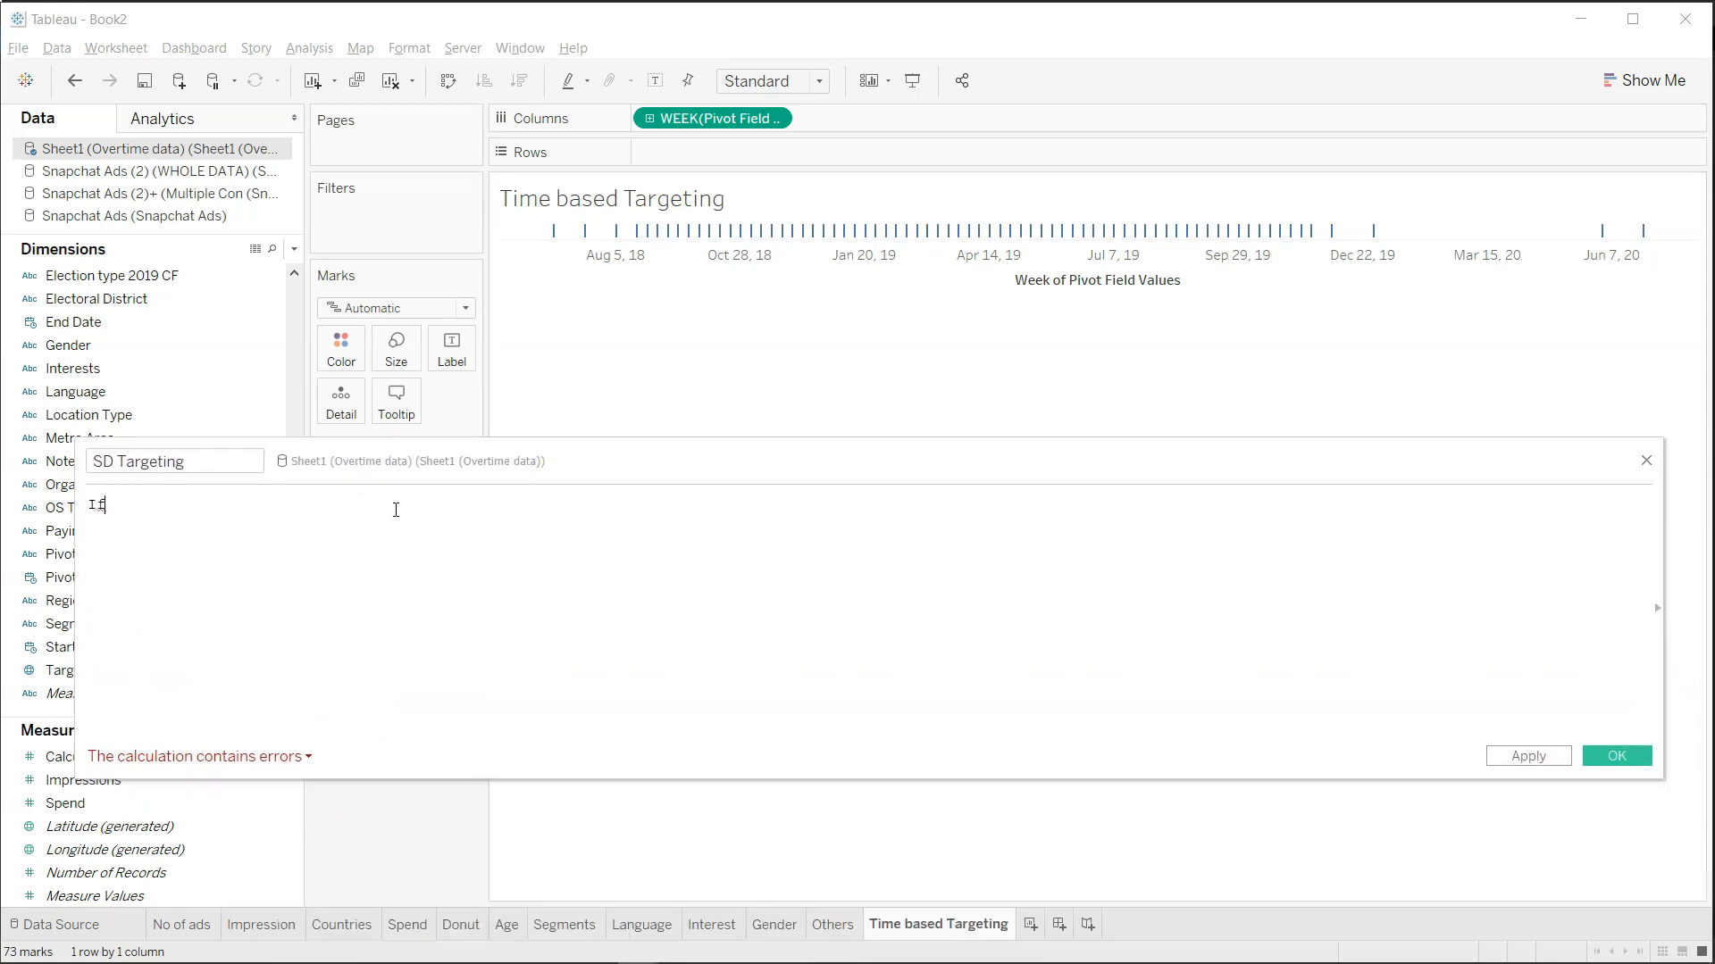
text(F)
key(BackSpace)
text(pivot)
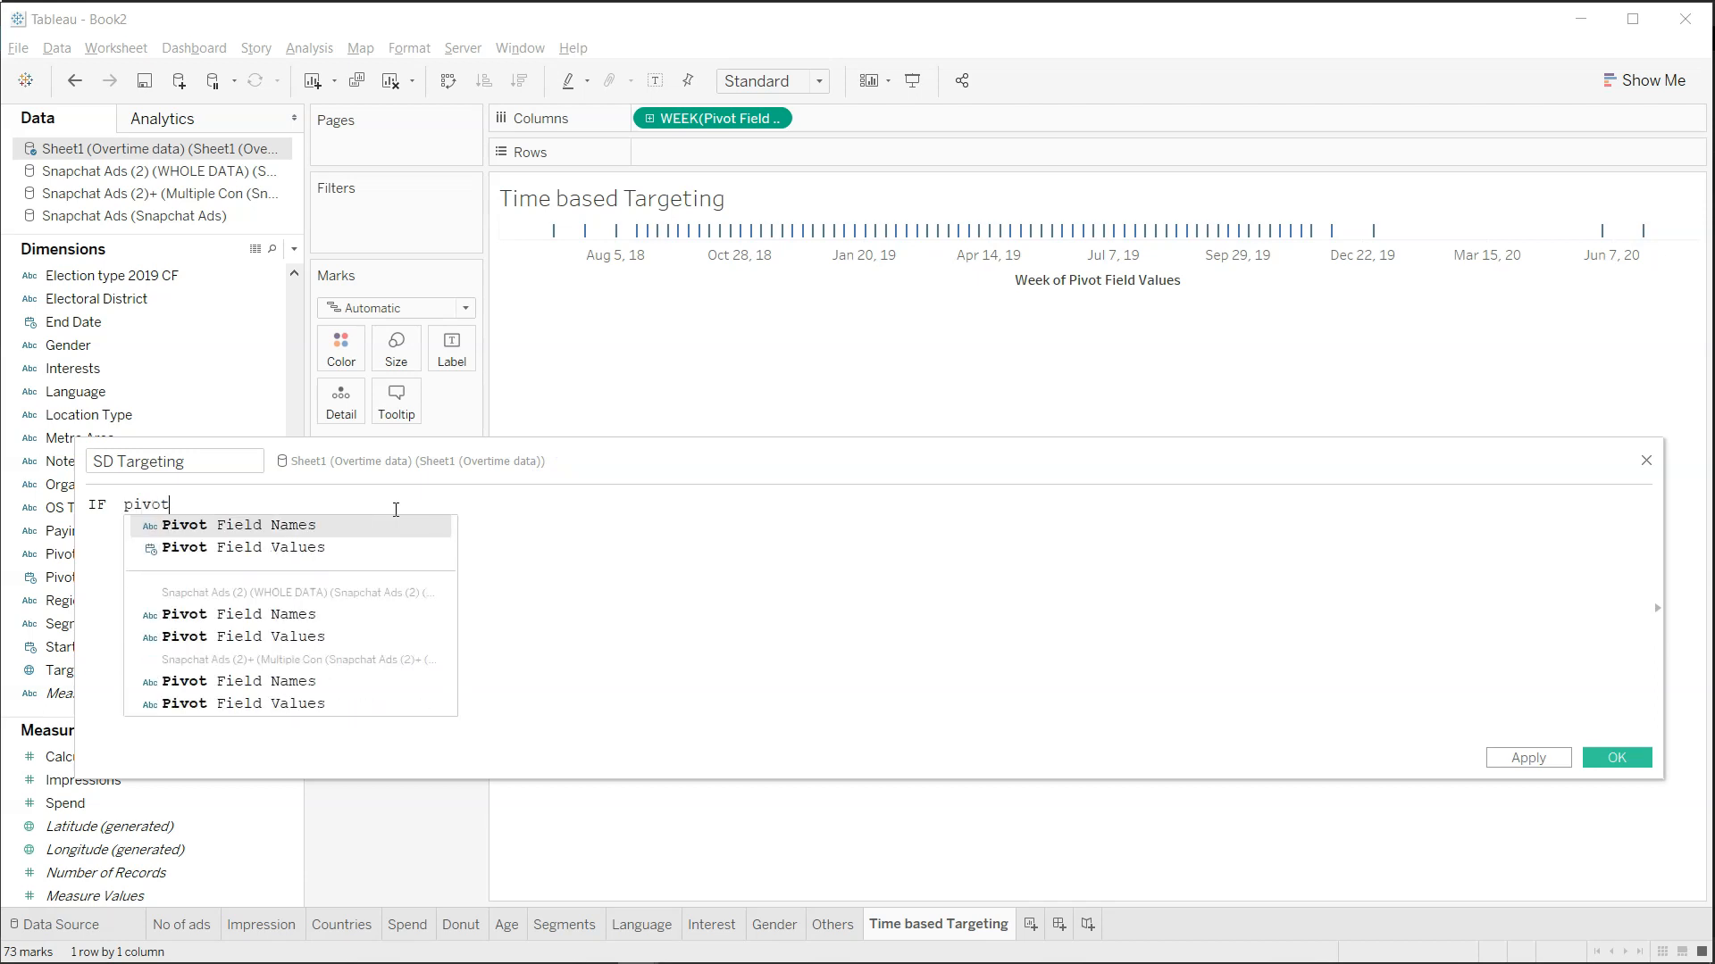
key(Return)
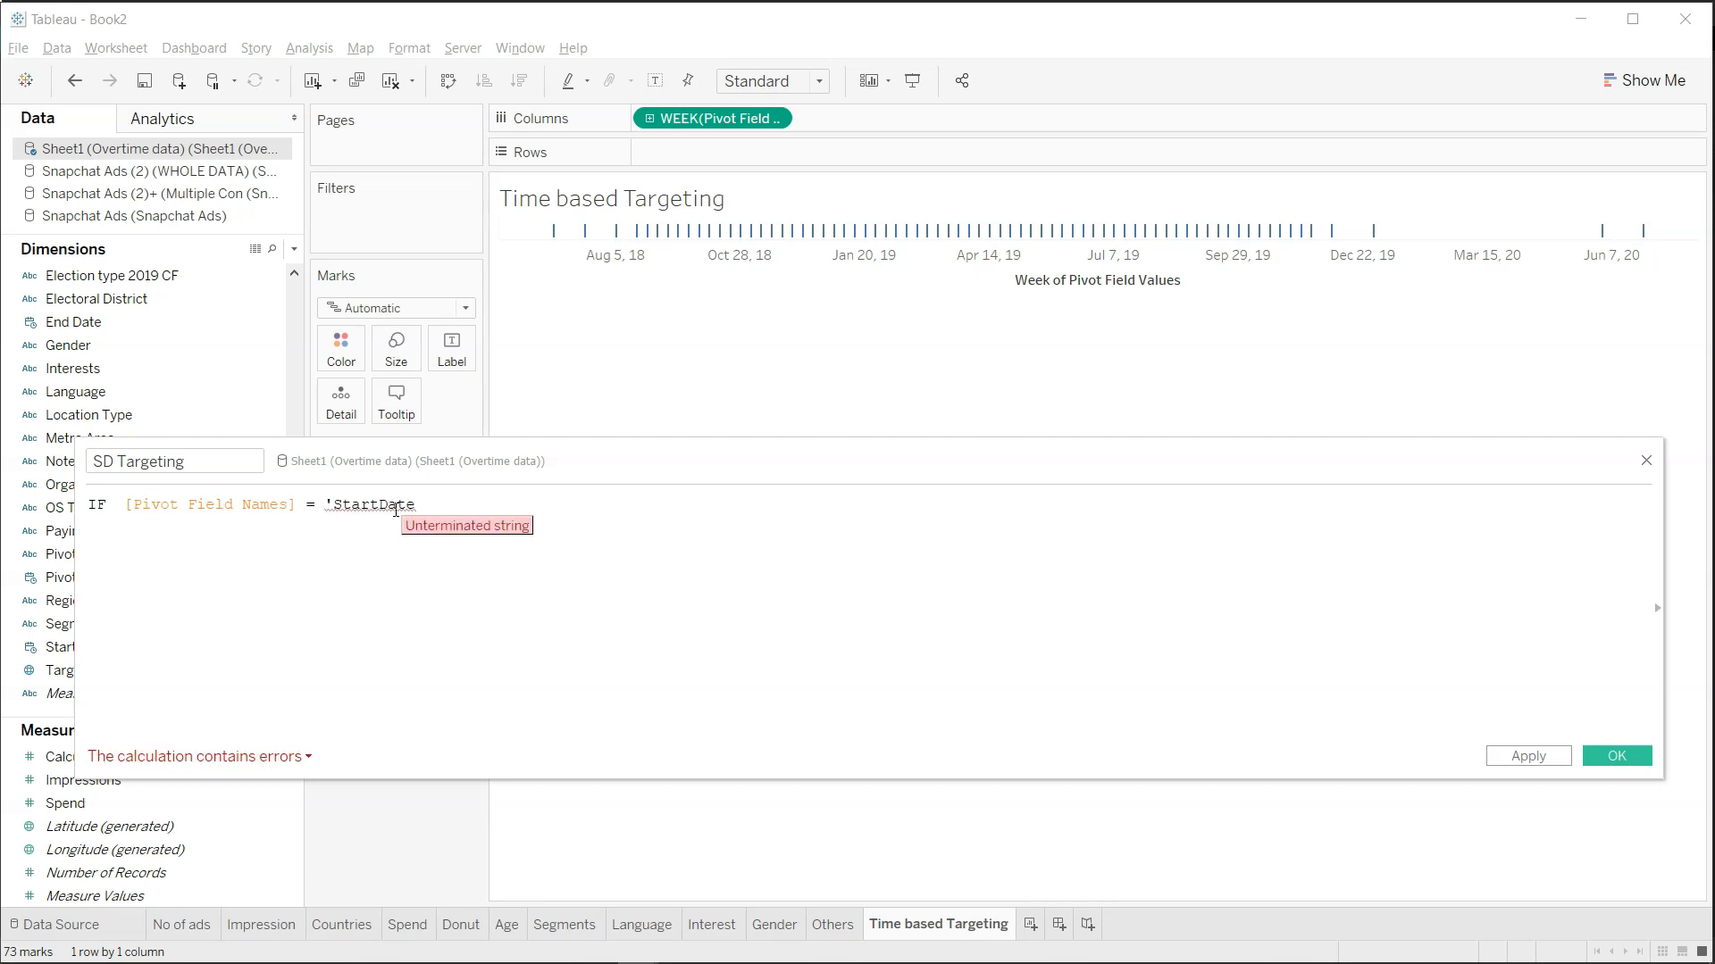
text(' THEN 1 )
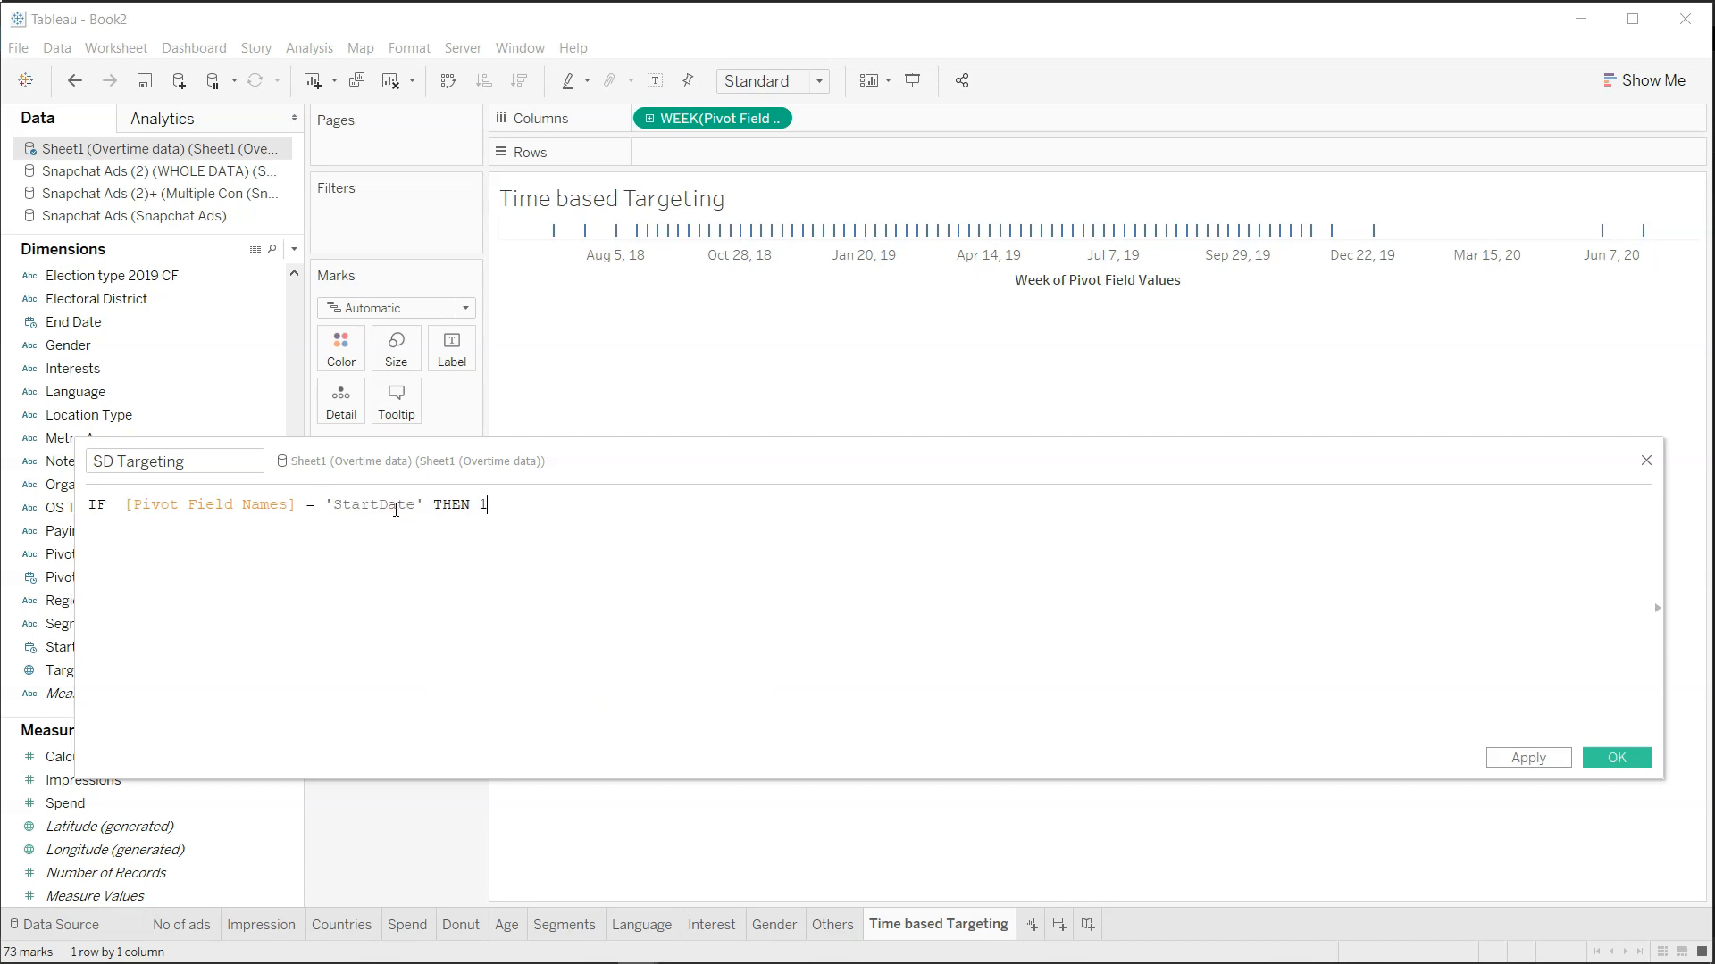
text(else -1)
key(Home)
key(Delete)
text(E)
key(End)
text(END)
click(1541, 757)
click(1615, 759)
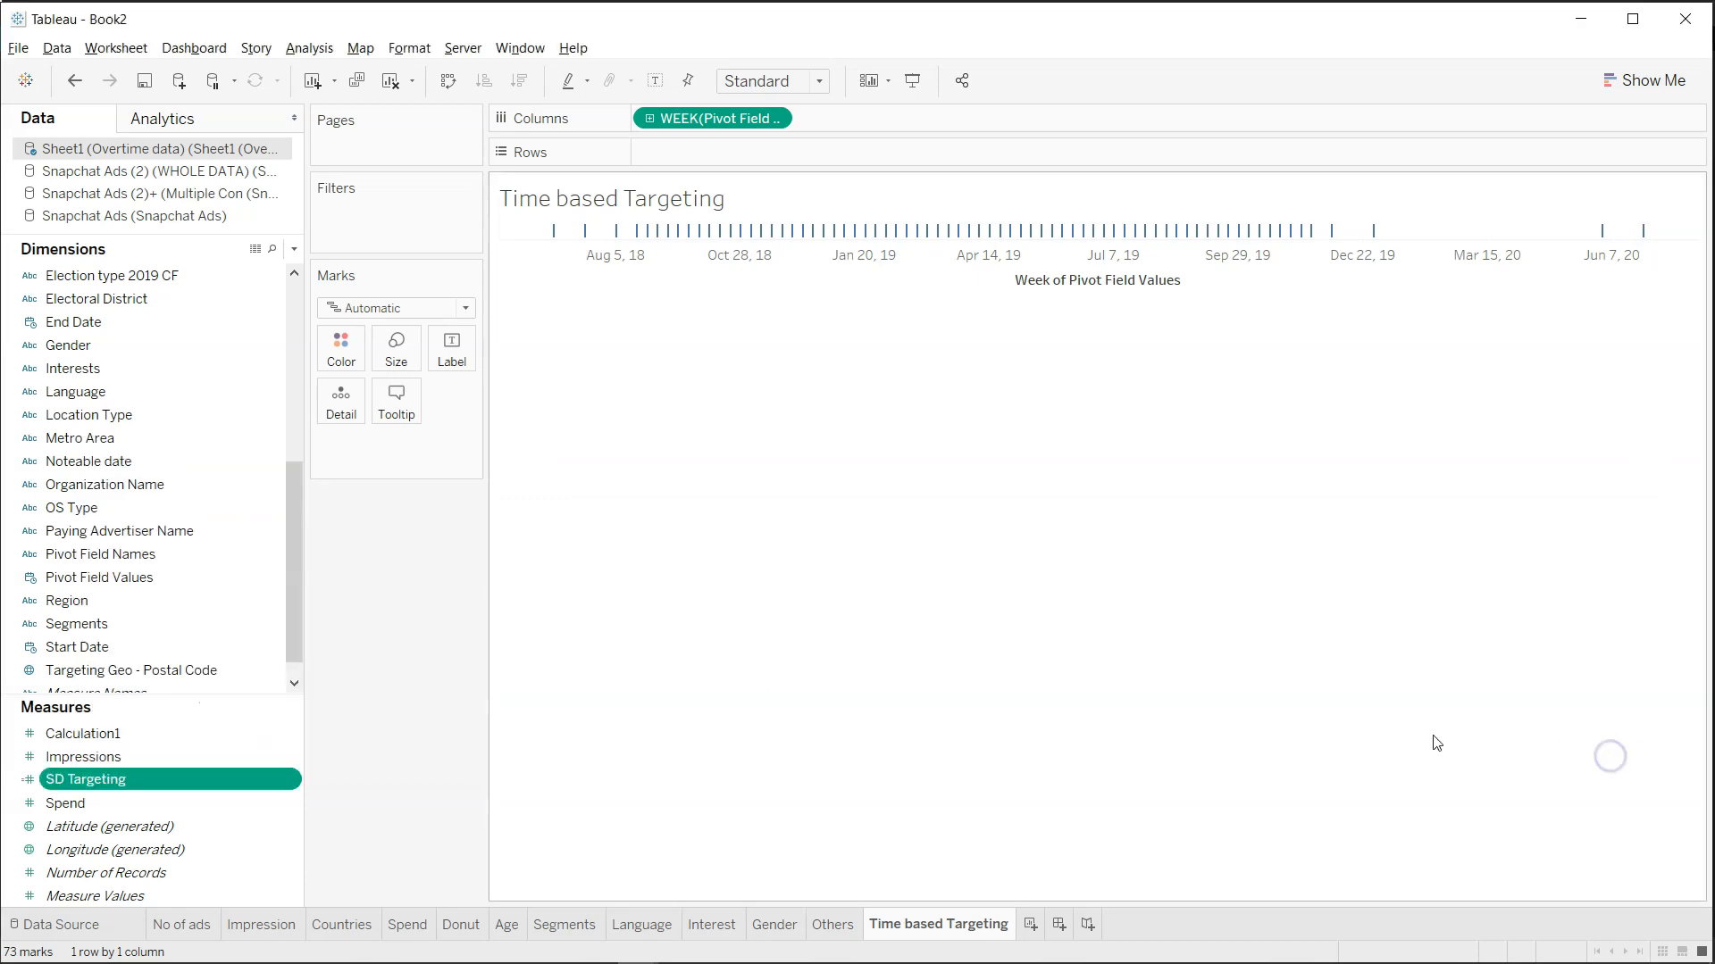
Place SD Targeting on Rows and apply a Running Total quick table calculation to it.
drag(220, 783, 845, 158)
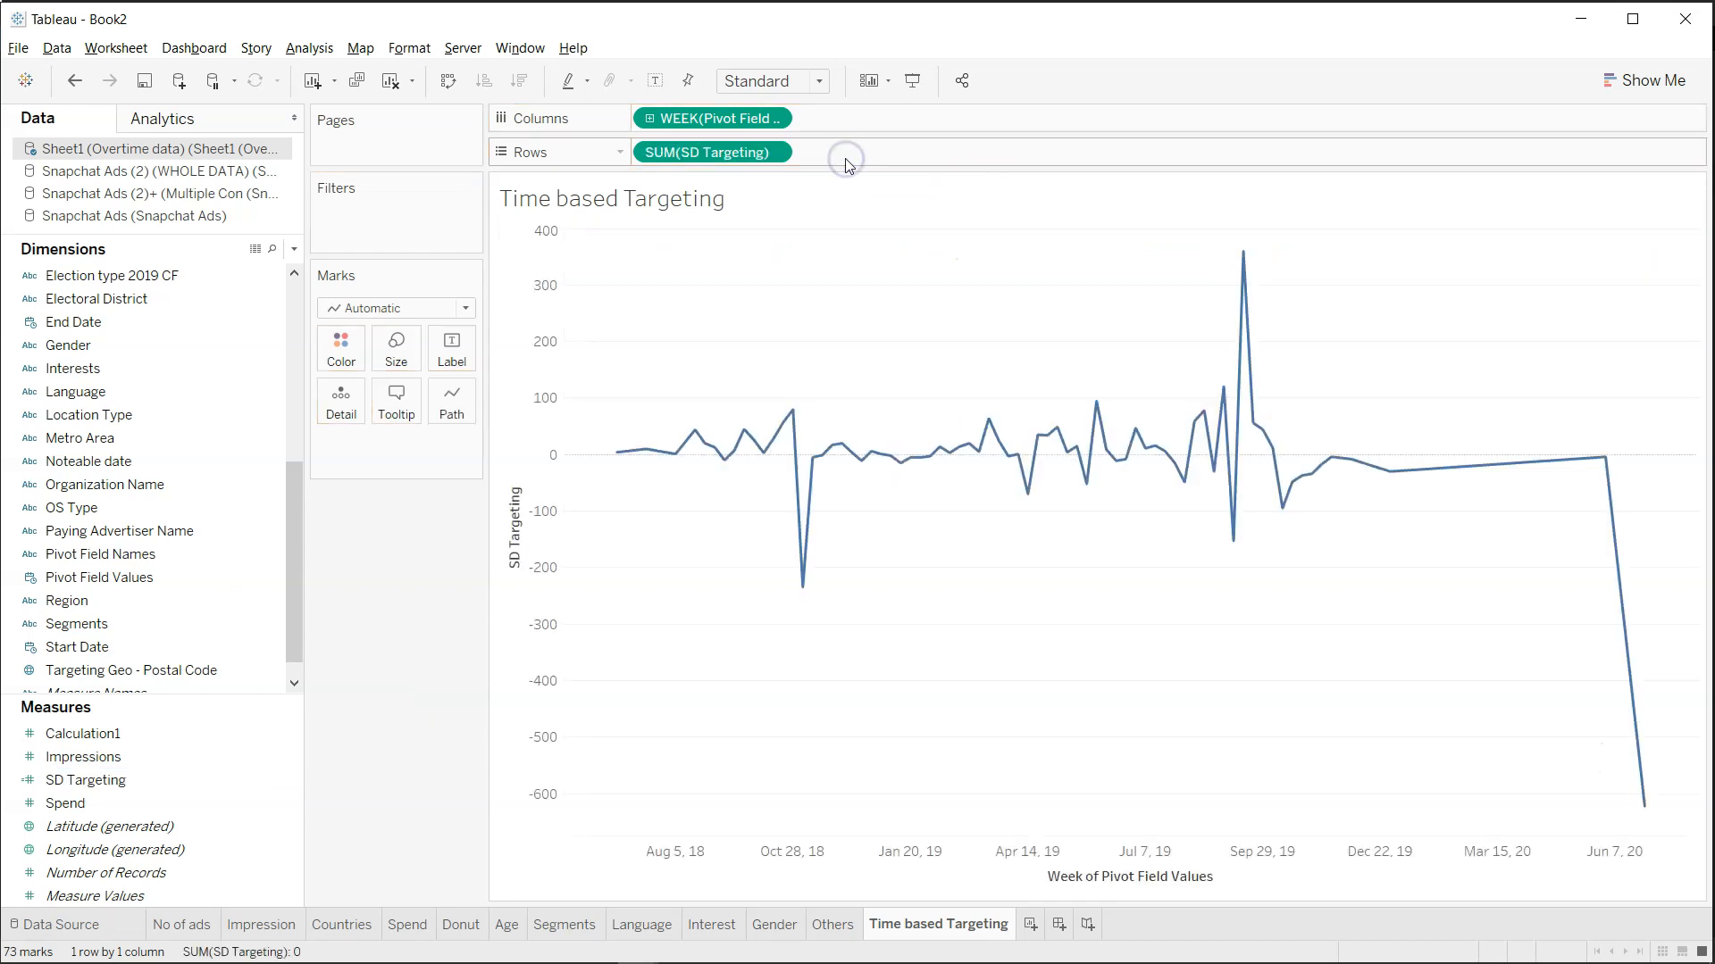
click(774, 152)
mouse_move(809, 494)
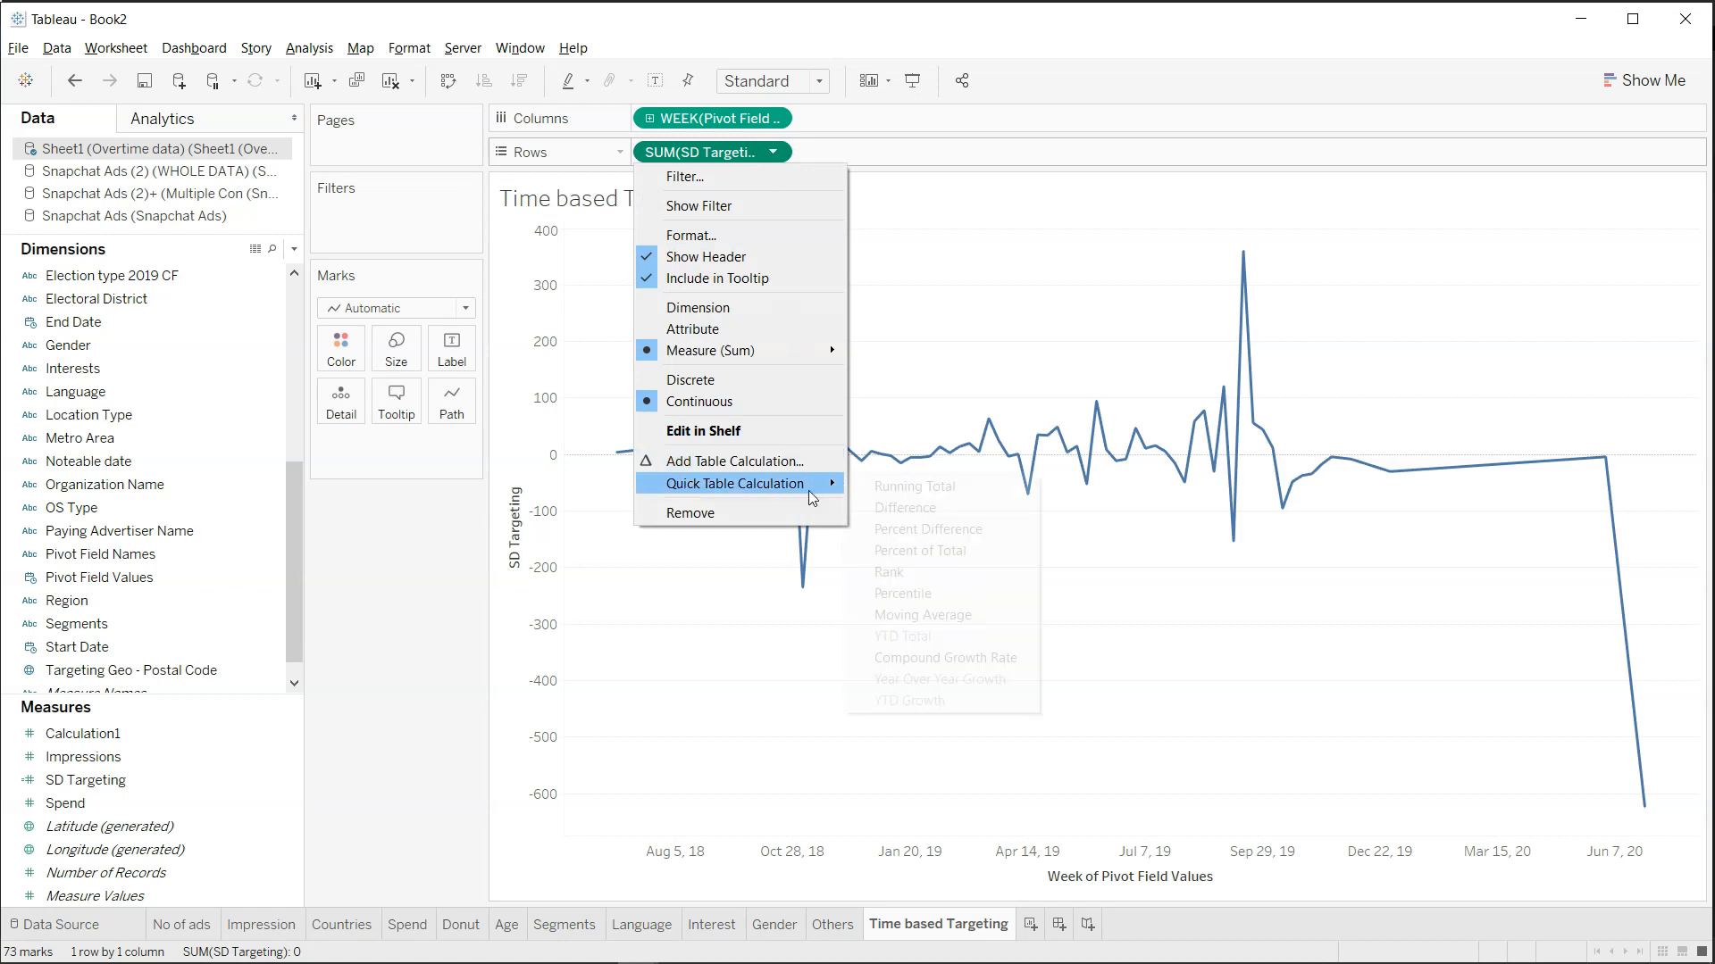
click(914, 488)
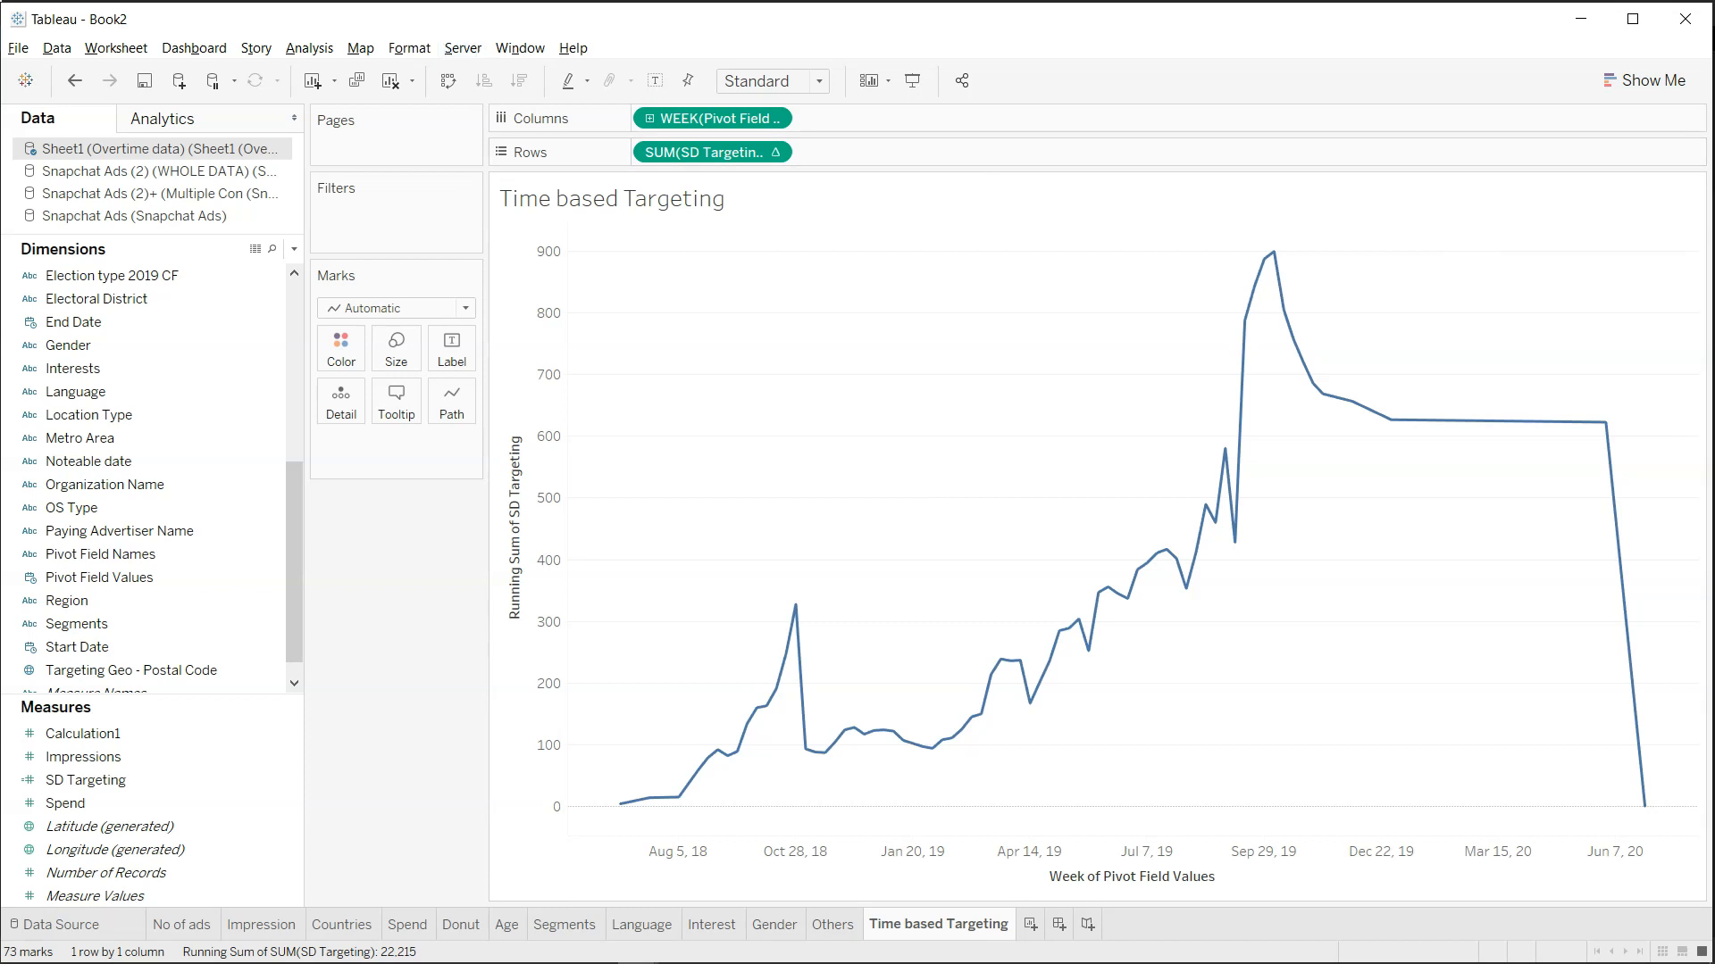
mouse_move(1713, 379)
mouse_down()
mouse_move(1473, 379)
mouse_move(1713, 378)
mouse_up()
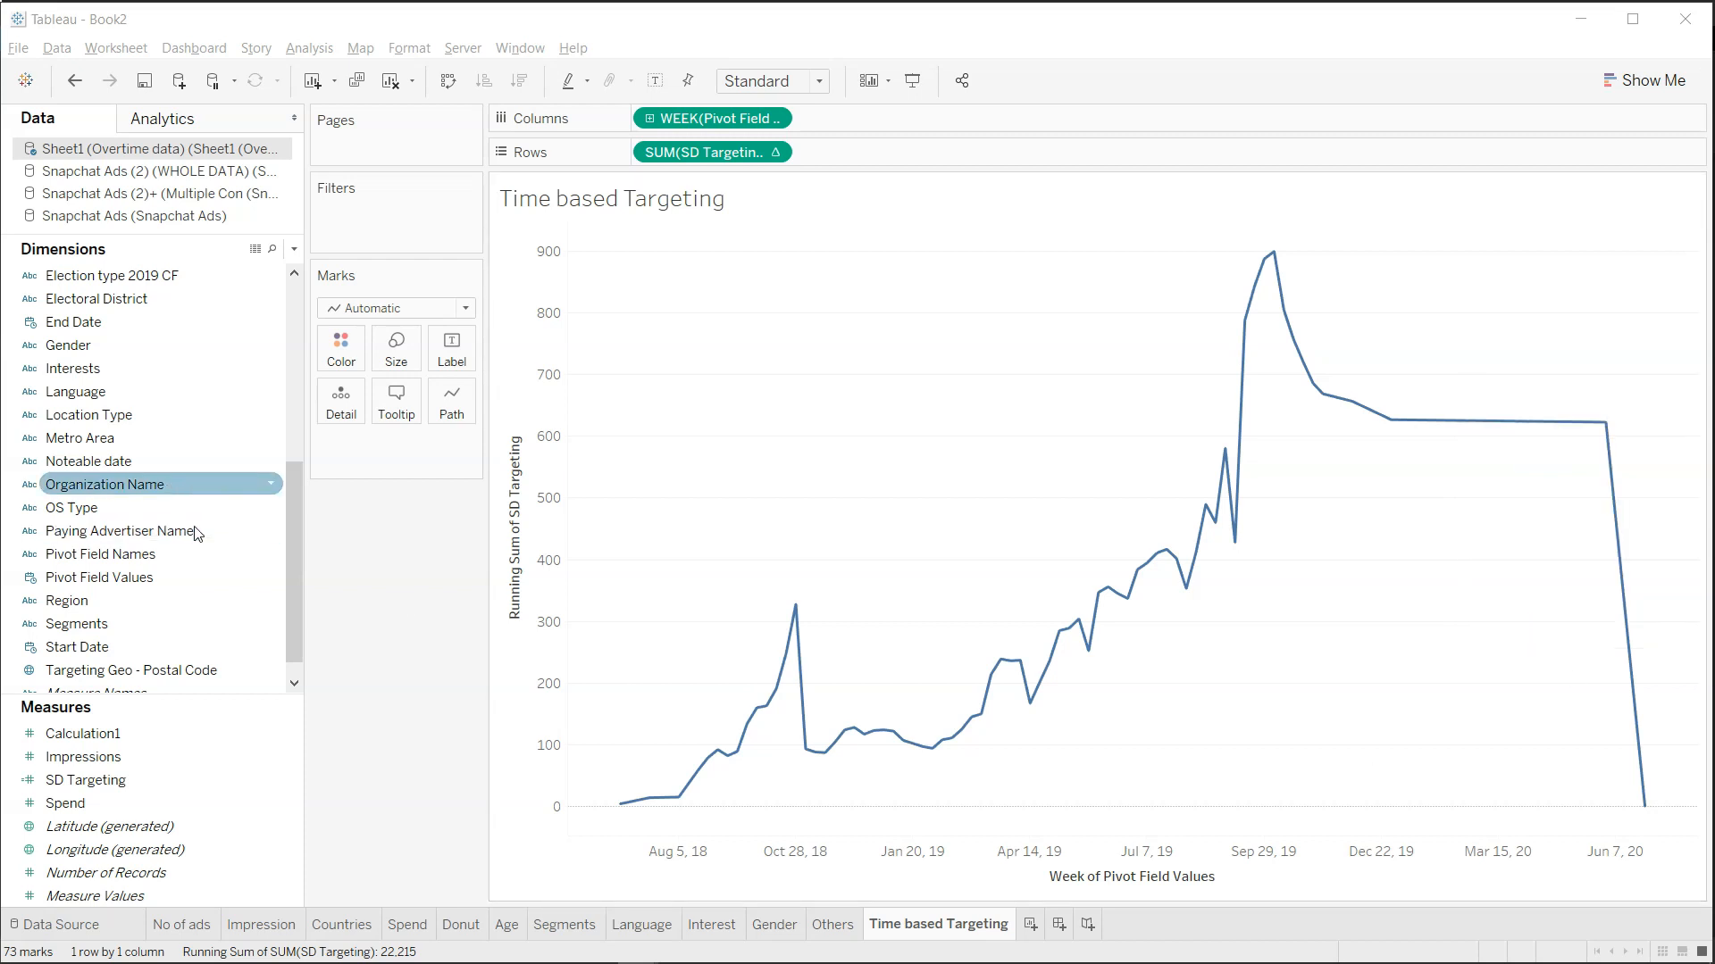
Add the Election date to the marks' Detail and set it to a continuous attribute.
click(208, 409)
scroll(207, 409, up, 5)
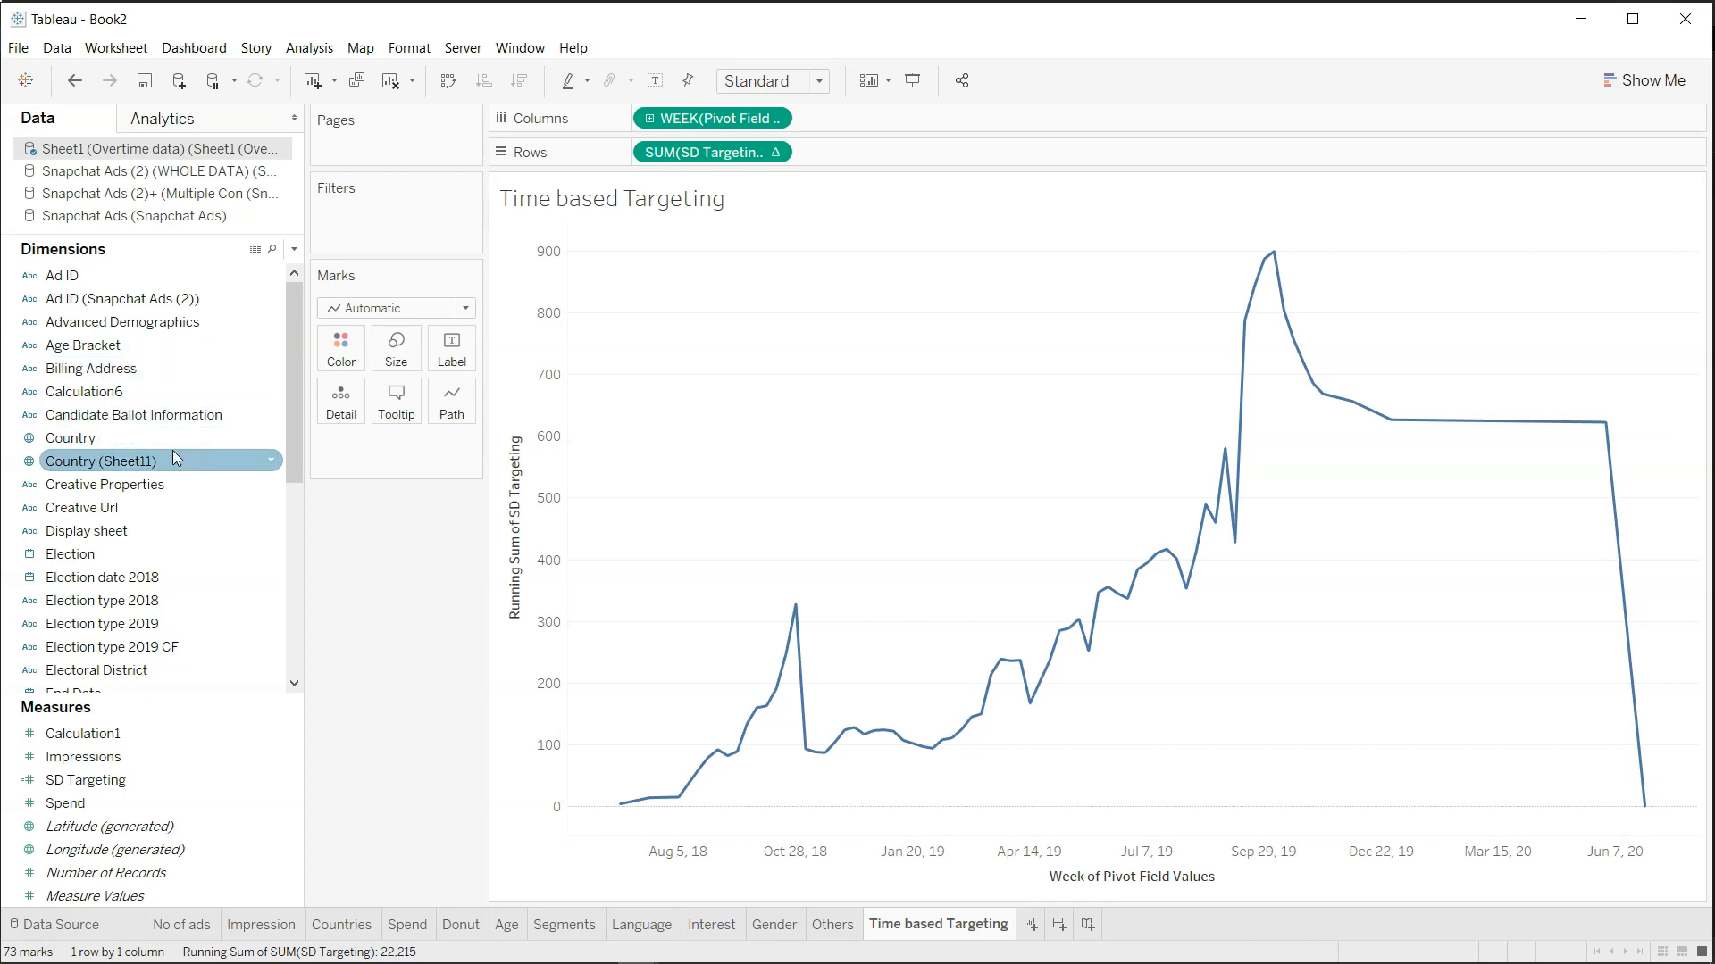
click(205, 554)
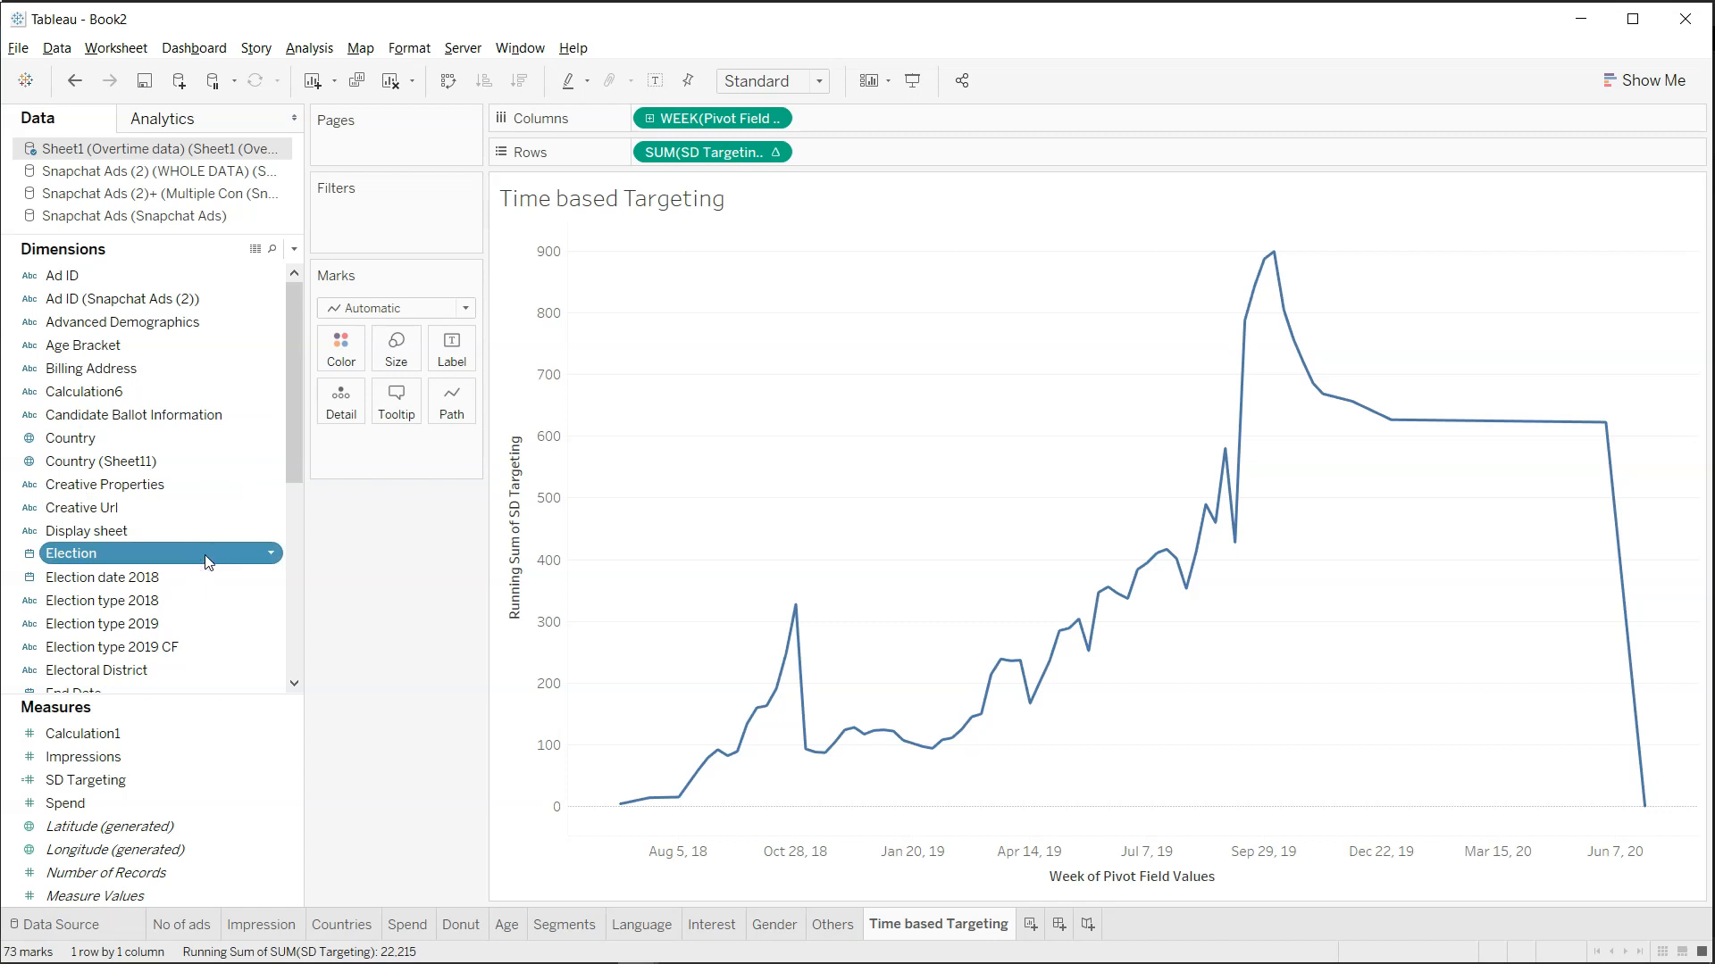
drag(205, 555, 340, 406)
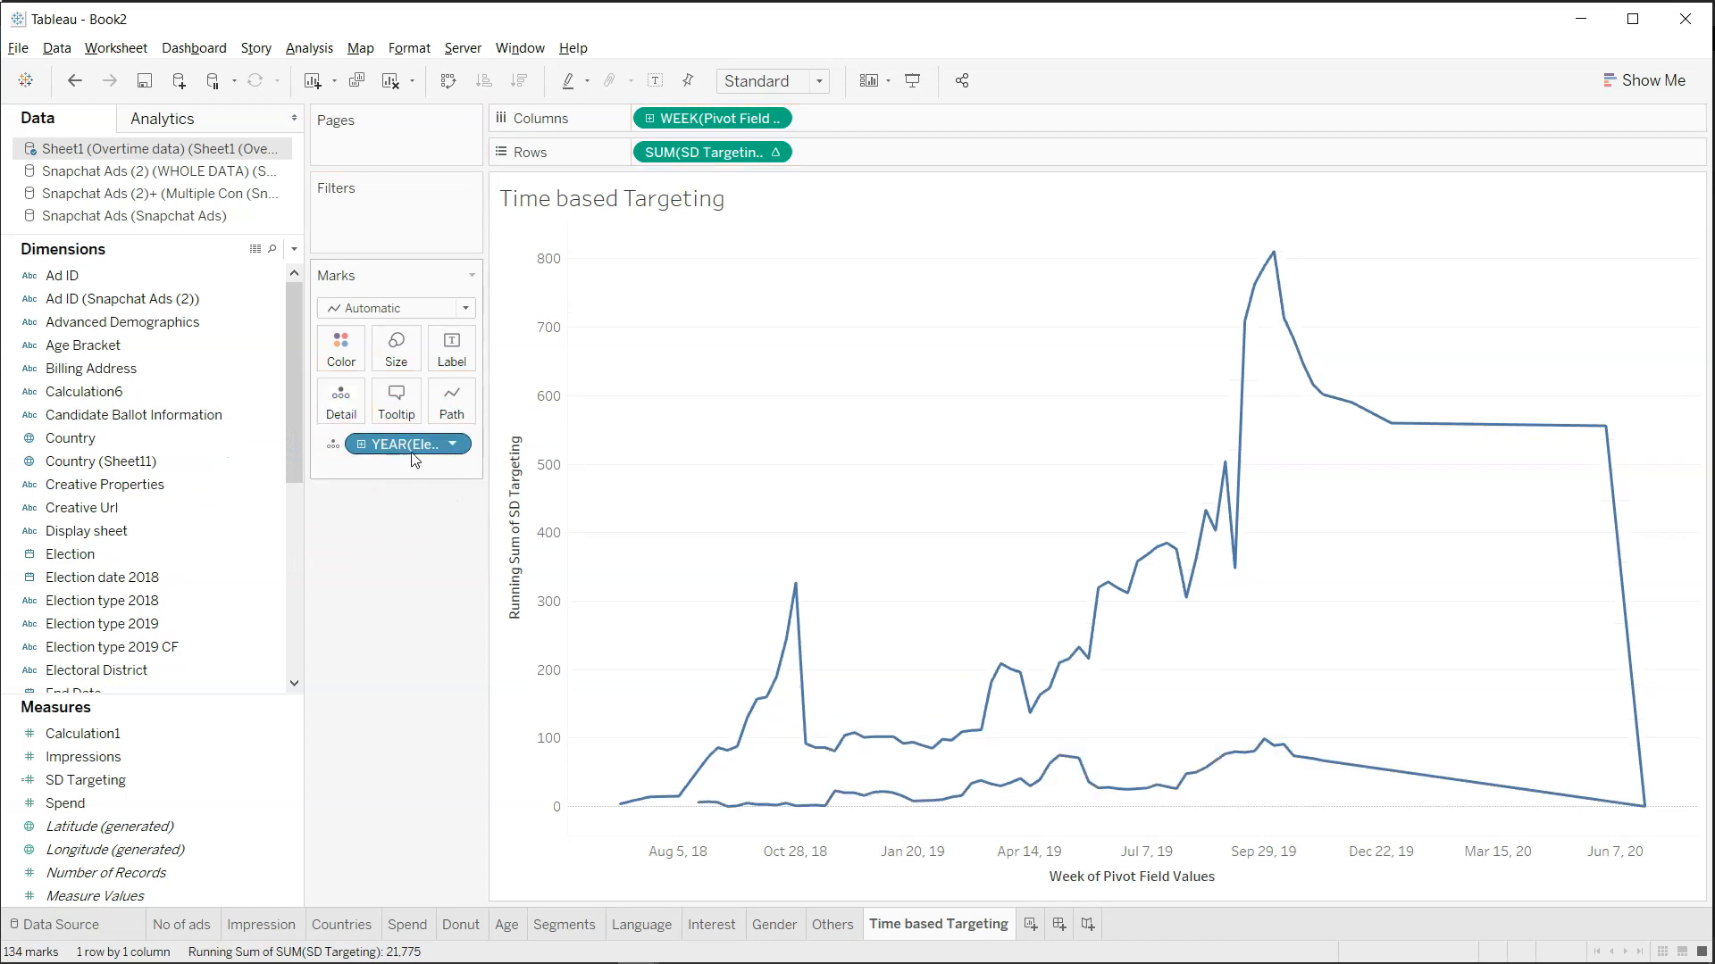
click(456, 444)
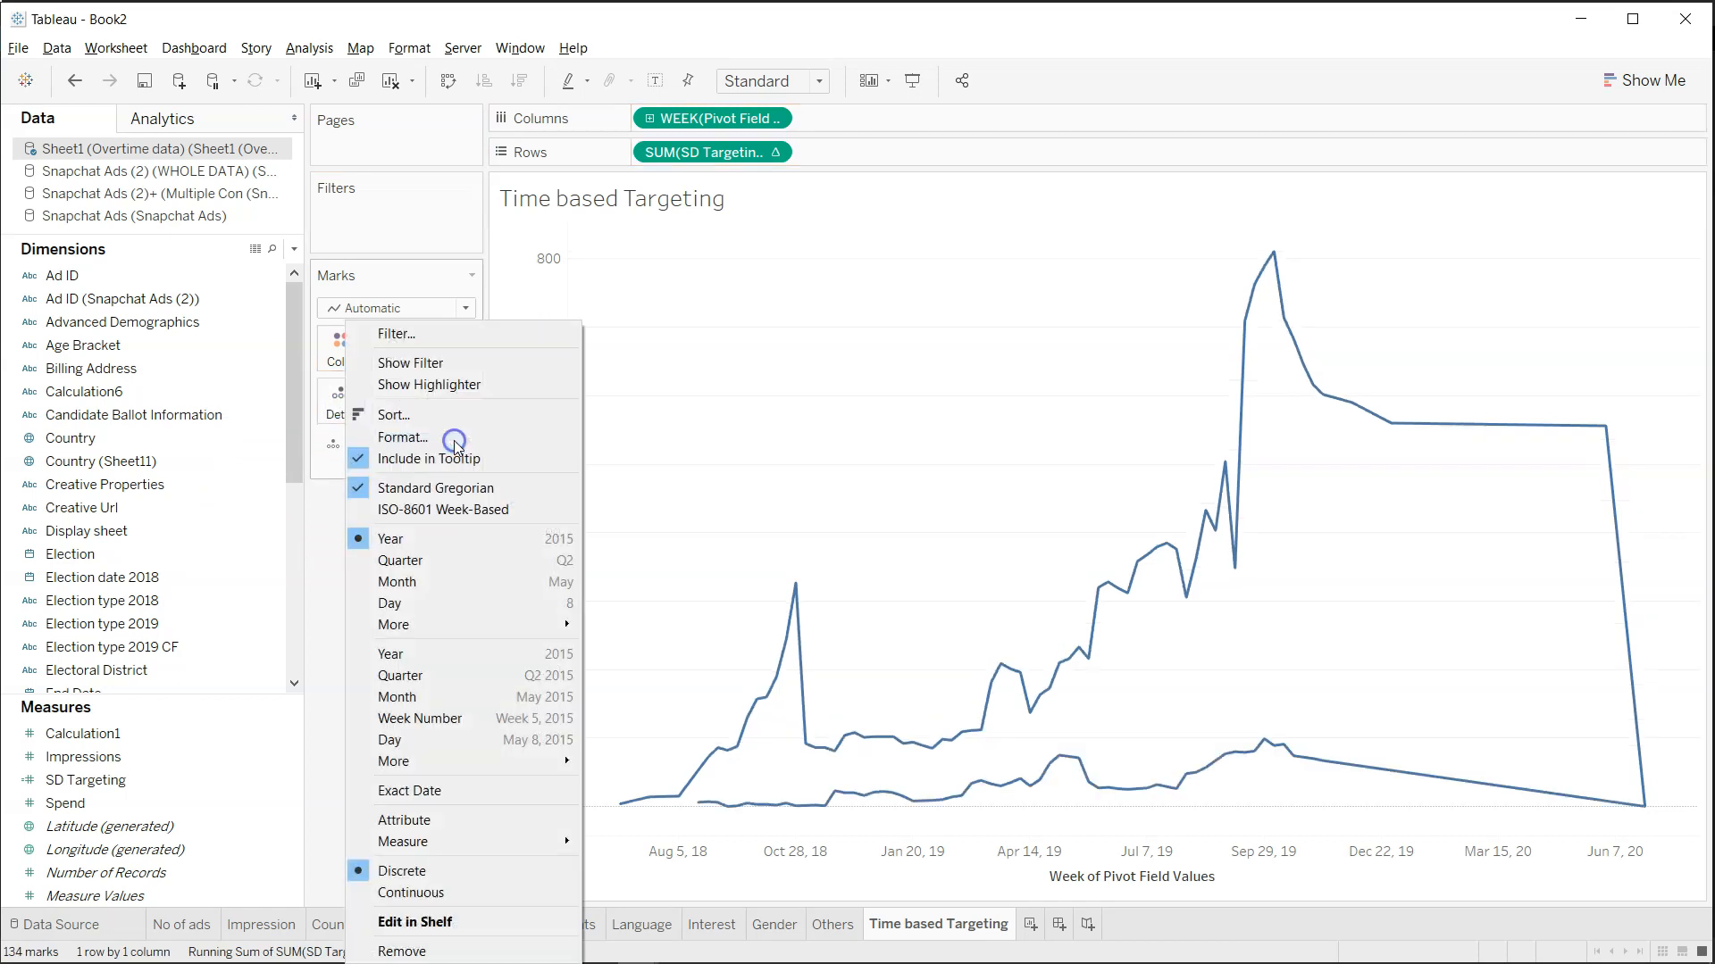
click(466, 822)
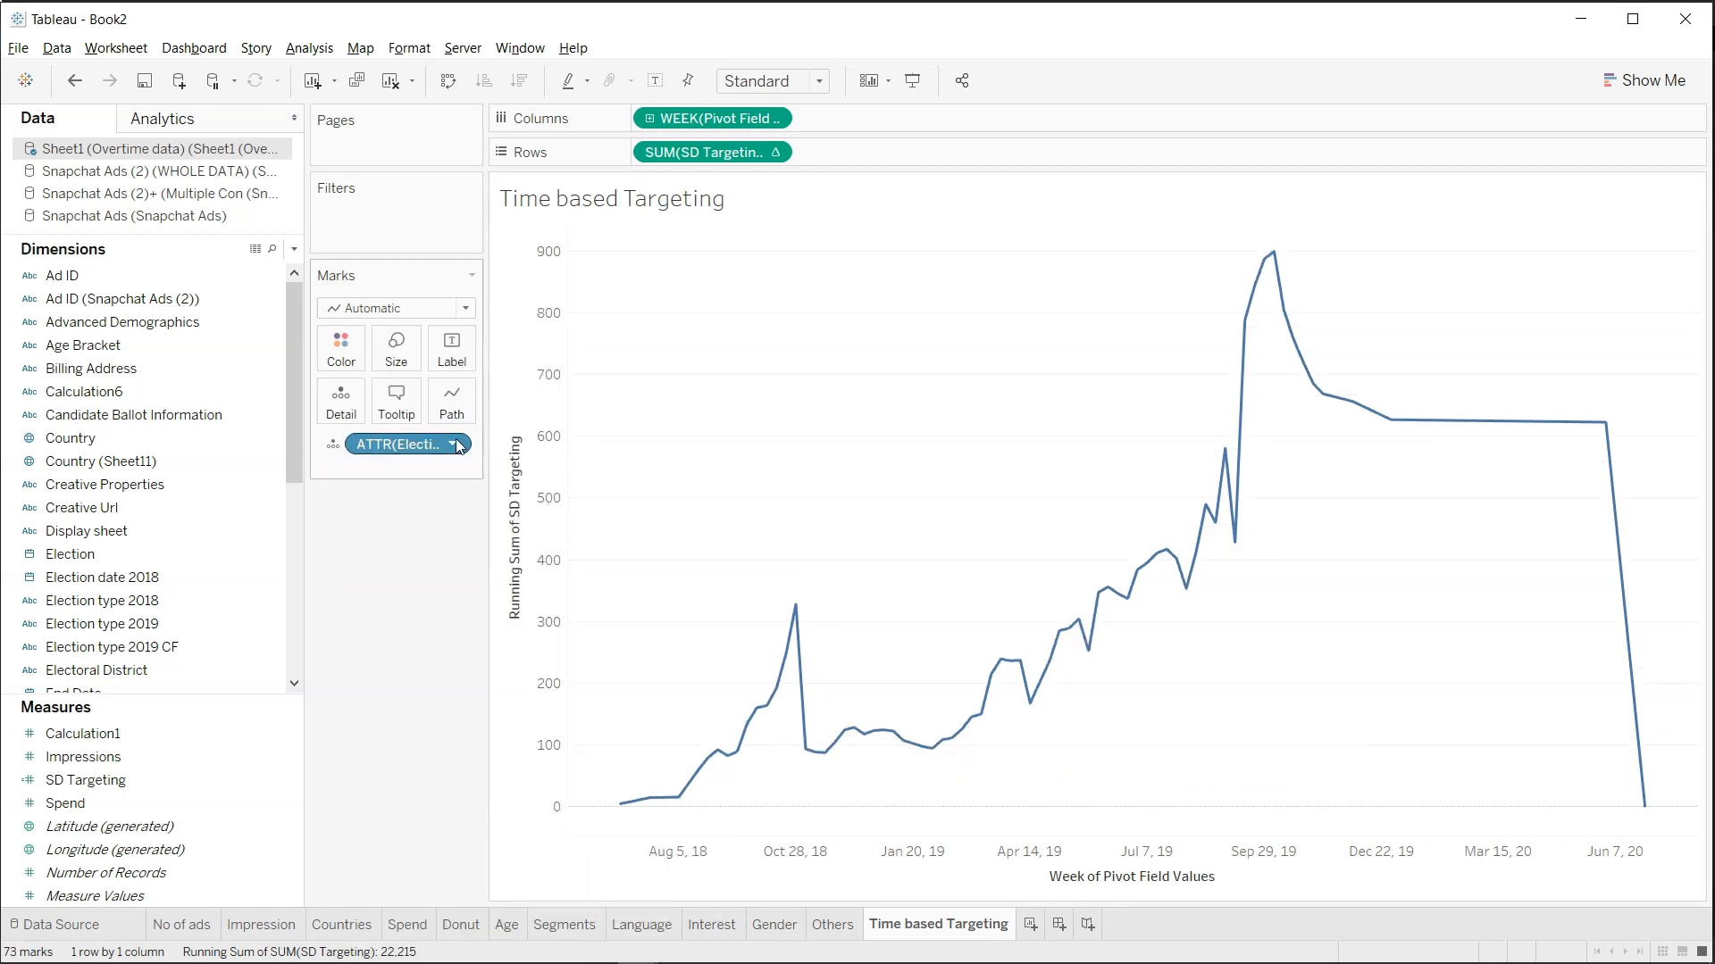
click(455, 444)
click(478, 861)
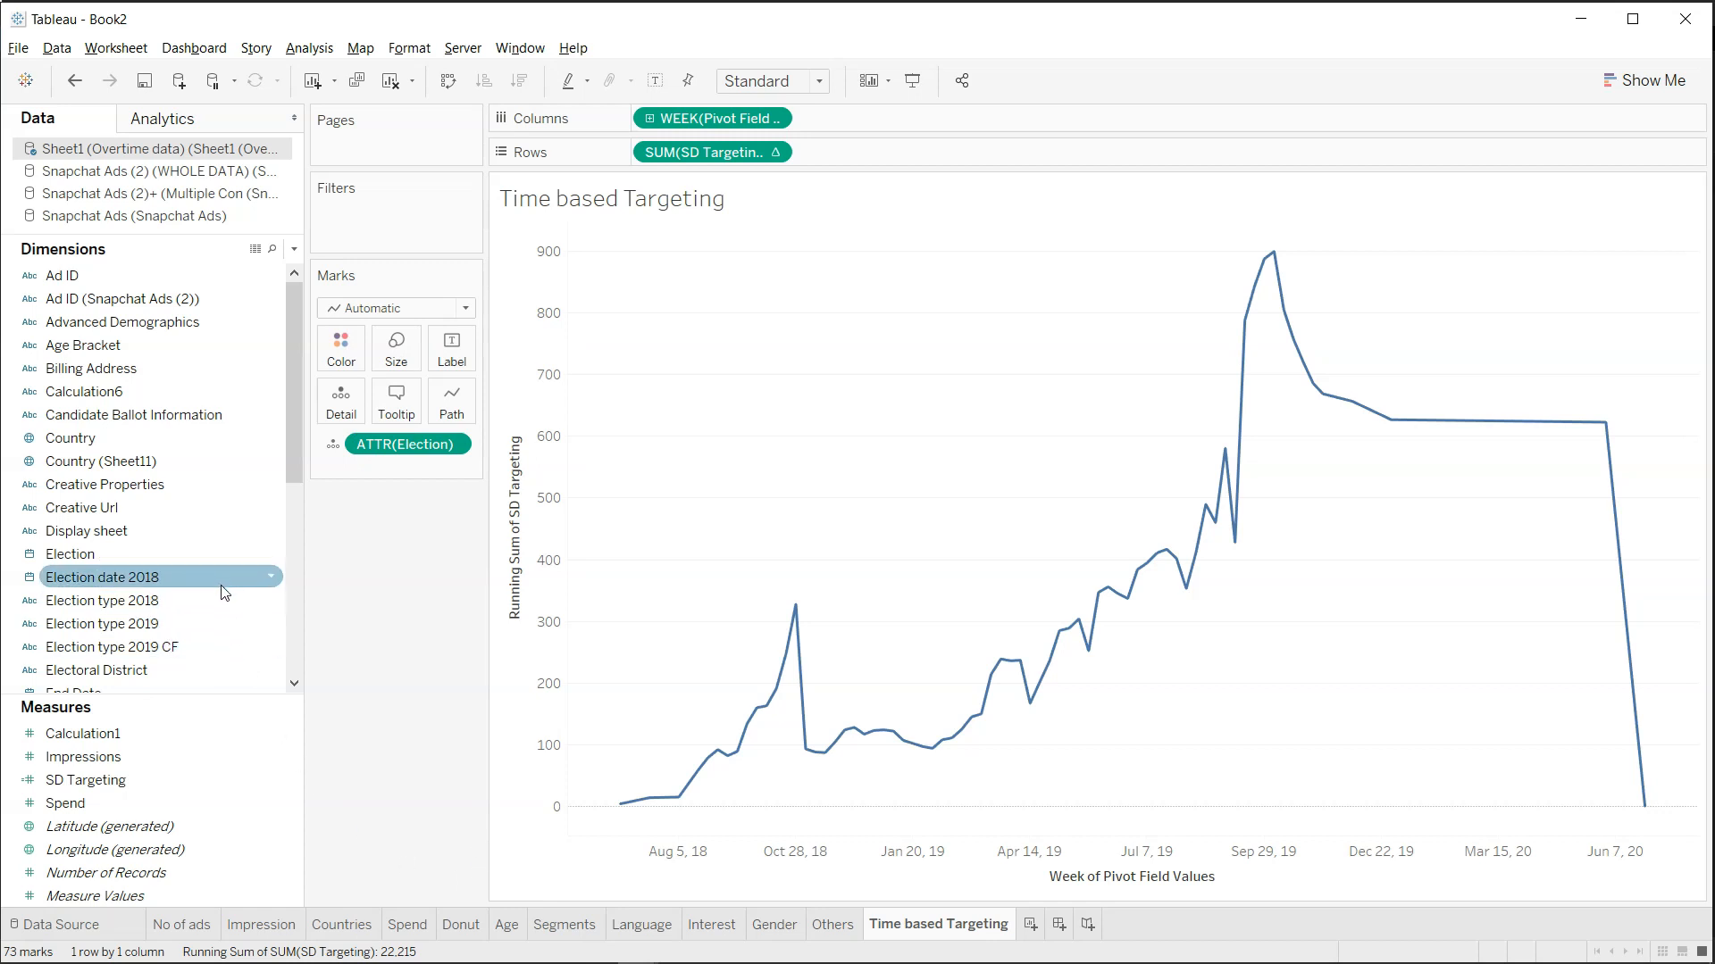
Add Election date 2018 to the marks' Detail and set it to a continuous attribute.
drag(216, 580, 341, 408)
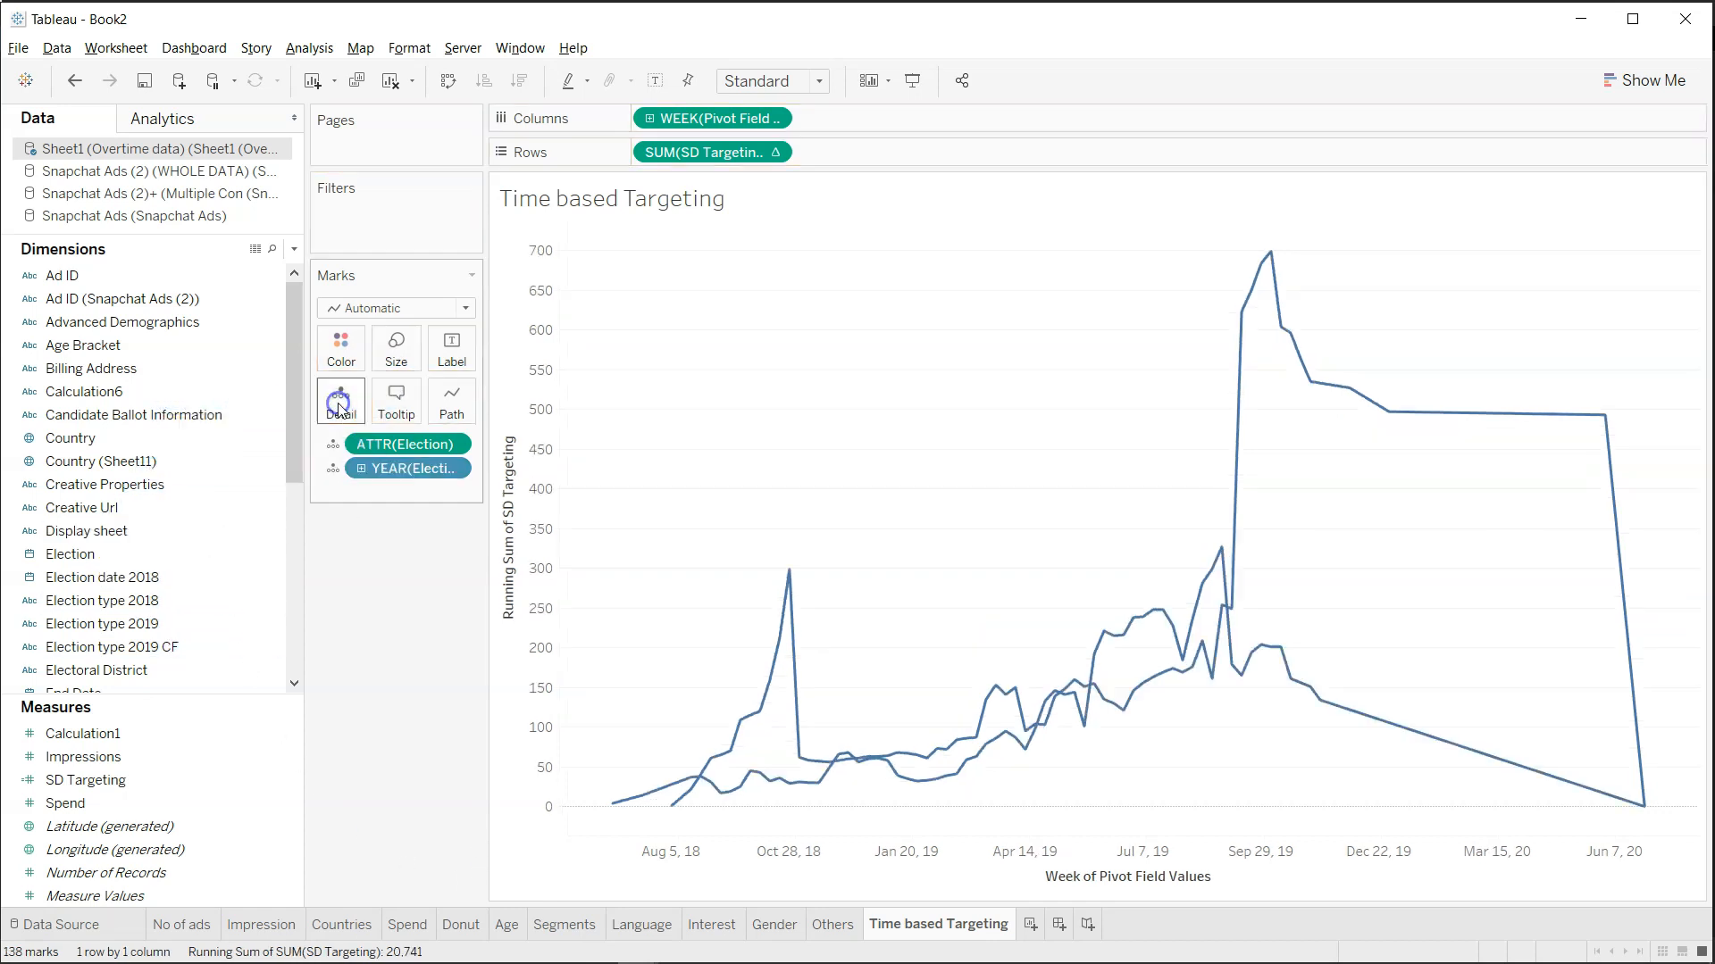
click(454, 468)
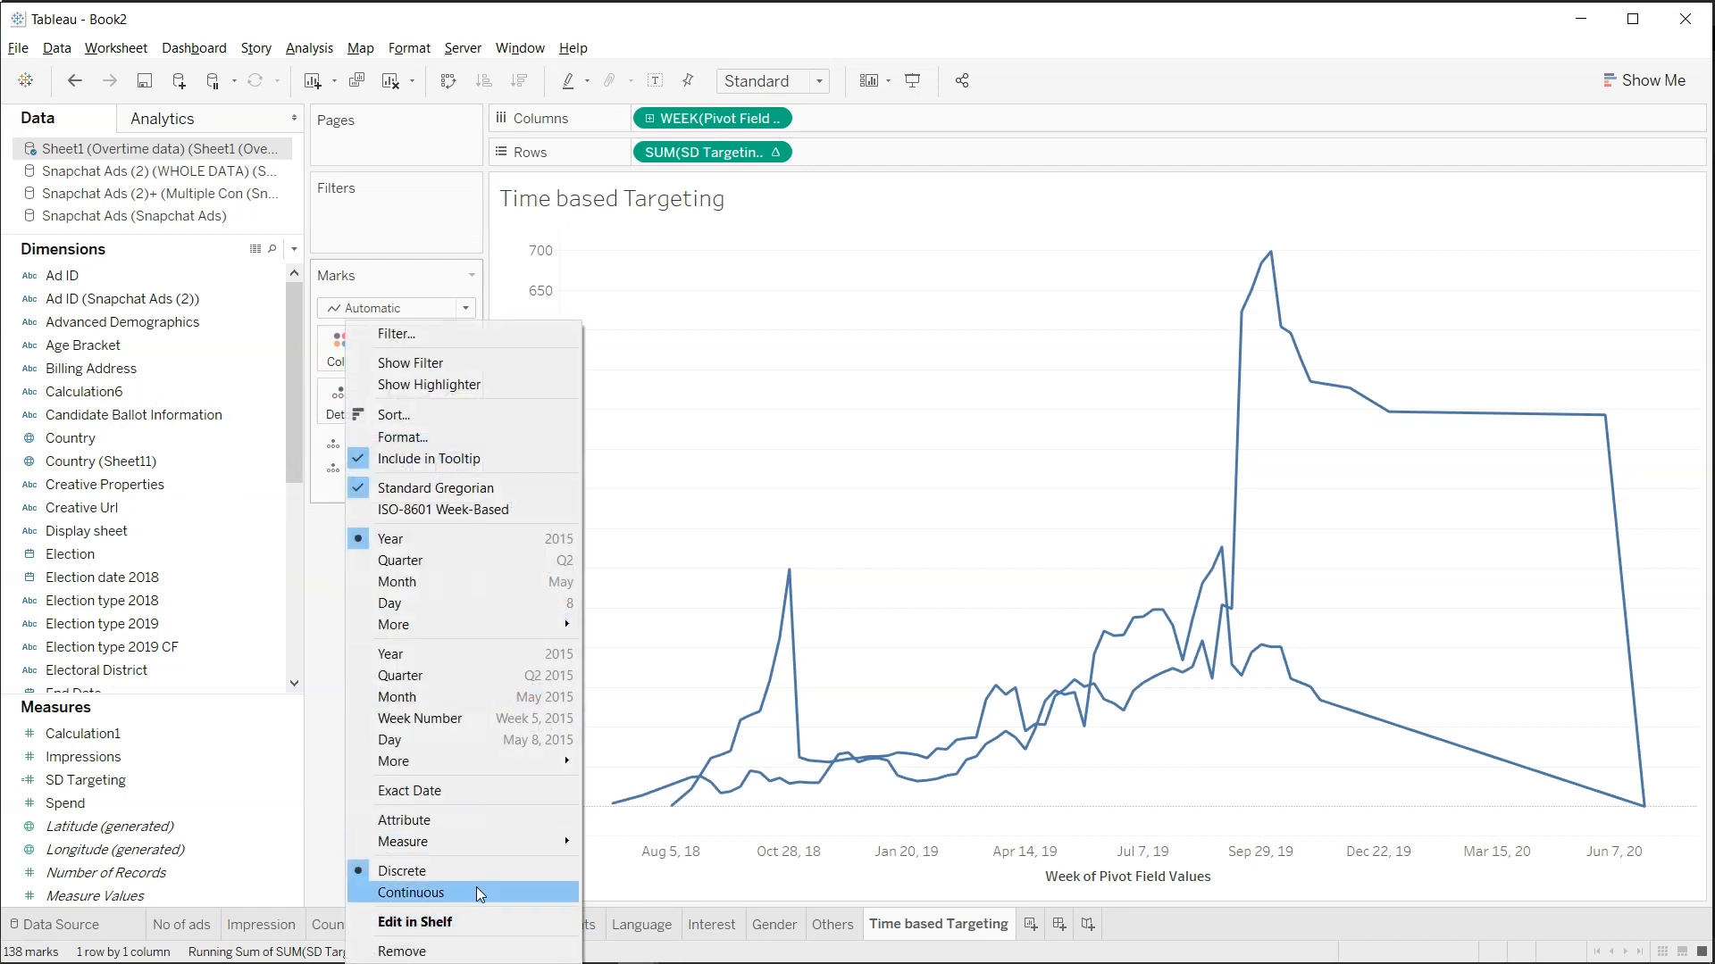
click(468, 819)
click(453, 469)
click(448, 844)
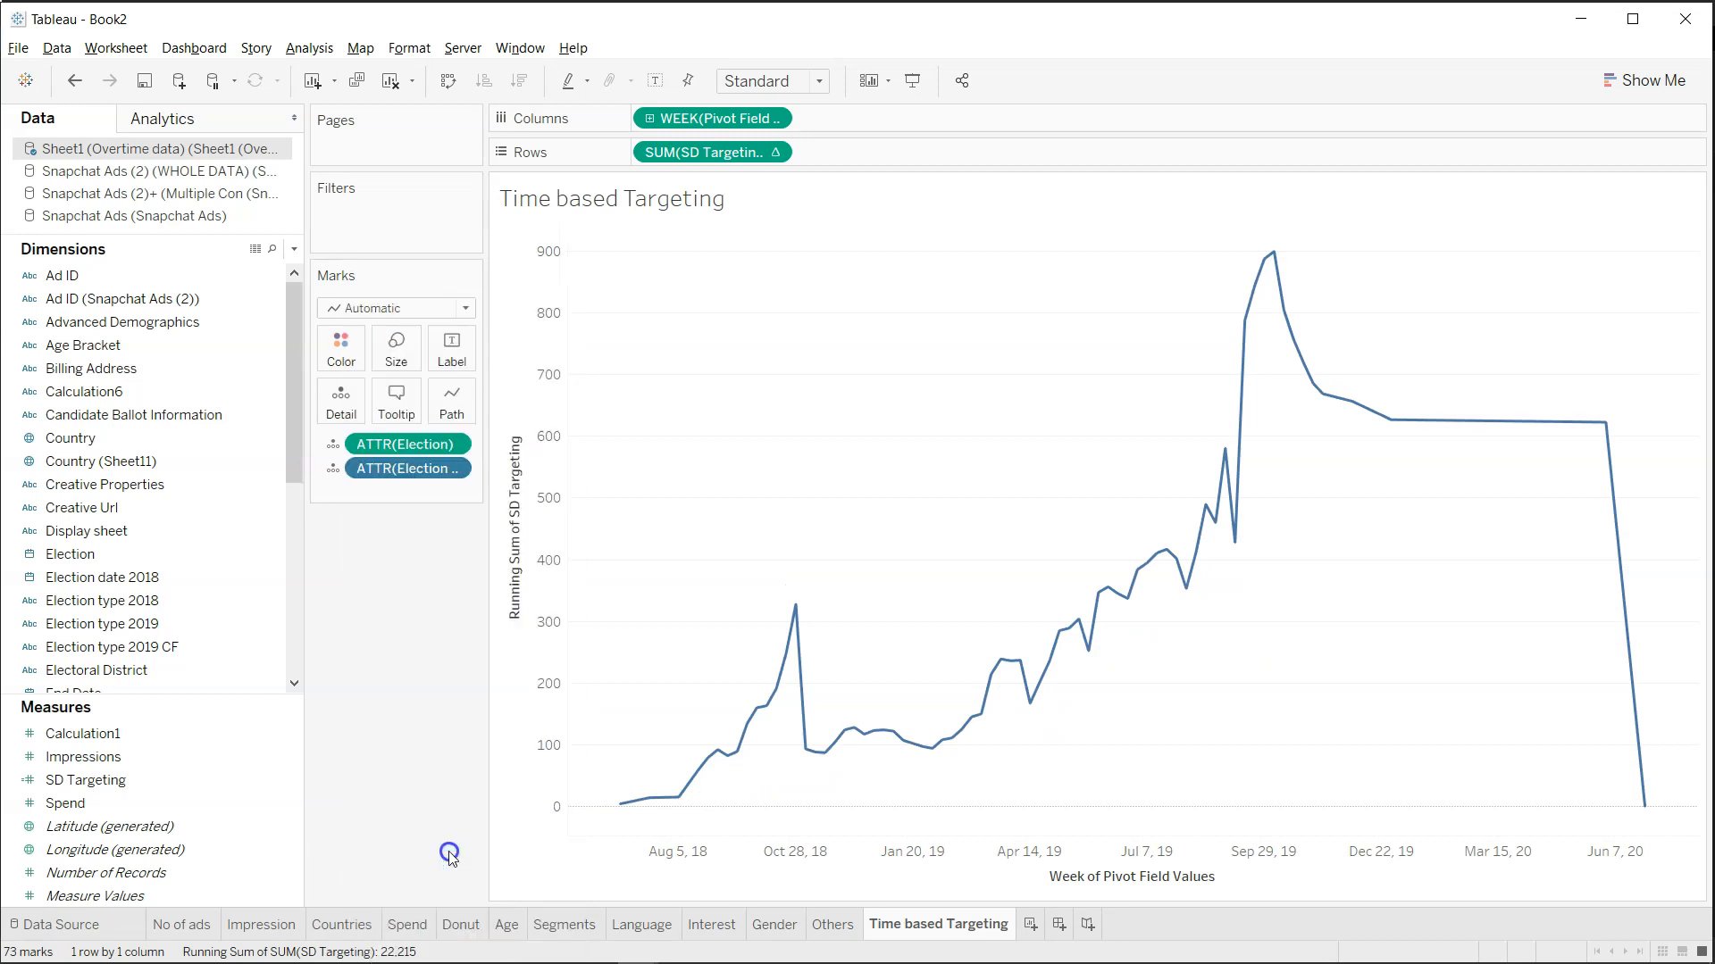
click(459, 468)
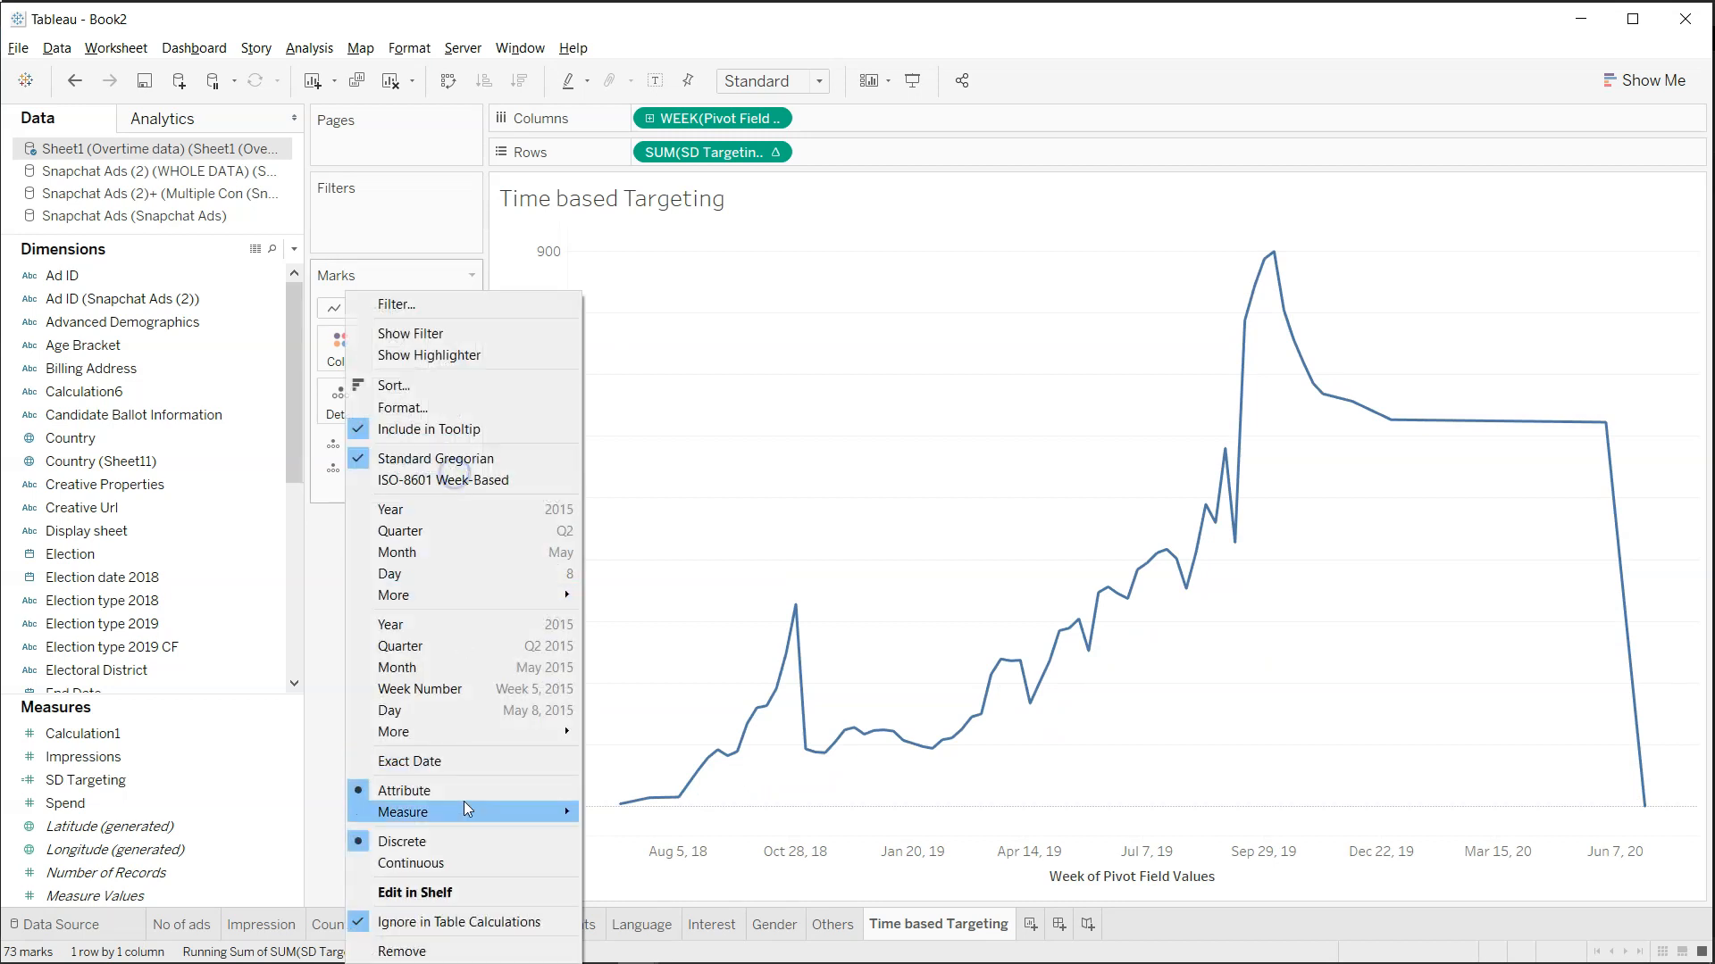
click(471, 868)
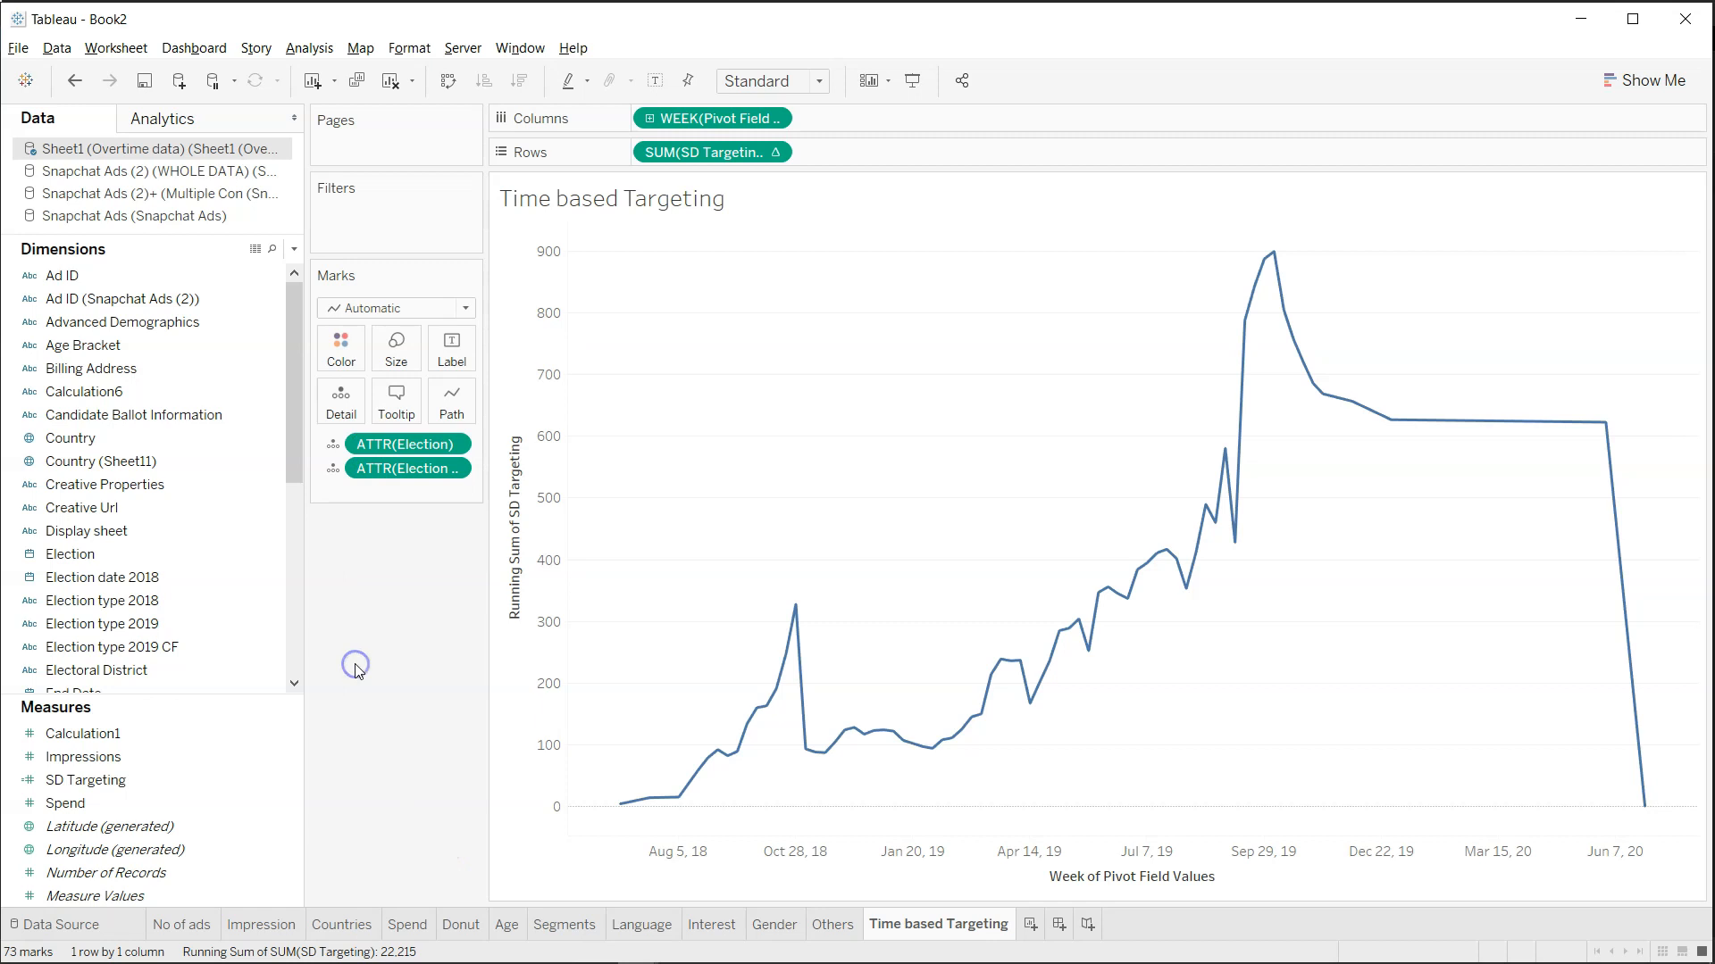
Add Election type 2019 CF to the marks' Detail and compare the chart with the reference workbook's Time with filter sheet.
click(255, 668)
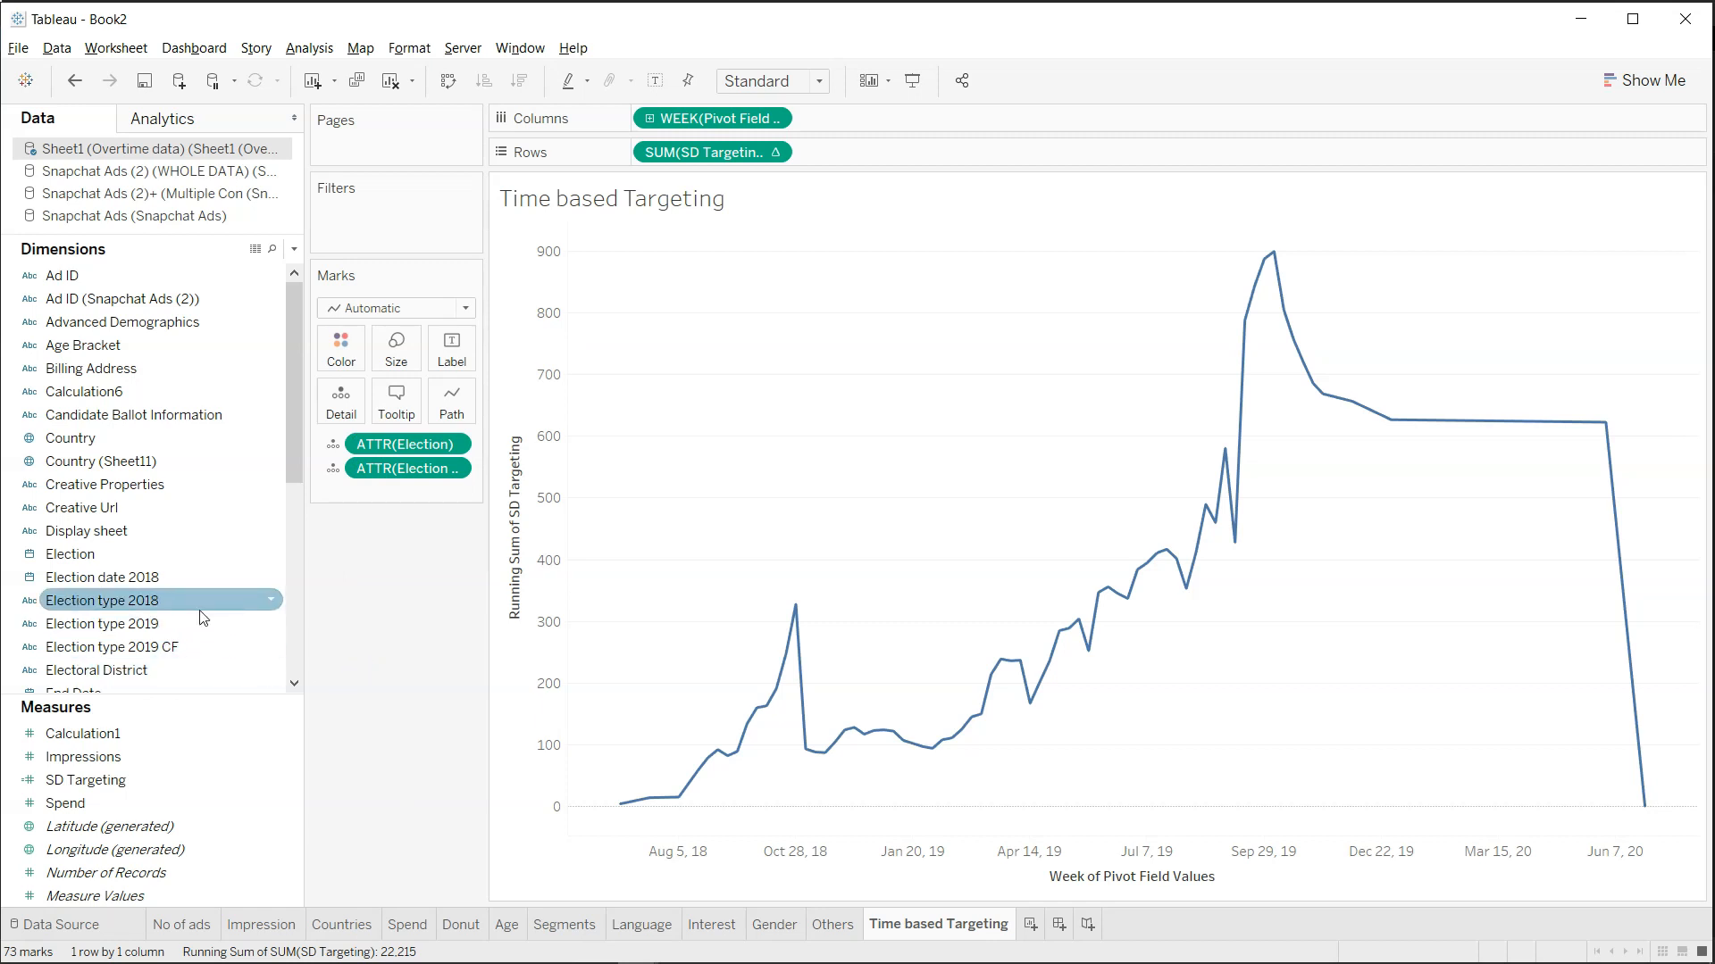
drag(200, 645, 349, 412)
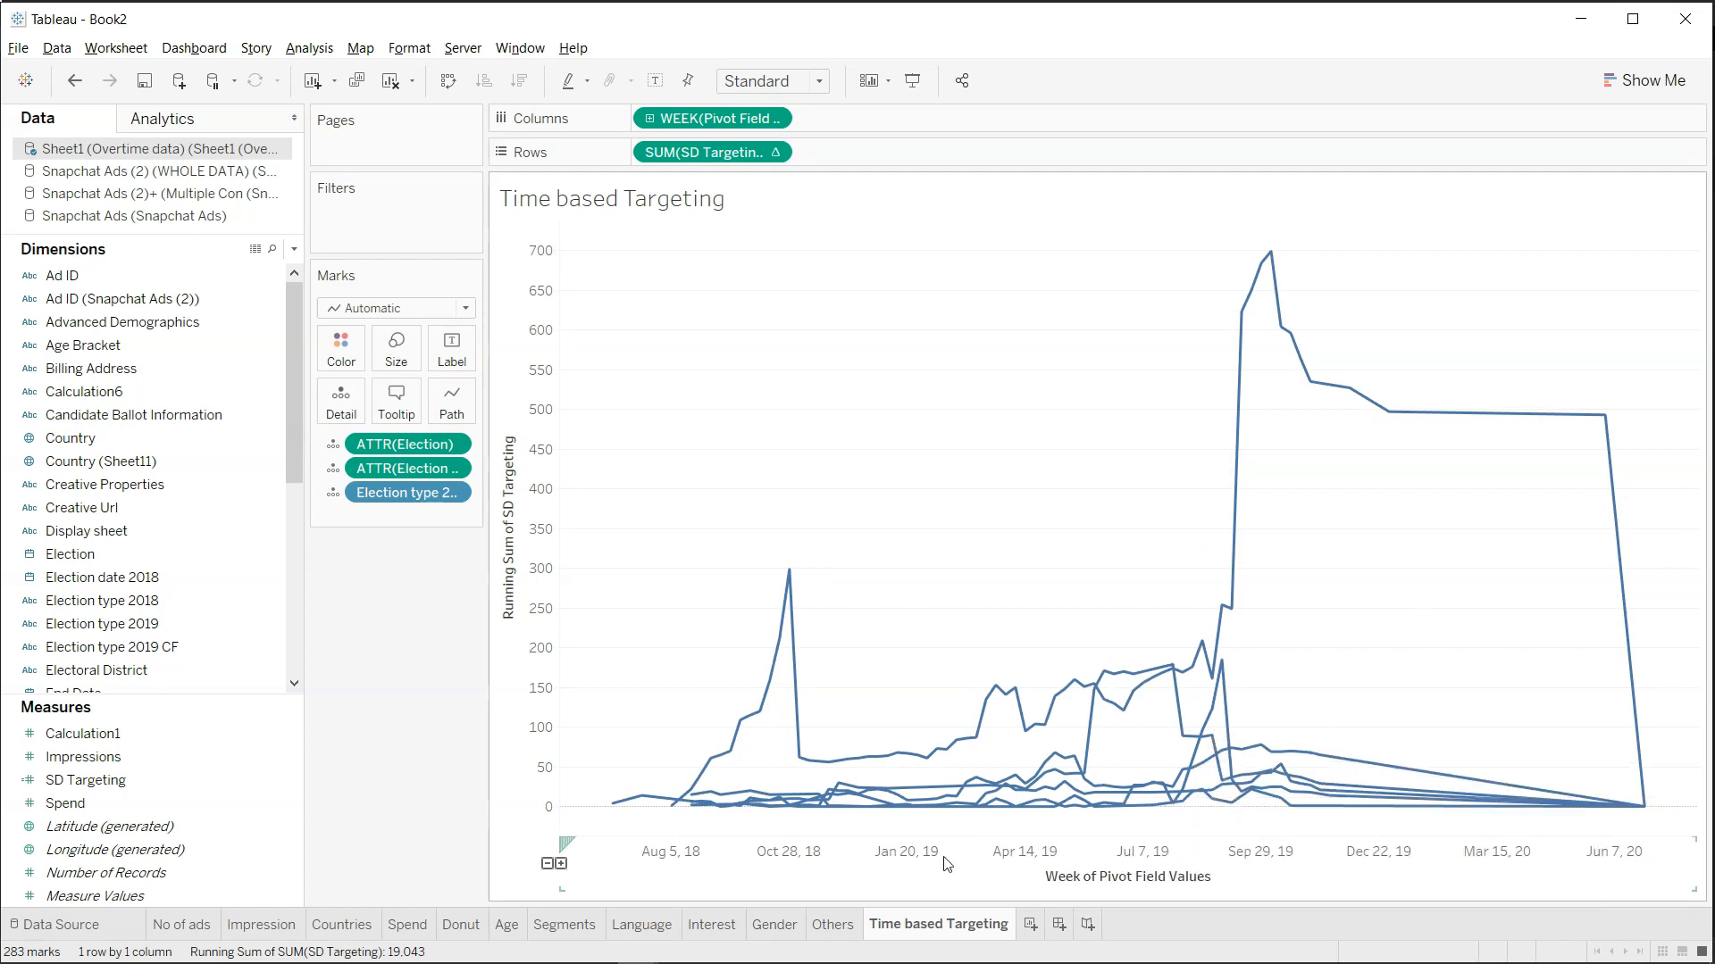
mouse_move(789, 616)
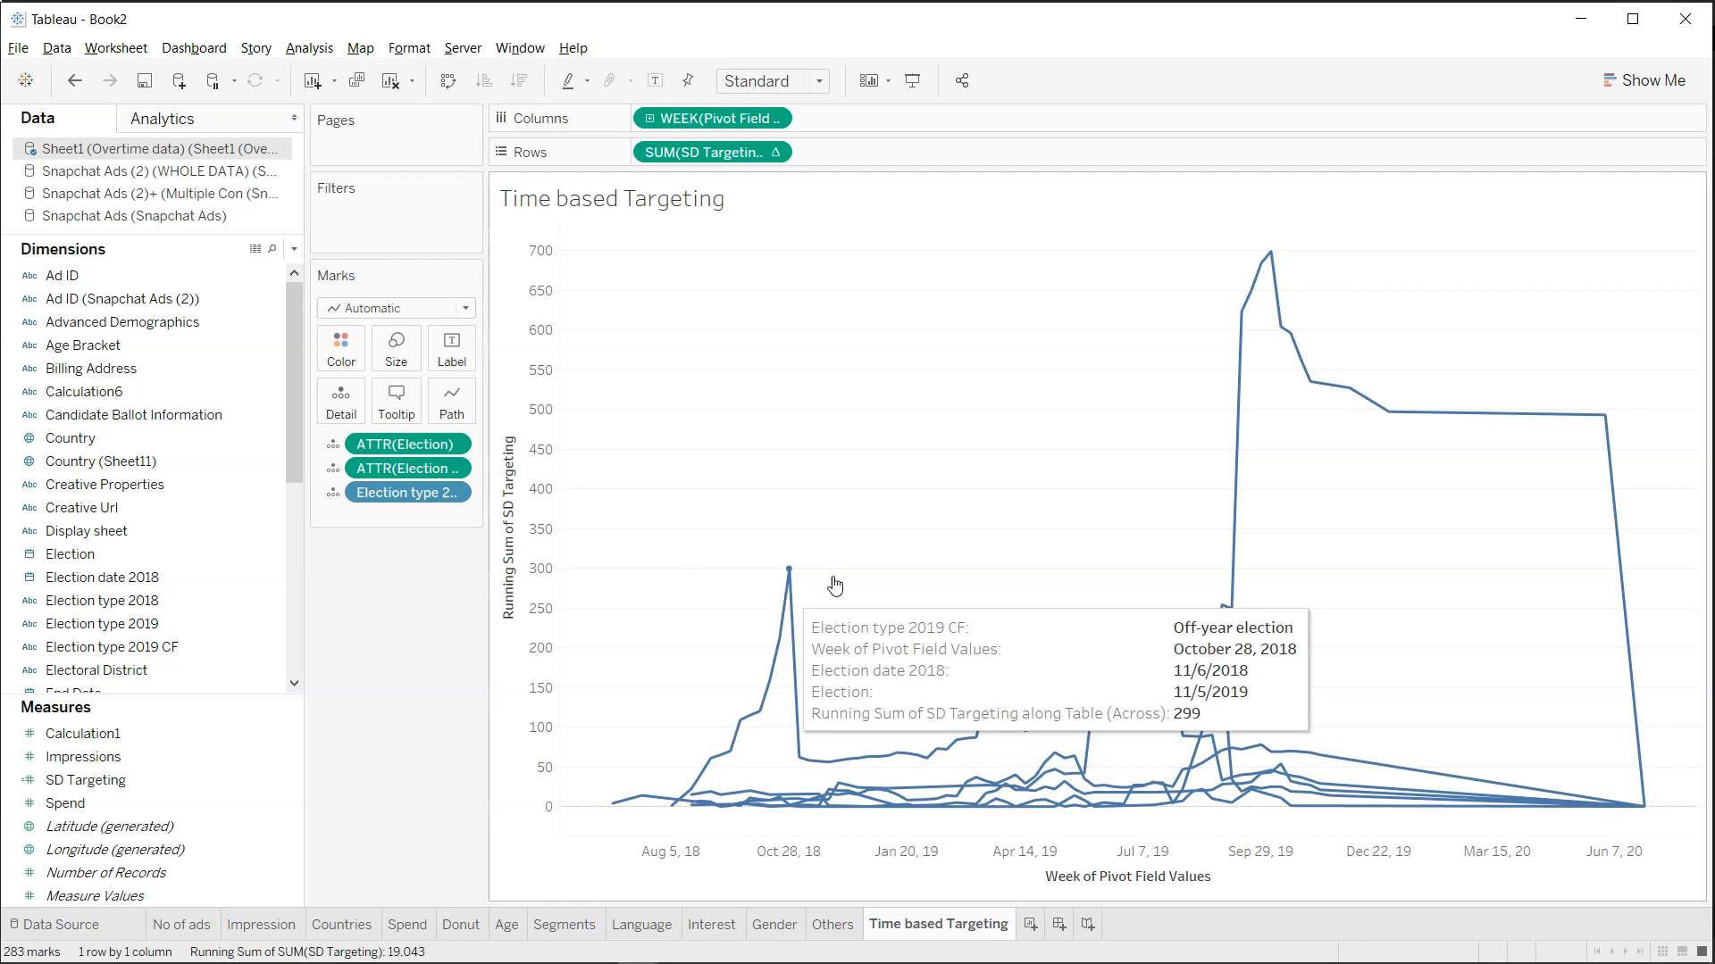
mouse_move(1235, 482)
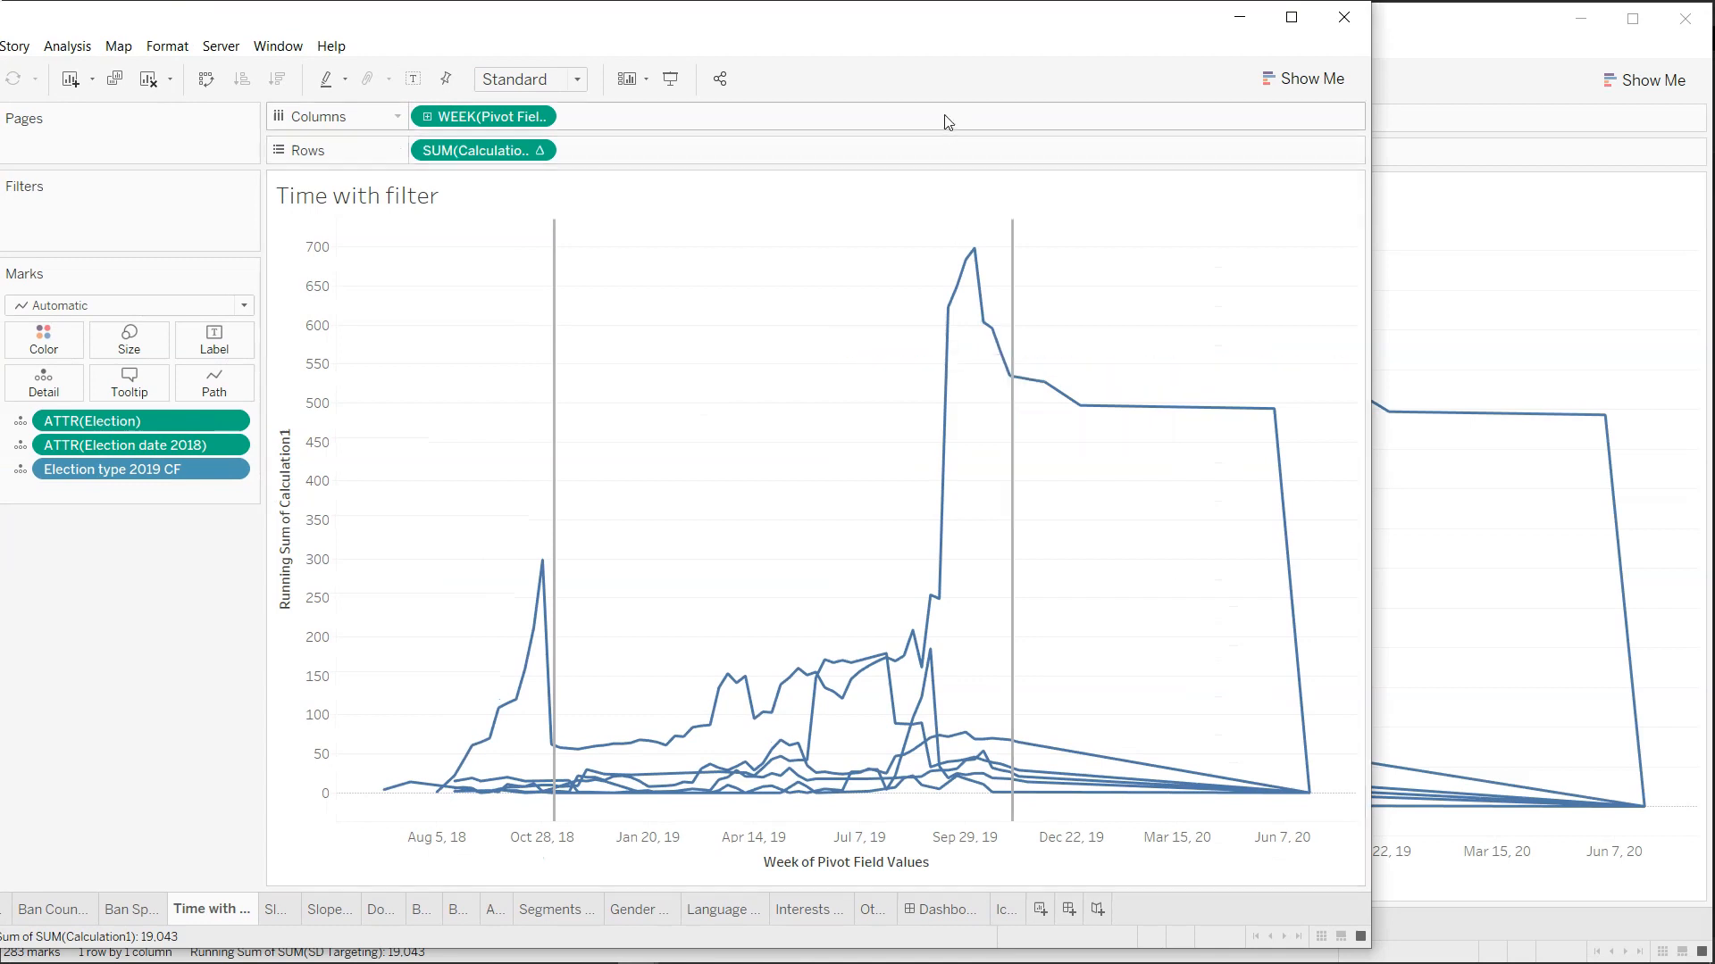
drag(943, 13, 1714, 13)
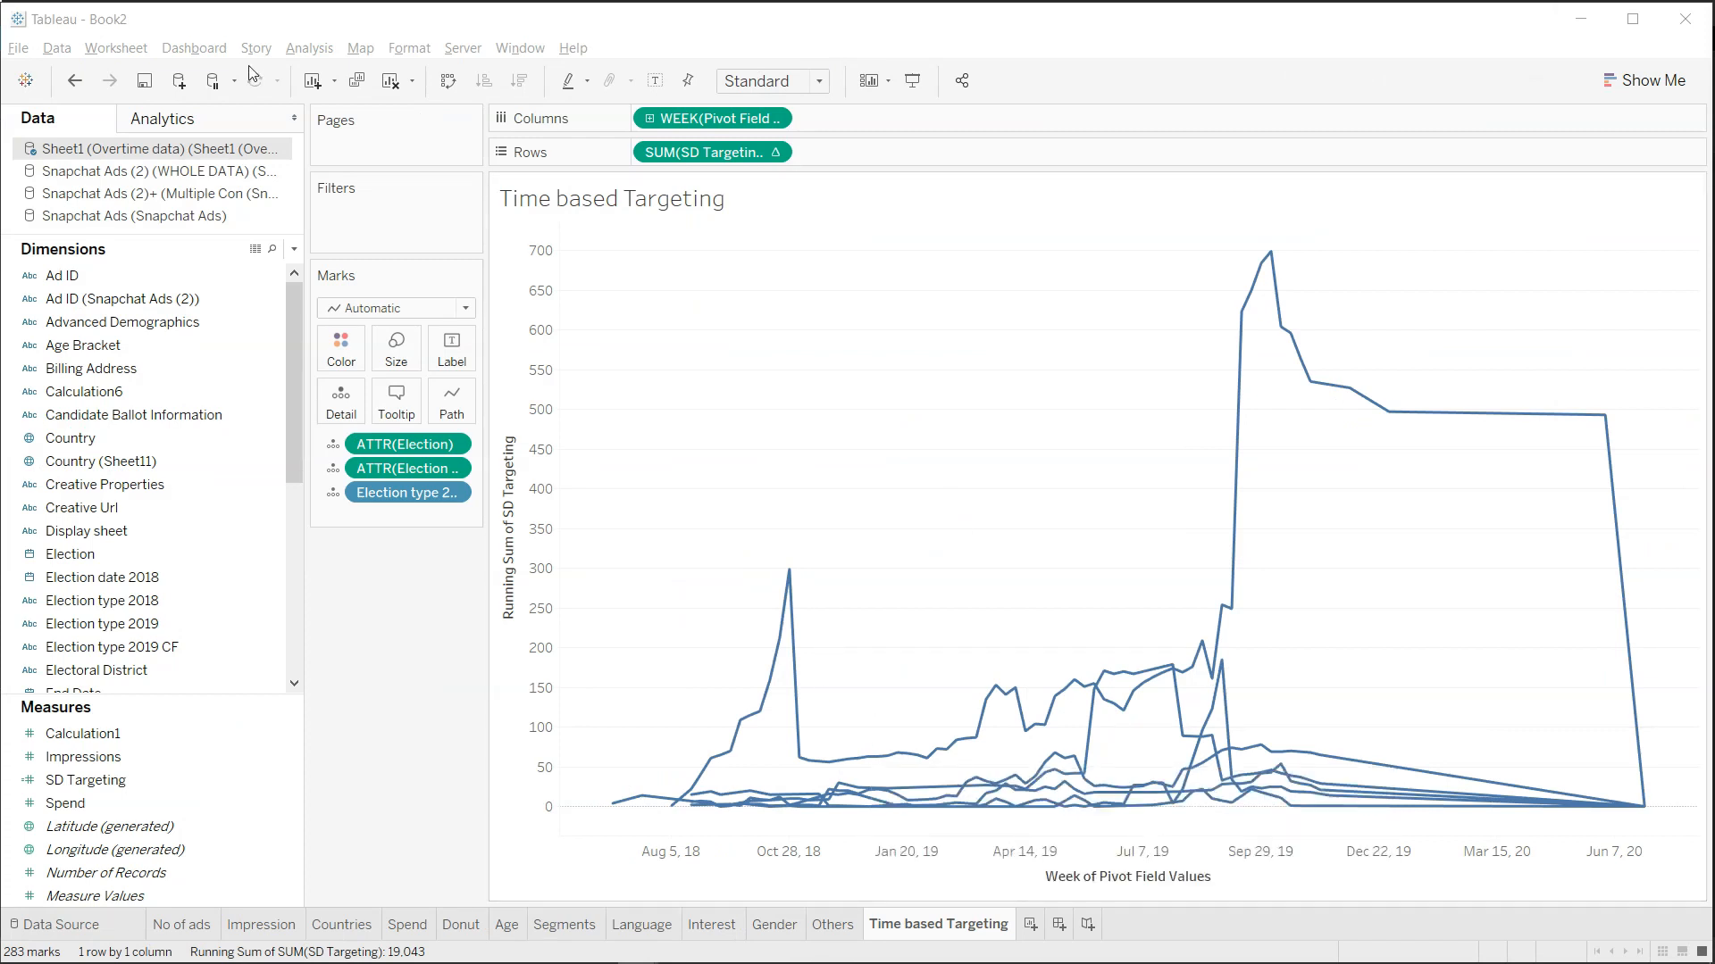
Add an entire-table reference line on the week axis at the maximum of ATTR(Election date 2018).
click(225, 117)
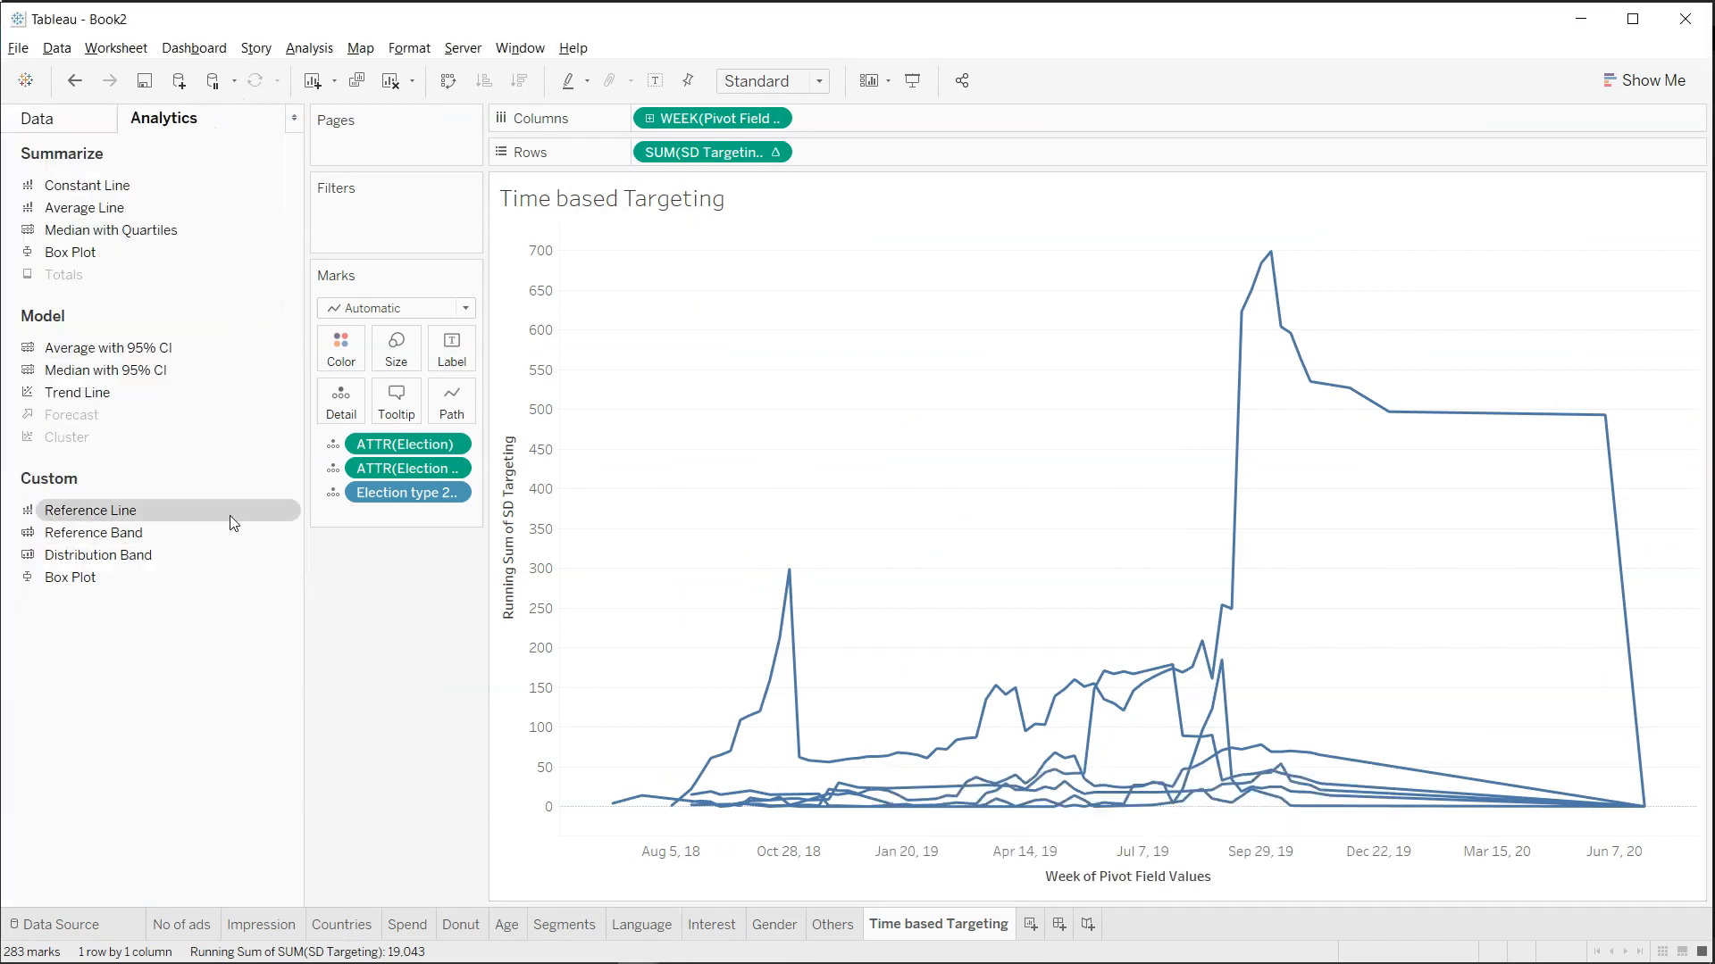
drag(229, 513, 672, 318)
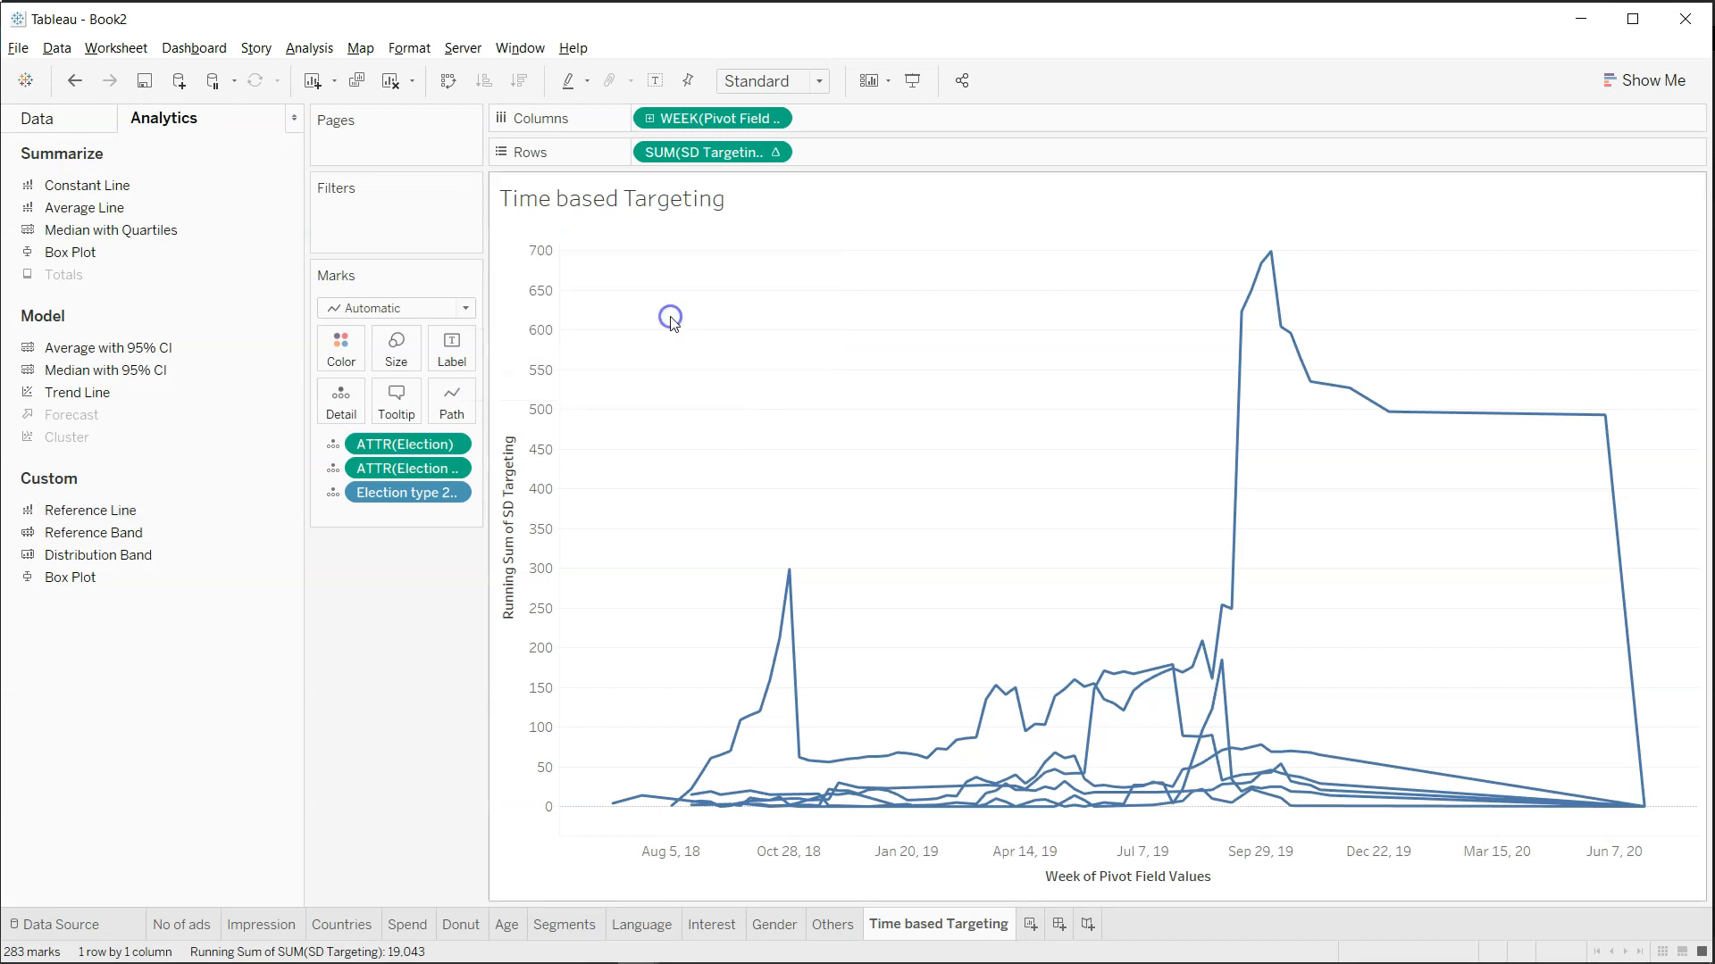
click(812, 393)
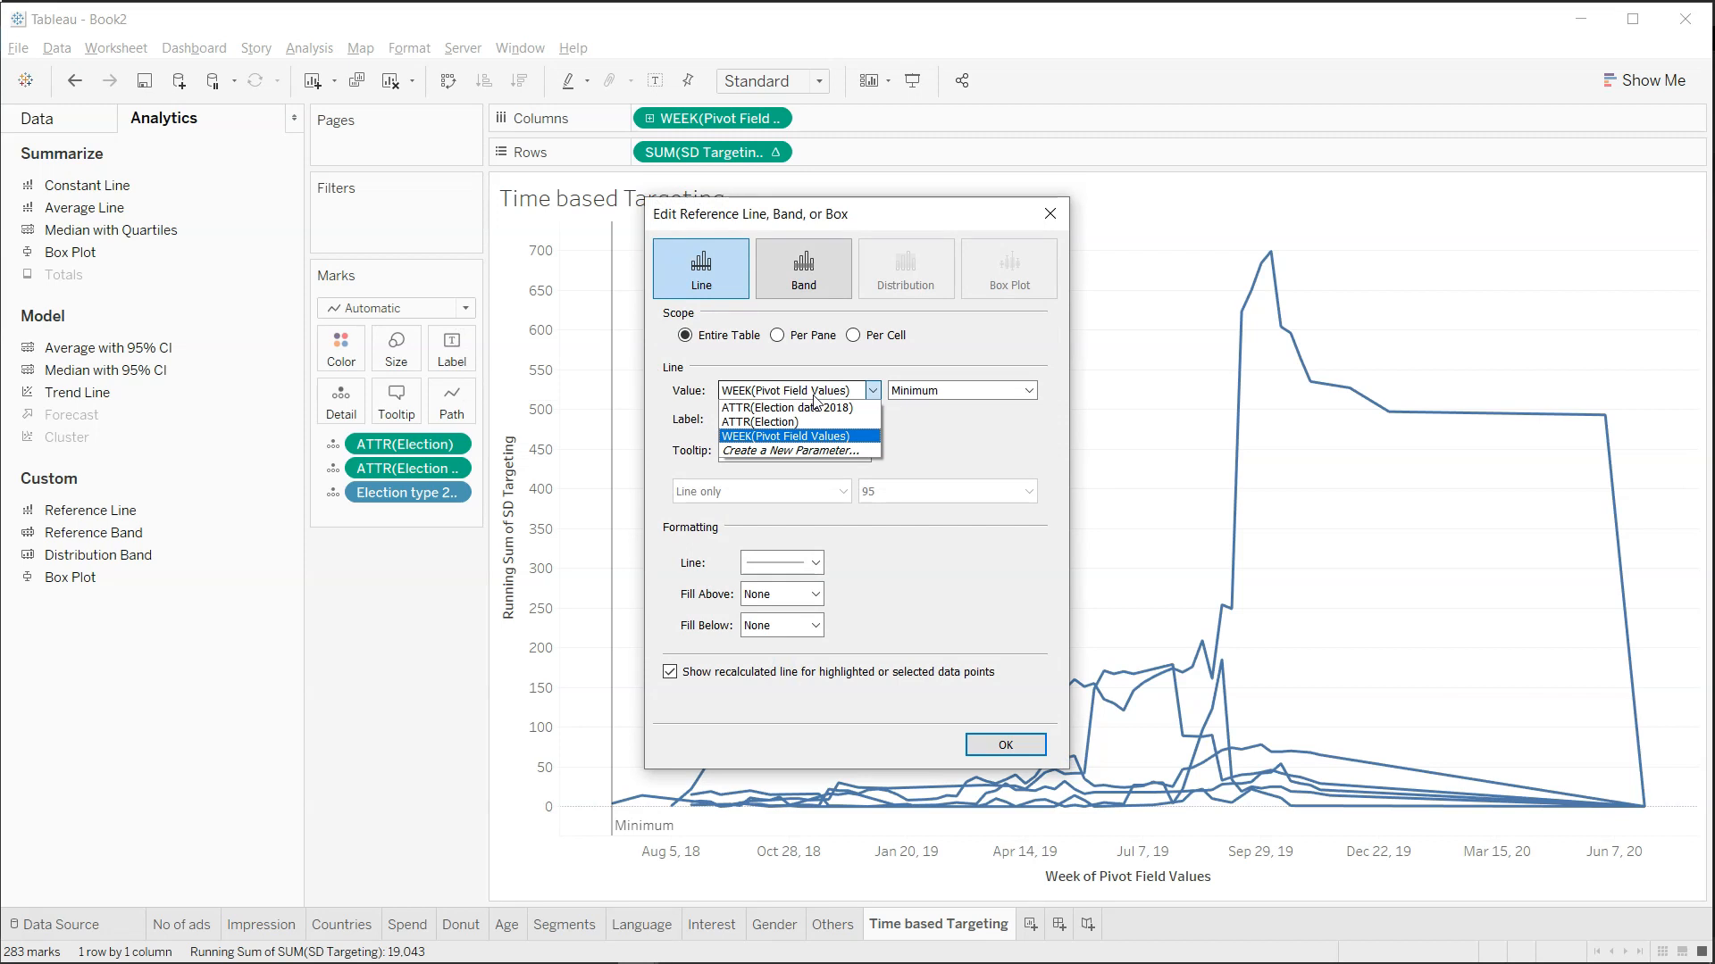
click(824, 369)
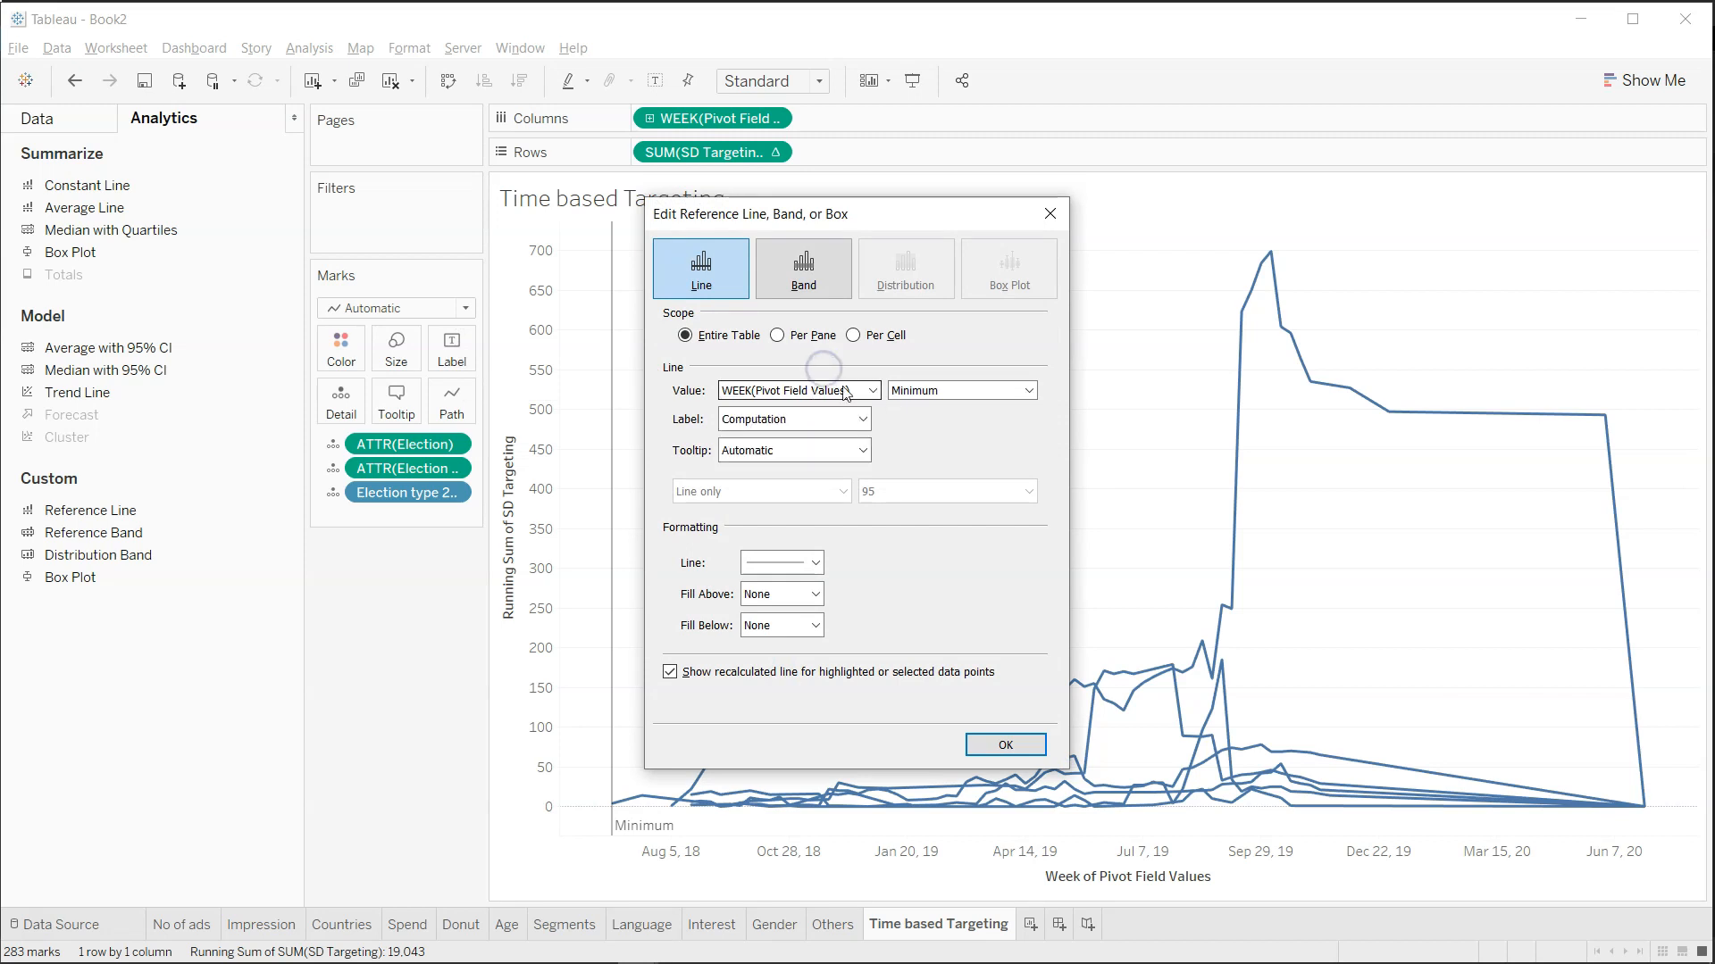
click(826, 389)
click(848, 408)
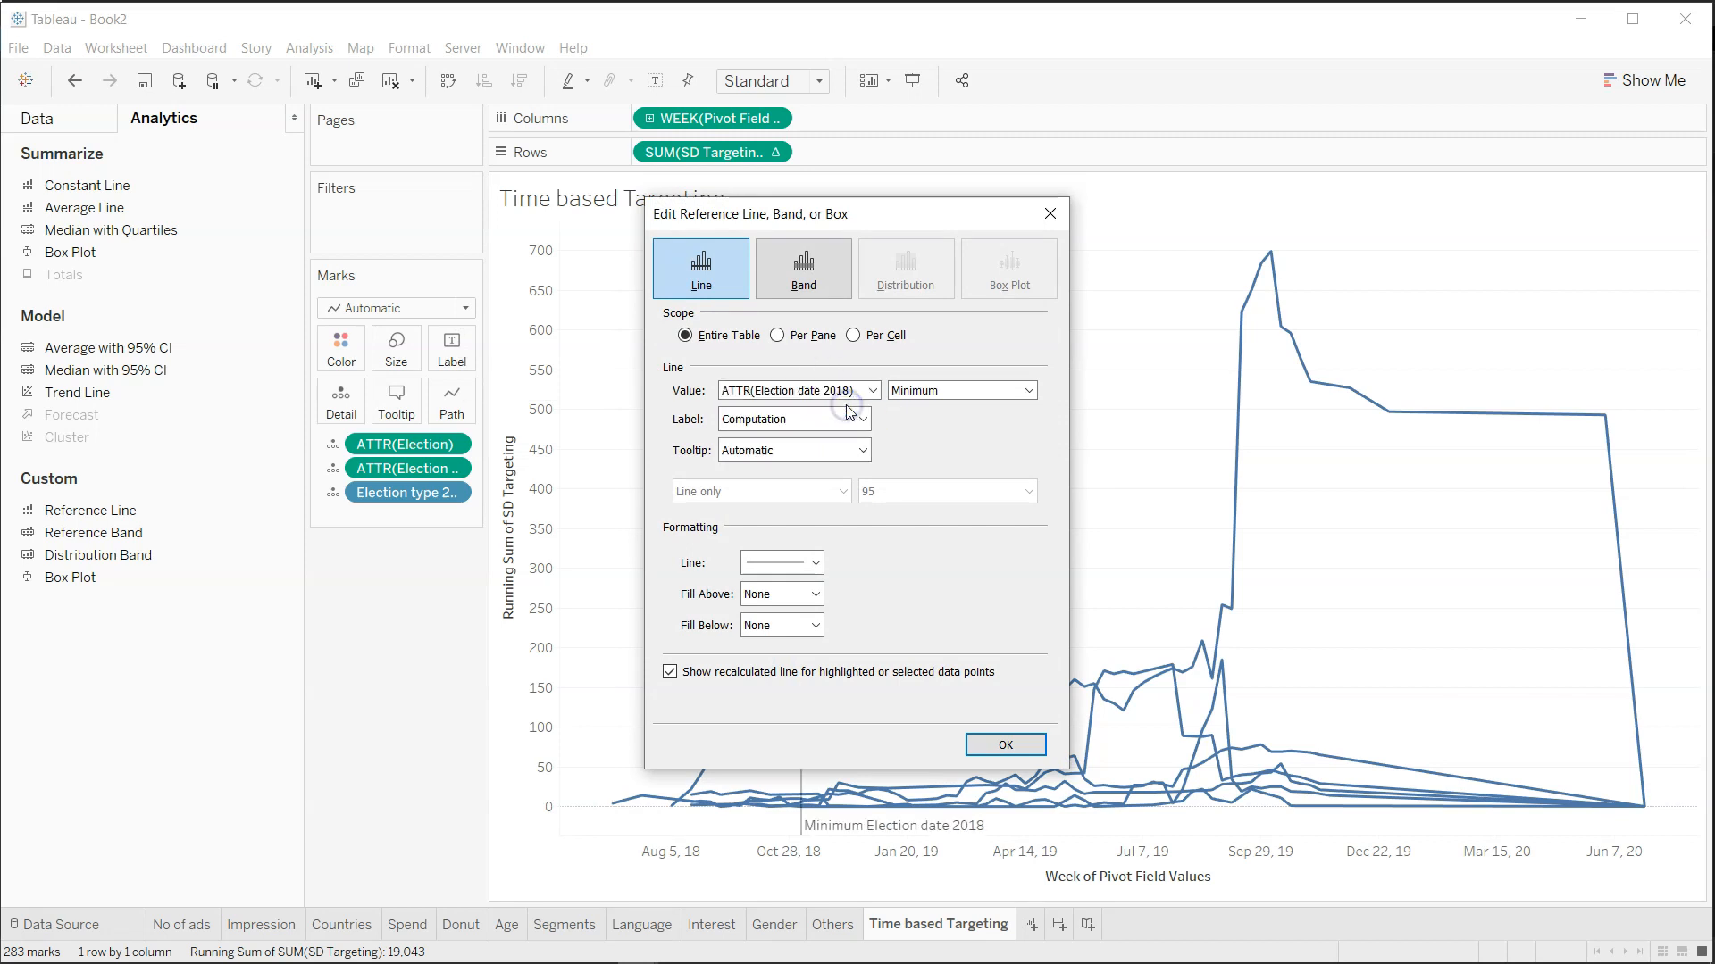
click(922, 387)
click(935, 436)
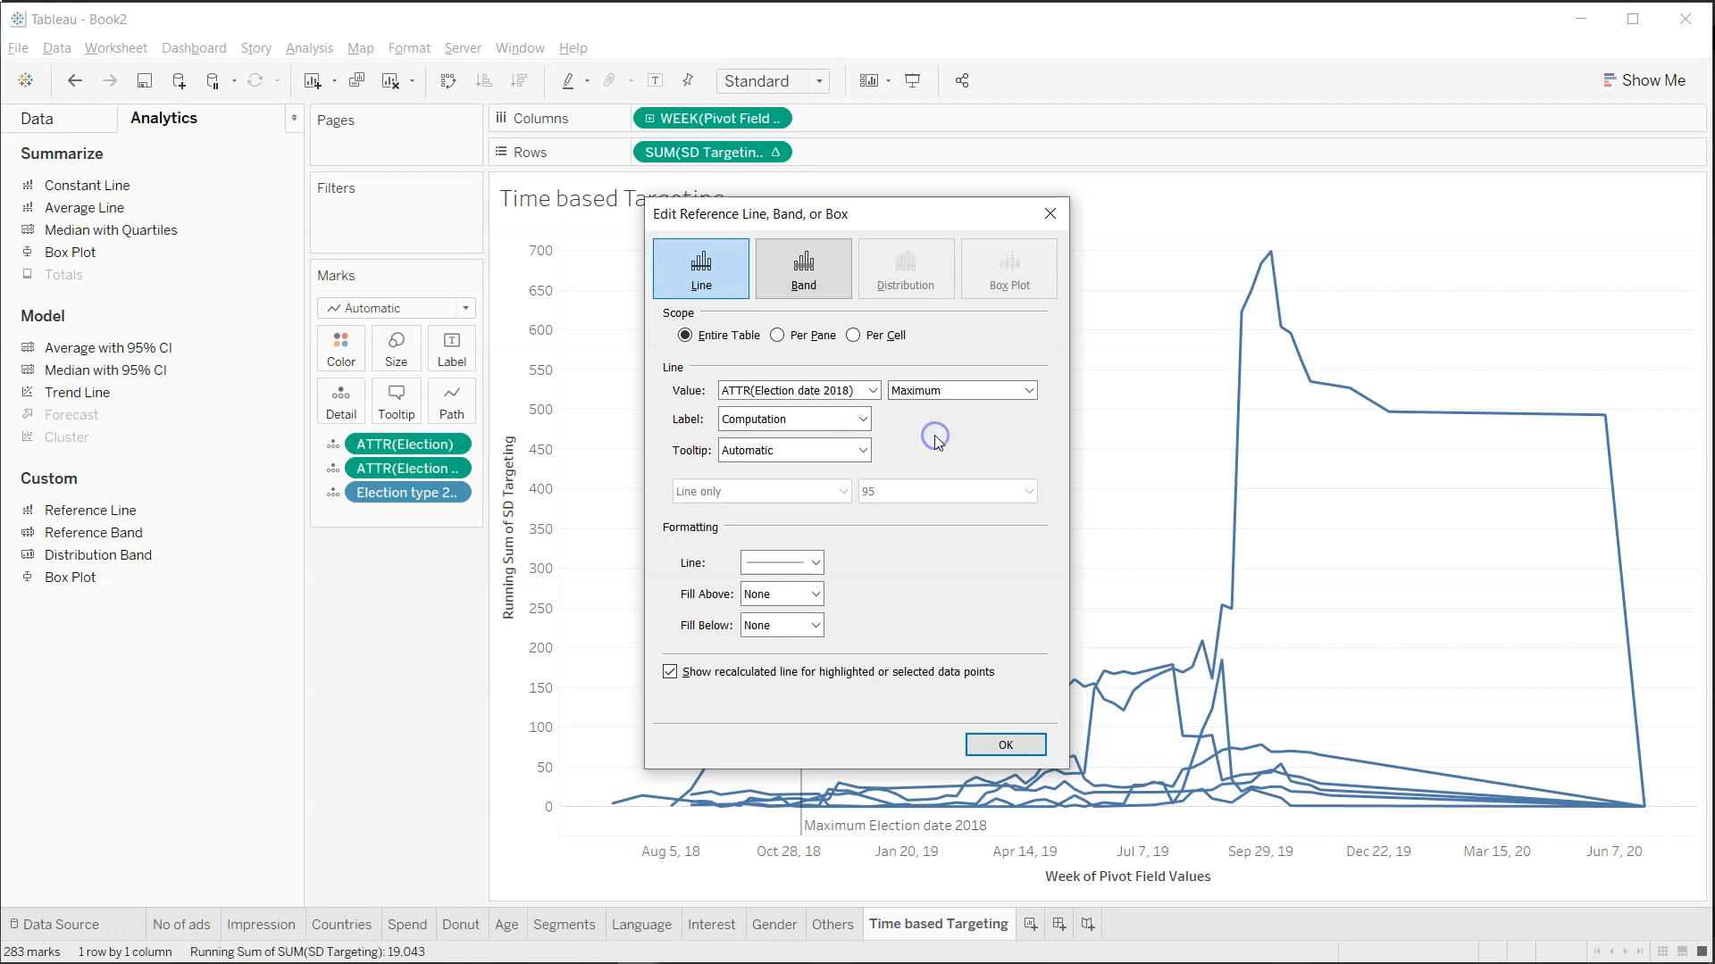
Try the Value and Computation labels for the Election date 2018 reference line and set its label to None.
click(838, 430)
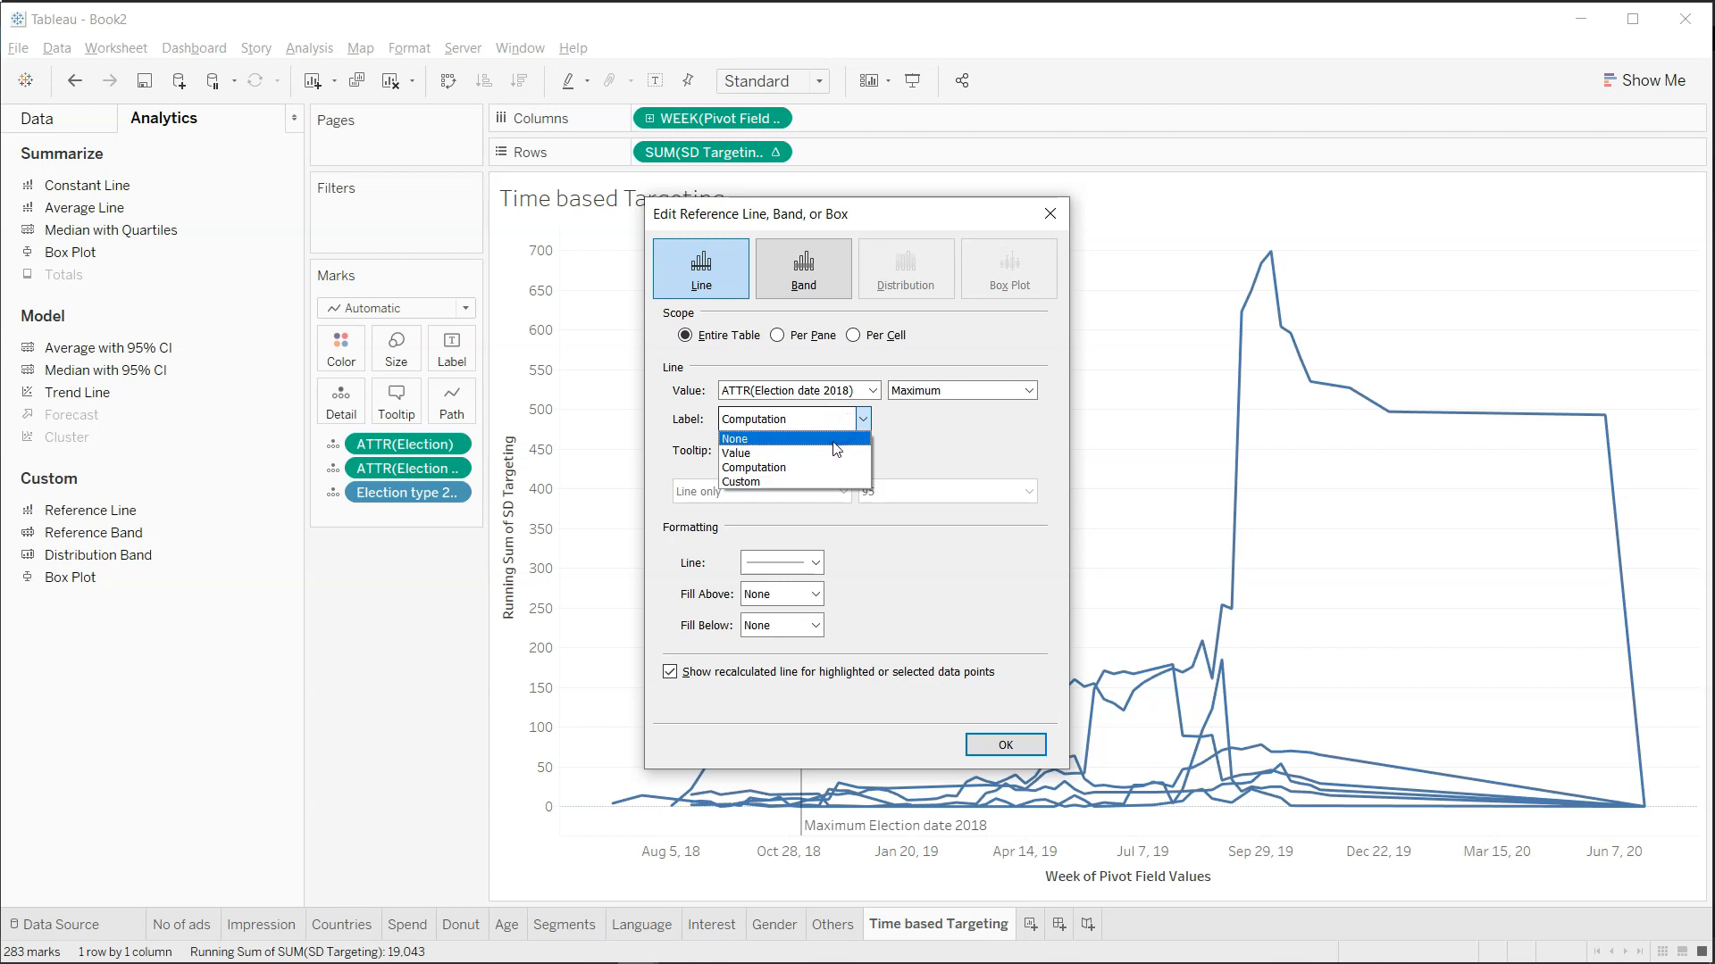
click(833, 441)
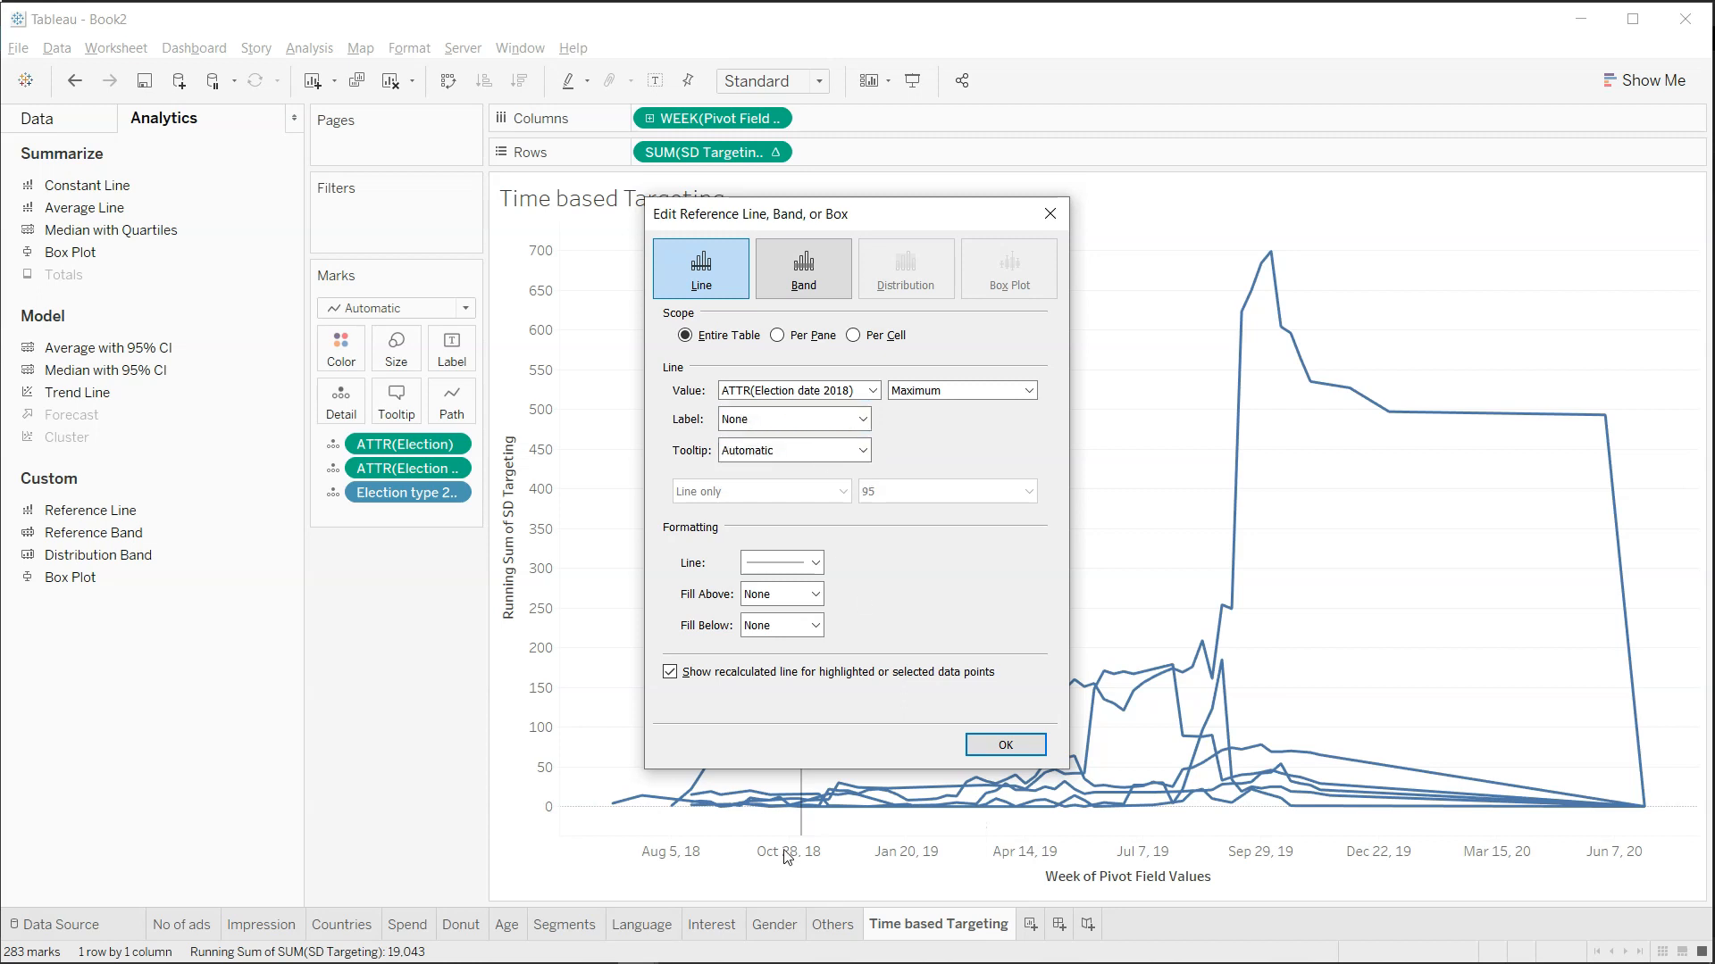
click(797, 418)
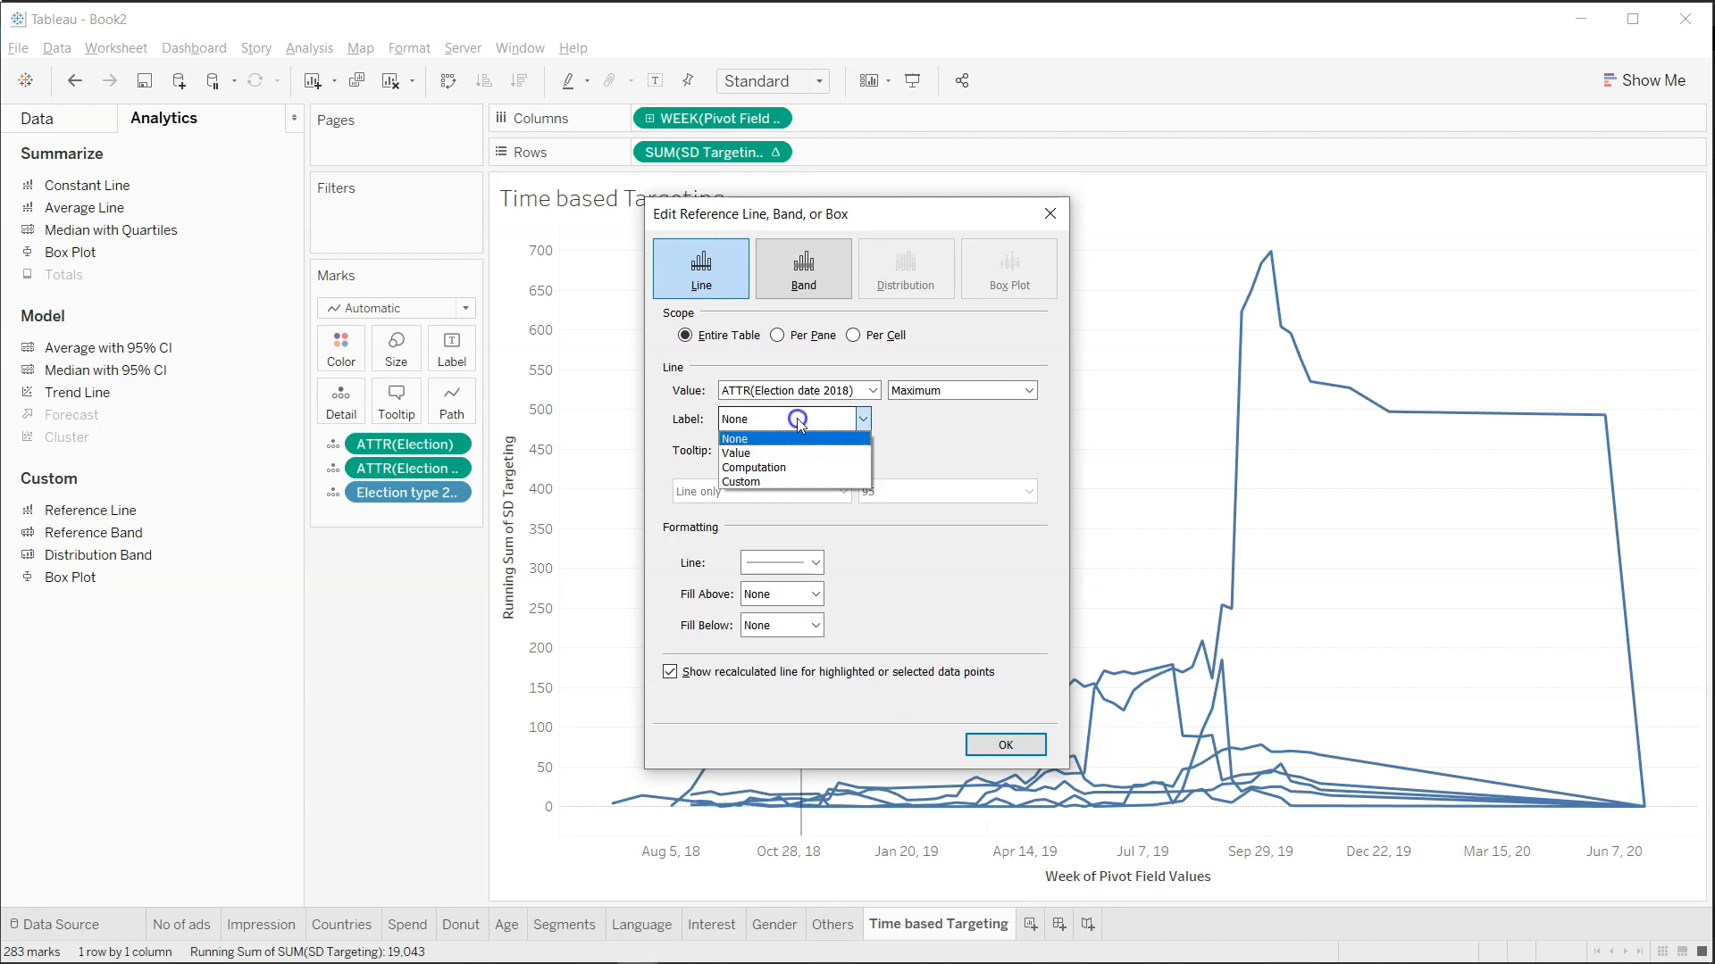
click(796, 456)
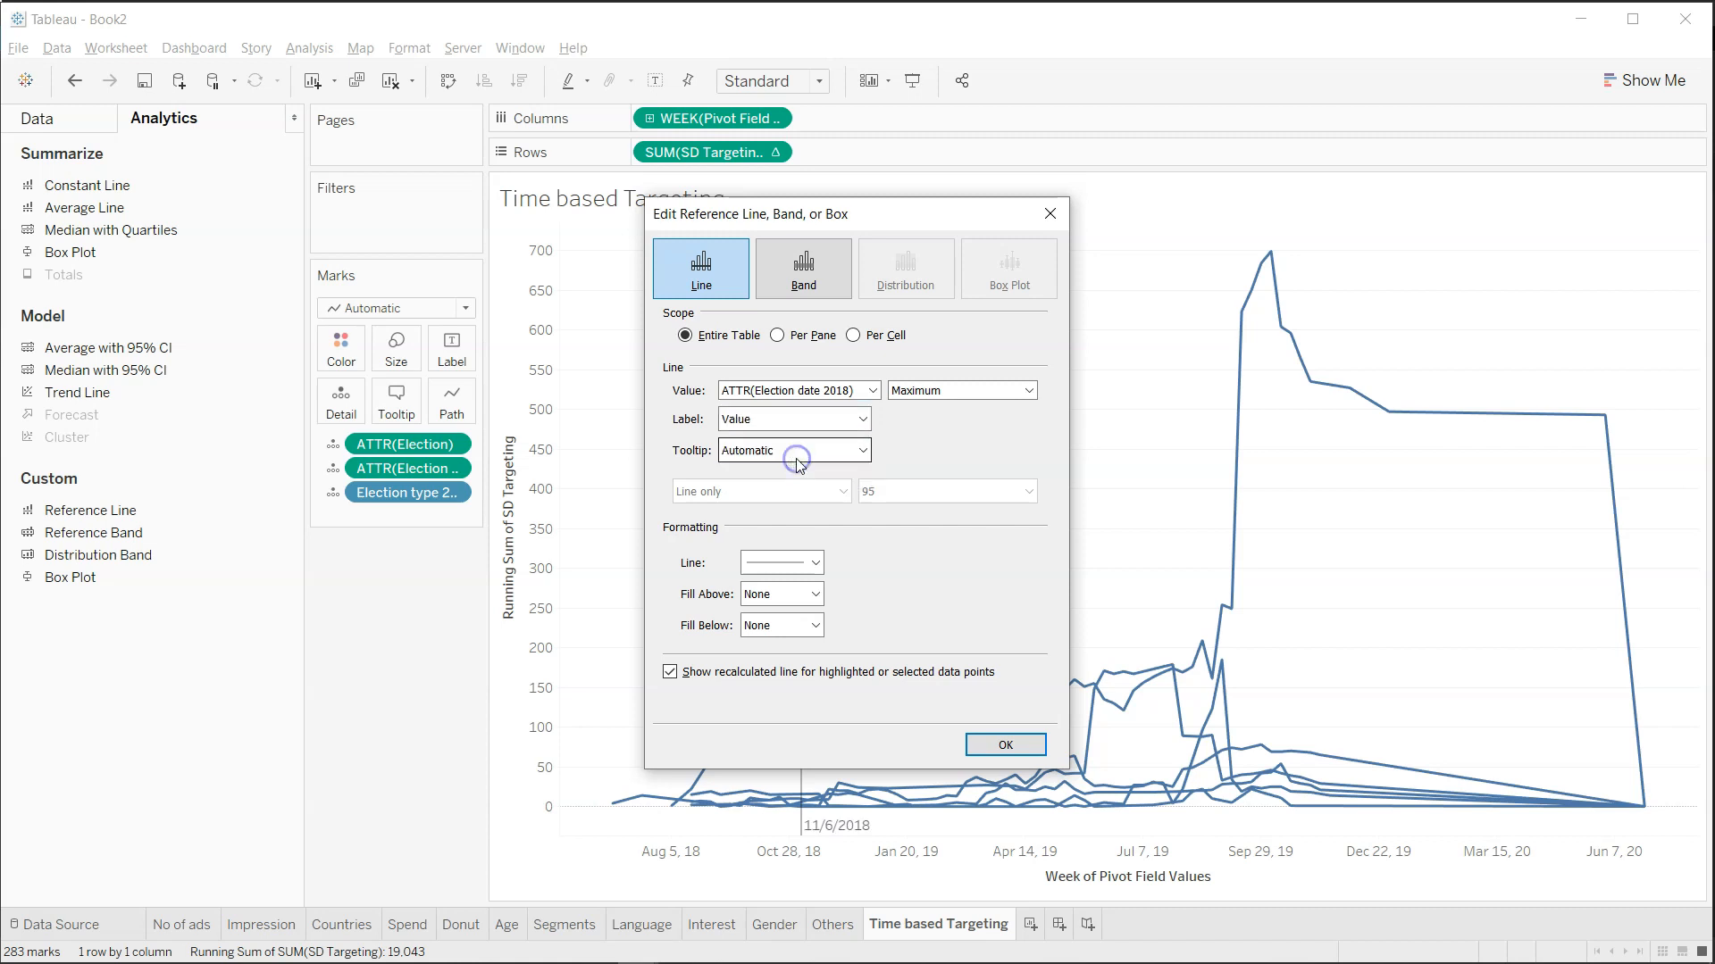
click(791, 419)
click(793, 468)
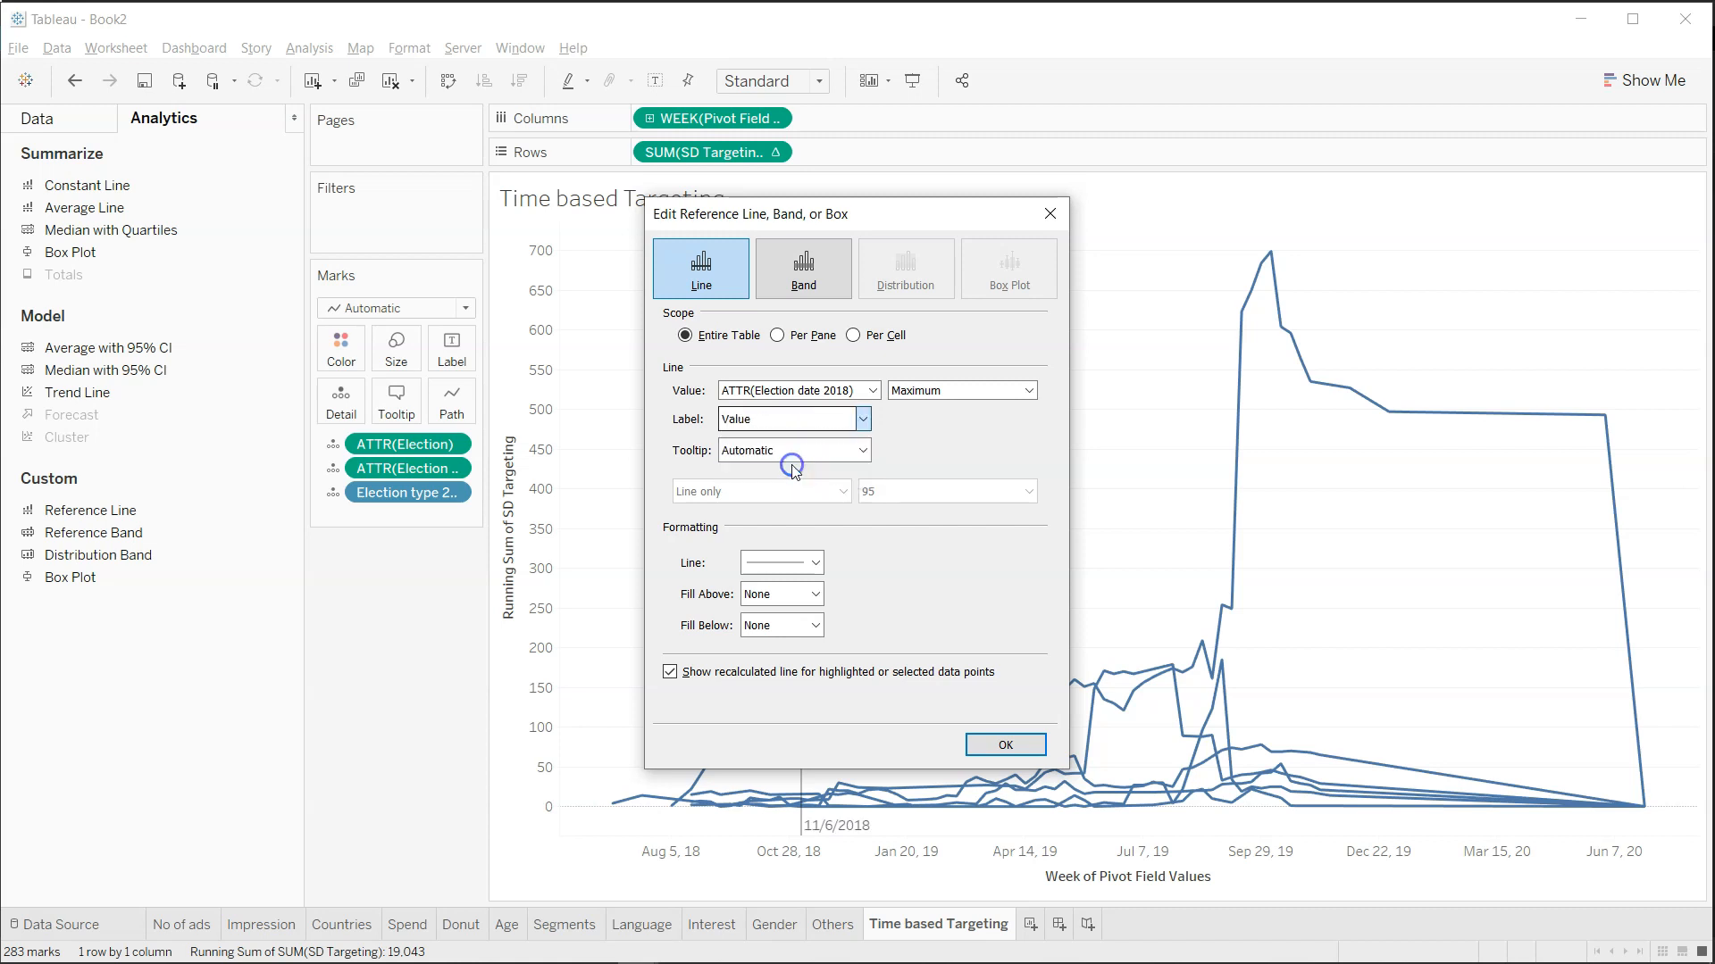
click(792, 418)
click(775, 442)
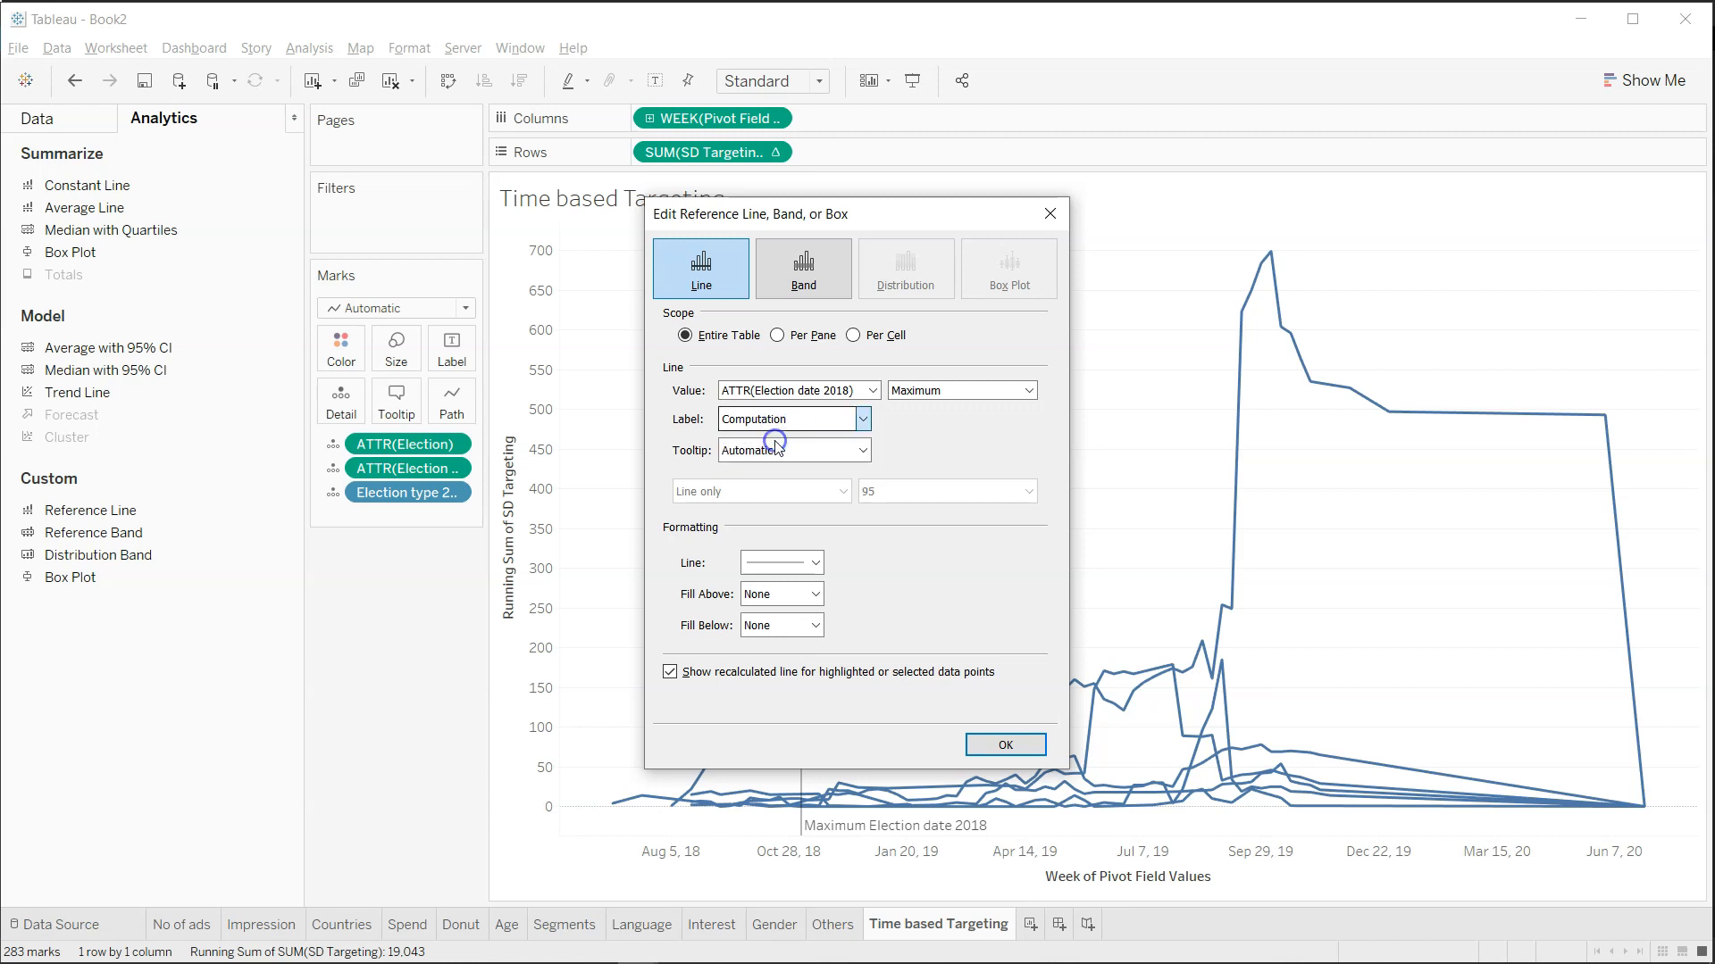
Give the 2018 reference line the custom tooltip Midterm Election, apply it and check the line on the chart.
click(827, 451)
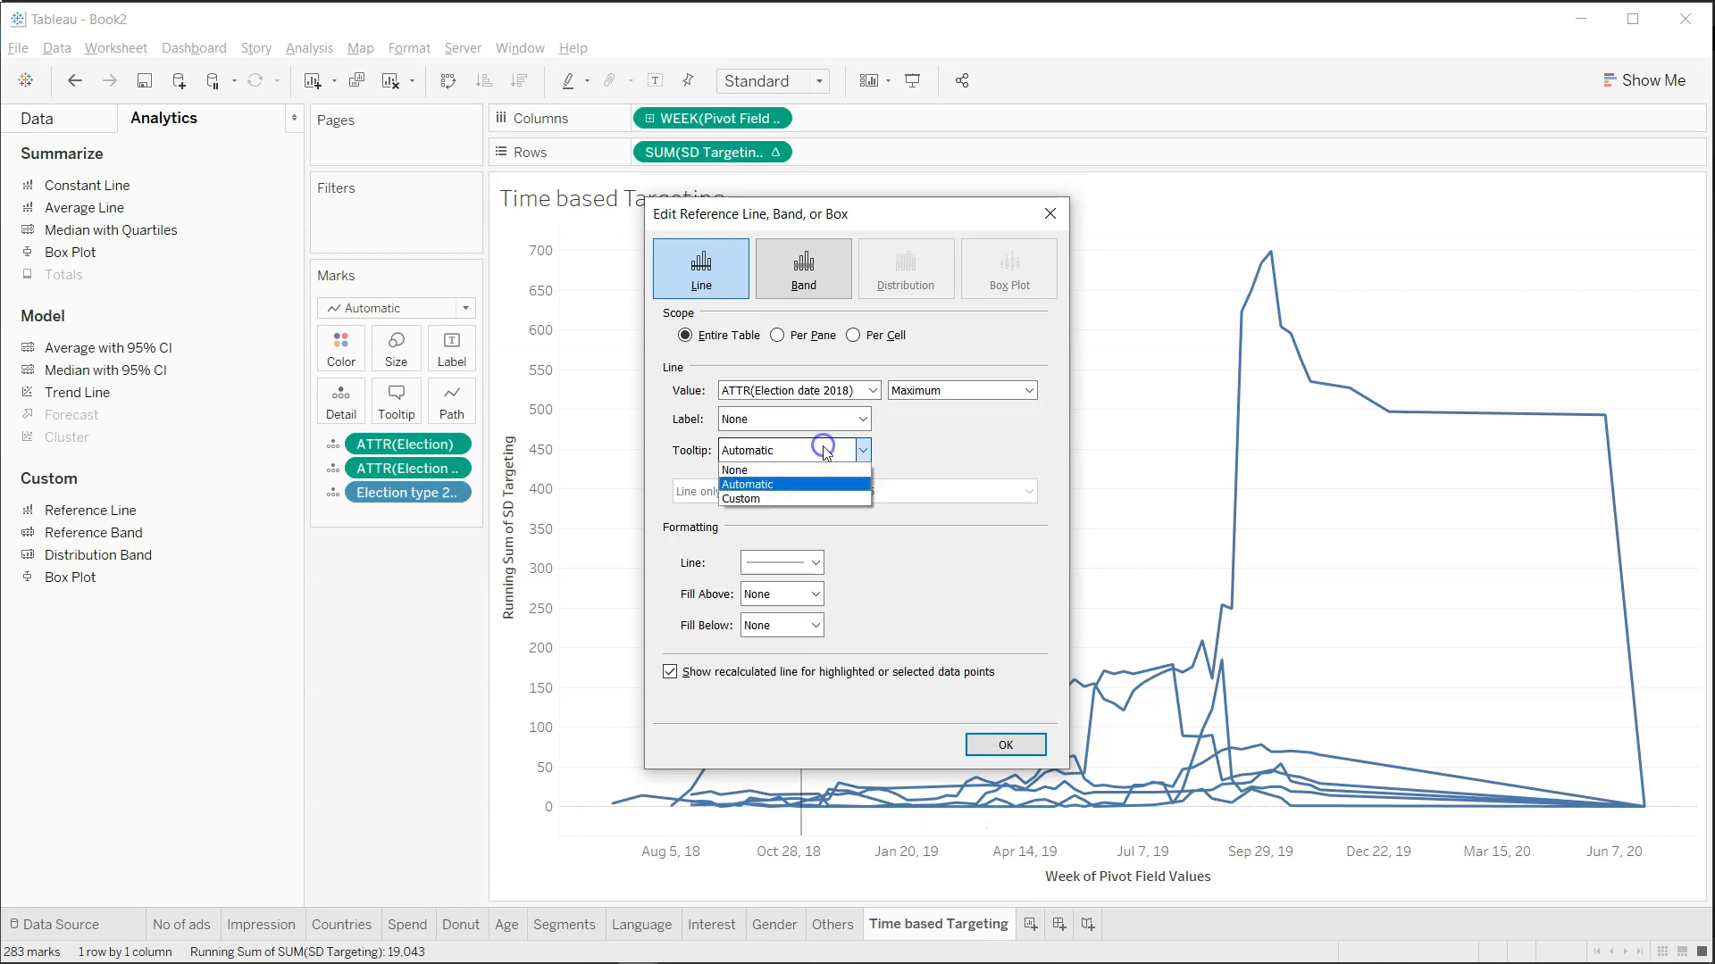
click(823, 493)
click(911, 456)
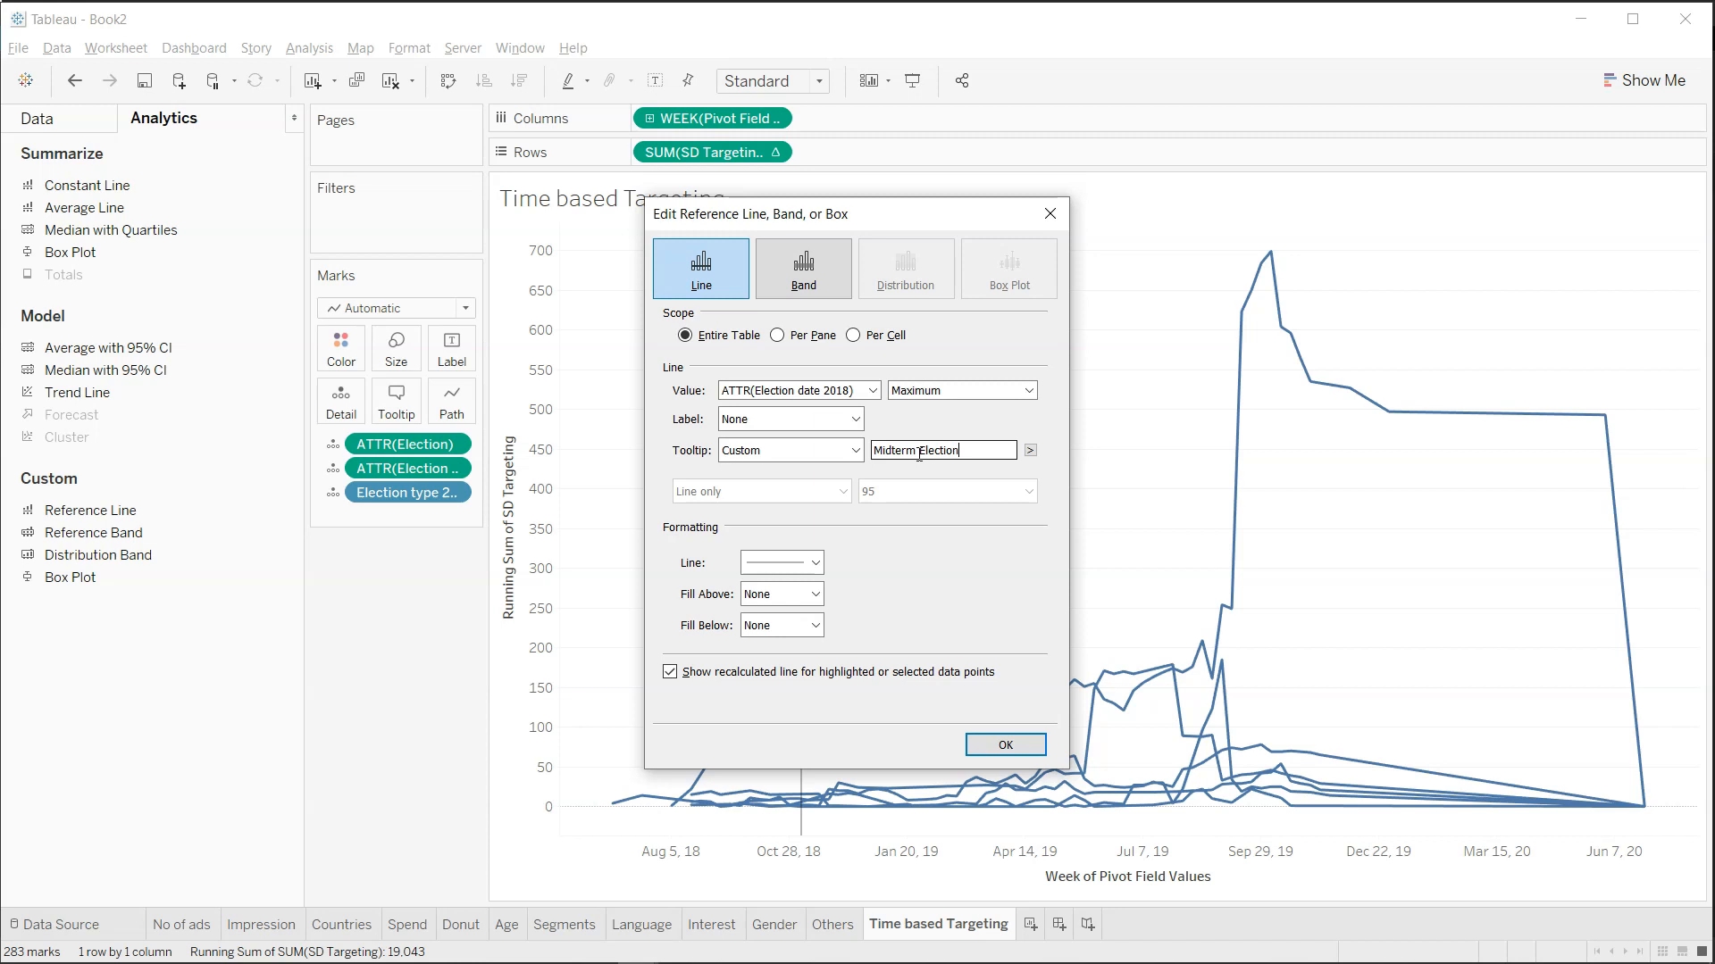
click(1043, 744)
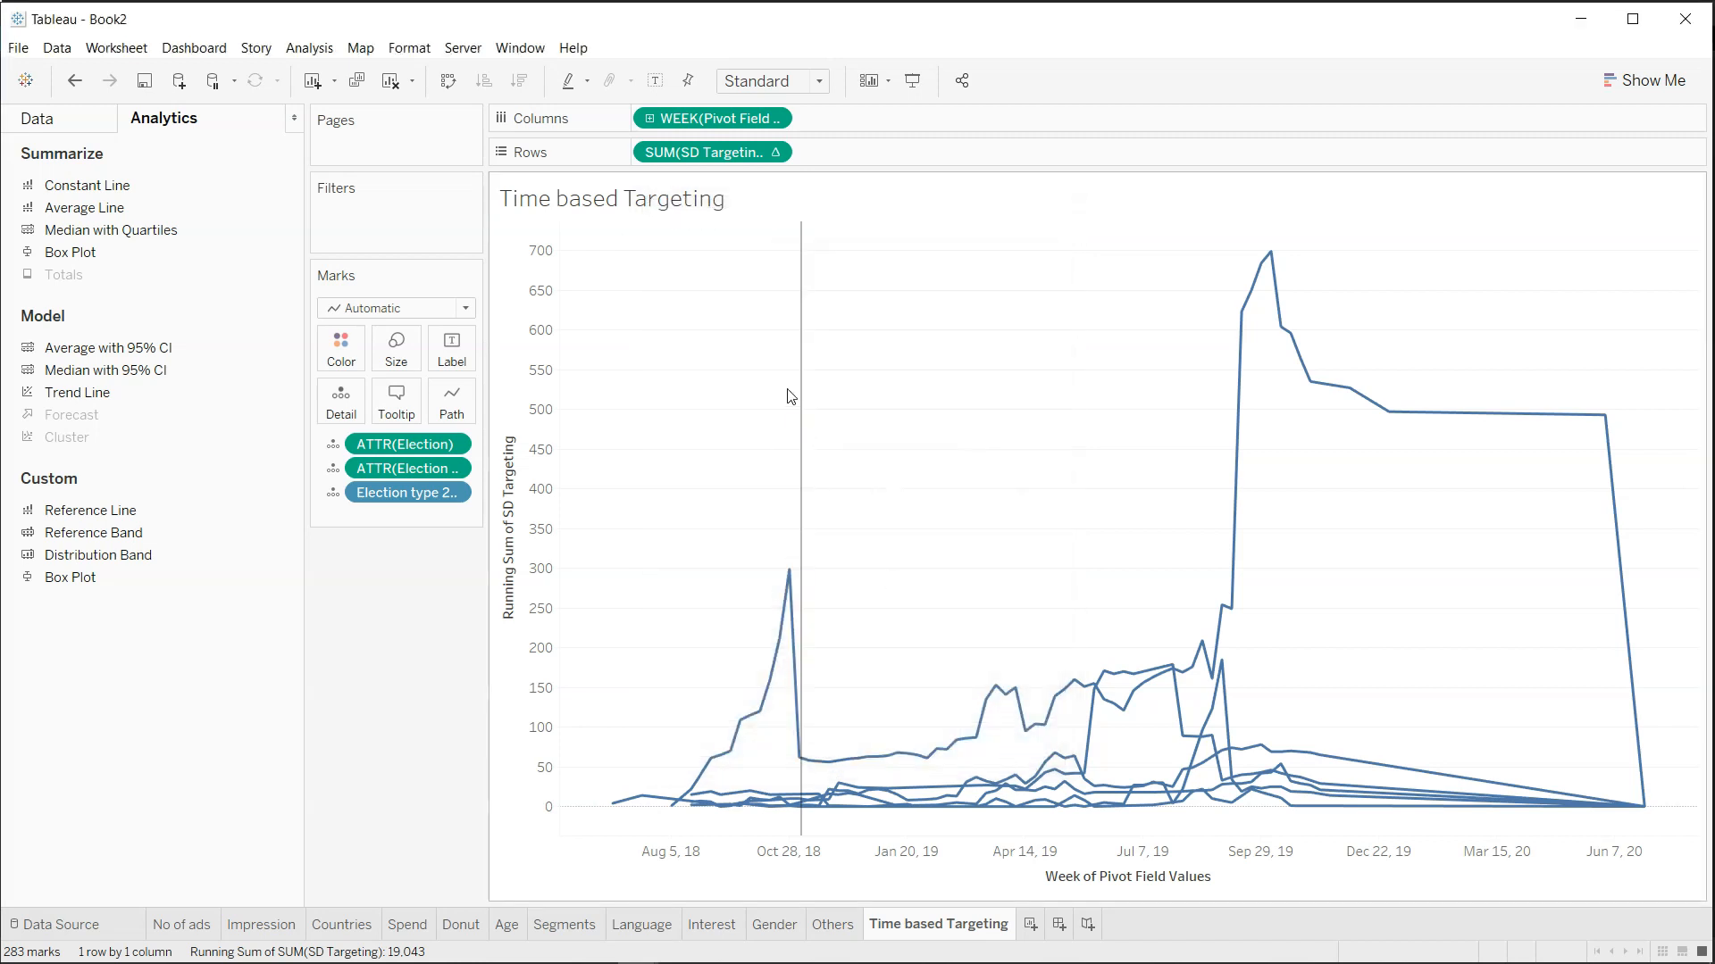
mouse_move(804, 395)
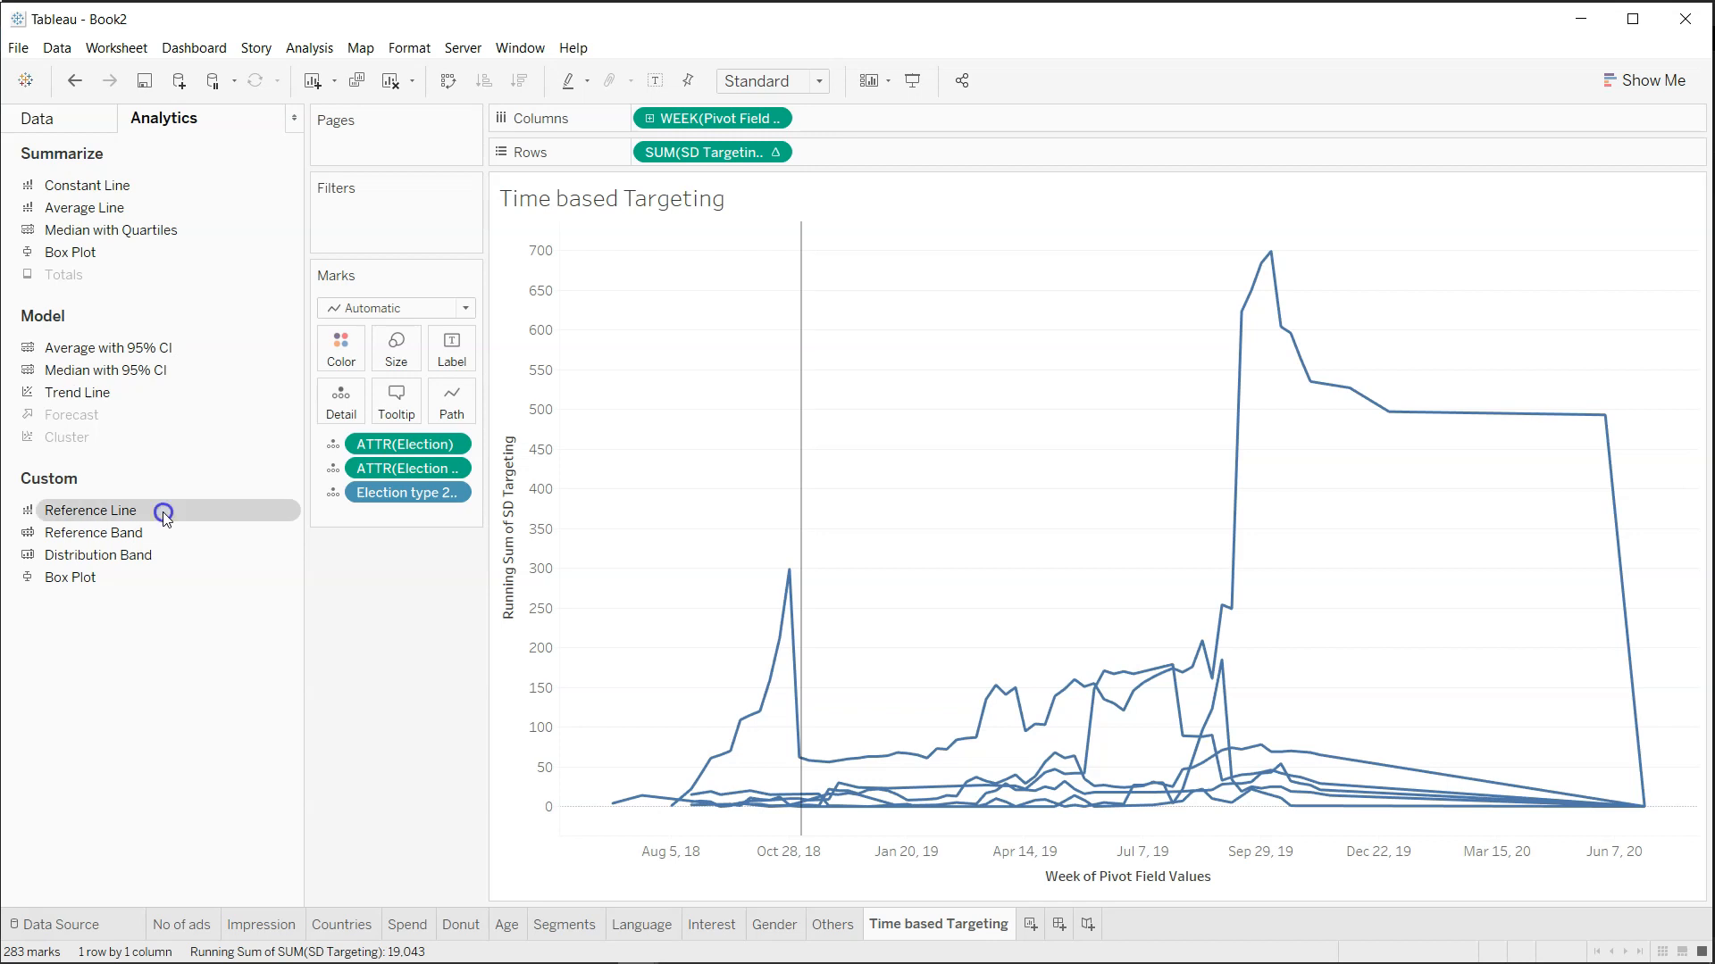
Add a second entire-table reference line on the week axis at the maximum of ATTR(Election).
drag(162, 512, 679, 319)
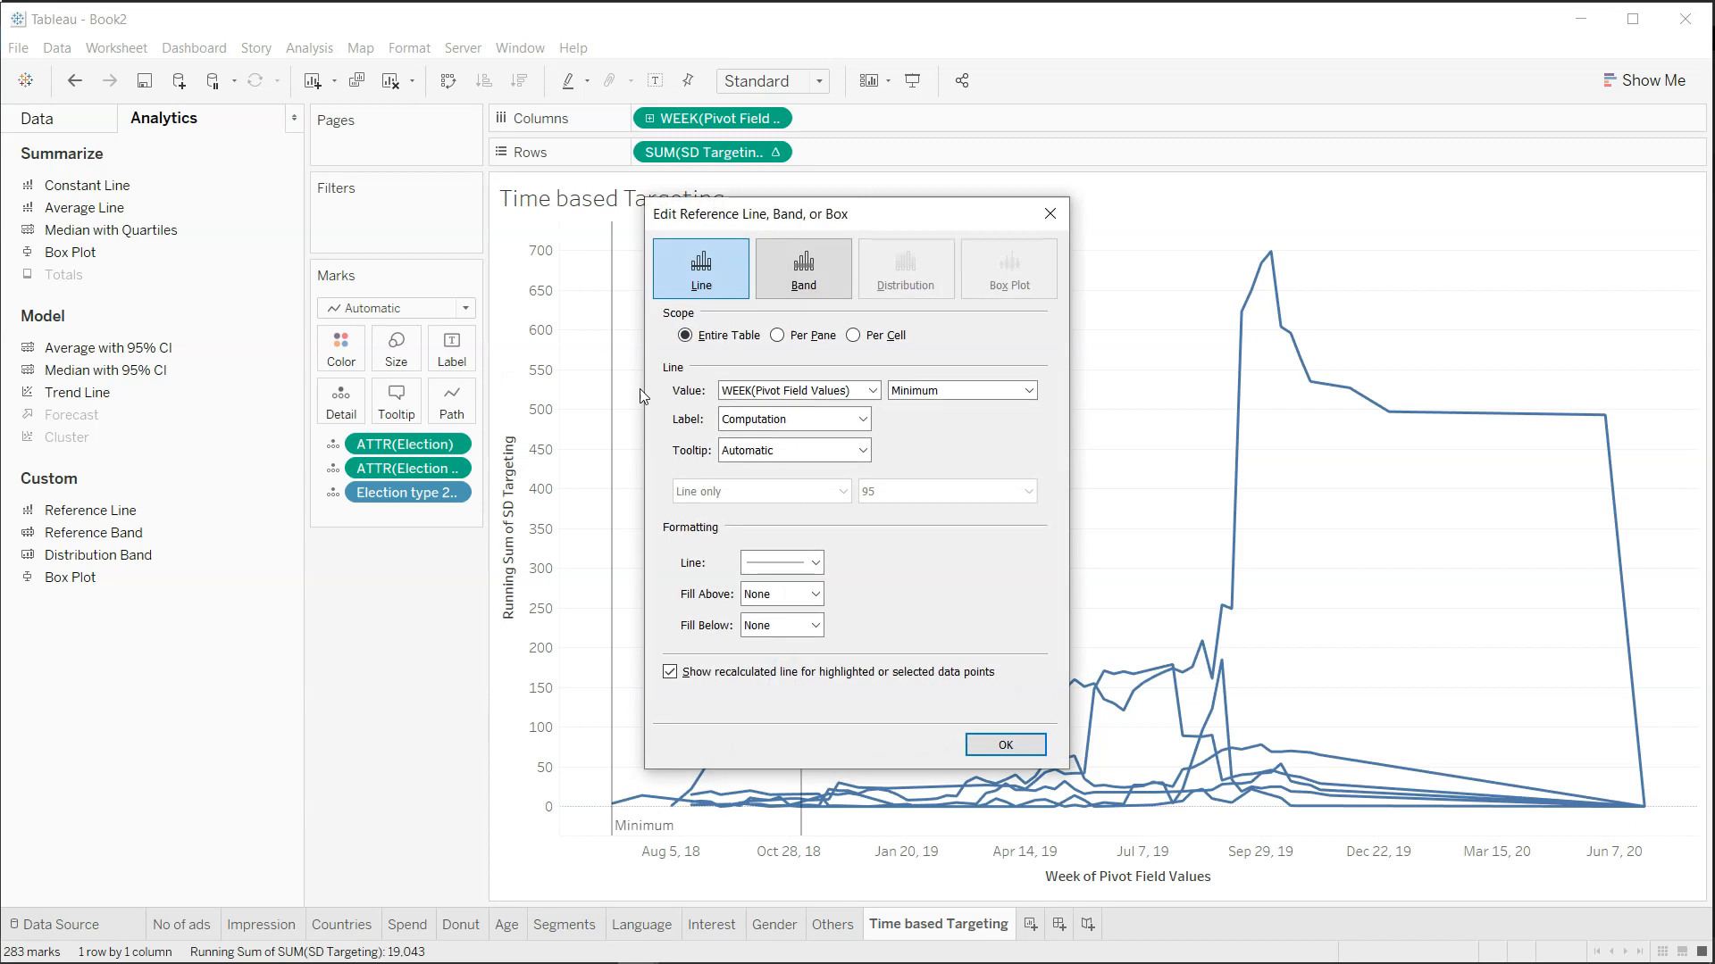
click(799, 393)
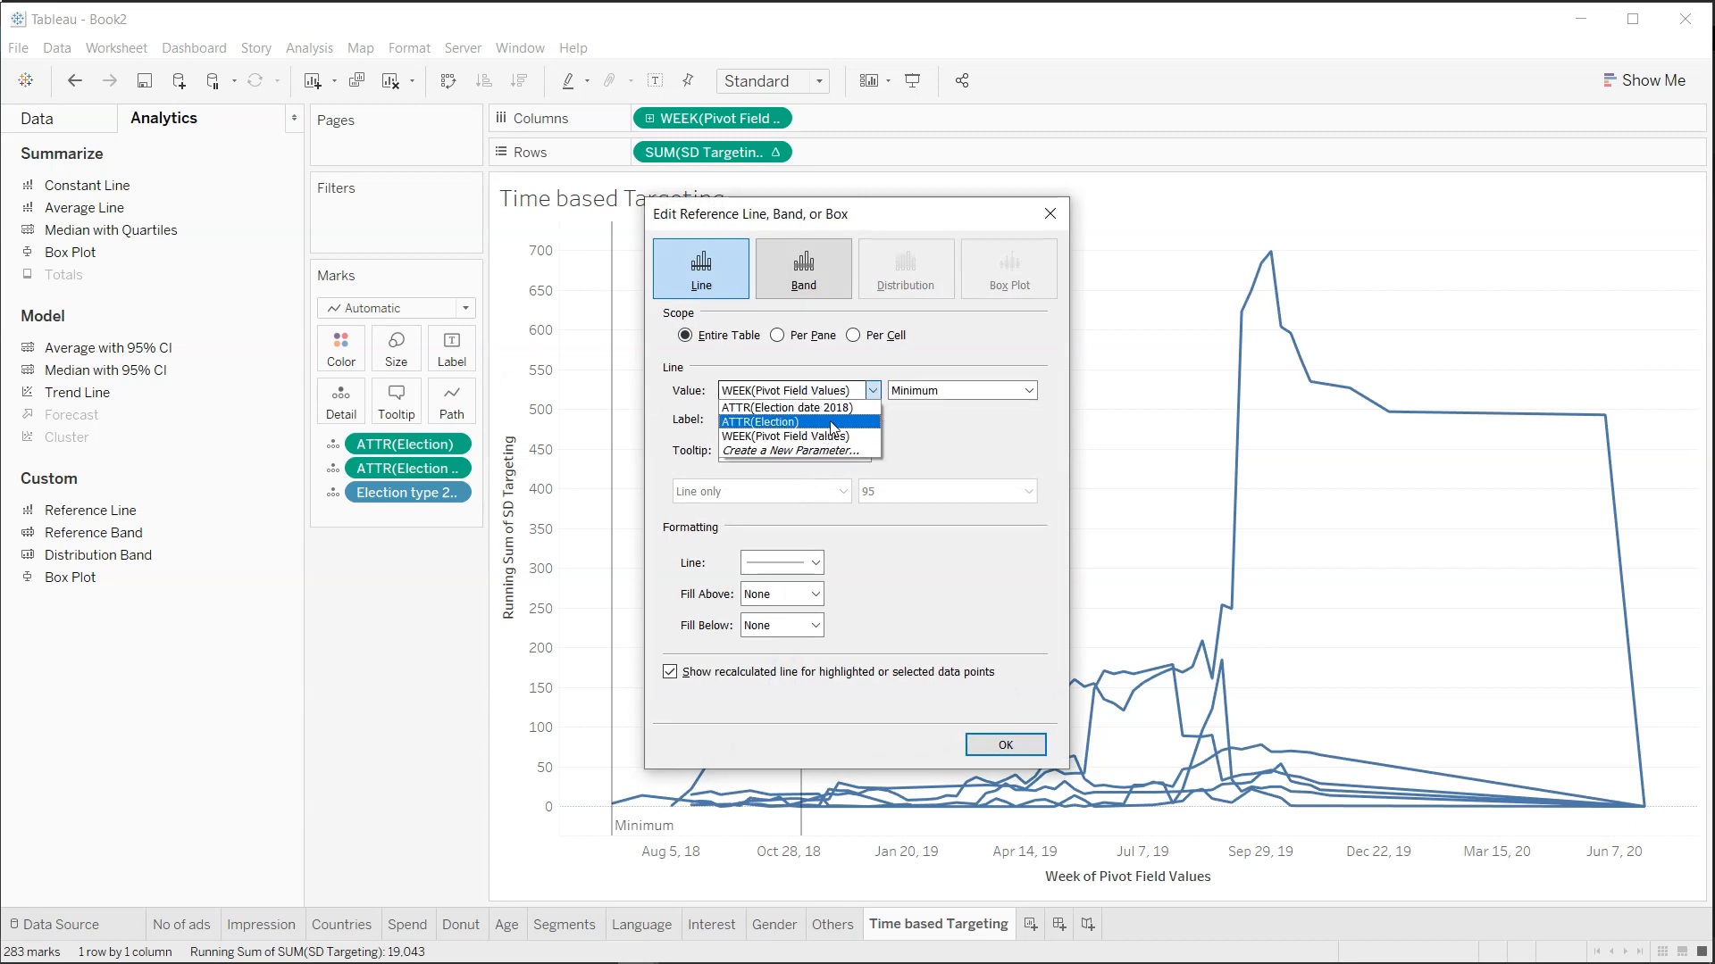
click(804, 422)
click(929, 393)
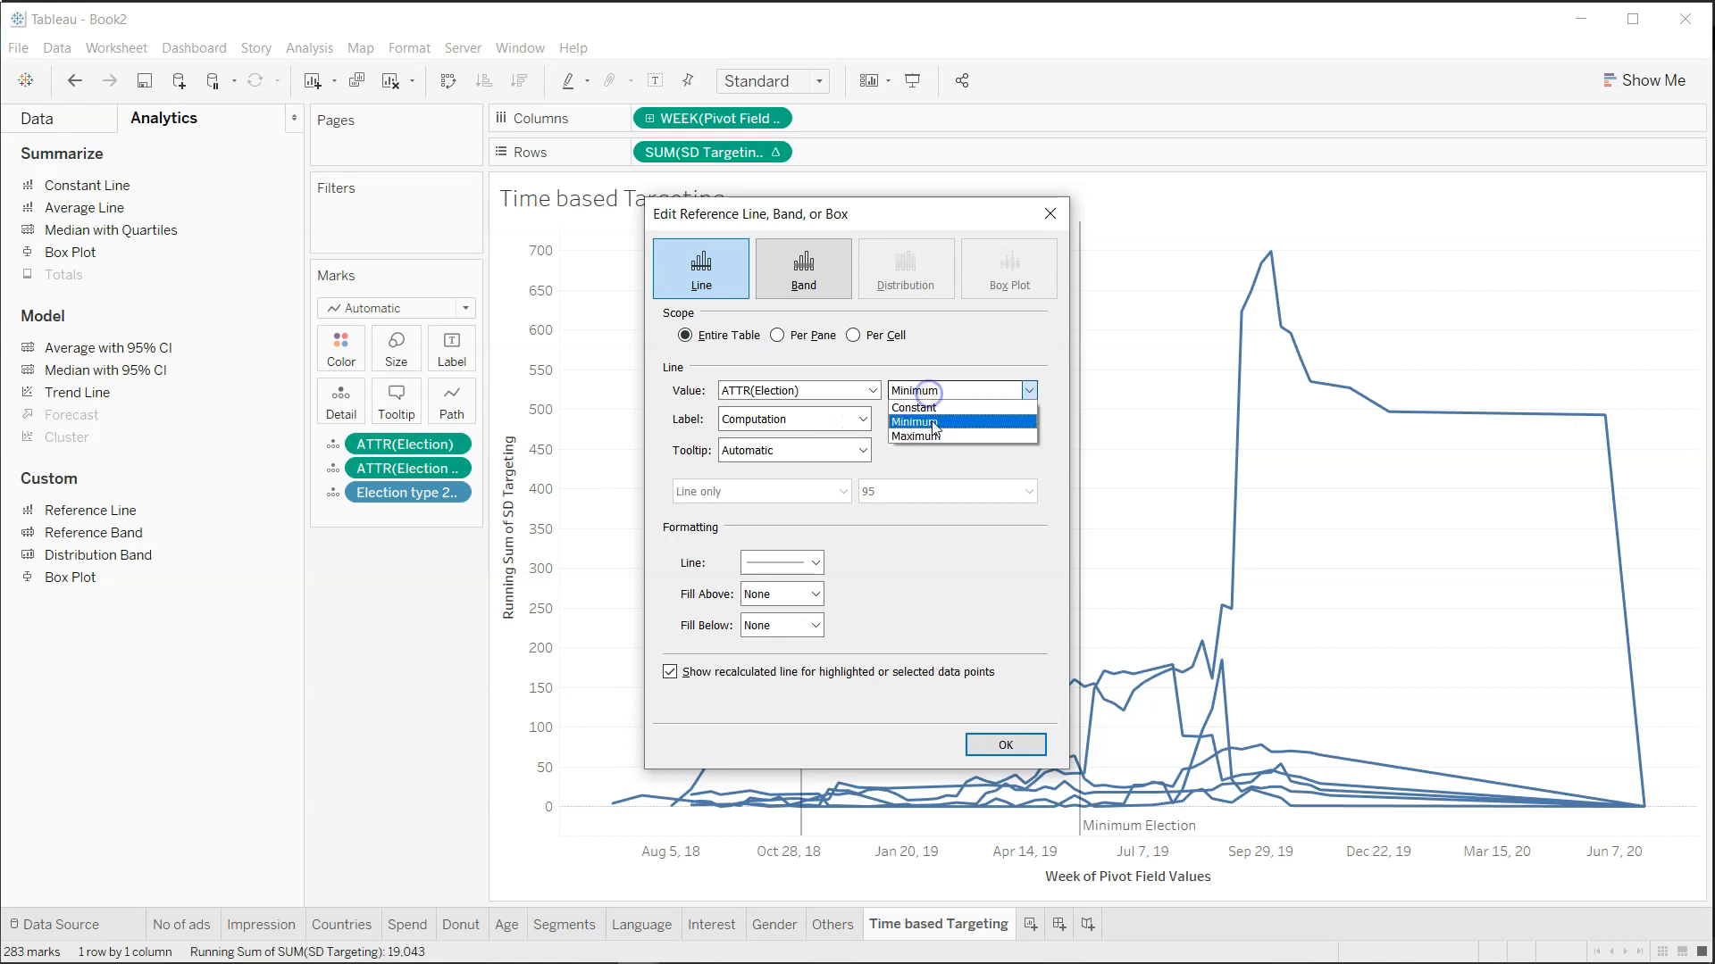
click(934, 436)
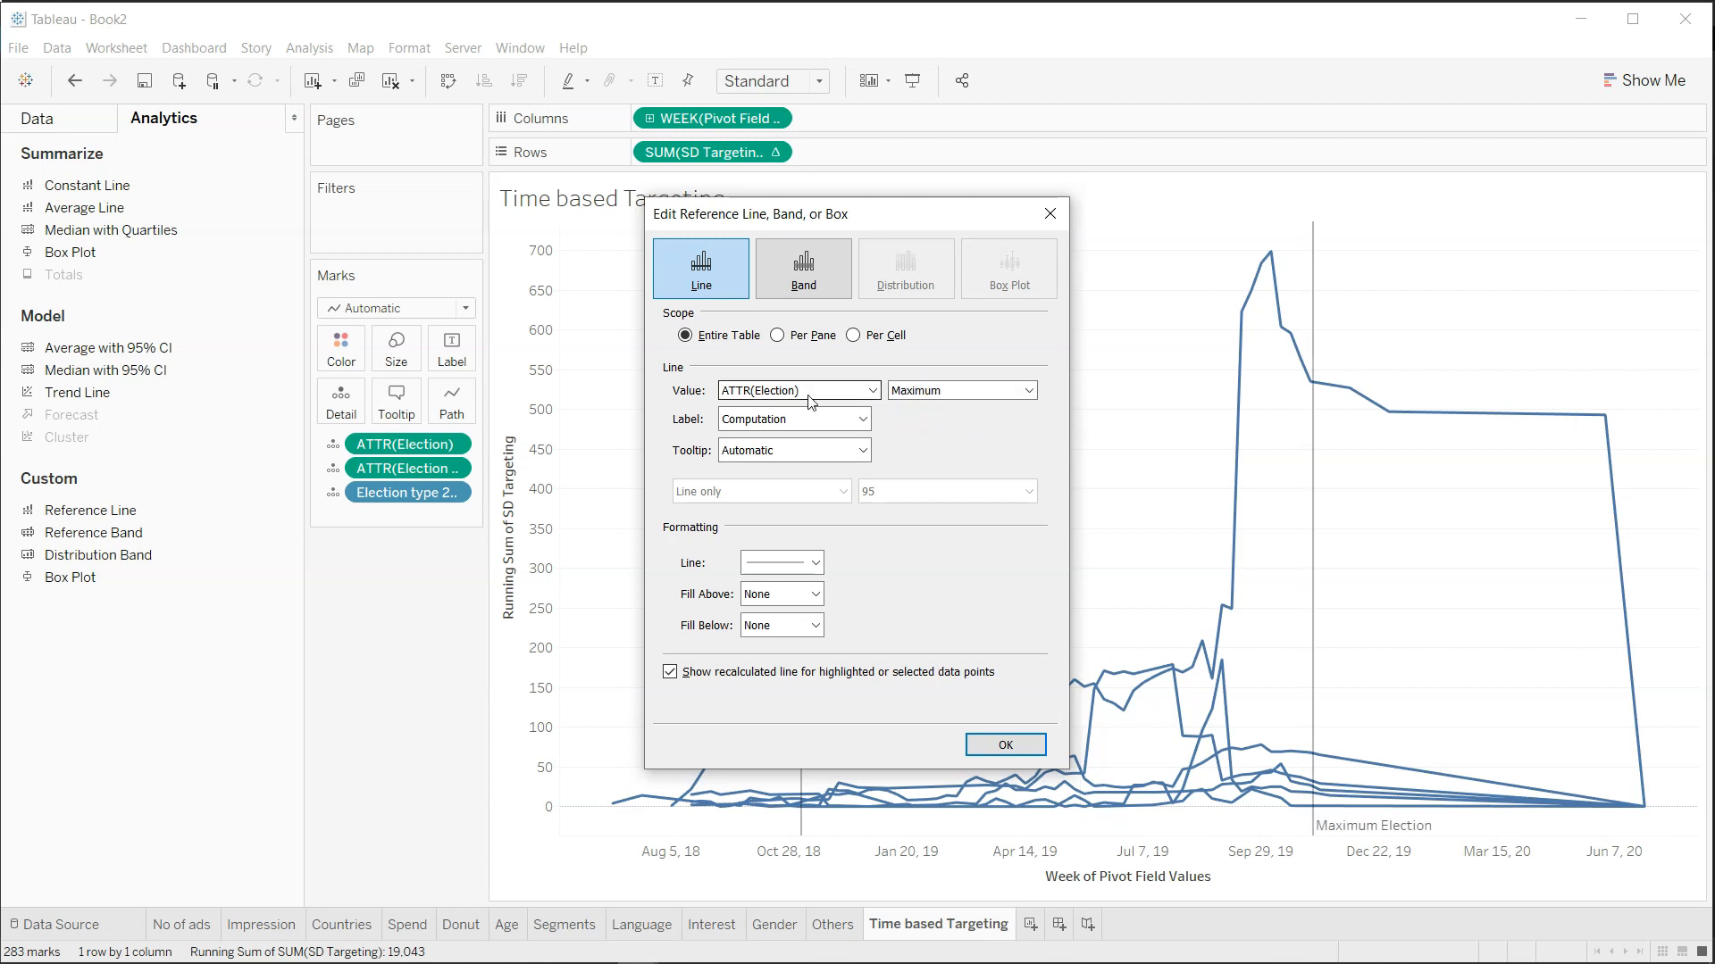
Set the Election reference line's label to None, give it the custom tooltip General Election and apply it.
click(823, 451)
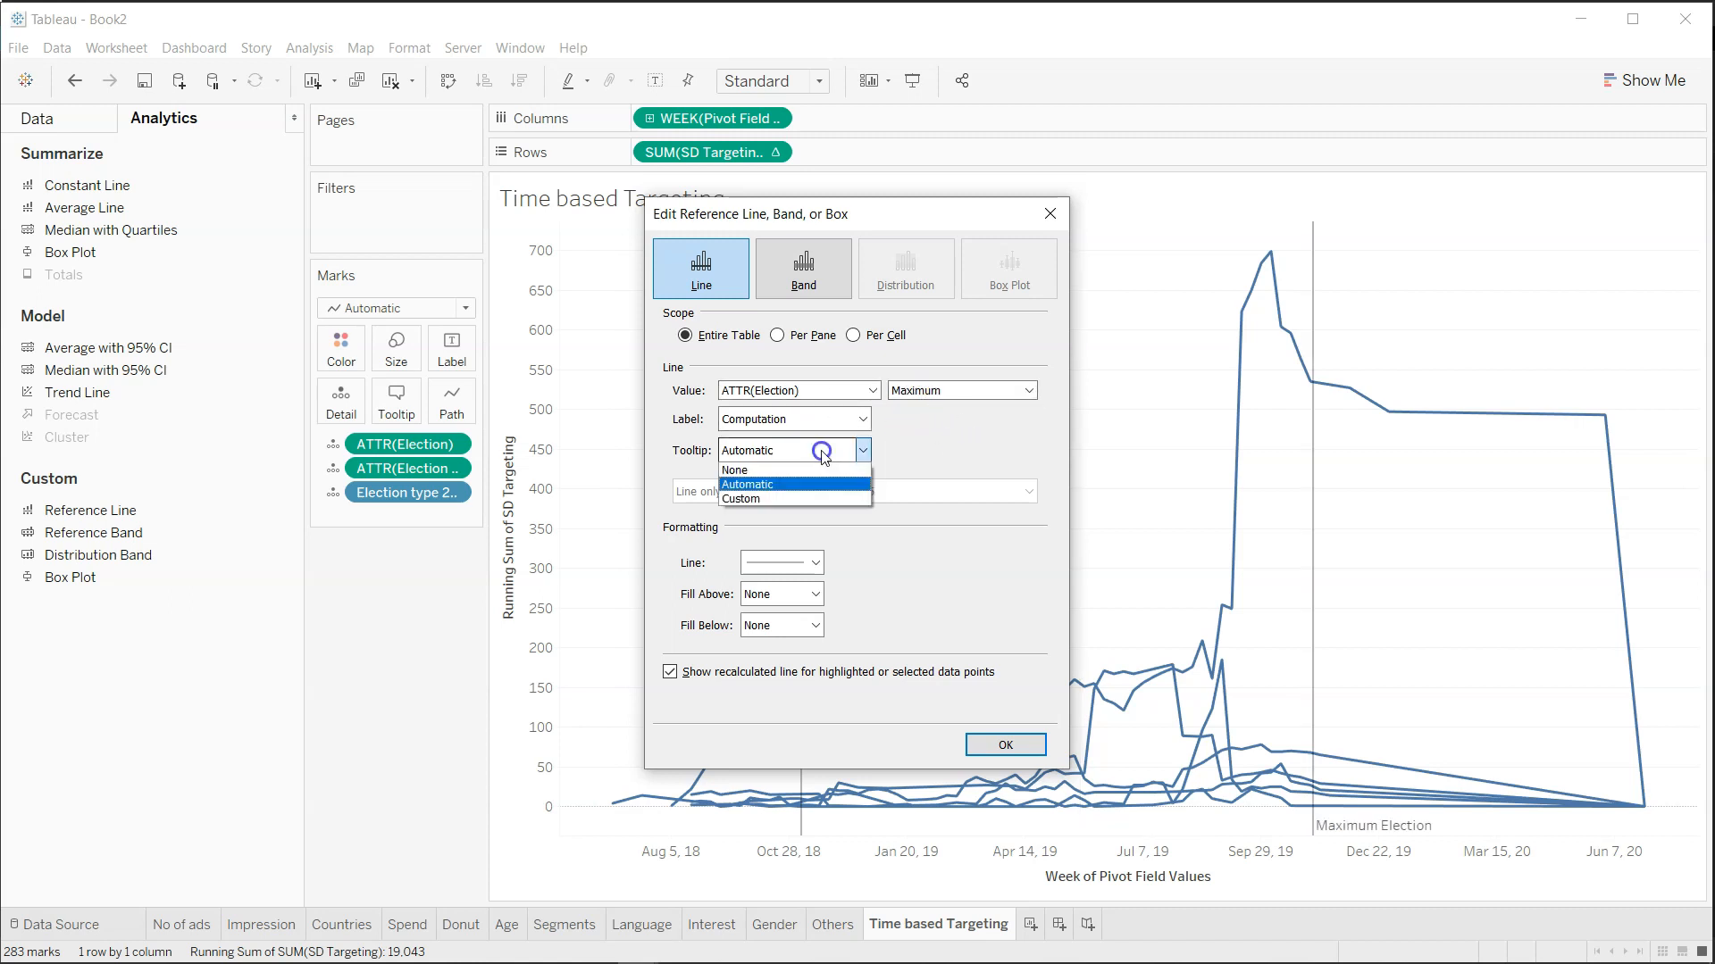
click(820, 419)
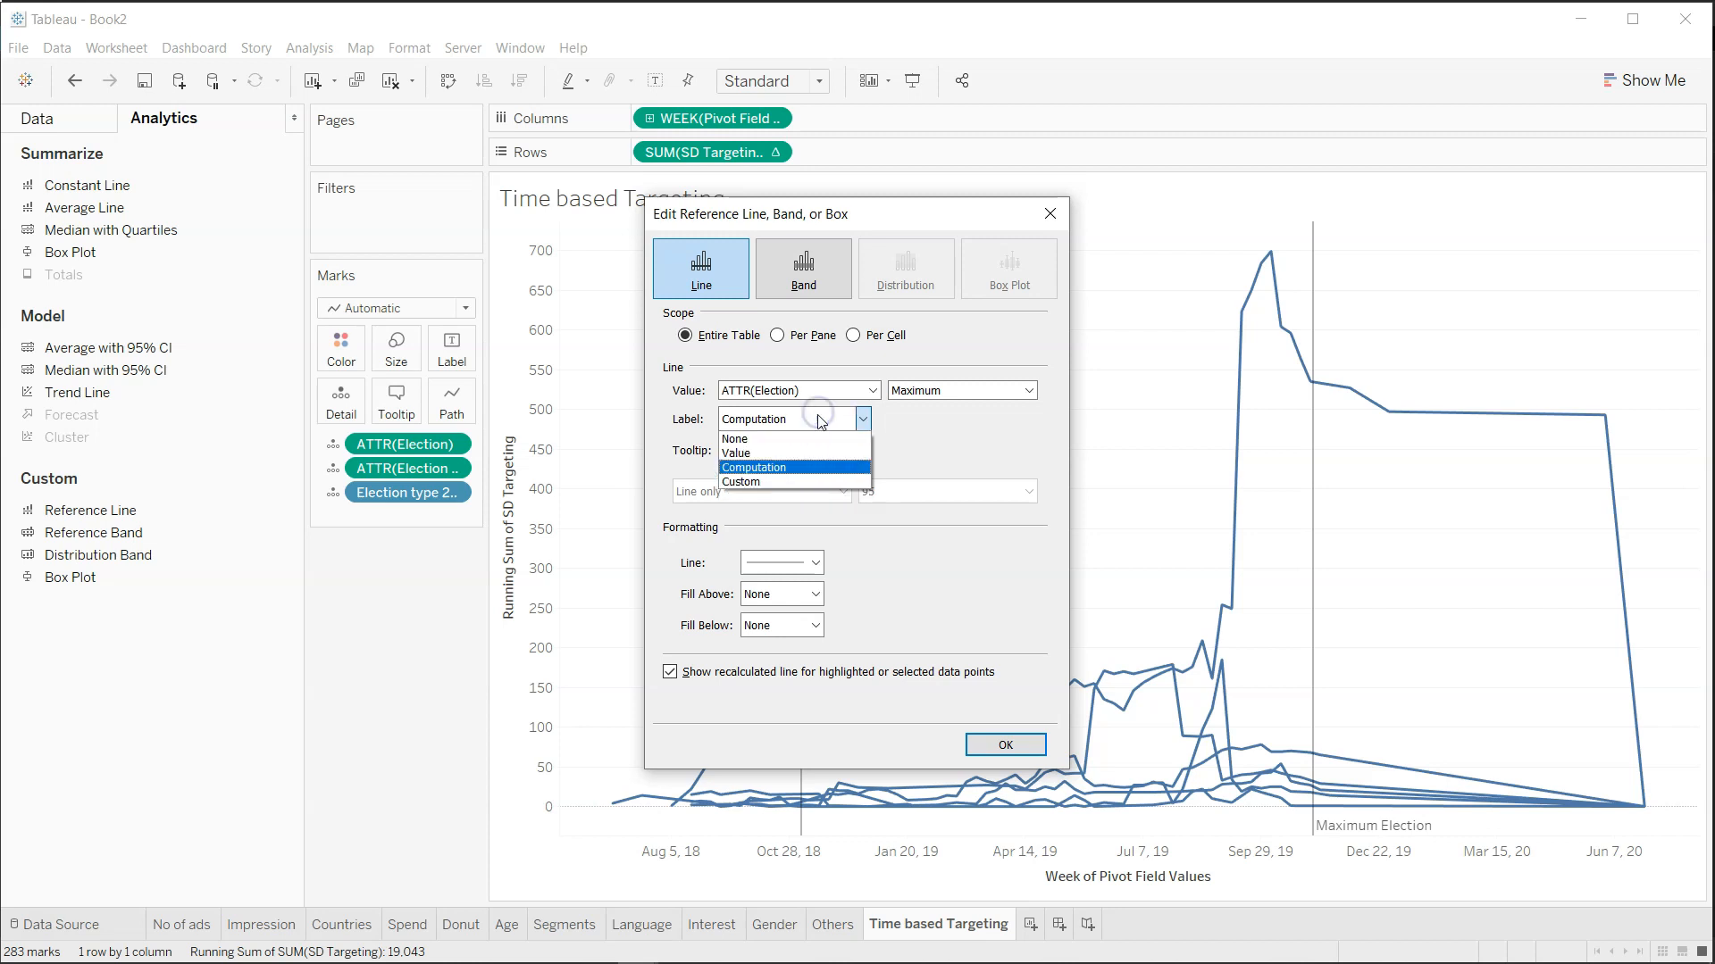
click(818, 440)
click(818, 451)
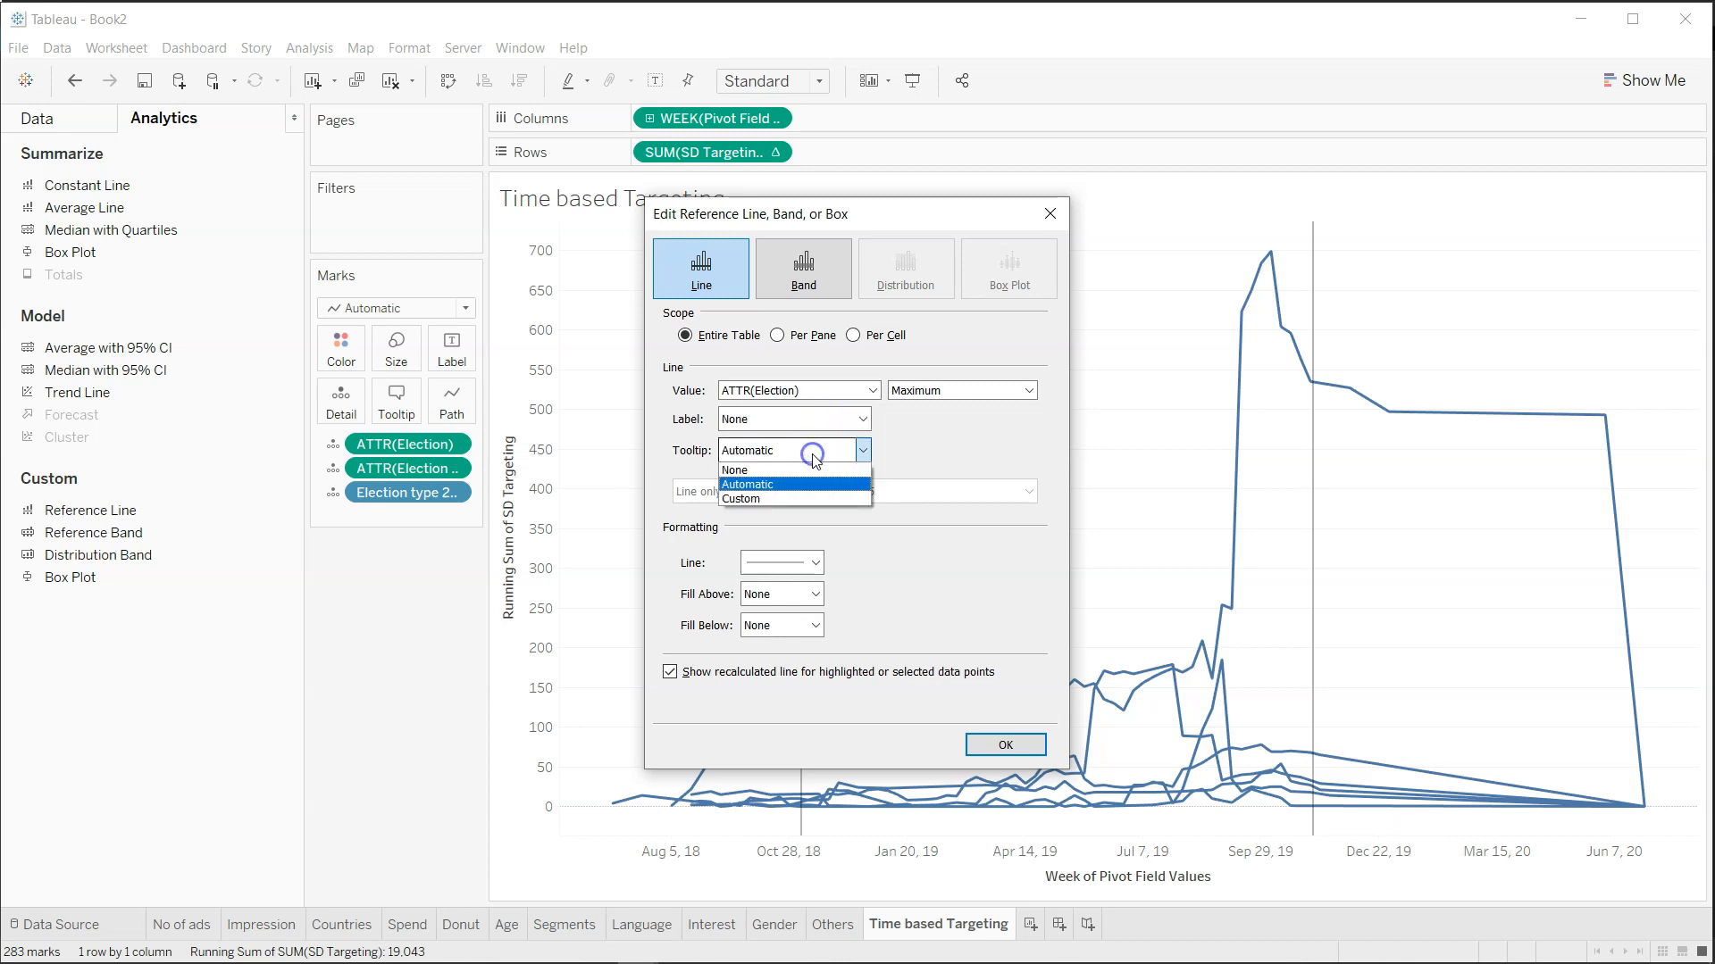
click(807, 500)
click(915, 451)
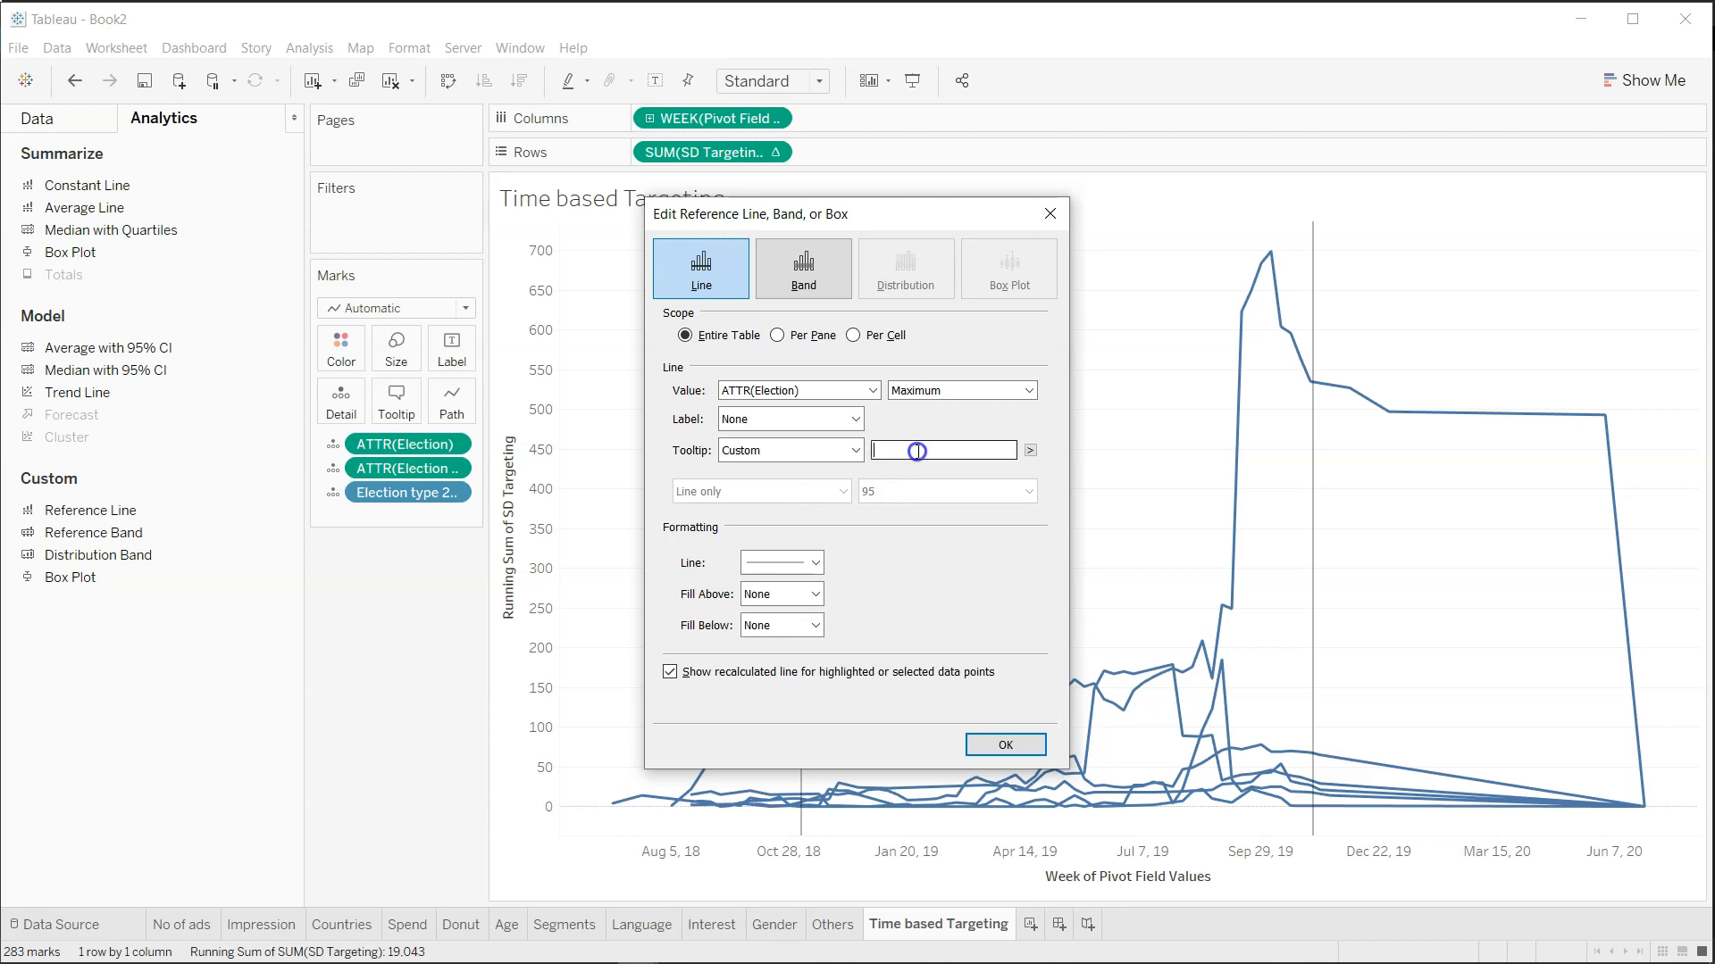
text(General Election)
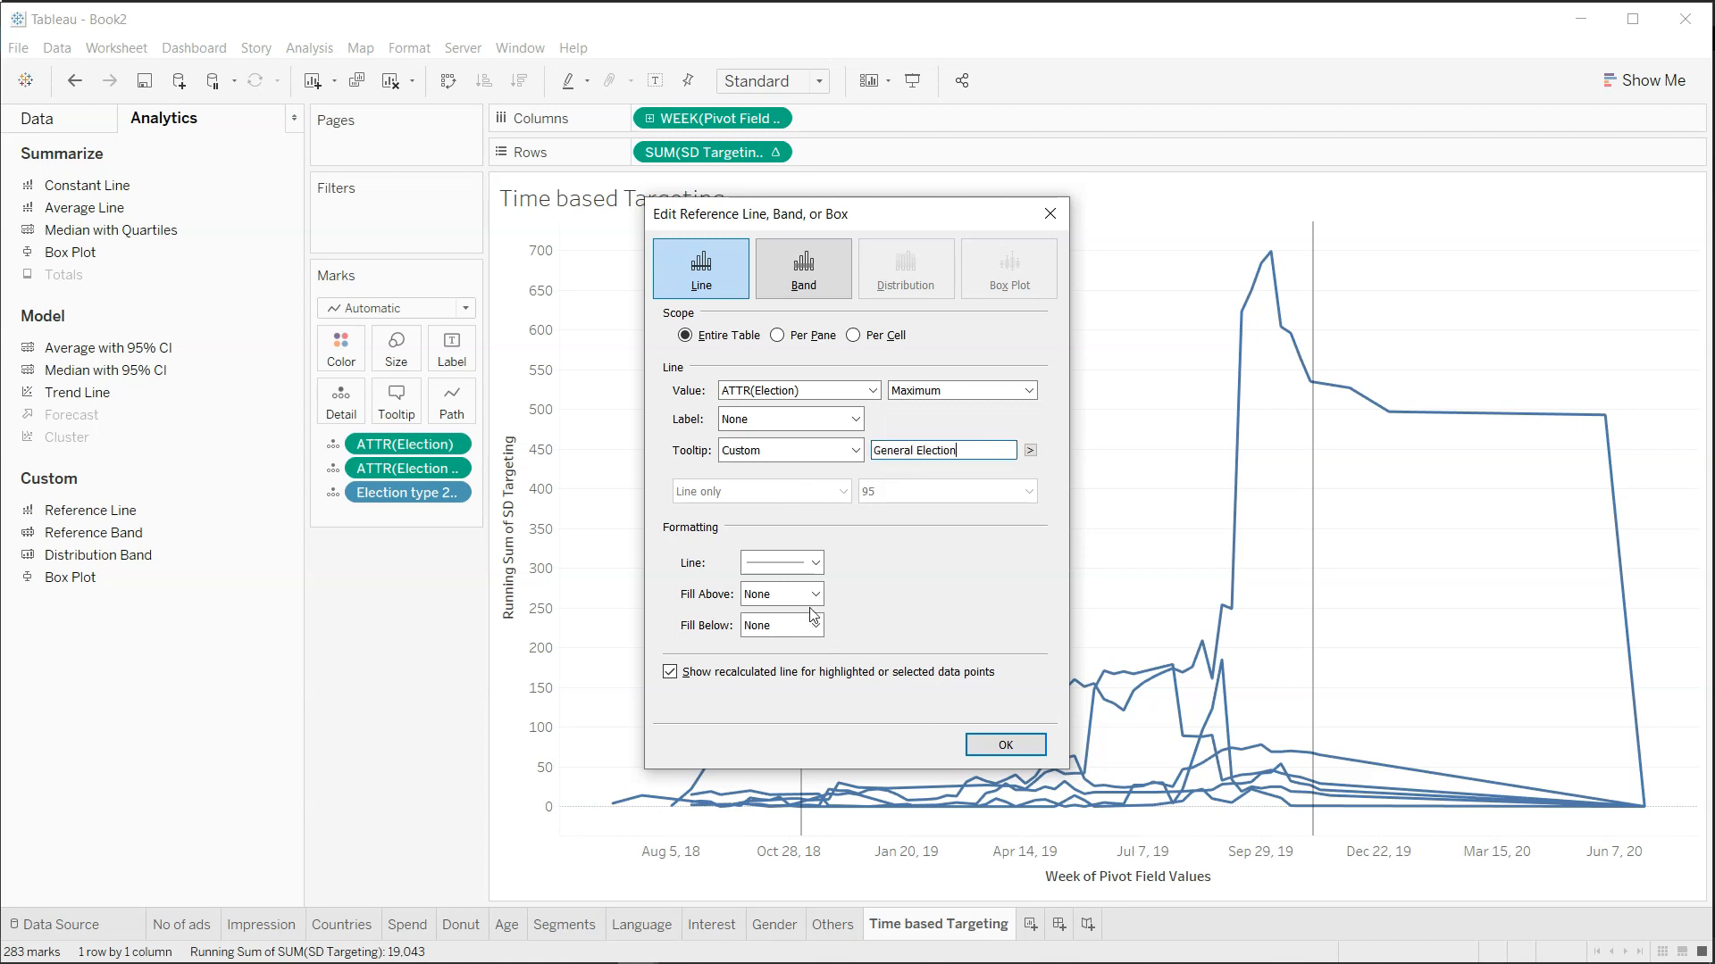
click(780, 562)
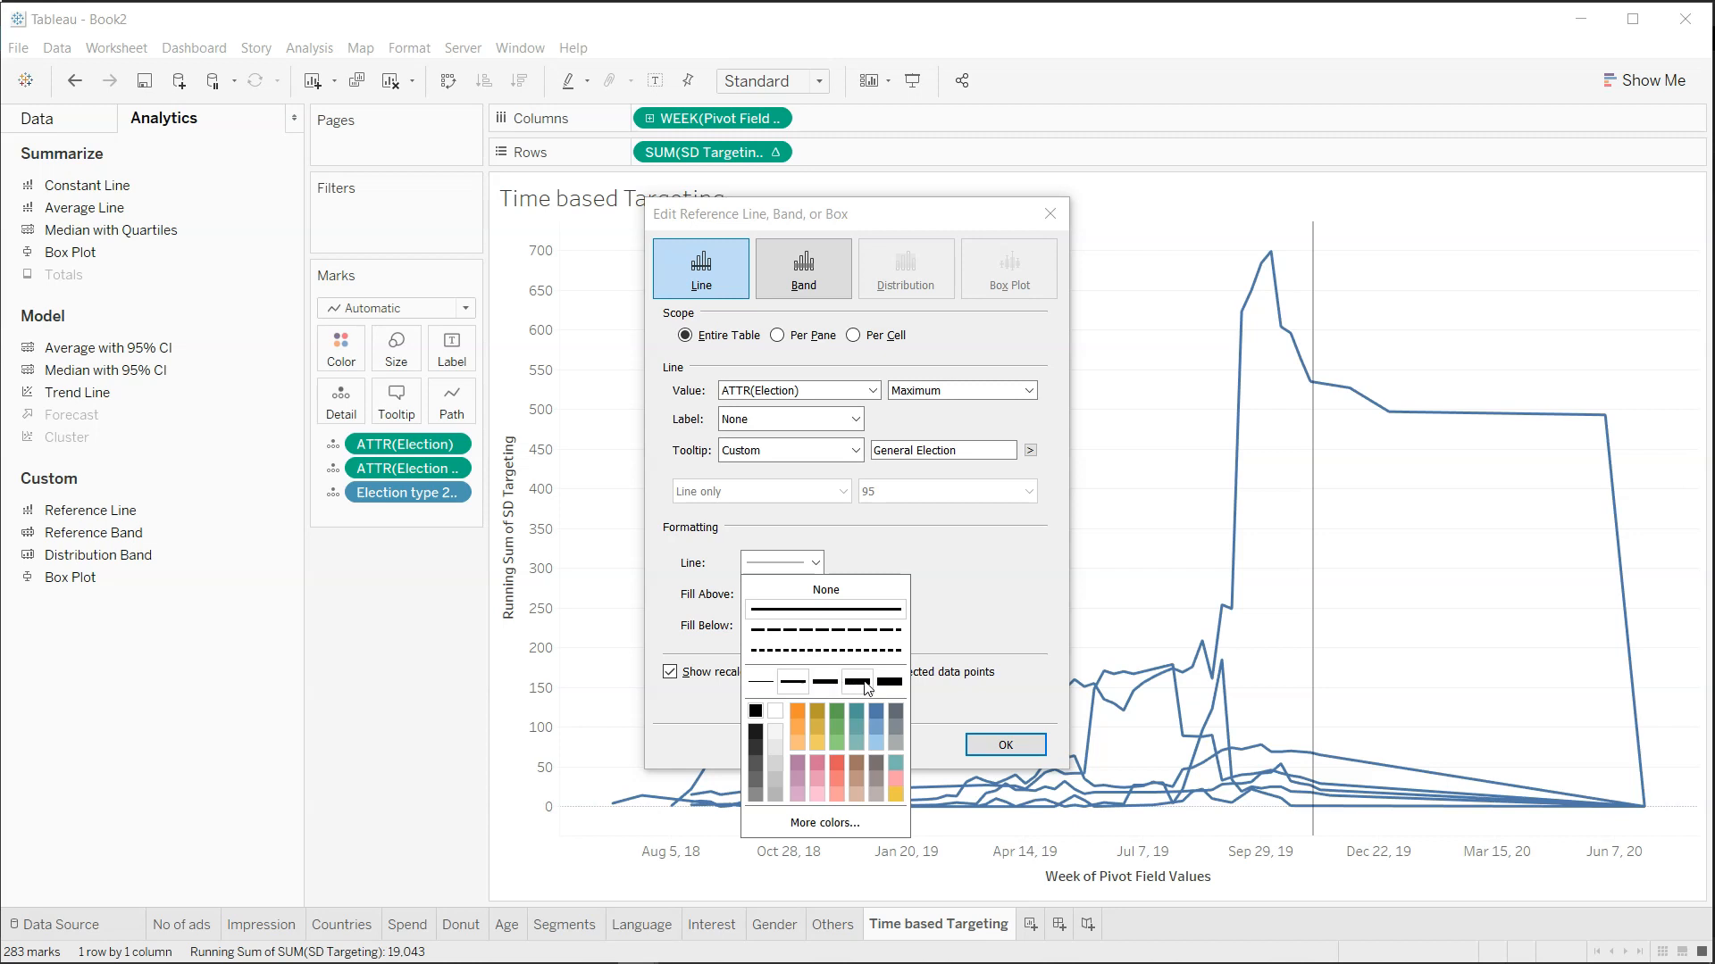
click(1007, 575)
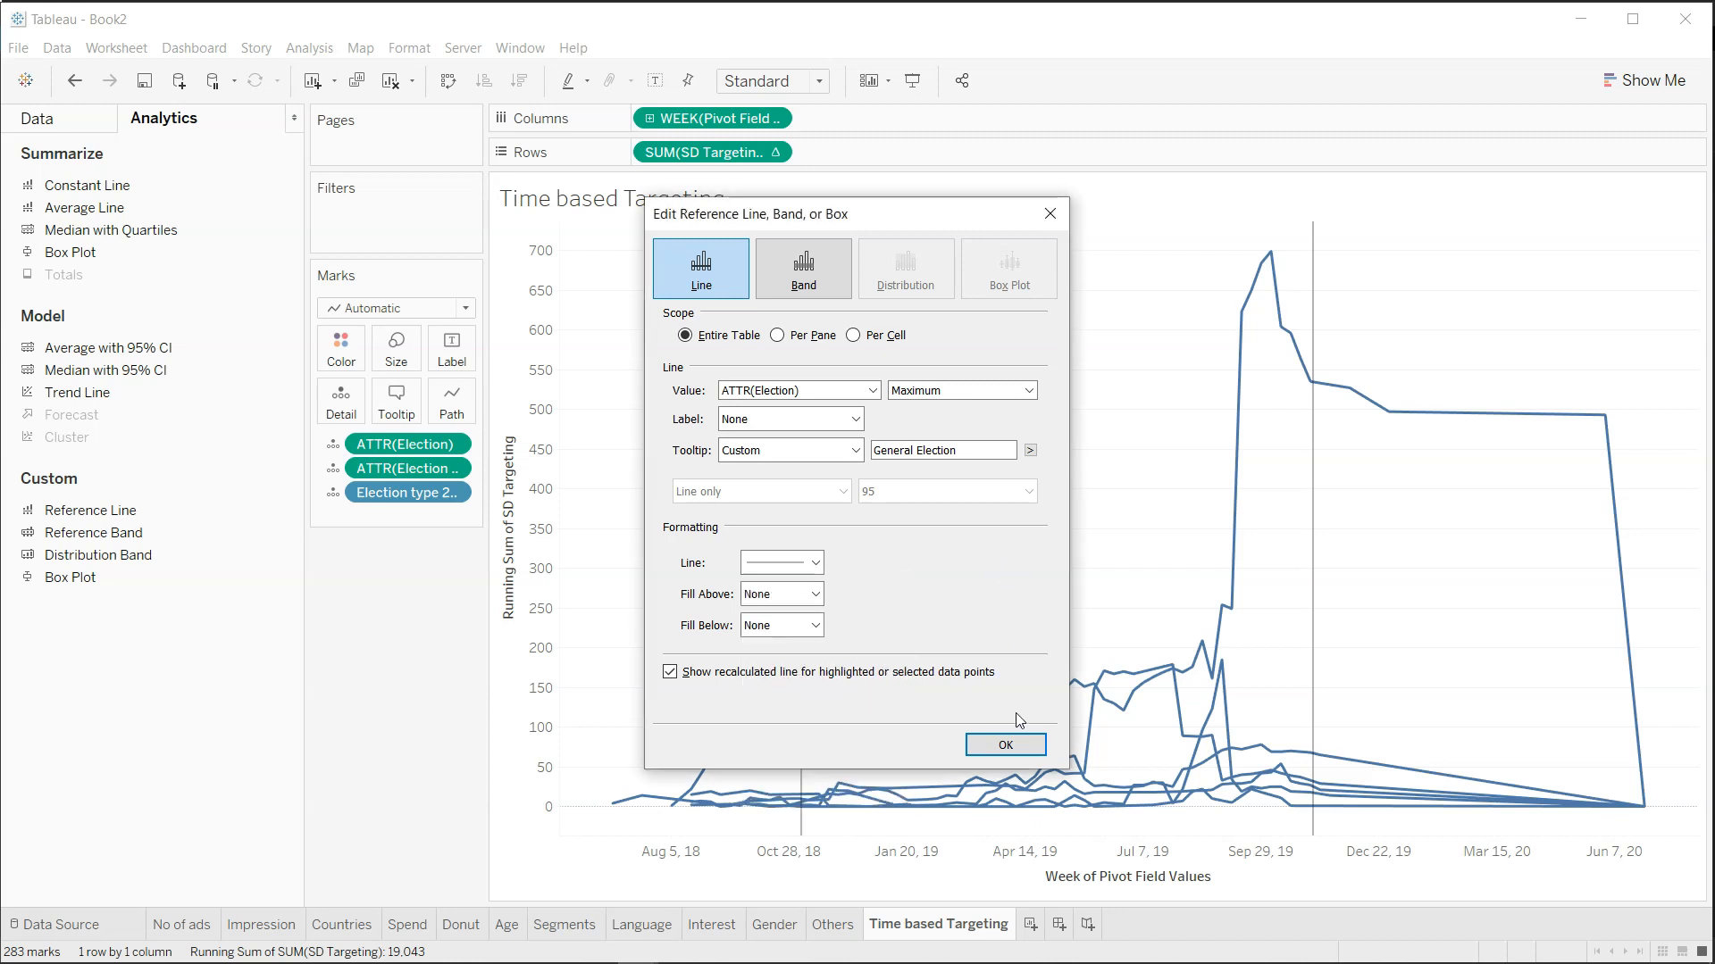
click(1006, 744)
Inspect the tooltips of the election reference lines and the running-total marks around them.
mouse_move(1308, 499)
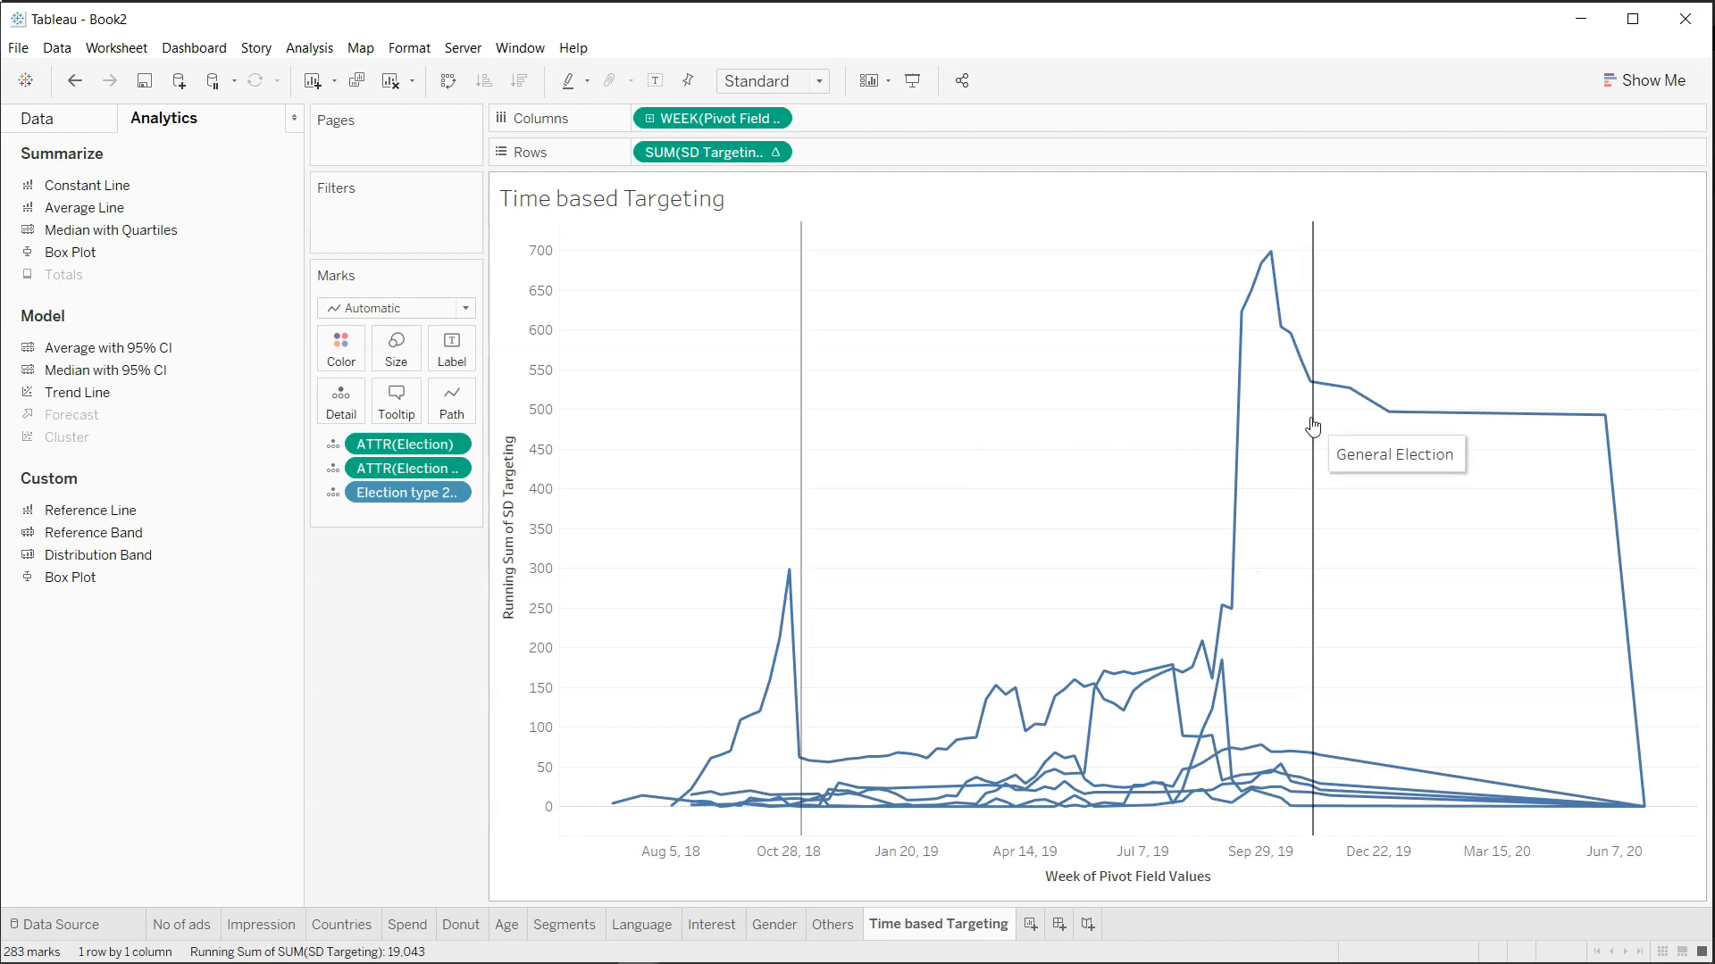
mouse_move(1236, 527)
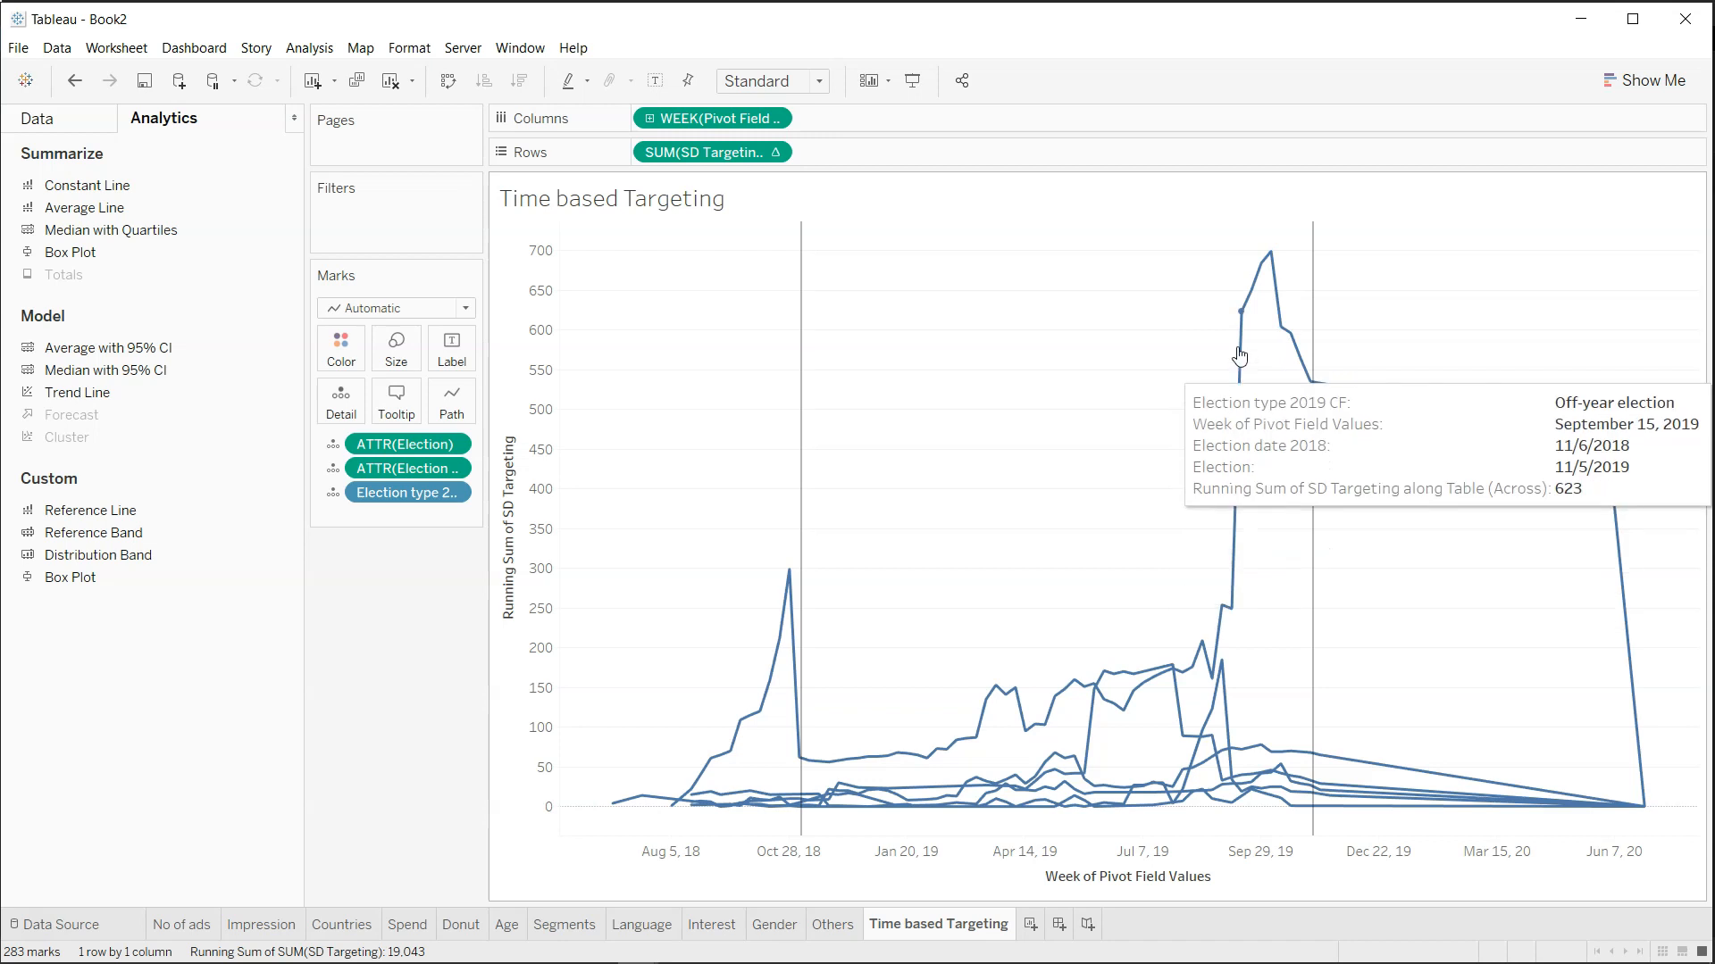
mouse_move(1254, 297)
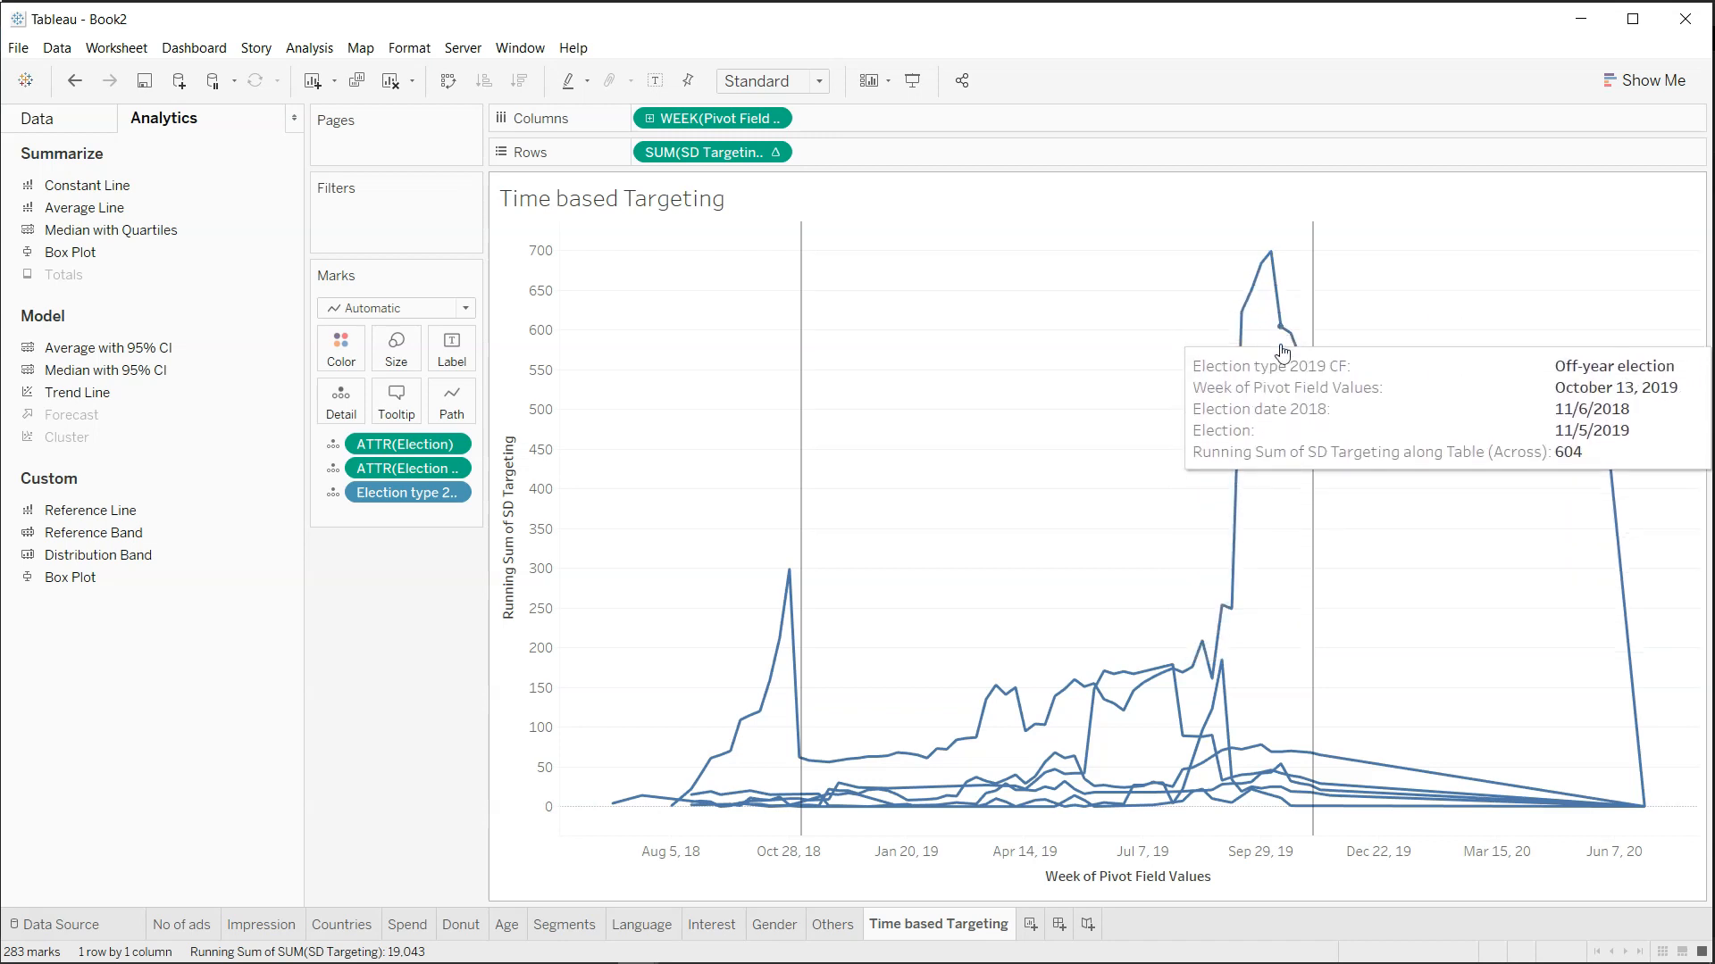
mouse_move(807, 548)
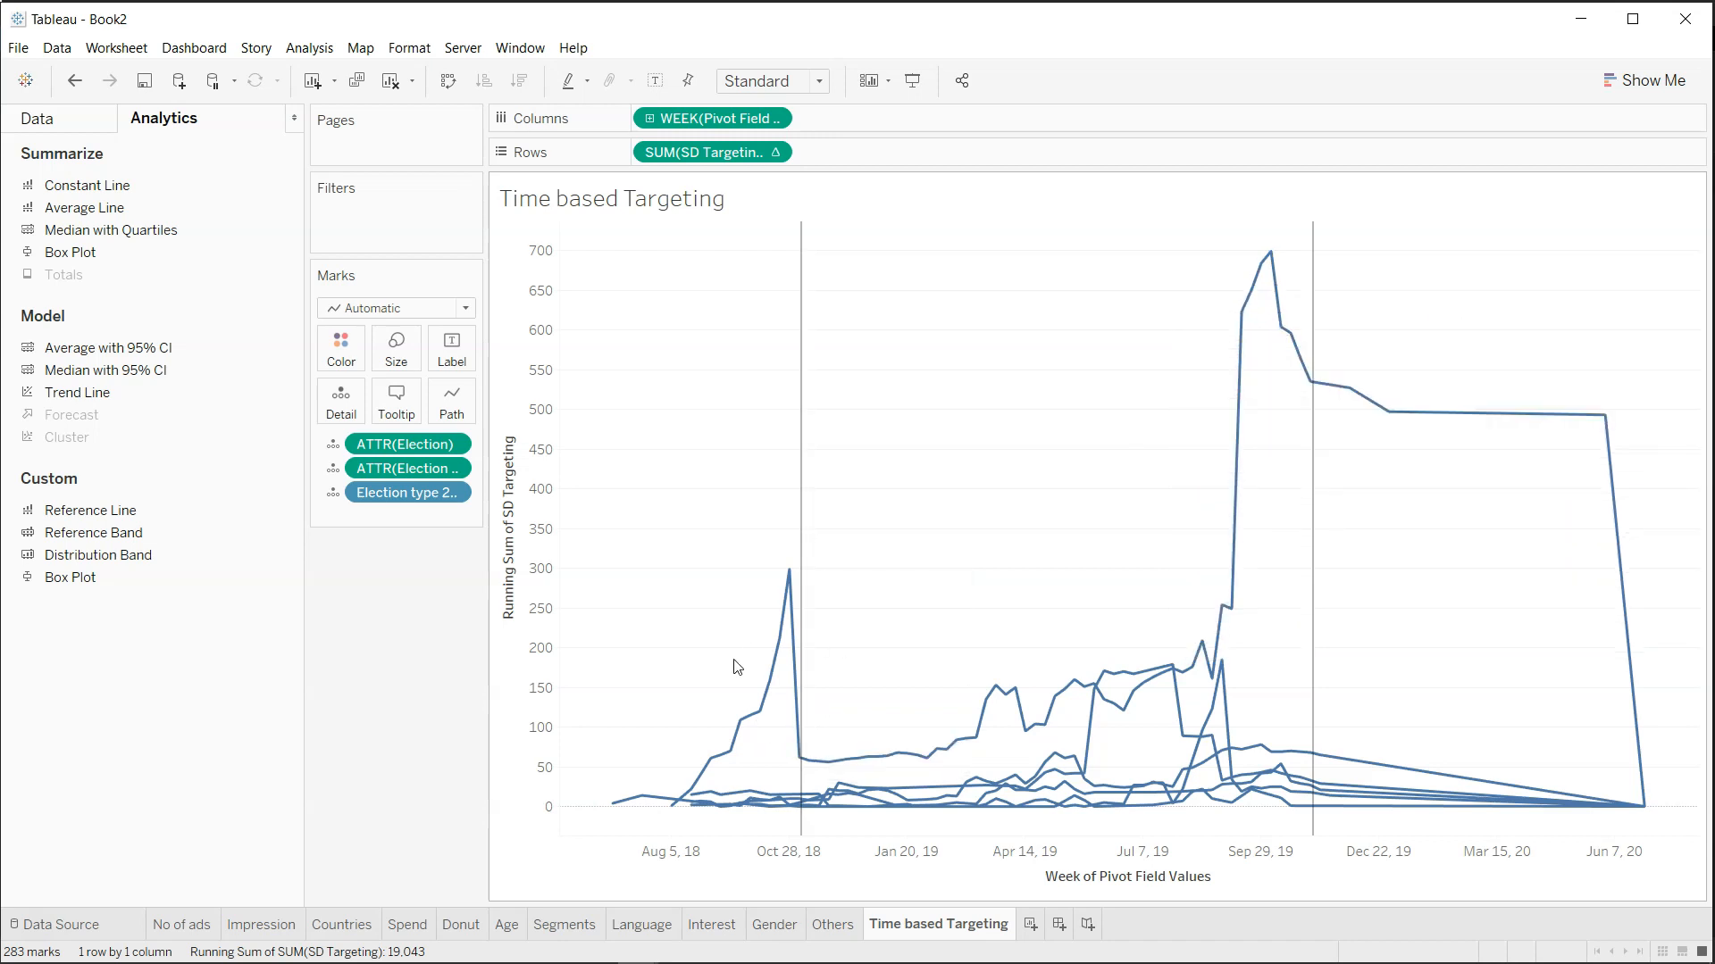
mouse_move(800, 632)
mouse_move(1184, 651)
Create a new worksheet on the Snapchat Ads (Snapchat Ads) data source with Impressions on Columns.
click(1034, 925)
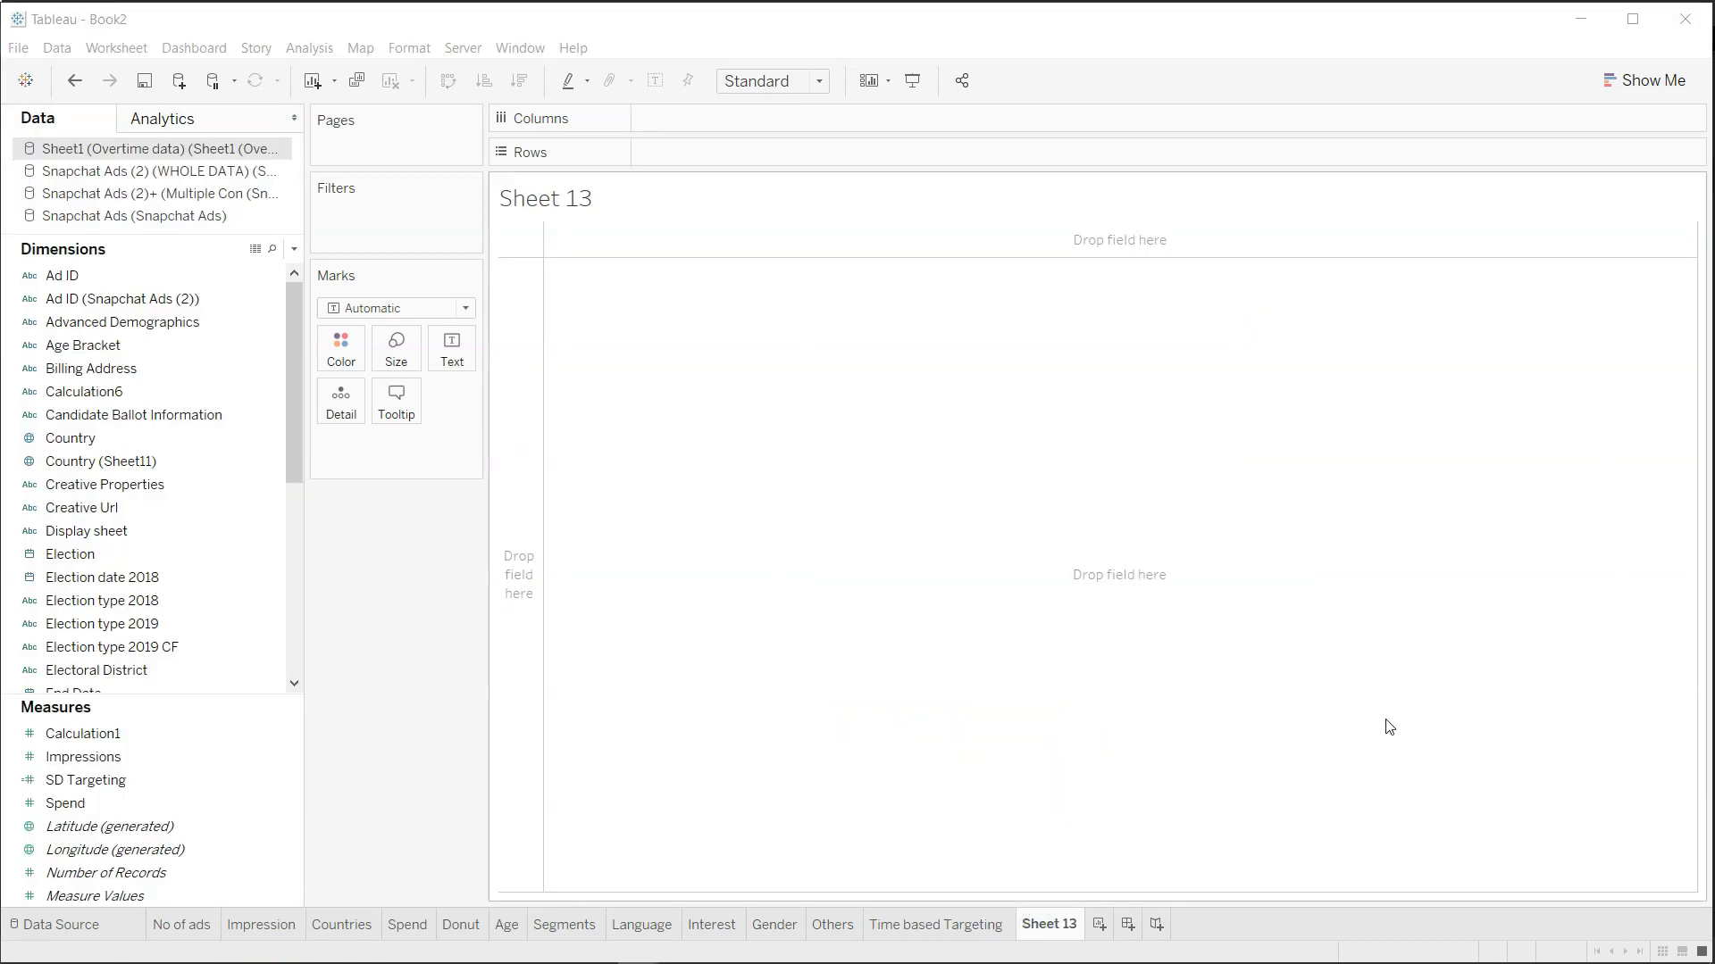
click(194, 219)
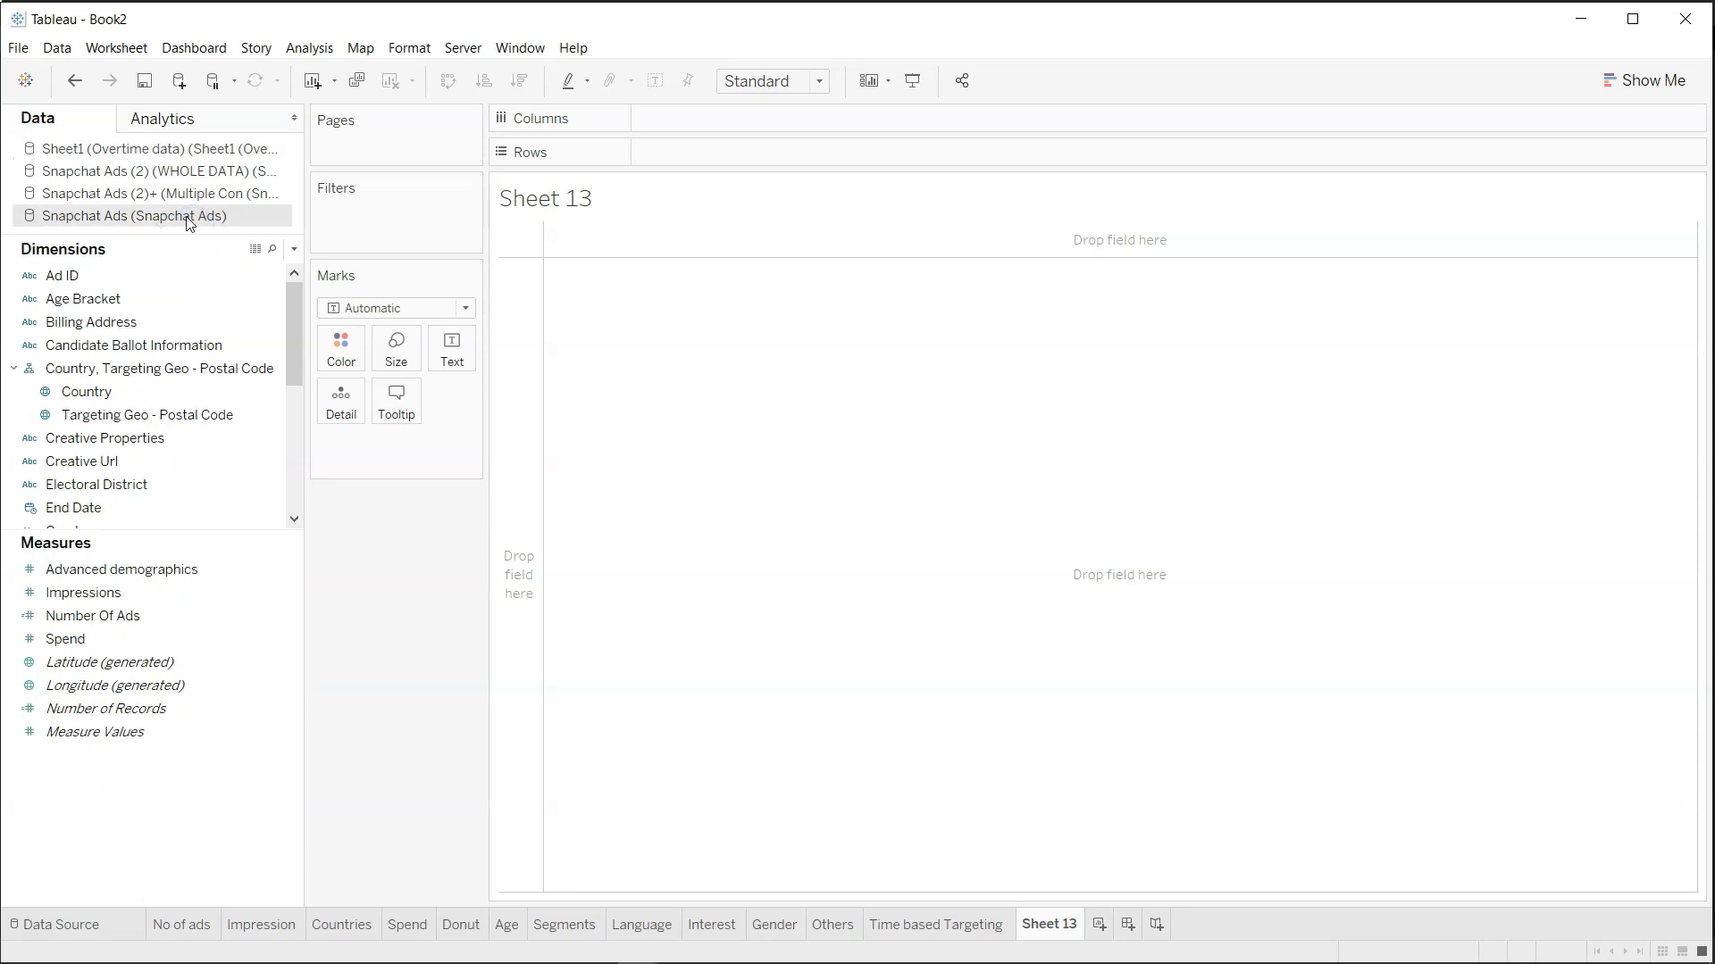
click(169, 592)
drag(168, 592, 753, 121)
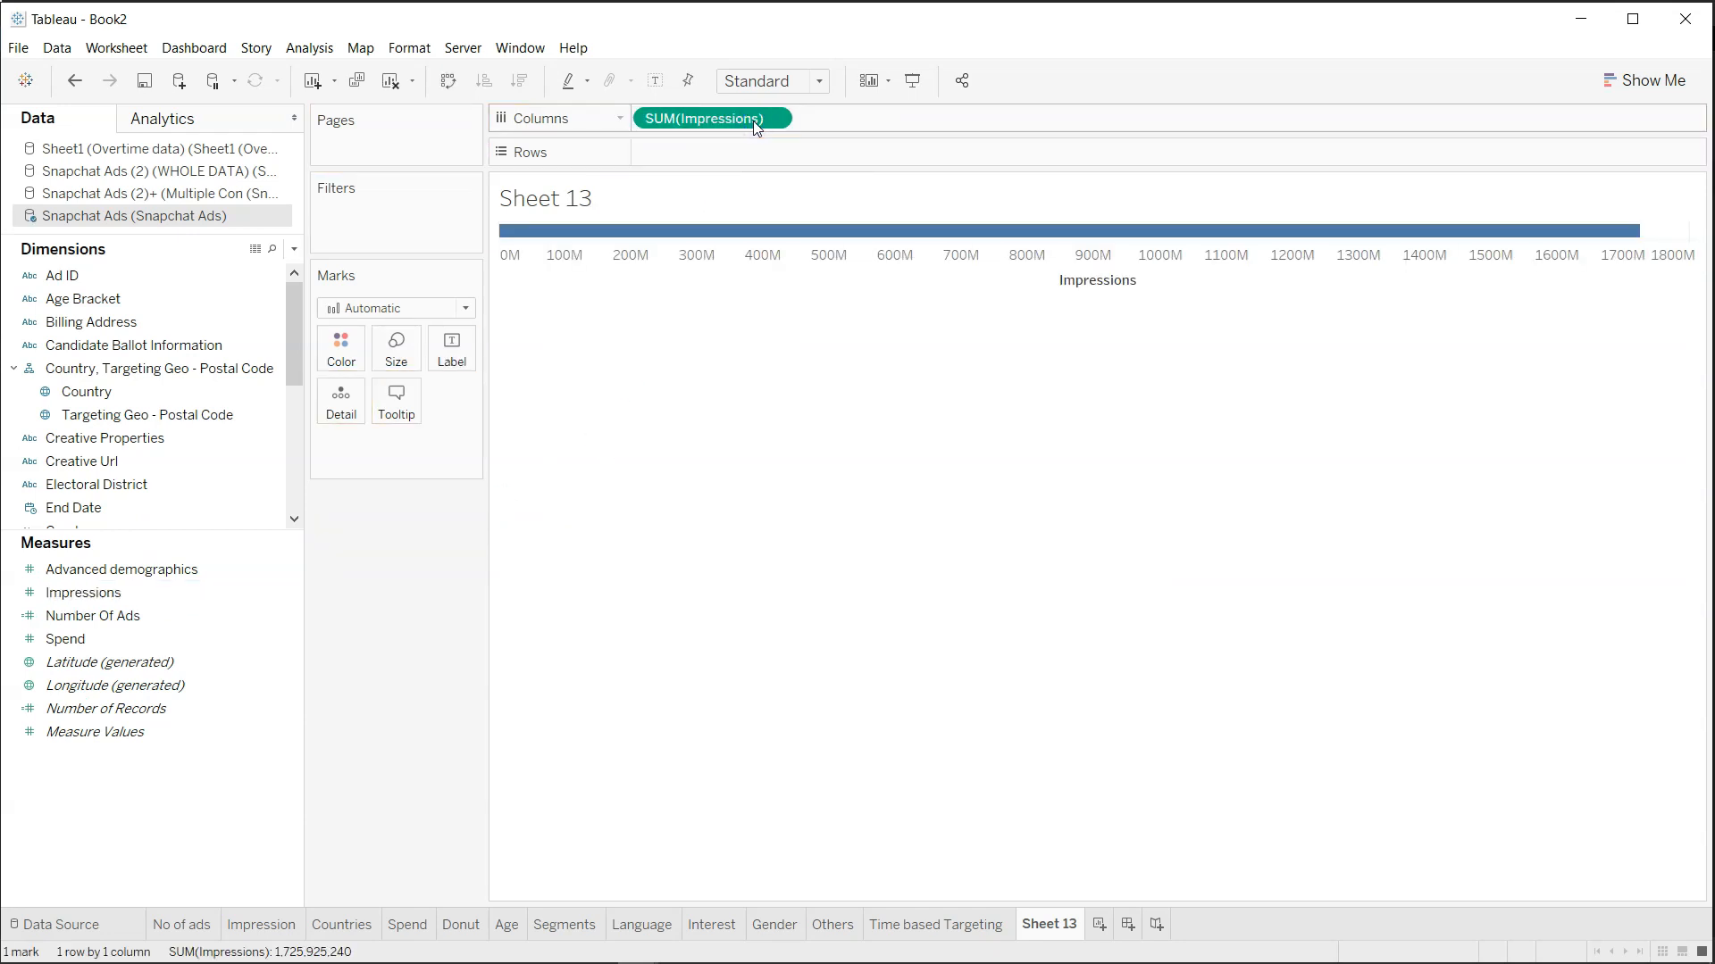
Look through the dimensions and break the impressions down by Country and Ad ID on Rows.
click(175, 415)
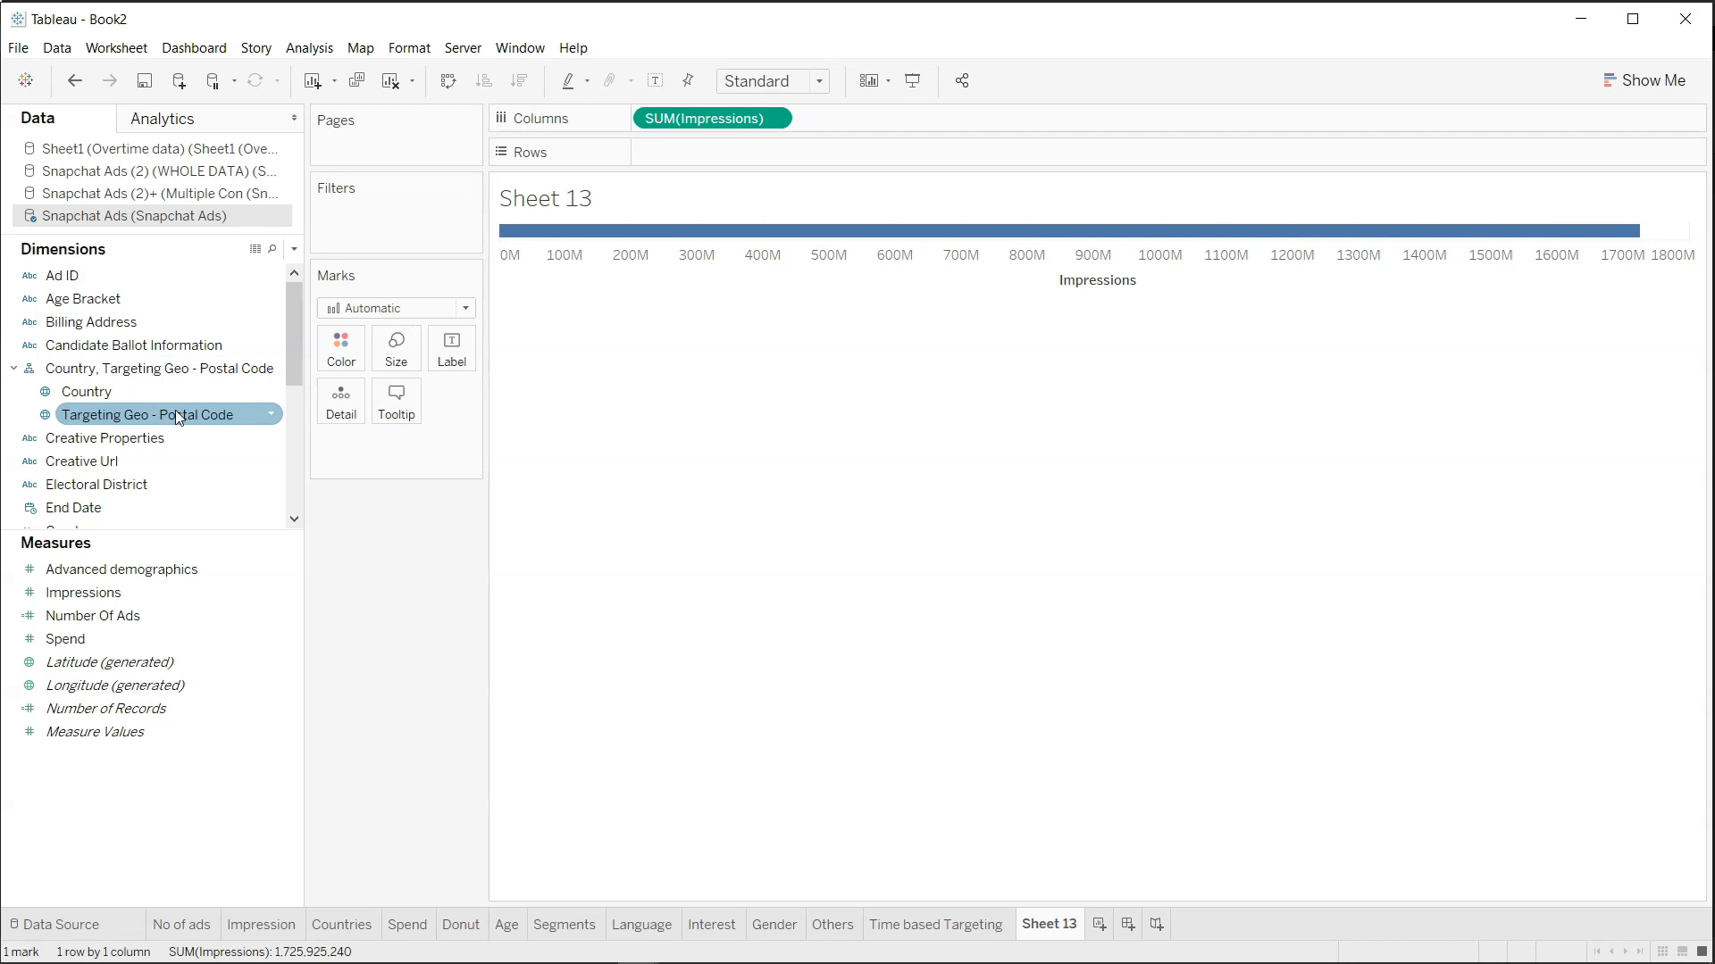
scroll(175, 414, down, 3)
click(211, 416)
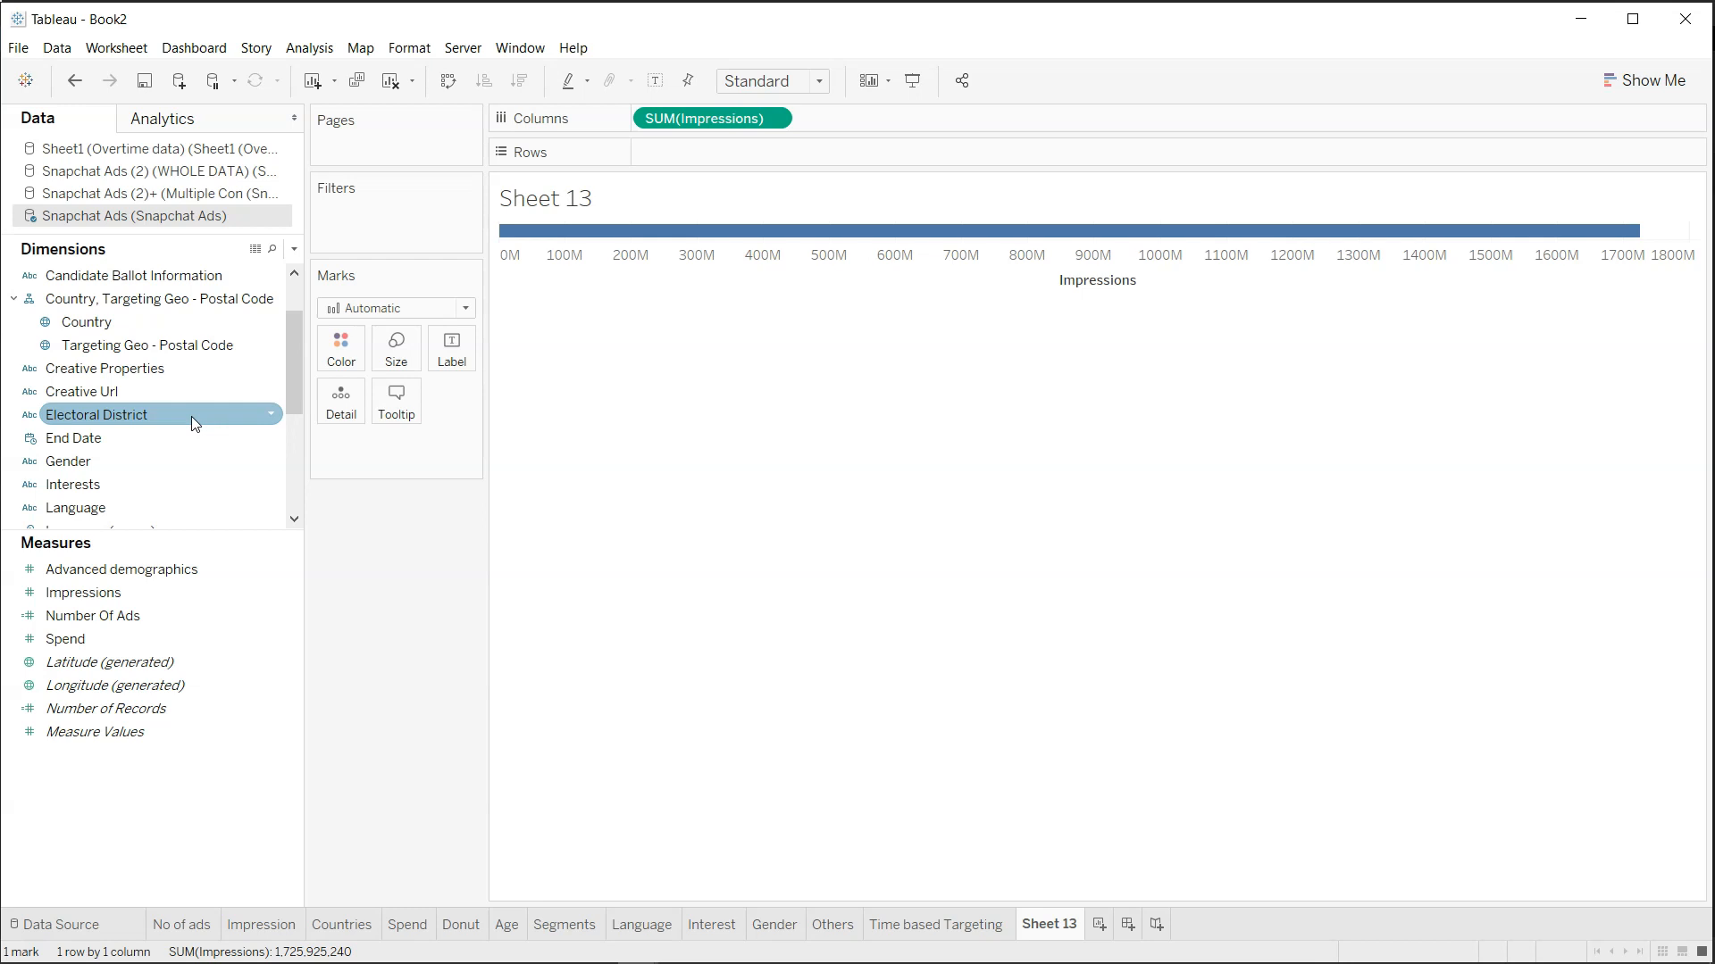
click(200, 440)
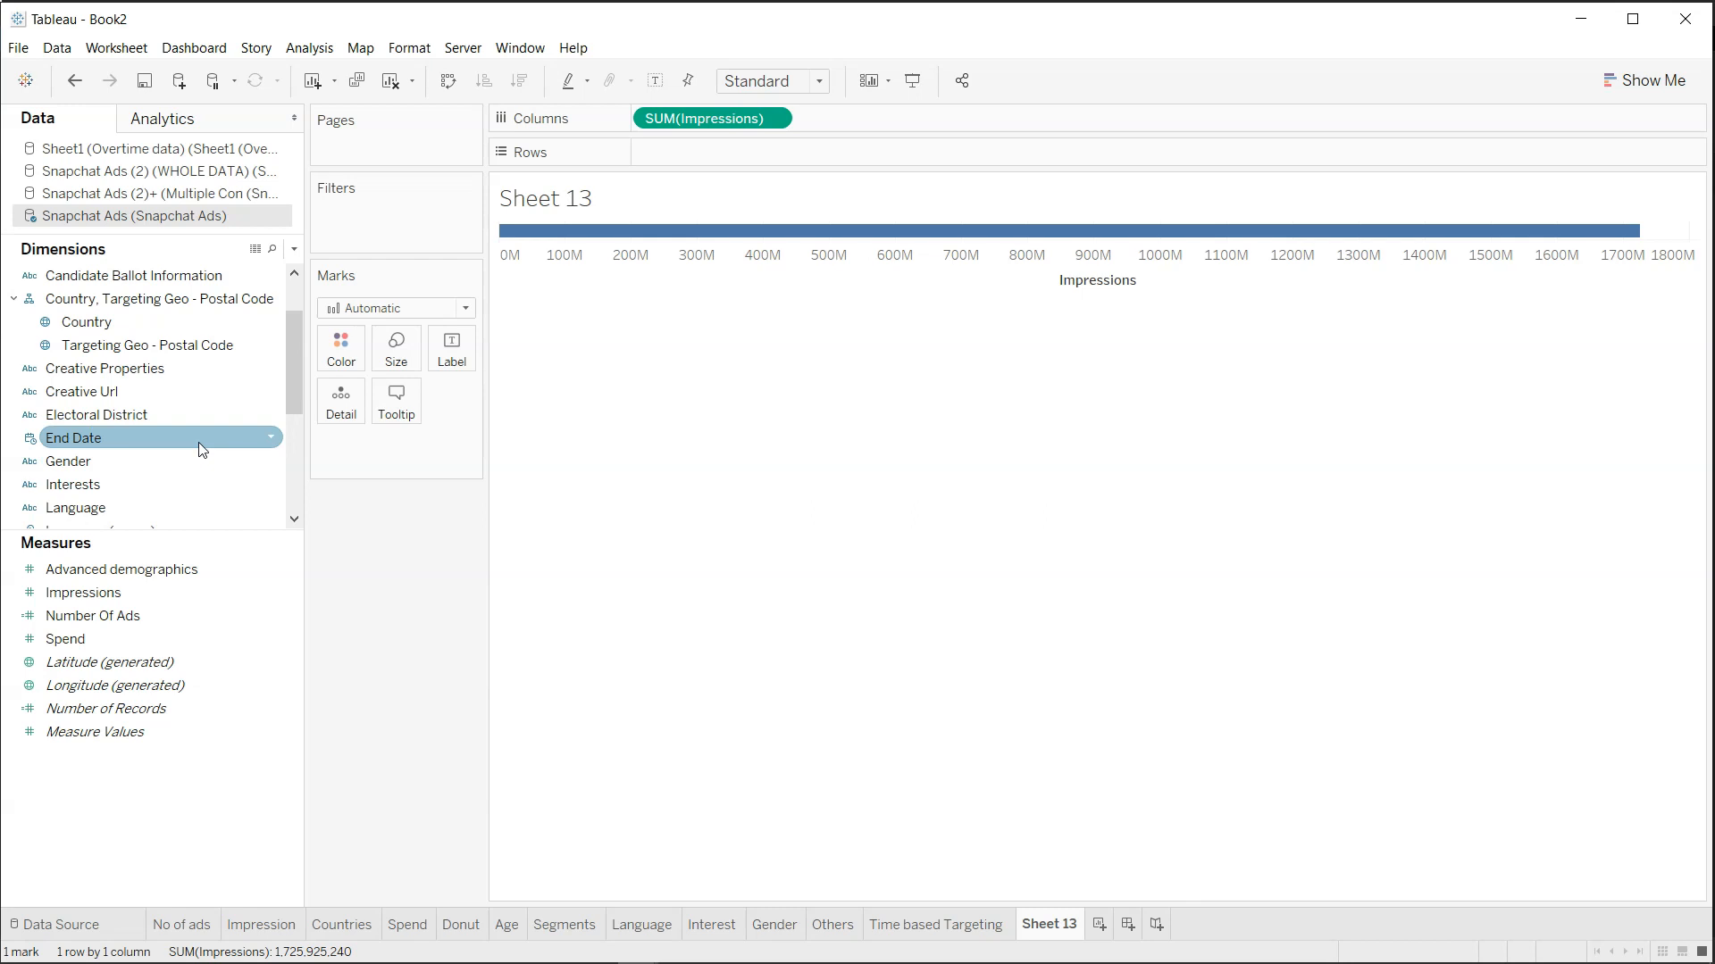
scroll(202, 449, up, 1)
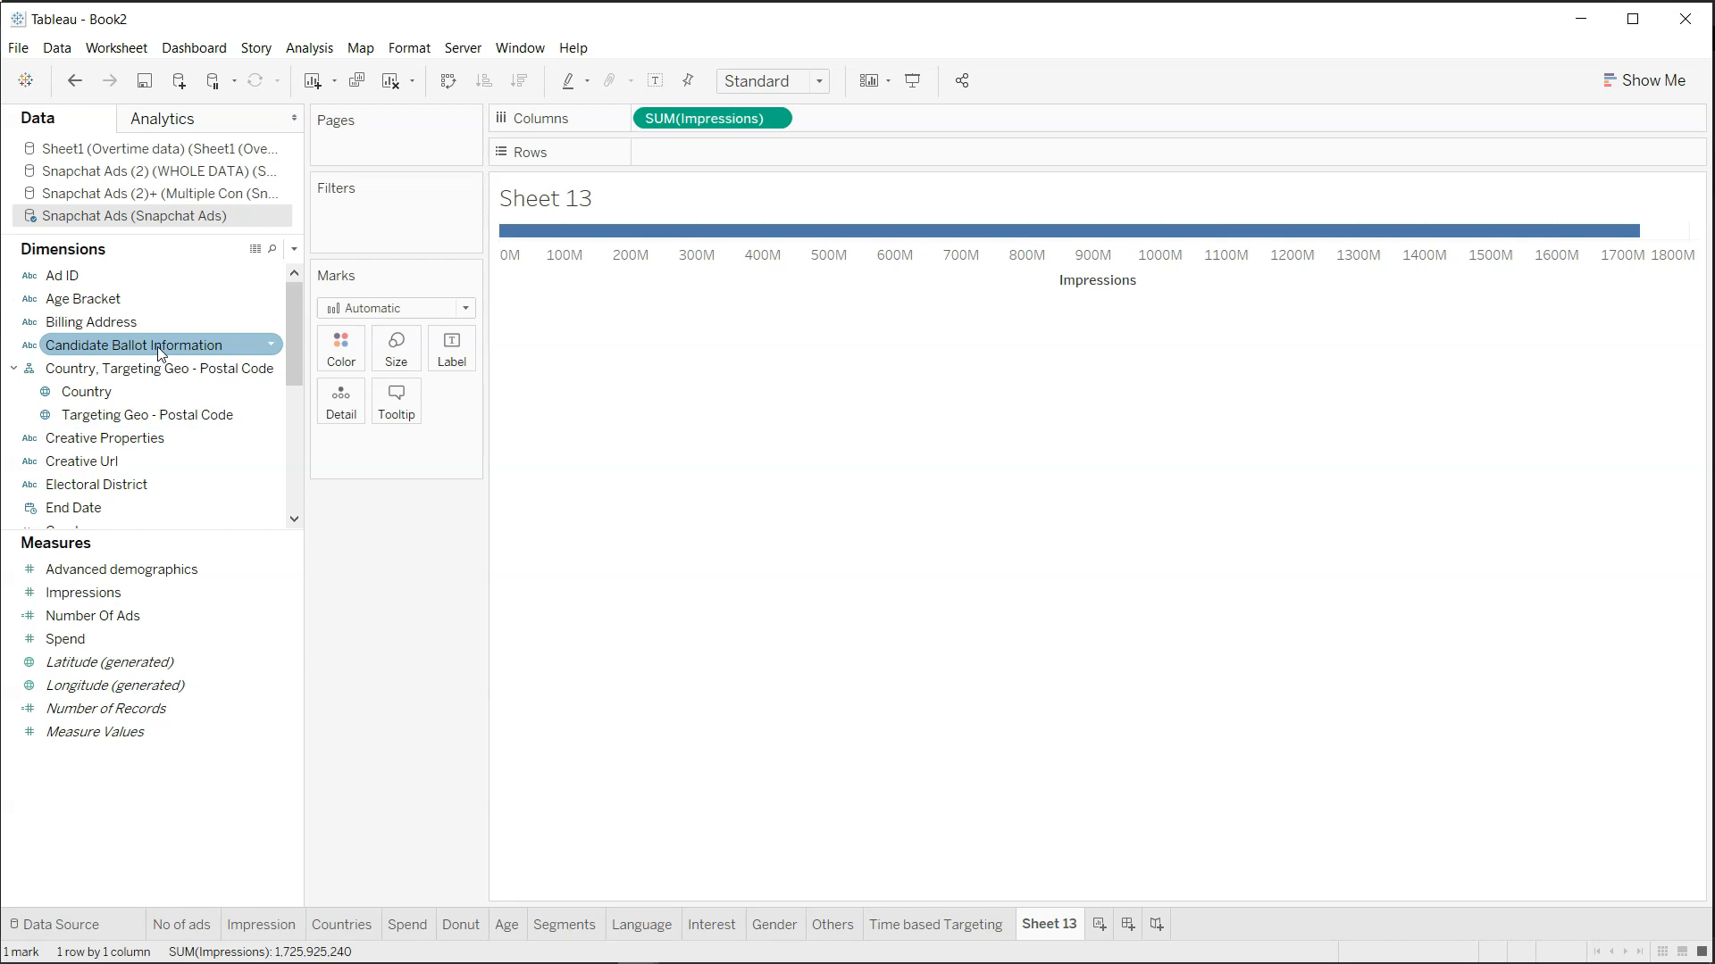
scroll(157, 347, down, 2)
scroll(157, 346, up, 2)
drag(155, 393, 737, 146)
drag(157, 283, 914, 162)
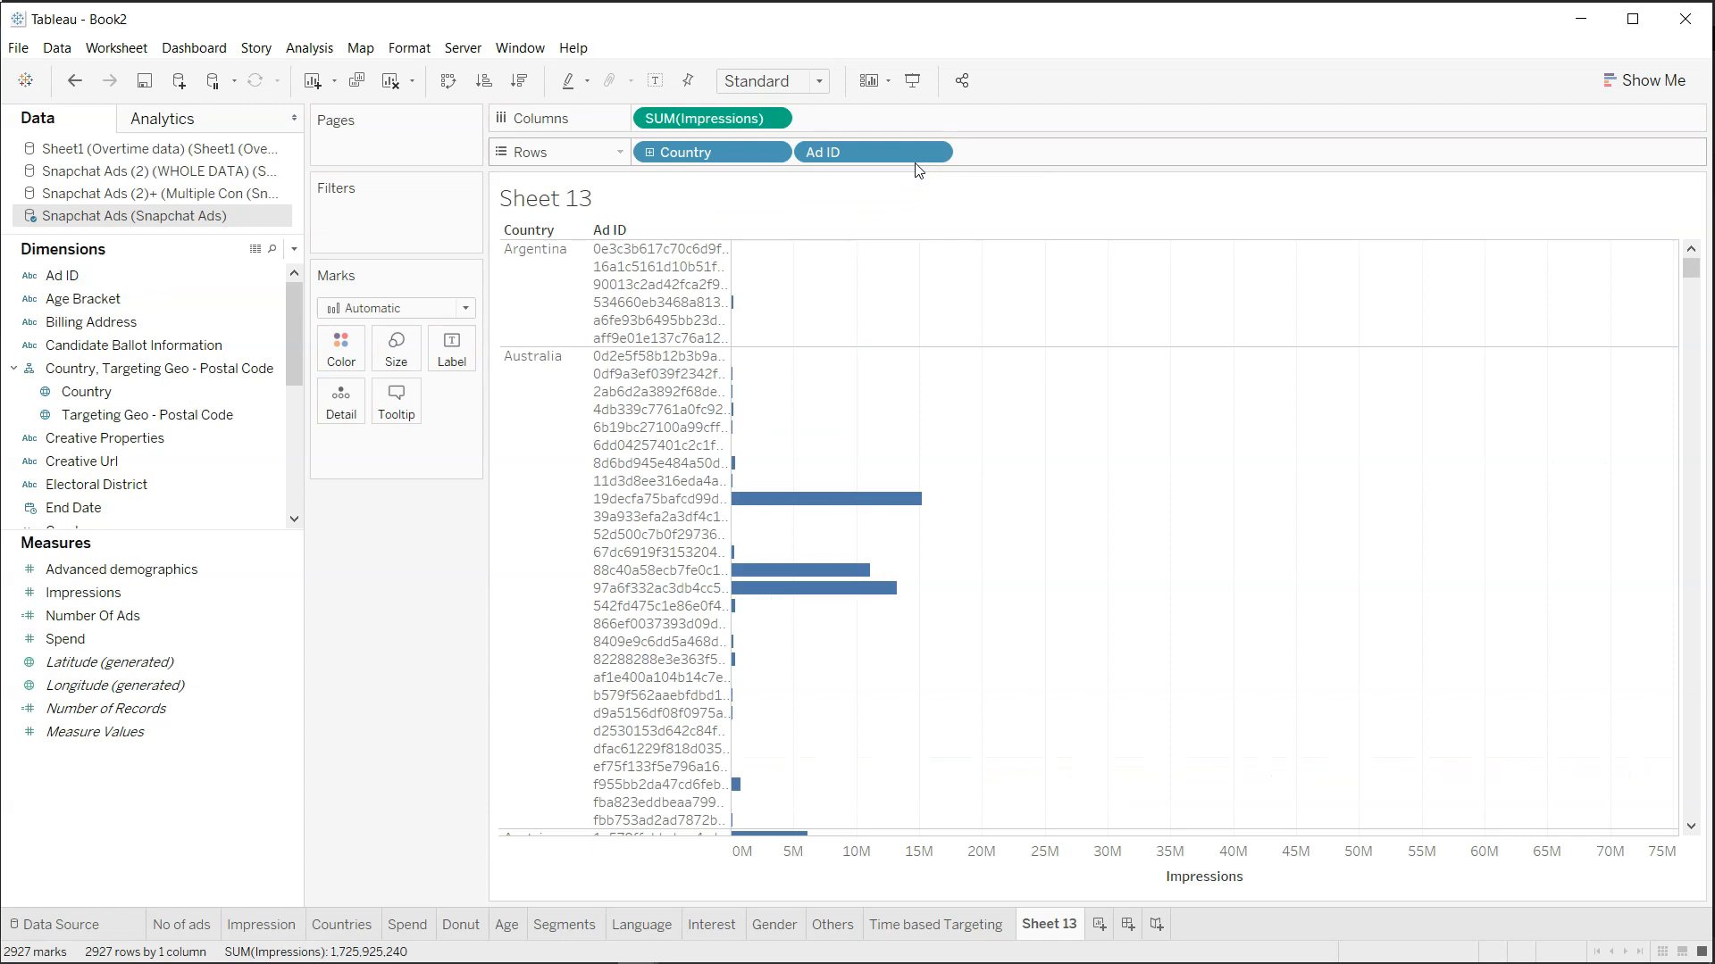
Hide the Country and Ad ID headers and colour the bars by Spend.
click(773, 154)
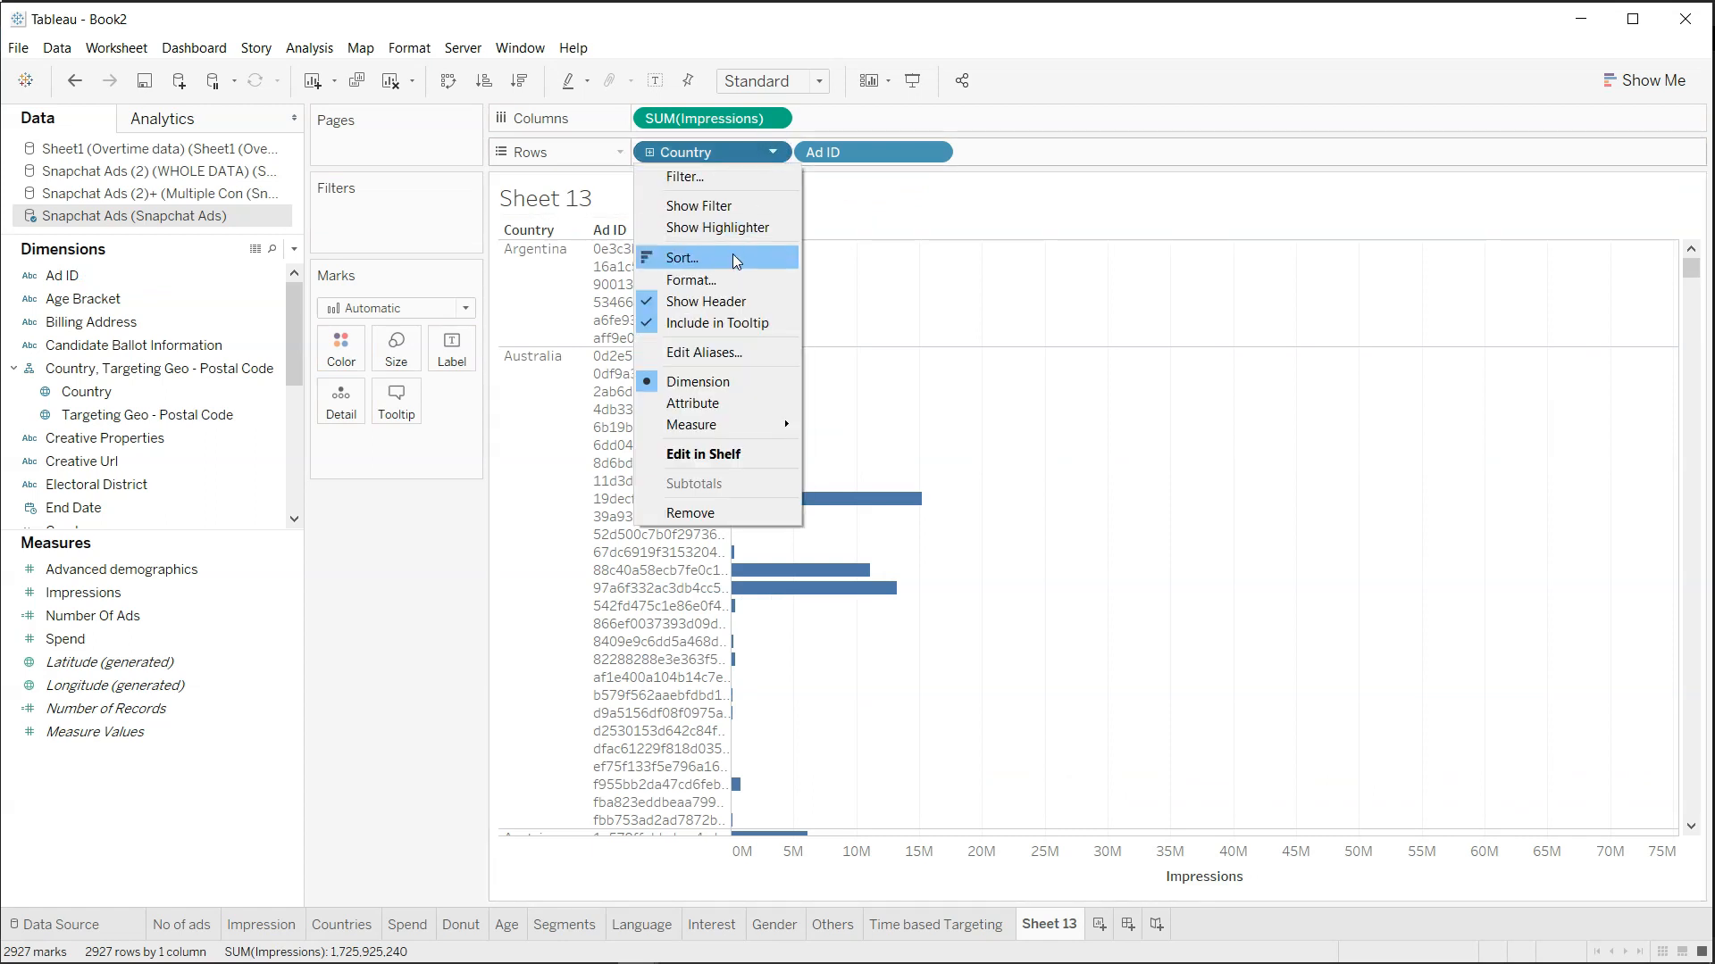
click(727, 301)
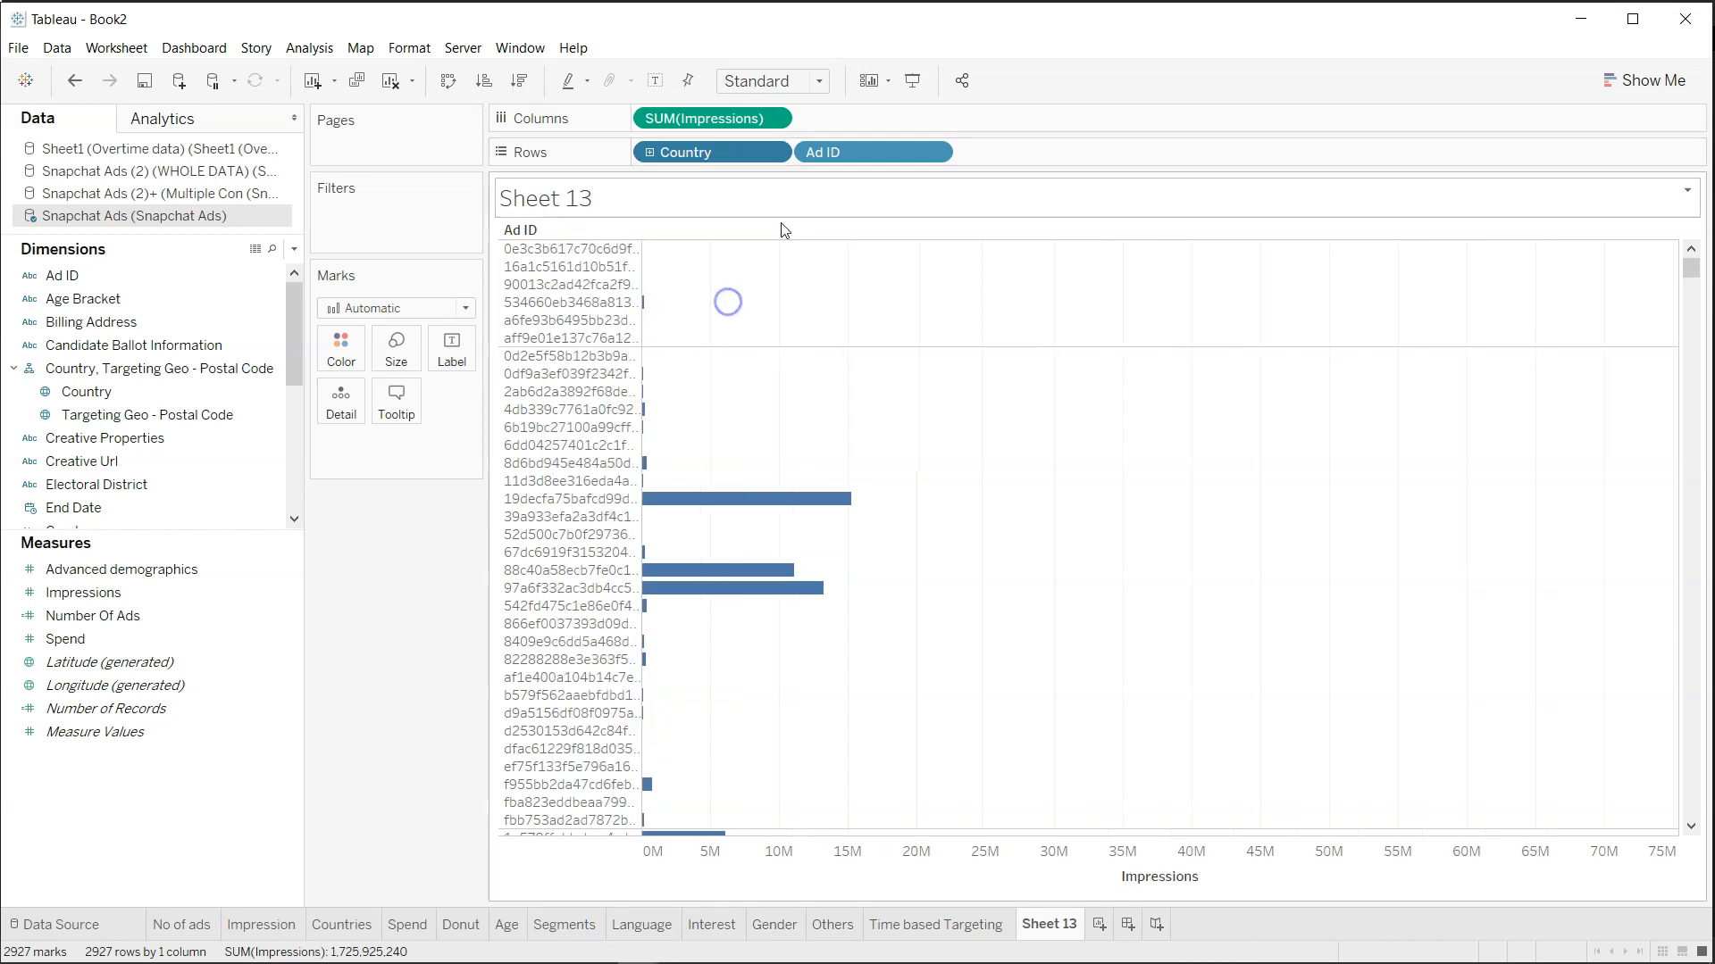
click(936, 152)
click(879, 303)
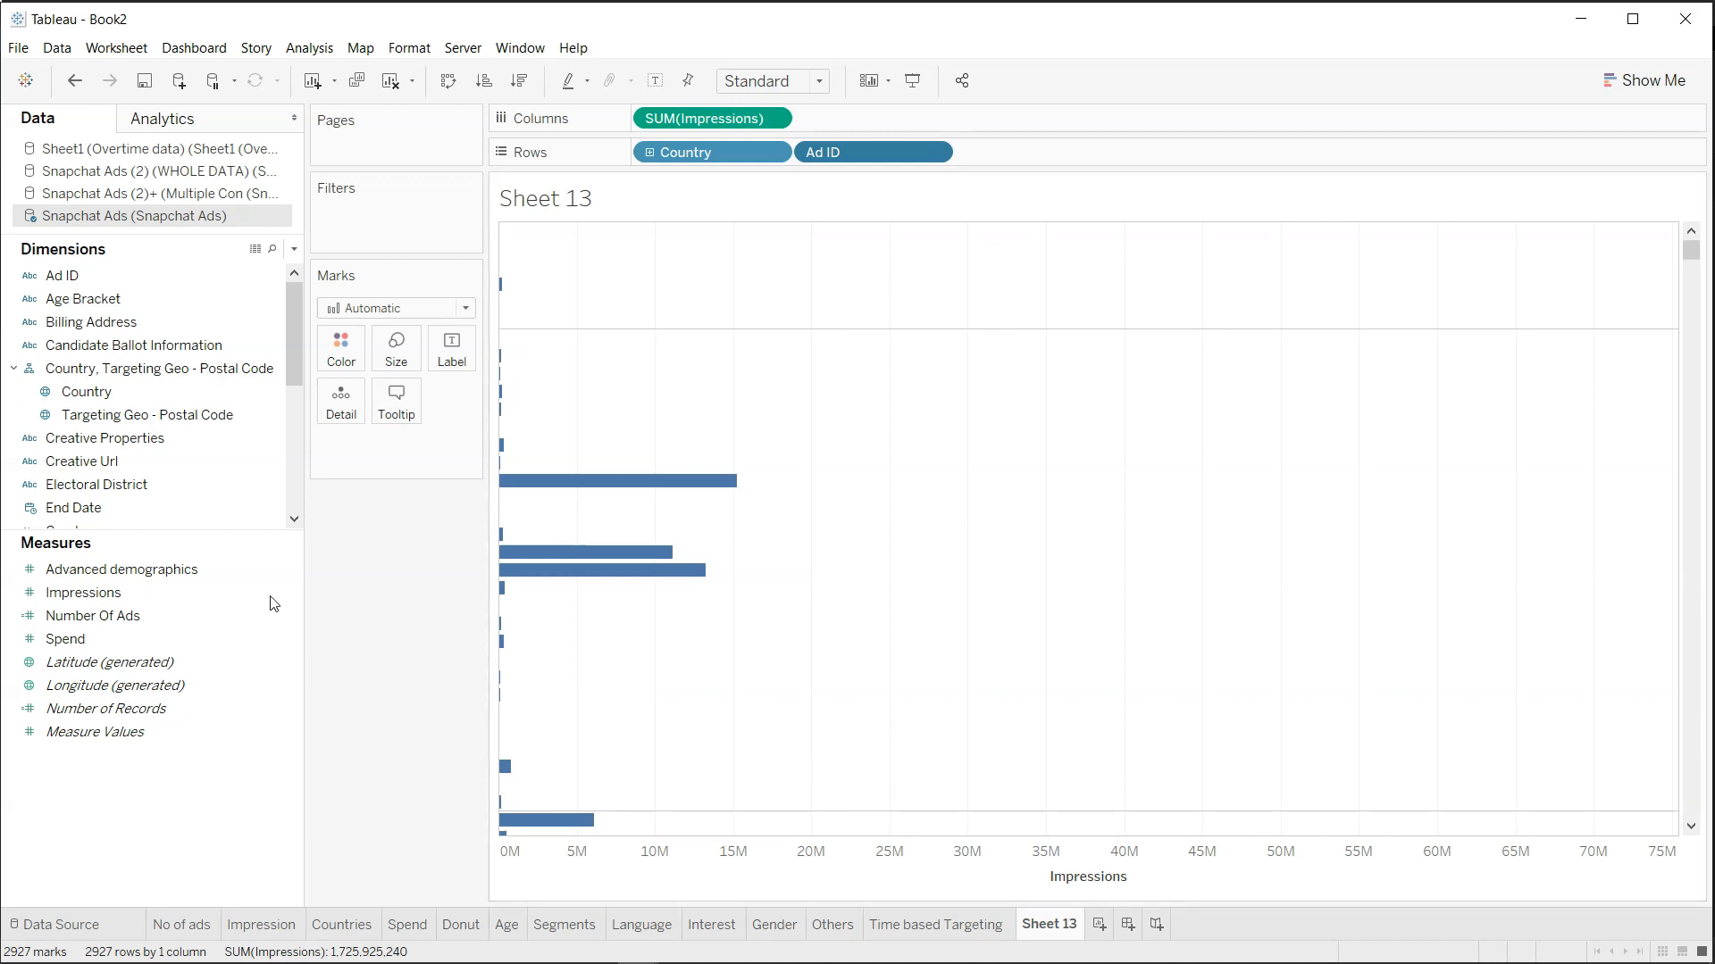
scroll(238, 437, down, 3)
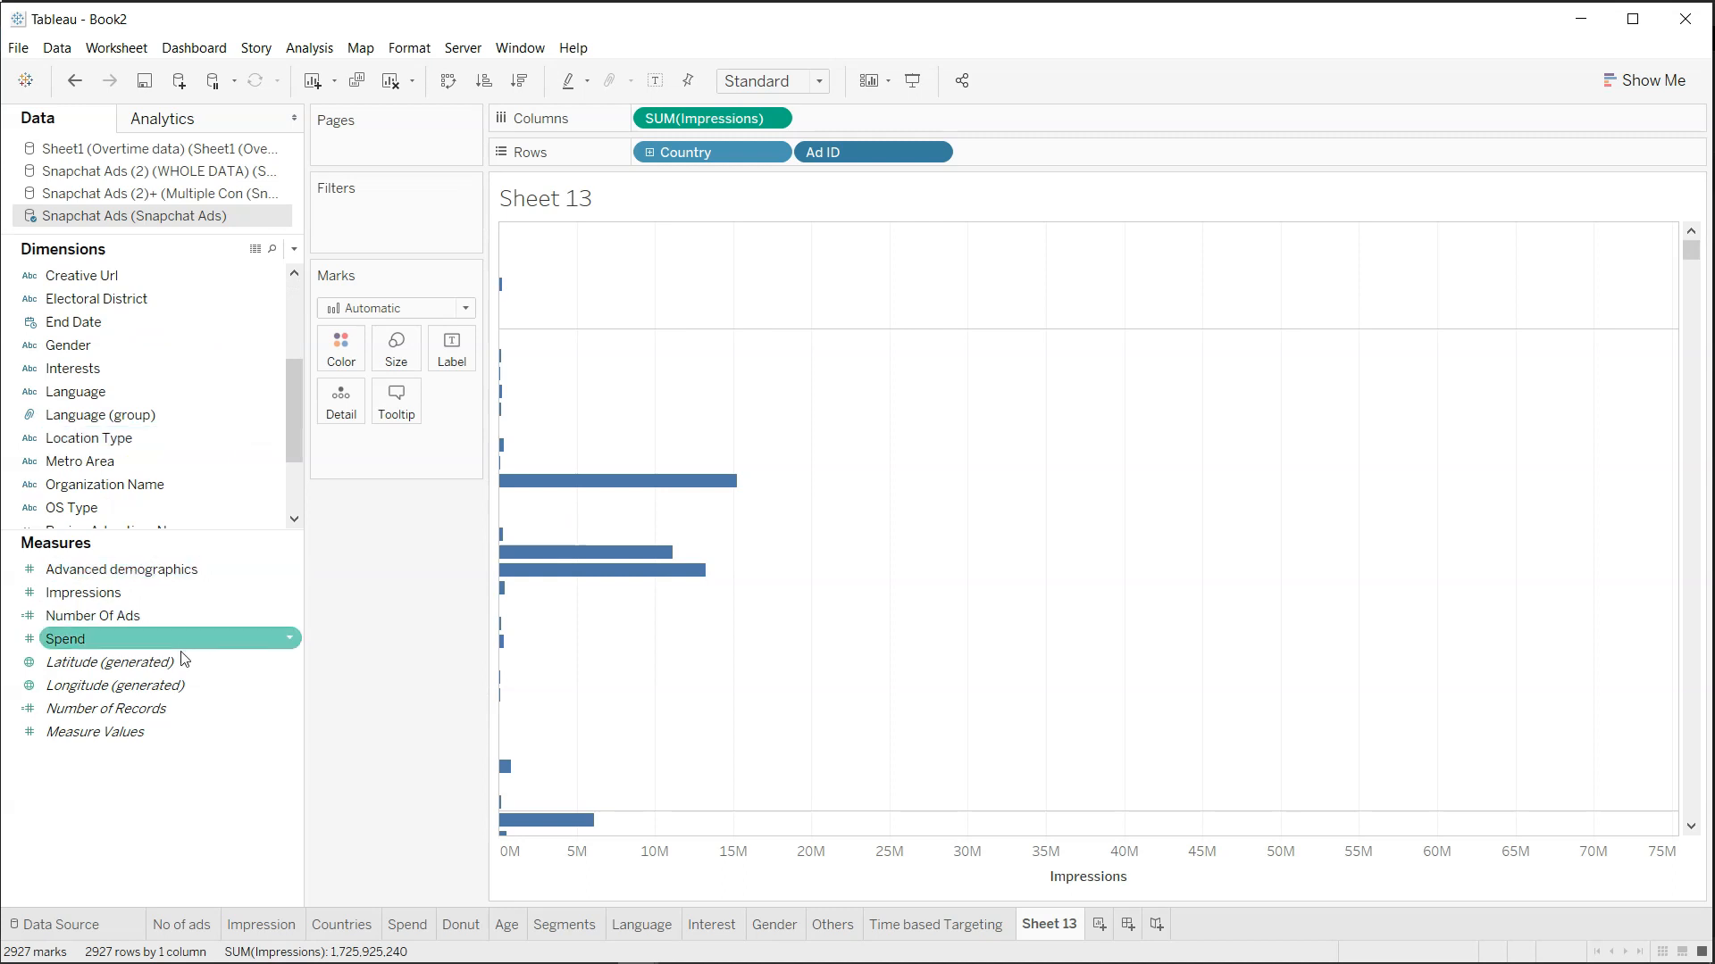
mouse_move(198, 640)
mouse_down()
mouse_move(433, 527)
mouse_move(375, 357)
mouse_move(346, 356)
mouse_up()
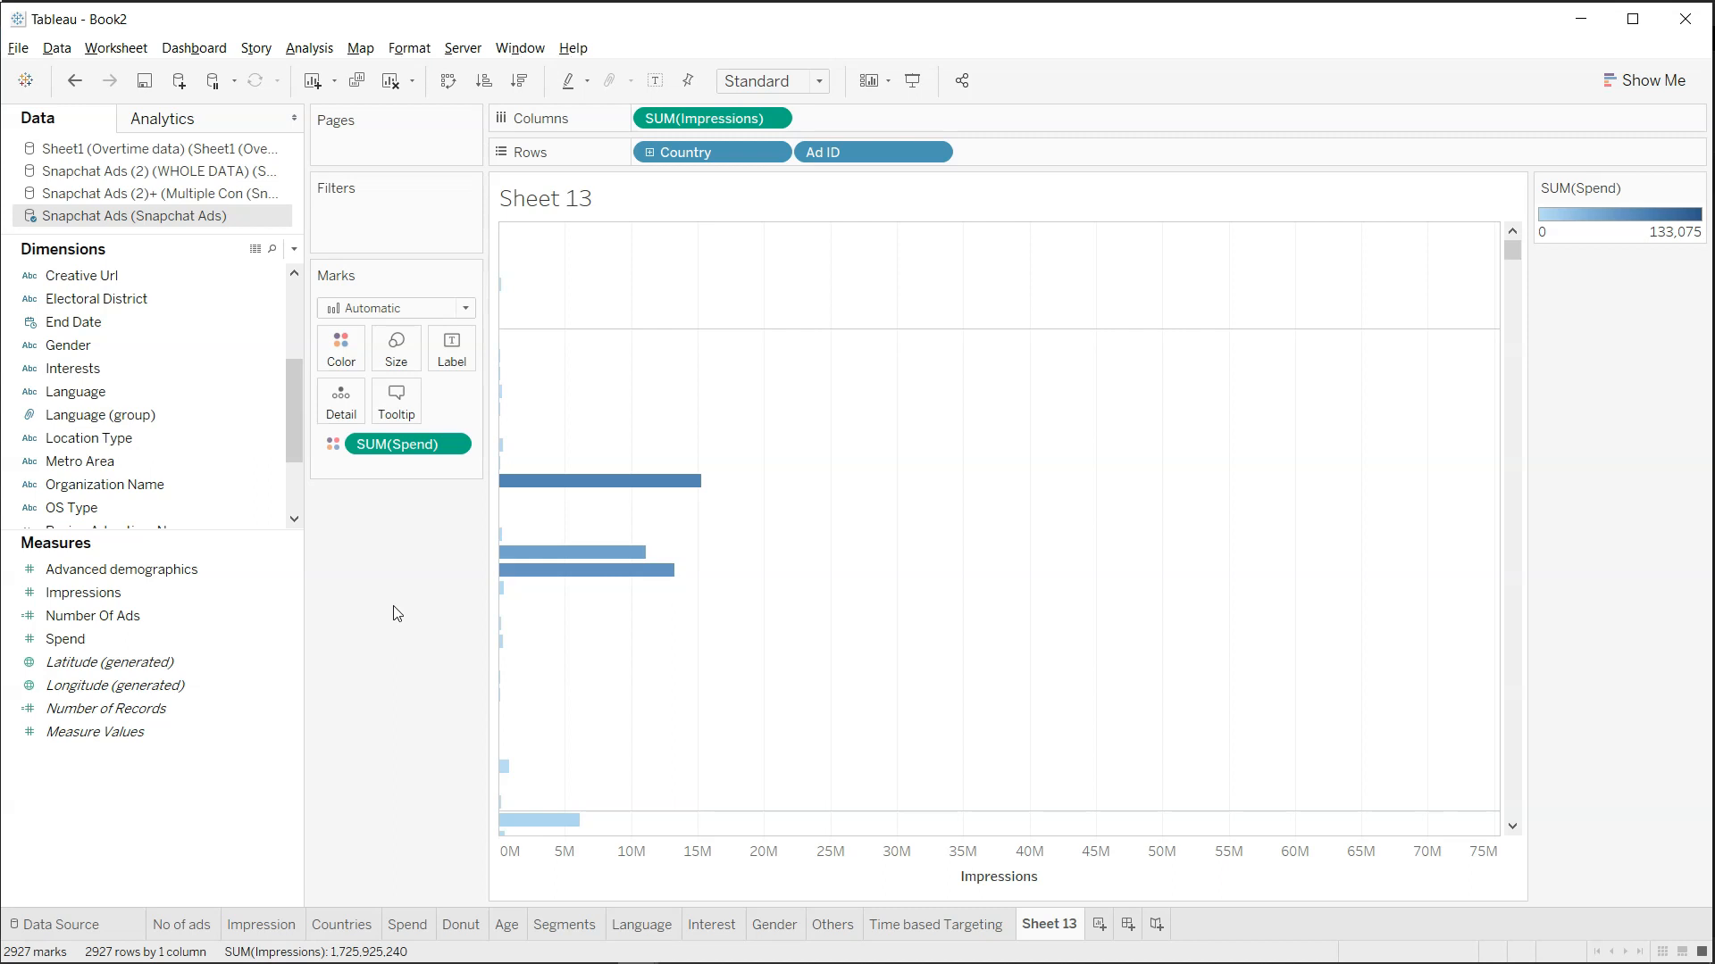
Create the calculated field Impression Rank with the formula Rank(Sum([Impressions])).
click(294, 248)
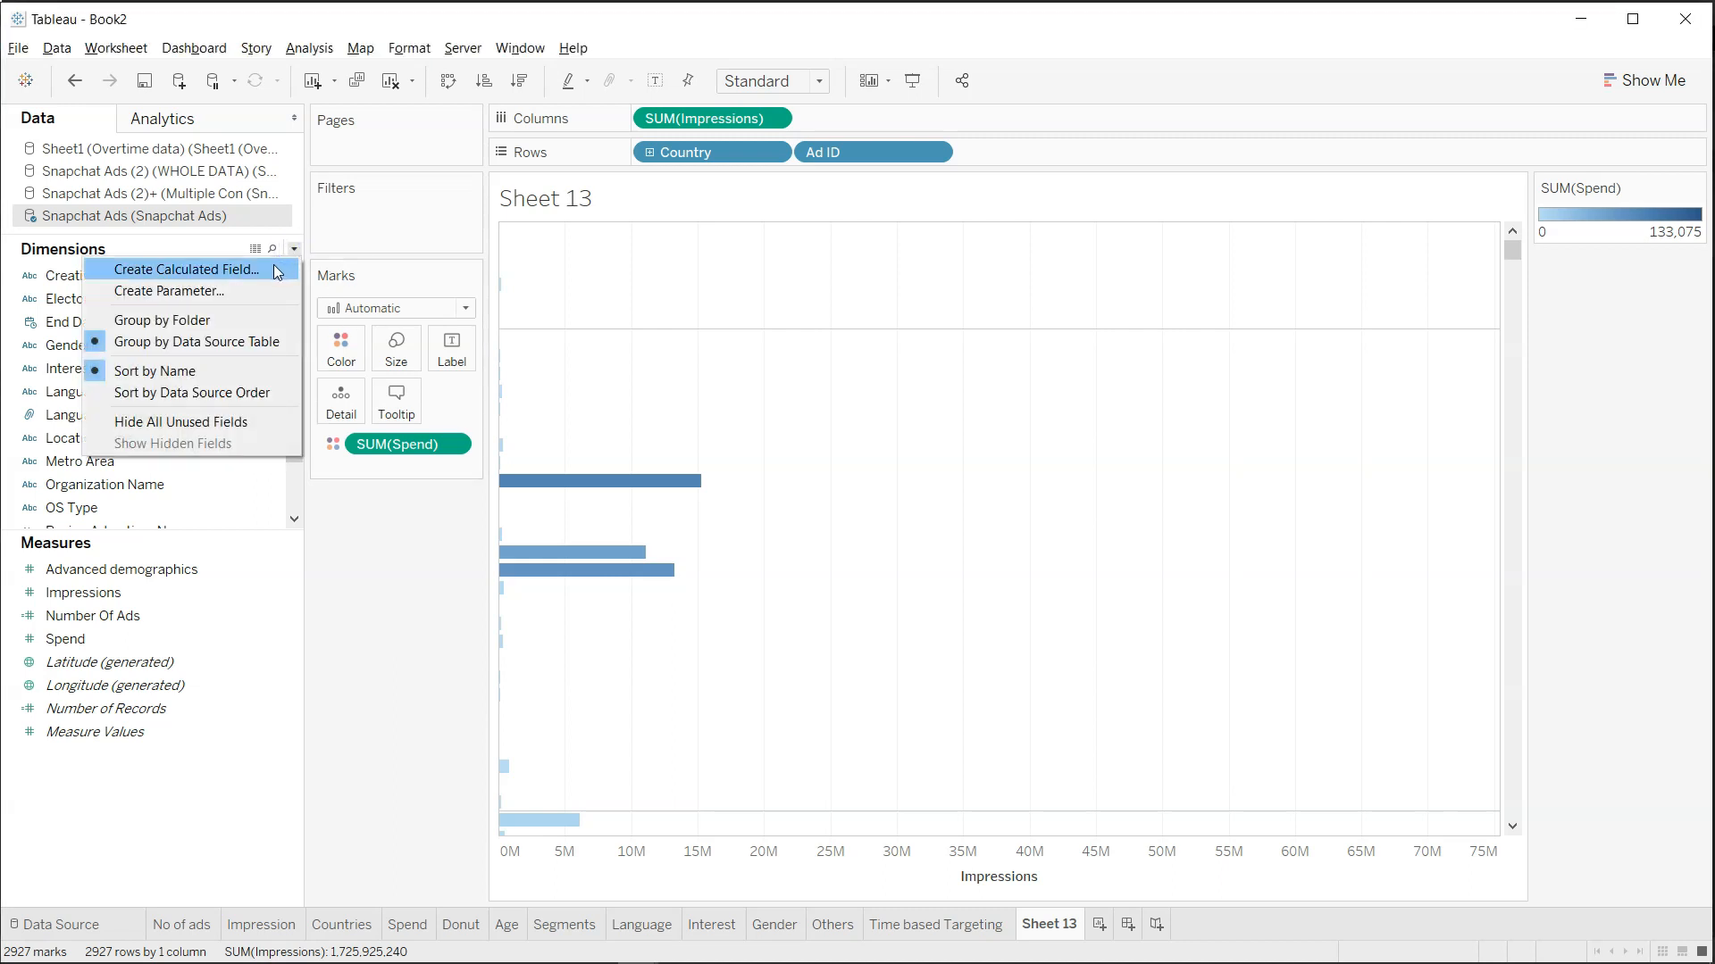
click(276, 269)
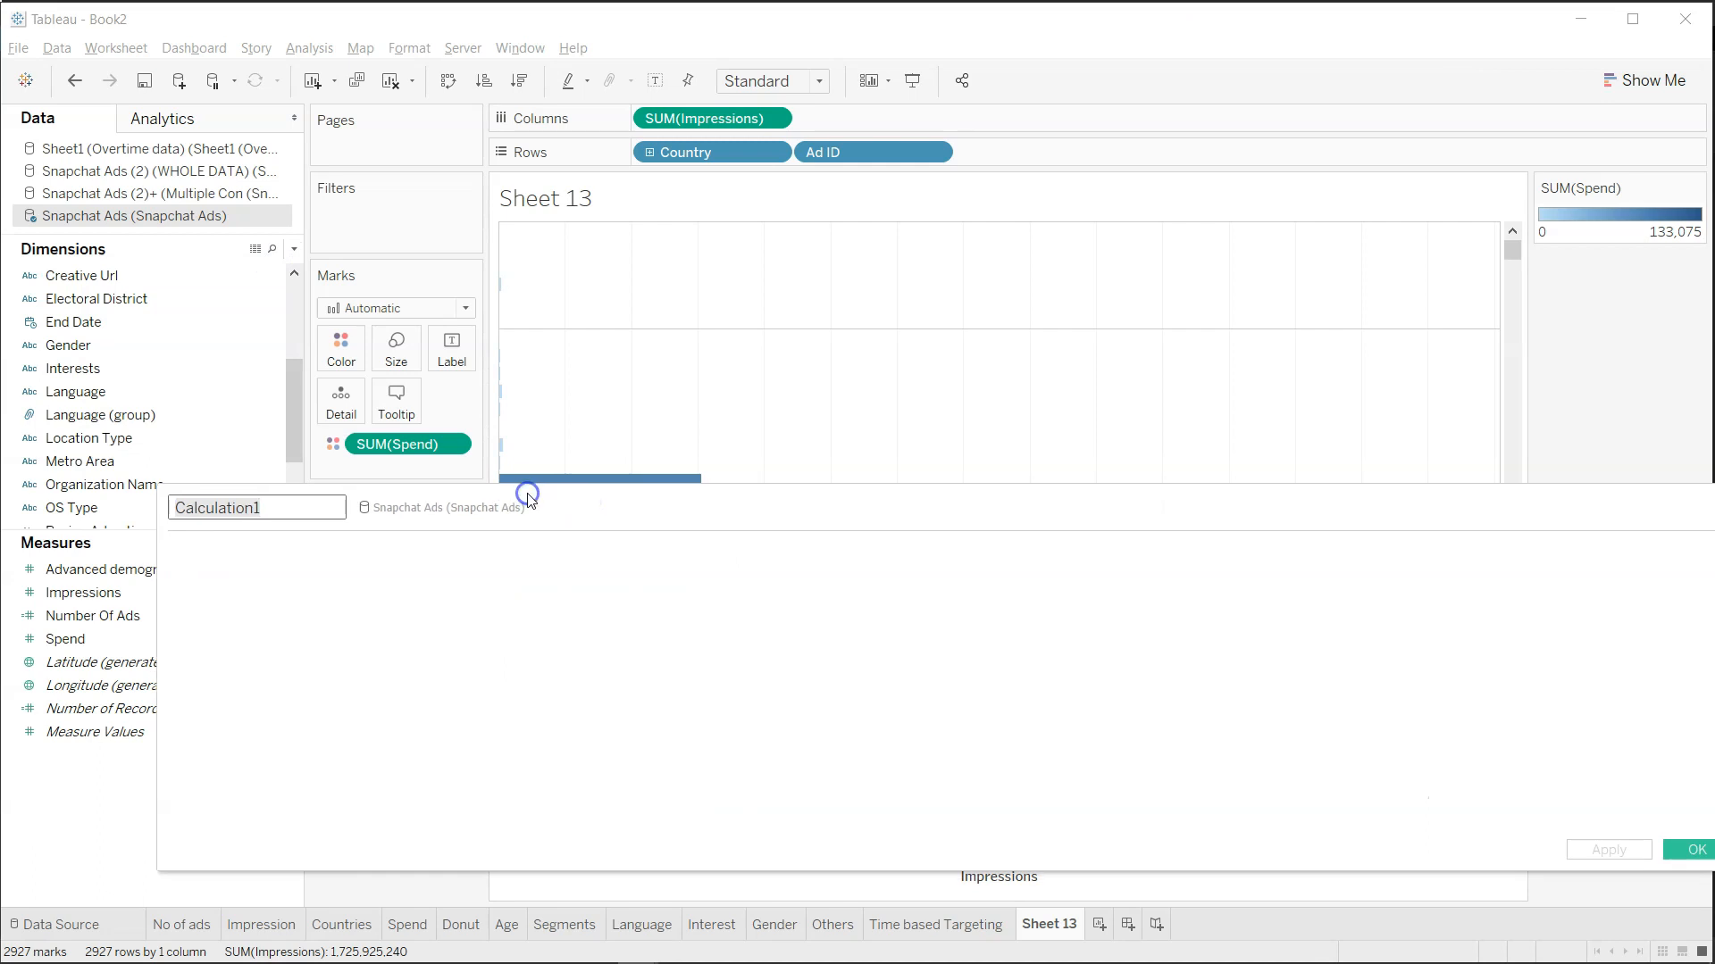
text(Im)
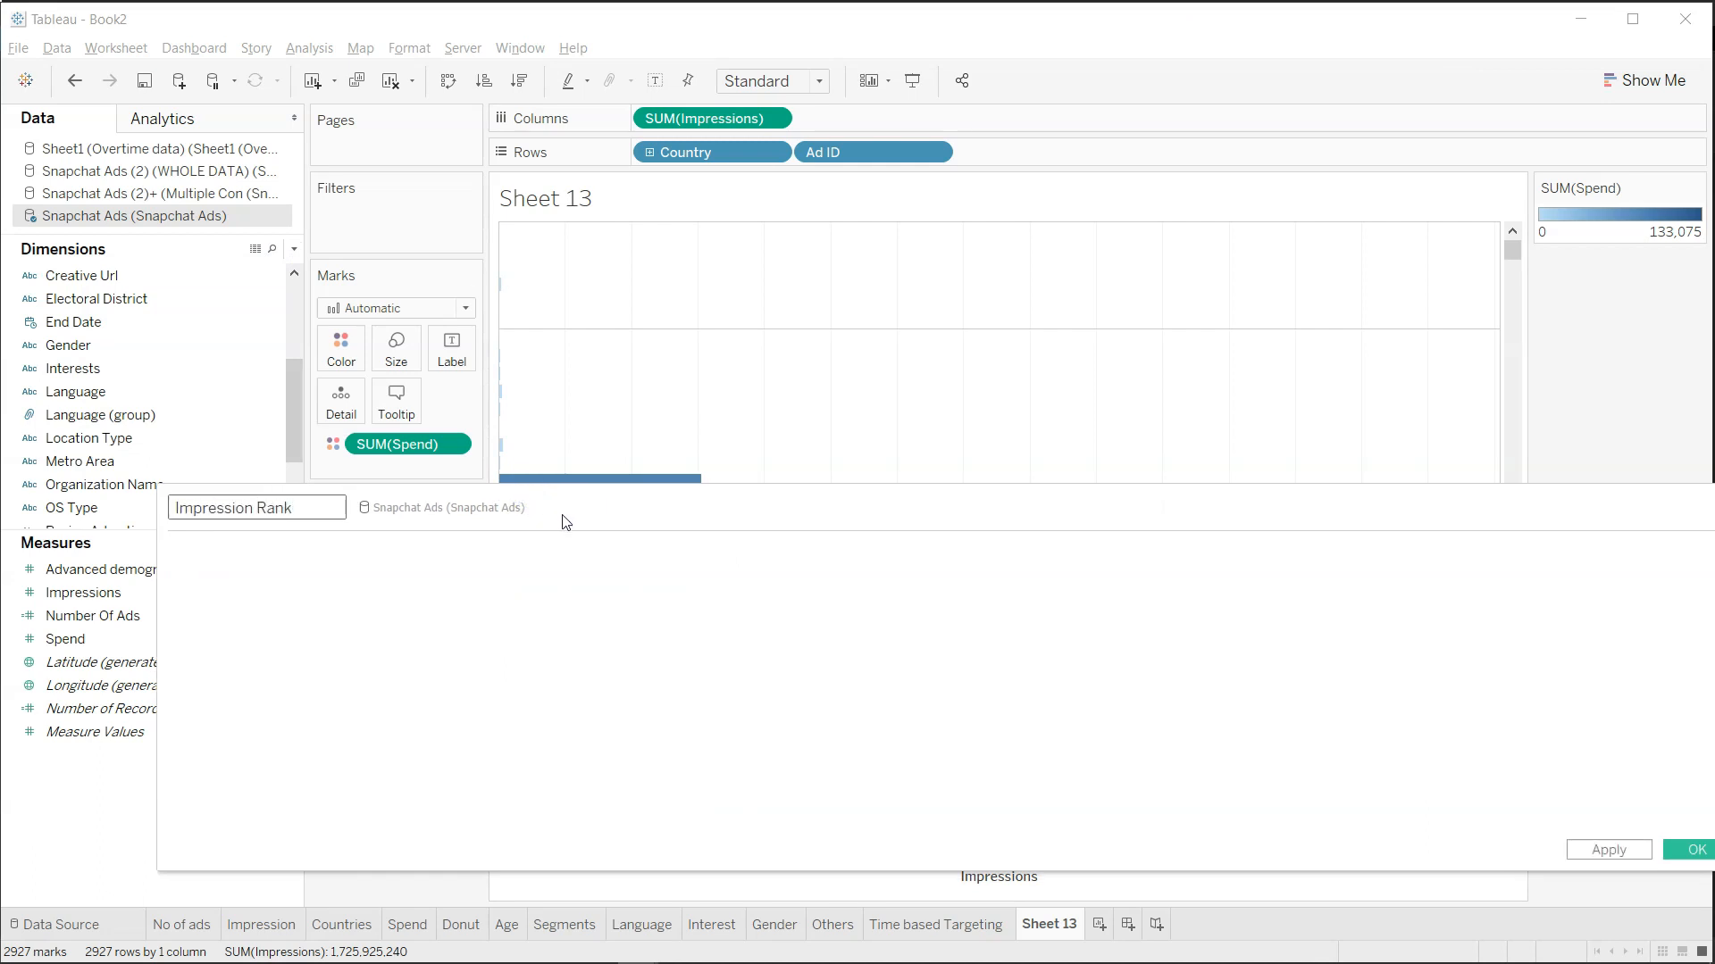
text(pression Rank)
click(265, 563)
text(Rank)
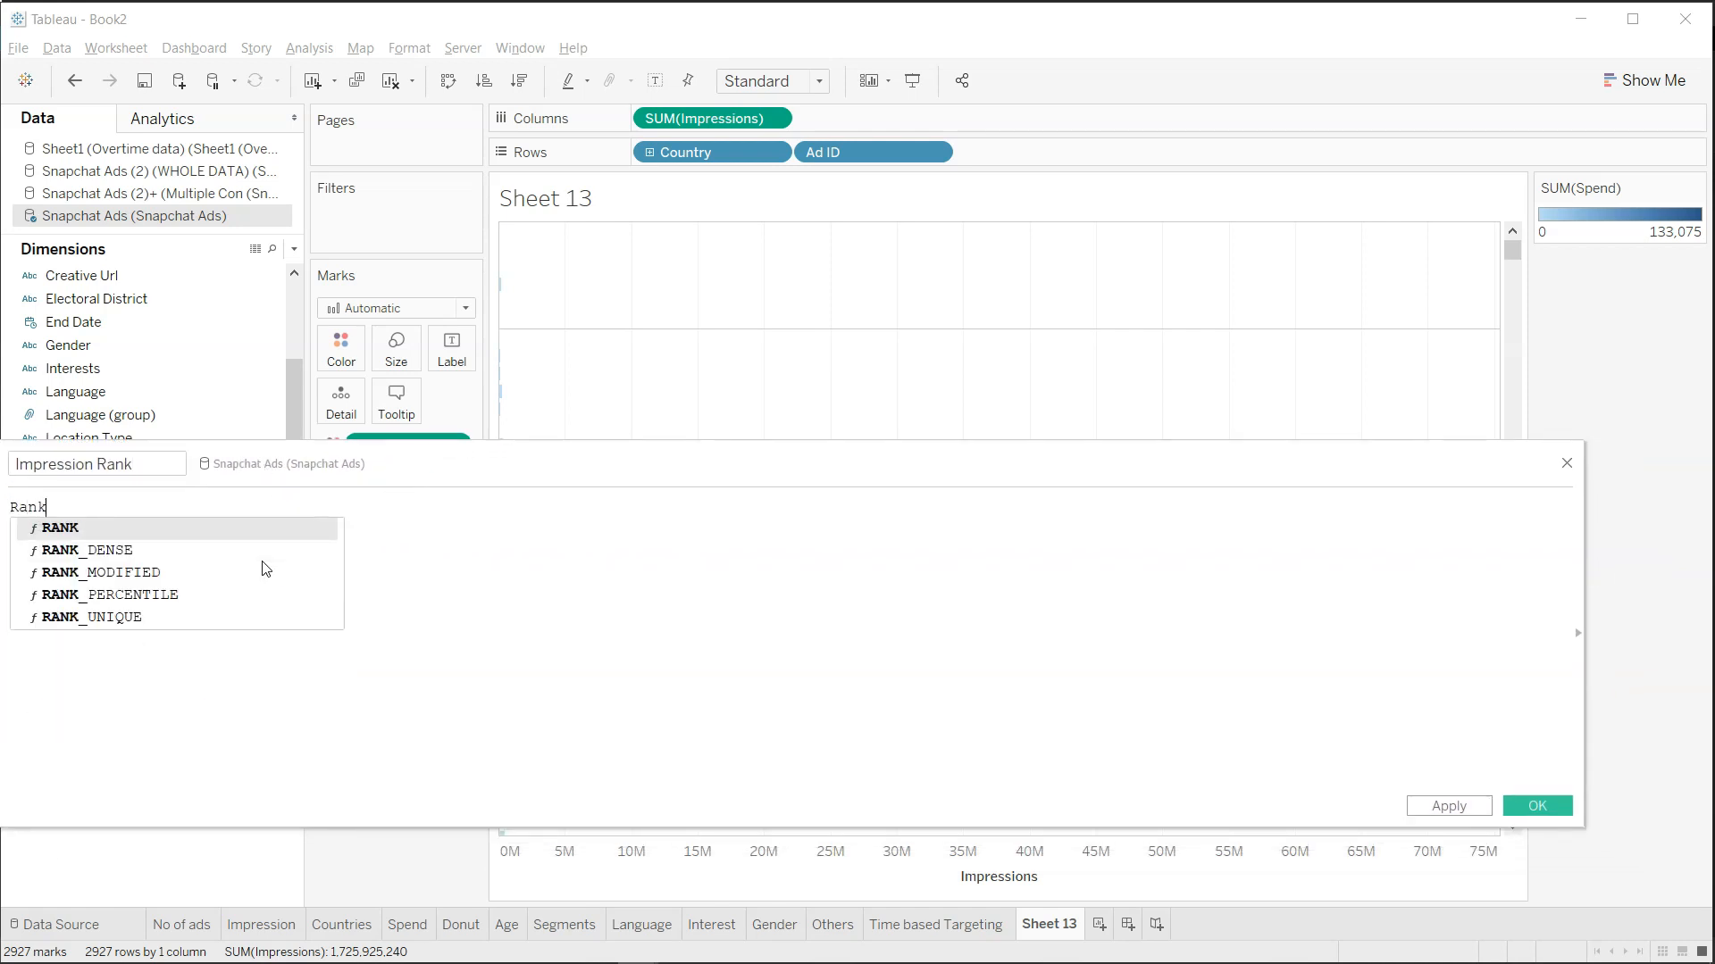
text((Sum)
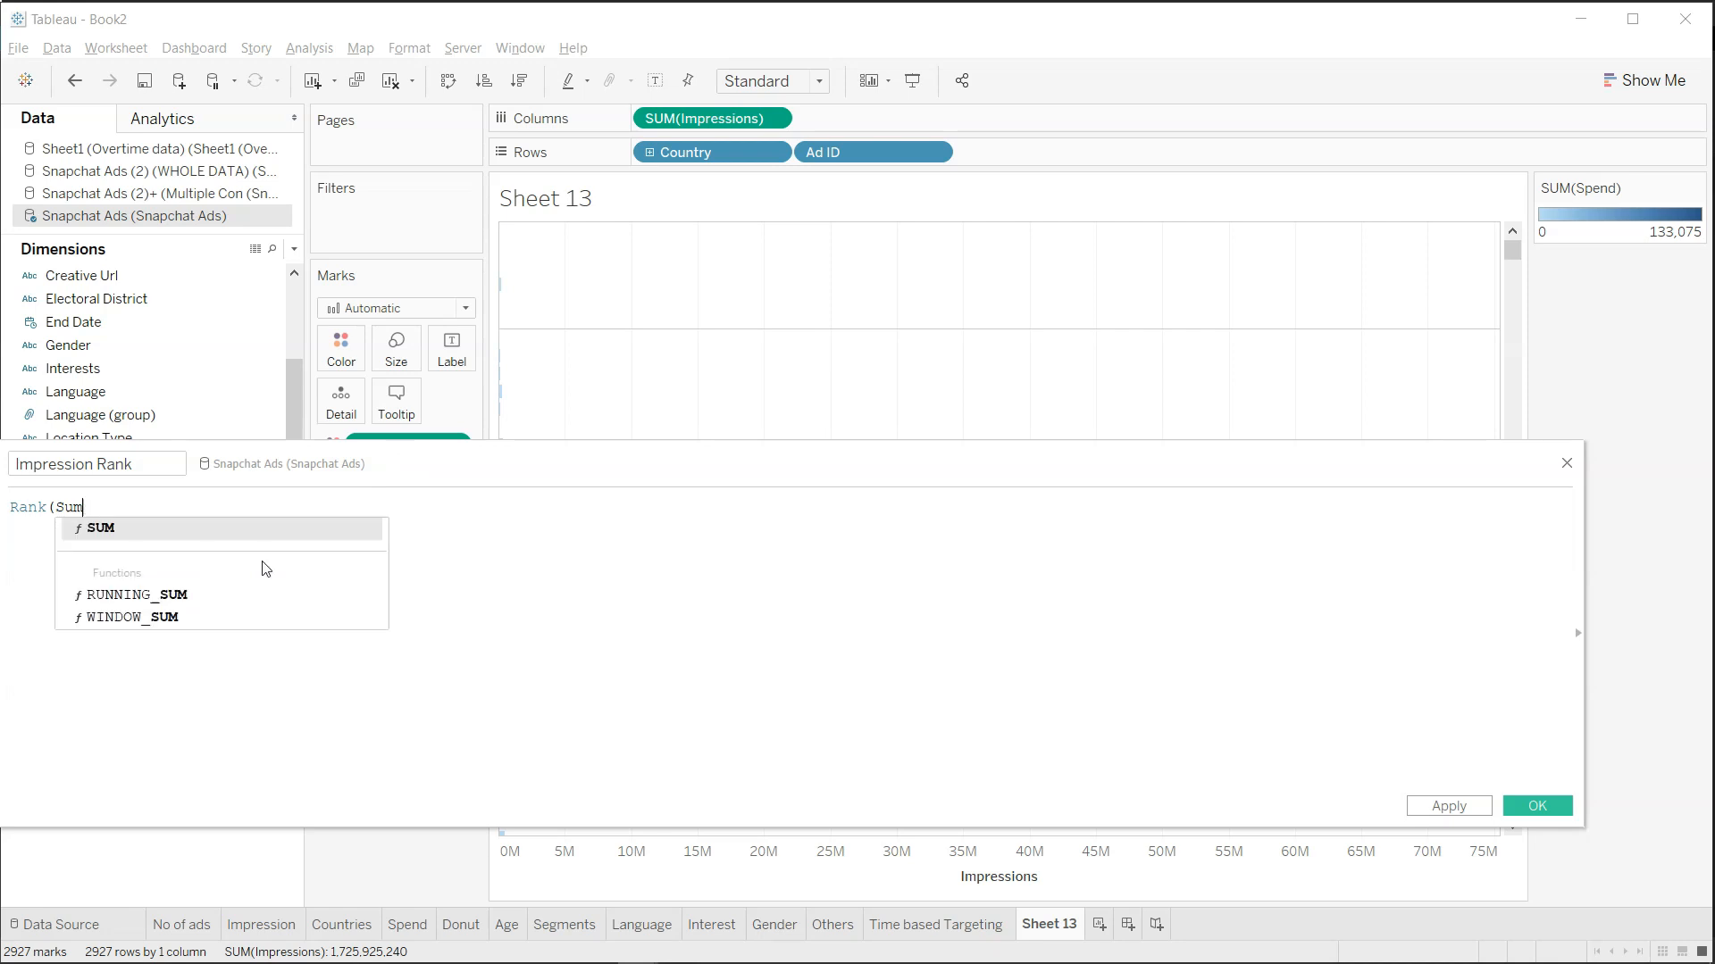
text(([Impre)
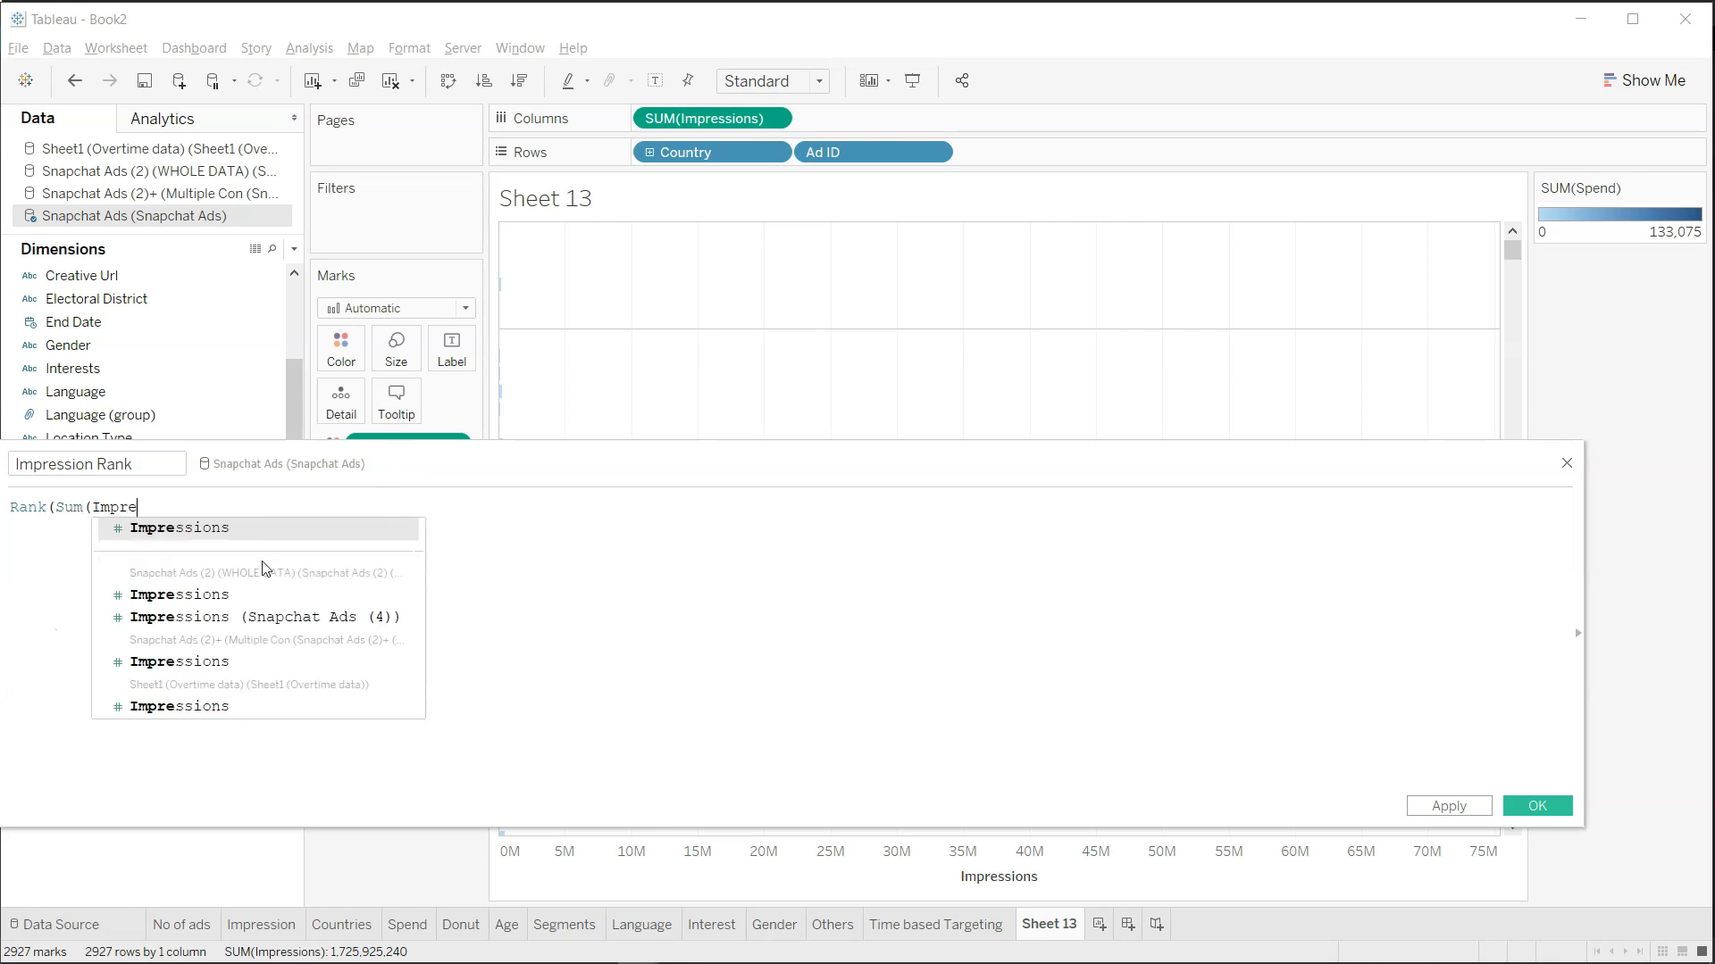
key(Return)
text()))
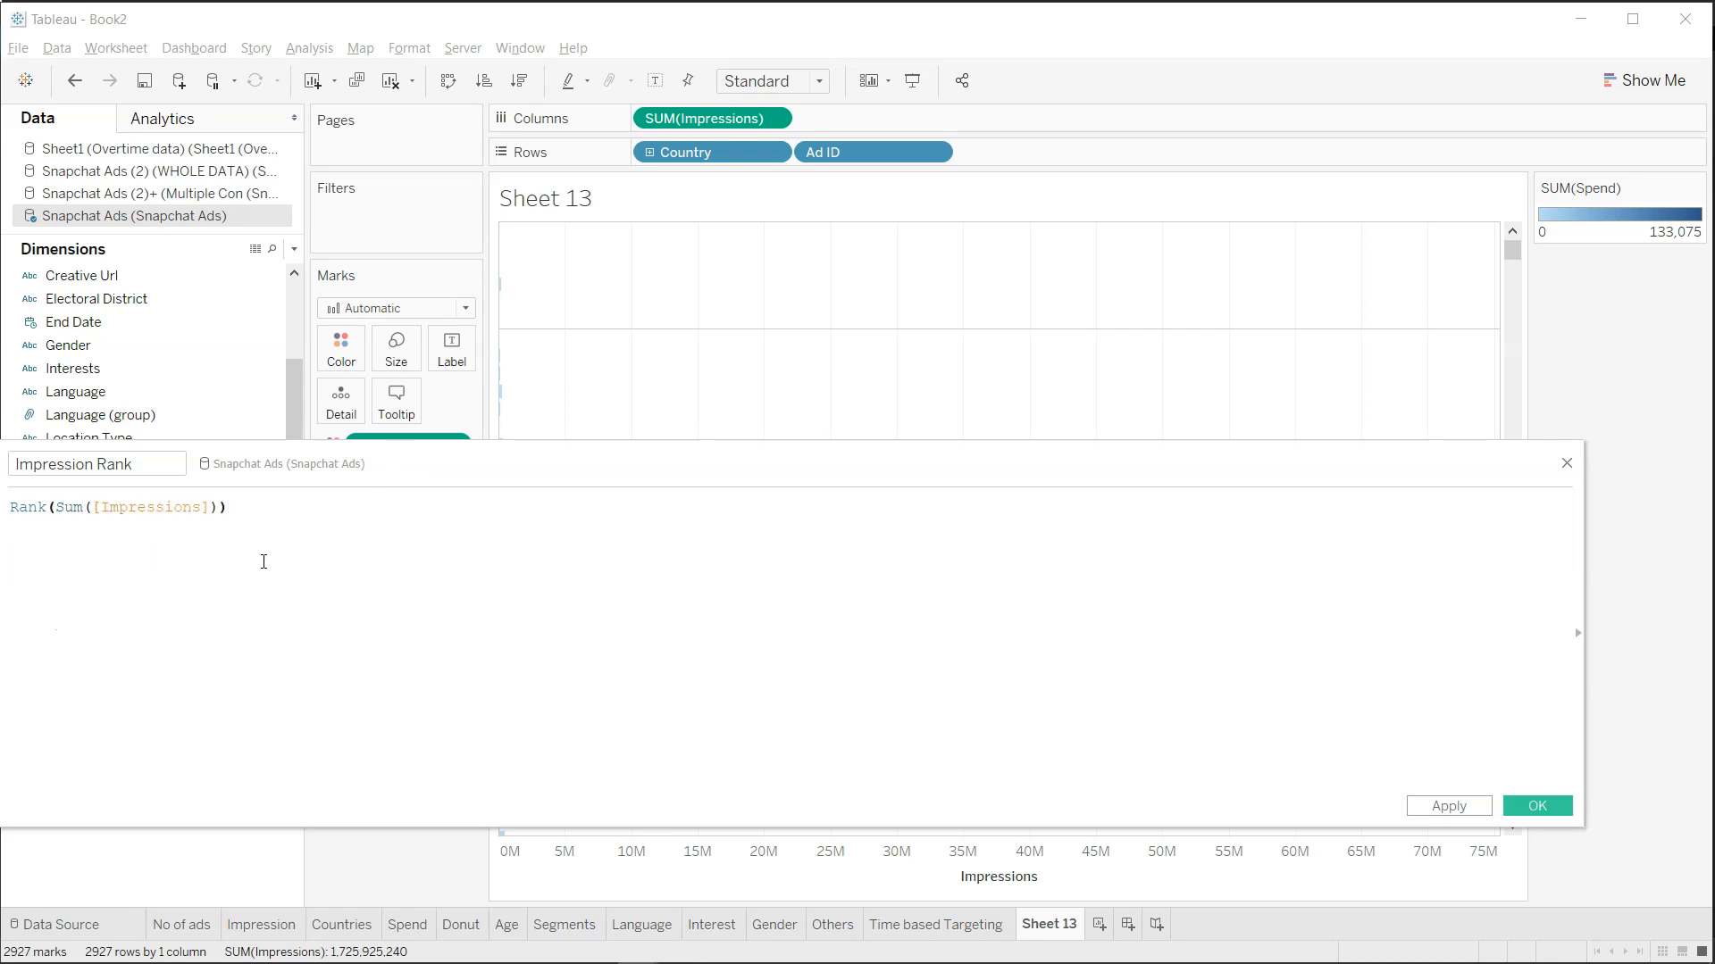
click(1537, 807)
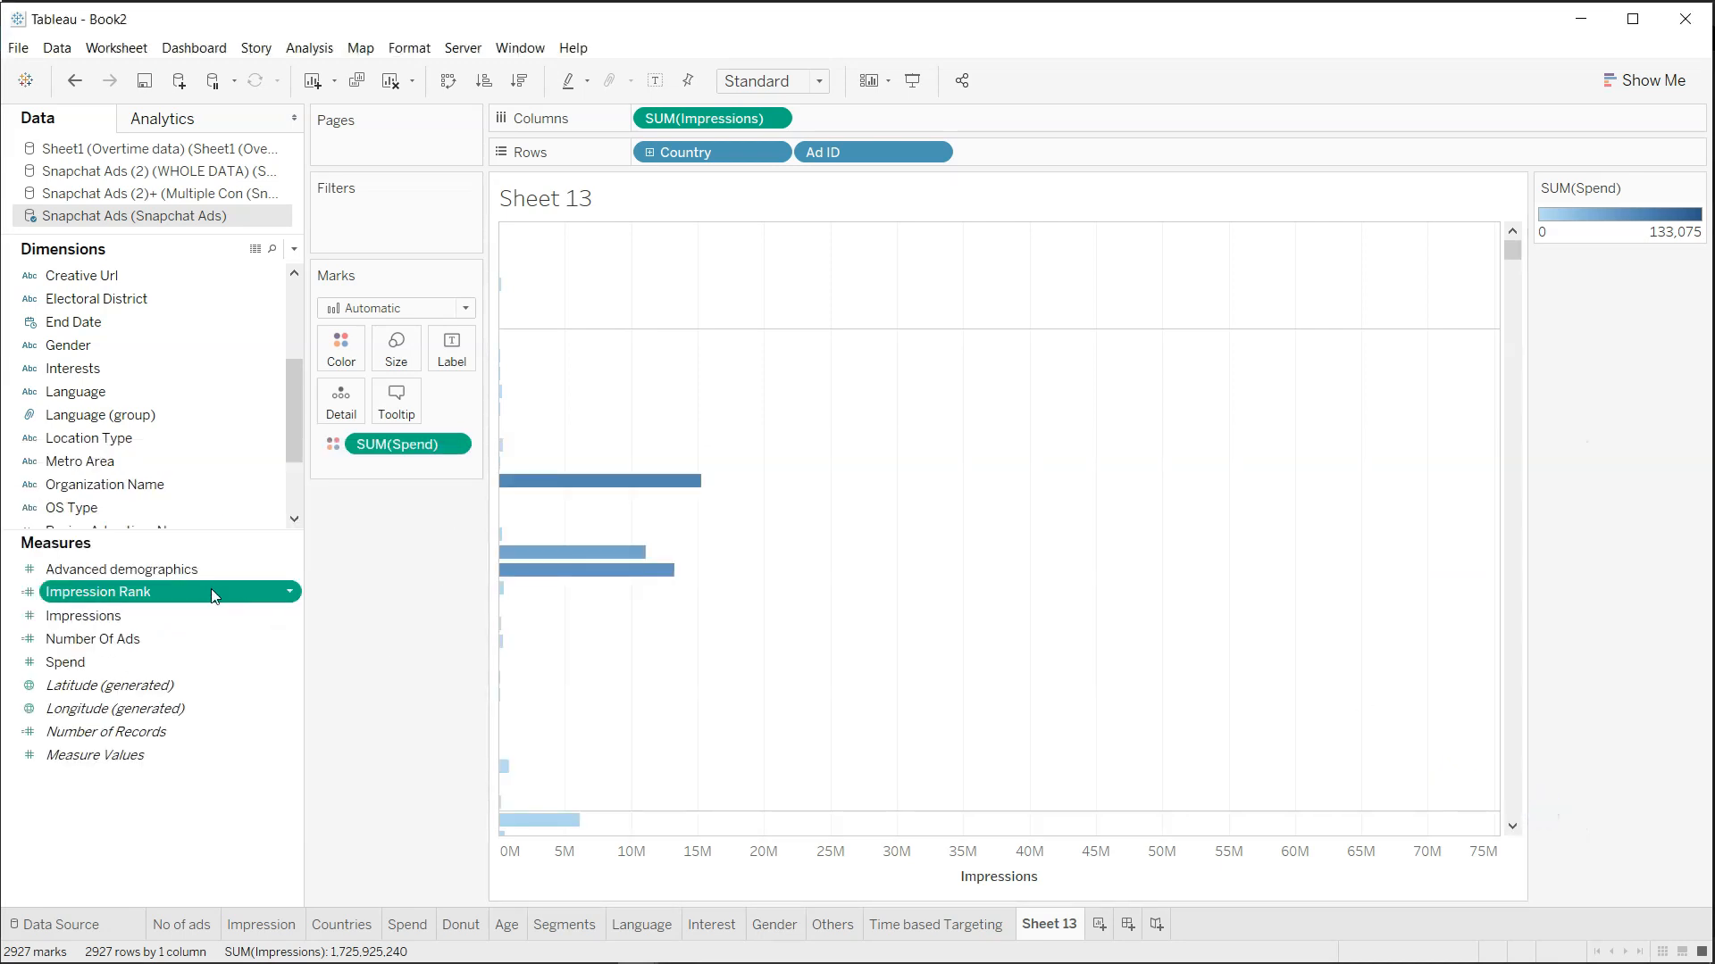
Filter the sheet by Impression Rank to the range of values 1 to 5.
drag(209, 588, 441, 225)
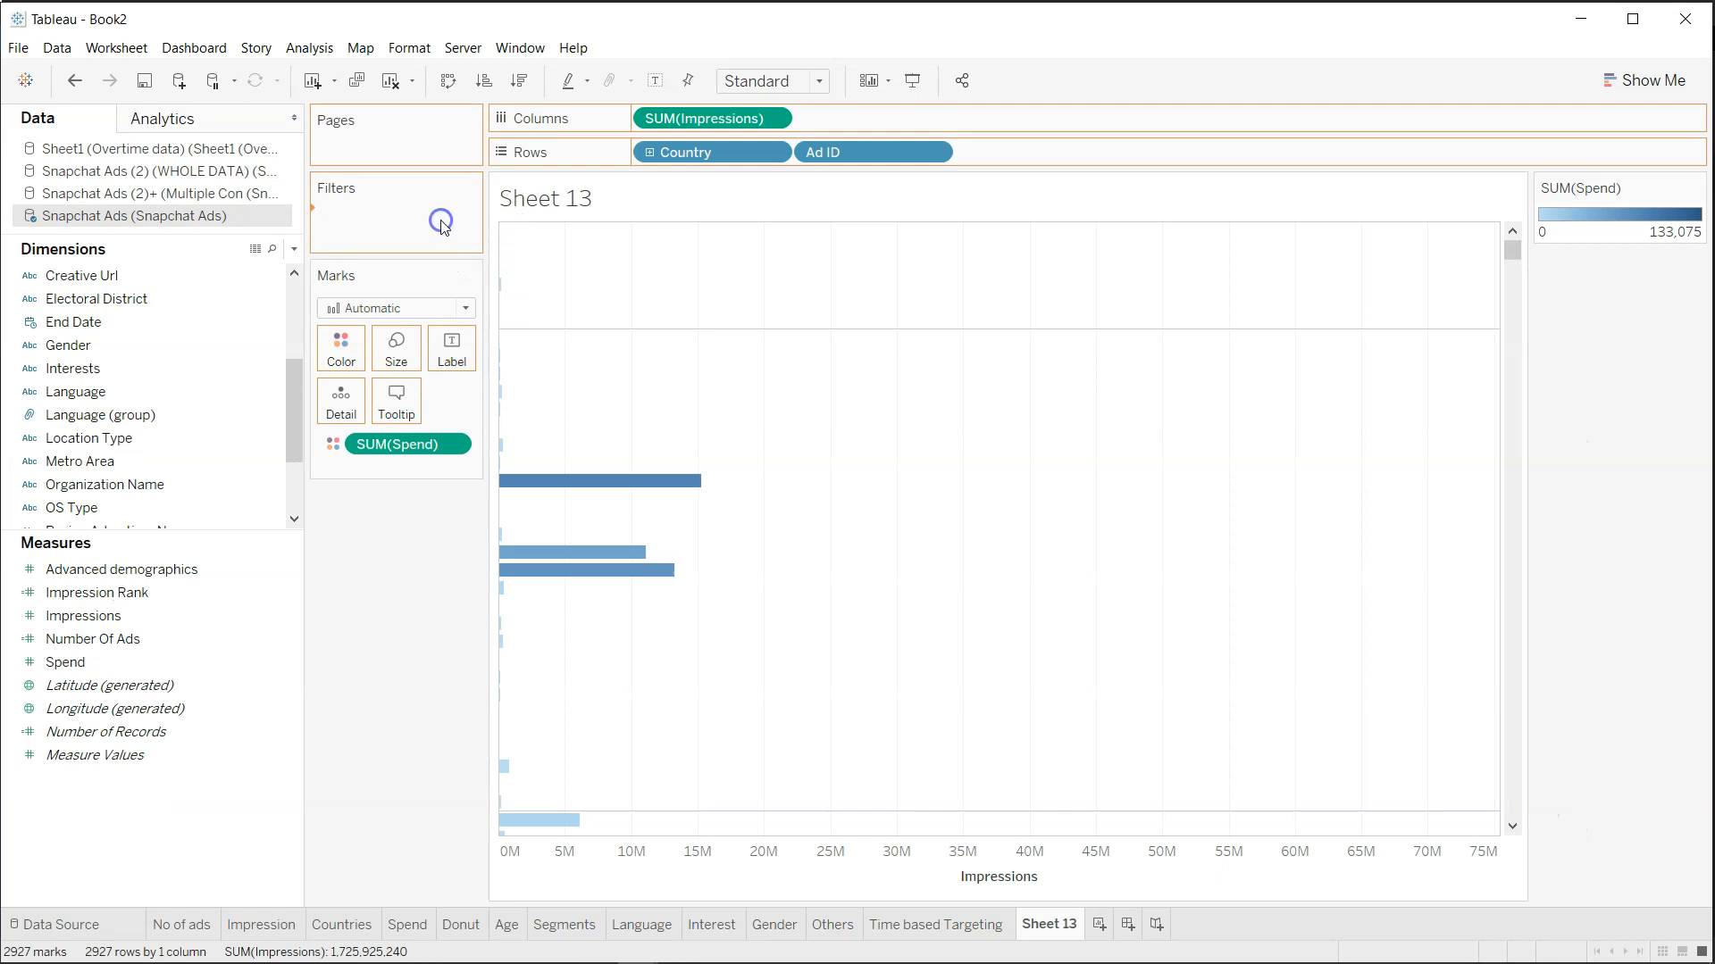
double_click(977, 494)
text(5)
click(1059, 633)
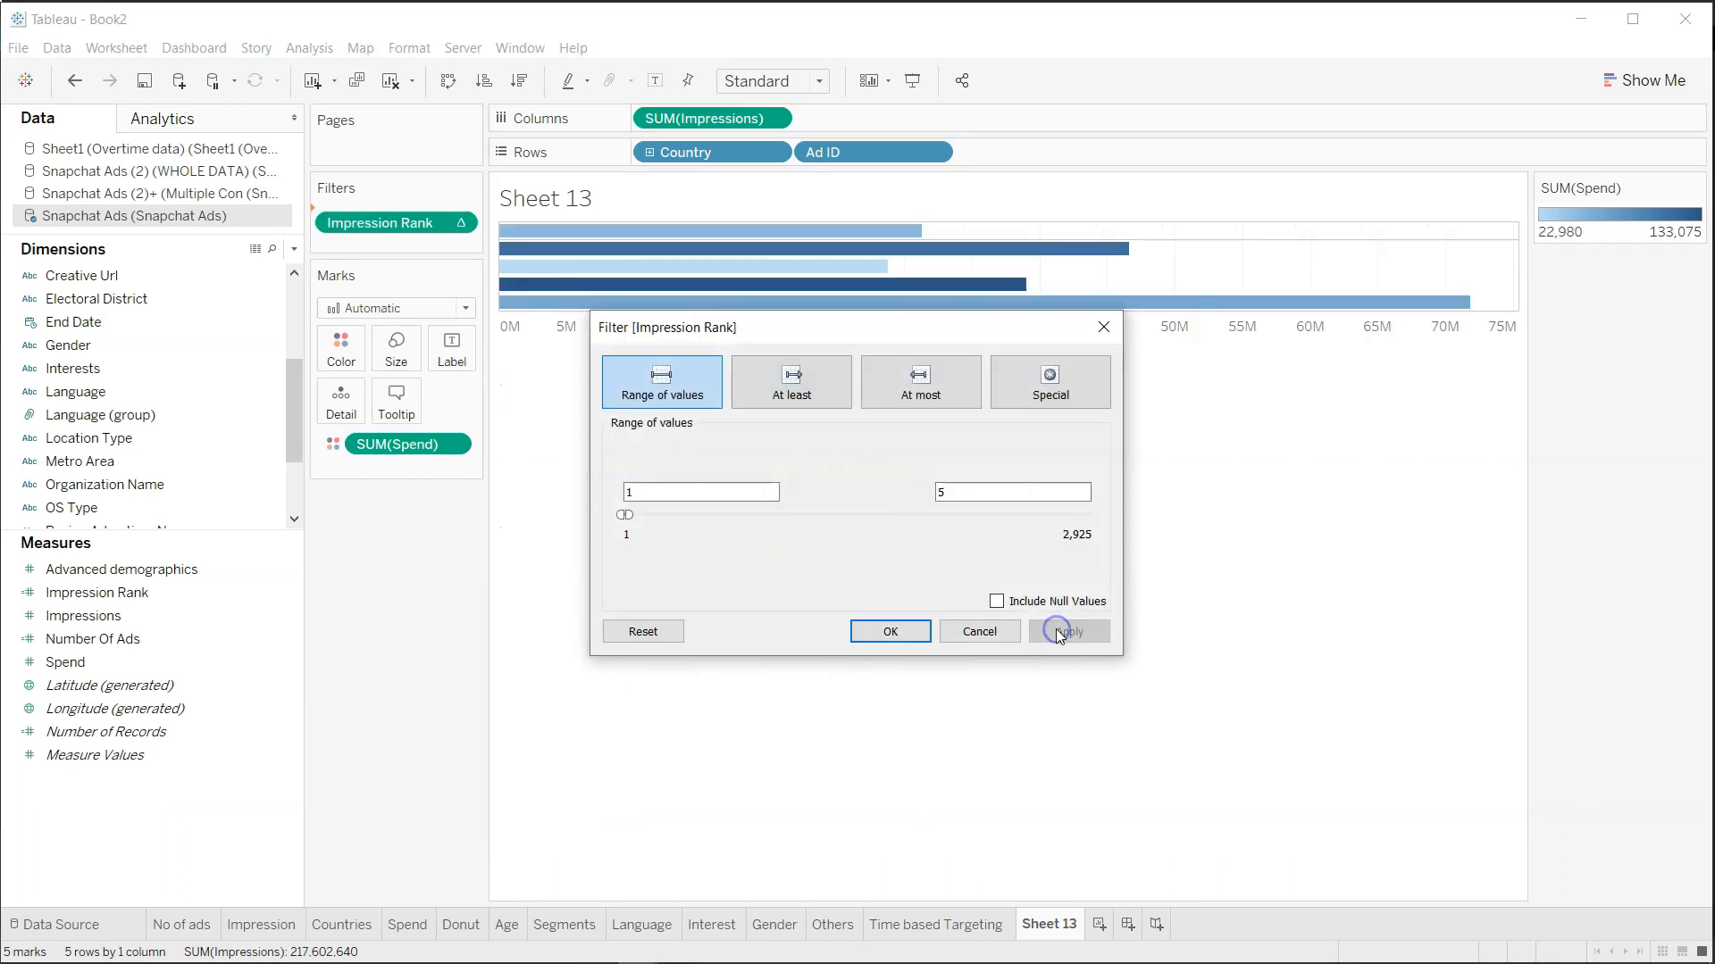
click(893, 633)
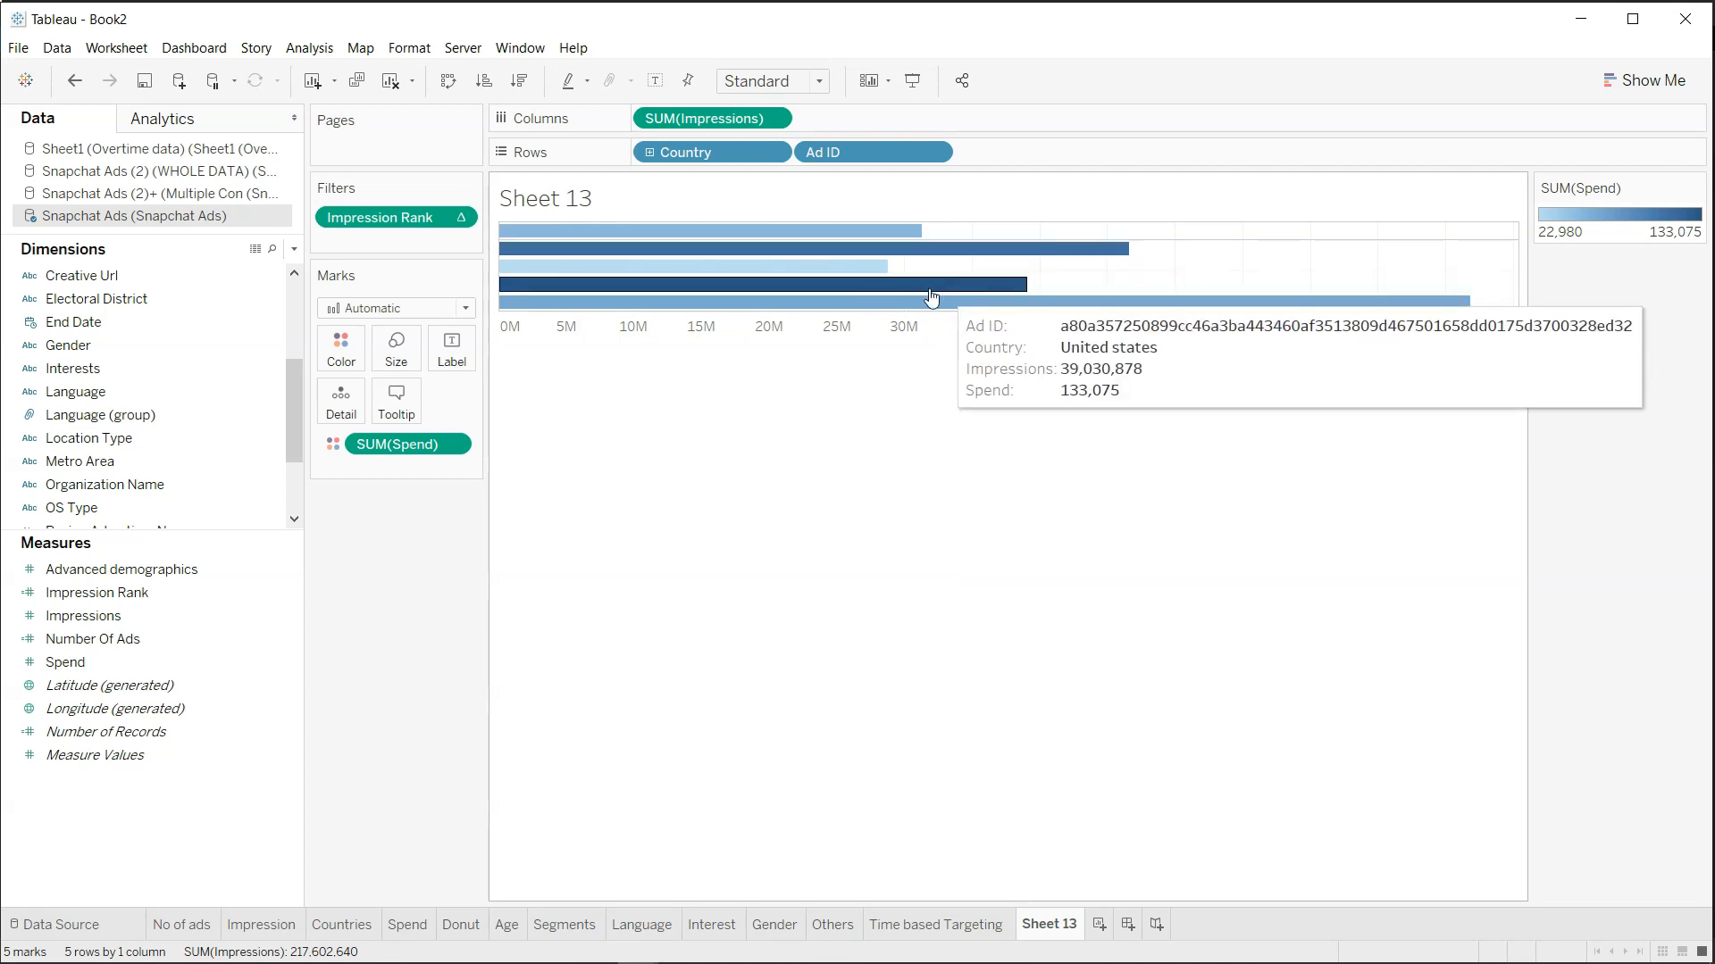
Show a Country filter for the top five ads chart.
mouse_move(859, 239)
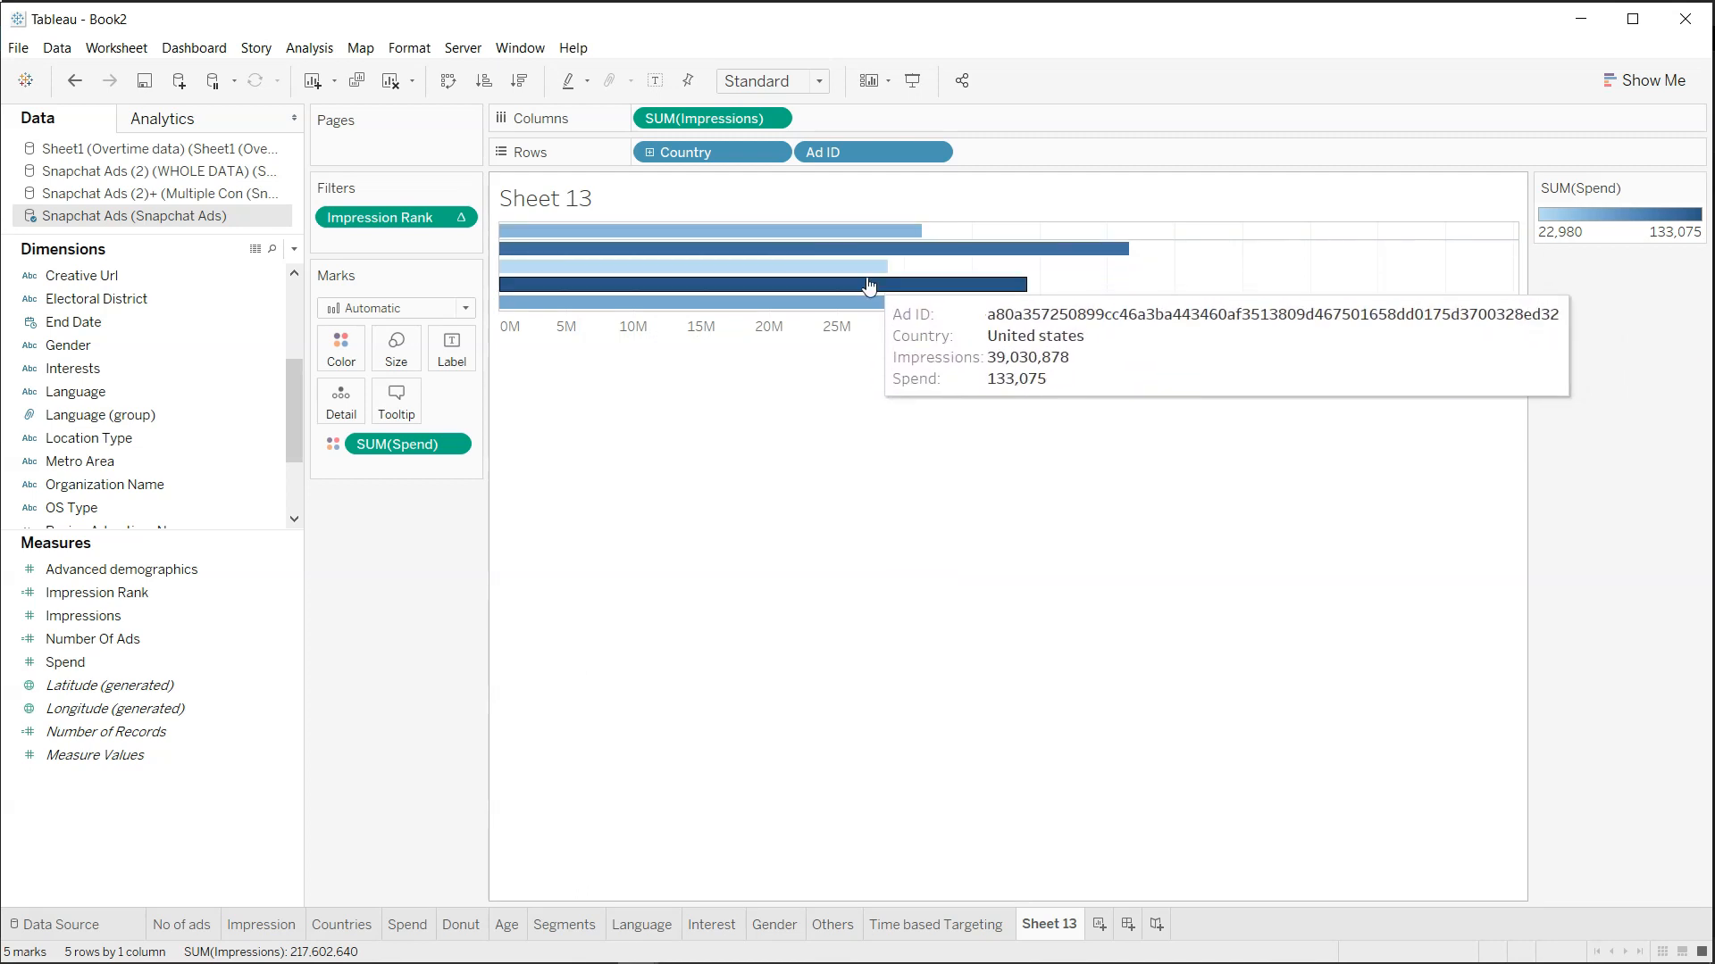
mouse_move(908, 314)
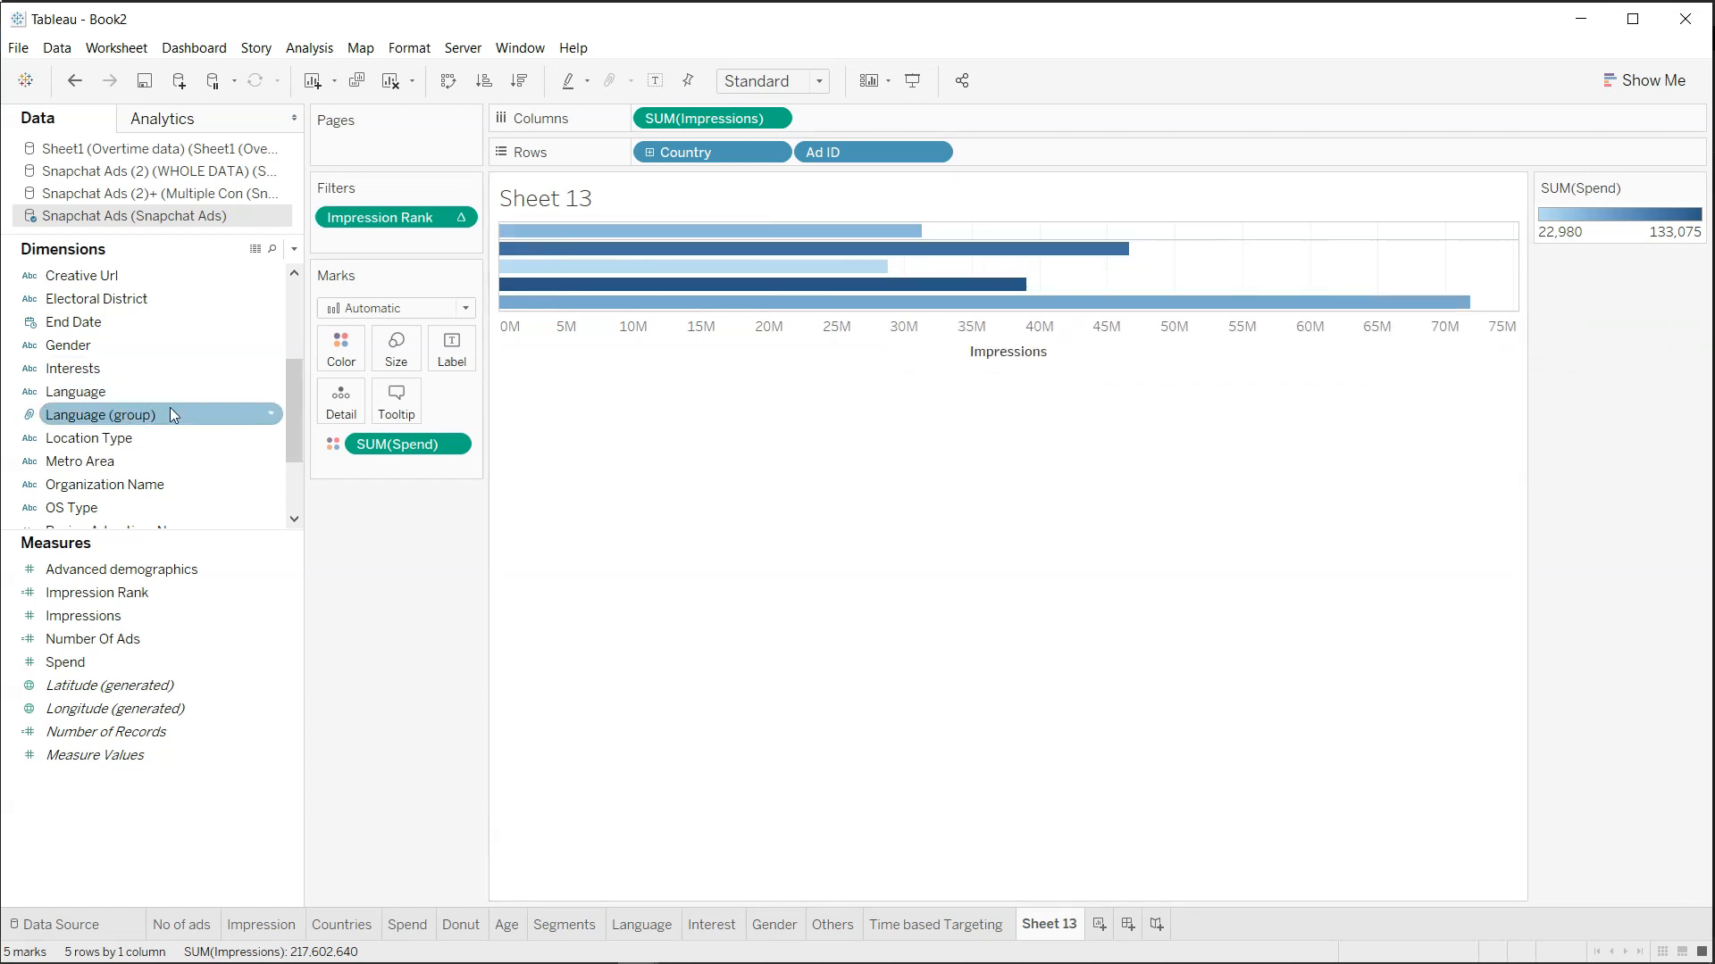
scroll(172, 414, up, 3)
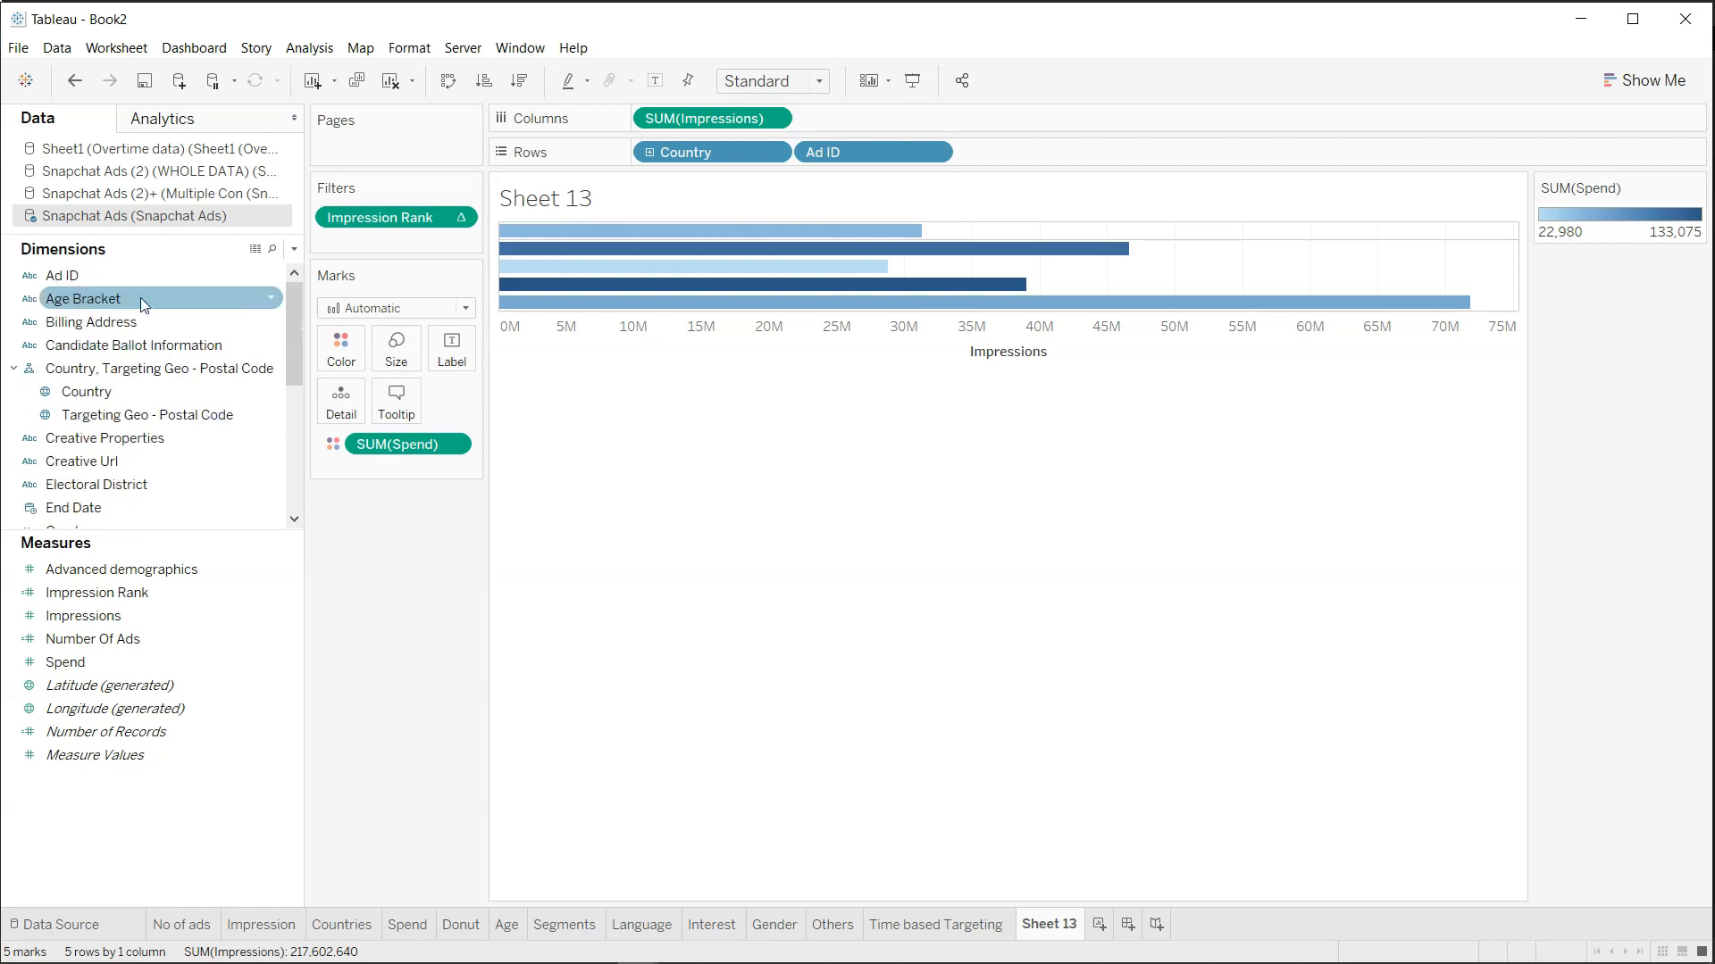
drag(134, 393, 346, 236)
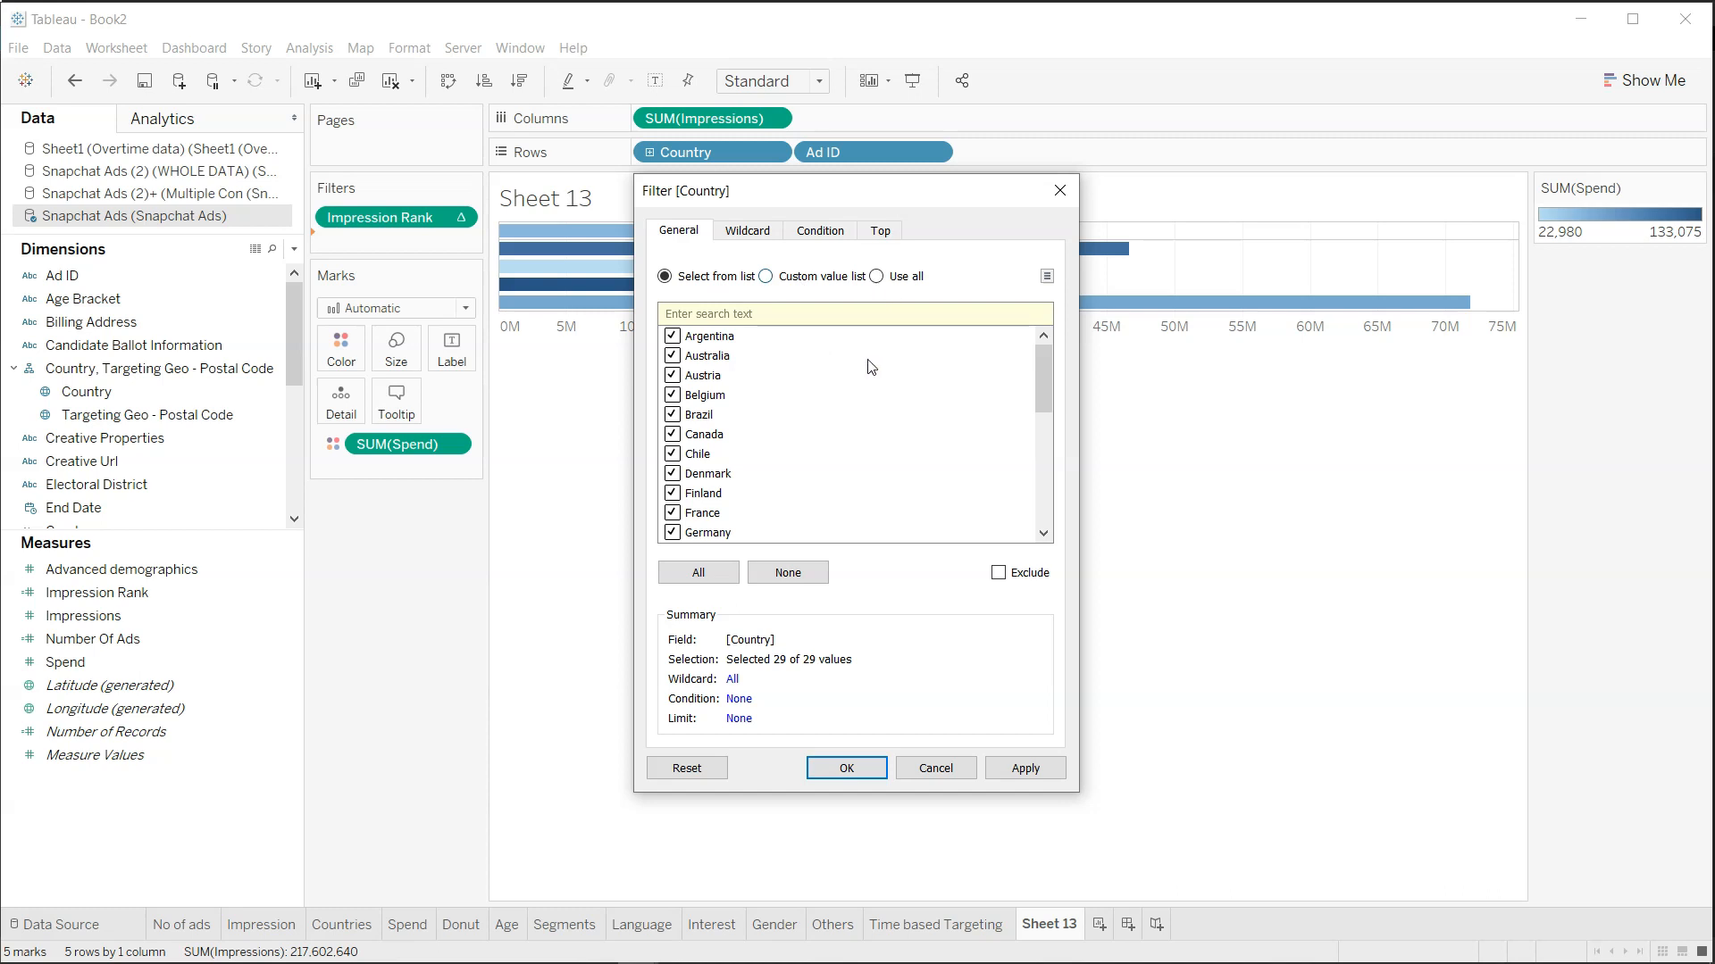
click(1057, 192)
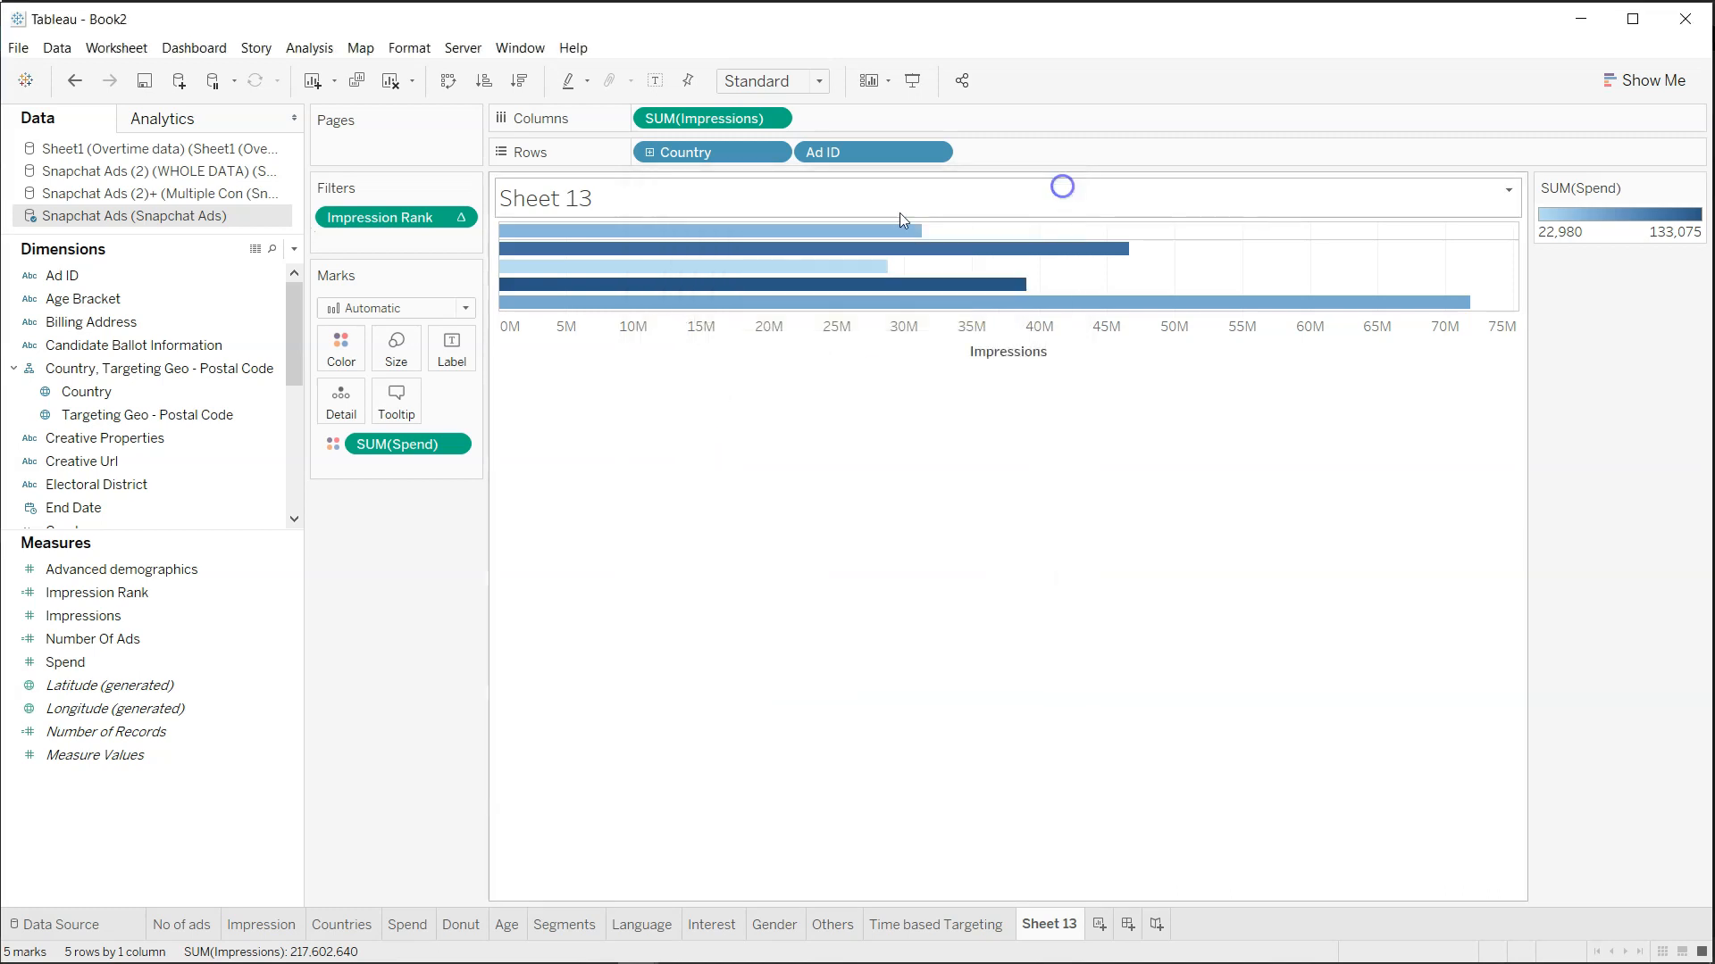
click(270, 391)
click(330, 426)
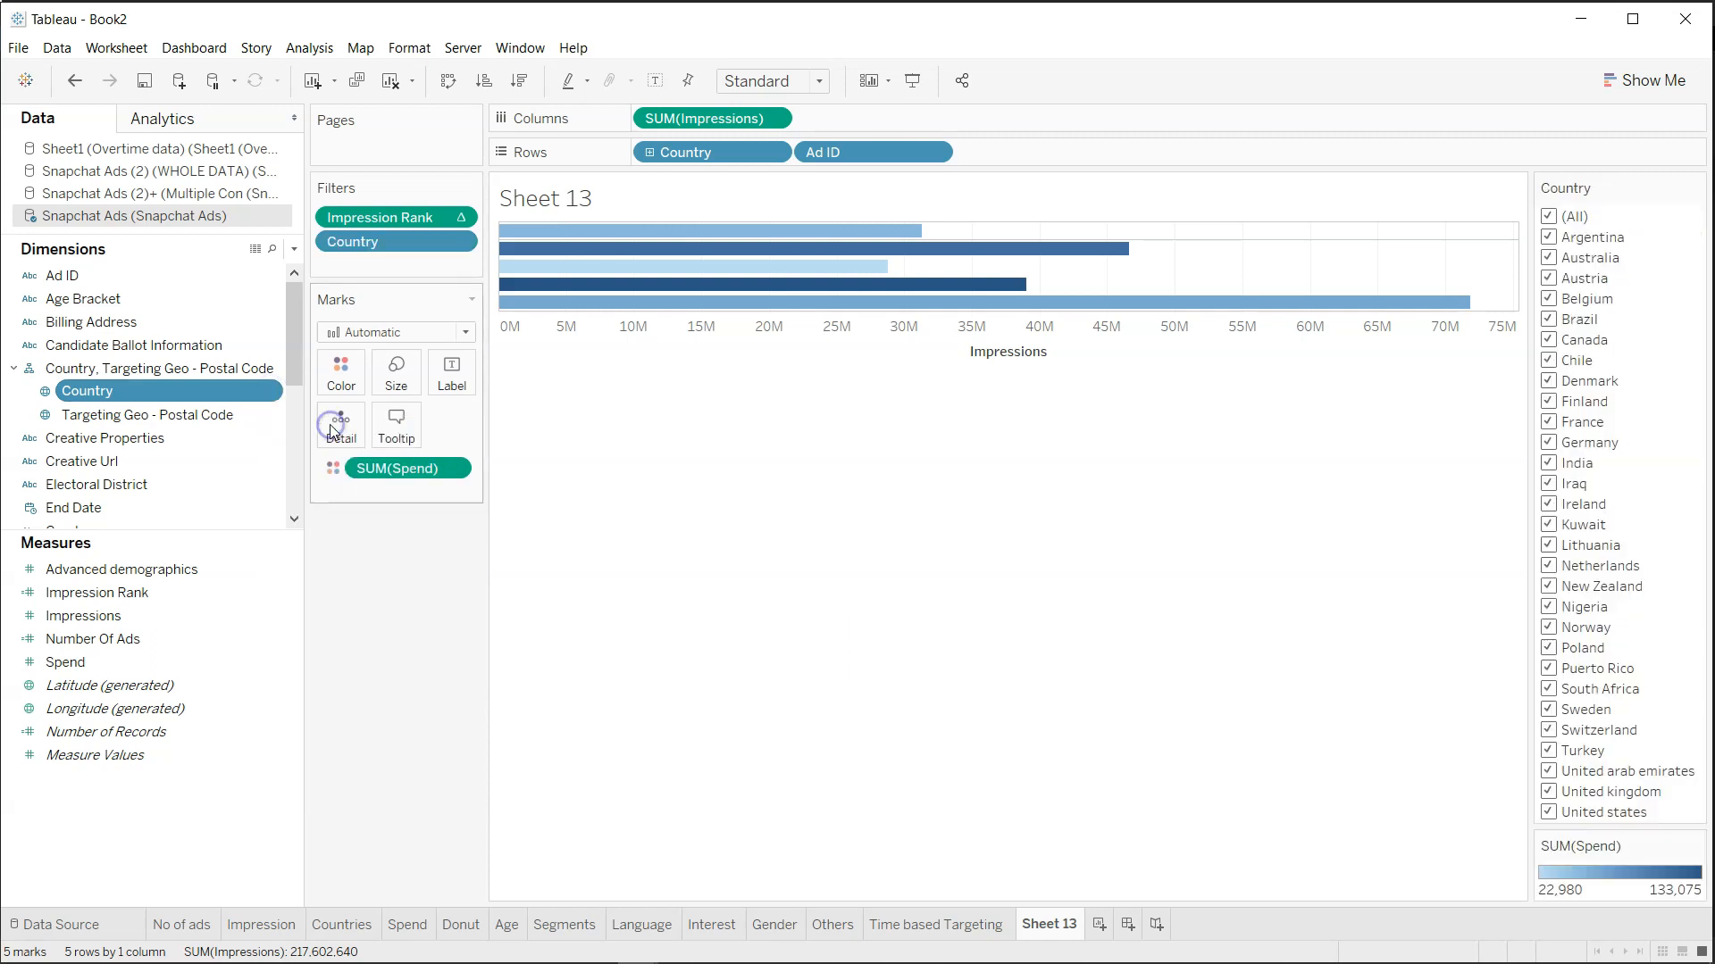
Limit the Country filter to United states only.
click(1677, 188)
click(1677, 189)
click(1677, 188)
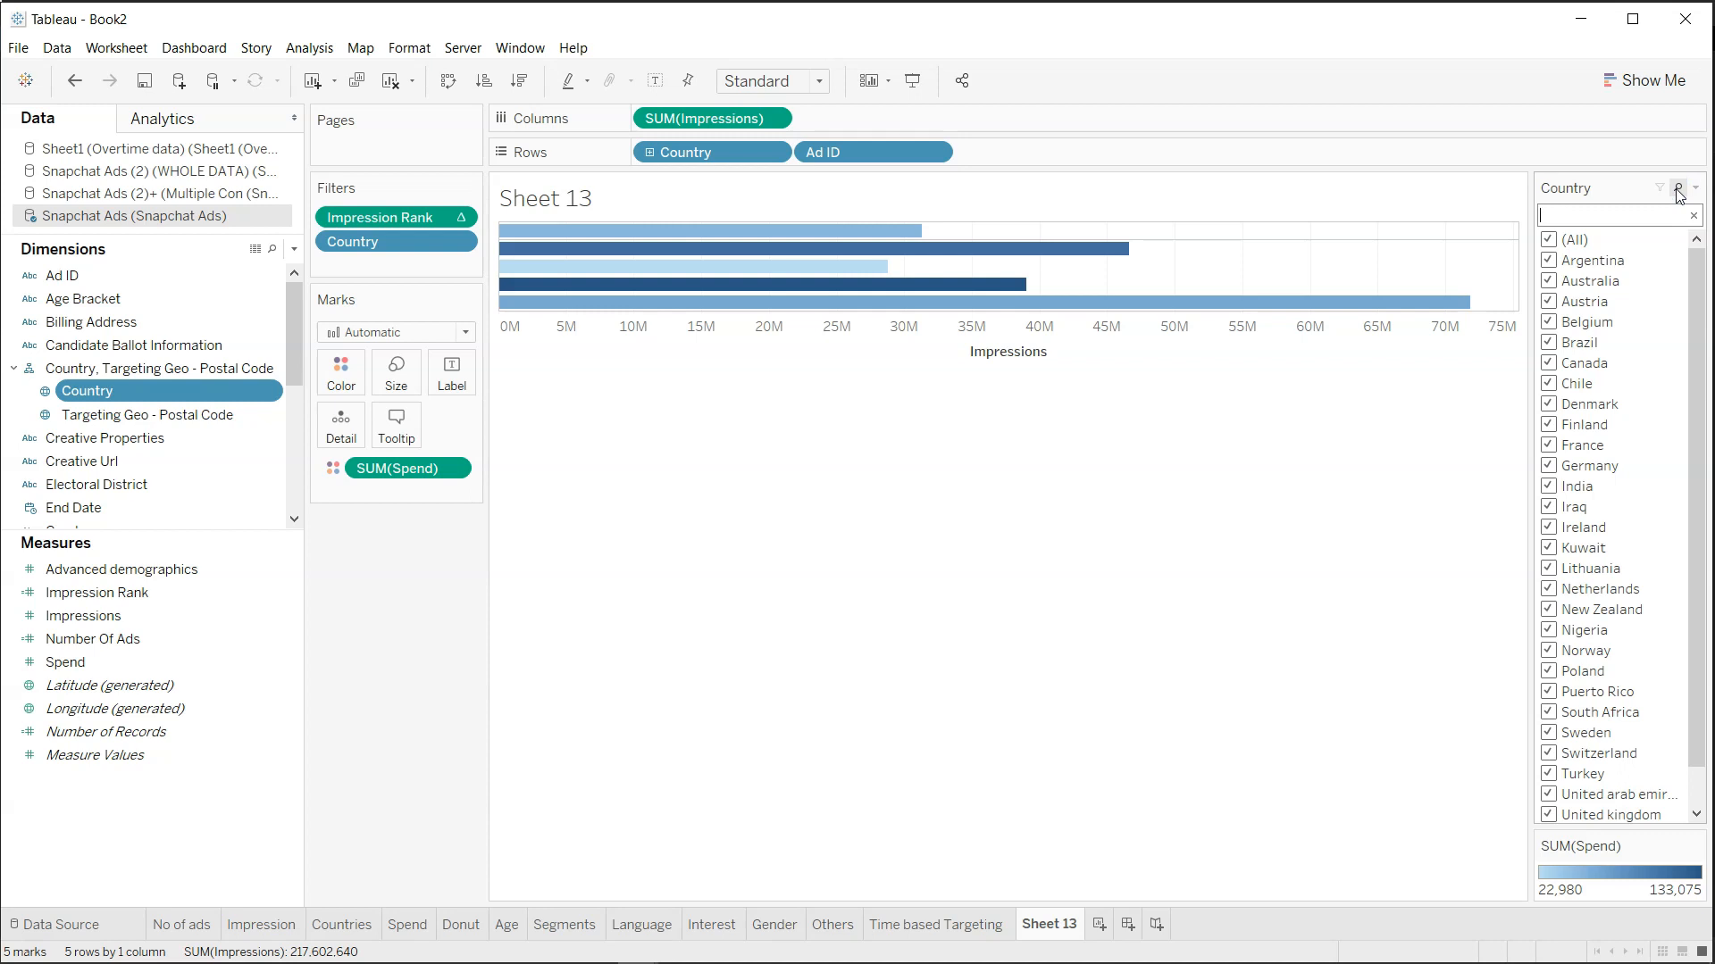
click(1678, 189)
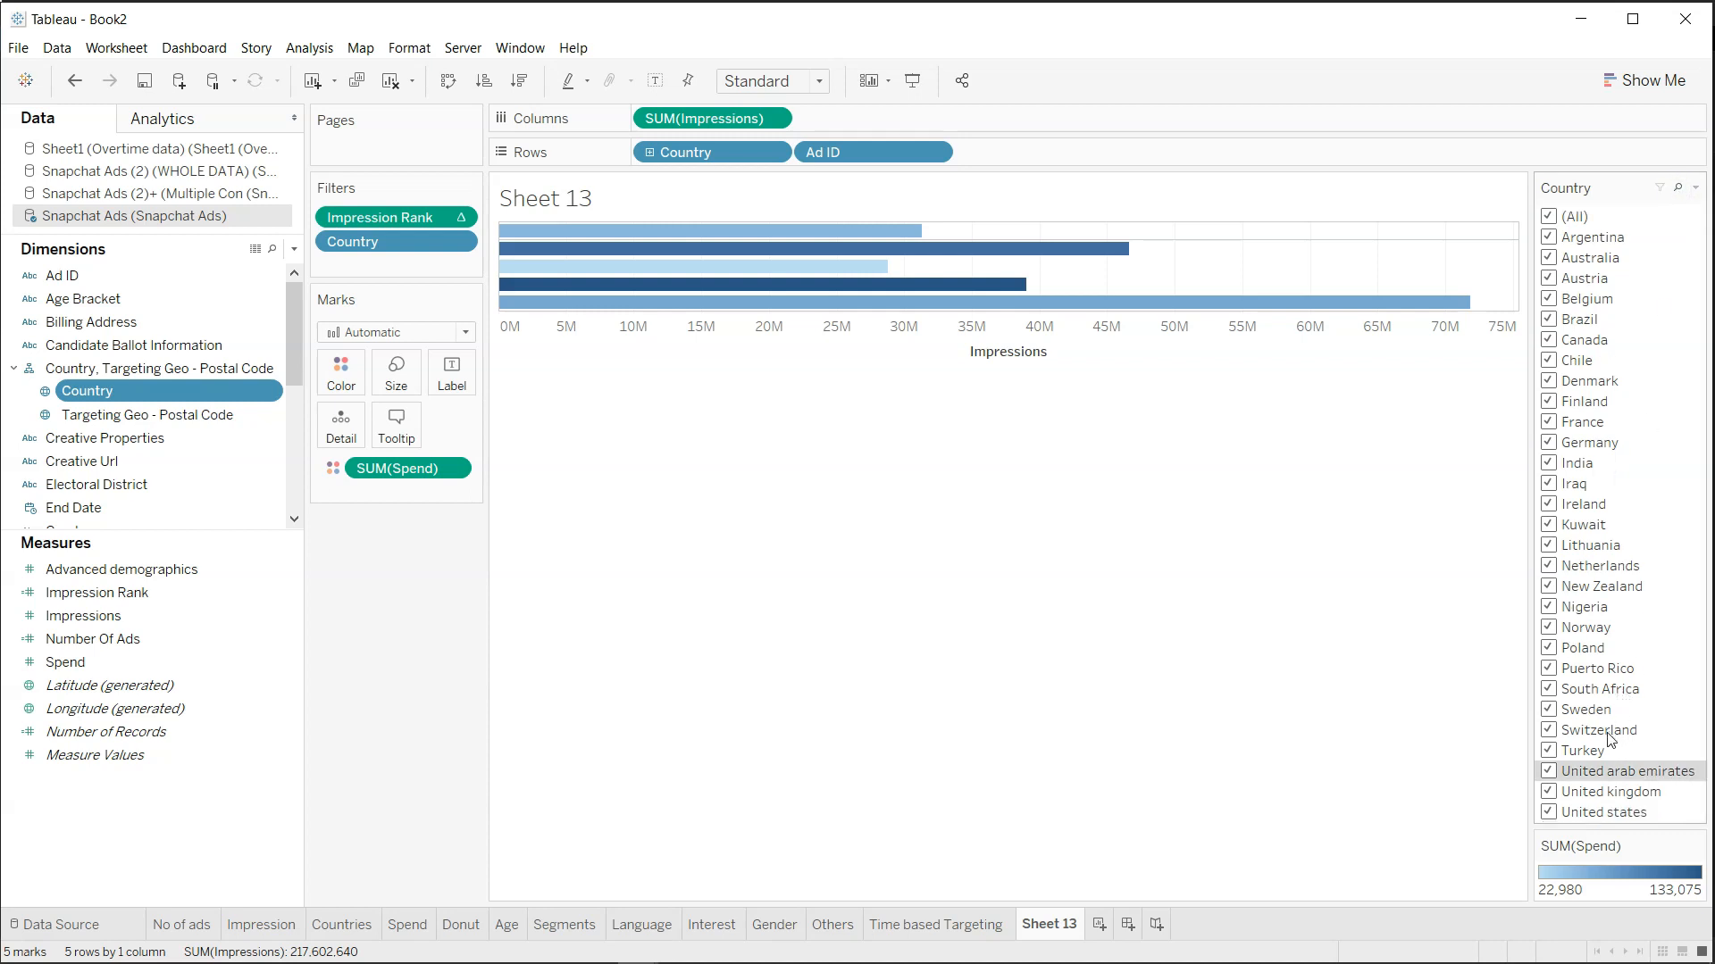
click(1548, 216)
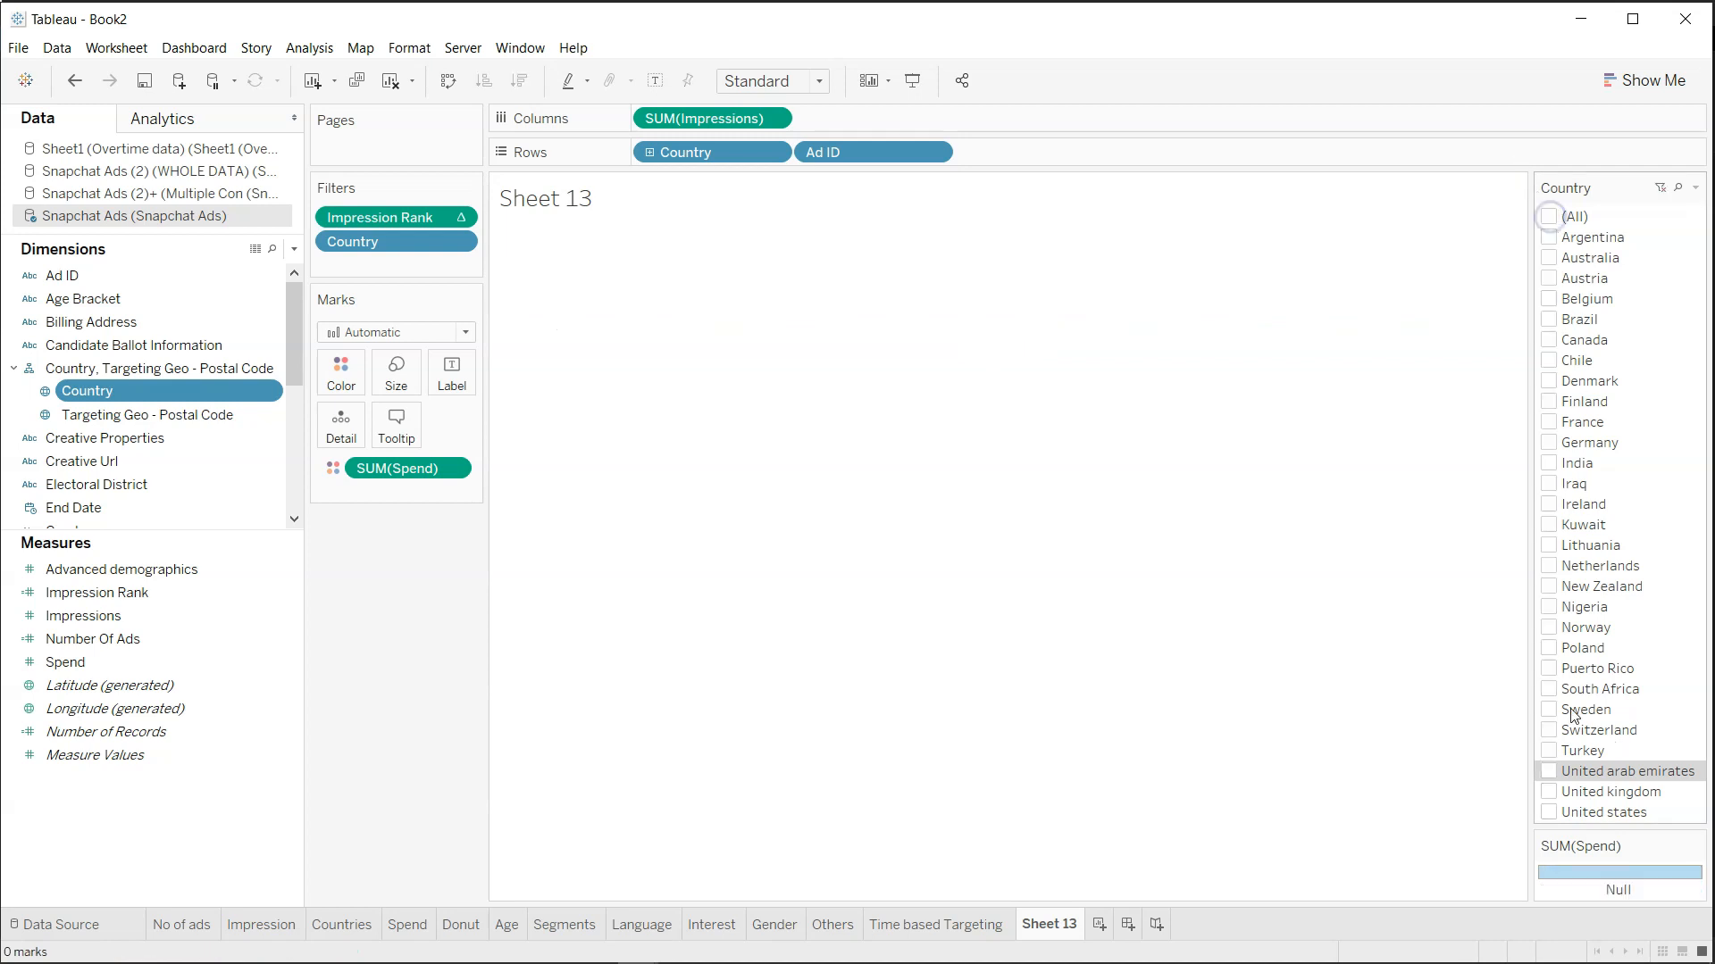
click(1548, 815)
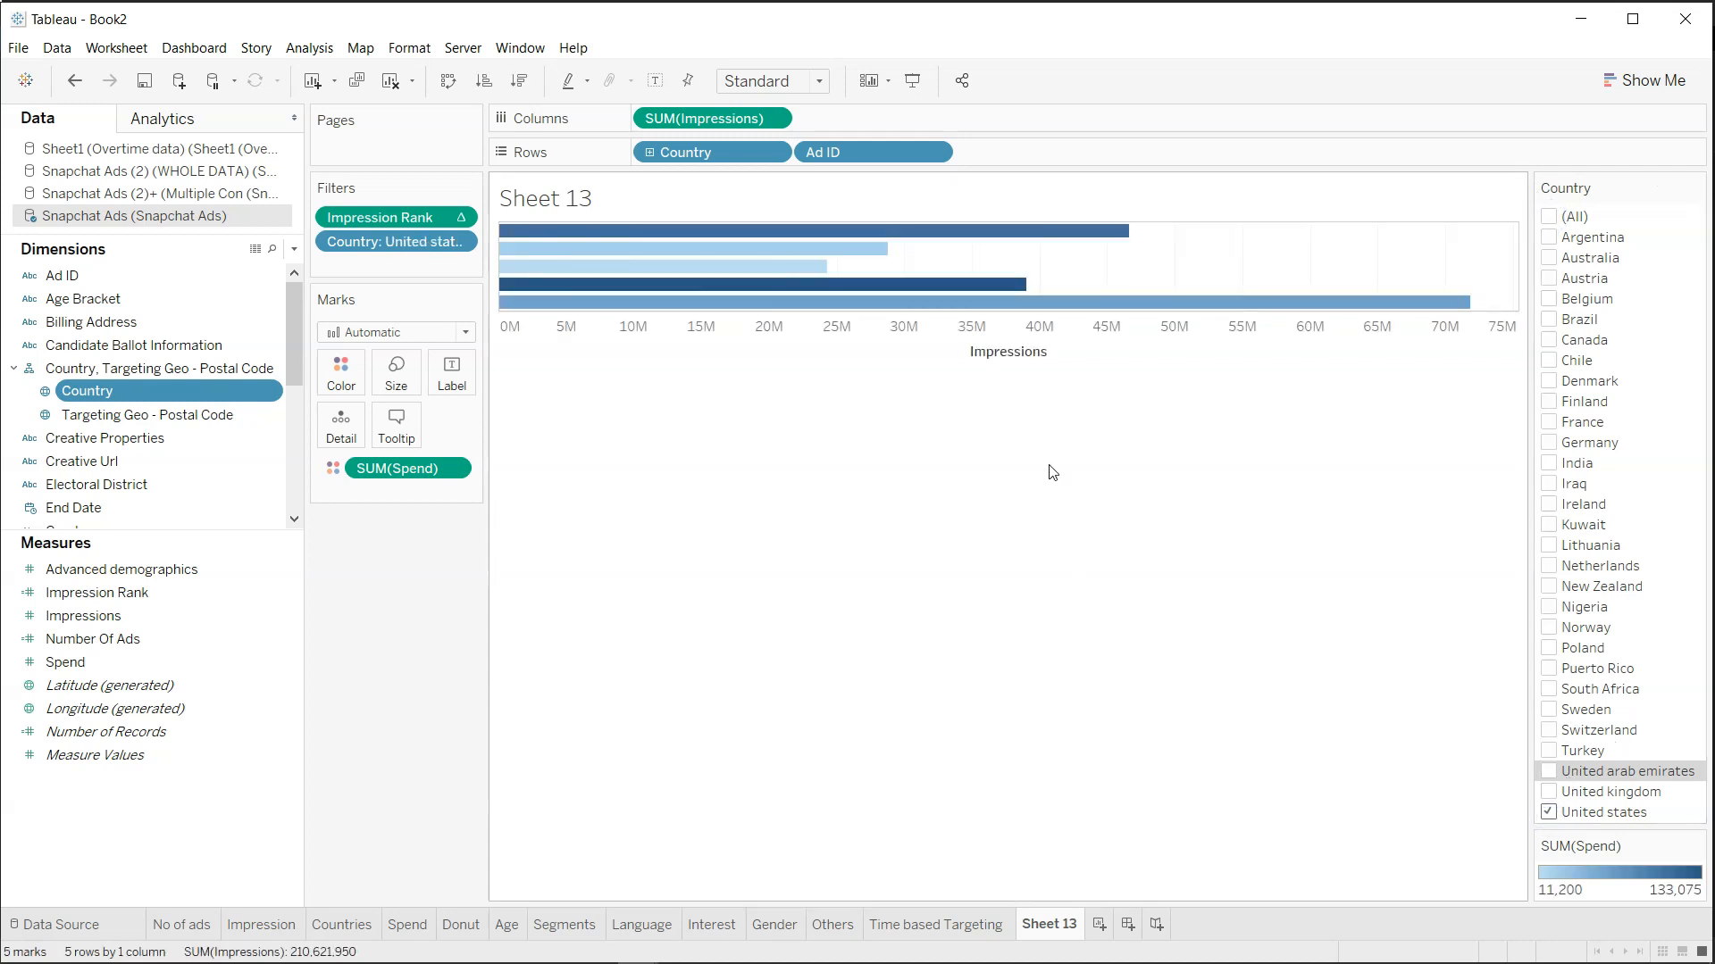
Sort the ads in descending order of impressions.
mouse_move(1013, 243)
click(988, 436)
click(518, 80)
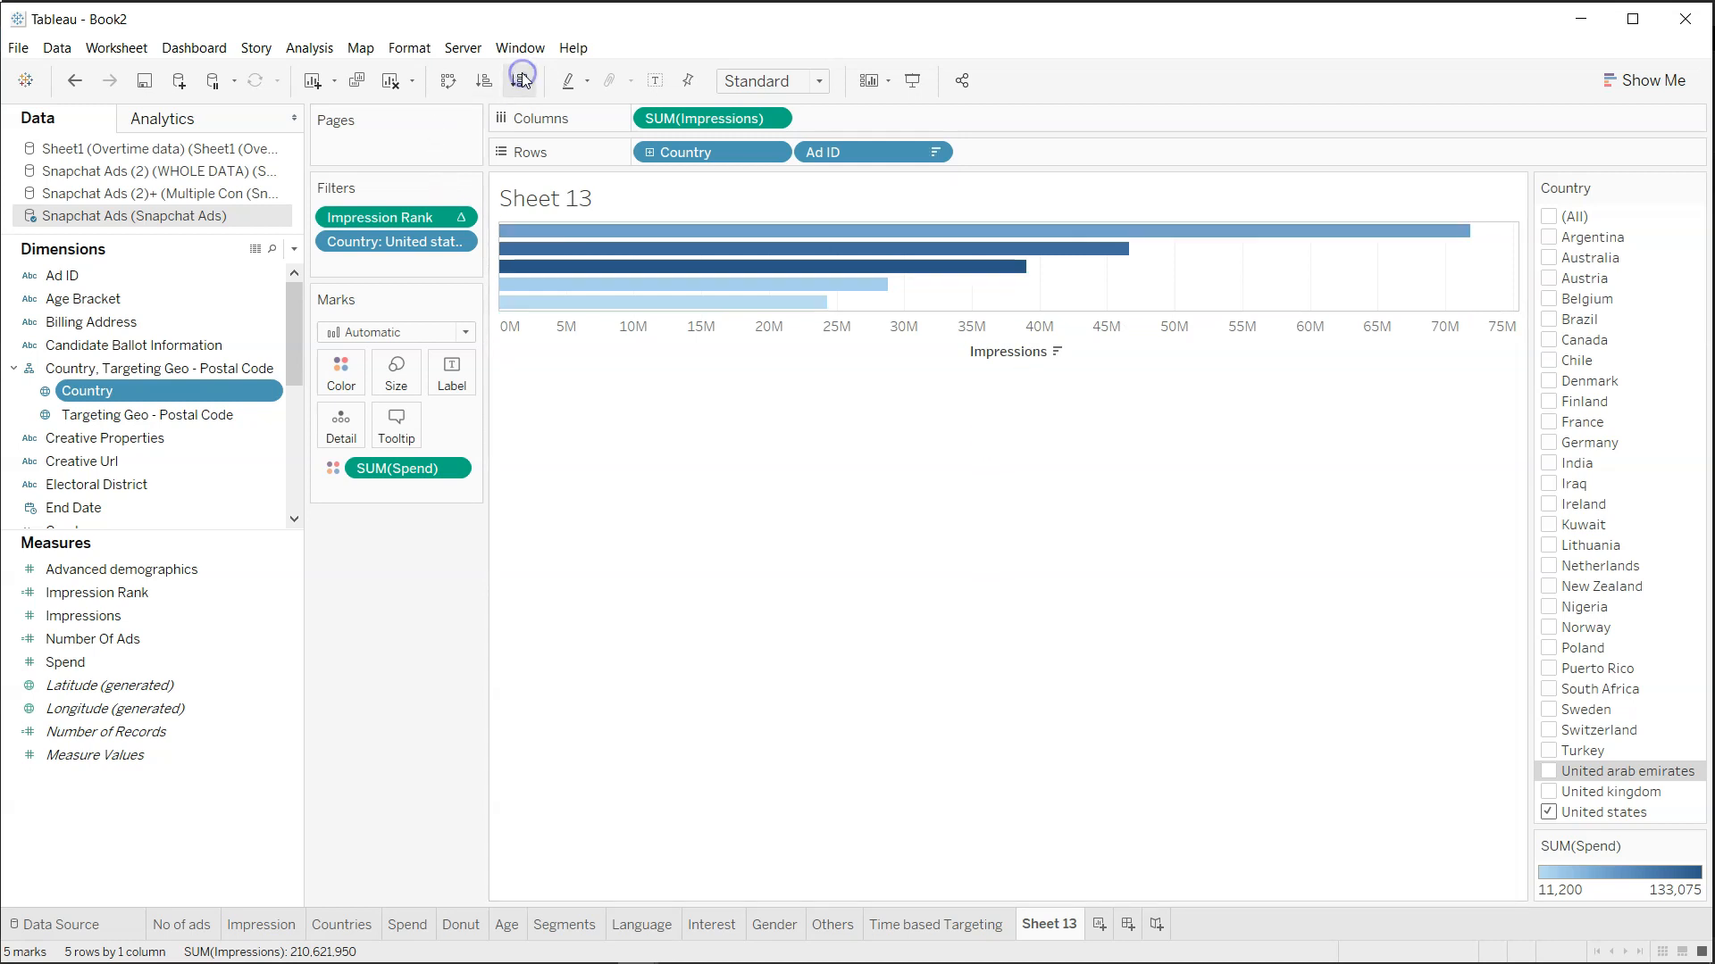
mouse_move(676, 254)
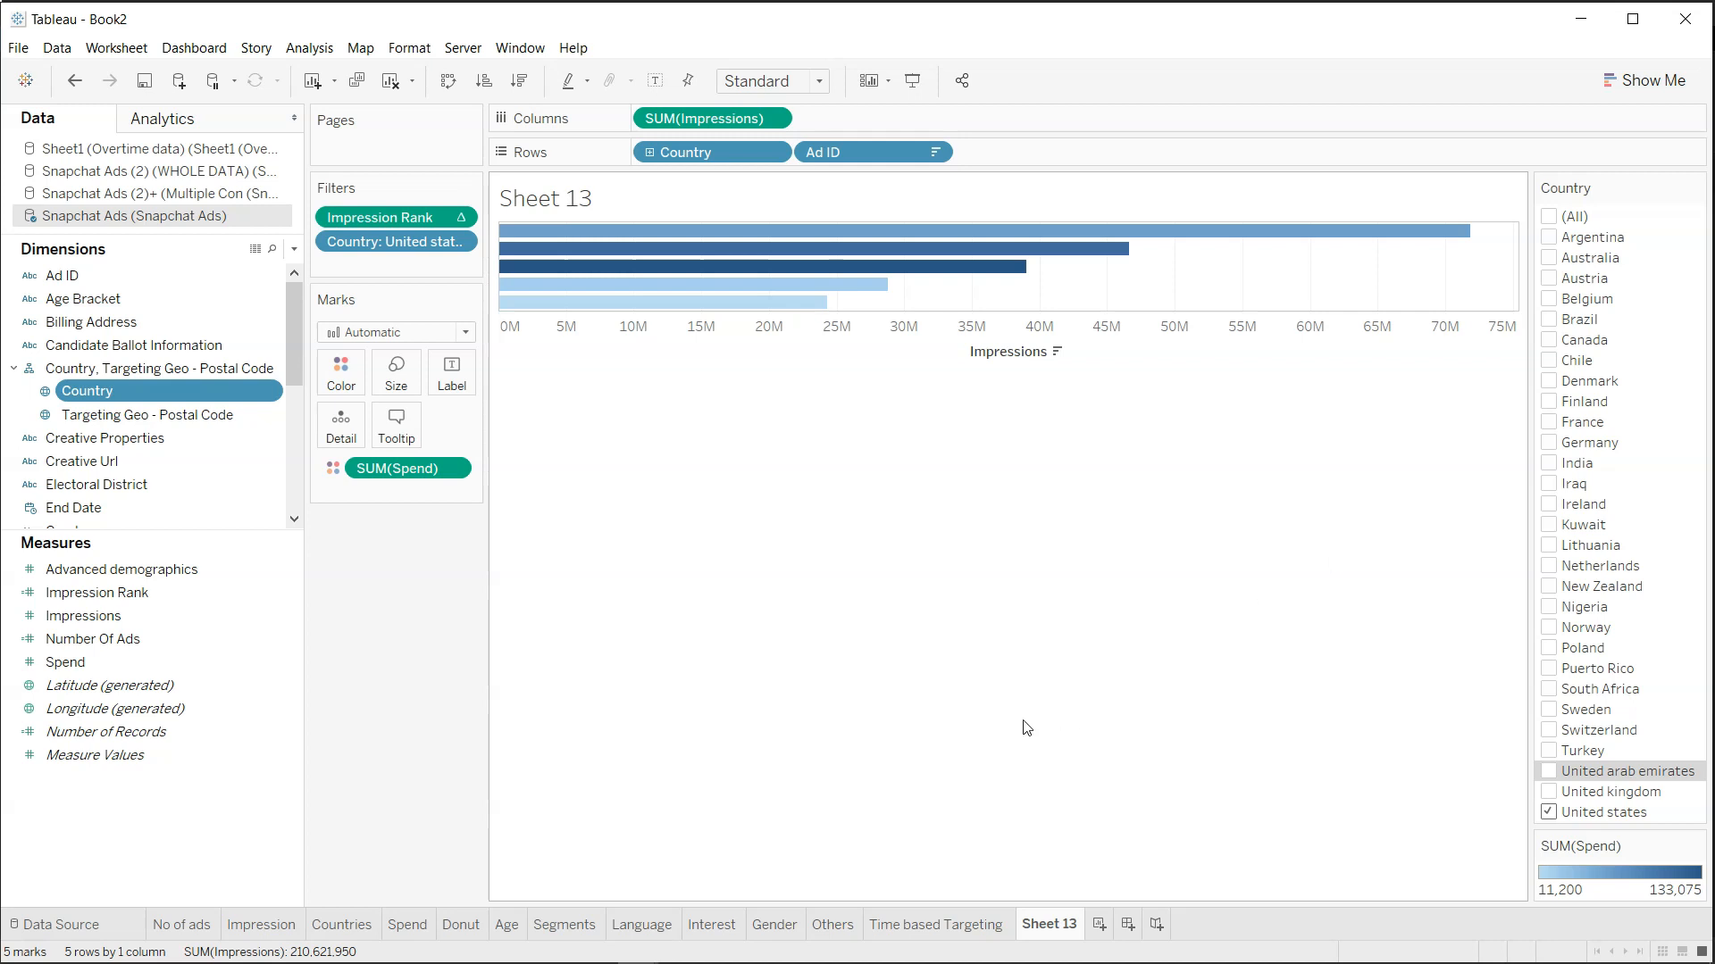
Label the bars with Paying Advertiser Name.
scroll(205, 389, down, 5)
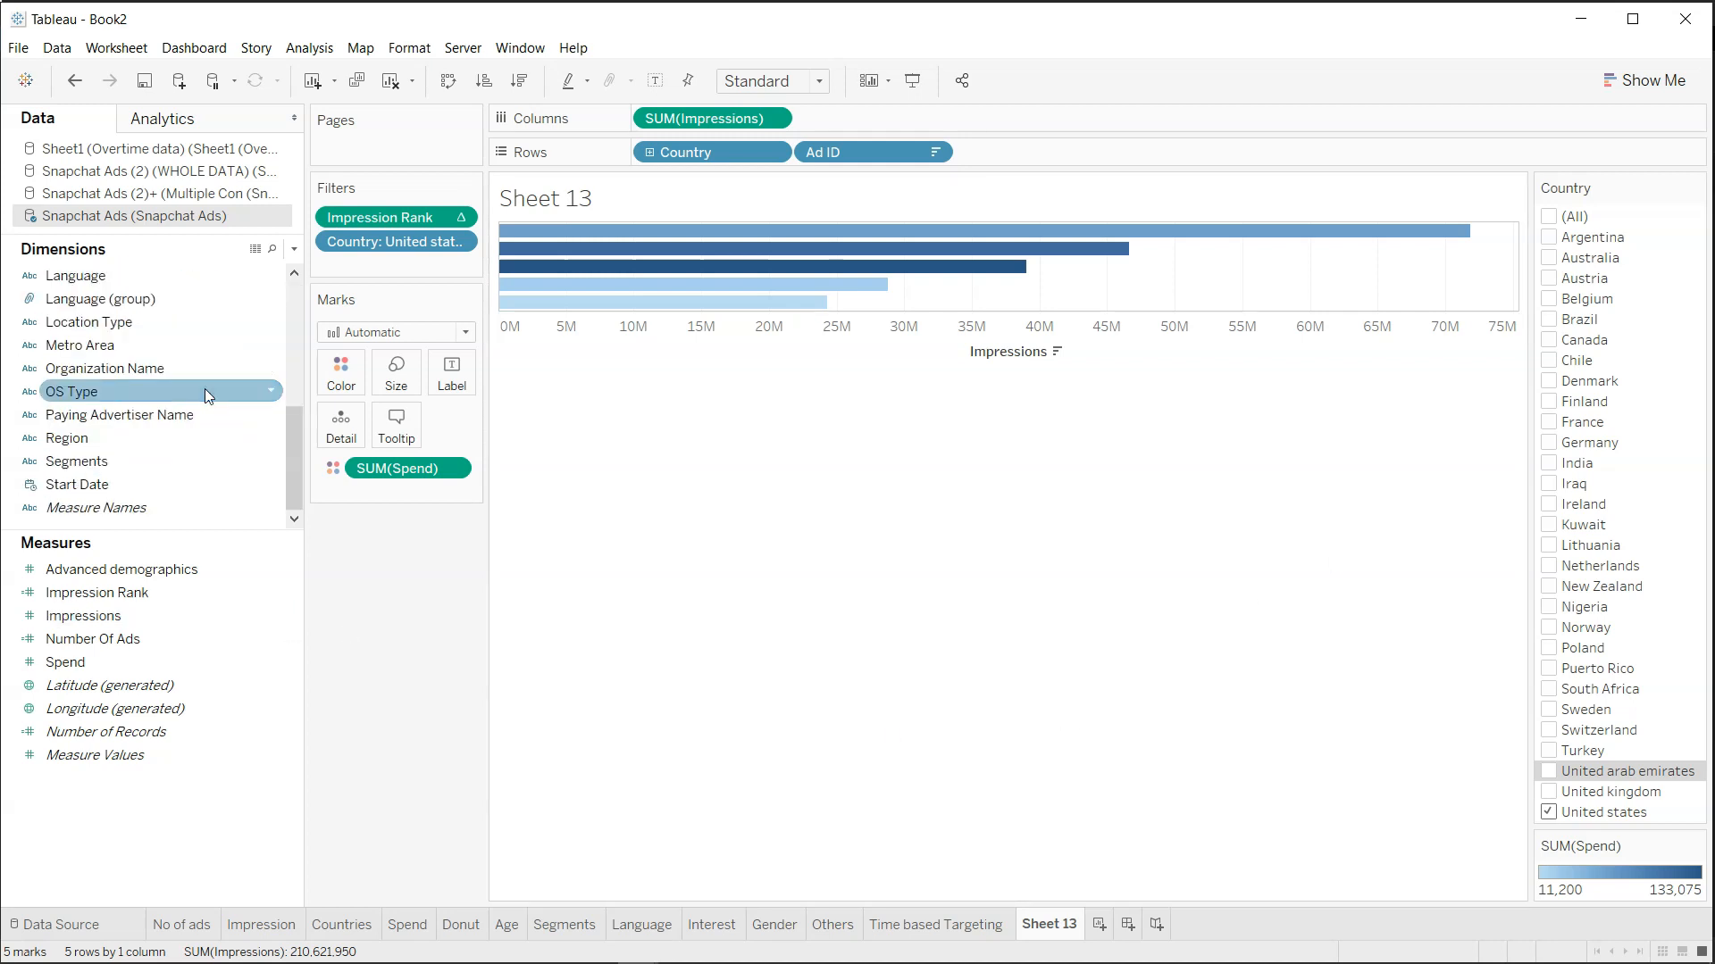
drag(169, 410, 426, 380)
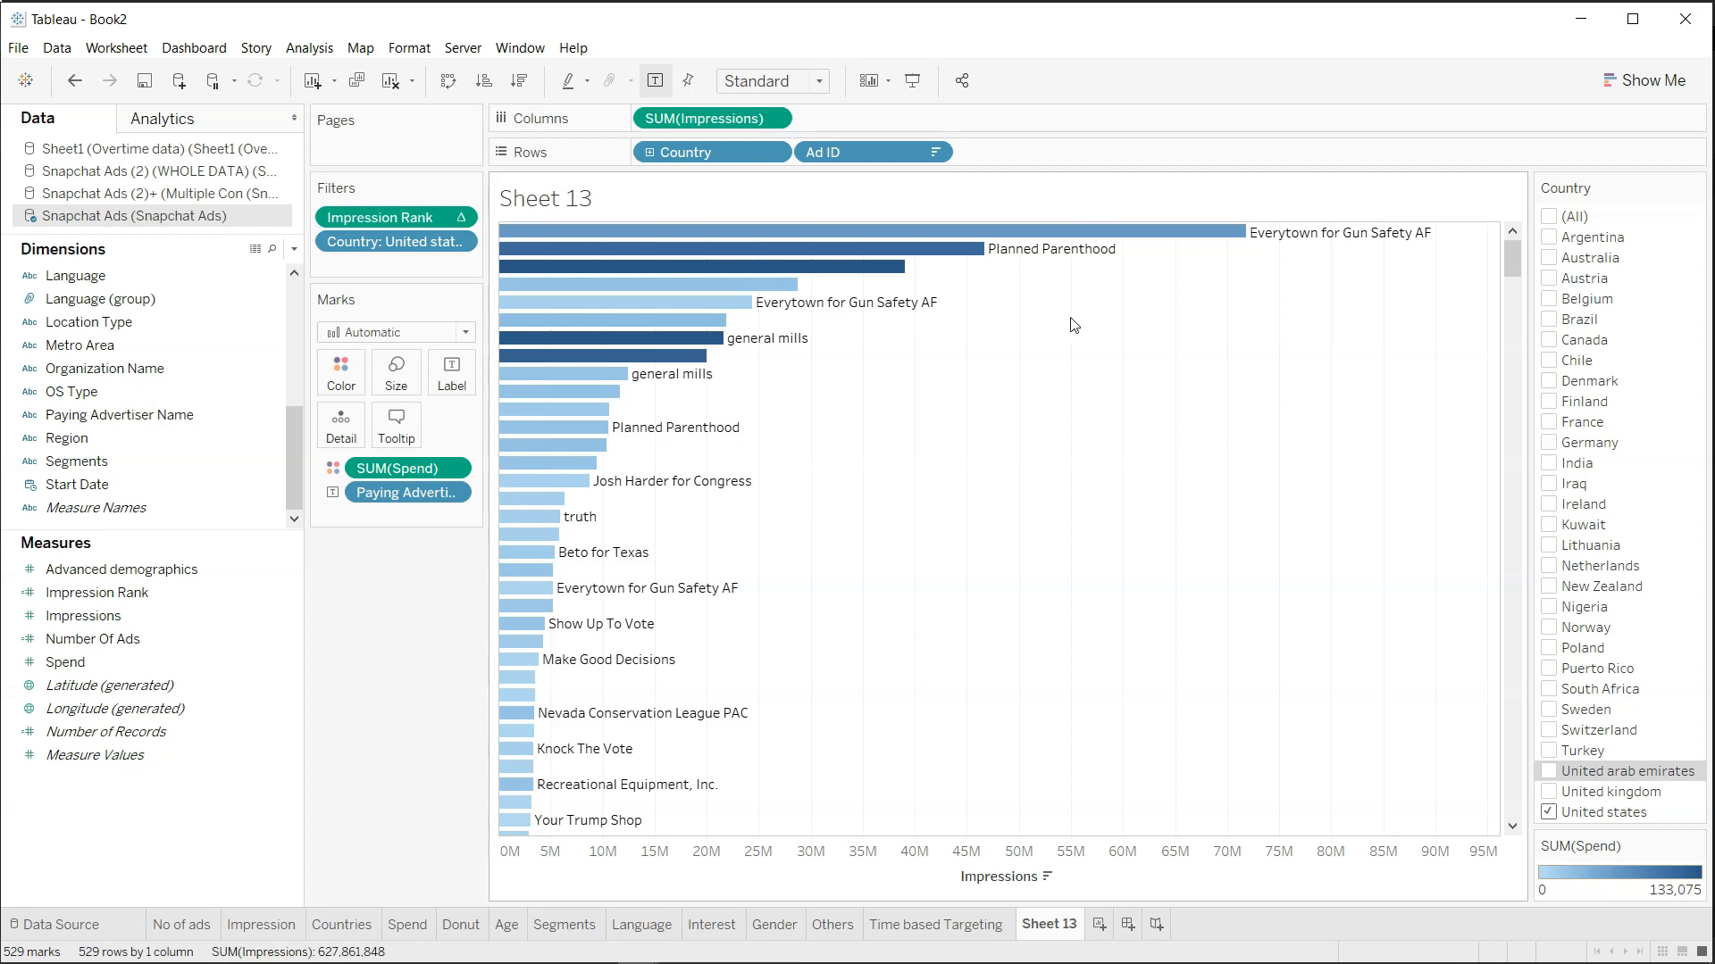
mouse_move(847, 276)
mouse_move(620, 674)
mouse_move(600, 726)
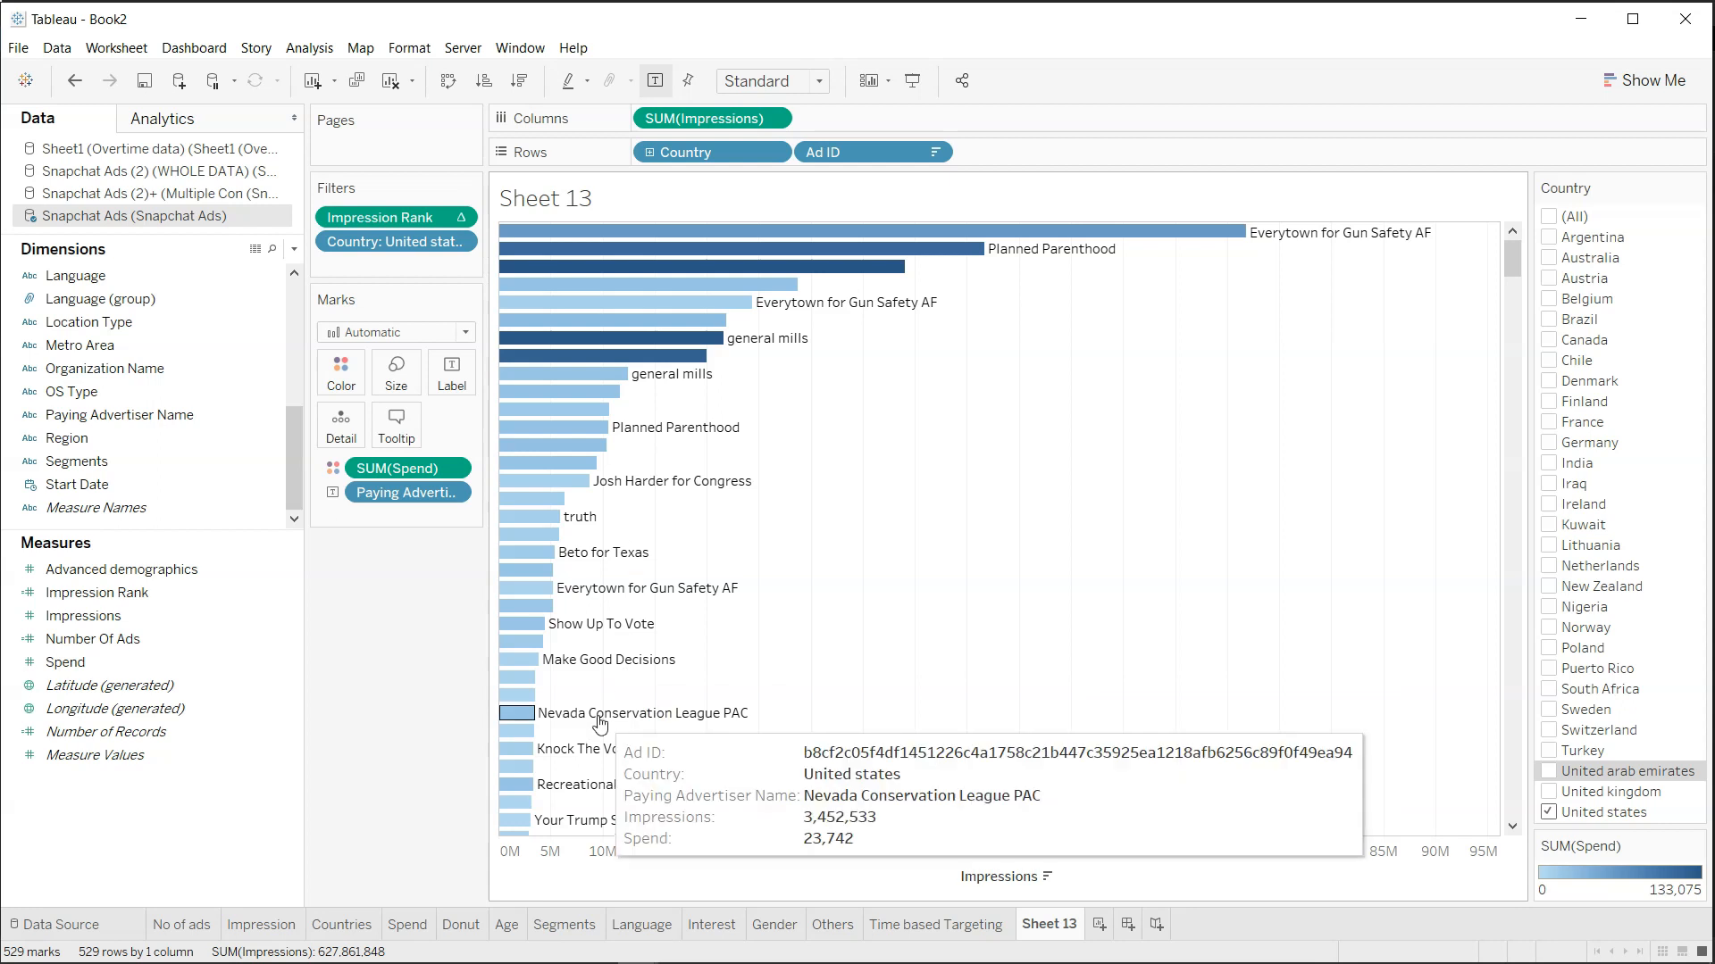
mouse_move(541, 768)
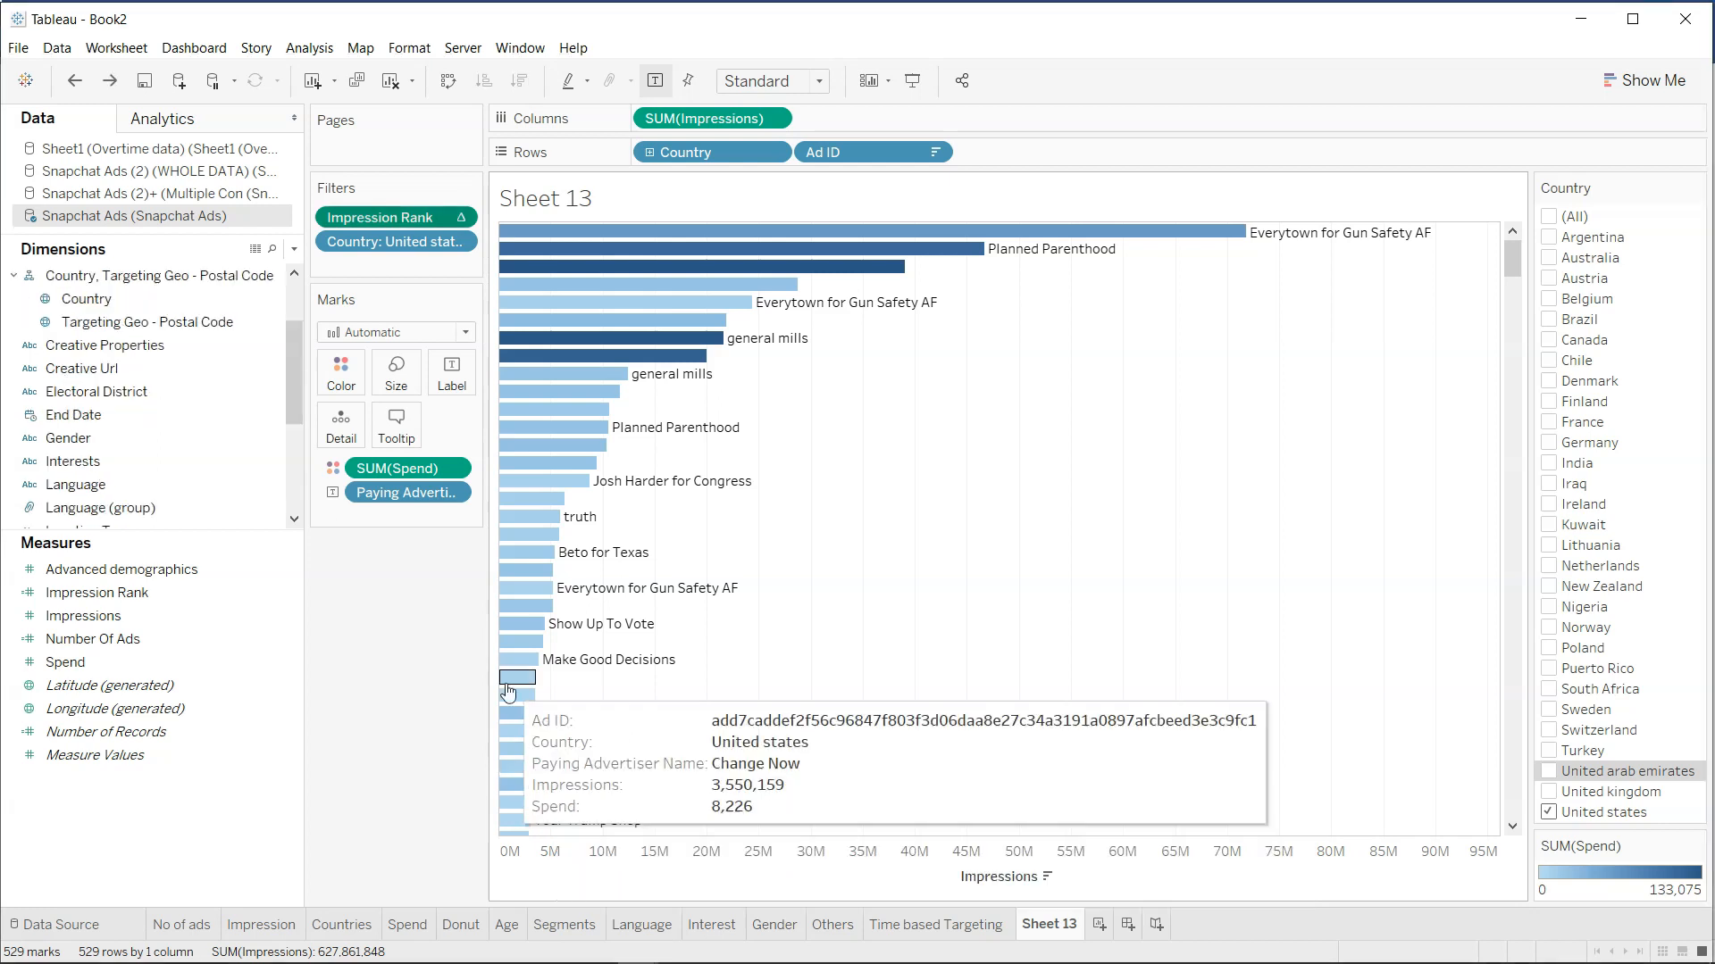
Convert the Paying Advertiser Name label to an attribute and make the bar rows slightly taller so every label fits.
click(454, 493)
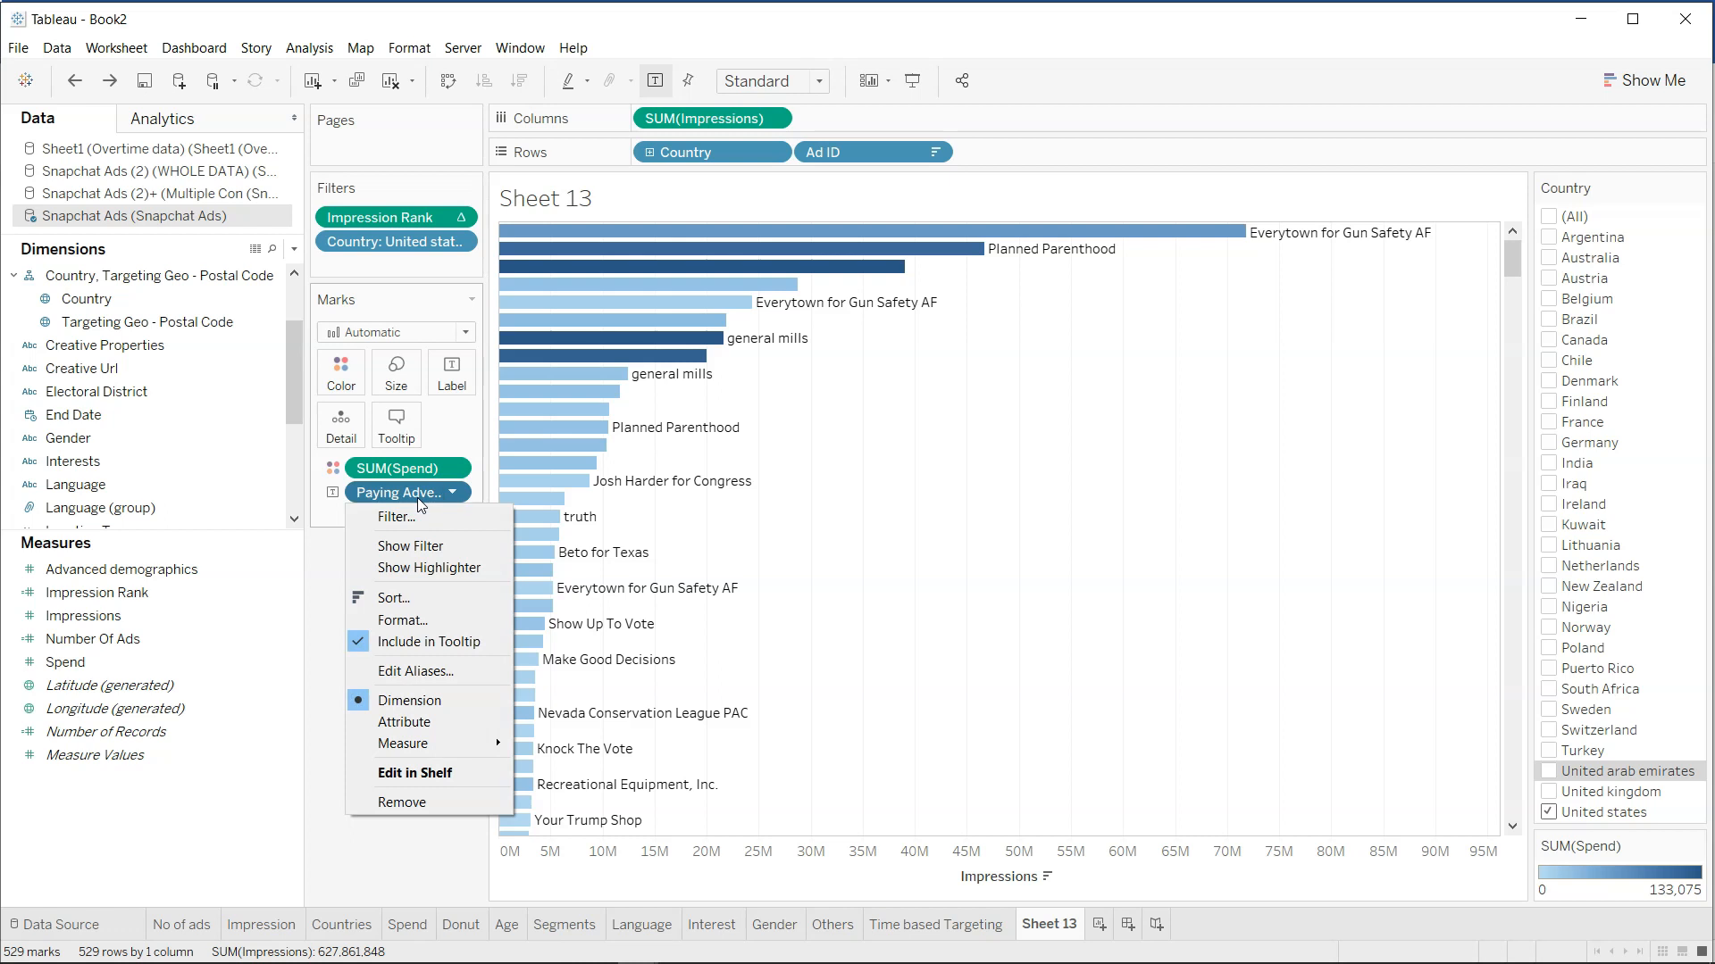
click(441, 722)
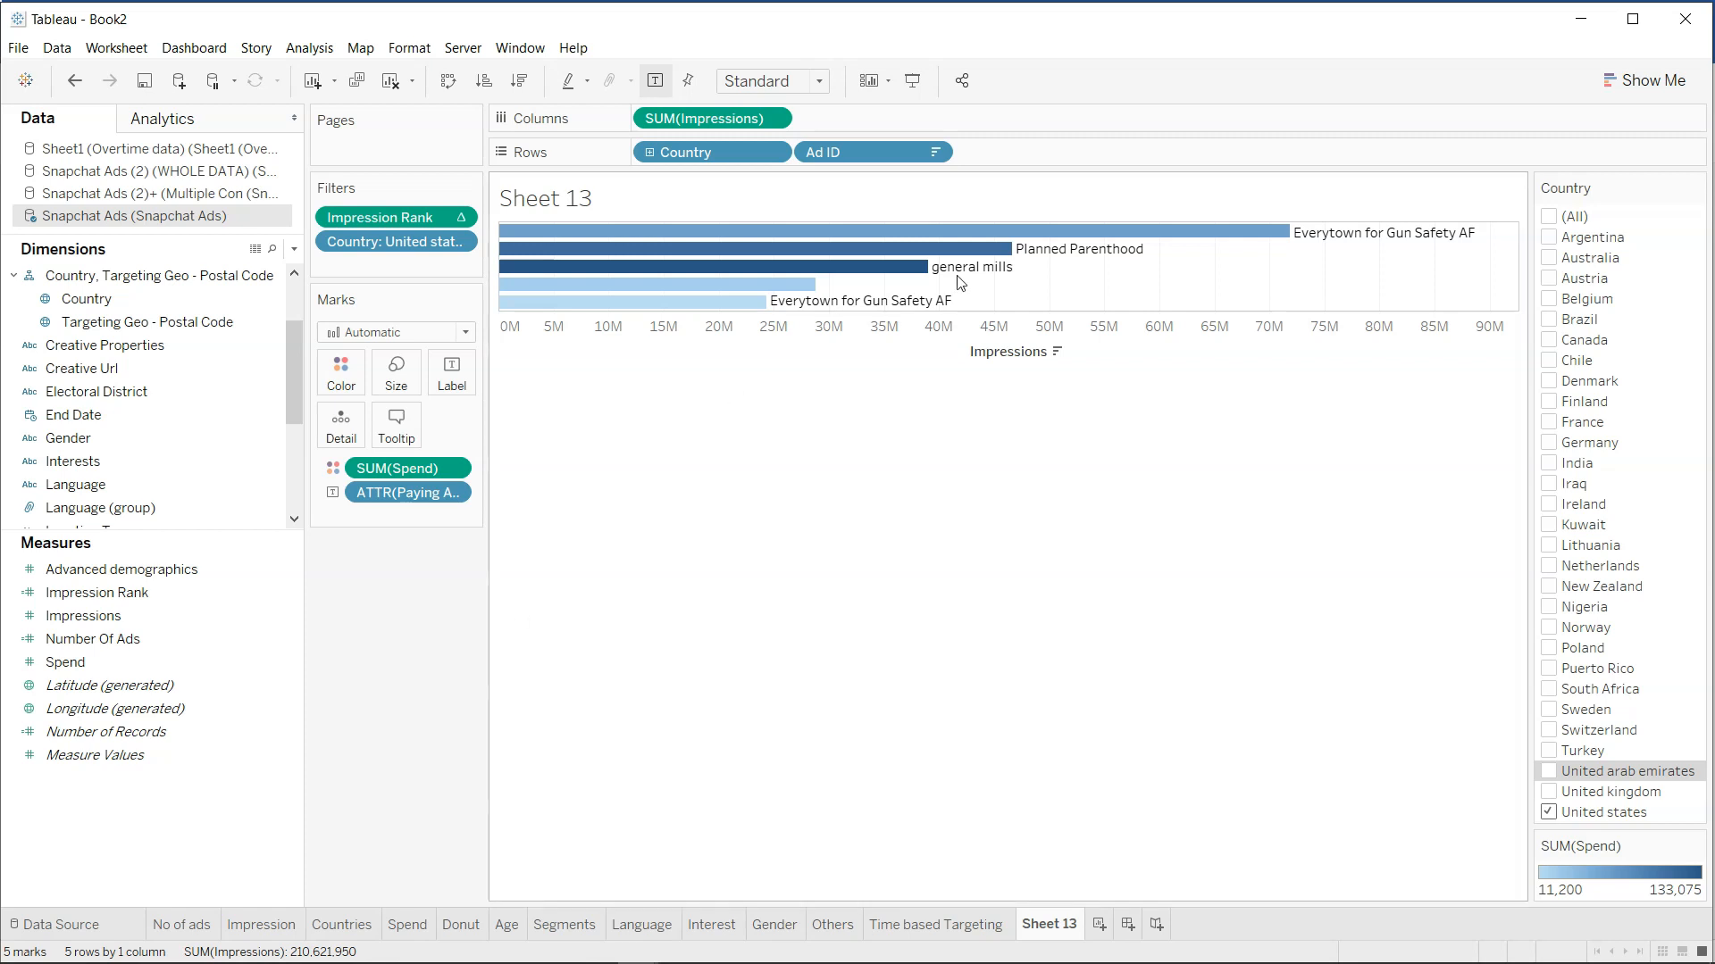
drag(996, 312, 1007, 342)
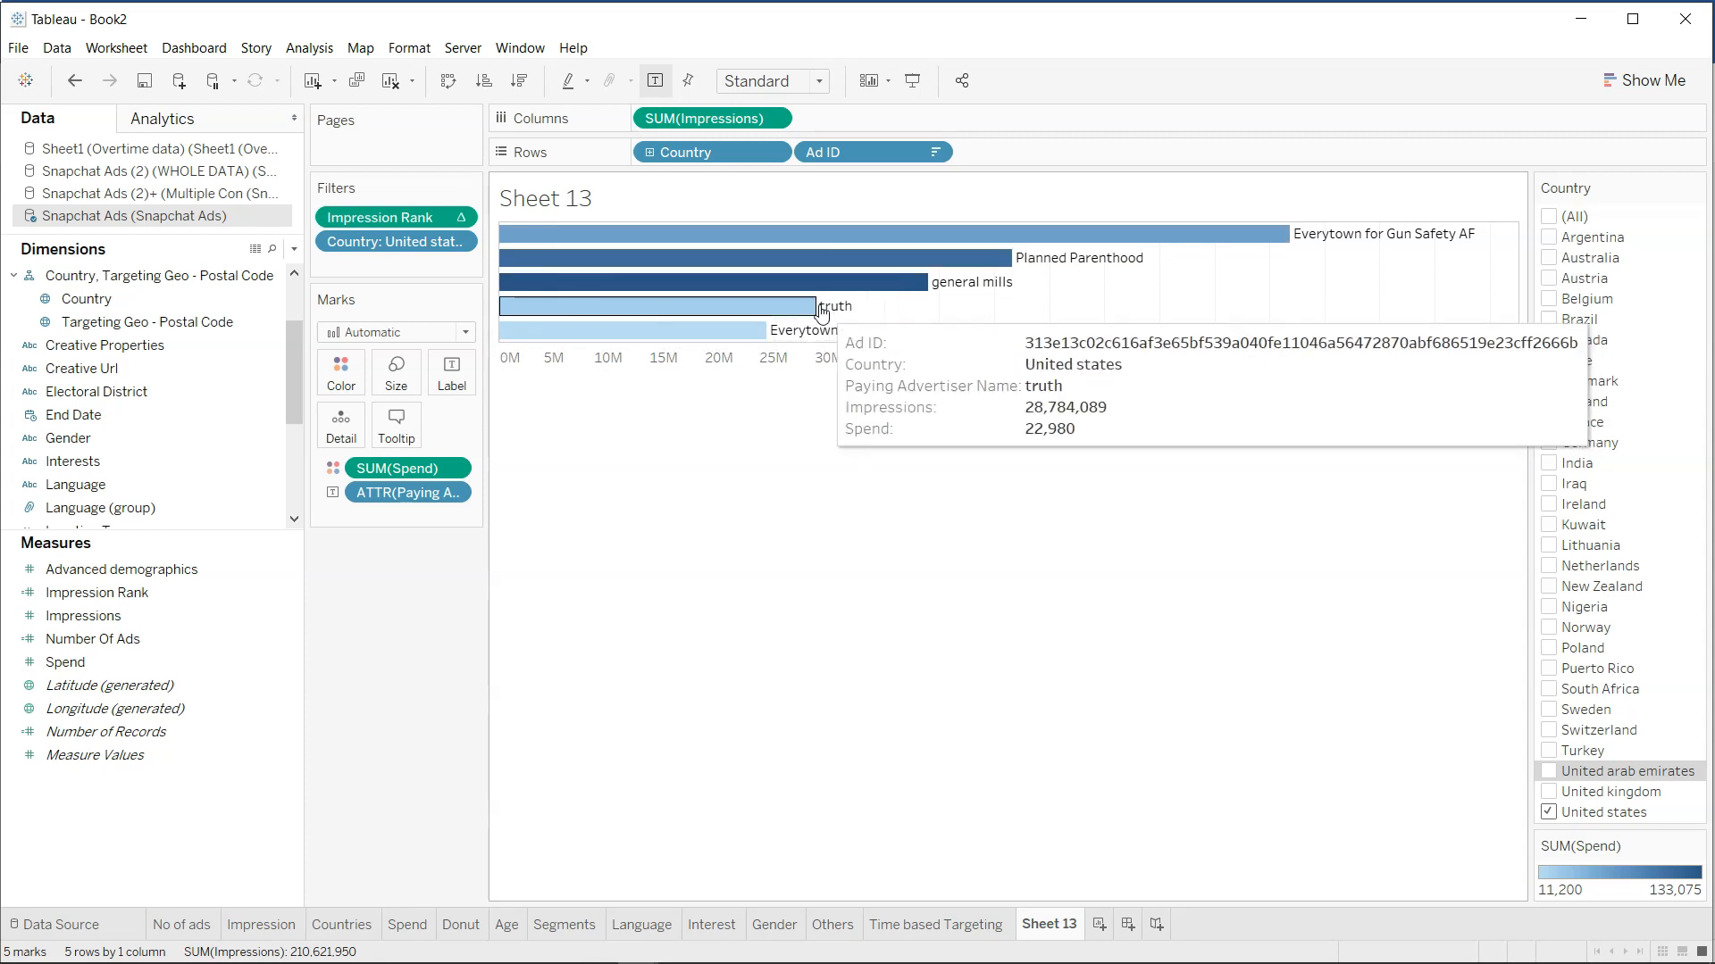
mouse_move(1238, 243)
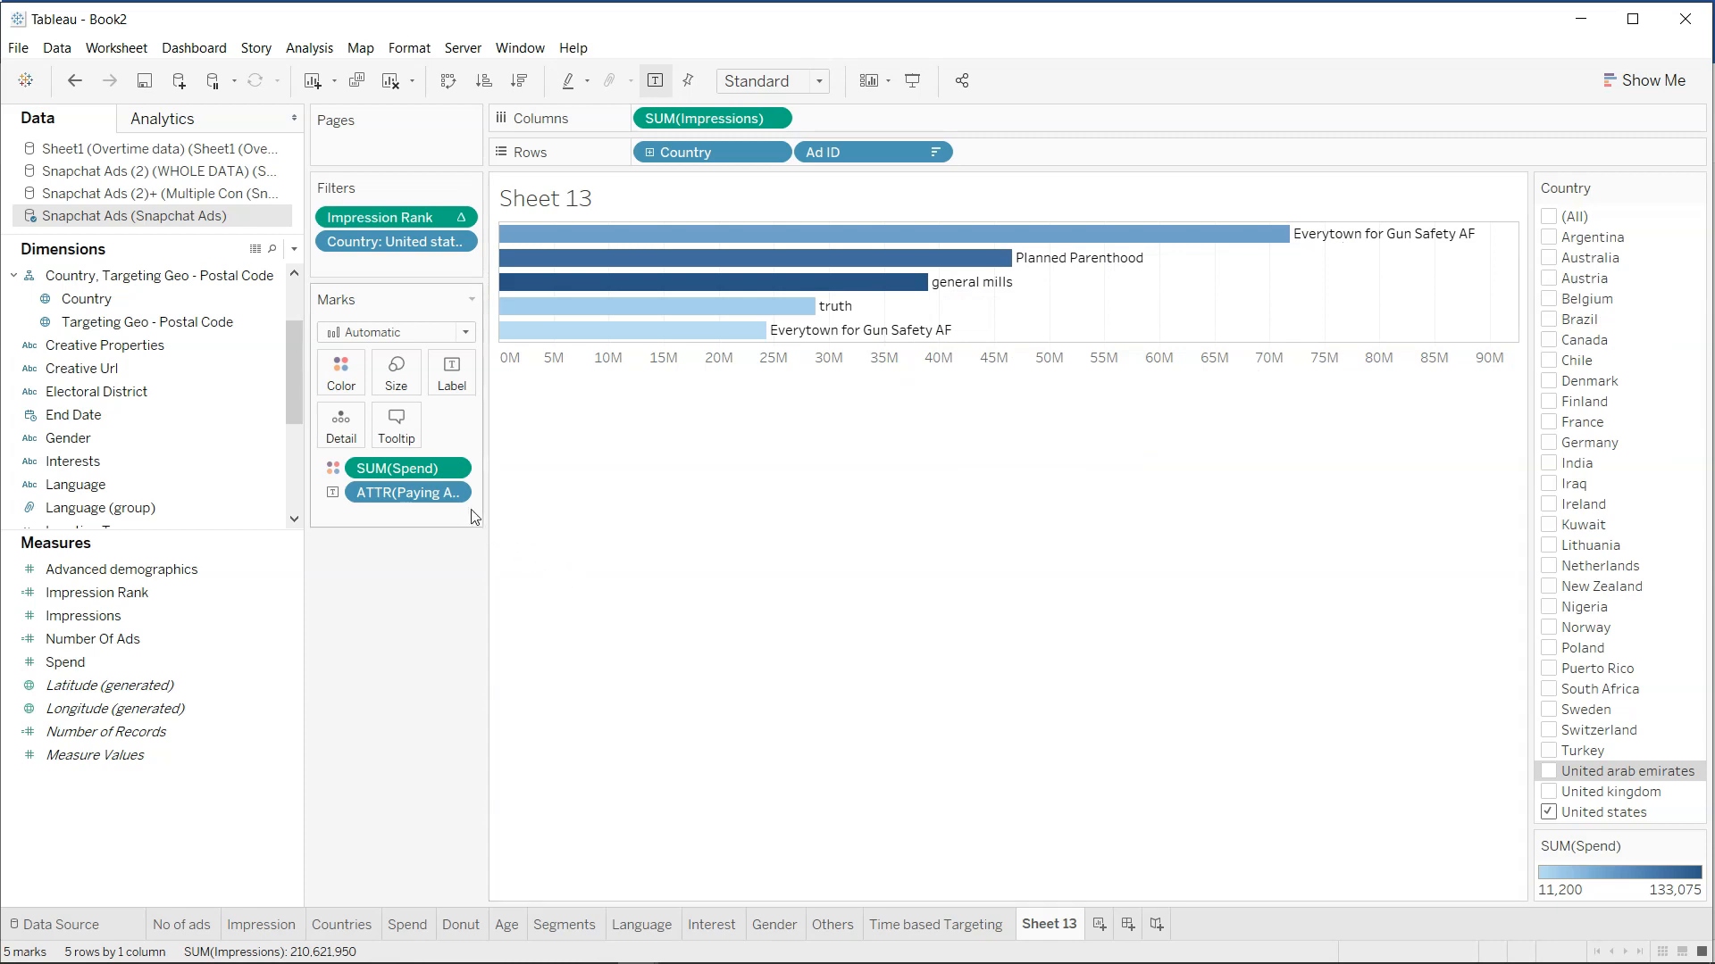
click(453, 492)
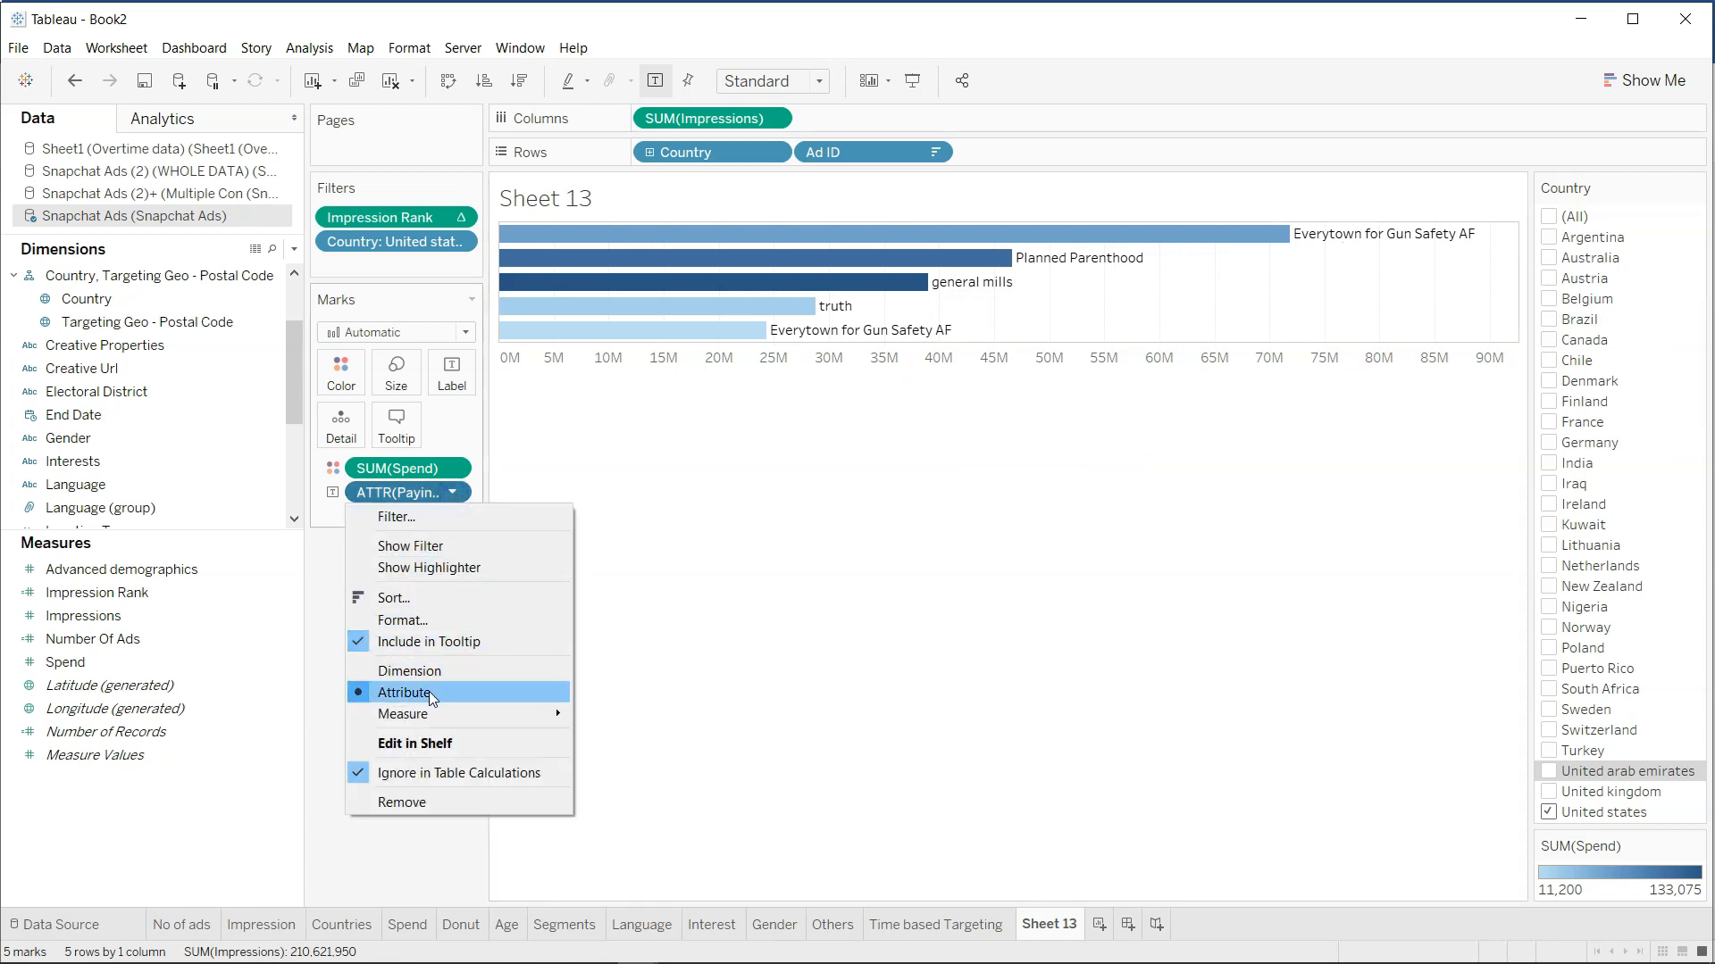
click(654, 700)
Switch to the Snapchat Ad targeting workbook, examine the country comparison under "Who is paying to target you?.." and return to Book2.
mouse_move(715, 268)
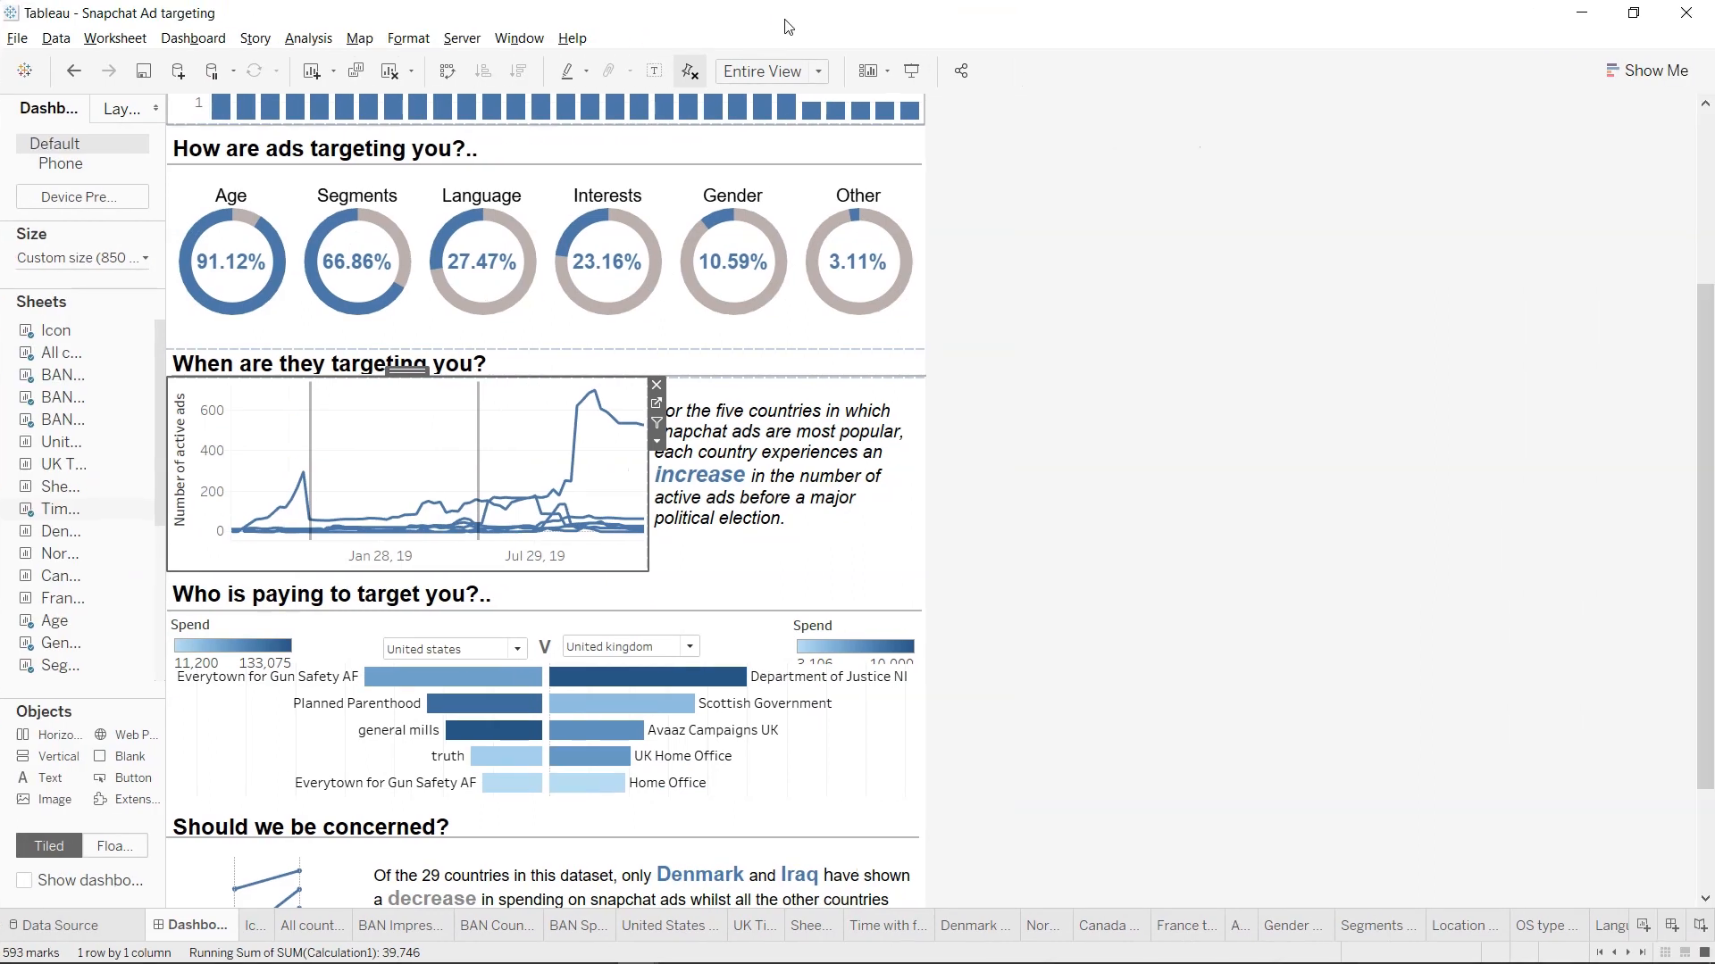
double_click(786, 21)
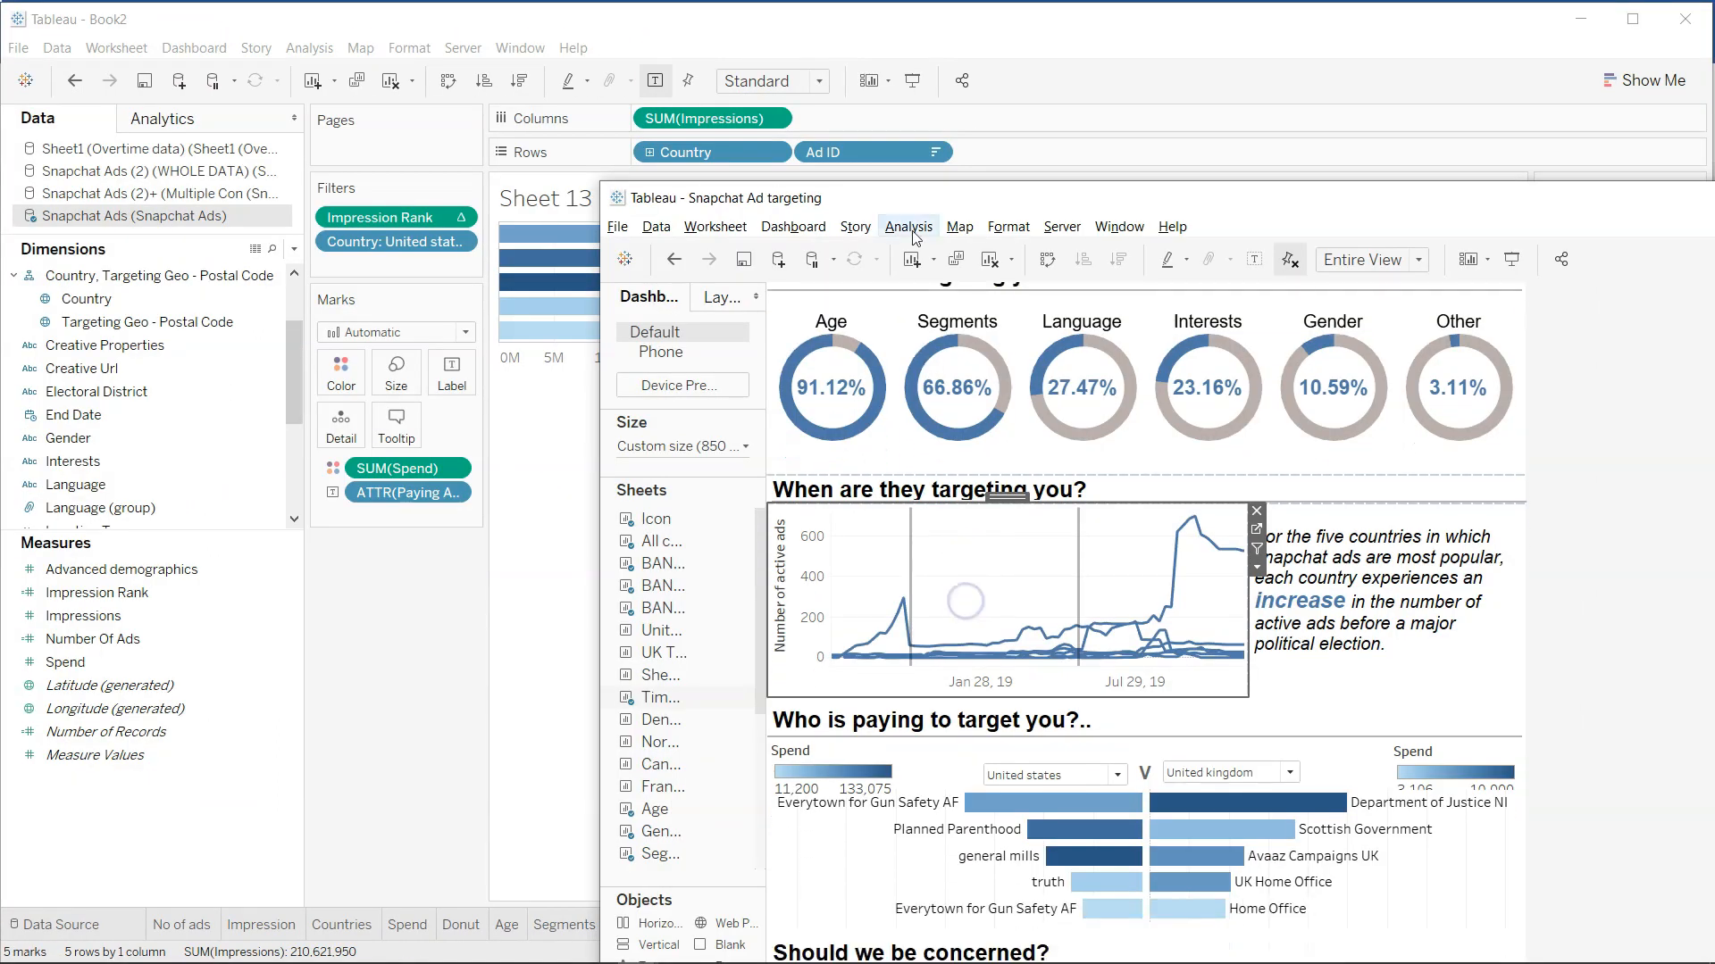
drag(953, 201, 618, 4)
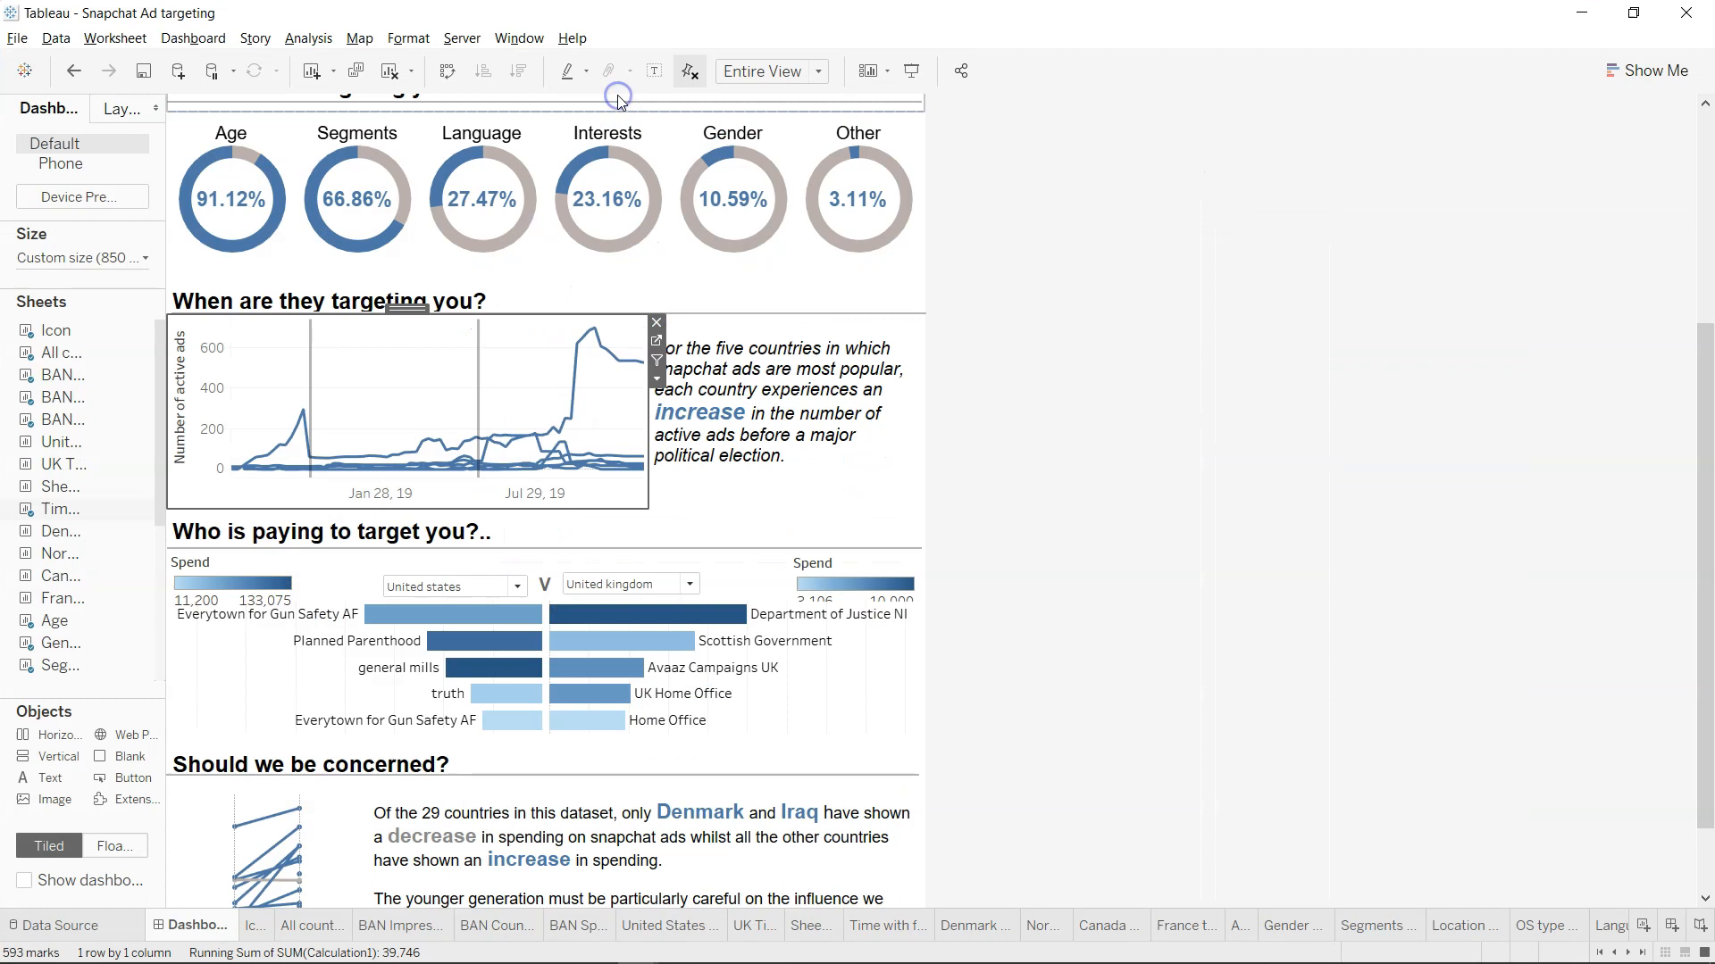
scroll(652, 358, down, 2)
mouse_move(674, 585)
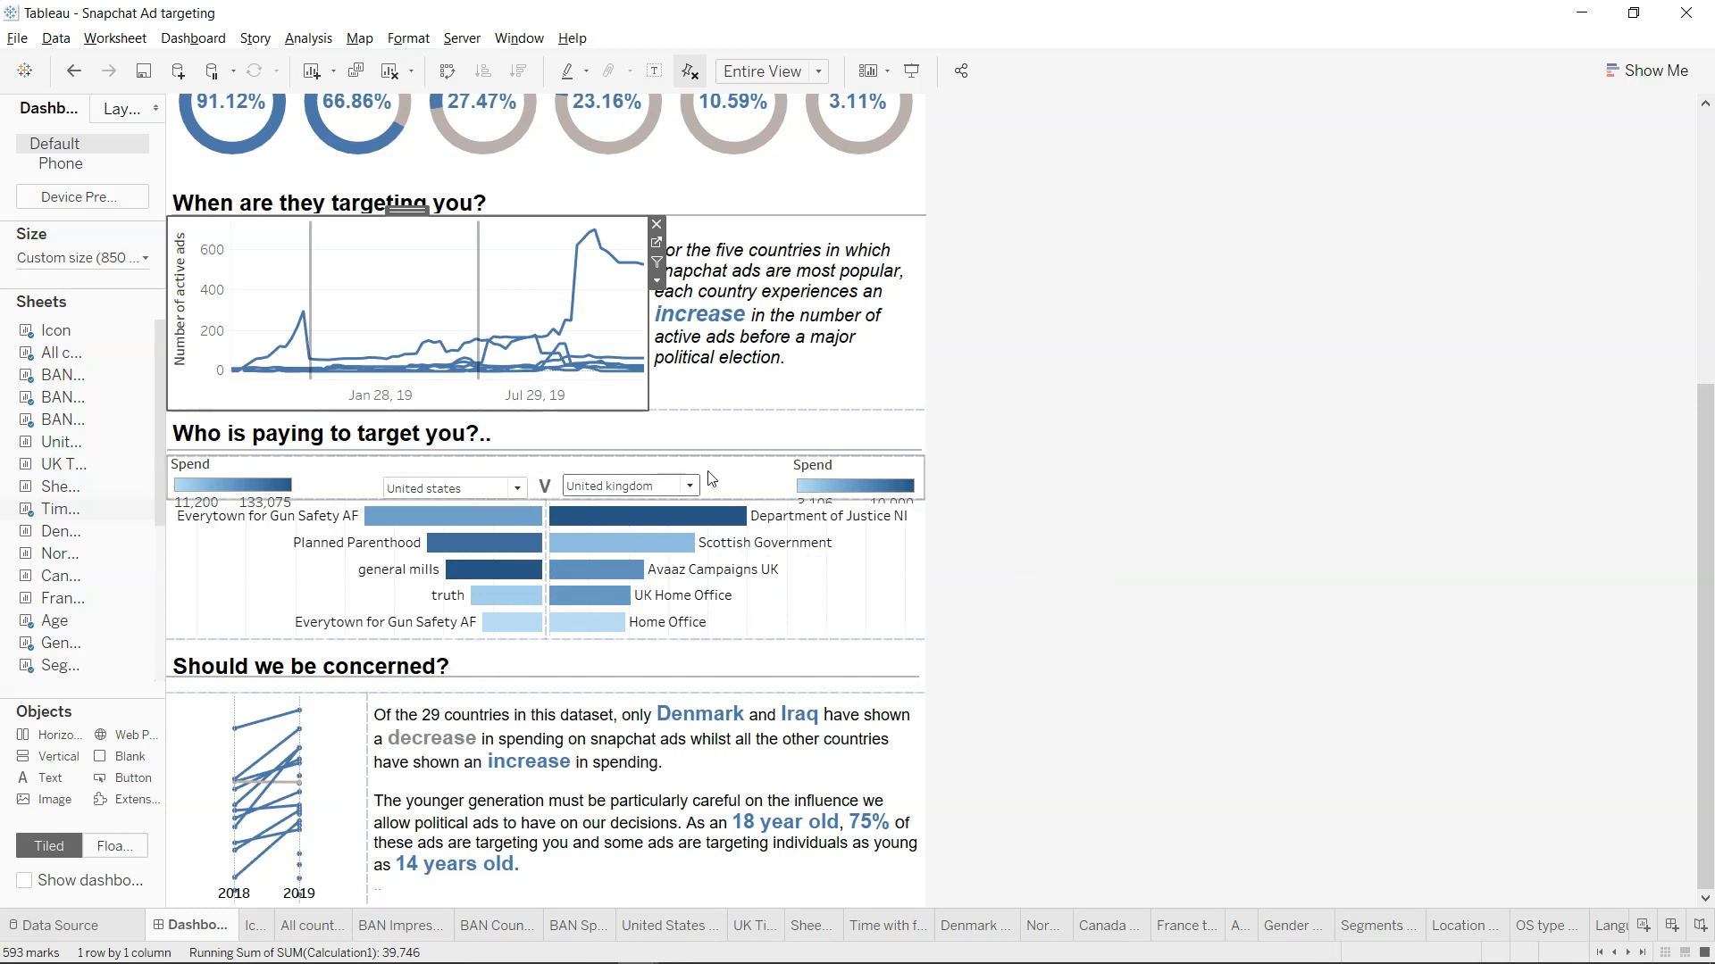
mouse_move(615, 542)
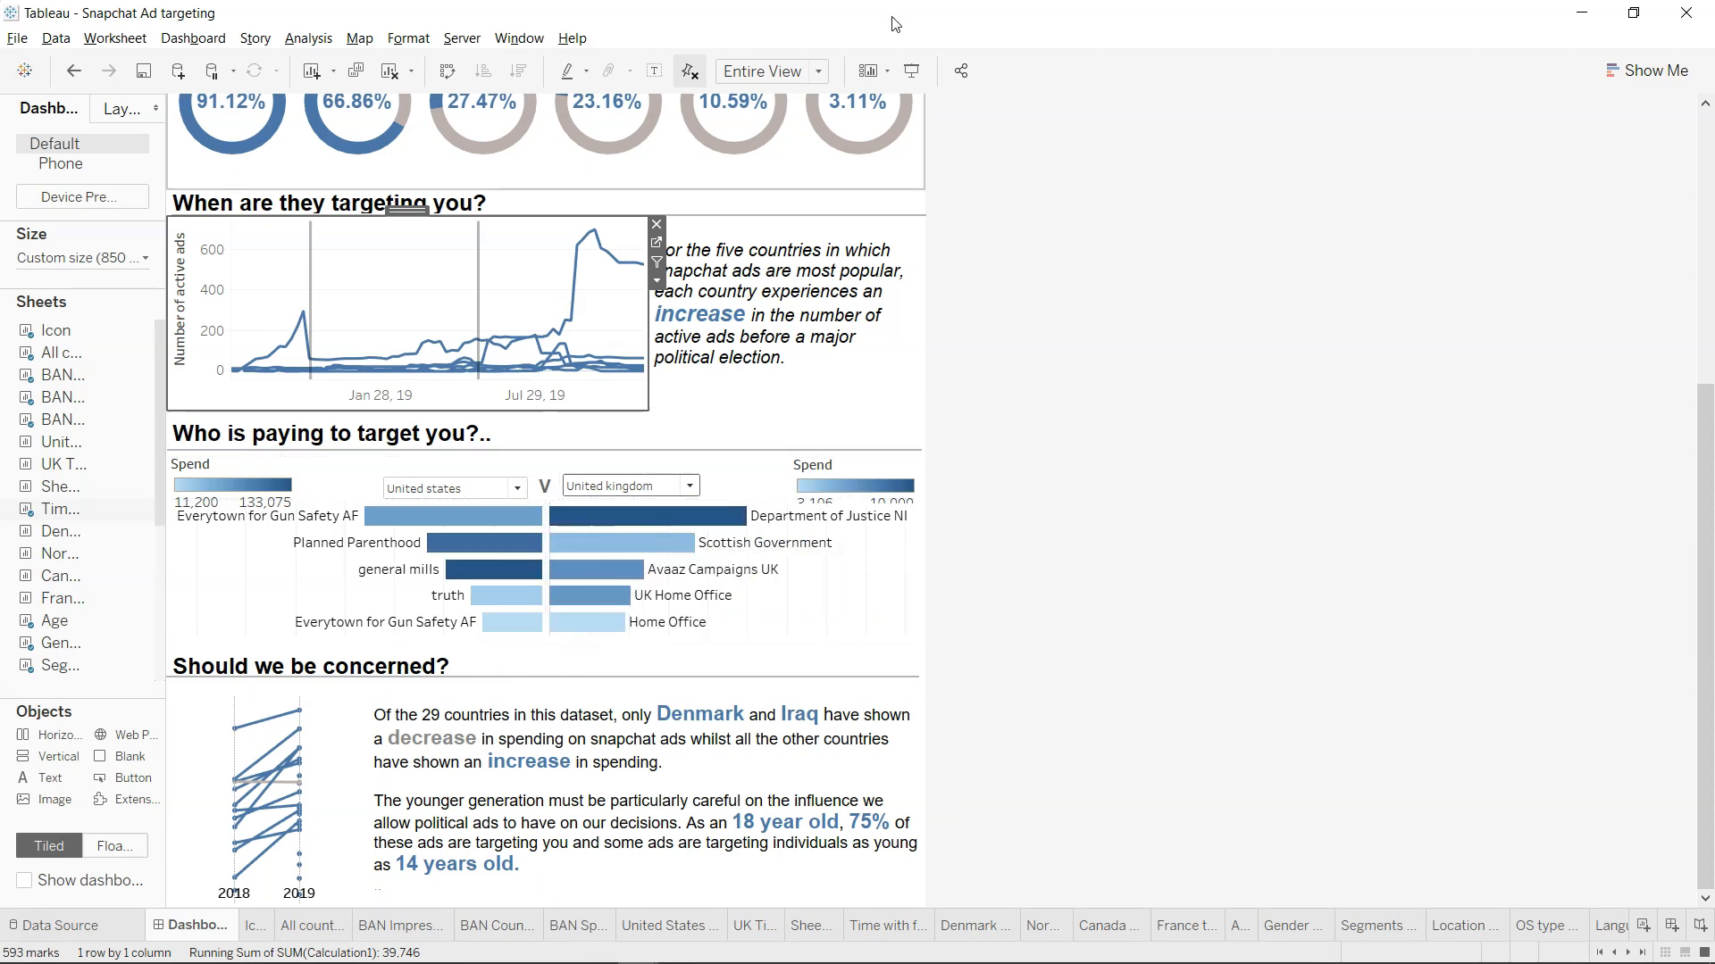
key(alt+Tab)
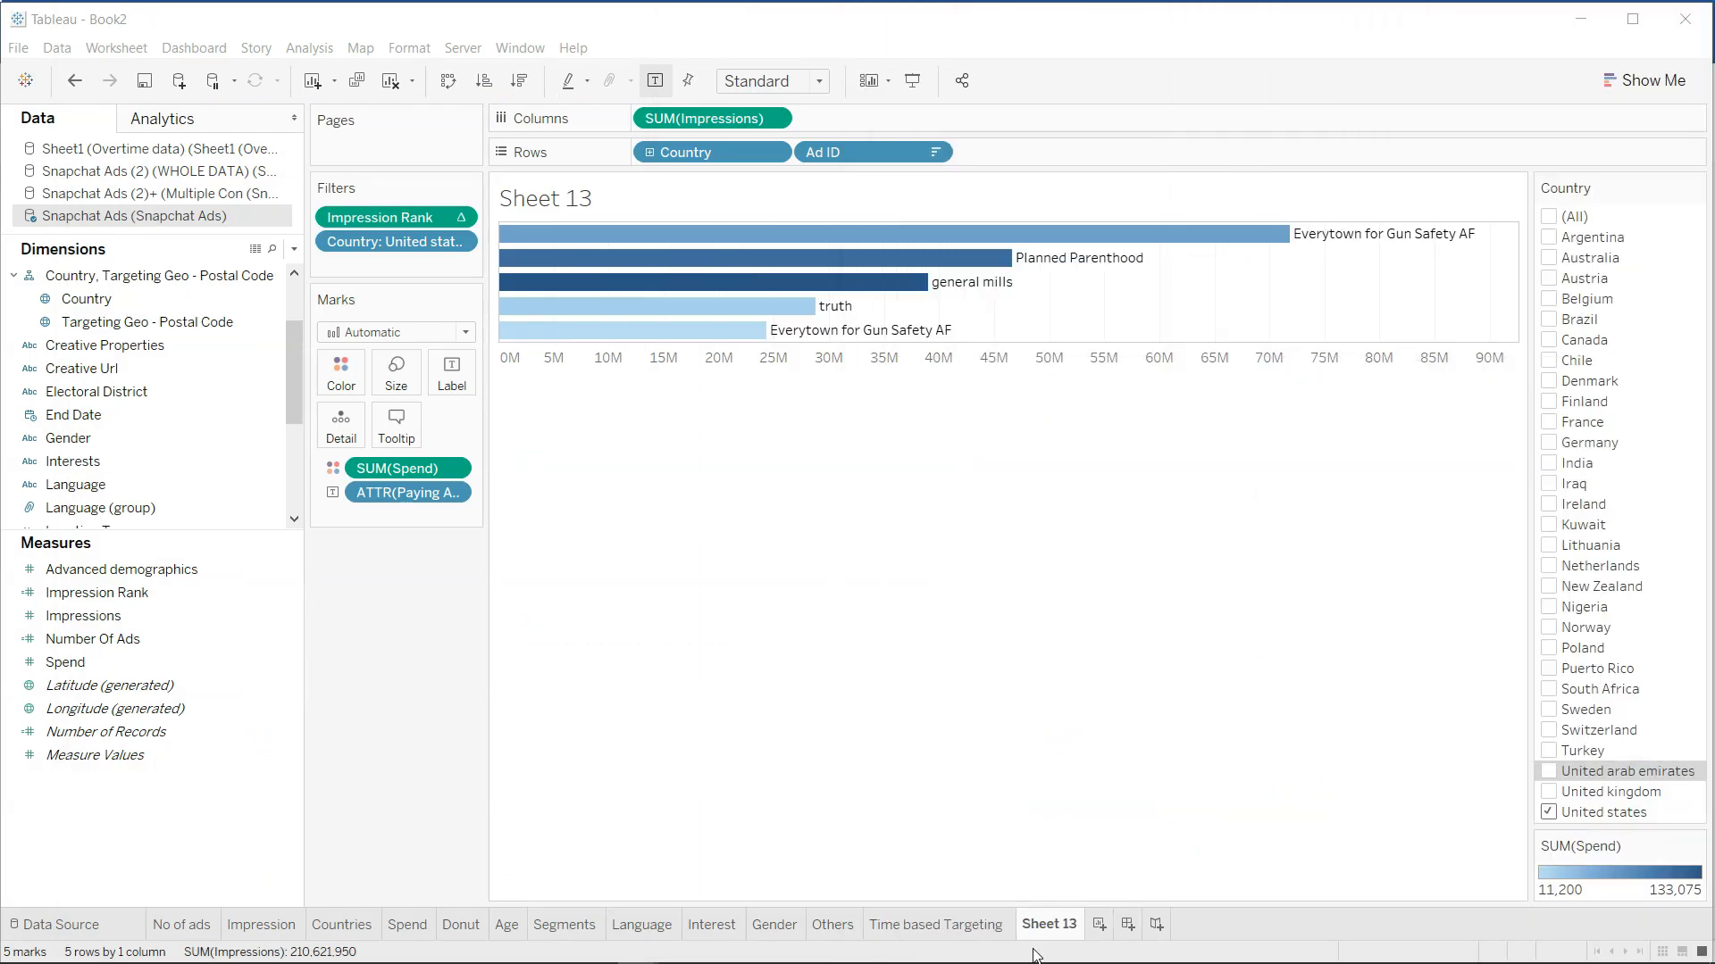
Rename Sheet 13 as Bar1.
double_click(1062, 931)
text(Bar)
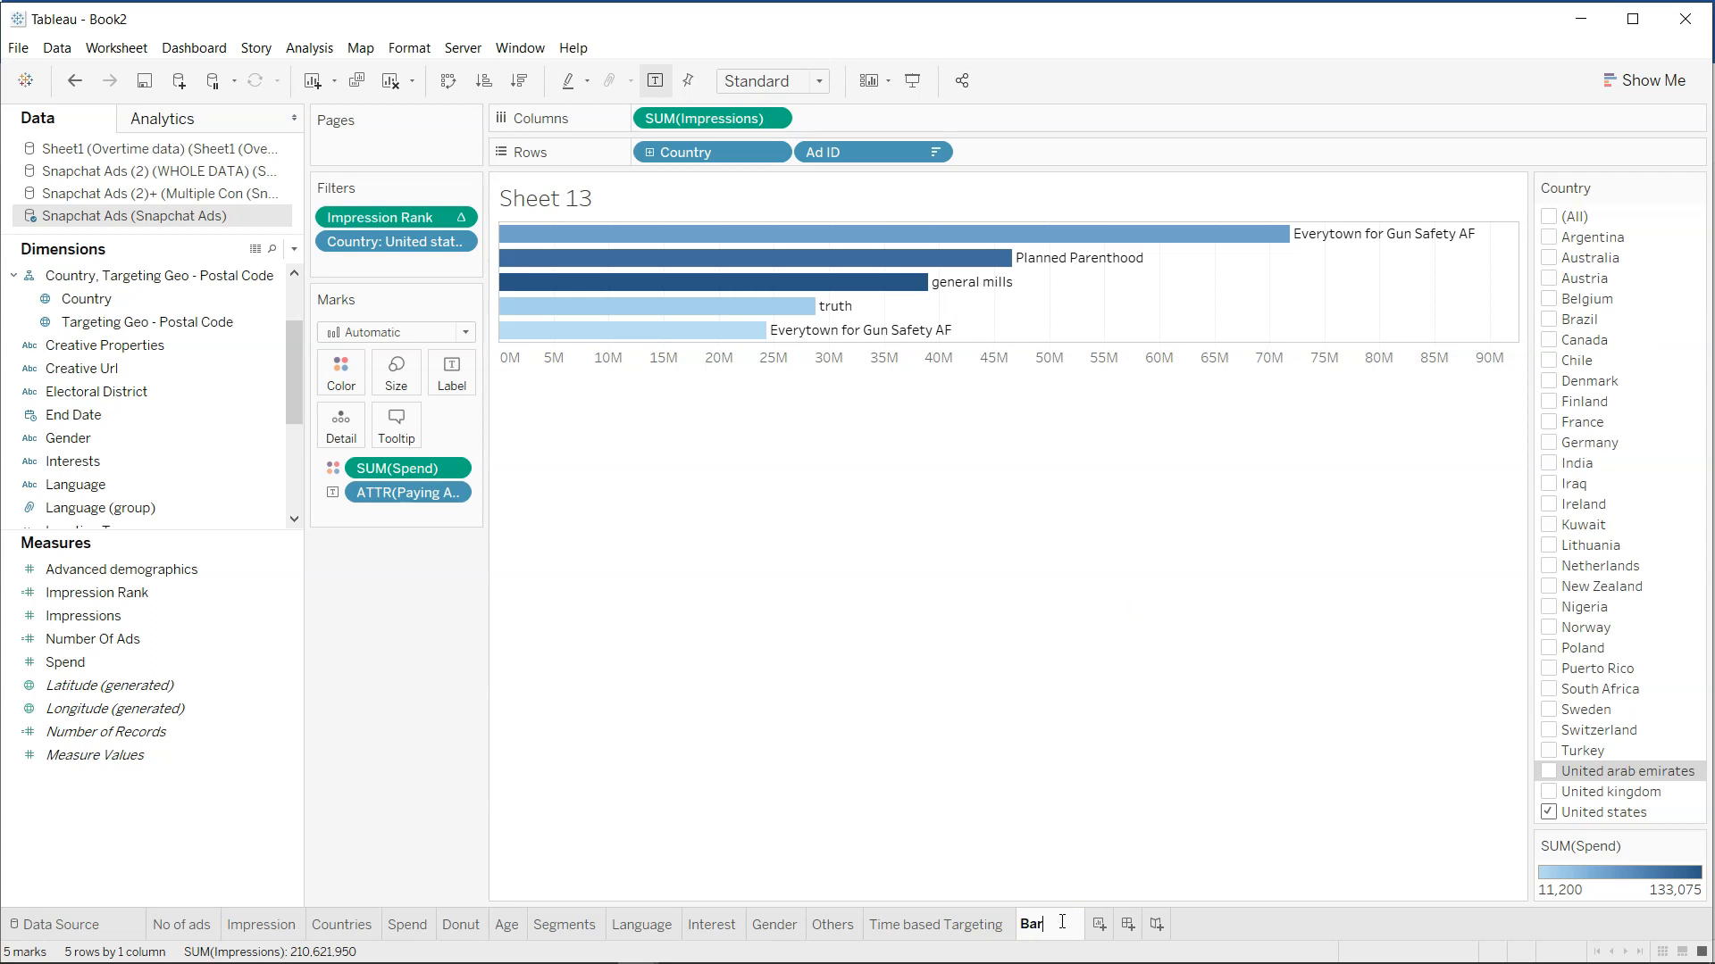
text(1)
key(Return)
Duplicate the Bar1 sheet and name the copy Bar2.
right_click(1041, 932)
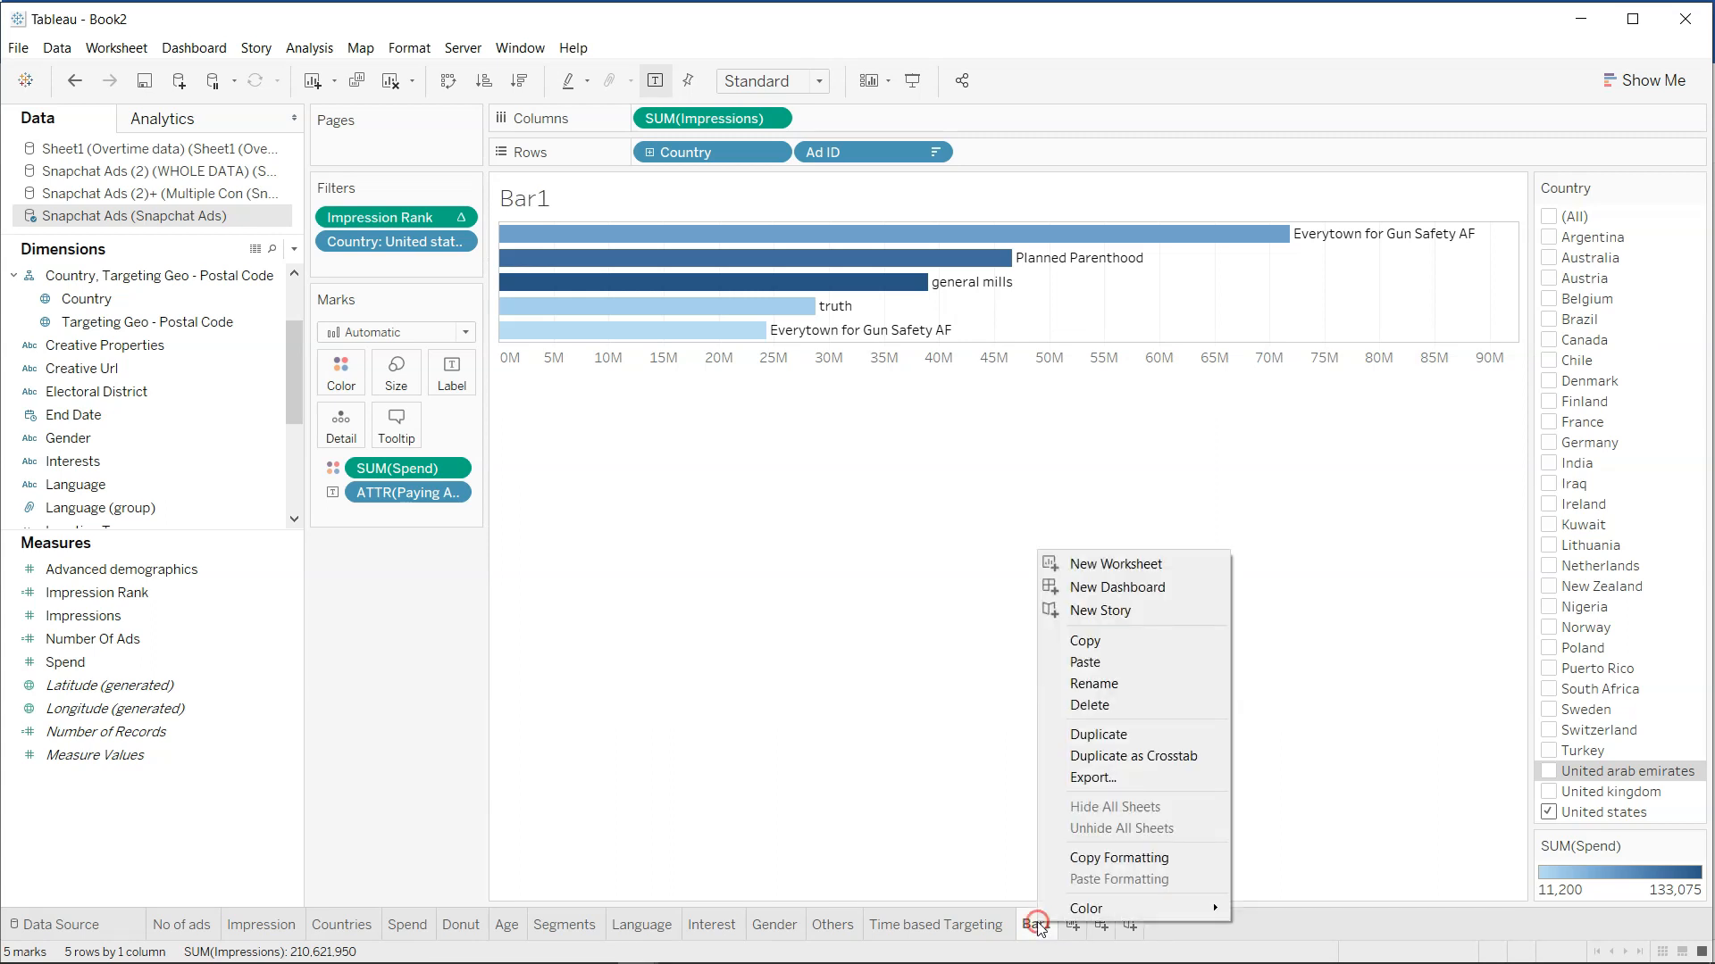
click(1127, 734)
double_click(1101, 925)
text(Bar2)
key(Return)
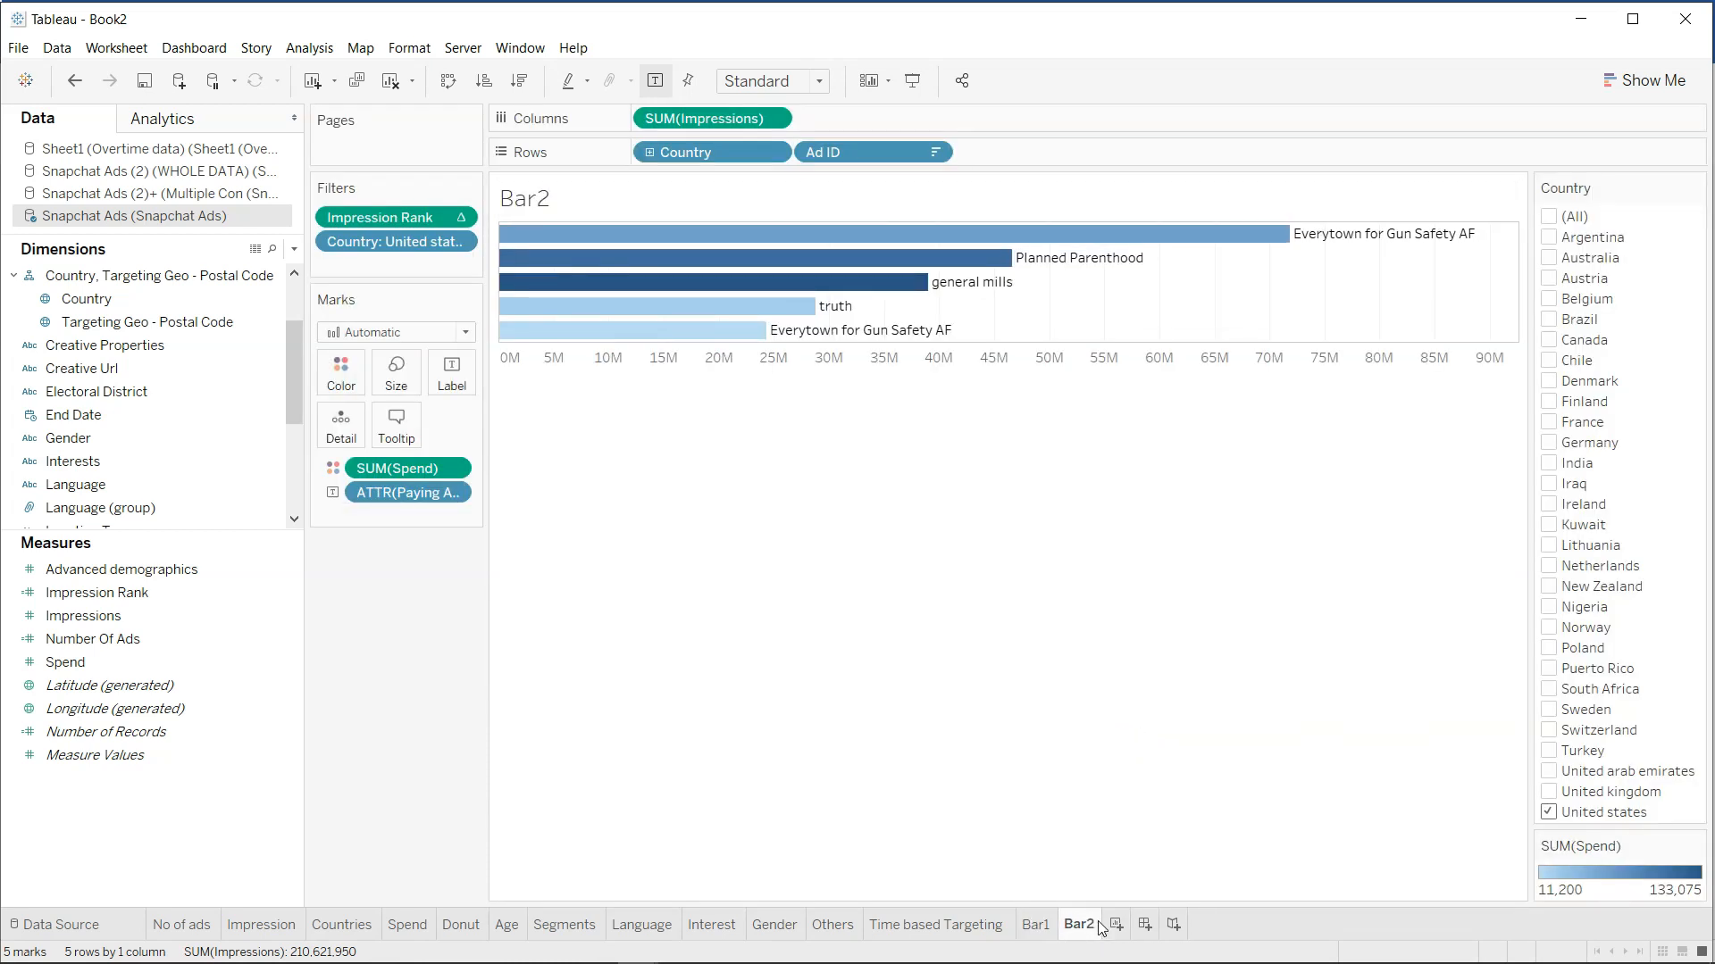
Reverse the Impressions axis on the Bar2 sheet so its bars extend in the opposite direction.
click(774, 119)
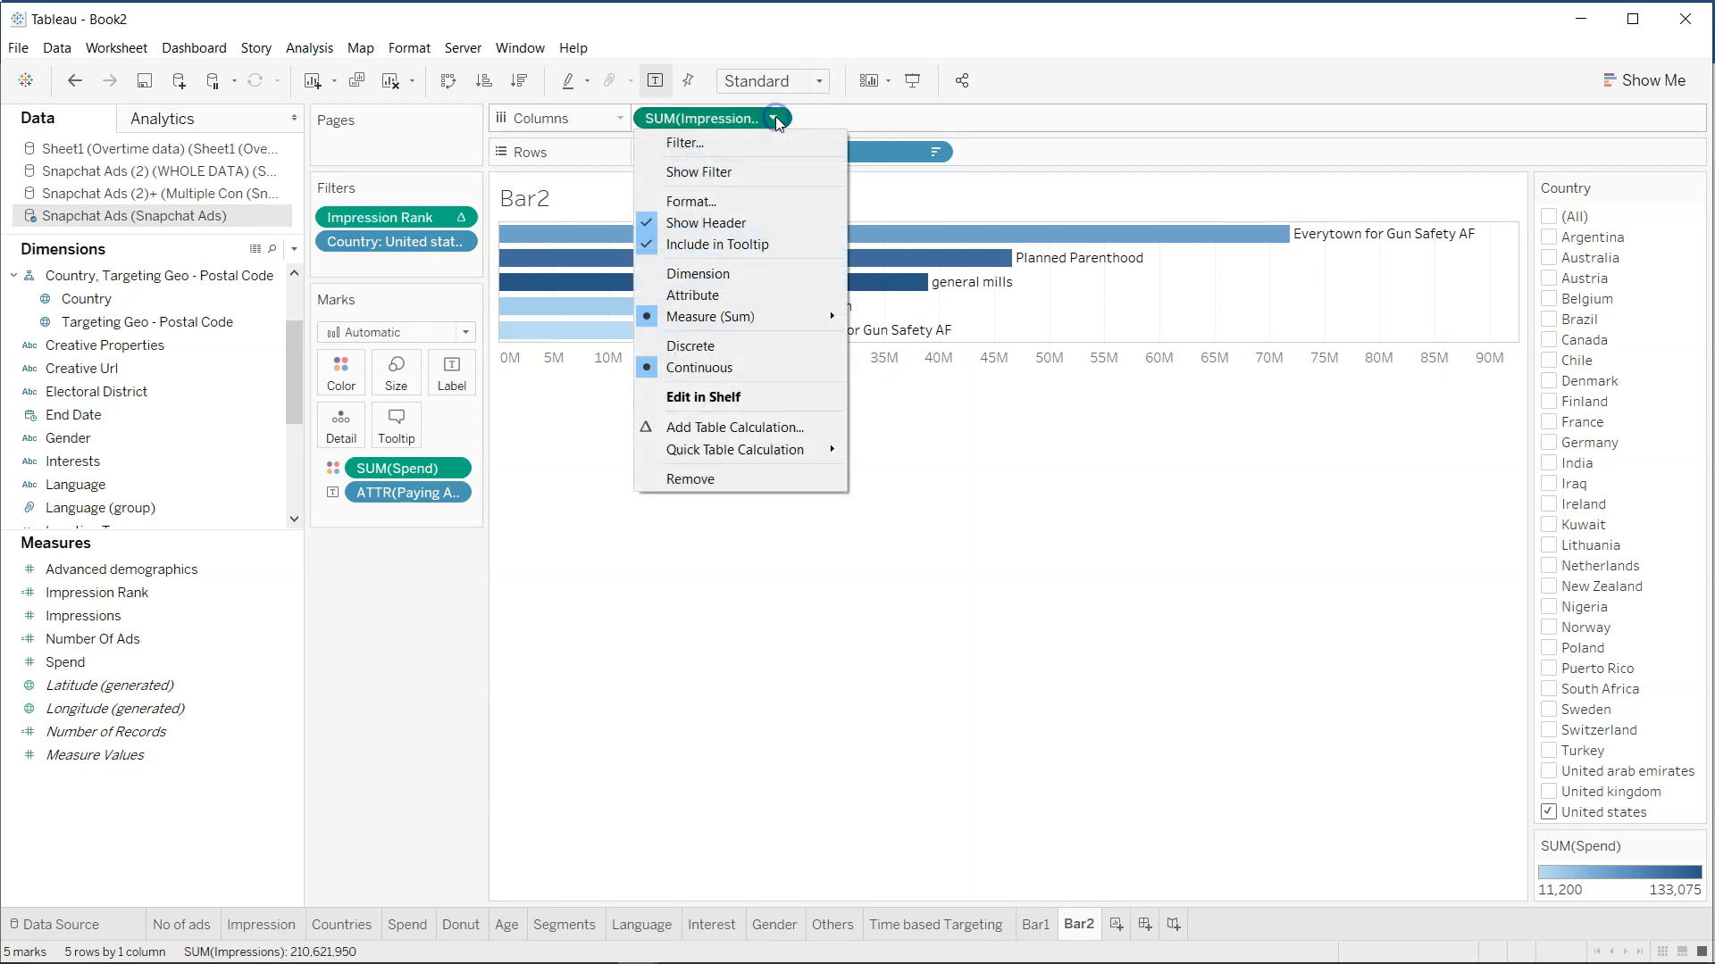
click(1035, 428)
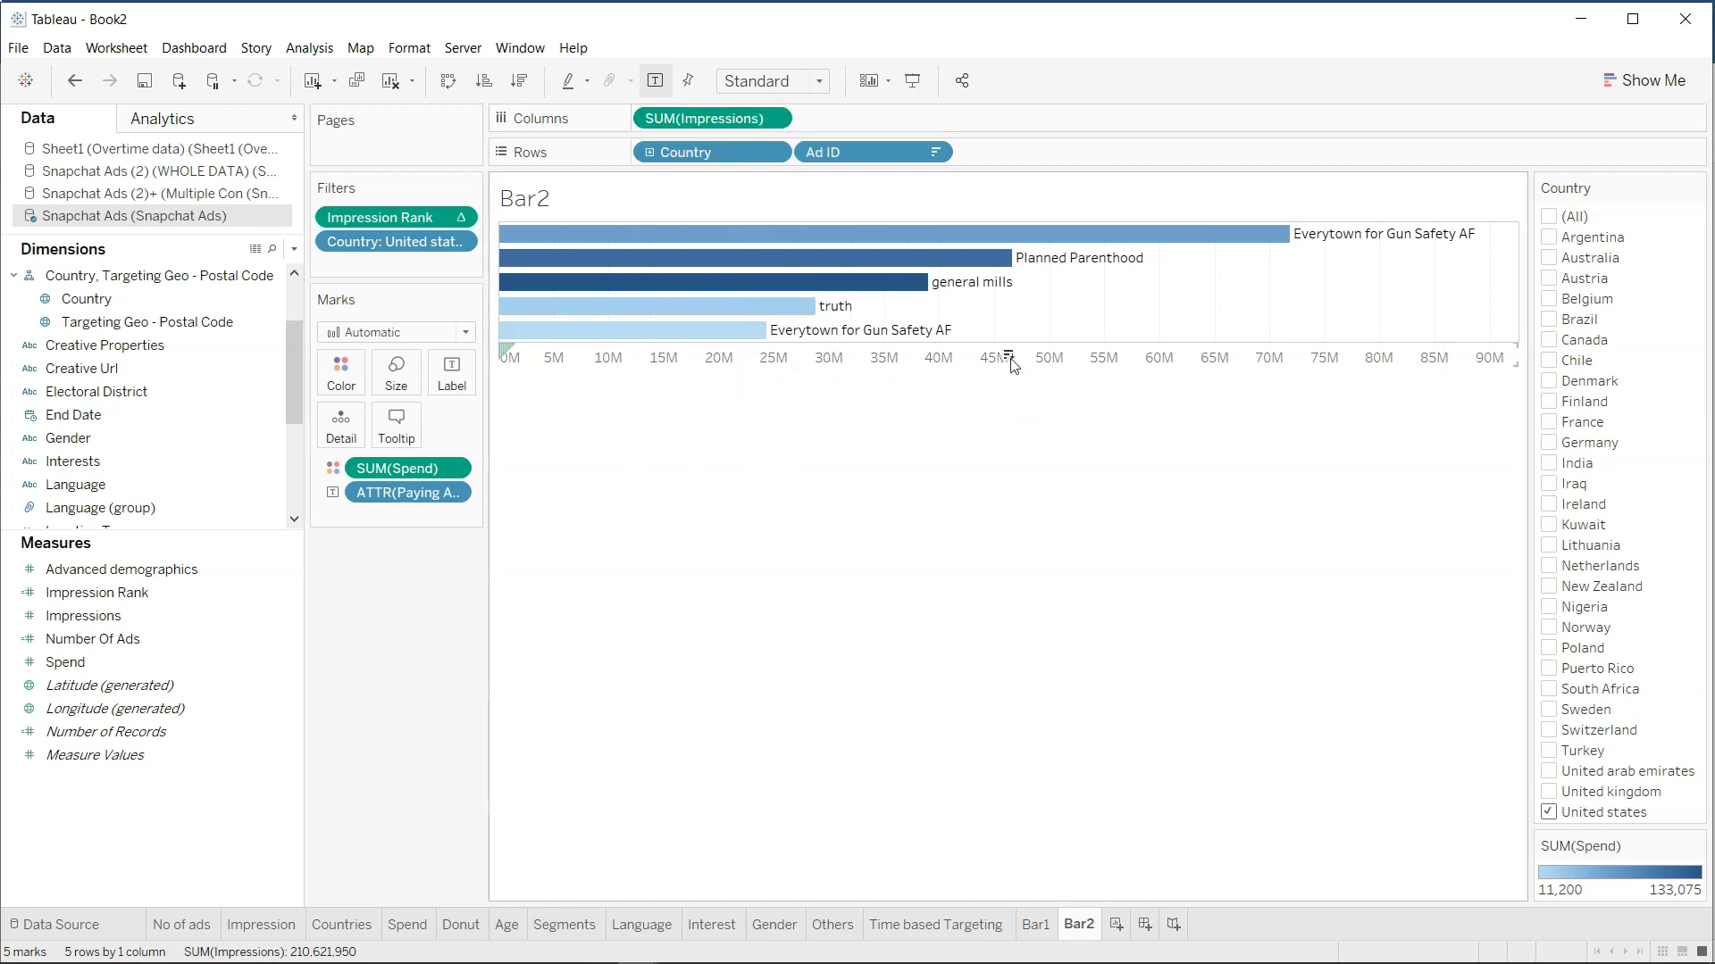
right_click(1009, 358)
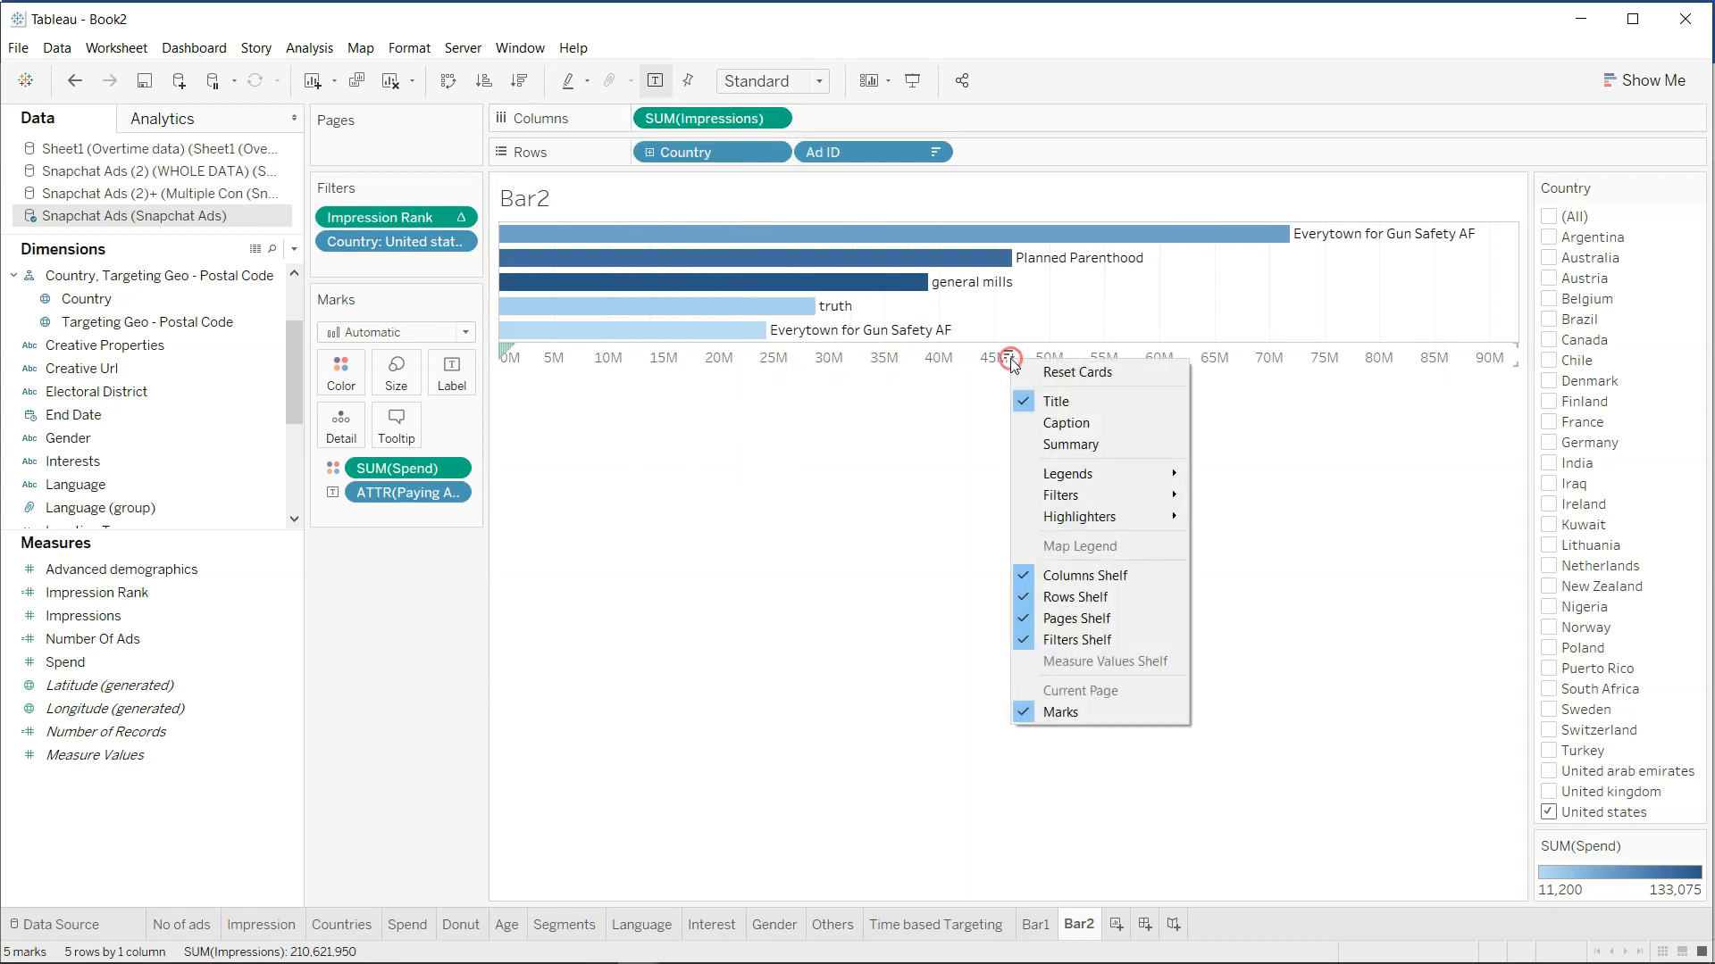
click(884, 357)
right_click(882, 355)
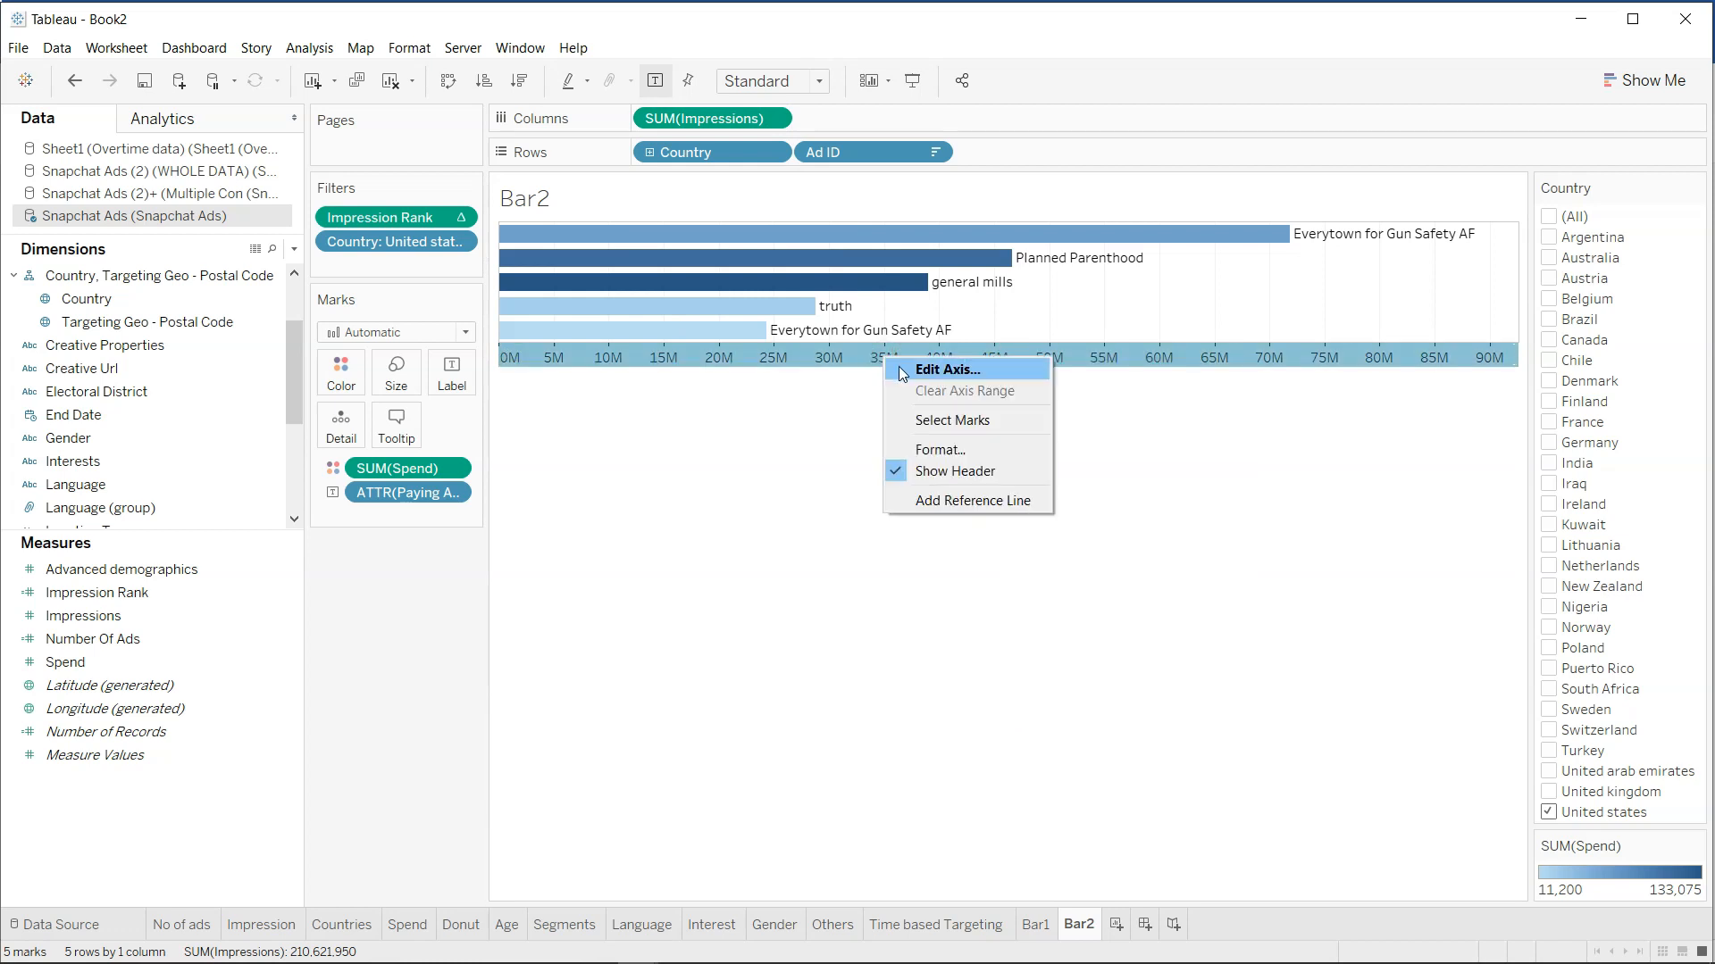
click(900, 367)
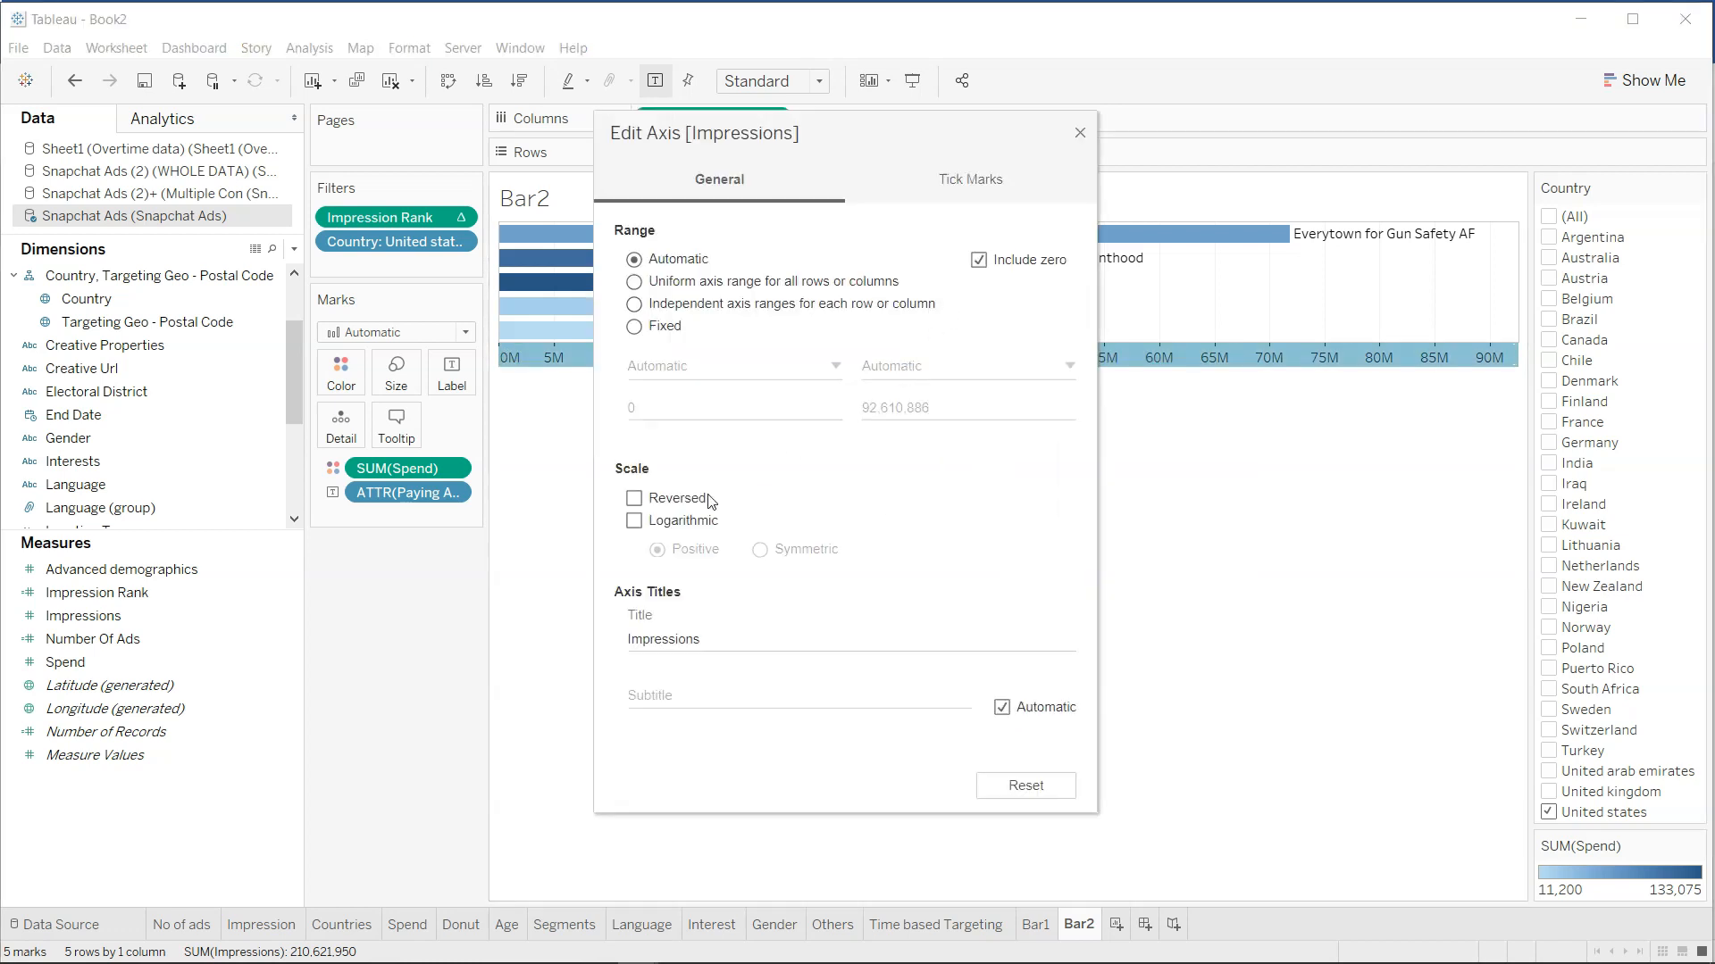
click(708, 499)
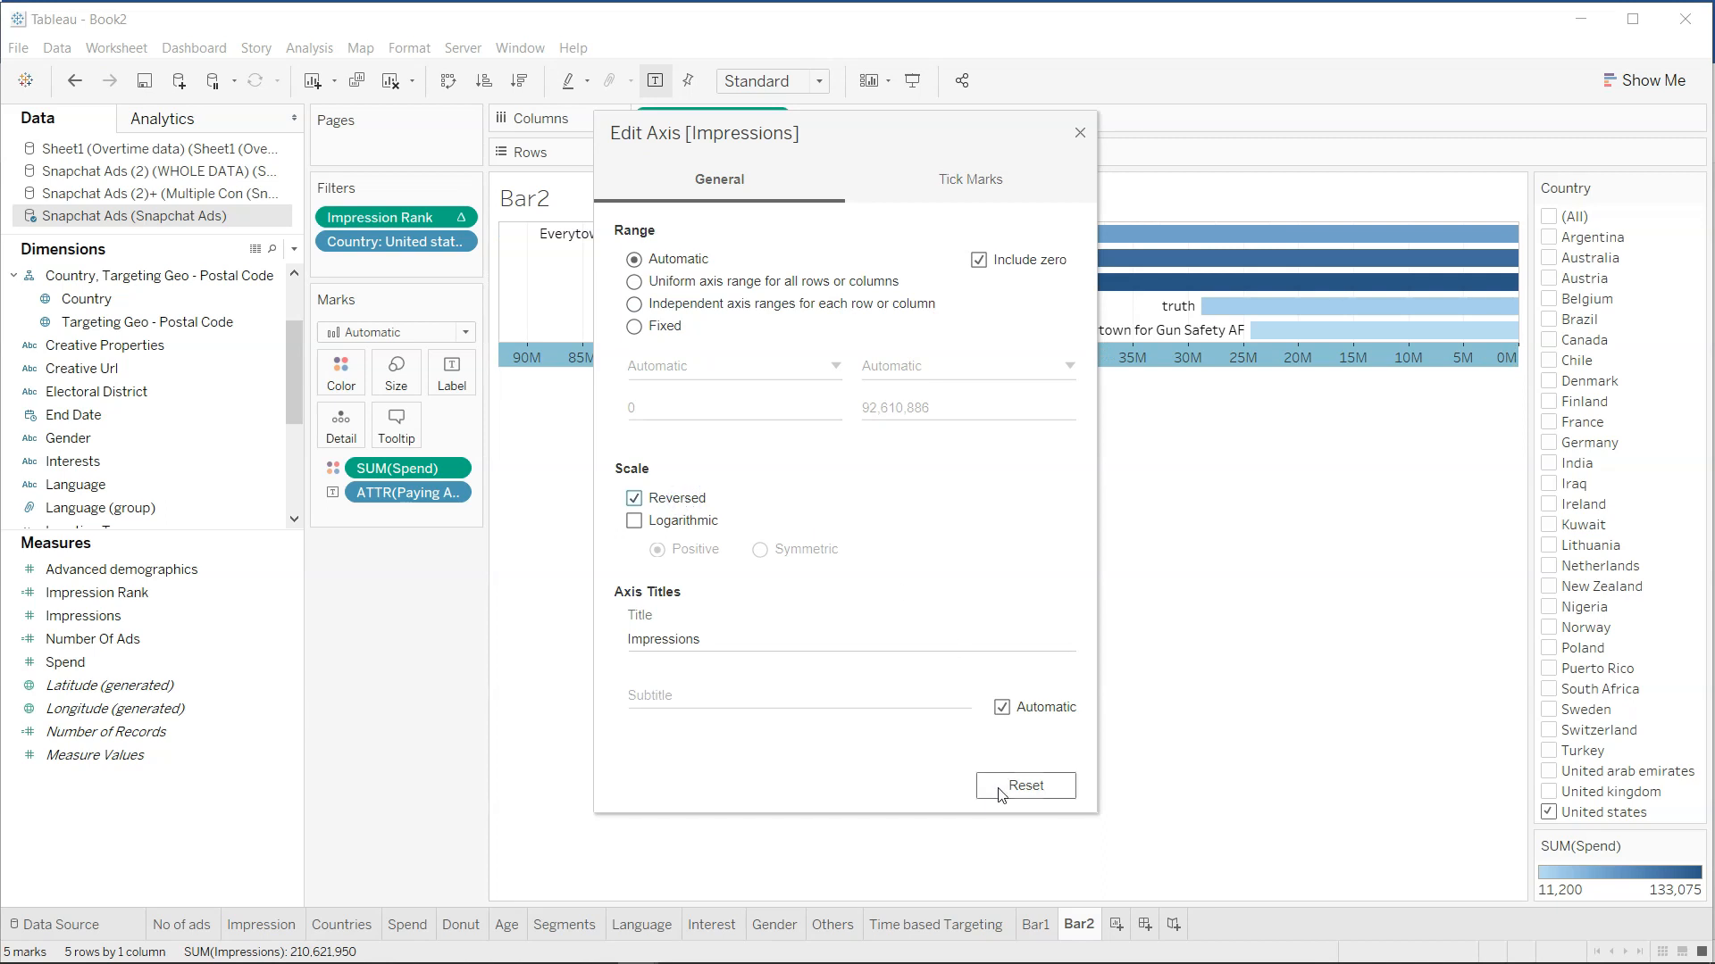
click(1080, 136)
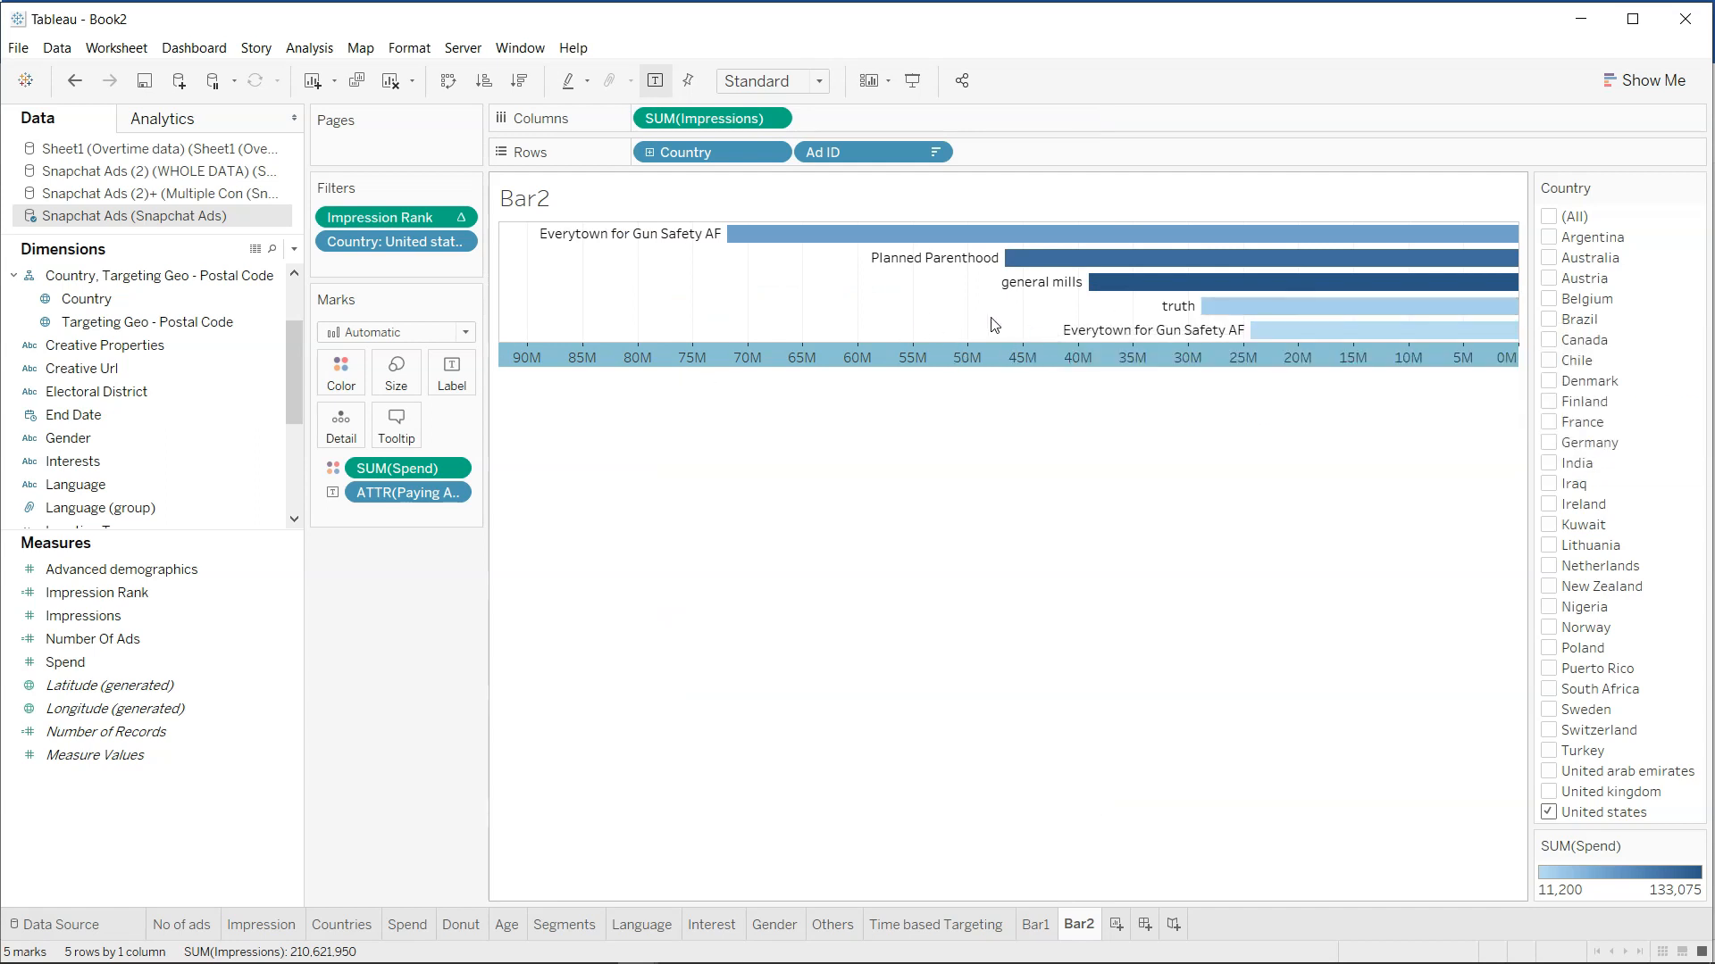
Check Bar1, switch to the Snapchat Ad targeting workbook, examine the 2018–2019 slope chart under "Should we be concerned?" and return to Book2.
click(1035, 924)
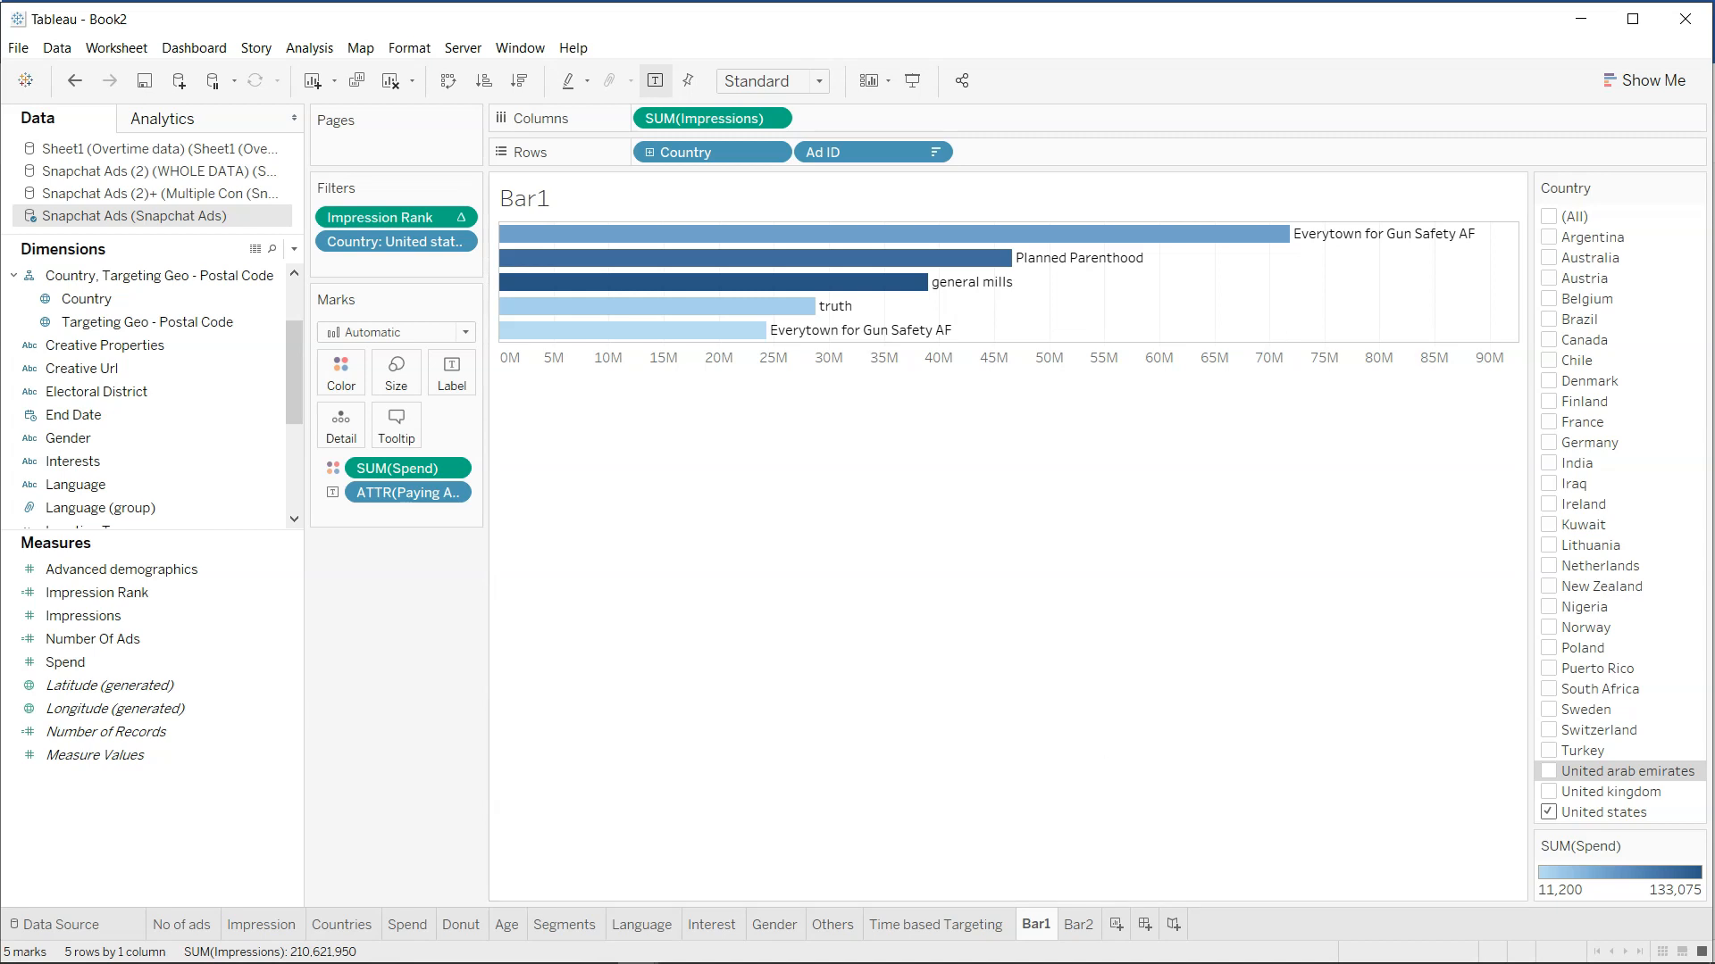
drag(1714, 90, 341, 128)
double_click(474, 125)
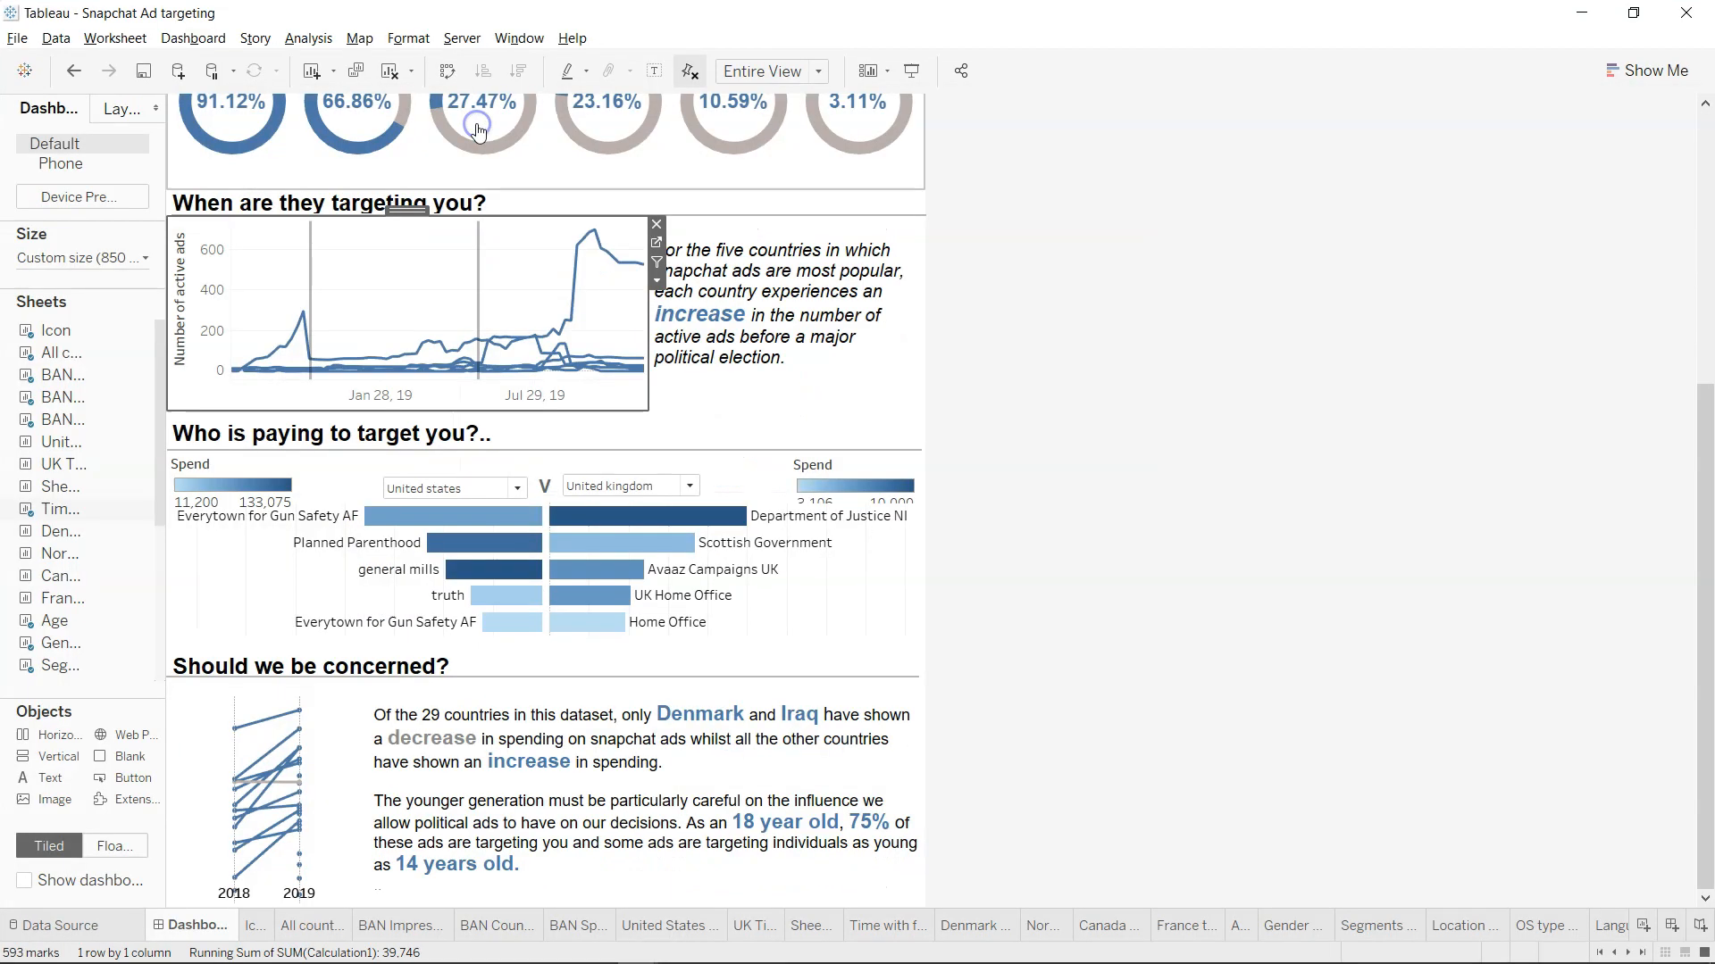
mouse_move(280, 820)
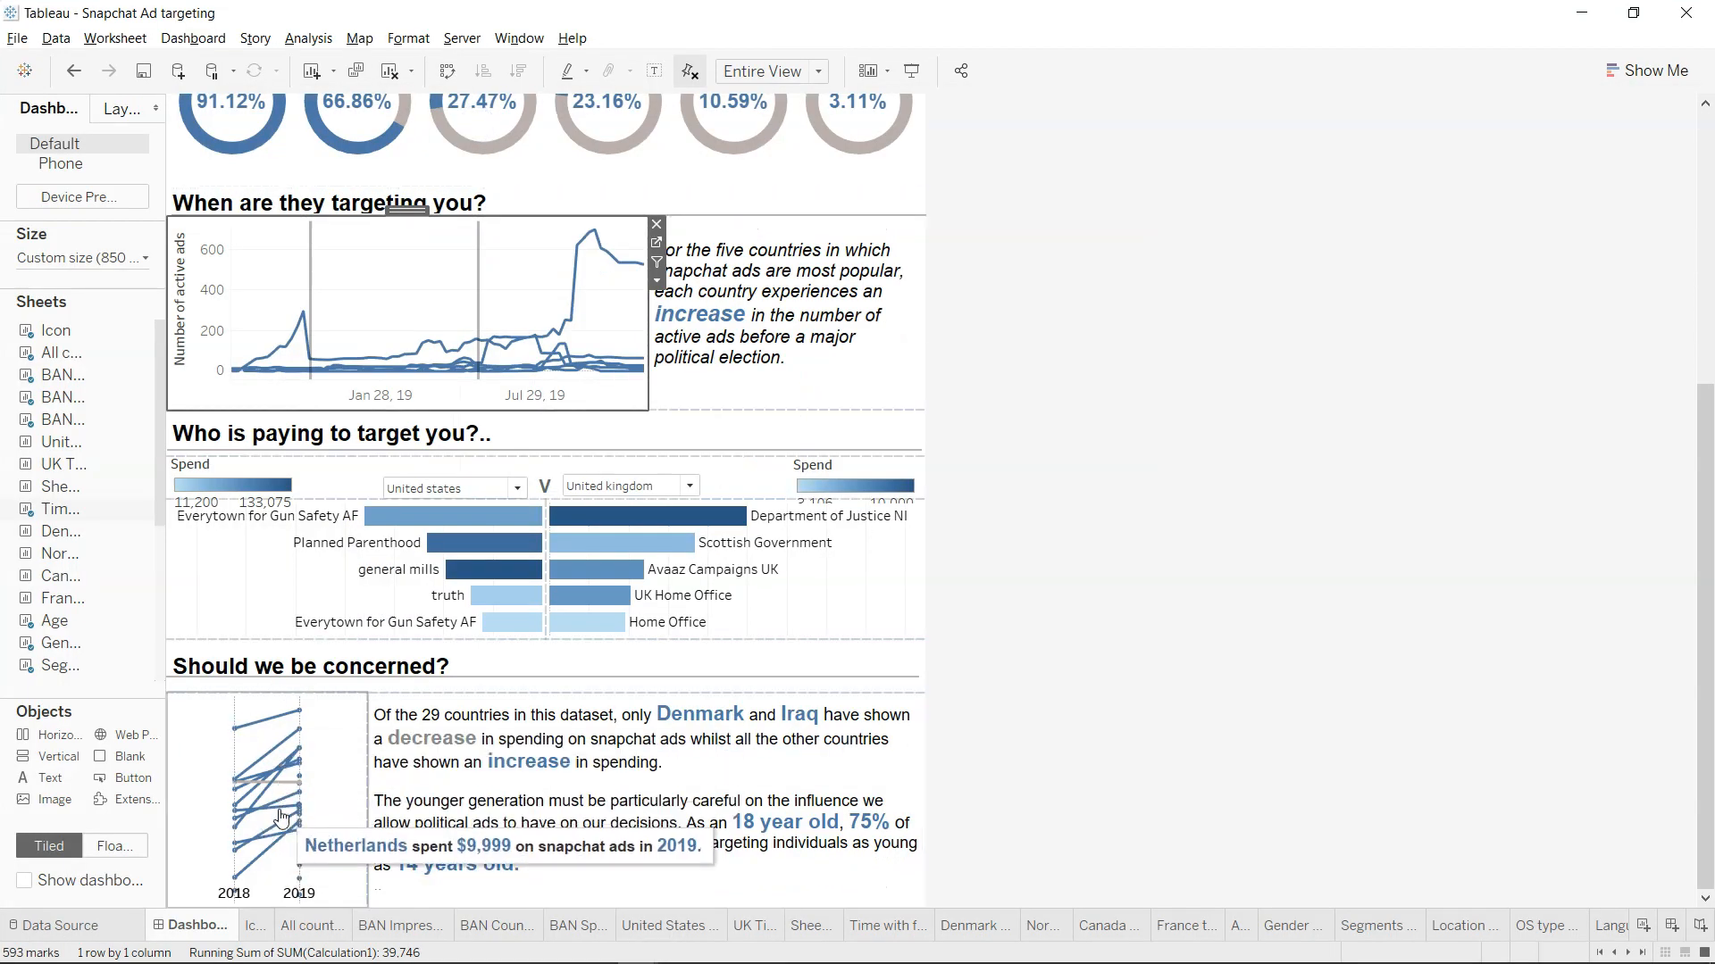
double_click(1108, 19)
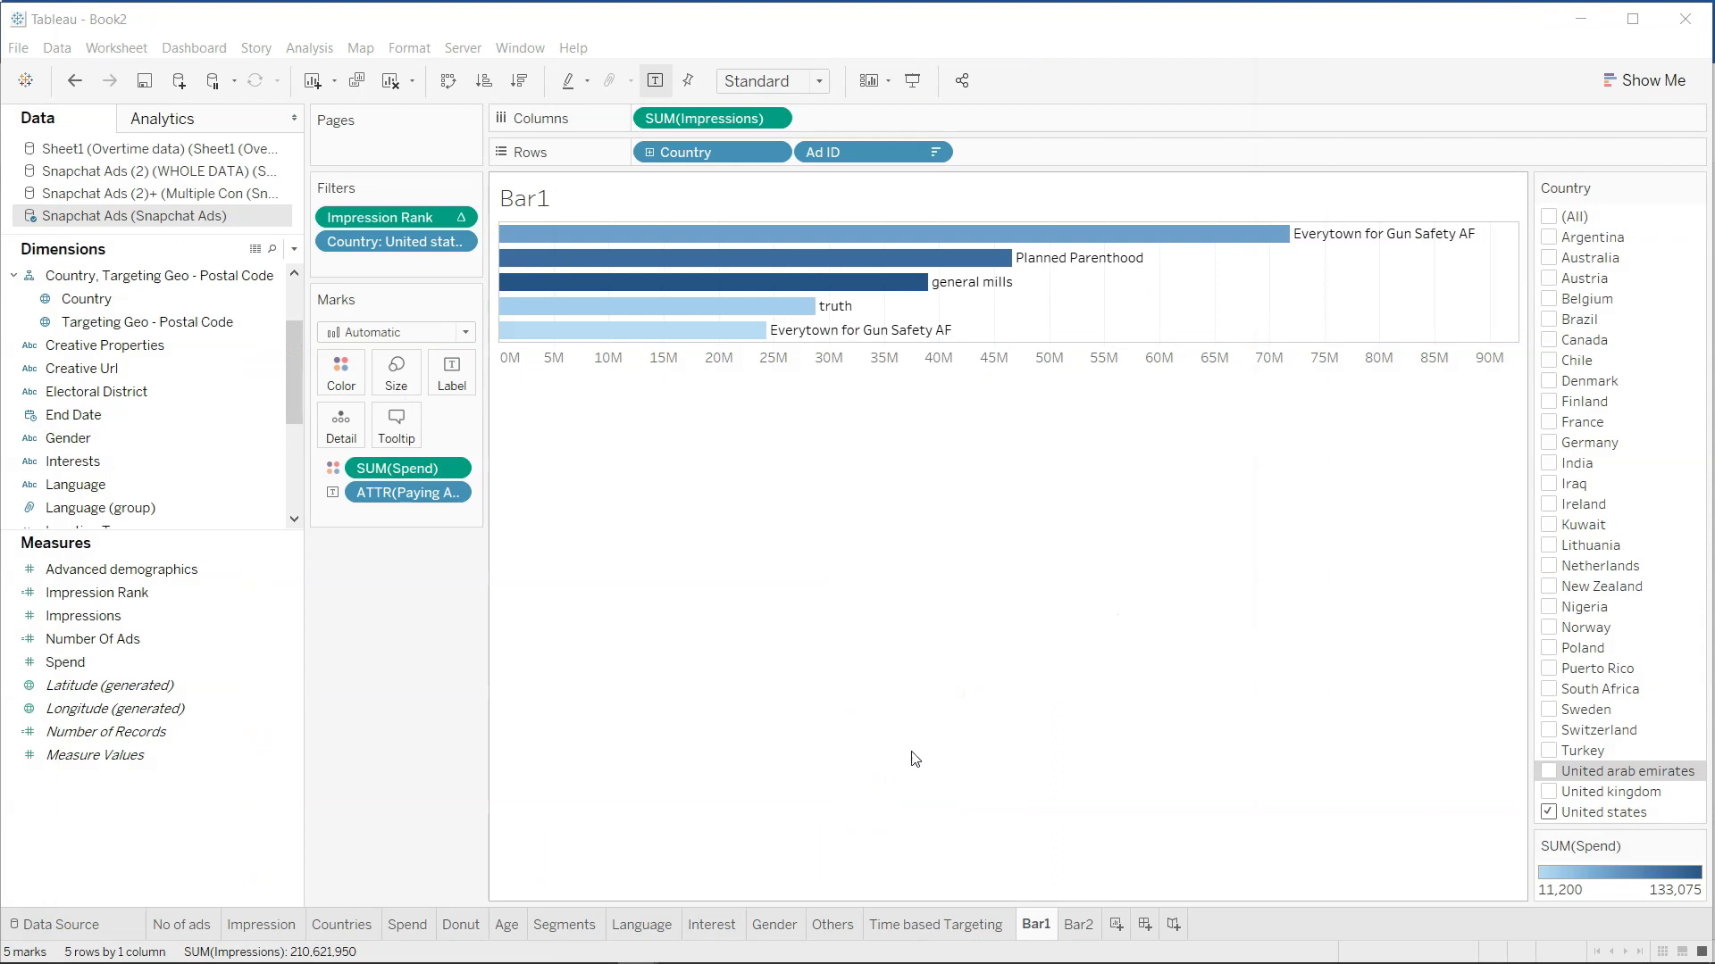
Add a new worksheet and name it Slope.
click(1118, 924)
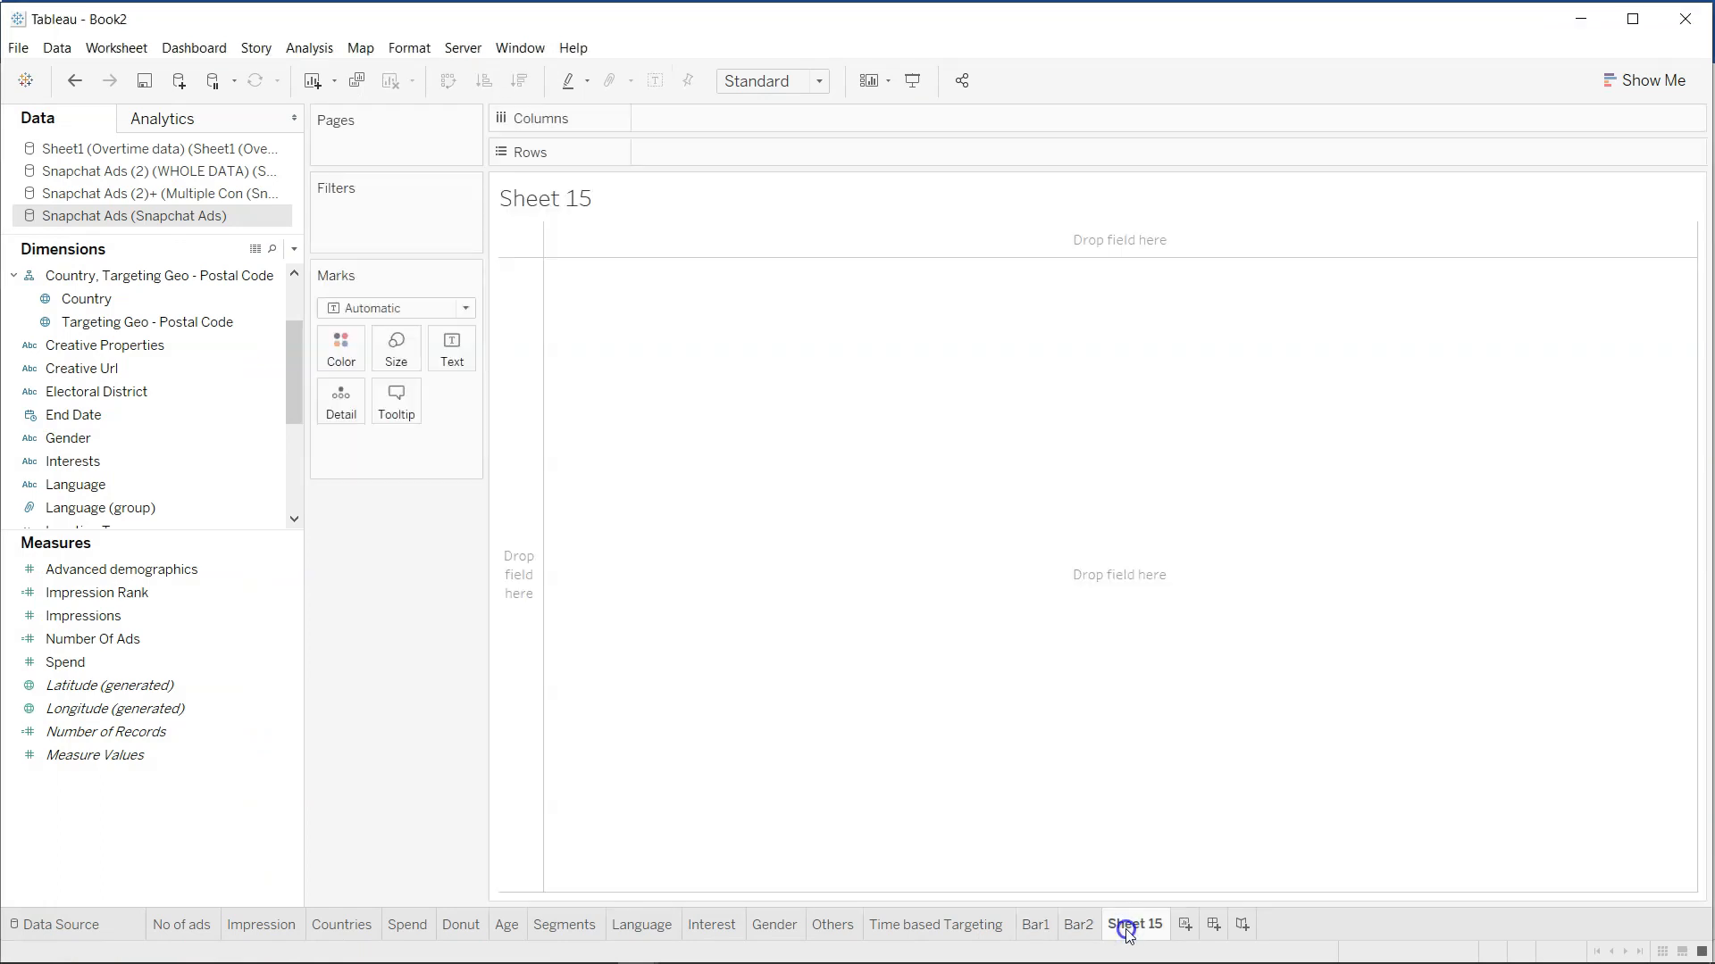
double_click(1126, 929)
text(Slope)
key(Return)
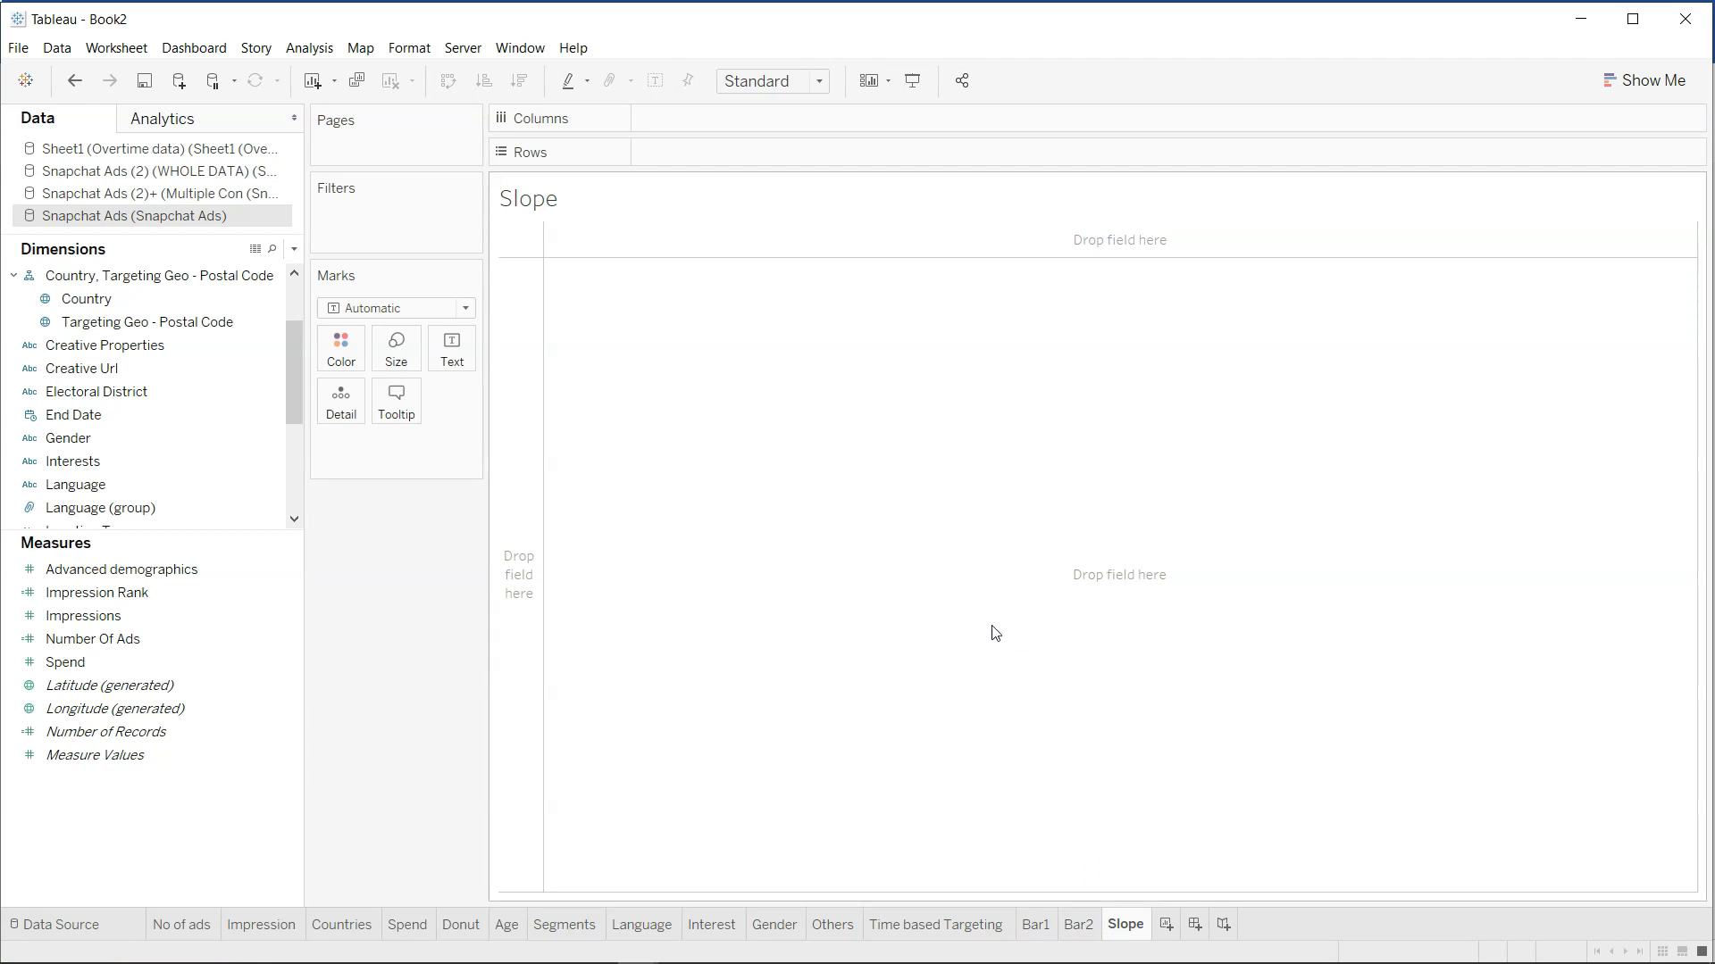
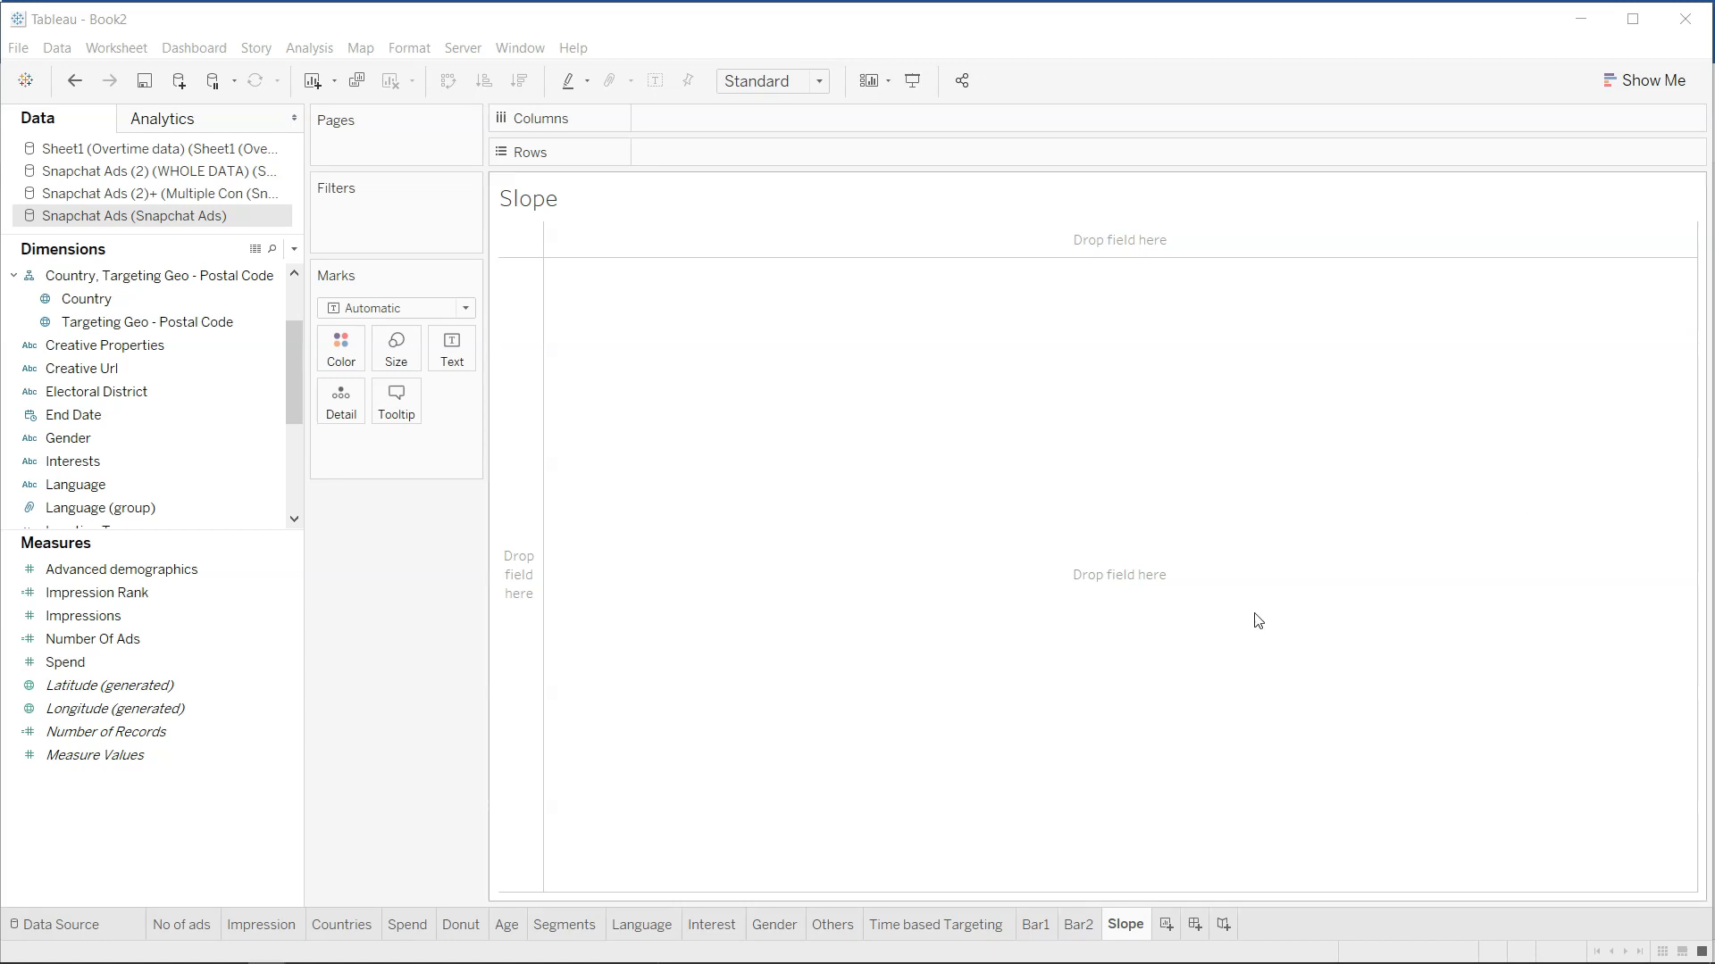
Look through the Snapchat Ads dimensions and search the fields for "year".
click(188, 457)
scroll(187, 456, down, 5)
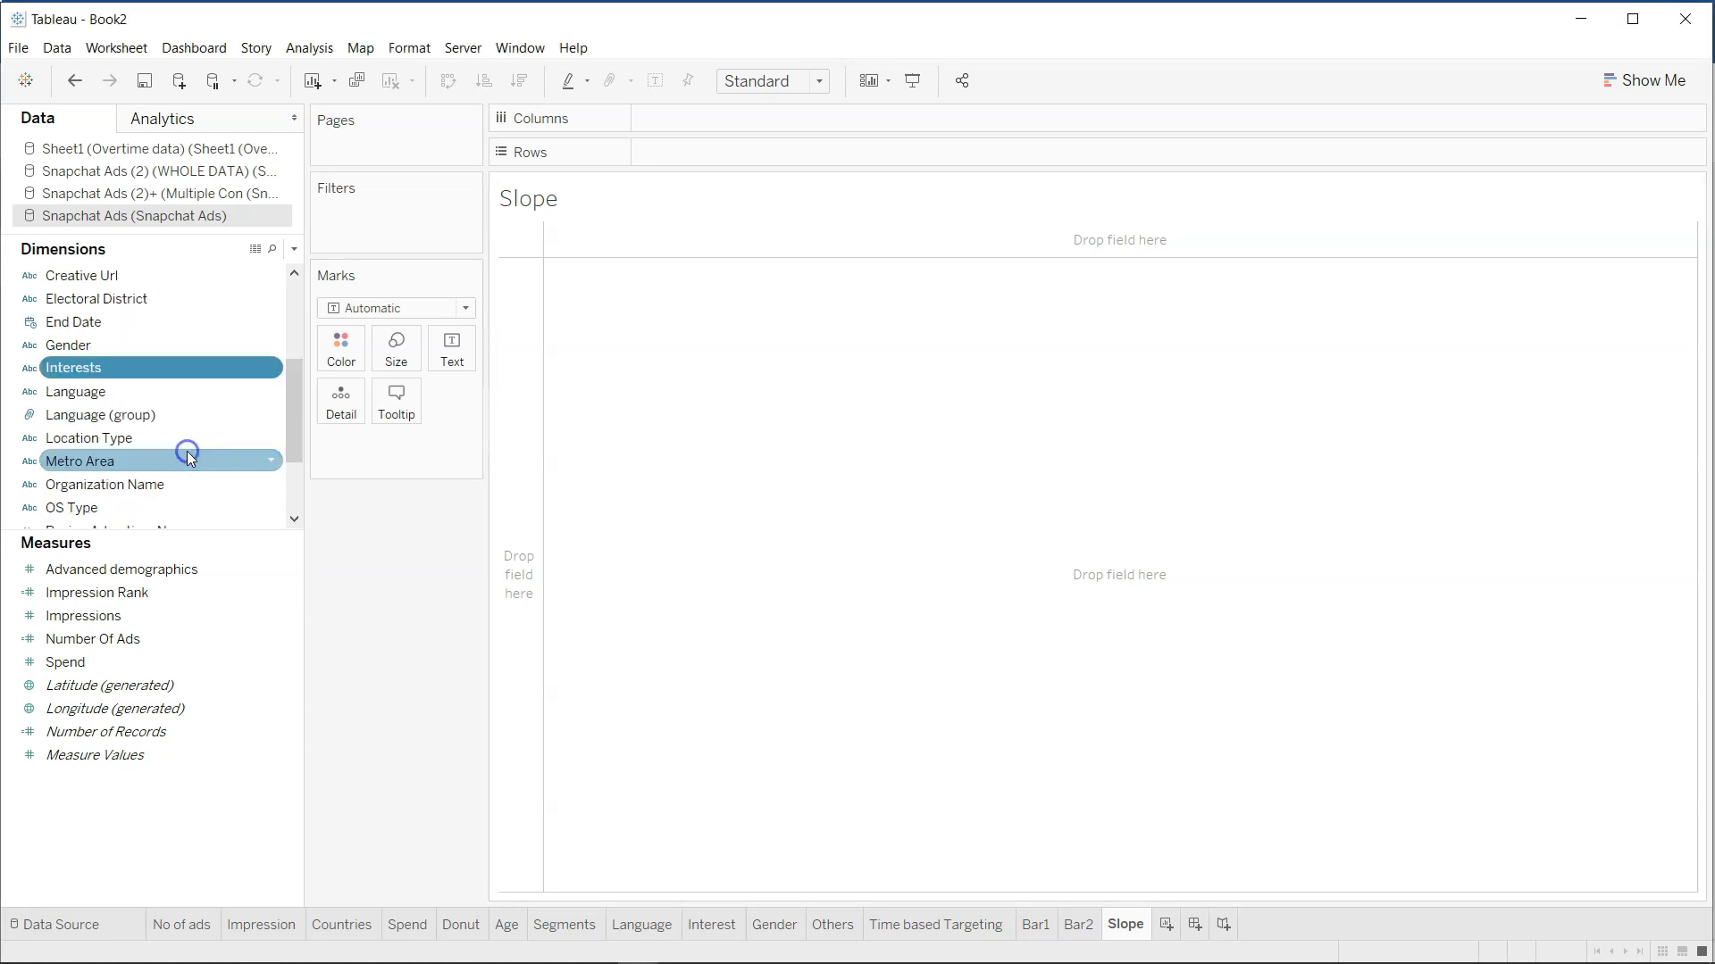
click(187, 456)
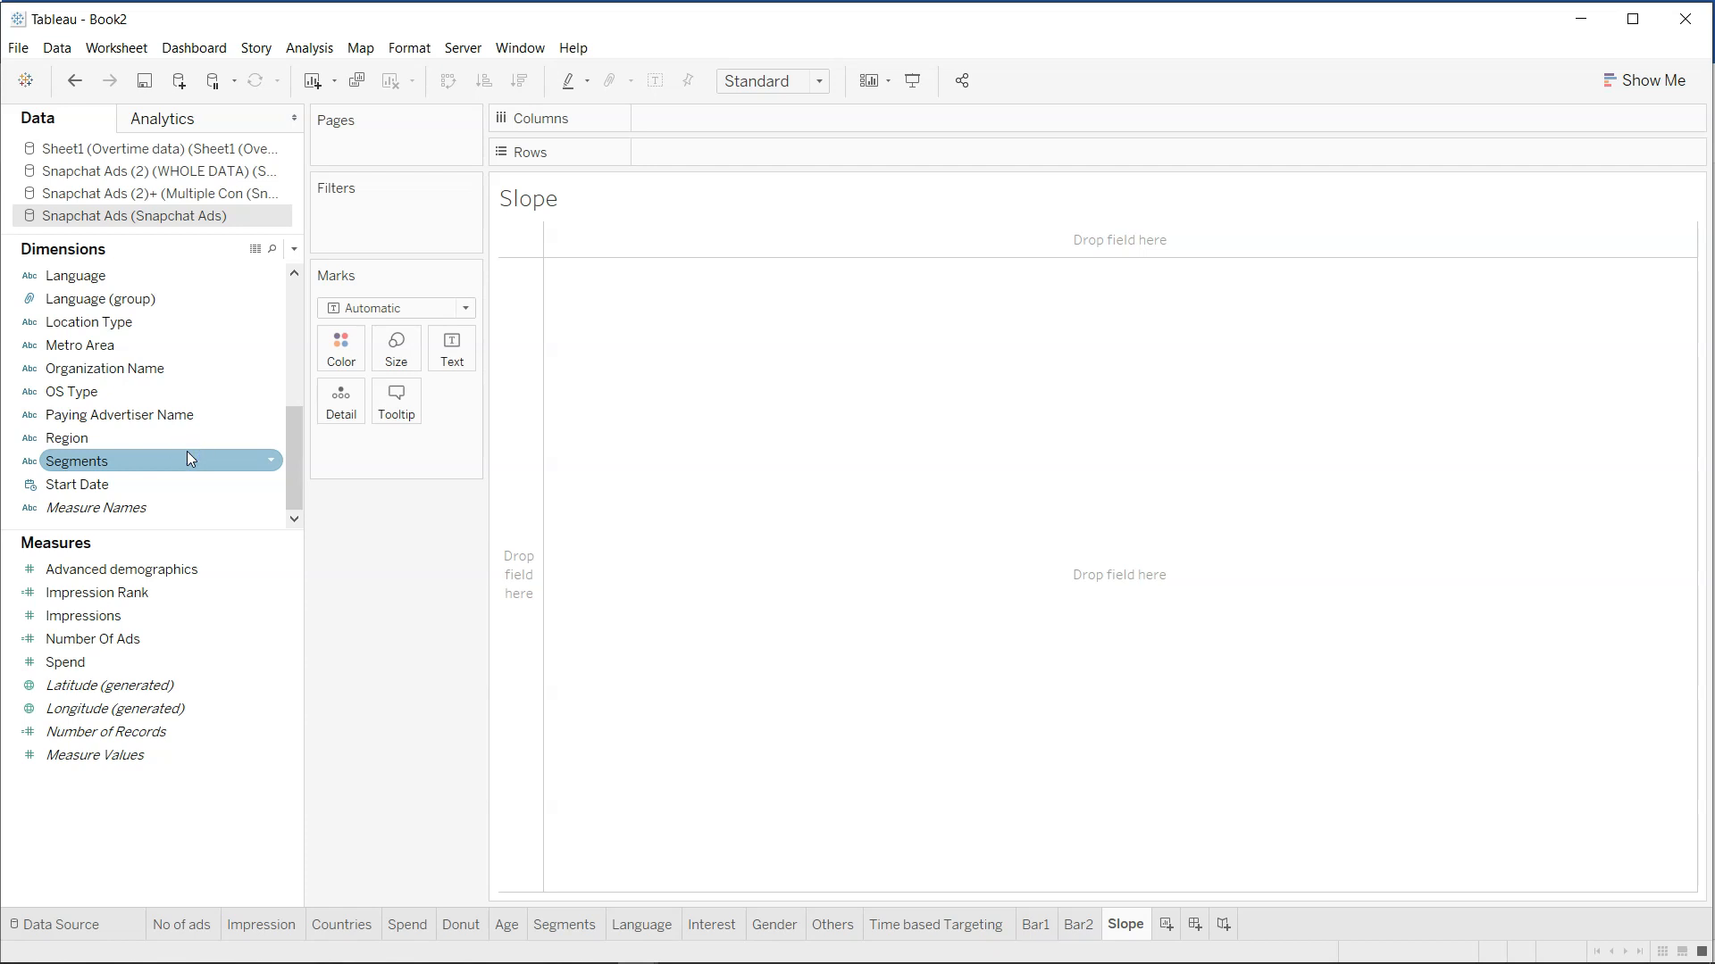
scroll(186, 452, up, 1)
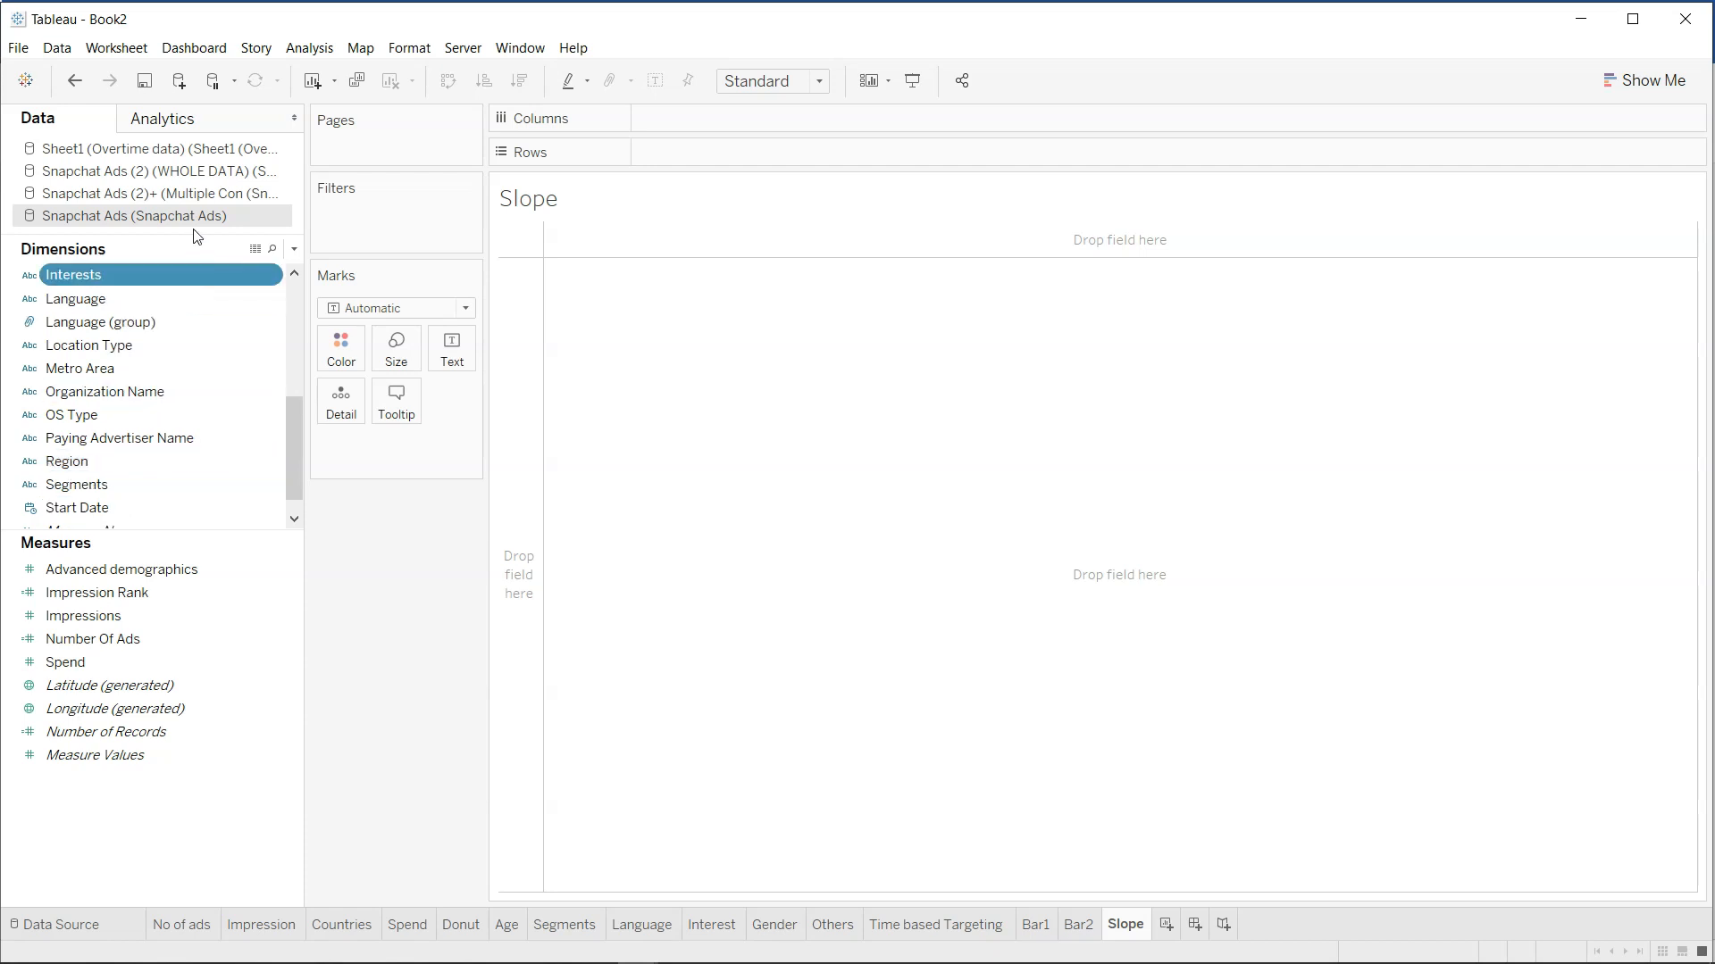
drag(287, 455, 294, 295)
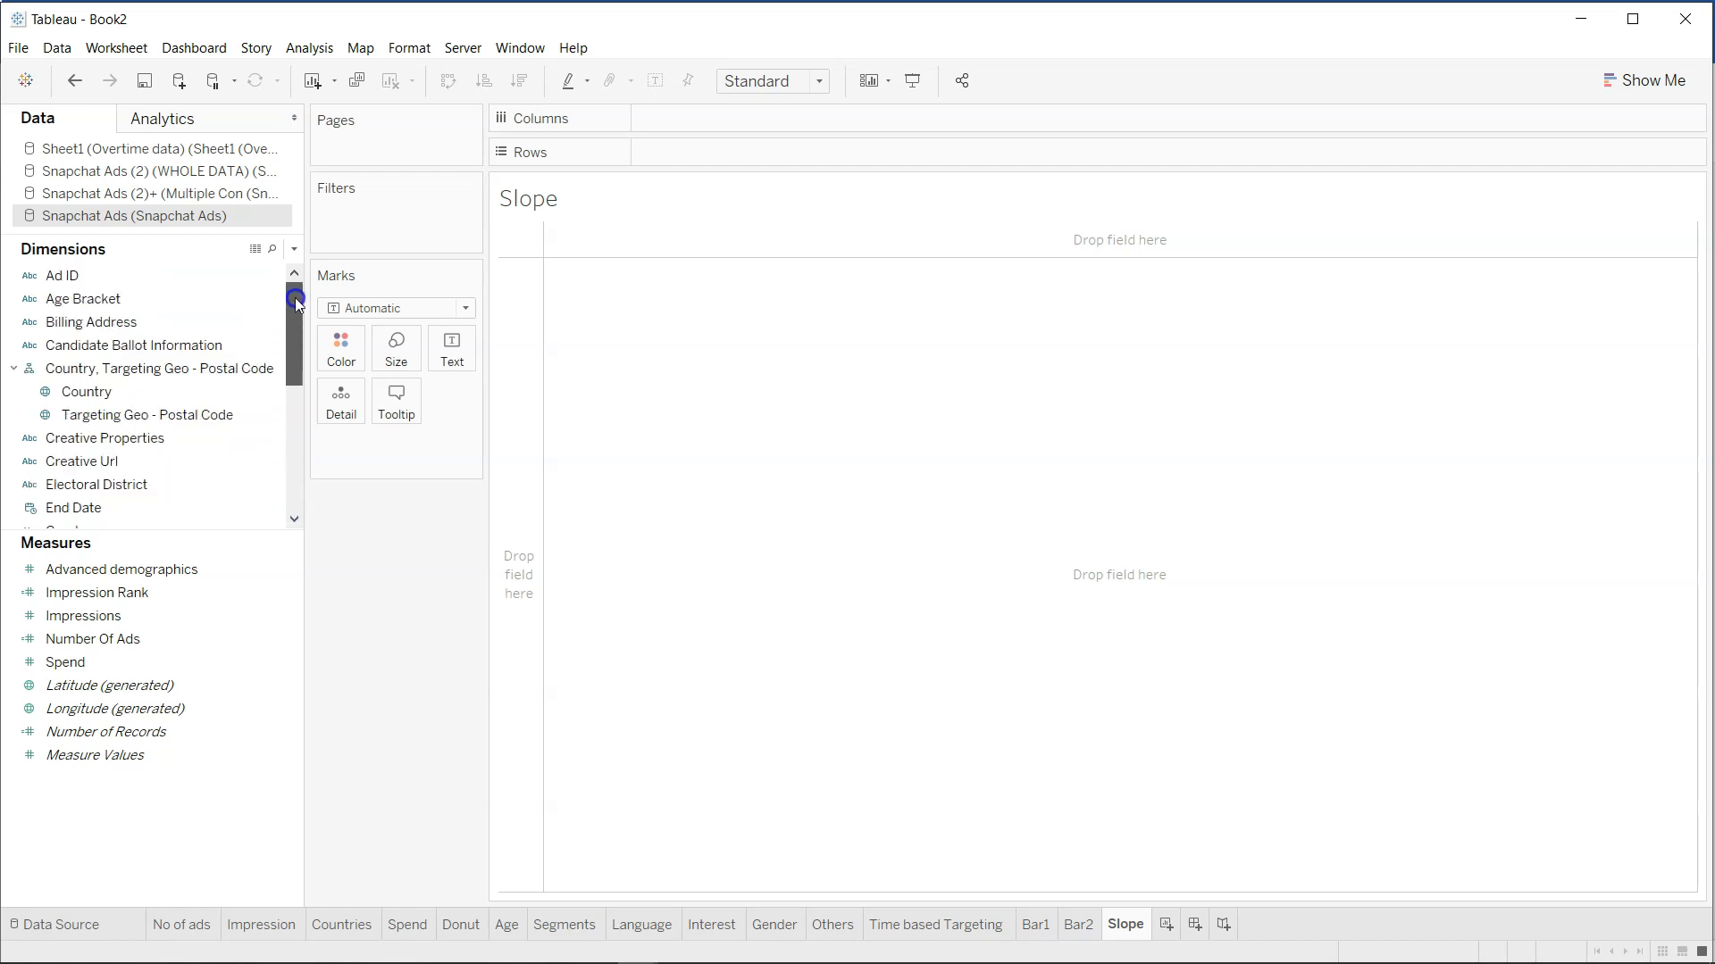
click(273, 249)
text(year)
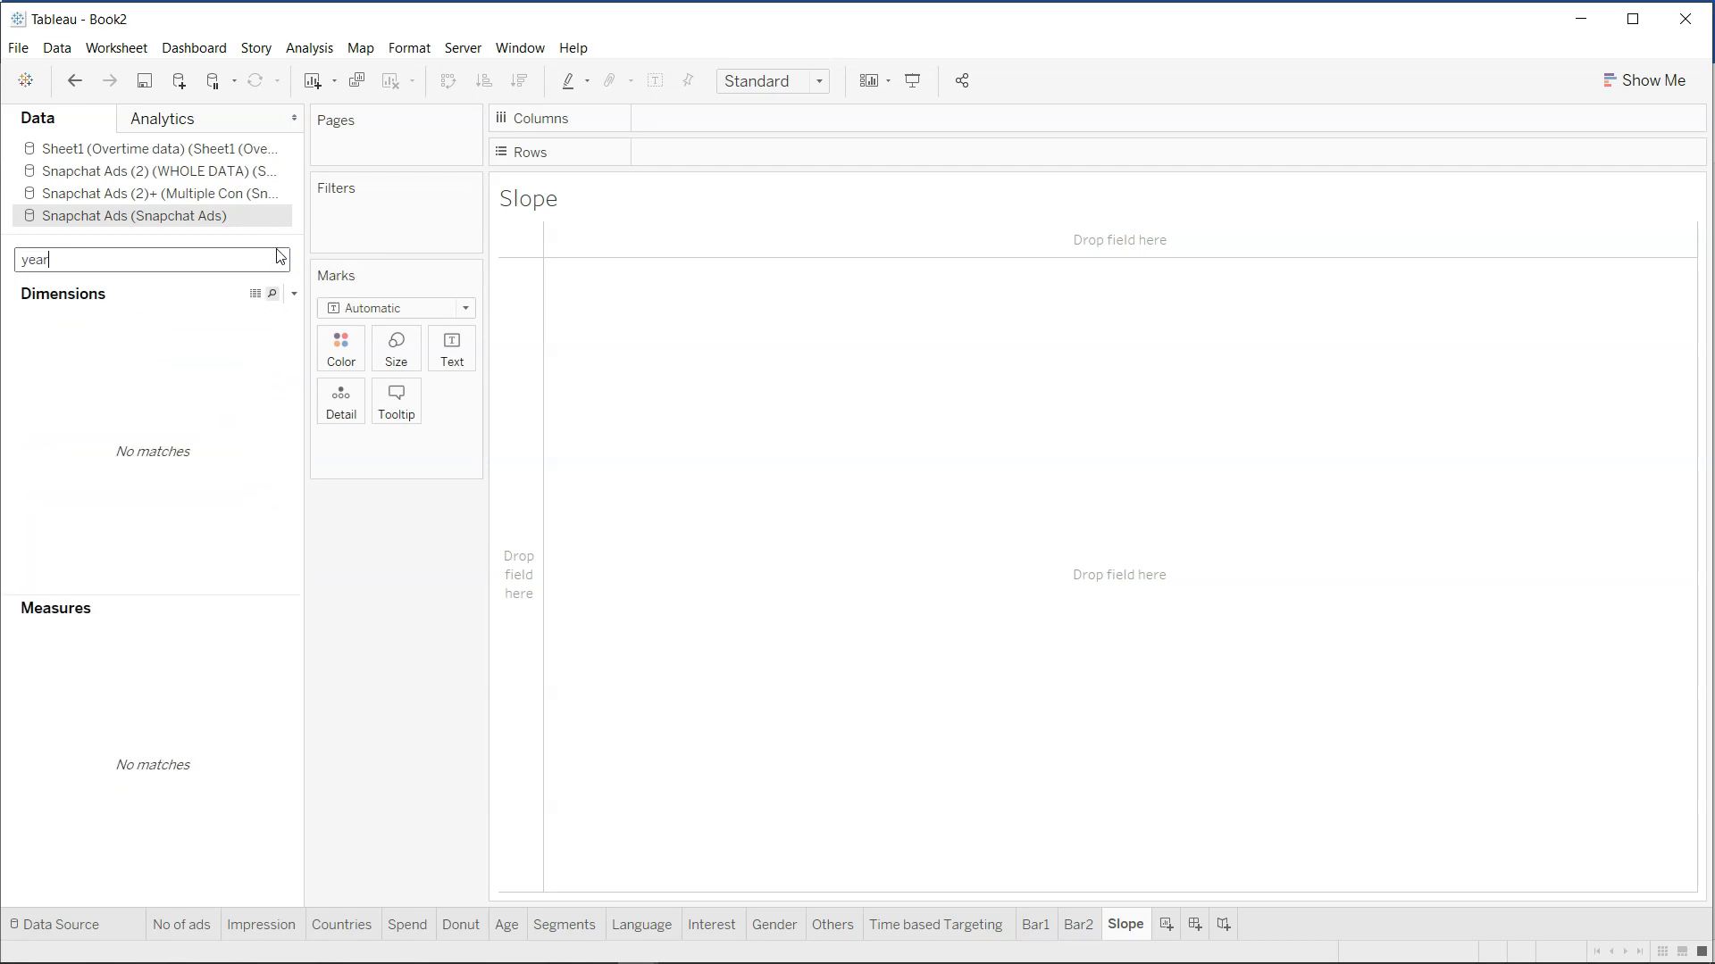
click(279, 258)
Add the Start Date dimension to the columns of the Slope sheet, grouped by year.
scroll(96, 412, down, 1)
click(95, 412)
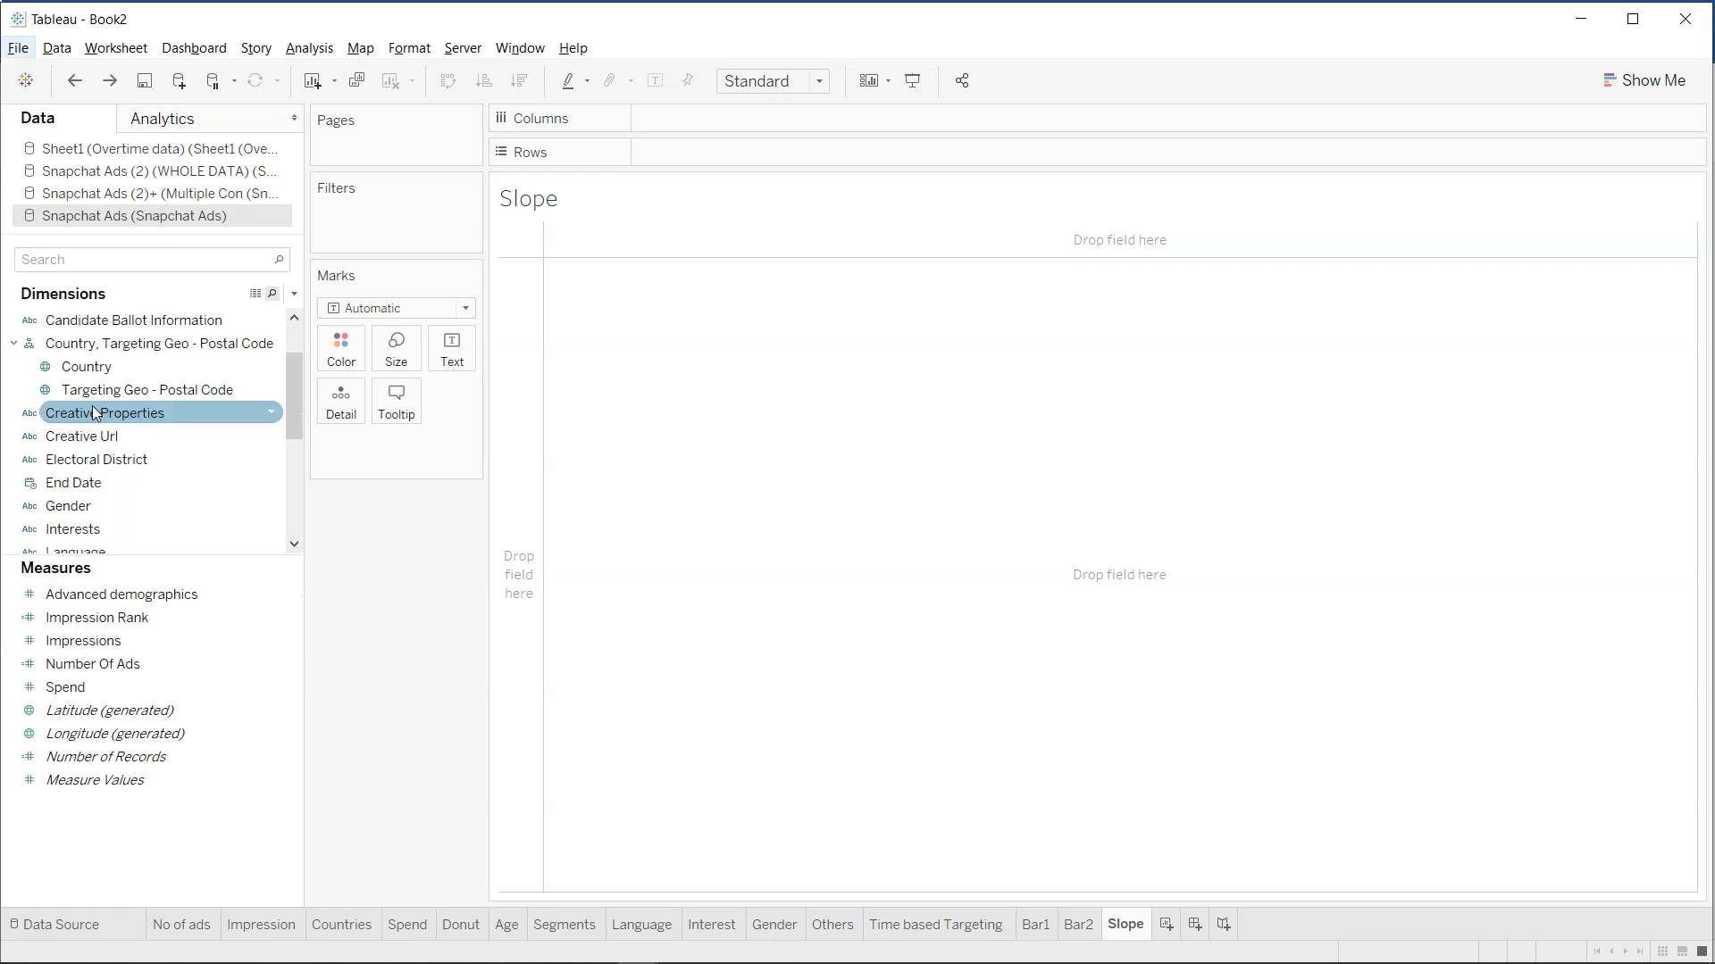
scroll(93, 413, down, 2)
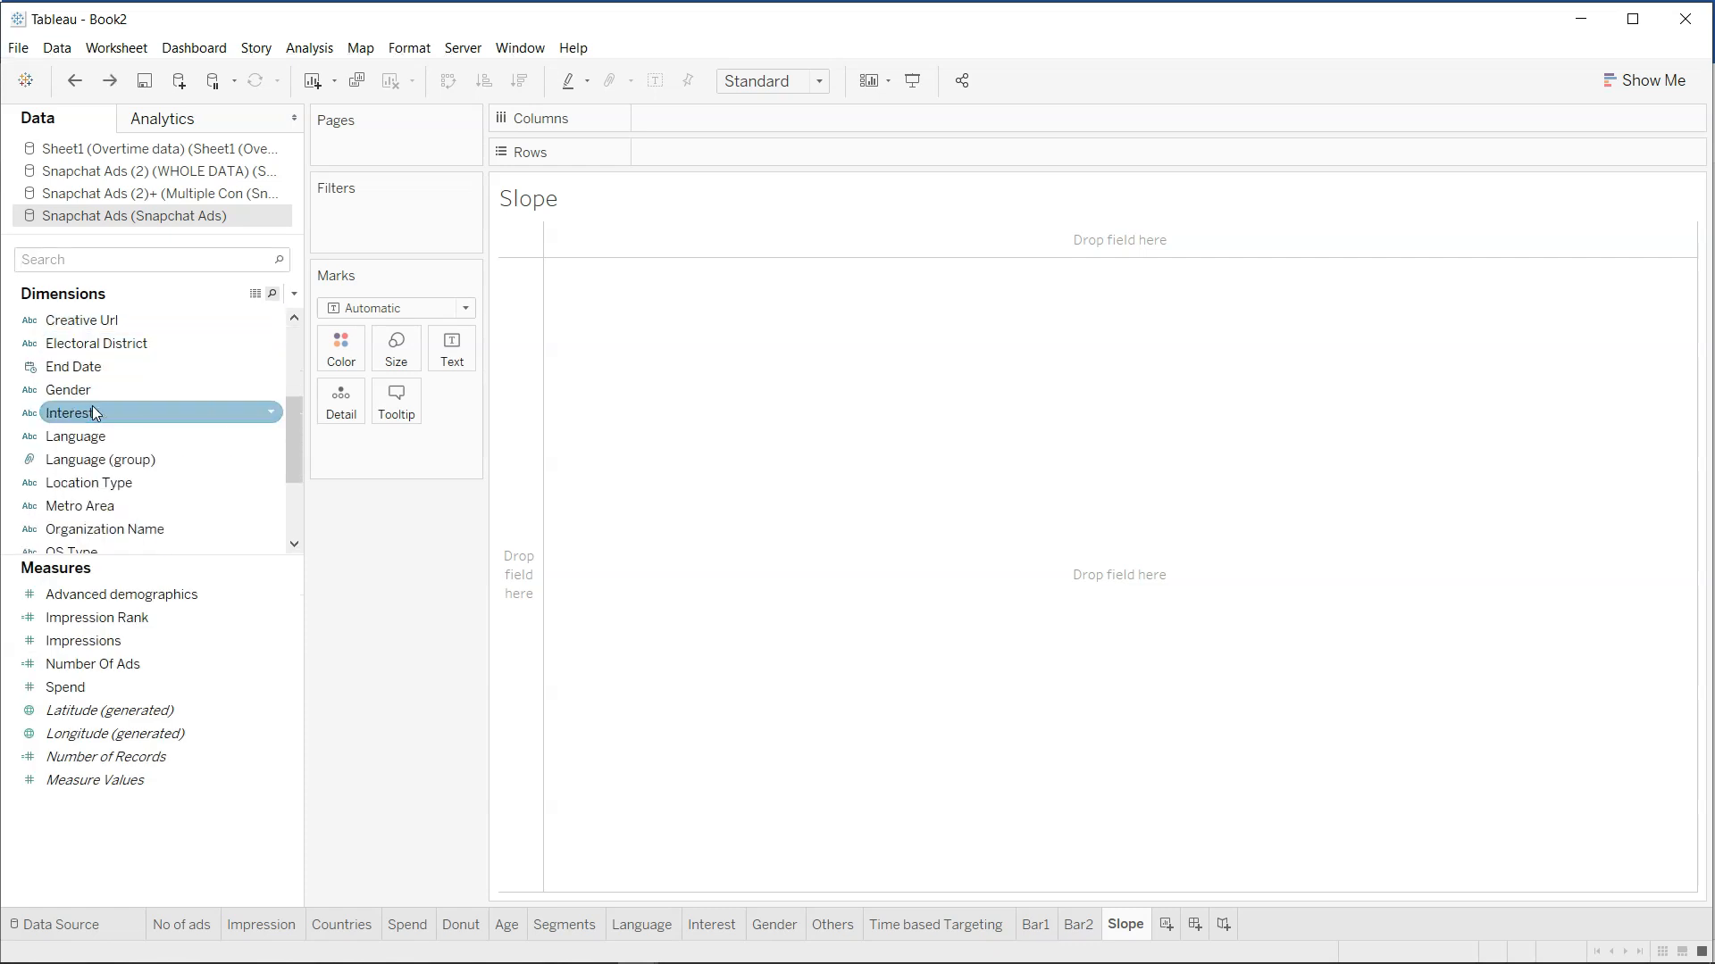
scroll(93, 412, down, 3)
drag(111, 505, 682, 116)
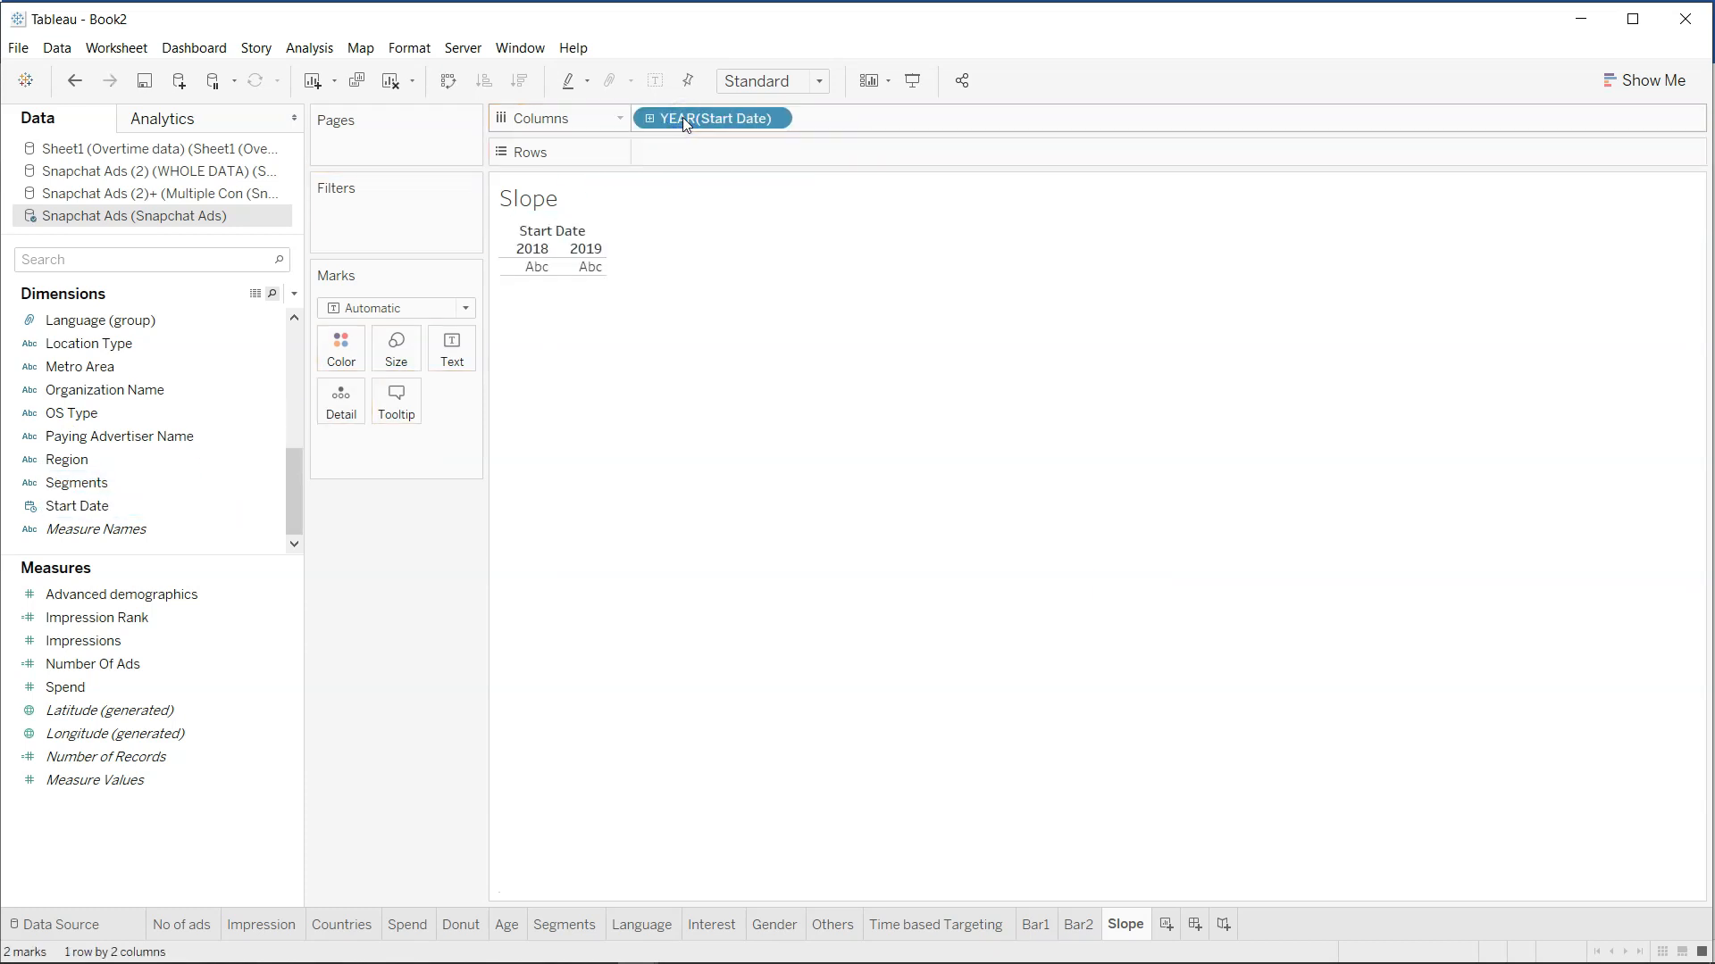
Plot the sum of Spend on the rows and add Country as detail to get one line per country.
scroll(148, 476, up, 5)
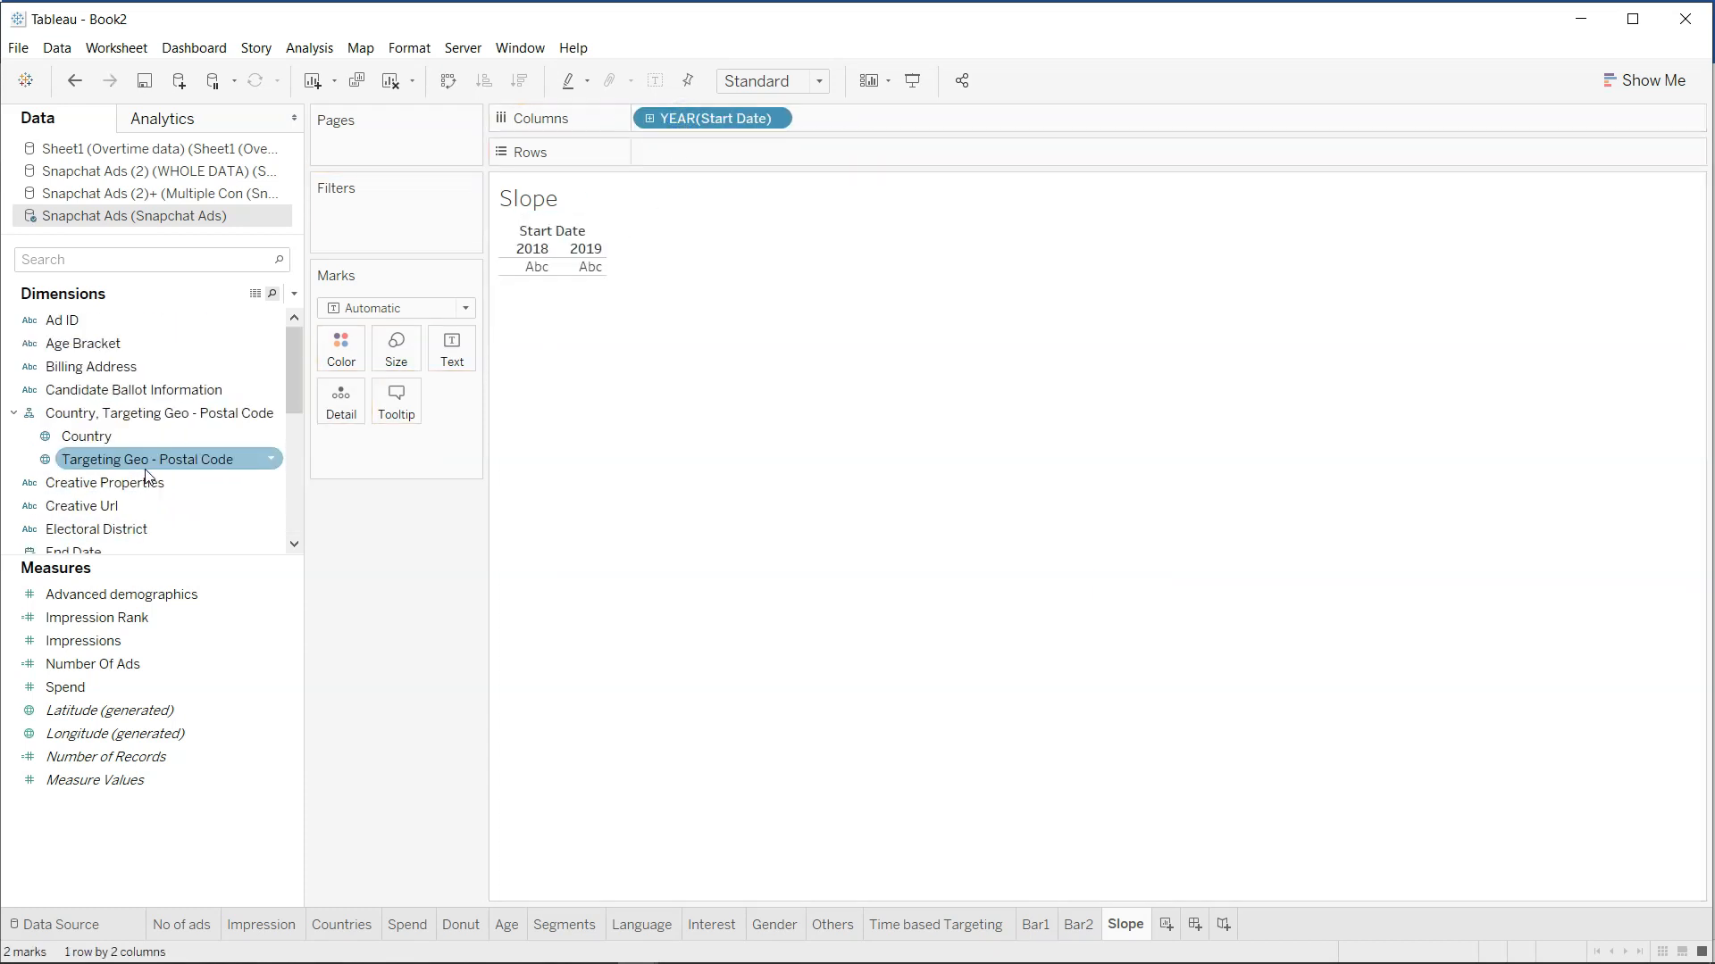
drag(153, 687, 756, 148)
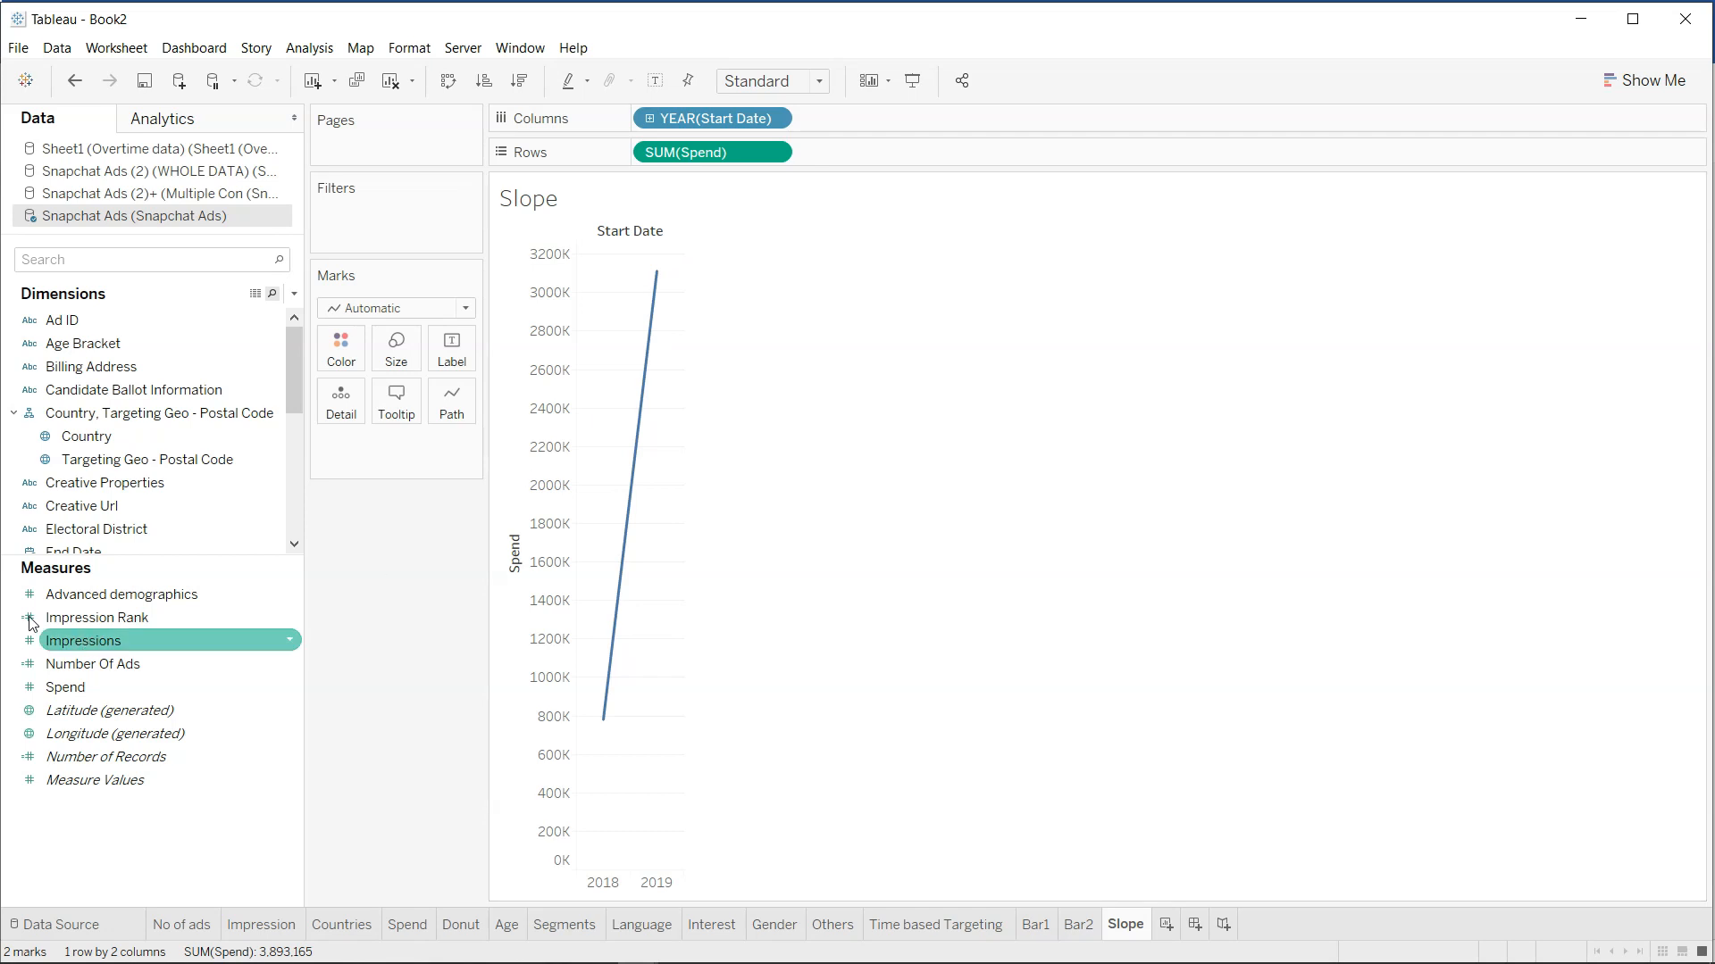
drag(112, 438, 345, 398)
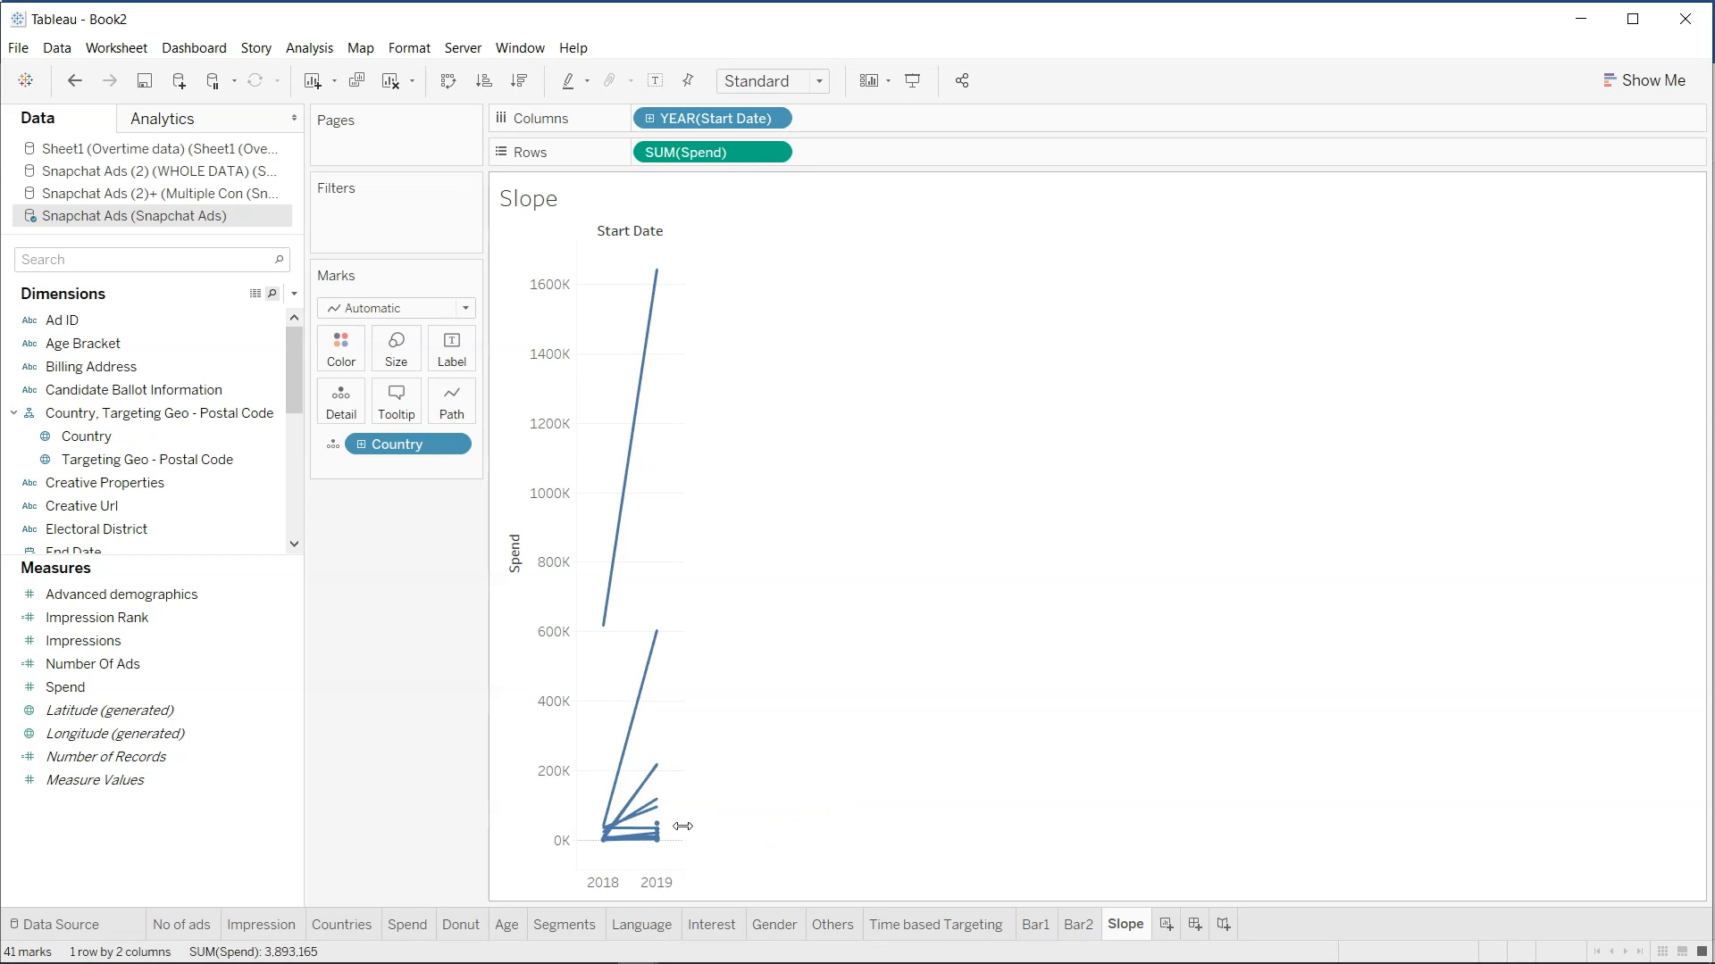
Change the Spend axis to a logarithmic scale using the Positive option.
mouse_move(640, 852)
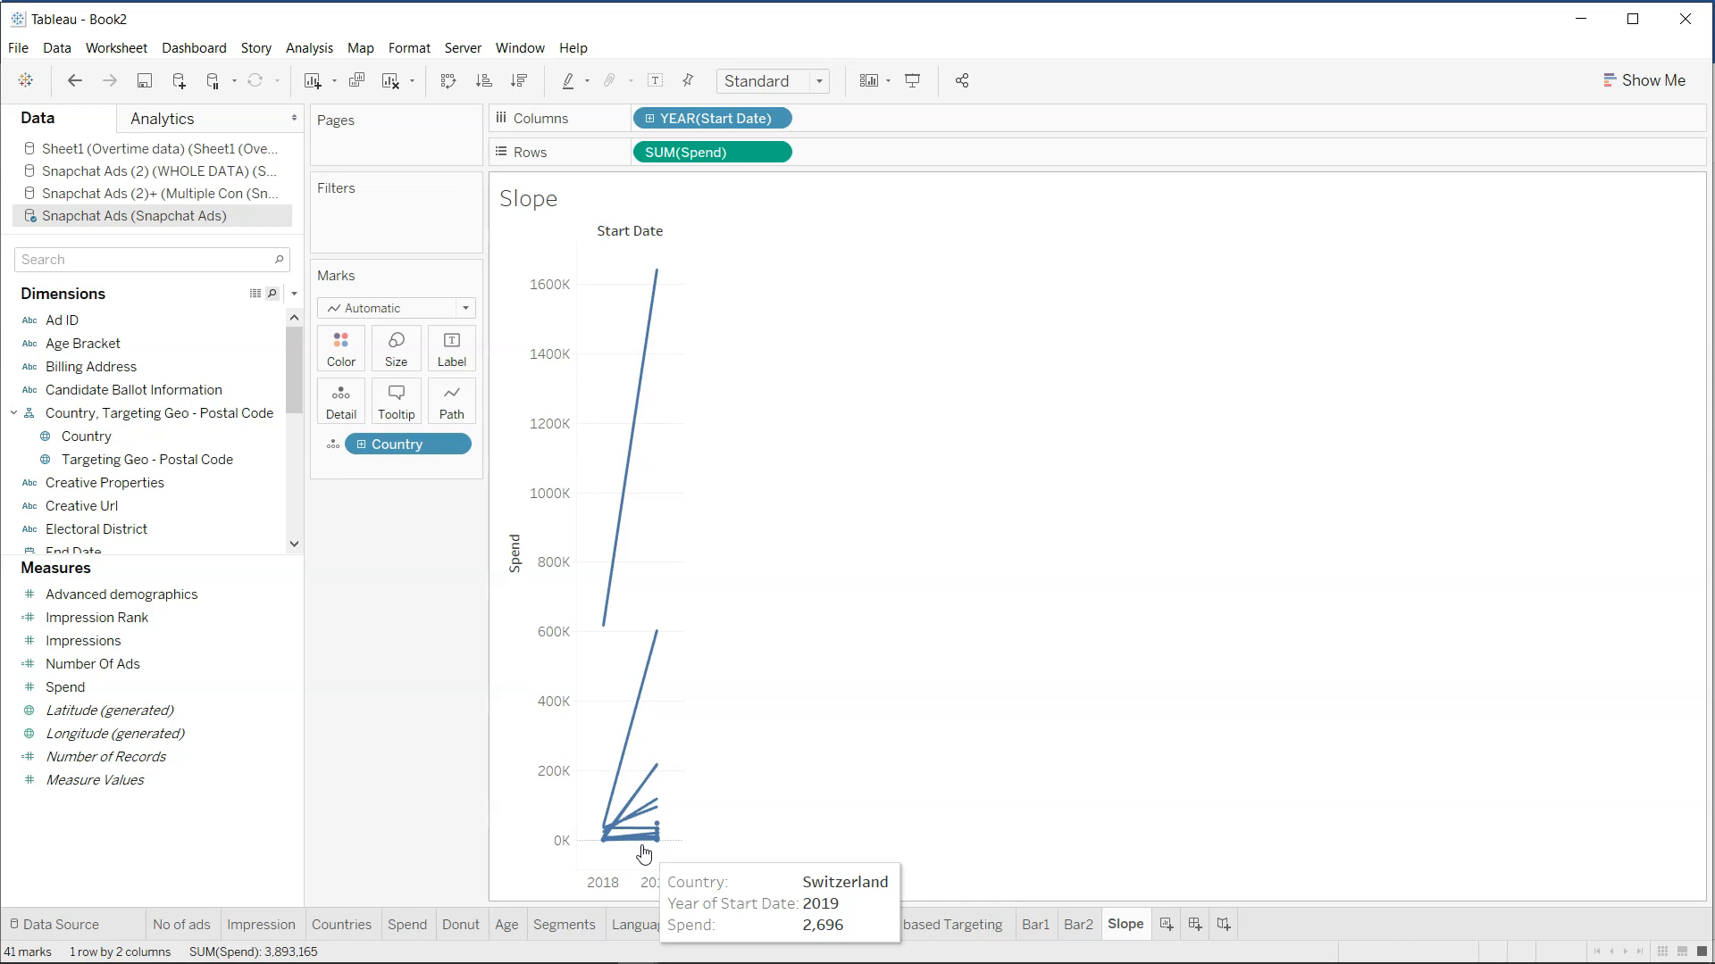
right_click(560, 688)
click(576, 700)
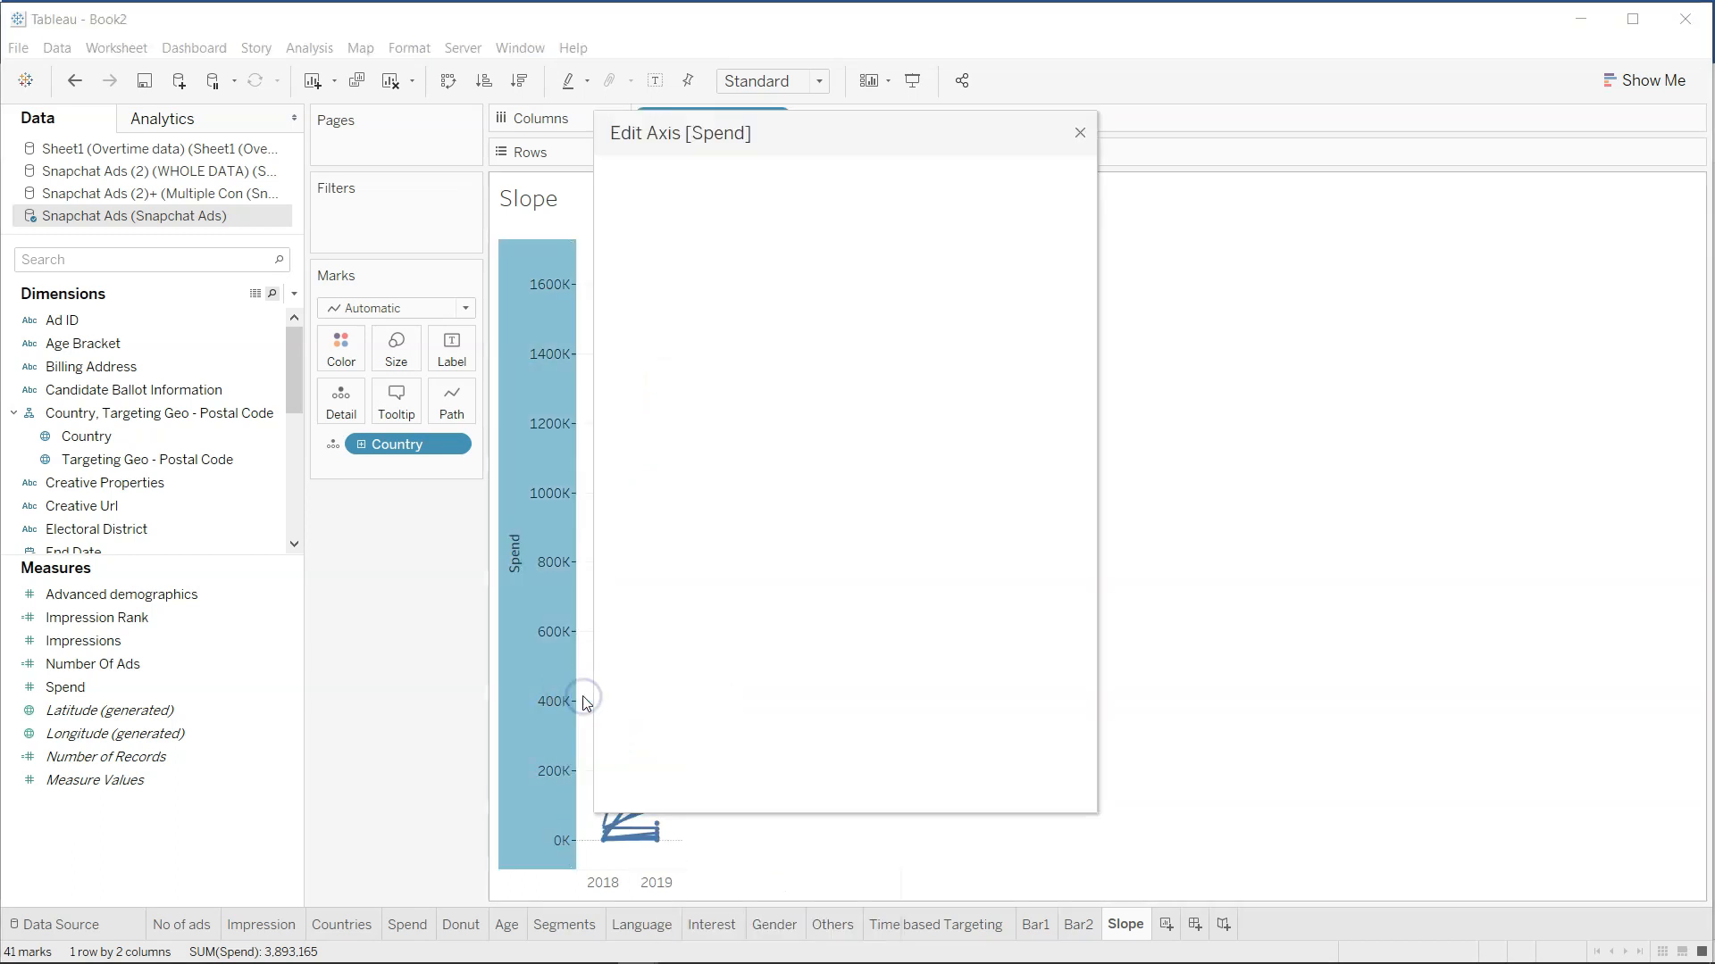
click(683, 520)
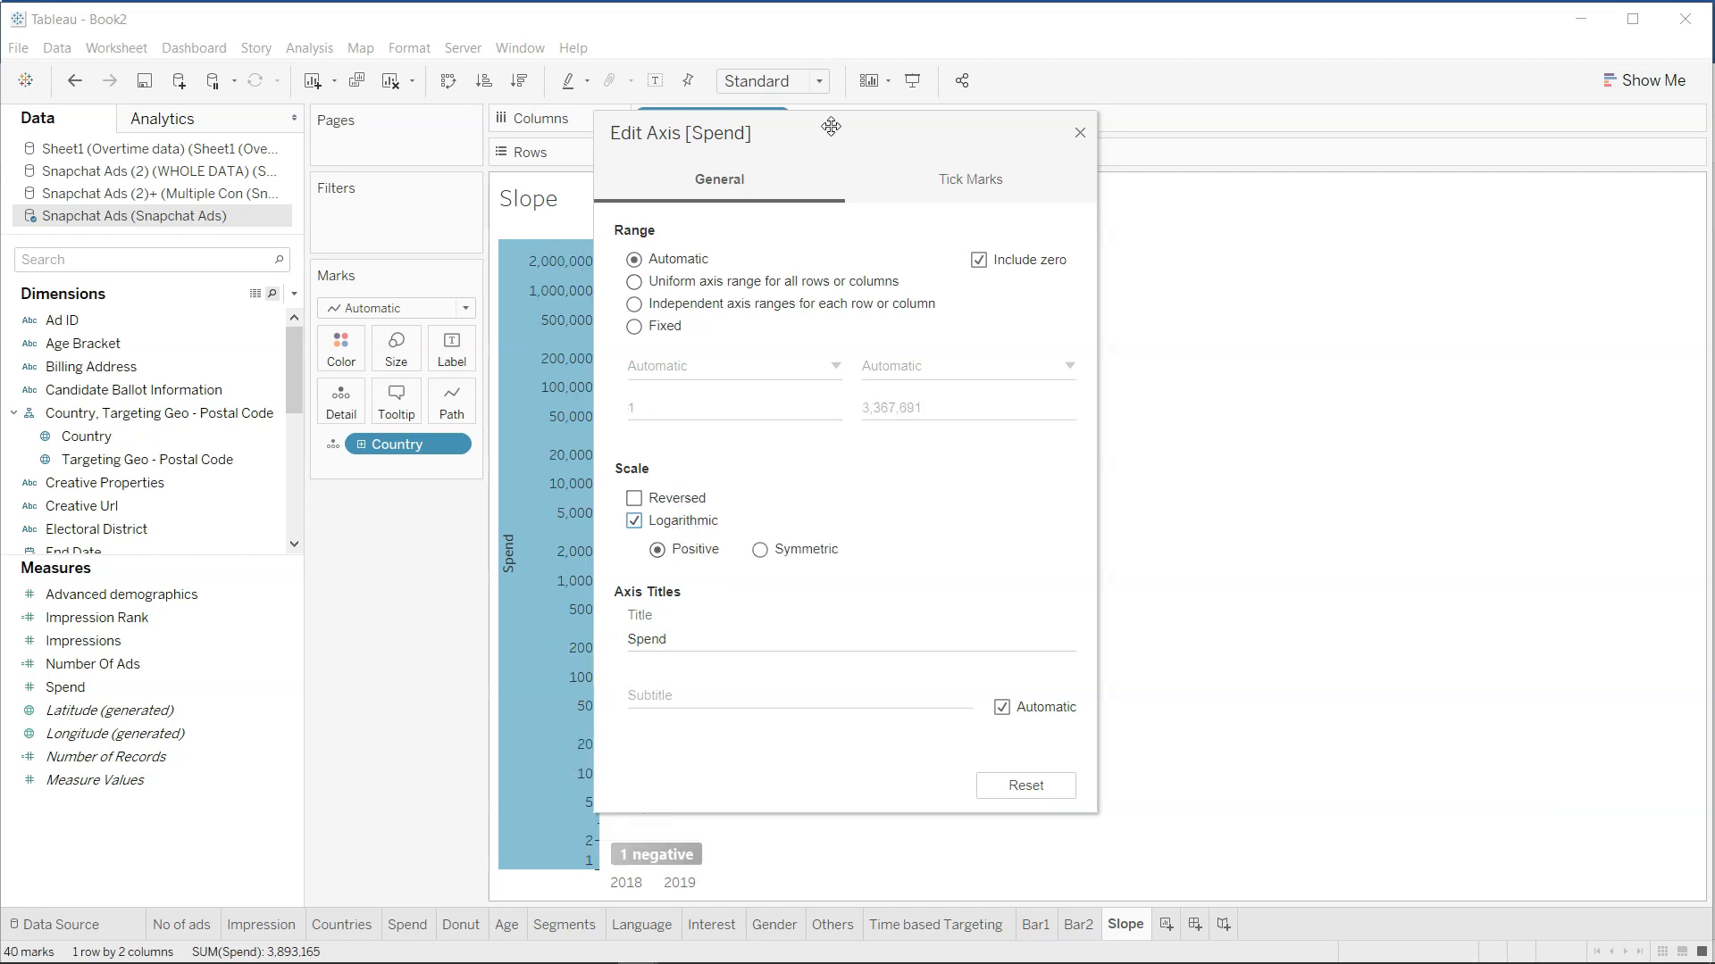
drag(835, 126, 1202, 104)
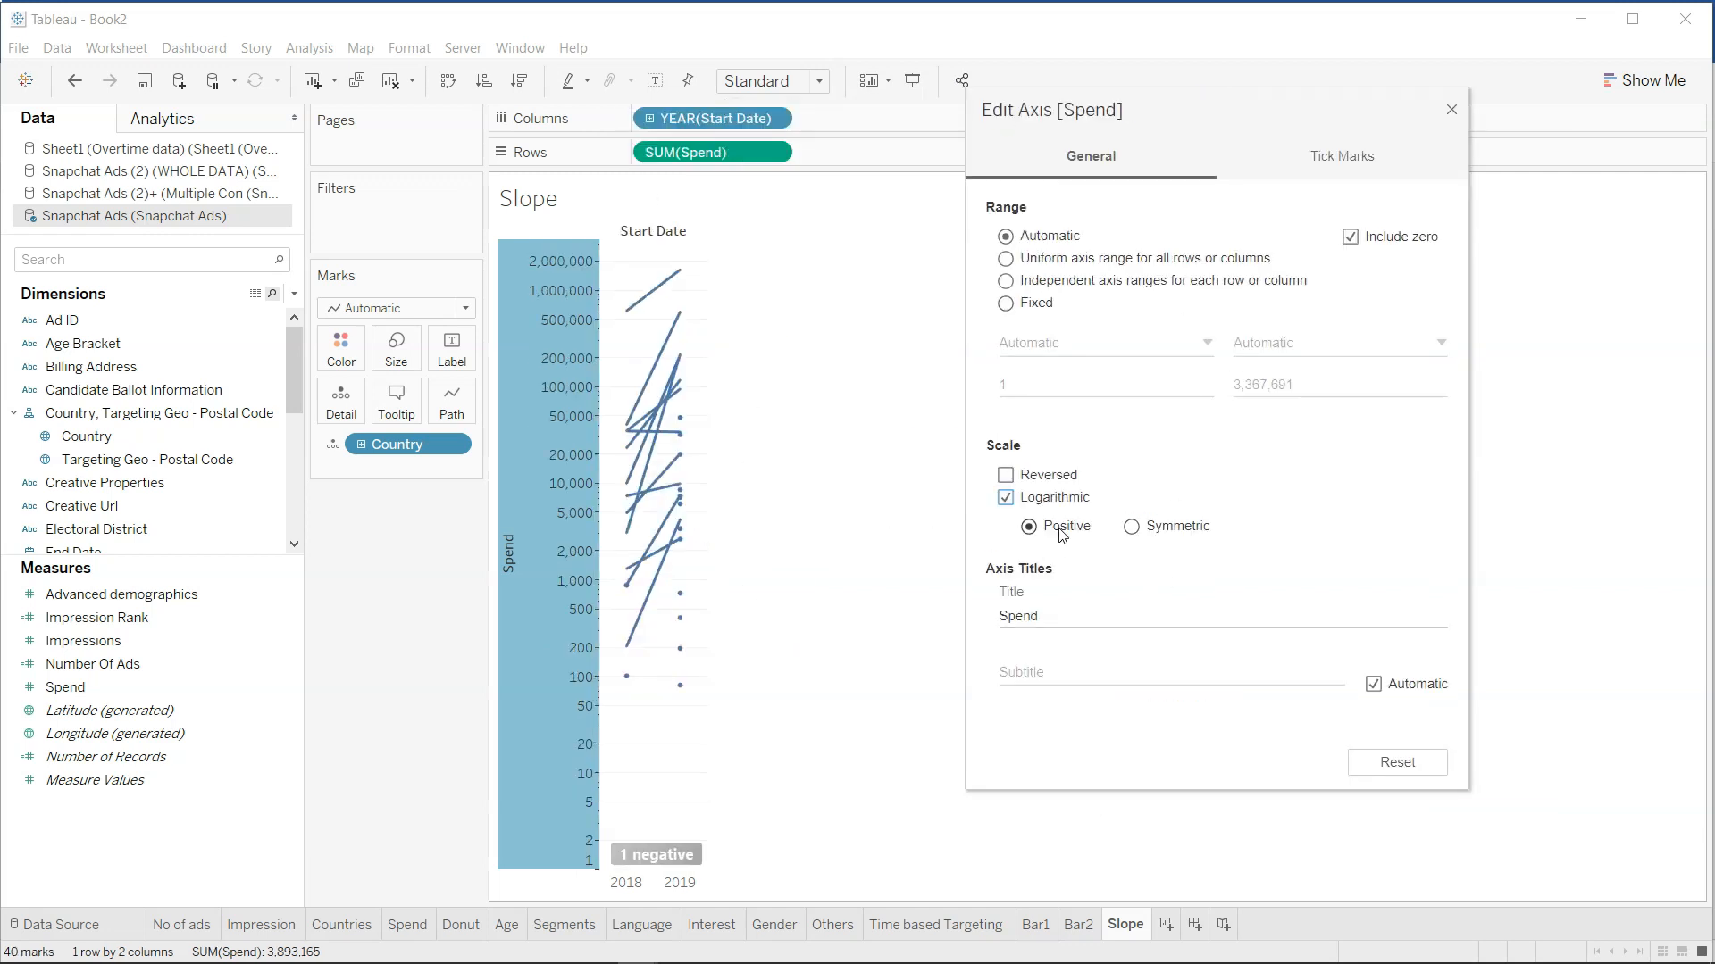
click(1451, 109)
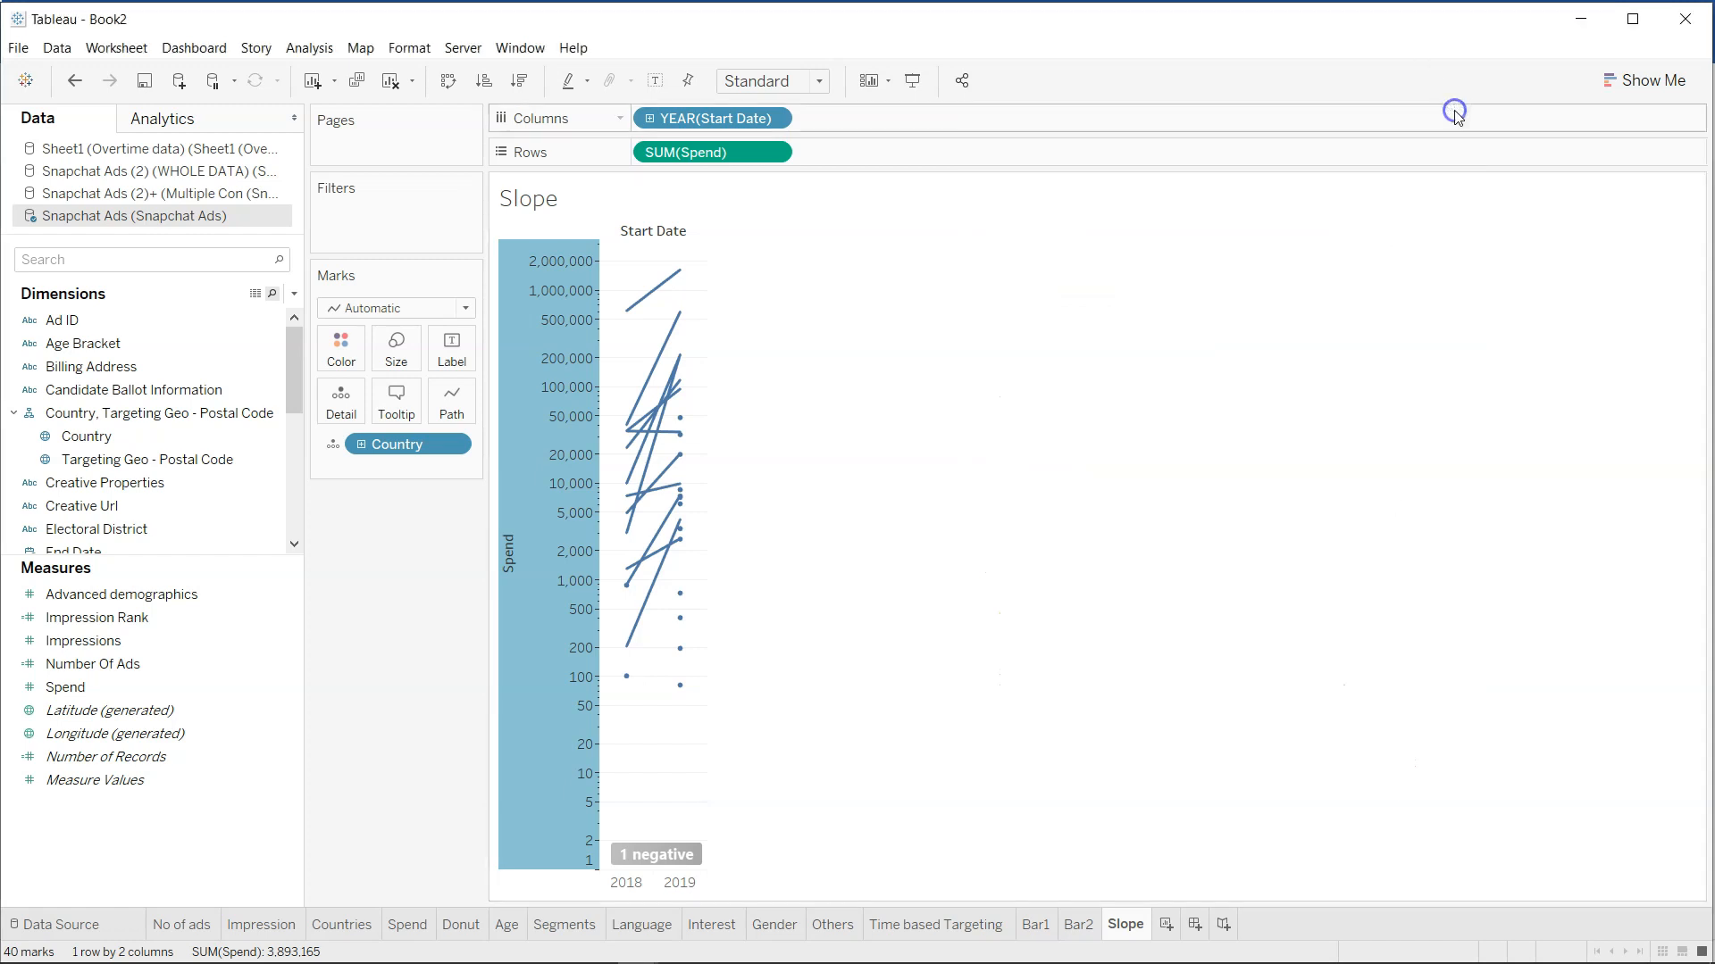
Widen the slope chart's year columns and hide the Spend axis header.
mouse_move(684, 471)
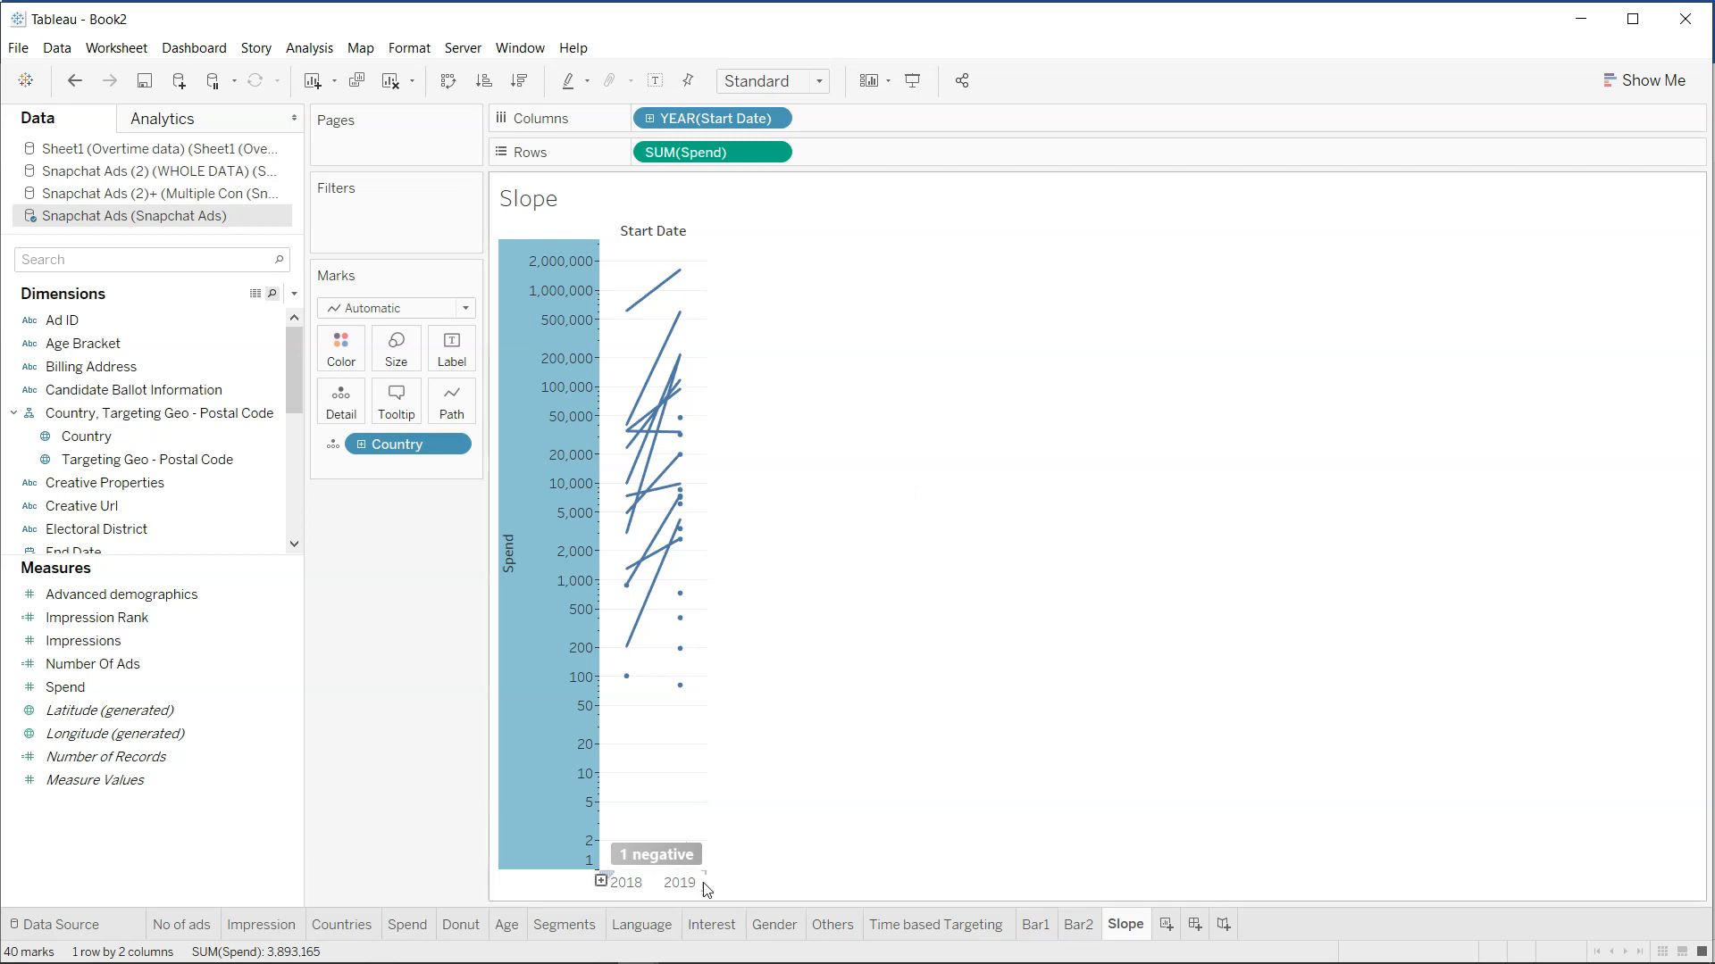
drag(712, 887, 893, 880)
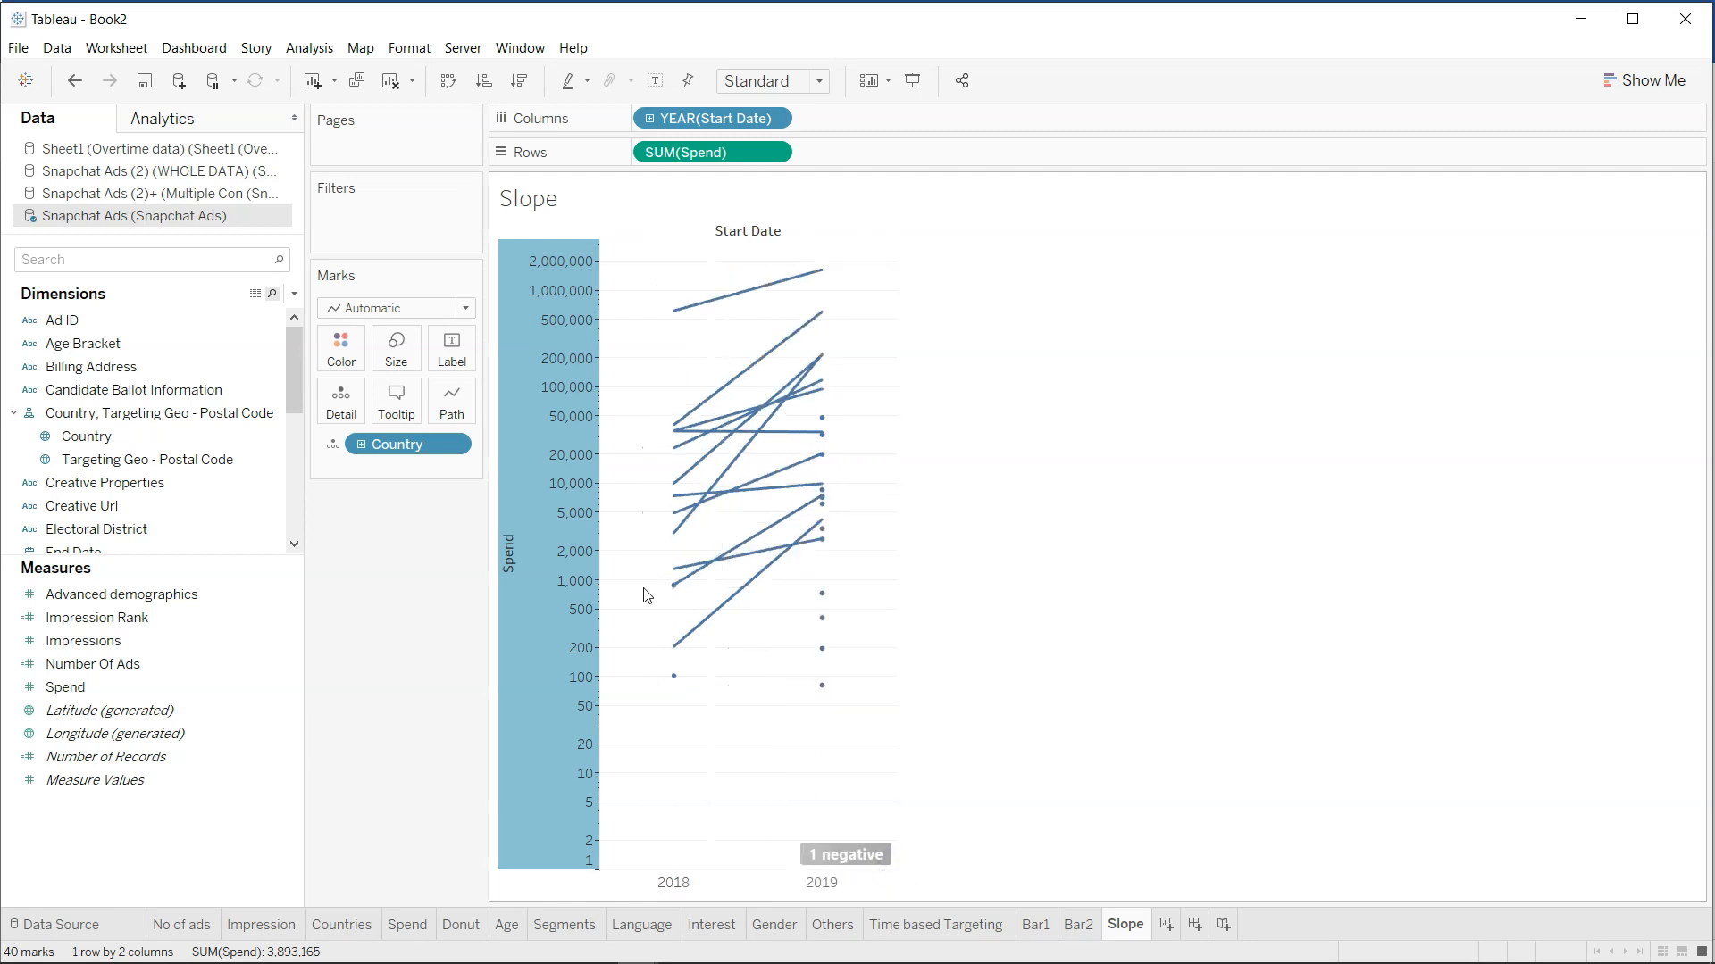
mouse_move(575, 517)
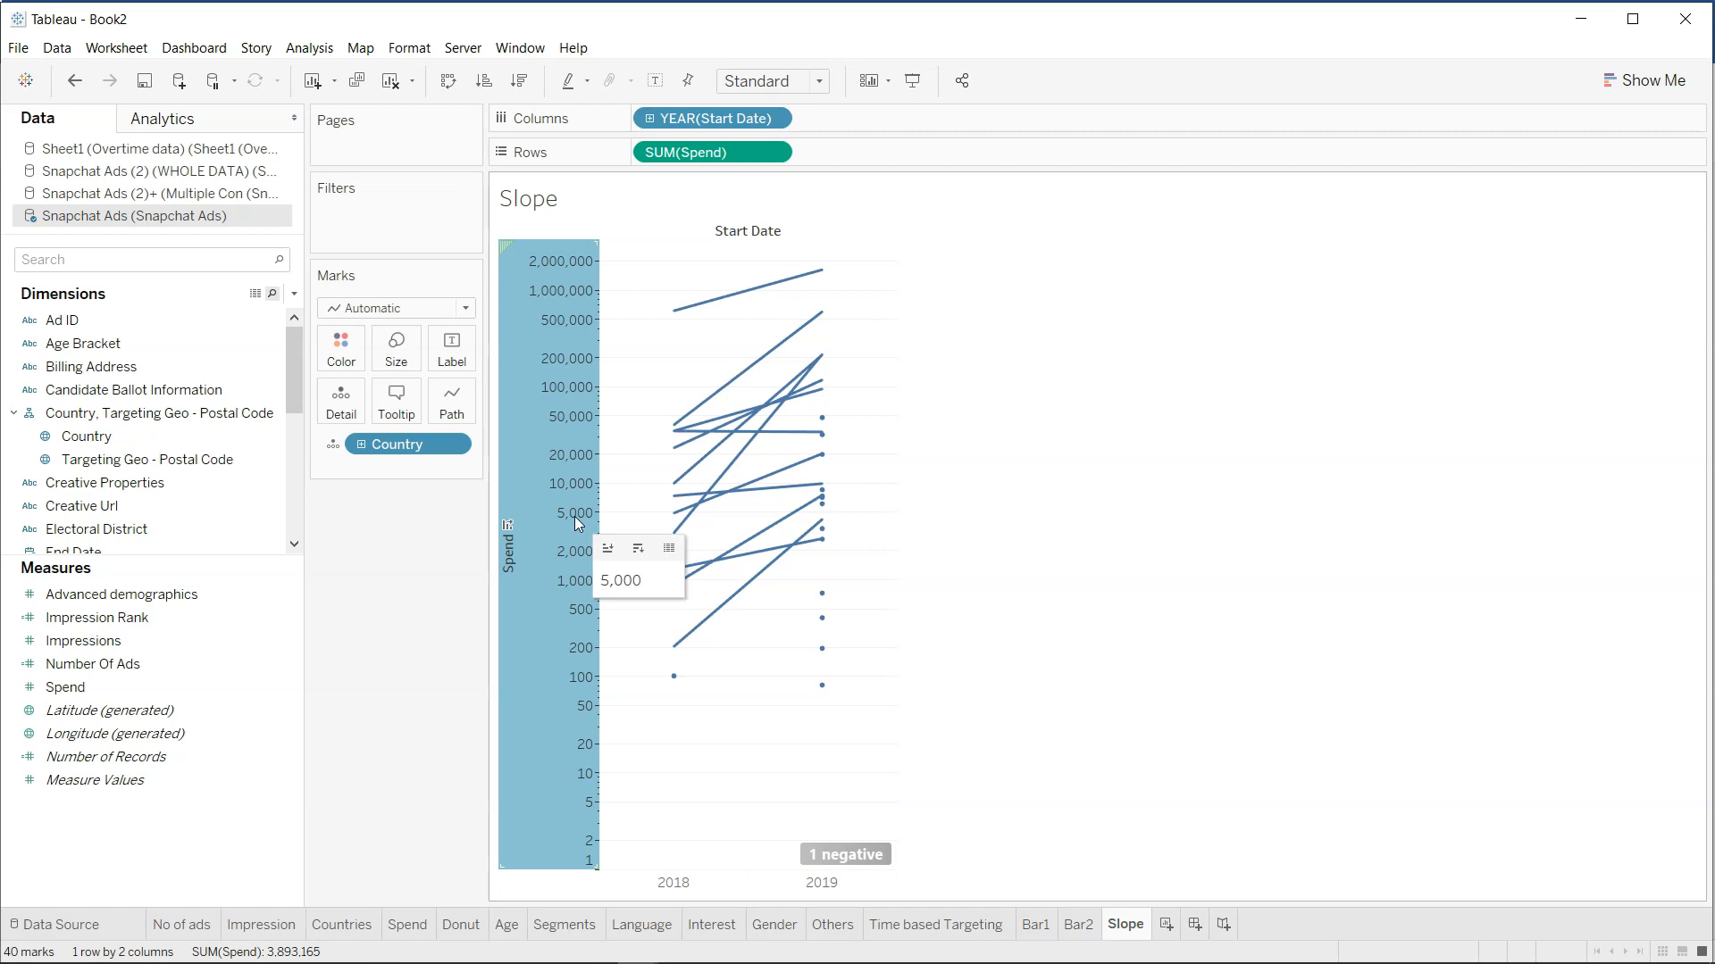
right_click(575, 516)
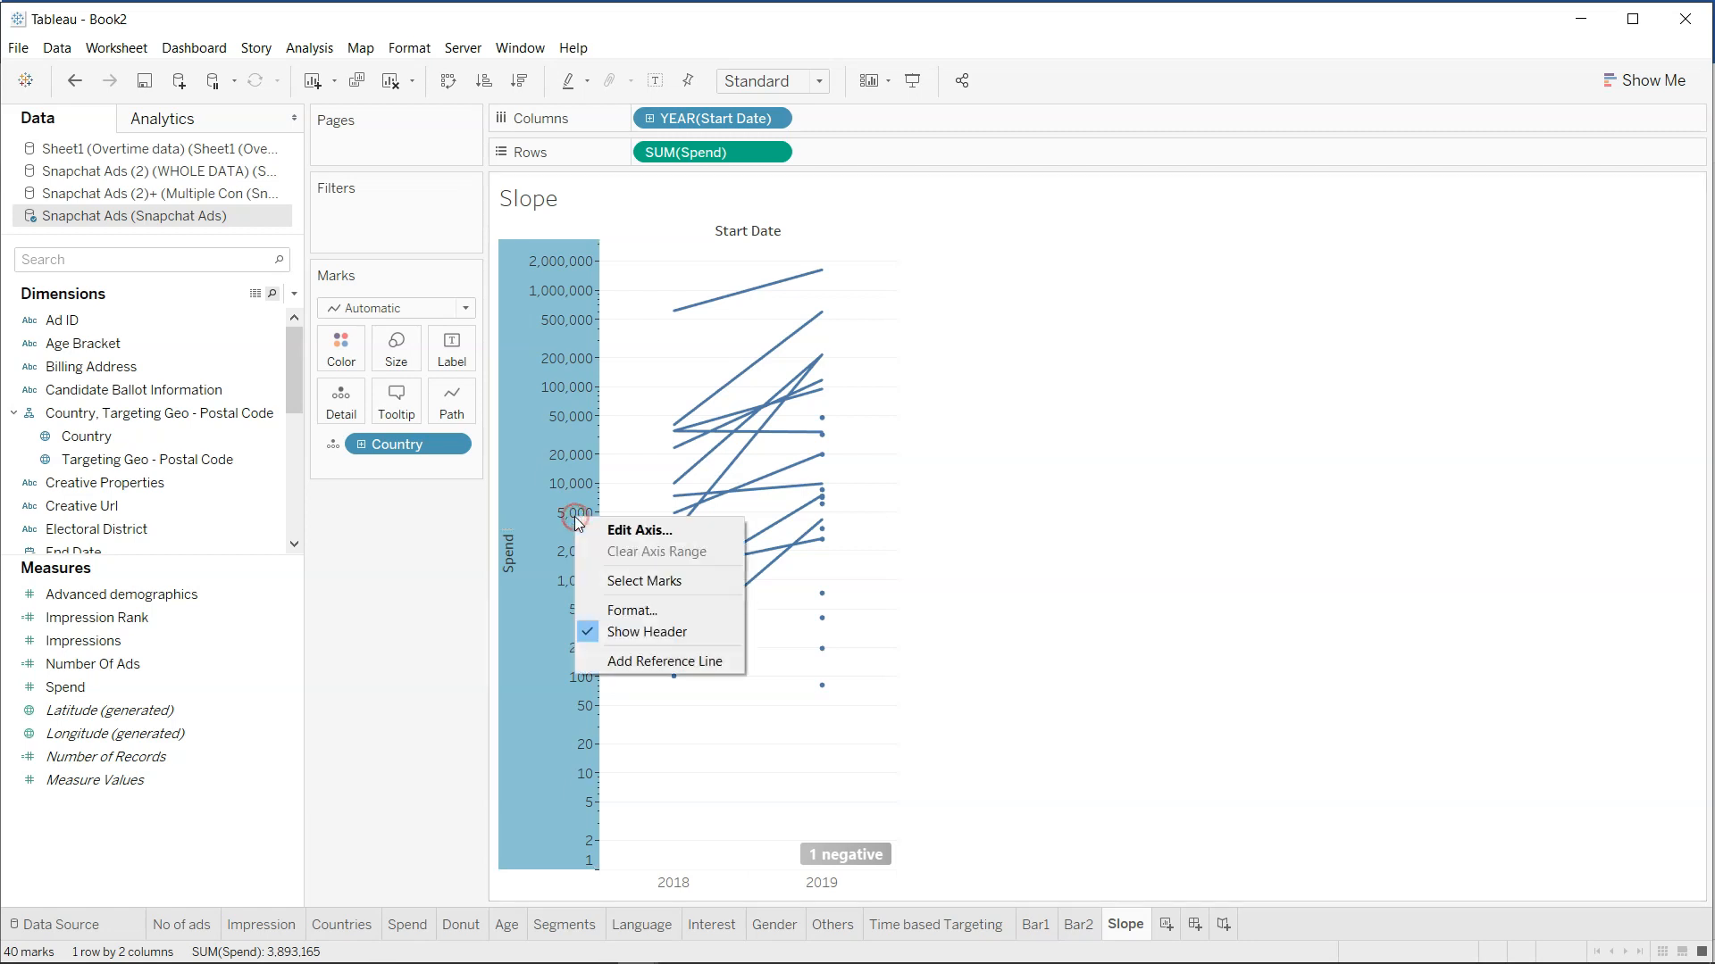
click(607, 632)
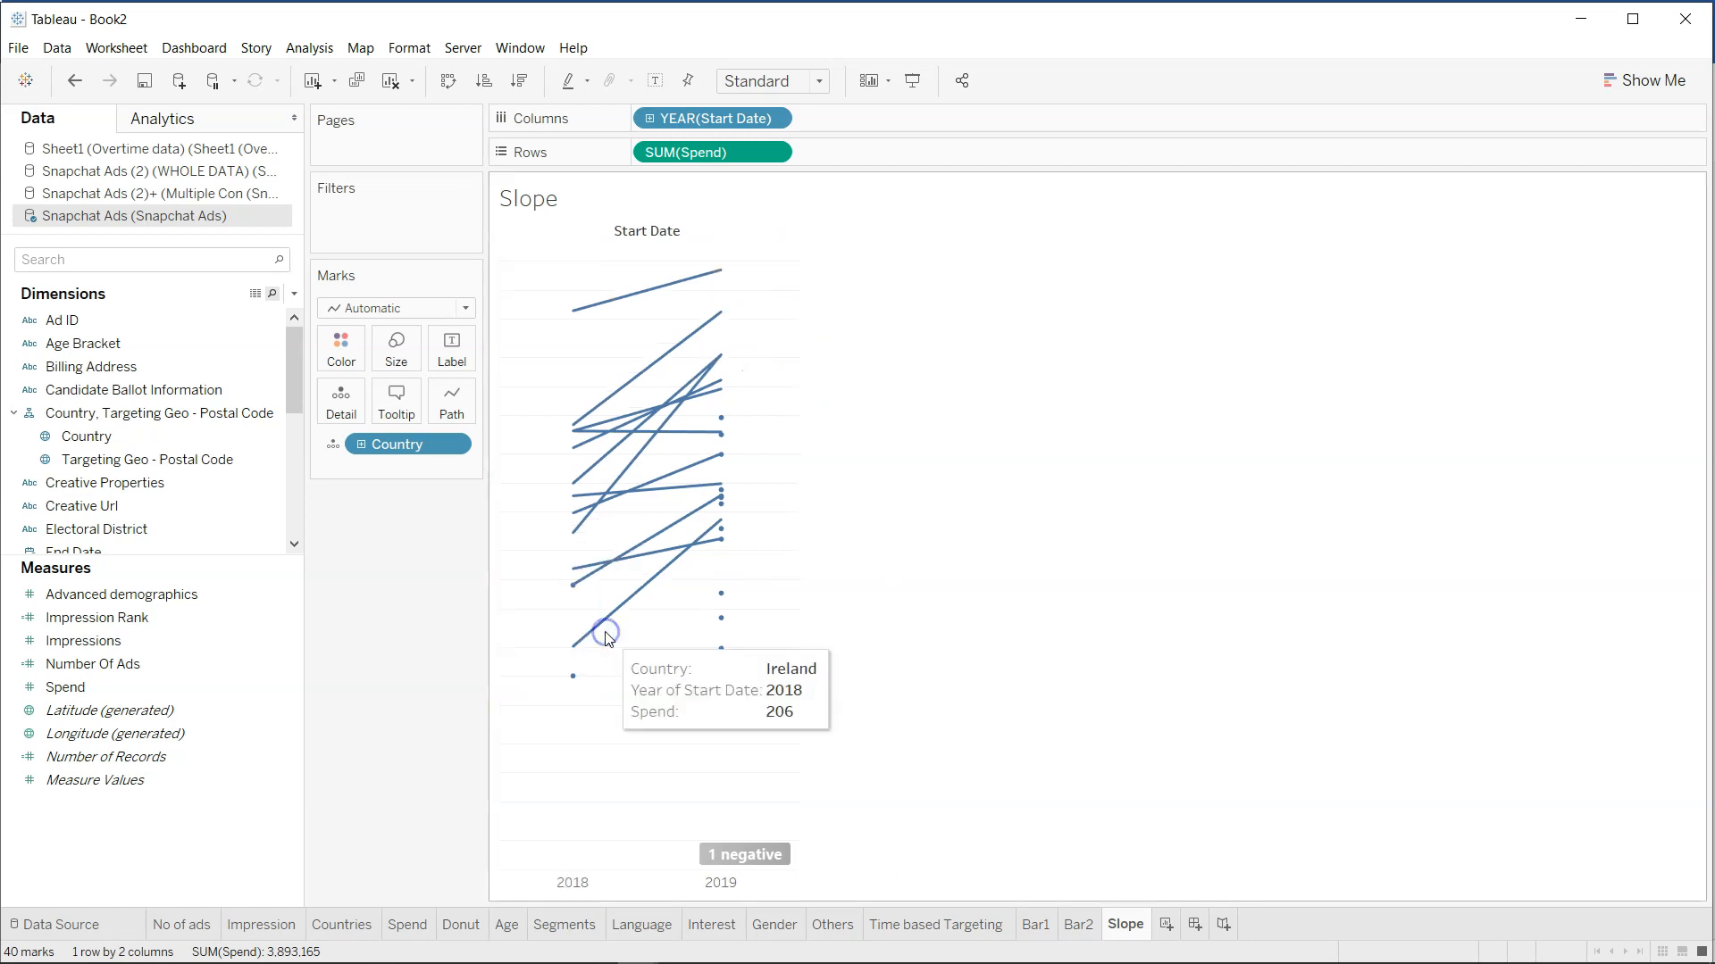
Open the line formatting settings for the Slope sheet.
right_click(550, 604)
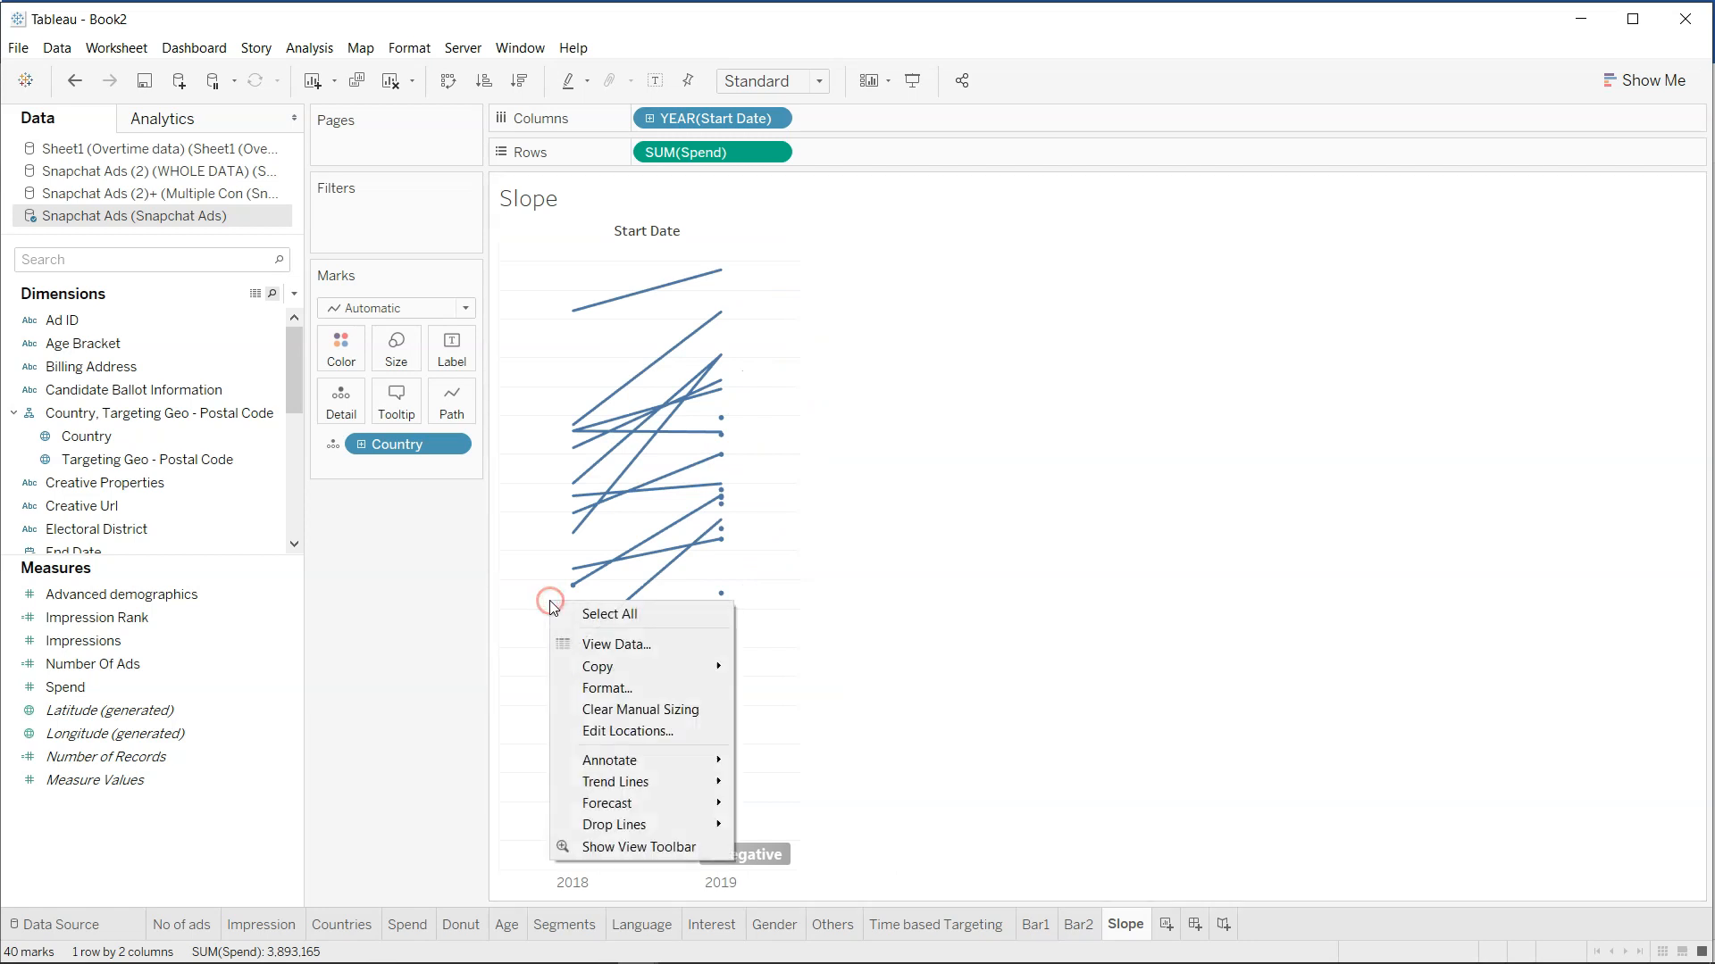
click(630, 696)
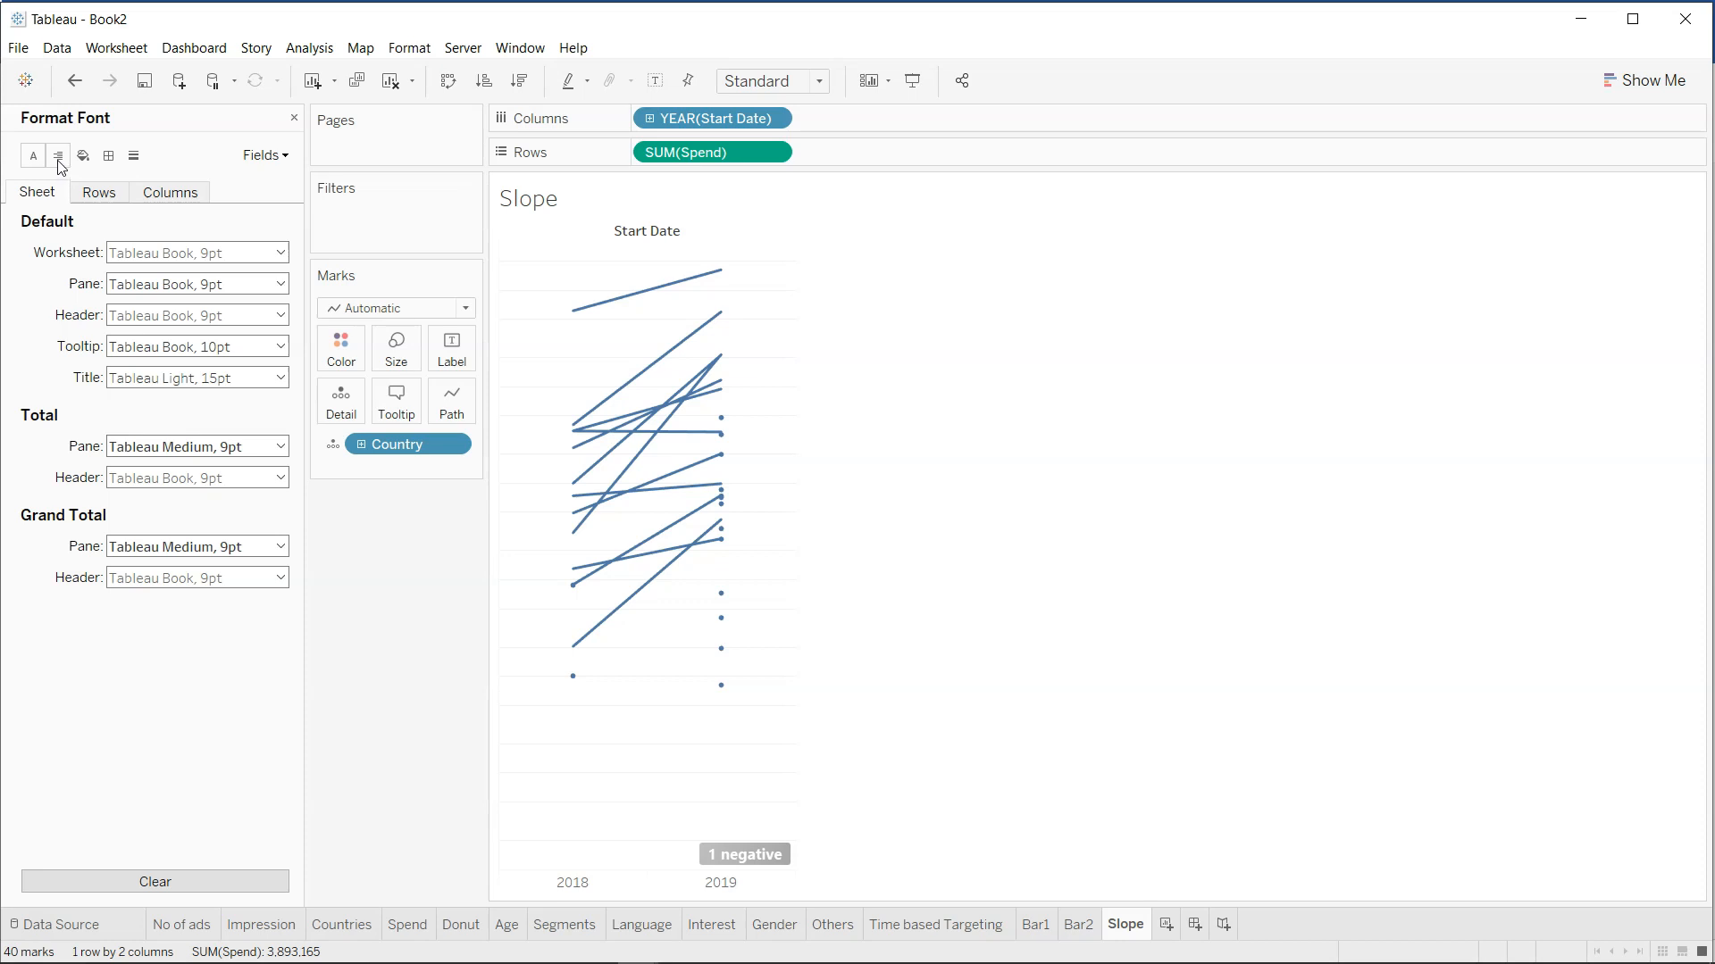
click(132, 159)
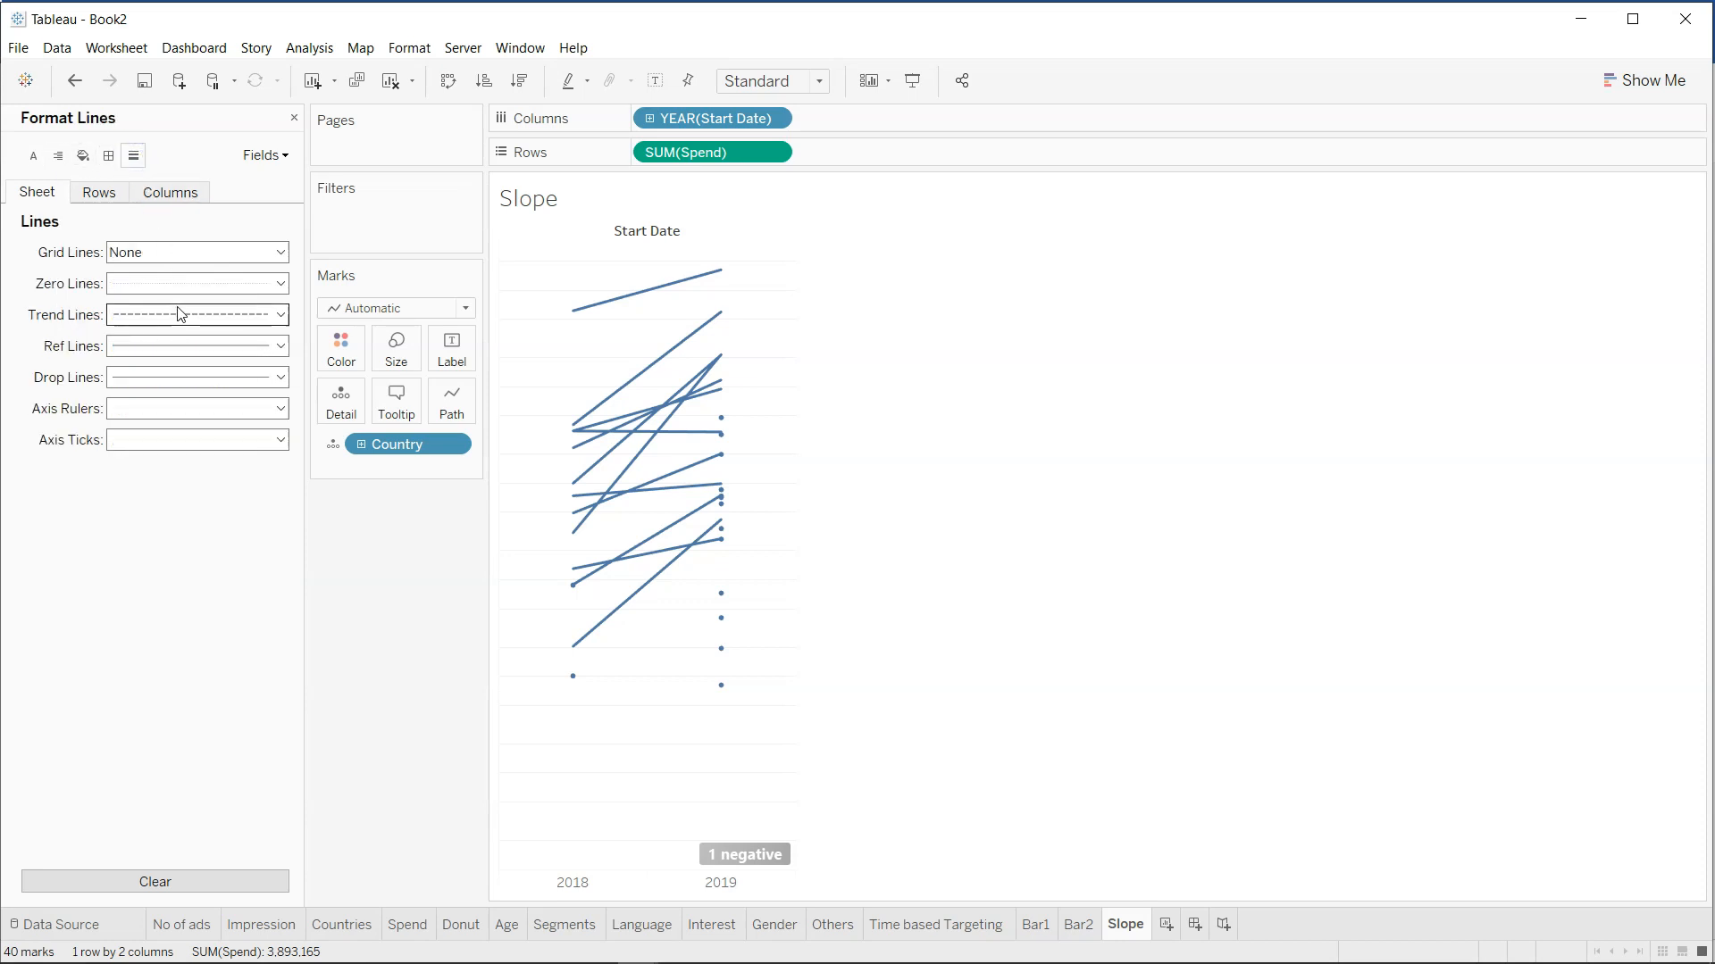
Set the zero lines and trend lines of the whole sheet to None.
click(203, 283)
click(201, 308)
click(74, 393)
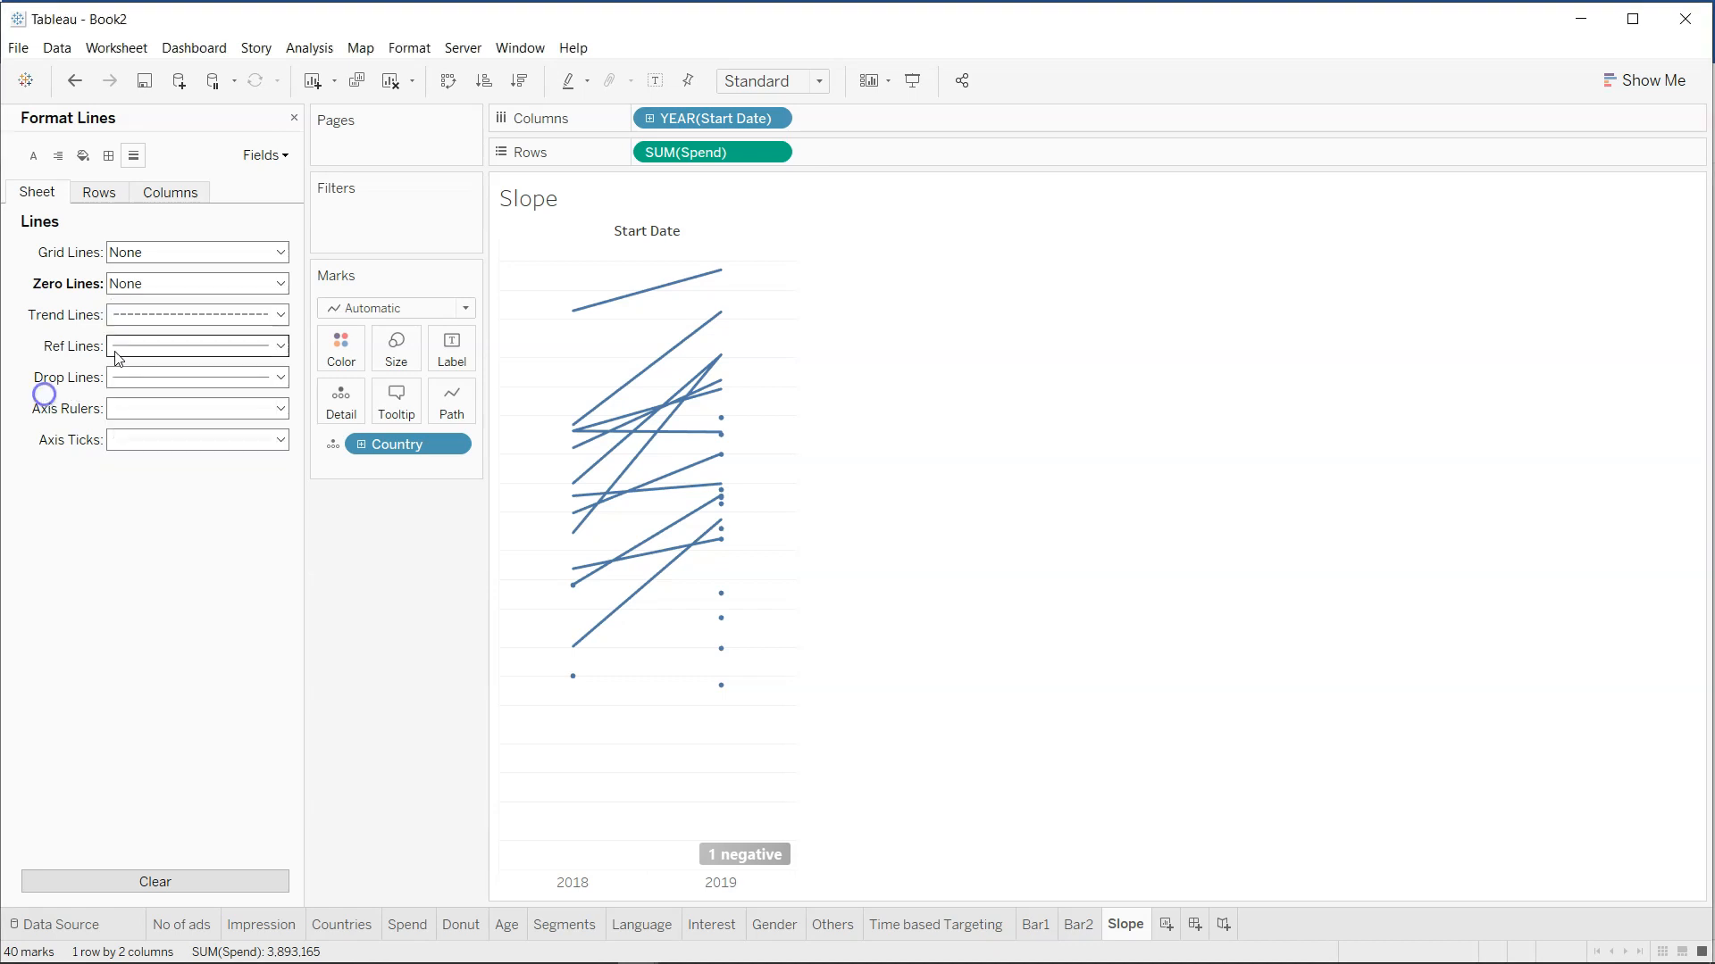
click(166, 316)
click(174, 342)
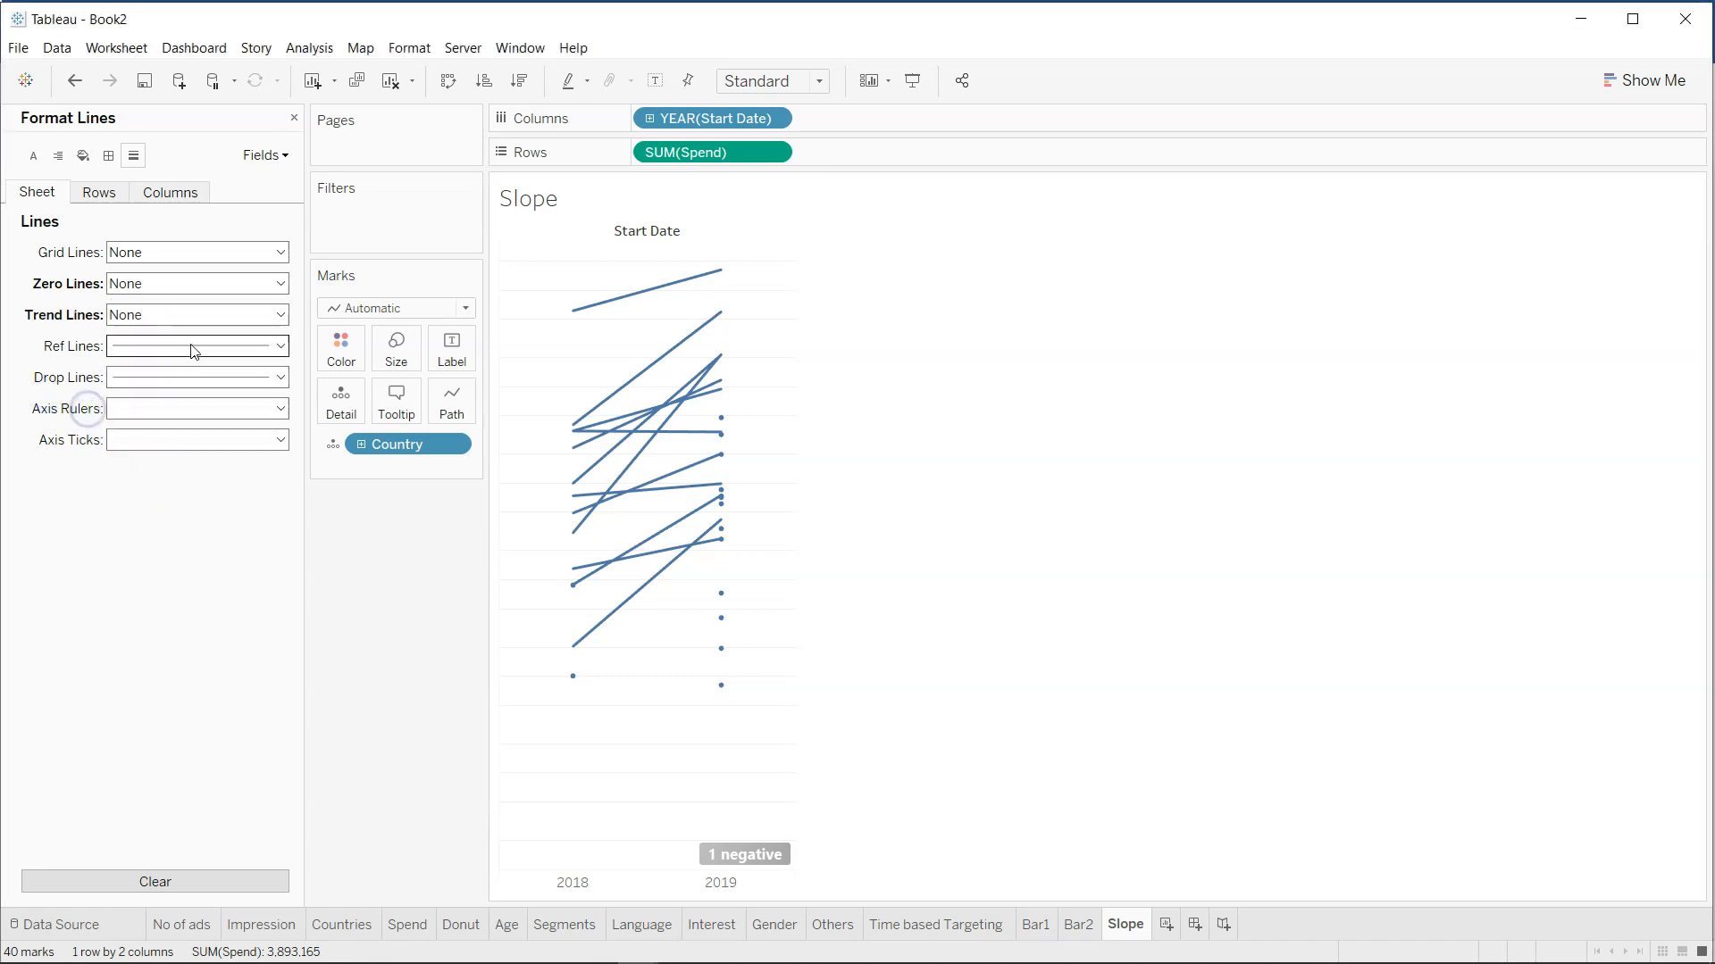
click(191, 345)
click(15, 393)
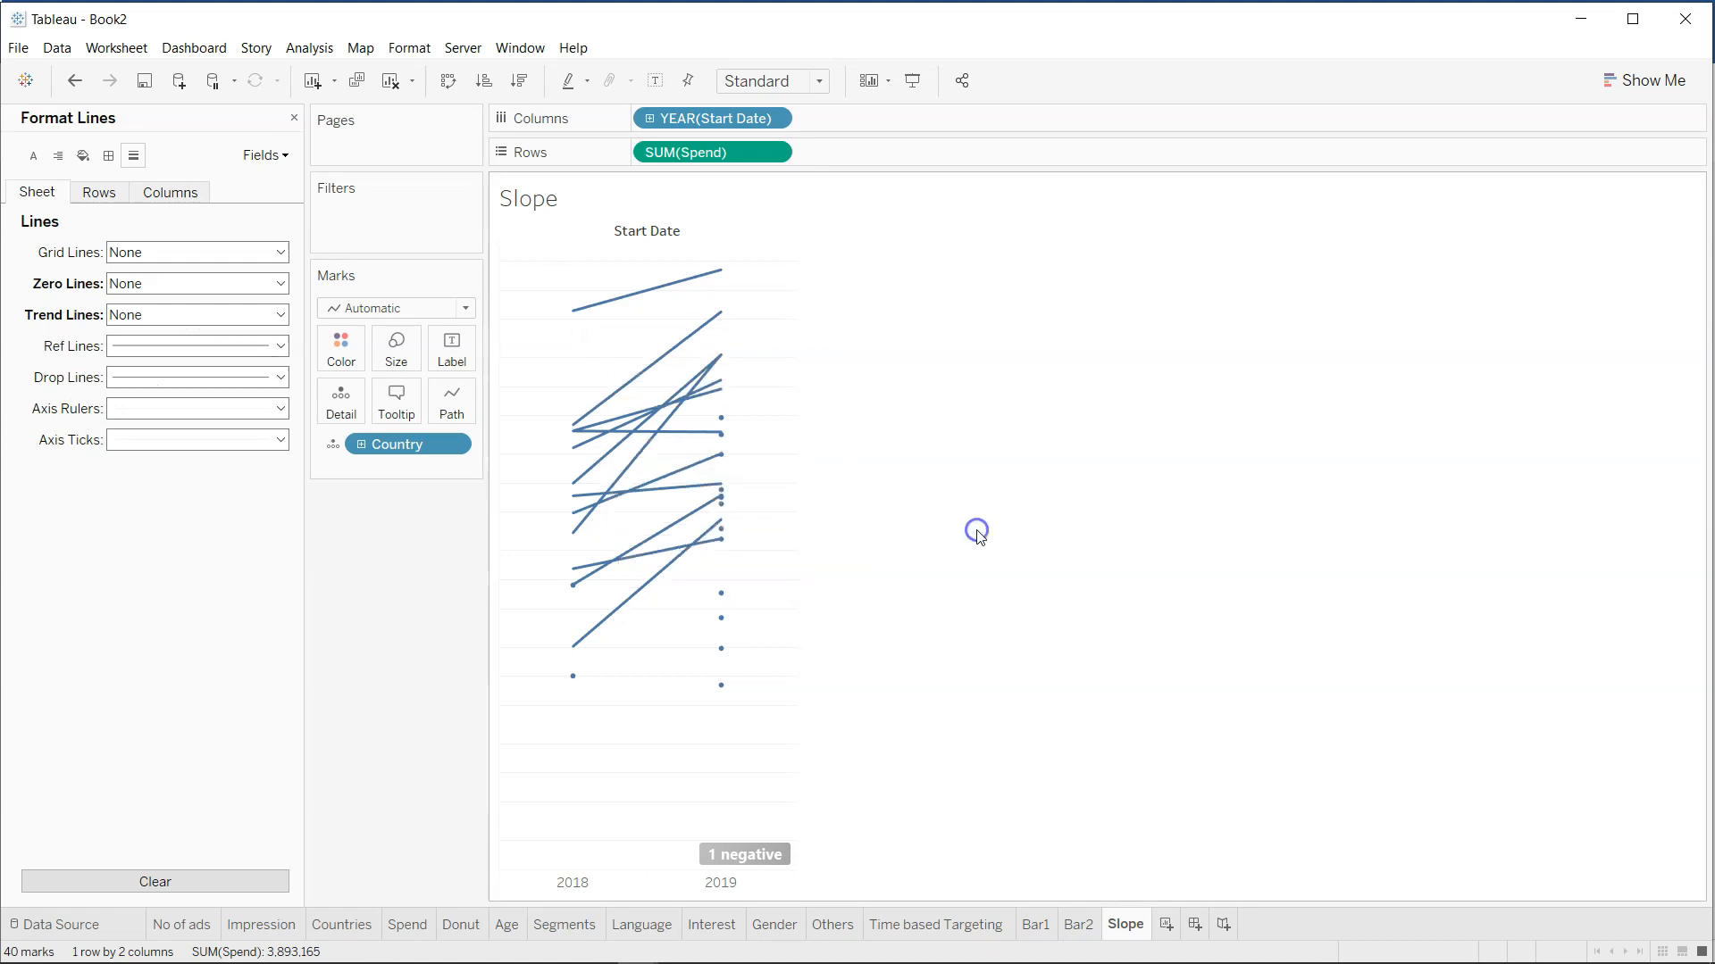
Hide the negative-values indicator on the slope chart and close the line formatting pane.
right_click(759, 855)
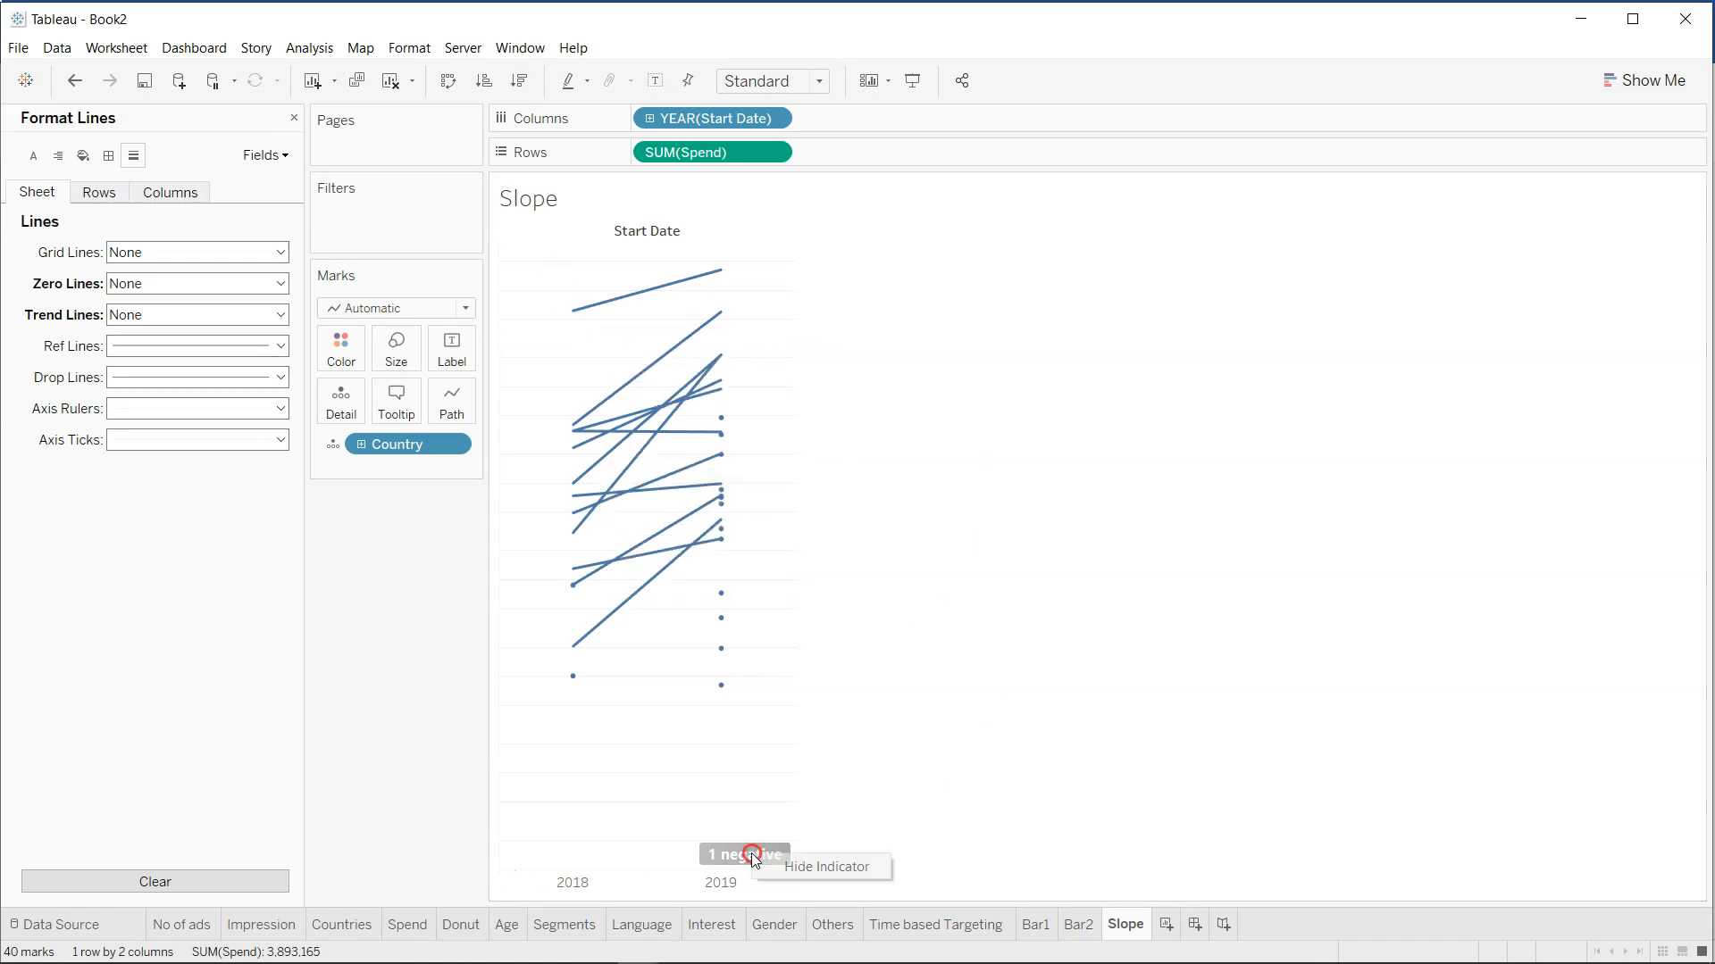
click(789, 872)
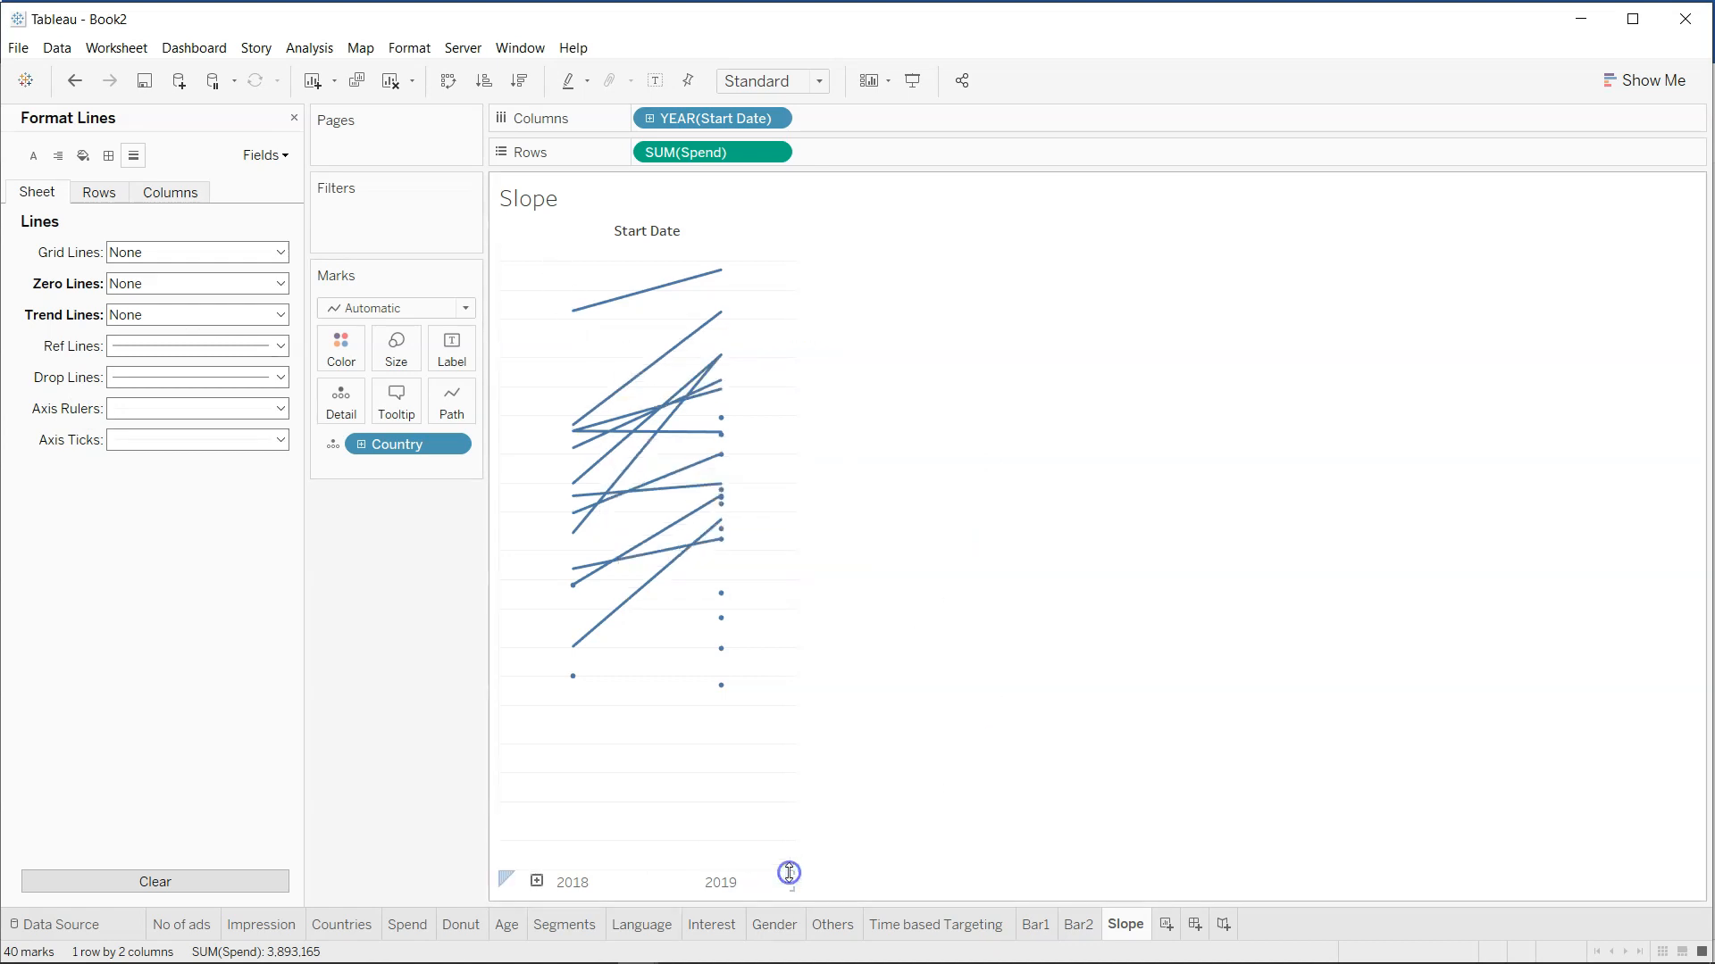
click(293, 117)
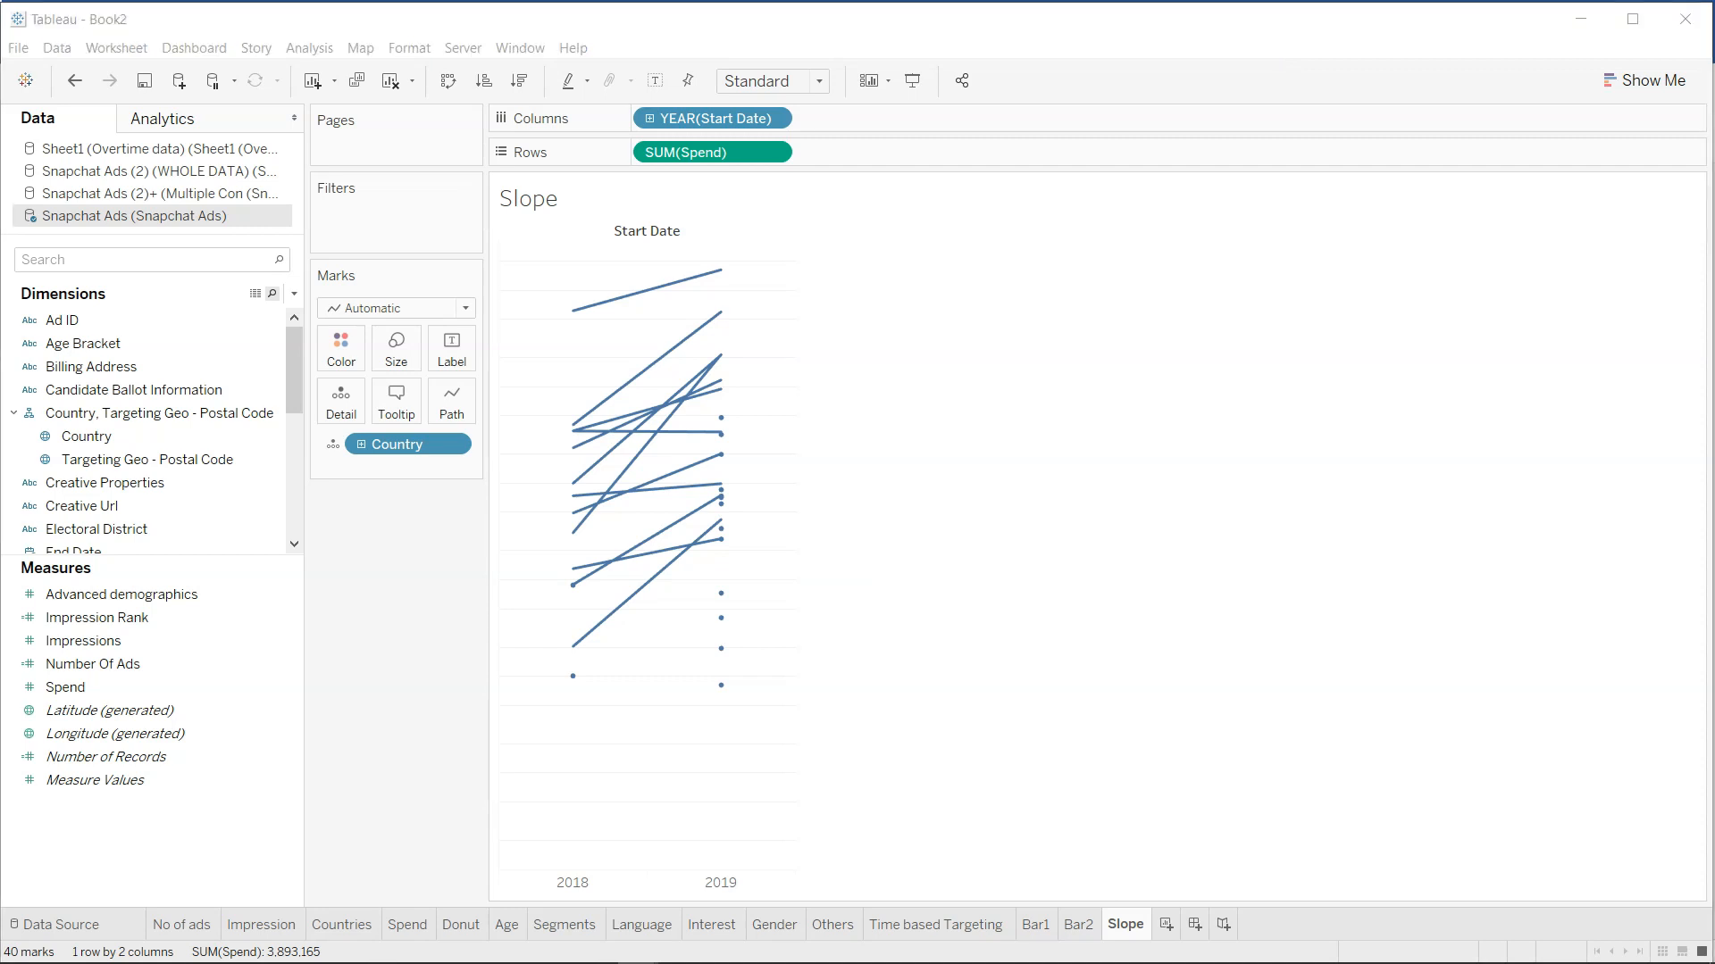
Examine the slope chart in the finished Snapchat Ad targeting dashboard and return to the Book2 workbook.
double_click(1573, 51)
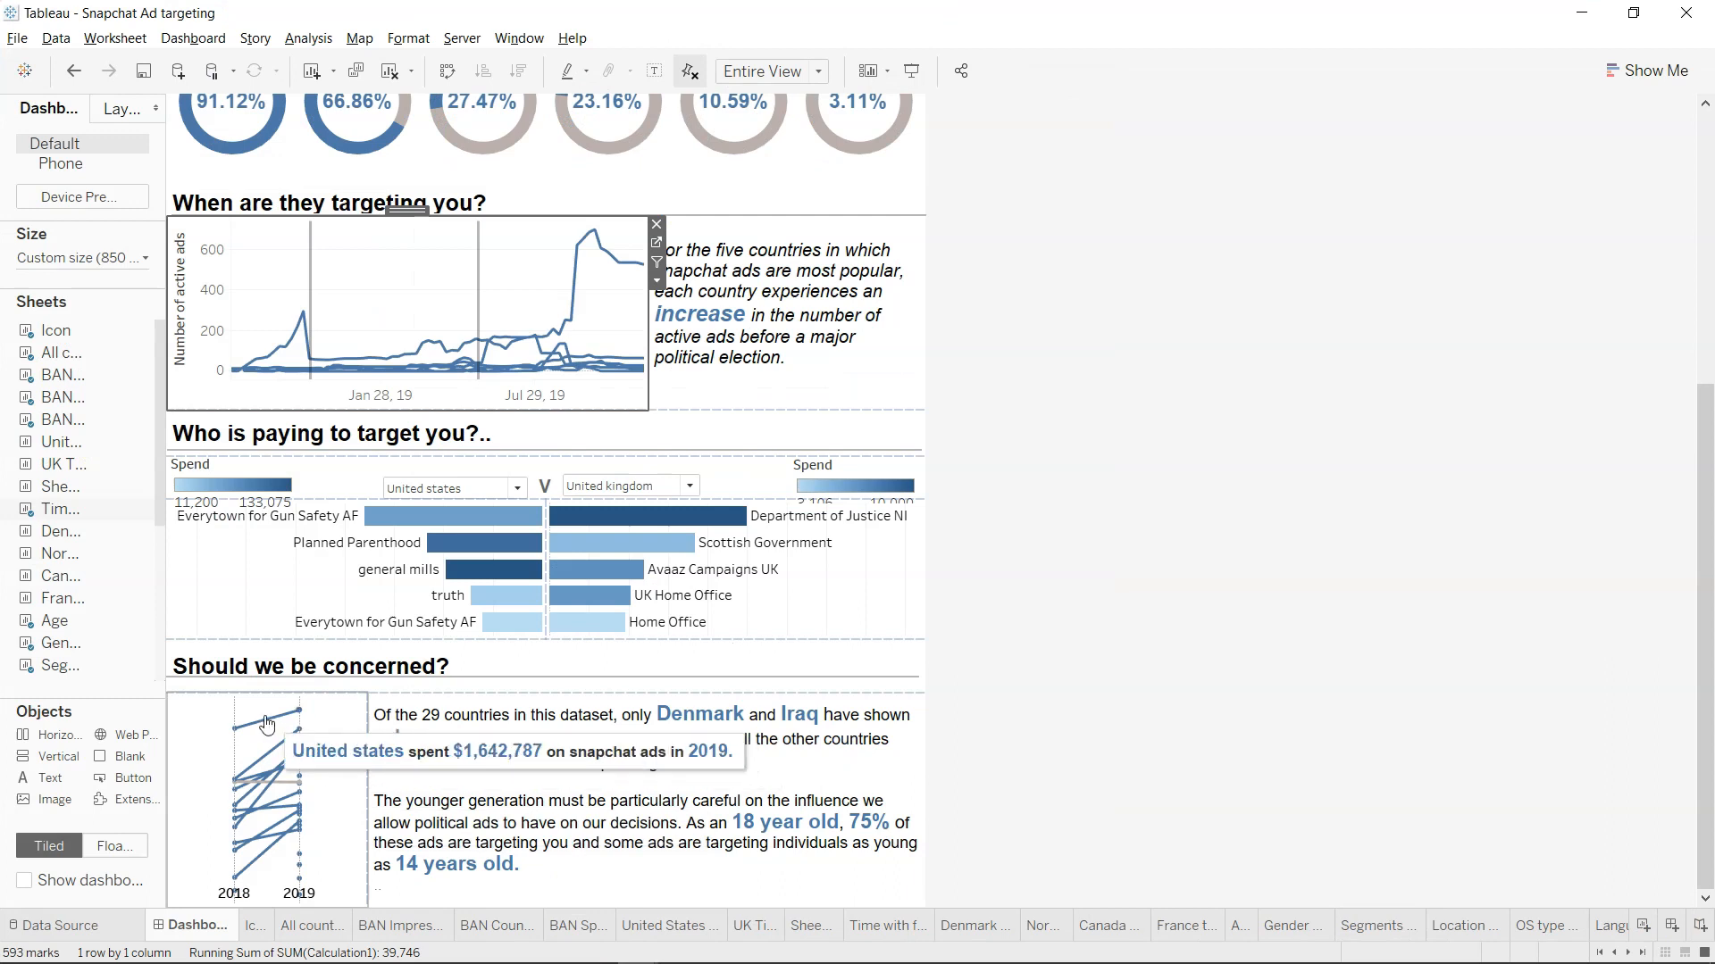
double_click(747, 20)
drag(1162, 10, 1650, 7)
key(alt+Tab)
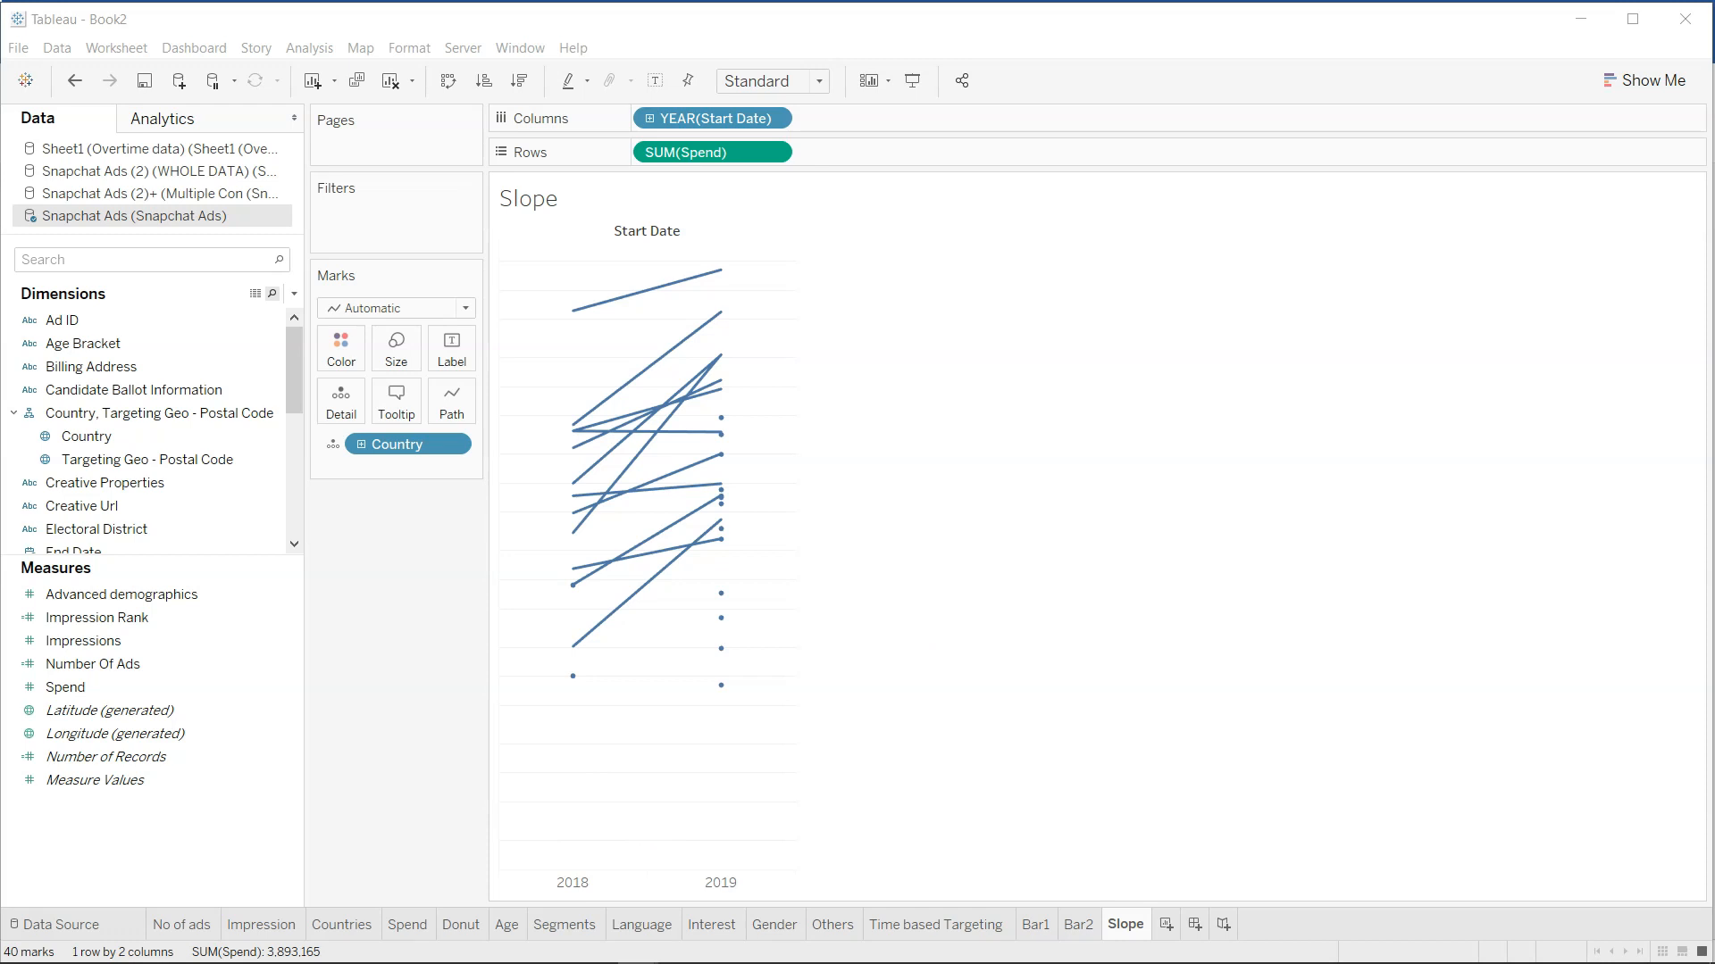
Try adding an entire-table average reference line for SUM(Spend) to the slope chart, and undo it.
click(200, 317)
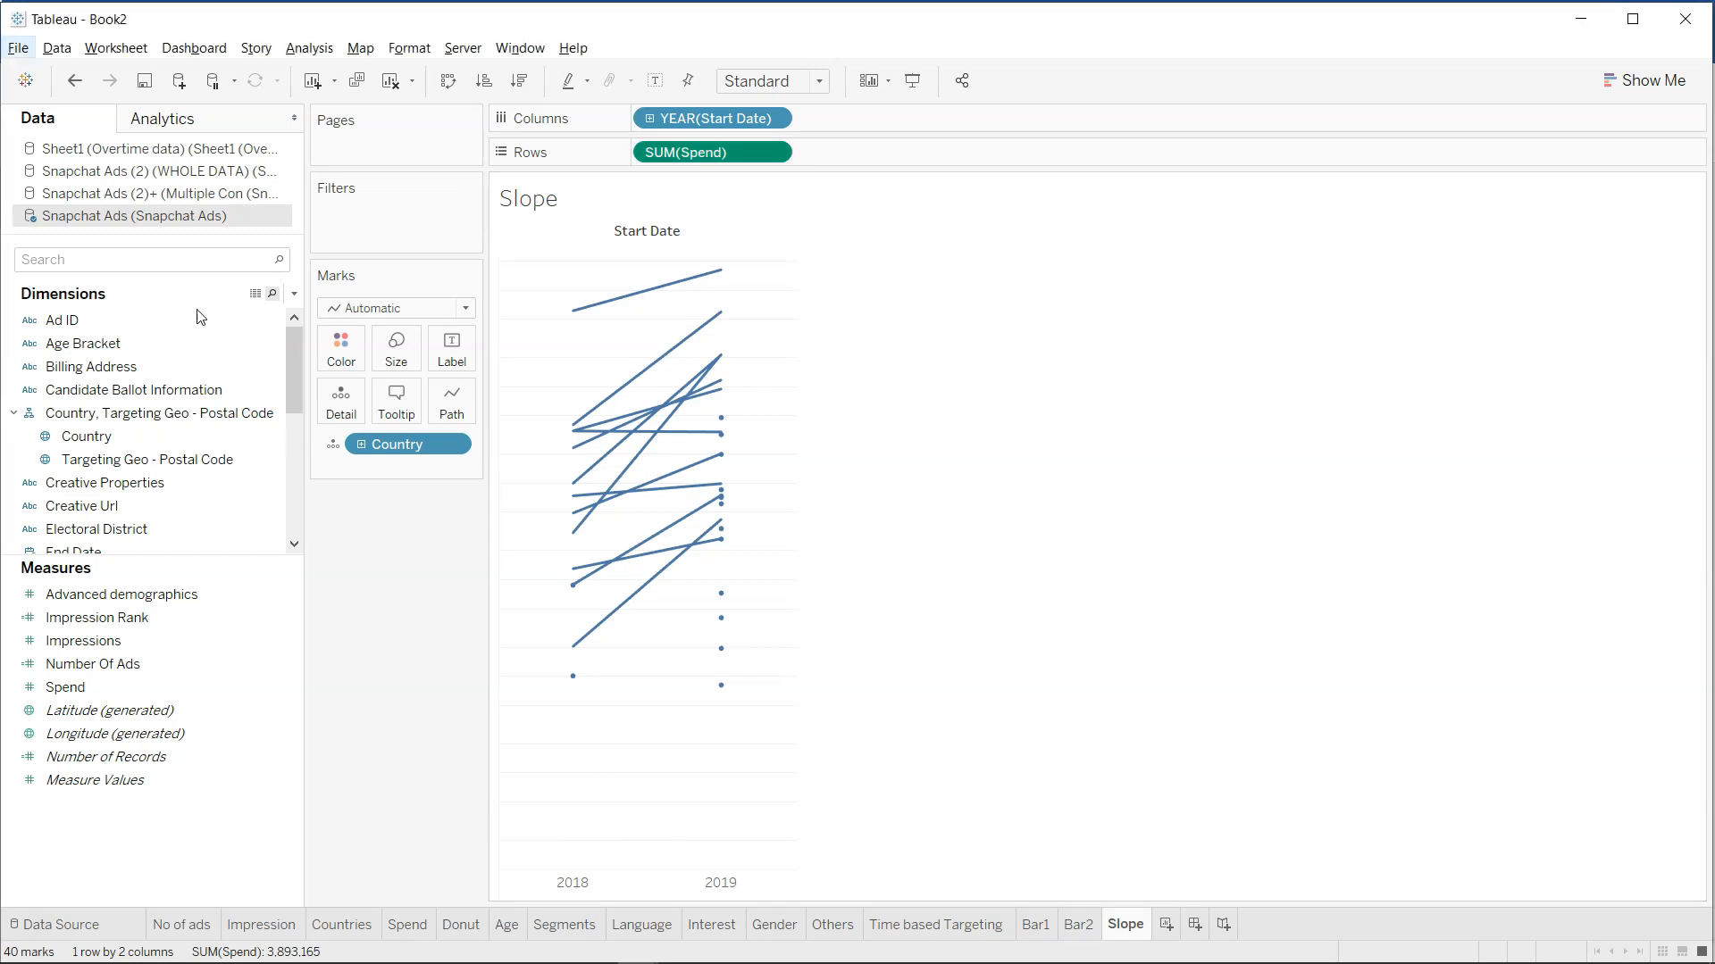
click(154, 121)
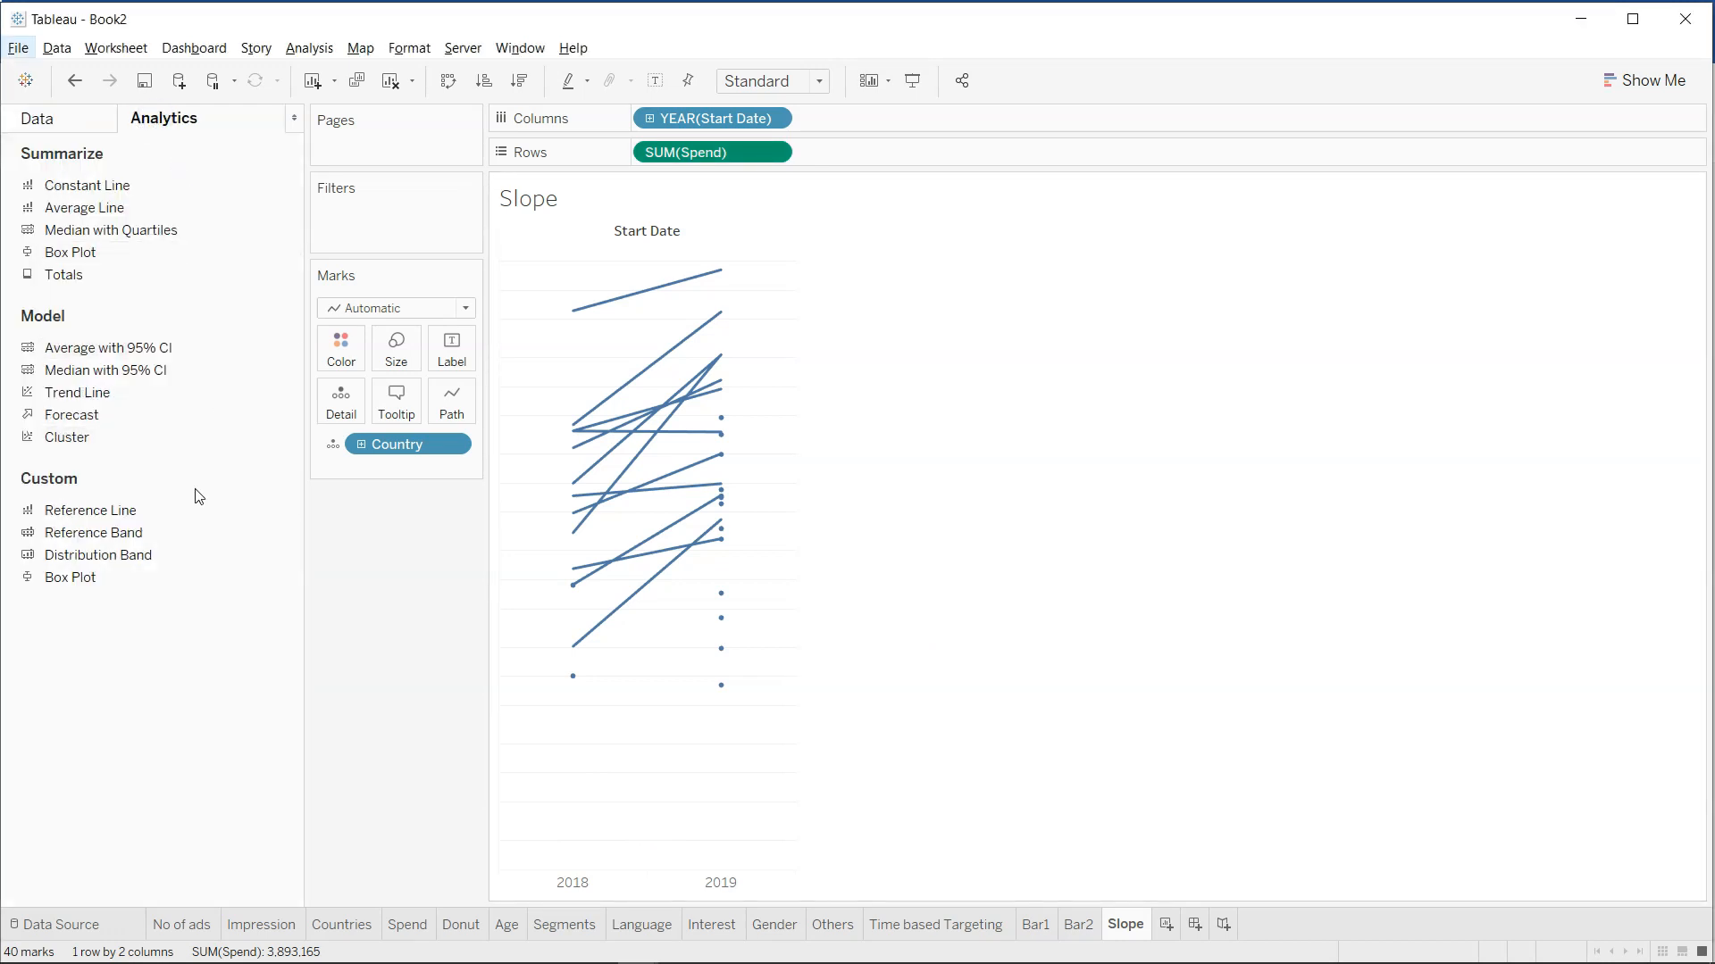
drag(191, 511, 690, 271)
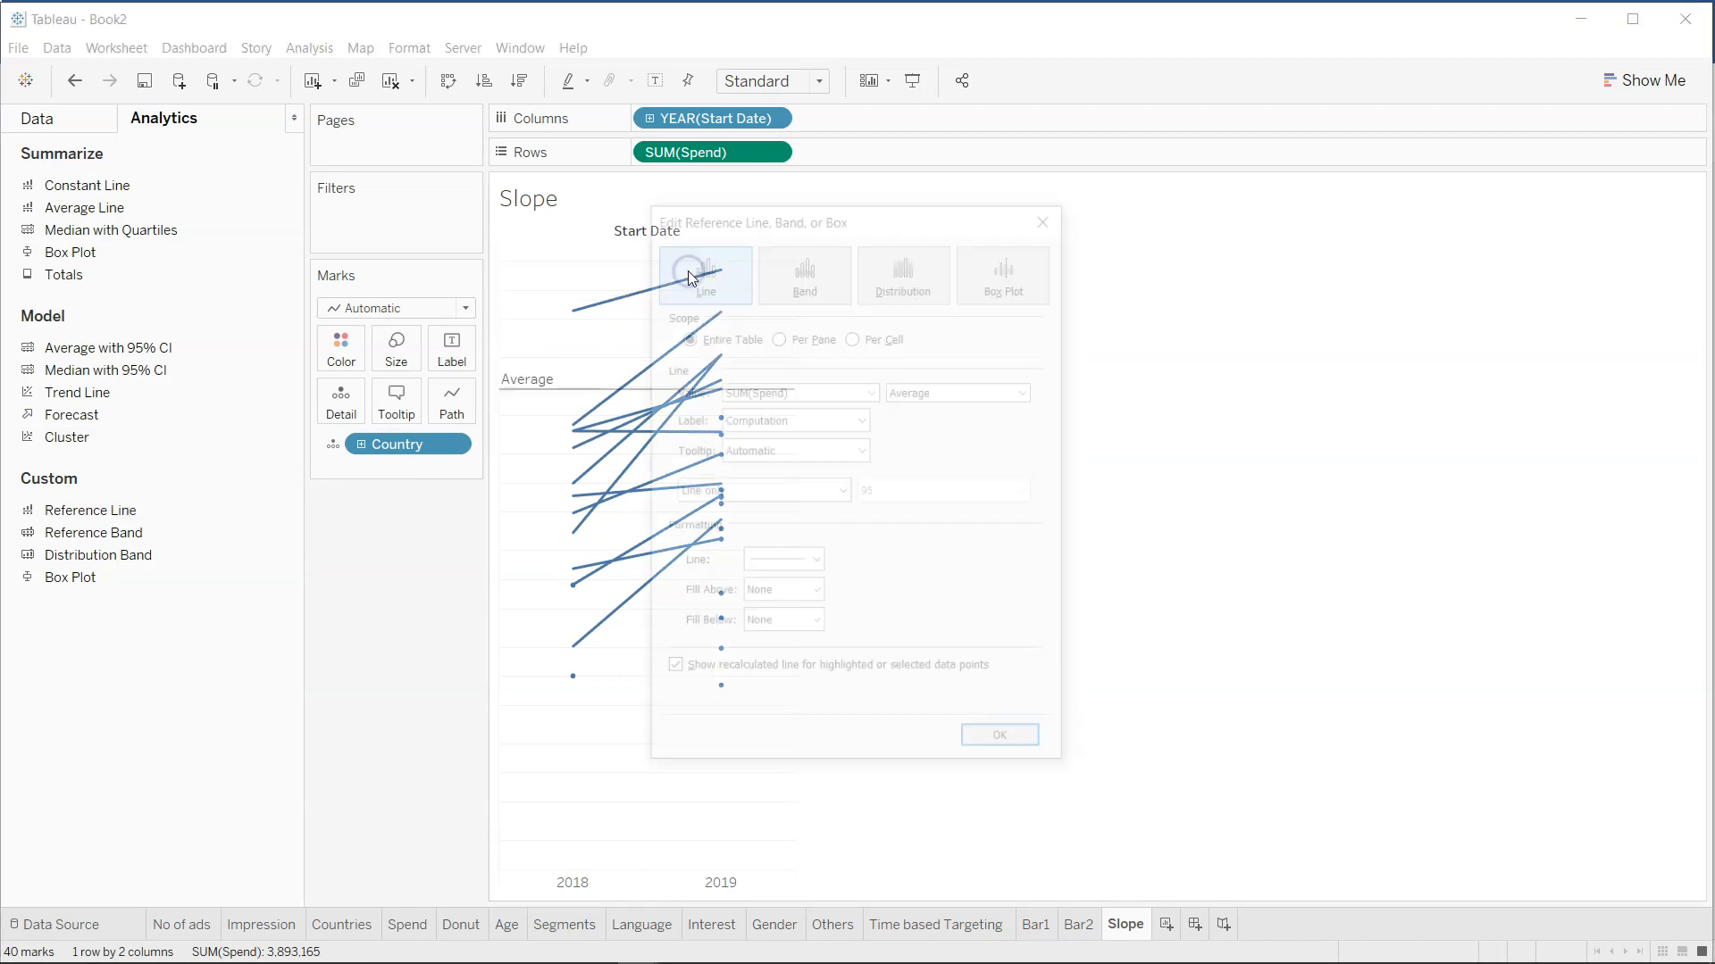
click(859, 393)
click(859, 396)
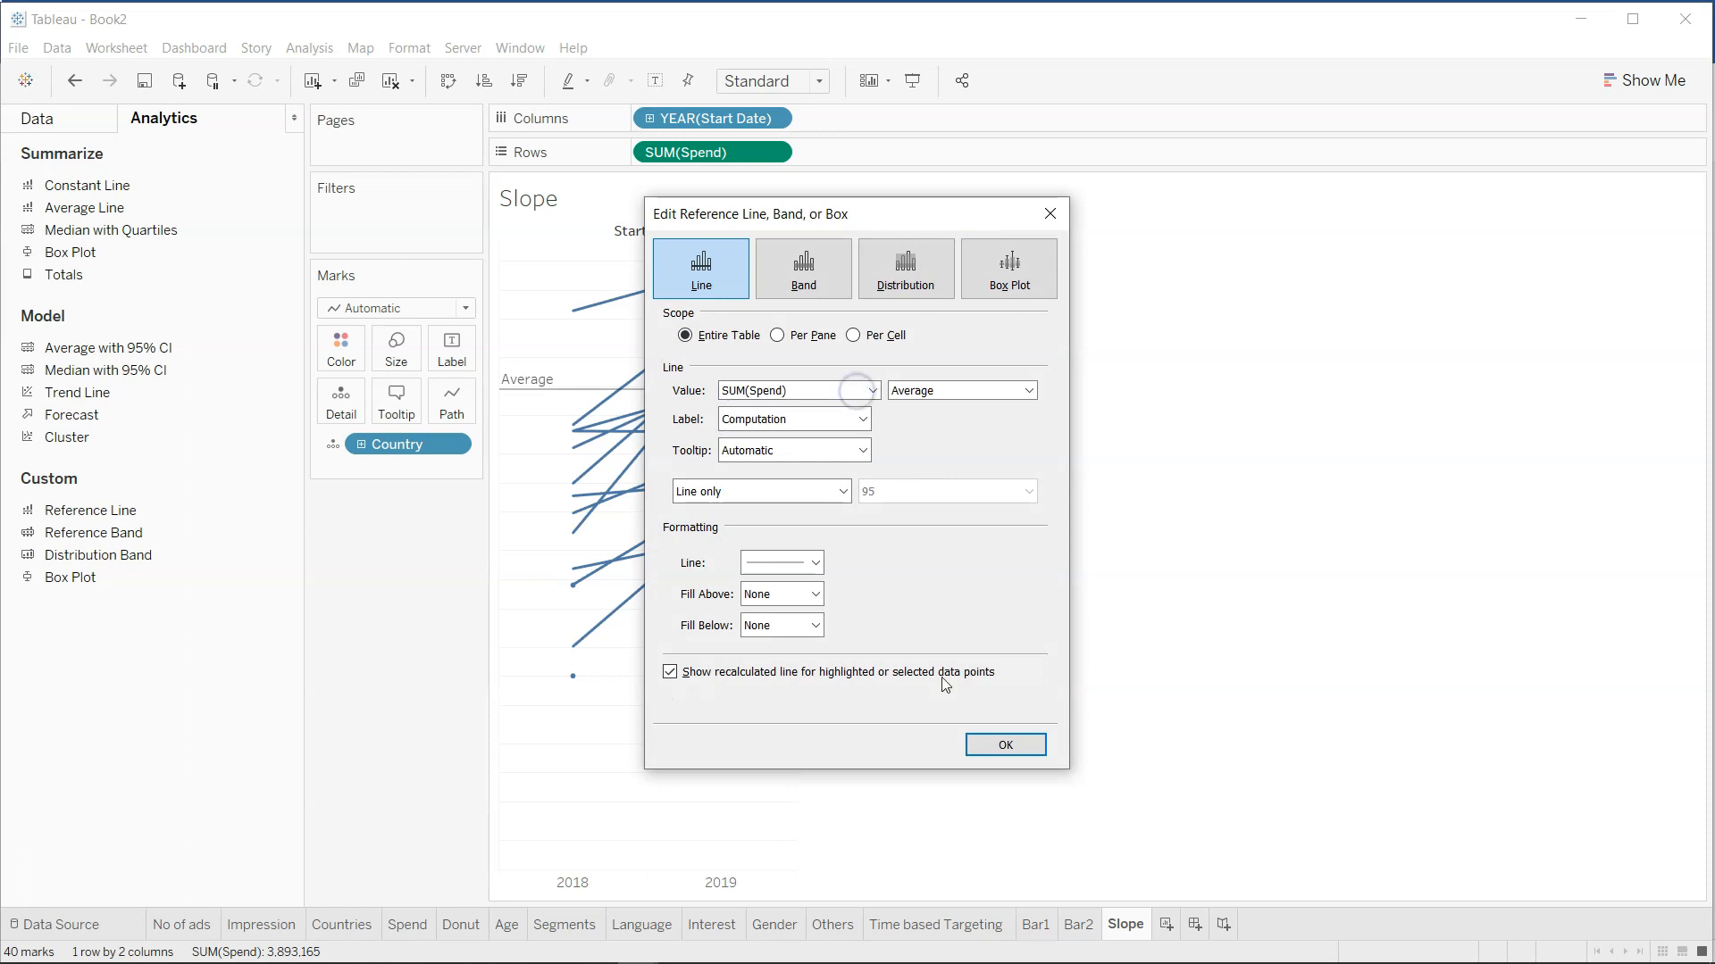
click(1063, 222)
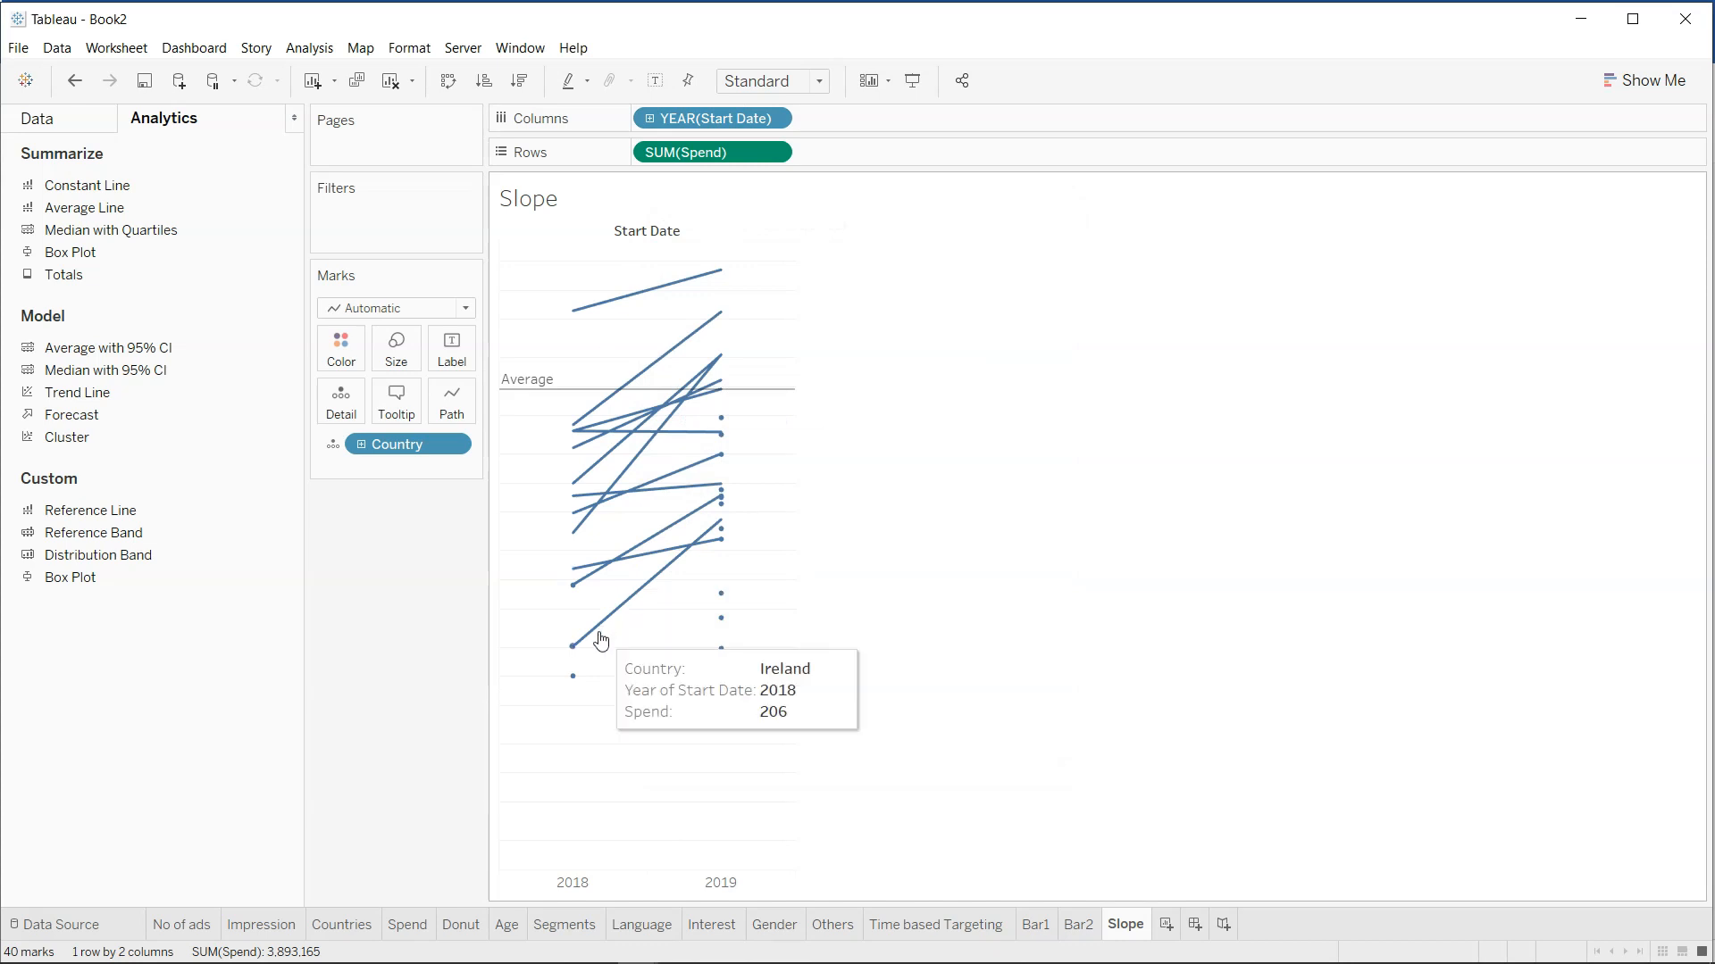
key(ctrl+z)
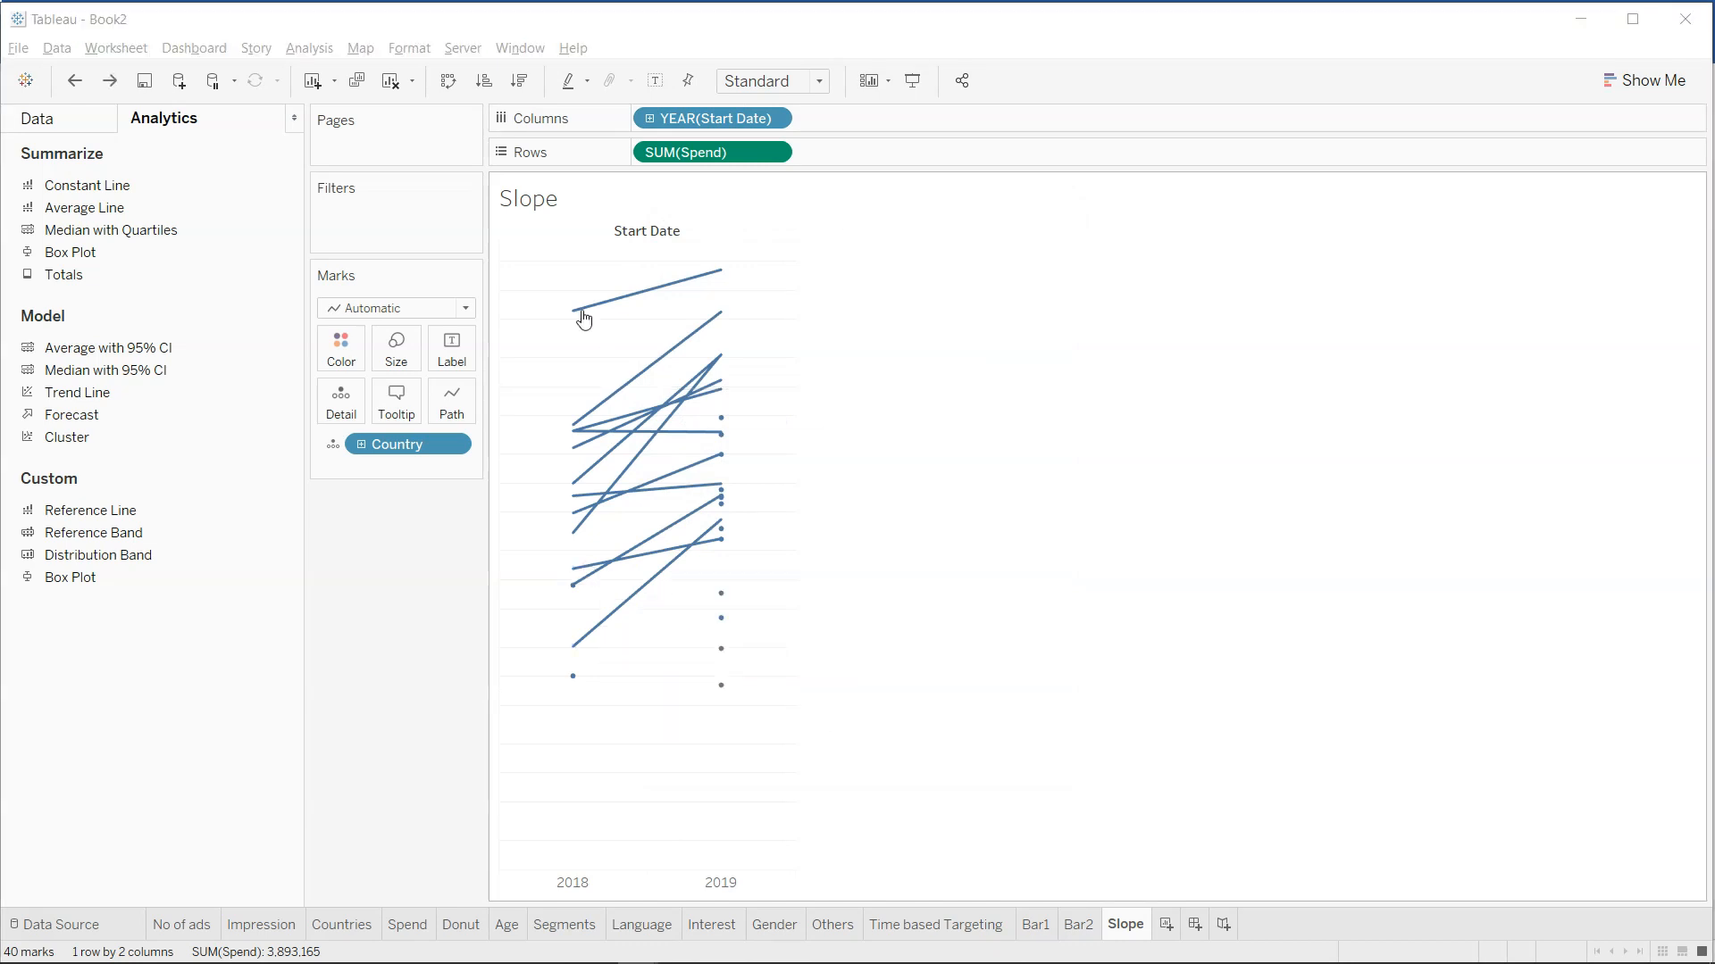
Convert YEAR(Start Date) in the columns to continuous and narrow the slope chart to about a third of its width.
click(773, 119)
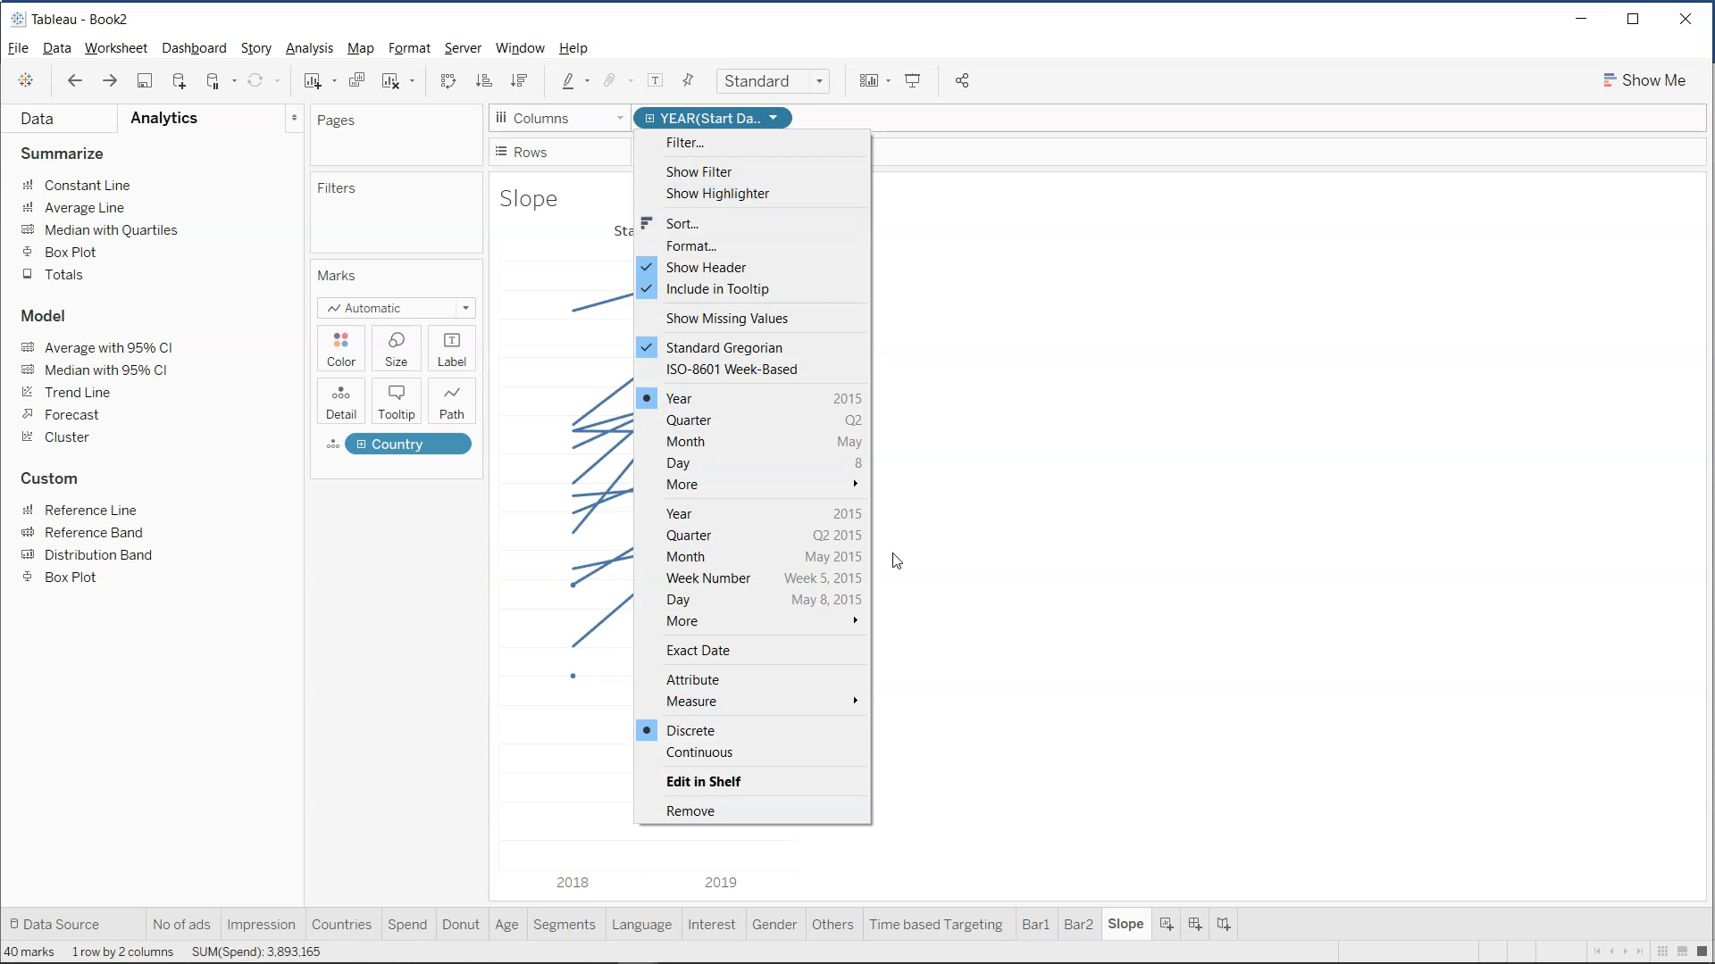
click(790, 750)
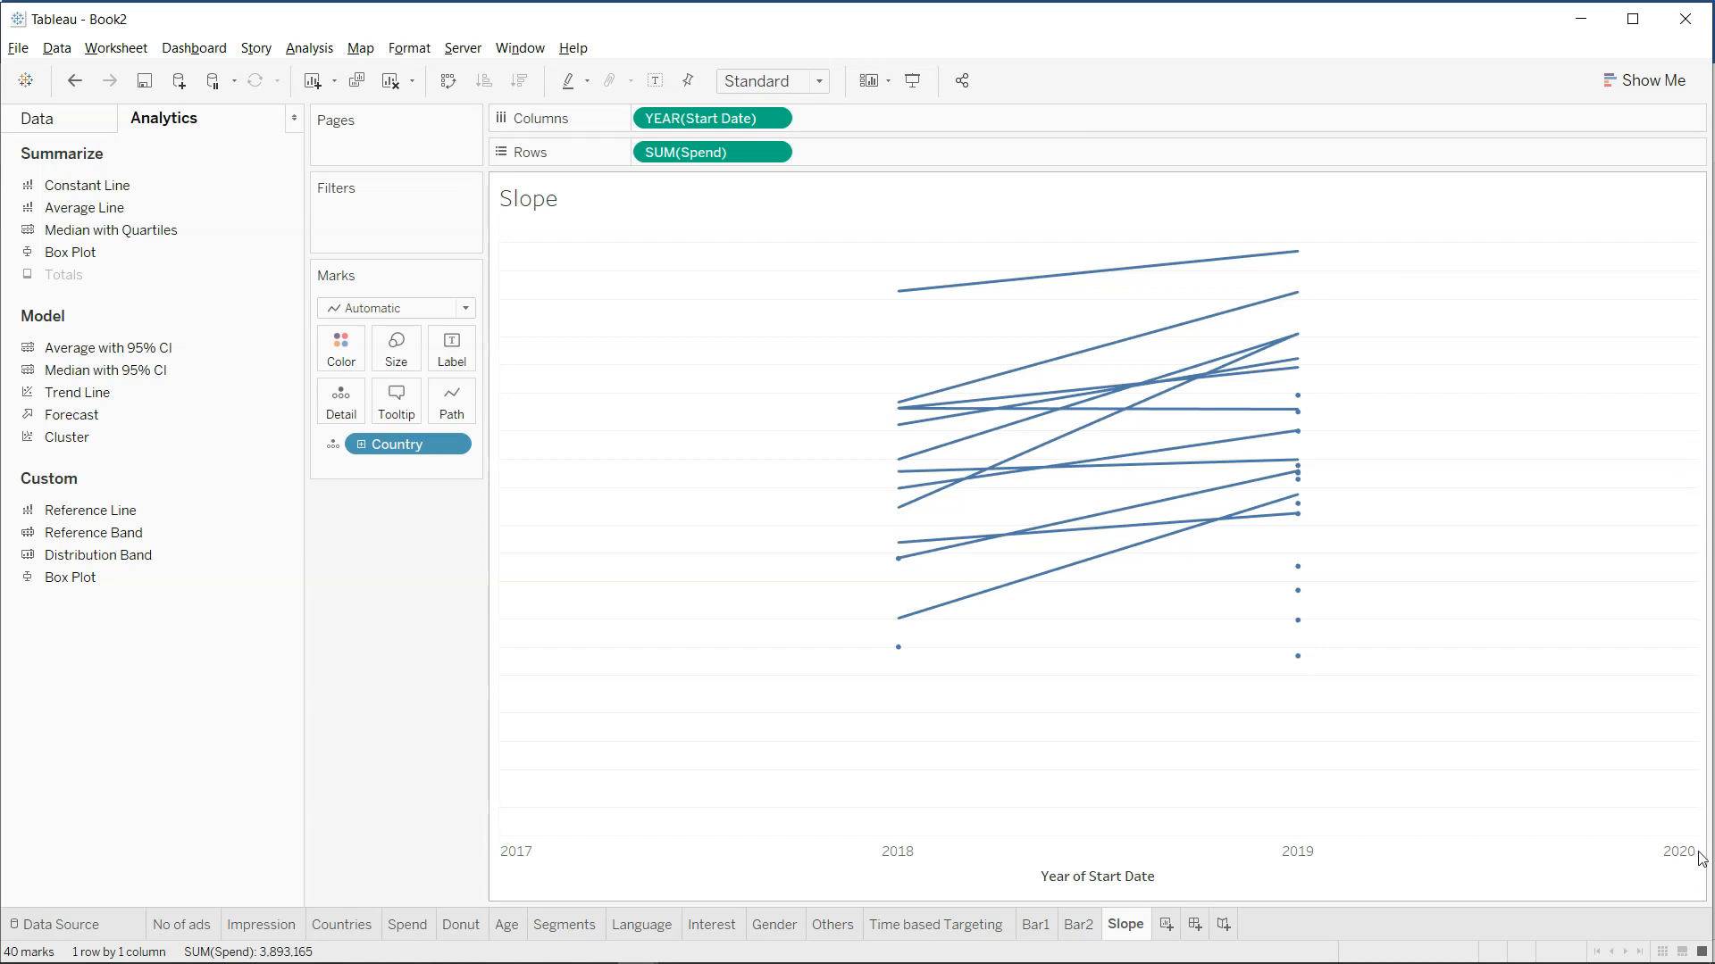
drag(1695, 851, 881, 827)
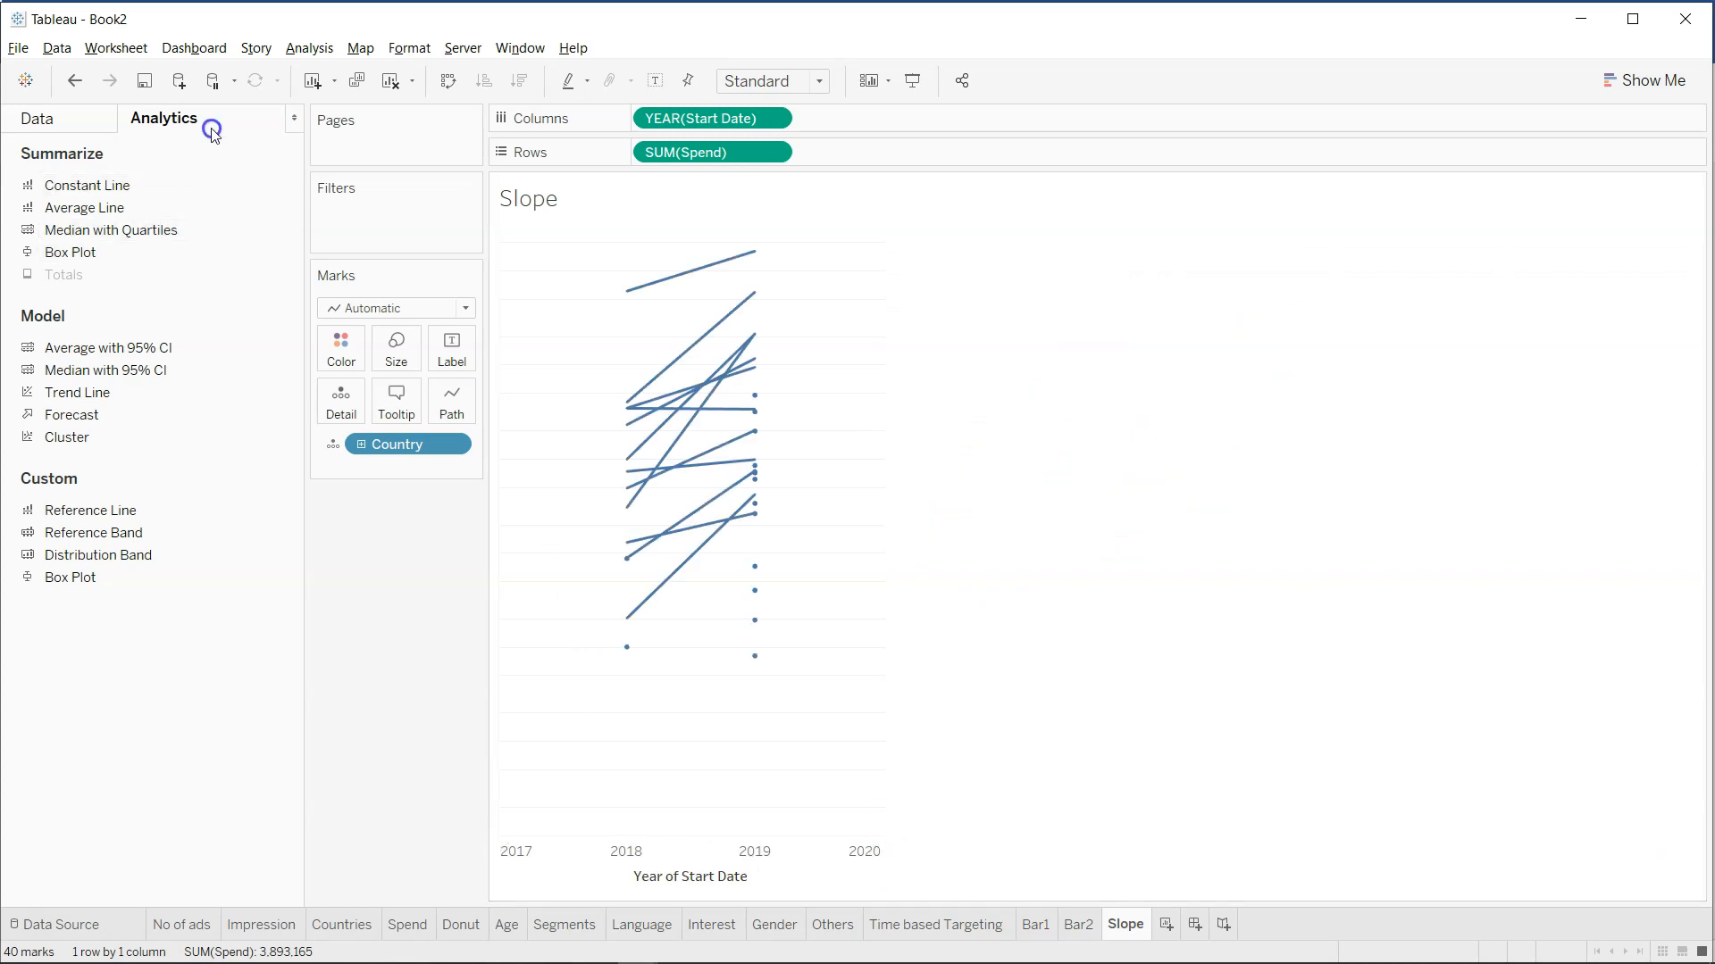
Add an entire-table reference line at the minimum of YEAR(Start Date) with the custom label 2018.
drag(137, 509, 679, 320)
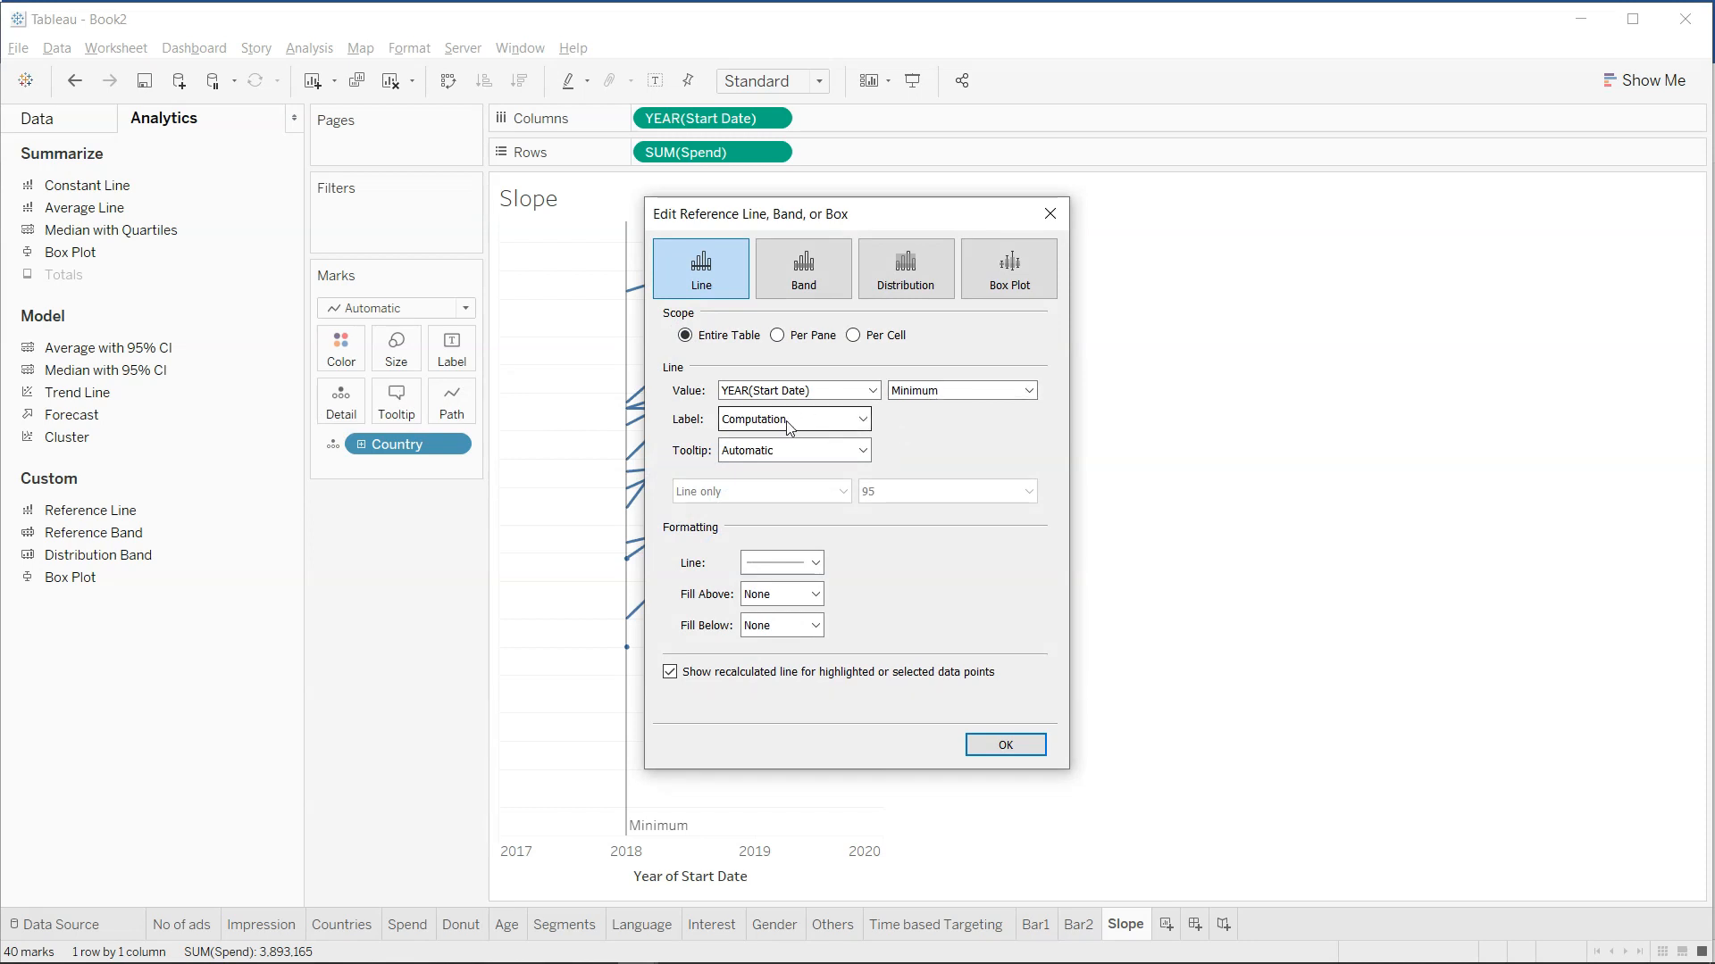
click(794, 422)
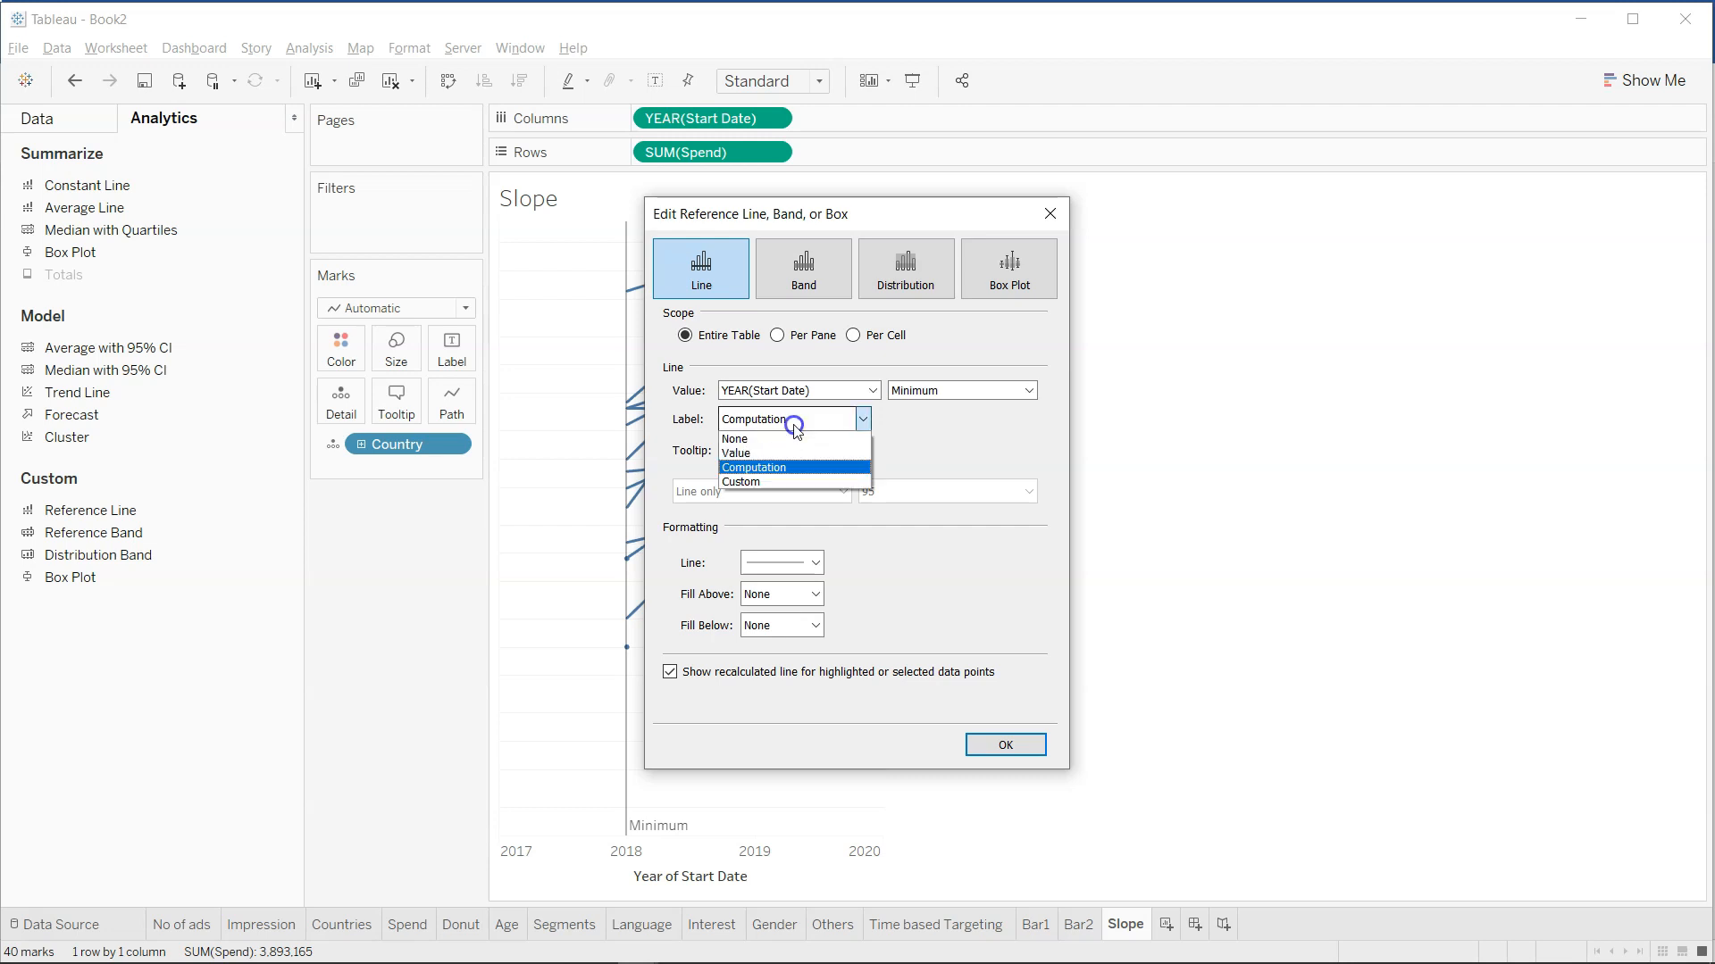
click(795, 484)
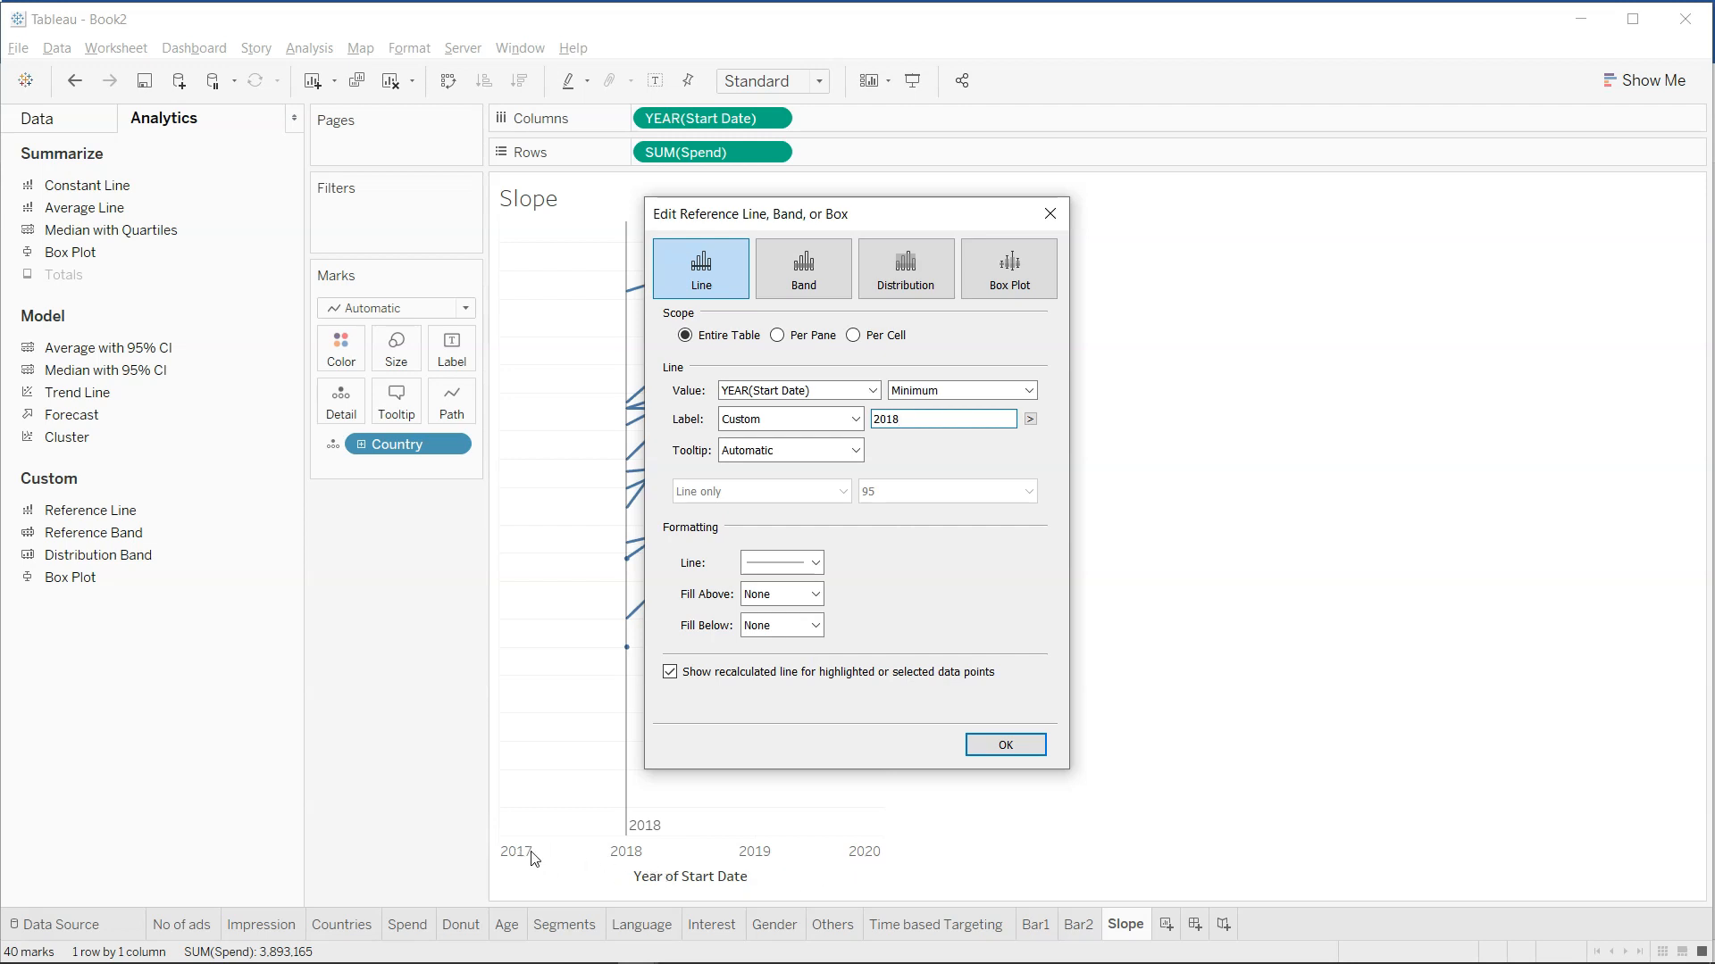
click(1004, 746)
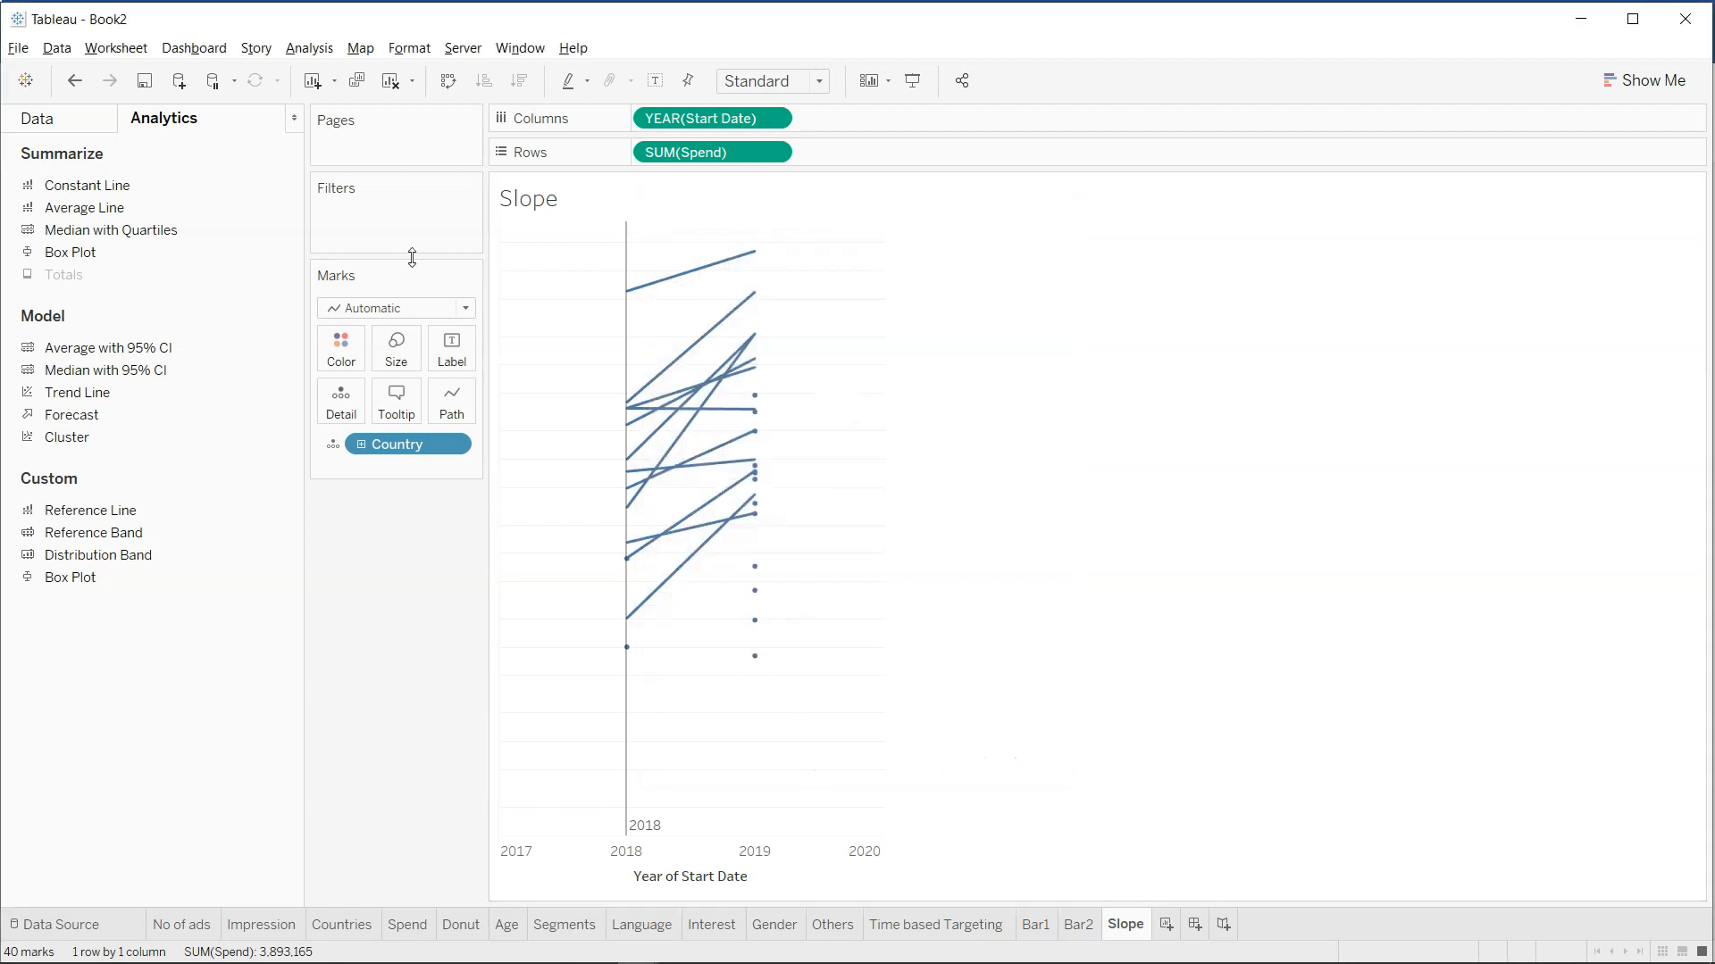
Add a second reference line at the maximum of YEAR(Start Date) with the custom label 2019.
drag(143, 516, 687, 324)
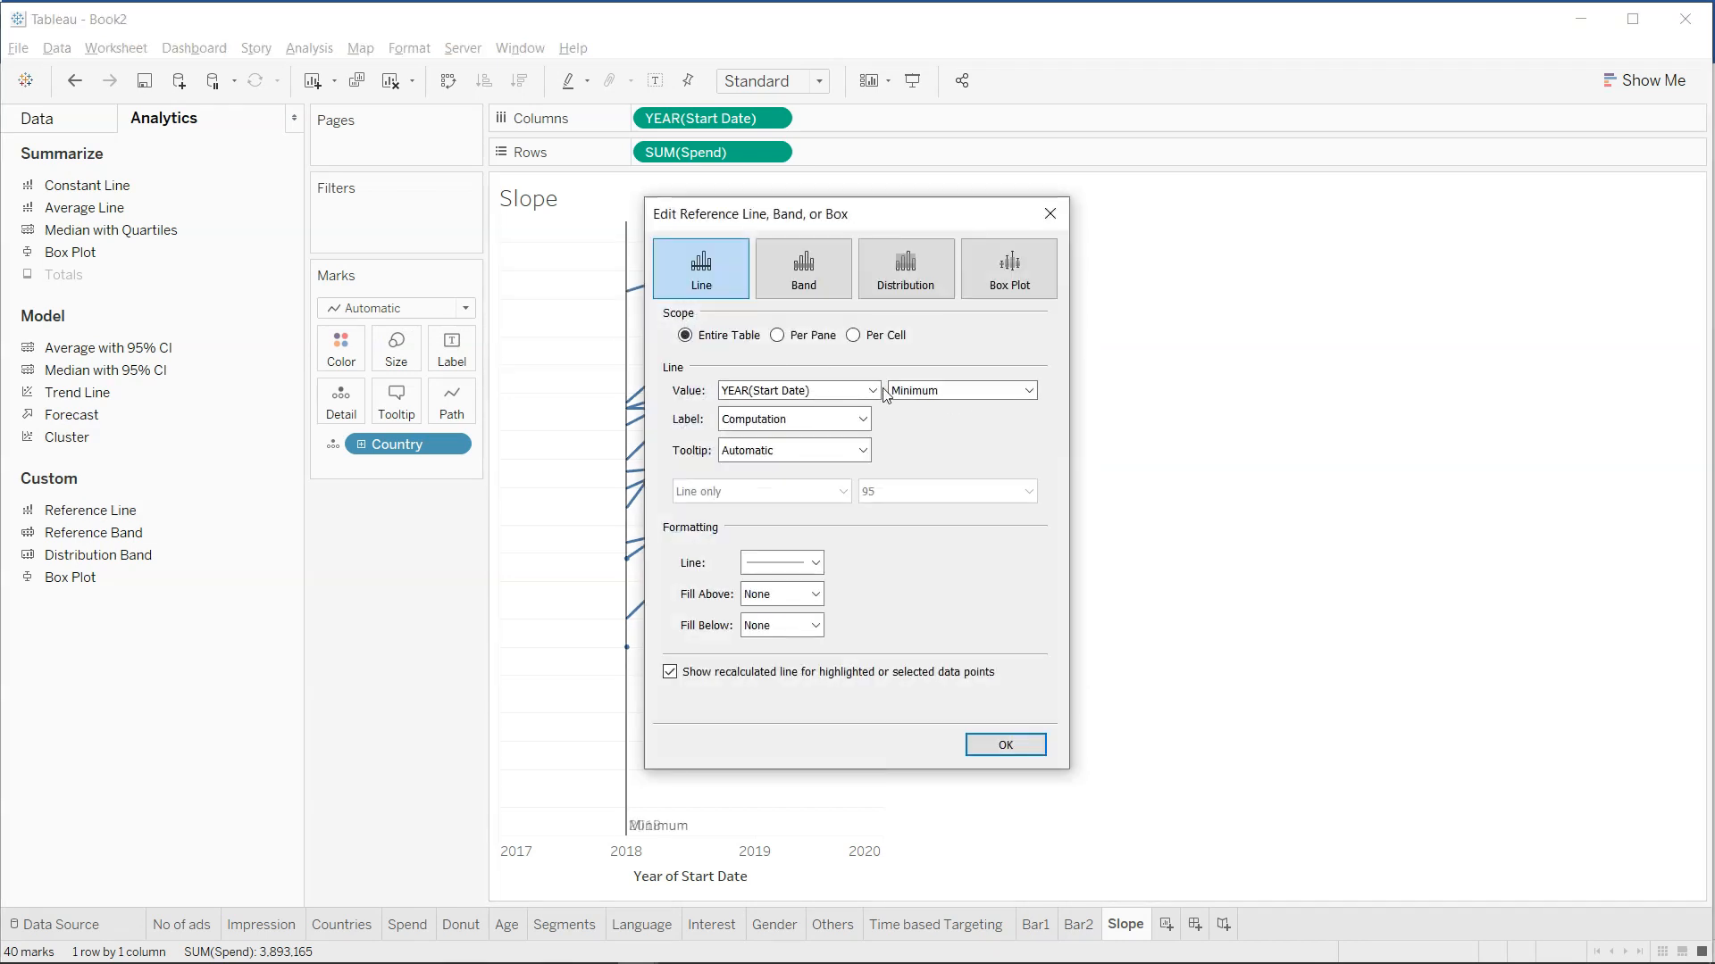
click(912, 393)
click(919, 450)
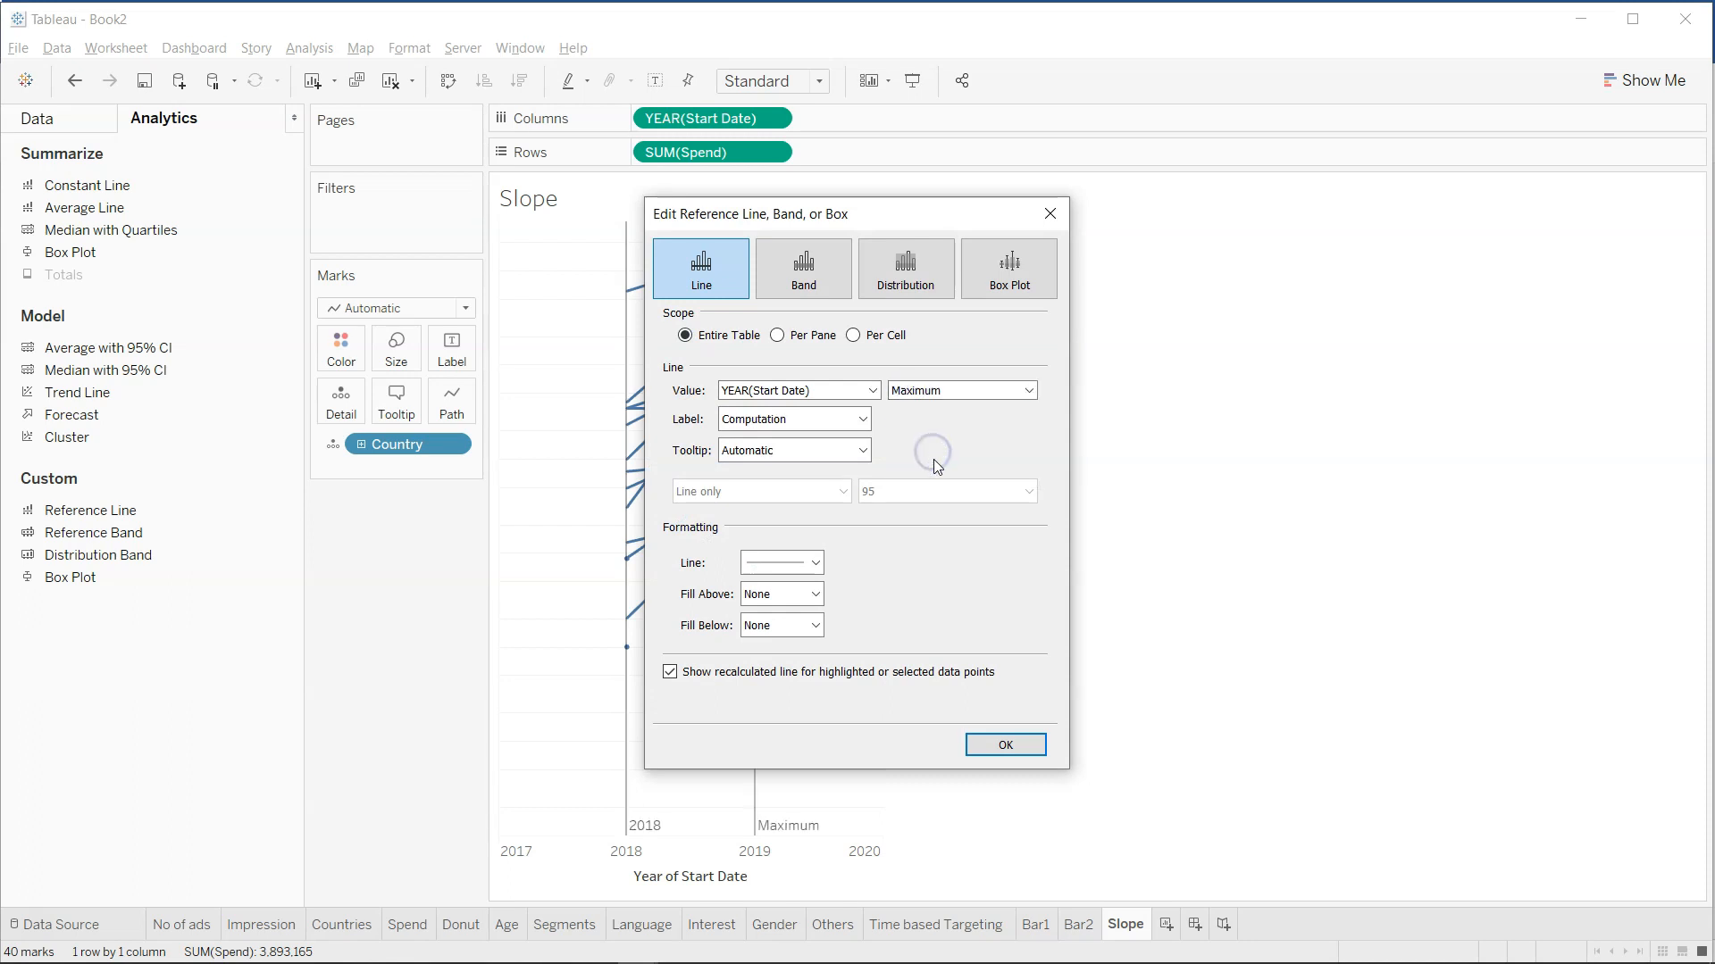
click(782, 419)
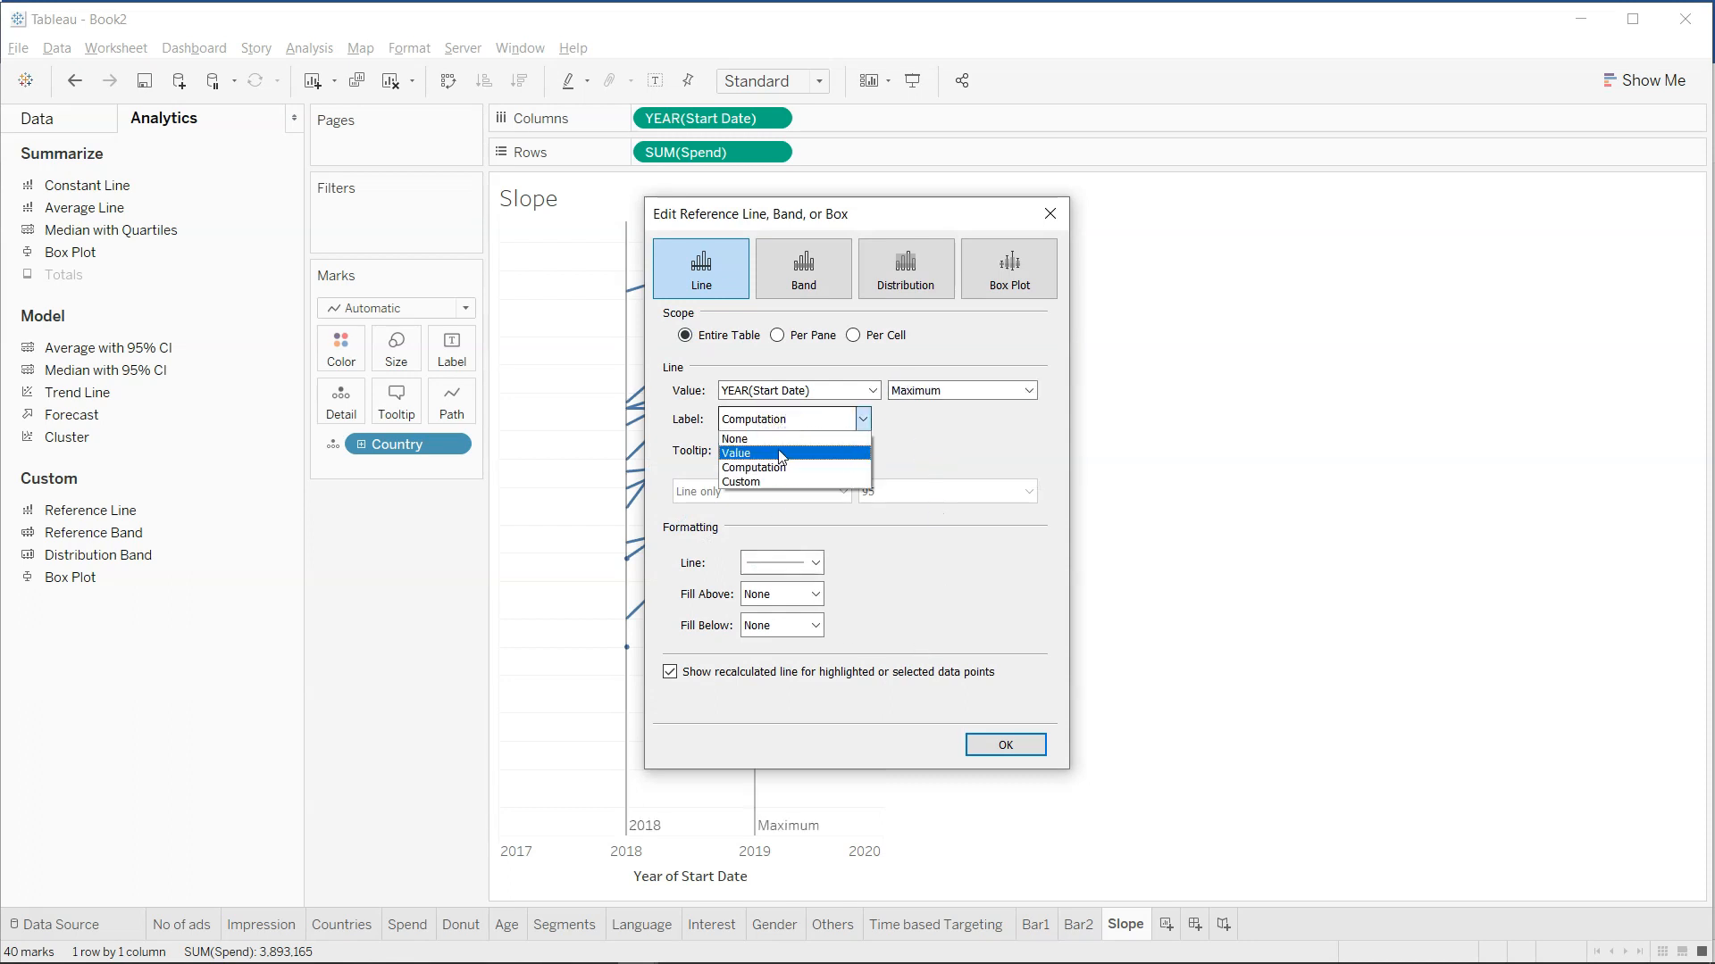
click(777, 481)
click(910, 421)
text(2019)
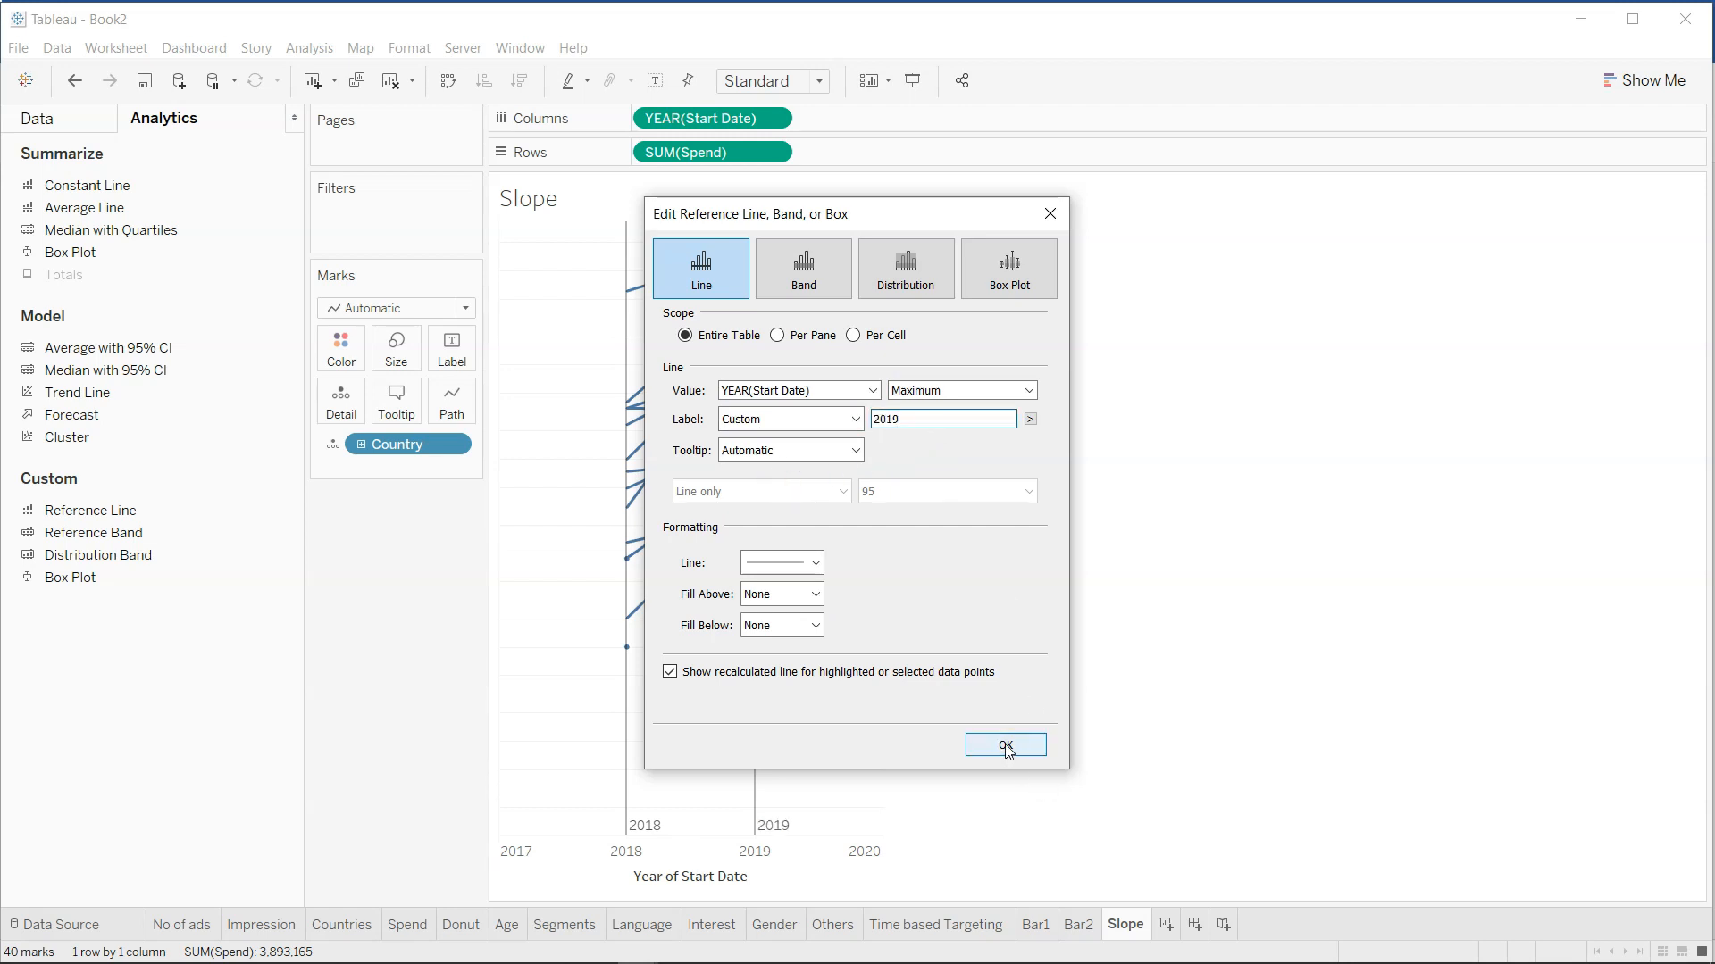
Replace the maximum line's custom label text with the <Value> placeholder and apply the reference line.
click(1030, 419)
click(1073, 503)
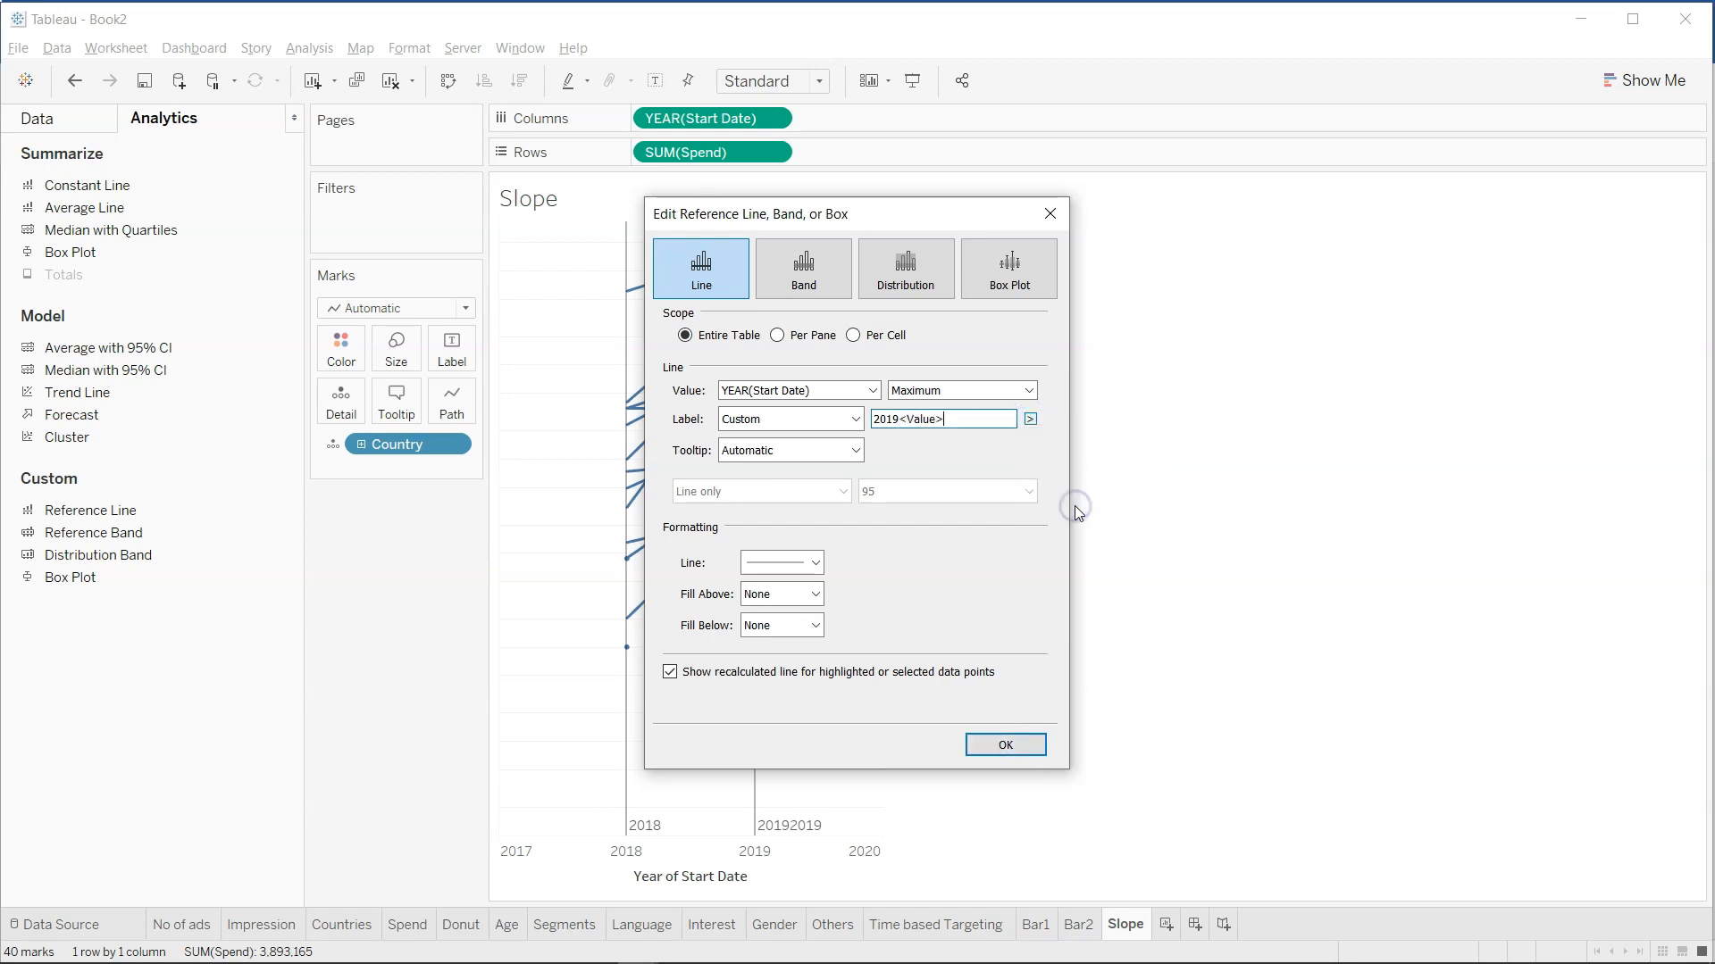
drag(901, 416, 855, 422)
key(Left)
key(Delete)
key(Delete)
key(Delete)
key(Delete)
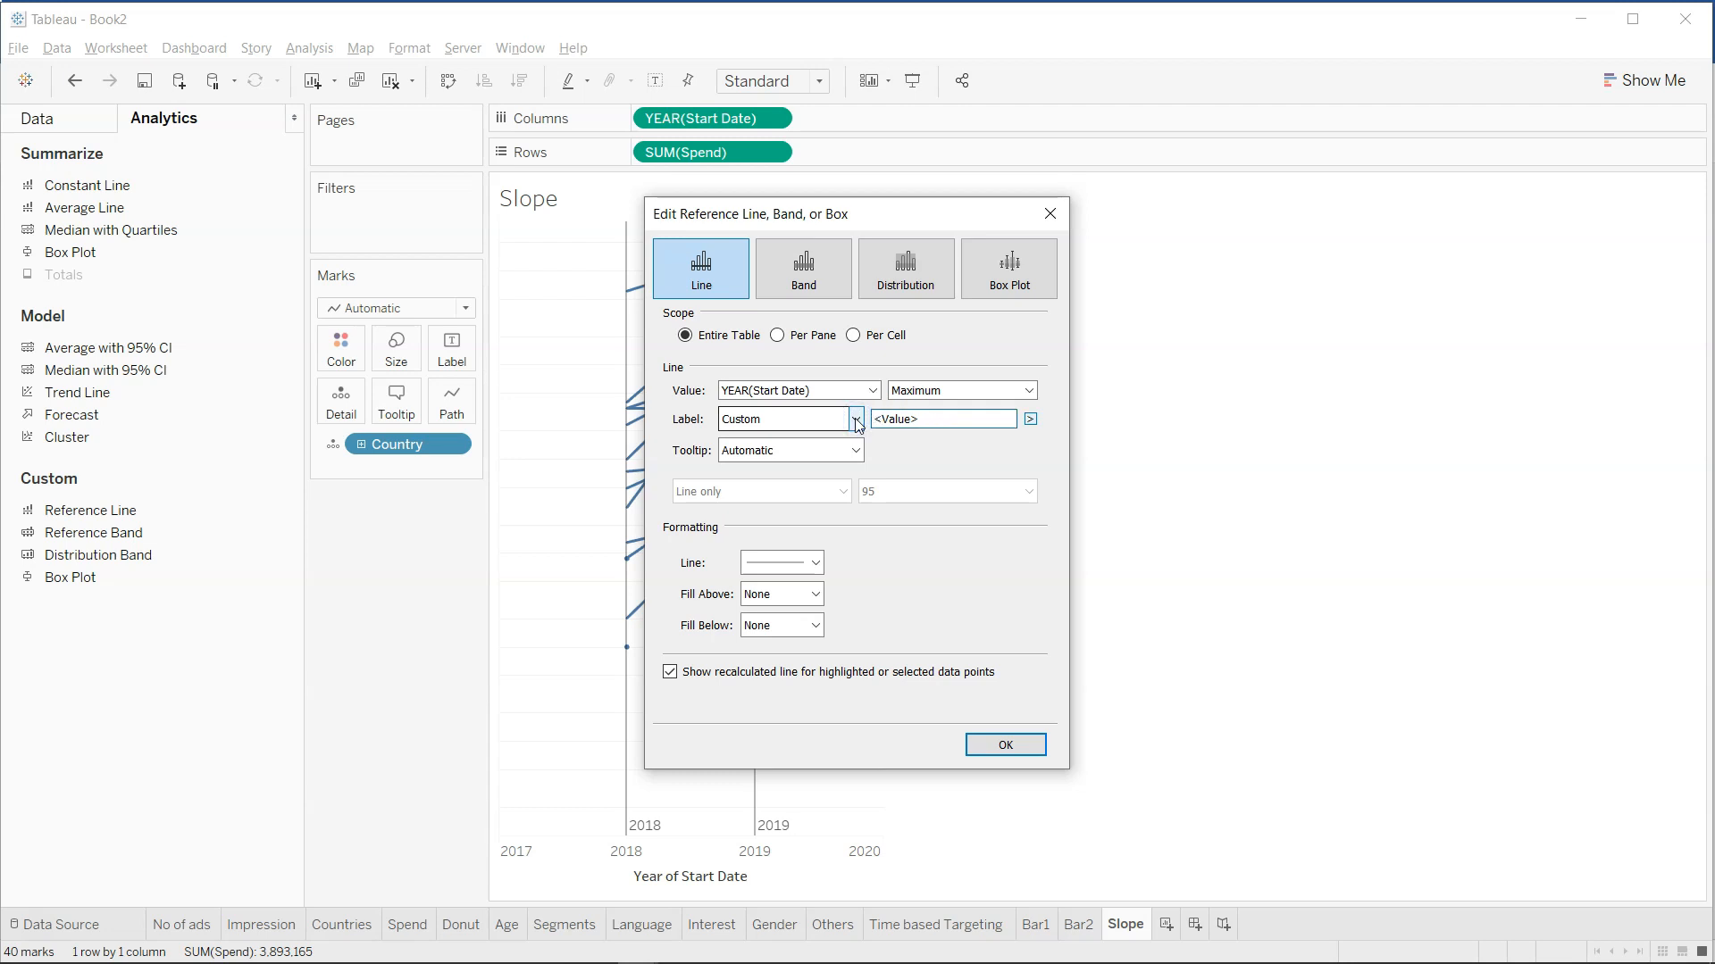
click(1004, 746)
Hide the header of the Year of Start Date axis below the slope chart.
click(763, 850)
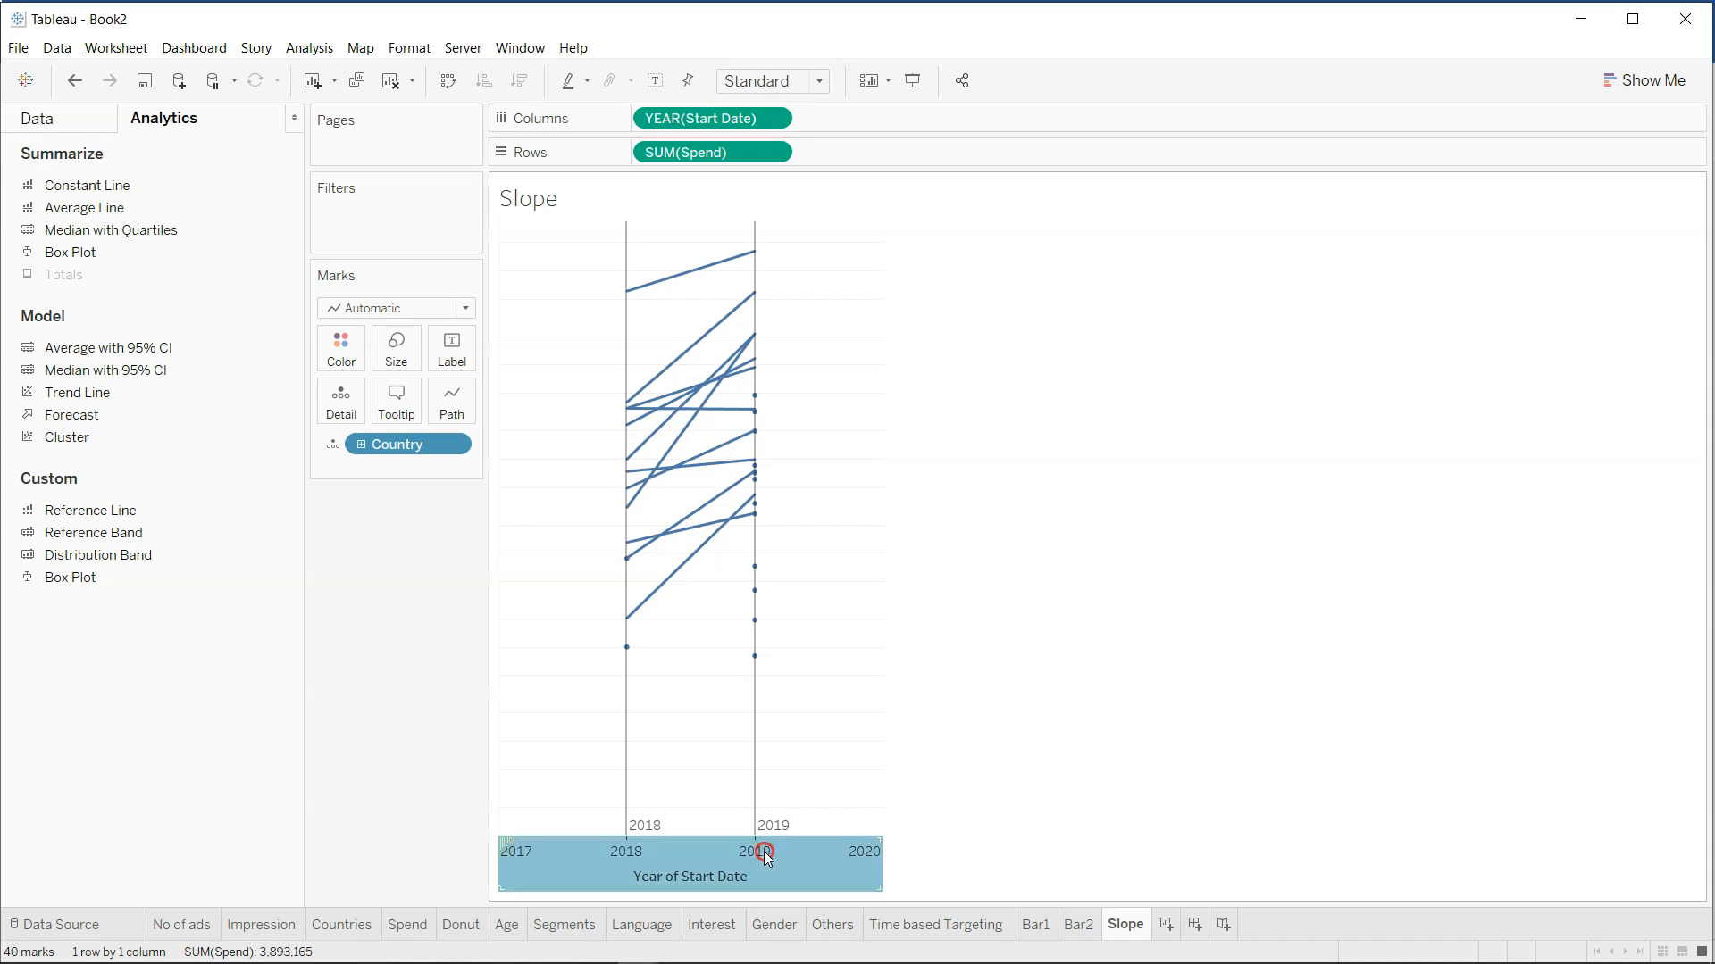
right_click(764, 850)
click(829, 743)
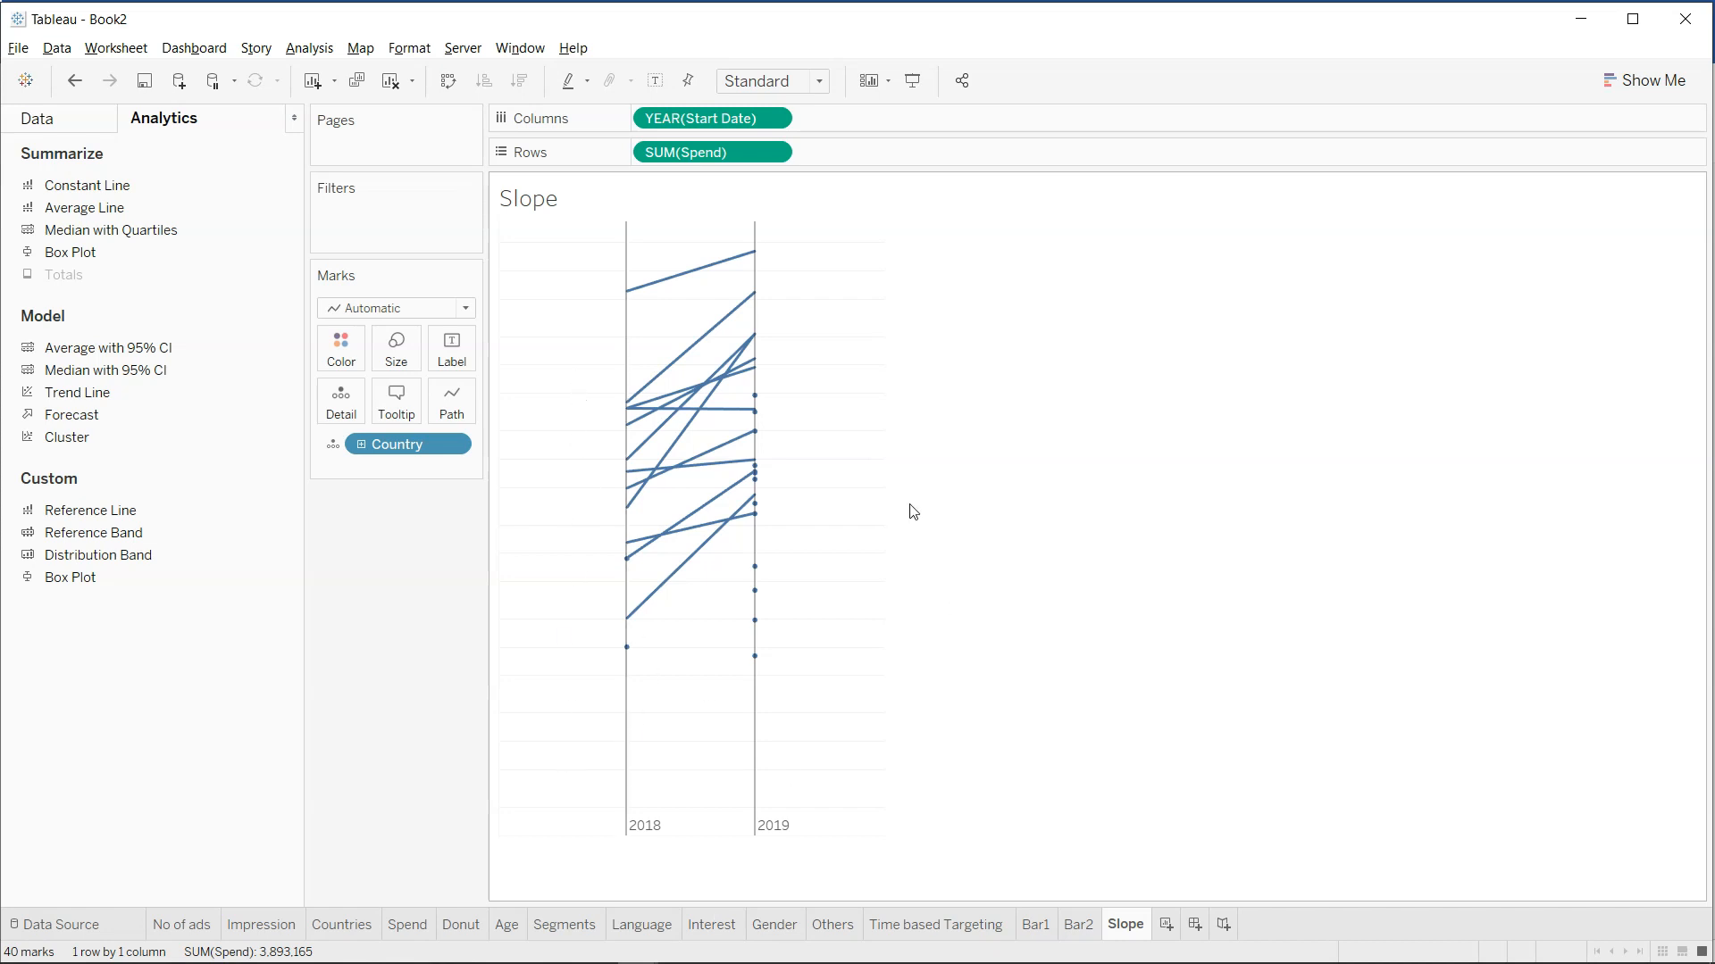
Open the line formatting settings for the rows of the slope chart.
click(830, 377)
right_click(518, 377)
click(576, 467)
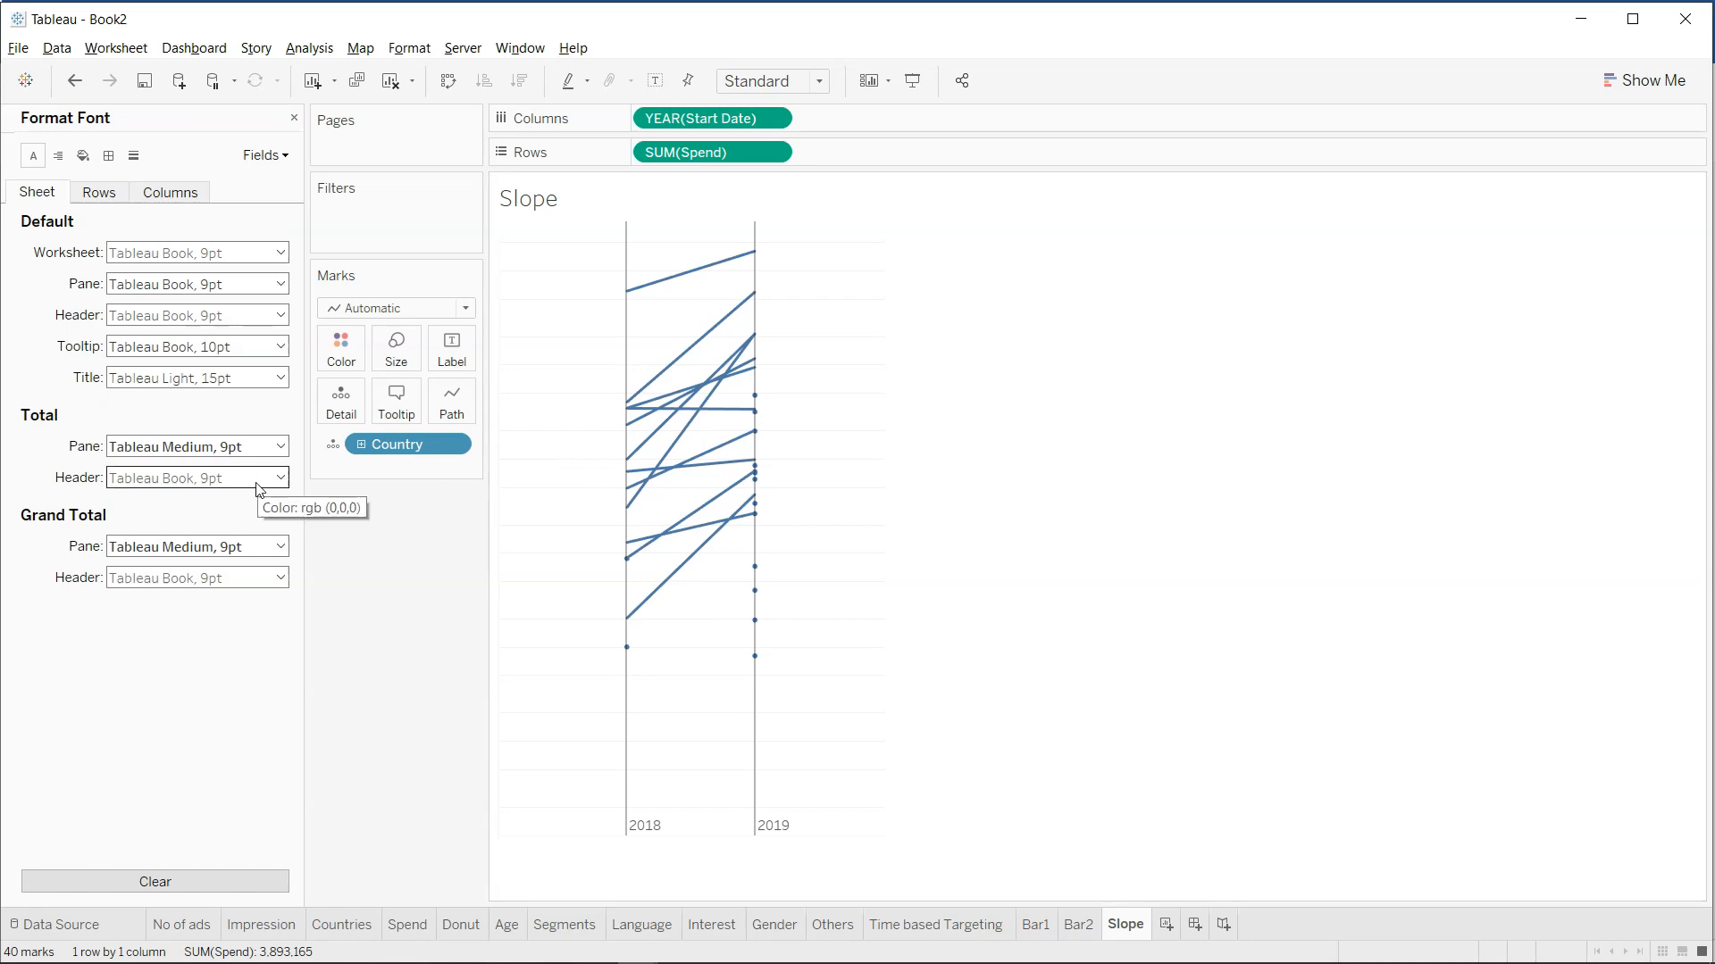
click(133, 156)
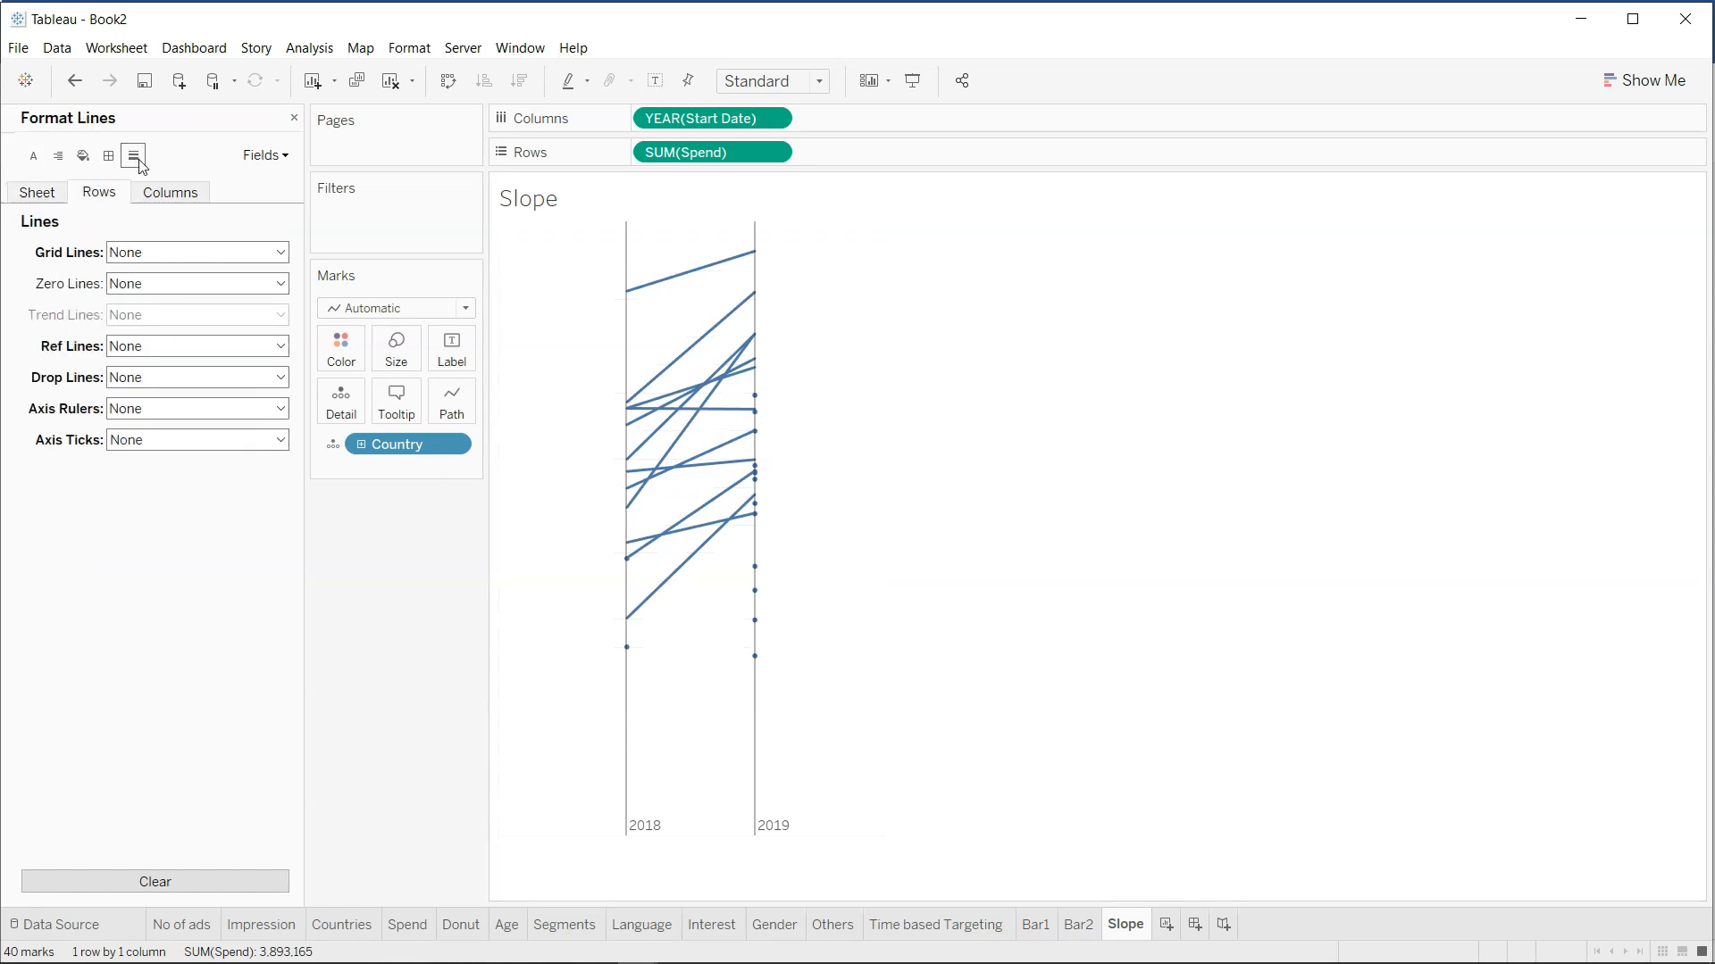
Try the thickest solid style on the row grid lines and set them back to None.
click(121, 256)
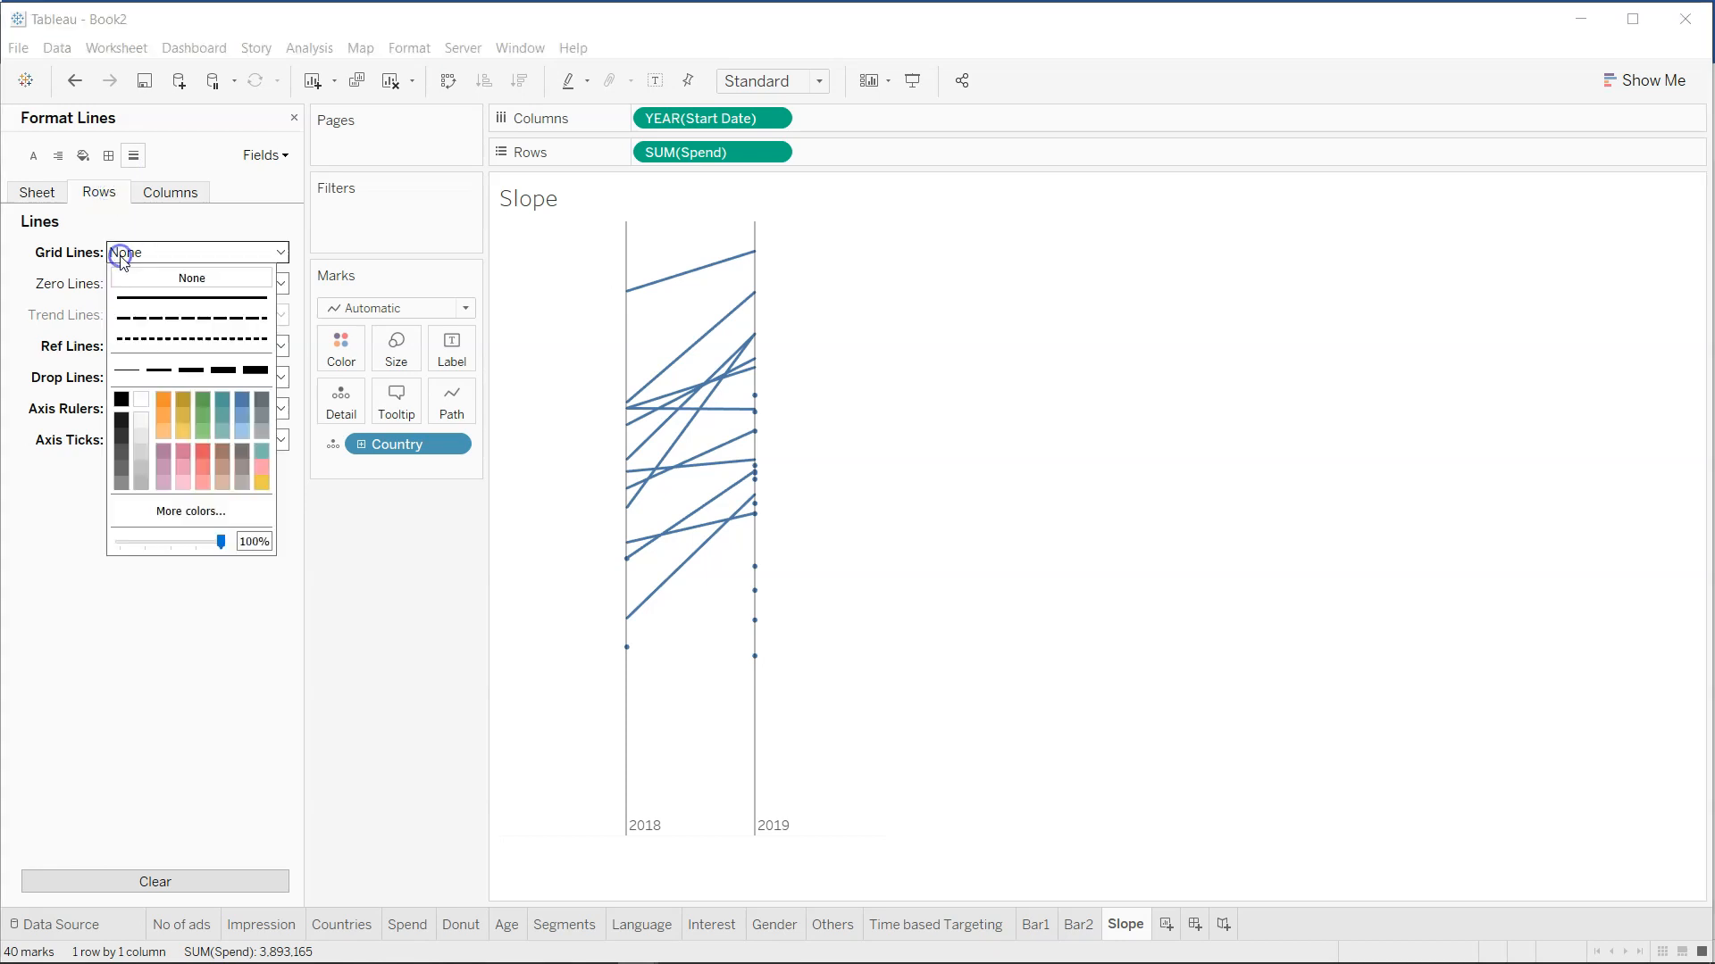
click(148, 302)
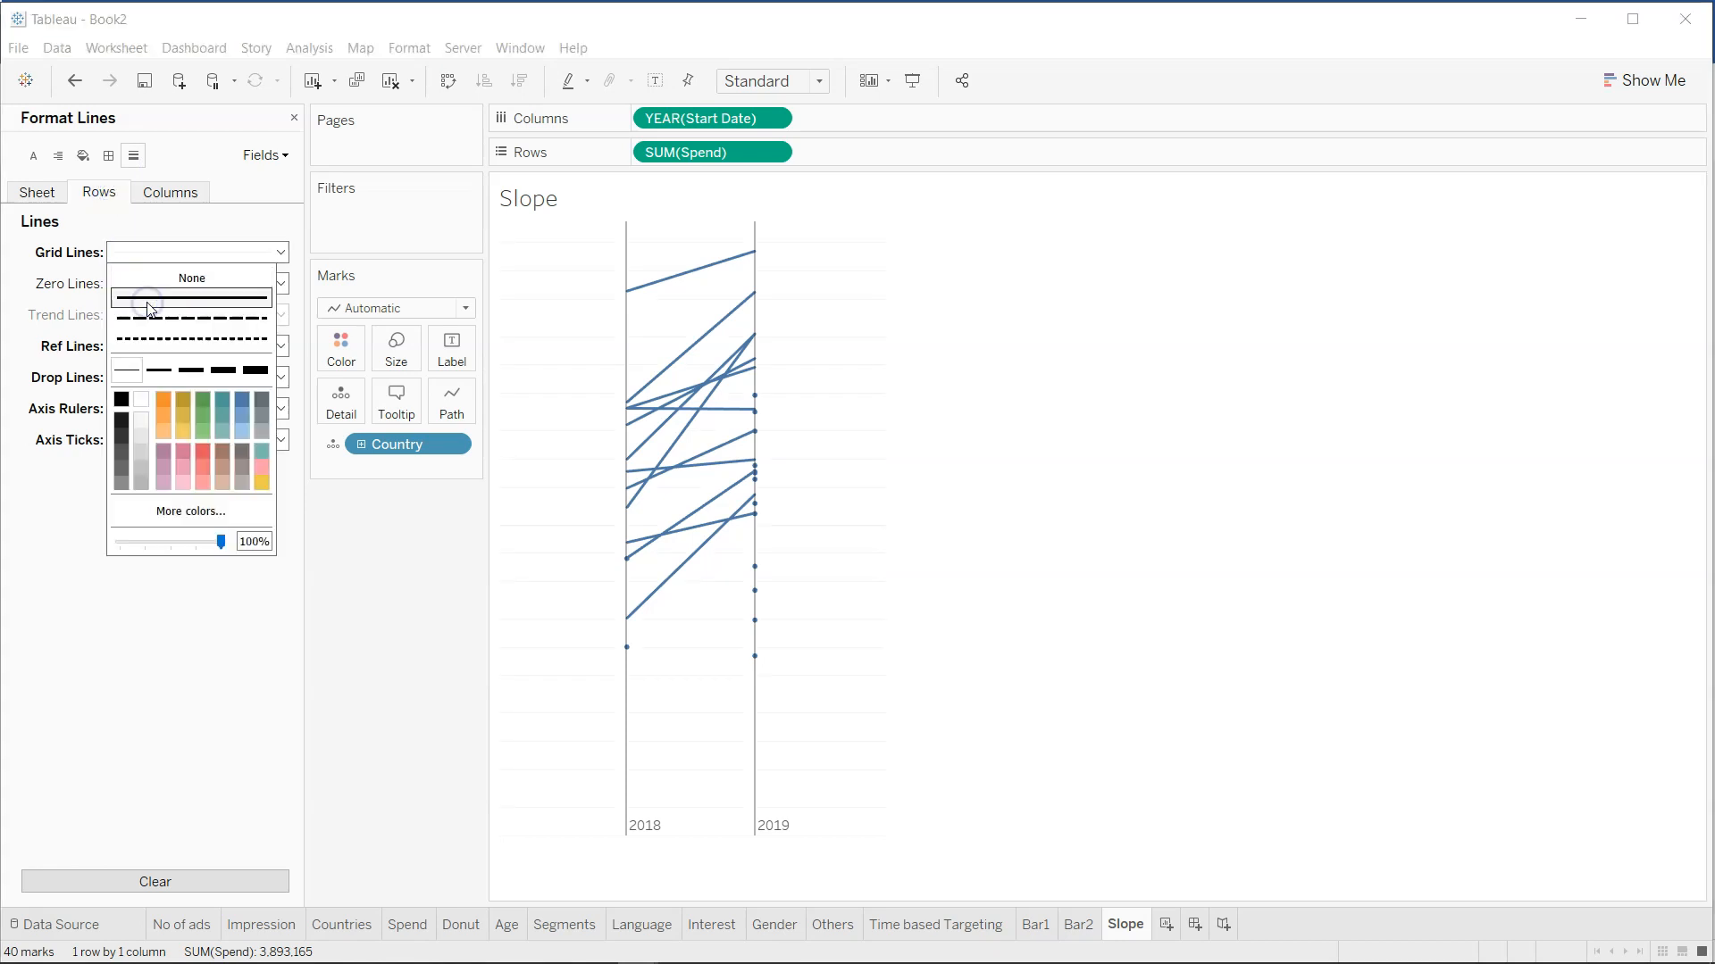
click(256, 370)
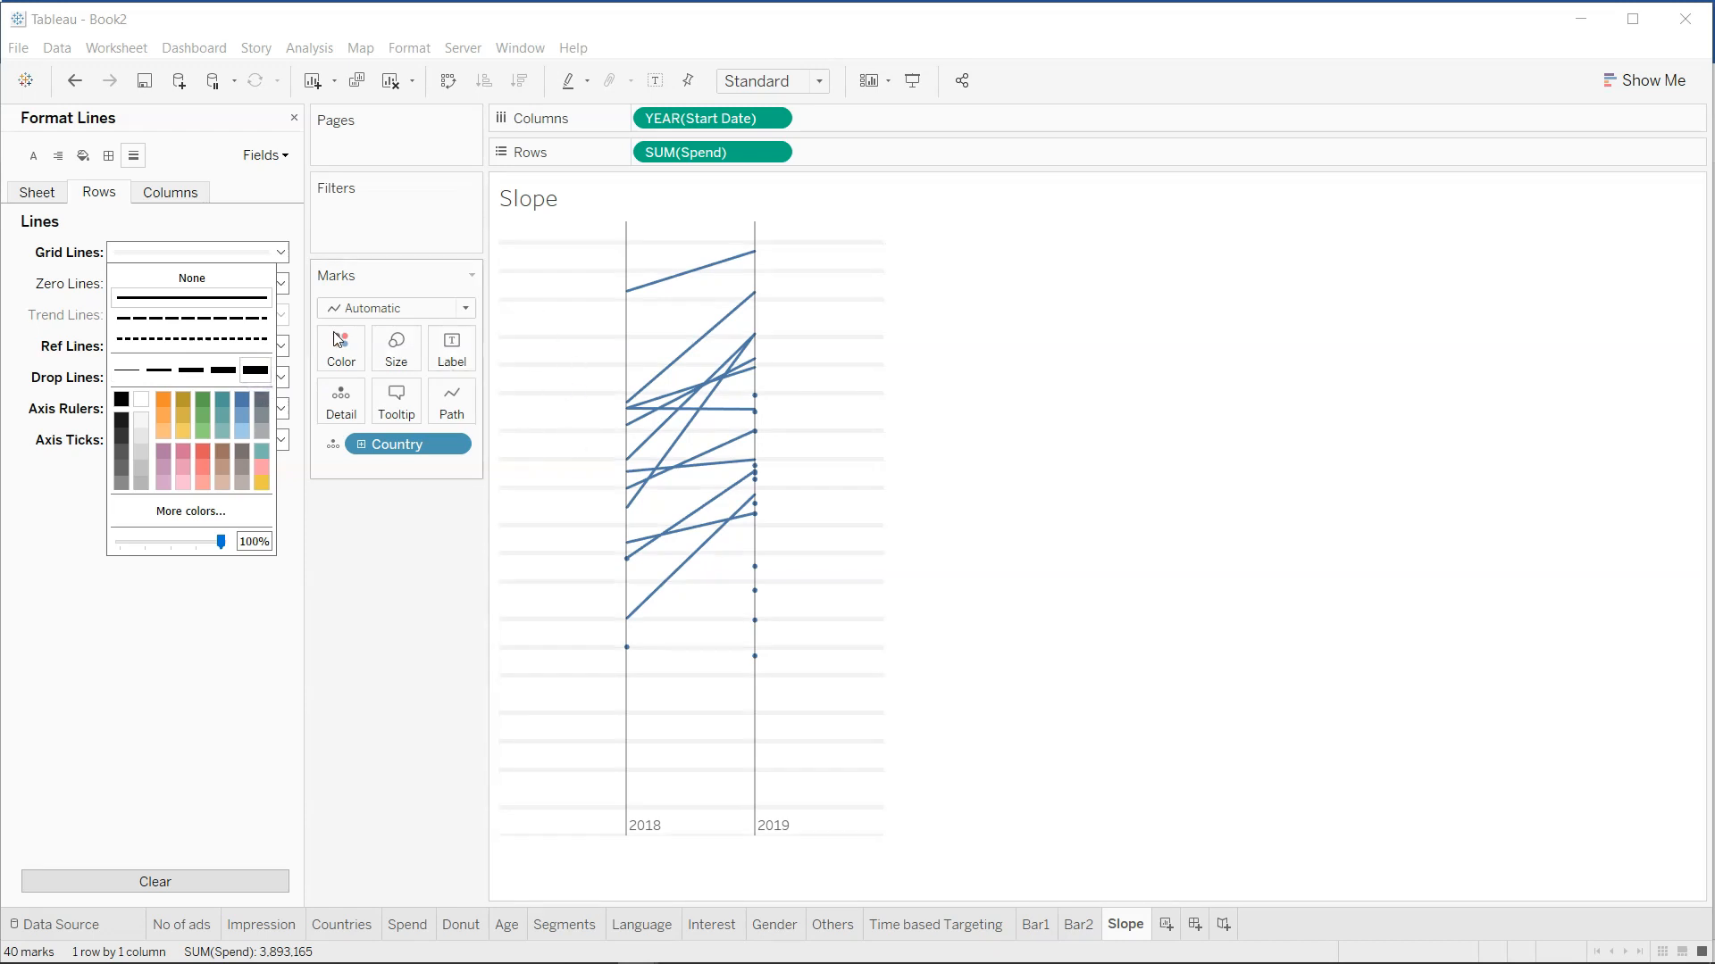
click(216, 279)
click(1003, 640)
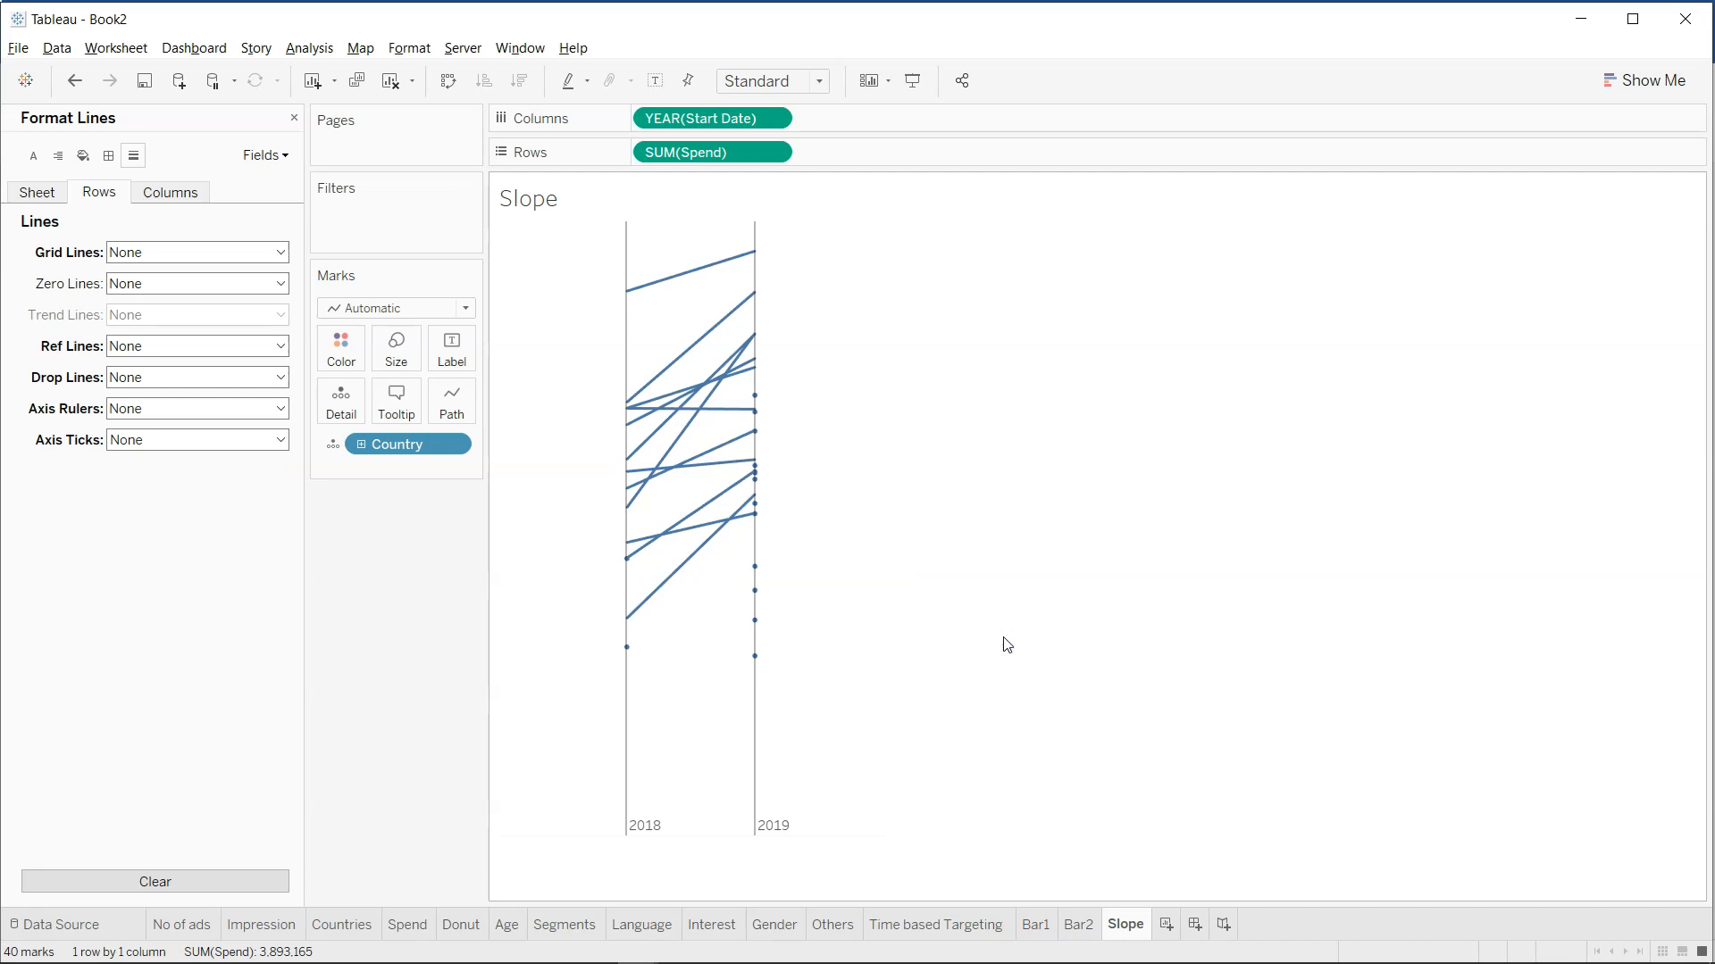
Show the header of the Spend axis on the slope chart.
mouse_move(630, 656)
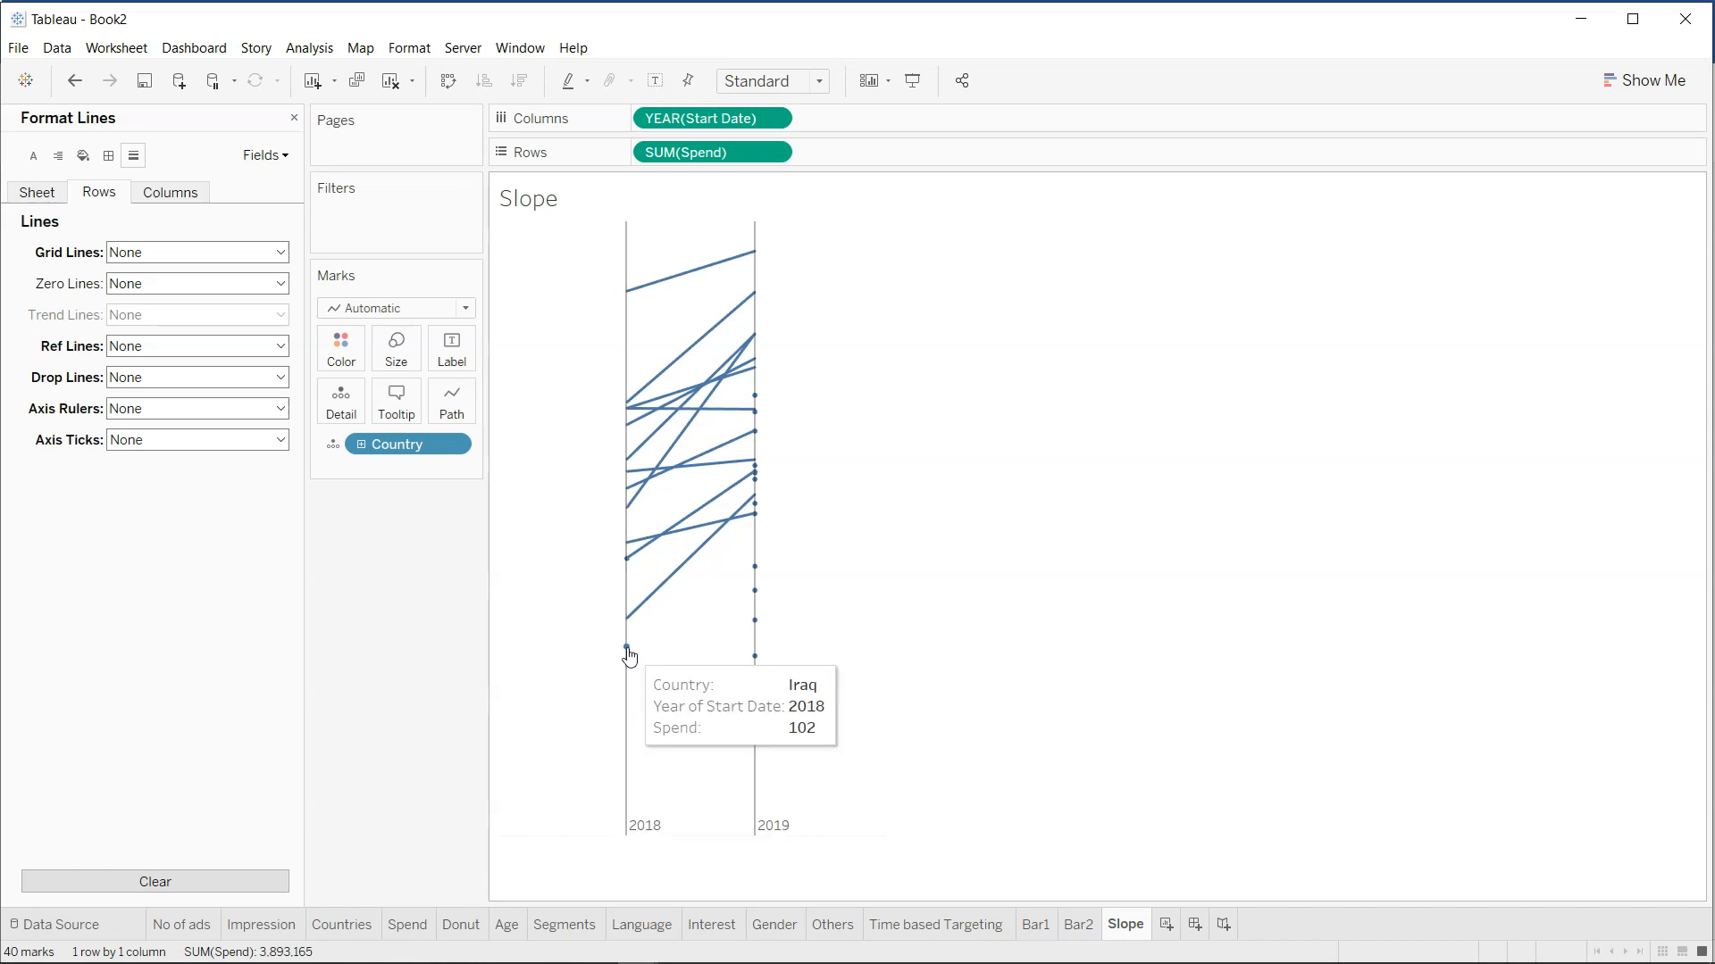
click(775, 121)
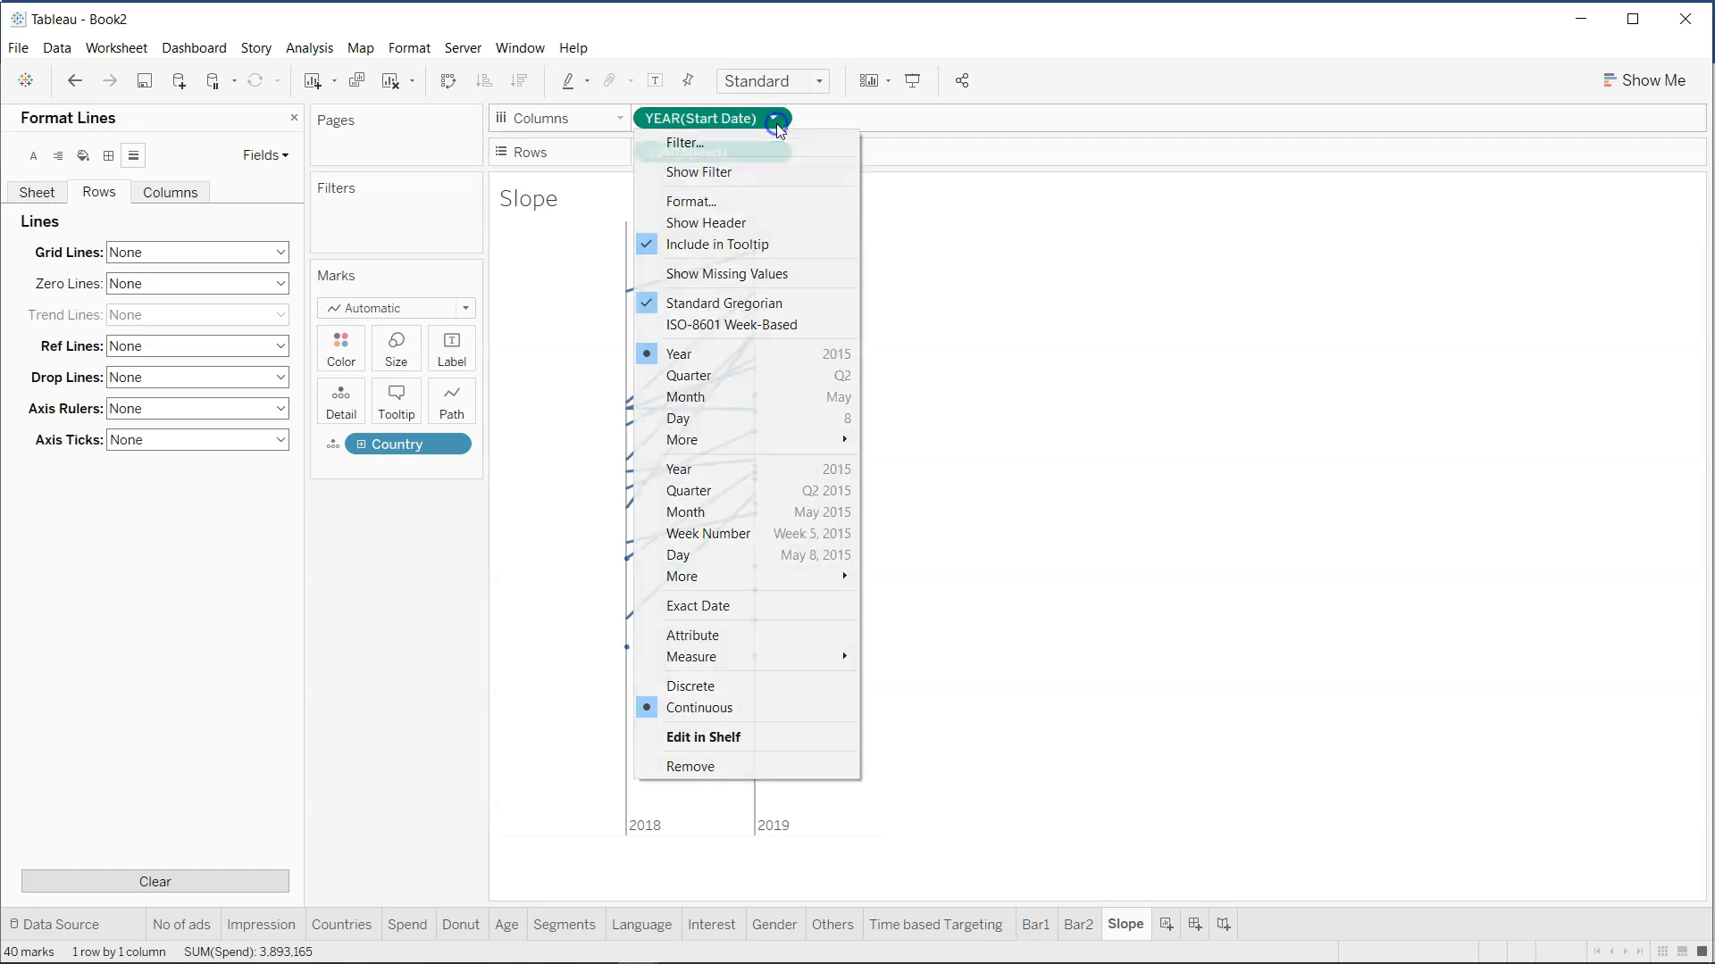
click(983, 264)
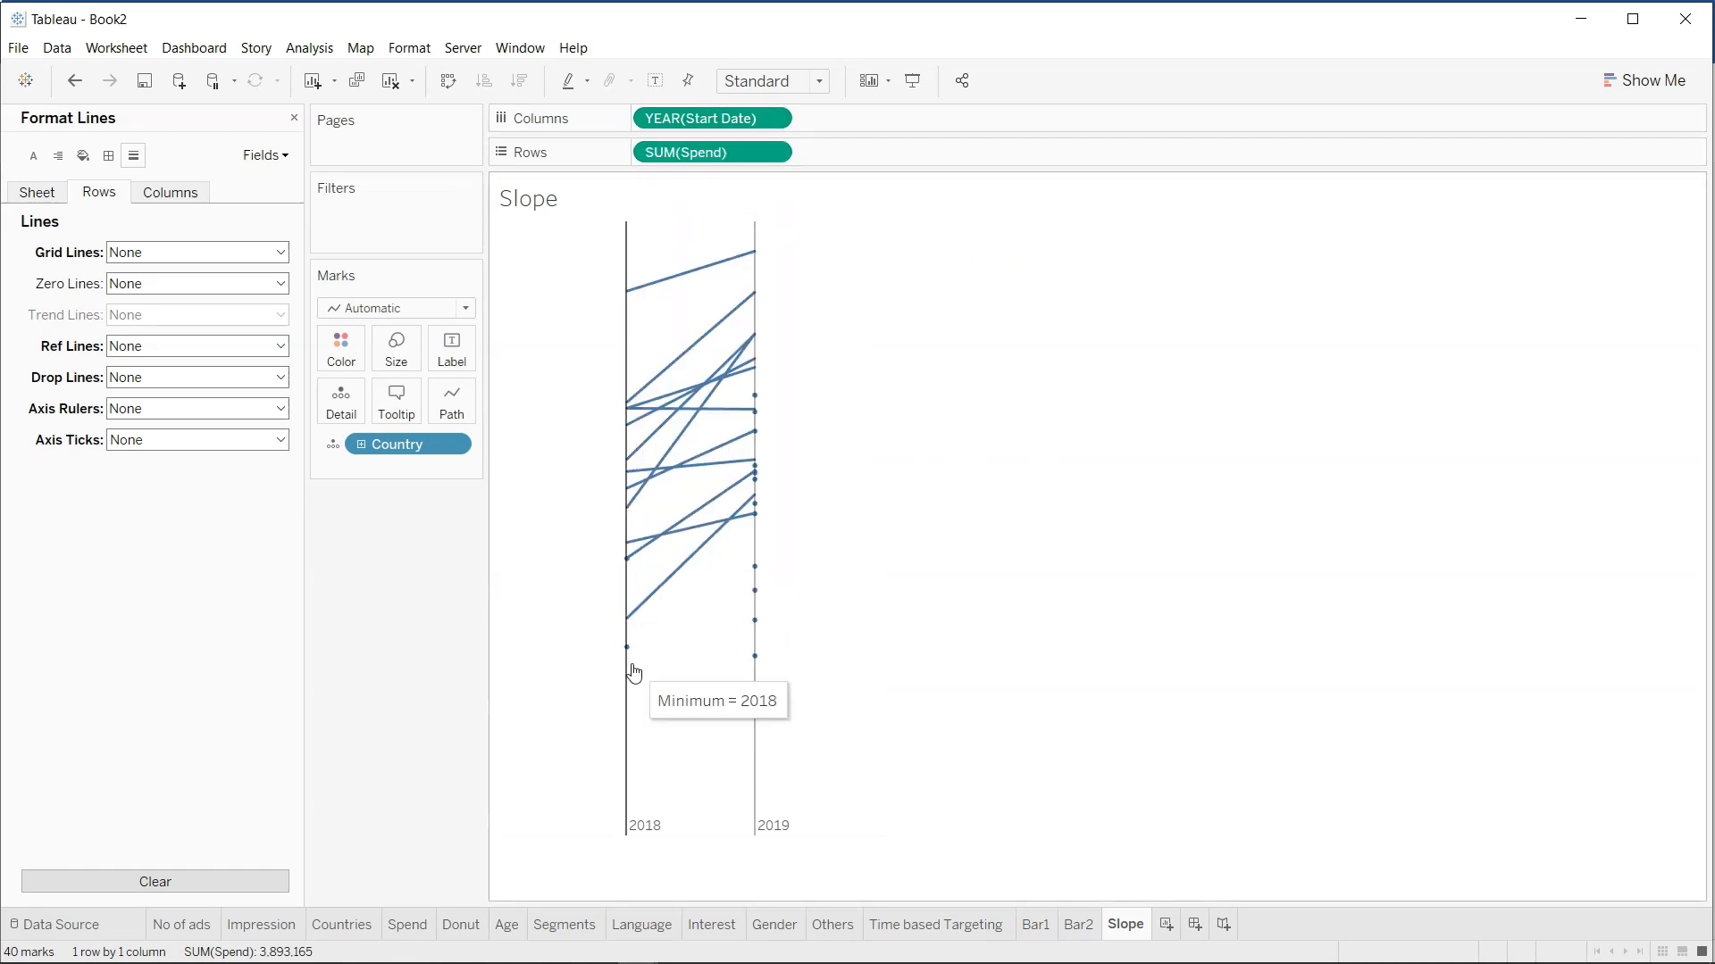
click(773, 154)
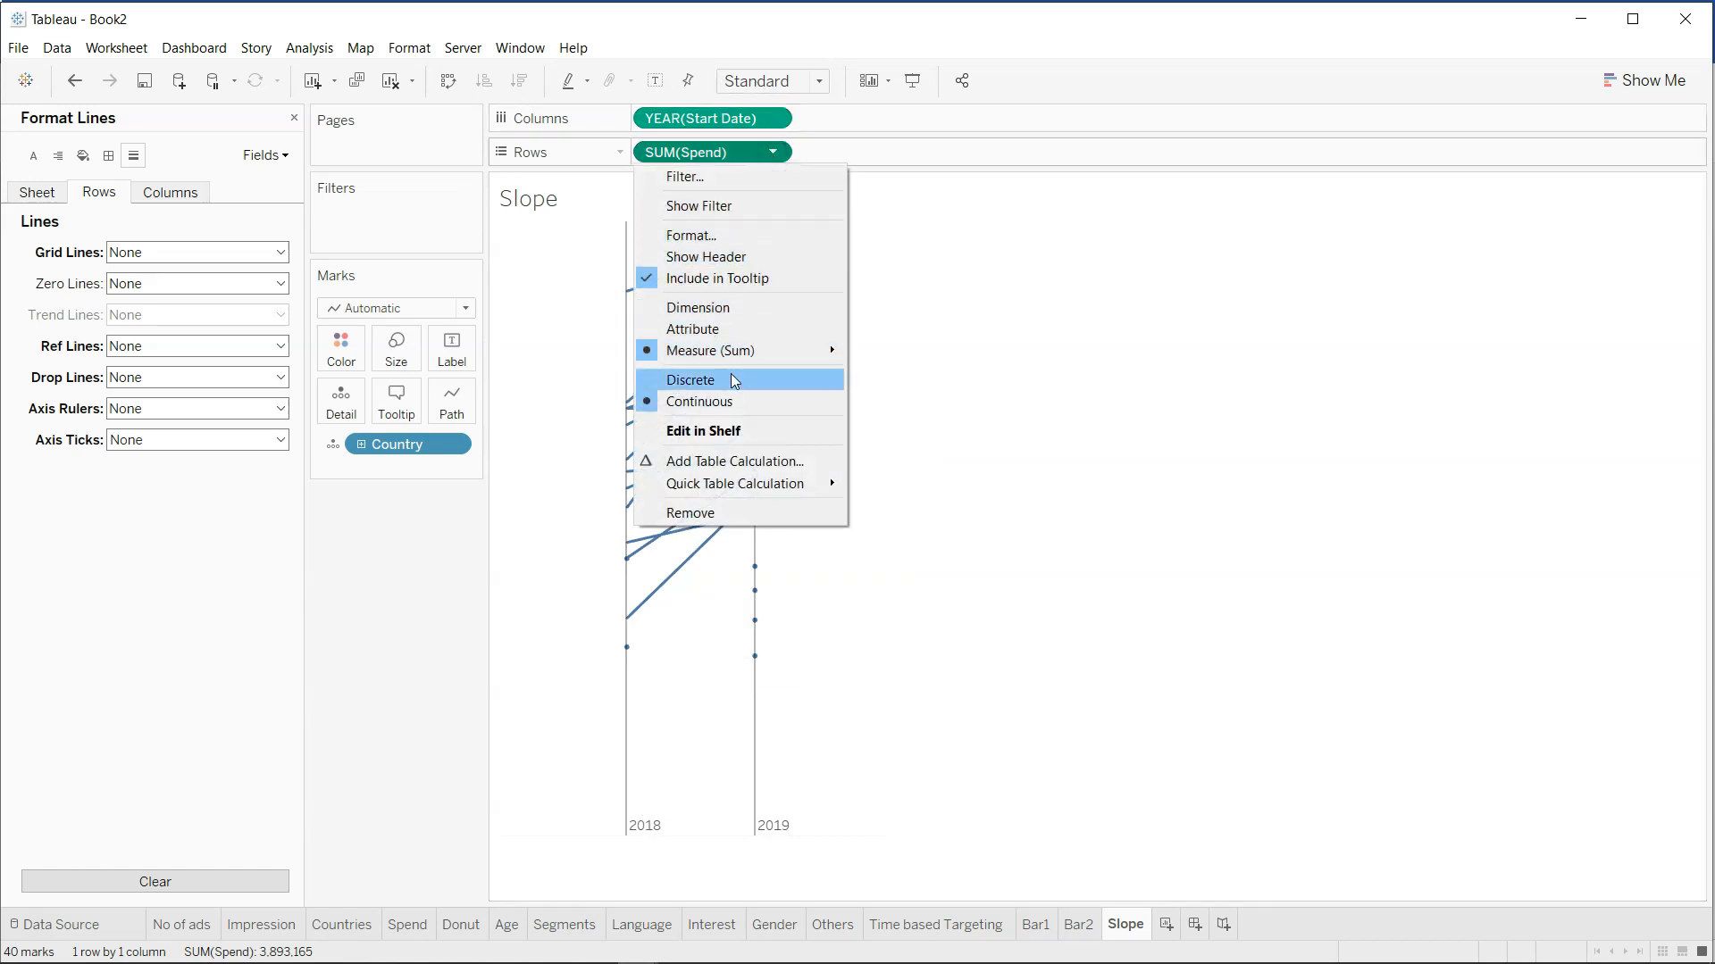
click(735, 256)
Edit the Spend axis so that its automatic range does not include zero.
right_click(557, 475)
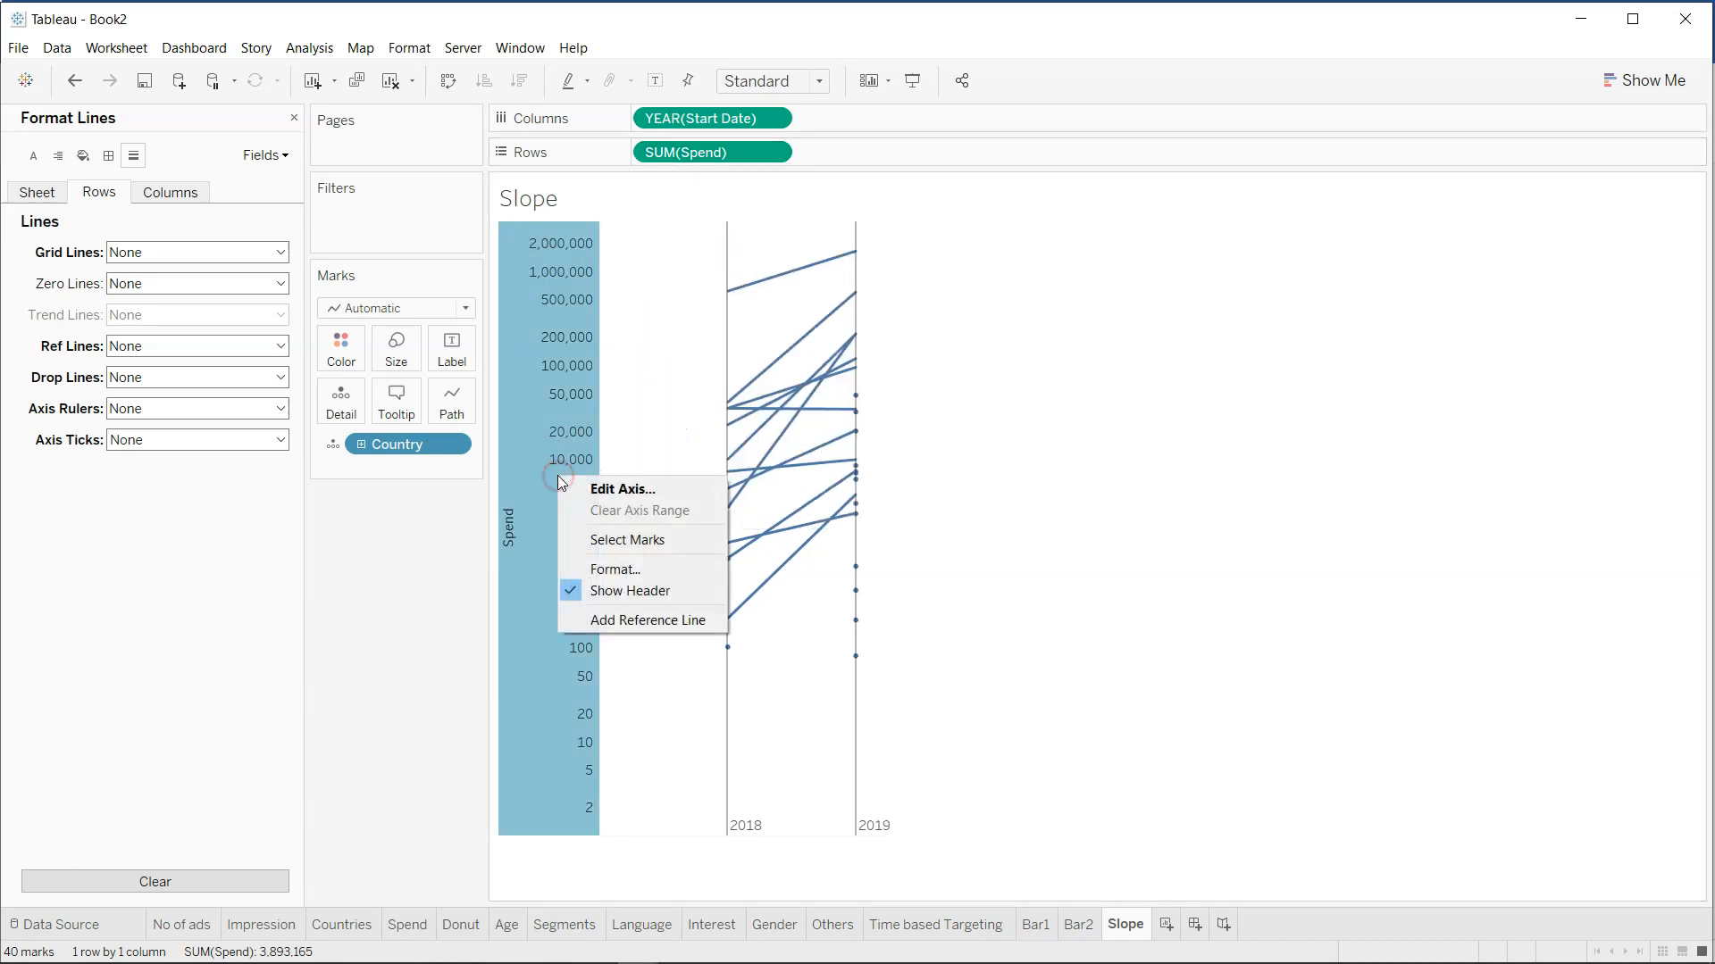
click(627, 481)
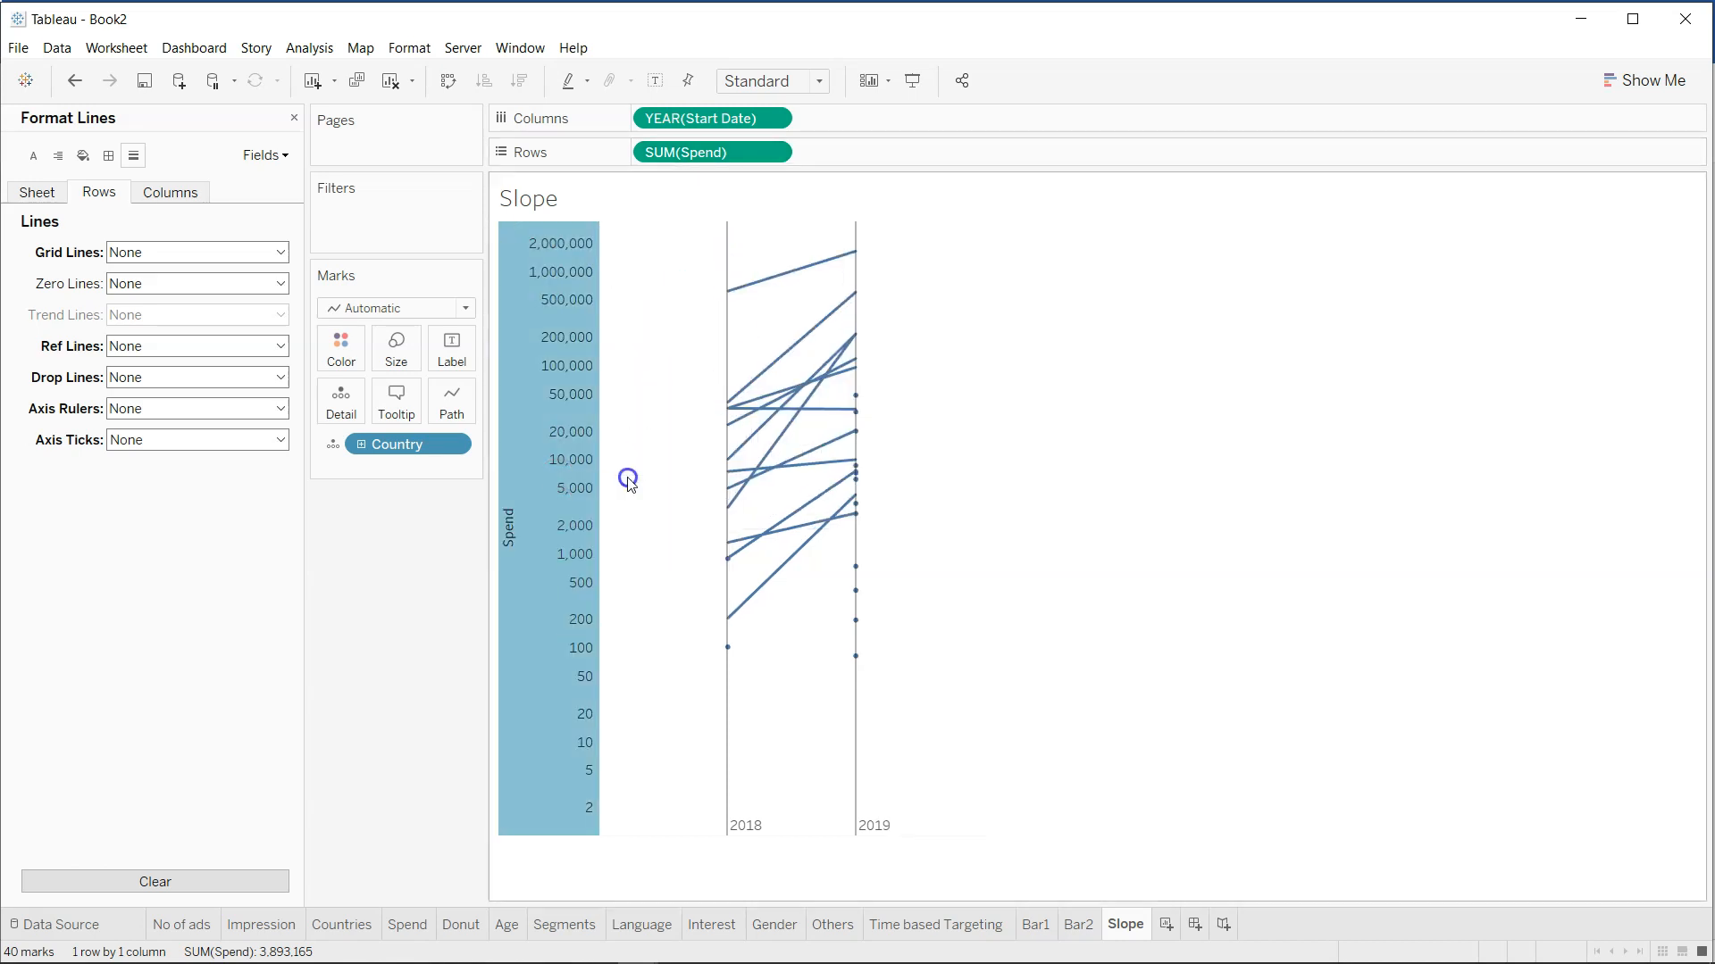
right_click(559, 478)
click(578, 490)
click(1018, 263)
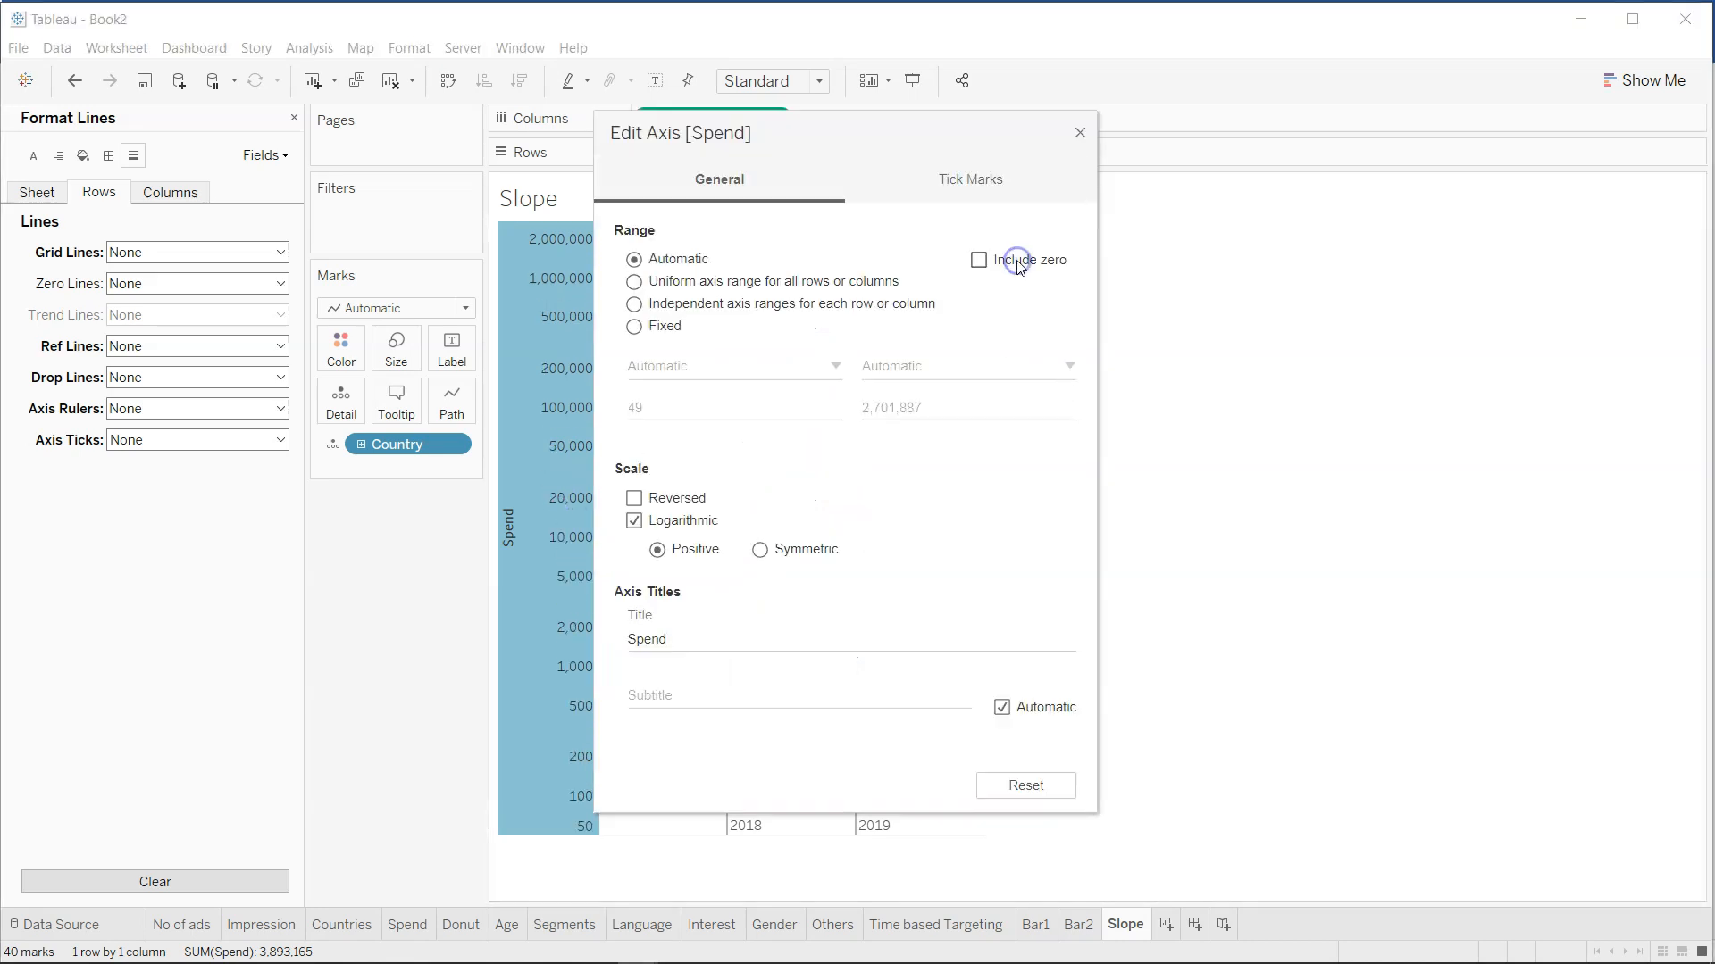
drag(929, 136, 1354, 157)
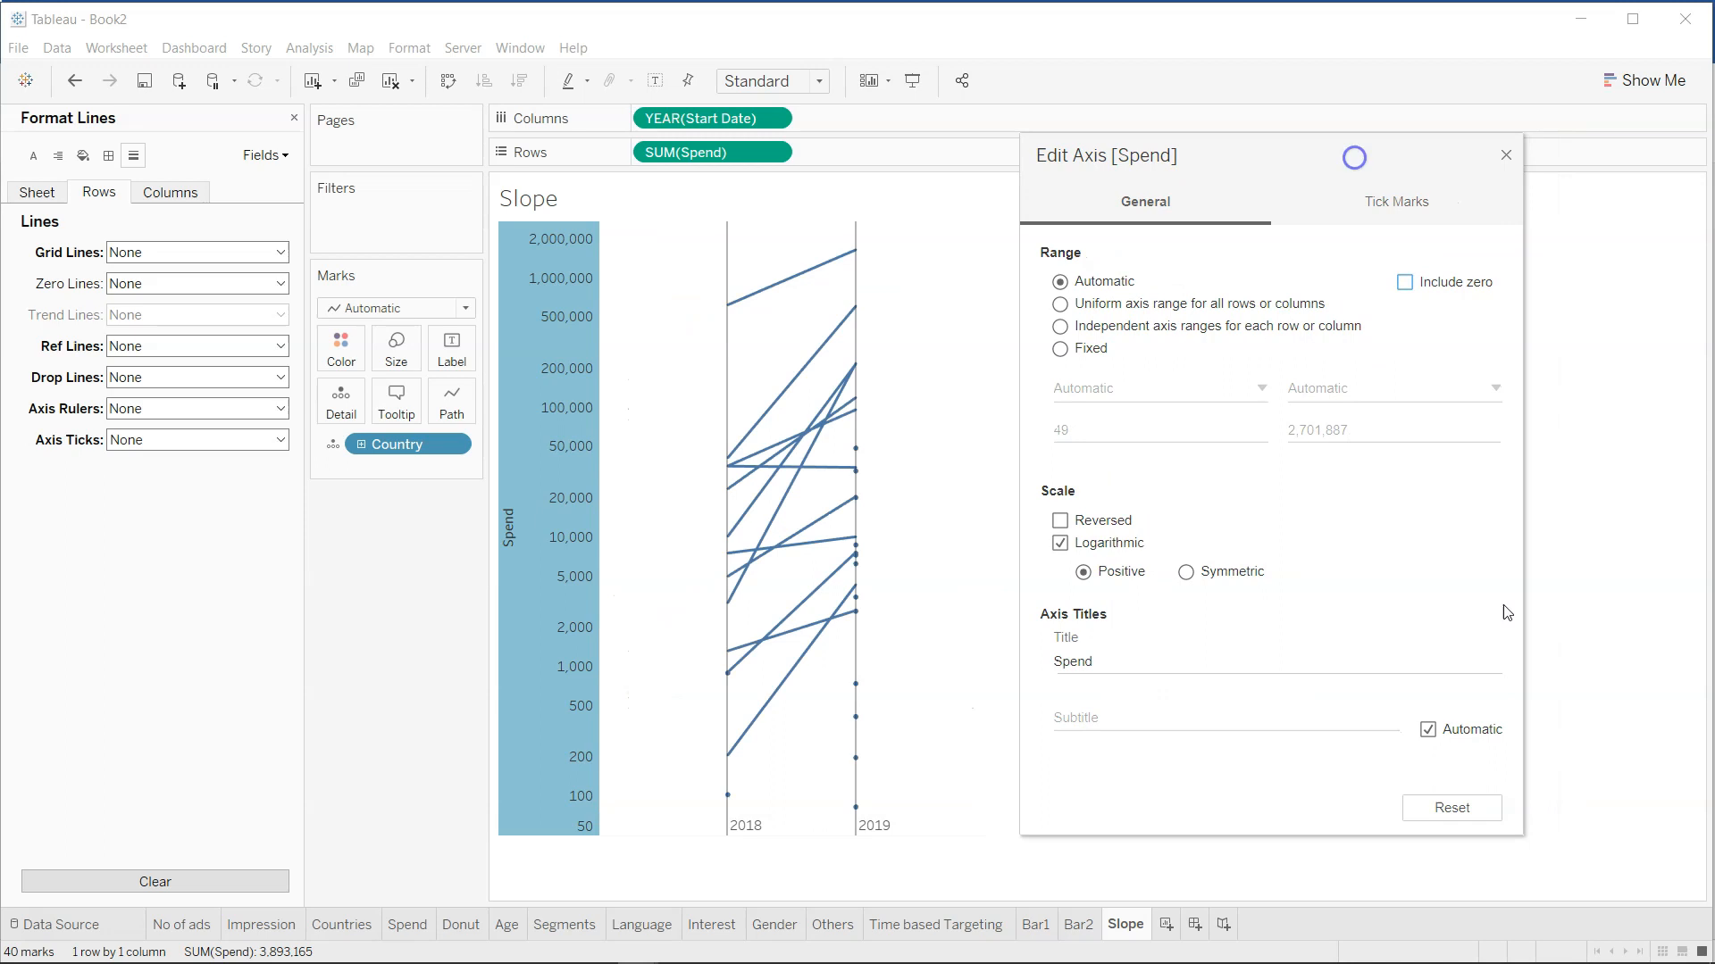
click(1506, 156)
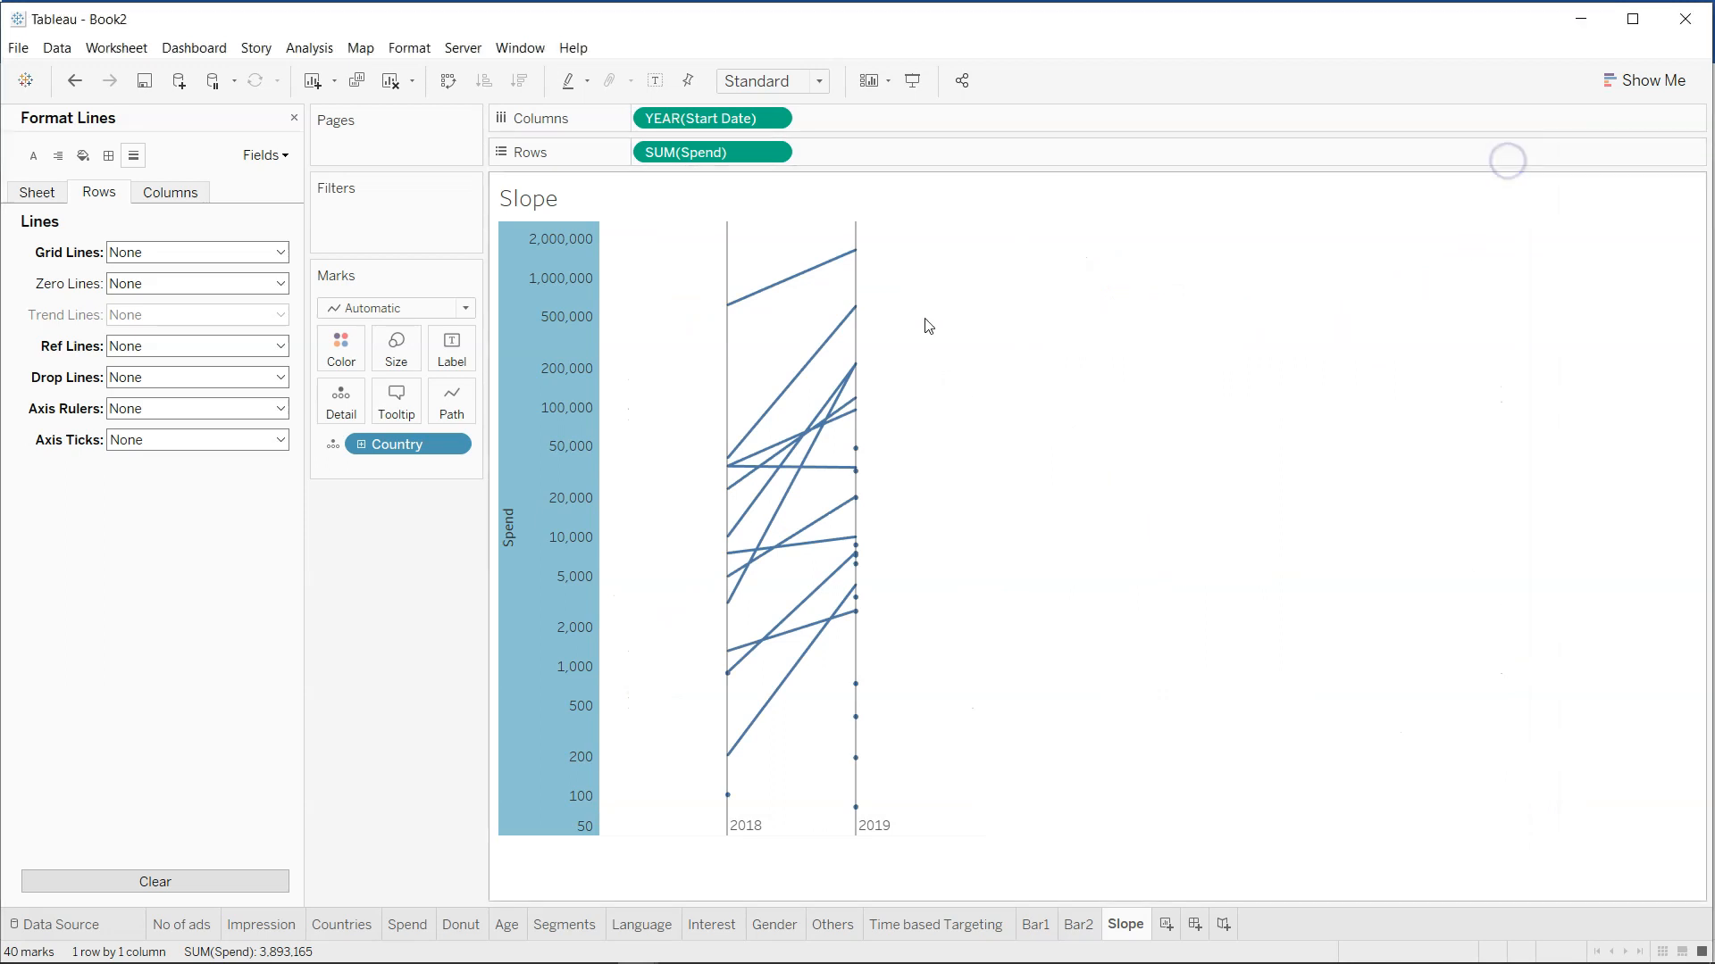
Hide the header of the Spend axis beside the slope chart.
right_click(578, 538)
click(631, 649)
click(954, 622)
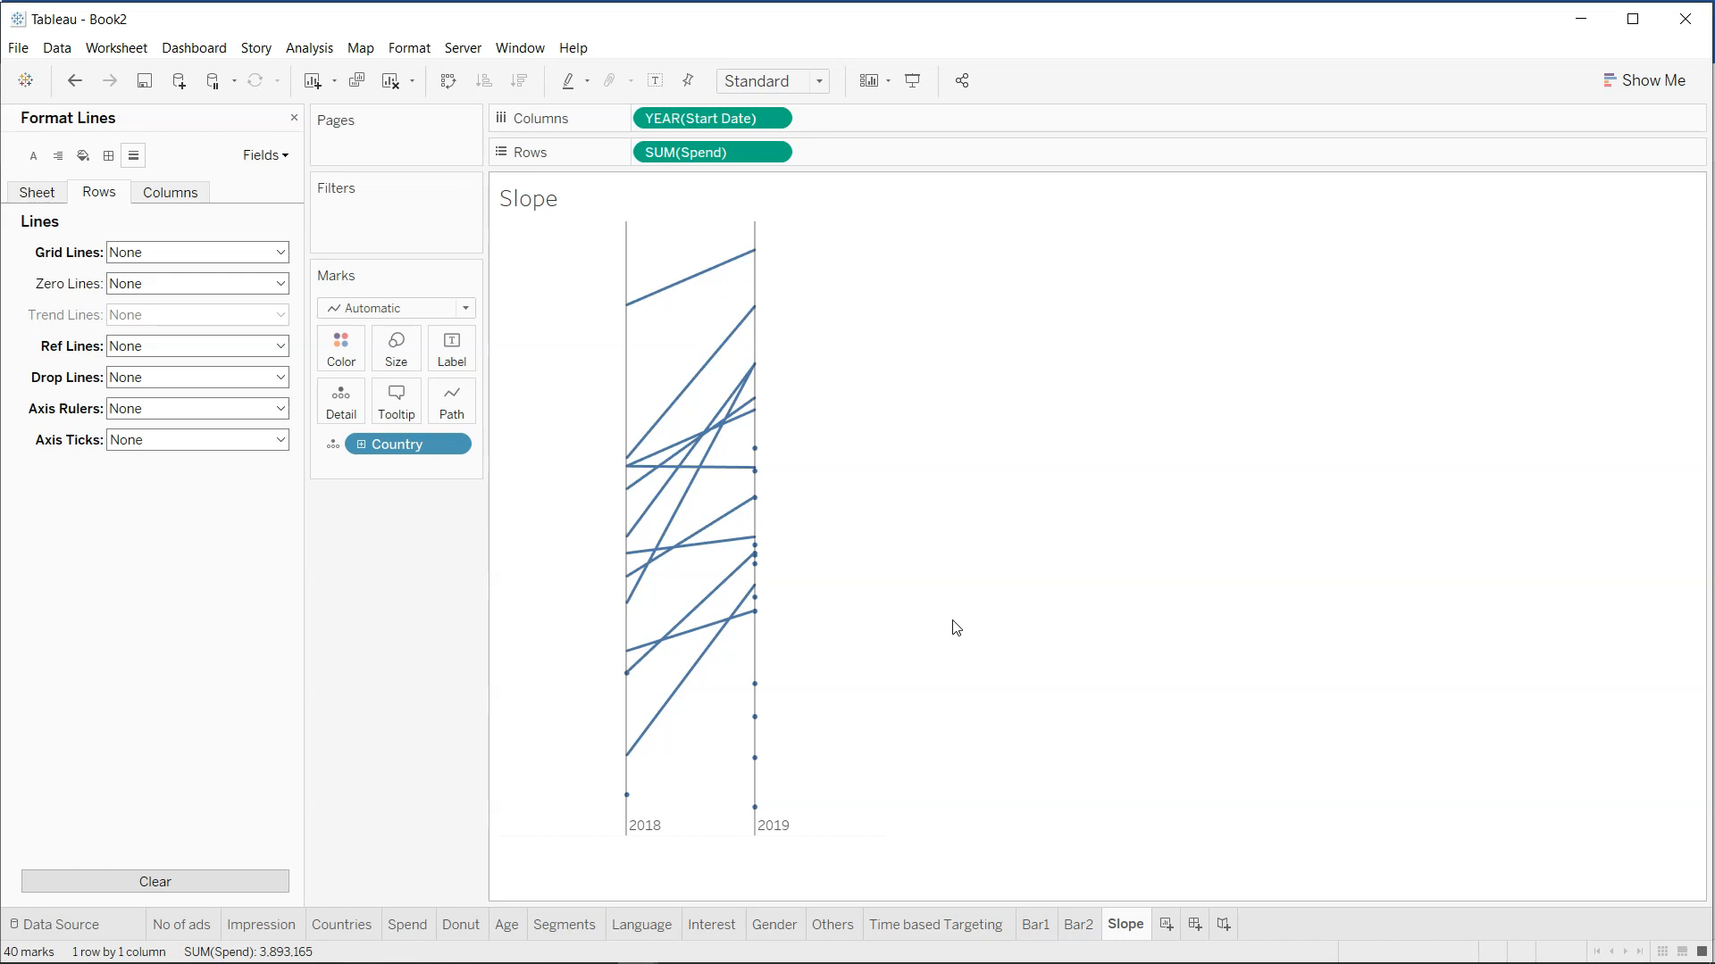
Close the line formatting settings and start a new calculated field named "Spend Up?".
mouse_move(725, 471)
click(293, 119)
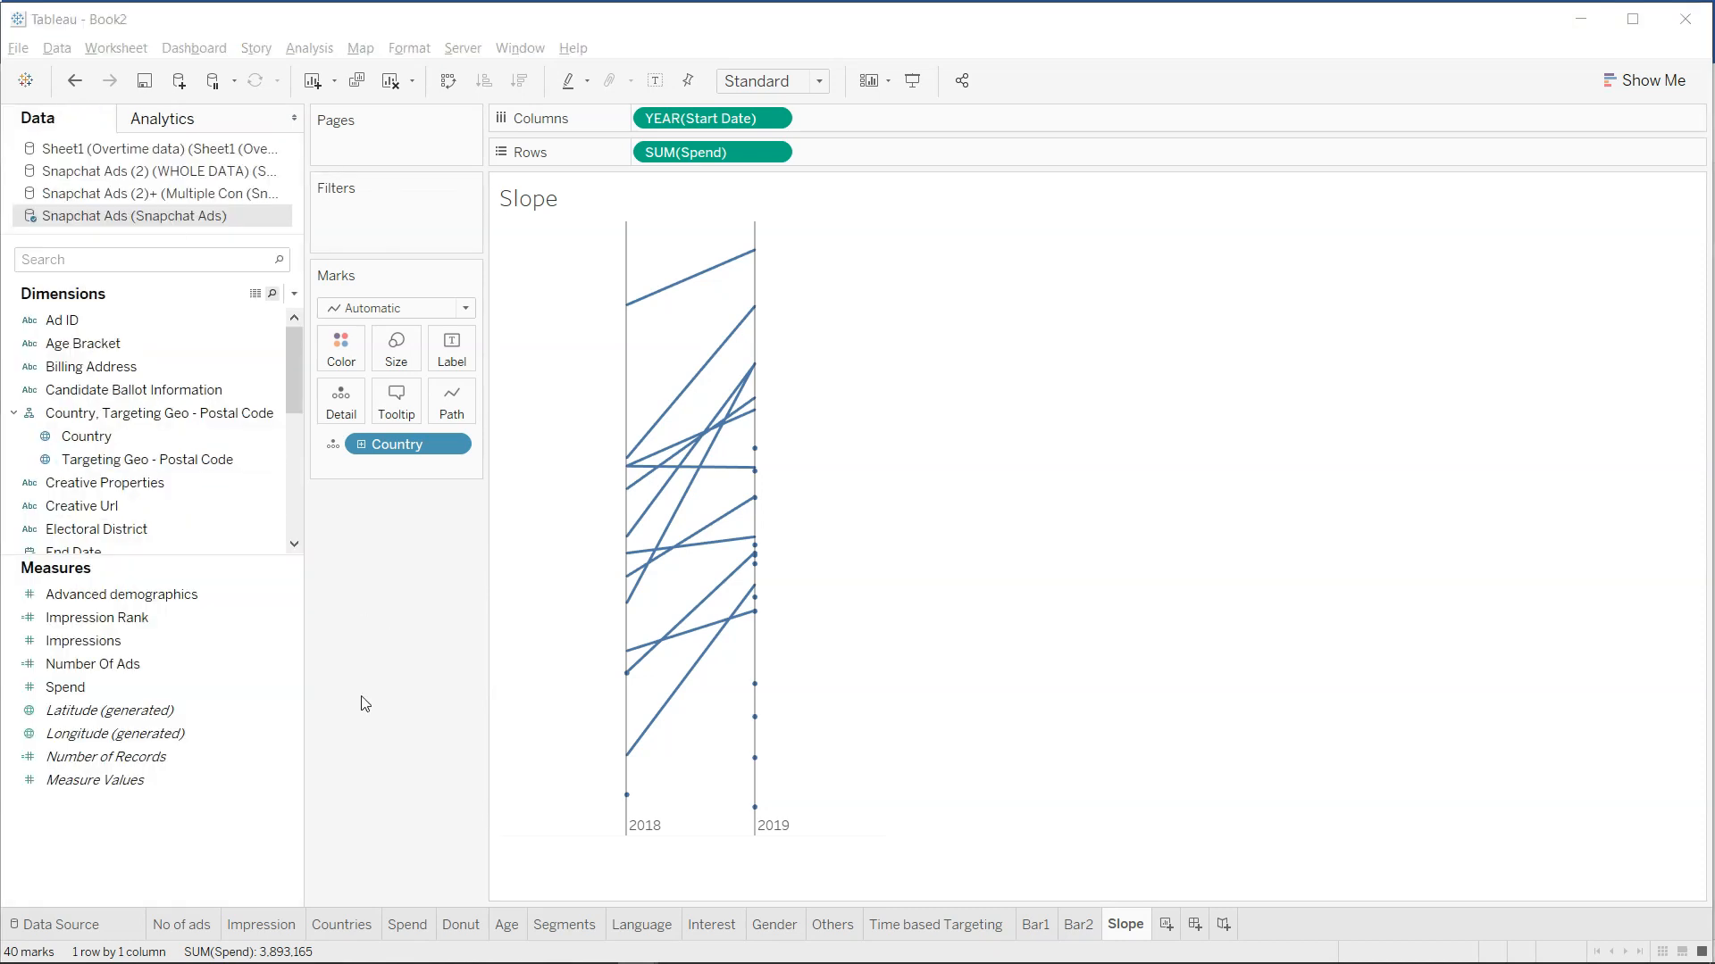
click(294, 295)
click(295, 294)
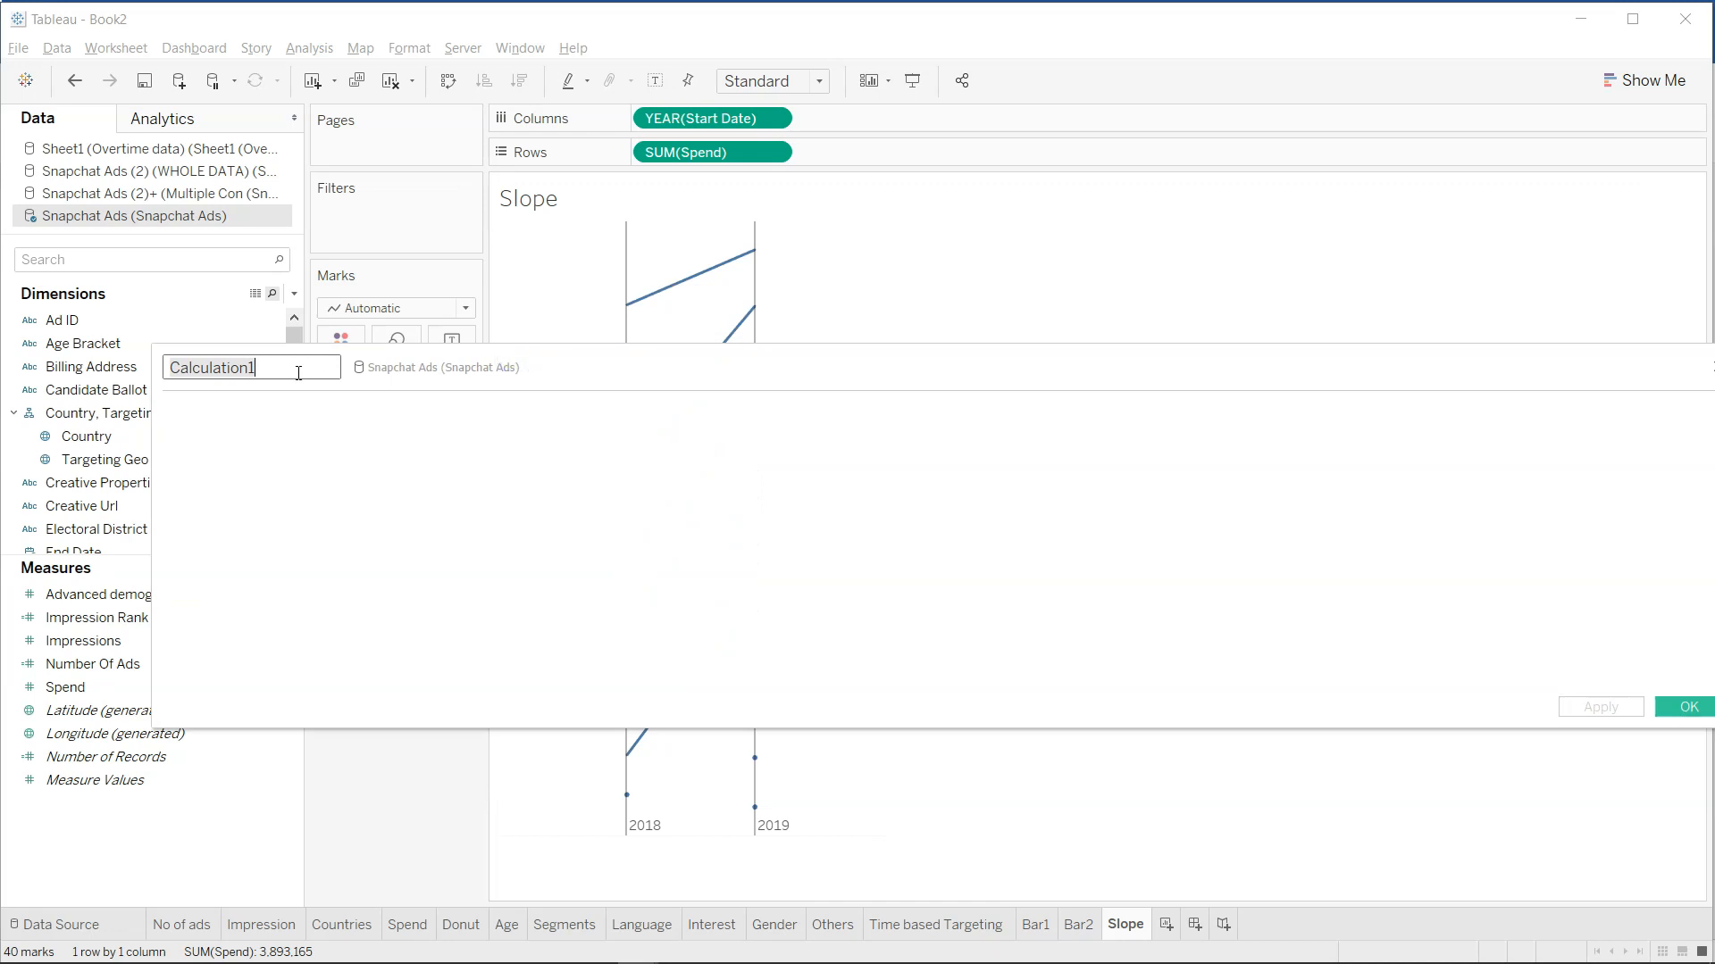
text(Spend )
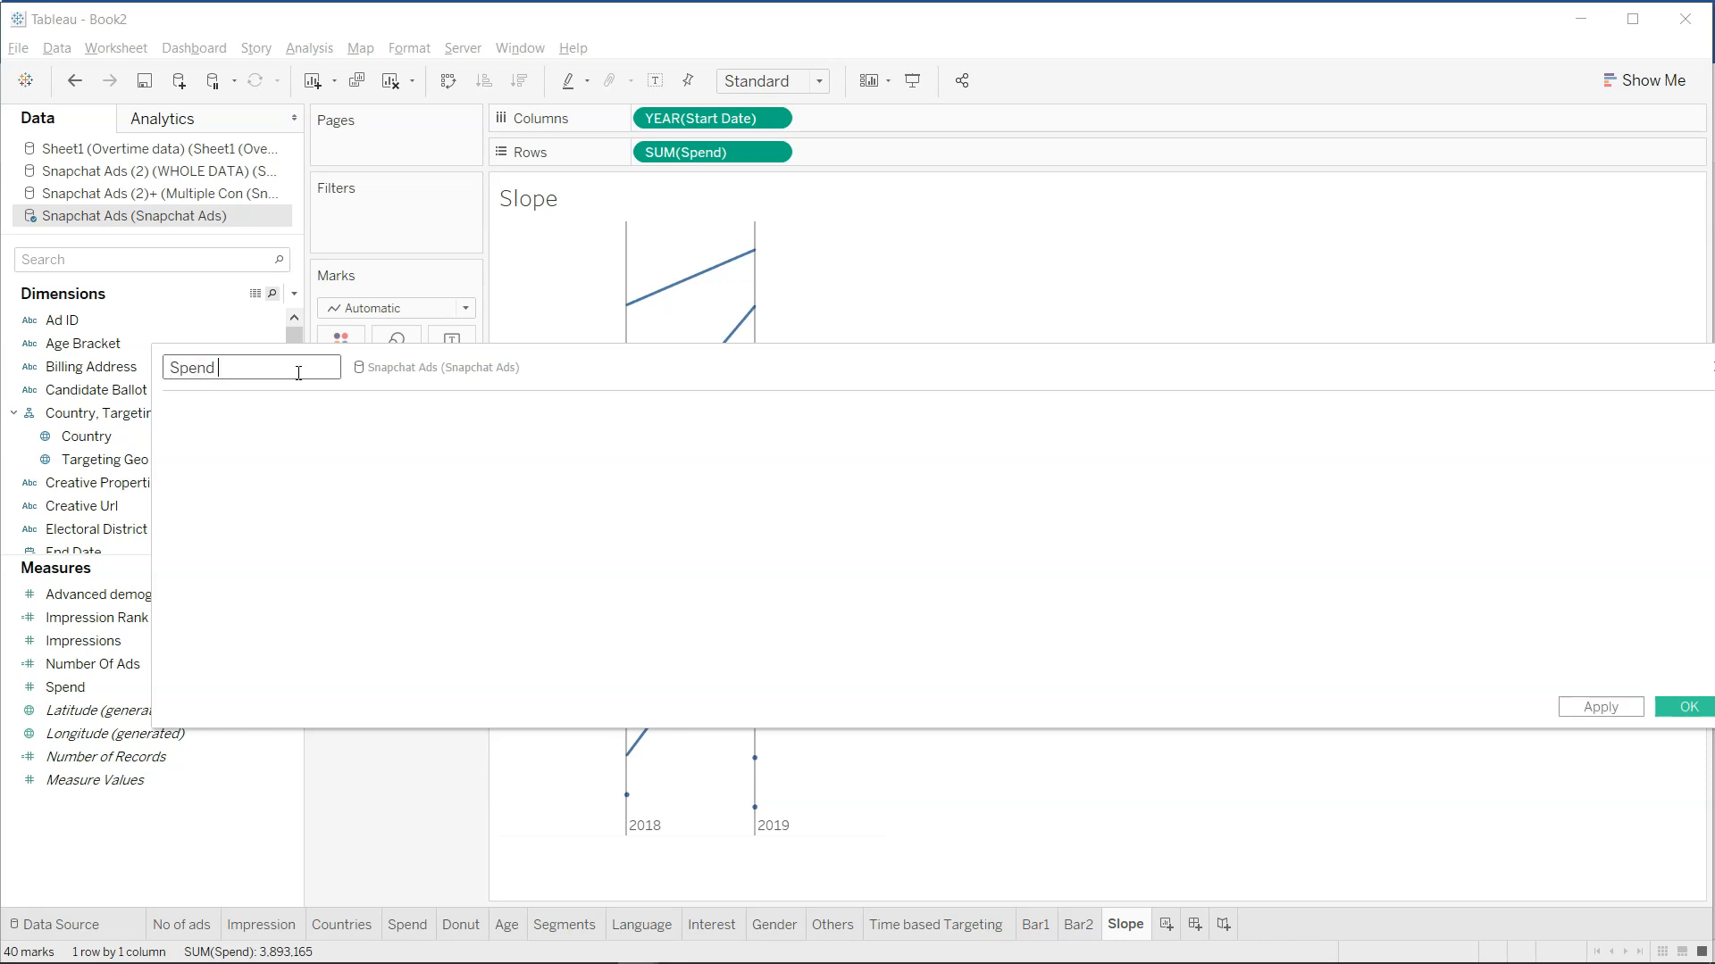
text(up?)
key(BackSpace)
key(BackSpace)
text(Up)
Begin the Spend Up? formula with a LOOKUP of Sum([Spend]) offset to LAST().
text(LOO)
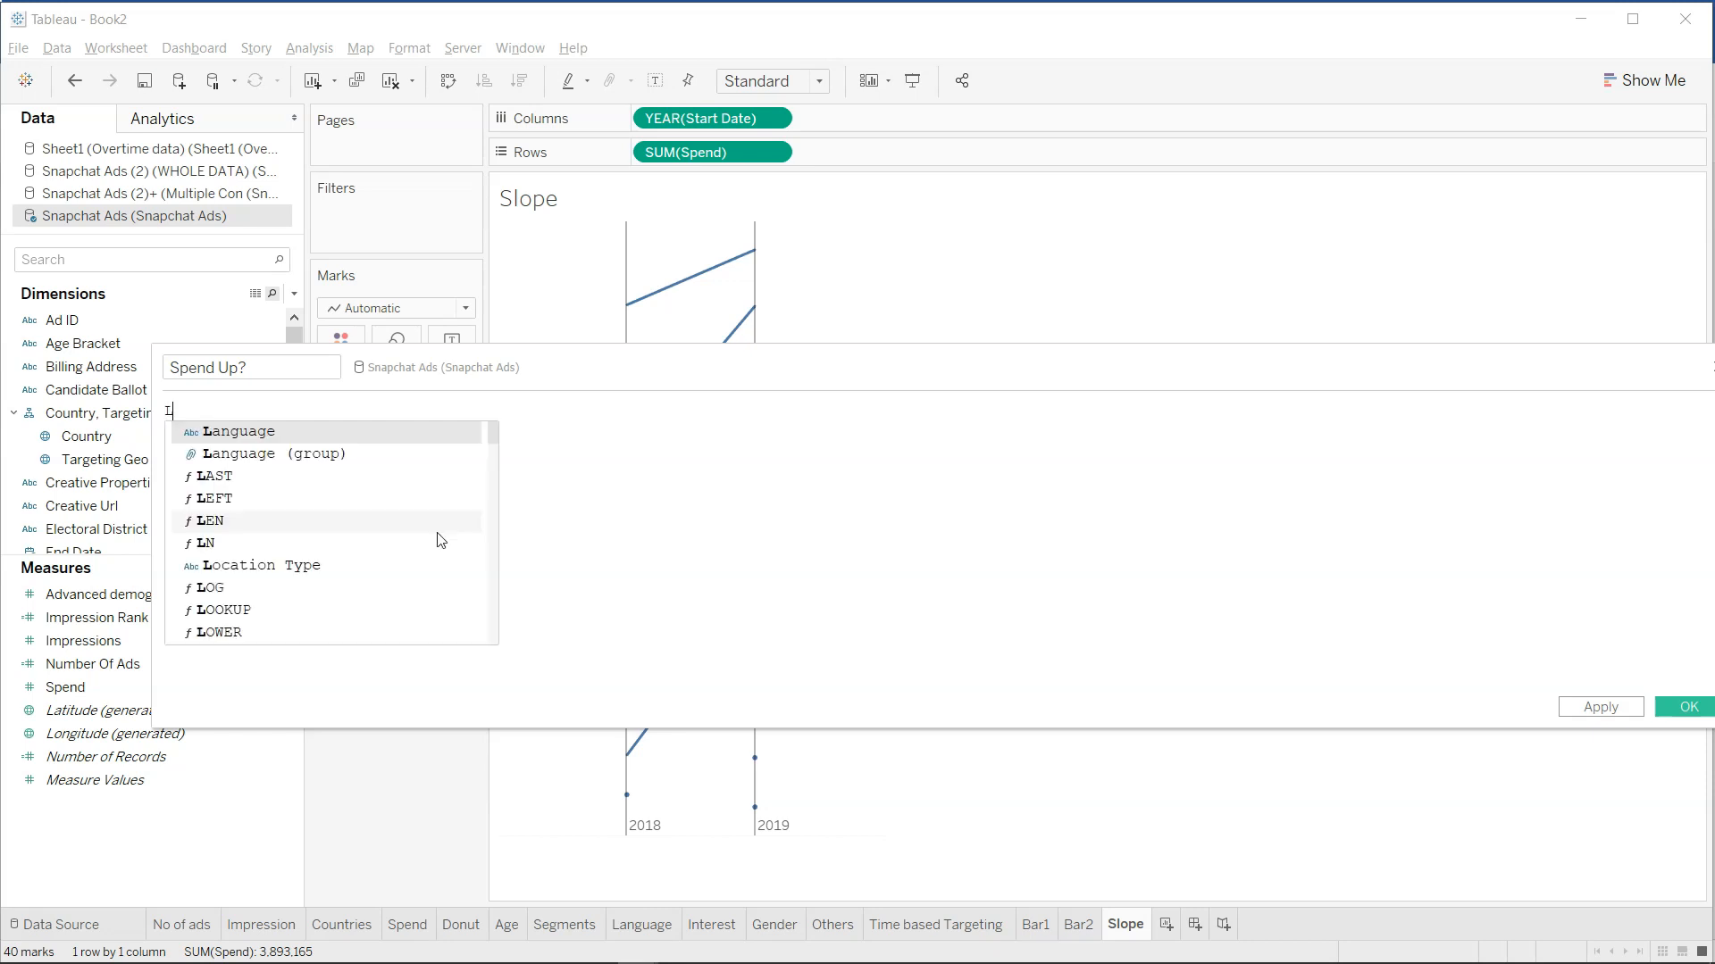
key(Return)
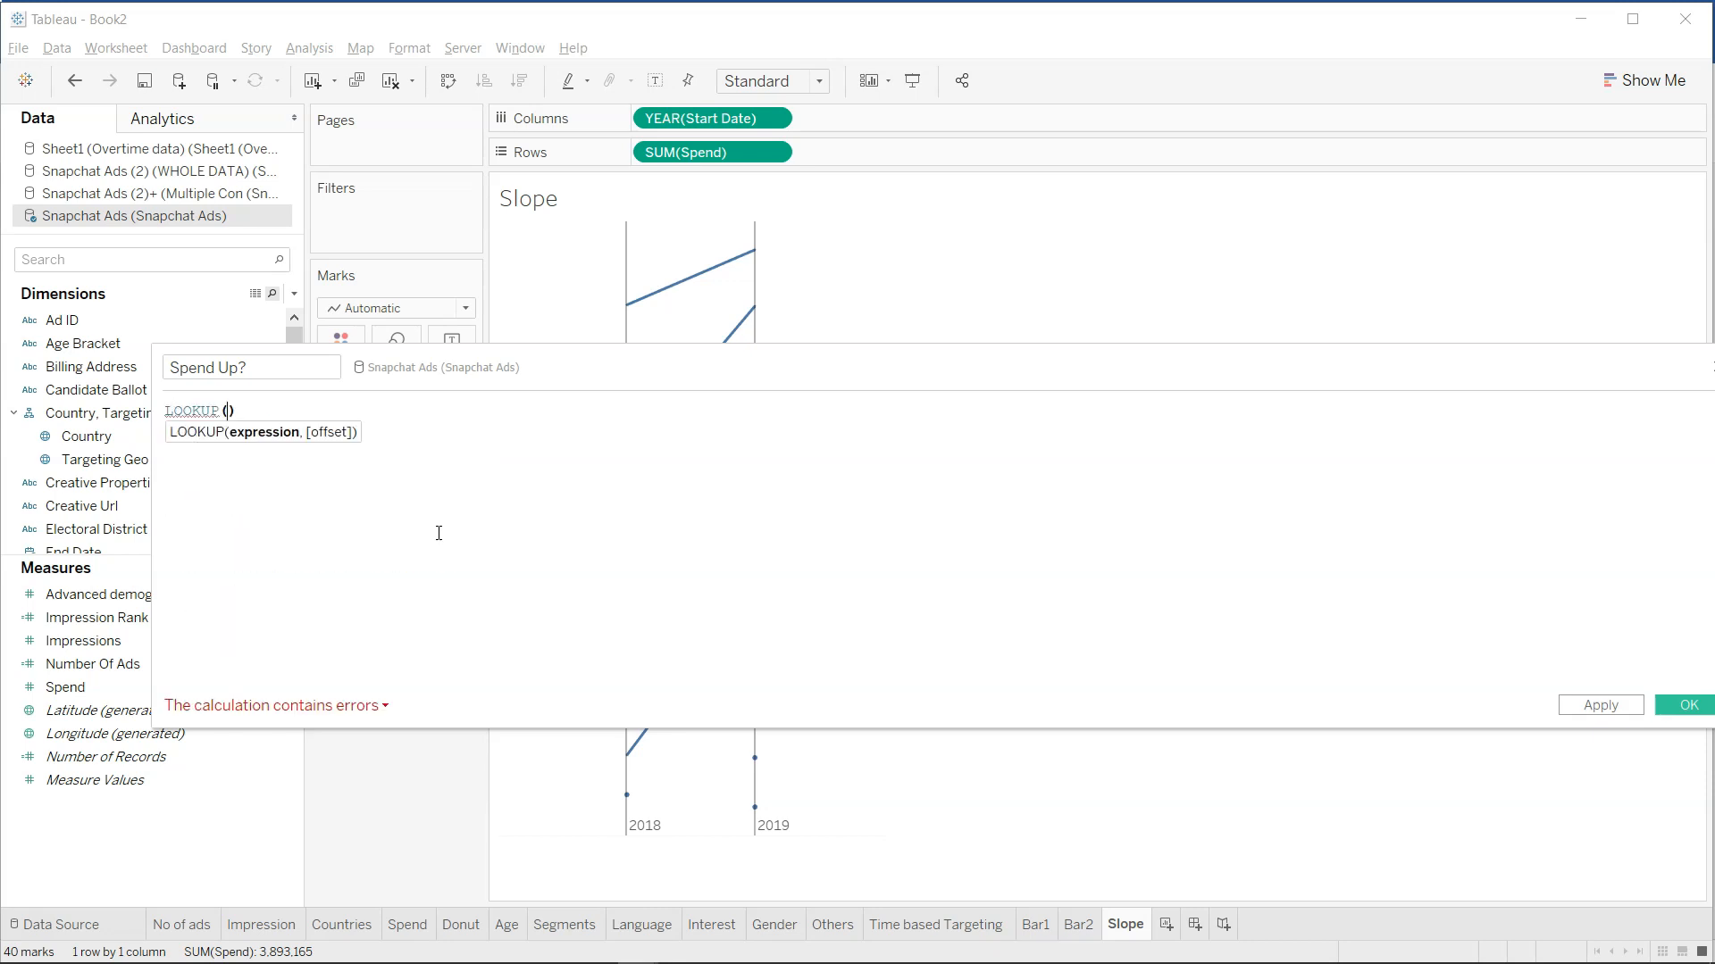
text(S)
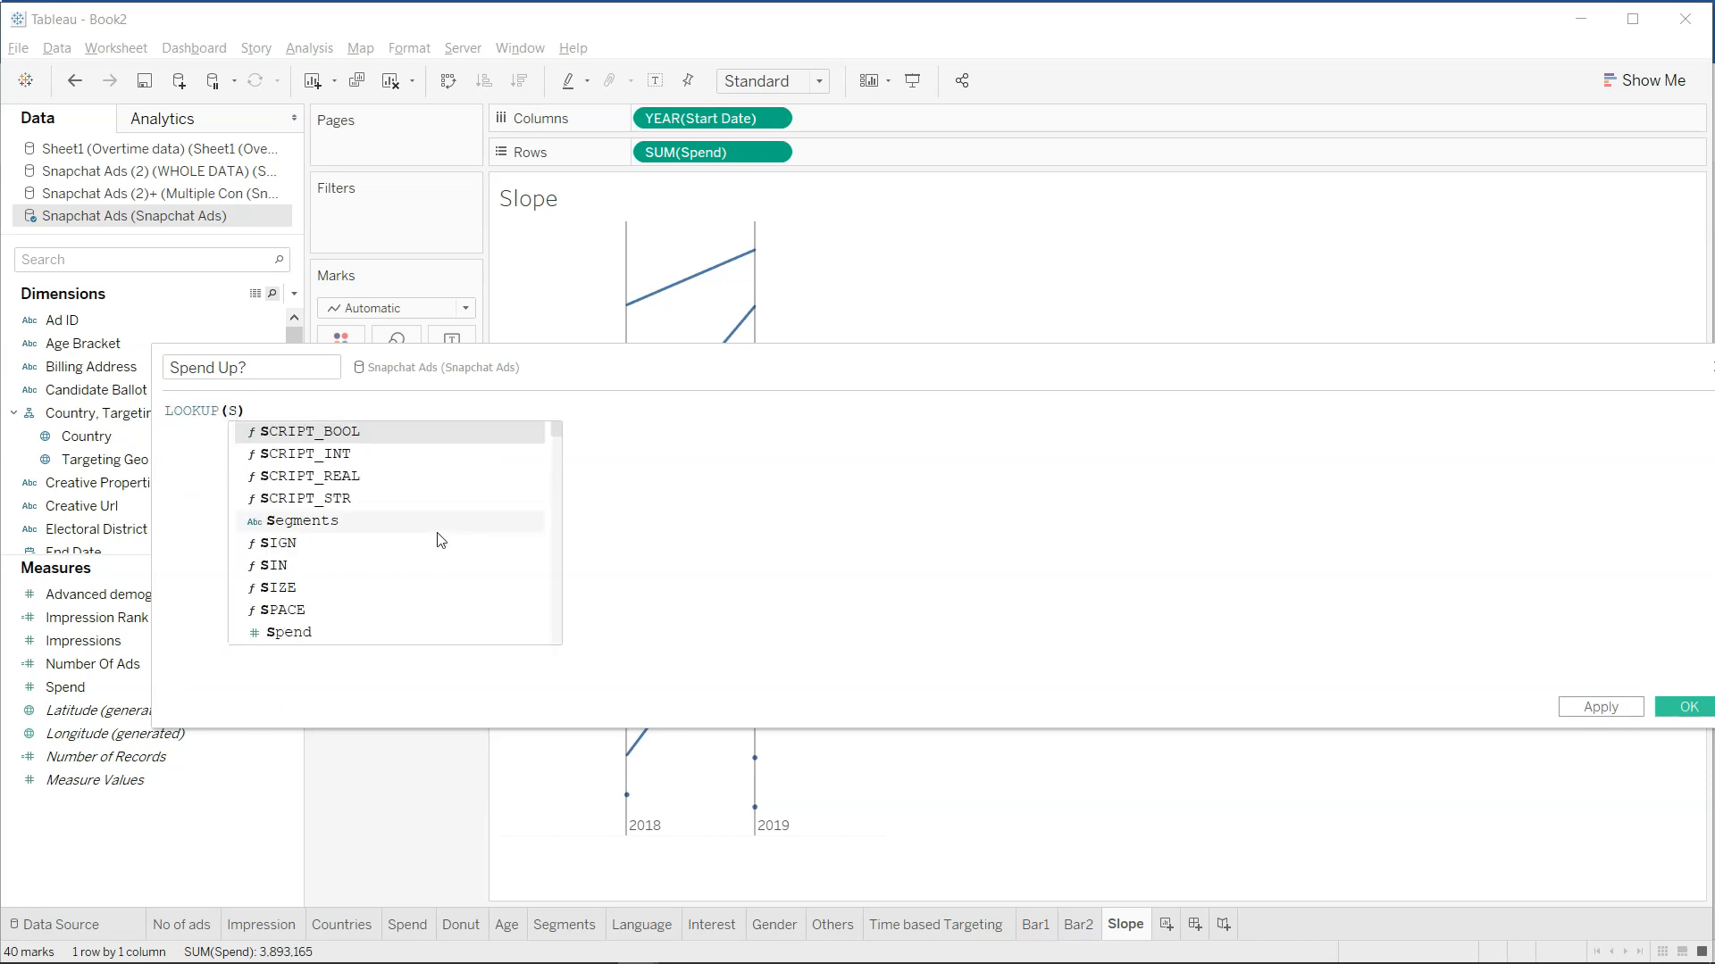
text(um)
text(([Spend)
key(Return)
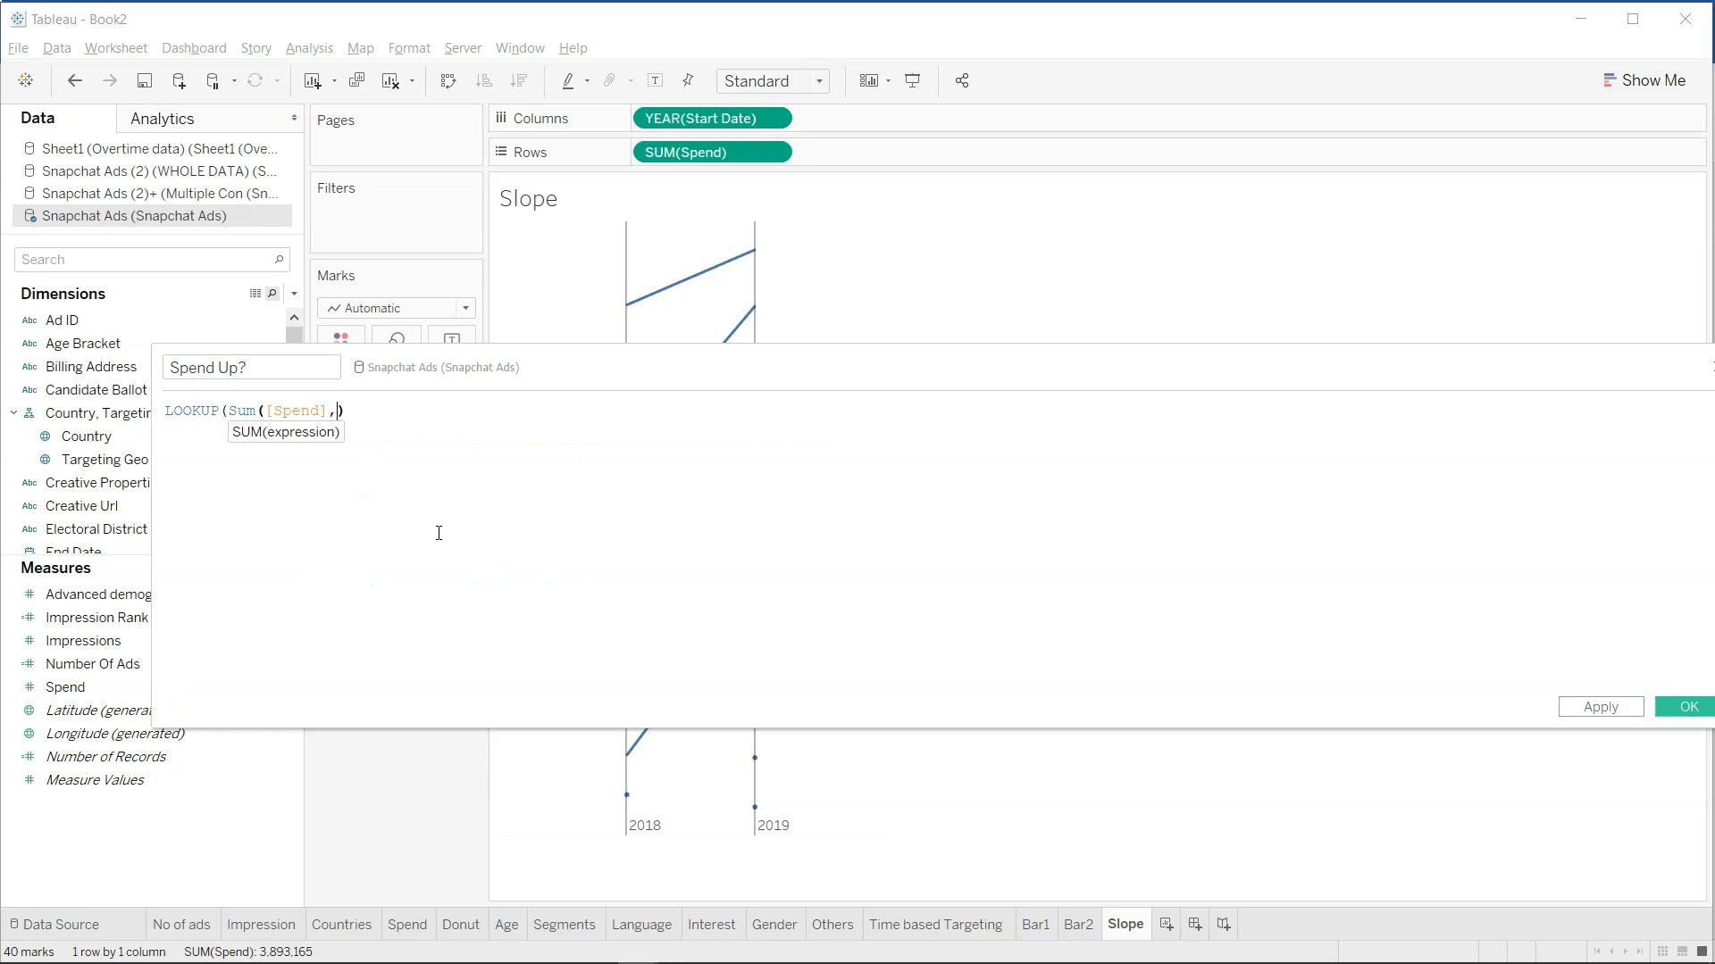
text(,Las)
key(Return)
Extend the formula by subtracting LOOKUP(SUM([Spend]),FIRST()) from the first LOOKUP.
text() - LO)
key(Return)
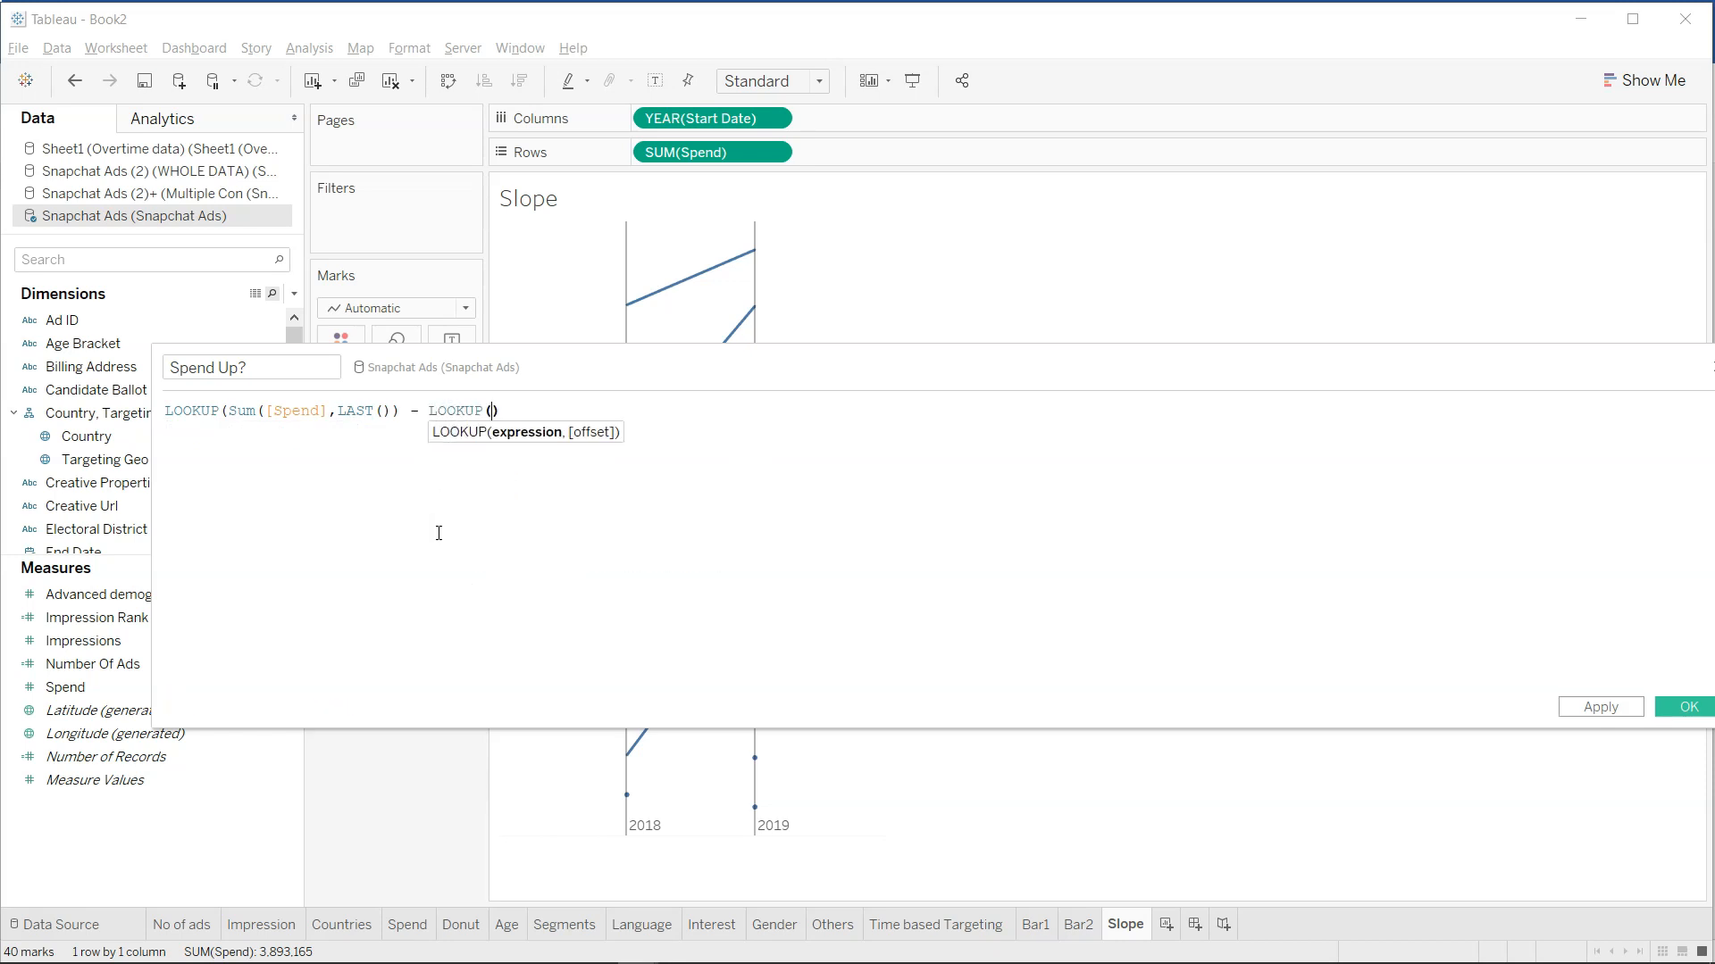
text(SU)
key(Return)
text(Sp)
key(Down)
key(Return)
text(),FI)
key(Return)
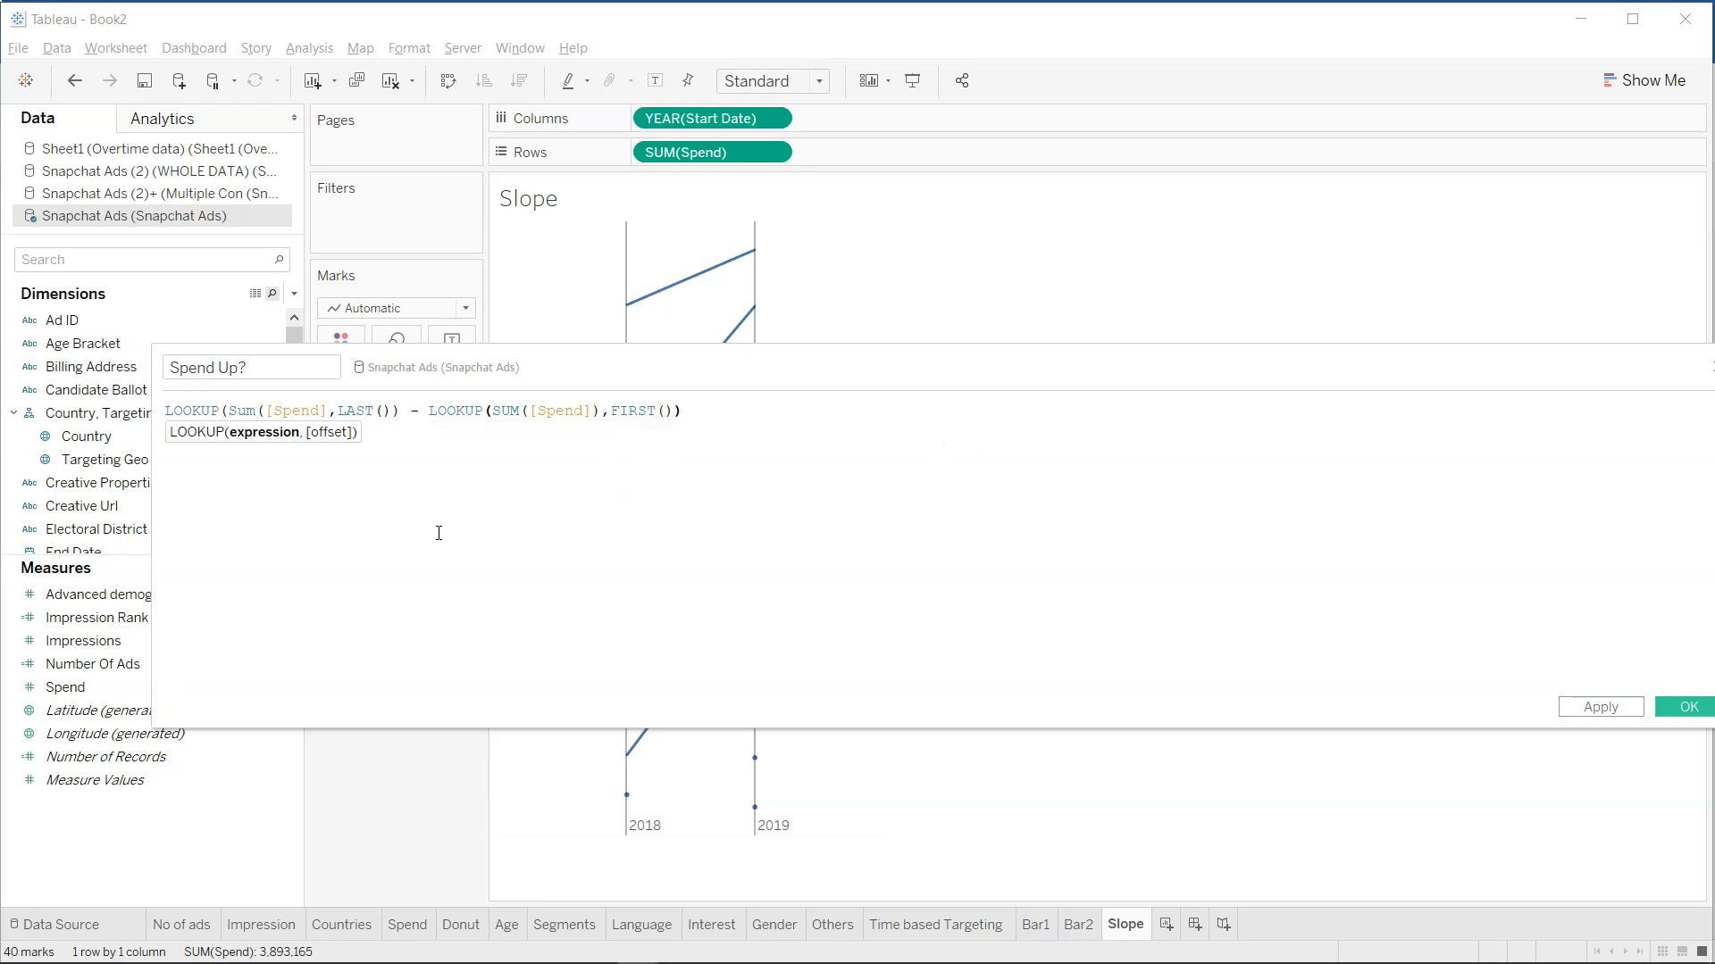
click(871, 505)
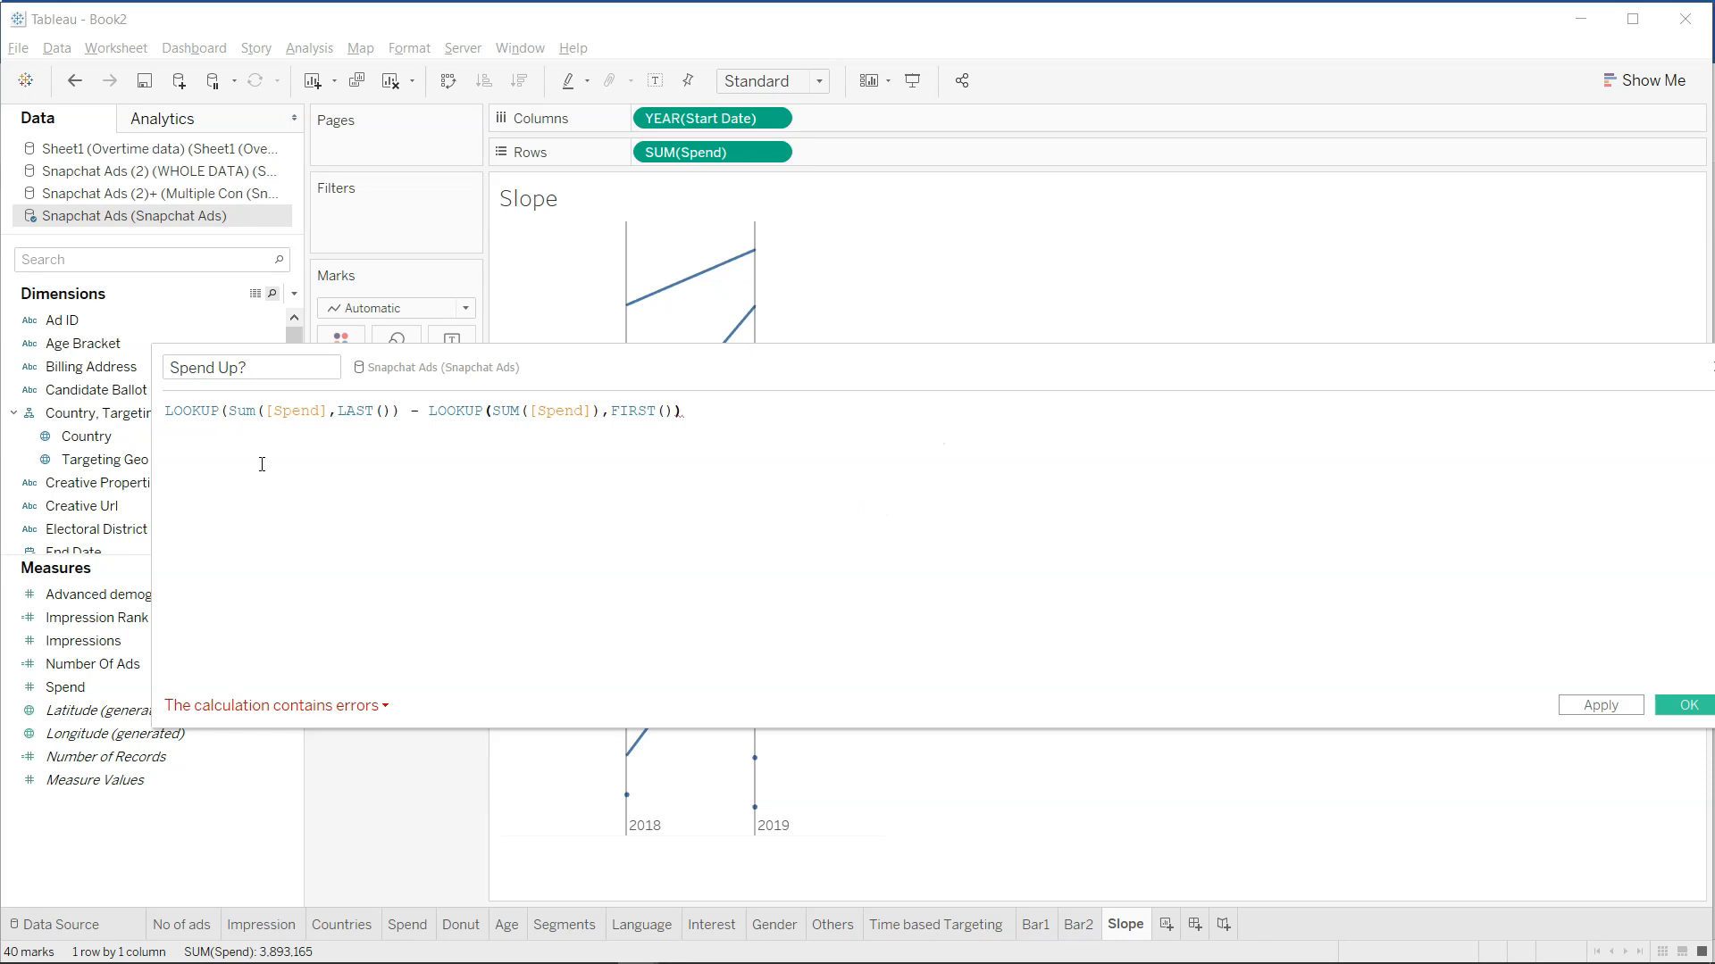
Add the missing closing parenthesis after the first [Spend] in the formula and save the Spend Up? calculated field.
click(329, 411)
text())
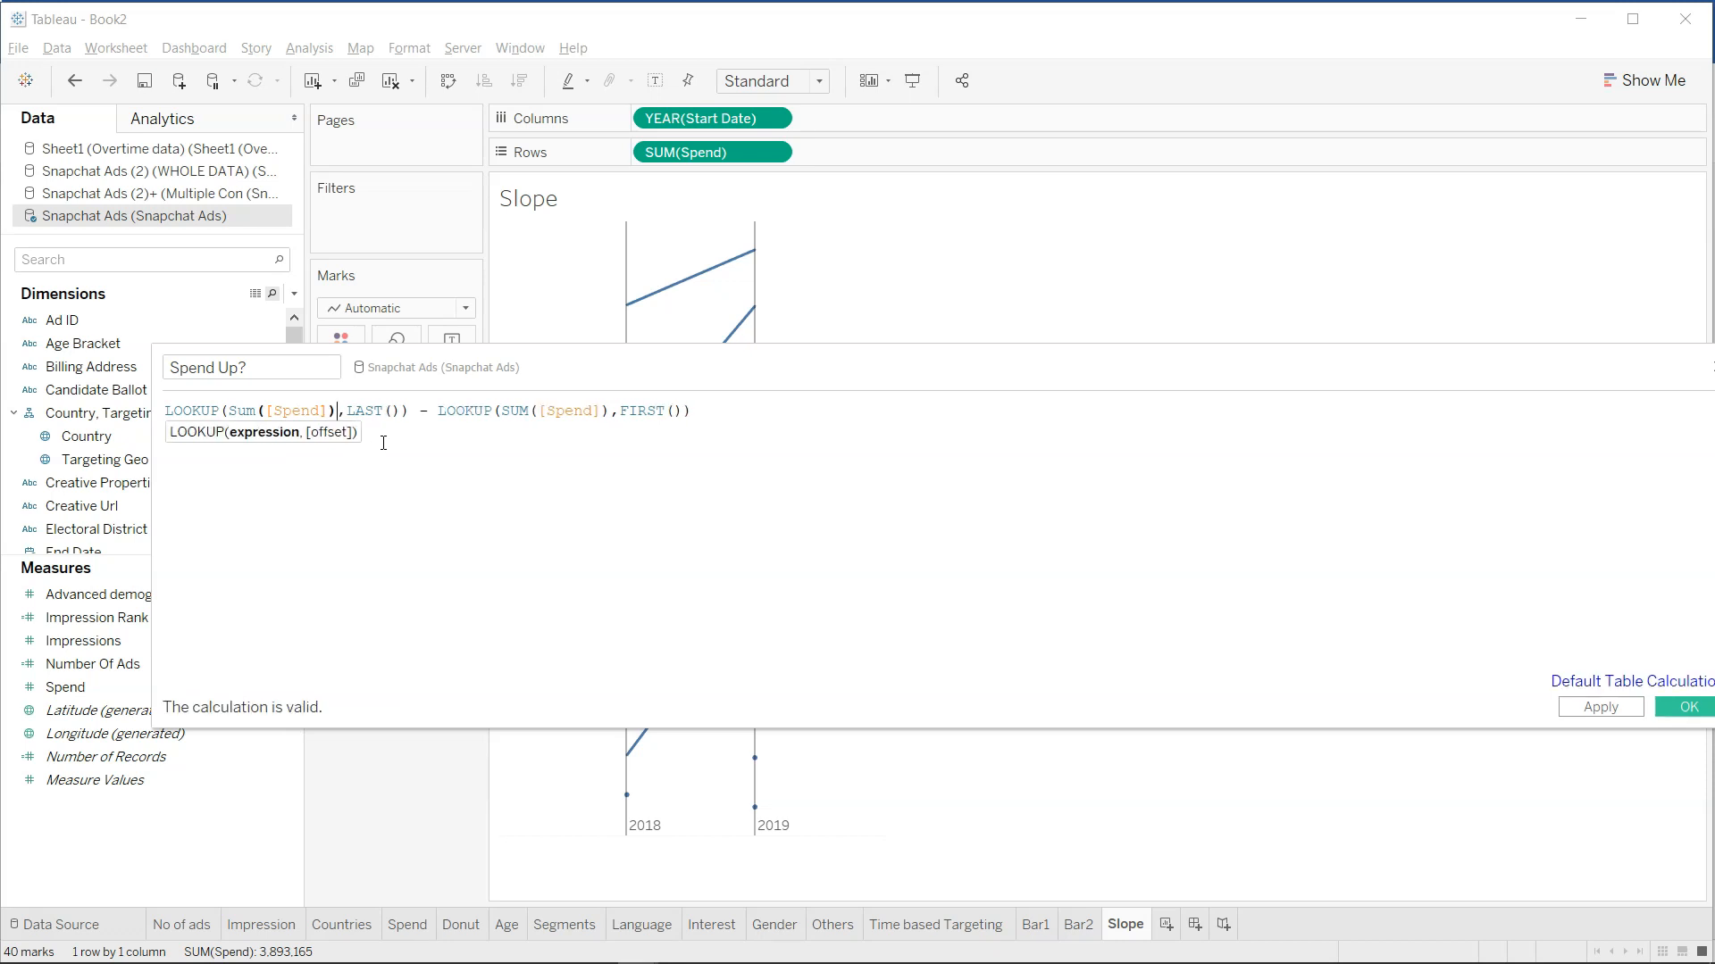
click(603, 411)
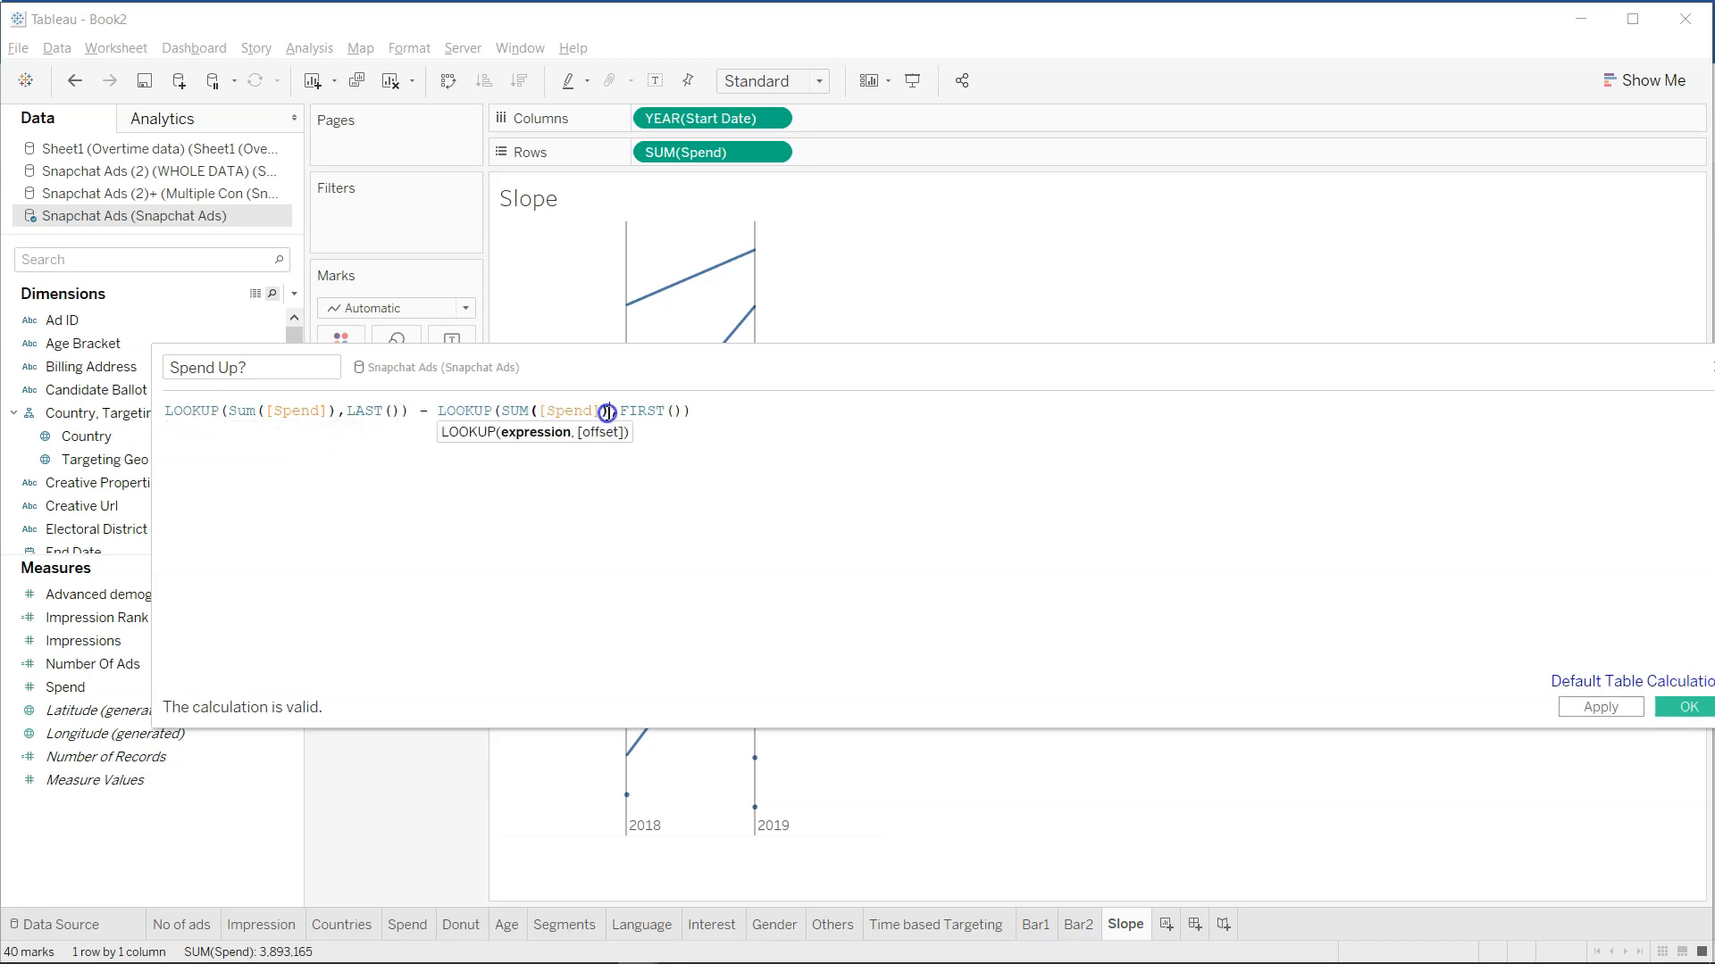
key(Right)
key(Right)
key(Right)
key(Right)
key(Right)
key(Right)
key(Right)
key(Right)
key(Right)
key(Right)
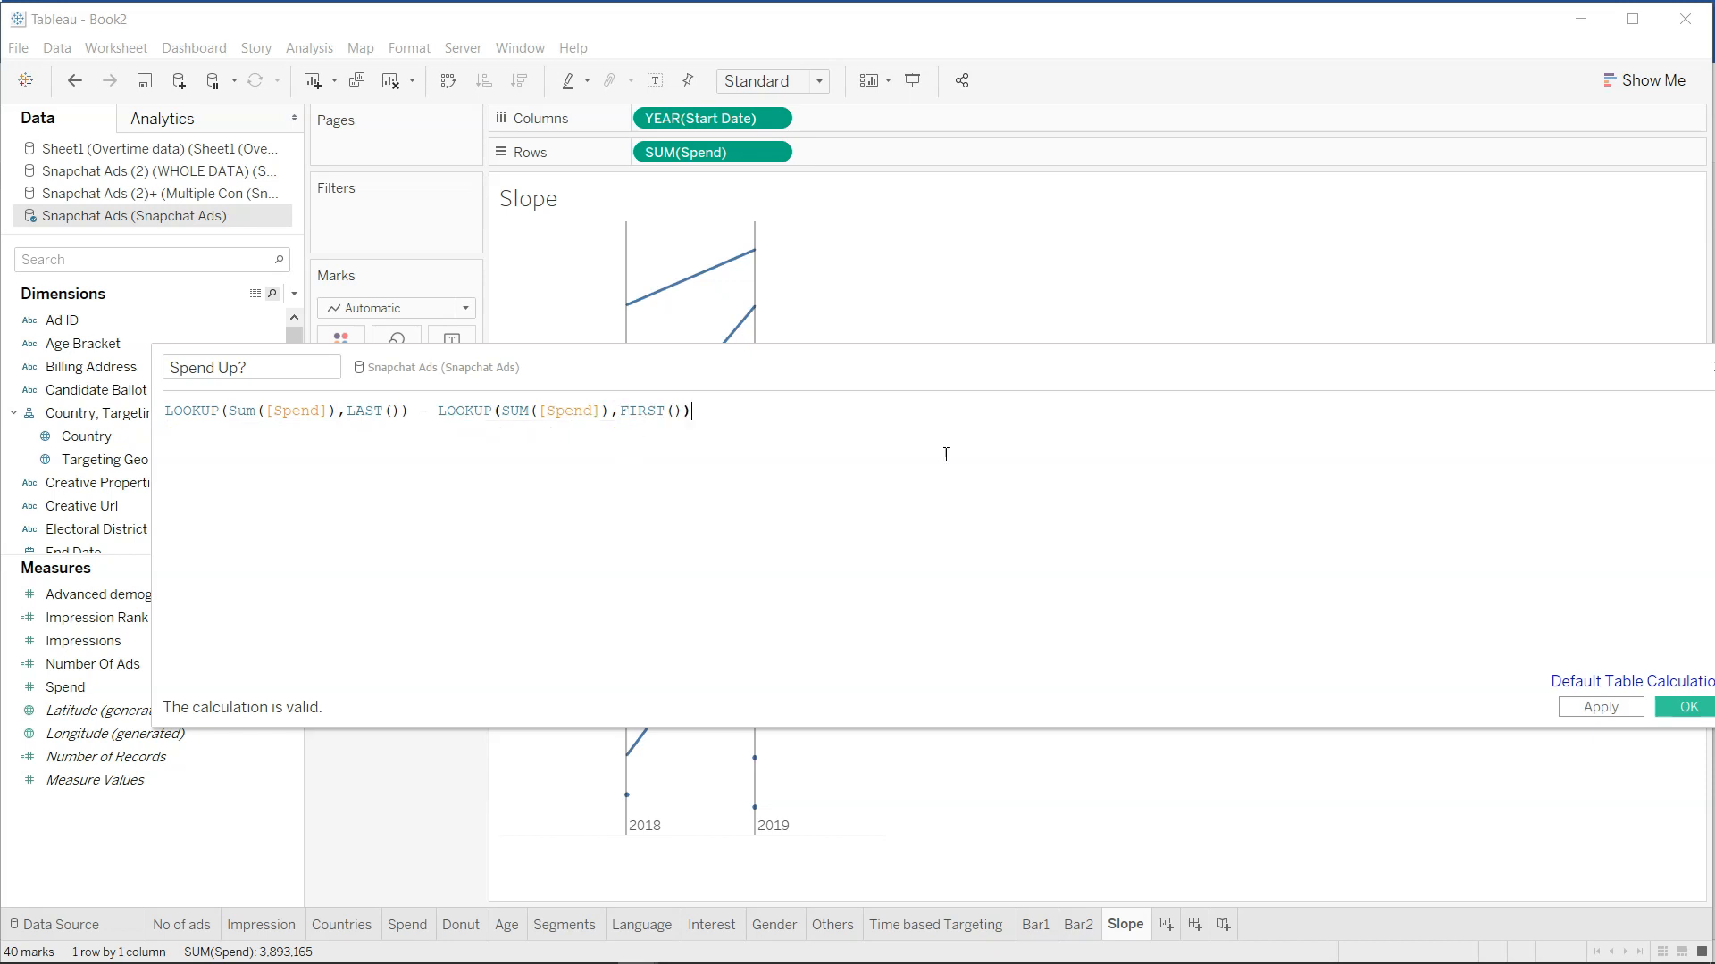
click(1680, 709)
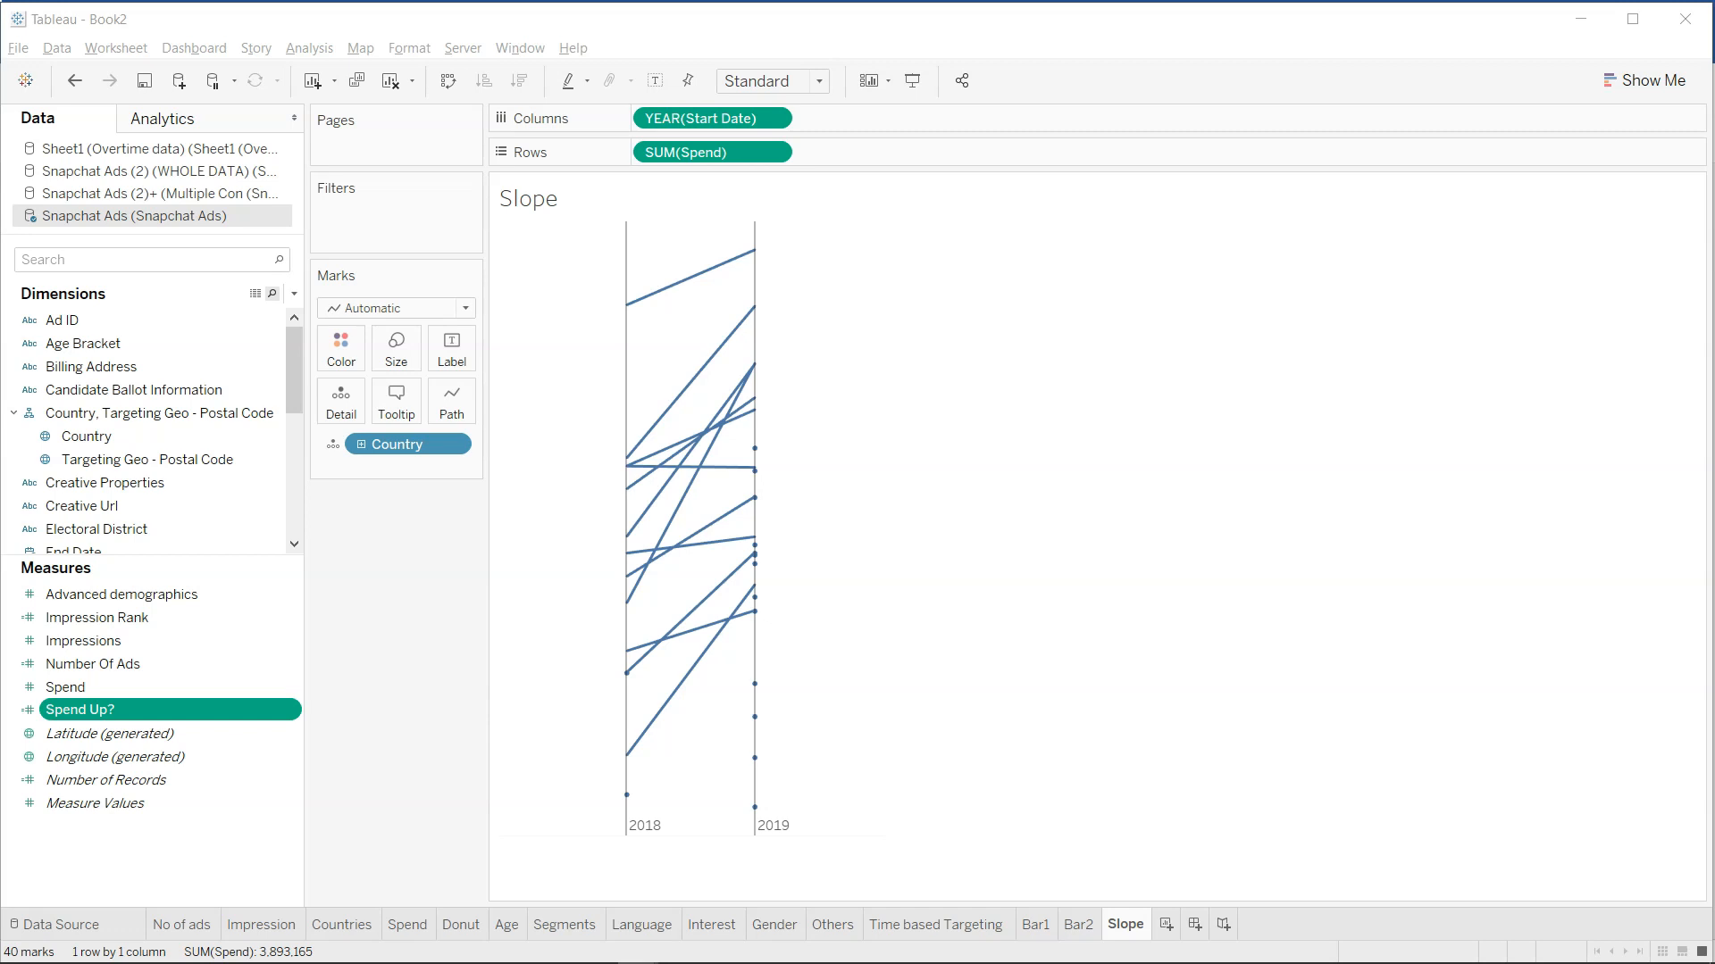
Reopen the Spend Up? calculation, review its LAST() and FIRST() LOOKUP parts, and close it without changes.
right_click(286, 706)
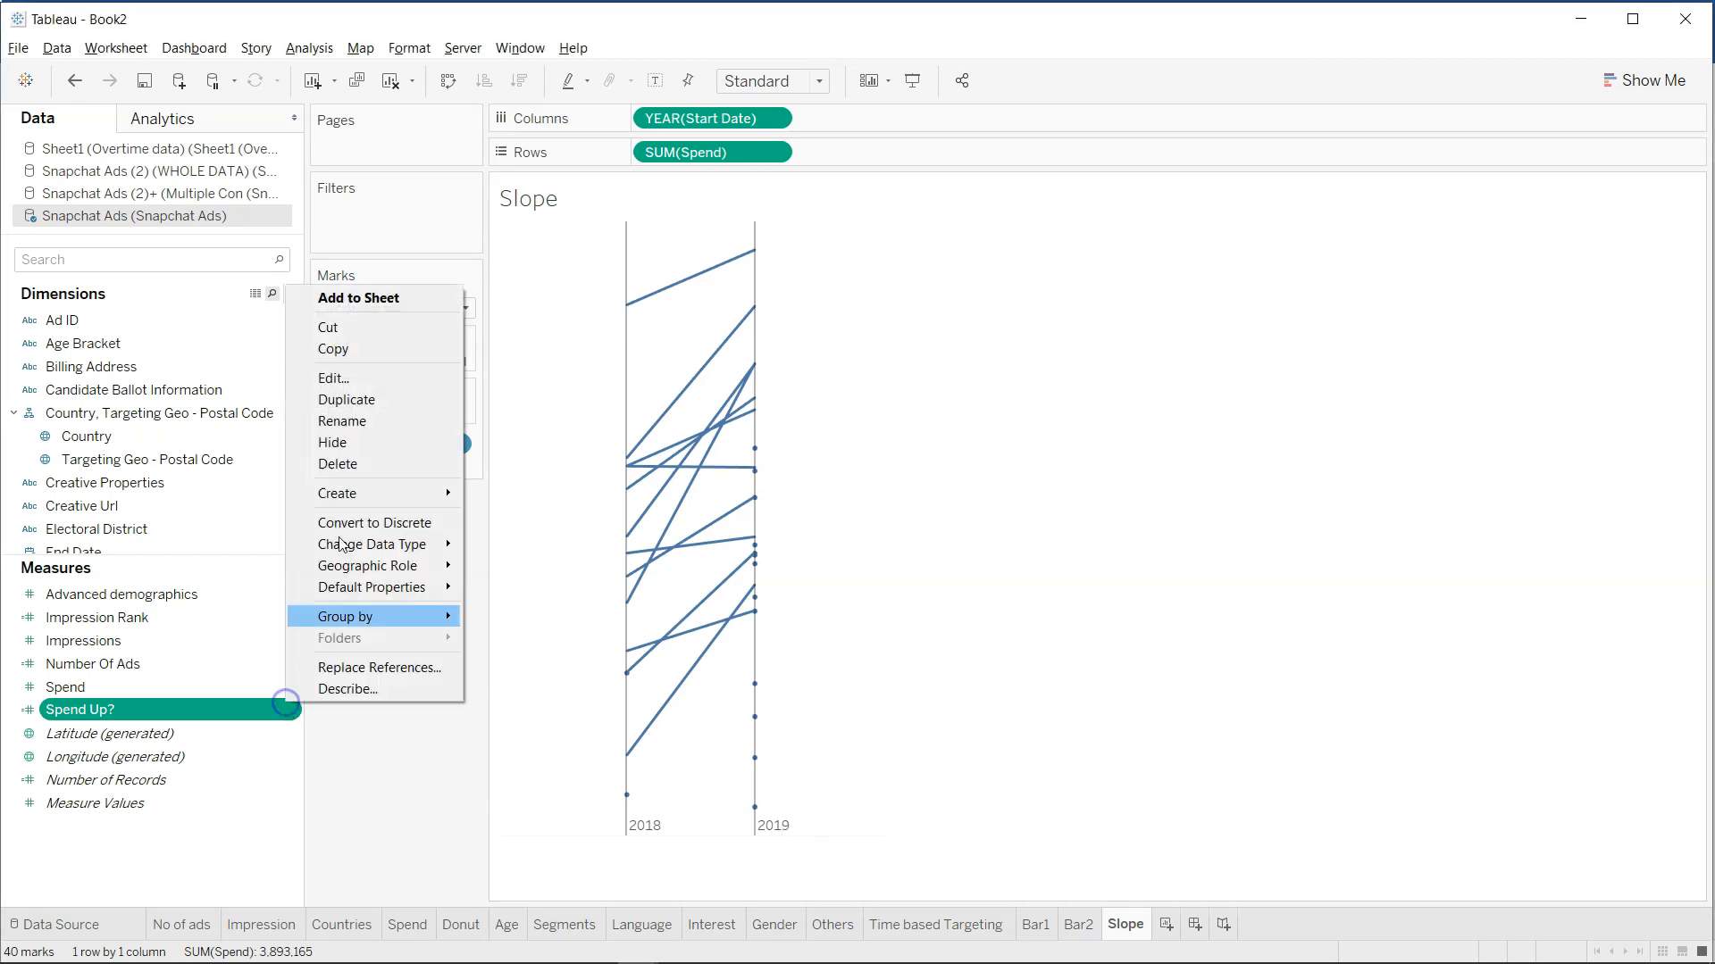
click(367, 375)
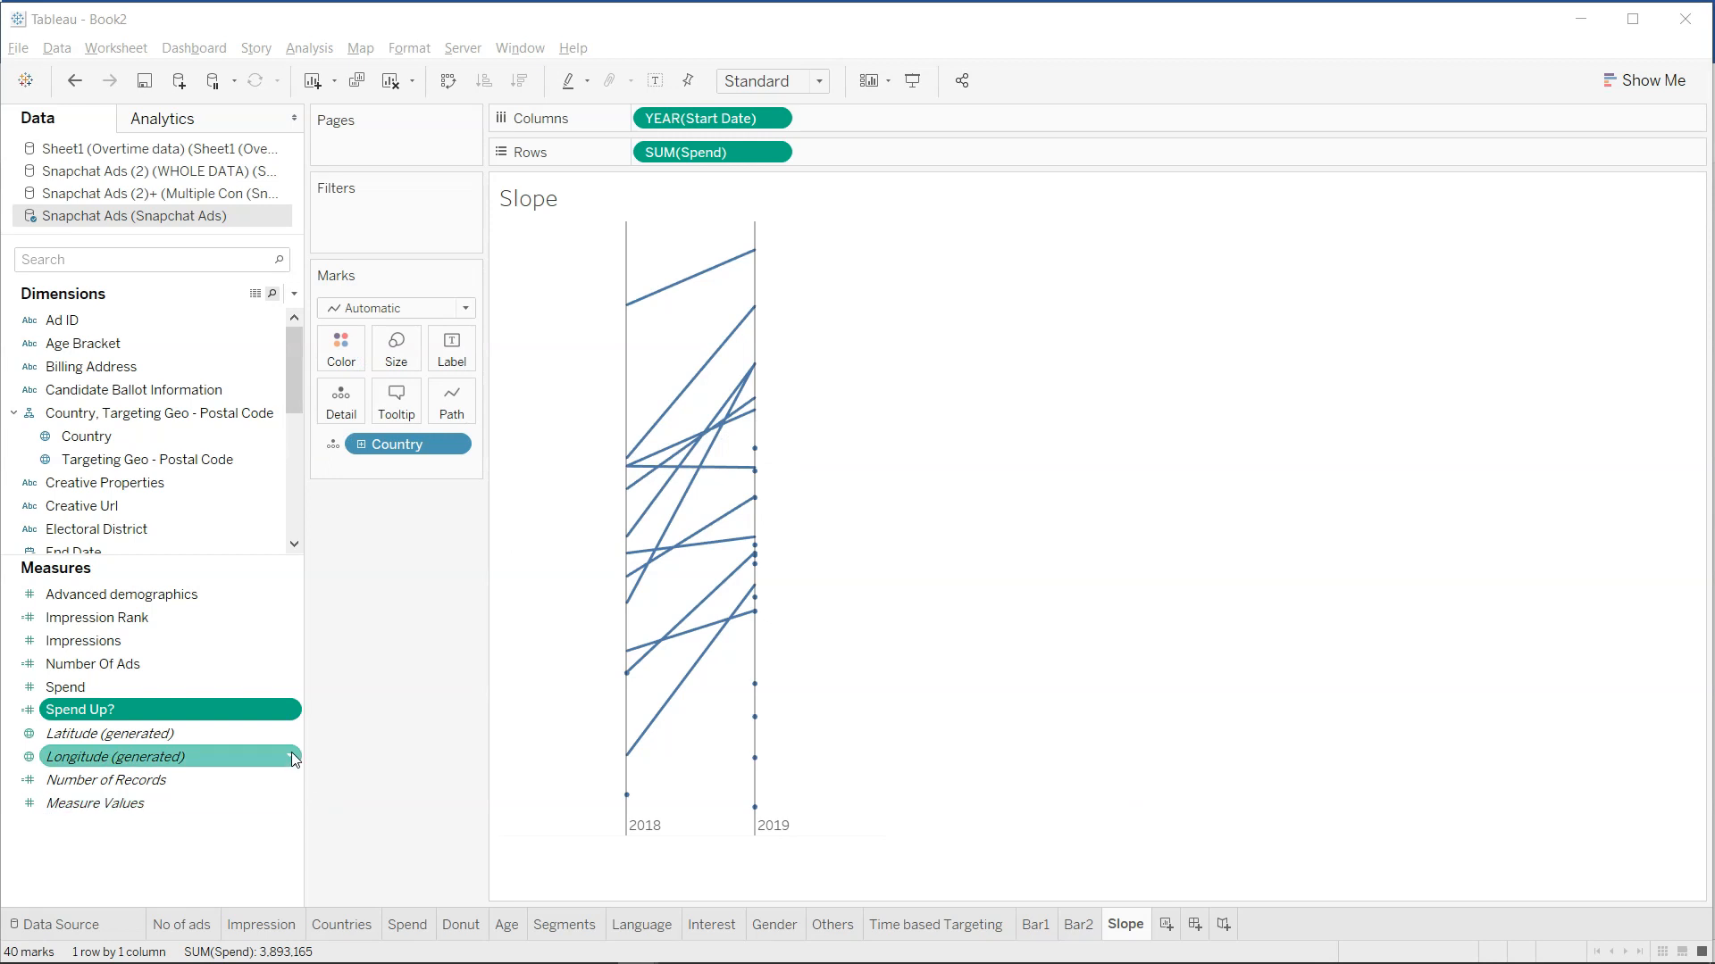
right_click(297, 709)
click(403, 384)
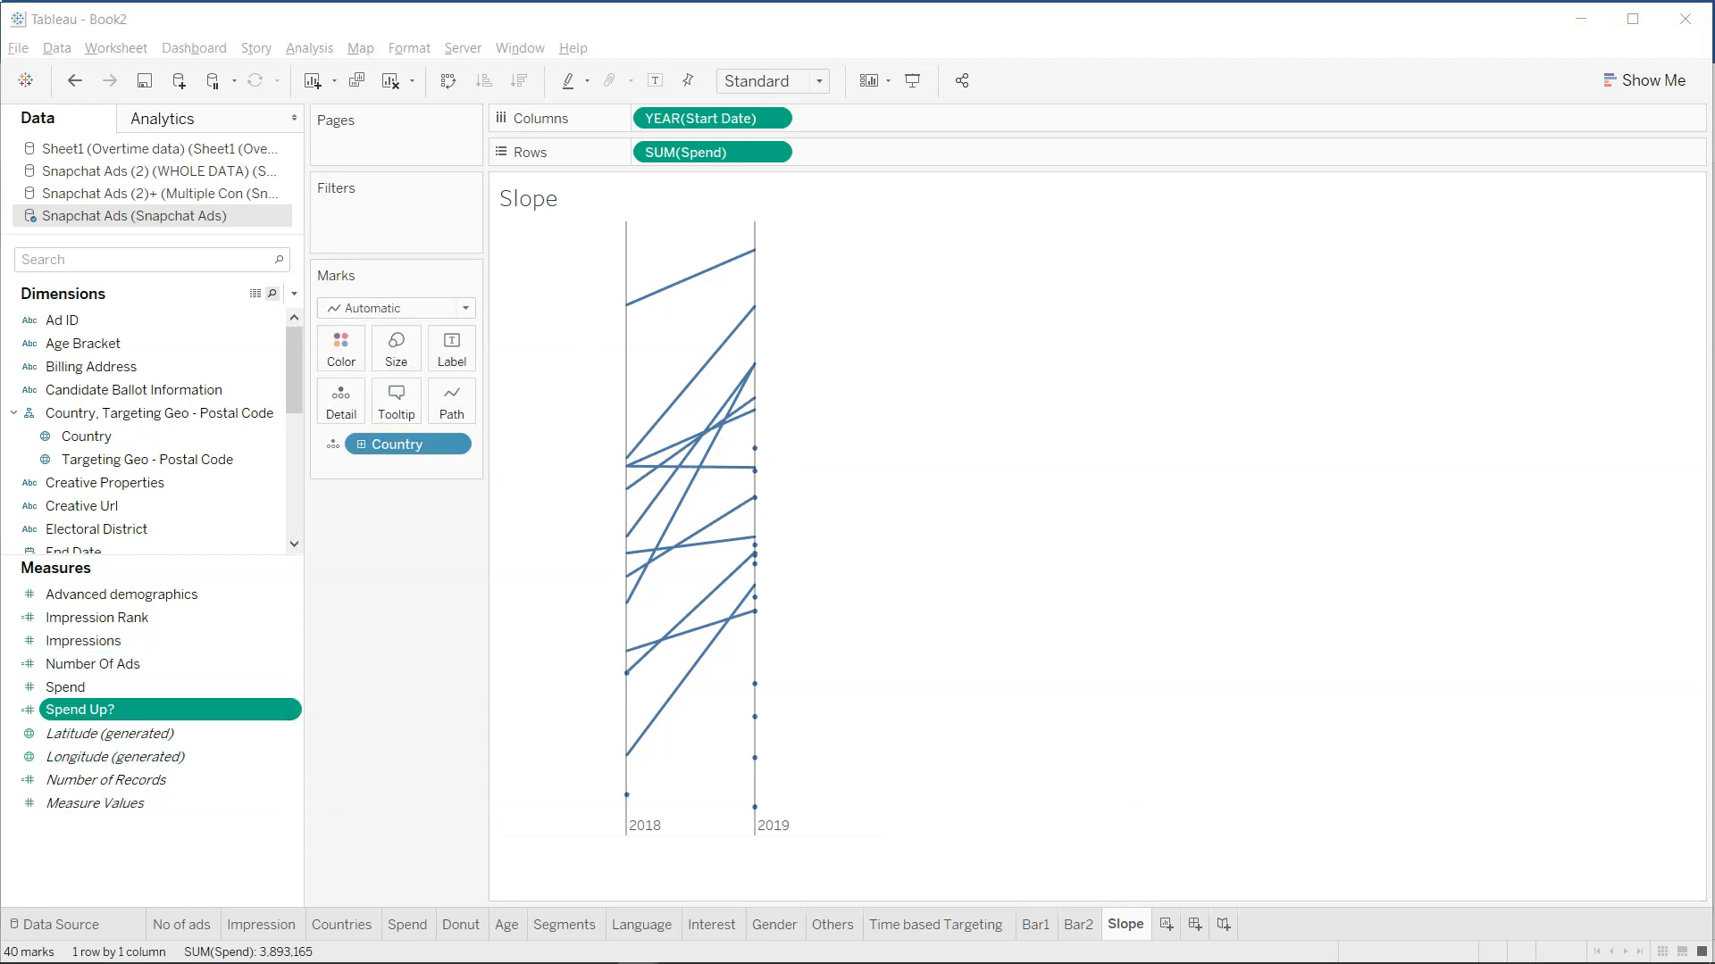
drag(43, 301, 177, 302)
click(289, 301)
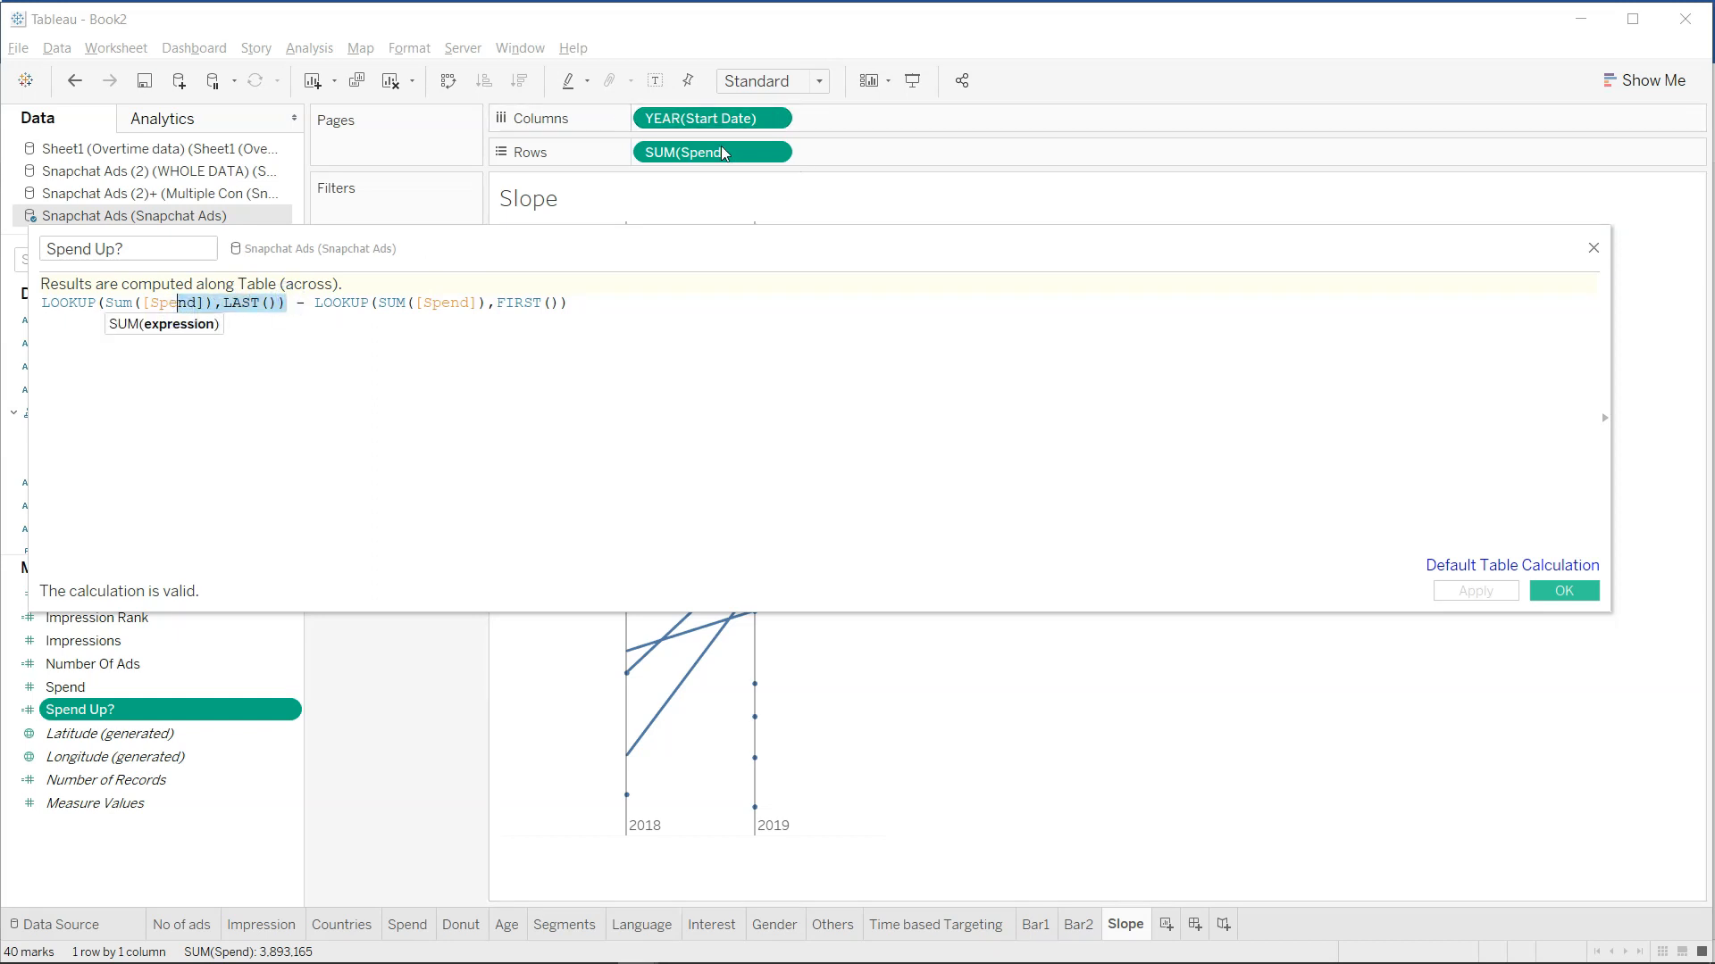
drag(313, 301, 576, 290)
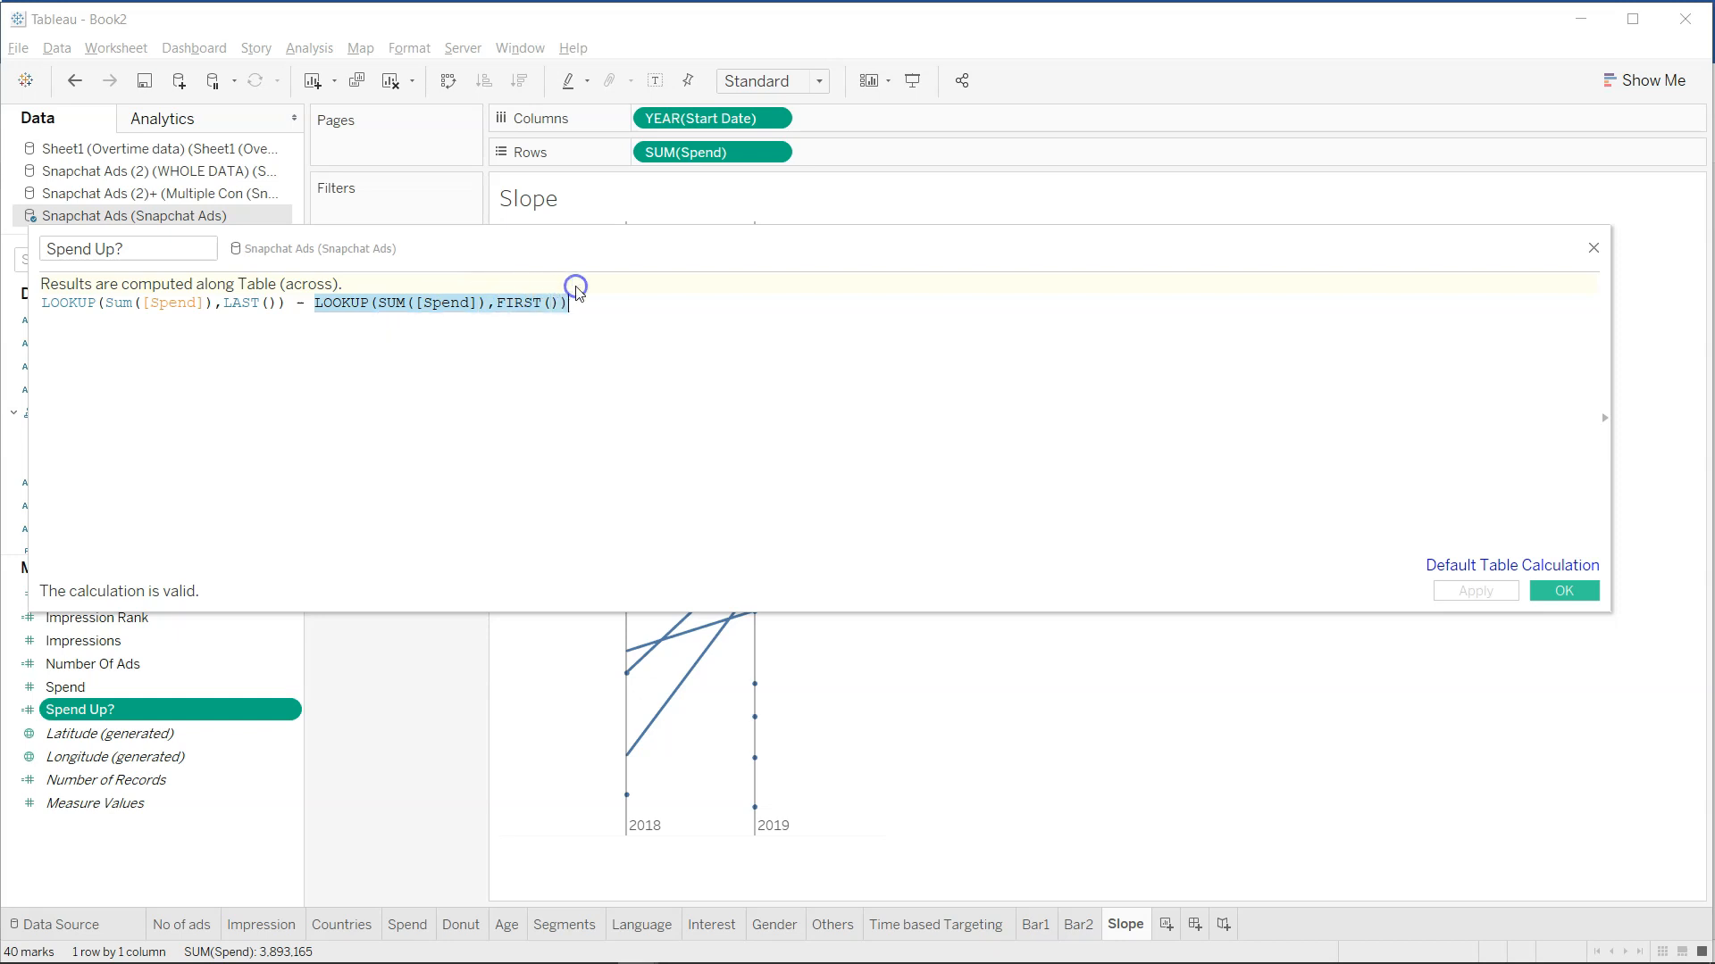
click(1595, 250)
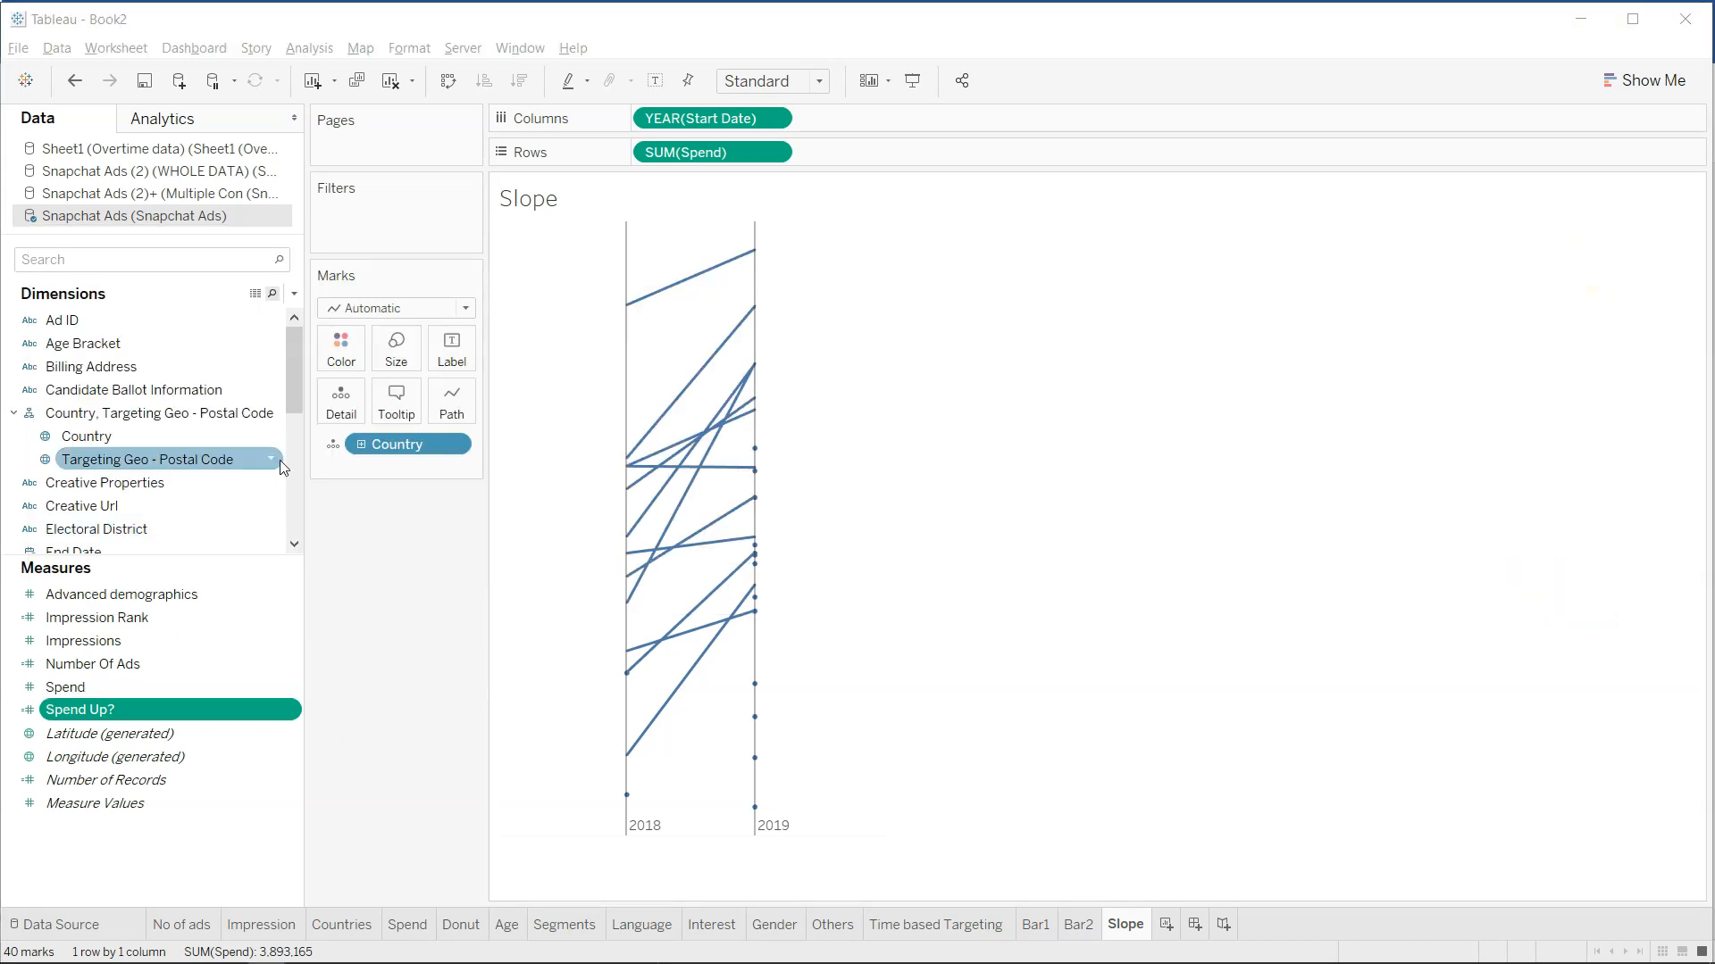
Start another calculated field named "Direction".
click(294, 297)
click(279, 313)
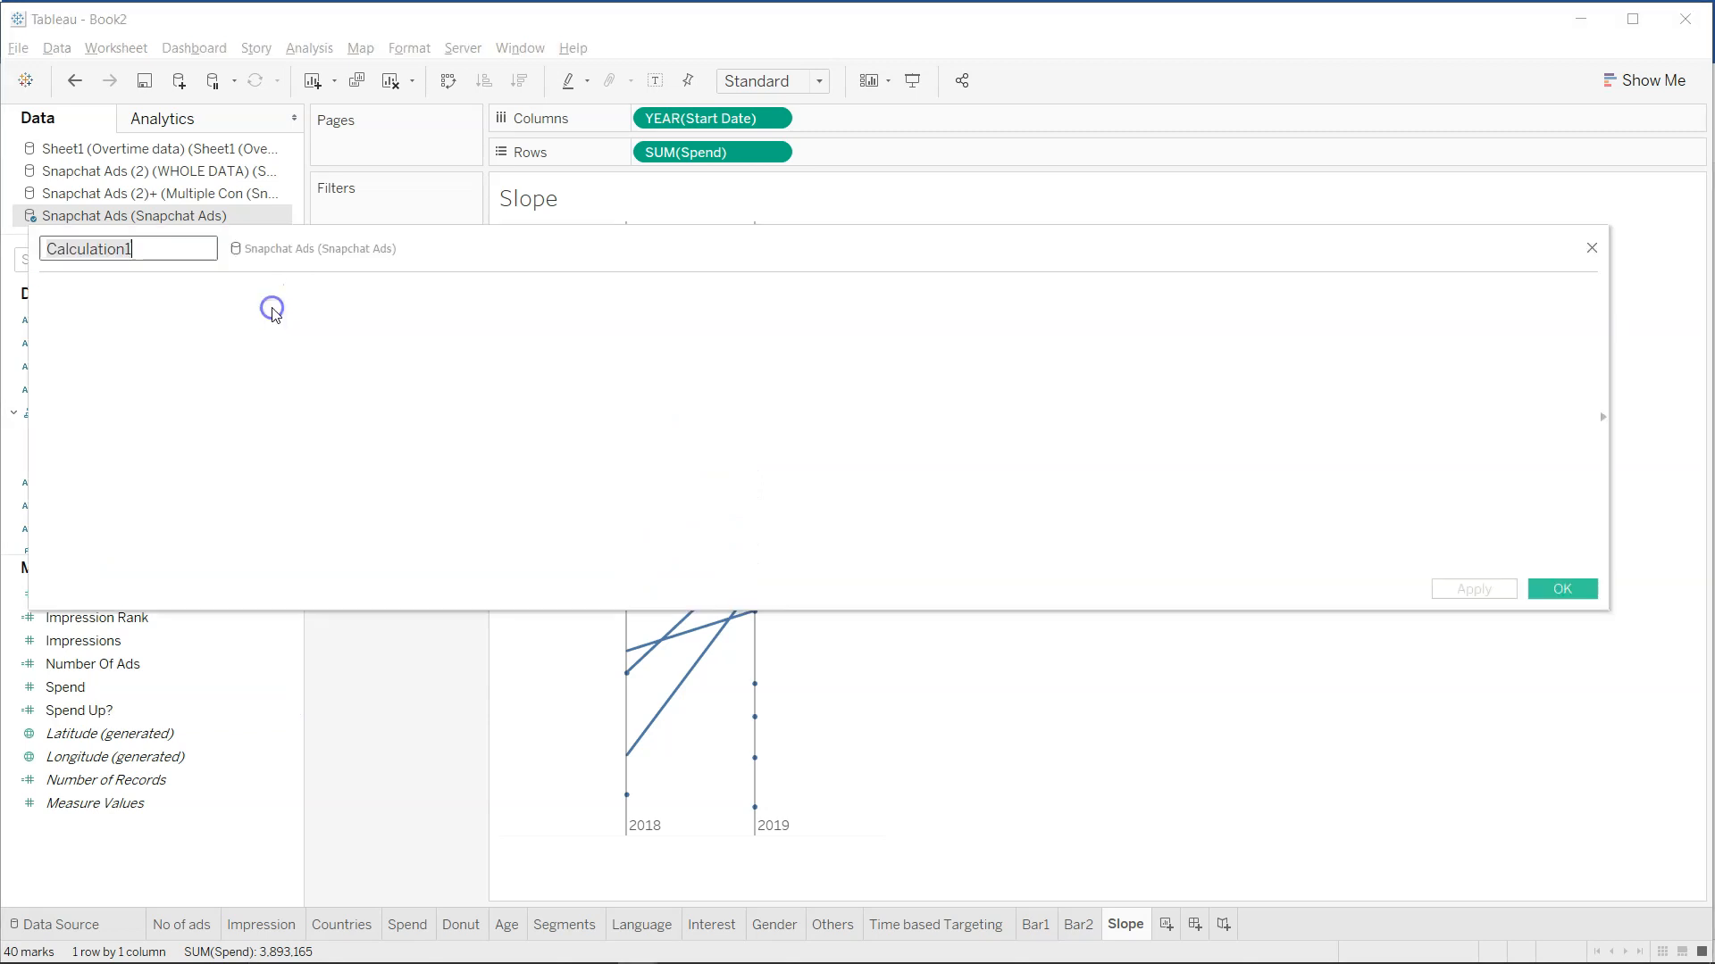
text(Direction)
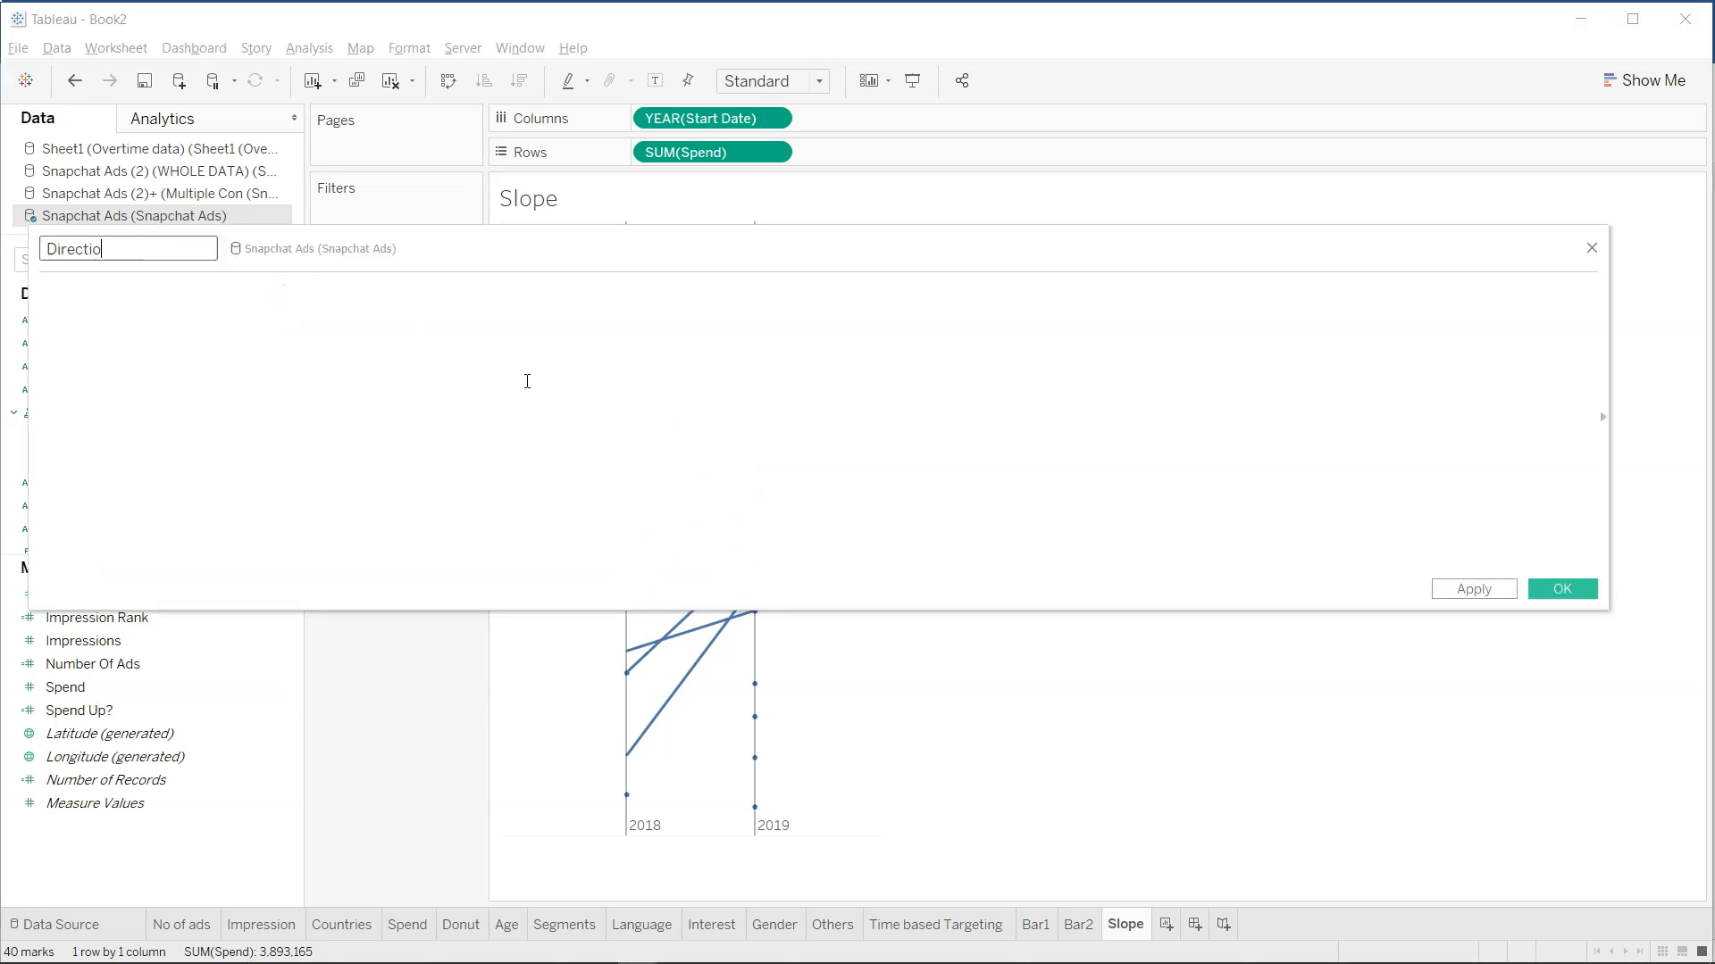
key(Tab)
Begin the Direction formula with the condition If [Spend Up?] > 0 and the result "Increased".
text(If spen)
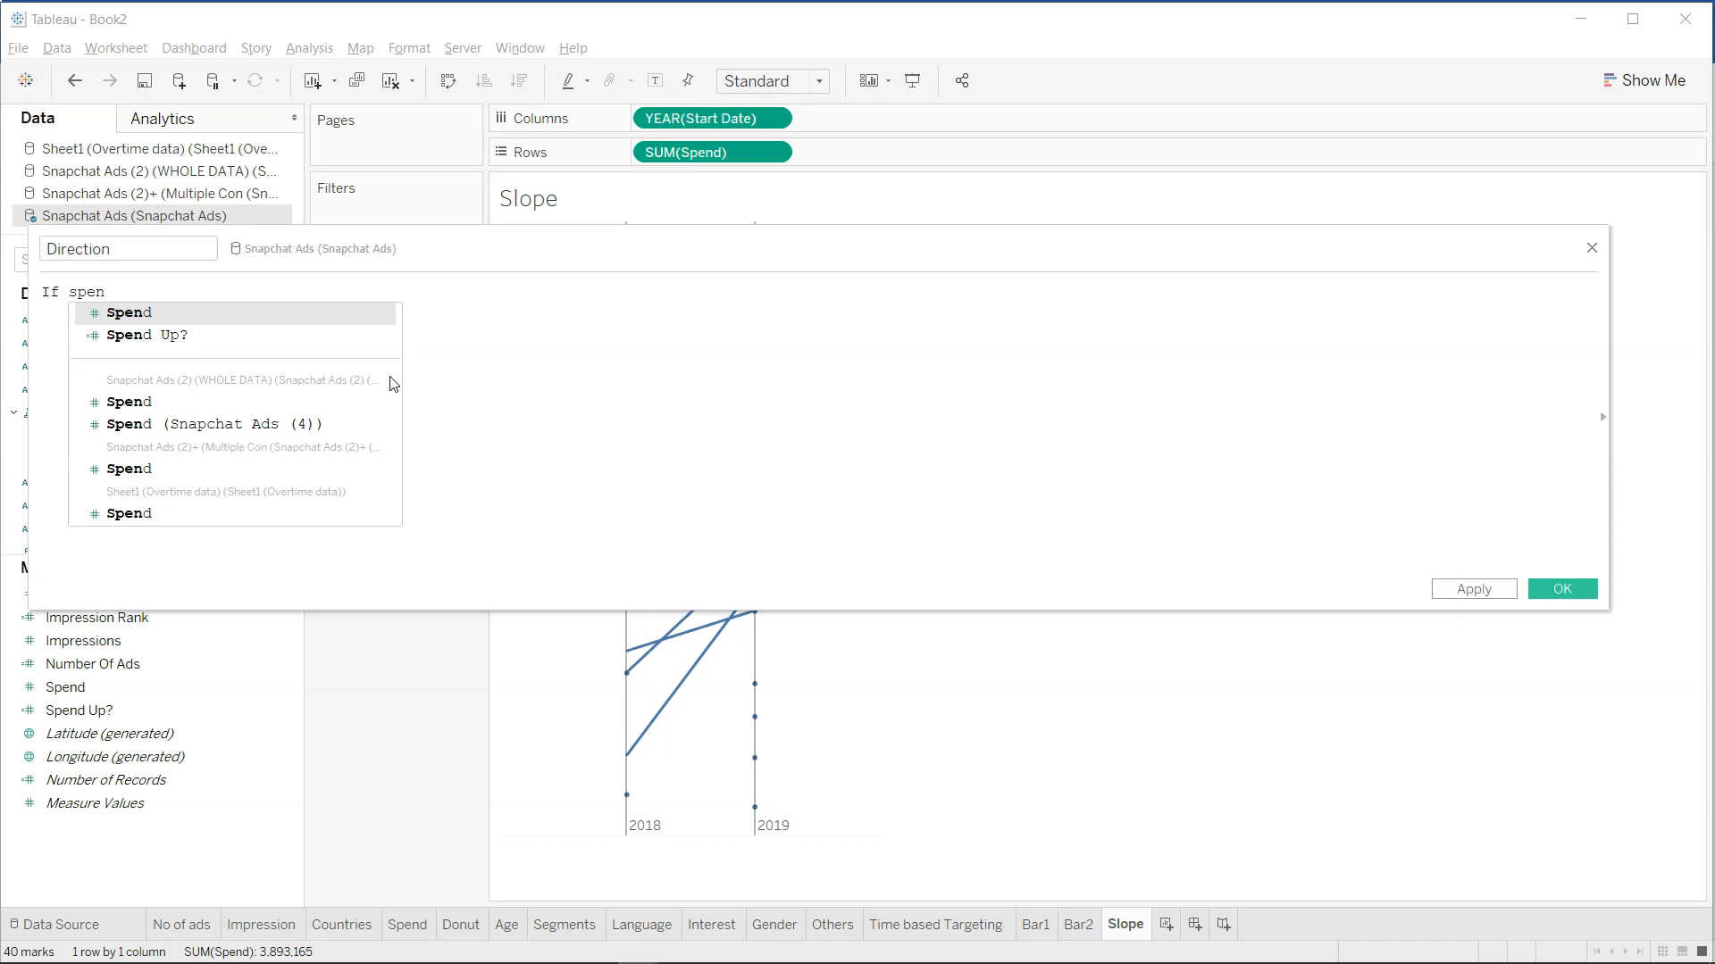
key(Down)
key(Return)
text(> 0 )
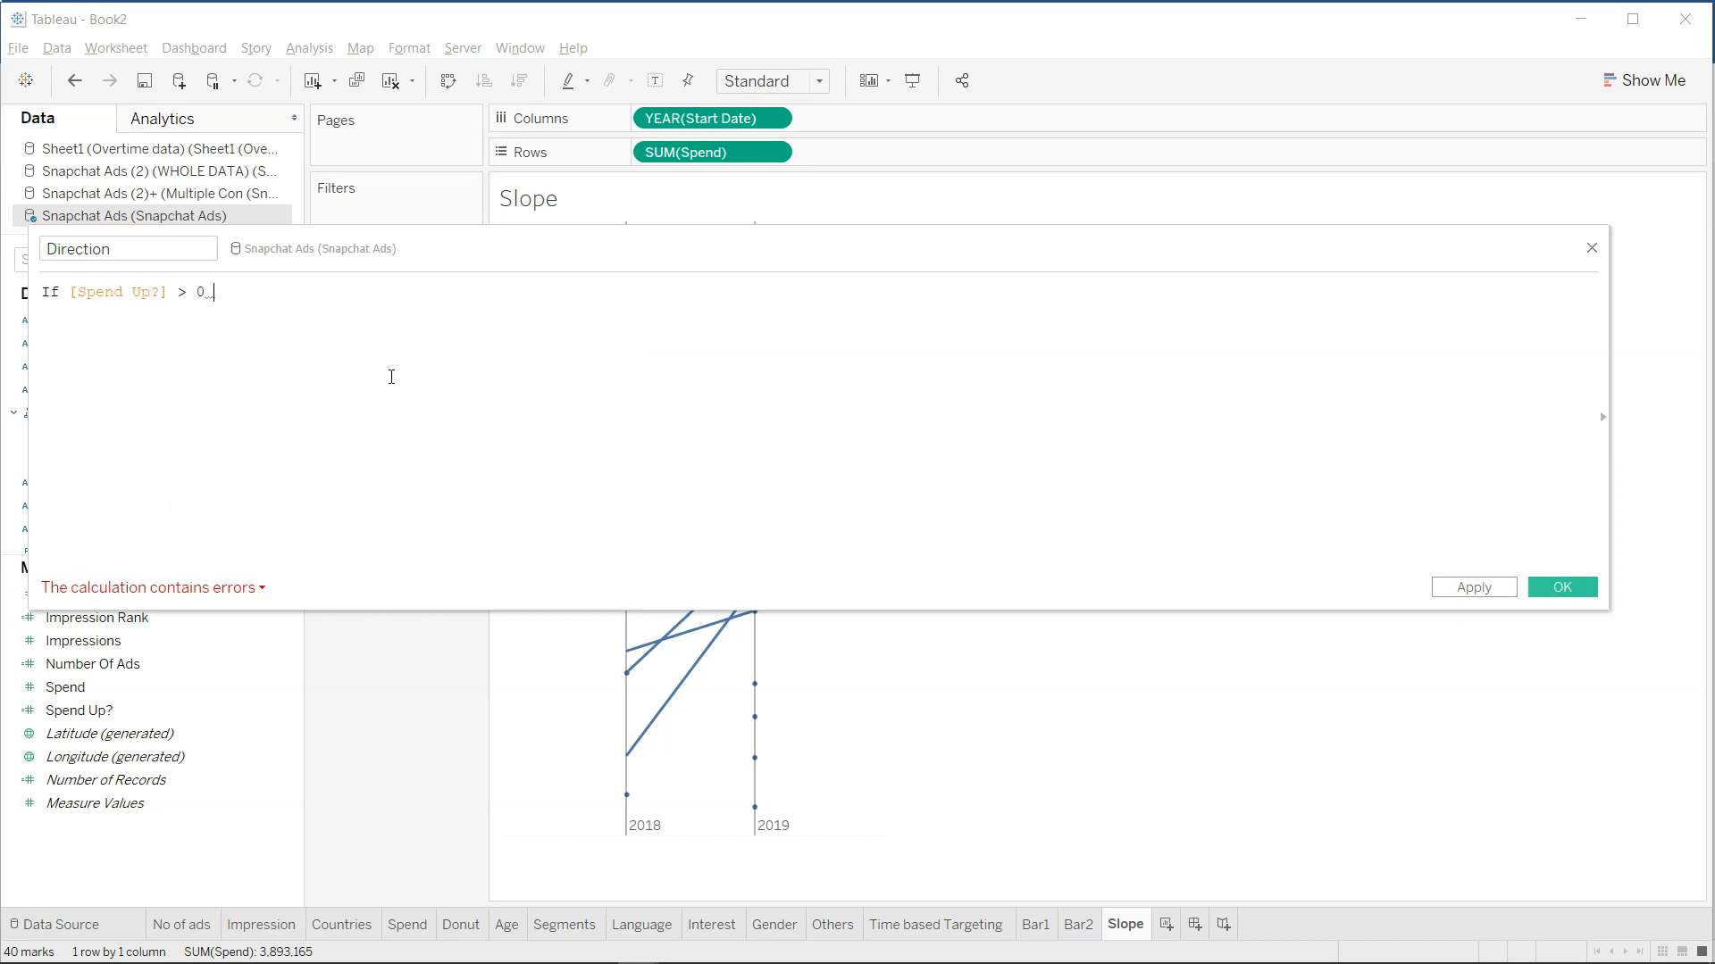
text("I)
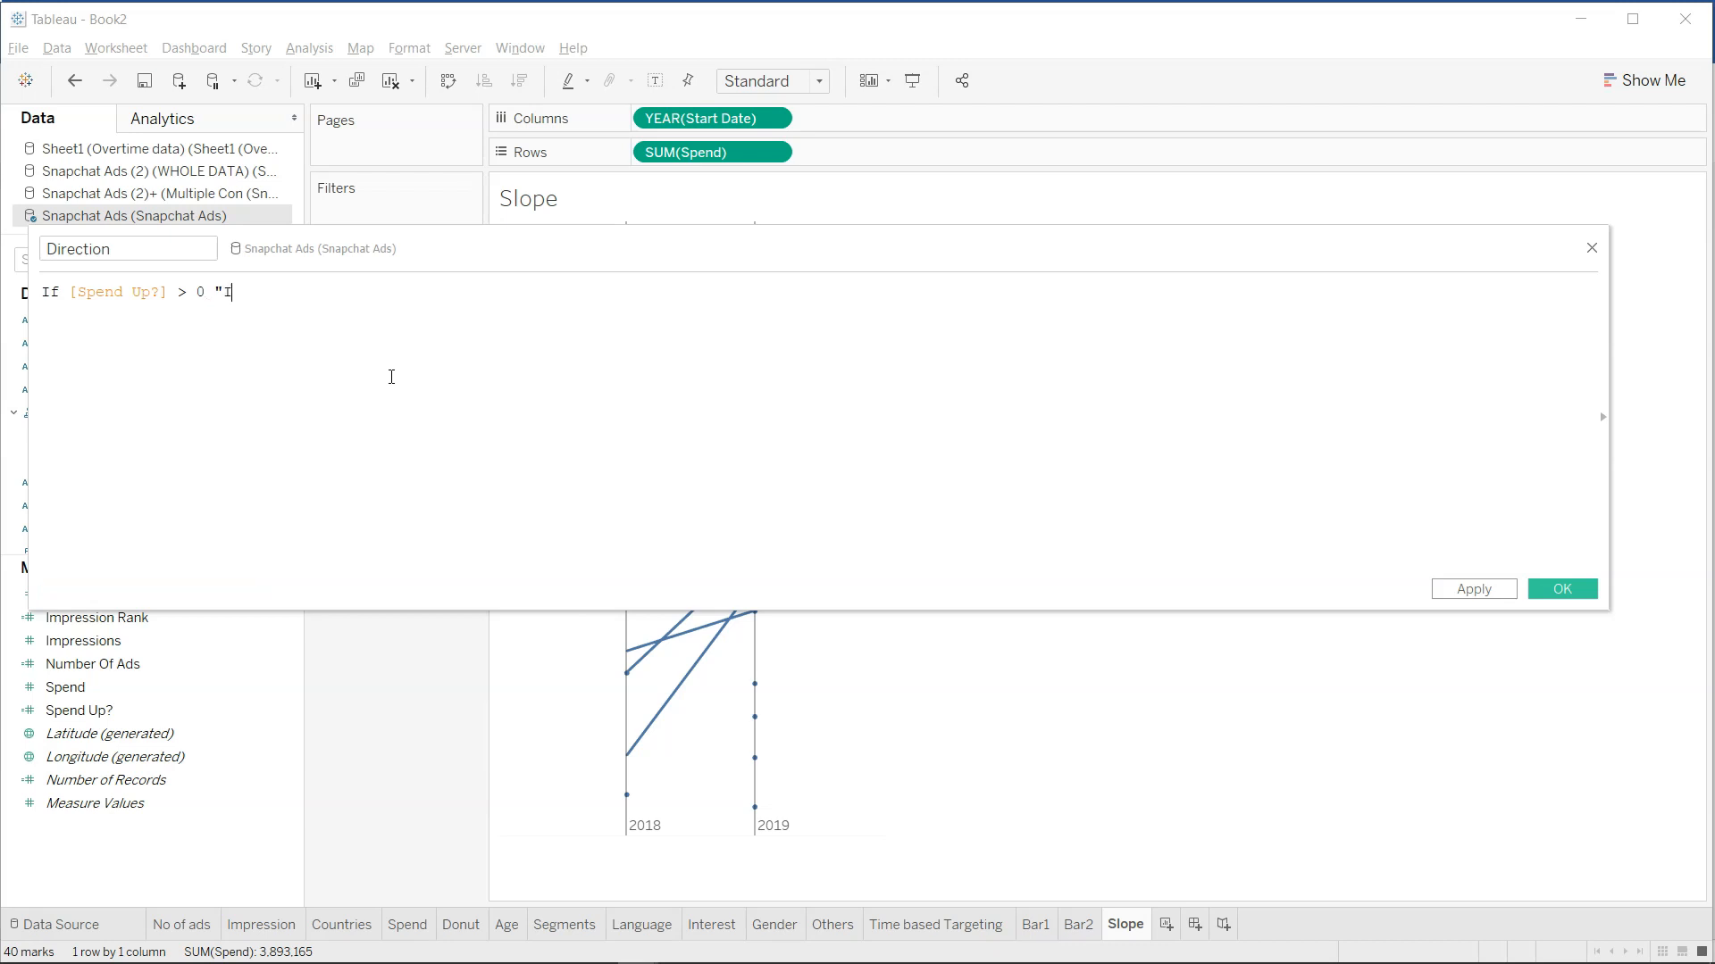
text(ncreased" else)
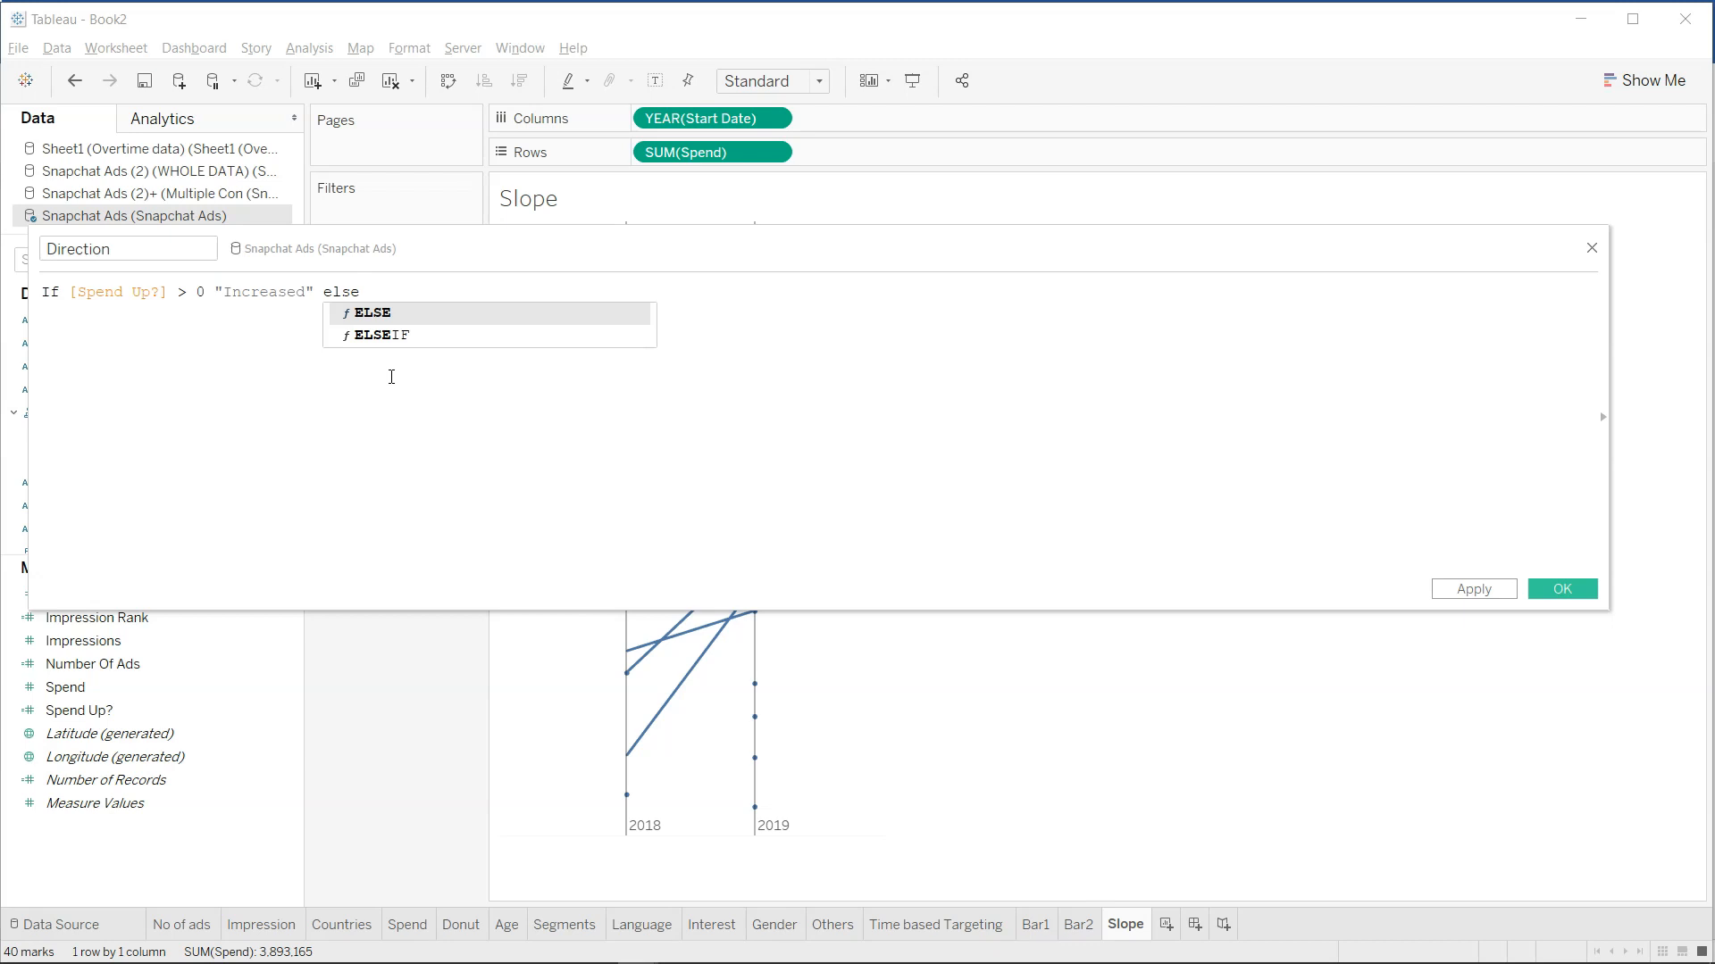
Extend the formula with ELSEIF [Spend Up?] < 0 THEN "Decresed" END.
key(Down)
key(Return)
text(spend)
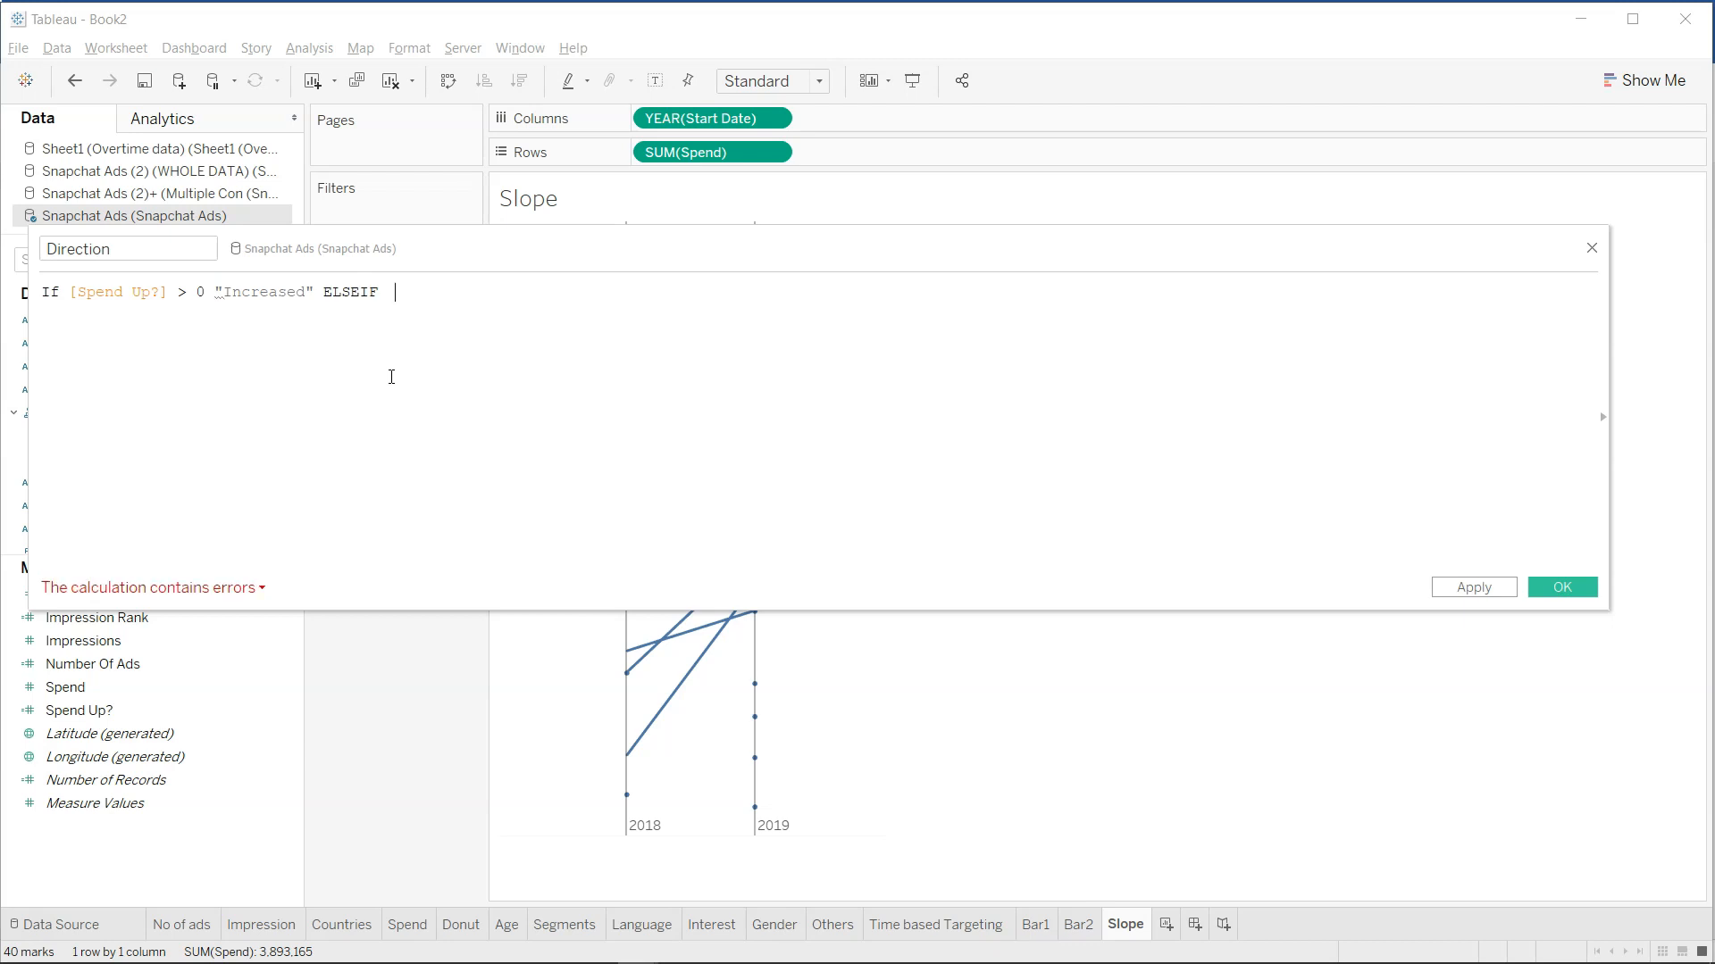
key(Down)
key(Return)
text(< 0 THEN "De)
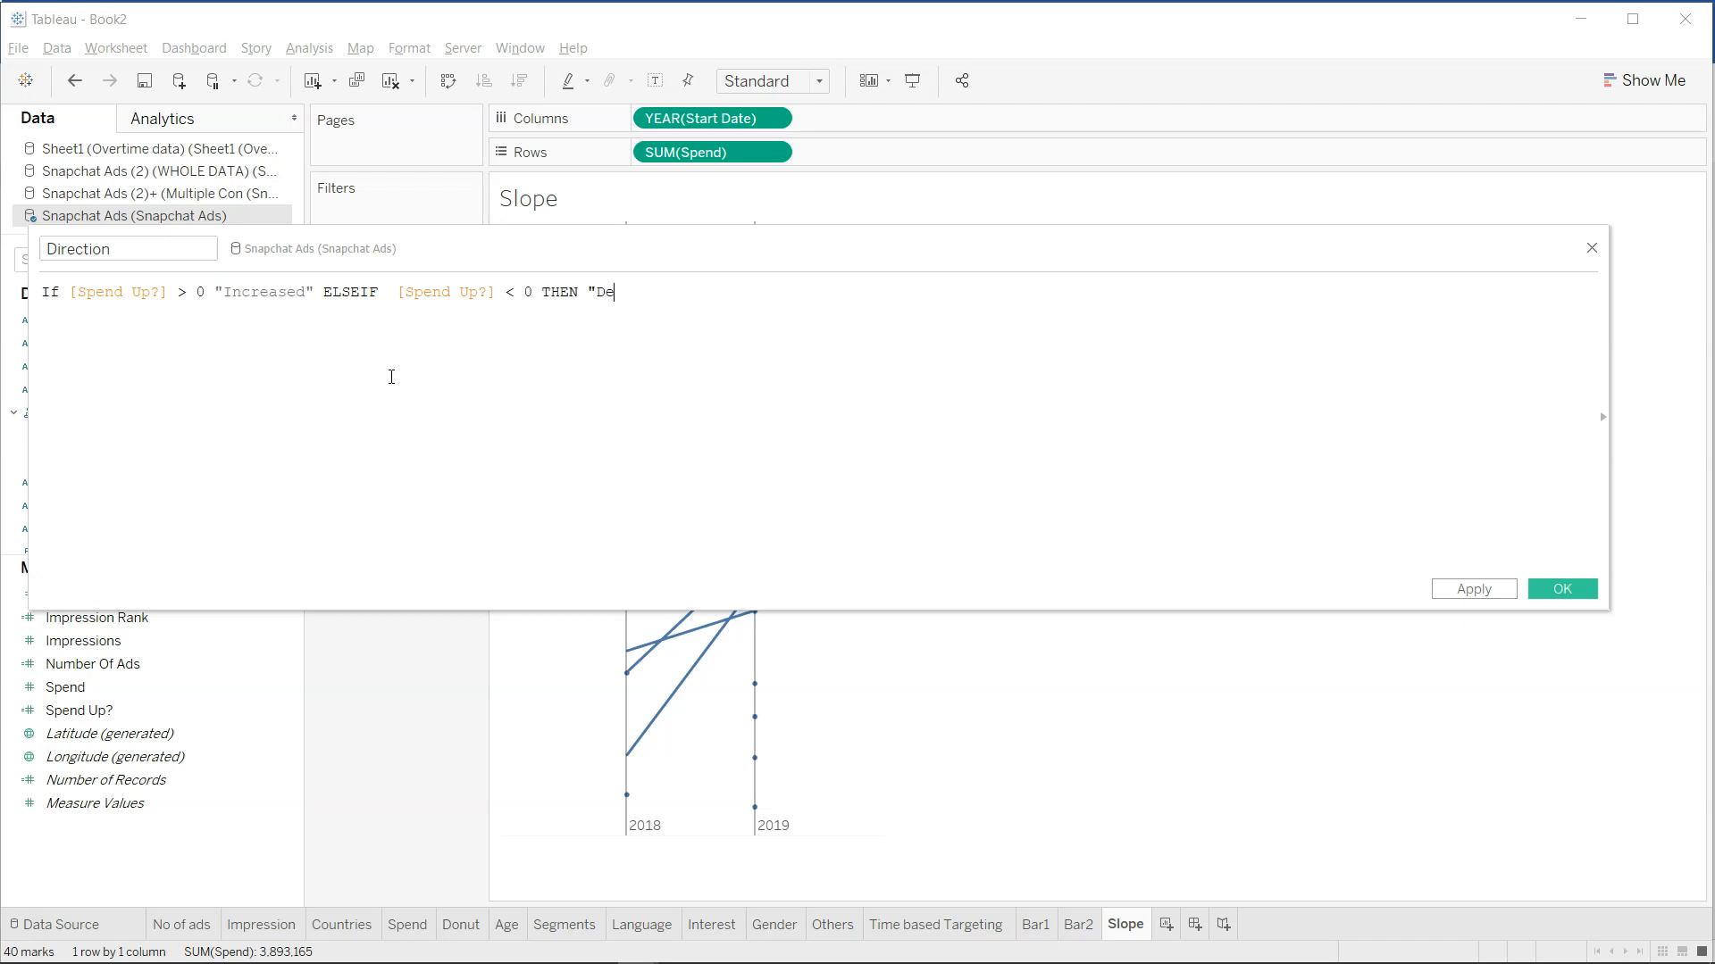
text(cresed" END)
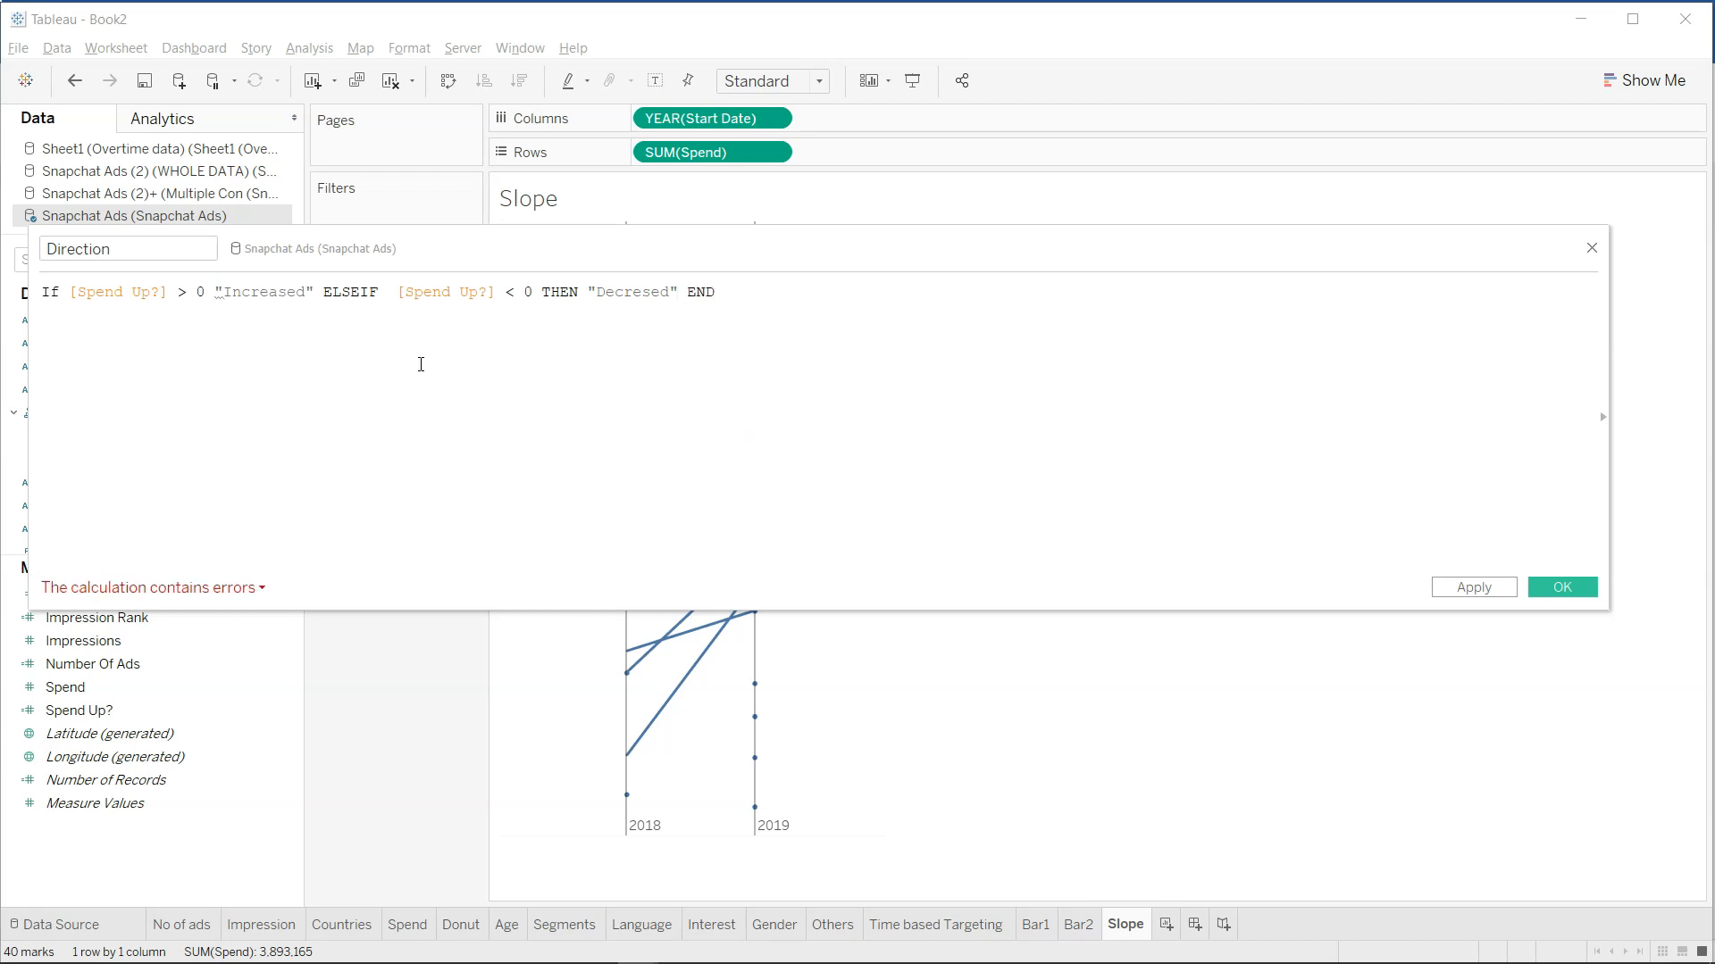
Insert the missing THEN before "Increased" and save the Direction calculated field.
click(217, 293)
text(th)
key(Return)
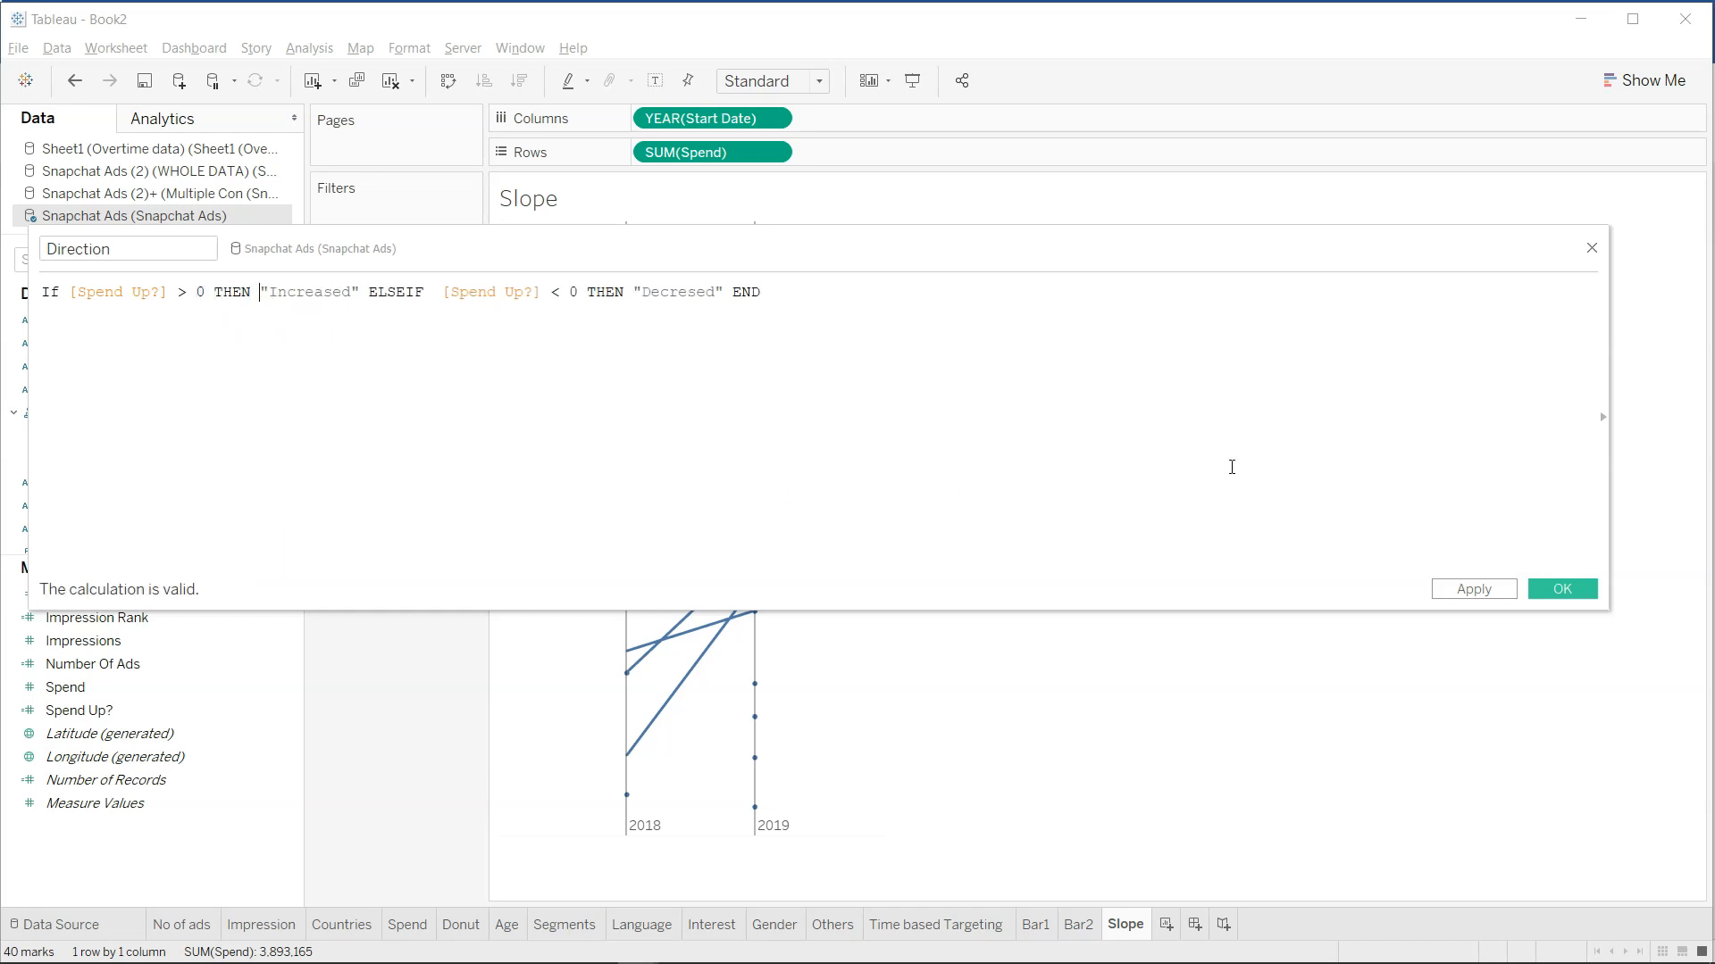
click(1578, 586)
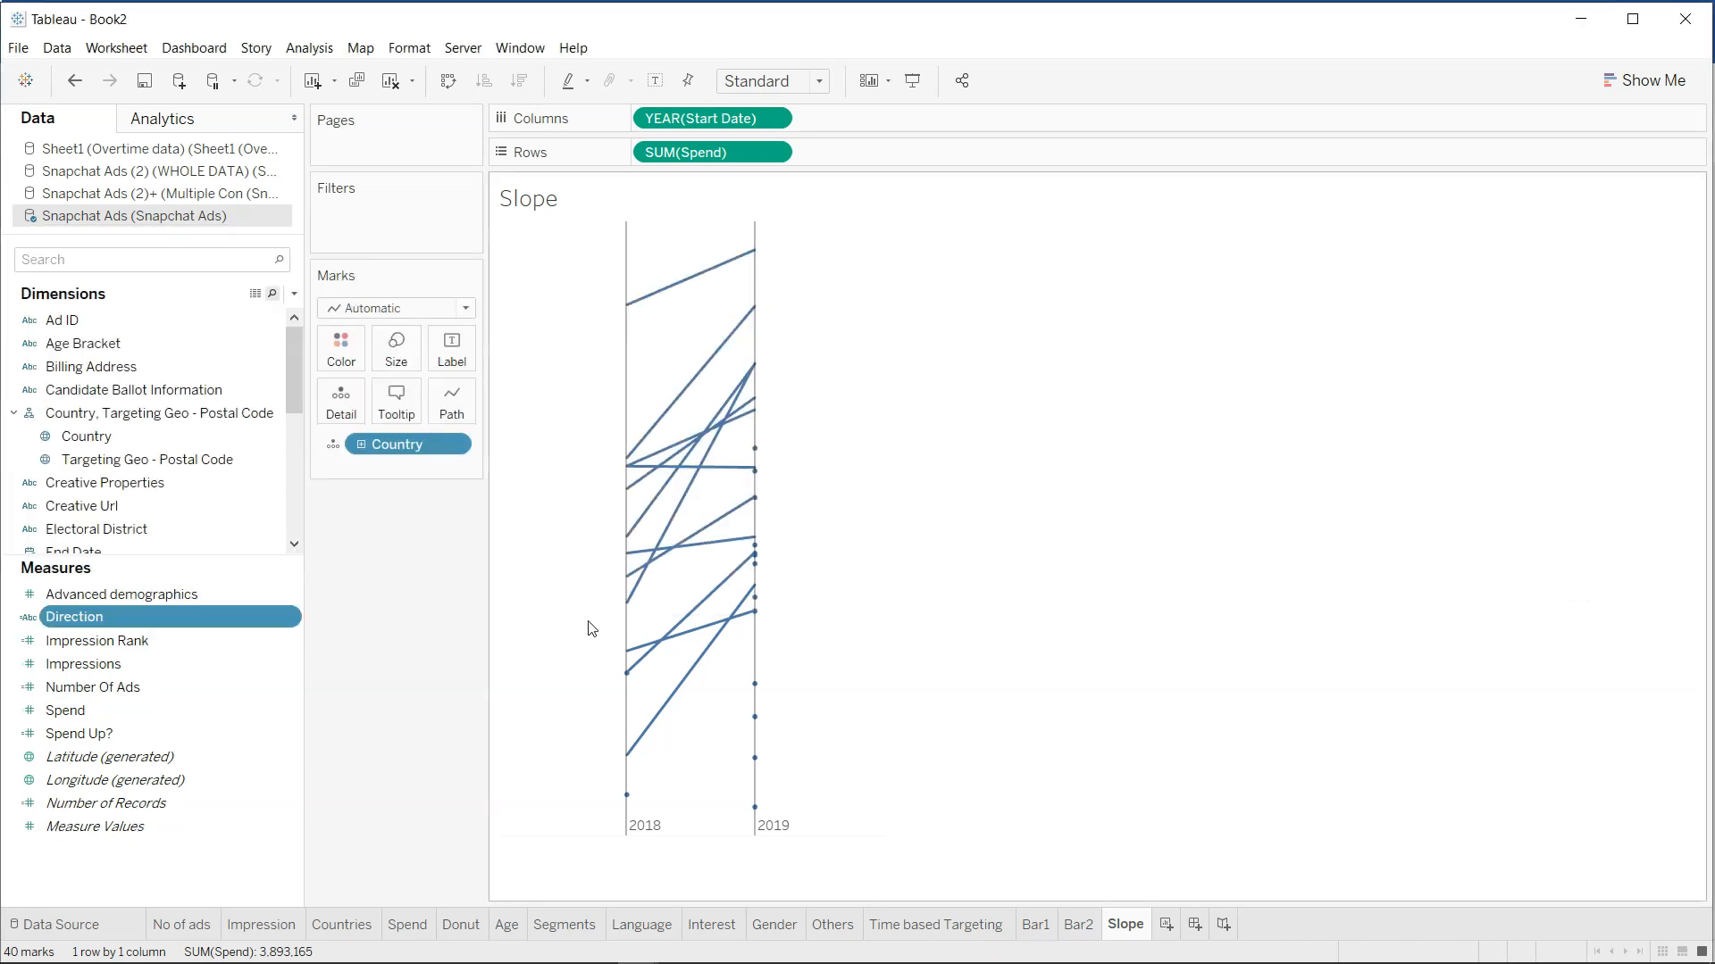
Color the slope chart by Direction, assigning grey to Null and Decresed and blue to Increased.
drag(187, 616, 354, 357)
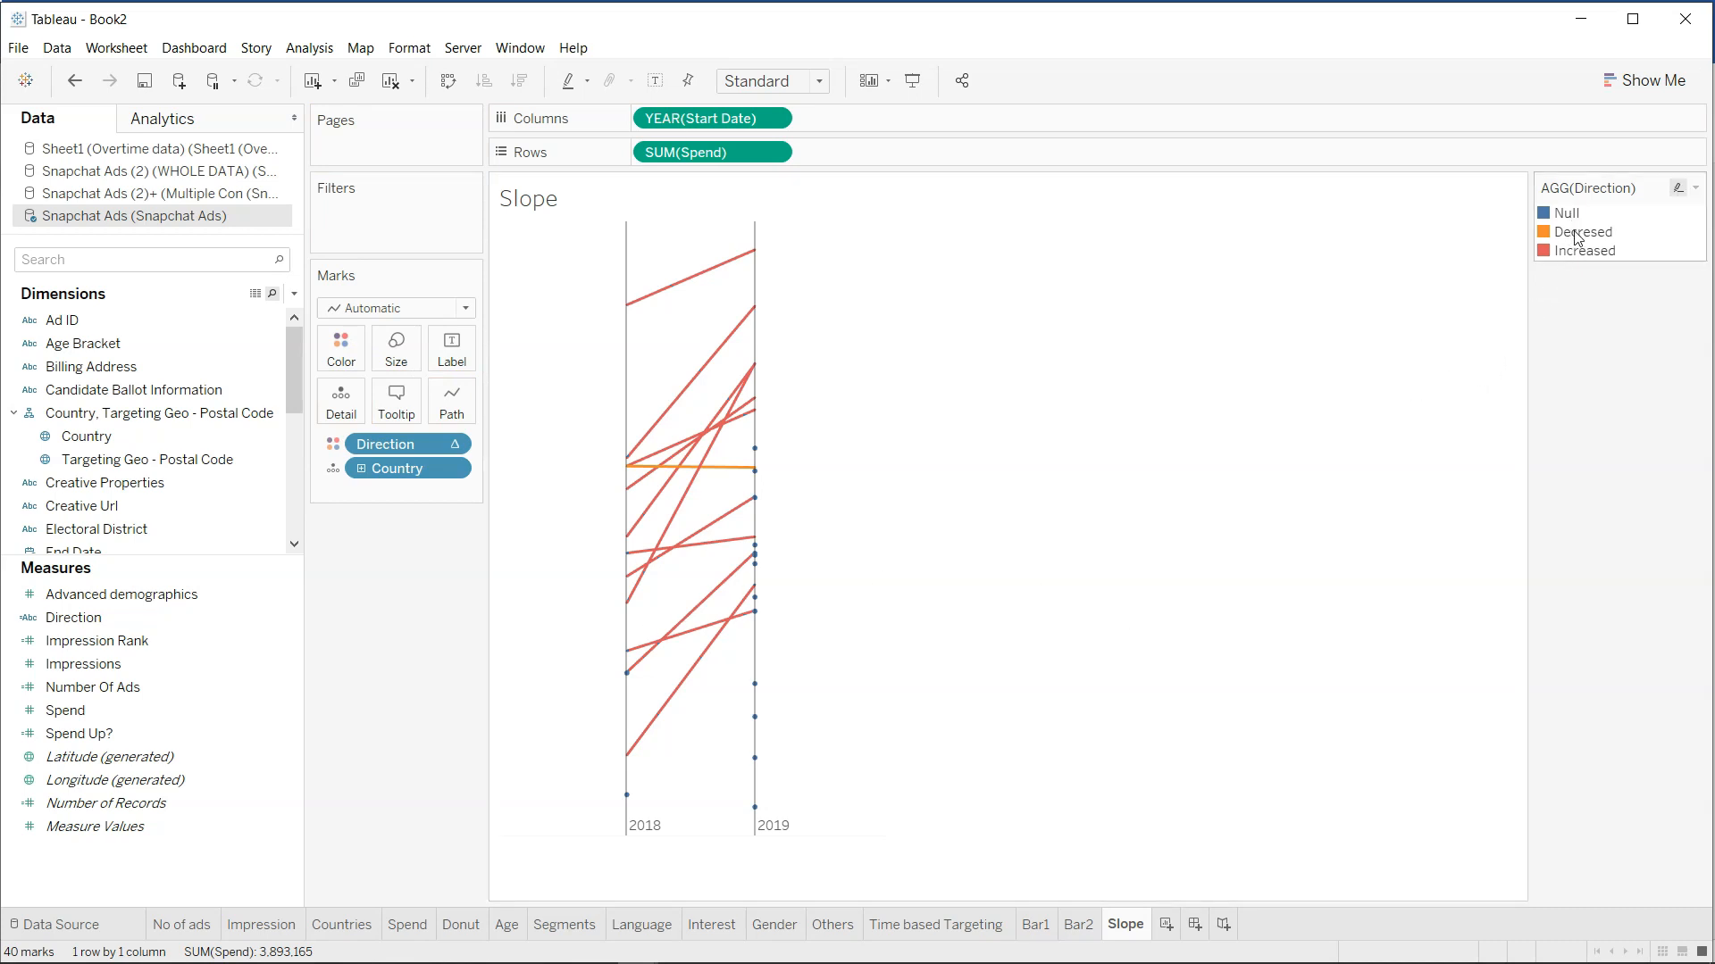
click(341, 362)
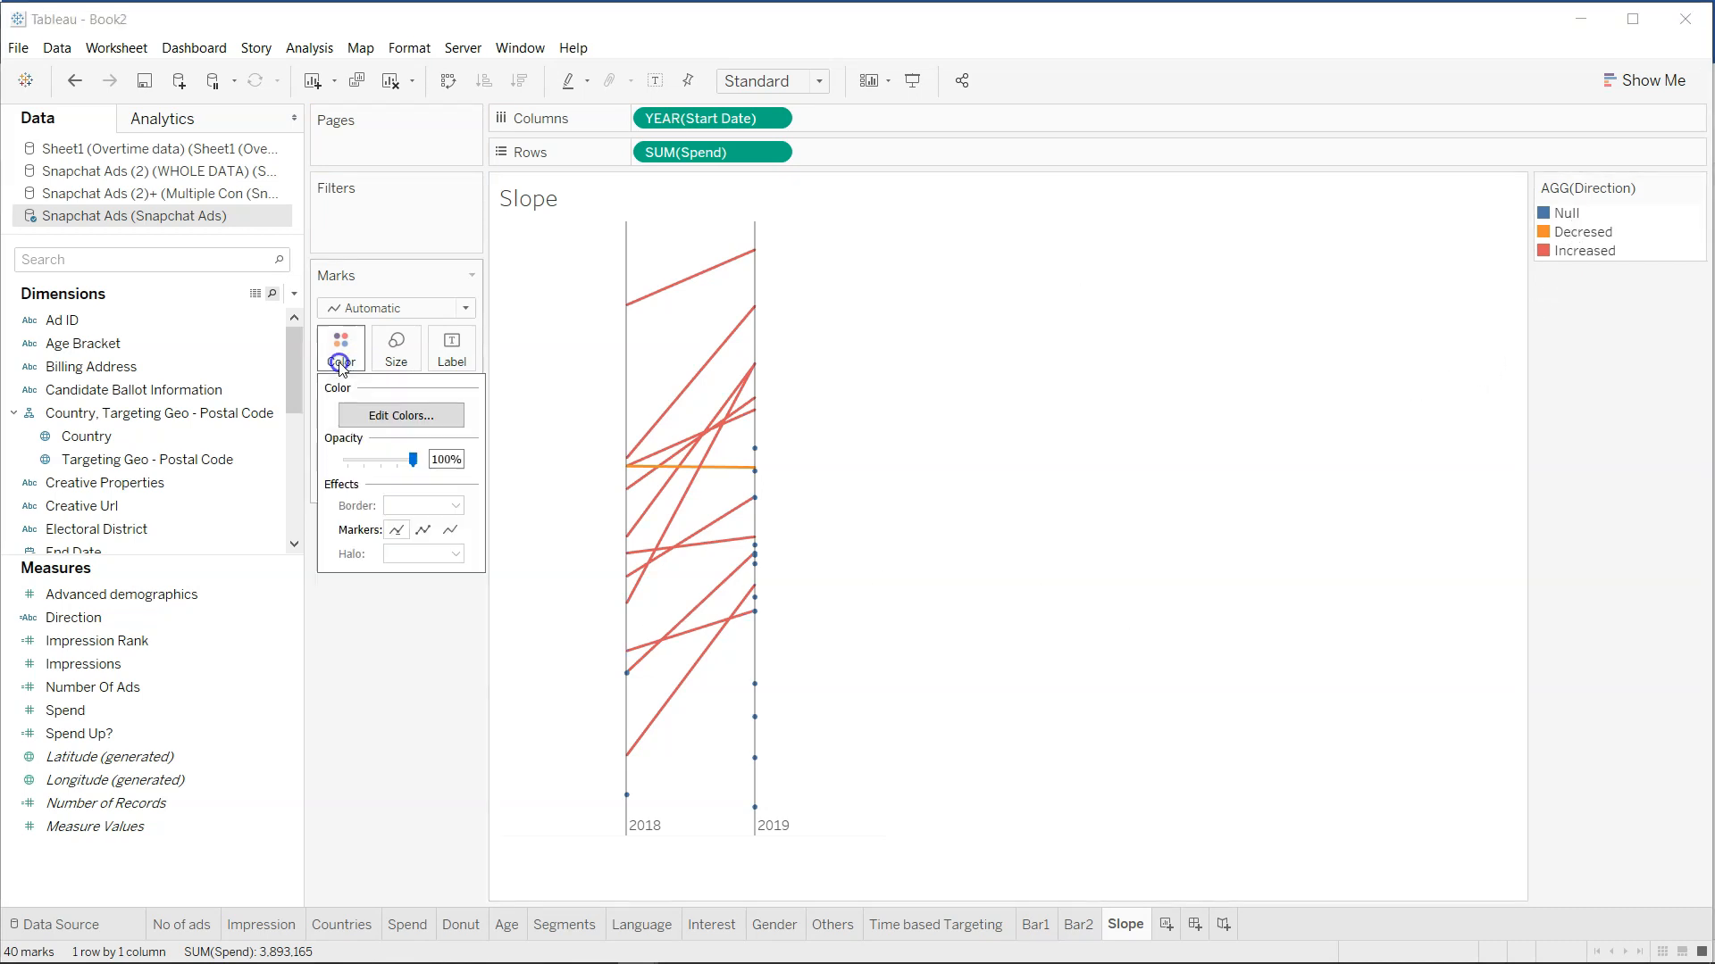
click(383, 412)
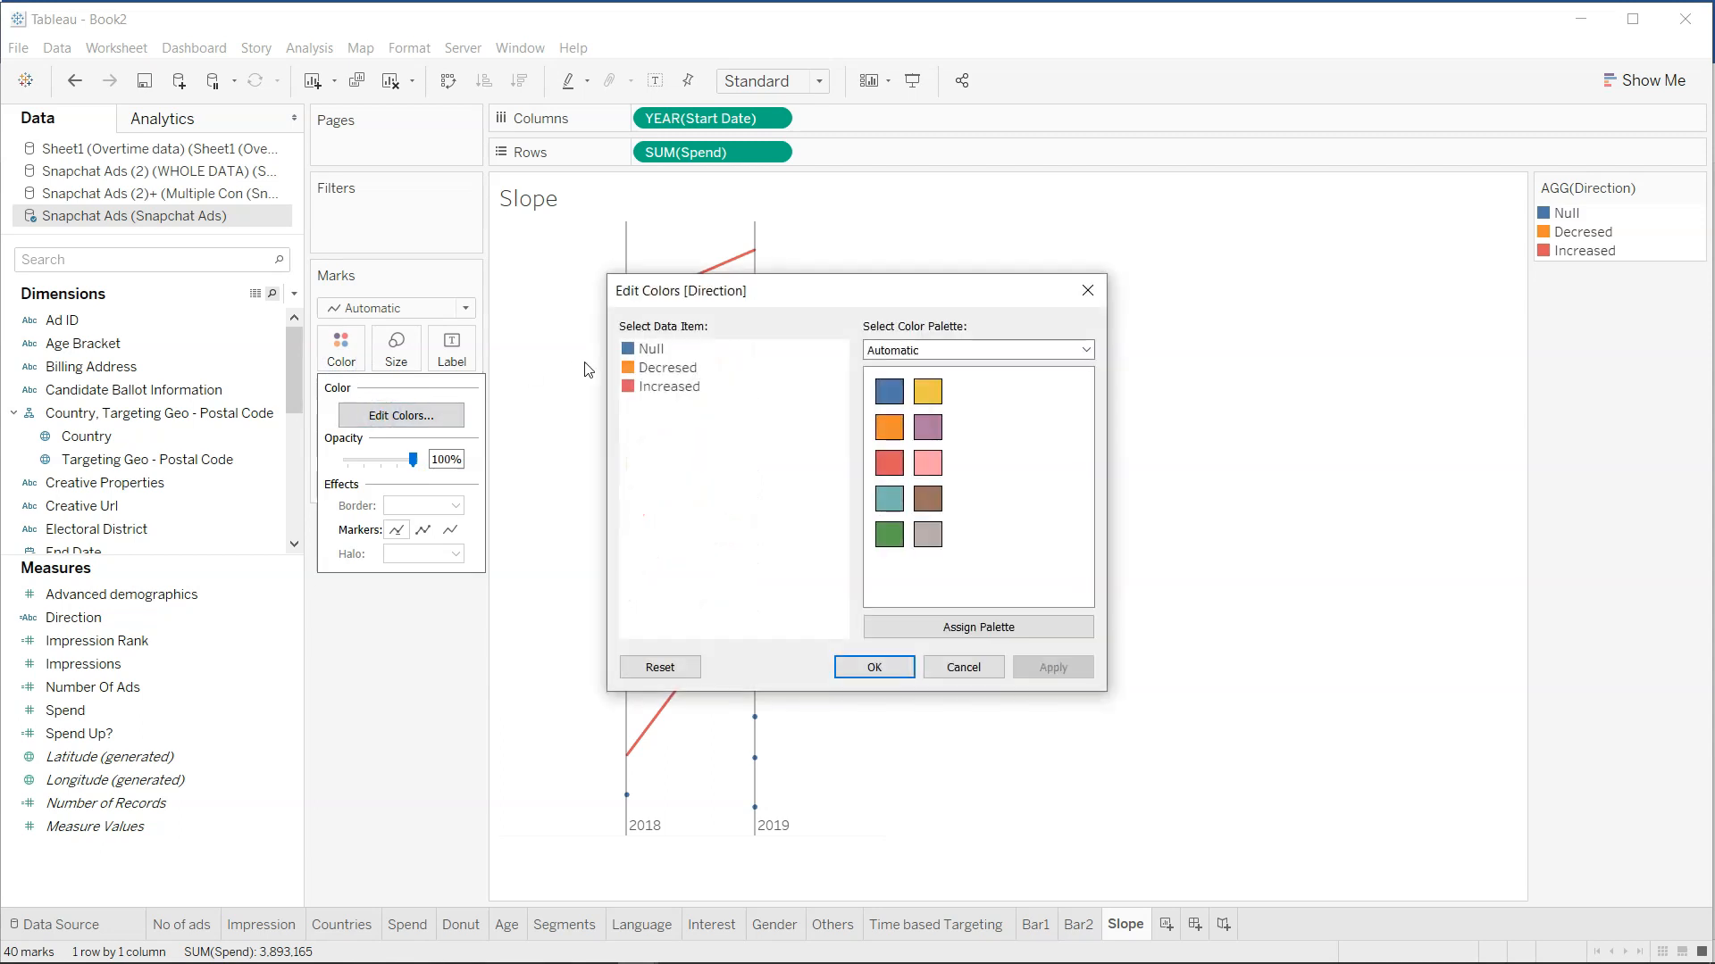
click(927, 534)
click(696, 370)
click(928, 534)
click(677, 385)
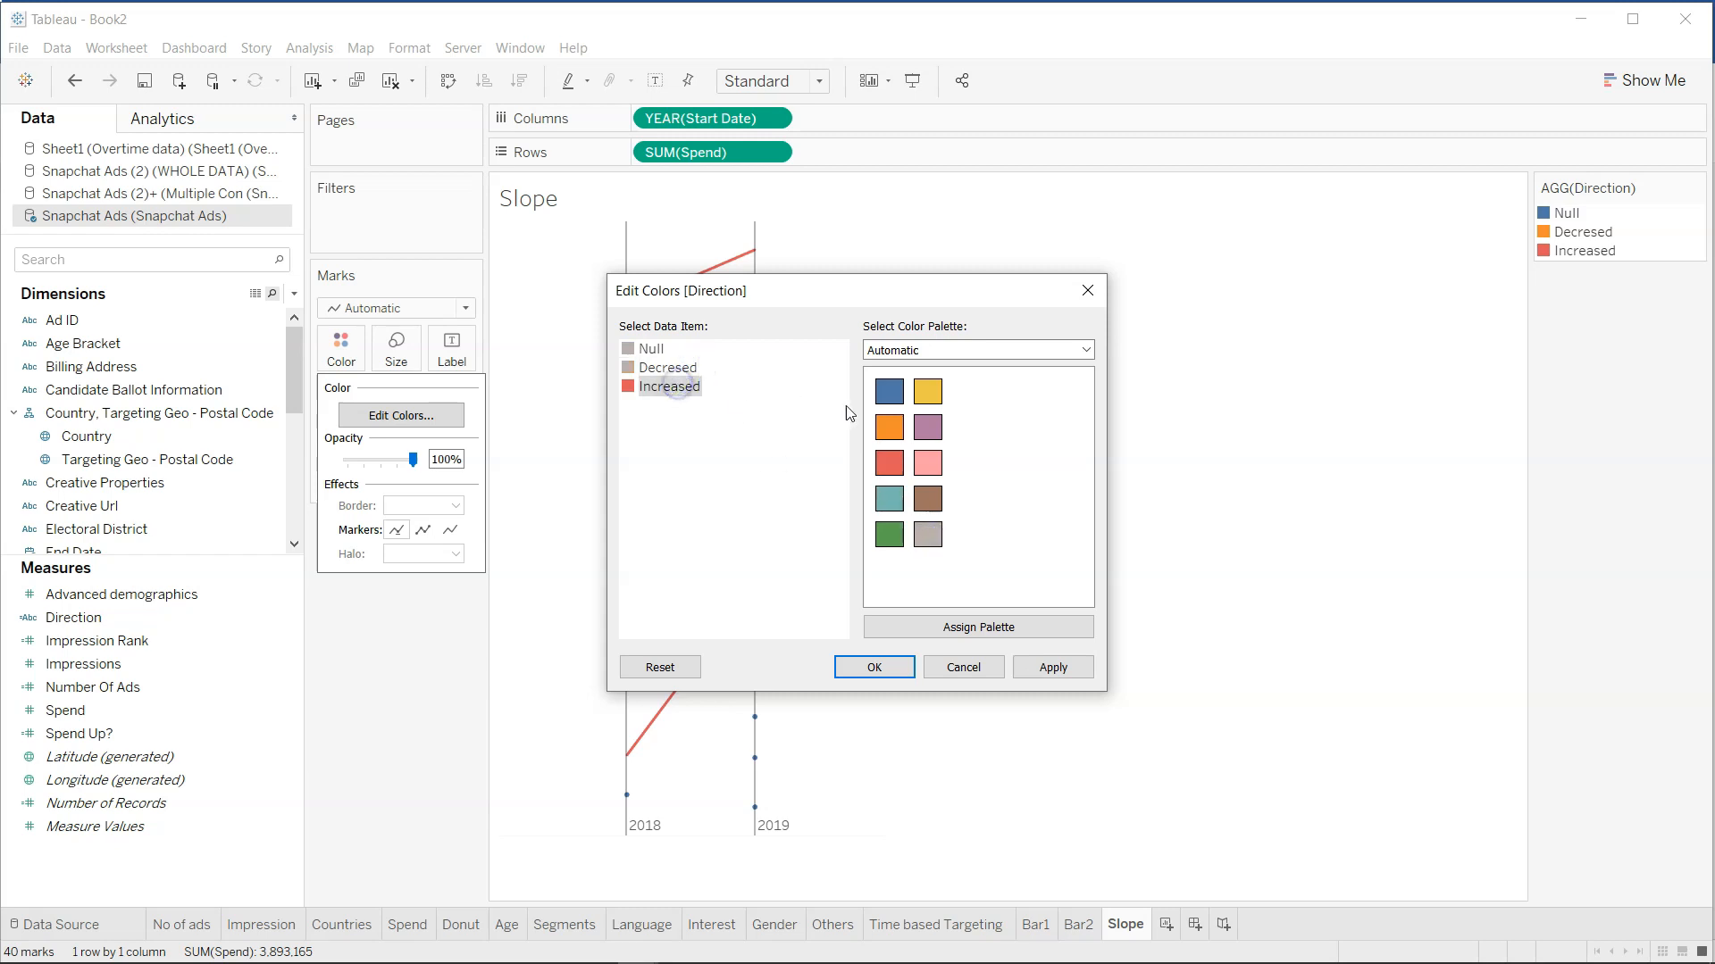
click(890, 393)
click(1054, 666)
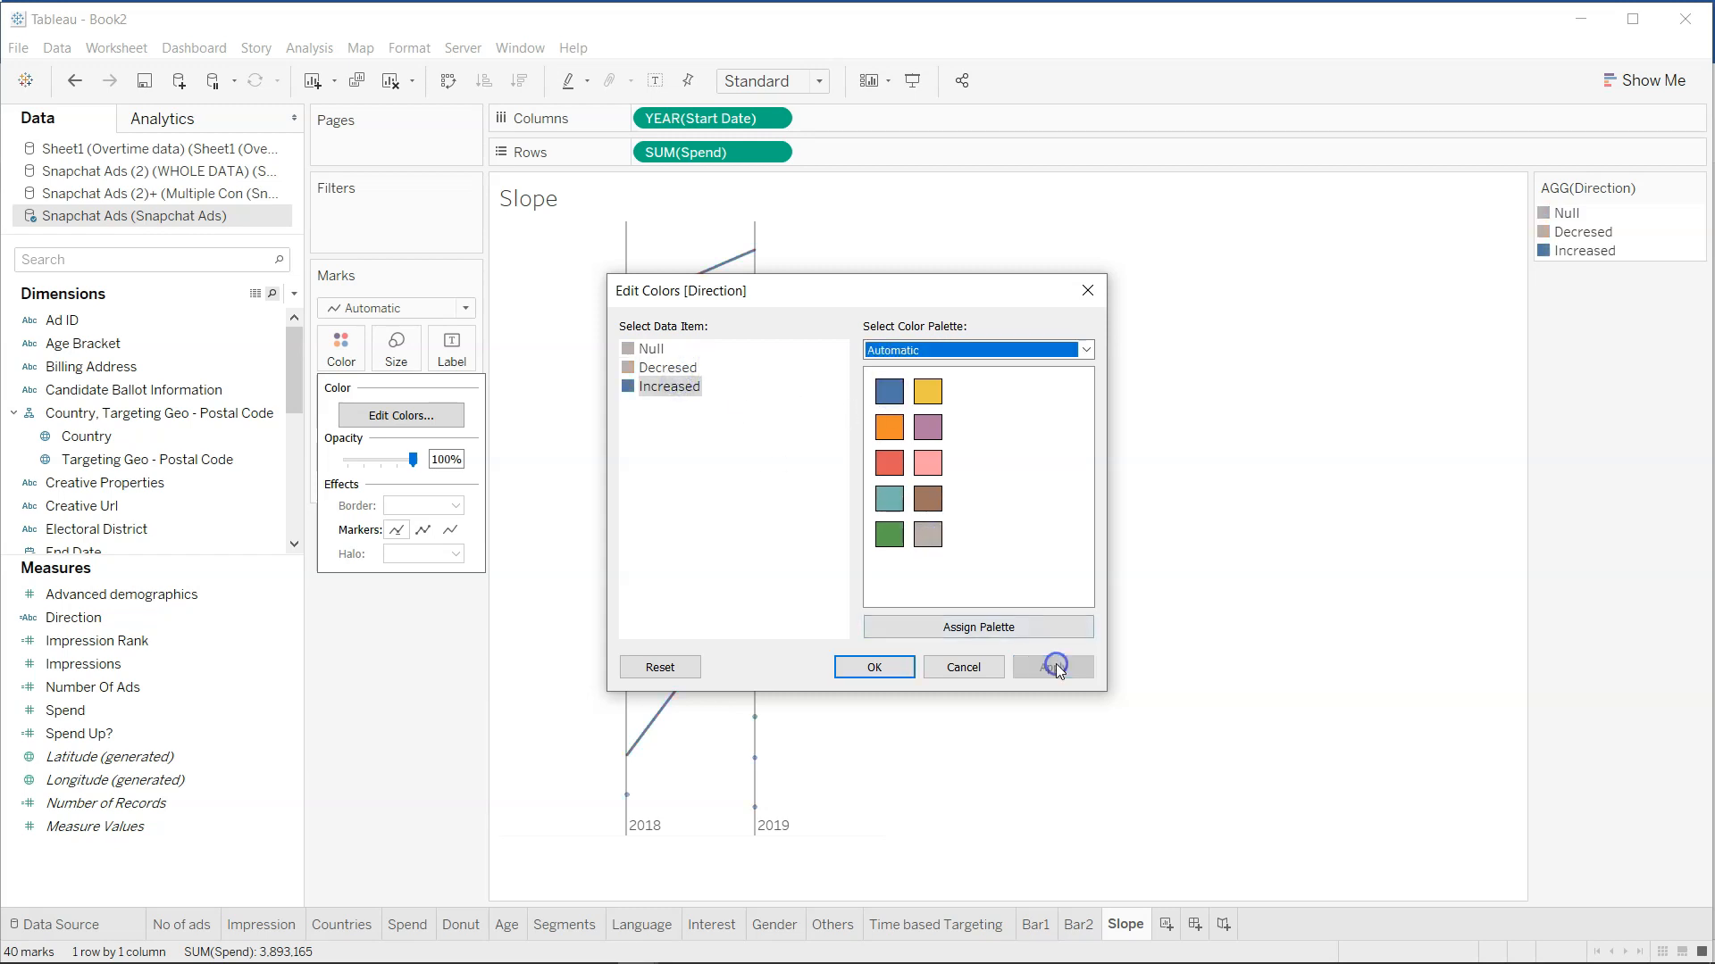
click(875, 668)
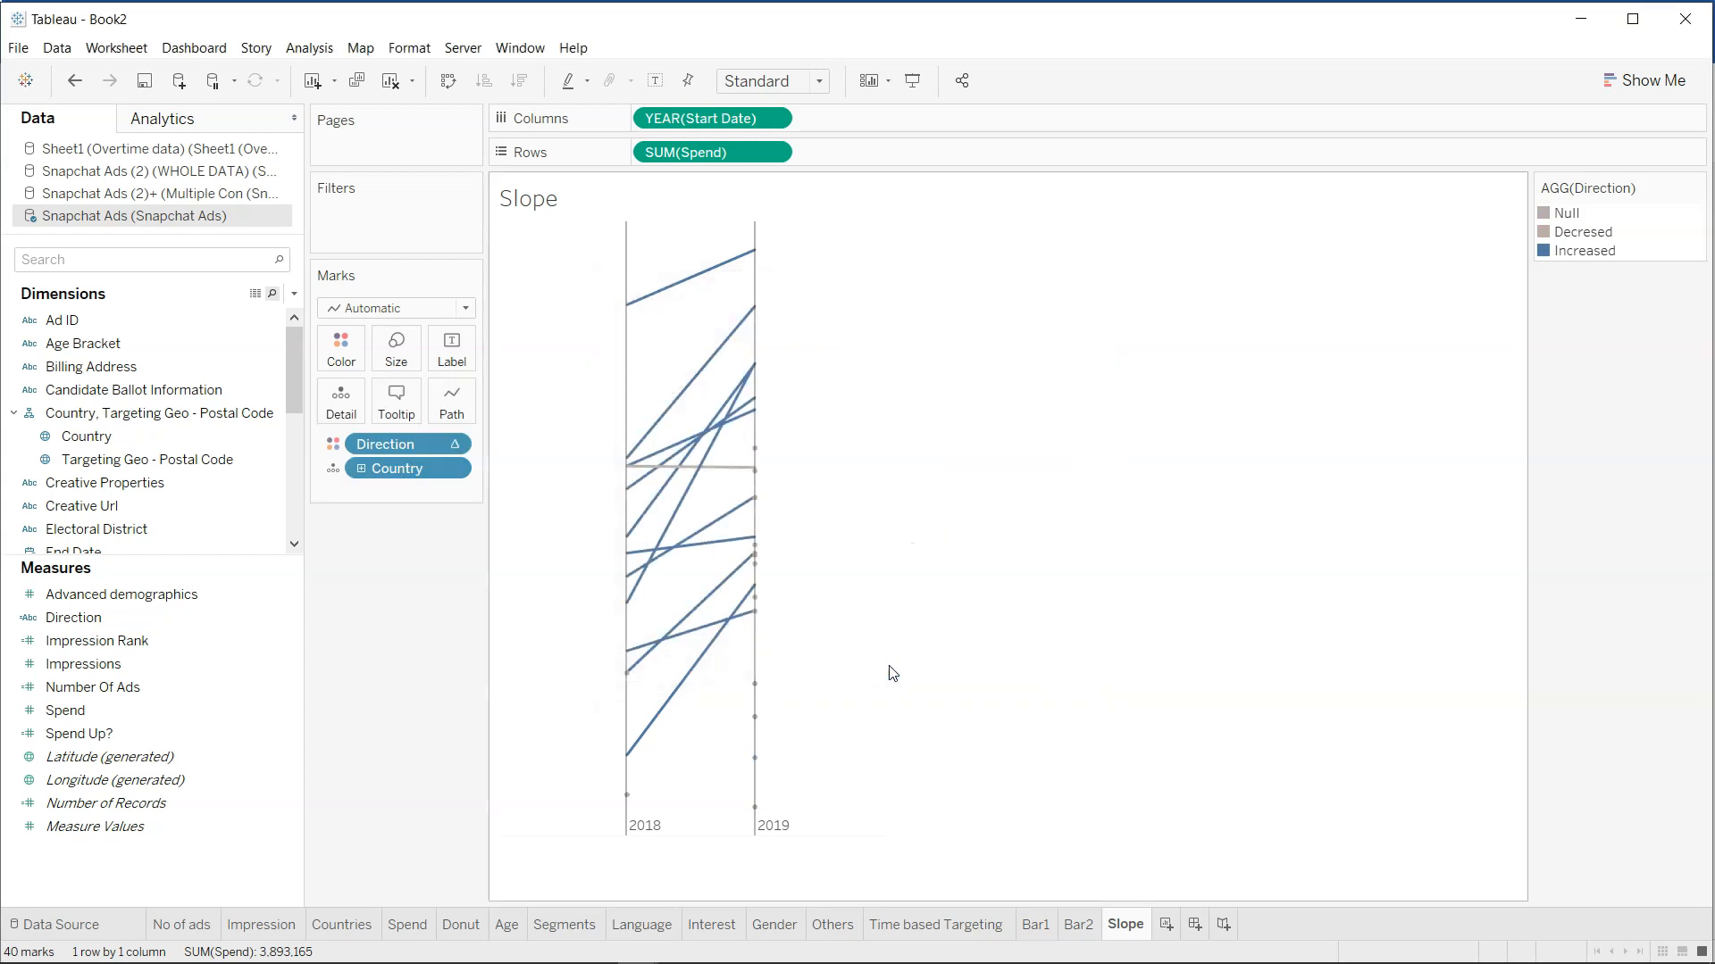
Examine the single-year points on the slope chart and review the earlier worksheets from Bar2 back to Segments.
mouse_move(758, 687)
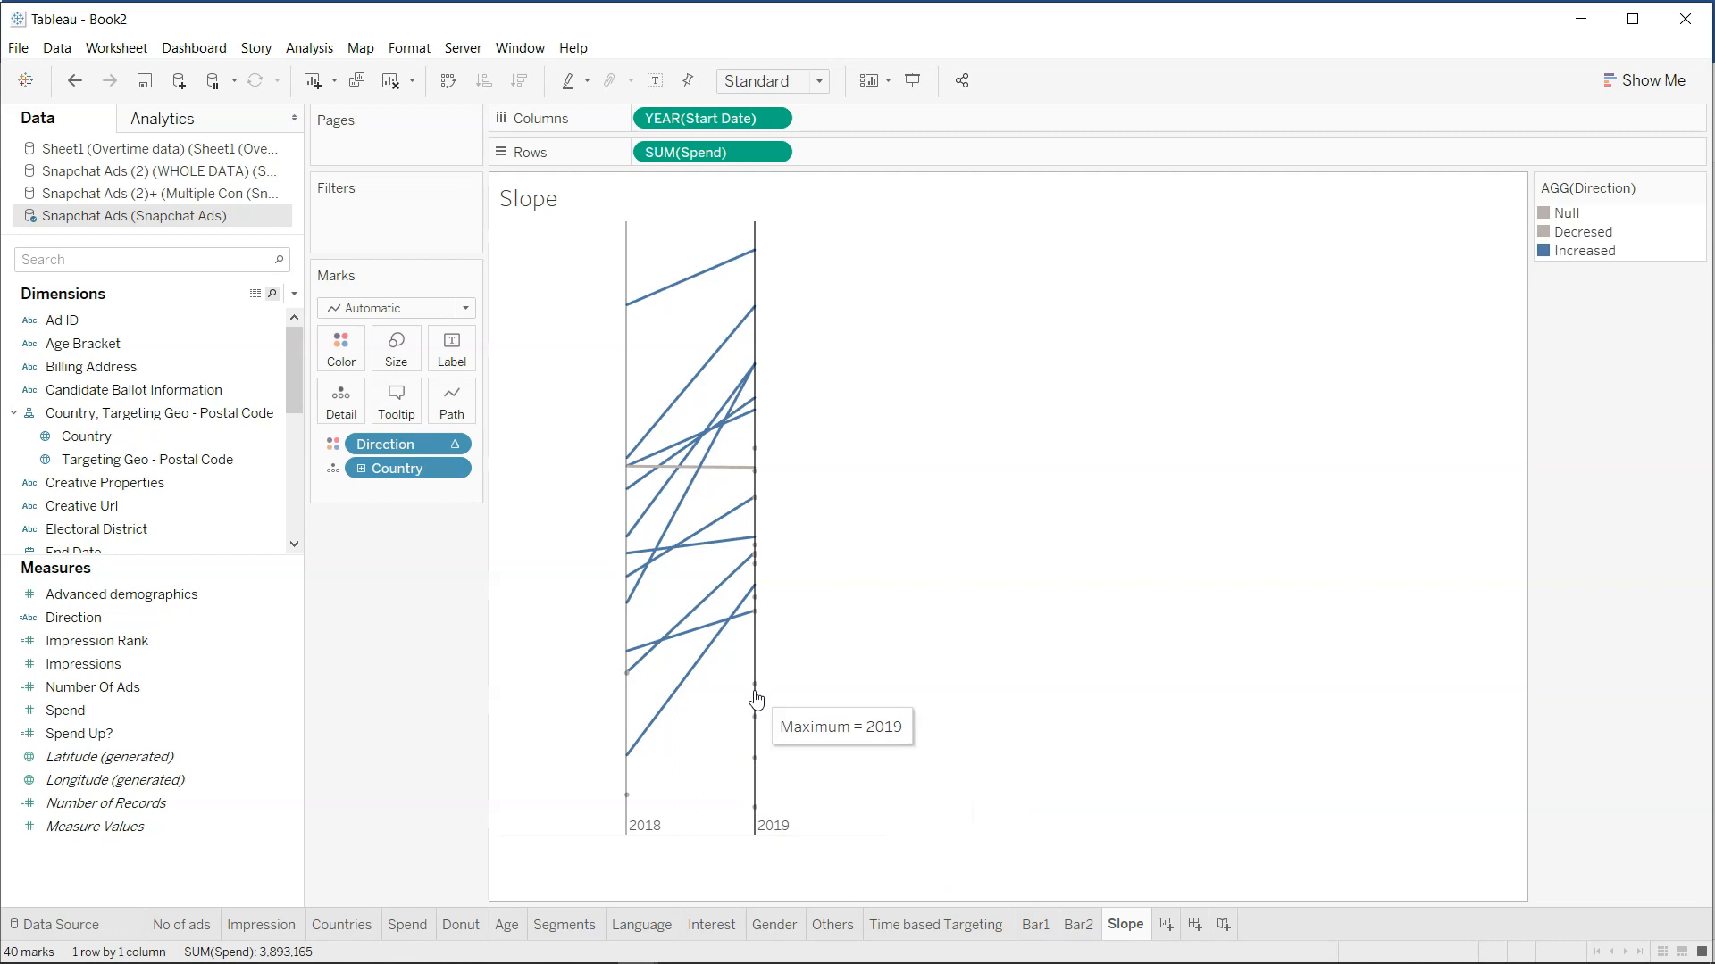
mouse_move(632, 809)
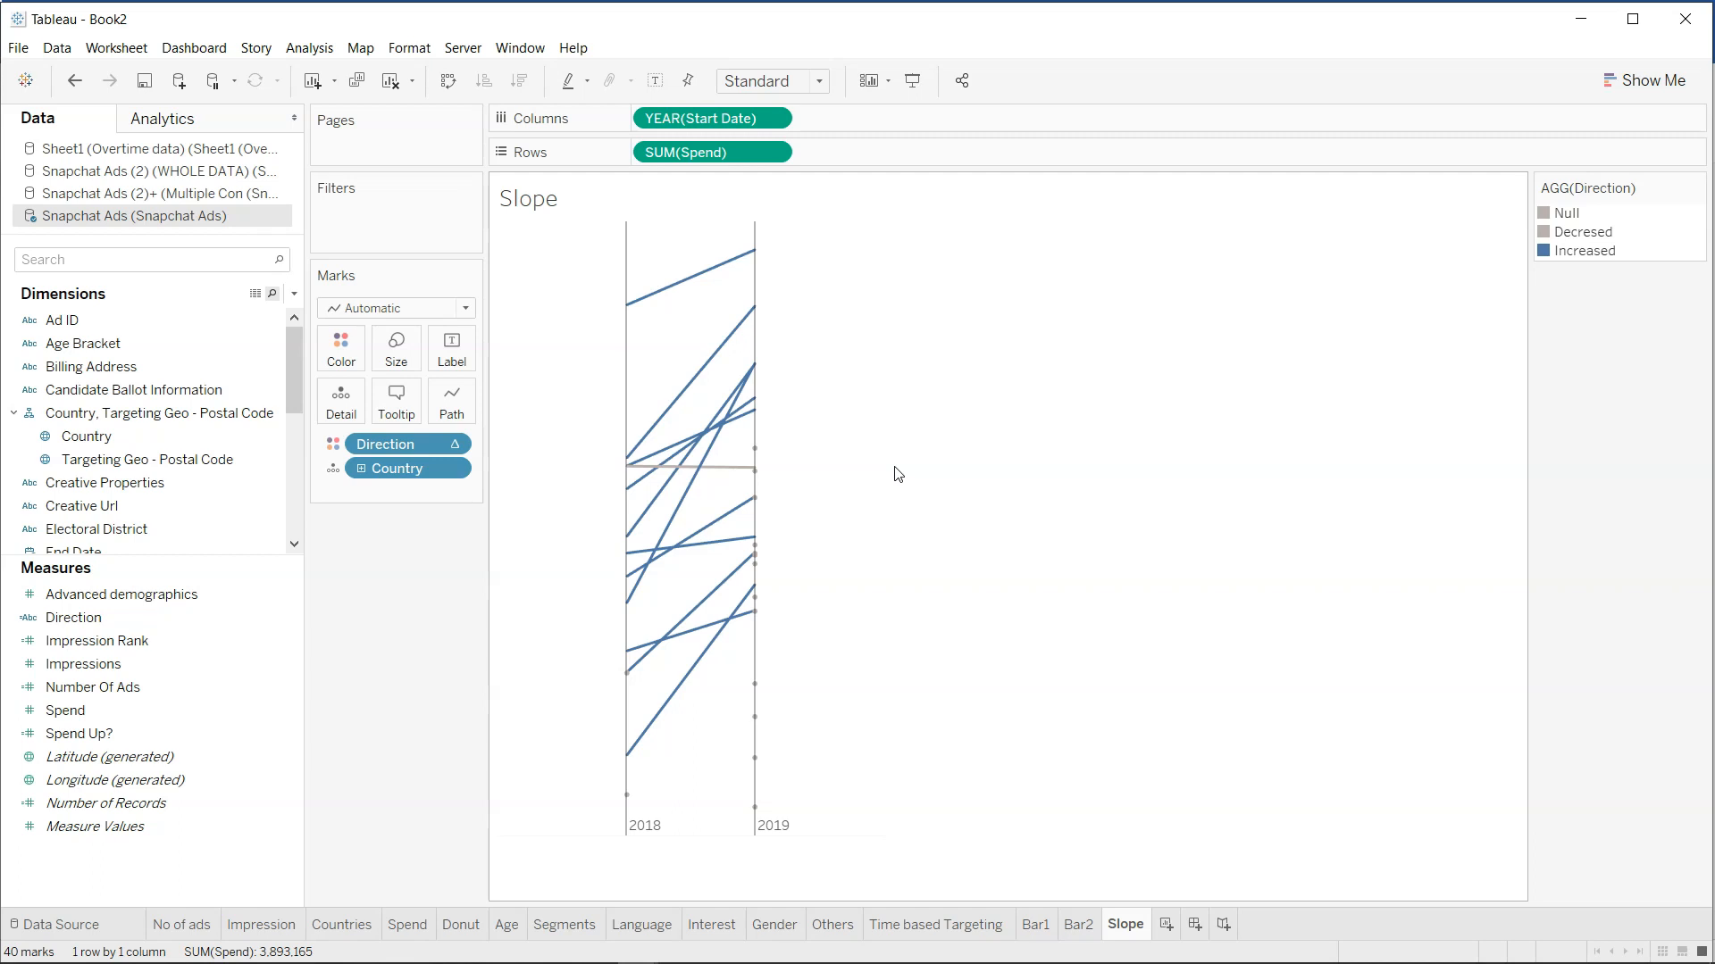
click(1078, 925)
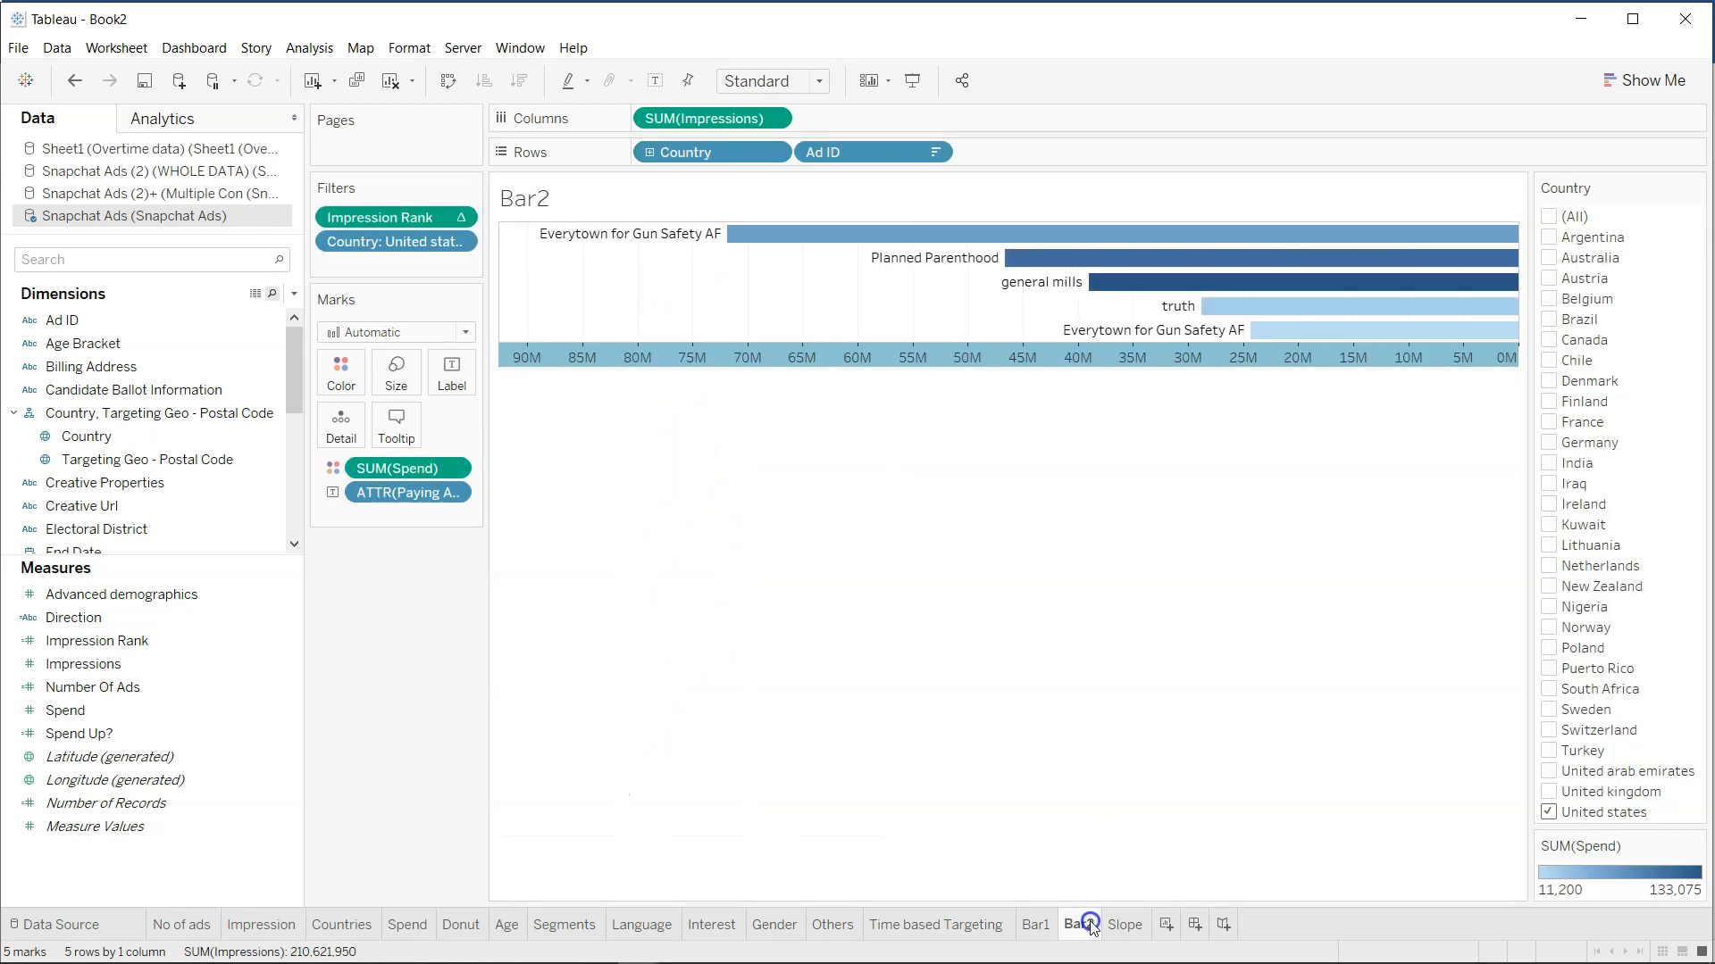
click(1035, 925)
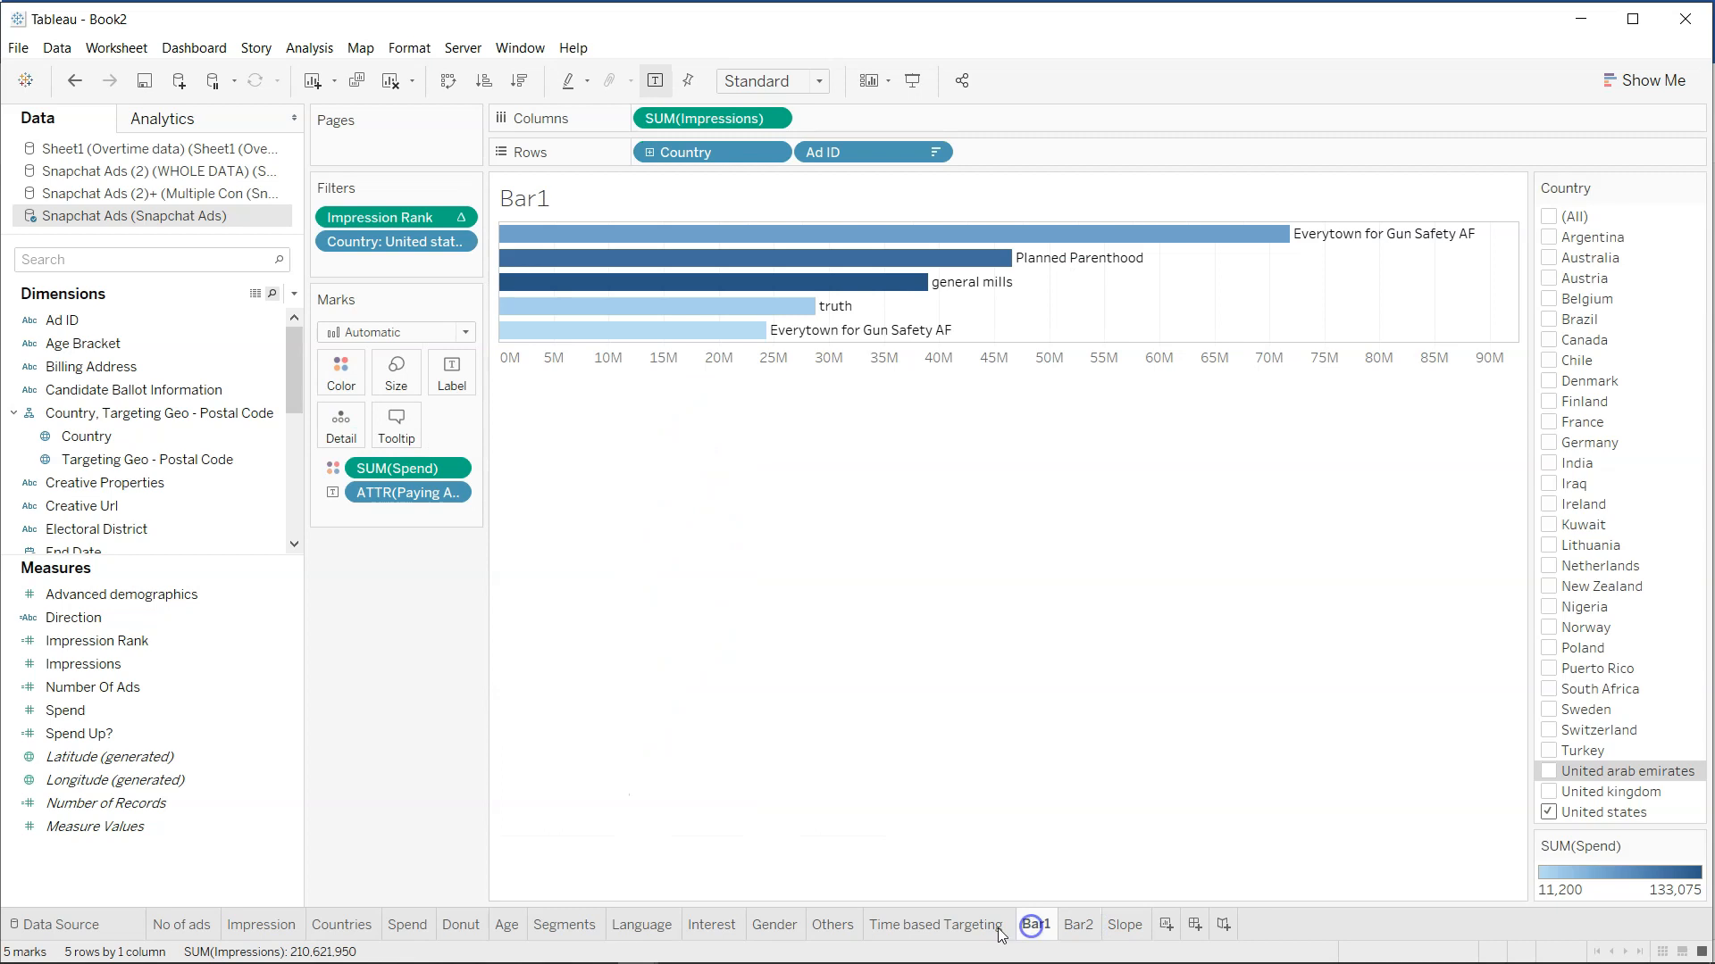
click(935, 927)
click(822, 926)
click(772, 926)
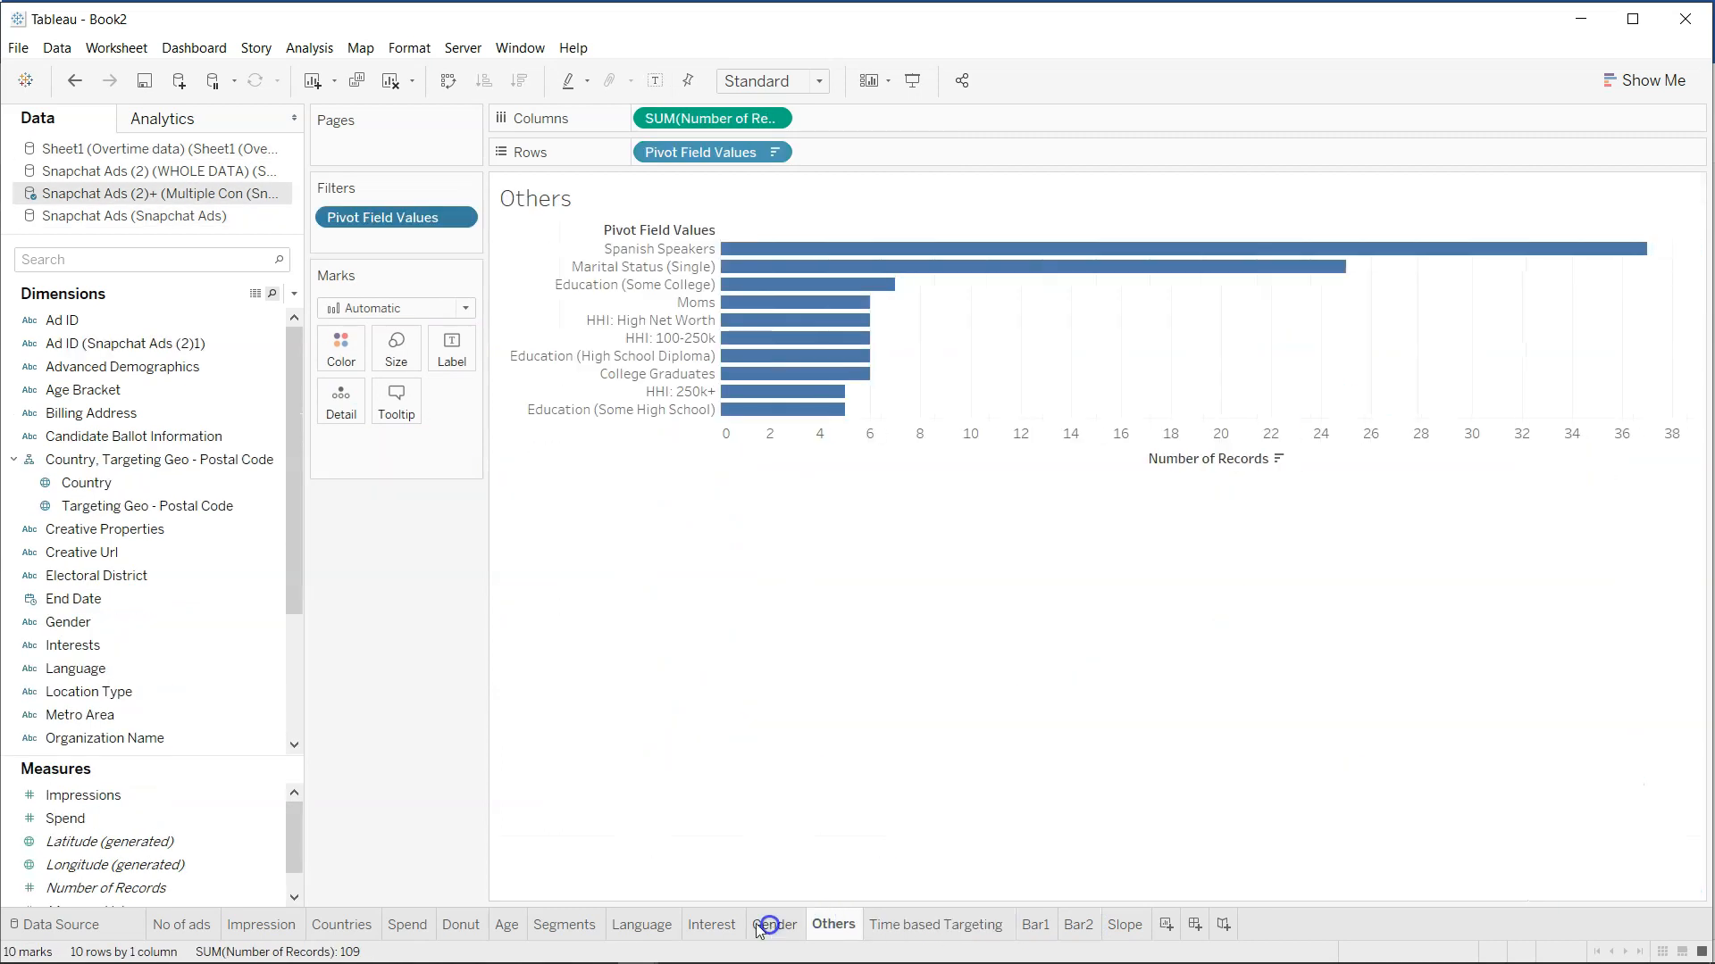
click(711, 925)
click(641, 925)
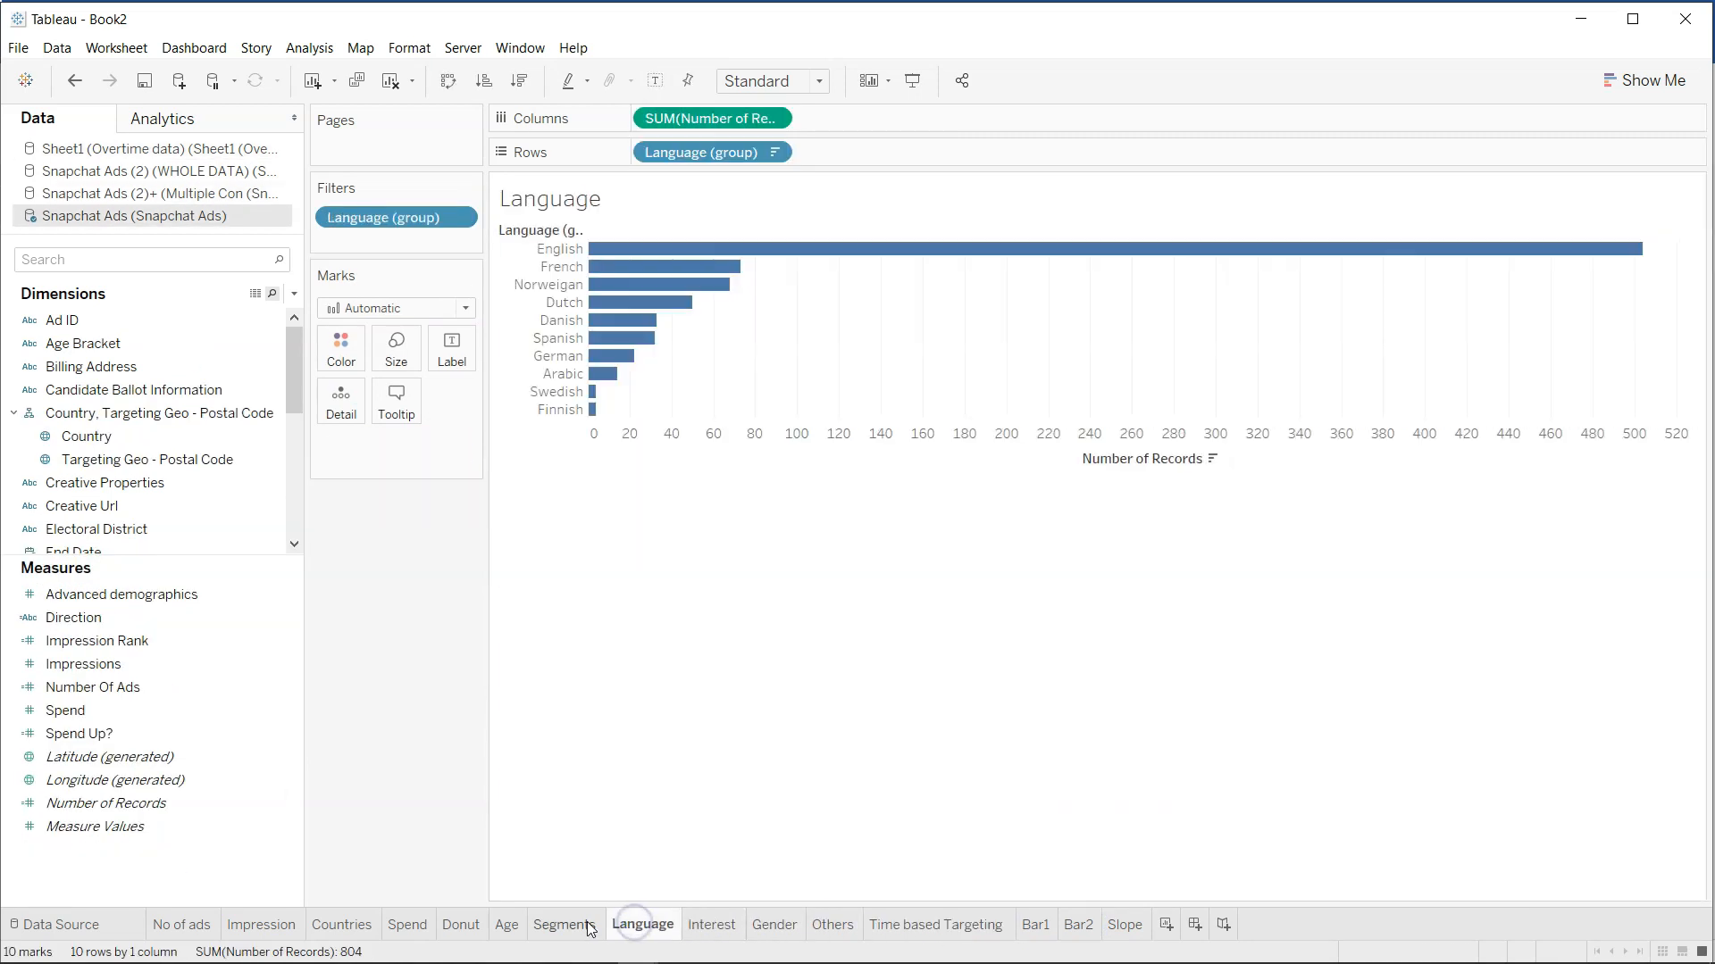
click(589, 927)
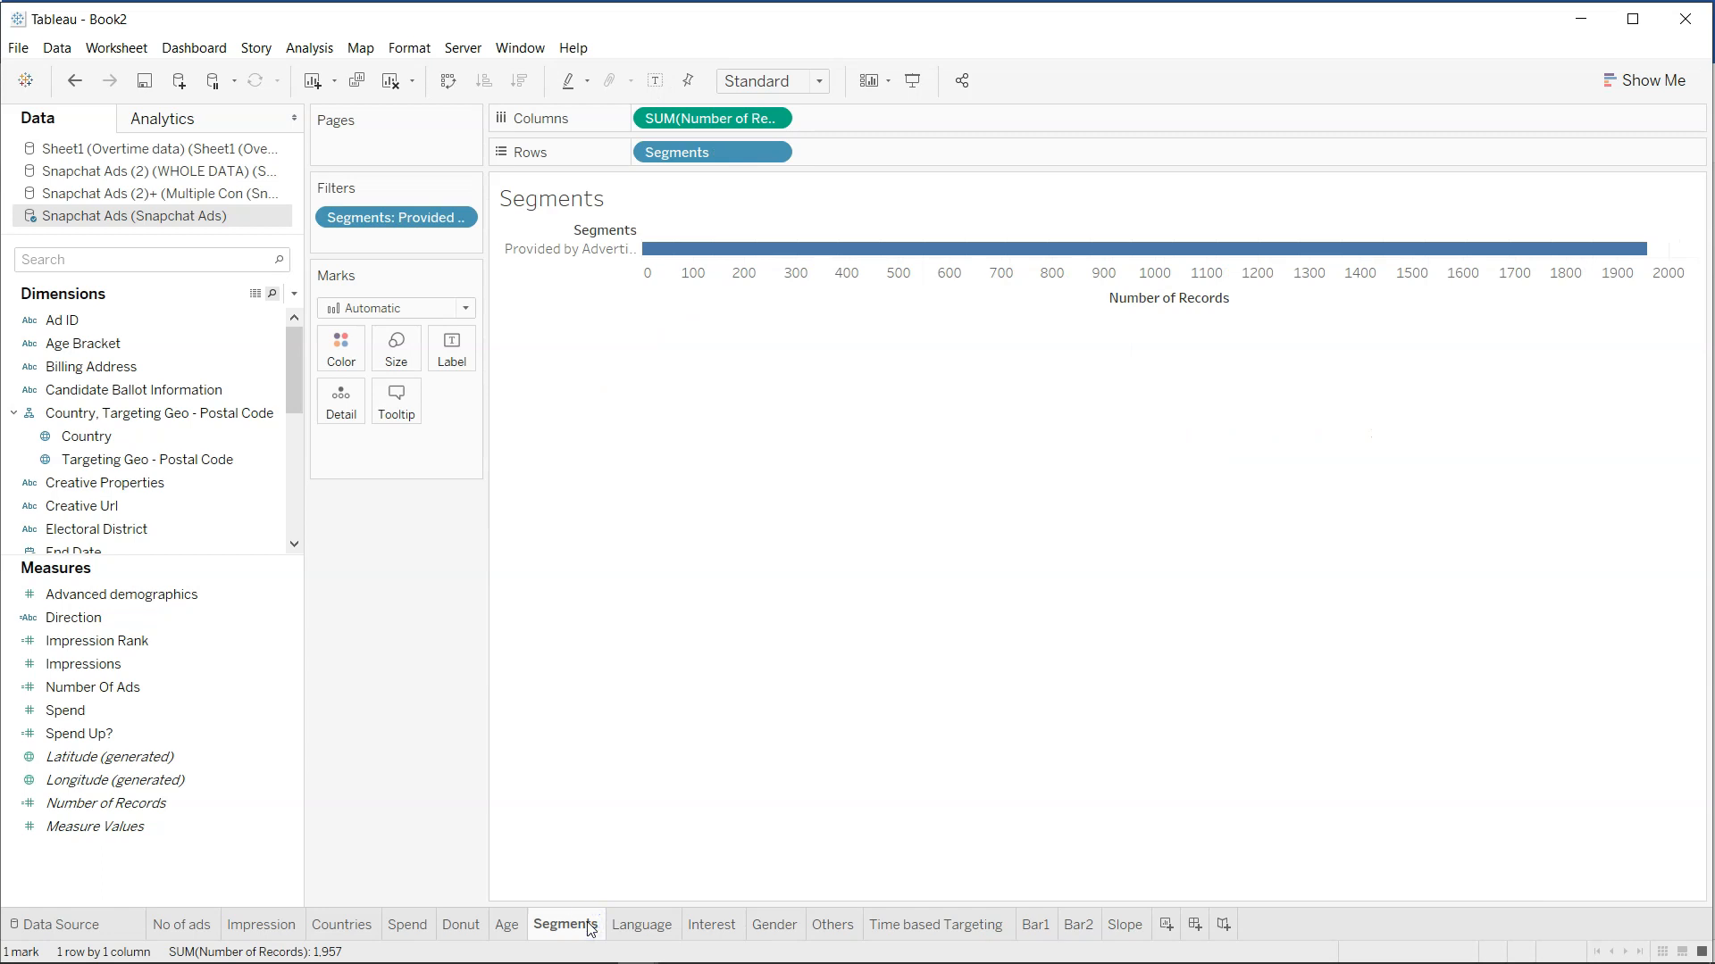
Create a blank dashboard and a new worksheet after it.
click(1196, 926)
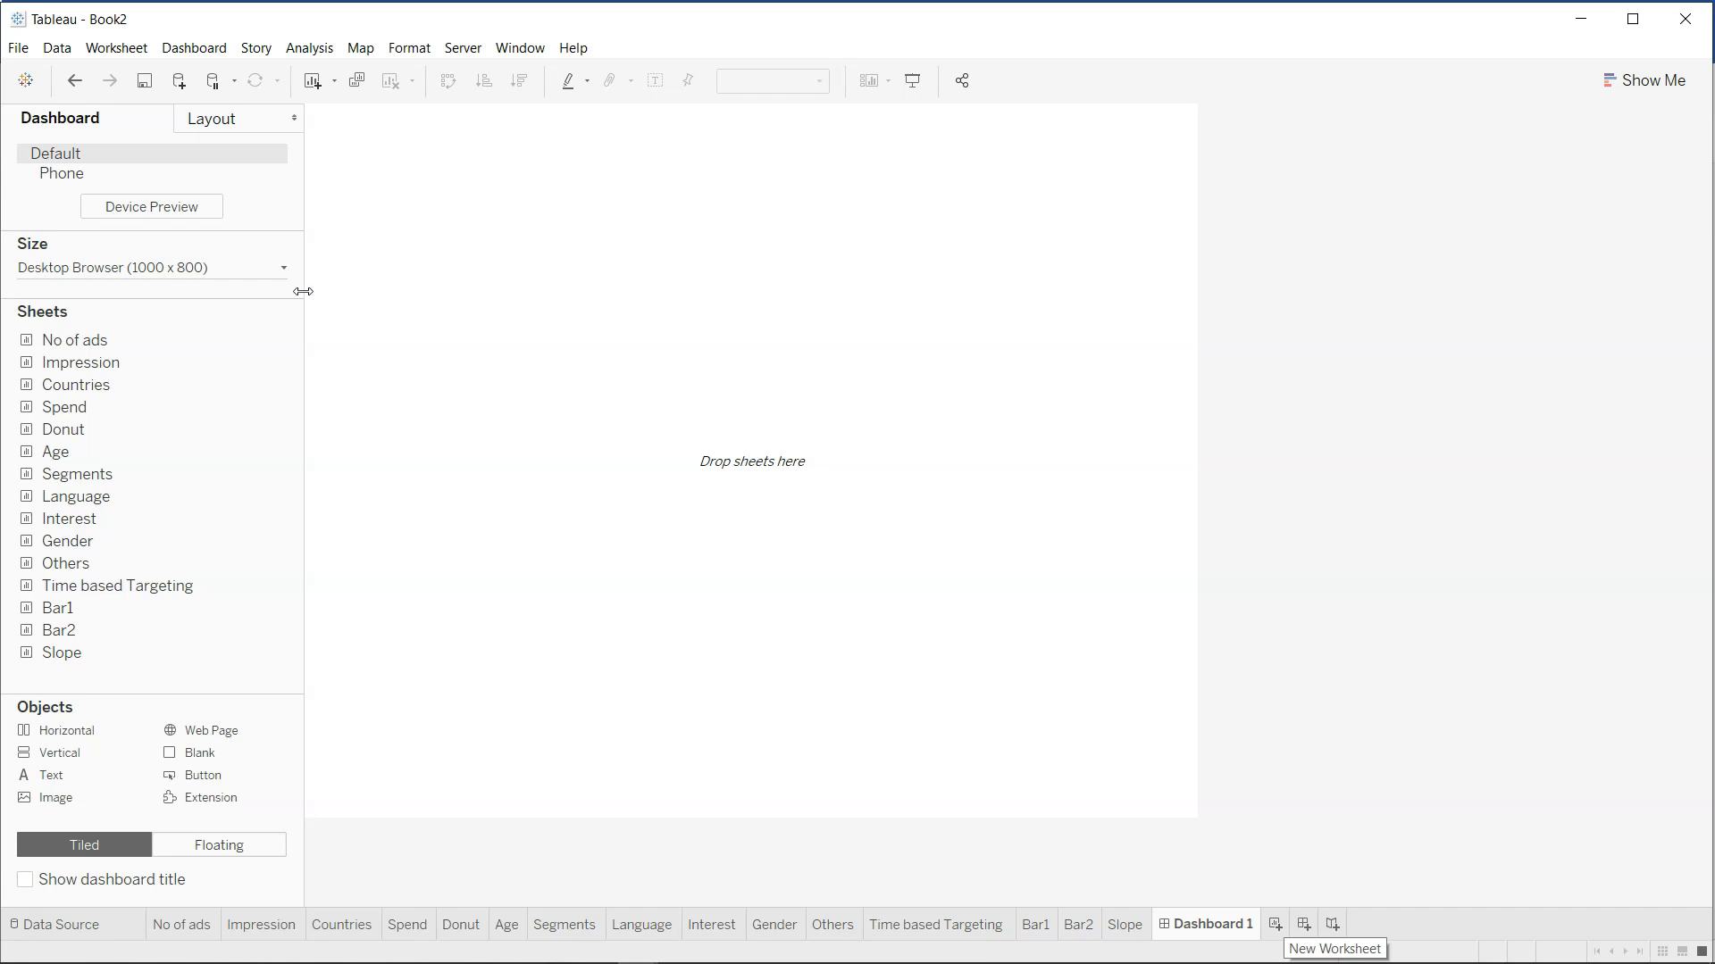
click(1277, 925)
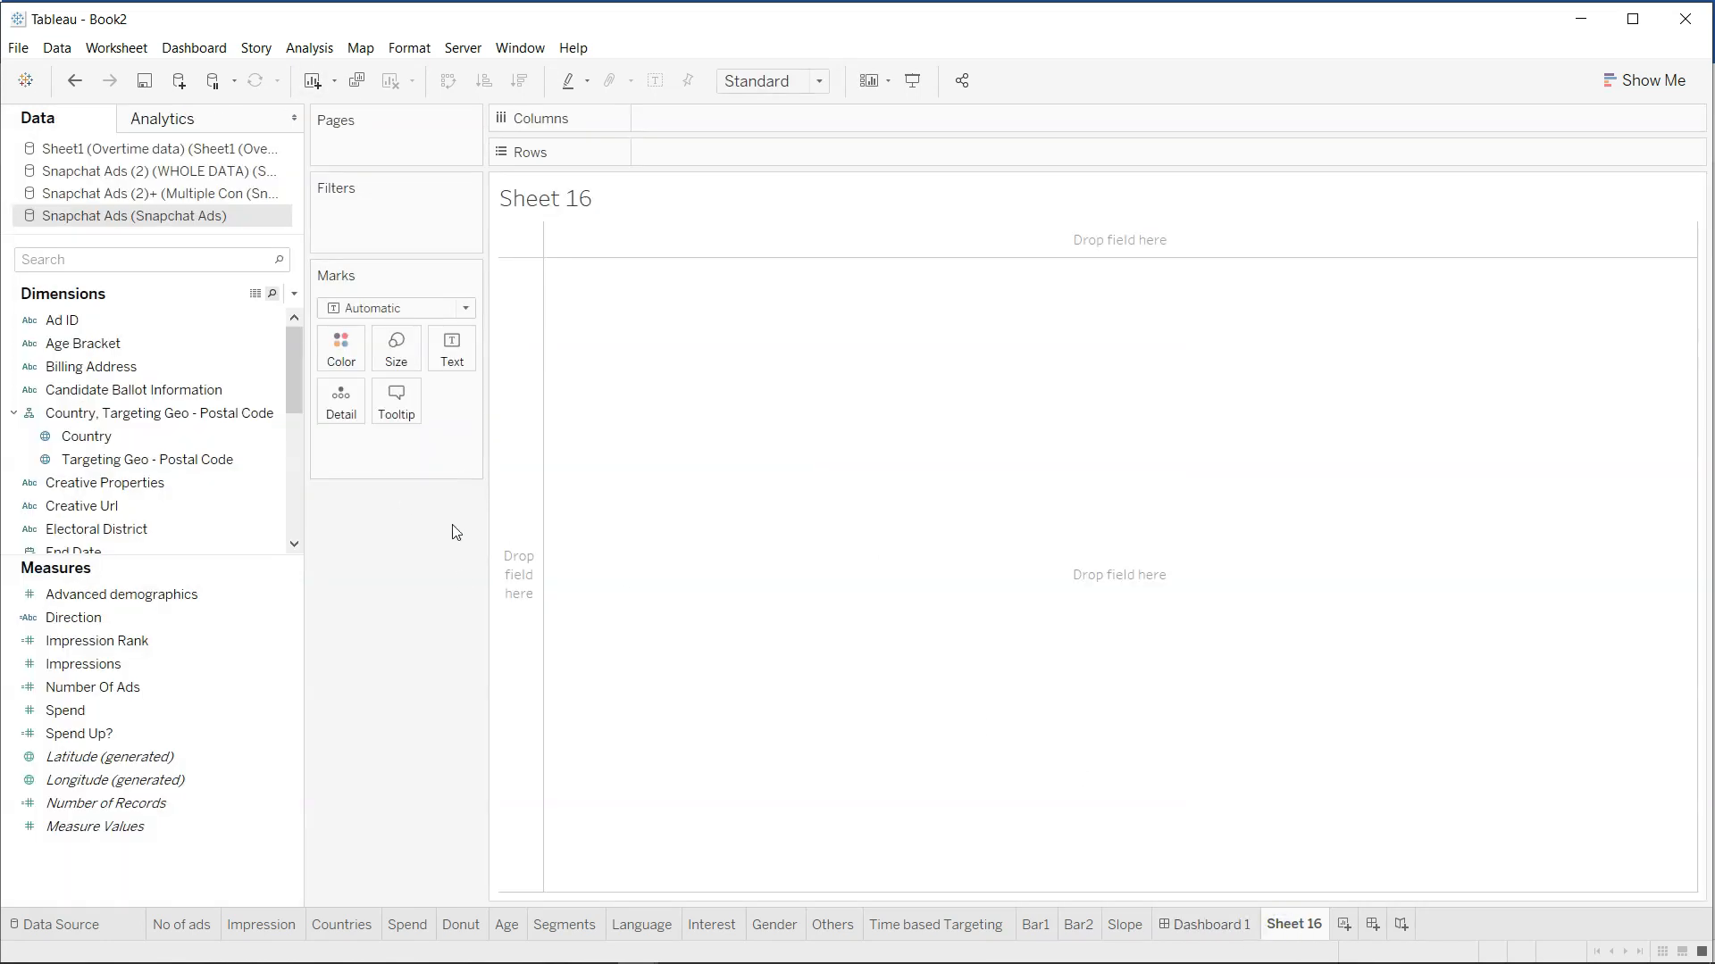
Add an ad-hoc Sum(1) calculation to the new worksheet's marks and set the mark type to Shape.
double_click(419, 461)
text(Sum)
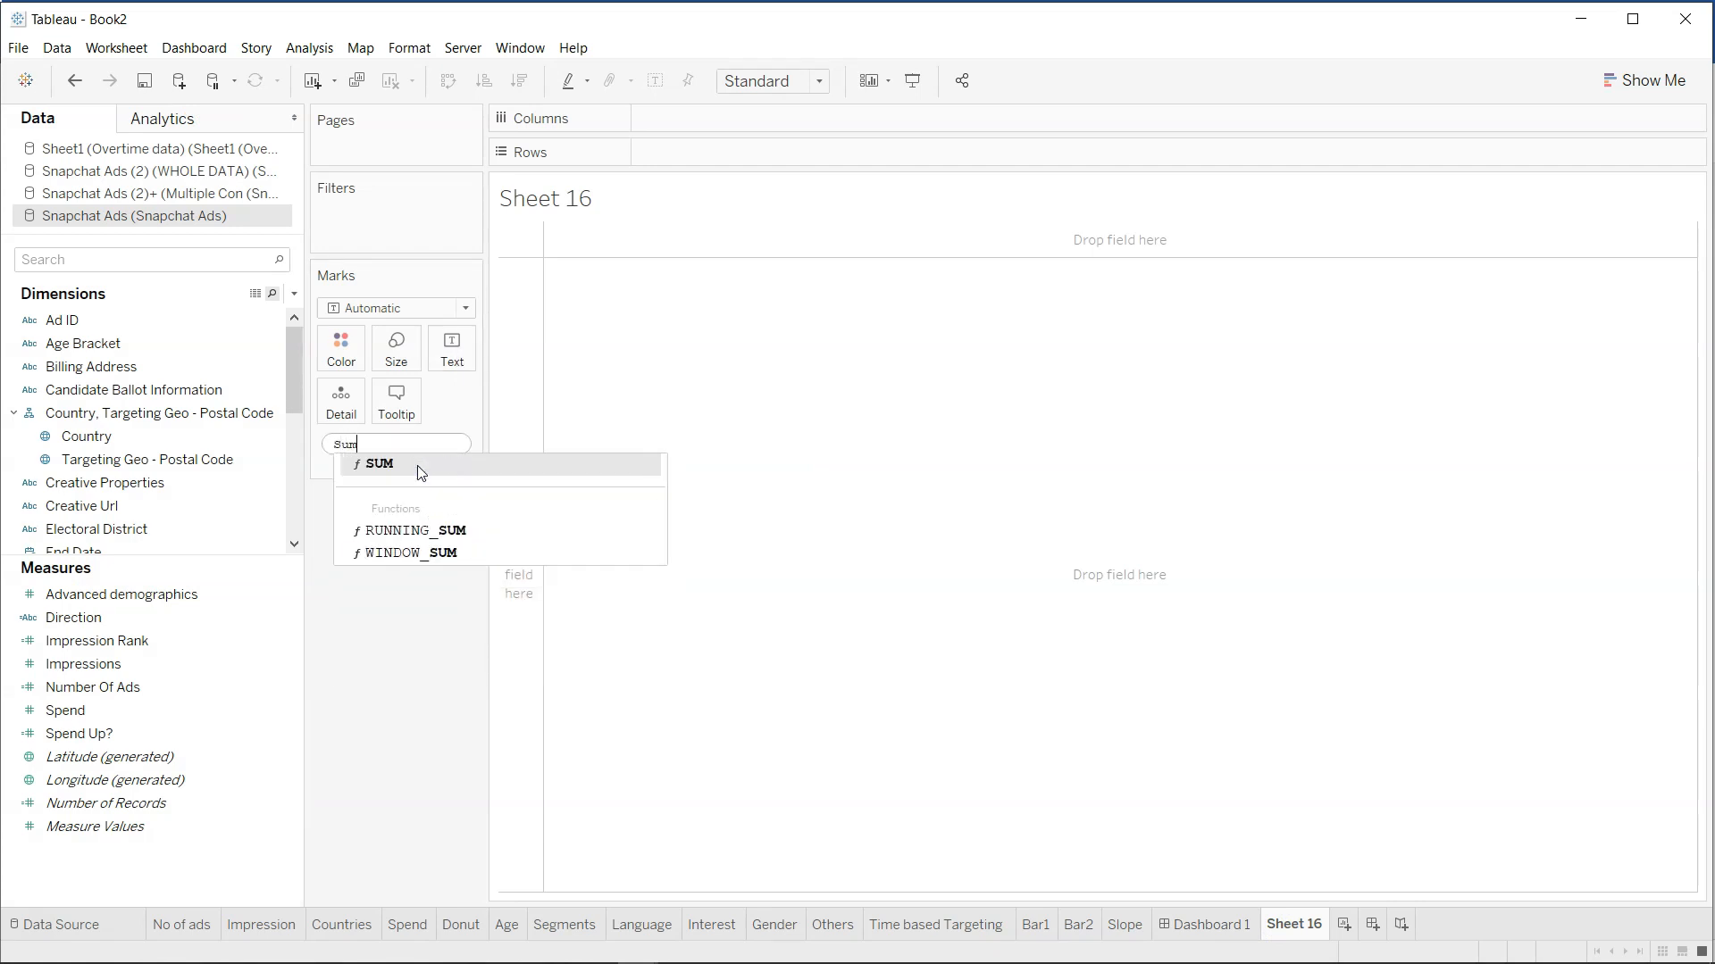
text((1))
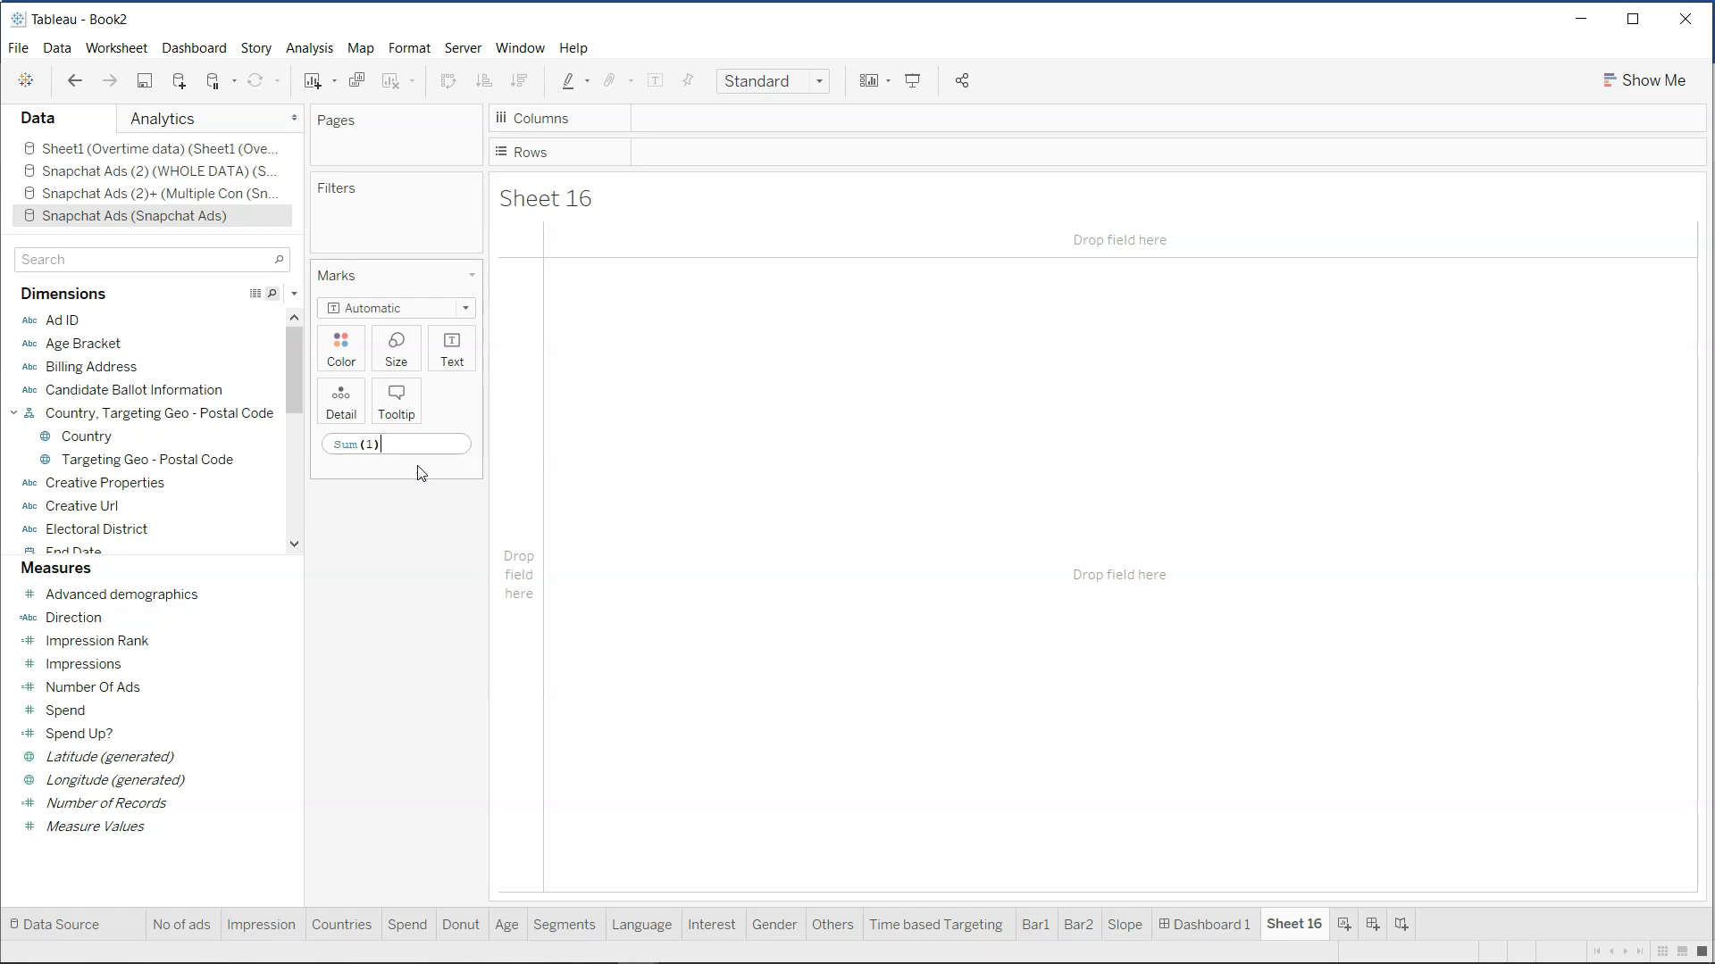
key(Return)
click(455, 353)
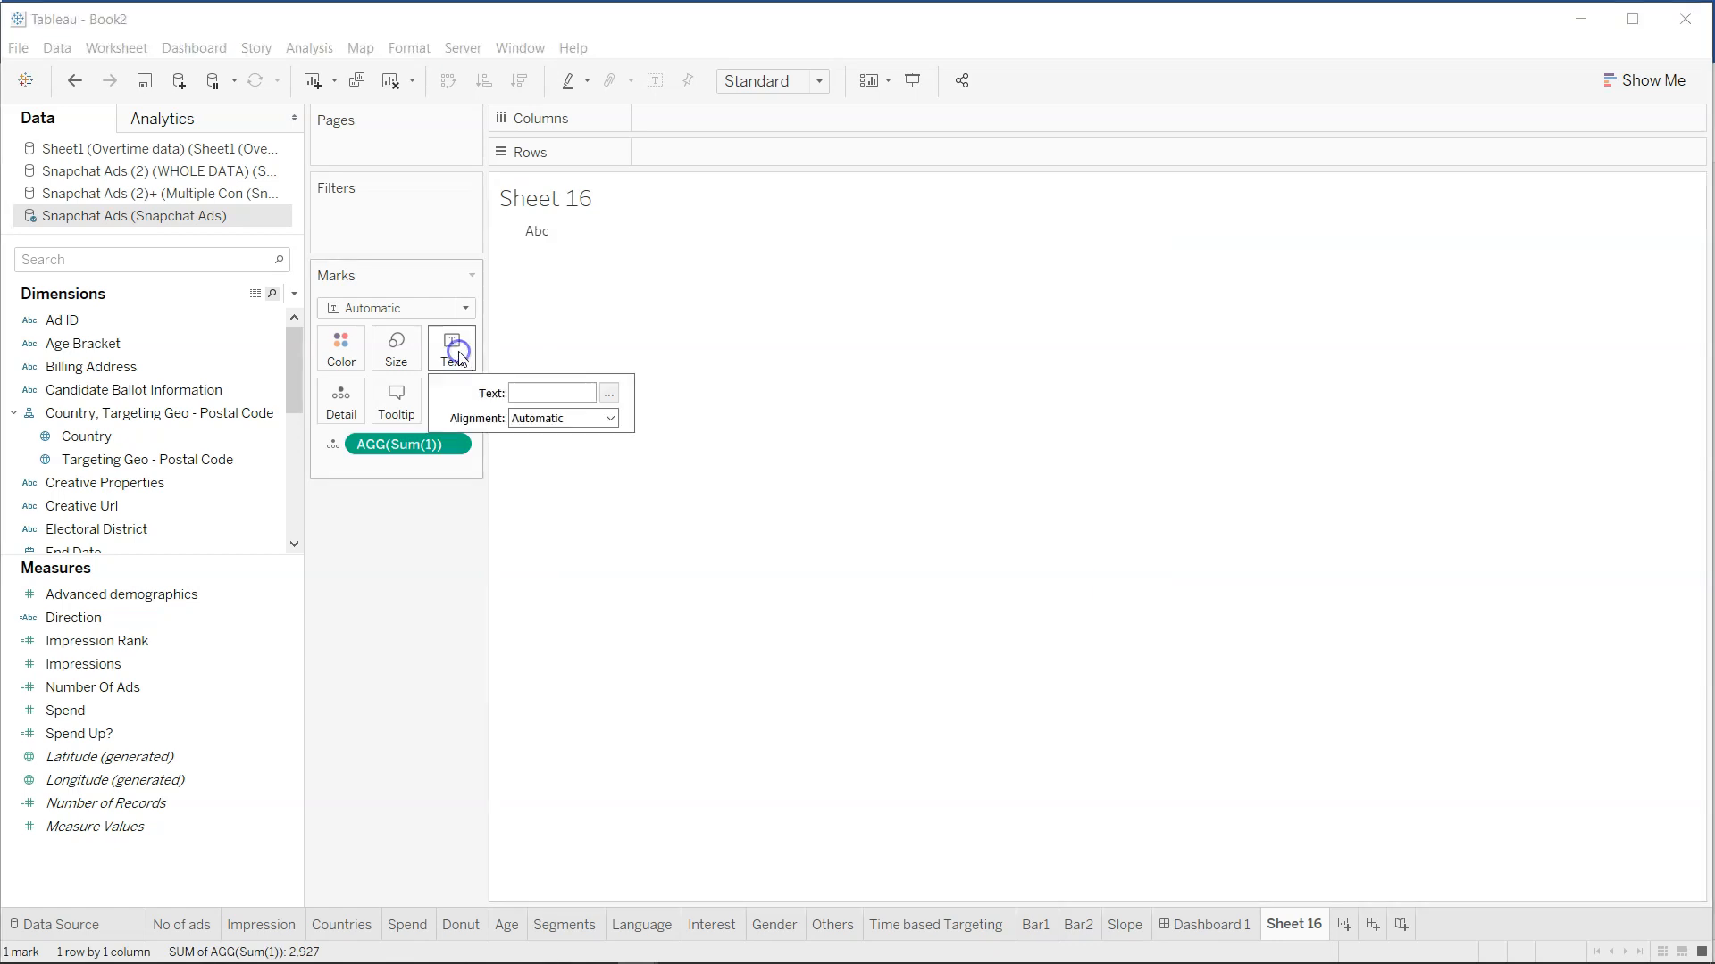
click(407, 308)
click(404, 466)
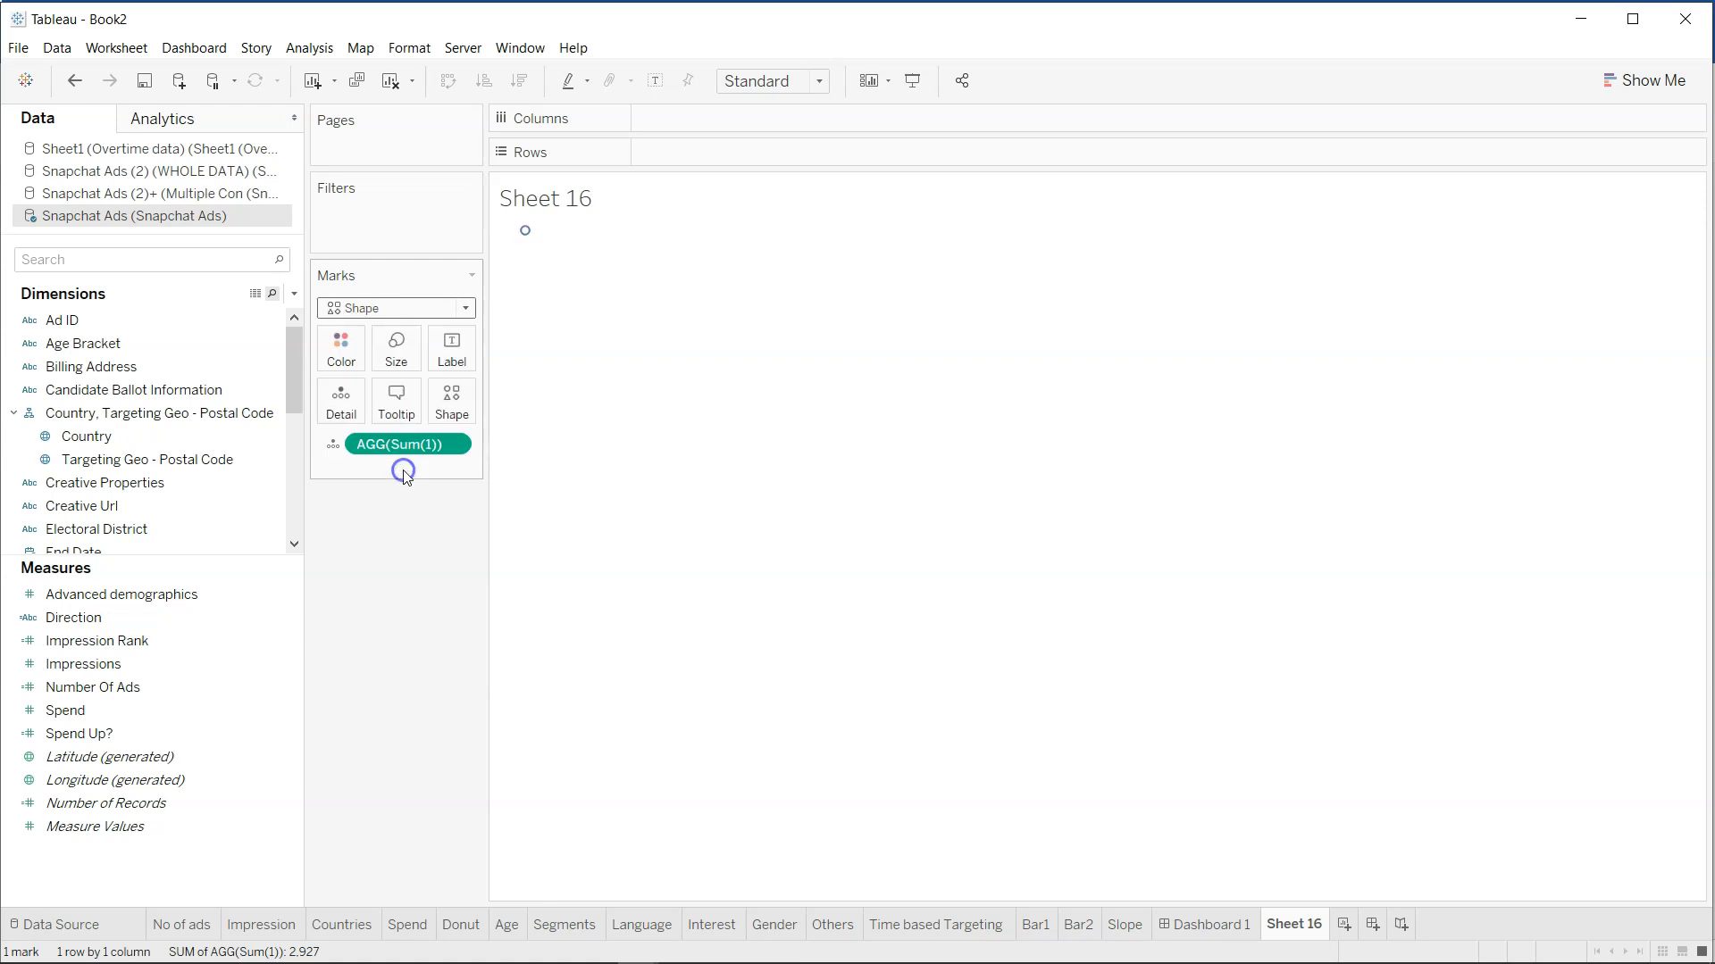
Change the mark's shape to the ghost logo from the Snapchat shape palette.
click(451, 392)
click(480, 534)
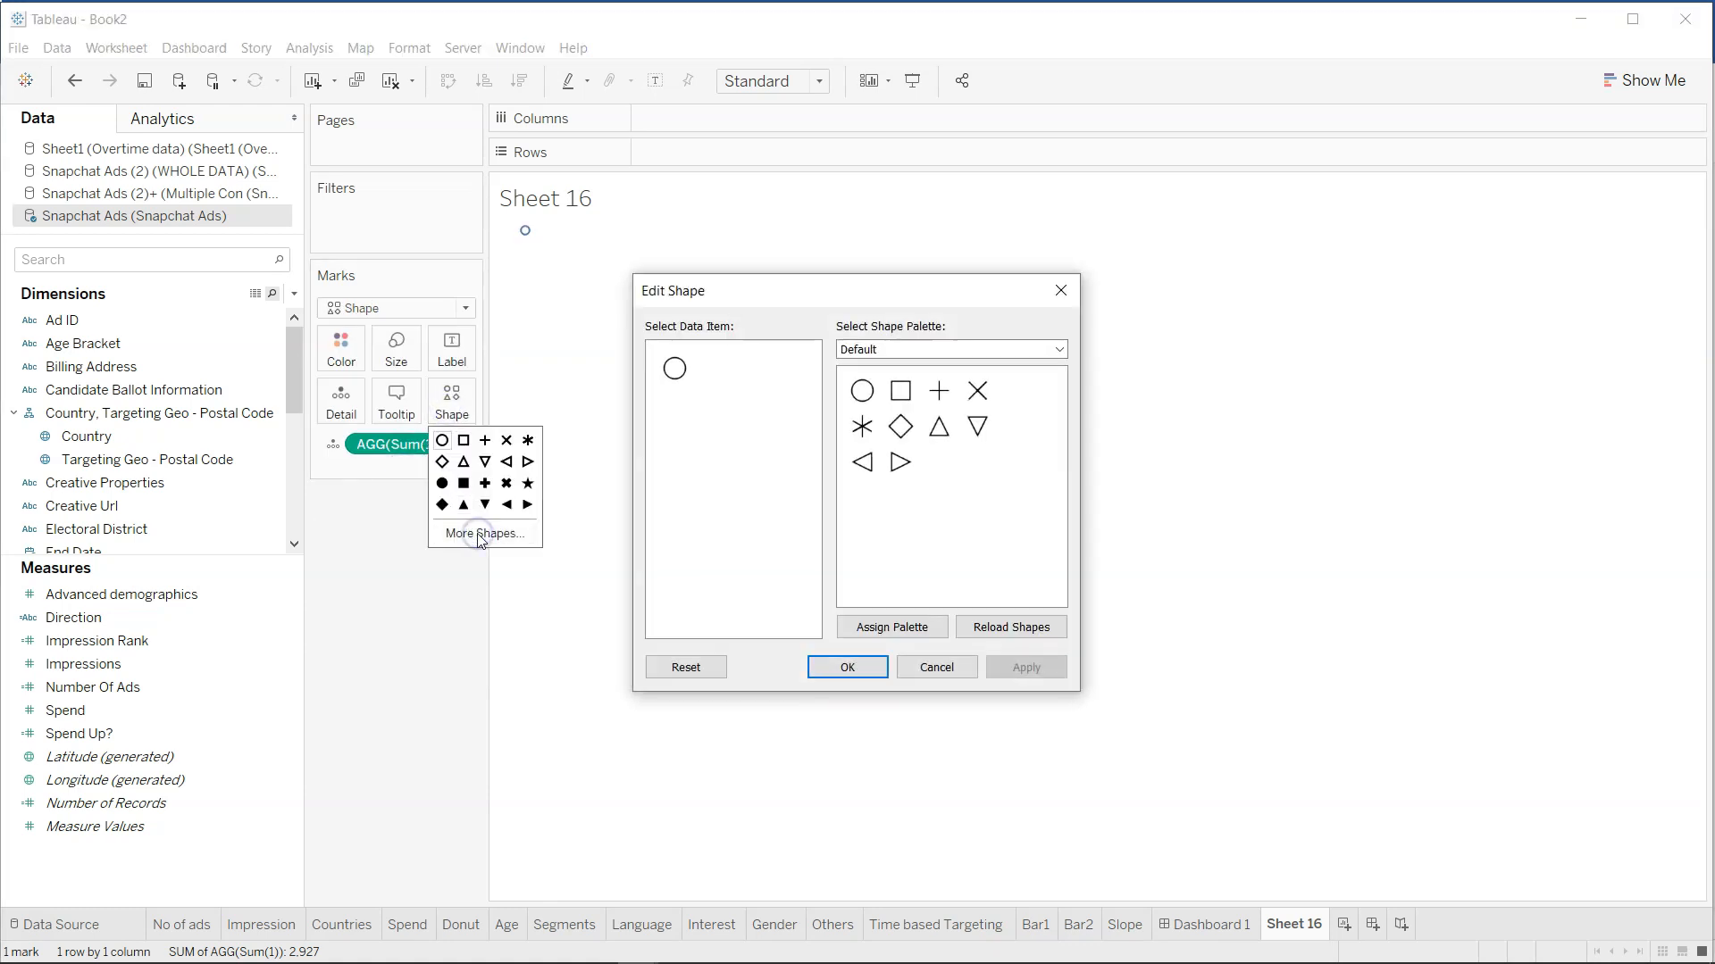
click(892, 349)
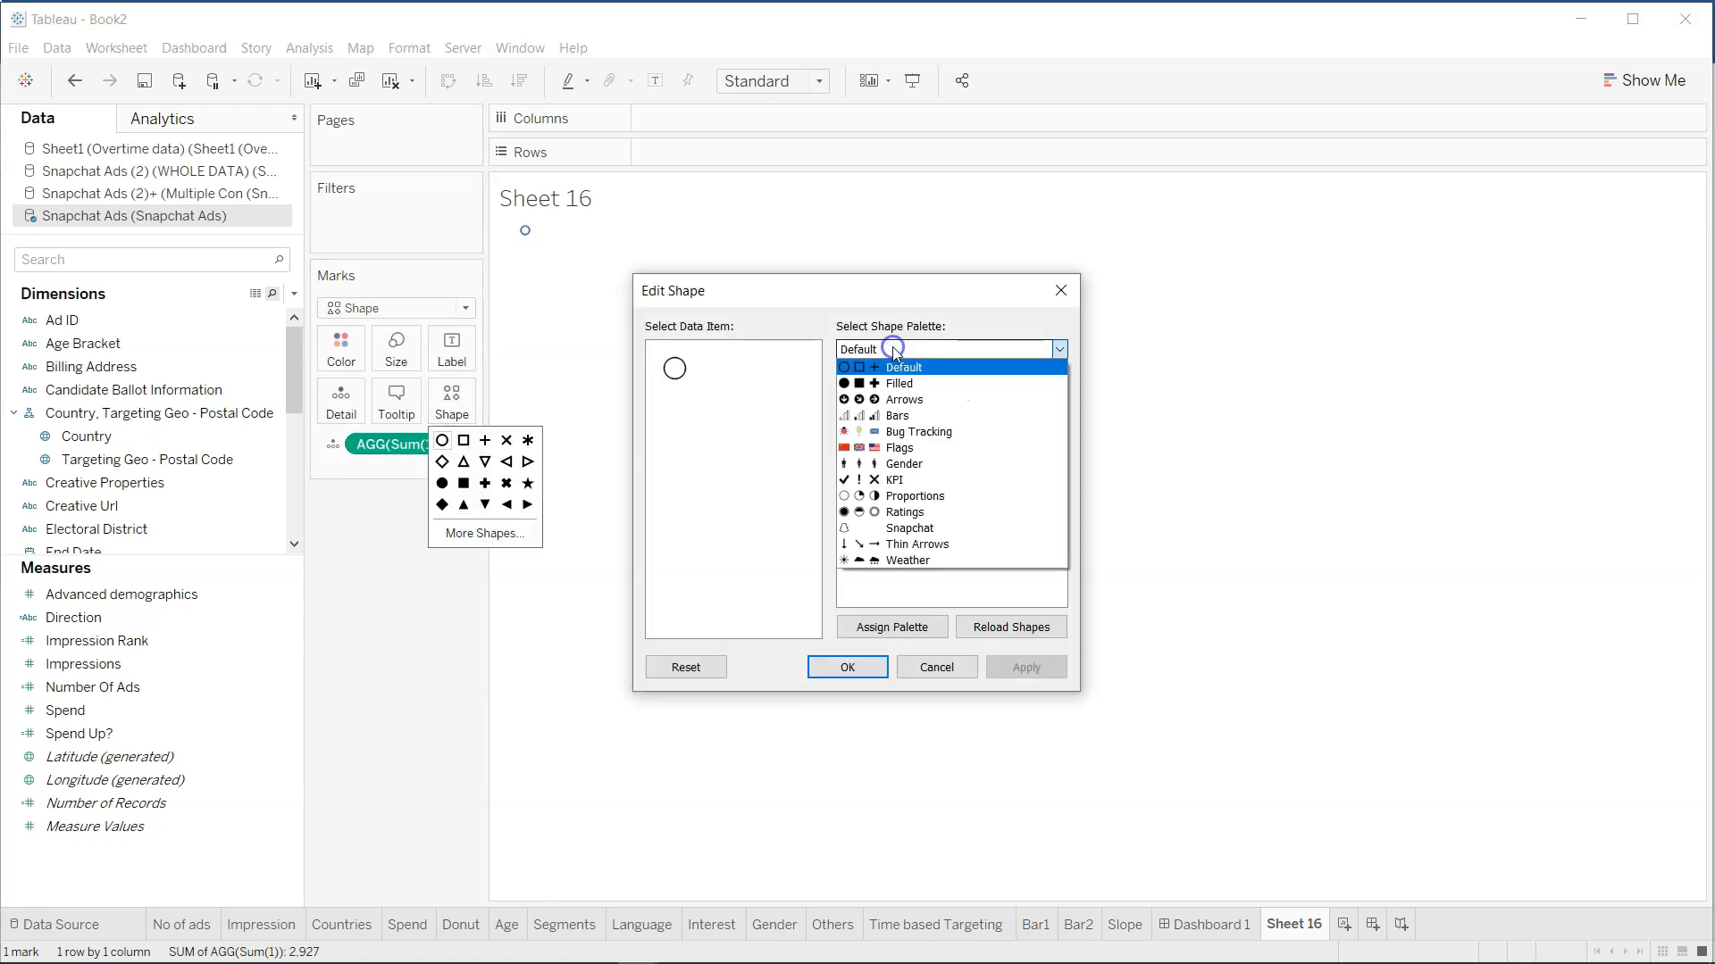
click(942, 529)
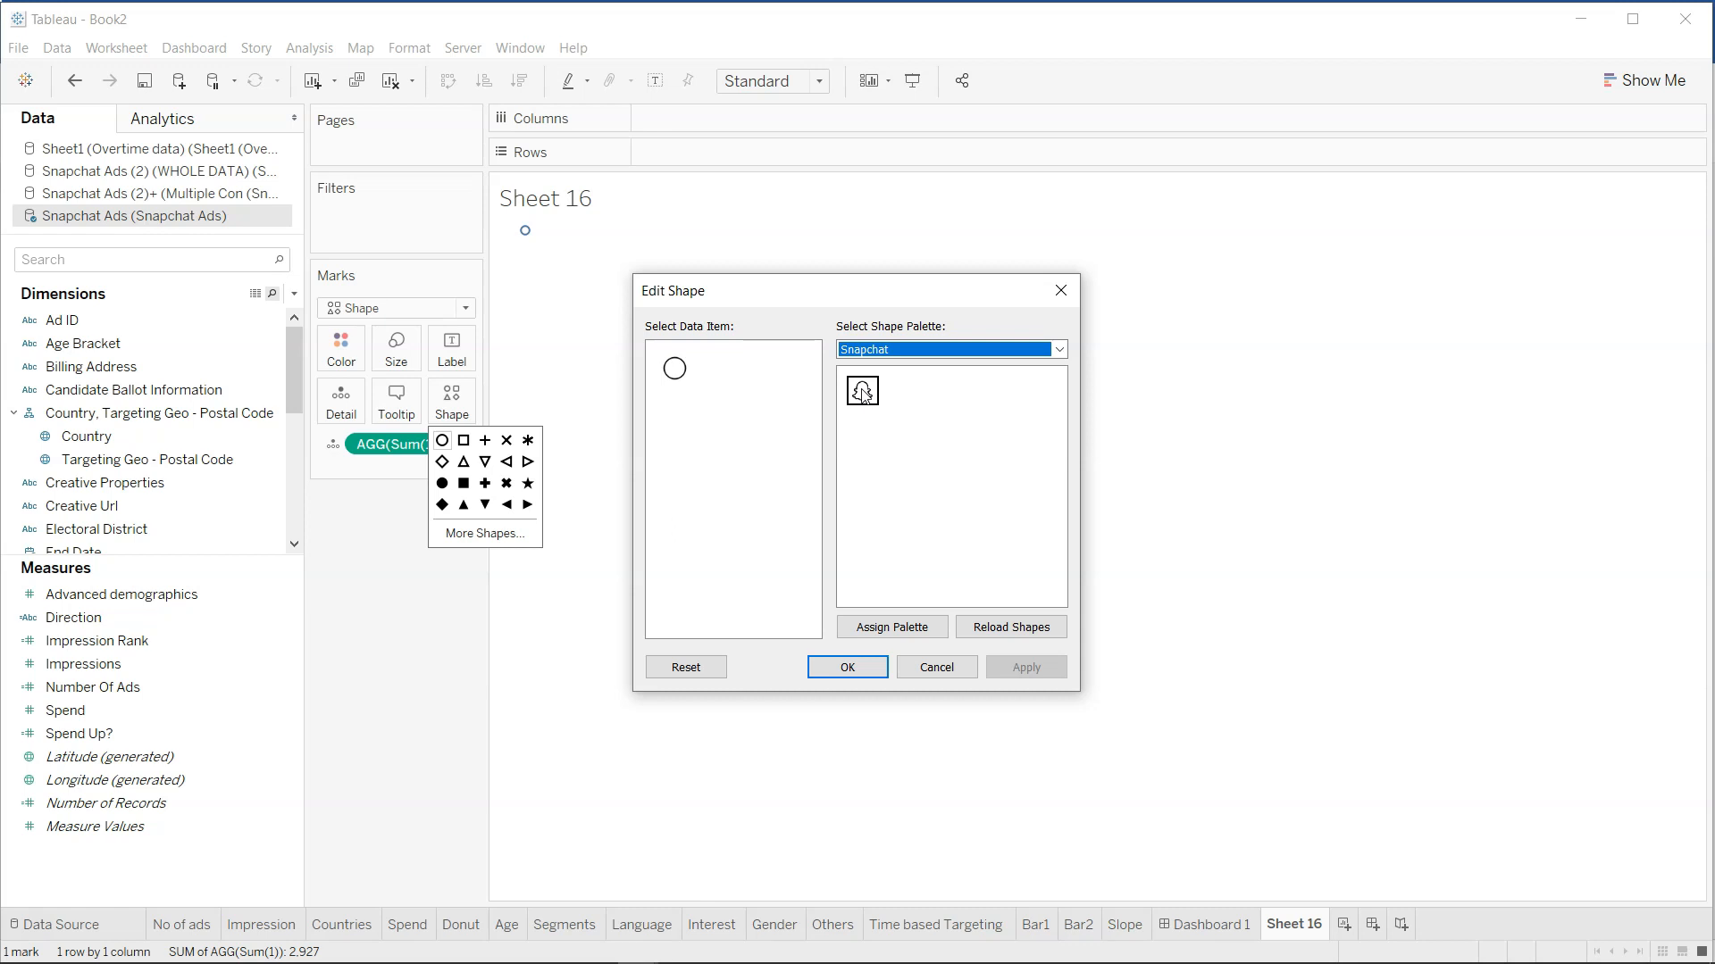
click(911, 353)
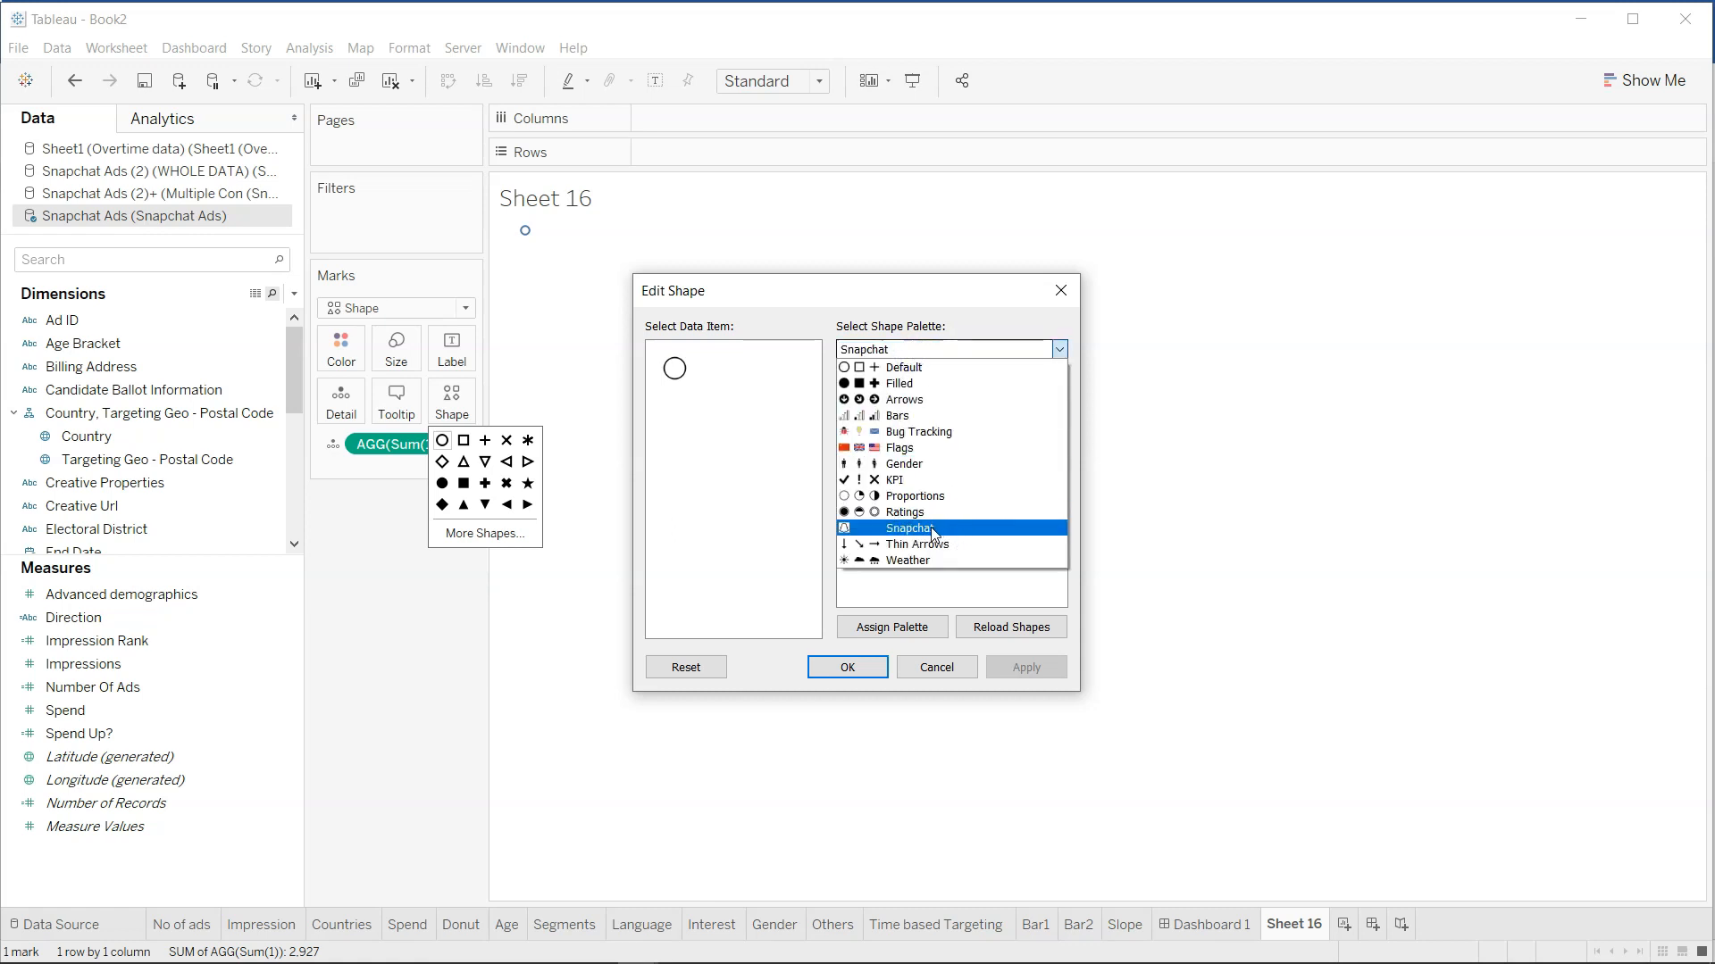
click(930, 526)
click(874, 394)
click(1026, 668)
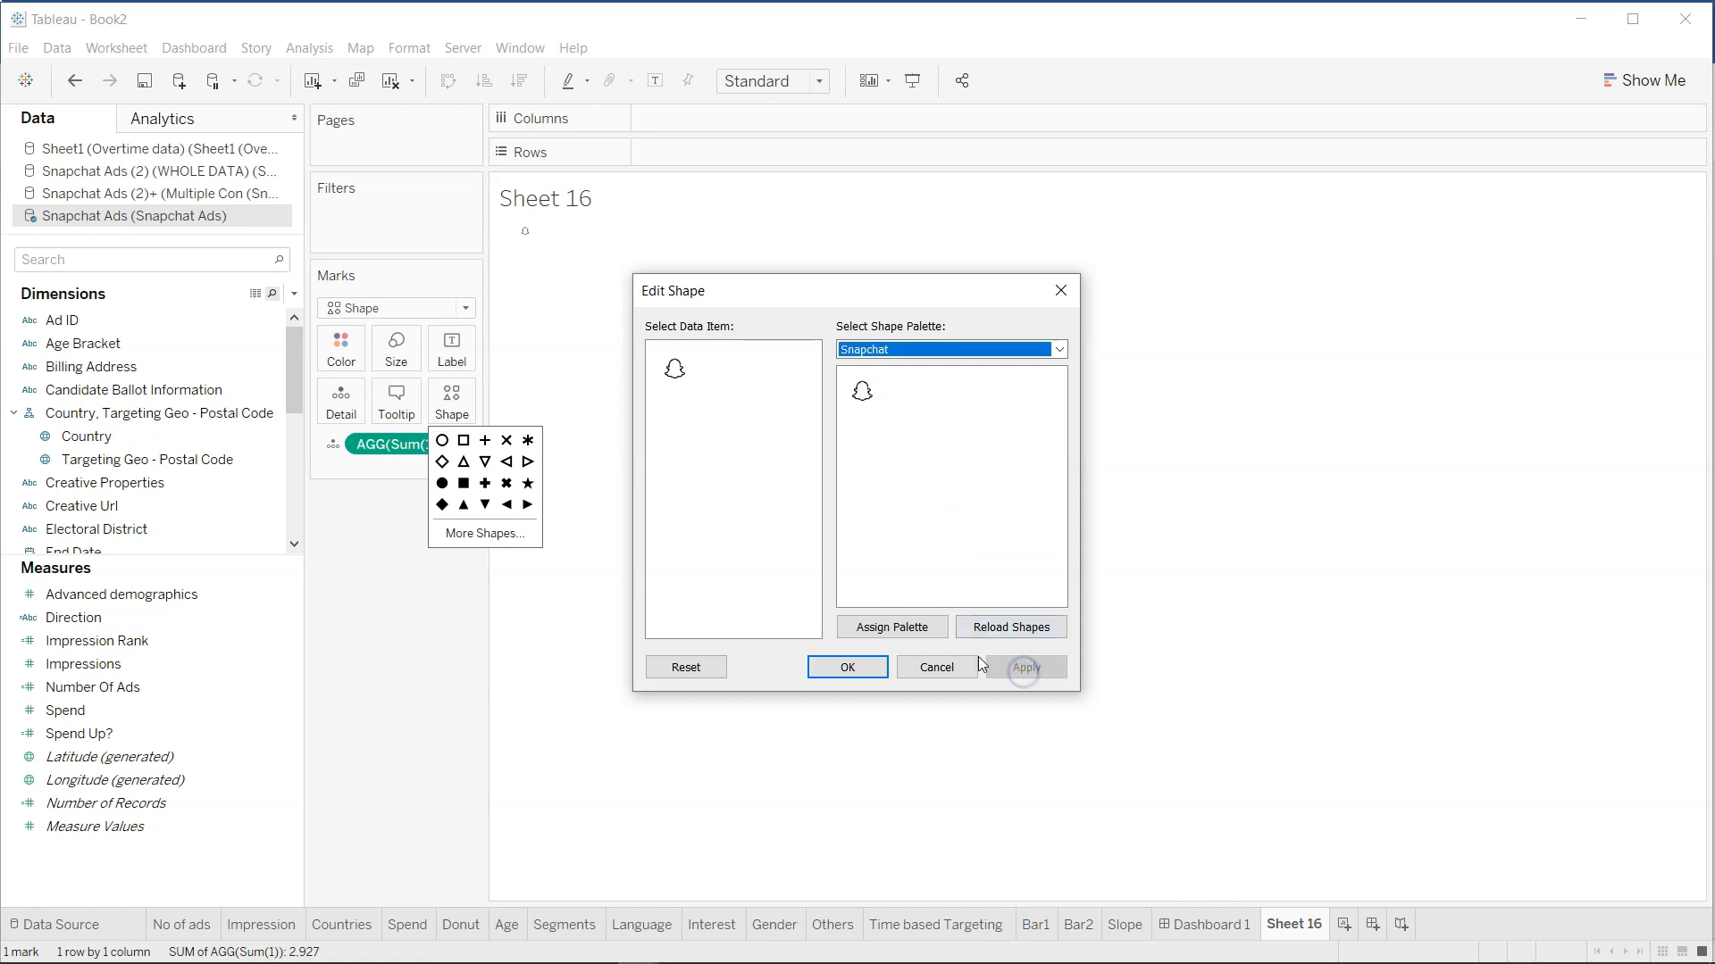
click(855, 665)
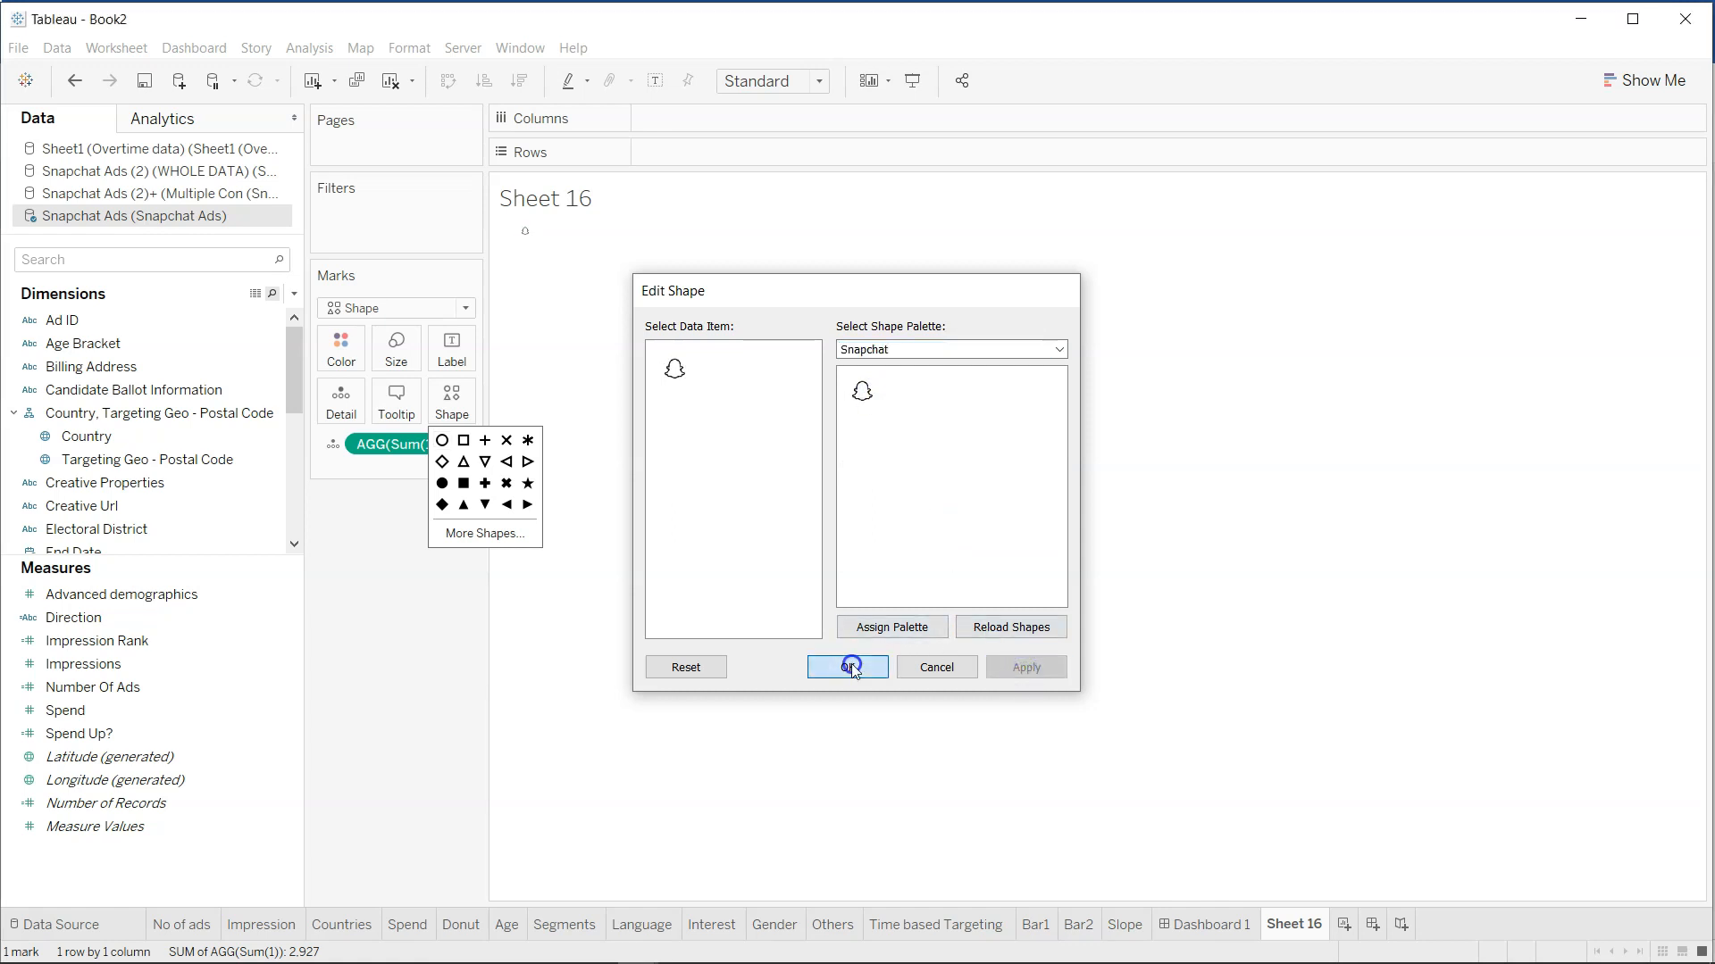
Hide the title of the logo worksheet.
right_click(572, 204)
click(607, 256)
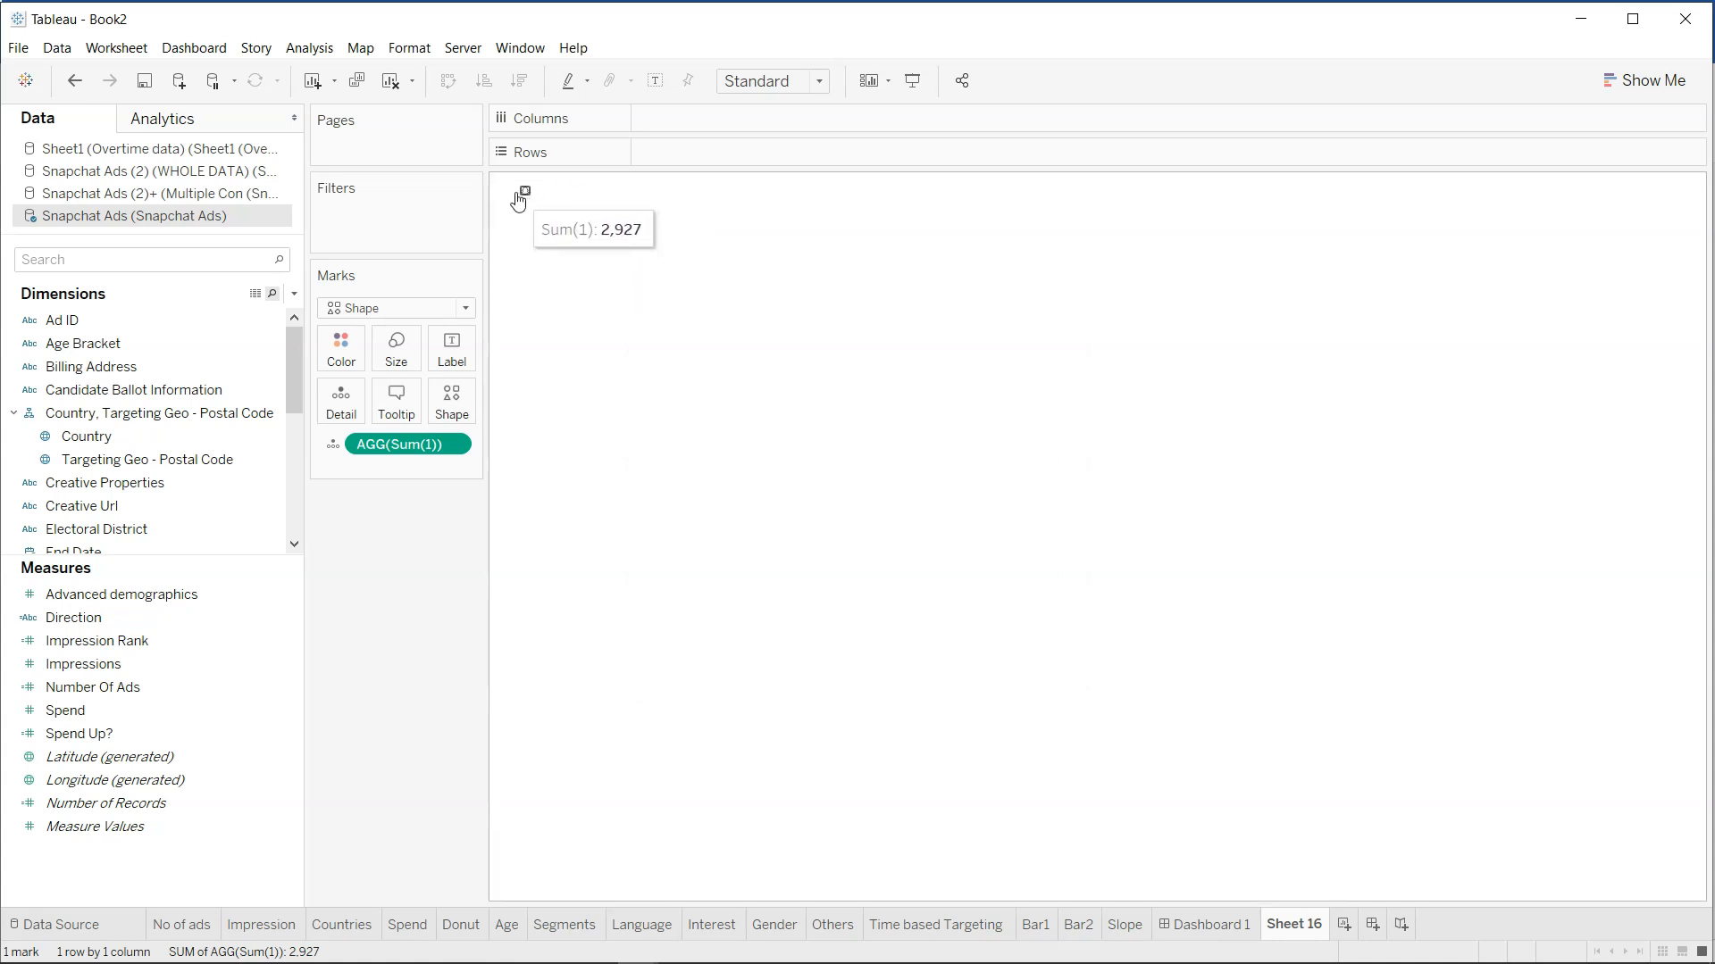
Enlarge the ghost logo mark and resize its cell so the whole logo fits inside.
click(395, 349)
drag(425, 403, 479, 407)
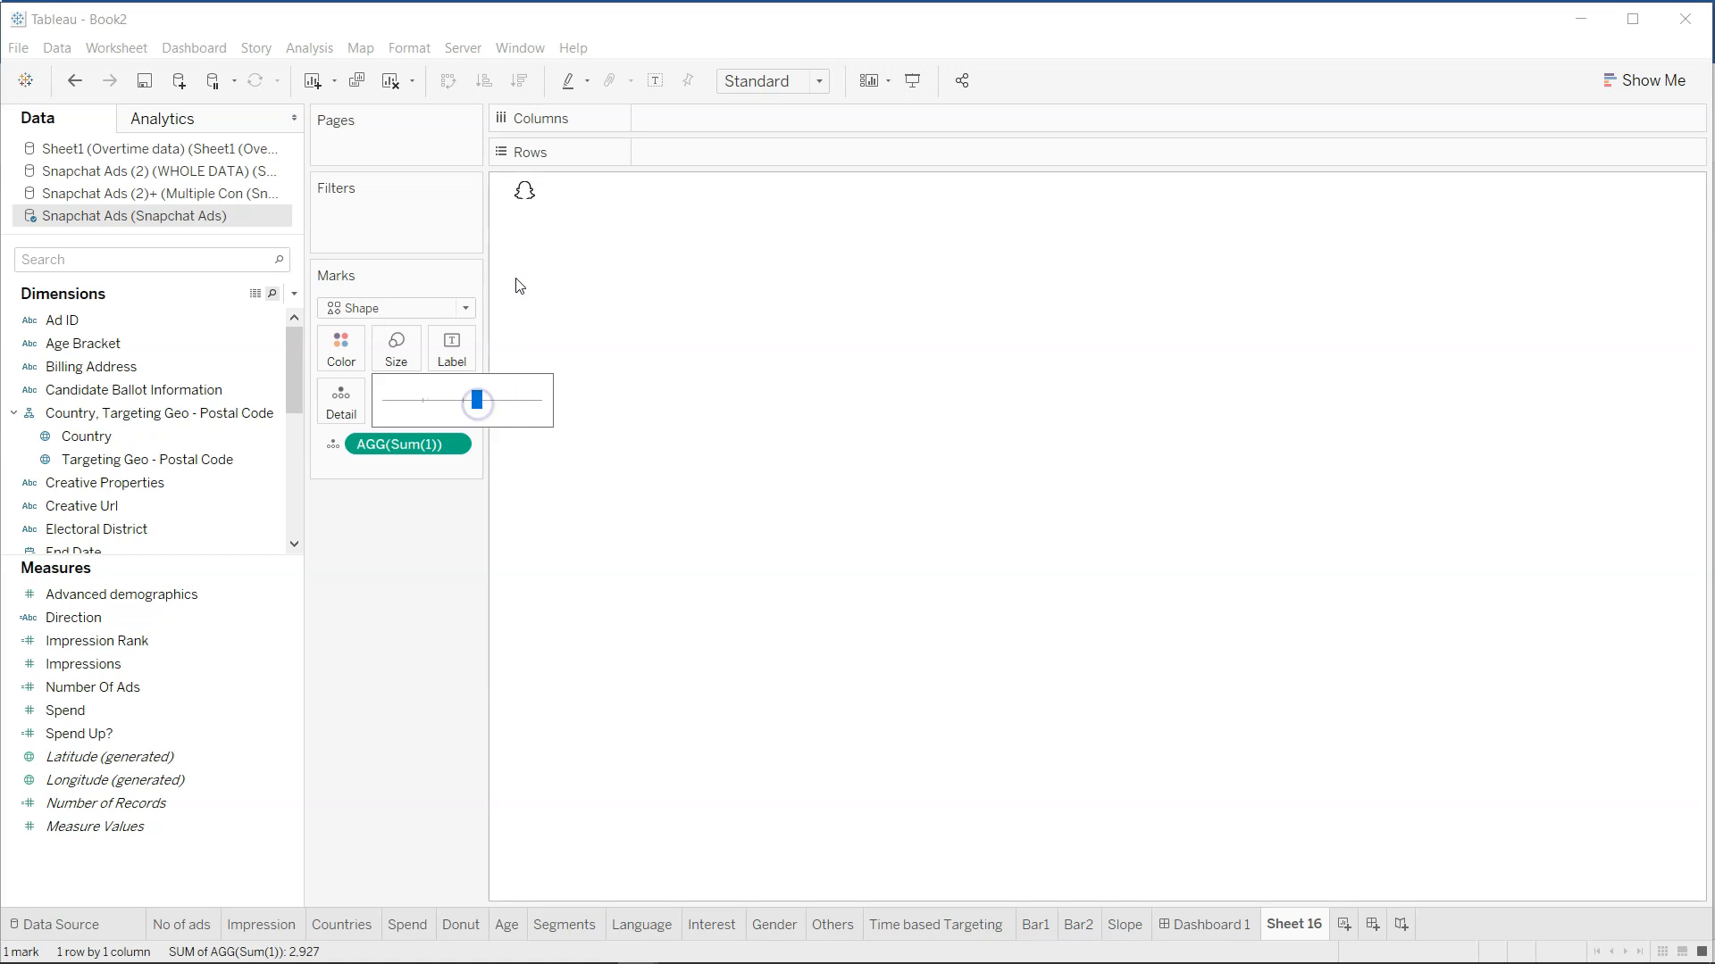
click(529, 211)
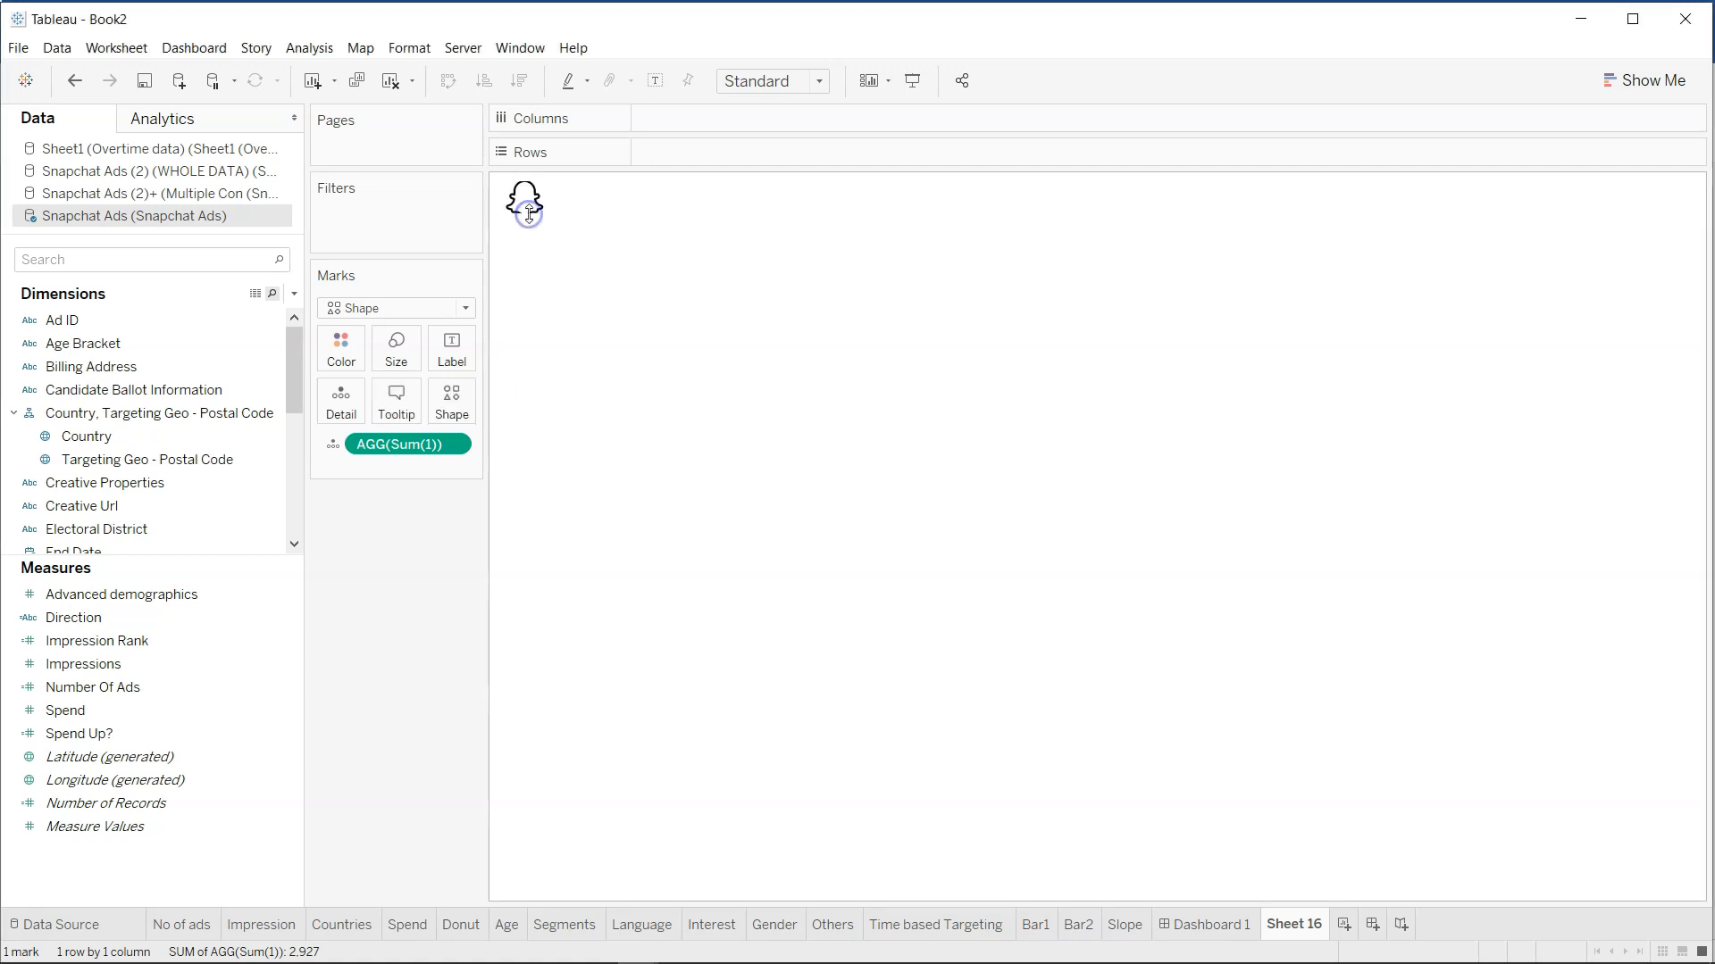
mouse_move(552, 211)
click(396, 349)
drag(471, 396, 464, 399)
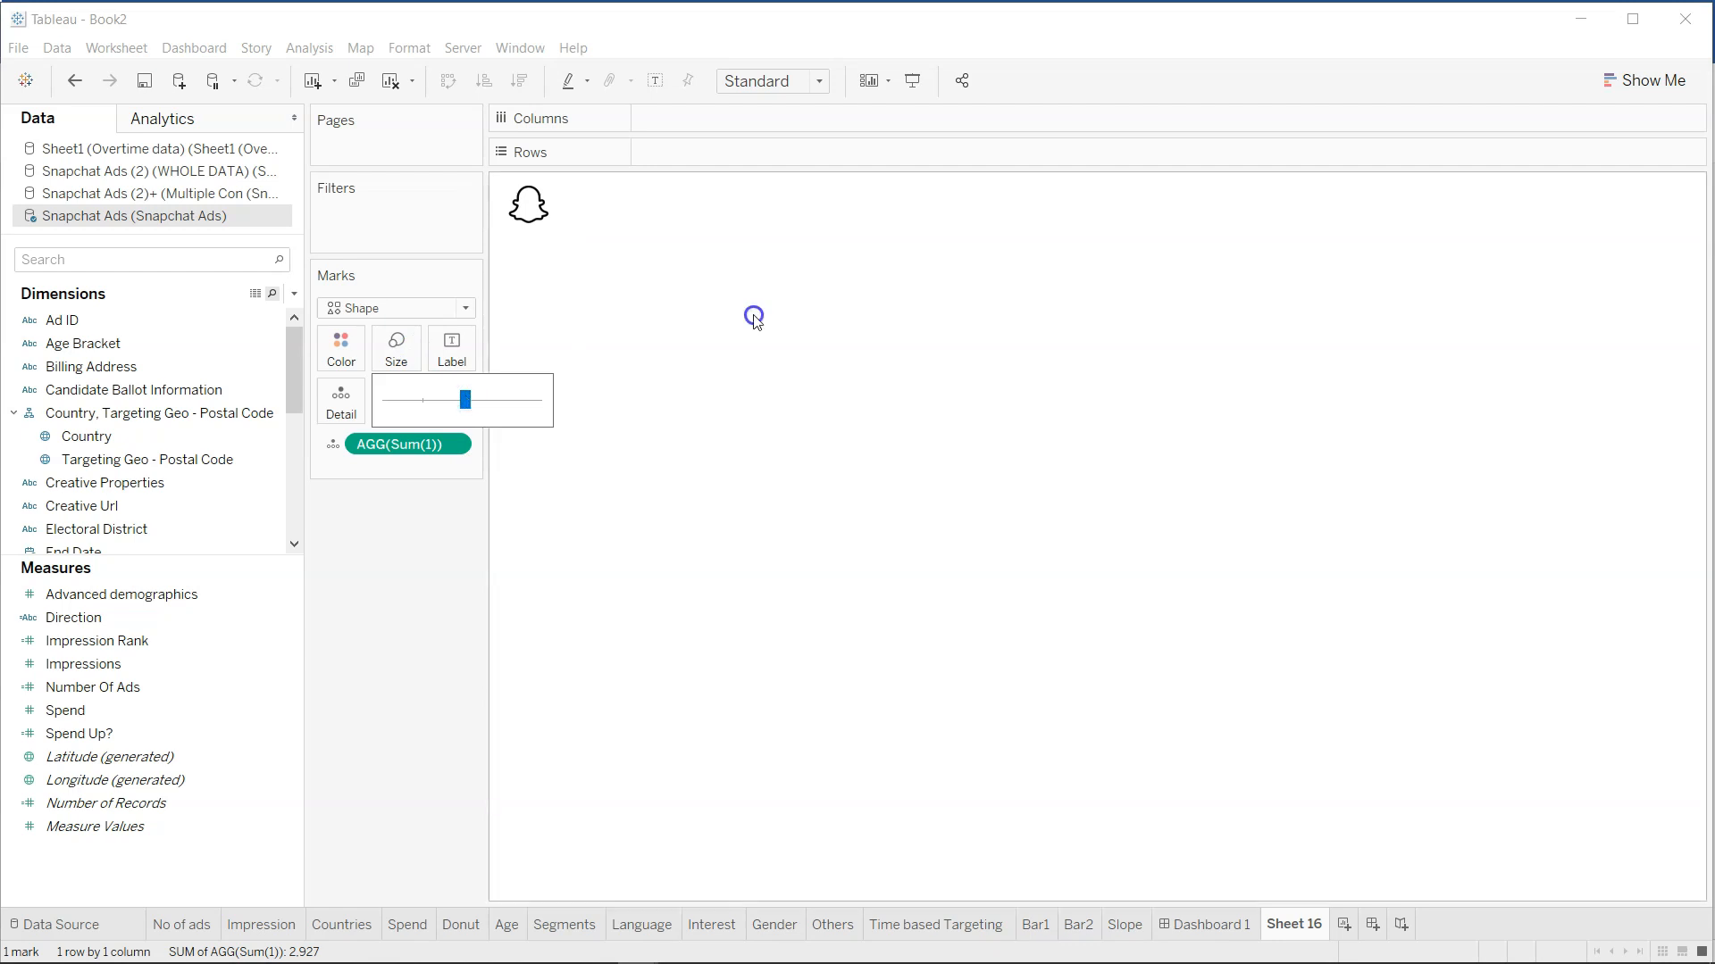
click(754, 313)
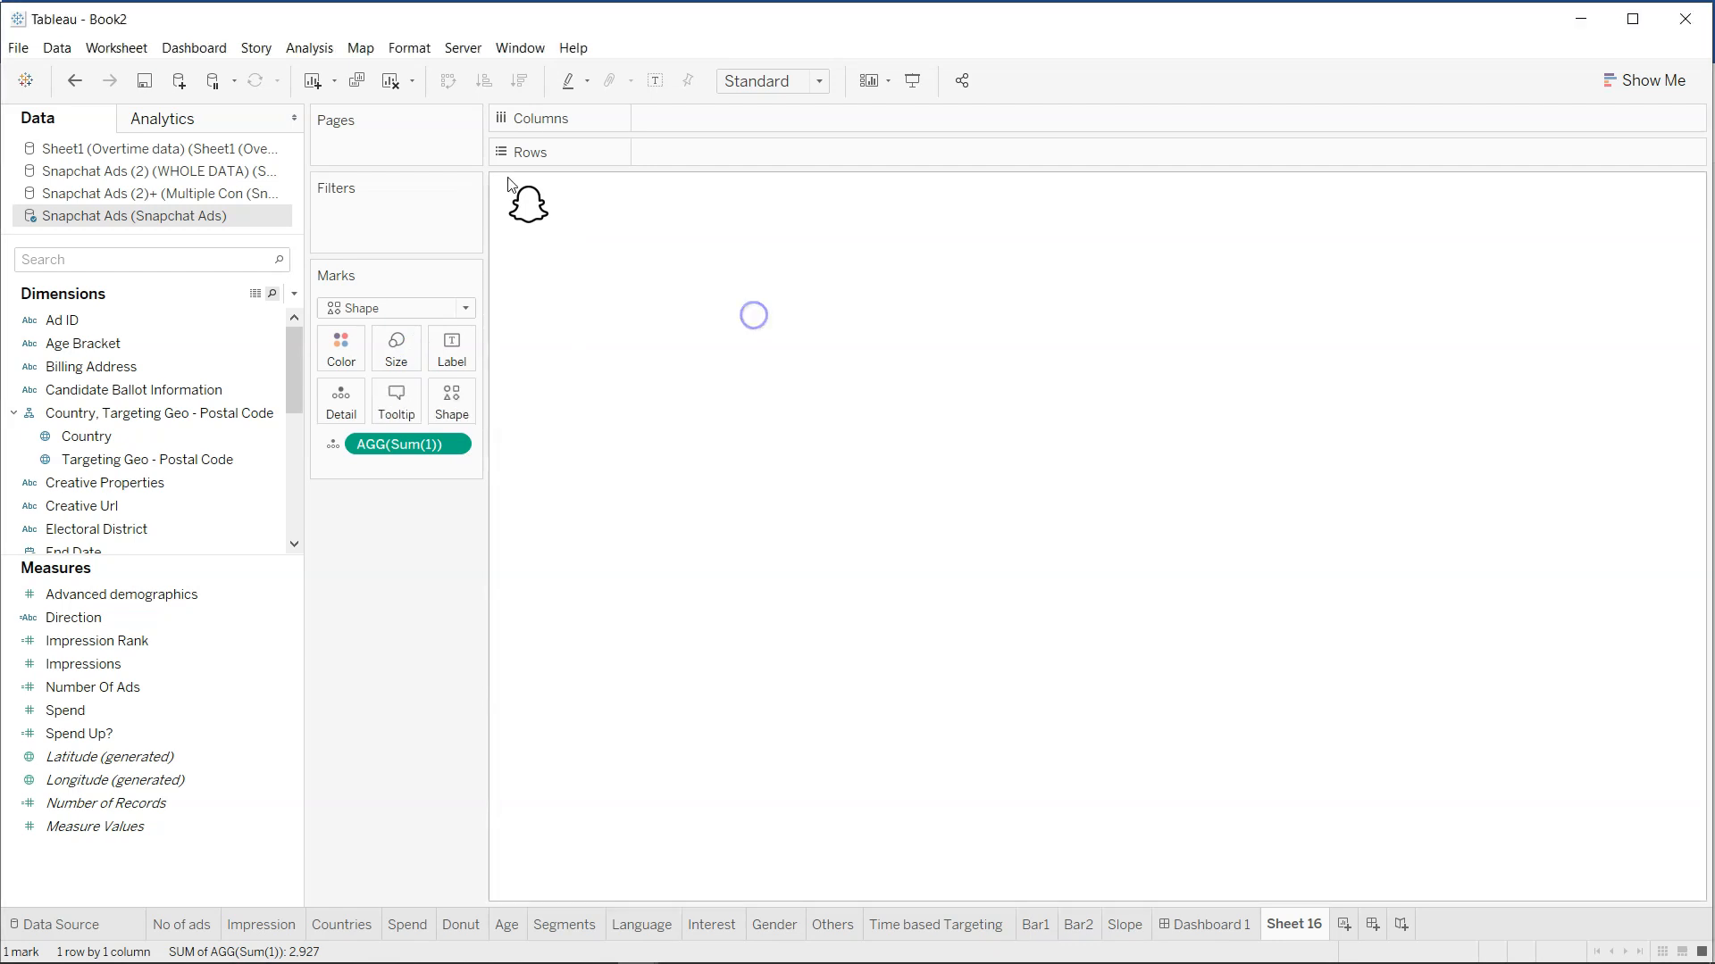
Rename the logo worksheet as Icon and return to Dashboard 1.
click(1215, 926)
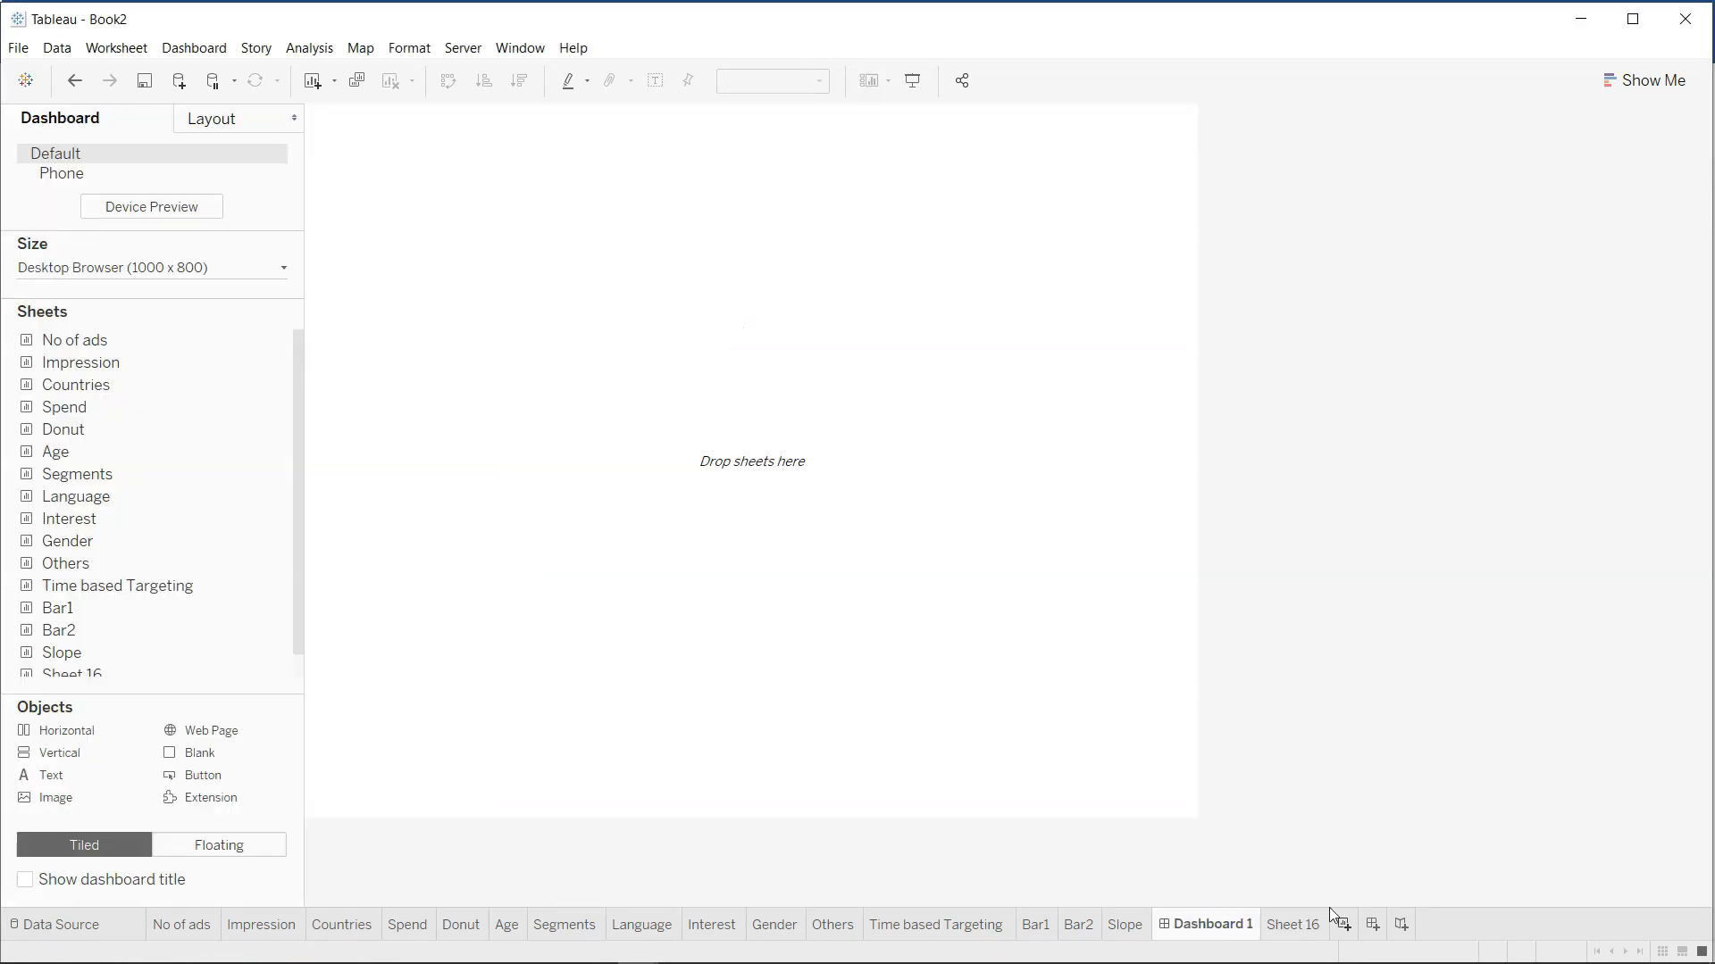
double_click(1310, 929)
text(Icon)
key(Return)
click(1218, 925)
scroll(177, 542, down, 1)
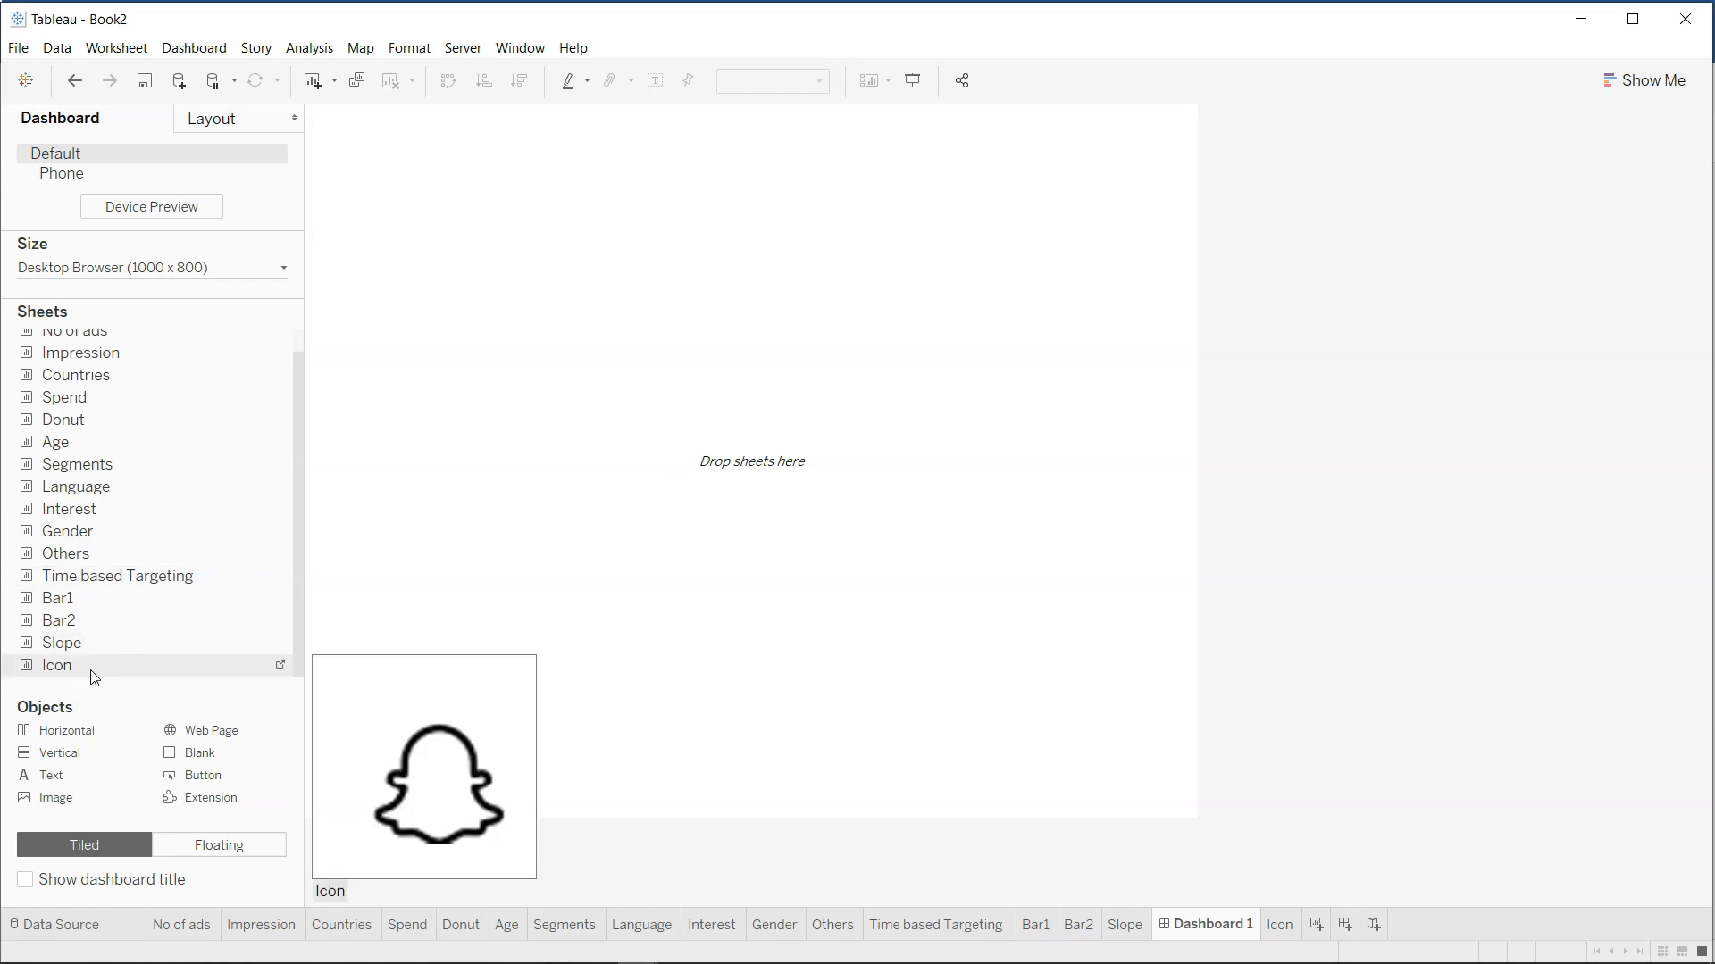
drag(92, 668, 320, 527)
drag(604, 425, 603, 425)
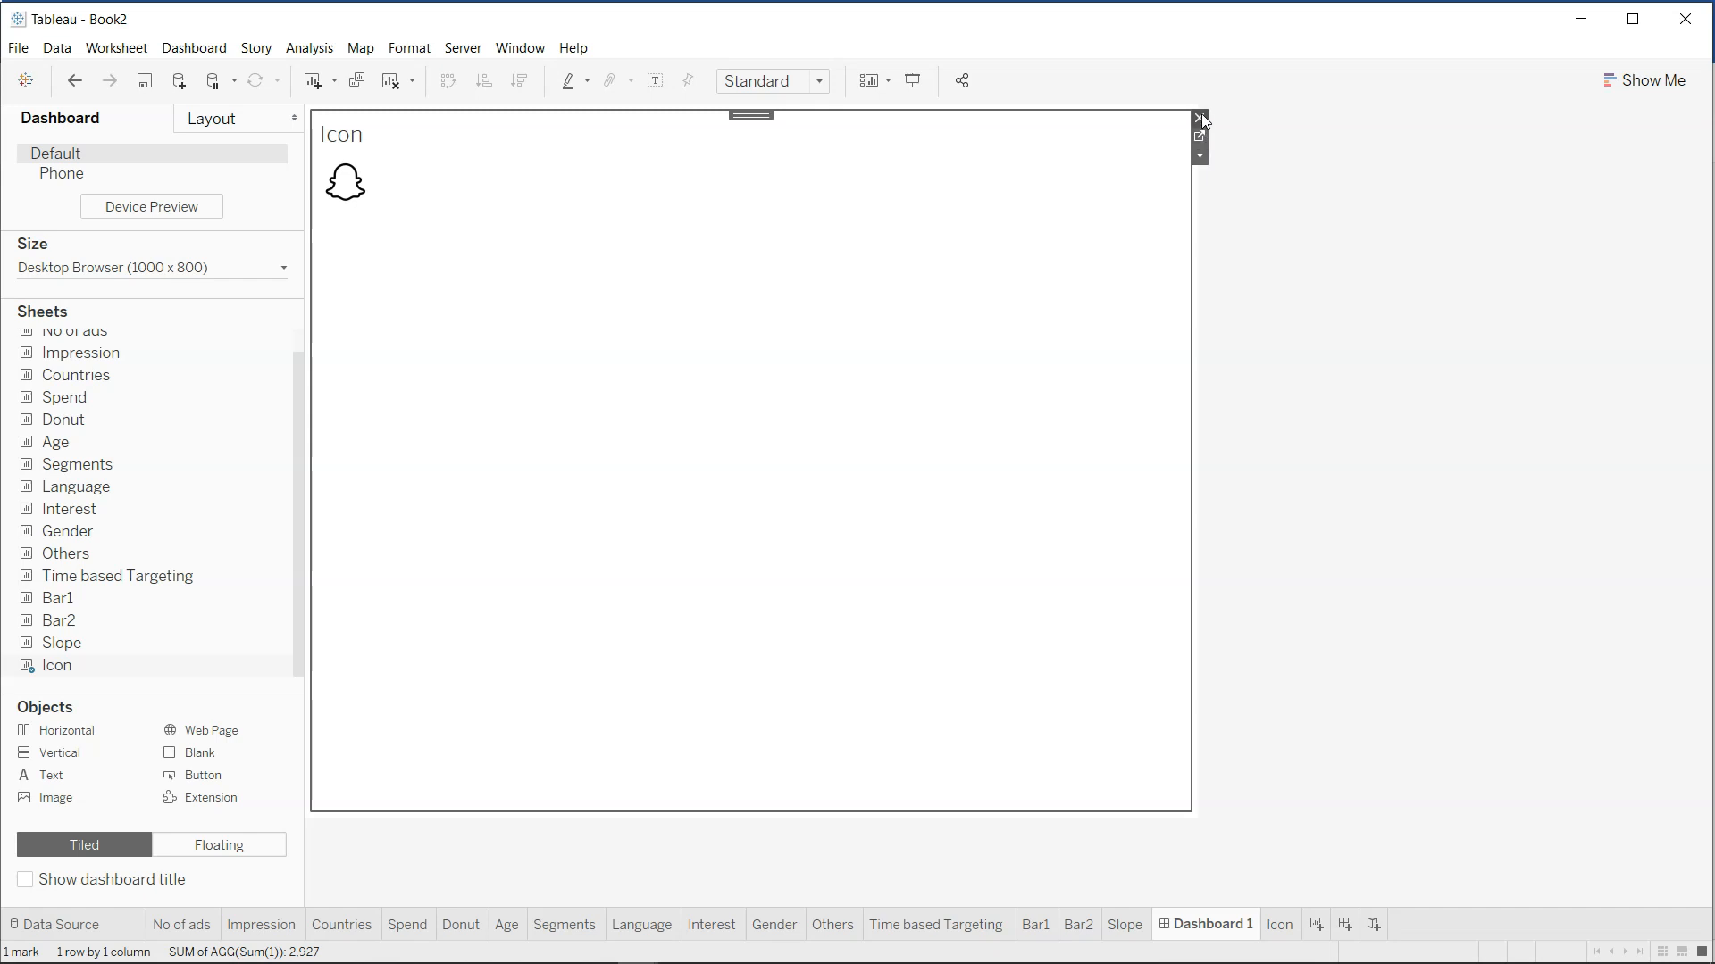
click(1199, 157)
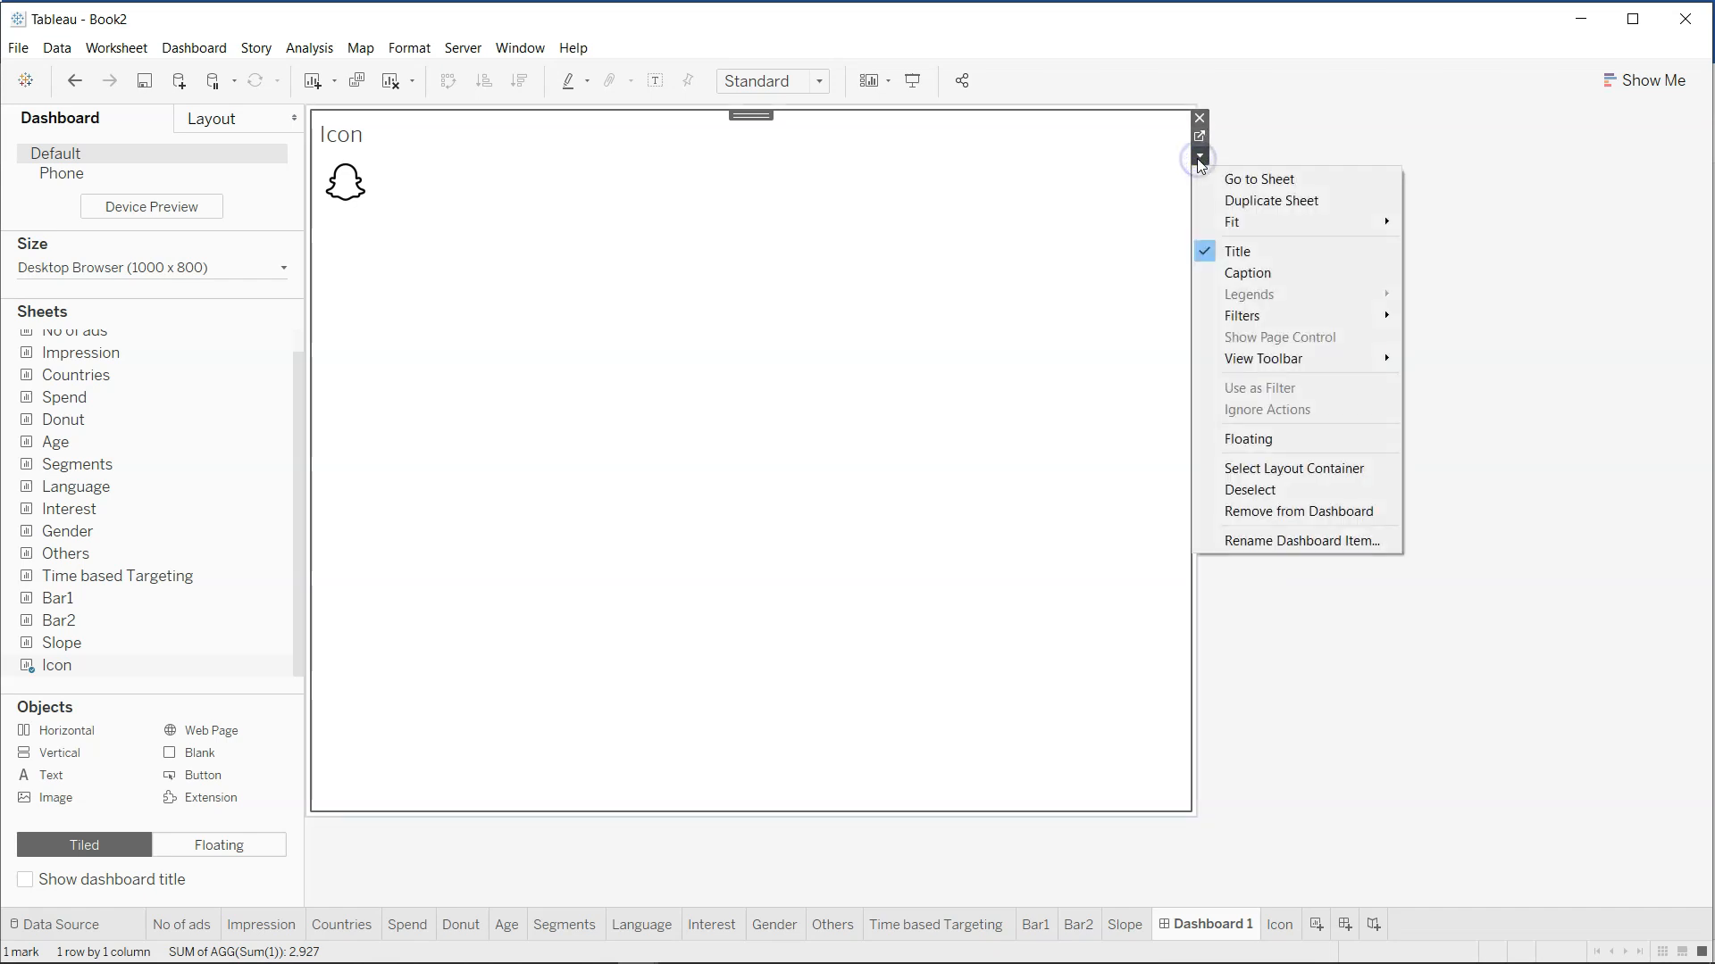
click(1271, 439)
mouse_move(491, 119)
mouse_down()
mouse_move(604, 189)
mouse_move(495, 119)
mouse_up()
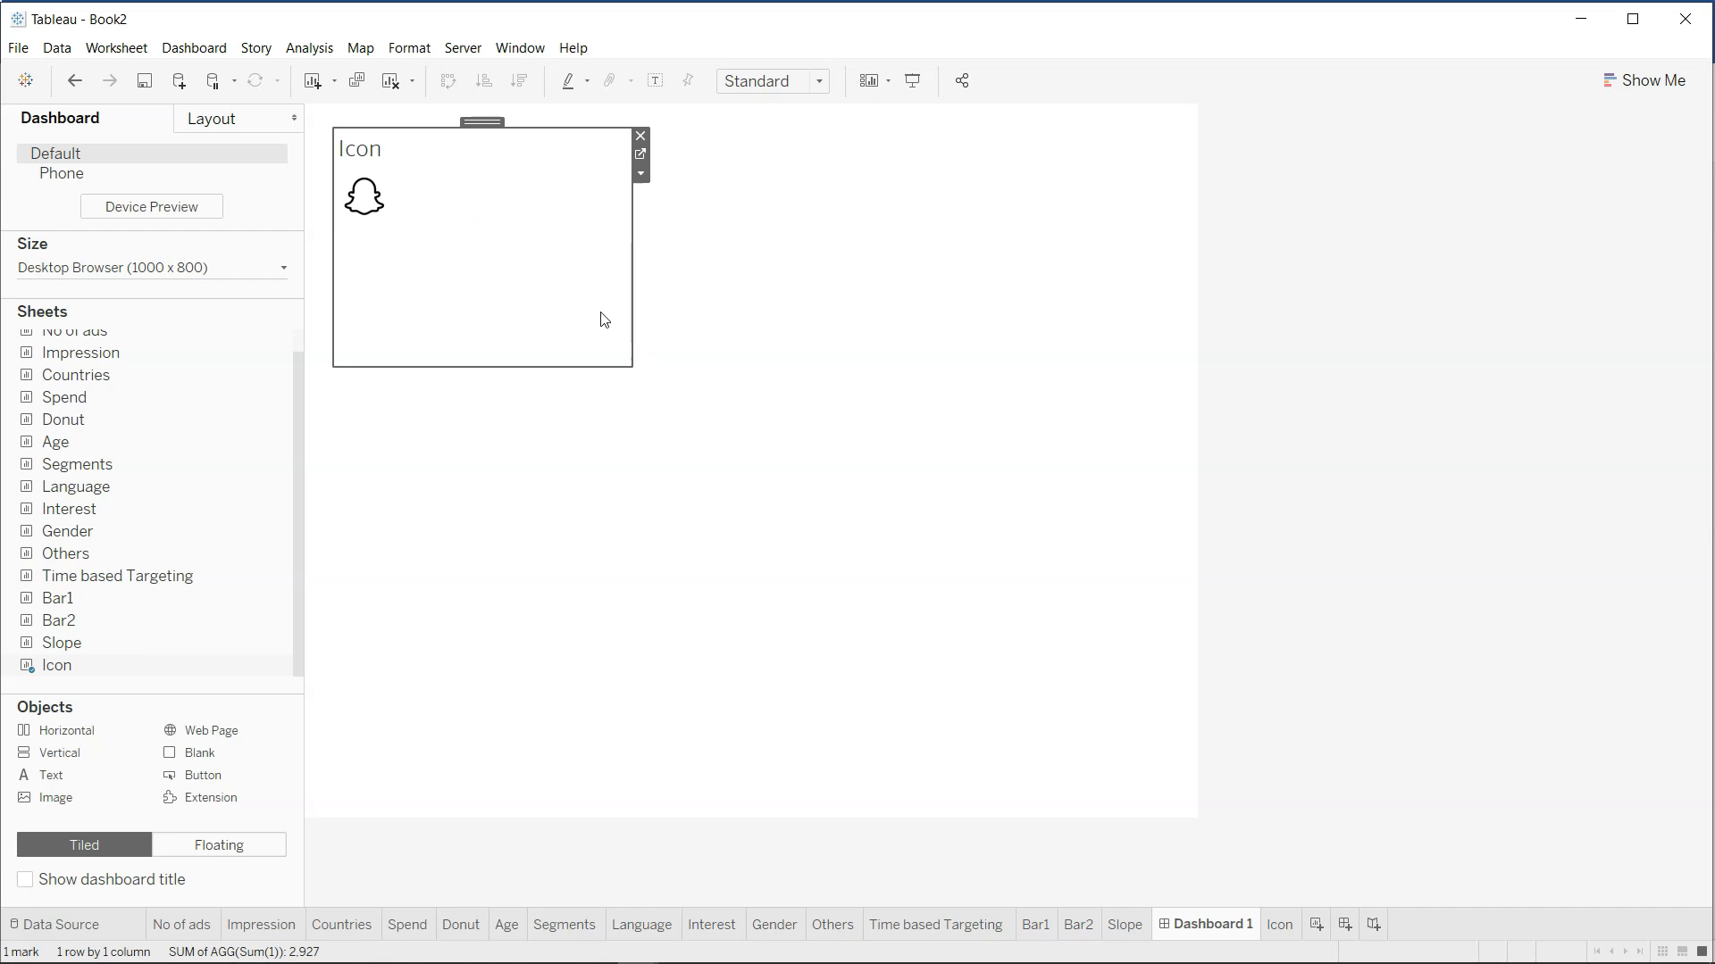
click(641, 136)
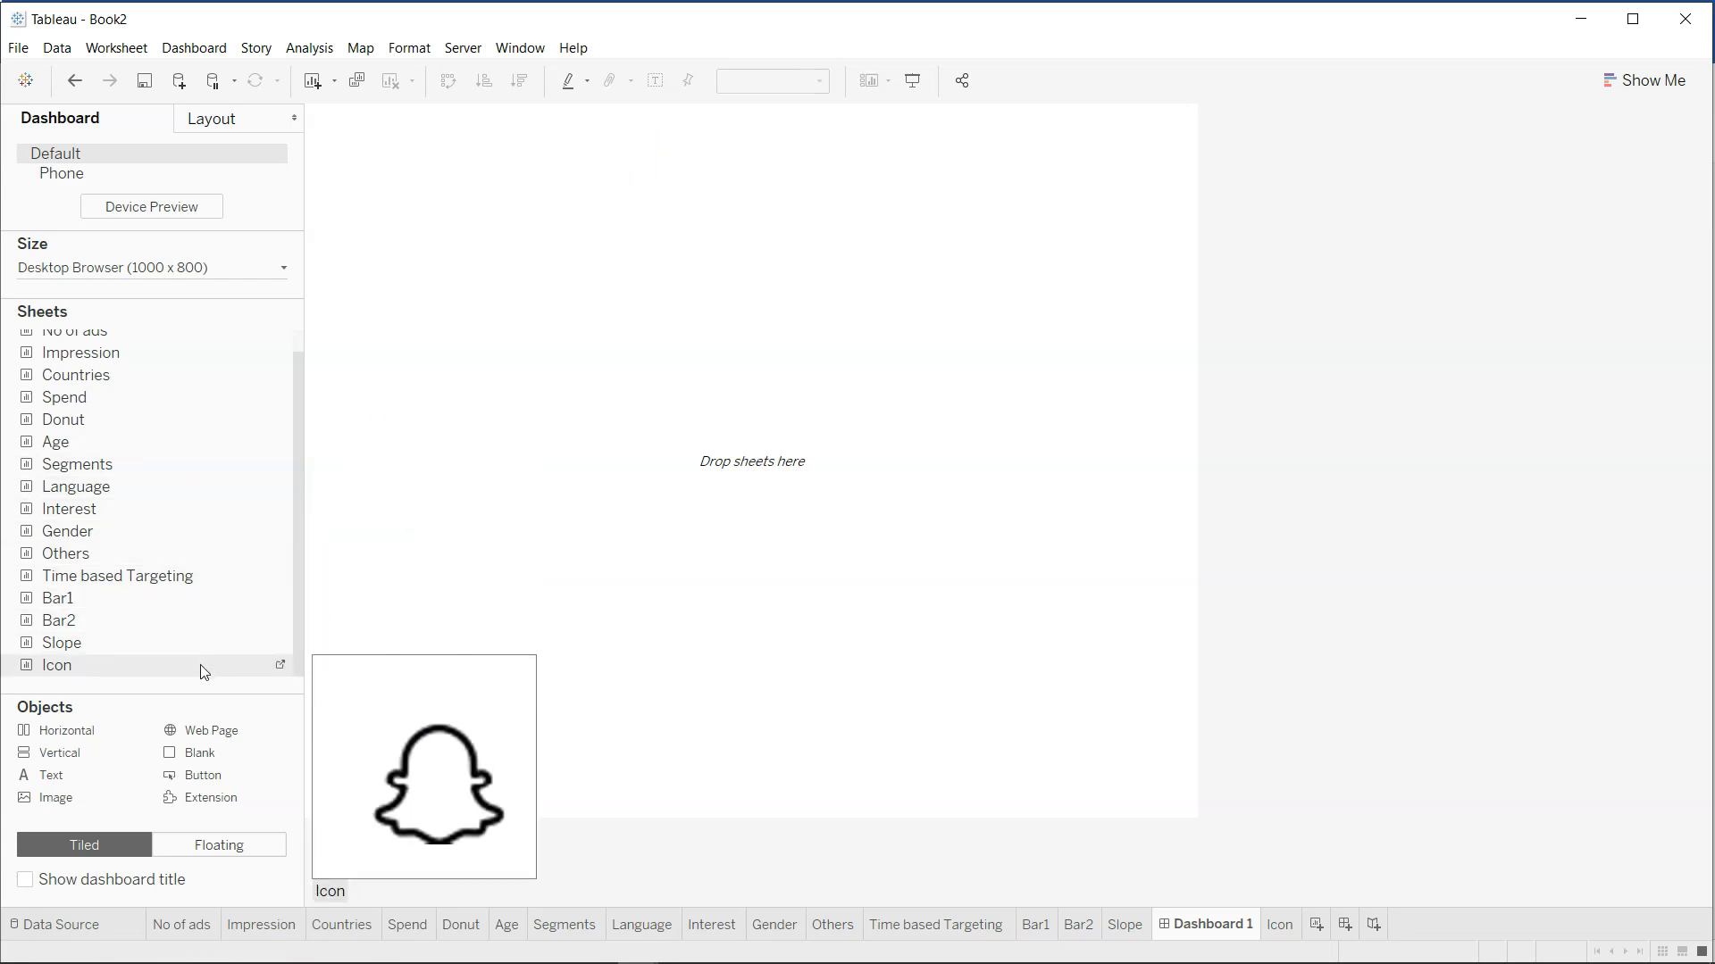
Place the Icon sheet on the dashboard as a floating object and move it to the dashboard's top-left corner.
drag(203, 674, 544, 418)
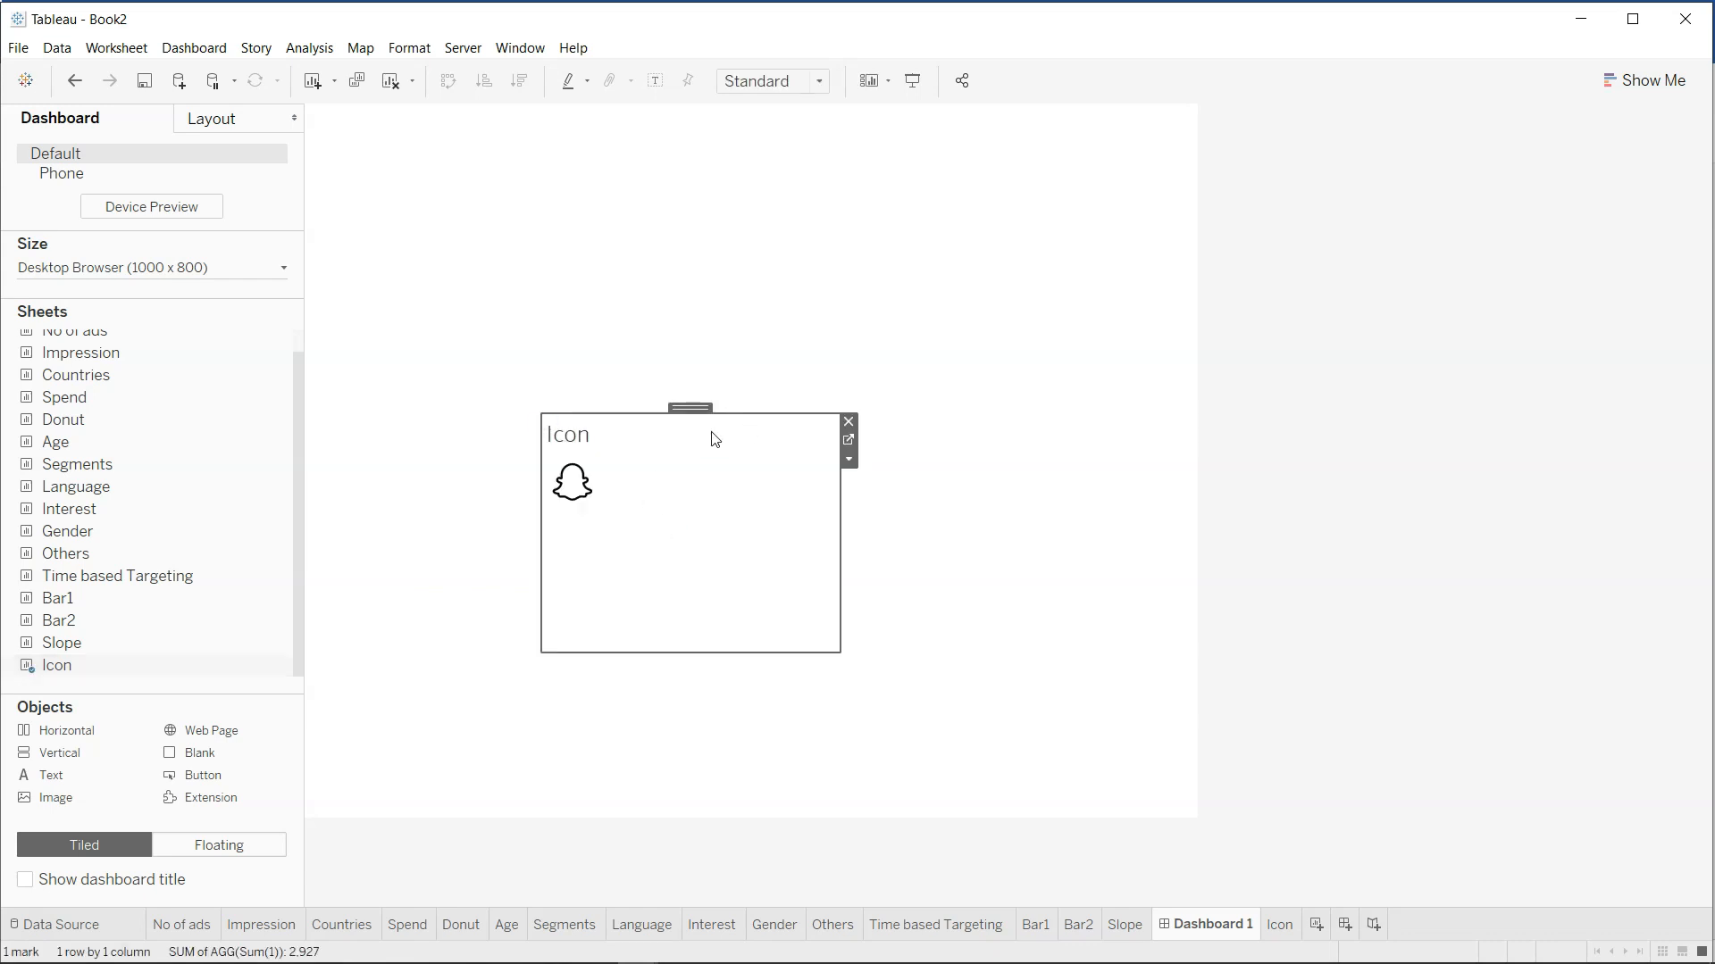
click(849, 458)
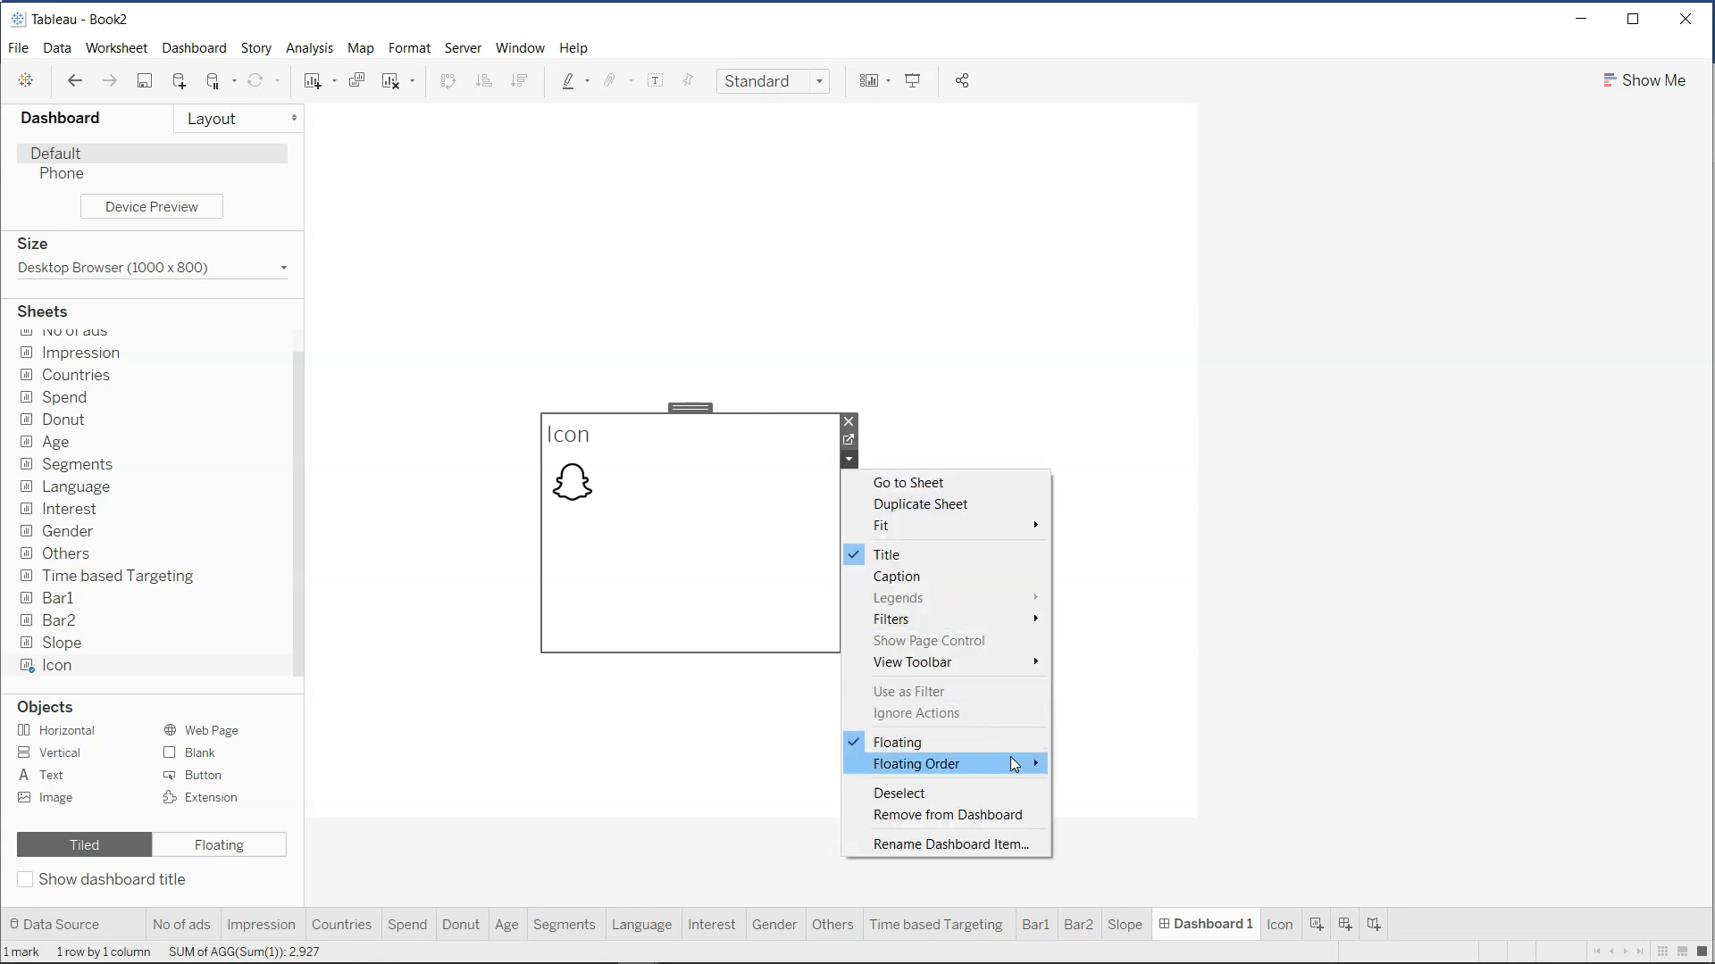
click(693, 410)
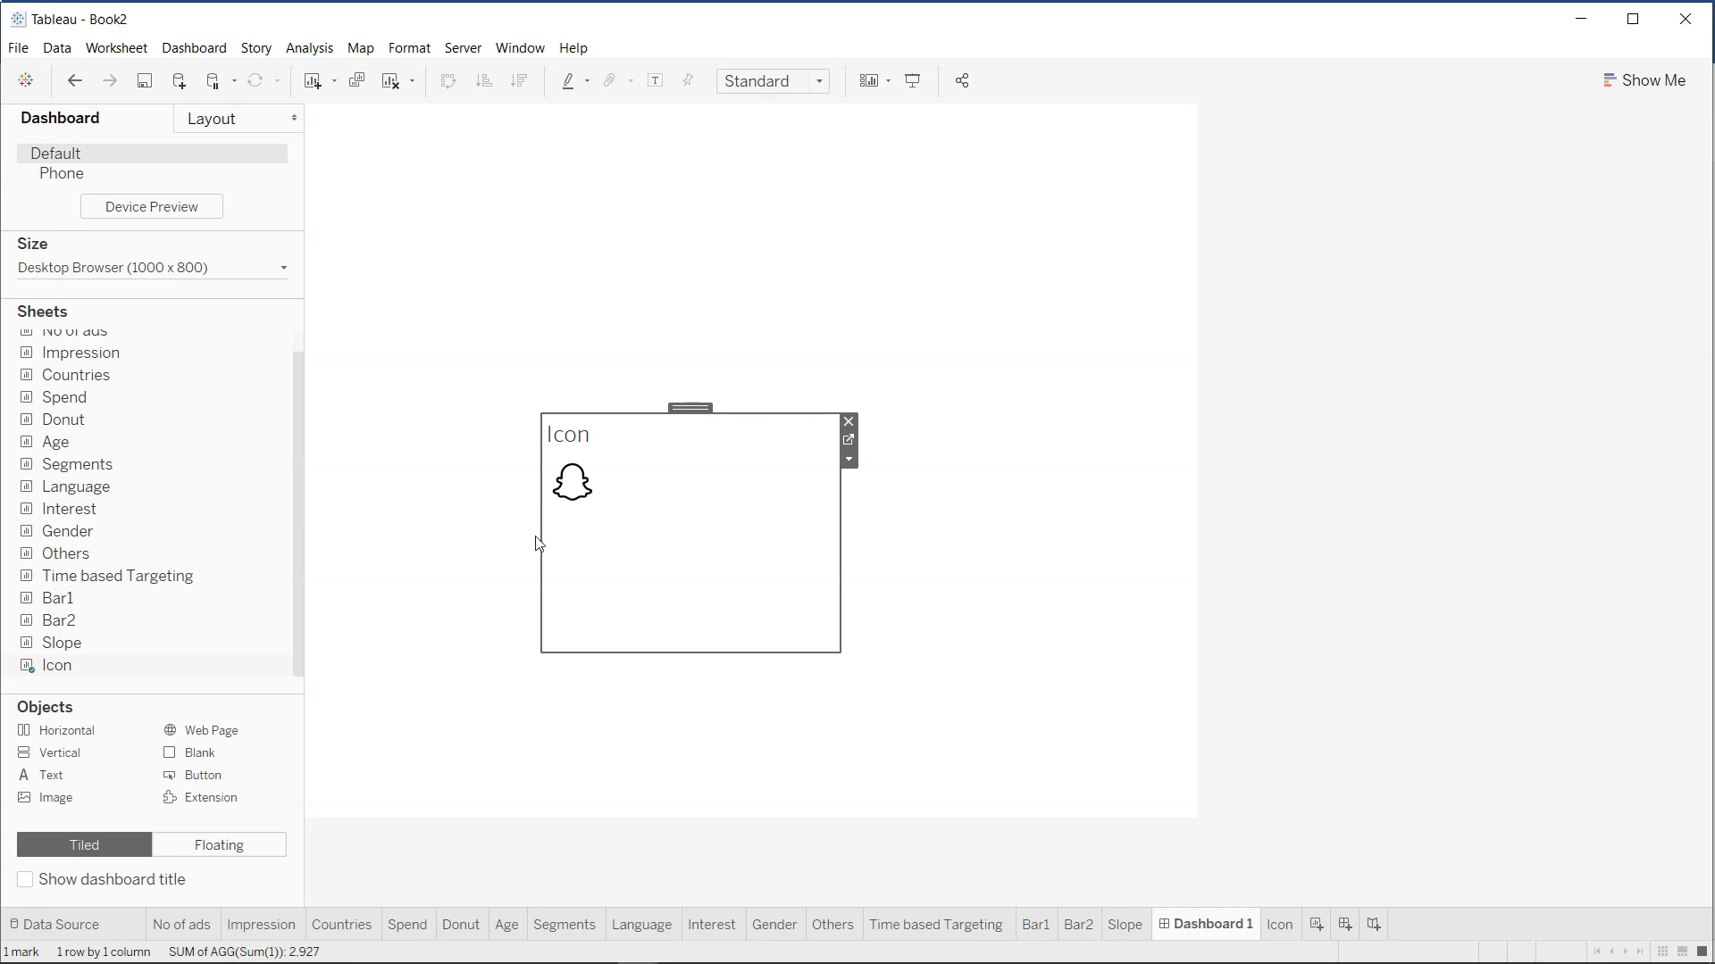
drag(691, 408, 470, 95)
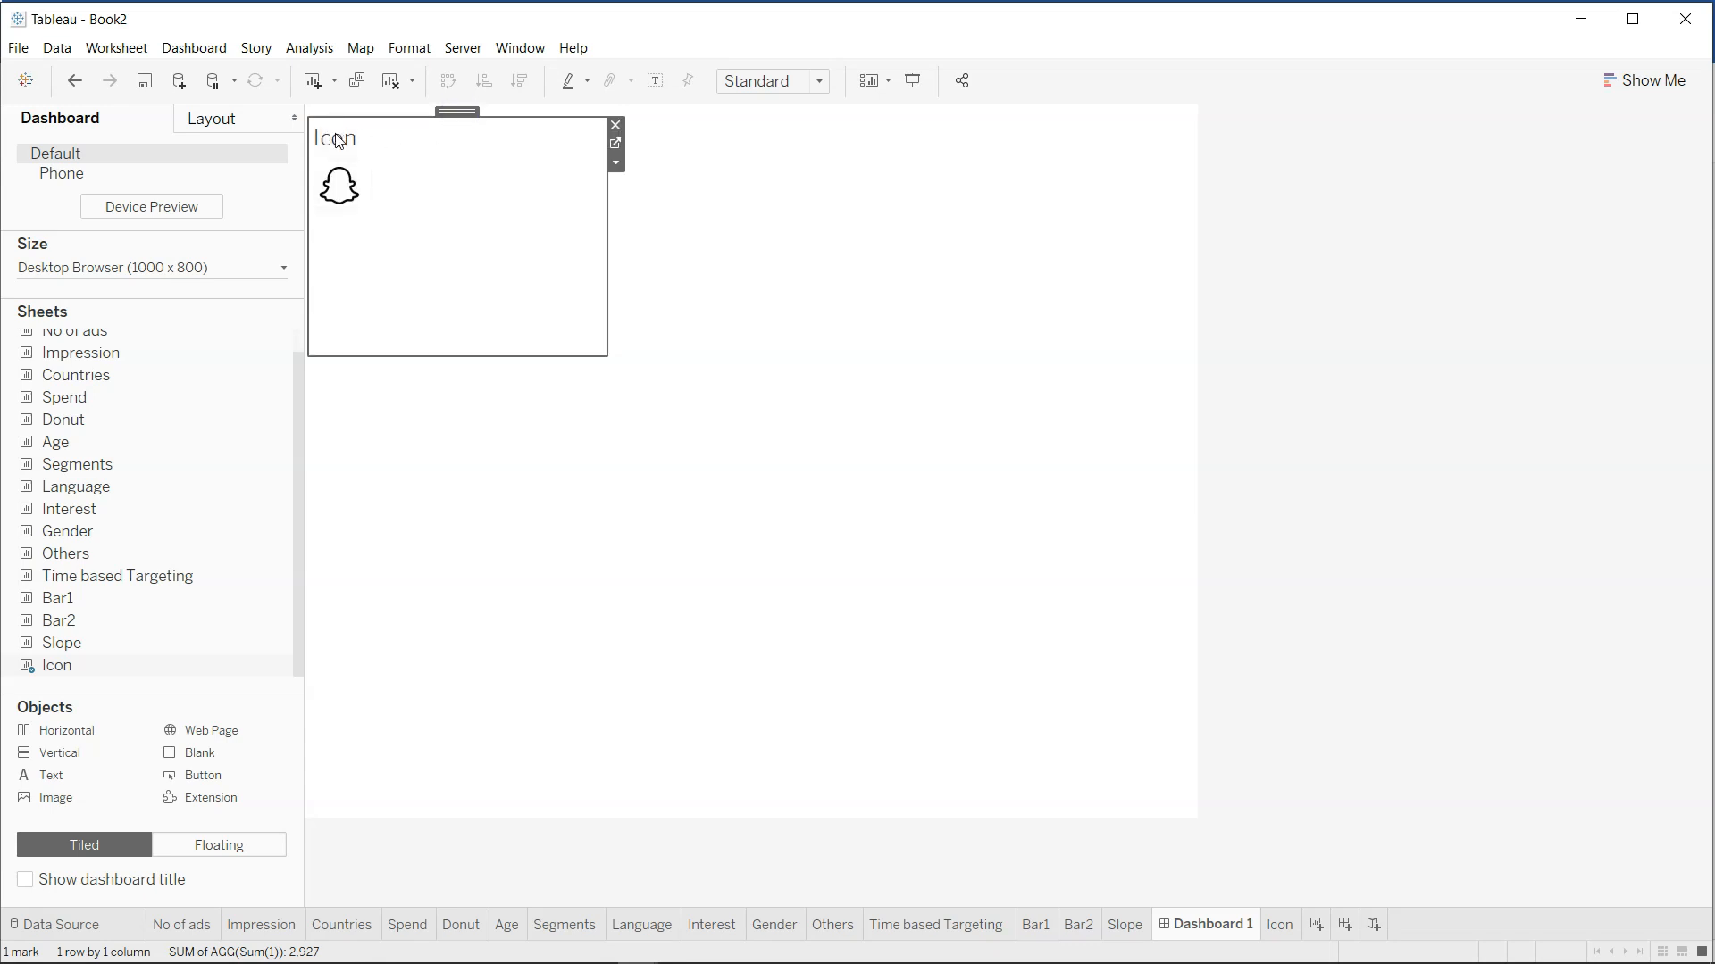
Hide the floating icon's title and shrink its frame to fit closely around the logo.
right_click(339, 136)
click(389, 189)
drag(605, 241, 395, 201)
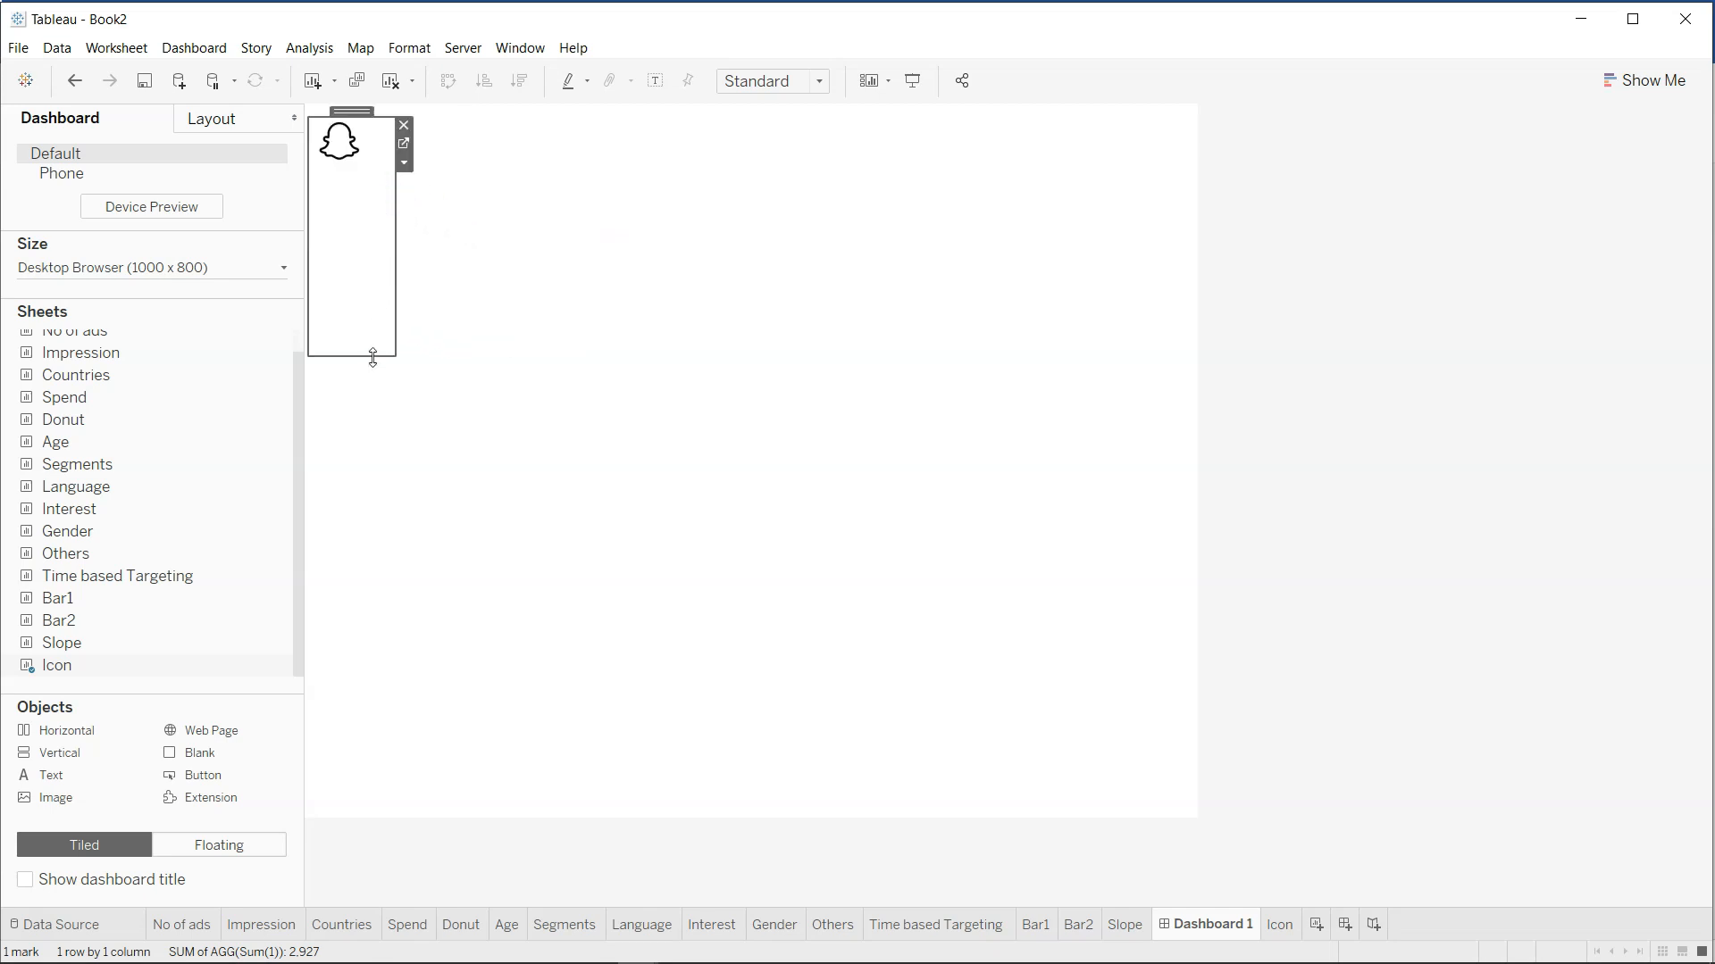
drag(373, 357, 359, 242)
drag(362, 169, 359, 170)
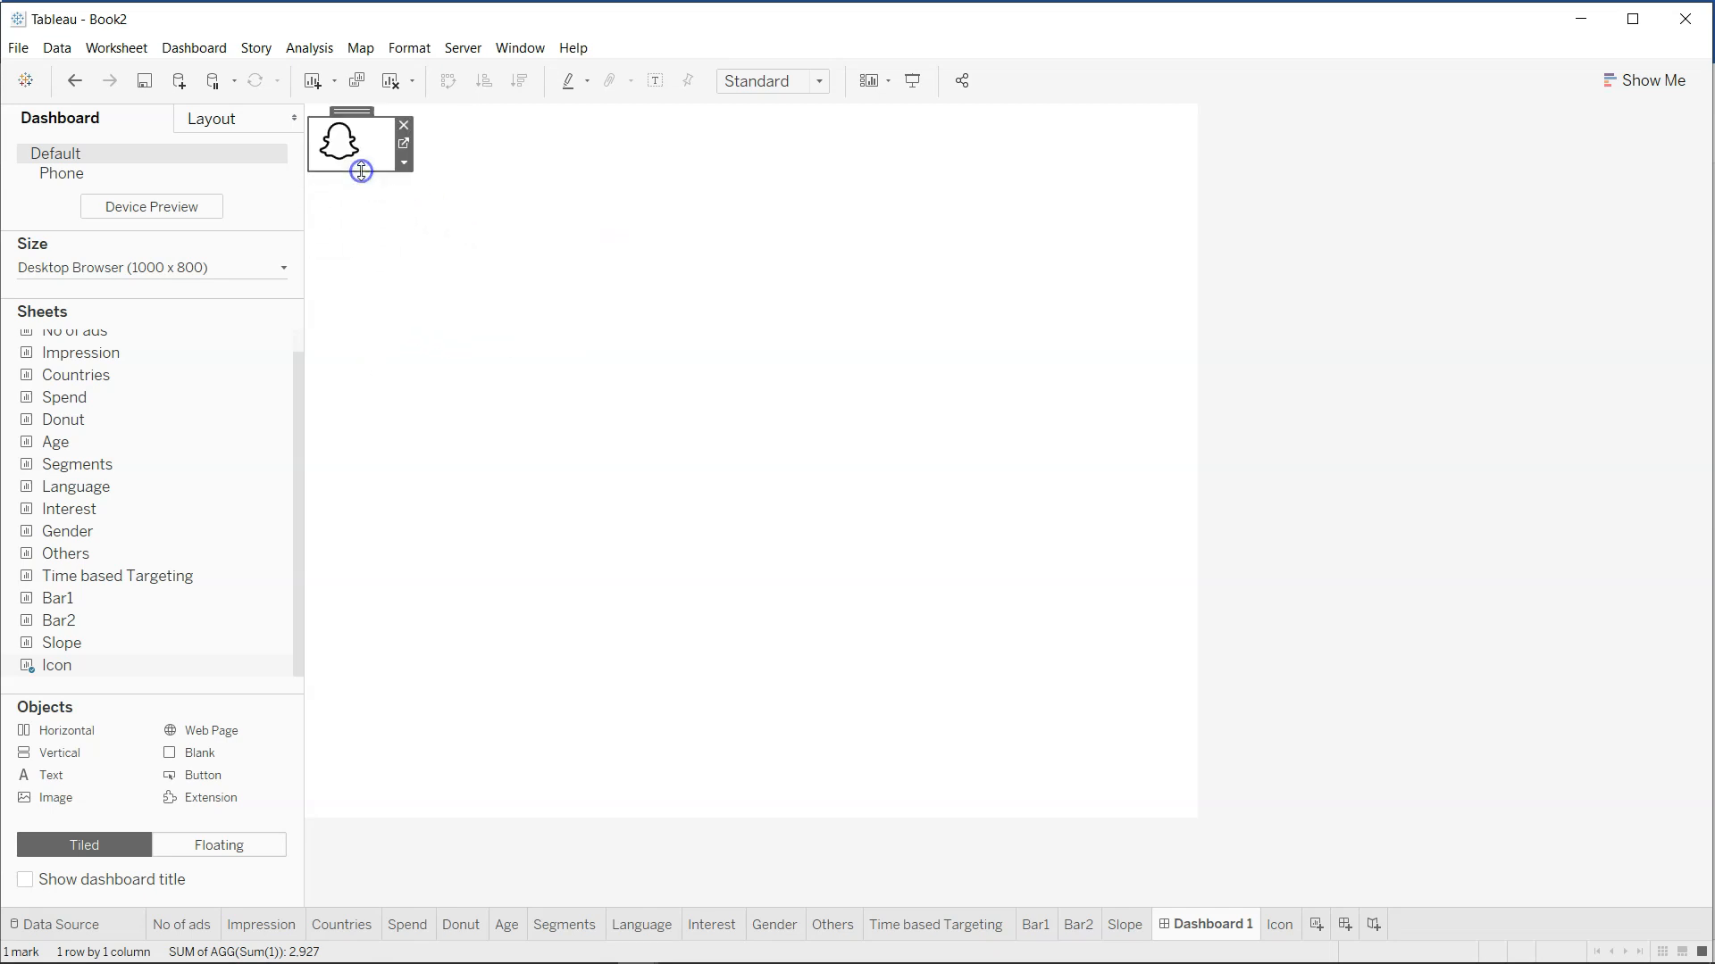
click(541, 213)
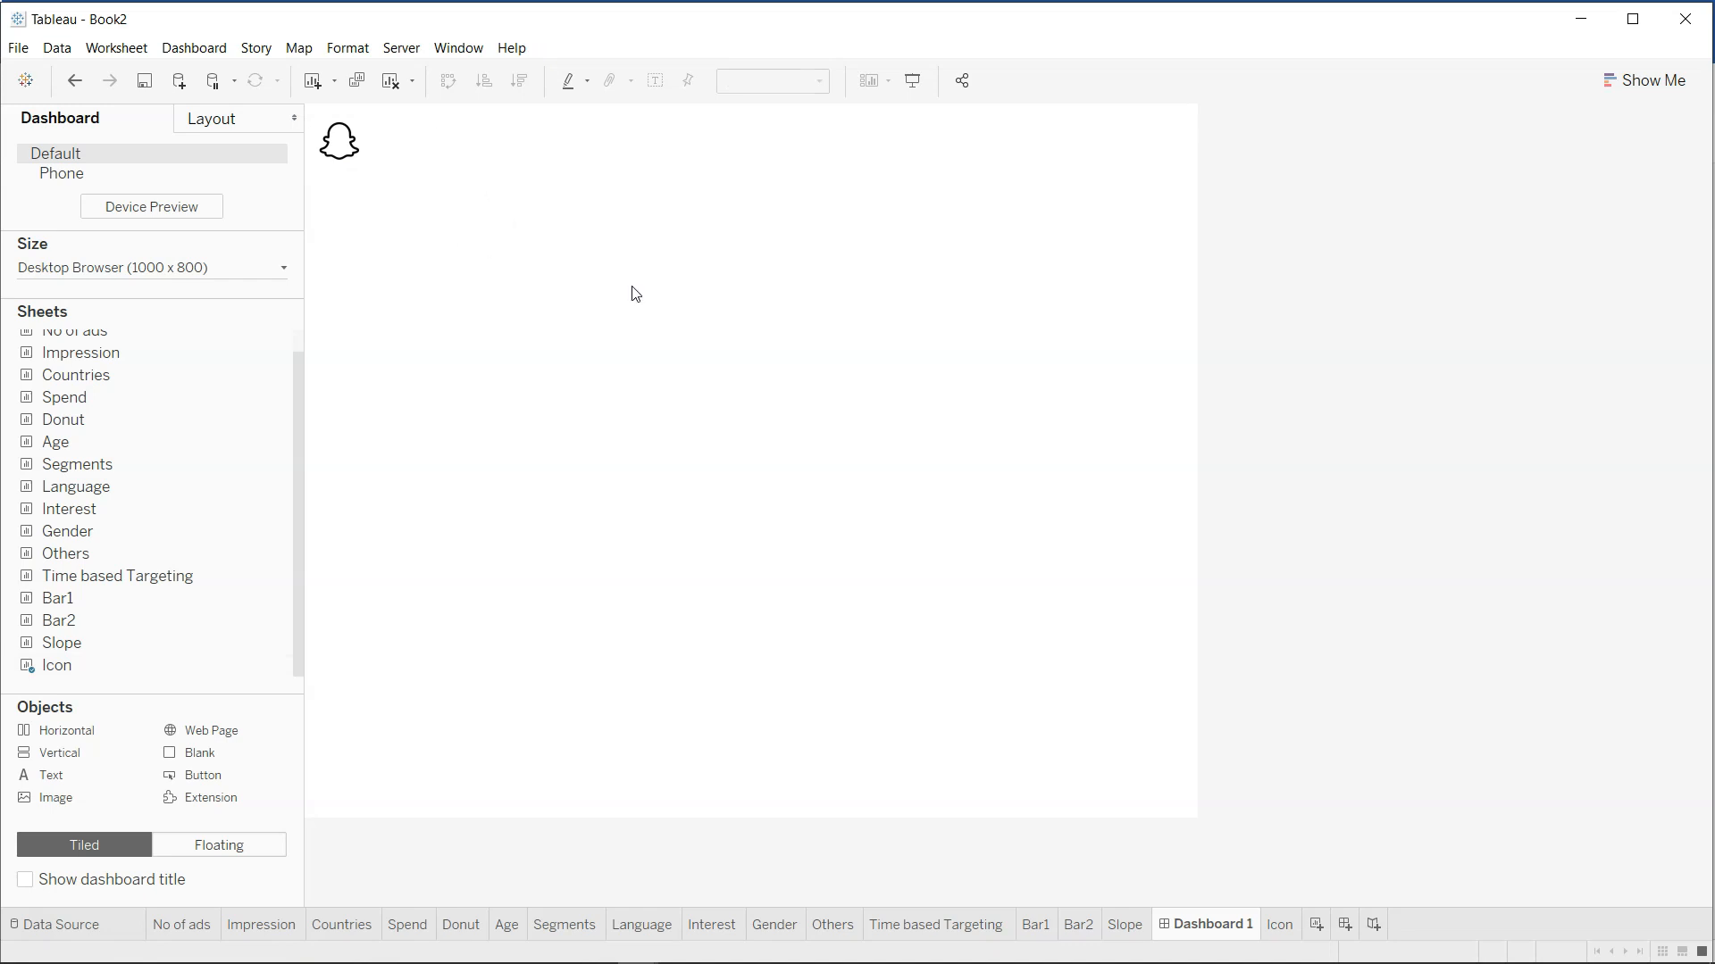
Add the No of ads sheet to the dashboard as a tiled chart and place the Donut sheet below it.
key(alt+Tab)
drag(1714, 227, 1714, 221)
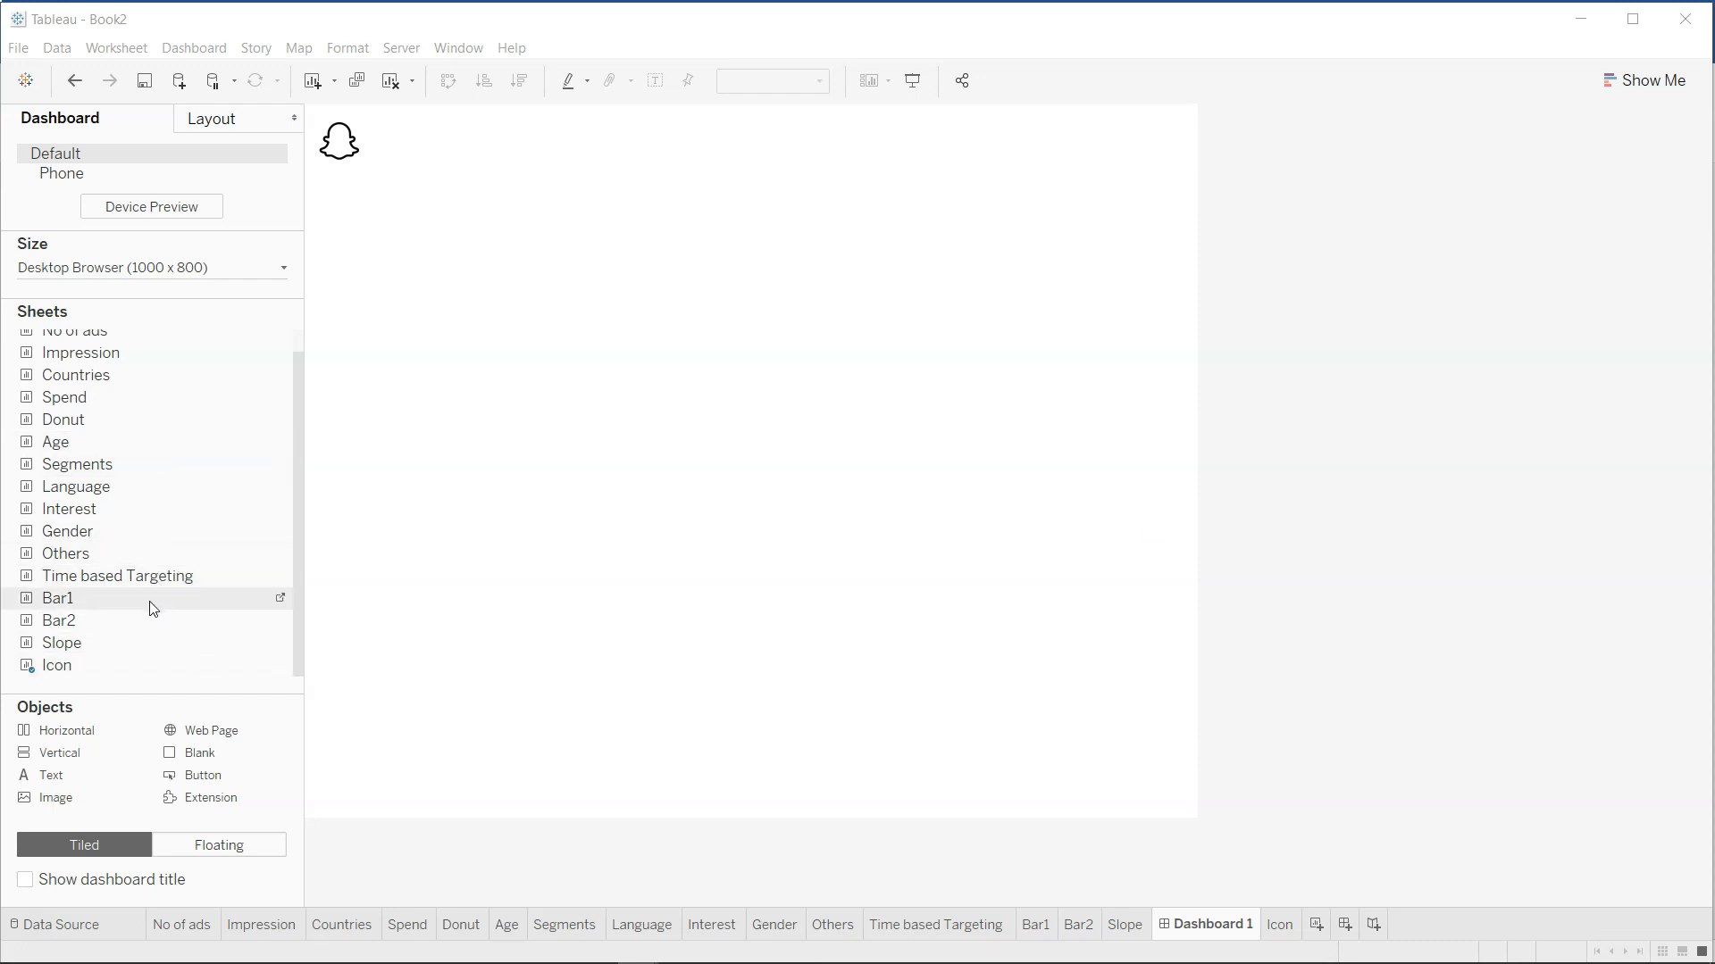
scroll(168, 604, up, 1)
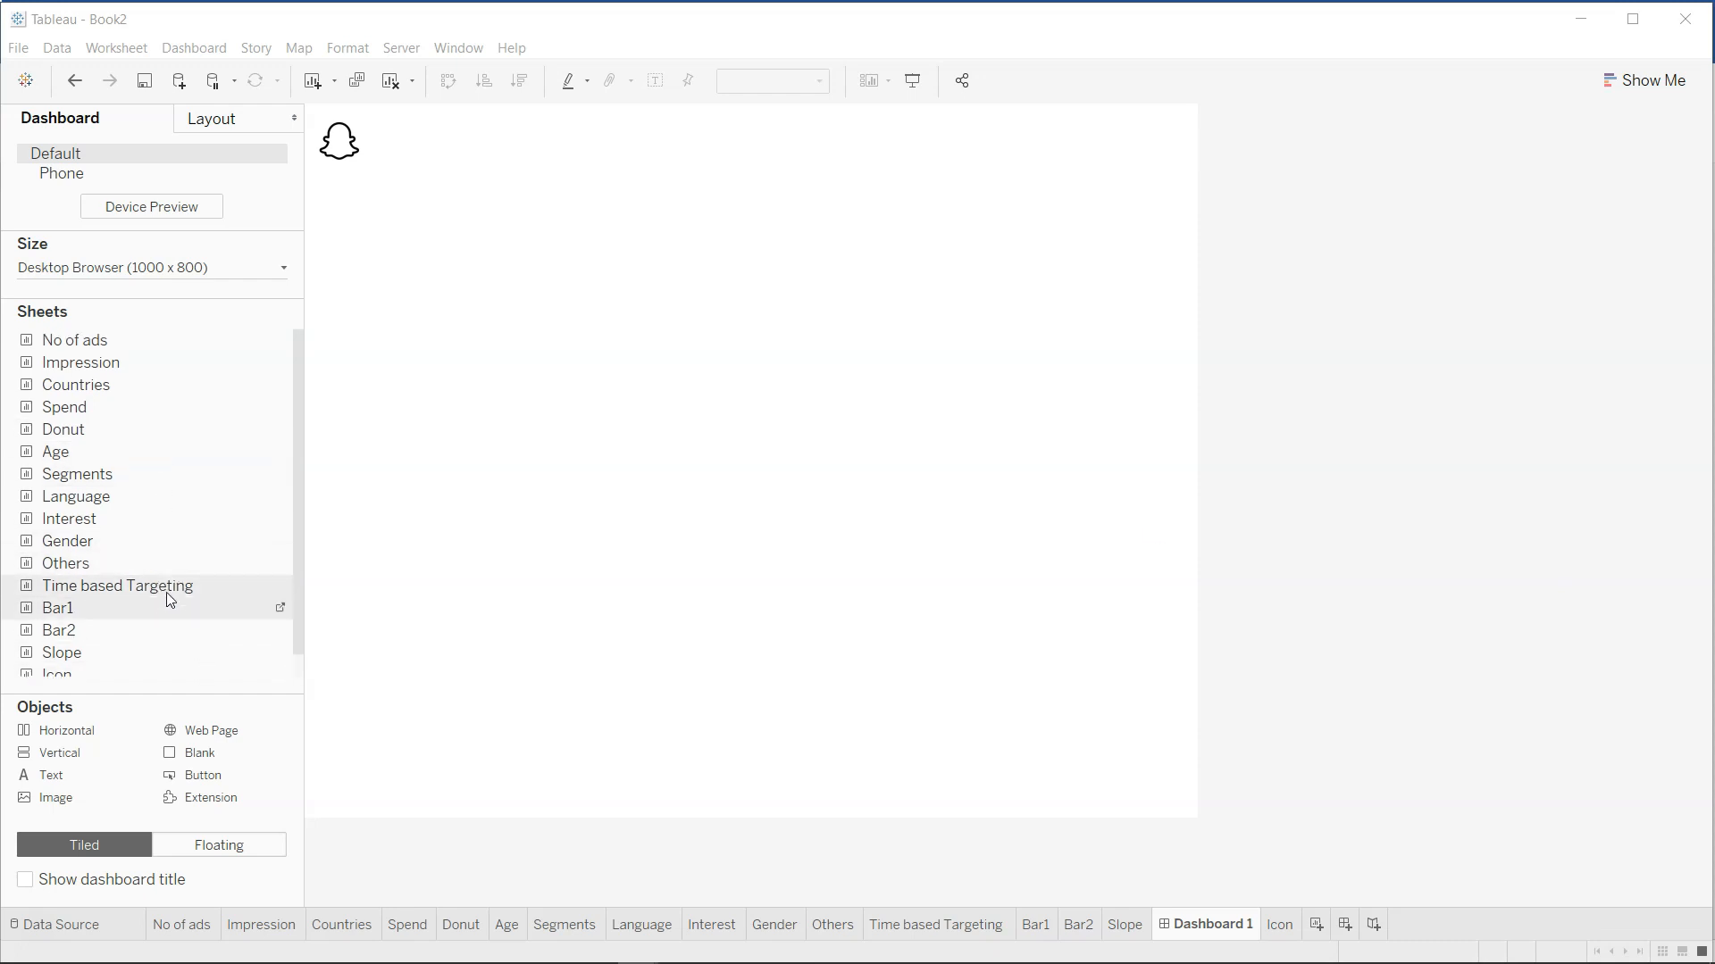
drag(192, 350, 364, 333)
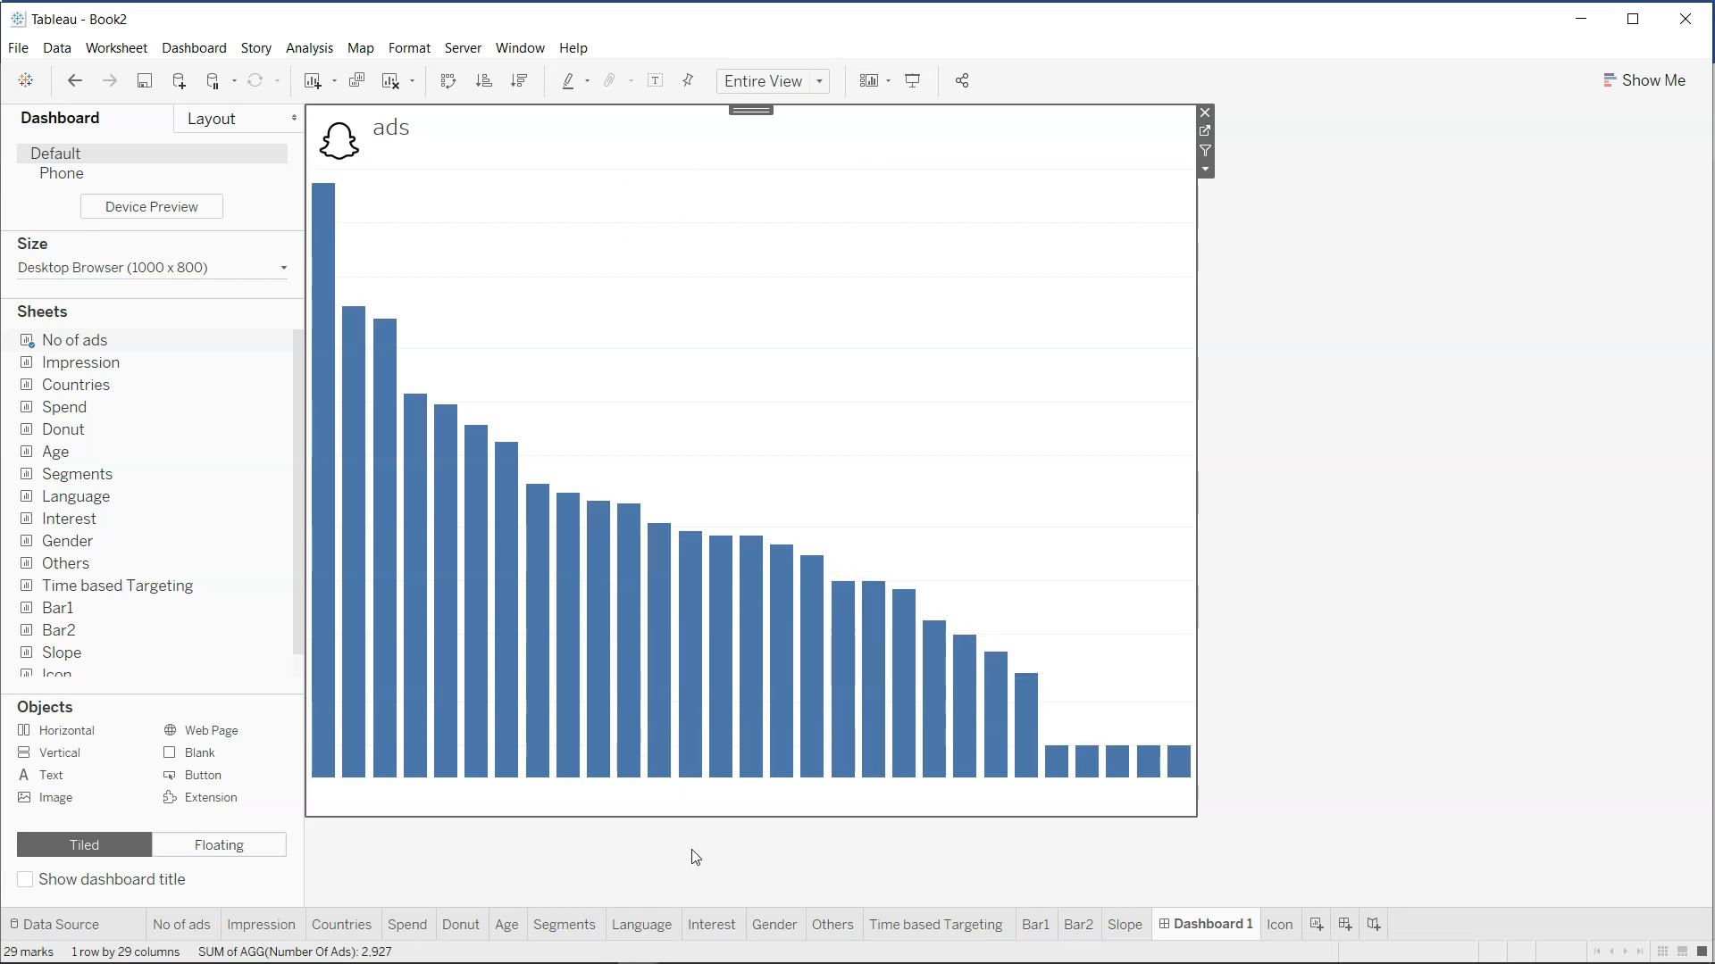
mouse_move(254, 635)
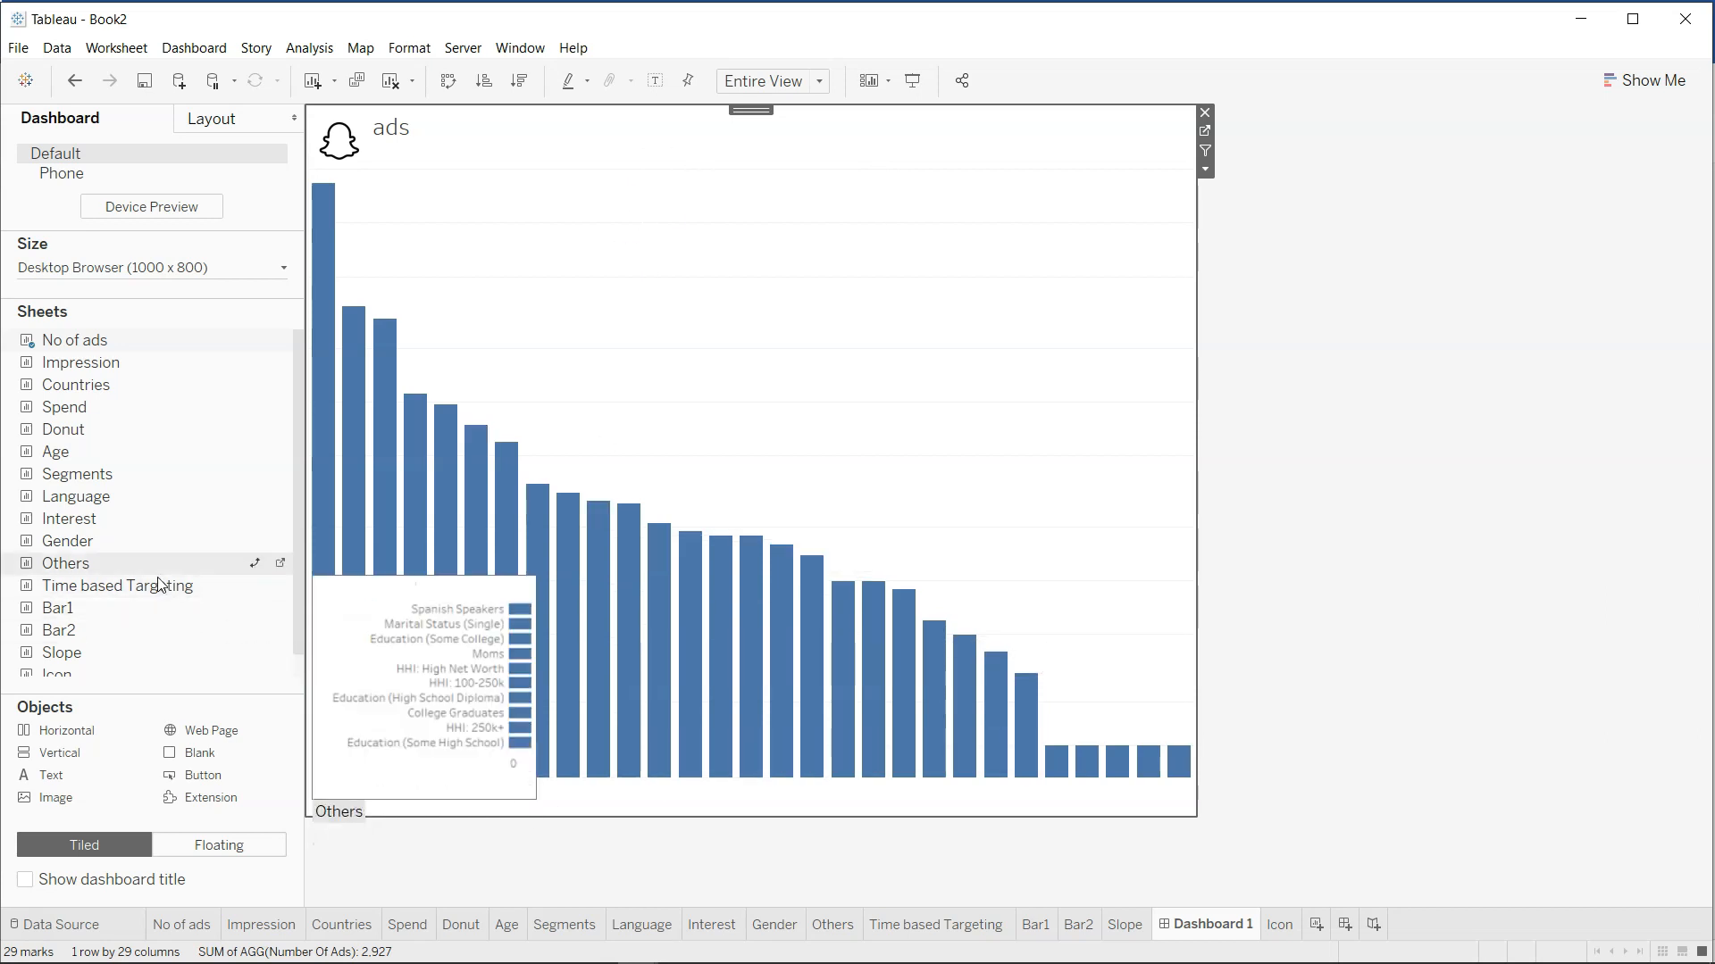
drag(252, 480, 656, 727)
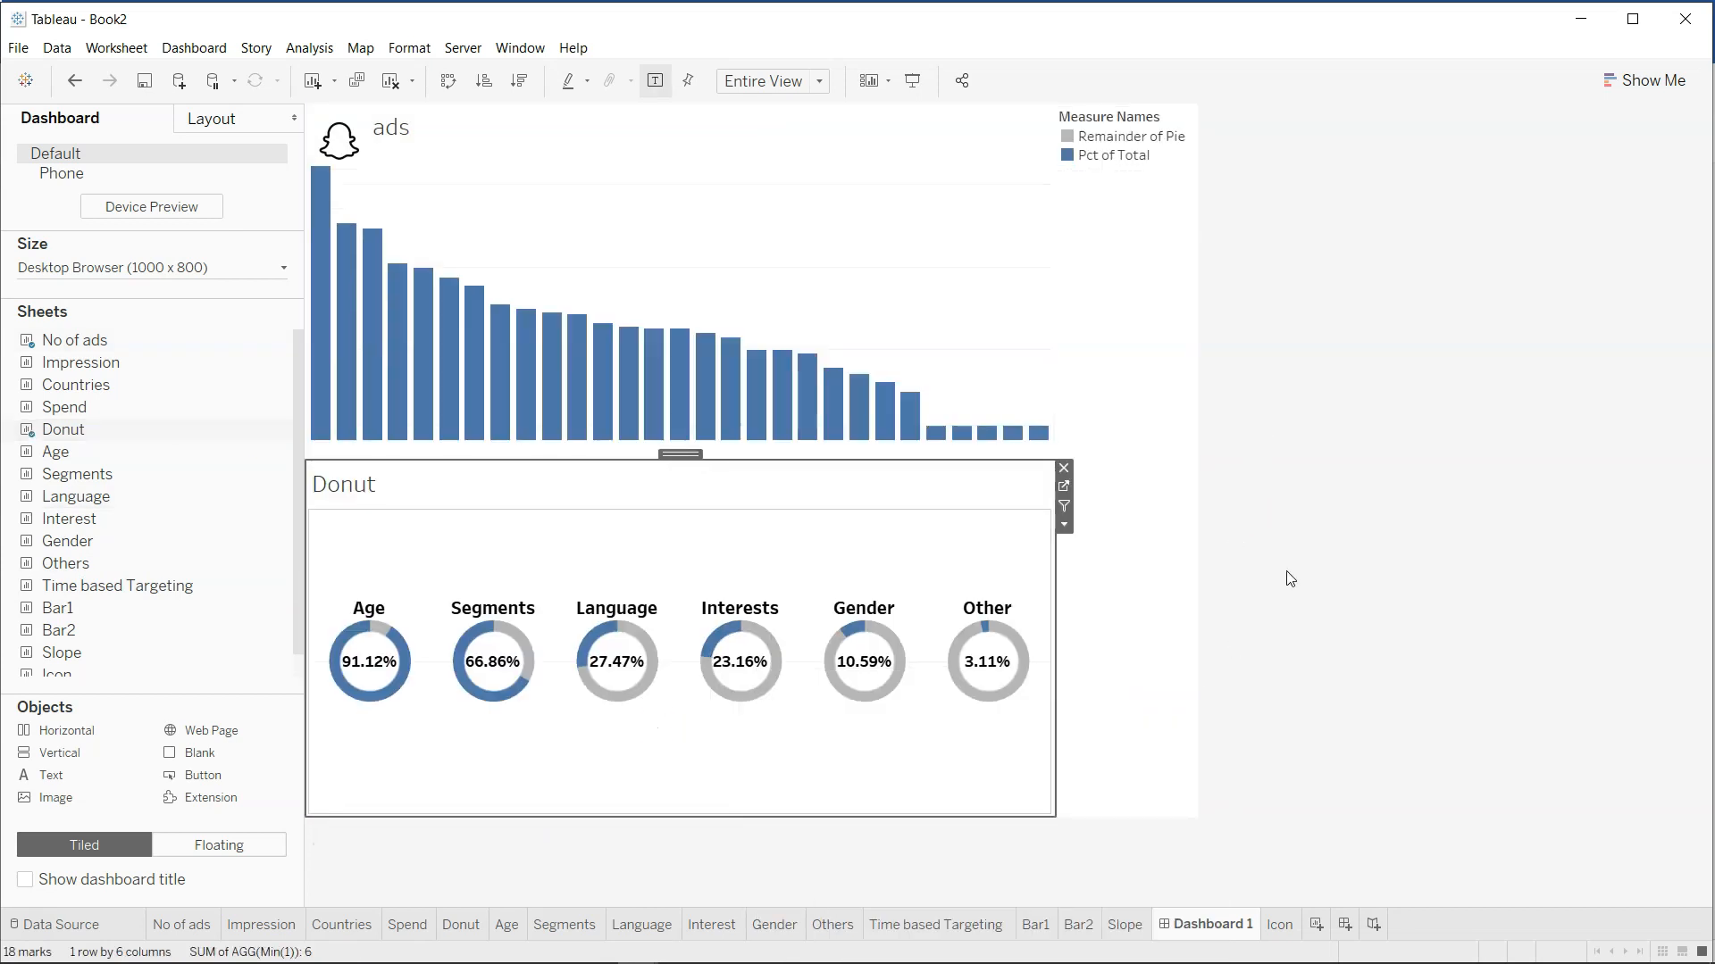
Remove the Measure Names color legend from the dashboard.
mouse_move(206, 587)
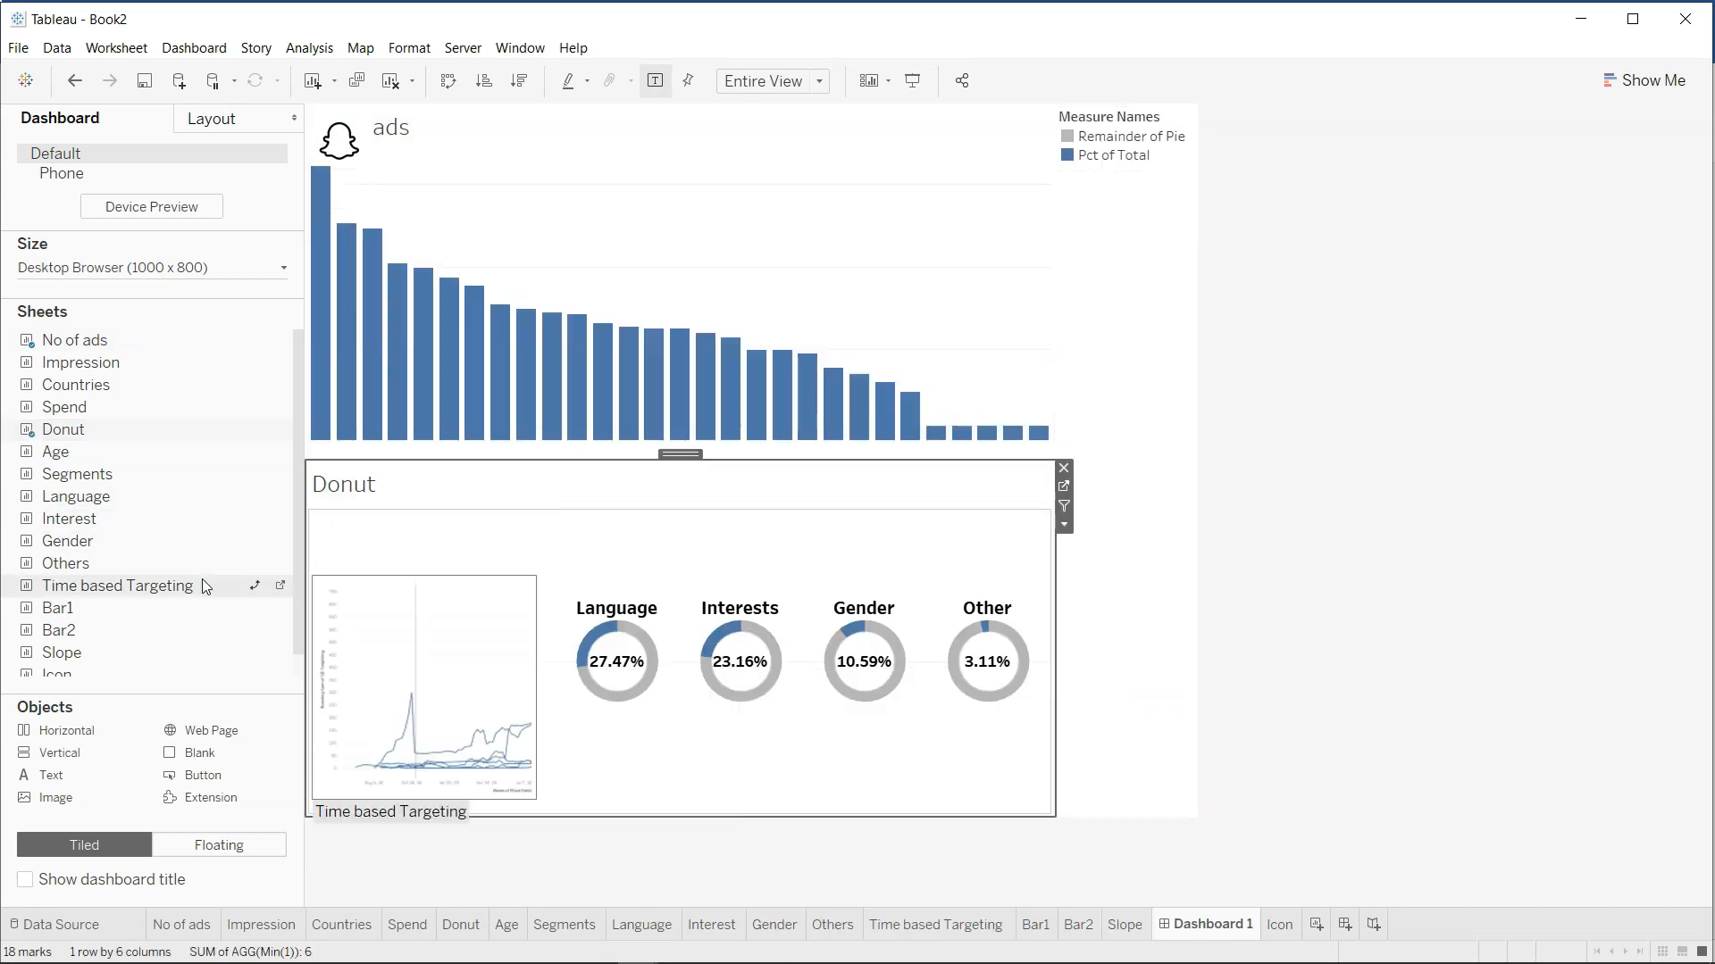
scroll(205, 586, down, 1)
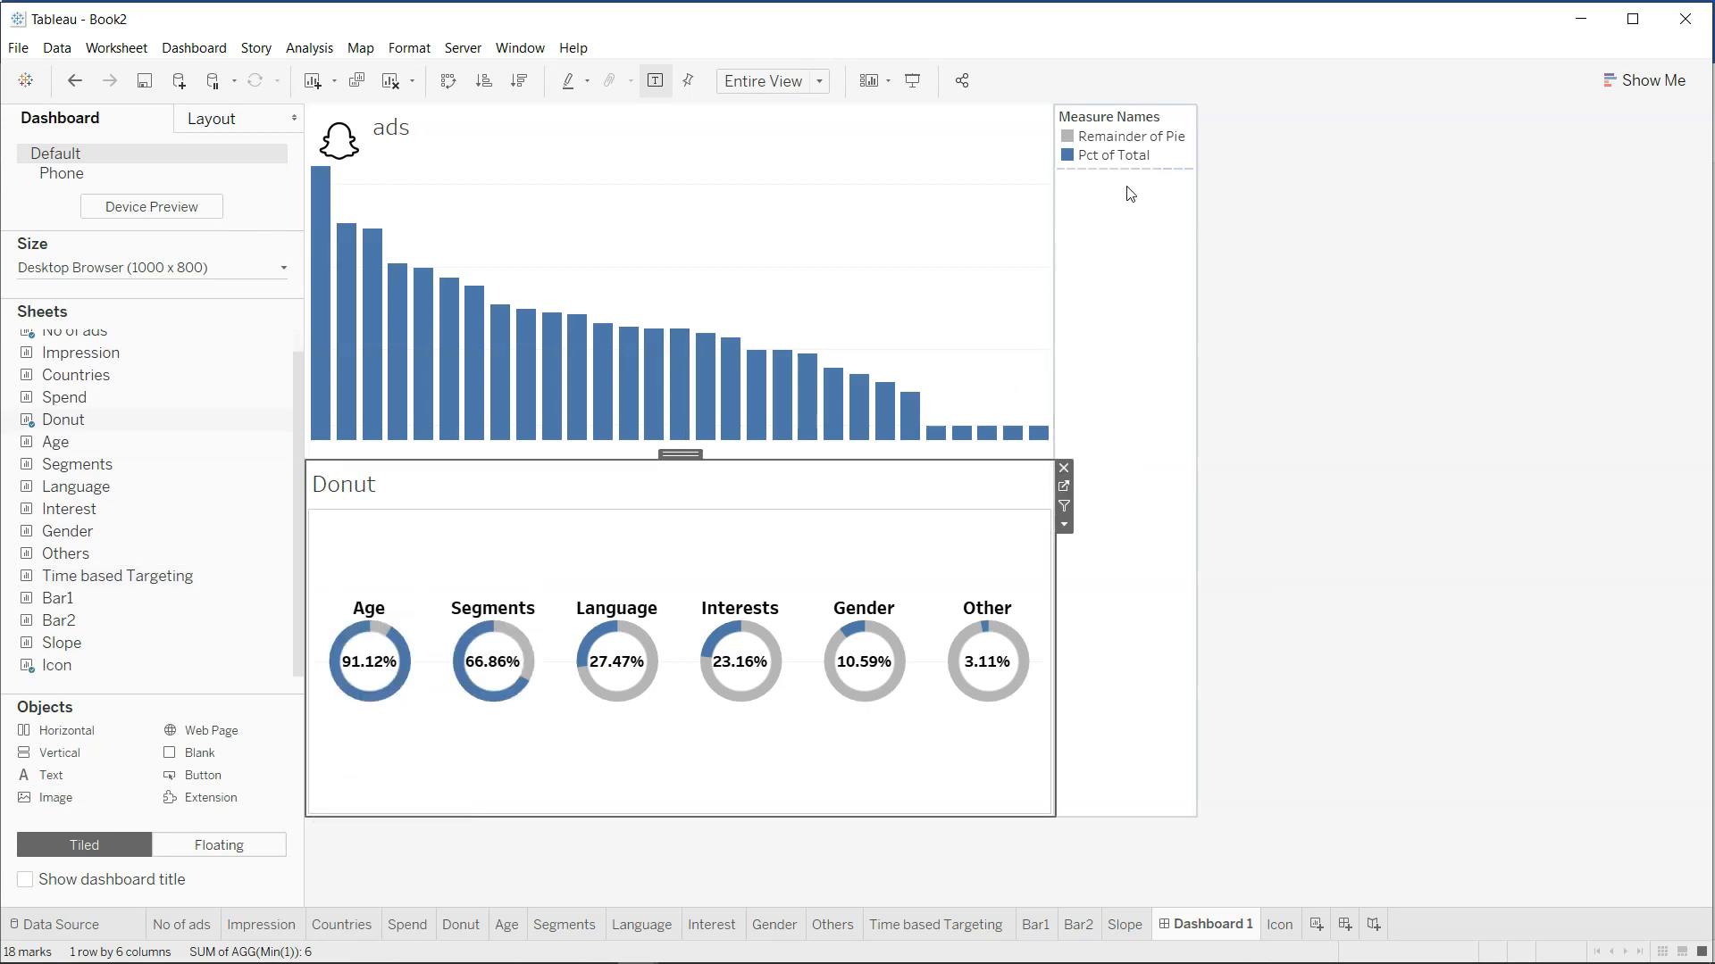
click(1148, 241)
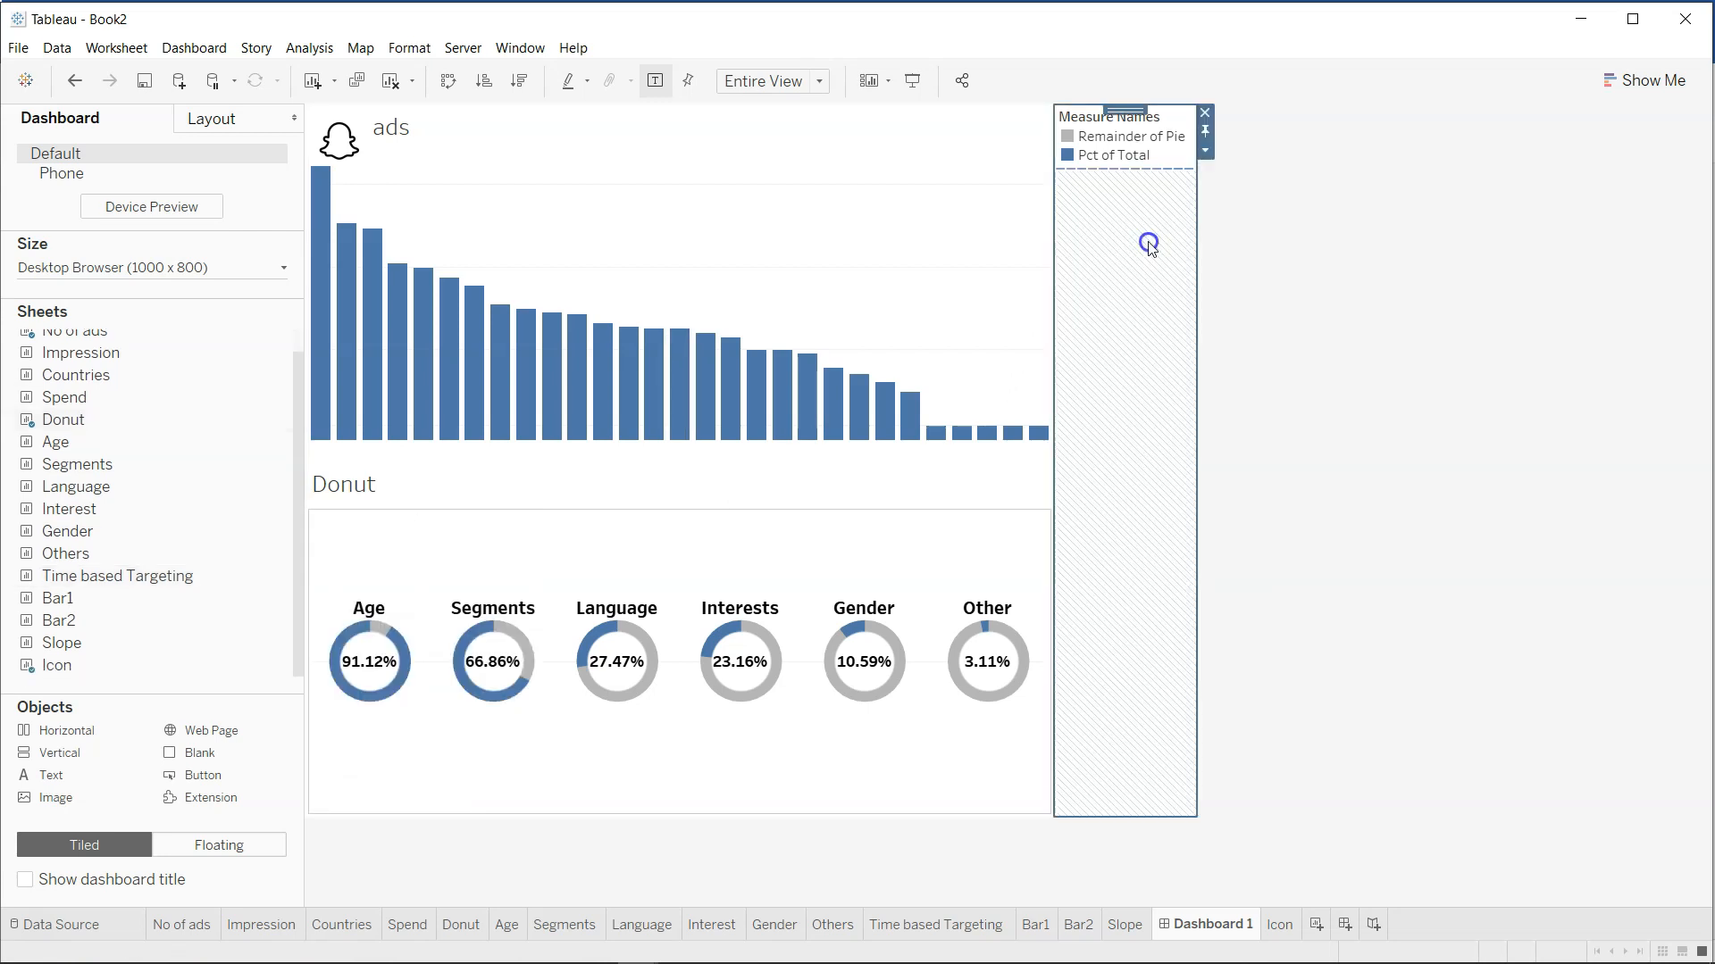
click(1205, 114)
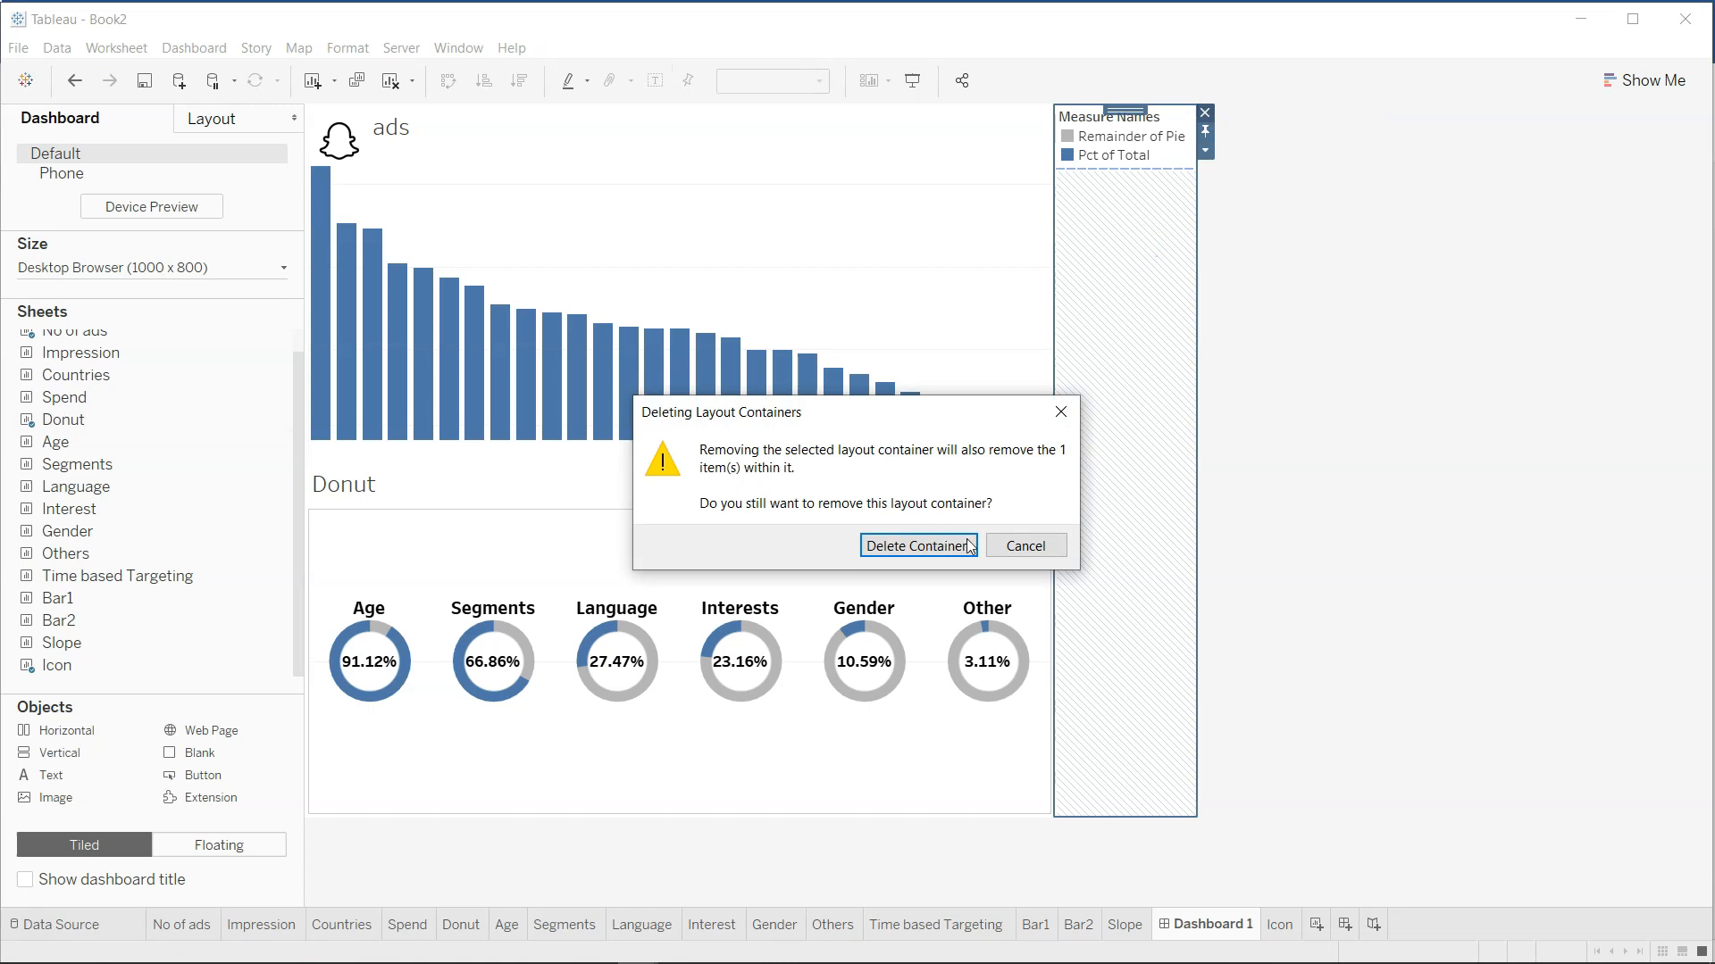
click(1023, 547)
click(1172, 158)
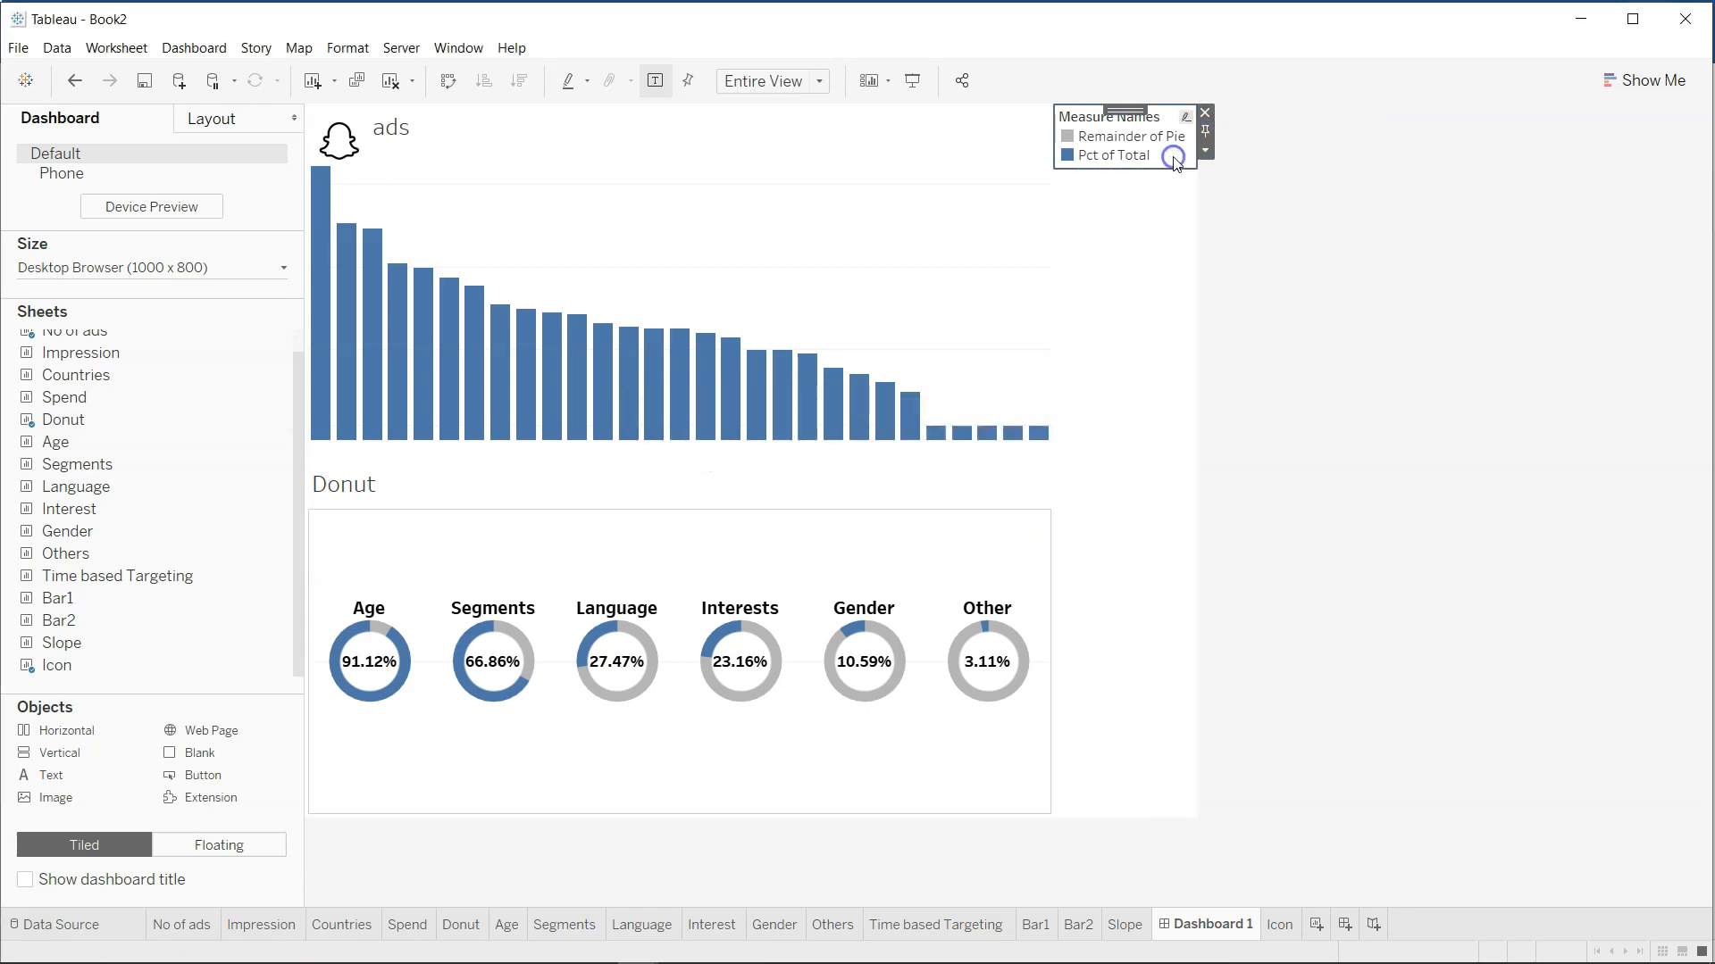
click(1205, 113)
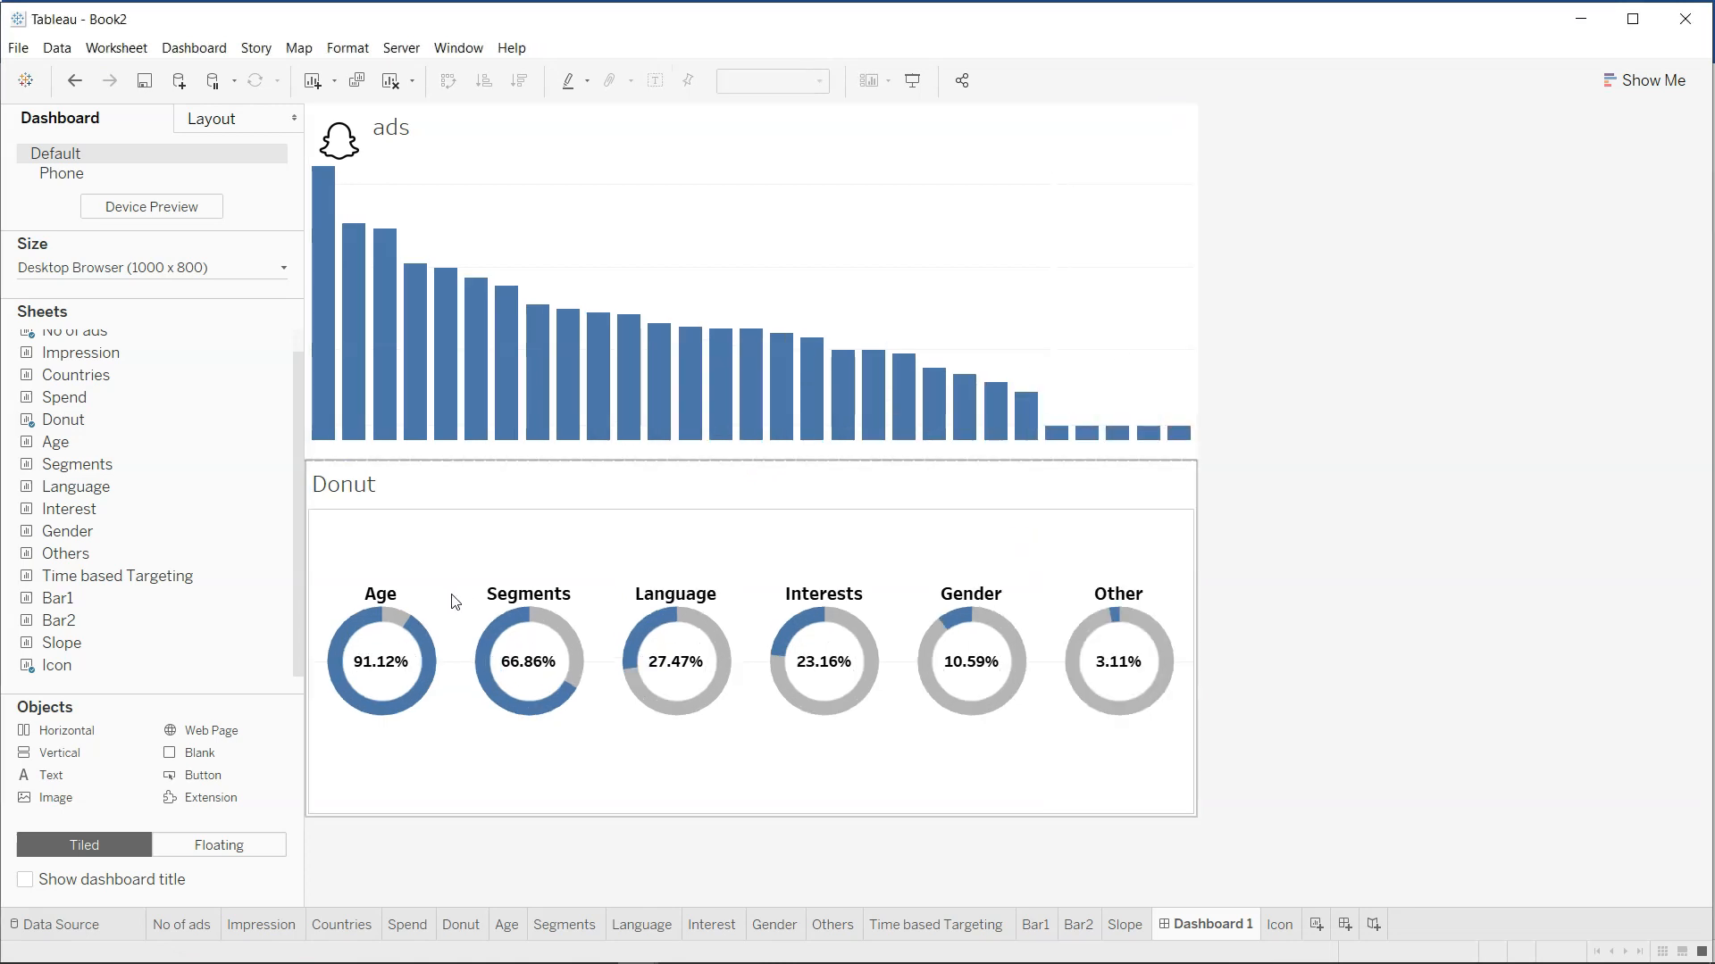
click(357, 472)
right_click(357, 471)
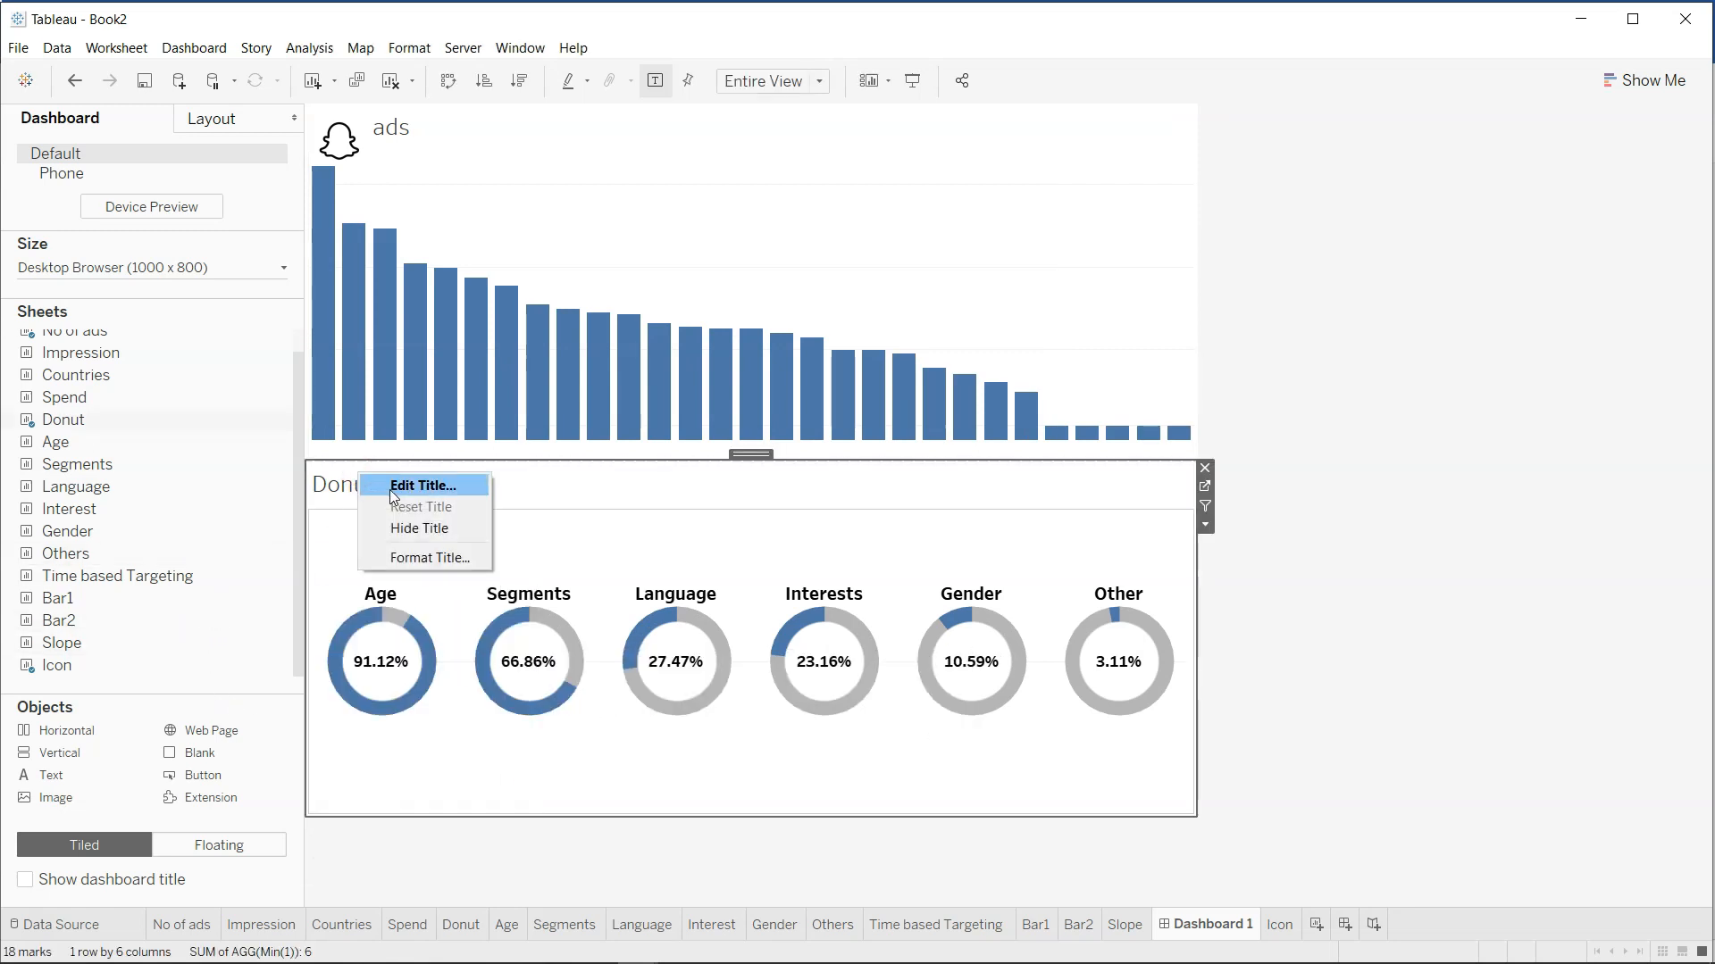
click(1357, 696)
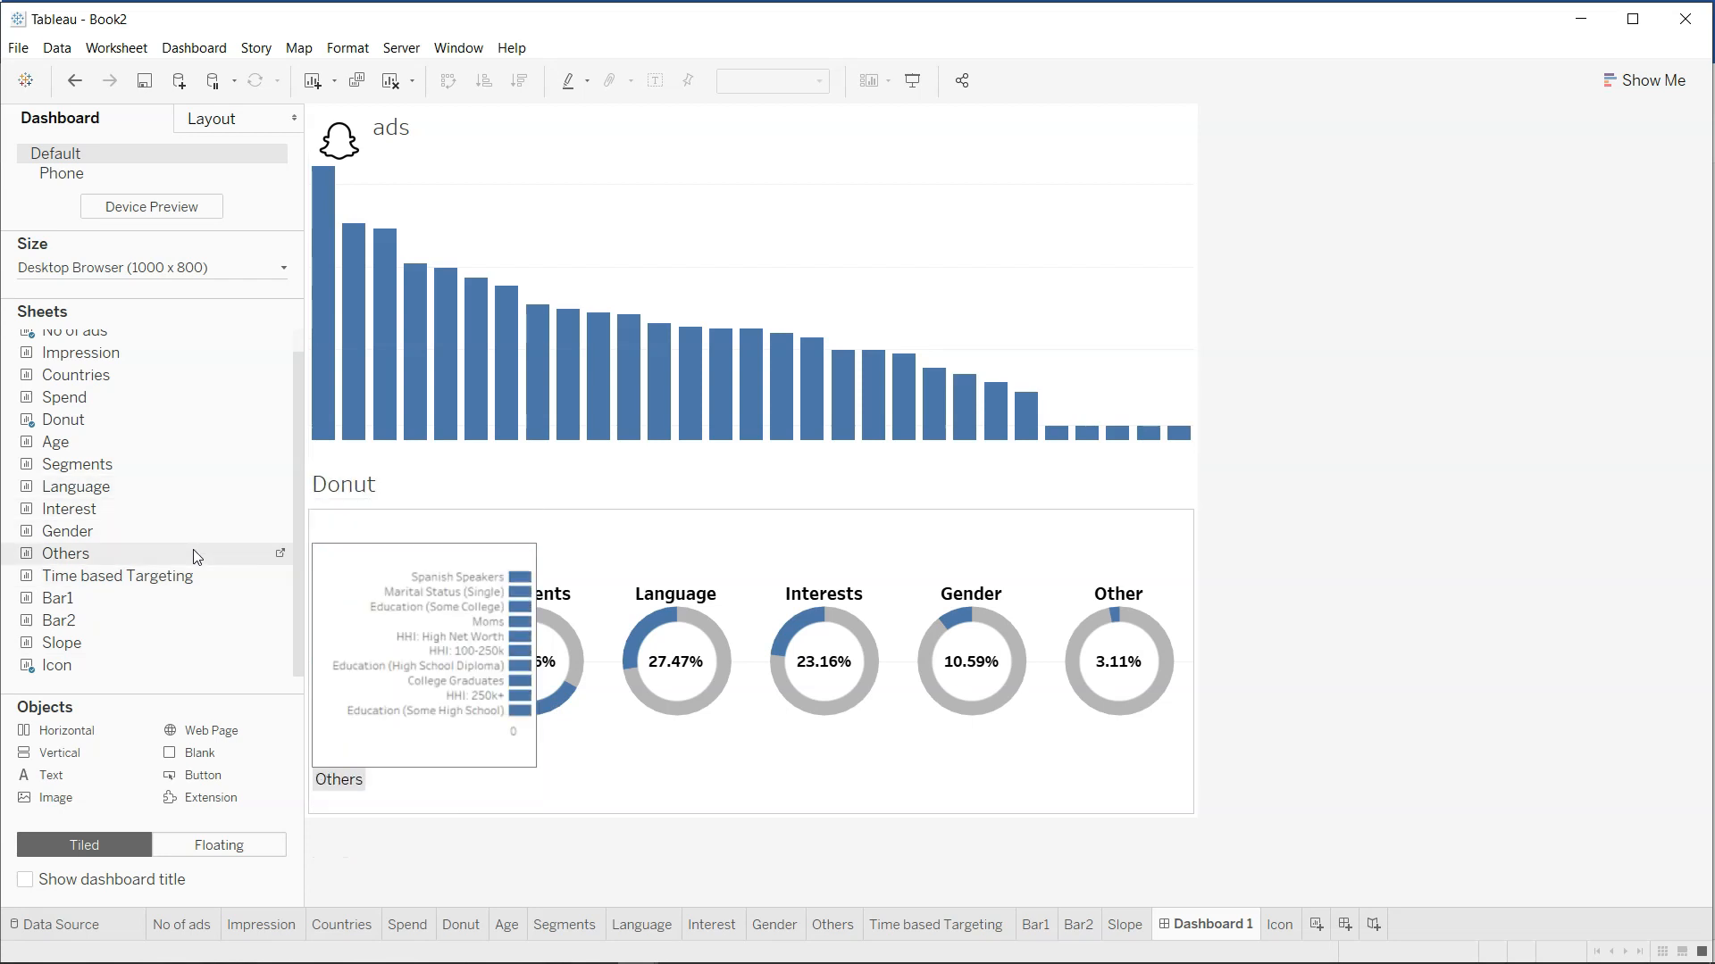
Place the Time based Targeting sheet below the donut charts and set the dashboard's fixed height to 1500 px.
drag(196, 582, 701, 793)
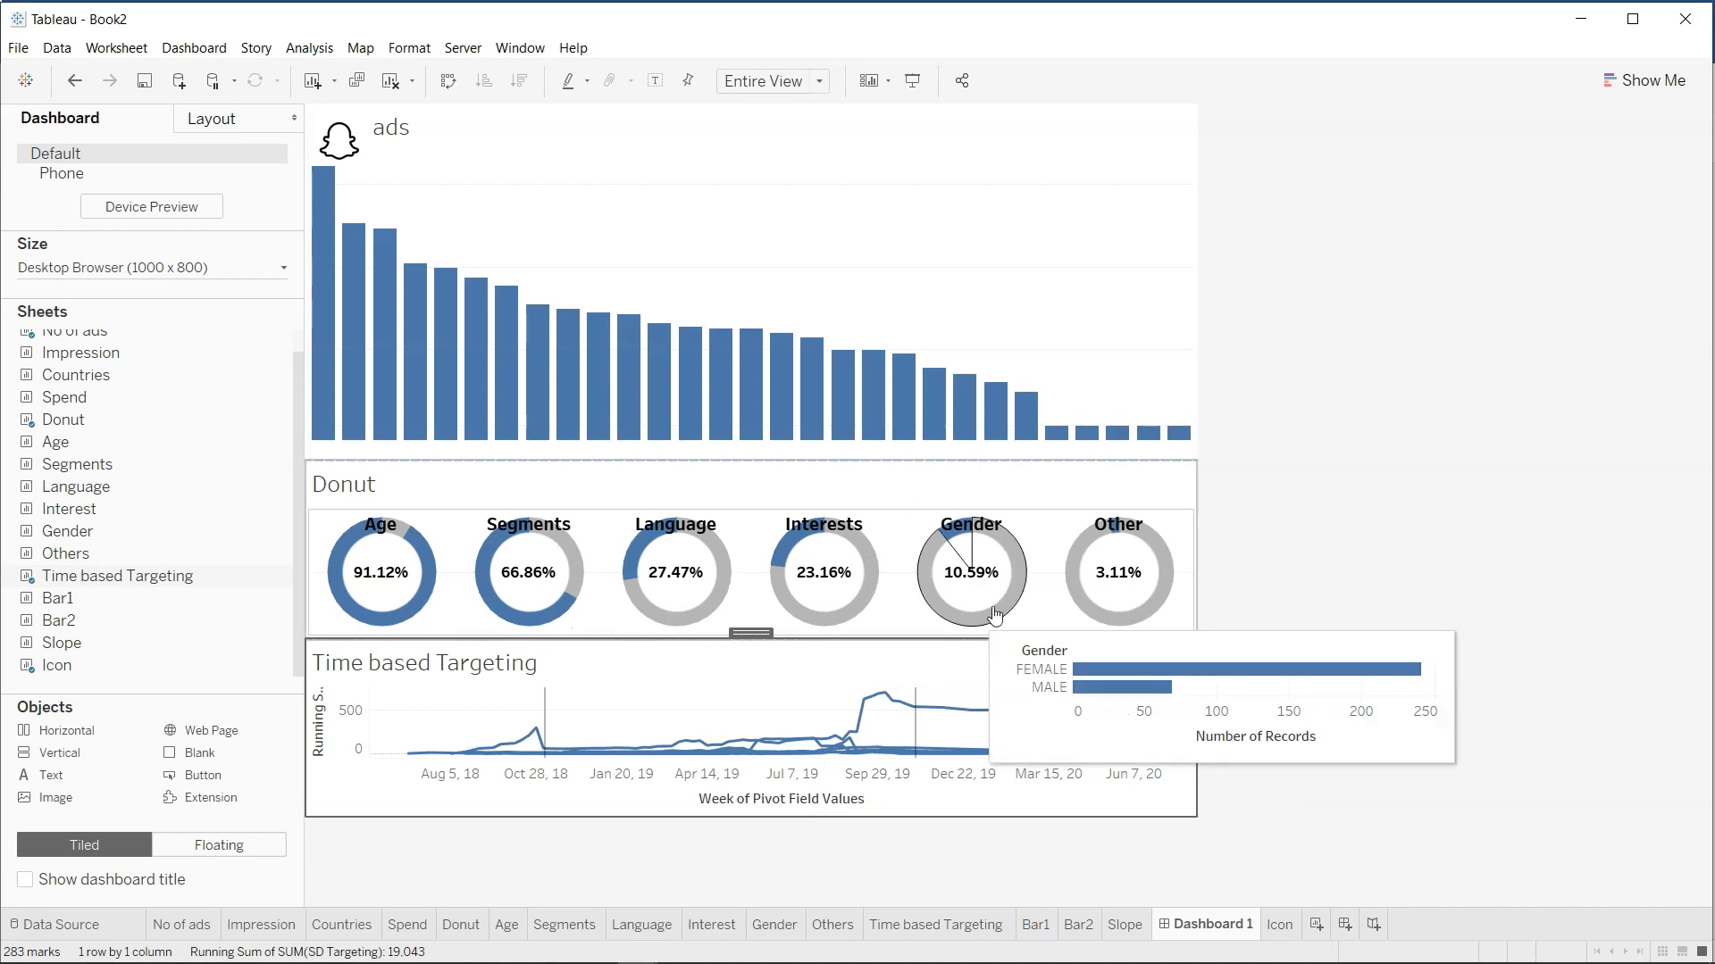
click(289, 268)
click(200, 390)
drag(200, 389, 111, 397)
text(1500)
key(Return)
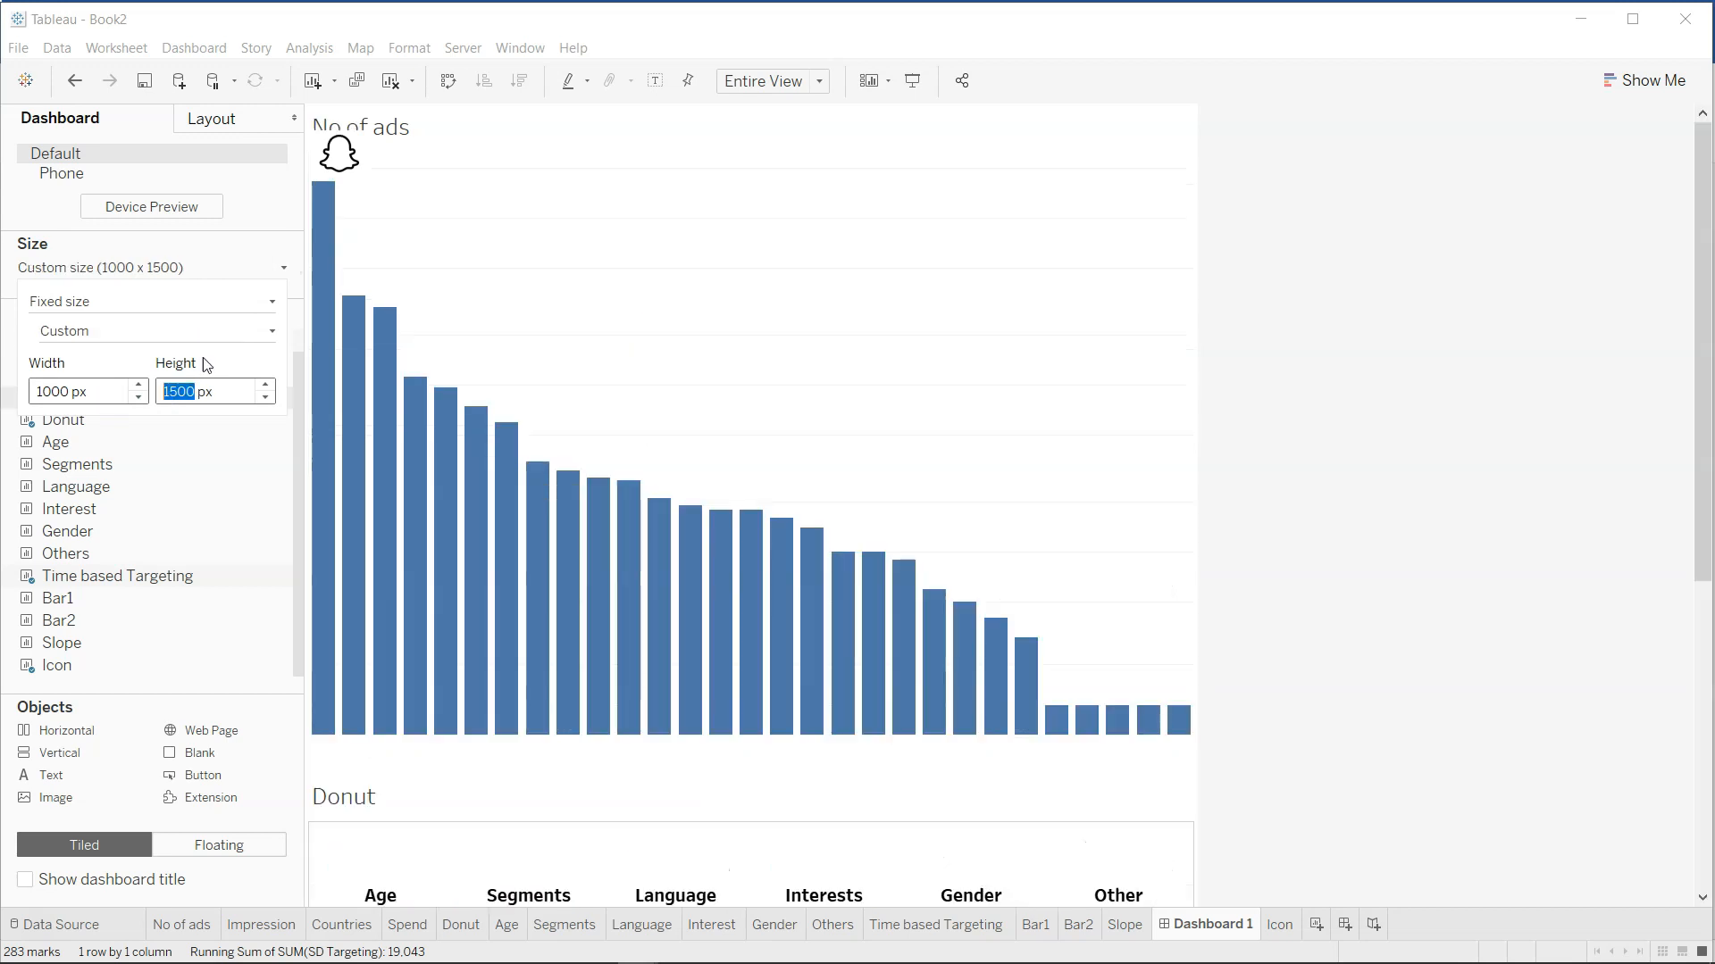
Reduce the heights of the No of ads chart and the donut row to give the Time based Targeting chart more room.
drag(790, 774, 786, 373)
scroll(849, 888, down, 5)
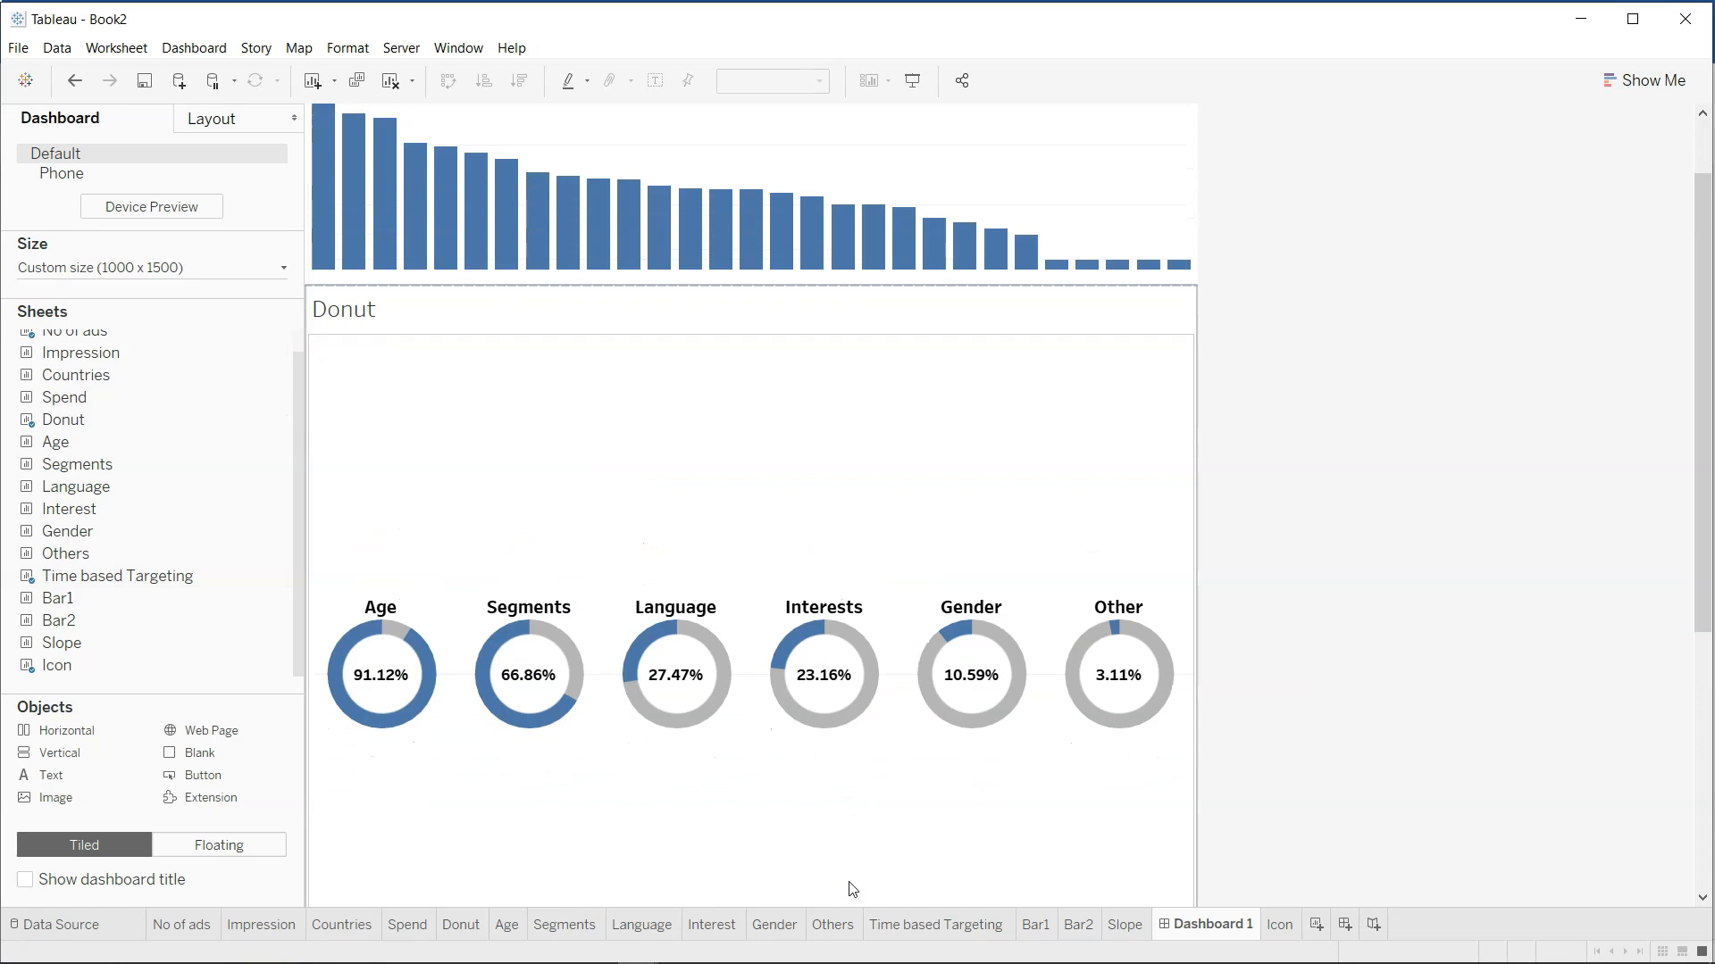
drag(862, 806, 878, 336)
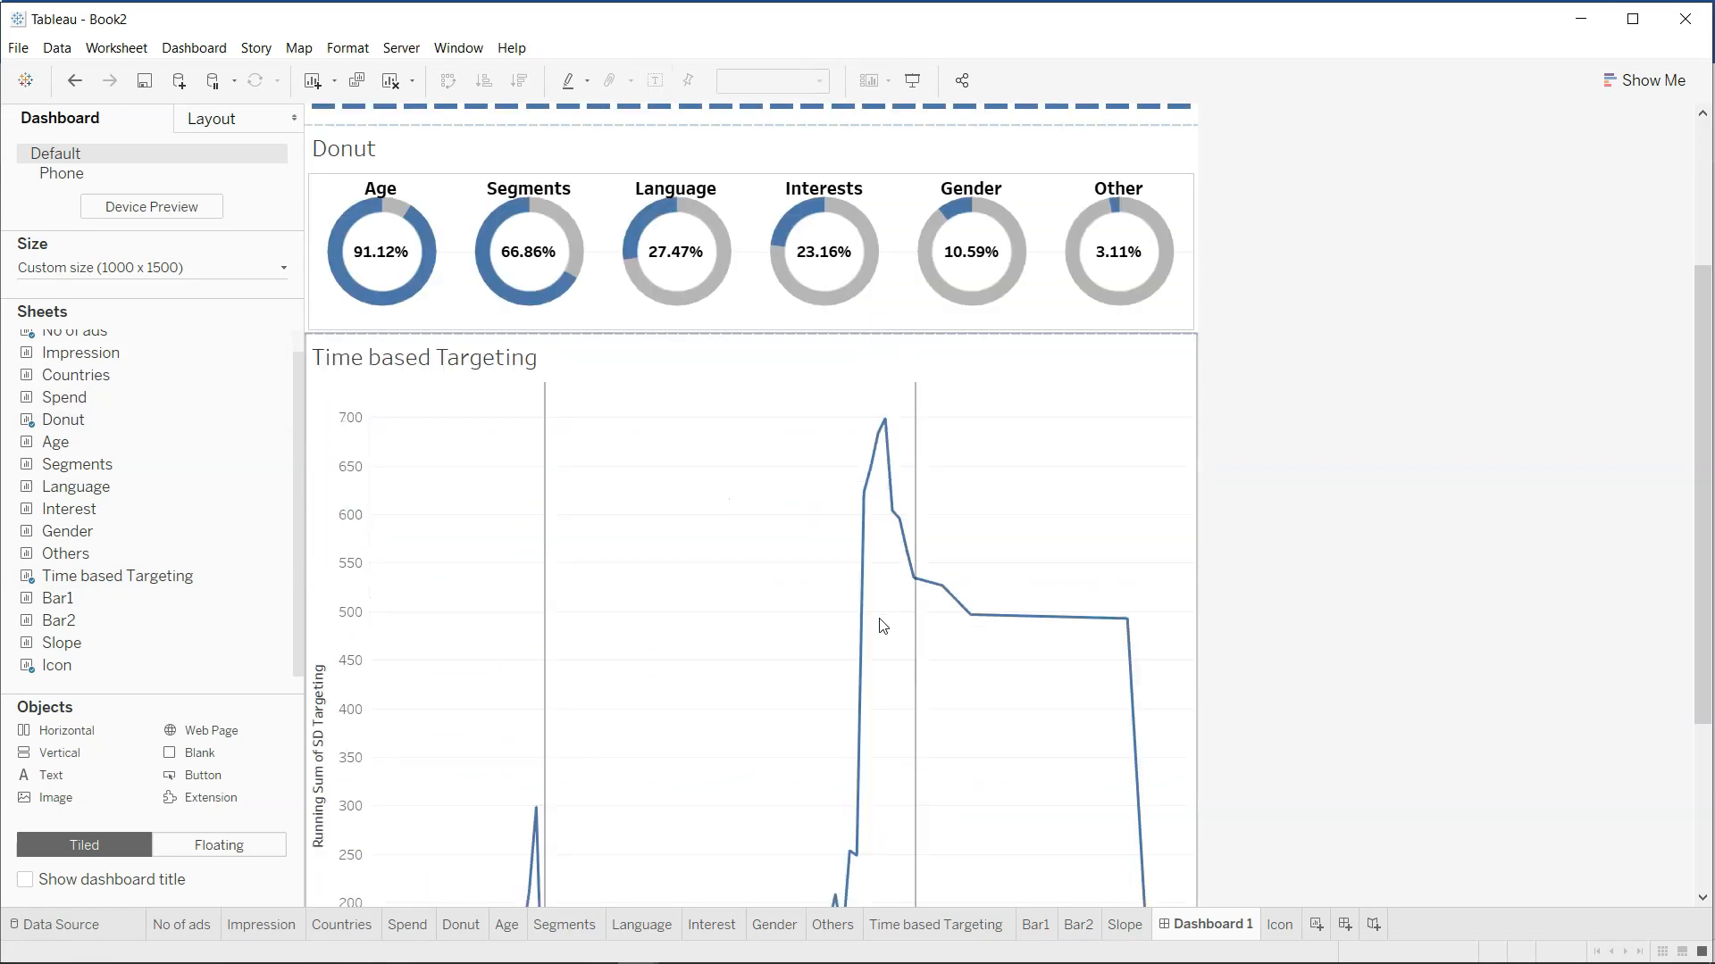
scroll(882, 625, down, 3)
scroll(885, 681, down, 3)
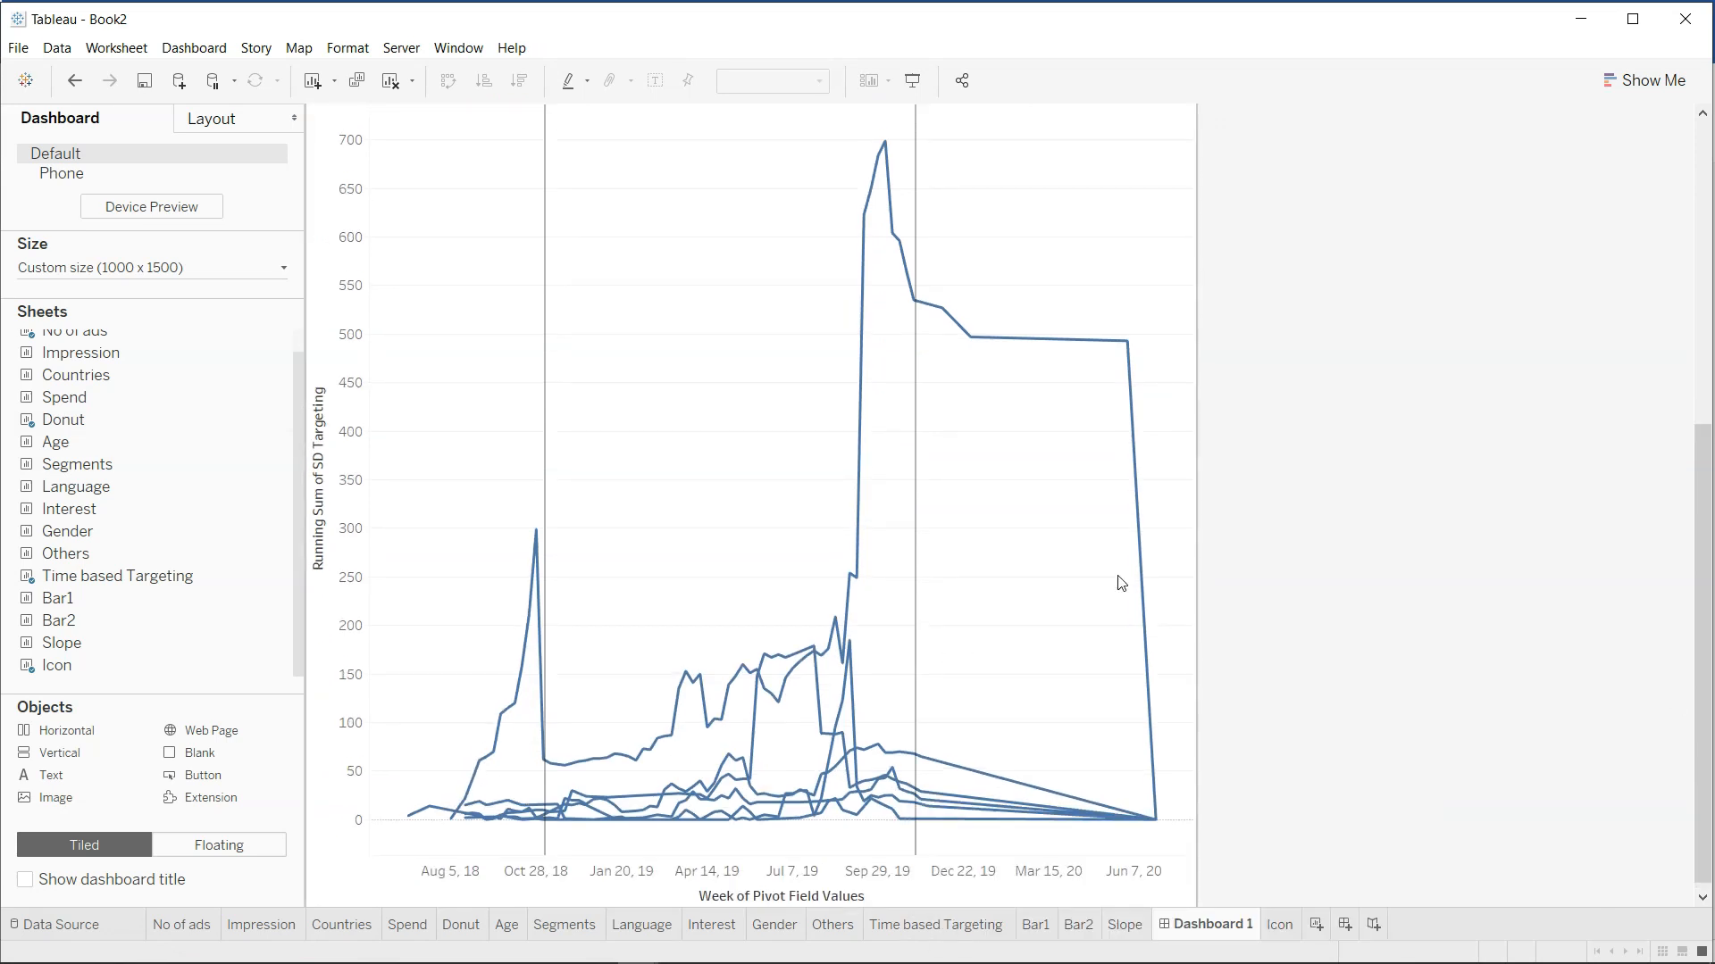
Hide the title of the No of ads chart and extend the chart's lower edge slightly downward.
scroll(1118, 581, up, 9)
scroll(1121, 583, up, 3)
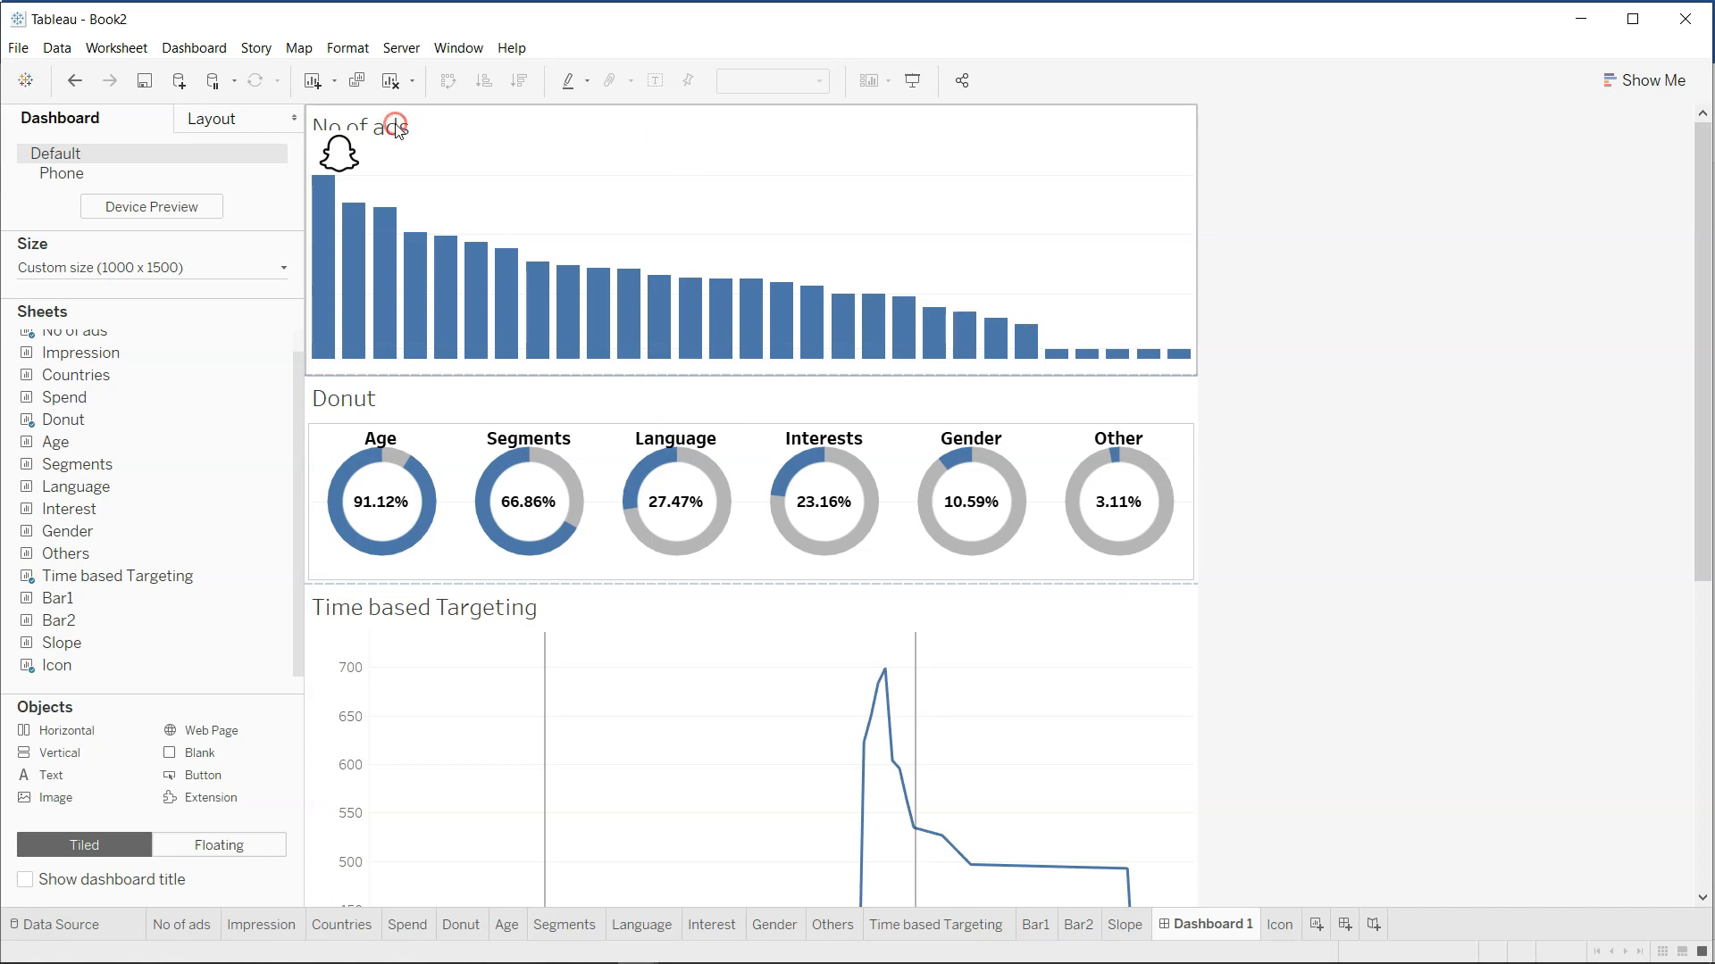
click(1169, 230)
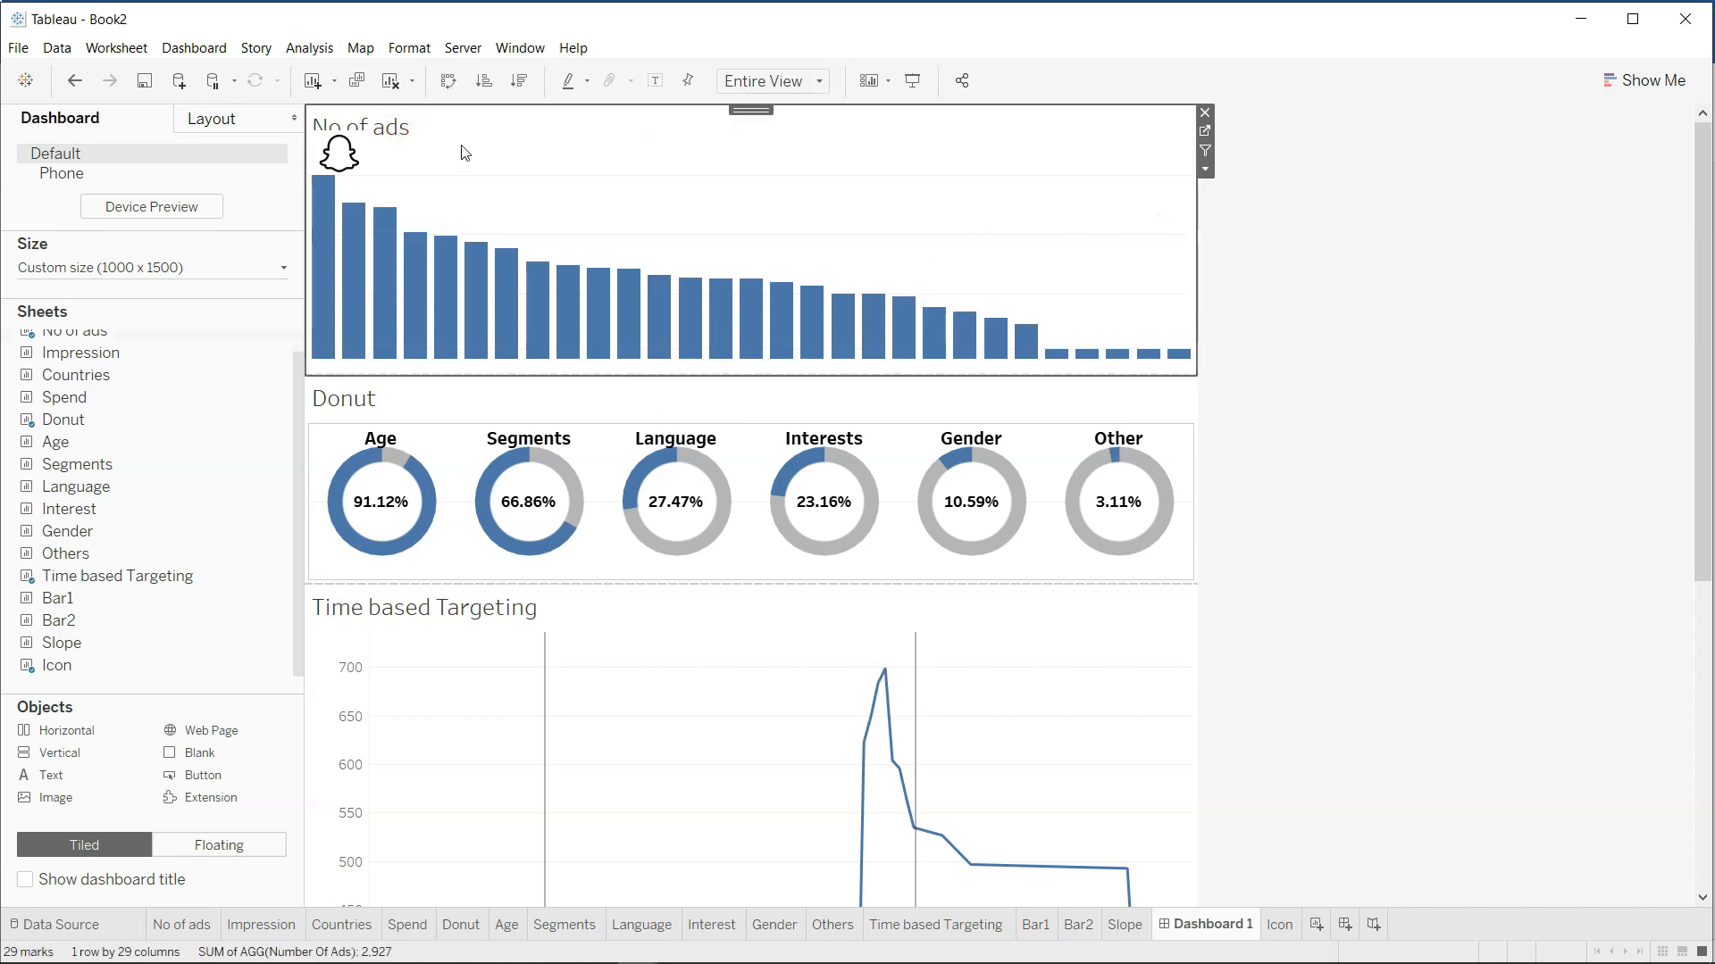
right_click(391, 123)
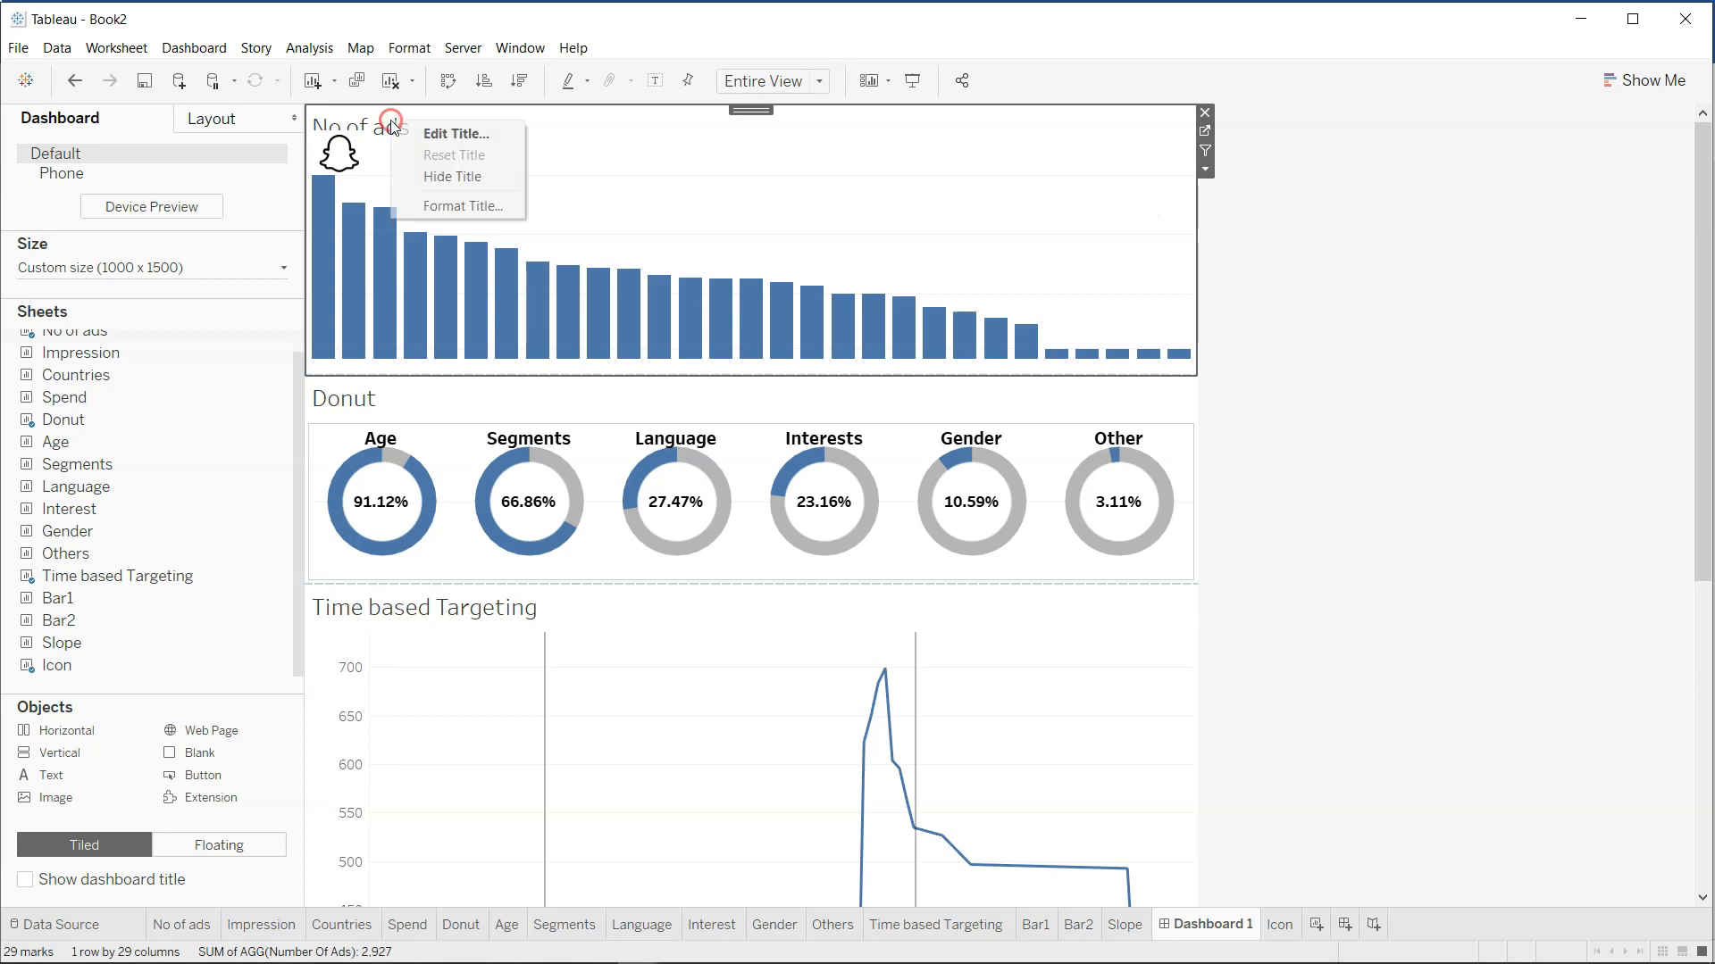
click(448, 176)
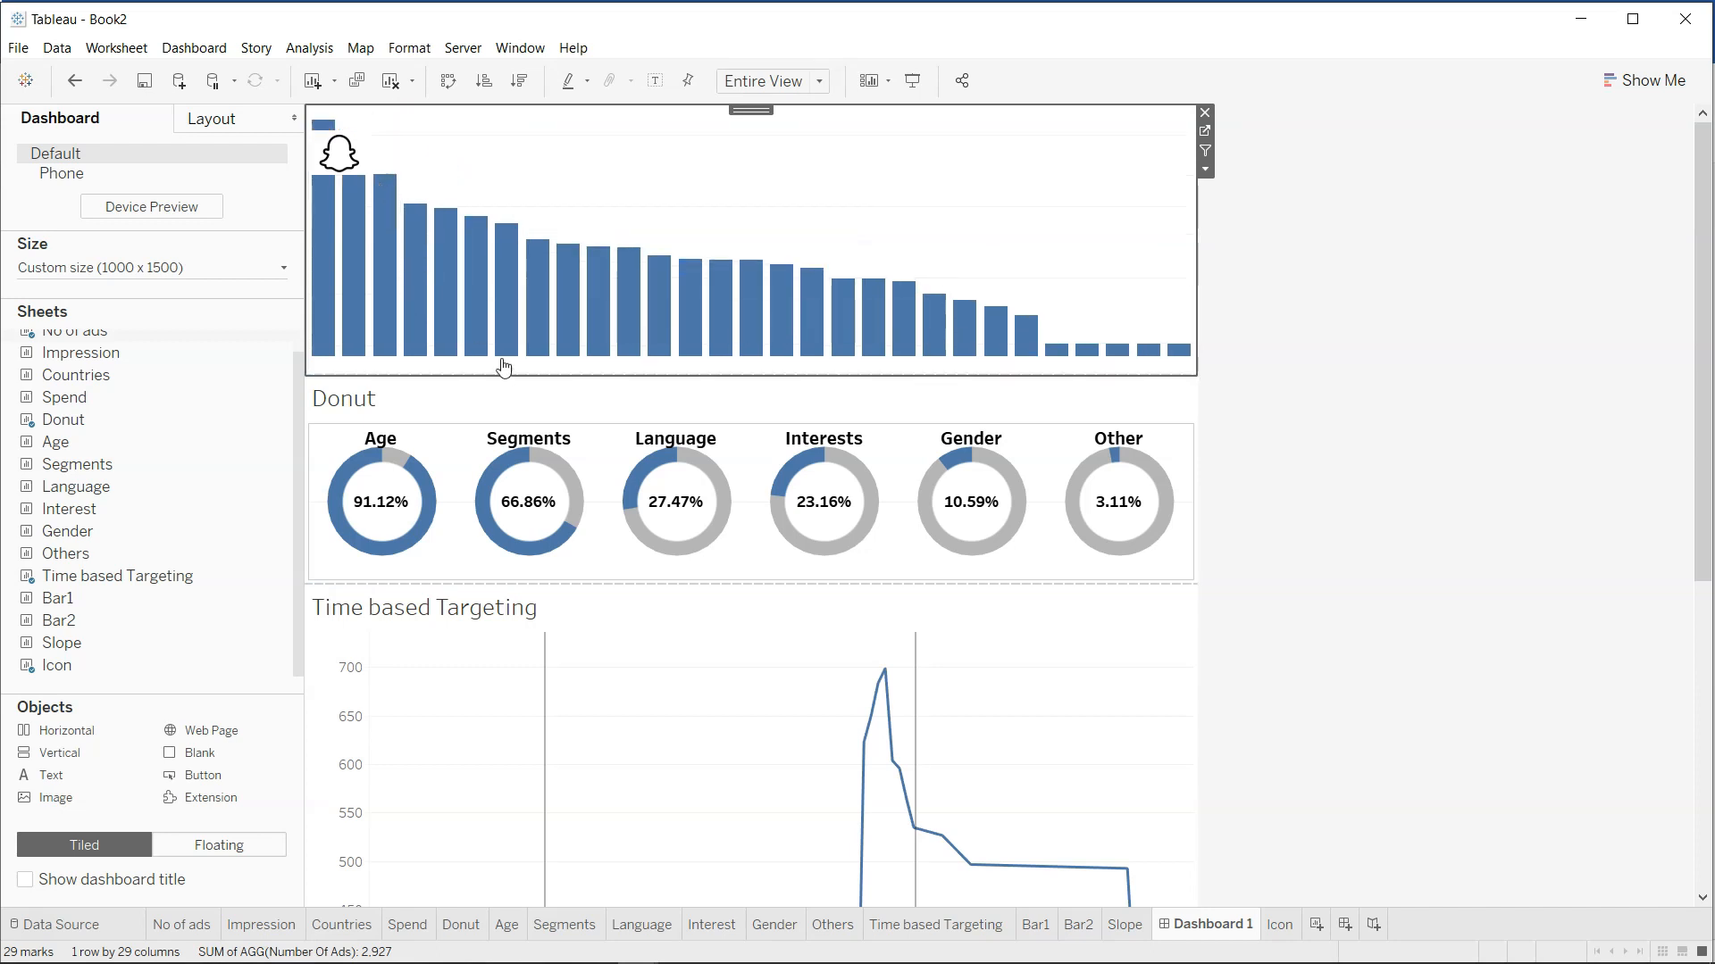
drag(535, 373, 539, 408)
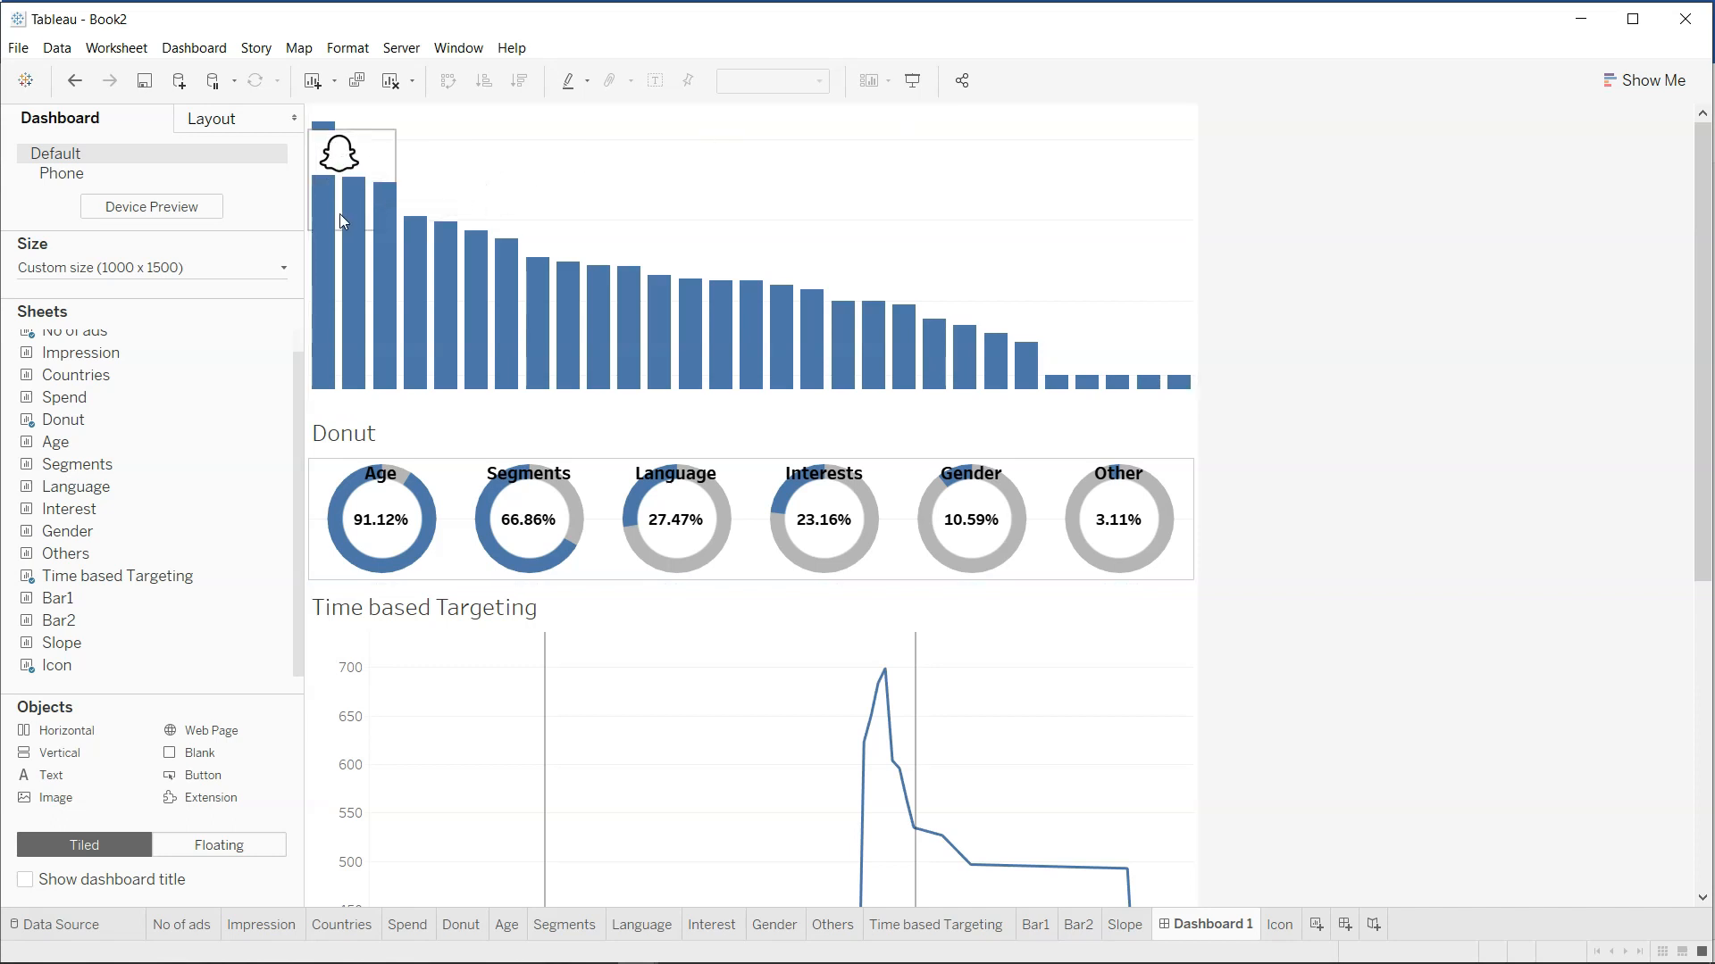
Add a text object above the bar chart reading "Are Snapchat Ads targeting ads?" in 16 pt bold black.
drag(46, 780, 559, 125)
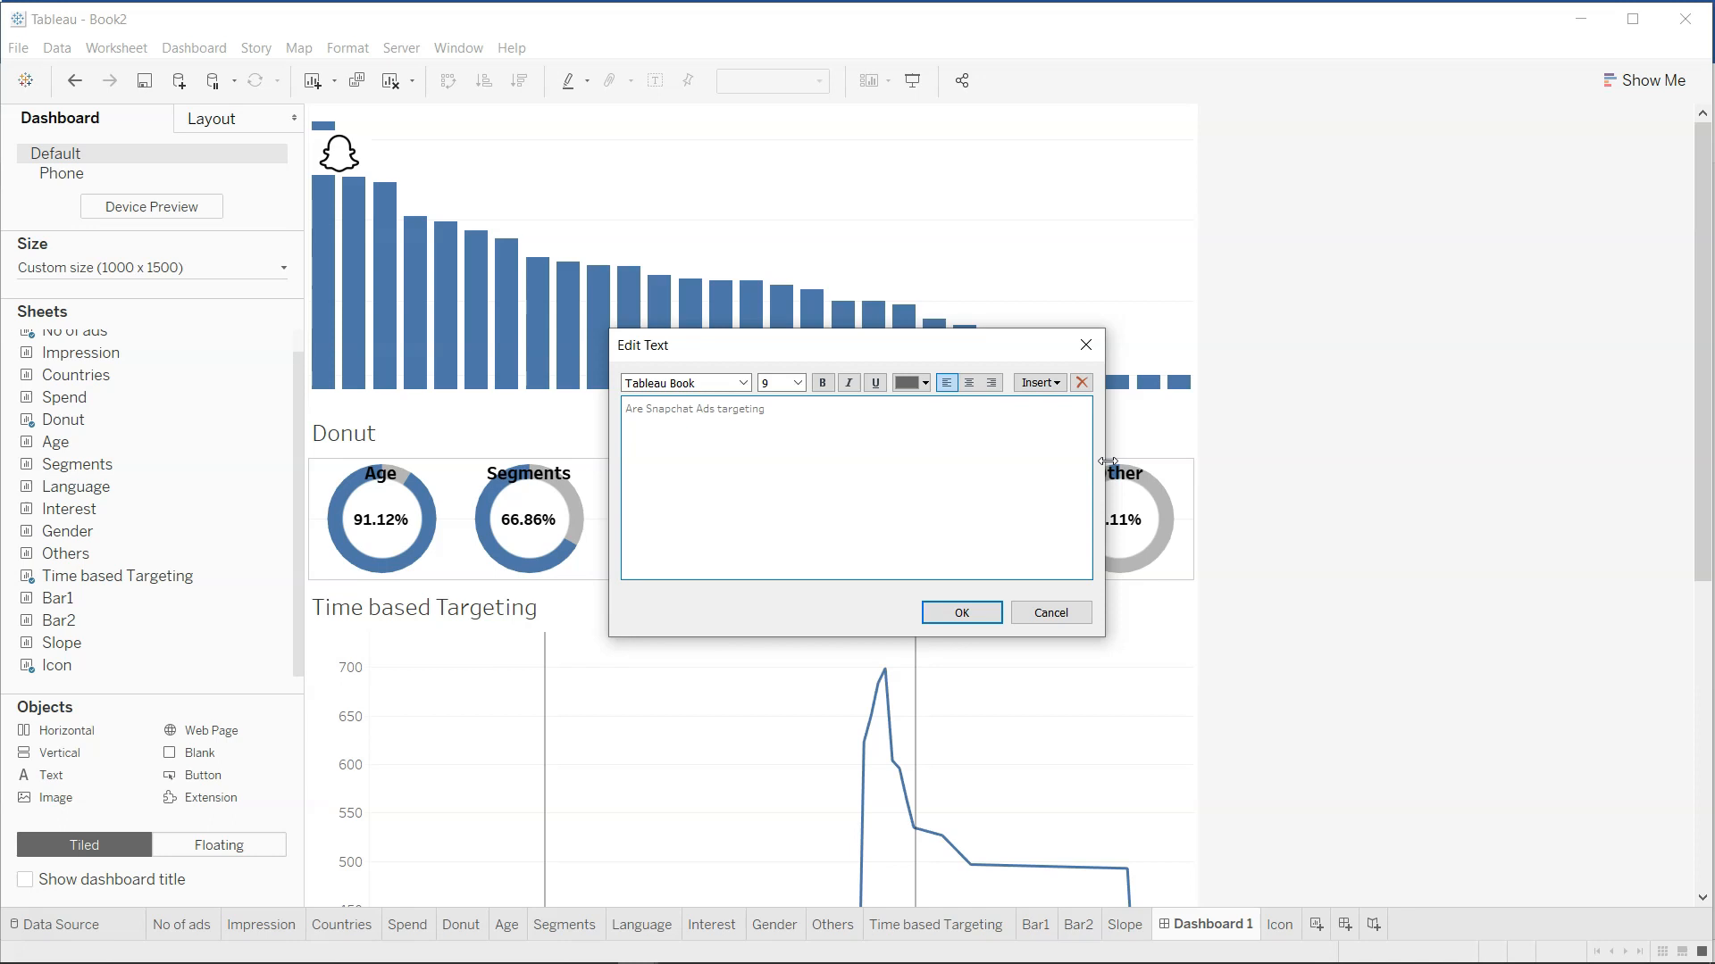
key(ctrl+a)
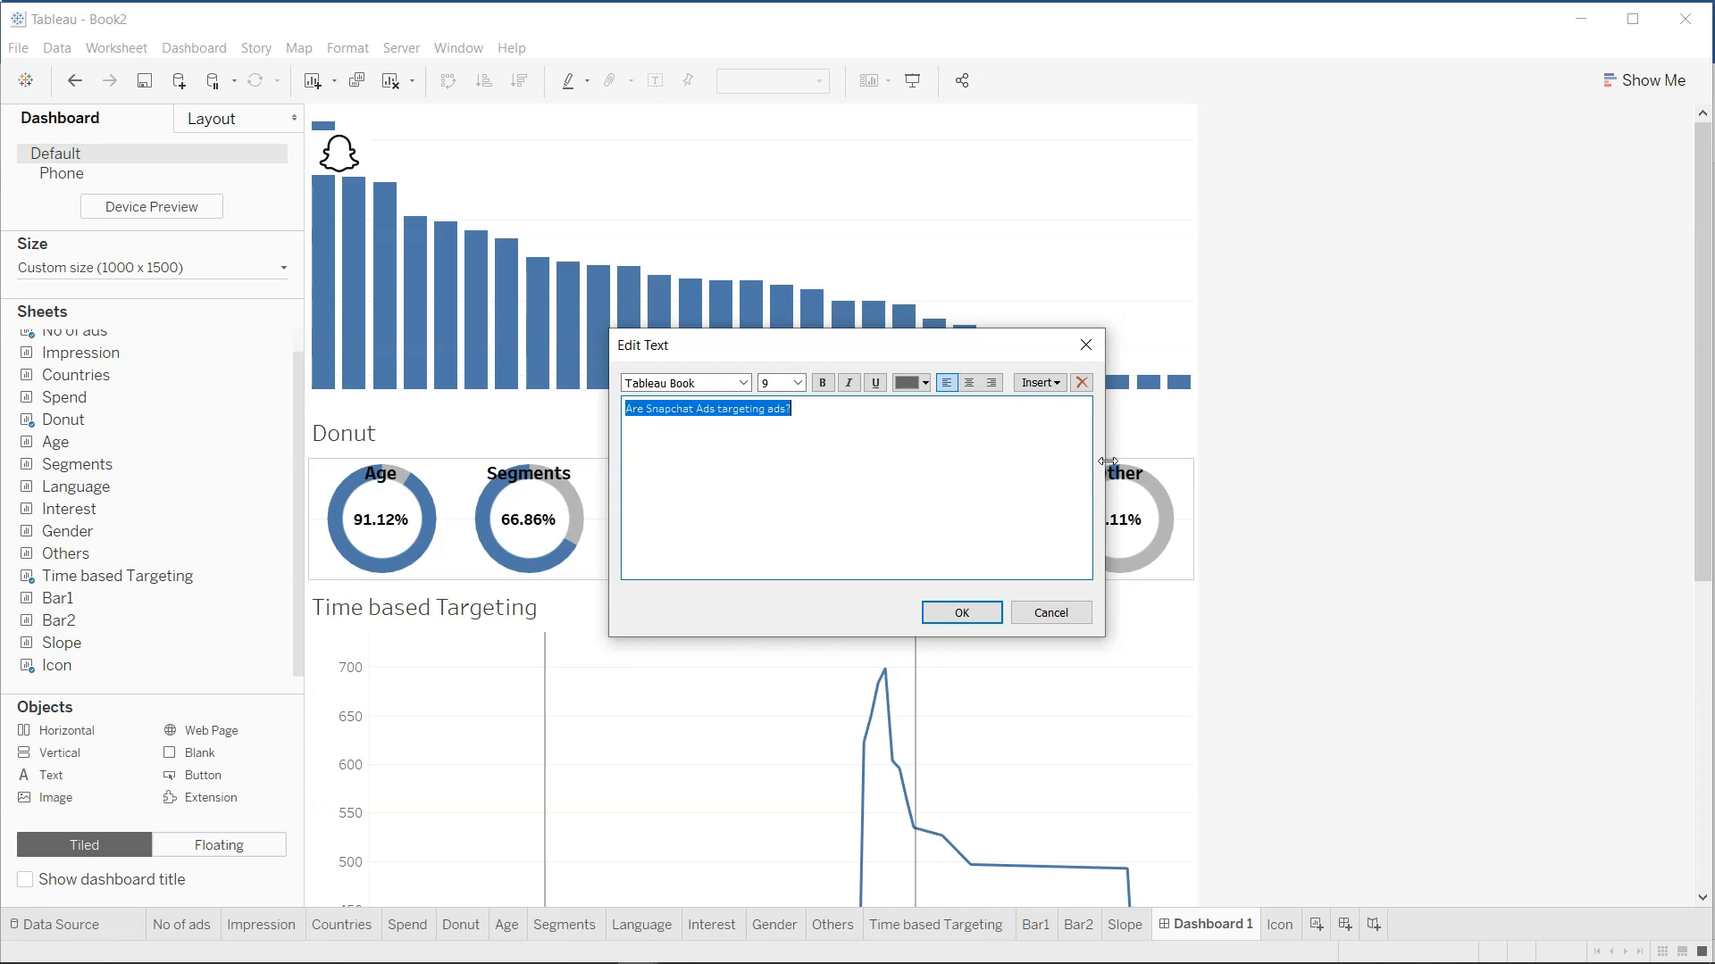
click(797, 383)
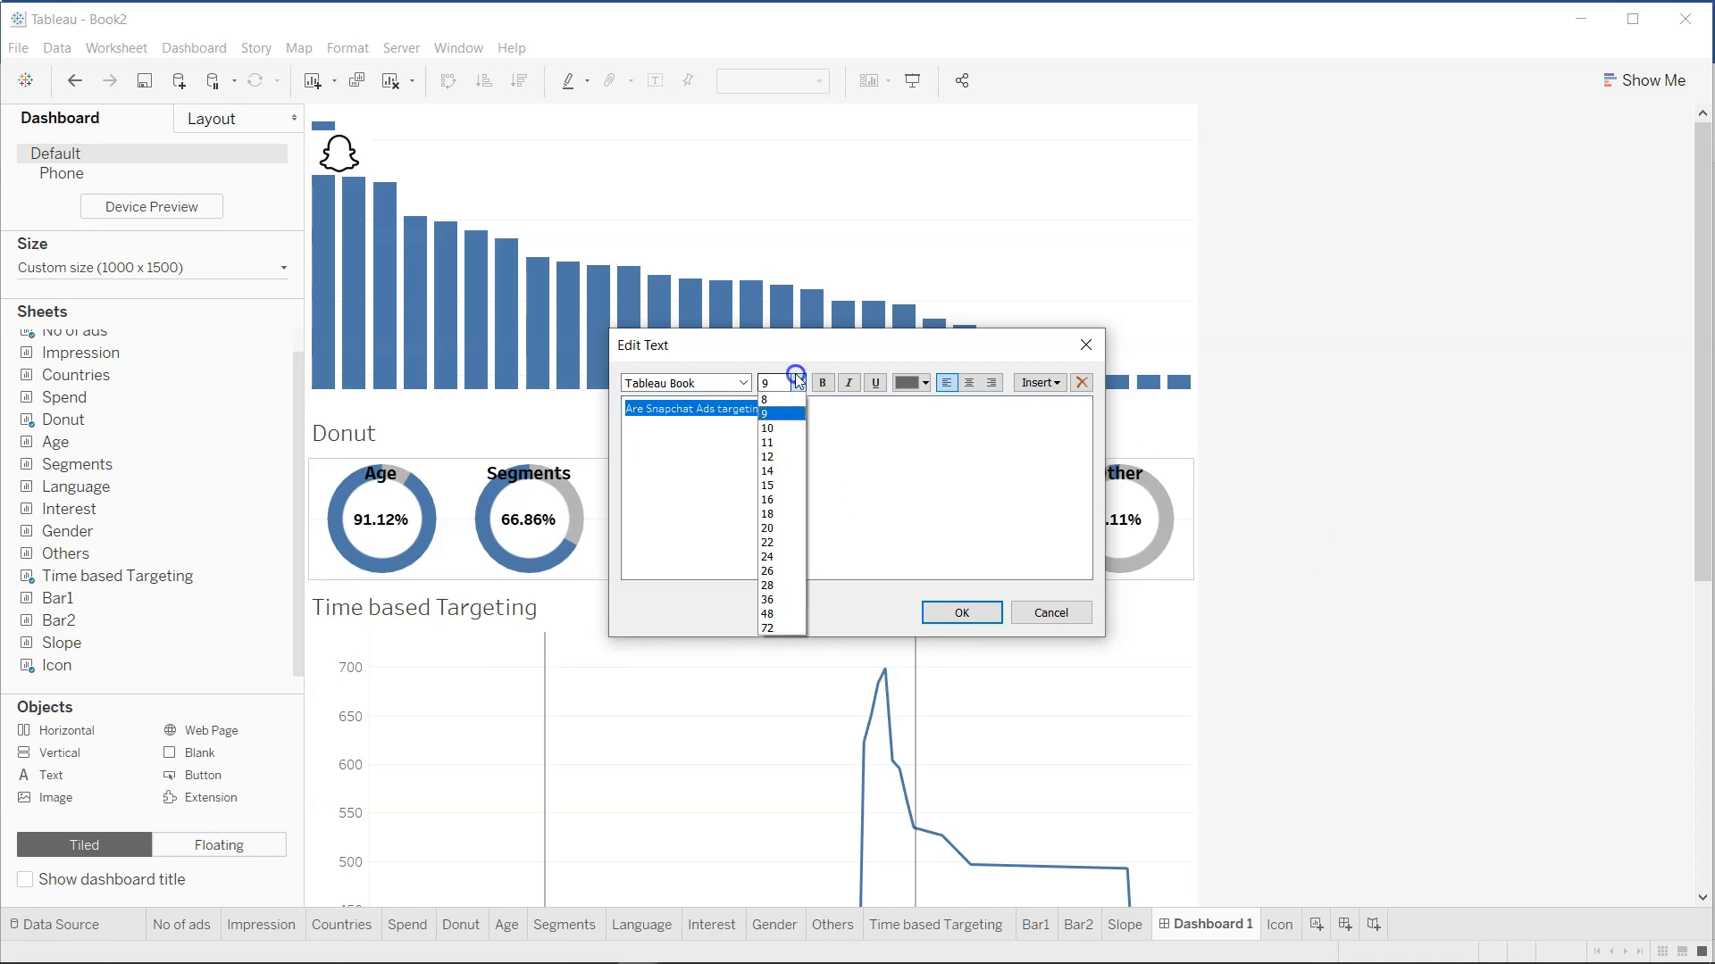
click(794, 500)
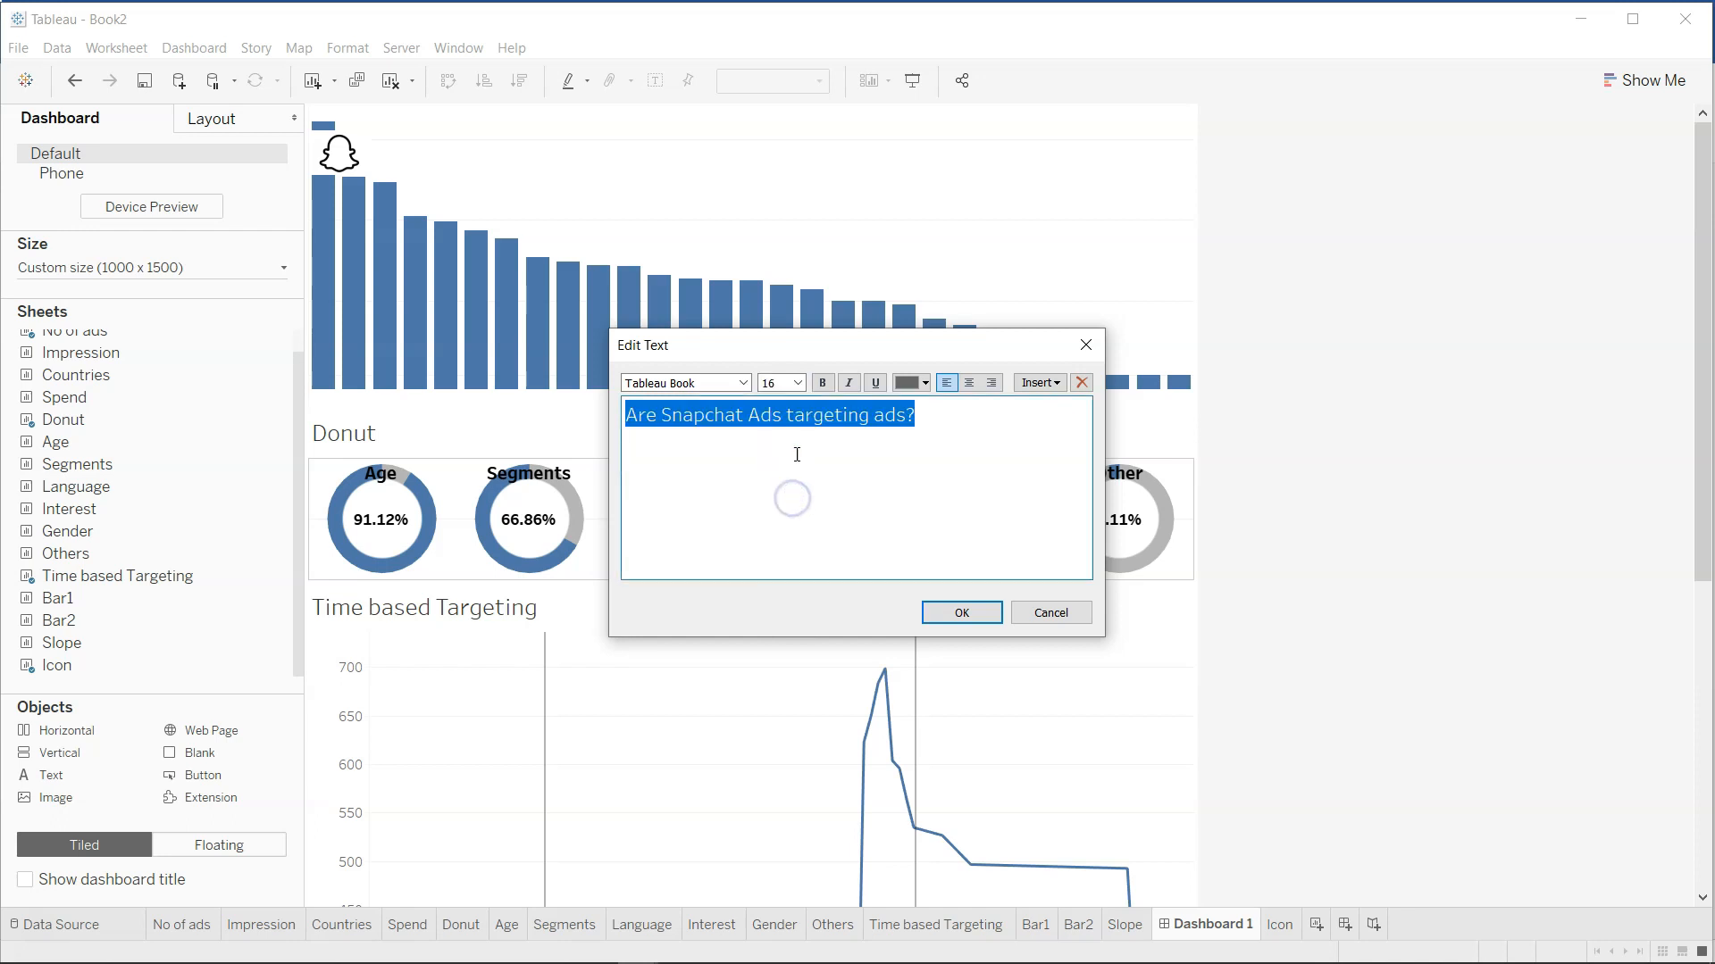
click(824, 381)
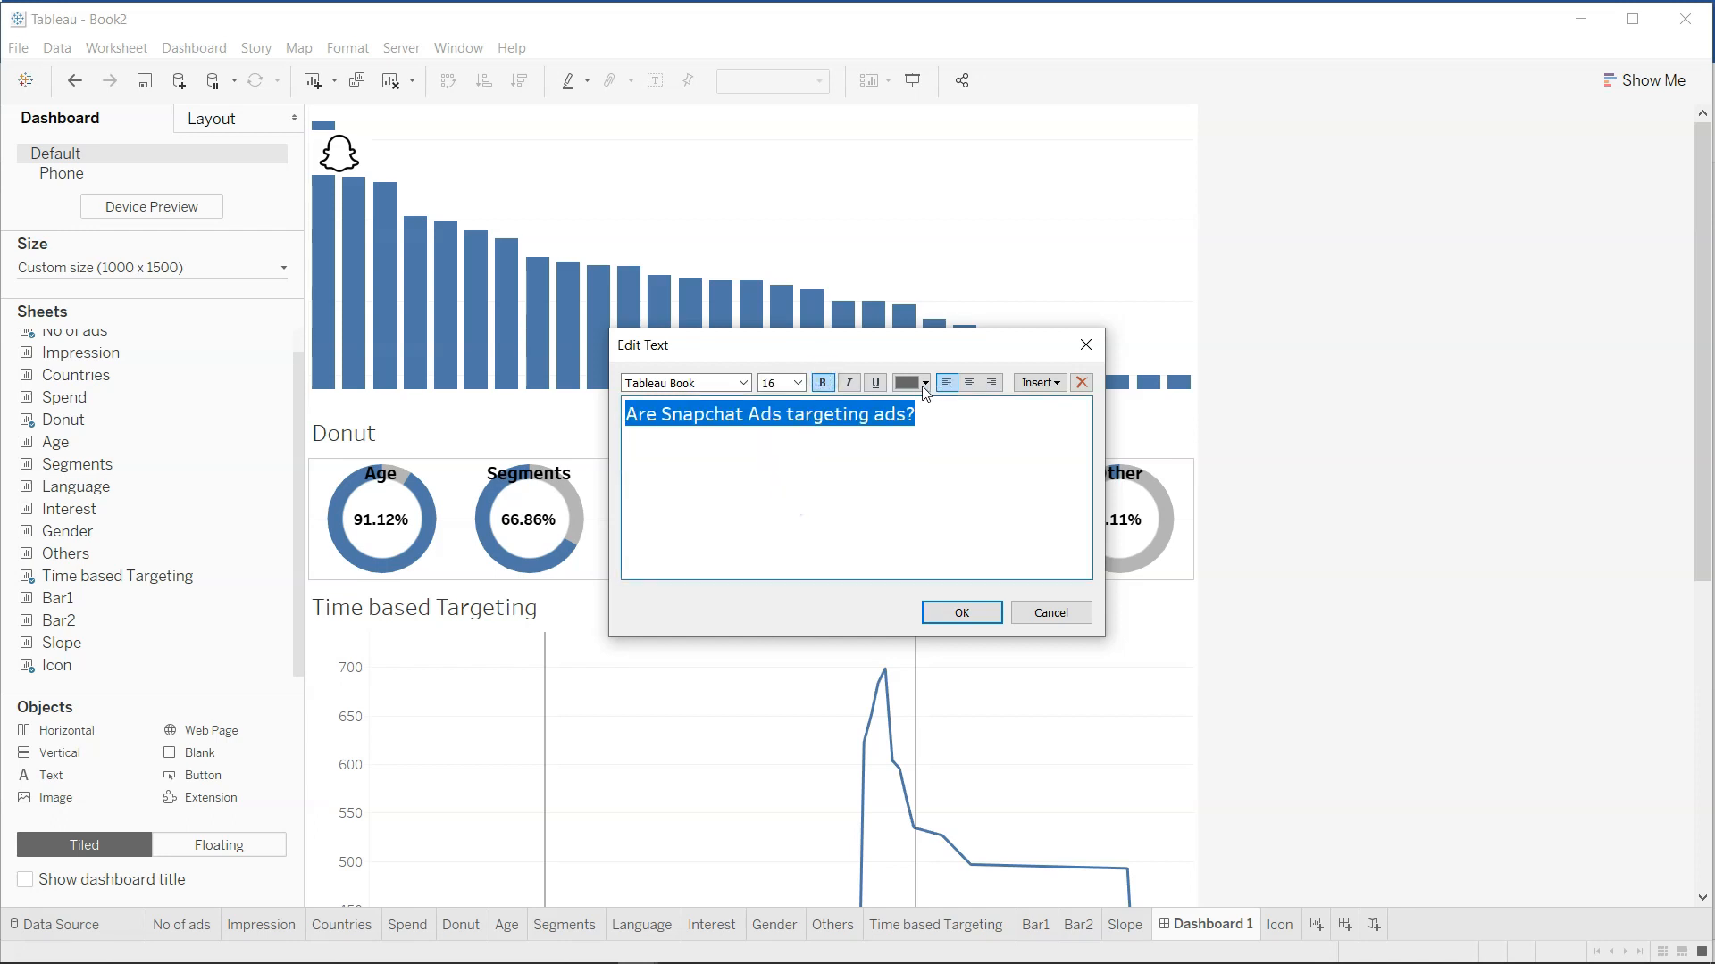
click(922, 382)
click(909, 406)
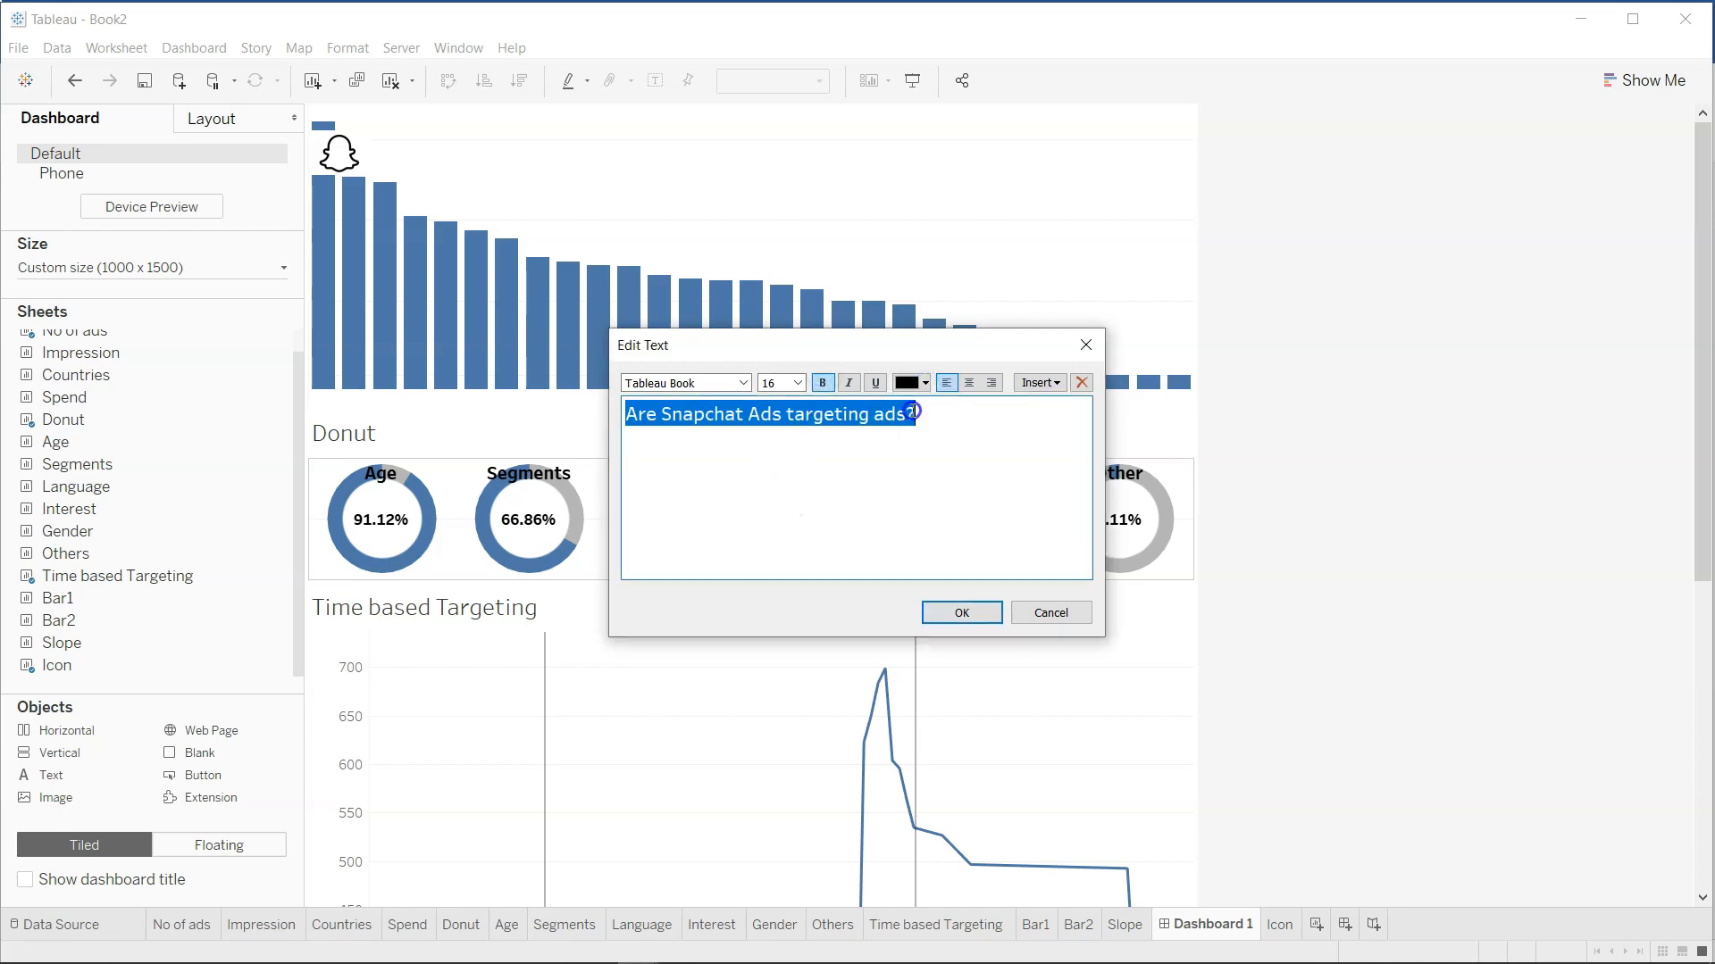
click(965, 612)
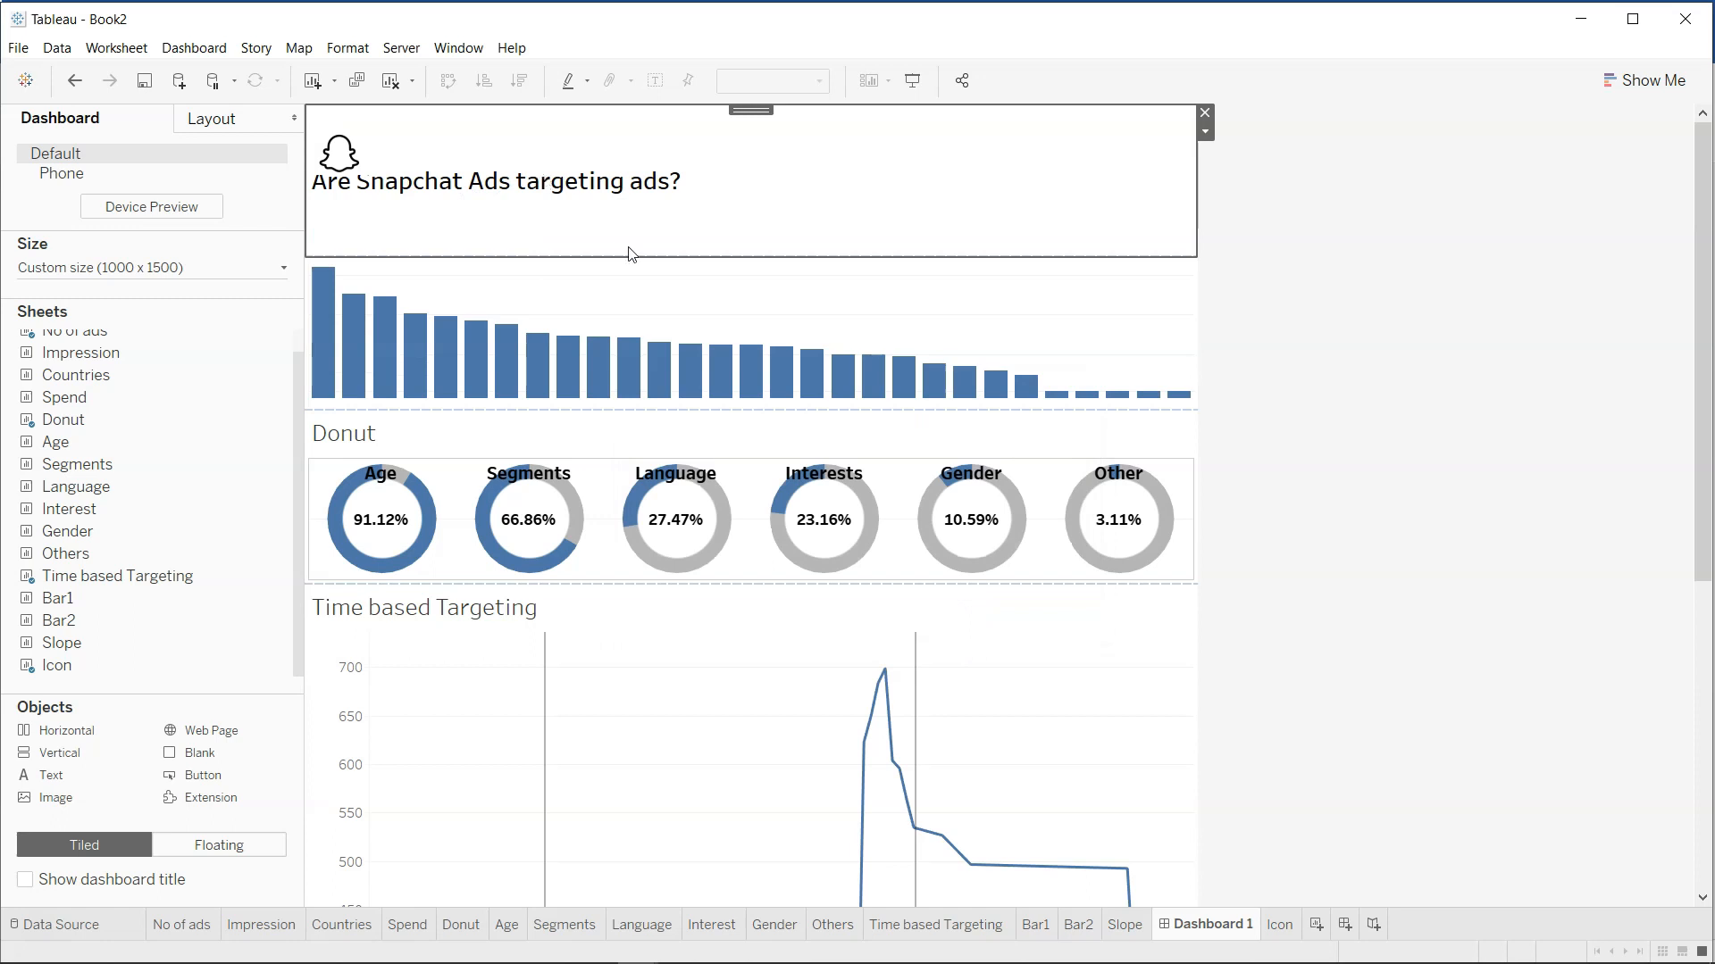
Shrink the heading's height and indent its text with leading spaces so it clears the Snapchat logo.
drag(632, 255, 639, 194)
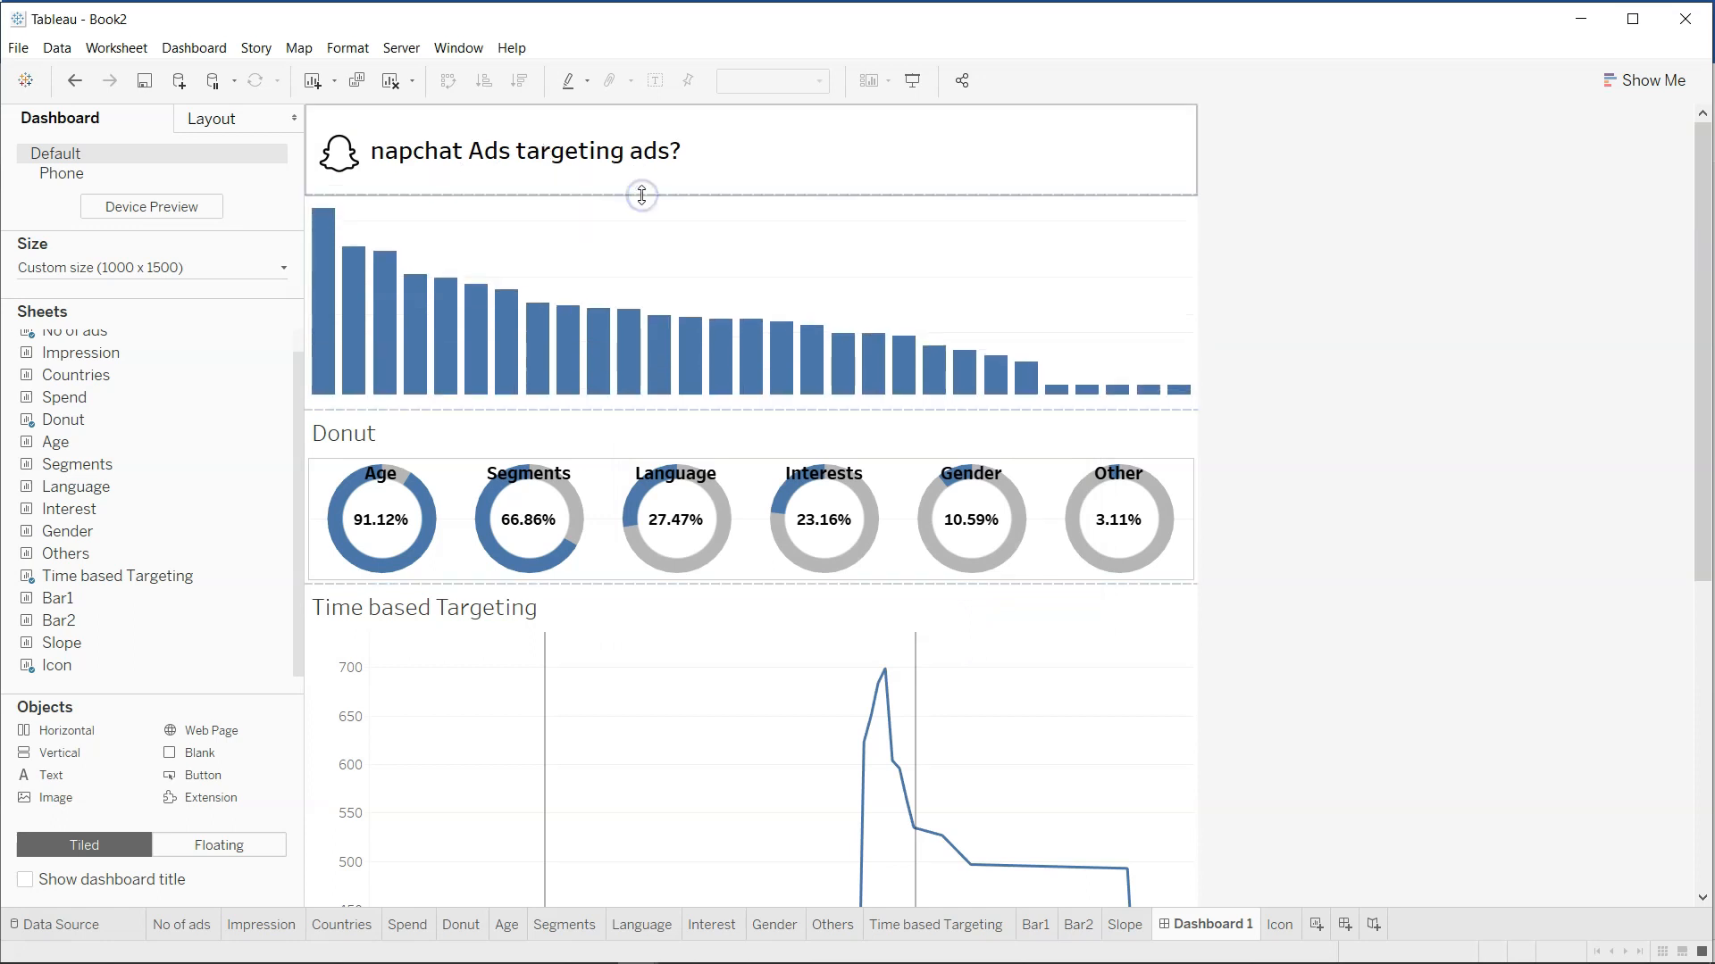
right_click(631, 166)
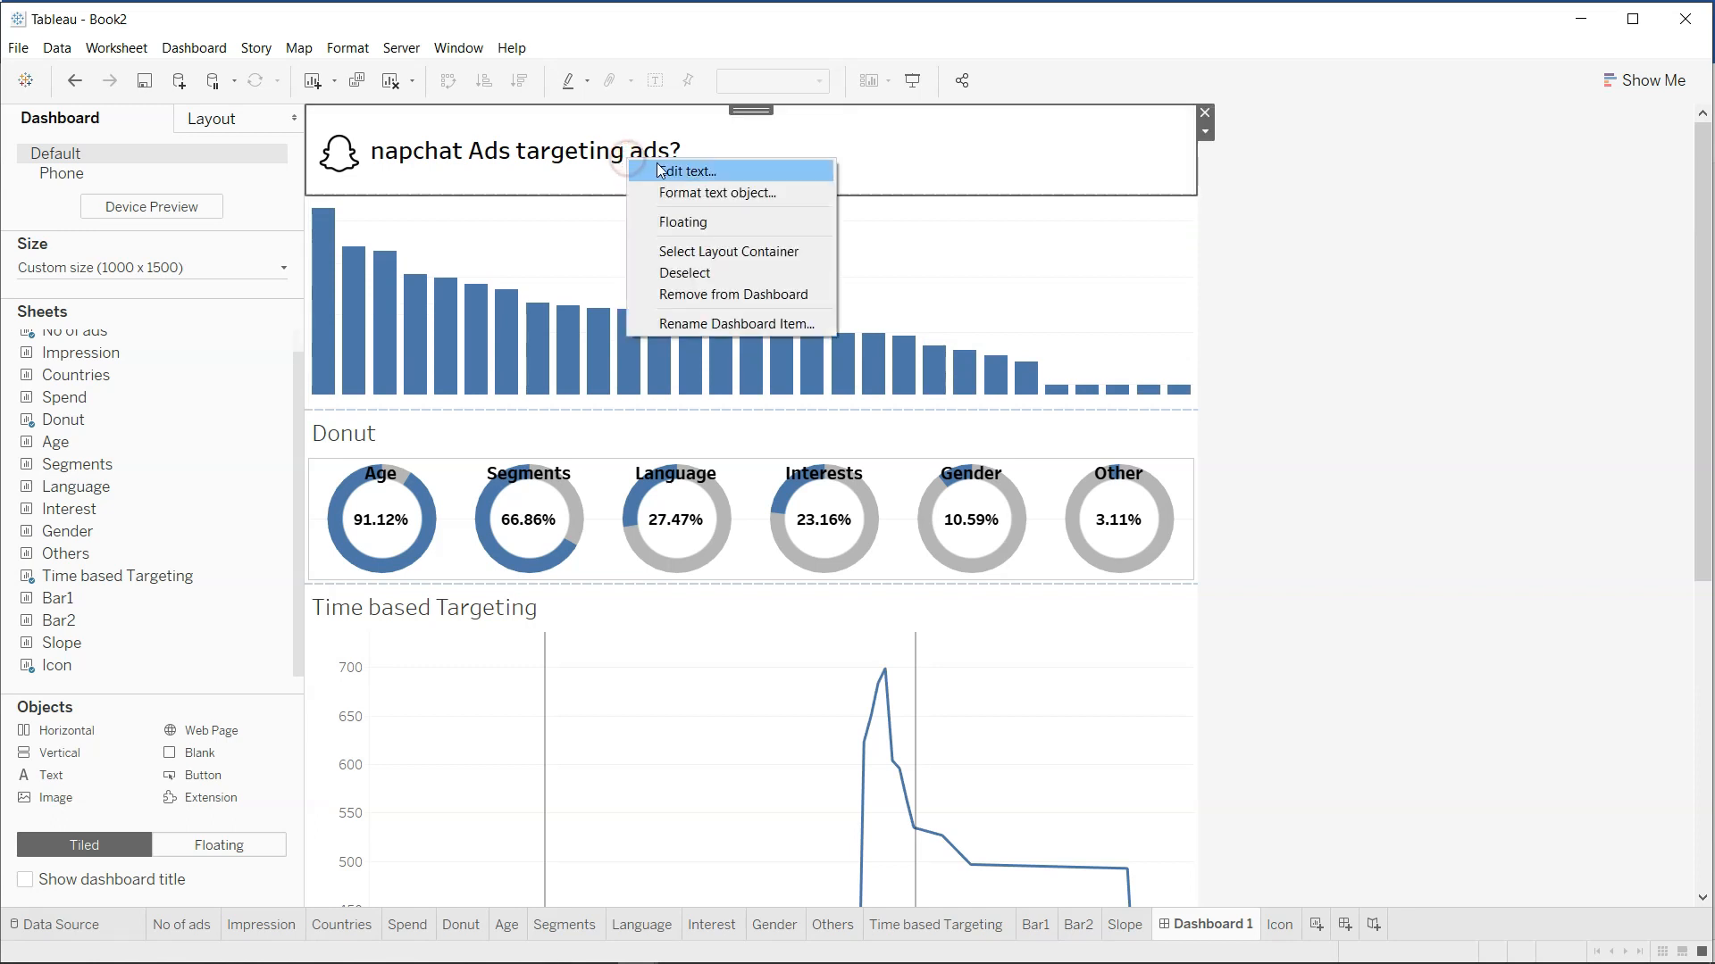
click(661, 163)
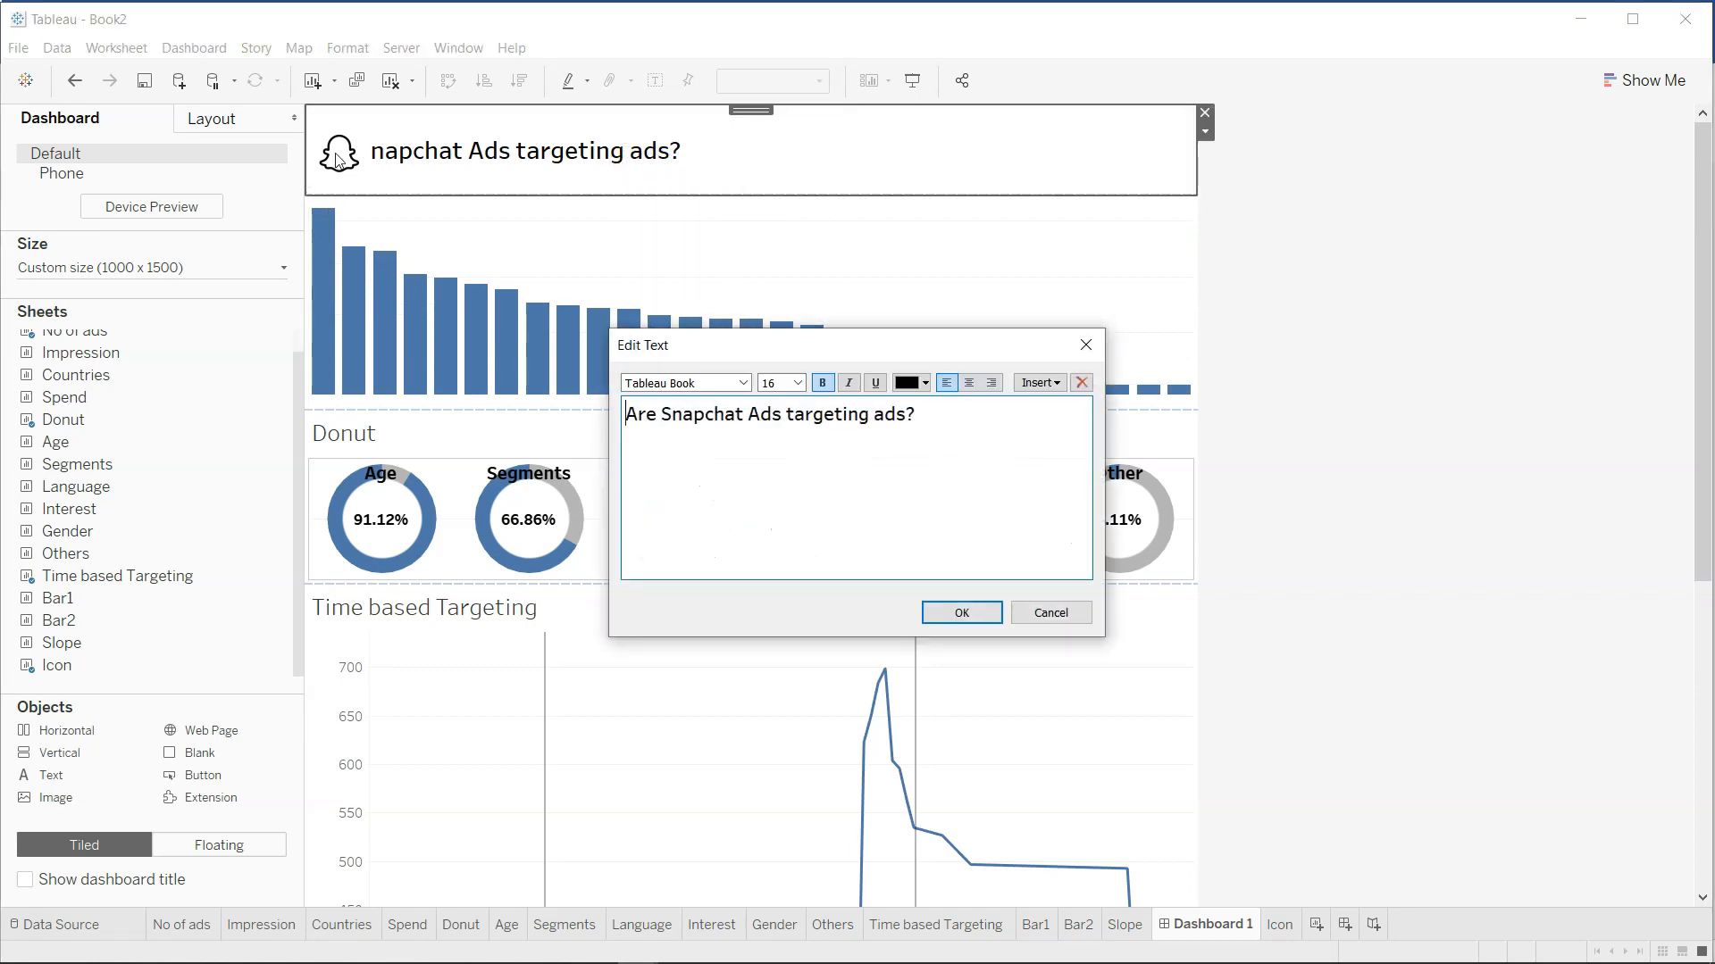
click(630, 417)
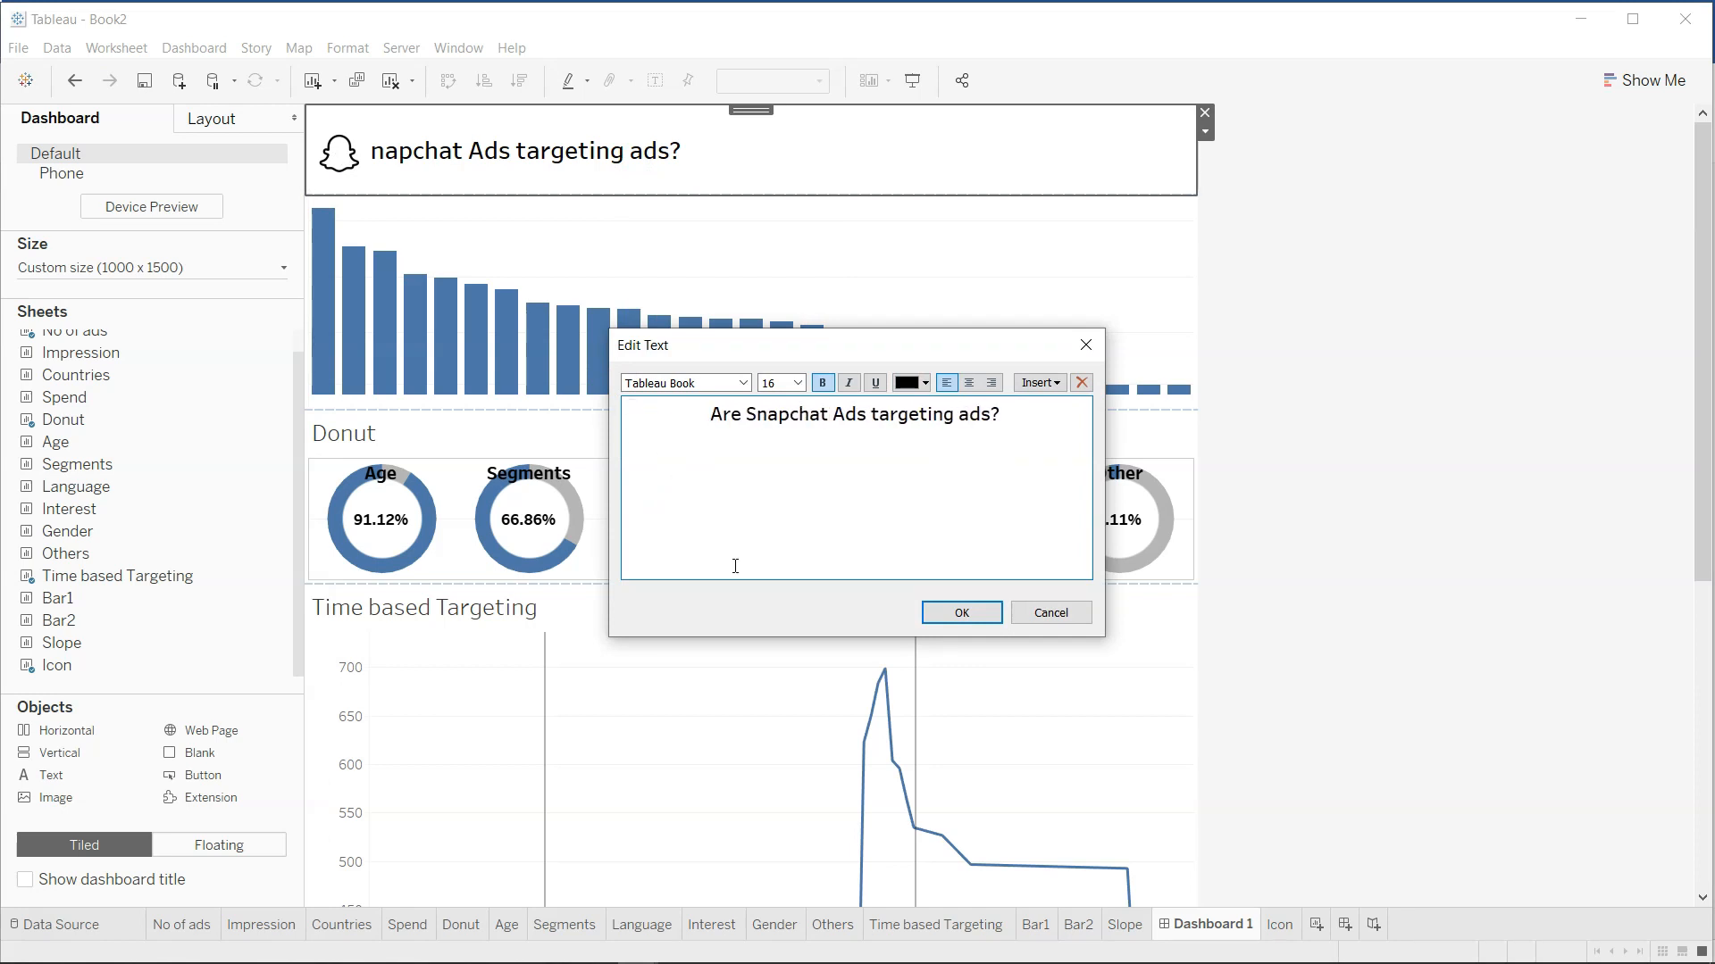
click(961, 615)
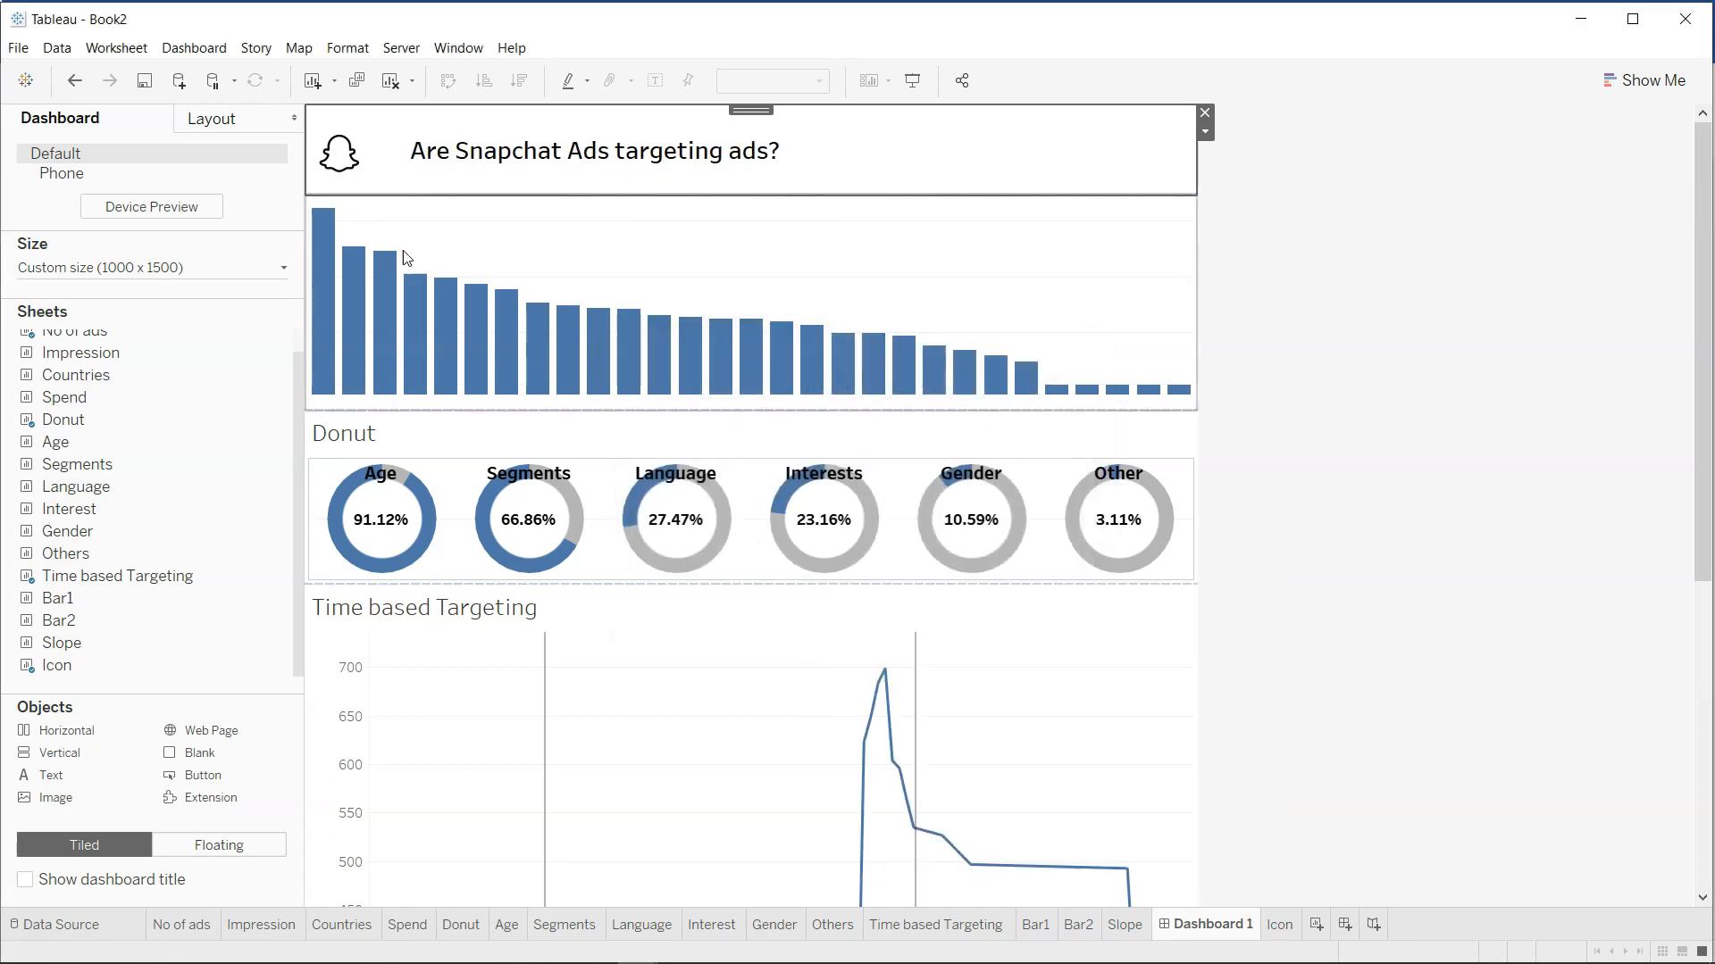
Move the floating Snapchat icon slightly up within the heading area.
click(385, 160)
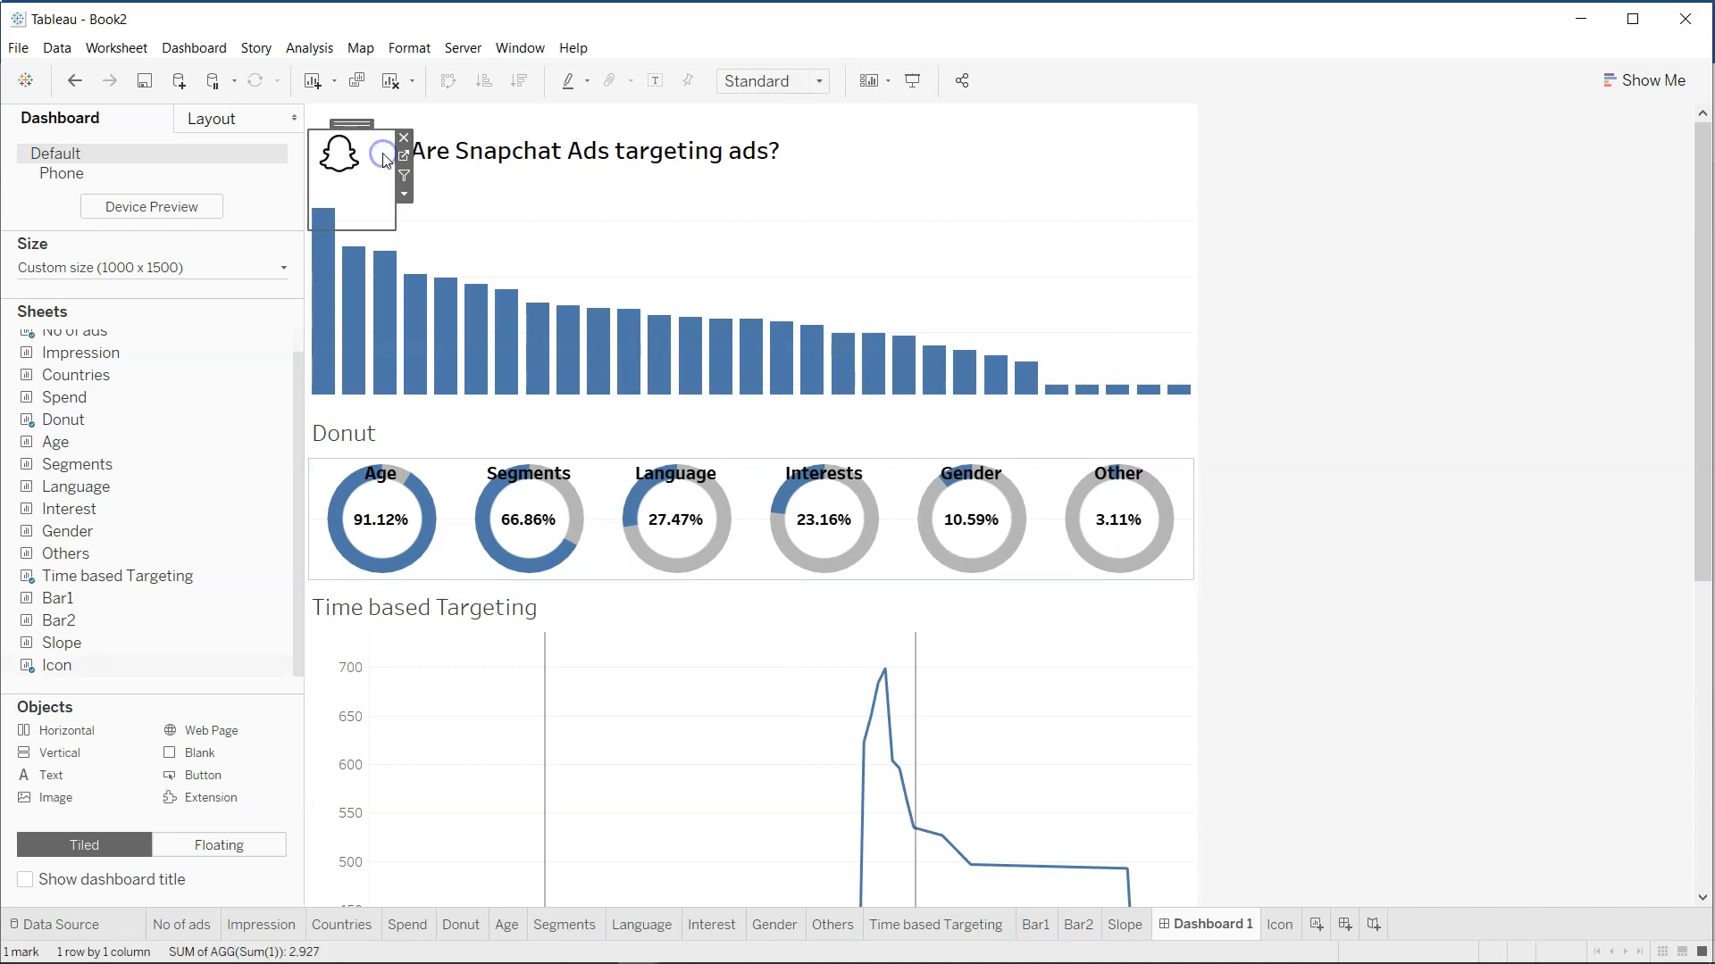
drag(353, 123, 360, 114)
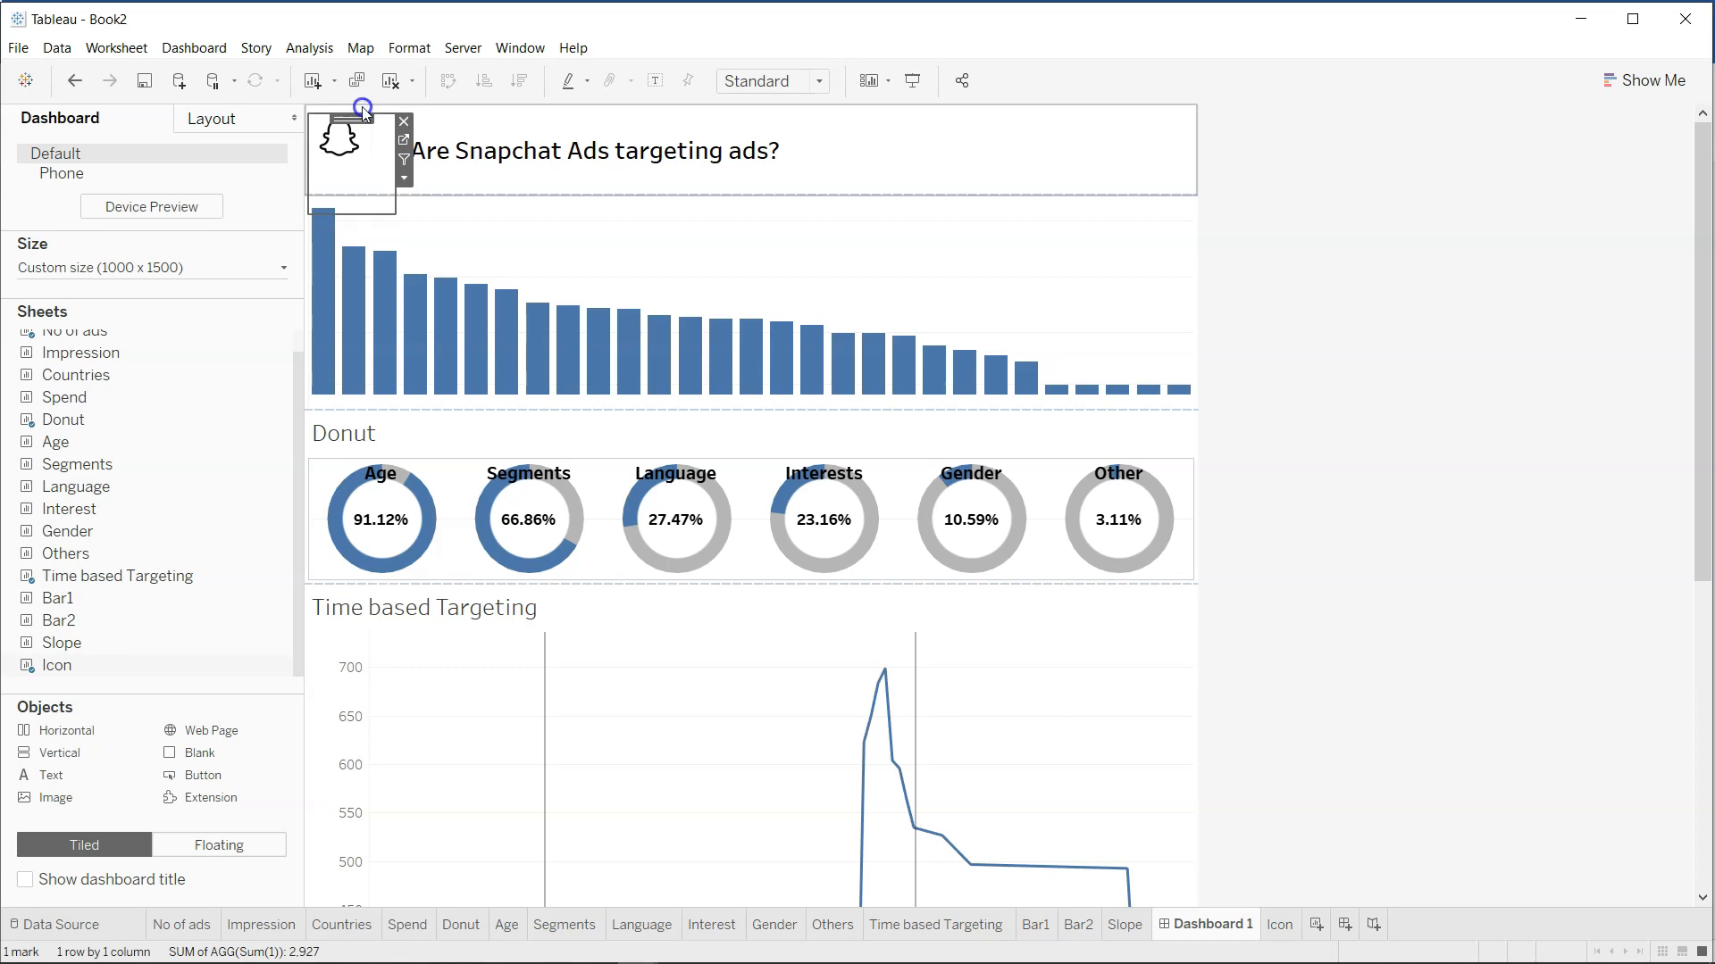
click(1342, 344)
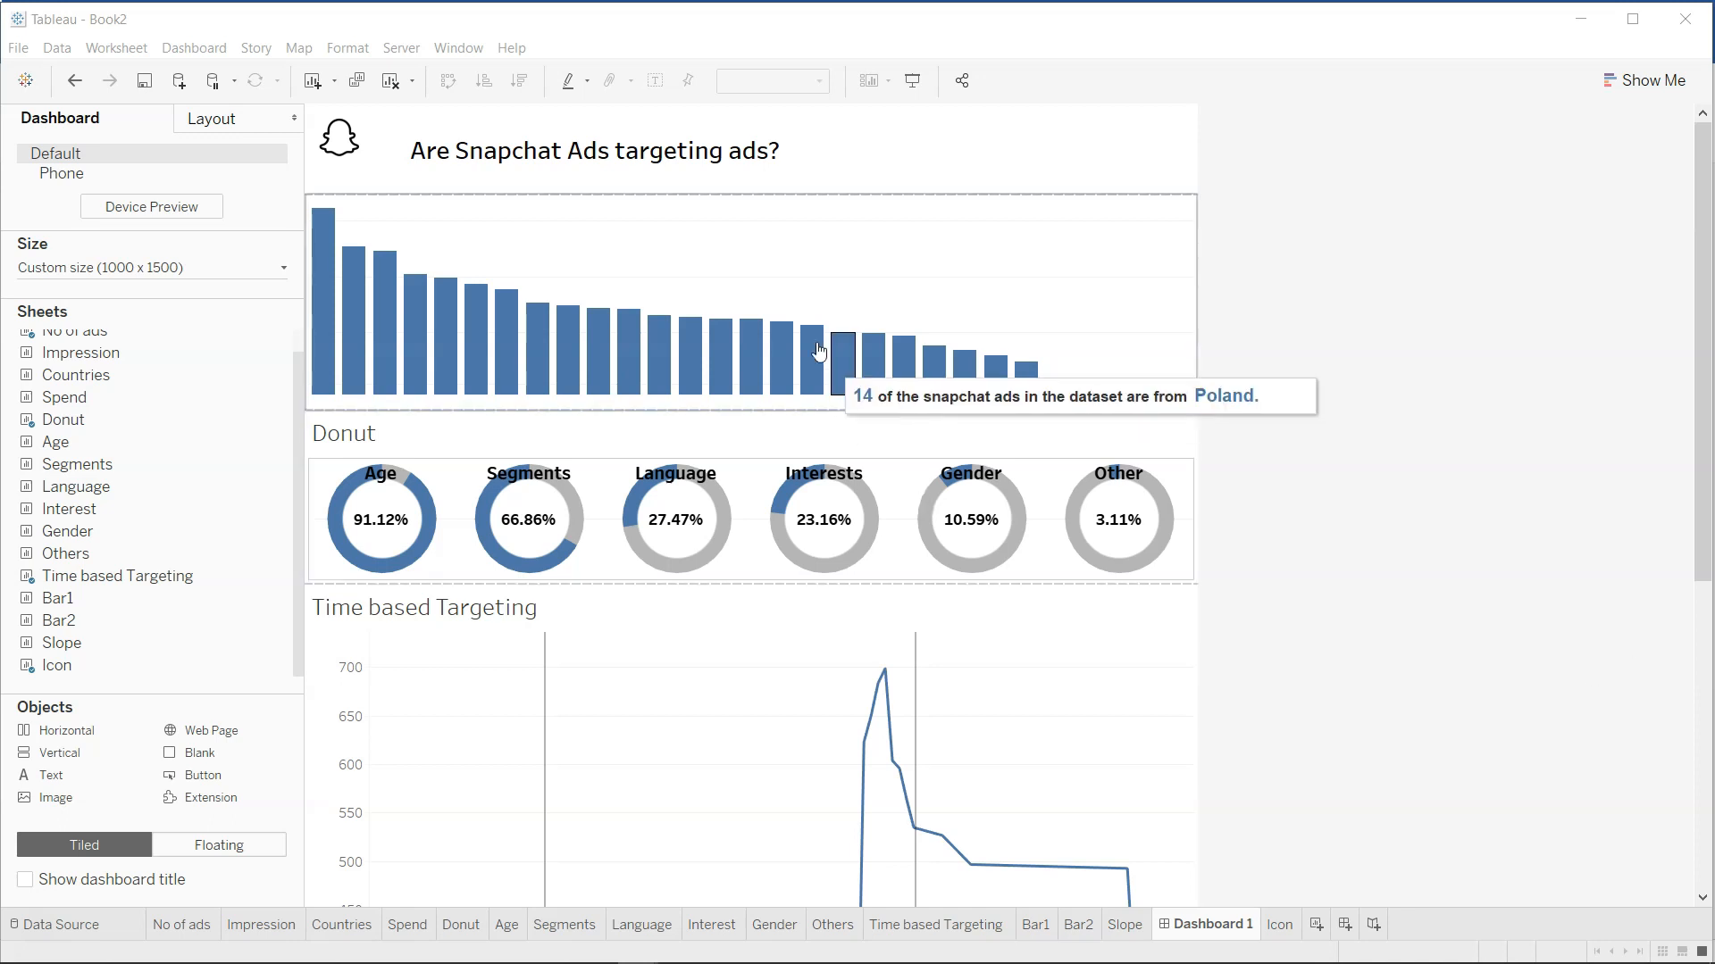
Paste the introductory paragraphs starting "In recent years there has been a growing public concern" below the heading and enlarge the text area.
click(795, 178)
double_click(795, 177)
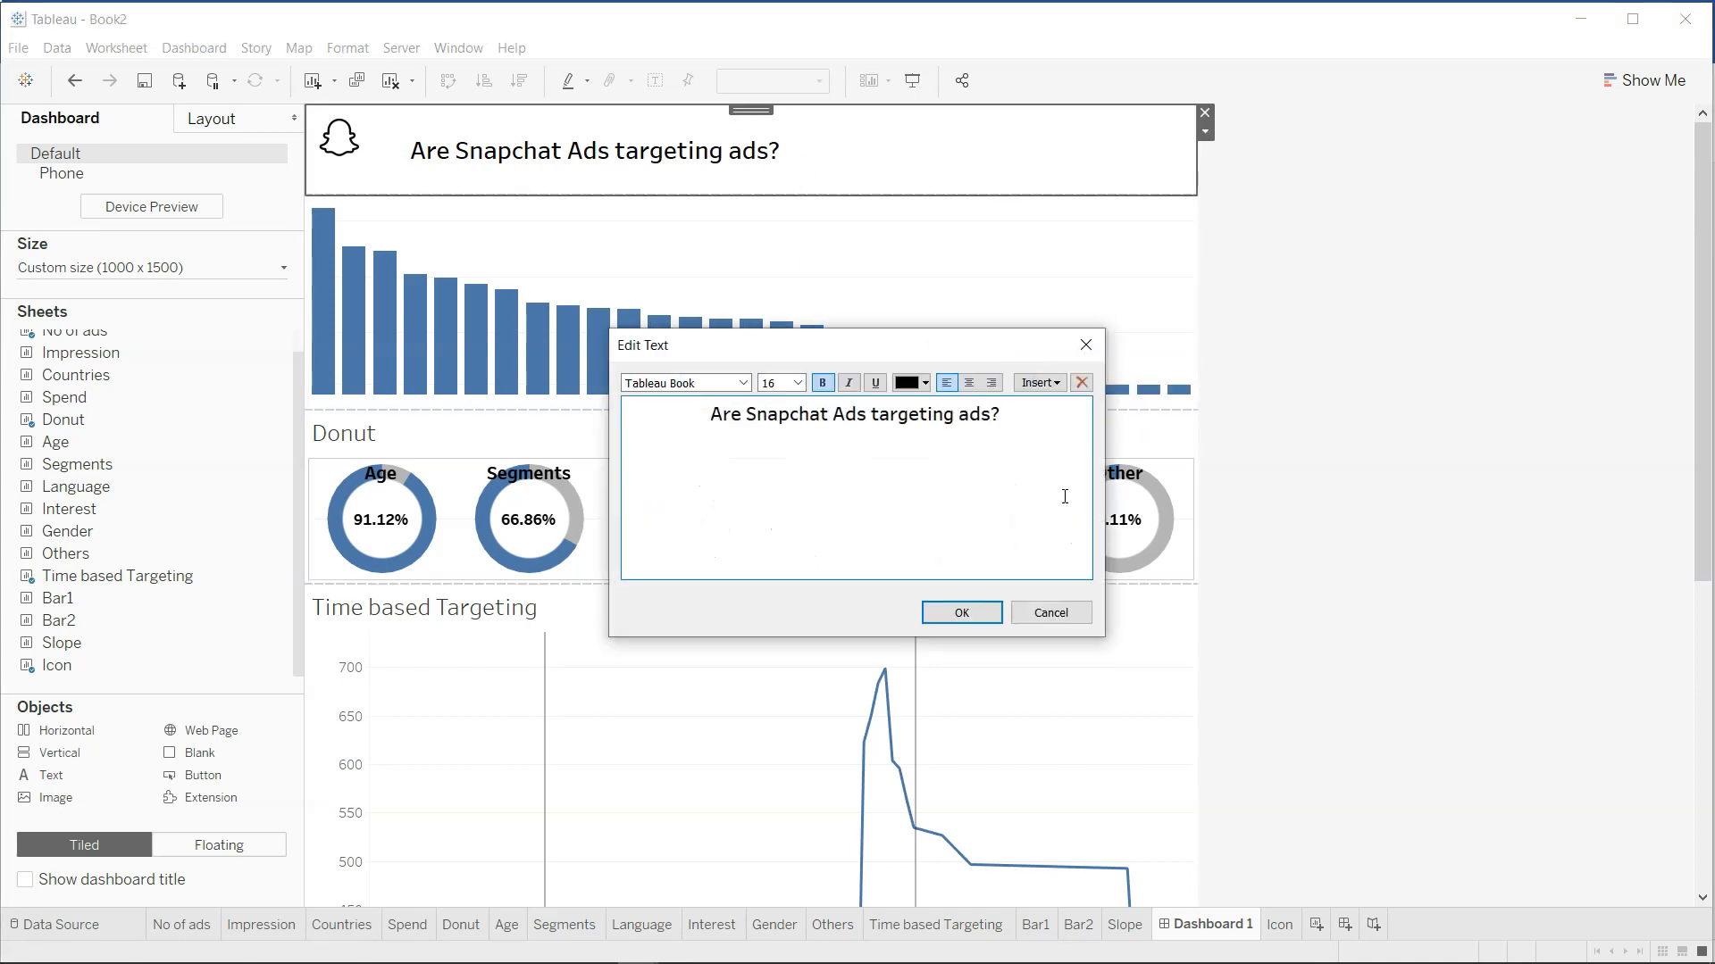
key(ctrl+v)
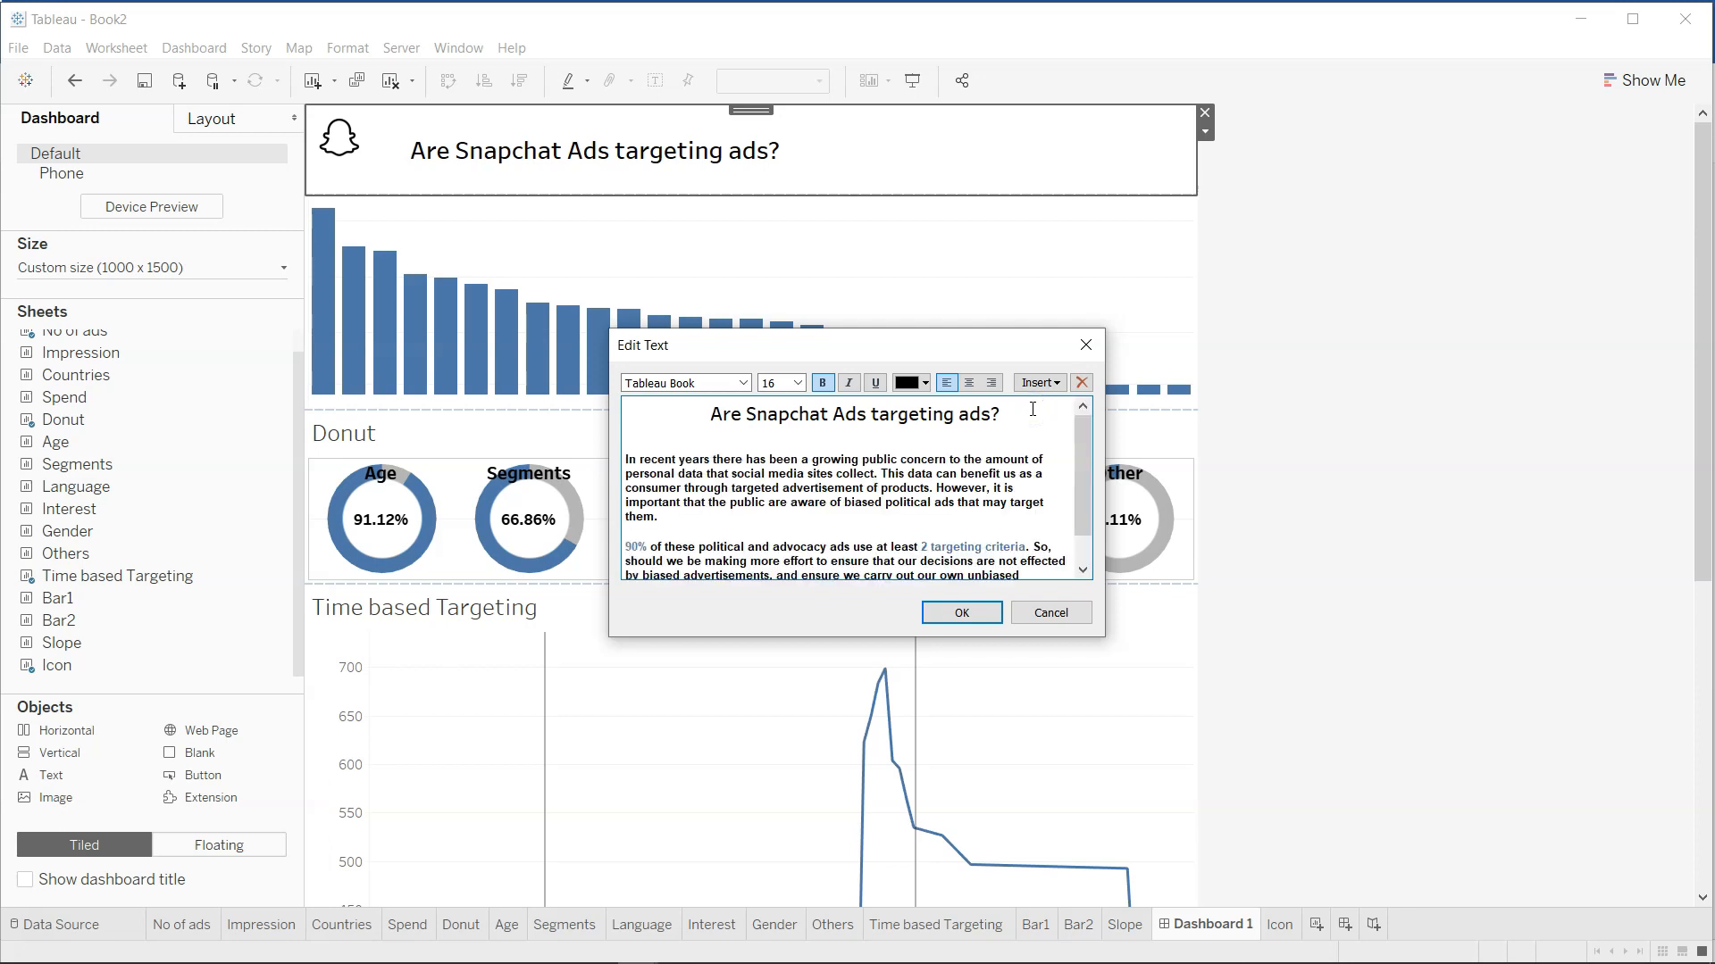
click(962, 614)
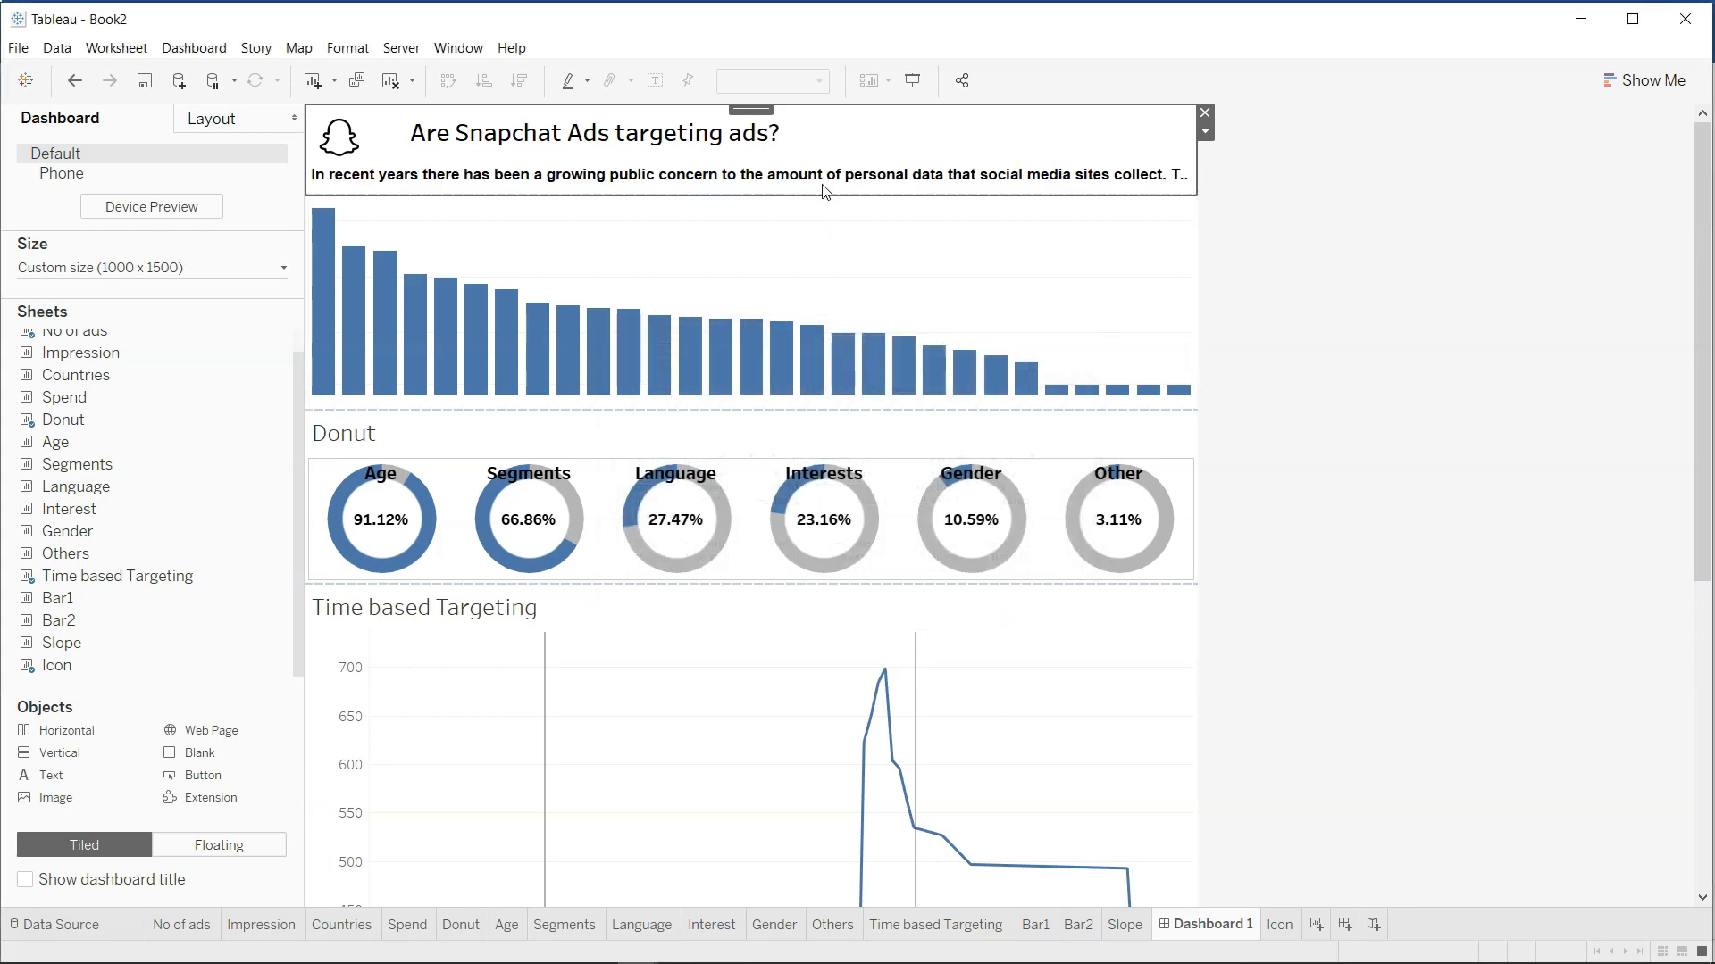
drag(825, 191, 825, 252)
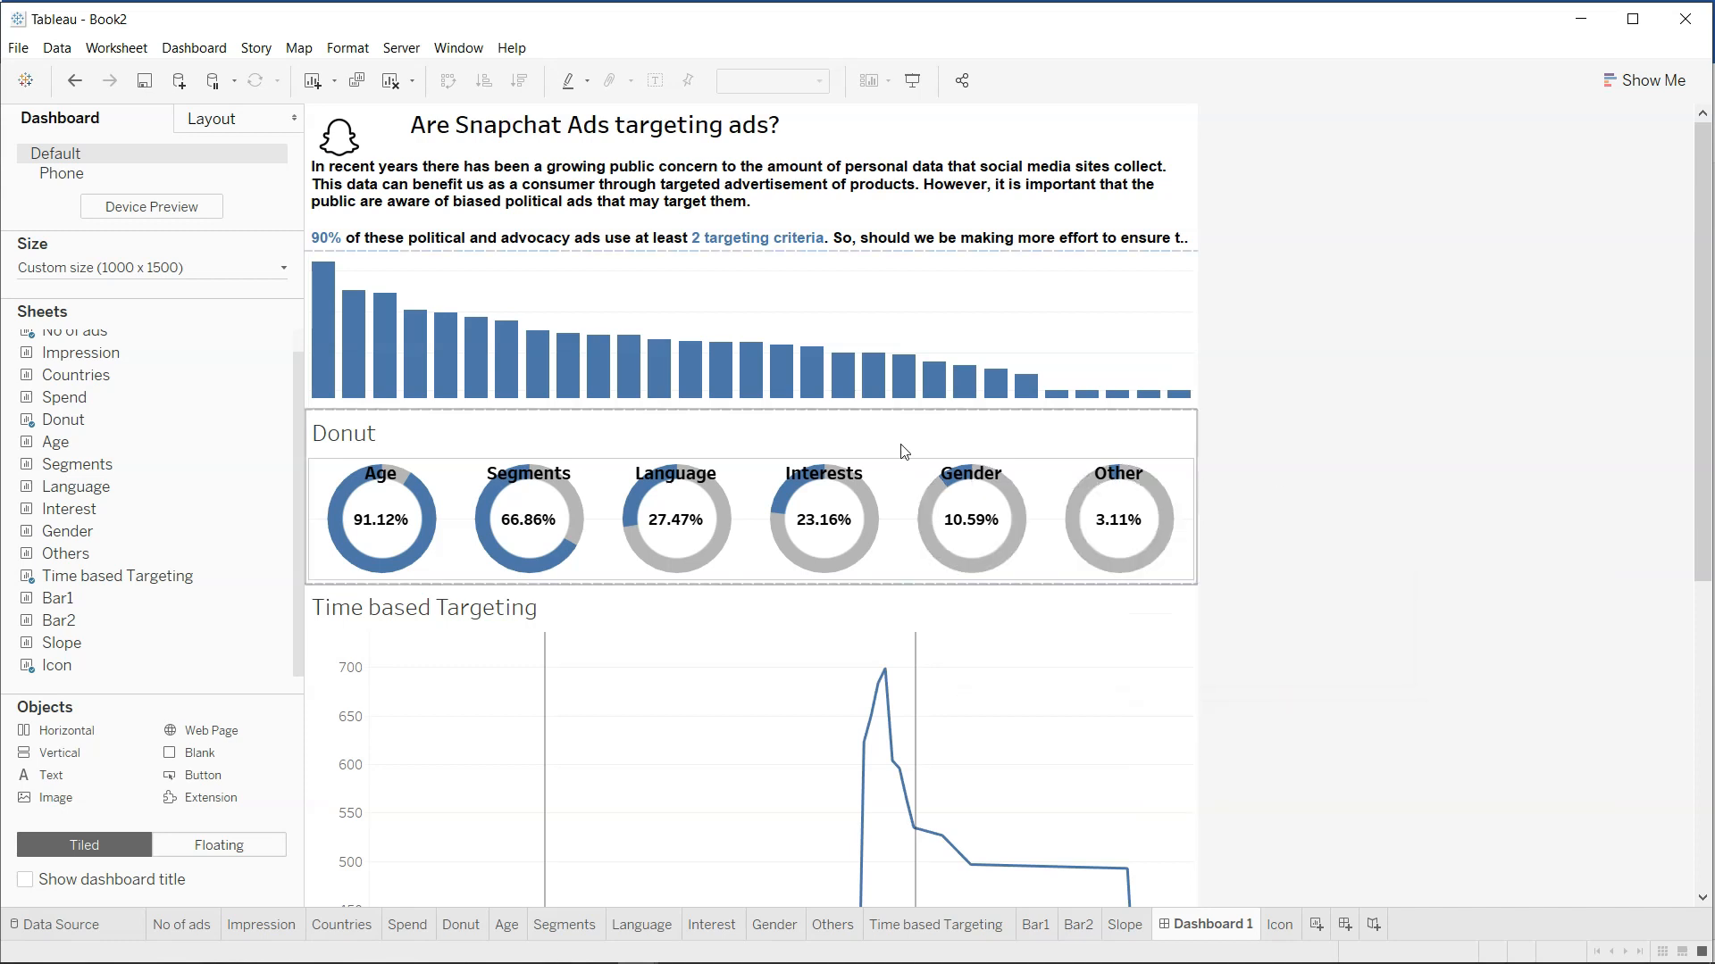
Increase the donut row's height downward and extend the No of ads bar chart into part of that space.
drag(896, 584, 892, 703)
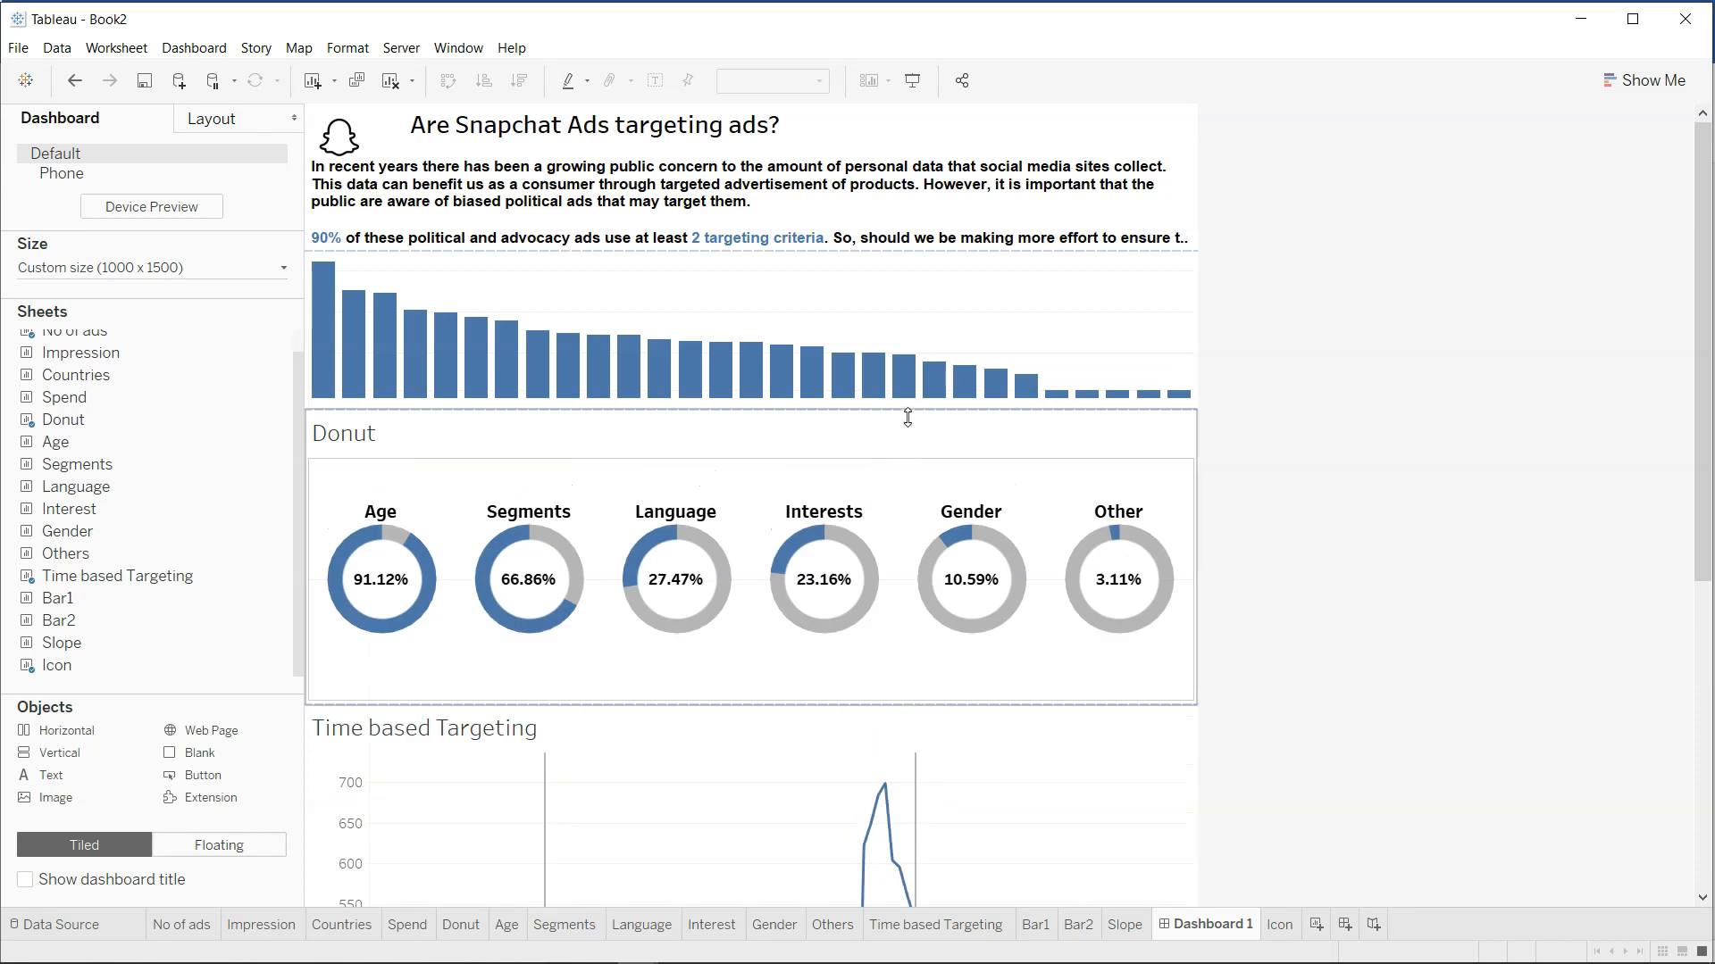
drag(910, 410, 923, 469)
click(1322, 441)
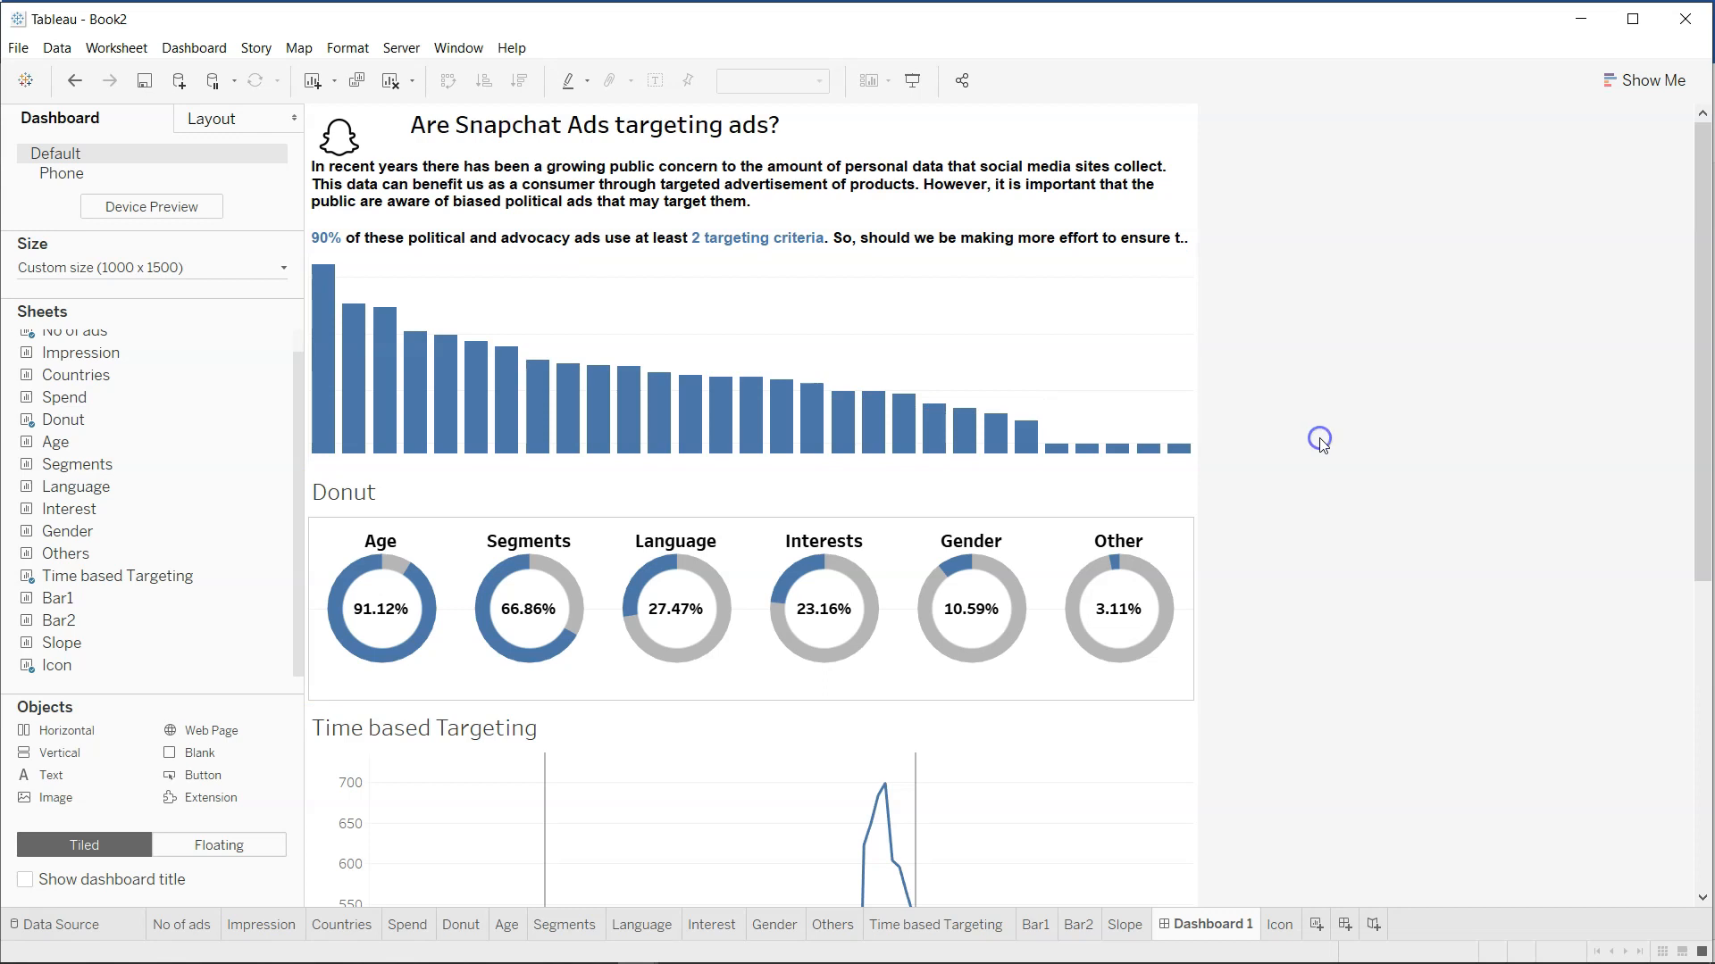
Float the Countries sheet over the No of ads bar chart, reduce its height and move it just below the introductory text.
mouse_move(60, 576)
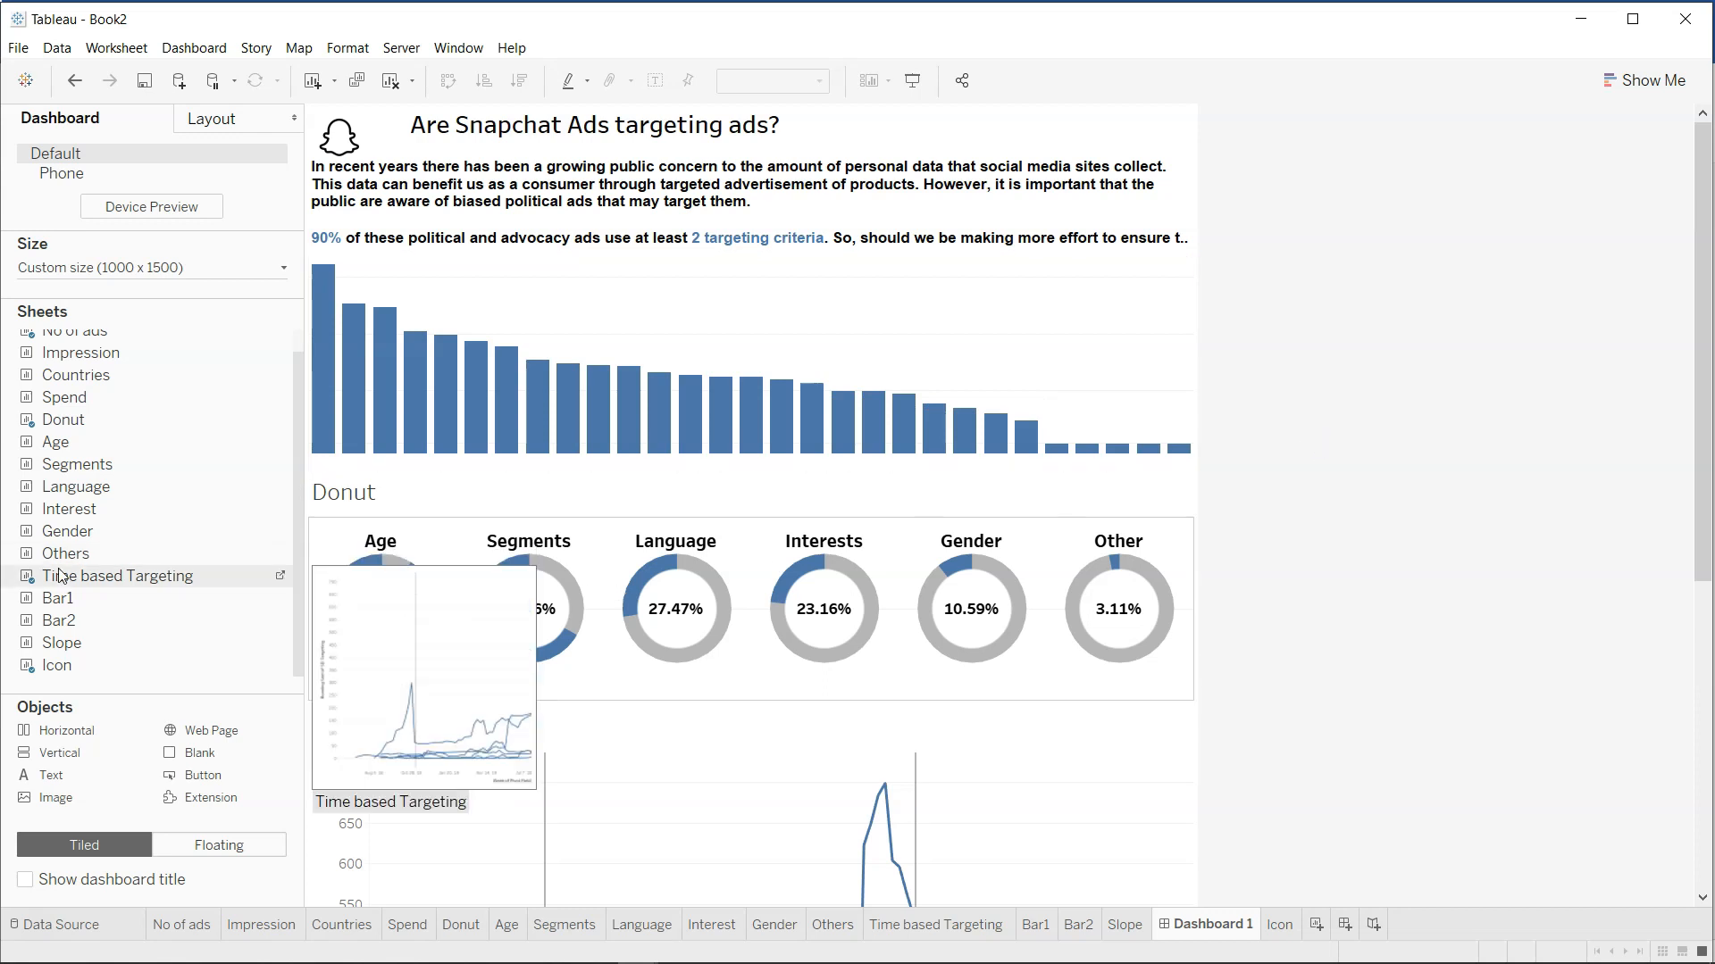
scroll(60, 576, up, 1)
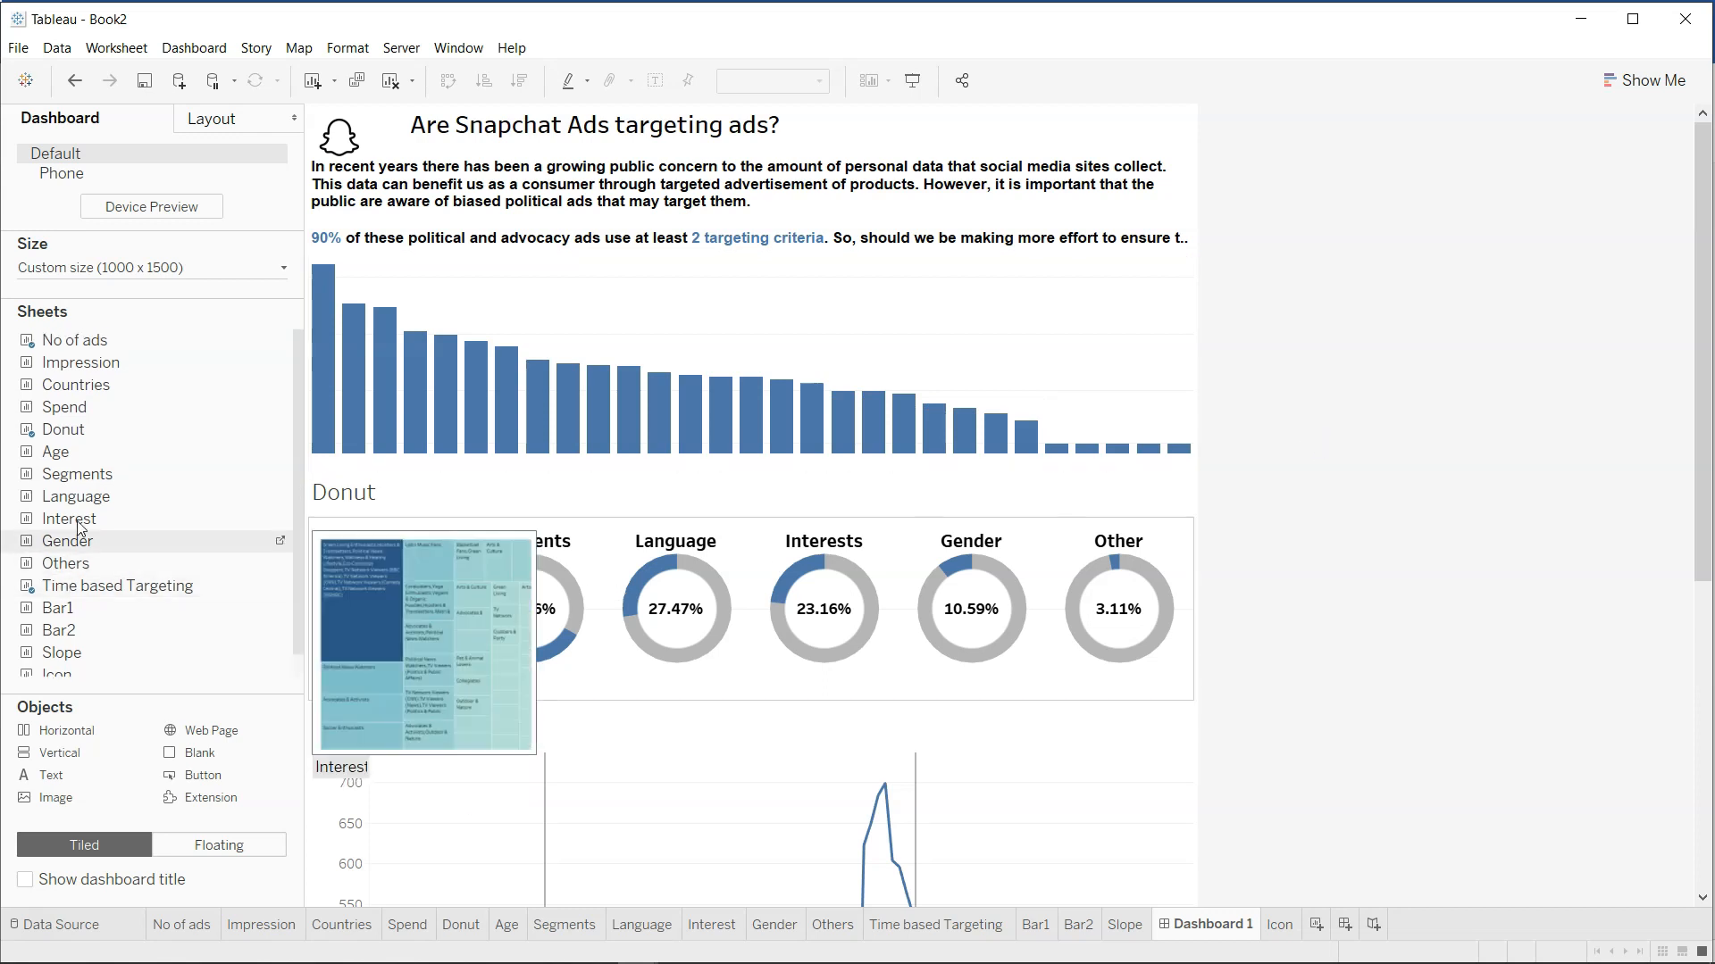
mouse_move(146, 374)
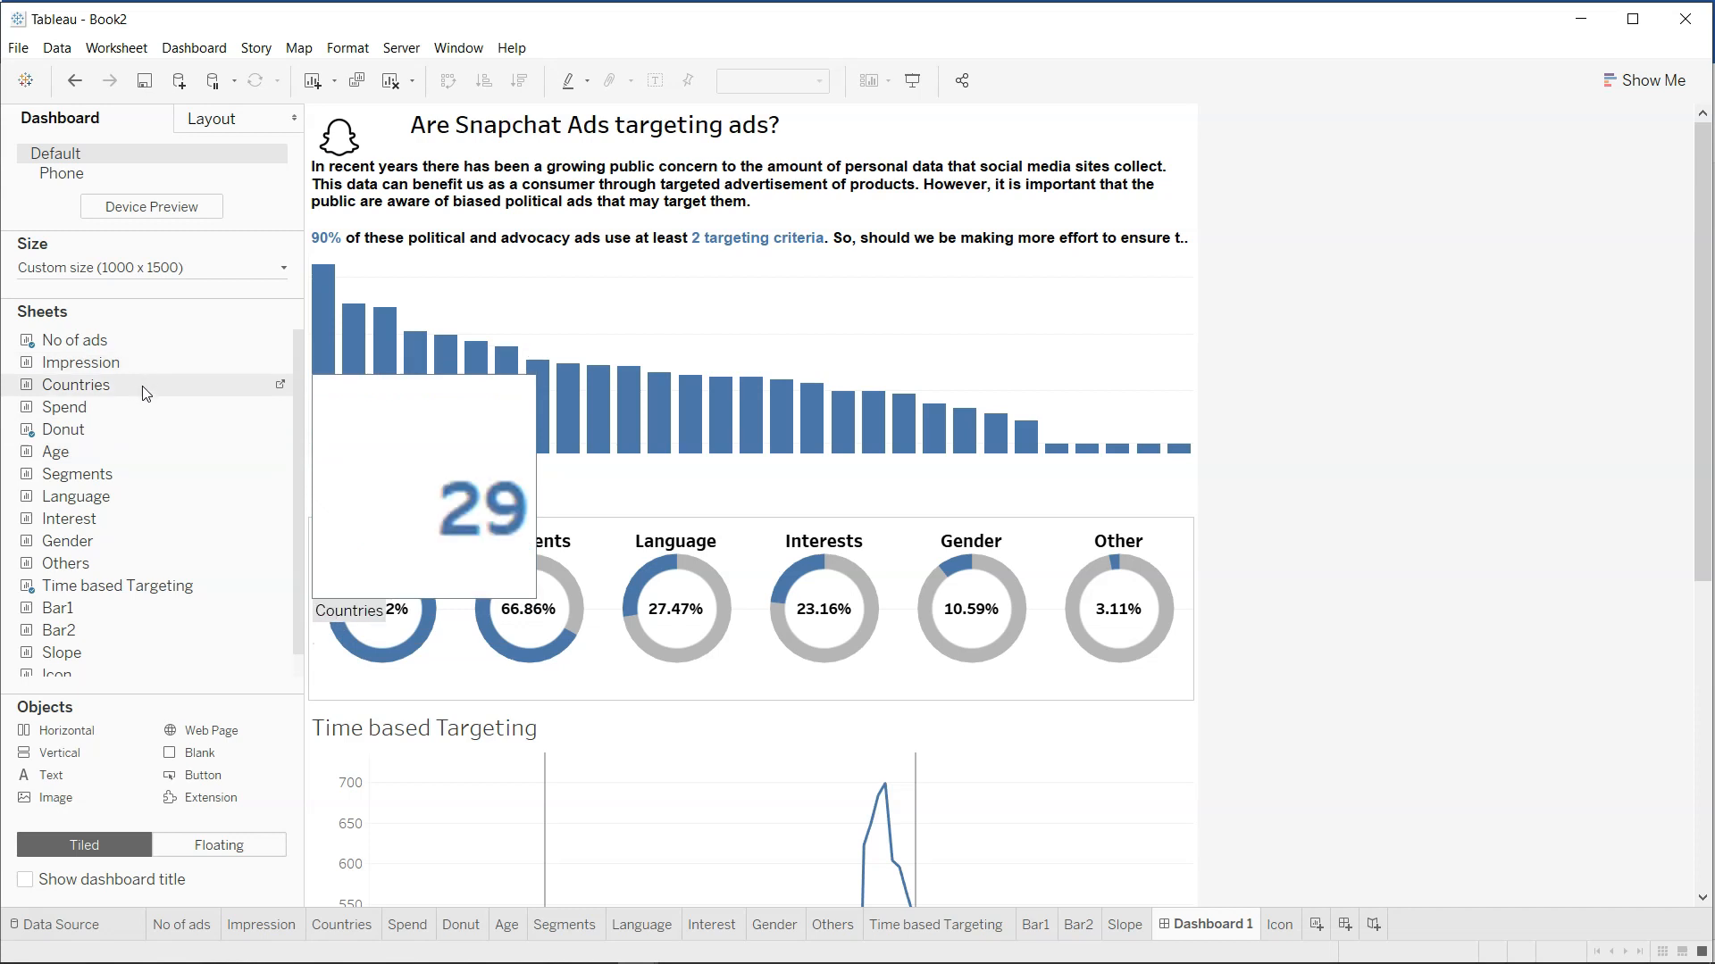
drag(146, 393, 726, 288)
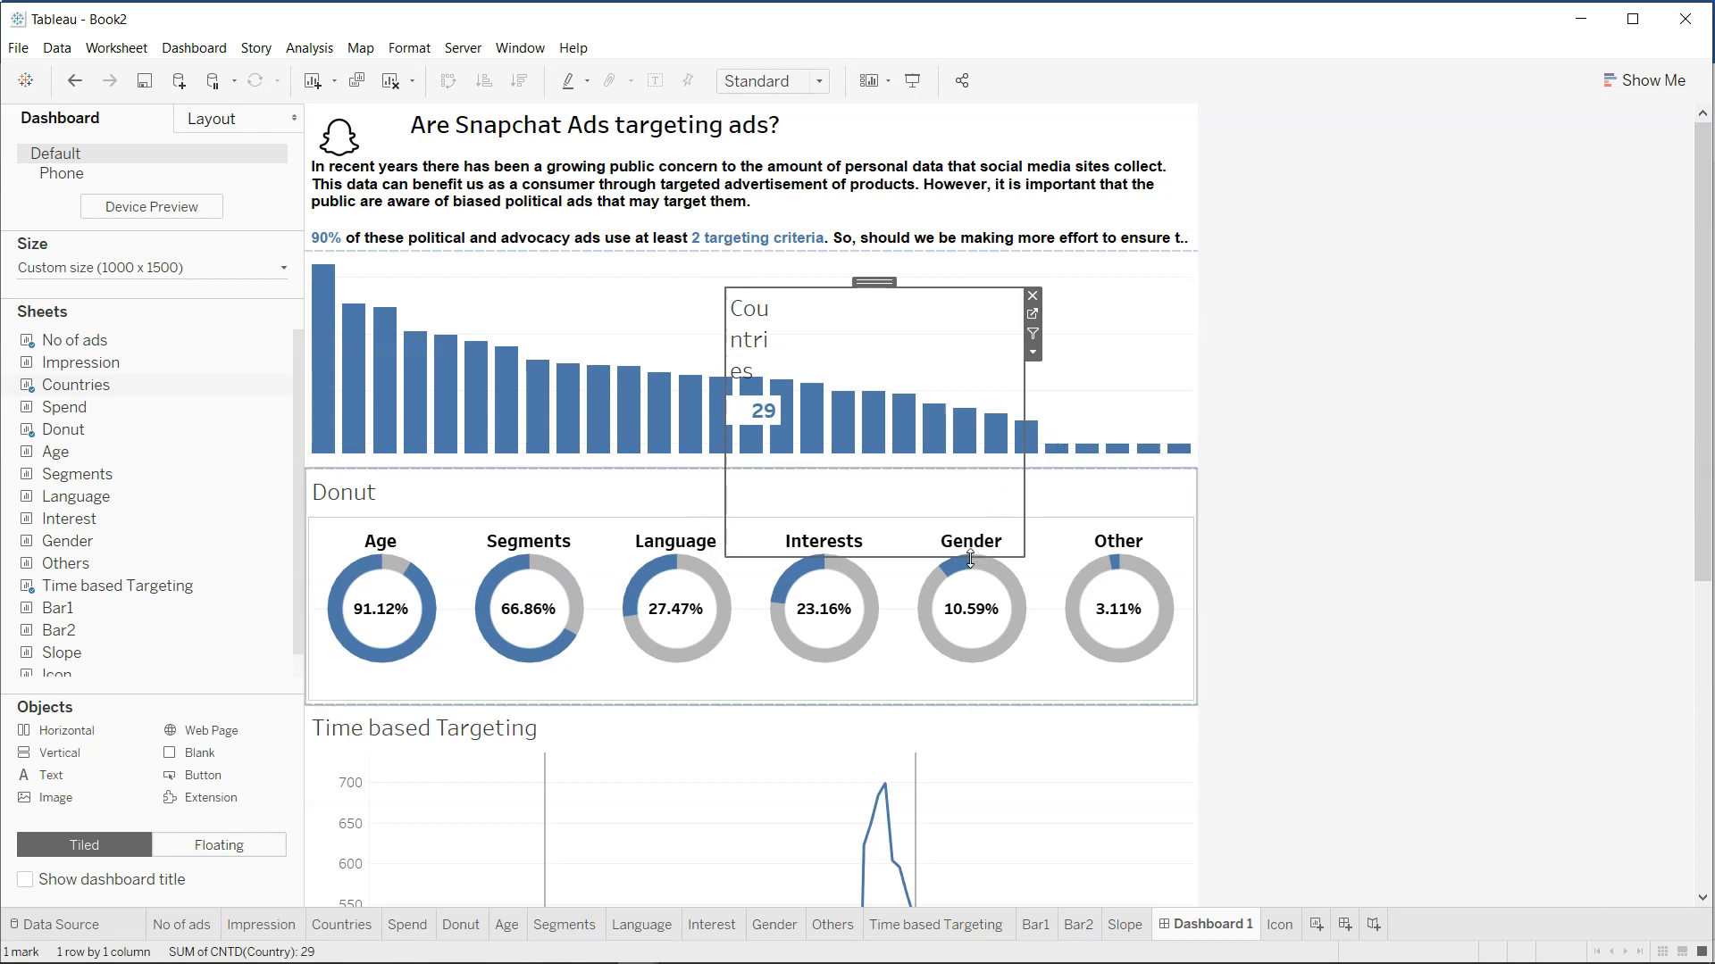
drag(971, 558, 936, 391)
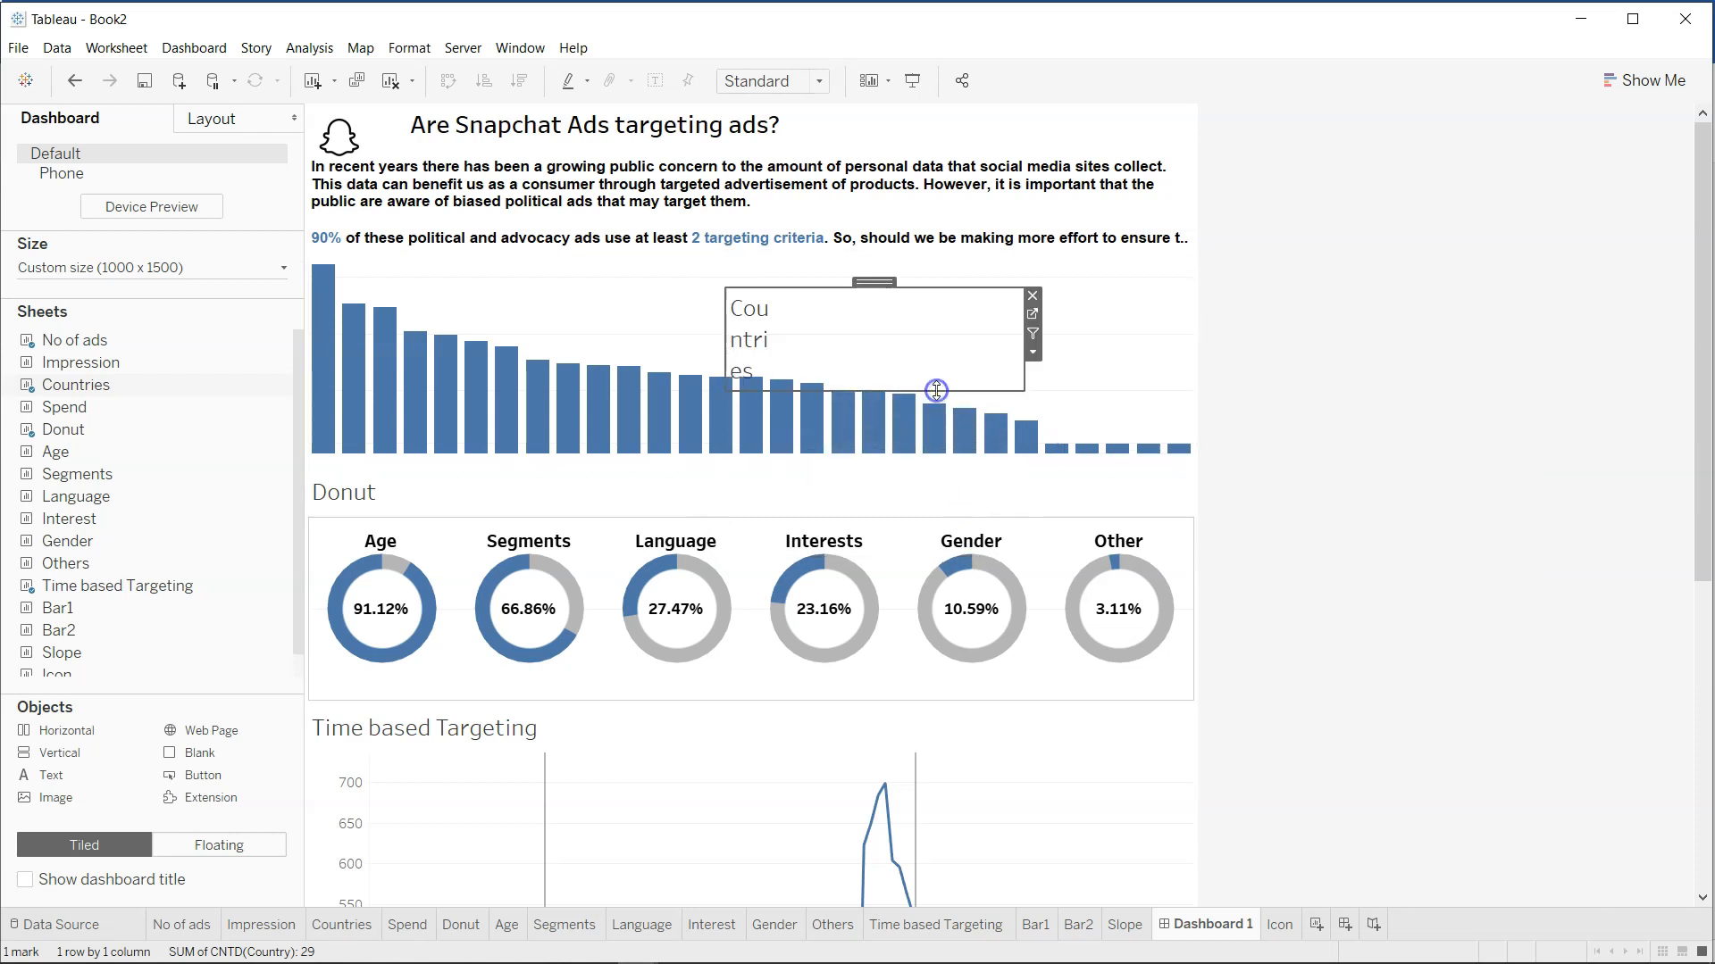
drag(875, 282, 852, 251)
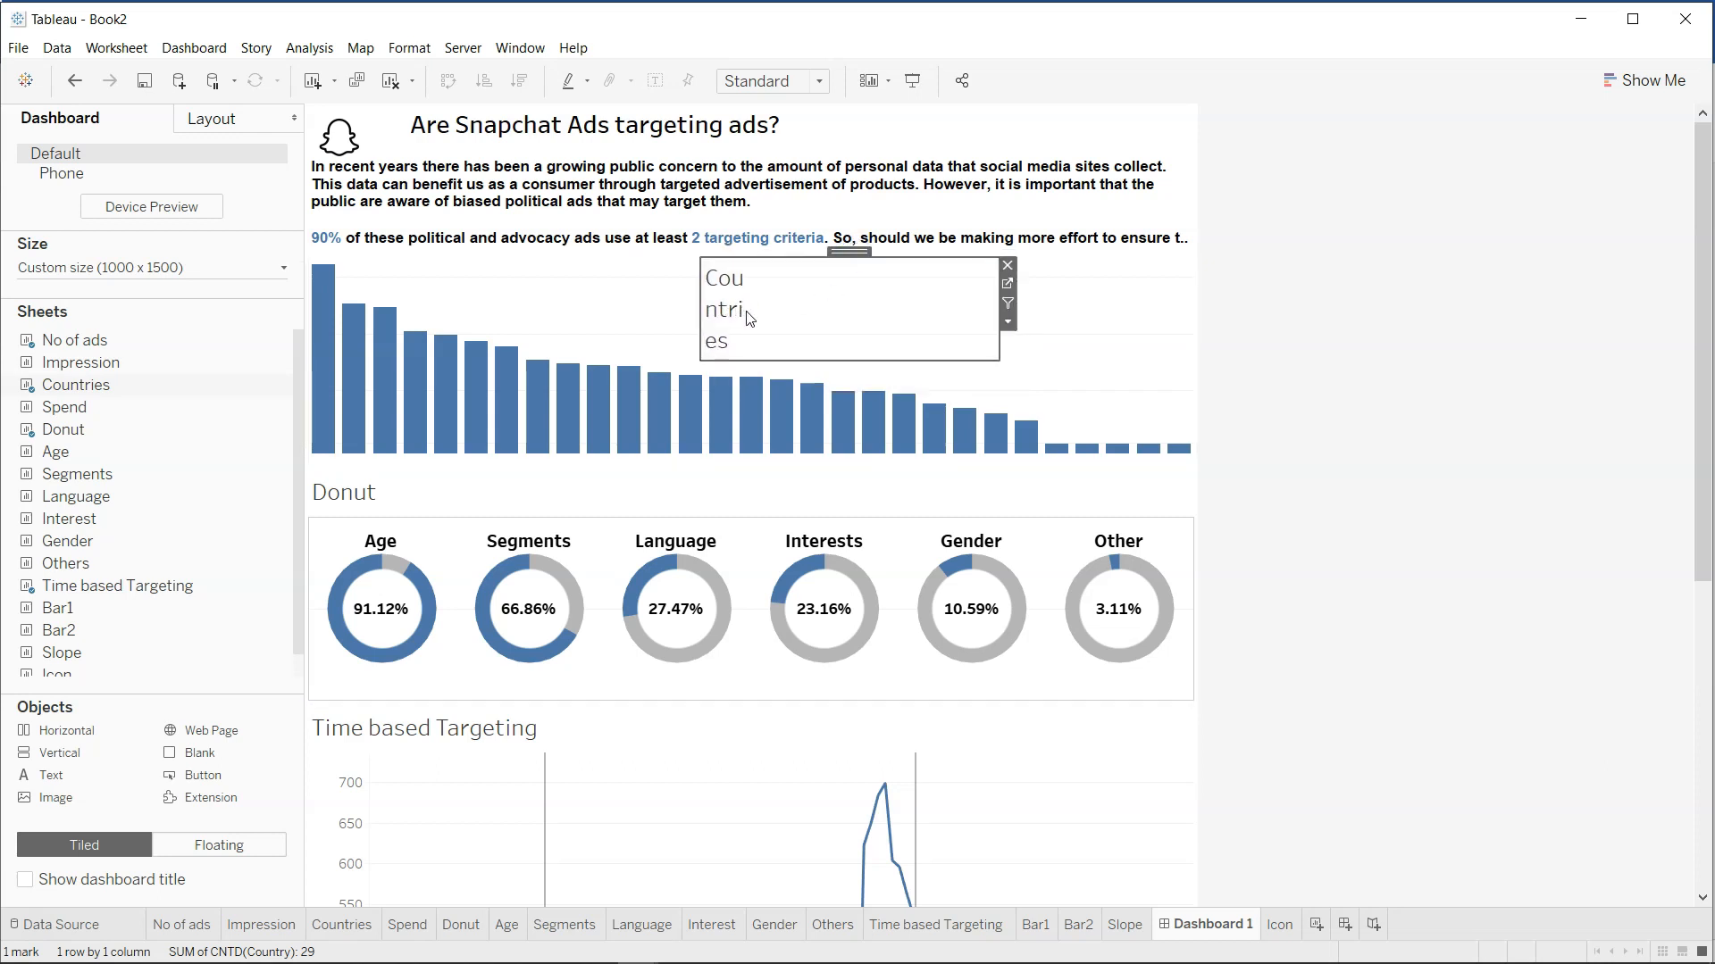
Go to the Countries worksheet, widen the country count's cell and center its text horizontally.
click(1007, 287)
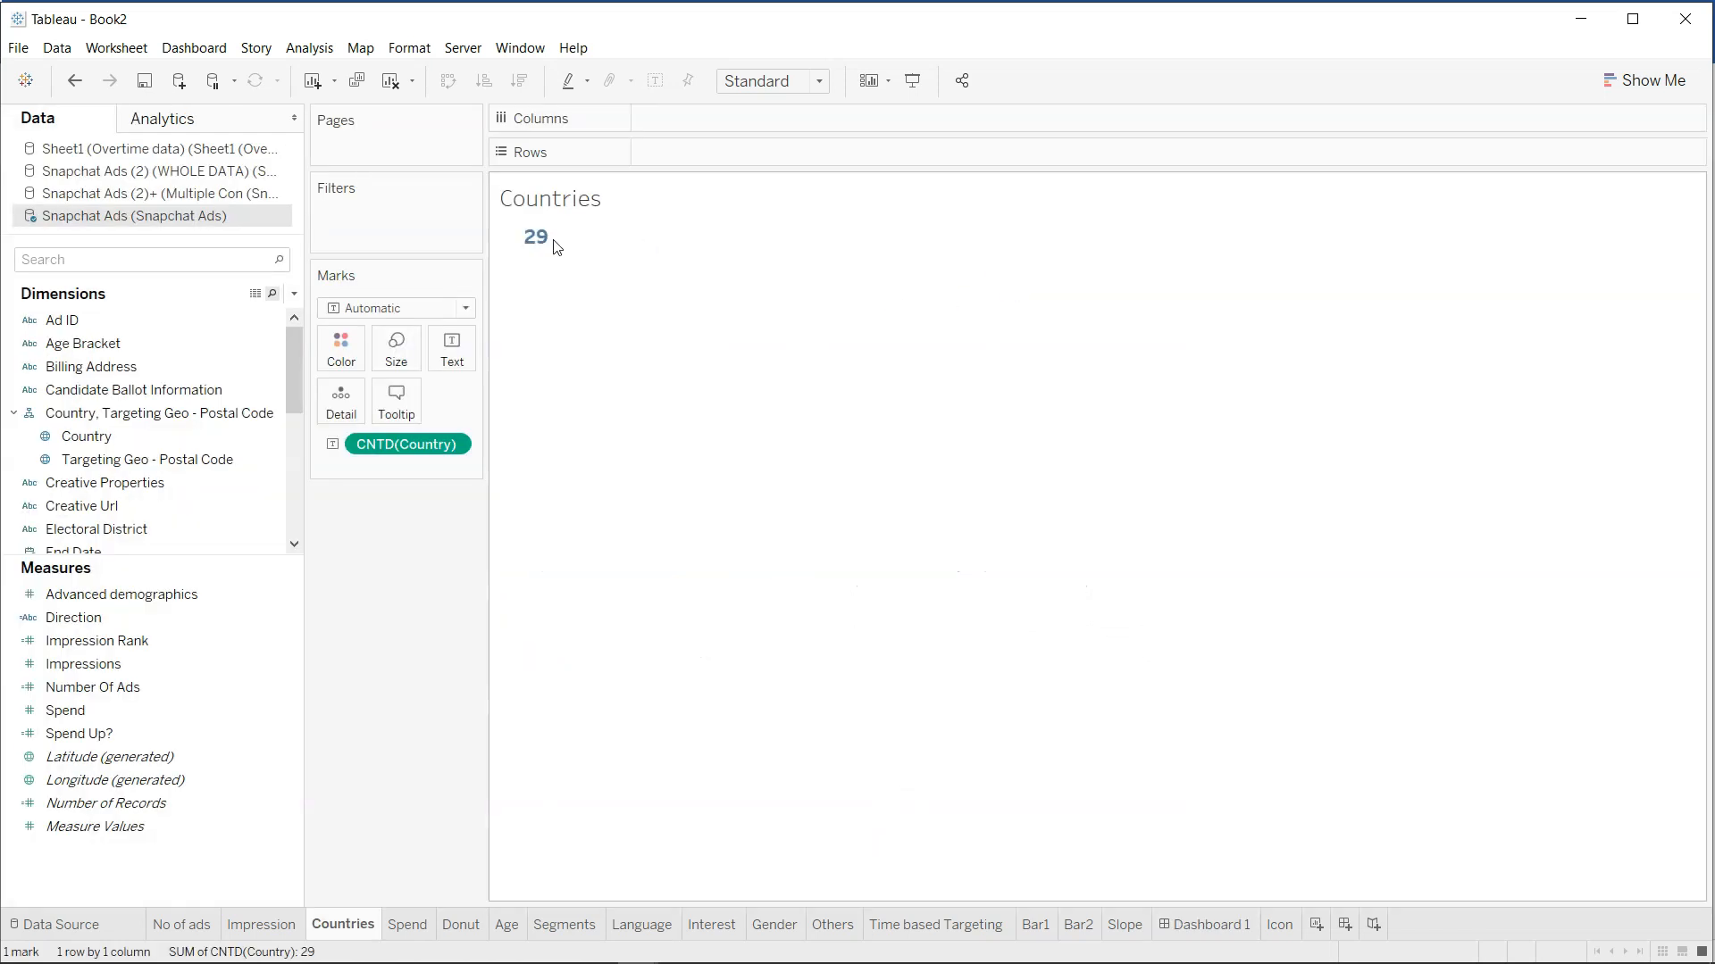
drag(552, 239, 629, 234)
drag(643, 234, 644, 235)
click(451, 346)
click(610, 418)
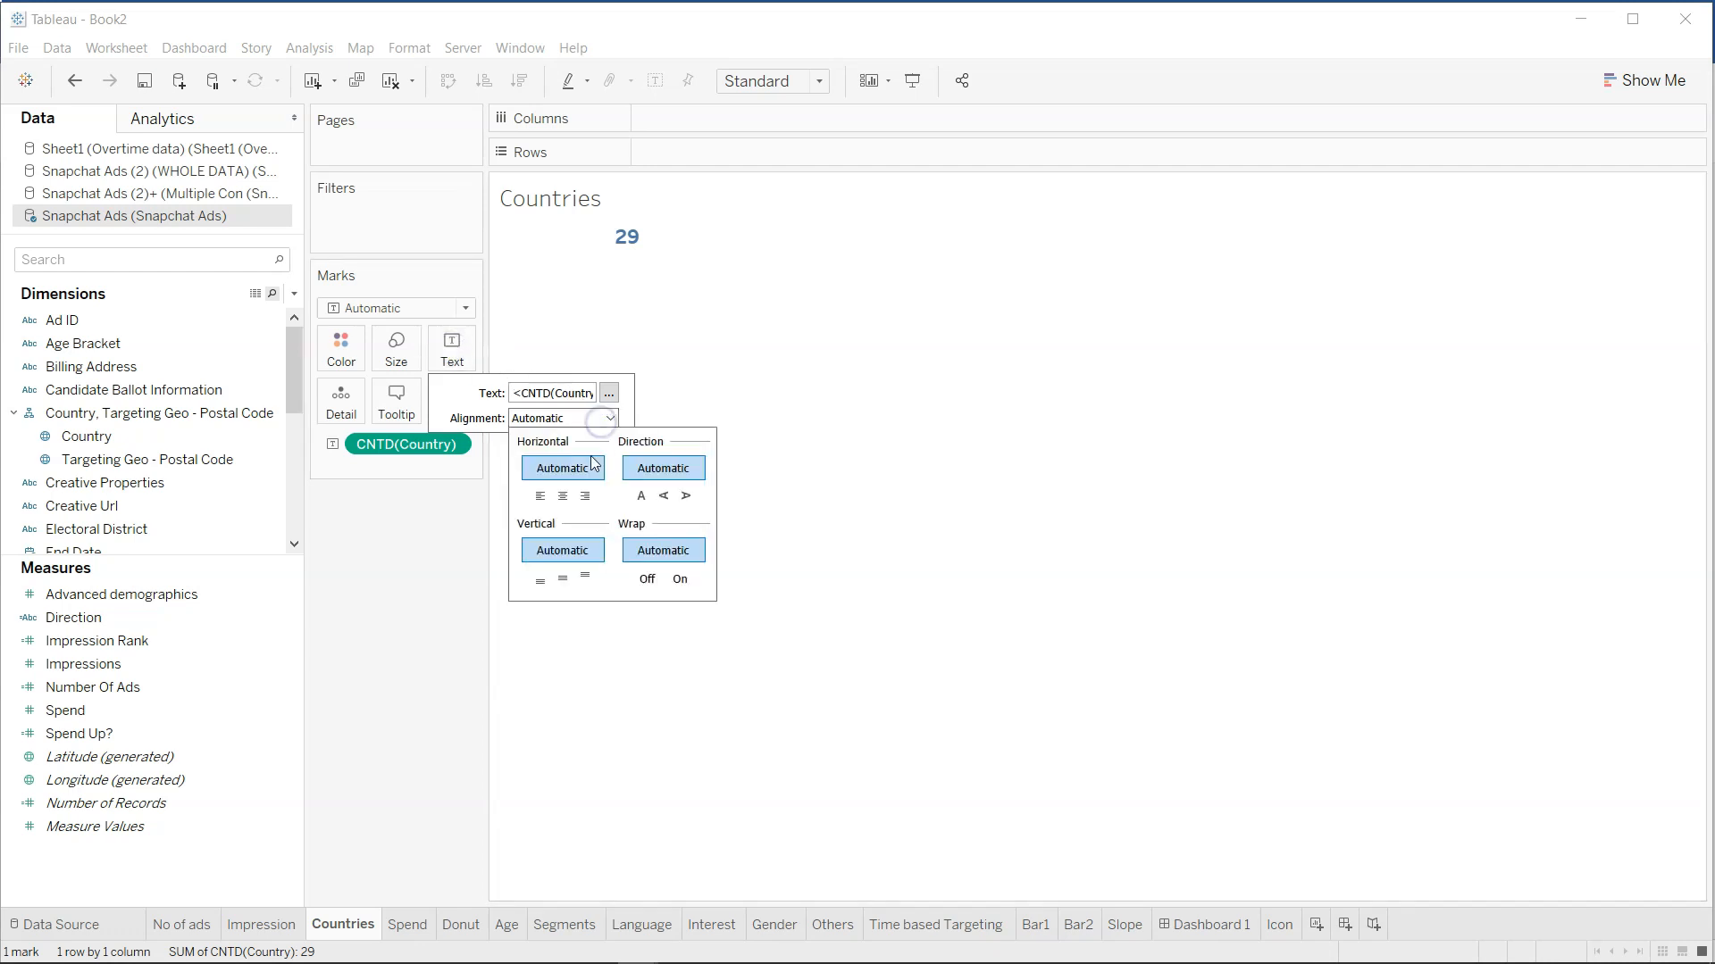
click(565, 490)
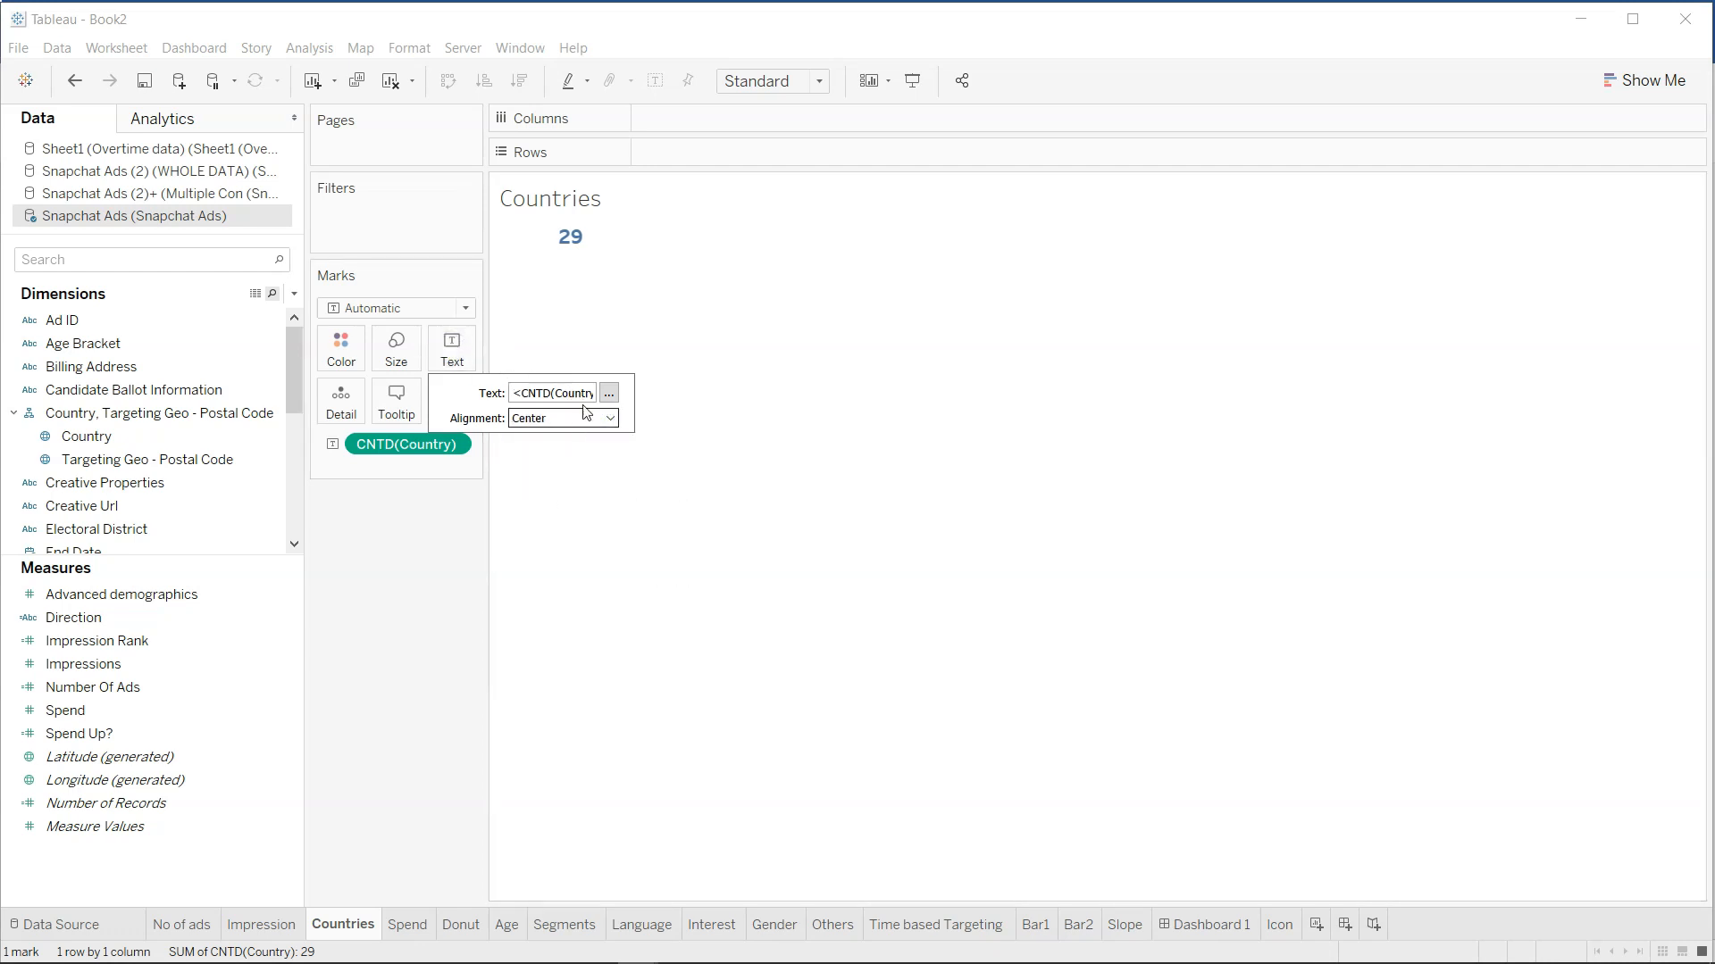
Format the Countries worksheet title as centered, bold and black.
click(755, 549)
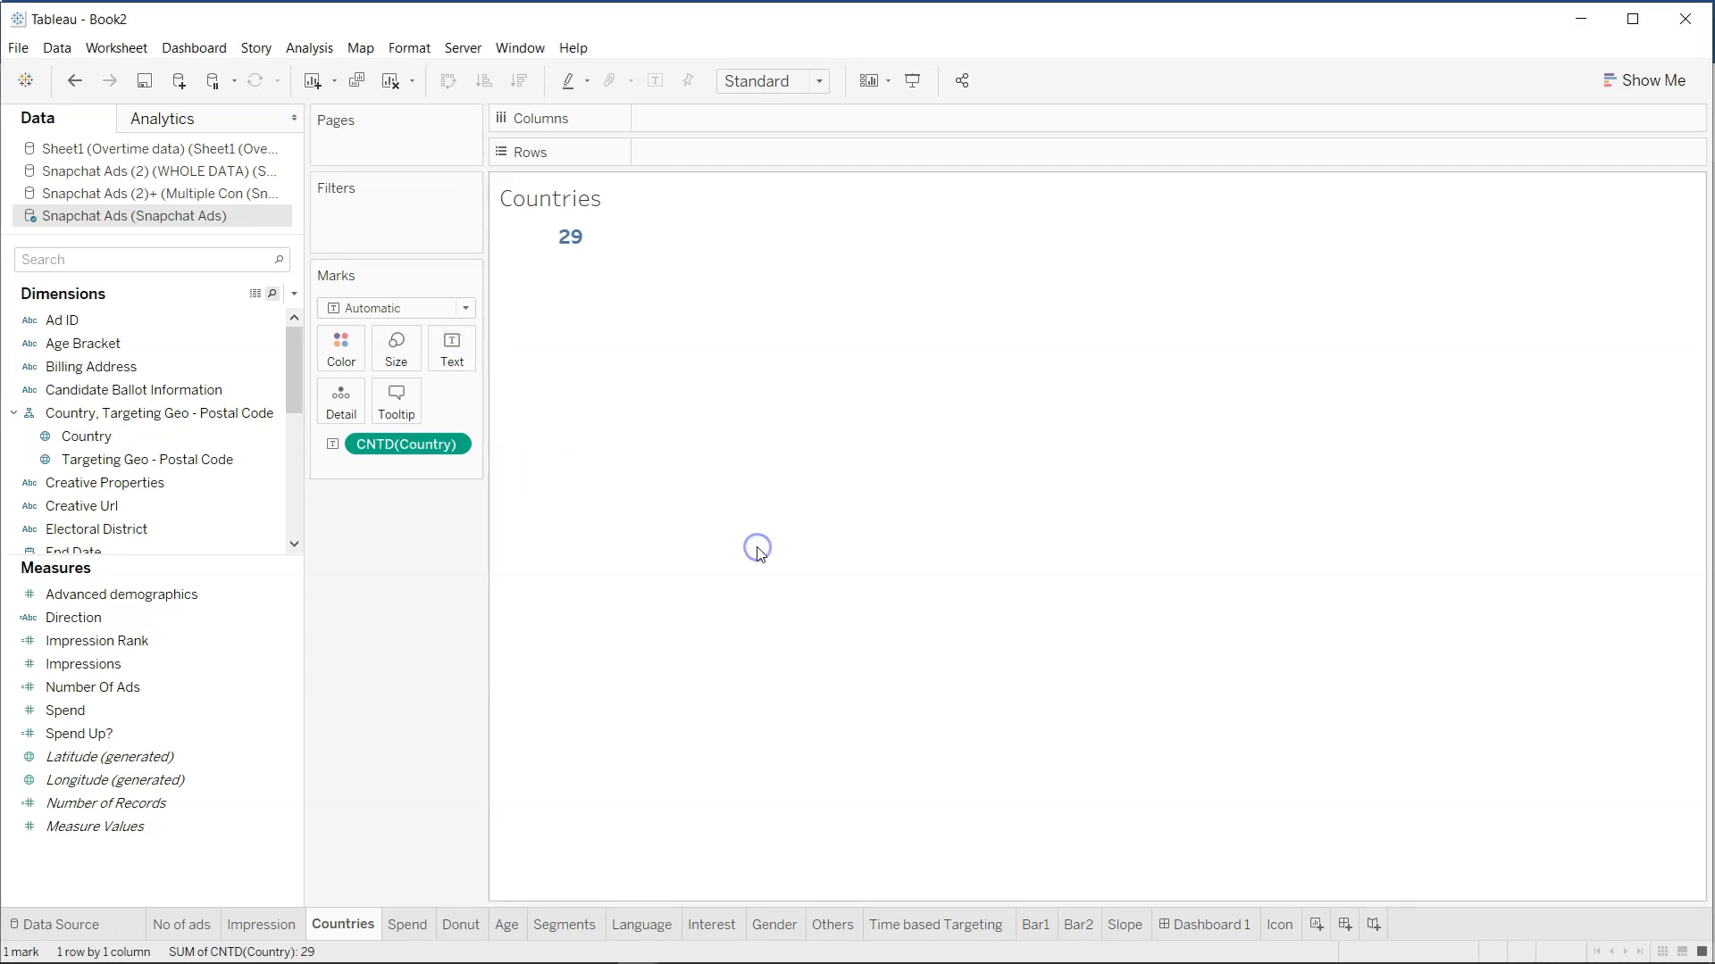
double_click(576, 213)
double_click(838, 493)
drag(838, 493, 732, 490)
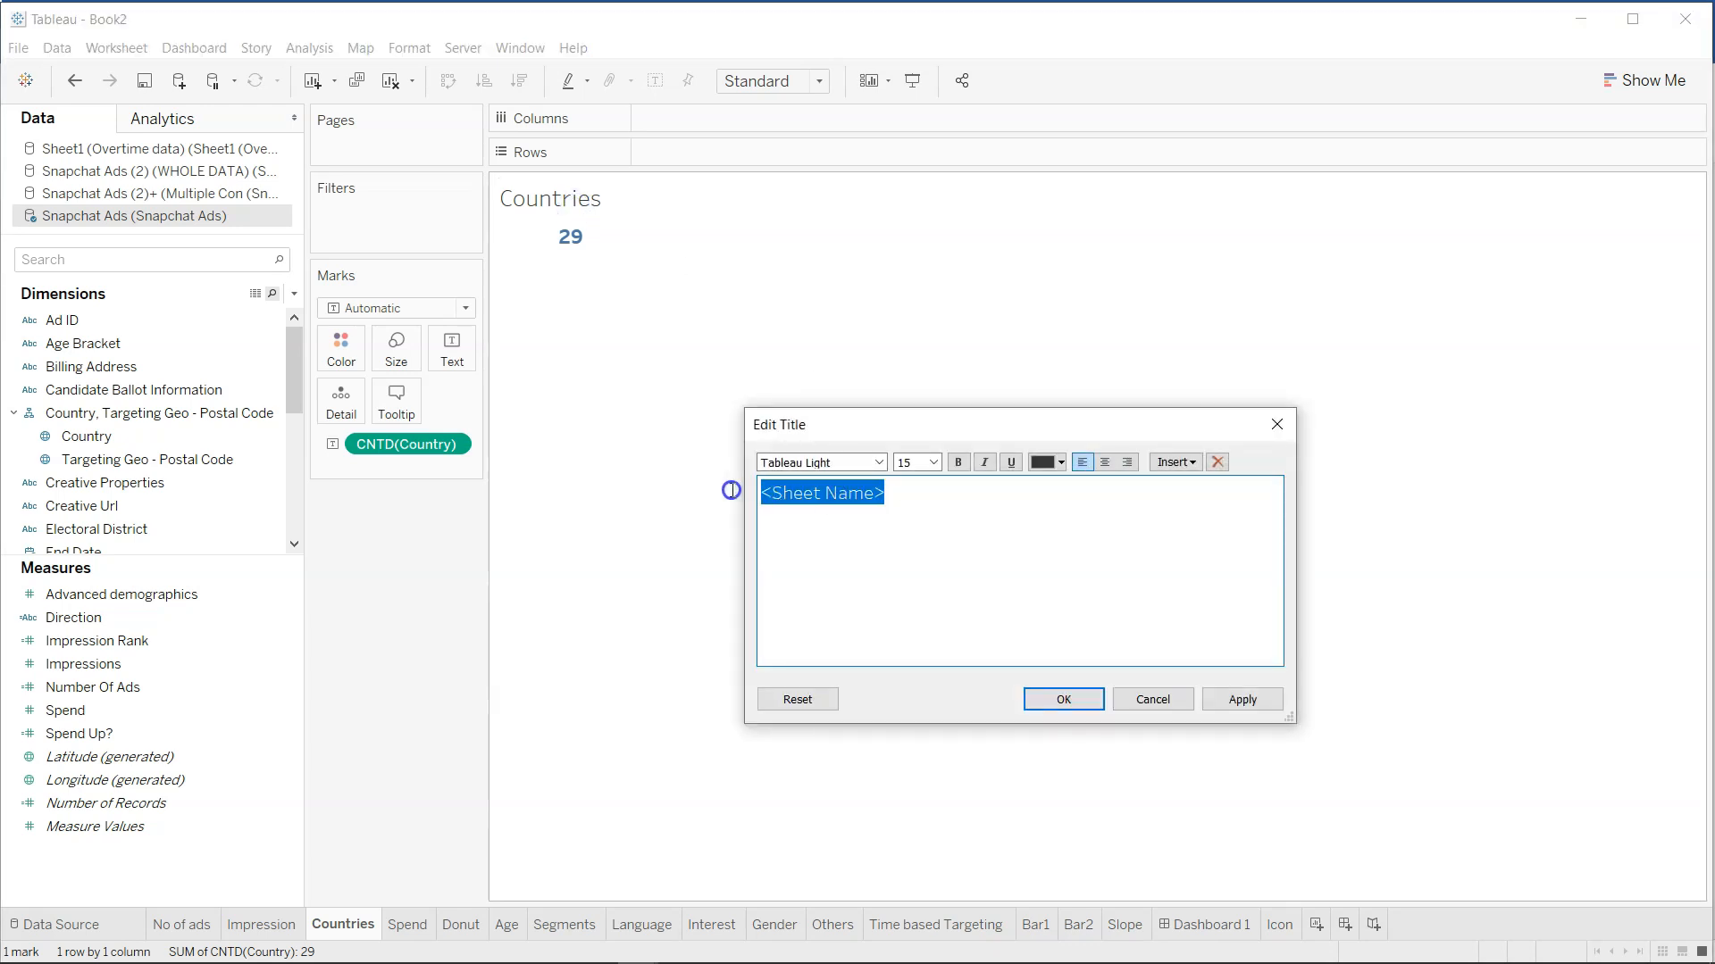
click(1105, 463)
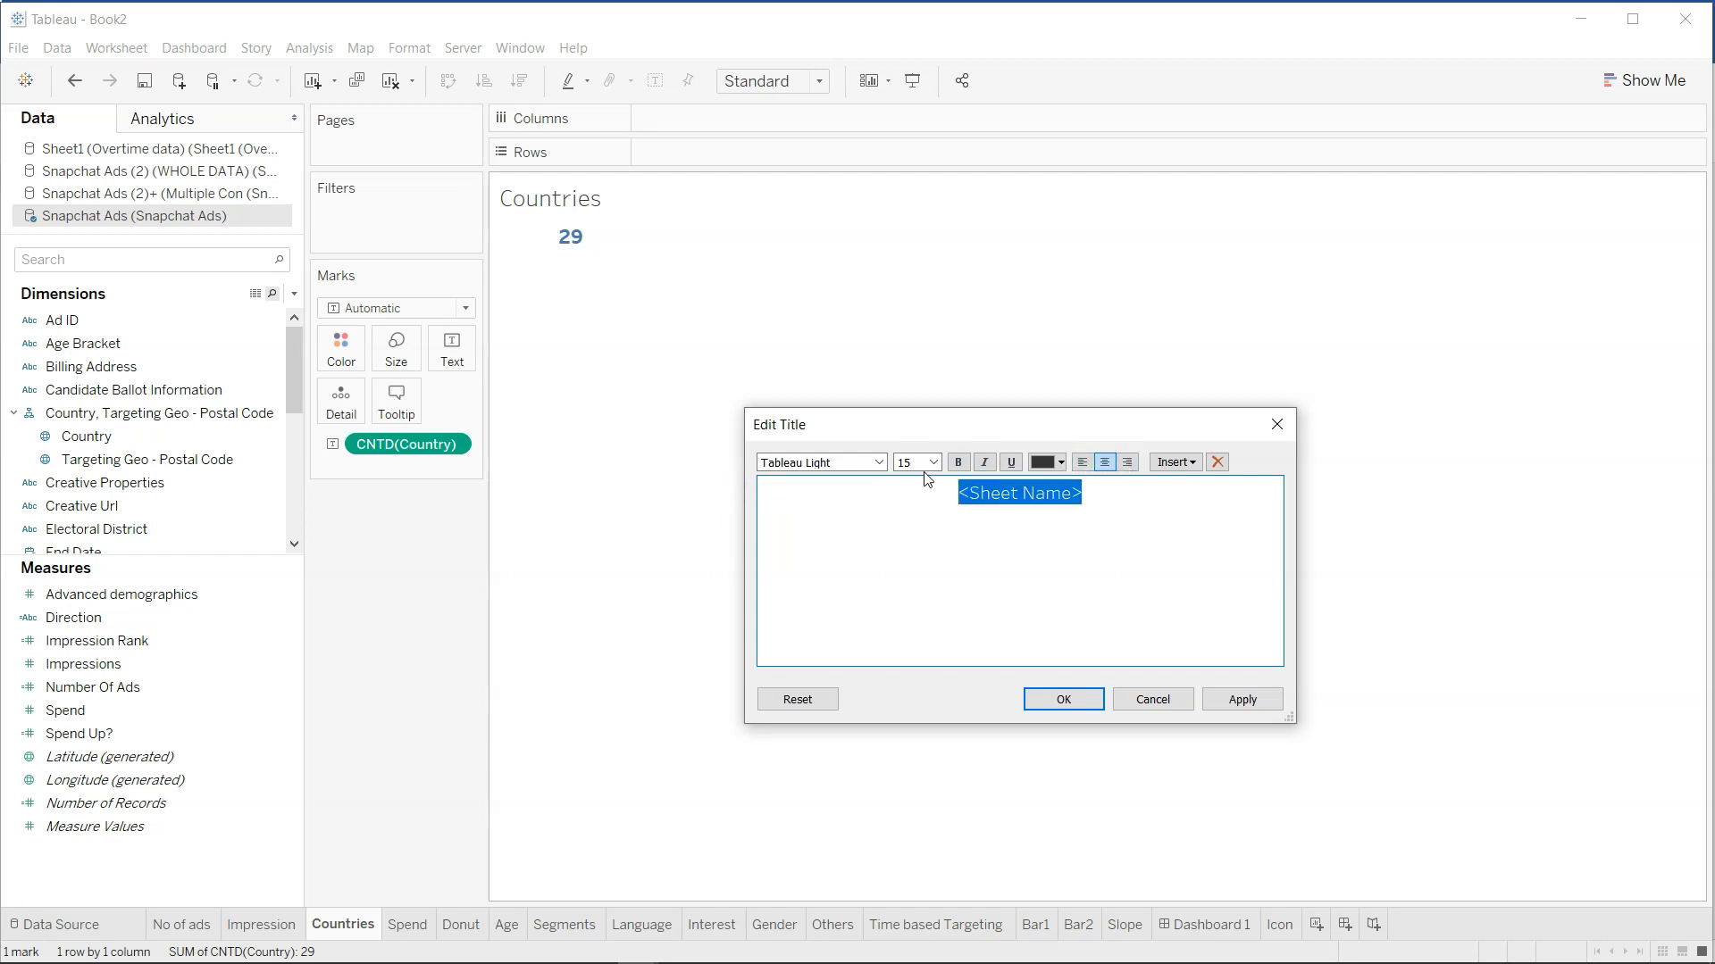
click(958, 463)
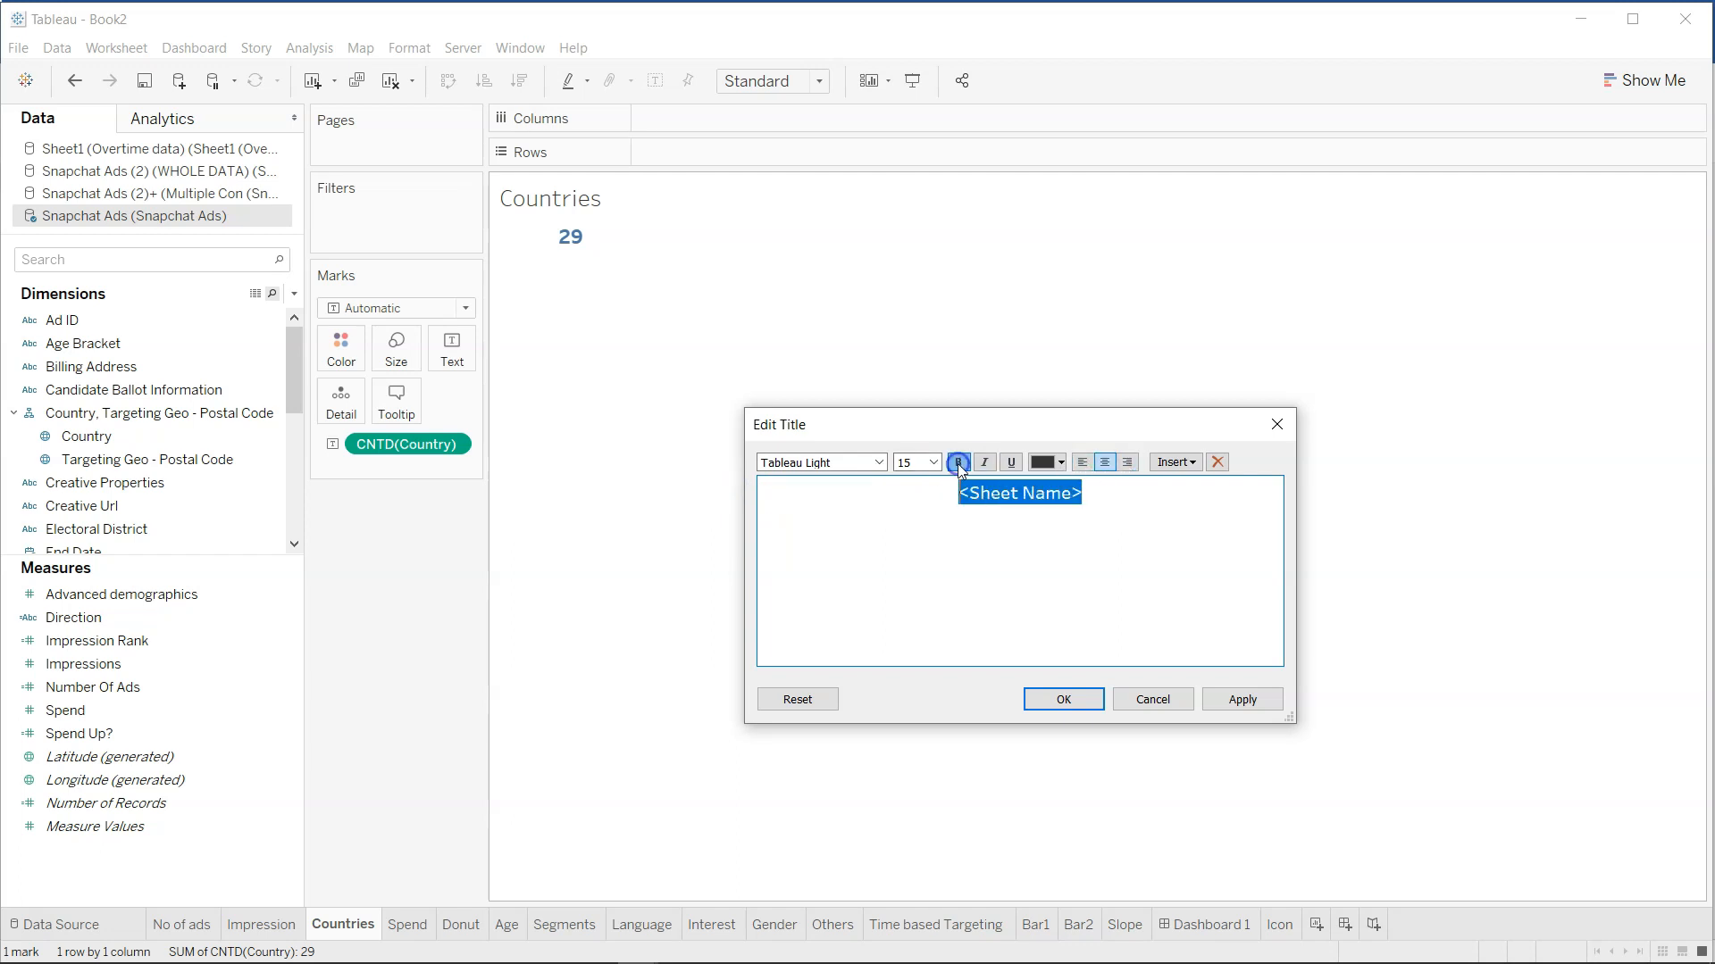
click(1063, 463)
click(1034, 487)
click(1064, 700)
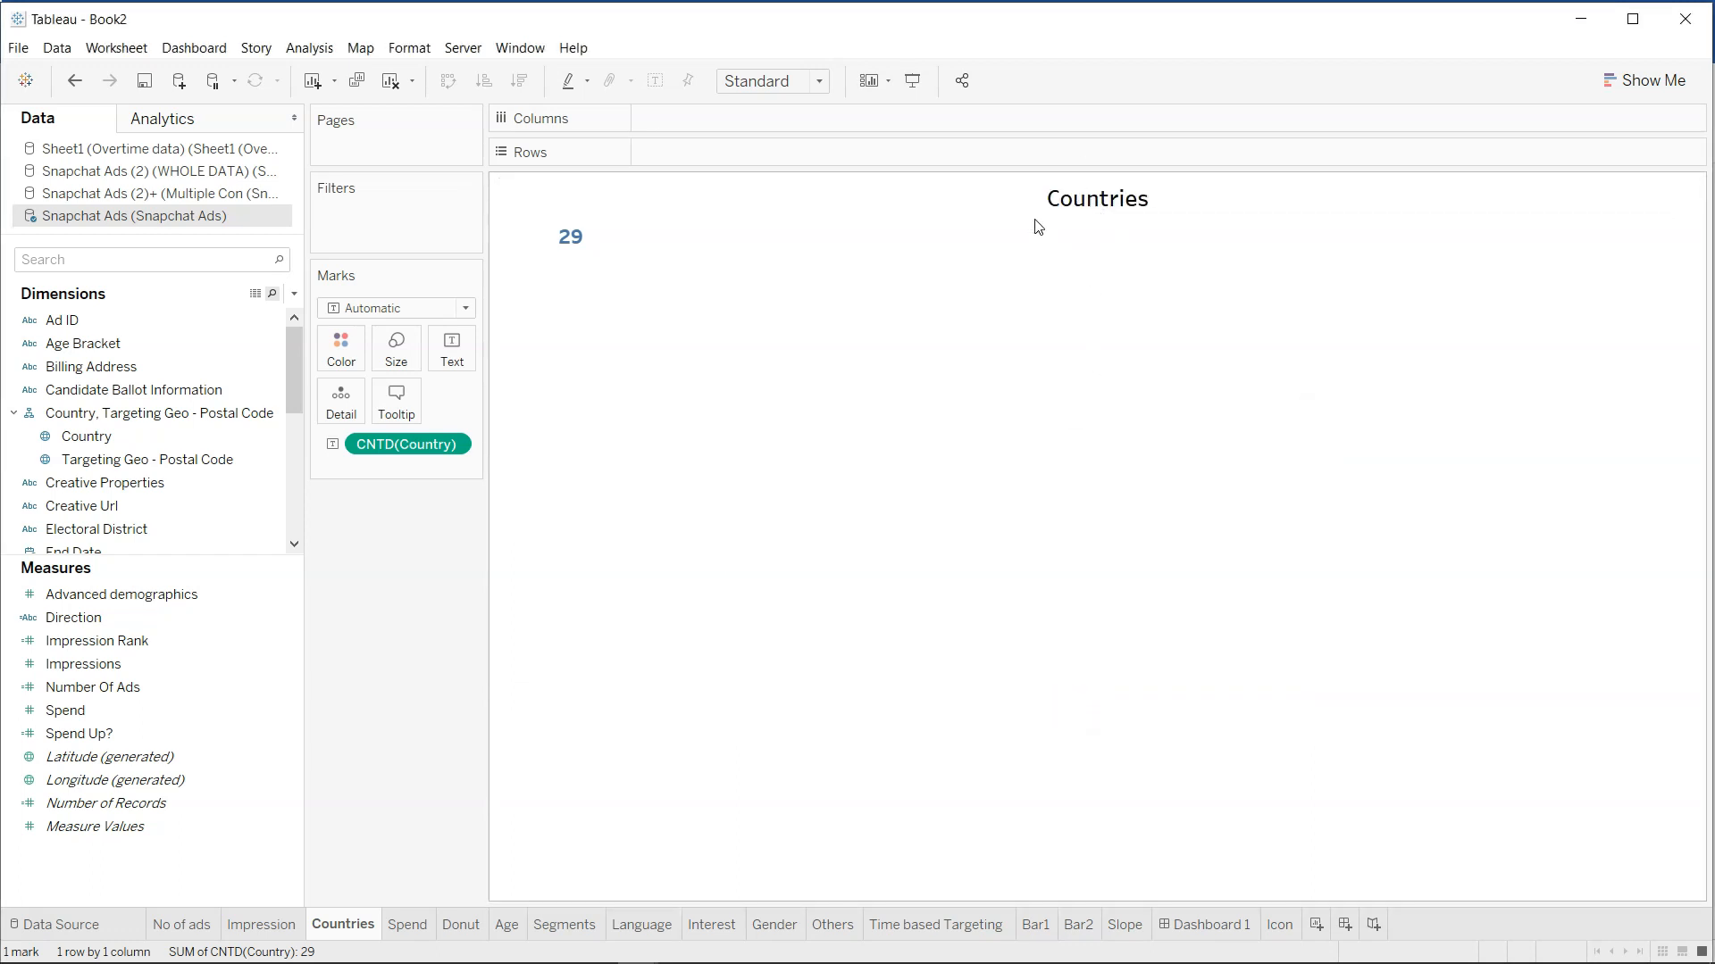
Return to Dashboard 1 and shrink the floating Countries sheet in width and height to fit its title and count.
click(1181, 928)
click(797, 323)
drag(809, 363, 809, 346)
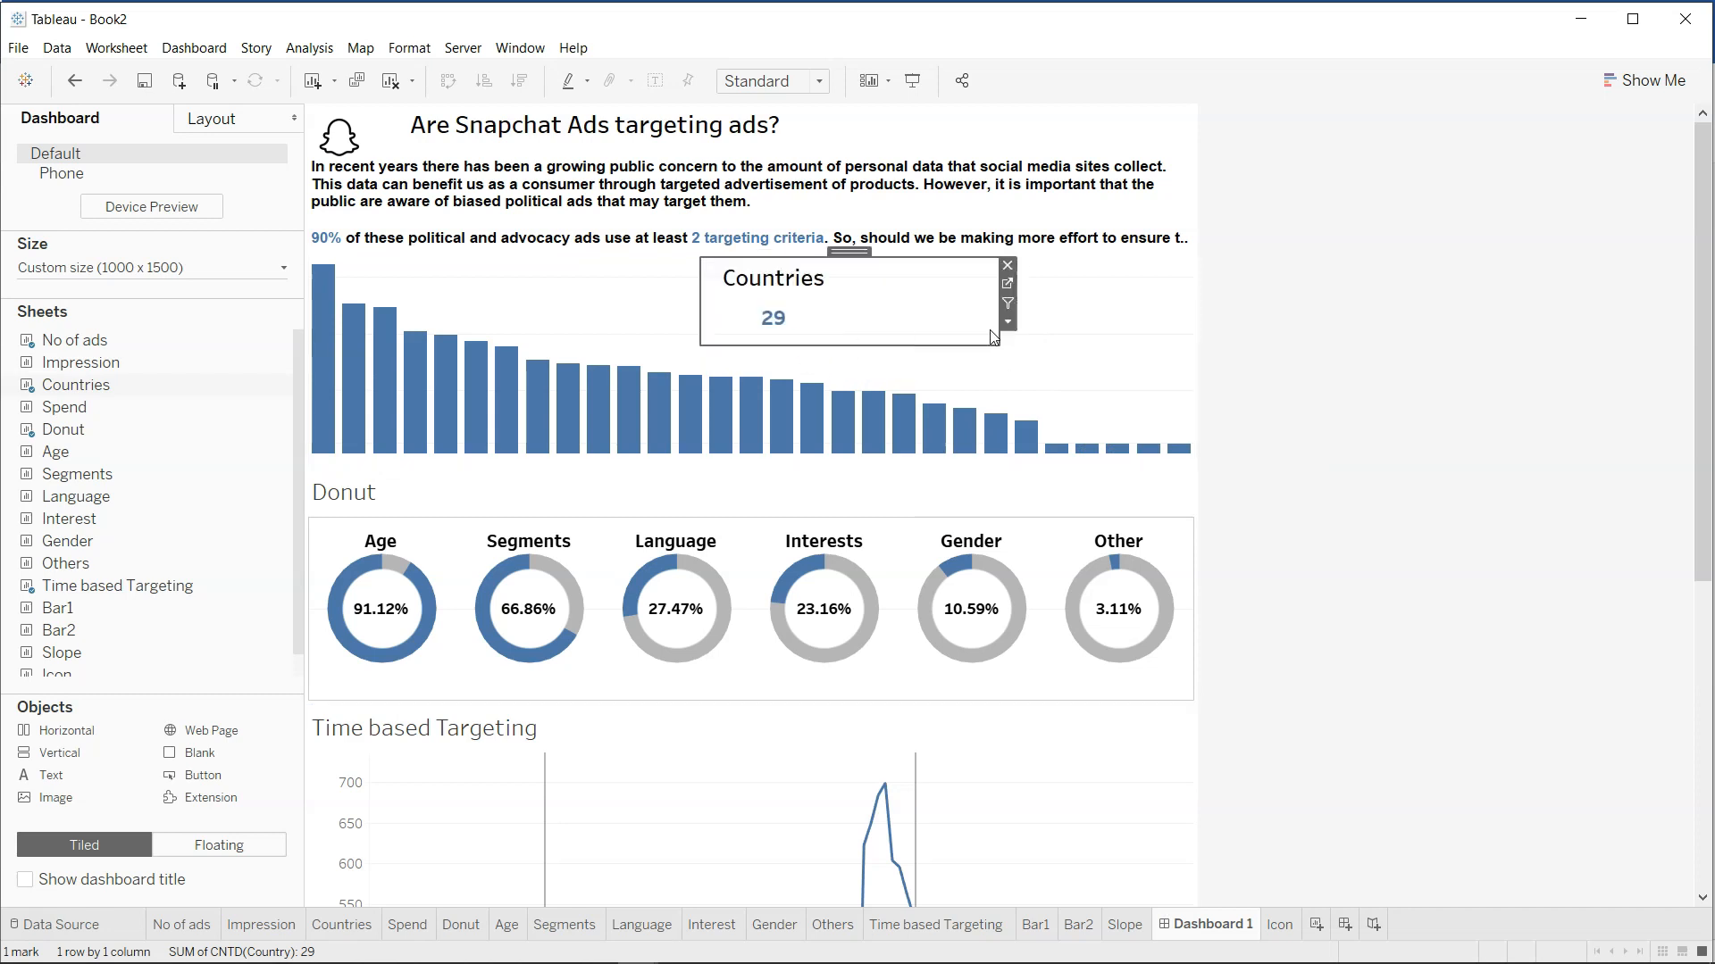
drag(998, 323, 865, 318)
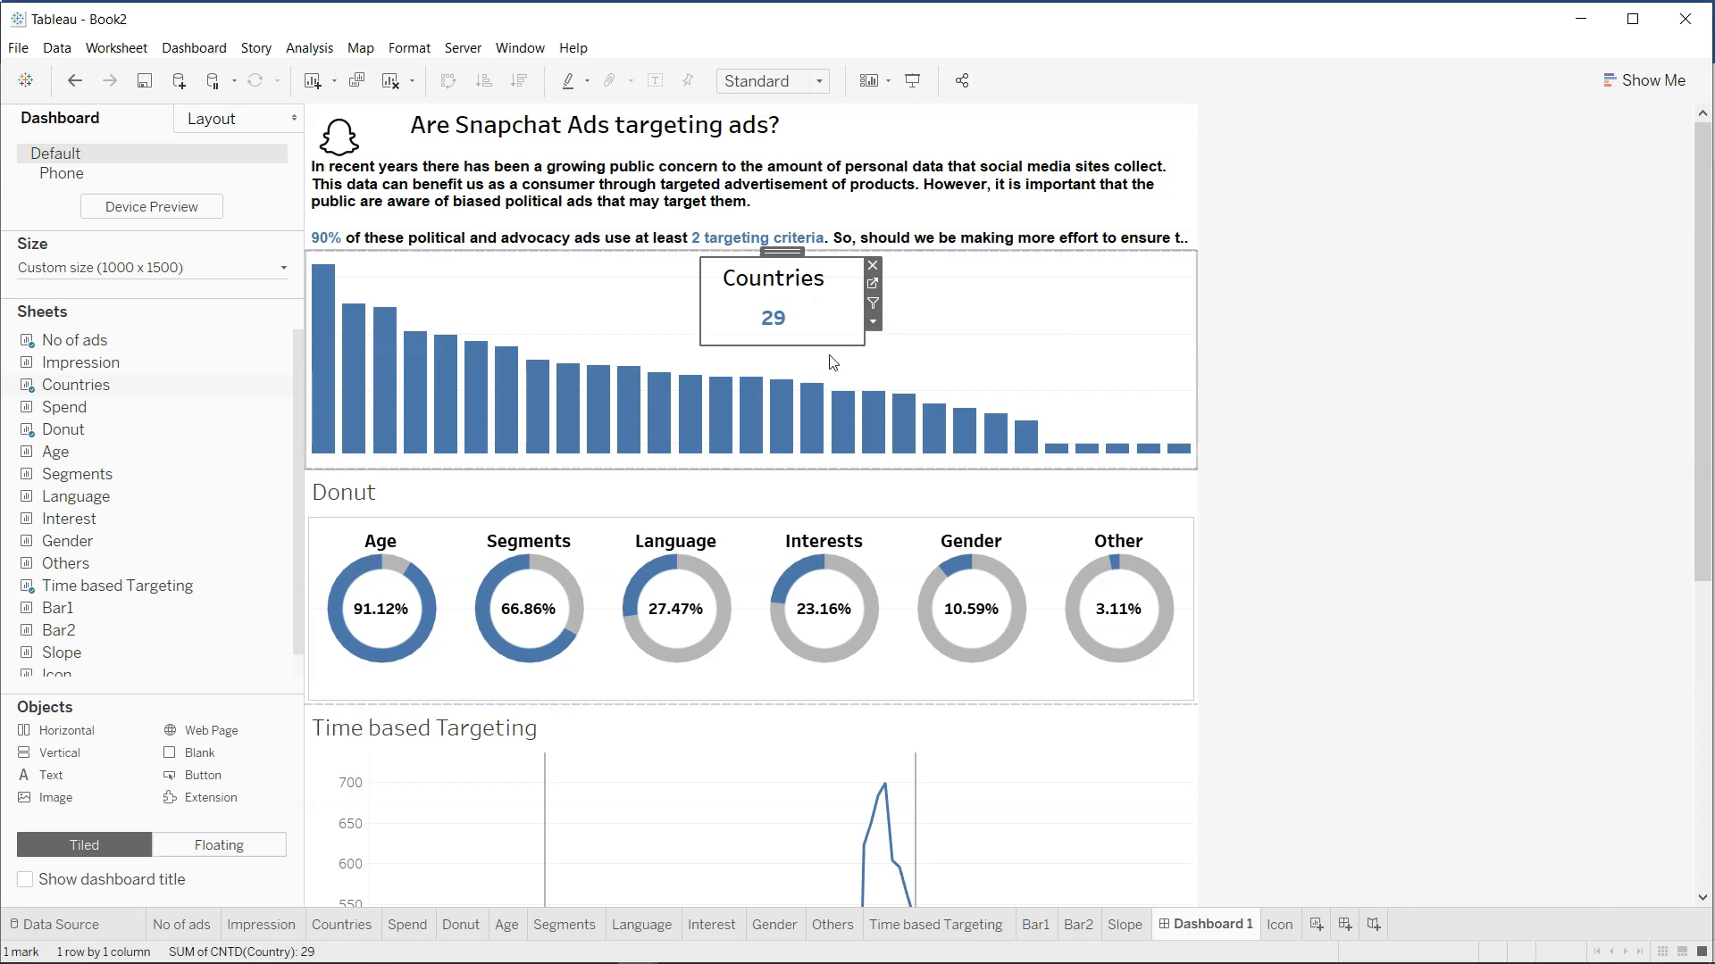
drag(831, 345, 832, 334)
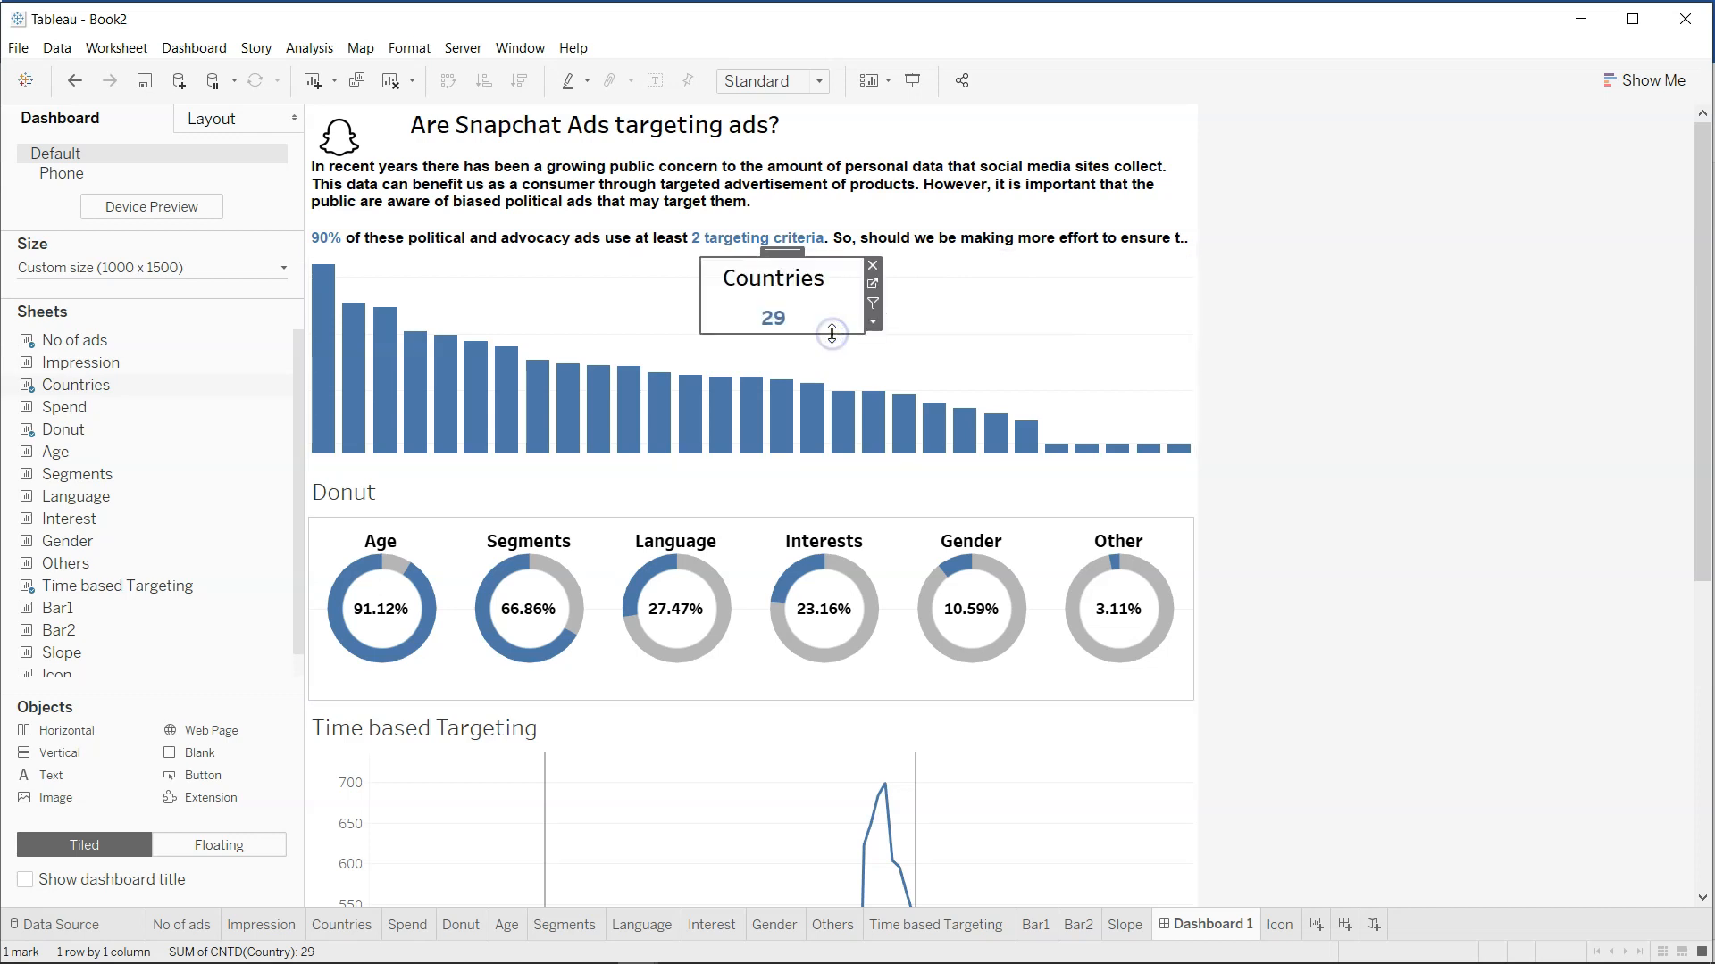
click(1308, 367)
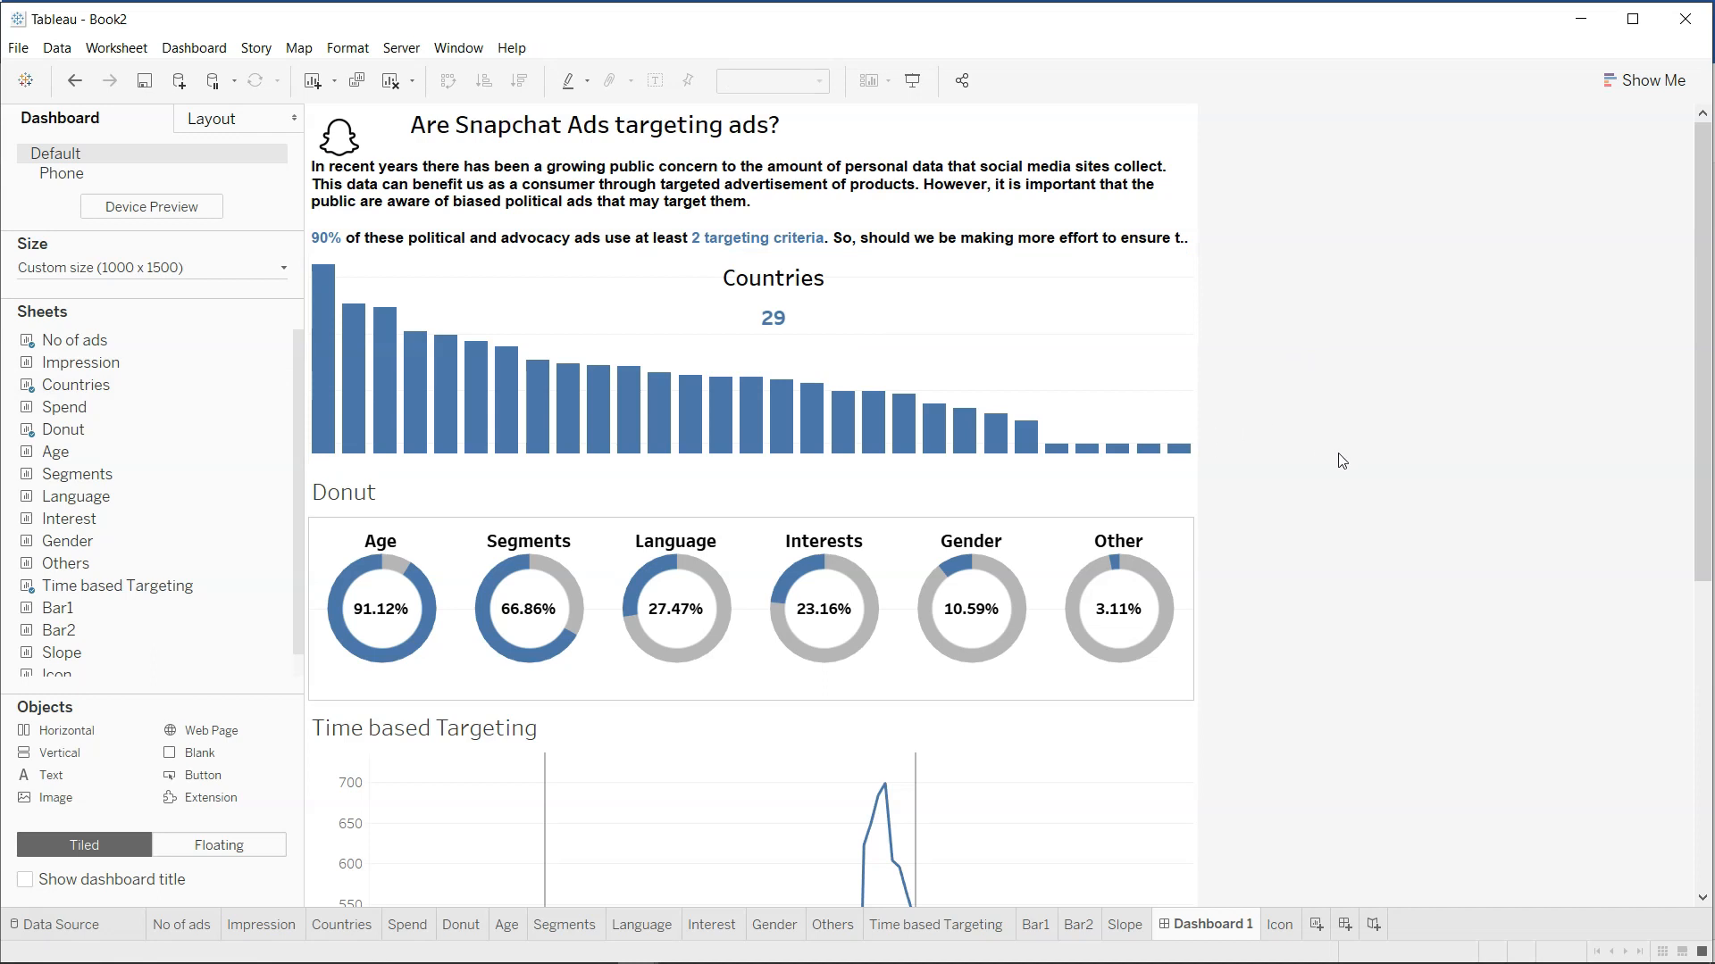
mouse_move(773, 332)
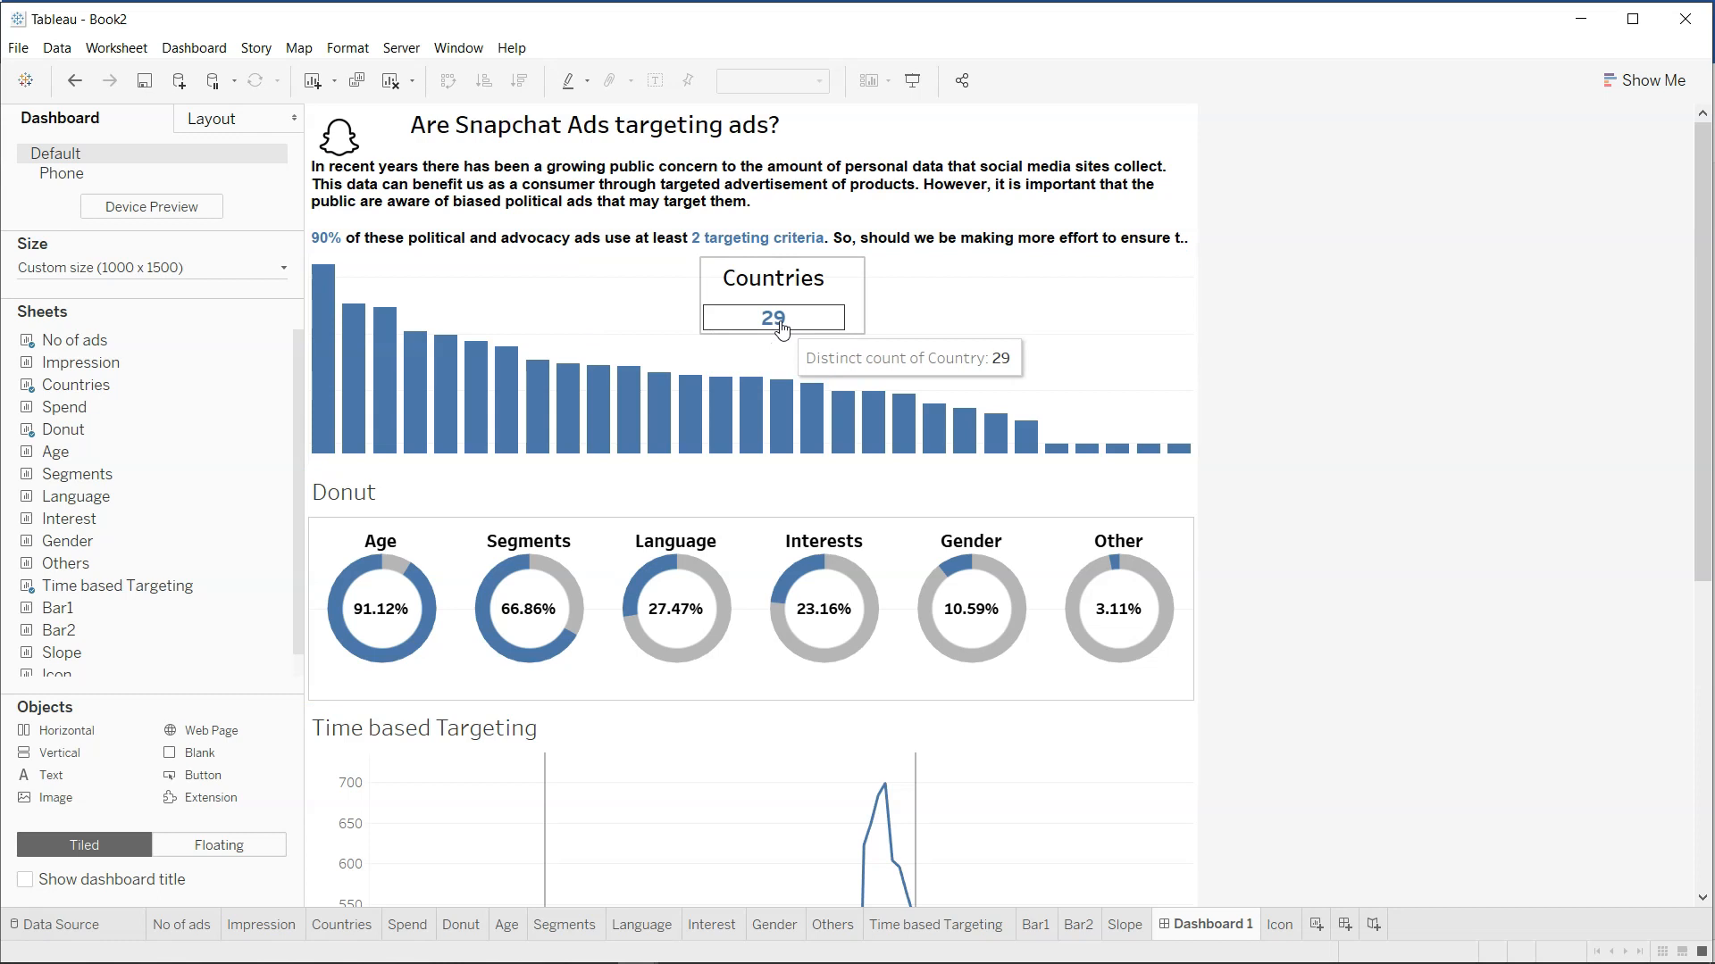
Float the Impression sheet over the bar chart beside Countries and reduce its height to fit its title and figure.
mouse_move(186, 391)
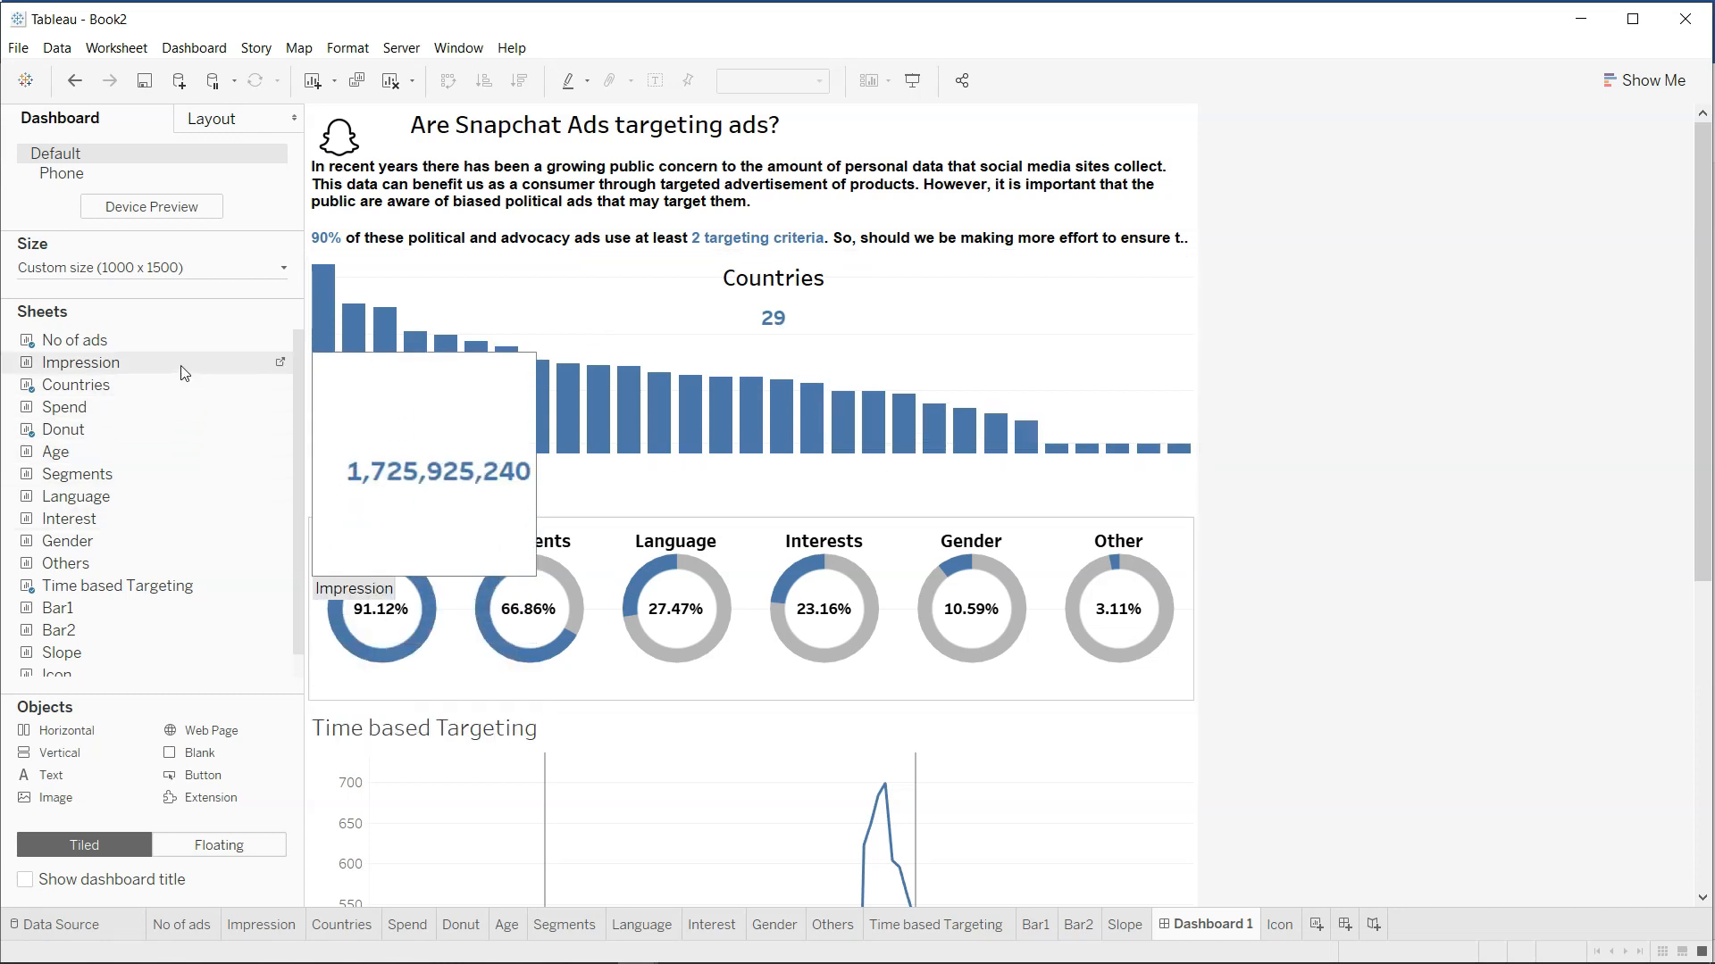
drag(183, 373, 874, 259)
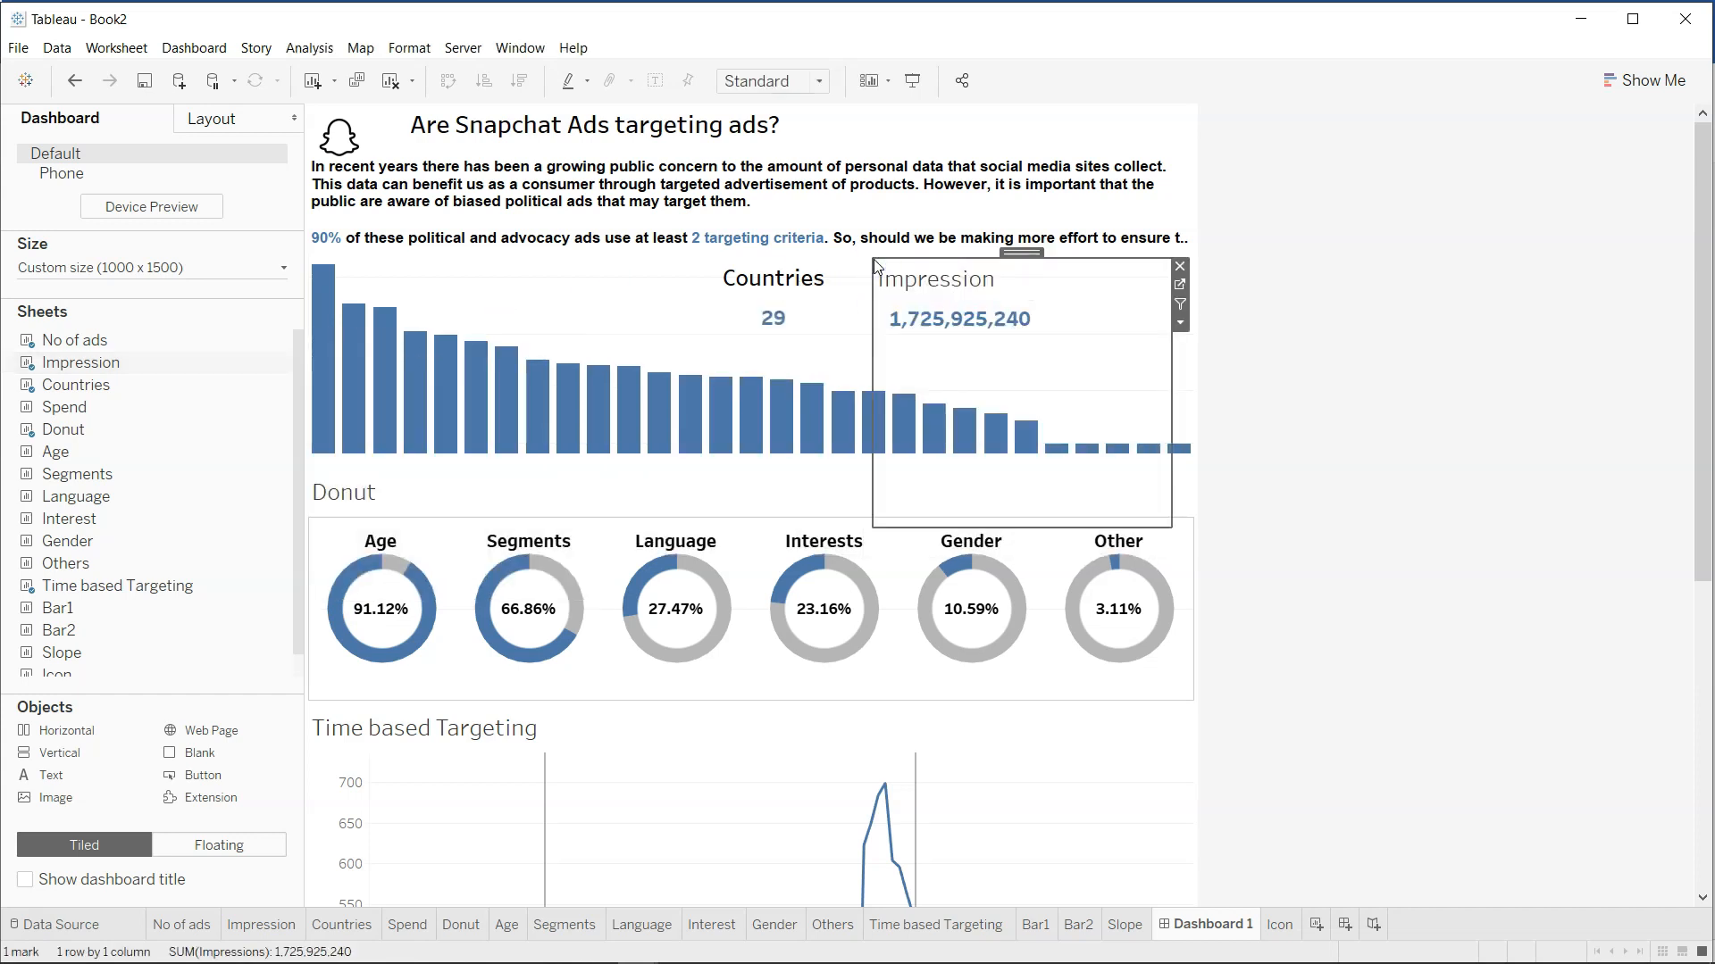
drag(1056, 530, 1056, 355)
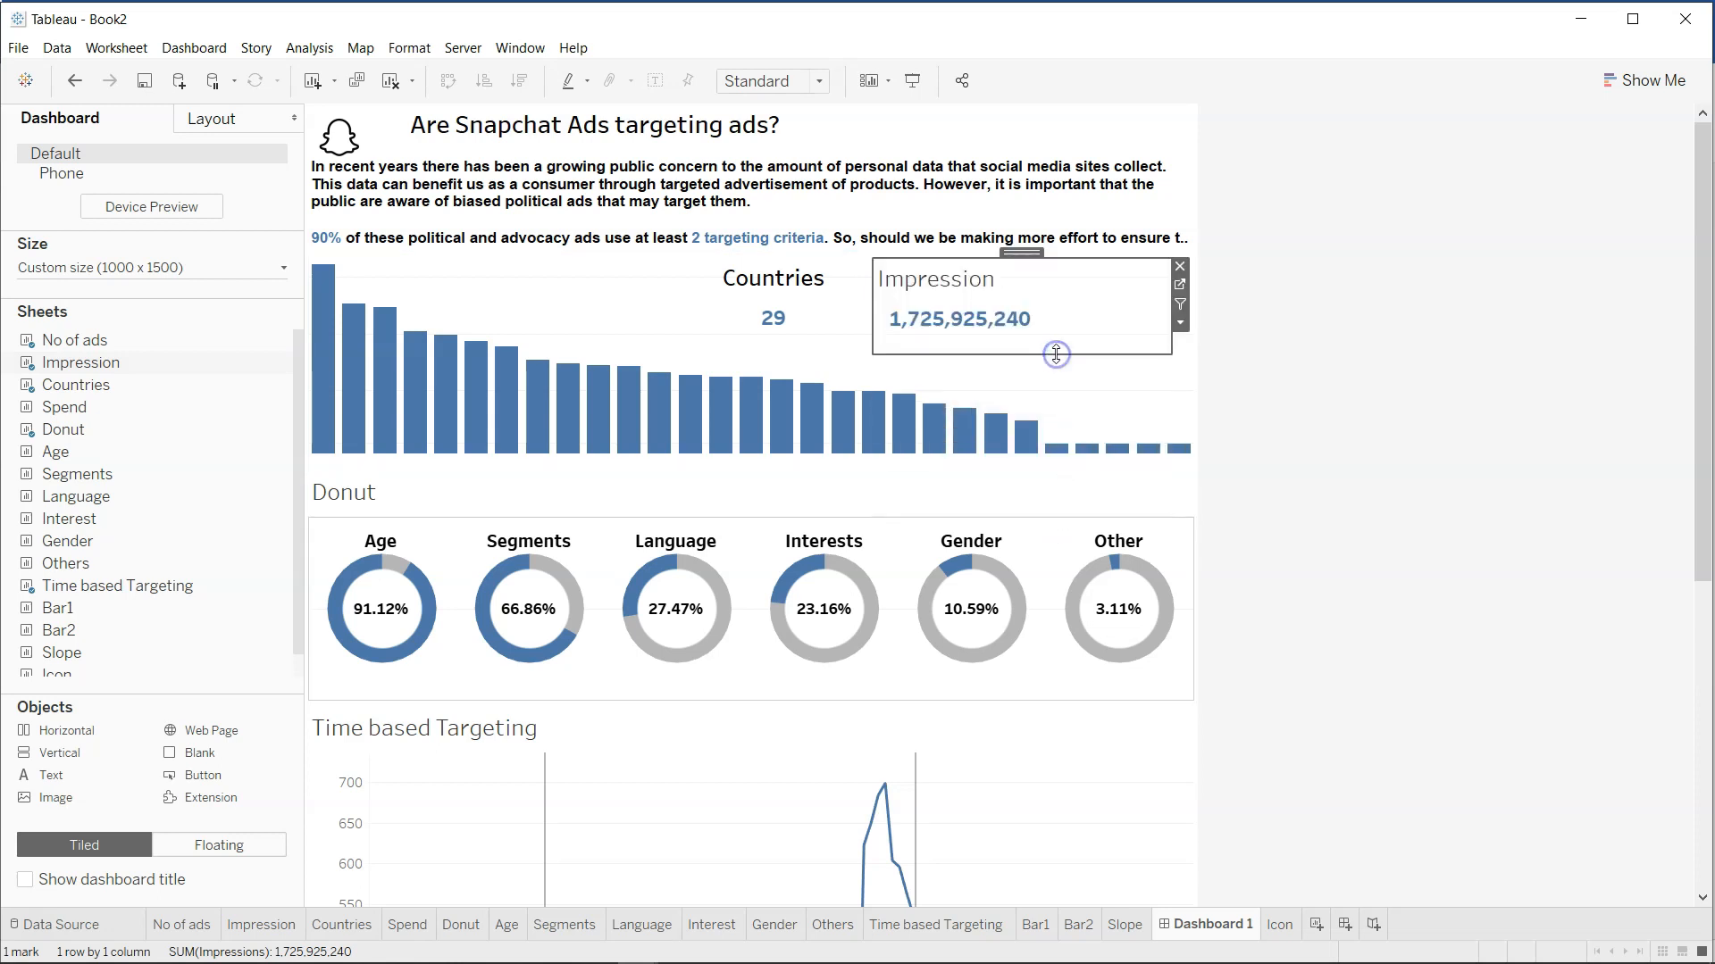
Make the Impression sheet's title bold and centered.
double_click(953, 284)
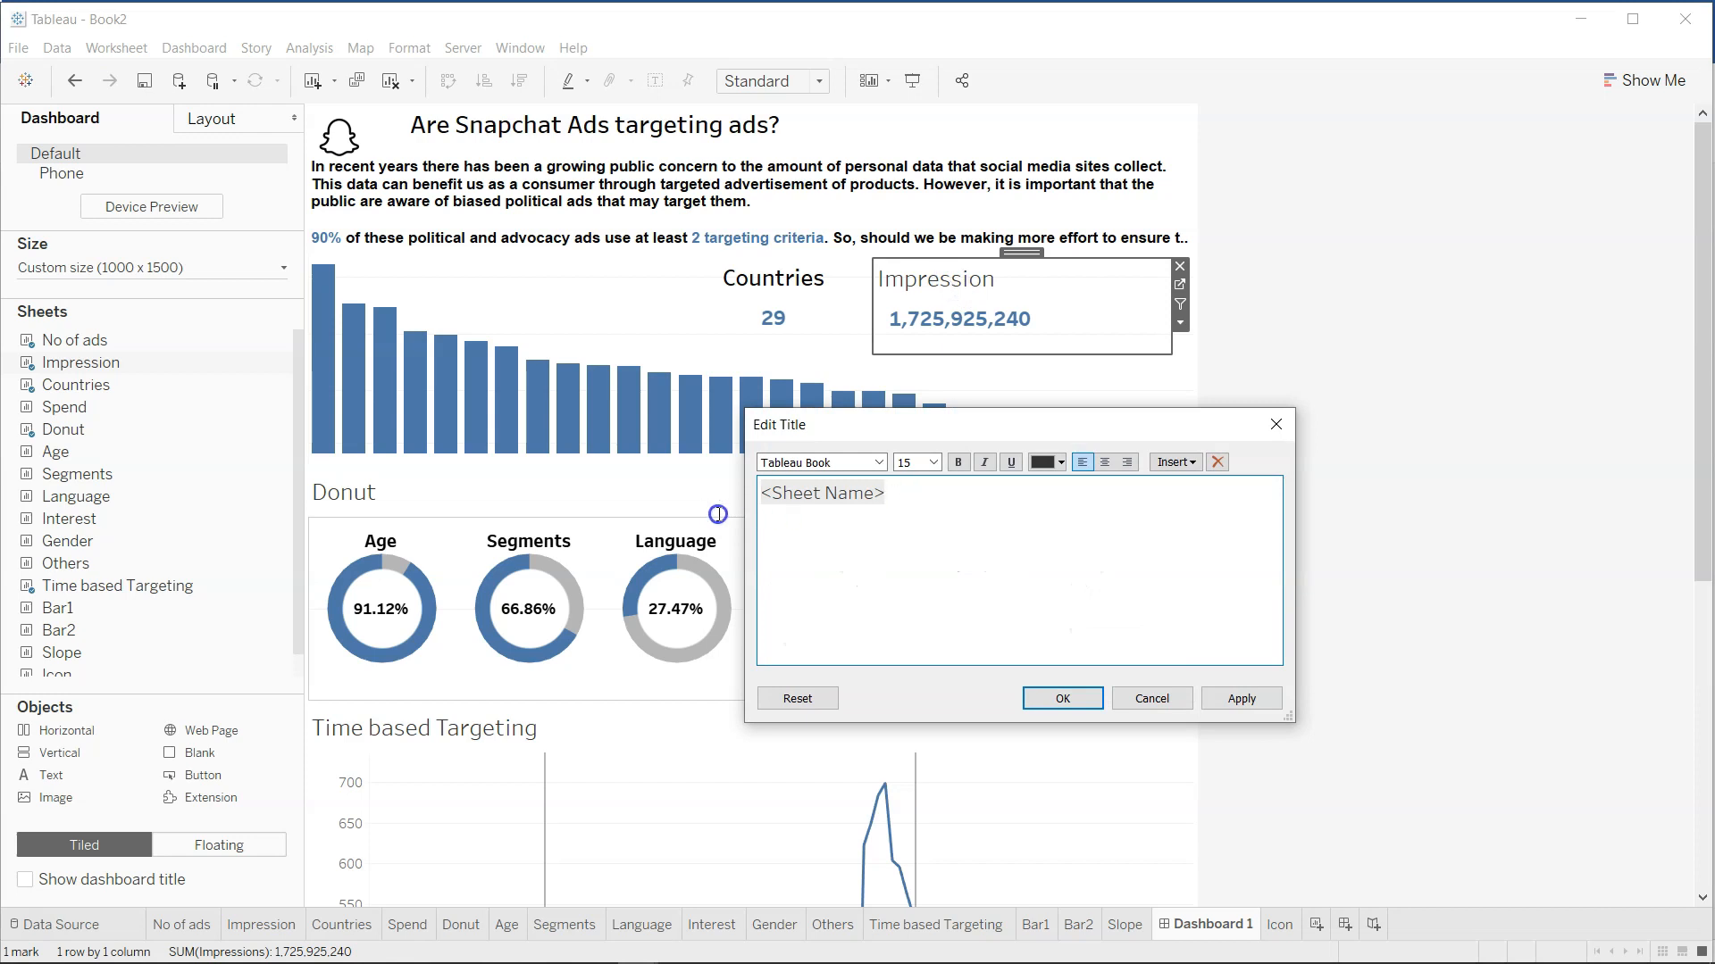
double_click(770, 498)
click(958, 462)
click(1062, 698)
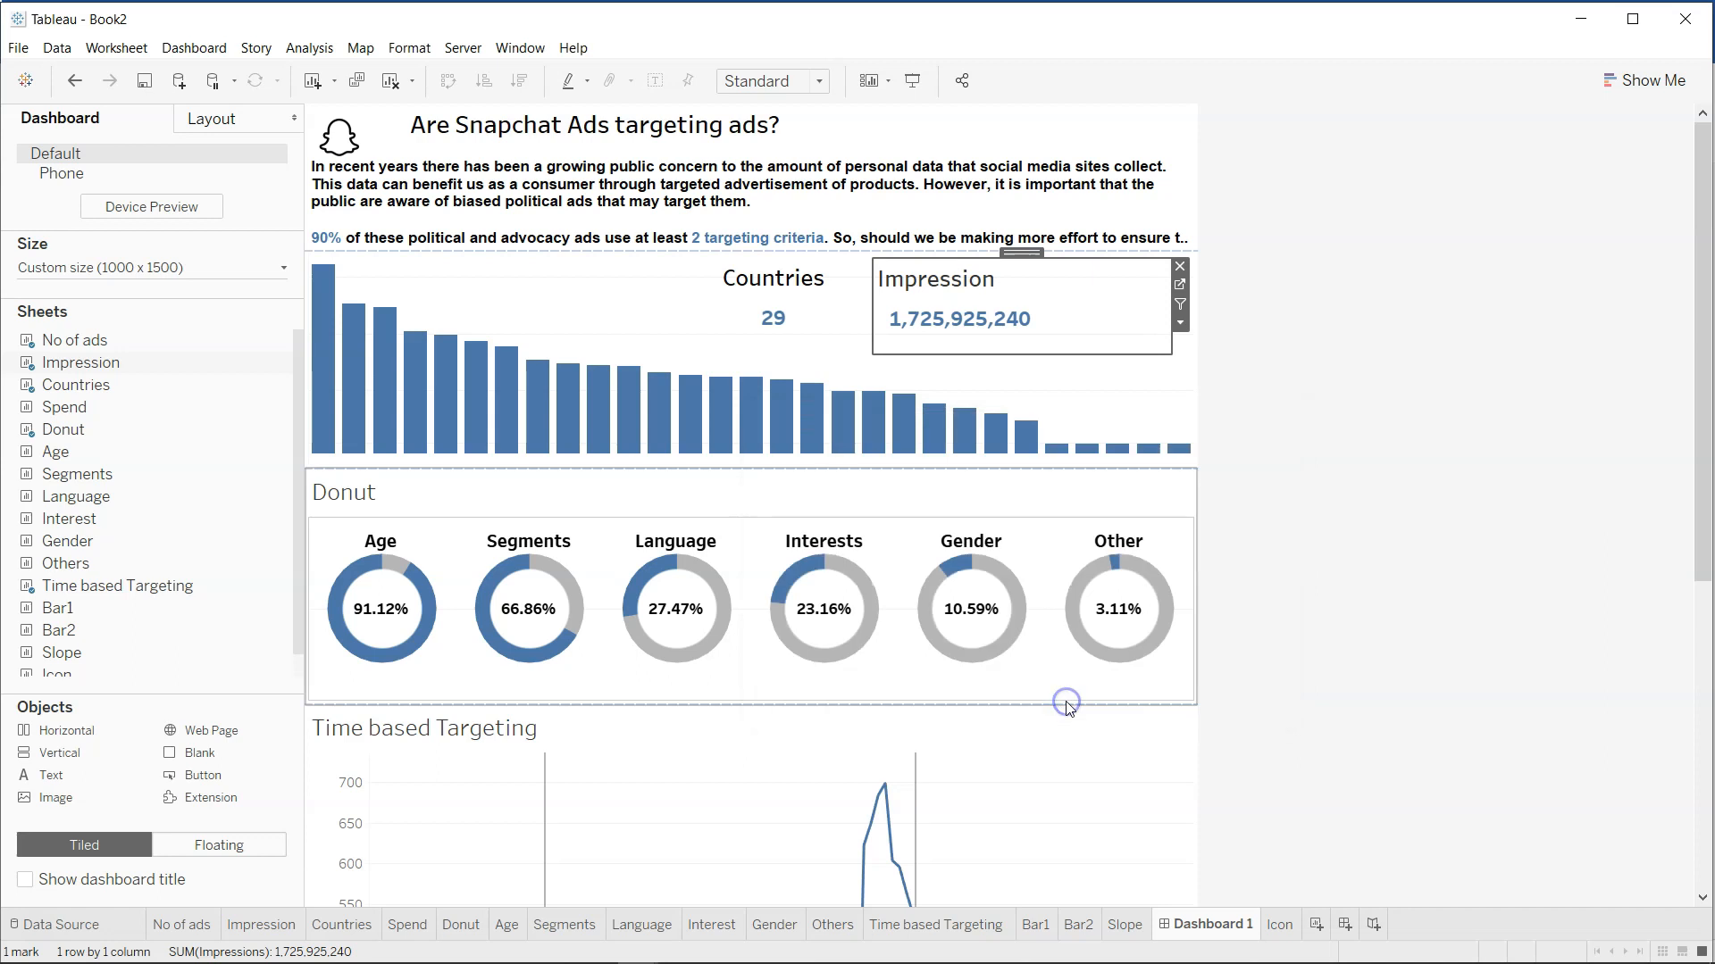
double_click(987, 288)
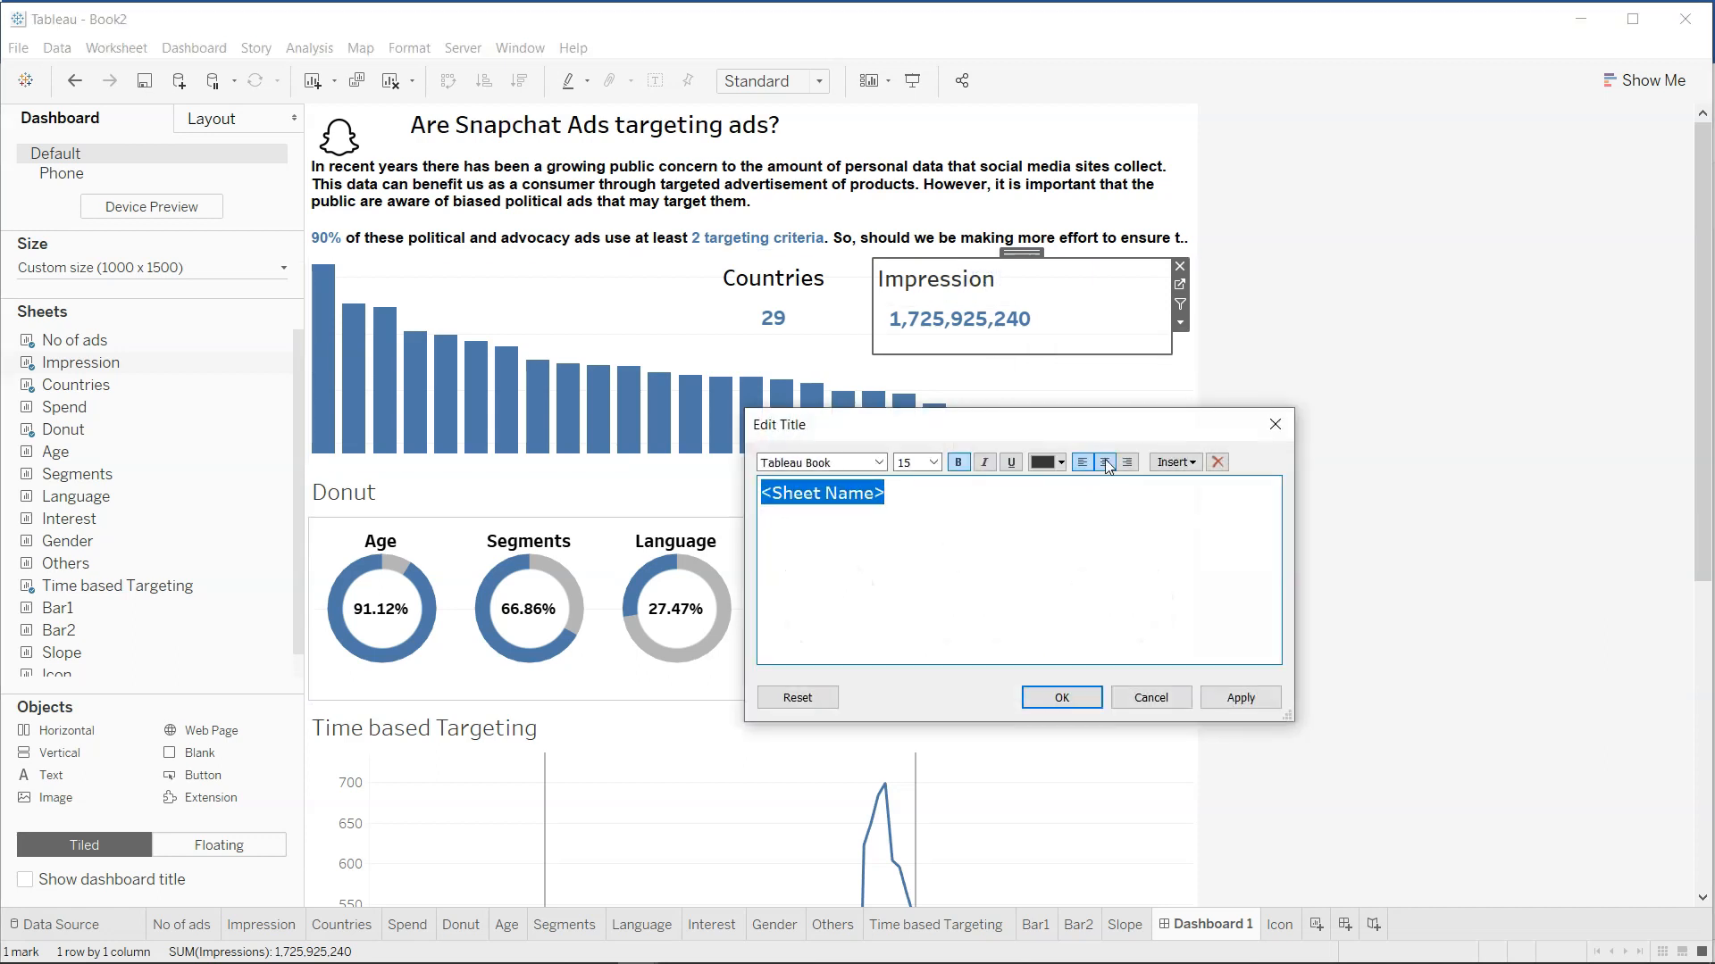
click(1104, 461)
click(1072, 696)
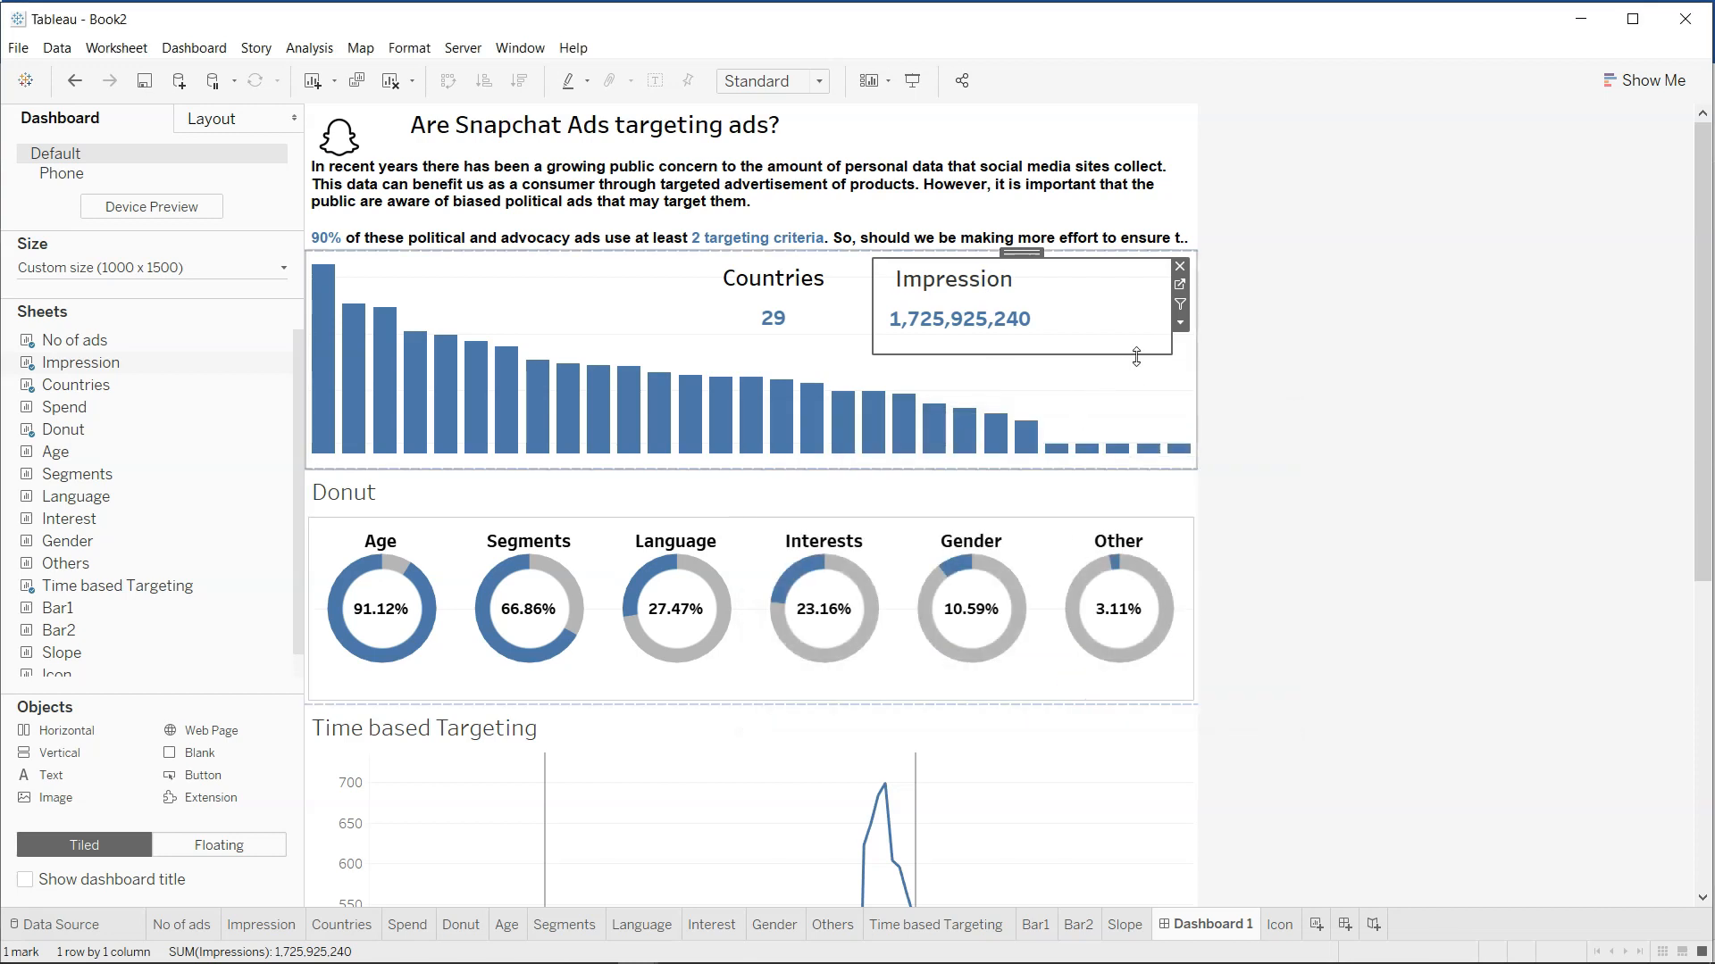
Narrow the floating Impression sheet and move it closer to the Countries figure.
drag(1171, 340, 1068, 327)
drag(963, 250, 923, 246)
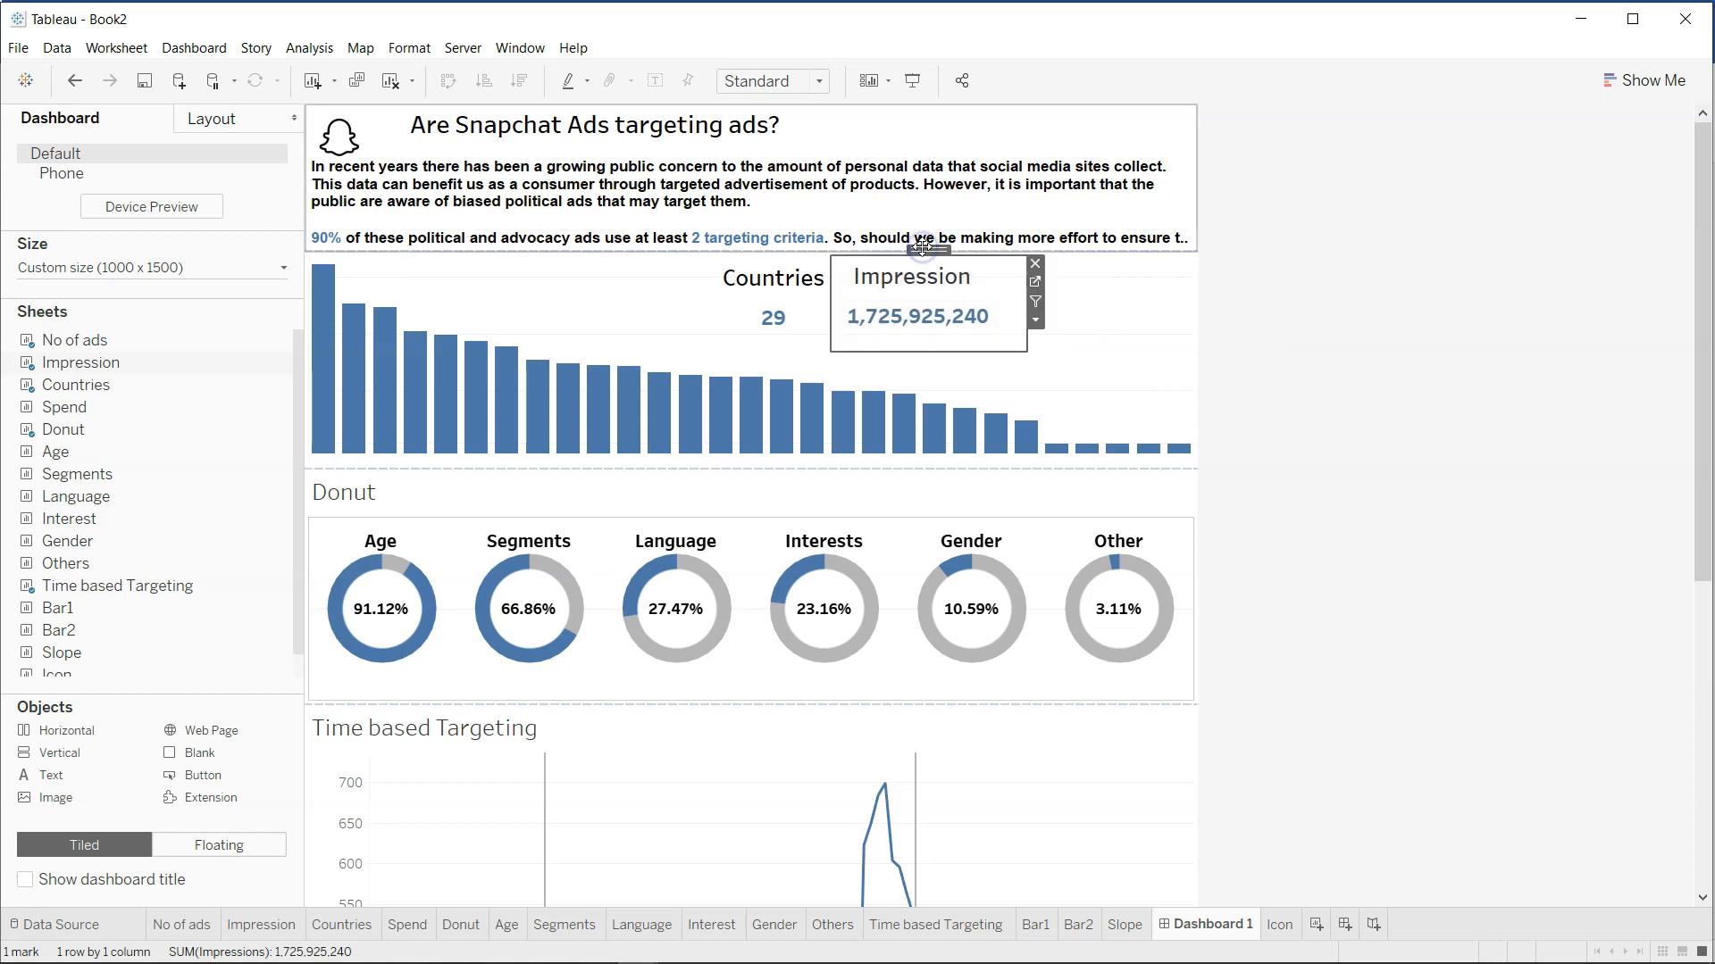
click(1581, 425)
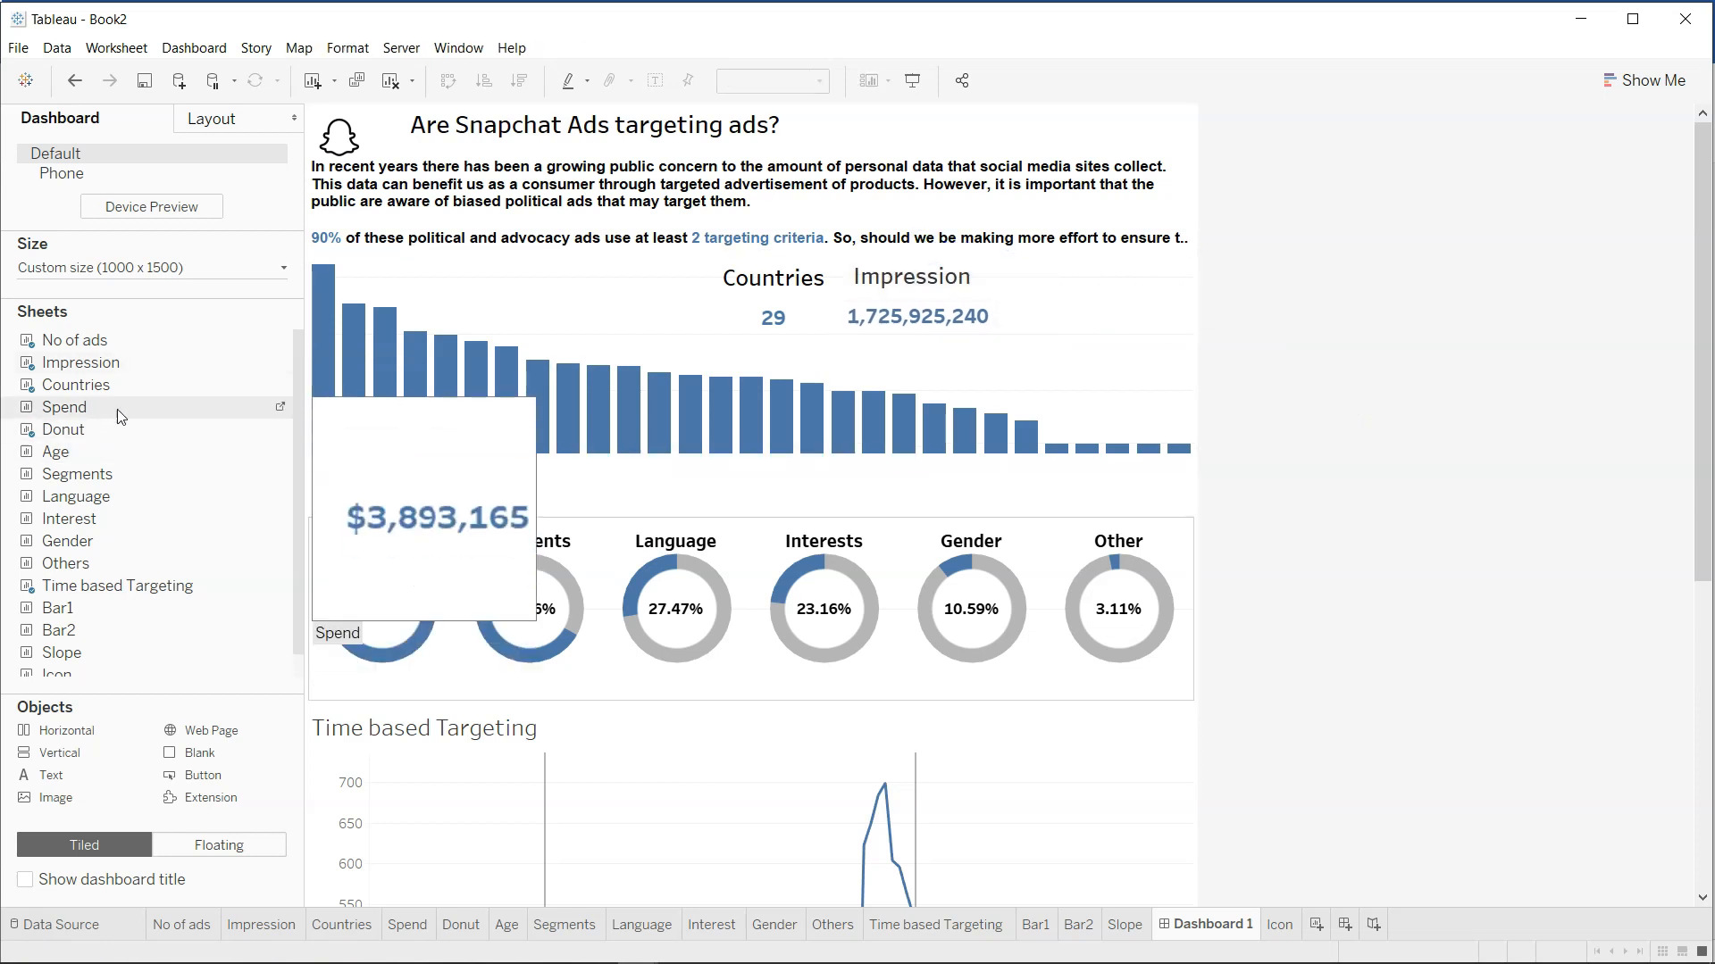
Float a reduced Spend sheet beside Impression over the bar chart and make its title bold and centered.
drag(124, 413, 1004, 261)
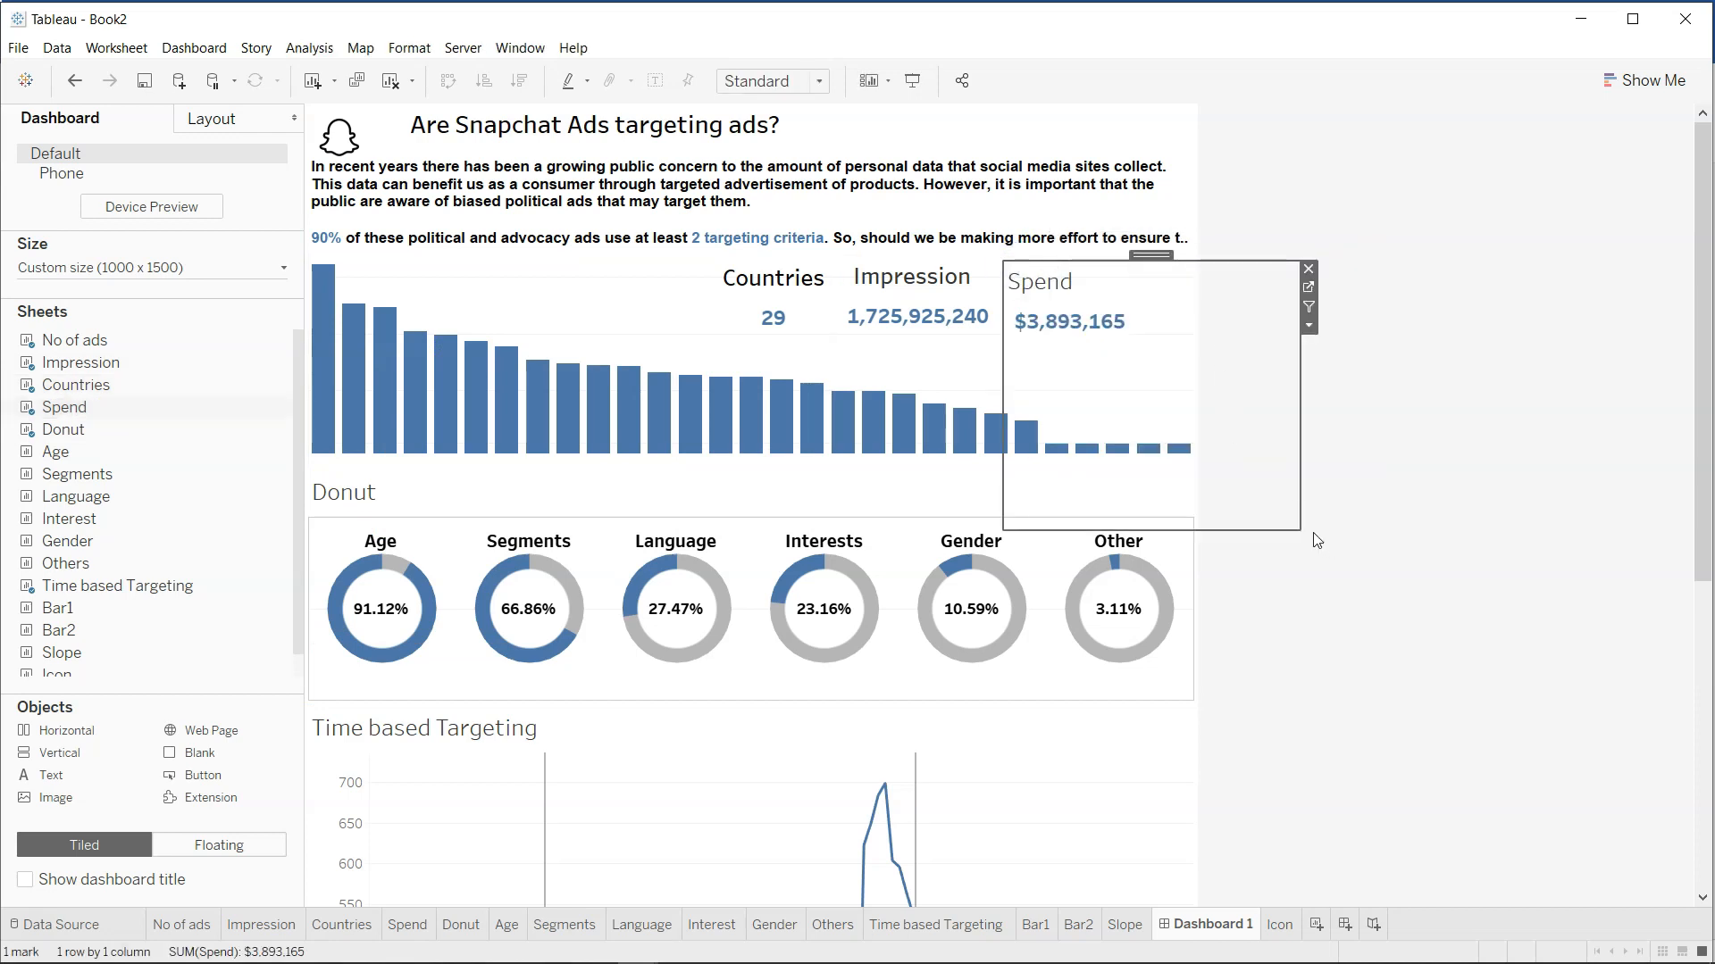
drag(1299, 531, 1177, 355)
double_click(1052, 284)
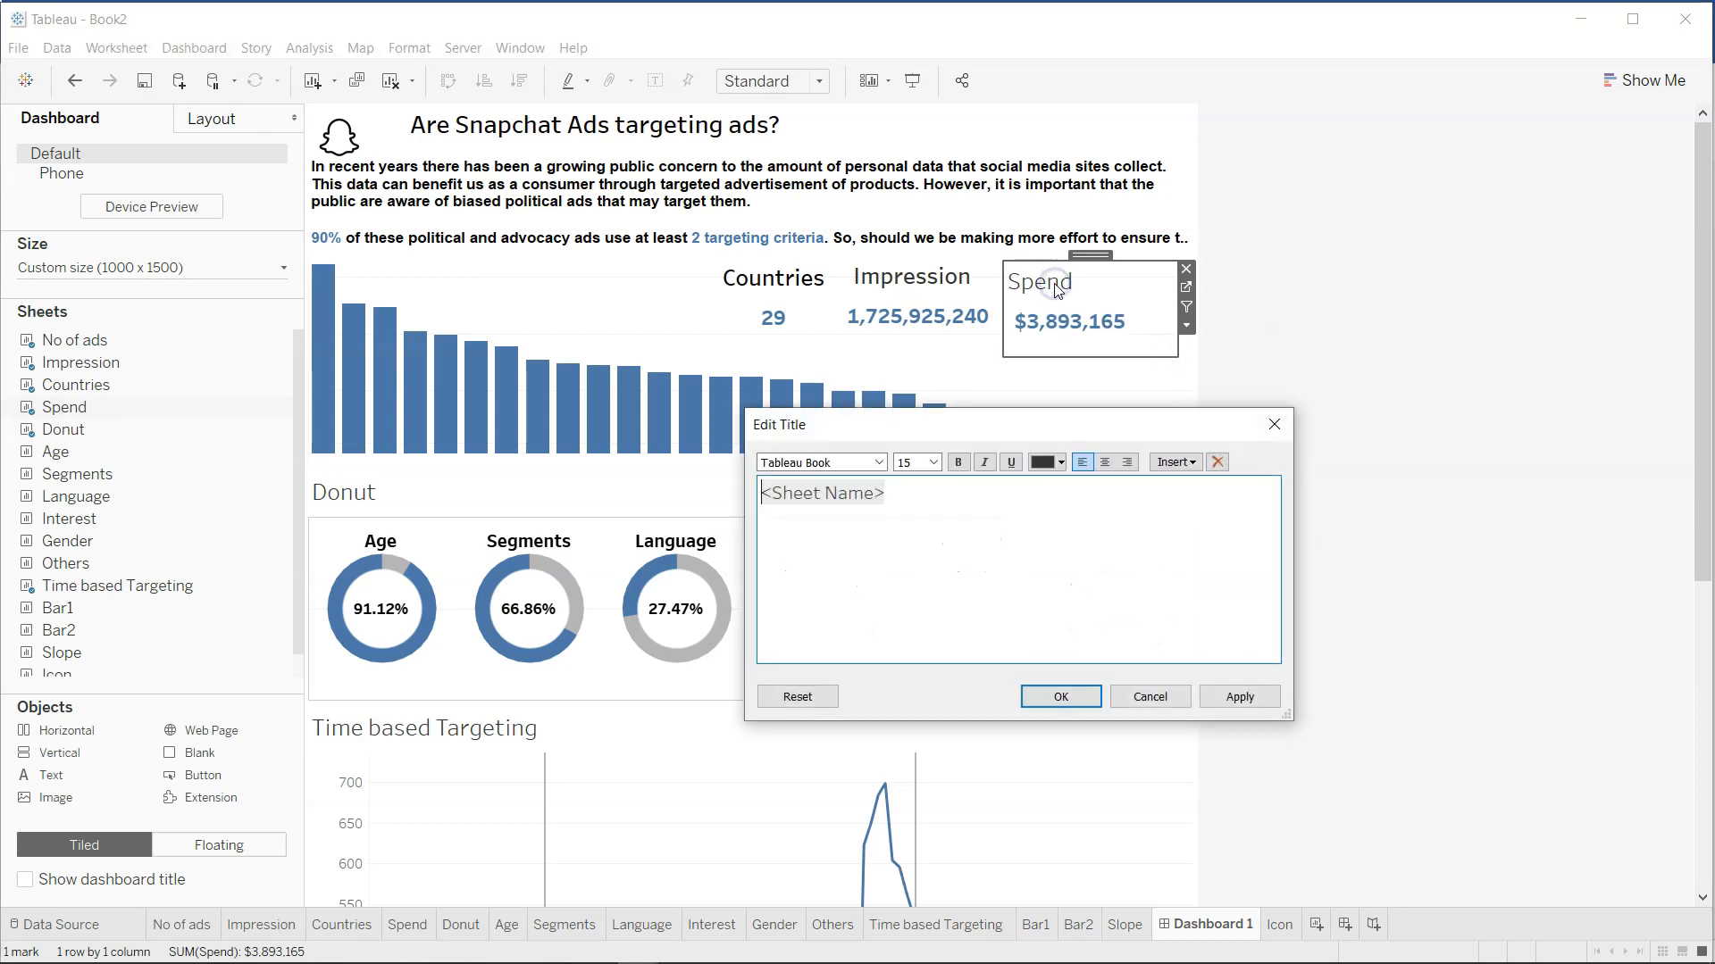
click(959, 463)
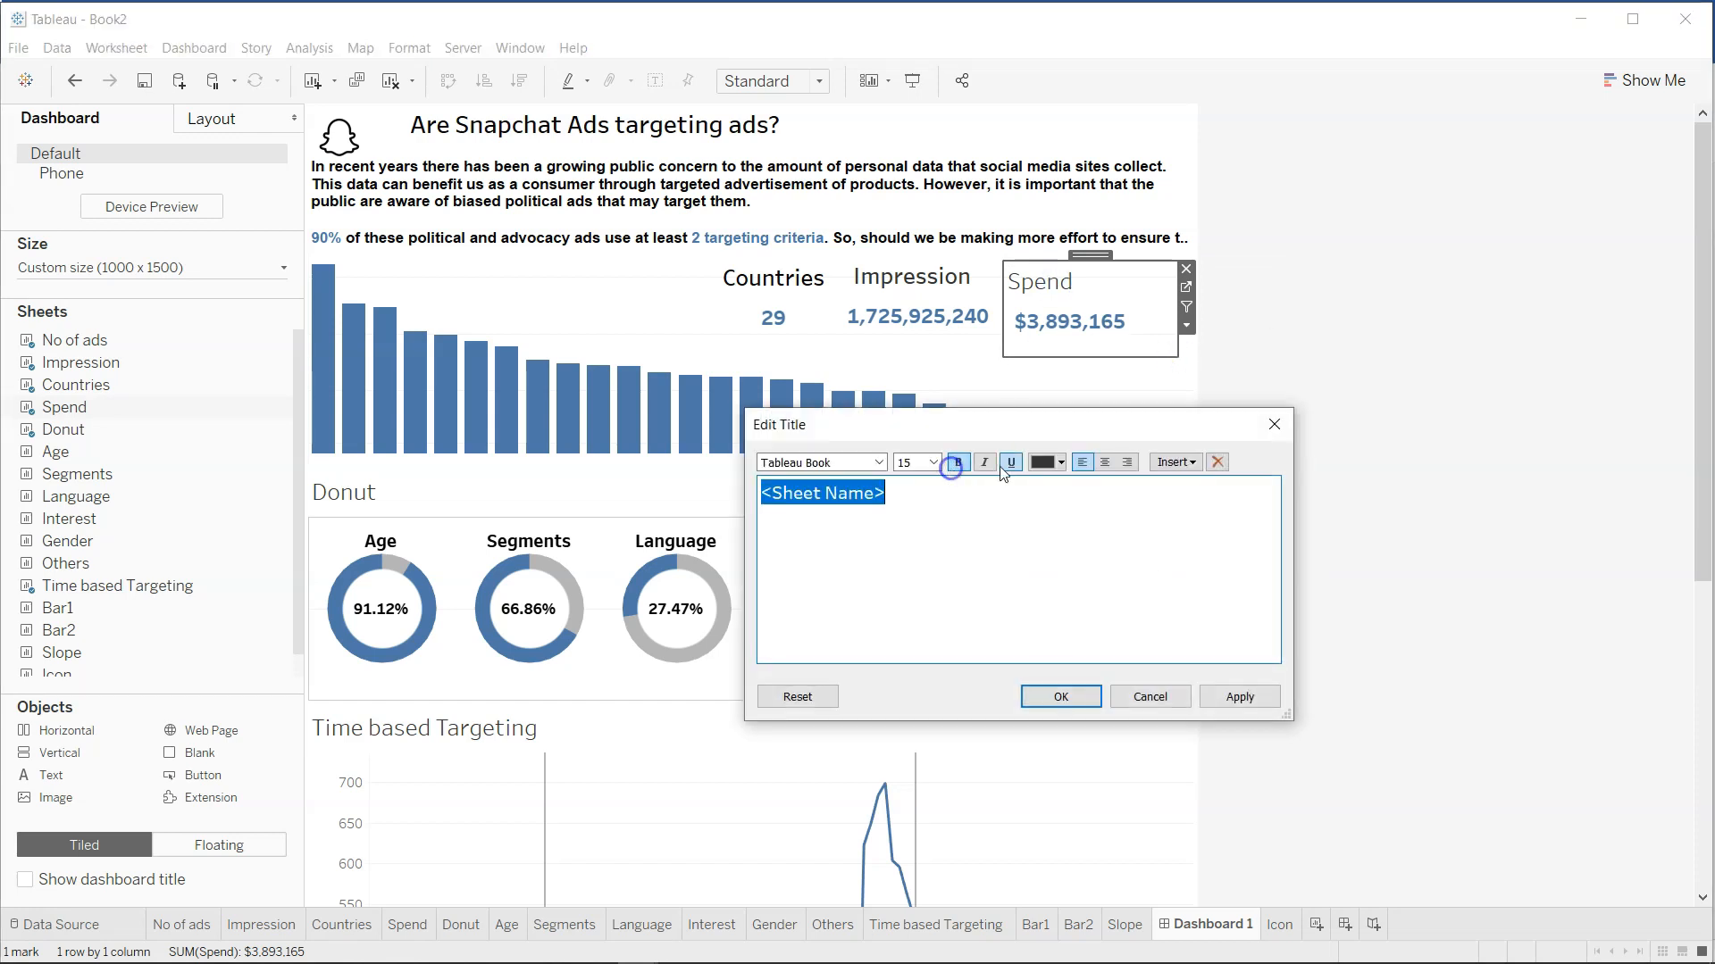
click(1104, 461)
click(1070, 699)
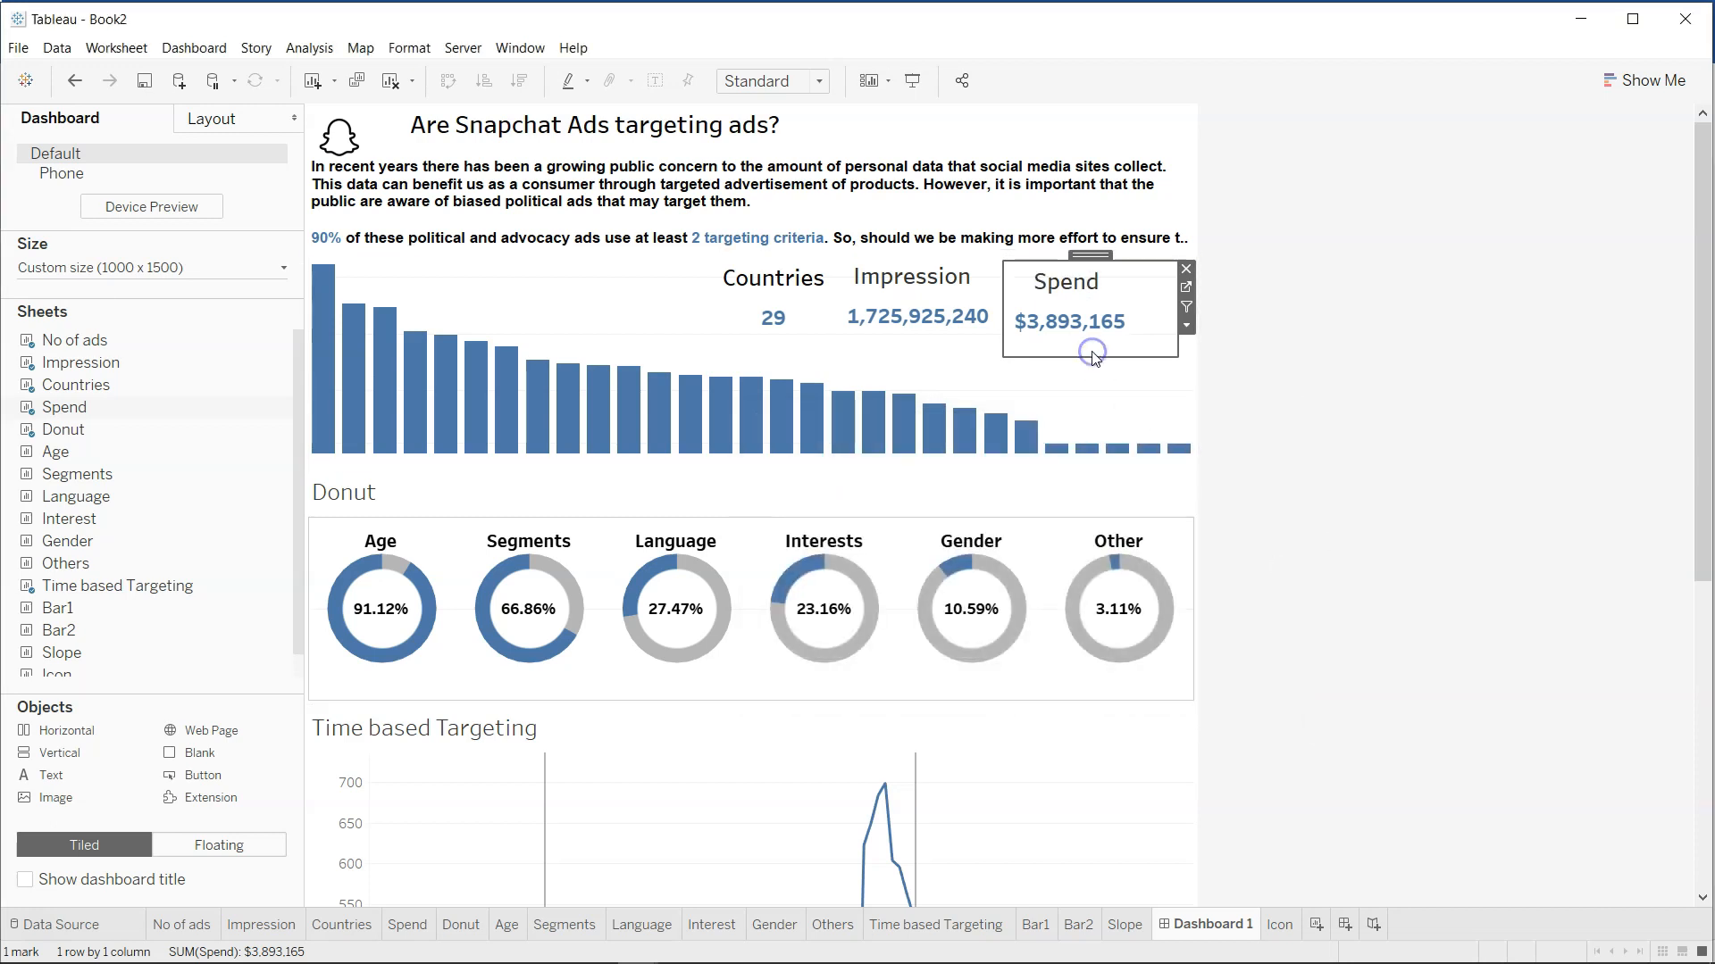
Reduce the floating Spend sheet's height and move it up in line with the Impression figure.
drag(1093, 357, 1098, 339)
drag(1089, 258, 1088, 252)
click(1381, 367)
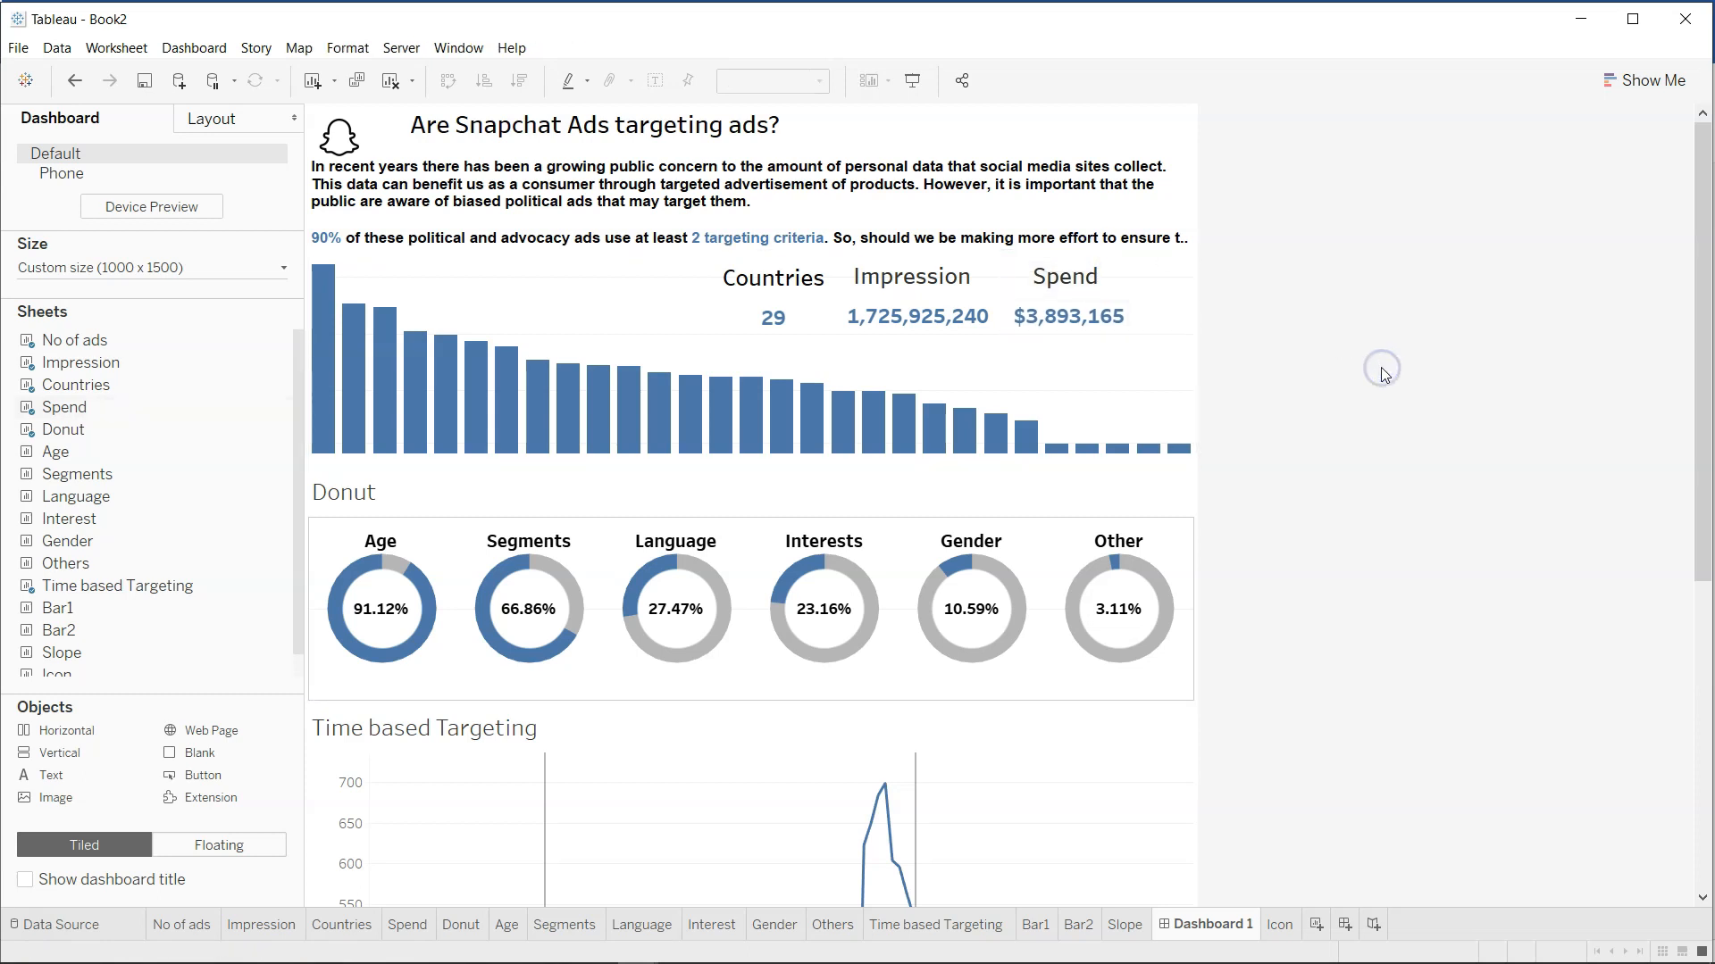
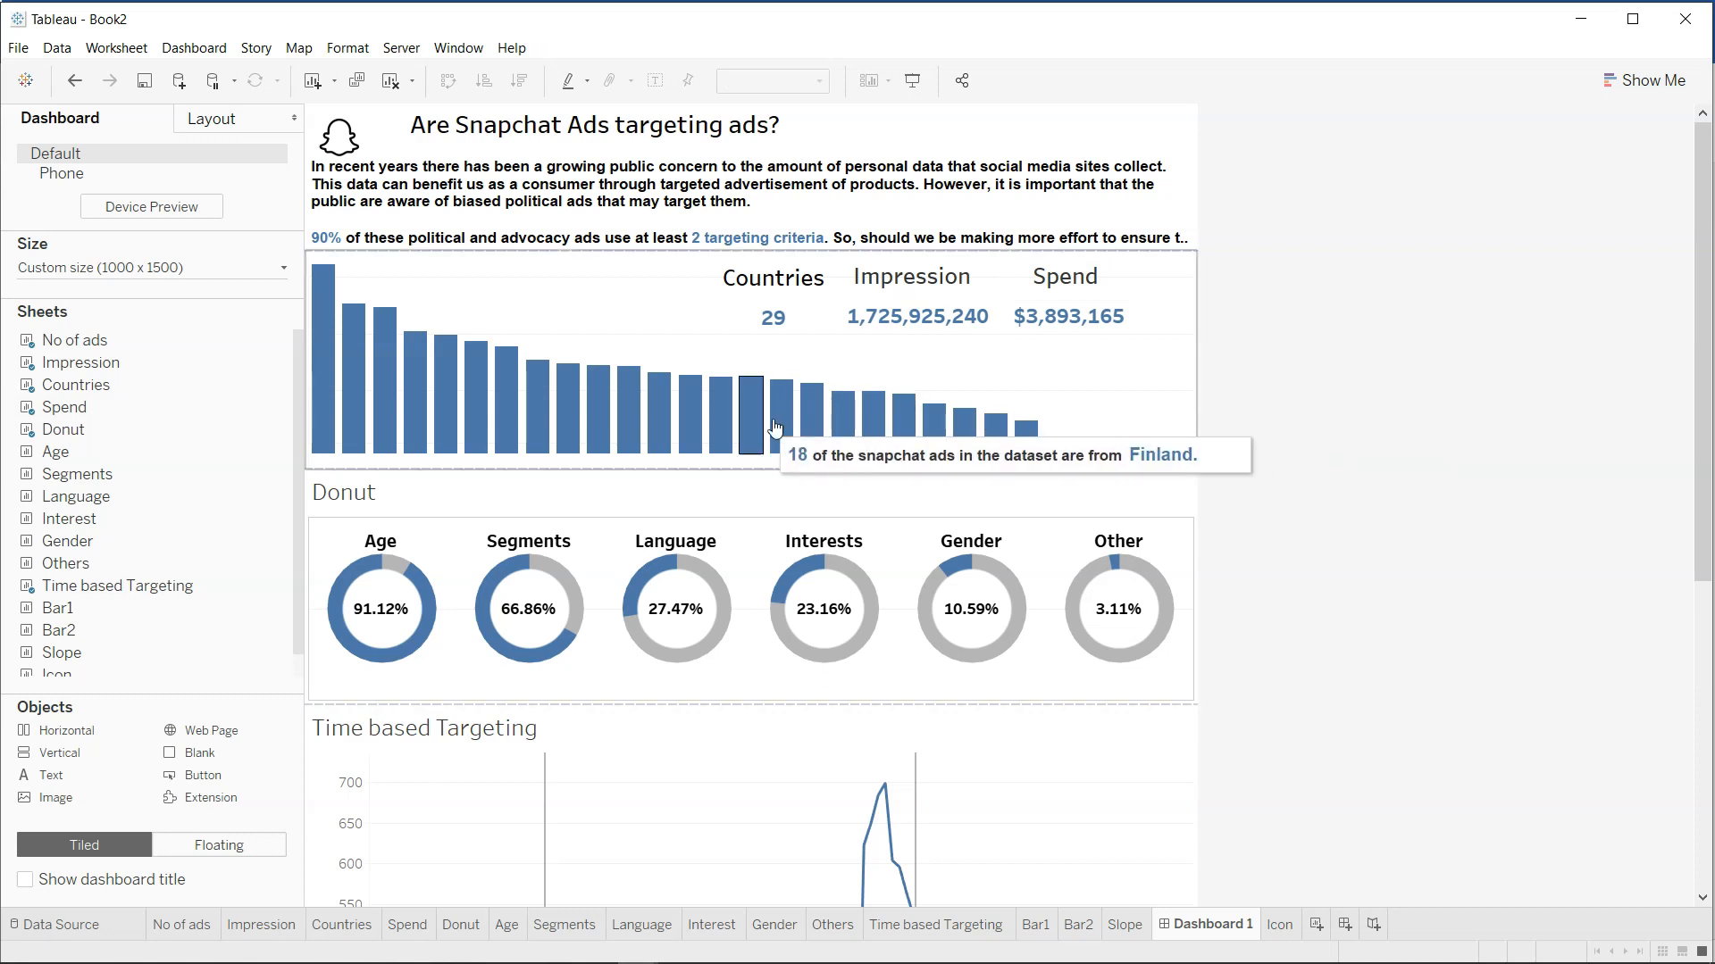
Change the Donut sheet's title to "How are ads targeting you?" in bold at size 20.
mouse_move(542, 614)
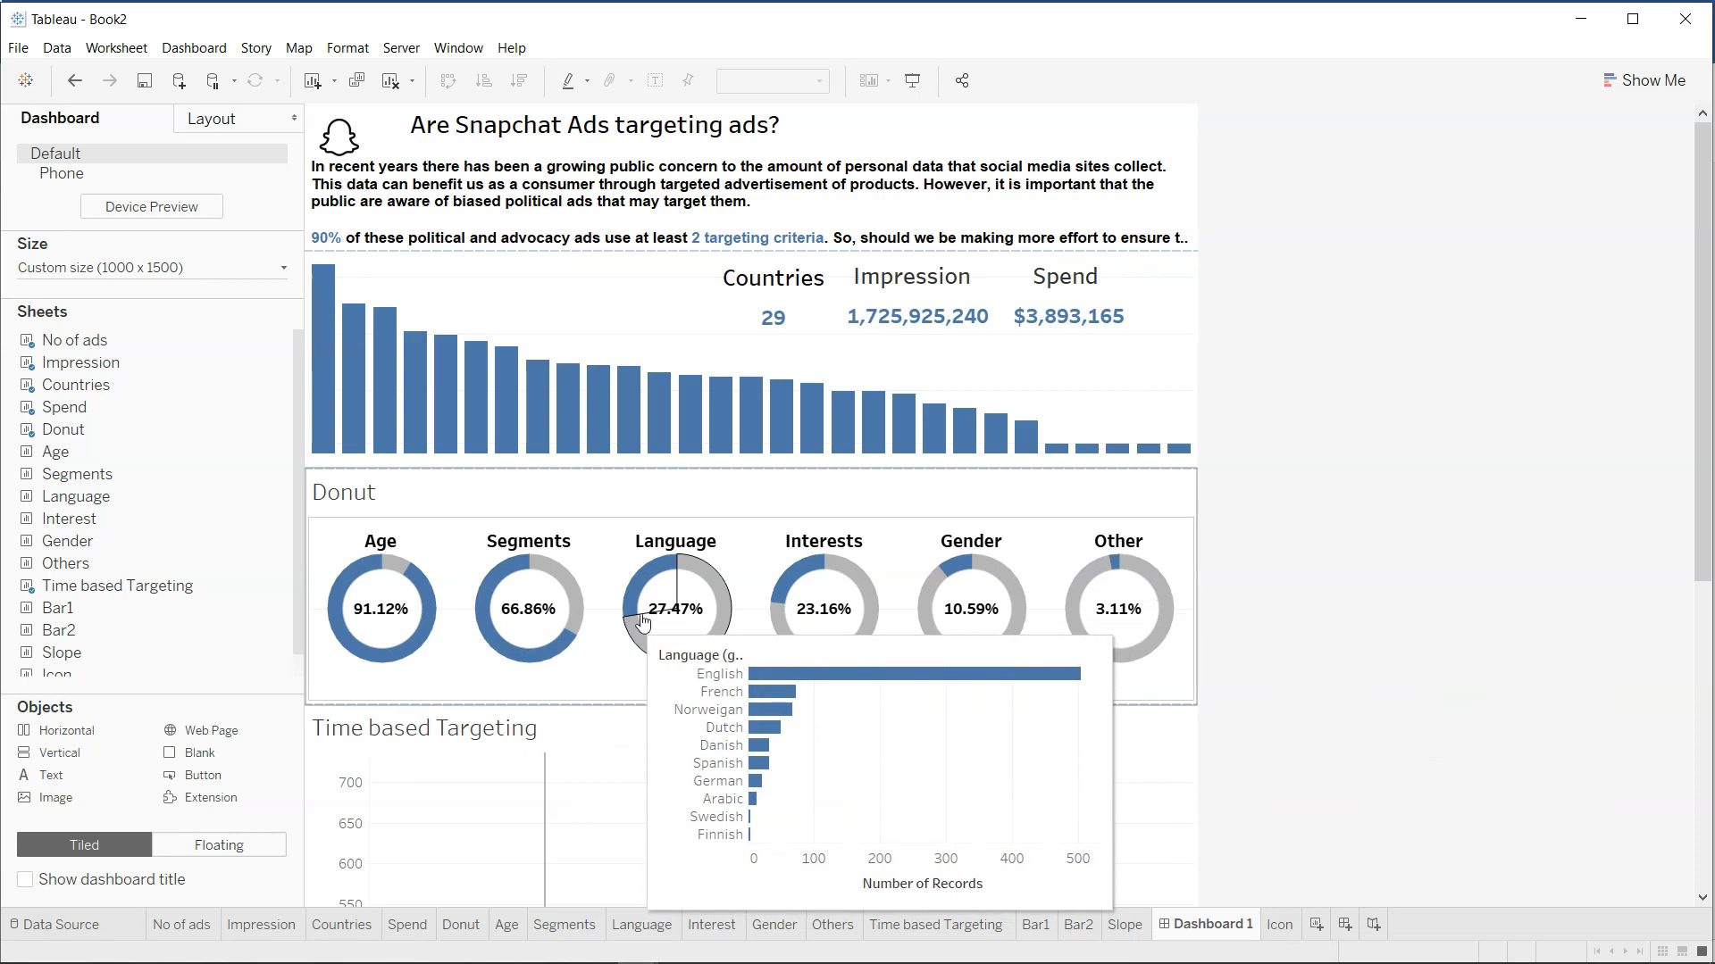
mouse_move(1130, 605)
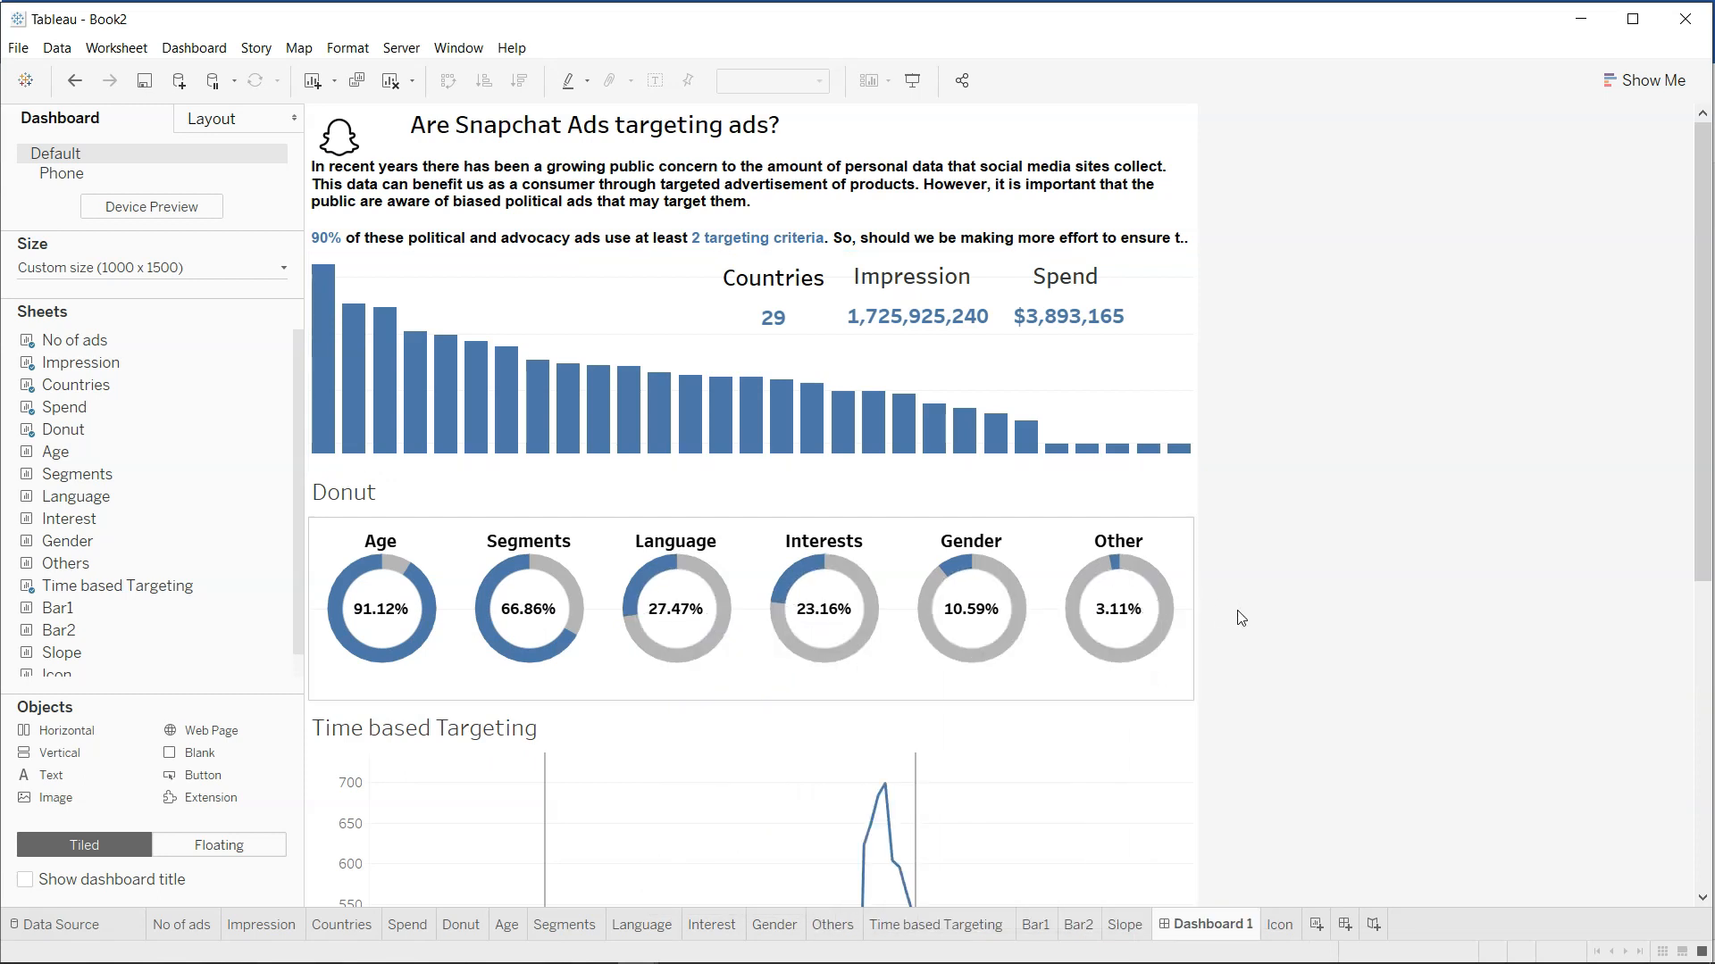
double_click(384, 493)
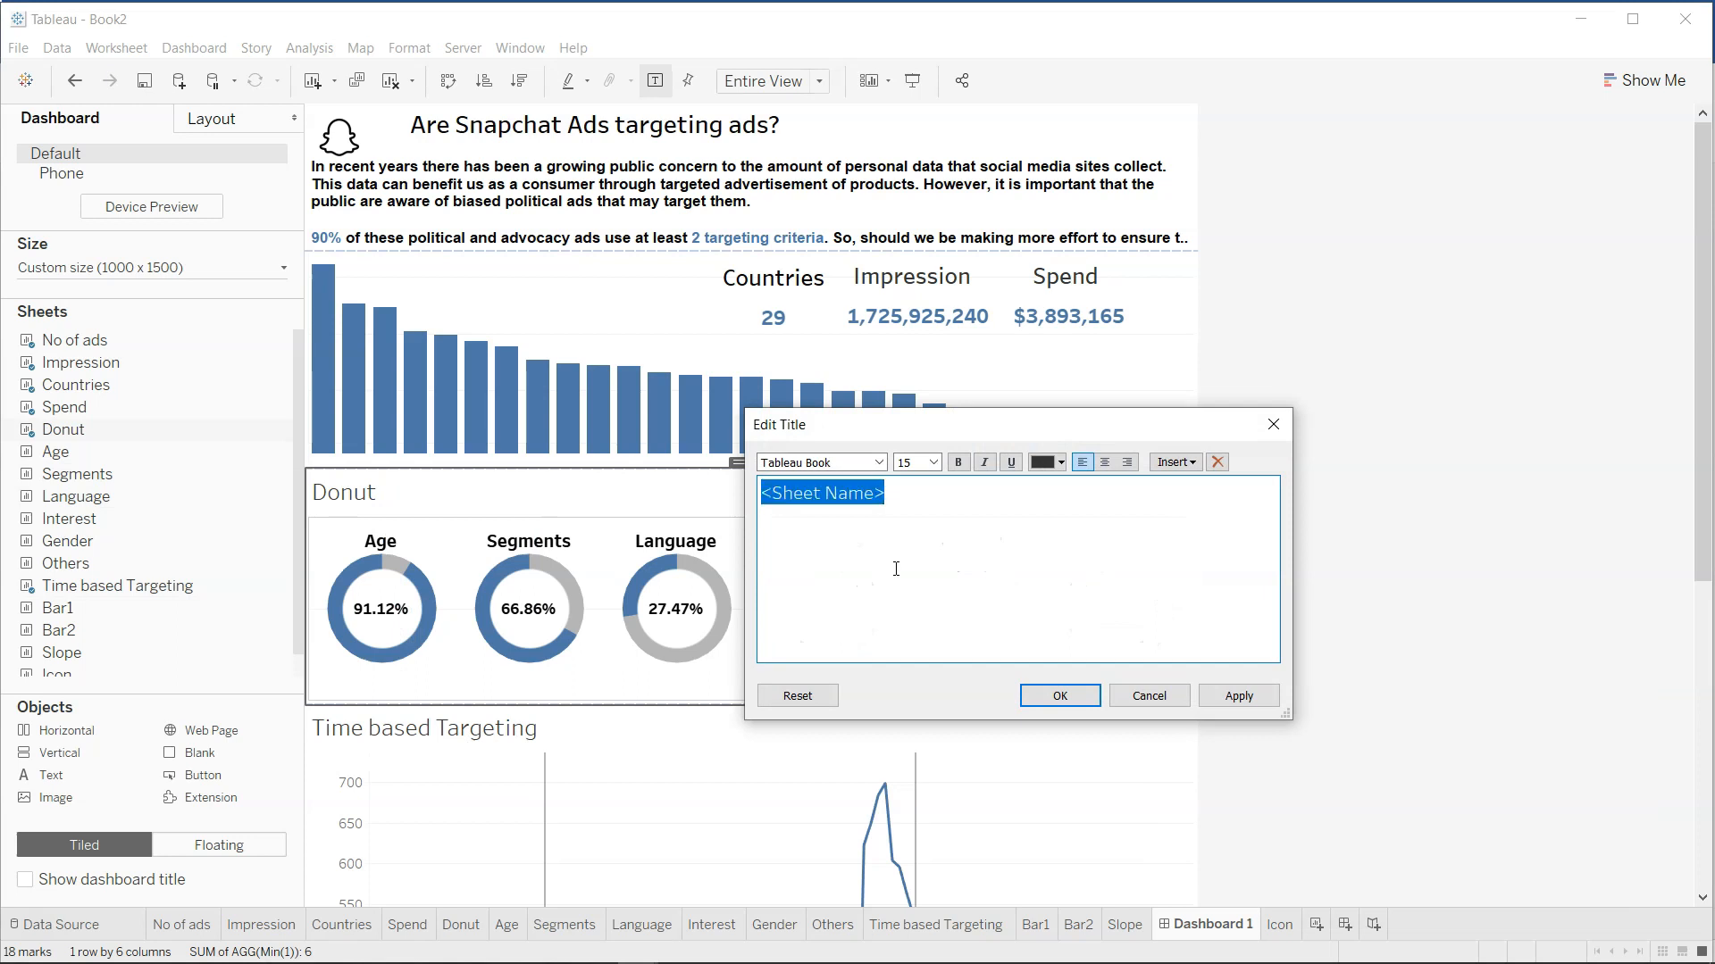
text(How are ads targeting y)
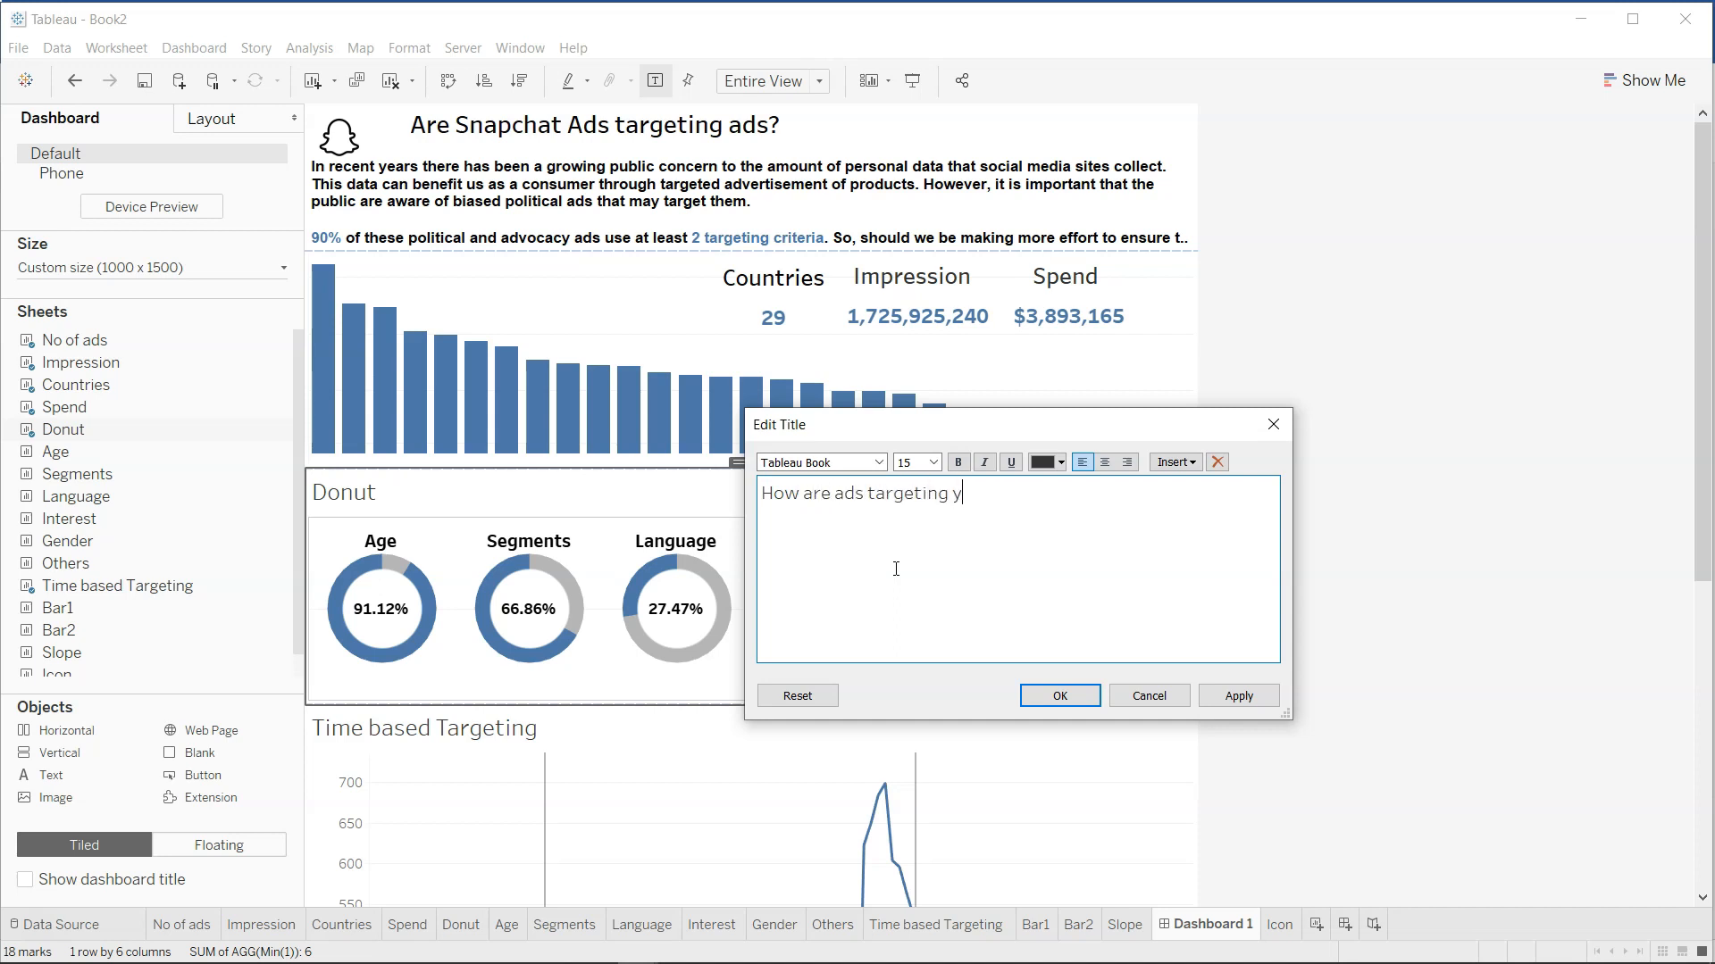
key(ctrl+a)
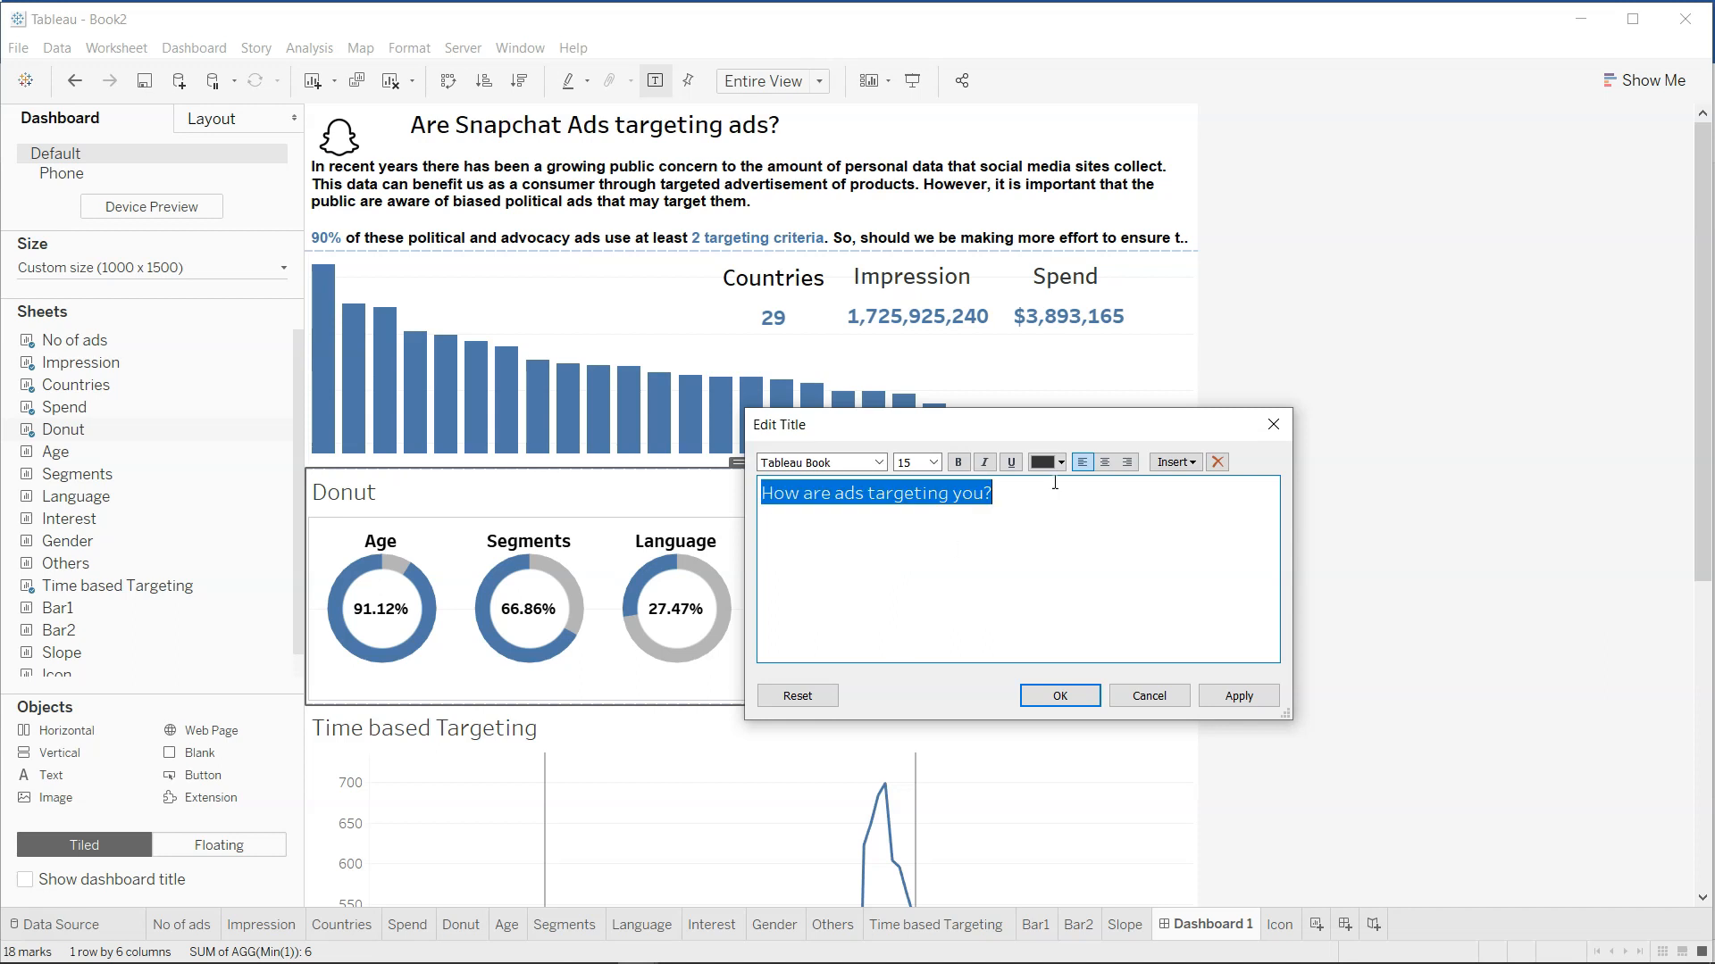
click(933, 462)
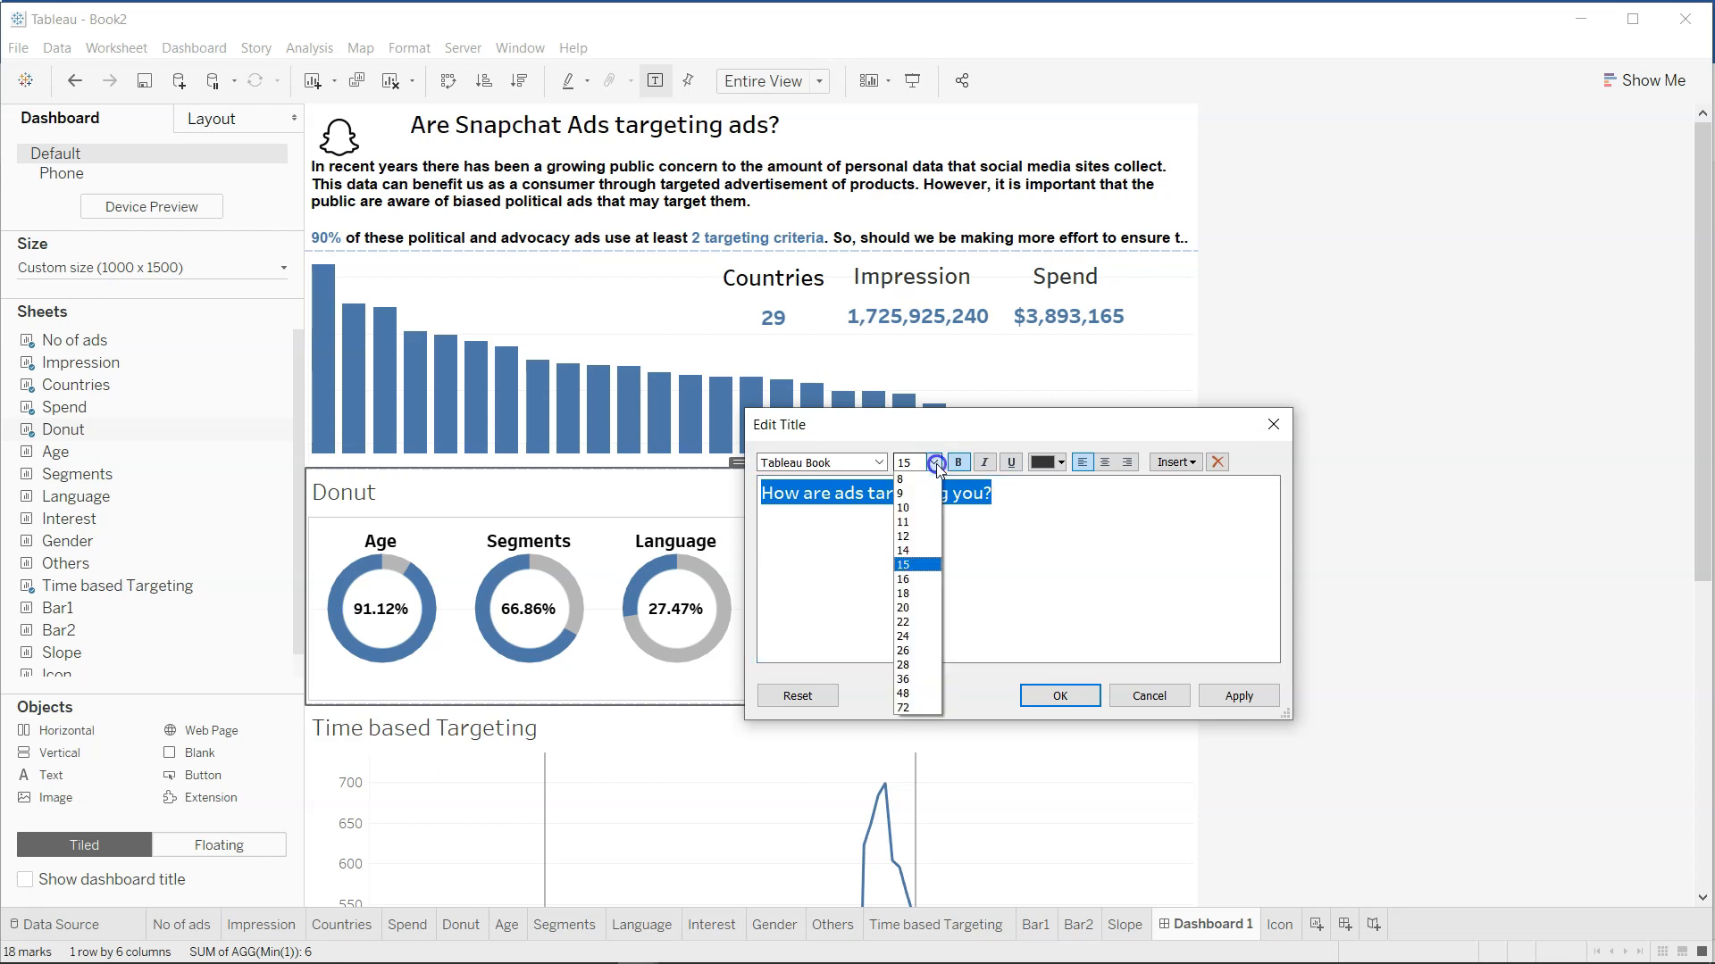
click(920, 607)
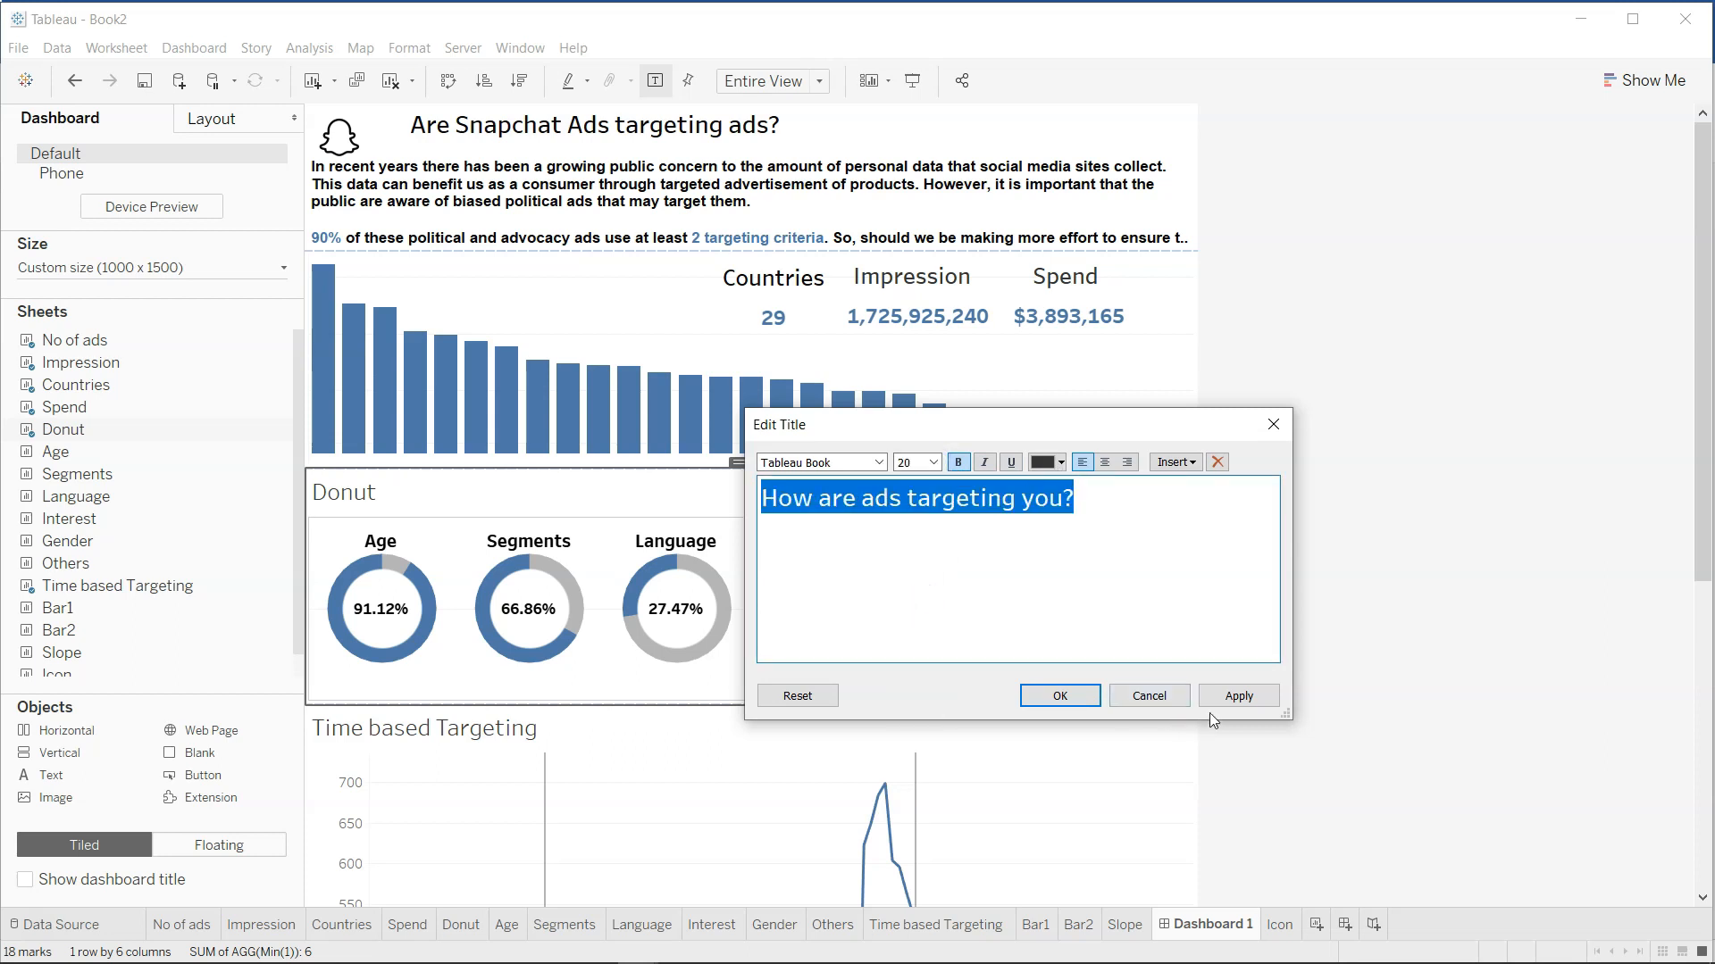
click(1229, 693)
click(1060, 696)
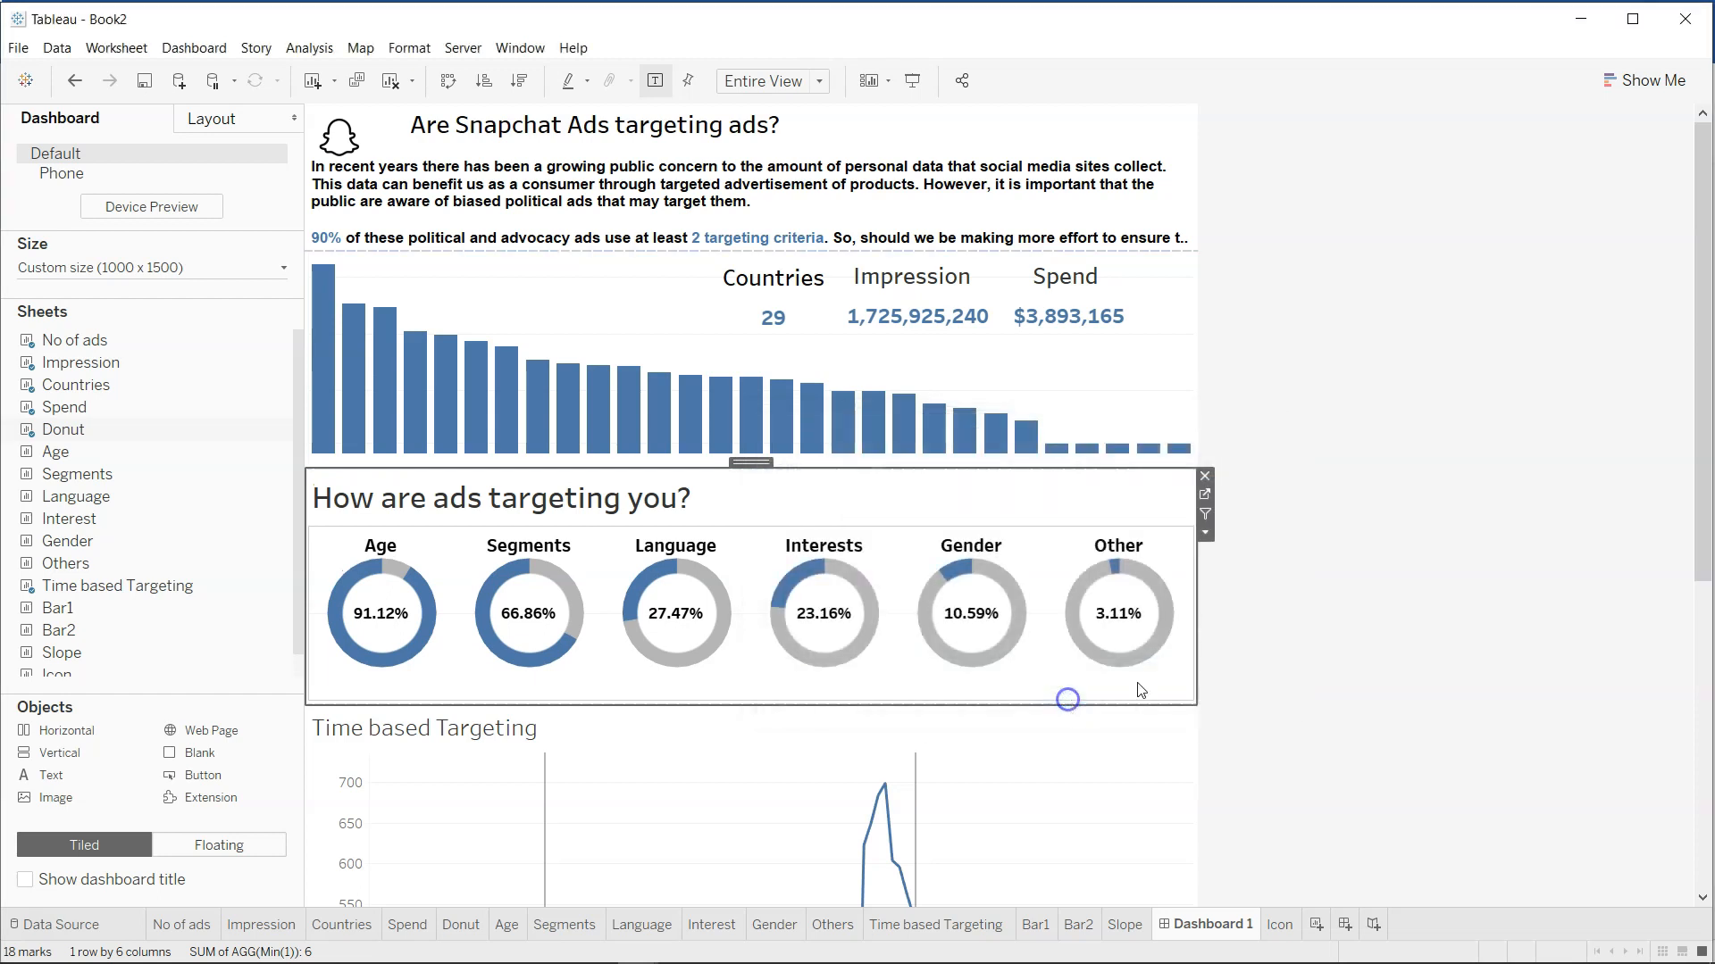
click(1328, 652)
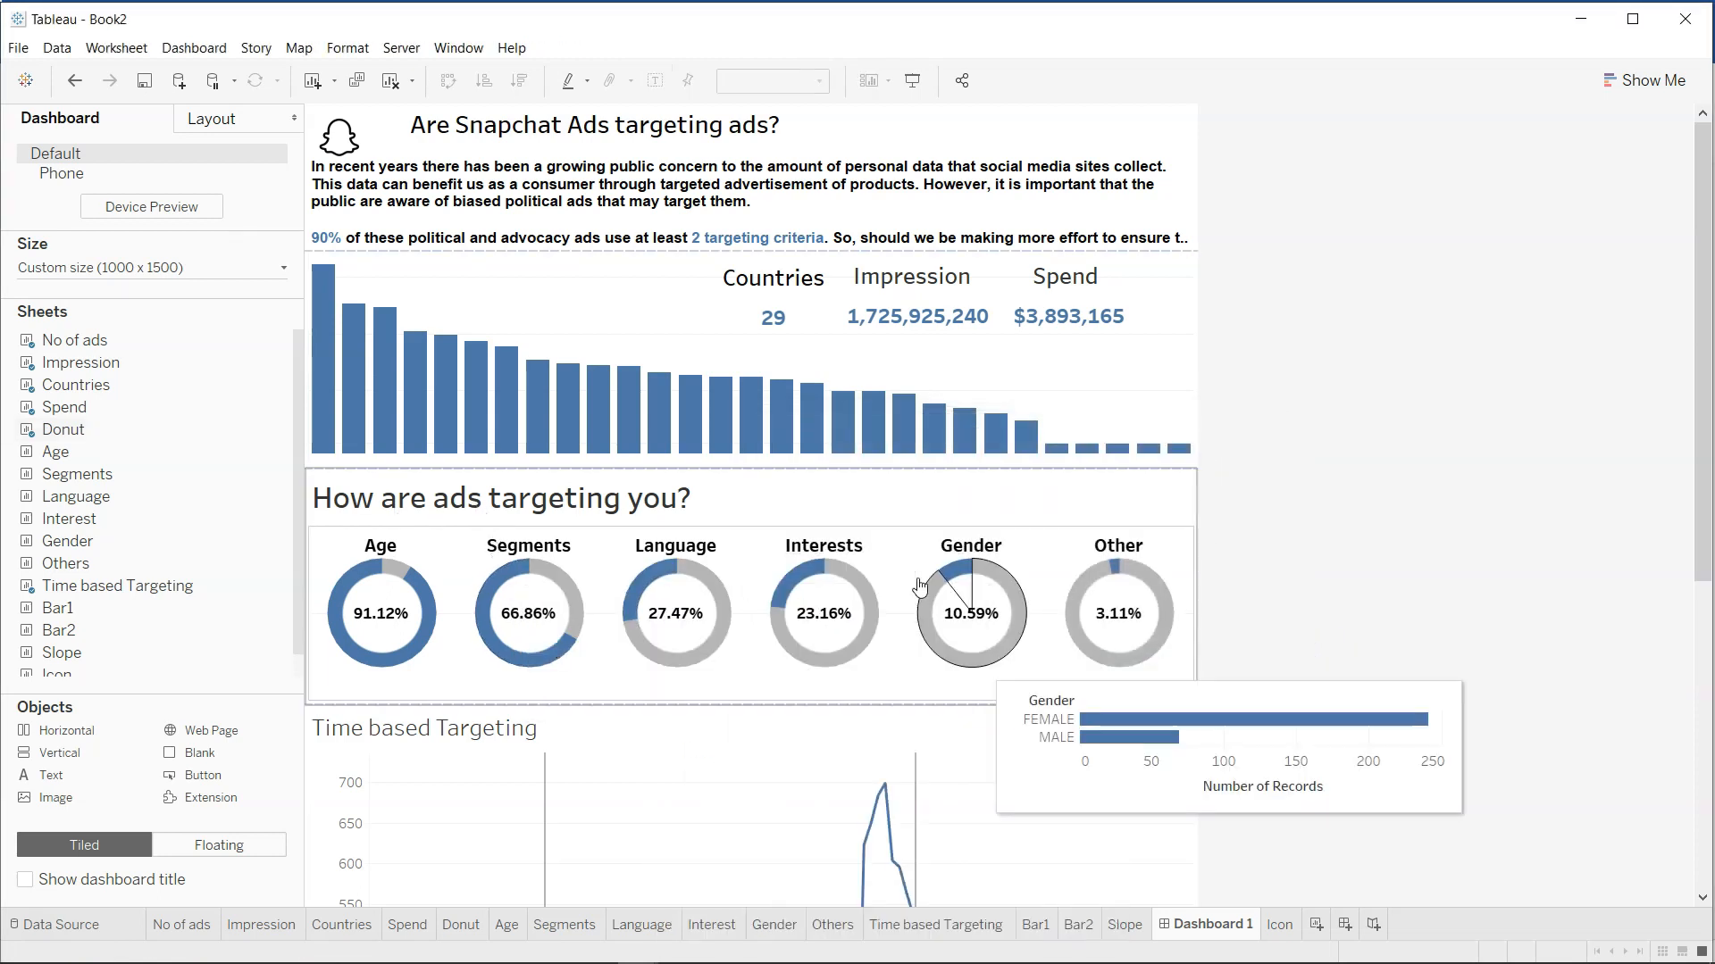
Slightly reduce the height of the Donut sheet on the dashboard.
click(906, 504)
mouse_move(812, 665)
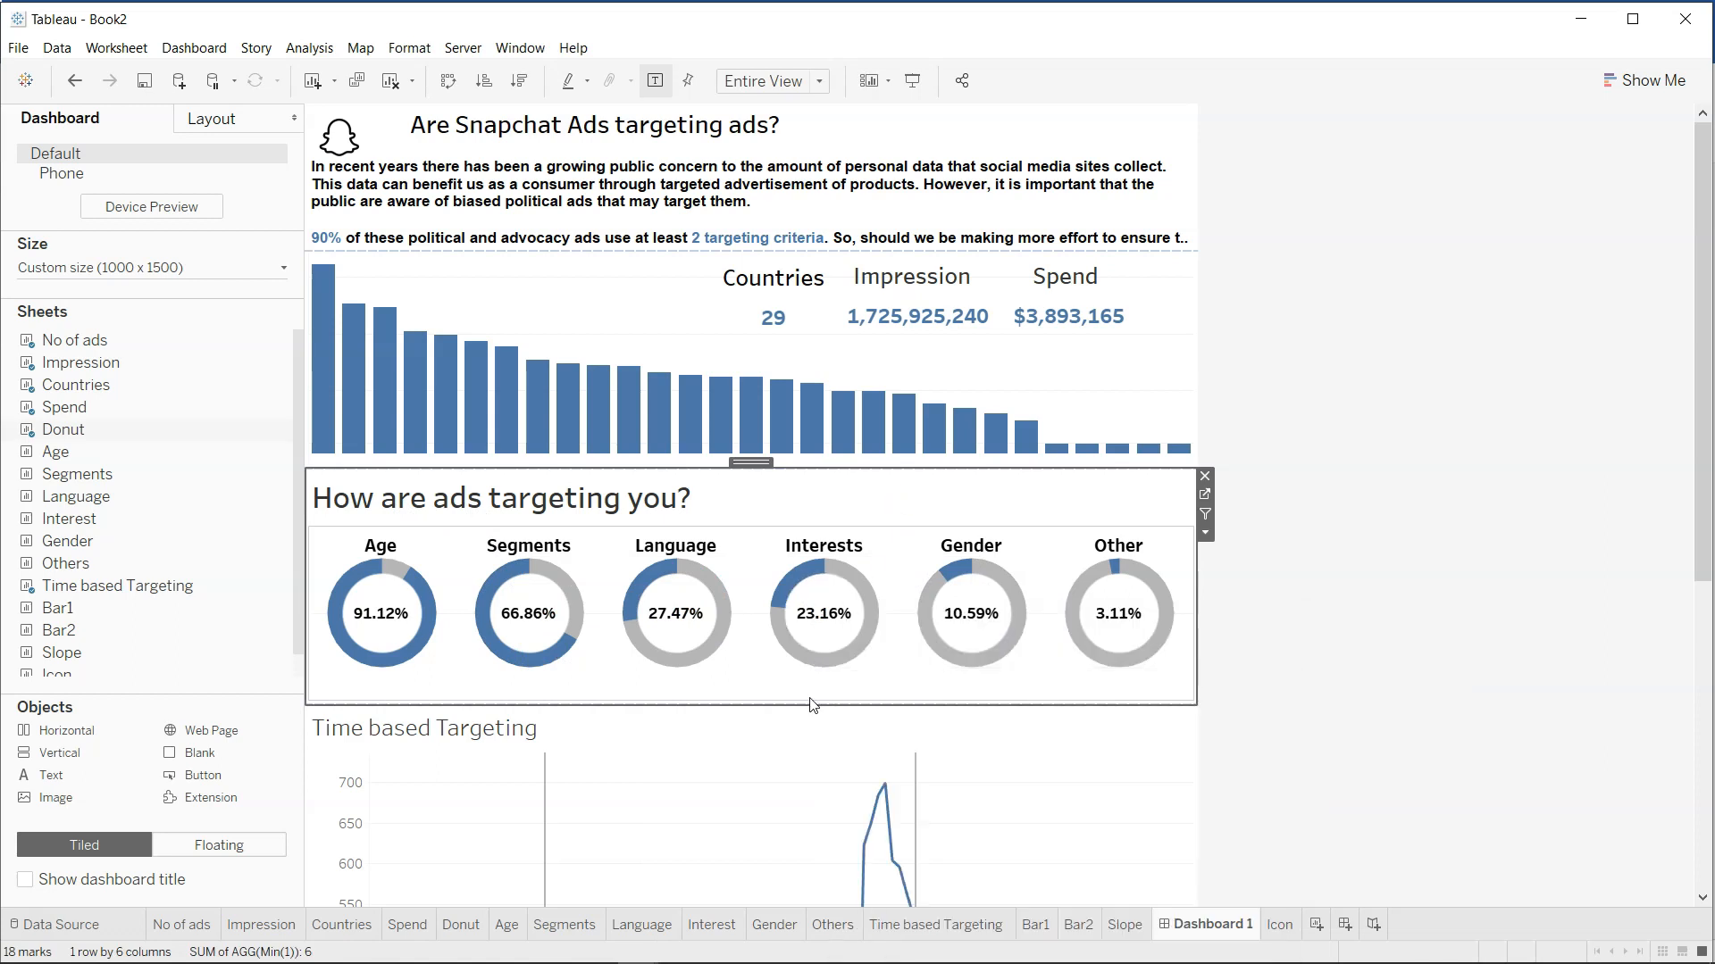
drag(814, 710, 820, 689)
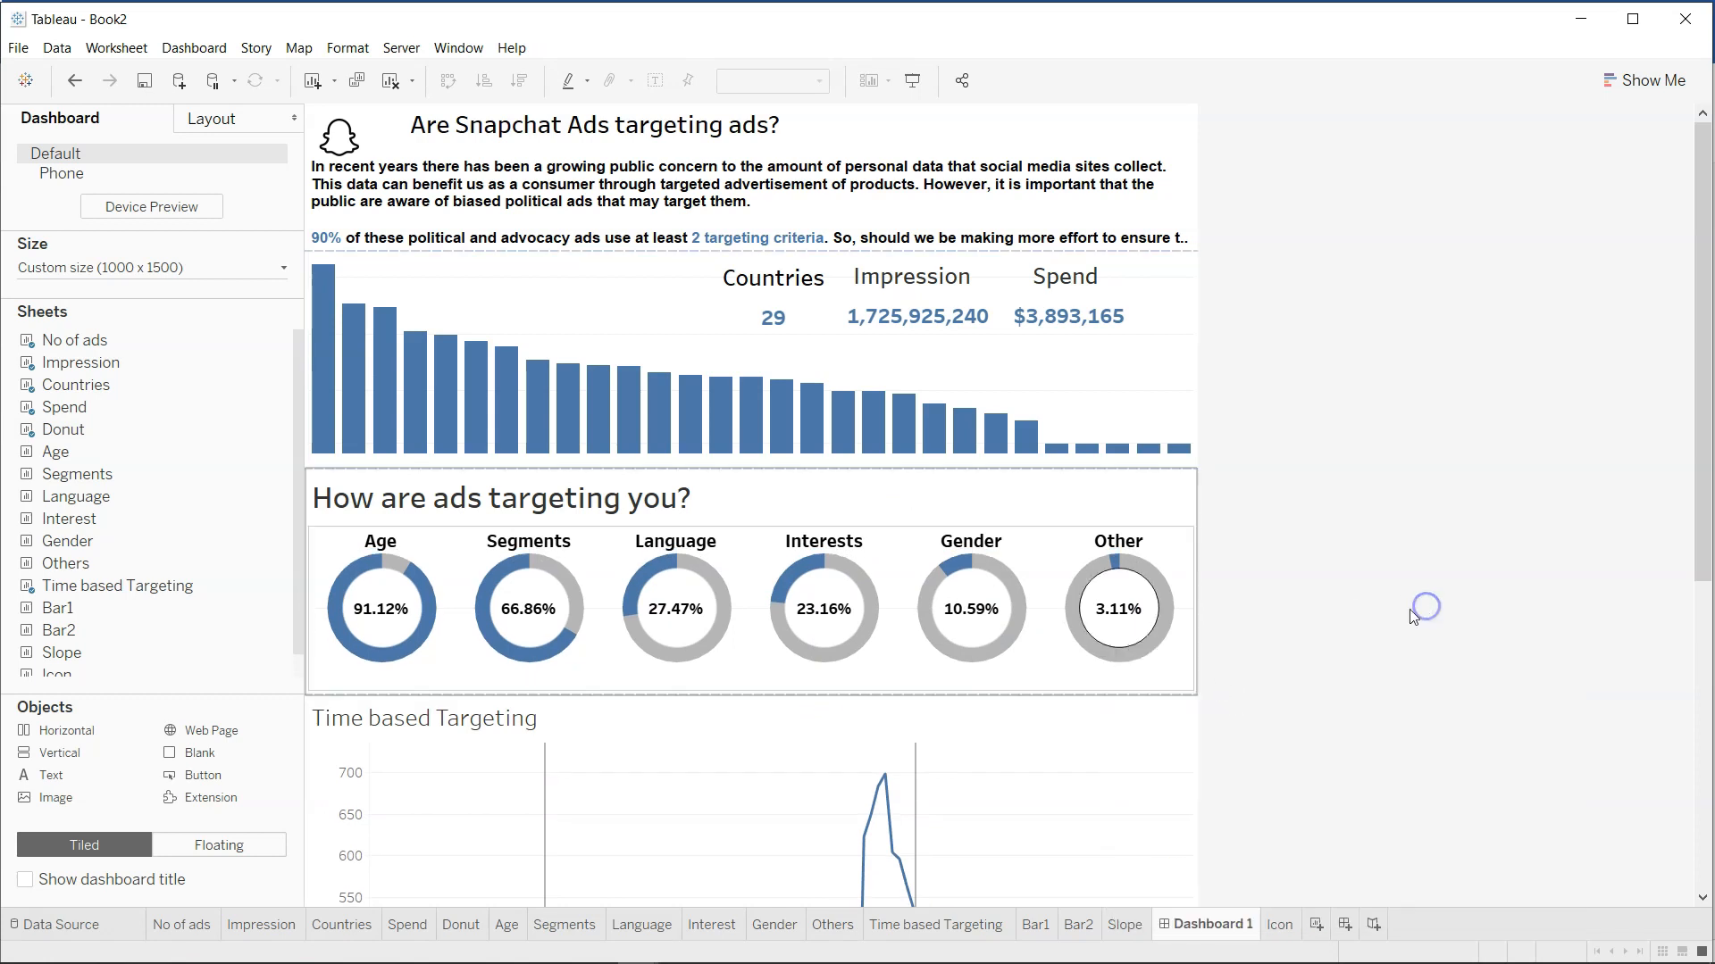
Change the Time based Targeting sheet's title to "When are they targeting you?" in bold at size 20.
click(671, 775)
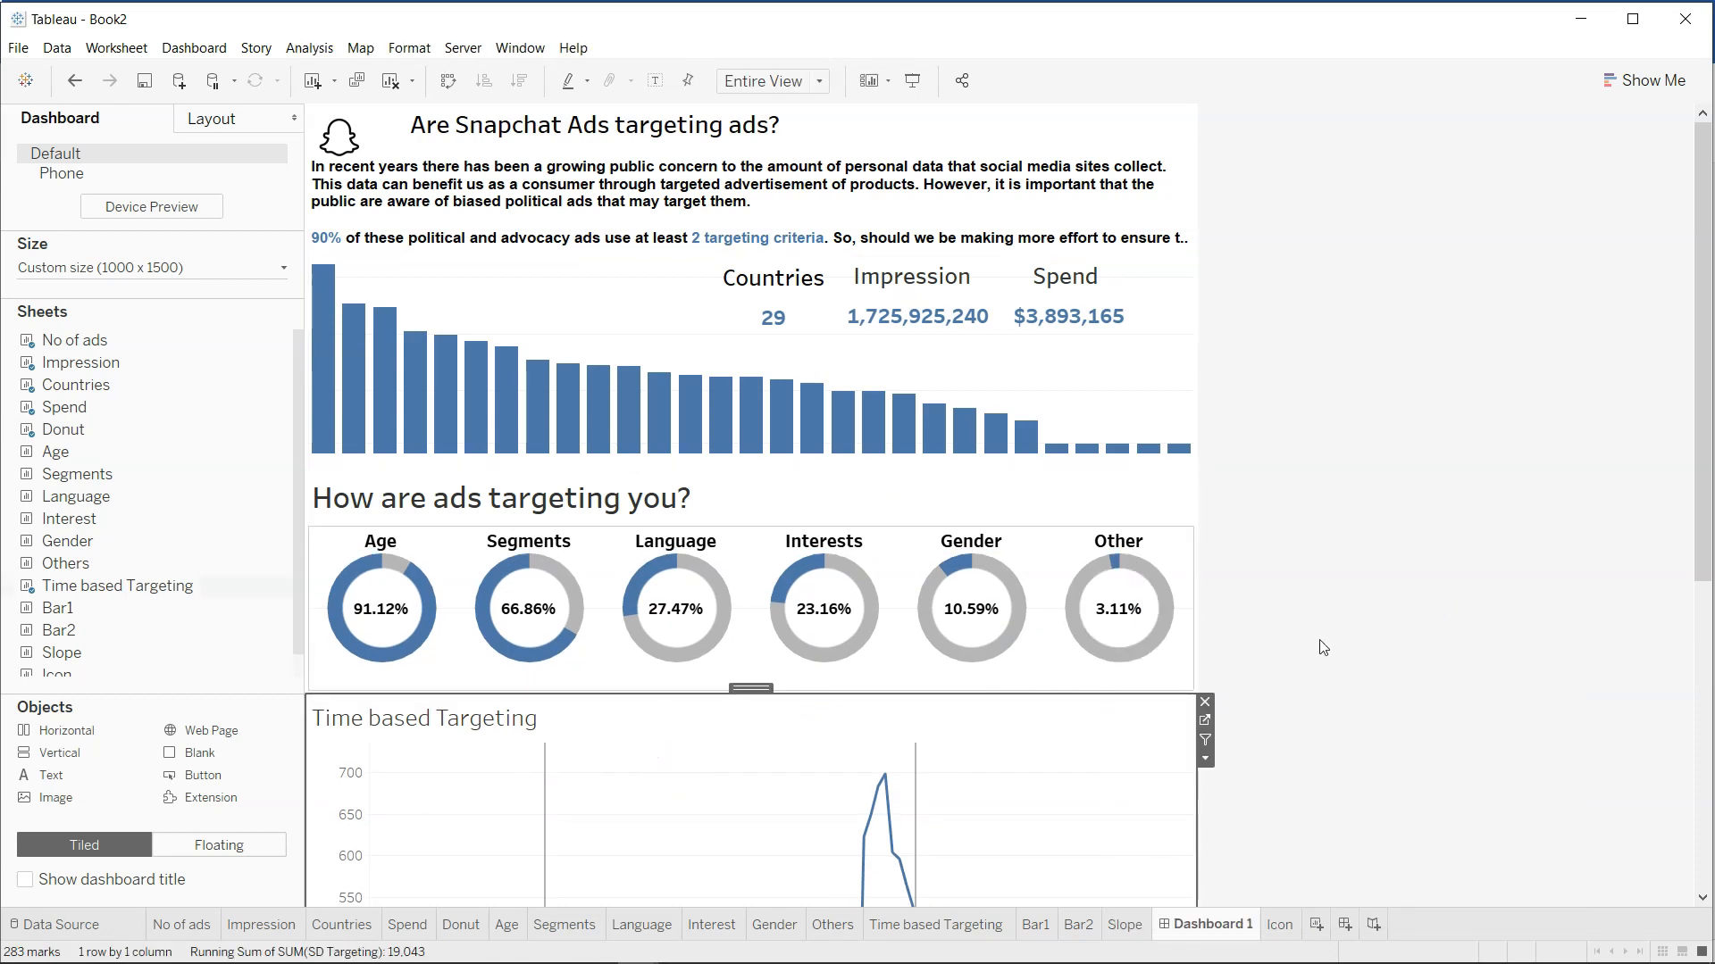
scroll(1326, 616, down, 3)
scroll(1326, 616, down, 2)
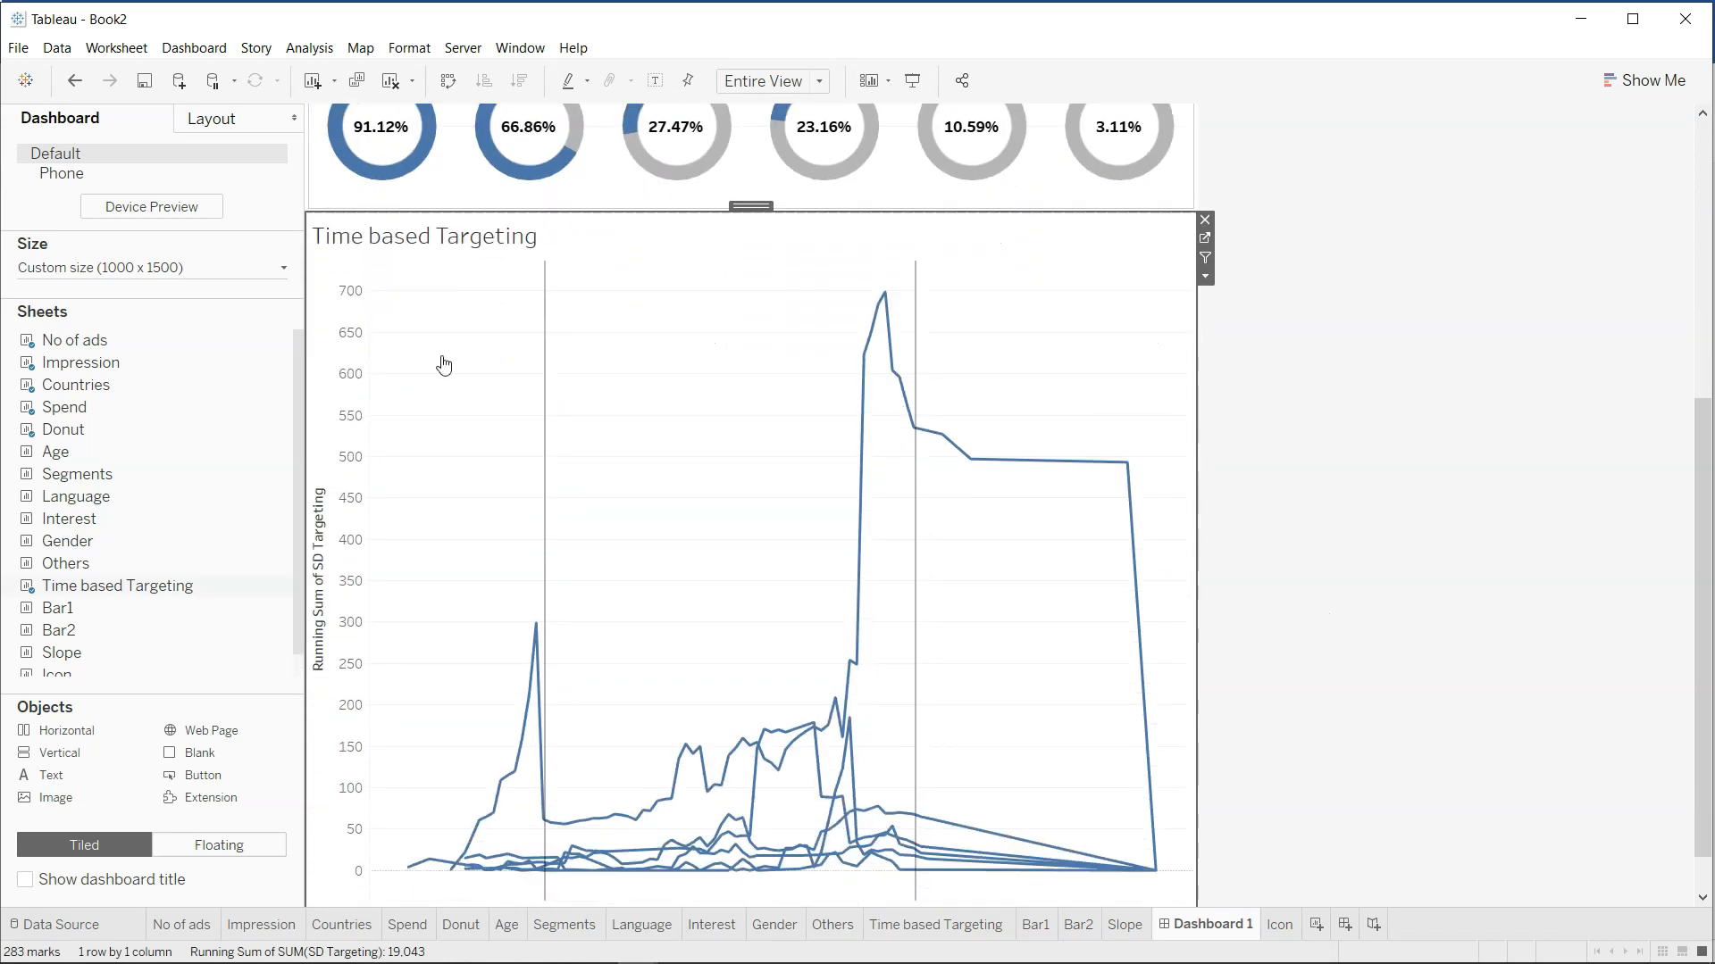
double_click(456, 234)
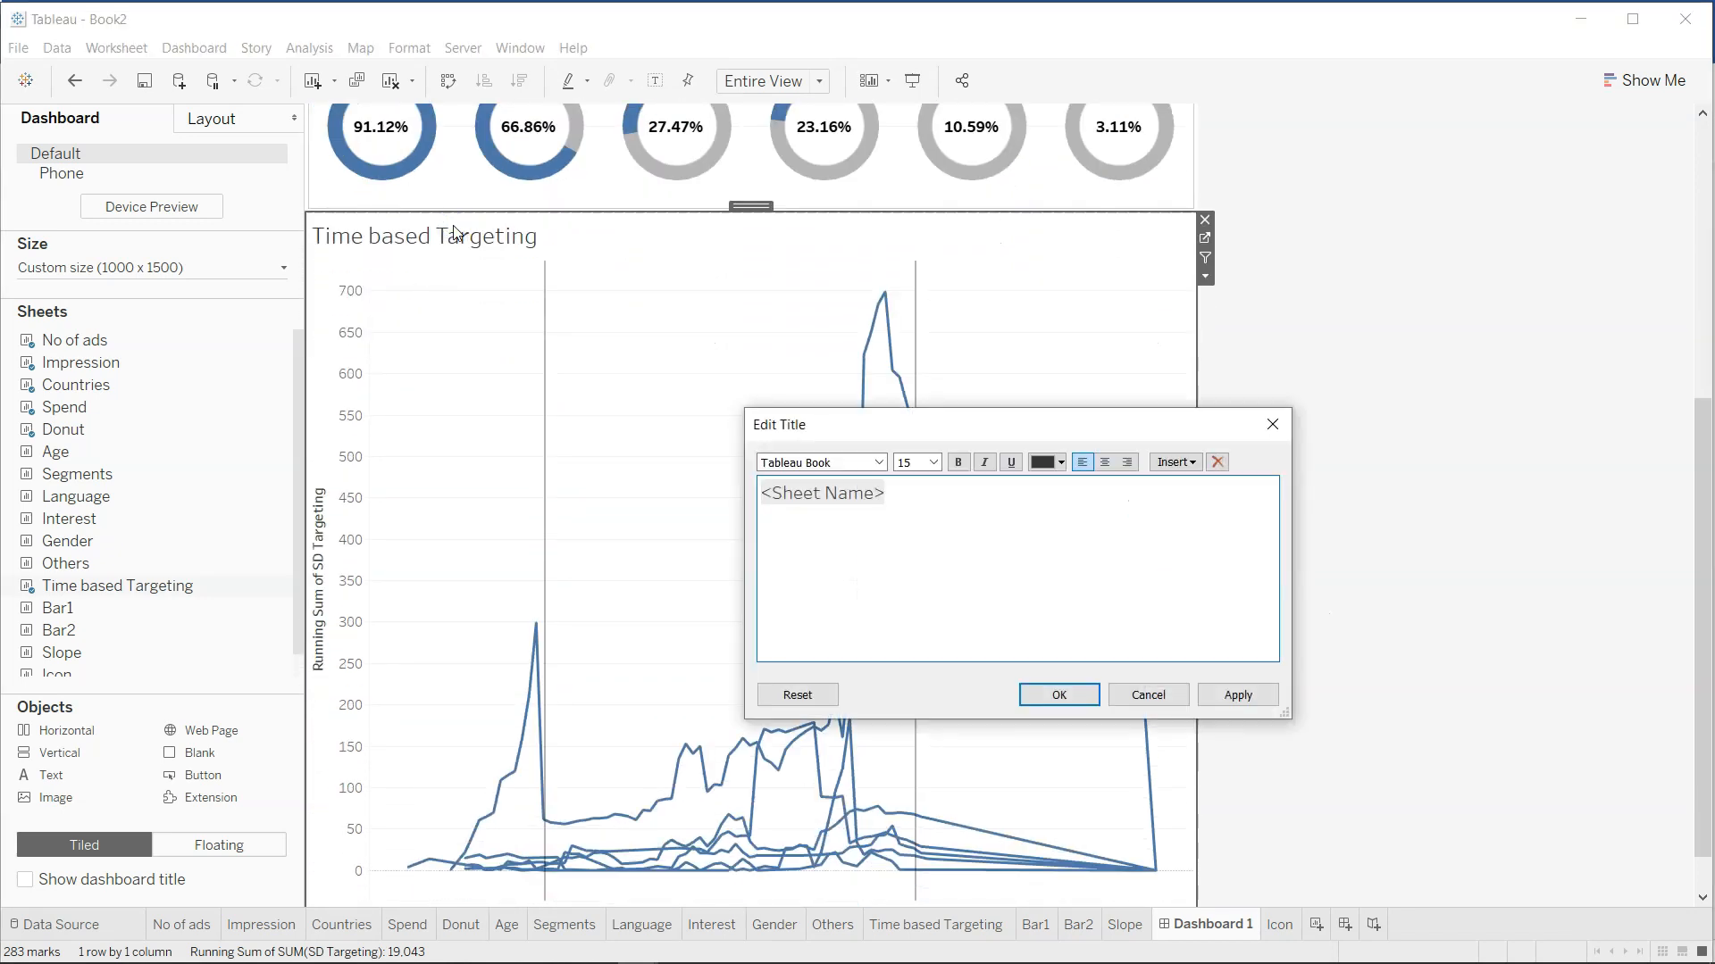
text(When are they targeting you?)
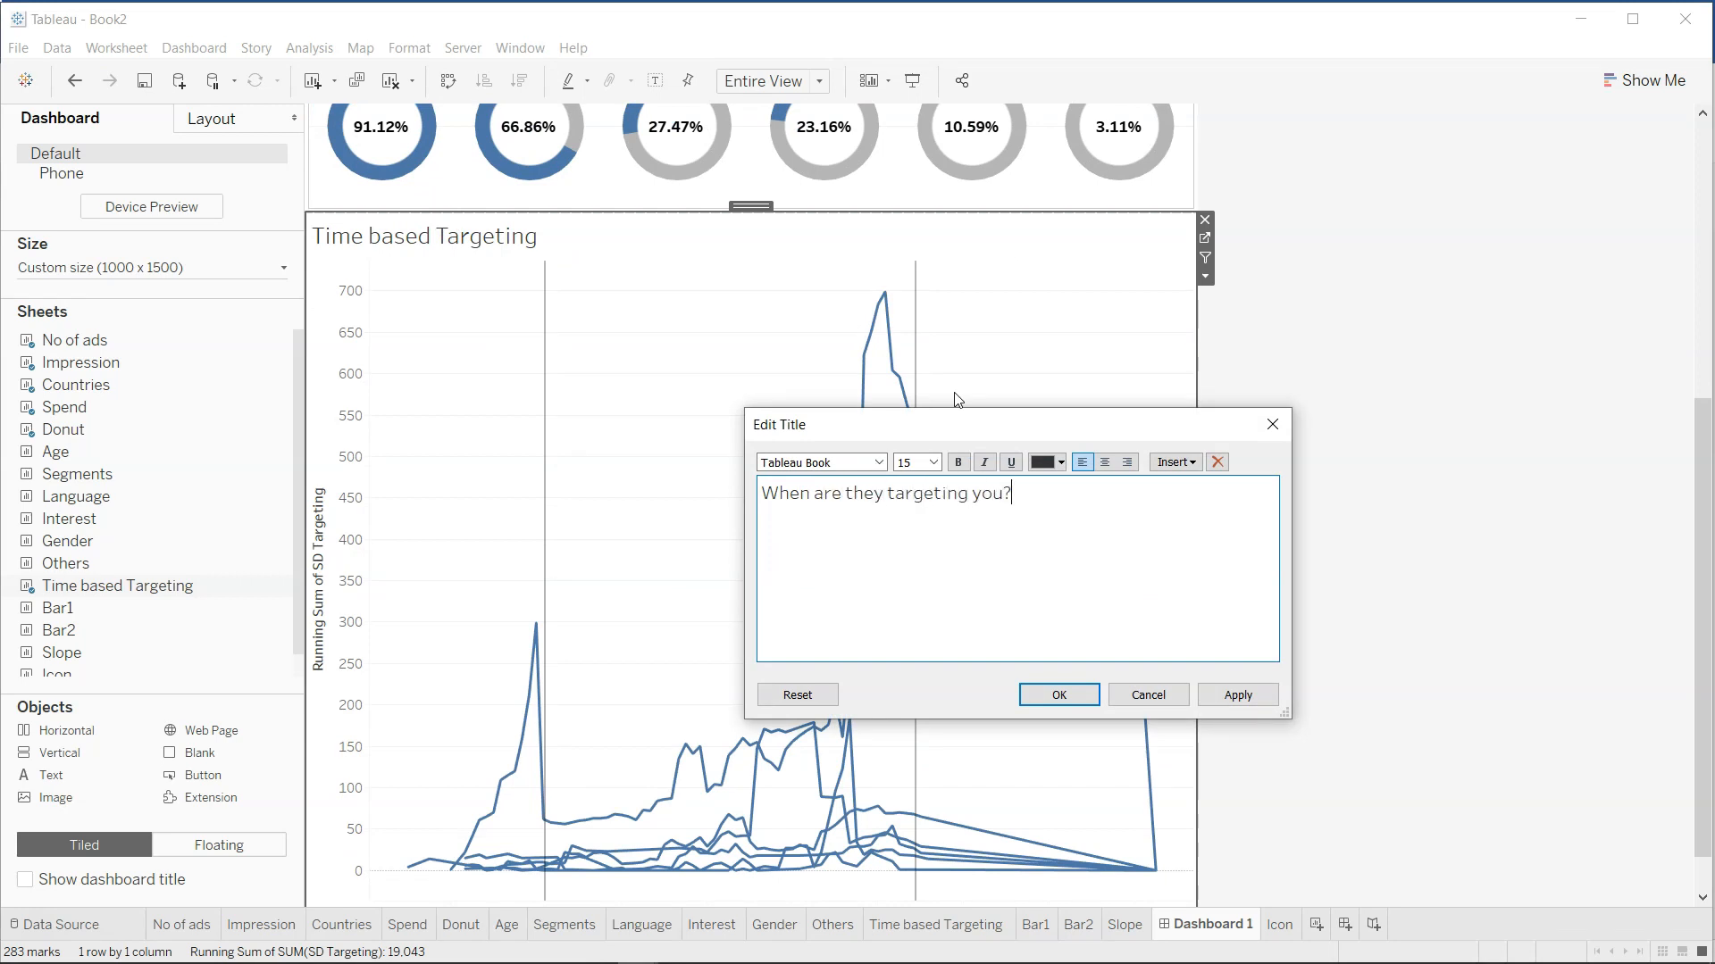
key(ctrl+a)
click(960, 461)
click(933, 461)
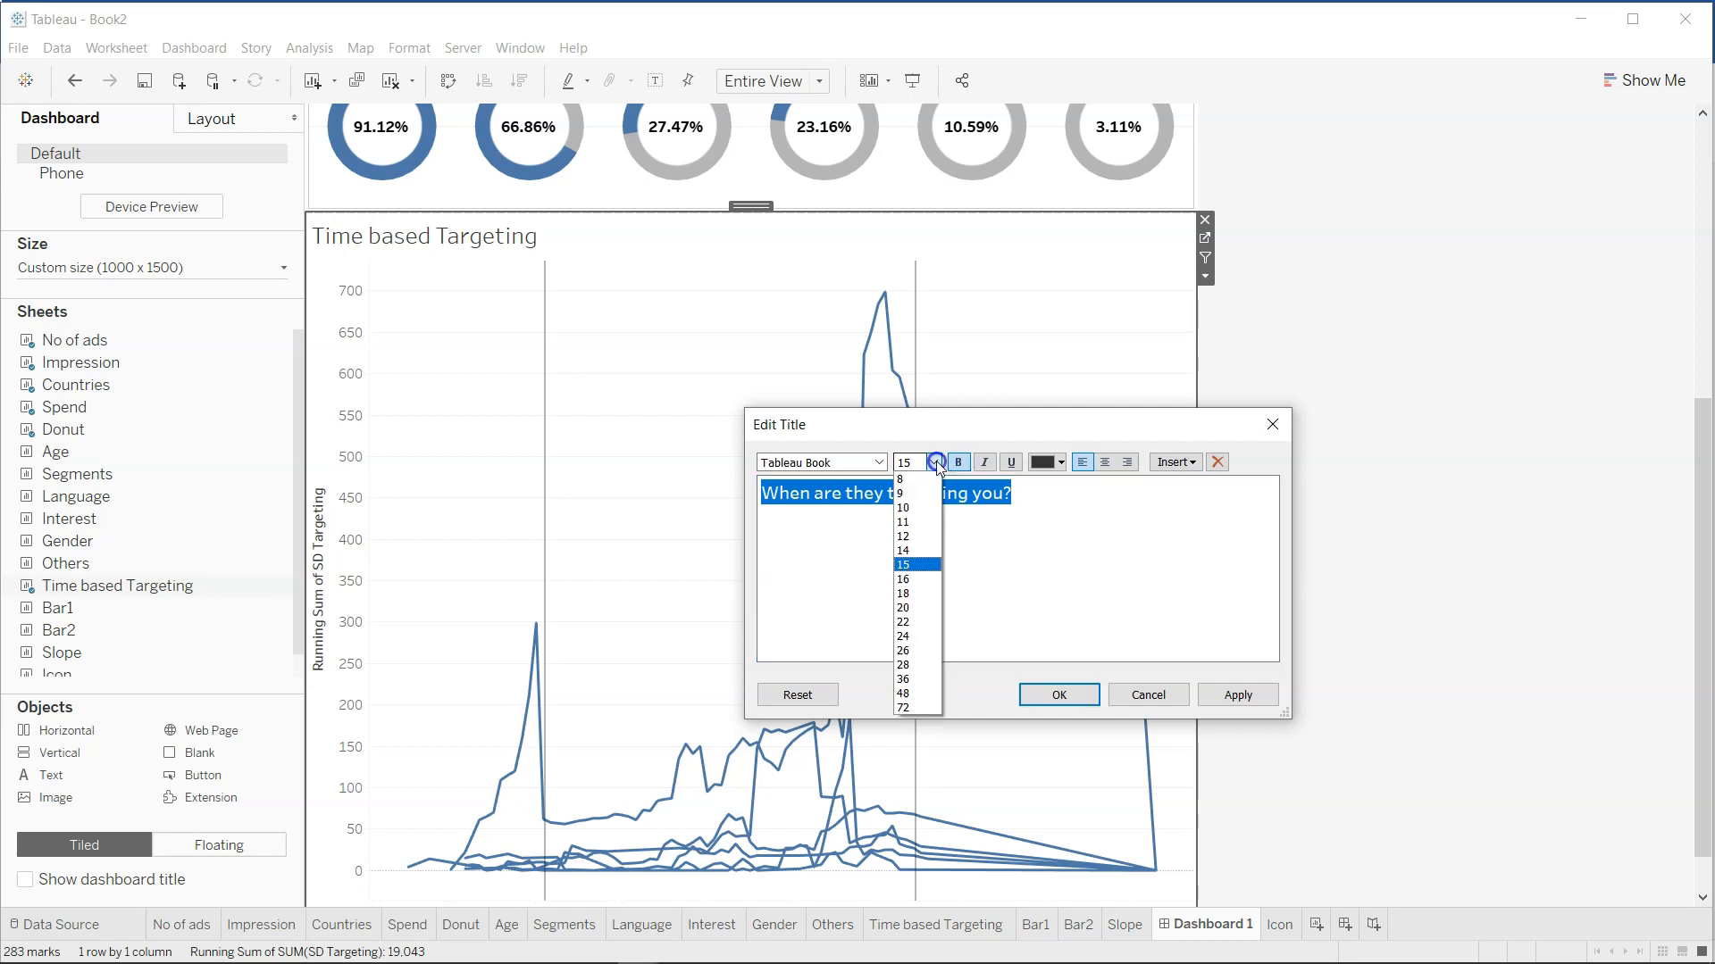
click(927, 610)
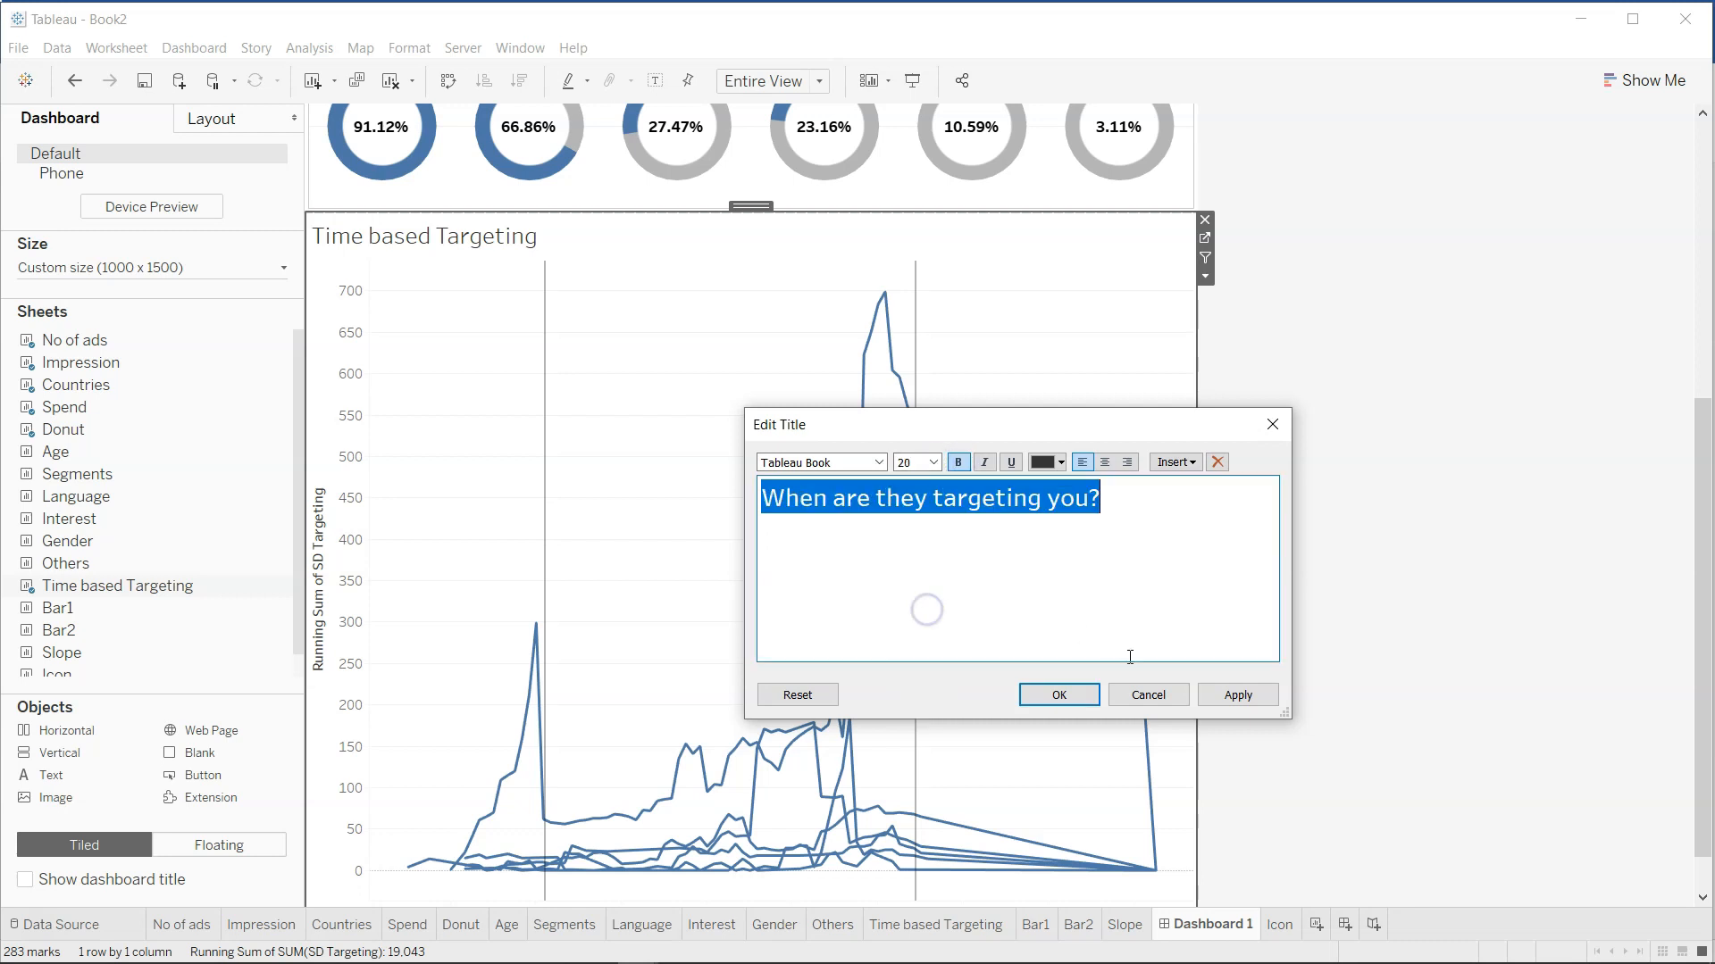
click(1223, 700)
click(1032, 700)
click(1305, 611)
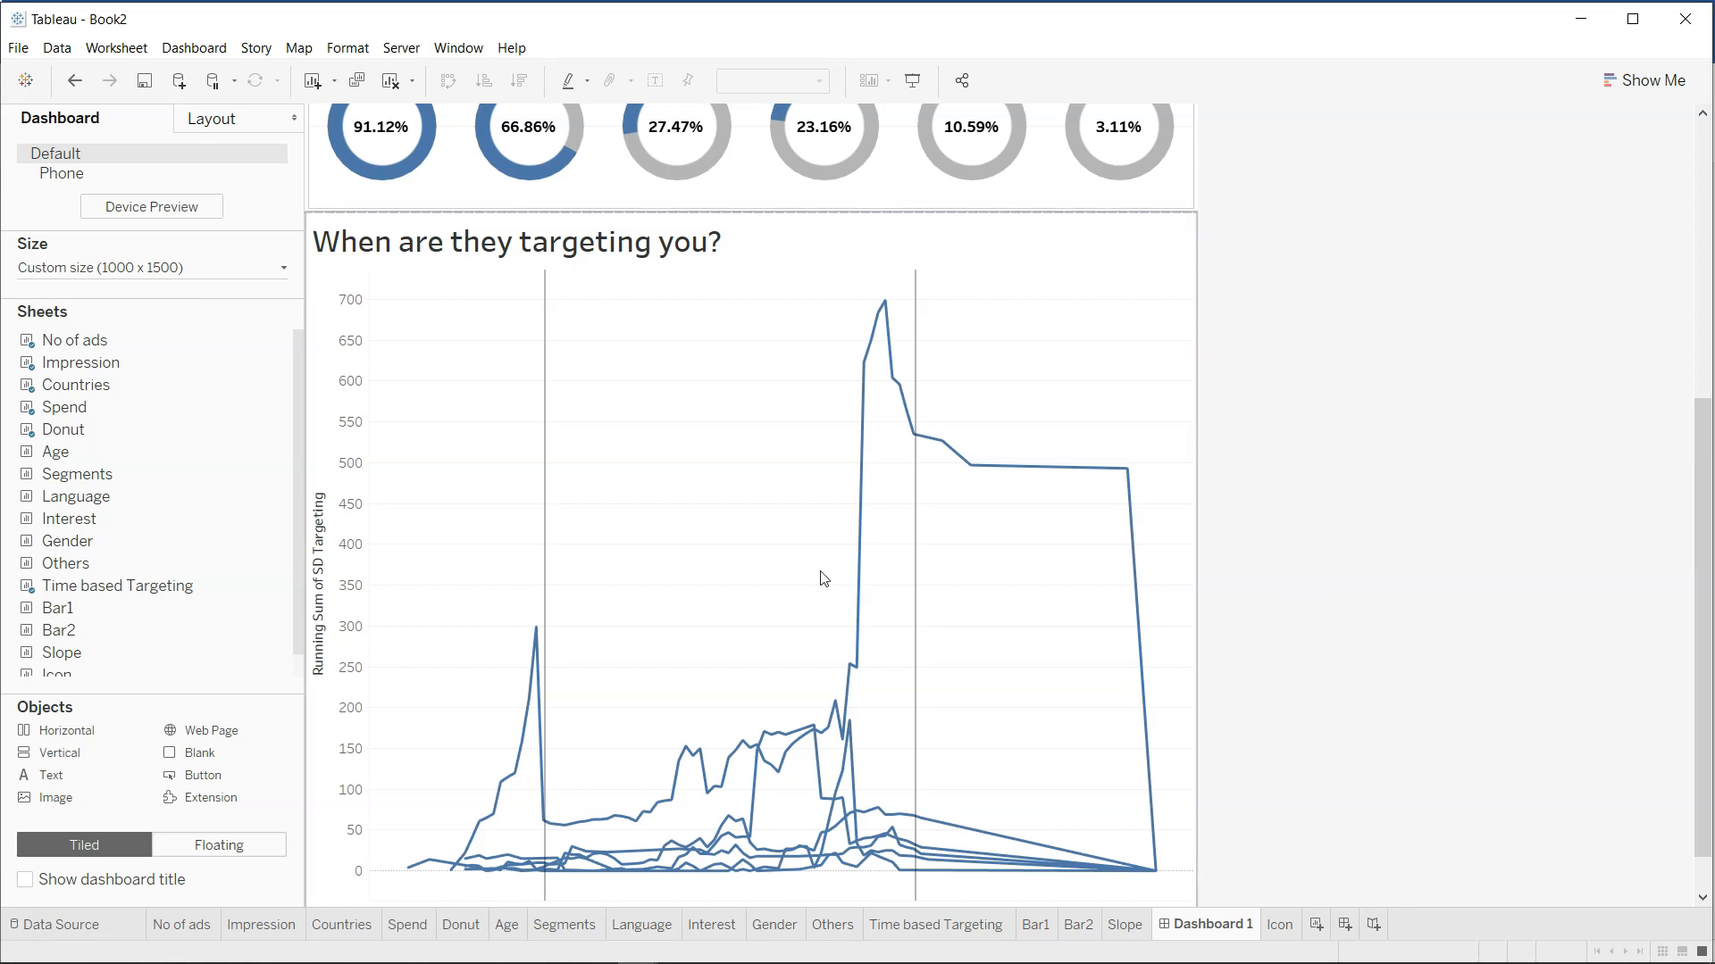
Copy the text about the five countries beside the line chart in the Snapchat Ad targeting workbook and return to Book2.
scroll(823, 579, down, 1)
drag(1713, 84, 0, 1)
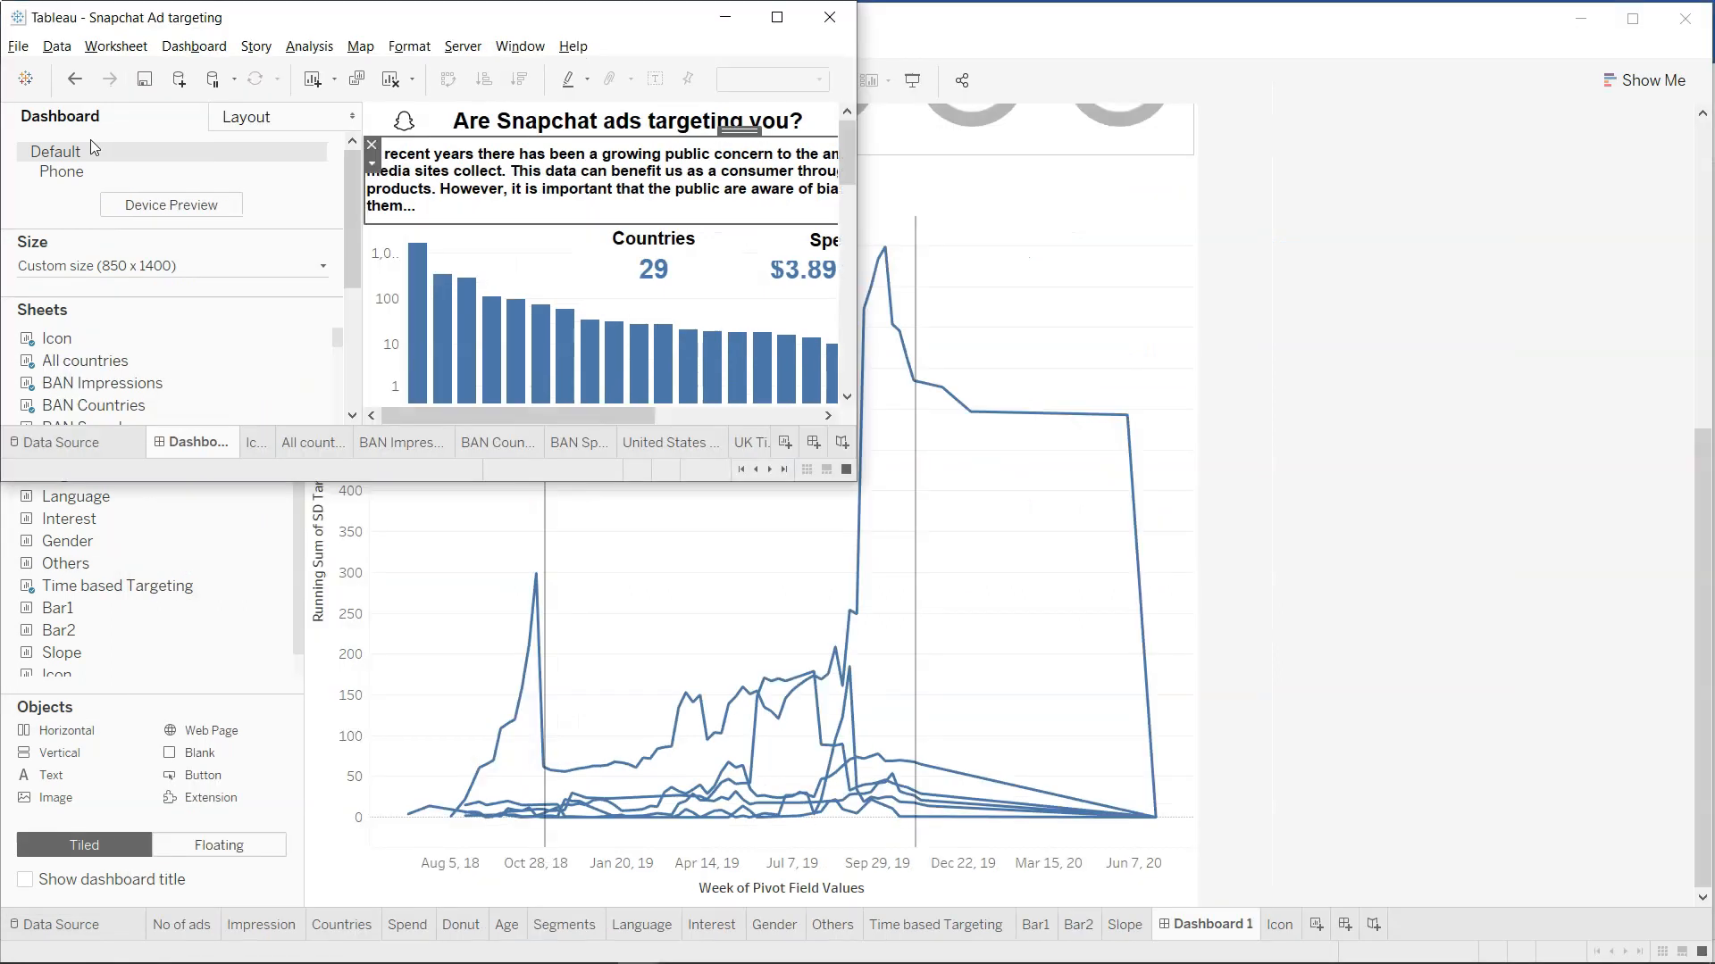
double_click(325, 14)
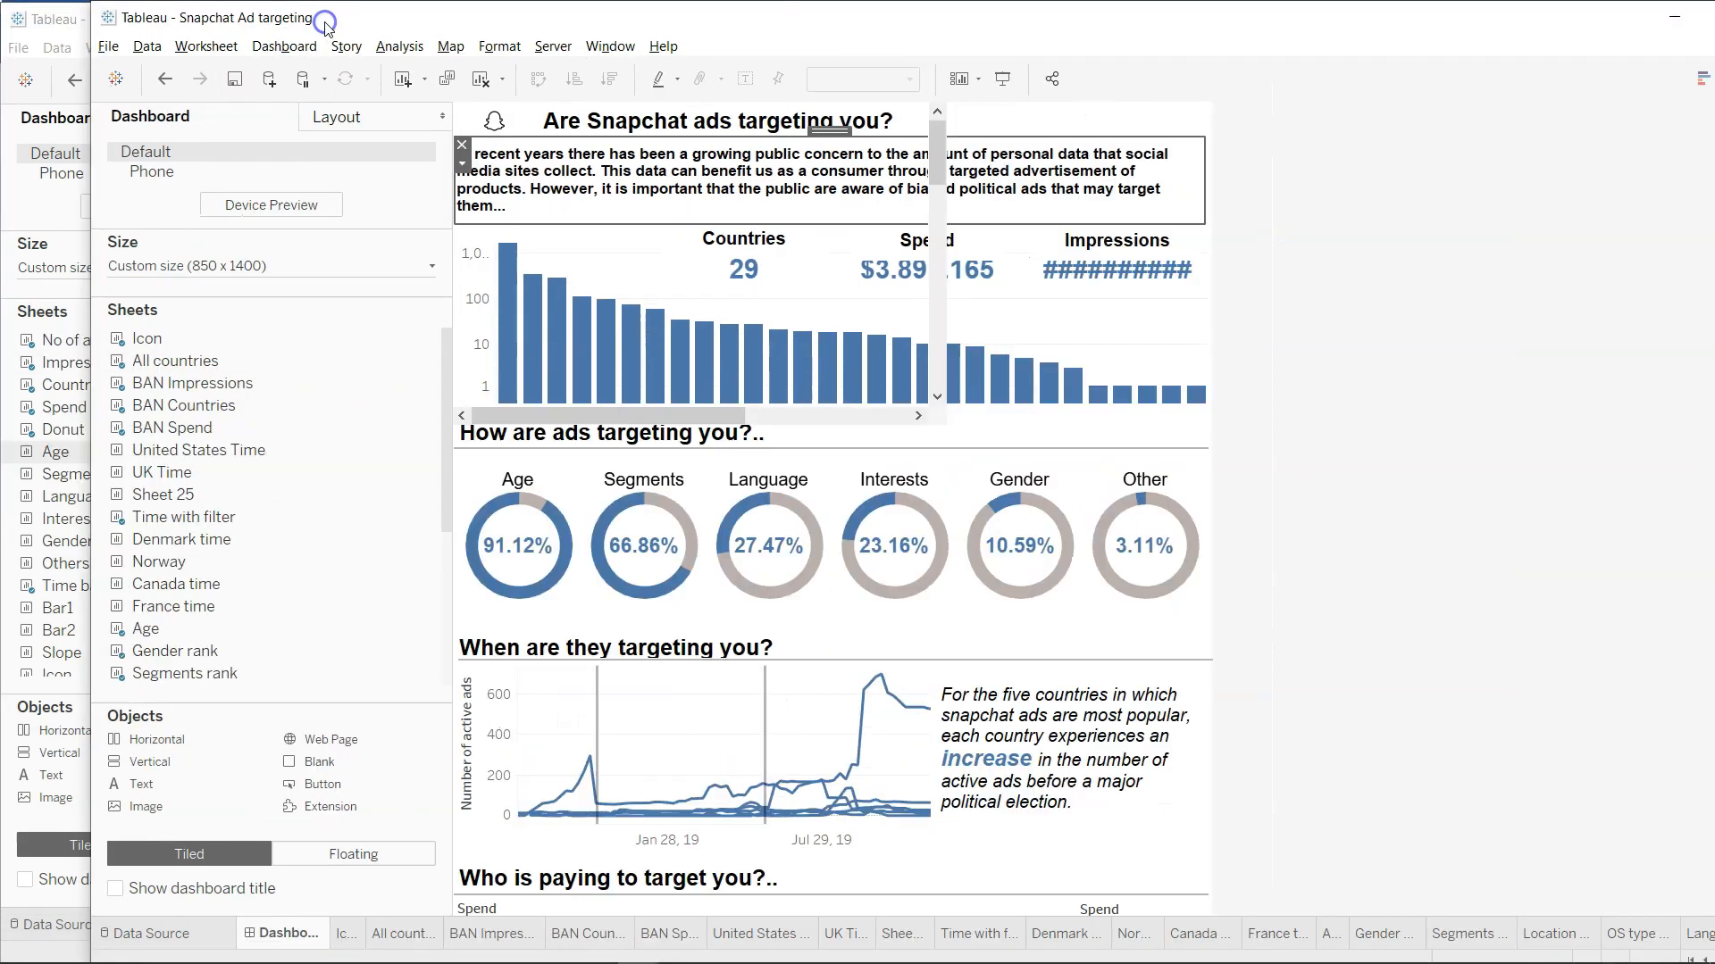
double_click(1000, 737)
key(ctrl+c)
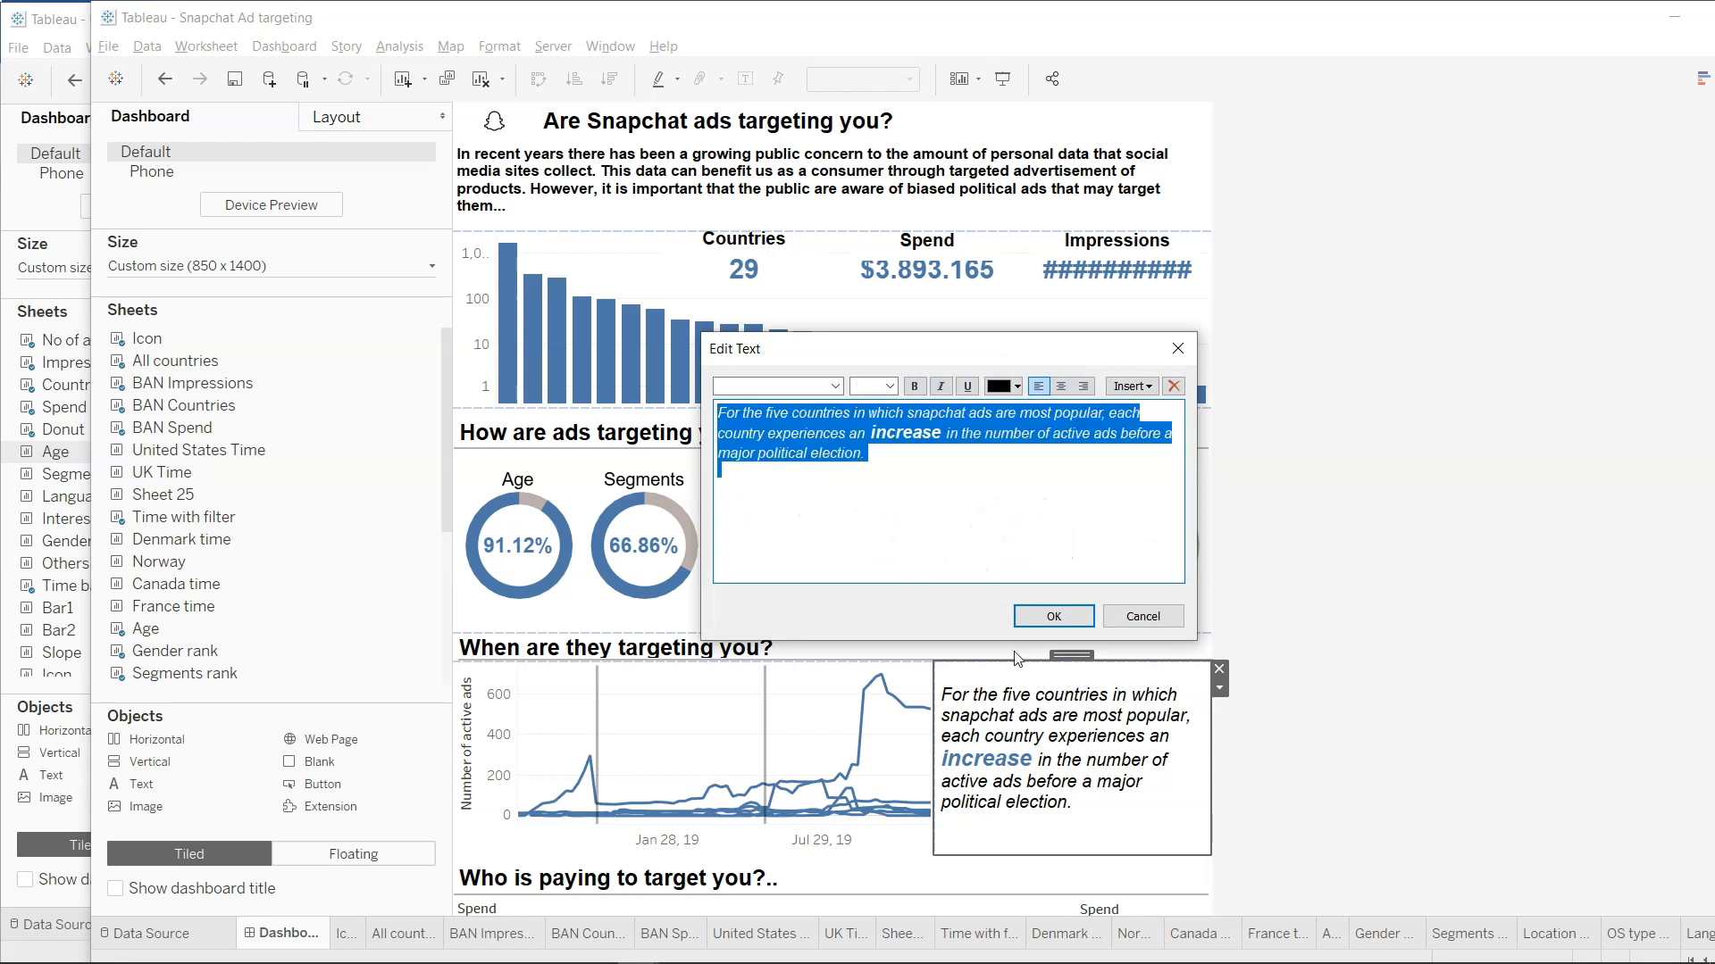
click(1072, 616)
drag(1053, 13, 1714, 81)
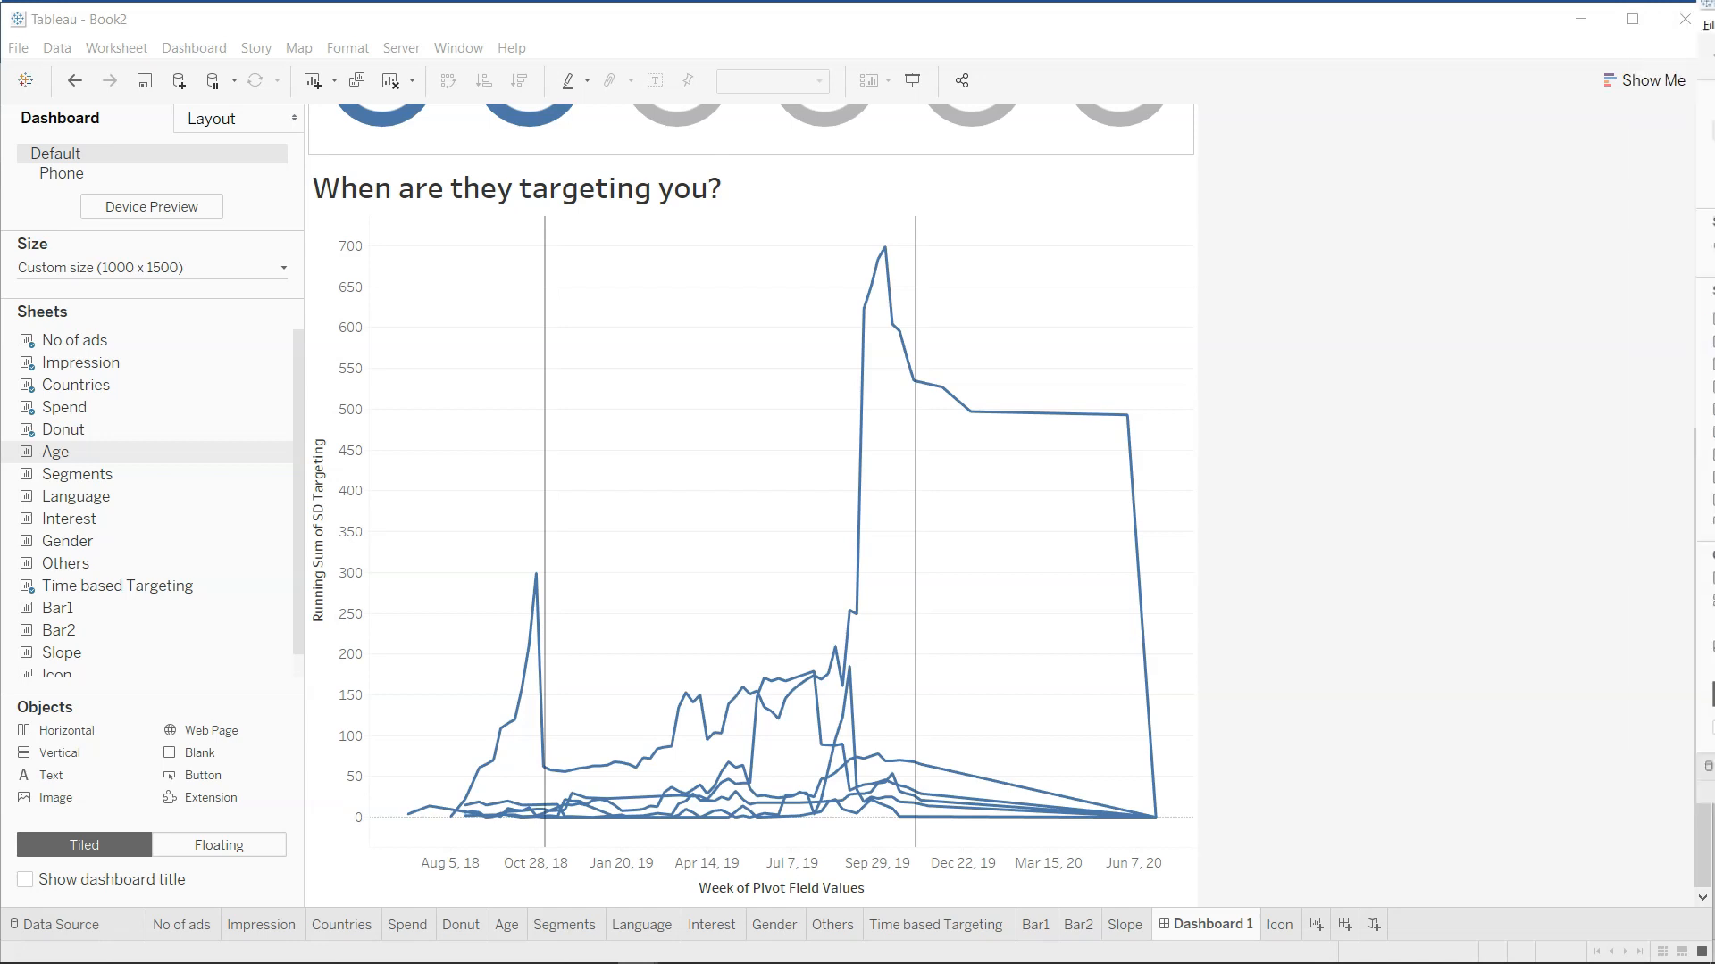
Add a text object beside the time based targeting chart and paste the copied explanation into it.
drag(111, 772, 1075, 515)
key(ctrl+v)
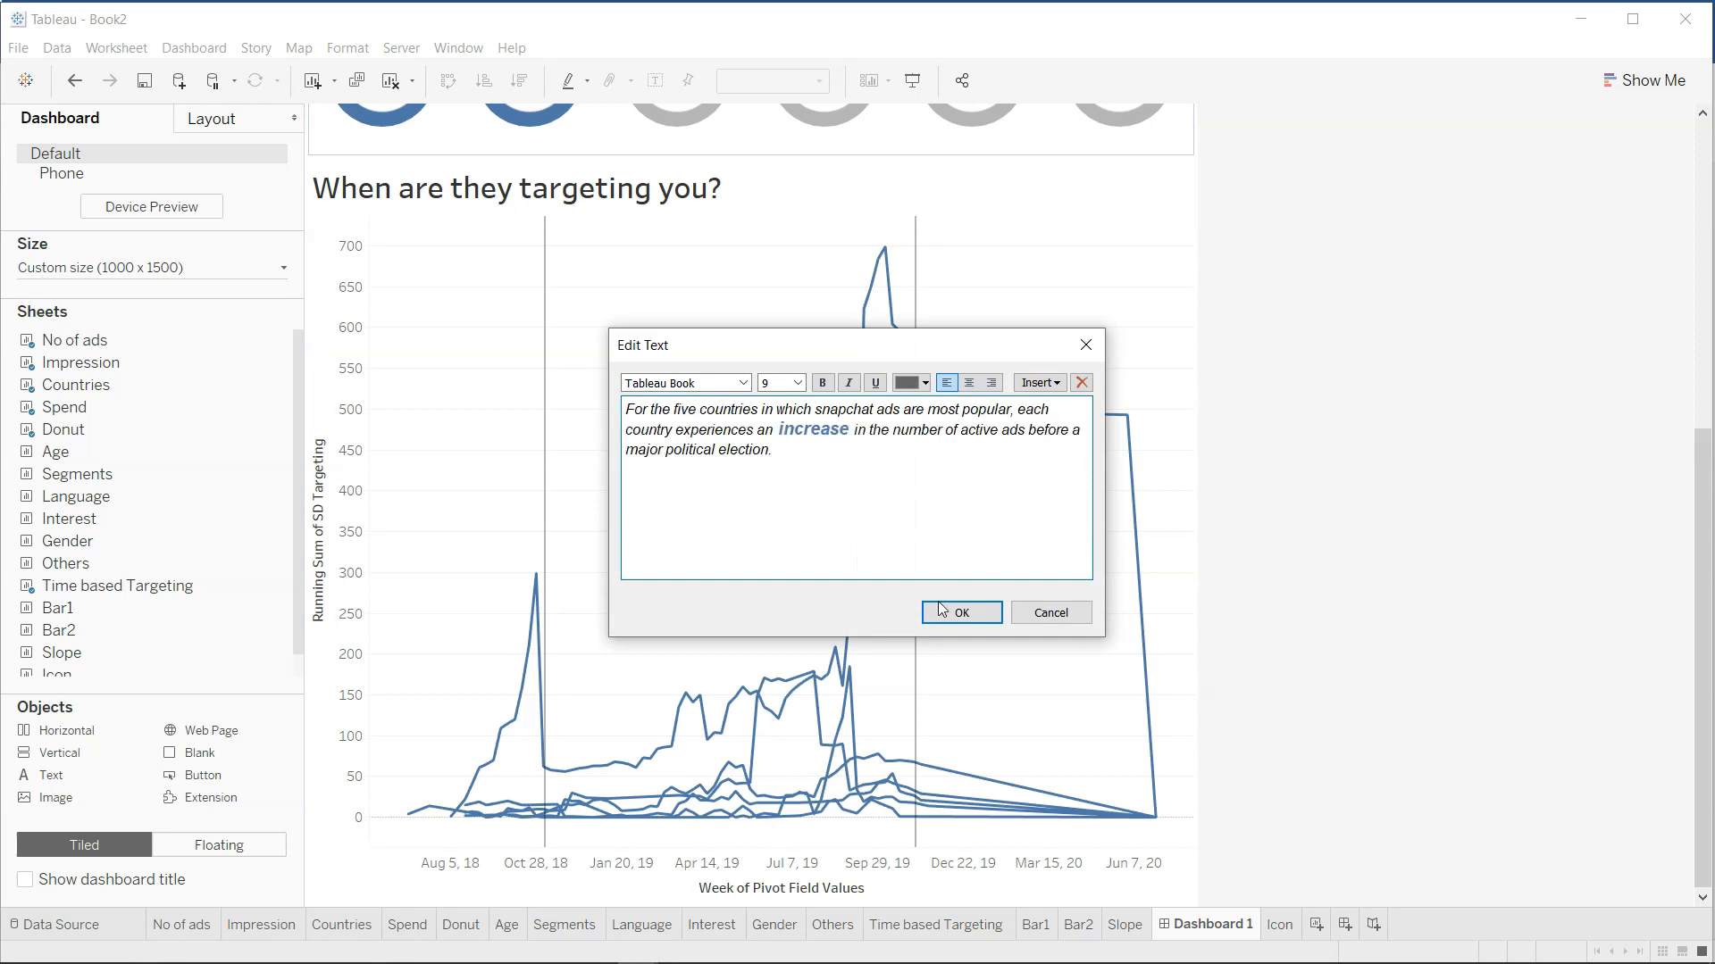
click(961, 614)
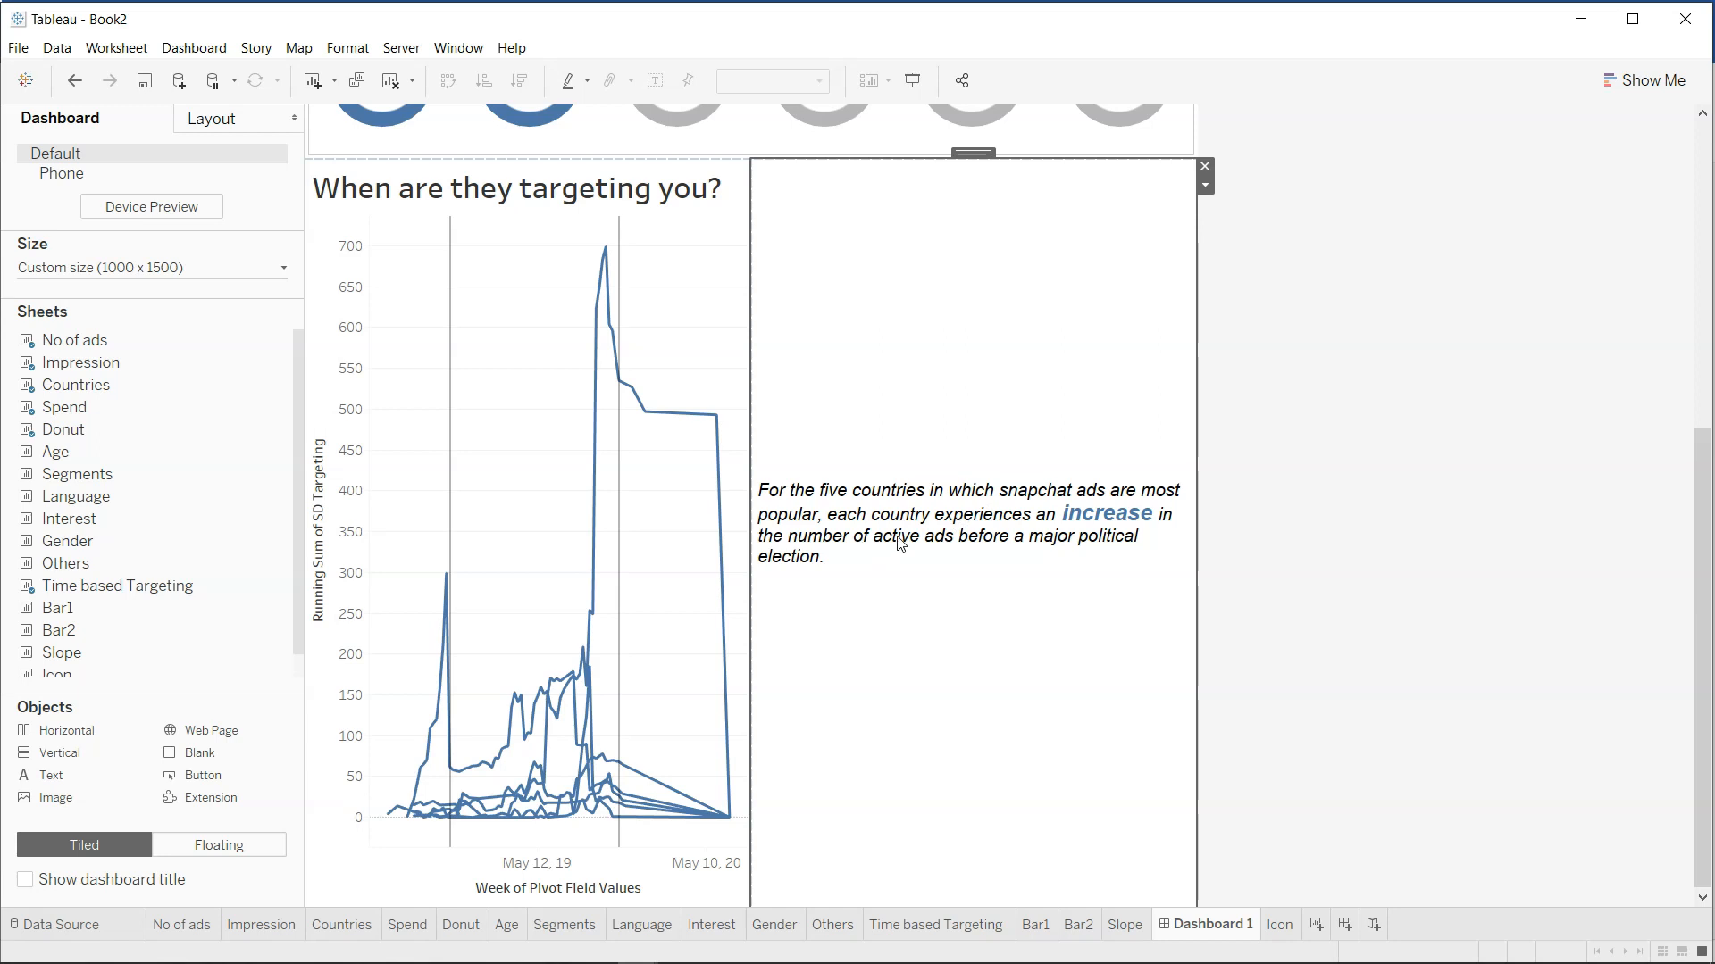
Add the Bar1 sheet across the full width beneath the line chart and its explanation.
scroll(790, 614, up, 5)
scroll(794, 617, up, 6)
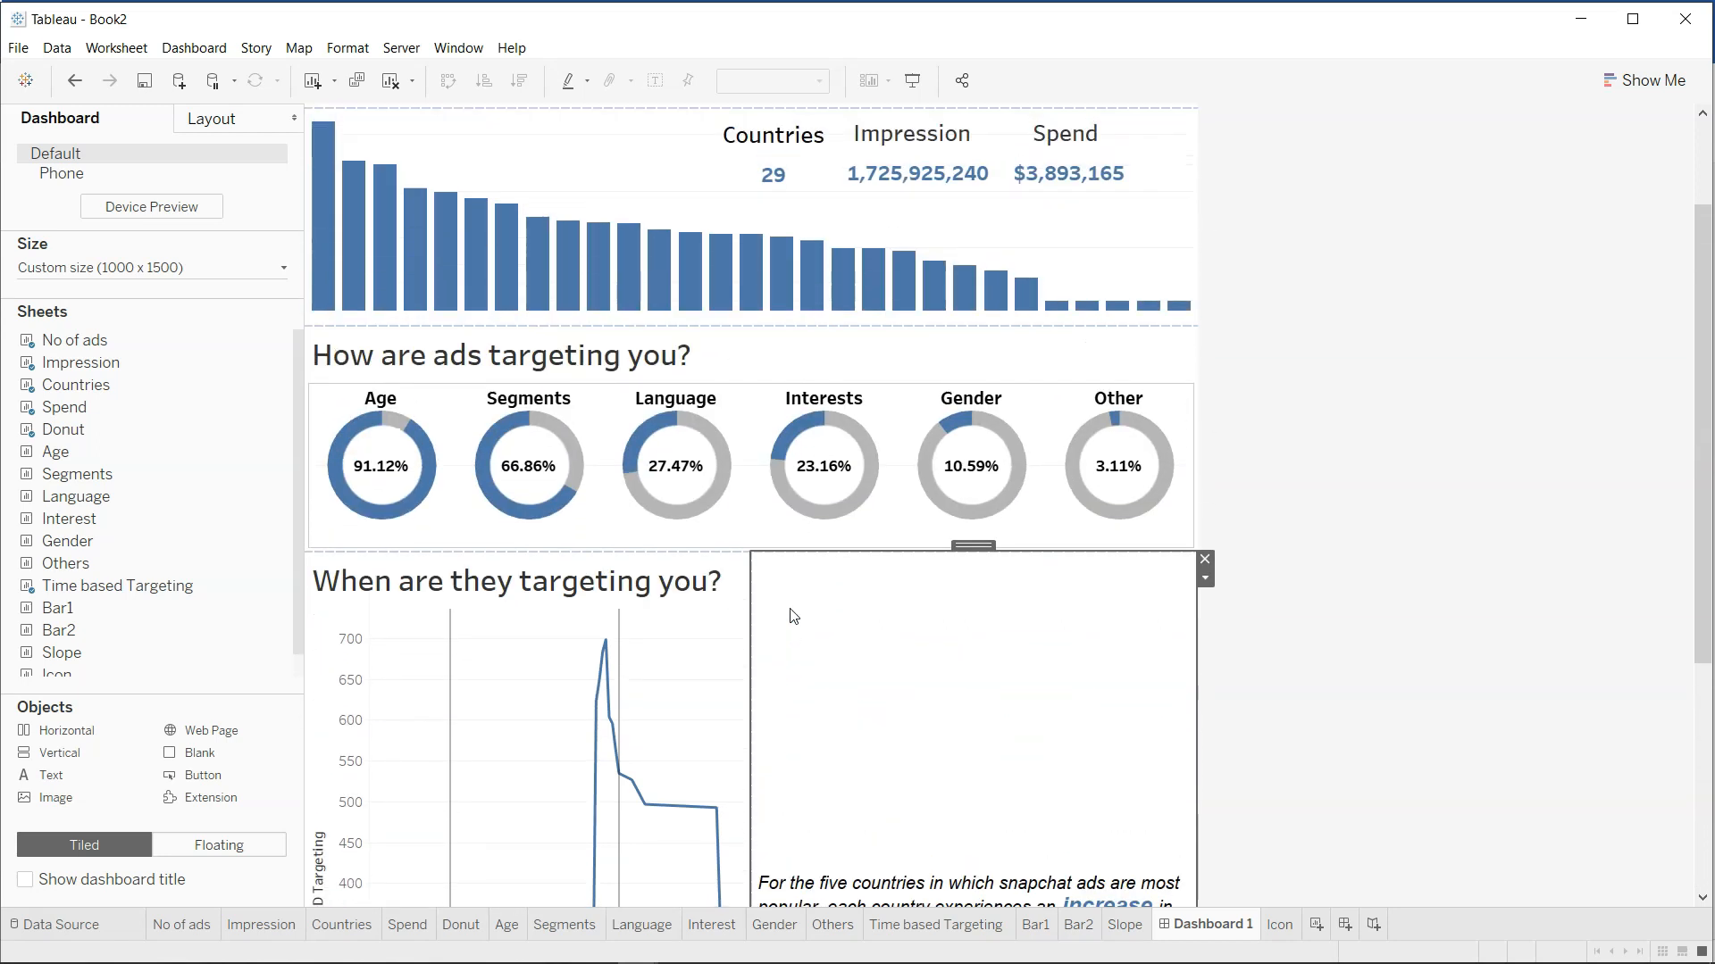
scroll(794, 616, down, 6)
scroll(794, 616, down, 5)
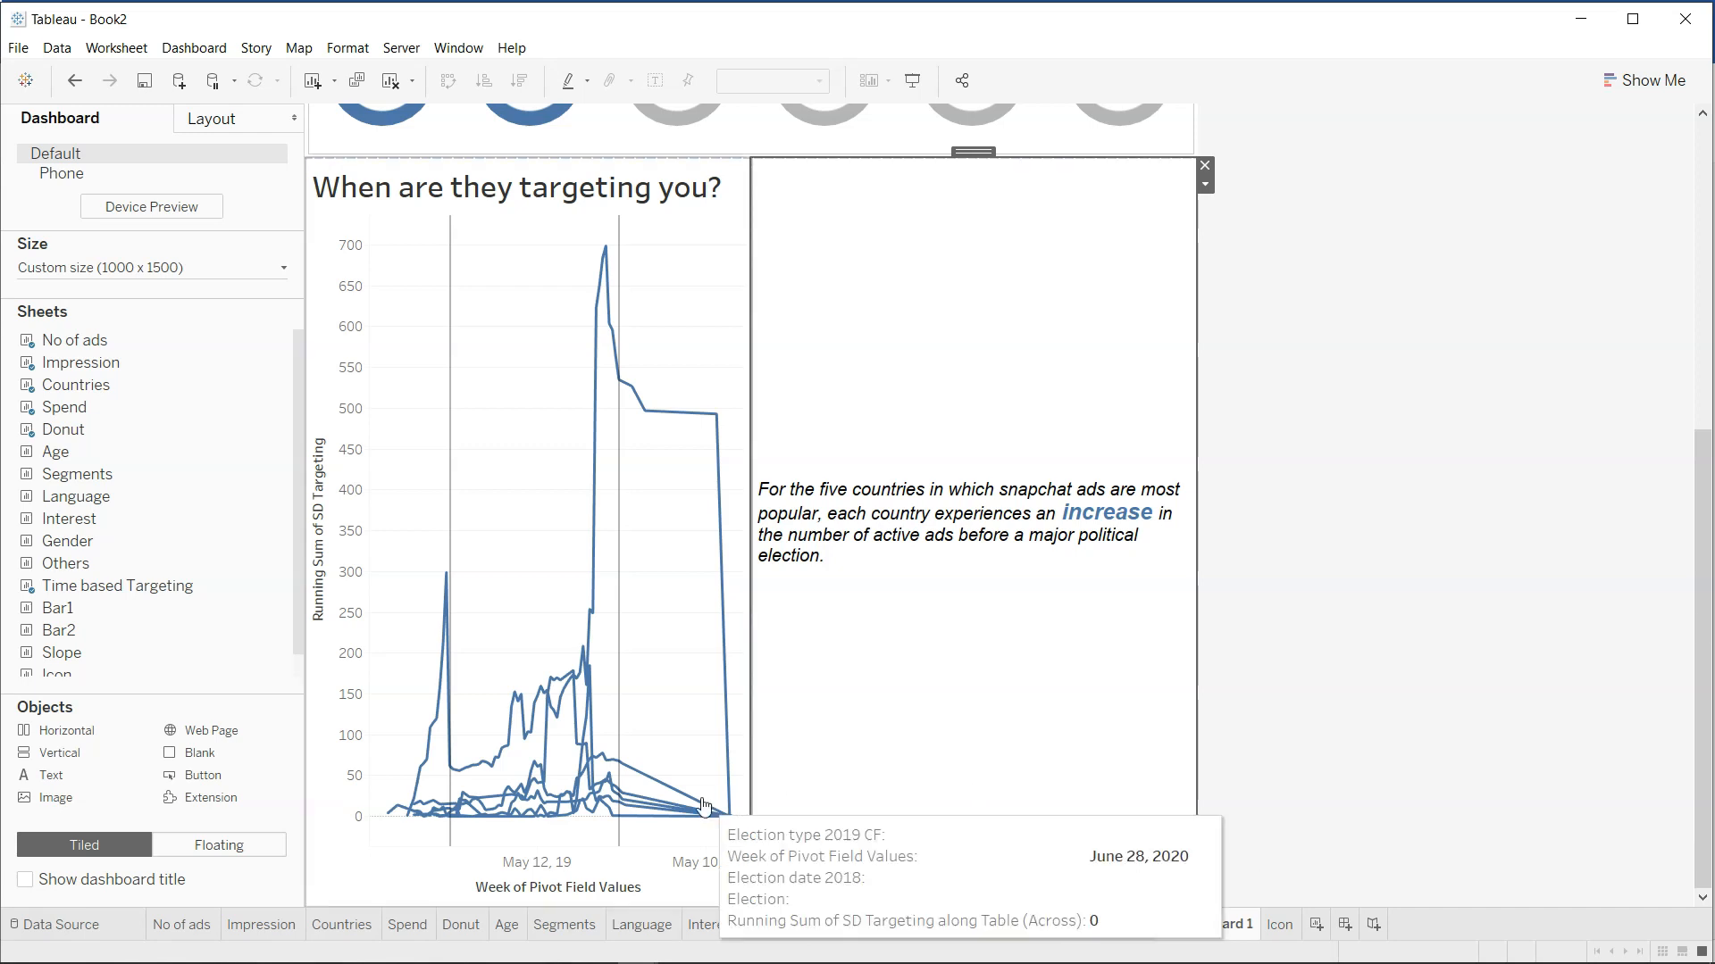
mouse_move(154, 634)
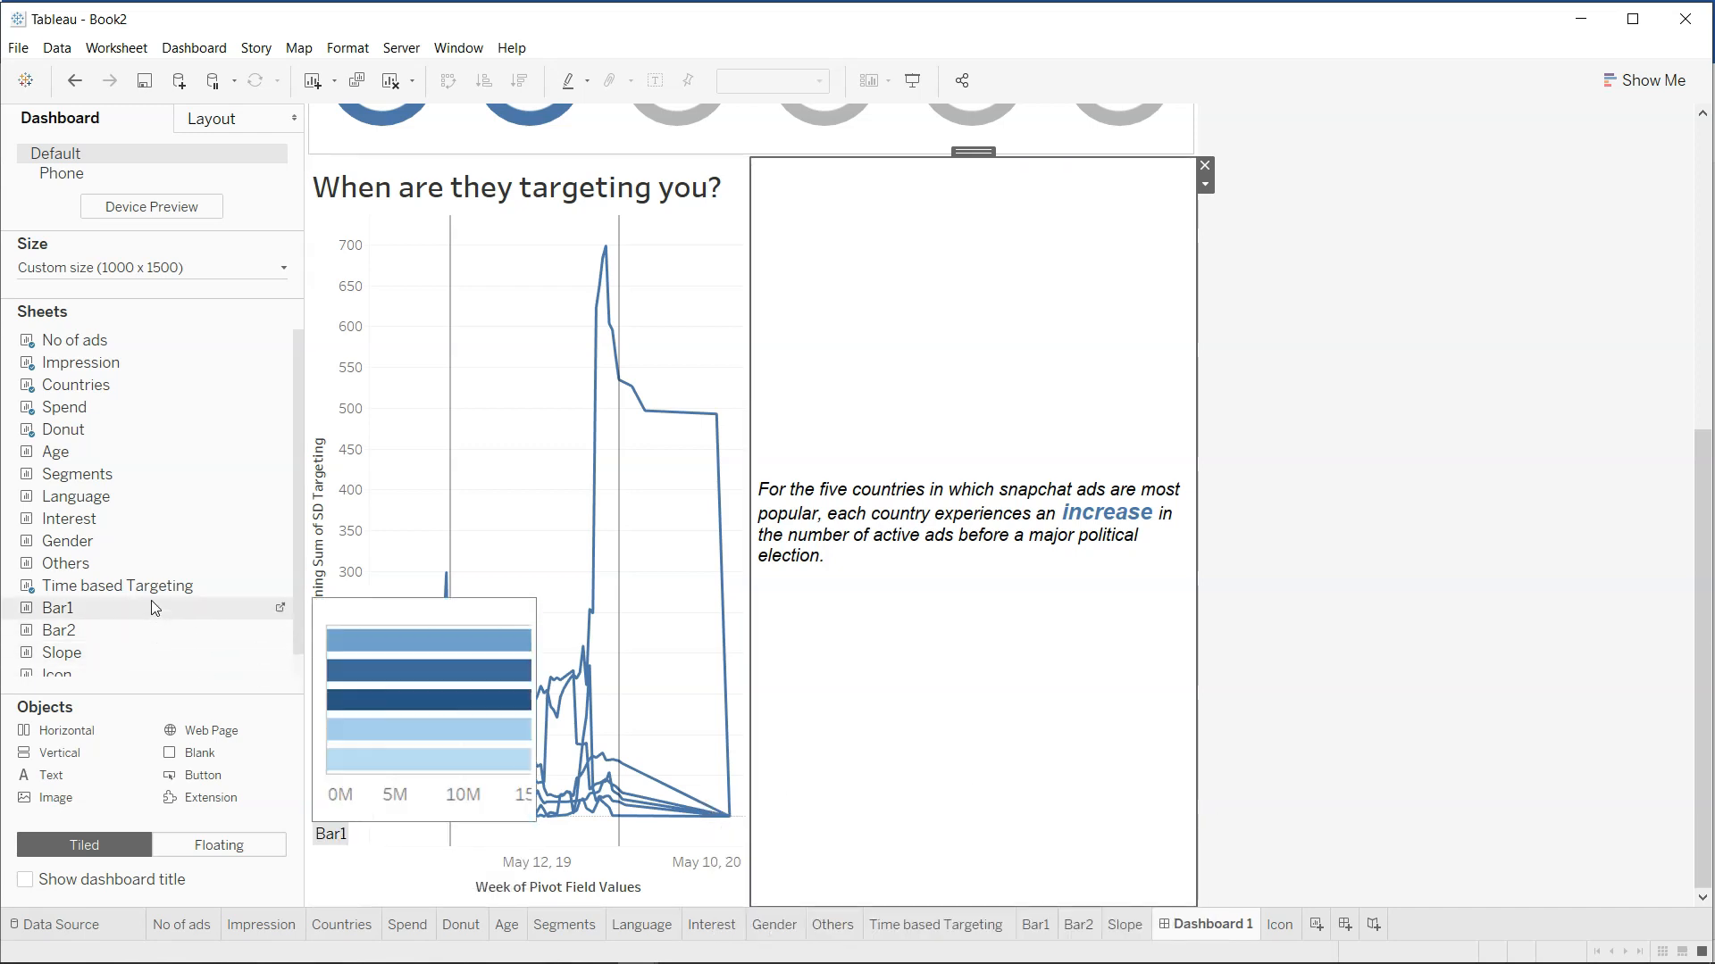
drag(156, 608, 521, 635)
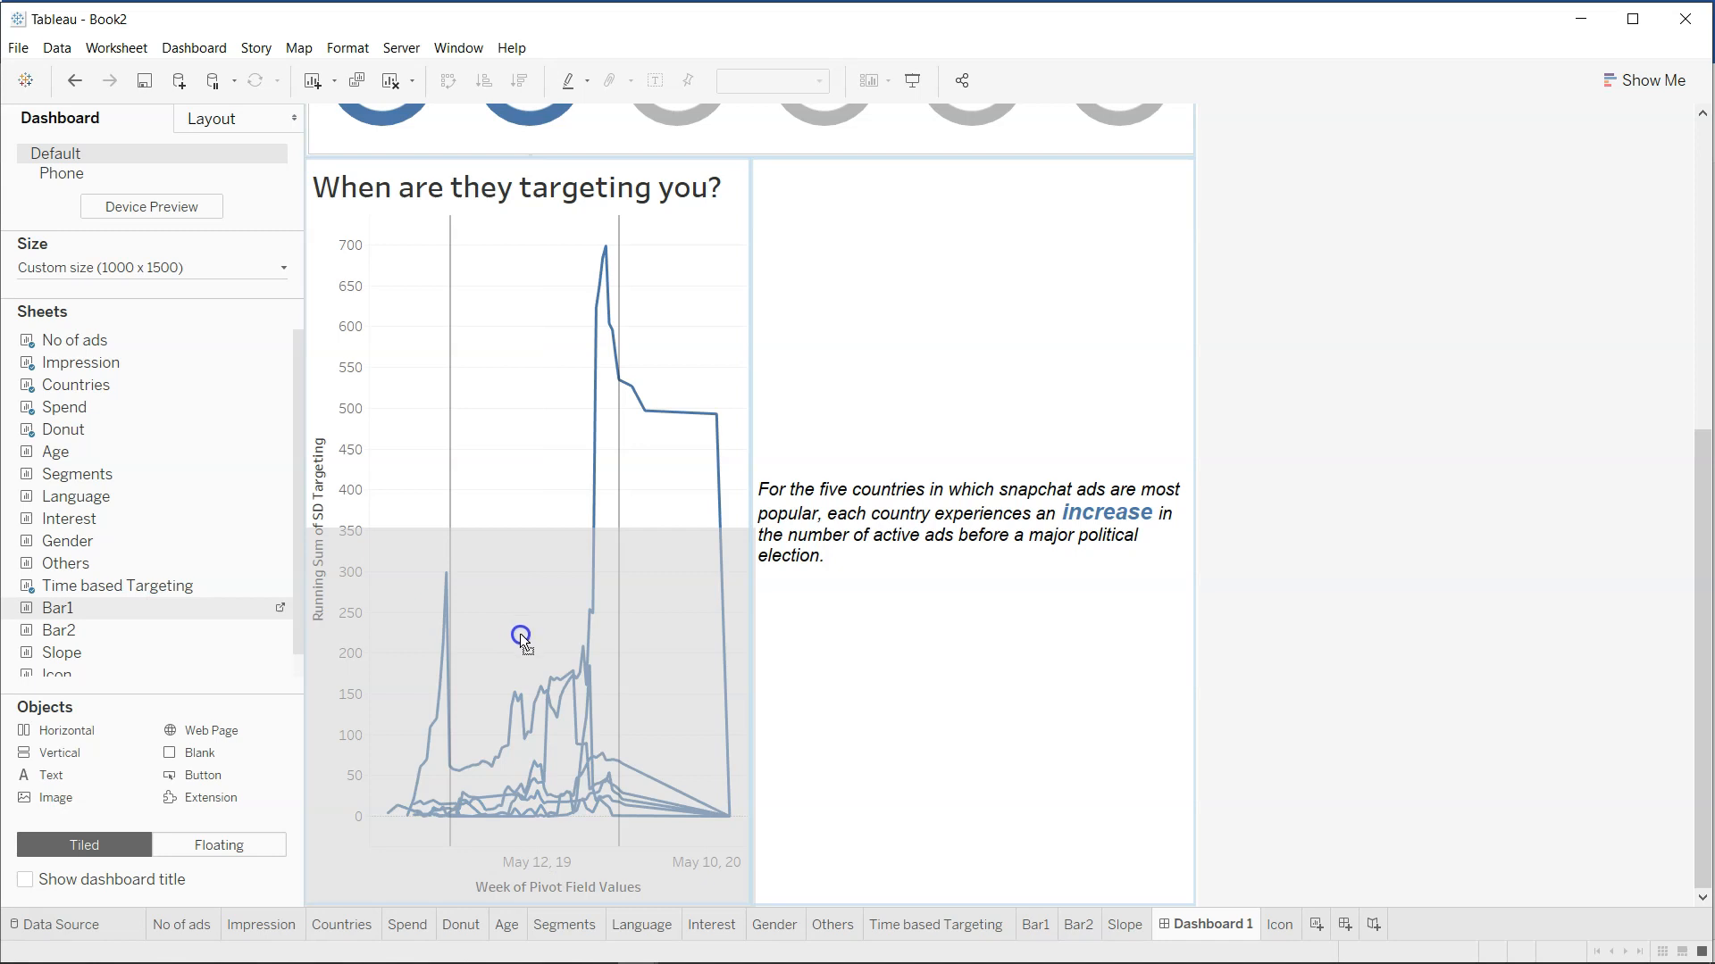
drag(673, 872, 753, 903)
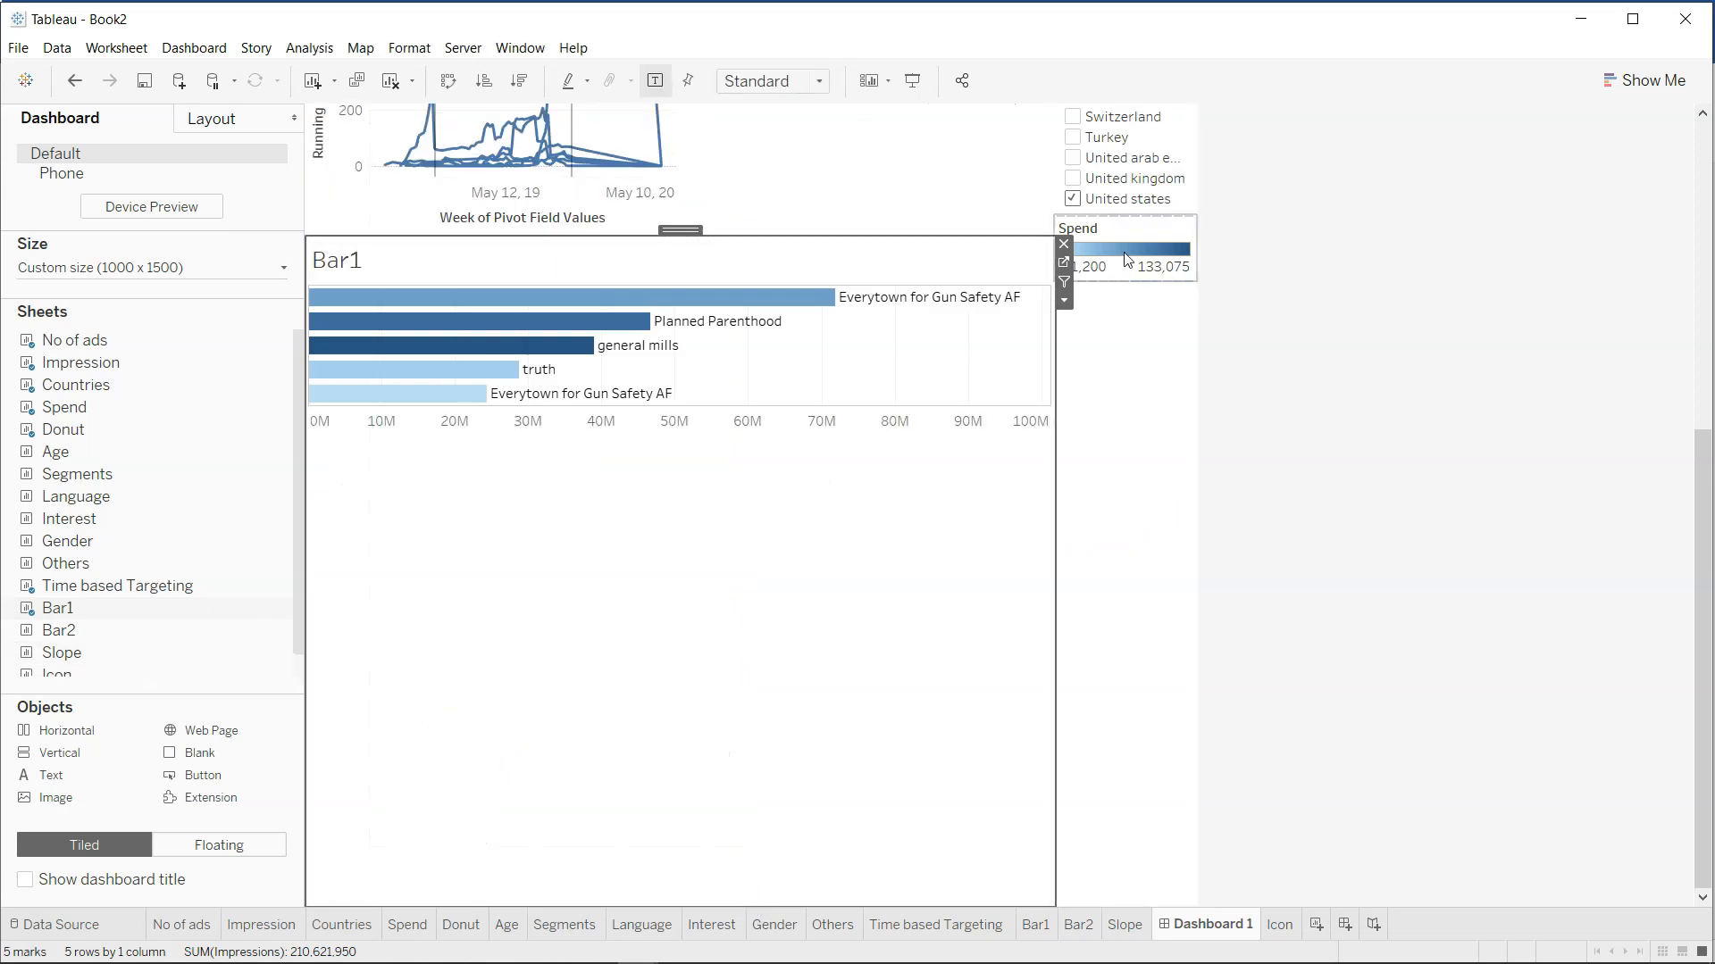
Make the Country filter that came with Bar1 floating.
scroll(1254, 435, up, 4)
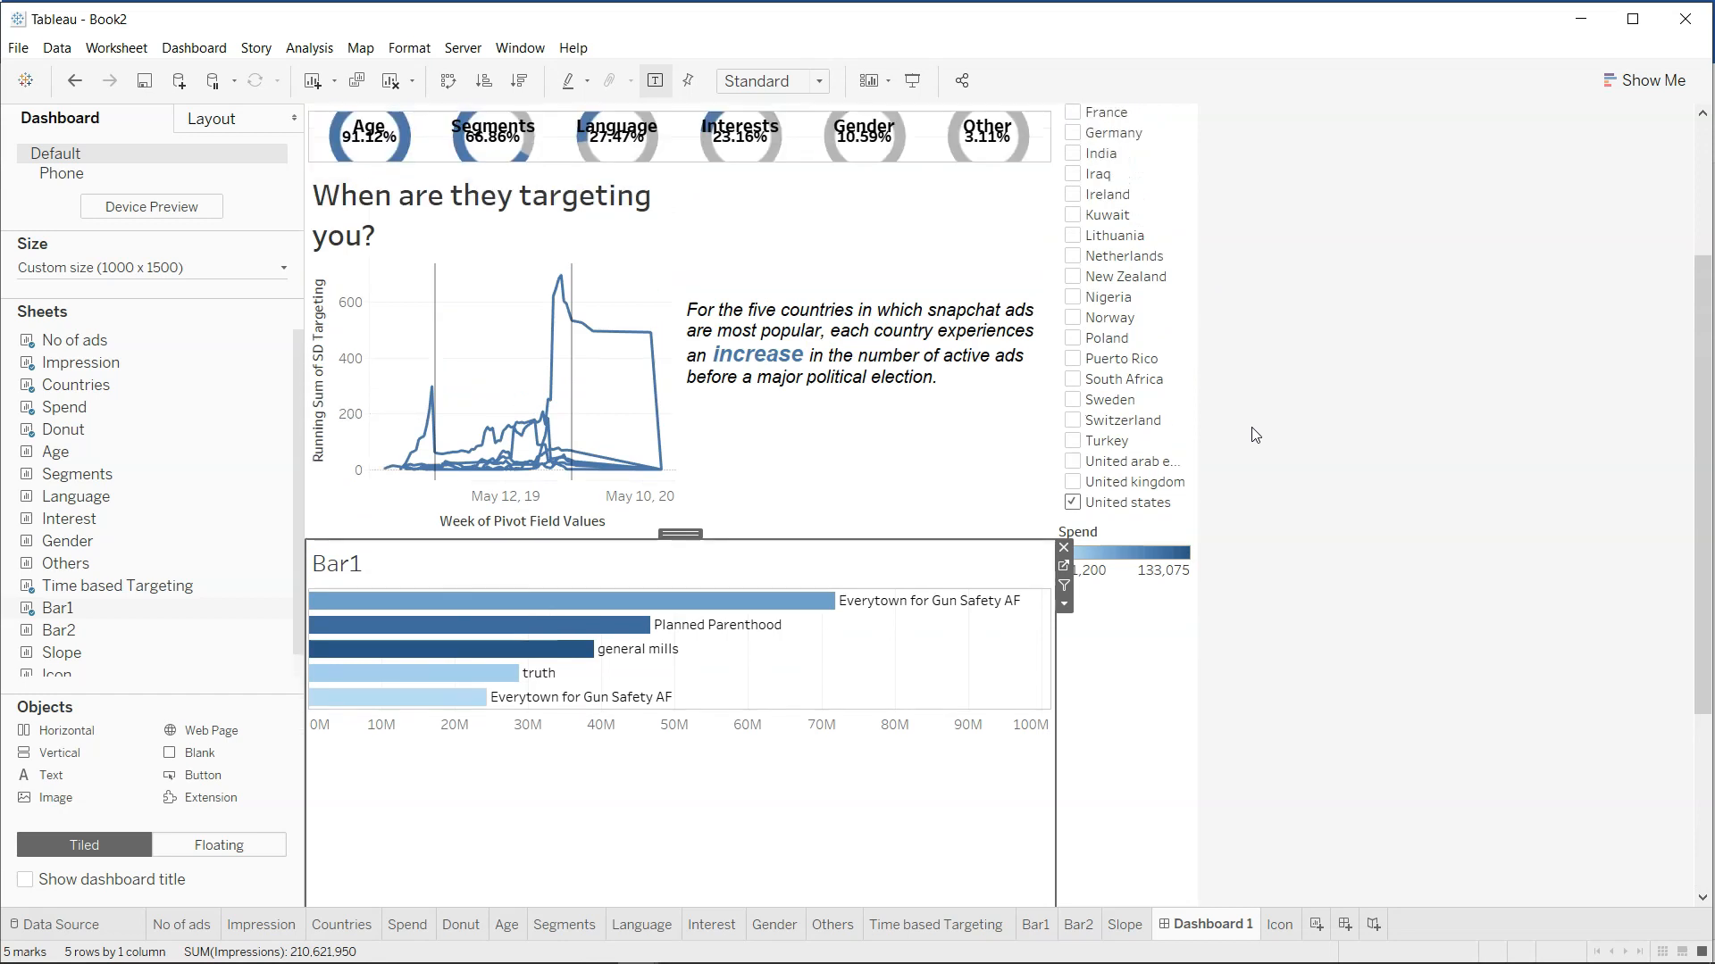
scroll(1255, 435, up, 1)
scroll(1254, 434, up, 1)
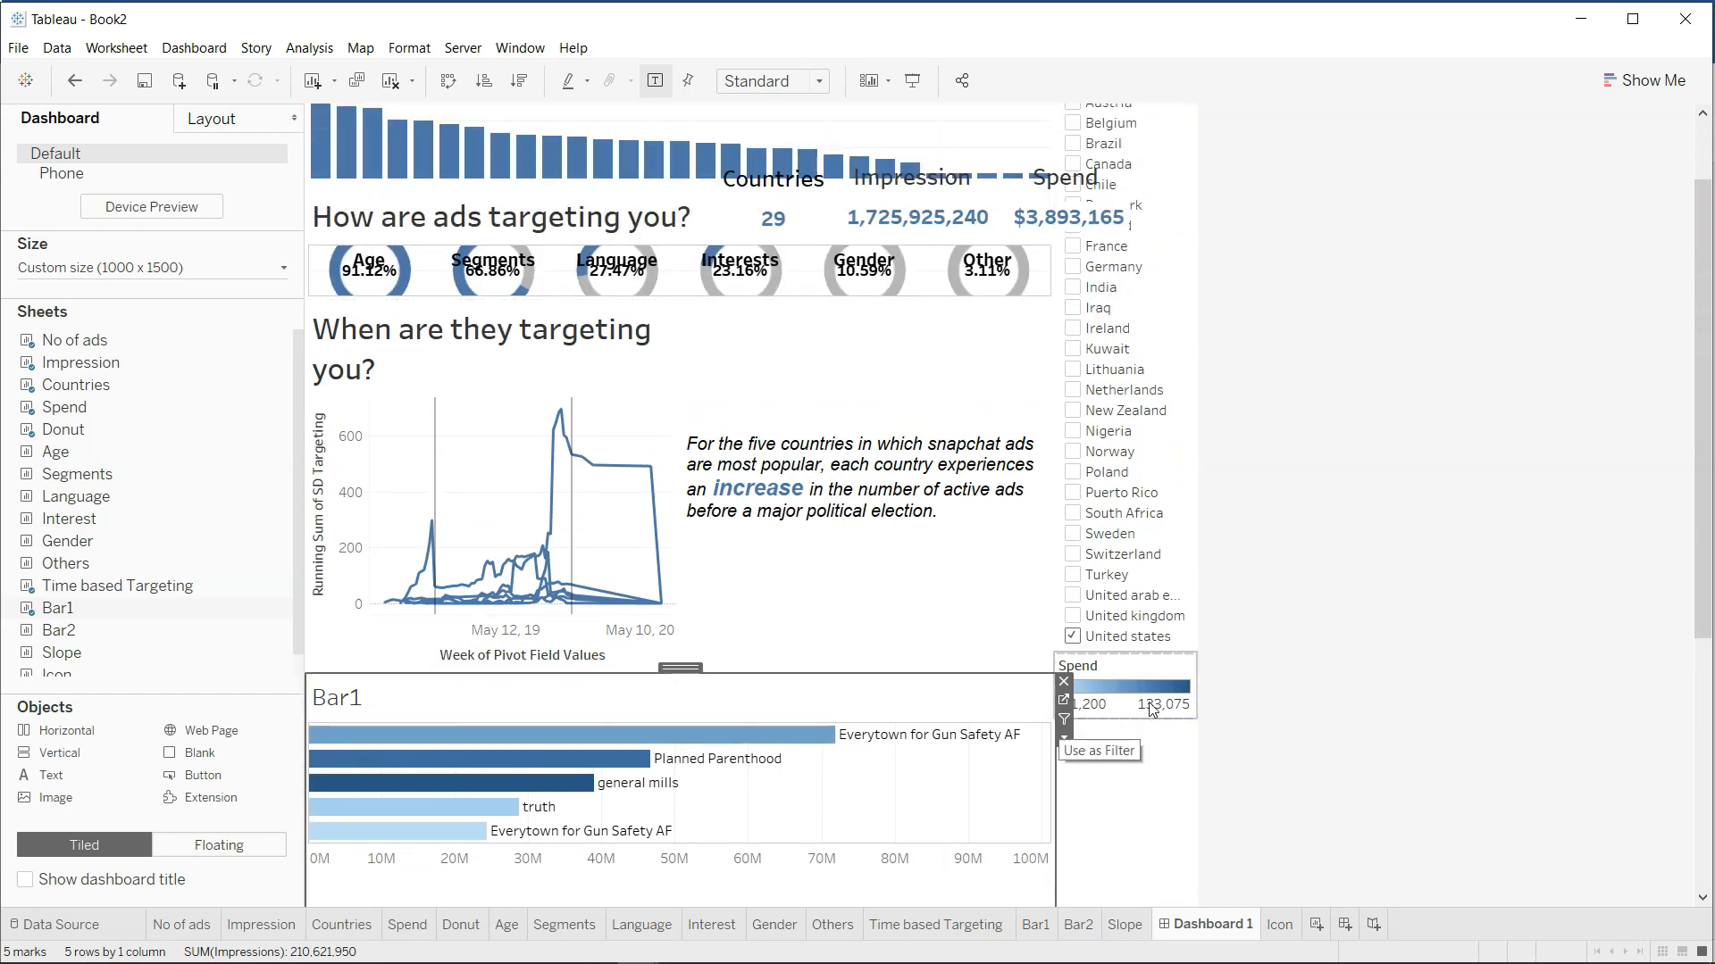
click(1173, 528)
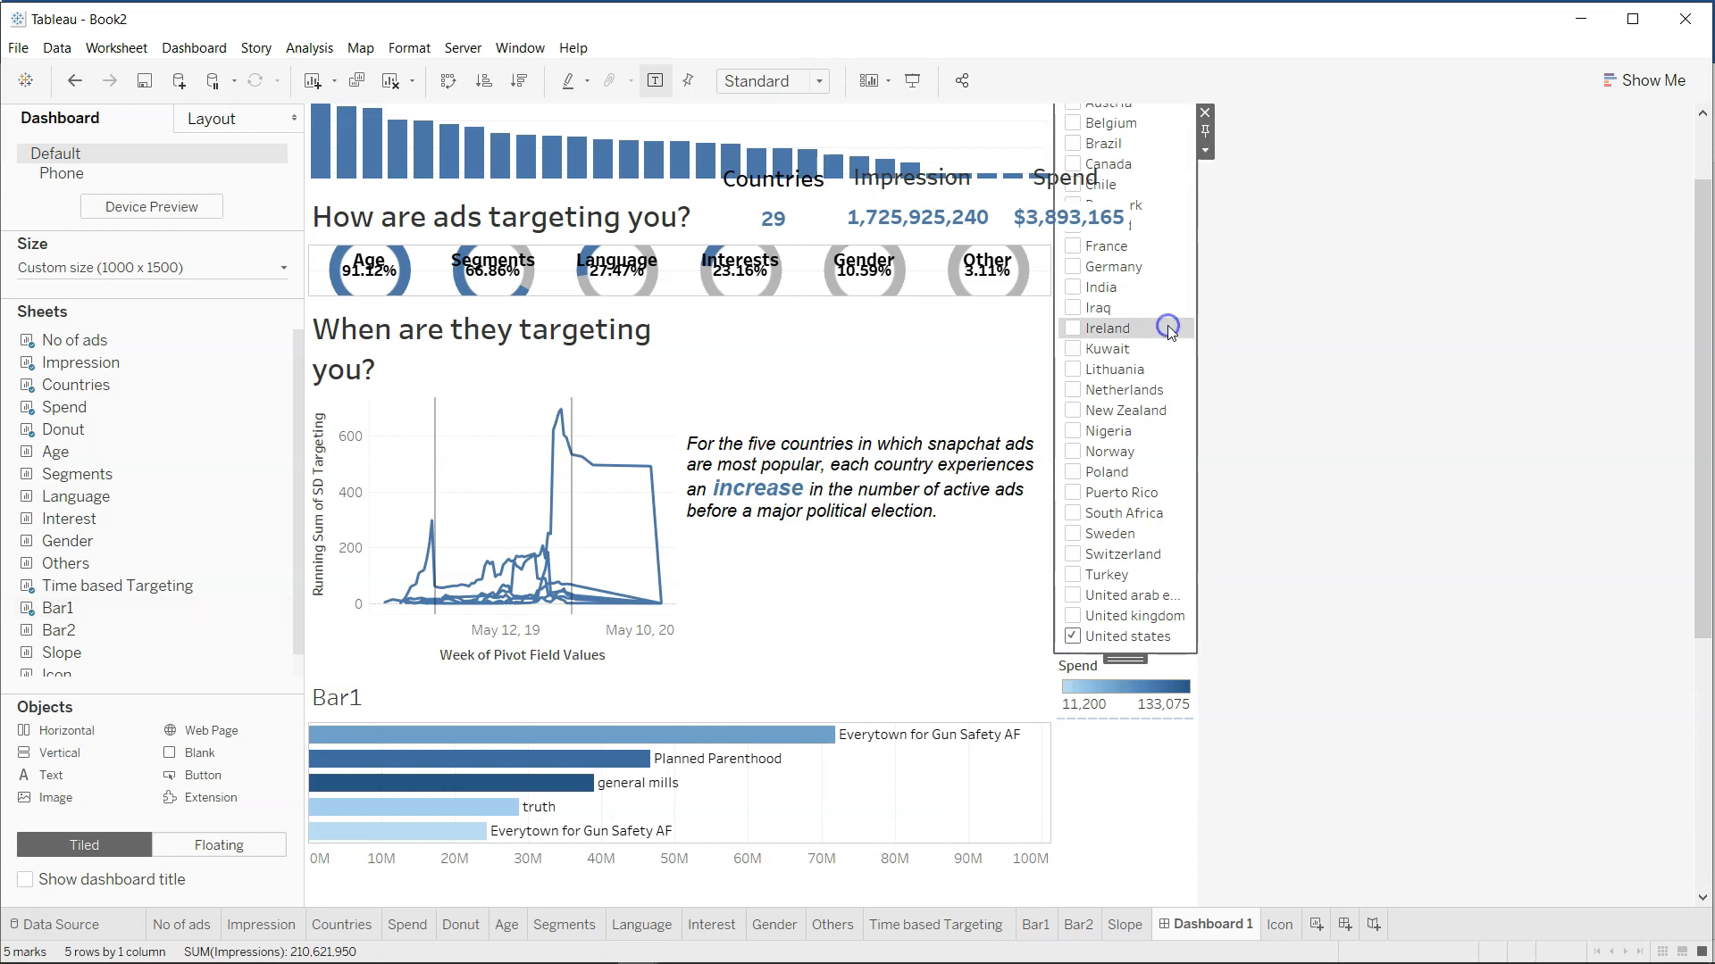
scroll(1172, 332, up, 1)
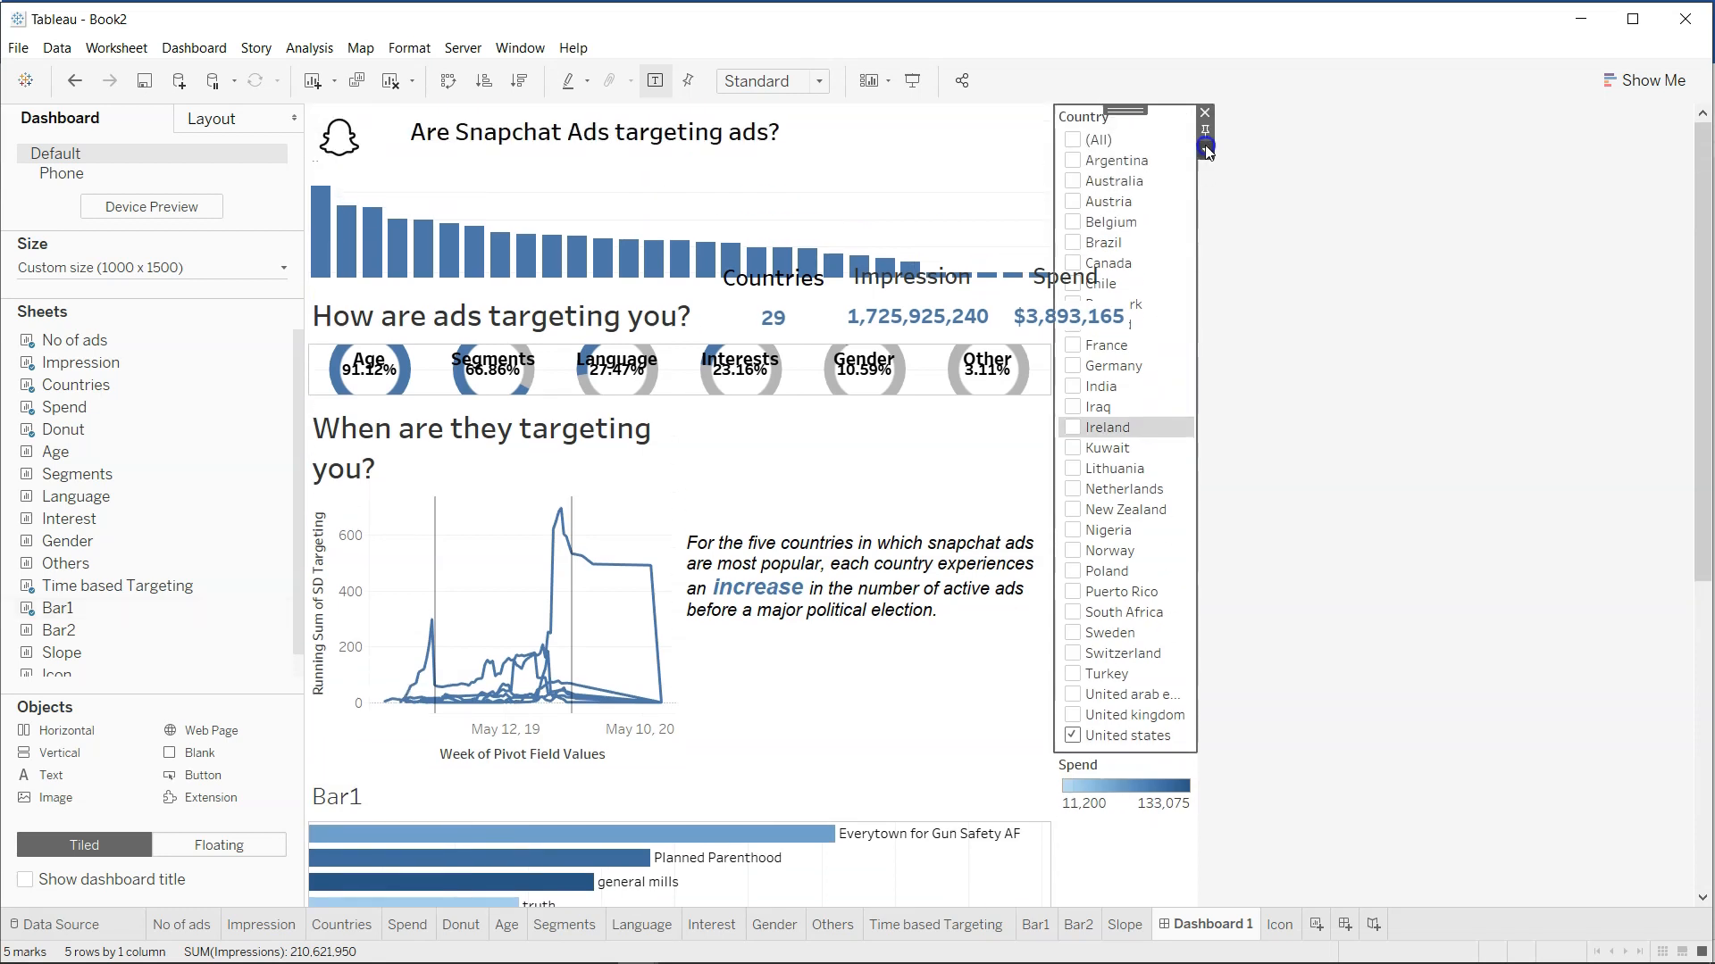
click(1206, 149)
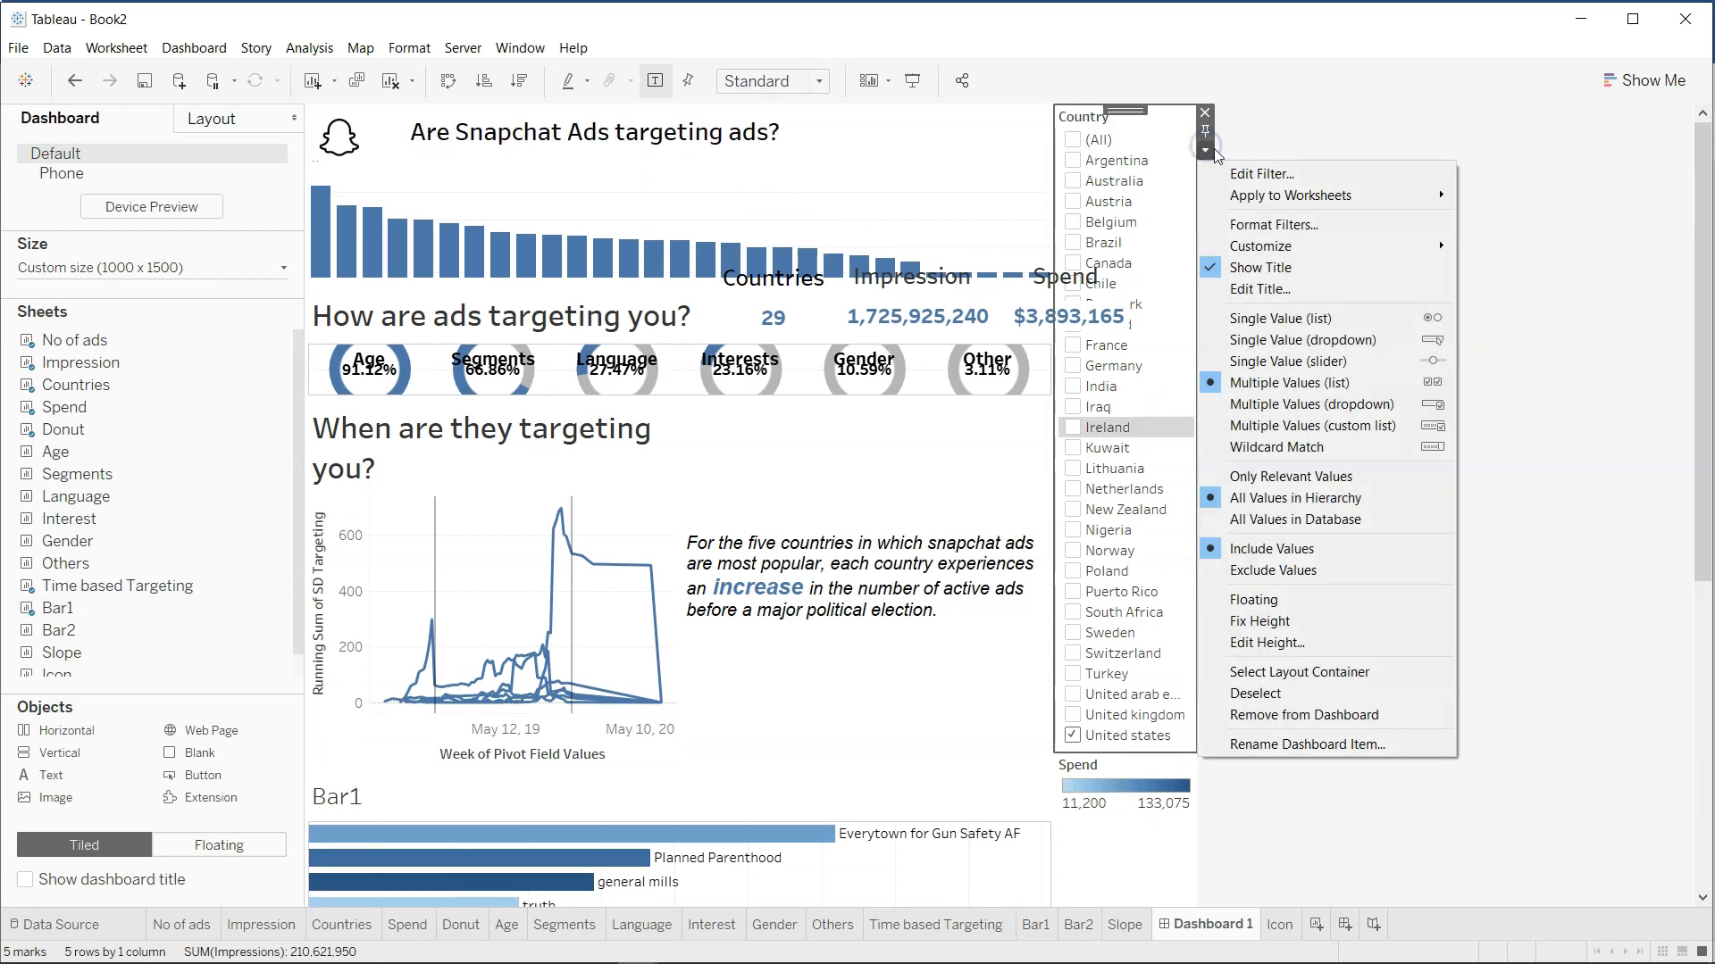
click(1328, 595)
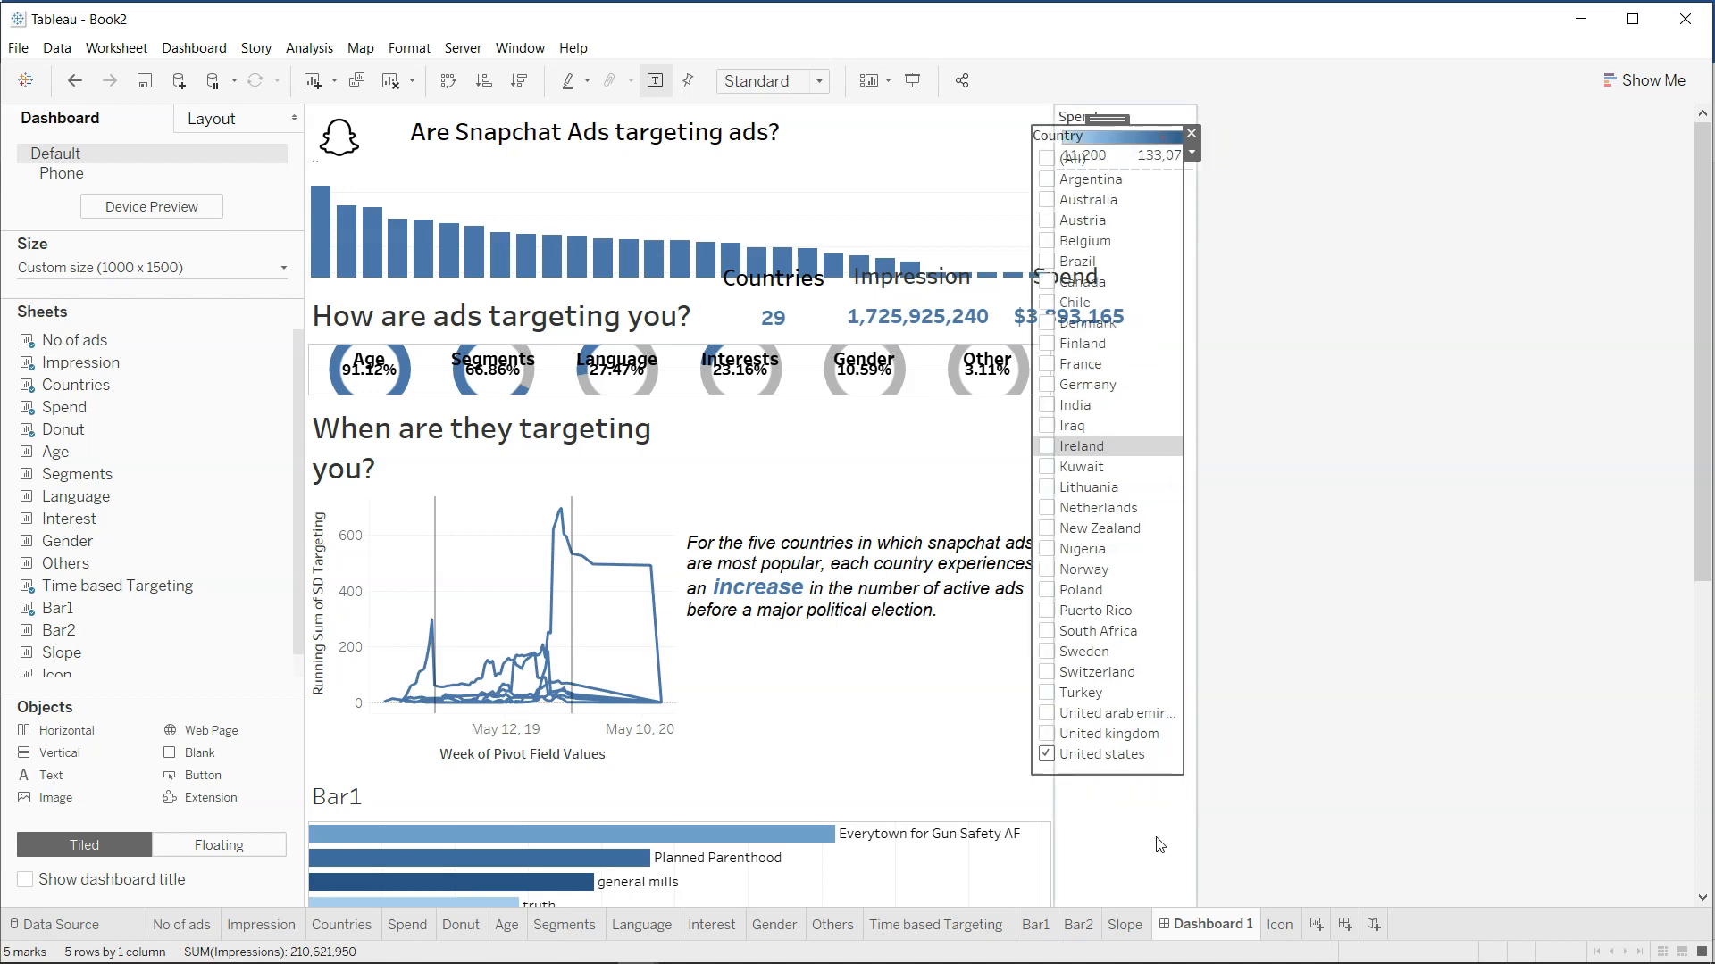
Show the floating Country filter as a single value dropdown, shrink its height and place it beside the Bar1 title.
click(1191, 155)
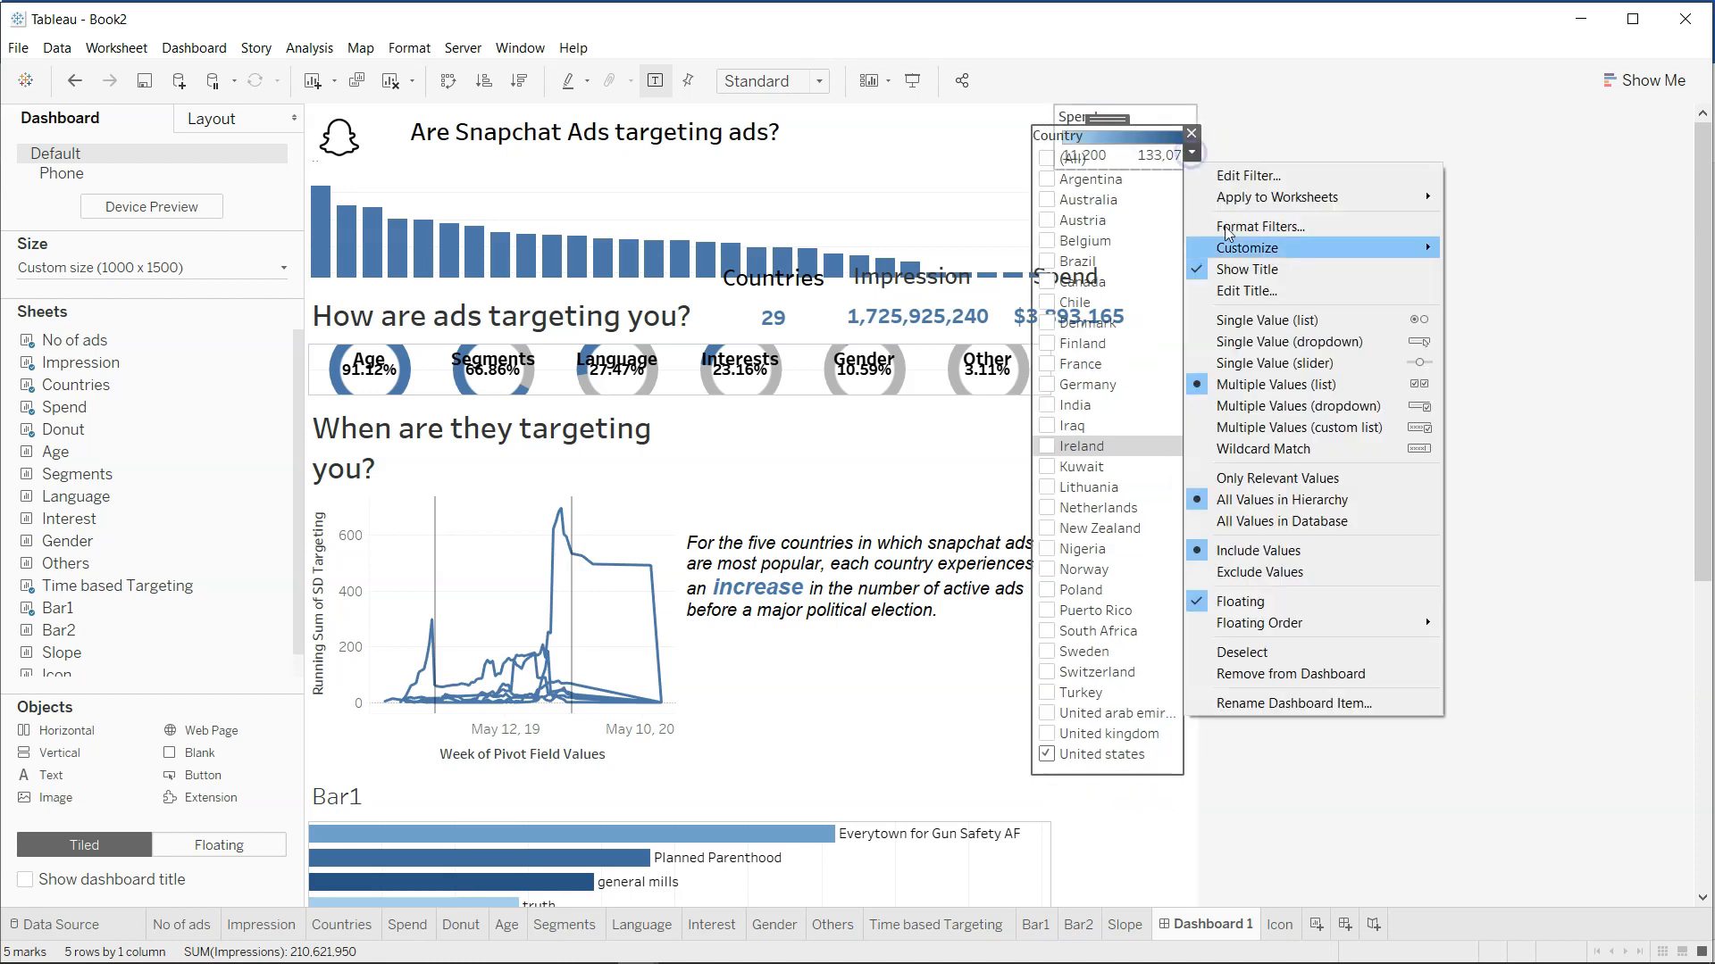
click(1280, 343)
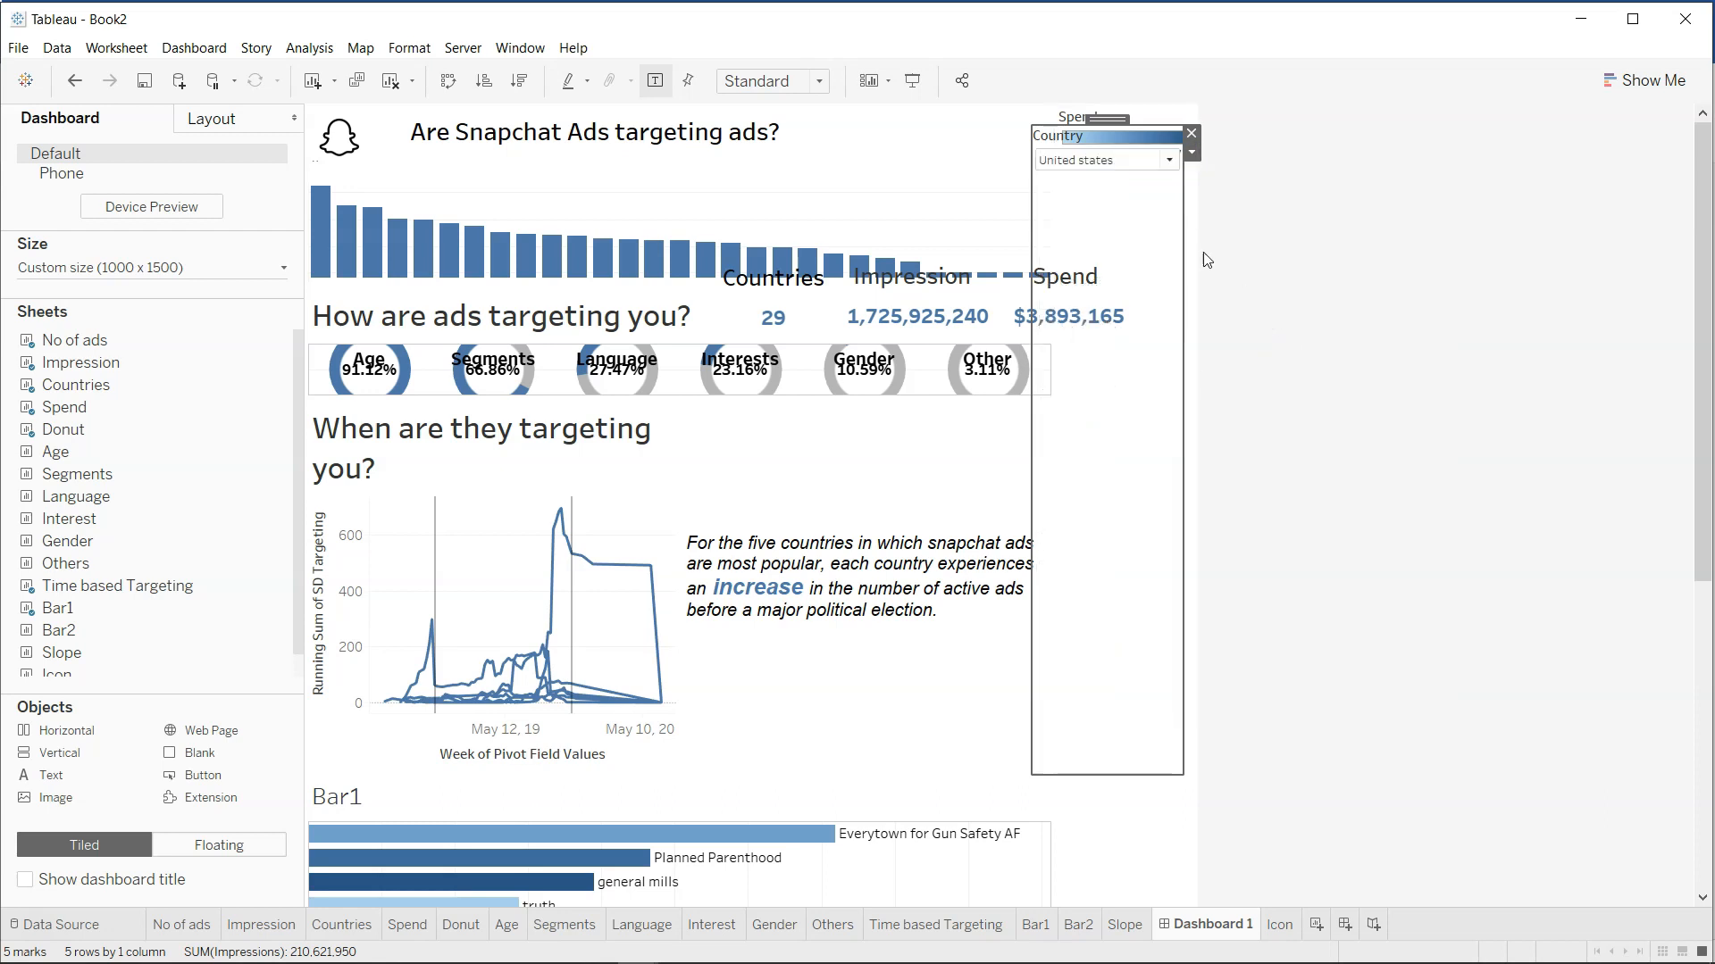
drag(1119, 773, 1158, 175)
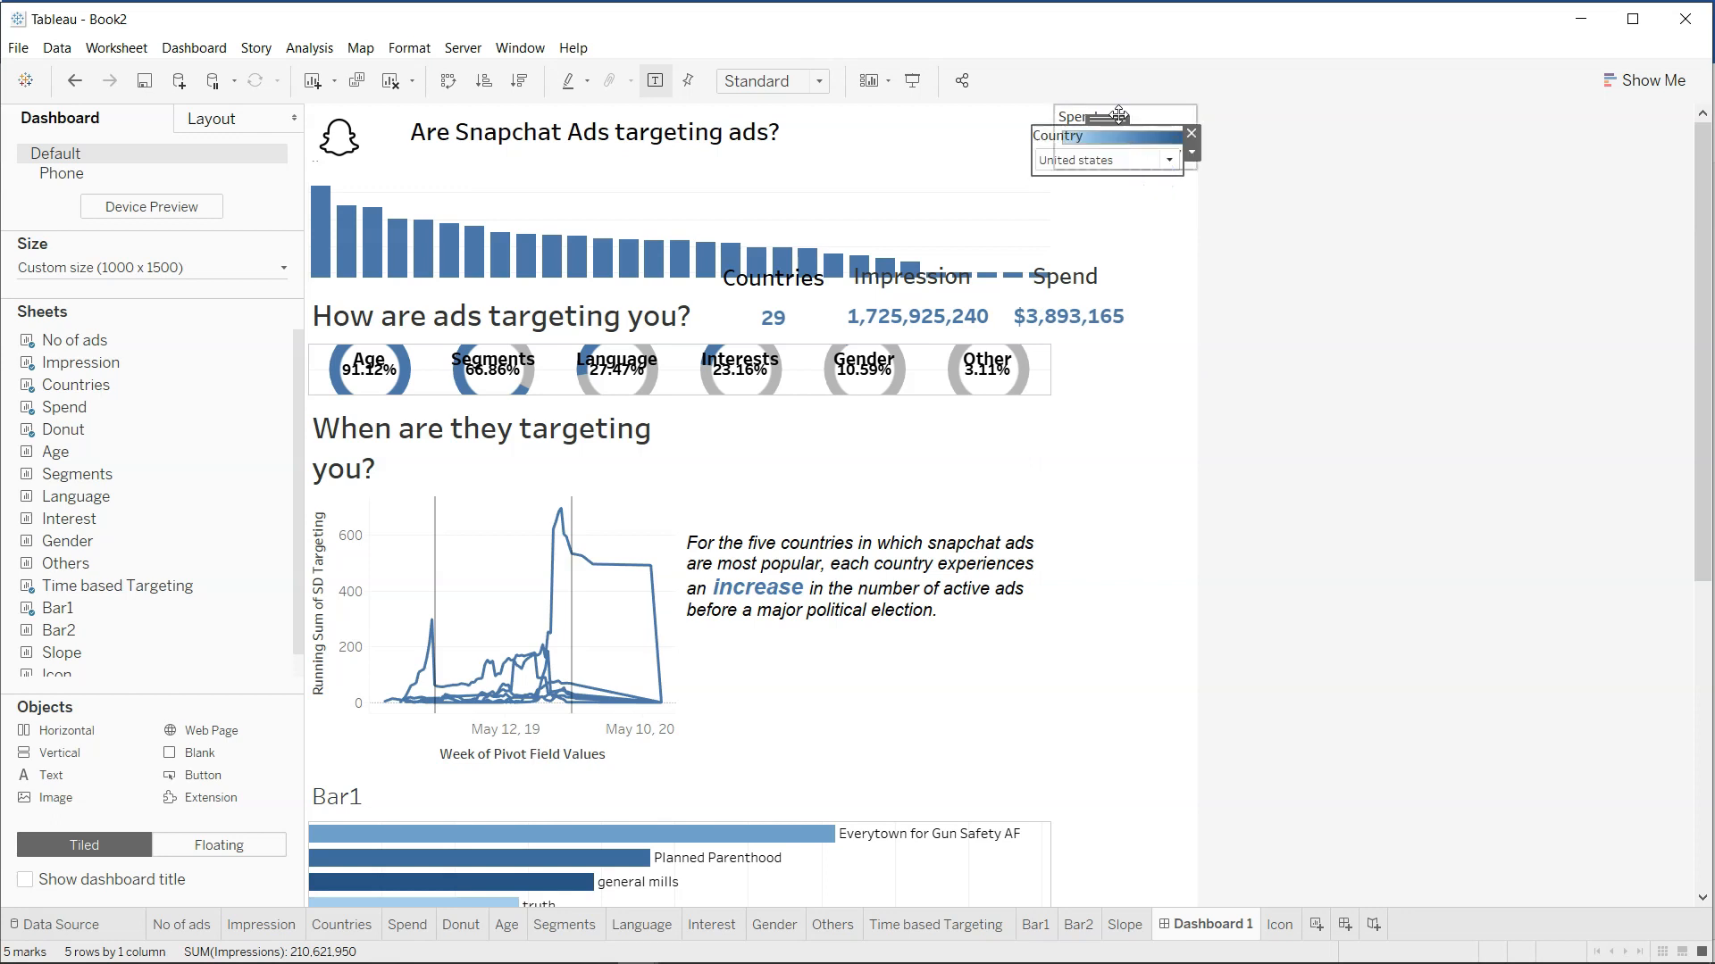
drag(1115, 122, 901, 759)
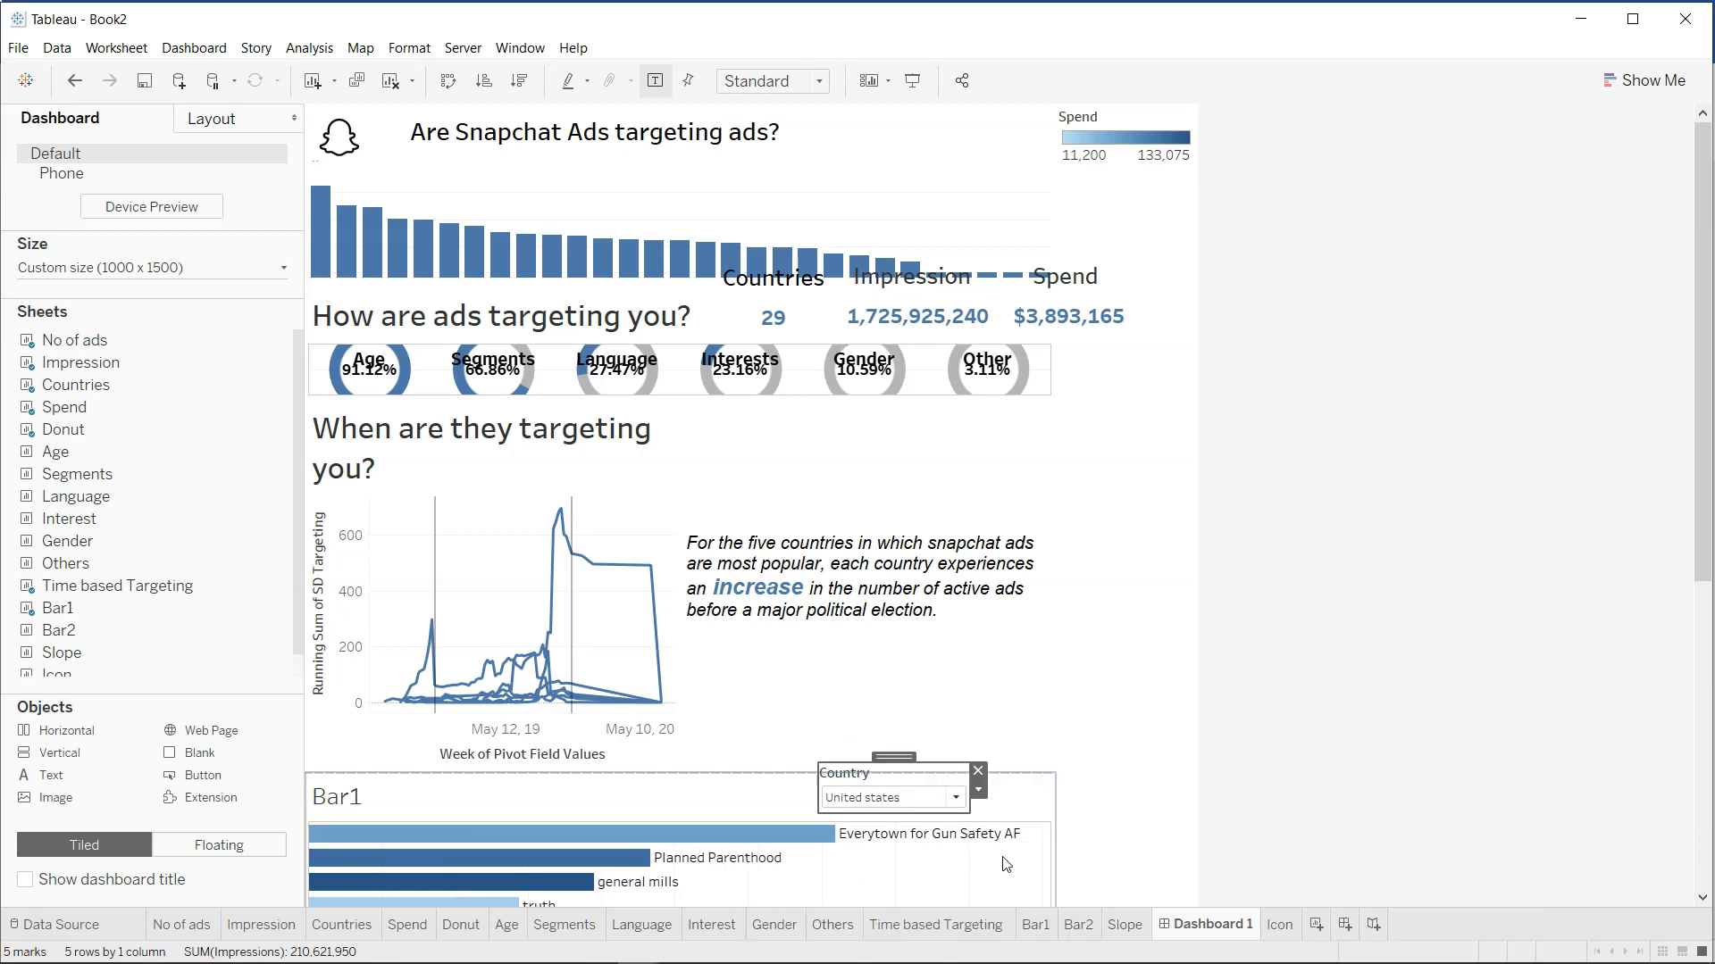
Make the Spend colour legend floating and place it beside the Country filter above Bar1's bars.
click(1146, 133)
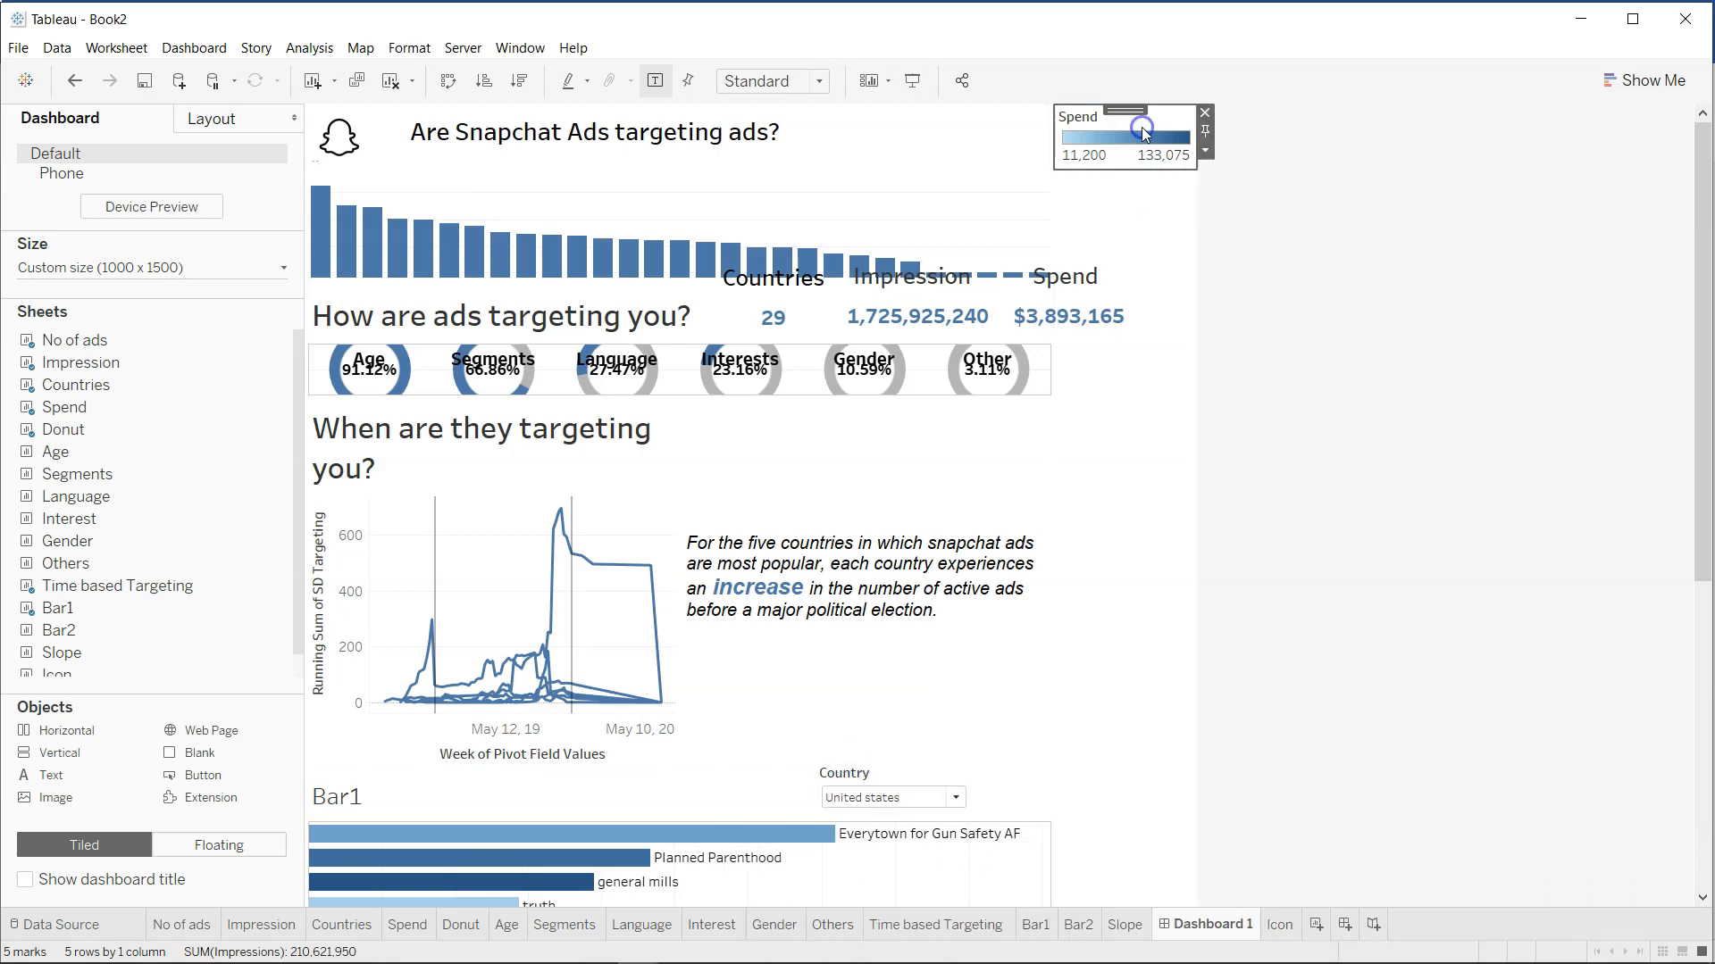
drag(1120, 108, 1122, 447)
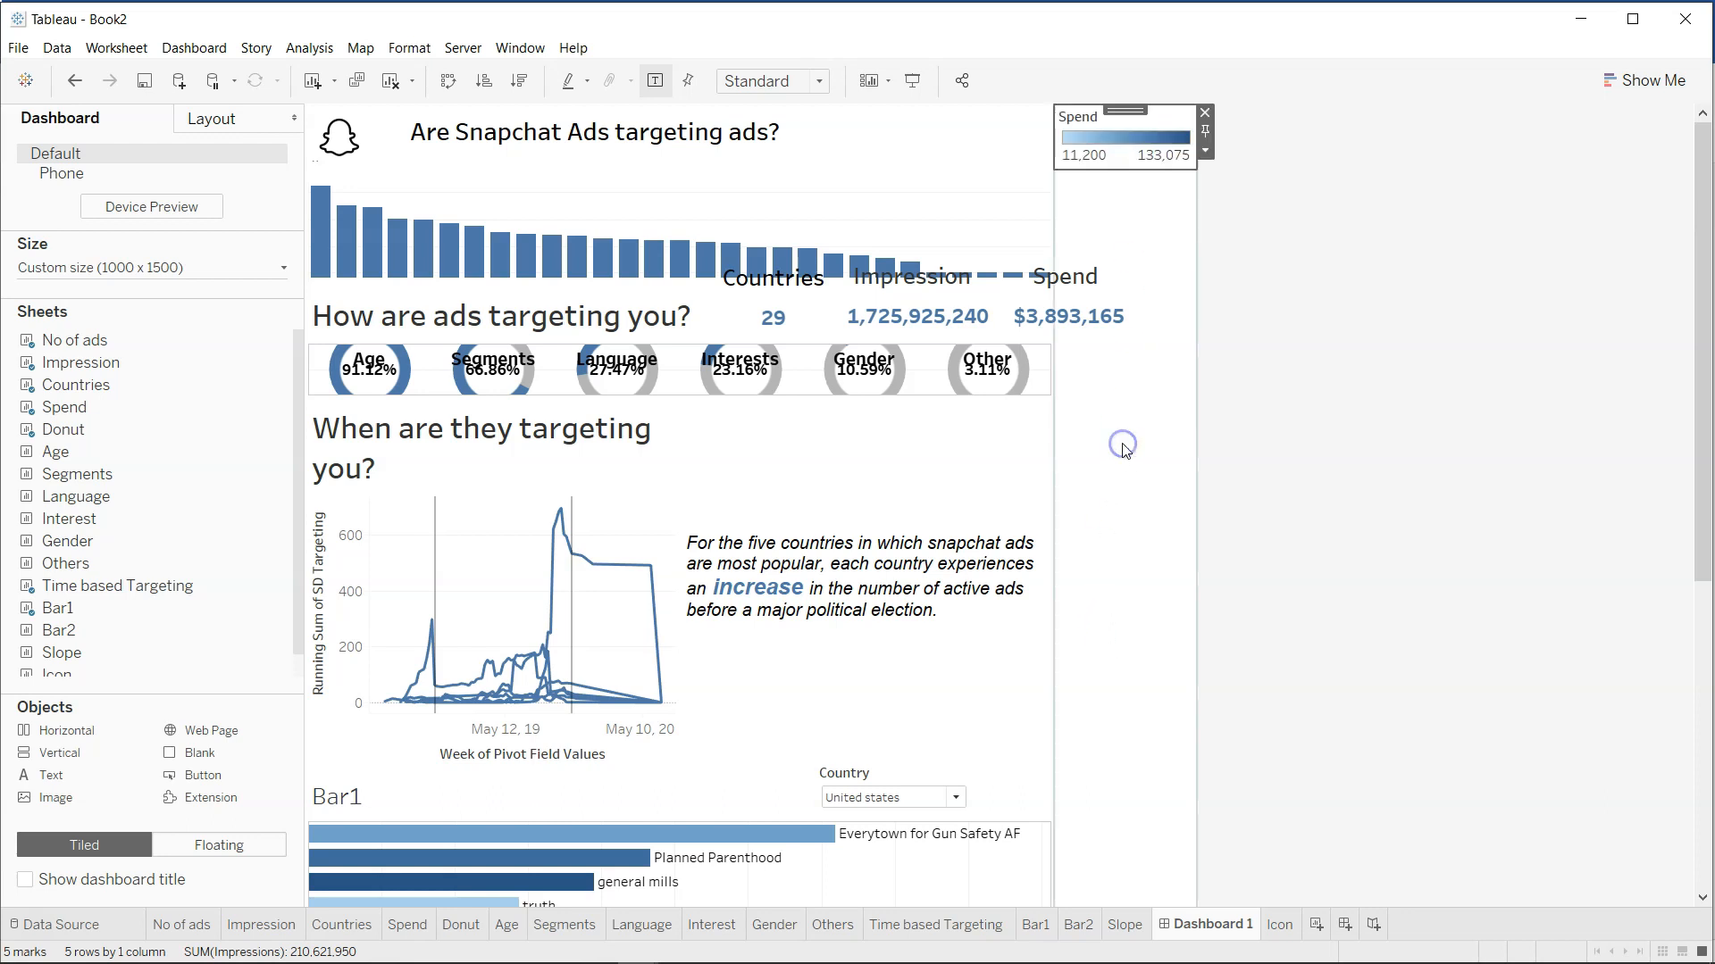
click(1205, 150)
click(1266, 296)
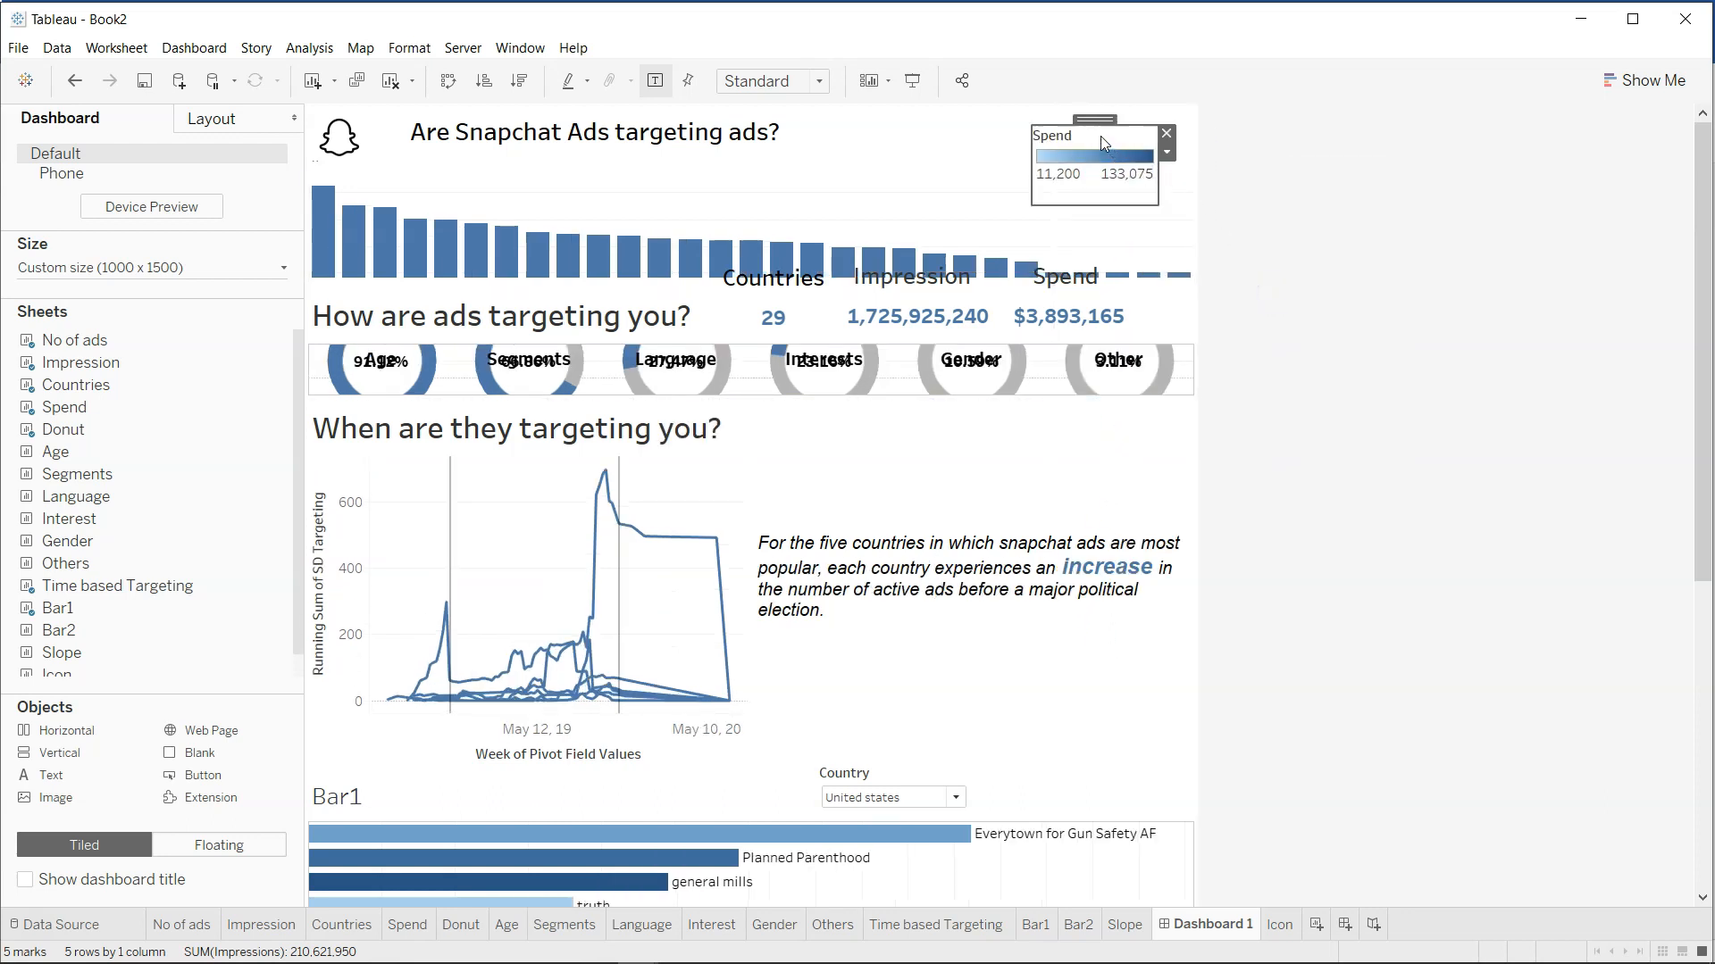
drag(1098, 117, 1131, 753)
click(1329, 840)
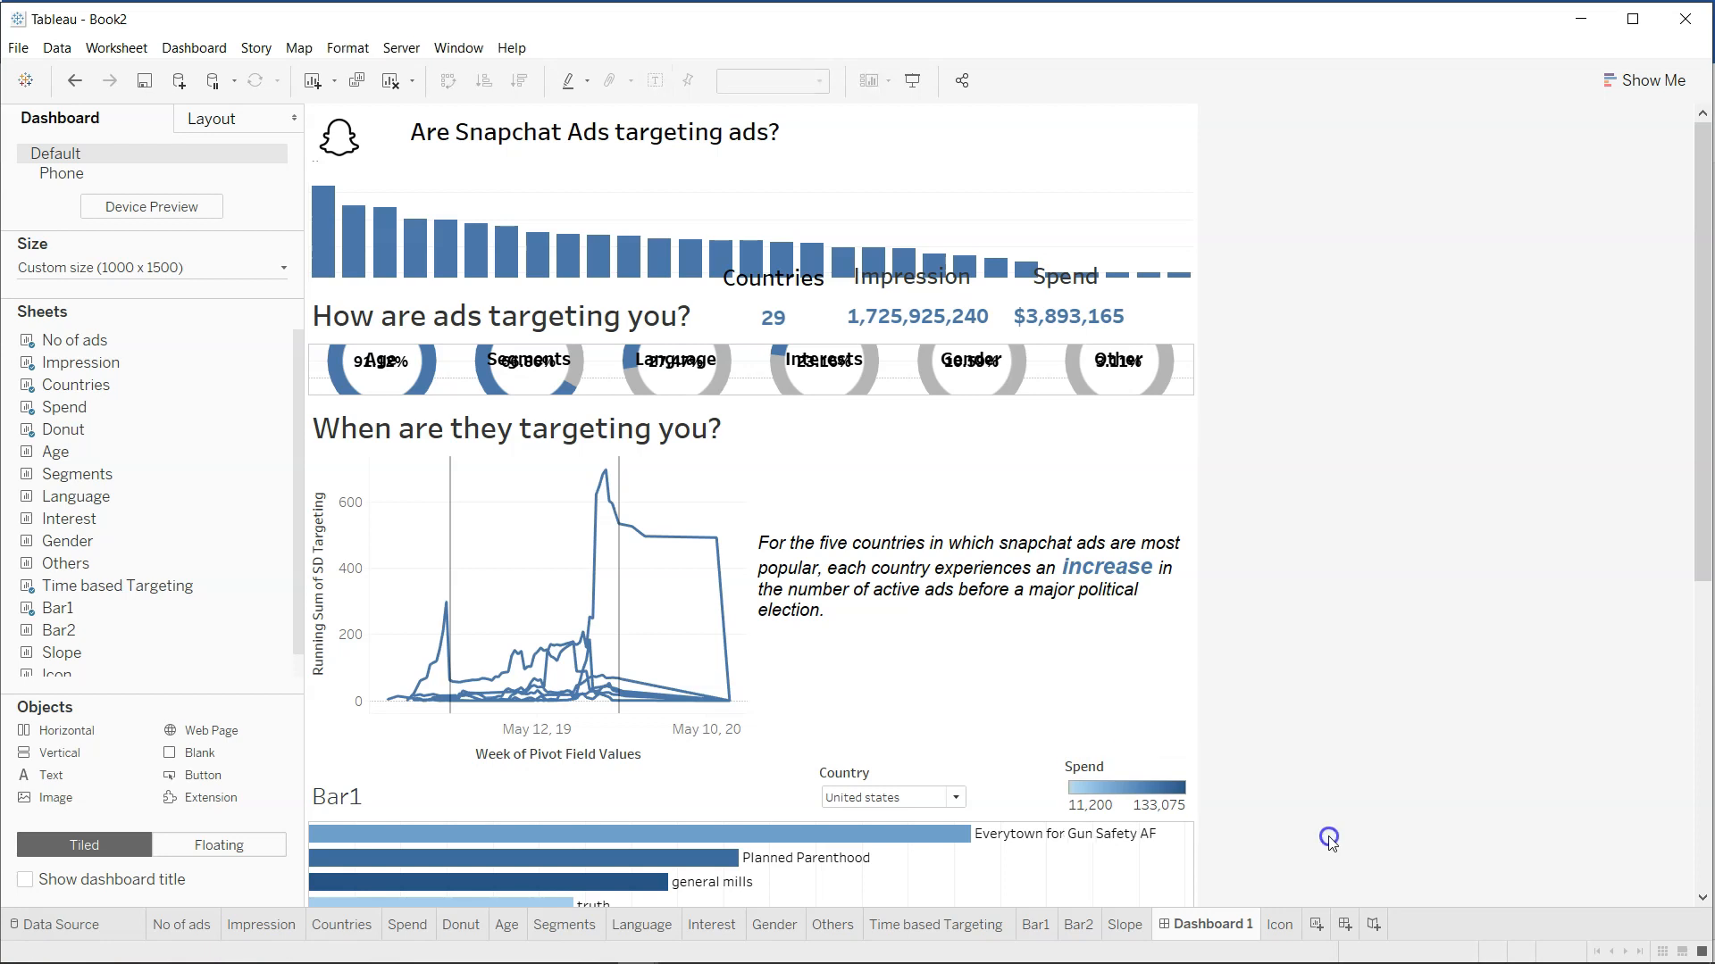
scroll(674, 876, down, 5)
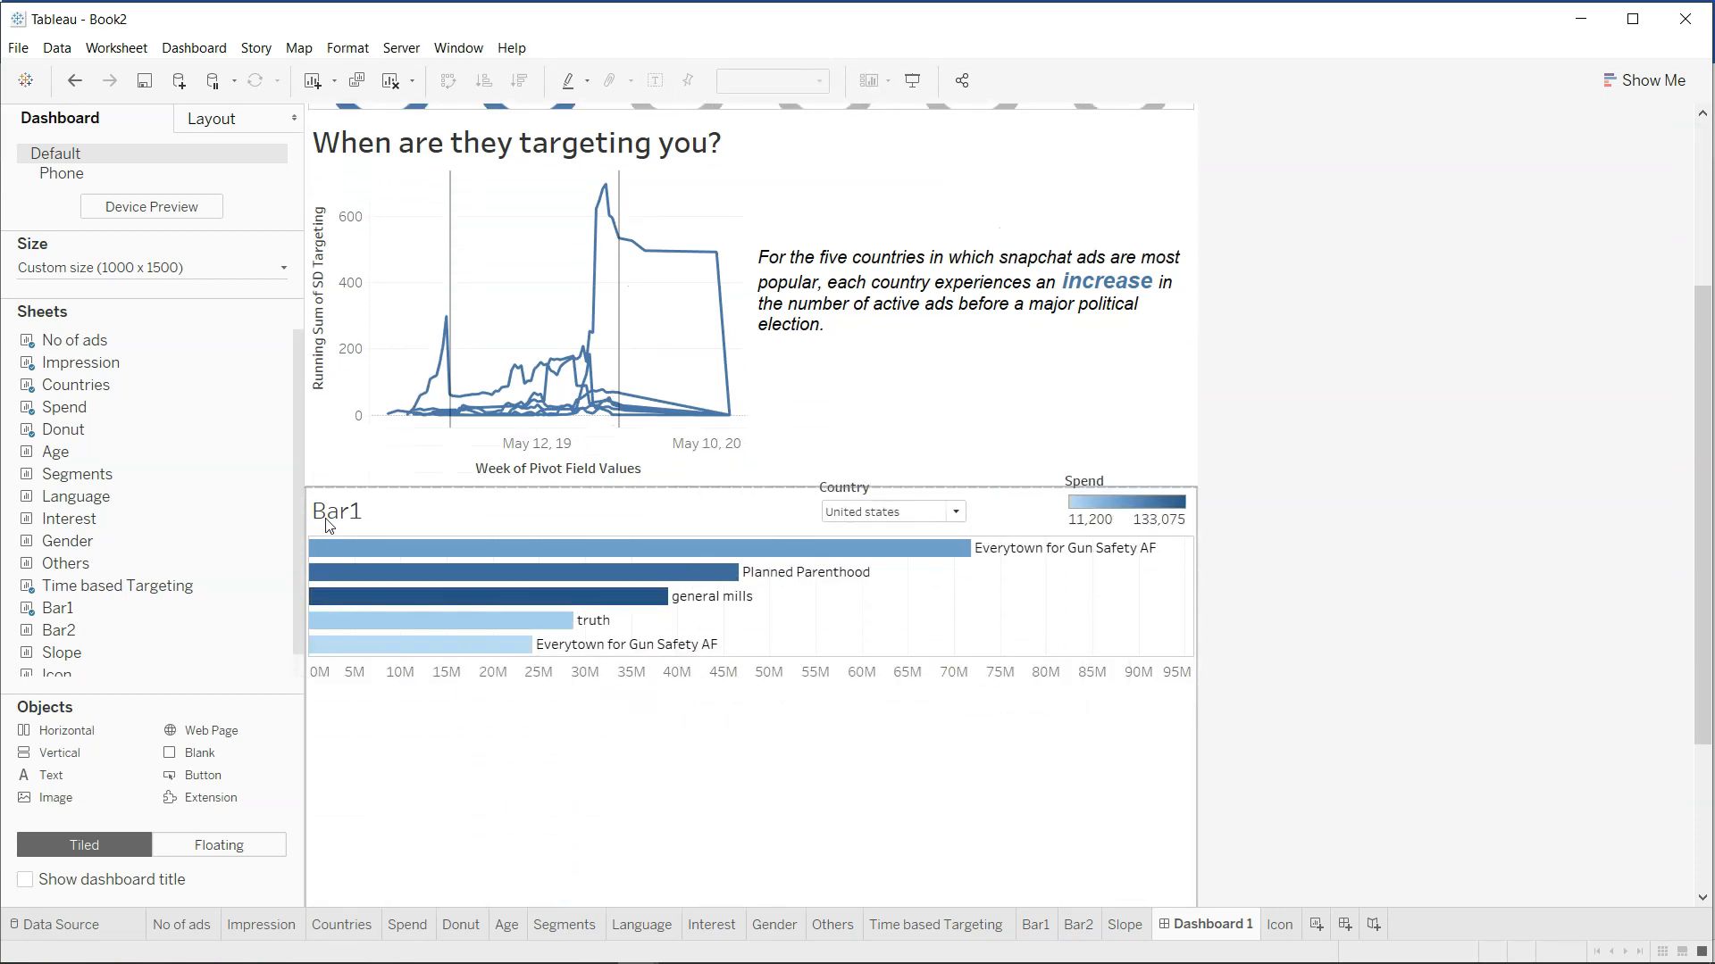
Hide the Bar1 title and insert a blank object between the line chart and the bars.
right_click(329, 525)
click(393, 576)
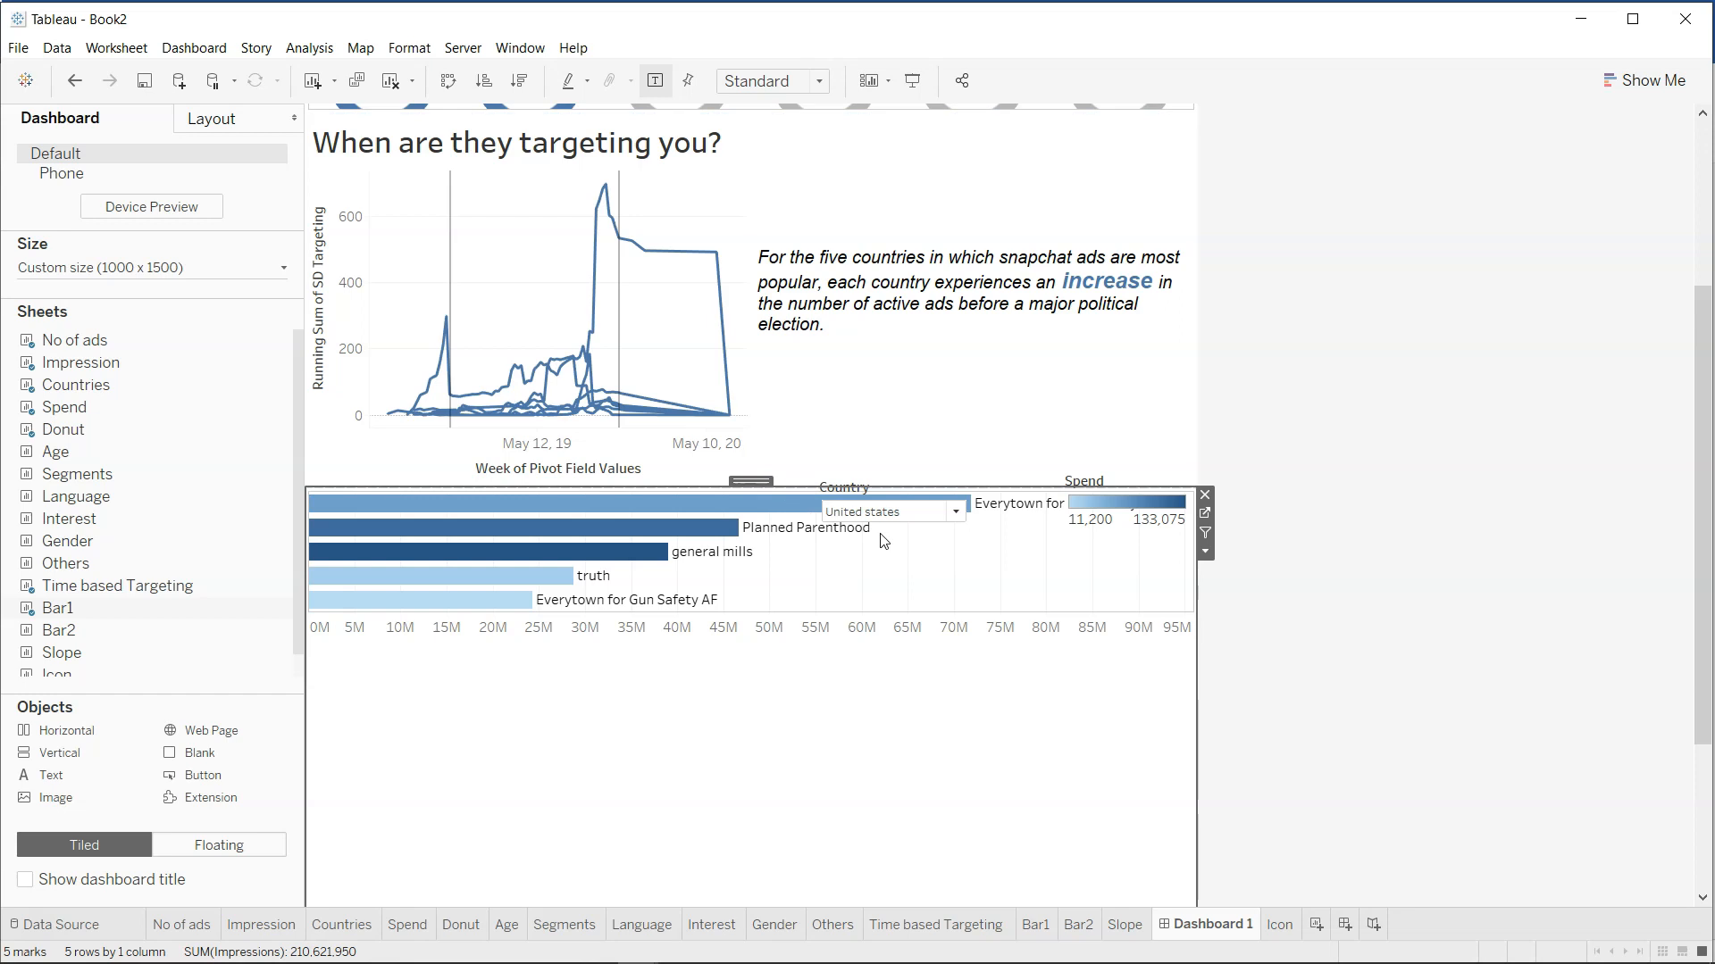
double_click(238, 661)
key(ctrl+z)
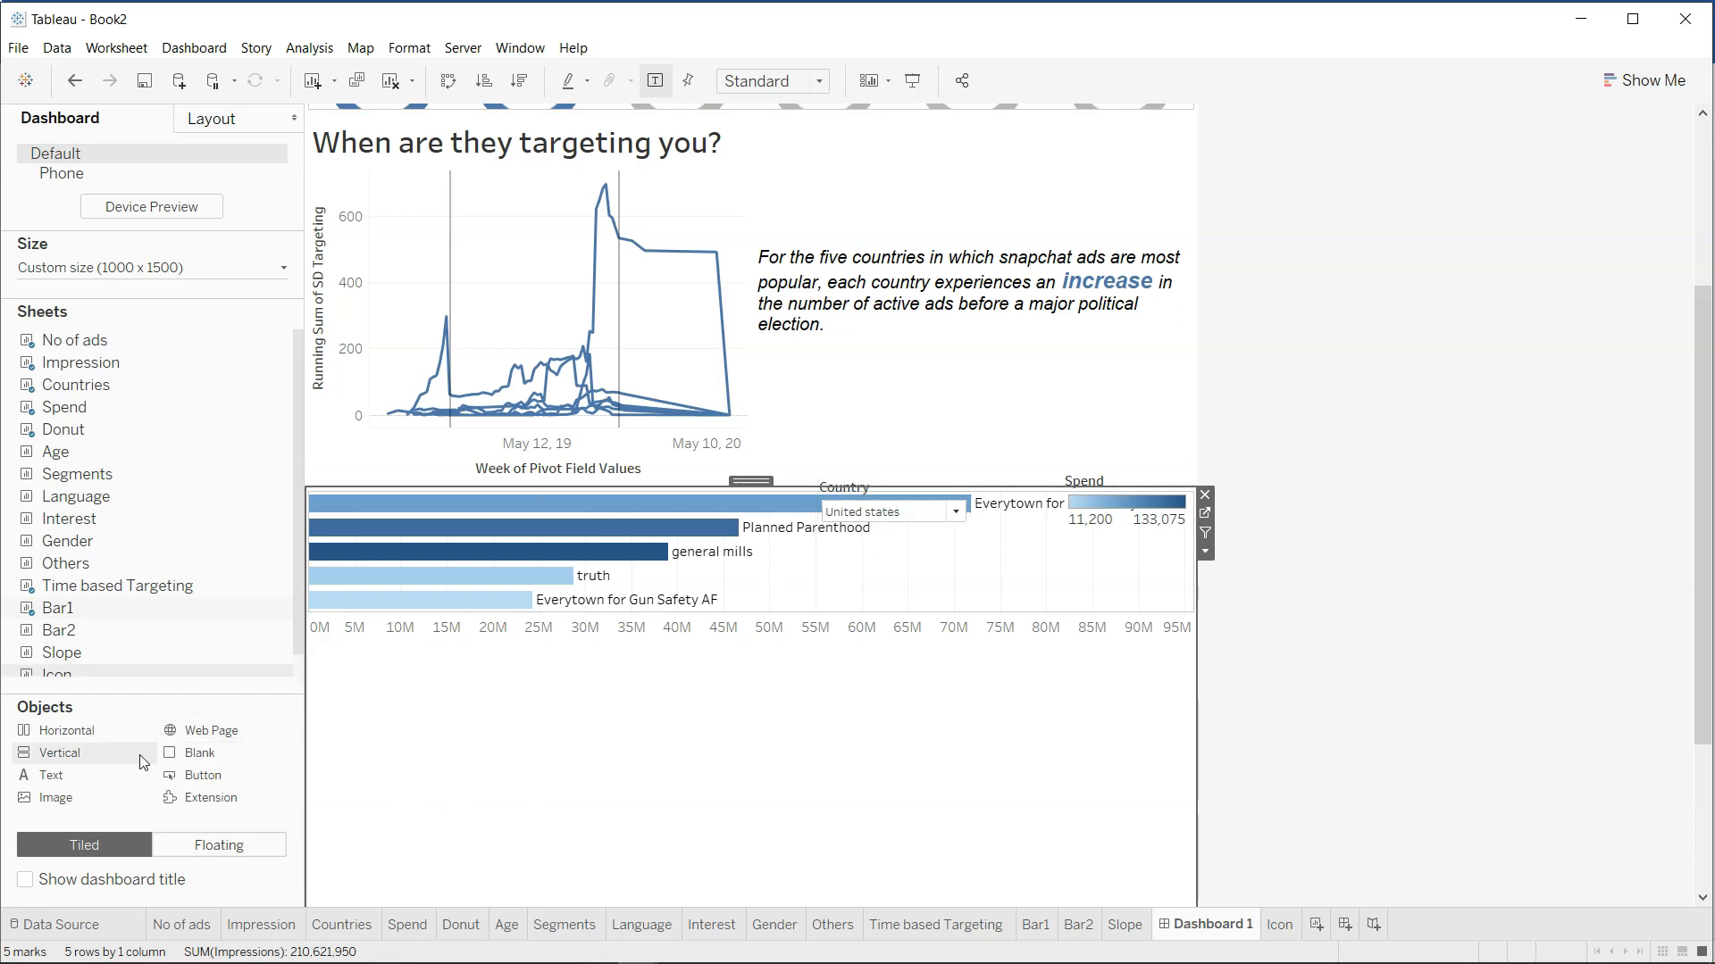
click(368, 524)
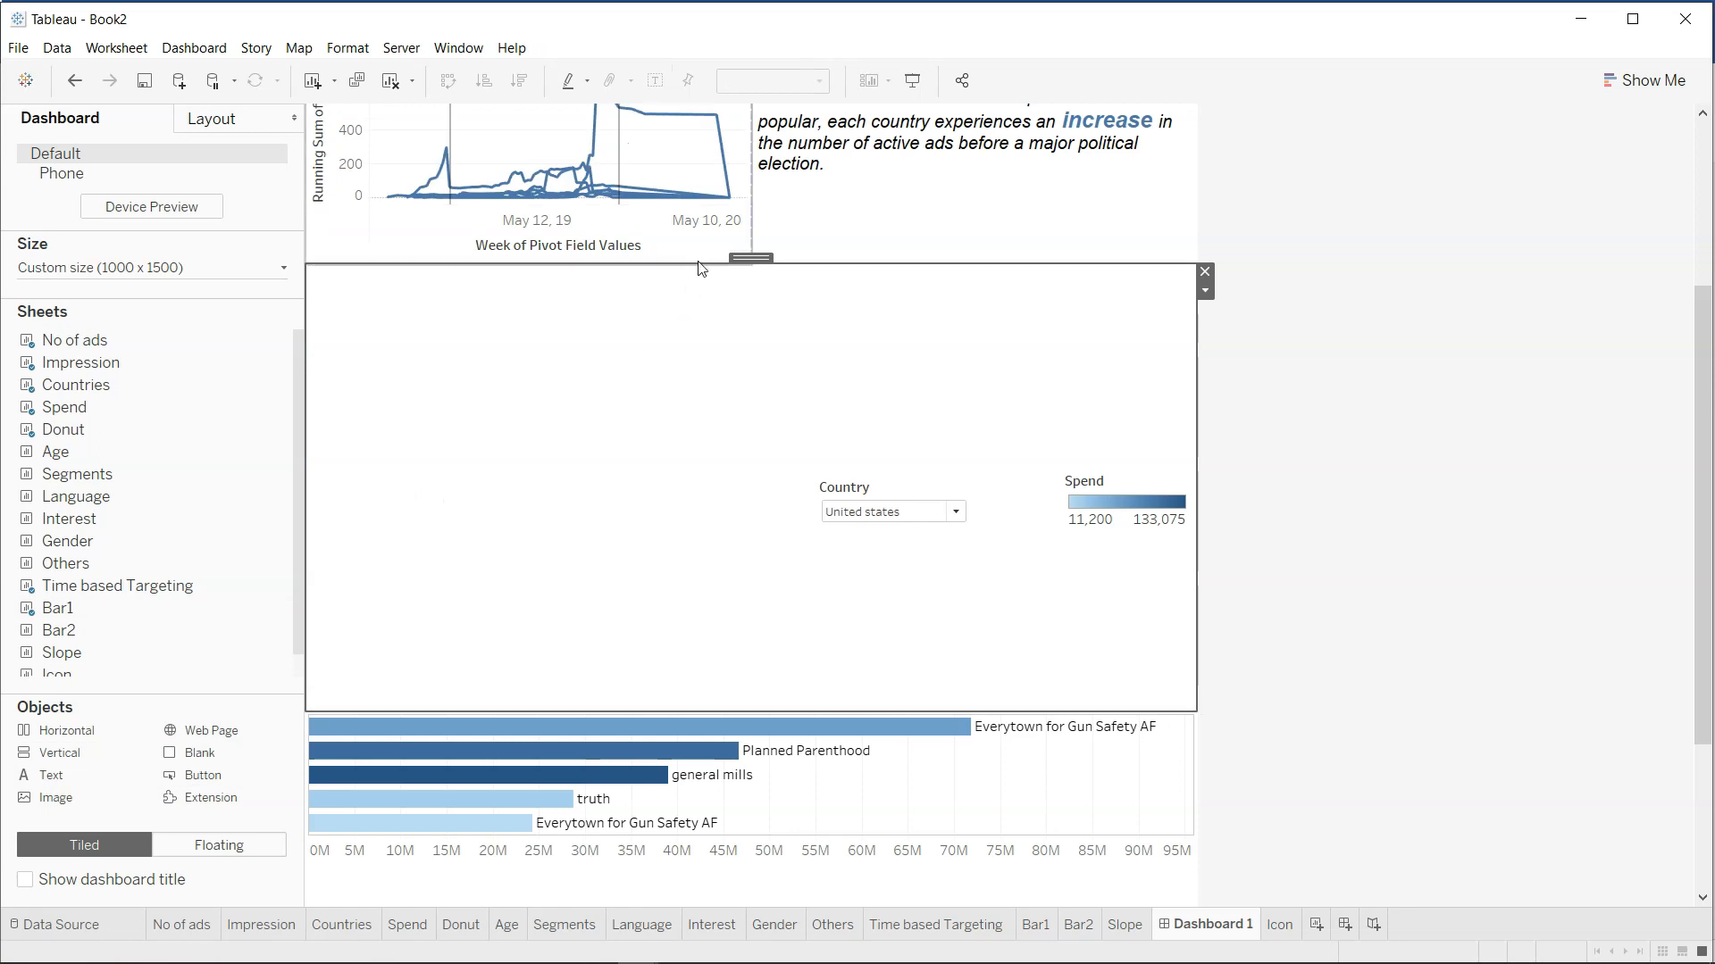
Resize the blank object to a thin strip around the Country filter and Spend legend, directly above the bars.
drag(699, 263, 732, 475)
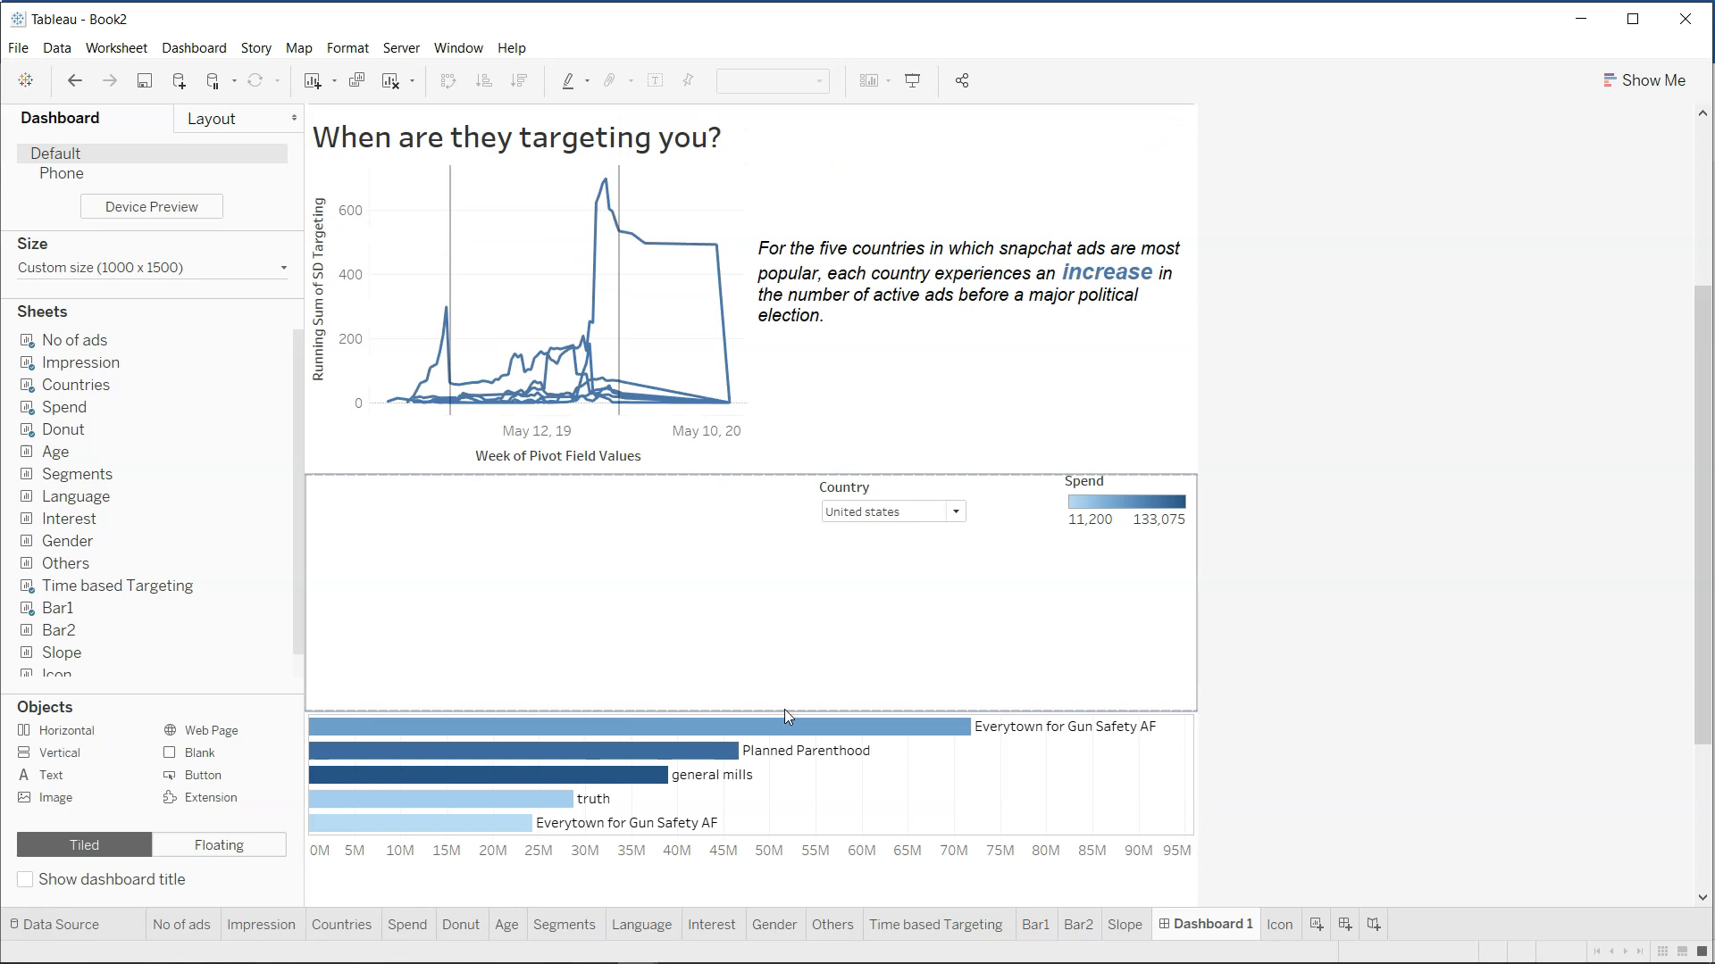
click(860, 701)
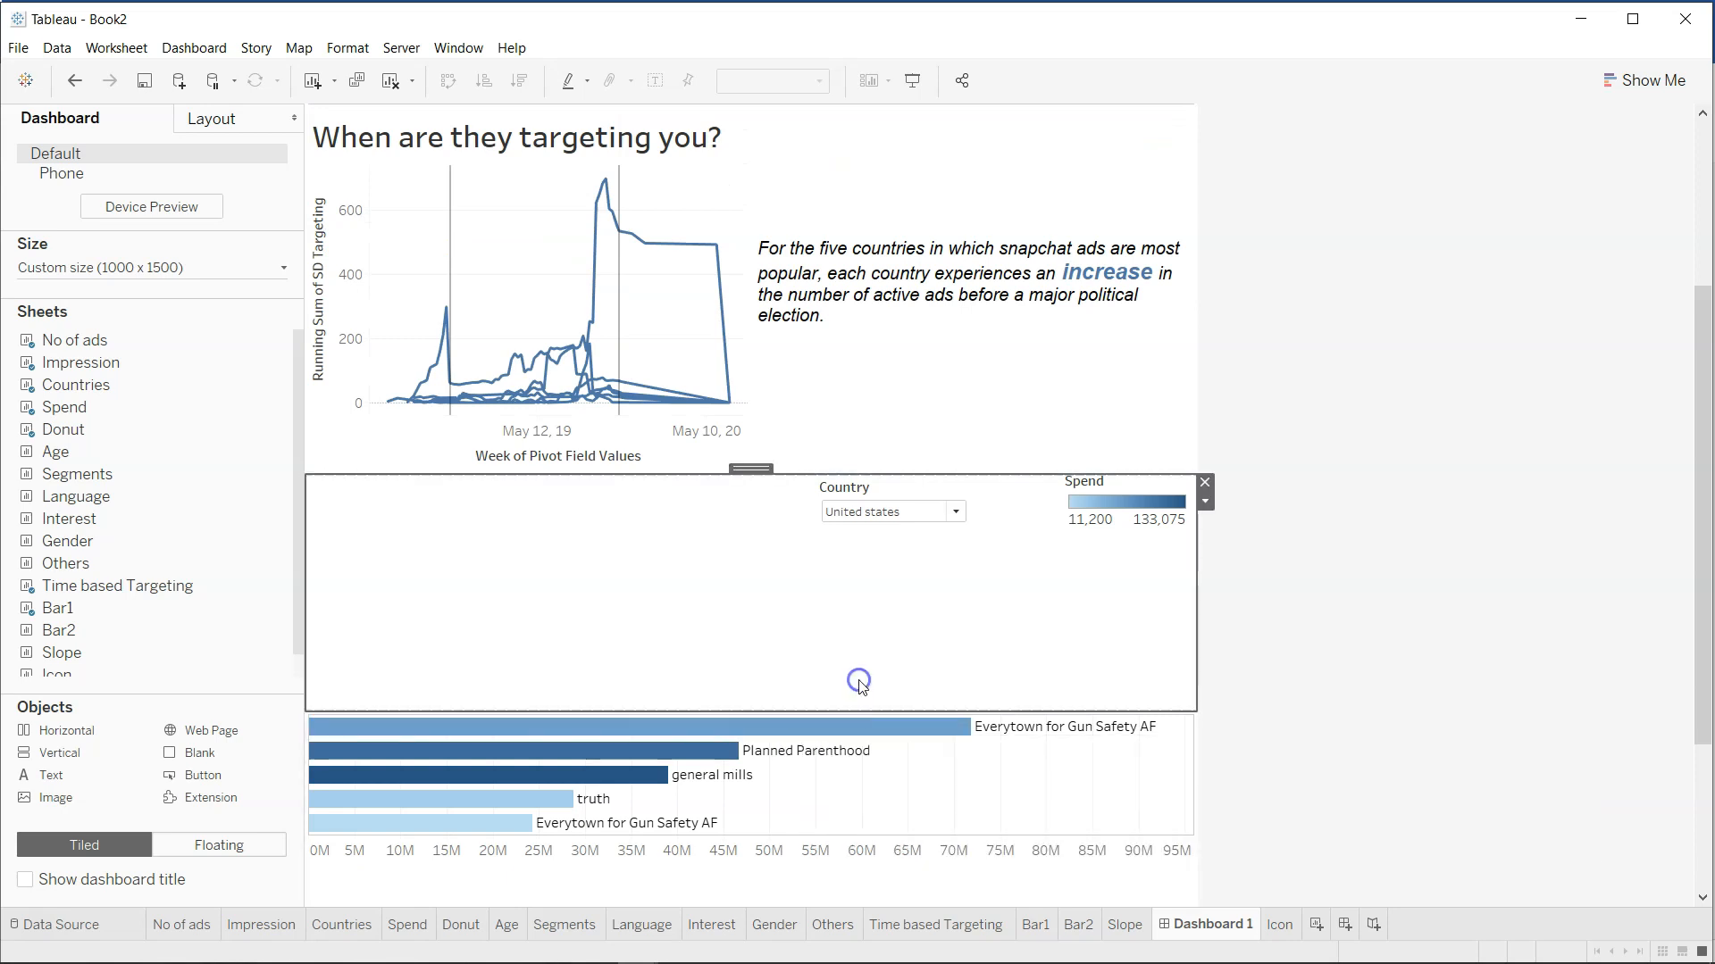
drag(872, 712, 890, 551)
scroll(1328, 729, up, 3)
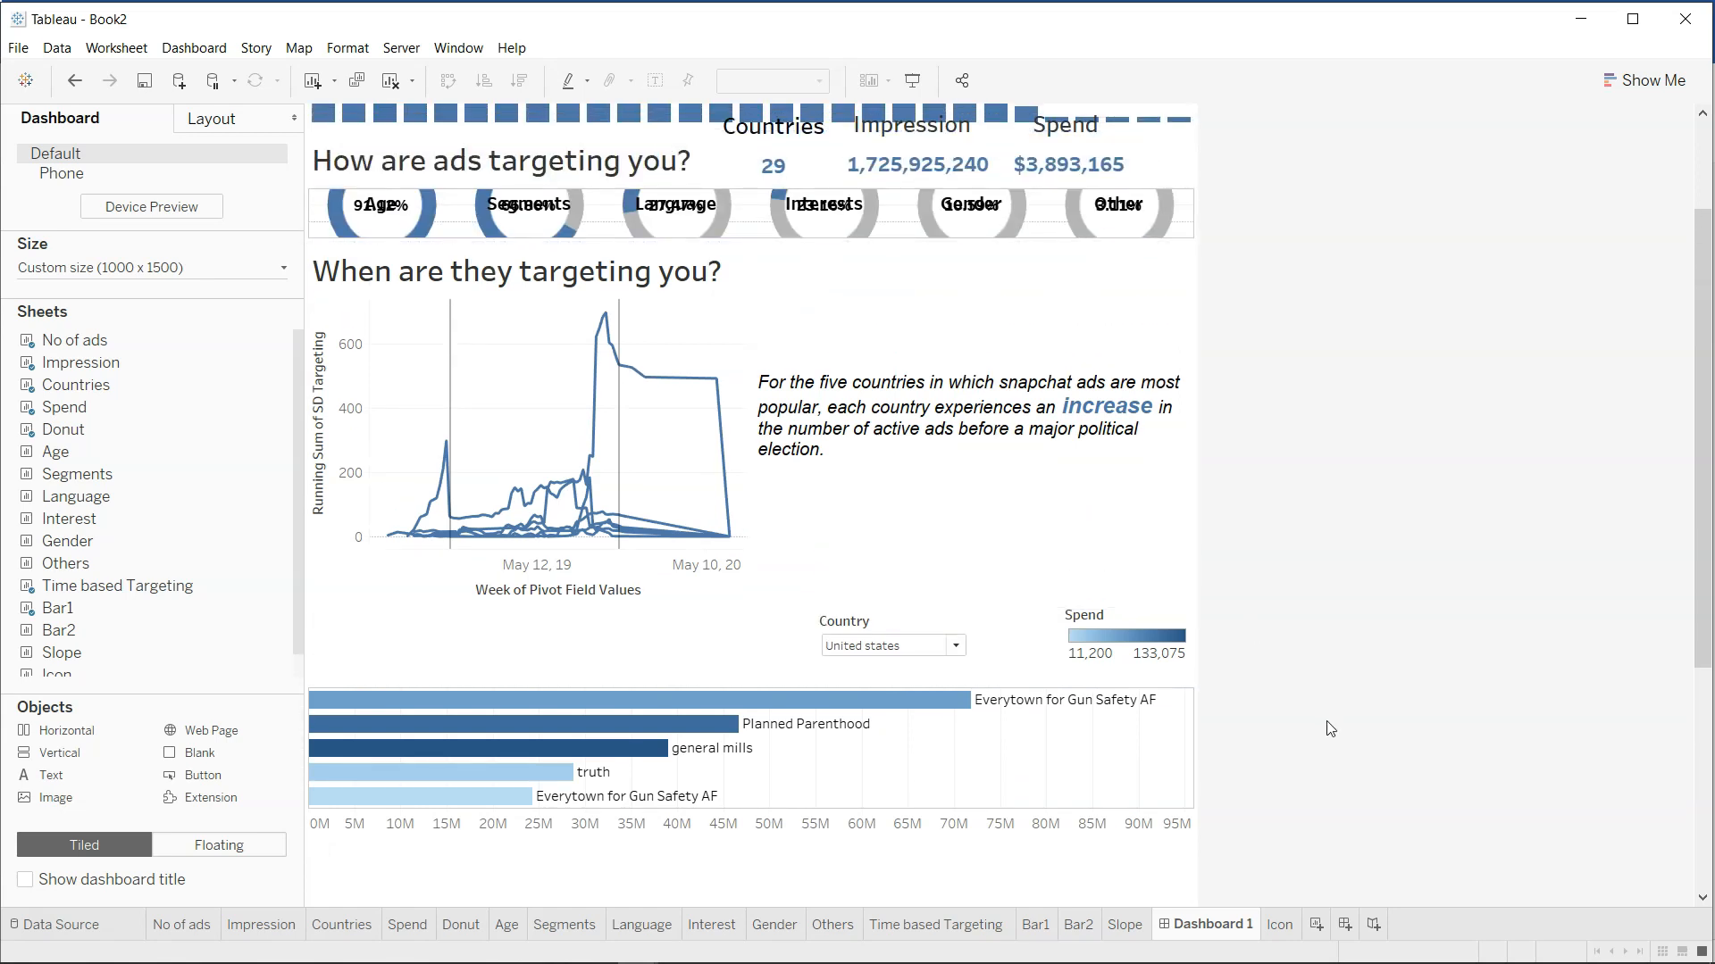
Add the Bar2 sheet on the left side of Bar1 and hide its title.
mouse_move(184, 615)
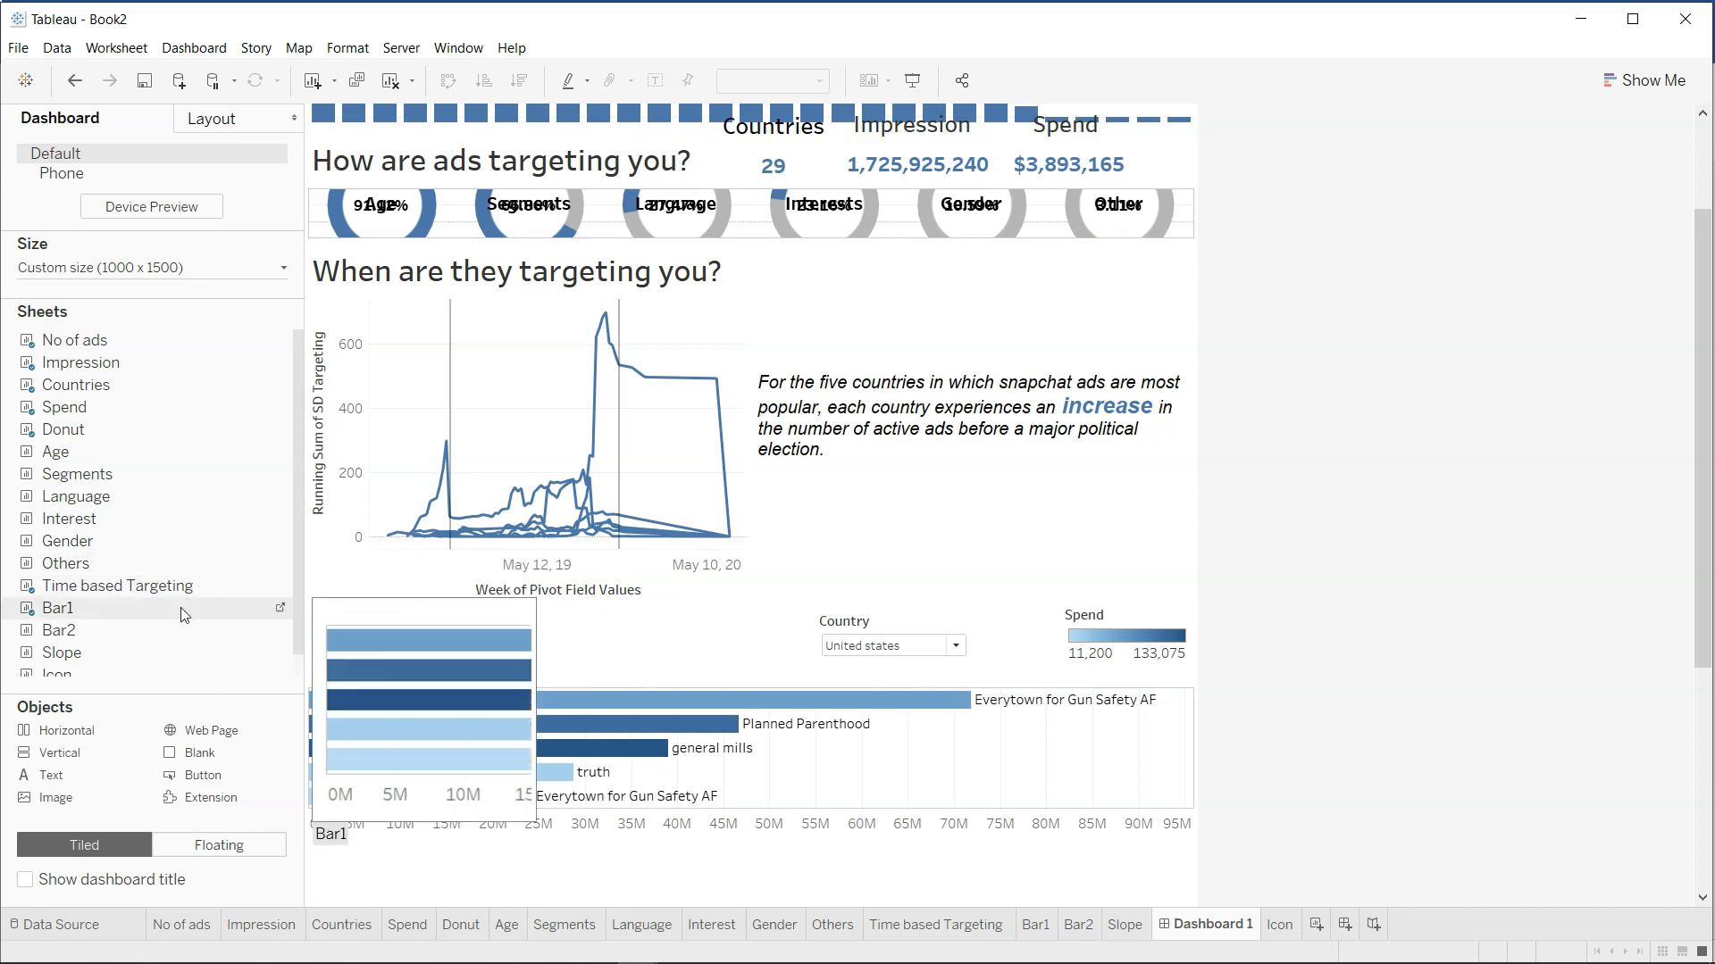
drag(168, 634, 504, 688)
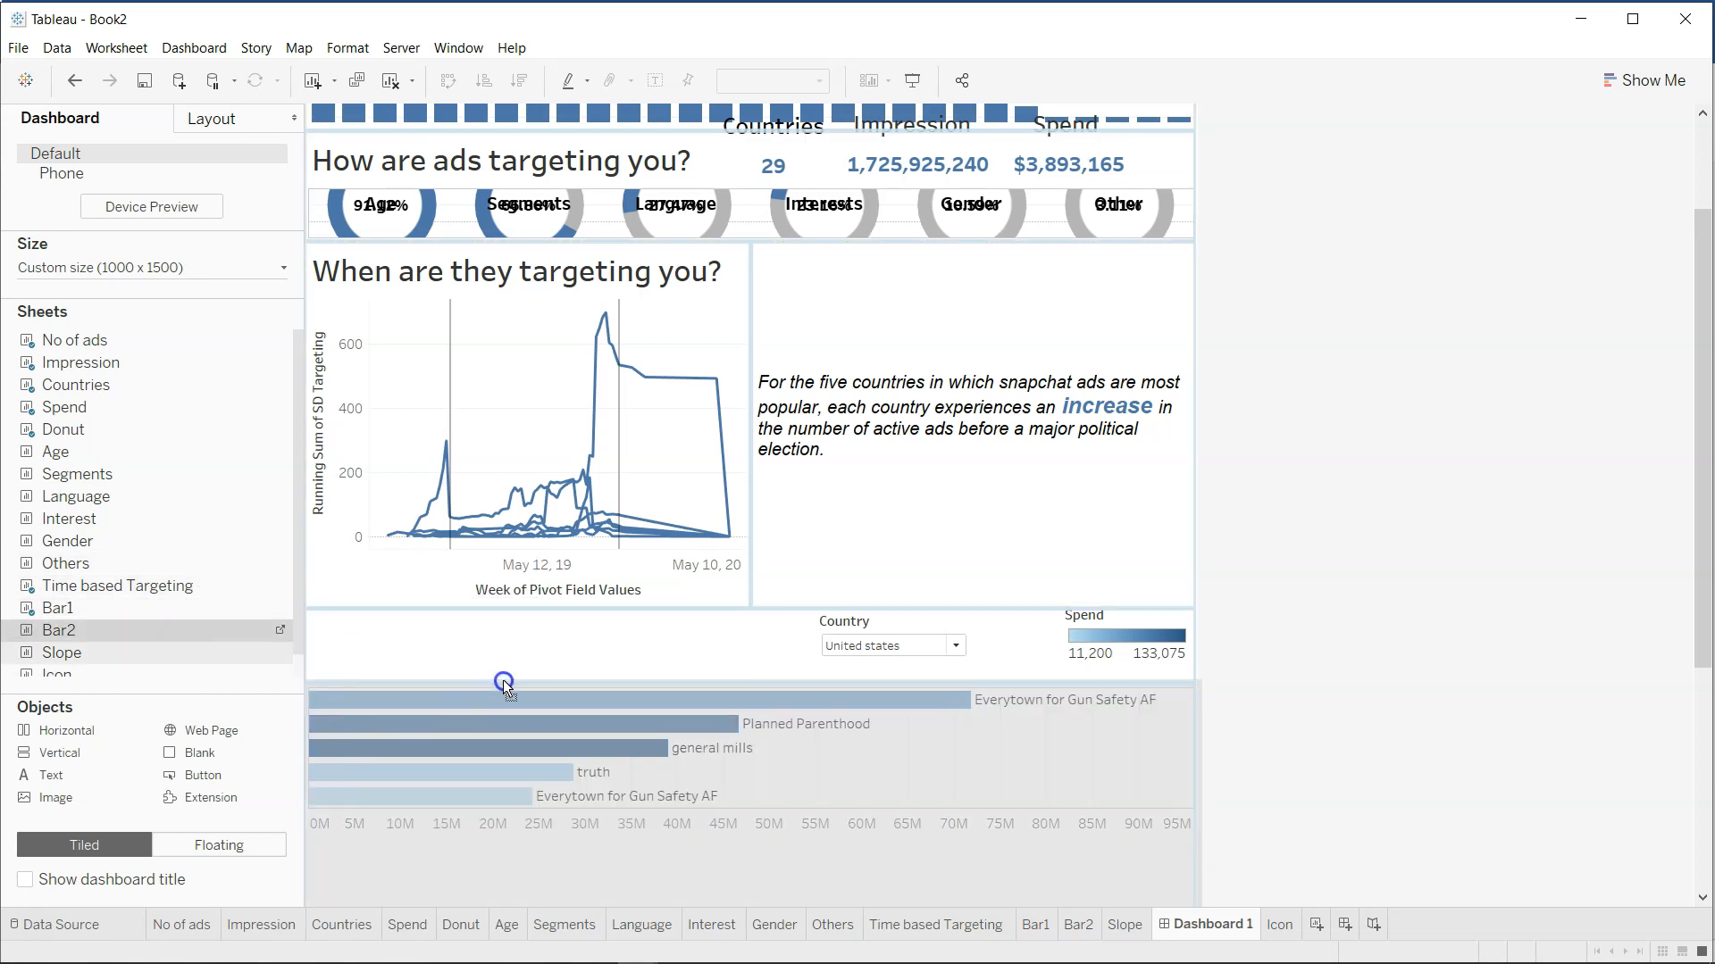
drag(401, 692, 325, 720)
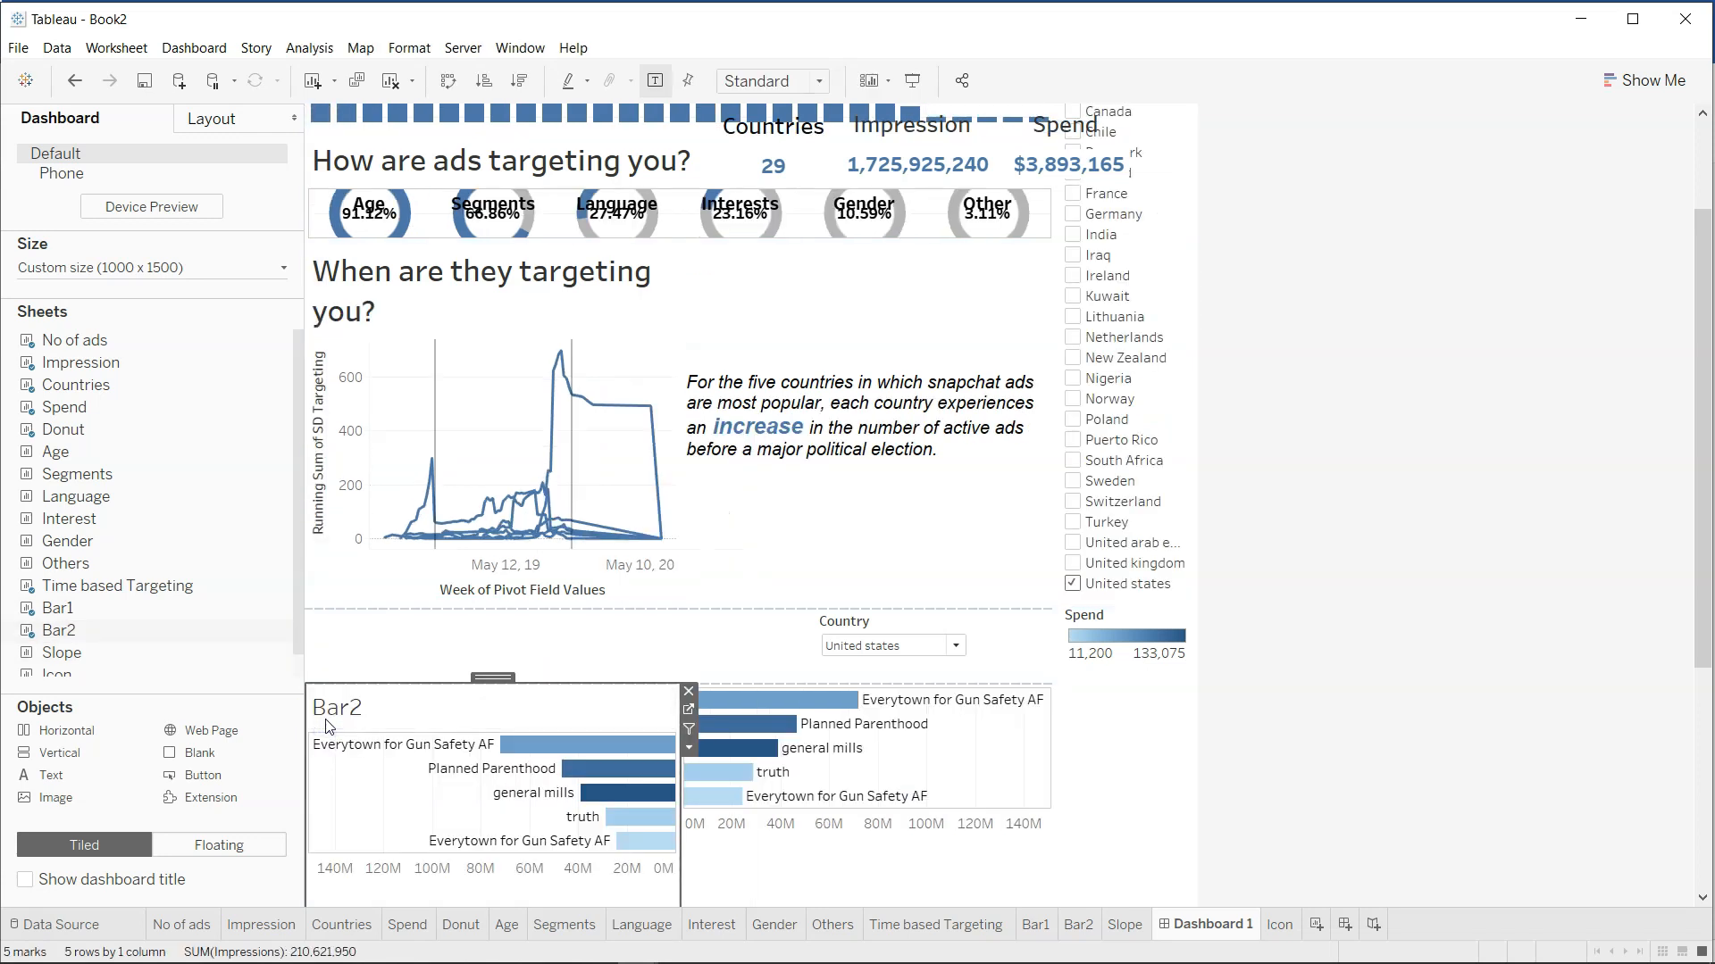
right_click(449, 714)
click(505, 765)
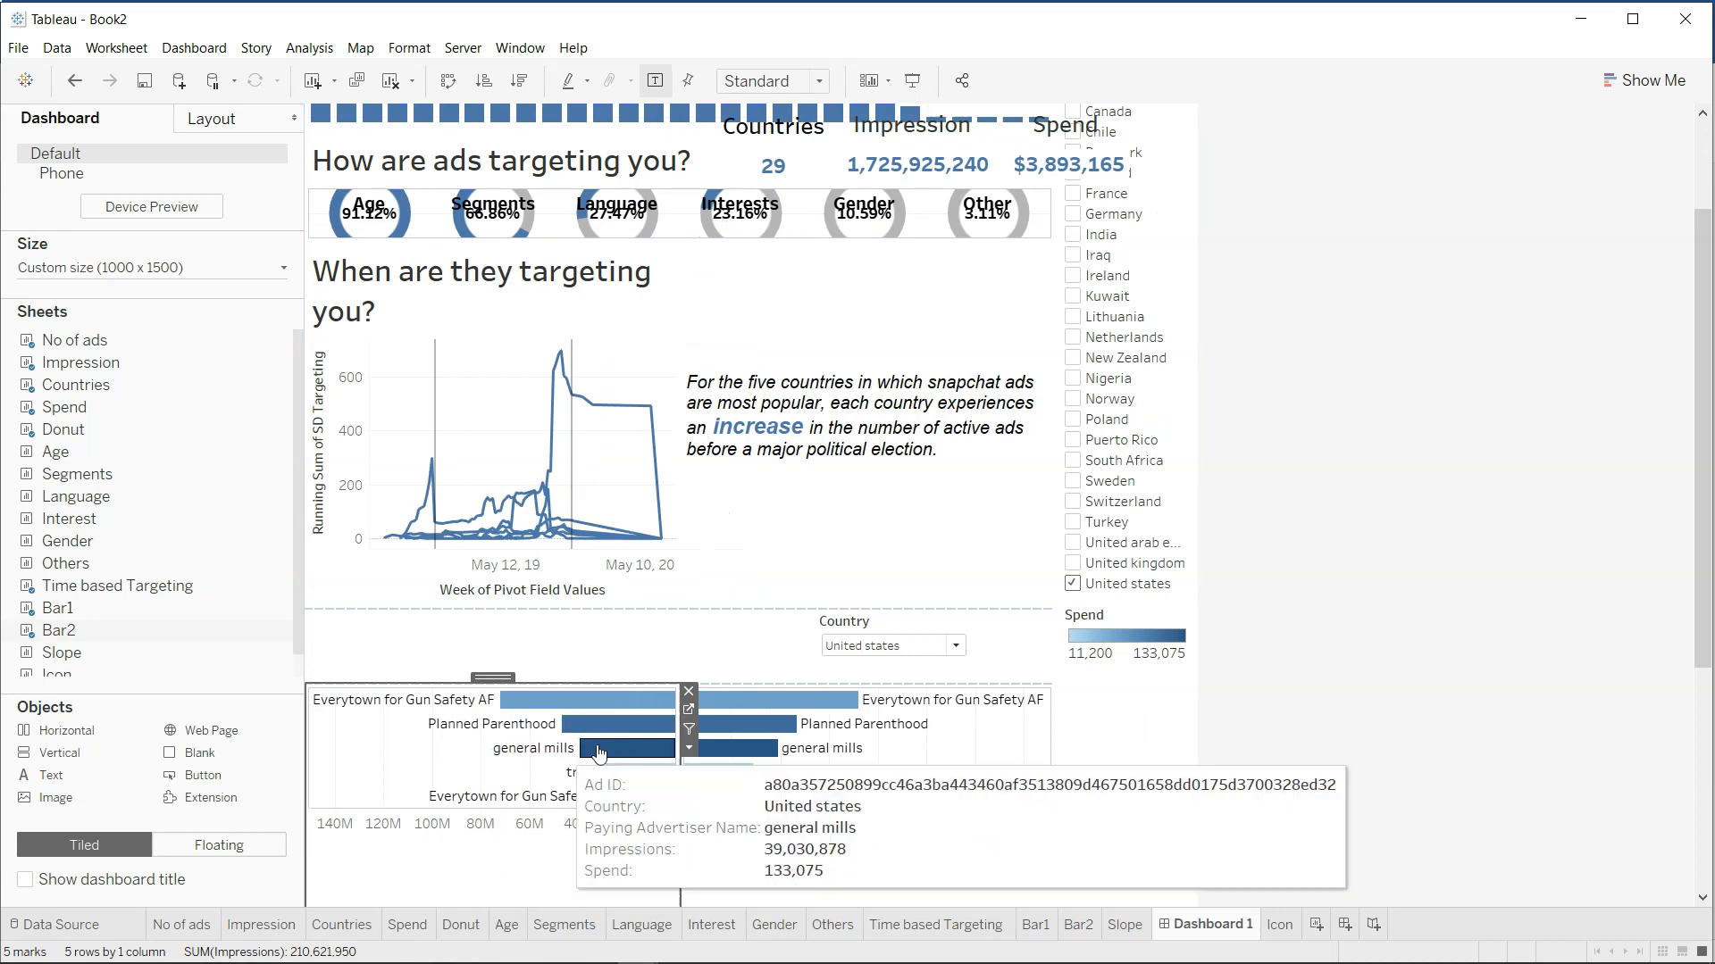
click(1350, 769)
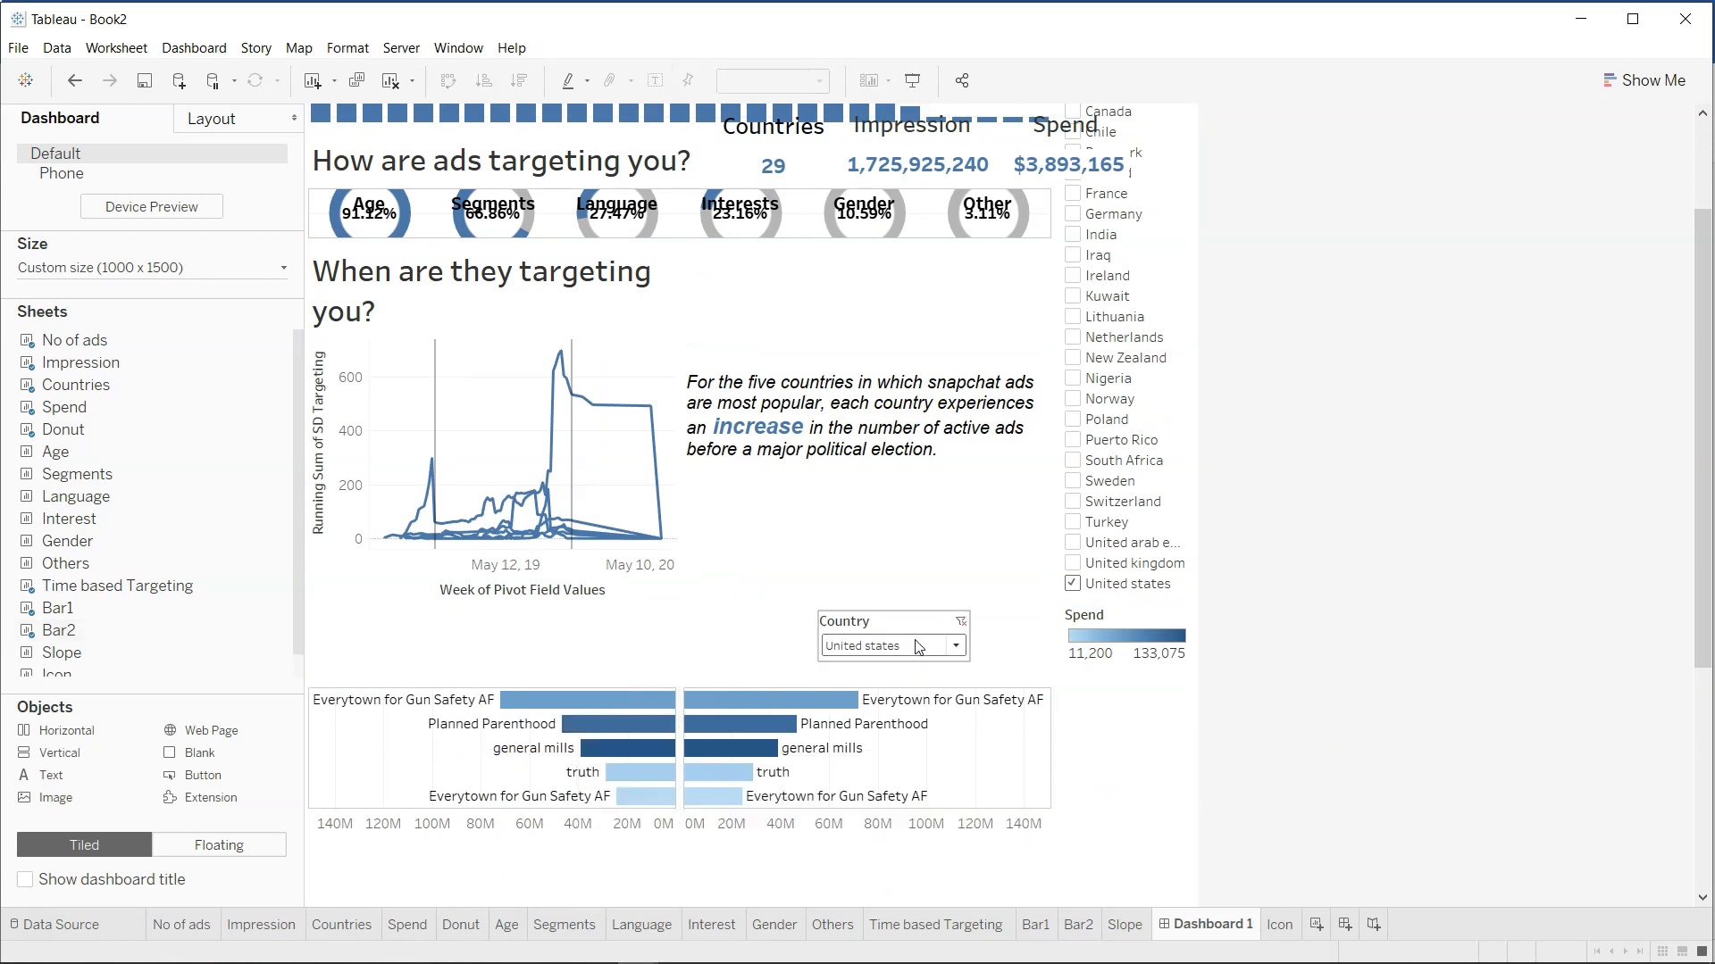
Make the Country filter that came with Bar2 floating.
click(1118, 673)
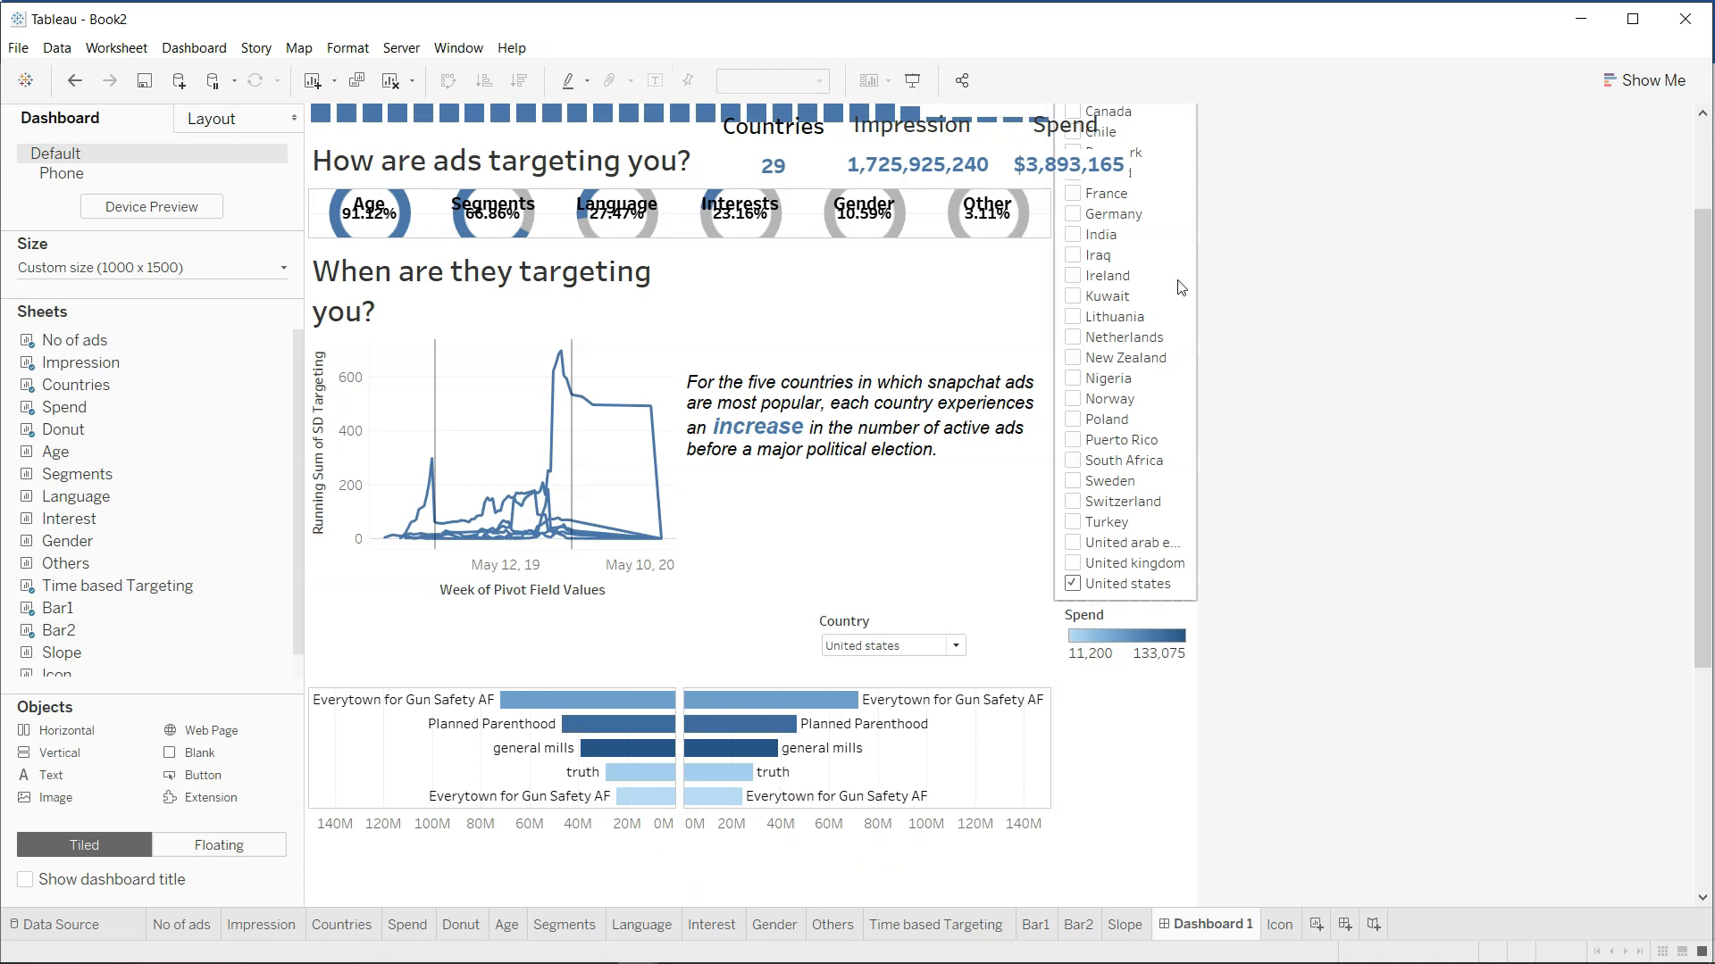
scroll(1178, 286, up, 3)
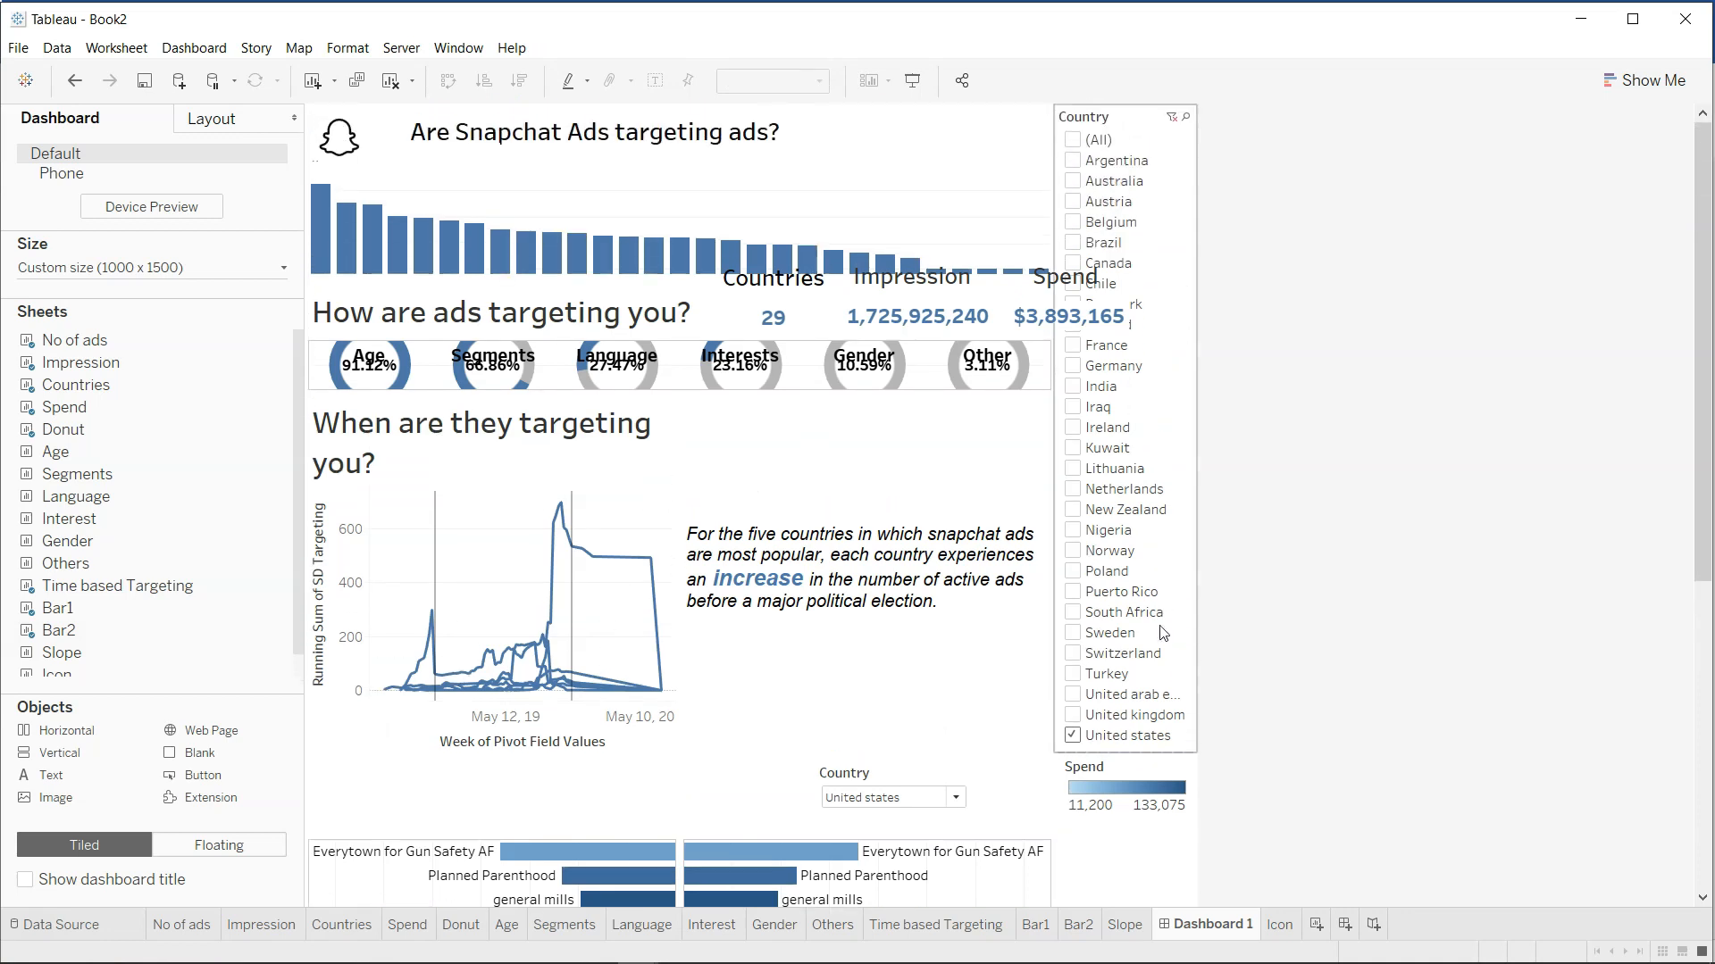
click(1130, 132)
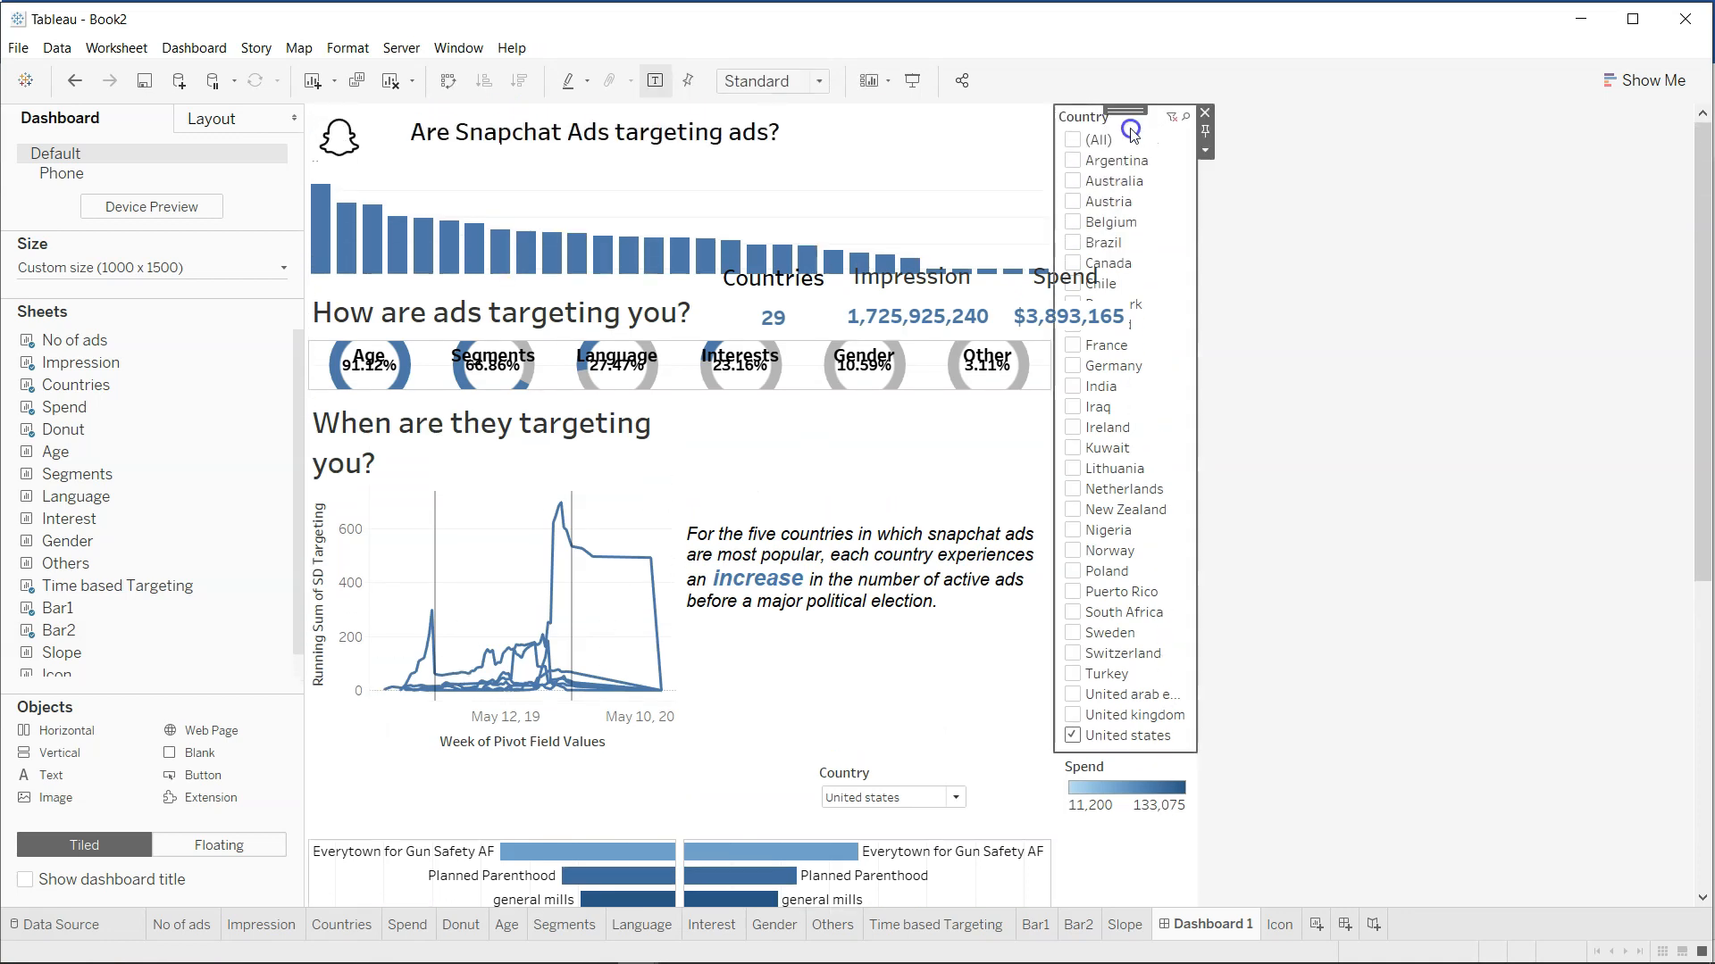
click(1207, 154)
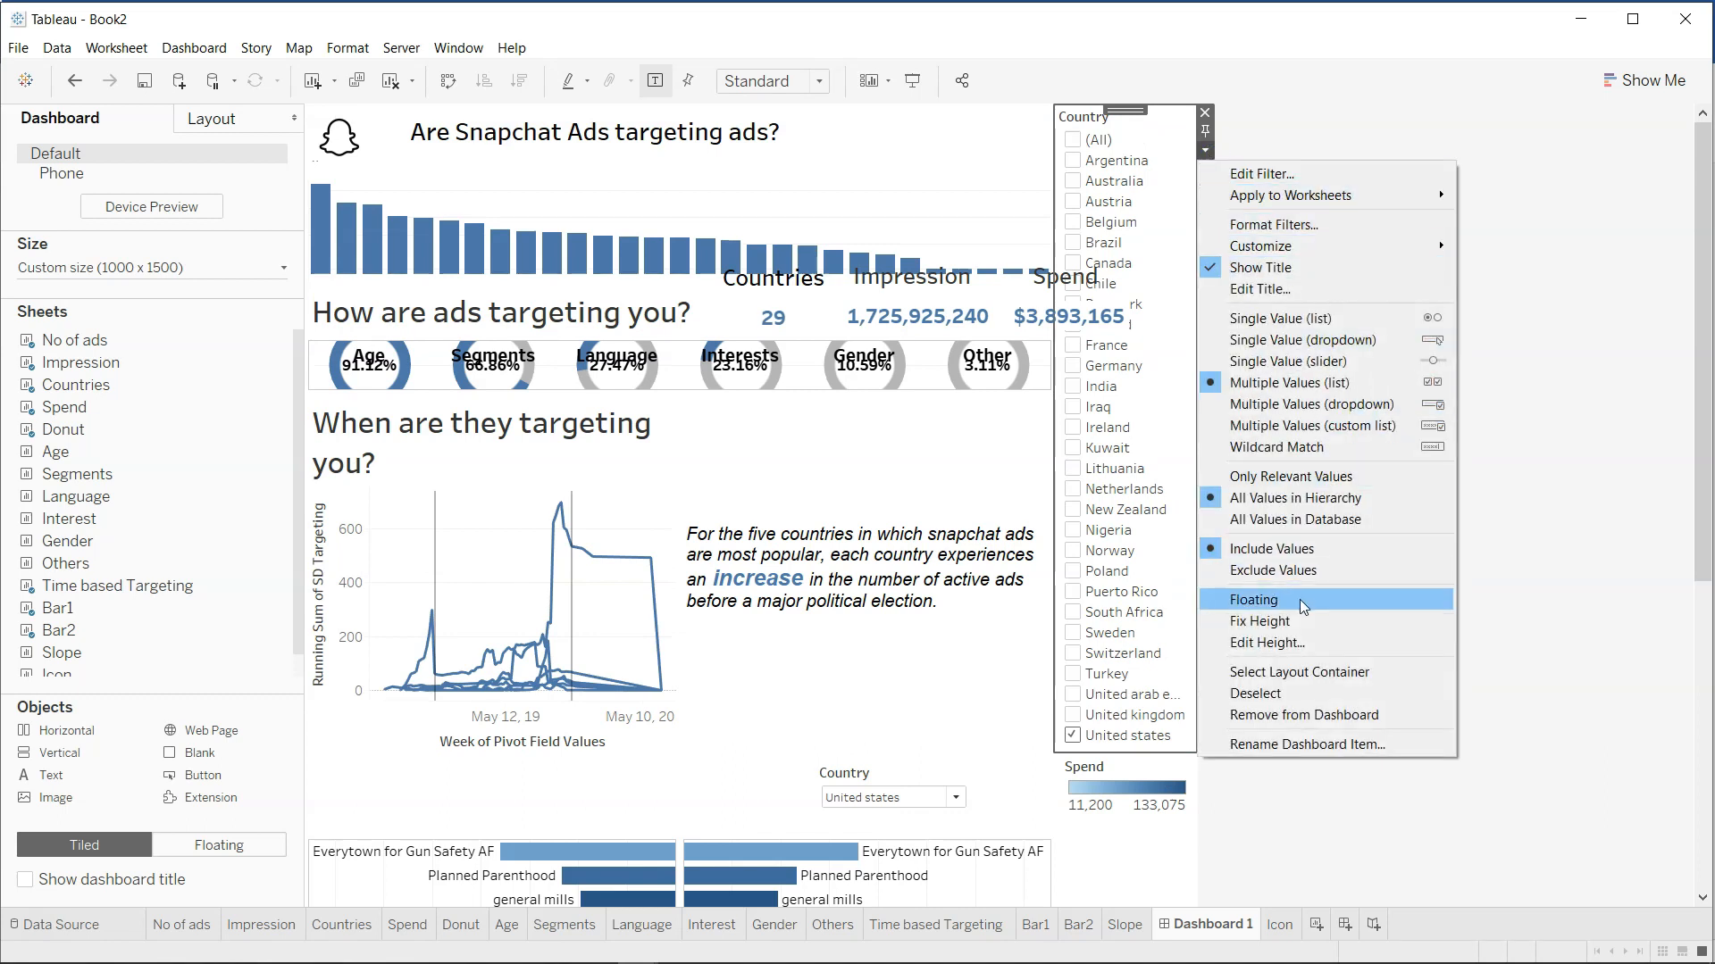
click(1300, 598)
Show Bar2's Country filter as a single value dropdown, shrink its height and place it above the Bar2 bars.
click(1193, 155)
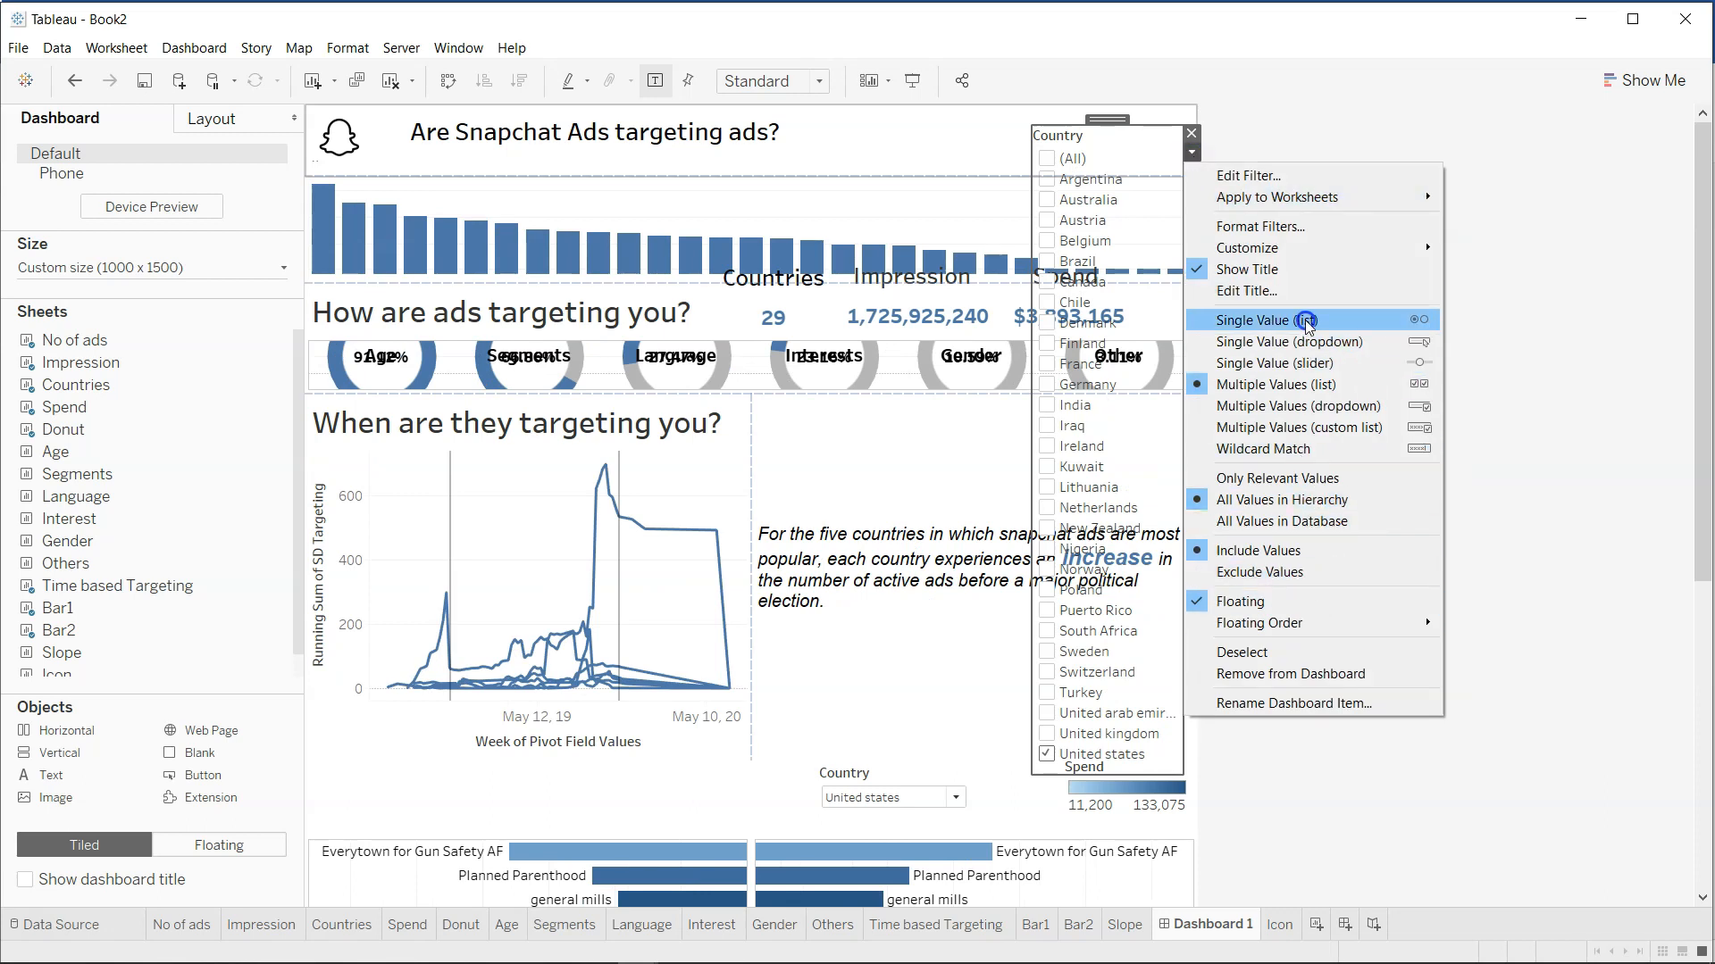
click(1306, 323)
click(1194, 154)
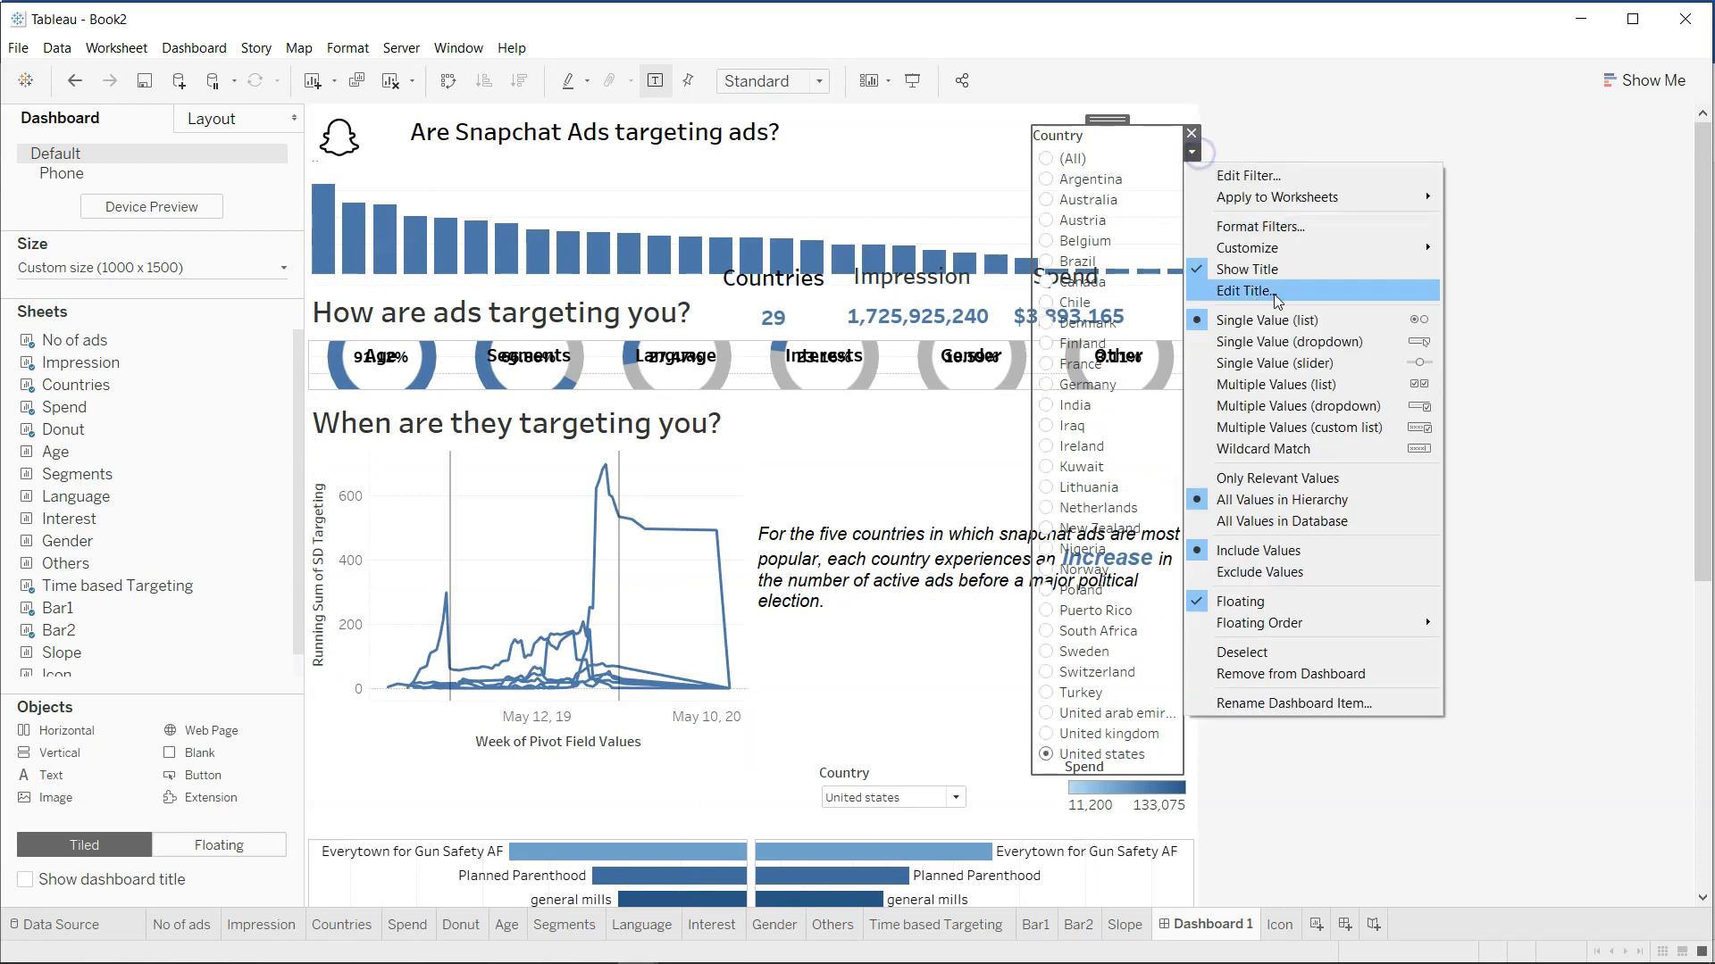
click(1289, 337)
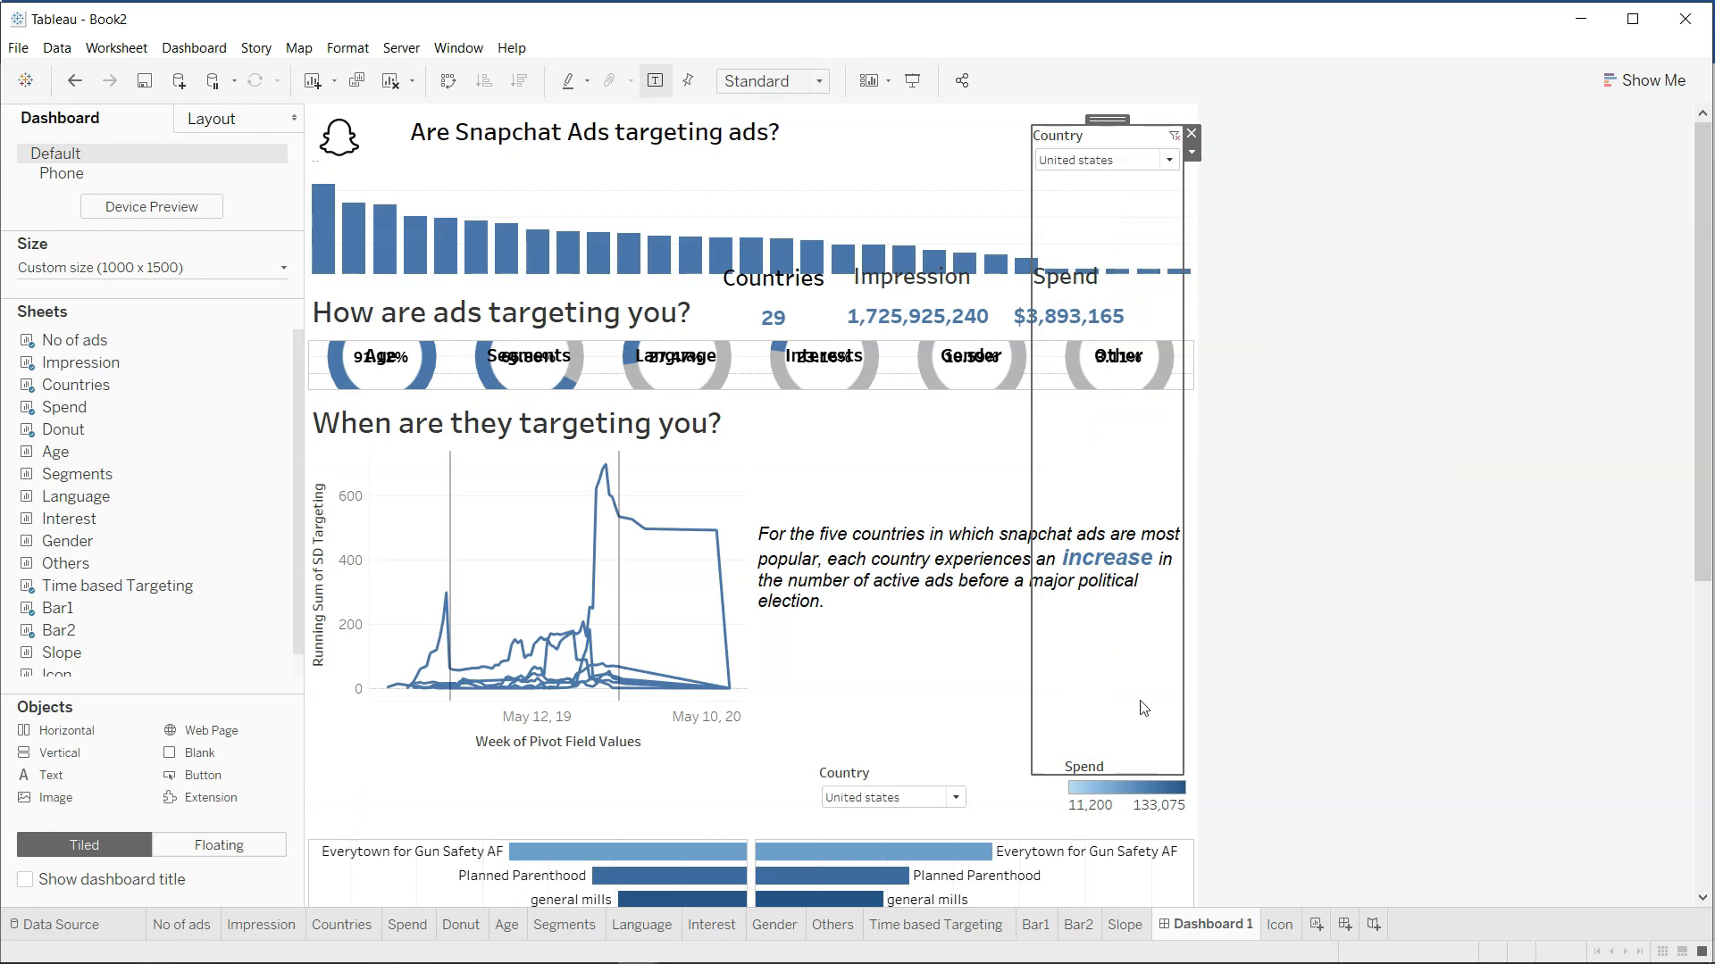
drag(1138, 779, 659, 774)
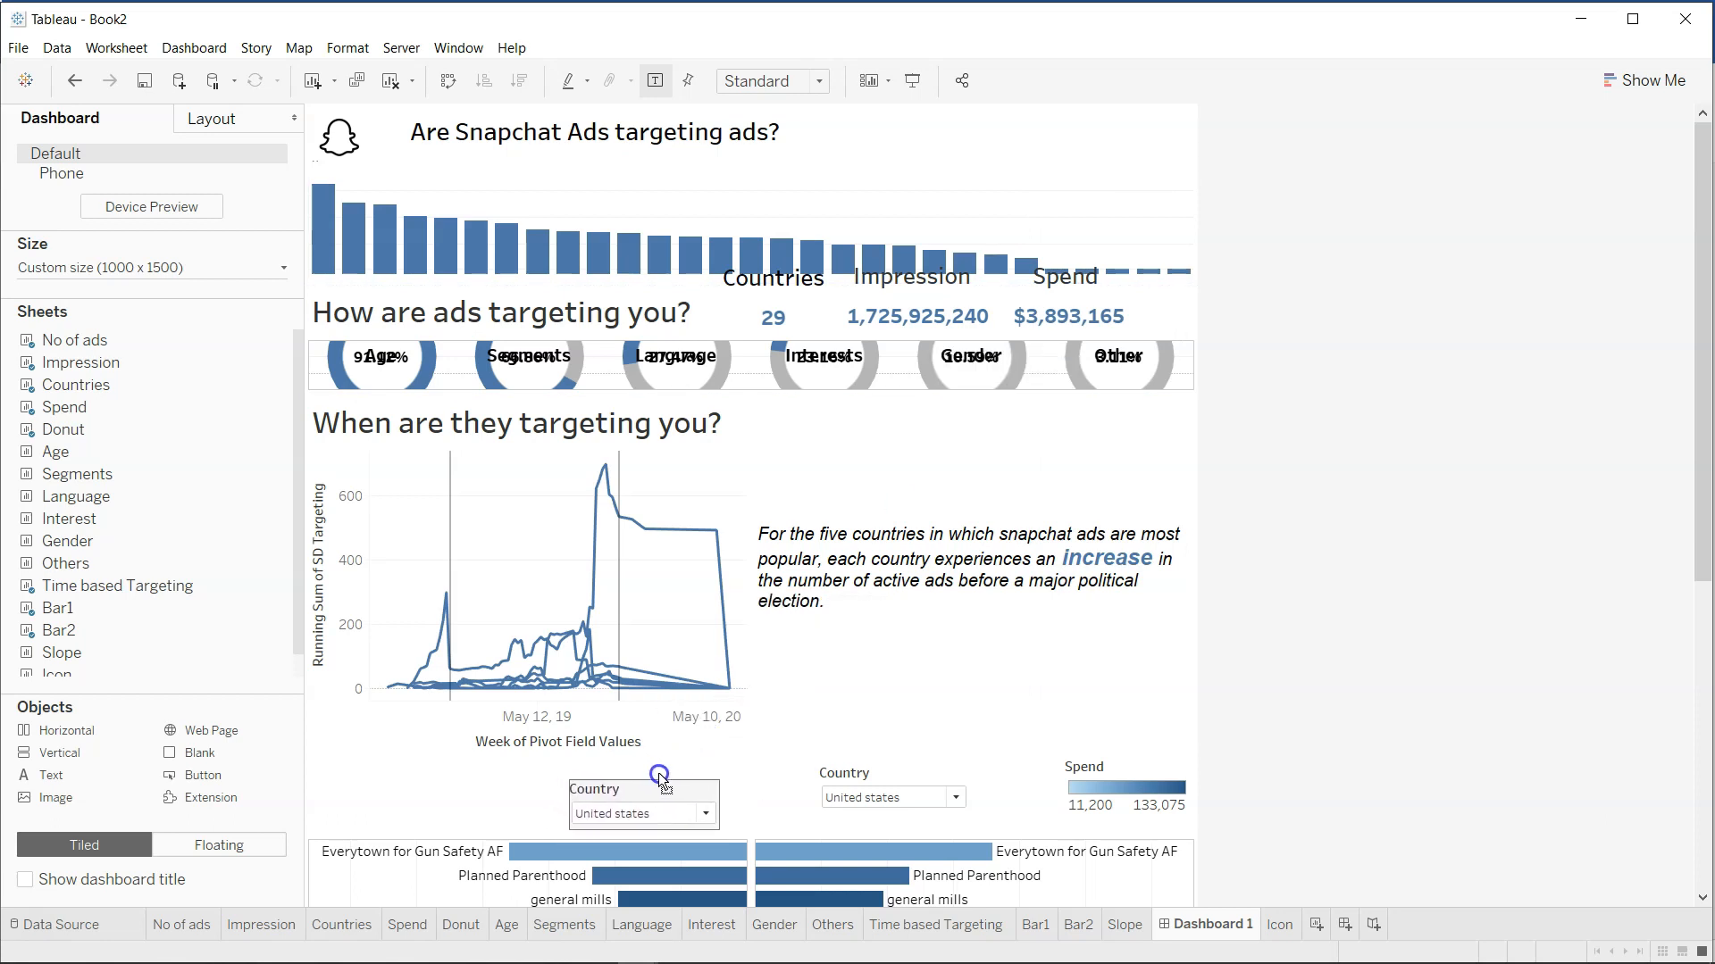
Move Bar1's Country filter next to Bar2's filter, above the inner end of the Bar1 bars.
click(865, 791)
drag(896, 756, 847, 777)
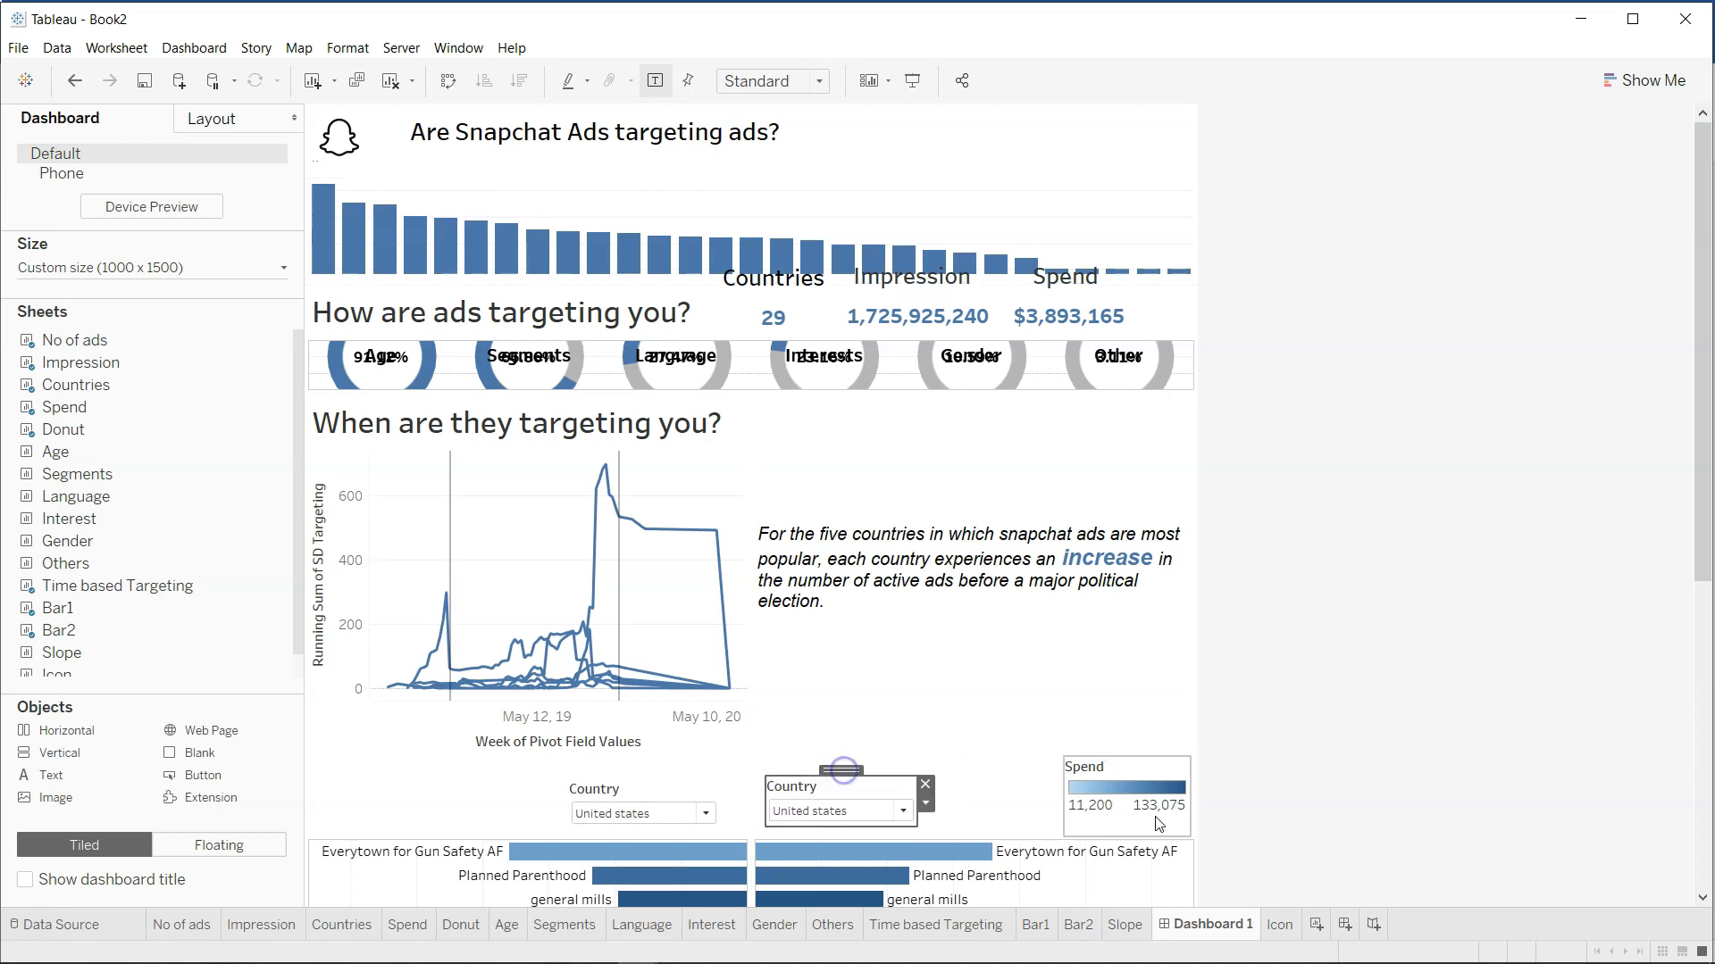
scroll(1157, 823, down, 5)
click(1150, 401)
click(1274, 551)
Show the Spend colour legend for the Bar2 sheet.
click(446, 547)
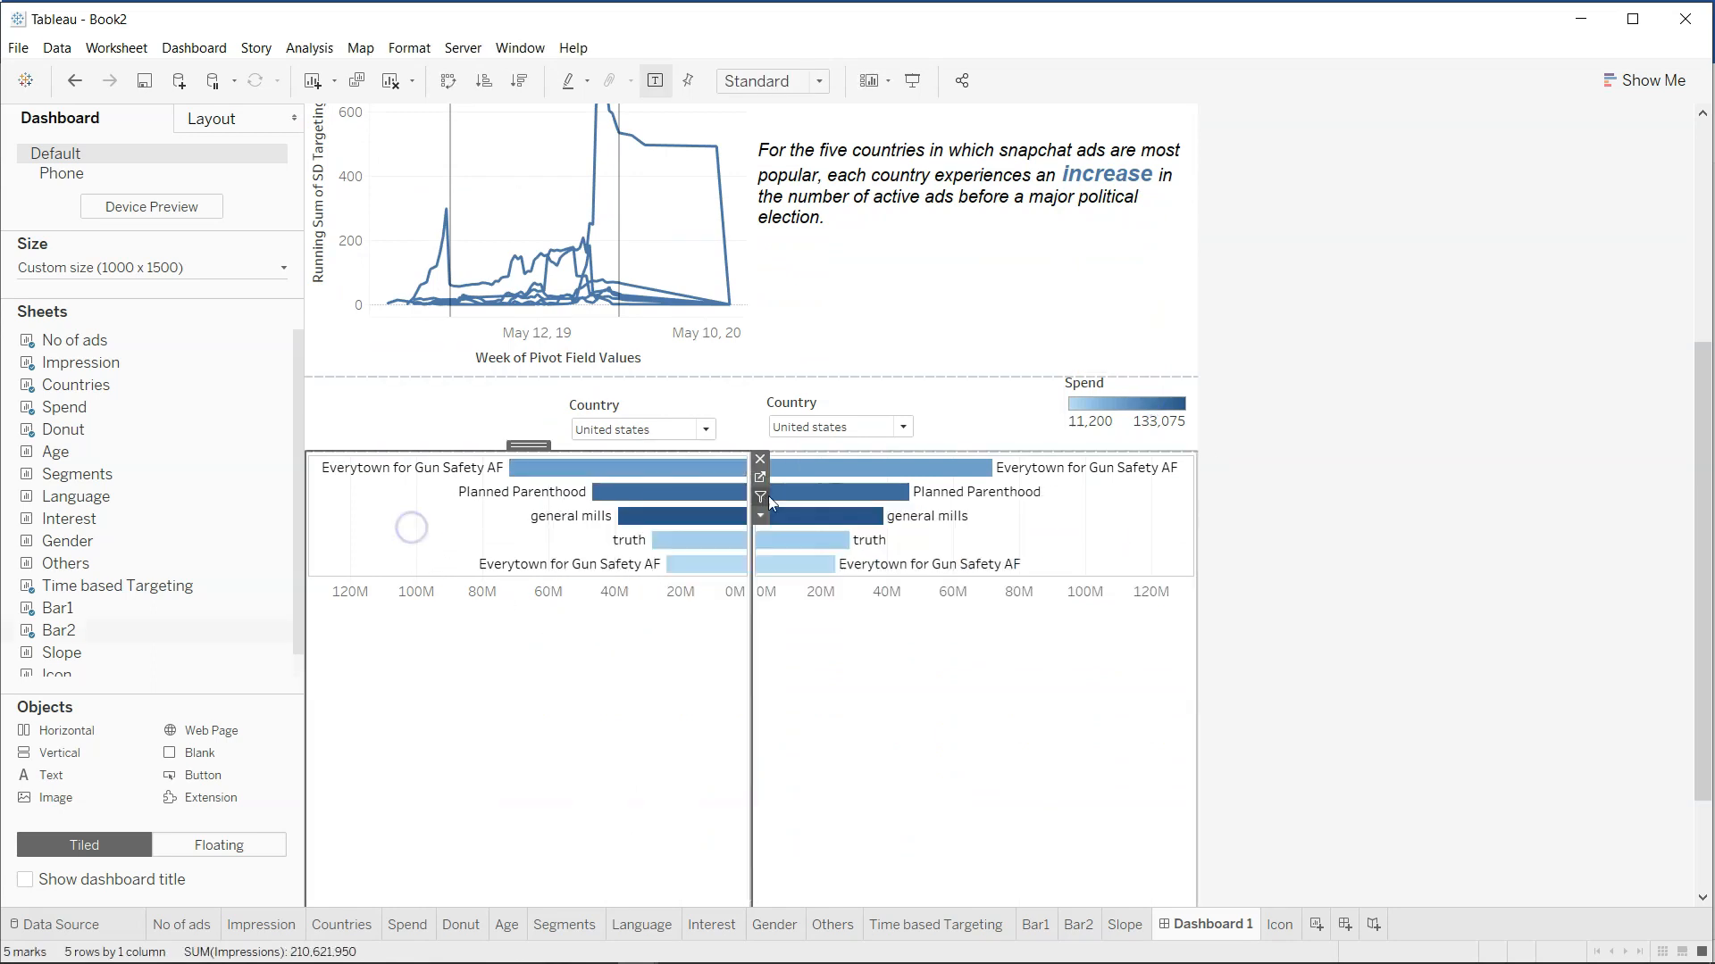
click(760, 515)
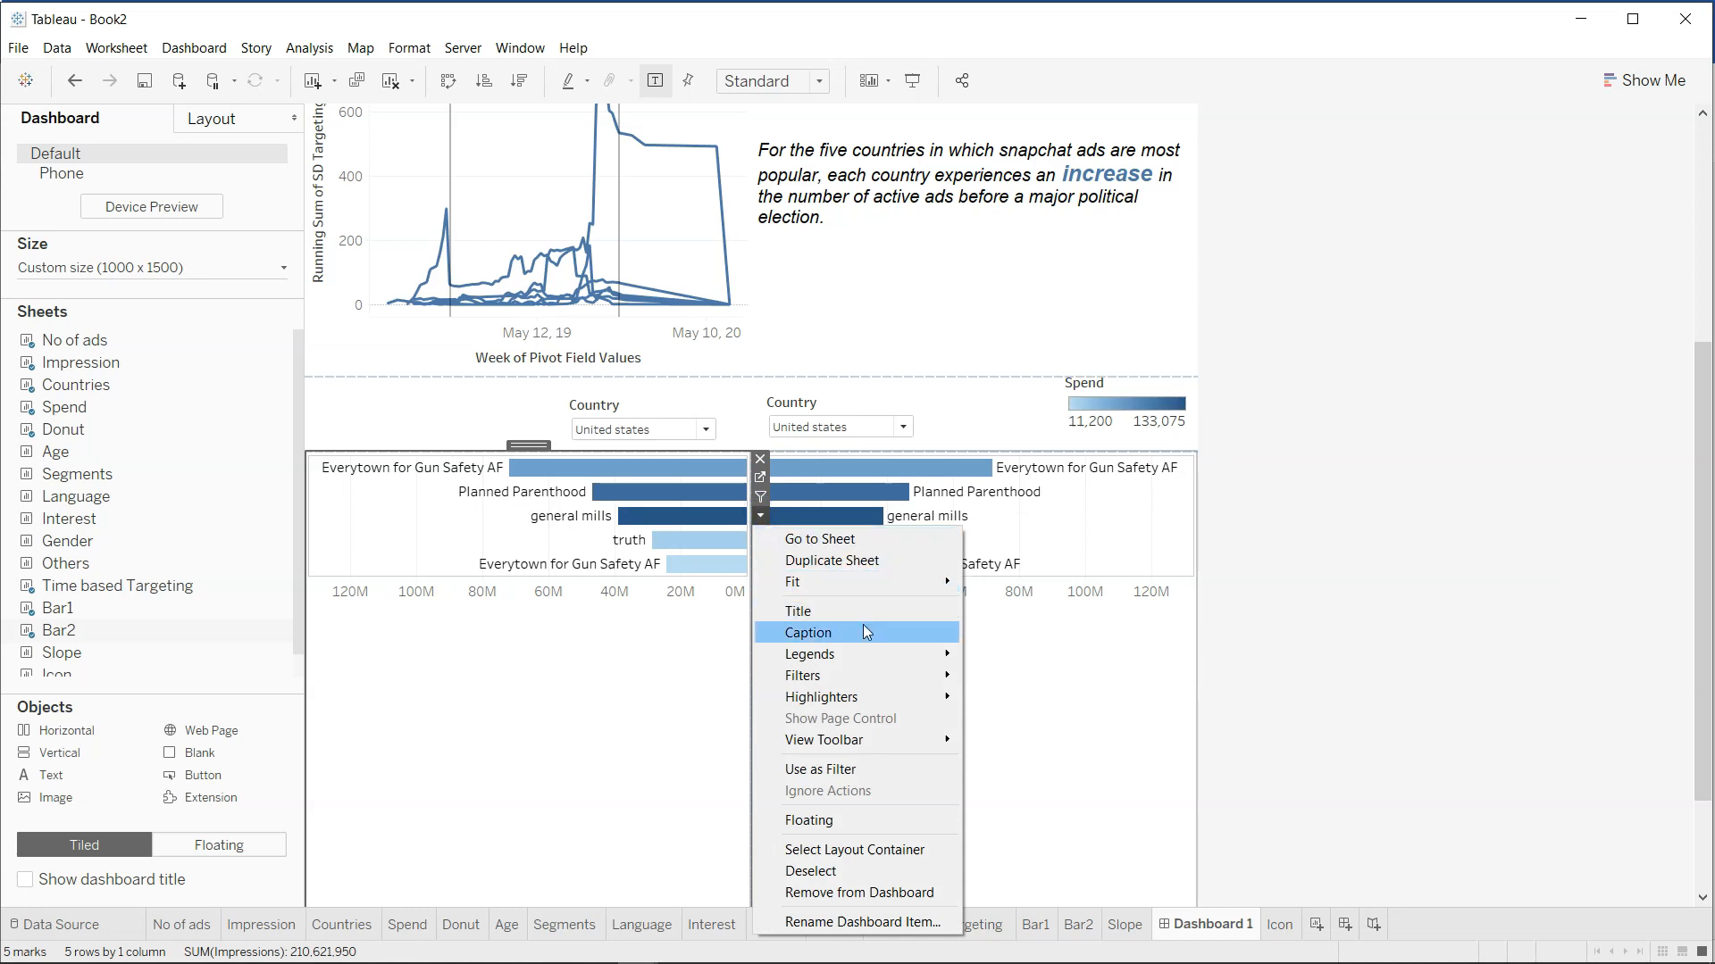
mouse_move(880, 657)
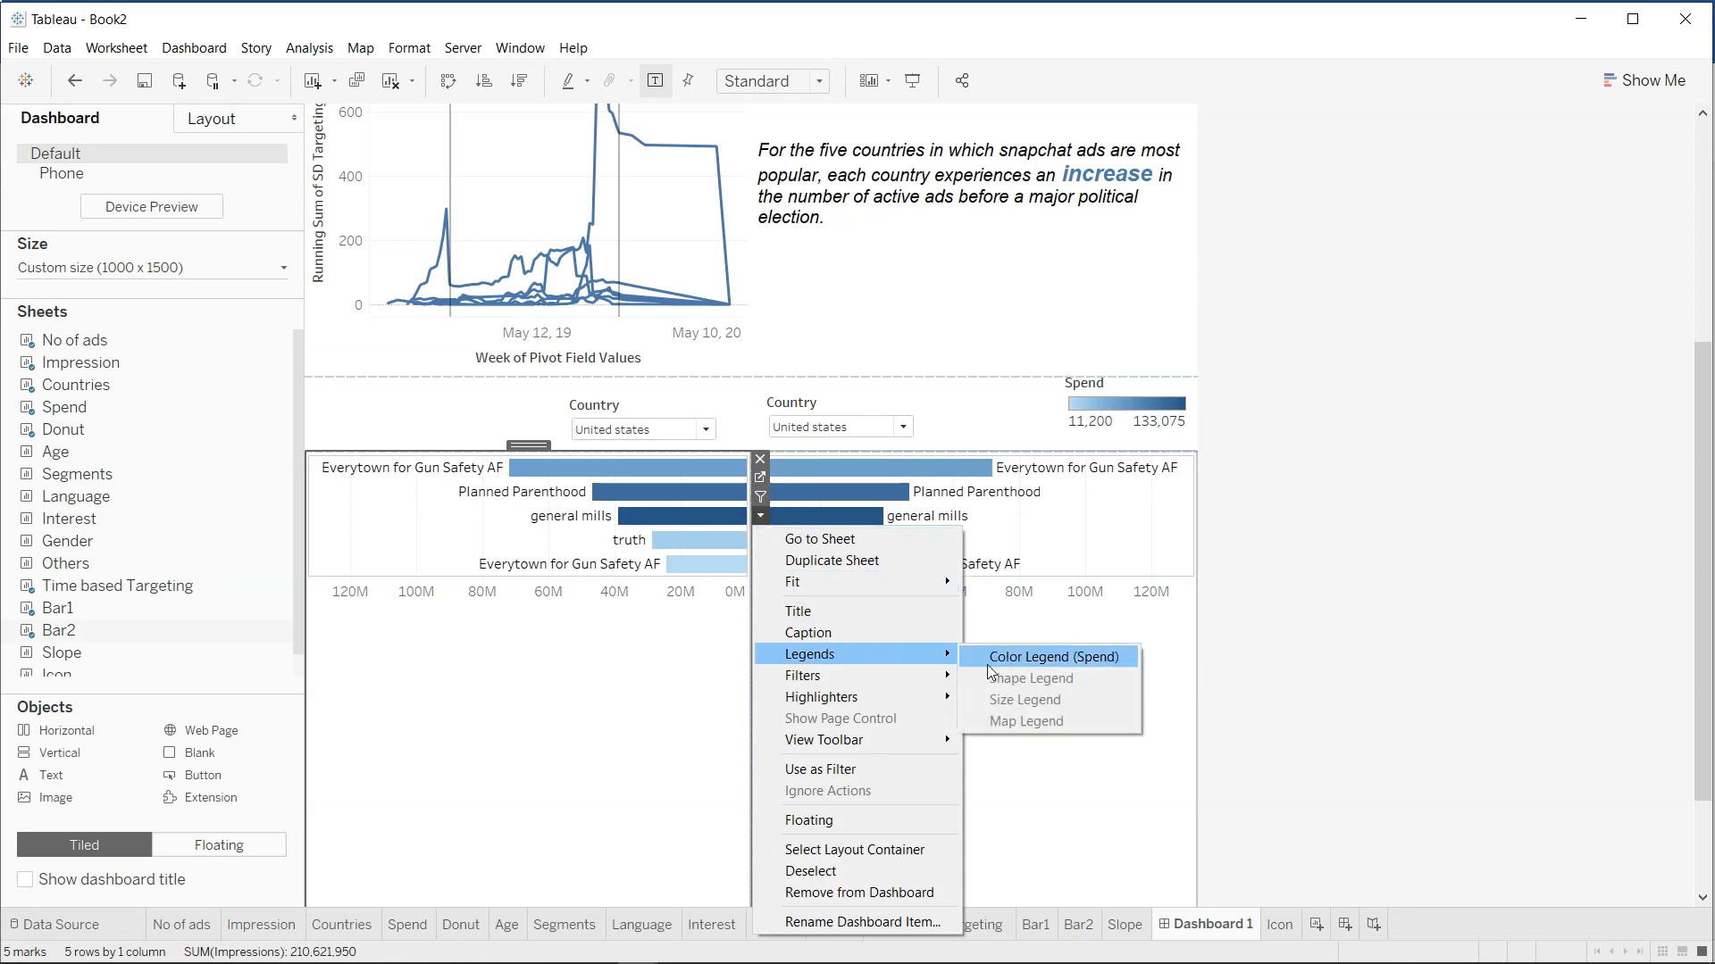
click(1036, 655)
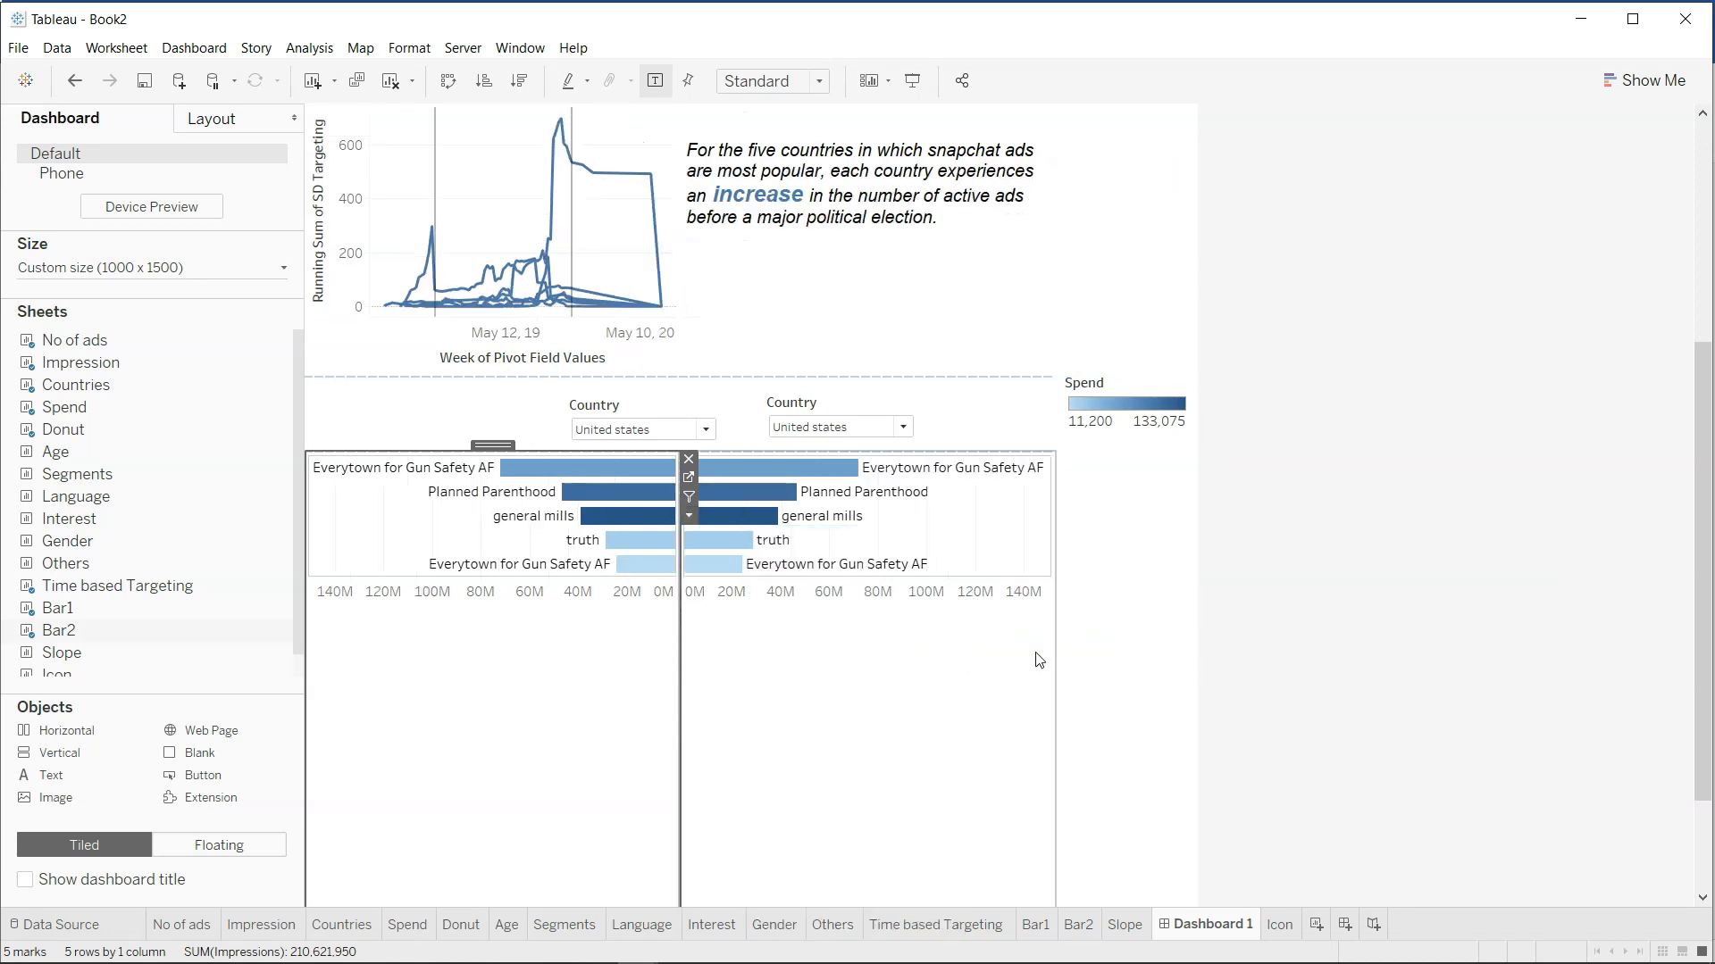
Make Bar2's Spend legend floating and place it at the outer edge above the Bar2 bars, level with the Country filters.
scroll(1217, 766, down, 1)
scroll(1217, 766, up, 7)
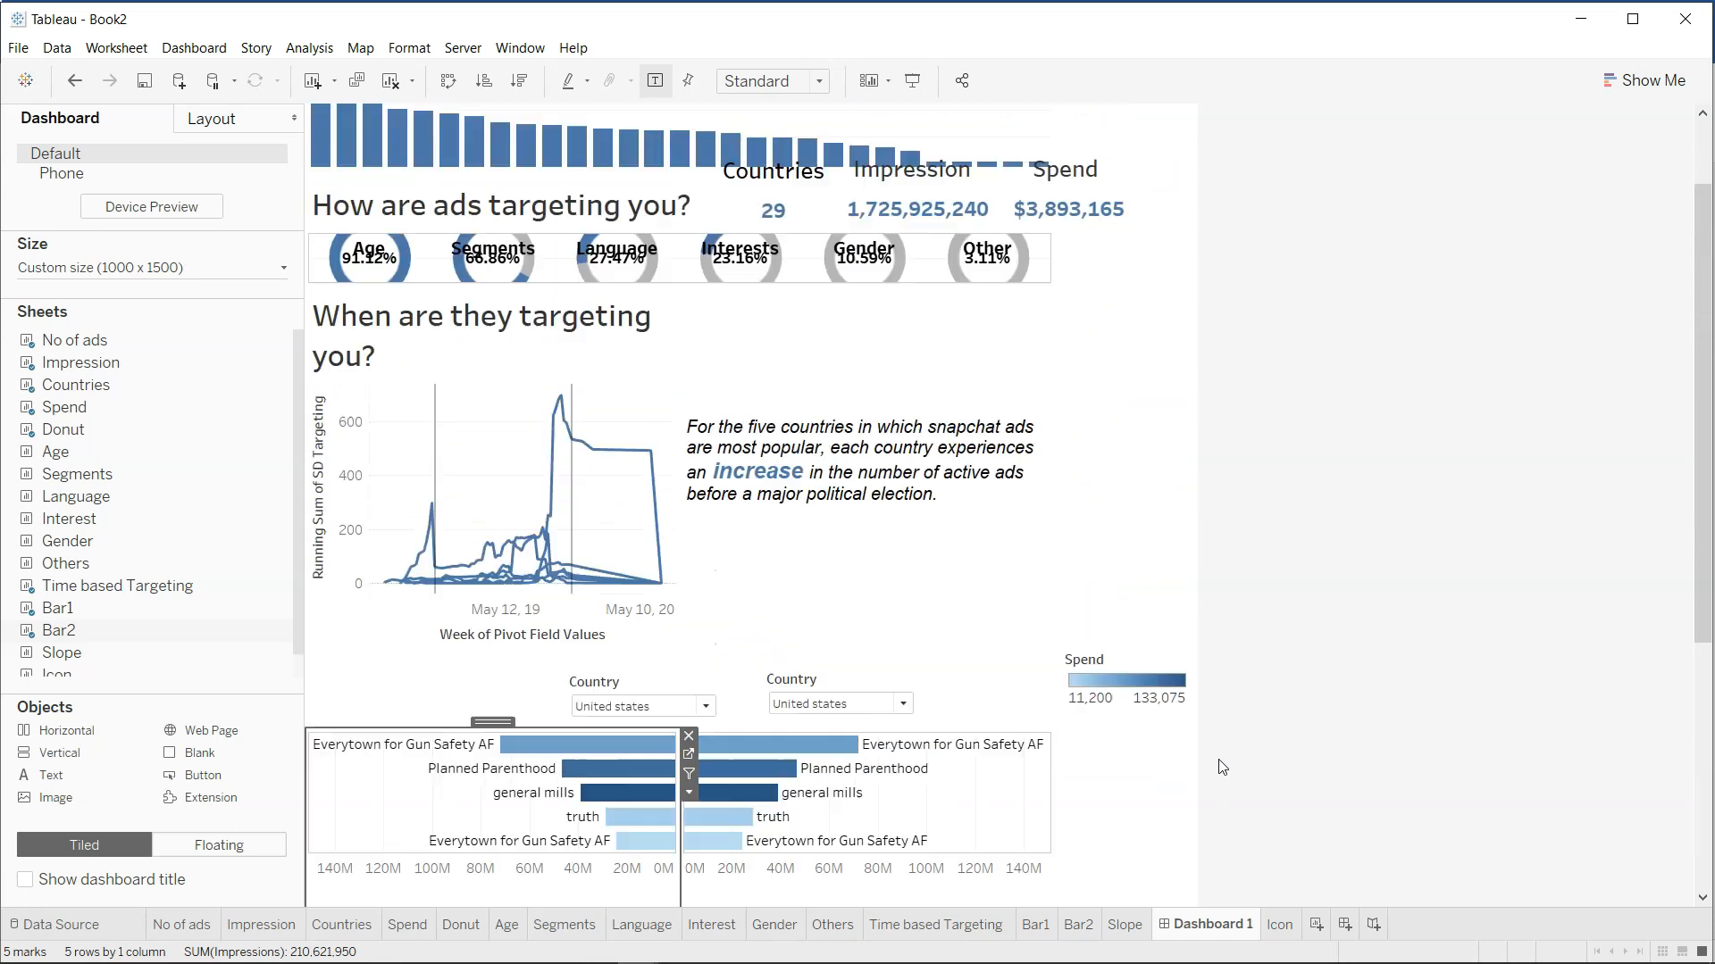
click(1145, 121)
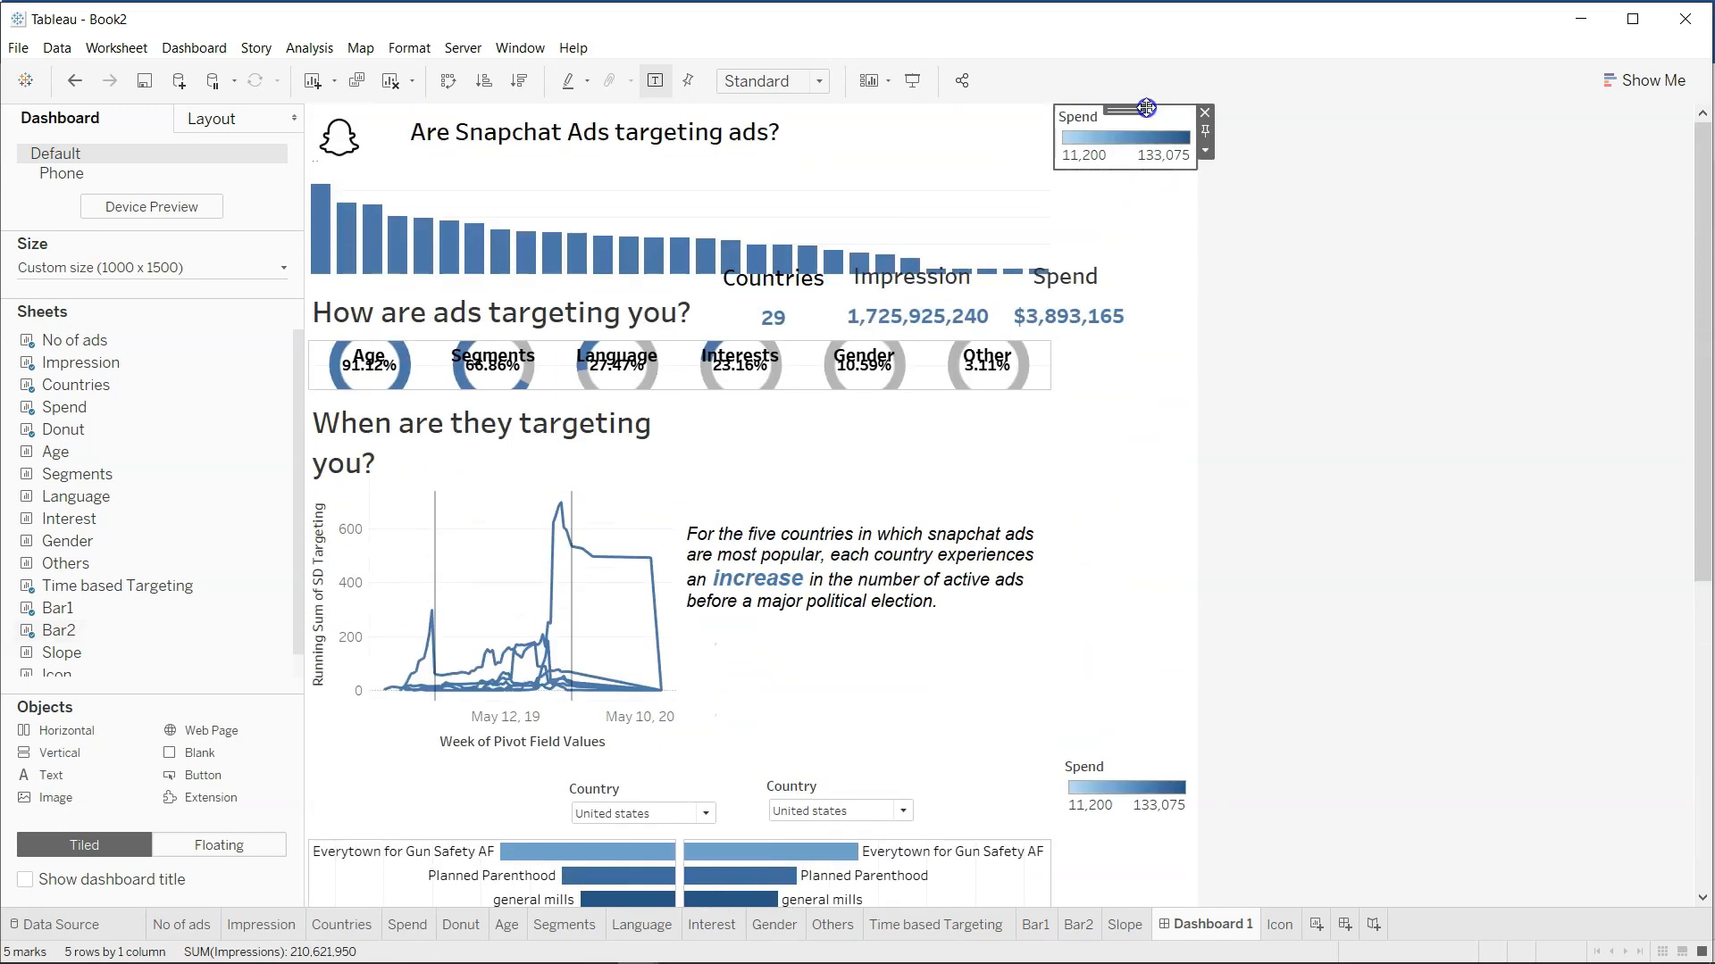
click(1205, 151)
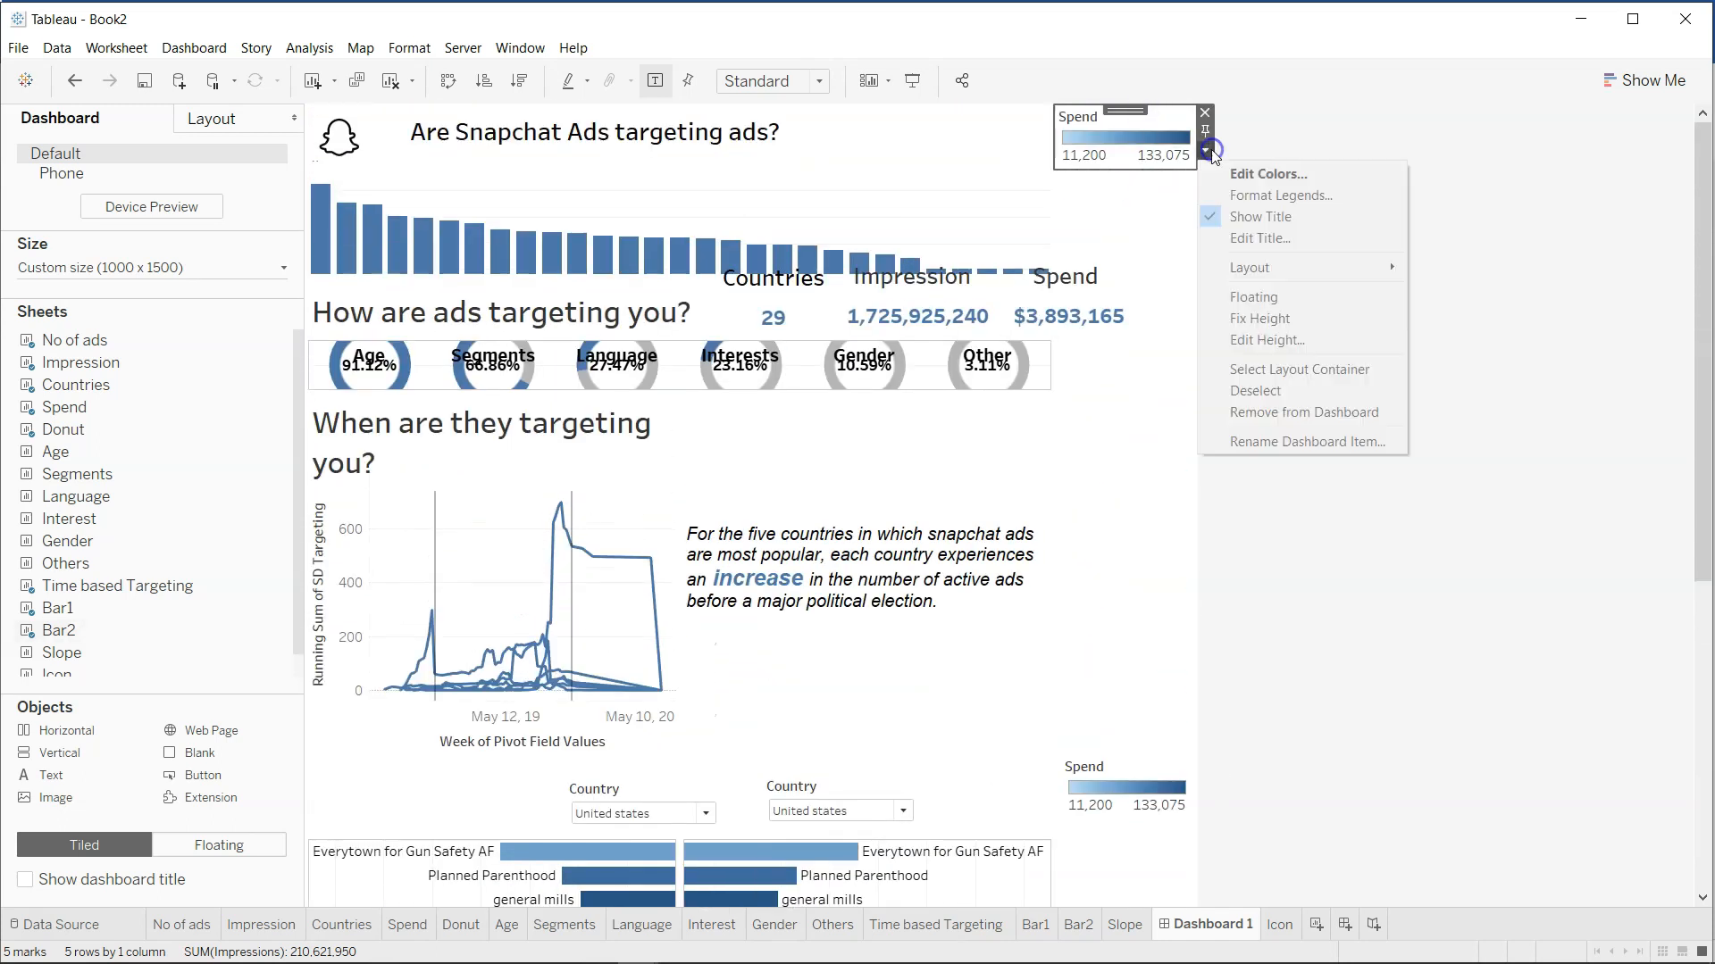
click(1273, 297)
drag(1094, 119, 378, 774)
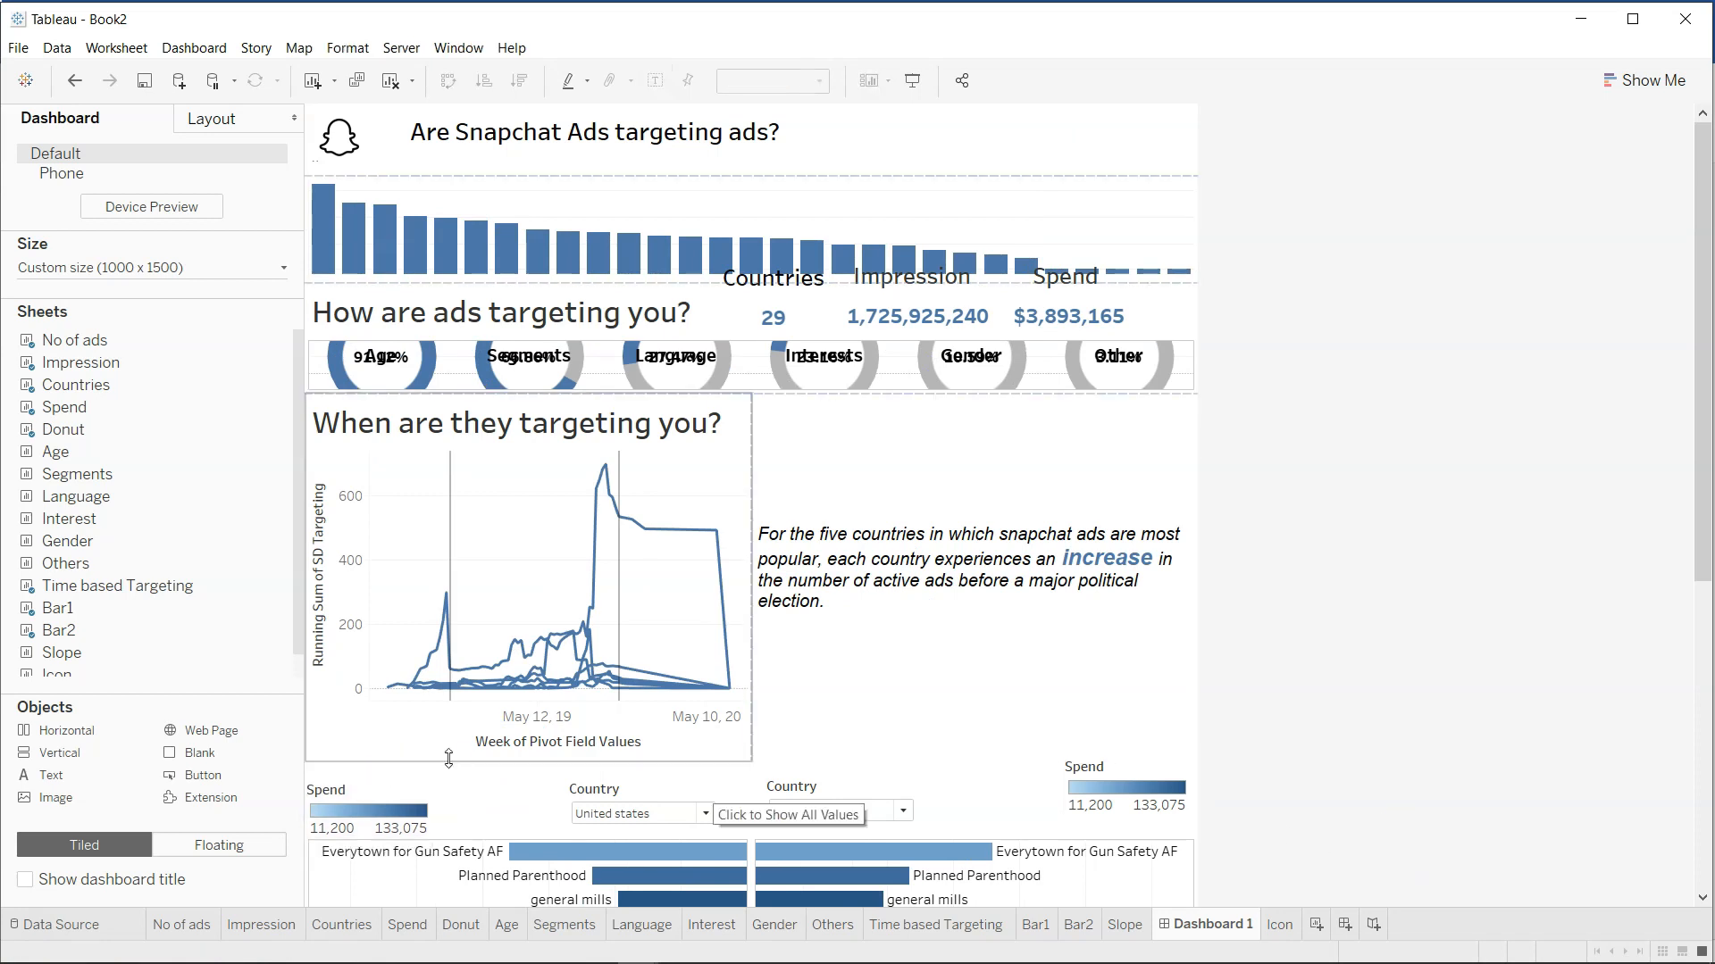
double_click(370, 803)
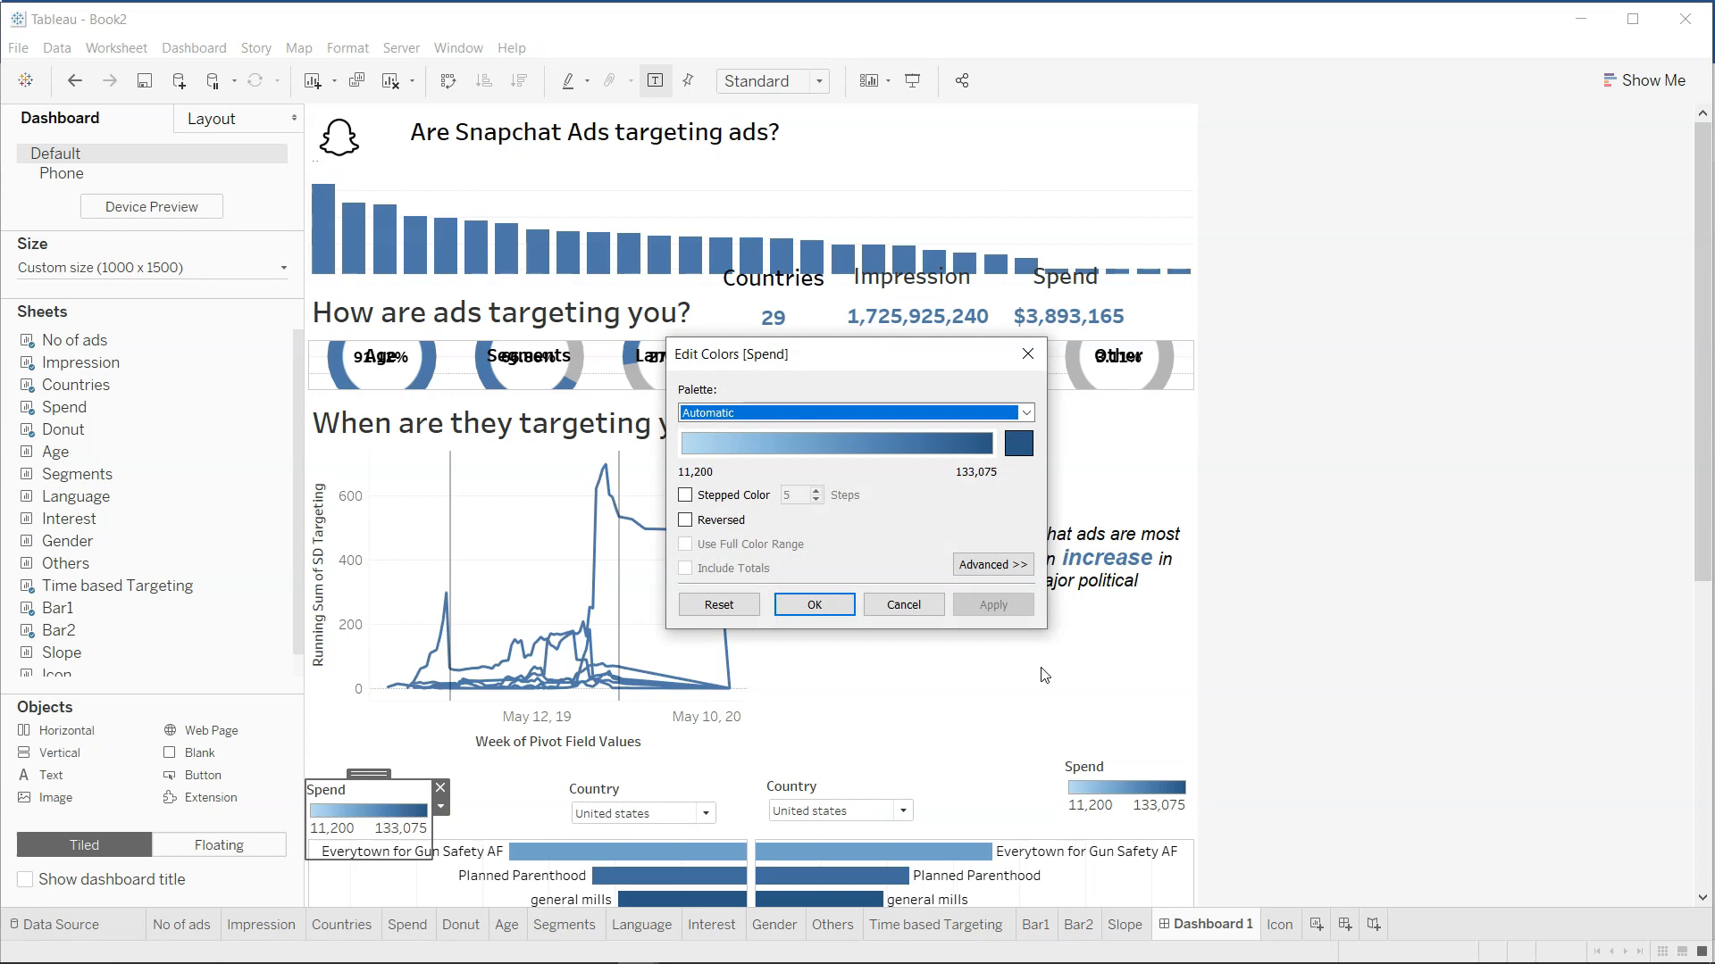
click(904, 604)
drag(385, 775, 384, 770)
click(1613, 571)
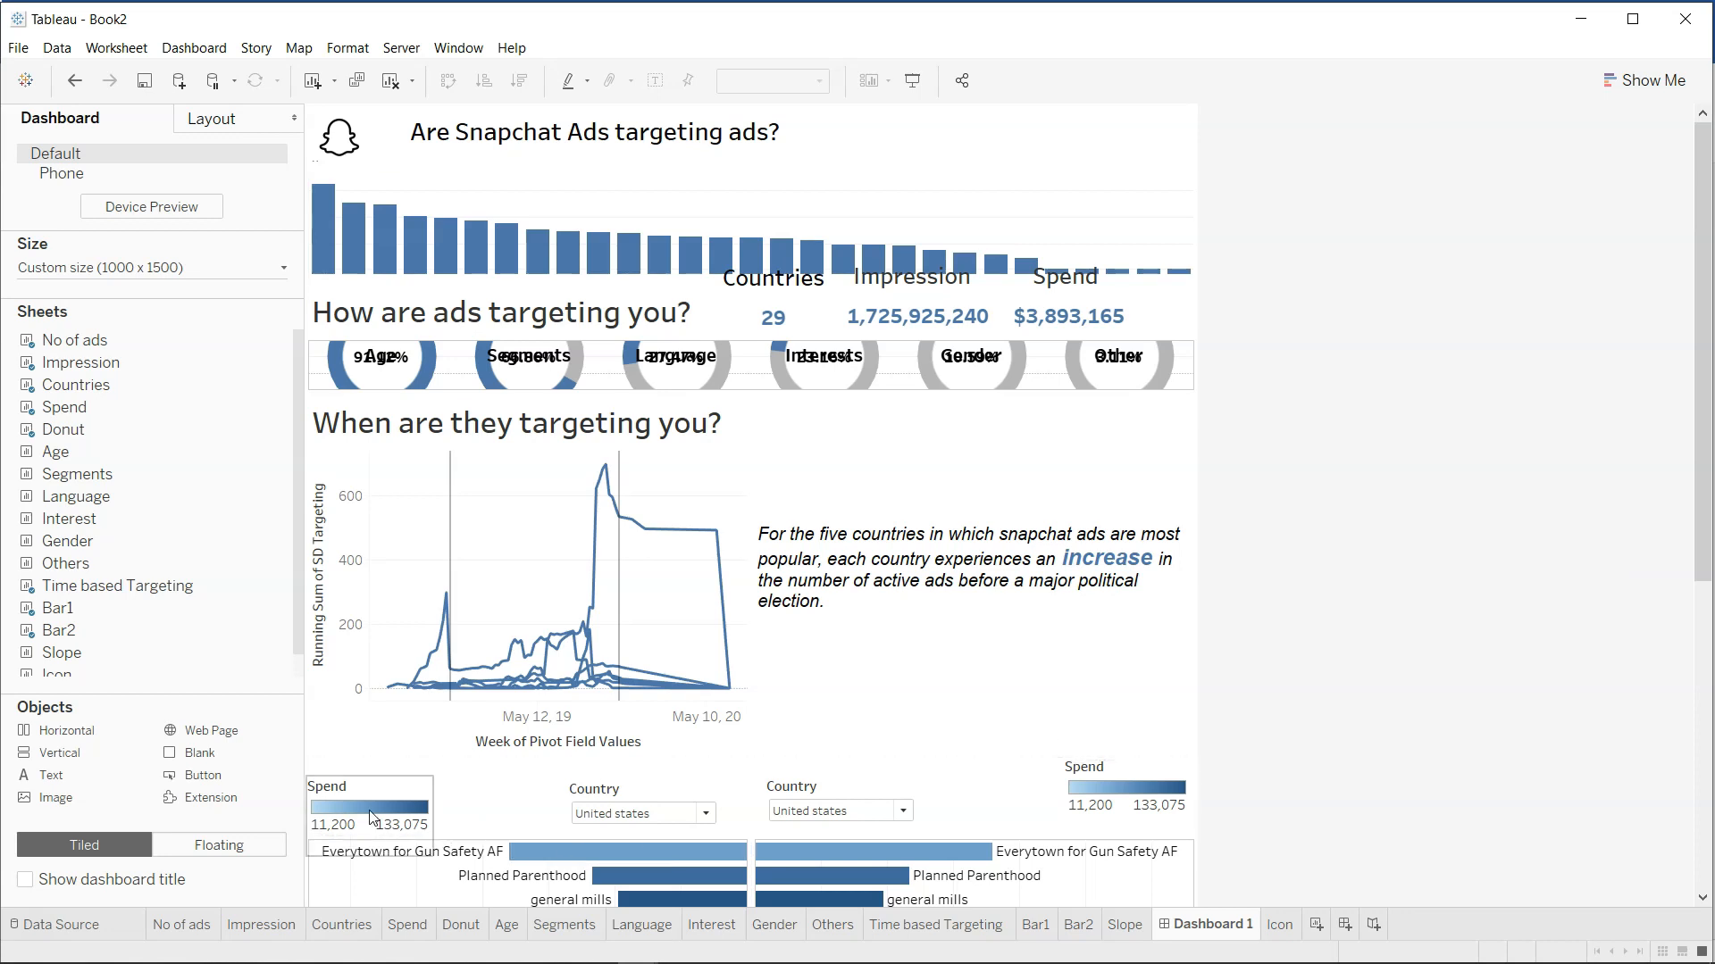
Lower Bar1's Spend legend slightly towards the level of the Country filters.
click(1143, 772)
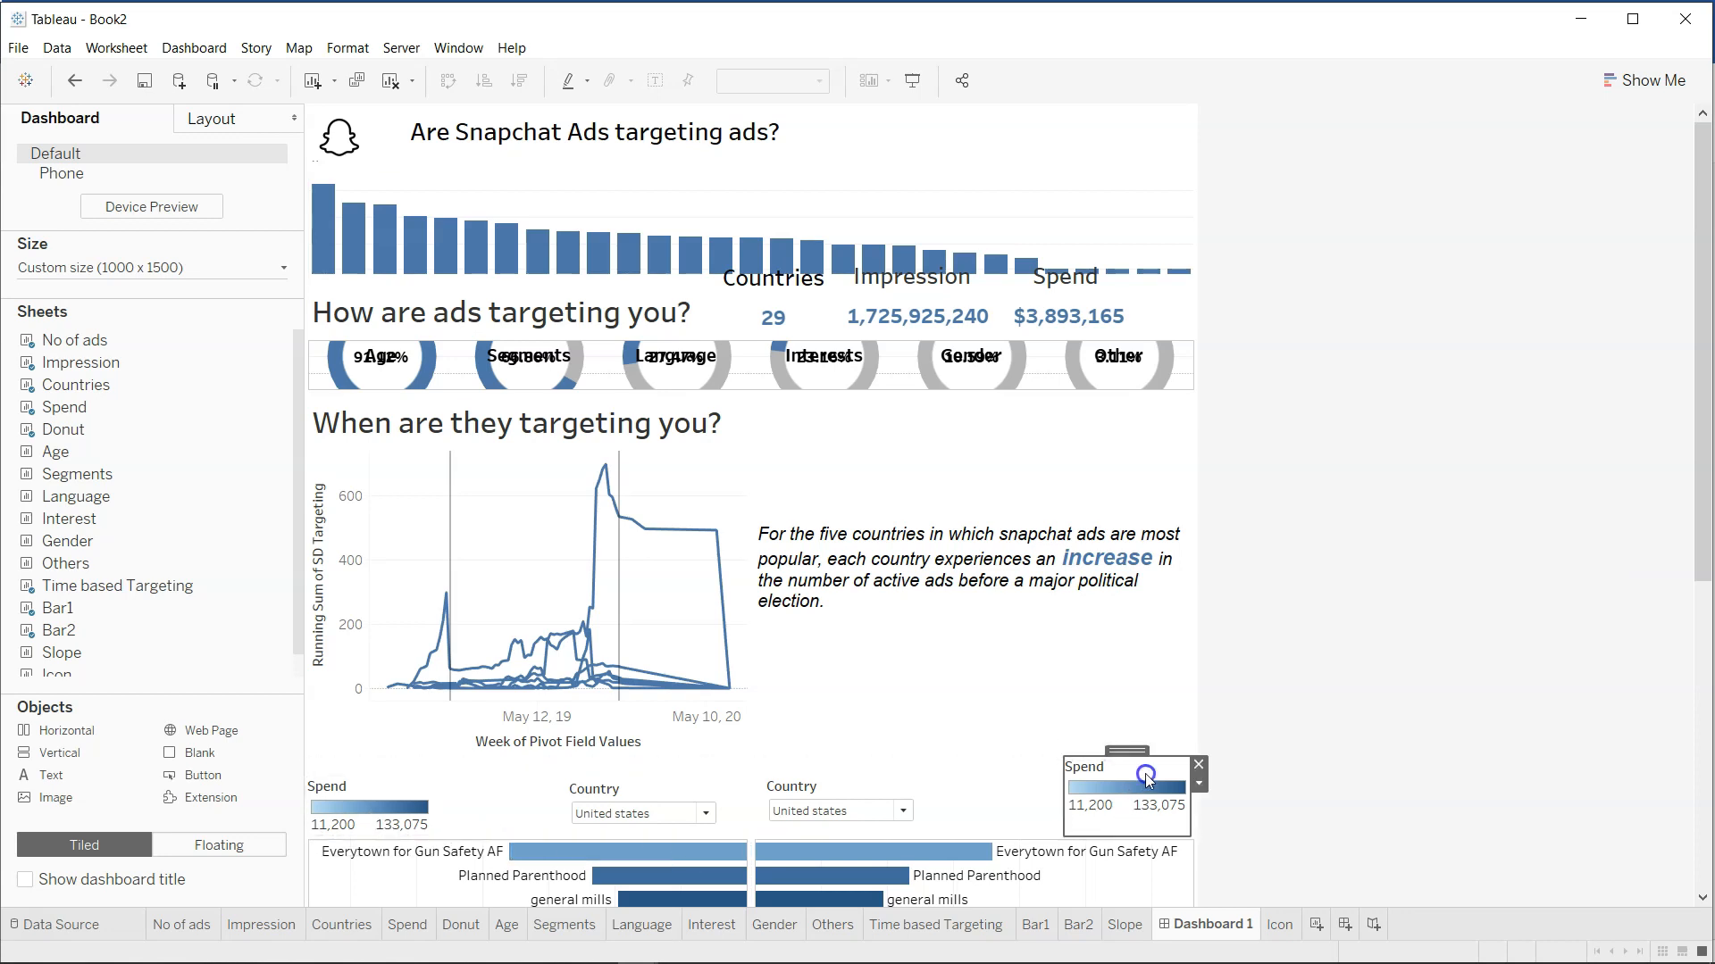
drag(1142, 750, 1143, 756)
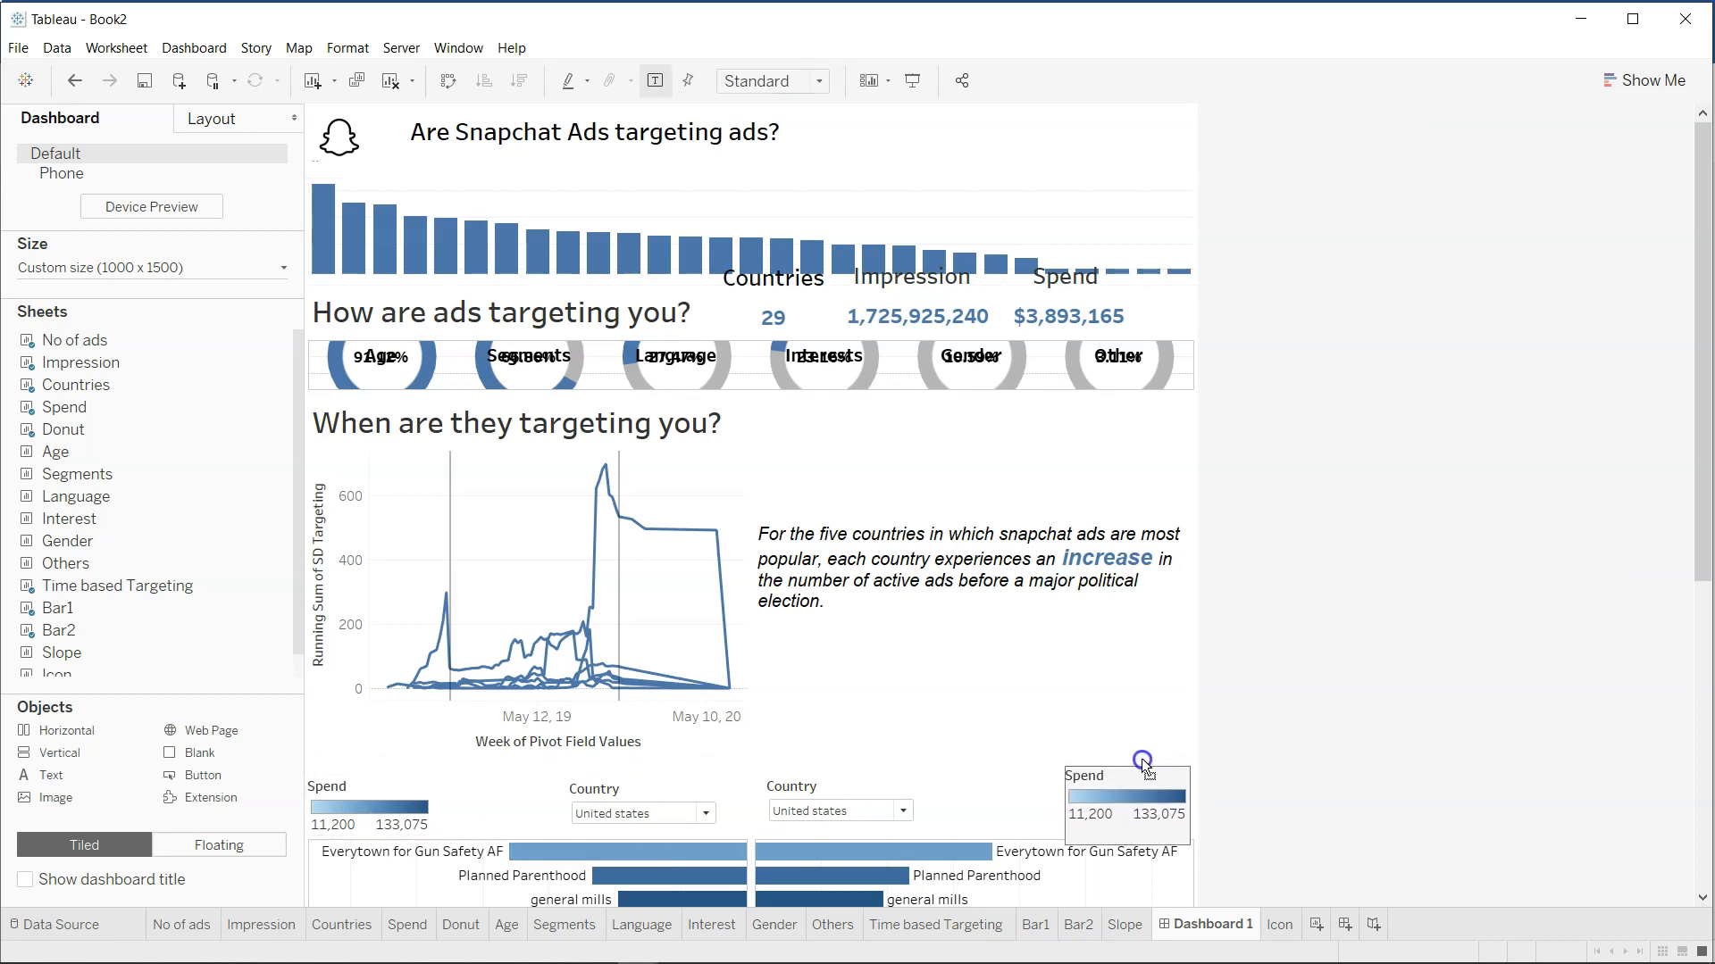
click(1300, 789)
Set Bar1's Country filter to United kingdom.
scroll(600, 805, down, 4)
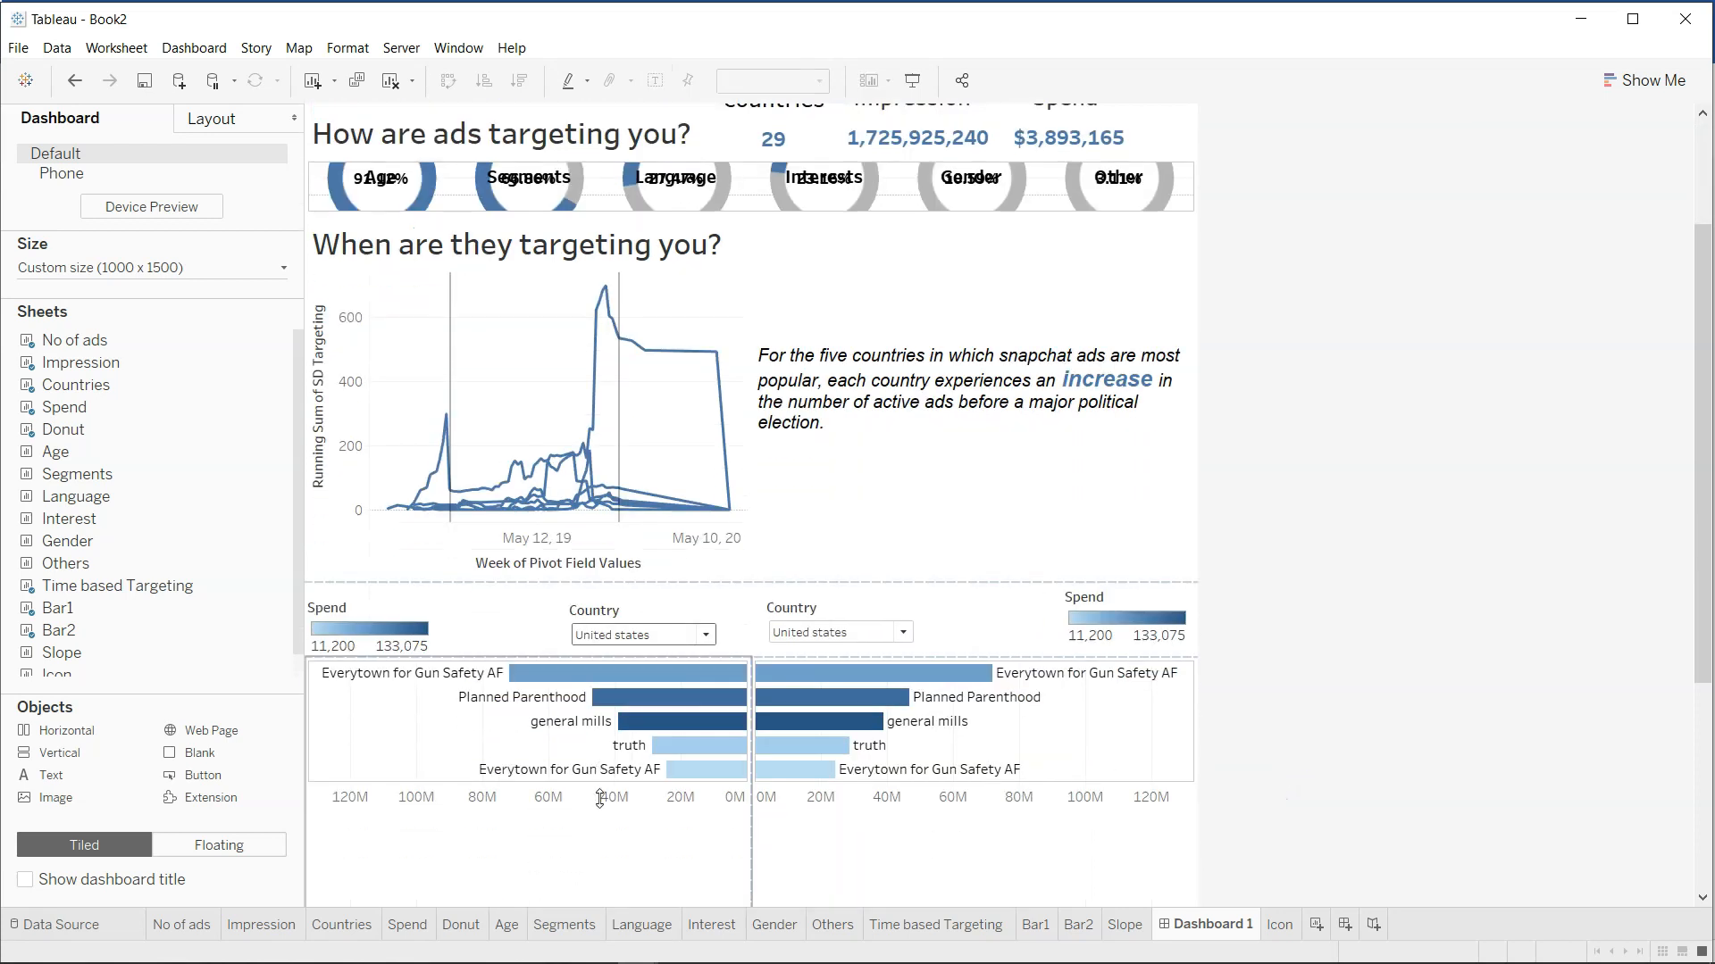
click(796, 633)
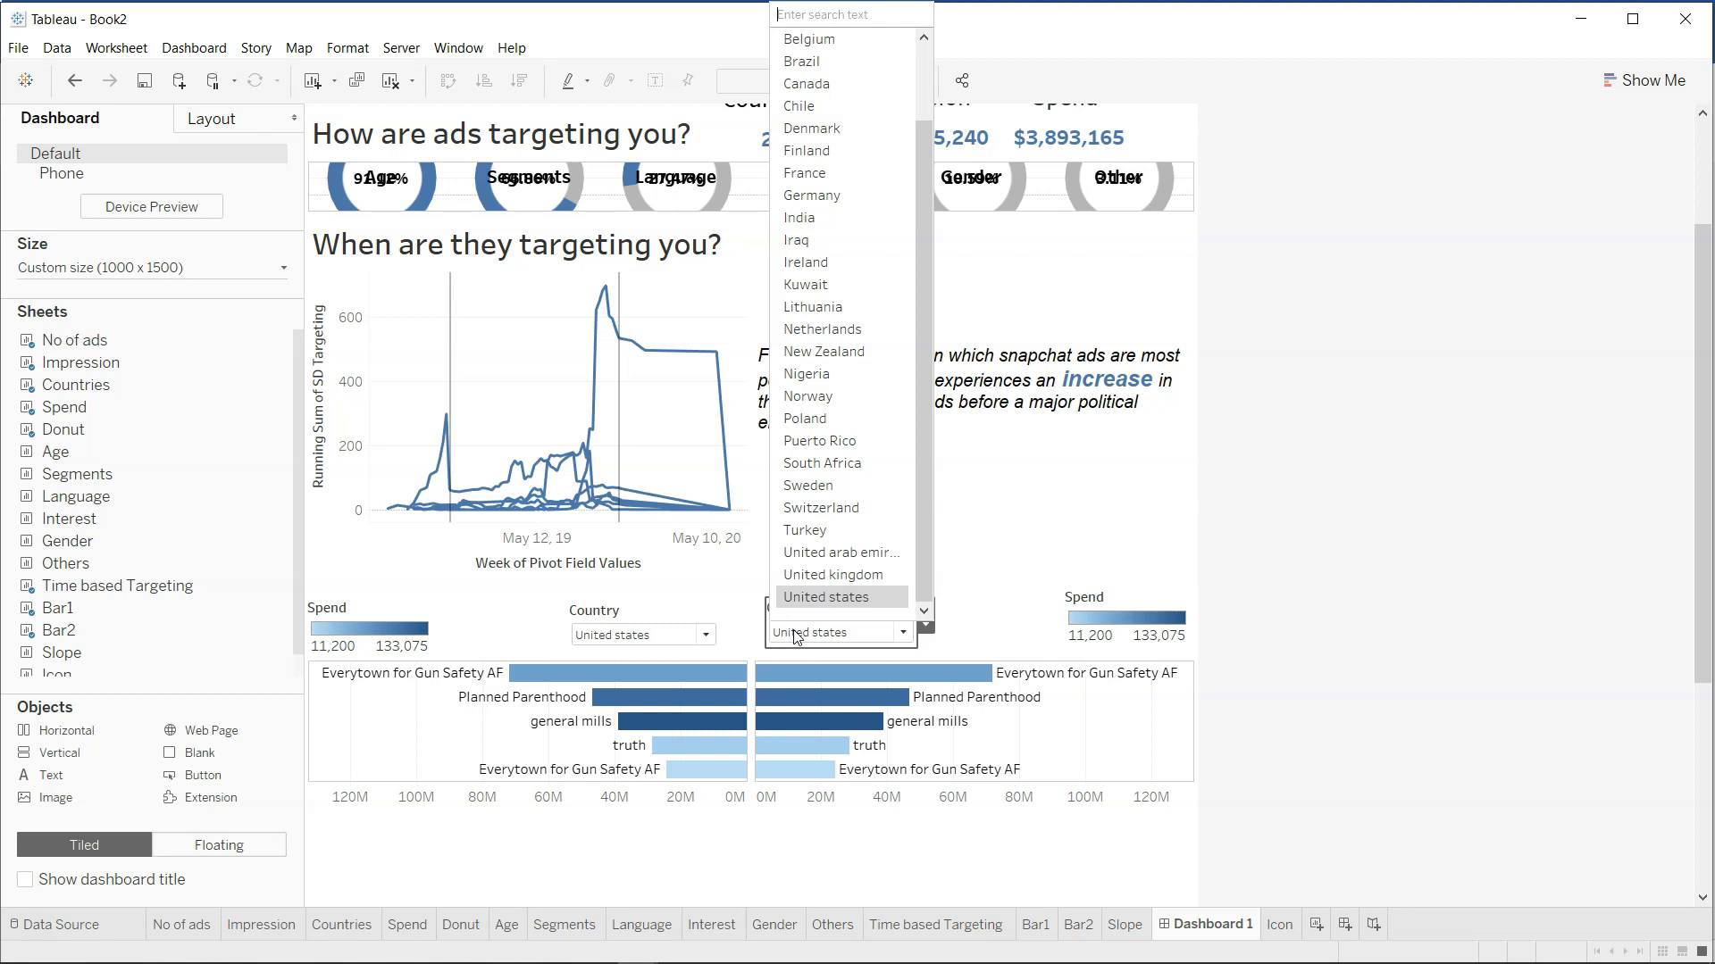
click(829, 575)
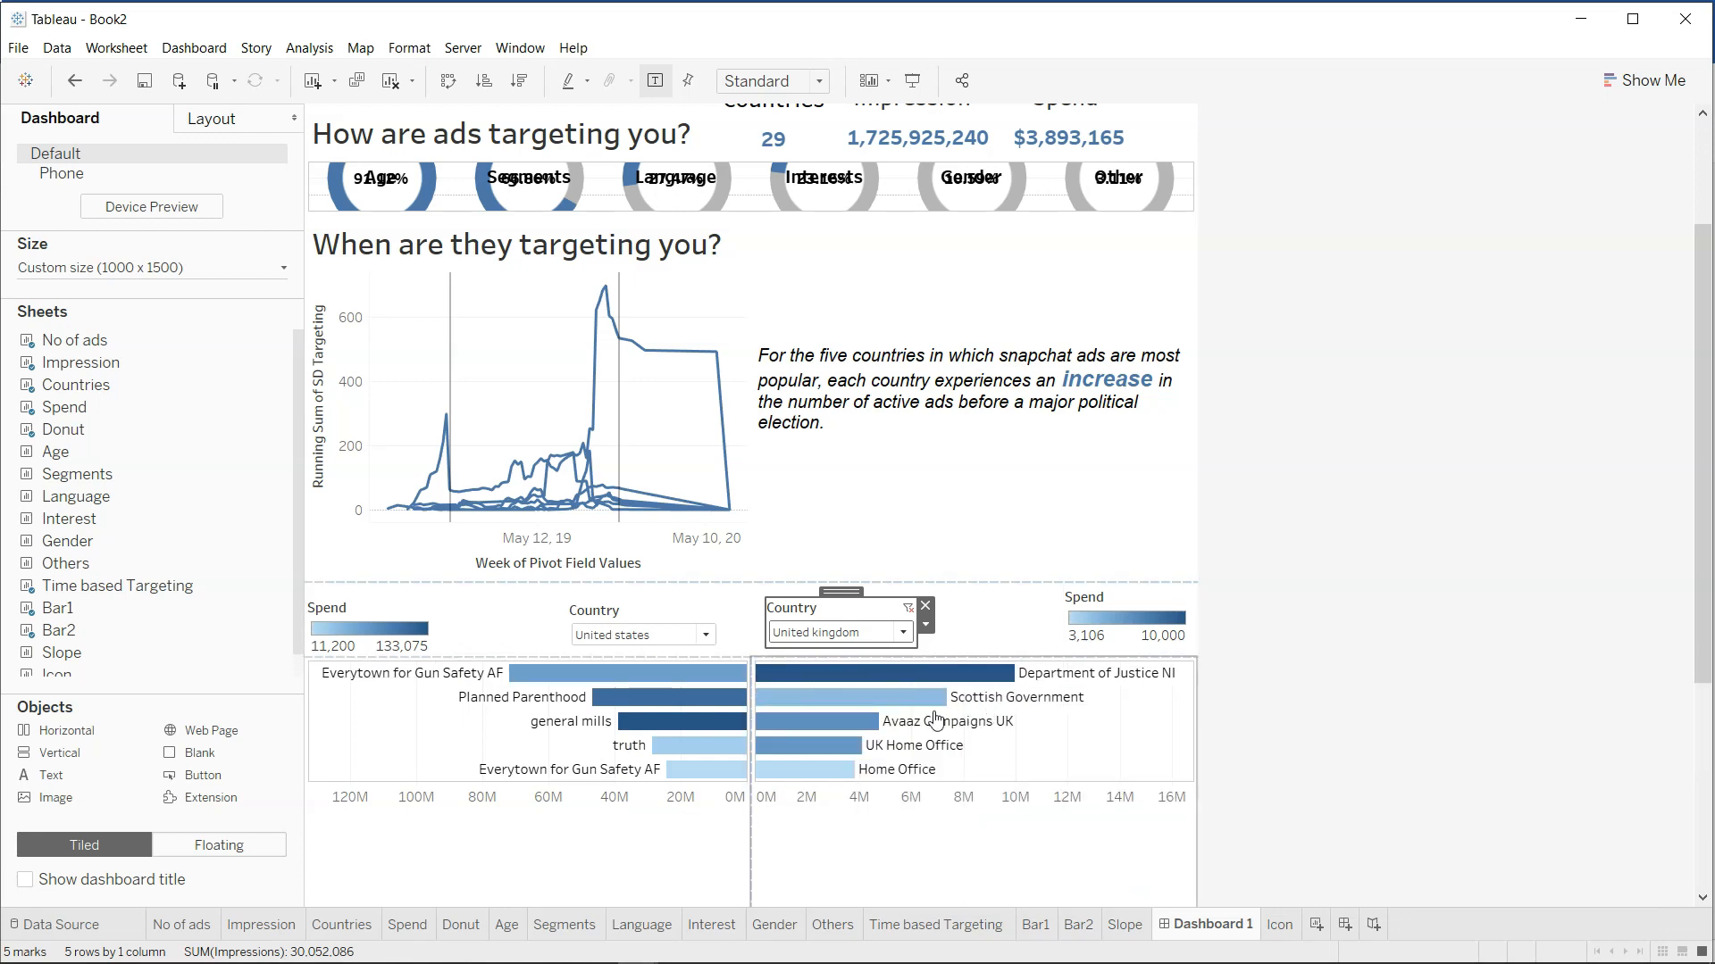
Shift the United kingdom Country filter slightly away from the centre line between the two bar charts.
click(1389, 794)
scroll(1388, 794, down, 5)
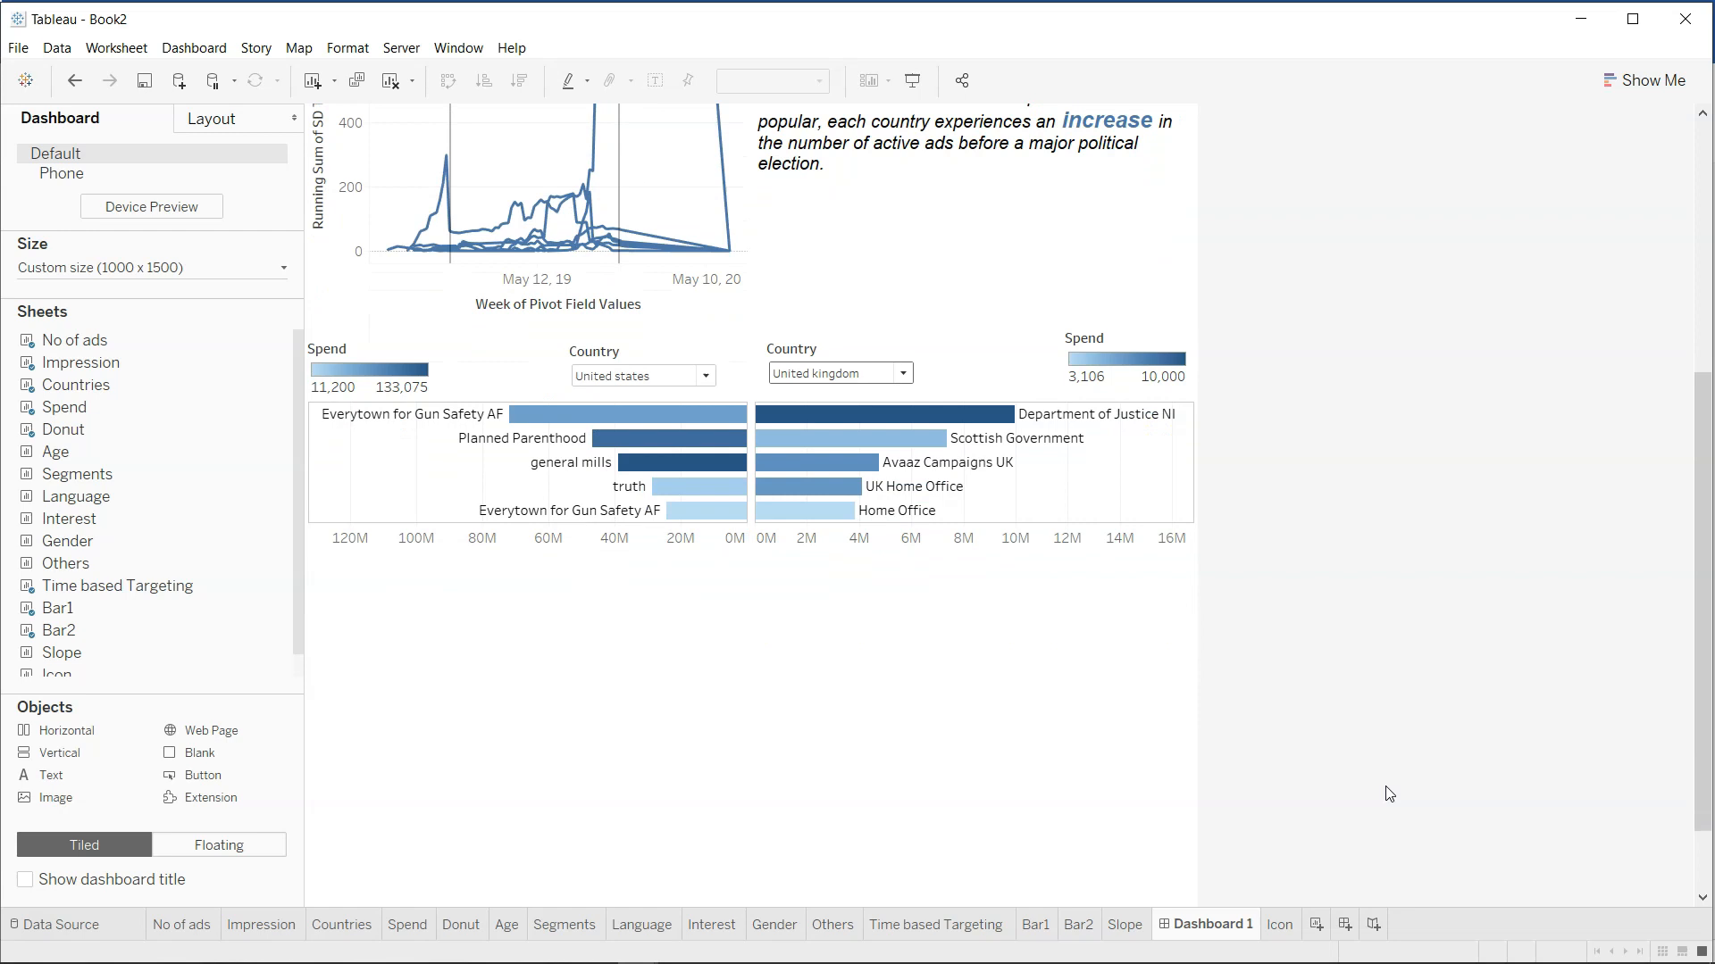
click(828, 359)
drag(847, 336, 855, 333)
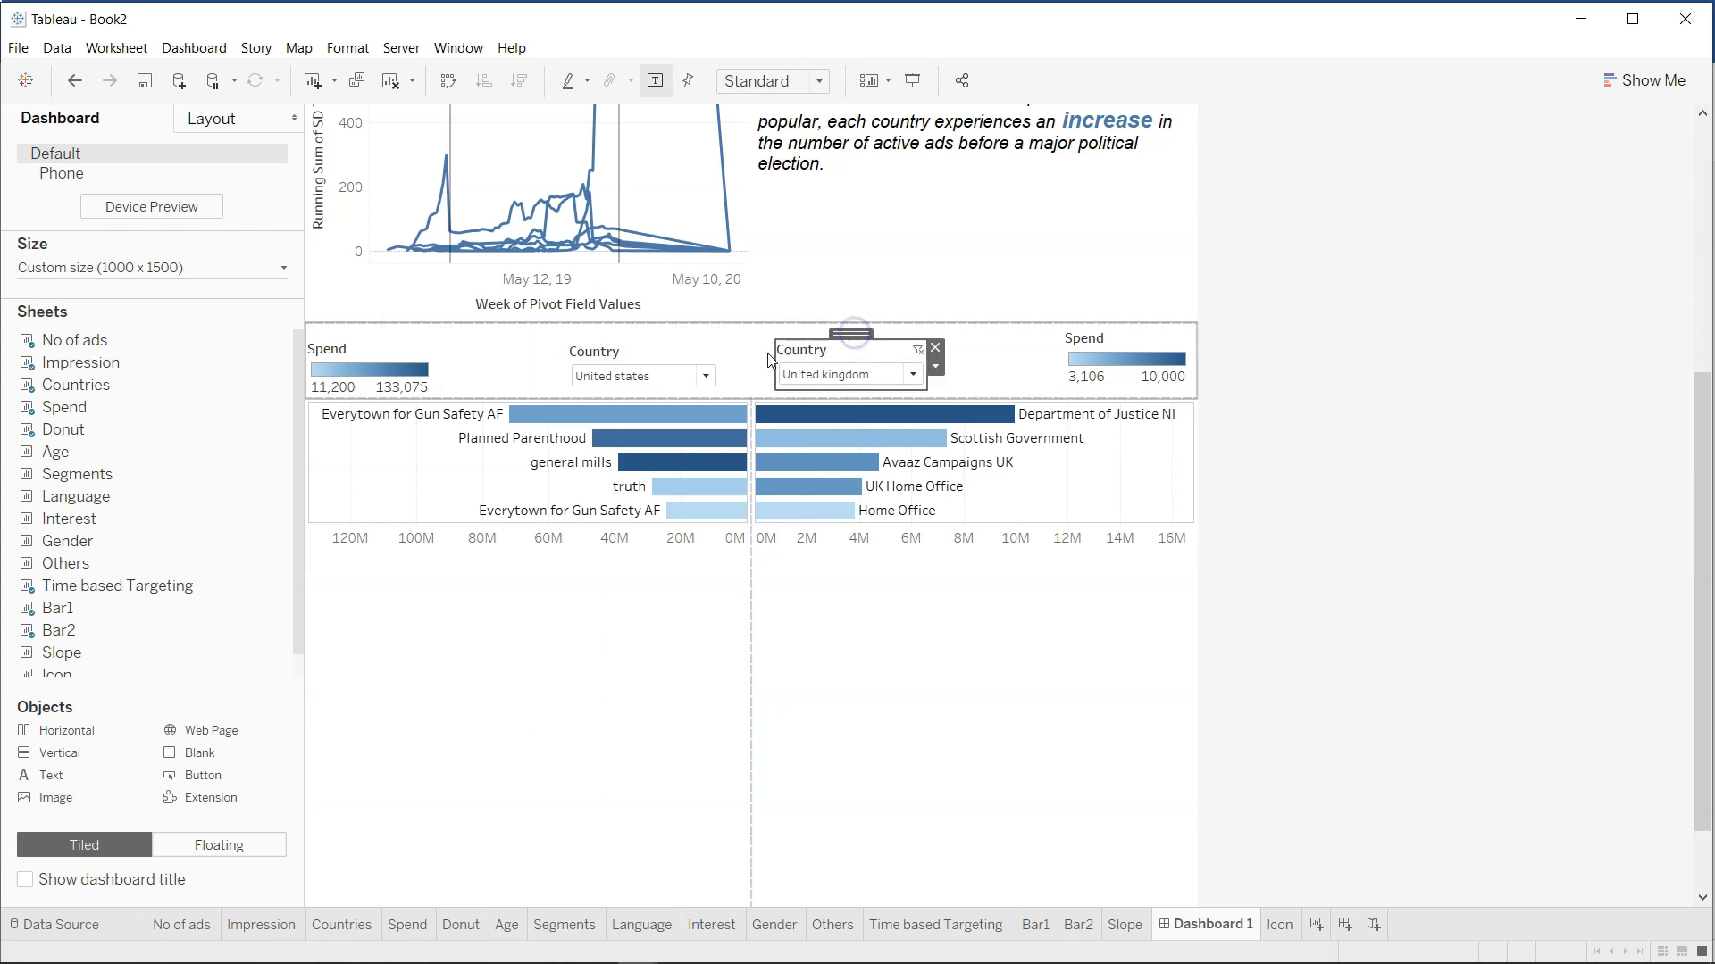
click(746, 379)
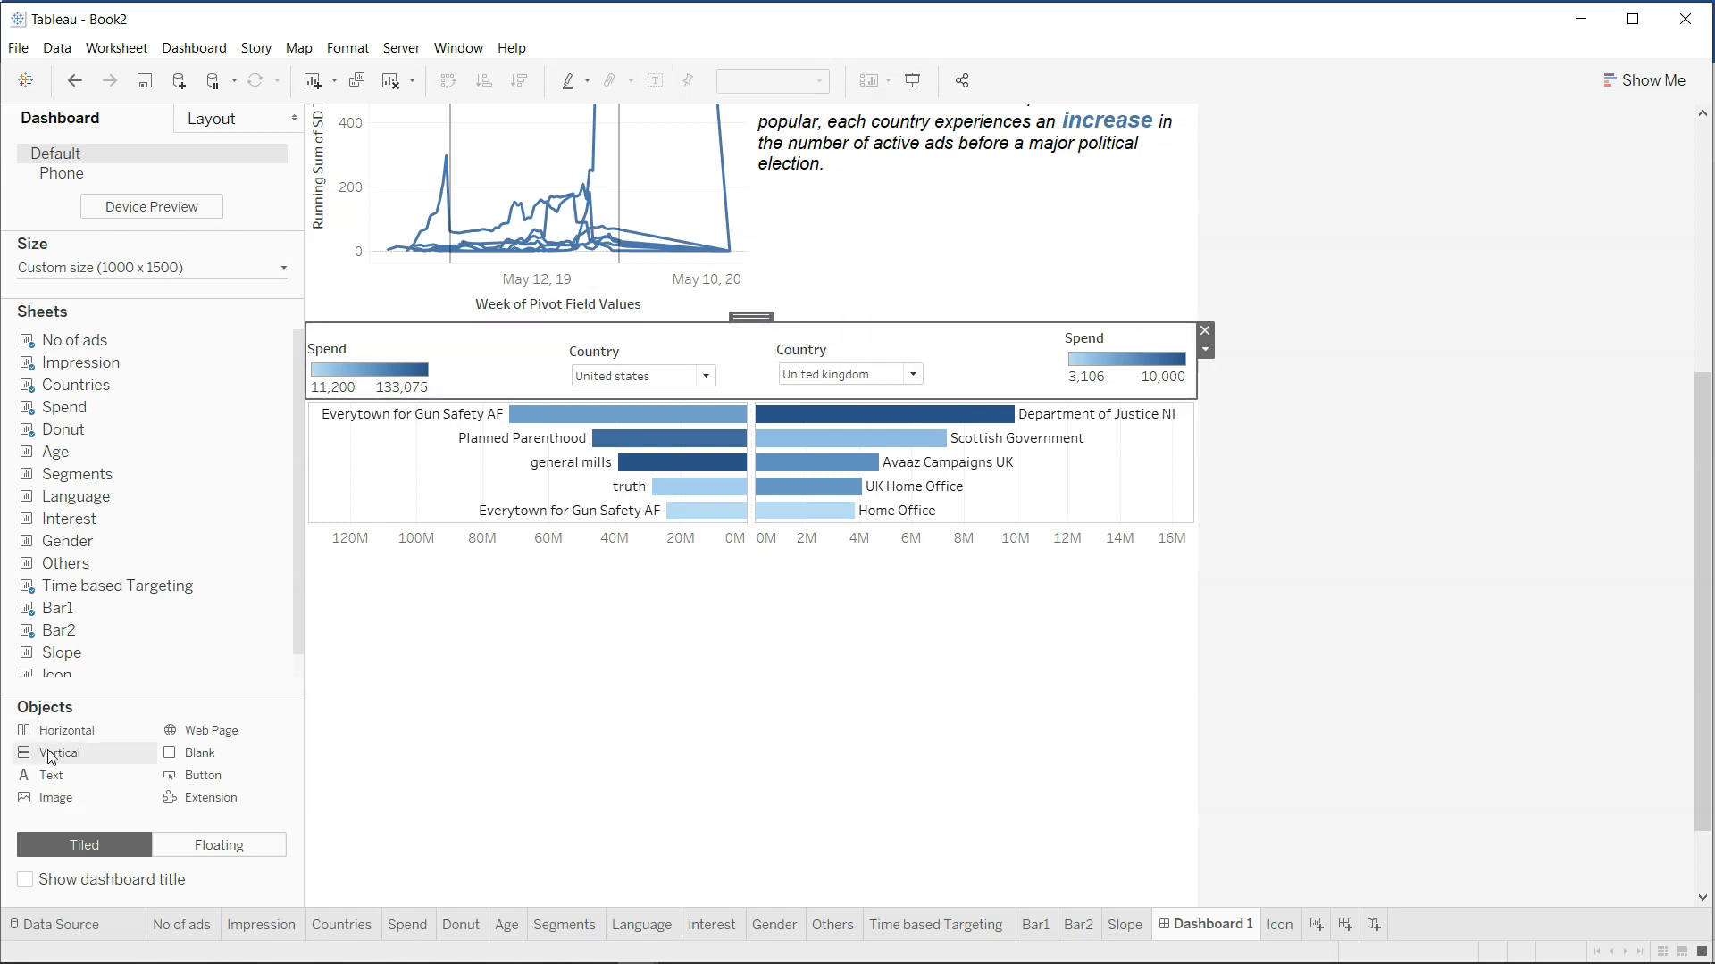
Add a text object reading "V" in larger bold type and place it floating between the two Country filters.
drag(54, 753, 482, 576)
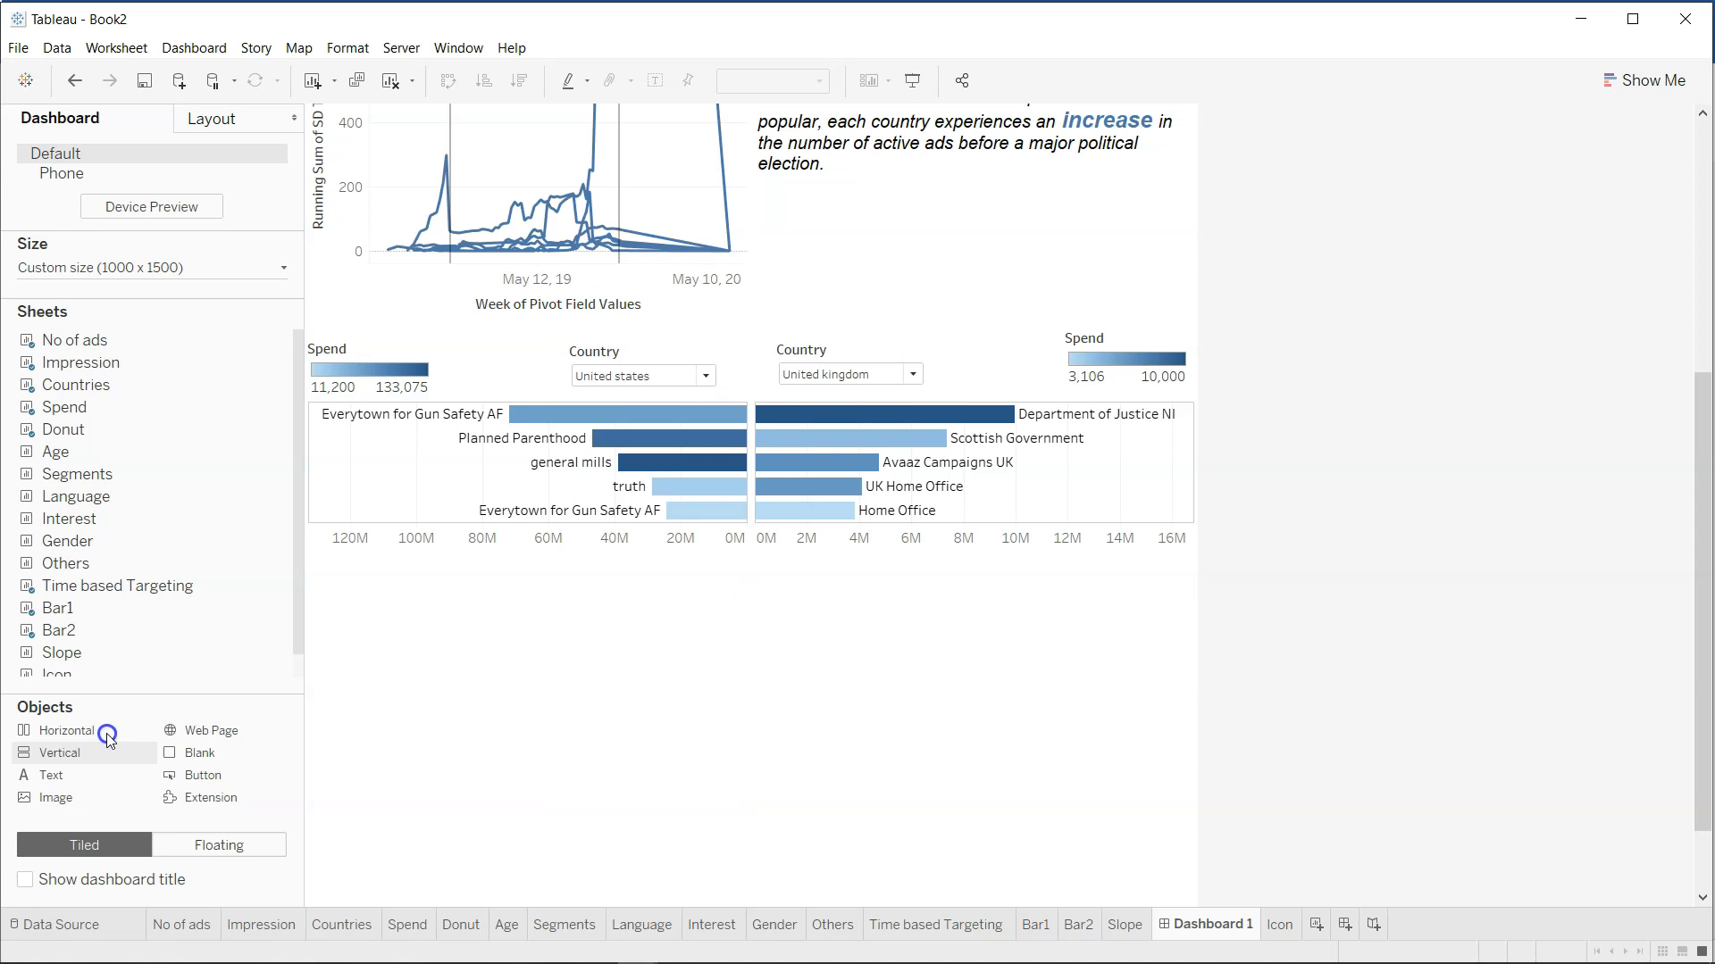
mouse_move(107, 790)
mouse_down()
mouse_move(543, 577)
mouse_move(609, 486)
mouse_up()
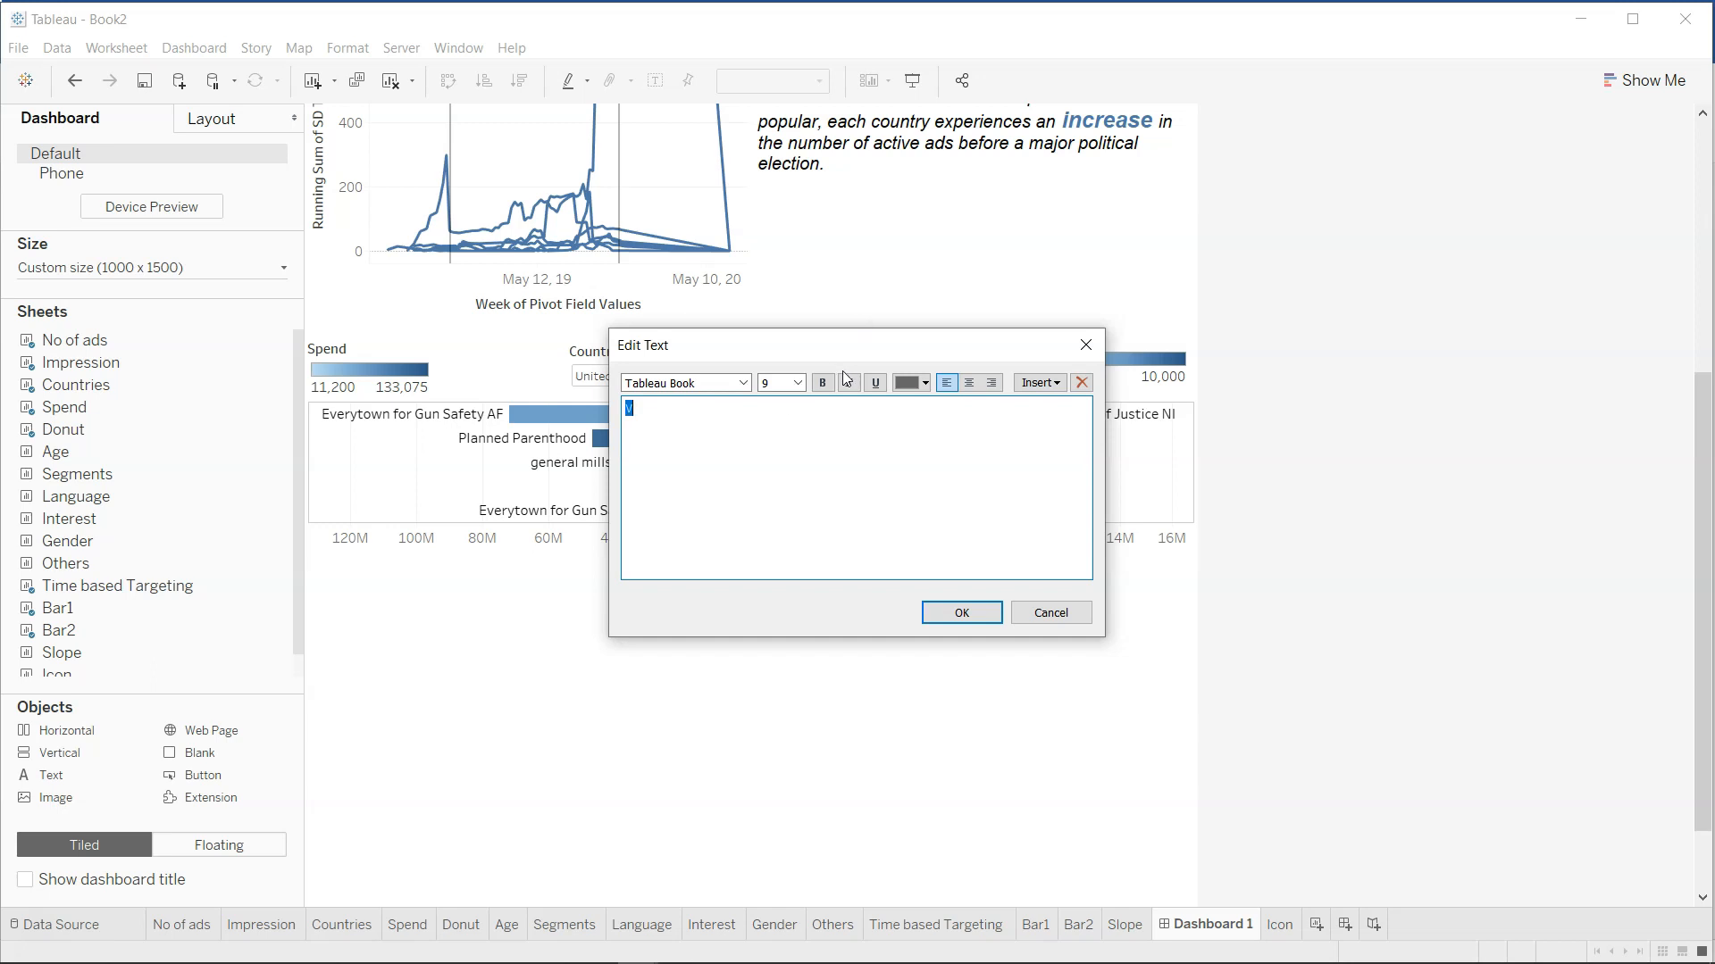
click(798, 383)
click(784, 429)
click(822, 383)
click(962, 612)
drag(652, 481, 783, 348)
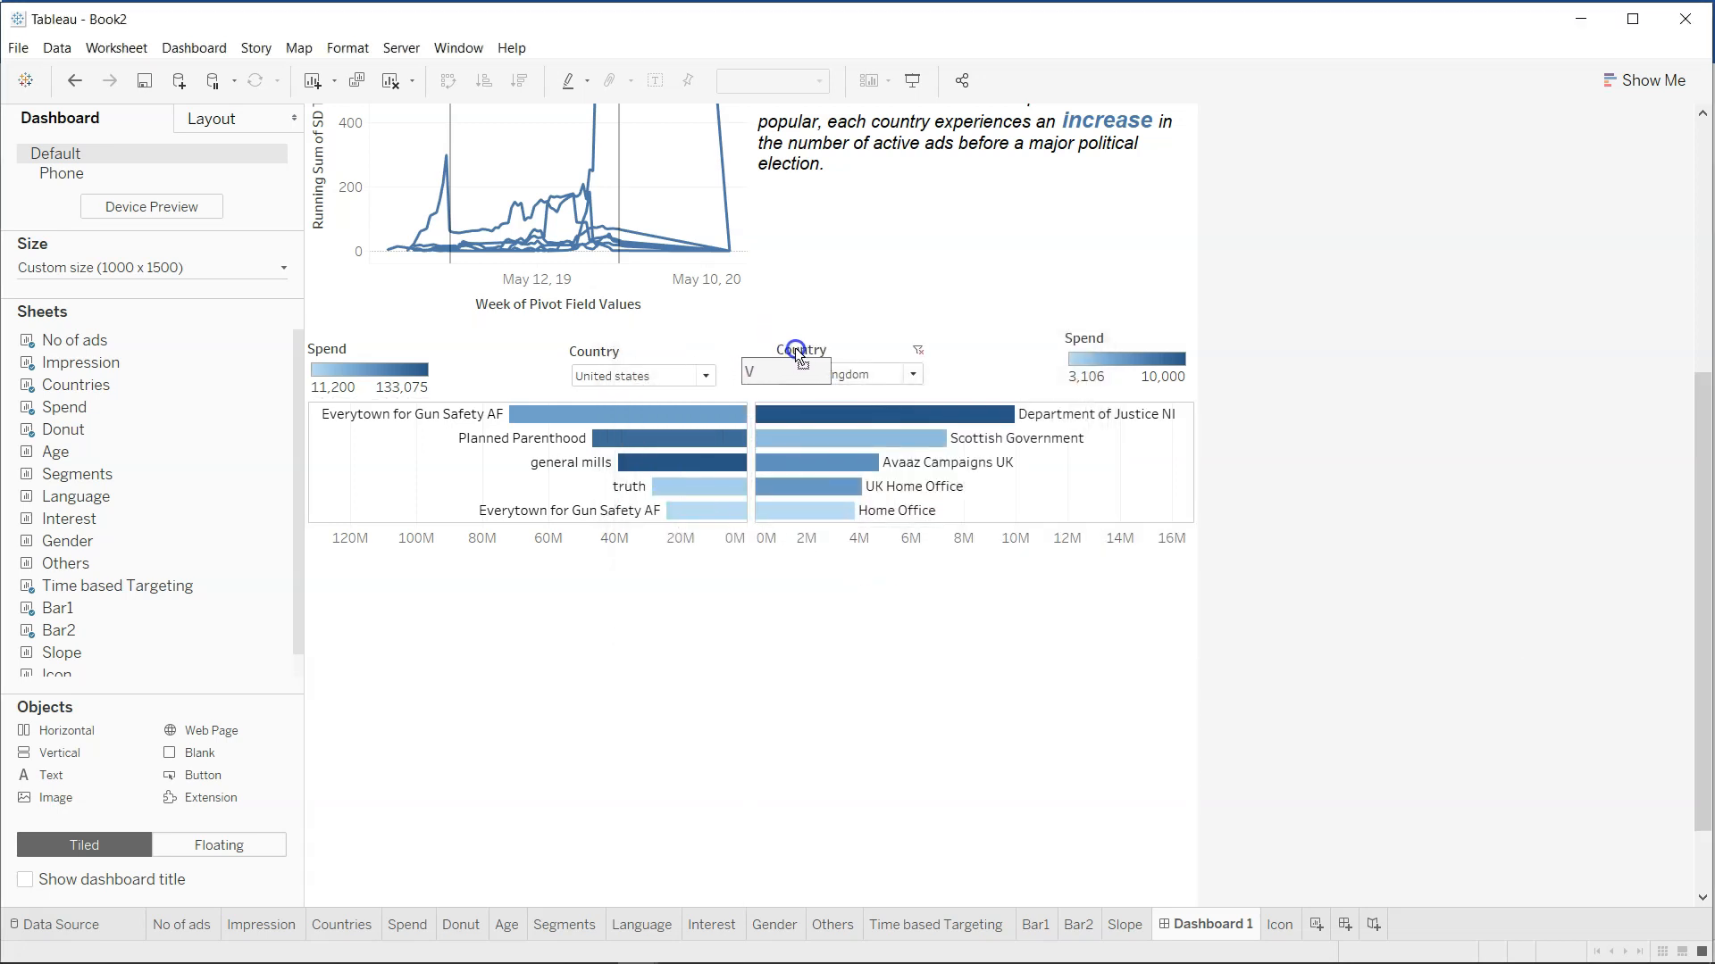
click(1382, 491)
scroll(1491, 692, down, 1)
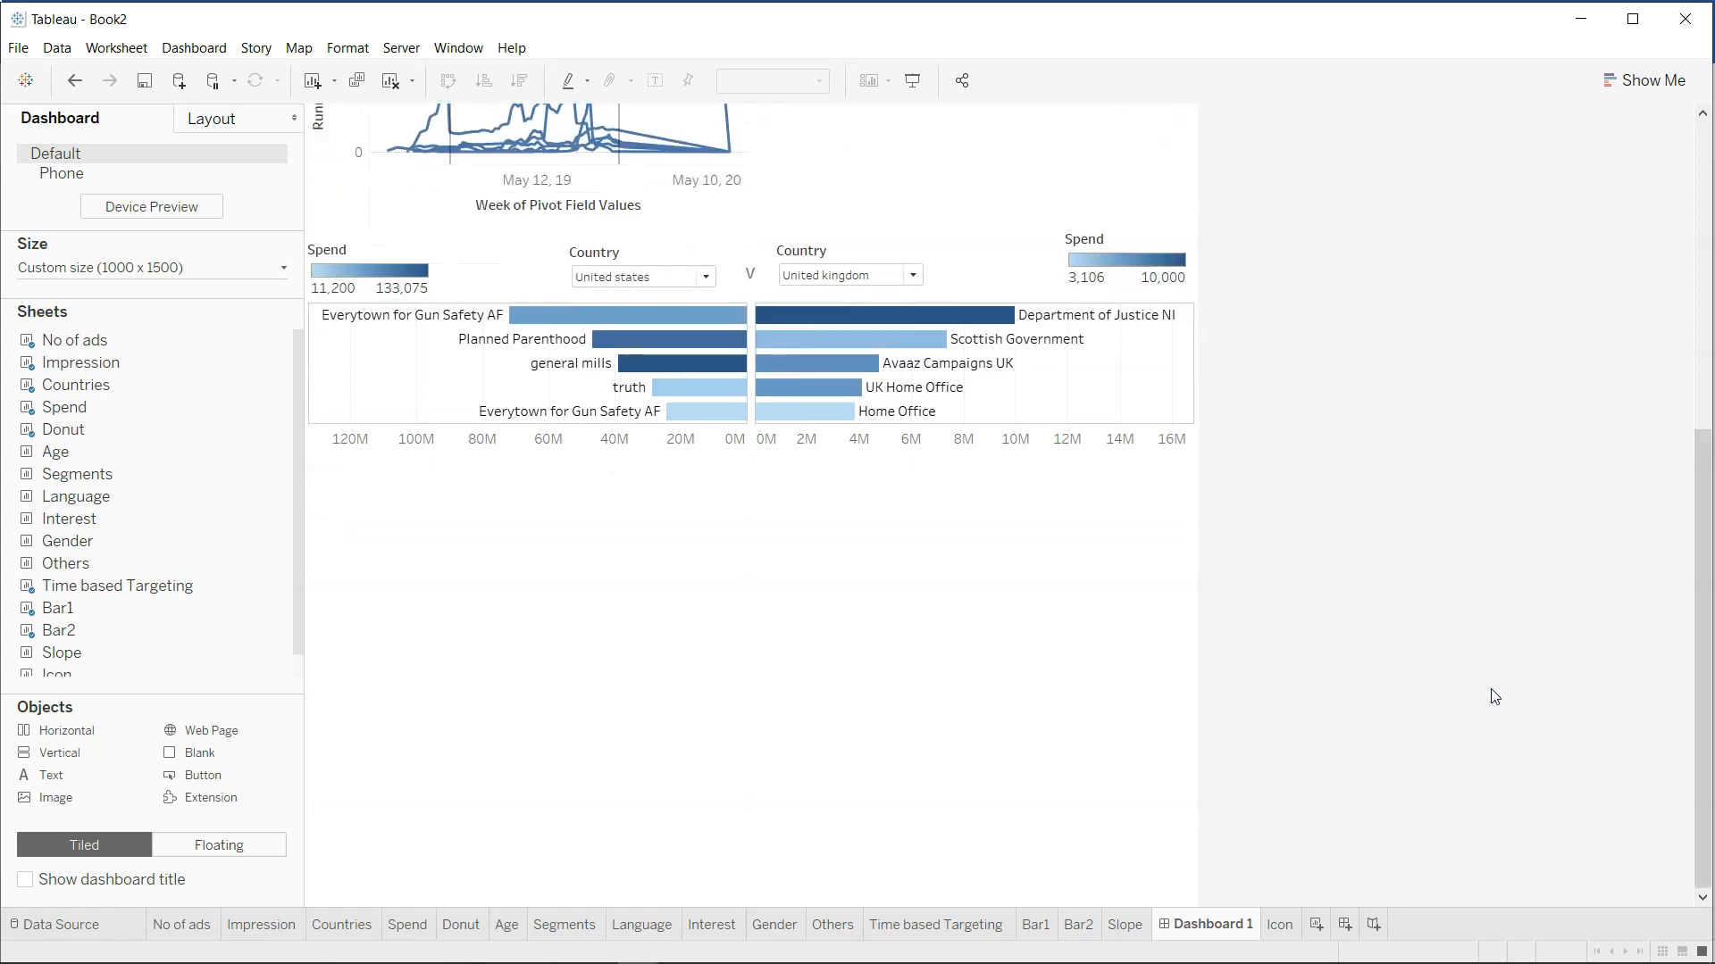
Add the Slope sheet as a tiled row beneath the bar charts at the bottom of the dashboard and adjust its height.
double_click(121, 661)
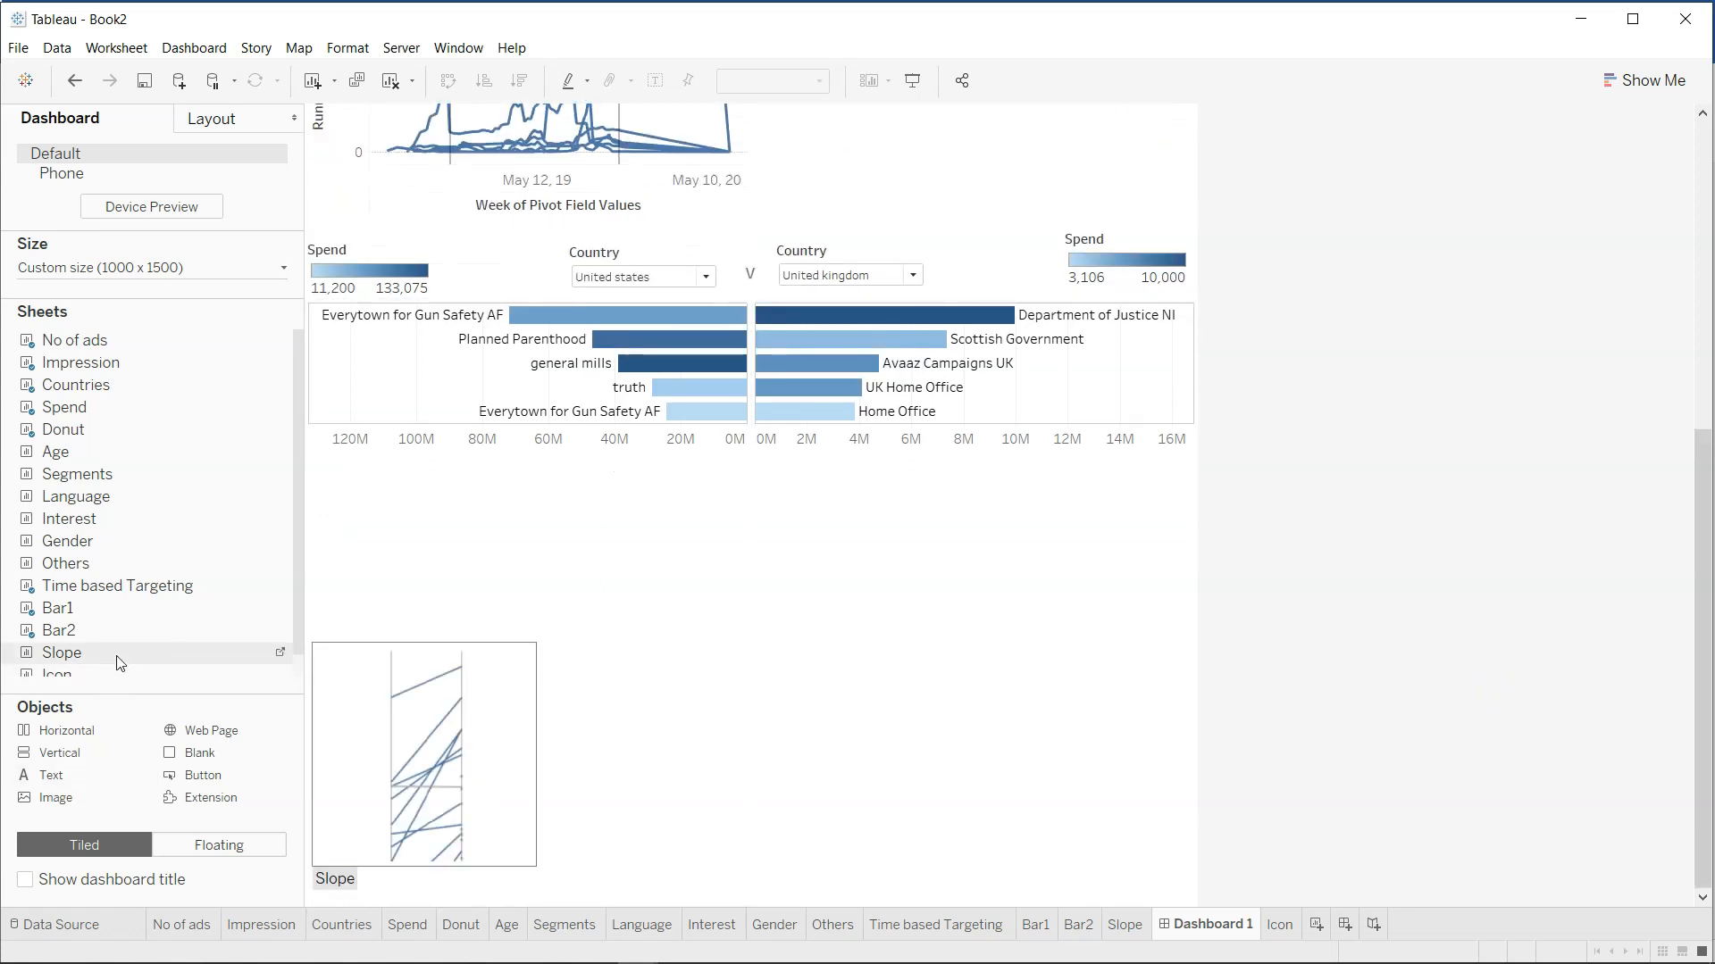
drag(121, 661, 753, 904)
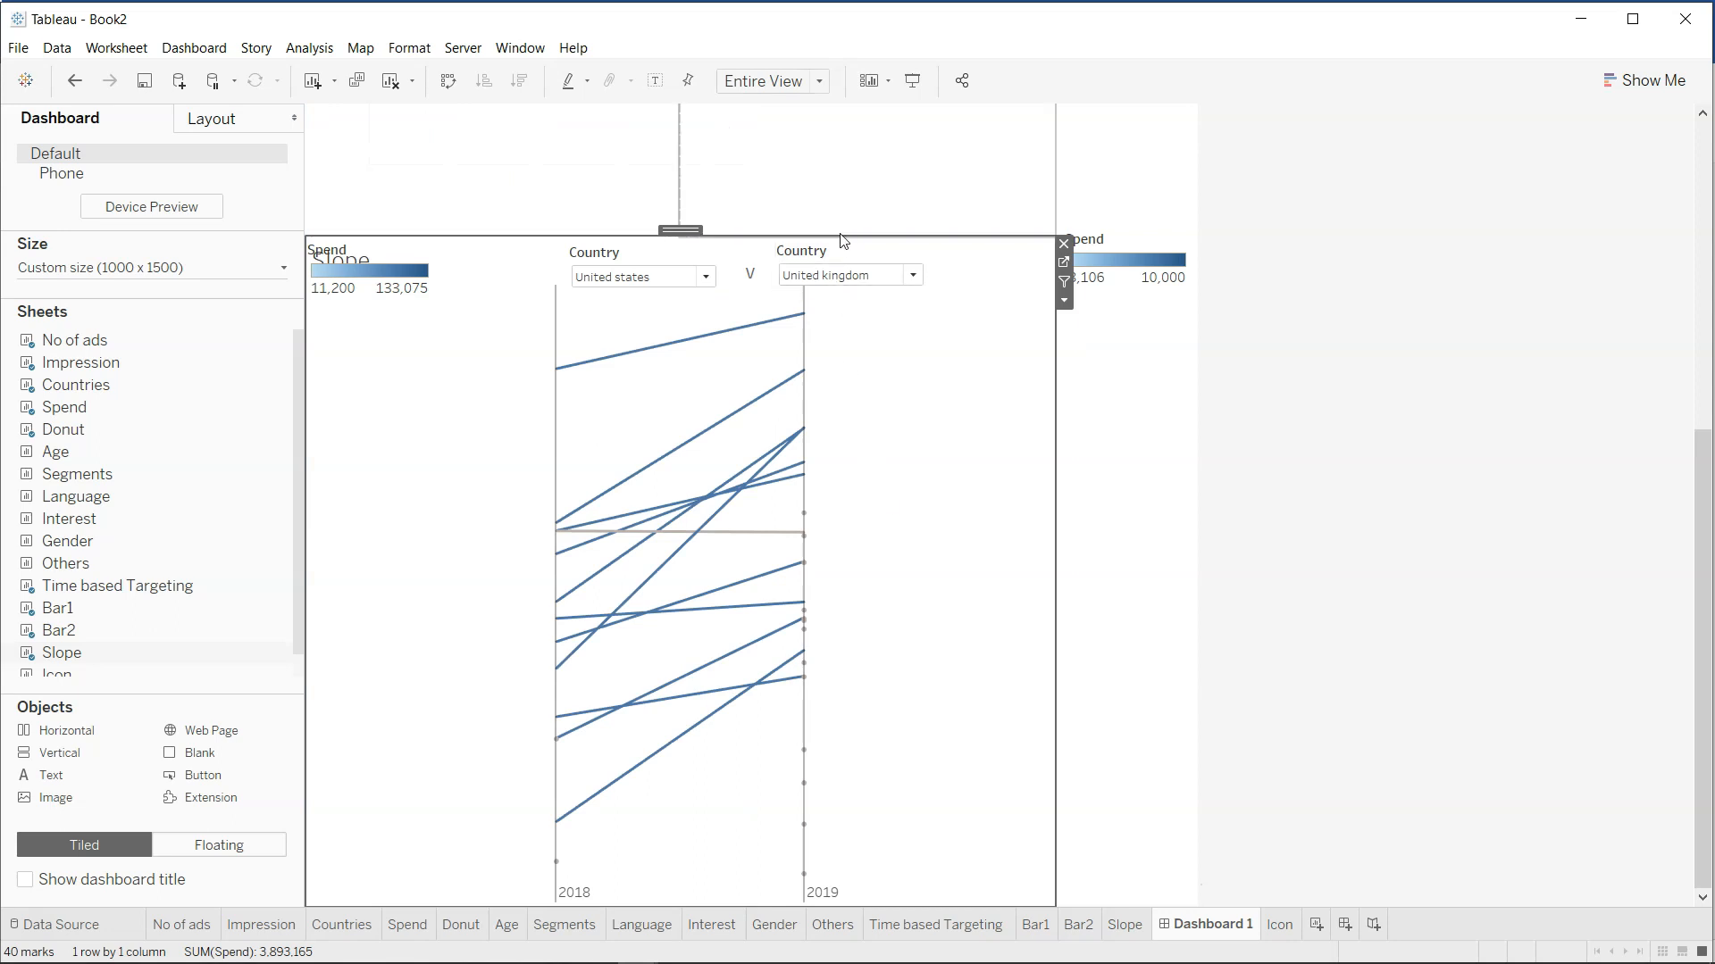
drag(839, 237, 876, 515)
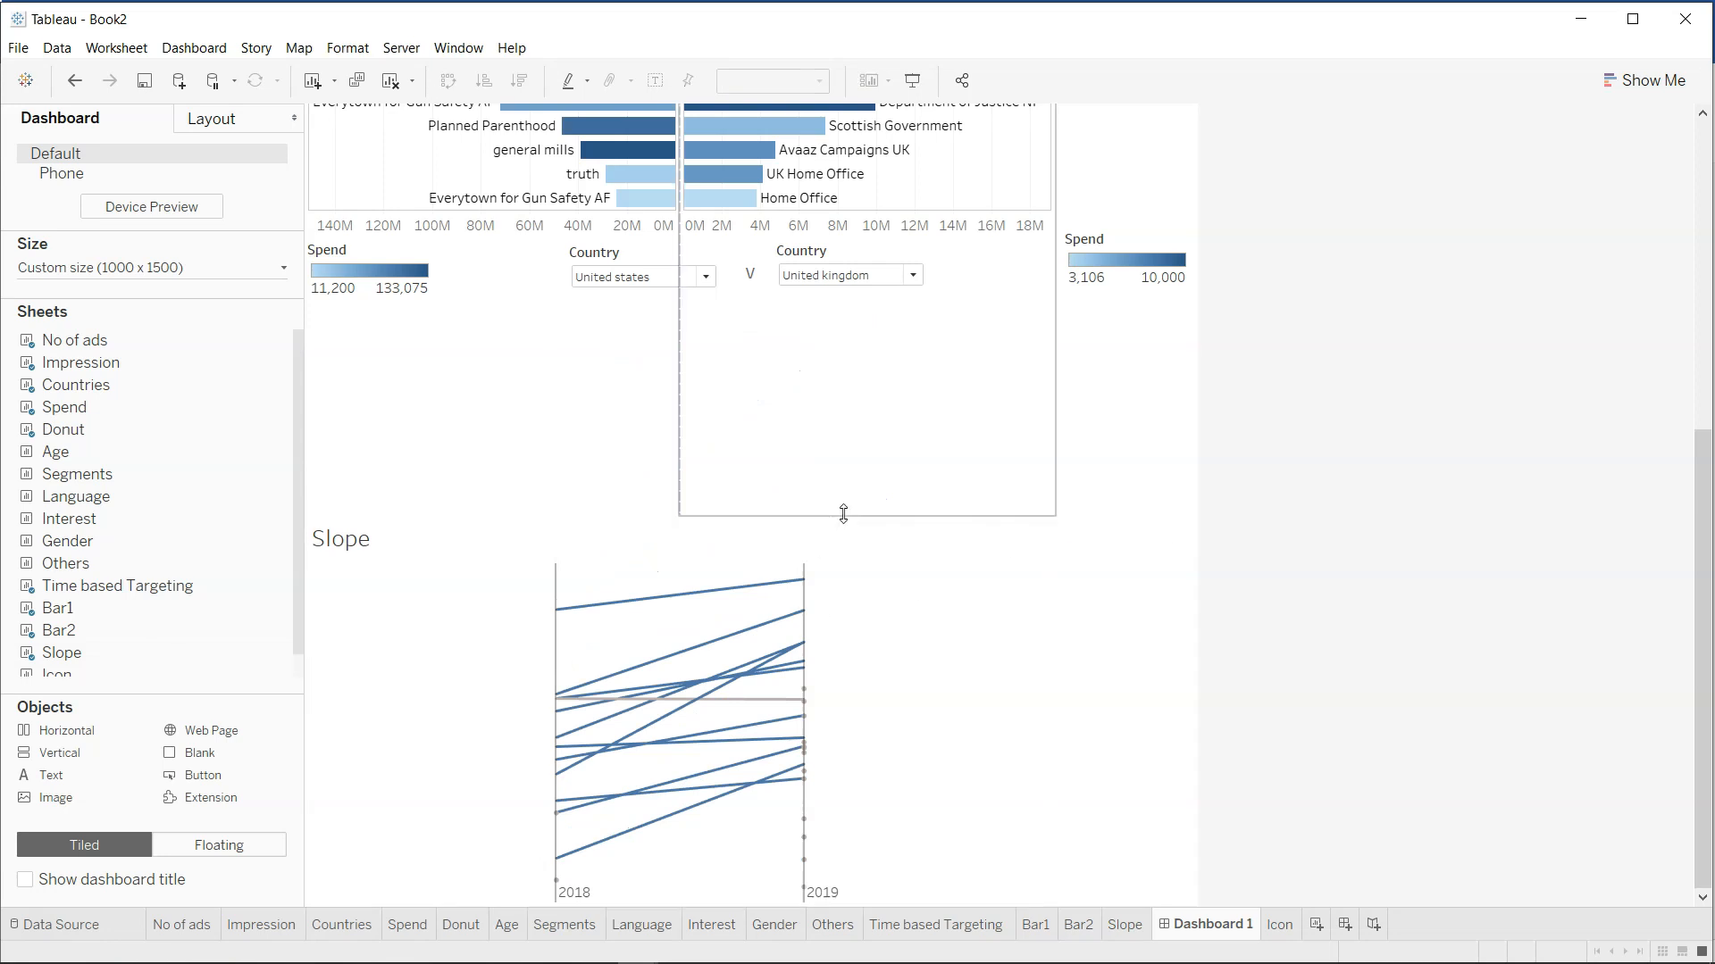
drag(834, 516, 832, 331)
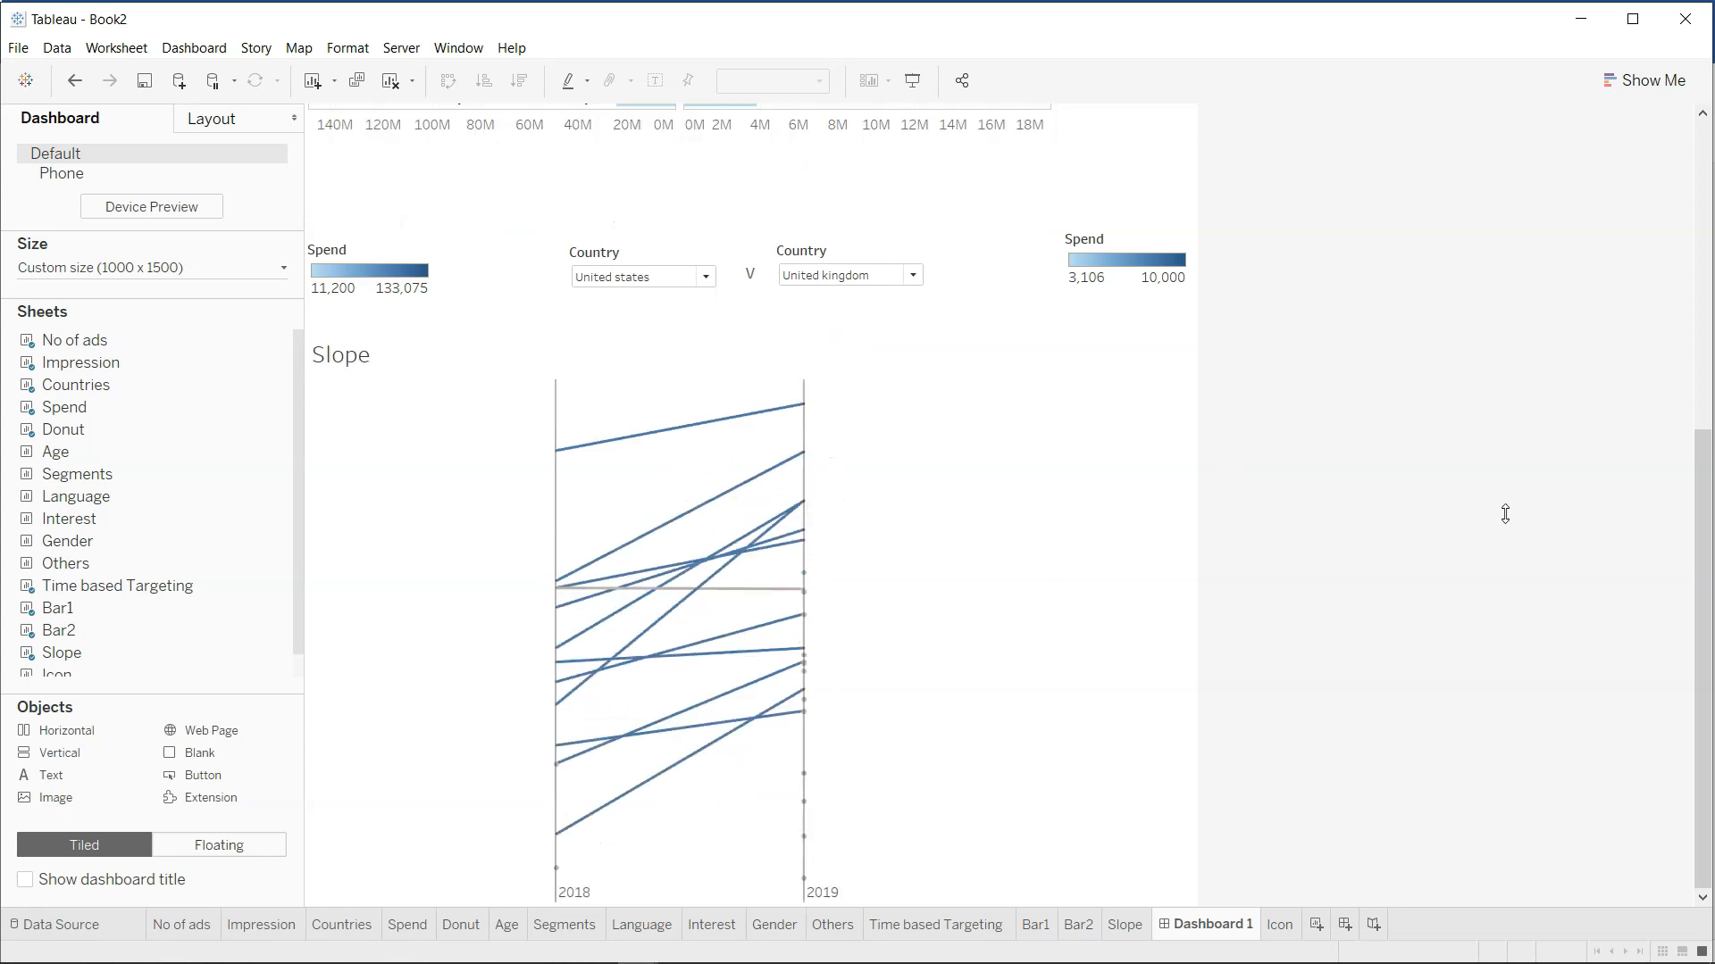
Lower the boundary between the bar charts and the Slope sheet to give the bar chart row more height.
scroll(1506, 514, up, 5)
scroll(1505, 514, up, 2)
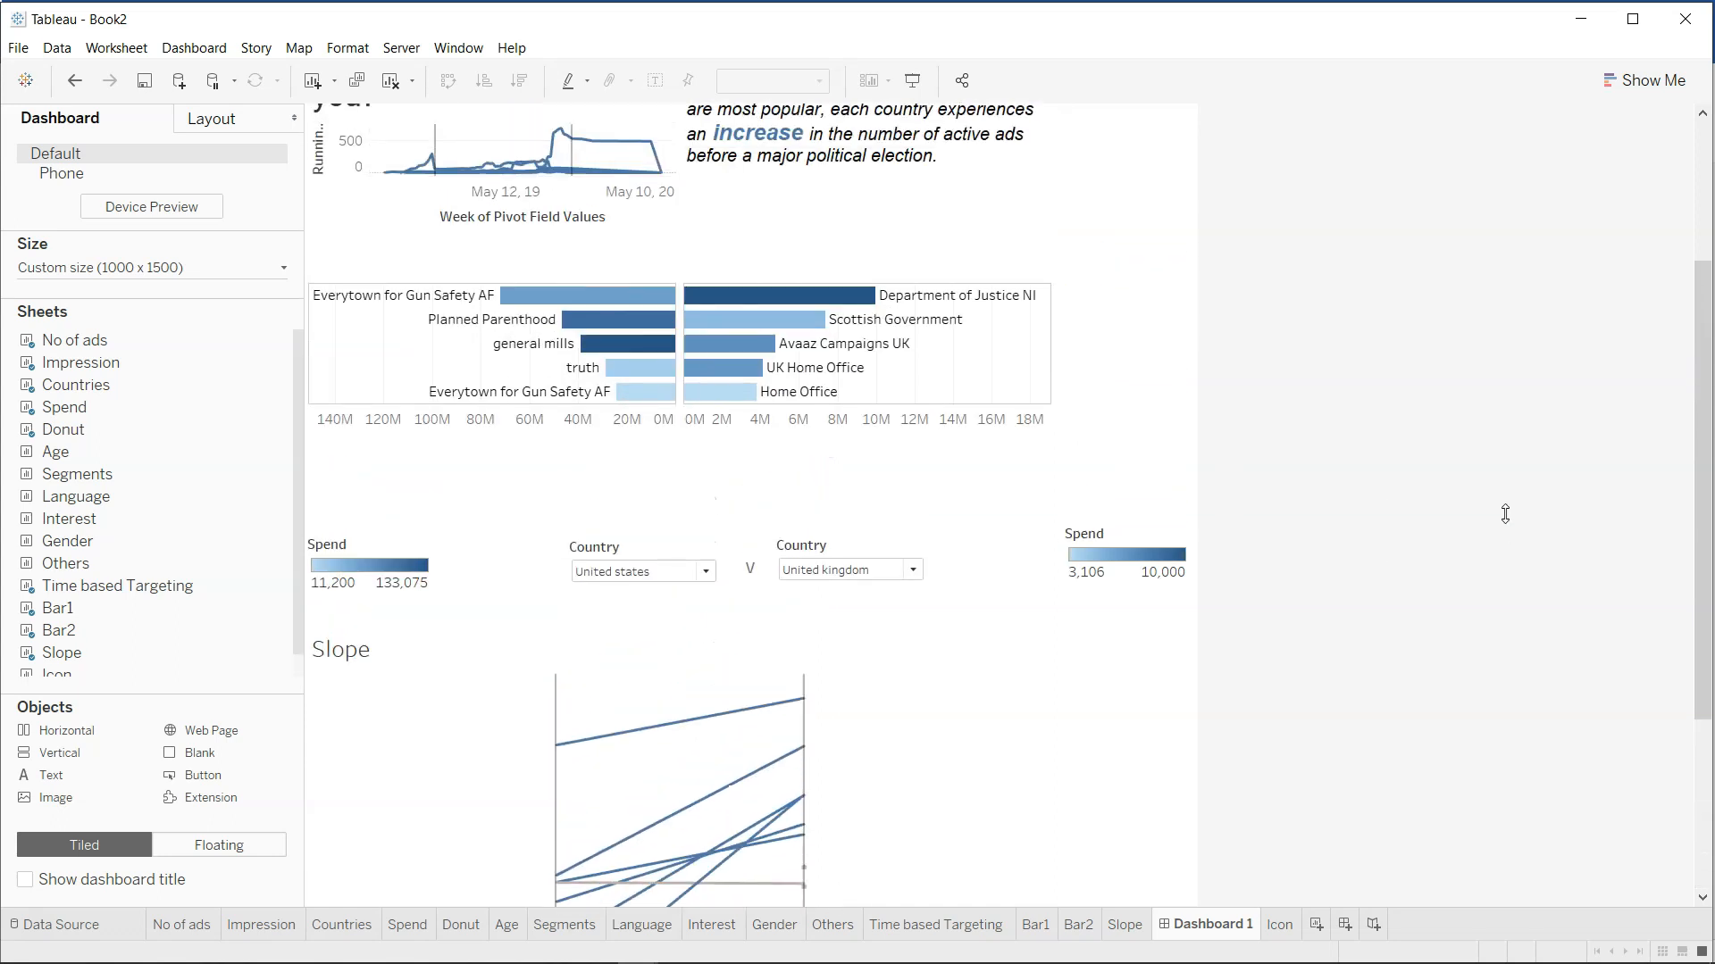
scroll(1506, 514, up, 2)
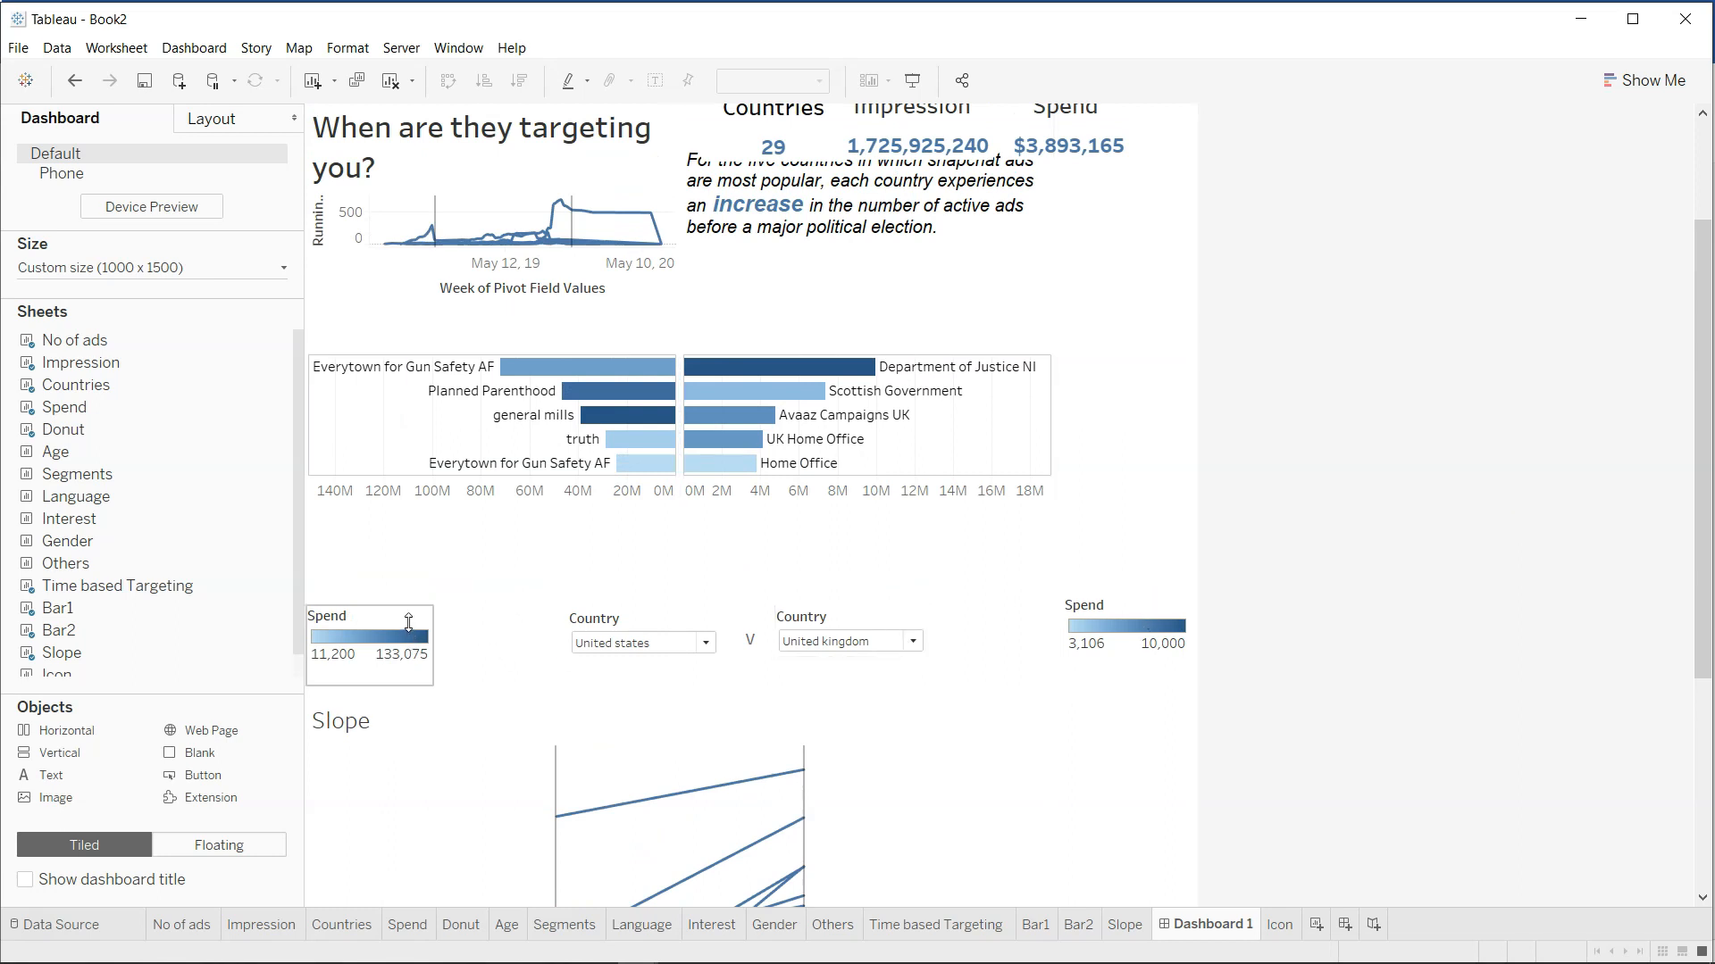
scroll(761, 533, up, 4)
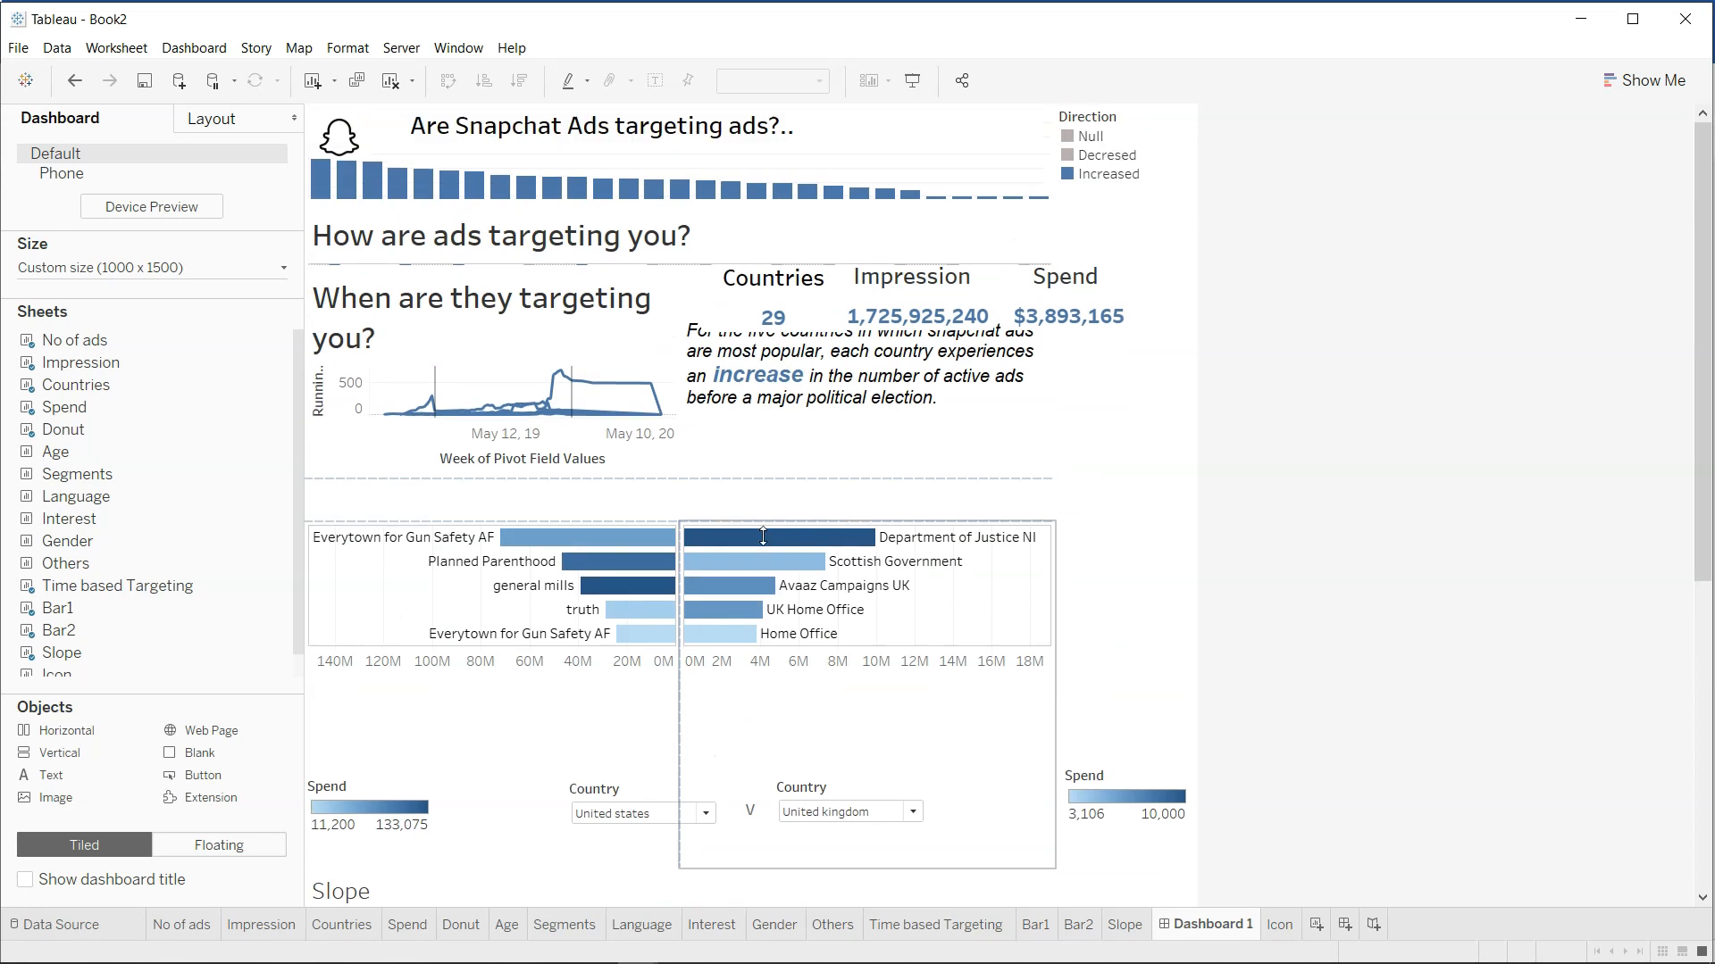
scroll(762, 536, down, 7)
drag(669, 577, 704, 784)
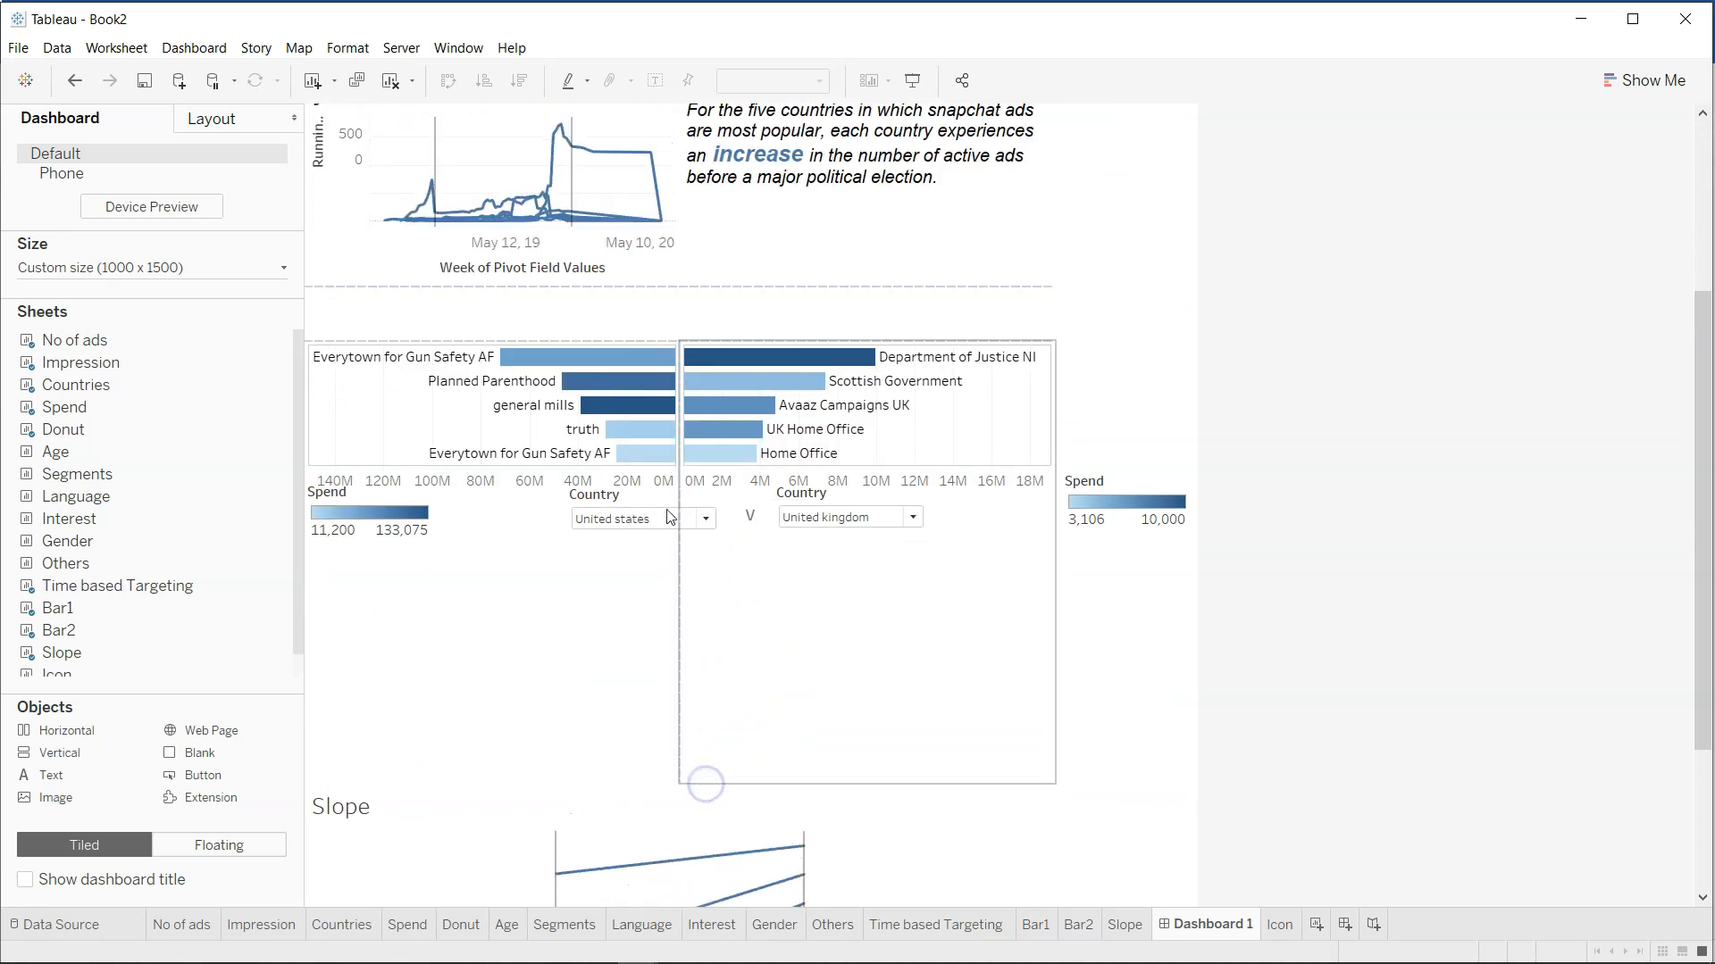
Extend the blank row above the bar charts downward so the bars sit below the Country filters and Spend legends.
click(701, 338)
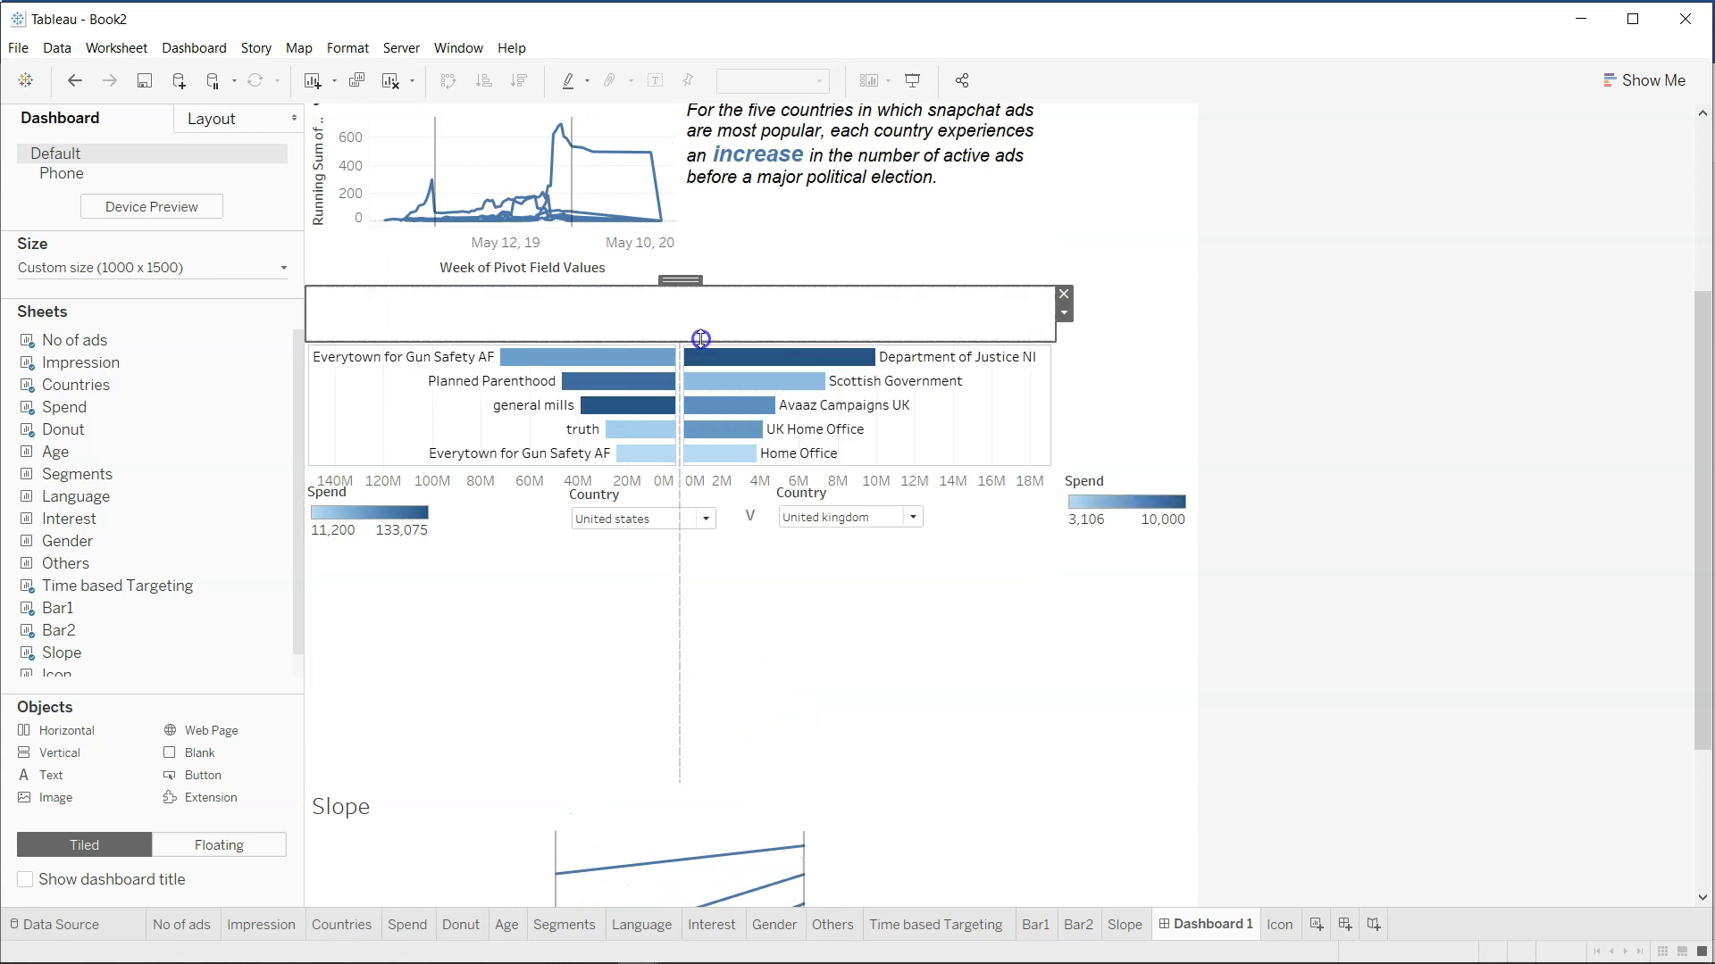
click(630, 594)
click(739, 634)
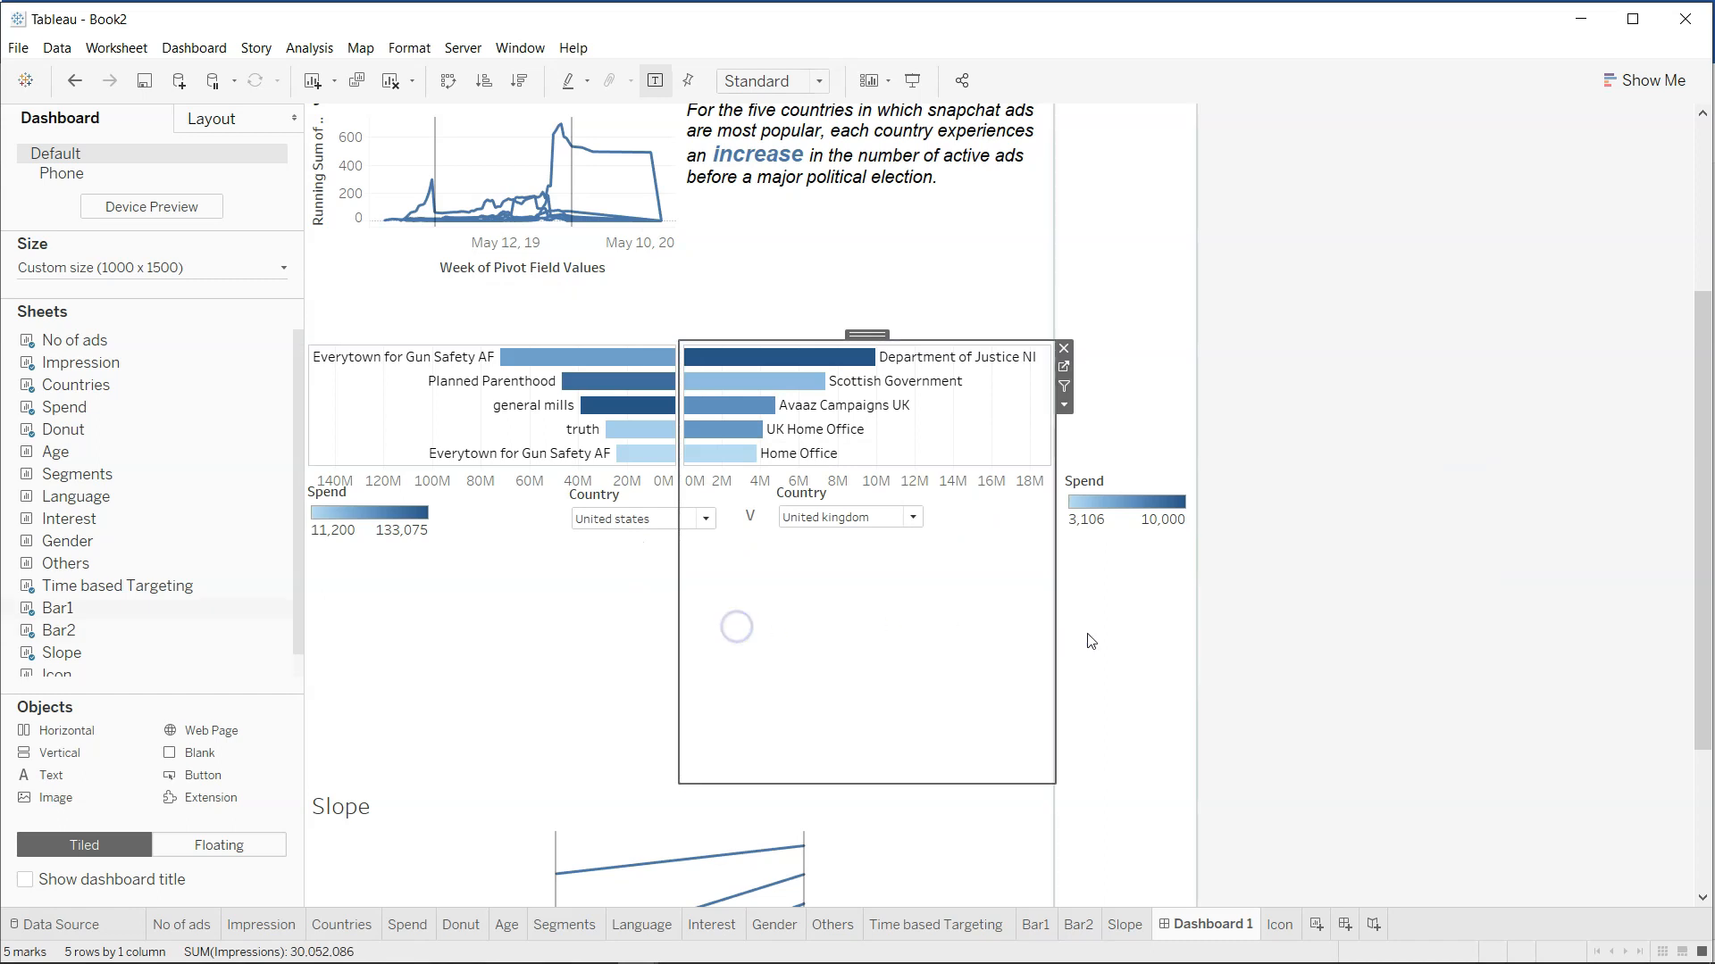
click(1133, 598)
scroll(1133, 598, up, 3)
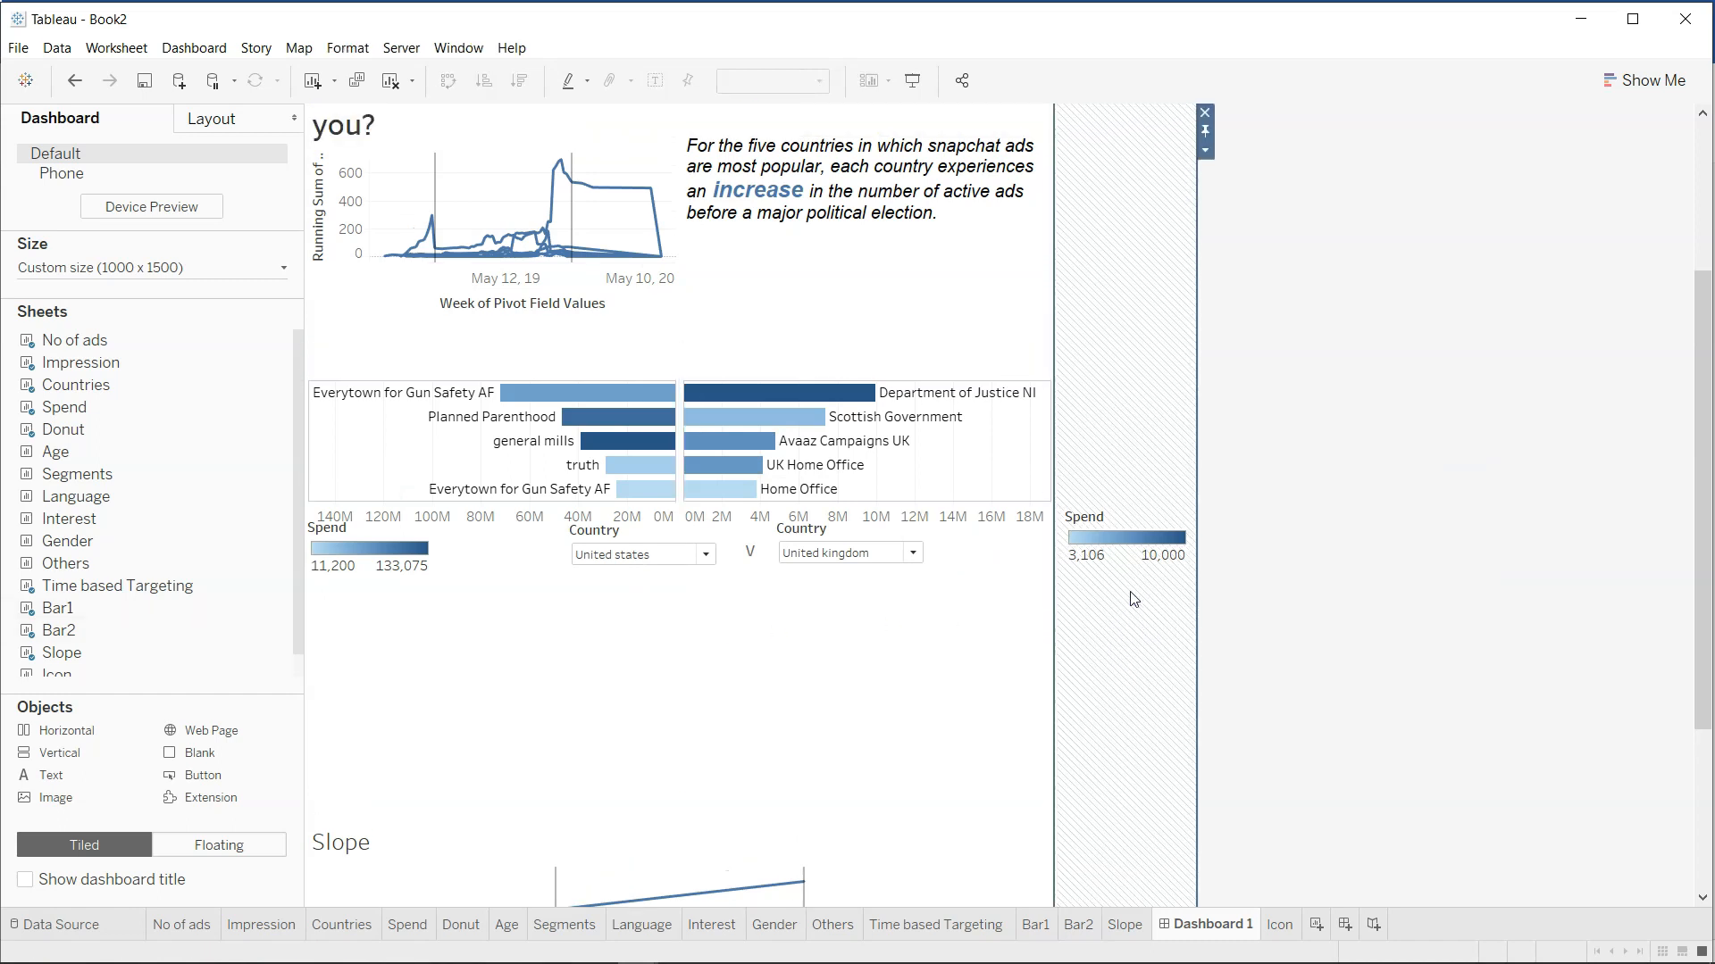
click(933, 717)
mouse_move(810, 480)
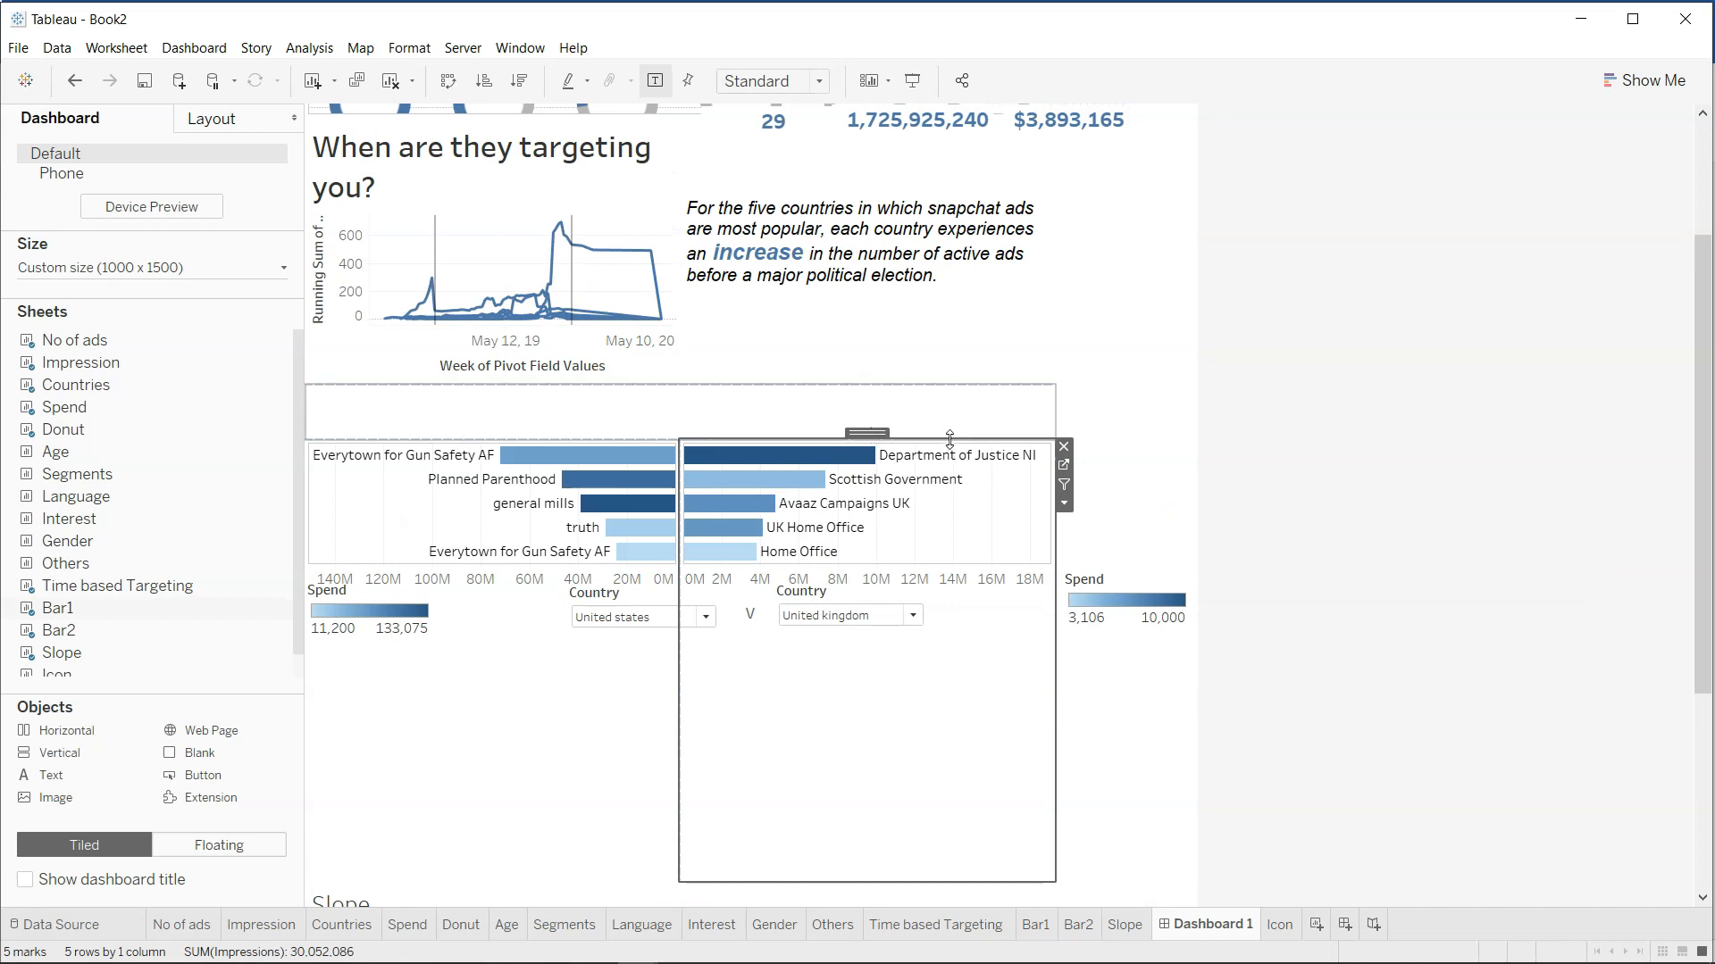
drag(943, 445, 982, 676)
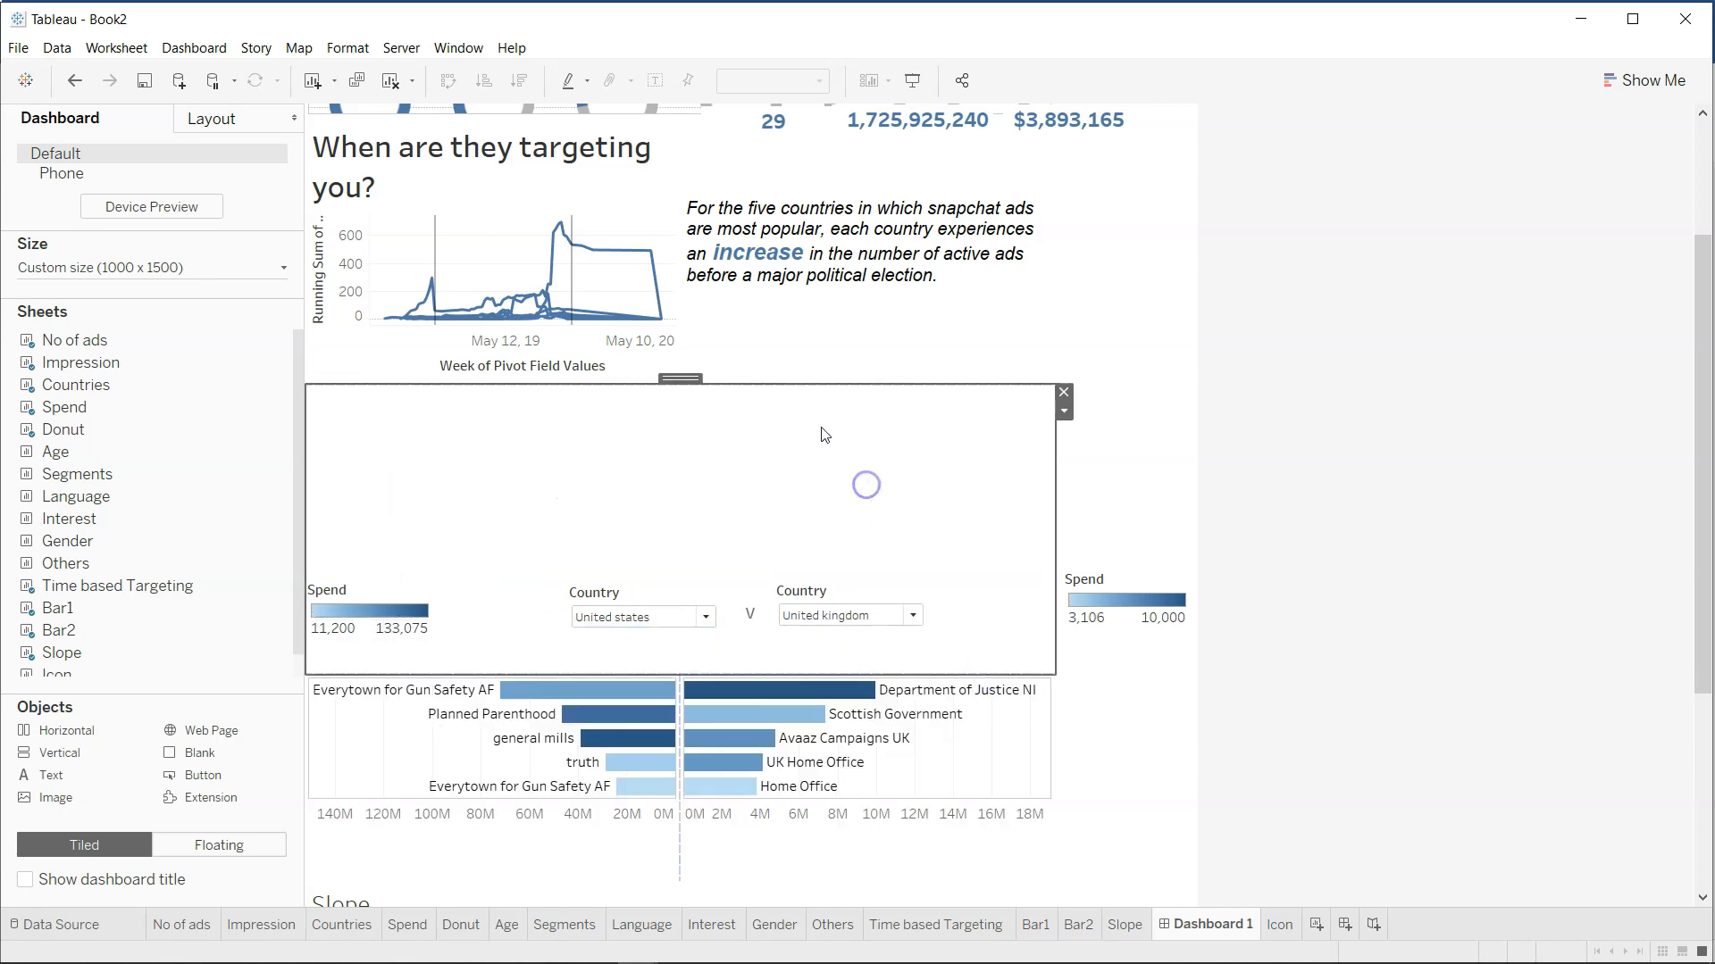
Extend the time based targeting row down to just above the Country filters, and enlarge the donut row to fit the full rings.
drag(752, 384, 800, 549)
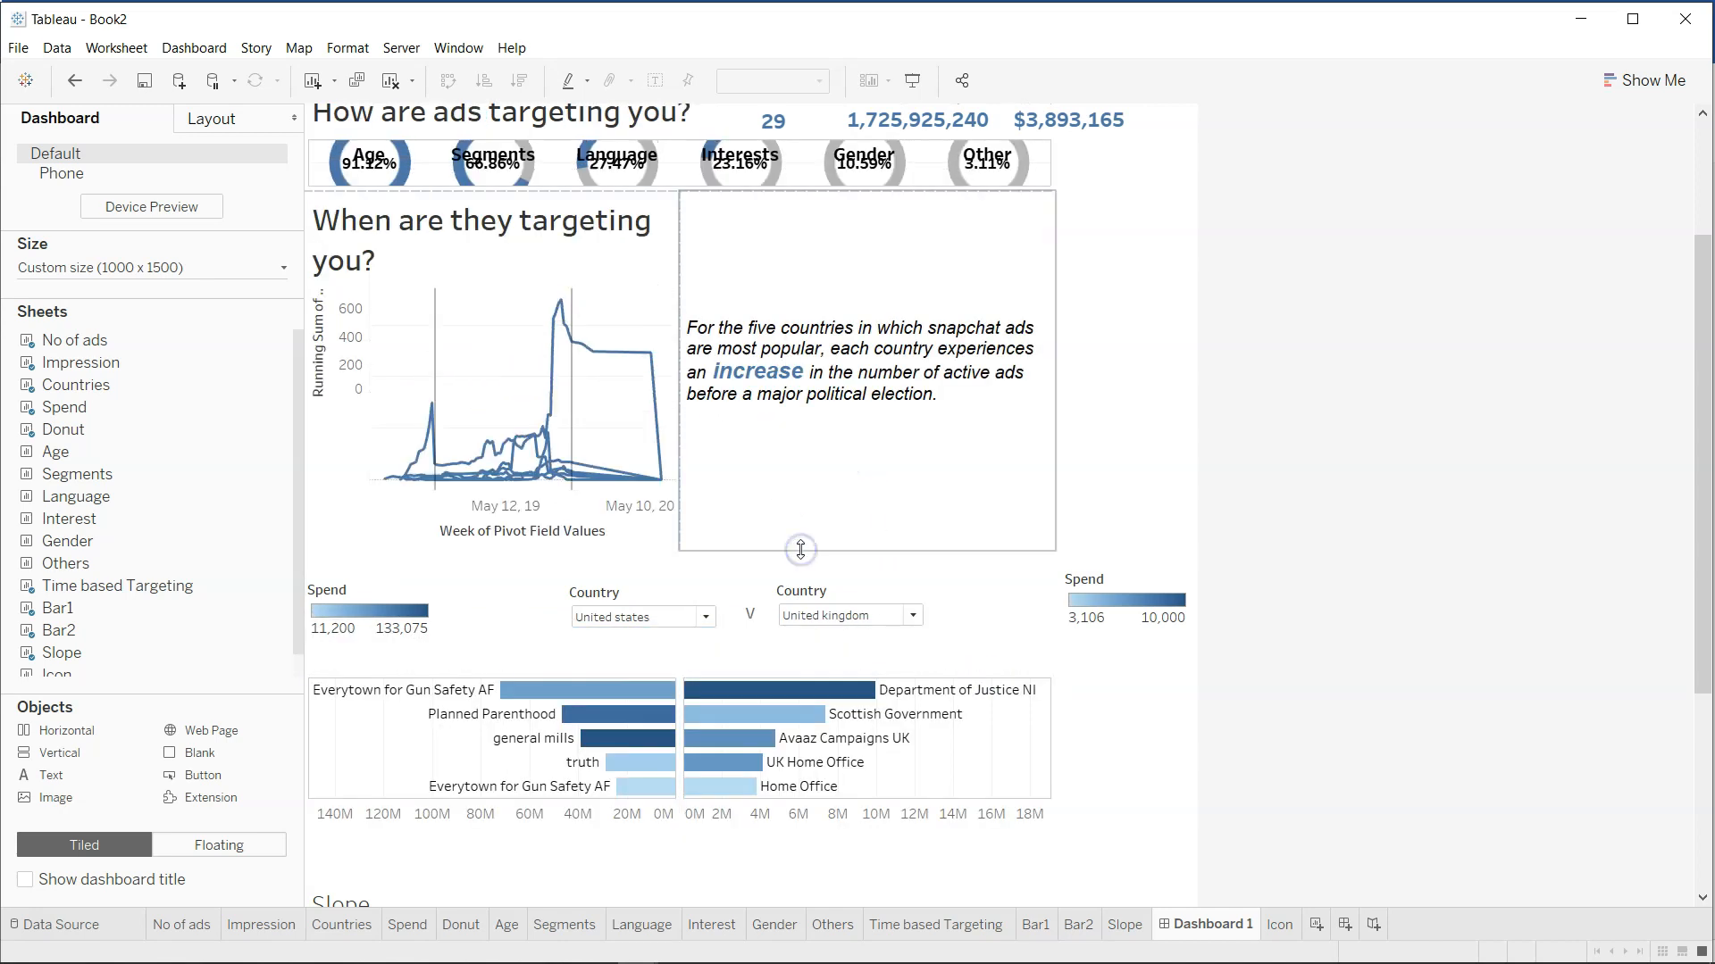
scroll(1262, 534, up, 3)
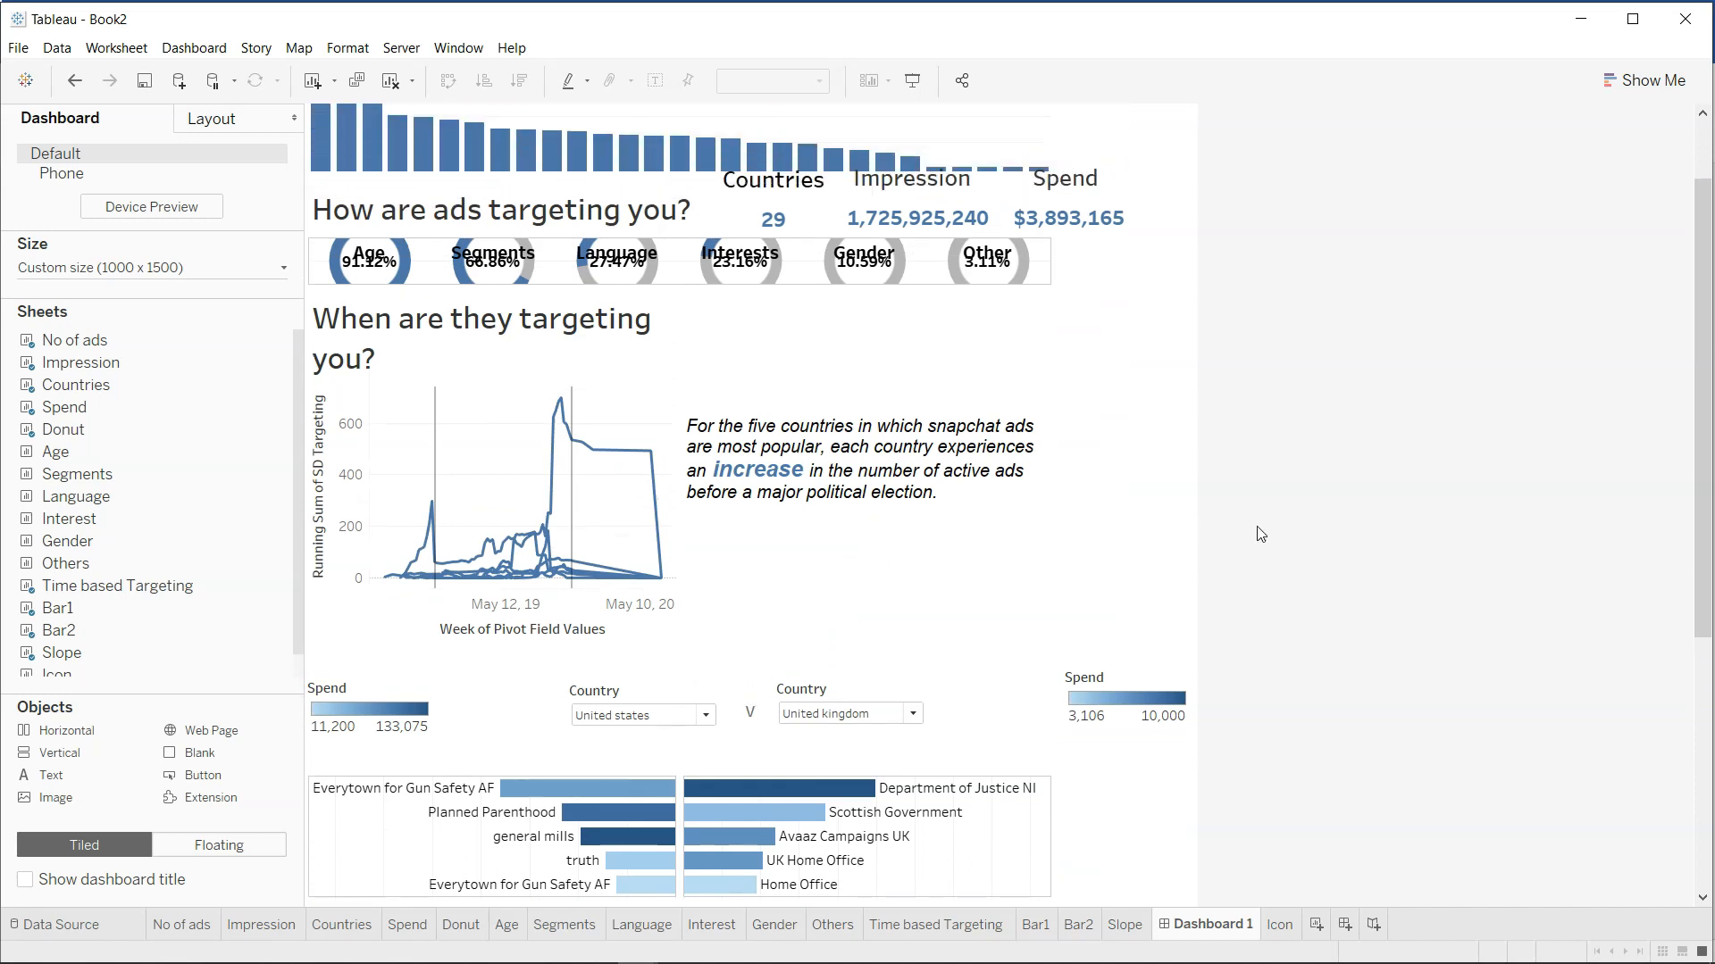
drag(846, 379, 875, 472)
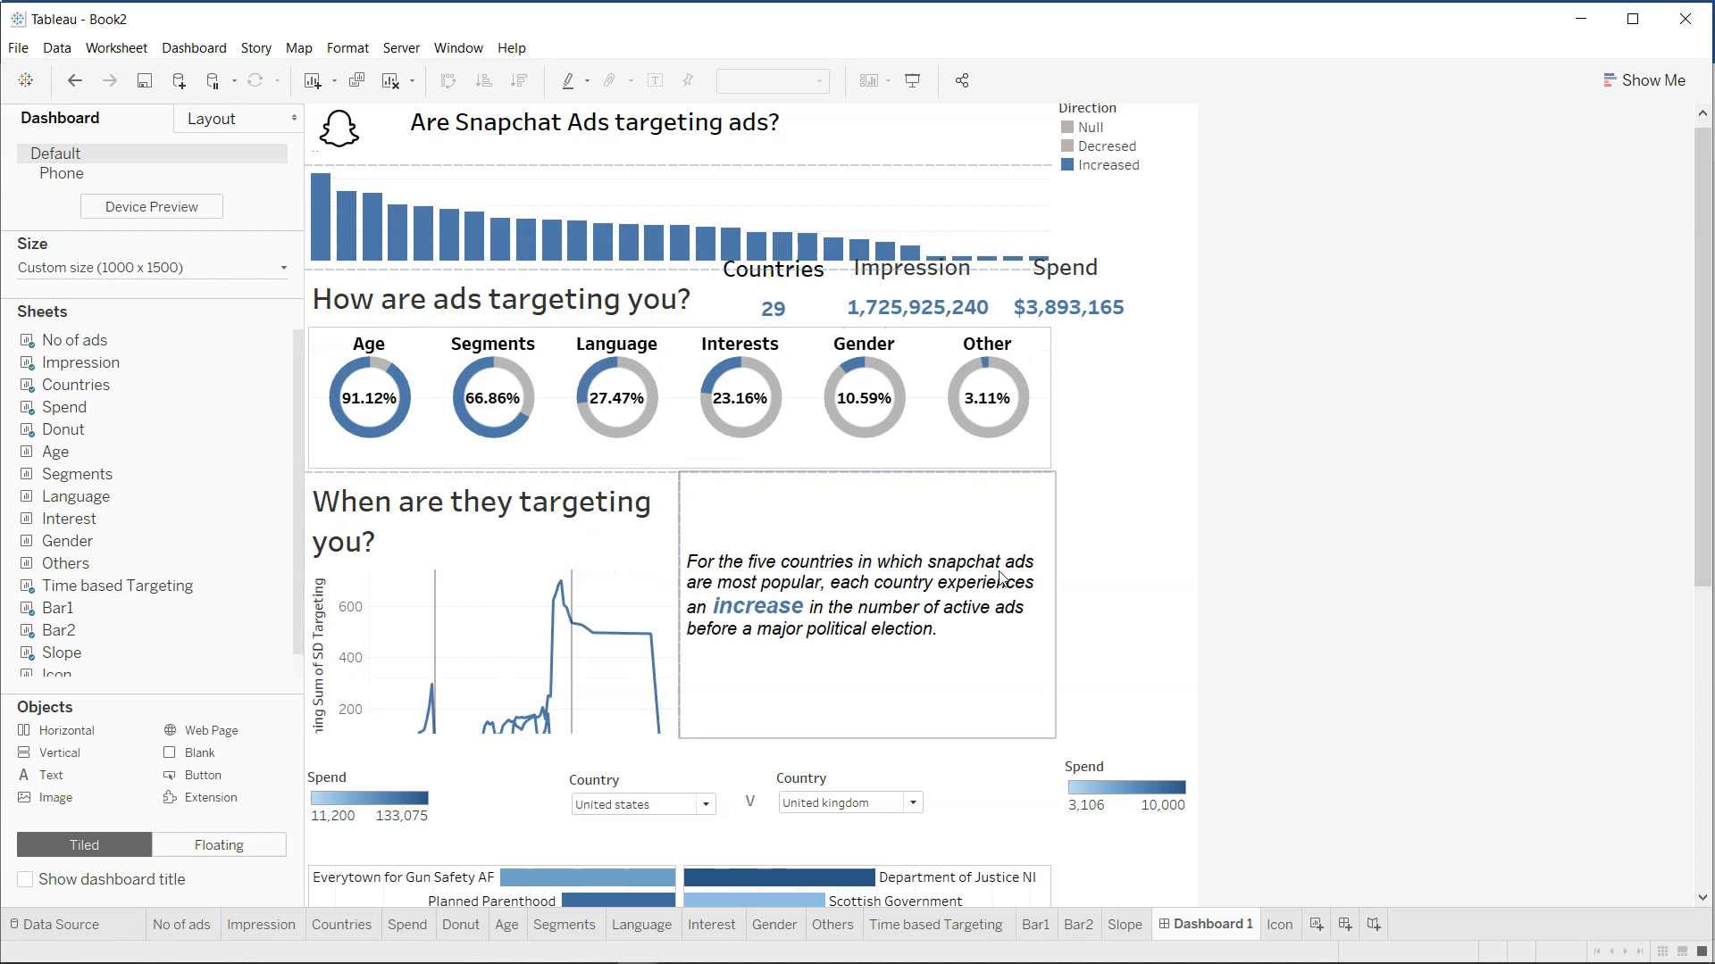
Remove the Direction colour legend from the dashboard.
click(1127, 134)
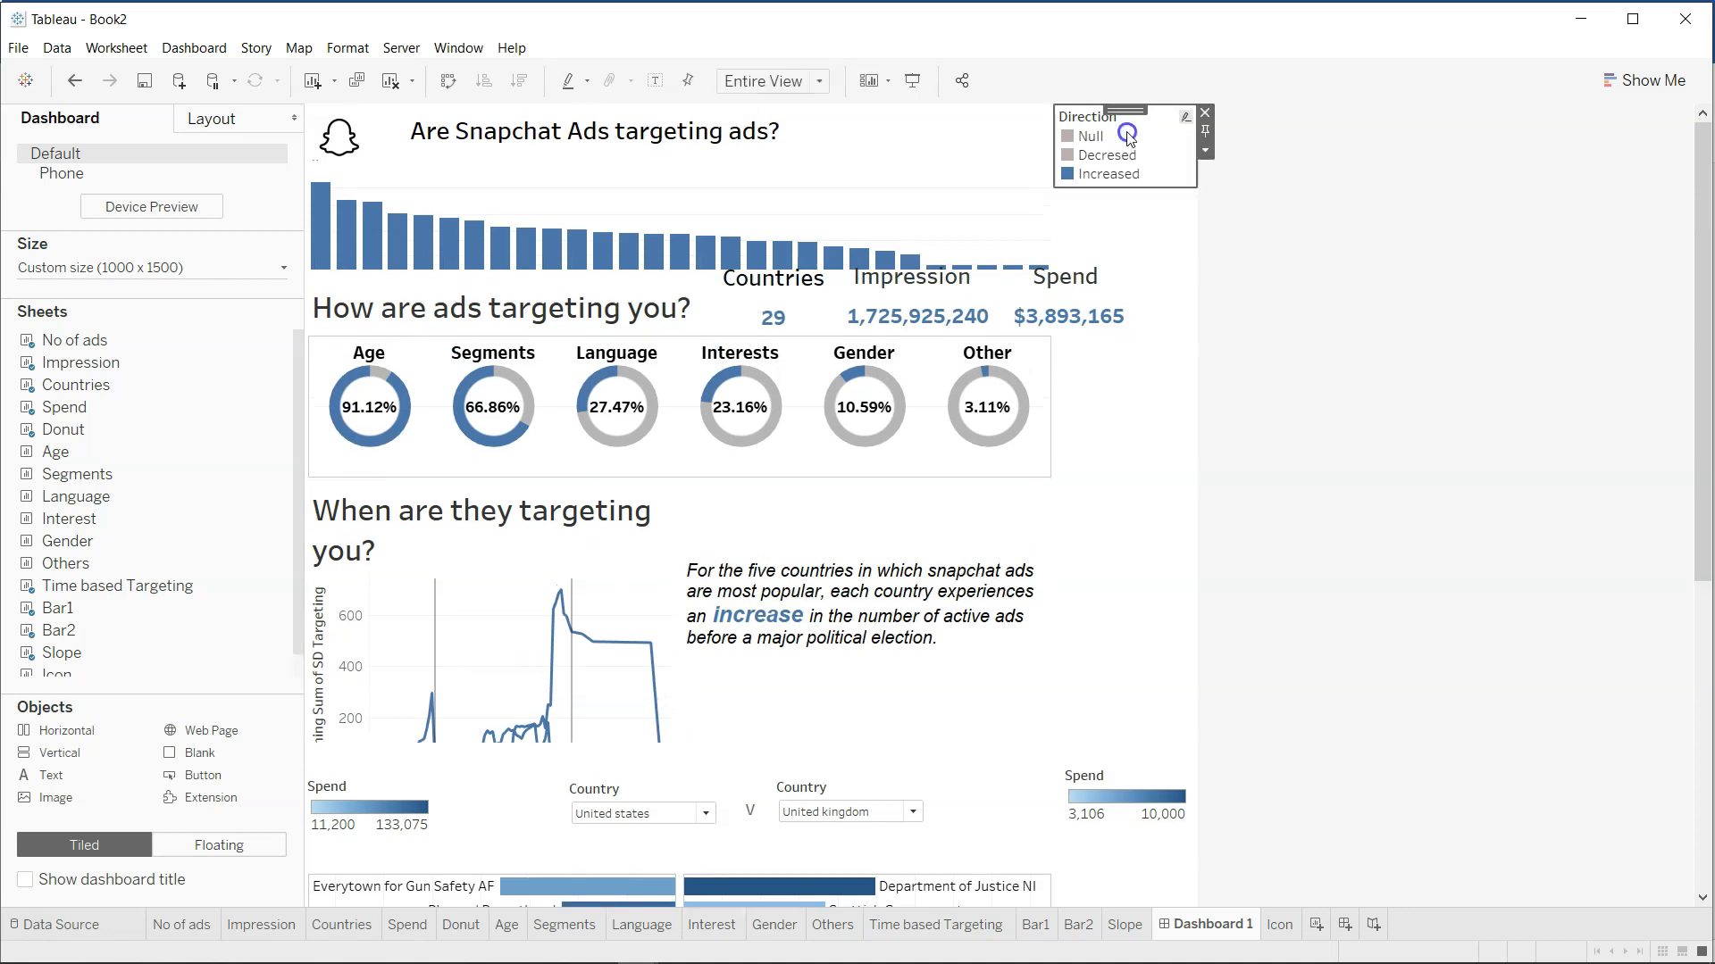
click(1205, 113)
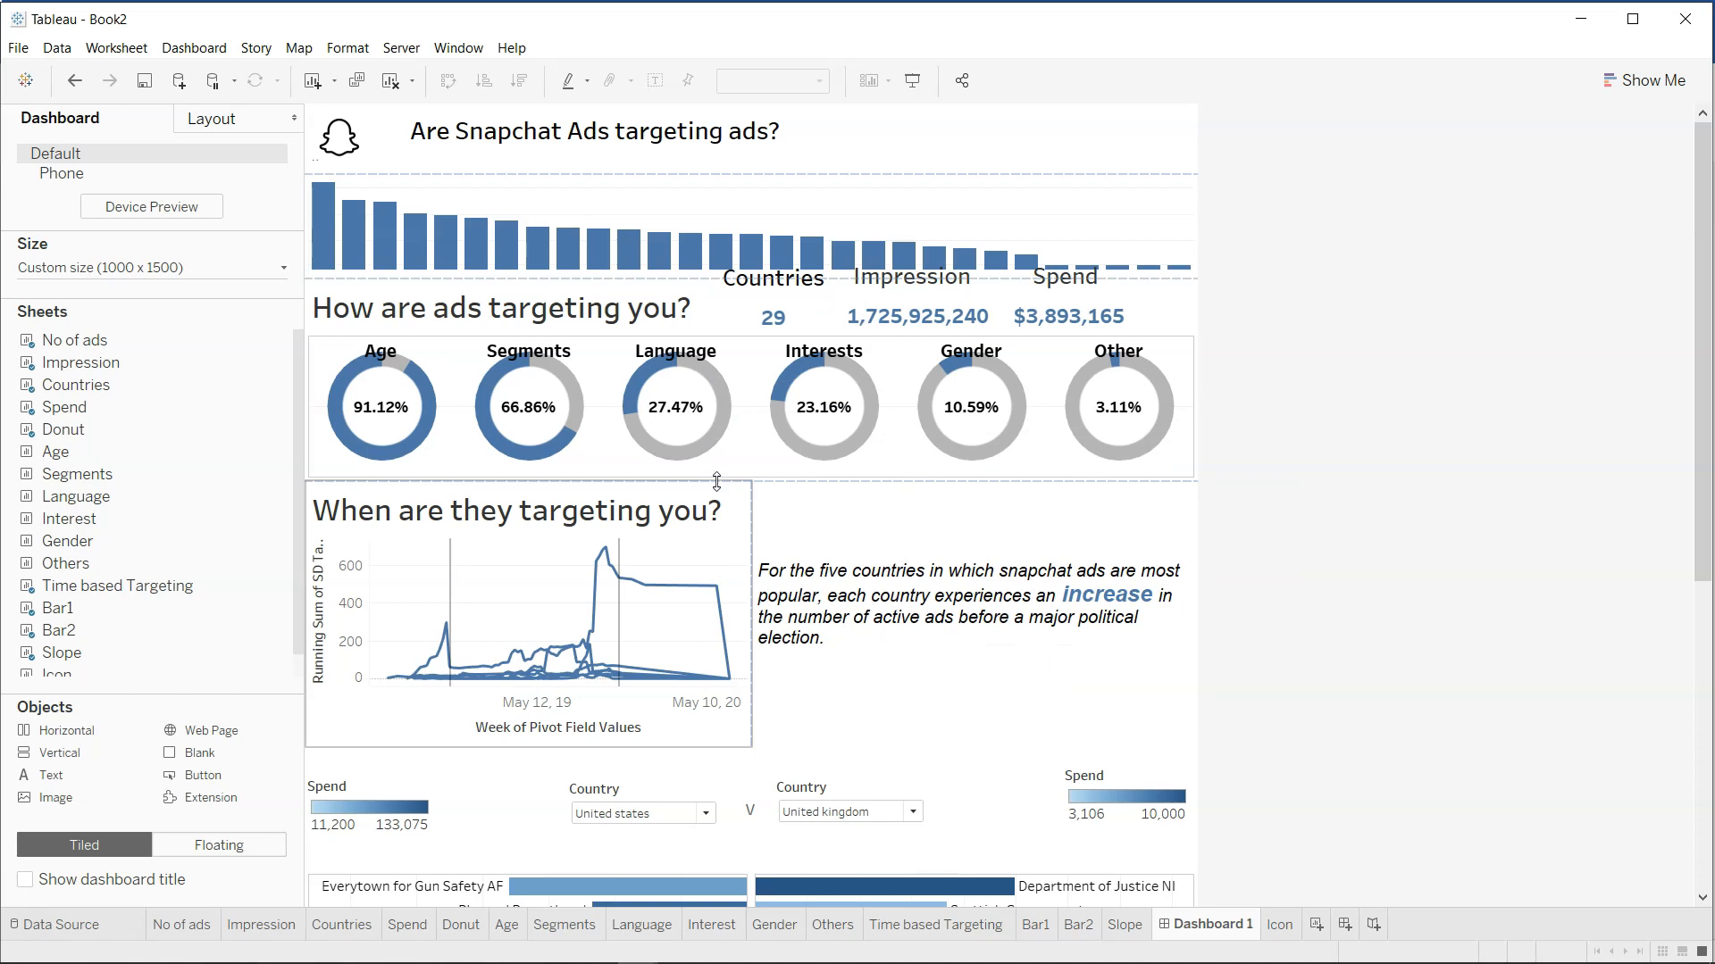
Lower the top edge of the bar charts and extend the time based targeting row down, leaving a narrow blank row between them.
scroll(785, 616, down, 5)
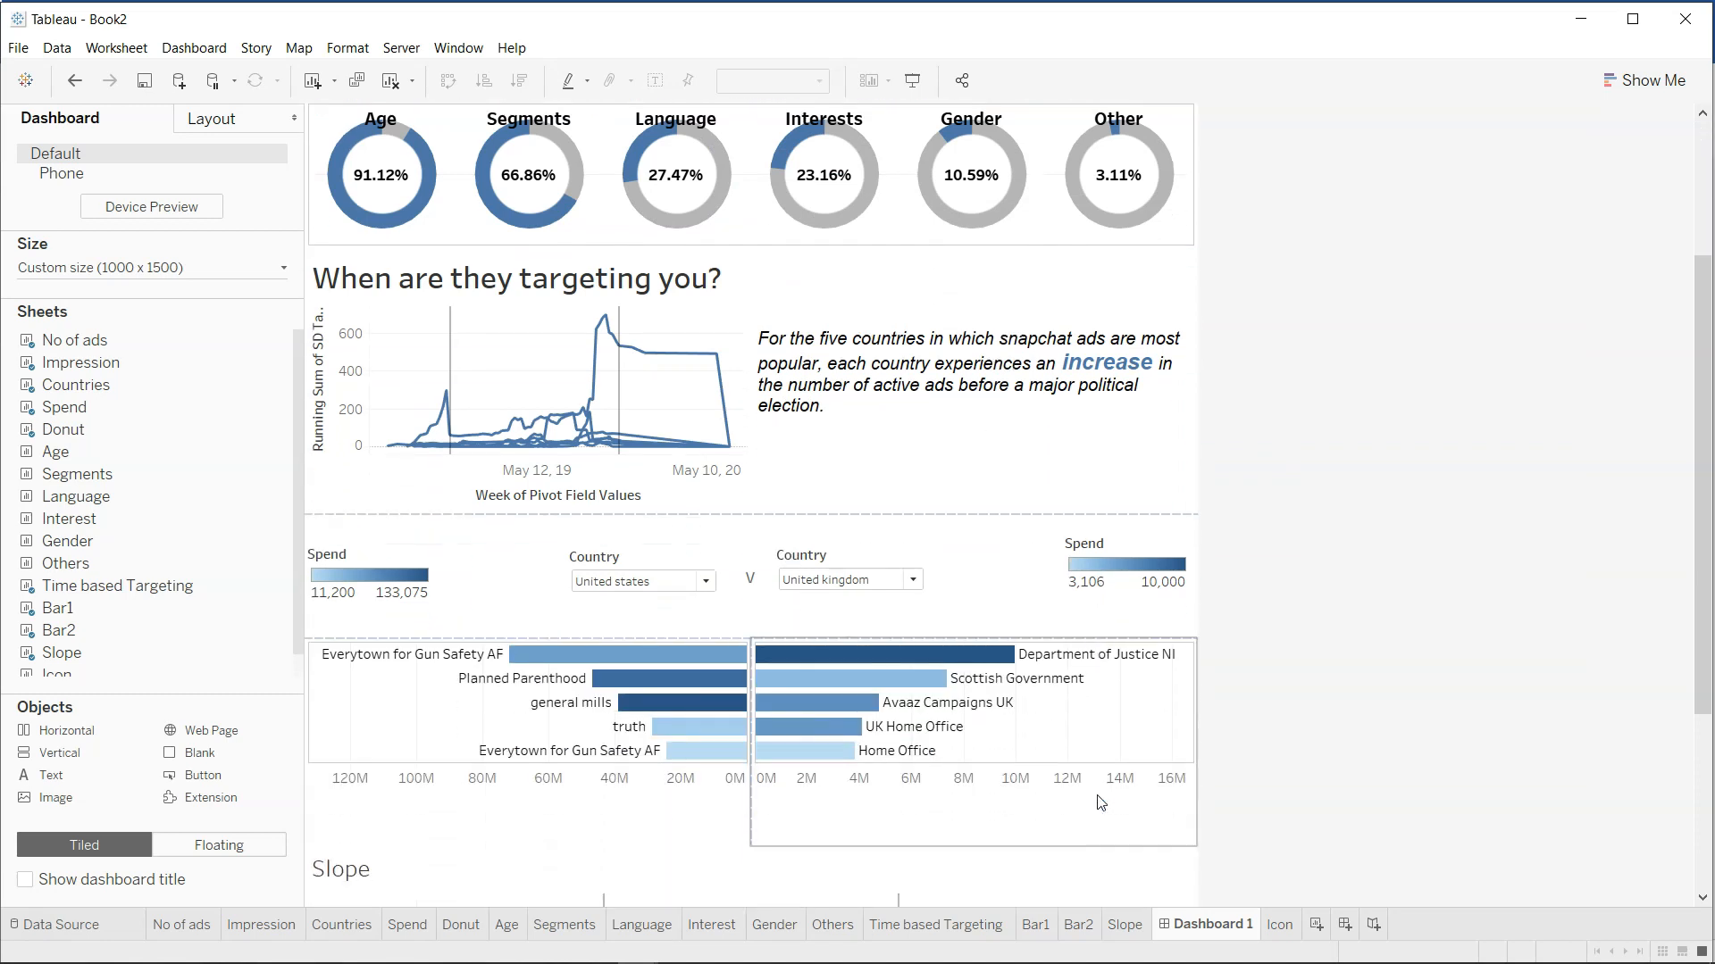
mouse_move(854, 730)
scroll(855, 729, down, 5)
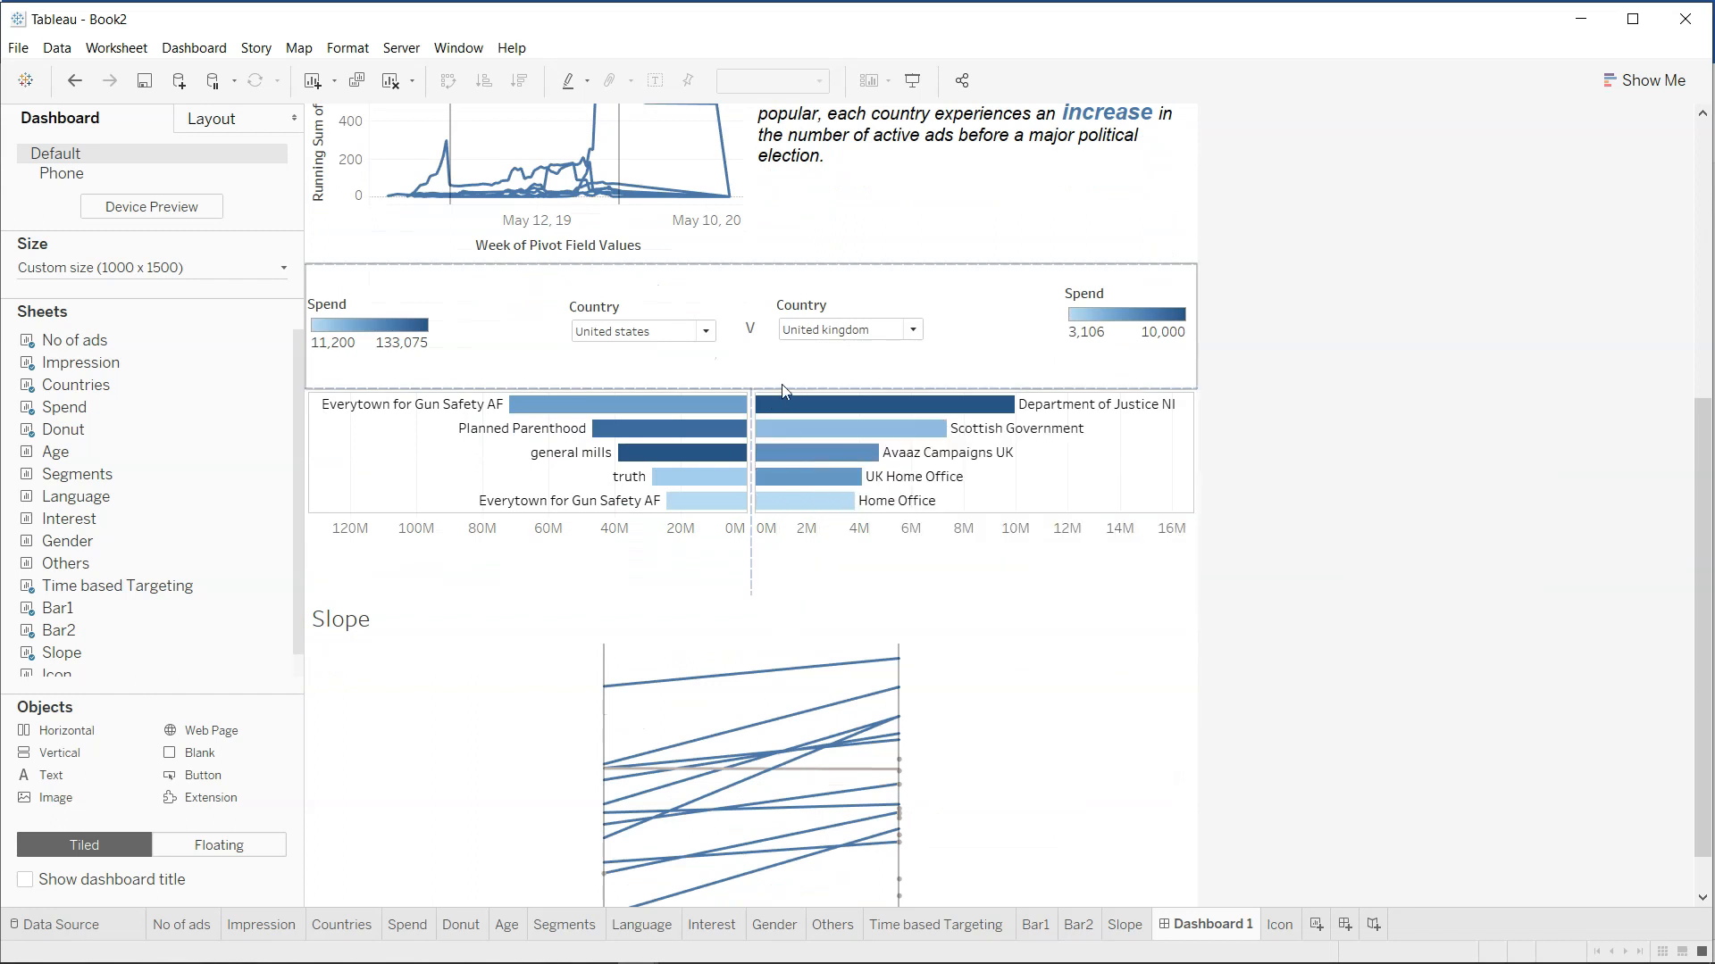
drag(786, 400, 800, 439)
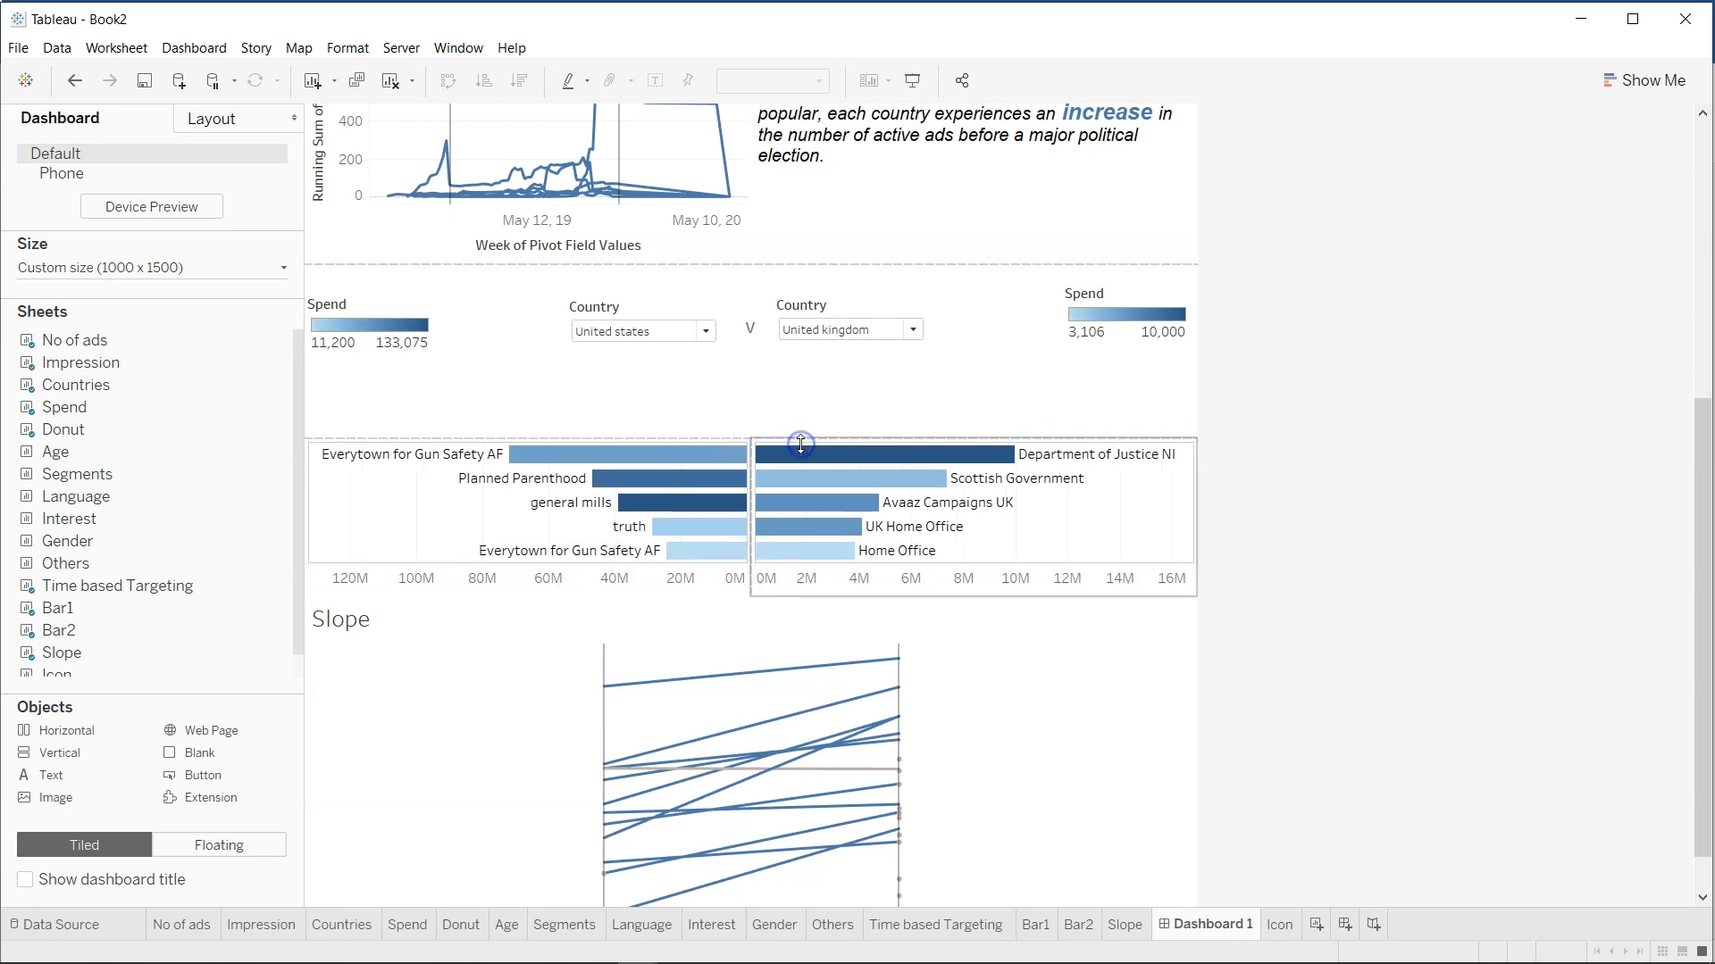
click(797, 257)
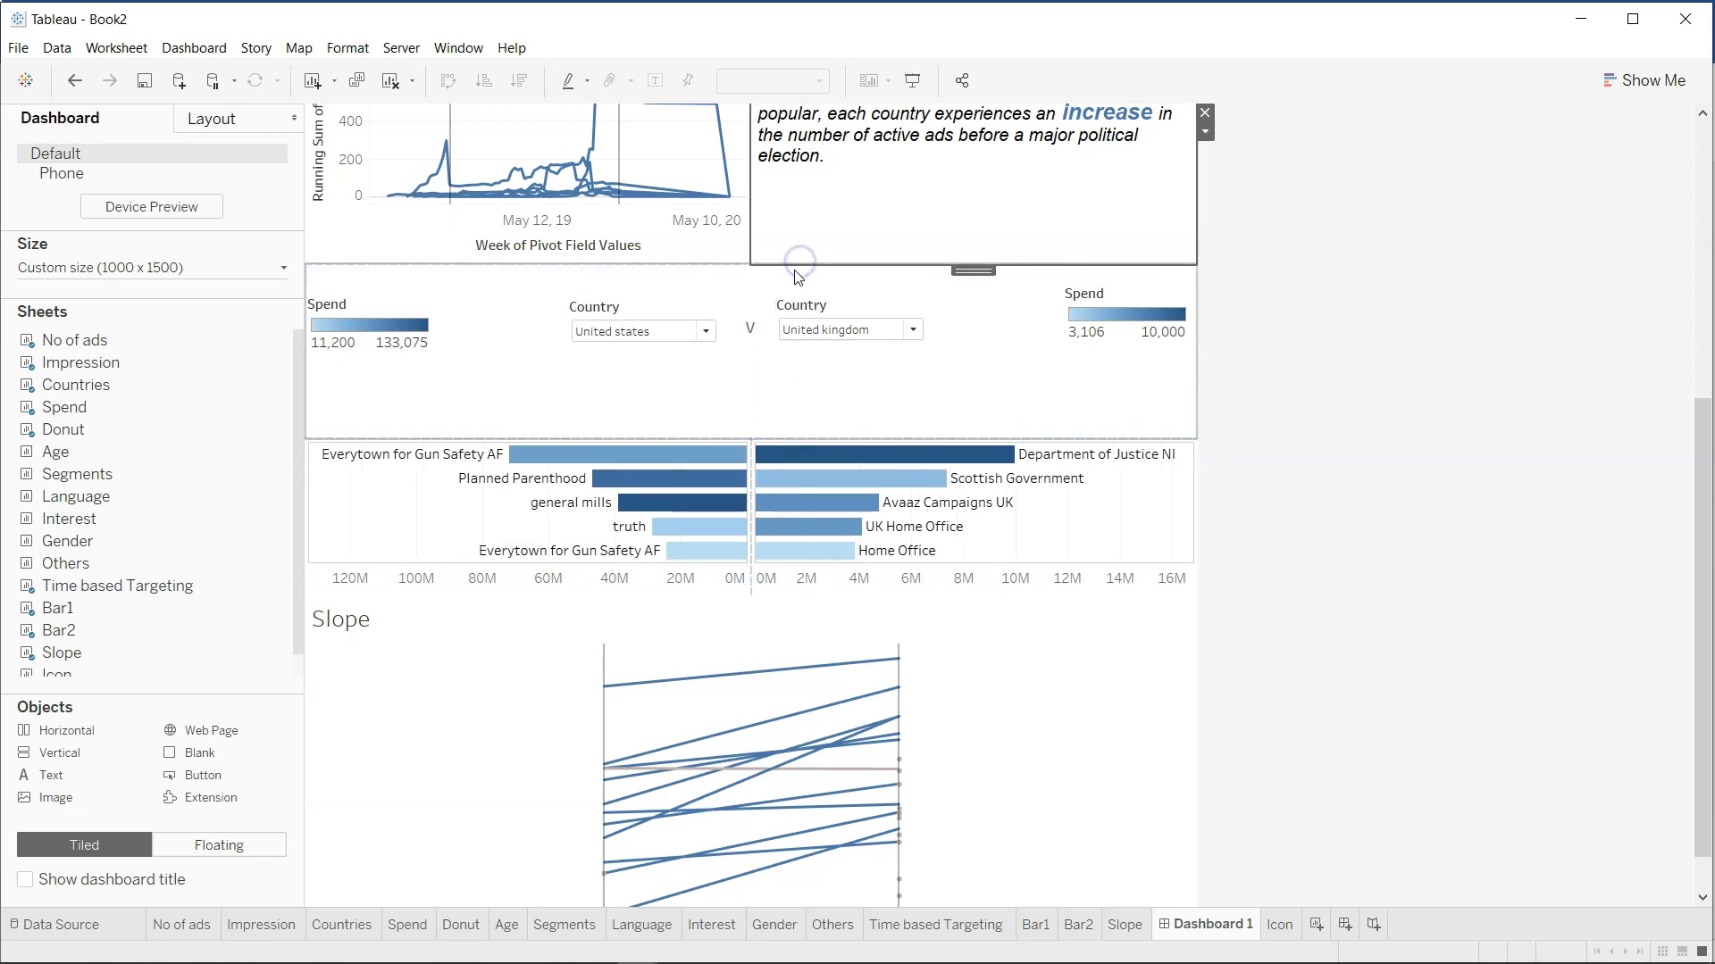
click(791, 281)
drag(799, 265, 814, 353)
Move Bar1's Spend legend and the United states Country filter down into the blank row just above the bars.
click(390, 348)
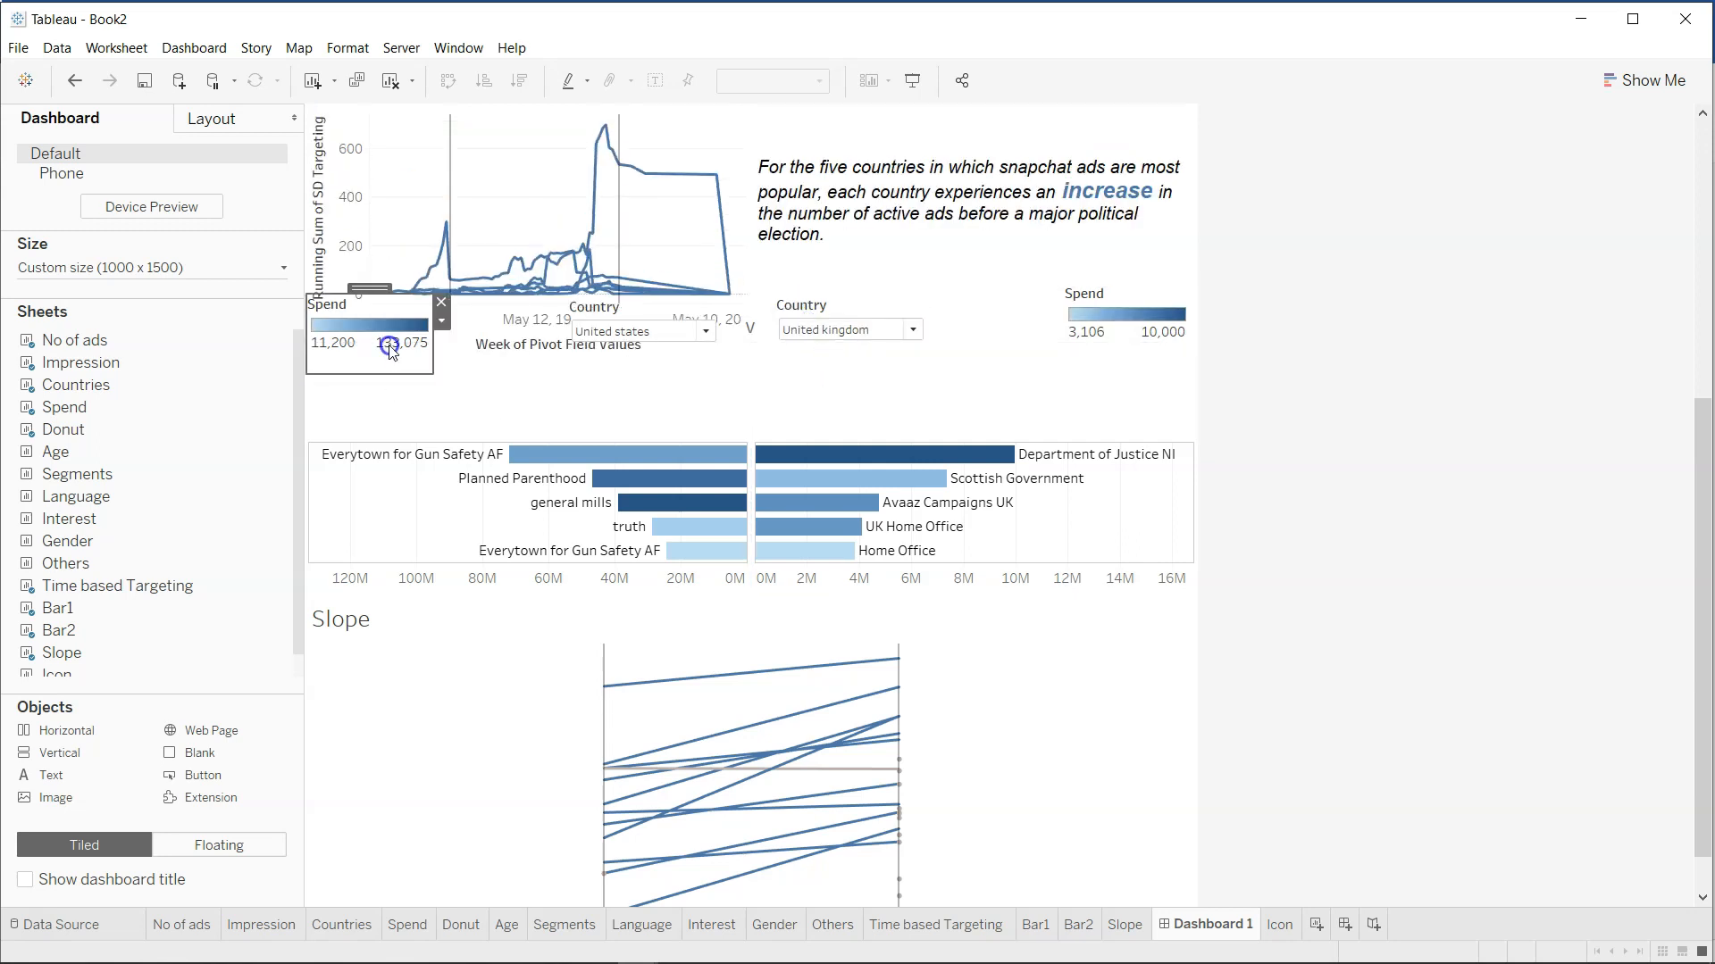
click(390, 409)
drag(381, 288, 390, 375)
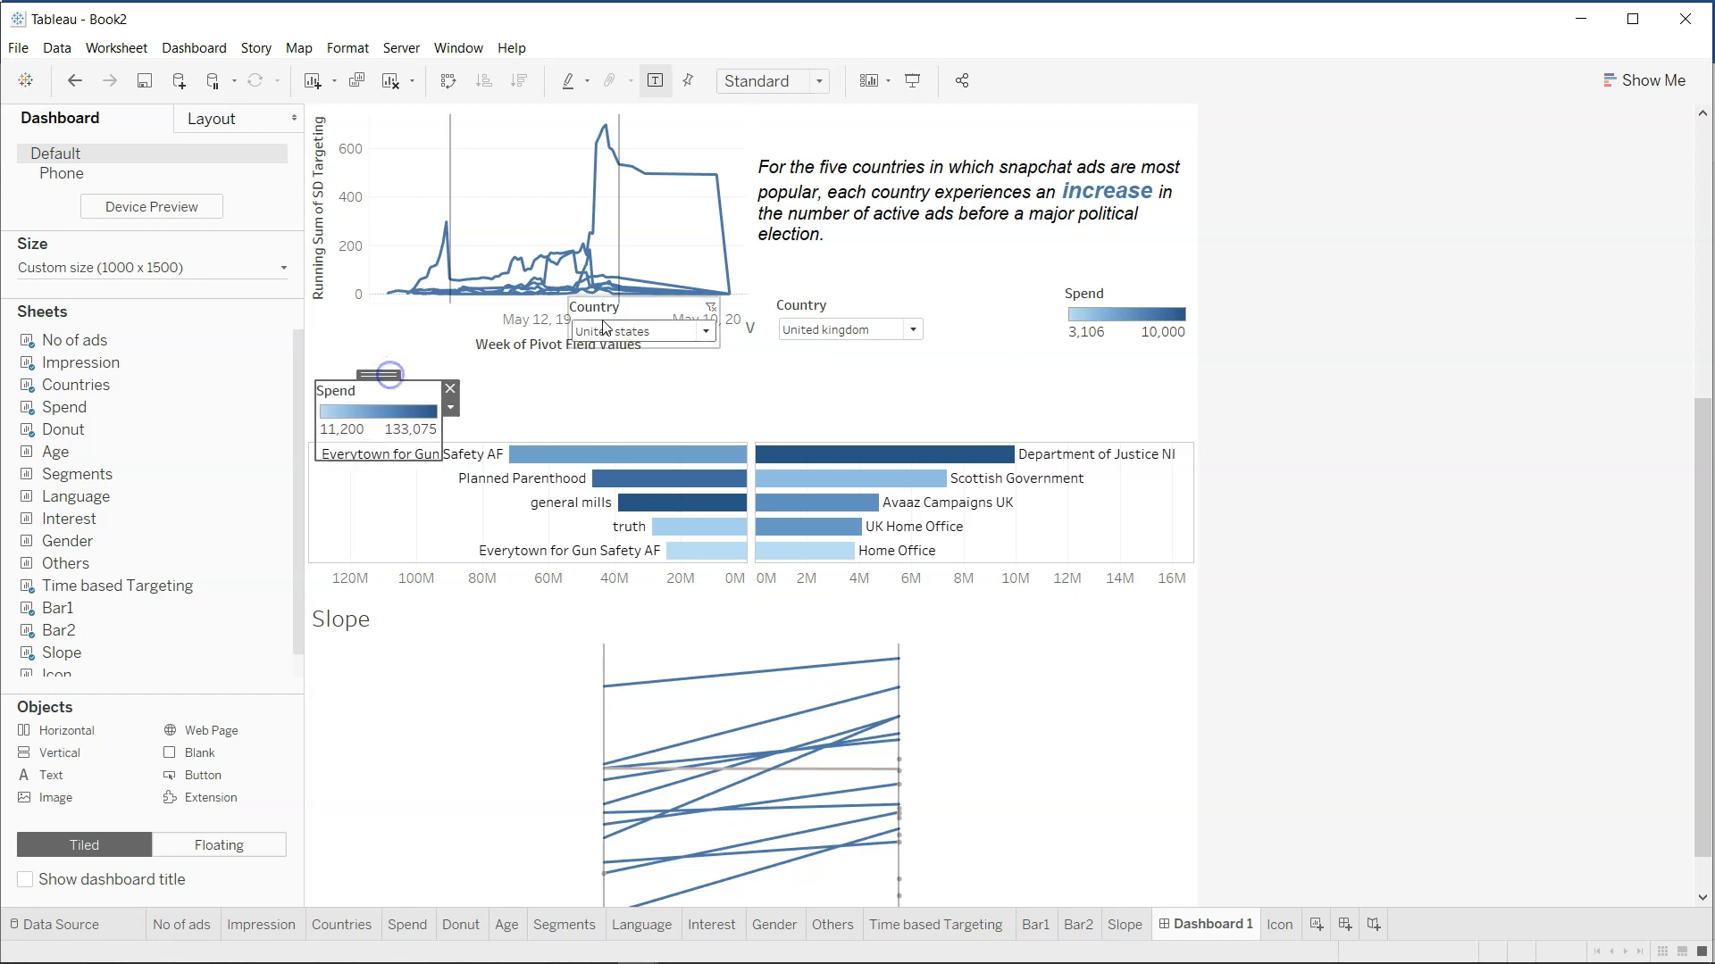
click(634, 329)
drag(650, 295, 650, 376)
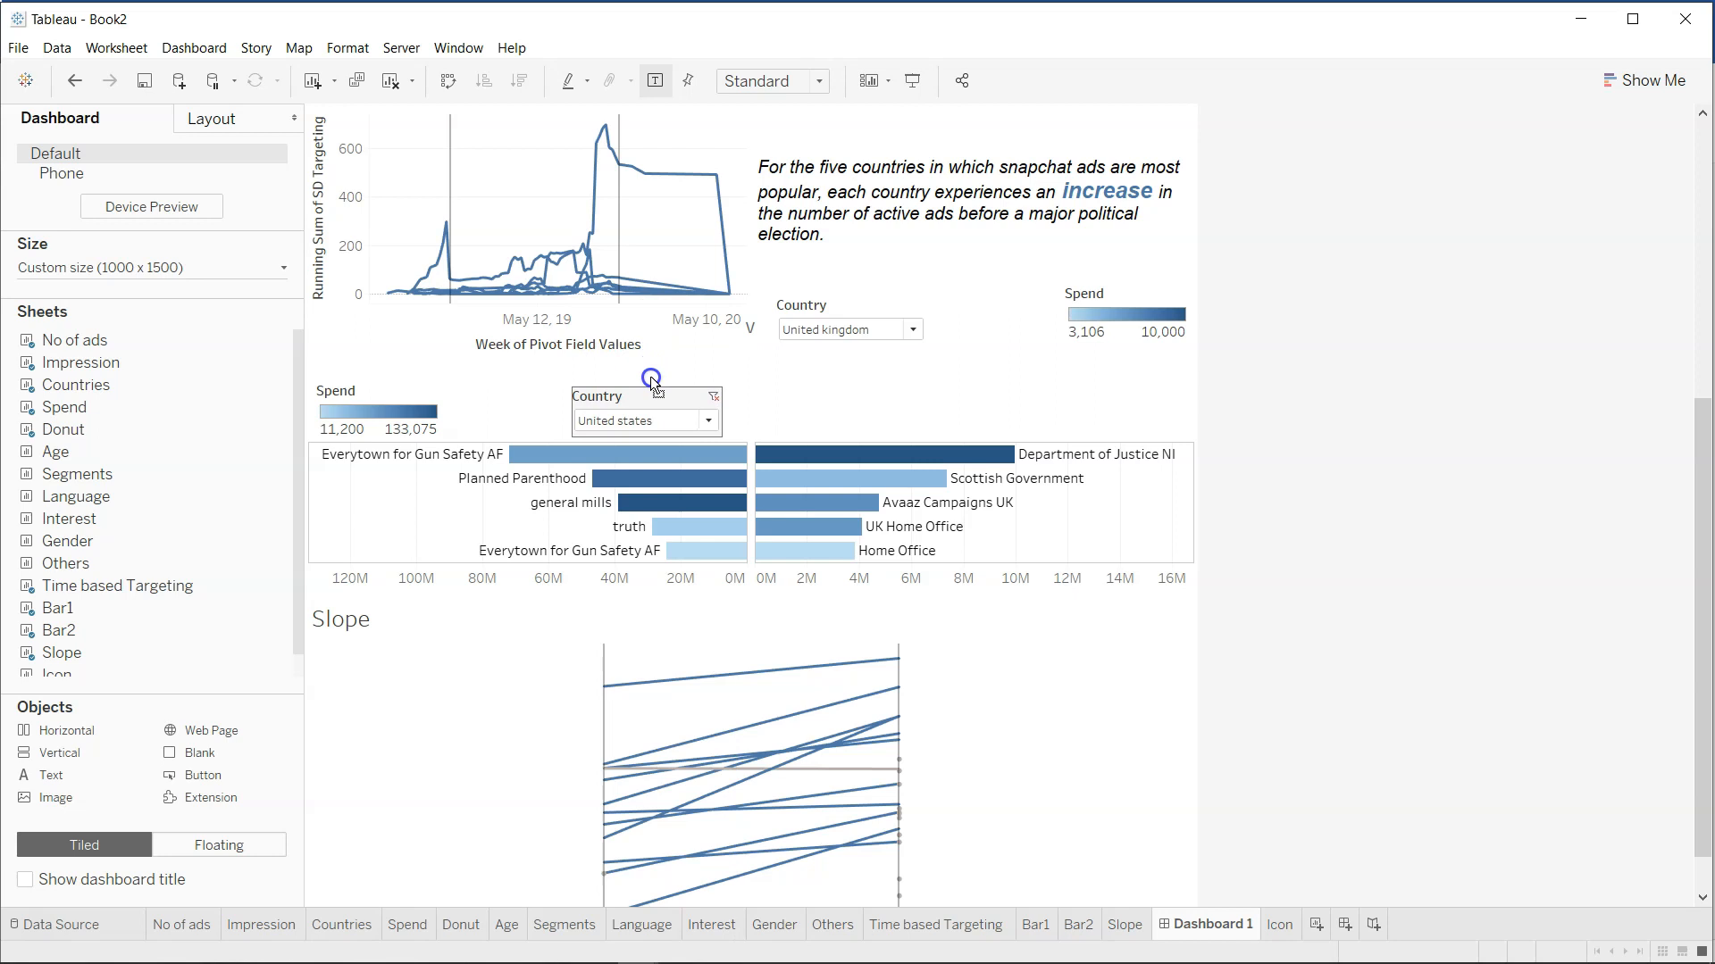
Move the "V" text and the United kingdom Country filter down level with the United states filter.
click(759, 330)
drag(784, 305, 786, 398)
click(856, 309)
drag(856, 297, 859, 382)
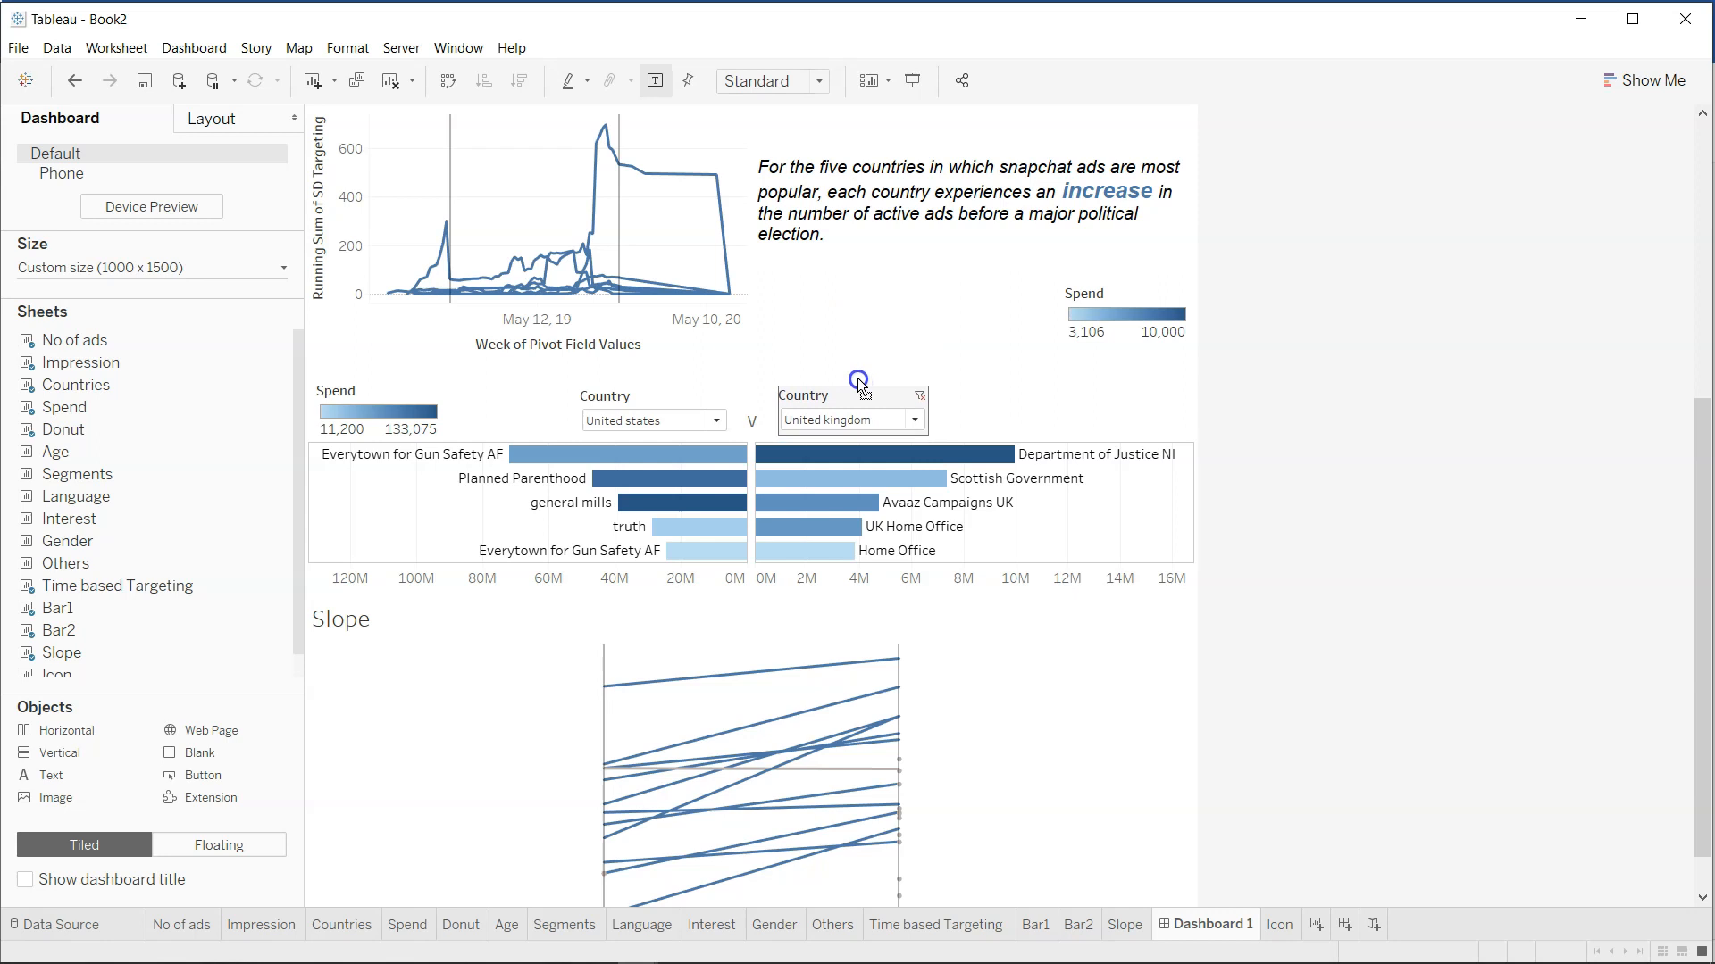
Move Bar2's Spend legend down to the outer end of the filter row, within the dashboard edge.
click(1097, 304)
drag(1123, 279, 1147, 380)
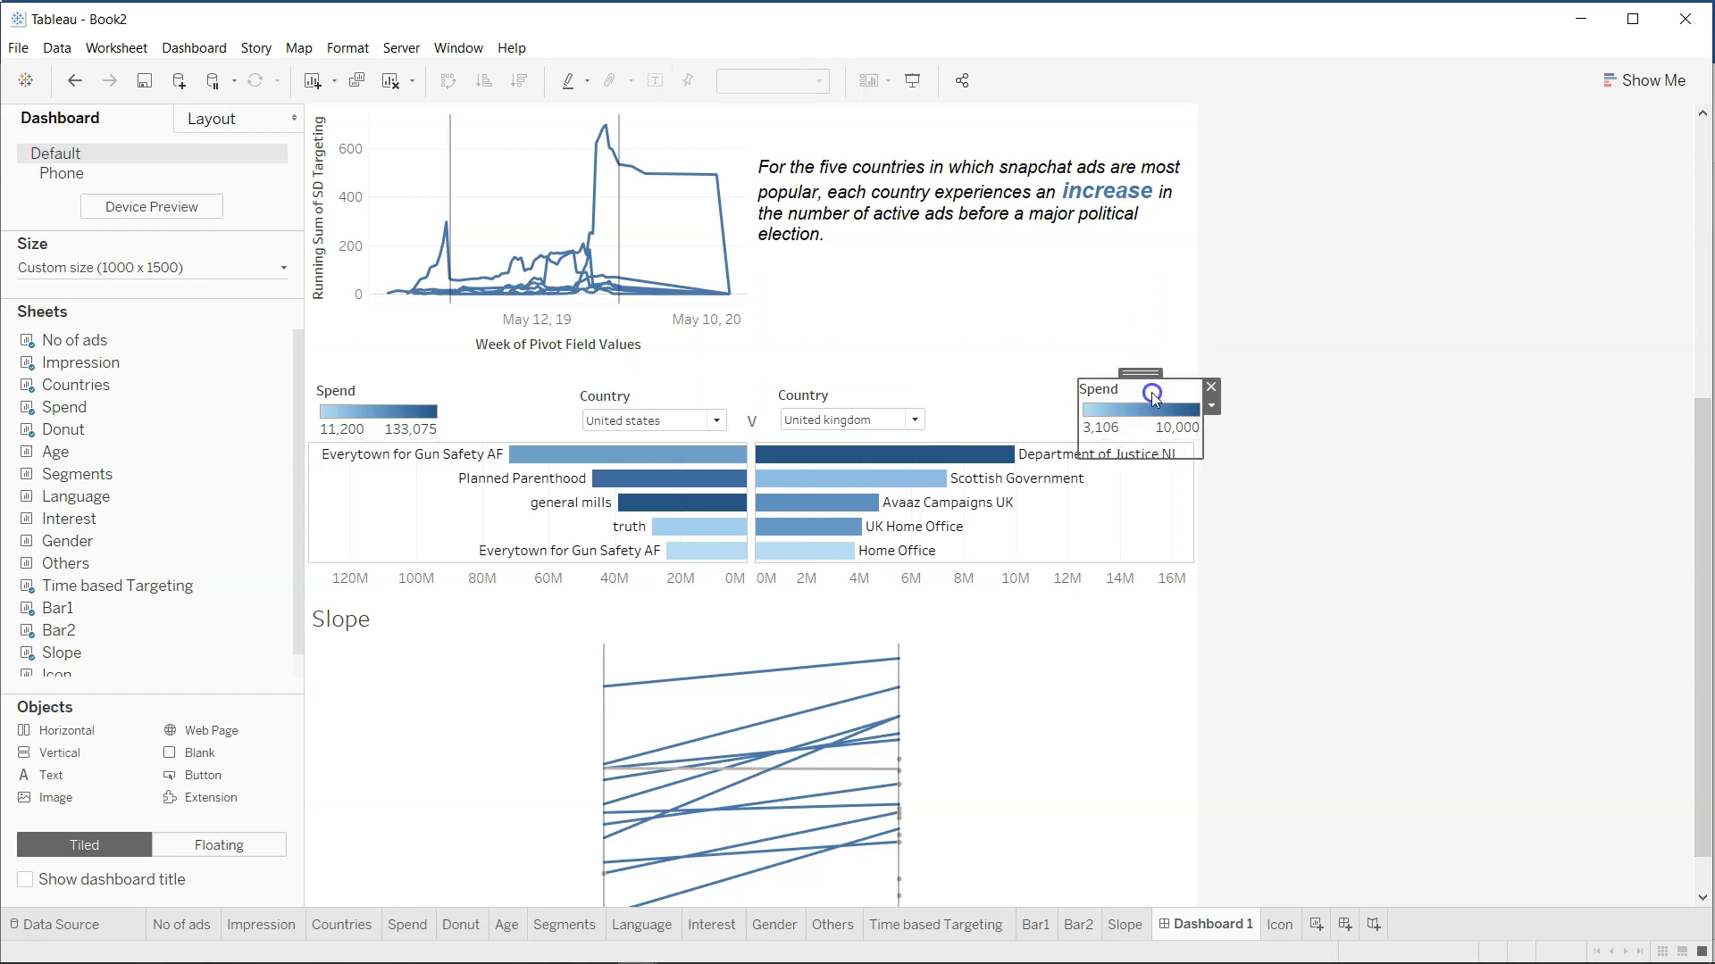
drag(1146, 372, 1143, 375)
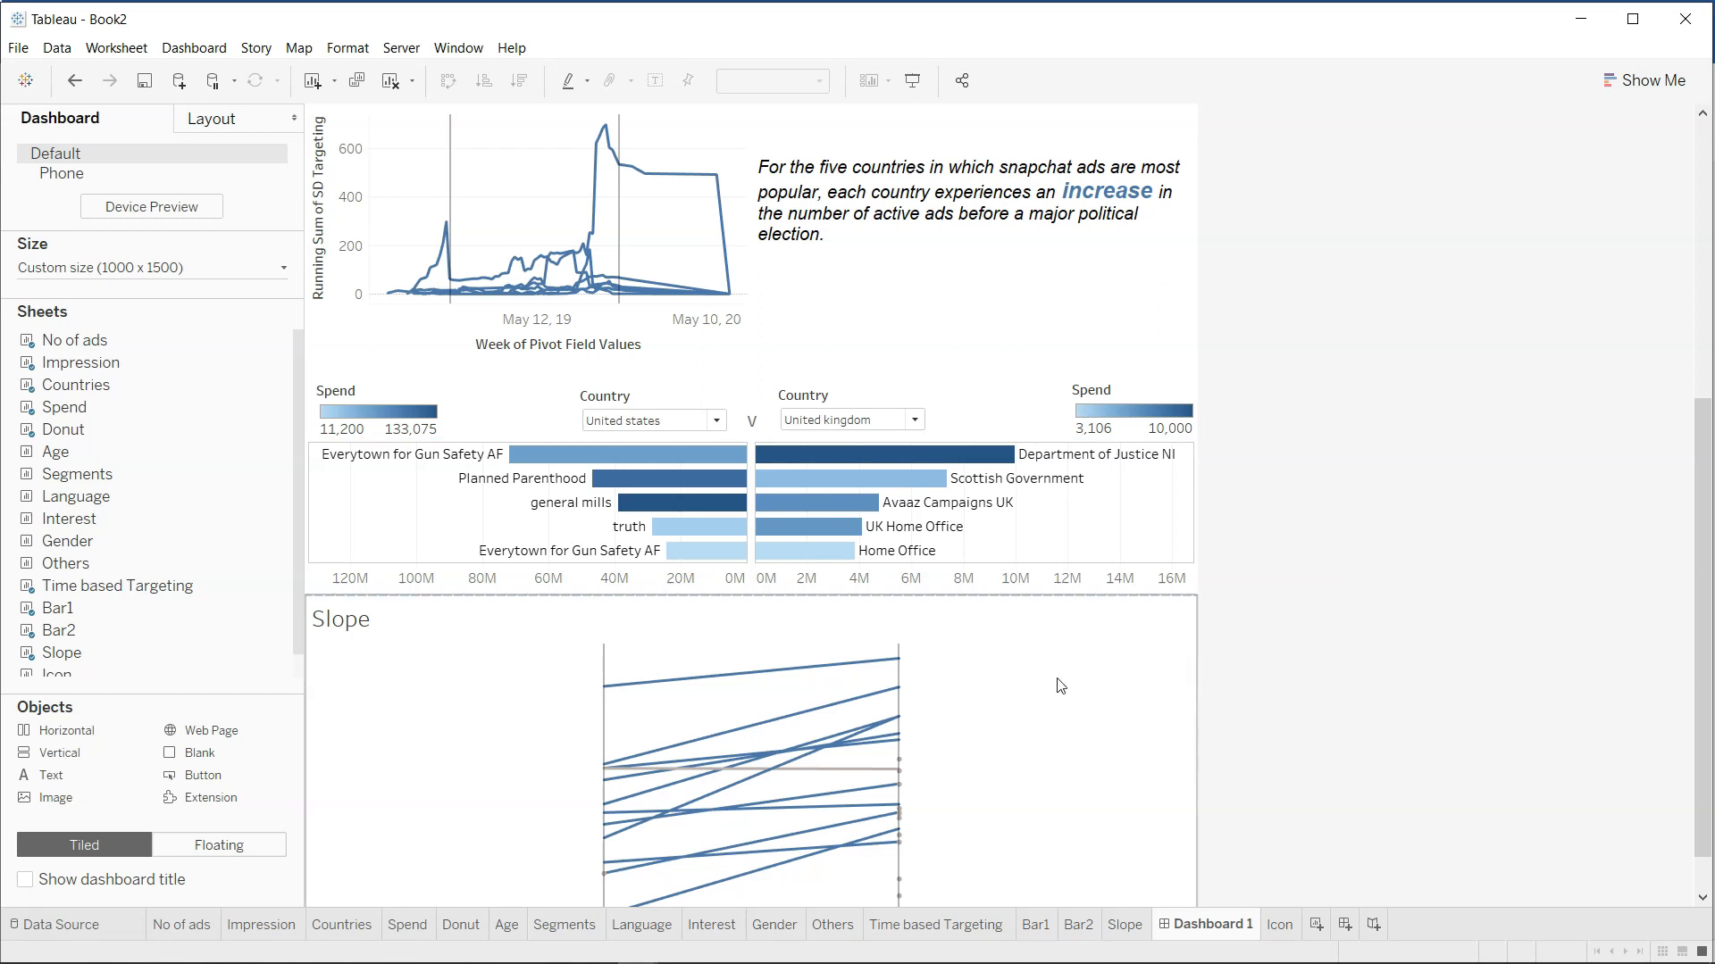
Extend the lower edge of the donut section down, shortening the time based targeting row beneath it.
scroll(1060, 686, down, 1)
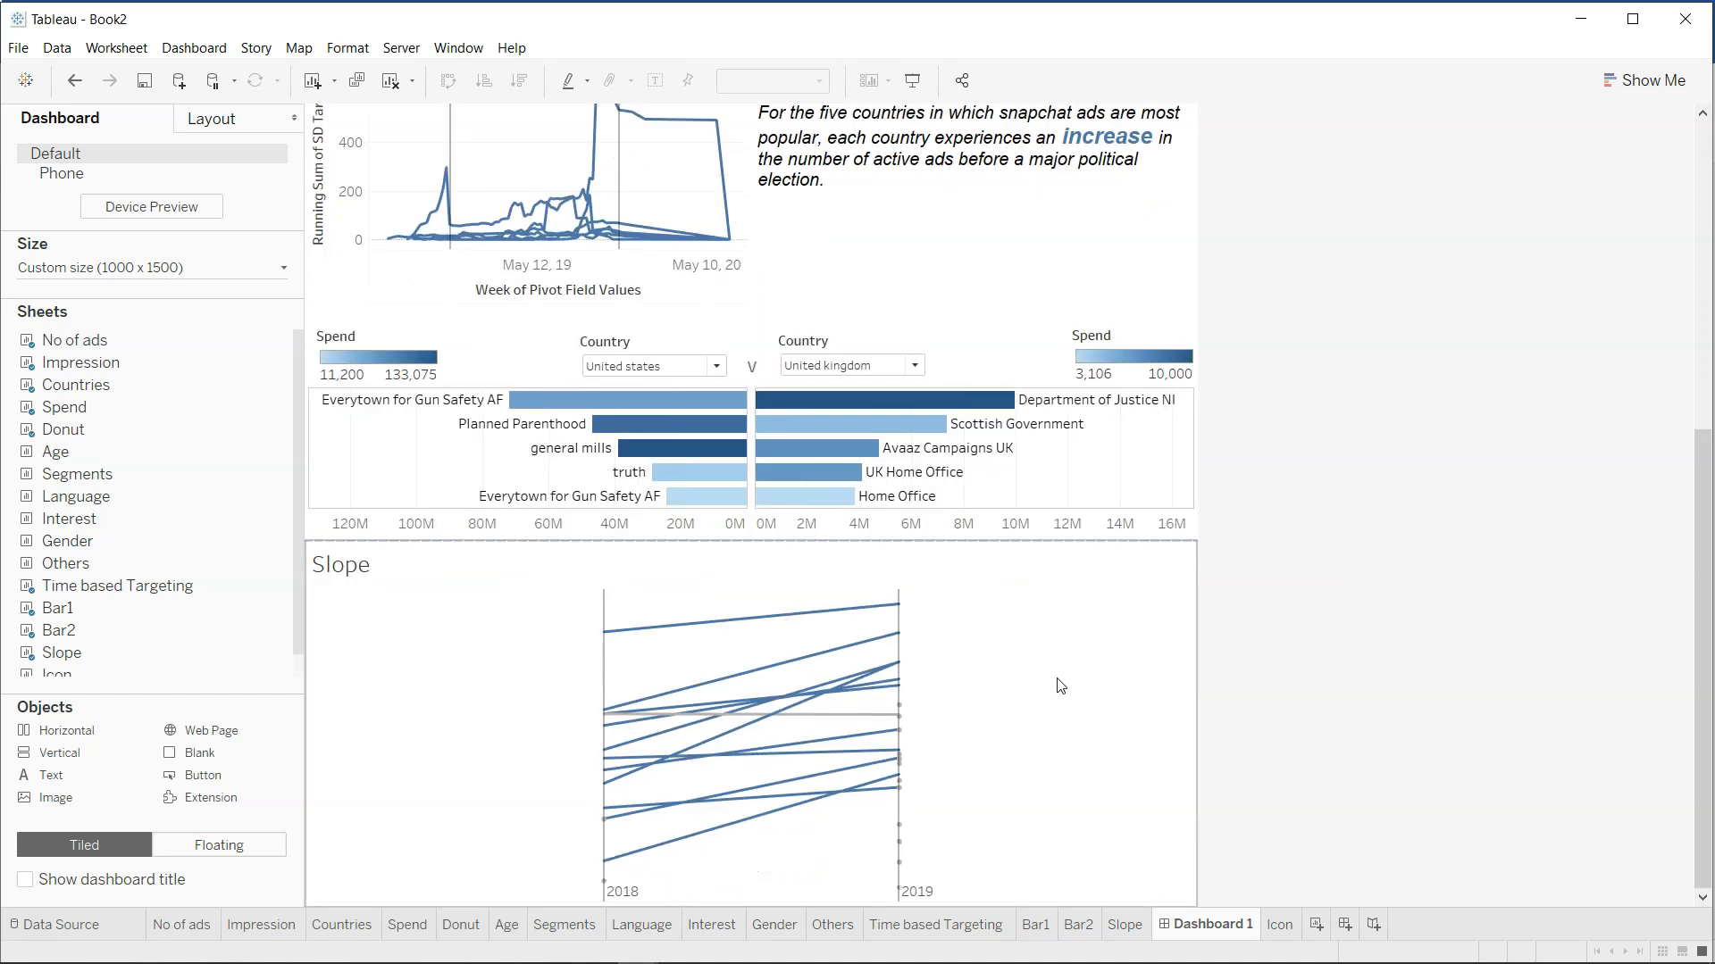
scroll(1060, 686, up, 9)
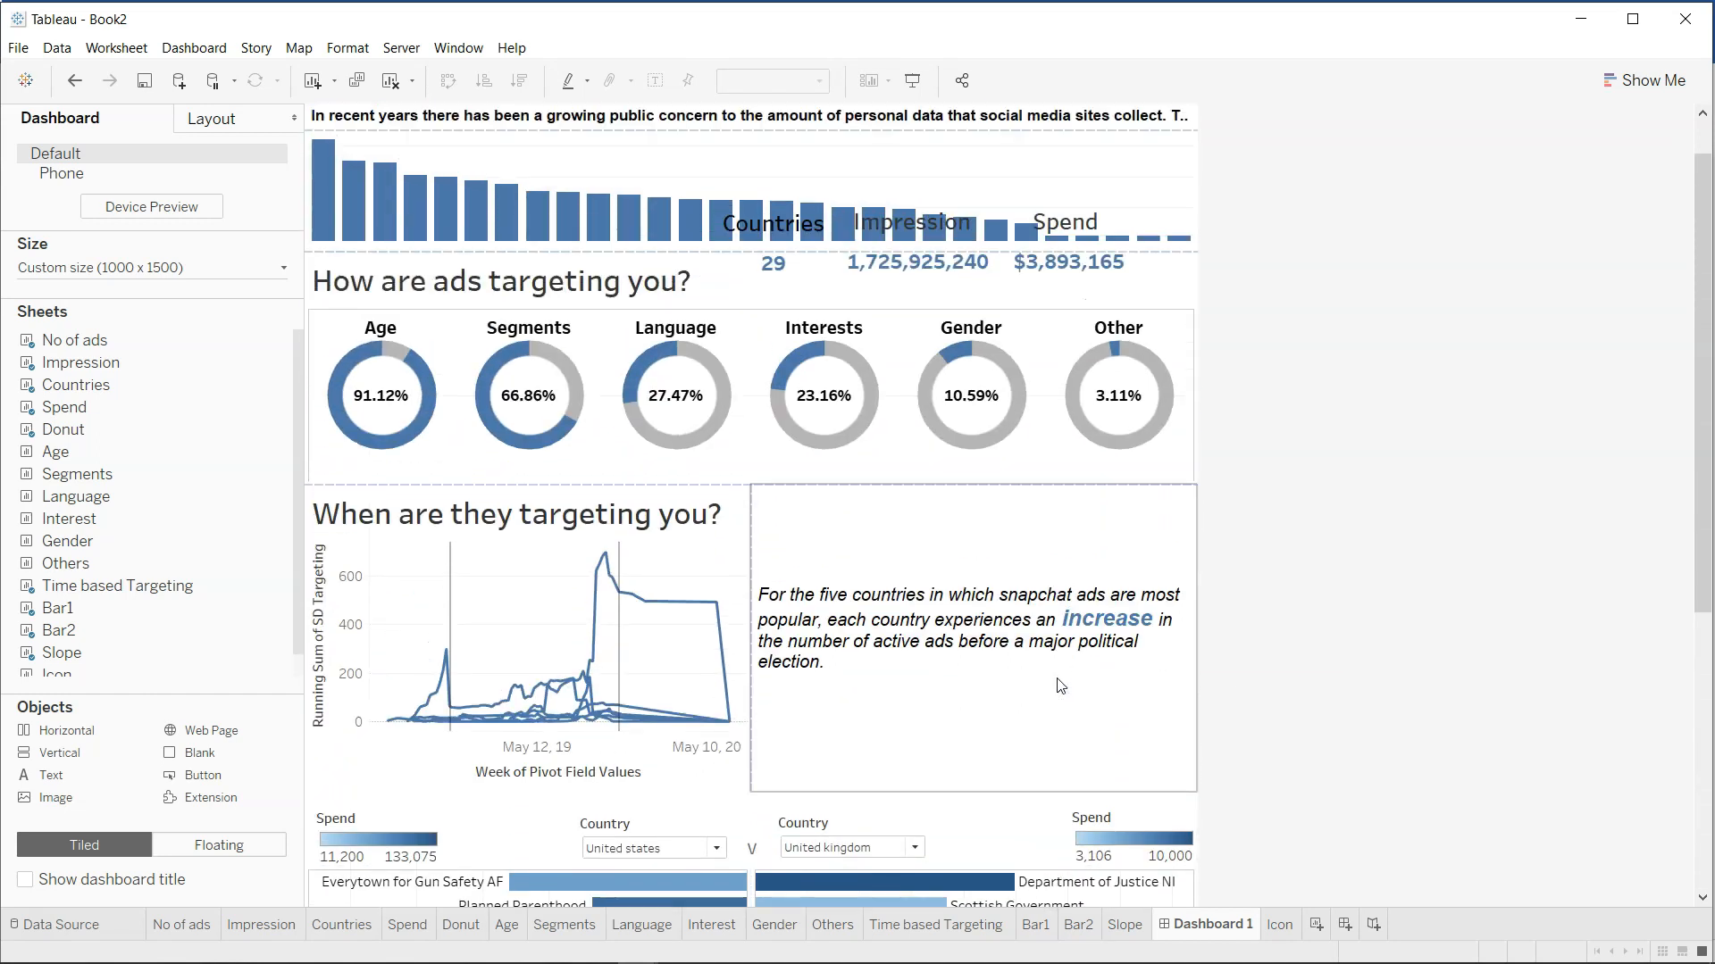
scroll(1060, 686, up, 1)
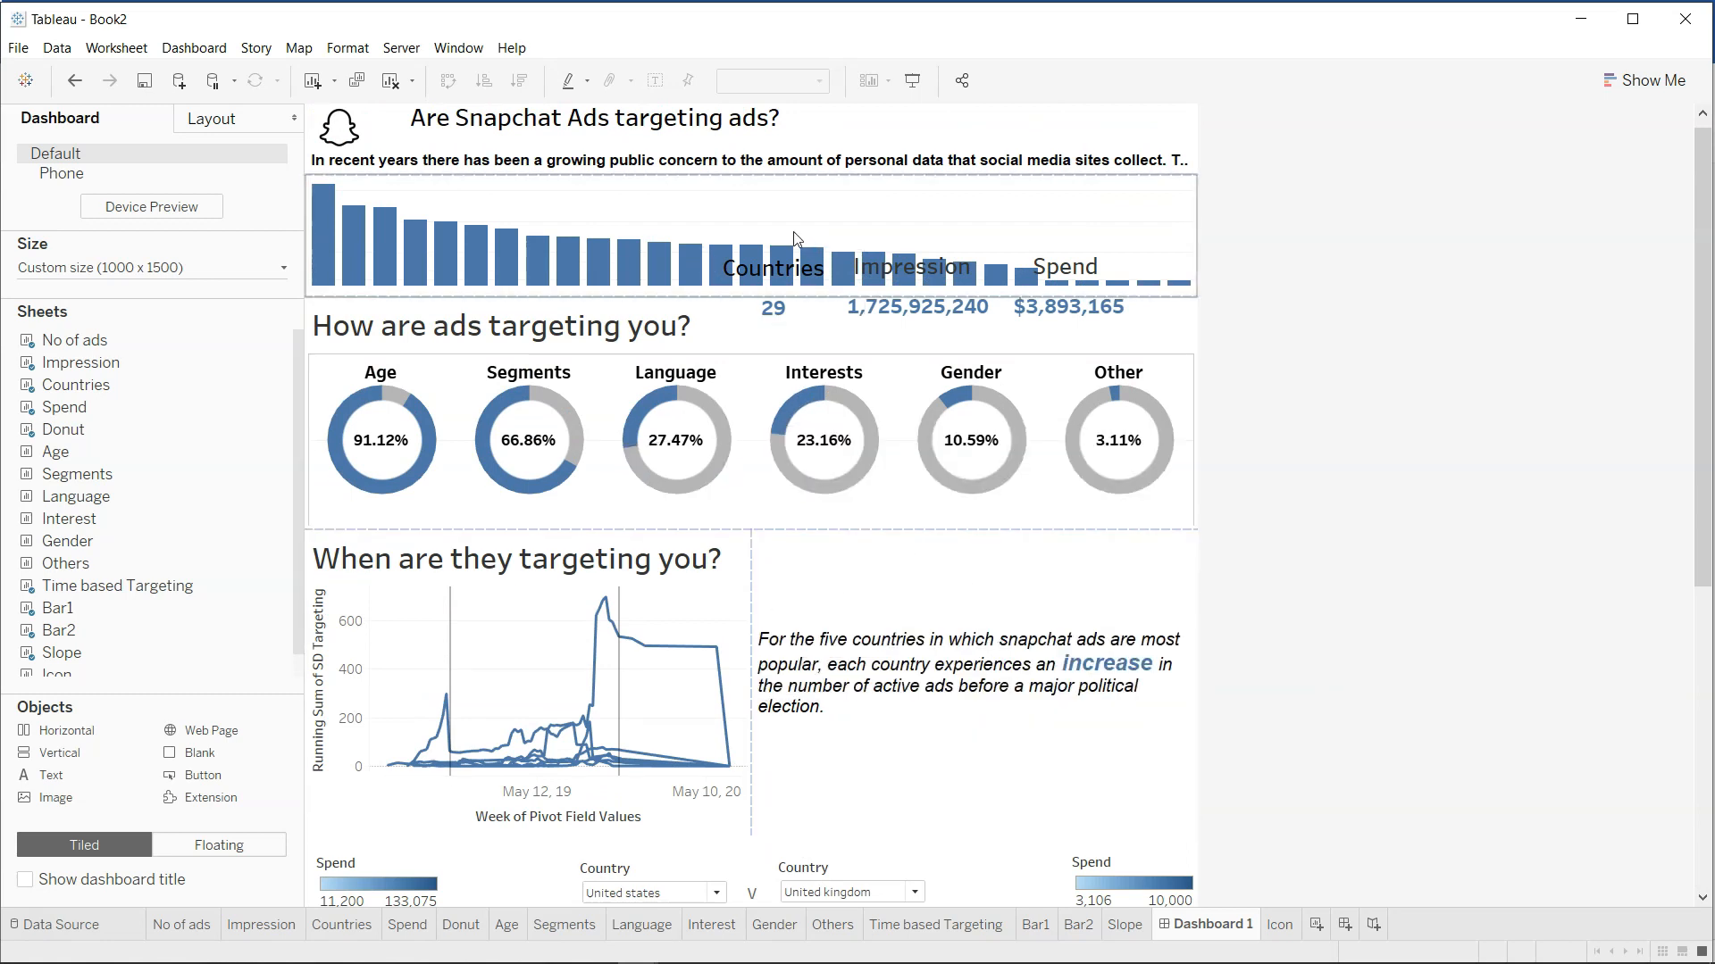
scroll(1027, 652, up, 1)
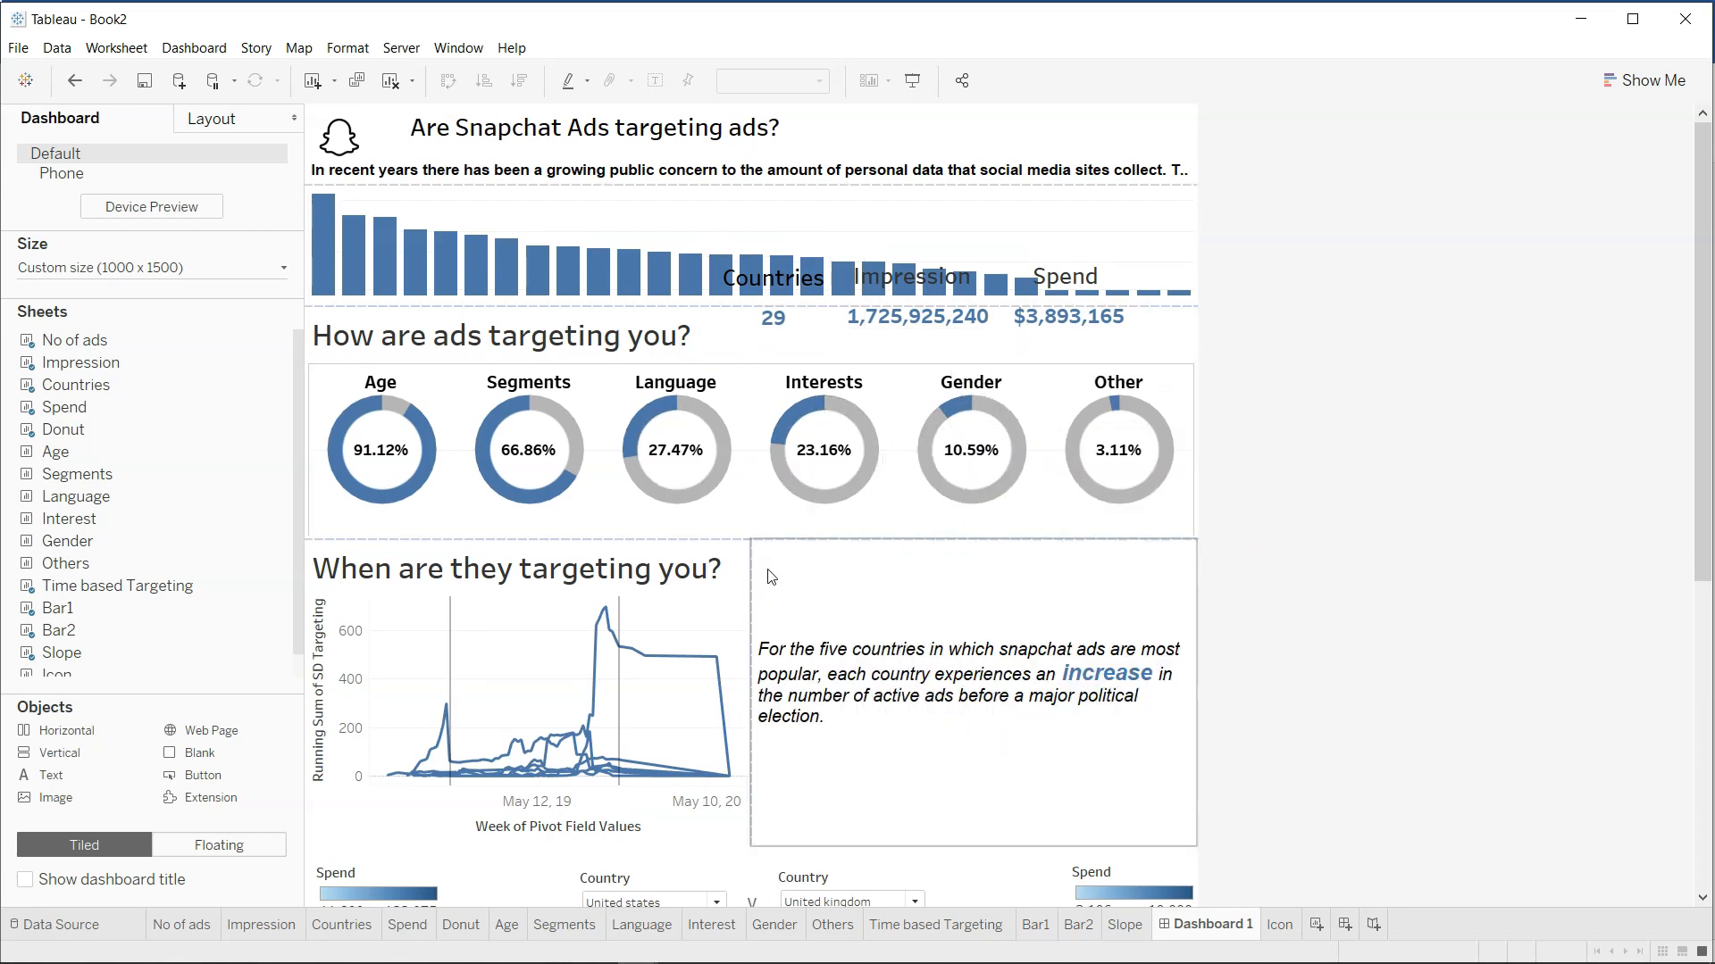
click(774, 539)
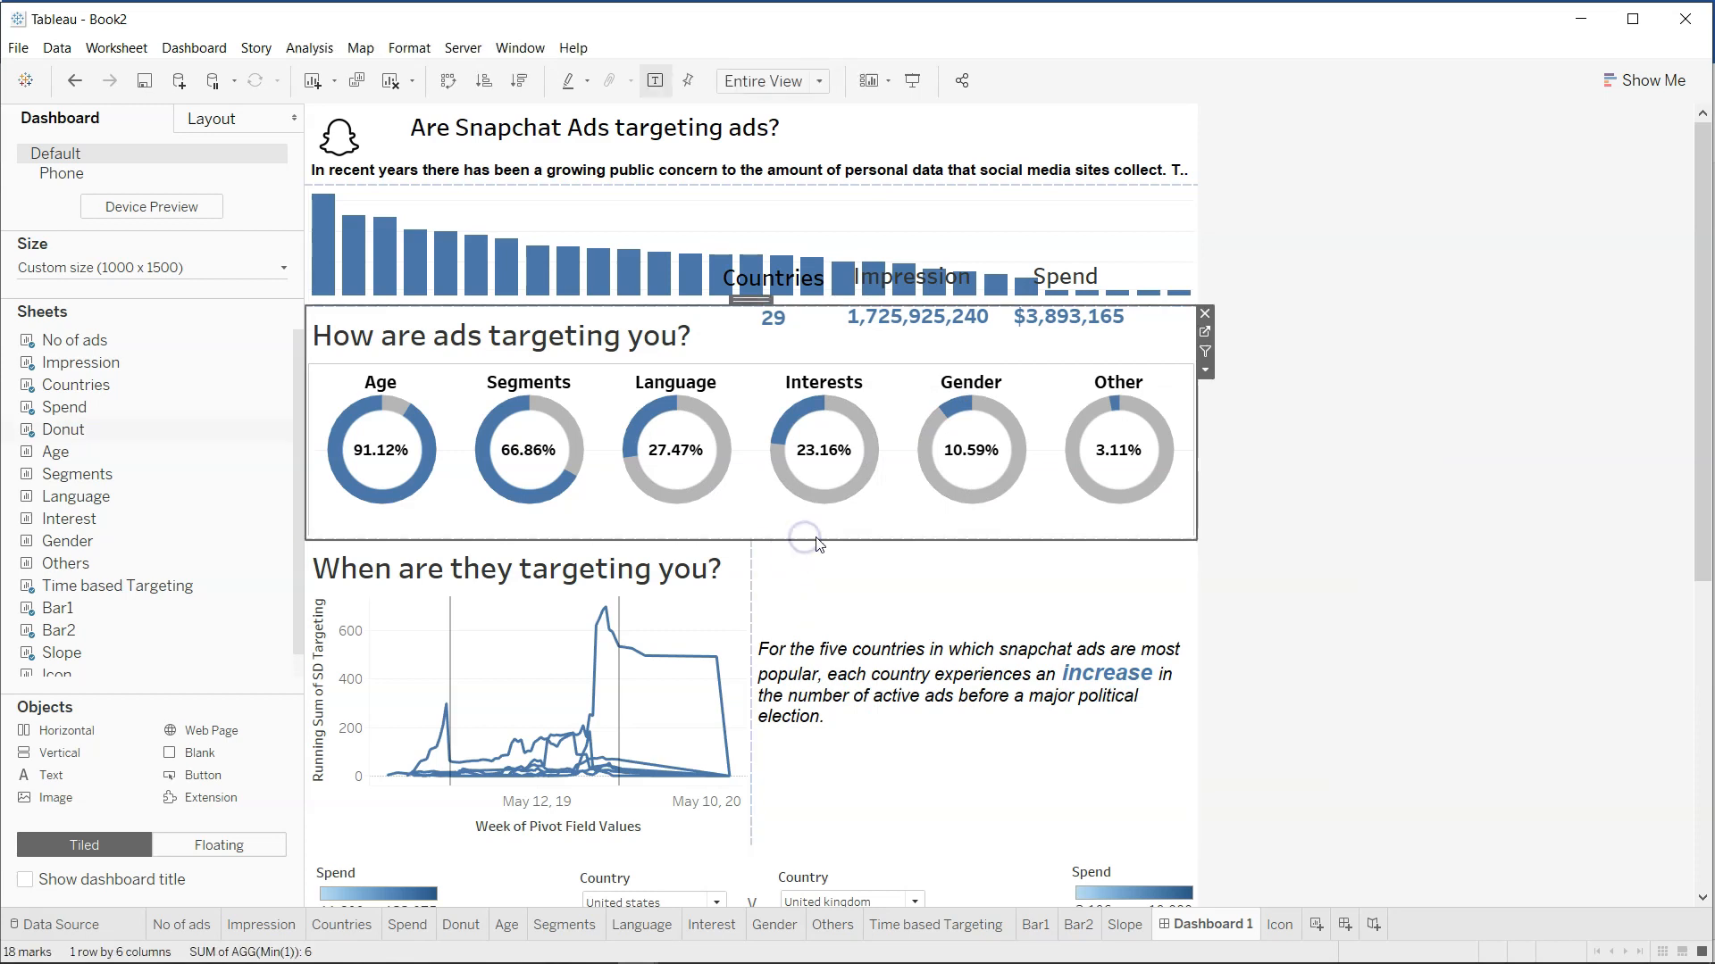
drag(815, 539, 817, 604)
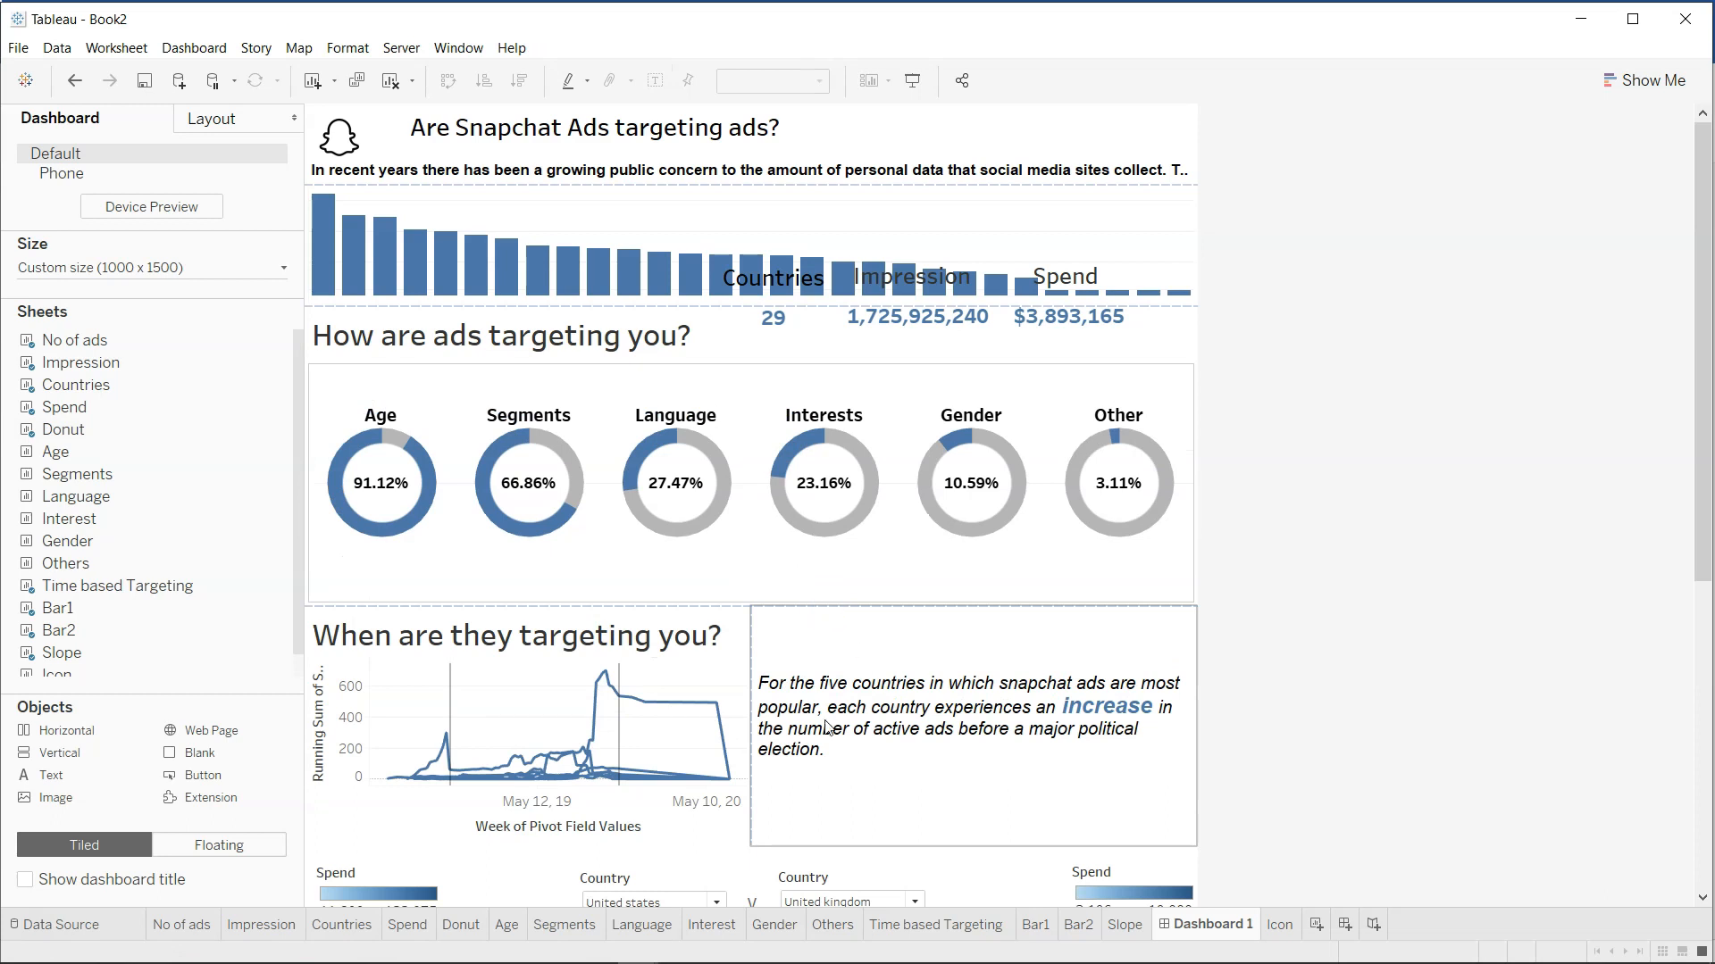
Widen the time based targeting chart against its text, and lower the donut section's top edge to heighten the bar chart above.
drag(750, 749, 917, 747)
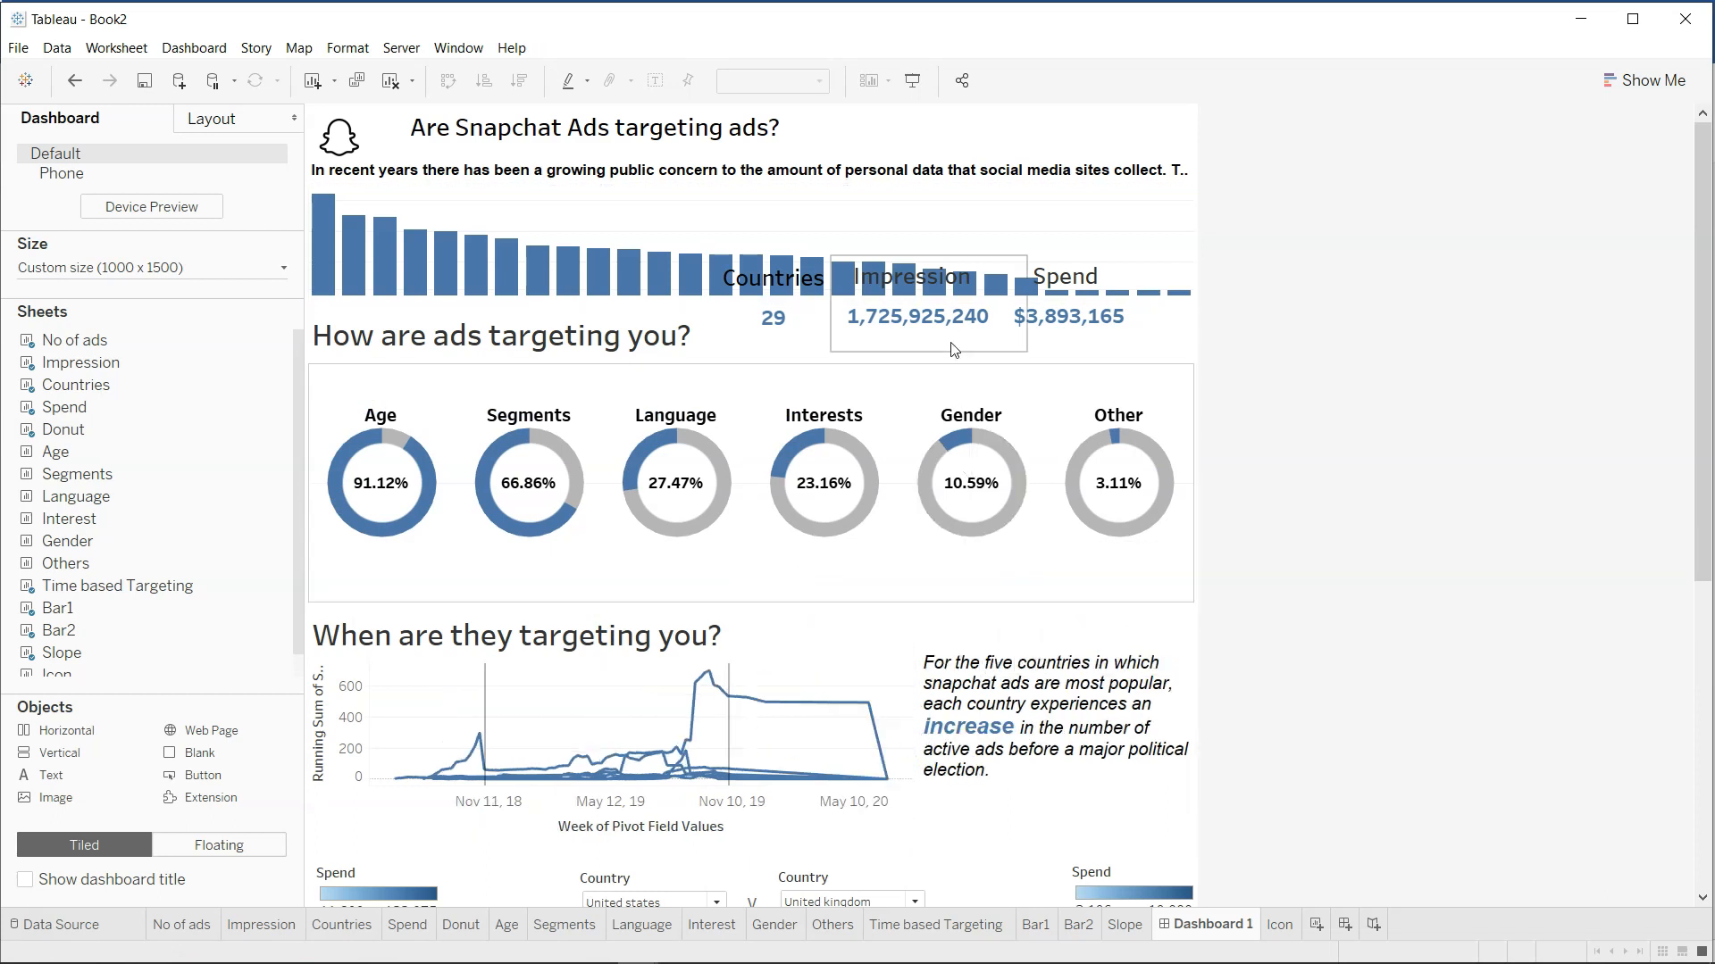
click(790, 357)
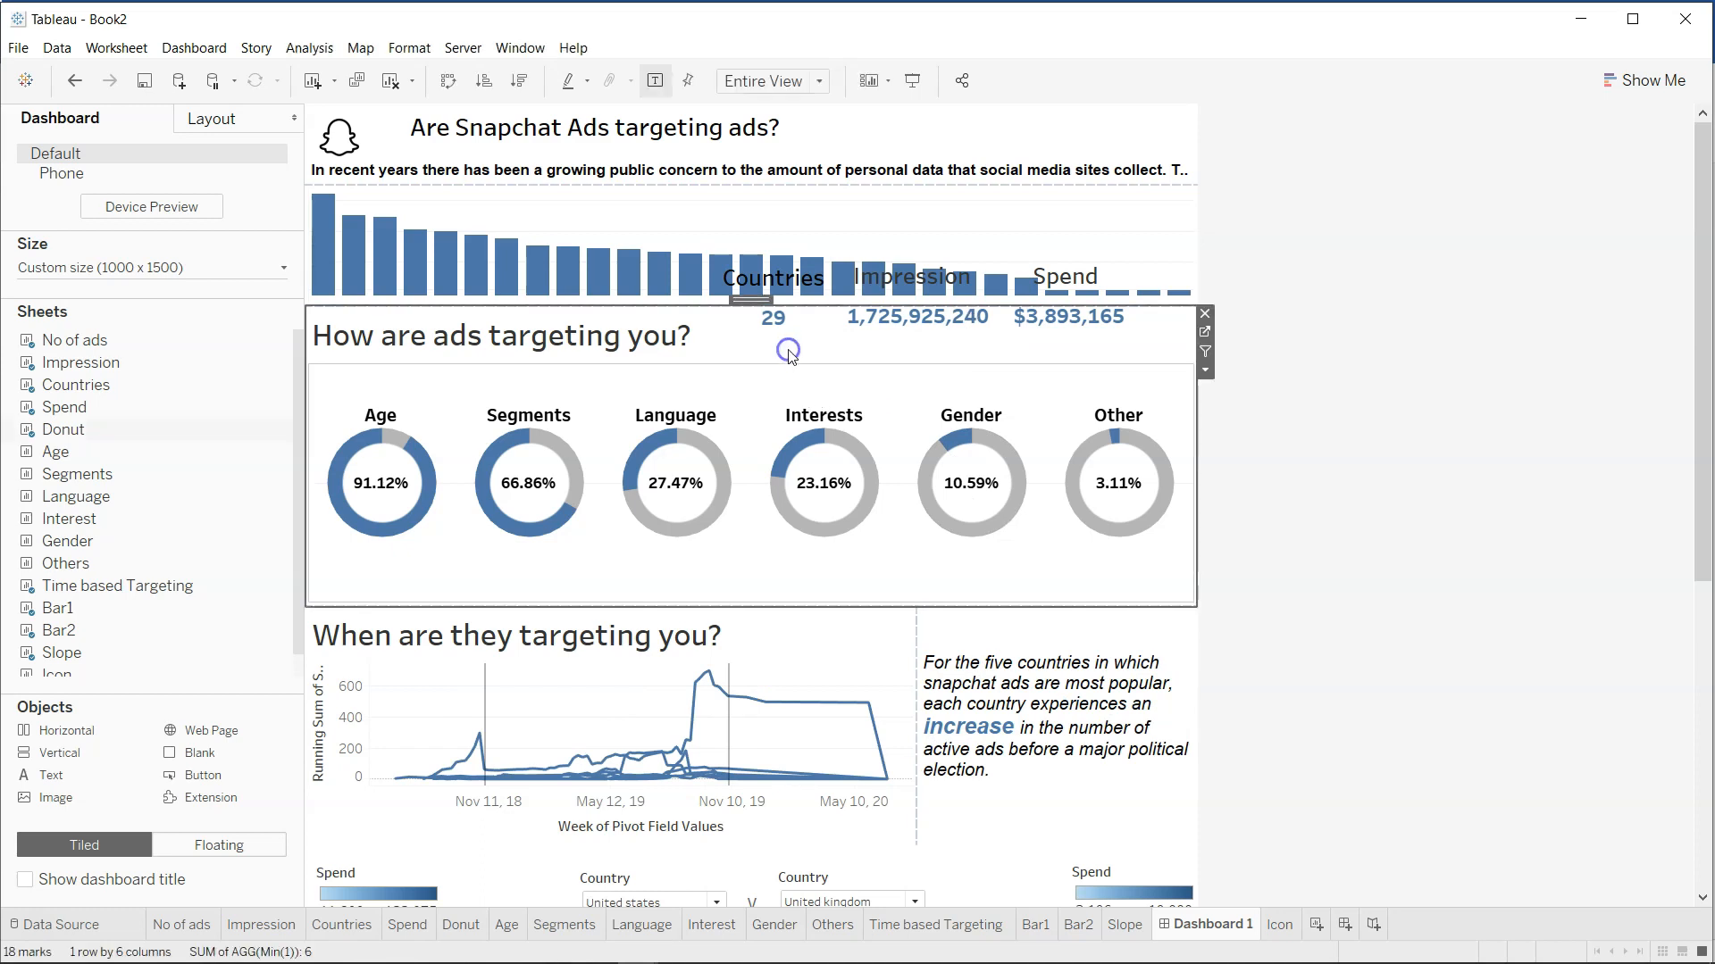
drag(717, 306, 724, 387)
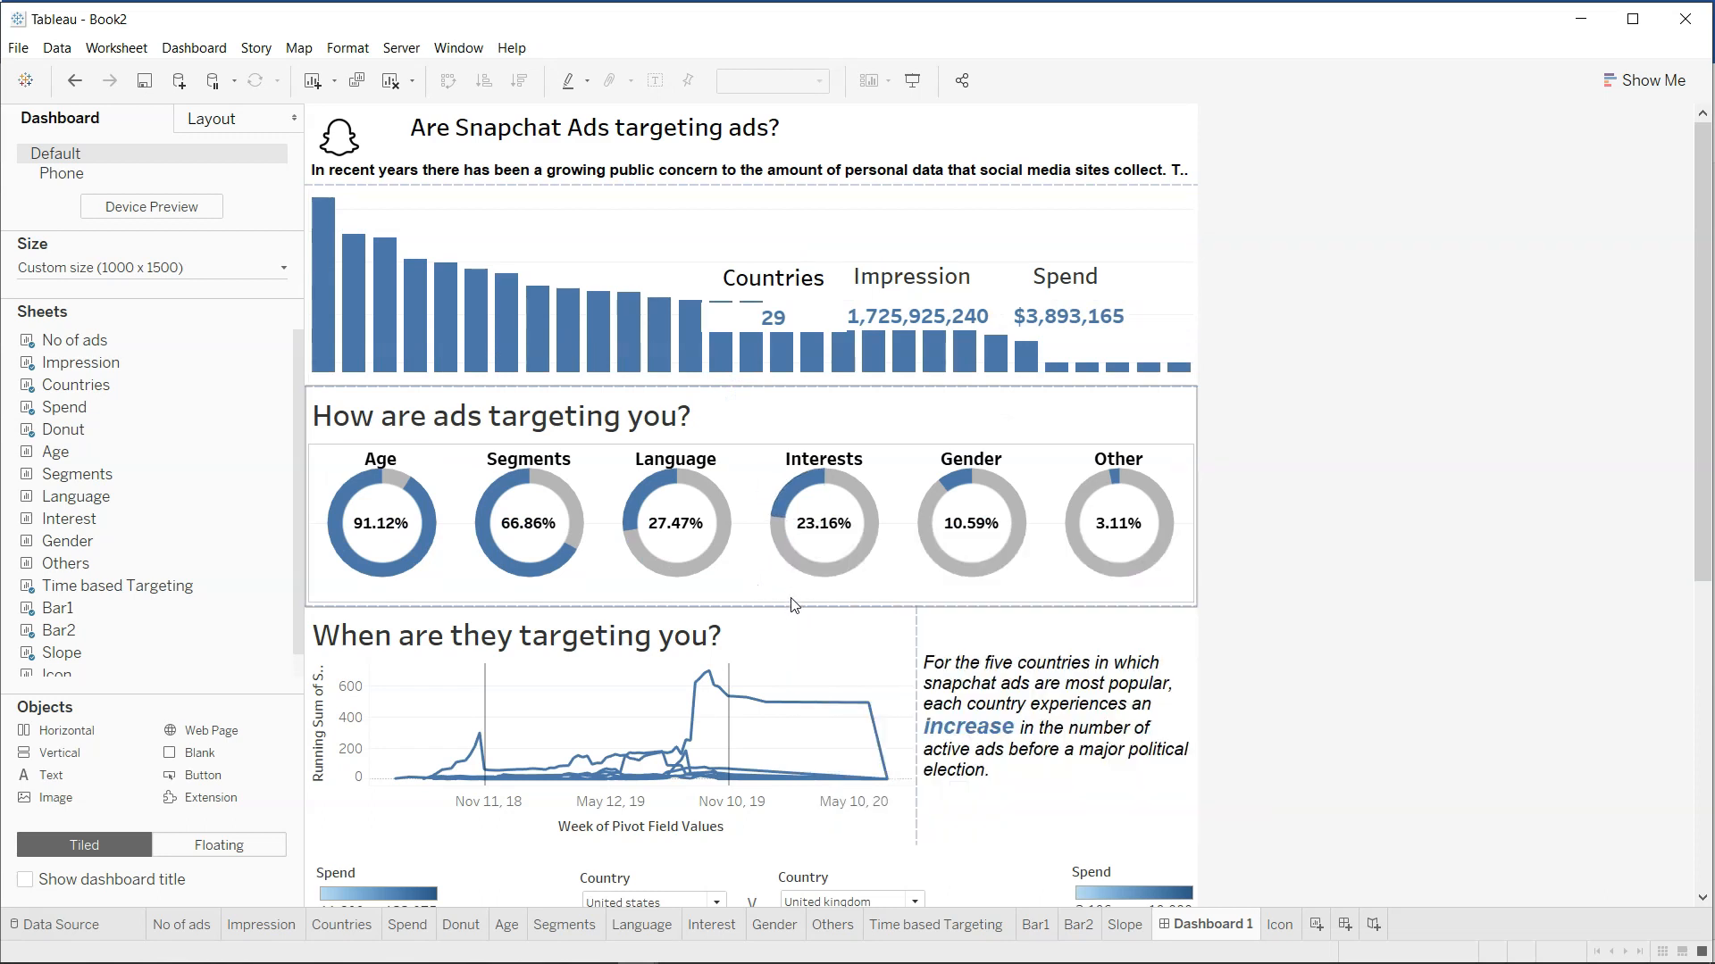
Move the Countries, Impression and Spend key figures up into the empty area above the shorter bars, aligned in one row.
click(767, 261)
drag(777, 246, 777, 191)
click(926, 282)
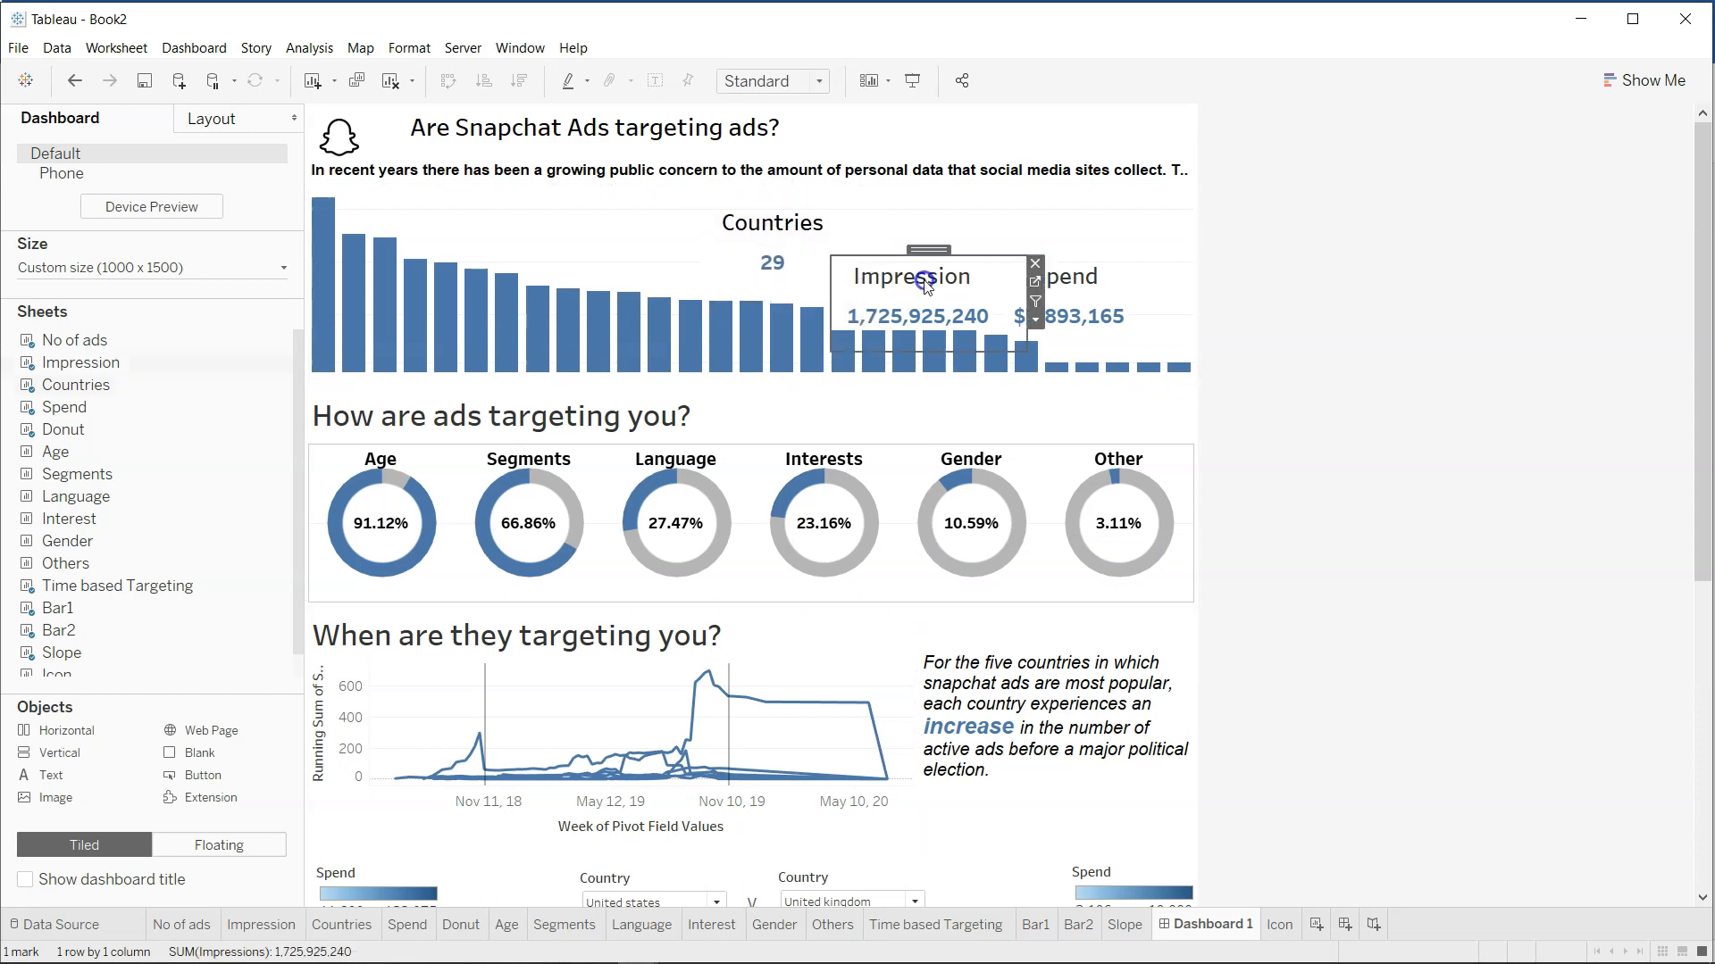
drag(928, 247, 932, 191)
click(1062, 272)
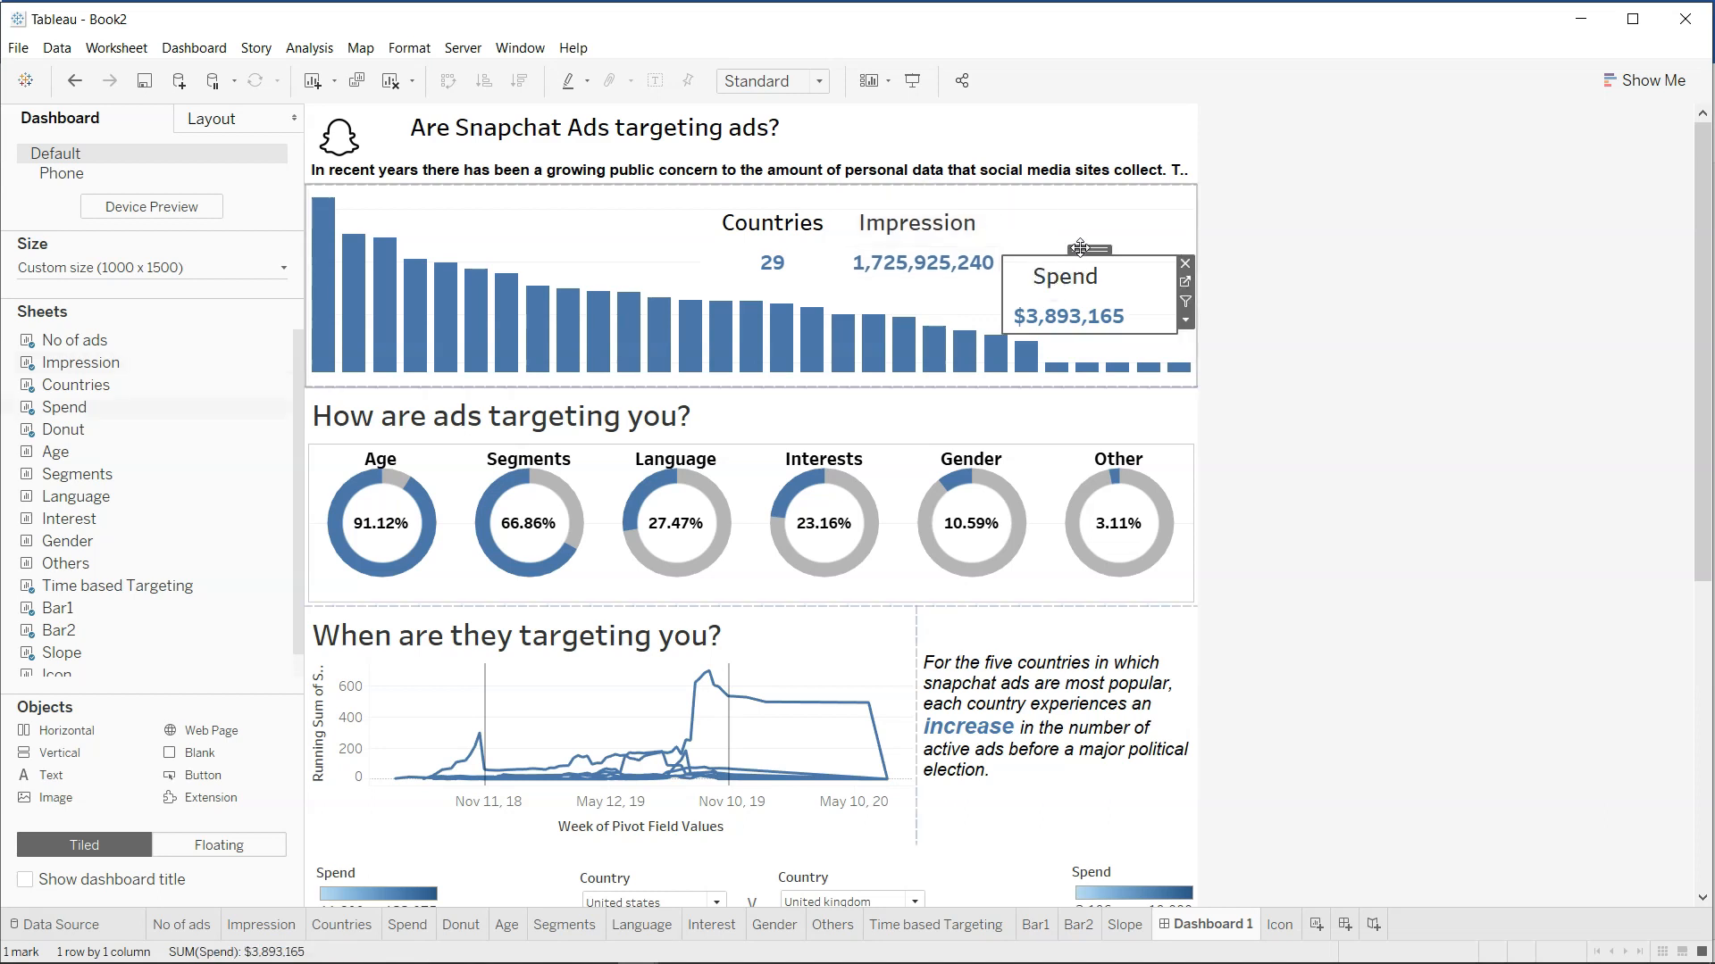
drag(1079, 245, 1097, 191)
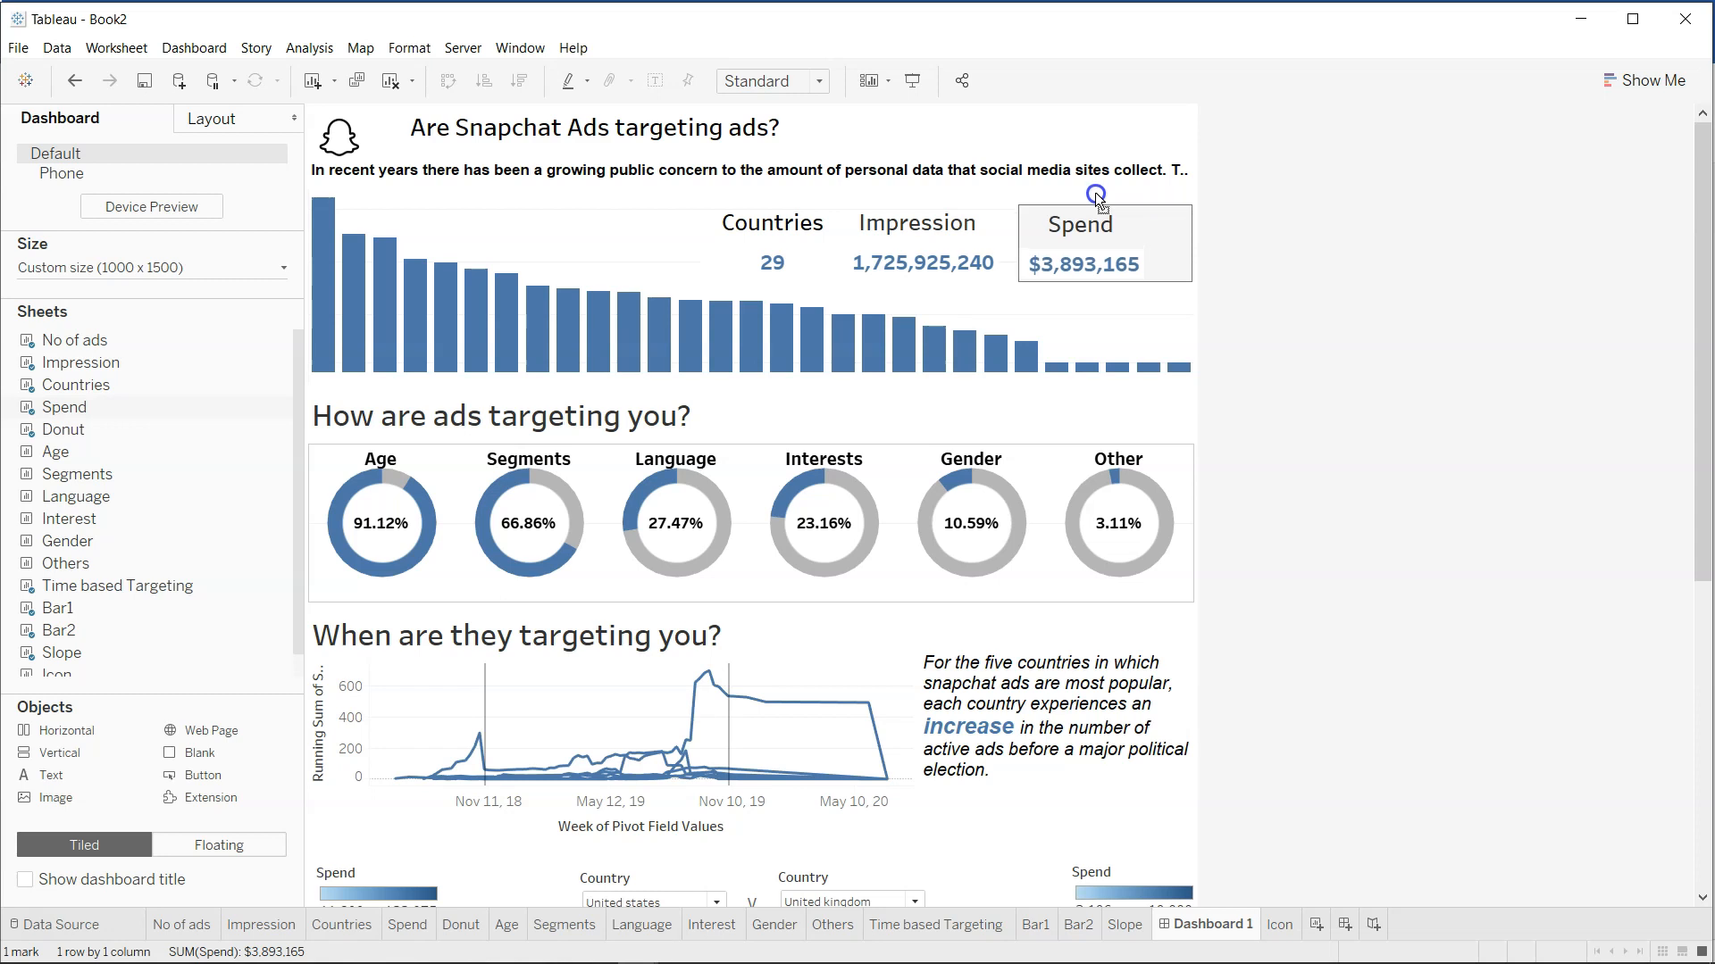
click(1303, 430)
Add the pasted commentary starting "Of the 29 countries in this dataset" as text beside the Slope chart, giving the text the wider share.
scroll(1304, 430, down, 10)
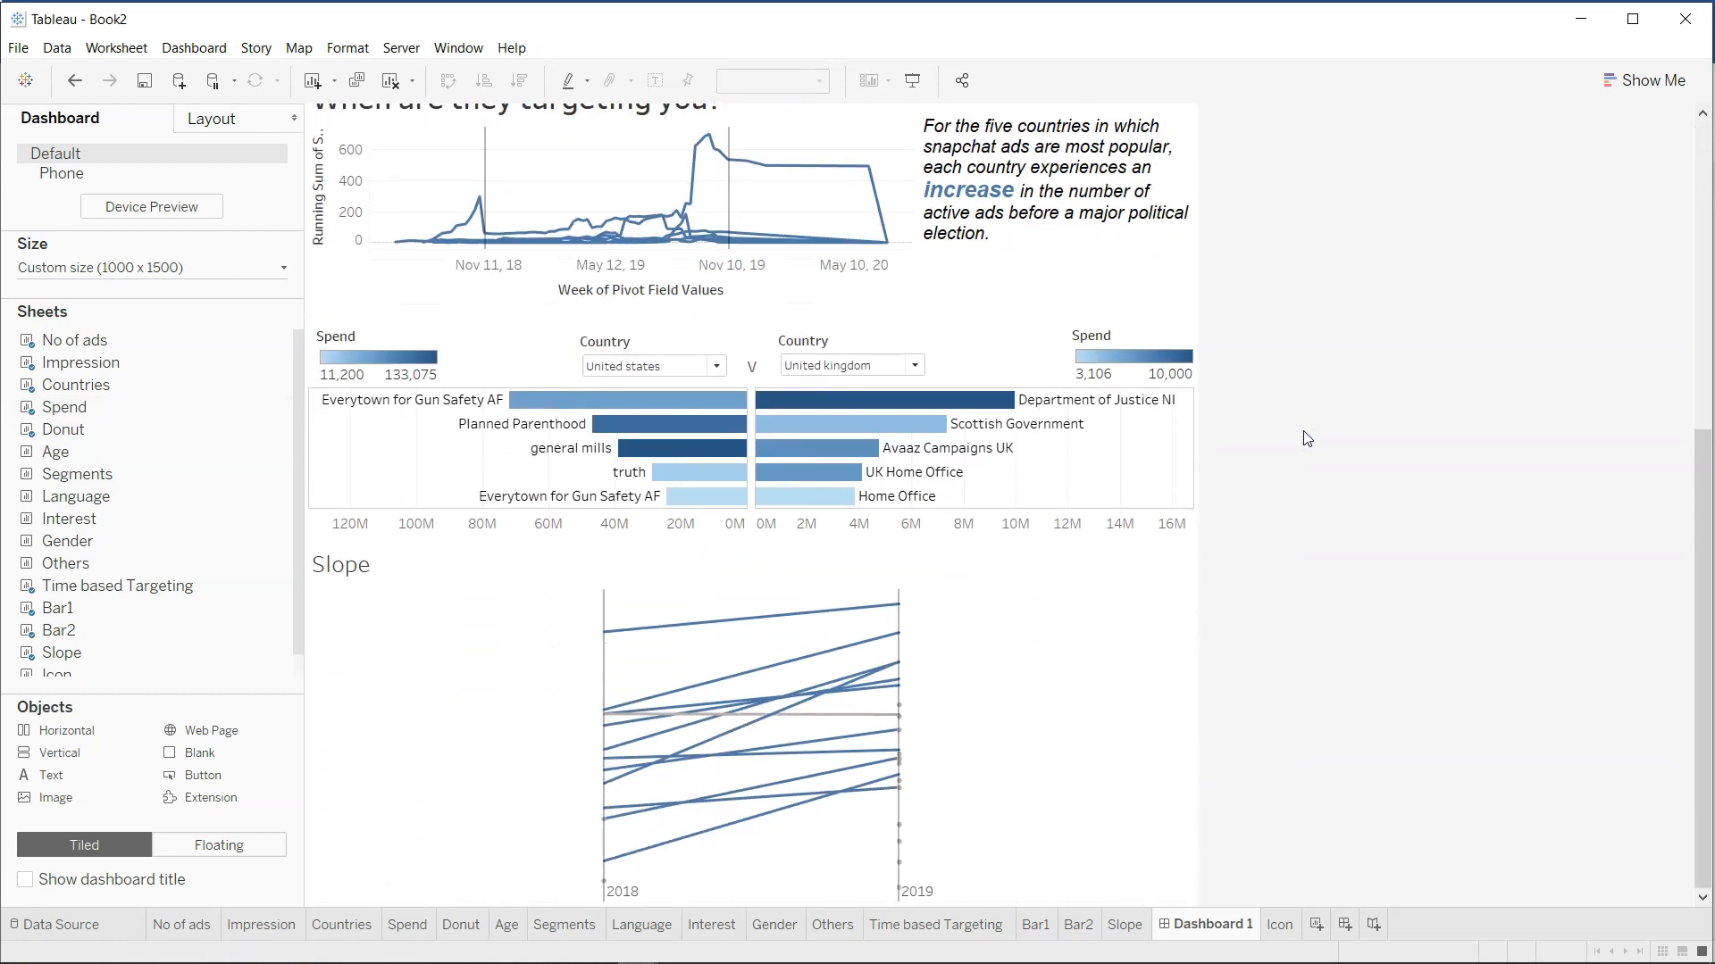
drag(94, 781, 1087, 745)
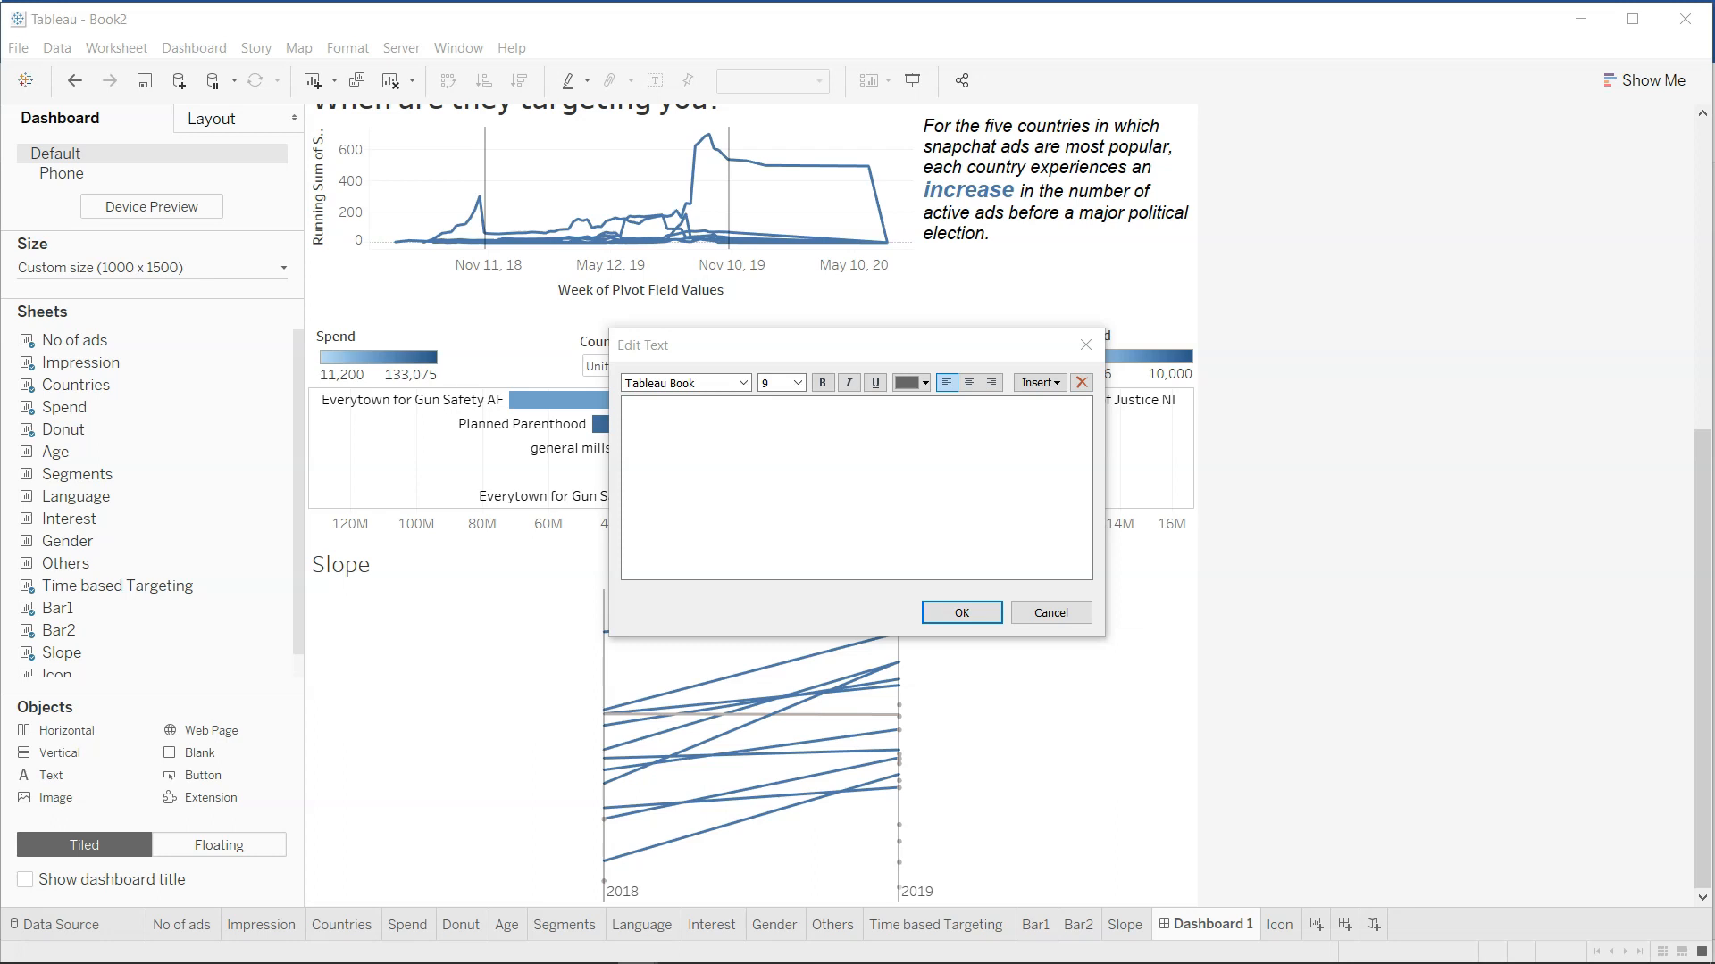
click(840, 469)
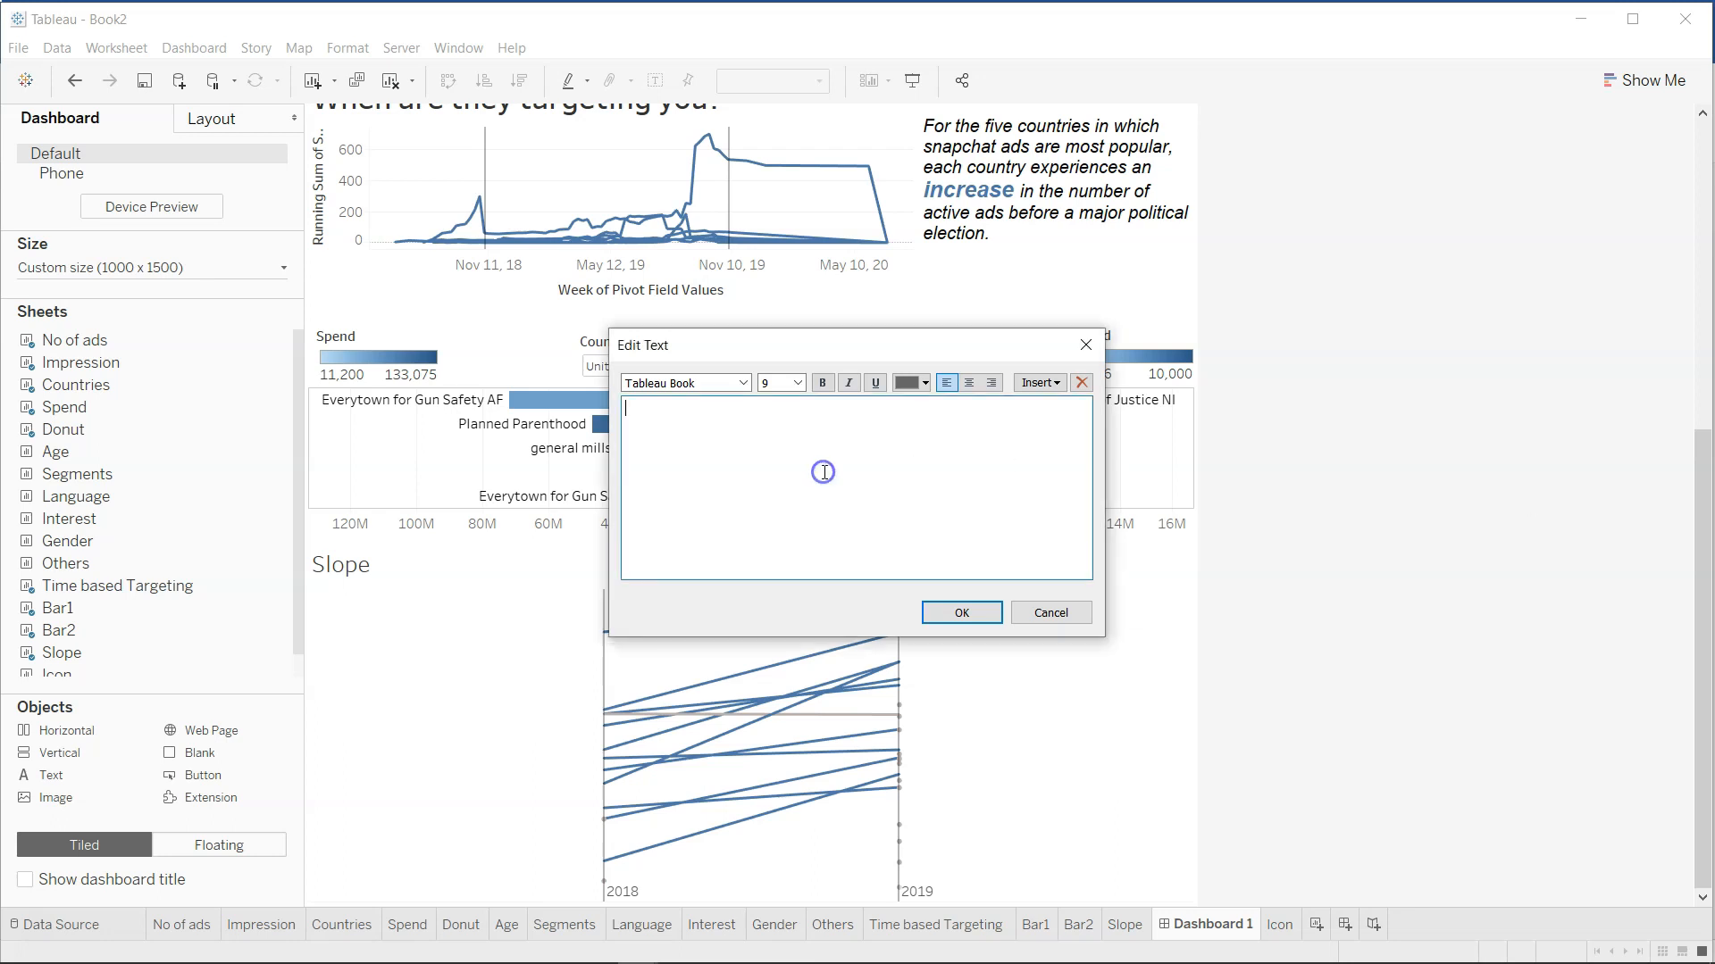
key(ctrl+v)
click(962, 612)
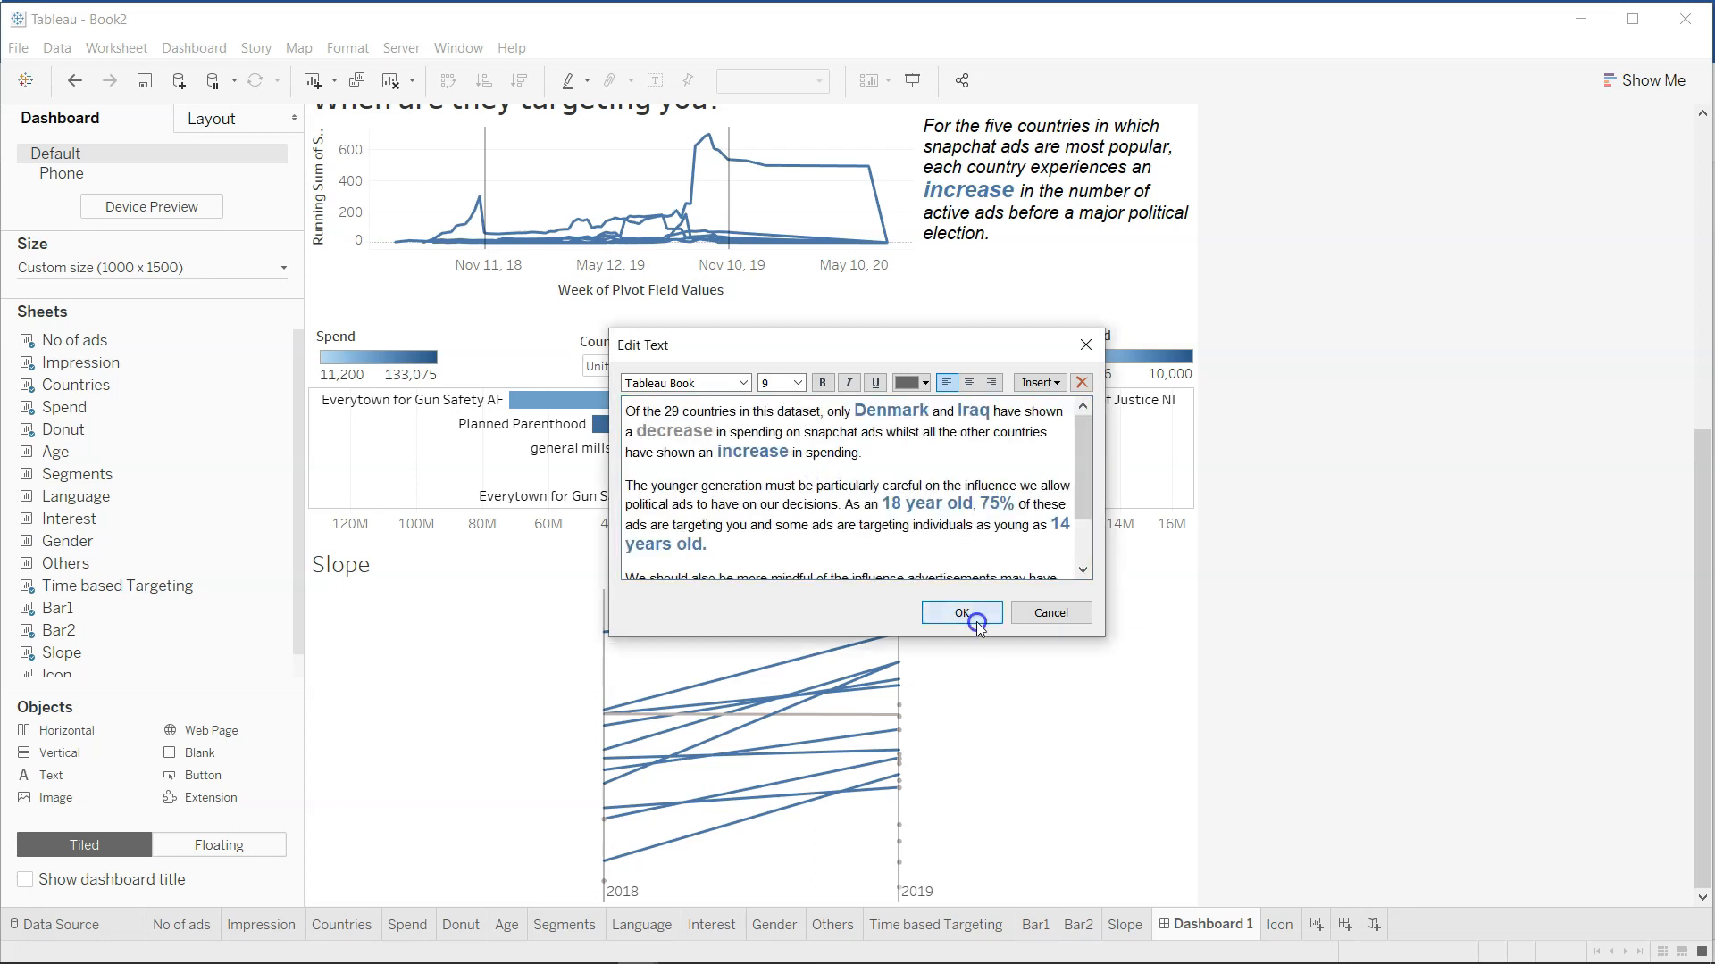
double_click(963, 634)
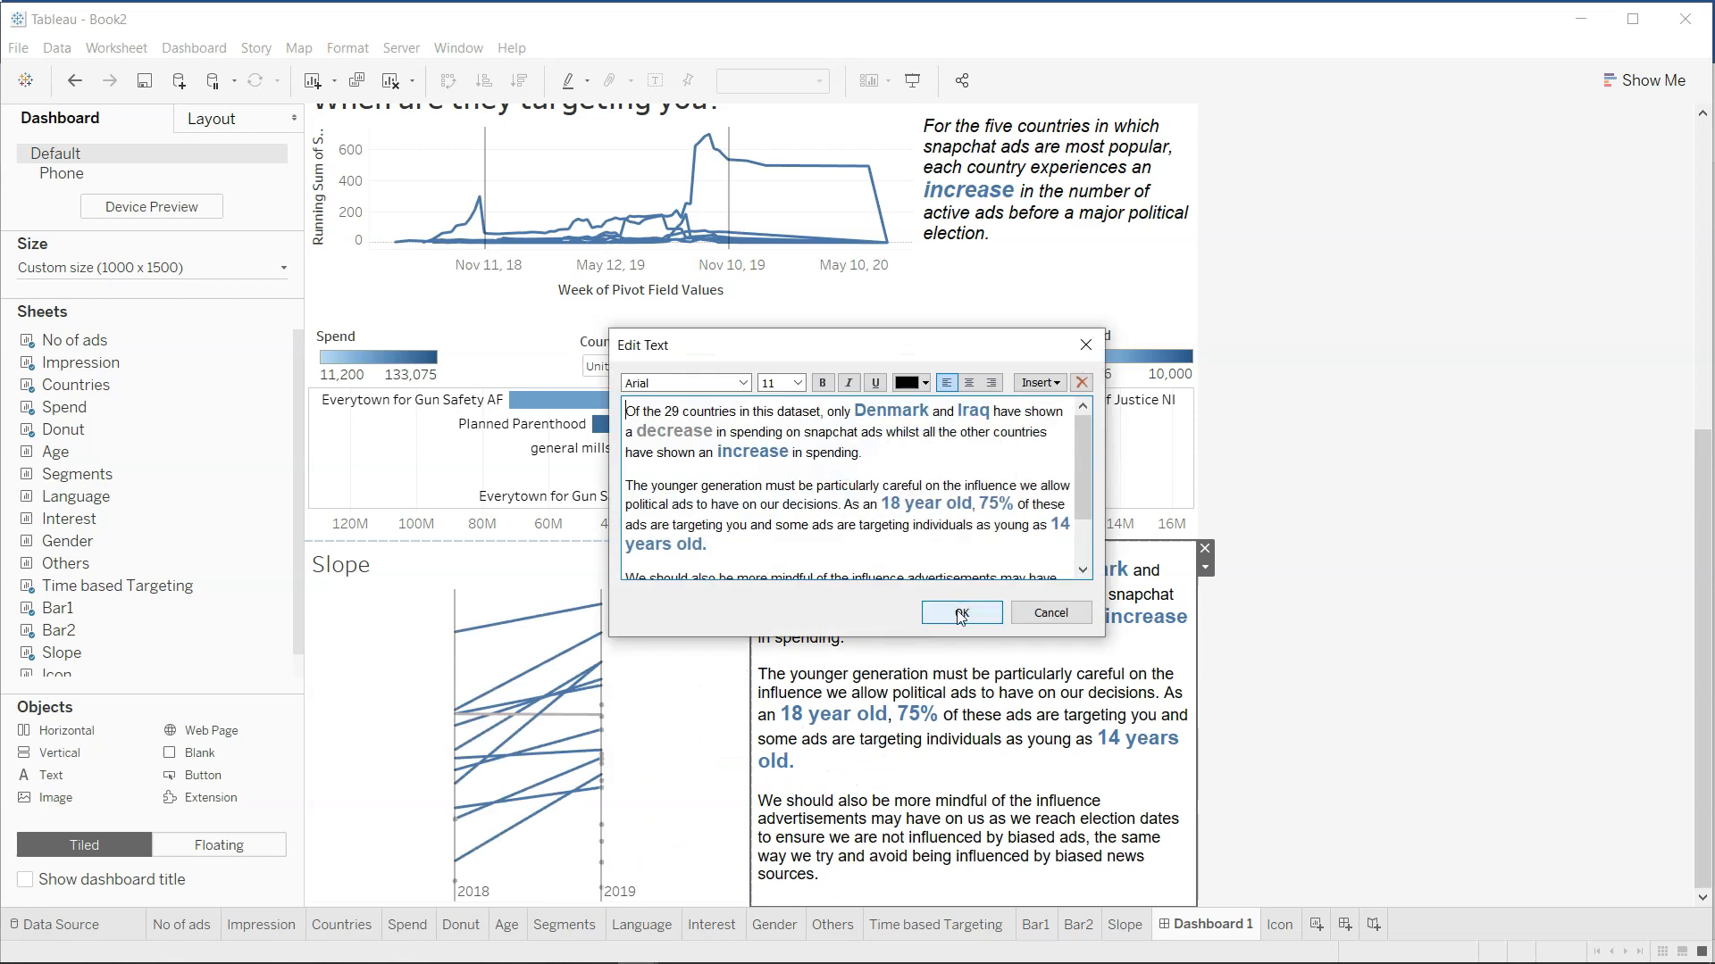
click(962, 612)
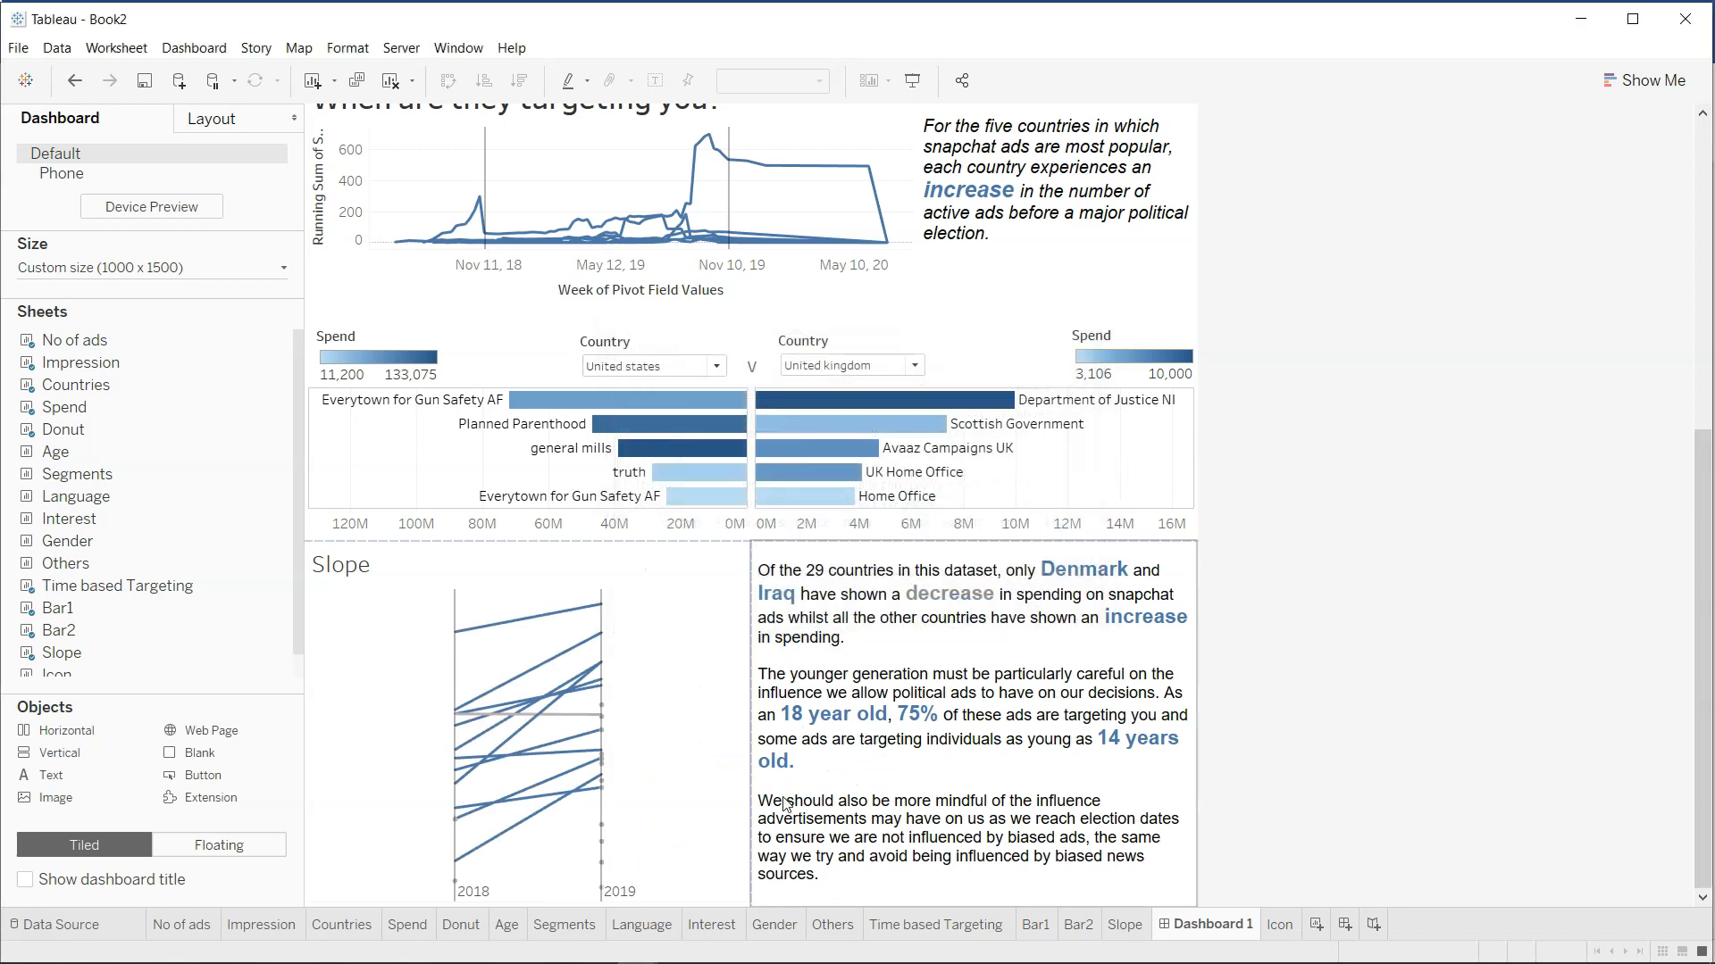
drag(748, 797, 648, 790)
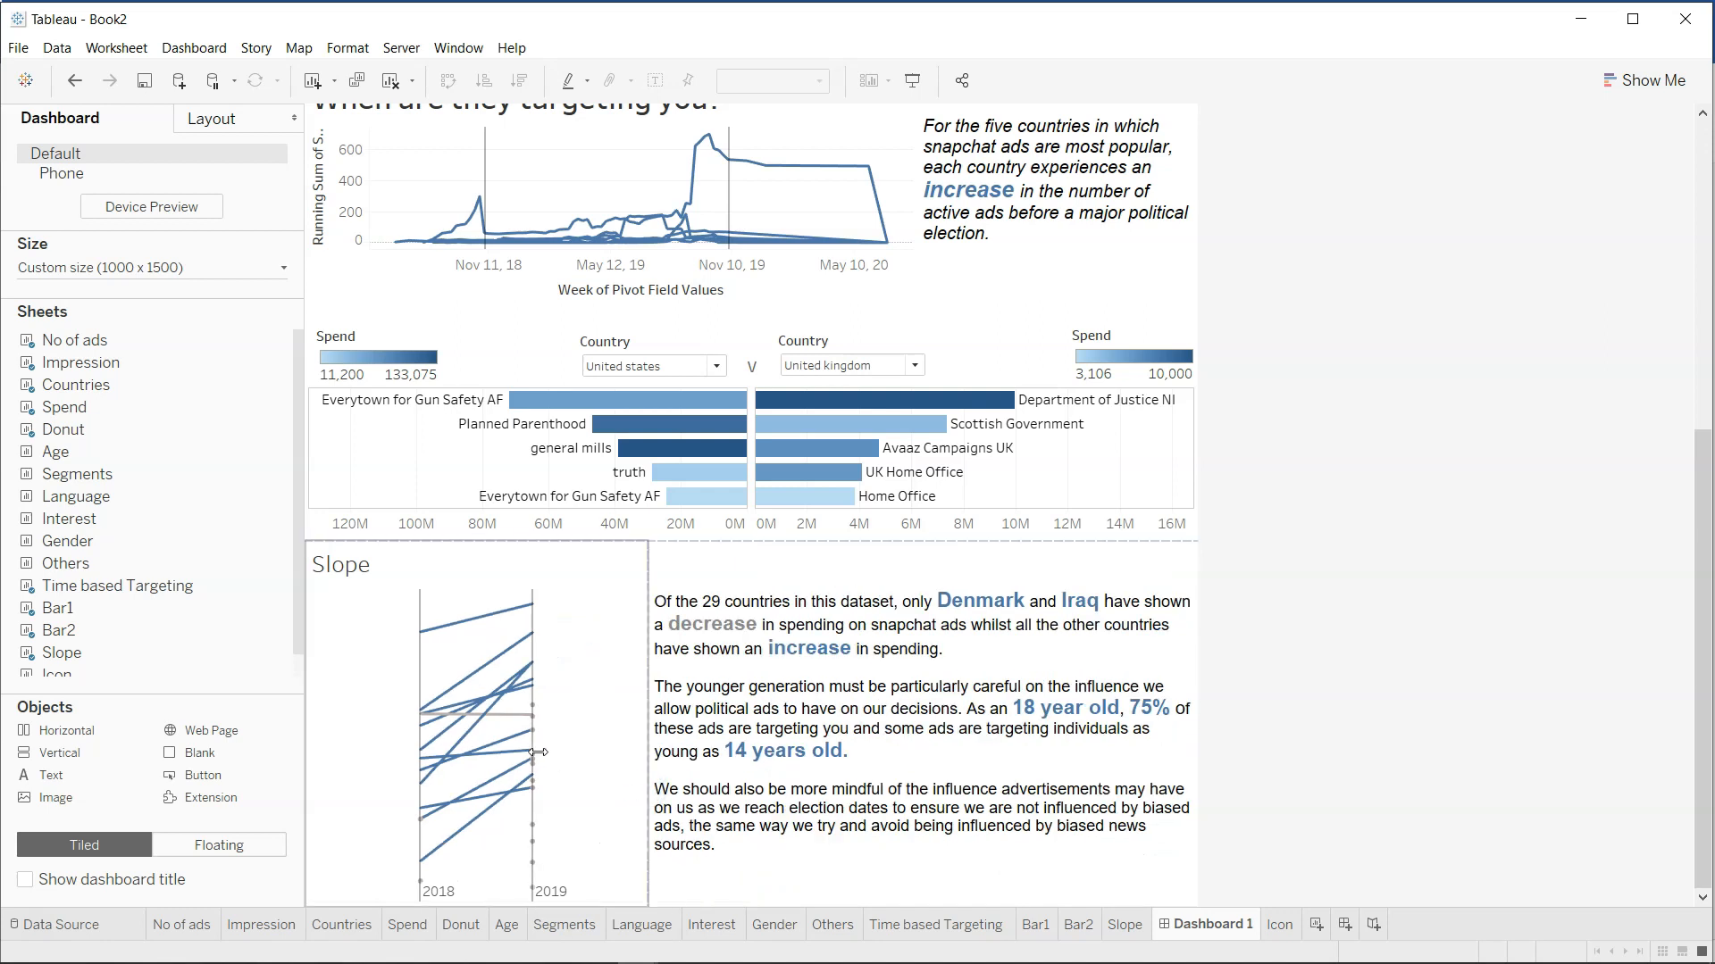
Change the Slope chart's title to "Should we be concerned?".
double_click(335, 578)
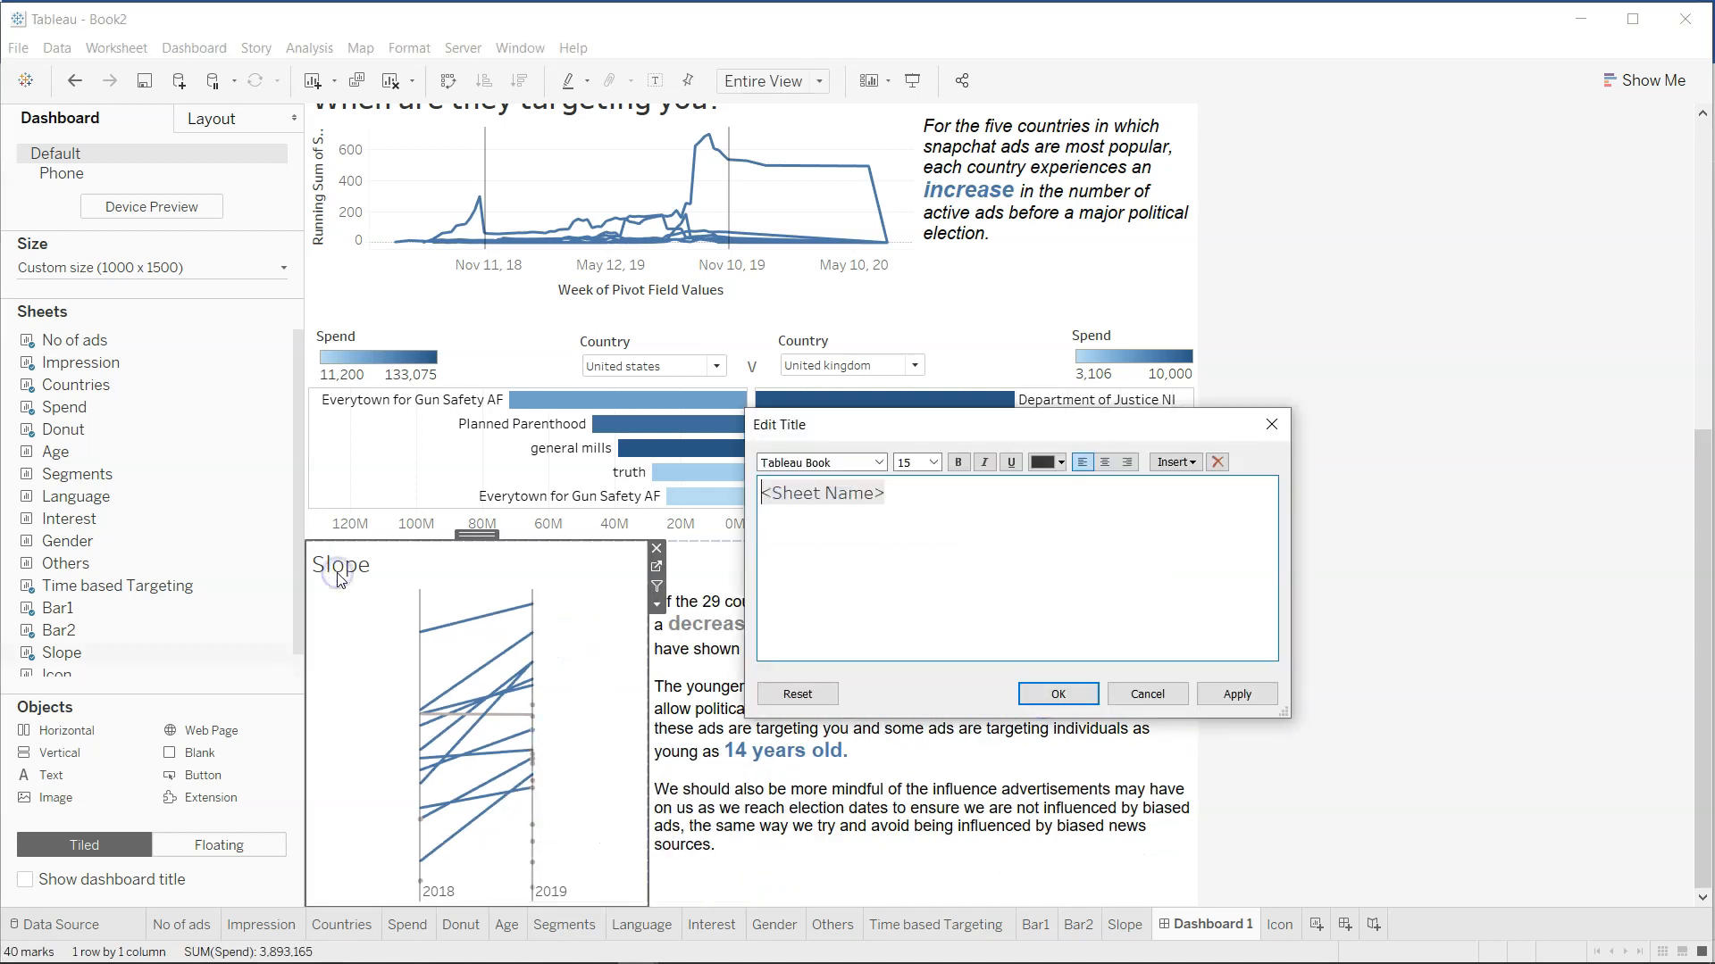
key(ctrl+a)
text(S)
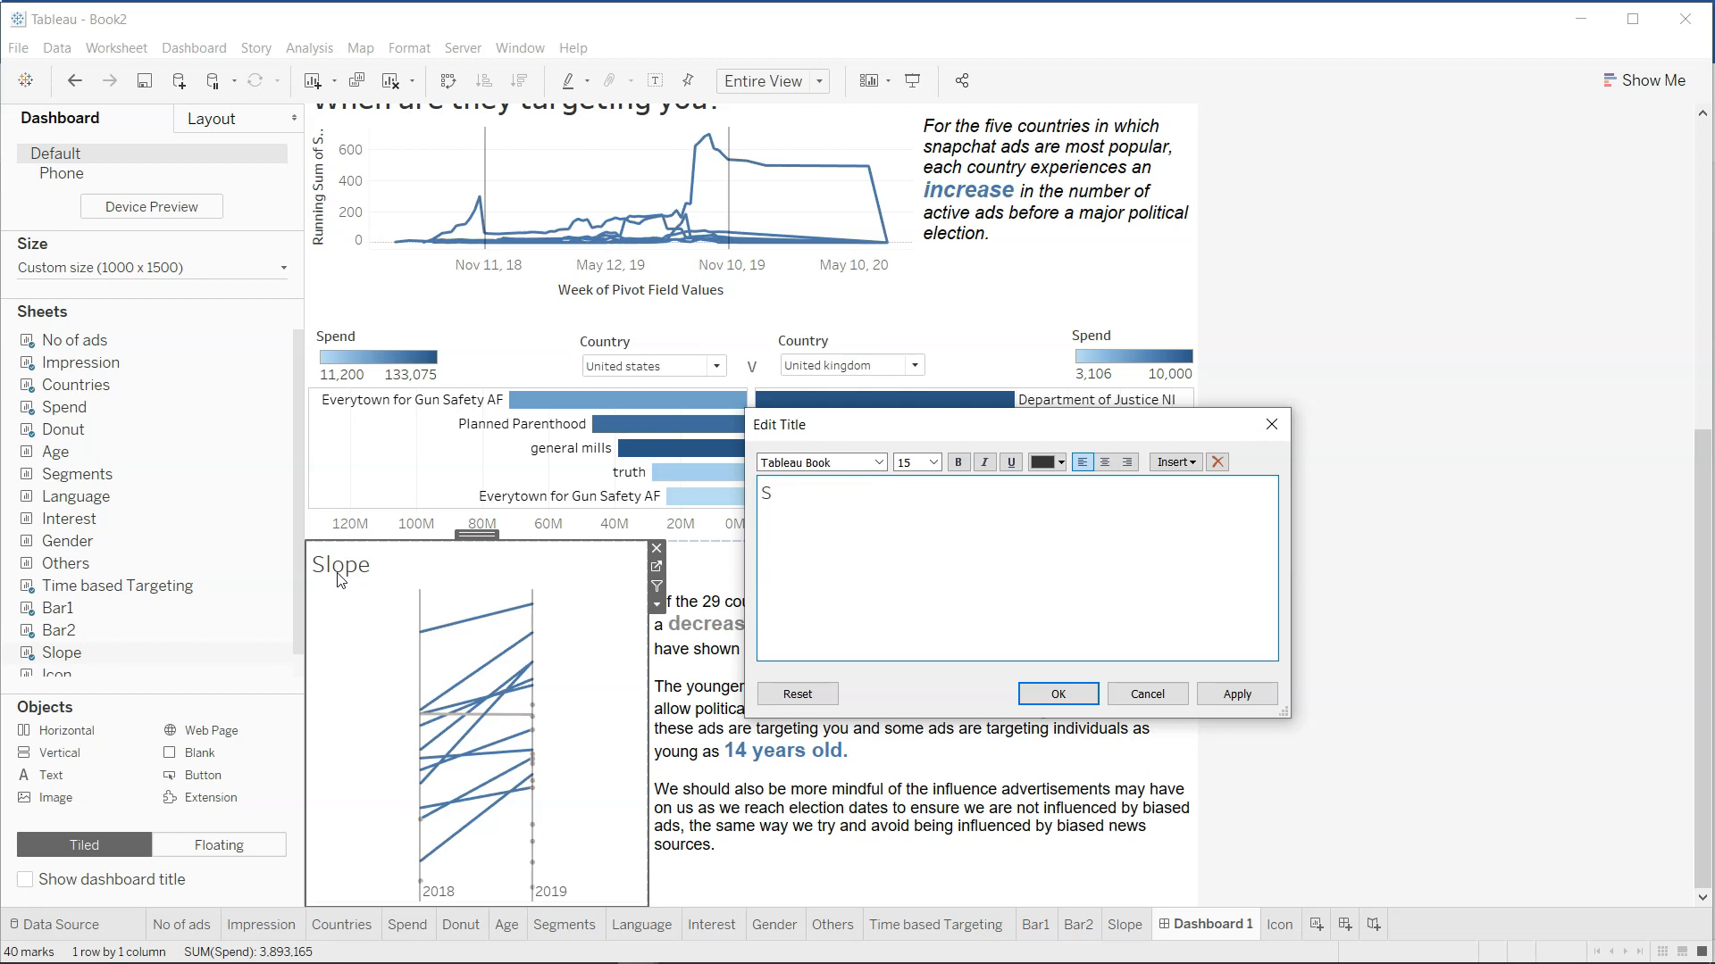
text(hould we be concerned?)
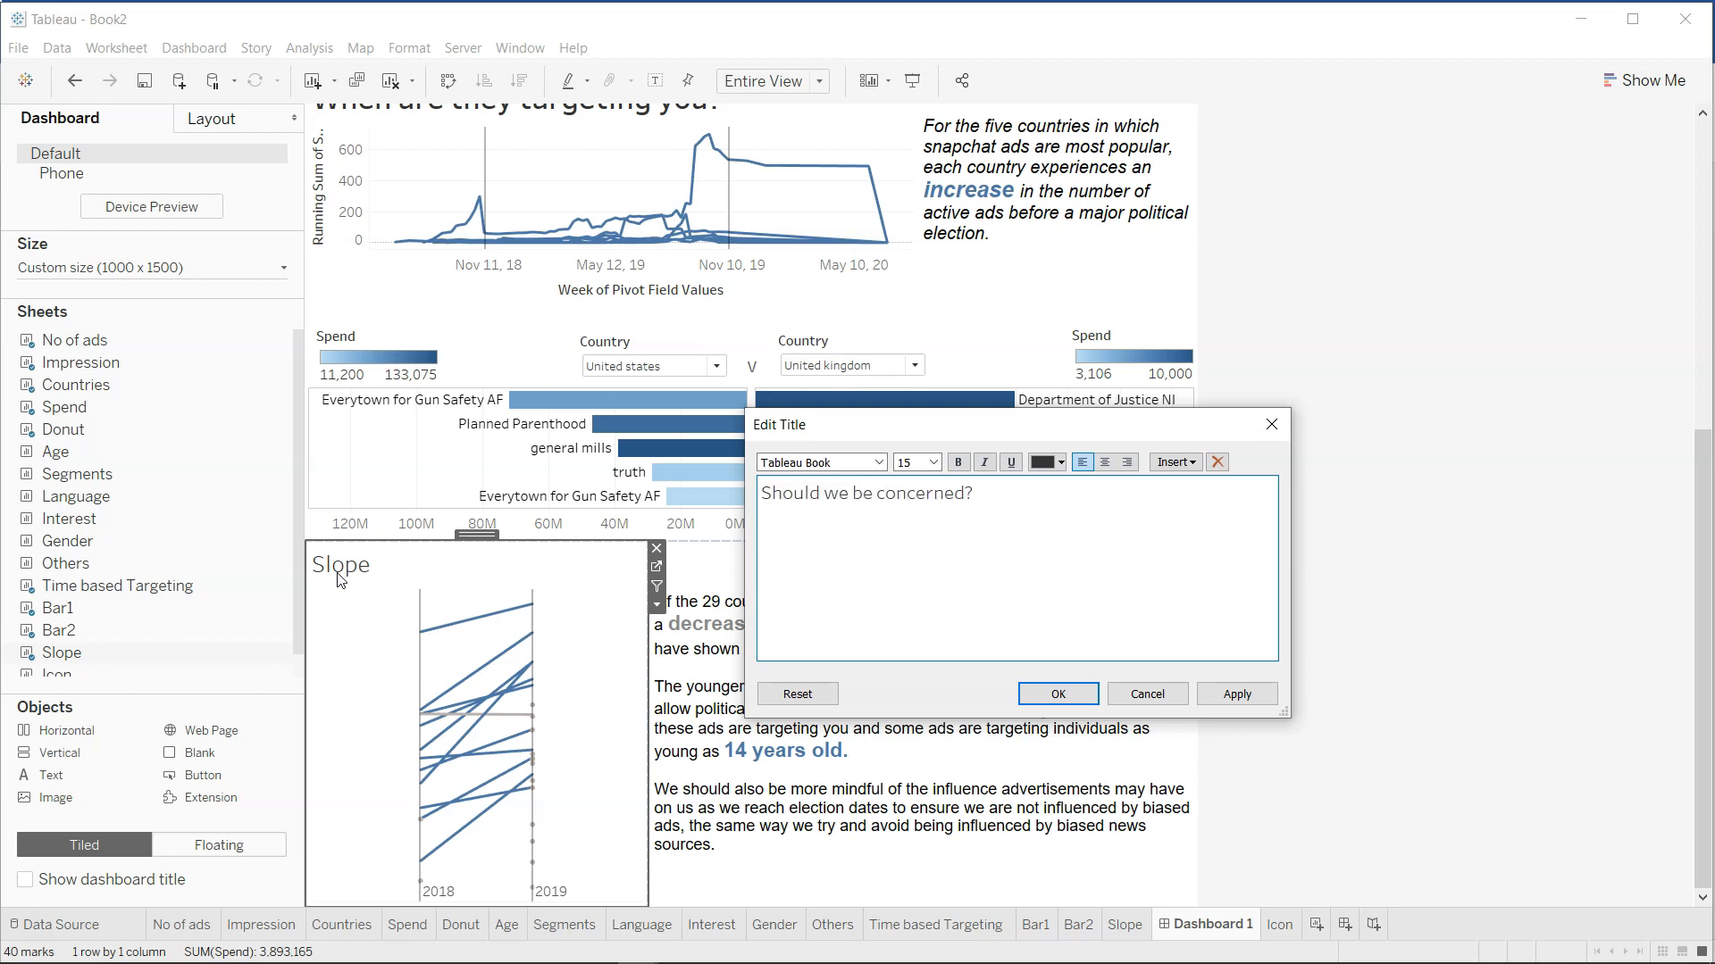
click(1044, 698)
Make the whole "Should we be concerned?" title bold.
double_click(516, 567)
key(ctrl+a)
click(958, 462)
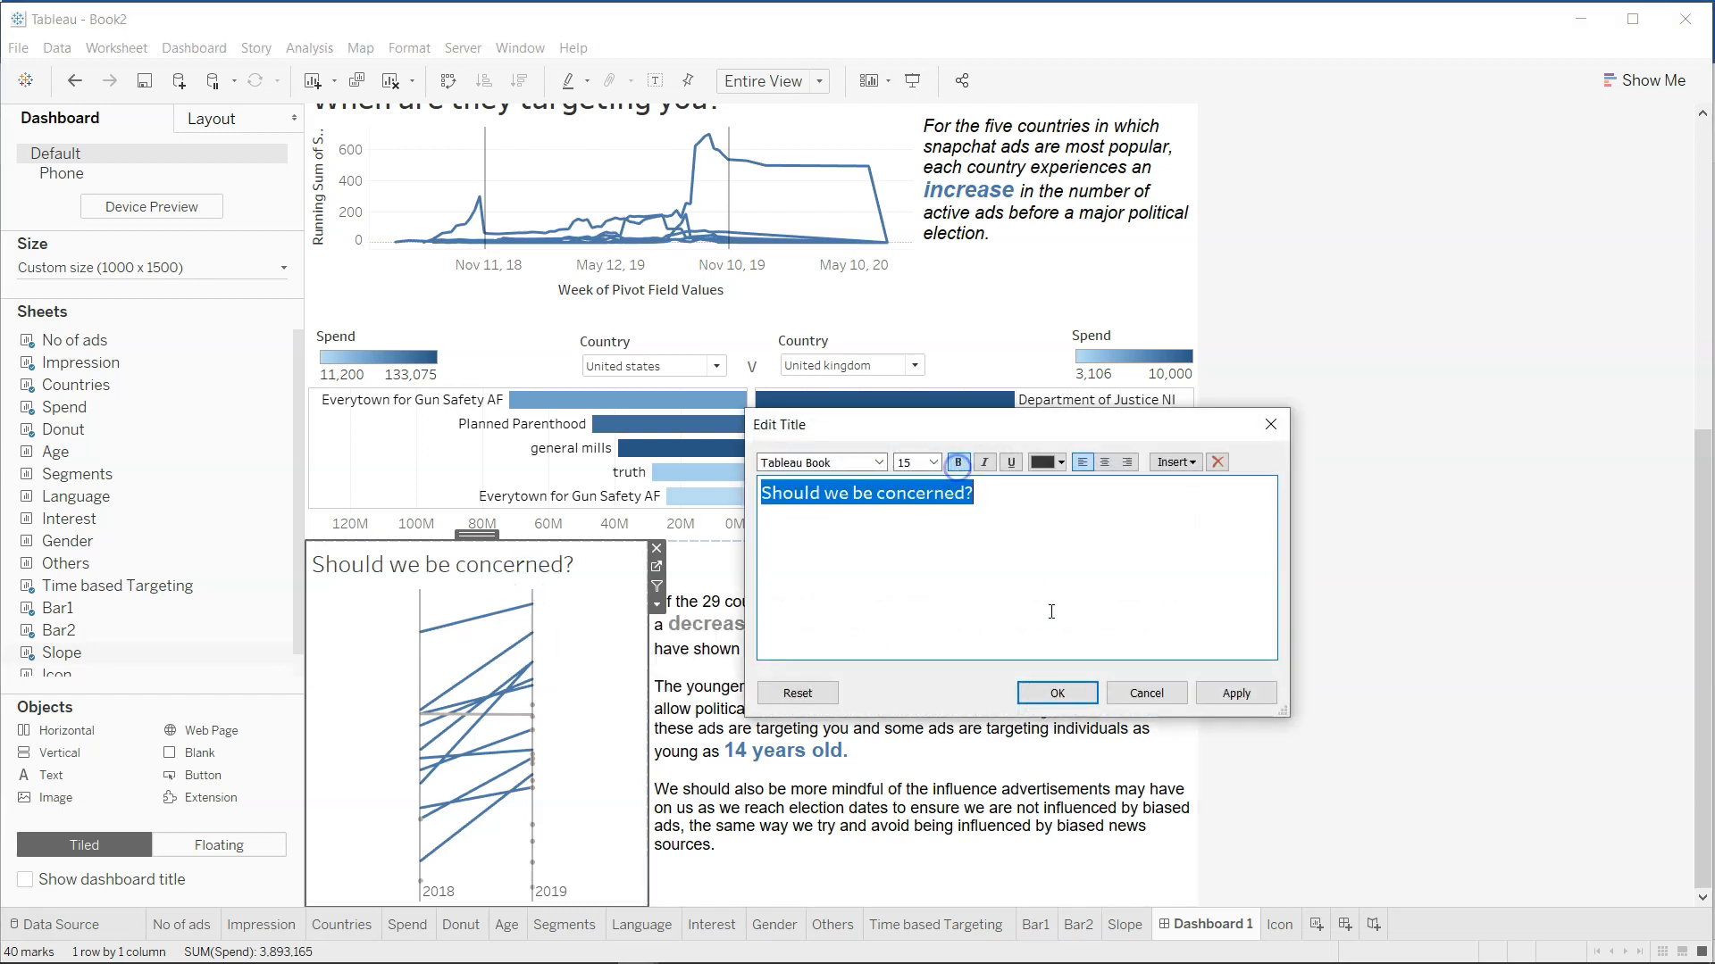
click(1068, 695)
click(1307, 714)
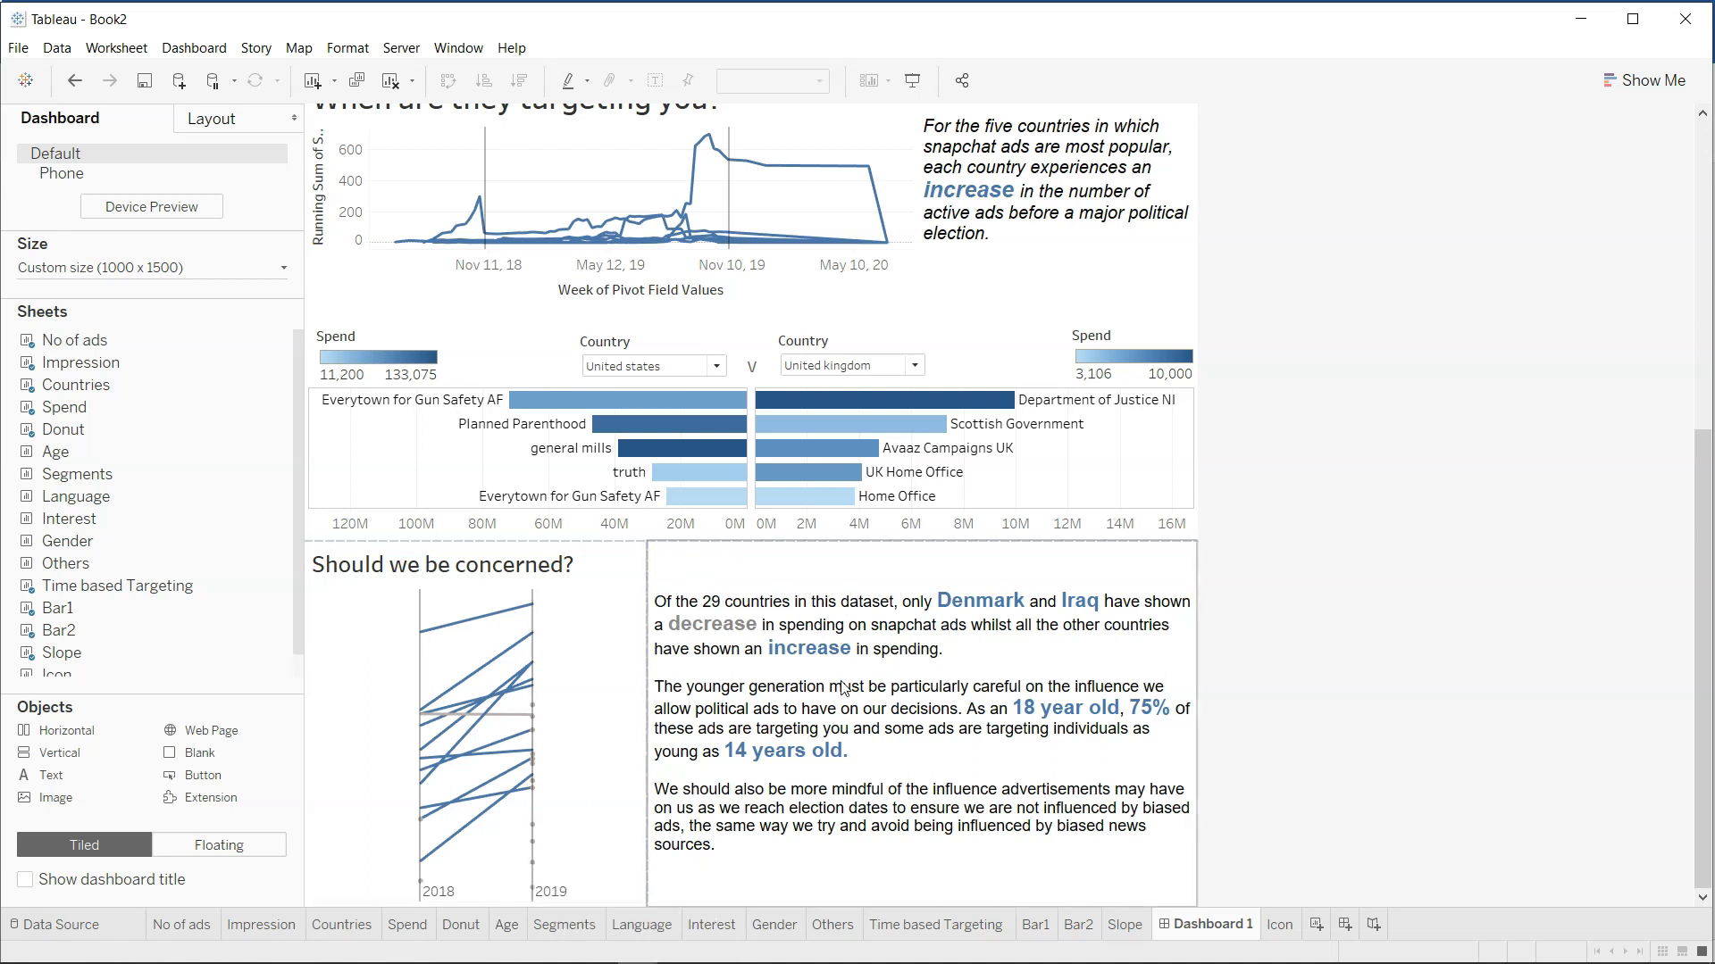
Raise the time based targeting row's lower edge to heighten the blank filter row, and extend the donut section down slightly.
scroll(842, 686, up, 1)
scroll(898, 532, up, 1)
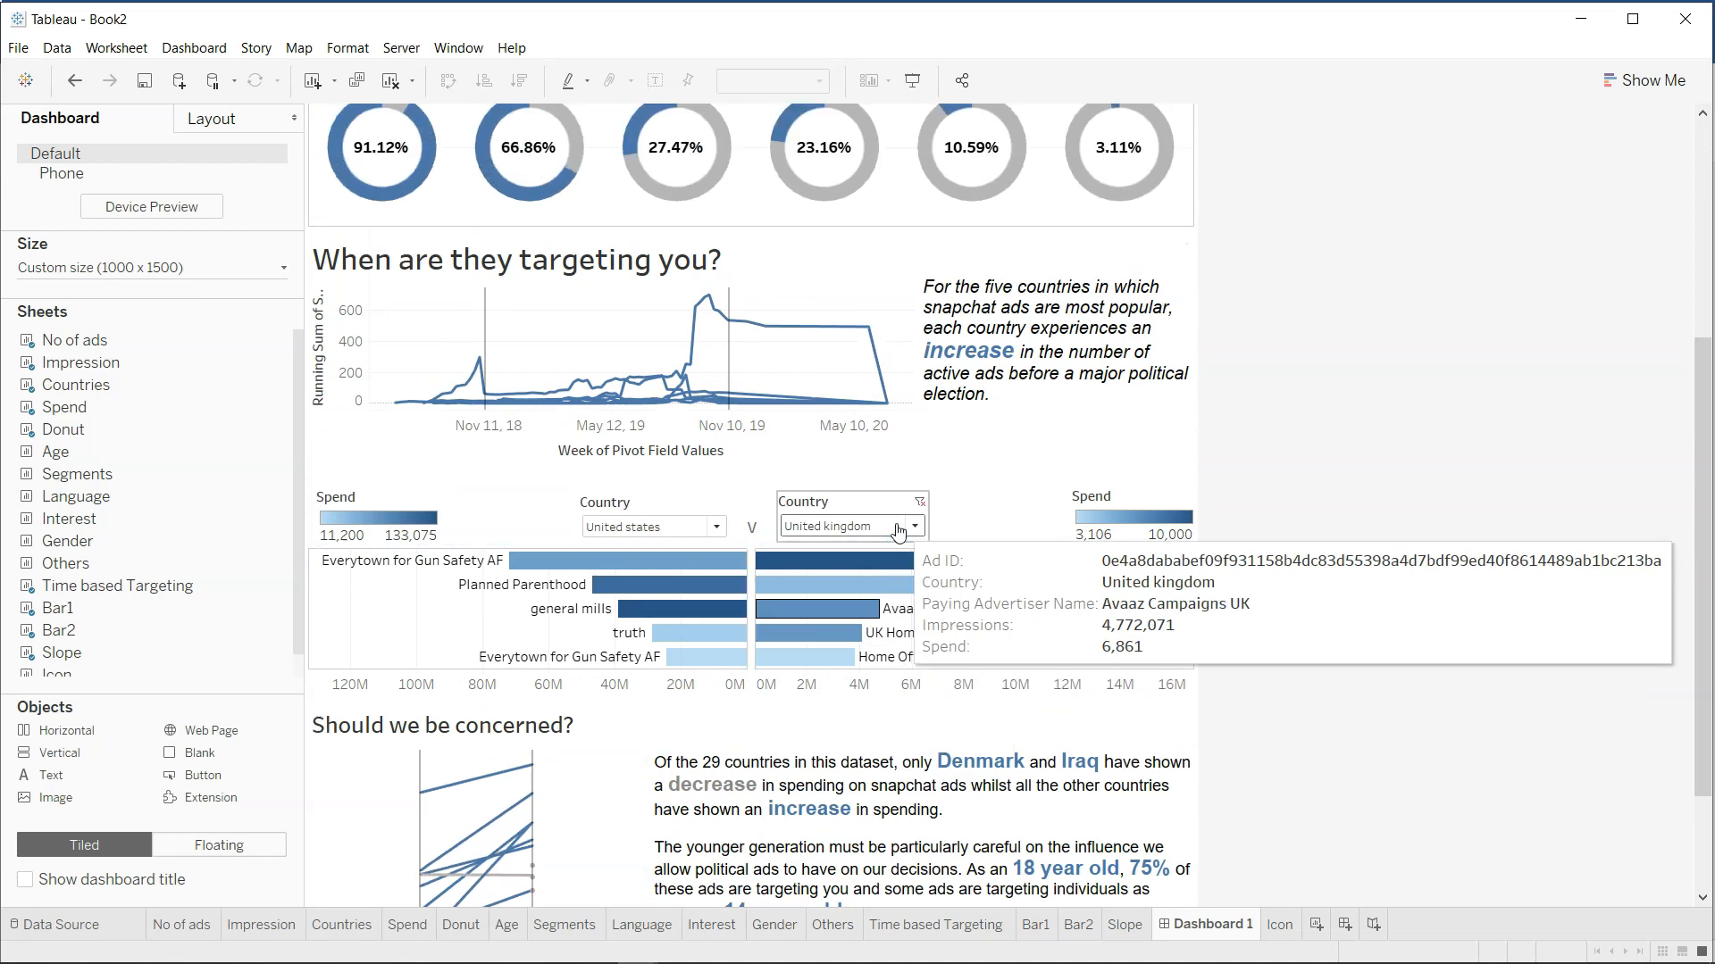
scroll(898, 532, up, 1)
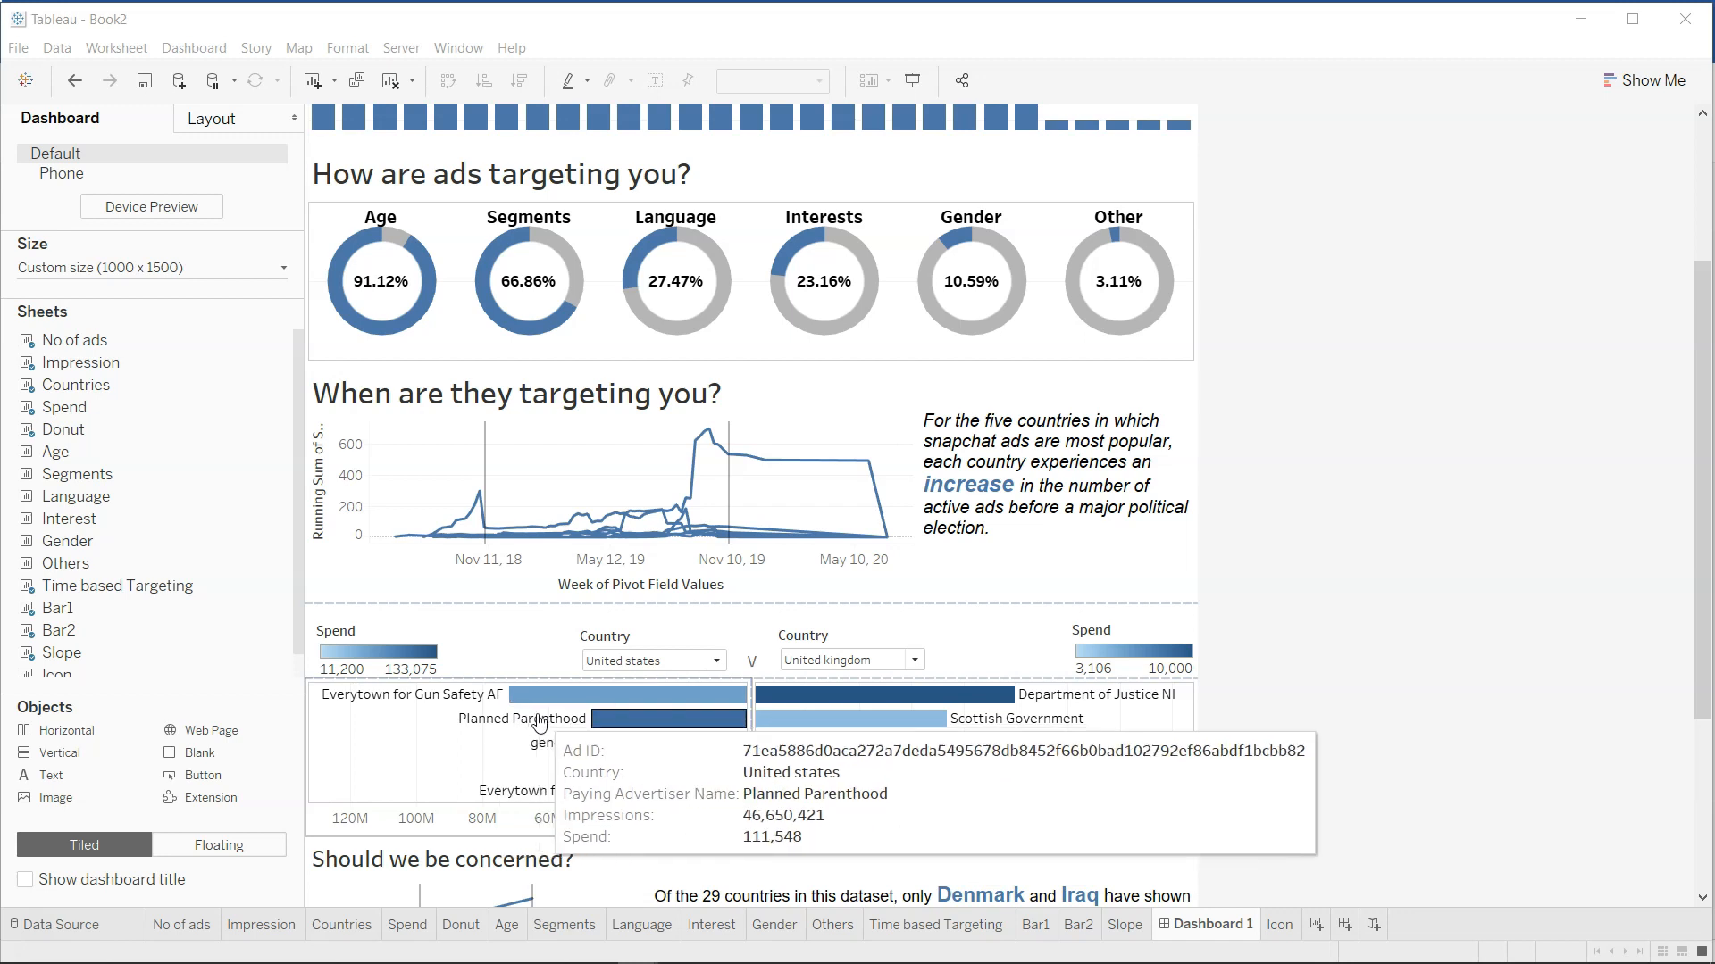
click(558, 643)
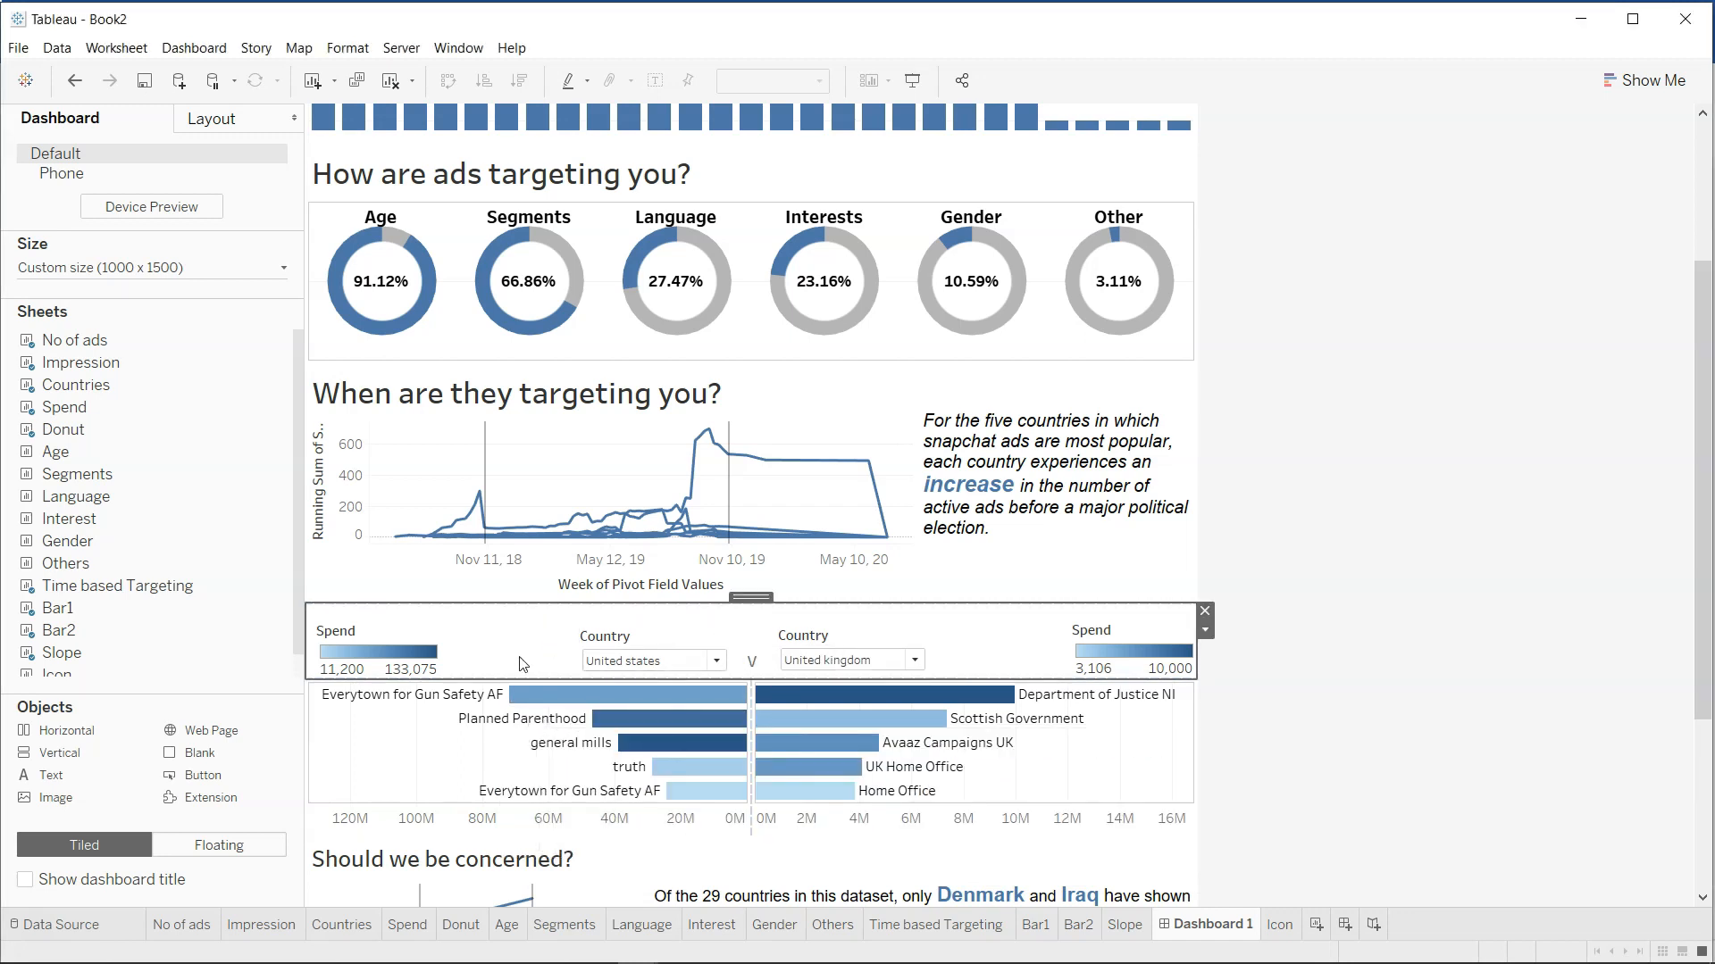
click(415, 652)
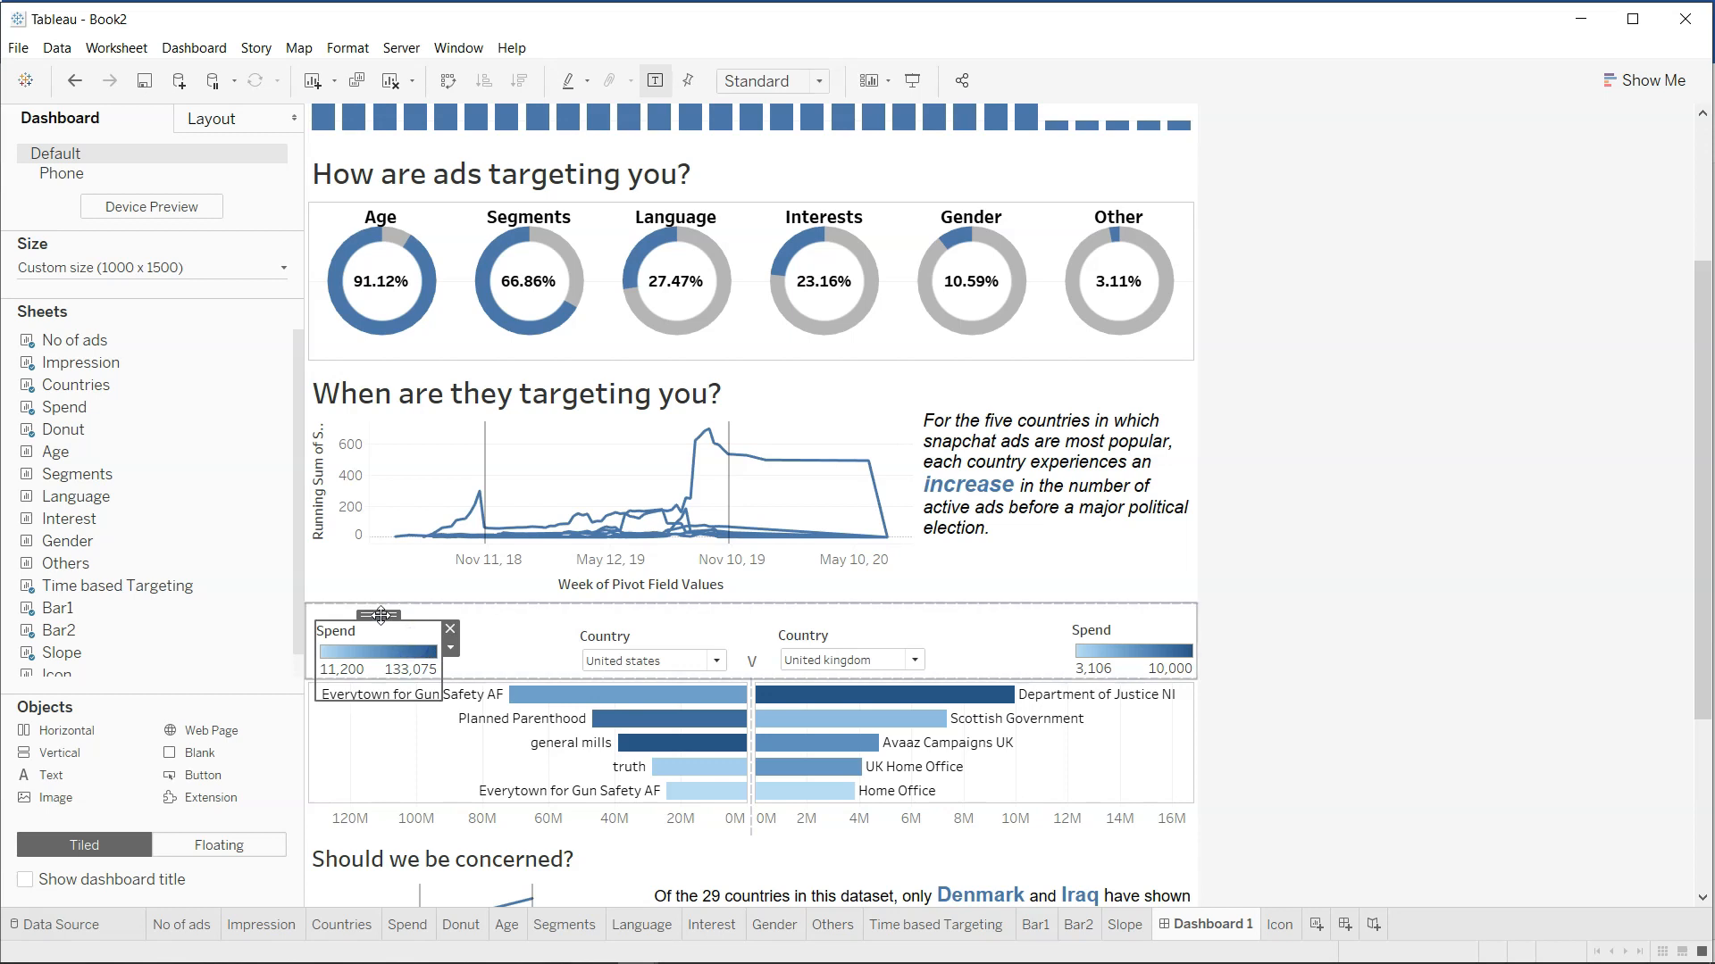
click(1321, 693)
mouse_move(694, 707)
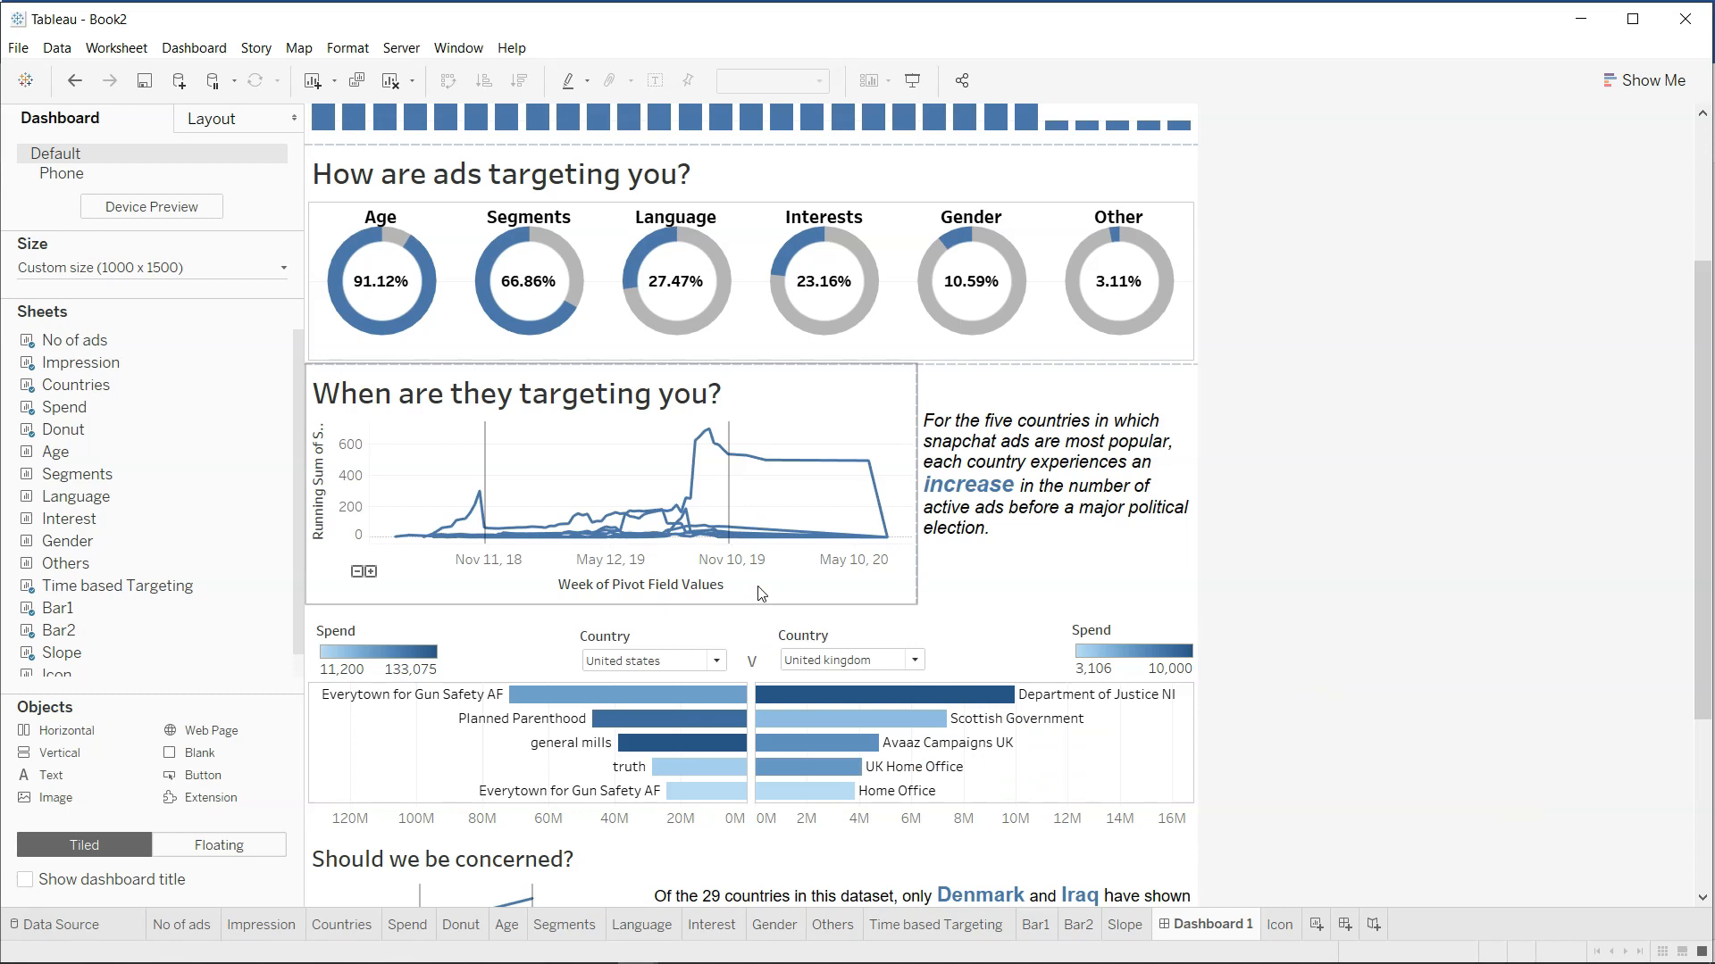
click(948, 585)
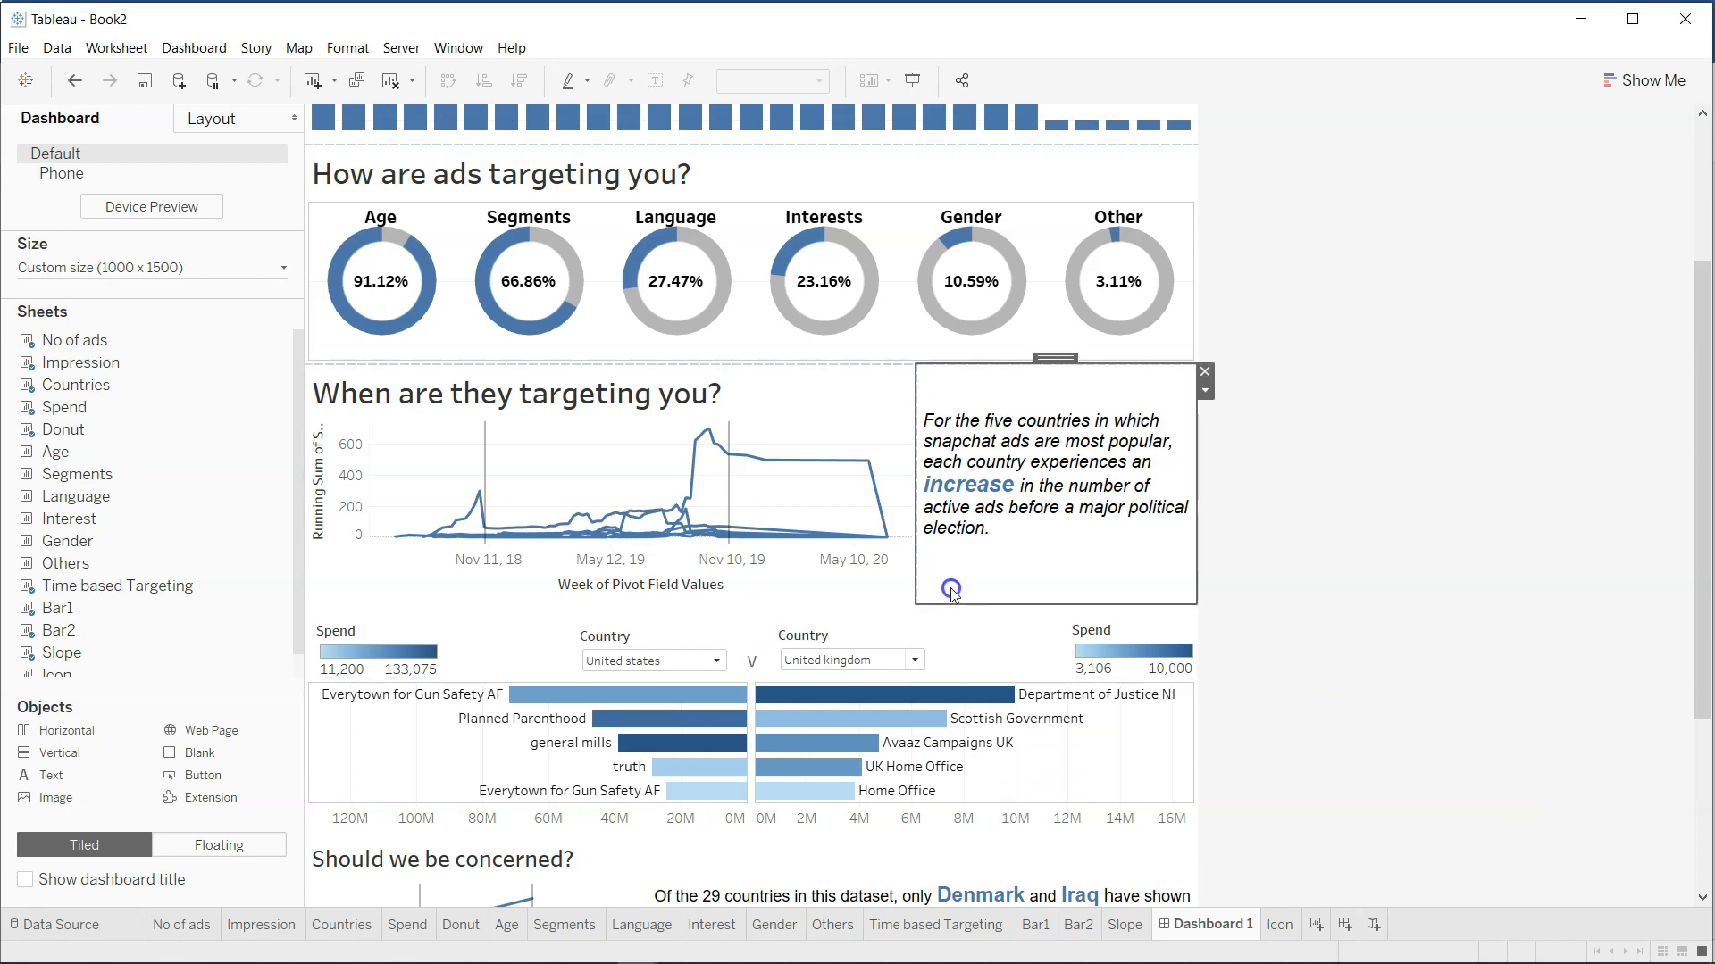
click(900, 589)
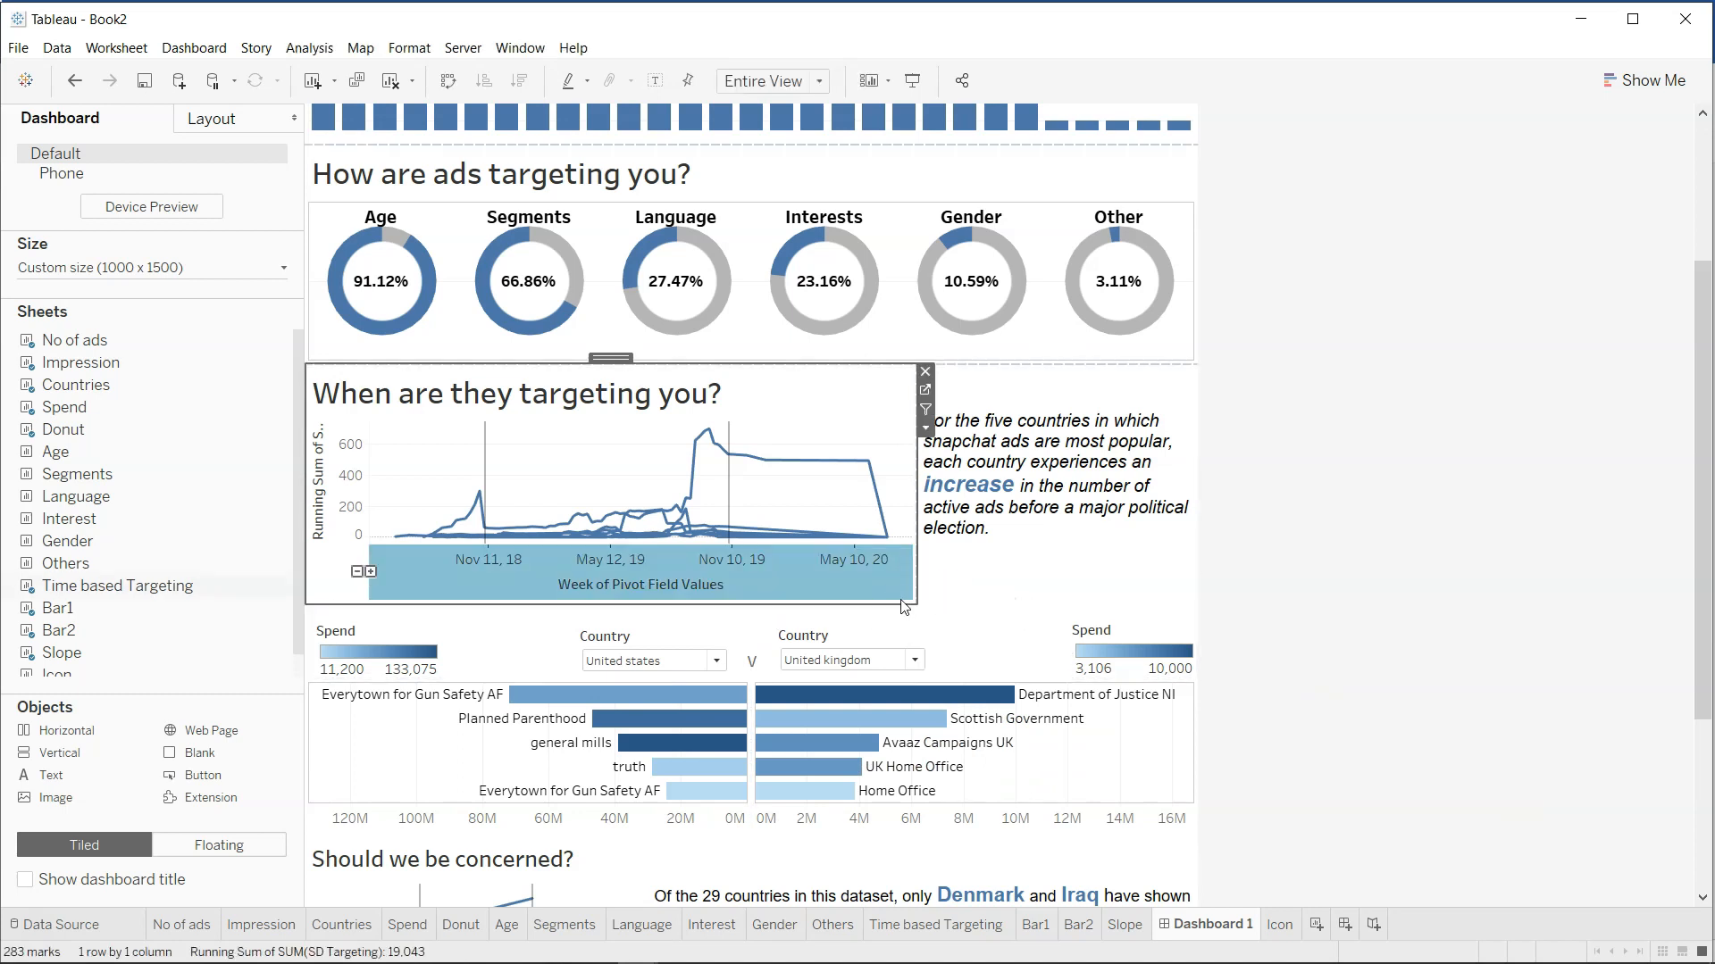
drag(985, 604, 995, 574)
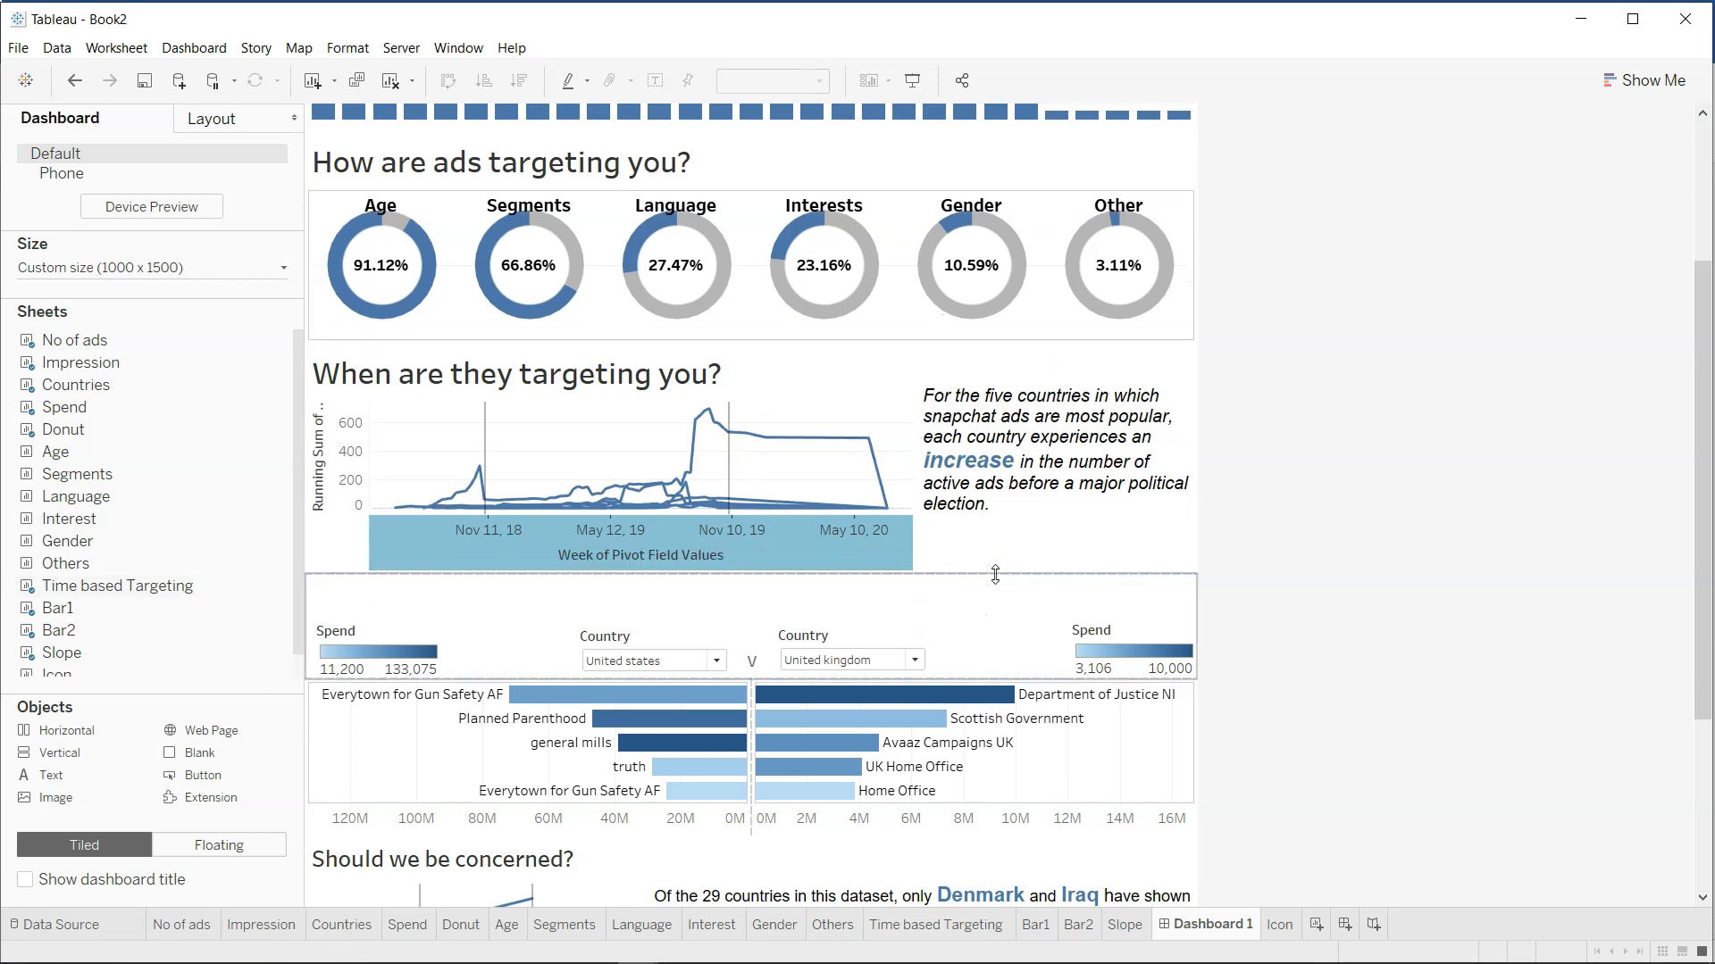
click(978, 342)
drag(980, 346, 980, 373)
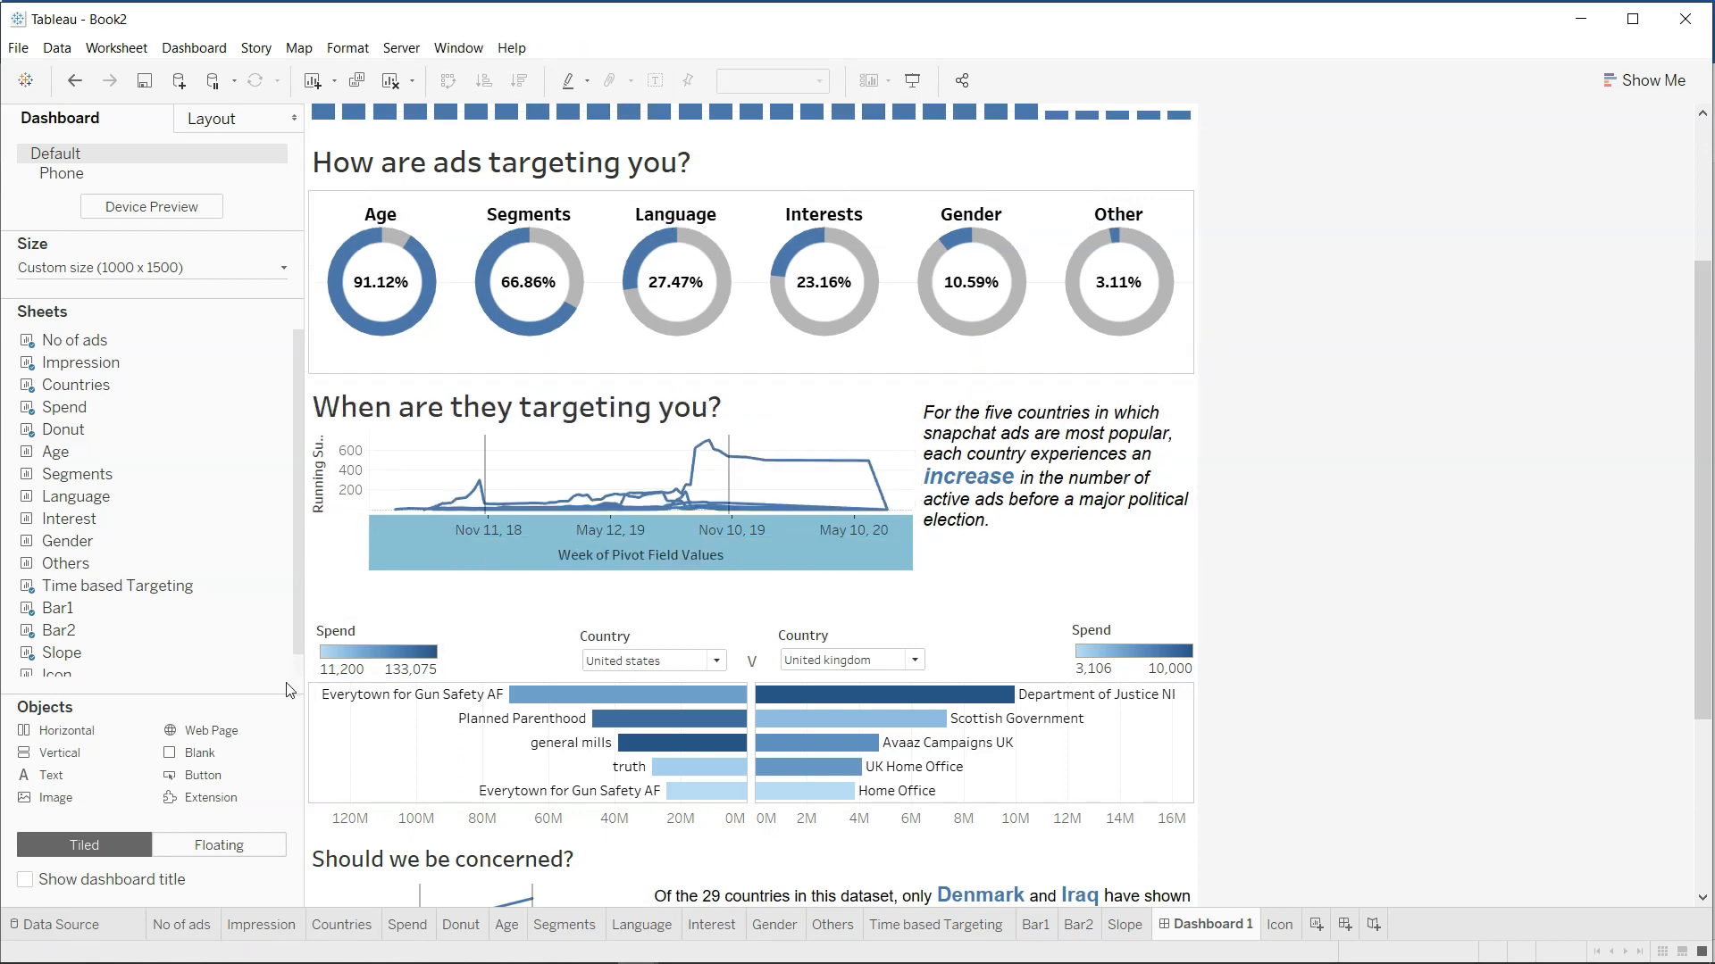
Add a text object reading "Who is paying ot target you?" in the blank row above the country filters.
drag(97, 784, 461, 590)
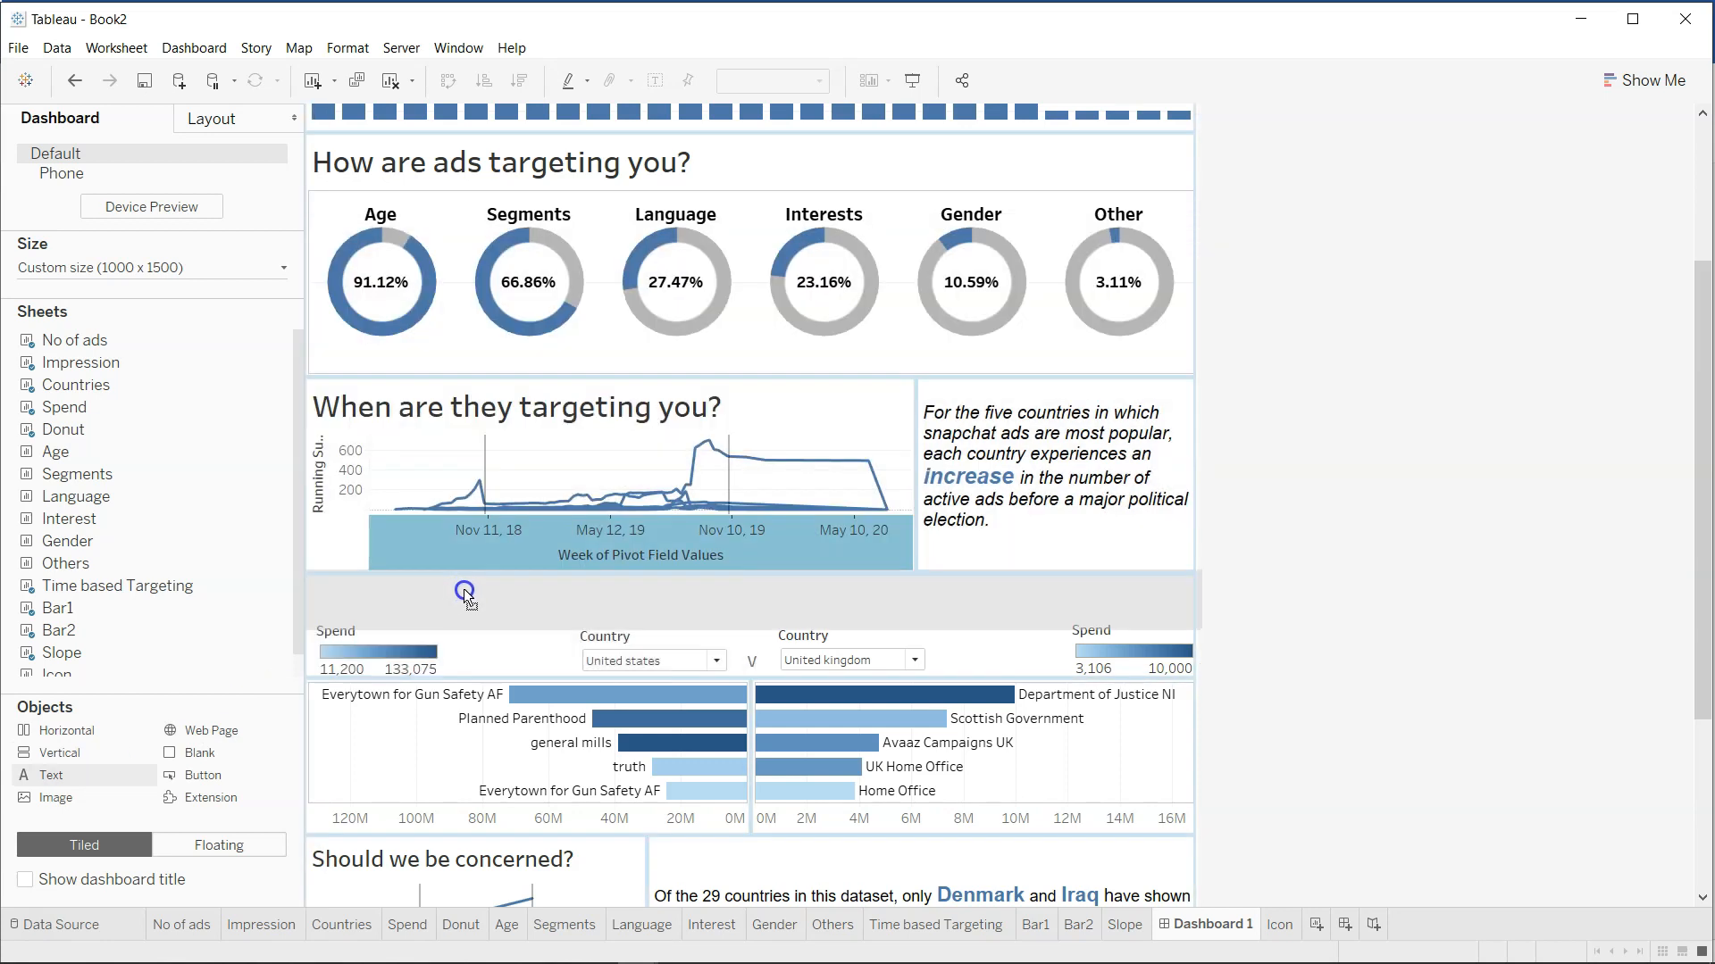
text(Who is pa)
key(BackSpace)
key(BackSpace)
key(BackSpace)
text(paying ot target you?)
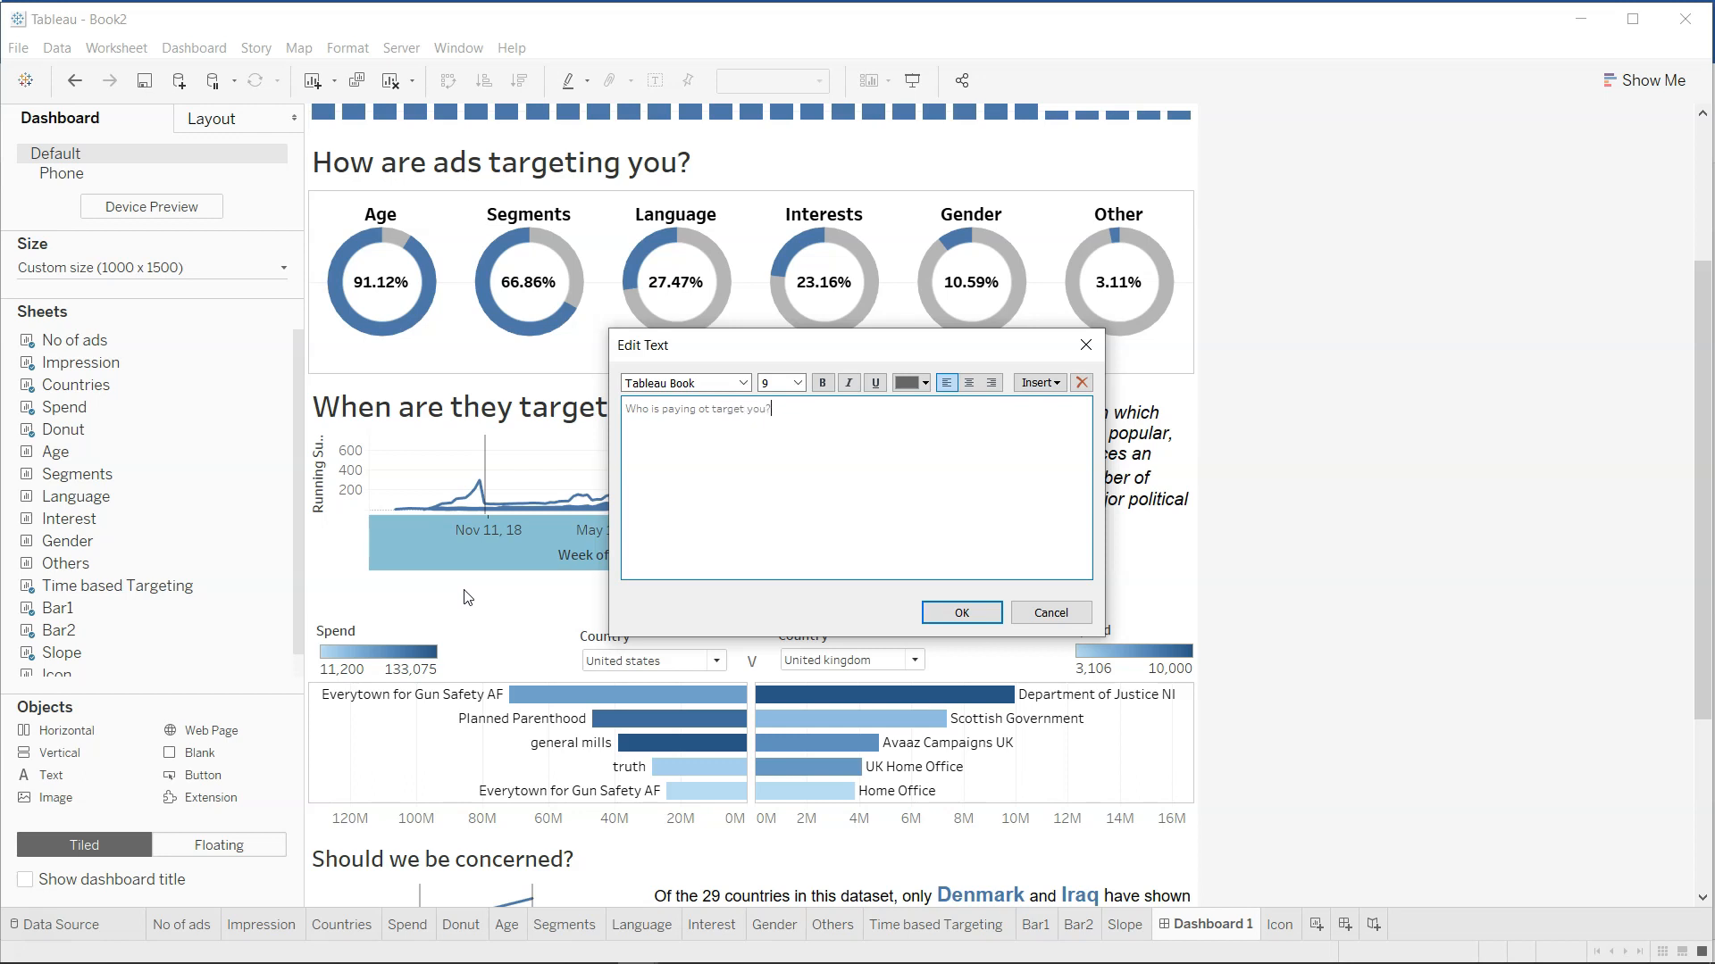
Format the whole "Who is paying ot target you?" heading as bold at size 20.
key(ctrl+a)
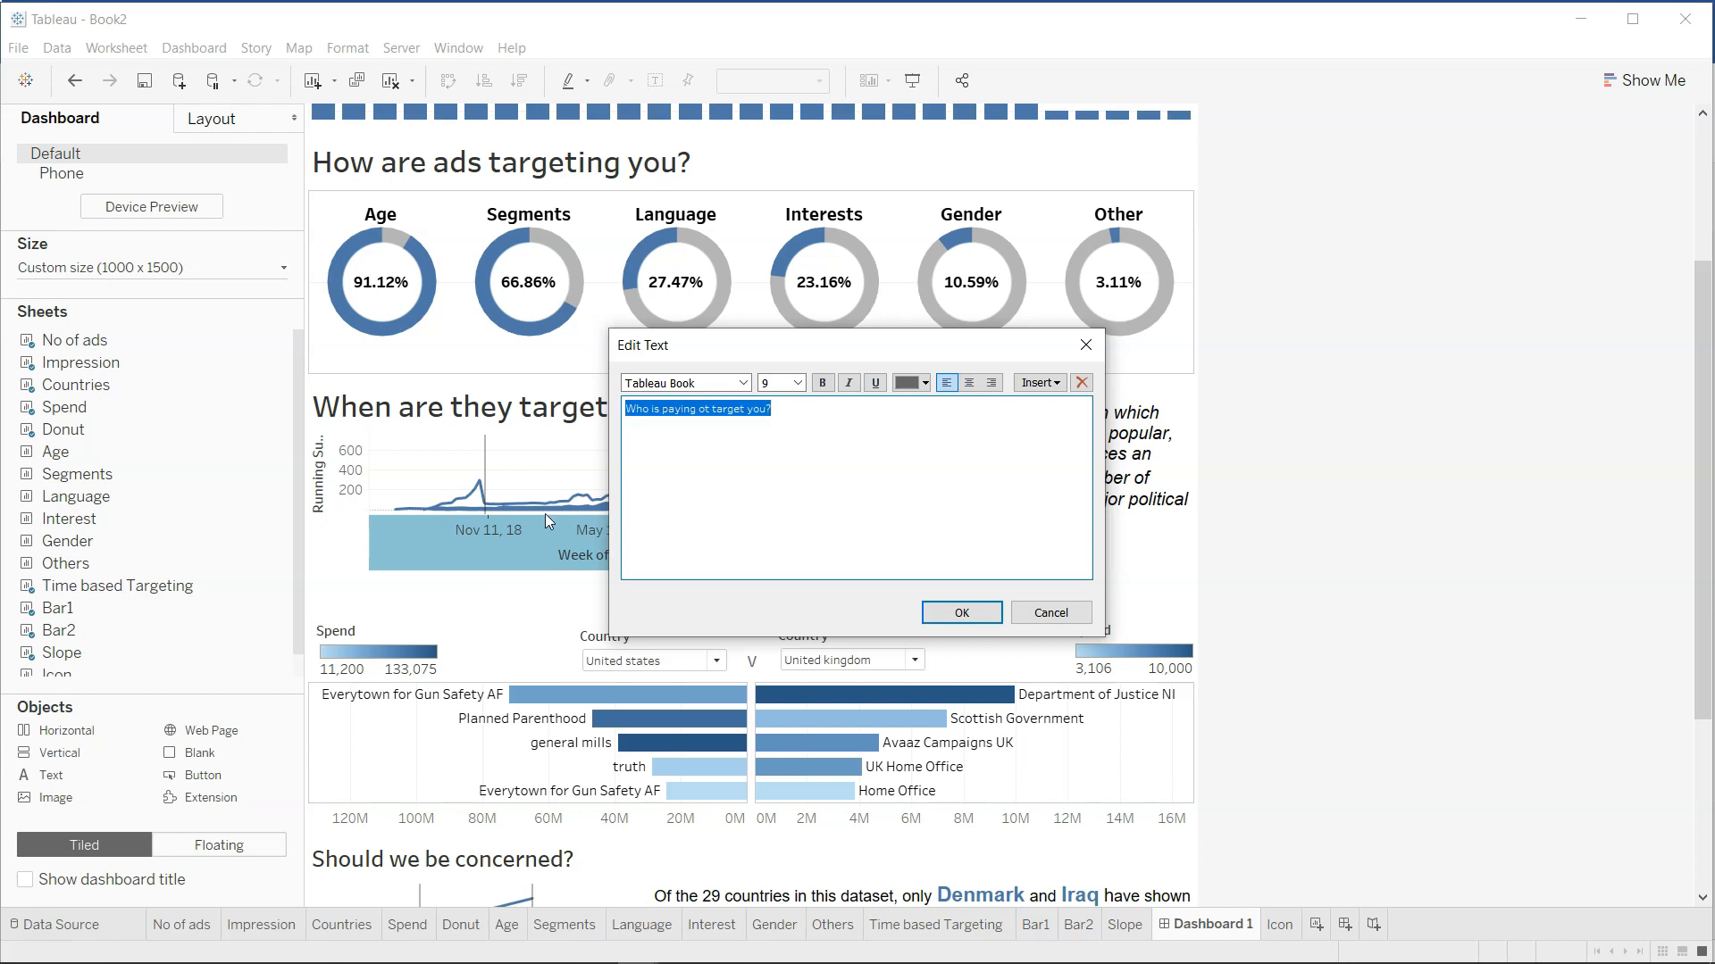
click(797, 382)
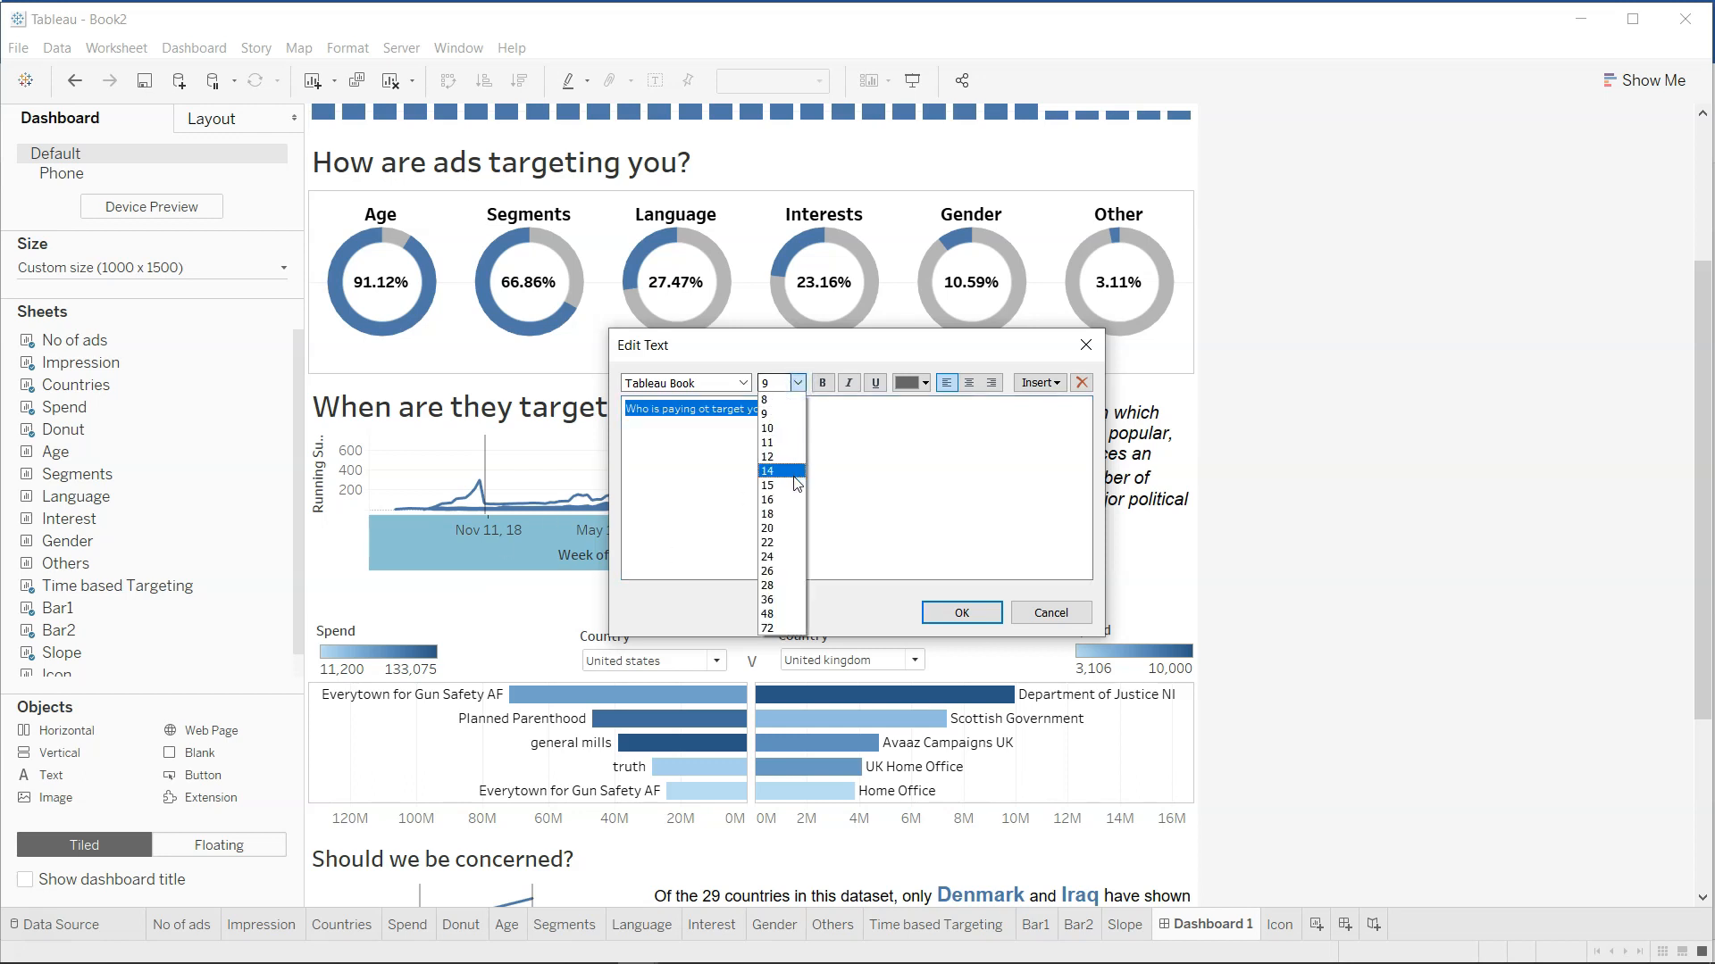
click(791, 457)
click(822, 386)
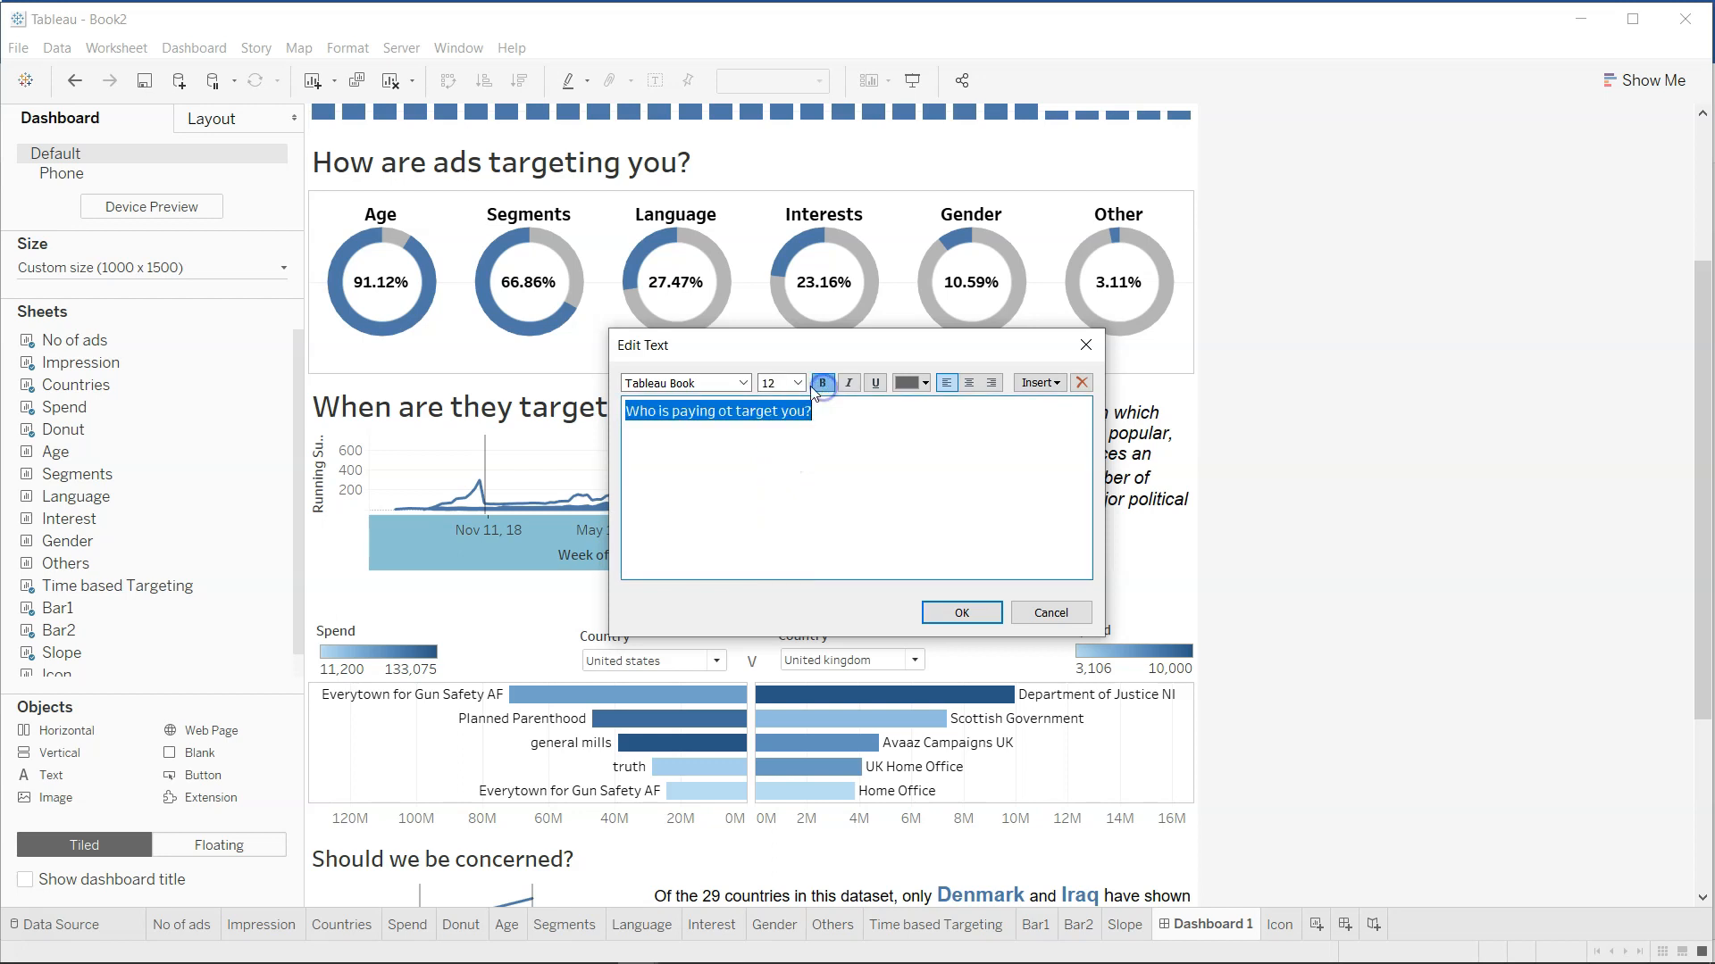
click(798, 382)
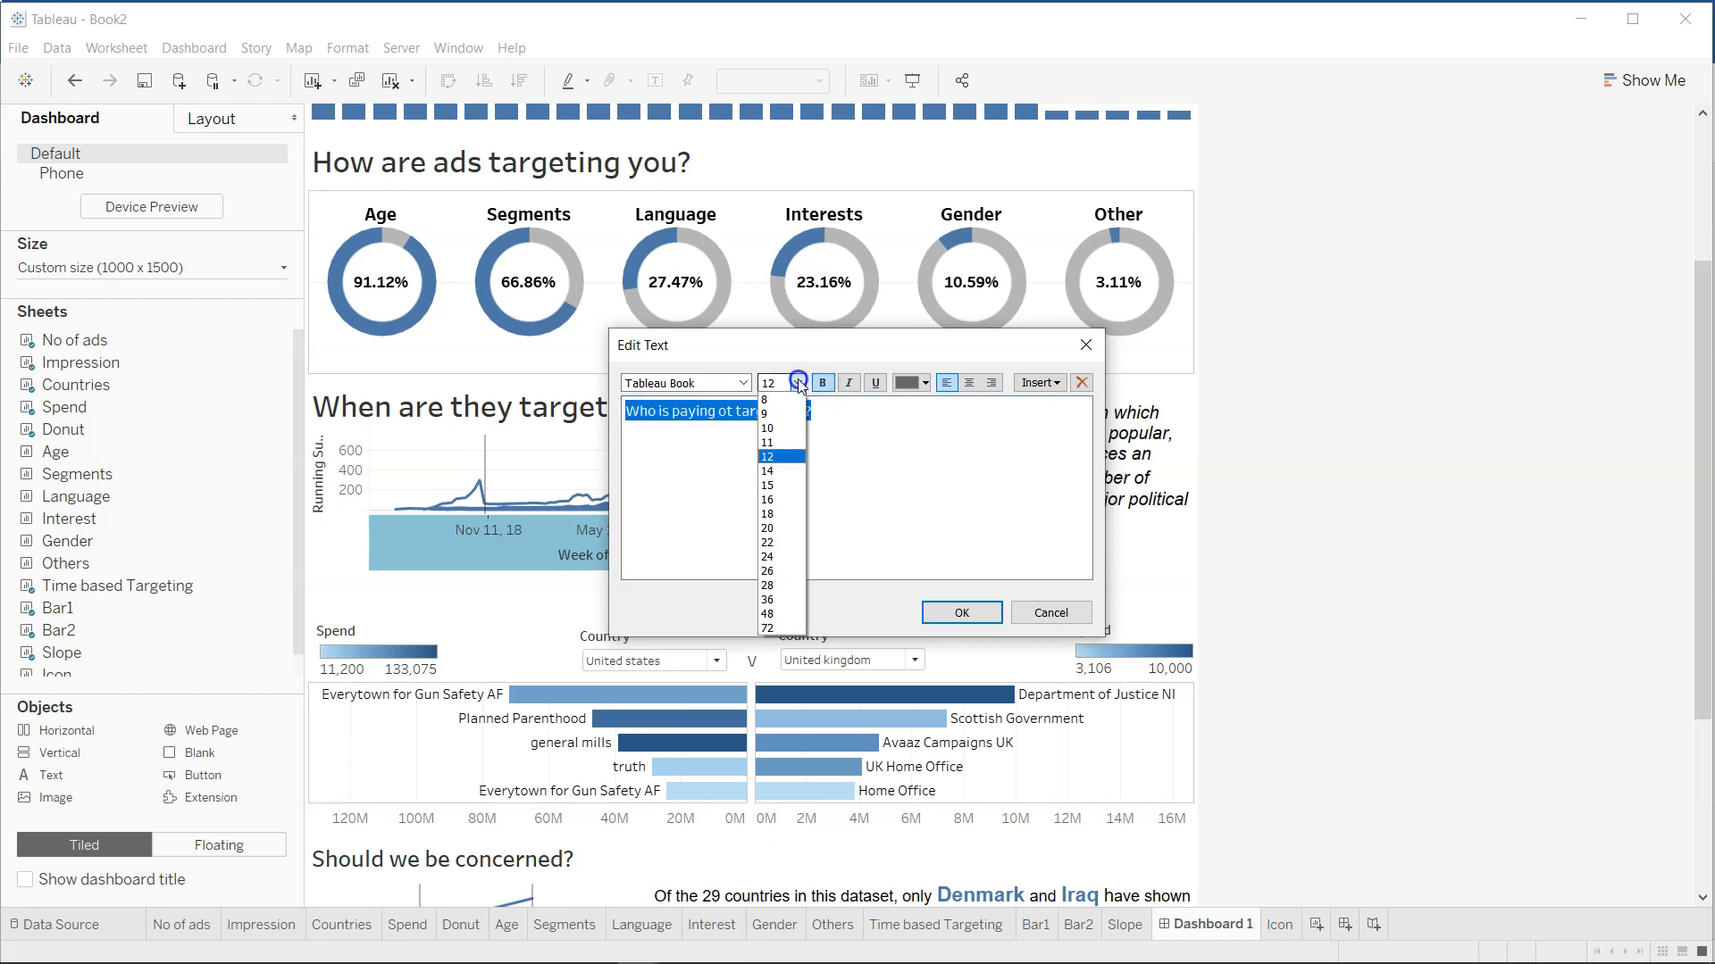
click(789, 528)
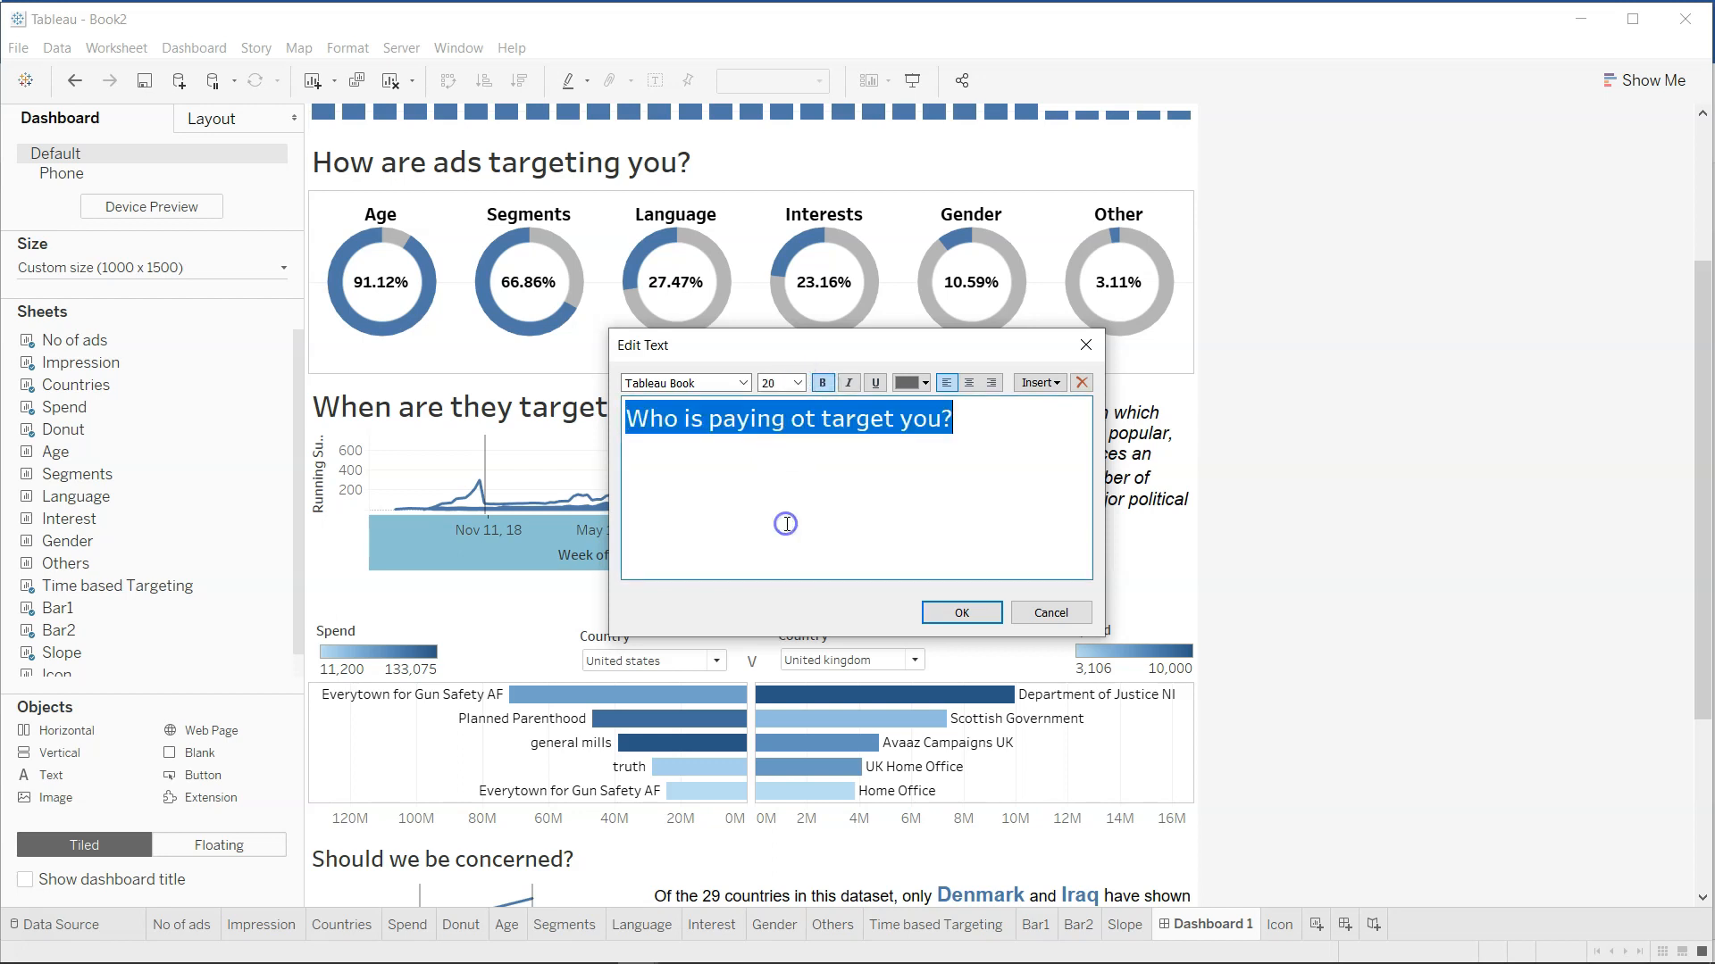
click(942, 612)
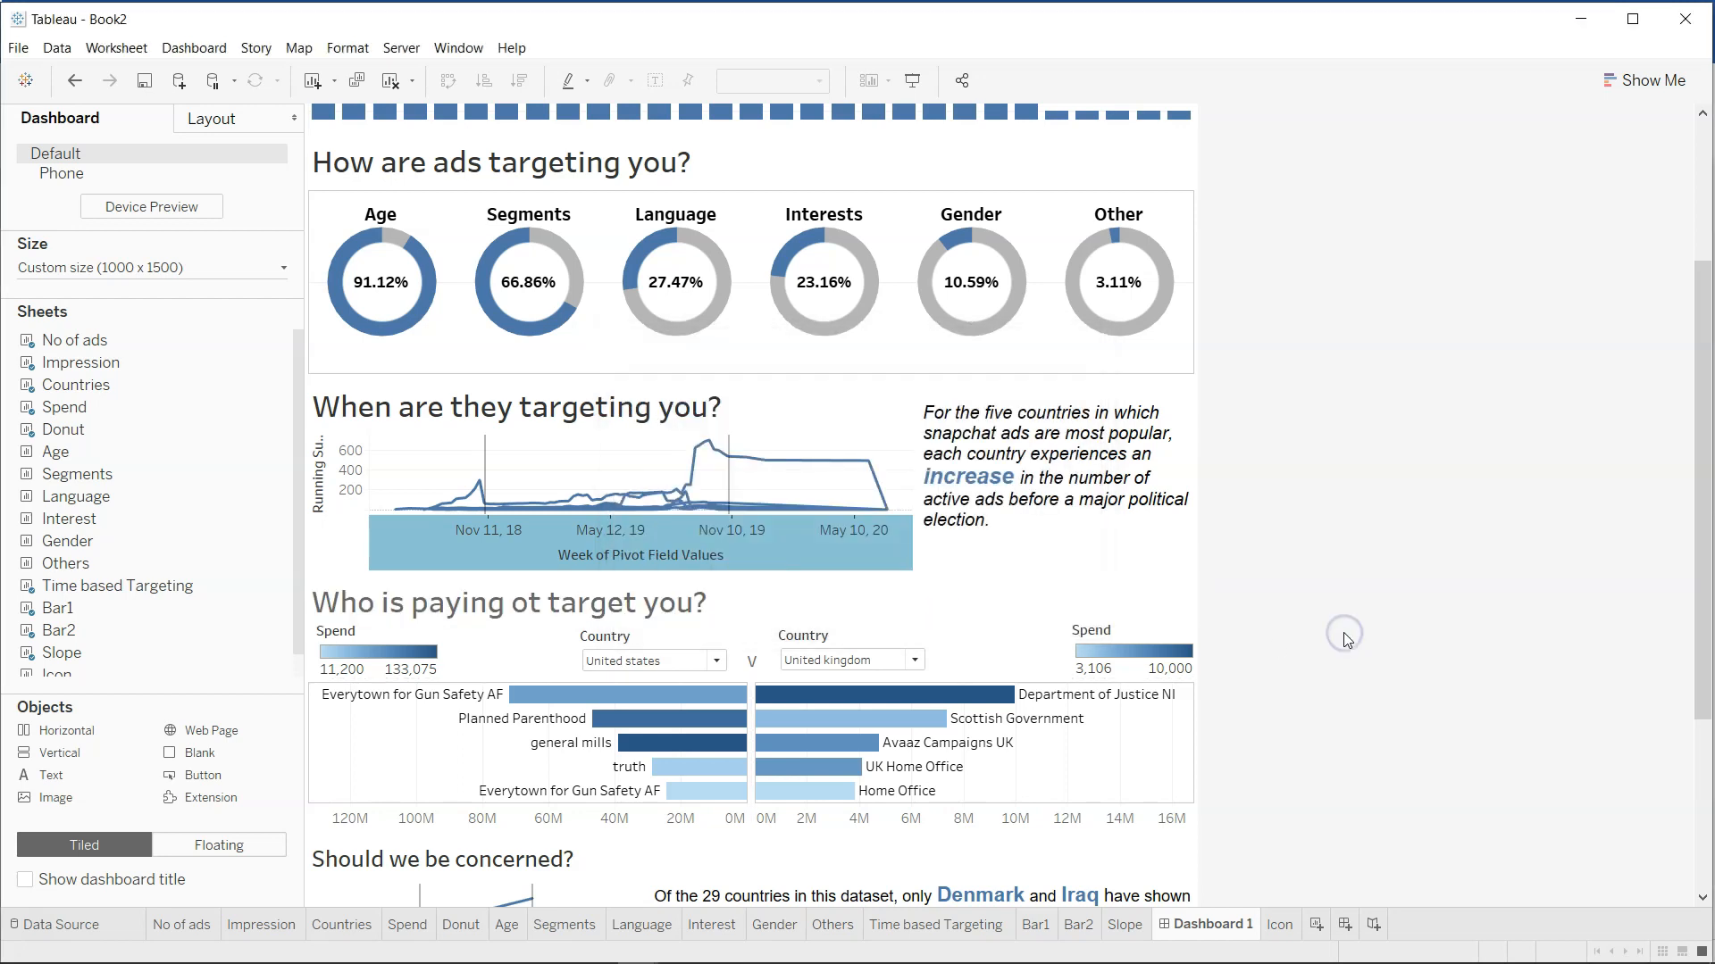
Check the dashboard in presentation mode and extend the introductory text's lower edge down so its full wording fits.
click(910, 79)
scroll(894, 482, up, 3)
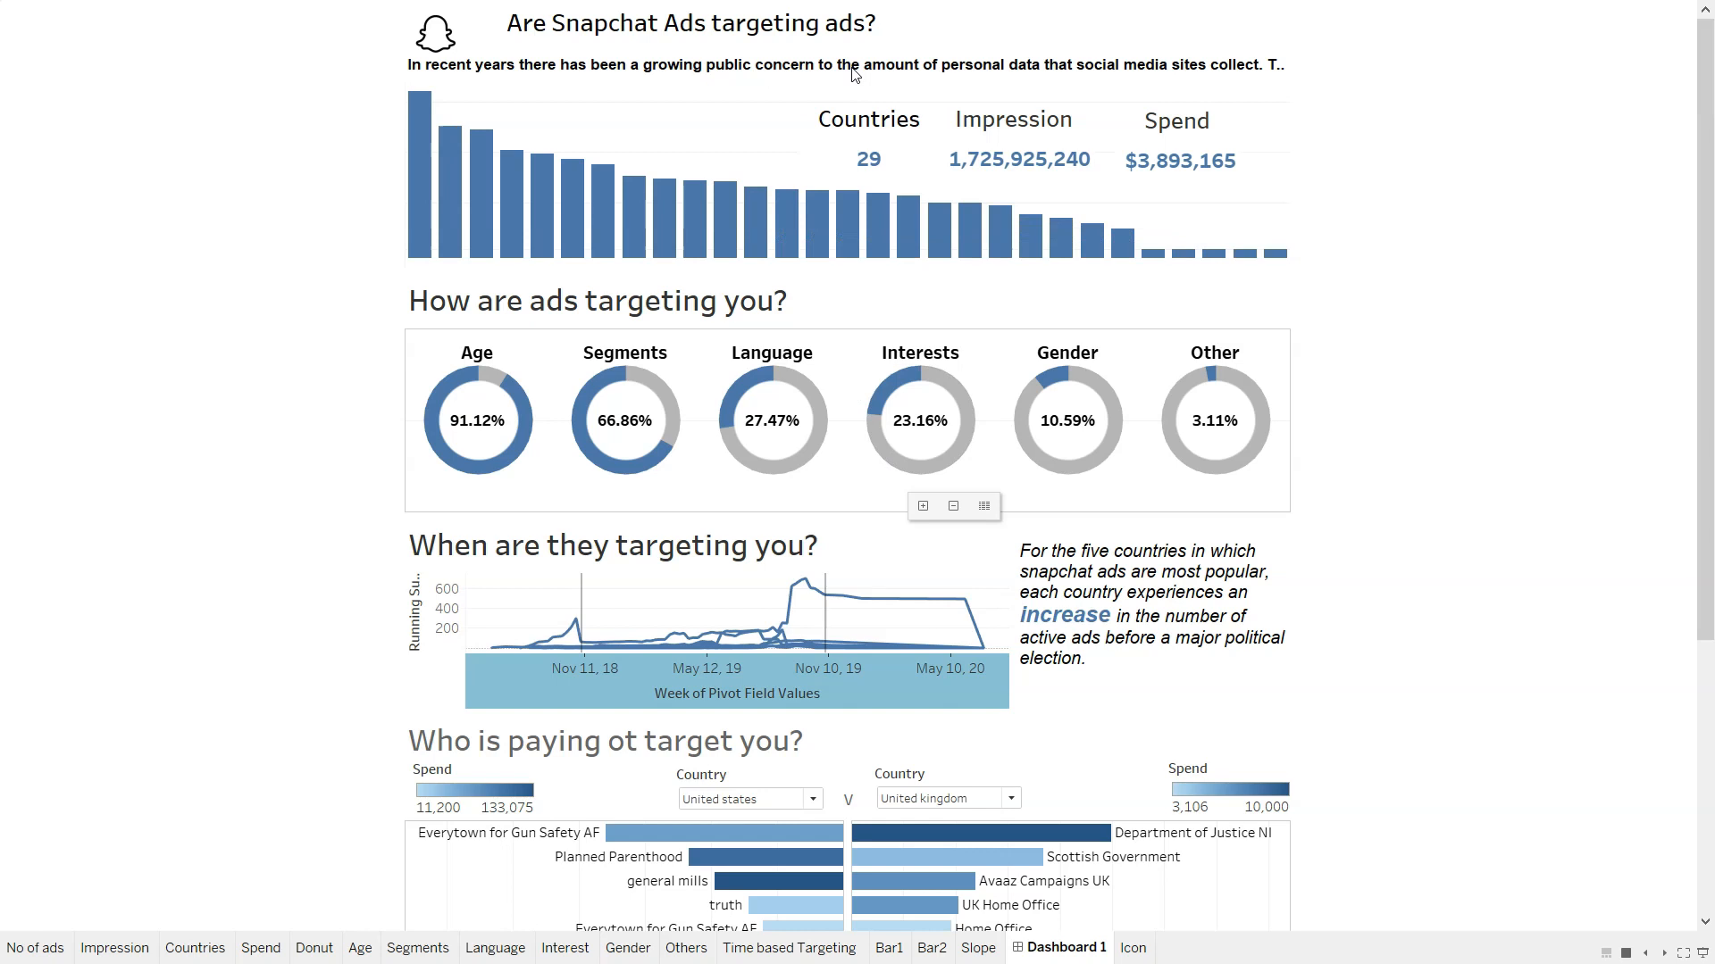
key(Escape)
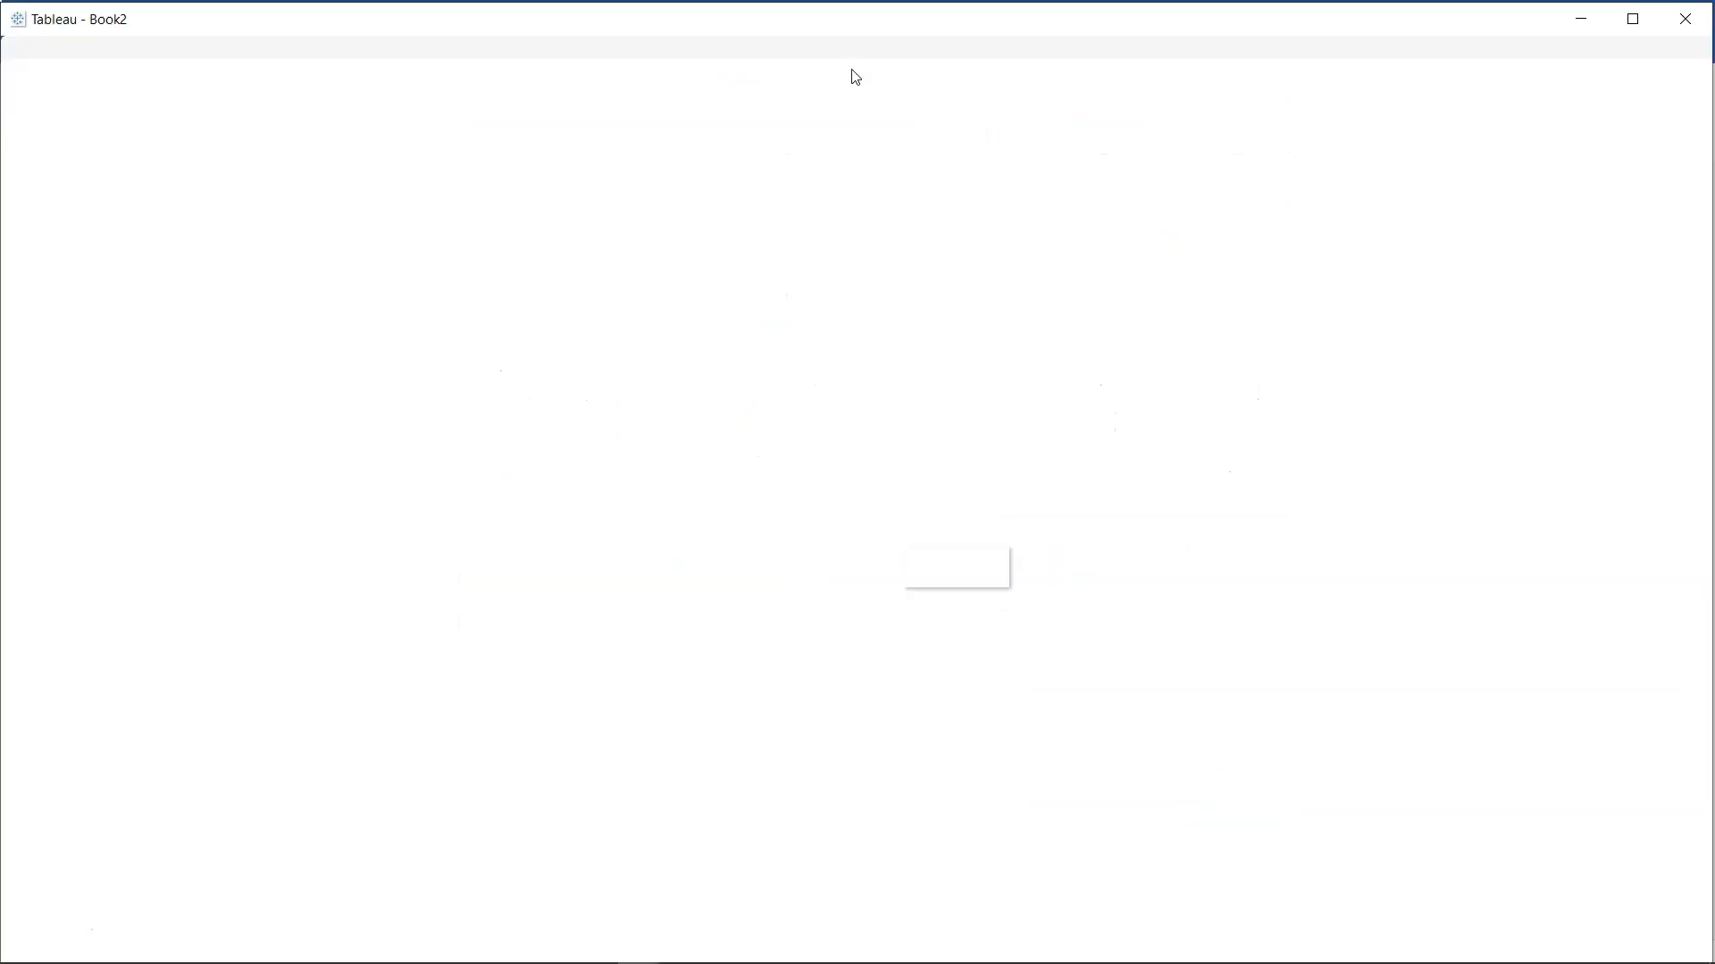
click(696, 201)
mouse_move(697, 200)
mouse_down()
mouse_move(682, 187)
mouse_move(685, 232)
mouse_move(693, 218)
mouse_up()
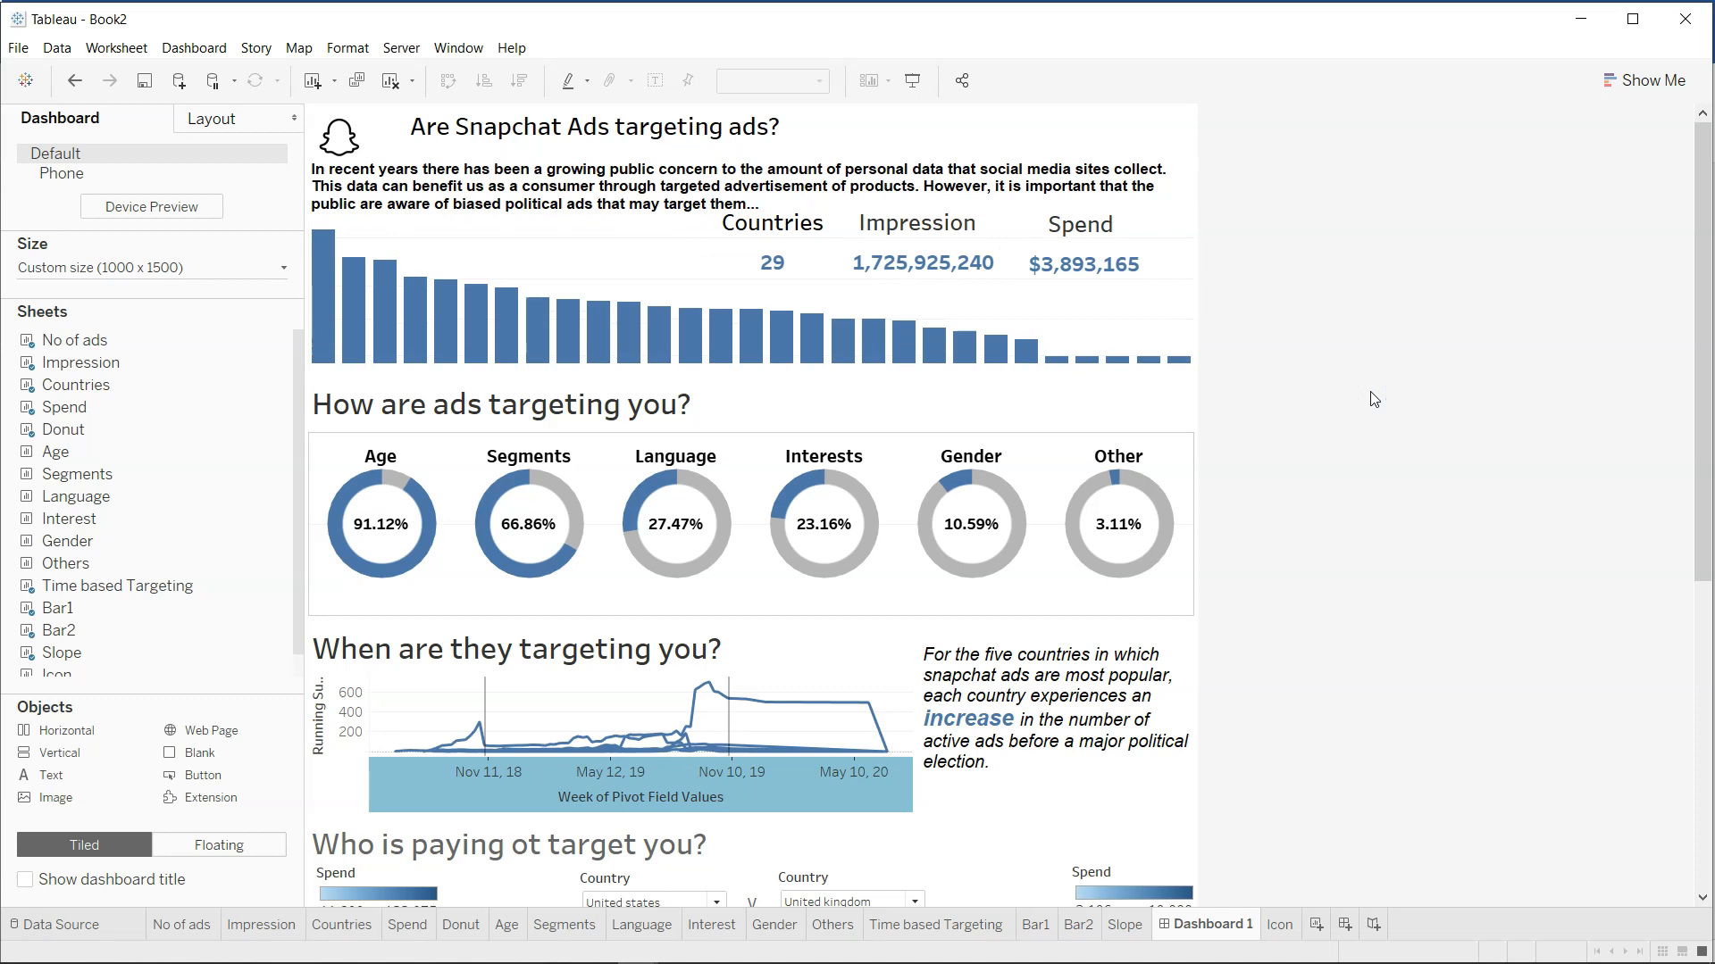
Review the whole dashboard in presentation mode, from the introduction and bar chart down to the Slope chart commentary.
click(912, 80)
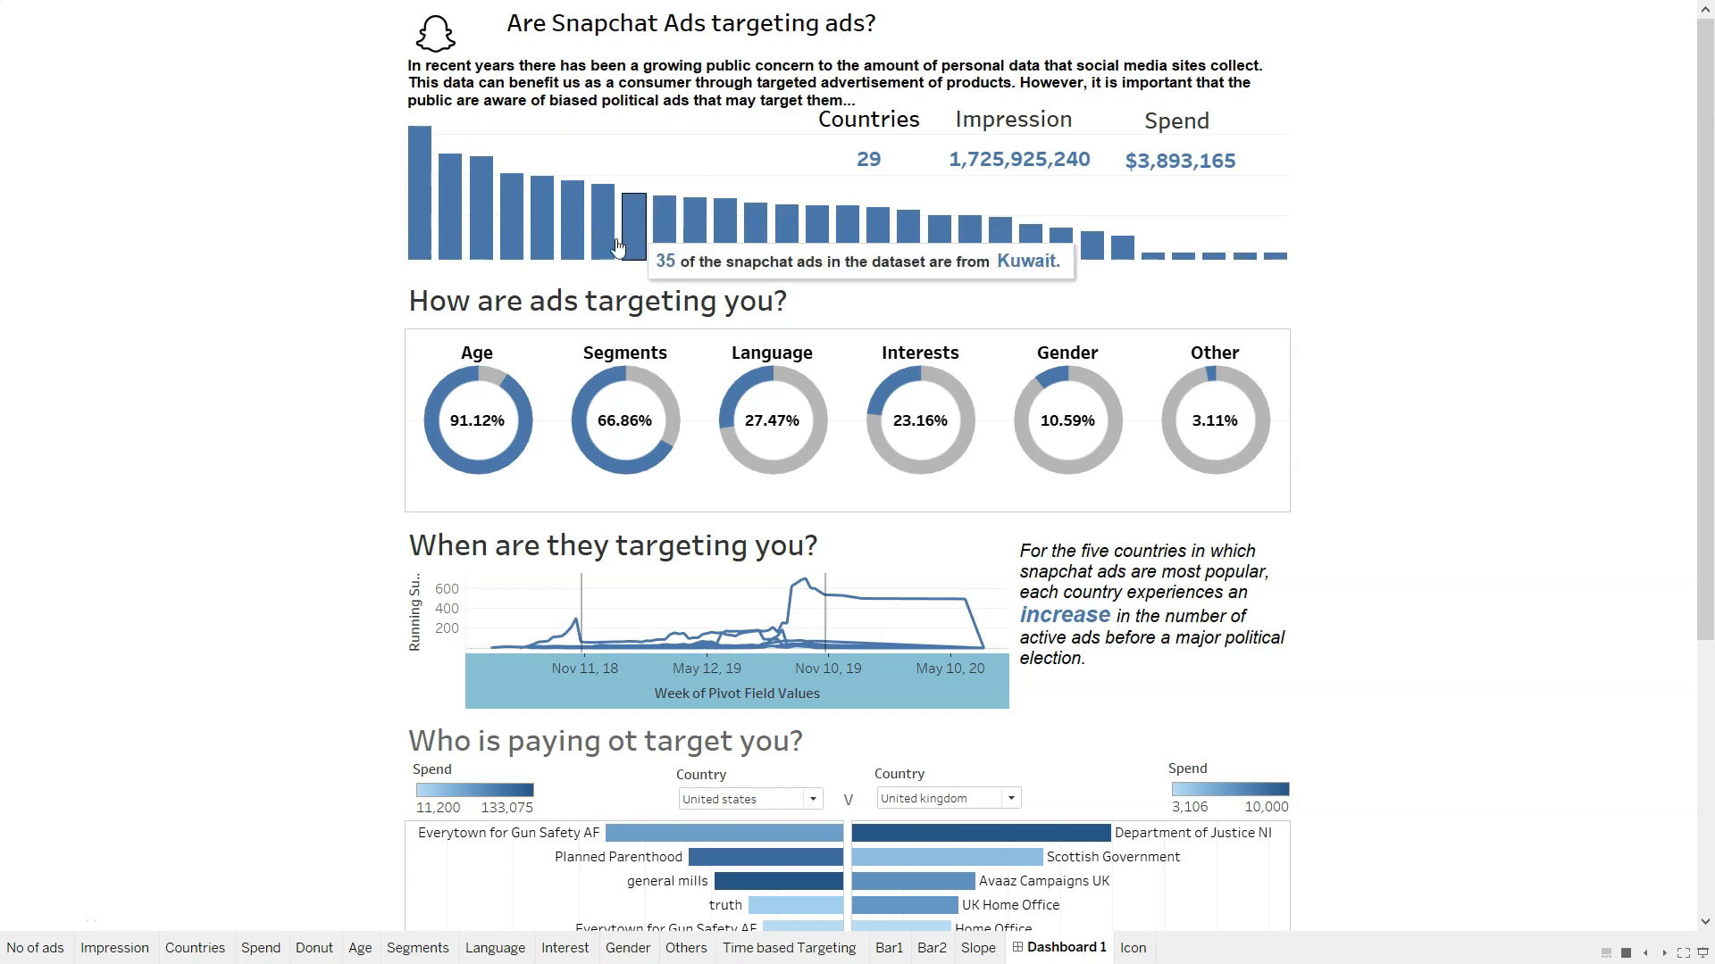
scroll(757, 286, down, 1)
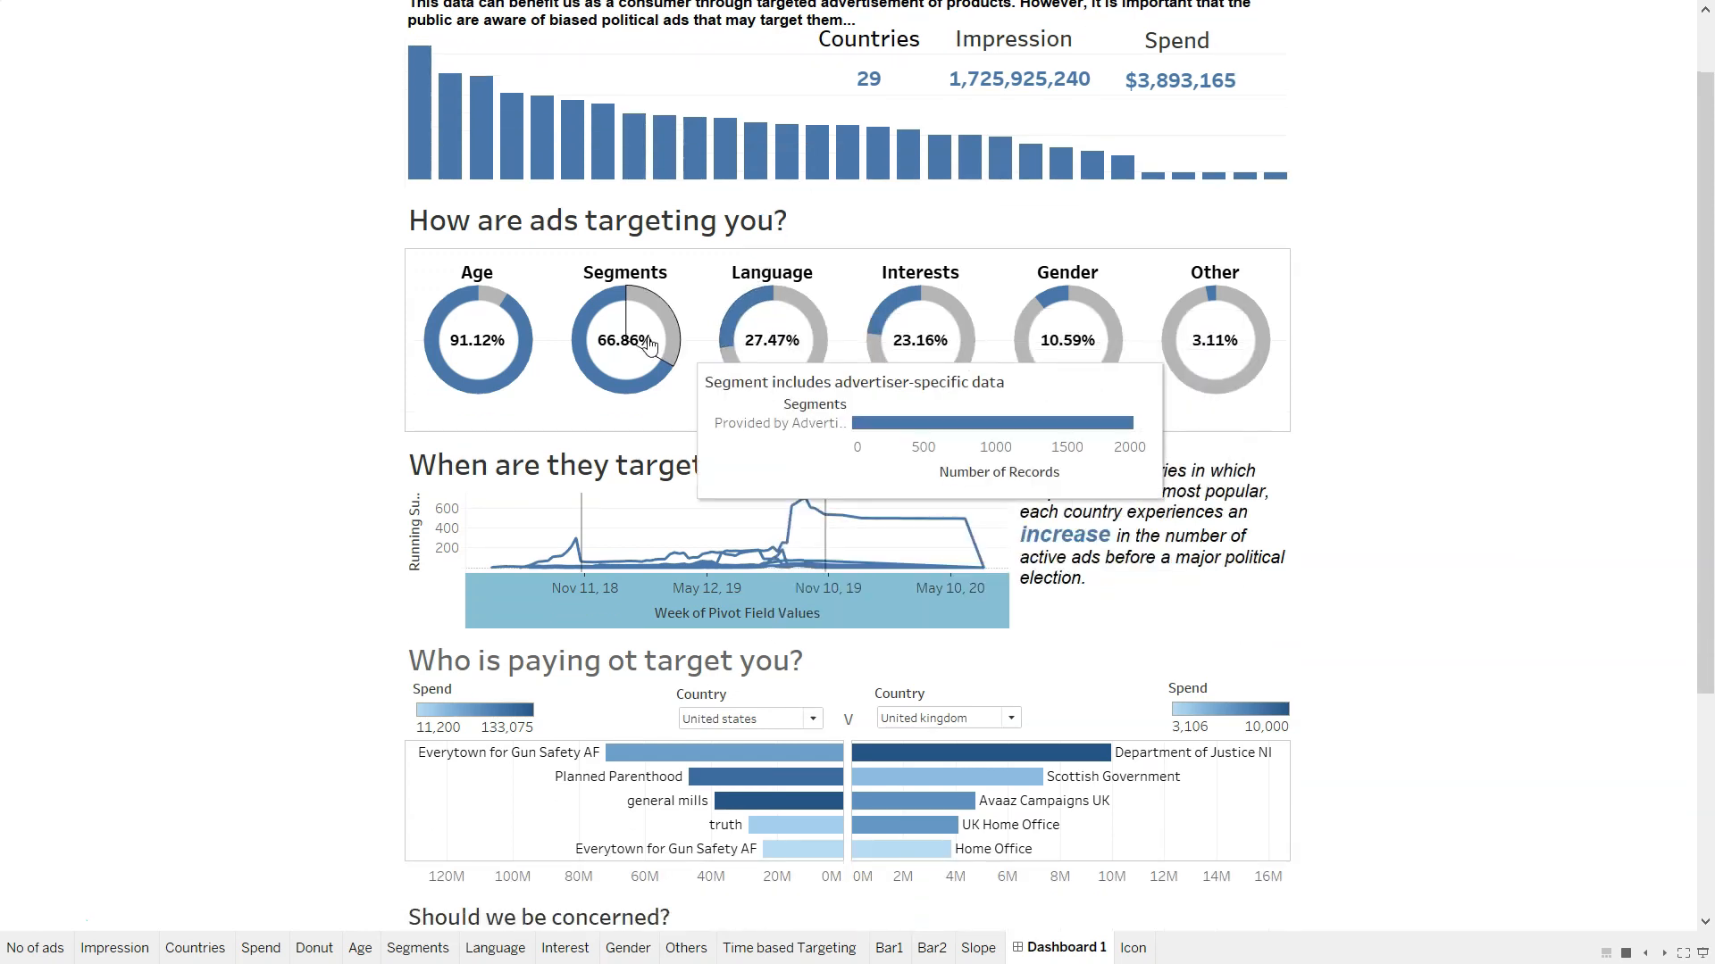
scroll(702, 581, down, 2)
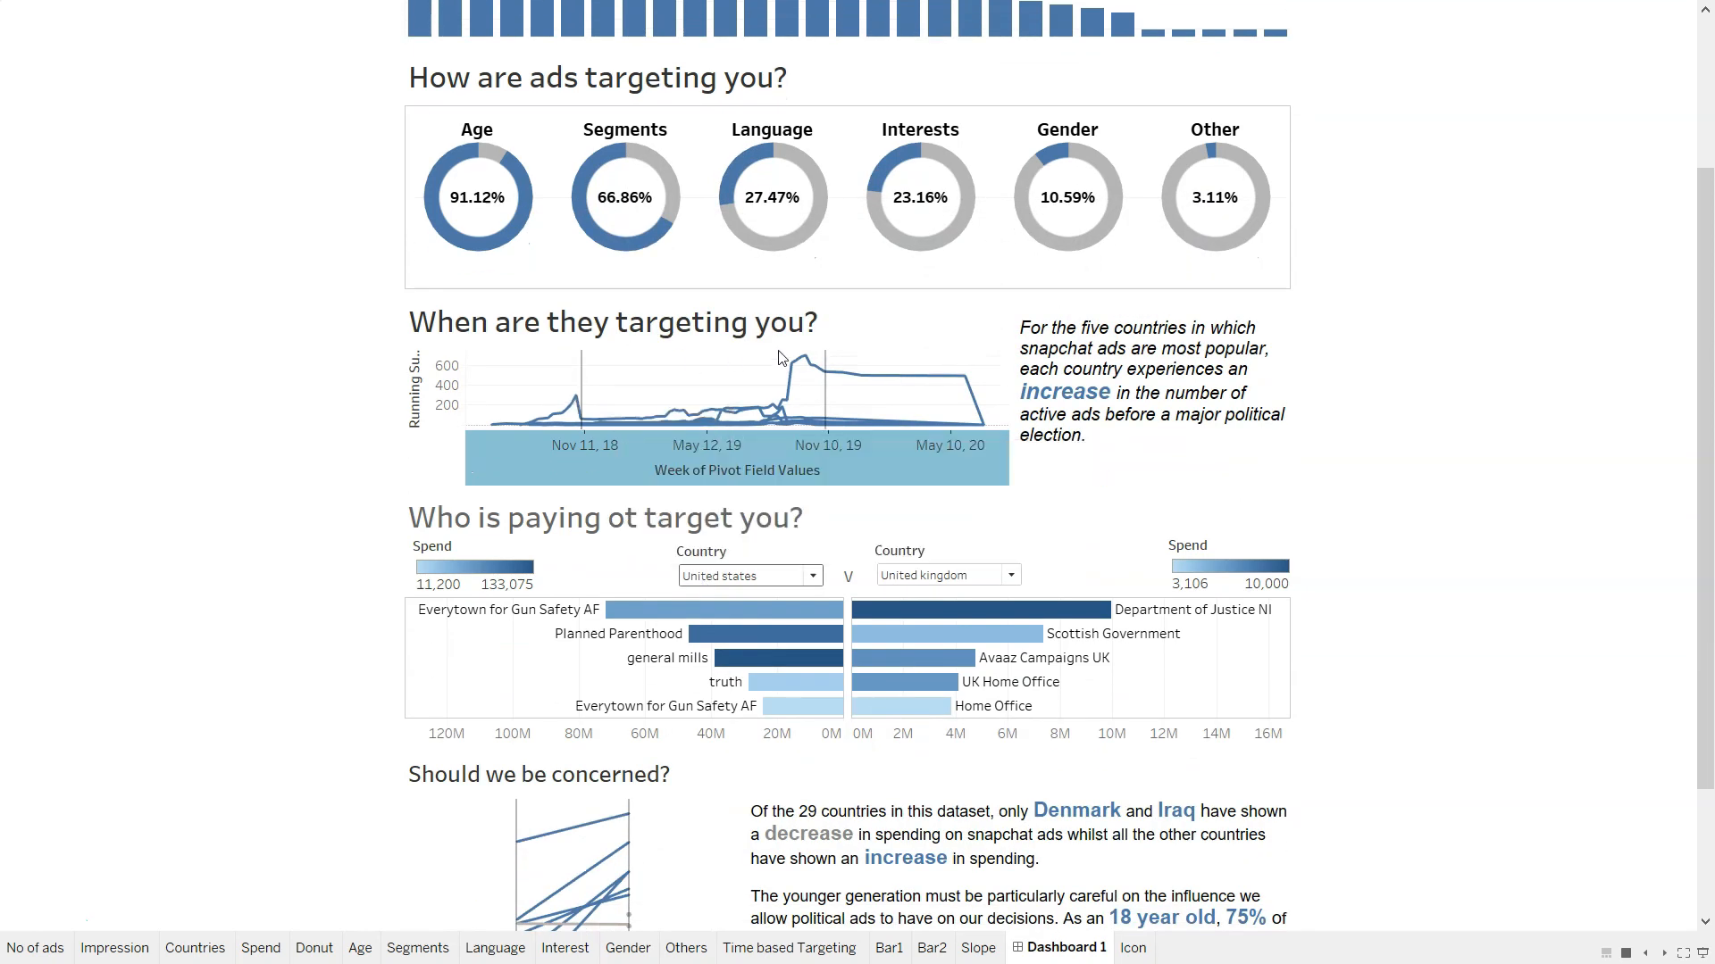
scroll(693, 335, down, 2)
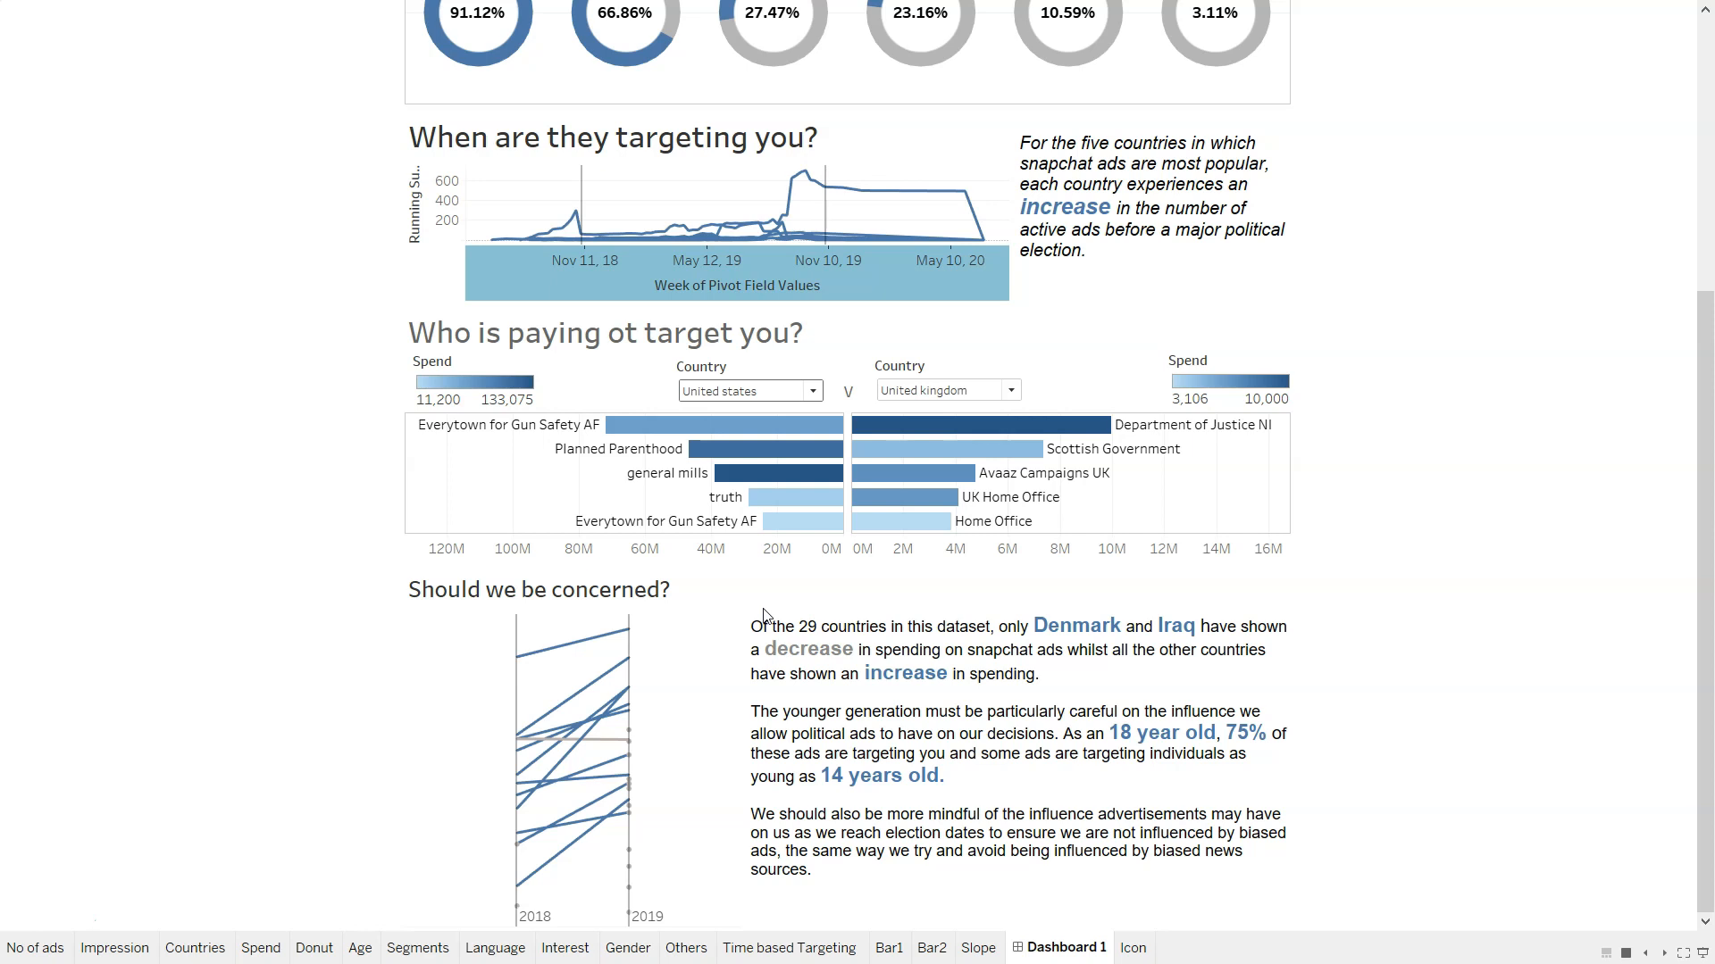
scroll(763, 614, up, 5)
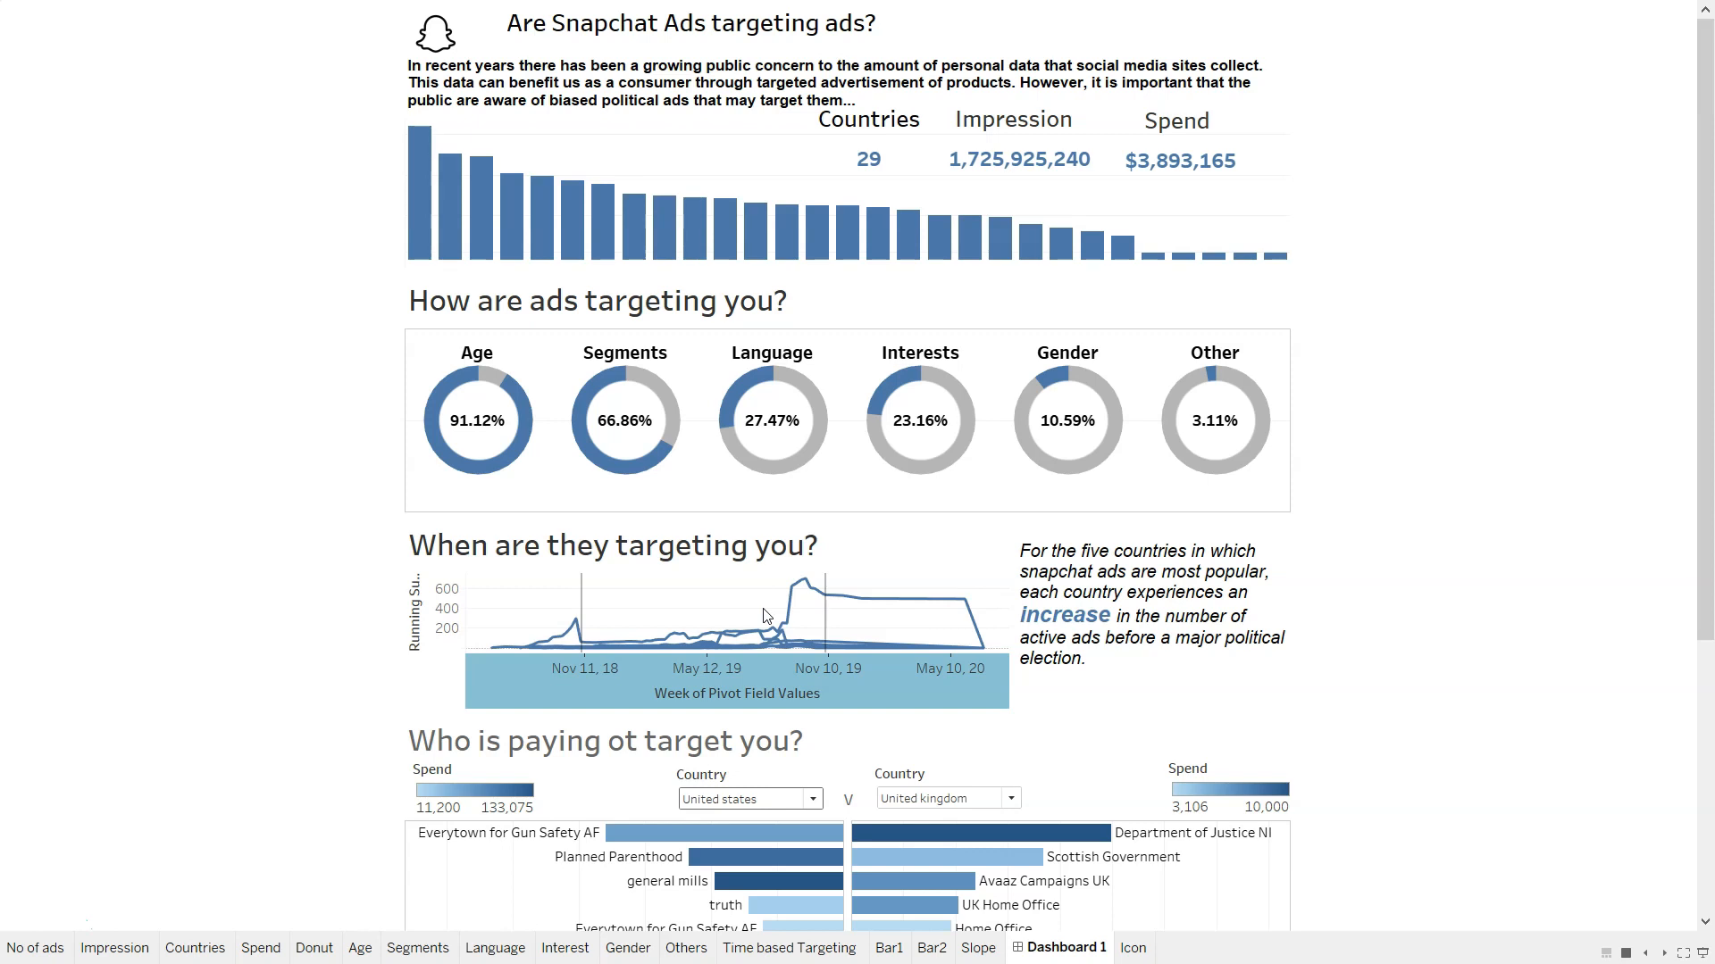
mouse_move(1091, 428)
scroll(1119, 590, down, 5)
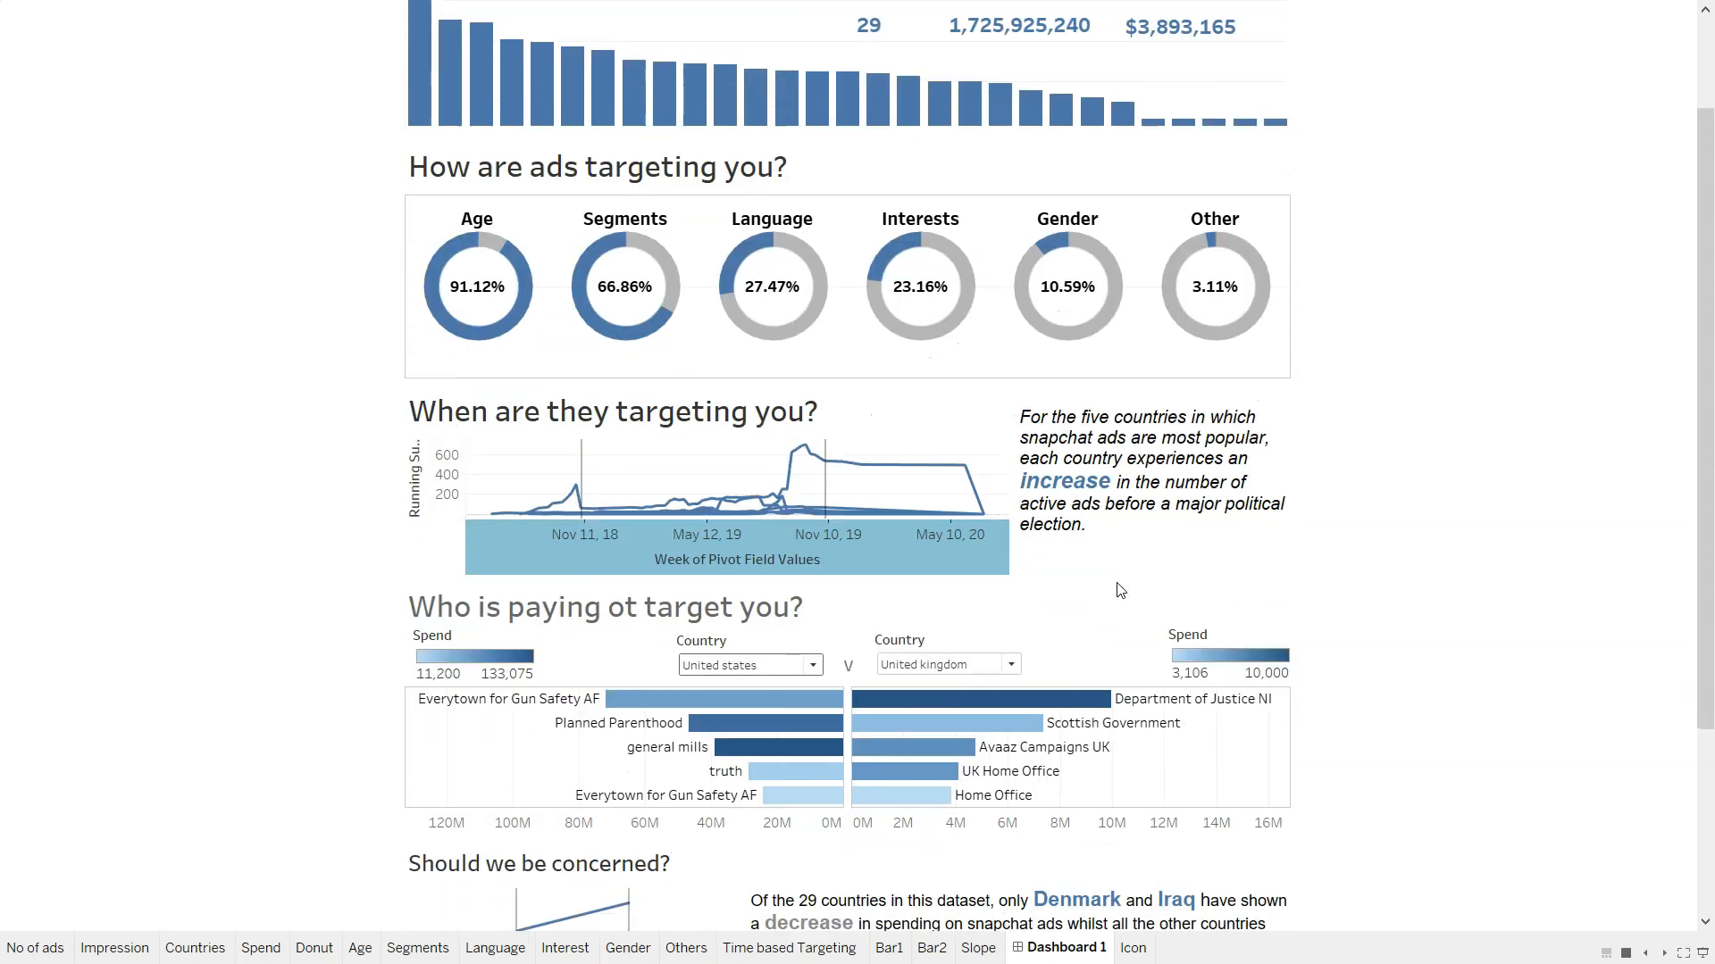
scroll(1119, 589, up, 7)
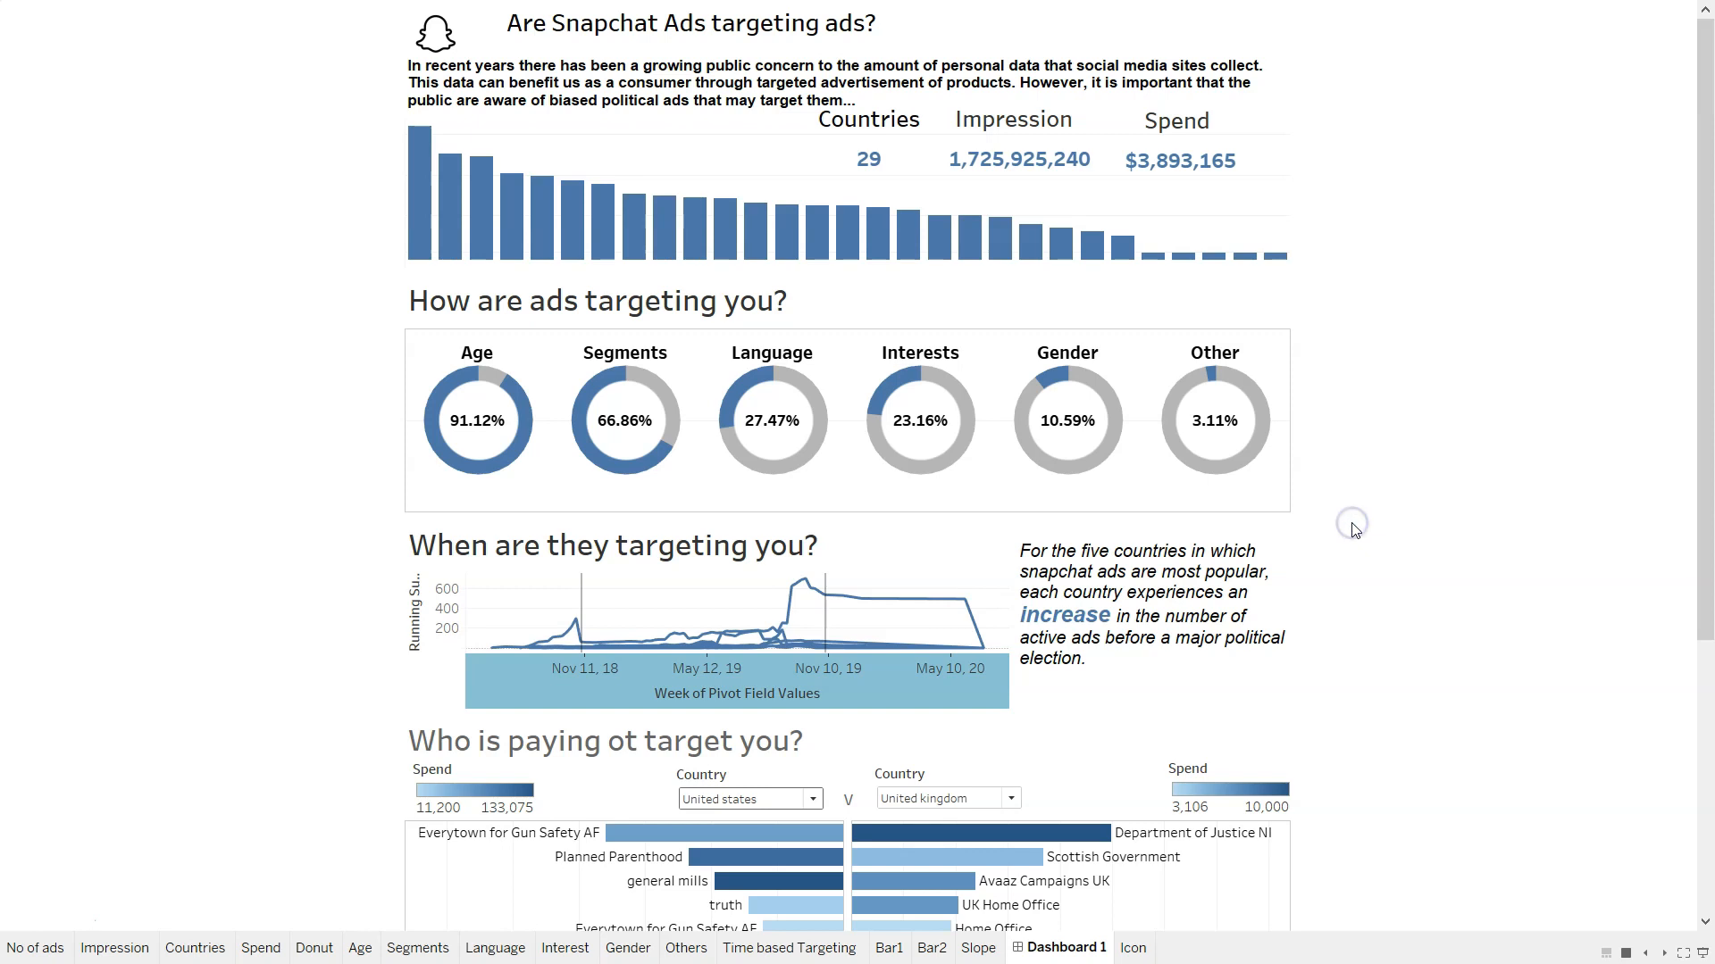
Remove the vertical axis title from the "When are they targeting you?" line chart.
mouse_move(958, 605)
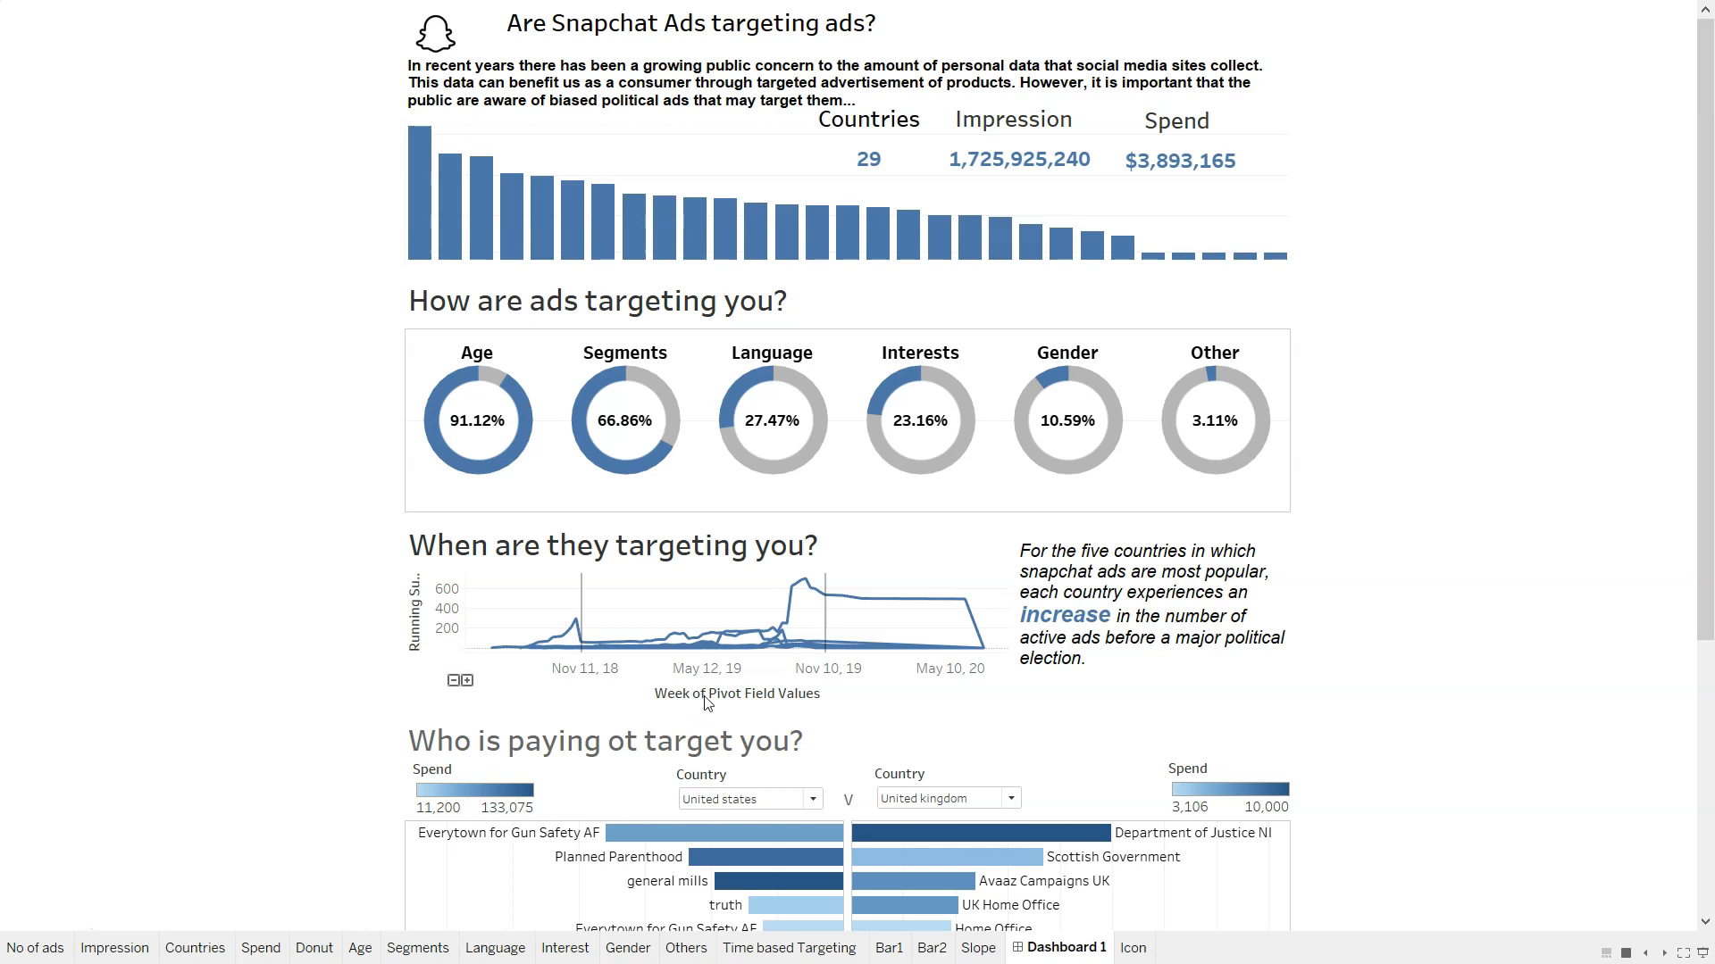
right_click(419, 626)
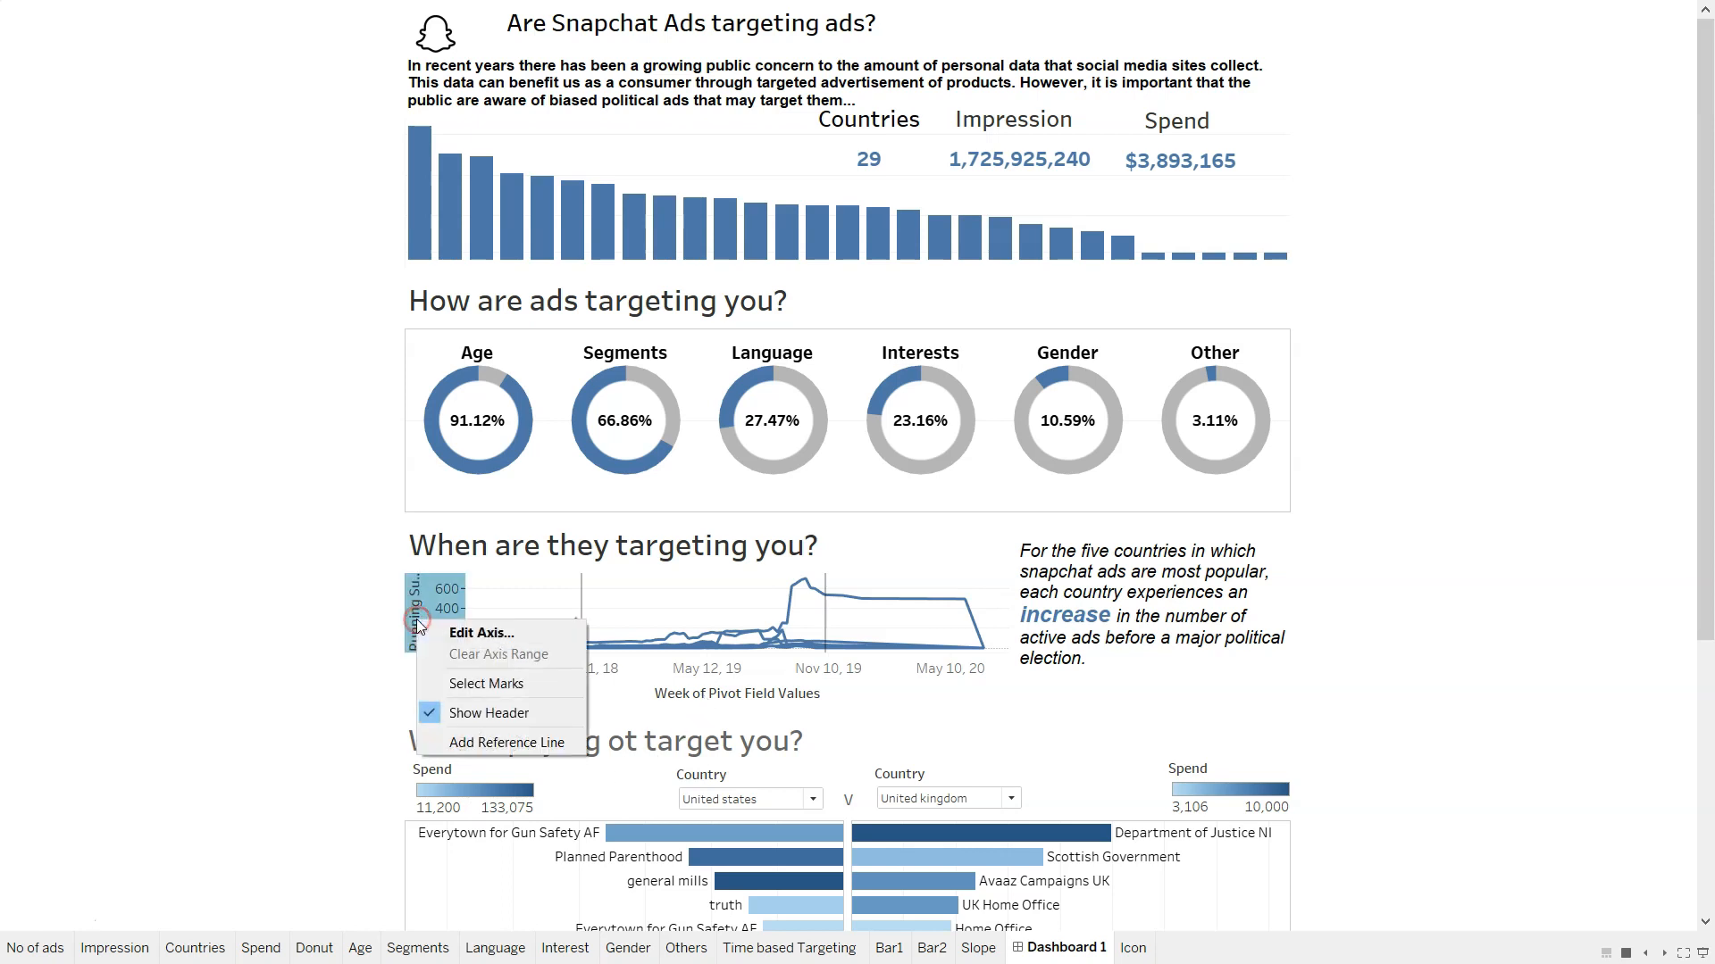
click(482, 633)
drag(804, 619, 601, 616)
key(BackSpace)
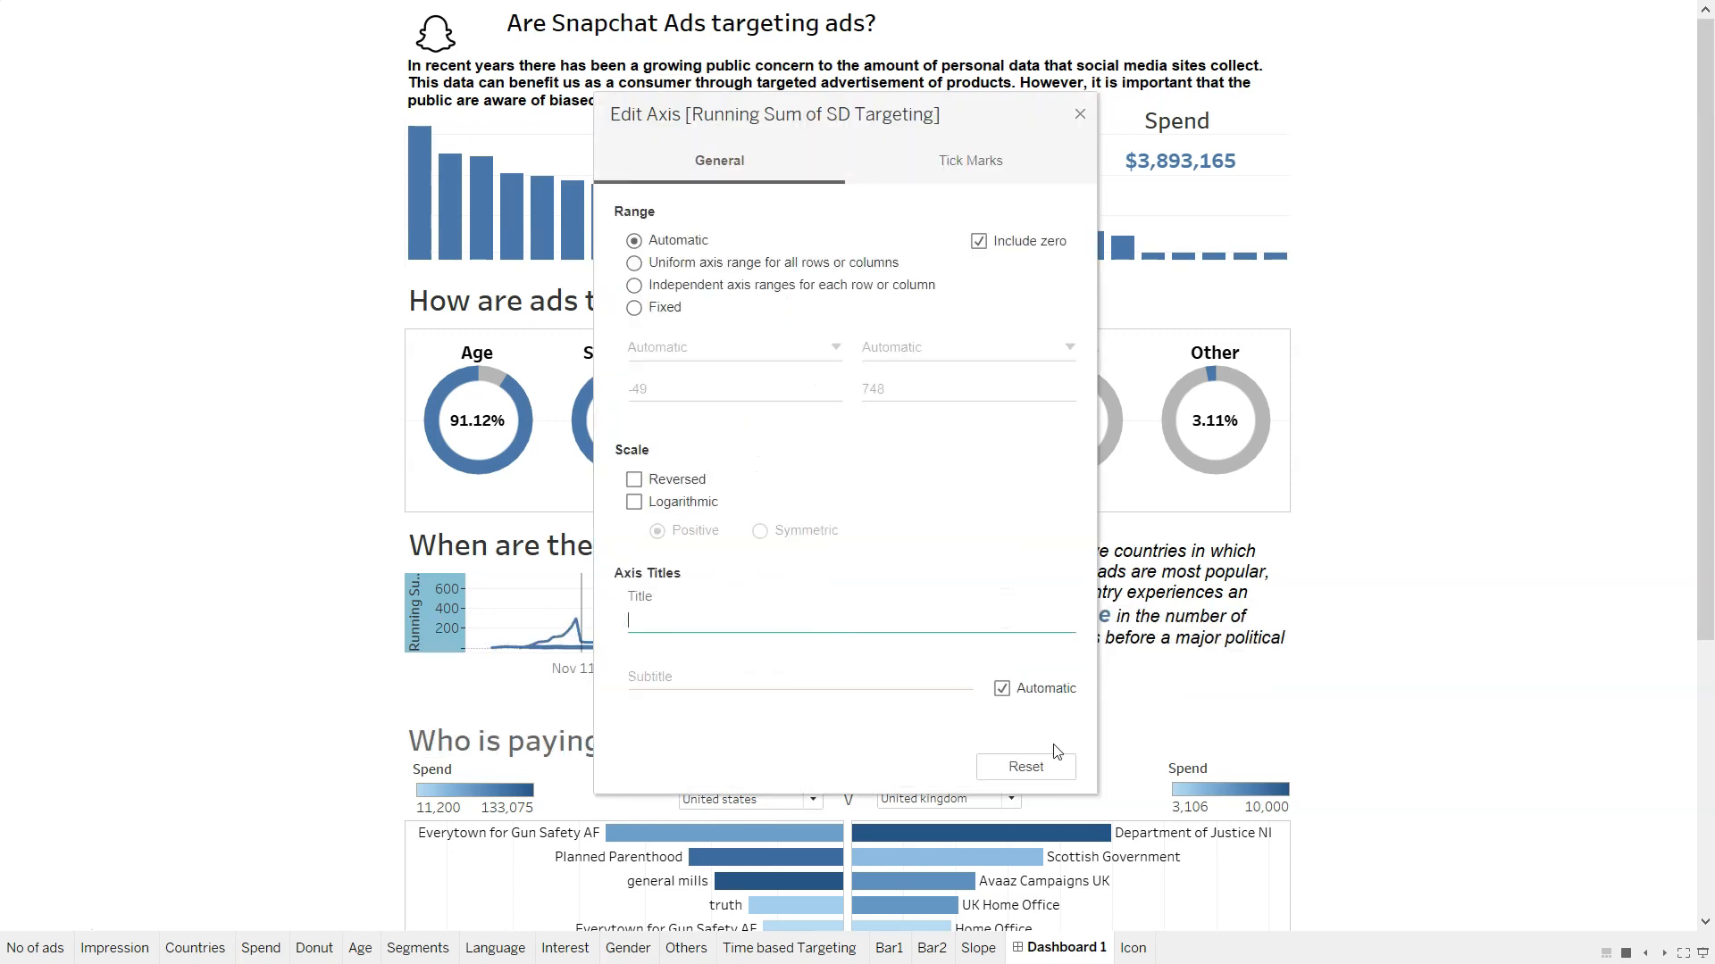
click(1079, 114)
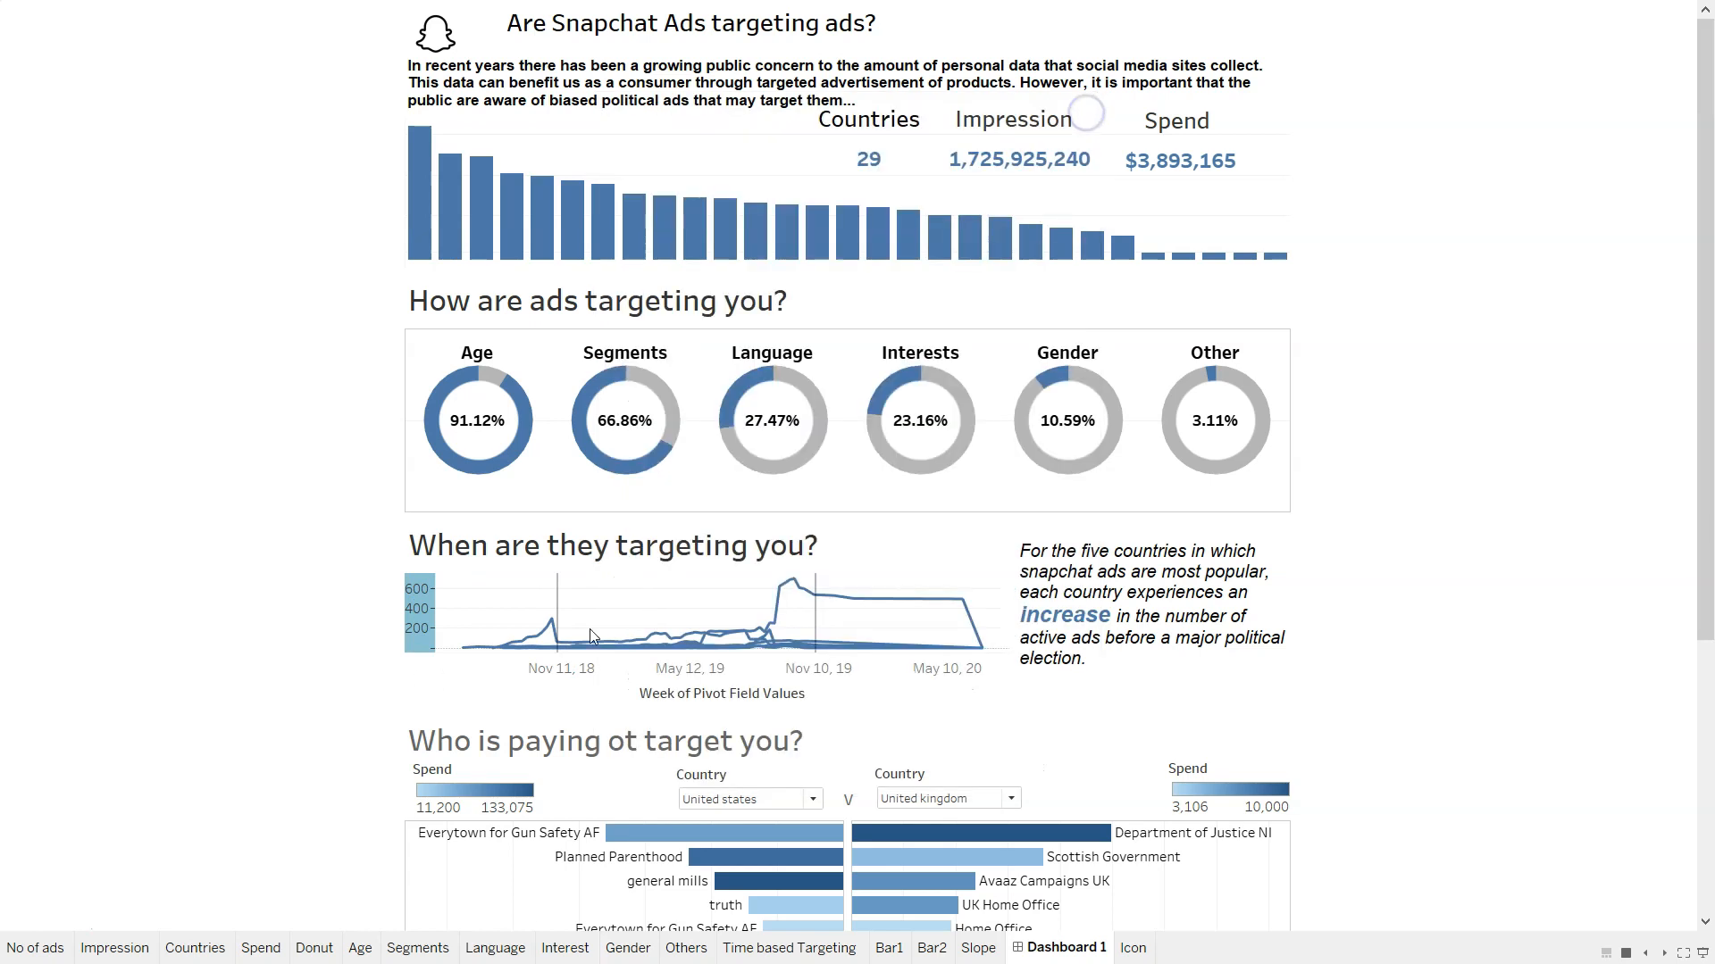
Clear the "Week of Pivot Field Values" title from the line chart's date axis.
click(688, 708)
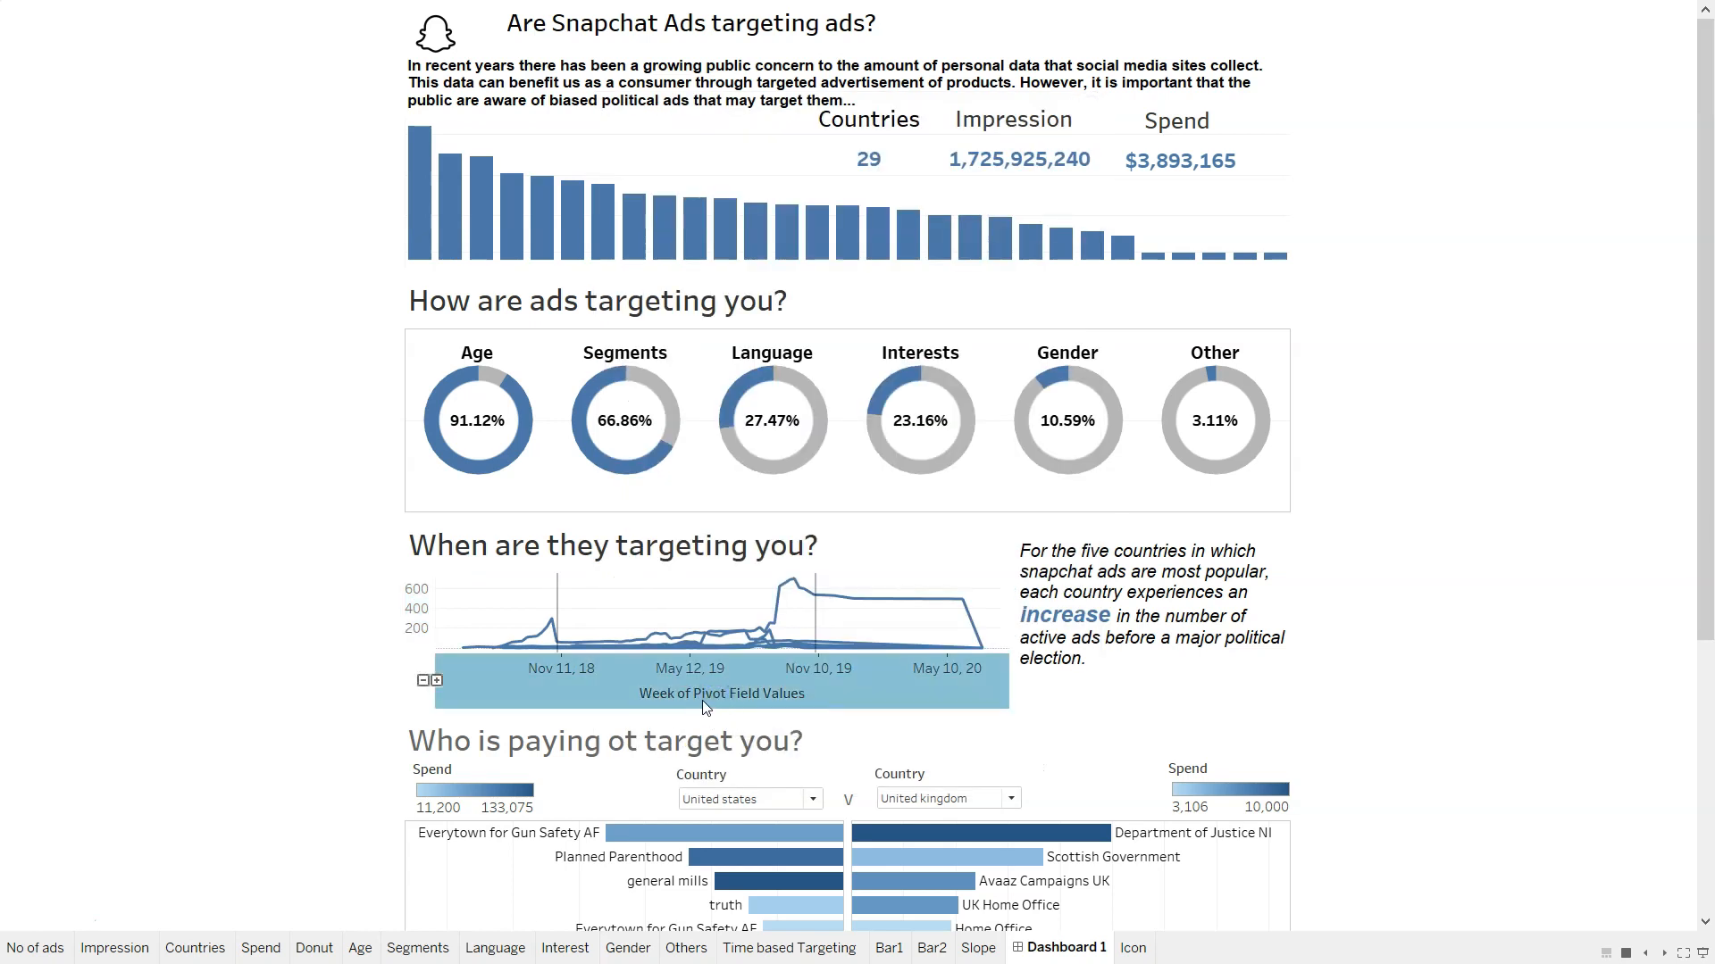
right_click(705, 698)
click(727, 708)
click(848, 638)
key(ctrl+a)
key(BackSpace)
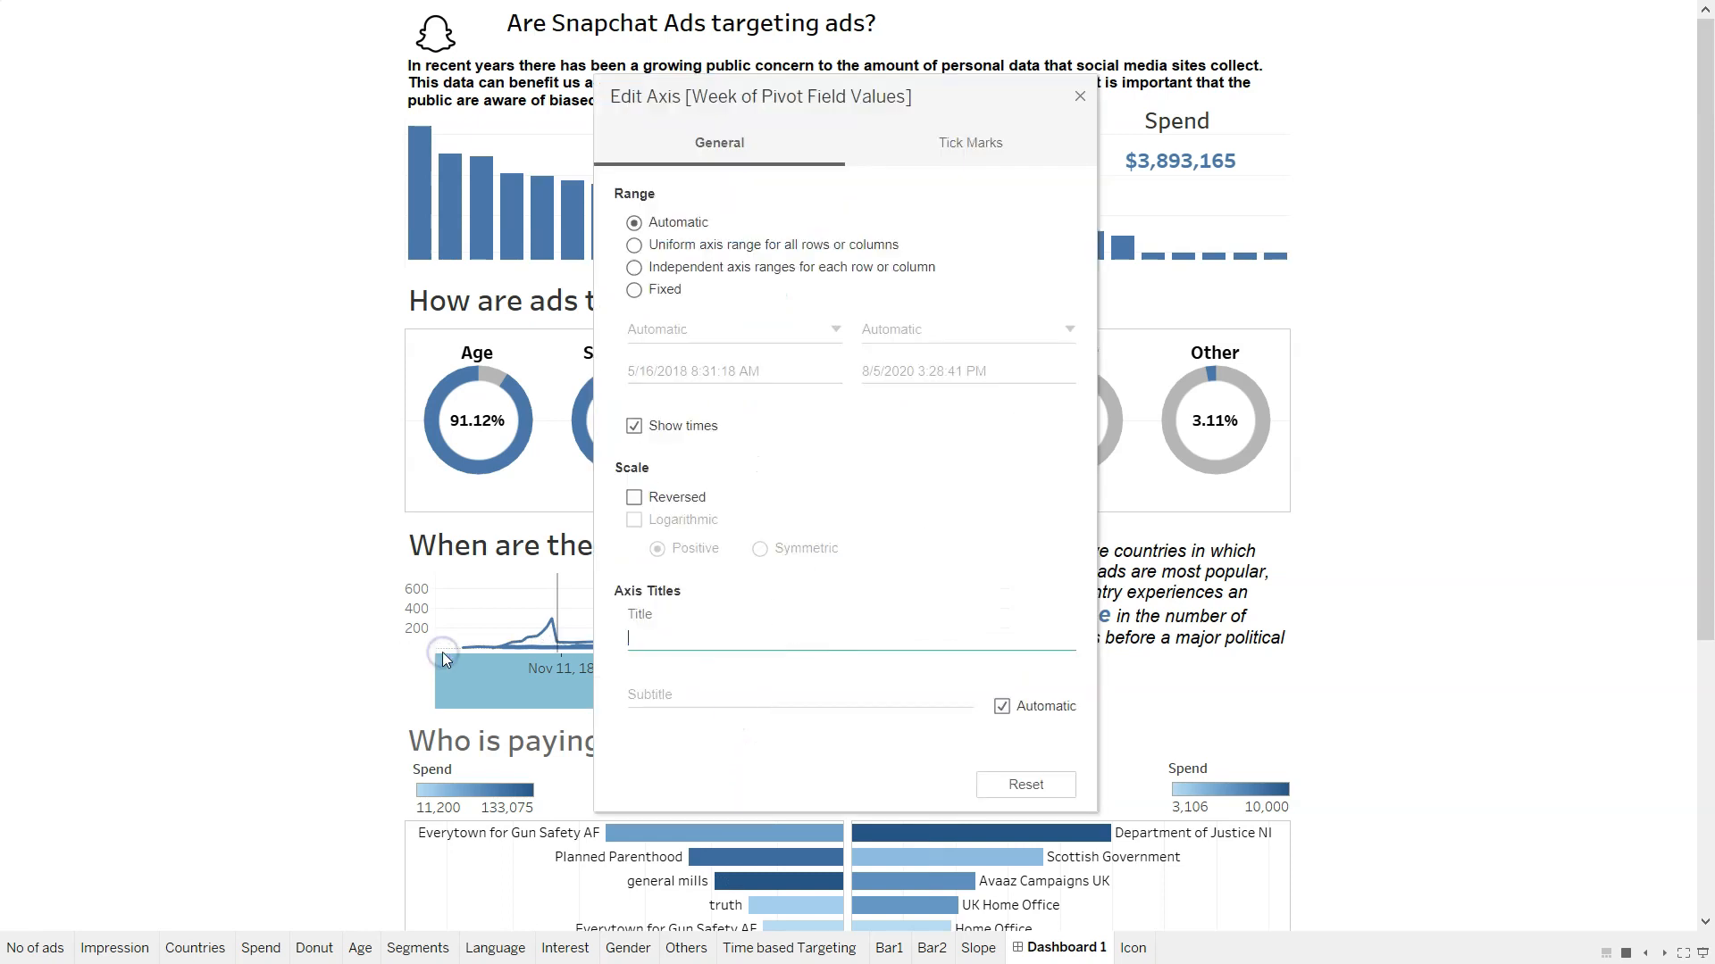
click(1080, 95)
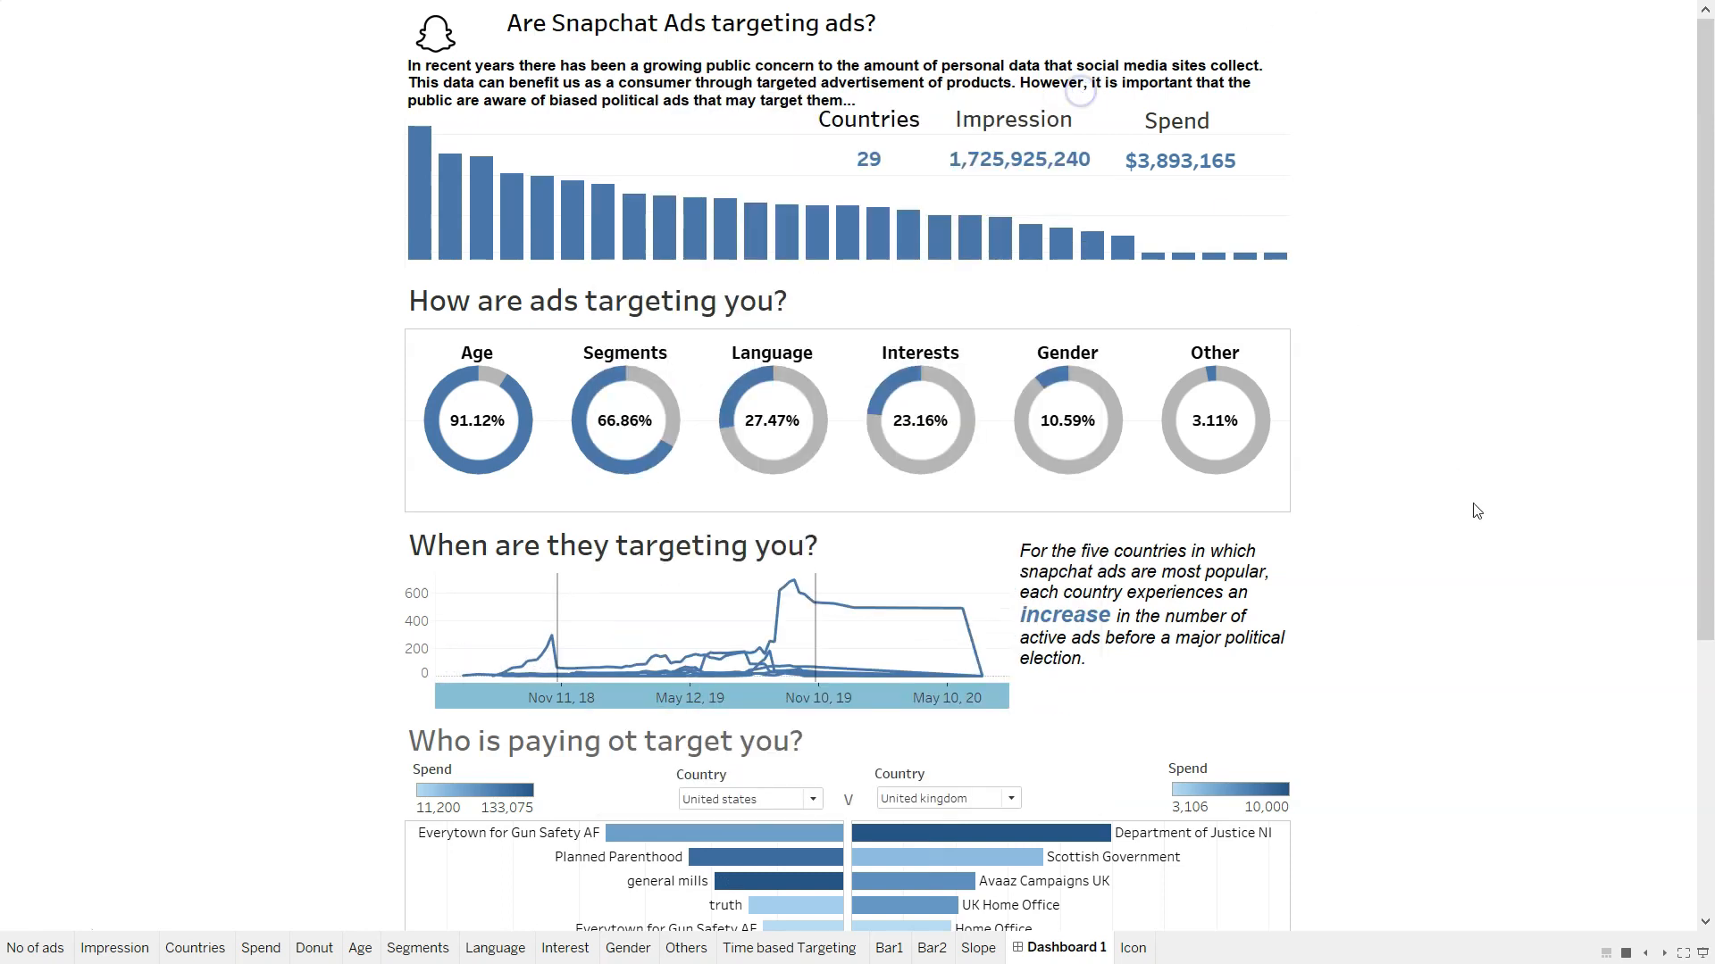
mouse_move(874, 608)
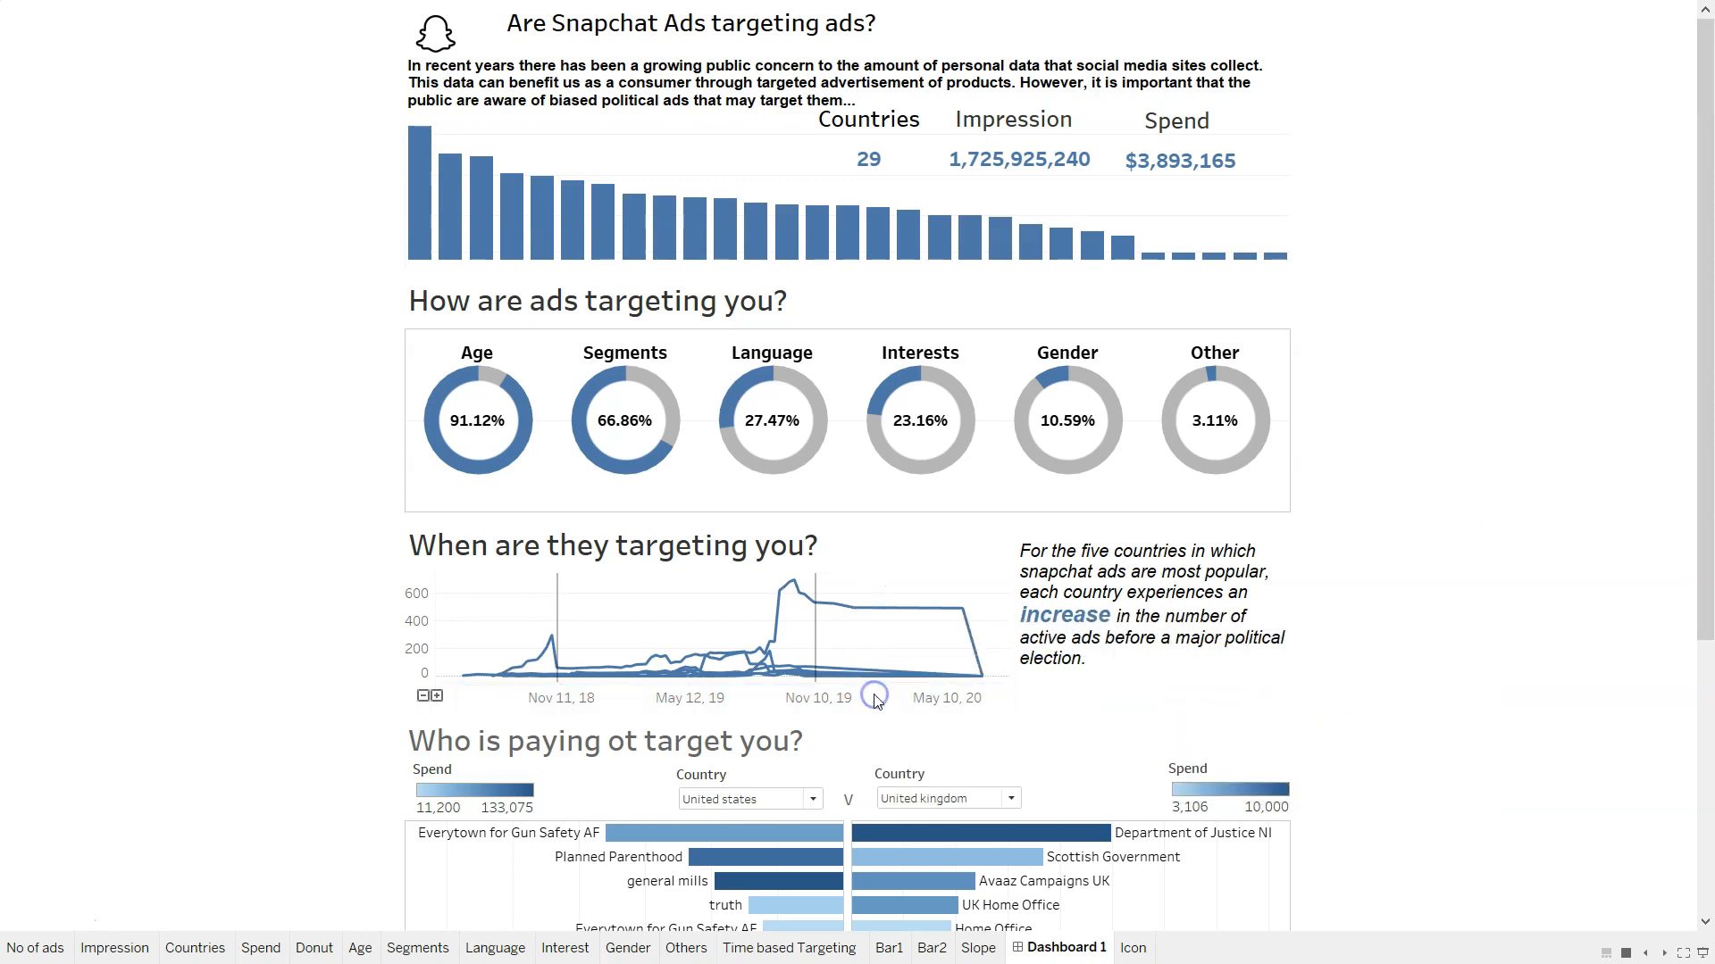